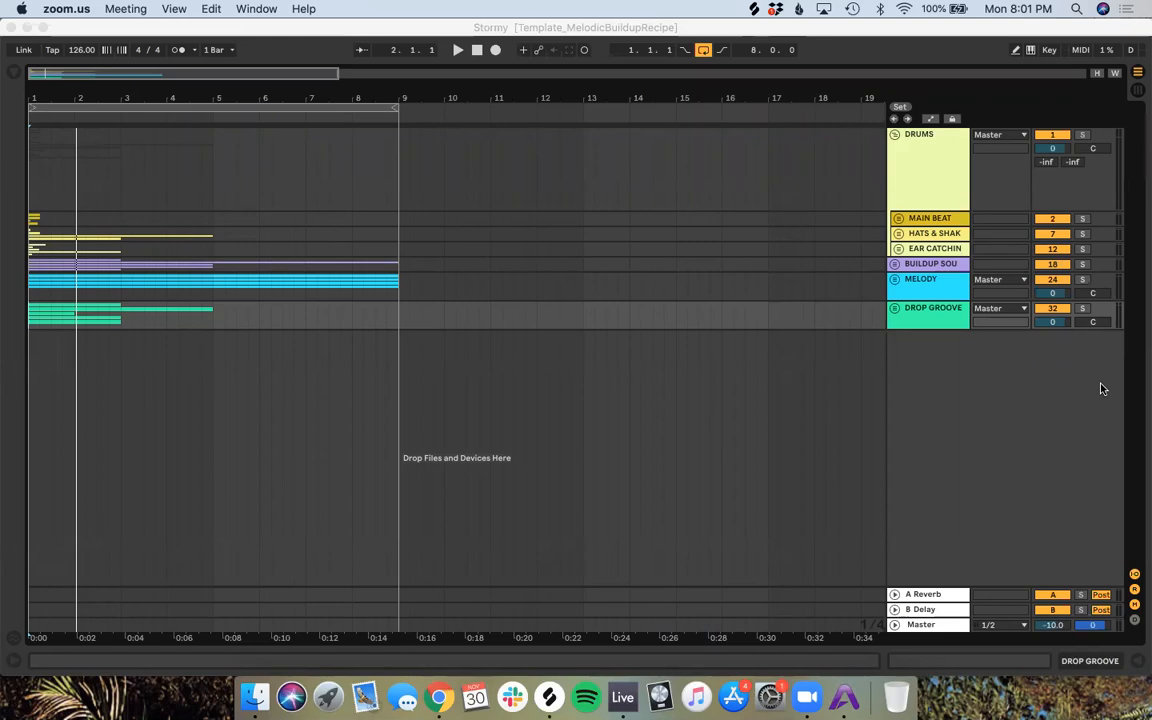
Step: Consult the song sequencing recipe, and unfold the buildup sounds, main beat, hats and shakers, and ear-catching percussion groups
key(ctrl+Right)
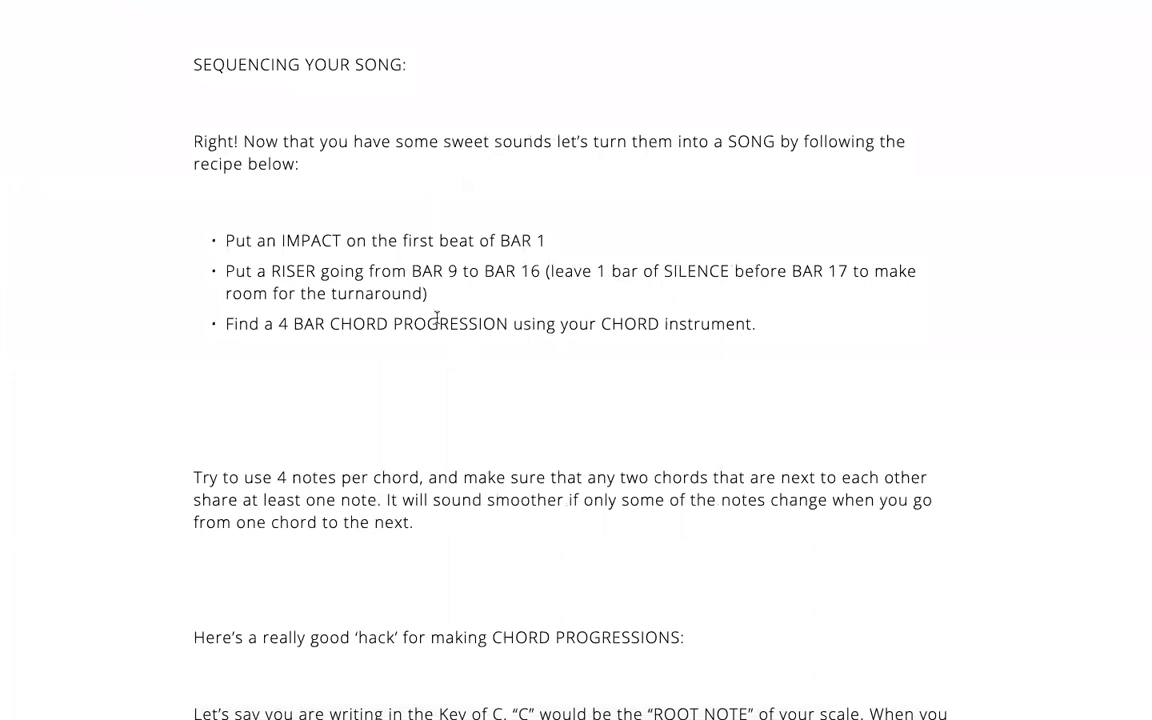
key(ctrl+Left)
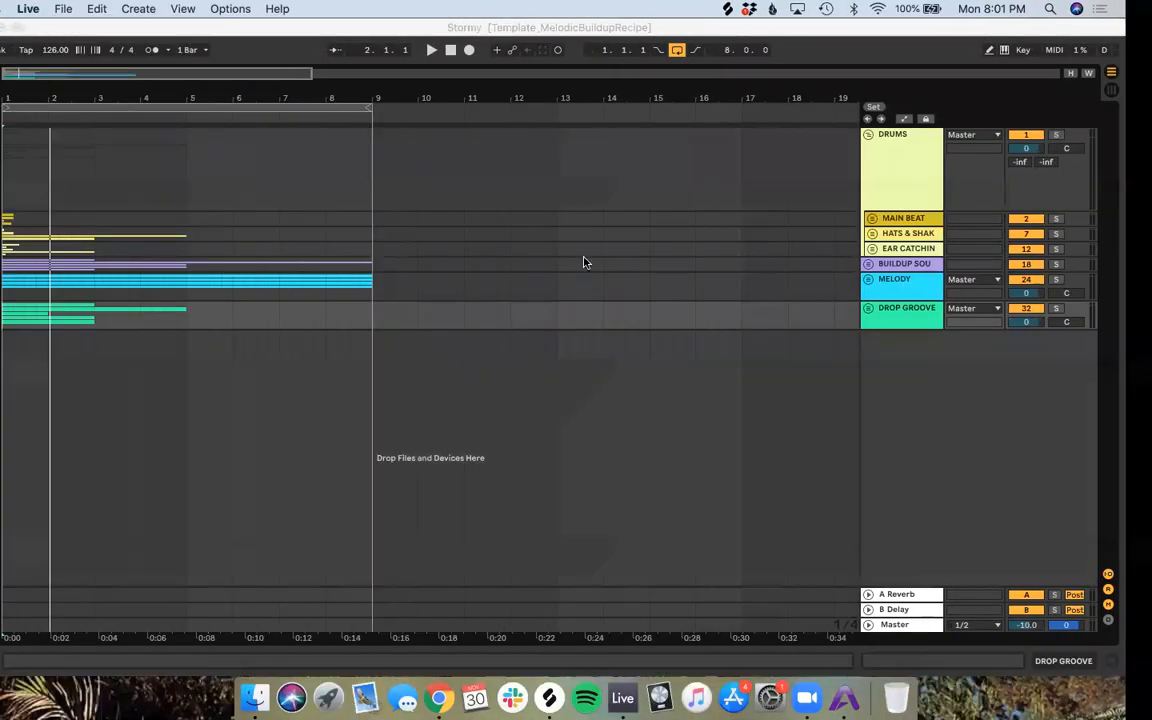
click(894, 263)
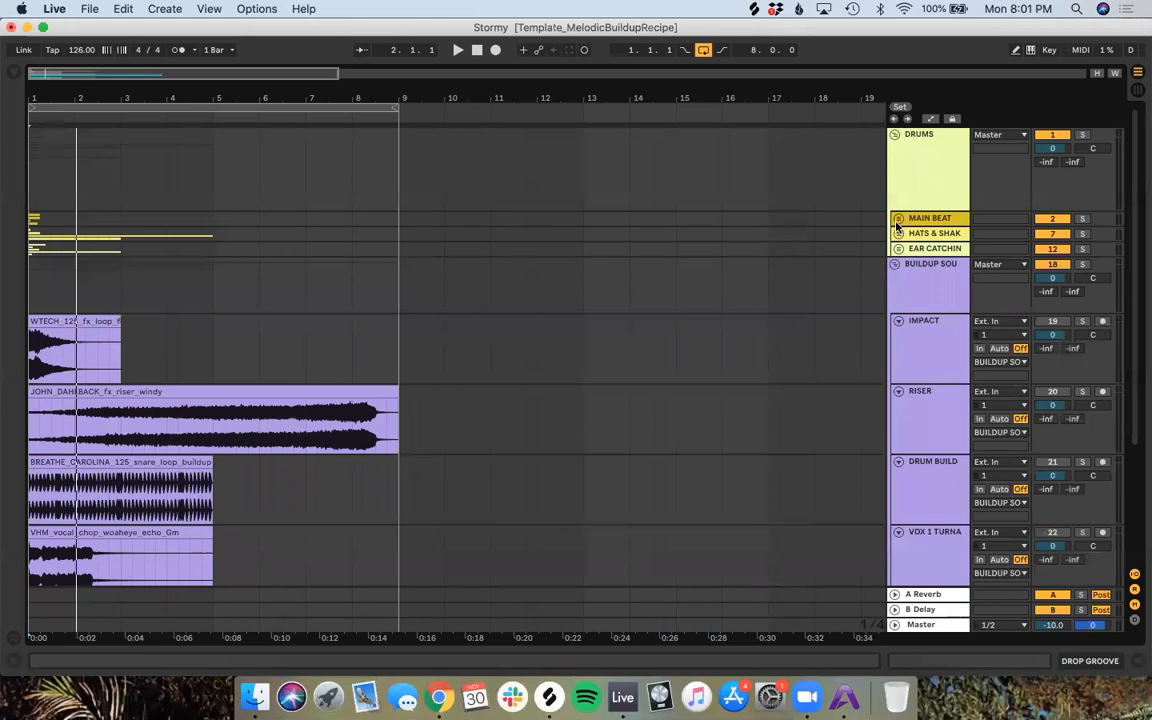
click(898, 218)
scroll(897, 330, down, 5)
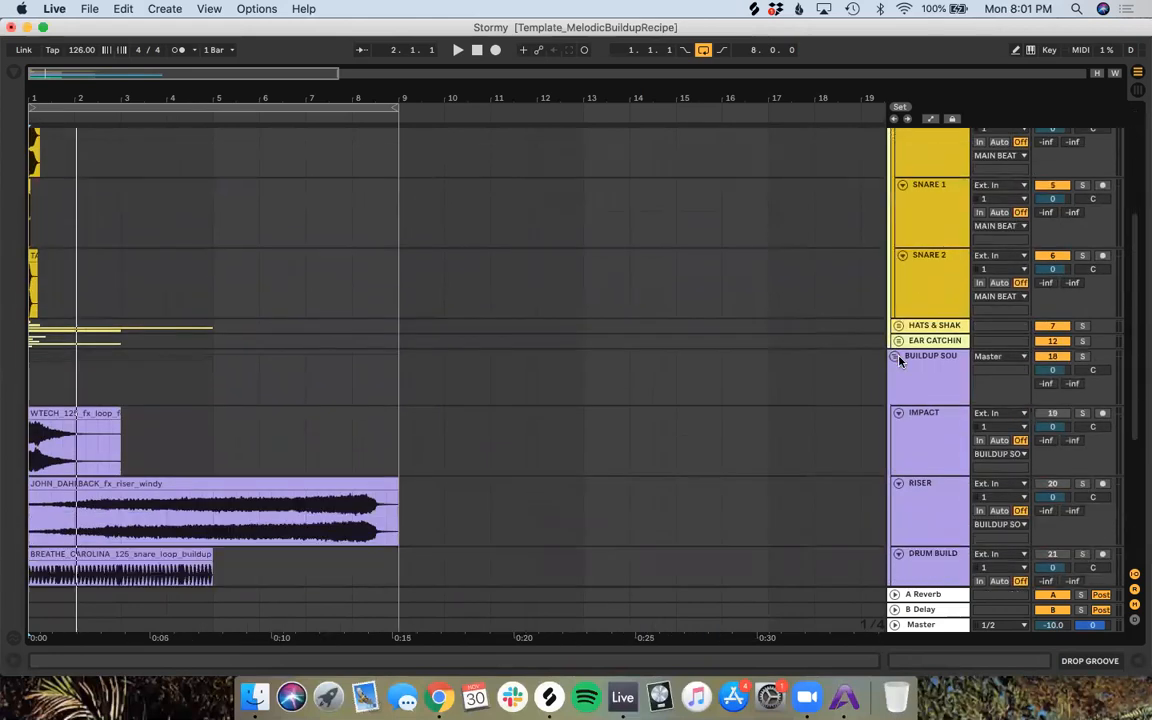
click(898, 328)
scroll(900, 350, down, 5)
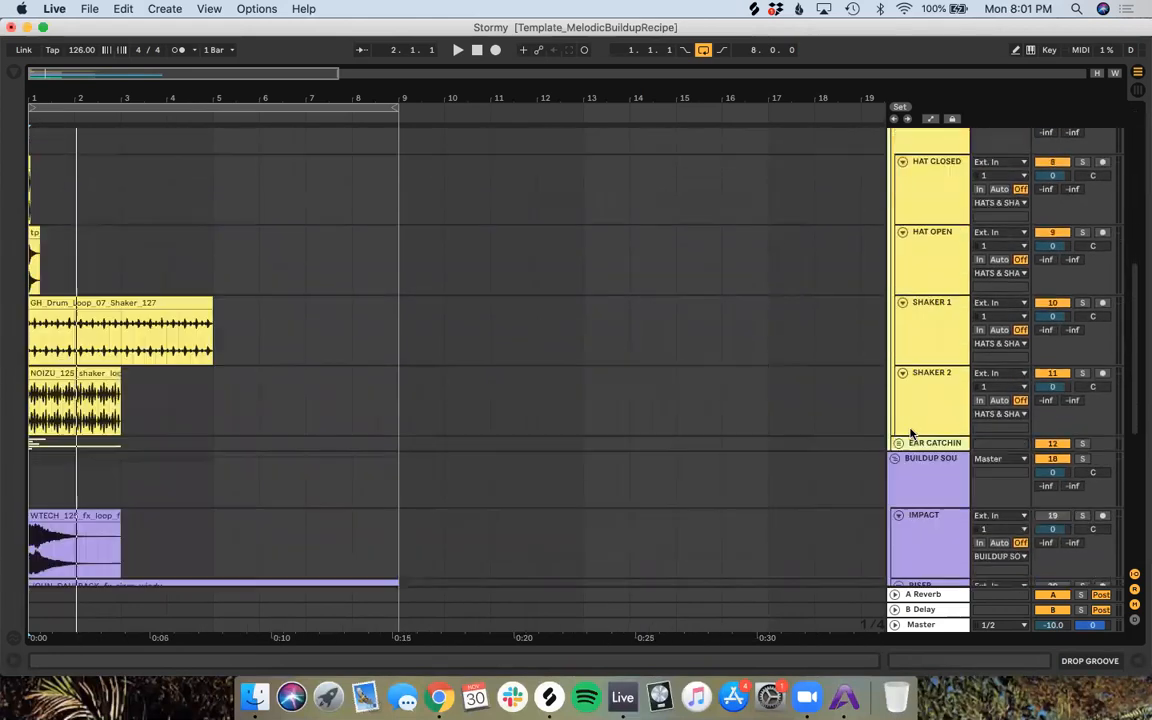
click(903, 359)
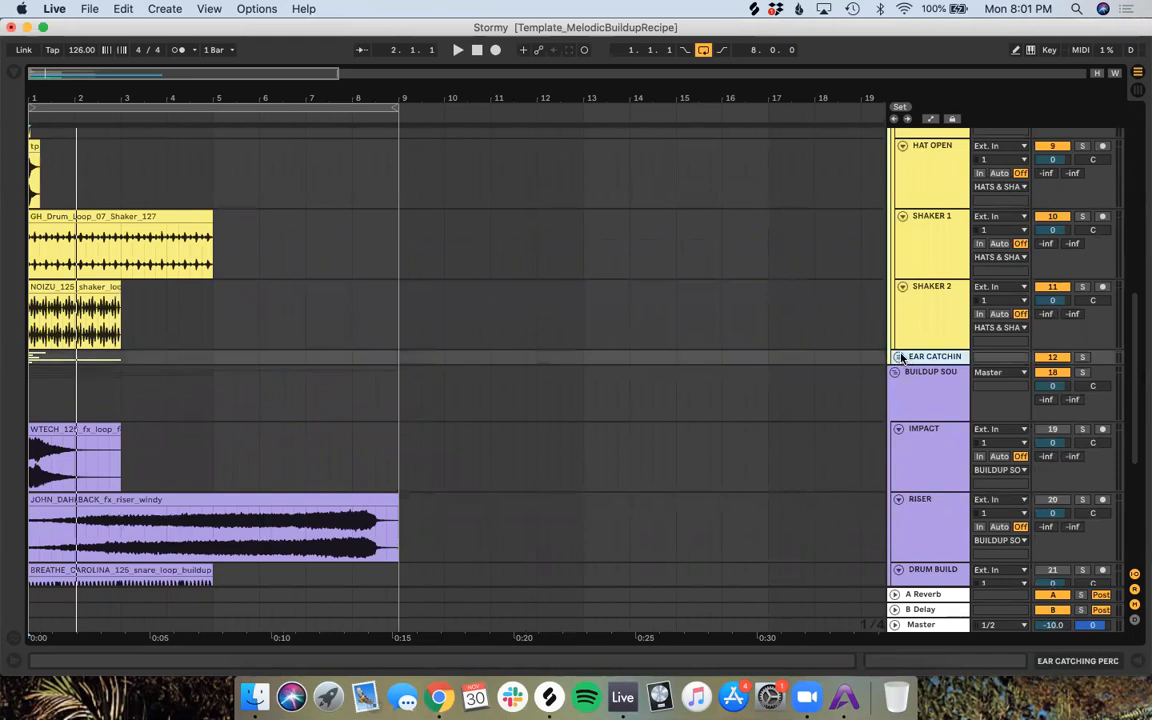
click(899, 357)
Step: Activate the Impact, Riser, Drum Build, Vox 1 Turnaround and Vox 2 Turnaround tracks in the buildup group
scroll(903, 359, up, 10)
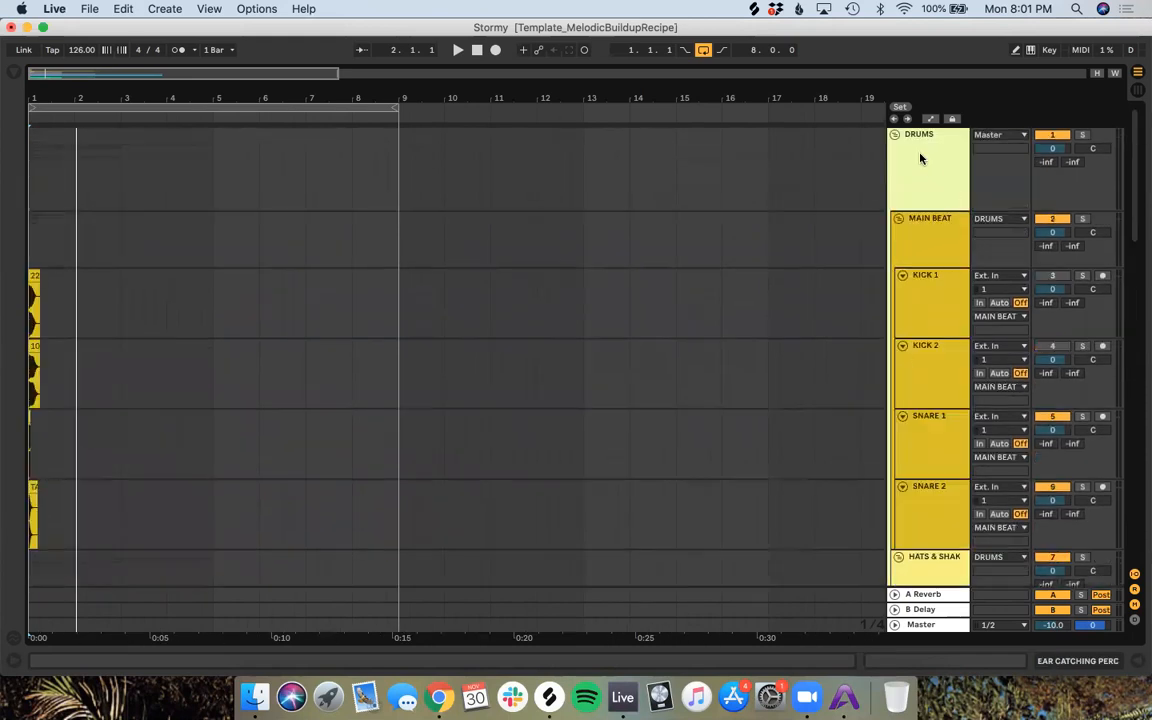
scroll(920, 156, down, 10)
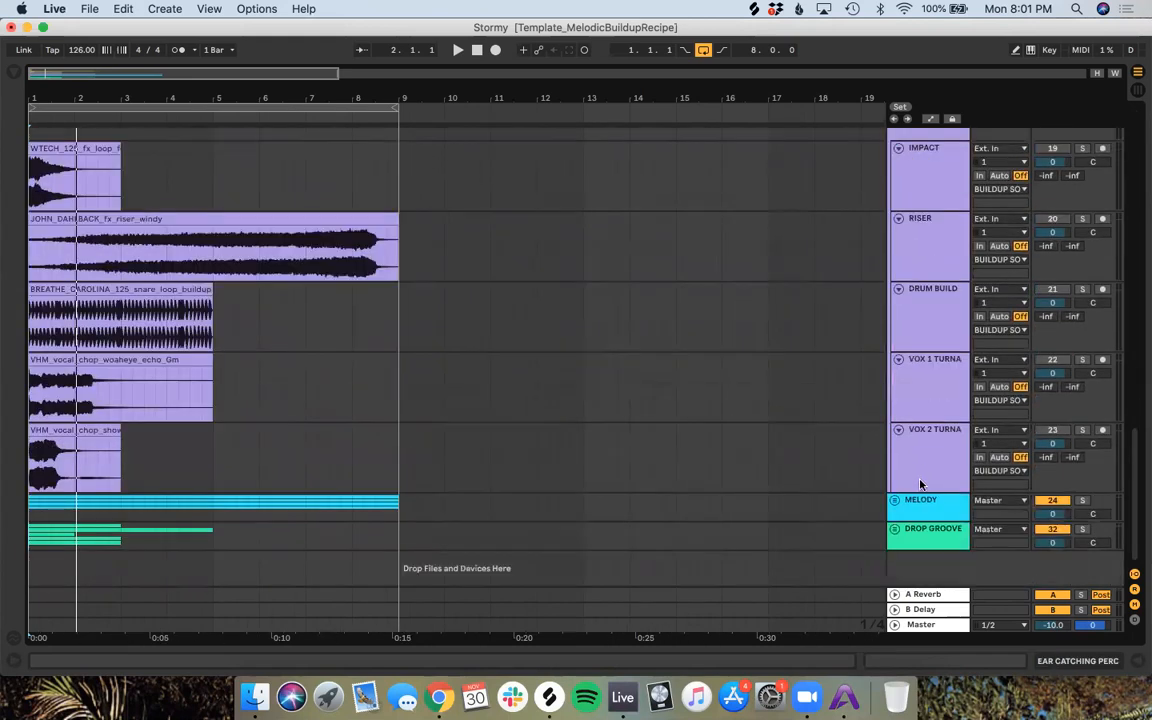
scroll(964, 211, up, 3)
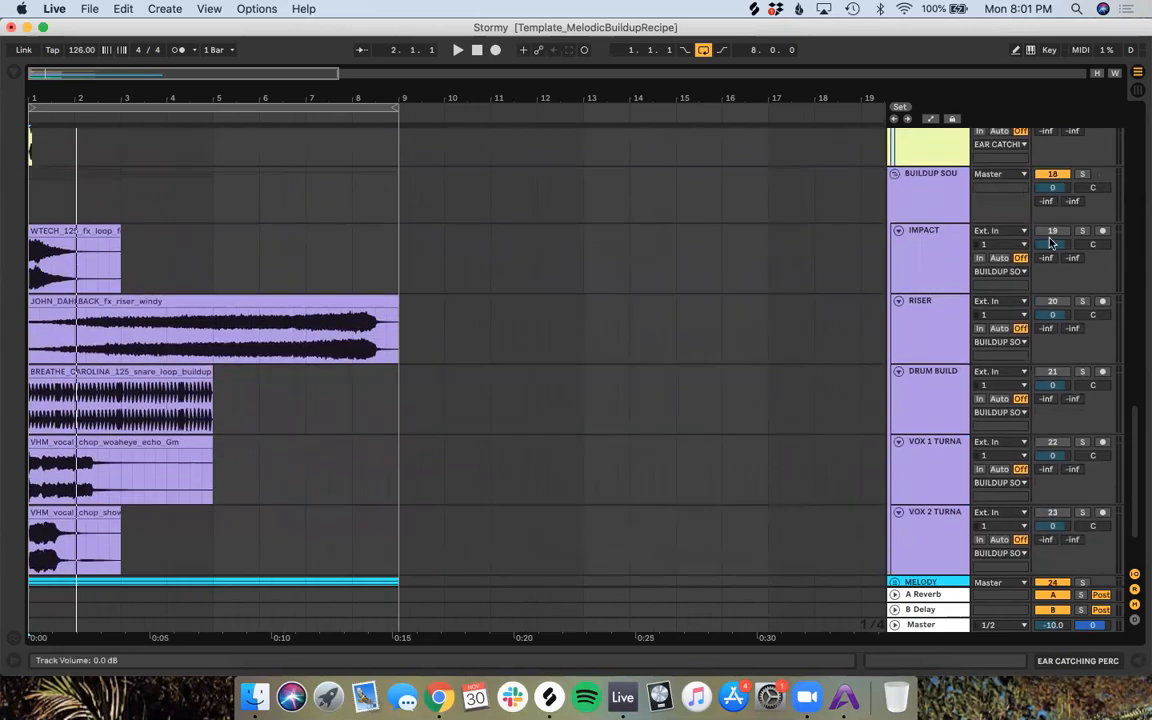
click(1052, 301)
click(1054, 372)
click(1052, 442)
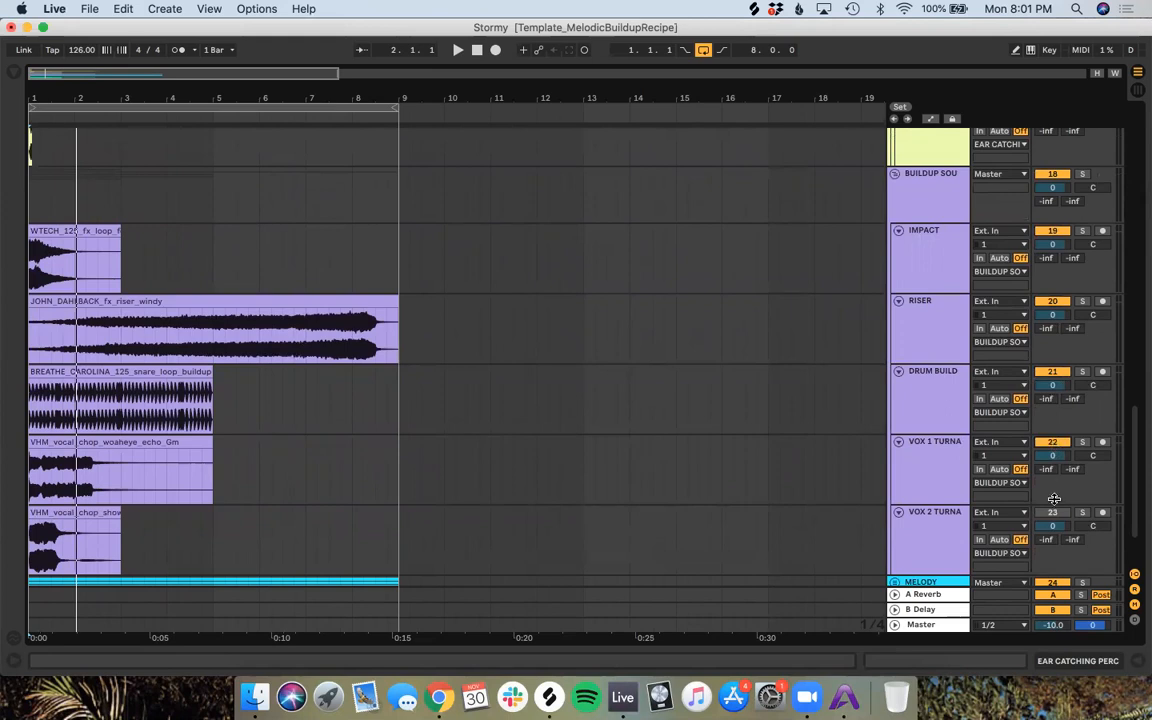
click(1052, 514)
Step: Unfold the Melody group and go through its Chords, Lead, Atmosphere and Sub Chill tracks
scroll(856, 485, down, 3)
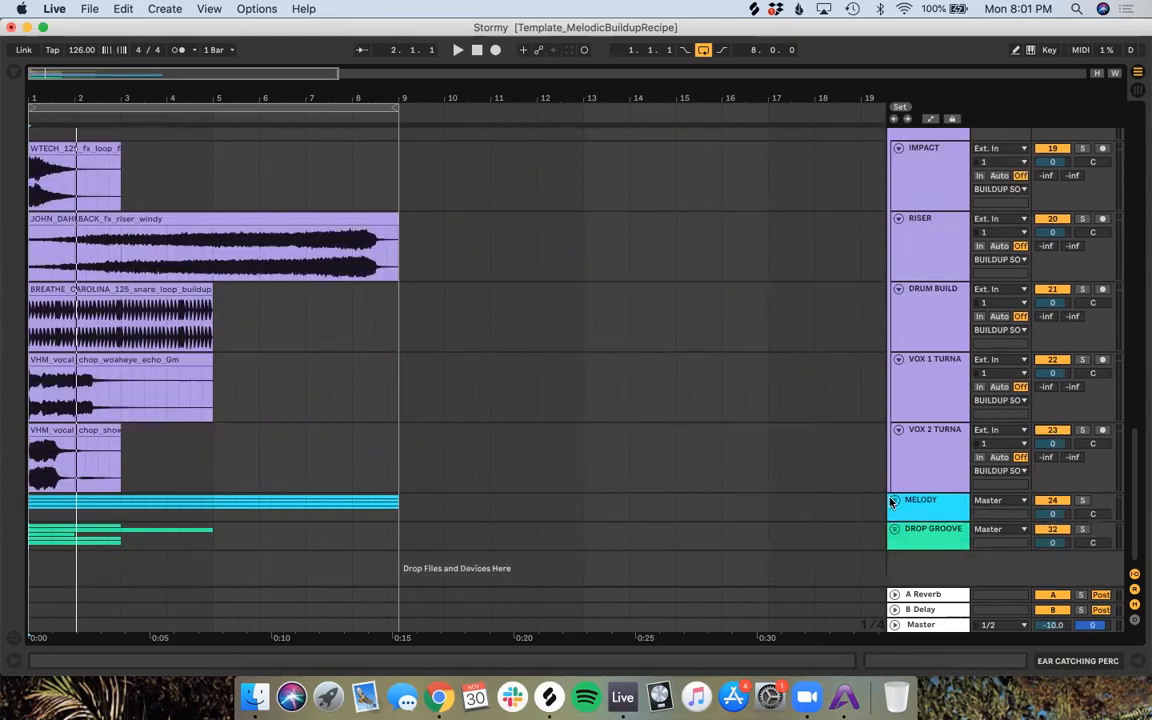
scroll(893, 503, down, 10)
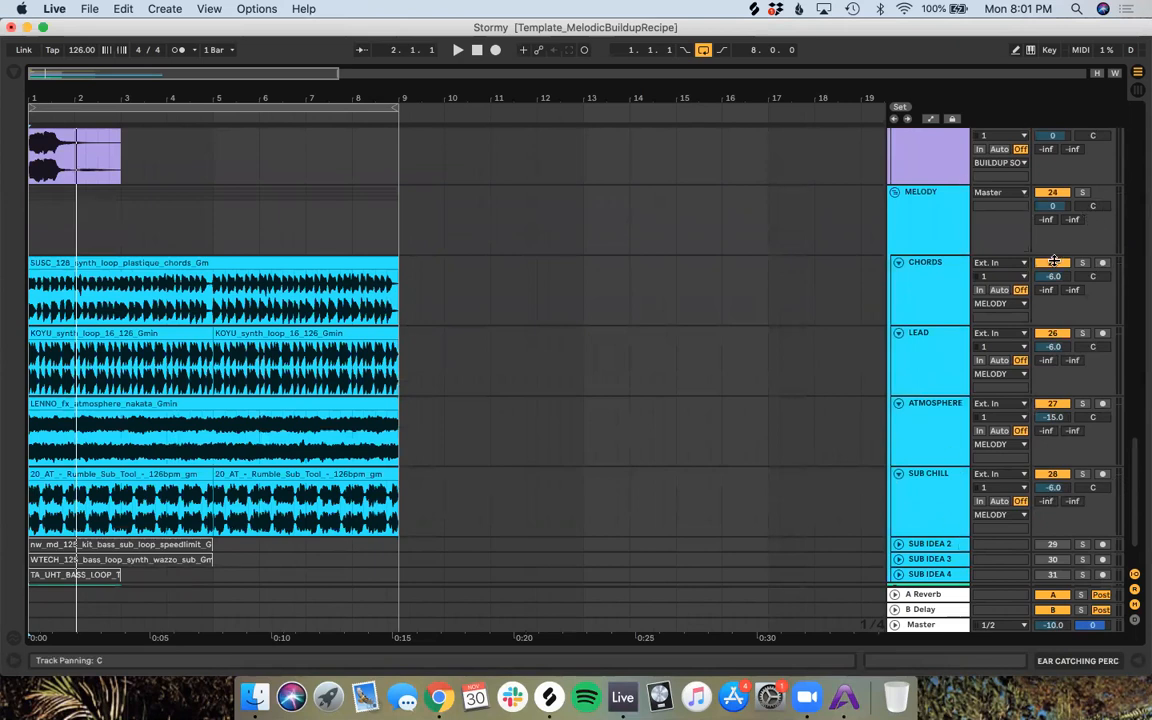
click(960, 287)
click(952, 365)
click(944, 440)
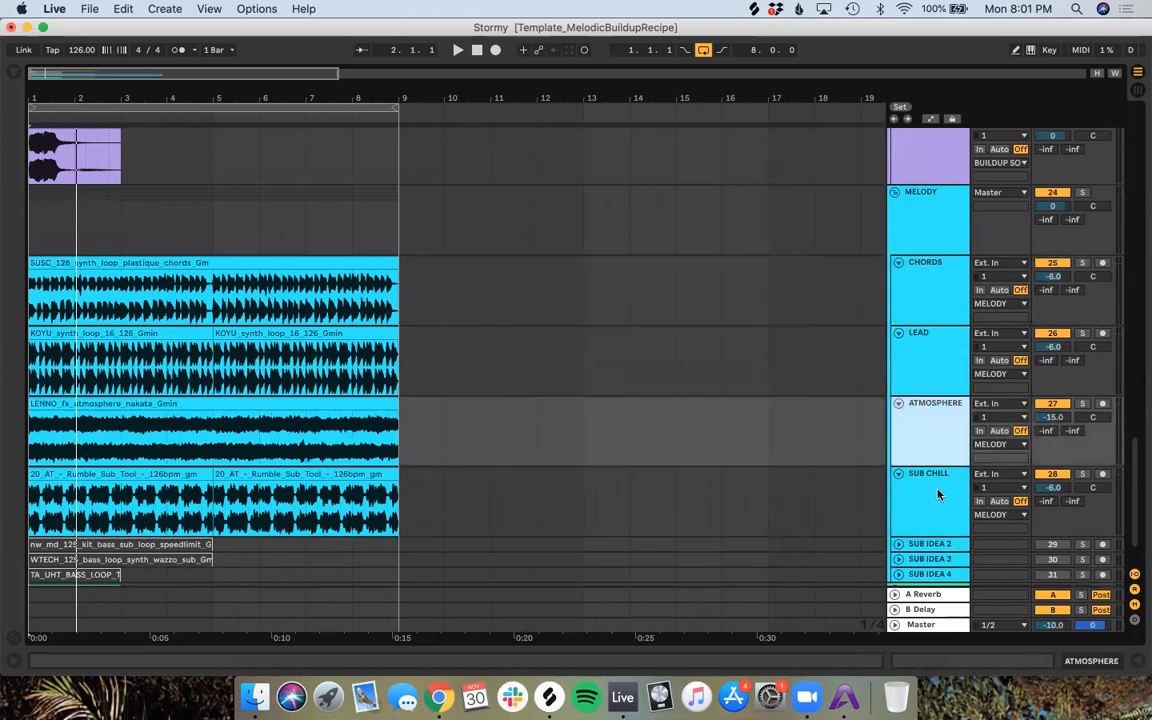
click(942, 490)
click(924, 218)
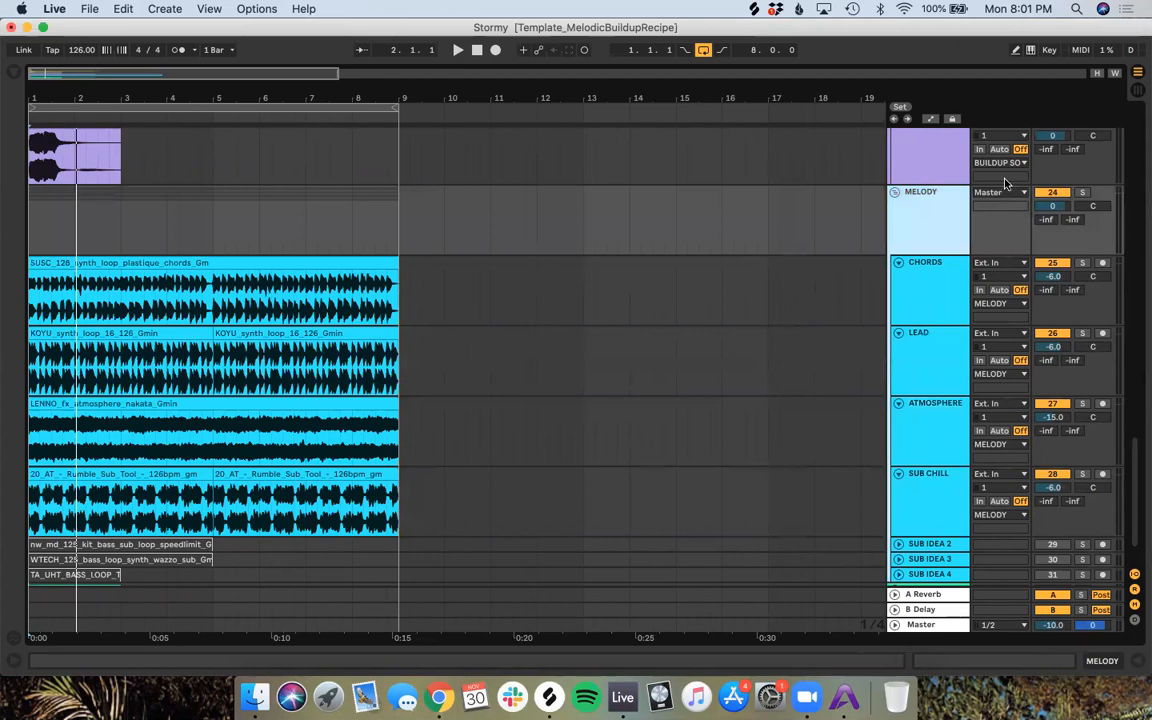
Step: Unfold the Drop Groove group and activate its sub bass, bass, synth and vox turnaround tracks
scroll(948, 375, down, 3)
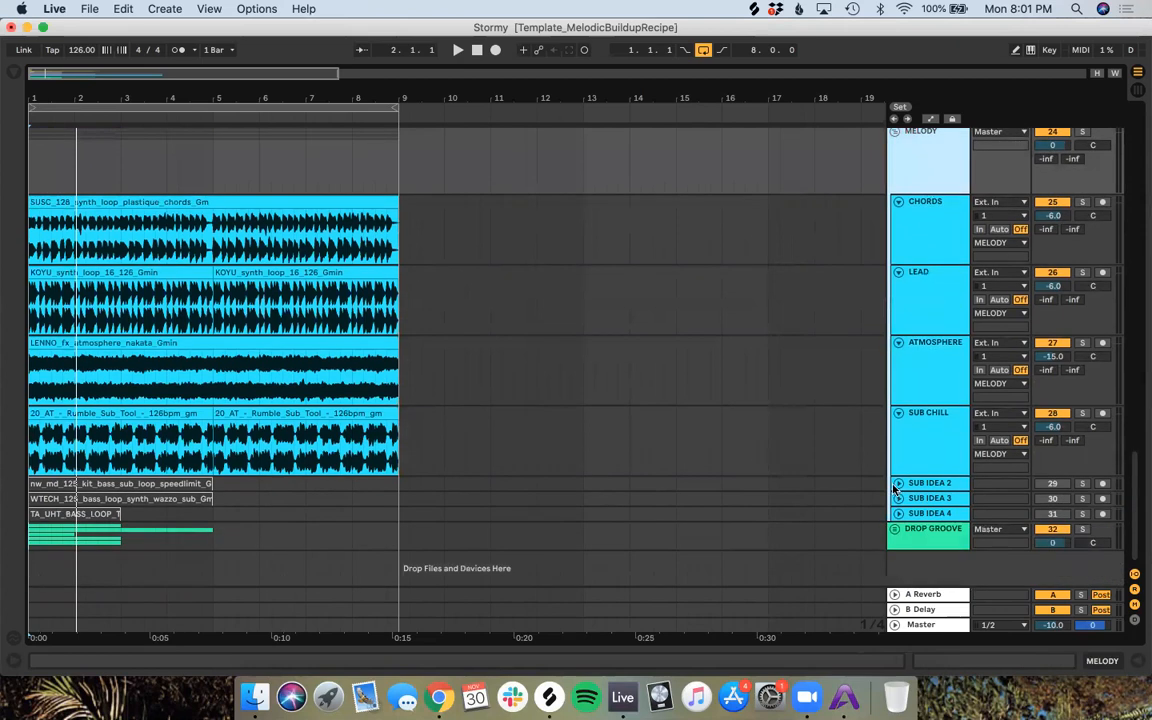
click(895, 531)
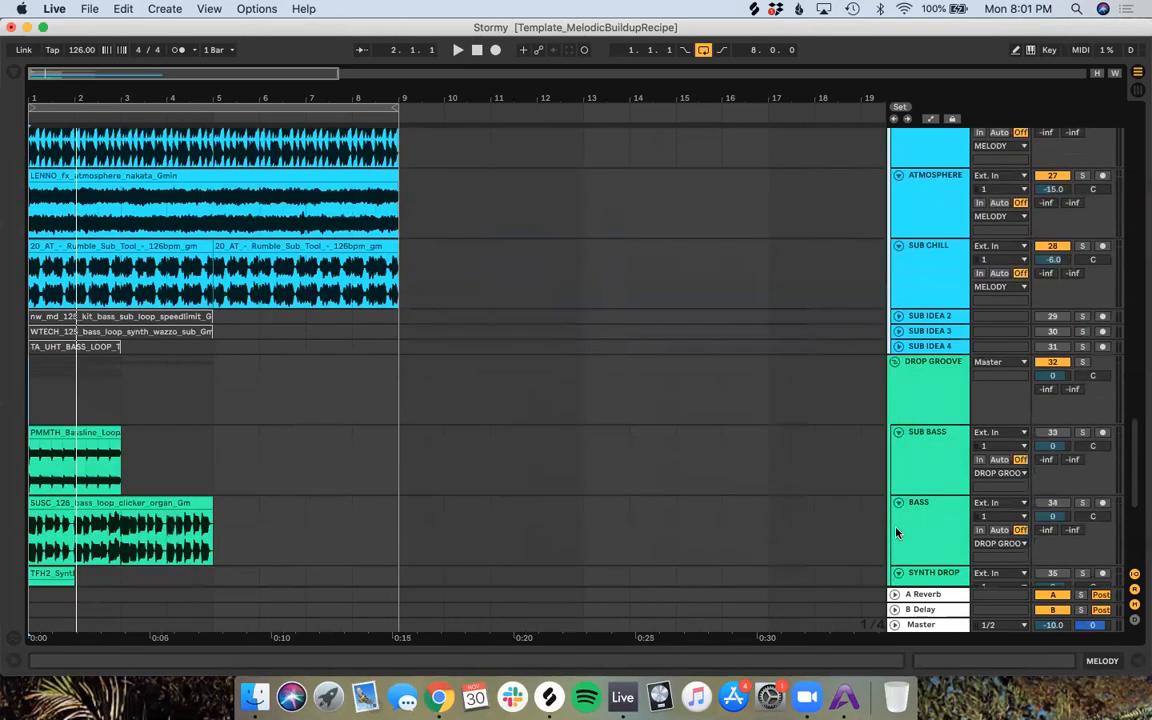
click(1052, 350)
click(1052, 420)
click(1053, 491)
scroll(1053, 420, down, 8)
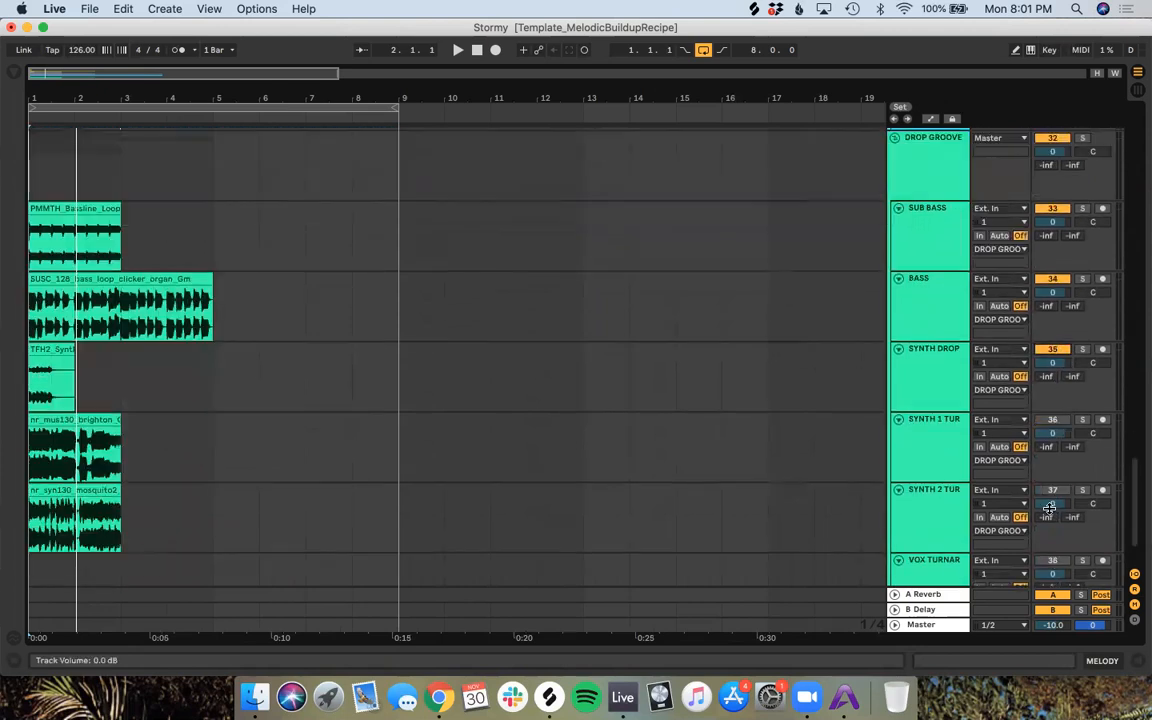
click(1052, 392)
click(1053, 460)
scroll(946, 480, down, 2)
Step: Lower the volume of all Drop Groove tracks from Sub Bass to Vox Turnaround together
click(946, 532)
scroll(946, 530, up, 6)
scroll(946, 529, up, 1)
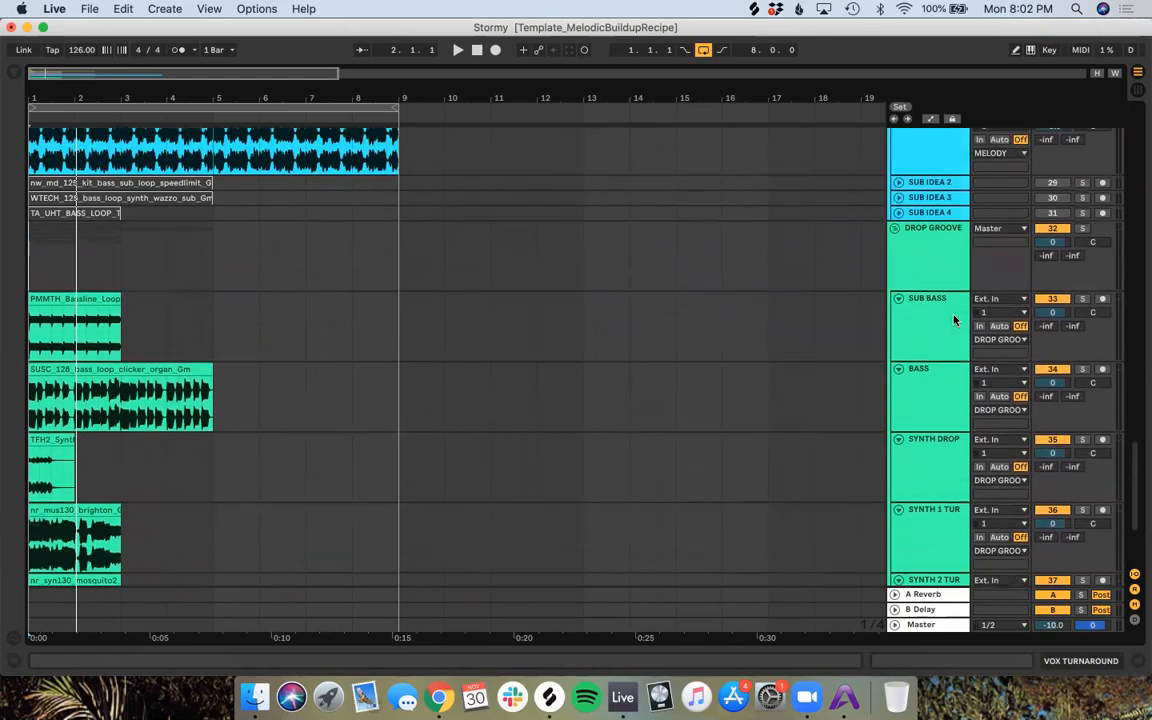
shift+click(955, 317)
drag(1056, 318, 1056, 326)
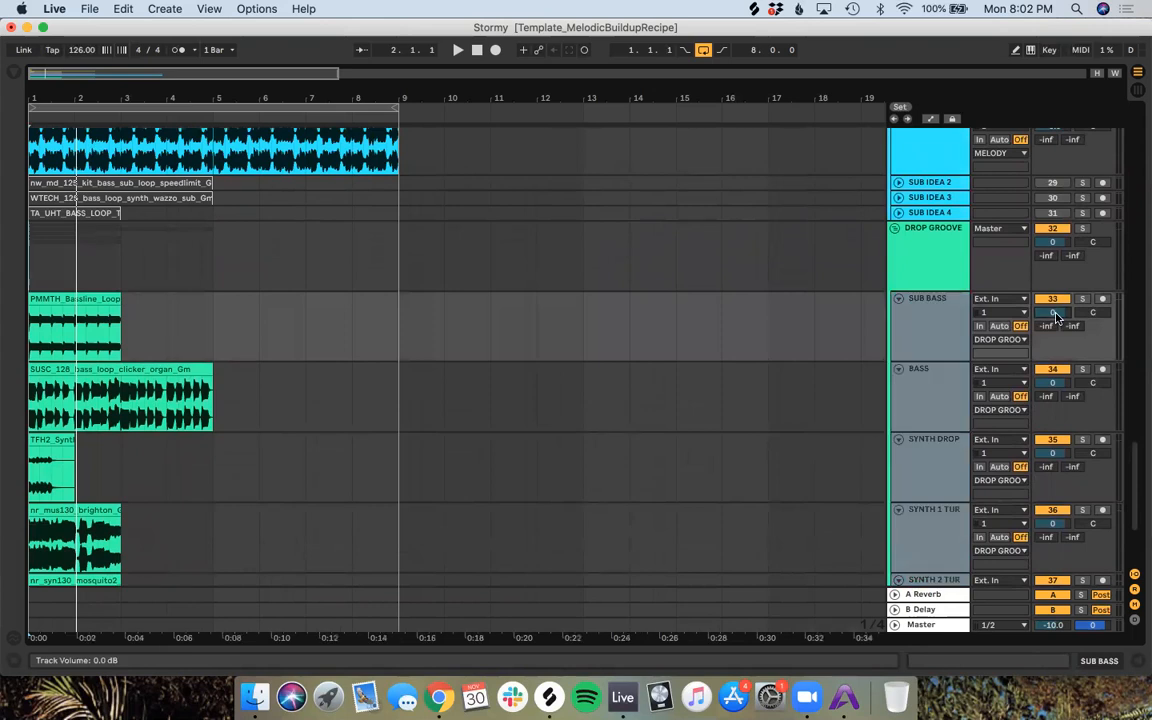
click(913, 261)
click(895, 228)
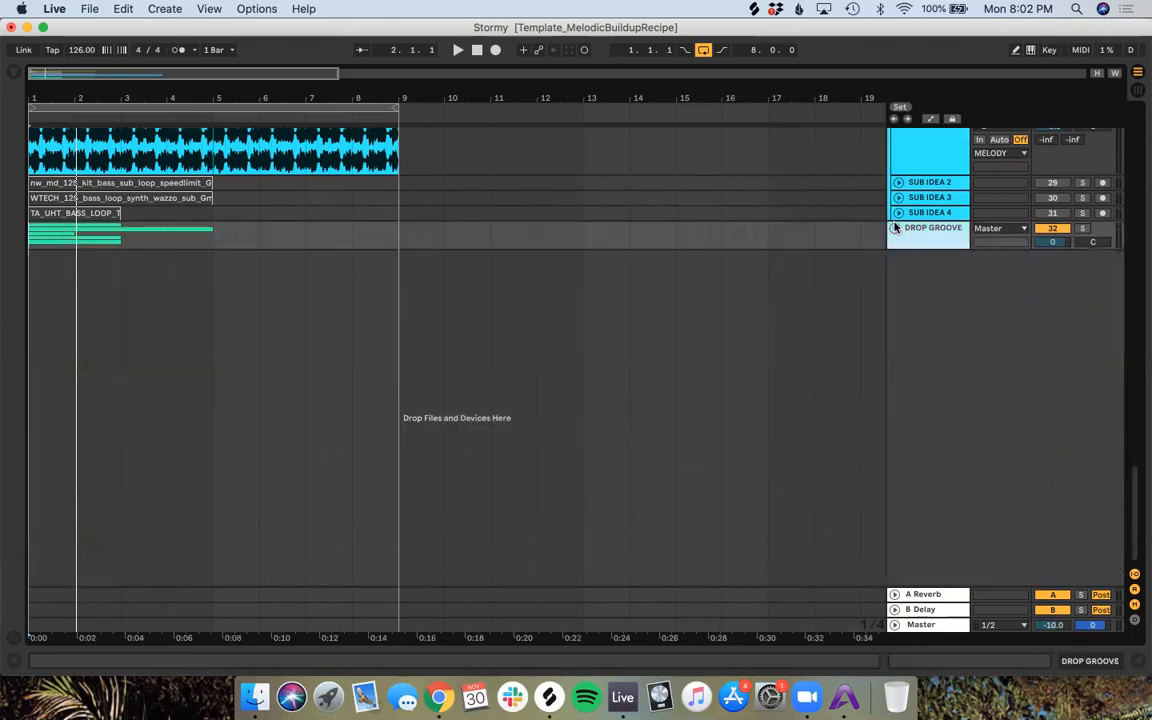
click(895, 228)
Step: Set the volume of all five buildup tracks, from Impact to Vox 2 Turnaround, to -6 dB
scroll(895, 230, up, 10)
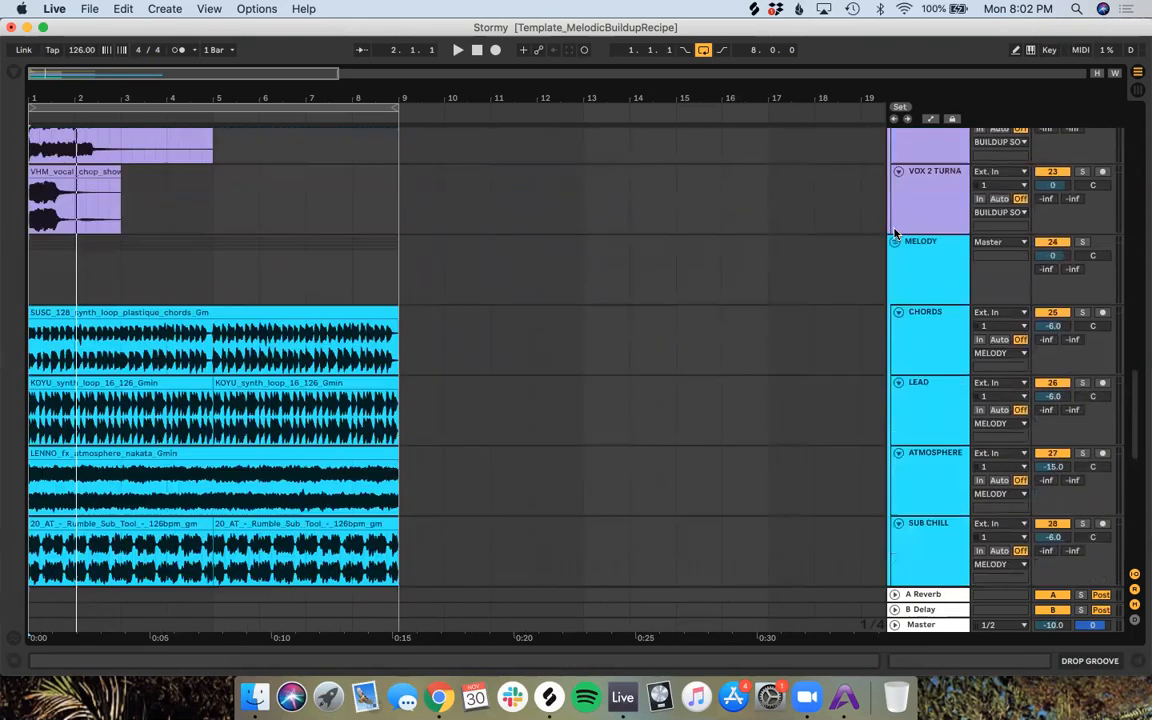
scroll(900, 240, up, 3)
click(941, 410)
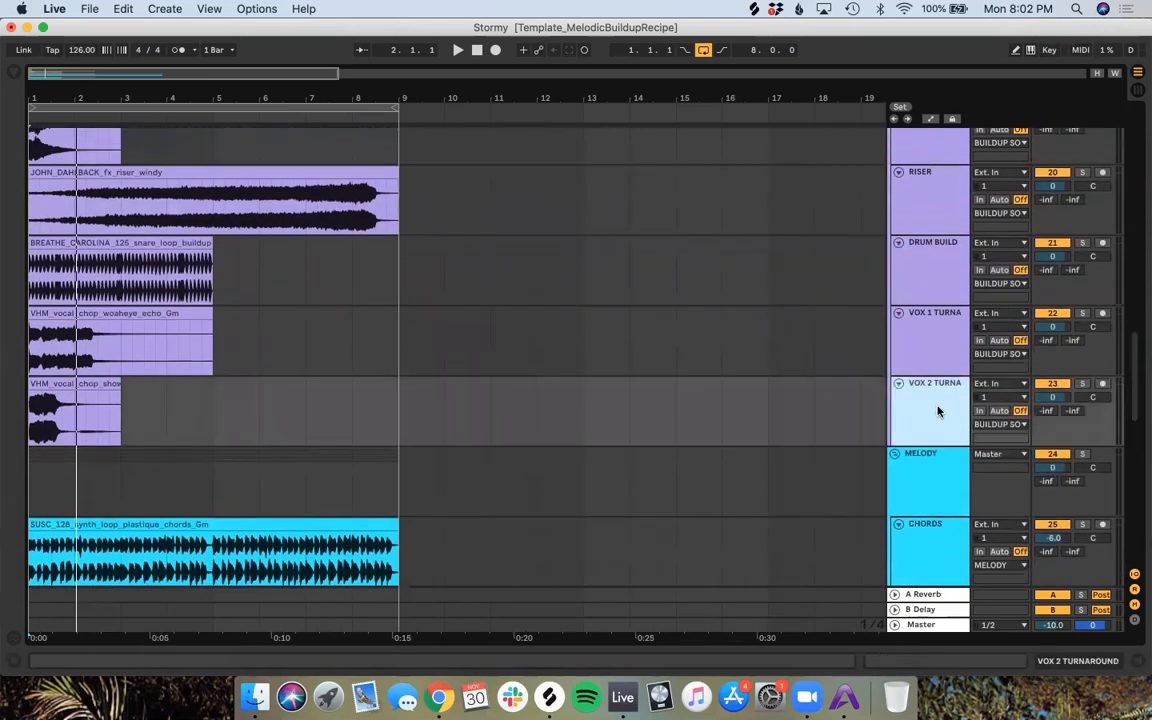
scroll(940, 300, up, 1)
scroll(940, 280, up, 1)
scroll(939, 270, up, 2)
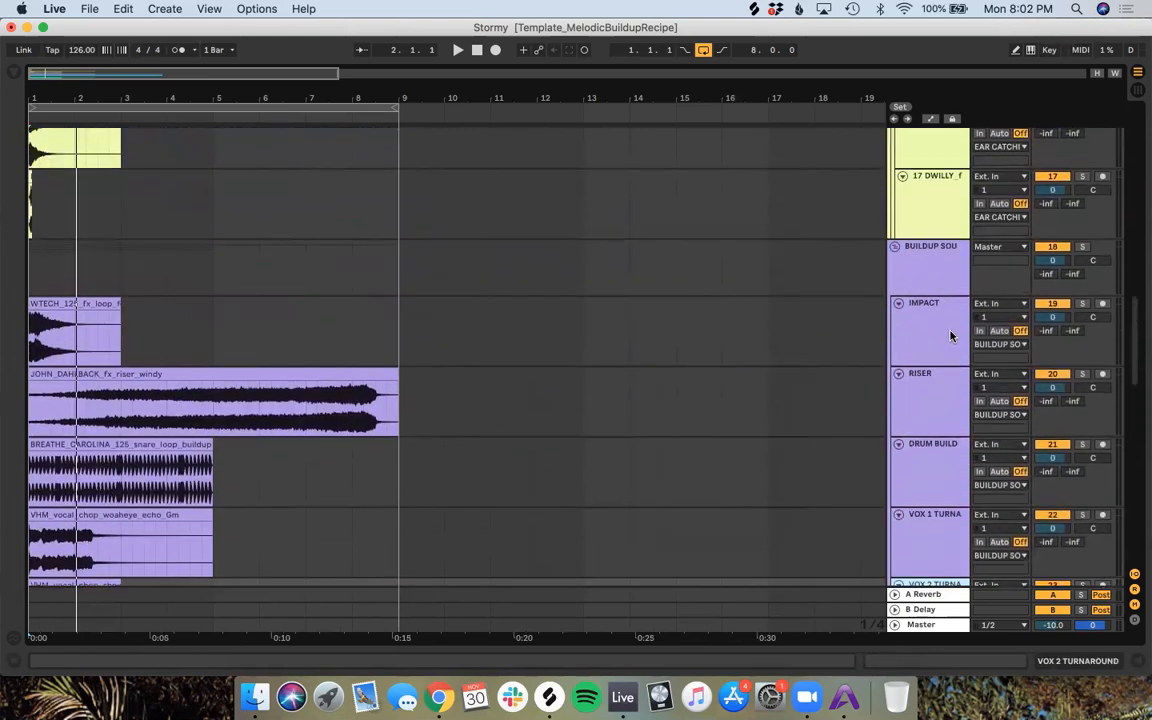
shift+click(945, 330)
key(Return)
Step: Activate the deactivated percussion tracks in the ear-catching percussion group
scroll(935, 290, up, 2)
click(936, 311)
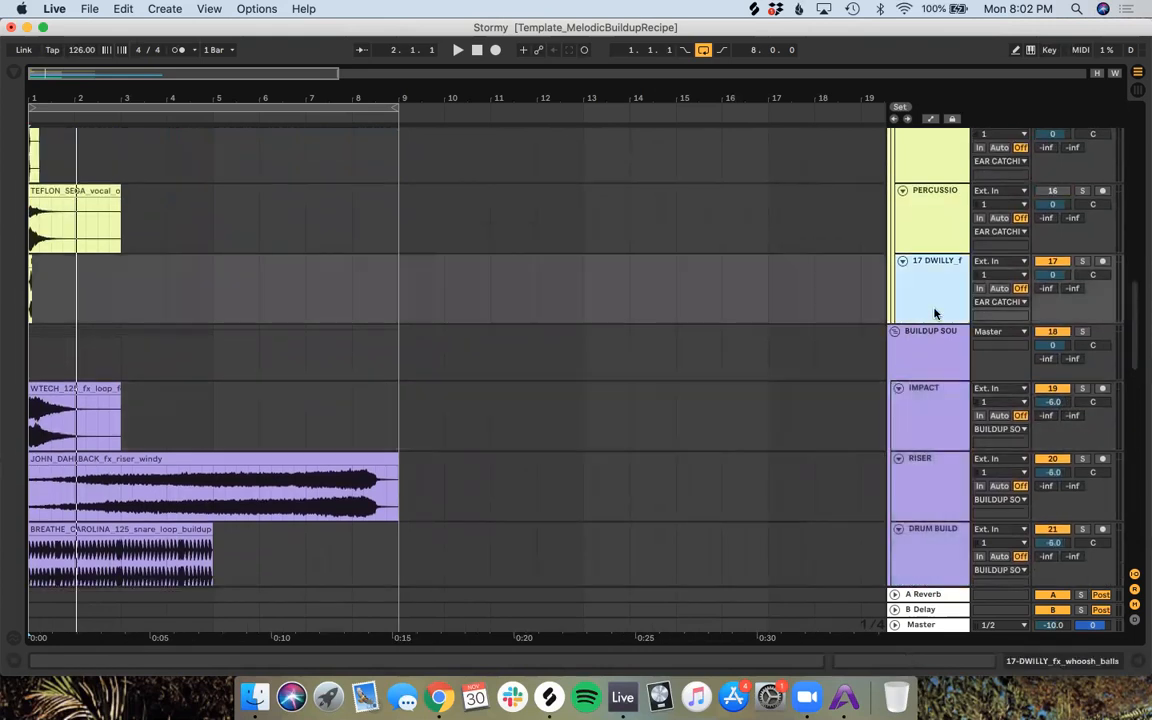
scroll(935, 314, up, 7)
scroll(933, 368, down, 4)
click(1051, 215)
click(1053, 357)
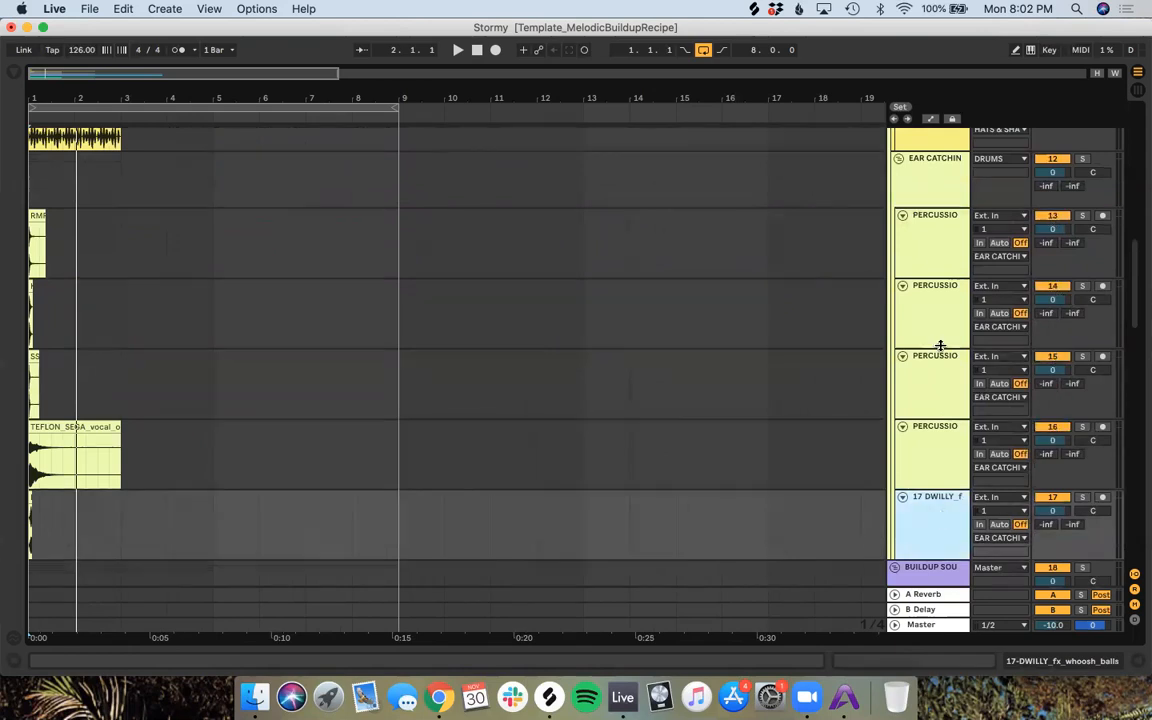
Step: Set the volume of the ear-catching percussion group's tracks, numbers 13 to 17, to -6 dB together
click(940, 240)
click(1061, 231)
text(-6)
key(Return)
Step: Set the volume of the Hat Closed, Hat Open, Shaker 1 and Shaker 2 tracks to -6 dB
scroll(1062, 234, up, 6)
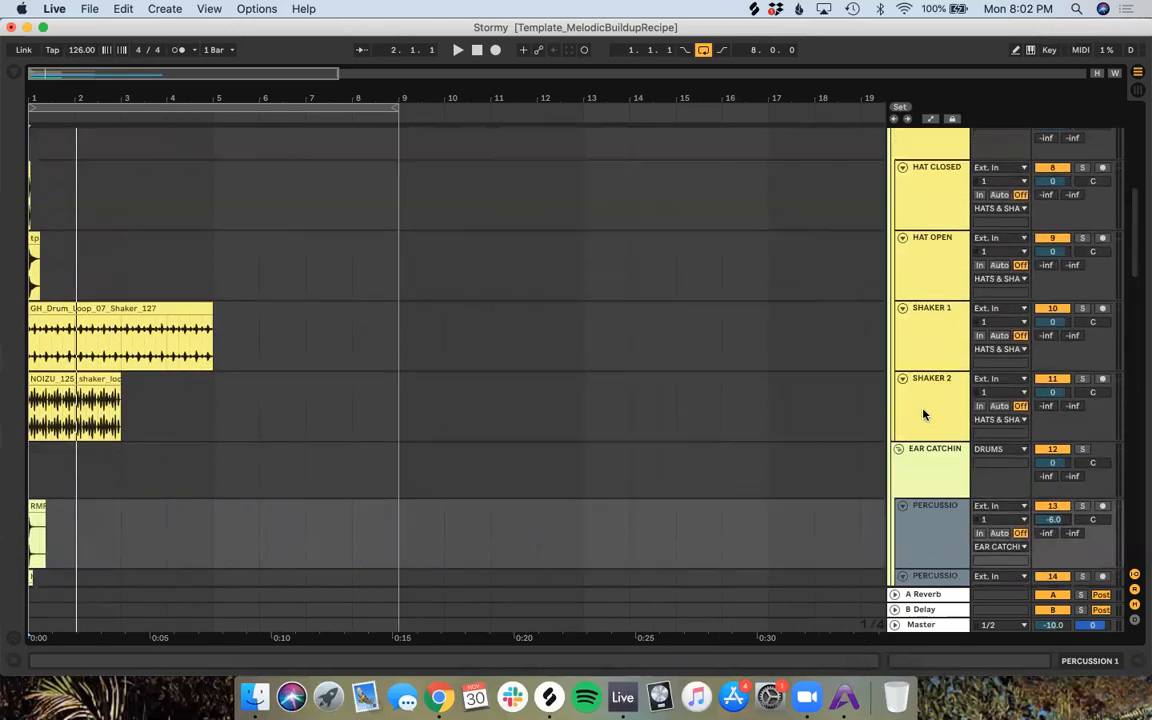
click(923, 414)
shift+click(931, 257)
shift+click(936, 188)
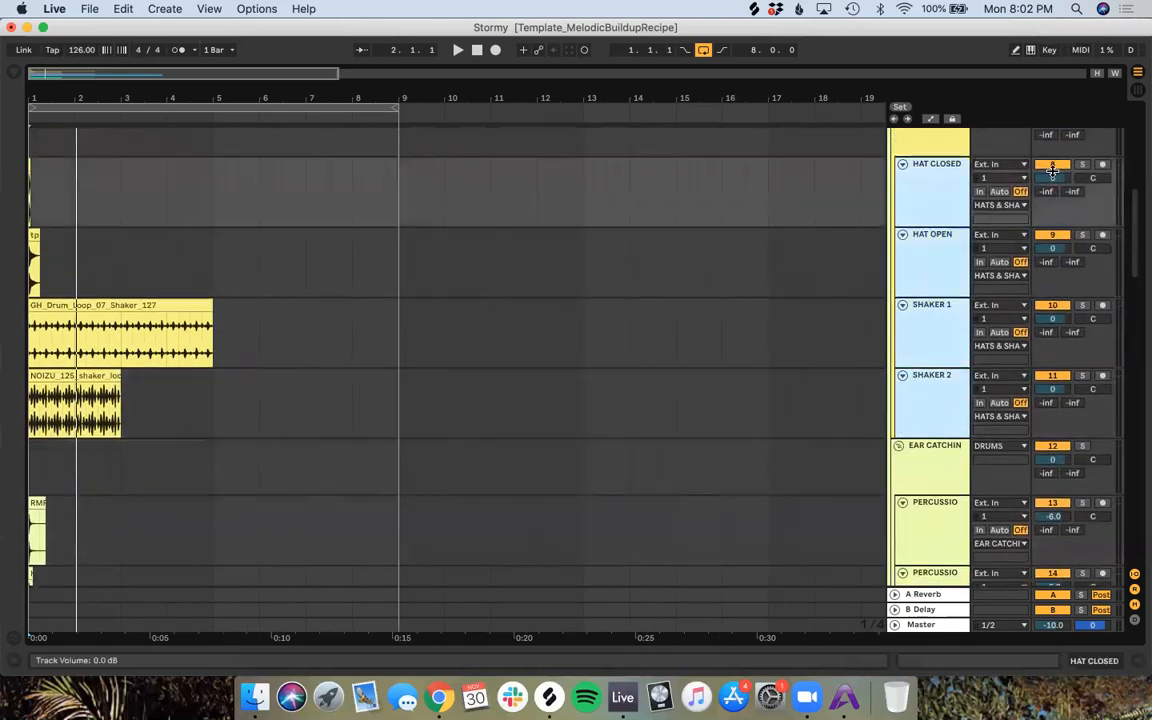
click(1054, 178)
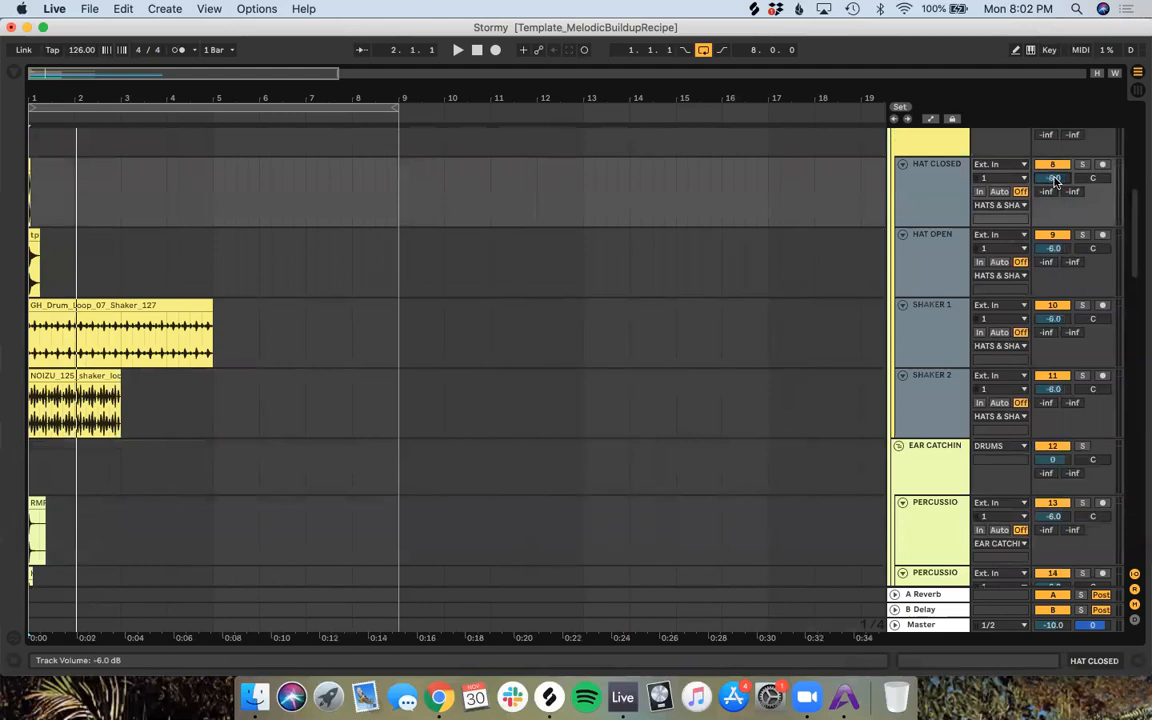
Step: Activate the Kick 1 and Kick 2 tracks, and set both kicks and both snares to -6 dB
scroll(1000, 330, up, 10)
click(941, 501)
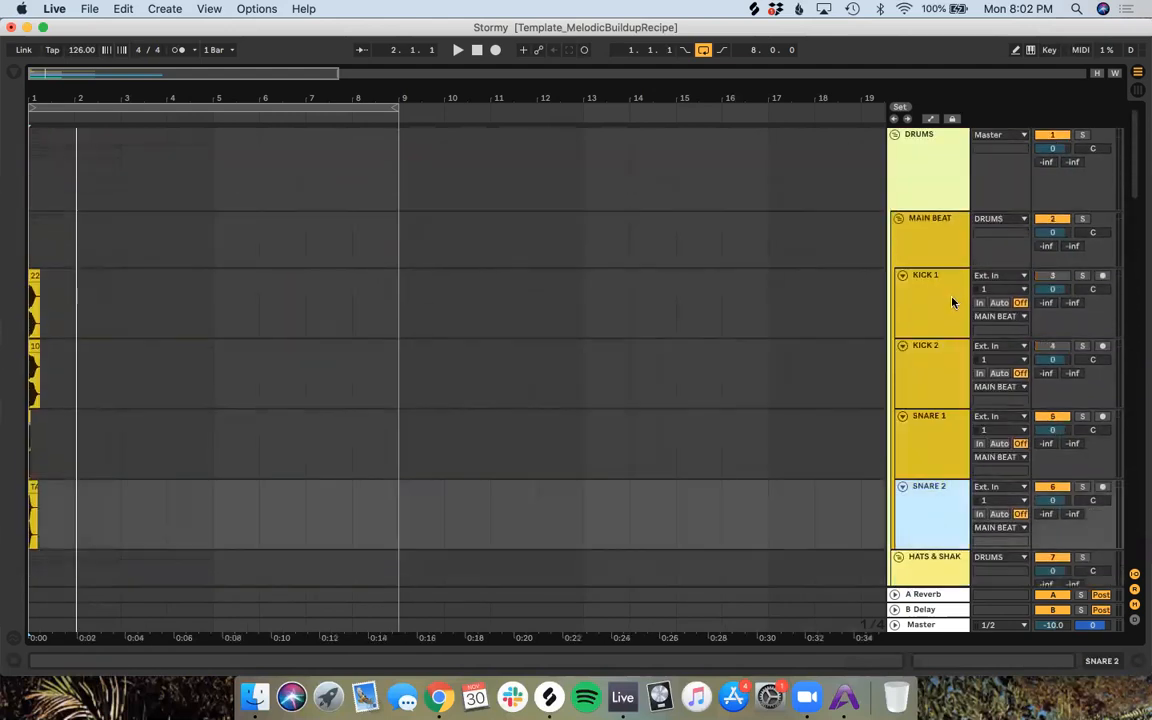
shift+click(952, 302)
click(1045, 290)
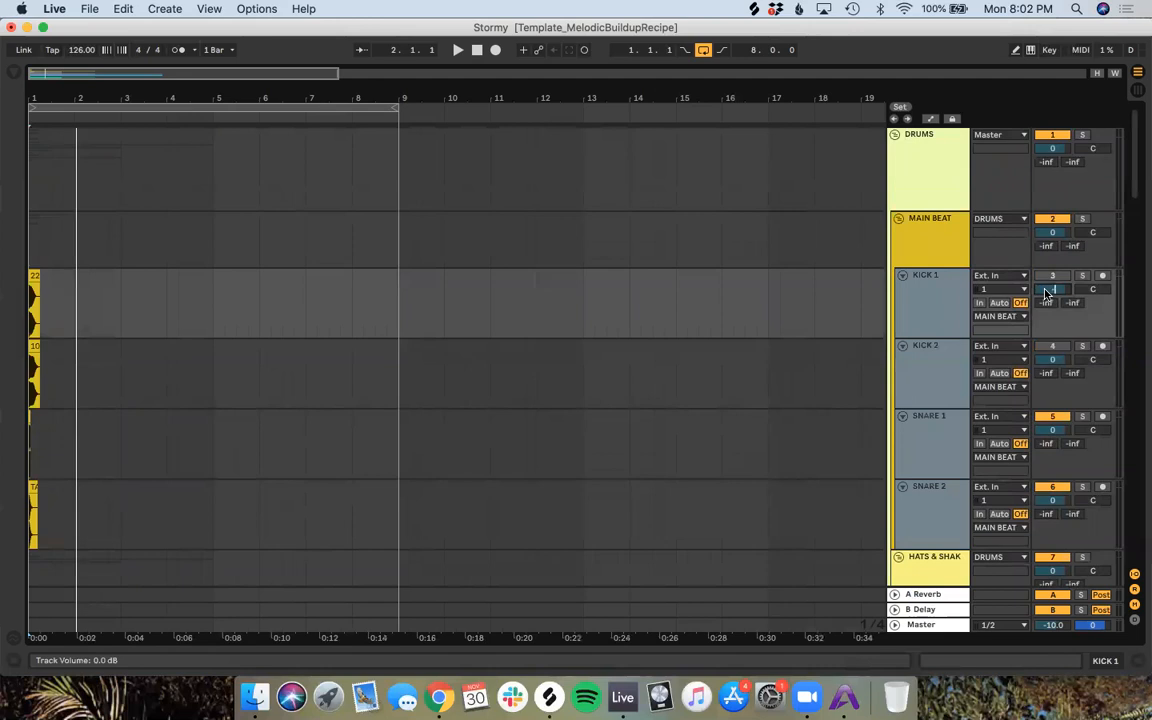
click(1057, 346)
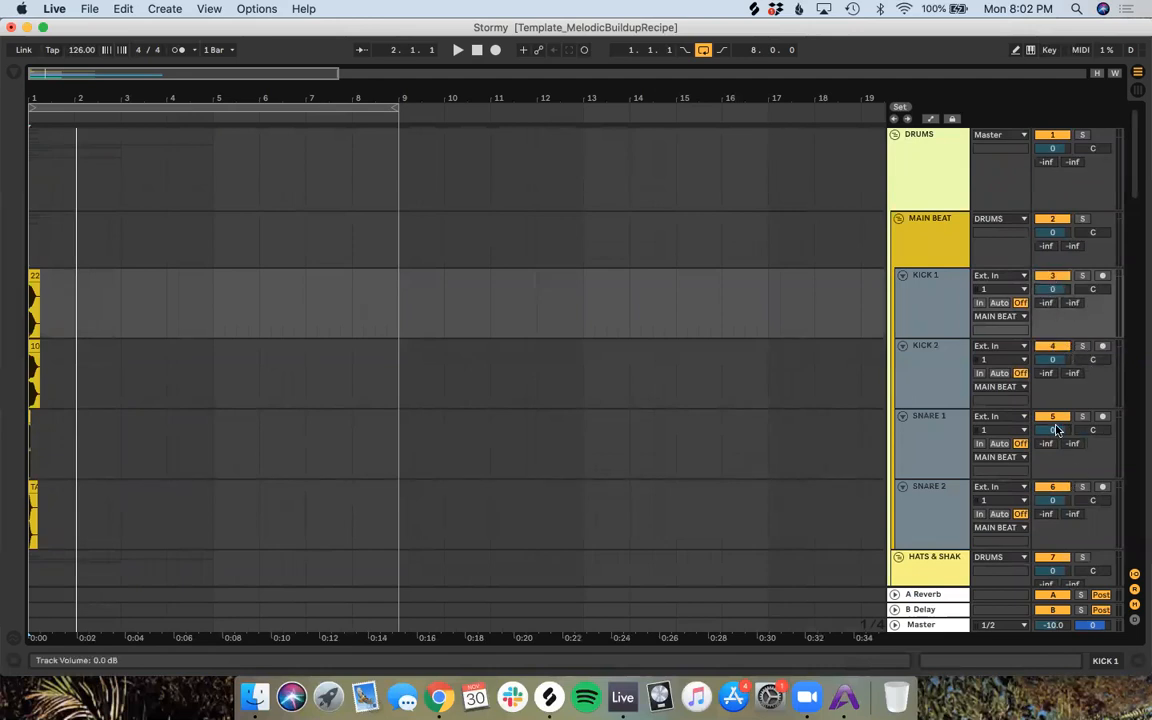
drag(1056, 430, 1057, 436)
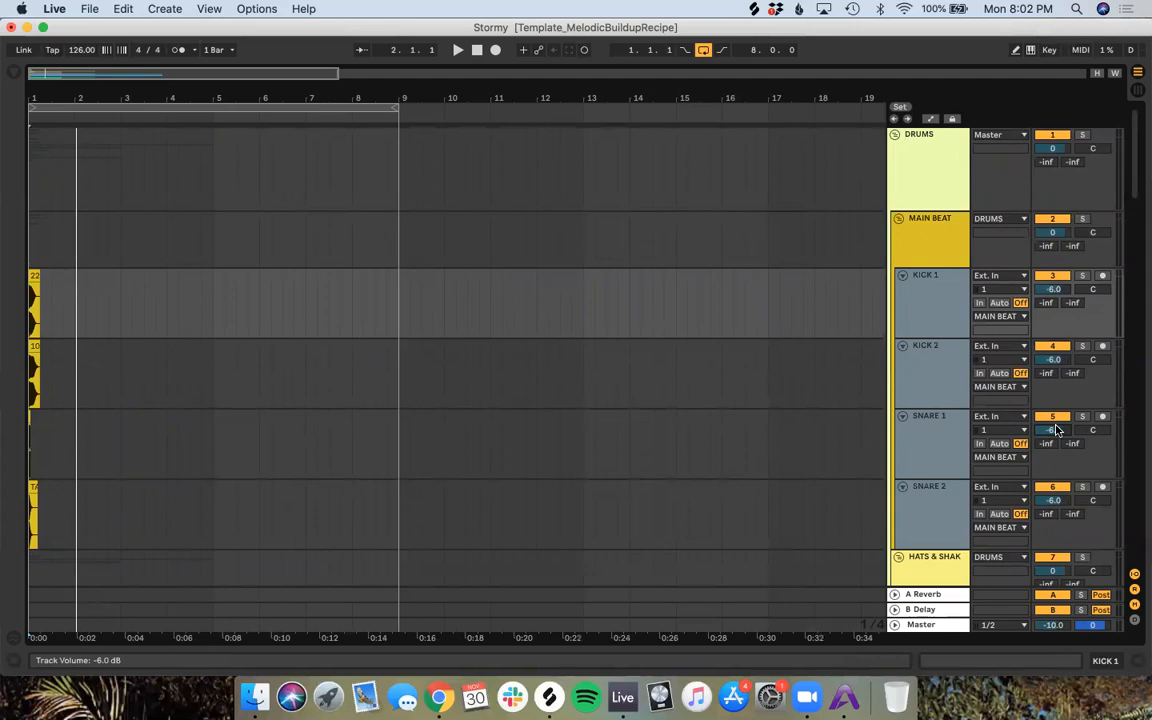
click(948, 230)
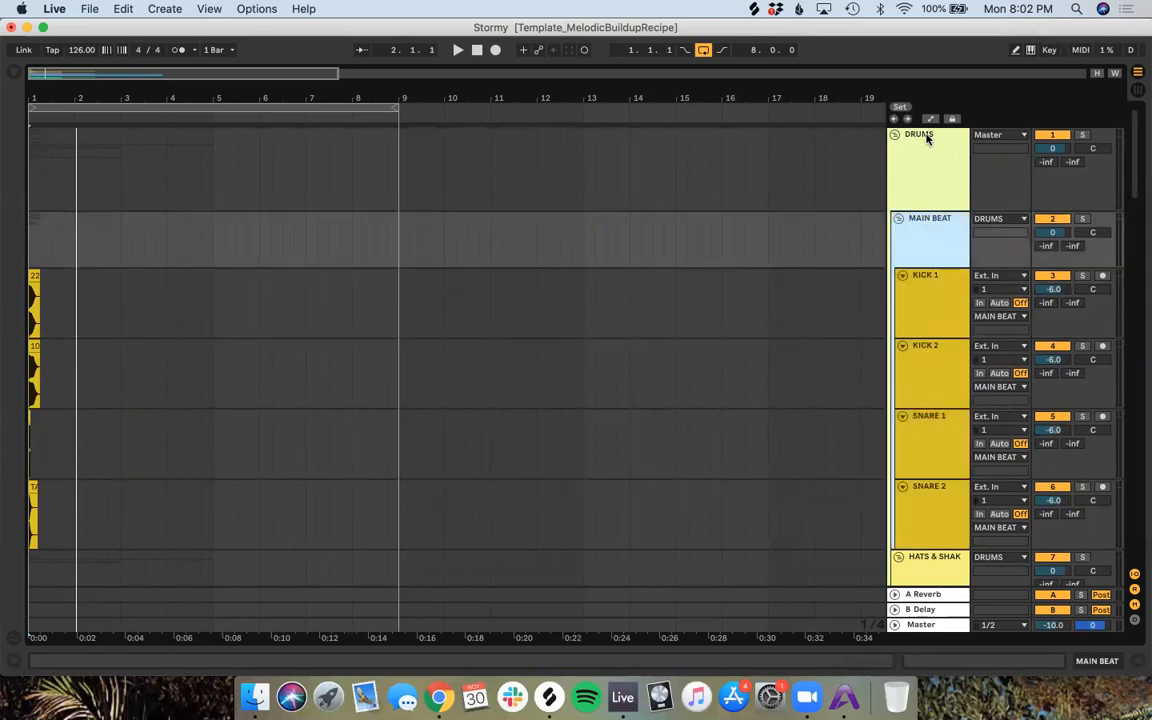
click(935, 274)
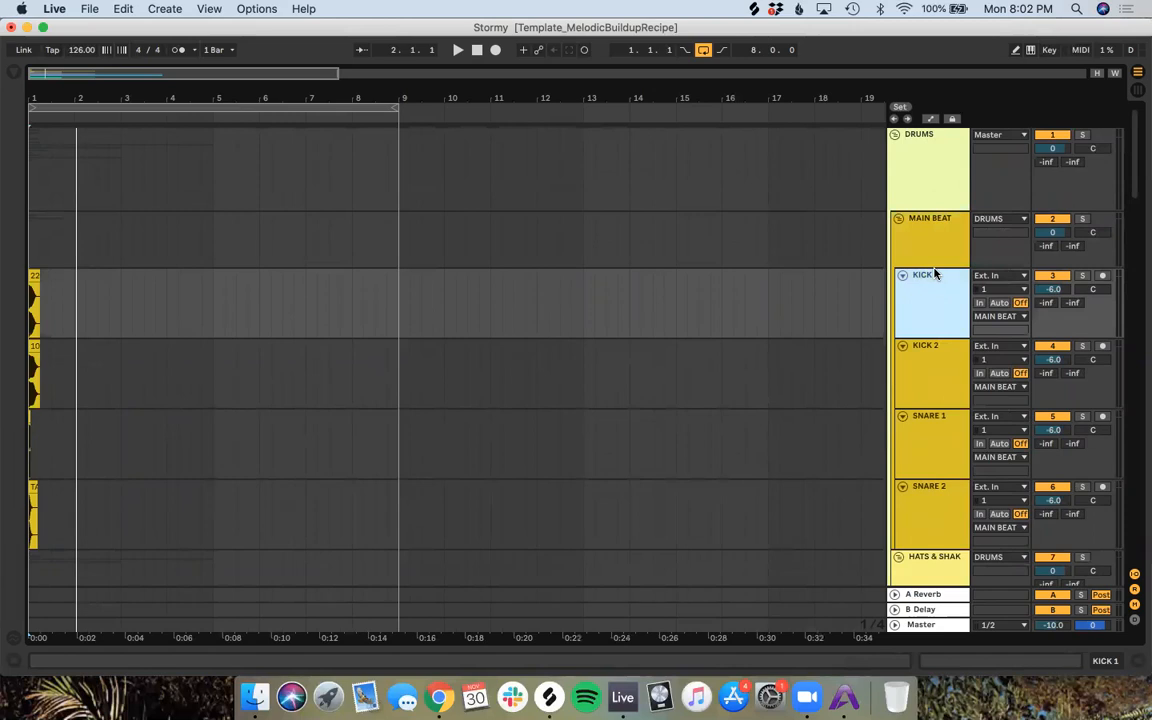
scroll(699, 288, down, 8)
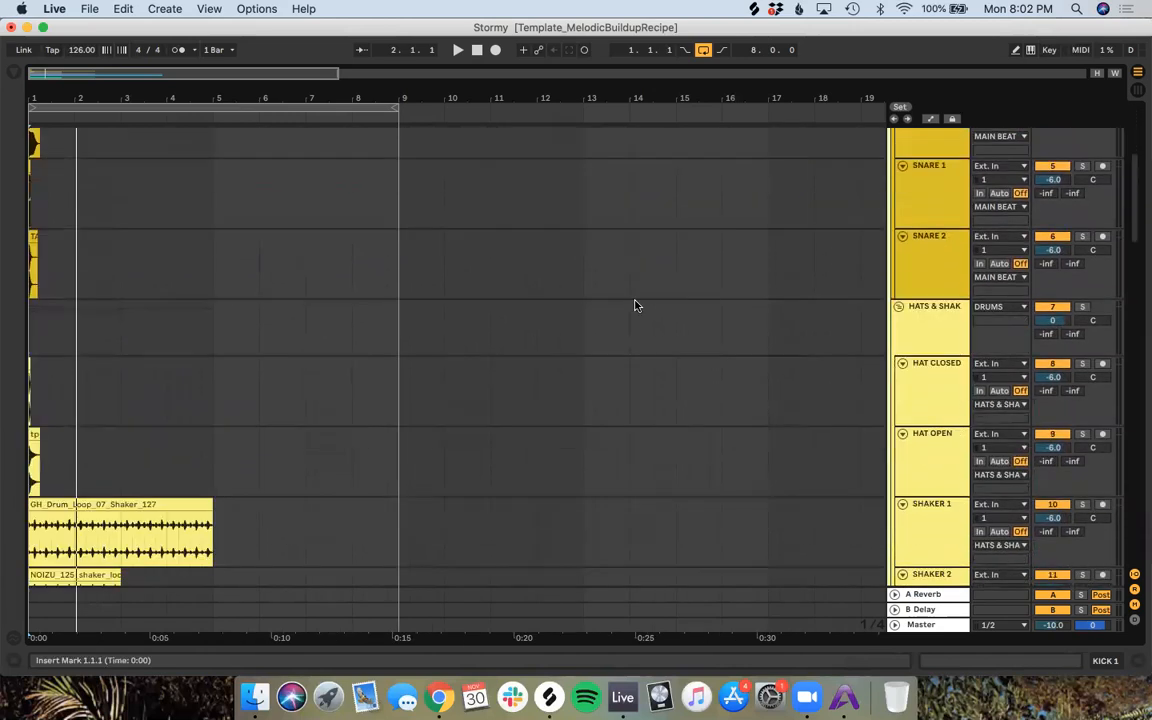
Step: Move the JOHN_DAHLBACK_fx_riser_windy clip on the Riser track so that it starts at 8.3.1
scroll(350, 465, down, 10)
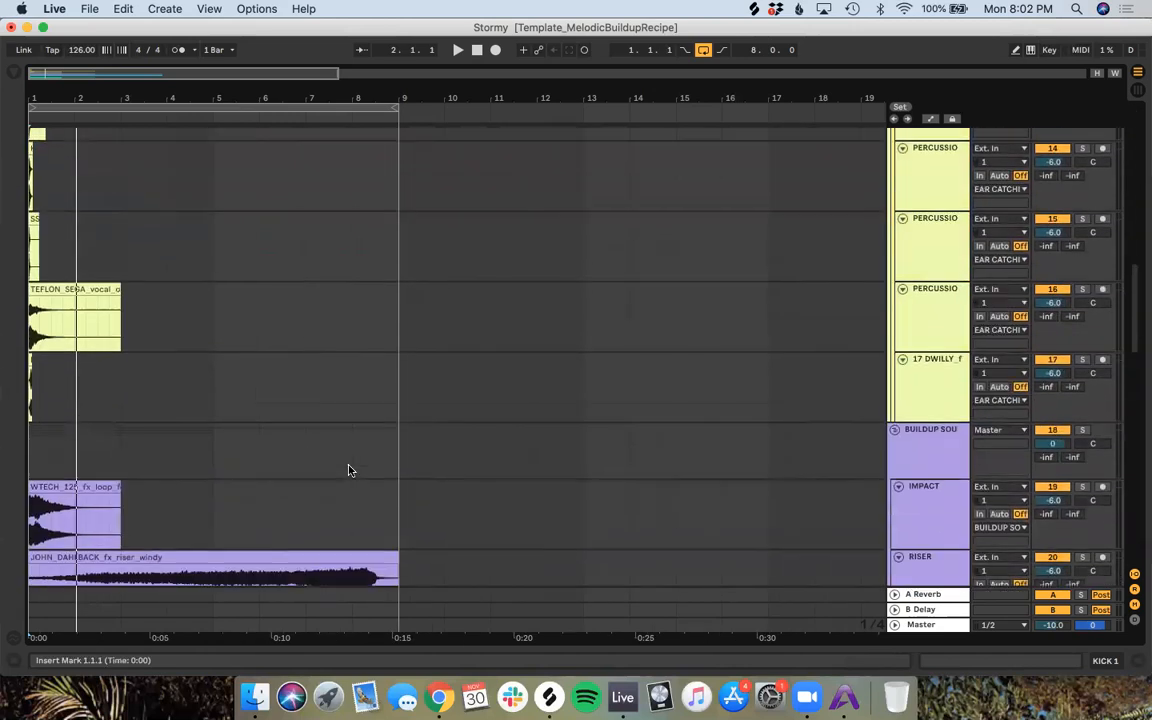
scroll(350, 470, down, 5)
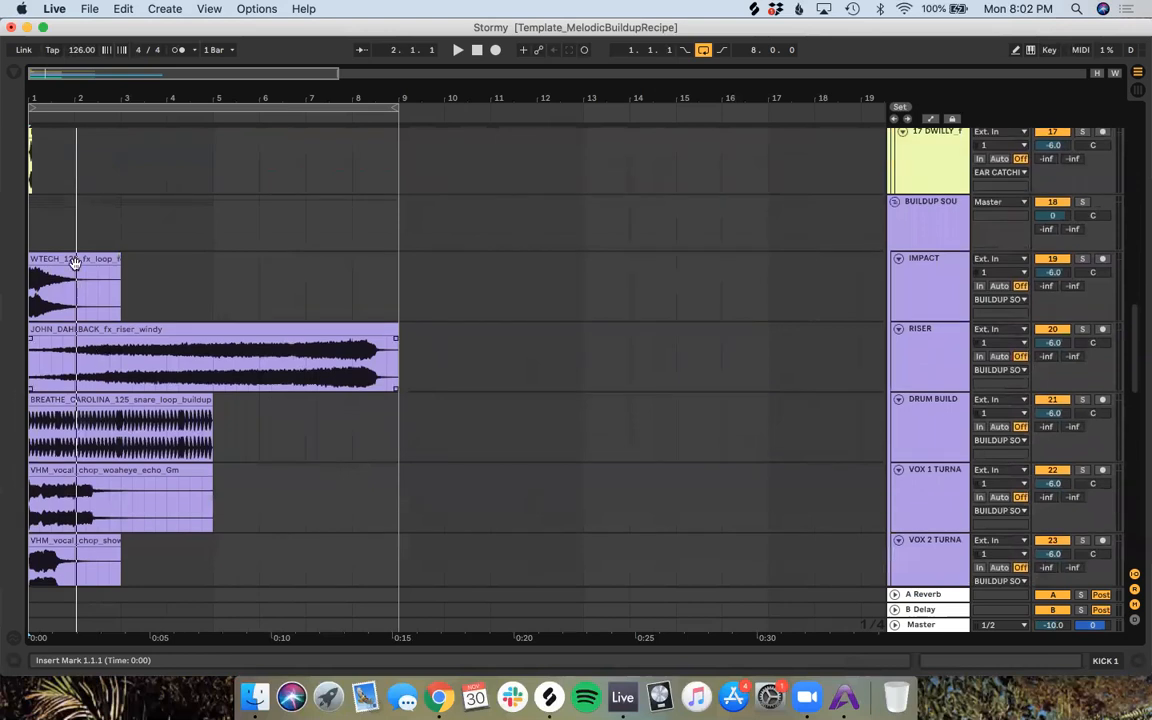
click(73, 262)
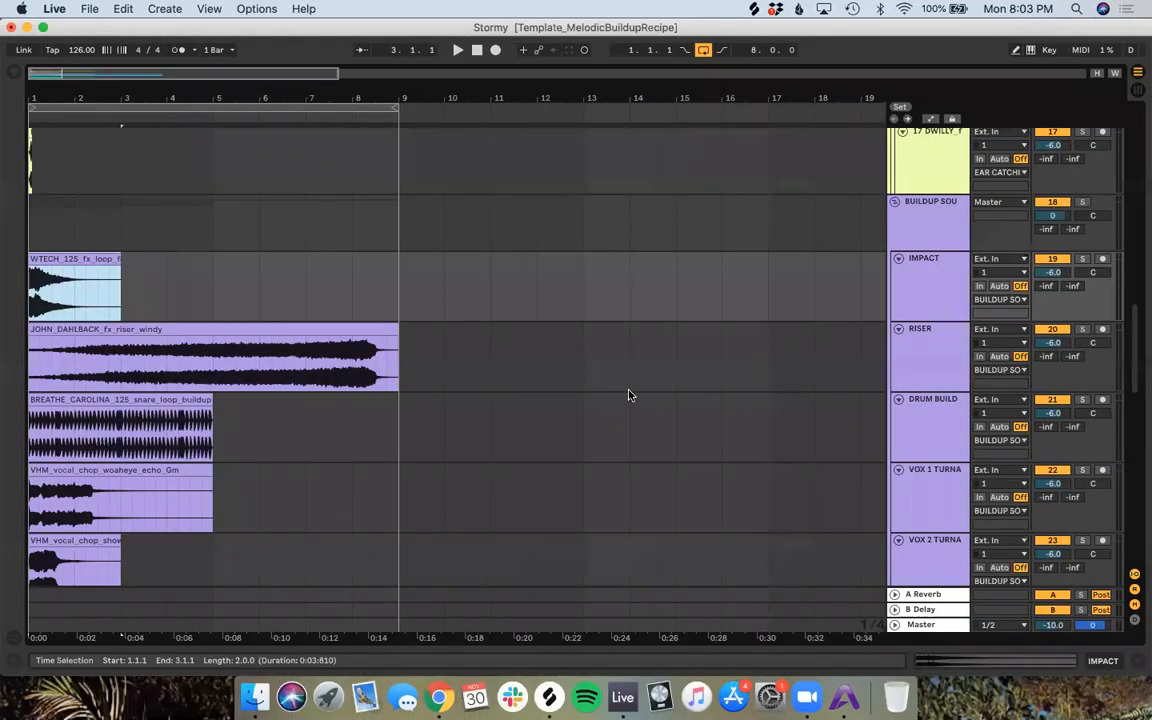
click(628, 395)
drag(149, 327, 525, 364)
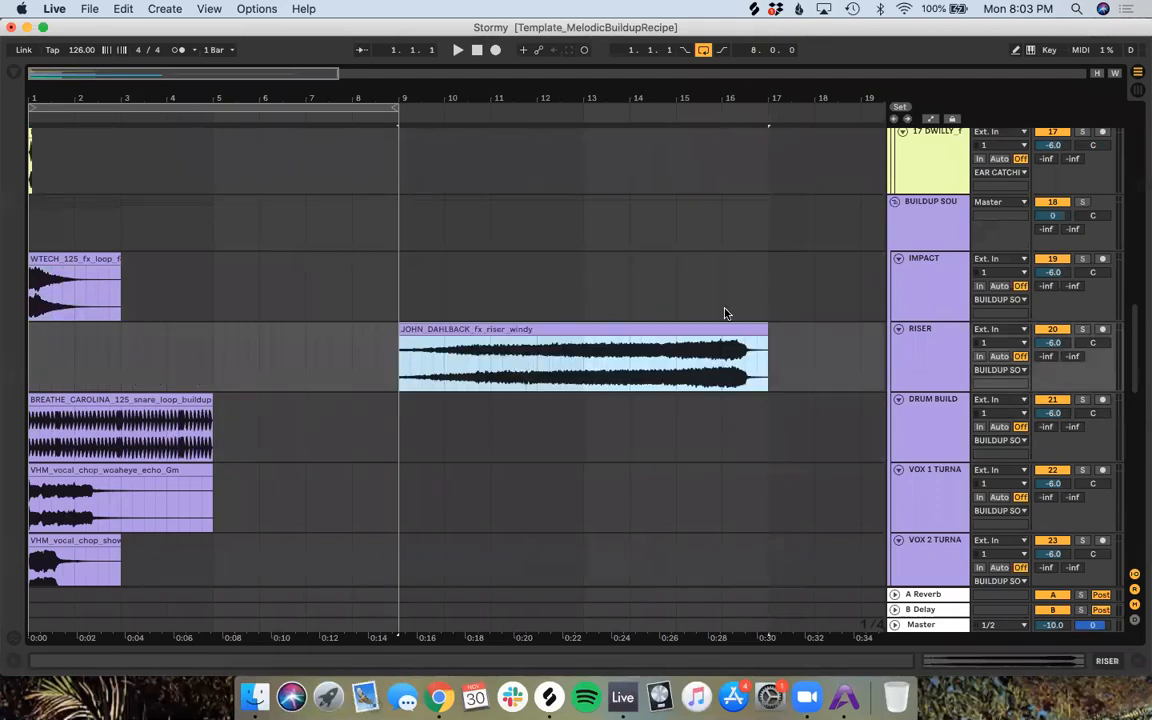
mouse_move(731, 325)
mouse_down()
mouse_move(715, 337)
mouse_move(710, 327)
mouse_up()
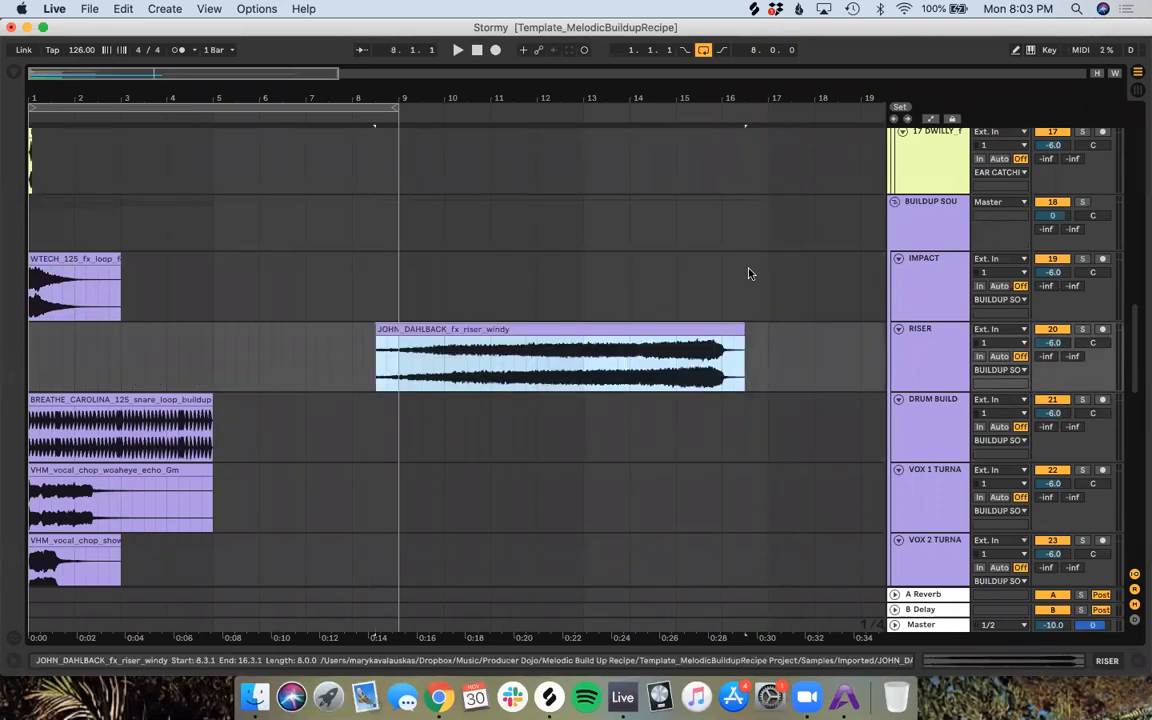
Step: Fade in the start of the riser clip, with the fade ending at about the middle of bar 9
scroll(732, 278, up, 2)
scroll(700, 290, up, 5)
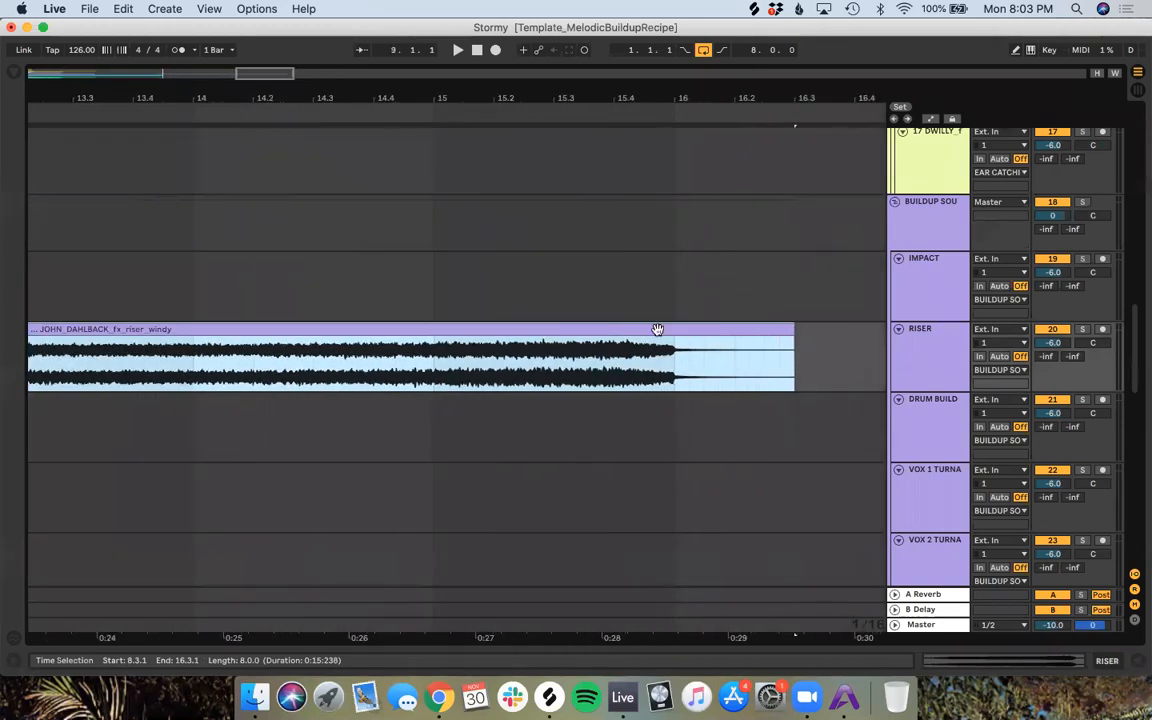
scroll(580, 293, down, 3)
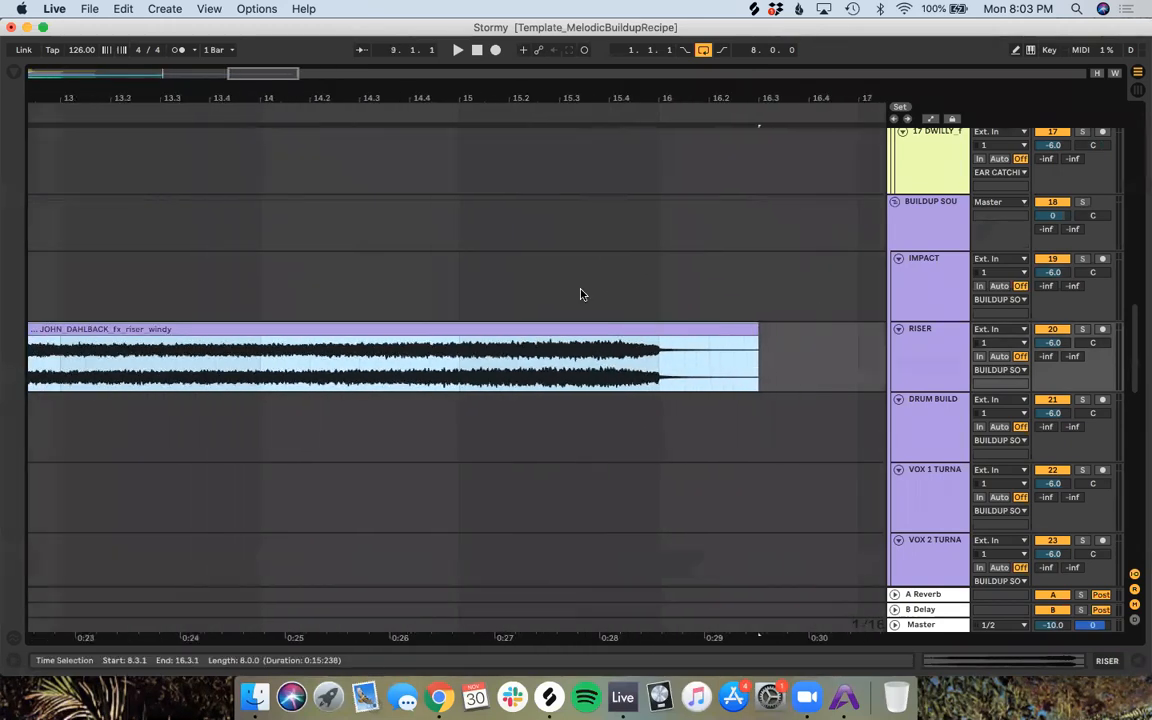
scroll(581, 293, left, 10)
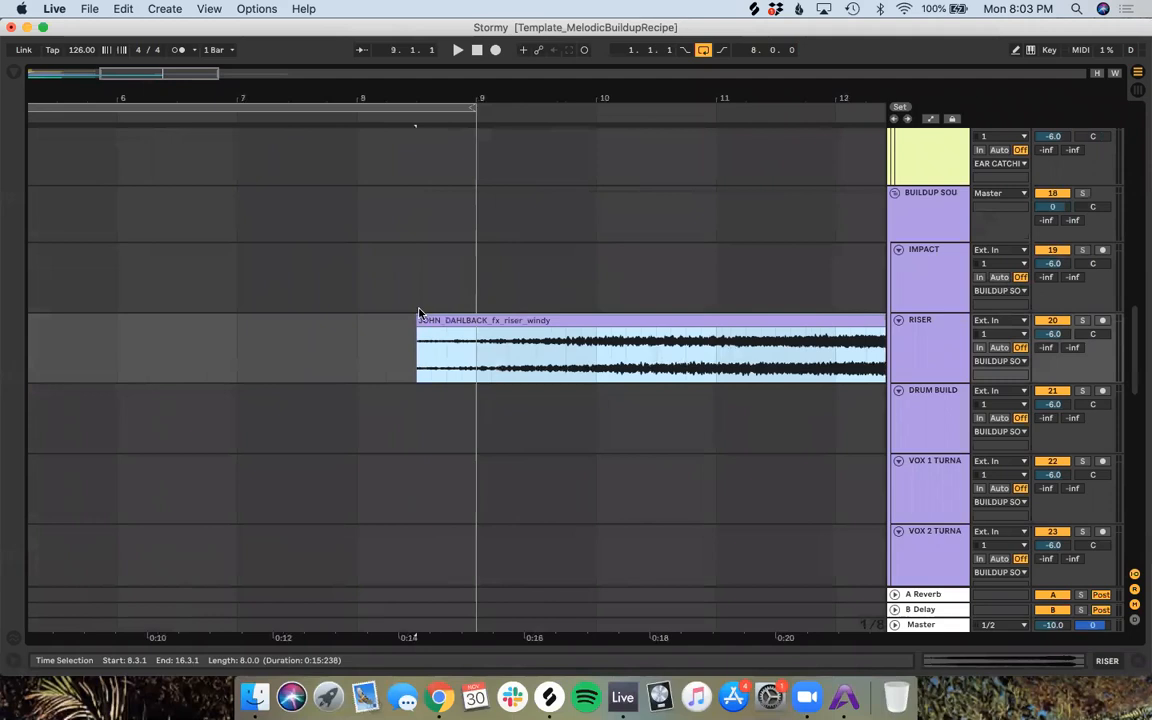
drag(419, 334, 599, 303)
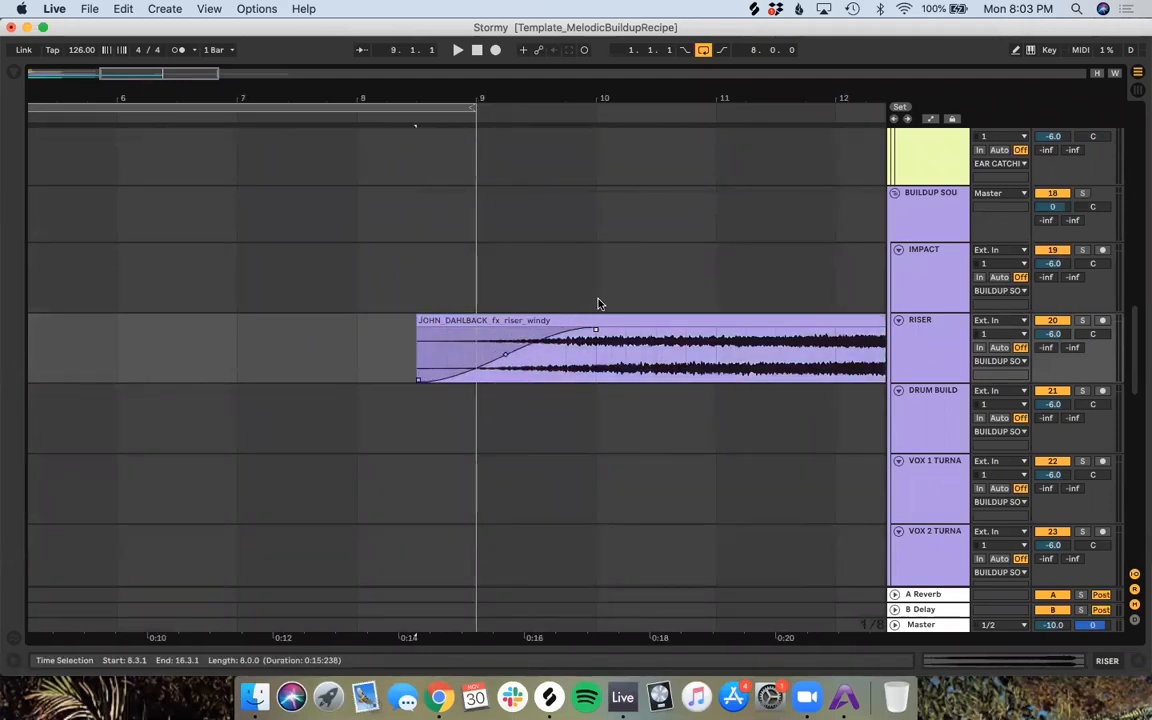
drag(606, 332, 350, 332)
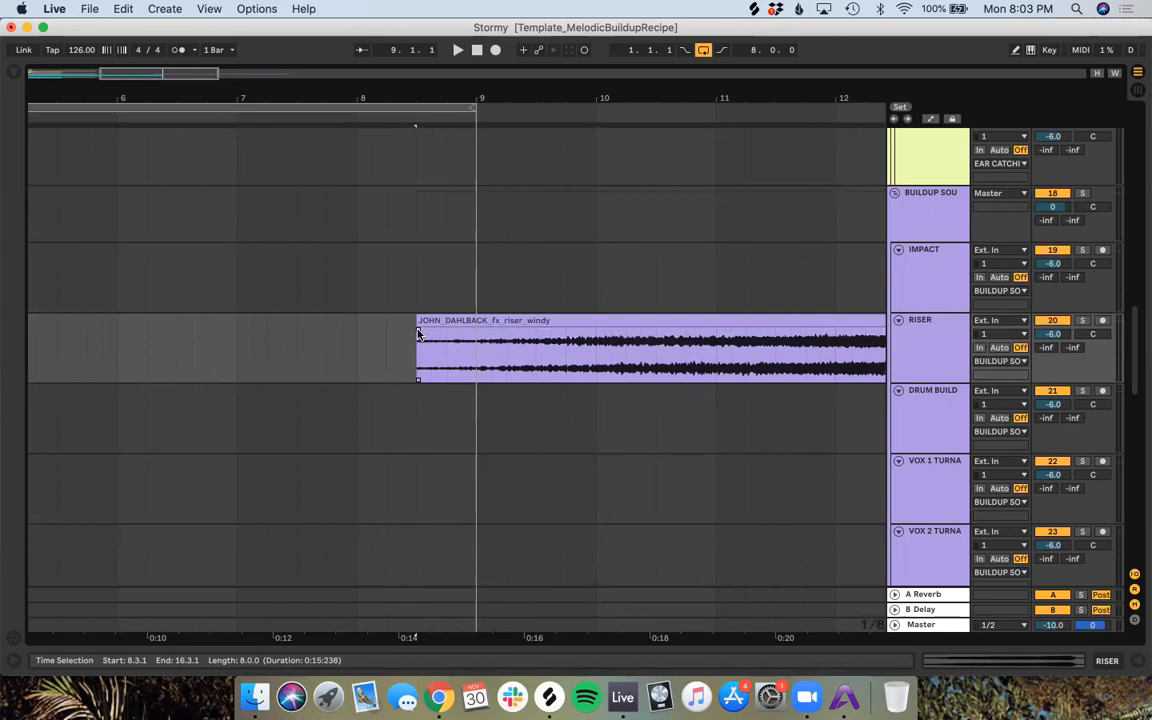
drag(419, 332, 535, 314)
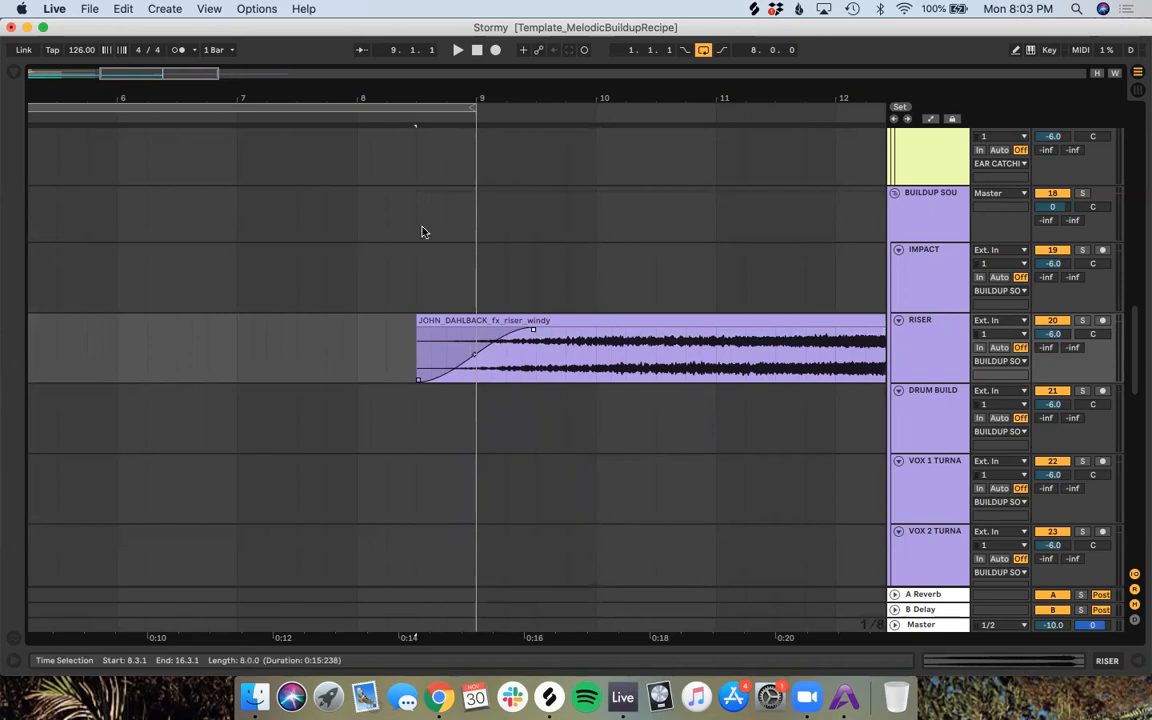
Step: Switch to the recipe document and read the song sequencing instructions, the chord progression hack and the example progressions
scroll(283, 403, down, 5)
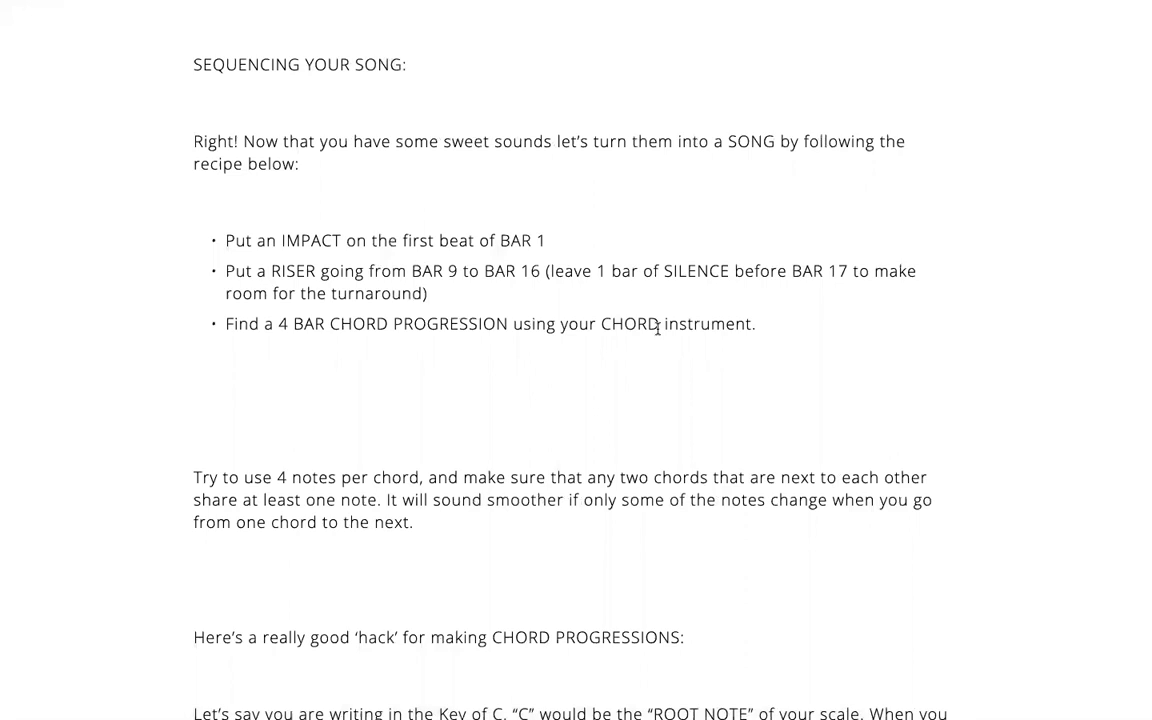
scroll(658, 329, down, 5)
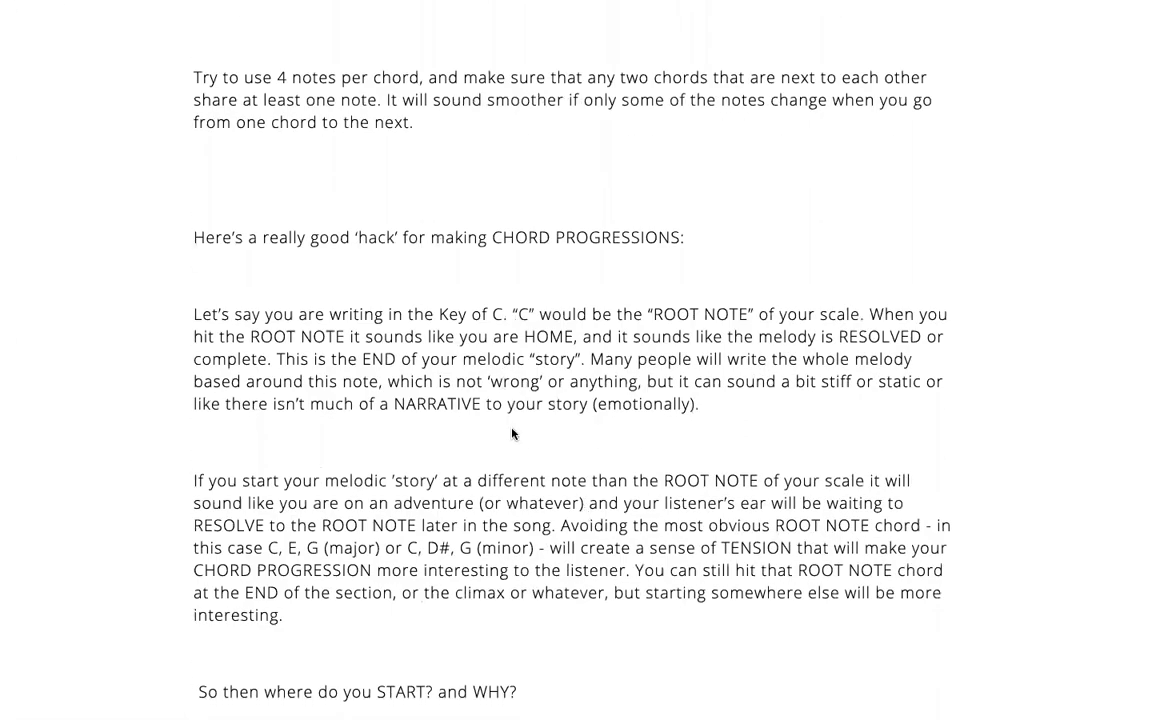
scroll(507, 410, down, 5)
scroll(512, 419, down, 10)
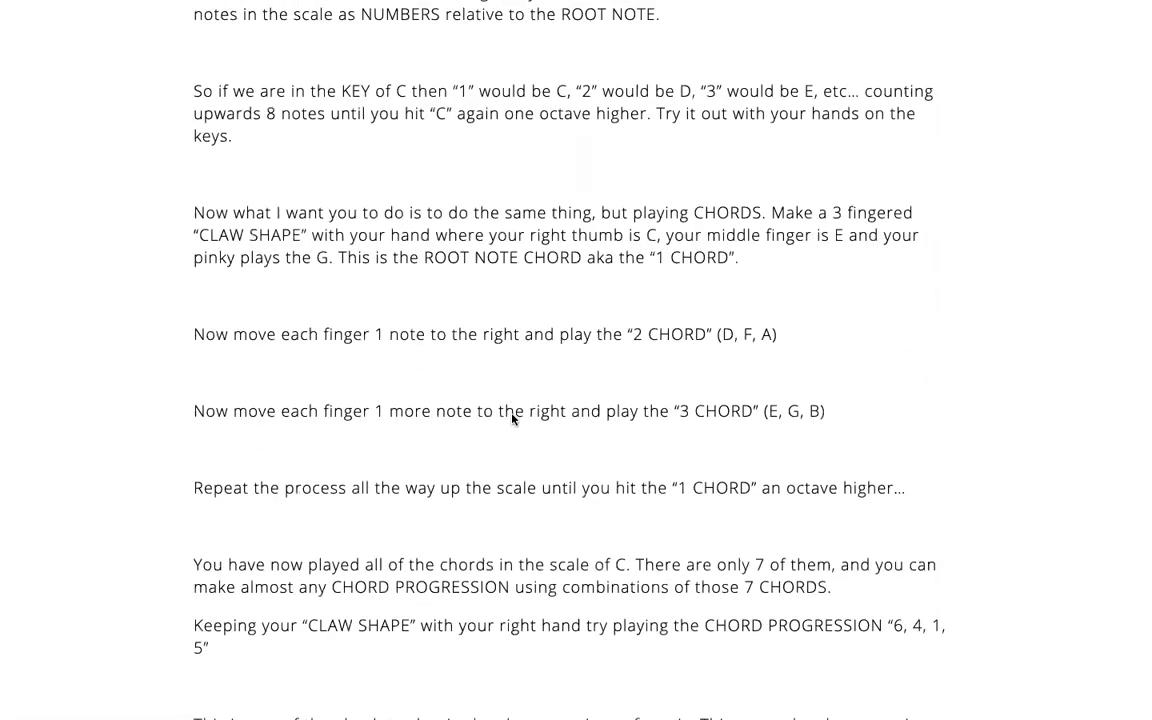
scroll(512, 418, down, 9)
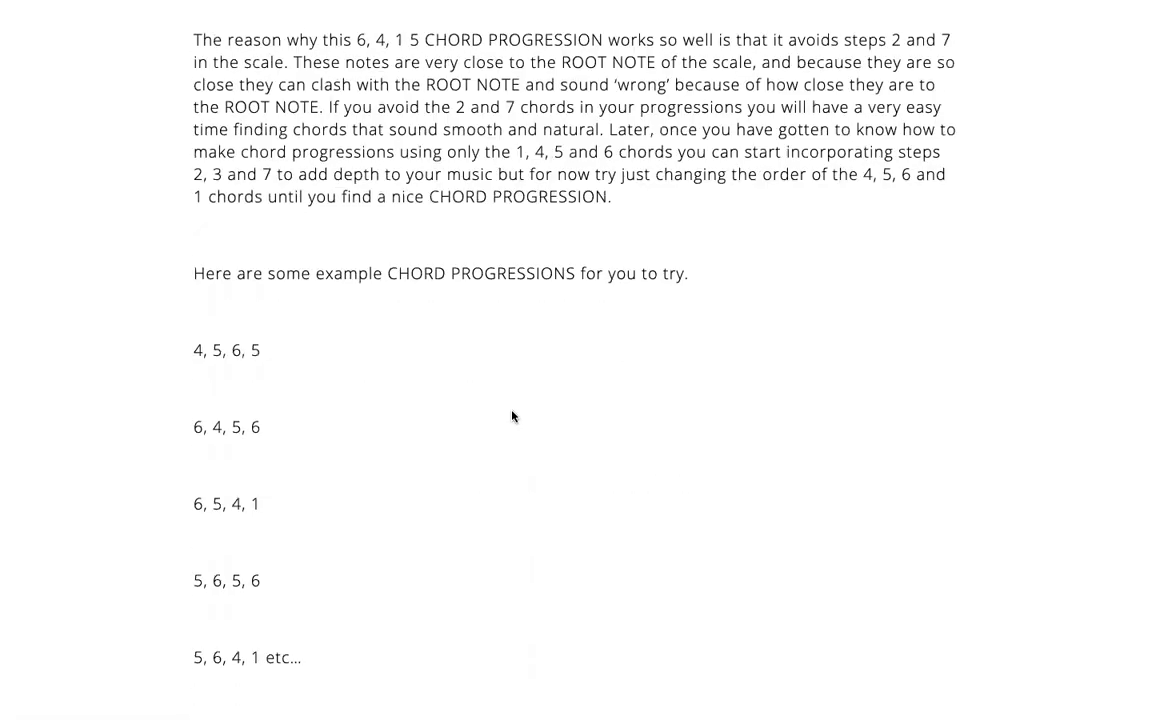
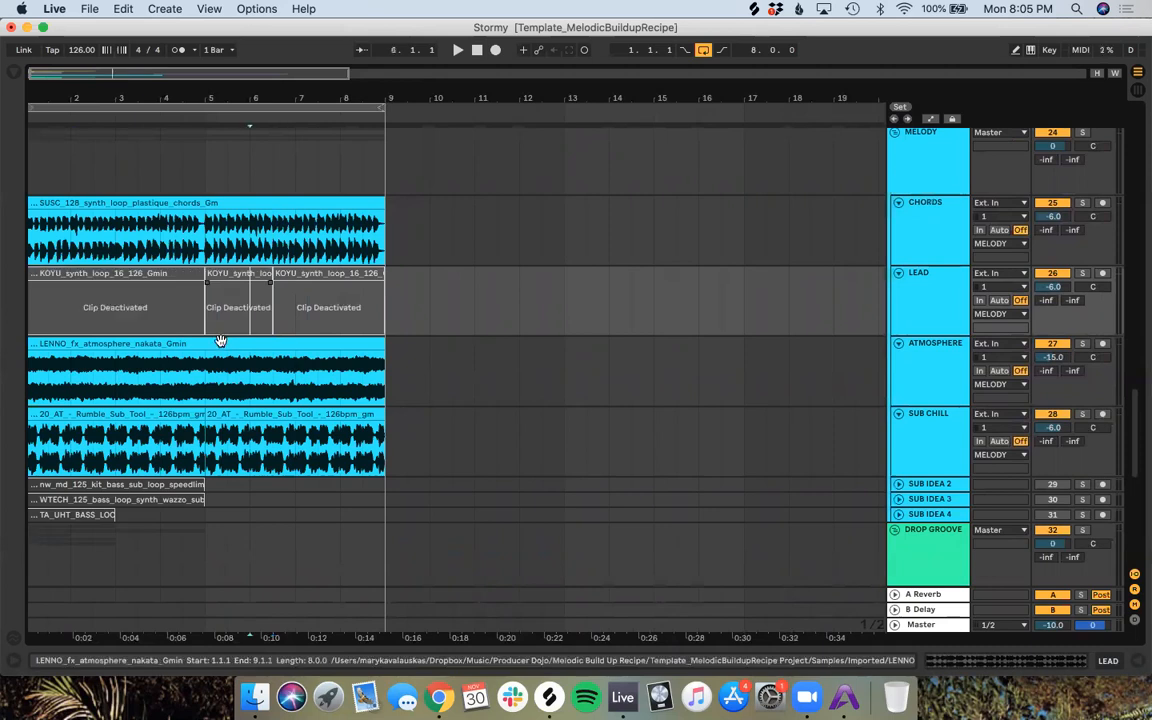
click(200, 302)
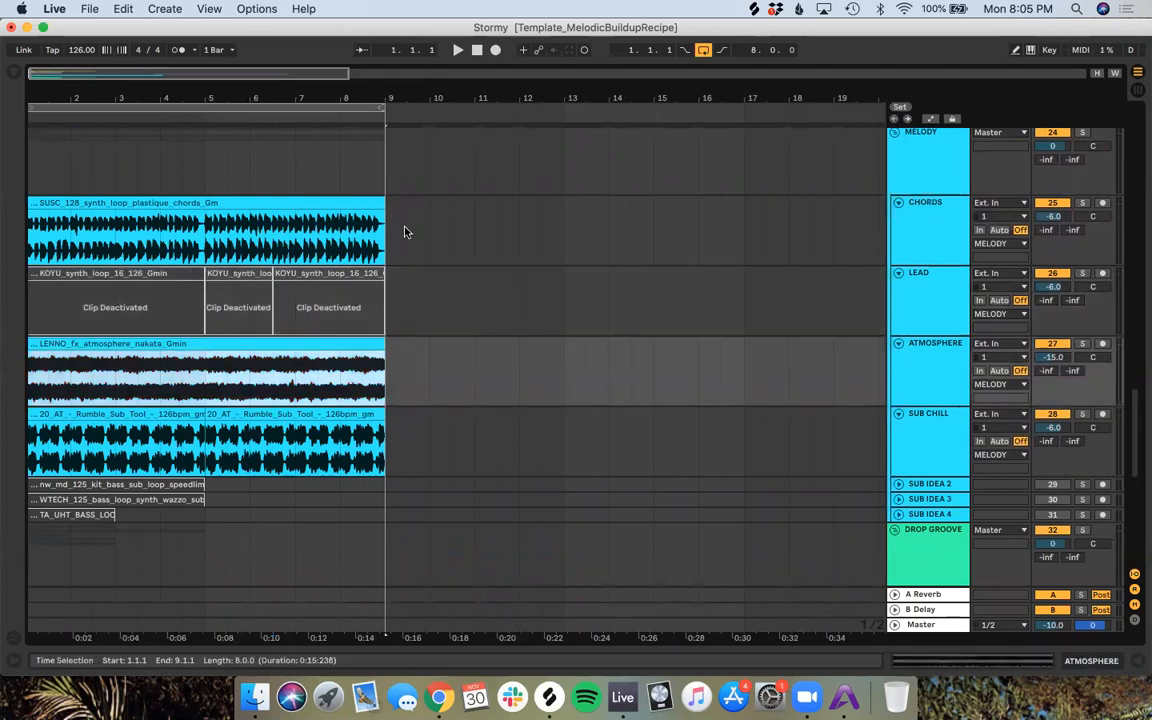
drag(405, 232, 8, 218)
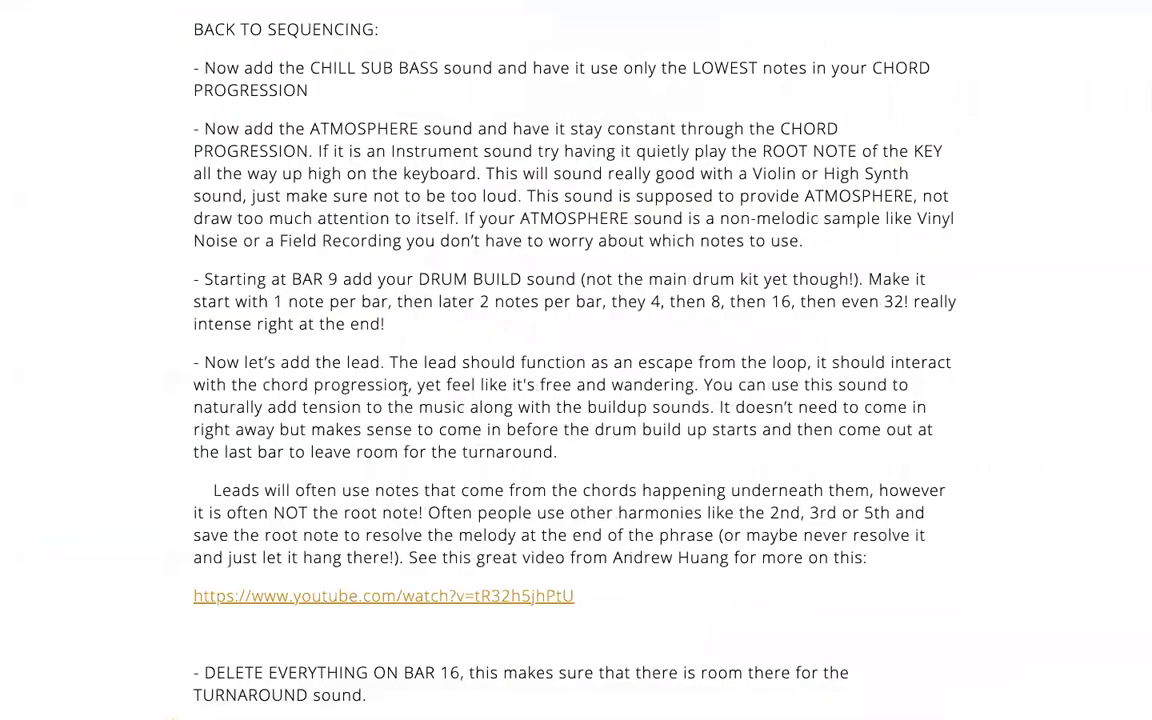
Step: Review the recipe's chord progression advice and its Back to Sequencing instructions for the chill sub bass, atmosphere, drum build and lead
scroll(405, 390, up, 20)
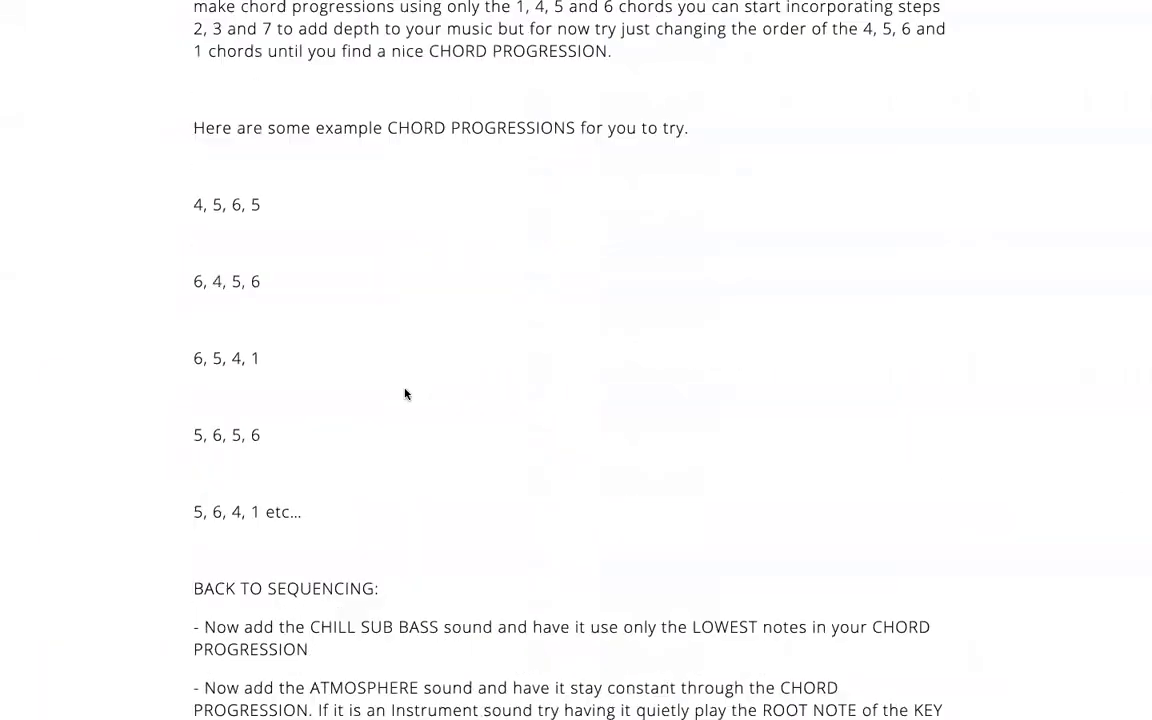
scroll(405, 393, up, 4)
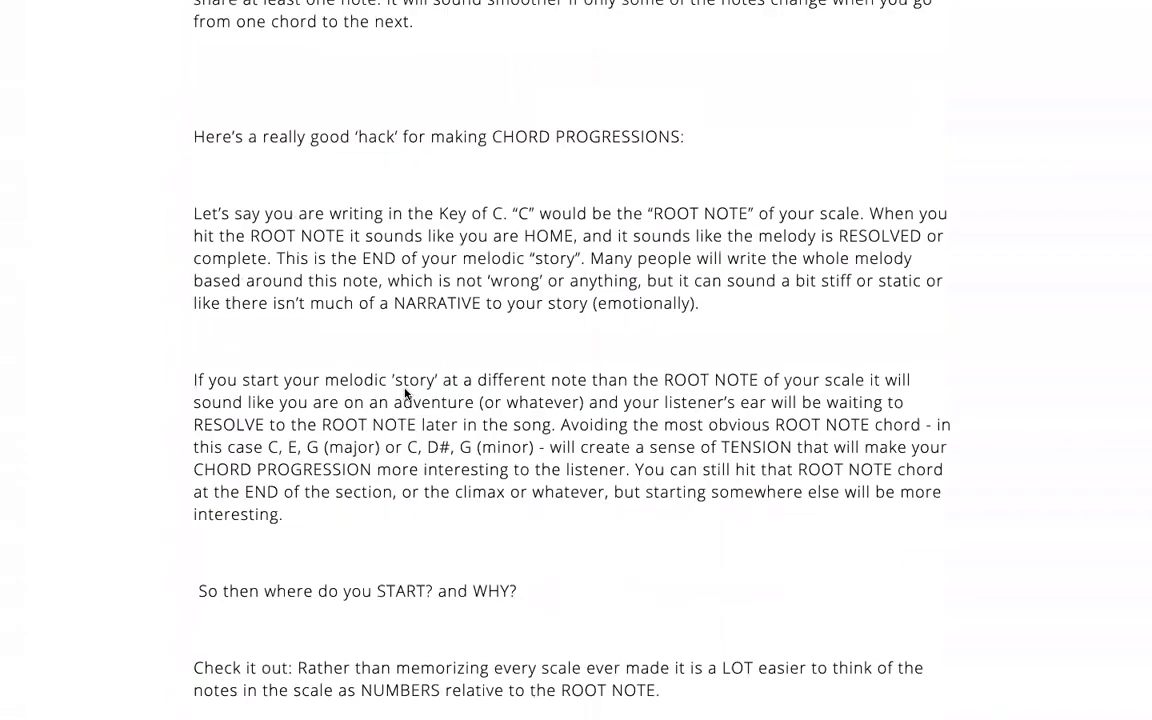
scroll(405, 389, up, 4)
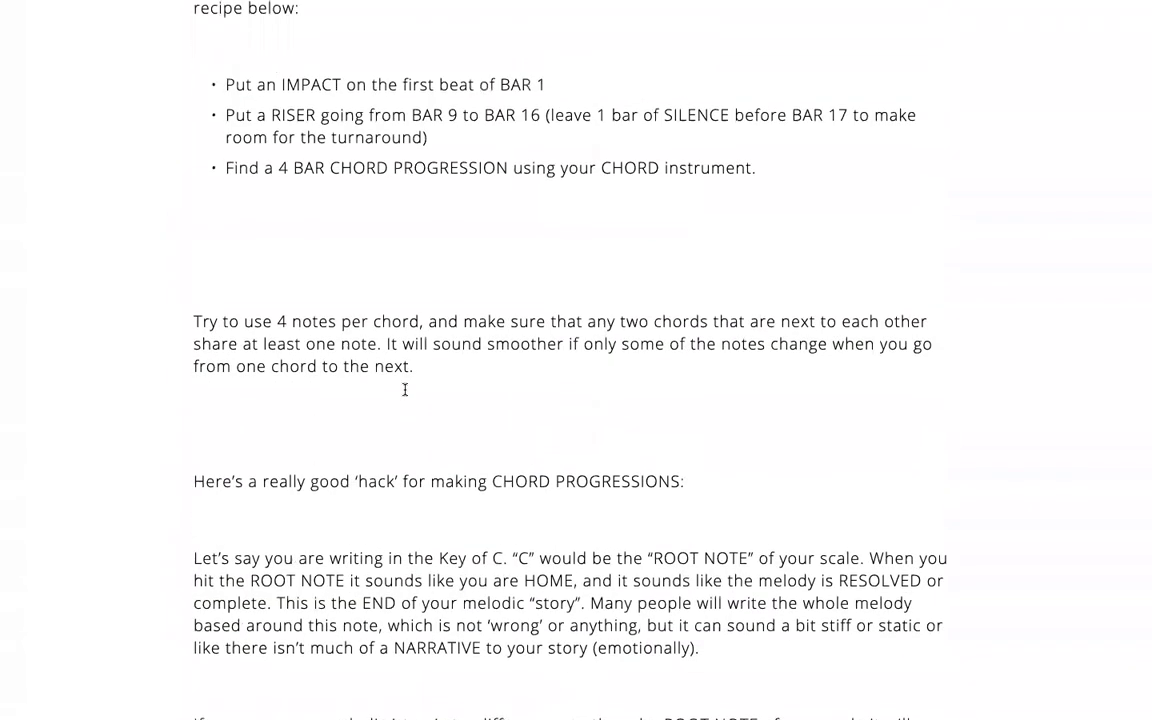
scroll(405, 390, down, 20)
scroll(446, 282, down, 10)
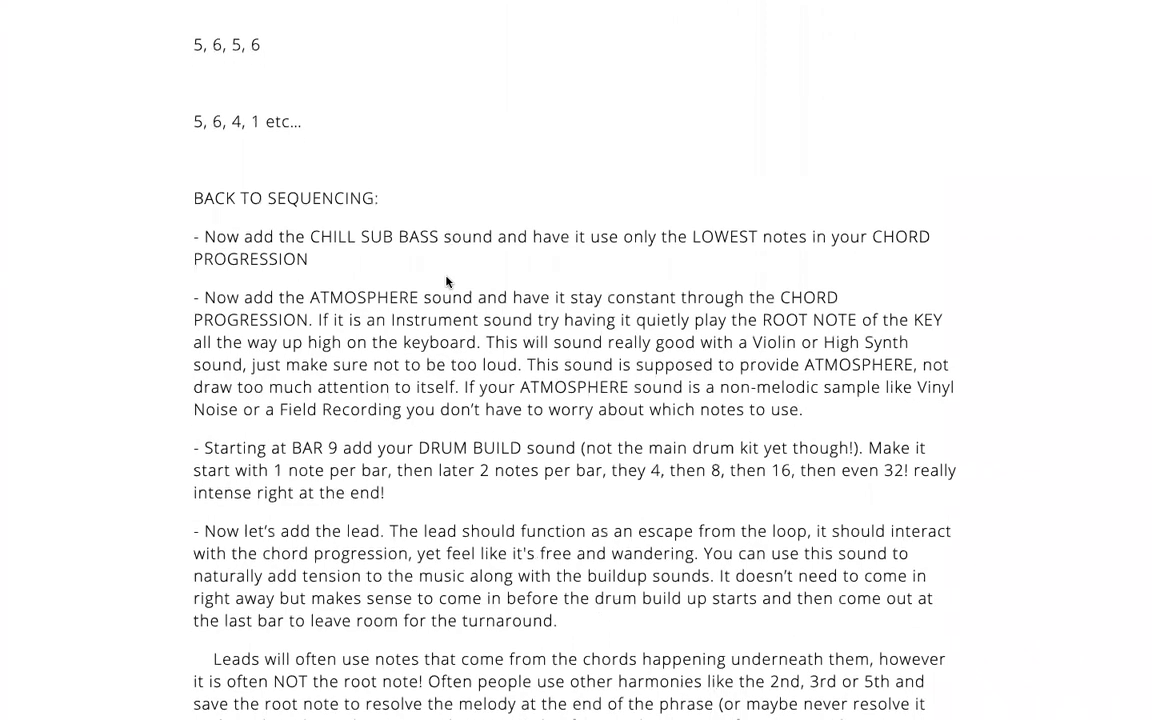
scroll(446, 282, down, 8)
scroll(446, 282, up, 6)
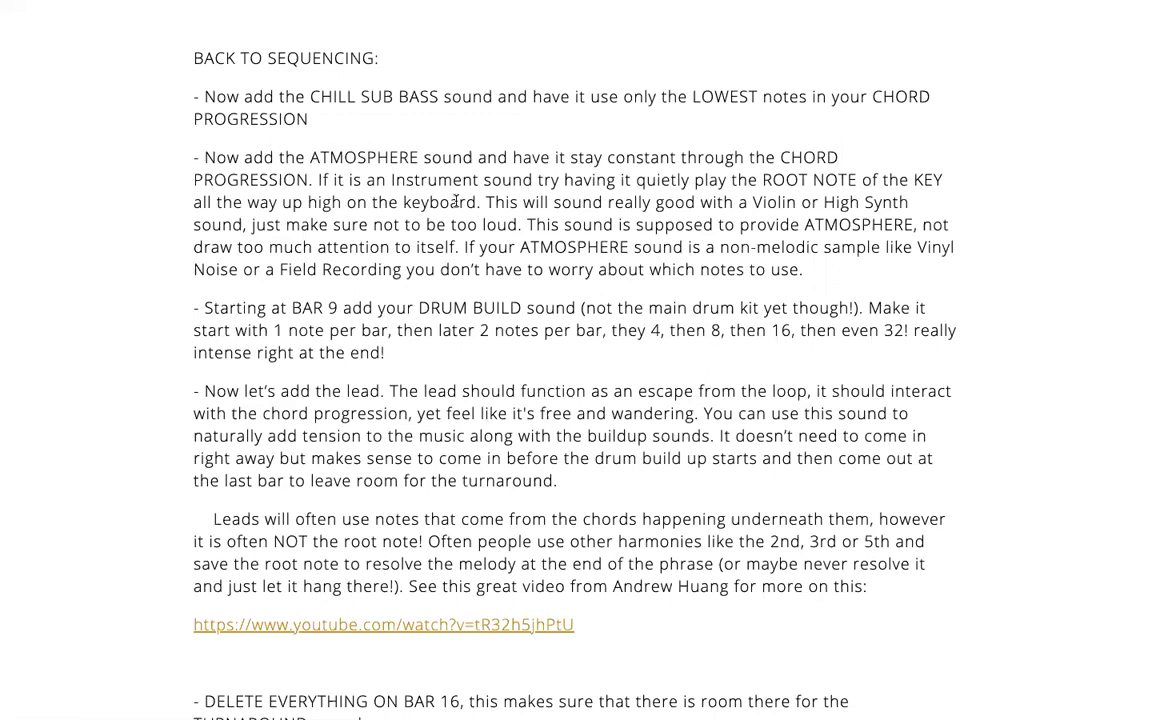
scroll(455, 201, down, 3)
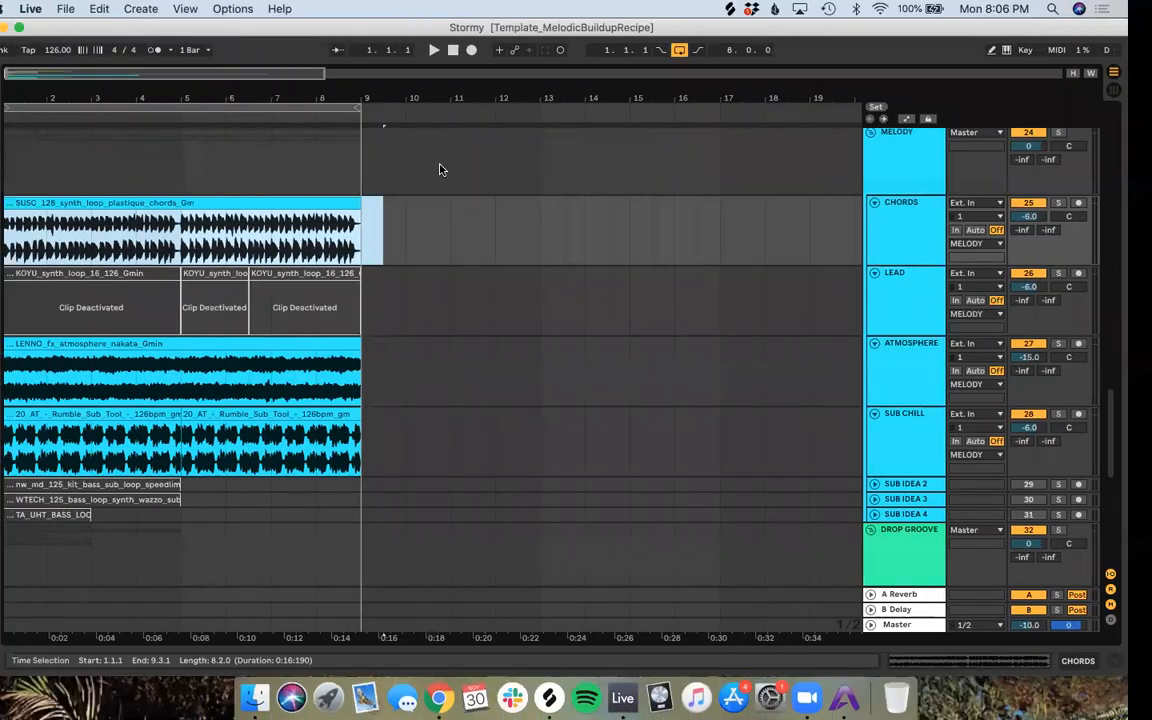
Step: Back in Ableton Live, deactivate the clips on tracks 13 to 17 of the ear-catching percussion group
click(401, 326)
scroll(401, 326, down, 5)
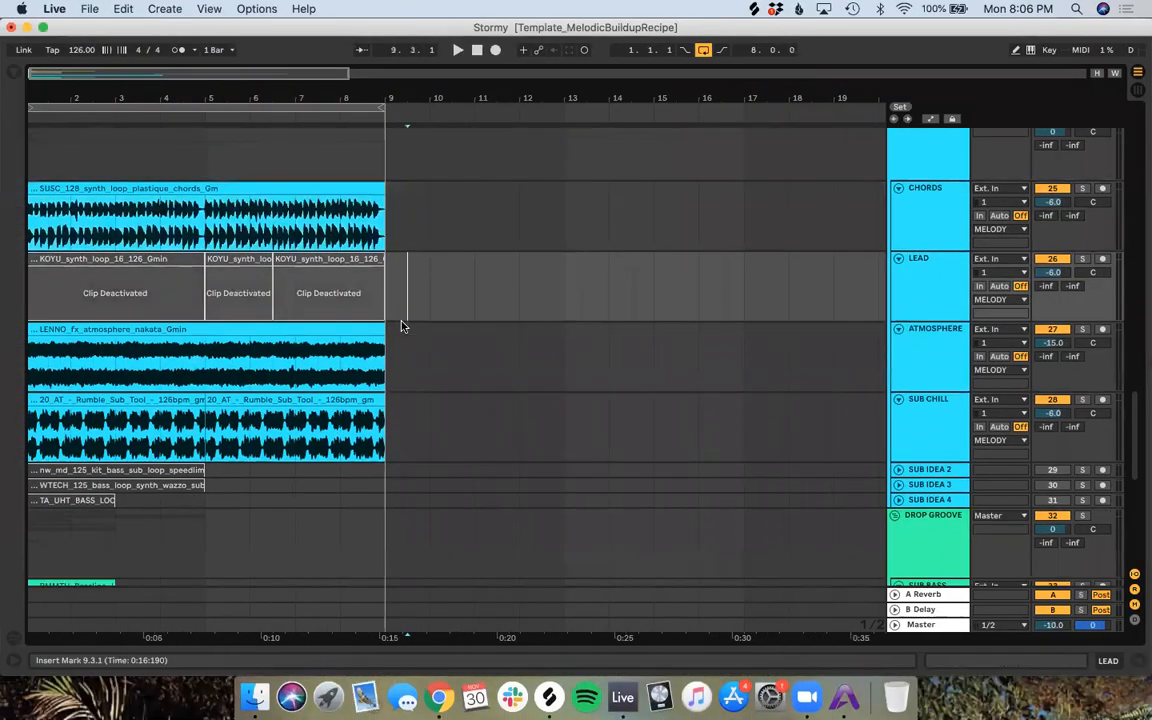
scroll(401, 326, down, 5)
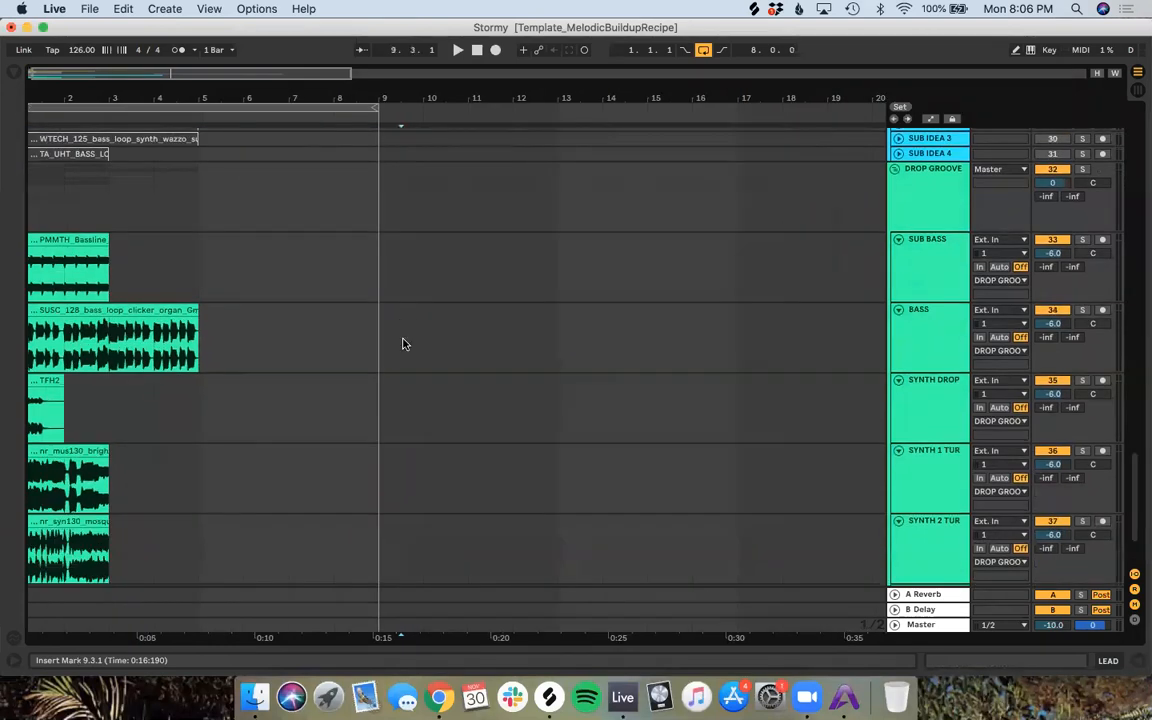
scroll(404, 345, up, 15)
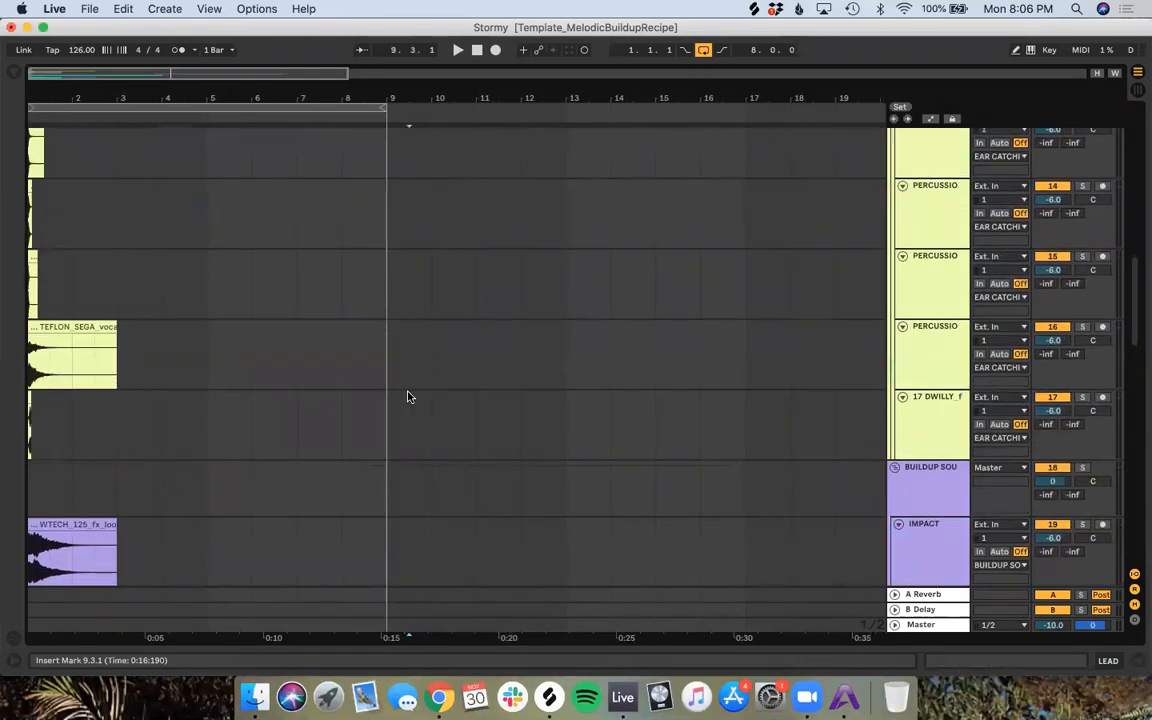
scroll(406, 396, up, 3)
drag(122, 505, 5, 236)
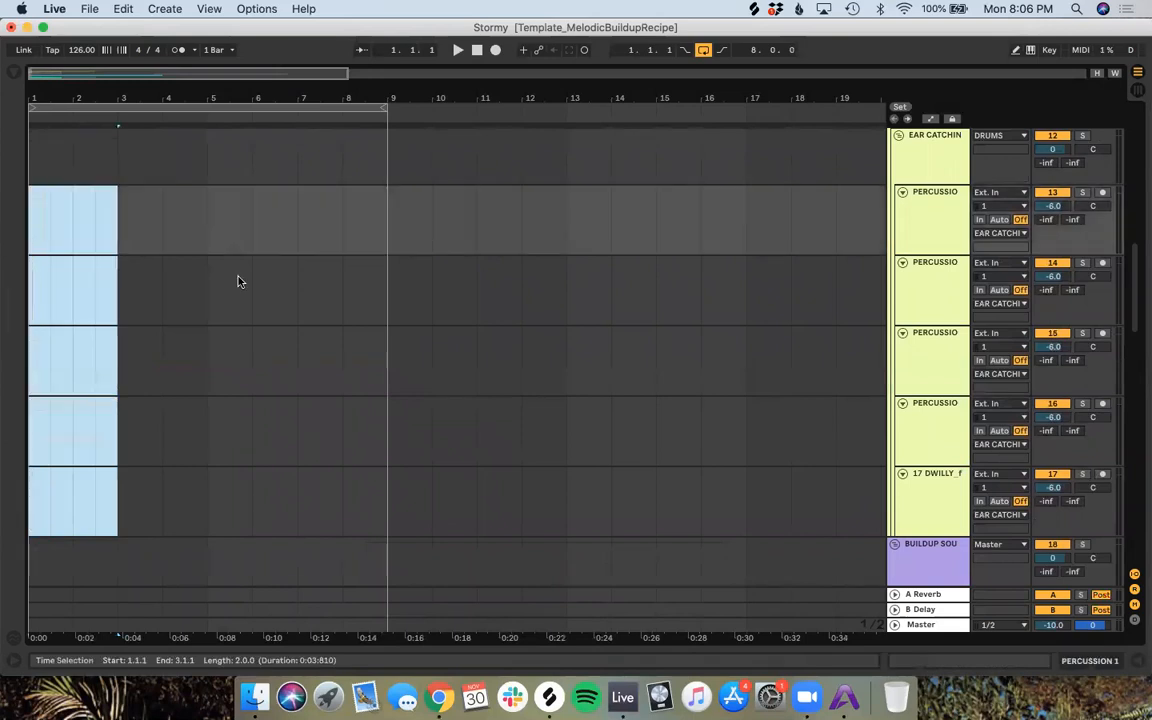
Step: Deactivate all clips on the hat and shaker tracks, including the whole Shaker 1 loop, and the kick and snare clips
scroll(237, 280, up, 10)
scroll(237, 281, up, 5)
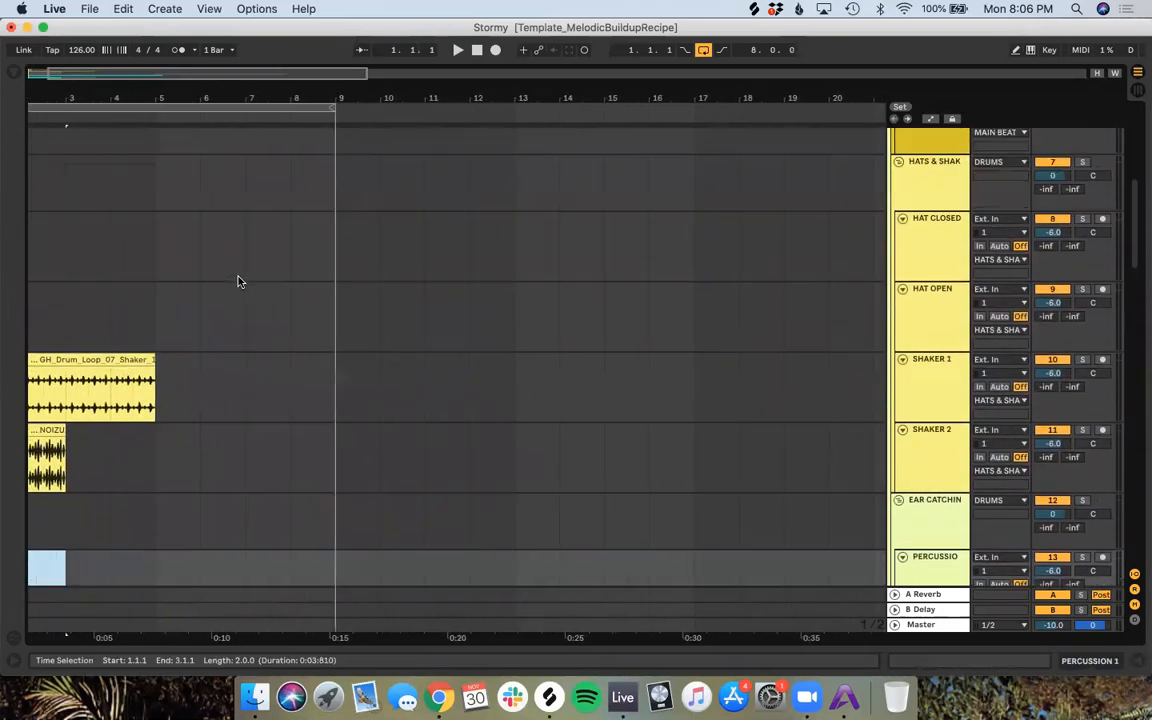
drag(137, 479, 5, 245)
drag(222, 367, 136, 369)
key(0)
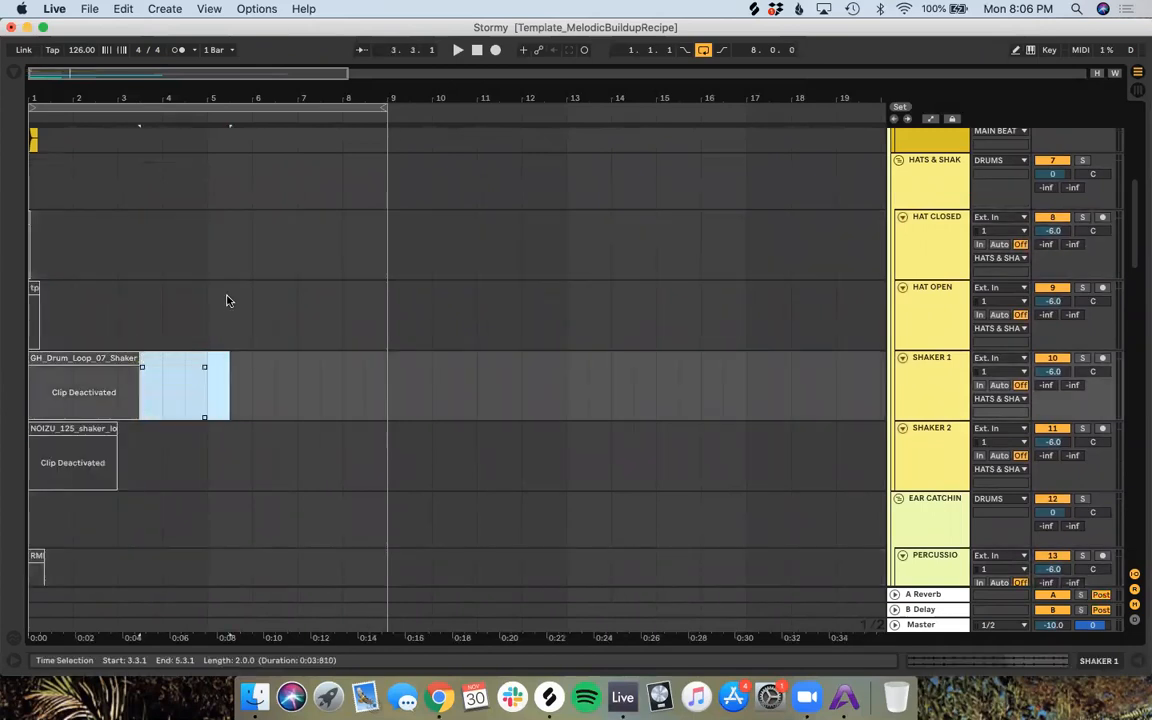
scroll(226, 300, up, 5)
drag(68, 483, 5, 221)
Step: Reactivate the BREATHE_CAROLINA_125_snare_loop_buildup clip on the Drum Build track and move it to start at bar 9
scroll(201, 275, down, 15)
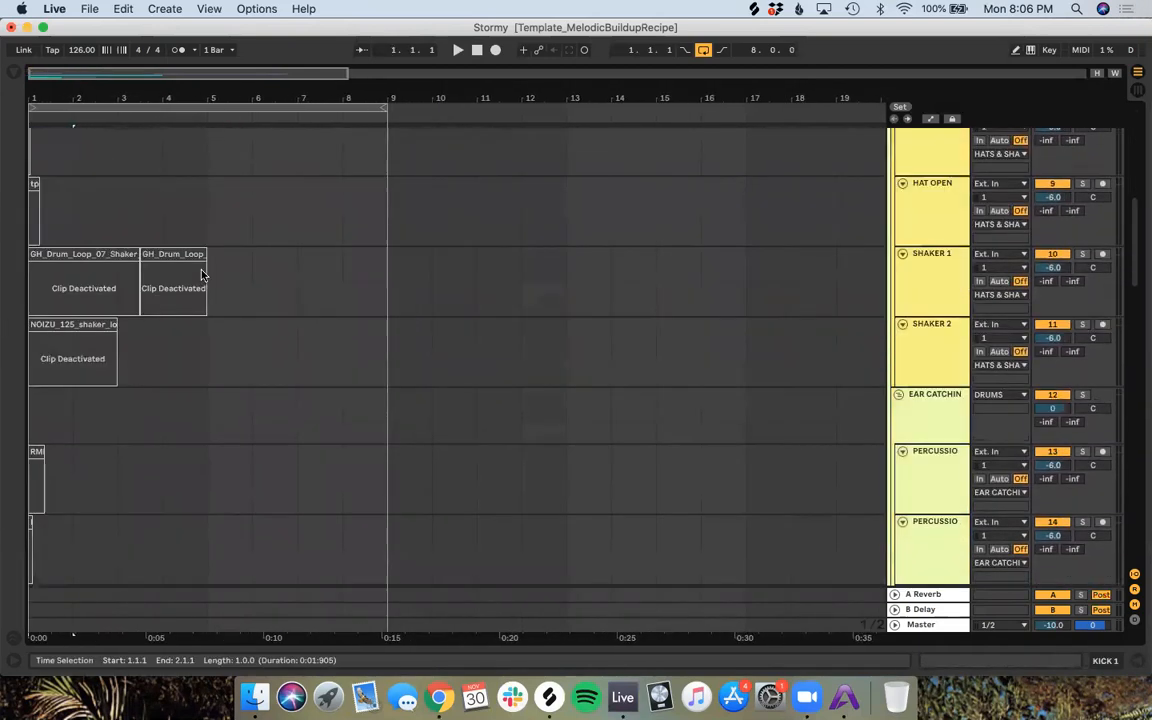
scroll(201, 275, down, 5)
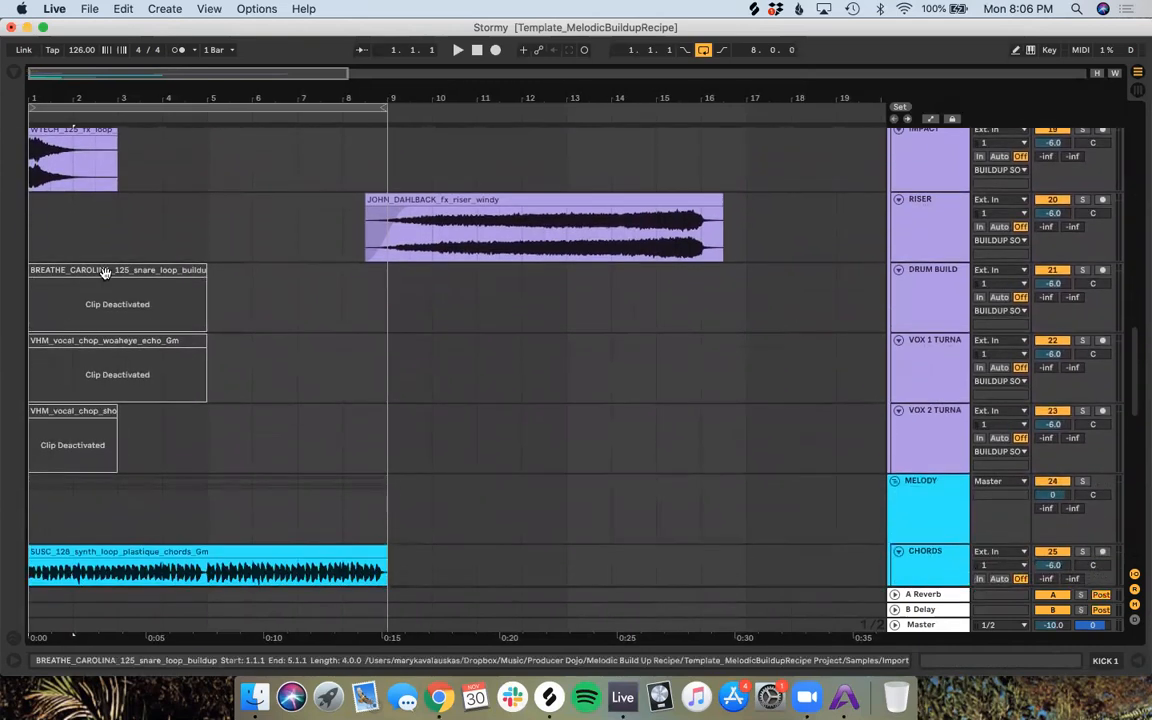
double_click(101, 282)
click(135, 292)
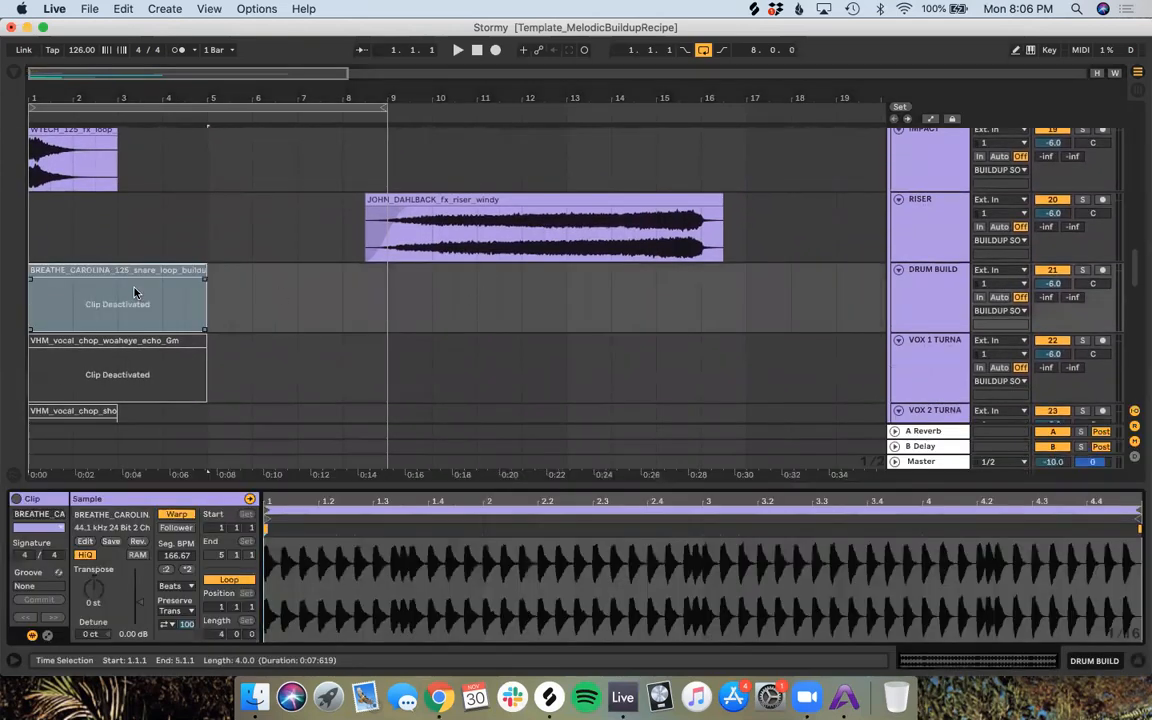
click(235, 292)
click(179, 271)
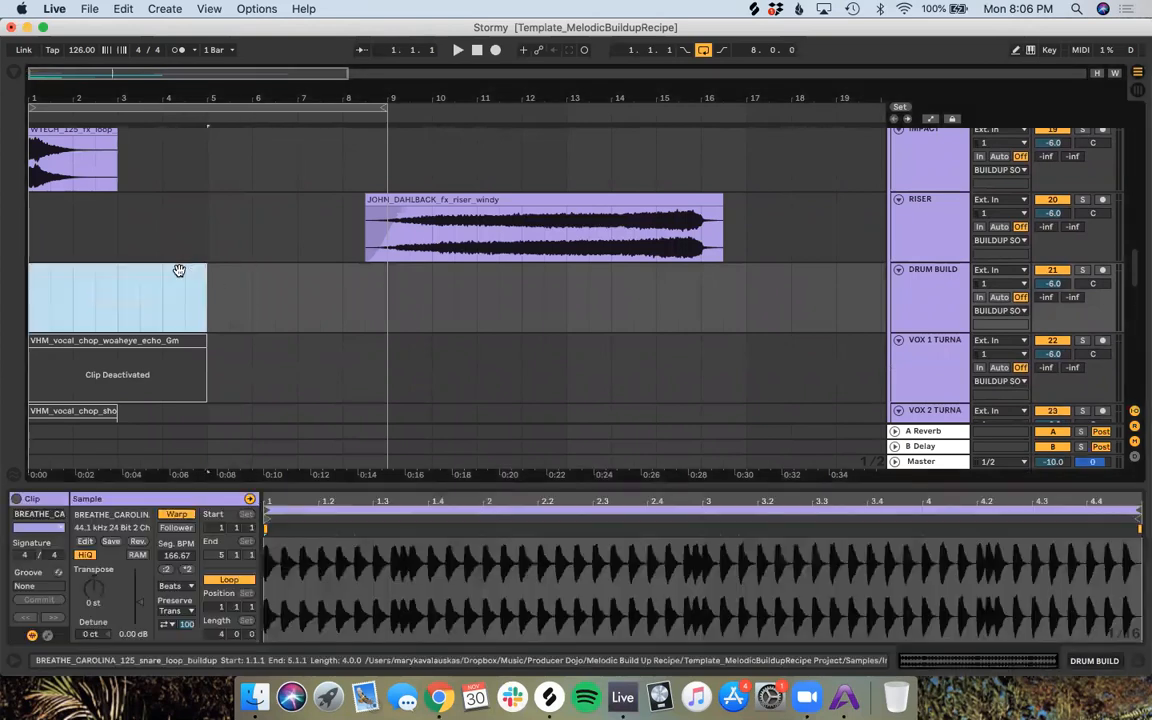
key(0)
drag(169, 270, 522, 303)
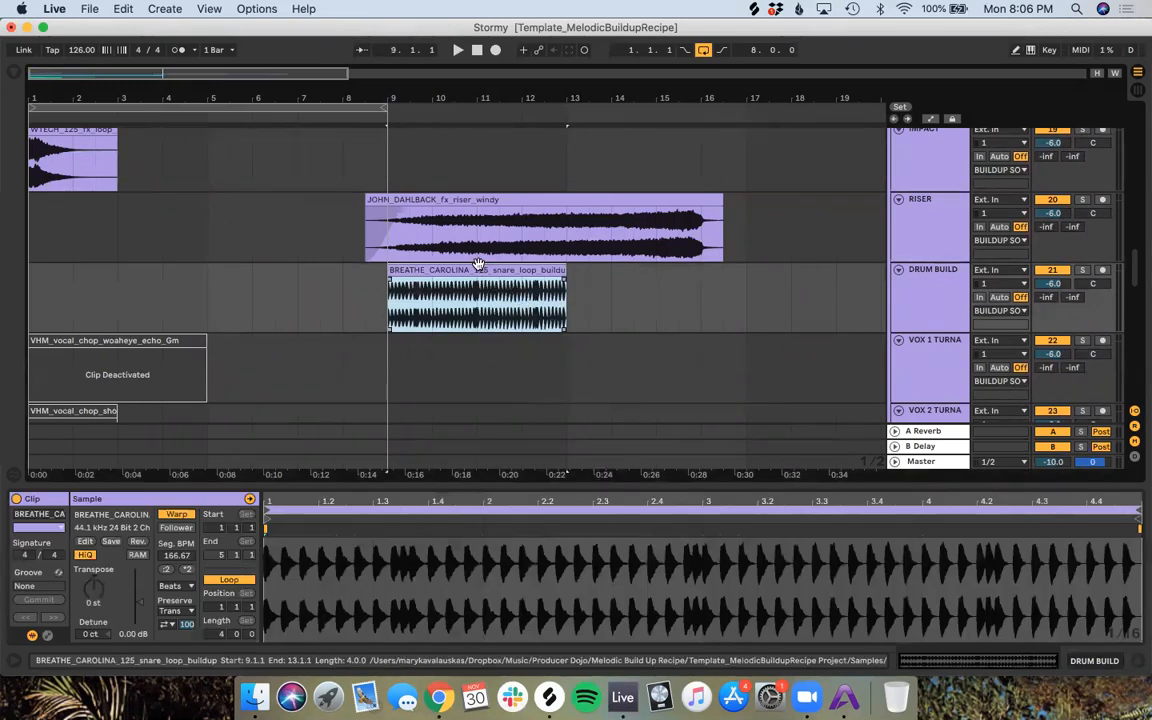
Step: Duplicate the snare loop clip on the Drum Build track to bar 13 and shorten the copy to end at bar 16
key(super+d)
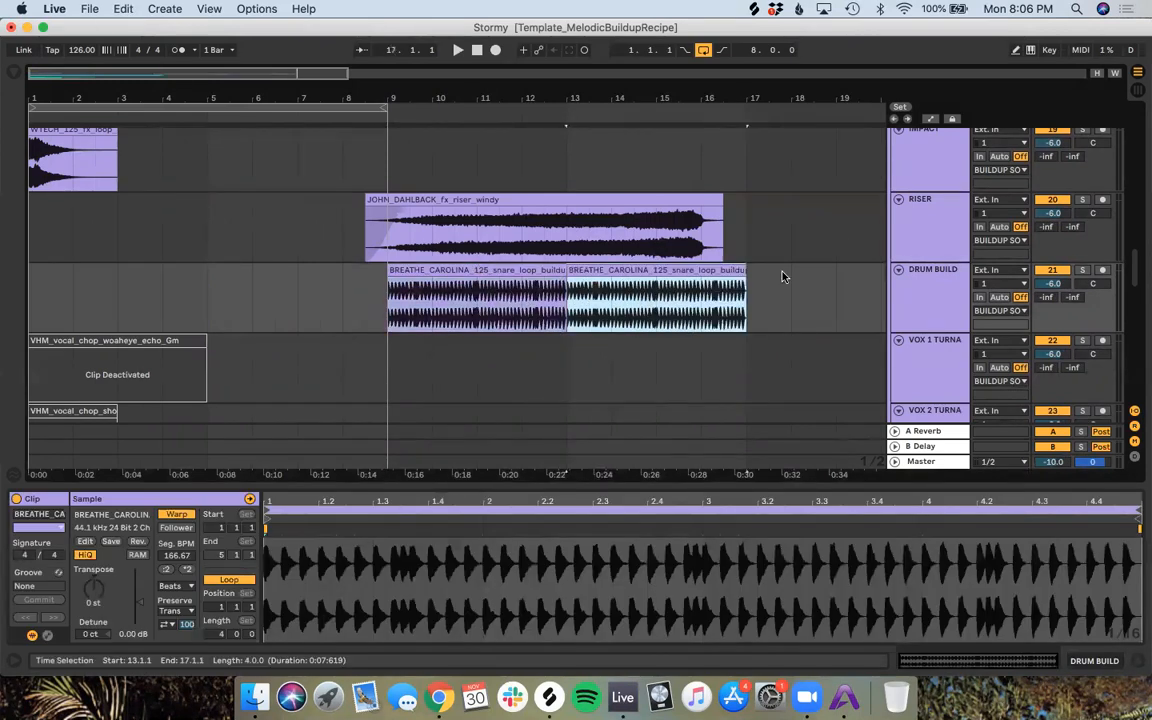
scroll(680, 291, up, 6)
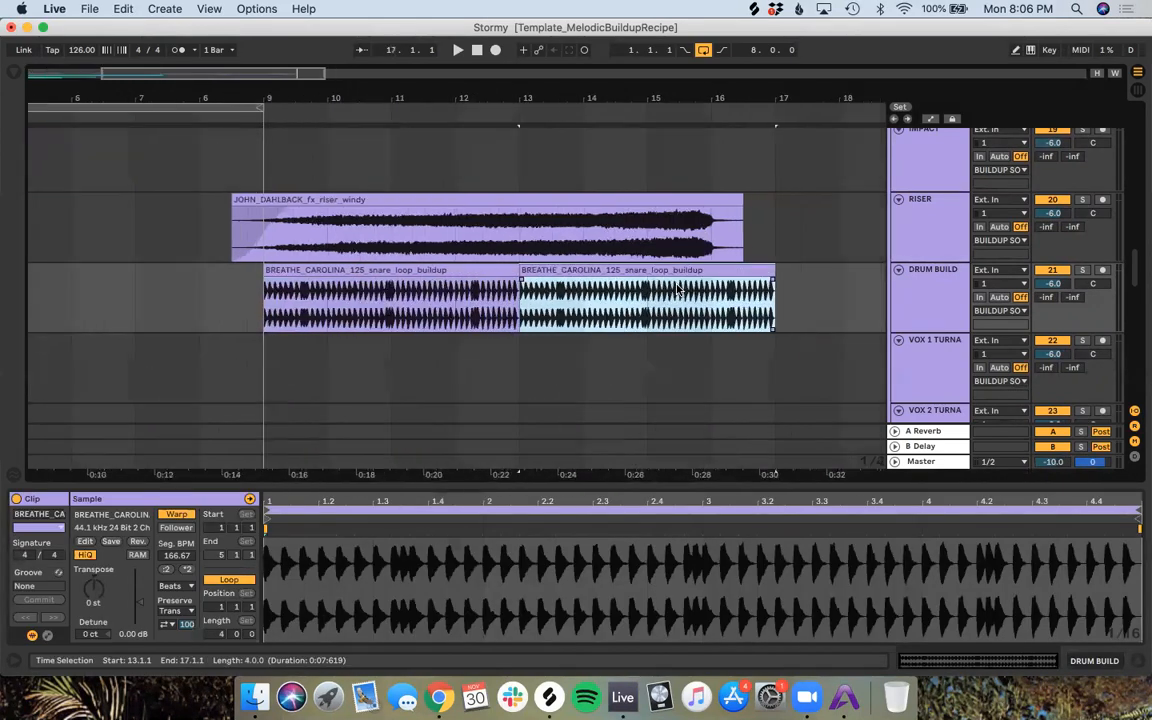
scroll(840, 291, right, 2)
drag(845, 267, 771, 300)
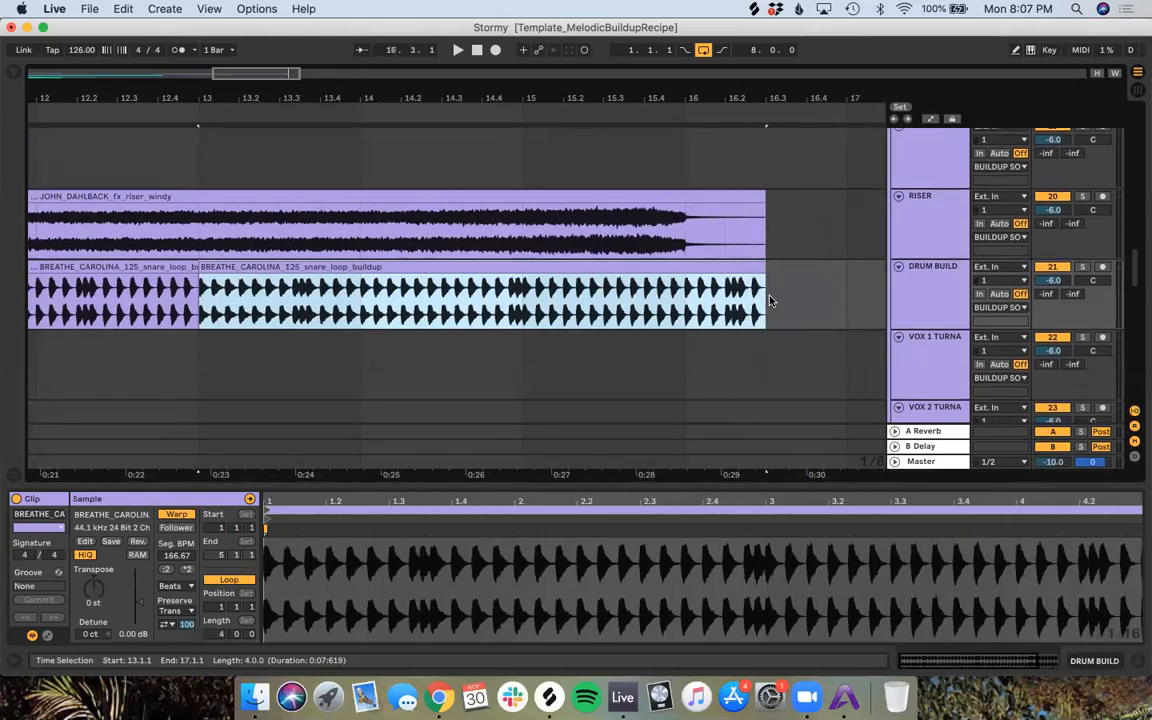
scroll(771, 300, left, 2)
scroll(771, 300, down, 1)
scroll(771, 300, right, 1)
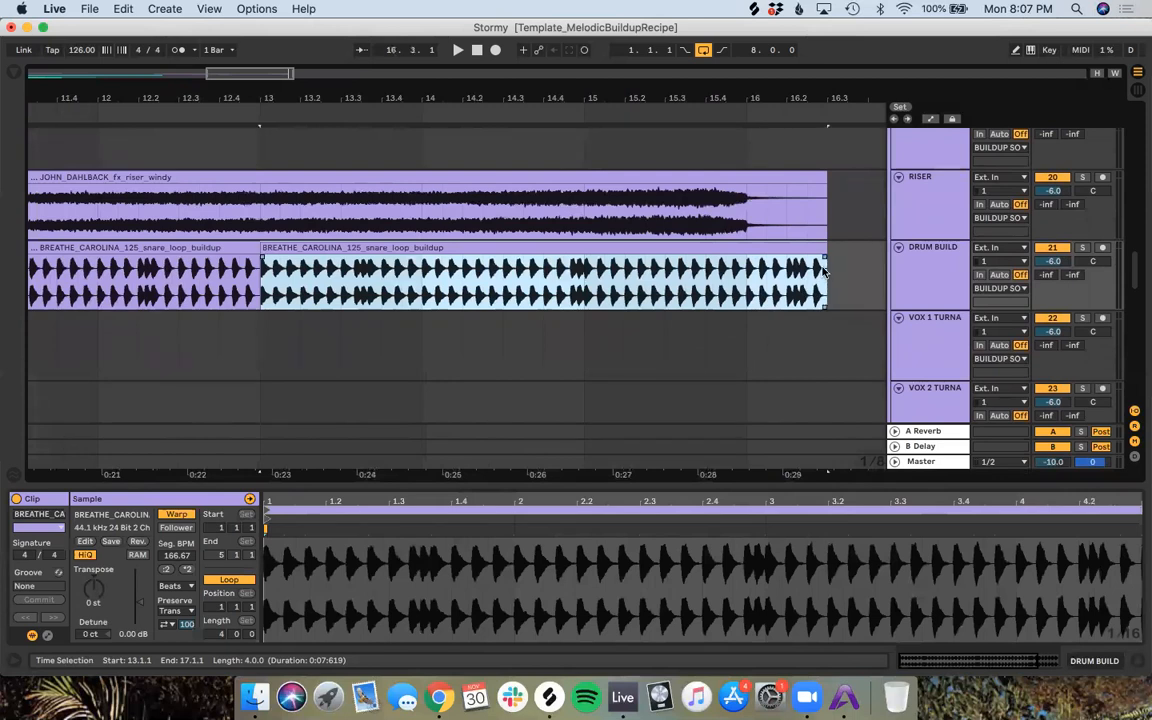
drag(822, 256, 746, 256)
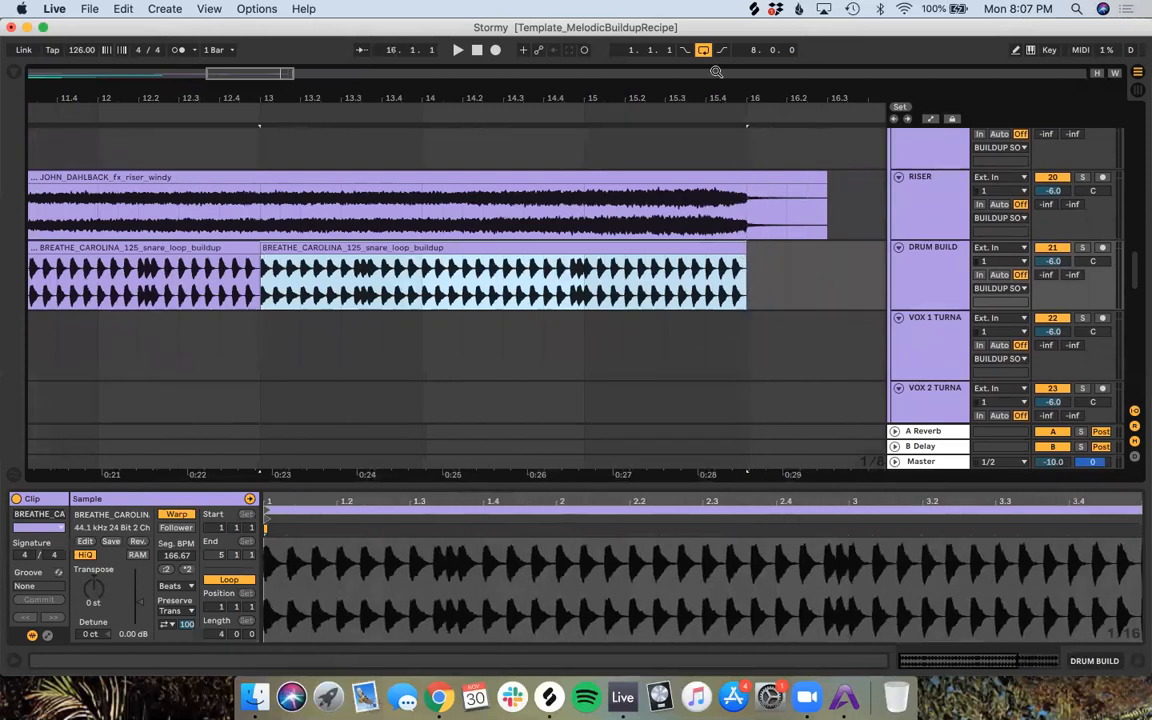
scroll(599, 321, left, 5)
scroll(599, 321, down, 1)
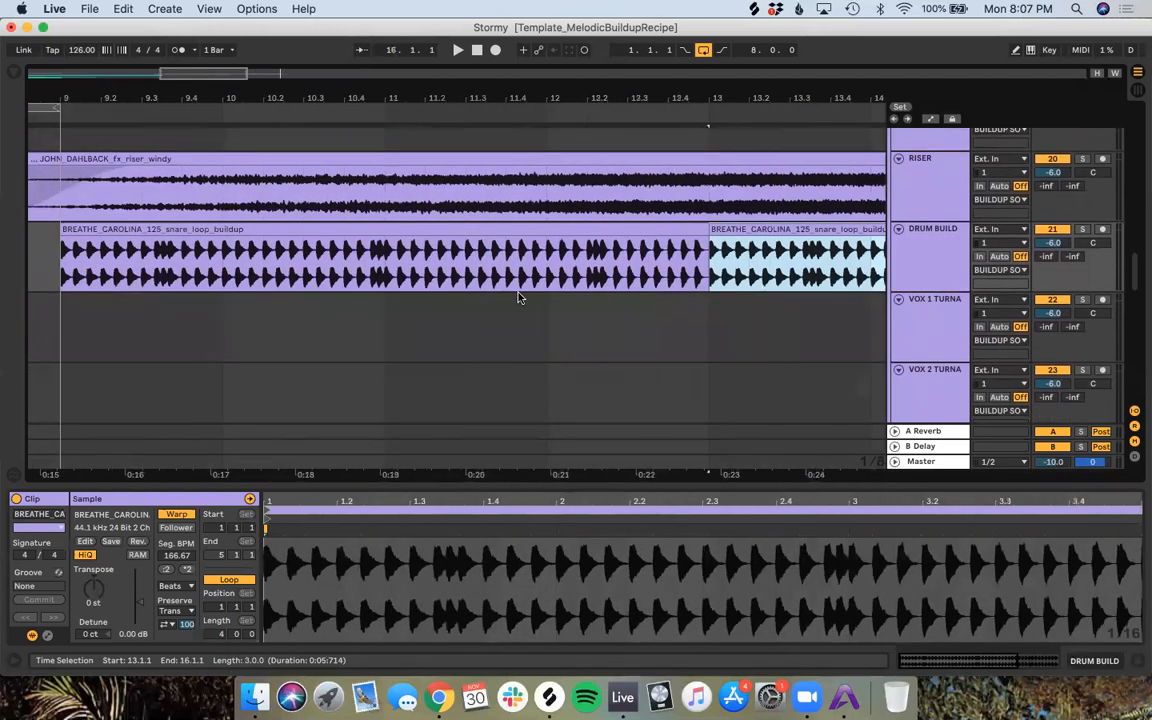
click(404, 296)
key(minus)
key(minus)
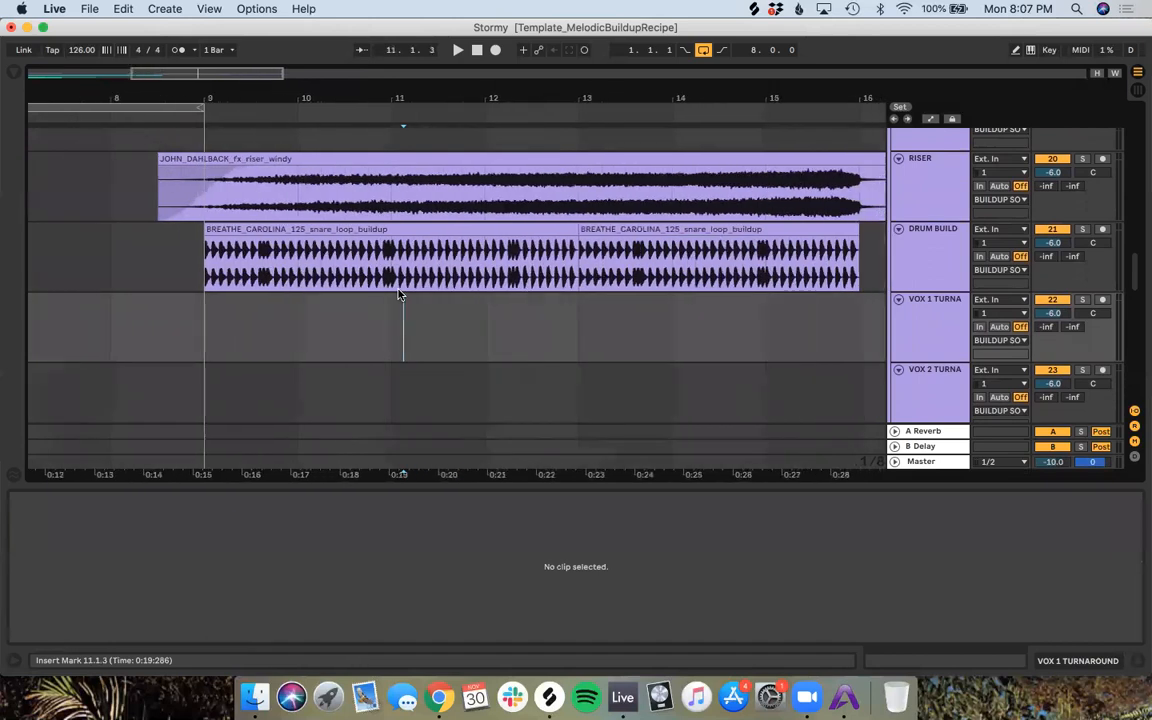
Step: Look through the melody and drop tracks and collapse the Drop Groove group
scroll(399, 294, down, 5)
scroll(399, 294, down, 1)
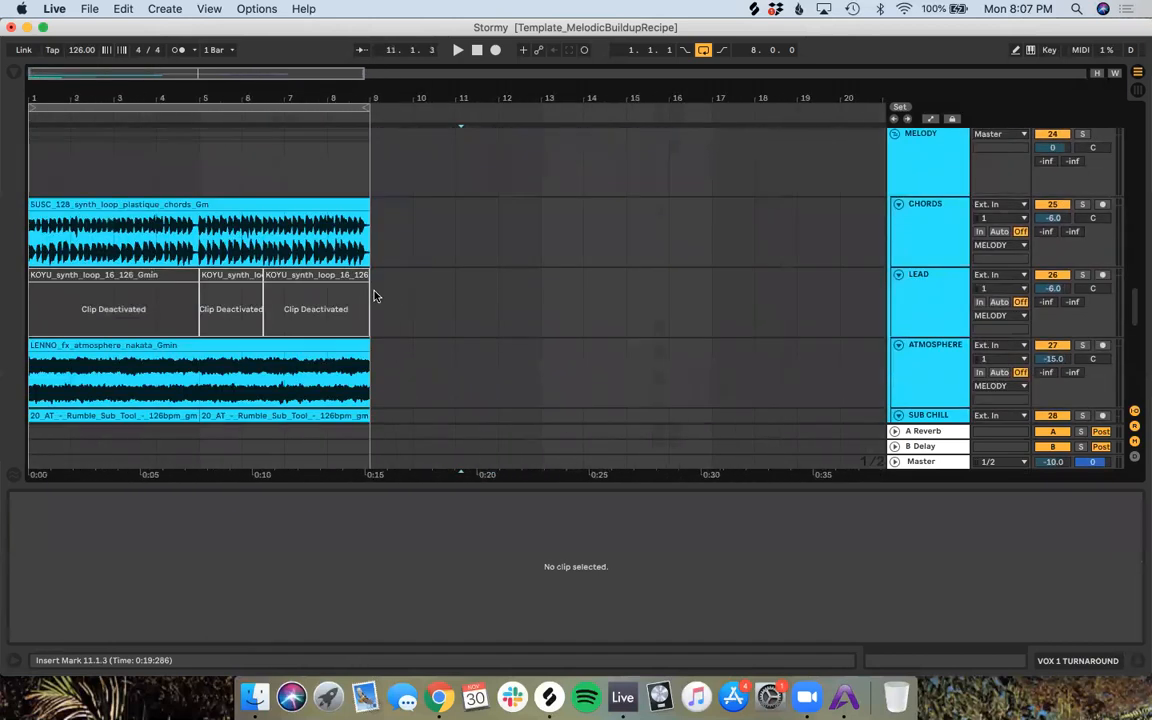
scroll(472, 280, down, 10)
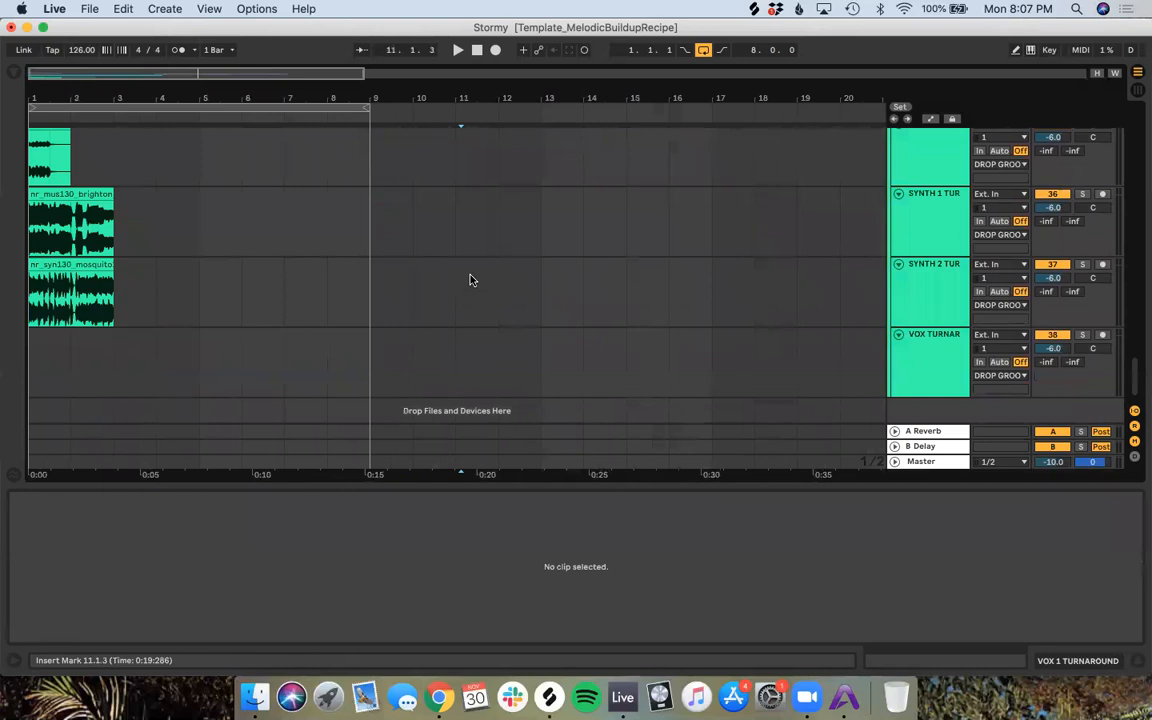
scroll(660, 264, up, 10)
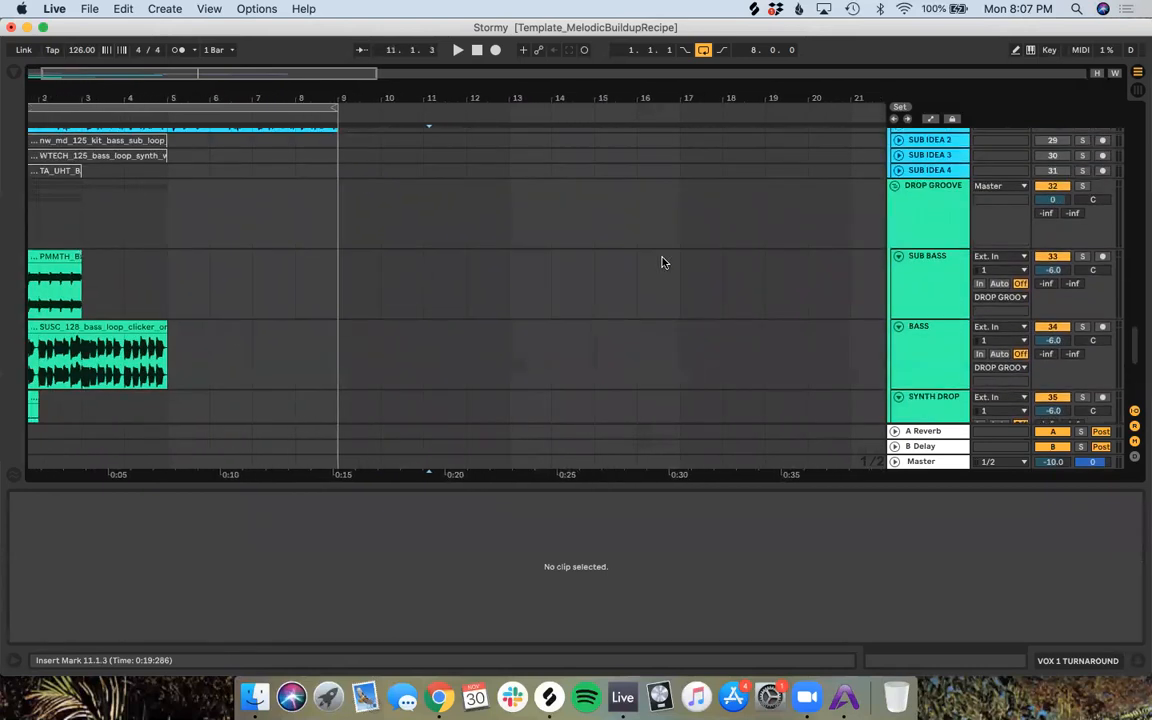
click(897, 187)
scroll(601, 214, up, 3)
scroll(601, 214, up, 8)
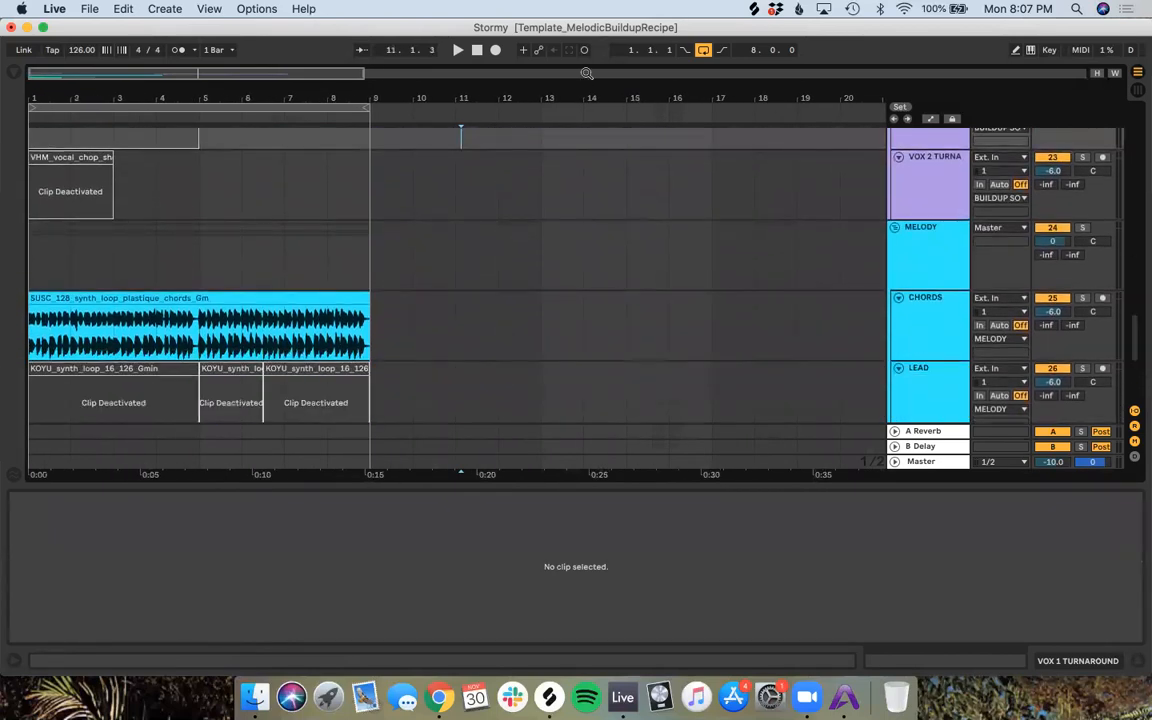
Step: Play the arrangement from the start, and review the recipe's instructions for the lead and the turnaround
click(477, 50)
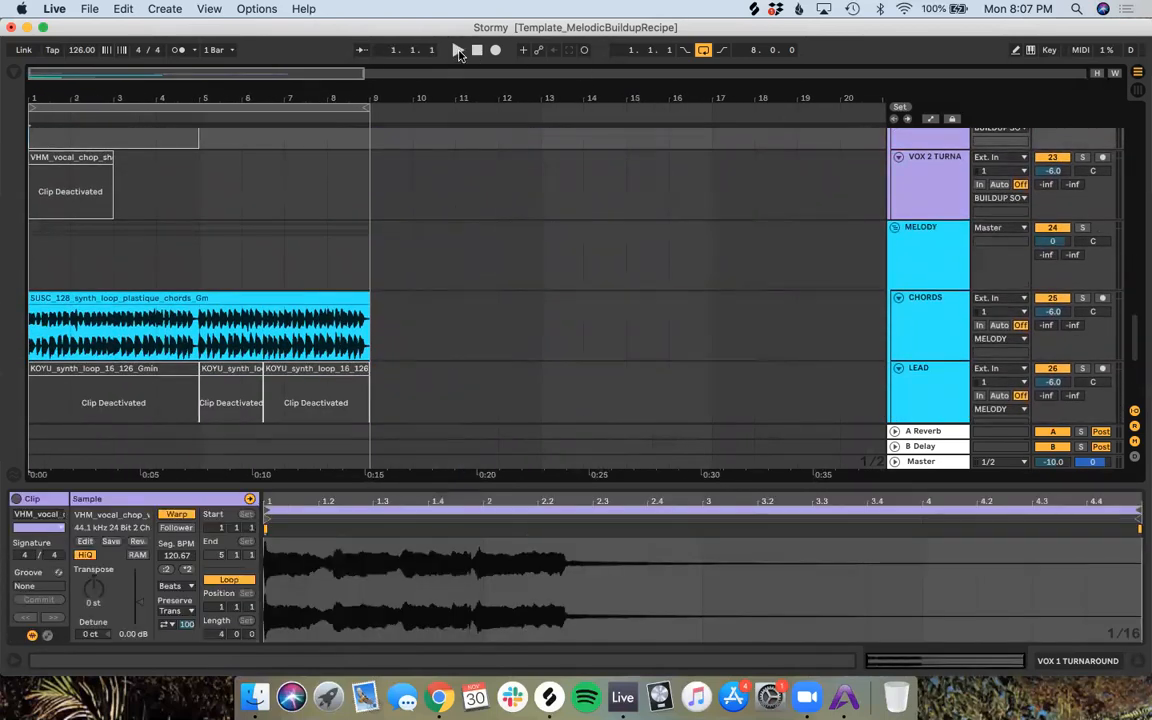
click(456, 50)
scroll(403, 325, down, 10)
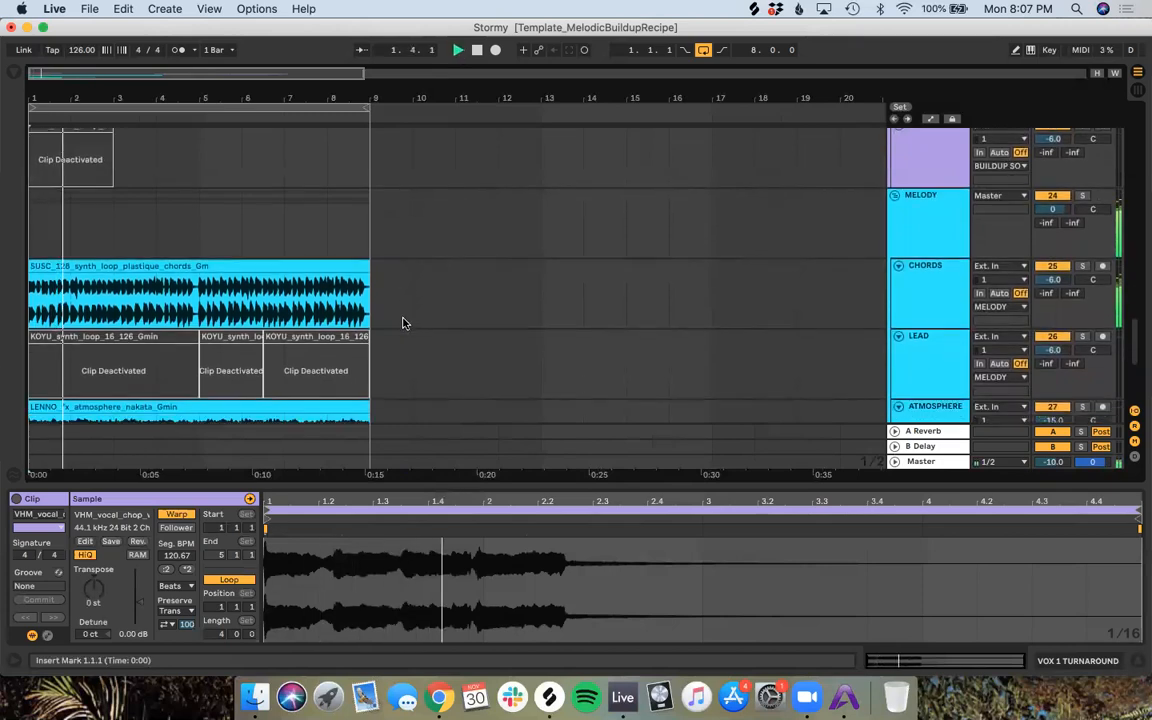
scroll(405, 318, down, 5)
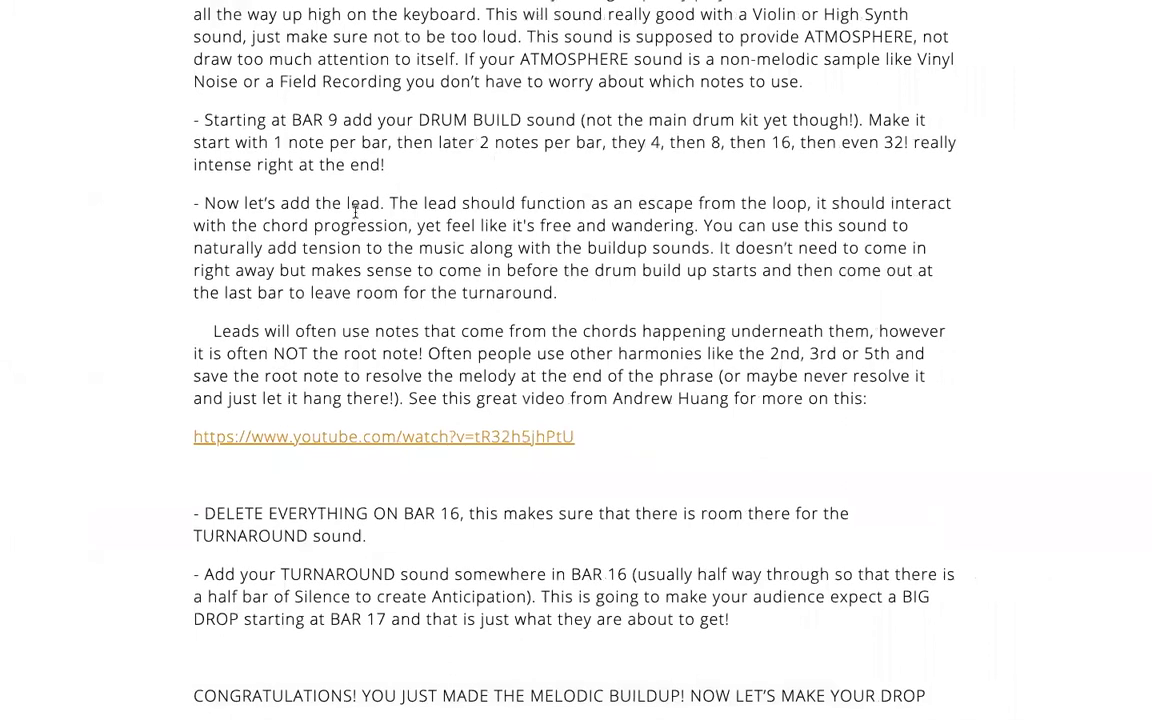
scroll(356, 214, up, 1)
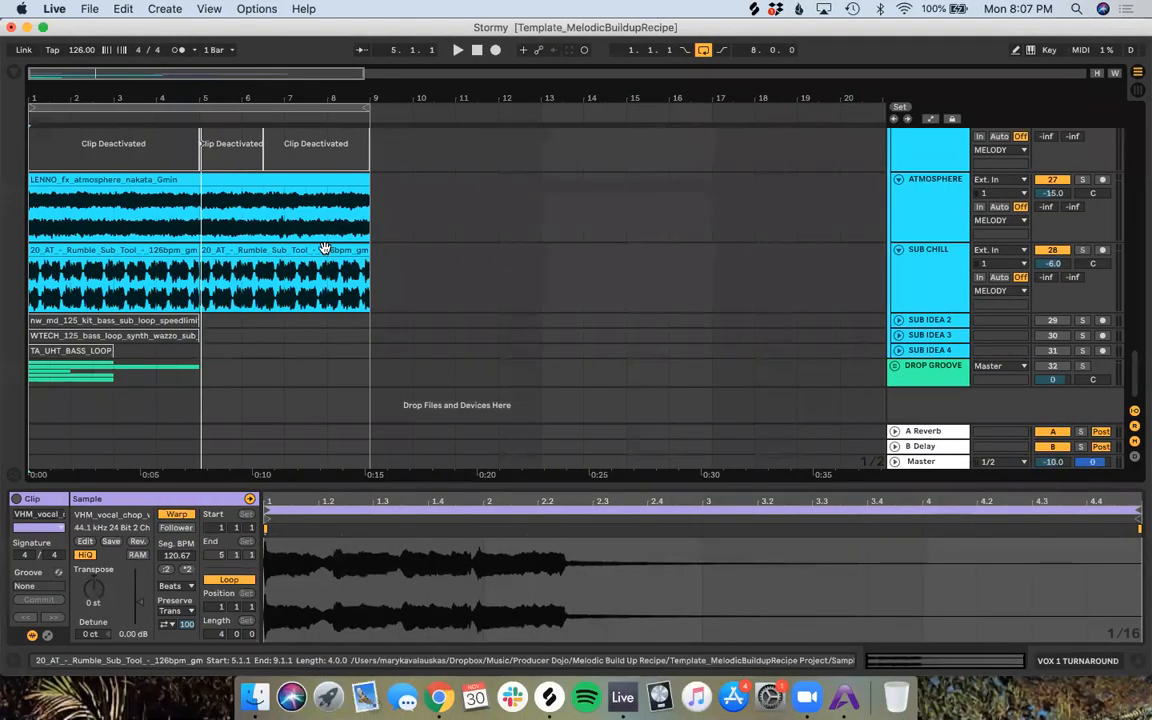
Step: Duplicate the Rumble Sub Tool clip twice on Sub Chill and the LENNO atmosphere clip once, extending both tracks to bar 17
click(324, 248)
key(super+d)
key(super+d)
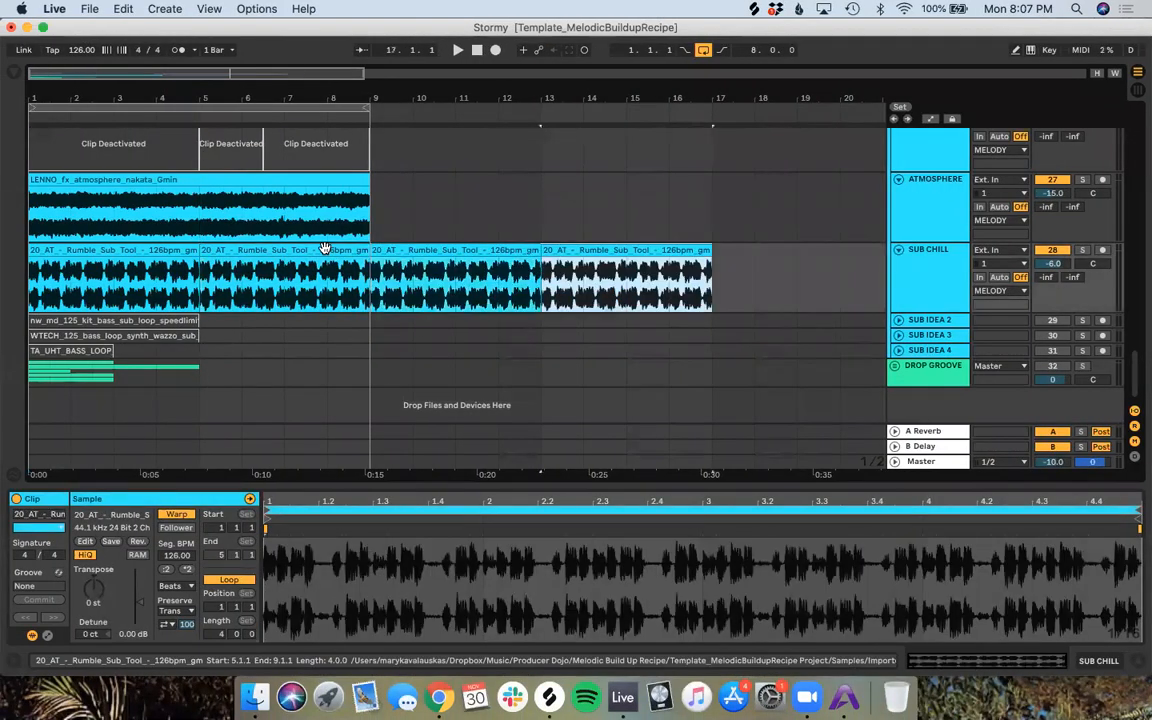
click(255, 176)
key(super+d)
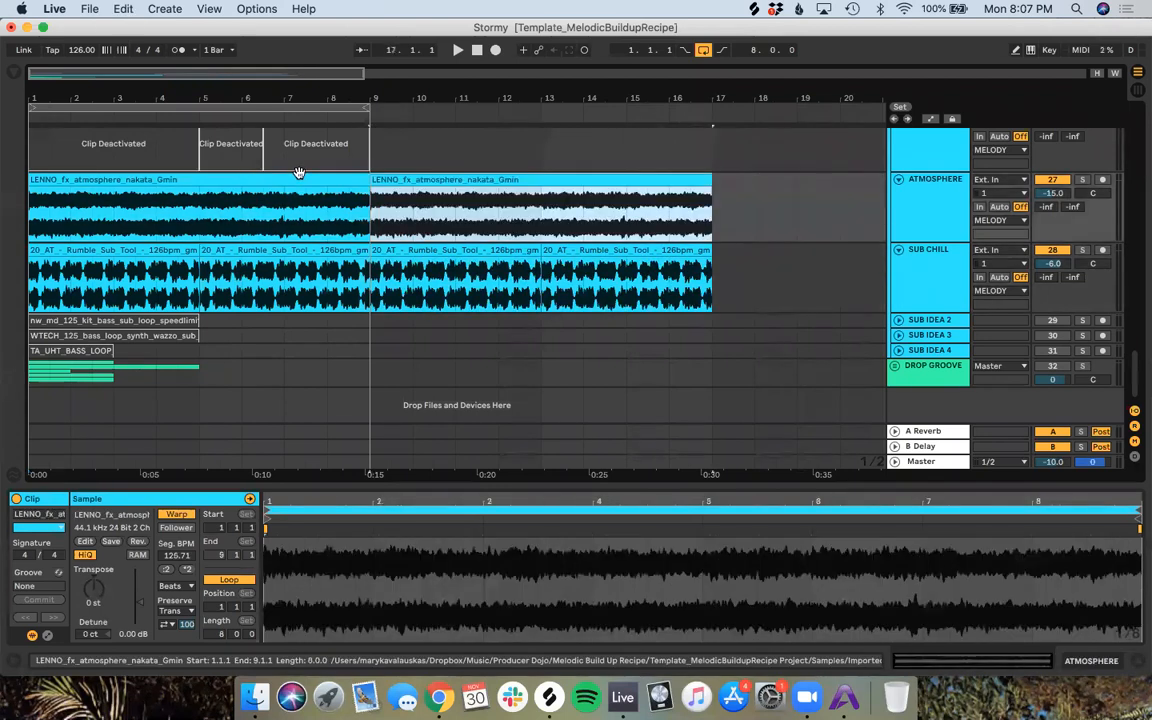
Step: Delete the Atmosphere and Sub Chill audio throughout bar 16 so both tracks end at the start of that bar
drag(724, 183, 696, 314)
key(Delete)
click(716, 270)
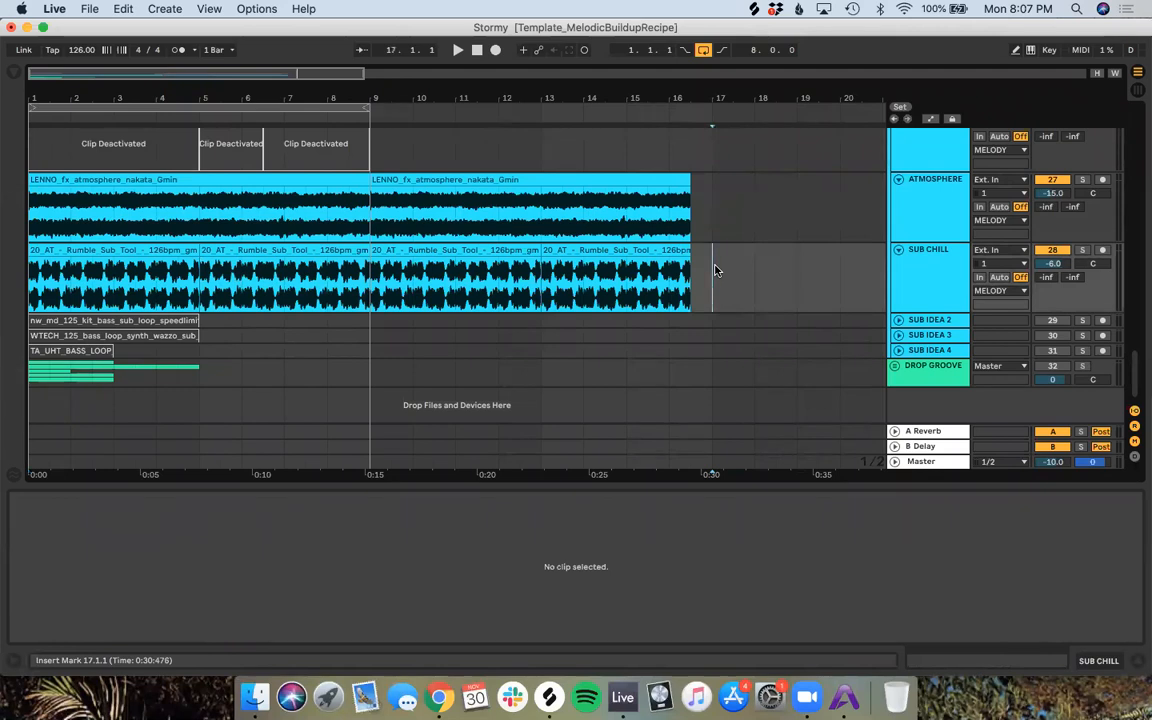
key(super+z)
drag(711, 189, 672, 321)
click(746, 236)
key(Delete)
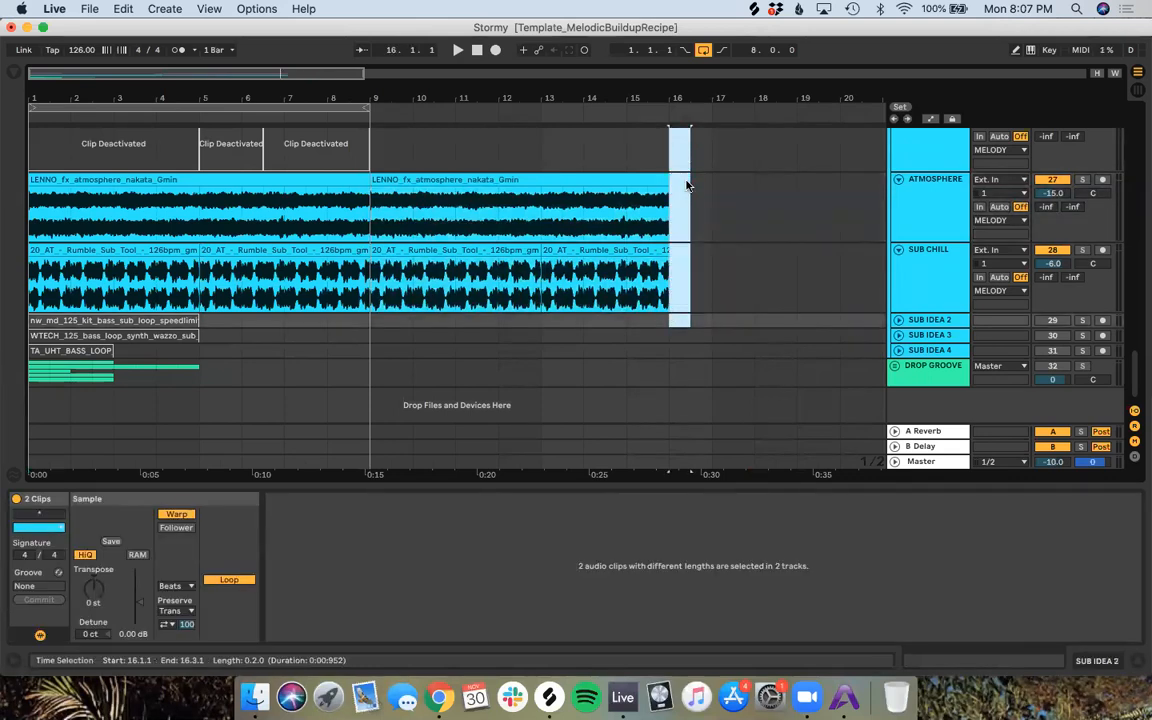
Step: Play the buildup from about bar 13 and again from near bar 10 to check how the drum build sounds
click(547, 117)
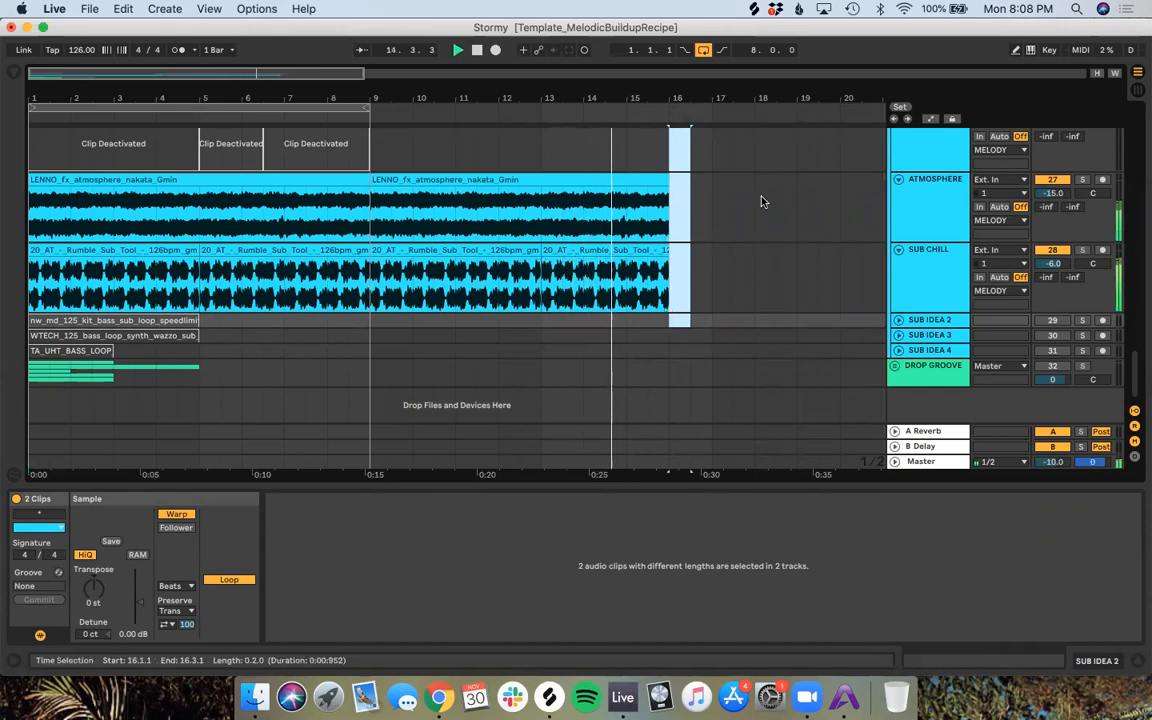
scroll(761, 202, up, 3)
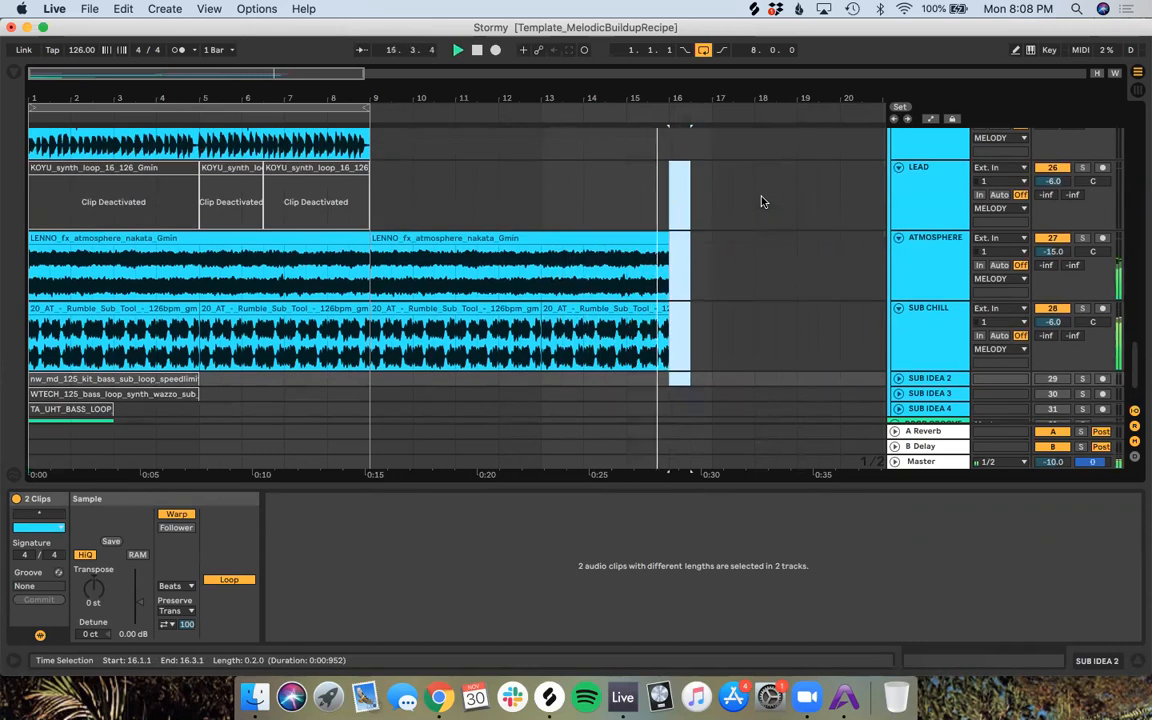
key(space)
scroll(761, 202, right, 1)
click(406, 110)
scroll(908, 187, up, 10)
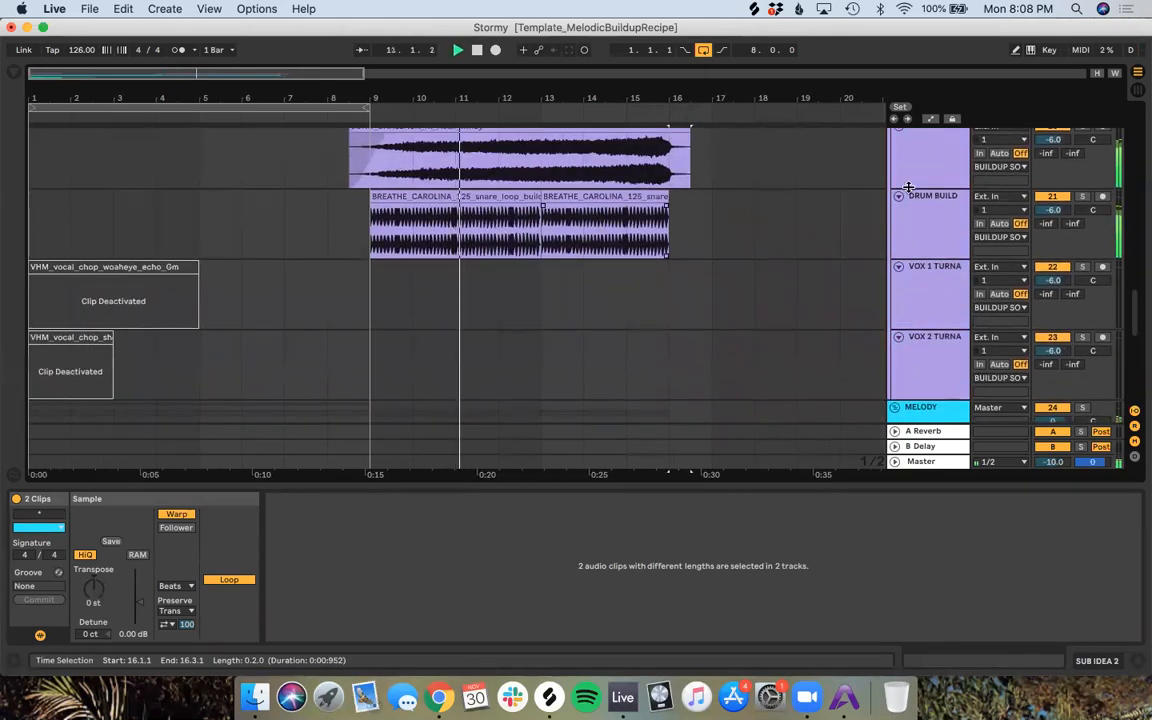
click(1052, 197)
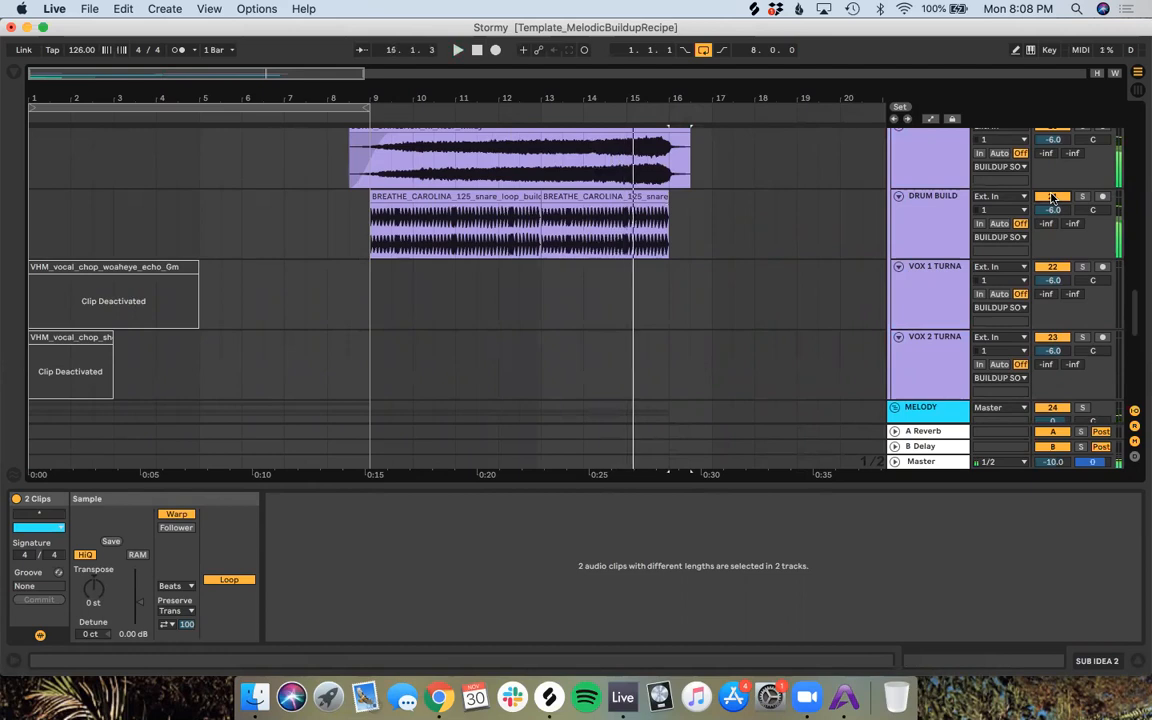
Step: Split the first Drum Build clip at 9.2, delete the remainder up to bar 13, and trim it to a single snare hit ending at 9.1.2
click(649, 238)
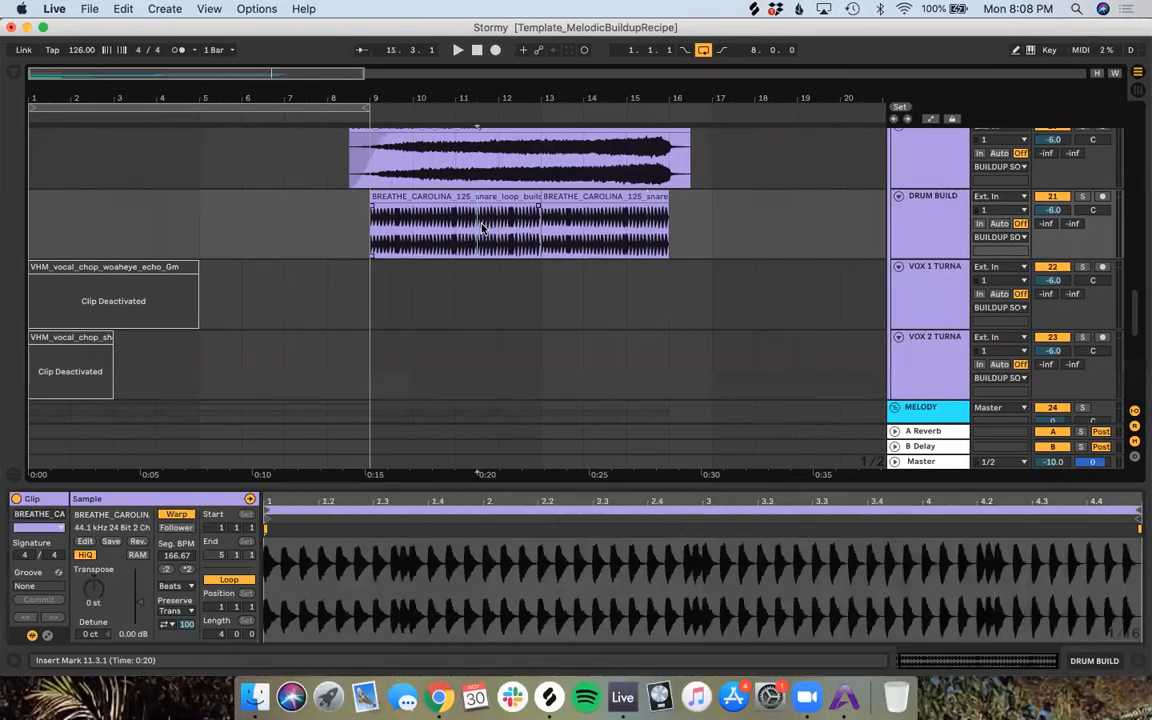
scroll(398, 200, up, 10)
scroll(398, 200, down, 5)
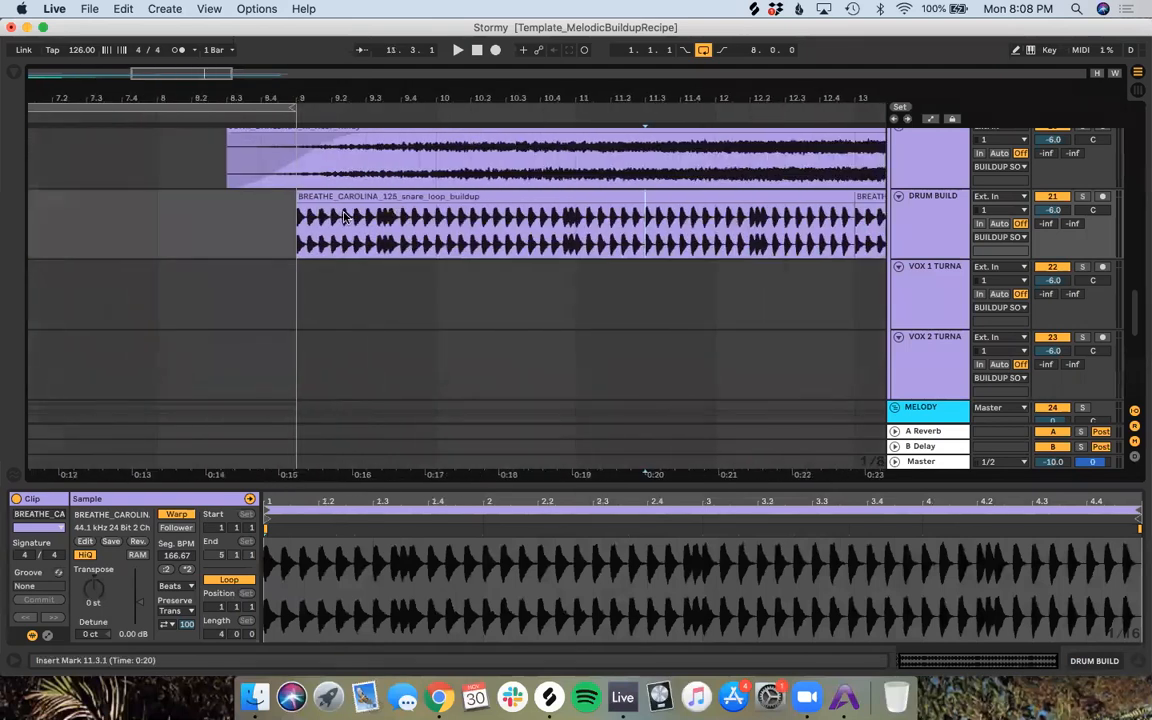
click(347, 220)
click(347, 220)
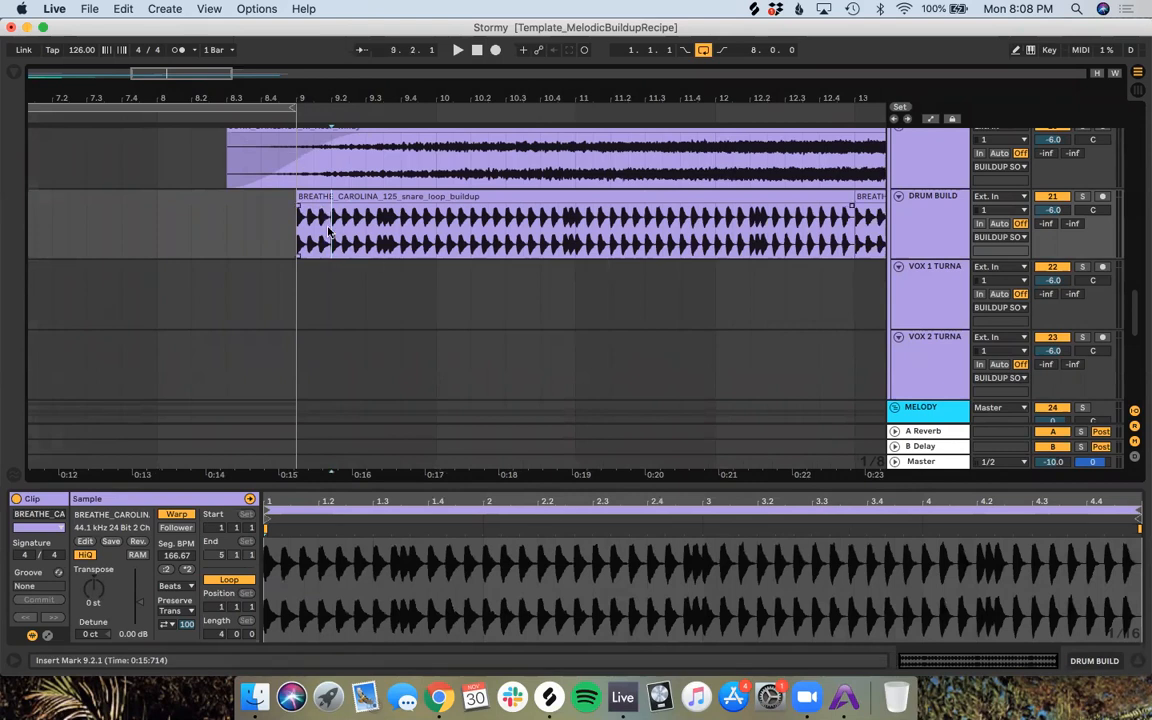
scroll(330, 235, up, 10)
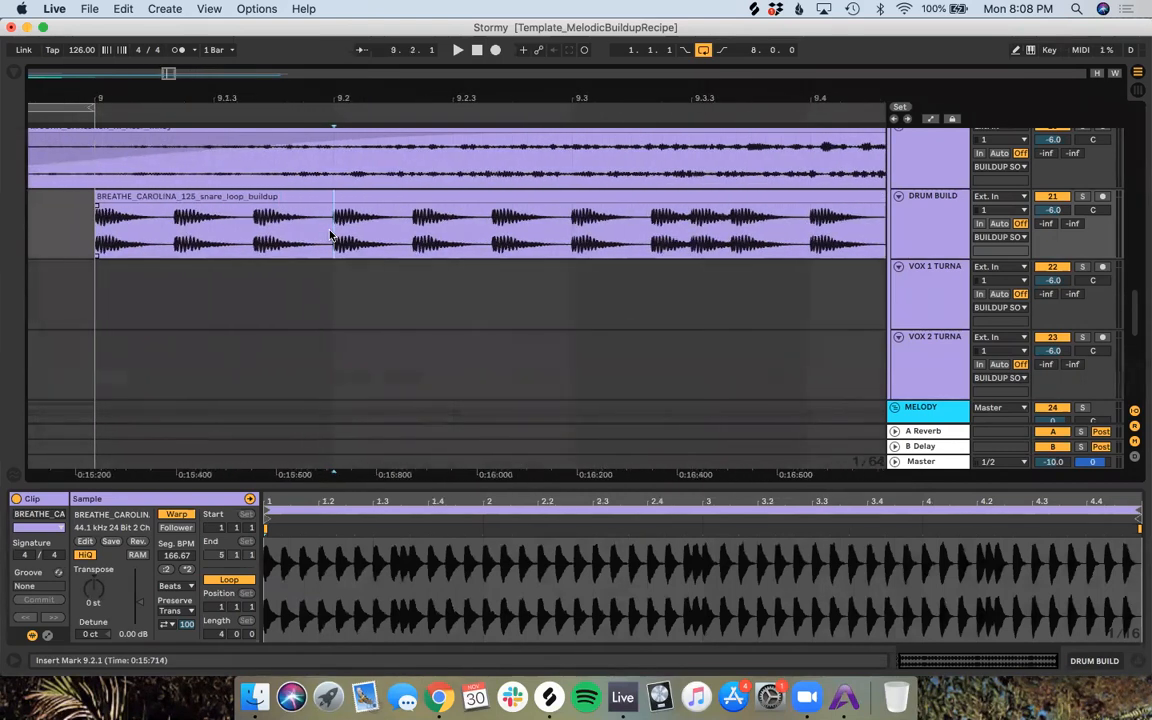
key(super+e)
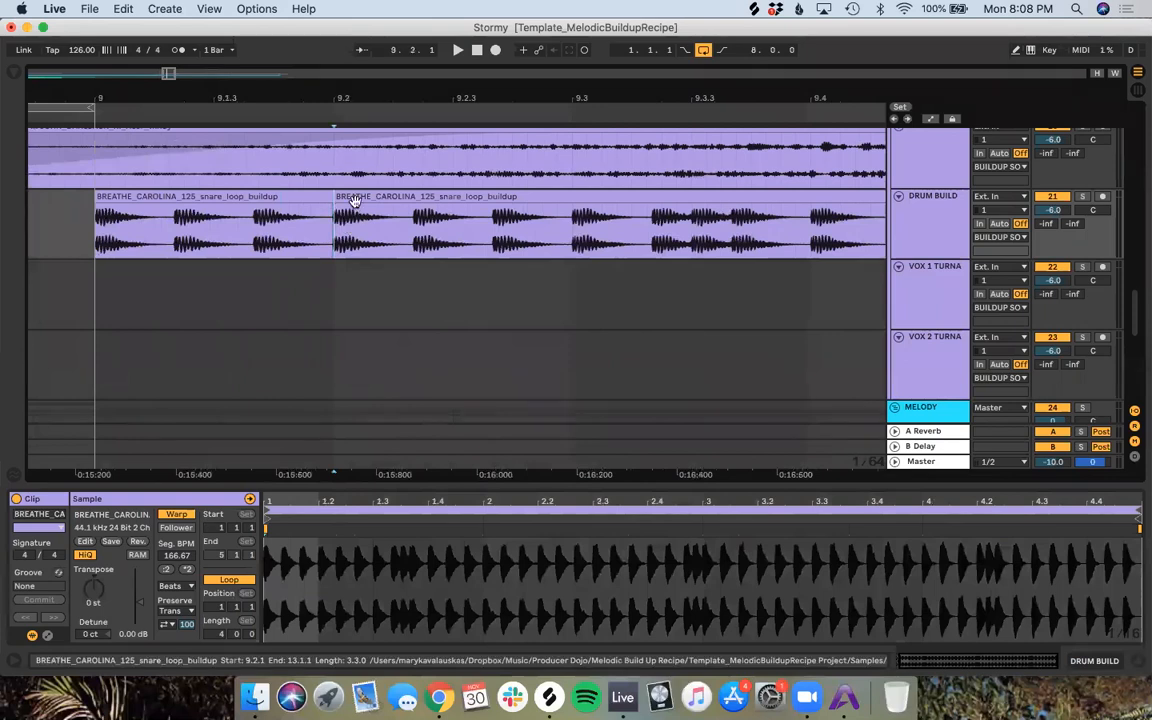
click(352, 200)
key(Delete)
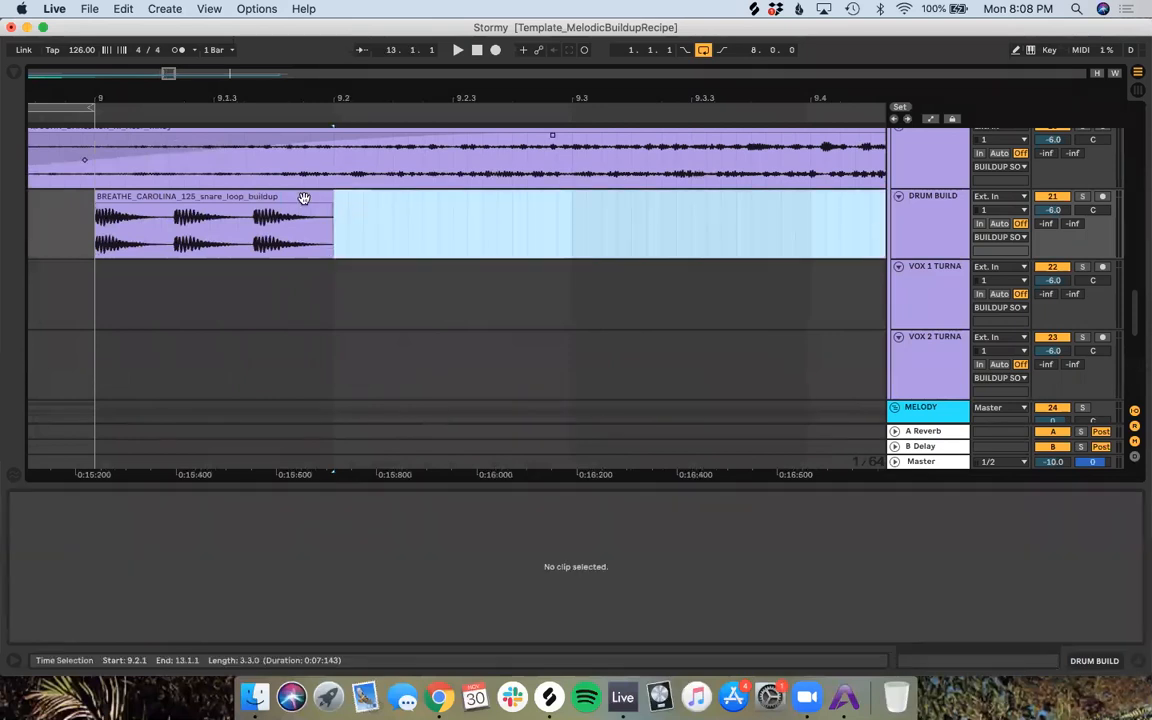
drag(330, 200, 111, 191)
Step: Copy the single snare hit at bar 9 to the starts of bars 10, 11 and 12 on the Drum Build track
scroll(146, 194, down, 5)
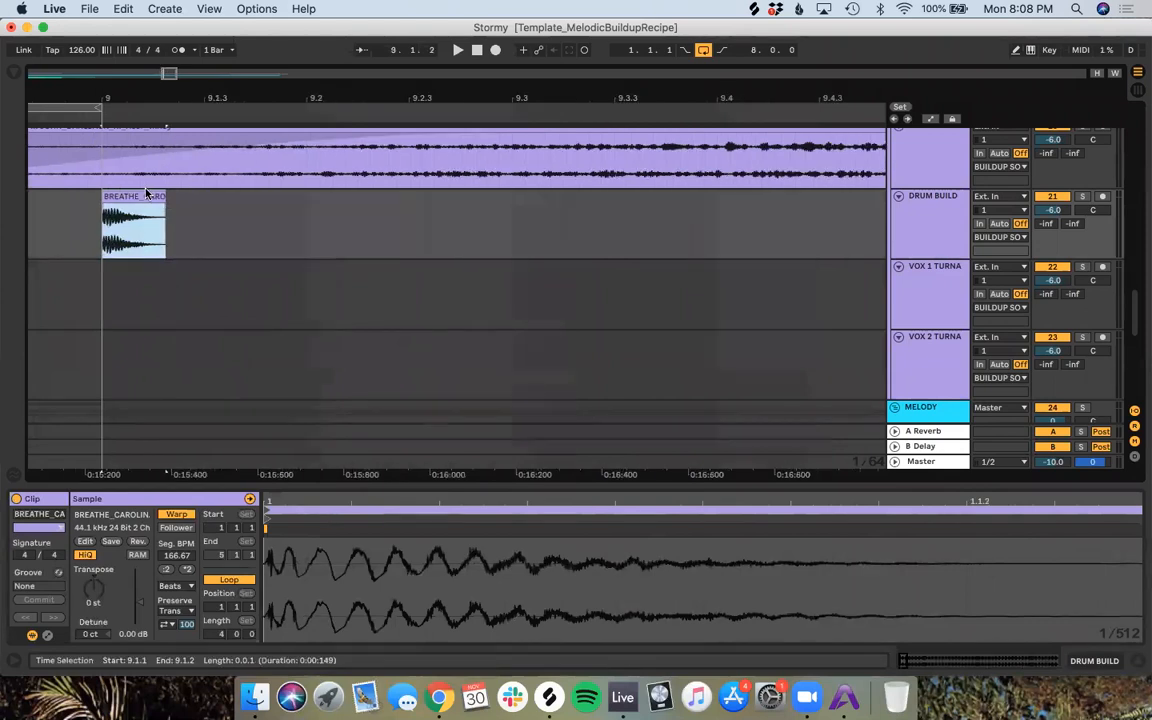
scroll(146, 194, down, 5)
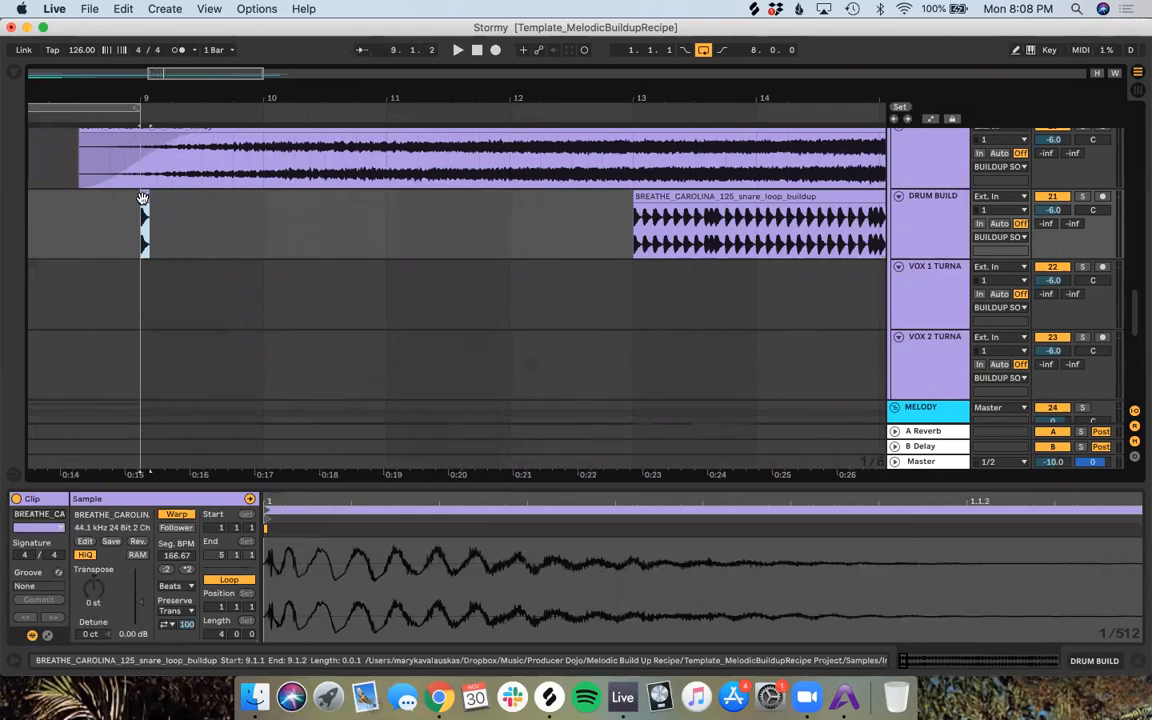
drag(143, 197, 515, 197)
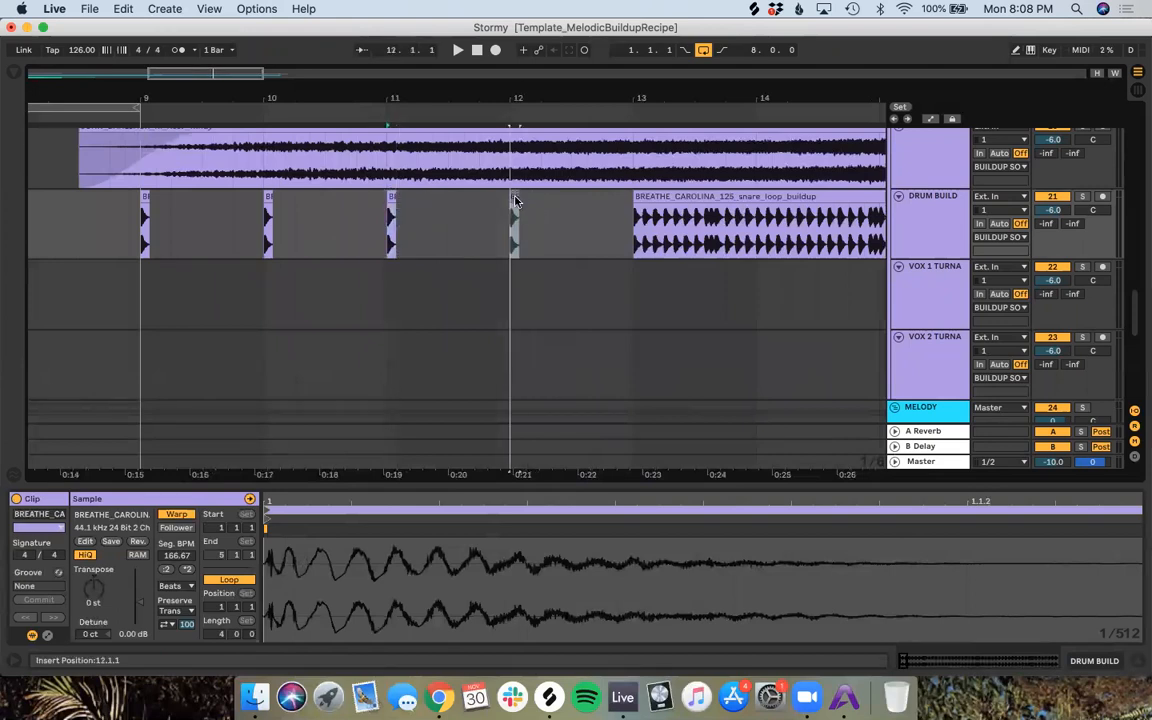
Step: Delete the remaining snare loop clip between bars 13 and 16 on the Drum Build track
click(681, 197)
key(Delete)
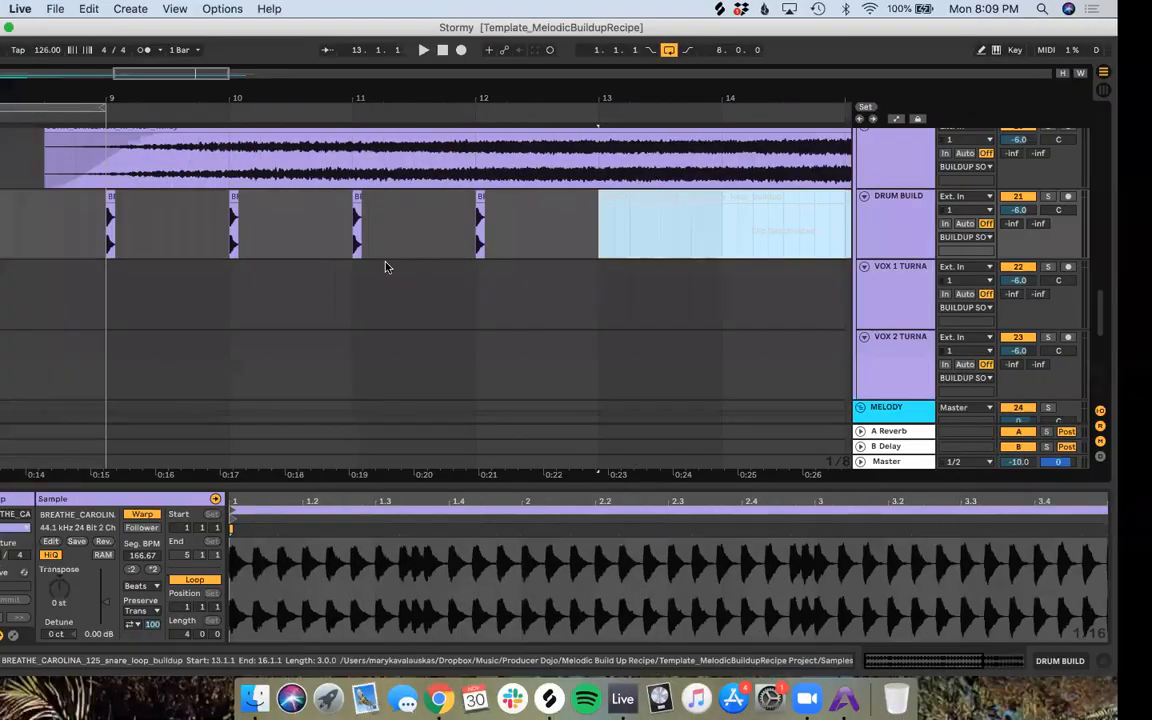
scroll(449, 286, down, 2)
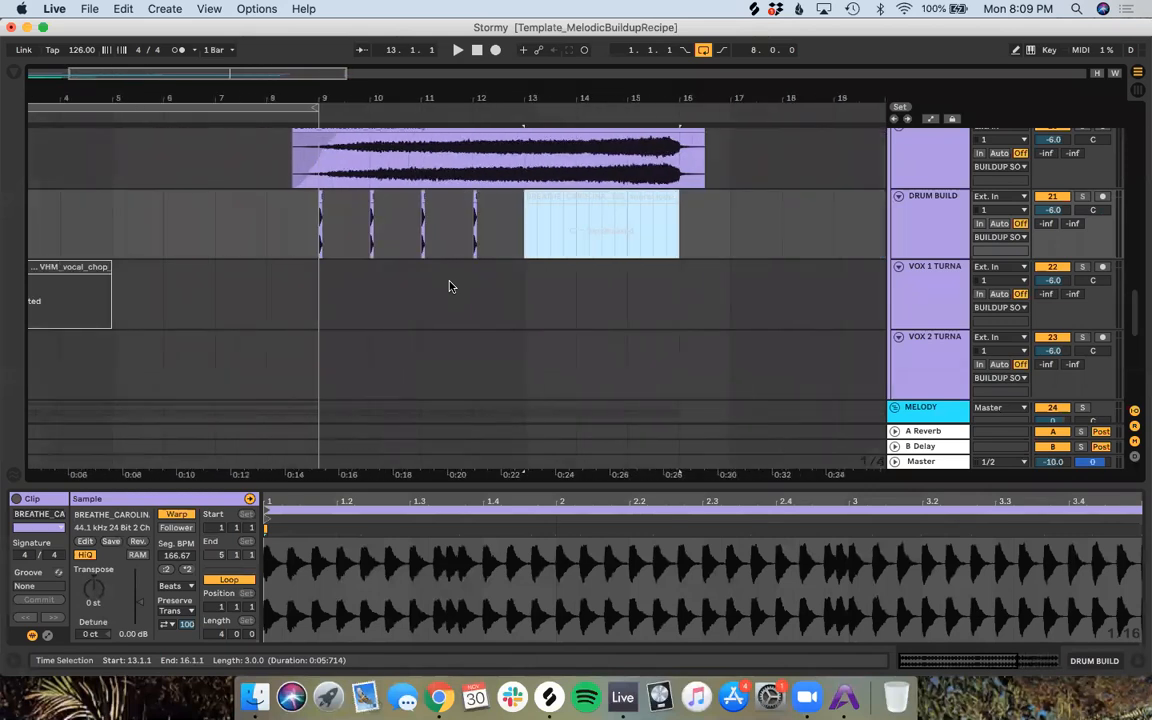
click(449, 210)
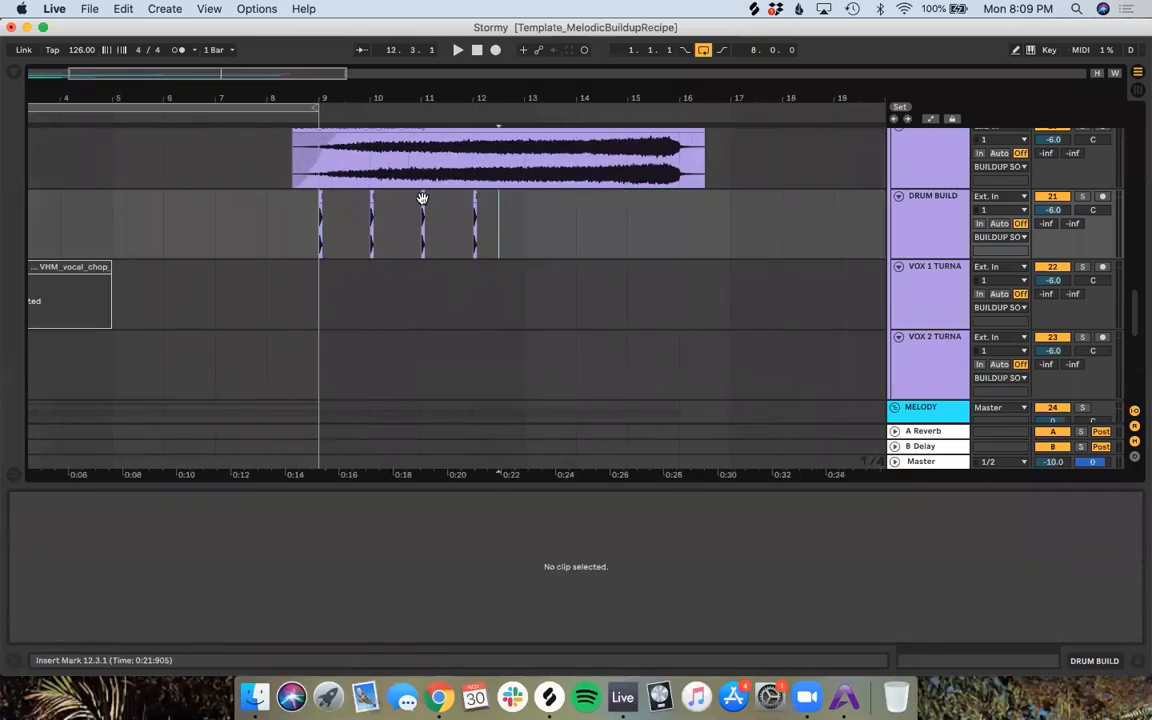
Step: Copy the single snare hit to 11.3 and 12.3 on the Drum Build track to get half-bar spacing in bars 11 and 12
click(424, 197)
drag(424, 197, 450, 197)
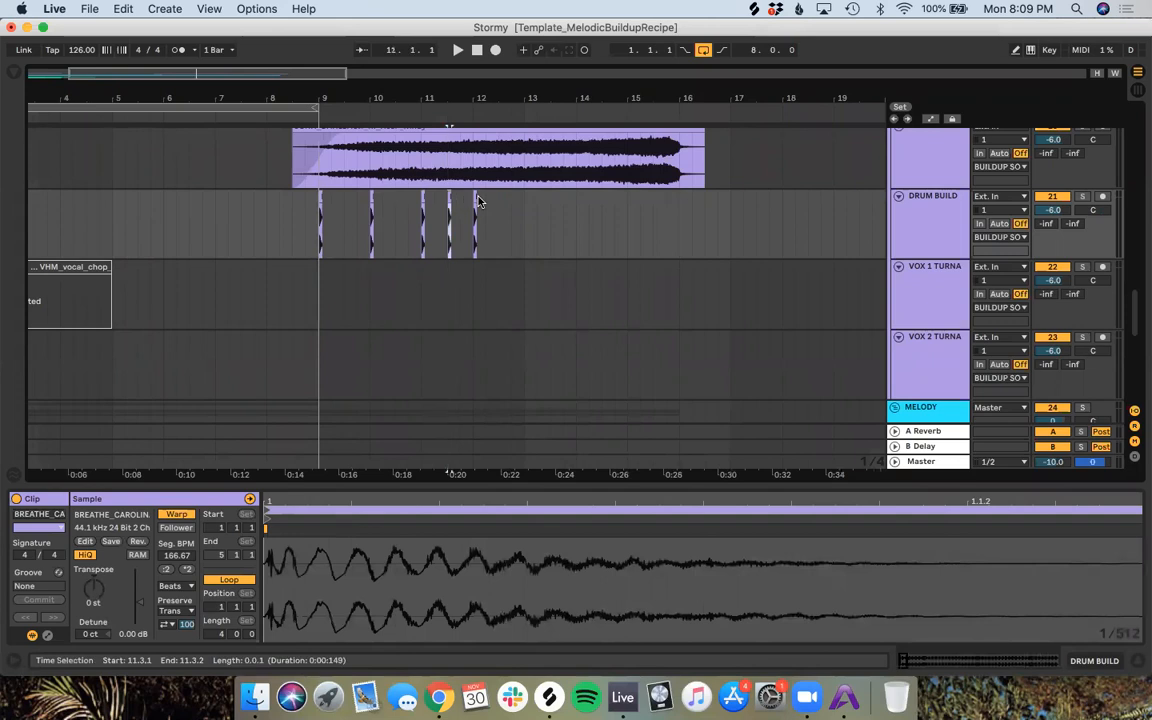
click(473, 197)
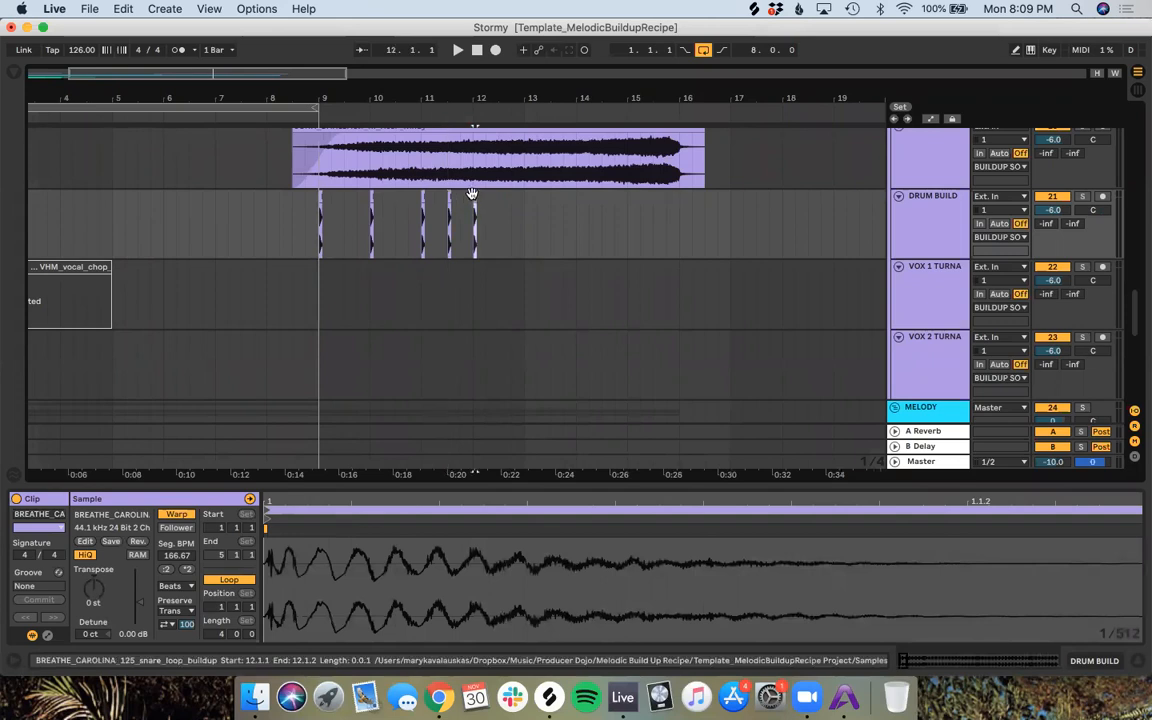
drag(472, 193, 497, 203)
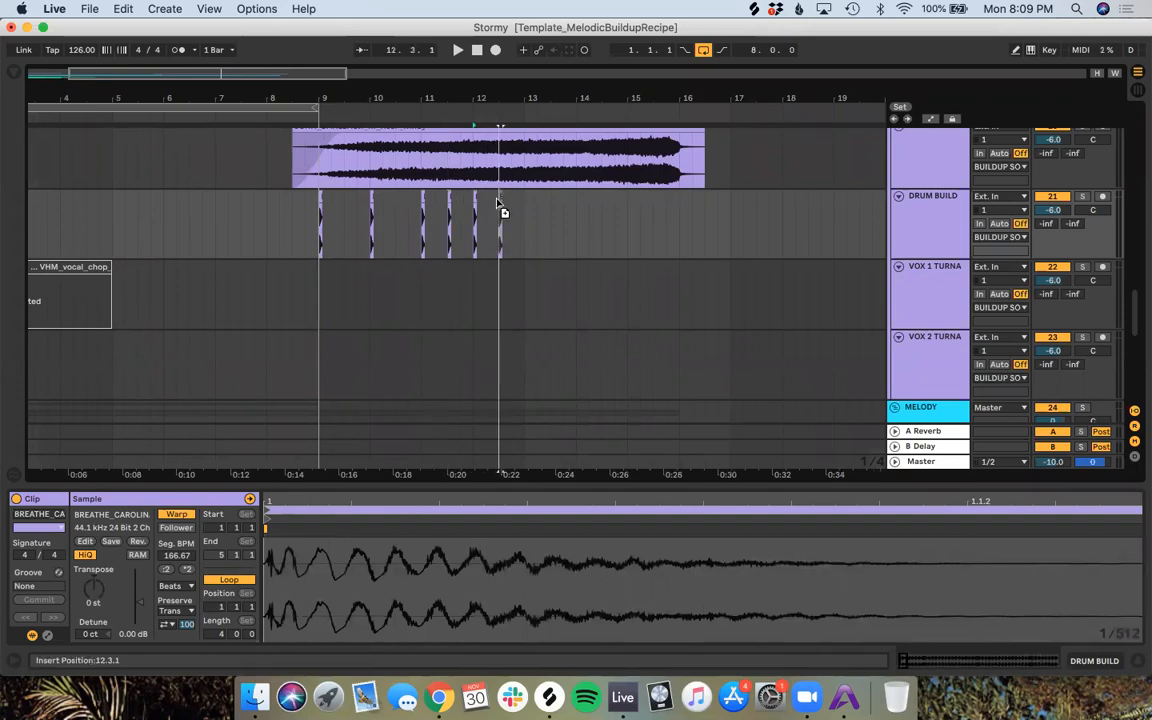
click(496, 203)
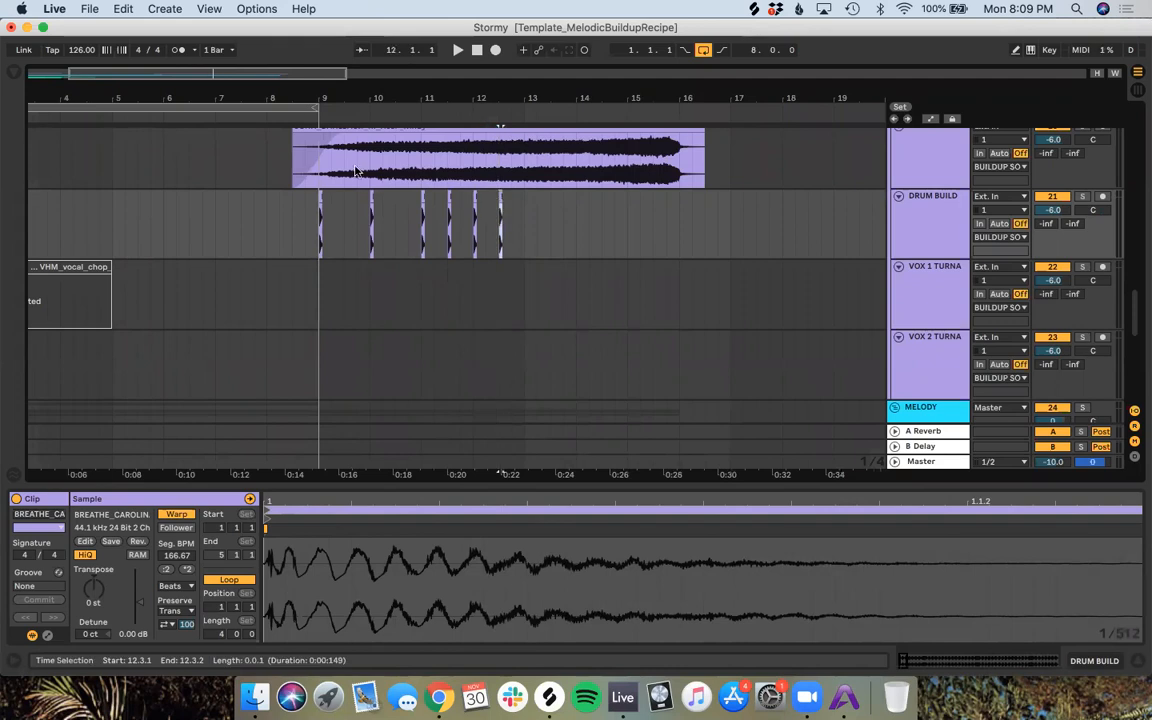
Step: Turn off the arrangement loop and play the snare pattern from around bar 9 to check it
click(270, 98)
click(702, 51)
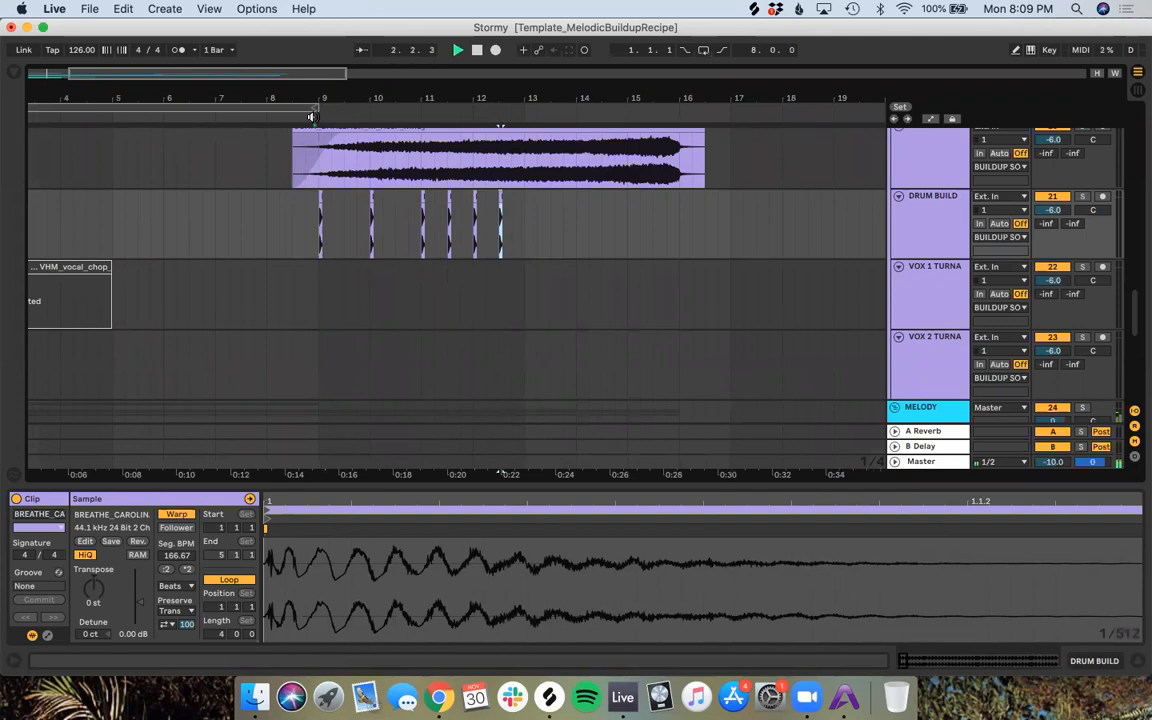
click(504, 237)
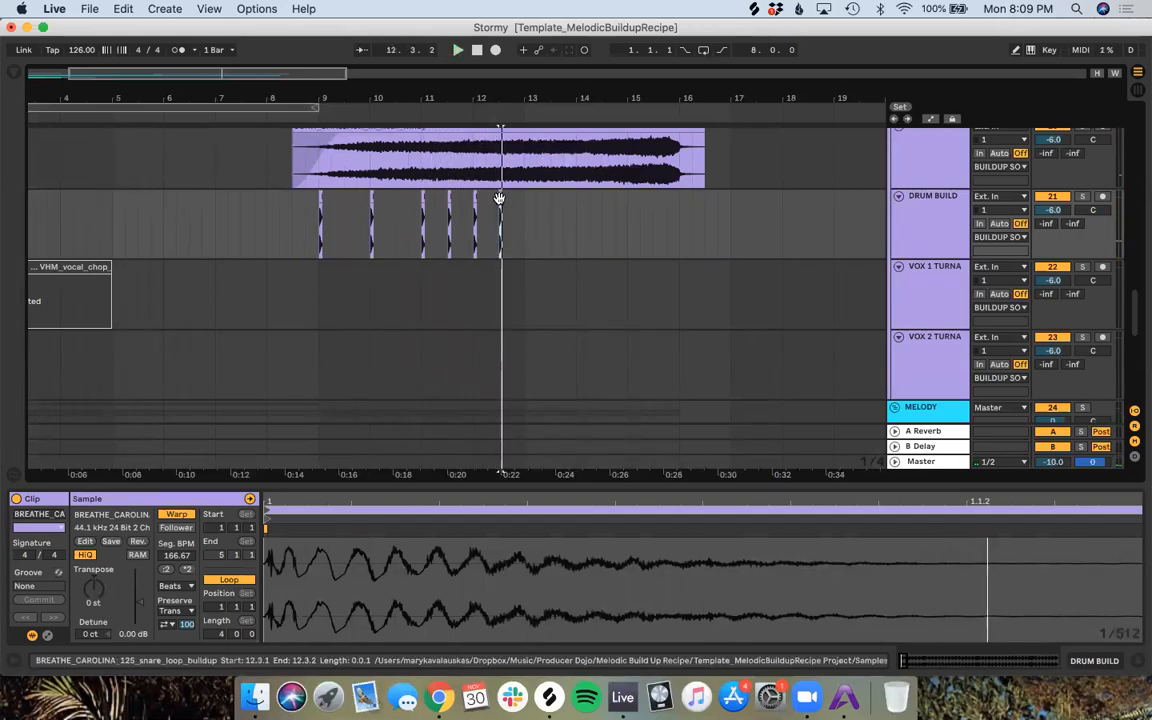
Step: Duplicate the half-bar snare hits from bars 11 and 12 into bars 13 and 14, filling the gaps to place one on every beat
mouse_move(524, 232)
mouse_down()
mouse_move(421, 218)
mouse_move(535, 214)
mouse_up()
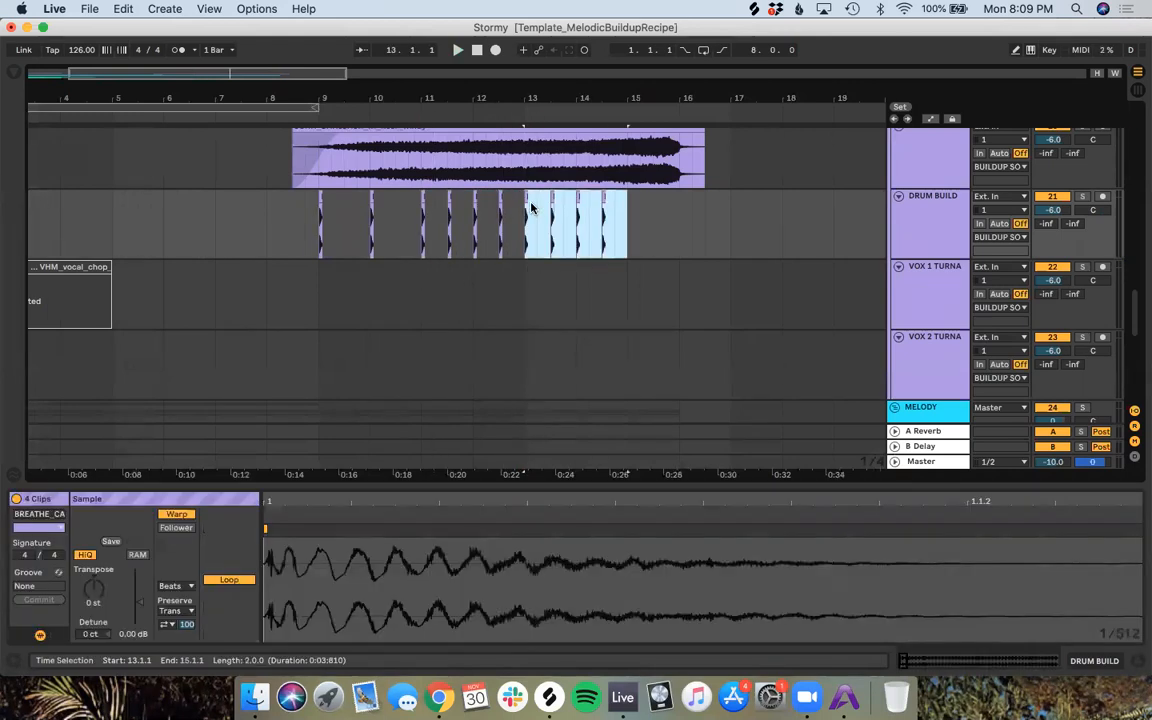
click(522, 195)
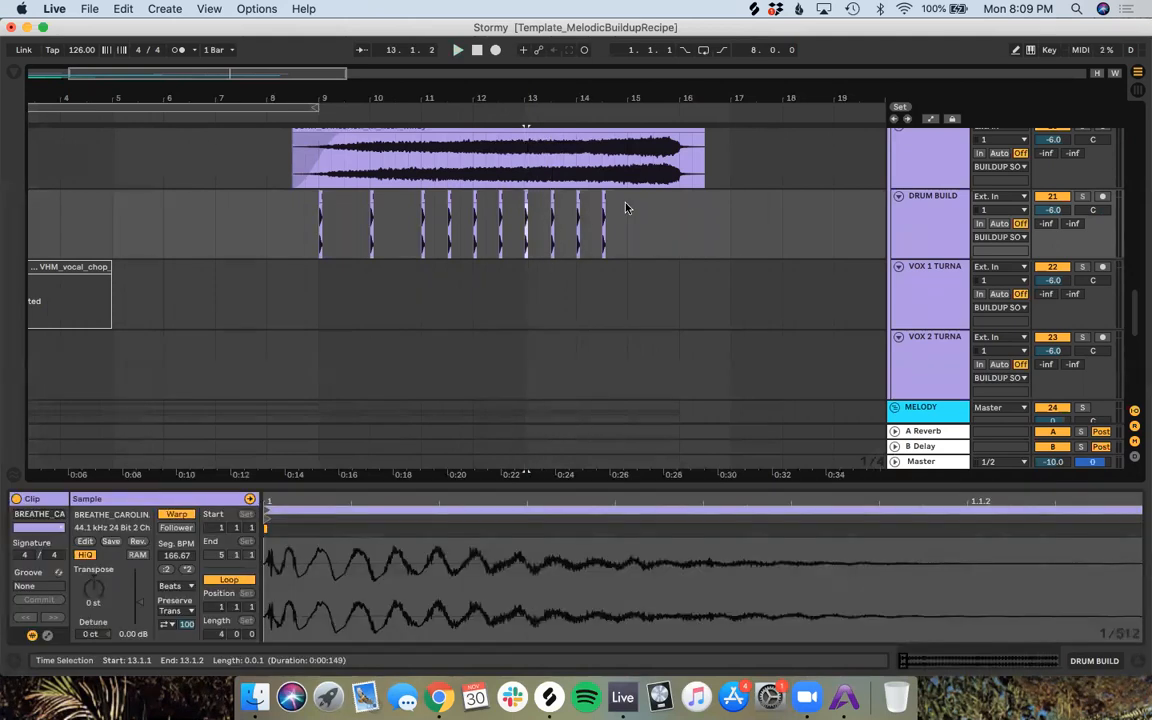
drag(627, 213, 543, 204)
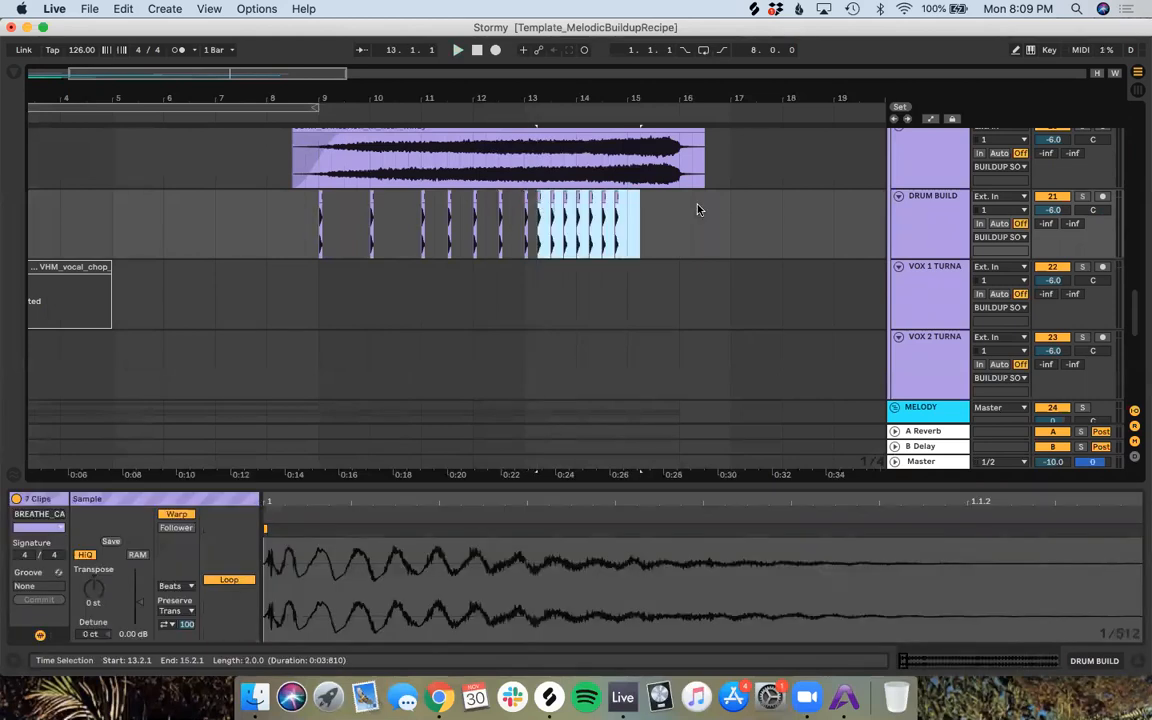
Step: Duplicate the four quarter-note snare hits of bar 14 into bar 15 on the Drum Build track
click(645, 212)
drag(627, 231, 576, 243)
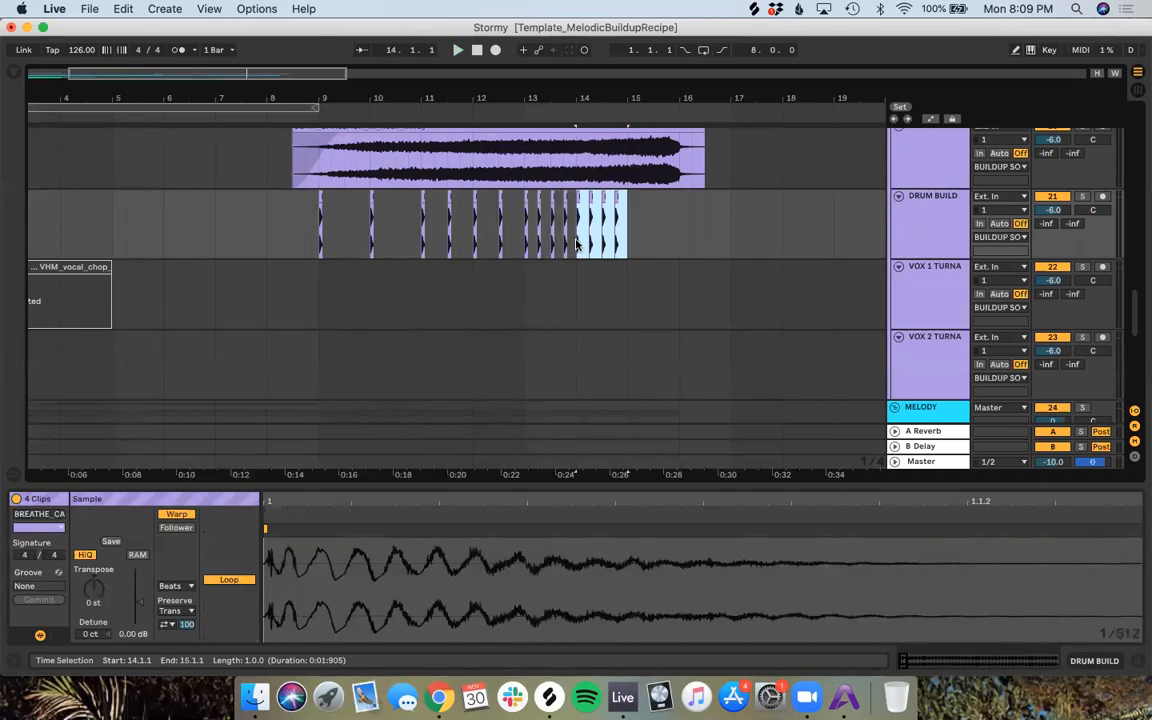
key(super+d)
click(728, 214)
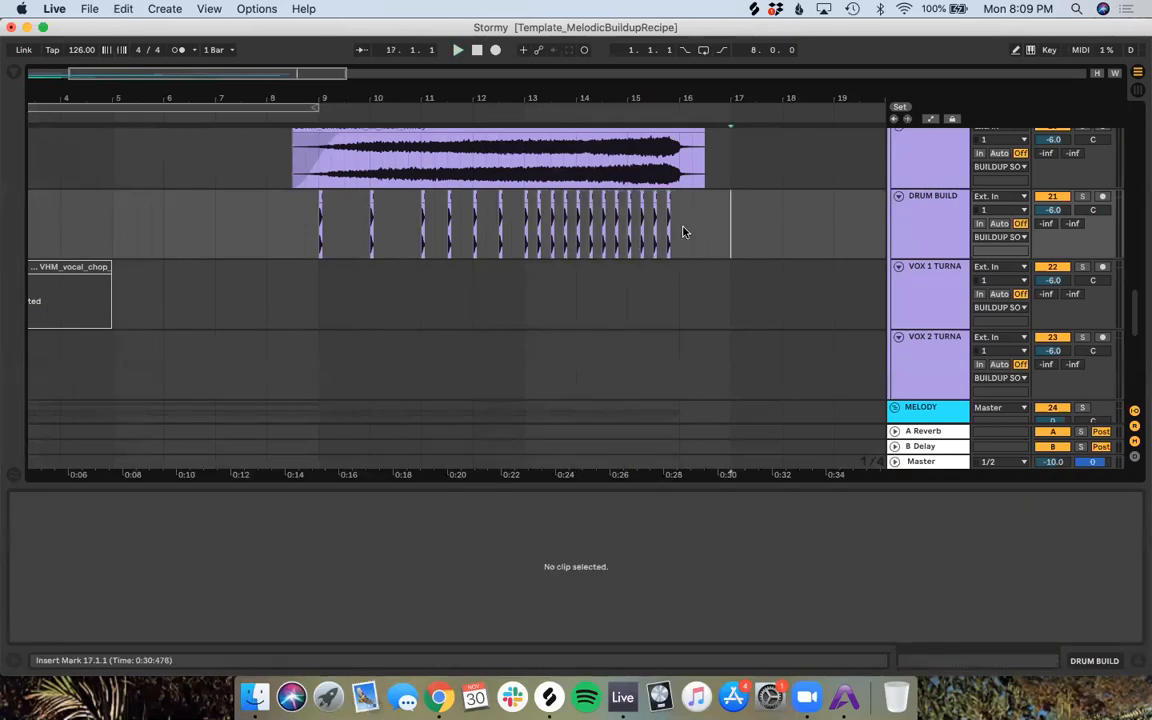
Step: Copy bar 15's snare hits to an offset starting at 15.1.3, making the bar an eighth-note pattern
drag(679, 233, 626, 237)
scroll(634, 260, up, 8)
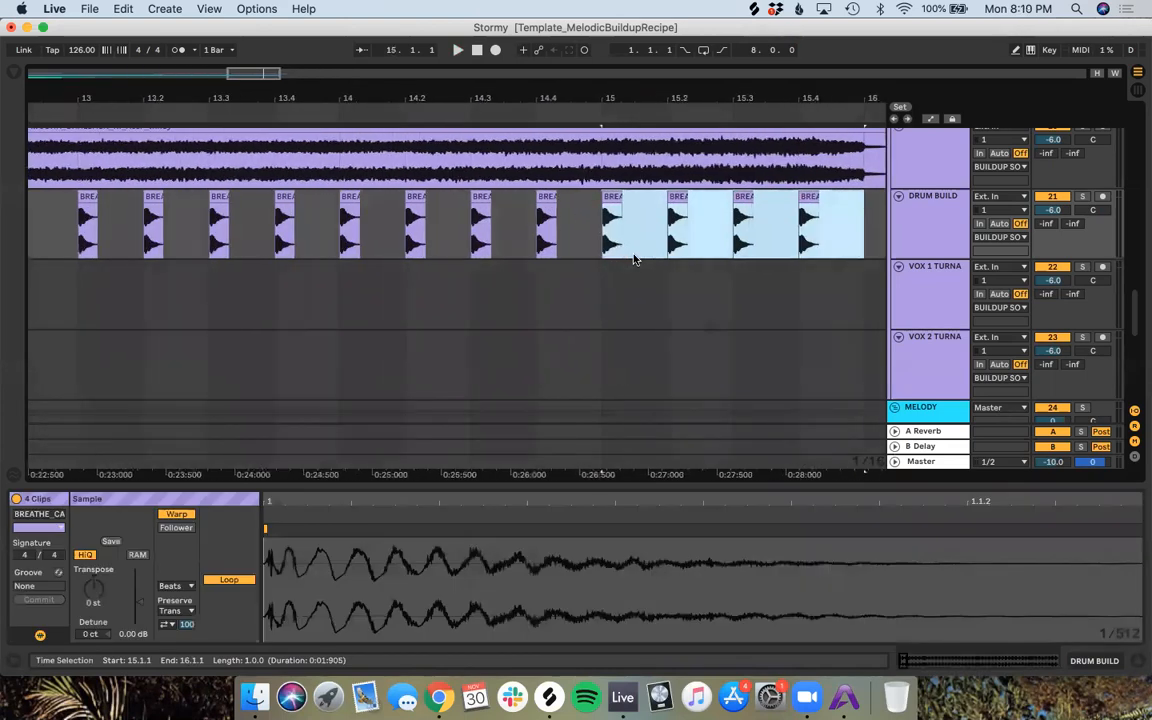
drag(612, 195, 643, 205)
Step: Play the buildup from just before bar 9 through bar 15 to check the accelerating snares
scroll(643, 205, down, 5)
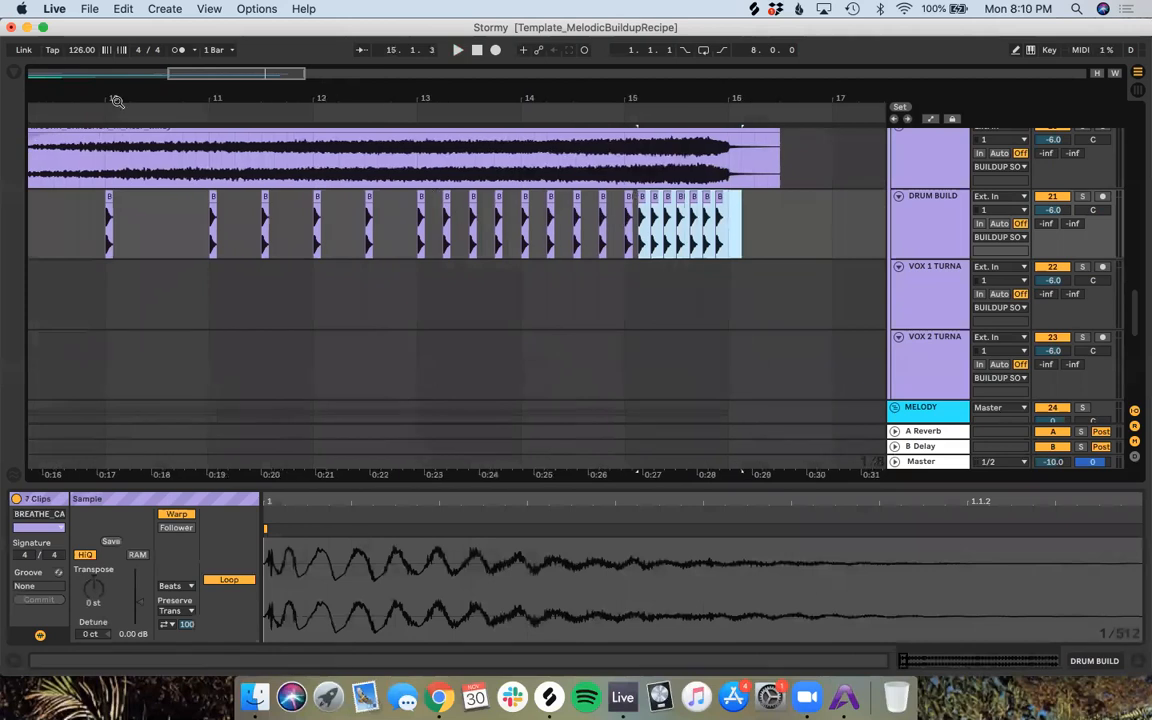
scroll(133, 203, down, 4)
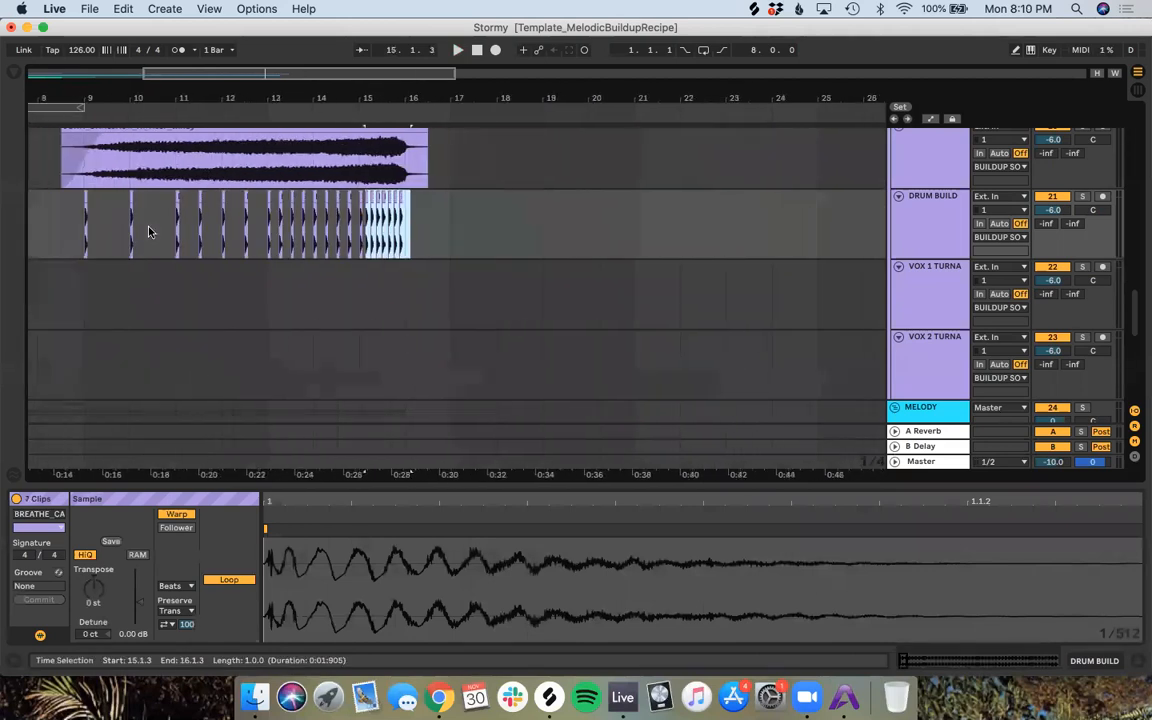
click(73, 117)
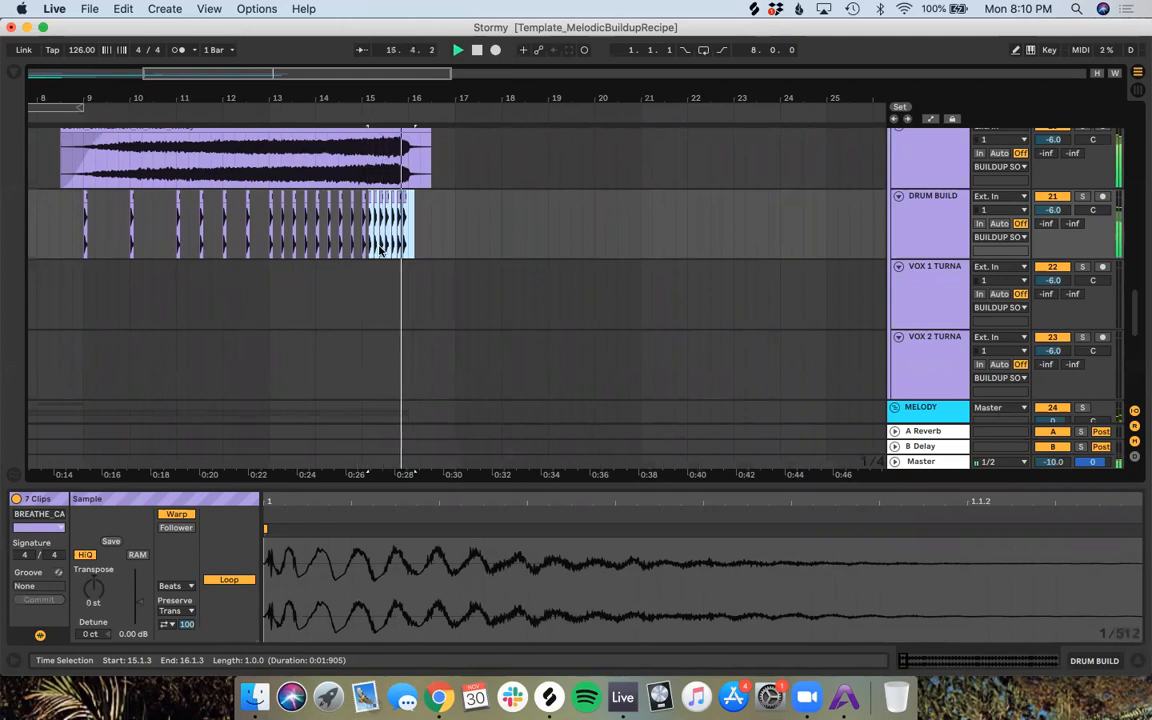
key(space)
Step: Copy the eighth-note snare pattern from bar 15 over bar 14 on the Drum Build track
scroll(478, 211, up, 5)
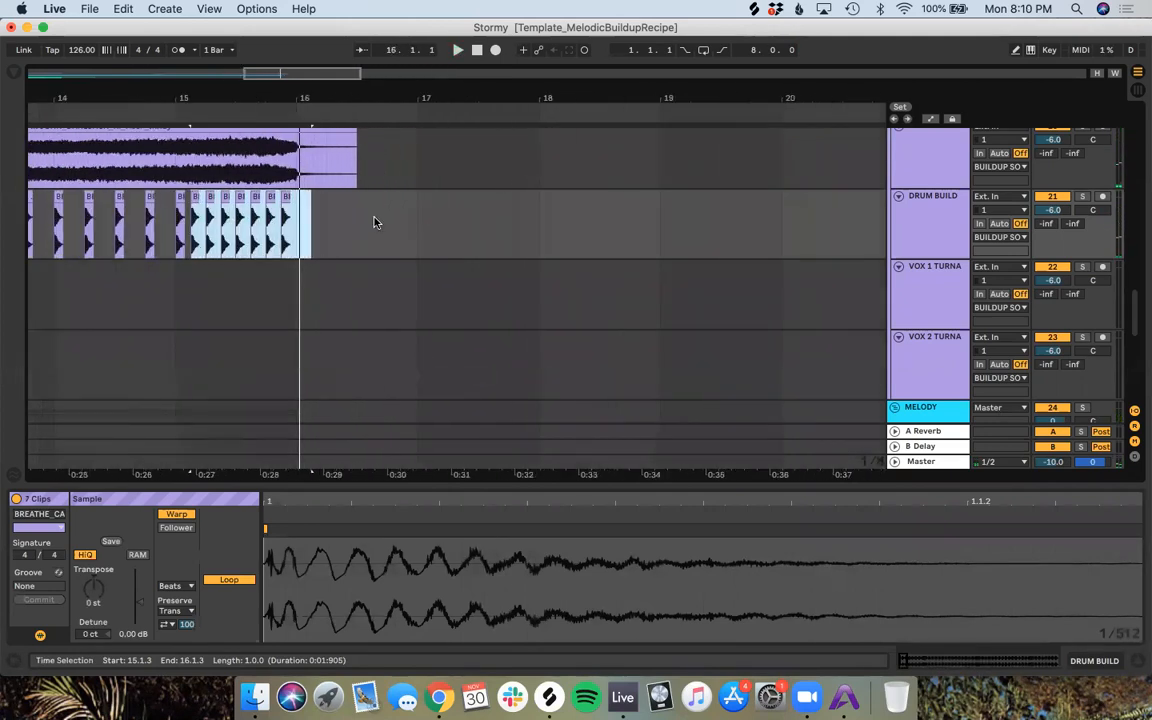
scroll(375, 222, left, 5)
click(664, 212)
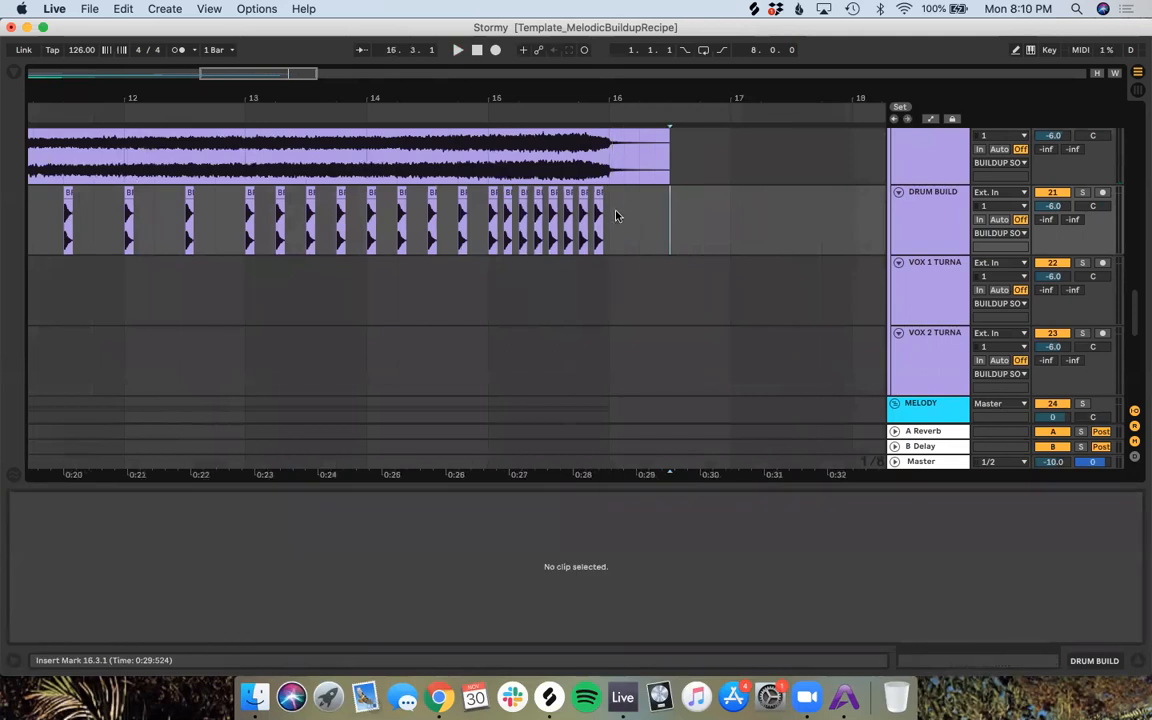
drag(614, 215, 503, 222)
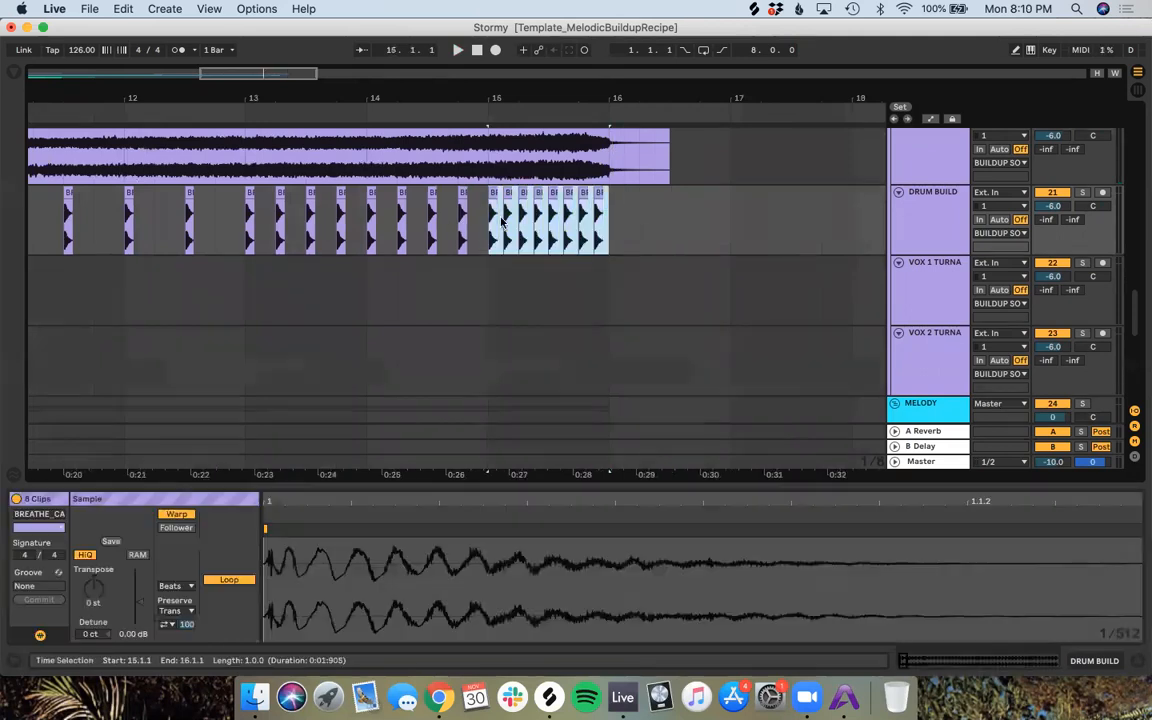
drag(372, 216, 378, 211)
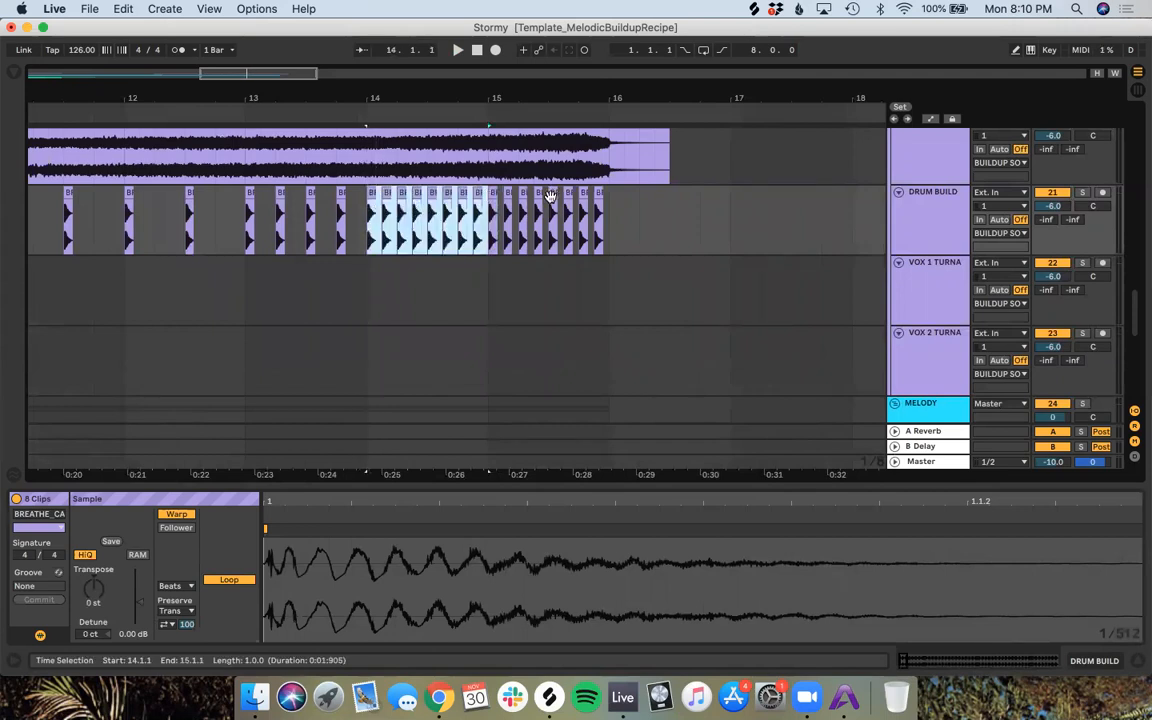
Step: Trim each snare hit in bar 15 to a sixteenth note and paste a copy of the set at 15.1.2 for a continuous sixteenth-note roll
scroll(627, 208, up, 10)
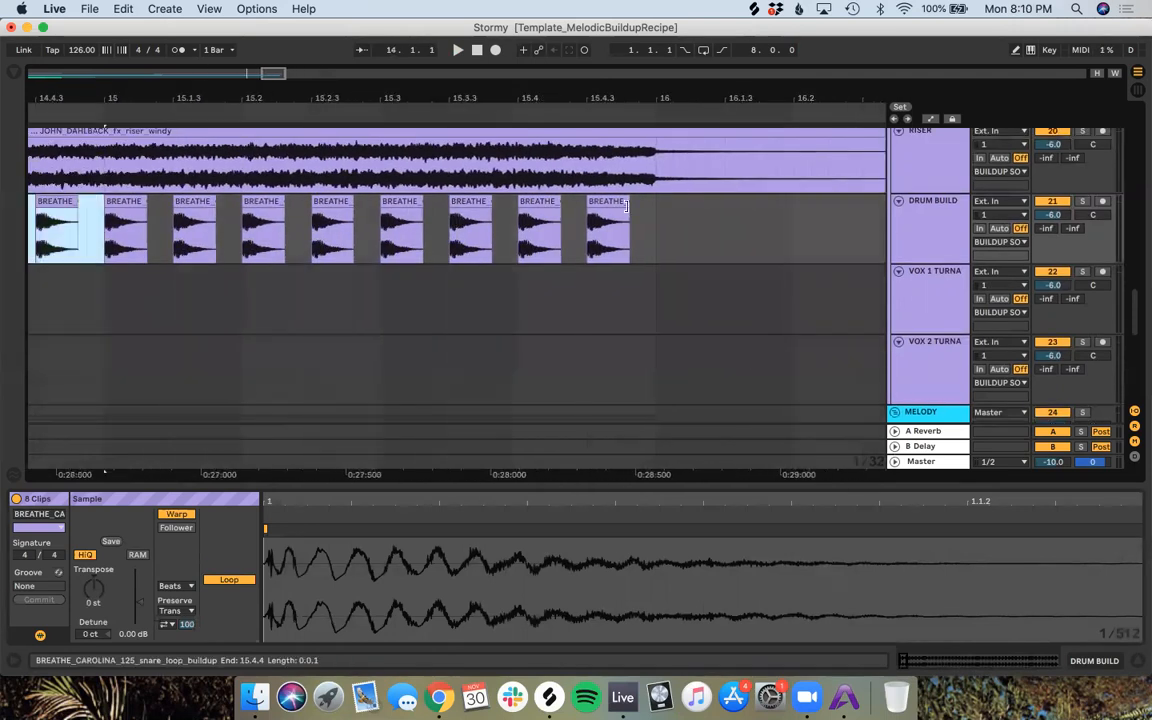
click(294, 318)
drag(655, 233, 96, 207)
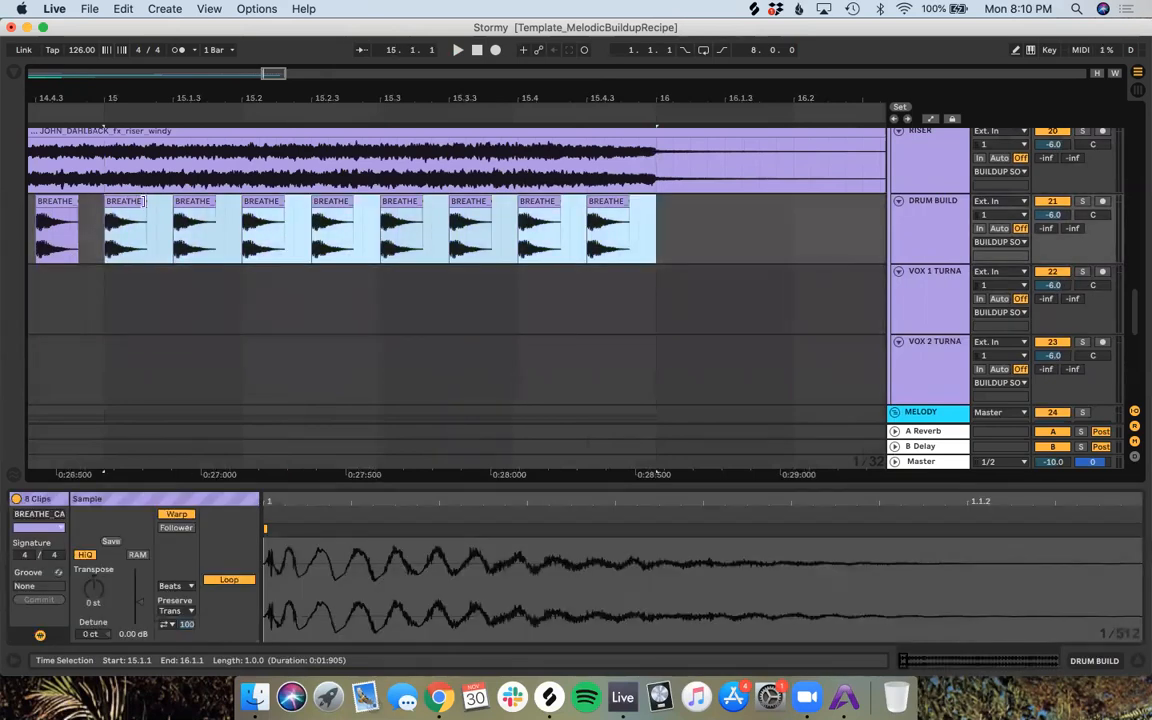
click(118, 215)
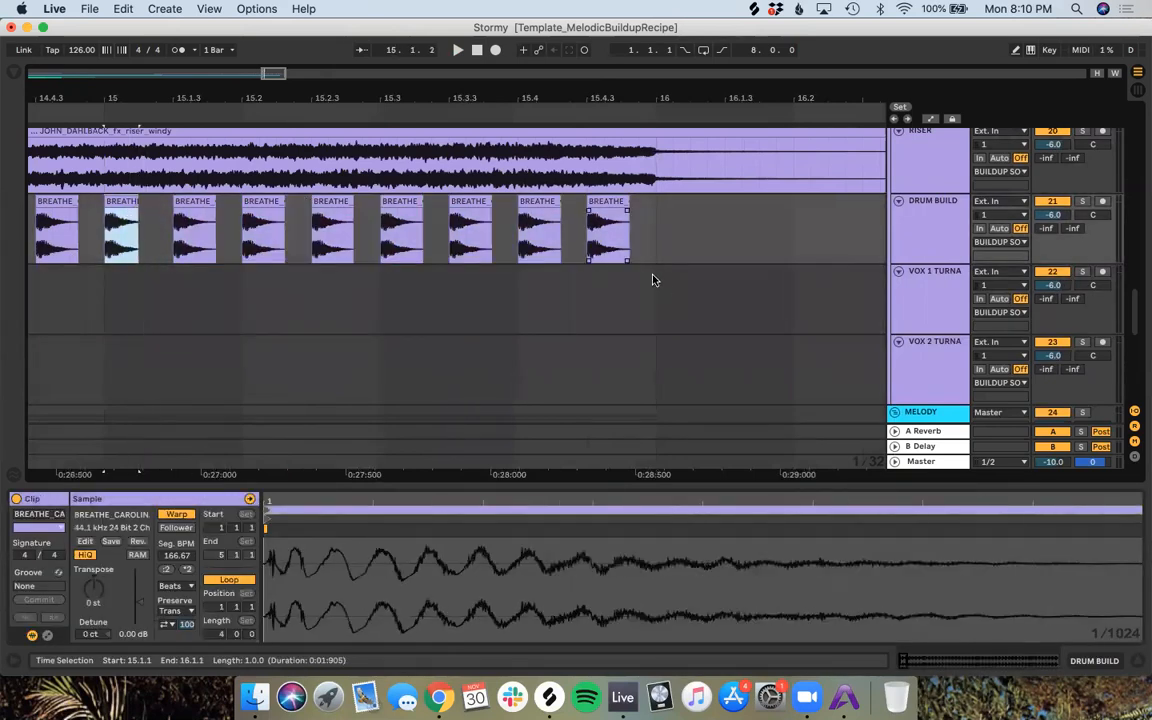
drag(655, 233, 182, 247)
click(201, 201)
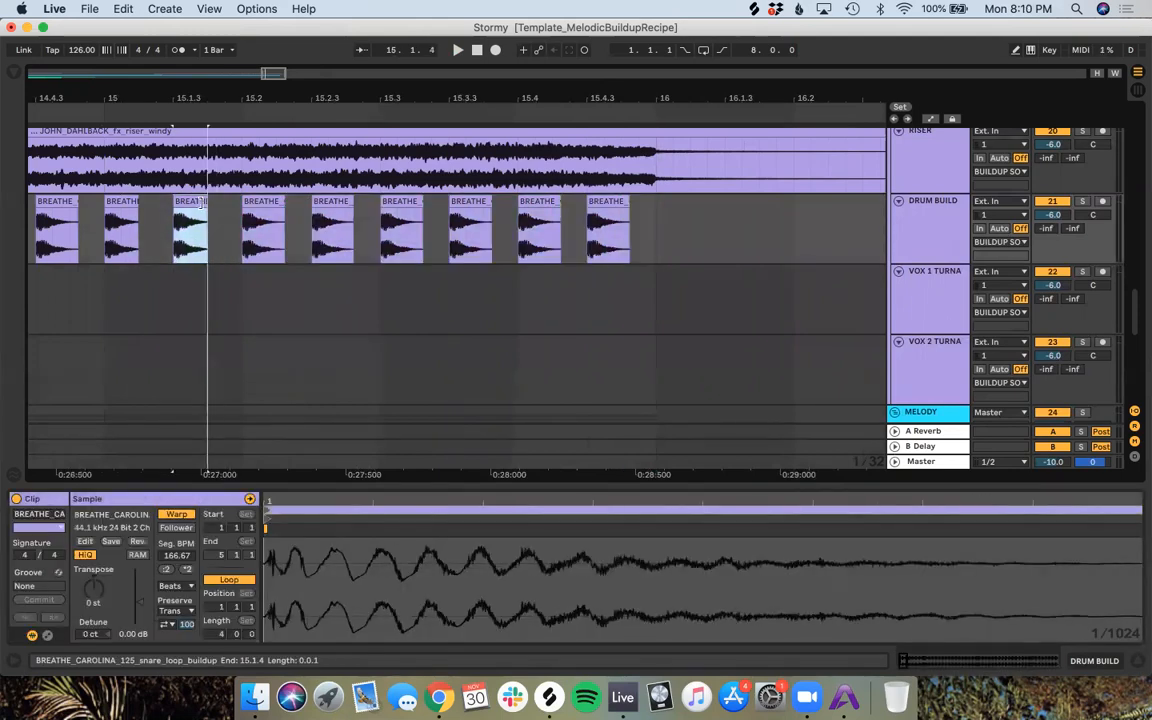
click(265, 213)
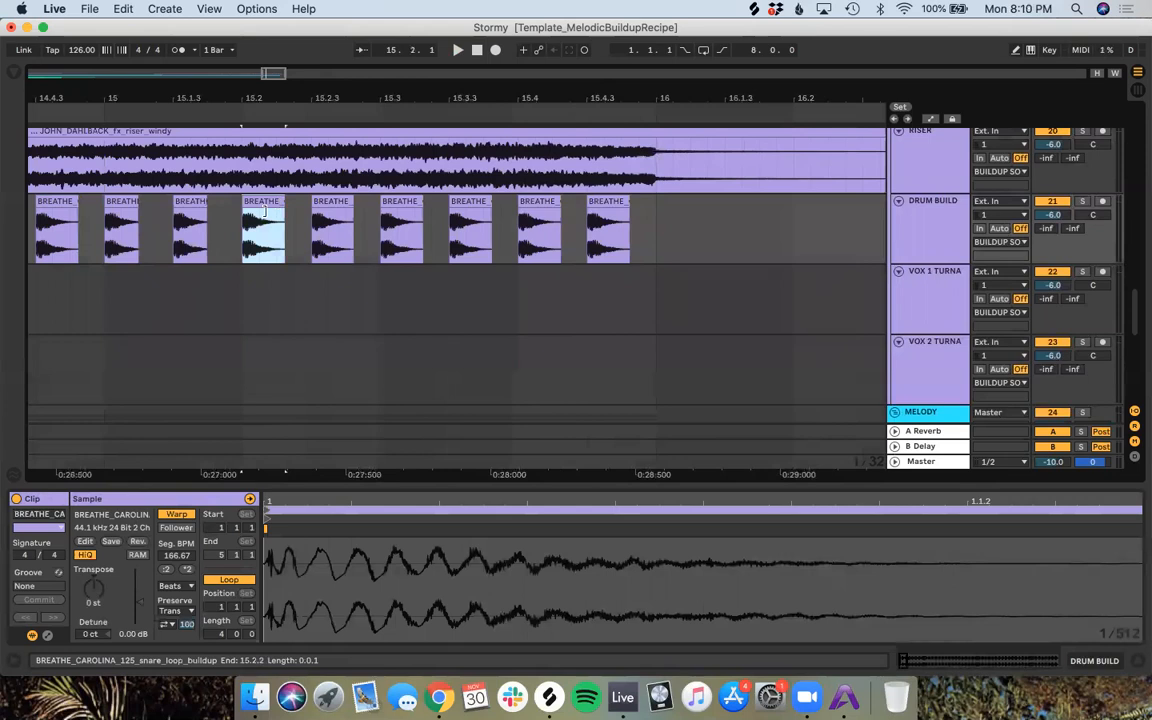
click(343, 200)
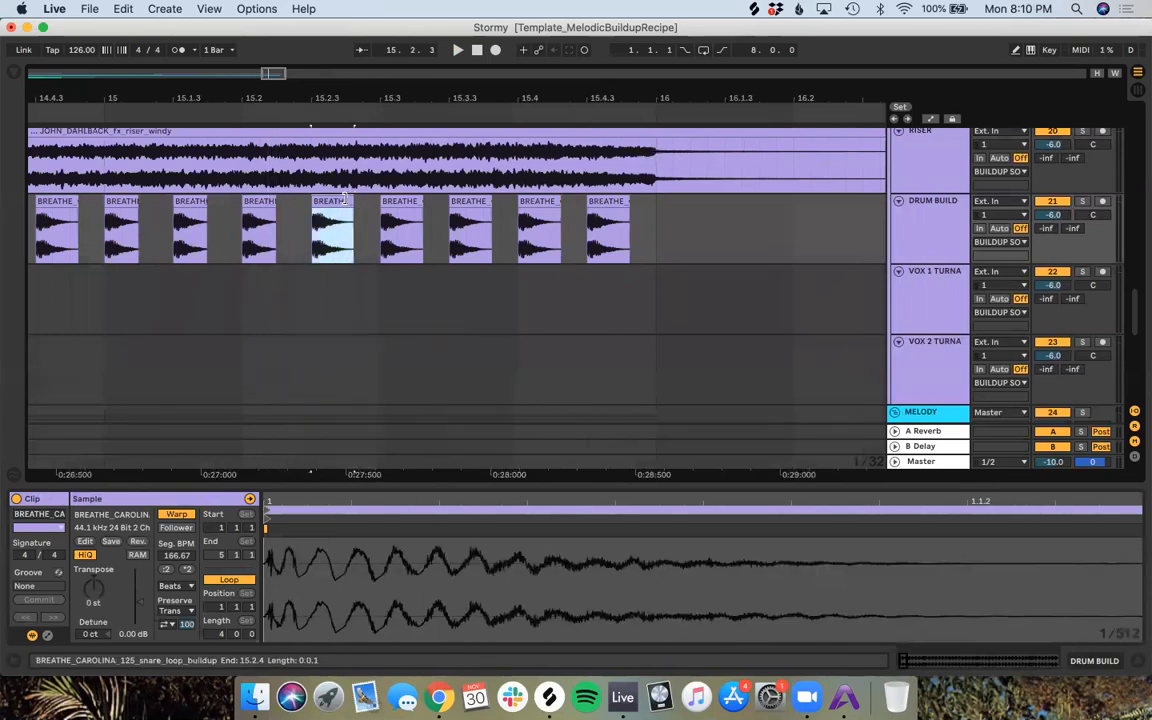
click(409, 201)
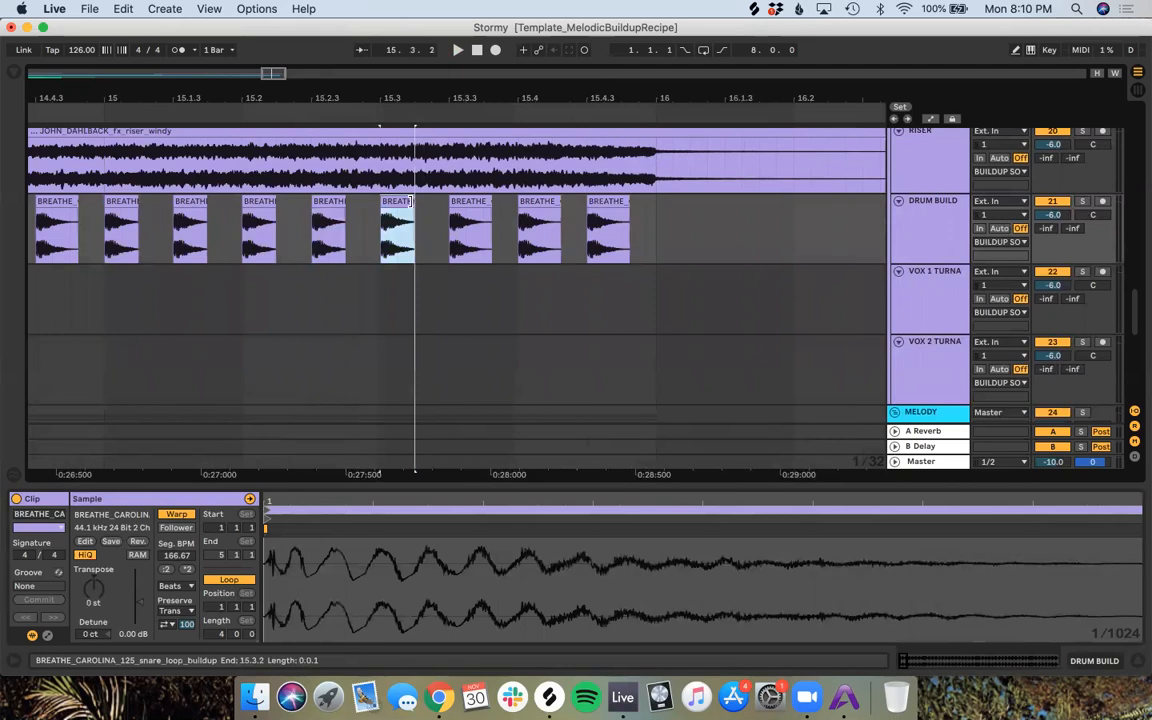
click(470, 202)
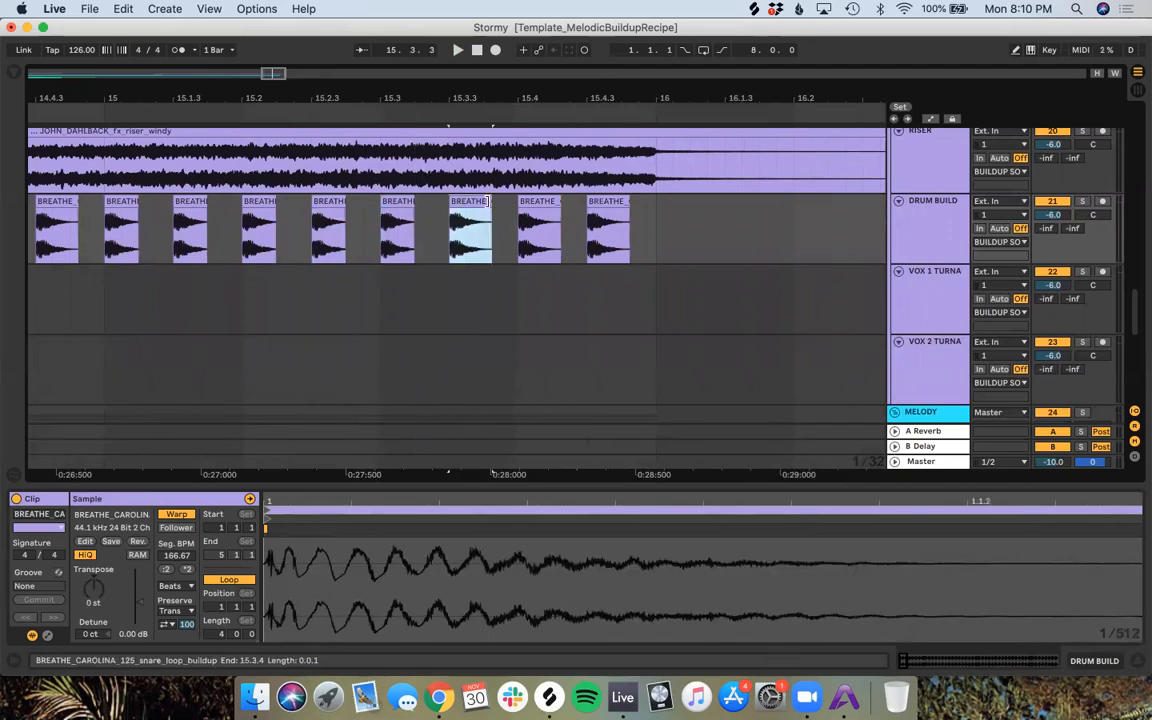
click(549, 204)
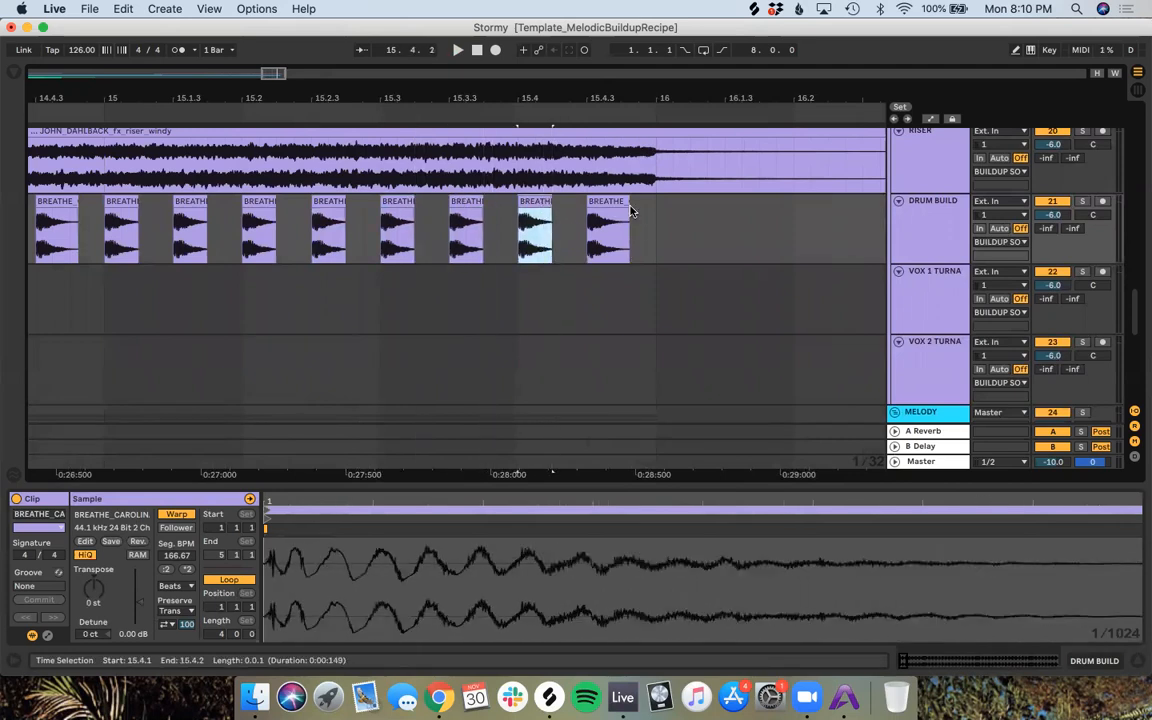
drag(626, 203, 150, 198)
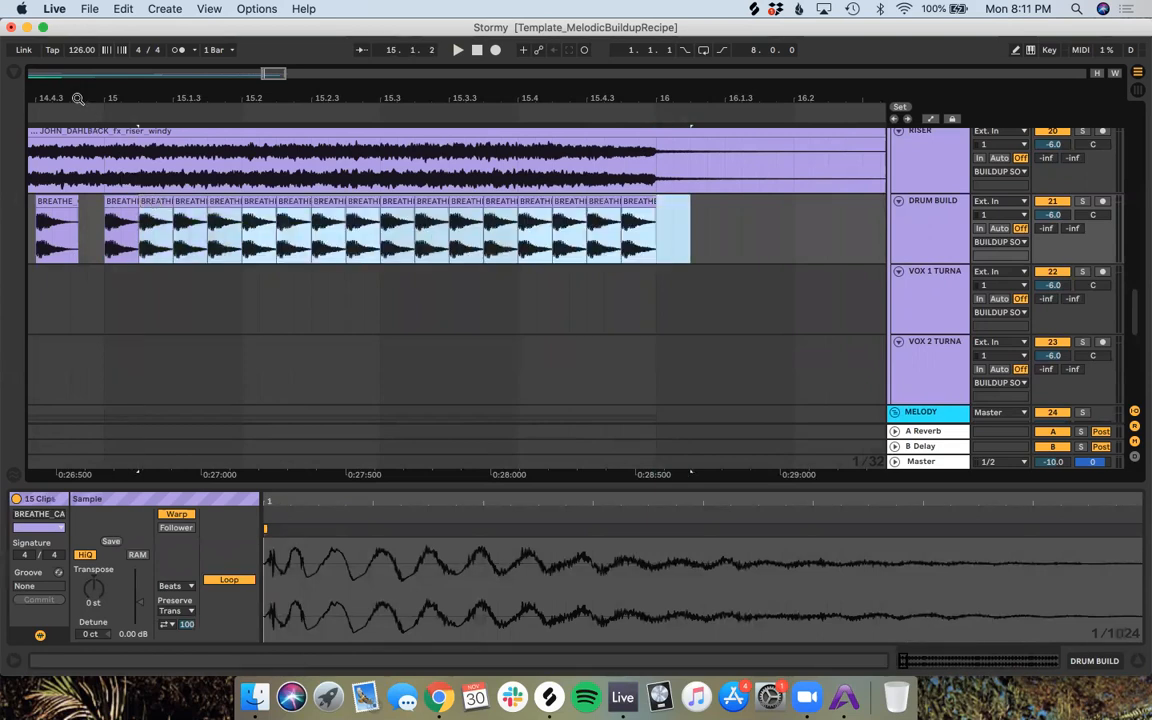
Step: Play the arrangement from about bar 13 to check the finished snare roll
scroll(145, 188, down, 5)
scroll(146, 188, left, 5)
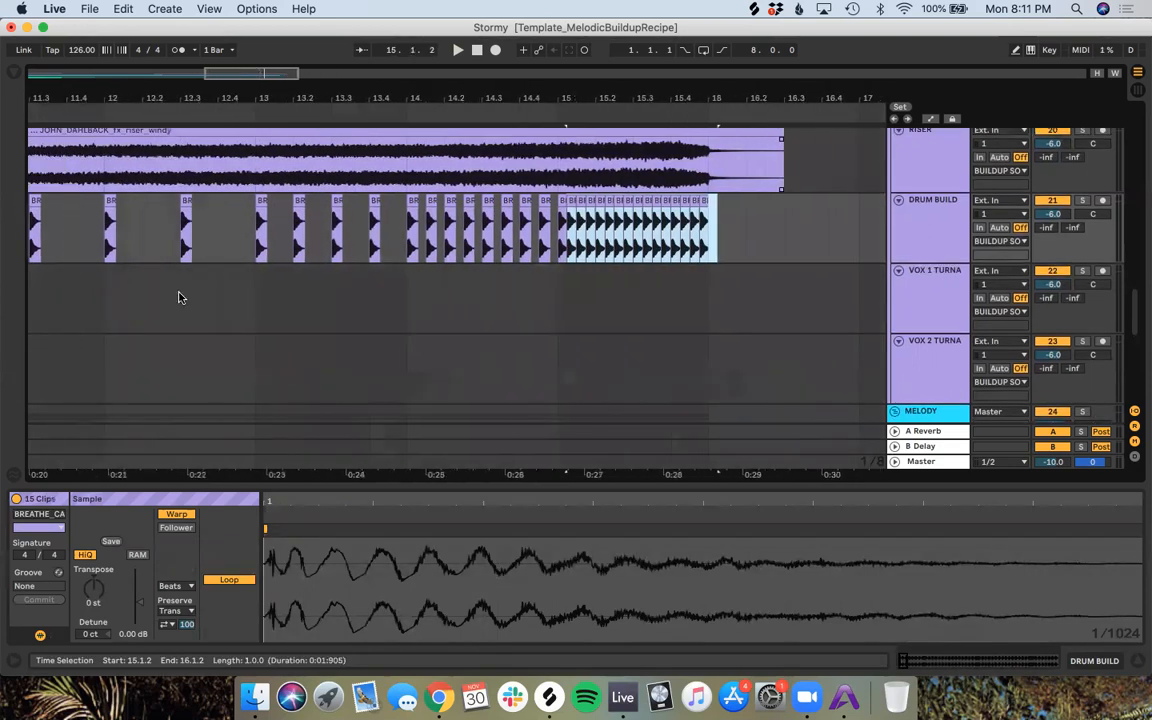
click(180, 296)
click(252, 109)
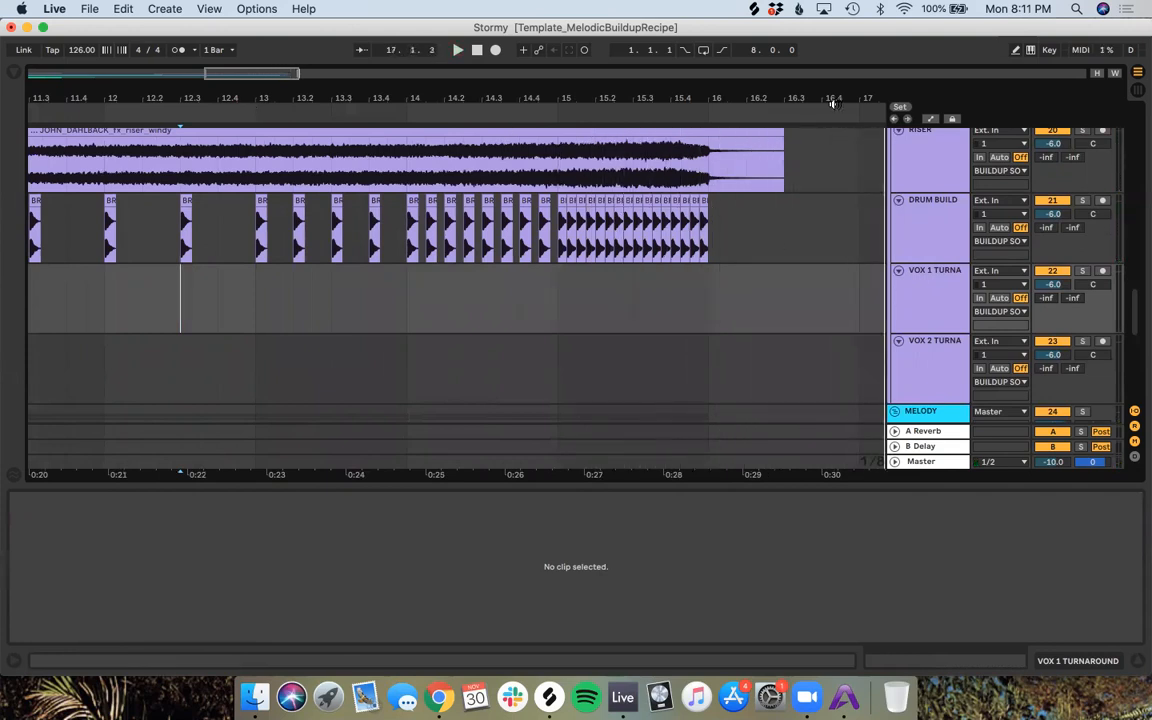
Step: Add a locator at bar 9, where the drum build starts, and rename it BUILD
scroll(185, 380, left, 10)
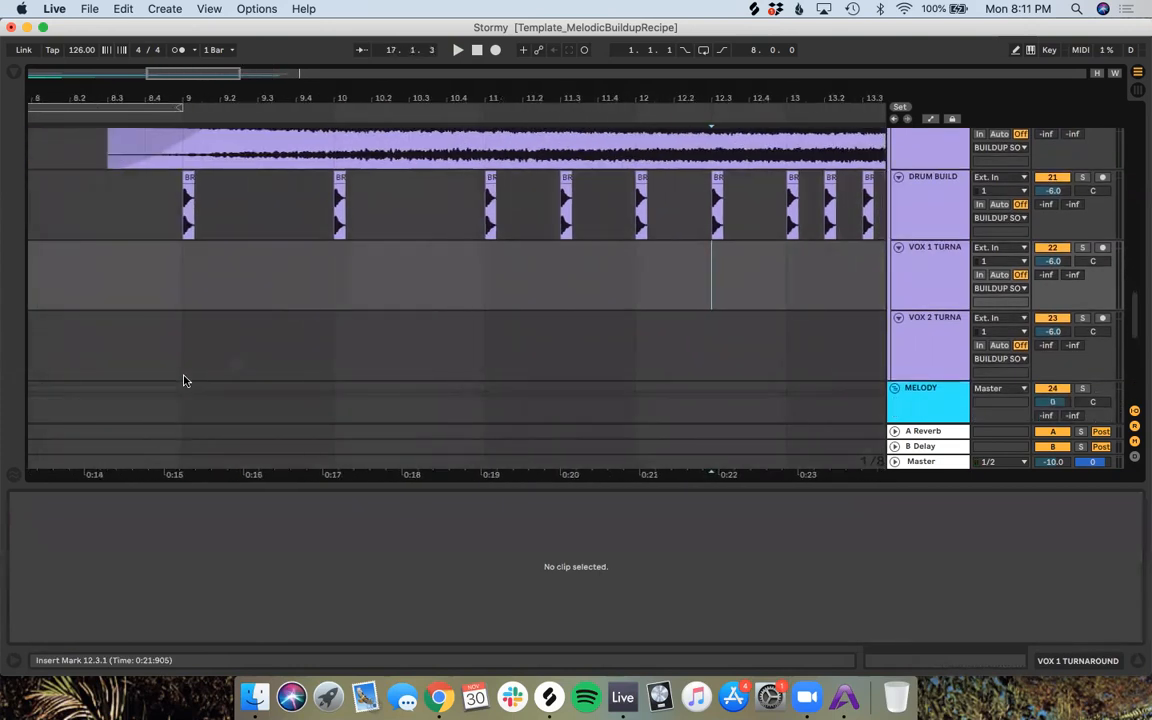
click(208, 240)
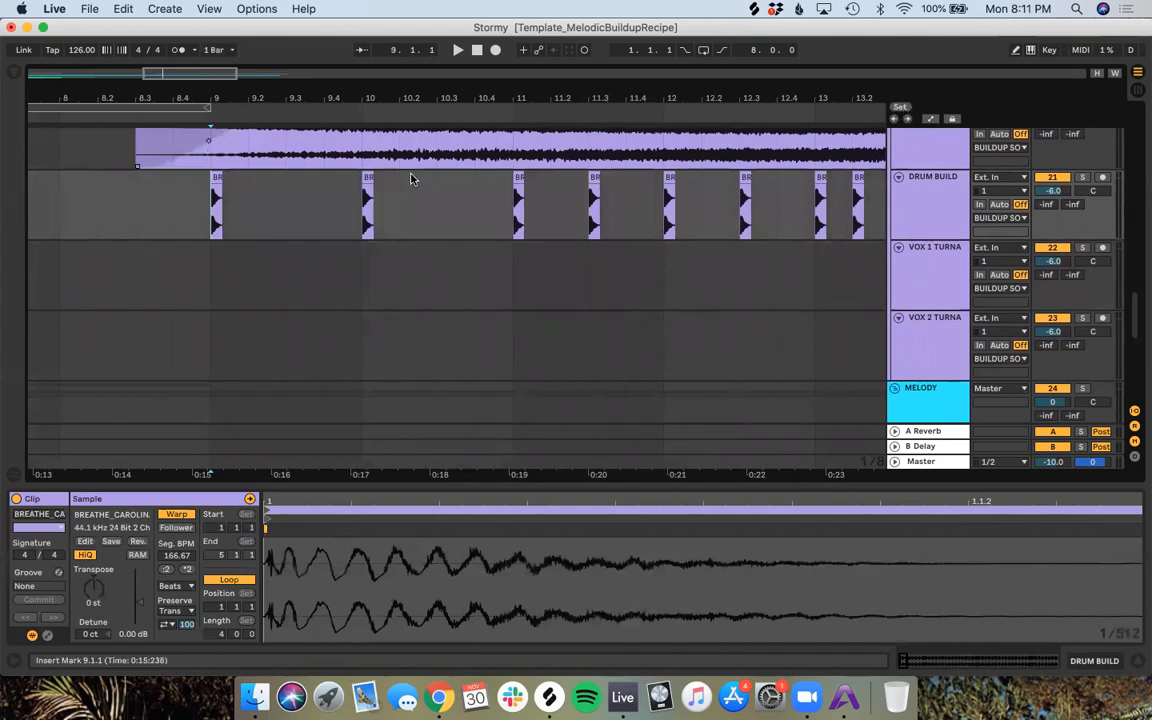
click(899, 109)
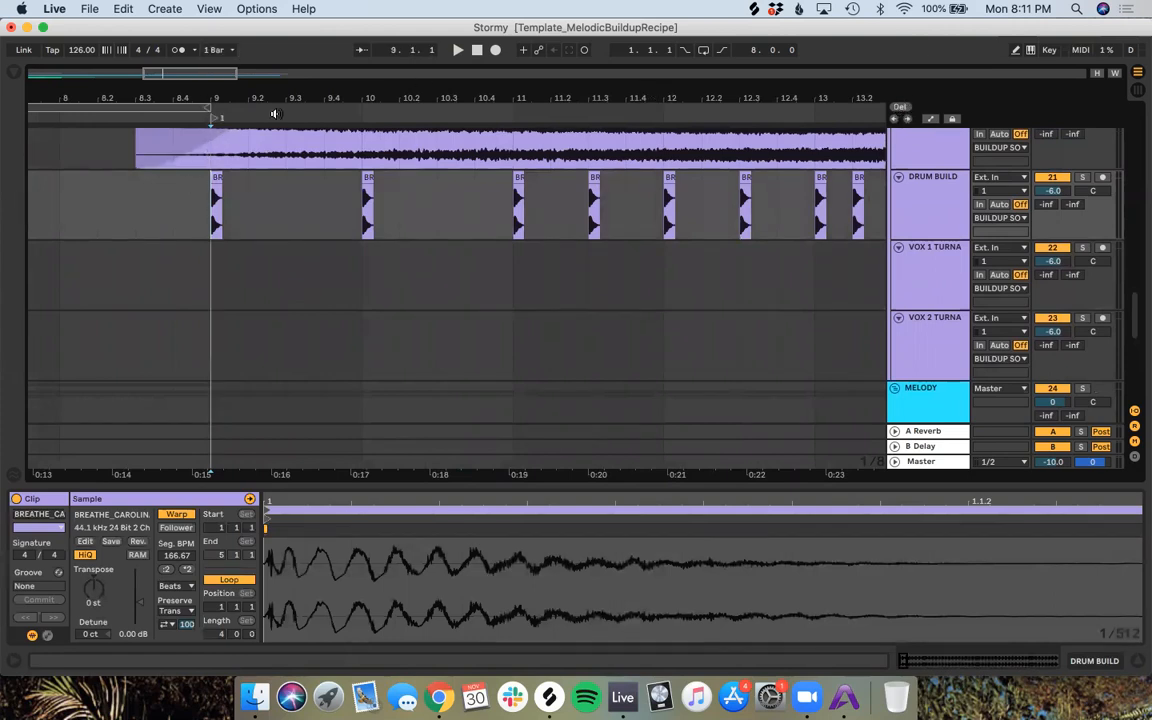
right_click(214, 121)
click(240, 137)
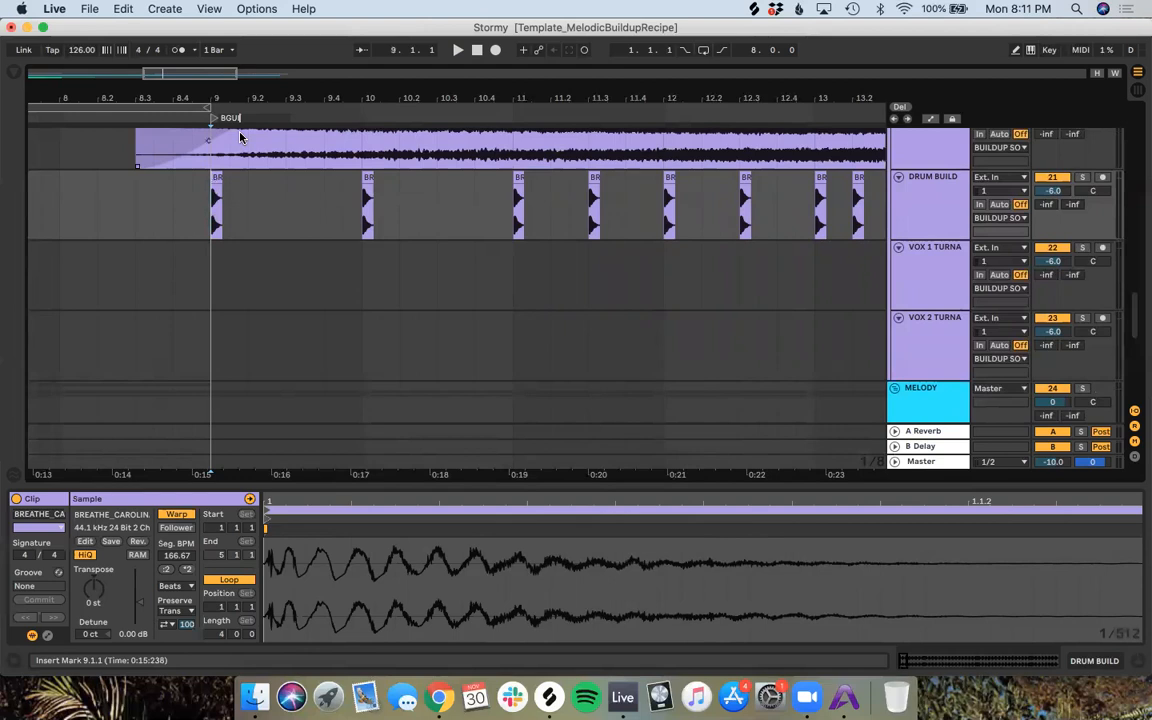
text(BUILS)
right_click(215, 118)
click(239, 141)
text(BUILD)
key(Return)
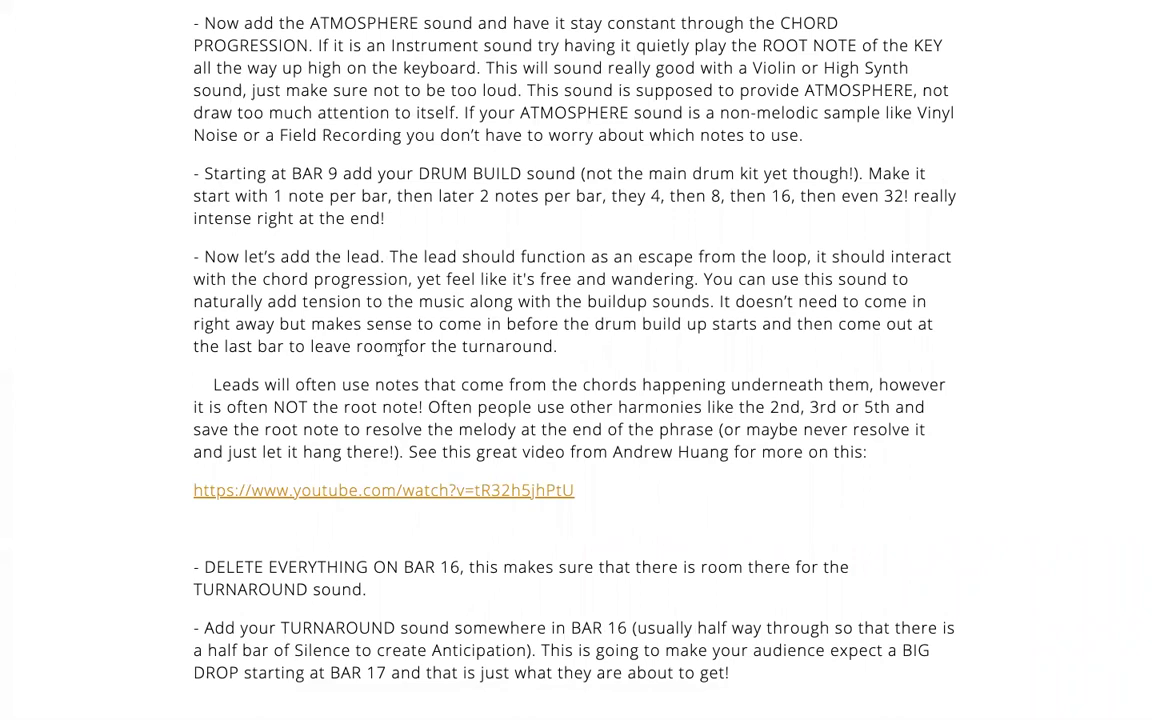
Step: Read the recipe's lead and turnaround instructions, and reactivate the deactivated Lead clips in bars 1 to 8
scroll(568, 517, down, 3)
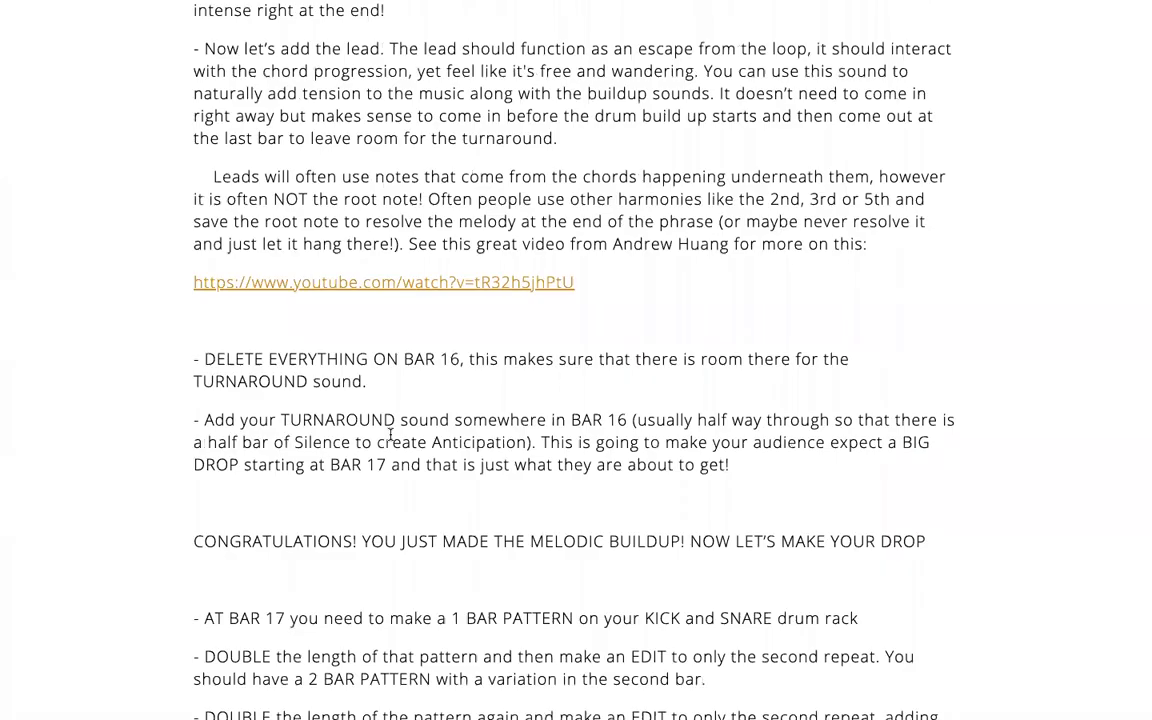
key(ctrl+Left)
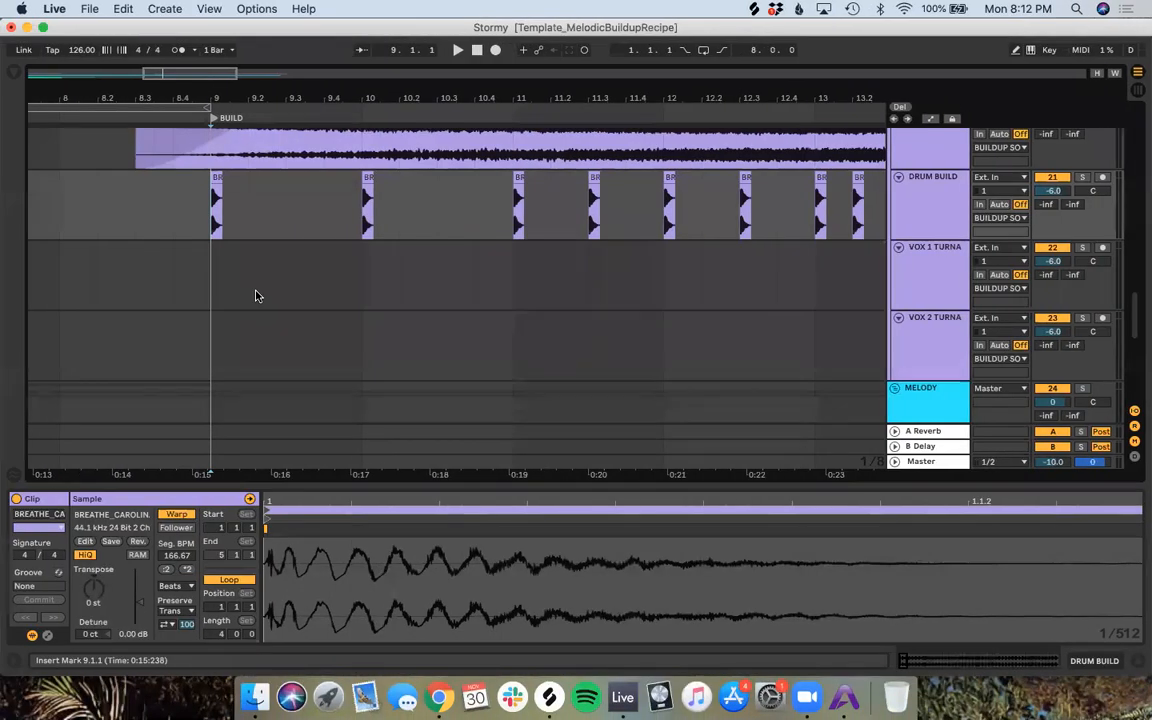
scroll(256, 292, down, 5)
scroll(200, 327, left, 5)
scroll(200, 327, down, 1)
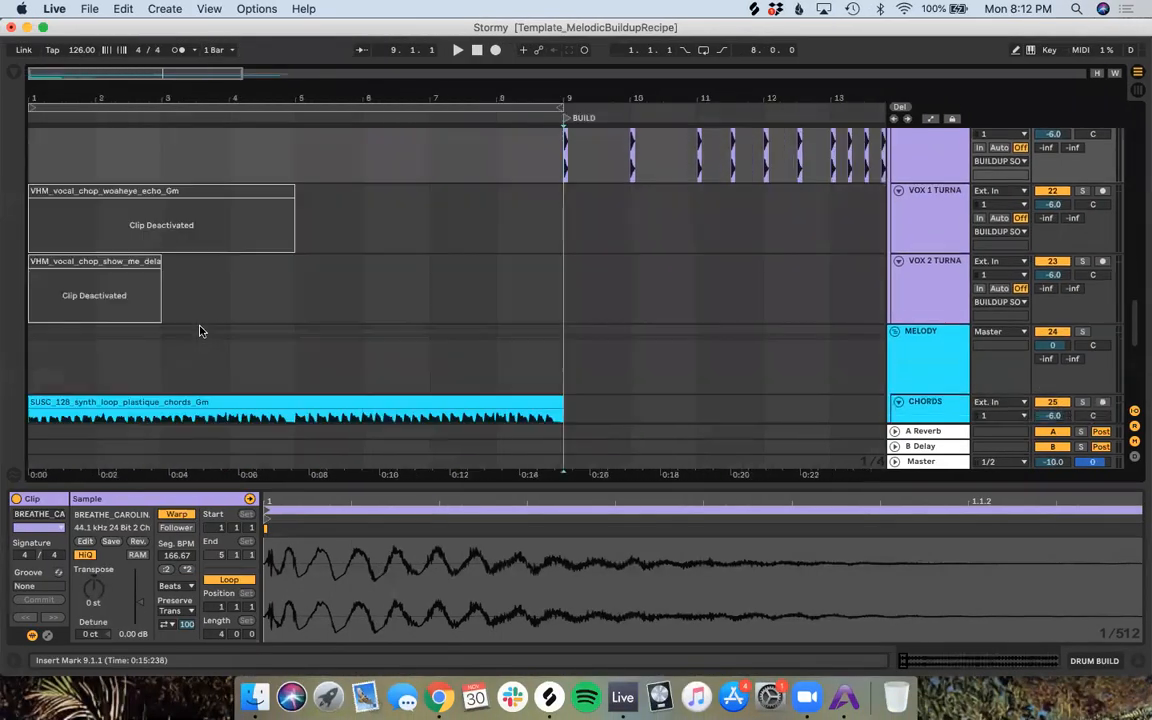
scroll(199, 331, down, 3)
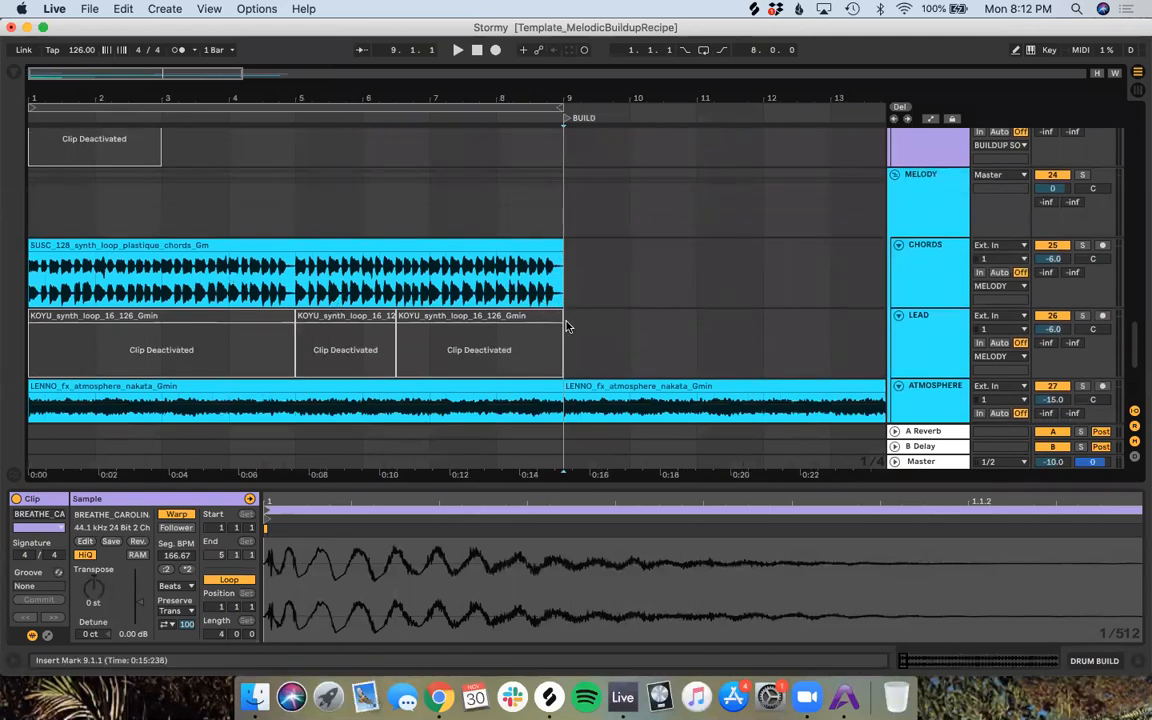
drag(562, 325, 5, 327)
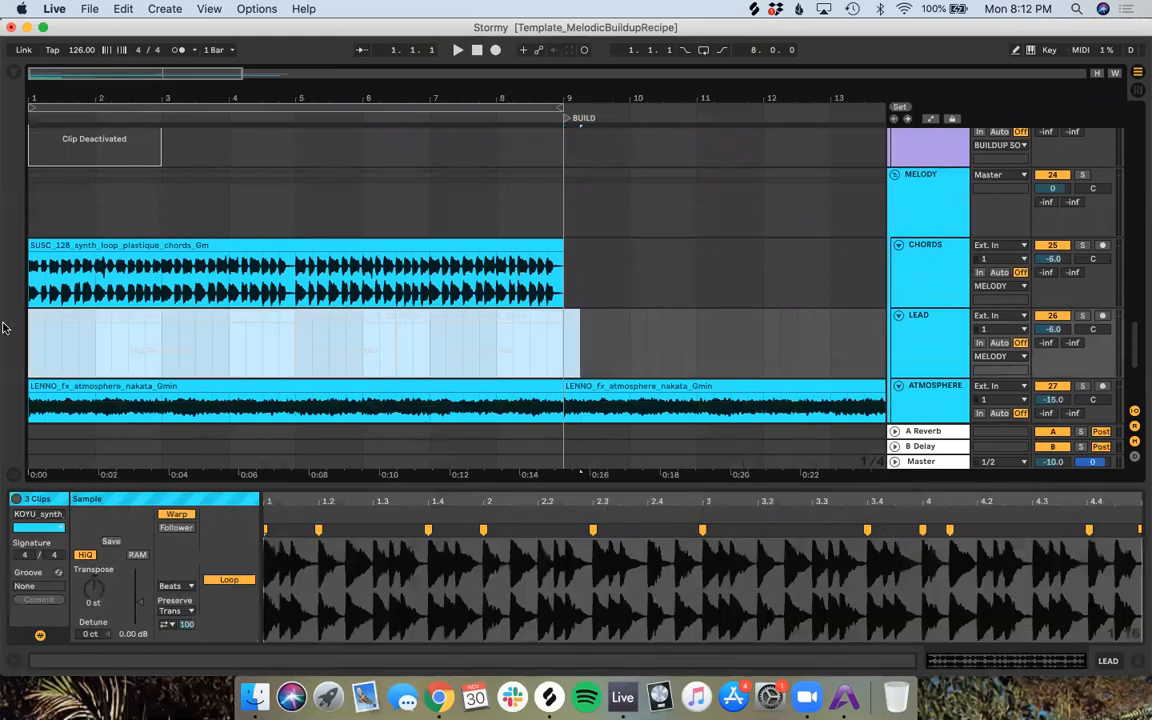
key(0)
Step: Delete the second and third clips on the Lead track, keeping only the four-bar loop at bar 1
click(449, 384)
click(458, 317)
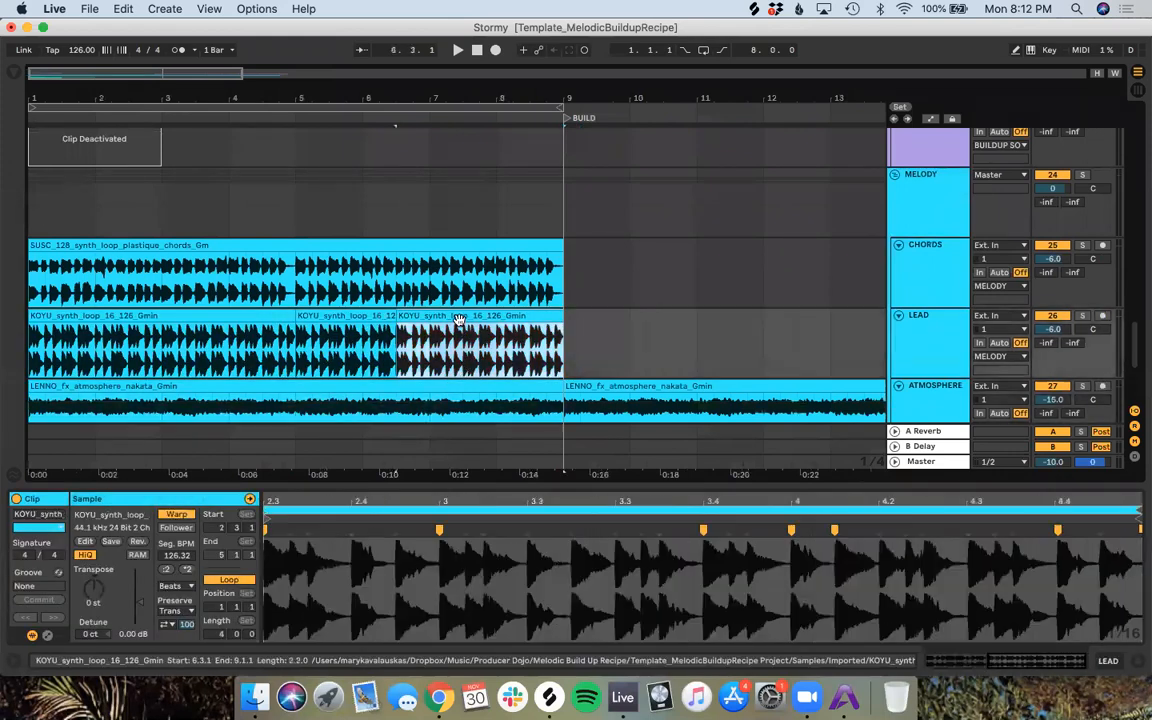
key(Delete)
click(330, 316)
key(Delete)
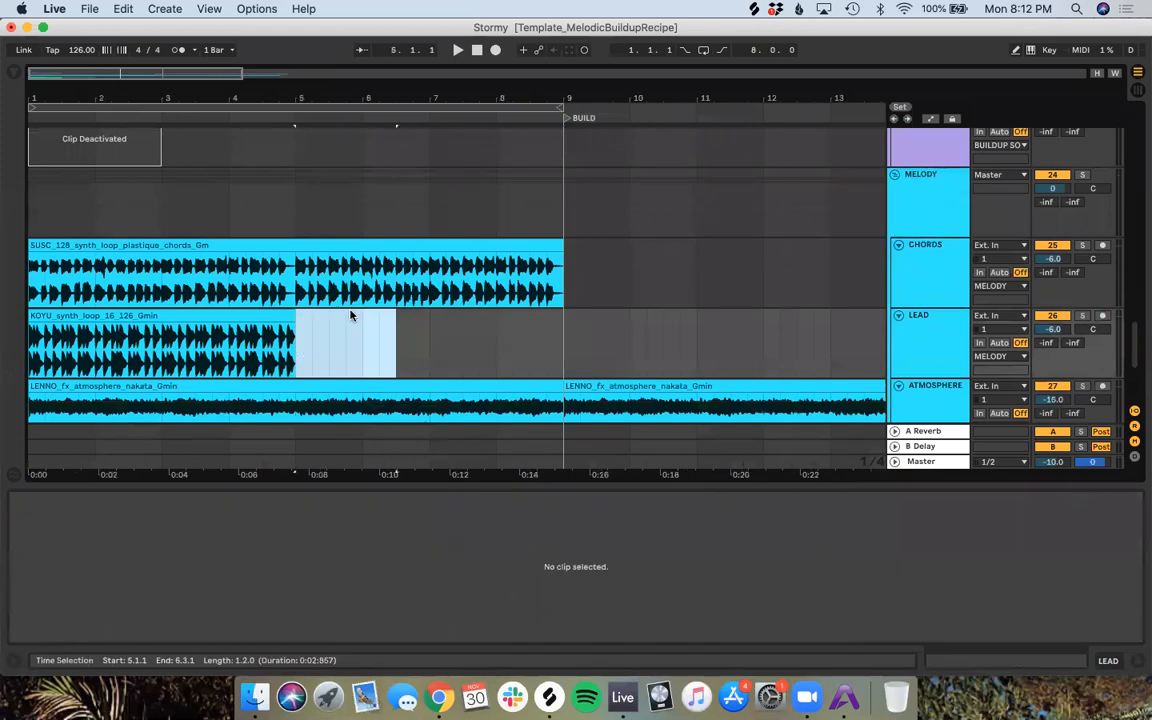
Step: Duplicate the four-bar Lead loop three times and trim the last copy to end at 16.1.1
click(270, 316)
key(super+d)
key(super+d)
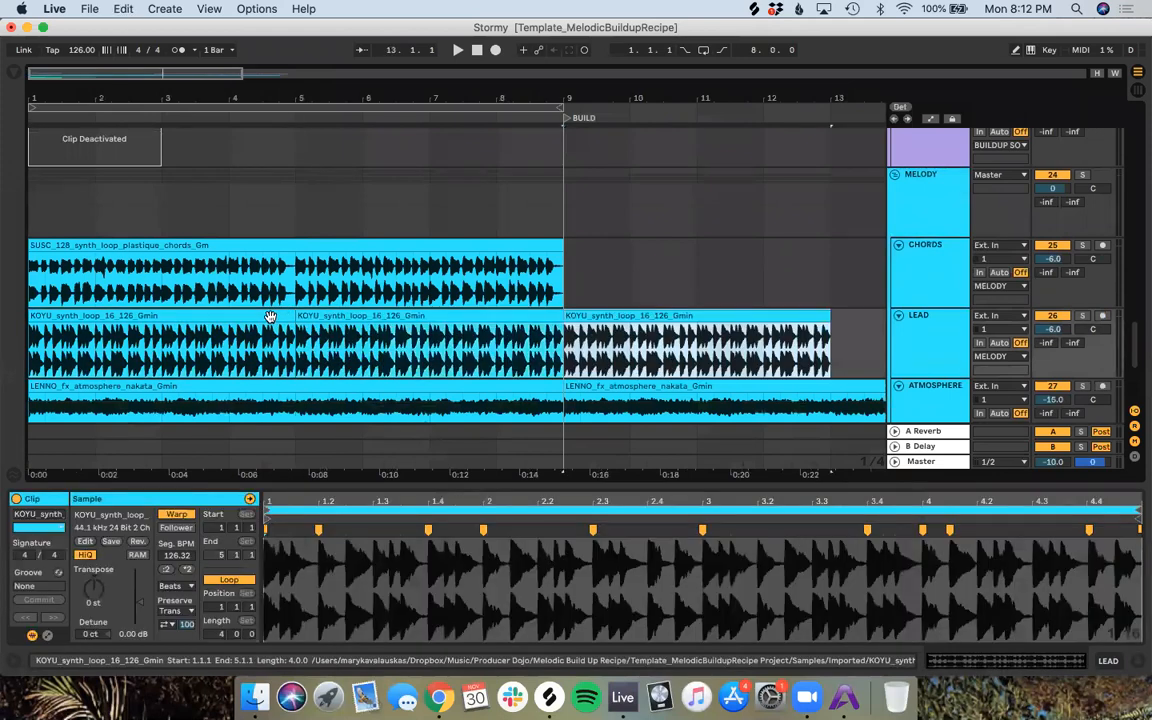
key(super+d)
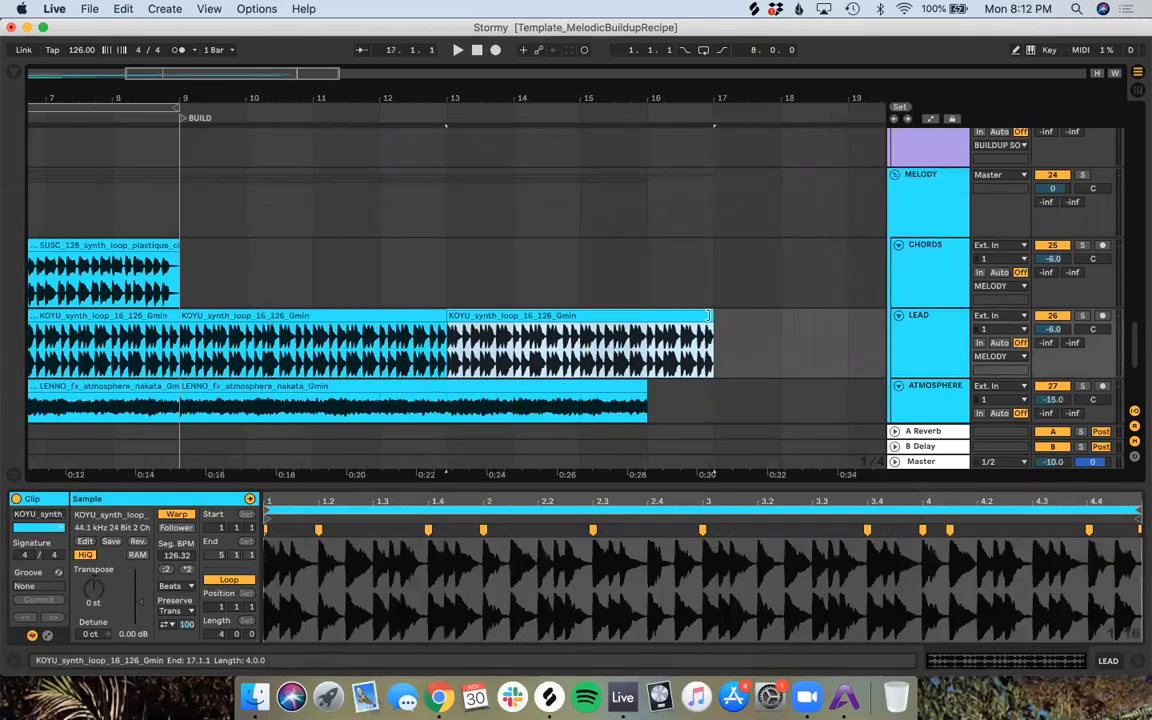
drag(656, 318, 647, 318)
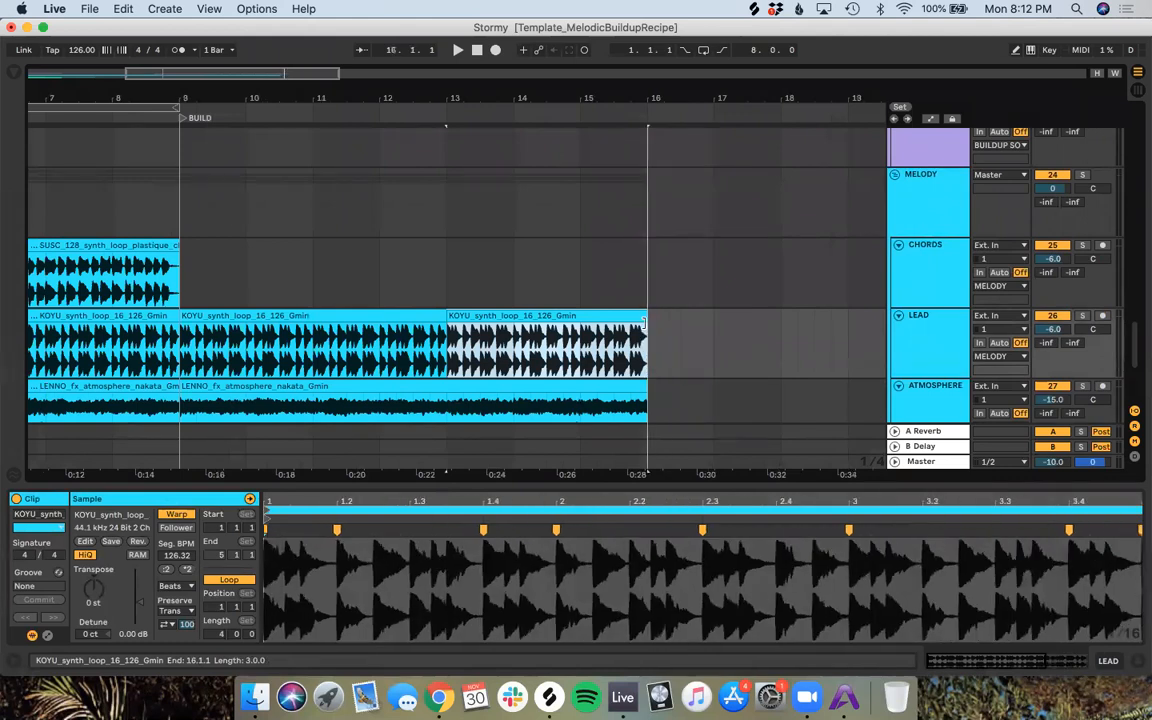
Step: Duplicate the eight-bar Chords clip to bar 9 and trim the copy to end at 16.1.1
click(145, 248)
key(super+d)
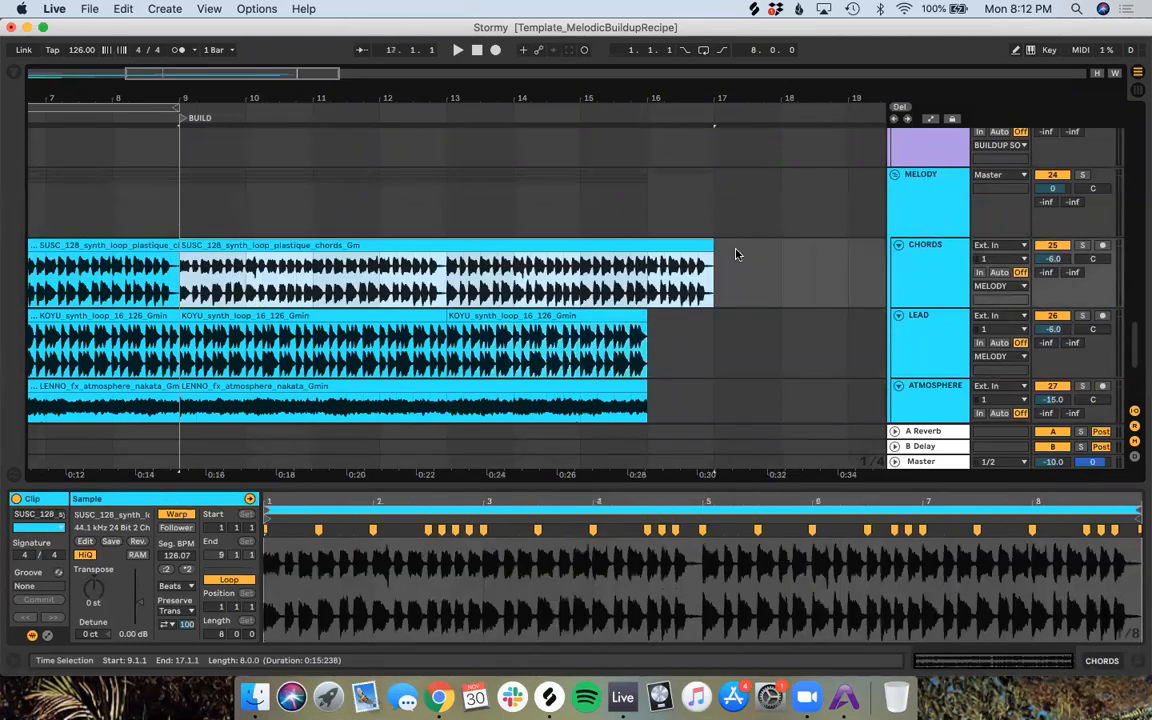
drag(706, 245, 643, 246)
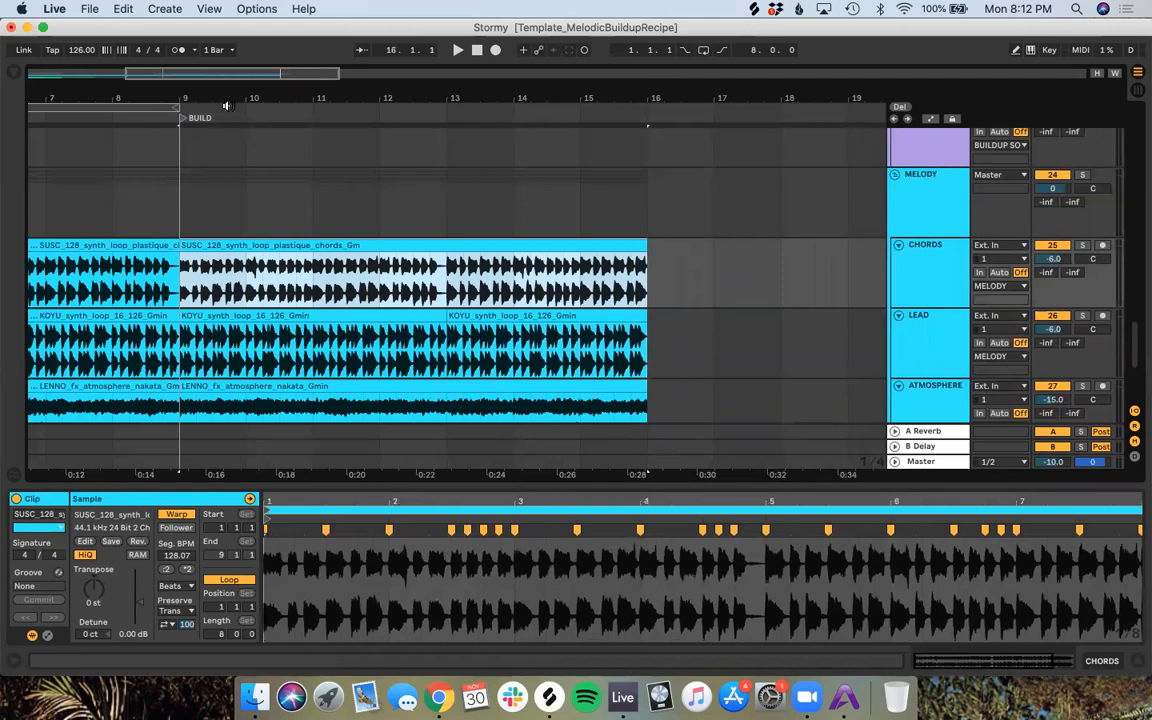
Step: Play the arrangement from bar 9 up to bar 16 to check the extended chords and lead, briefly soloing the Lead track
key(space)
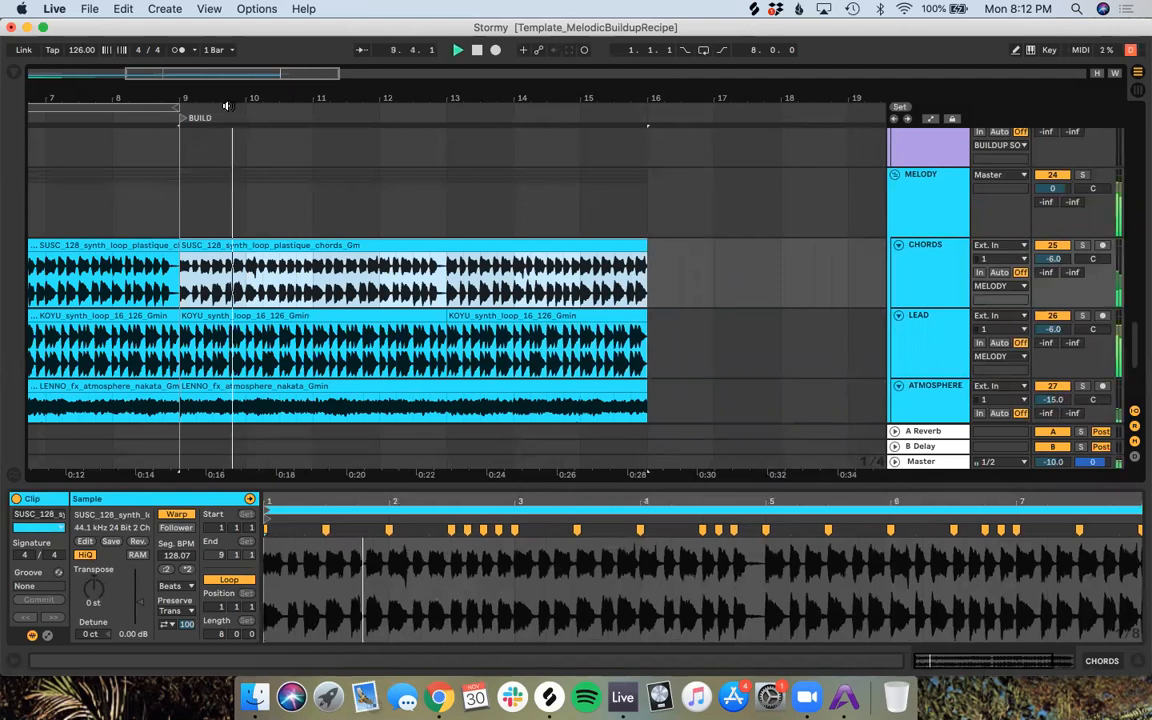
click(1085, 316)
click(1085, 316)
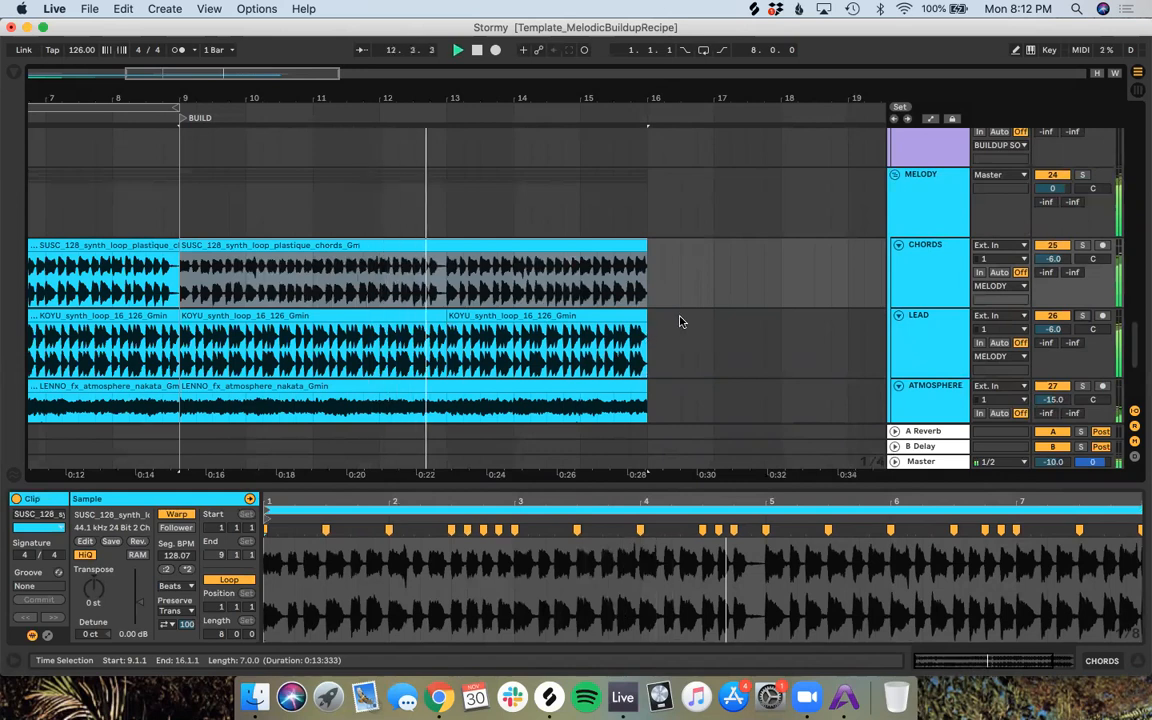
scroll(679, 321, down, 2)
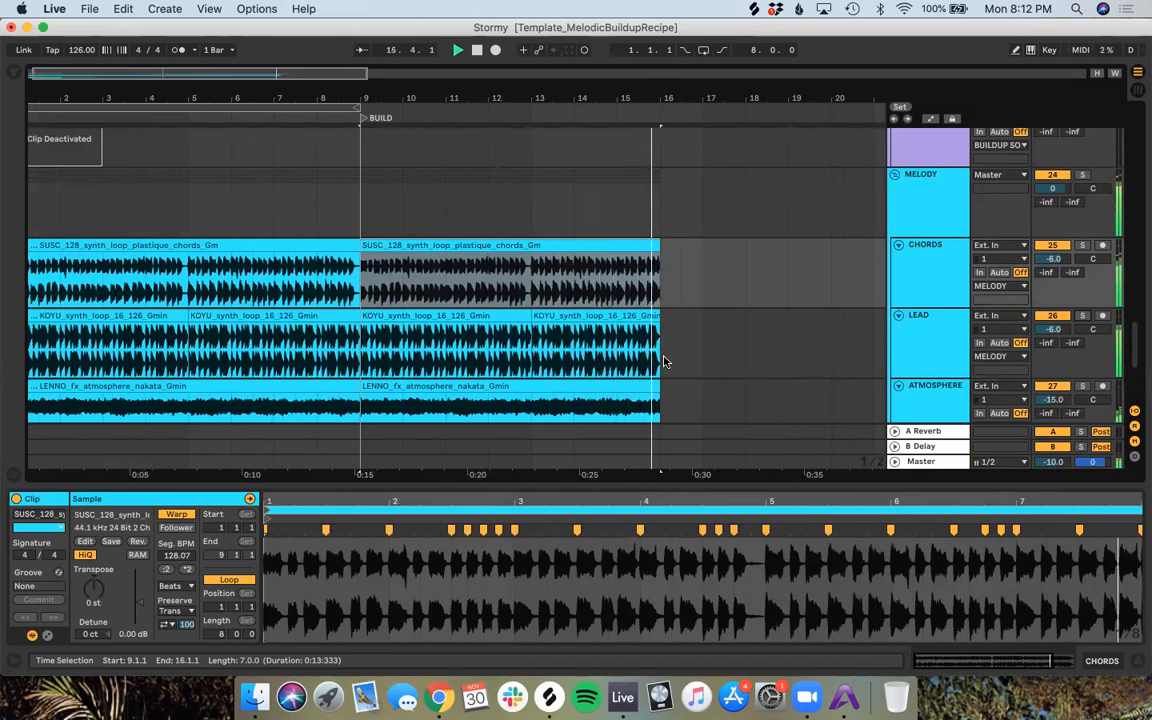
scroll(665, 362, down, 1)
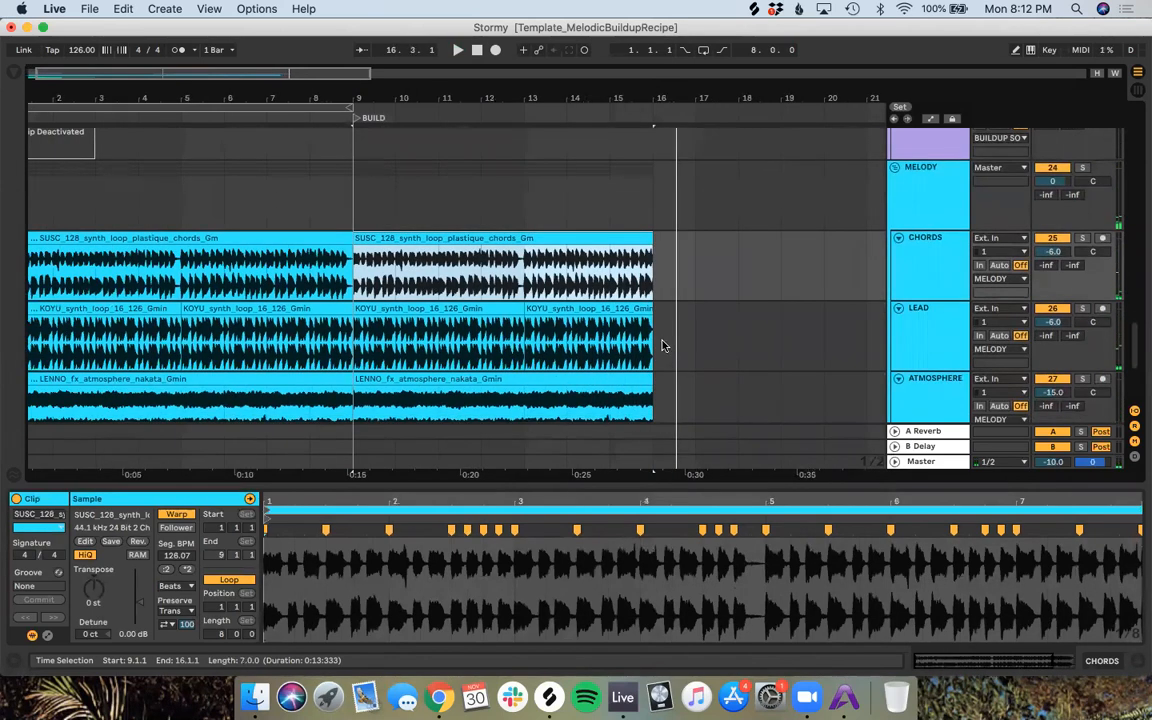
click(662, 345)
scroll(661, 342, down, 5)
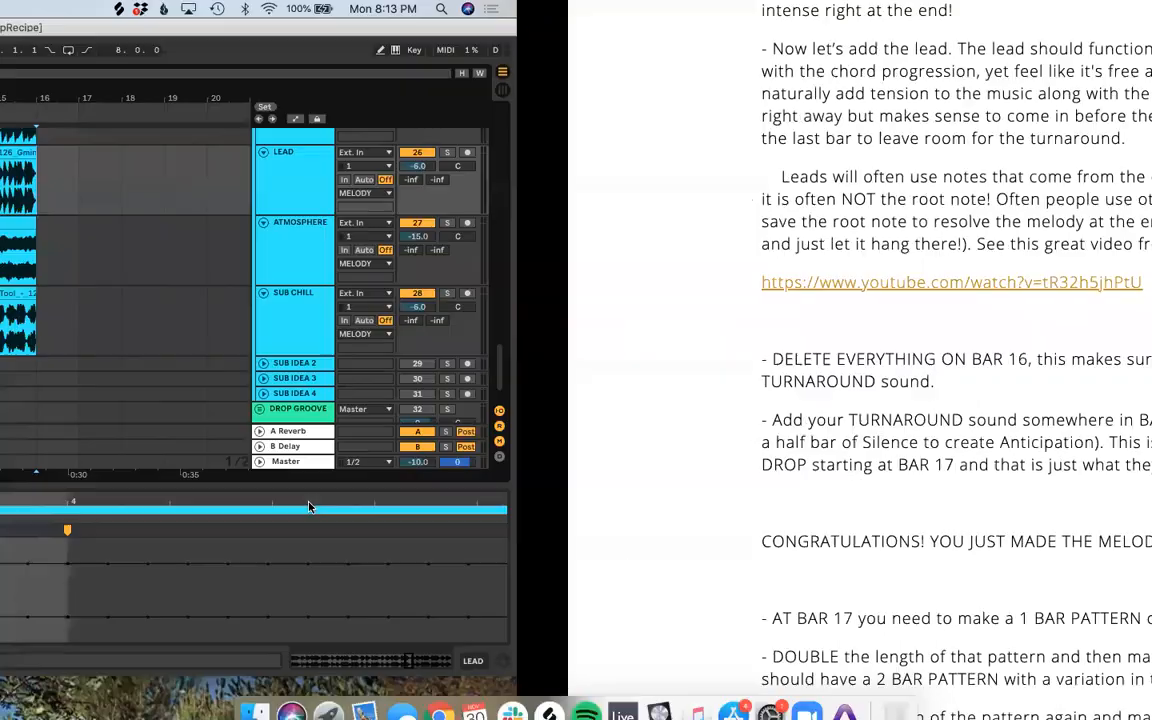
Step: Reactivate the deactivated vocal chop clips on the Vox 1 and Vox 2 Turnaround tracks
click(277, 451)
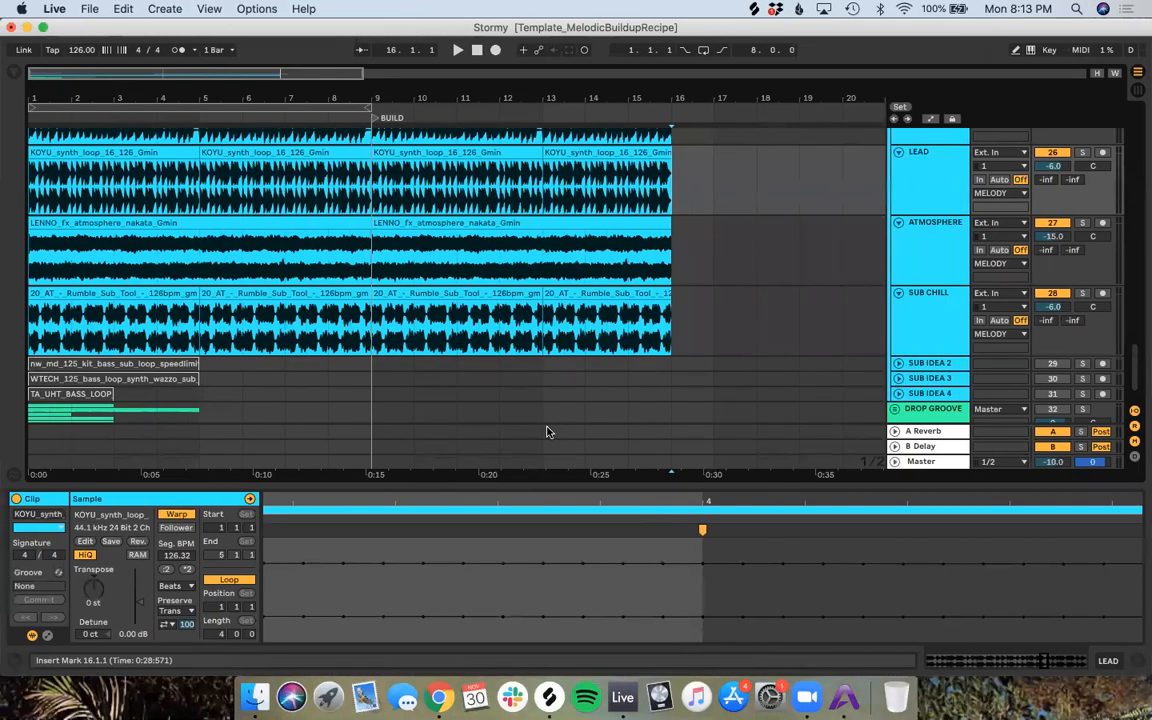
scroll(546, 432, up, 10)
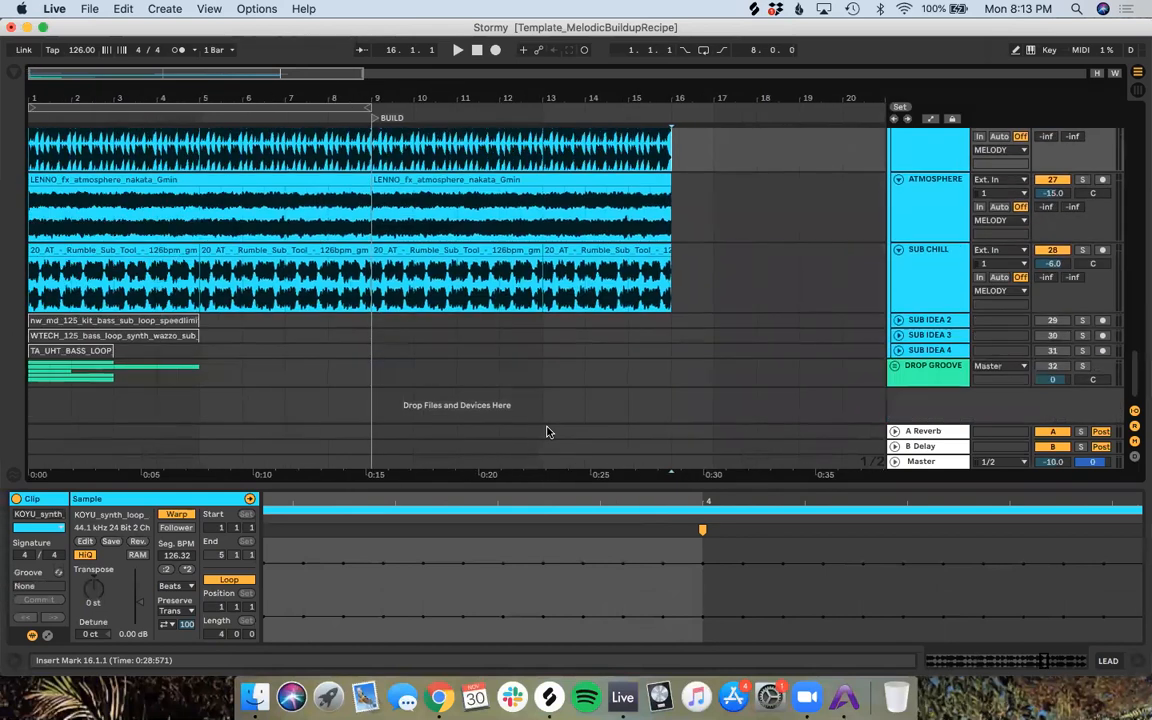
scroll(797, 306, up, 3)
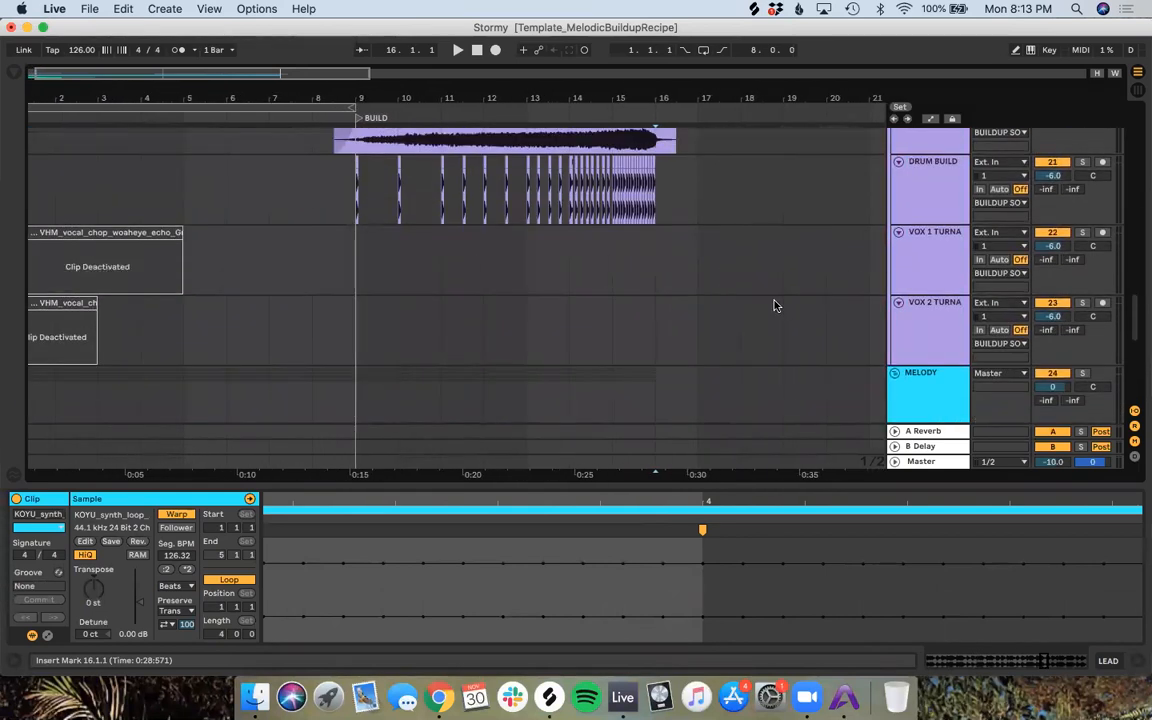
scroll(774, 303, up, 3)
scroll(686, 306, left, 2)
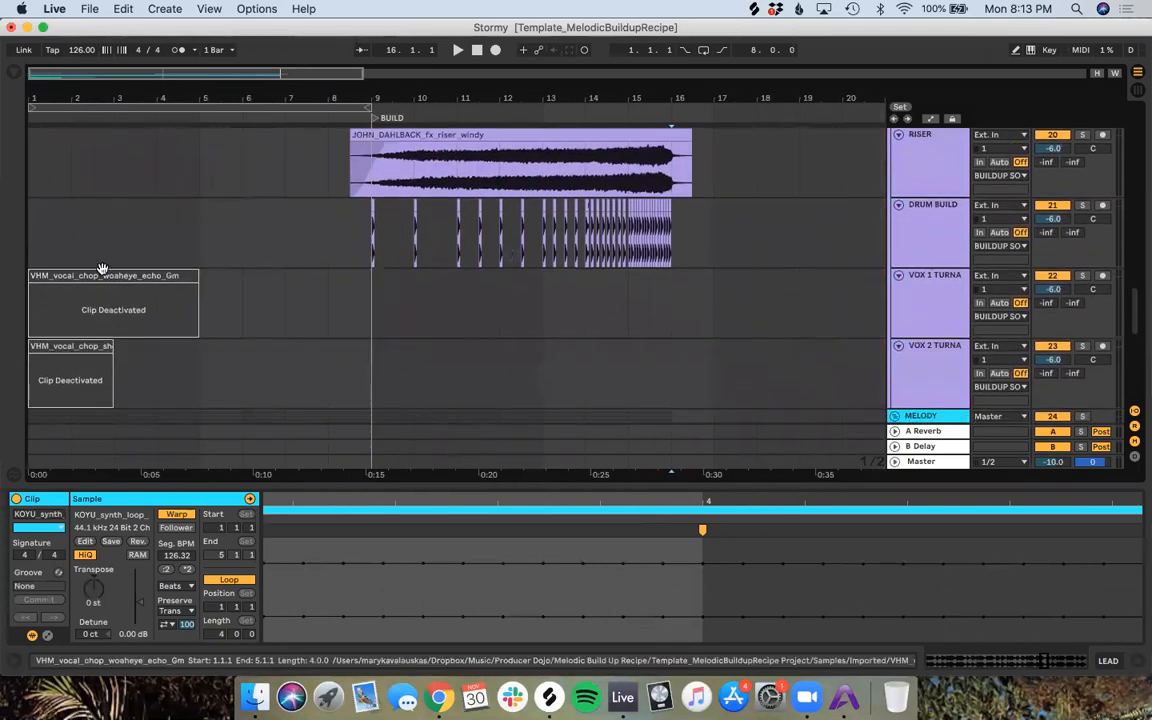
click(102, 269)
key(0)
click(80, 345)
key(0)
Step: Move the Vox 1 Turnaround vocal chop to 15.3.1, solo its track and play it
drag(57, 292, 666, 305)
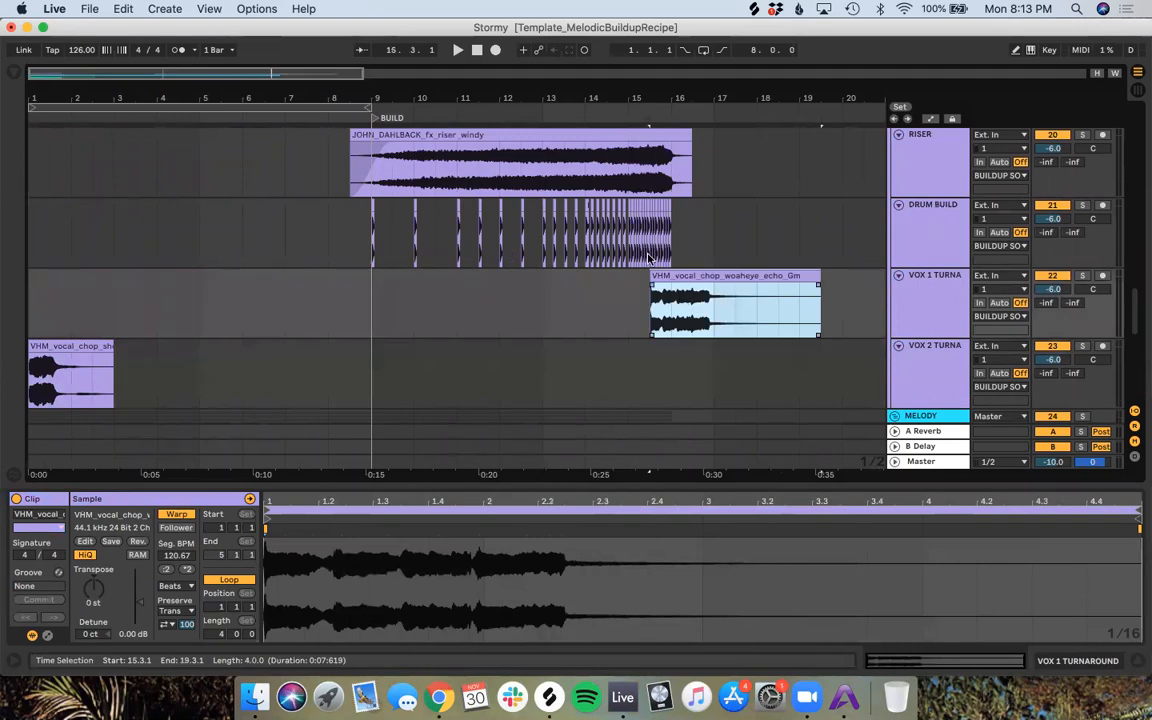
click(1083, 277)
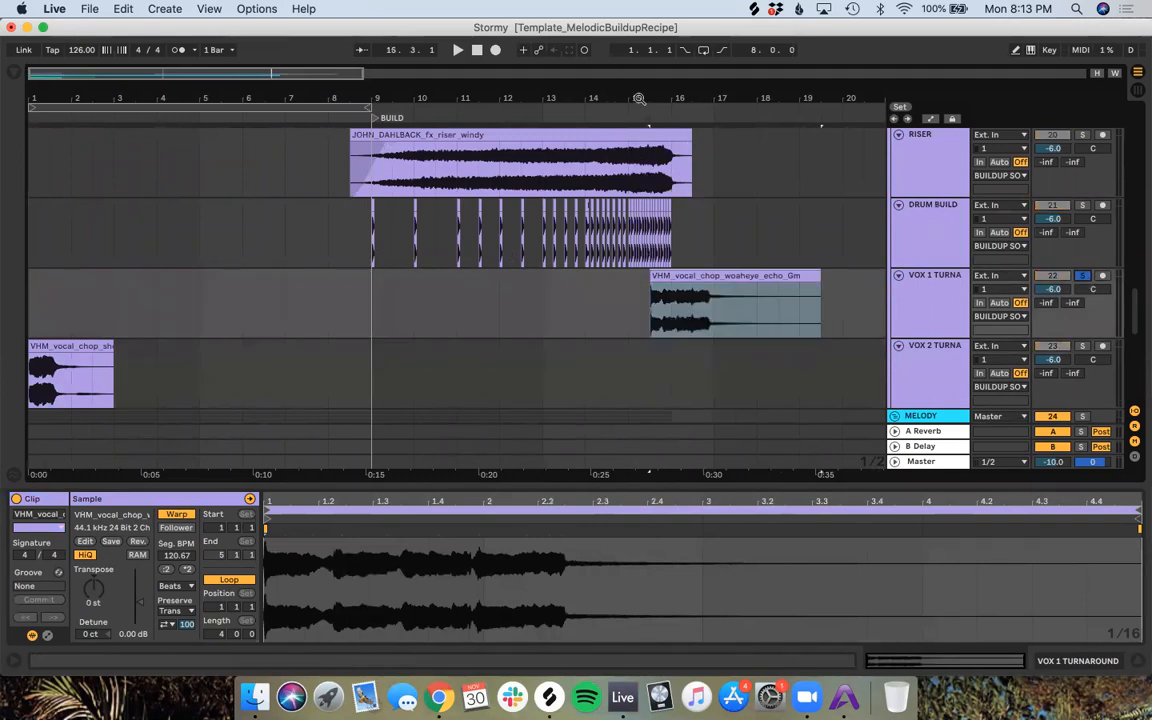
key(space)
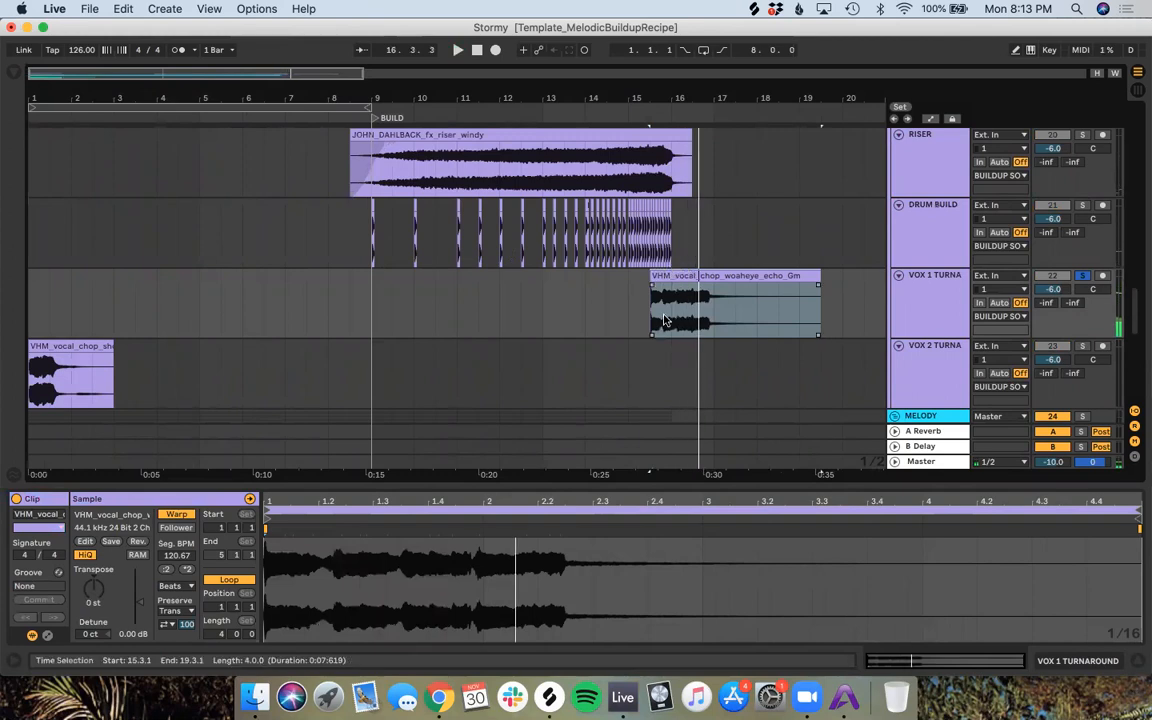
Step: Trim the start of the Vox 1 Turnaround vocal chop to 16.1.3
scroll(663, 320, up, 3)
scroll(663, 320, up, 5)
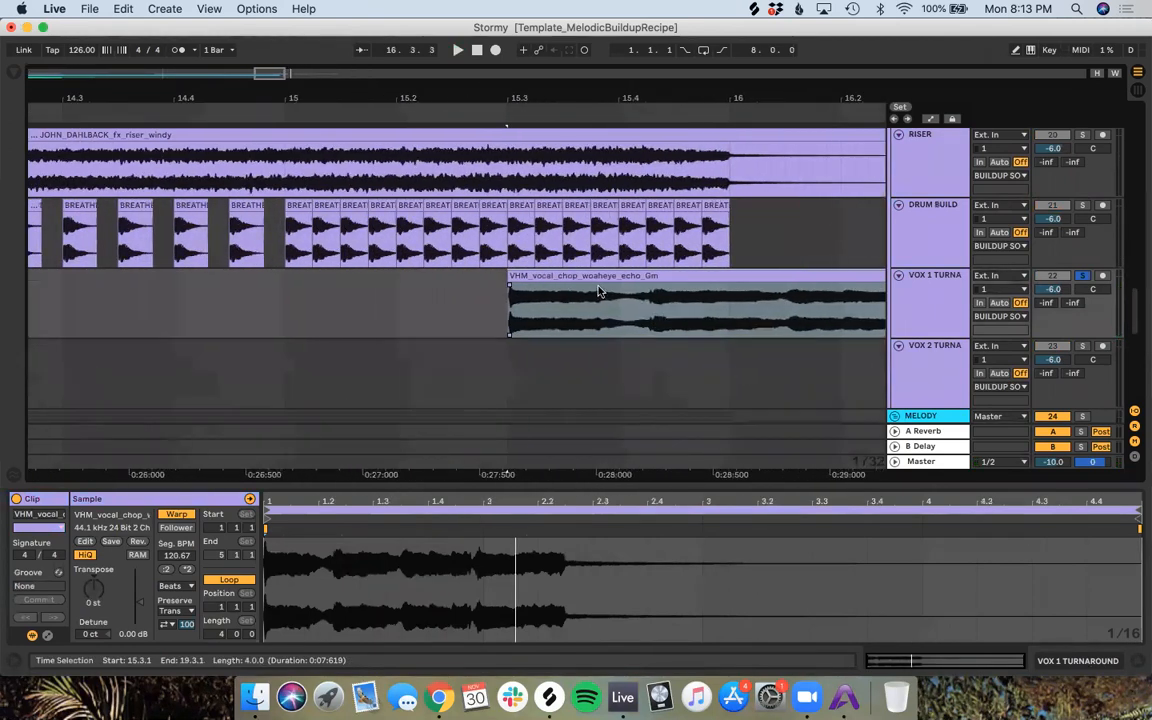
drag(510, 296, 786, 296)
Step: Play the trimmed vocal chop on the Vox 1 Turnaround track and move it to start at 16.3.1
key(space)
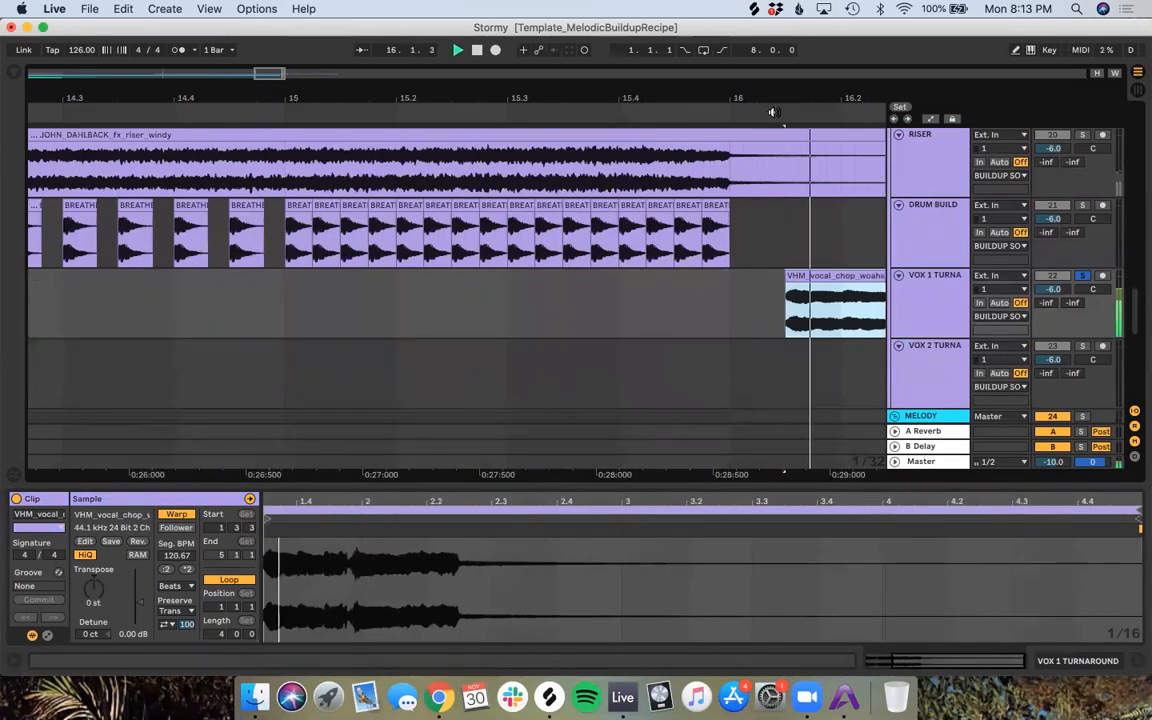
scroll(698, 337, down, 5)
key(space)
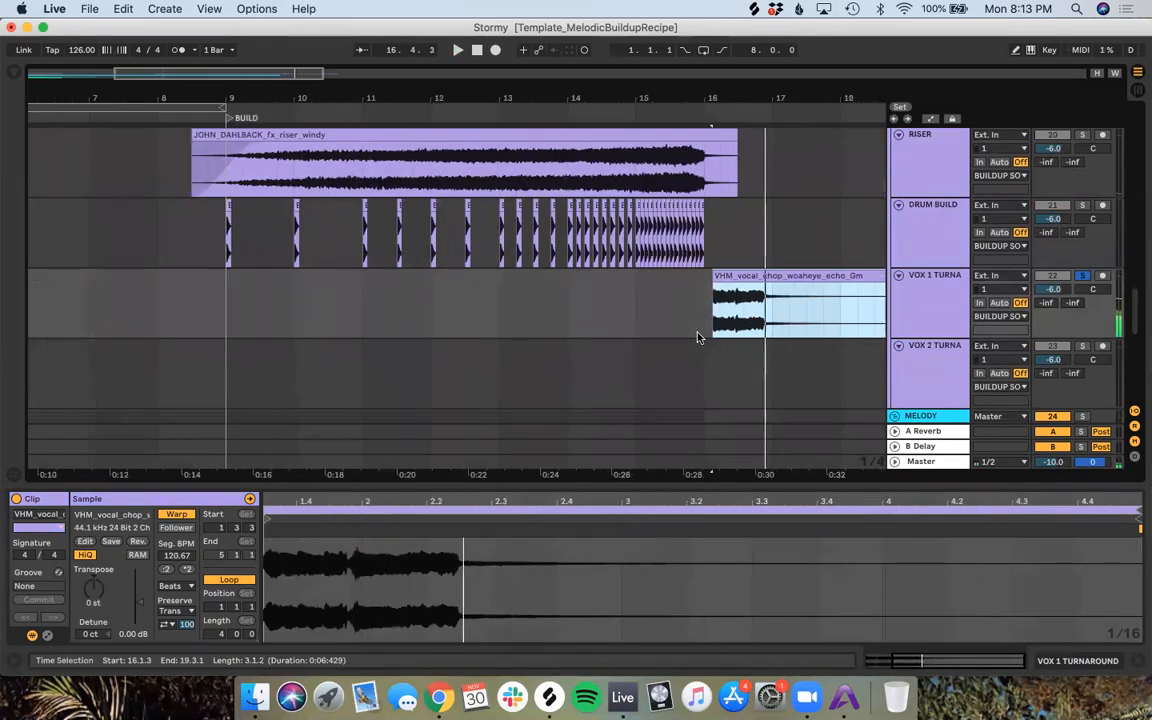
scroll(698, 337, right, 2)
drag(658, 318, 692, 310)
Step: Split the Vox 1 Turnaround vocal chop at the gap between its two sung phrases, just after 16.4.2
scroll(702, 306, up, 5)
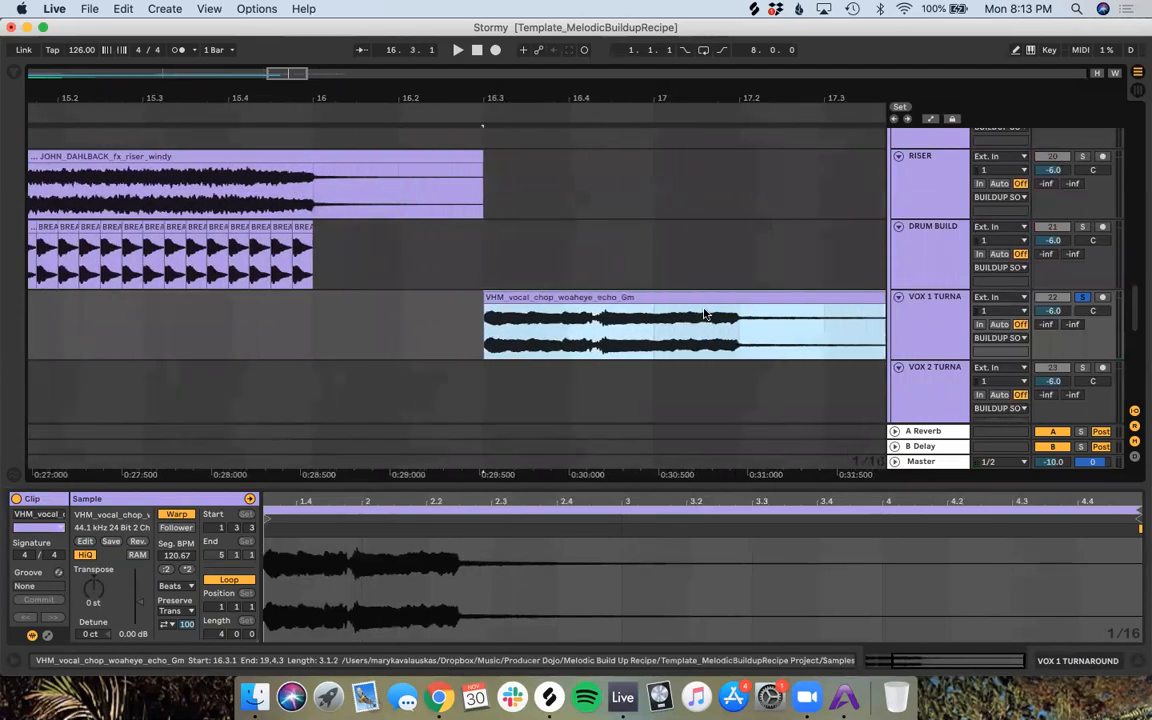
click(592, 337)
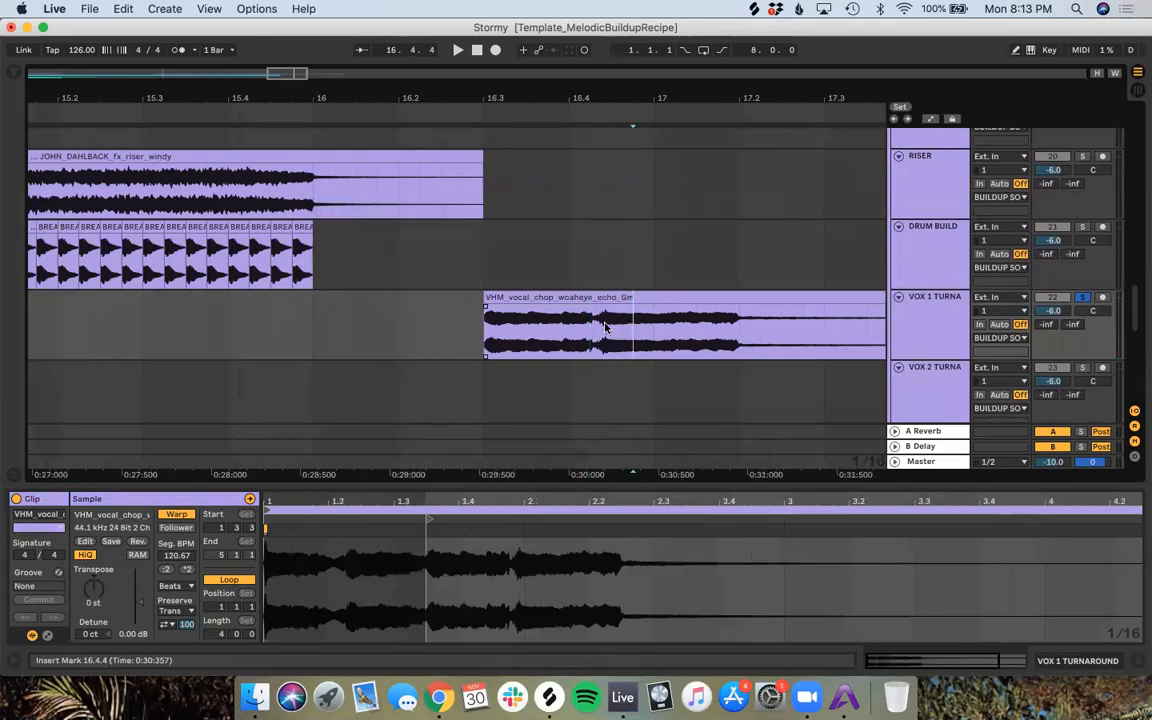
scroll(585, 331, up, 10)
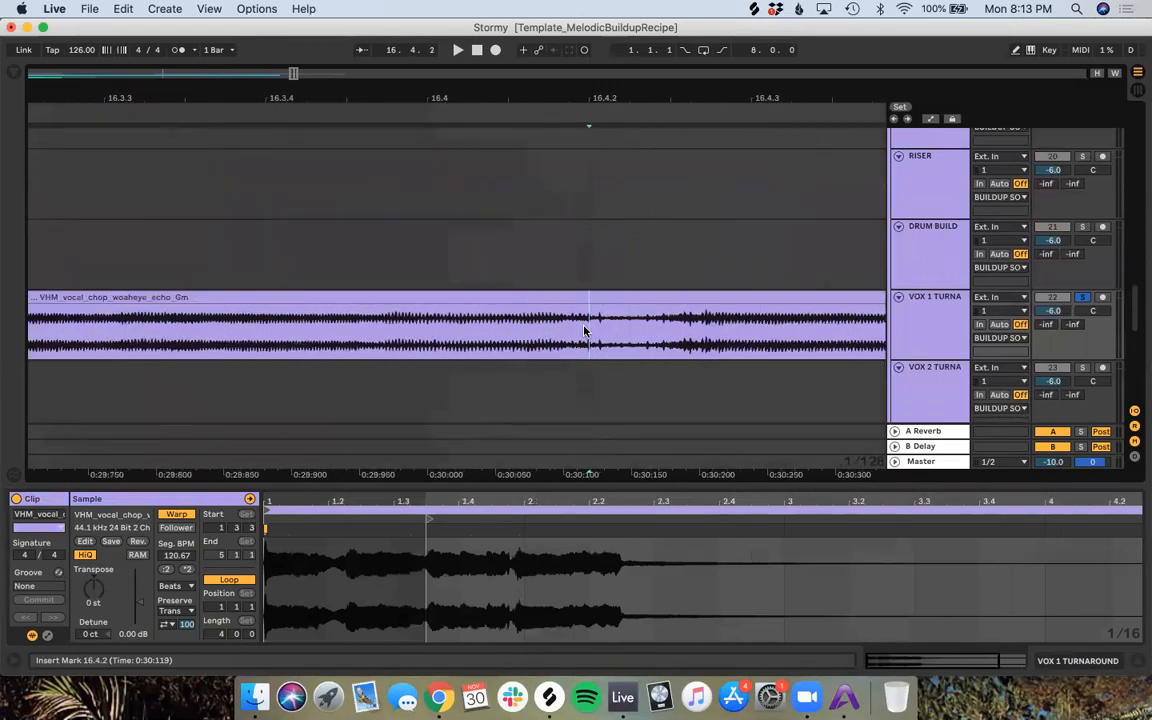
key(super+e)
scroll(583, 329, down, 8)
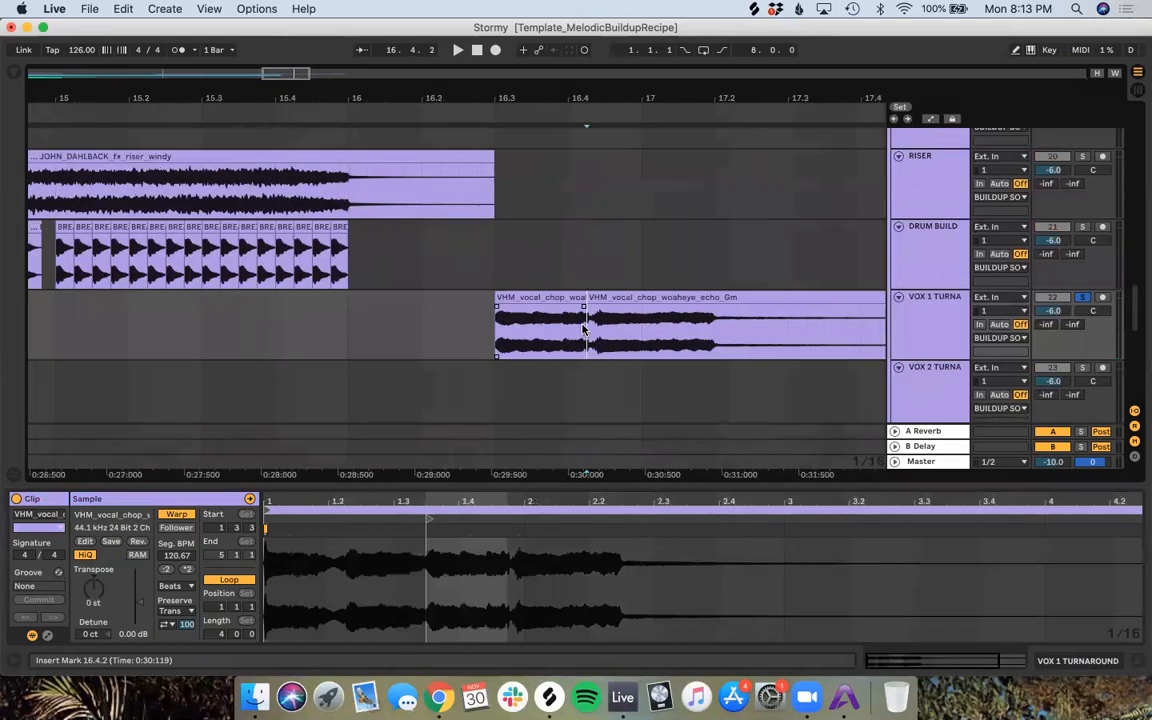
scroll(560, 318, up, 8)
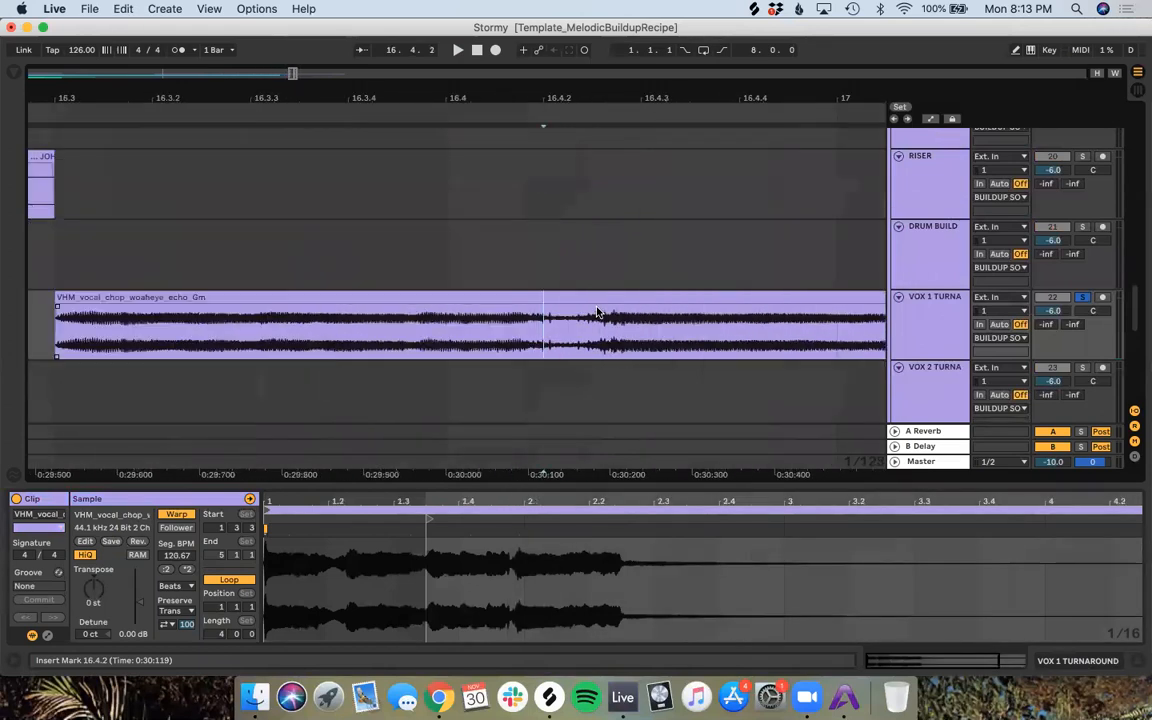
click(566, 117)
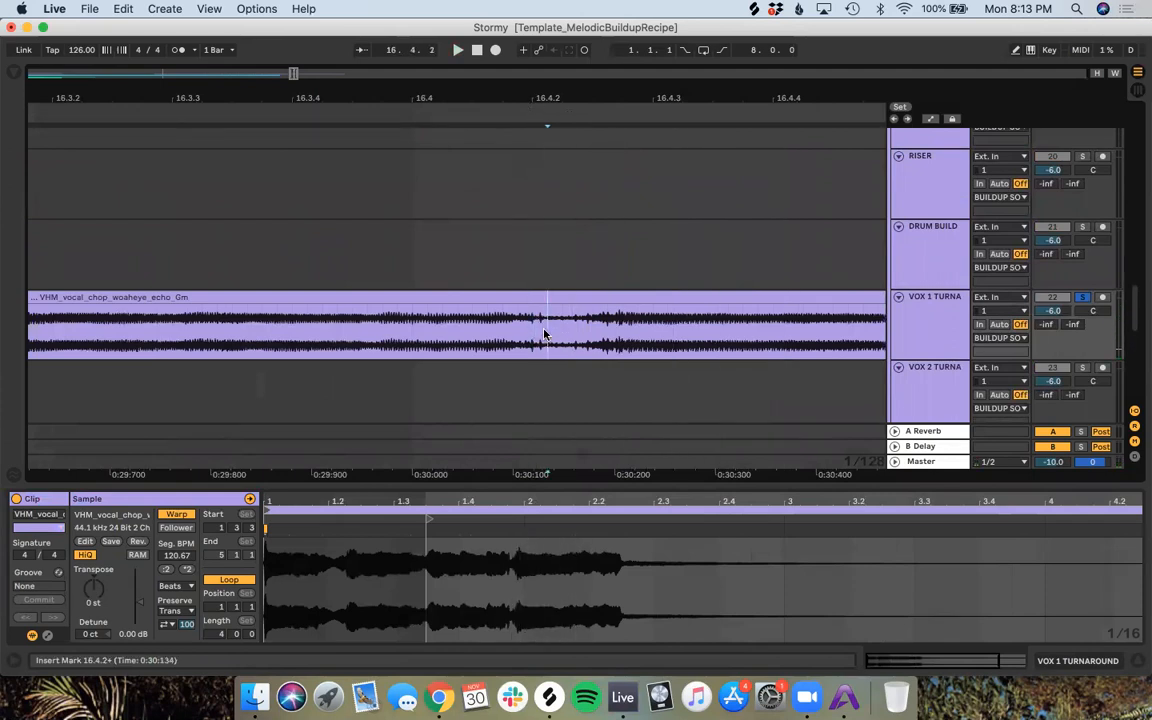
Step: Separate the two vocal chop pieces on Vox 1 Turnaround, moving the first to 15.2.2 and the second to 16.3.1
scroll(540, 325, down, 3)
drag(501, 313, 290, 314)
drag(670, 297, 586, 301)
scroll(583, 302, down, 3)
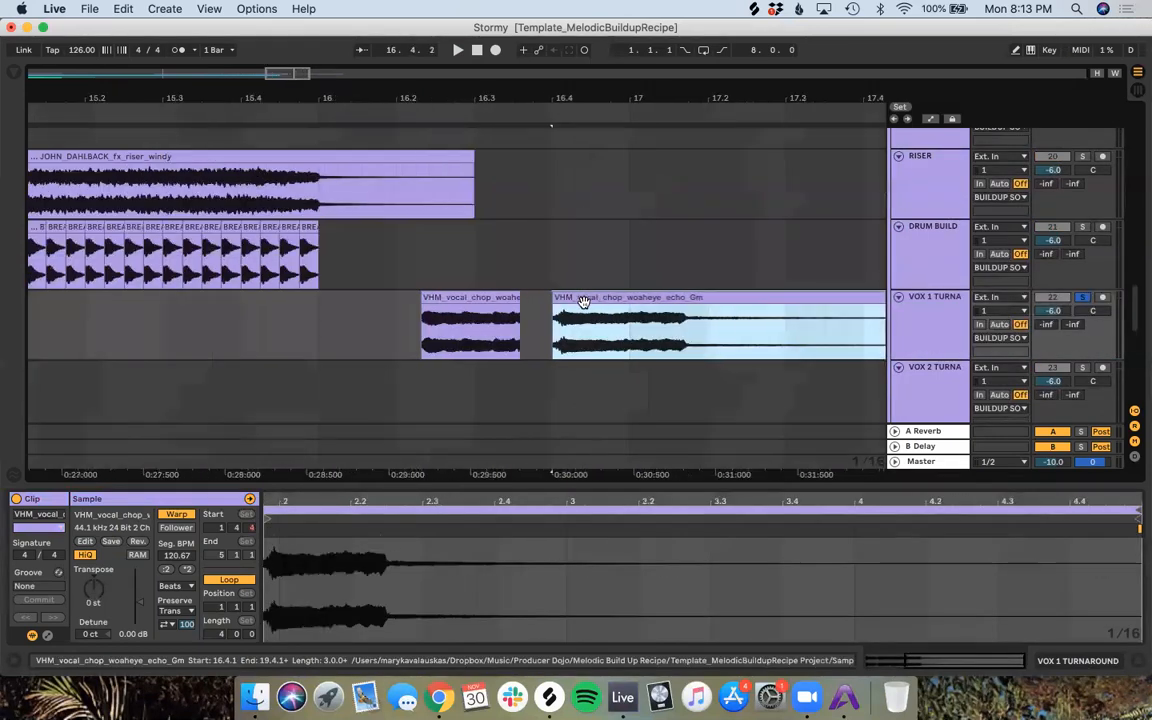
scroll(584, 302, down, 2)
click(494, 310)
drag(209, 336, 256, 343)
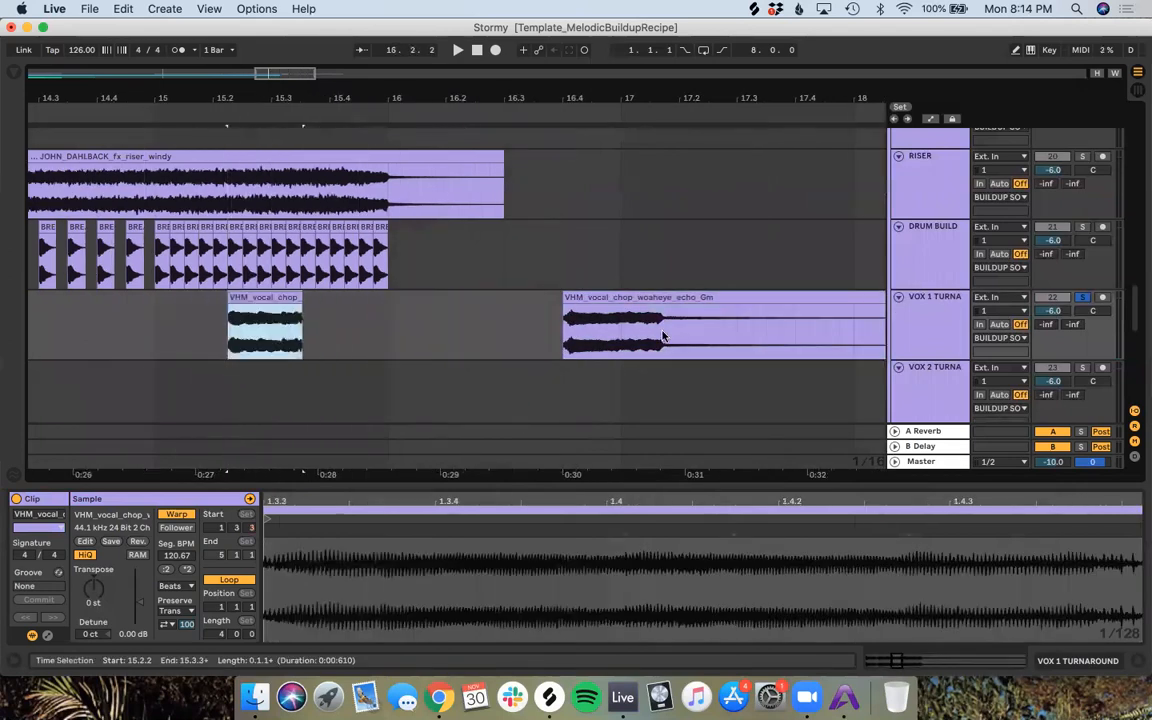
drag(658, 303, 607, 310)
Step: Shorten the riser to end at 16.2.1 and play the turnaround with the short vocal piece deactivated
mouse_move(500, 157)
mouse_down()
mouse_move(429, 178)
mouse_move(447, 184)
mouse_up()
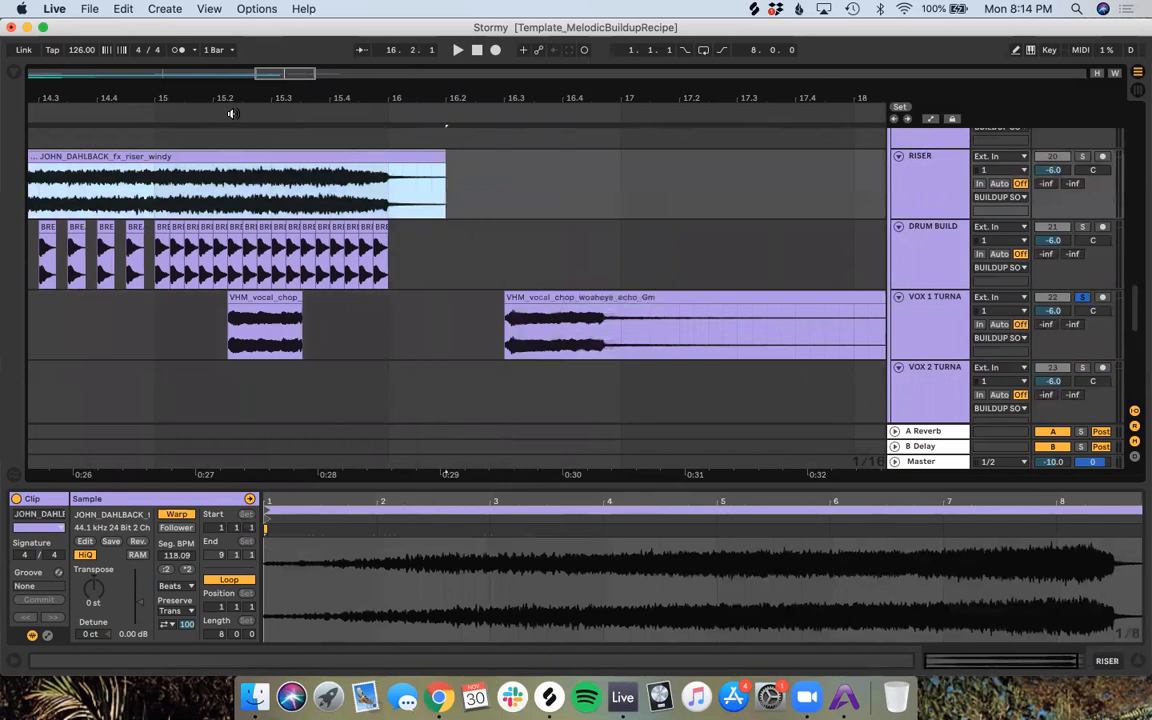
click(264, 298)
click(305, 114)
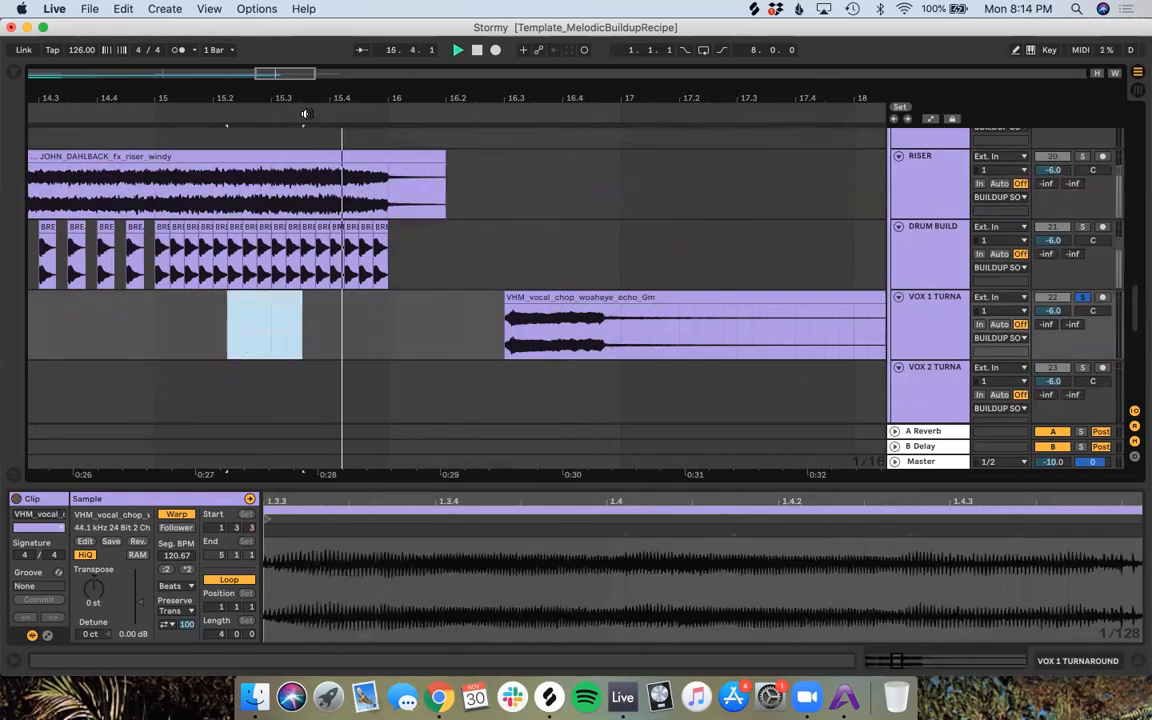
key(0)
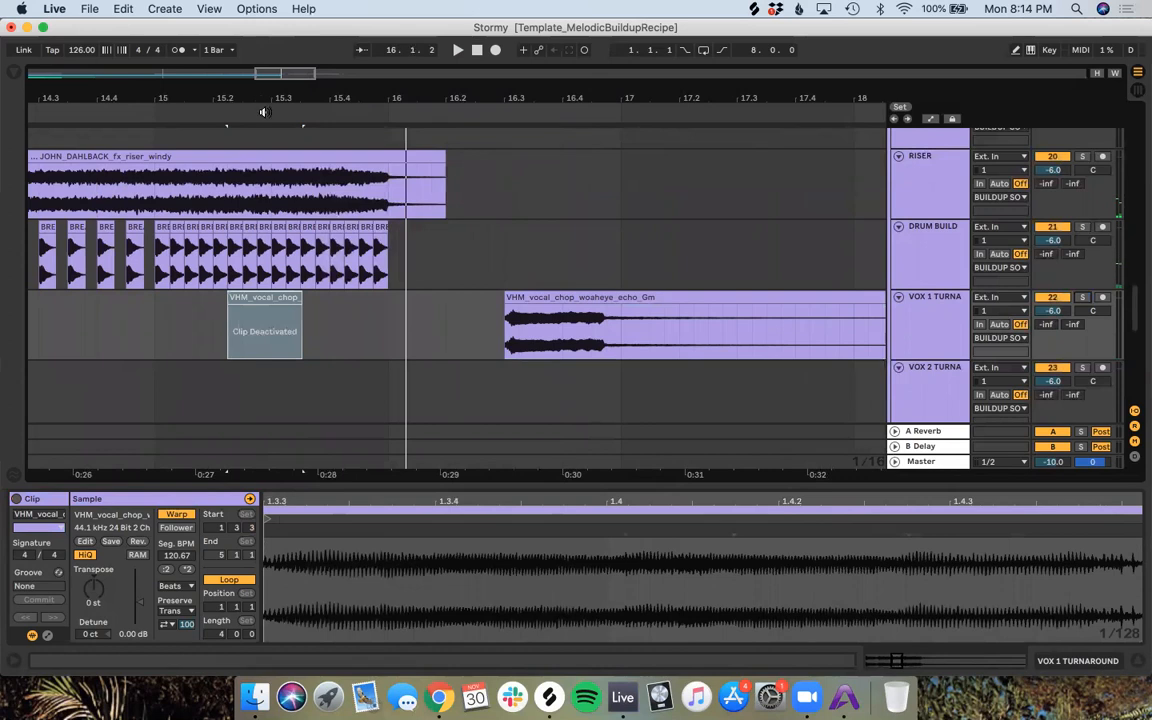
click(263, 112)
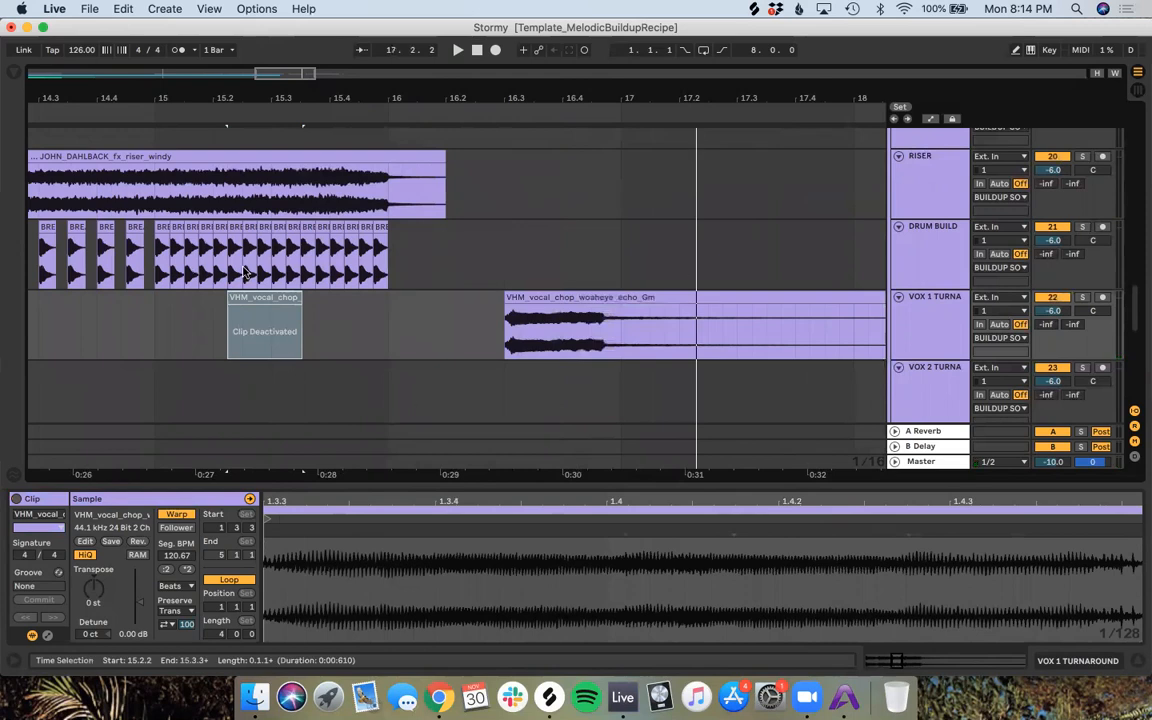
Step: Move the short vocal piece to 16.1.4, directly before the second piece, and deactivate it after playing the turnaround
click(276, 298)
key(0)
drag(278, 300, 484, 345)
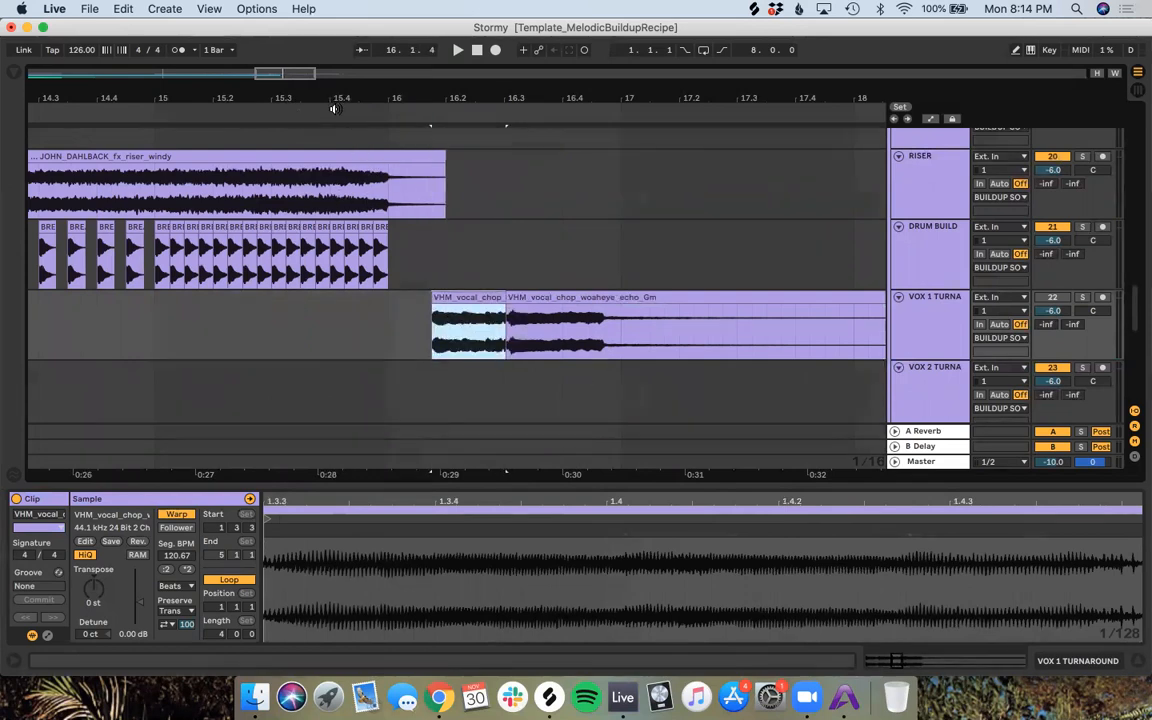
click(237, 120)
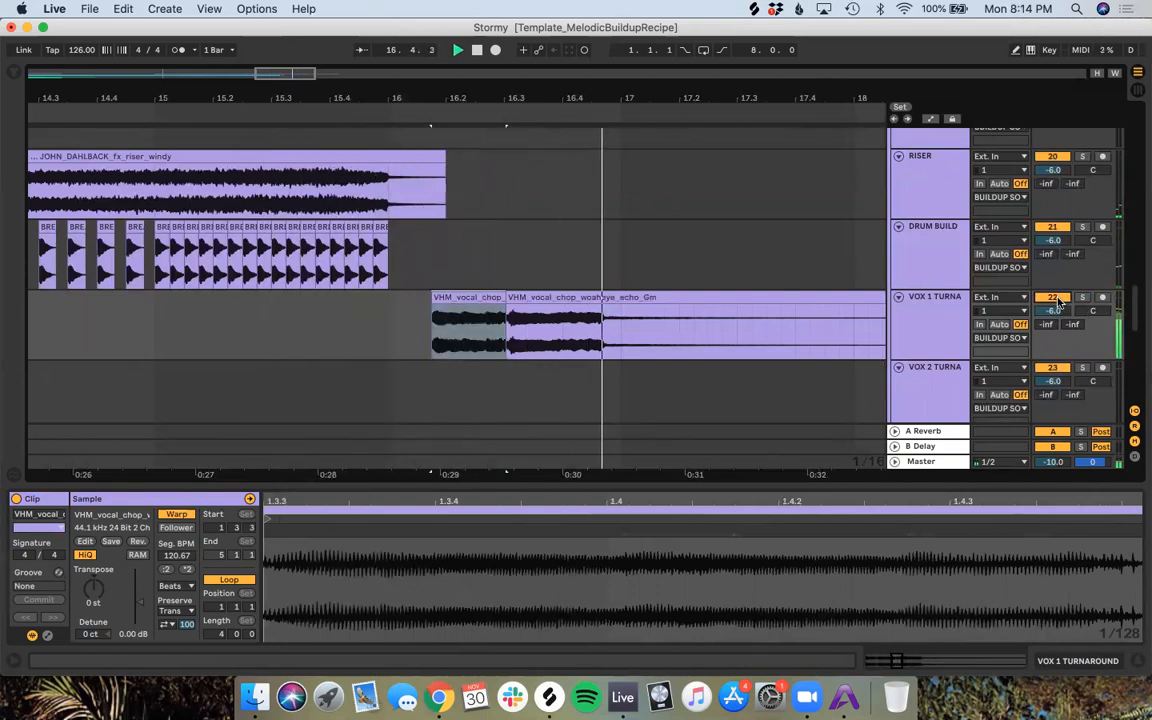
key(0)
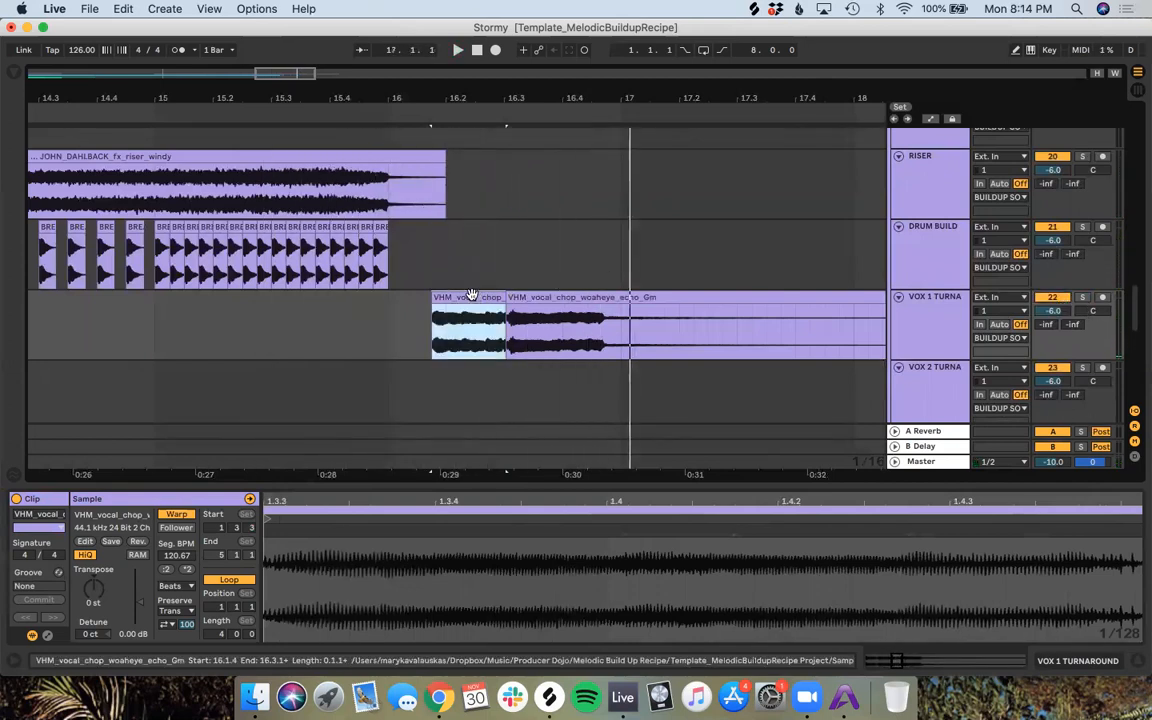
Step: Solo the Vox 2 Turnaround track and play its vocal chop at bar 1
super+scroll(471, 293, down, 5)
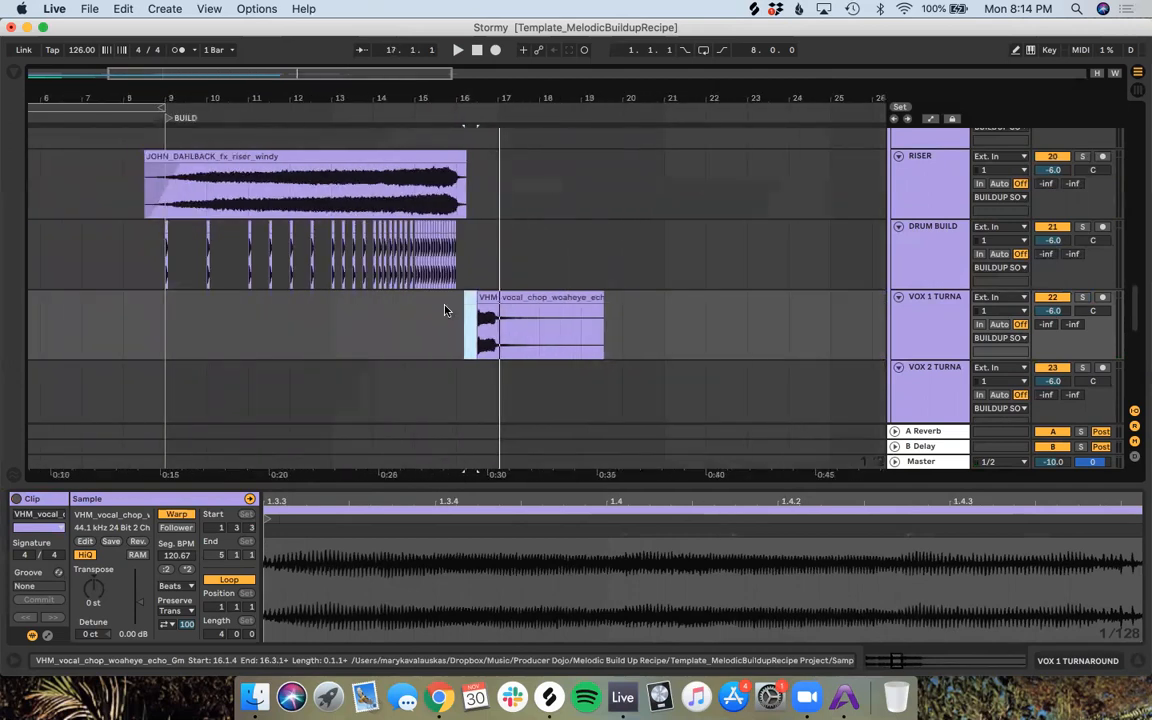
scroll(307, 341, left, 4)
click(44, 349)
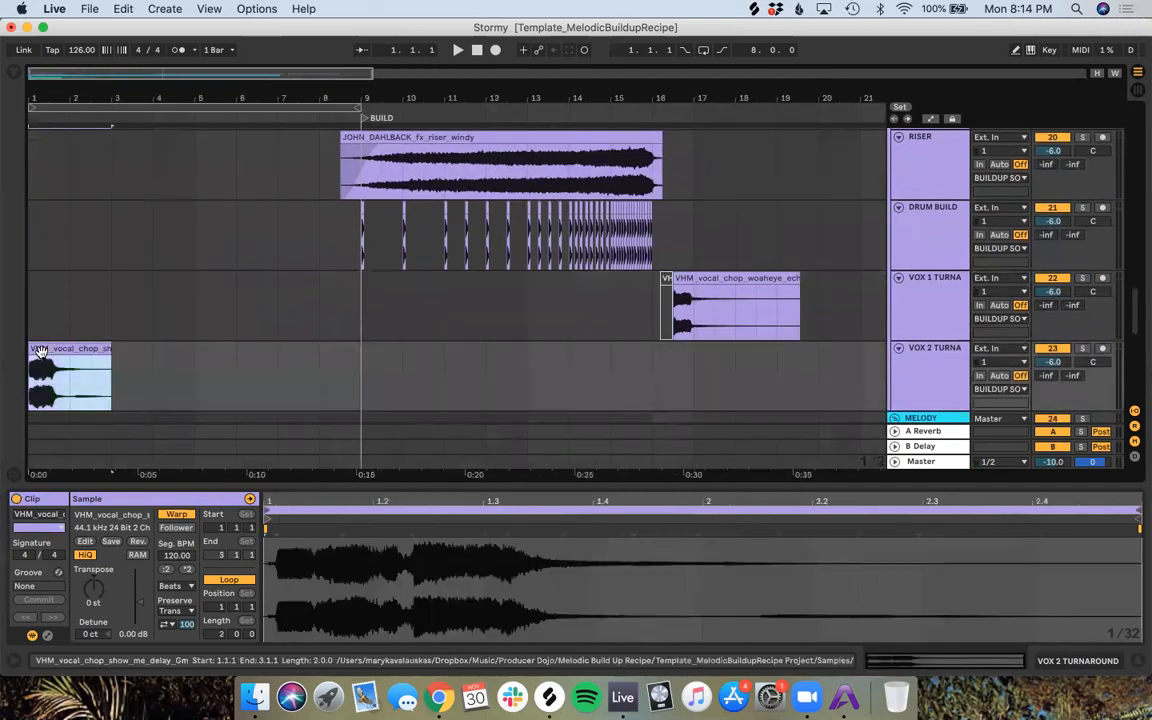
click(41, 280)
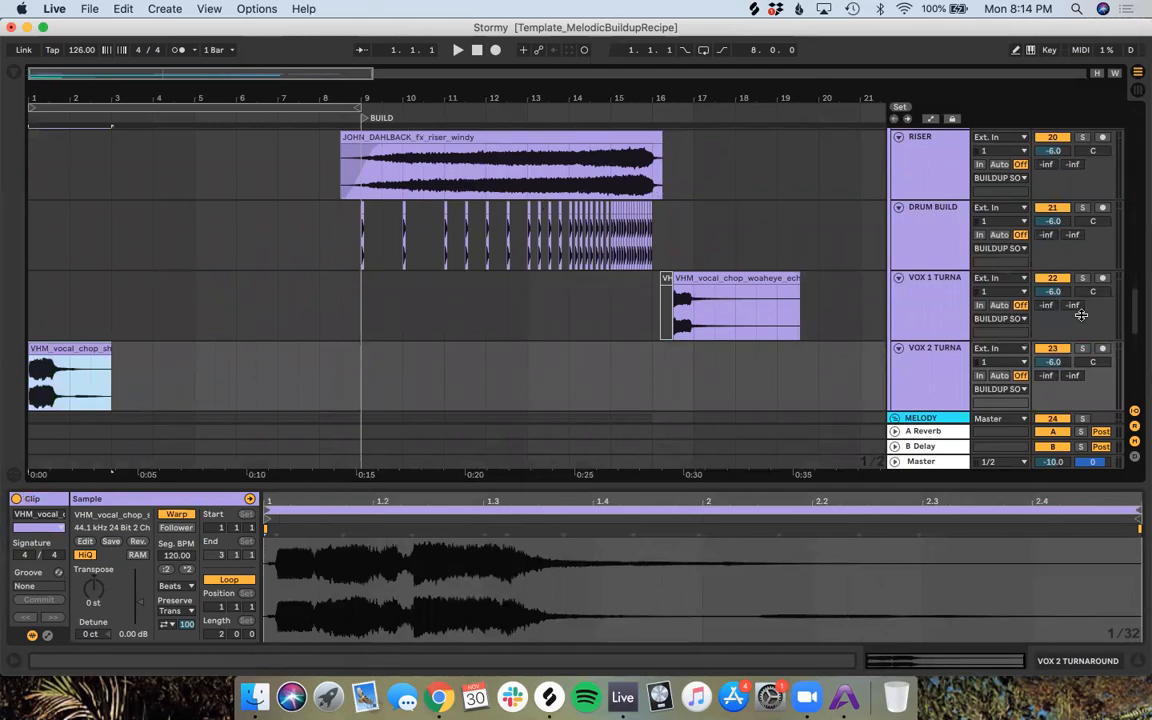
click(1083, 348)
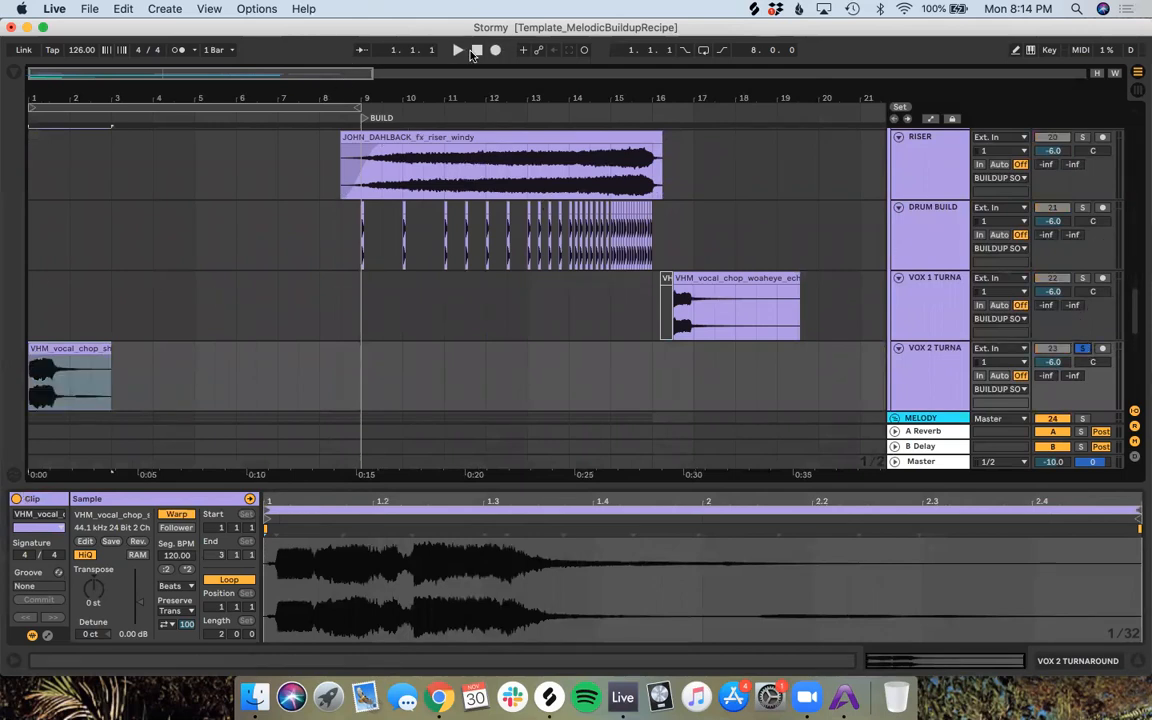
click(473, 50)
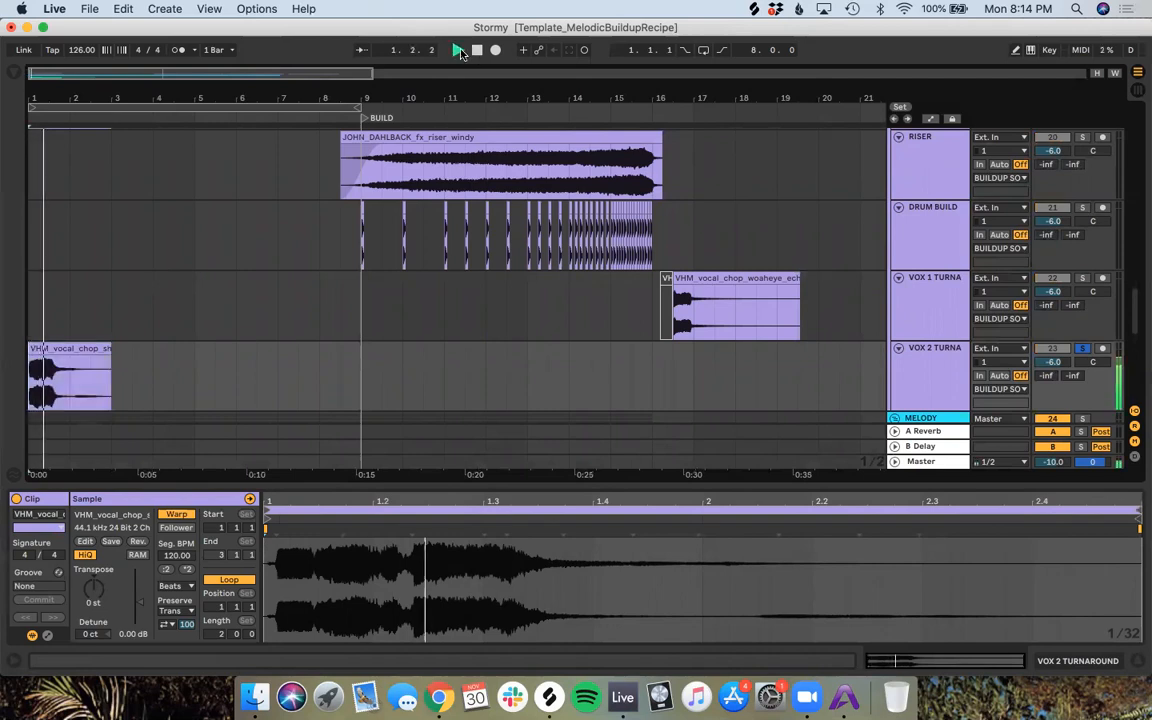
key(space)
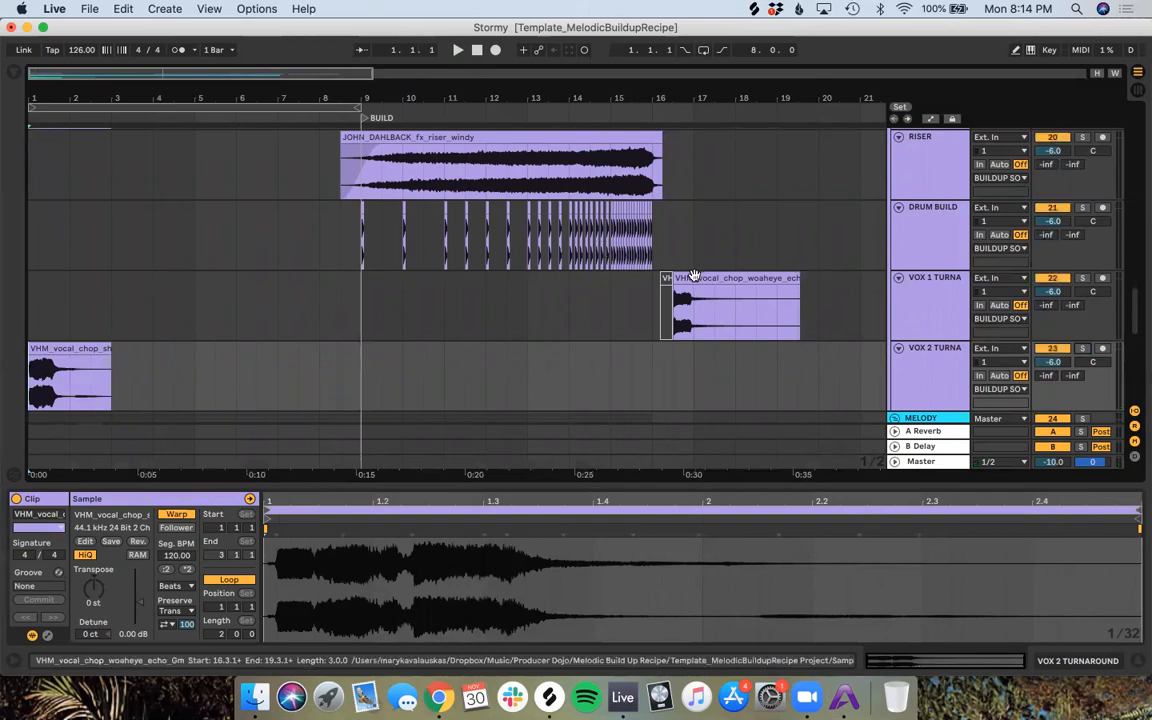
Step: Try to move the short vocal piece on the Vox 1 Turnaround track to 11.3.4
click(667, 280)
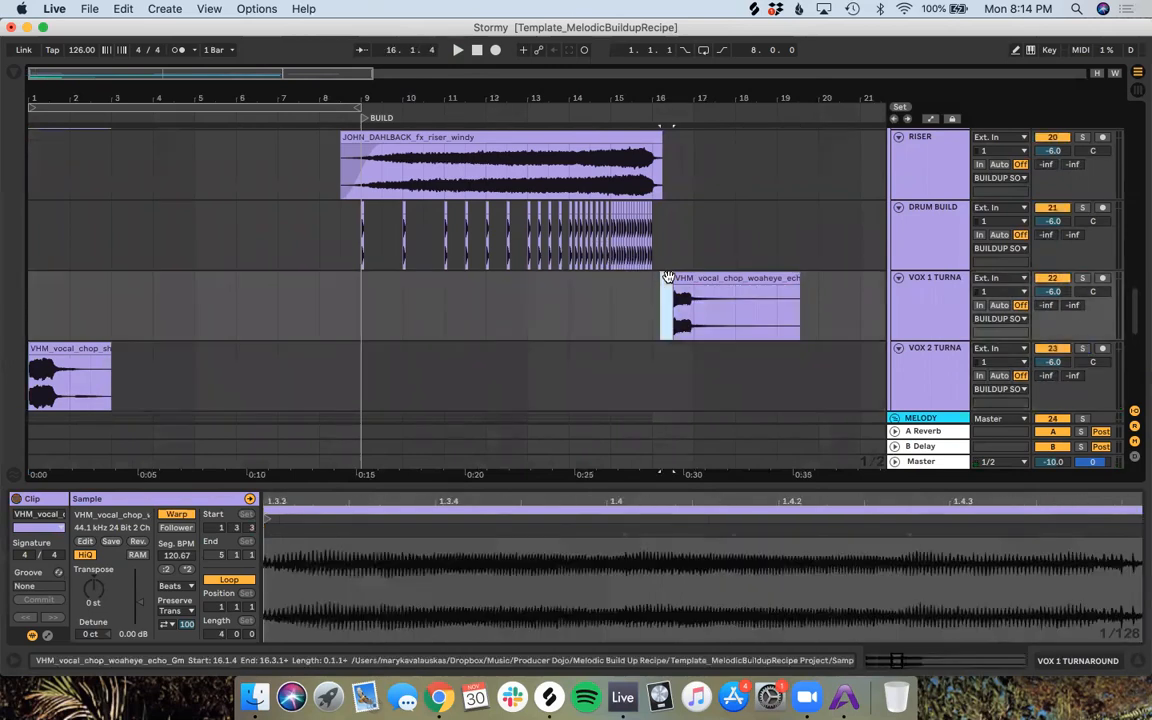
click(474, 304)
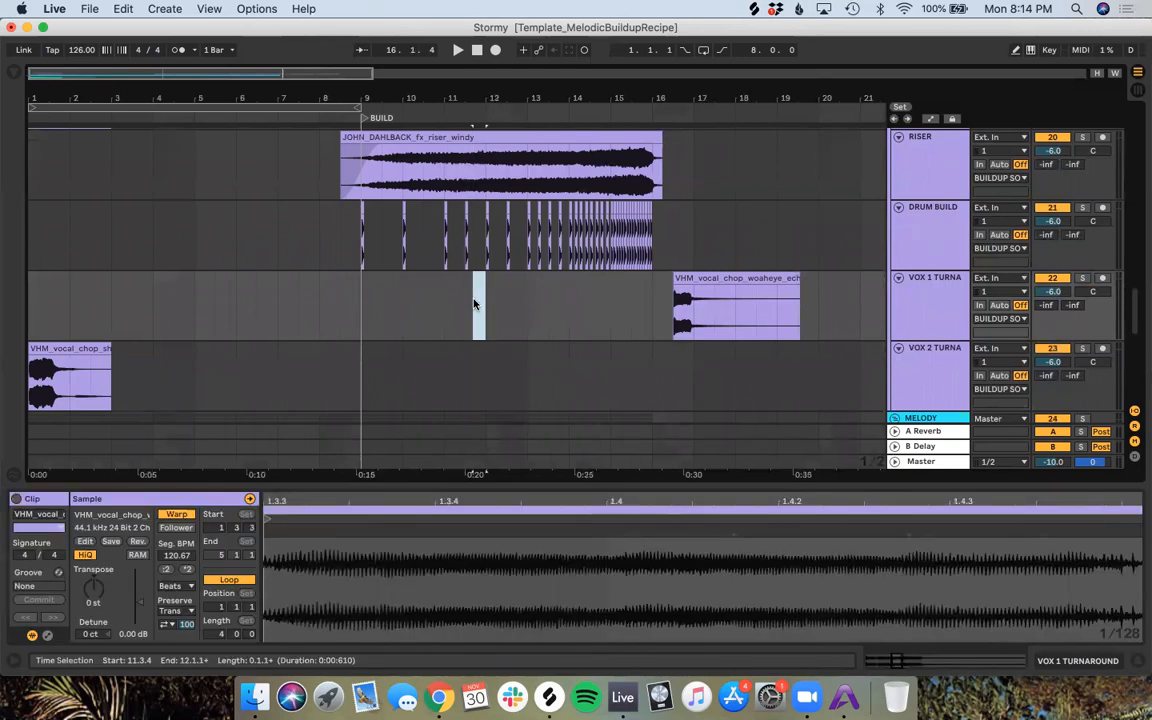
mouse_move(674, 298)
mouse_down()
mouse_move(630, 284)
mouse_move(560, 298)
mouse_move(674, 317)
mouse_up()
key(super+z)
key(super+z)
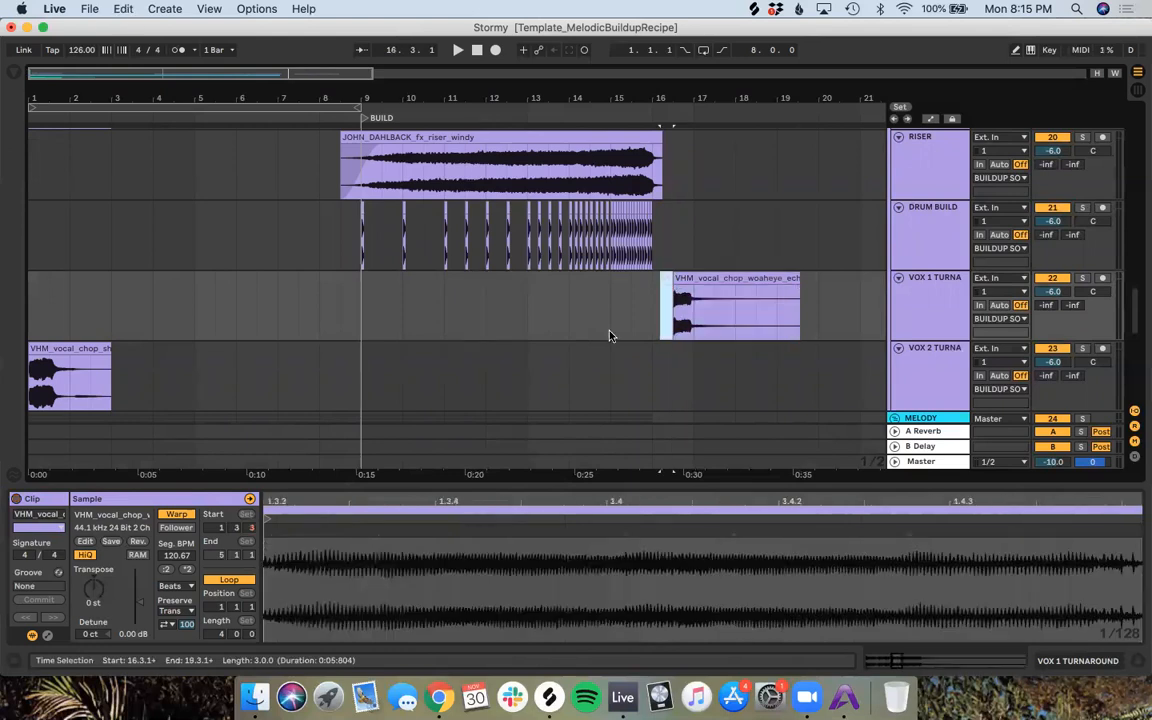
Step: Switch to the recipe document and read the turnaround and drop instructions, then return to the arrangement
click(610, 336)
key(ctrl+Right)
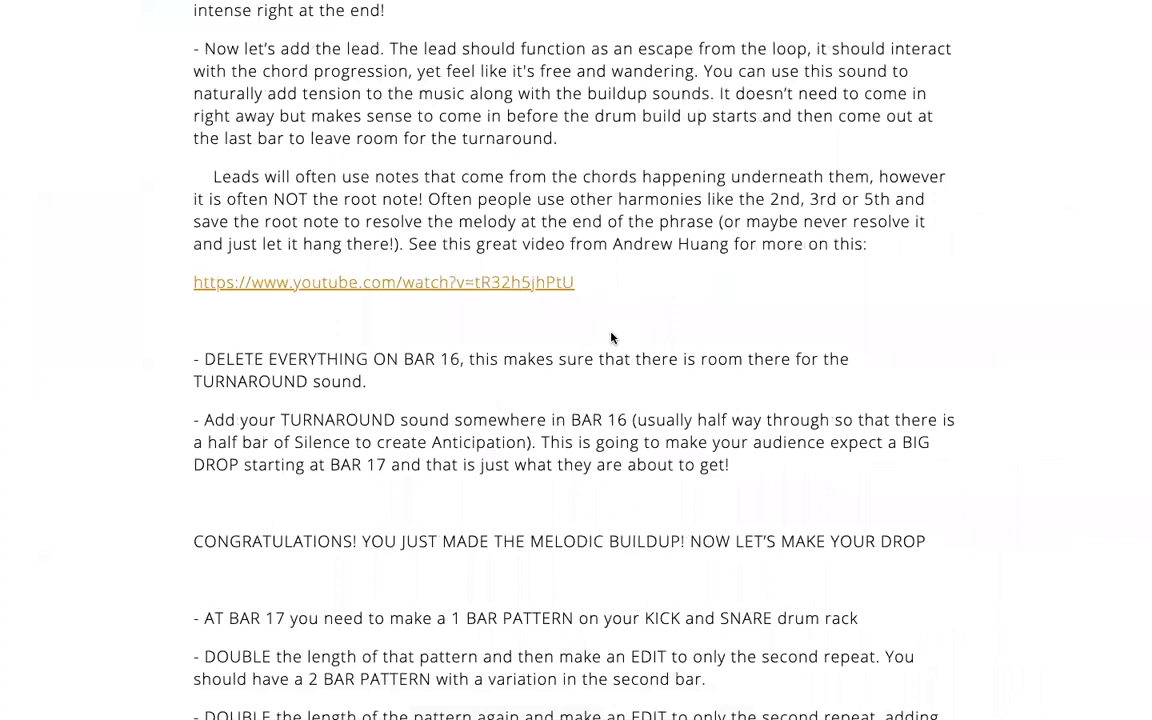
scroll(353, 410, down, 4)
scroll(353, 410, down, 7)
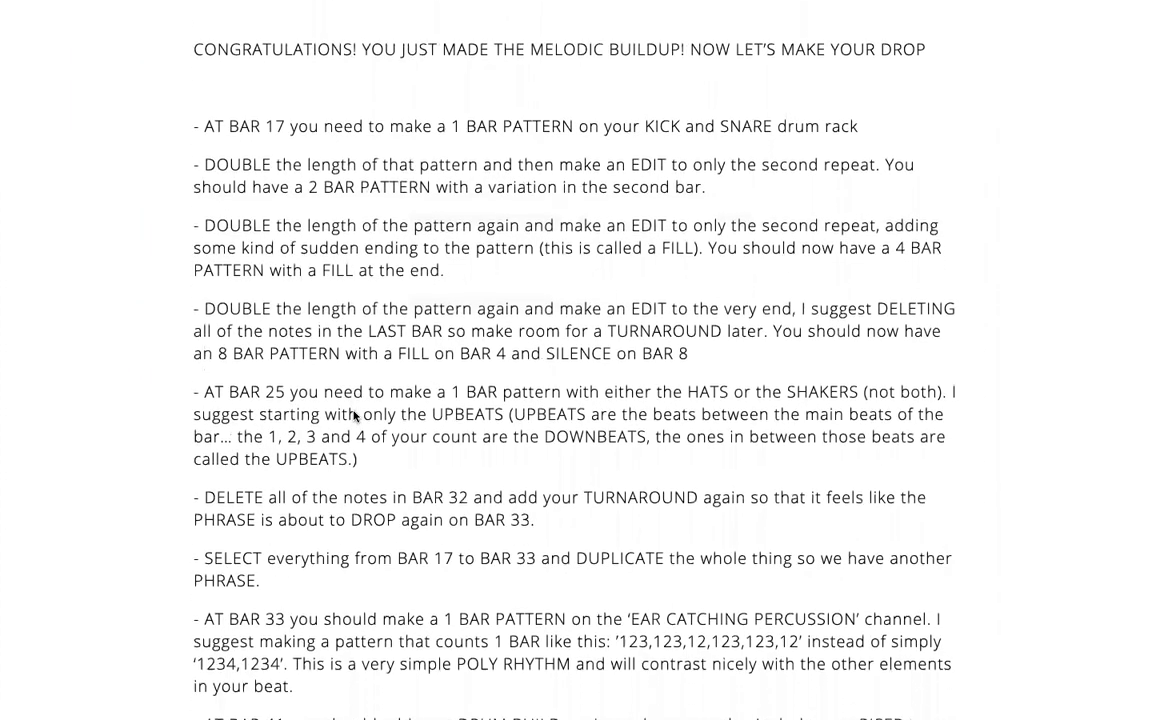
key(ctrl+Left)
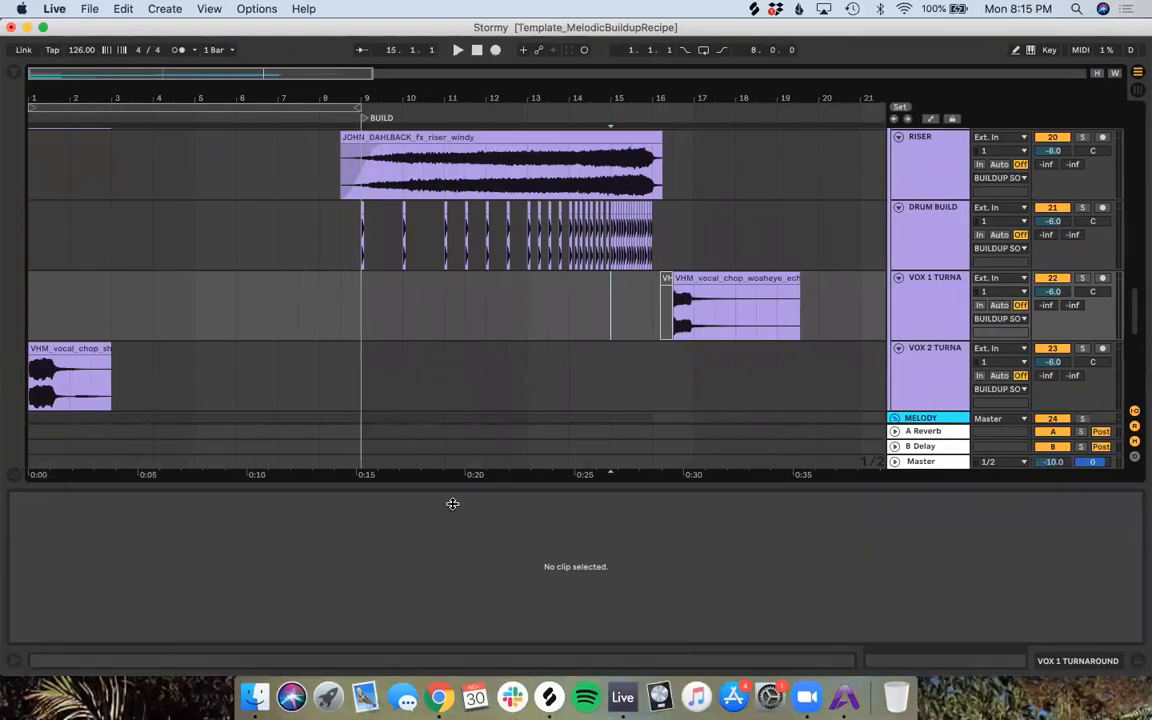
Step: Play the melody section and delete the two Lead clips between bars 1 and 9
drag(452, 504, 450, 560)
scroll(401, 293, down, 3)
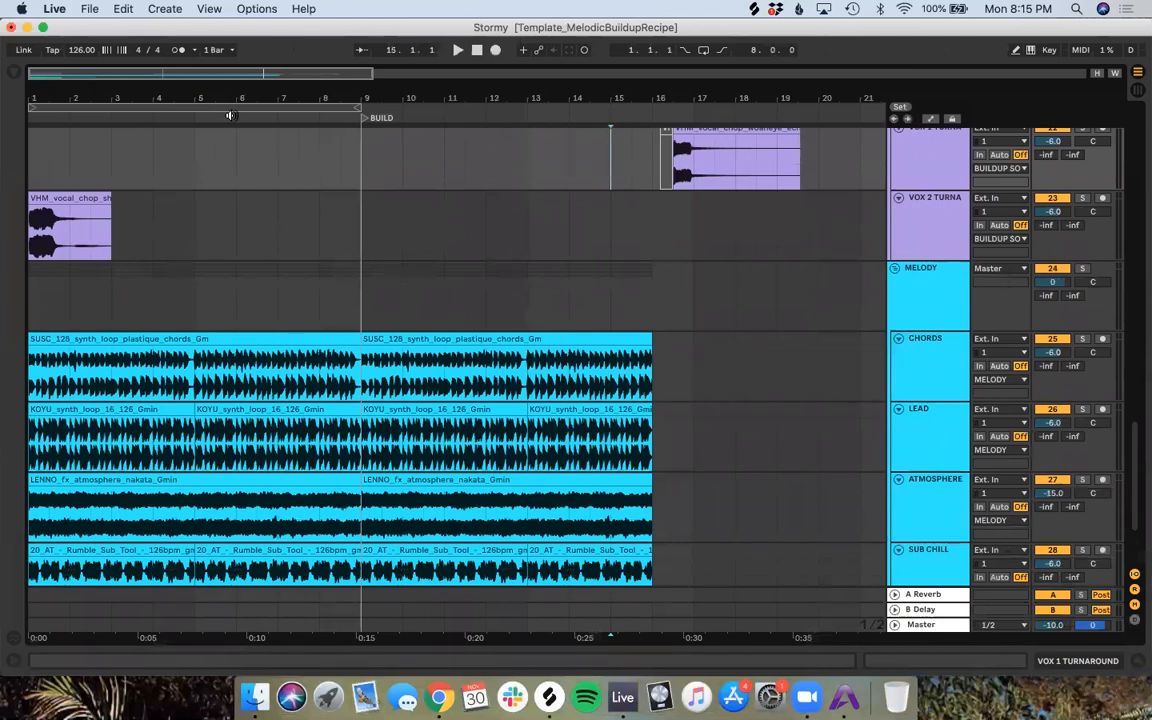
click(230, 116)
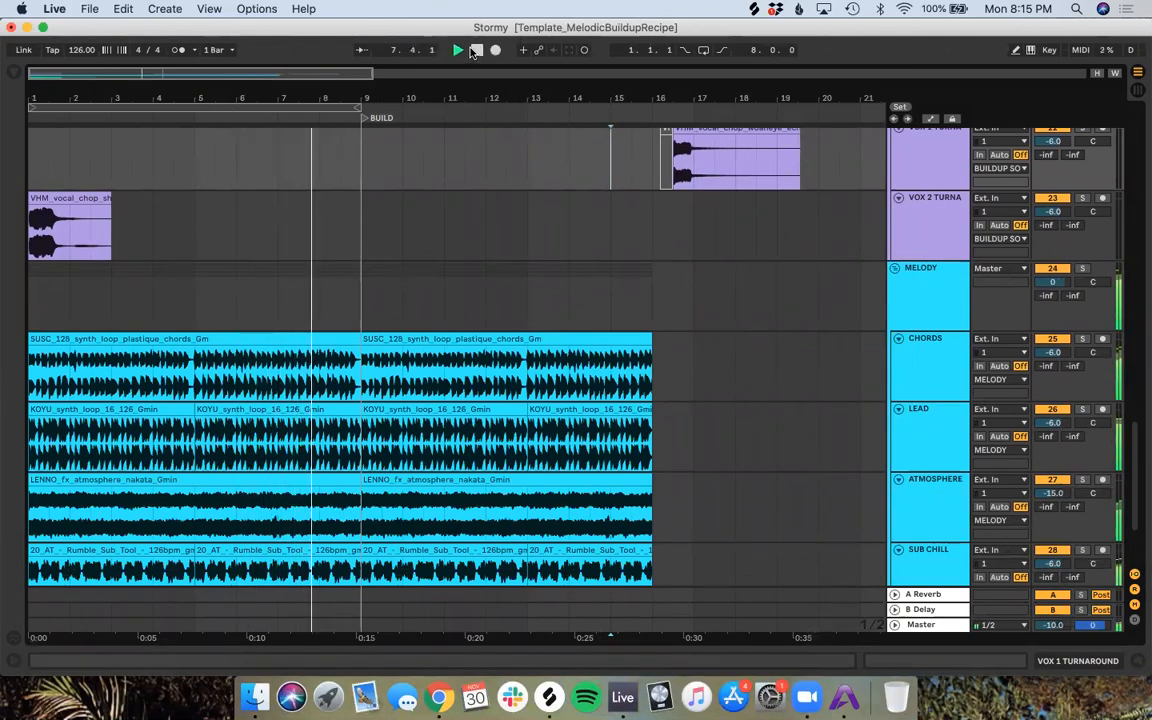
click(257, 407)
key(space)
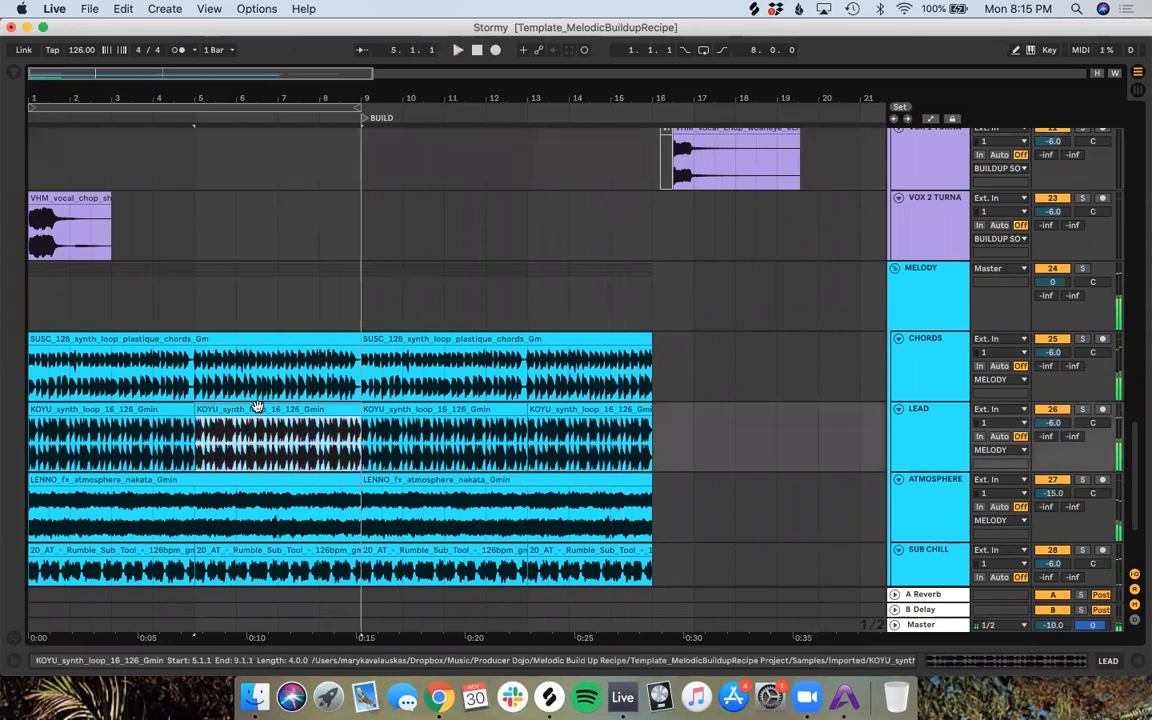
key(Delete)
click(148, 411)
key(Delete)
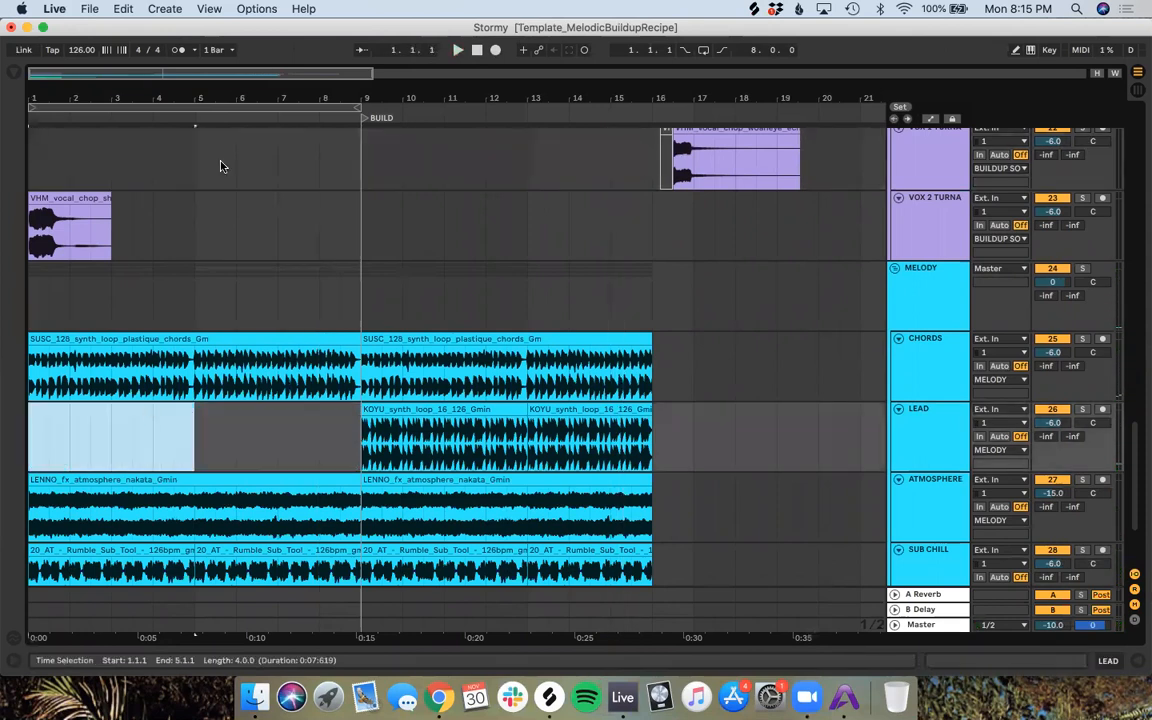
Step: Play the arrangement from the start and set the Atmosphere track's volume to -20 dB
click(119, 112)
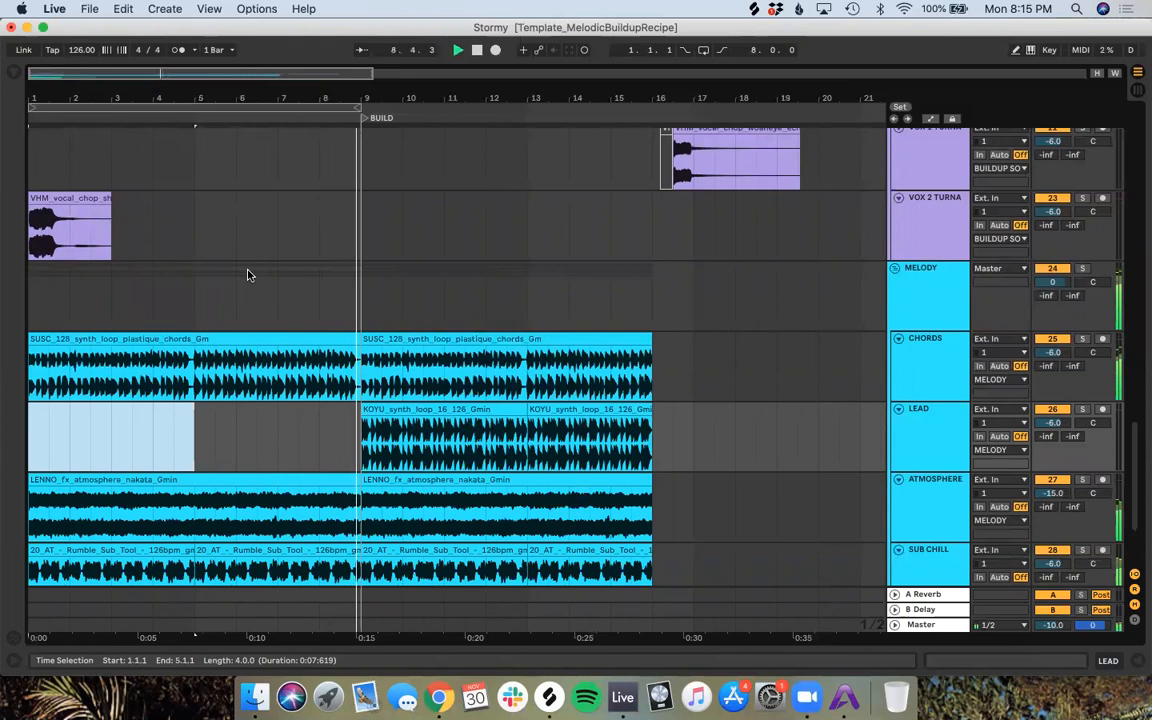
click(1054, 494)
text(-20)
key(Return)
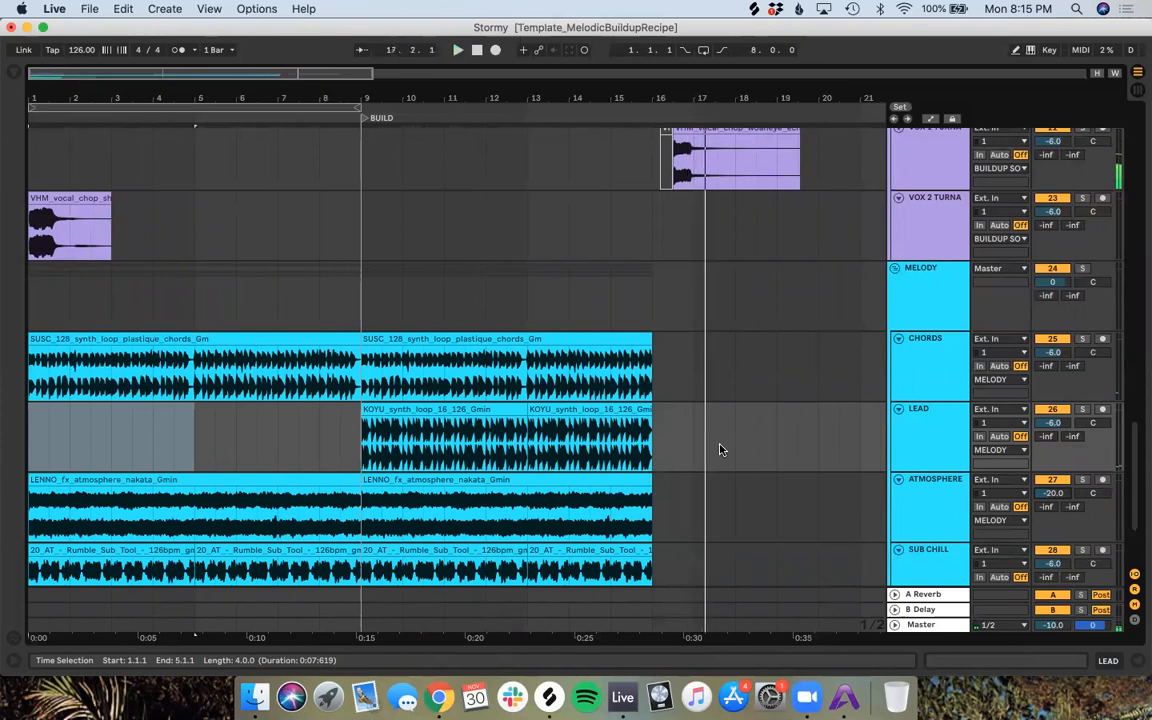
Step: Look over the clips in the melody section and read the drop instructions in the recipe document
click(715, 455)
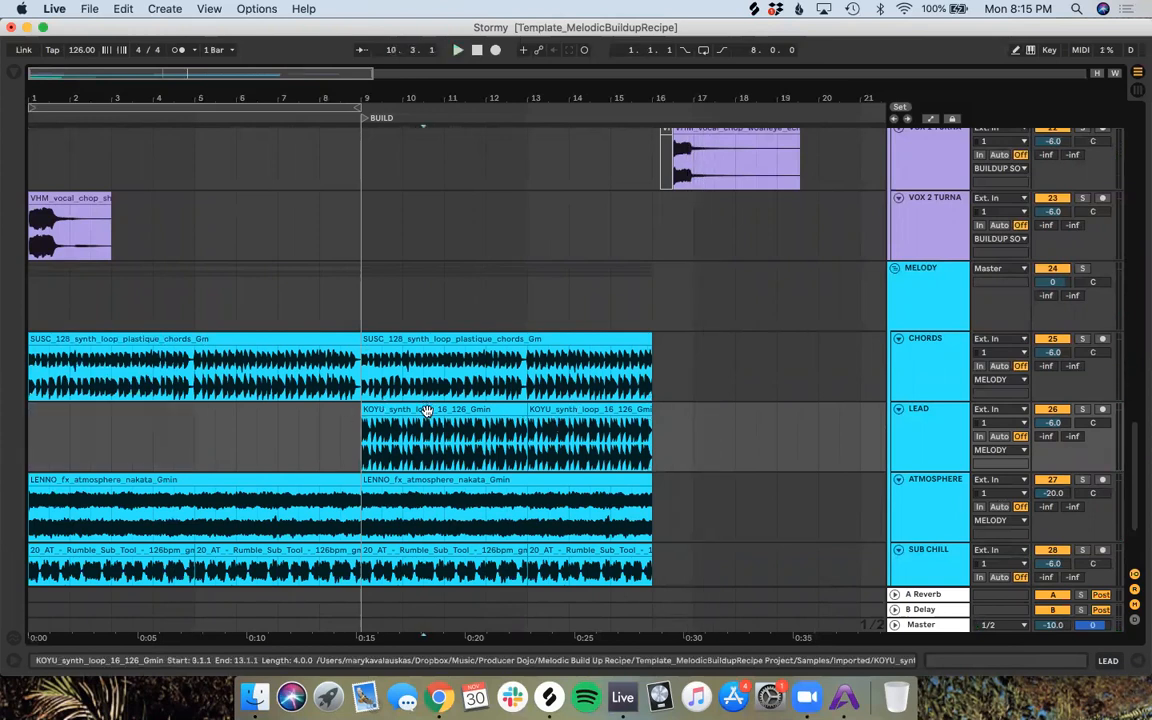
click(563, 404)
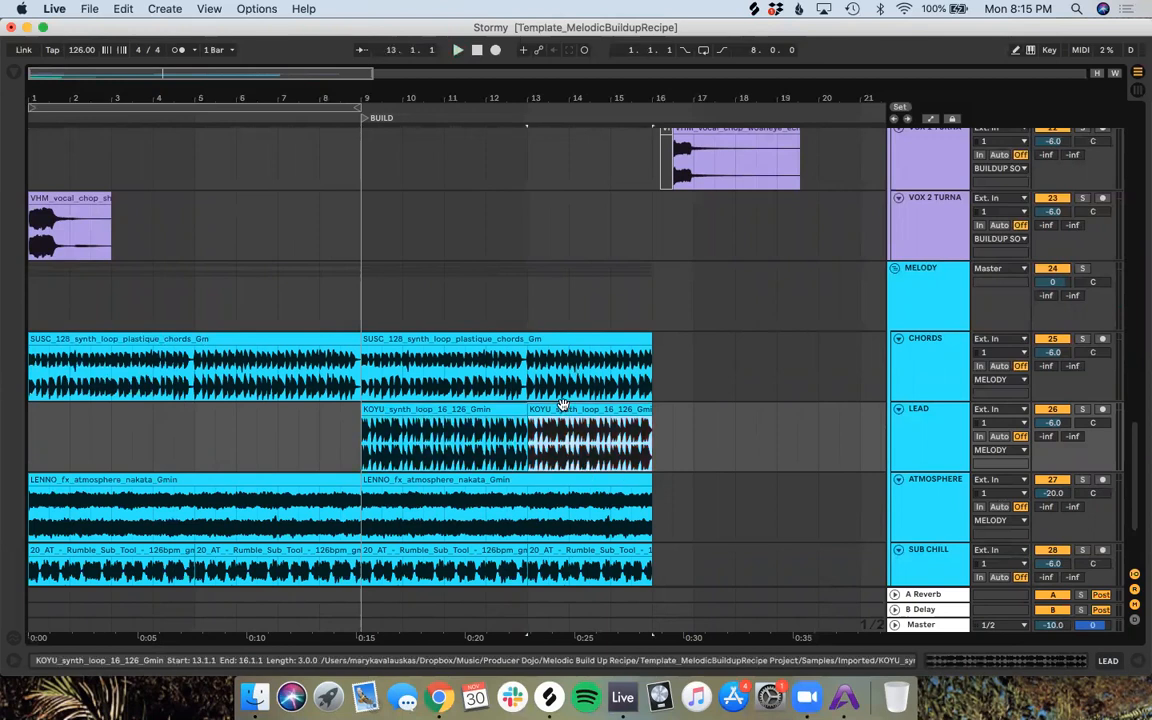
click(474, 407)
click(456, 360)
click(470, 549)
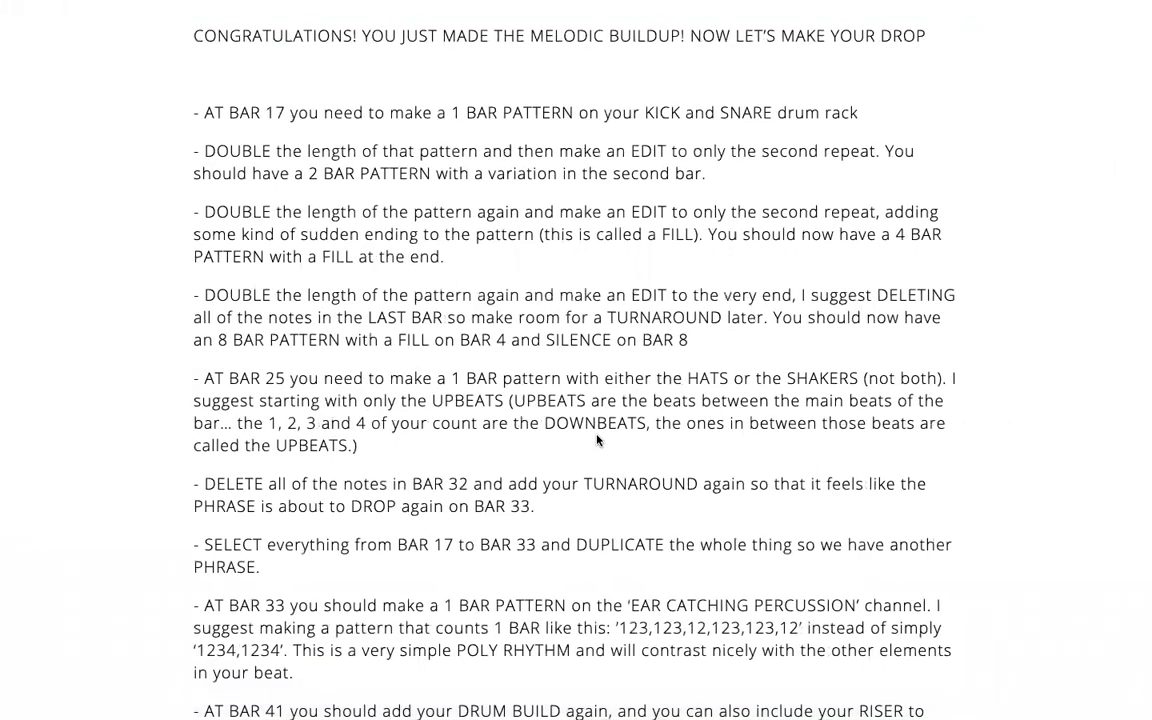
scroll(598, 440, down, 1)
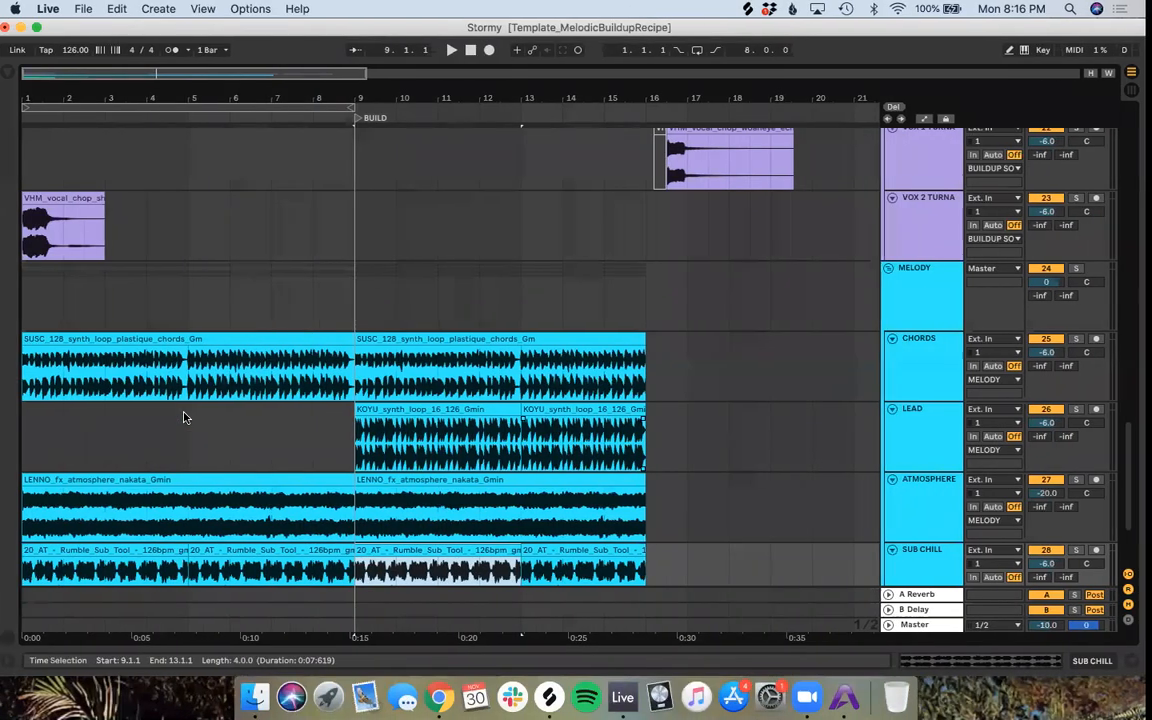
Step: Move the Kick 1 sample from bar 1 to 17.1.1
scroll(372, 275, up, 3)
scroll(380, 300, up, 5)
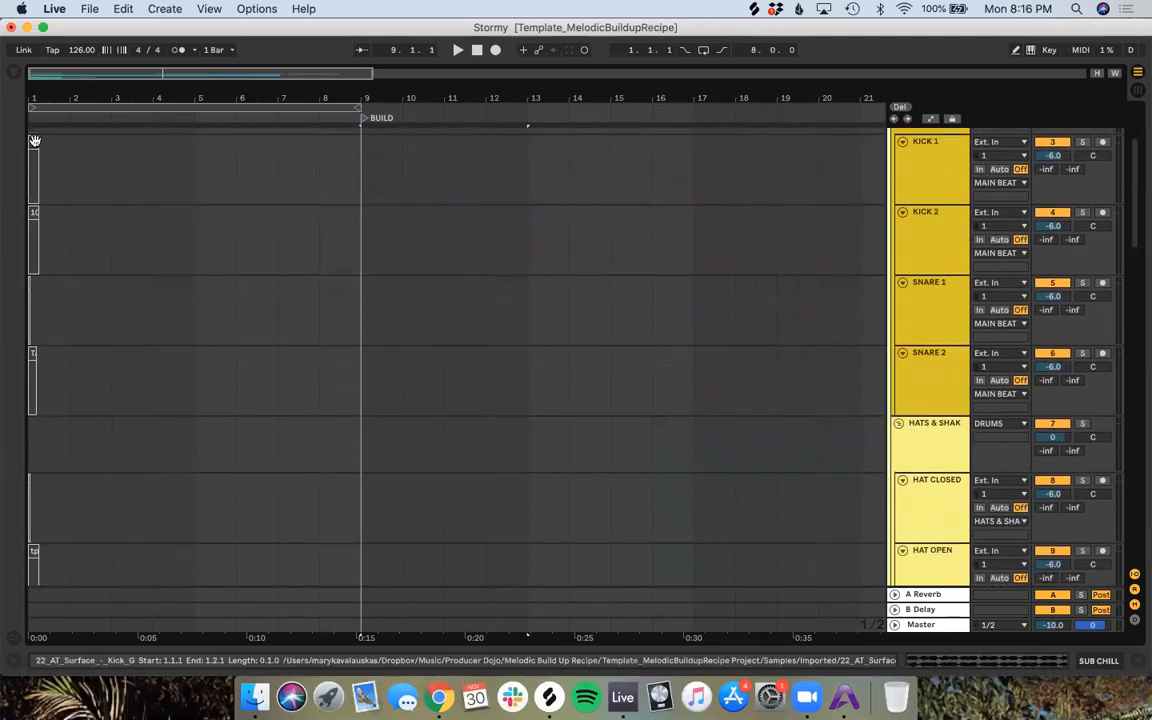
scroll(699, 160, up, 1)
click(699, 176)
key(super+v)
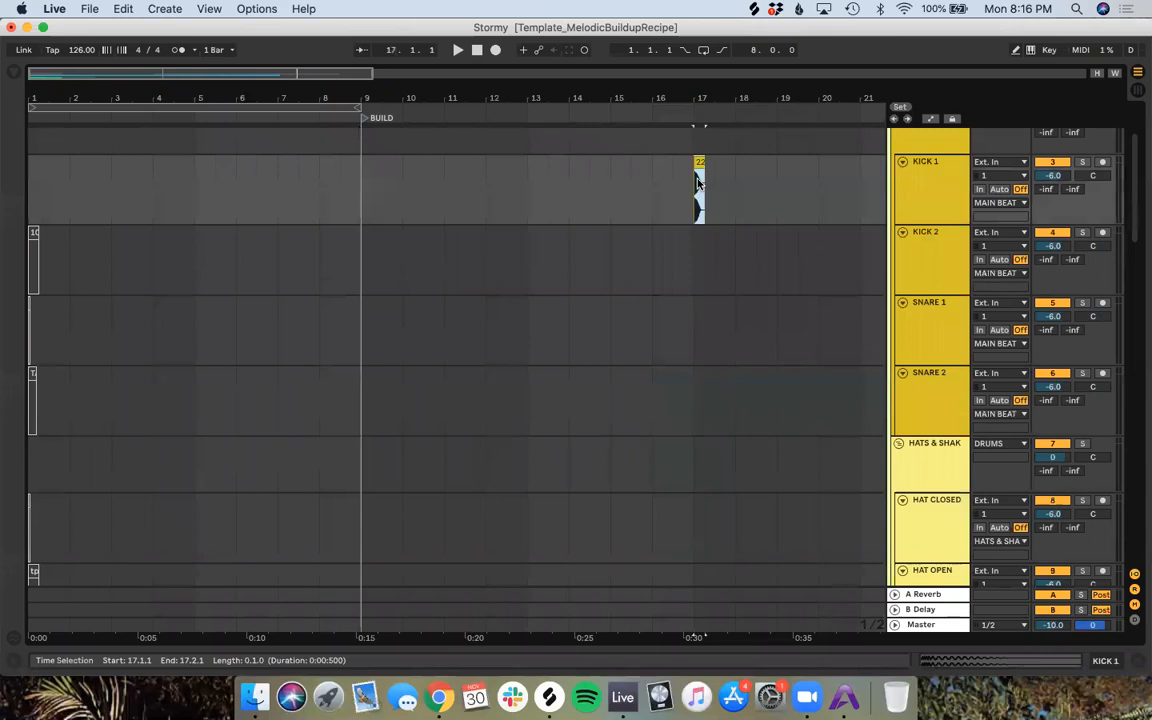
Step: Place the Snare 1 sample at 17.3.1 and play the arrangement from bar 17
click(29, 301)
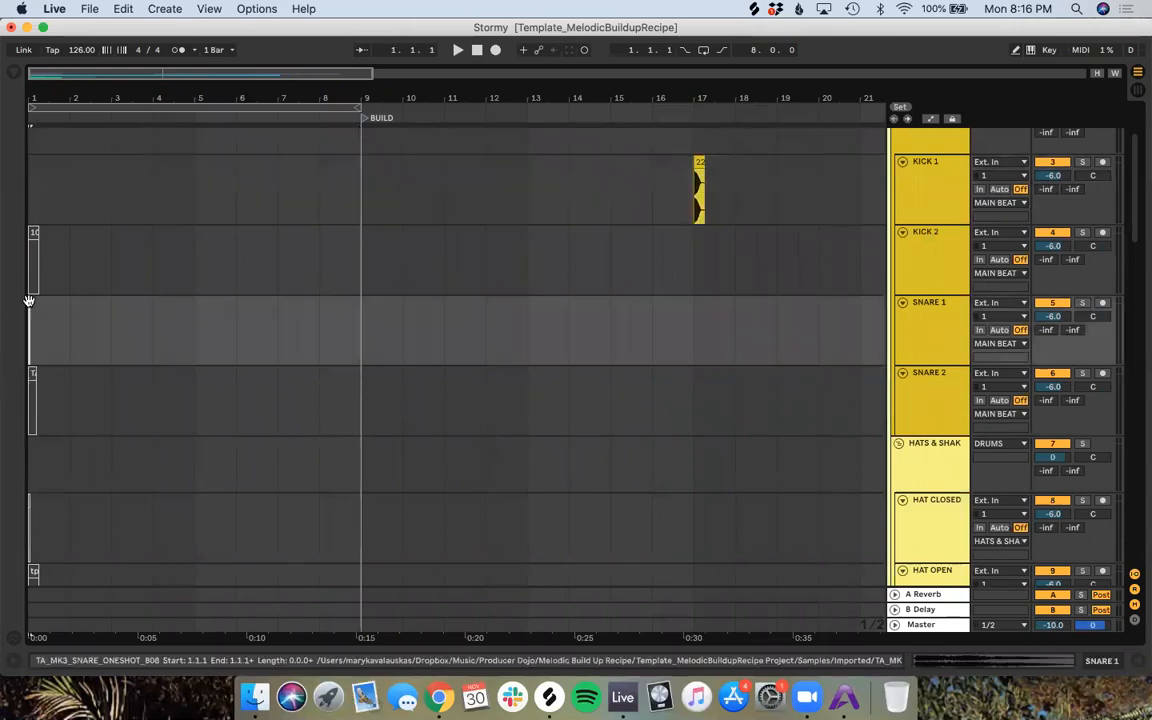
click(717, 345)
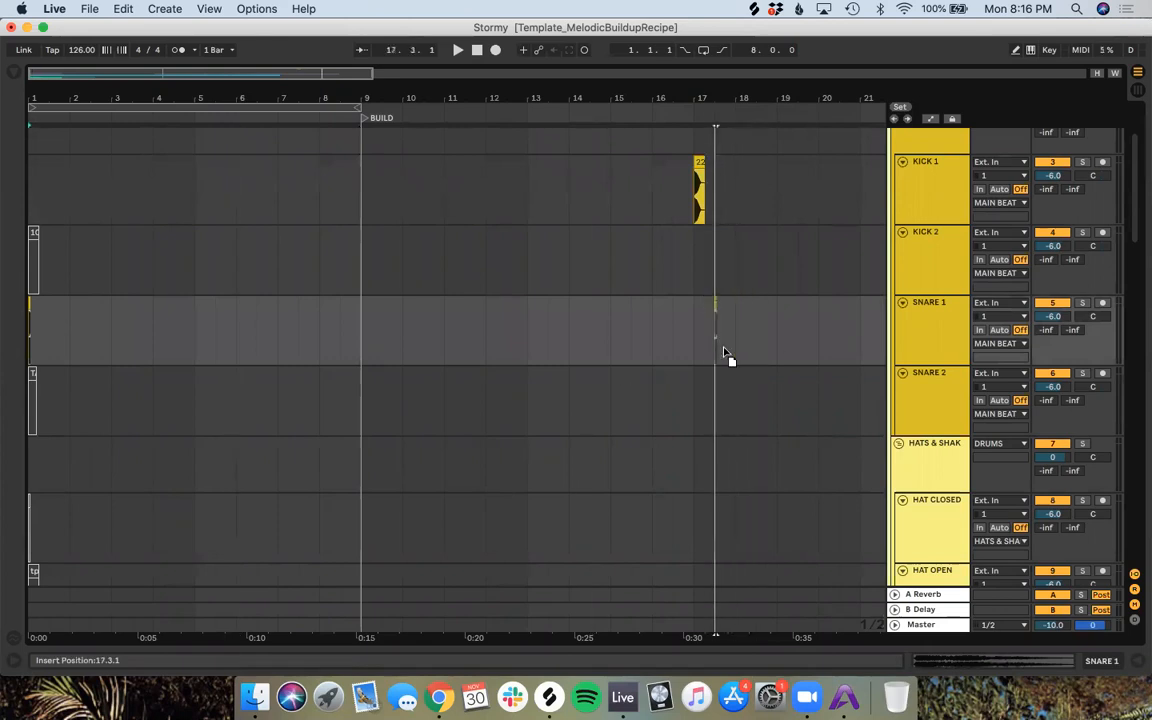
key(super+v)
click(705, 106)
key(space)
Step: Loop bar 17 from 17.1.1 to 18.1.1
scroll(714, 337, up, 2)
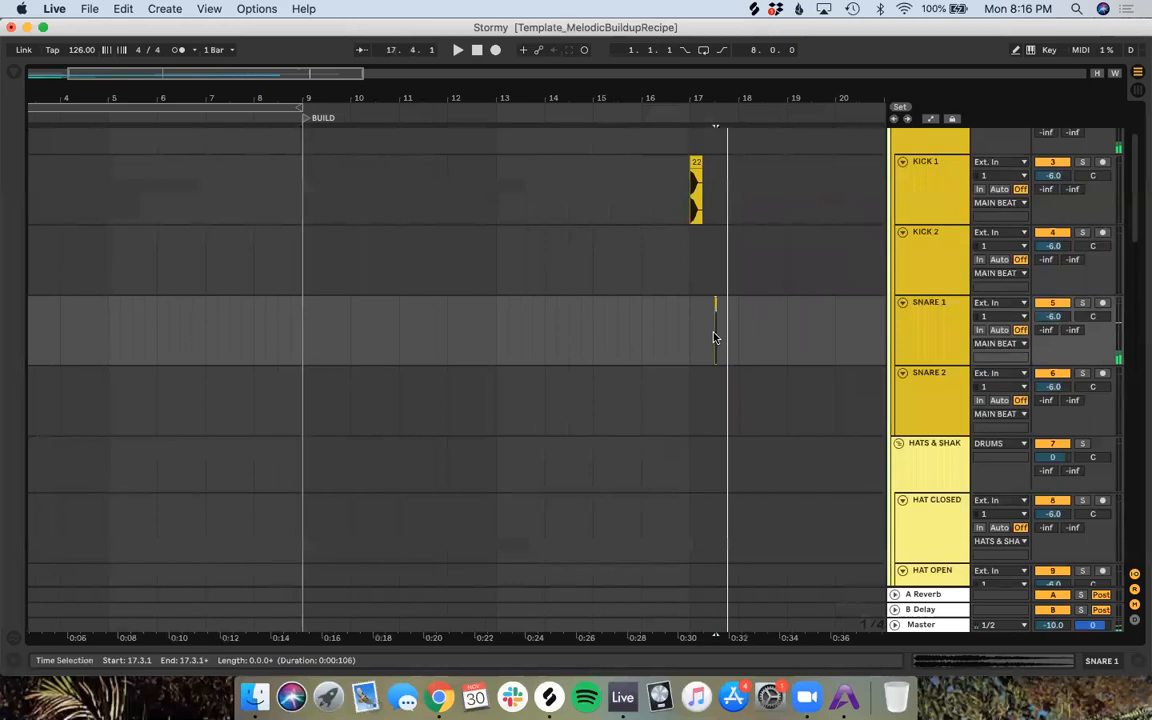
scroll(714, 337, up, 2)
scroll(726, 226, right, 2)
scroll(726, 226, up, 1)
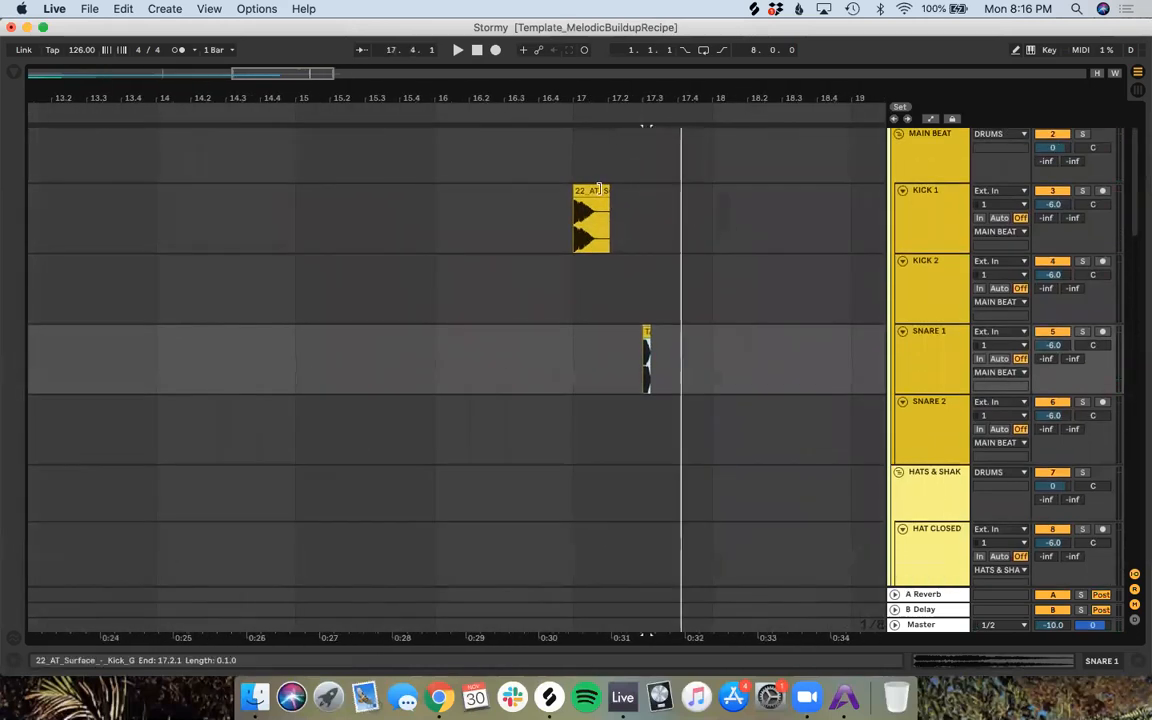
click(595, 190)
scroll(684, 218, right, 2)
scroll(684, 218, up, 1)
scroll(684, 218, down, 2)
drag(607, 250, 529, 273)
key(super+l)
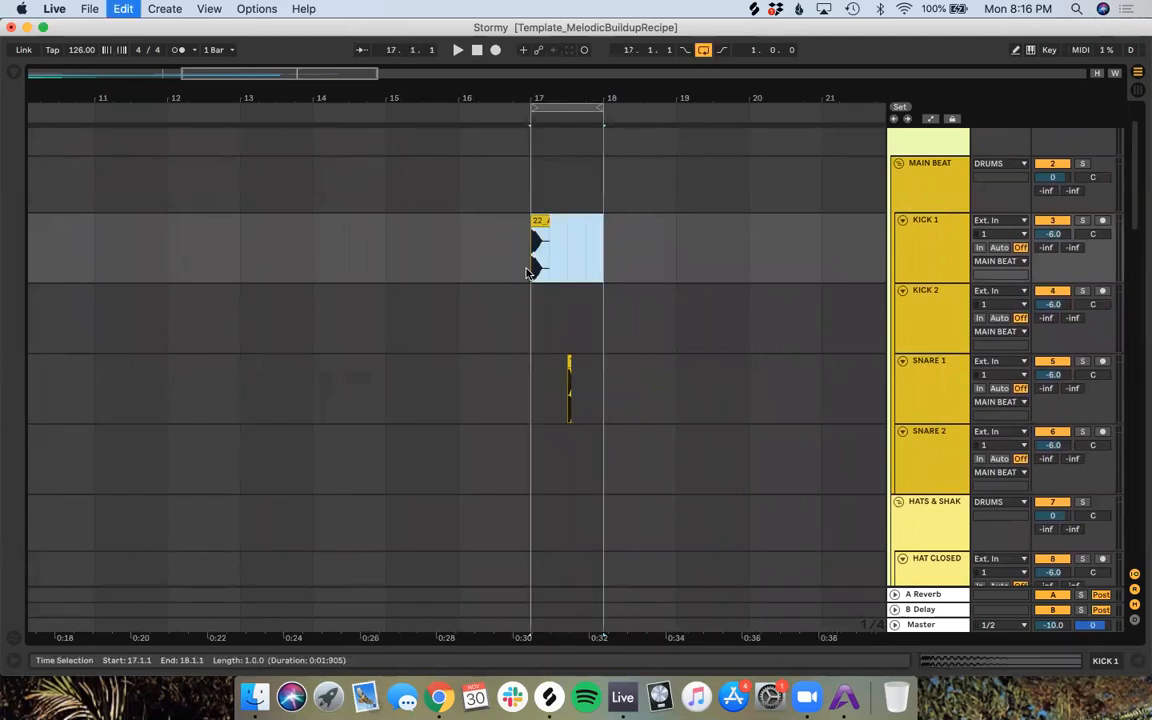
click(535, 218)
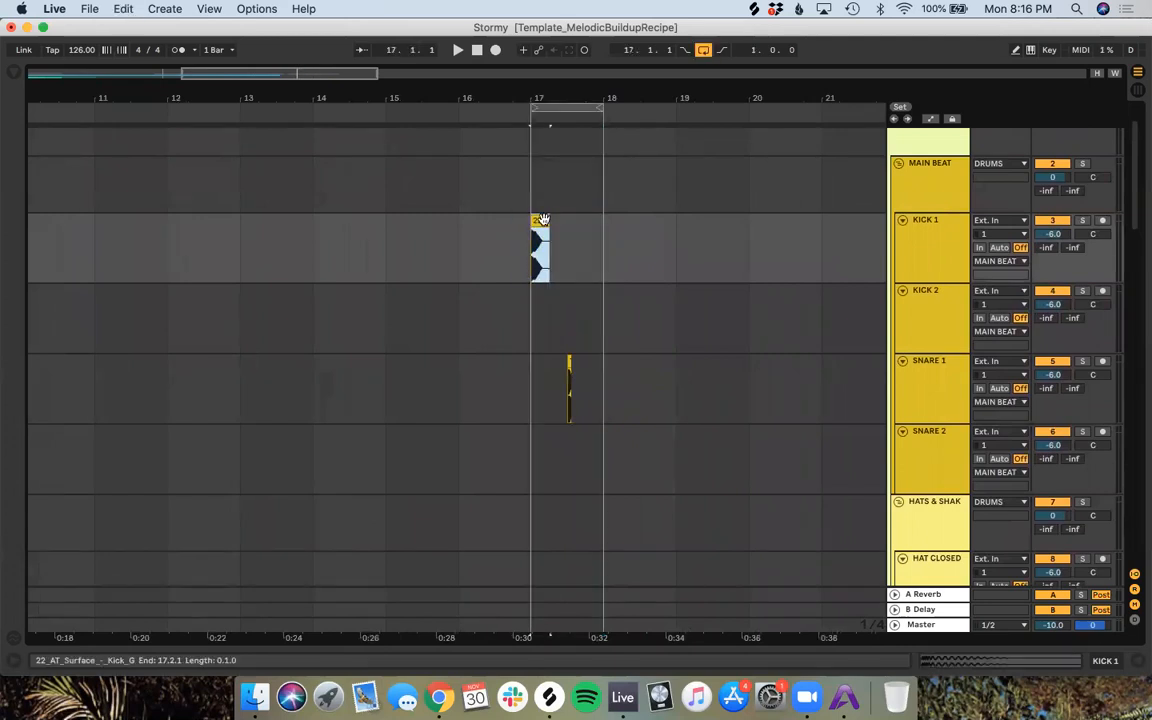
key(super+d)
key(super+d)
key(super+d)
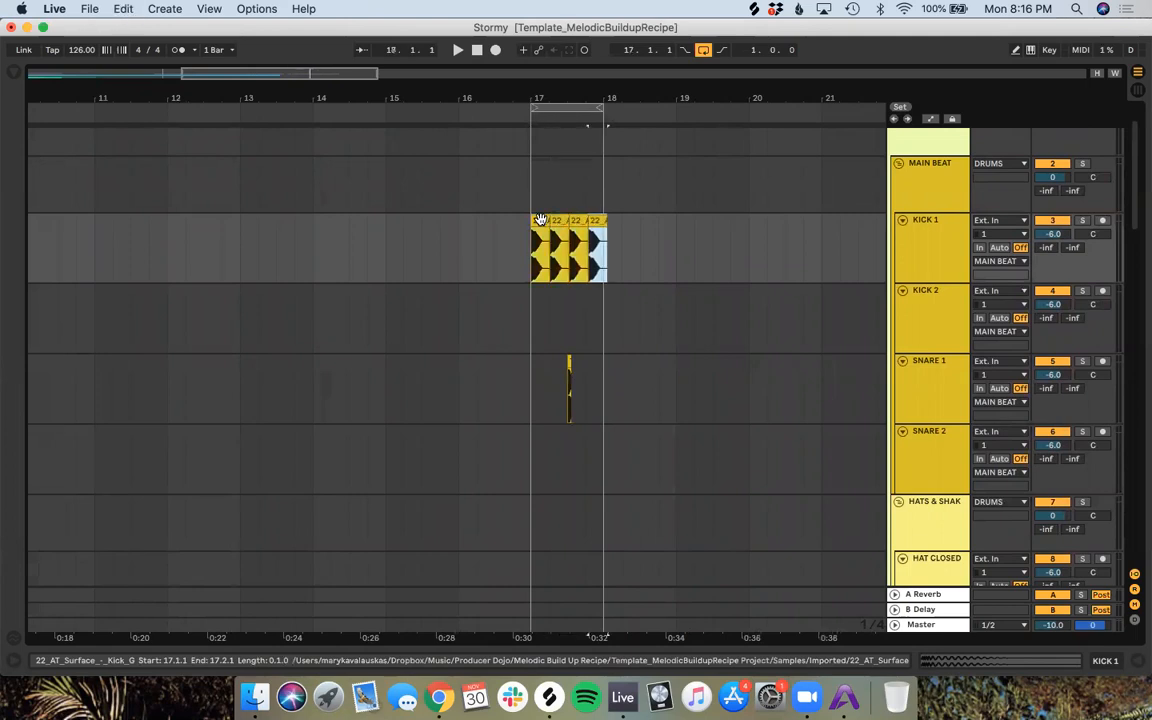
scroll(531, 283, up, 3)
scroll(532, 283, up, 3)
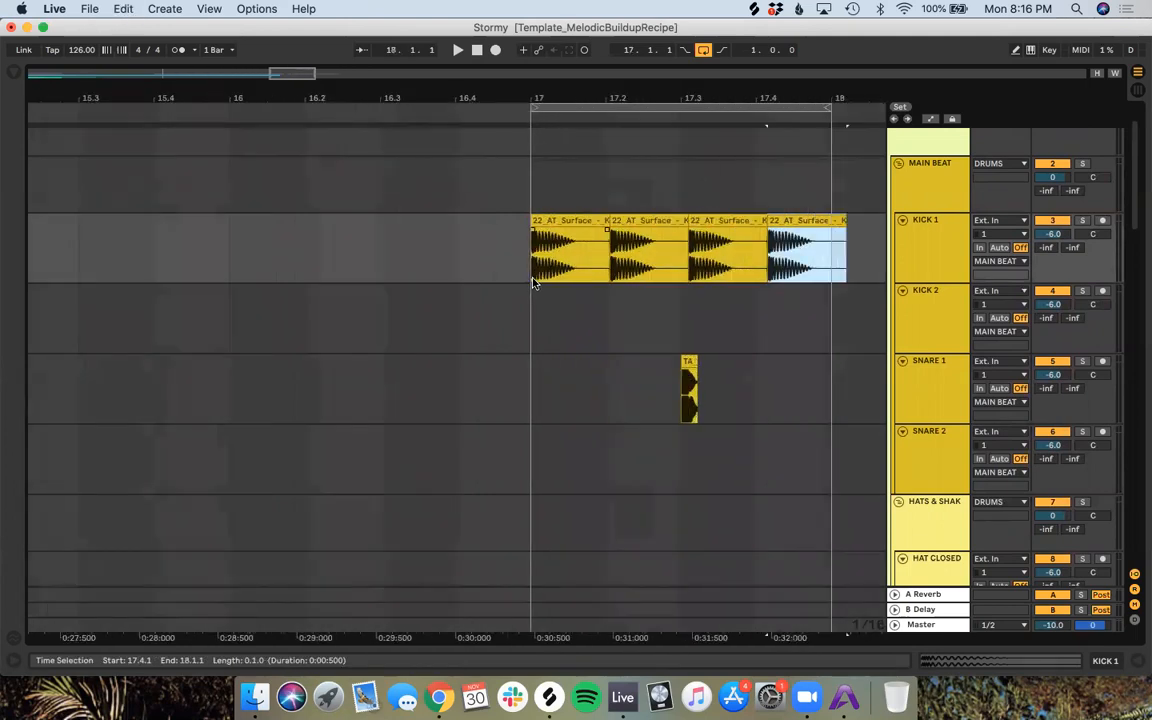
scroll(641, 263, up, 3)
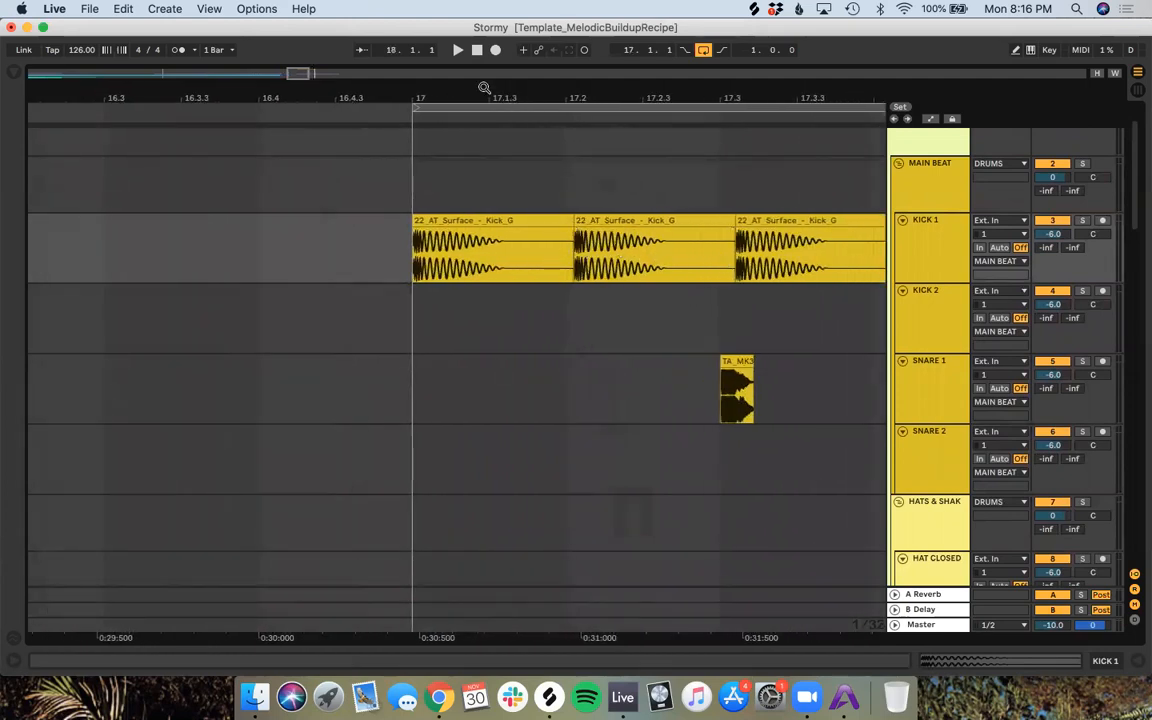
key(super+z)
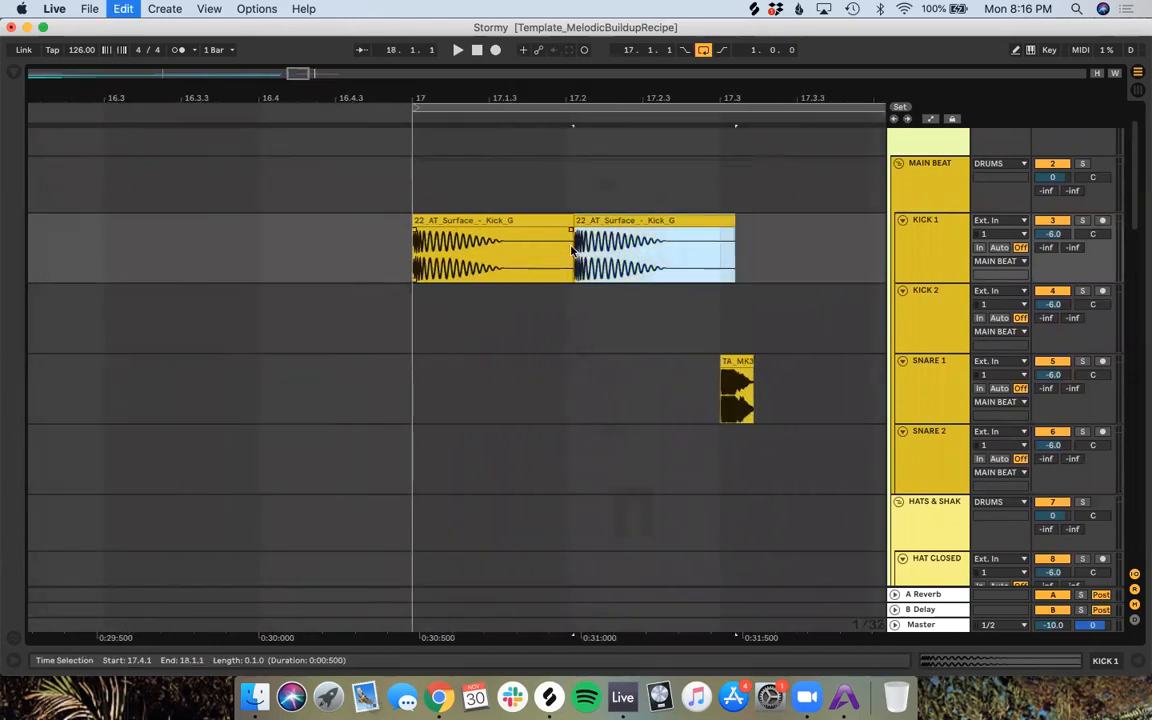
key(super+z)
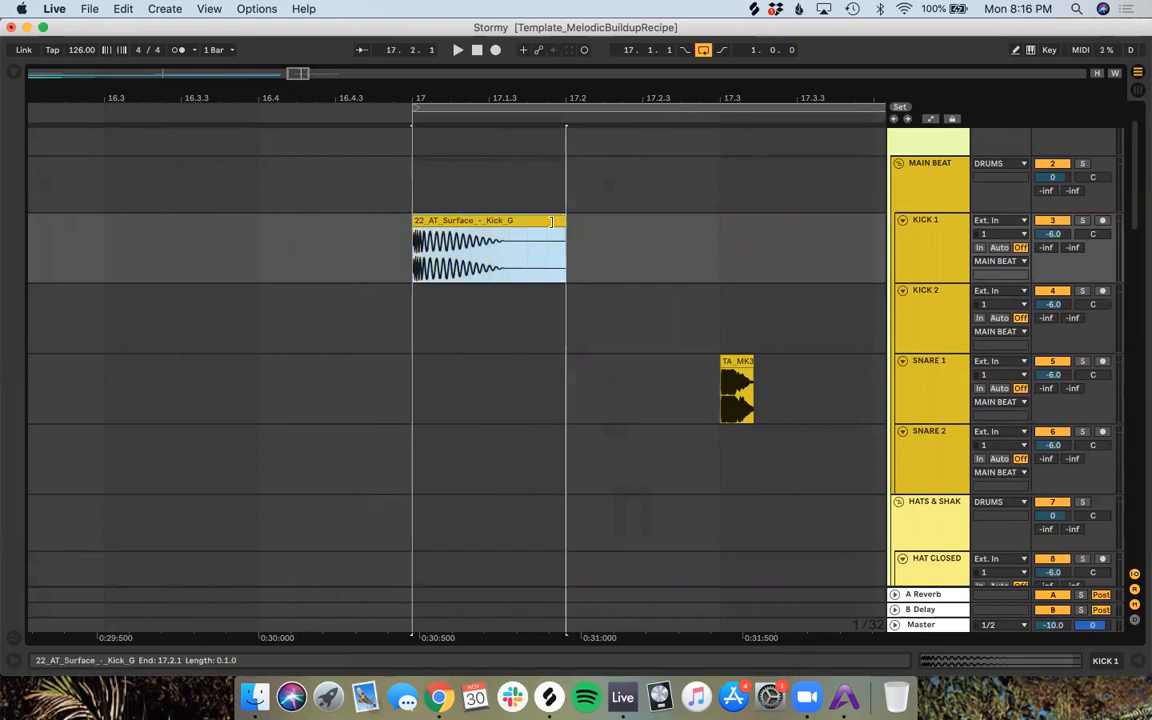
Step: Trim the Kick 1 clip to end at 17.2.1 and duplicate it three times to fill bar 17
drag(570, 222, 561, 222)
key(super+d)
key(super+d)
key(super+d)
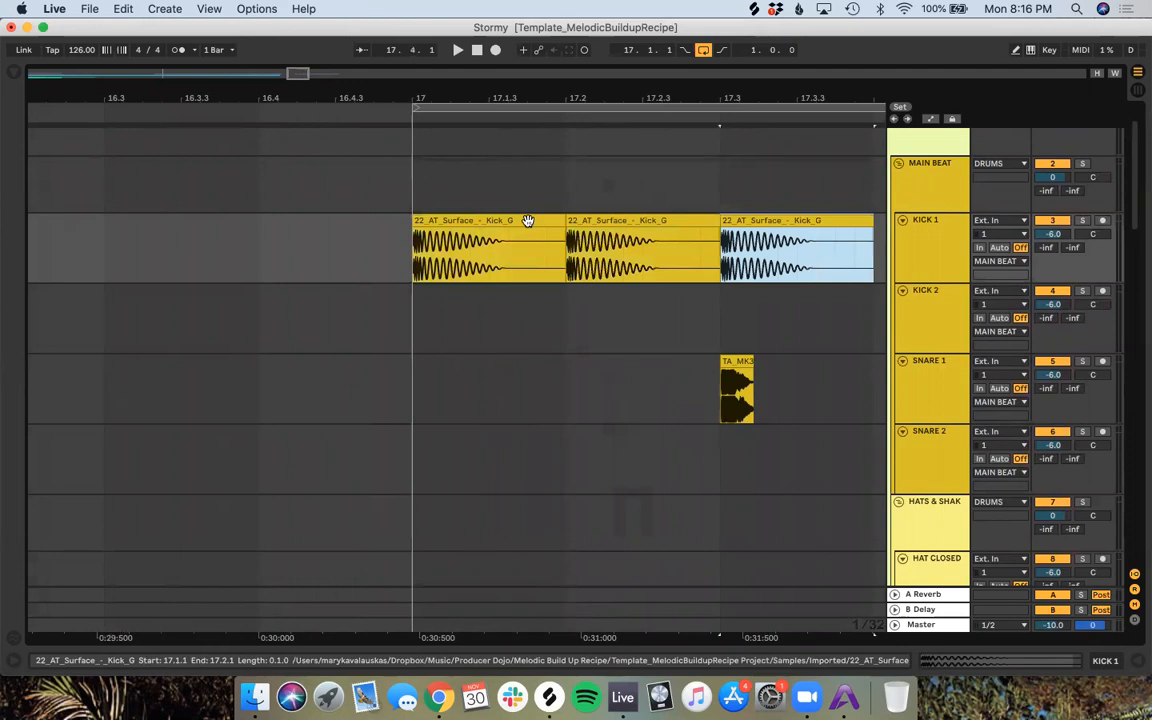
Step: Position the Snare 1 hits at 17.2.1 and 17.4.1, then audition the looped bar
click(464, 315)
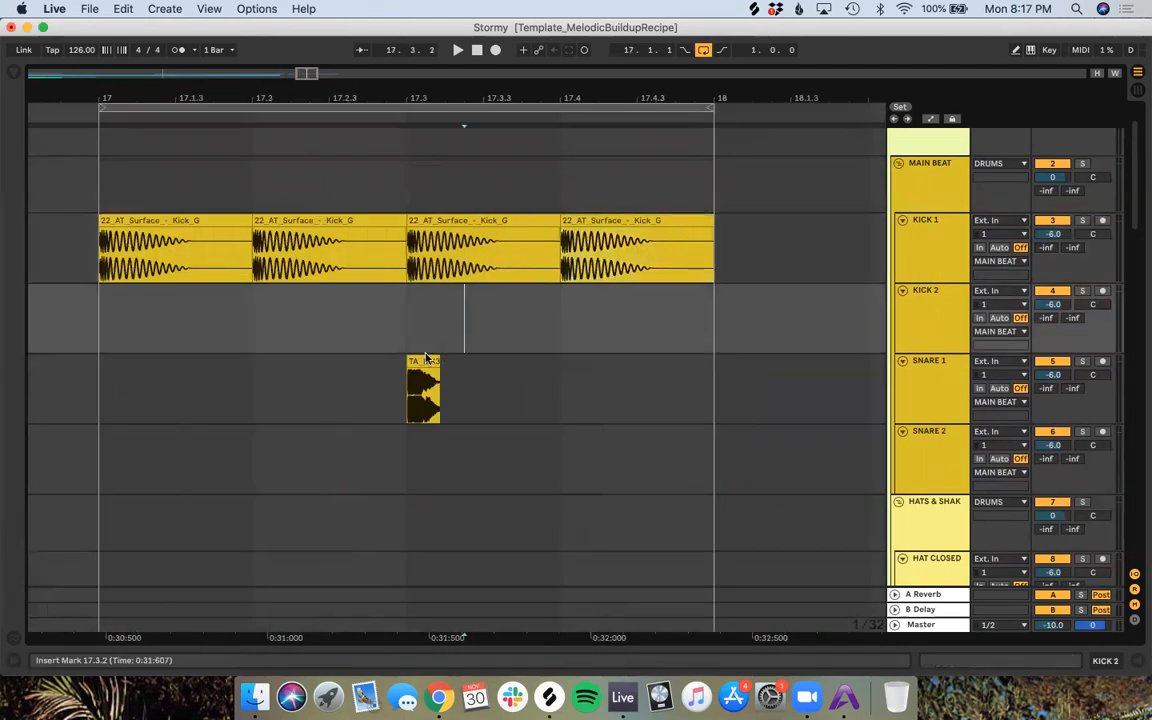
drag(425, 358, 580, 380)
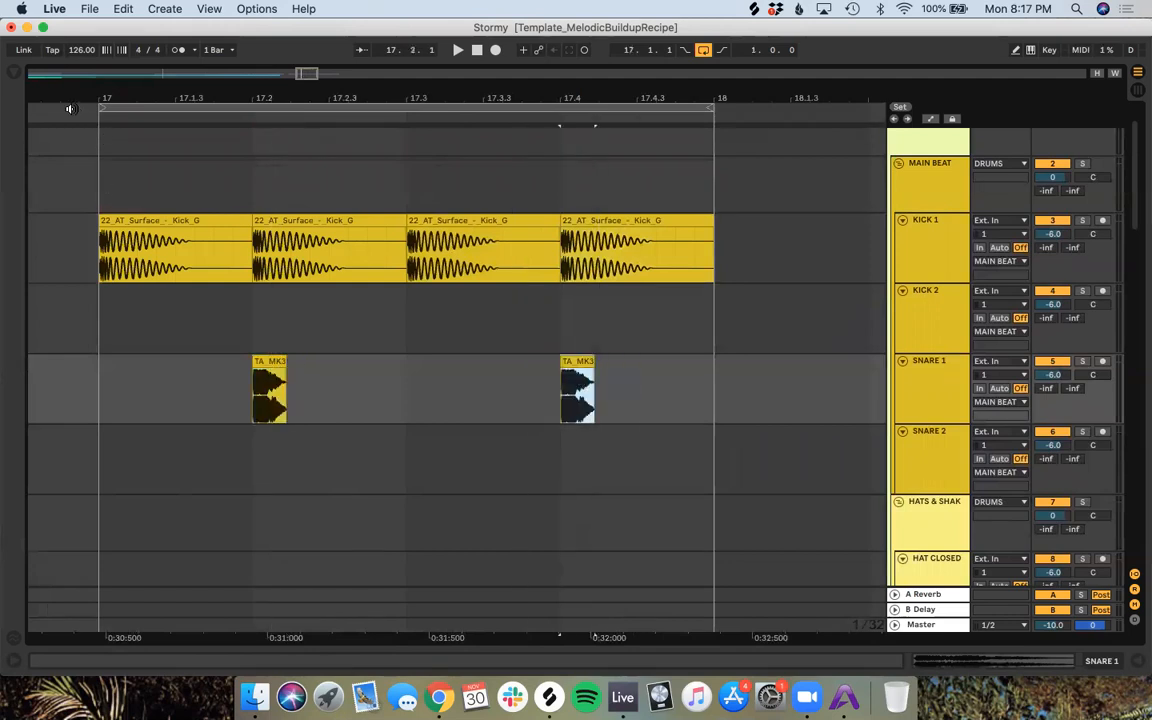
key(space)
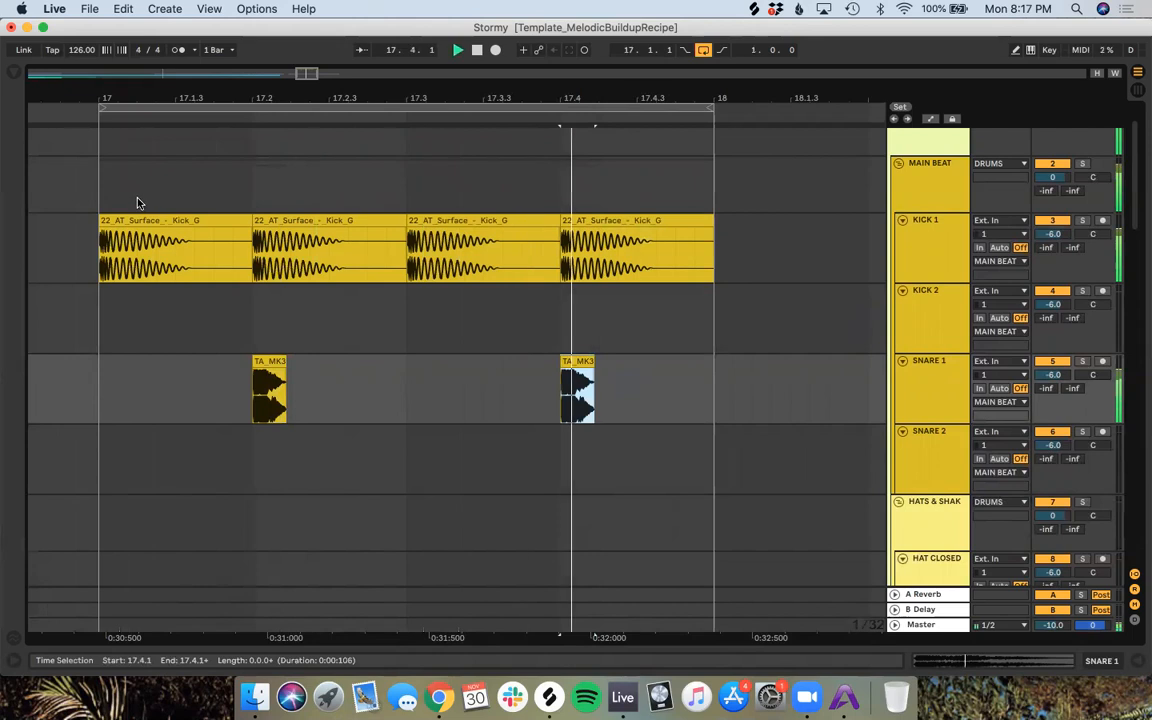
key(space)
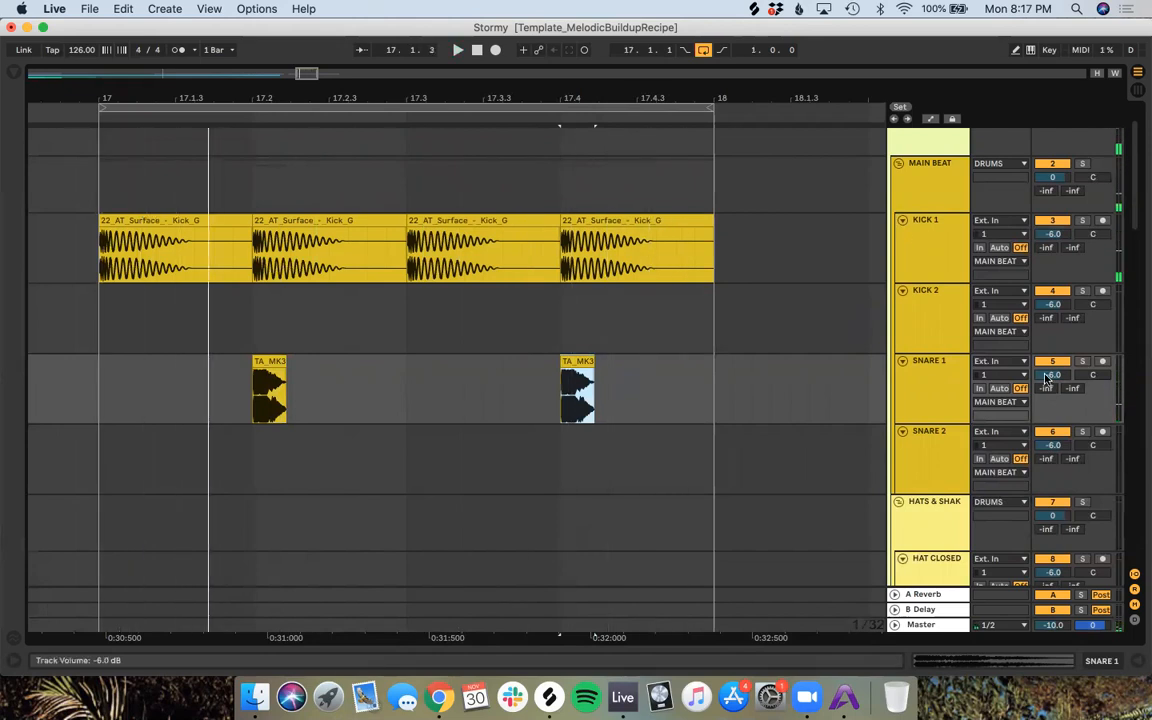
Step: Set the Kick 1 volume to -2 dB and the Snare 1 volume to -8 dB while auditioning the loop
click(1053, 233)
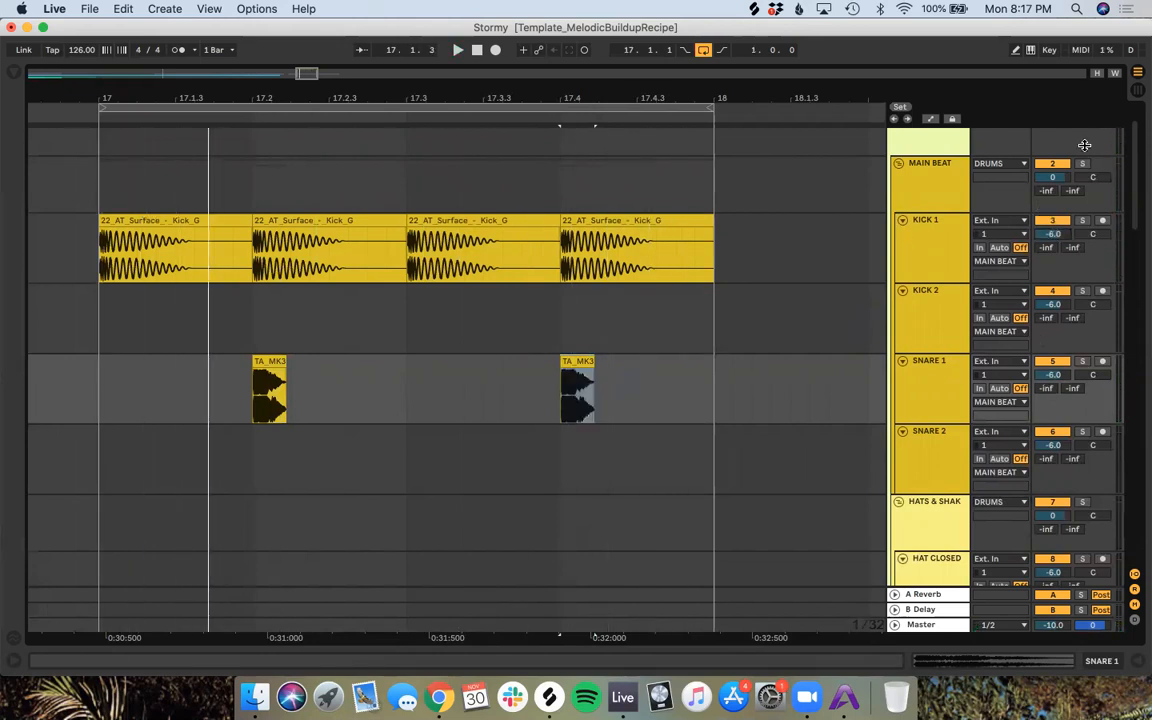
click(89, 110)
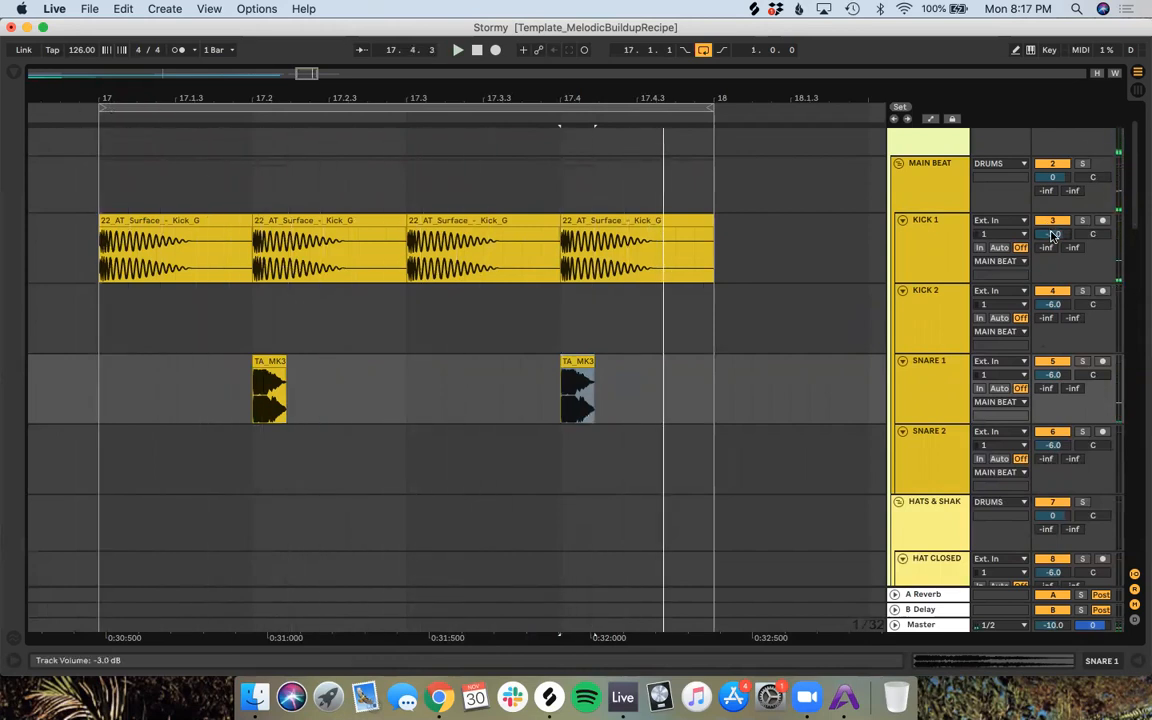
click(75, 107)
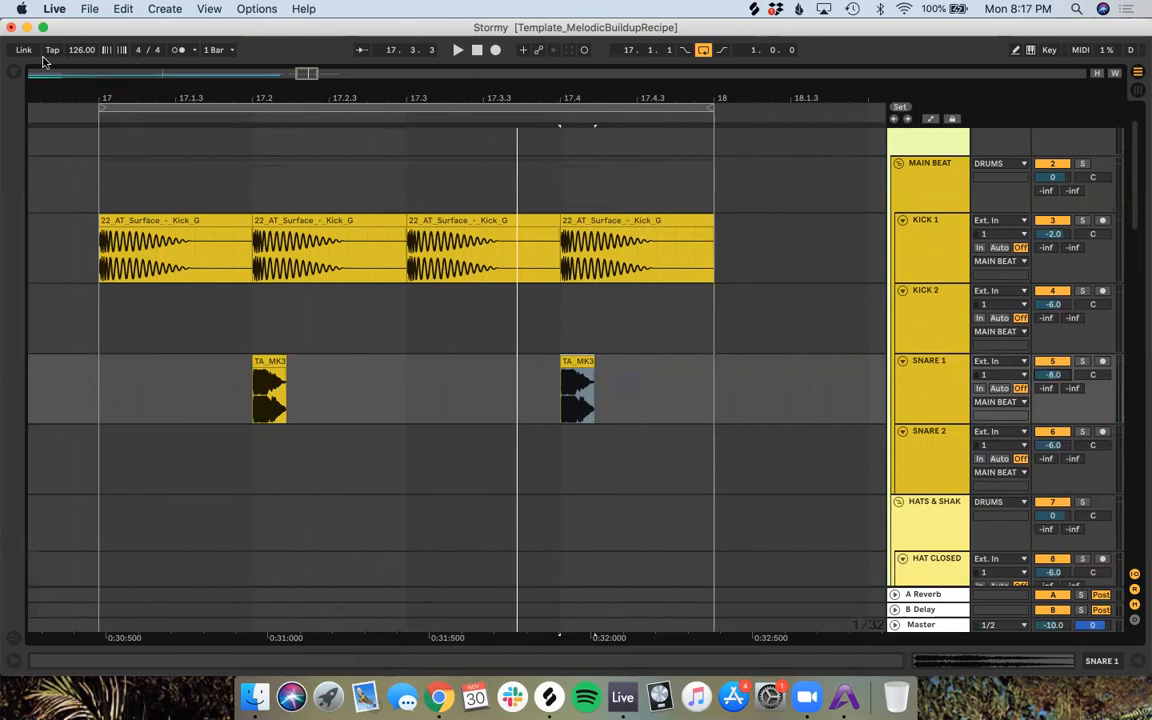
click(82, 113)
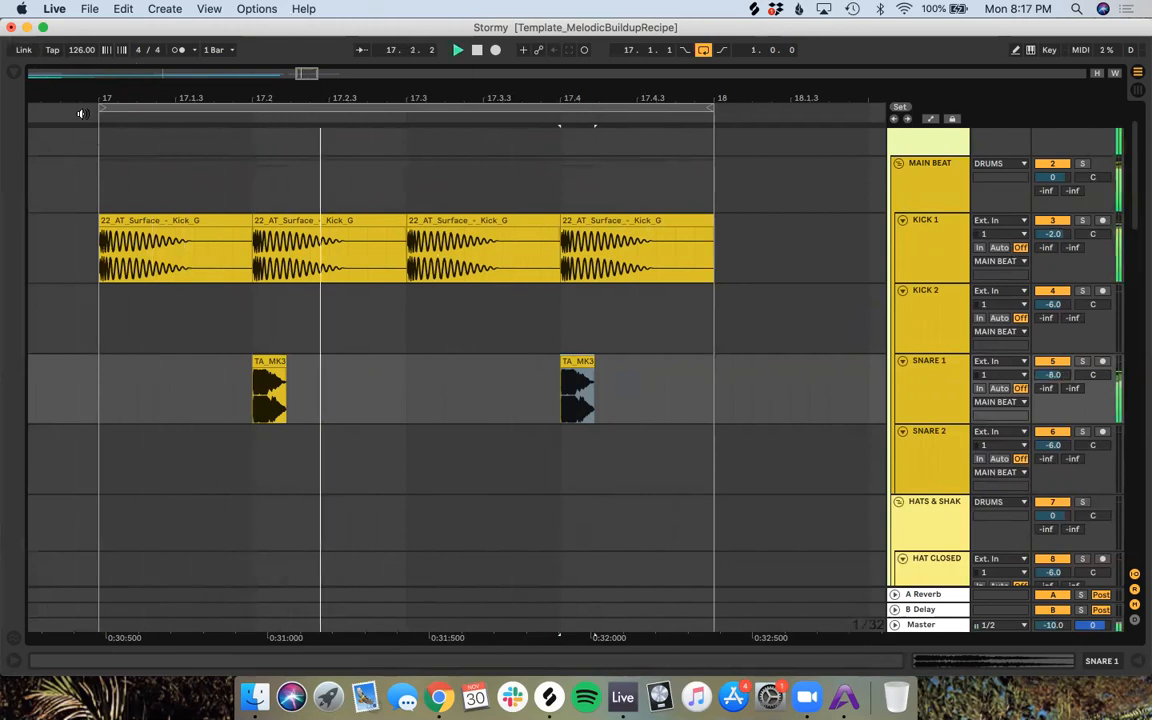
Step: Check the recipe's pattern-doubling instruction and duplicate the kick and snare pattern from bar 17 into bar 18
key(ctrl+Right)
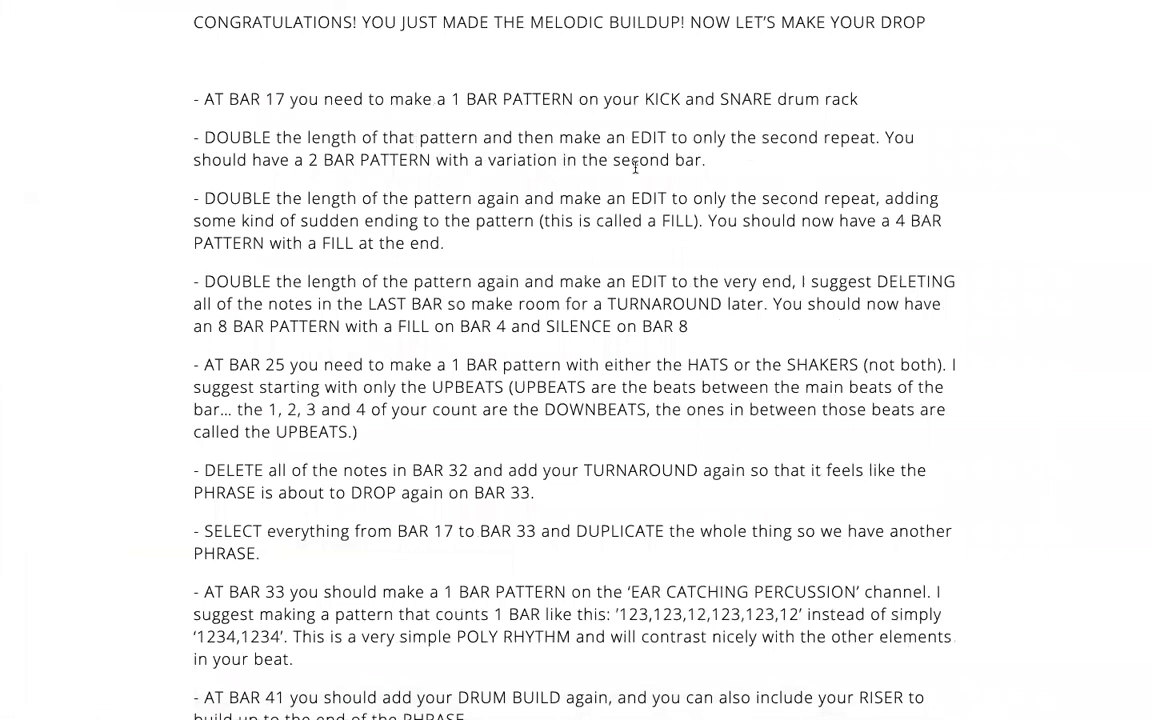
key(ctrl+Left)
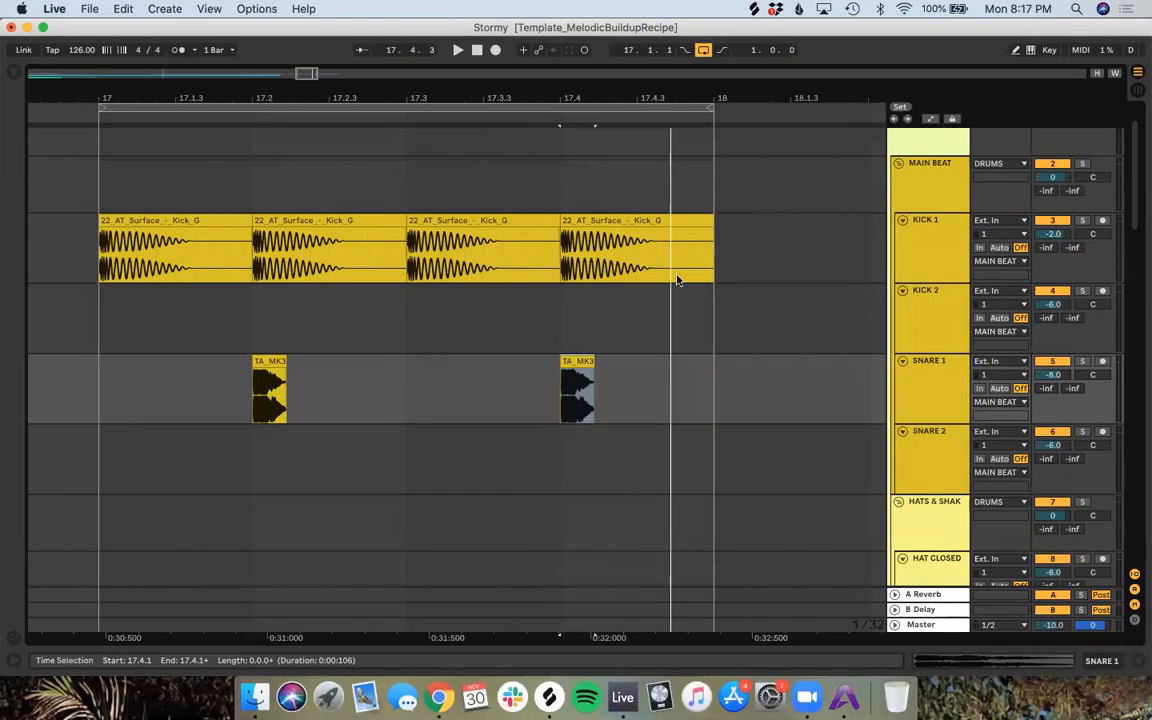
key(minus)
drag(694, 378, 443, 262)
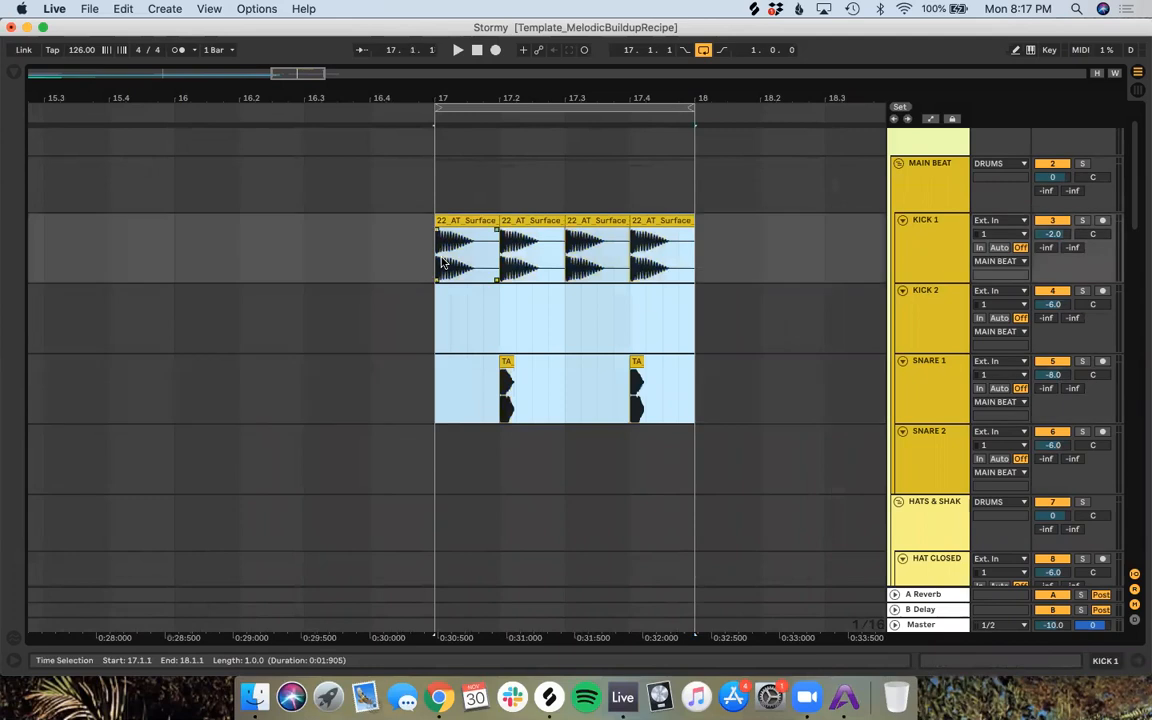
key(super+d)
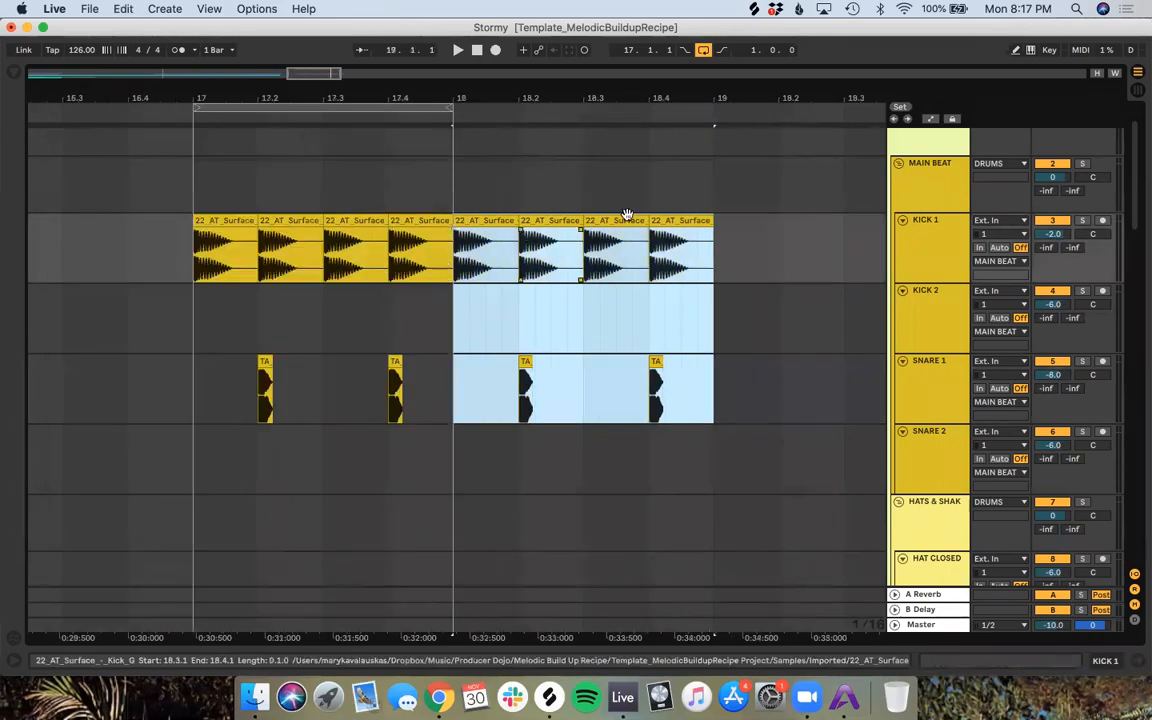
Step: Shorten the last Kick 1 clip in bar 18 to end at 18.4.3 and duplicate it to fill the bar
click(689, 218)
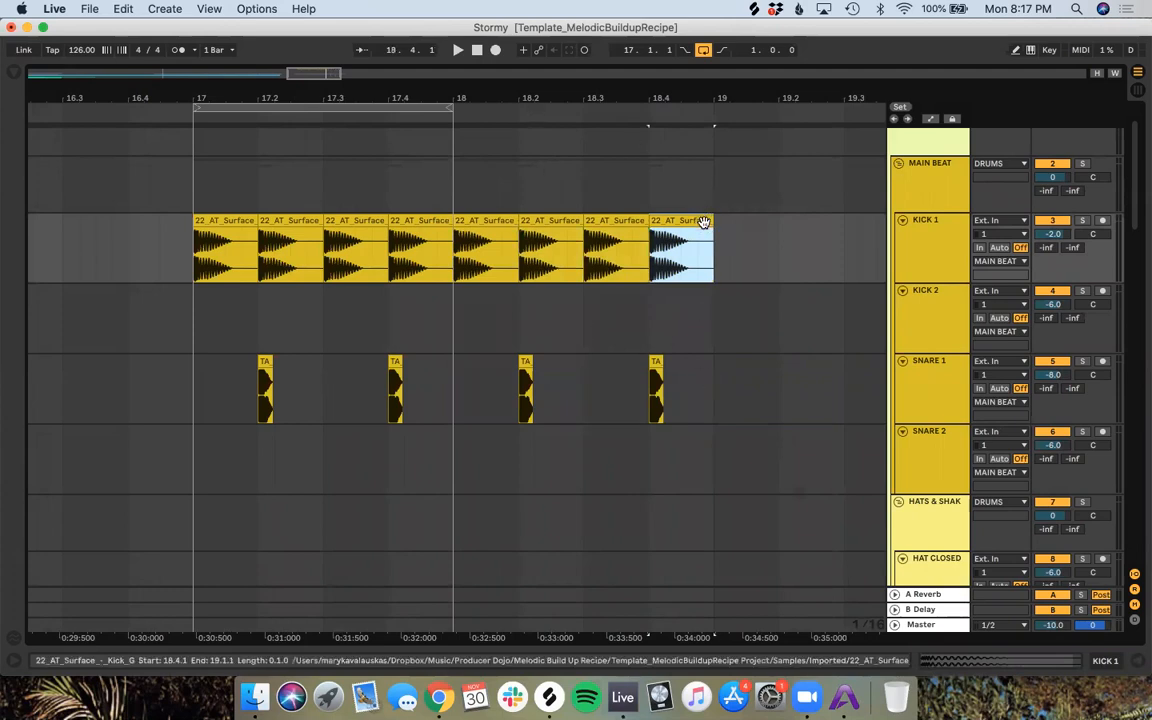
drag(715, 220, 680, 220)
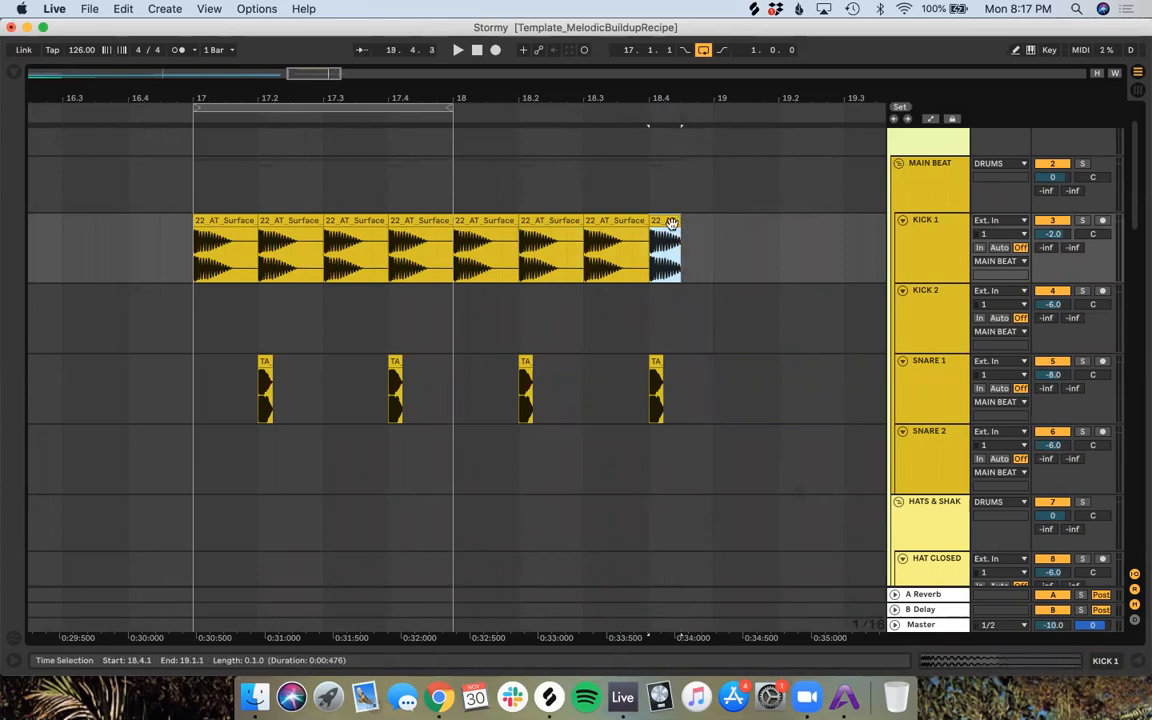
scroll(689, 253, up, 6)
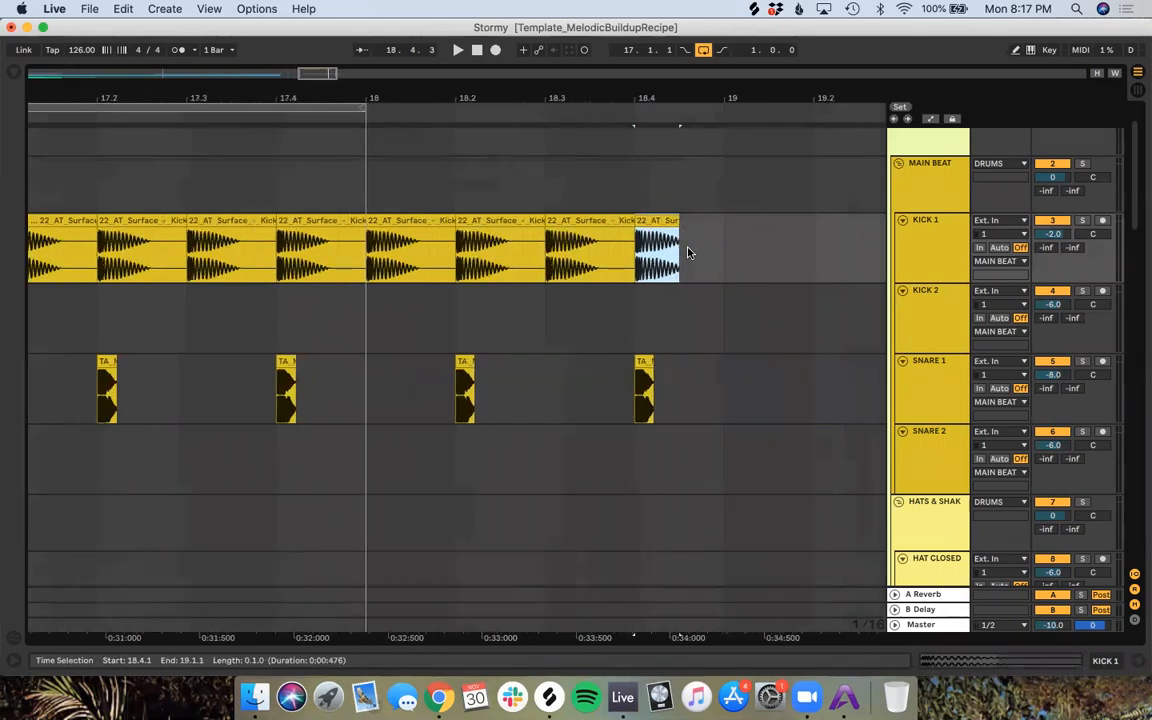
click(603, 219)
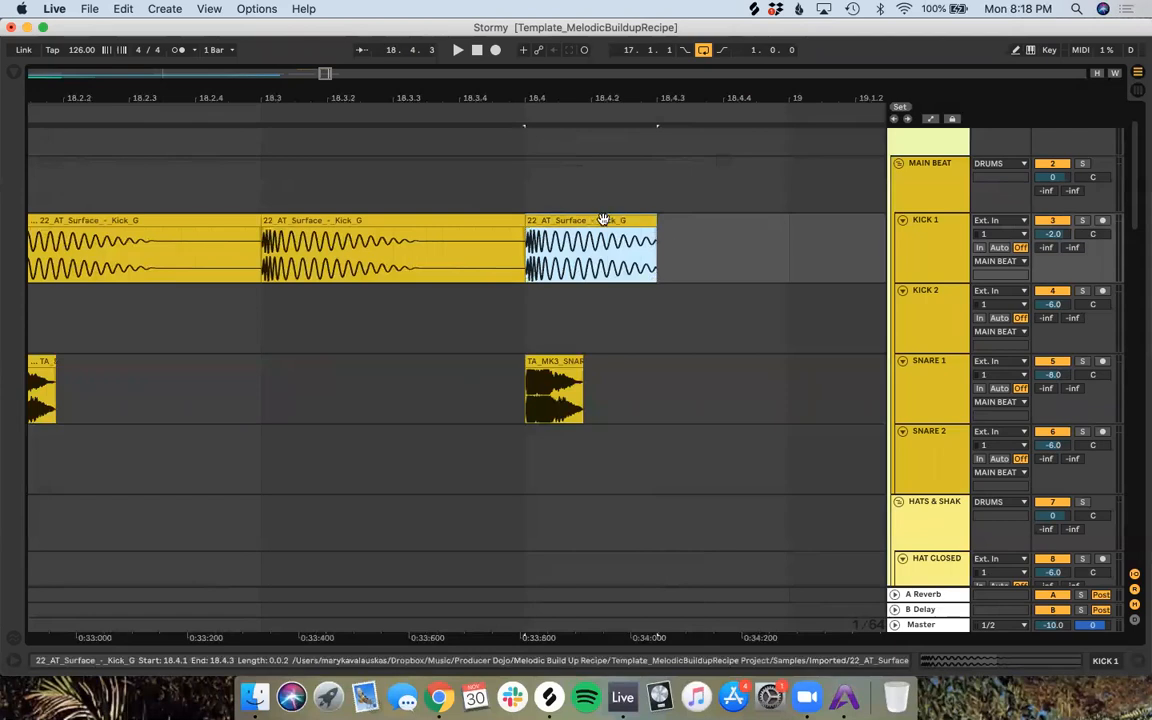
key(super+d)
scroll(481, 147, down, 7)
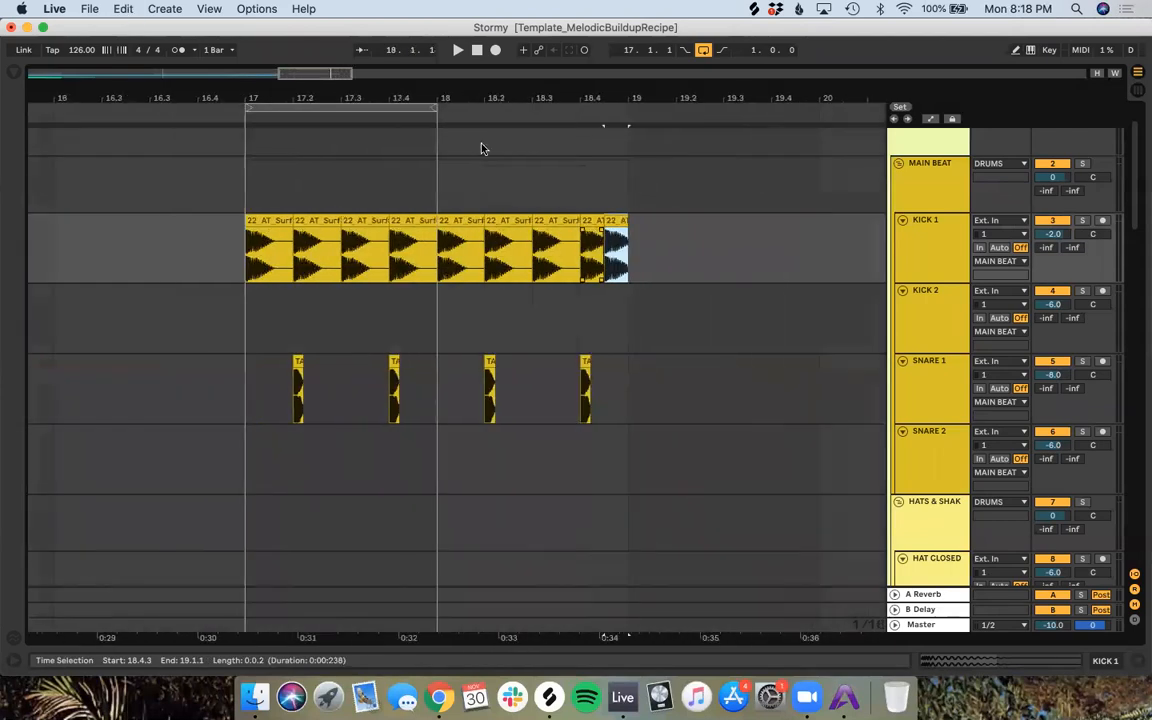
Step: Move the one-bar loop to bar 18 and audition the varied kick pattern
drag(391, 108, 594, 121)
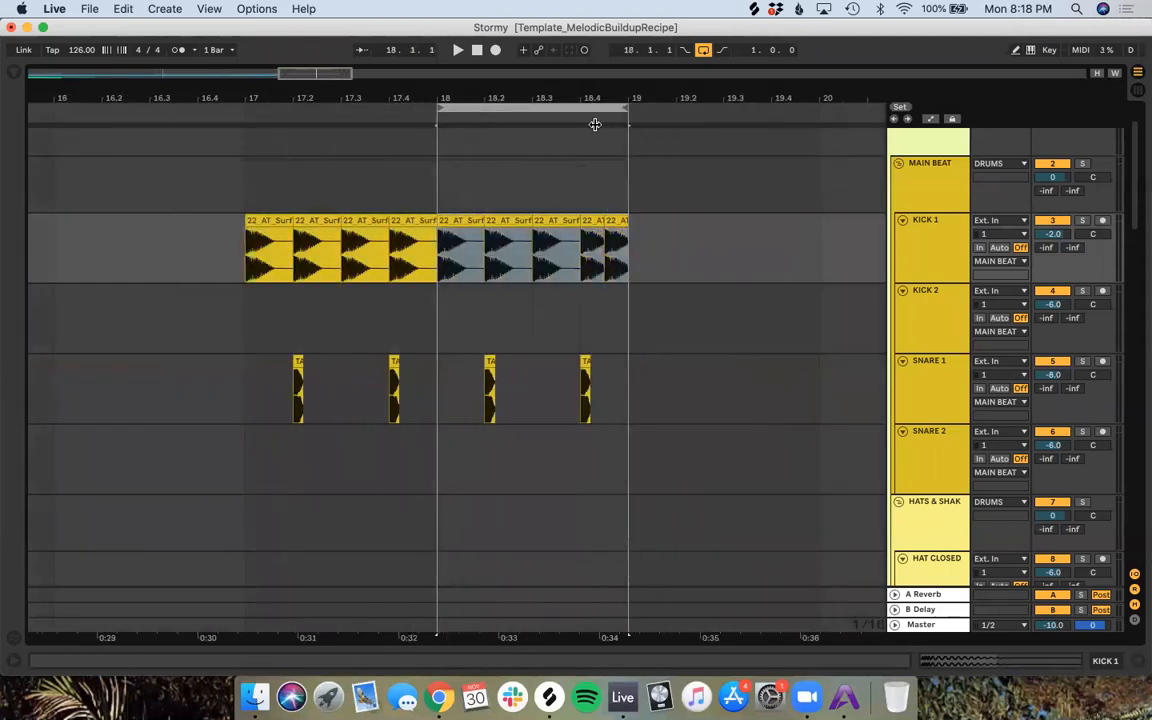
key(space)
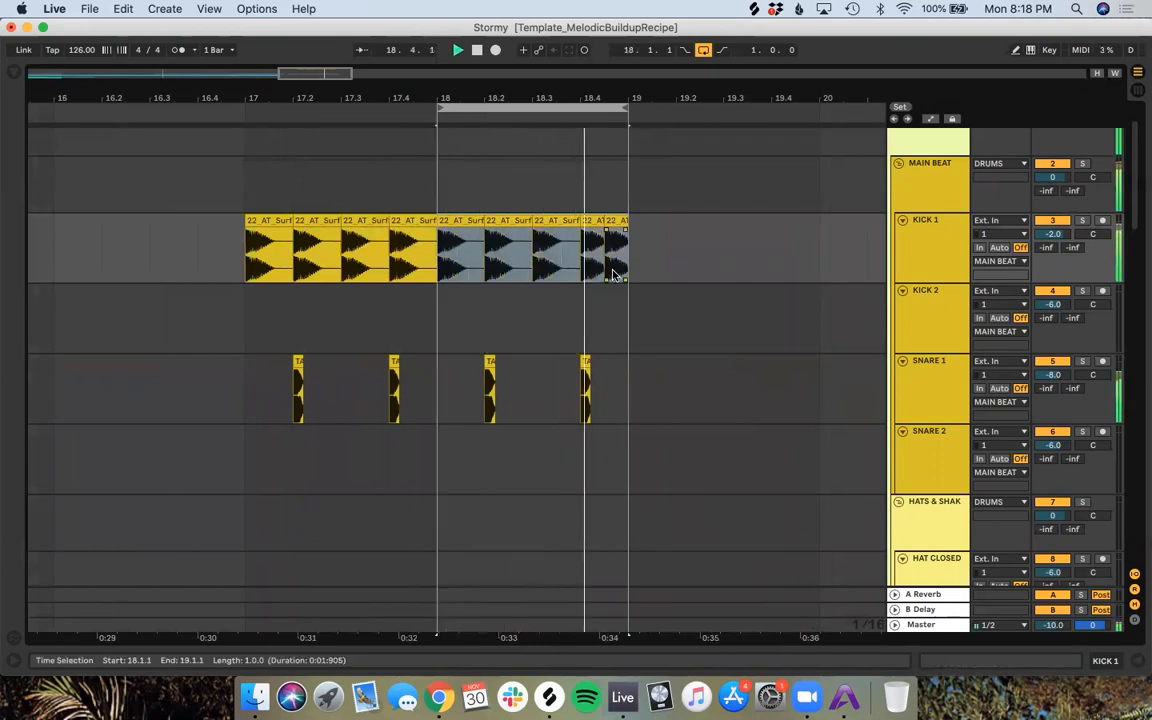
key(space)
Step: Switch the arrangement to a triplet grid with a fixed 1/4 spacing, working around the last kick clips of bar 18
click(614, 222)
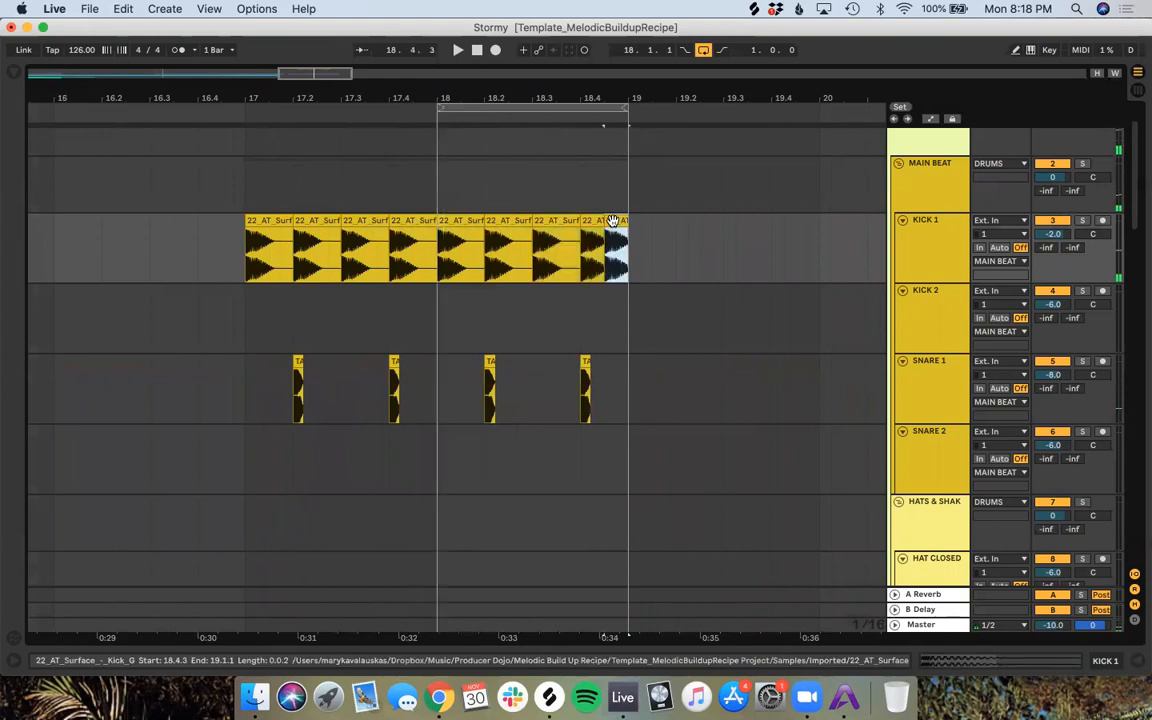
scroll(614, 222, up, 6)
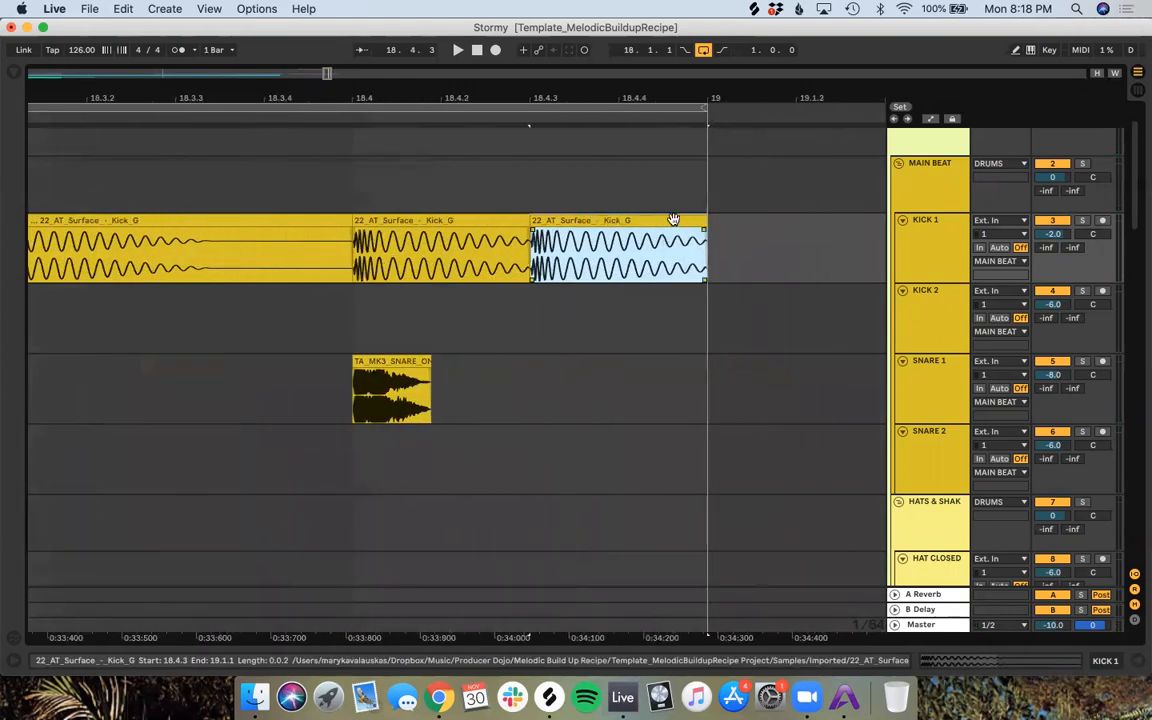
right_click(506, 325)
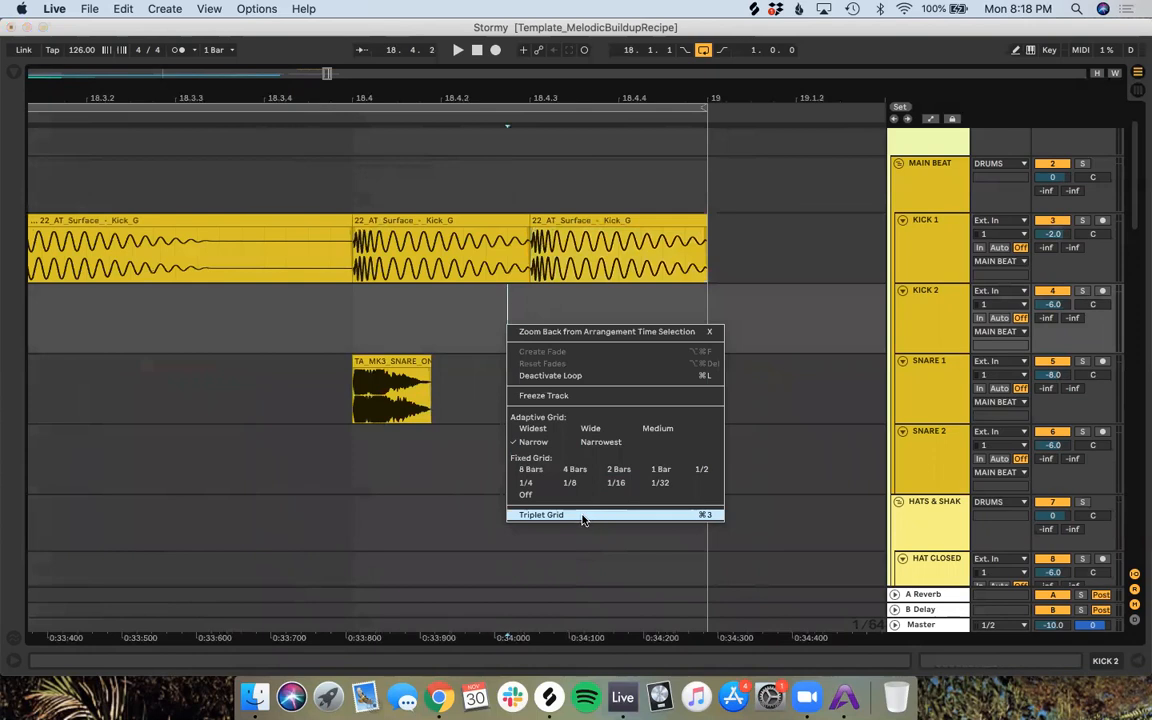
click(583, 515)
click(510, 298)
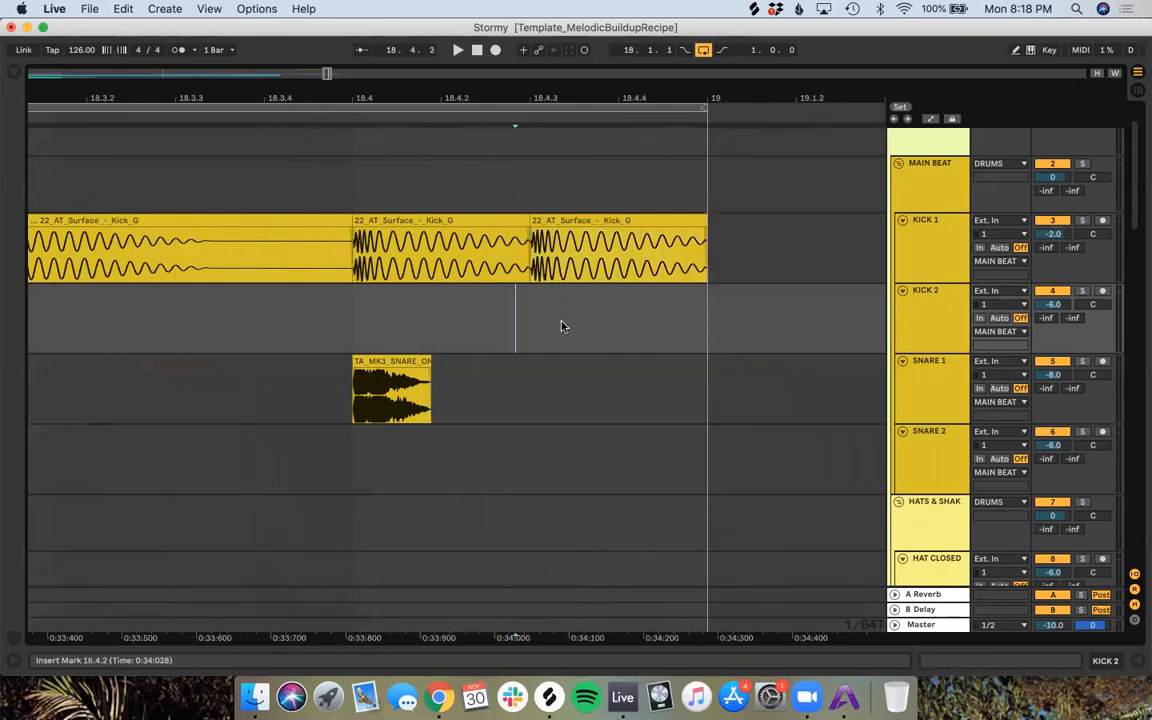
right_click(561, 326)
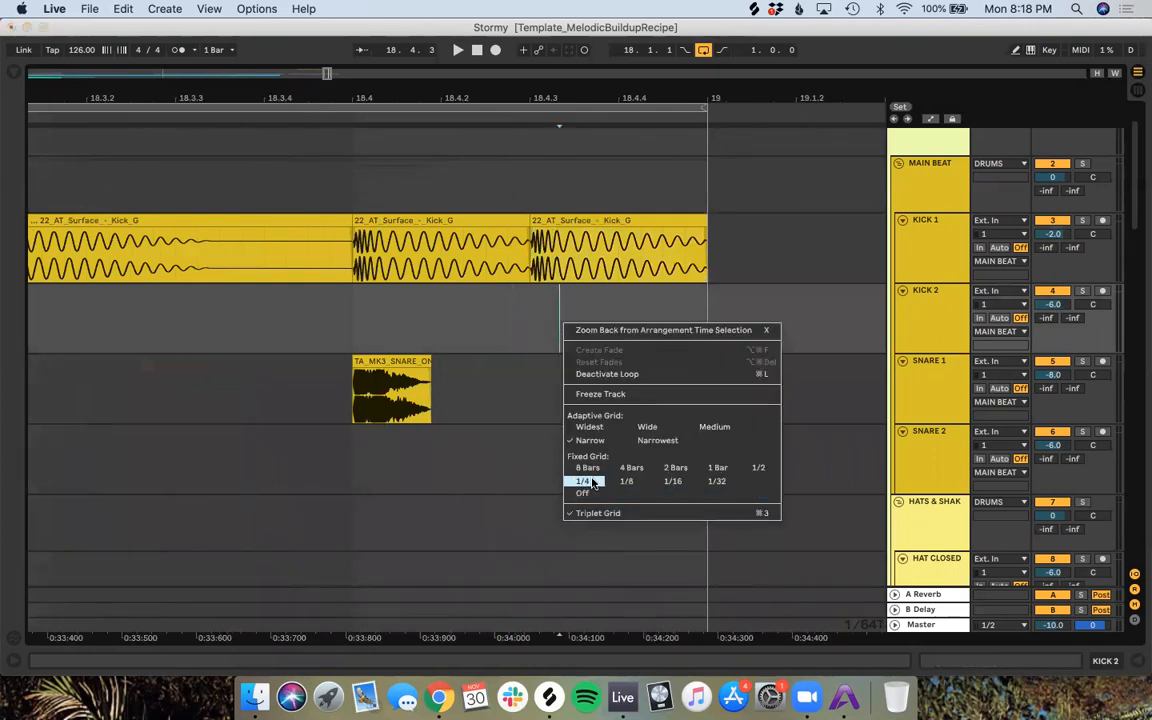
click(585, 481)
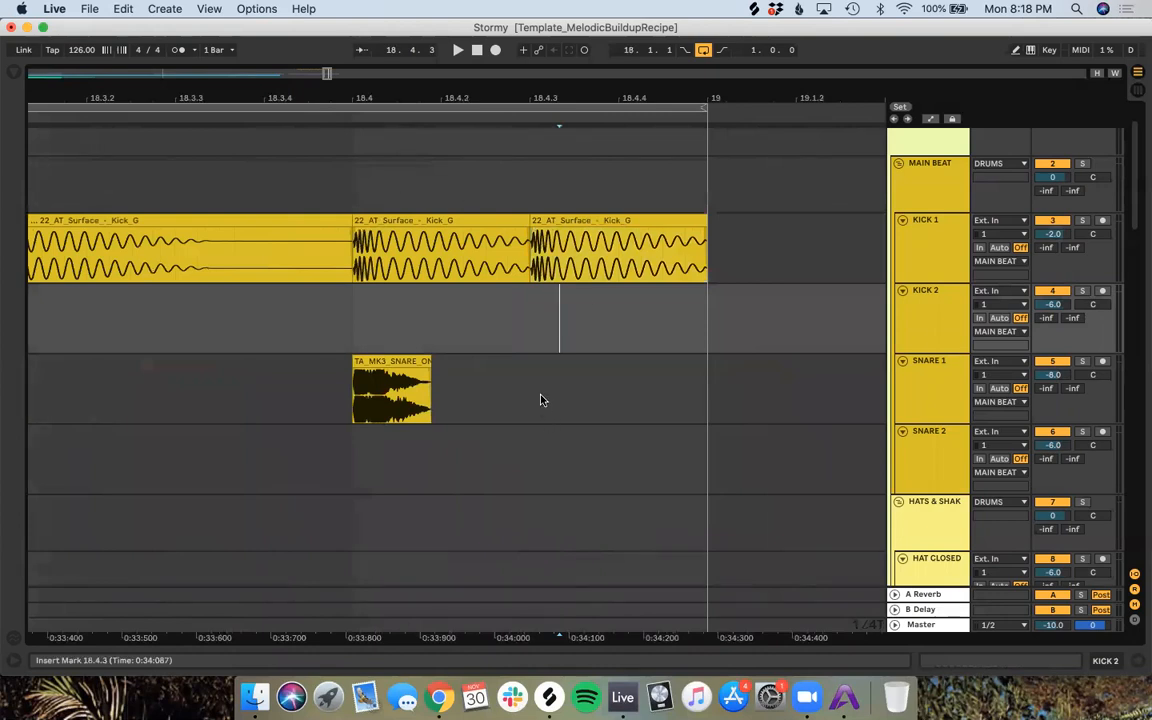
Step: Move the last Kick 1 clip of bar 18 onto the Kick 2 track at the triplet position in 18.4.2, then audition bar 18
drag(580, 218, 525, 305)
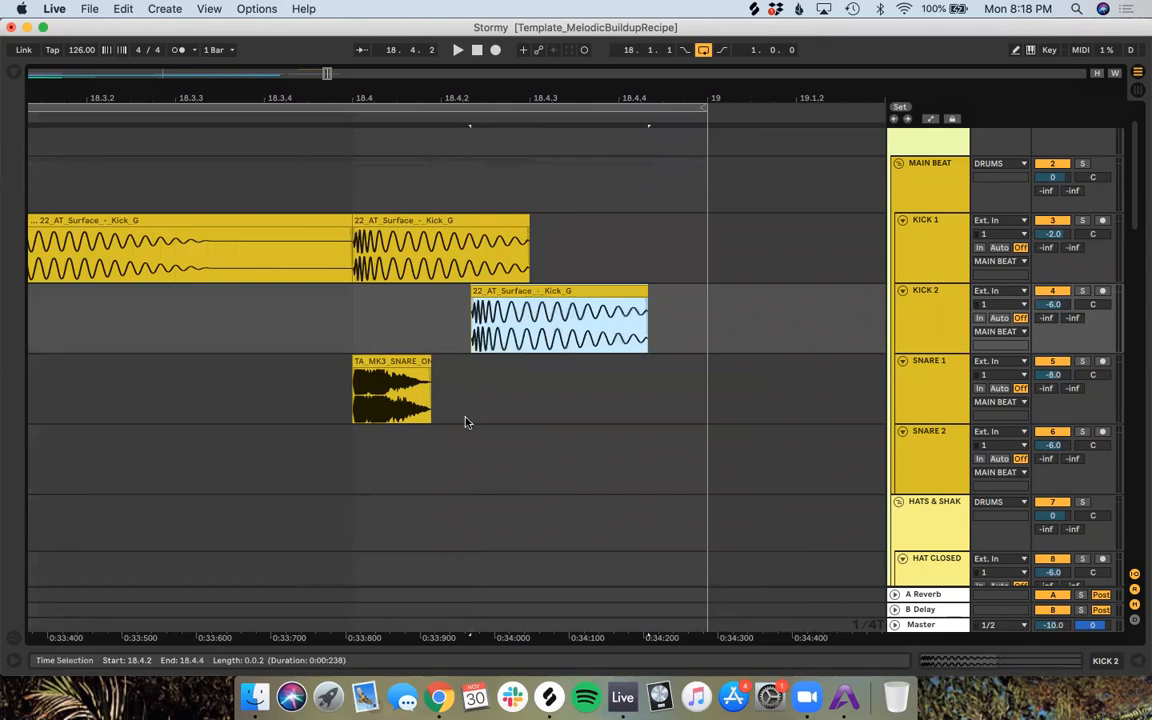
click(469, 468)
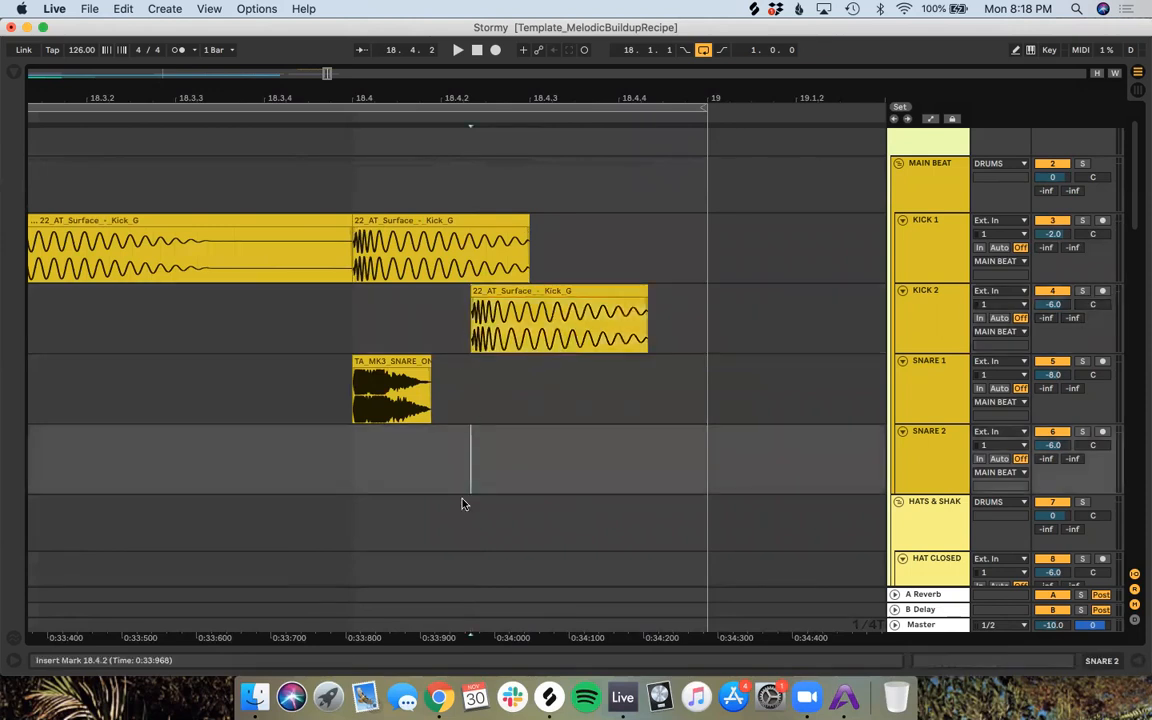
scroll(440, 419, down, 3)
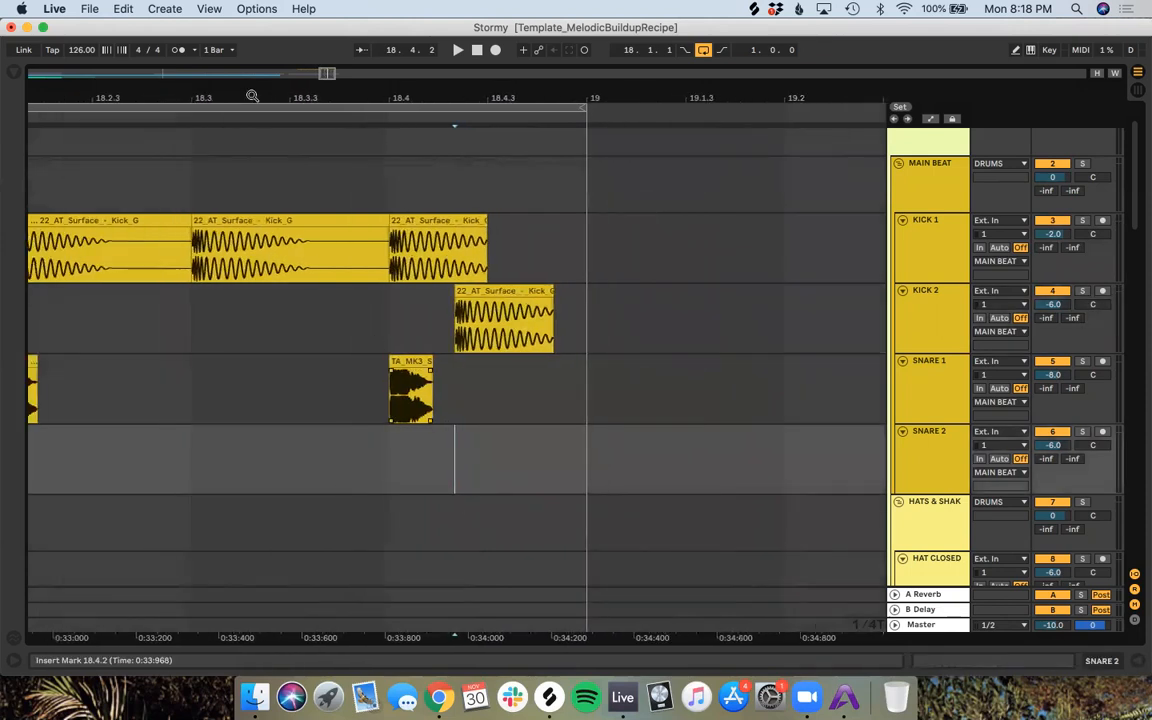
scroll(215, 238, left, 3)
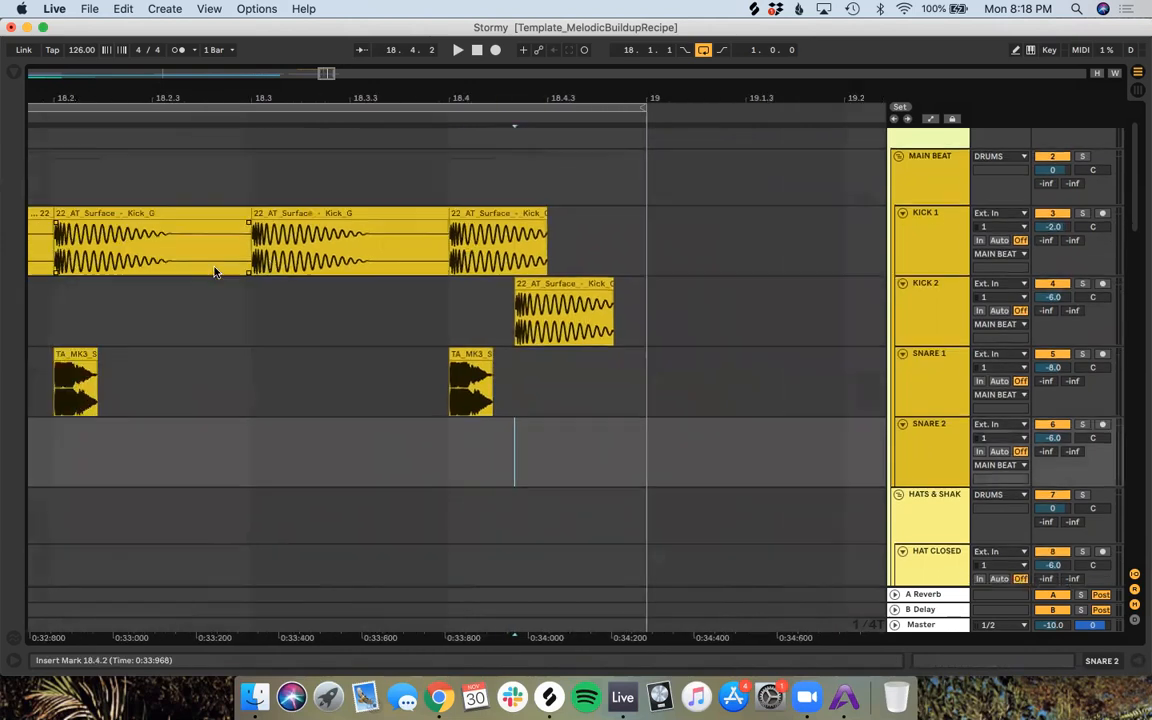
drag(538, 216, 565, 222)
key(minus)
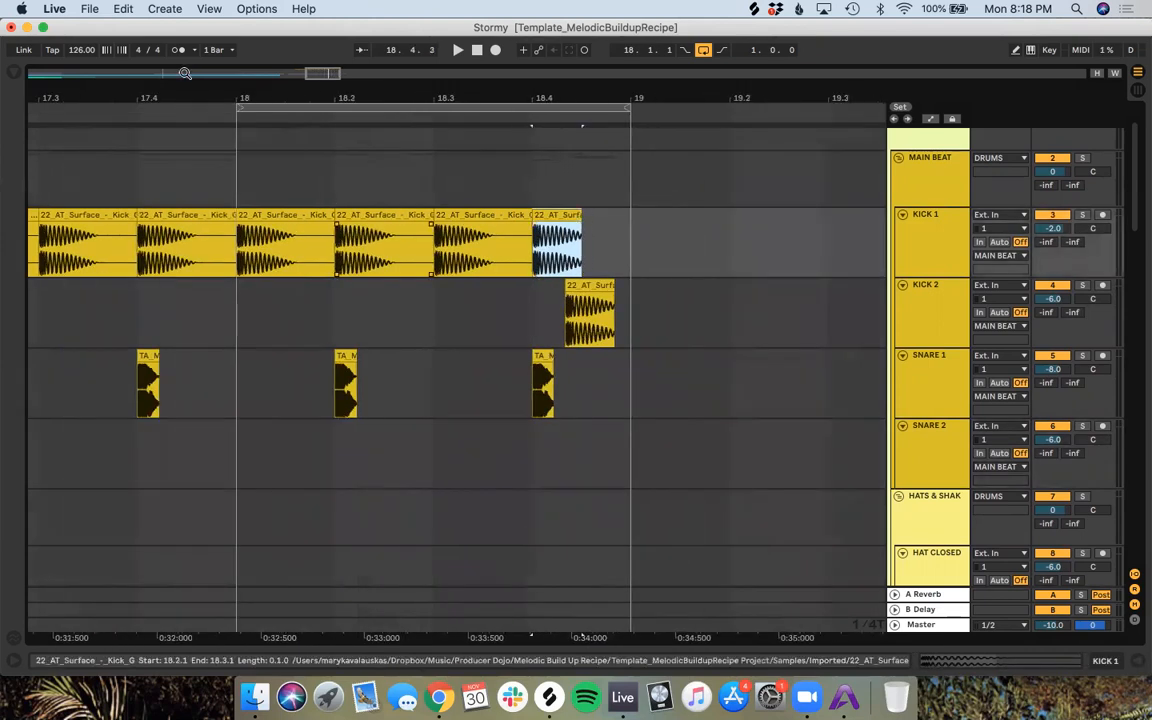
click(240, 107)
key(space)
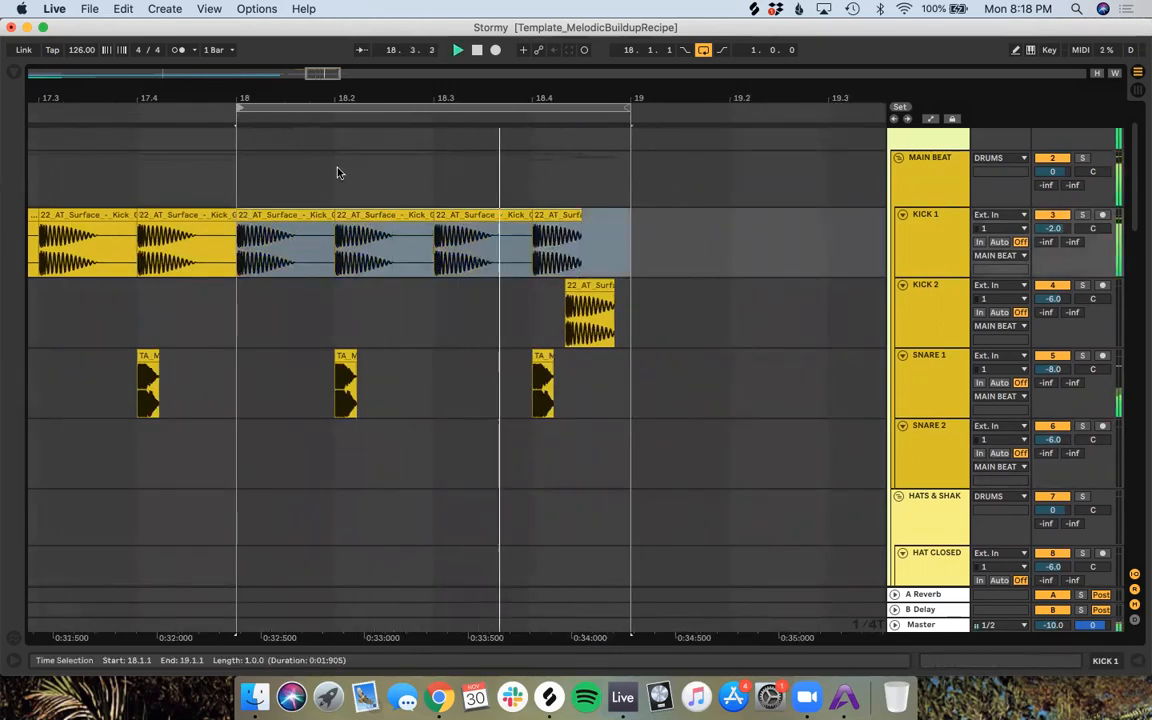
key(space)
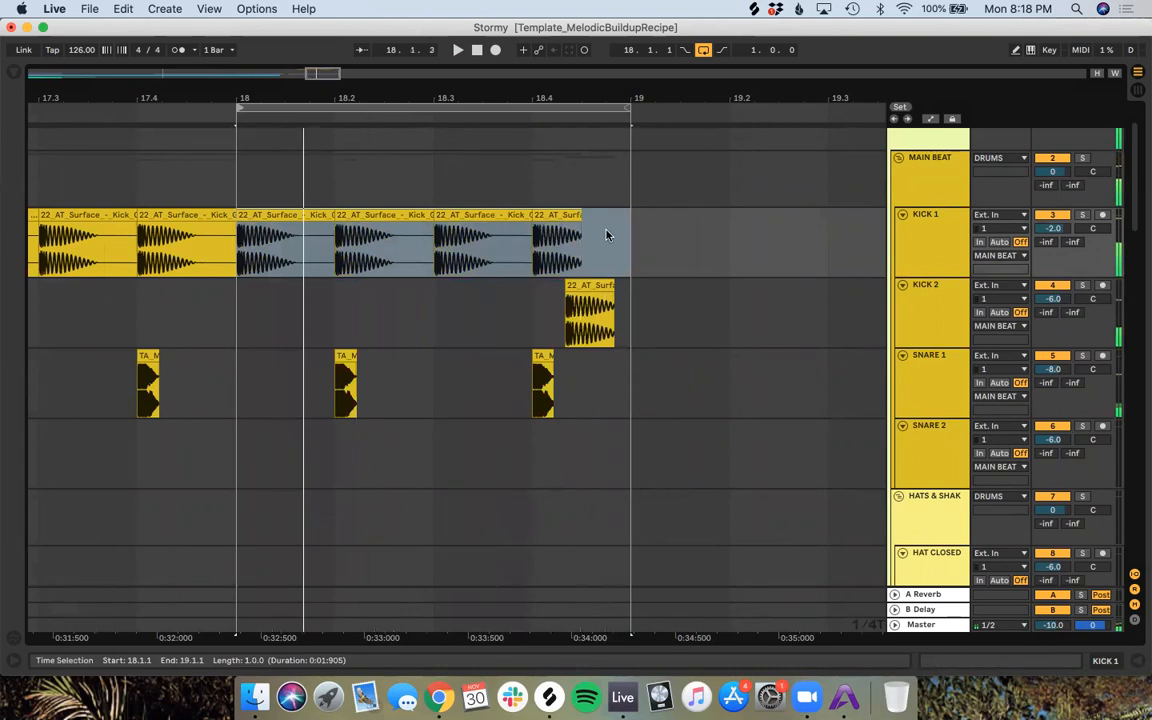
Step: Move the remaining short Kick 1 clip from 18.4 back one triplet grid step to 18.3.3 and audition the loop
click(555, 213)
drag(555, 215, 521, 215)
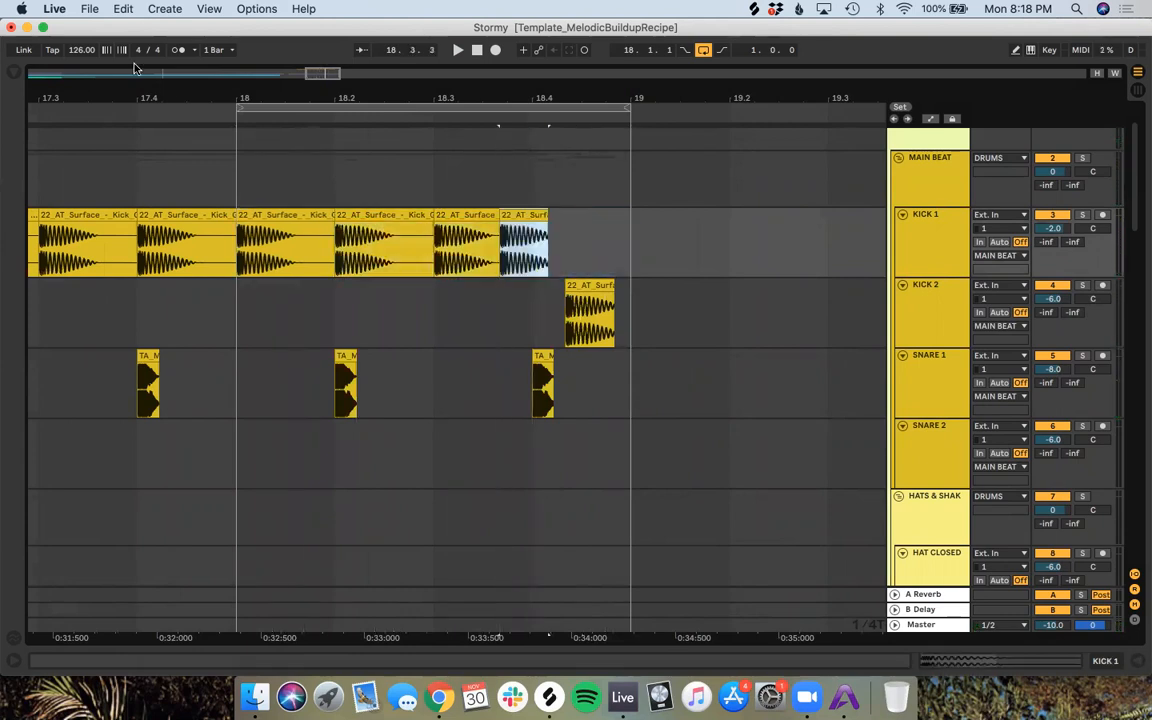
key(space)
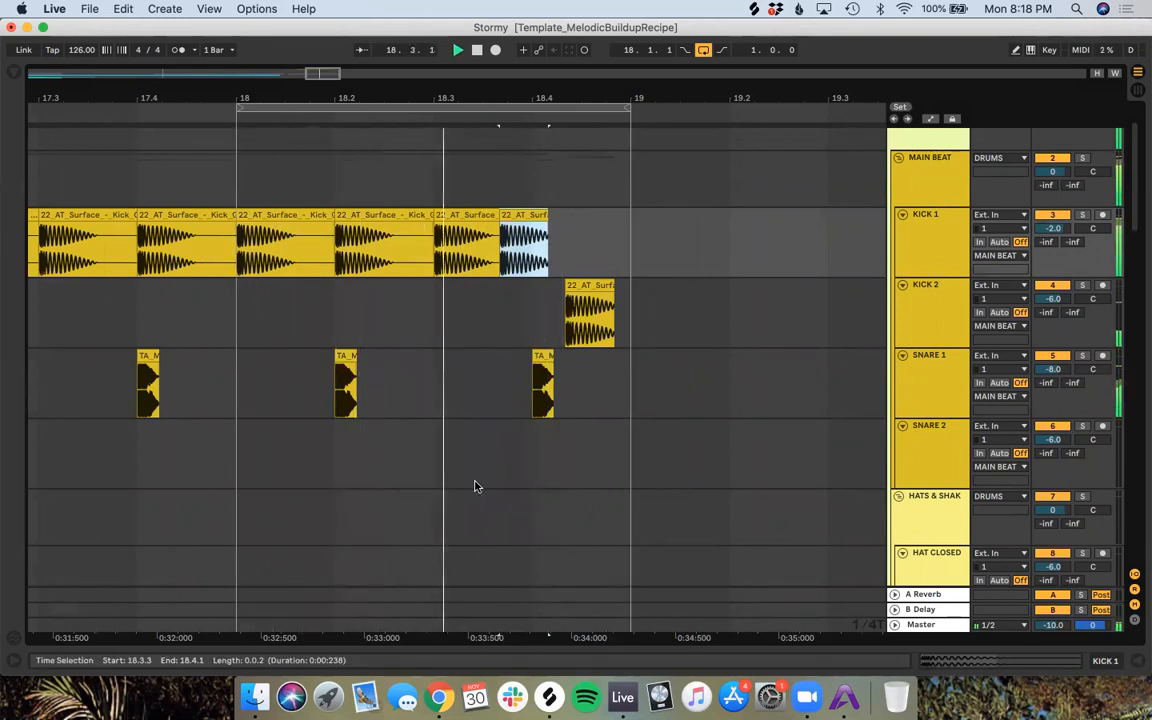
key(space)
Step: Extend the loop back to bar 17 so it spans two bars, and audition the pattern
scroll(451, 488, down, 5)
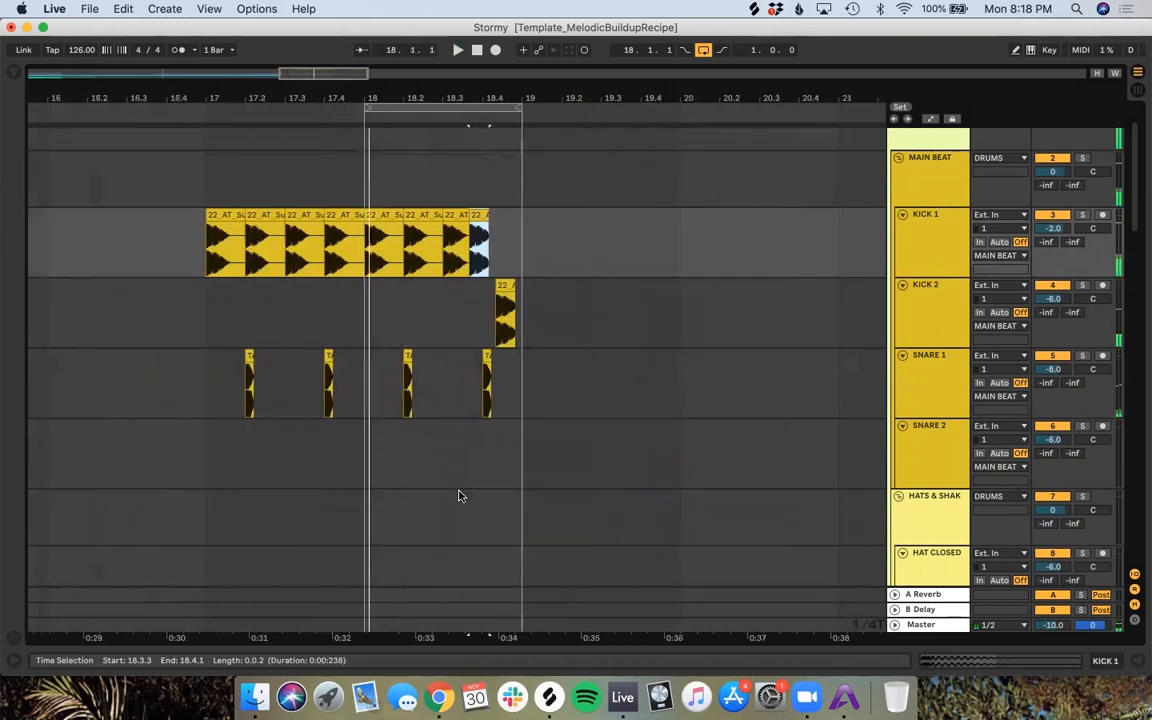
drag(369, 108, 207, 122)
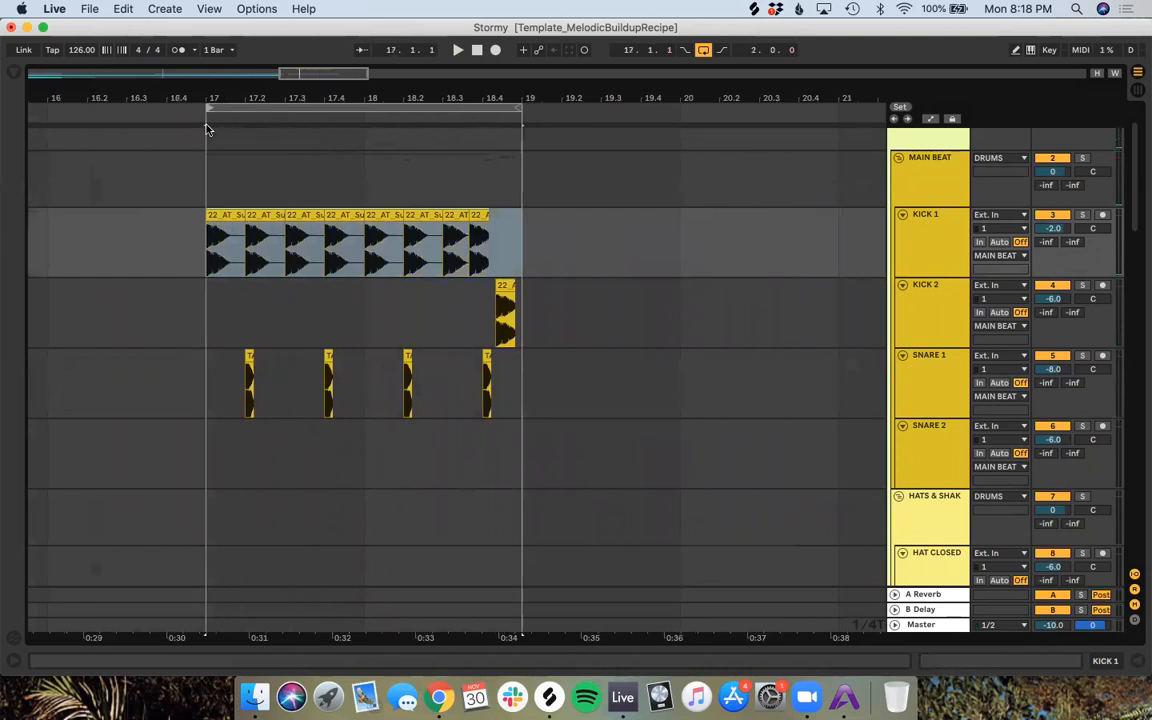
key(space)
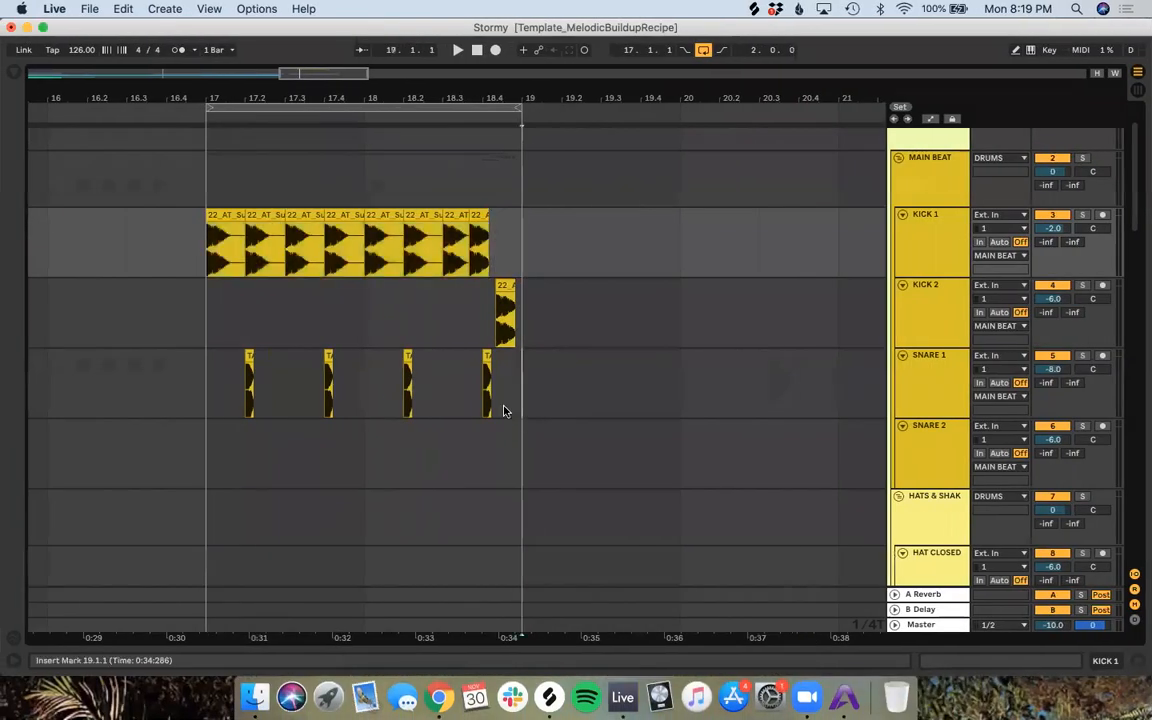
Step: Duplicate the two-bar Kick 1, Kick 2 and Snare 1 pattern from bar 17 into bars 19 and 20, and move the loop there
drag(505, 411, 203, 250)
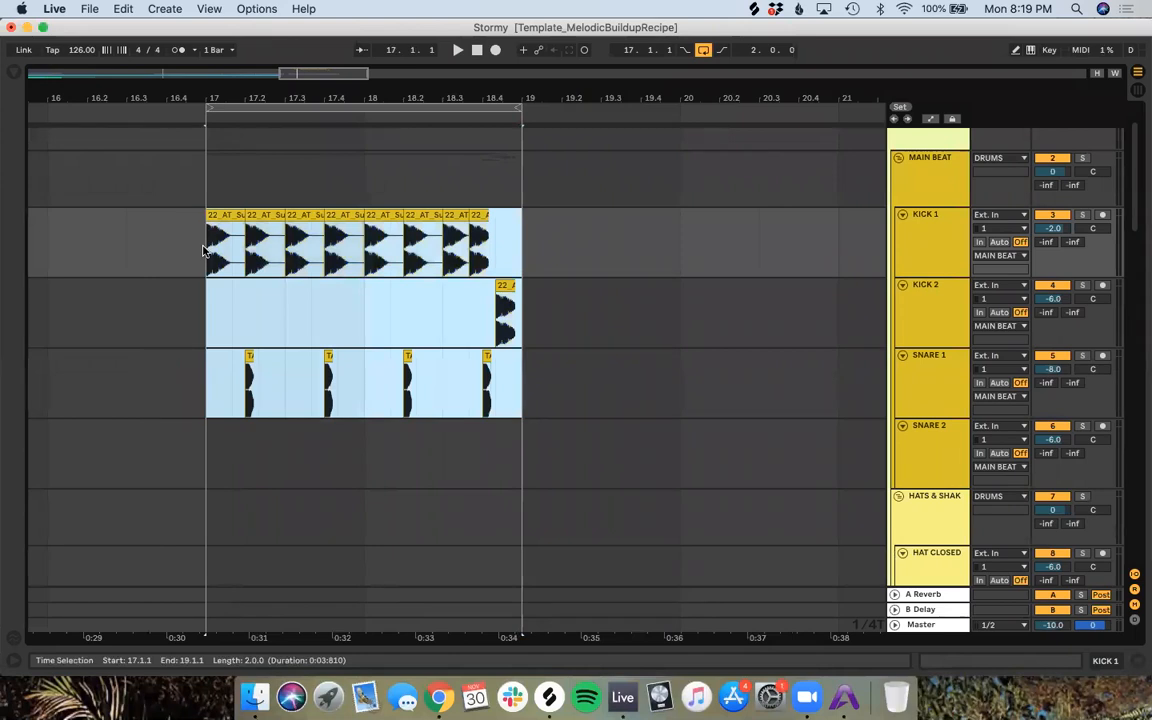
key(super+d)
click(601, 310)
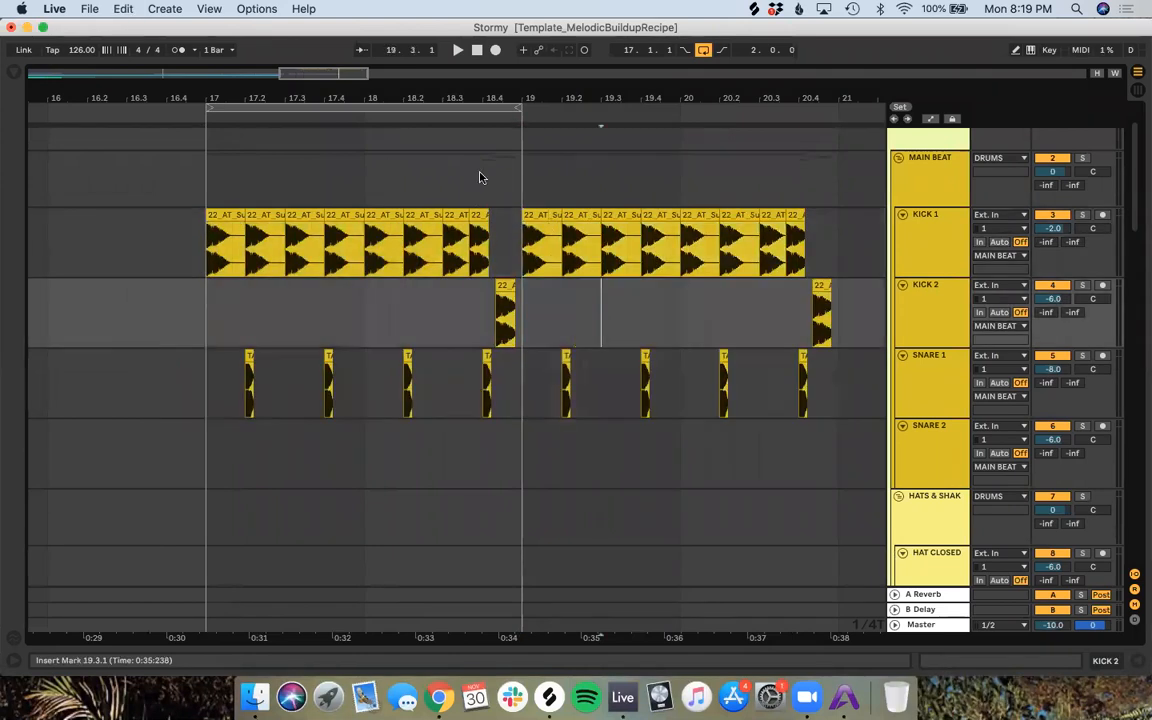
drag(458, 107, 799, 137)
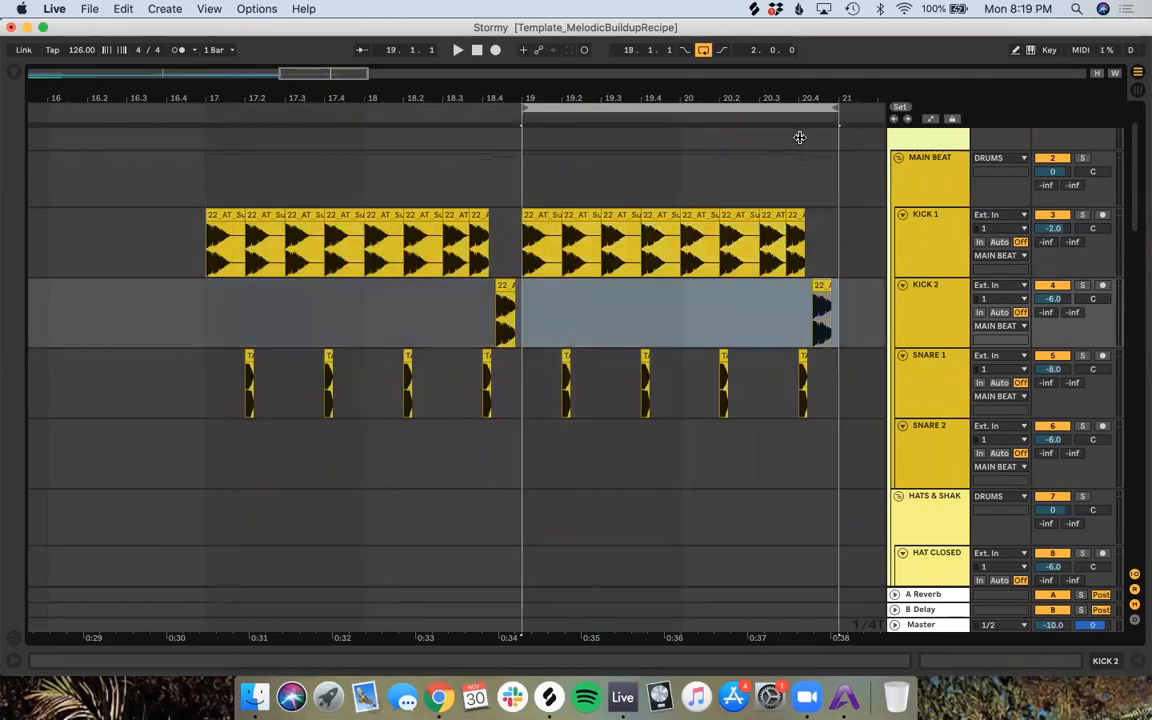
click(828, 400)
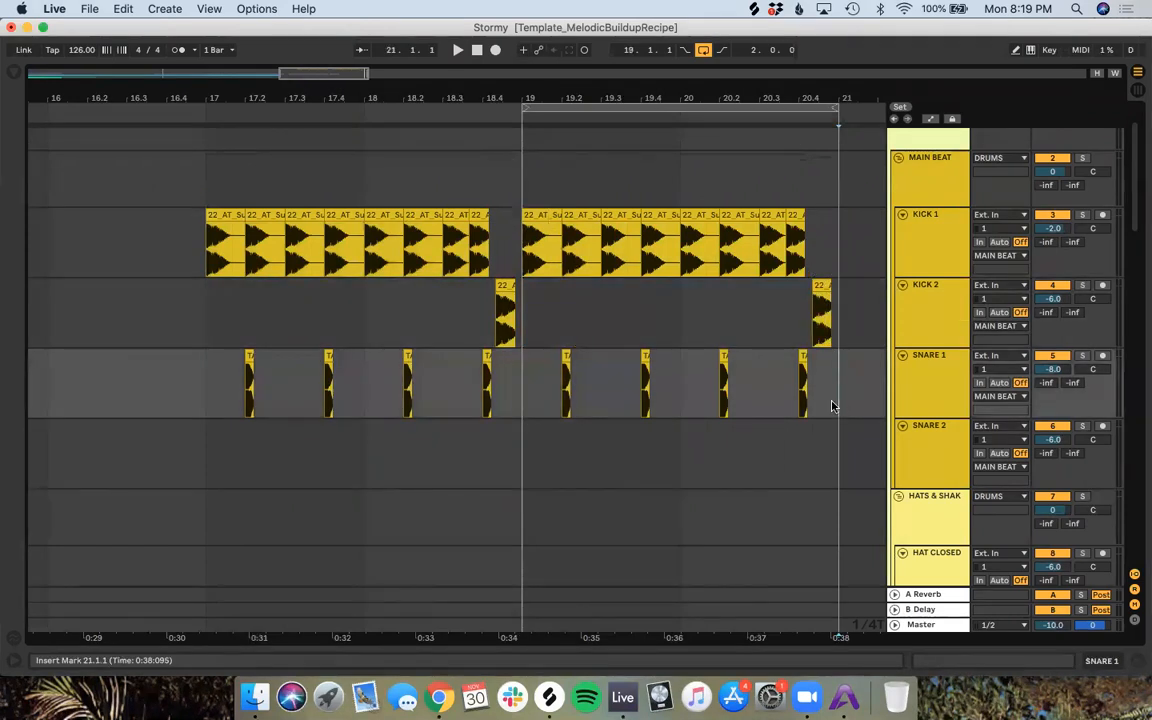
Step: Look through the hat, percussion and buildup tracks for the deactivated template samples at the start of the arrangement
scroll(800, 370, down, 15)
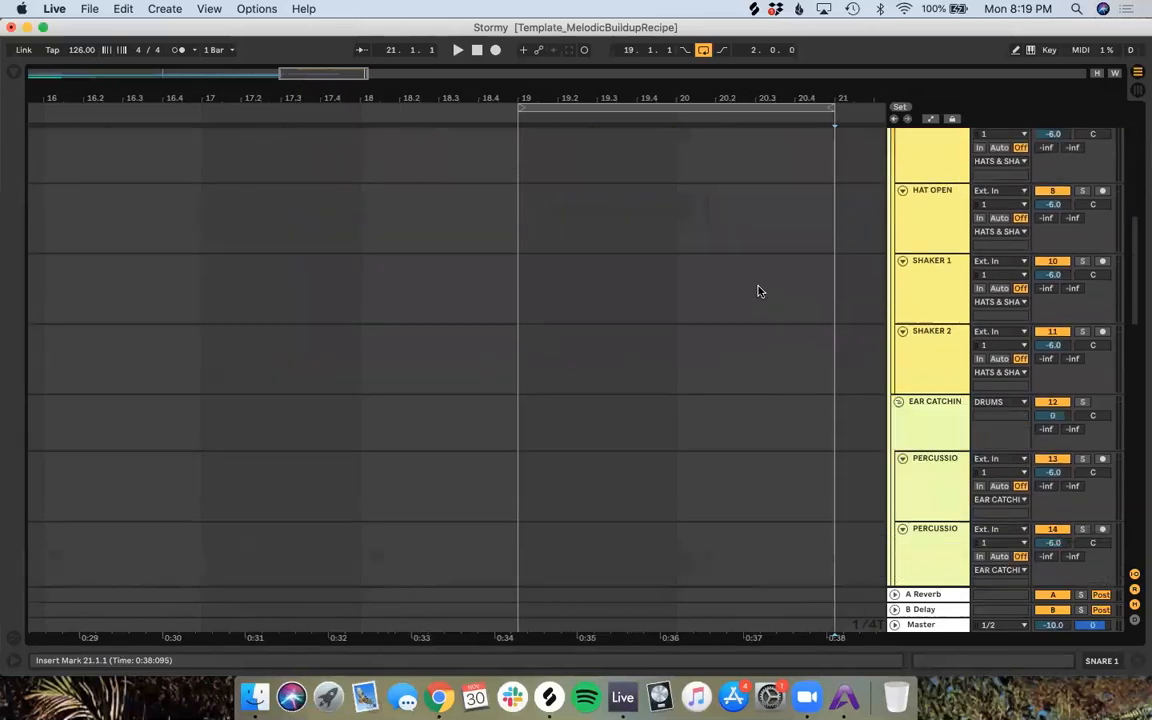
scroll(758, 290, down, 10)
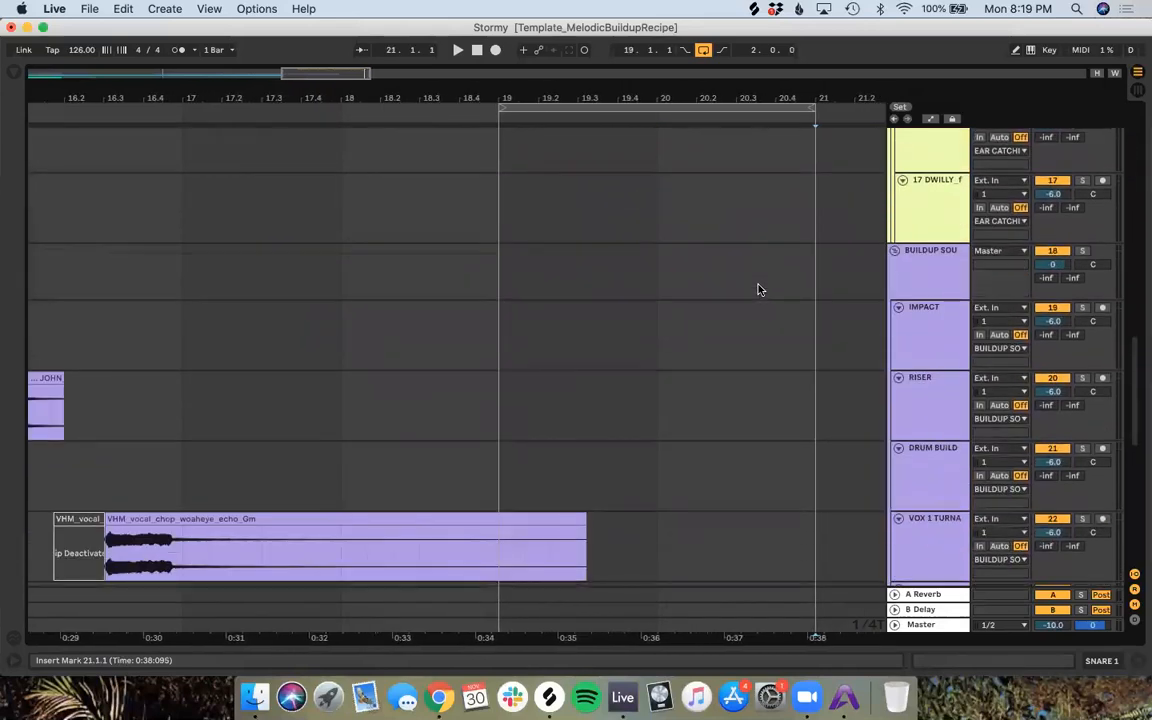
scroll(758, 290, down, 5)
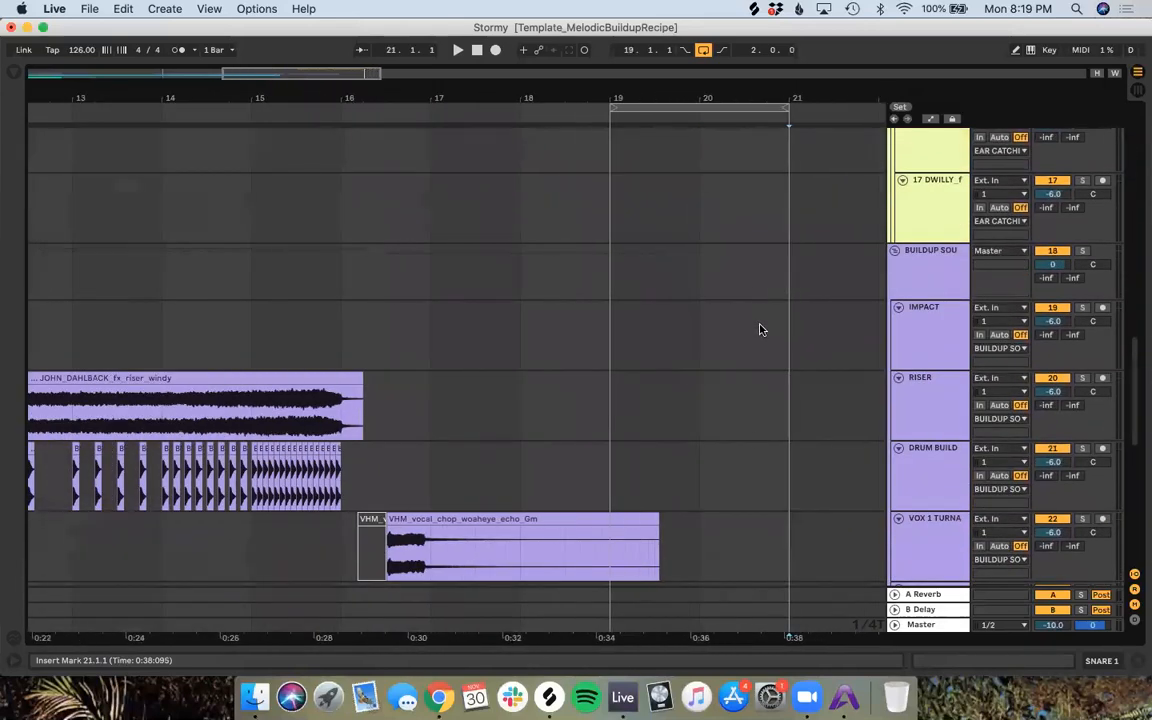
scroll(755, 440, down, 10)
scroll(755, 440, up, 6)
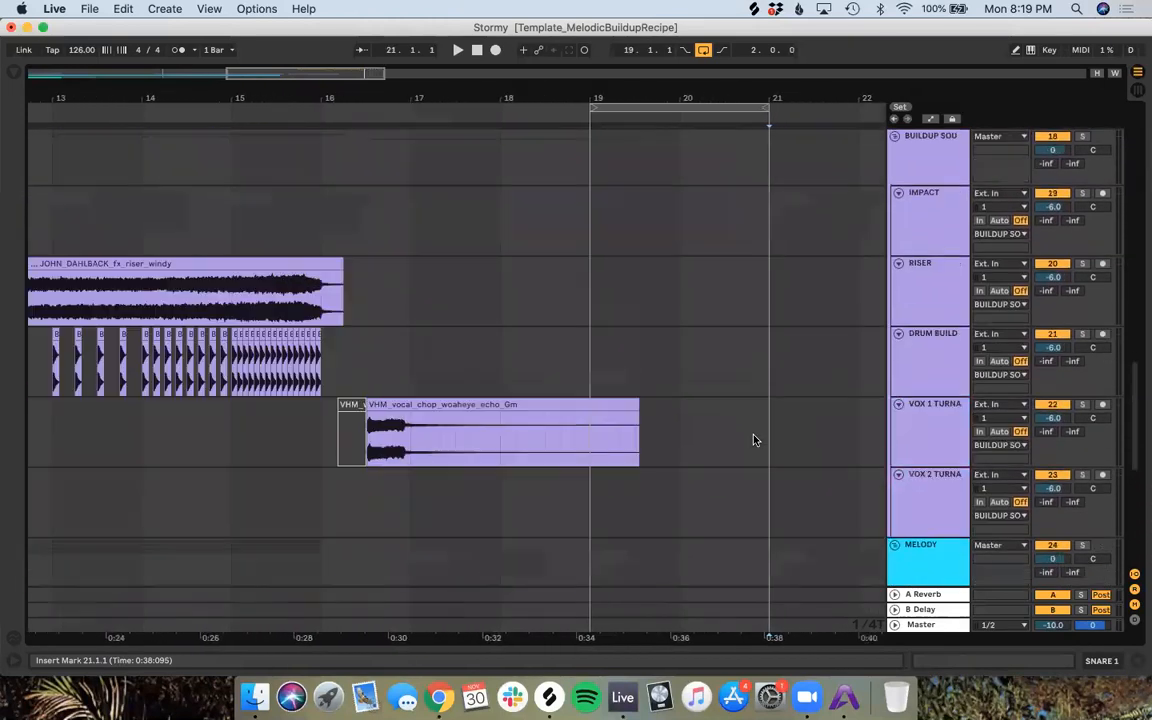
scroll(755, 440, up, 10)
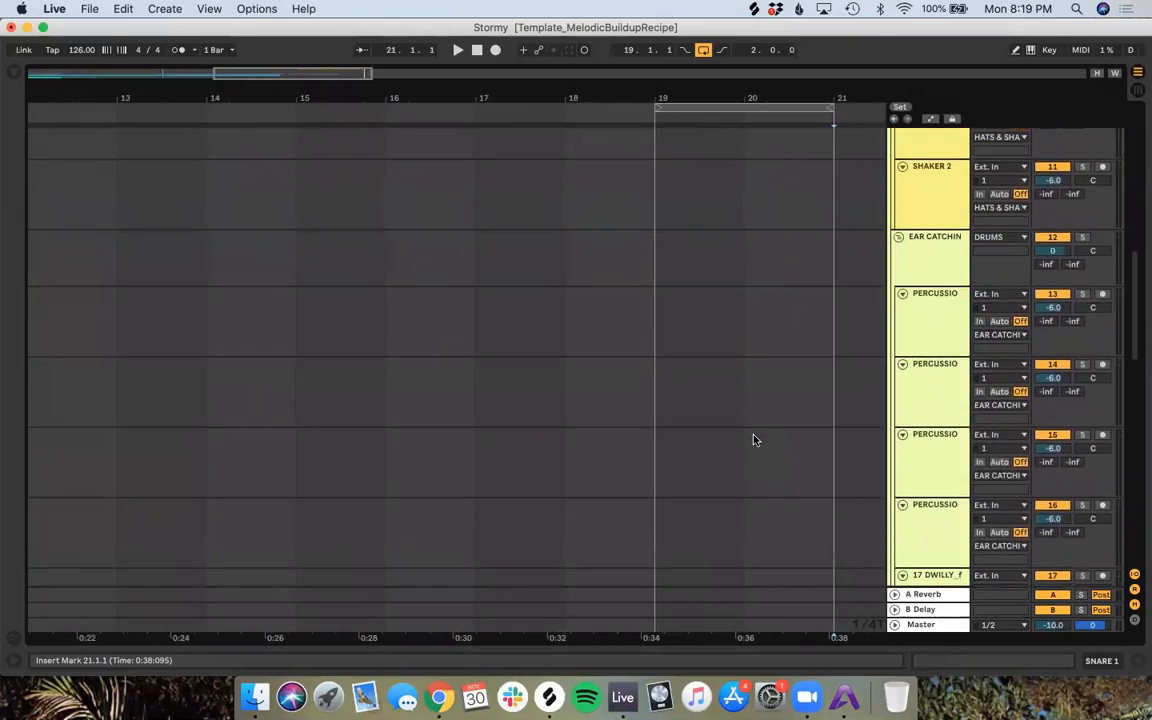
scroll(754, 440, down, 10)
scroll(747, 440, left, 2)
scroll(694, 450, up, 1)
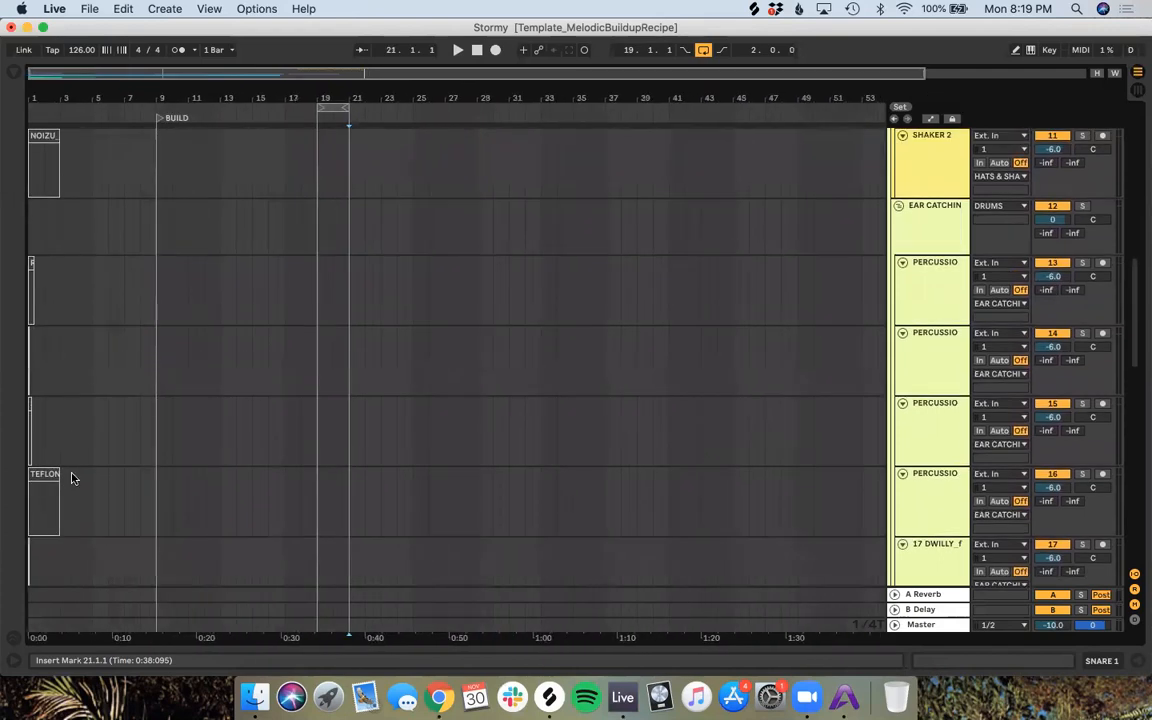
Step: Activate the TEFLON_SEGA vocal stab clip on Percussion 4 and the DWILLY_fx_whoosh_balls clip on track 17 in bar 1
click(41, 475)
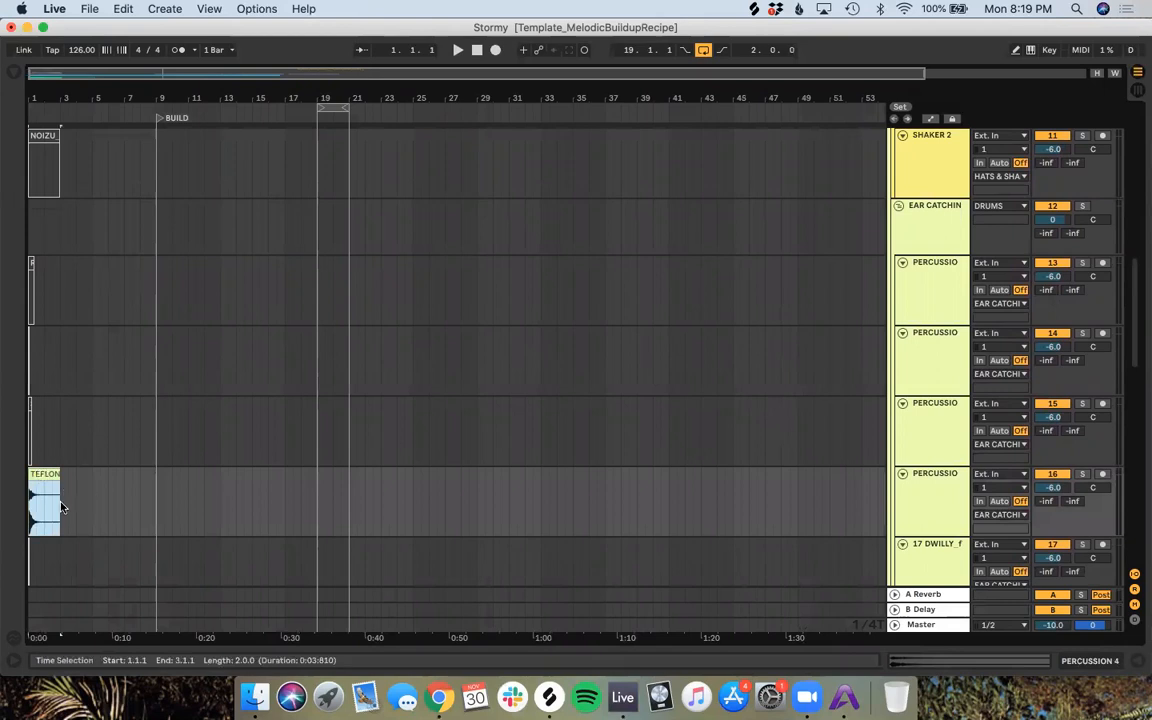
scroll(62, 507, up, 3)
scroll(62, 507, left, 1)
scroll(62, 507, down, 1)
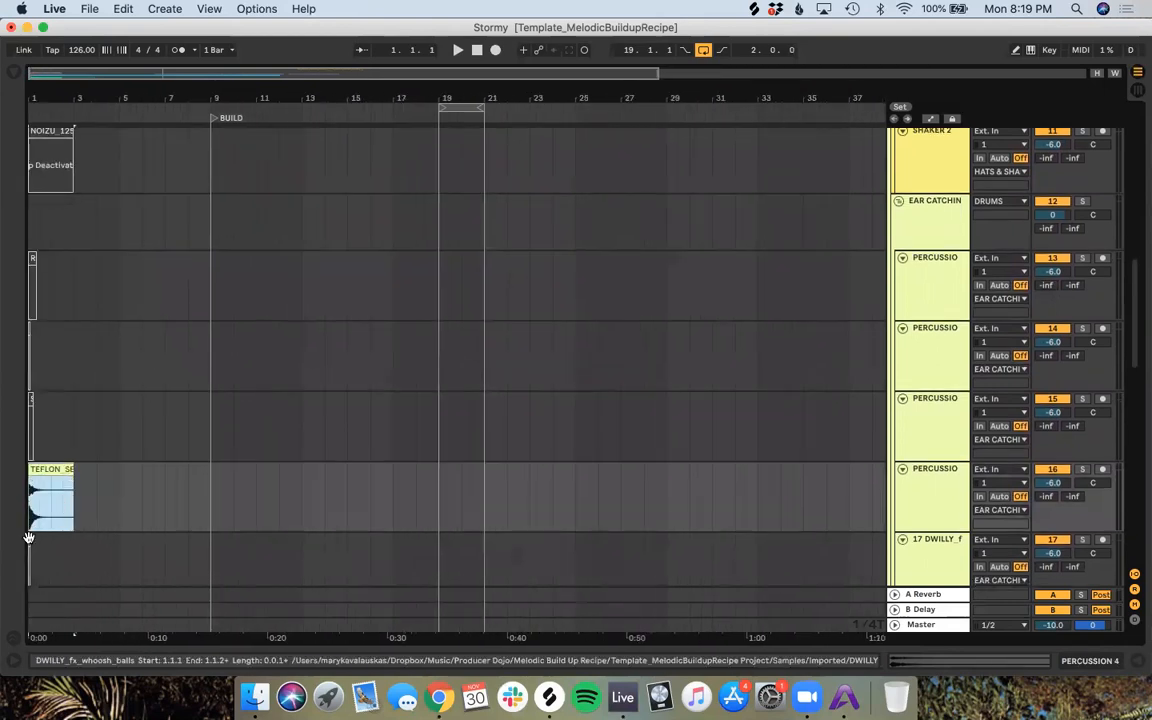
click(29, 538)
scroll(29, 538, up, 5)
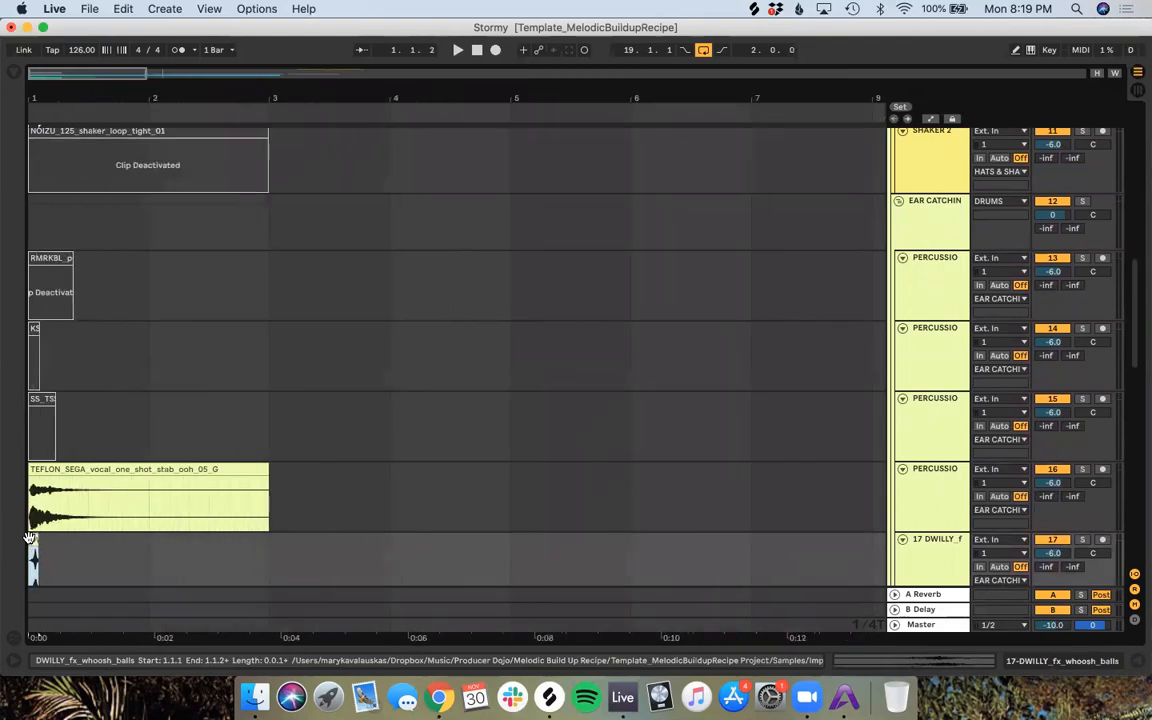
scroll(32, 541, down, 2)
Step: Solo the DWILLY whoosh track and play it from the start of the arrangement
click(1083, 458)
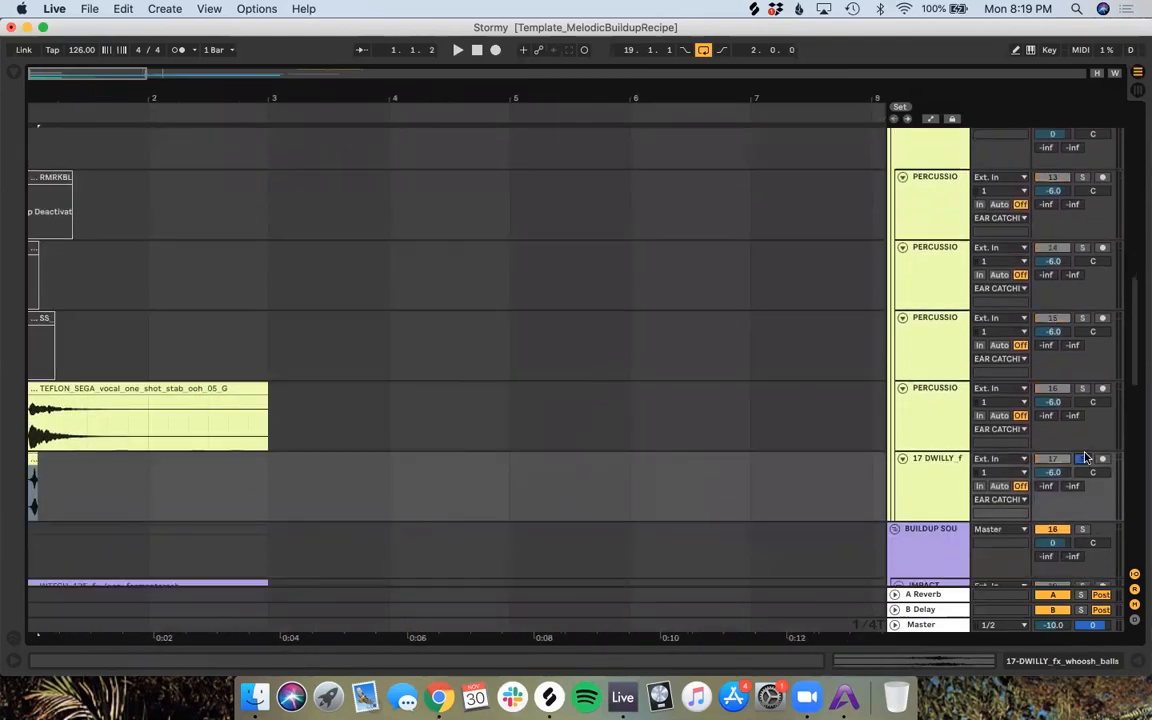
click(477, 51)
click(458, 50)
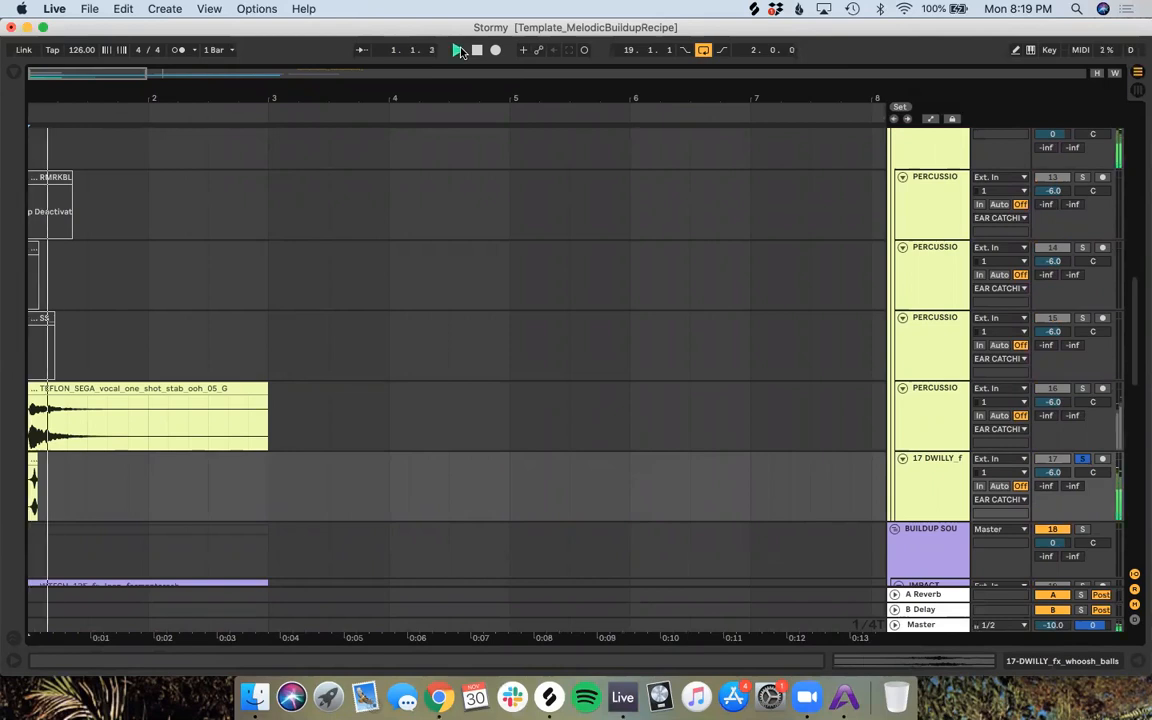
Step: Stop playback and move the DWILLY whoosh clip on track 17 from bar 1 to 20.4.2, near the end of bar 20
key(space)
drag(33, 460, 746, 500)
scroll(746, 500, down, 6)
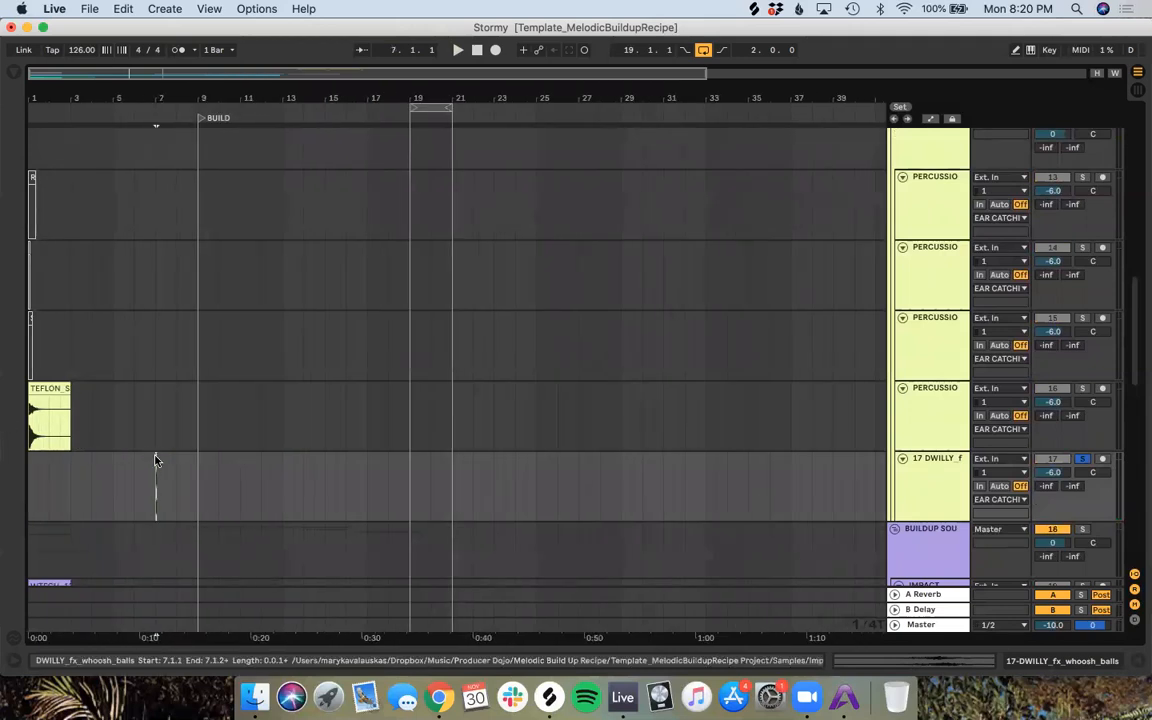
click(450, 483)
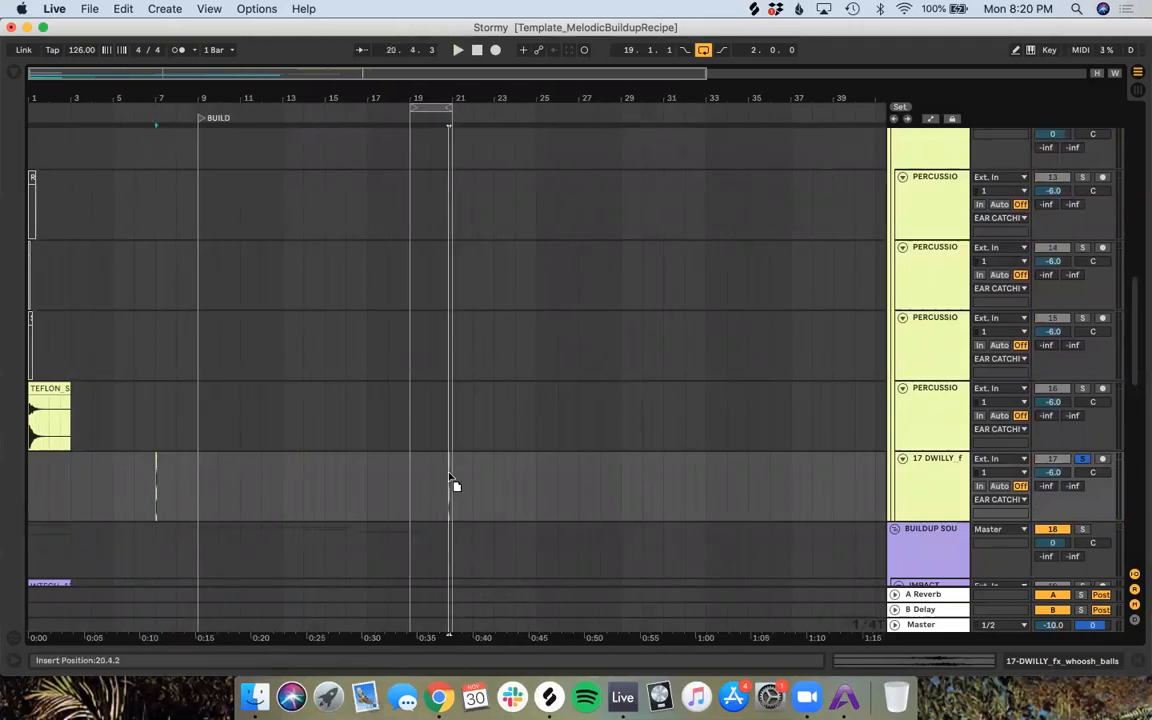
drag(441, 472, 441, 471)
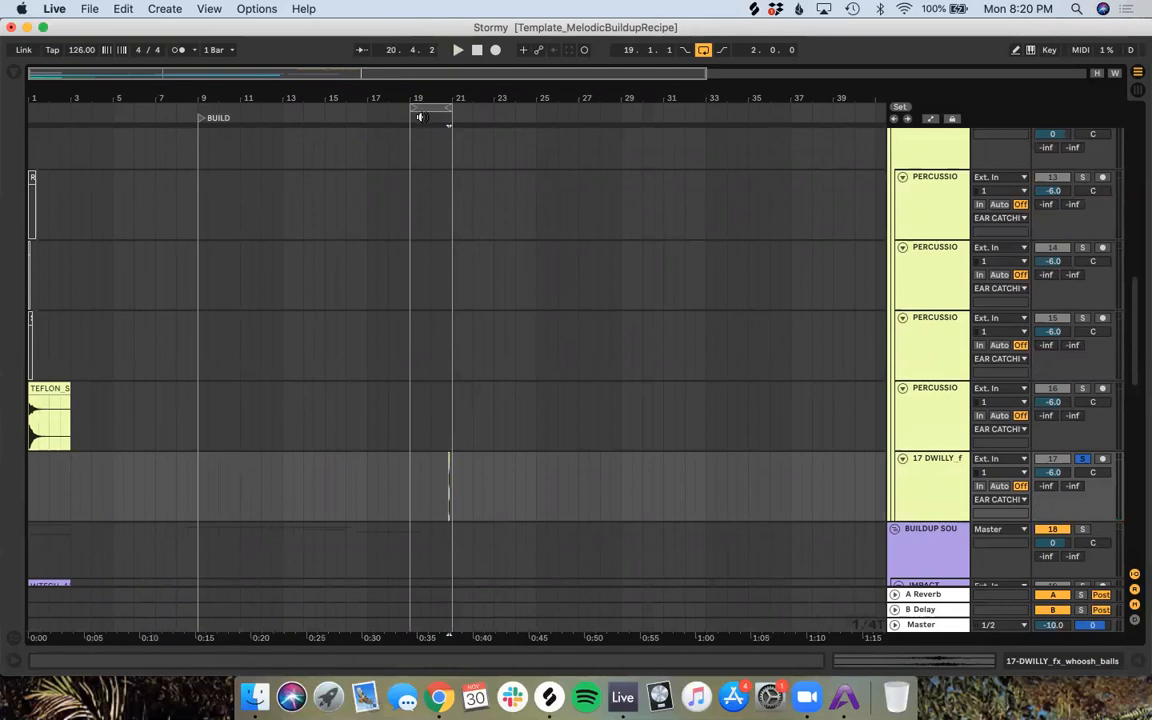
Step: Limit the loop to bar 20 and check the recipe's instruction for the fill
scroll(424, 170, up, 8)
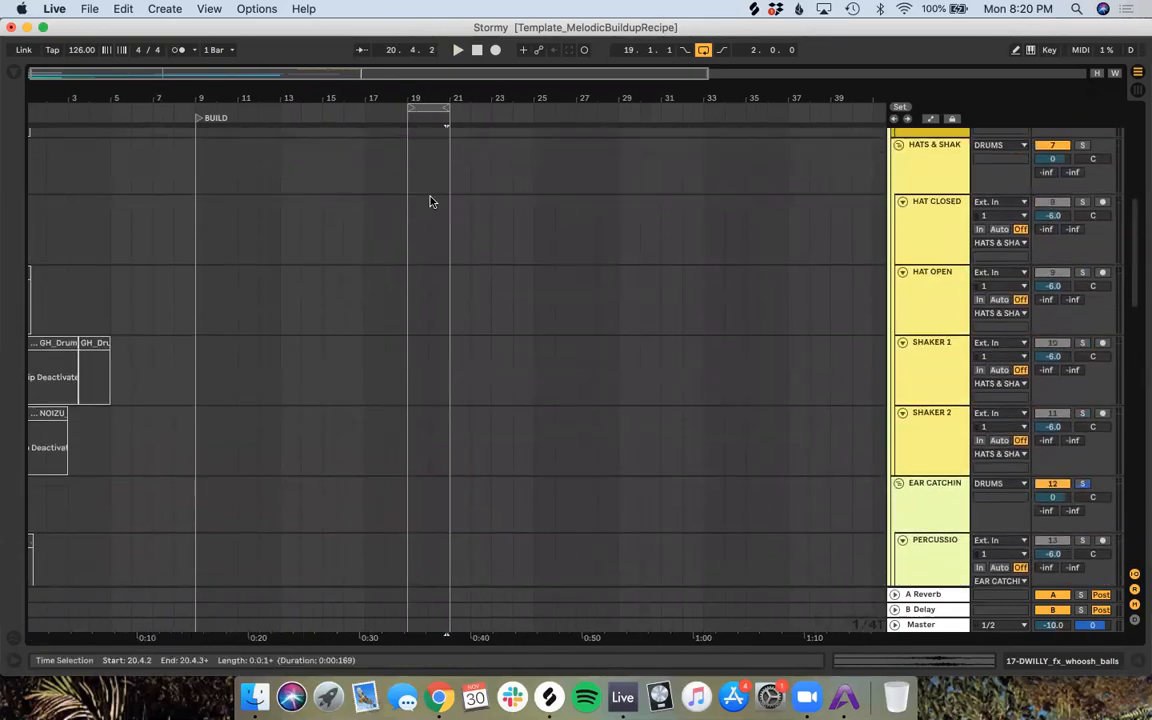
scroll(428, 190, up, 5)
mouse_move(400, 110)
mouse_down()
mouse_move(434, 116)
mouse_move(419, 124)
mouse_up()
scroll(429, 203, up, 8)
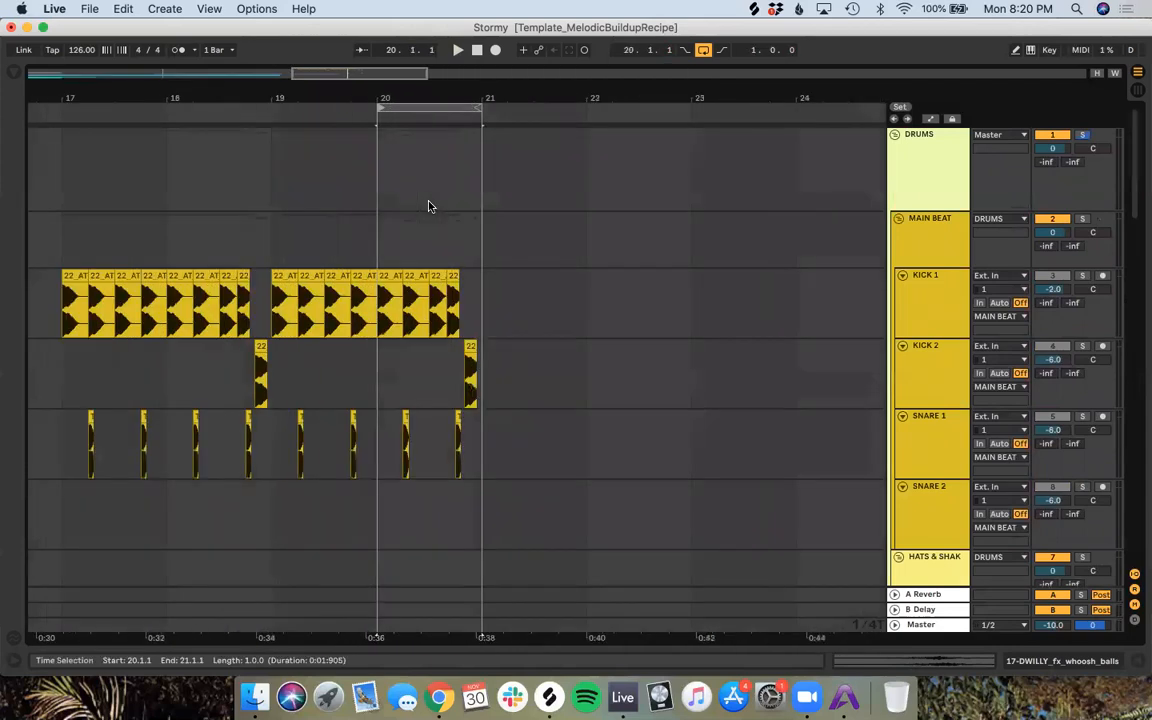
key(ctrl+Right)
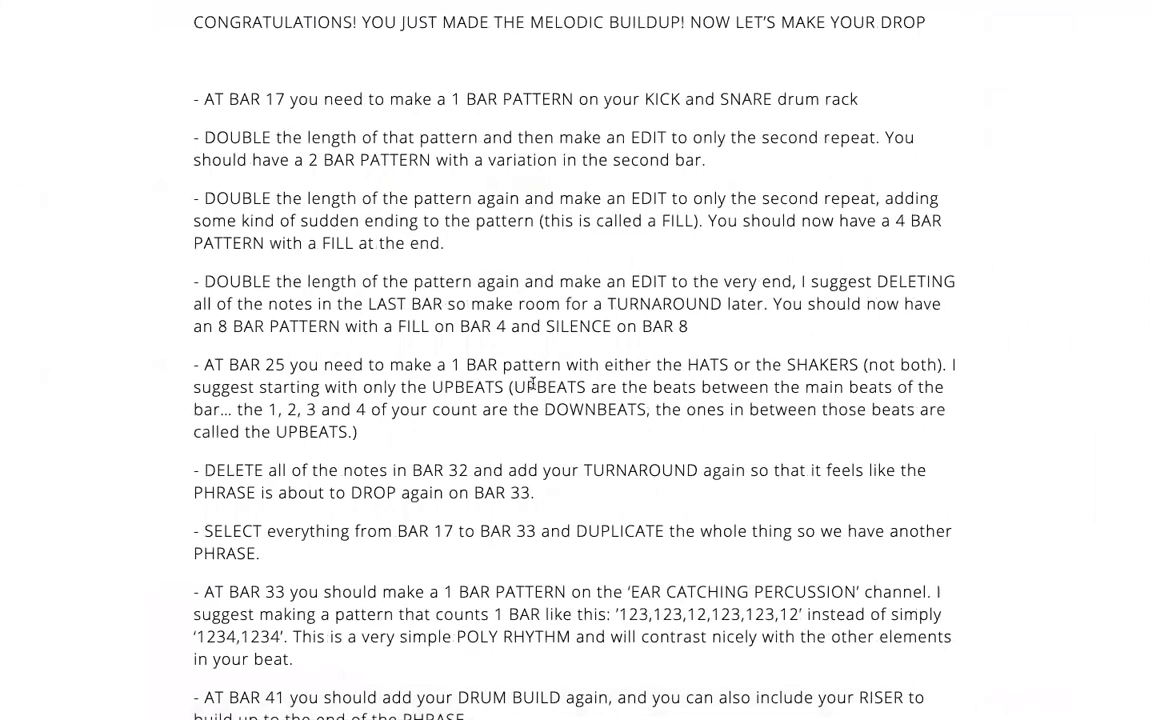
scroll(533, 383, down, 1)
key(ctrl+Left)
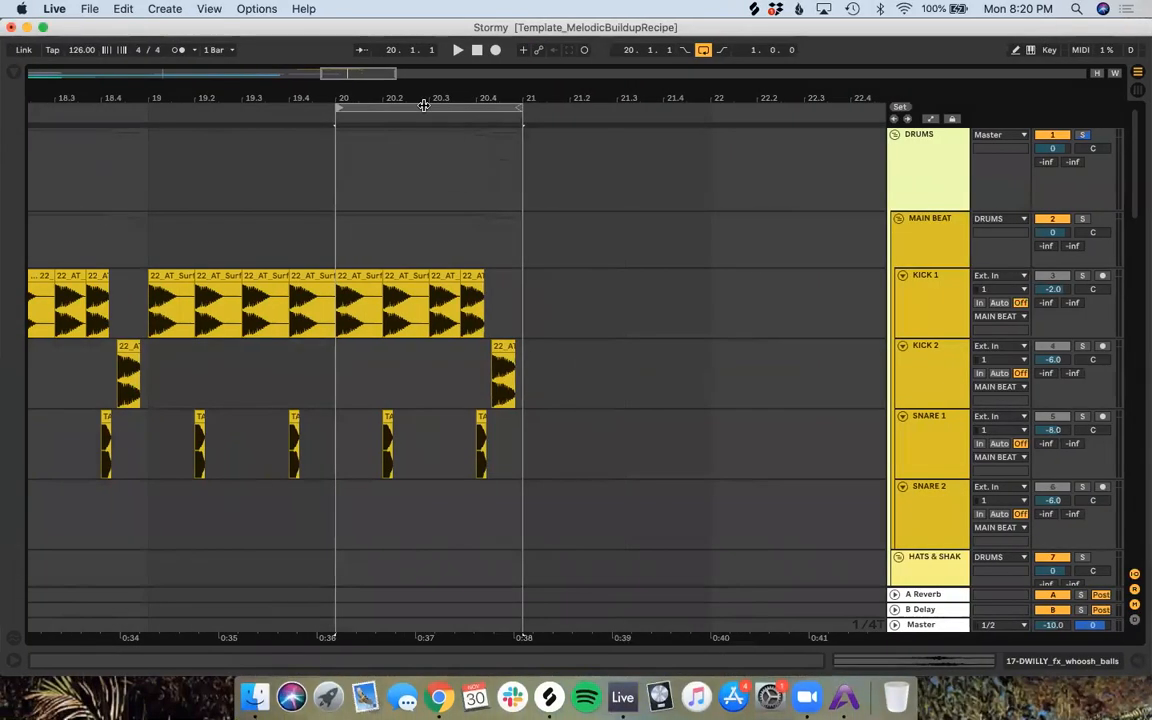
Step: Deactivate the Kick 1, Kick 2 and Snare 1 clips in bar 20
drag(522, 470, 338, 321)
key(0)
click(367, 427)
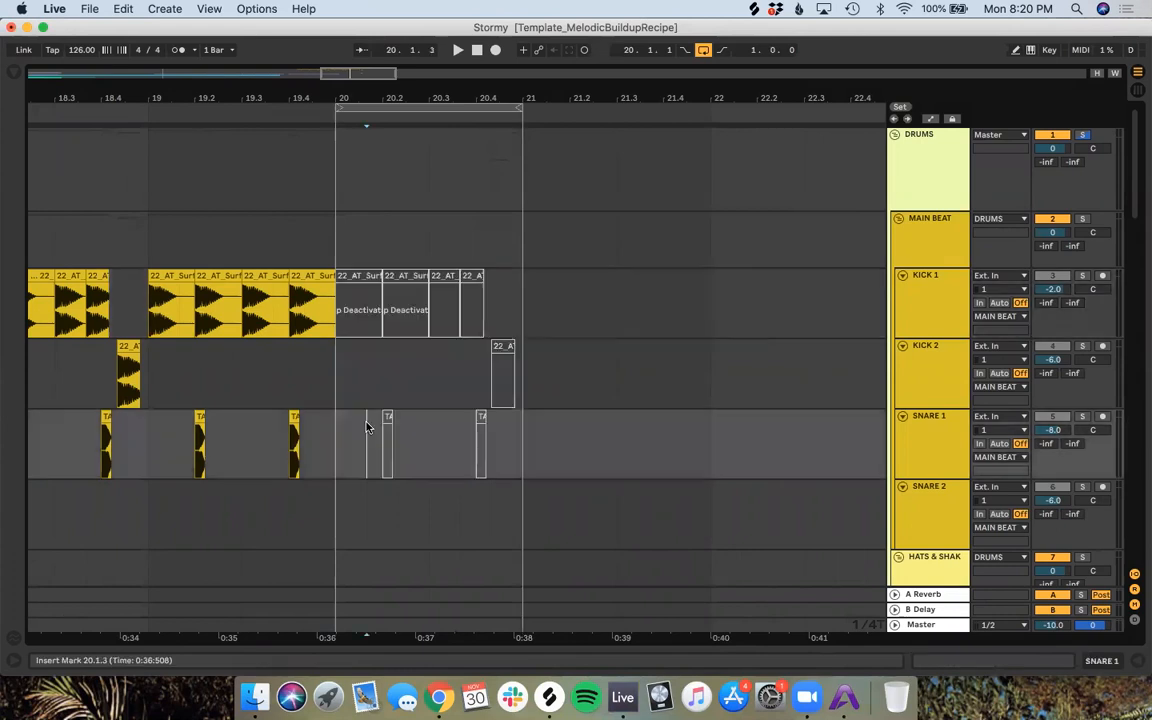
Step: Try spacing three whoosh hits evenly across bar 20 on the quarter-note triplet grid
key(minus)
key(minus)
key(minus)
scroll(367, 427, down, 20)
scroll(367, 427, left, 3)
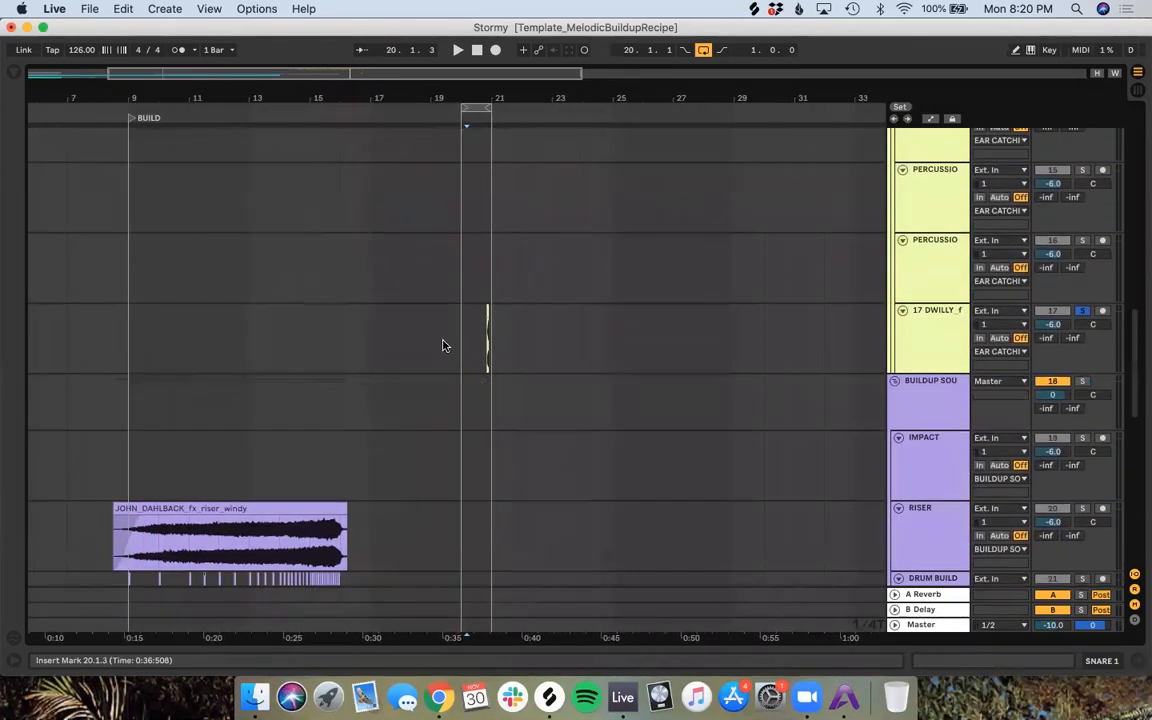
key(plus)
key(plus)
key(plus)
scroll(609, 380, right, 3)
scroll(609, 380, up, 1)
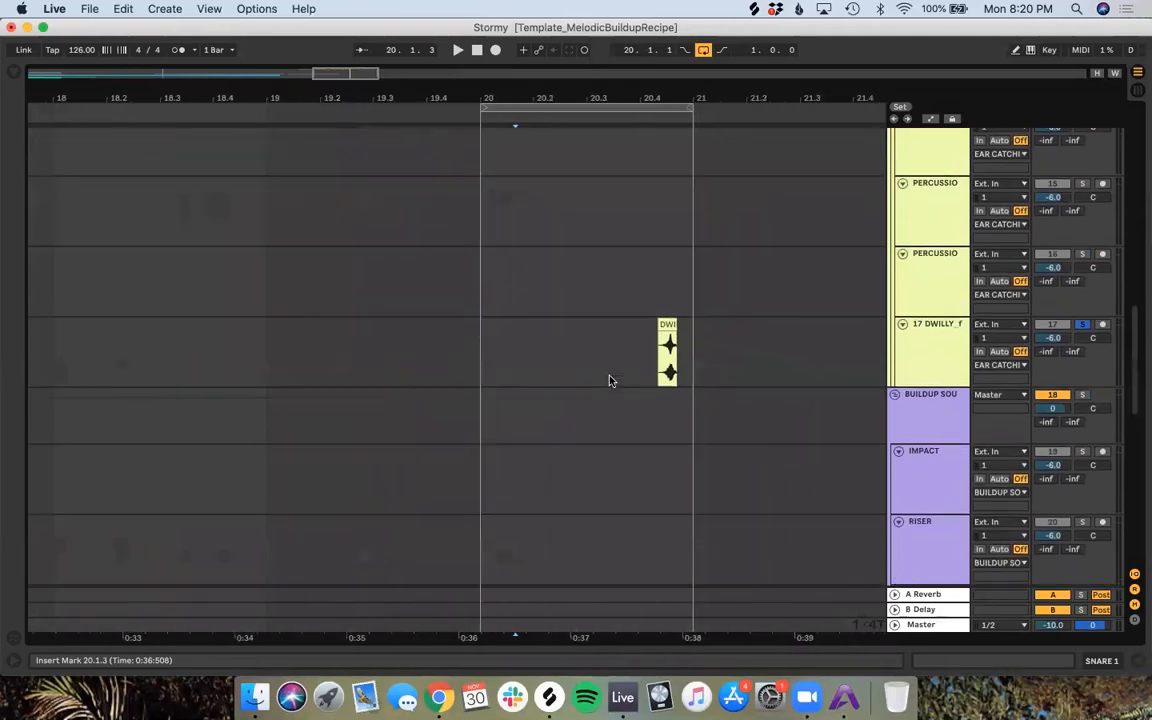
right_click(507, 345)
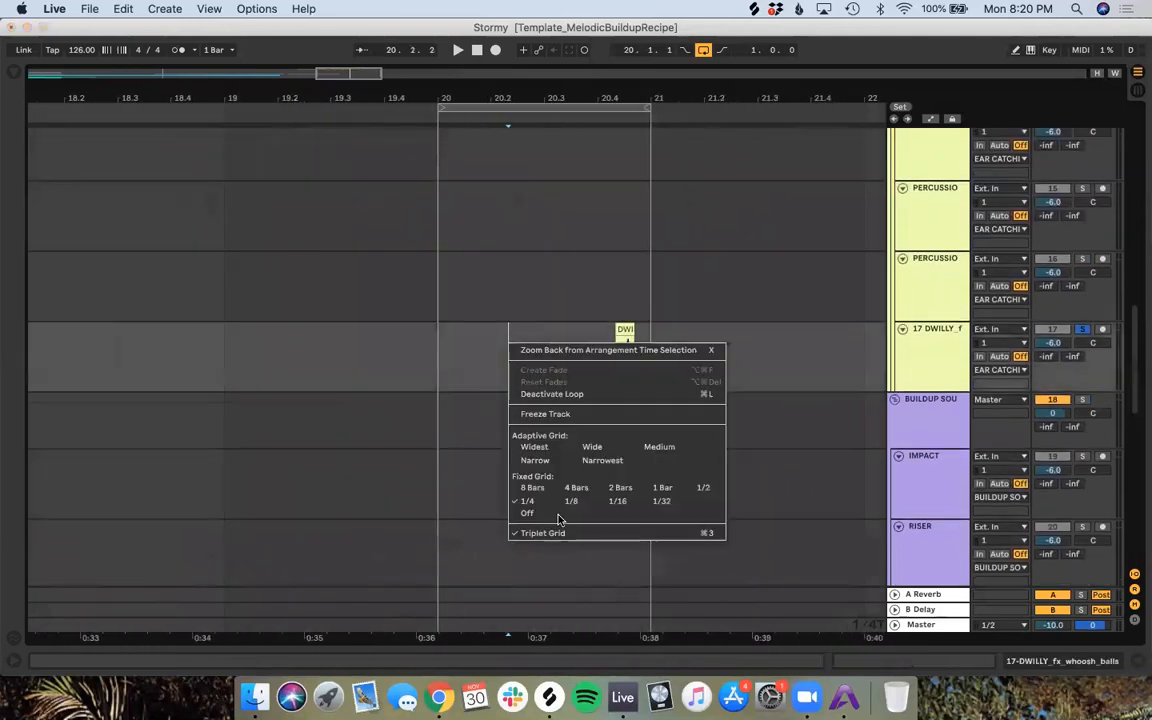
key(Escape)
mouse_move(625, 334)
mouse_down()
mouse_move(514, 355)
mouse_move(471, 333)
mouse_move(568, 357)
mouse_move(641, 346)
mouse_move(606, 346)
mouse_up()
click(87, 105)
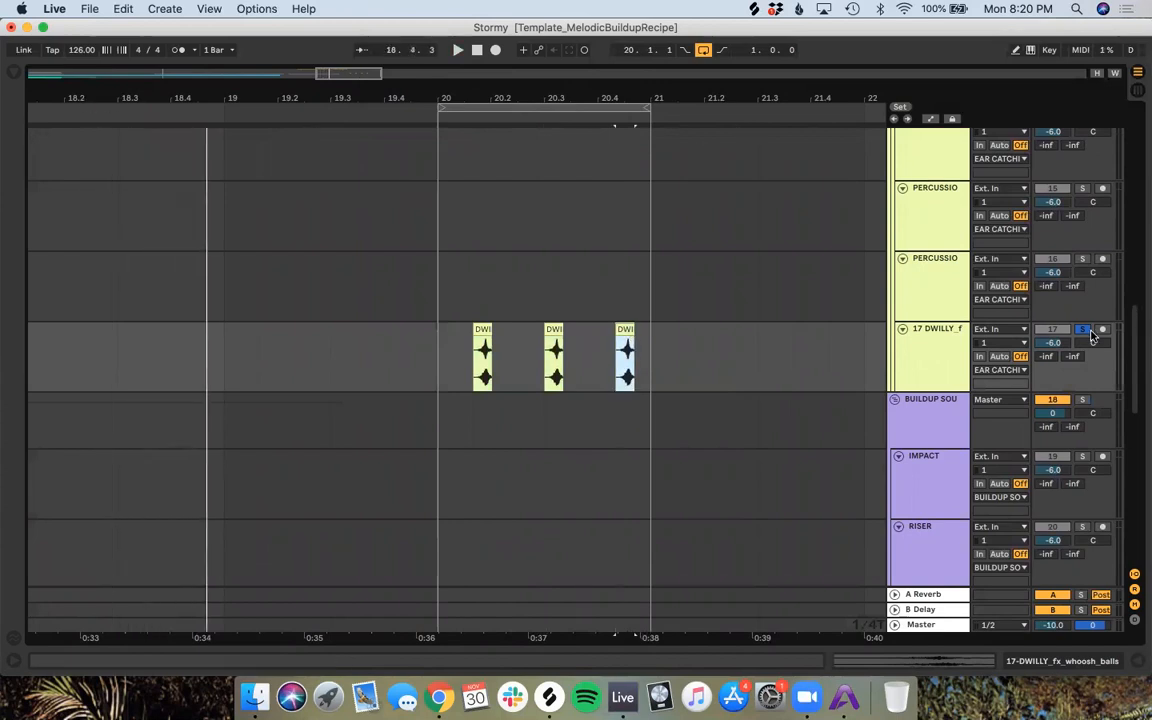
Step: Unsolo the DWILLY whoosh track and play through bar 20 with the full mix
click(1082, 330)
click(93, 100)
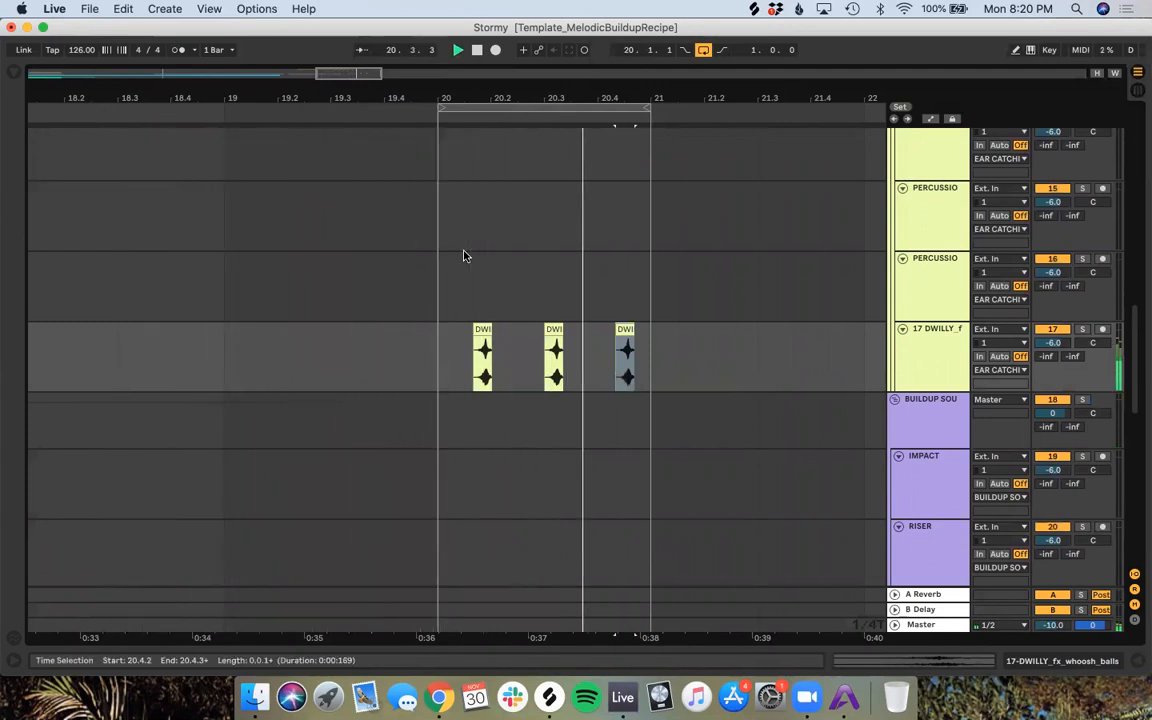
key(space)
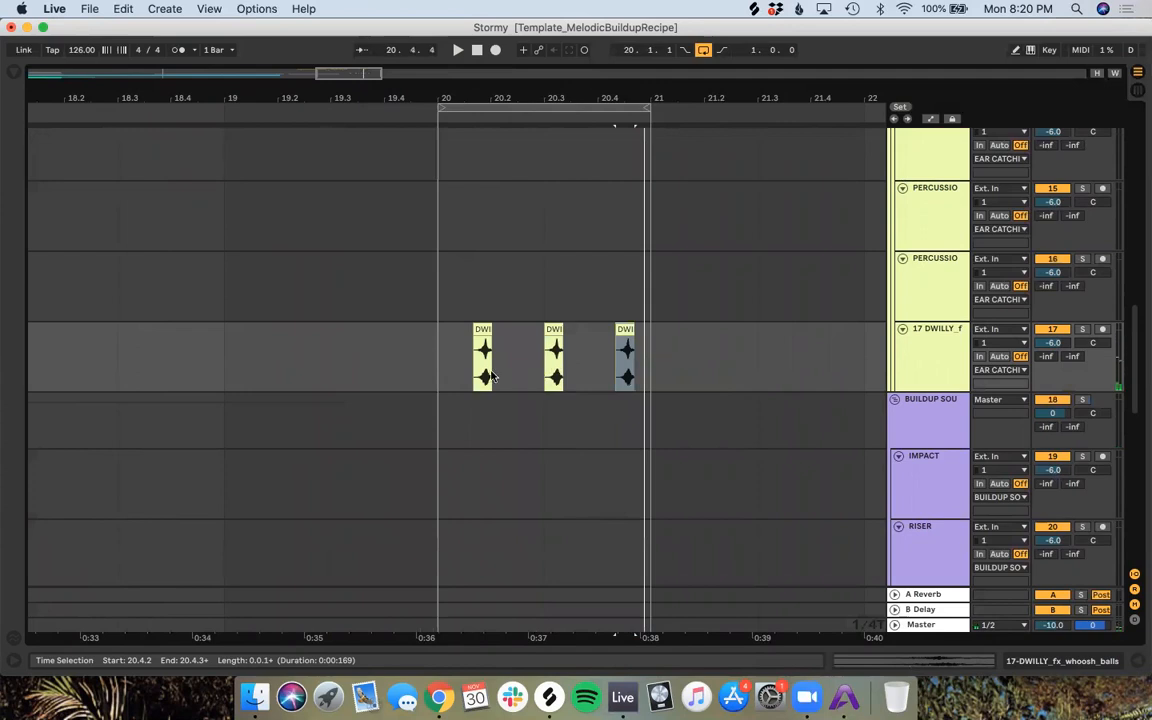
Step: Move the VHM "show me" vocal chop clip on Vox 2 Turnaround from bar 1 to the start of bar 20
scroll(491, 375, down, 5)
scroll(491, 375, left, 6)
scroll(237, 404, left, 3)
scroll(237, 404, down, 1)
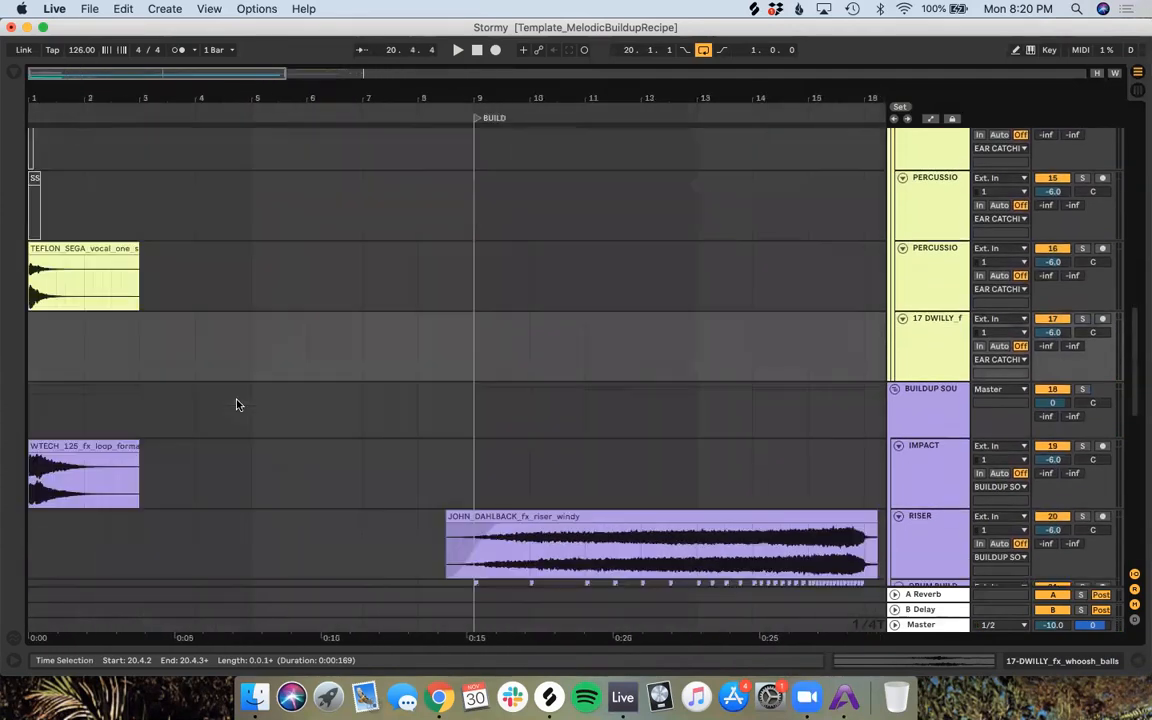
scroll(126, 334, down, 5)
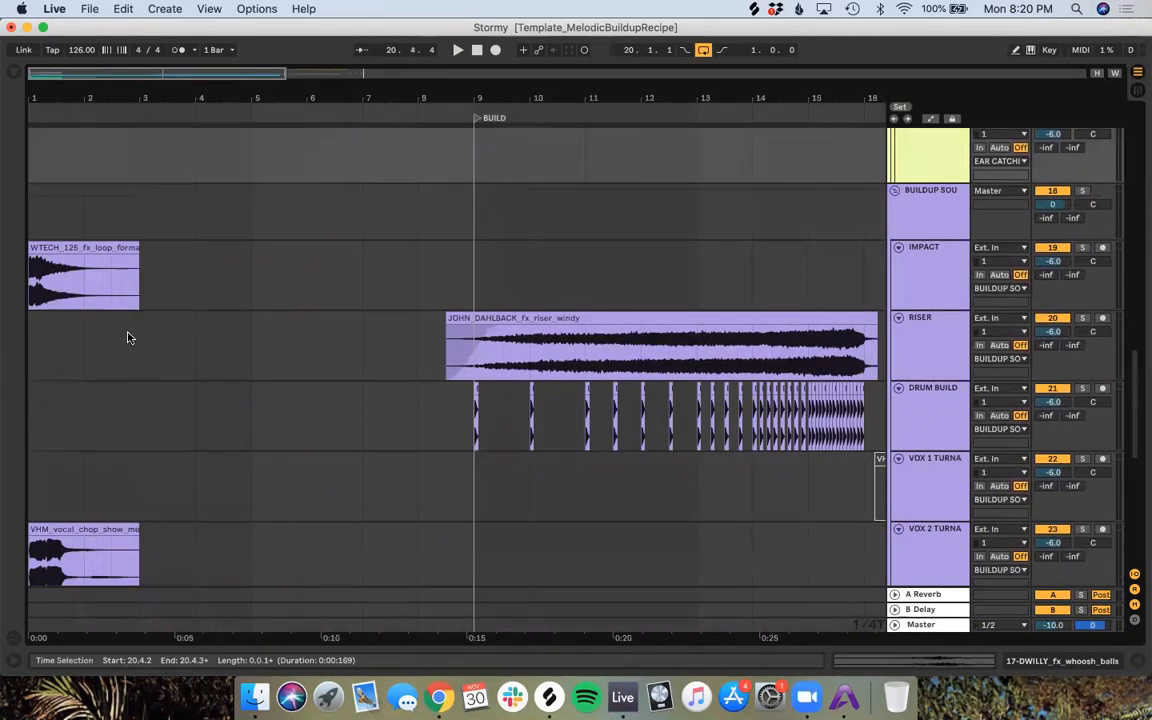
scroll(128, 338, down, 2)
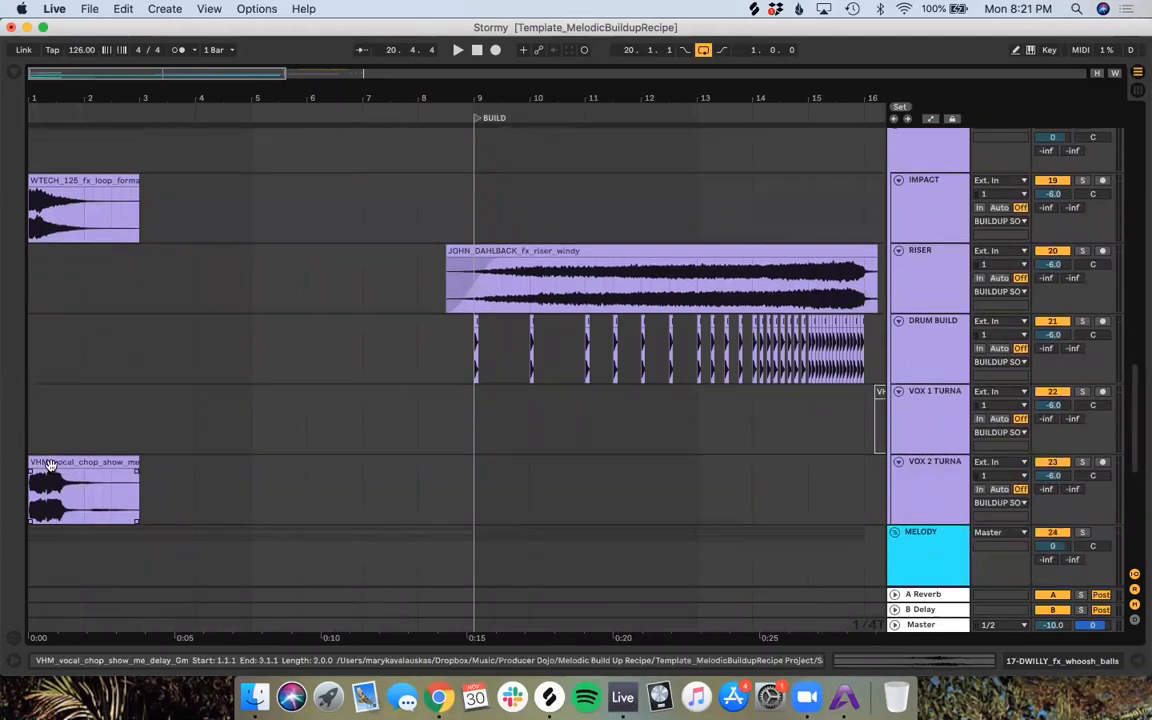
drag(44, 467, 840, 501)
scroll(840, 501, right, 15)
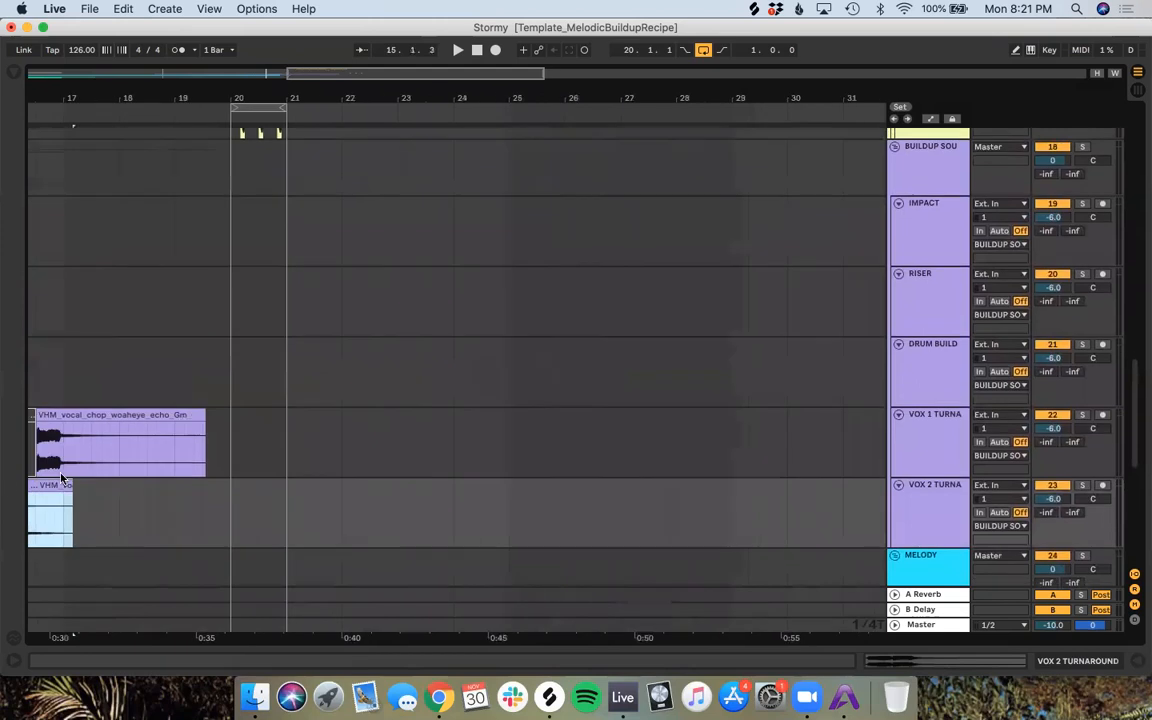
drag(70, 495, 322, 487)
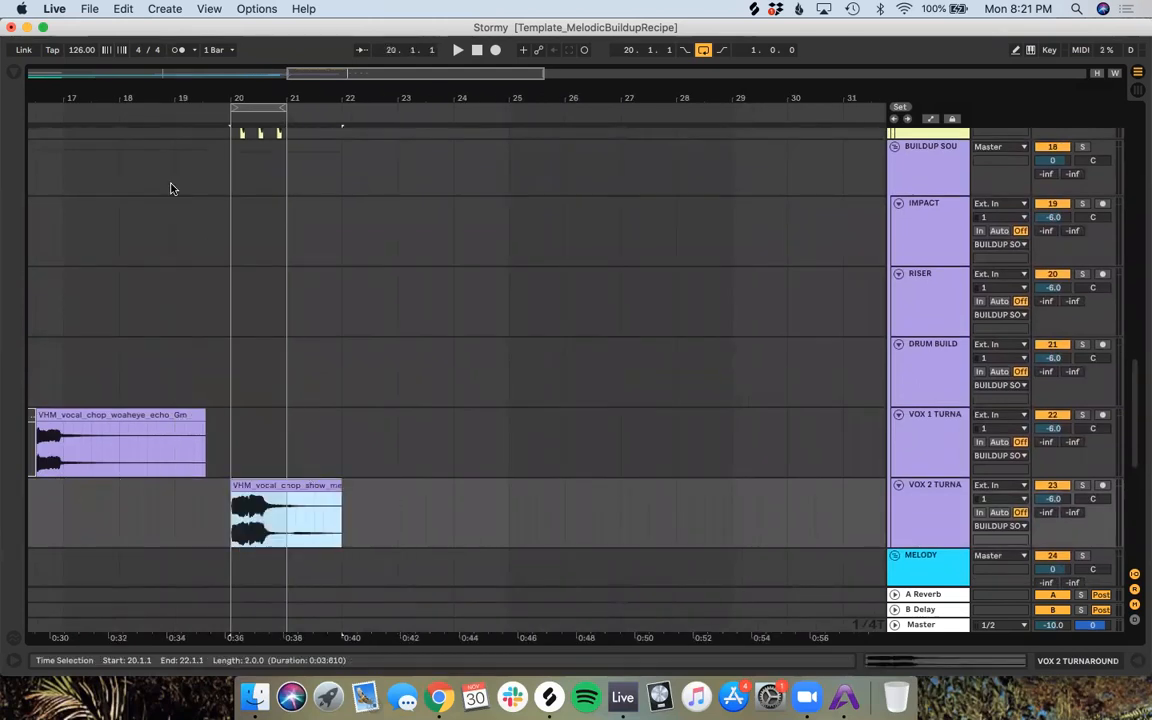
Step: Delete the first two whoosh copies in bar 20 and turn off the triplet grid
scroll(263, 176, up, 5)
scroll(263, 176, left, 2)
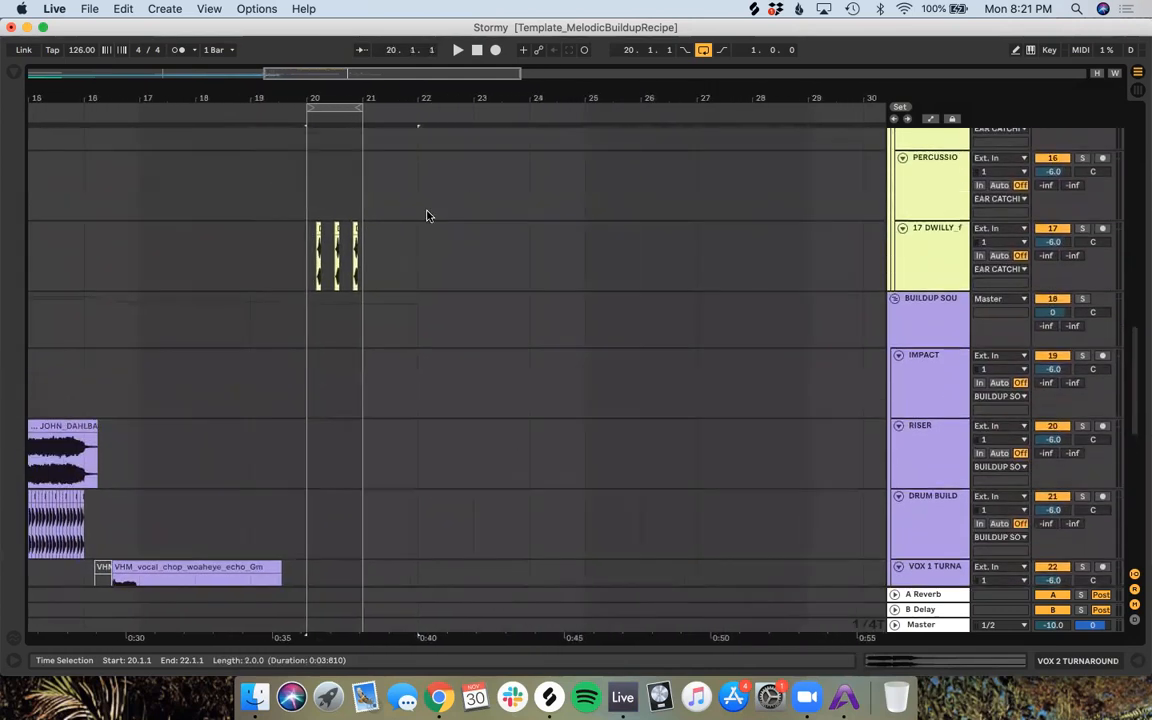
drag(346, 246, 290, 244)
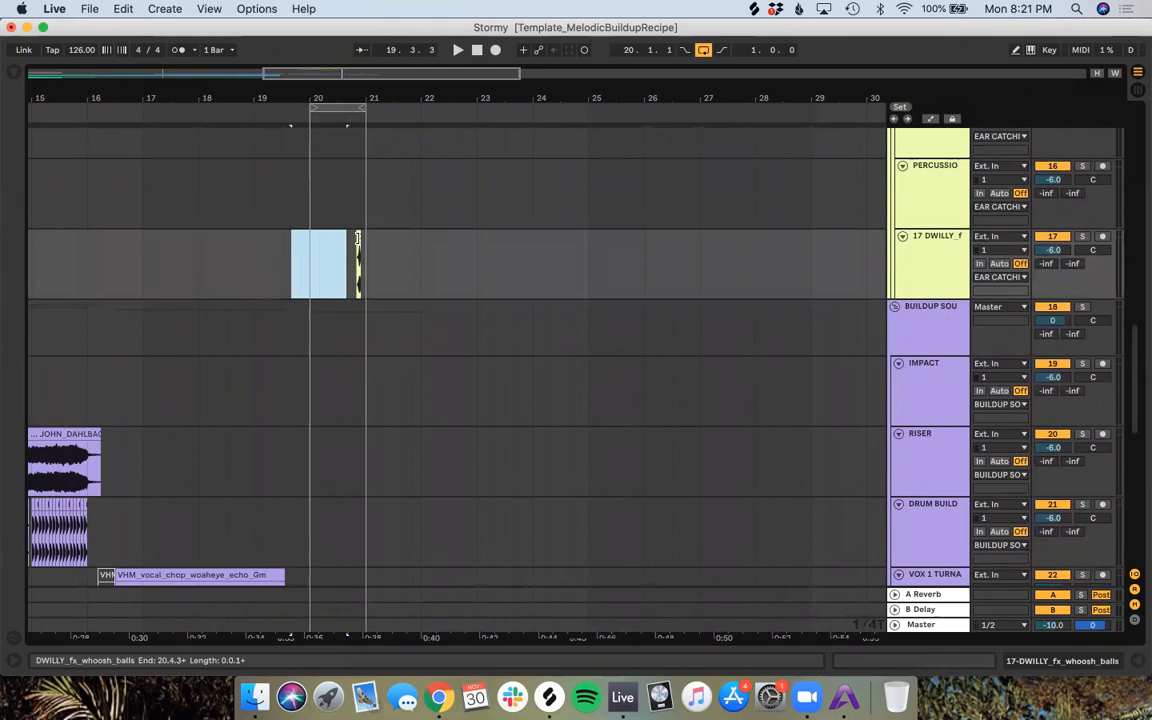
scroll(357, 240, up, 3)
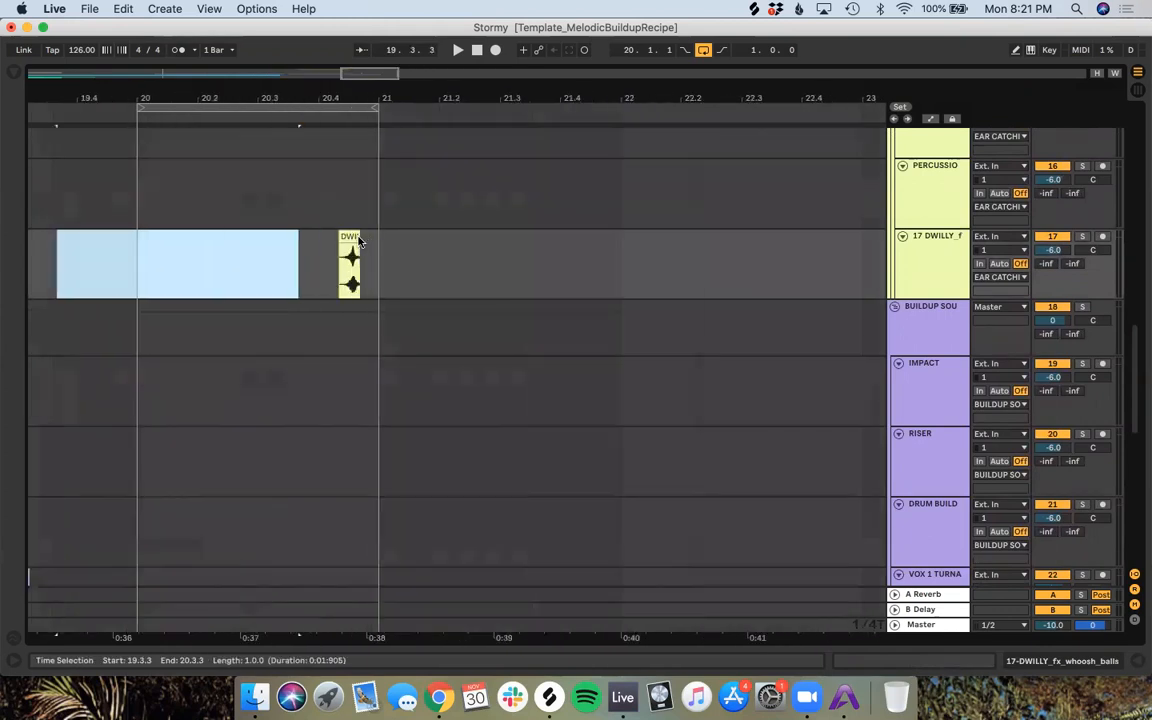
right_click(295, 265)
click(339, 549)
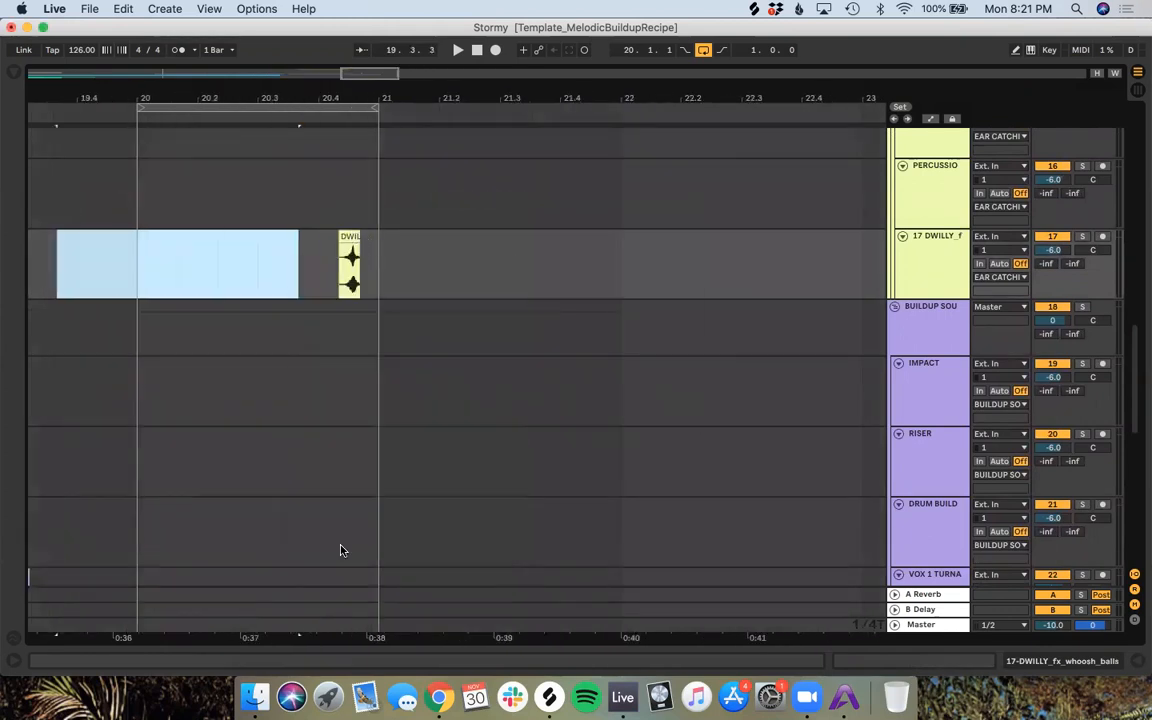
right_click(303, 238)
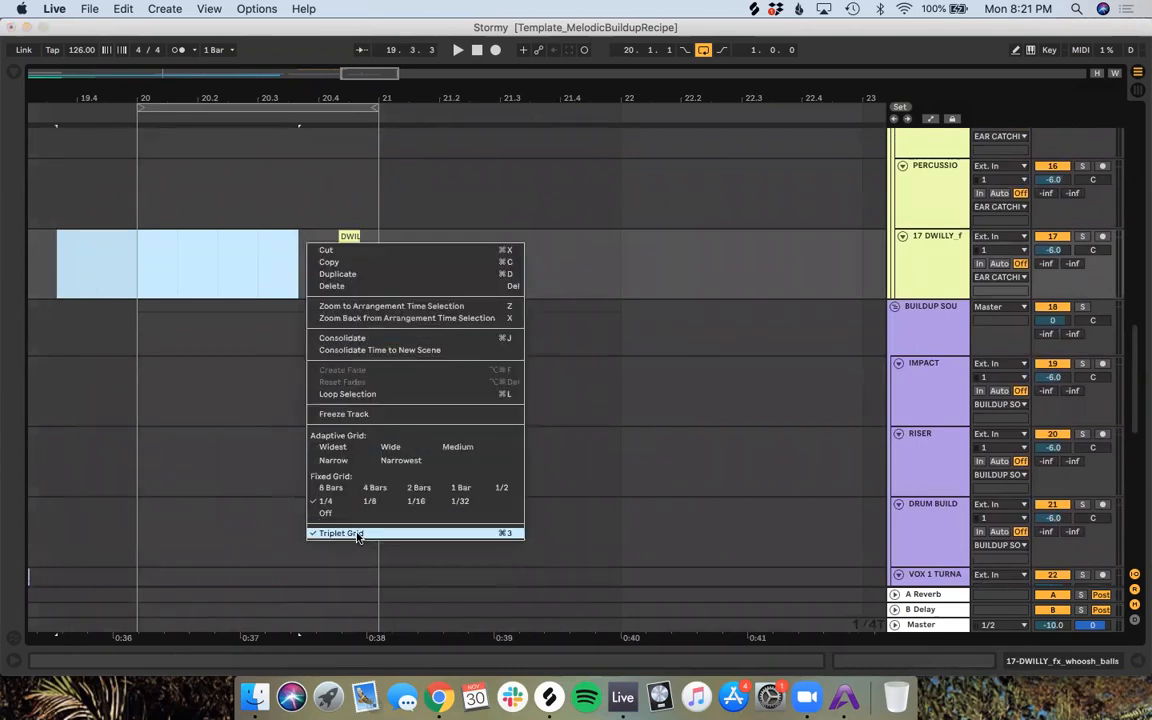
click(352, 532)
click(312, 284)
Step: Set the grid to 1/8 and place three whoosh hits an eighth note apart, starting at 20.3.1
drag(347, 238, 263, 254)
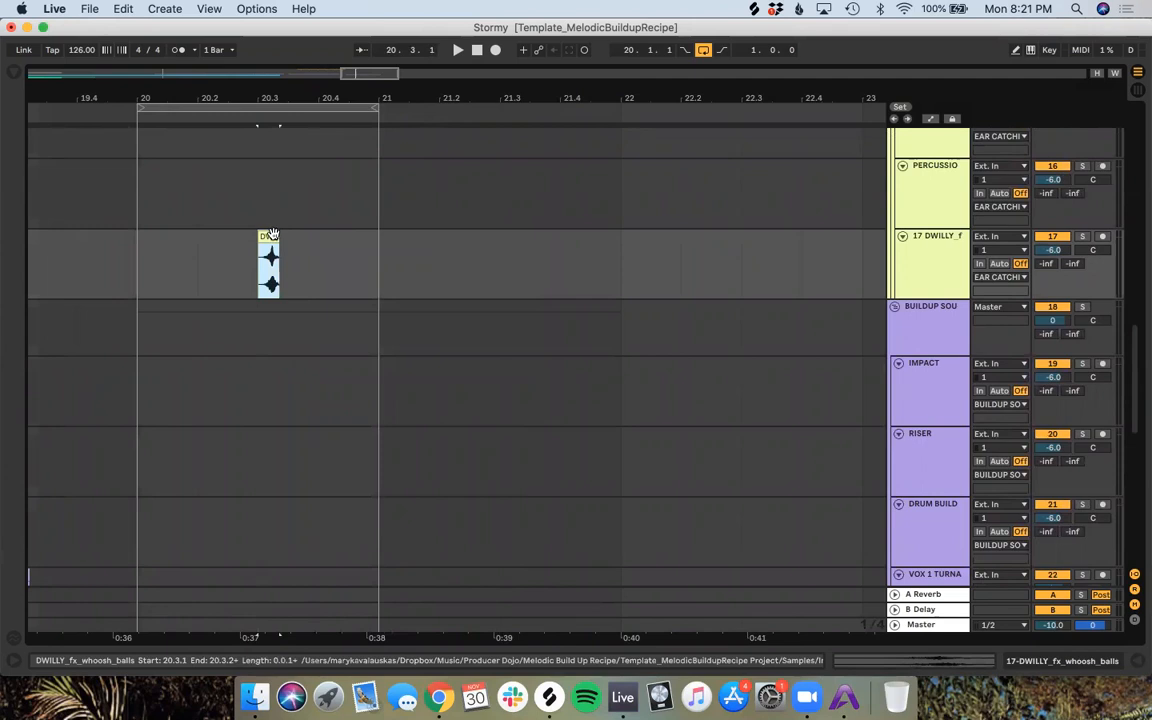
right_click(331, 247)
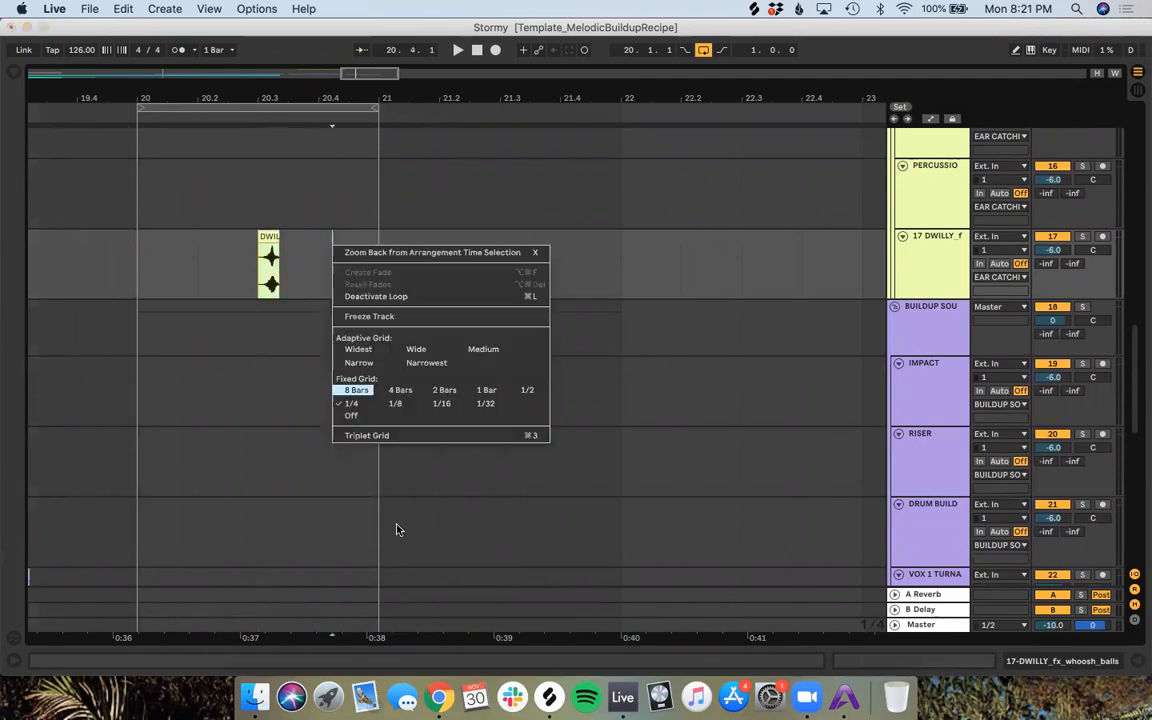
click(400, 404)
drag(267, 239, 338, 246)
Step: Play the lead-in to bar 20 to hear the vocal chop in context
scroll(236, 405, down, 5)
scroll(236, 405, down, 5)
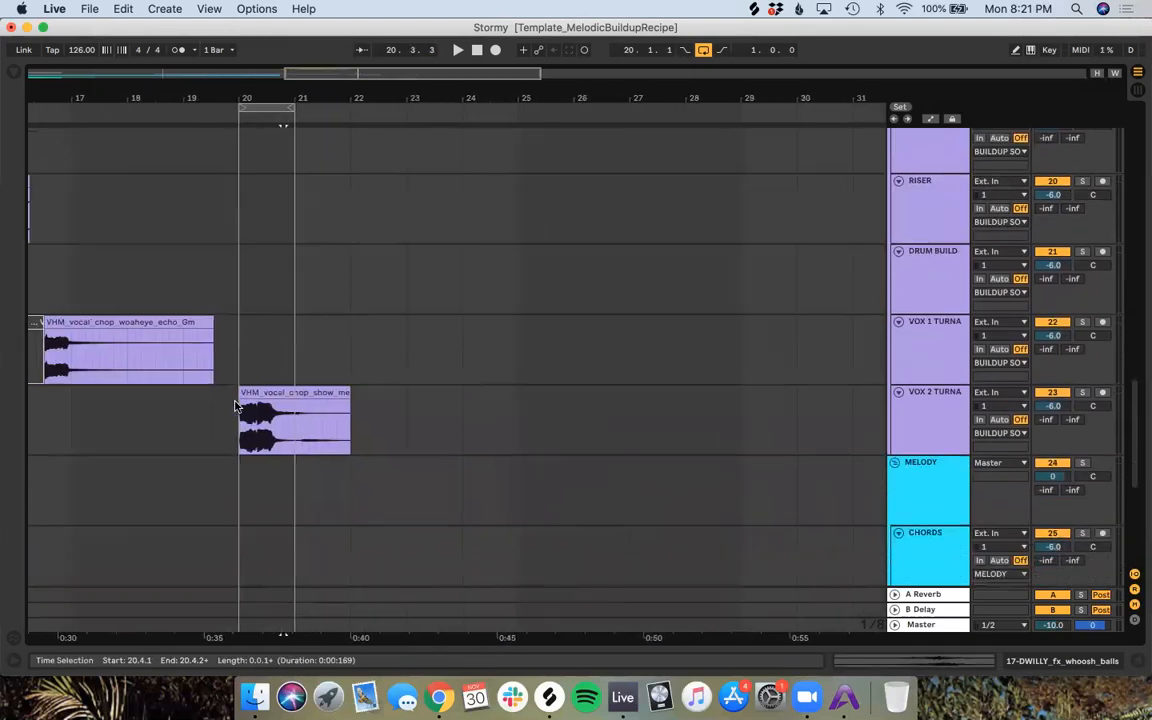
scroll(236, 405, up, 2)
scroll(236, 405, left, 1)
key(space)
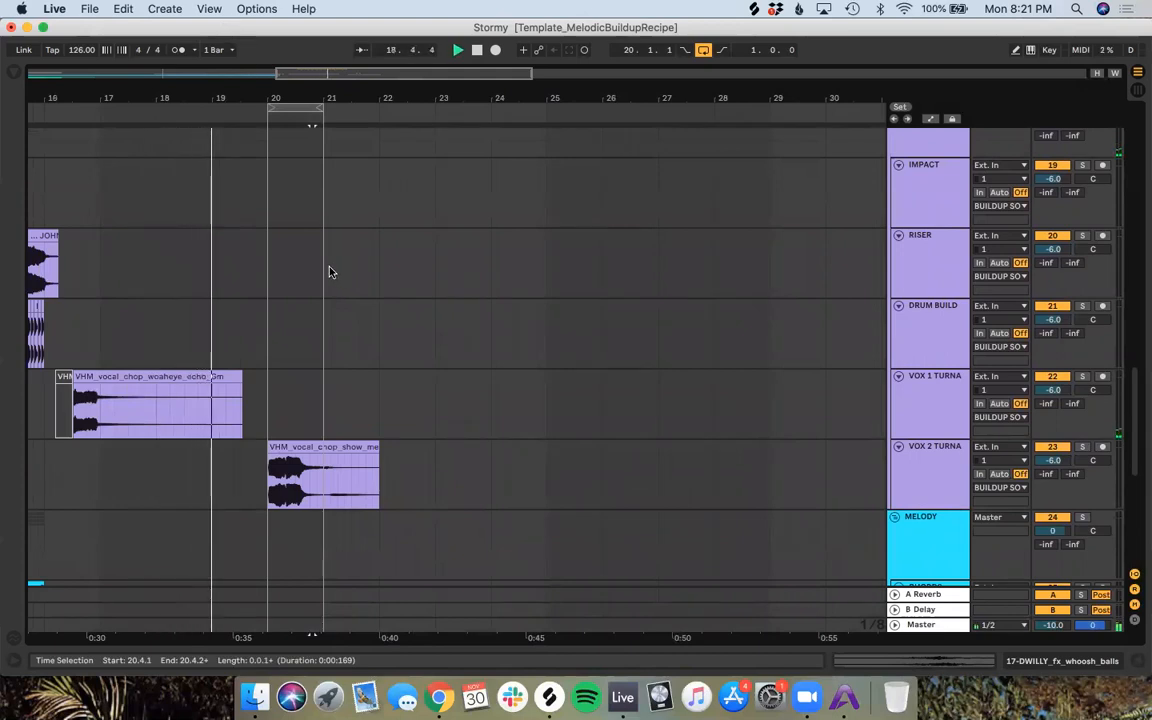
scroll(330, 272, up, 2)
scroll(330, 272, left, 1)
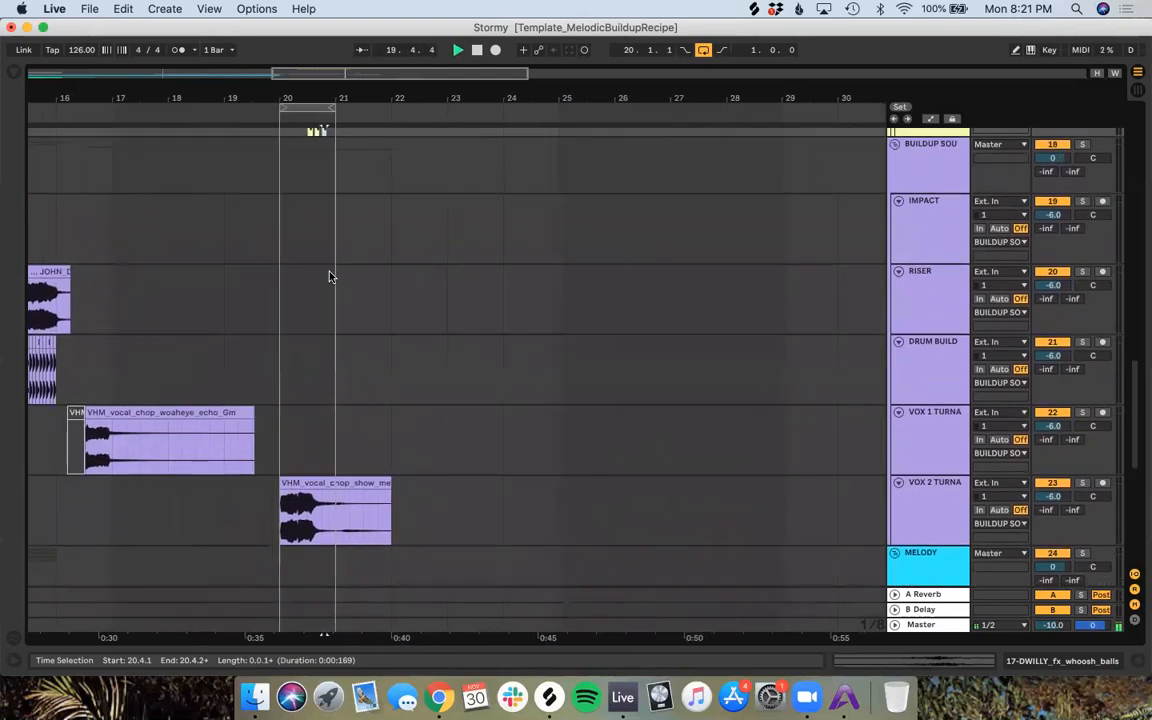
scroll(331, 277, right, 1)
scroll(331, 277, down, 1)
key(space)
Step: Shift the three whoosh hits an eighth note later, so they start at 20.3.3, 20.4.1 and 20.4.3
scroll(331, 276, up, 5)
scroll(331, 276, left, 1)
scroll(376, 262, up, 5)
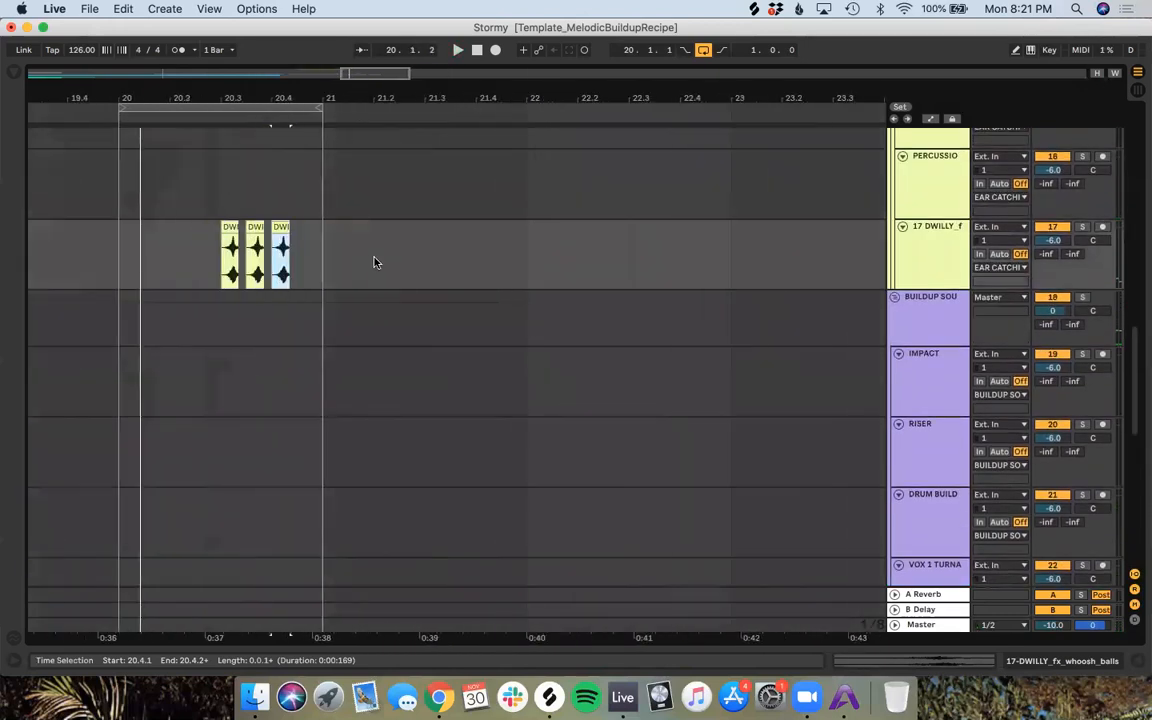
scroll(327, 257, up, 5)
scroll(275, 257, left, 3)
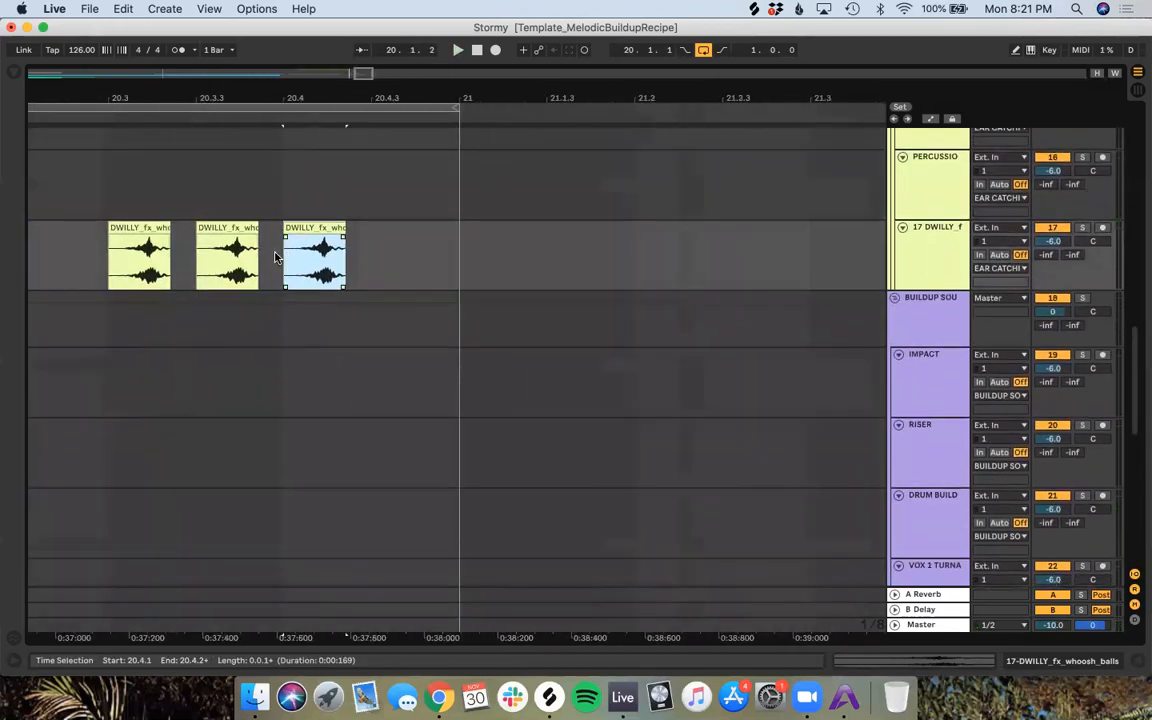
drag(336, 224, 598, 249)
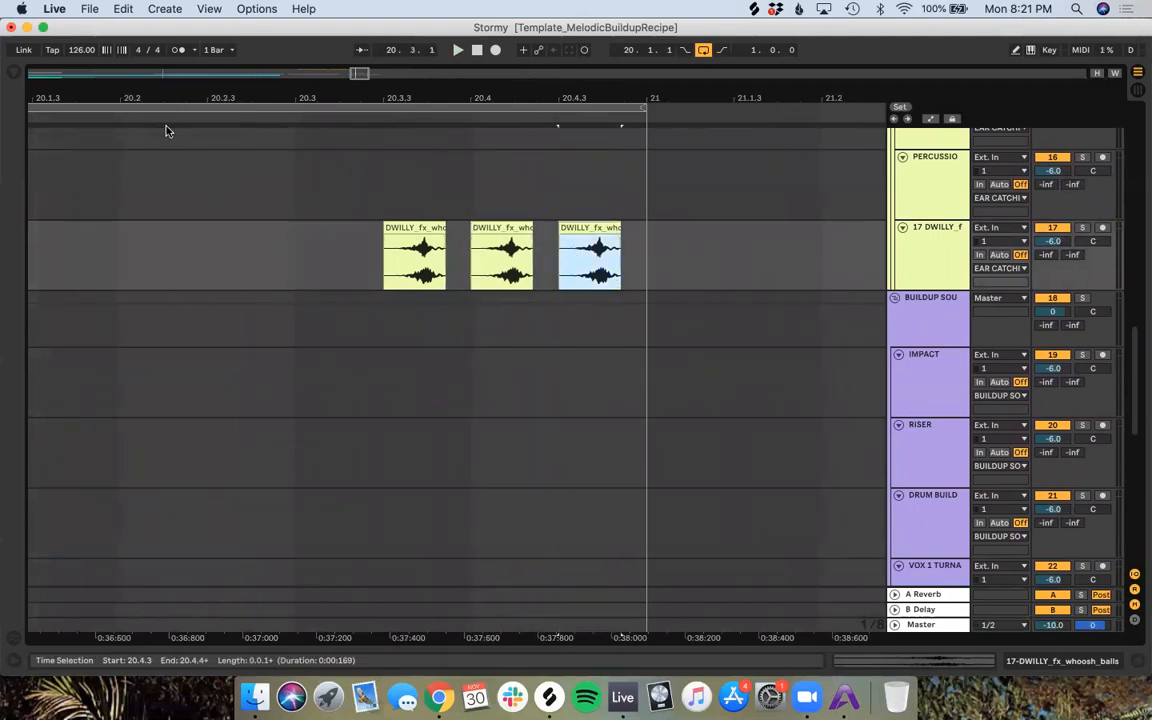
Step: Play the revised whoosh fill, stop at bar 21 and check the recipe for the next instruction
click(127, 117)
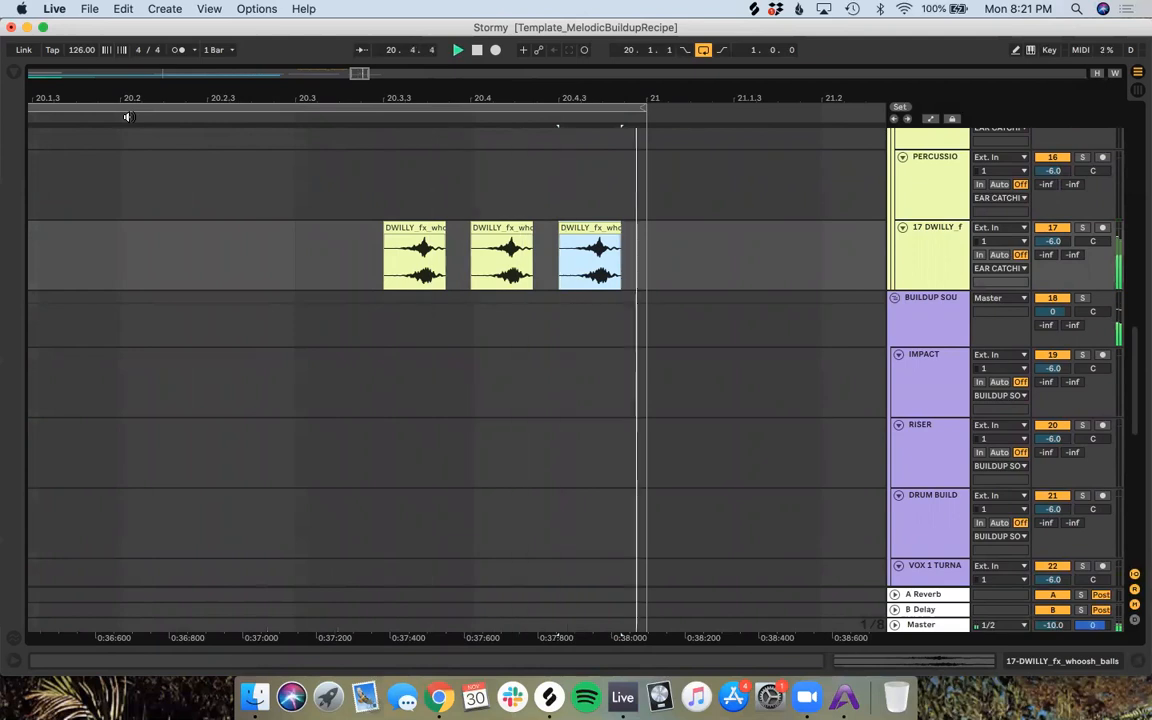
click(462, 260)
scroll(462, 260, down, 6)
click(505, 259)
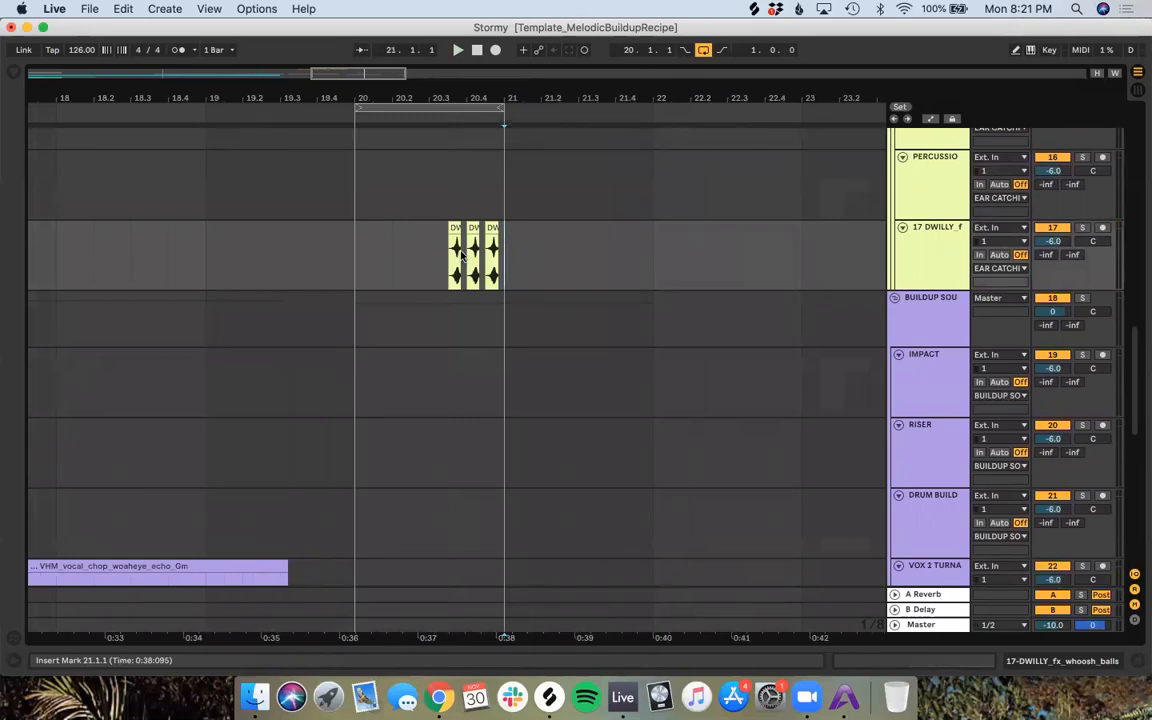
key(ctrl+Right)
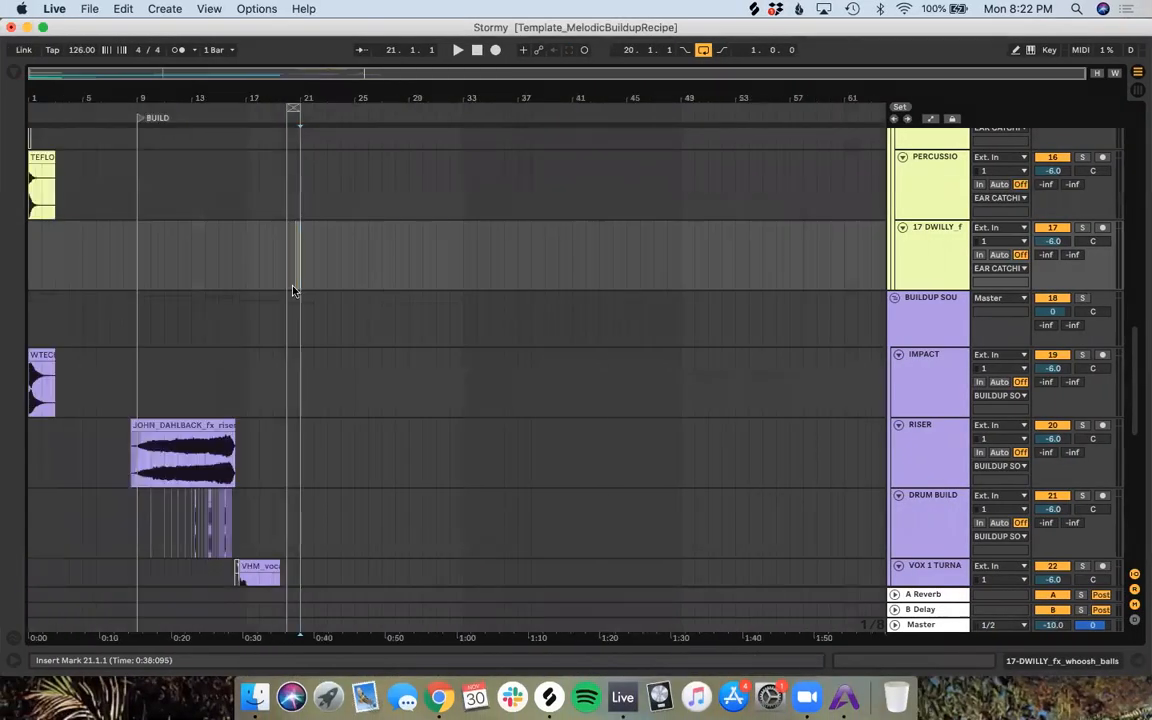
Step: Move the three whoosh hits out of bar 20 to the start of the timeline on their own track
drag(302, 278, 286, 277)
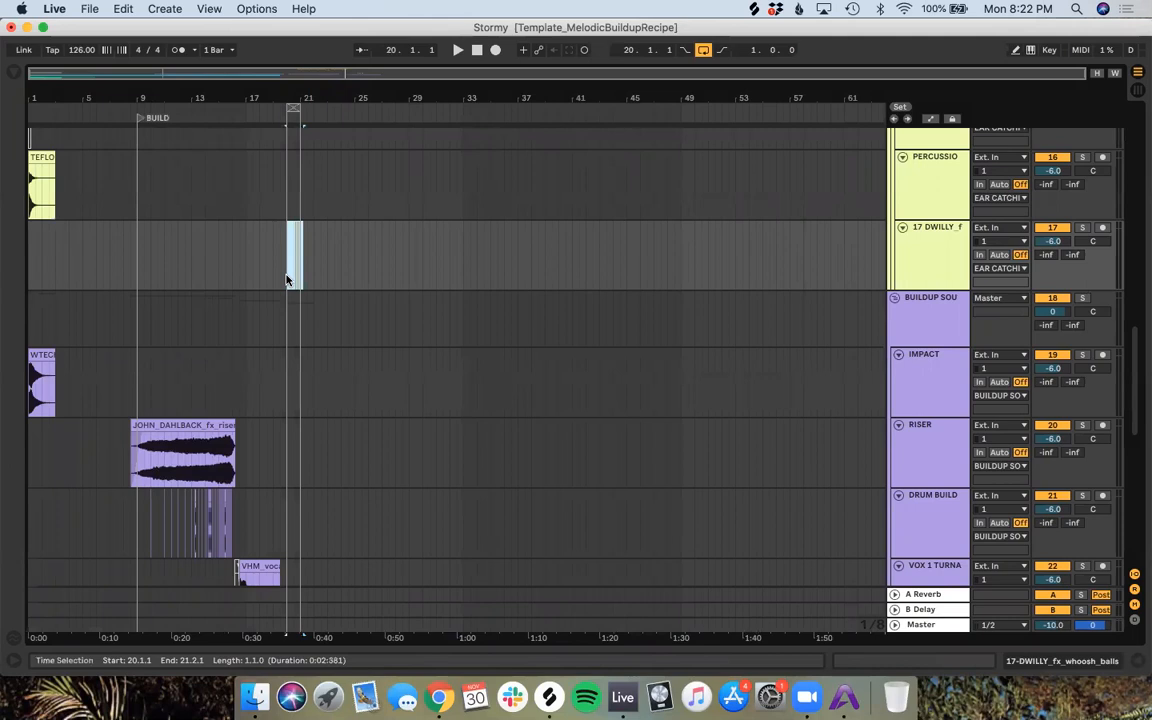
drag(297, 264, 36, 264)
scroll(308, 244, up, 5)
scroll(307, 244, up, 1)
drag(262, 240, 116, 286)
key(x)
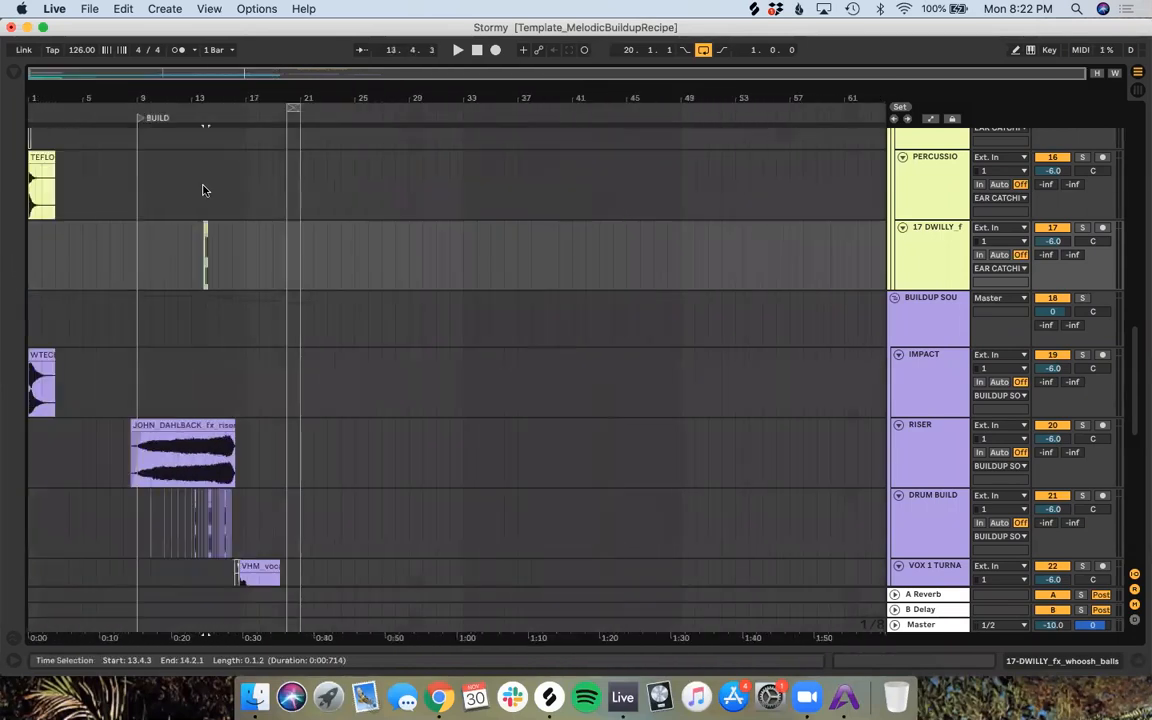
drag(205, 222, 27, 226)
click(211, 319)
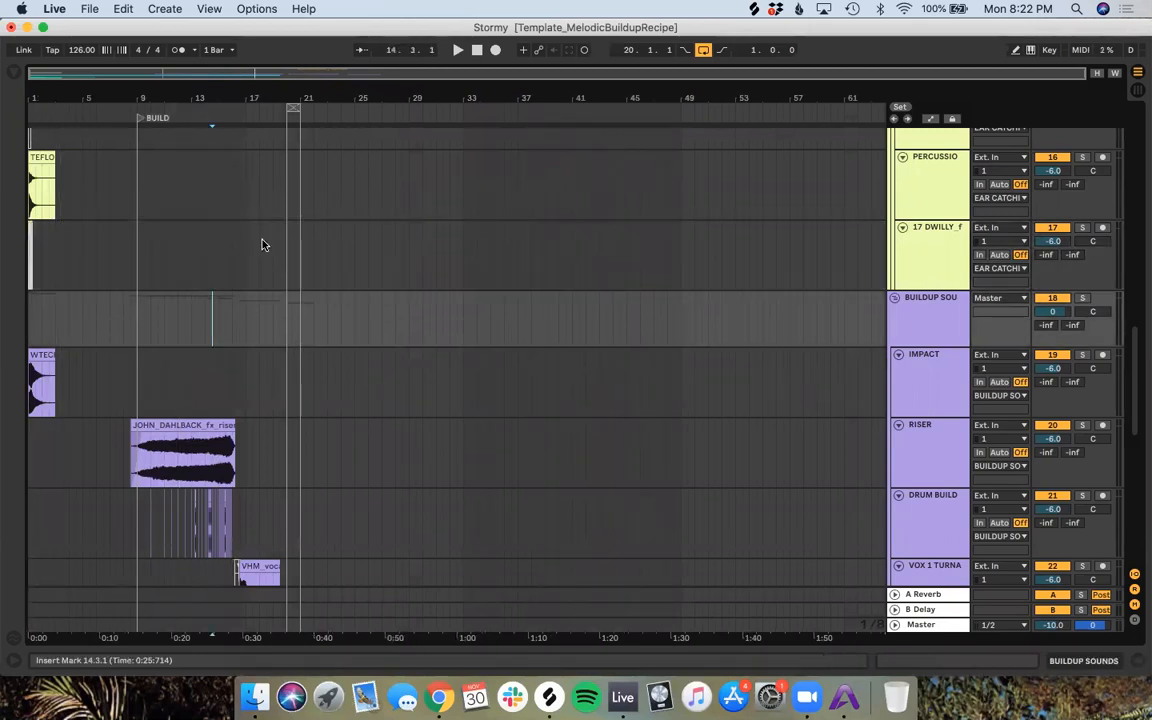
Step: Set the loop to span bars 17 to 21, select it and duplicate its time to extend the pattern to bar 25
scroll(260, 236, up, 3)
scroll(260, 229, up, 10)
click(288, 107)
drag(286, 107, 246, 115)
scroll(299, 232, up, 3)
scroll(297, 232, up, 5)
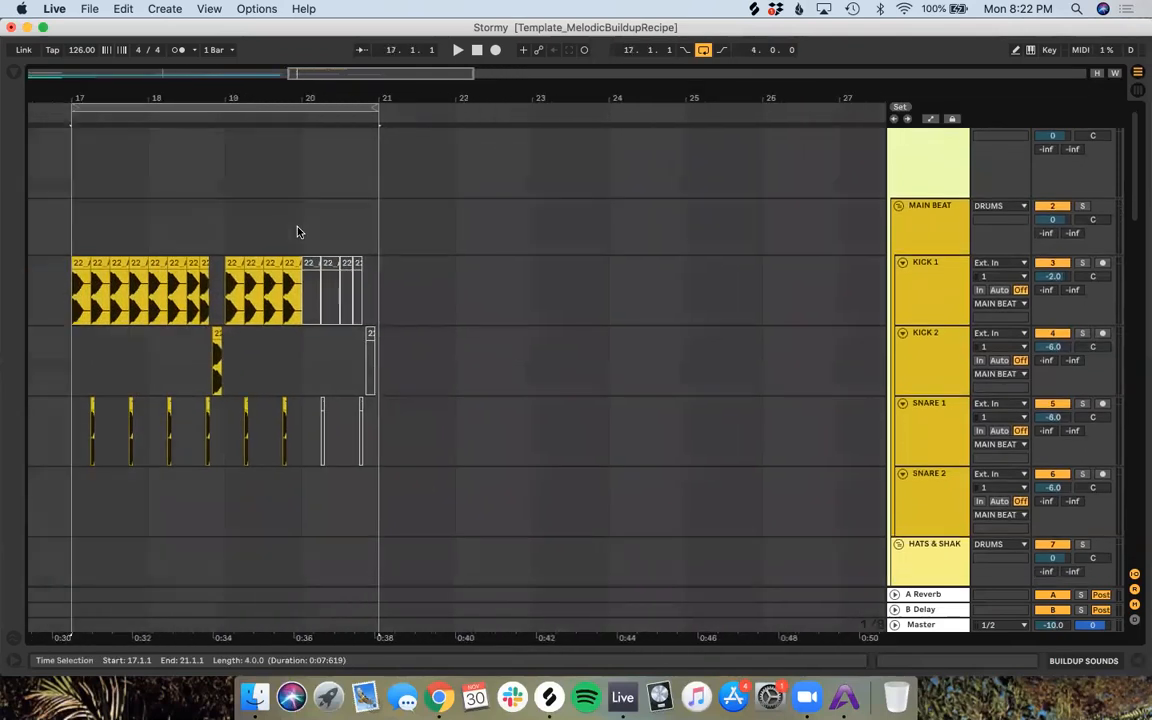
click(270, 106)
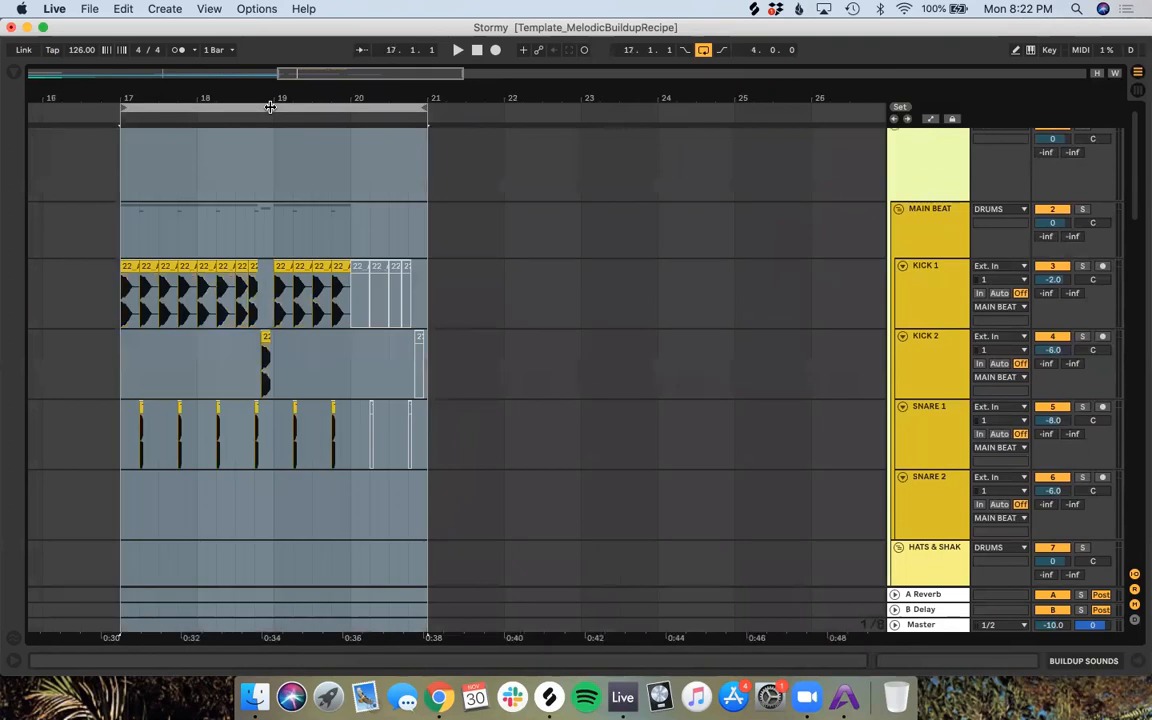
click(89, 9)
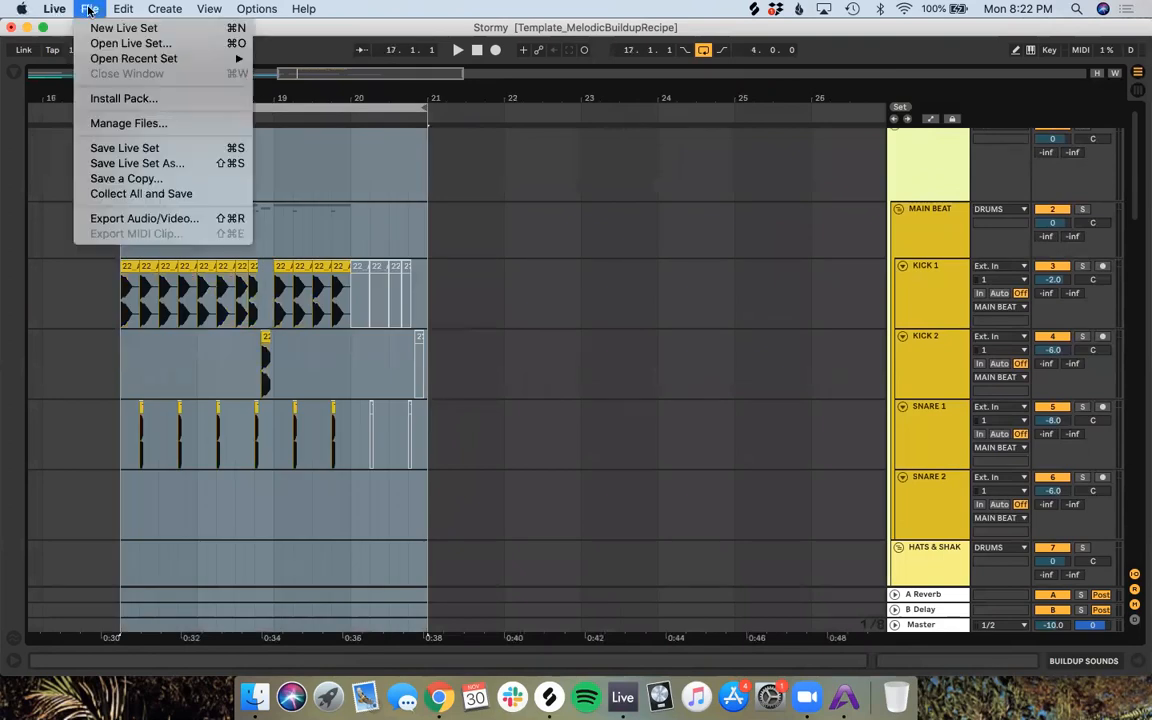
mouse_move(117, 9)
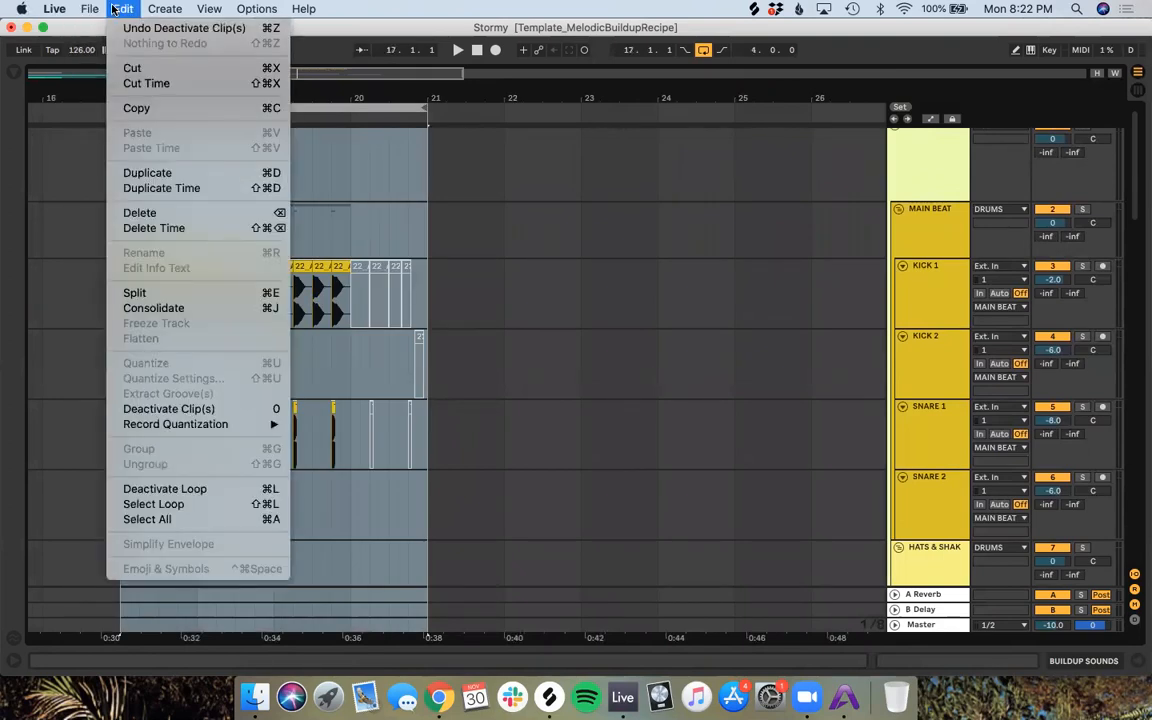
click(157, 187)
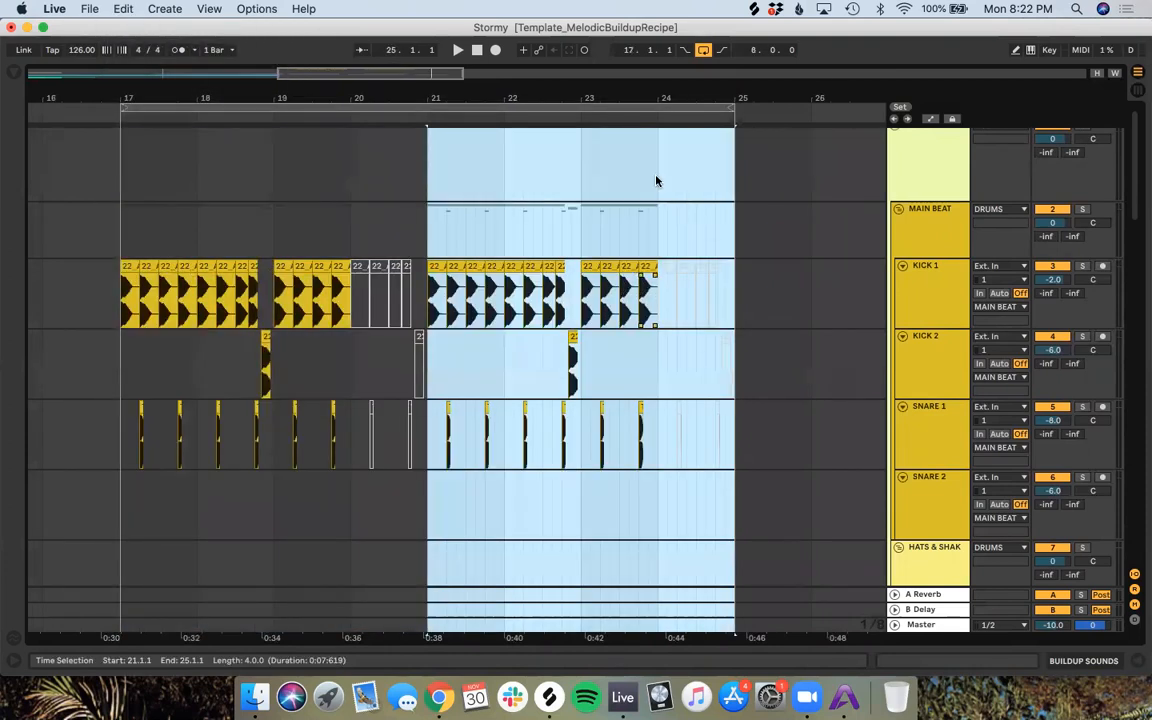
click(657, 180)
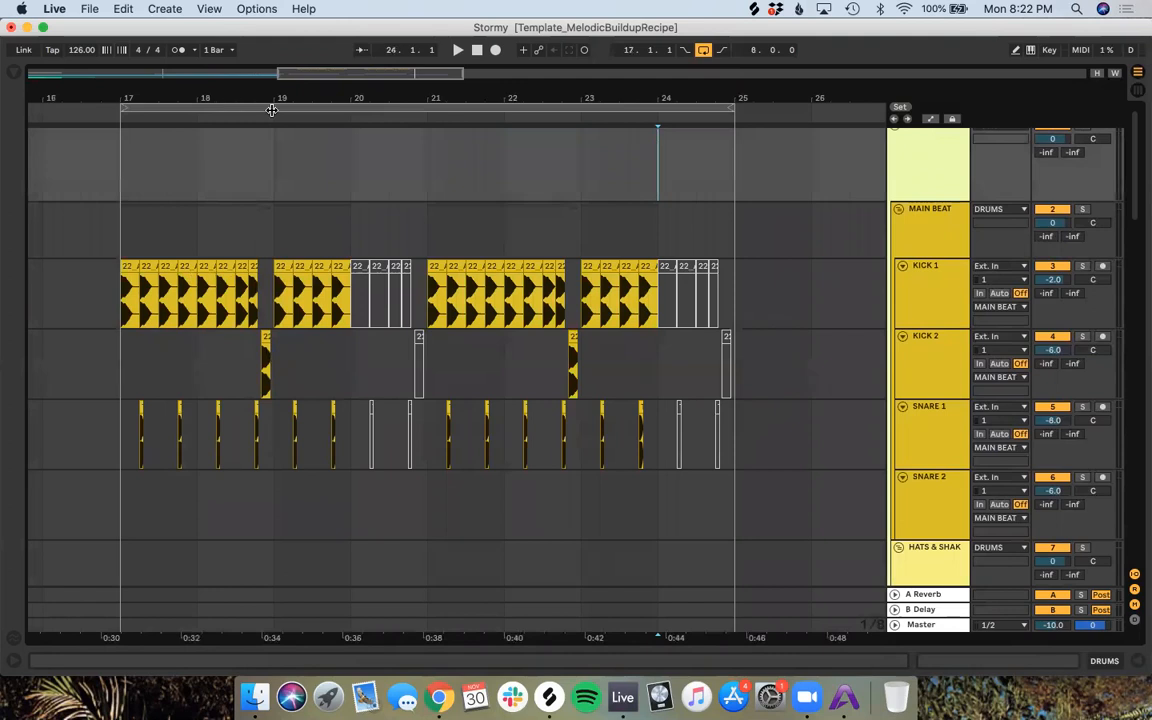
Step: Reactivate the kicks from 20.1.1 to 20.3.1 and the snare at 20.2.1, and delete the muted clips from 20.3.1 to bar 21
click(309, 126)
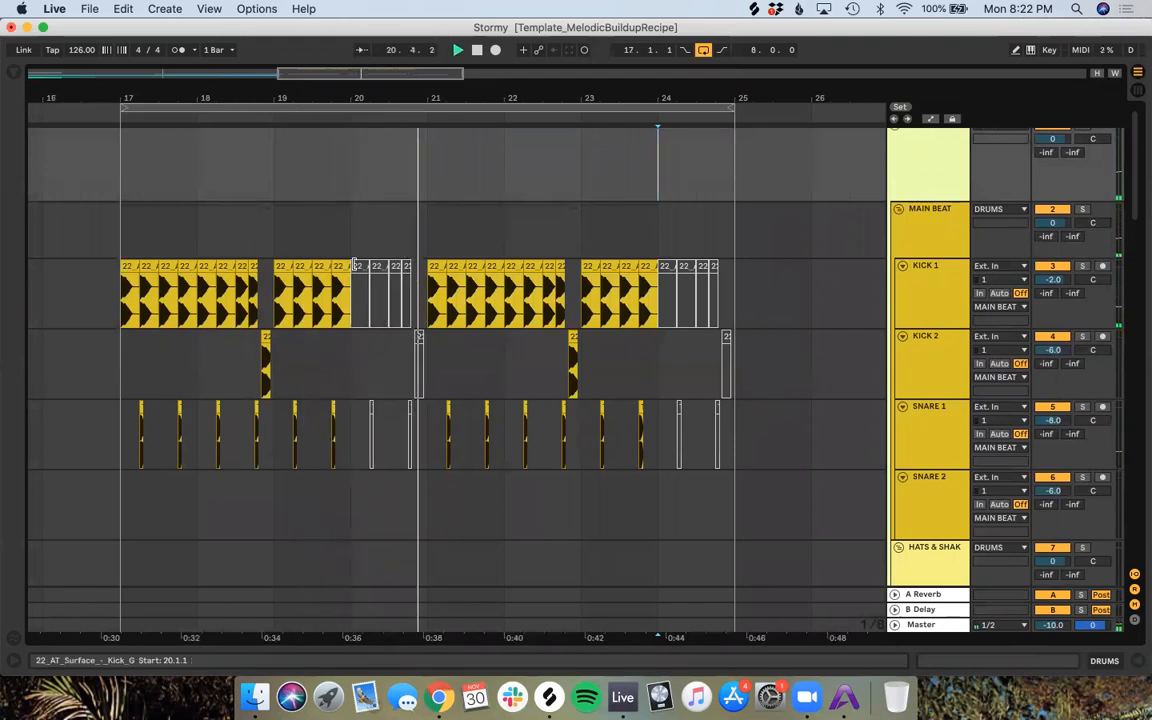
drag(352, 250, 390, 298)
key(0)
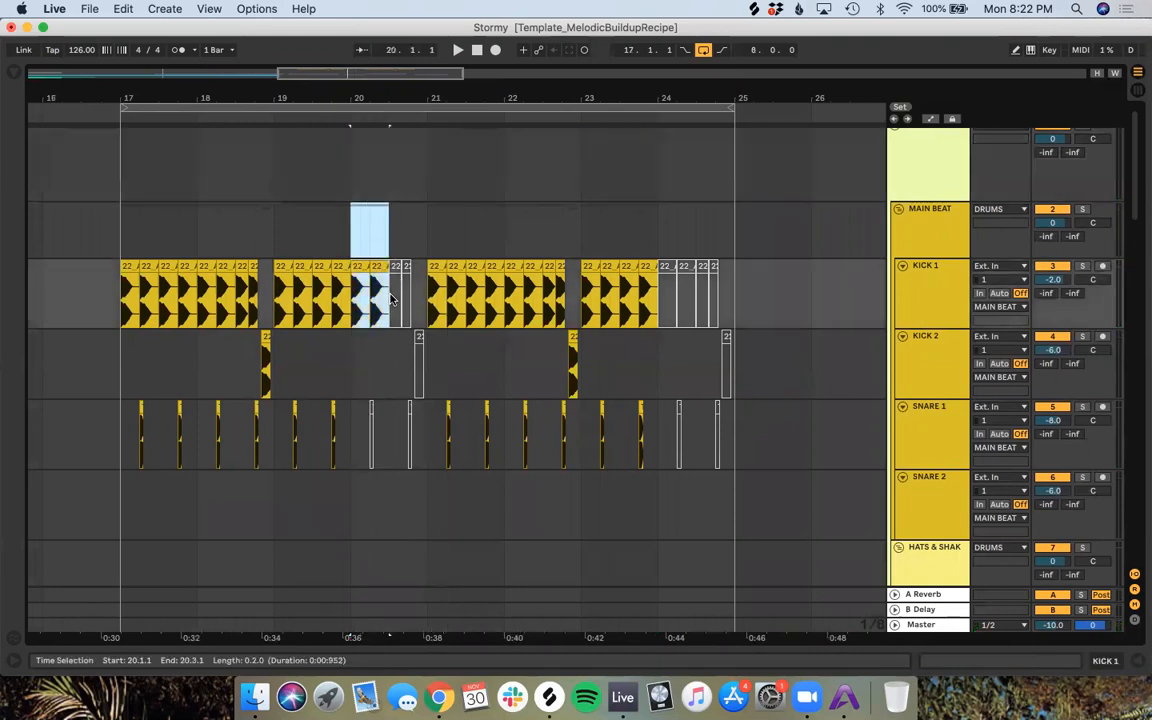
click(369, 409)
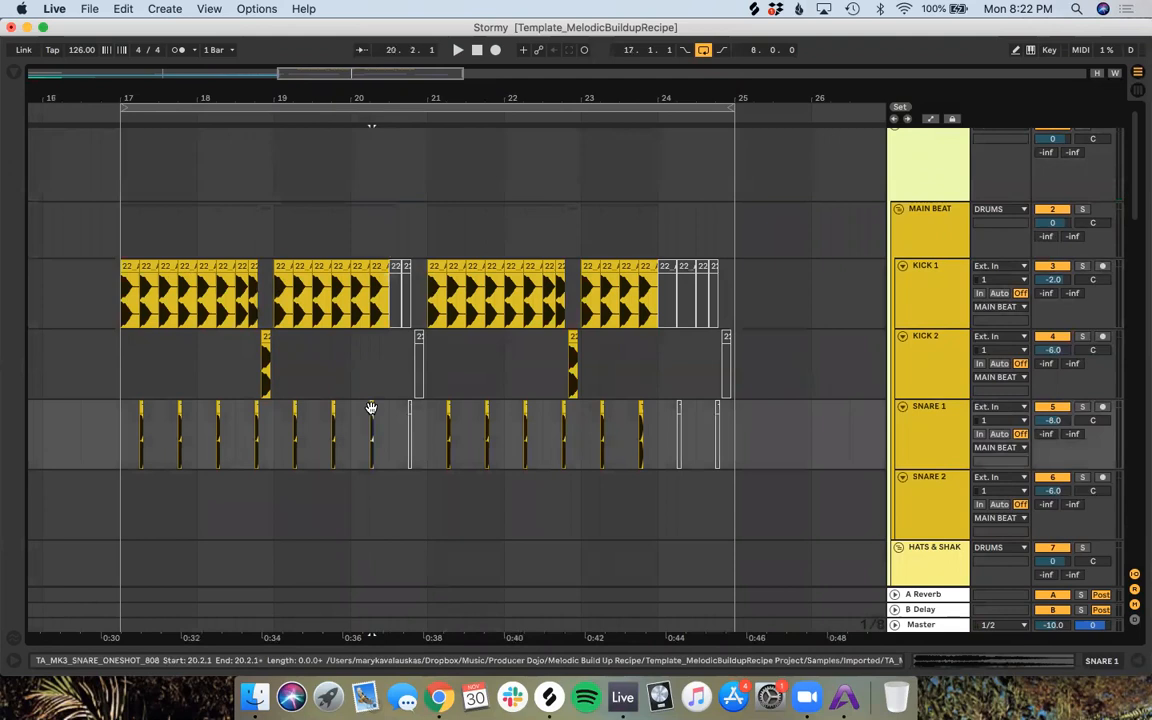
key(0)
drag(392, 244, 426, 418)
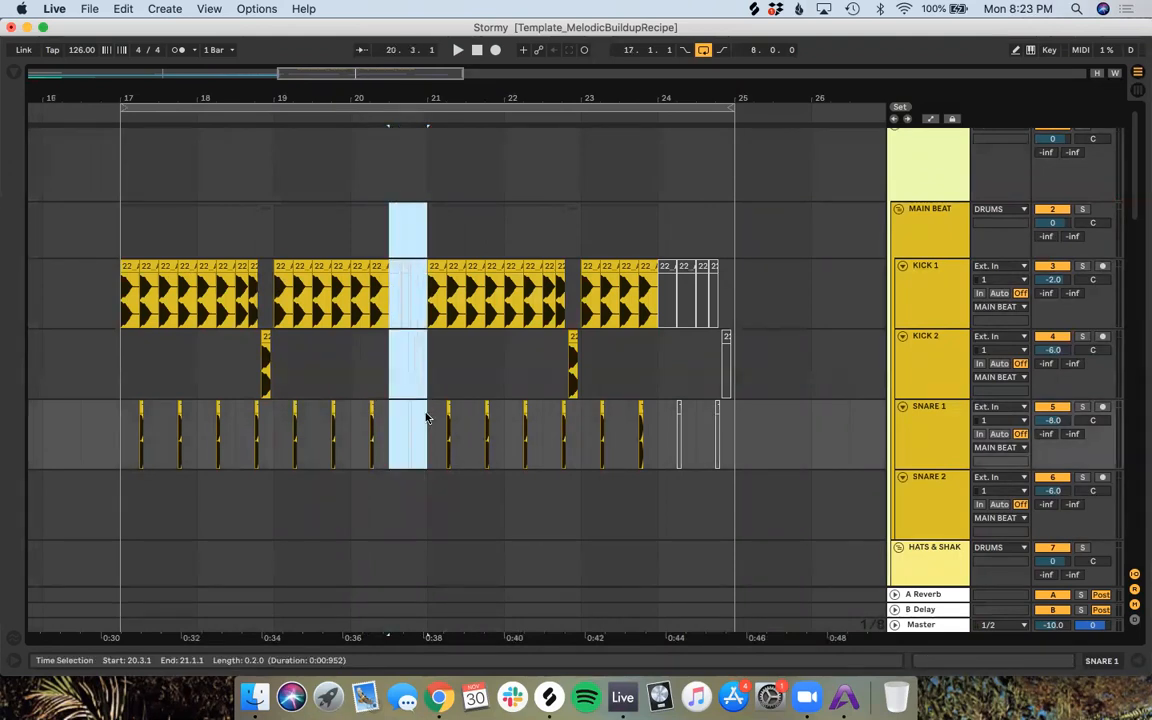
click(425, 417)
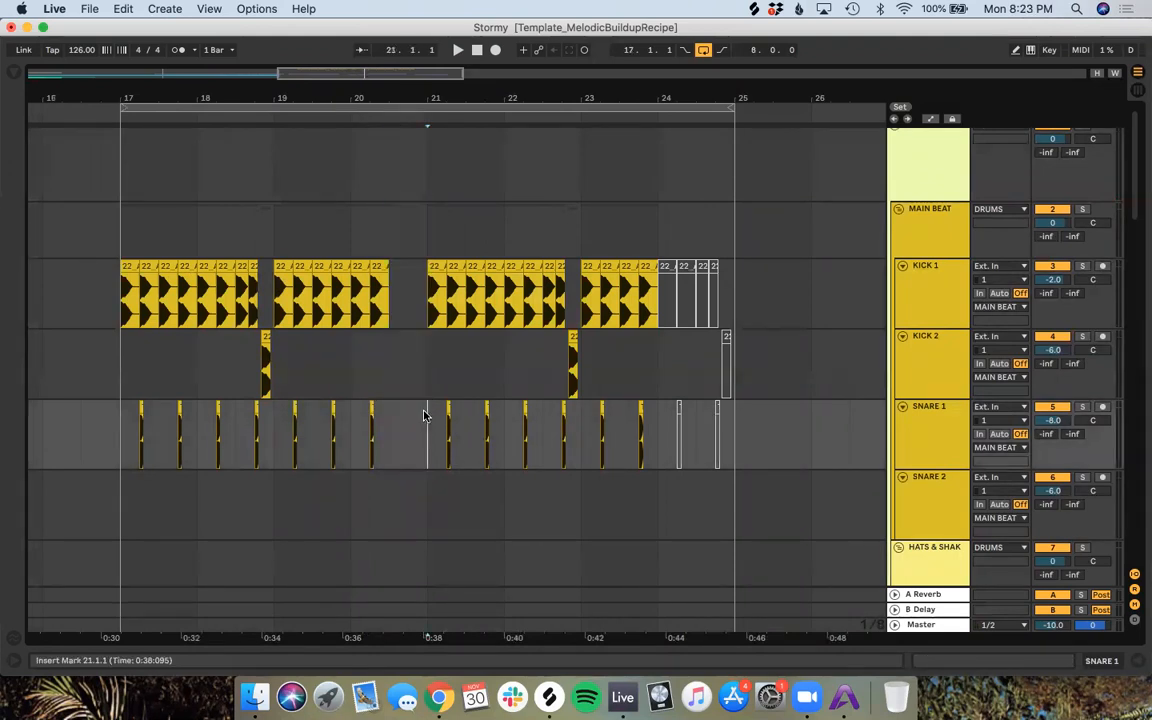
Step: Play the bar 20 fill and delete all muted kick and snare clips in bar 24
click(334, 119)
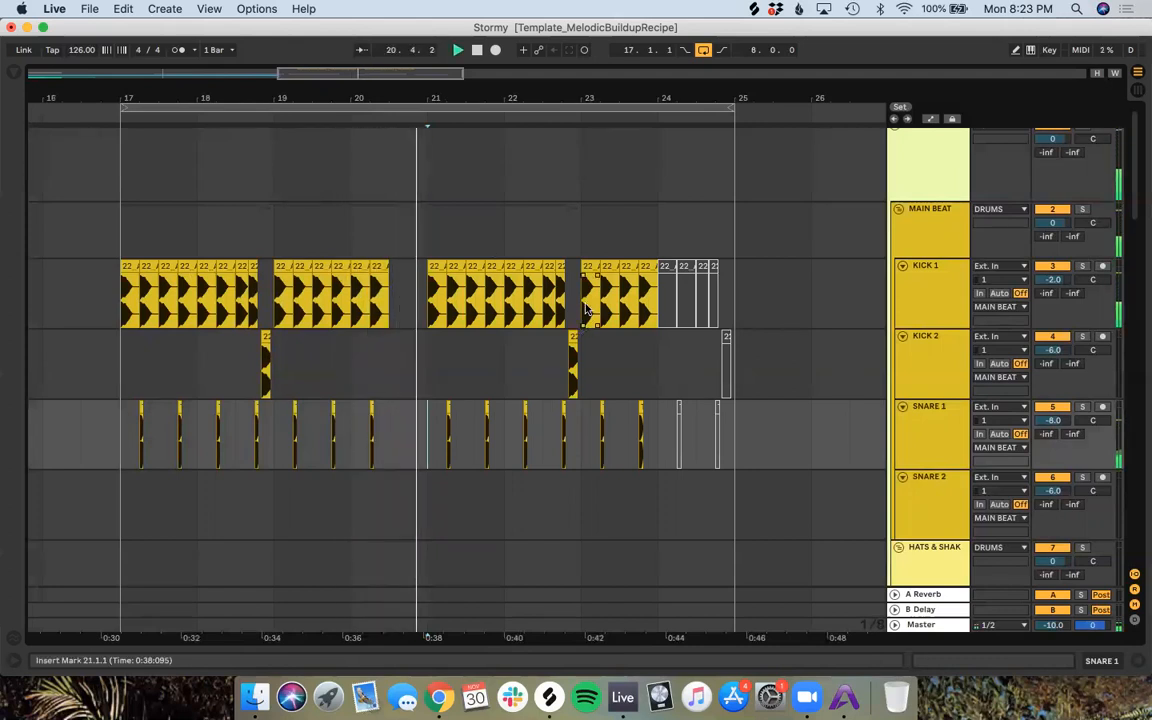
drag(657, 255, 738, 452)
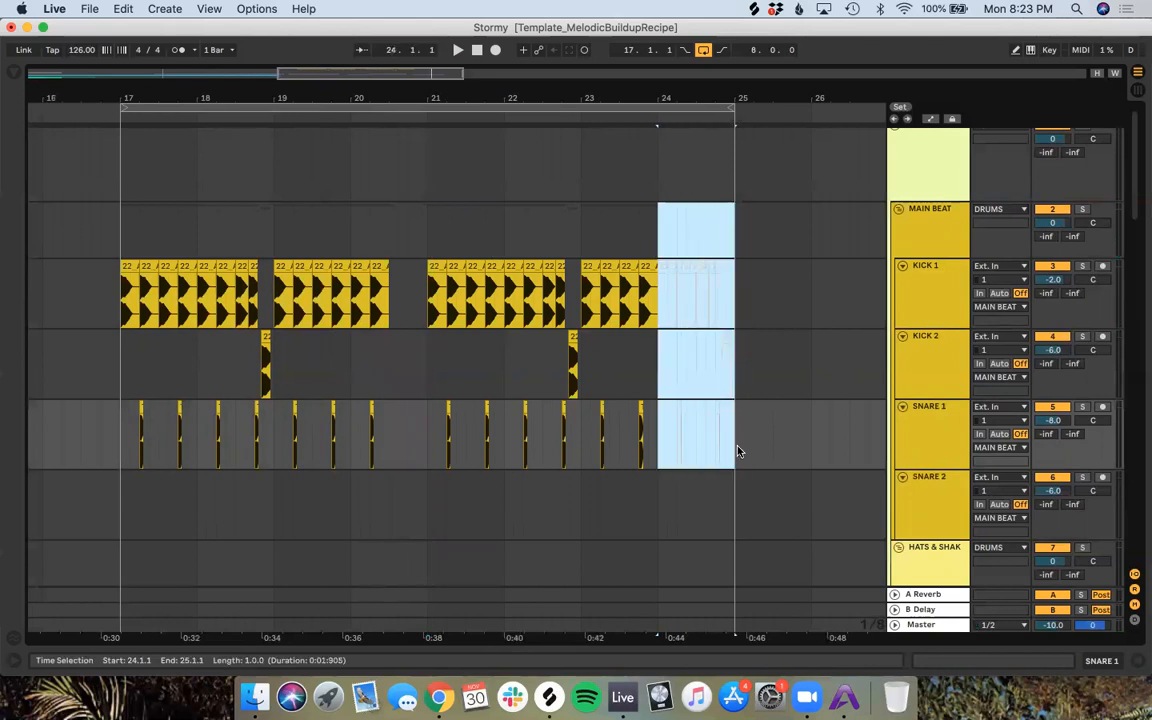
click(738, 453)
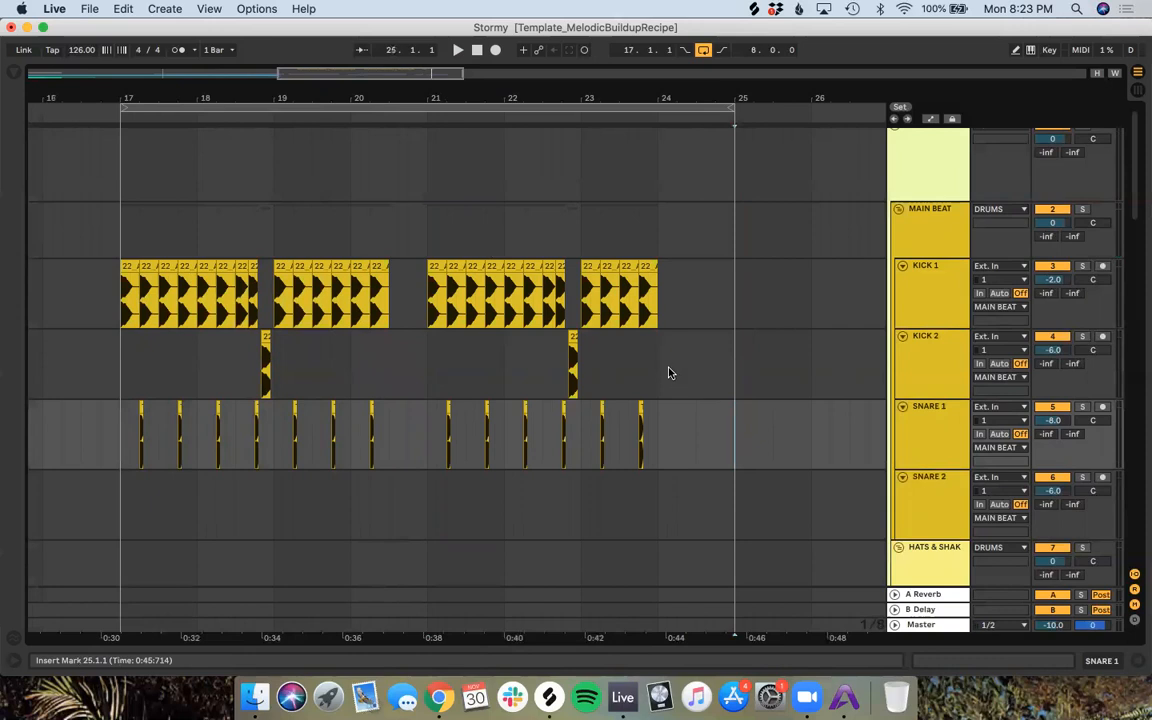
Step: Delete the duplicated vocal chop starting at bar 21 on the VOX 1 turnaround track and check the recipe instructions
scroll(670, 373, down, 20)
scroll(670, 373, left, 2)
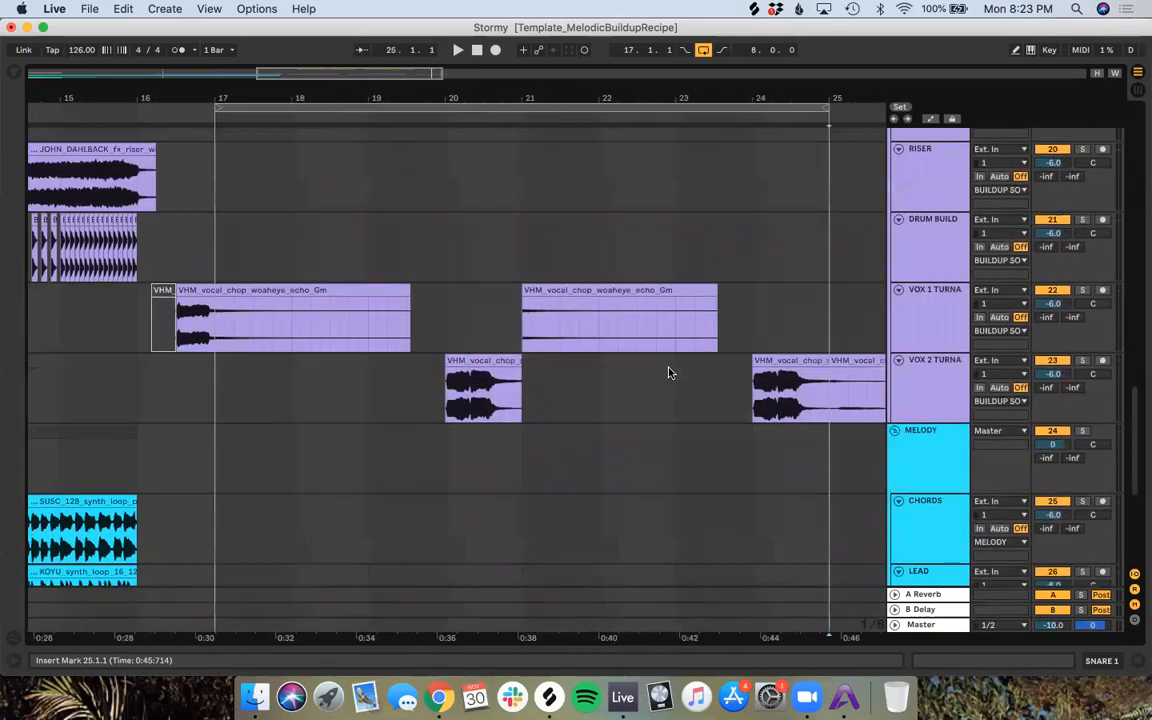
click(601, 291)
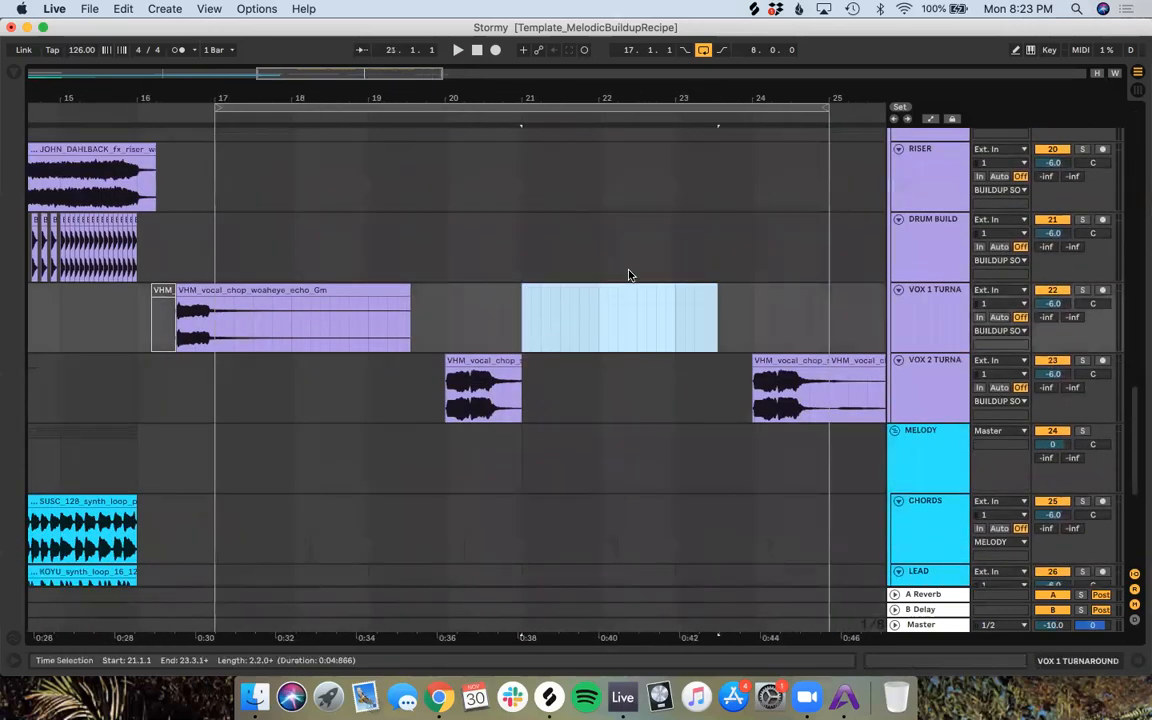
key(Delete)
click(645, 303)
scroll(626, 304, right, 1)
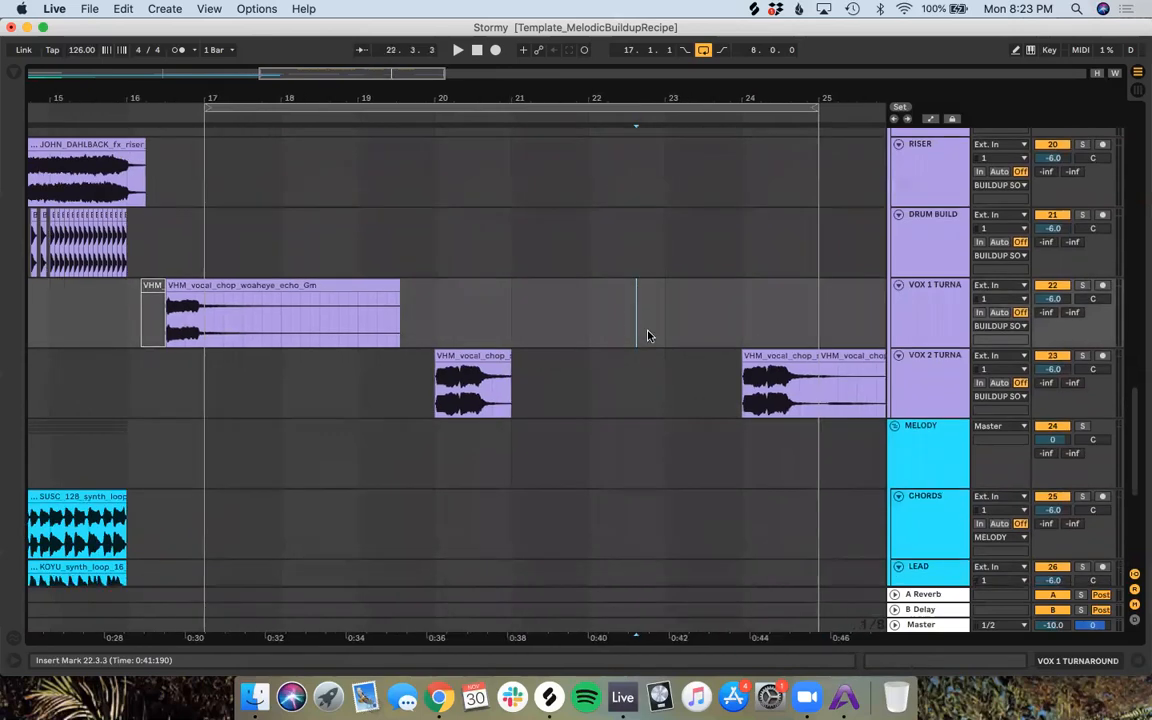
key(ctrl+Right)
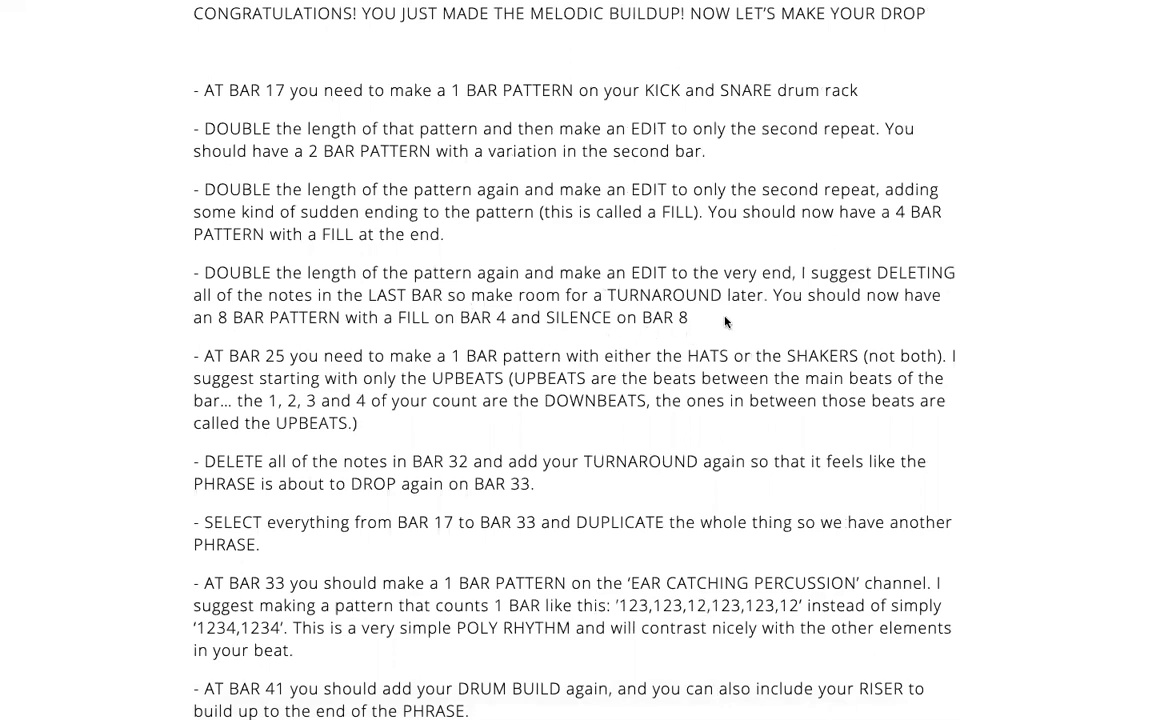
key(ctrl+Left)
Step: Delete the two vocal chop clips in bars 24 and 25 on the VOX 2 turnaround track
scroll(578, 256, up, 3)
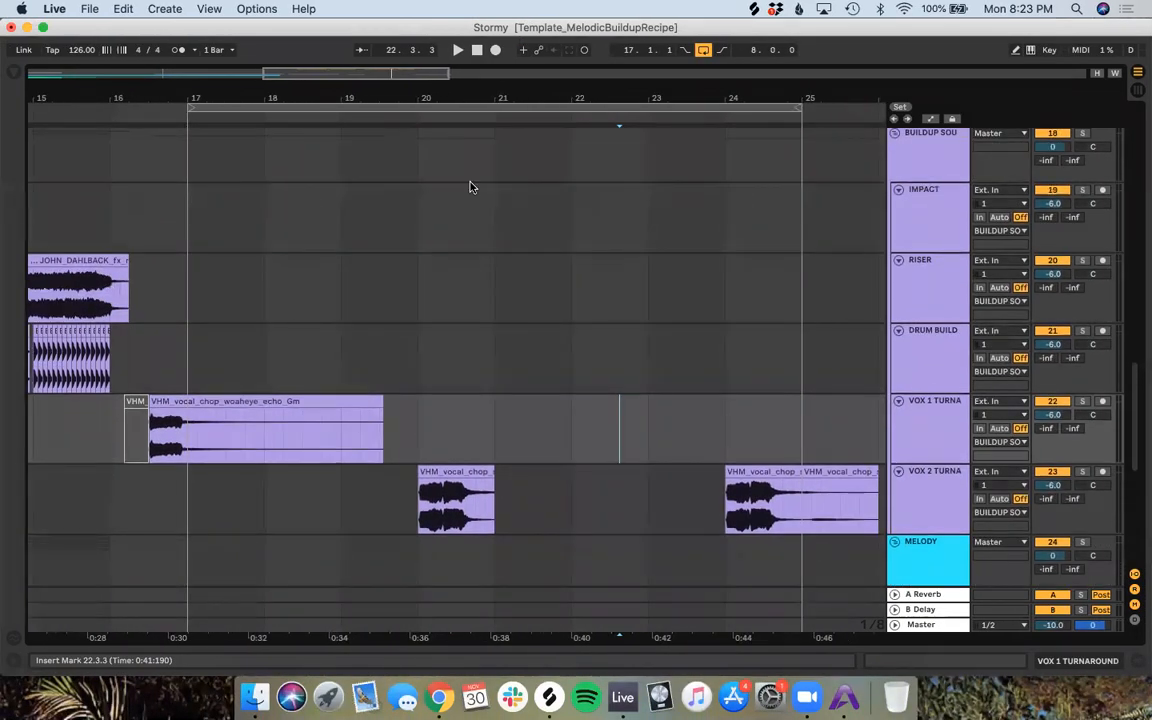
click(755, 471)
key(Delete)
click(809, 471)
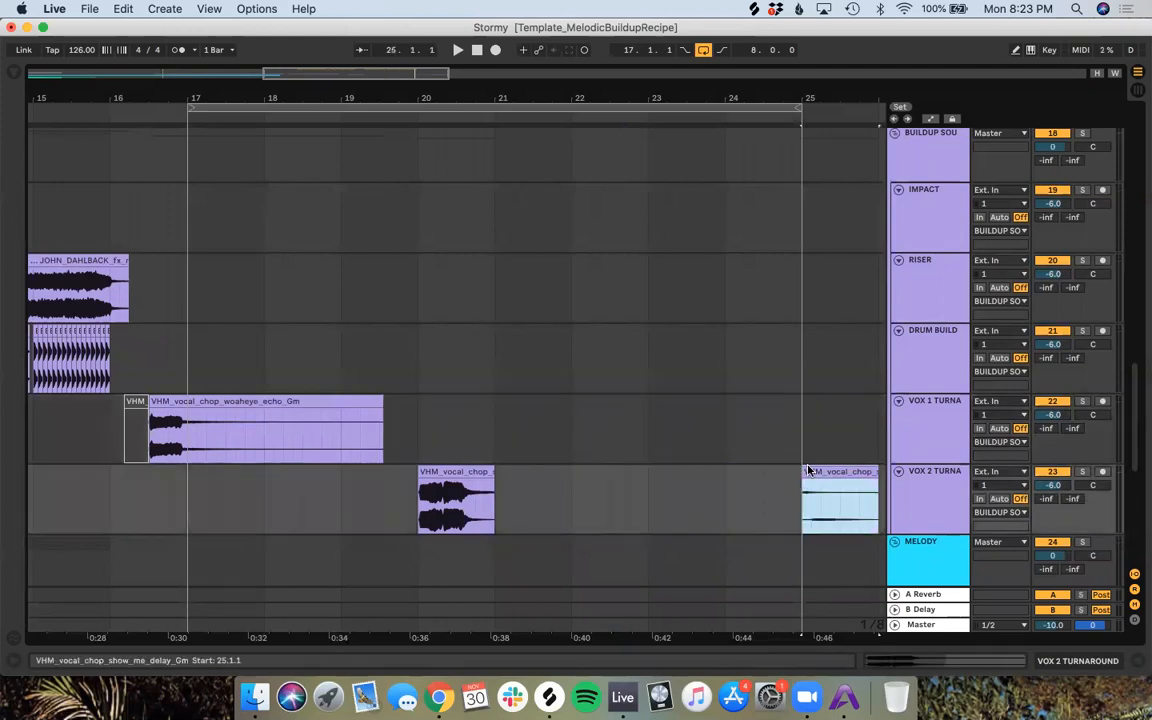
key(Delete)
Step: Play the fill from 19.3.3 and silence the kick and snare hits between 20.1.1 and 20.3.3
click(390, 565)
key(space)
scroll(440, 403, up, 5)
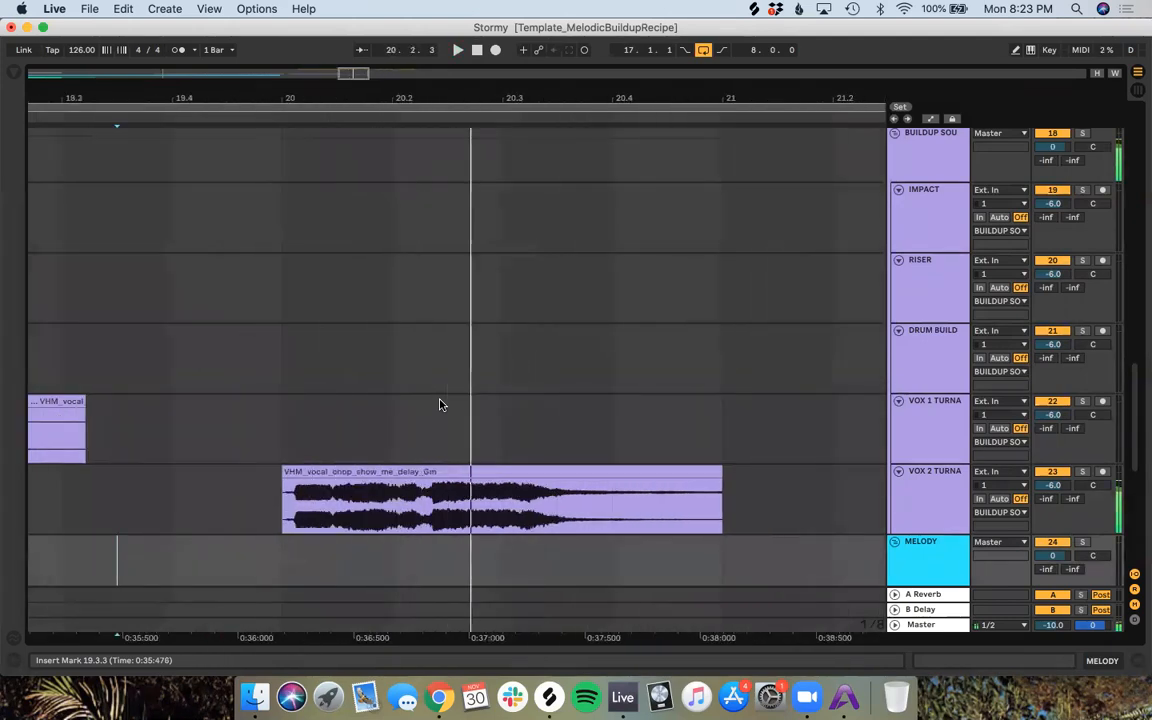
scroll(440, 403, up, 10)
scroll(440, 403, down, 5)
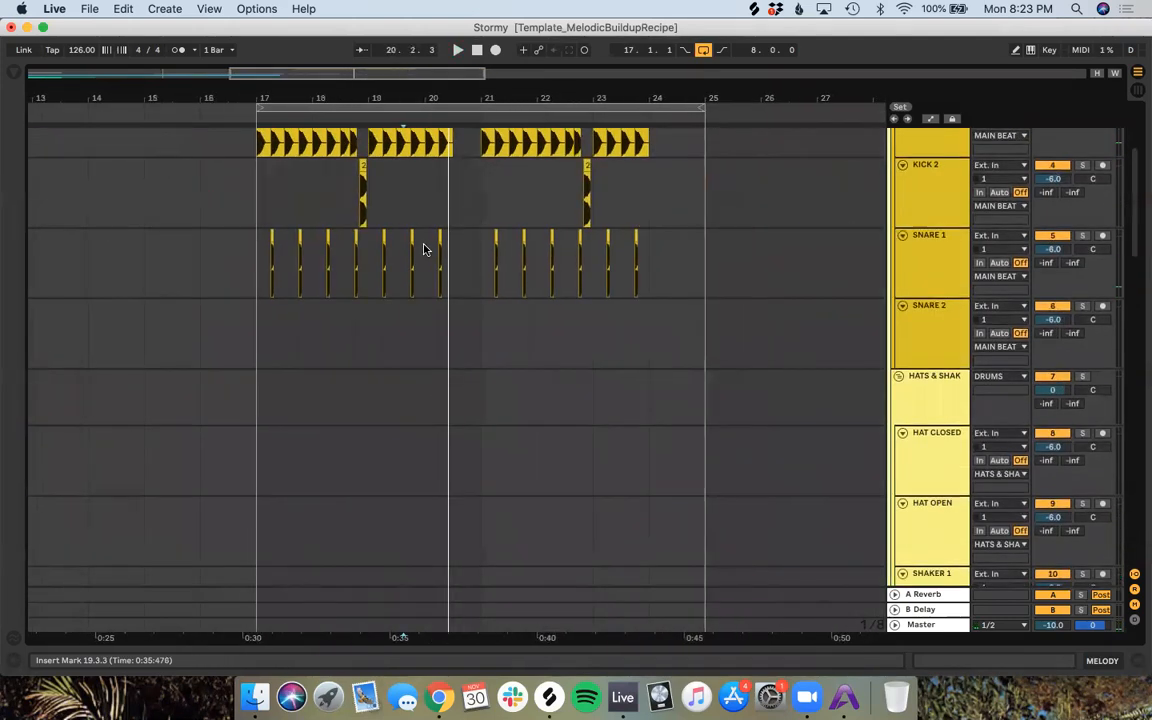
scroll(424, 249, up, 3)
click(444, 245)
drag(428, 247, 410, 428)
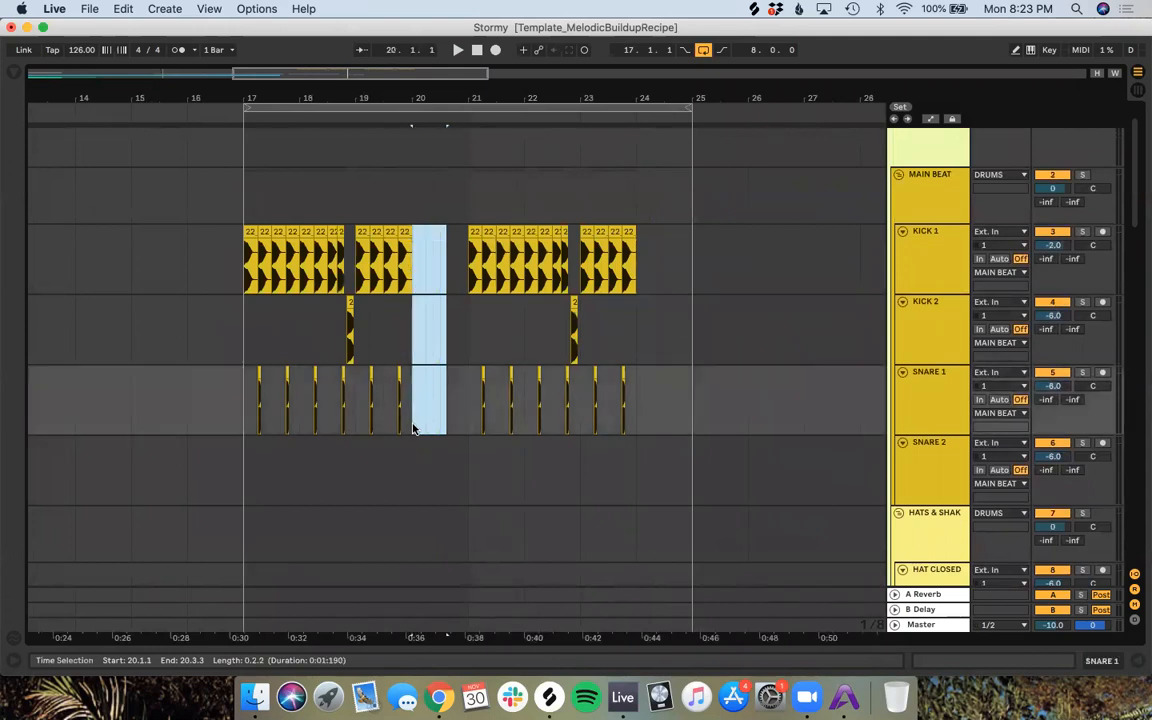
Step: Move the vocal chop on the VOX 2 turnaround track from bar 20 so it starts at 20.3.1
scroll(414, 428, down, 15)
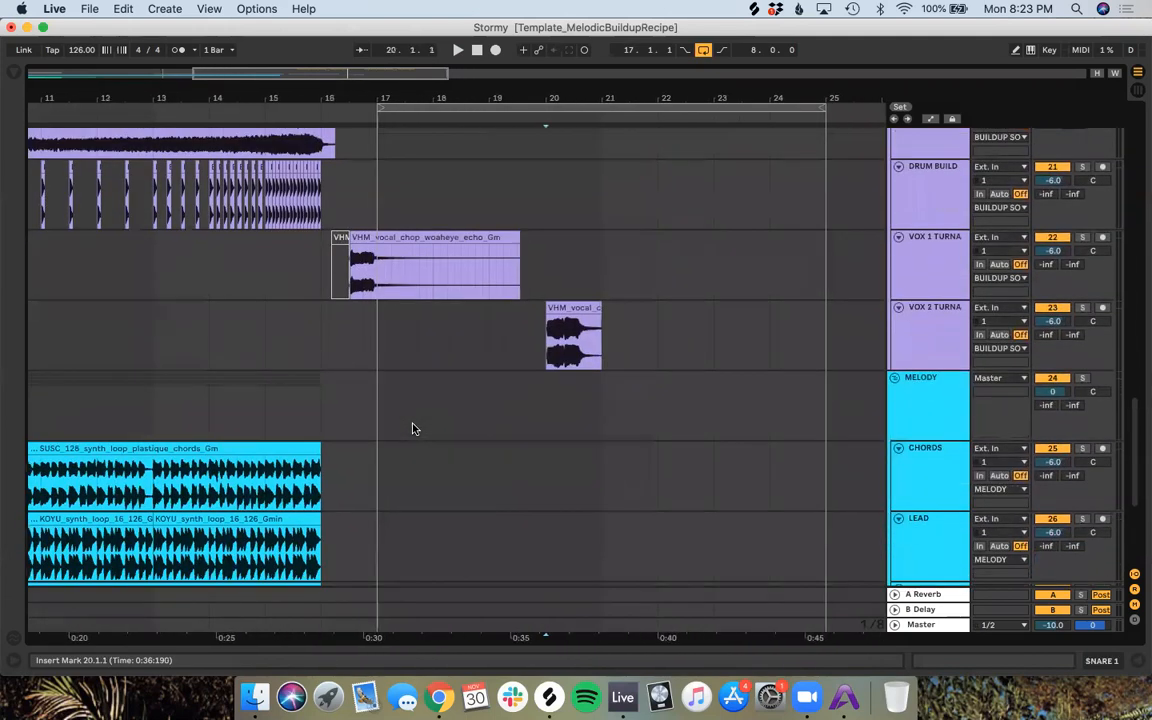
key(plus)
key(plus)
key(plus)
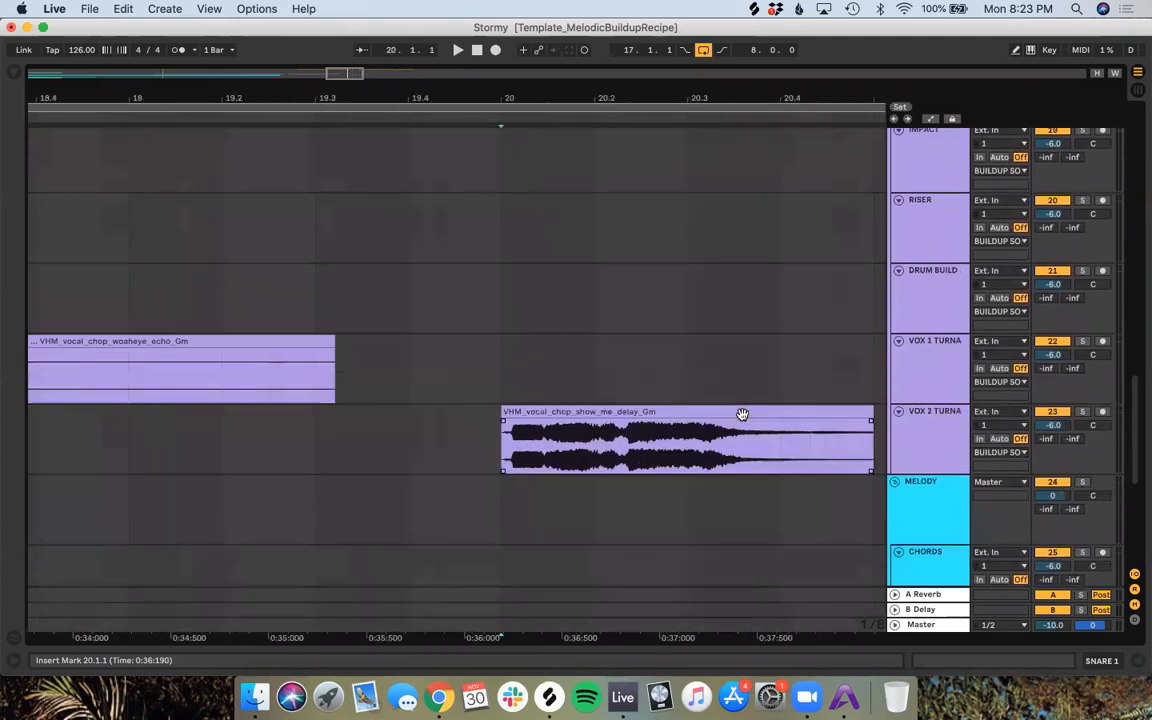
drag(694, 416, 760, 424)
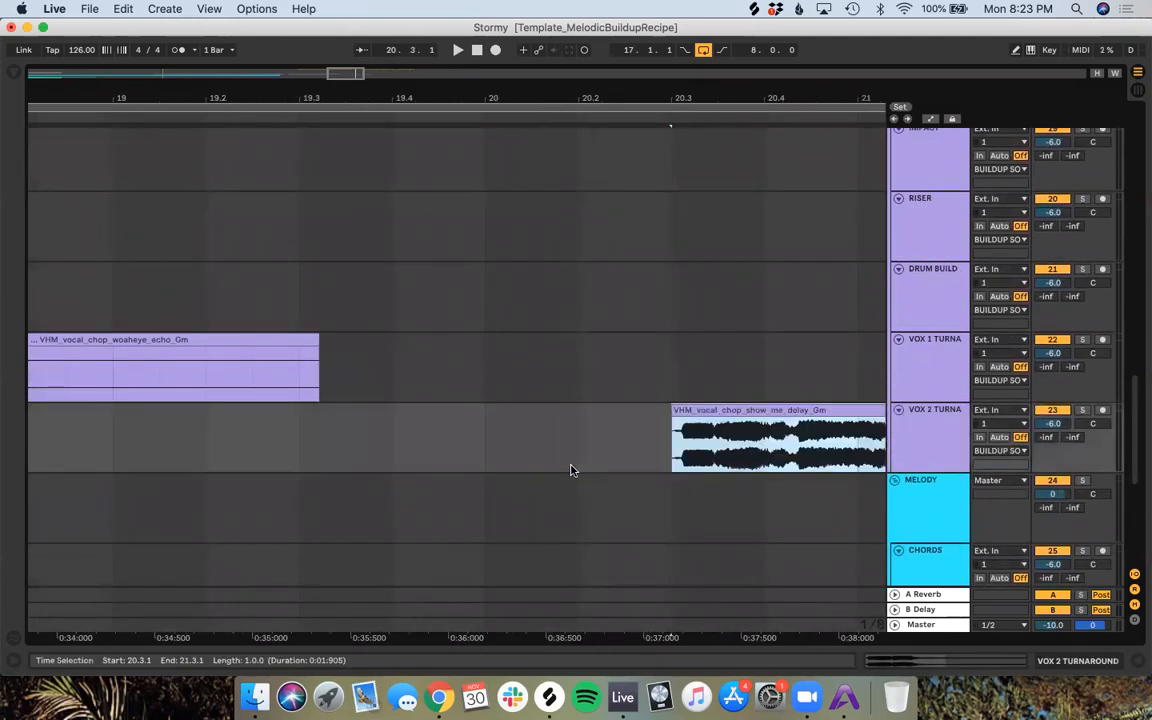
Step: Refine the grid to 1/32 and shift the VOX 2 vocal chop earlier so it starts at 20.2.4
right_click(622, 458)
click(742, 618)
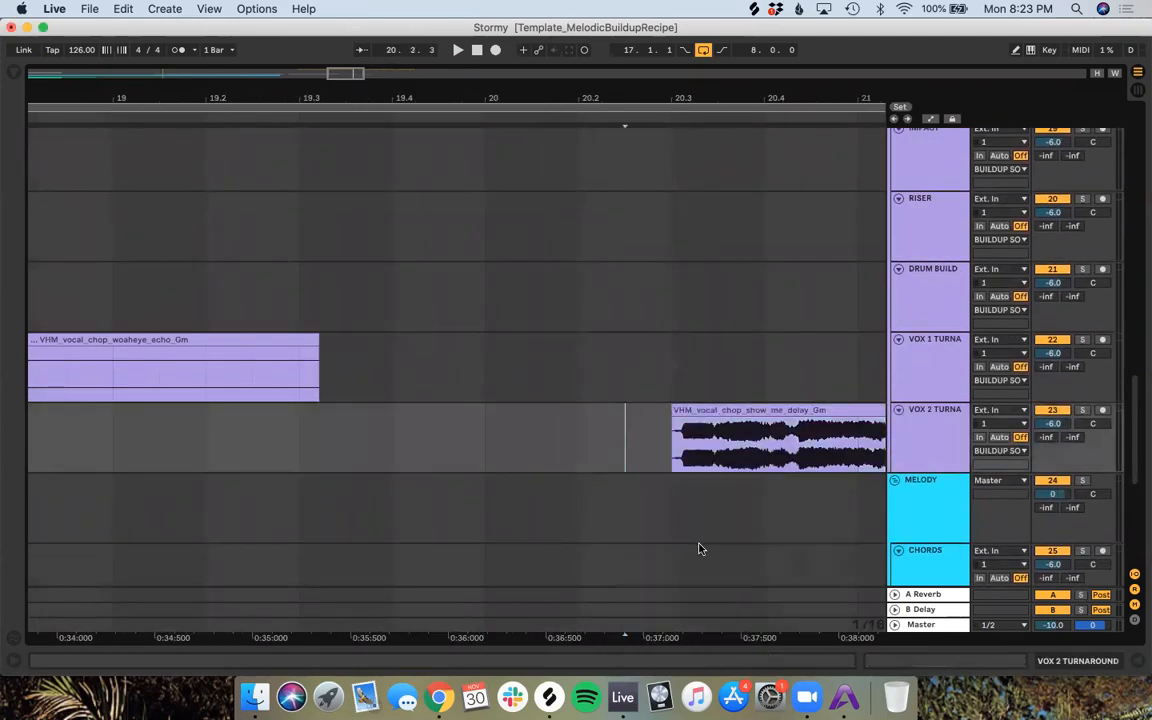
scroll(670, 496, up, 5)
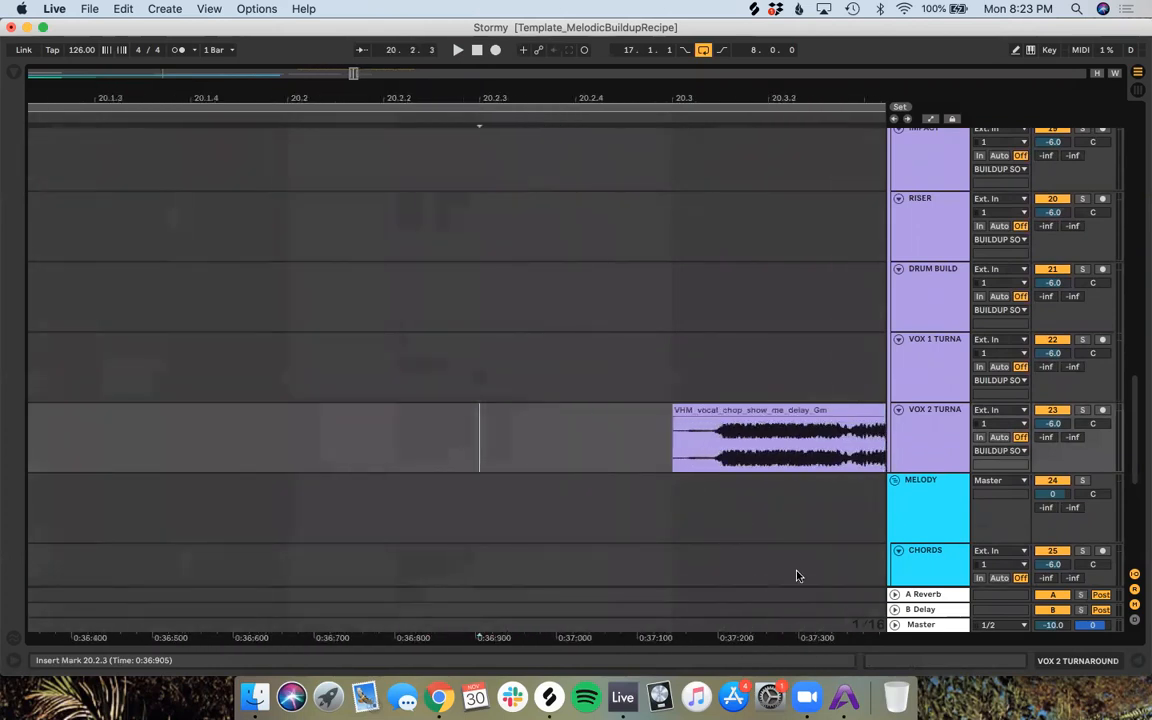
right_click(723, 500)
click(864, 617)
drag(766, 410, 710, 418)
Step: Play the section from bar 19 to hear the repositioned vocal chop, and stop after bar 21
scroll(396, 301, down, 5)
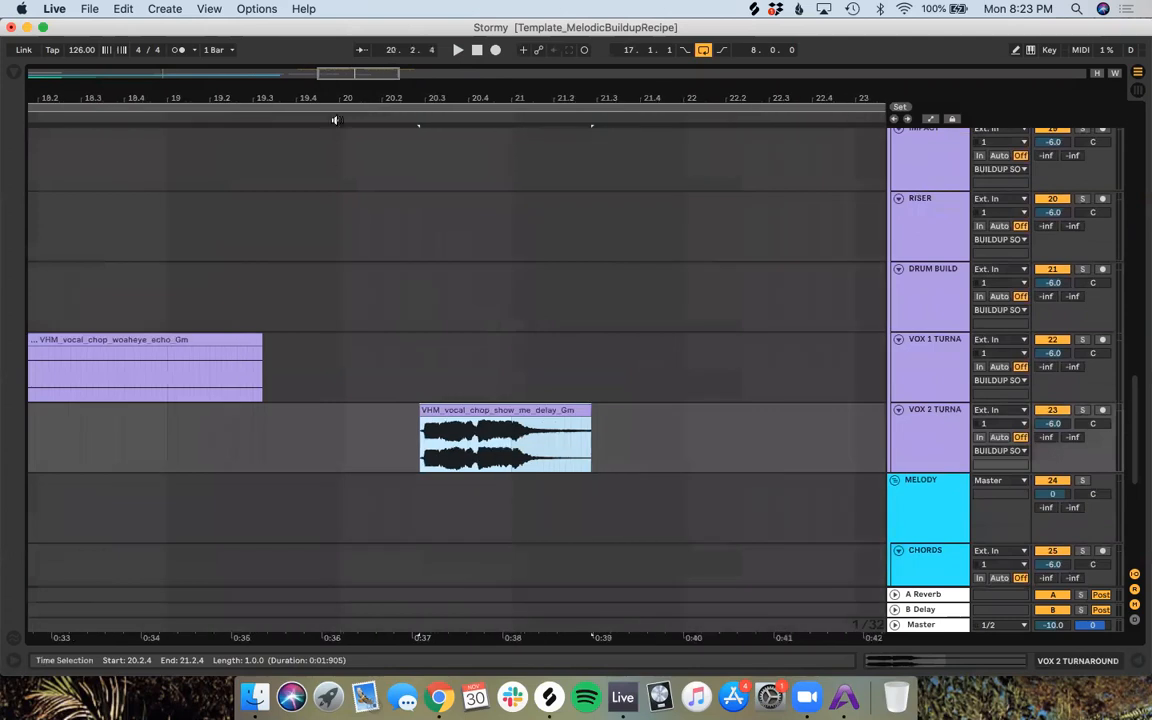
click(152, 112)
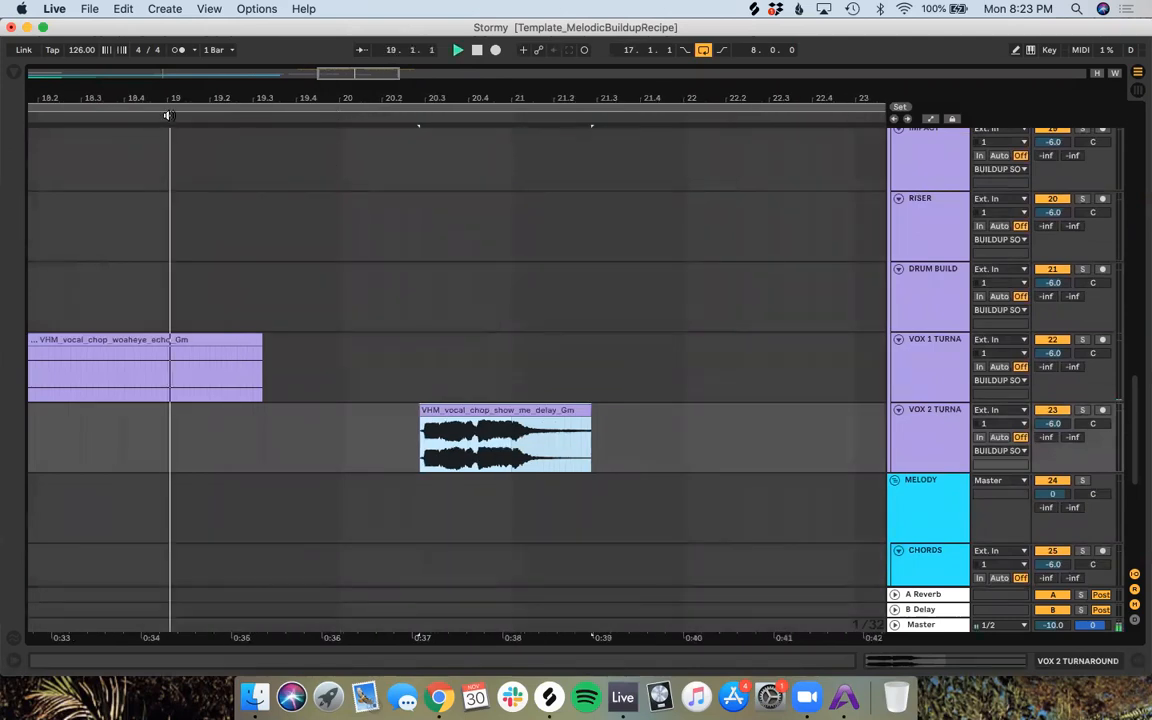
click(581, 299)
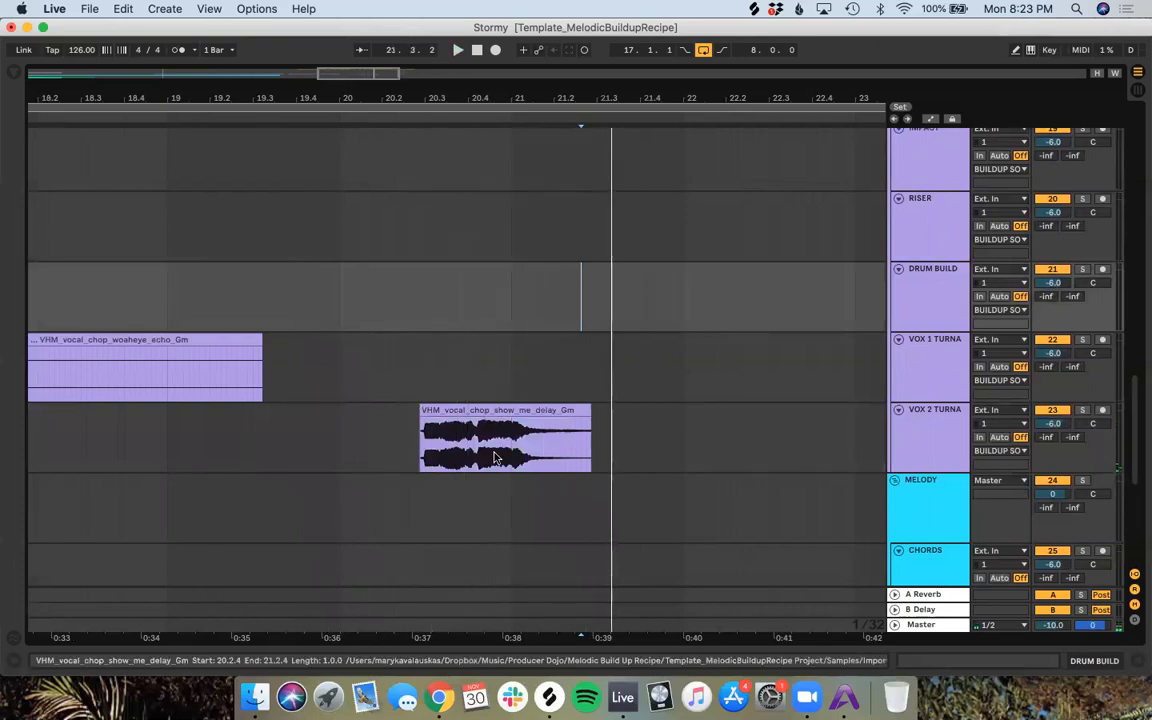
click(468, 389)
scroll(468, 390, down, 8)
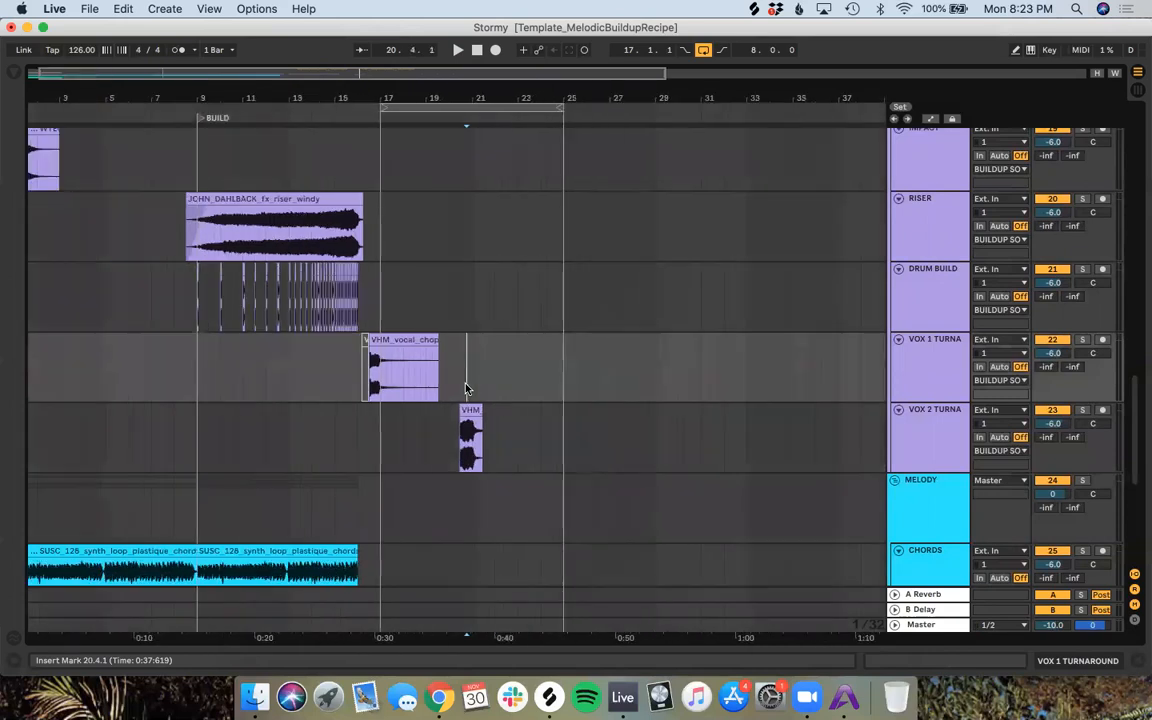
Step: Duplicate the time of the 8-bar loop from bar 17 to bar 25 across all tracks
scroll(465, 287, up, 3)
scroll(462, 286, up, 6)
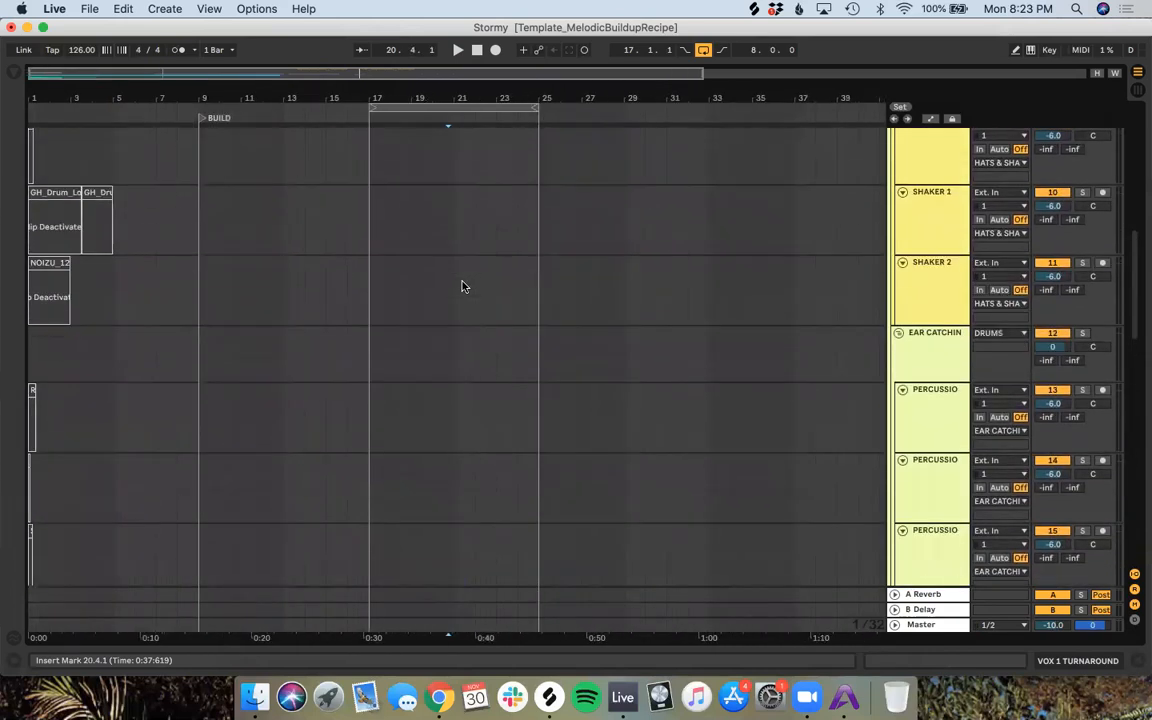
scroll(420, 376, up, 5)
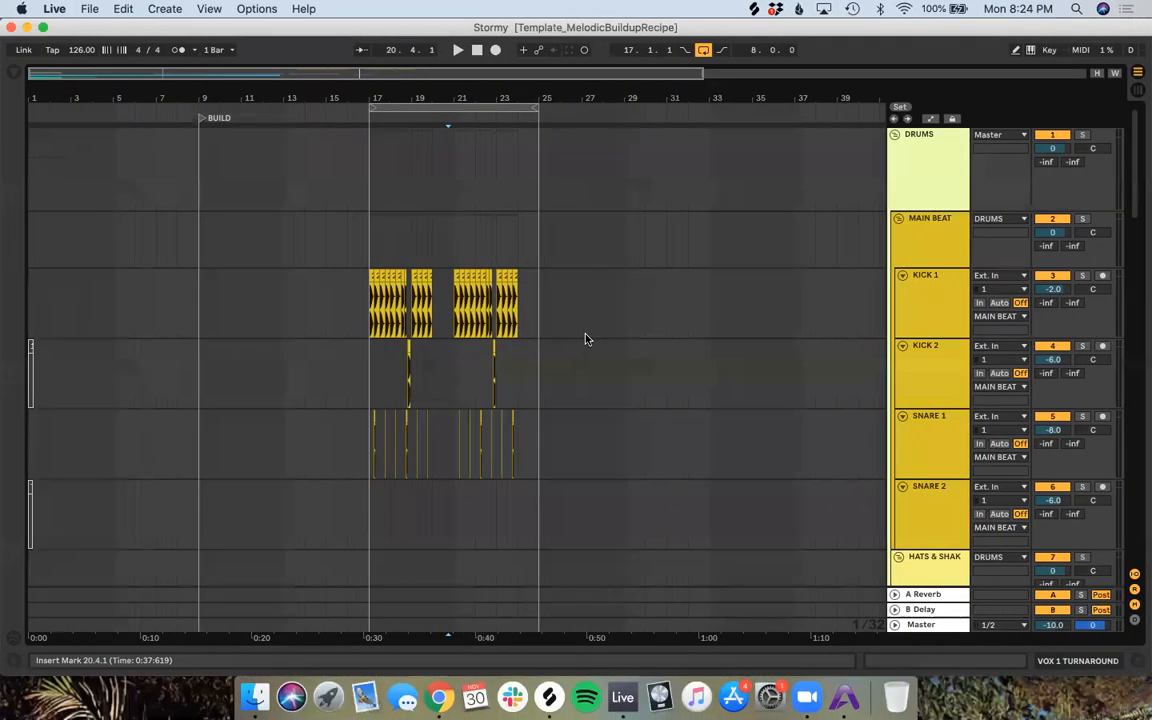
click(455, 107)
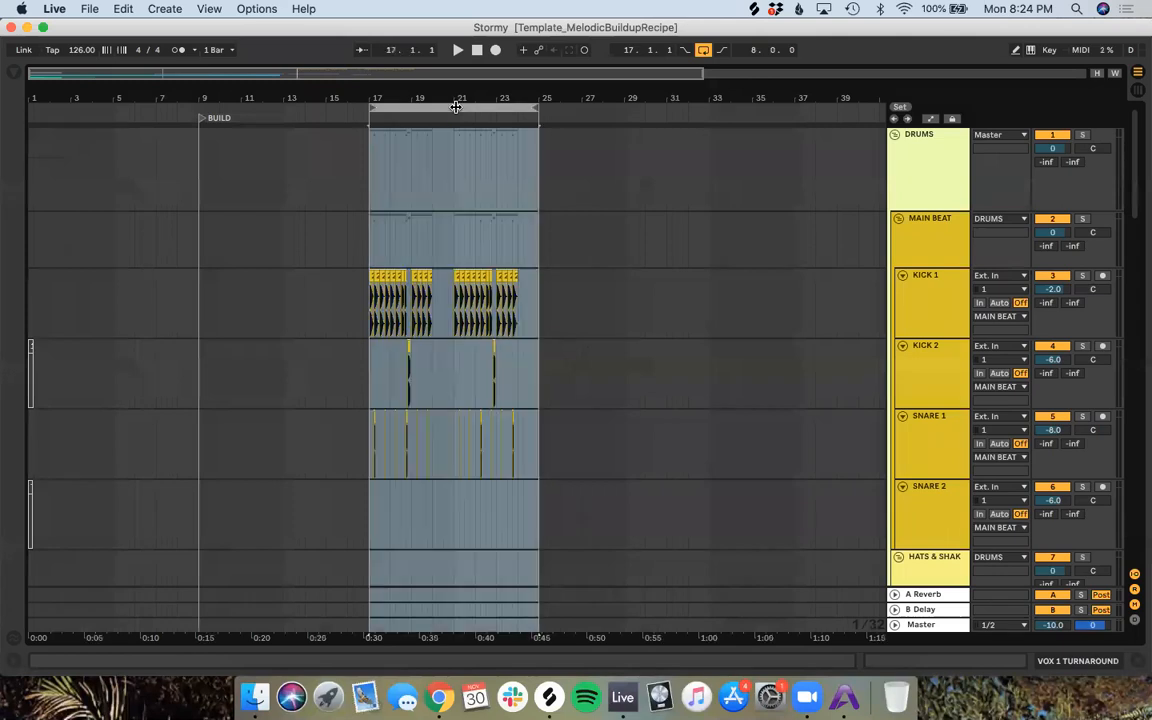
click(123, 9)
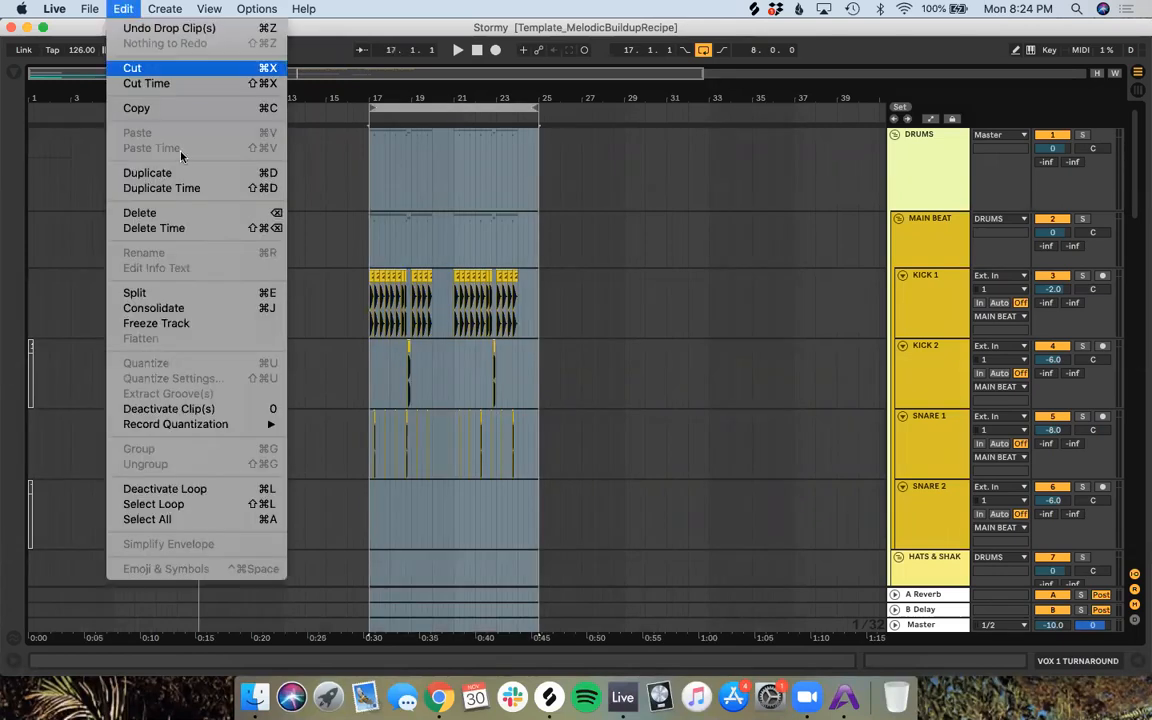
click(180, 188)
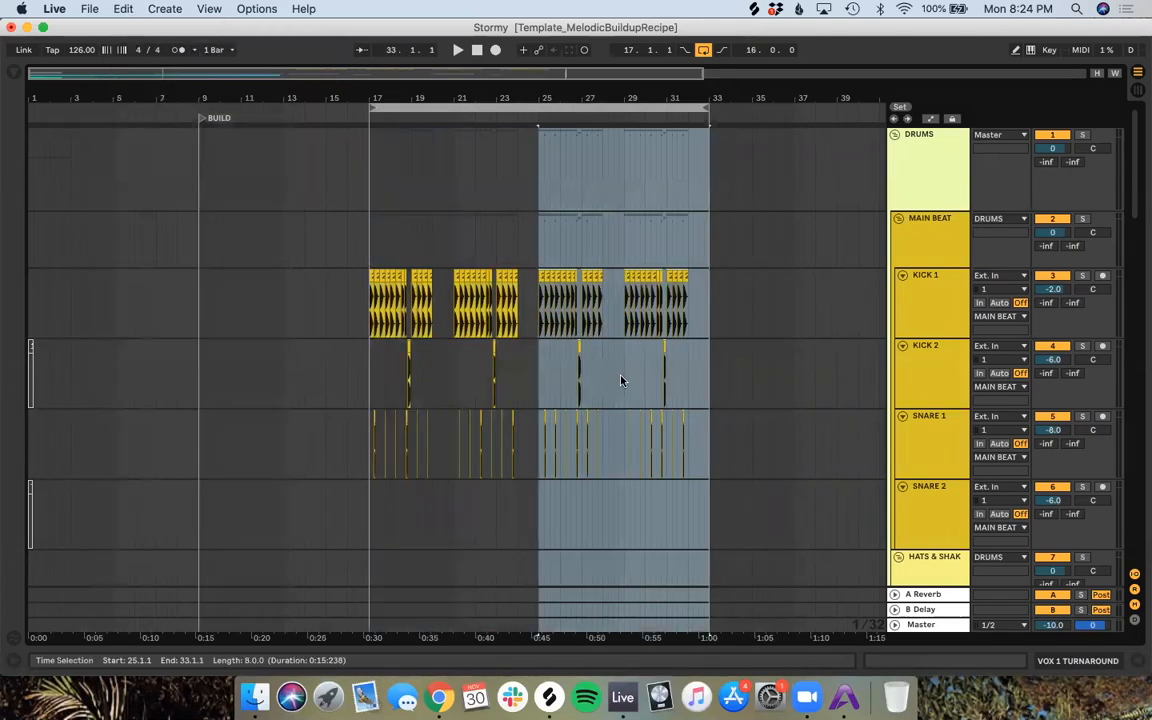
Step: Move the HAT CLOSED and HAT OPEN clips from bar 1 to bar 25 and activate them
scroll(499, 478, down, 5)
scroll(499, 482, down, 3)
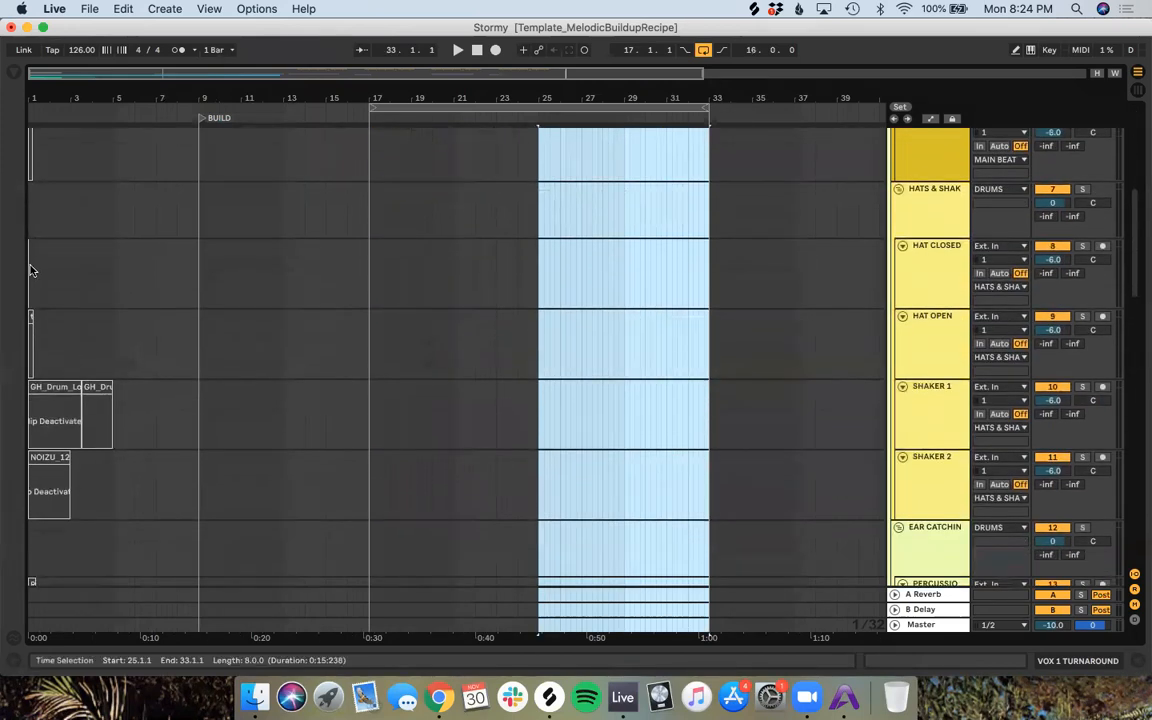
click(37, 329)
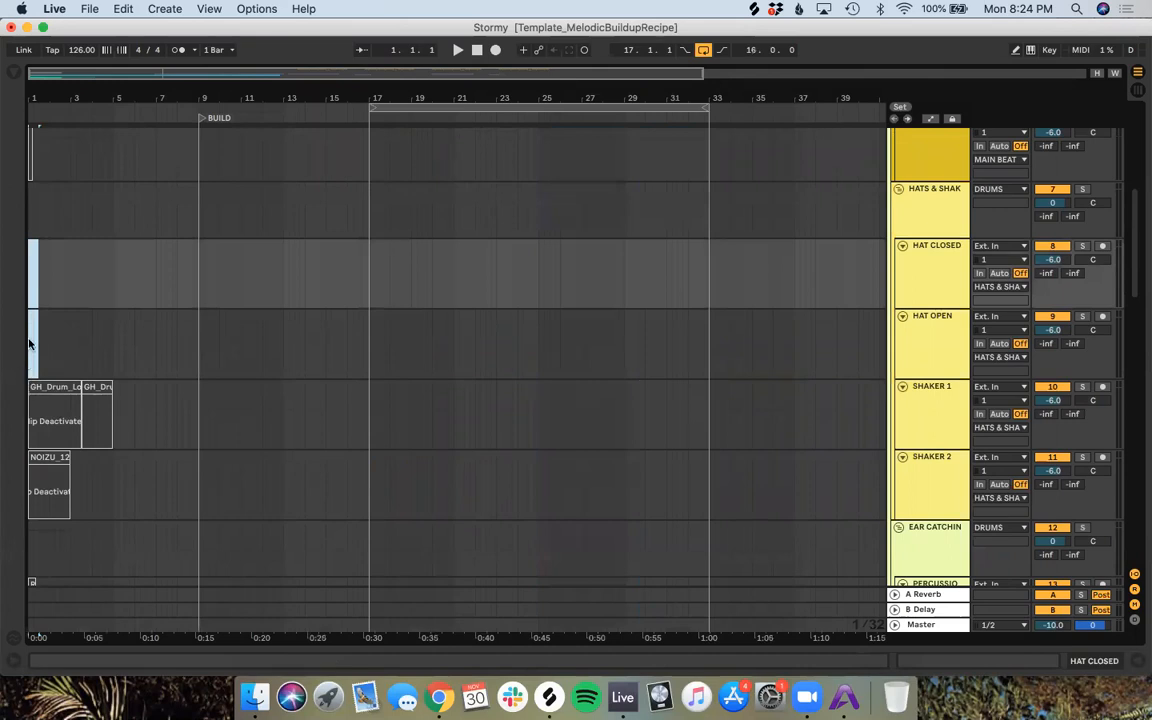
drag(31, 316, 542, 335)
scroll(542, 335, up, 8)
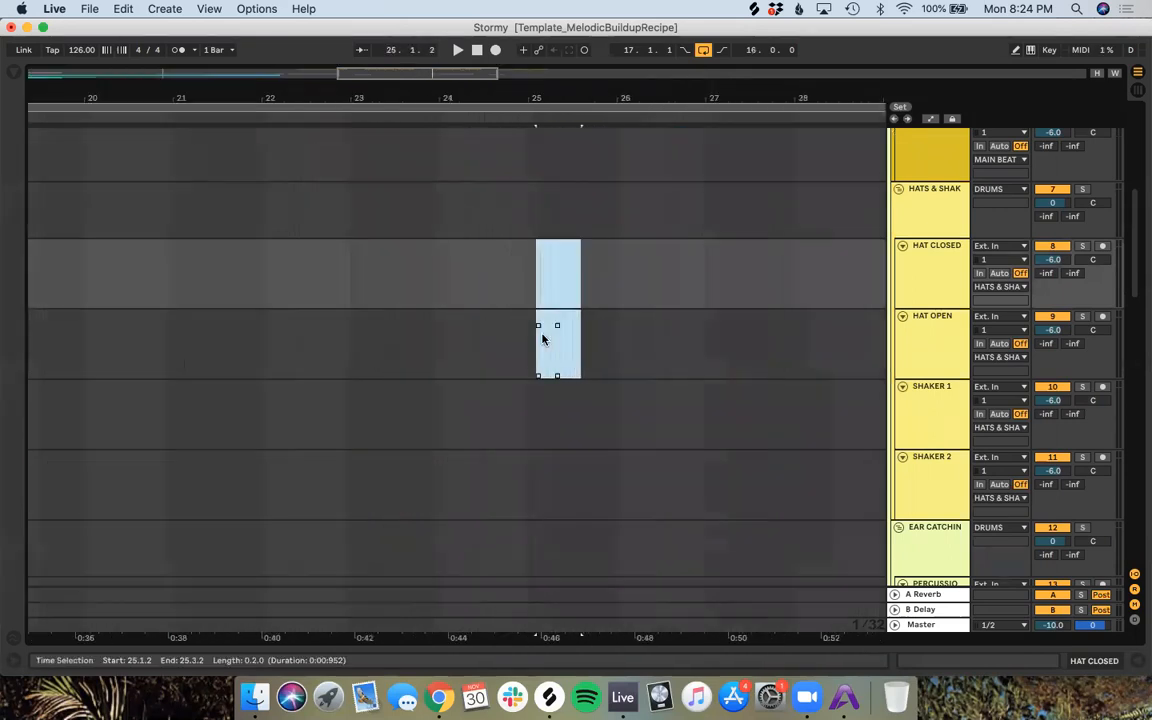
click(543, 336)
click(490, 326)
drag(616, 357, 489, 283)
click(655, 327)
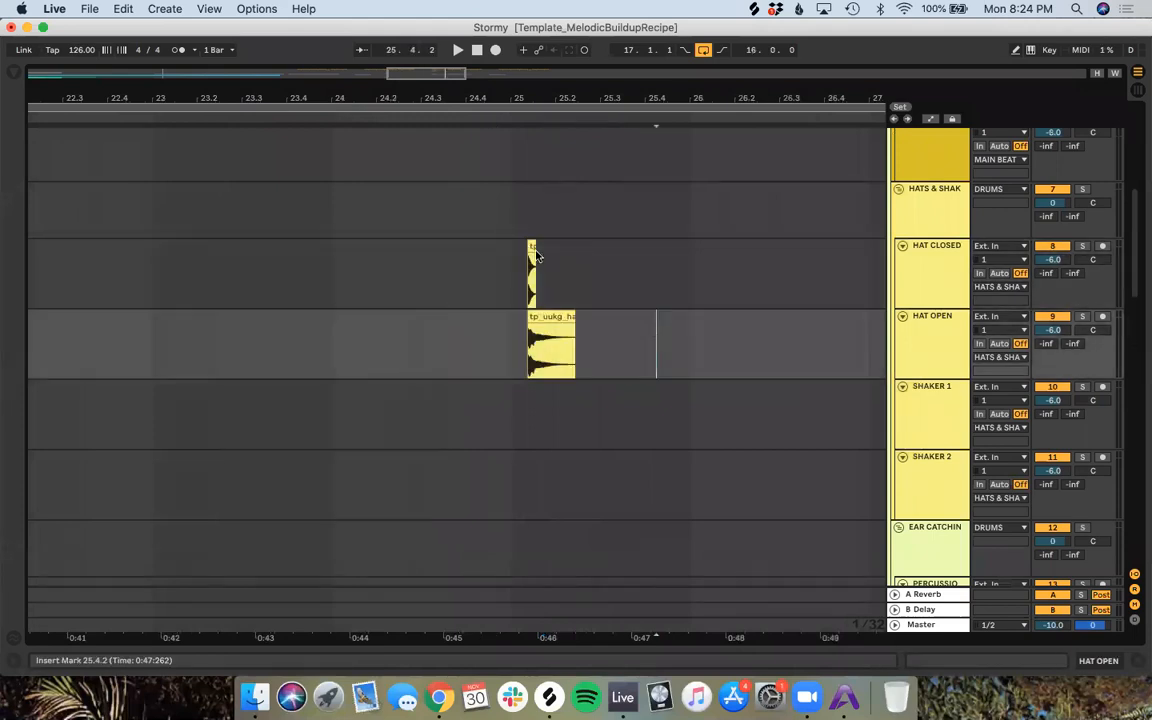
Step: Deactivate the open hat clip and shift the closed hat clip to start at 25.1.1
scroll(537, 255, up, 5)
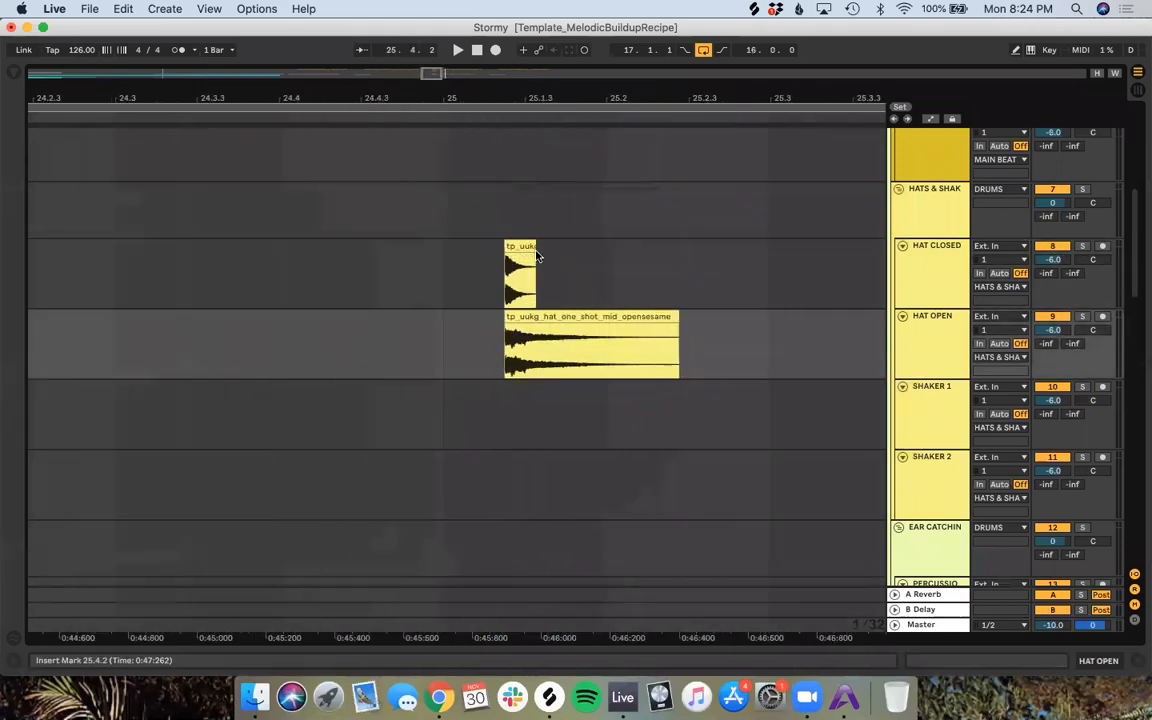
click(524, 319)
drag(522, 248, 466, 264)
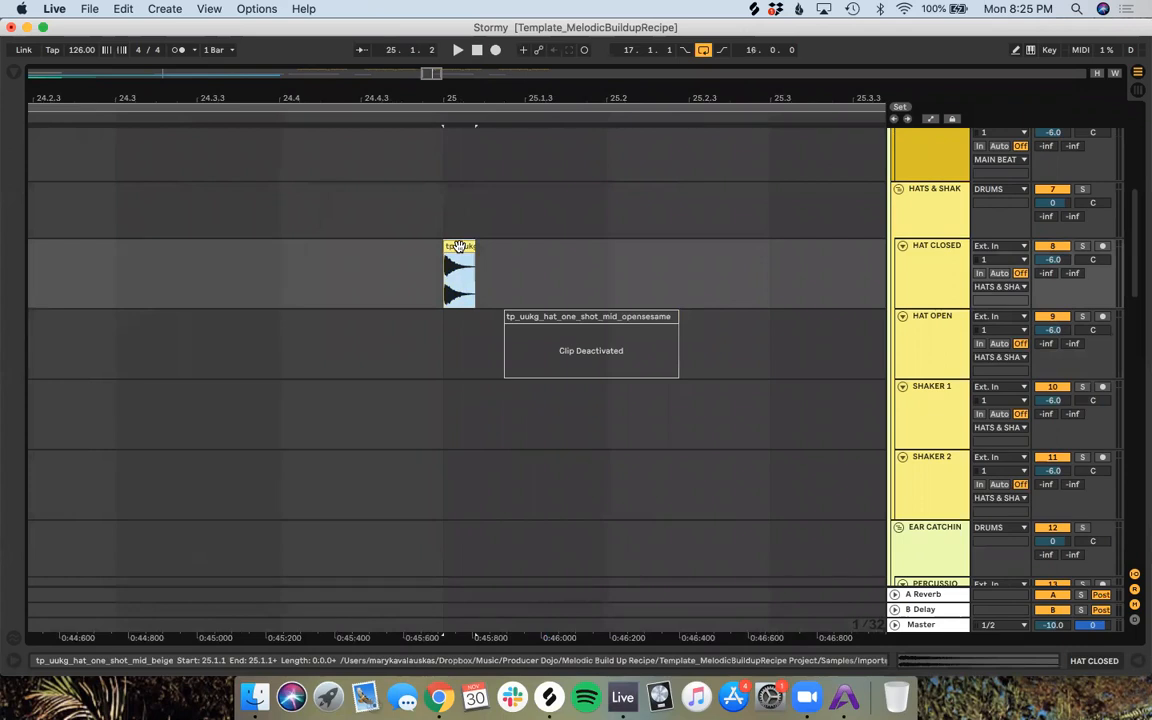
Step: Set the grid to 1/16 and copy the closed hat hit onto 25.1.2 and 25.1.3
drag(459, 246, 541, 260)
right_click(584, 255)
click(651, 378)
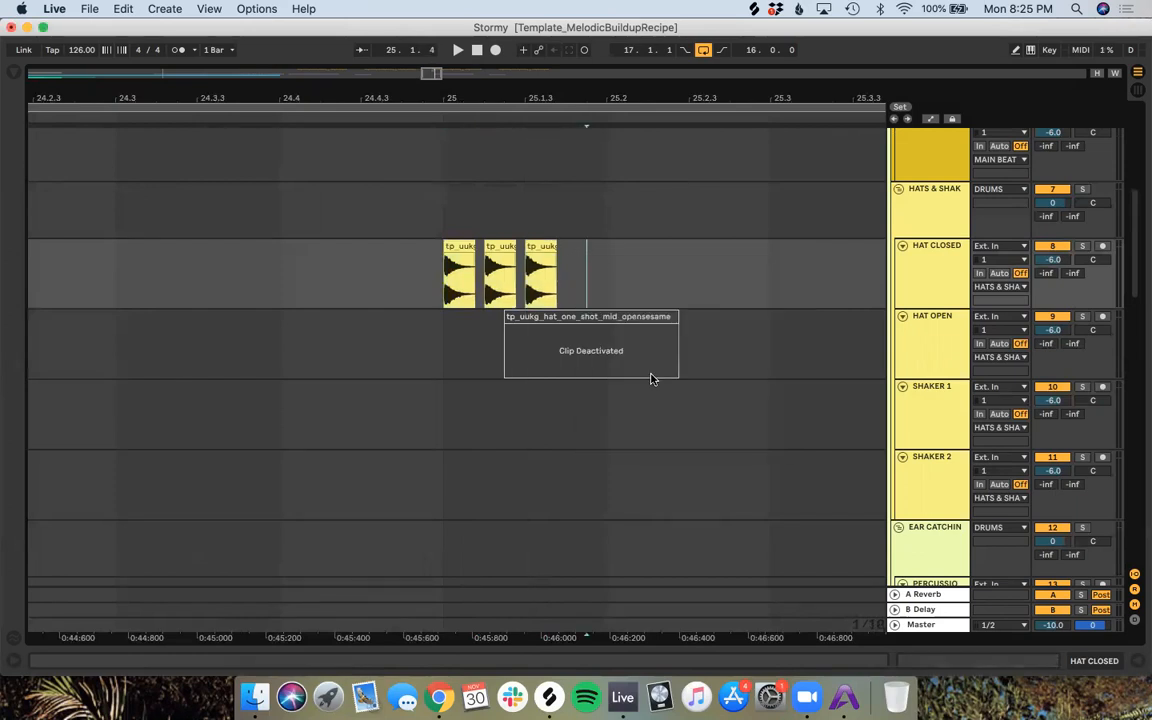
click(588, 258)
click(540, 247)
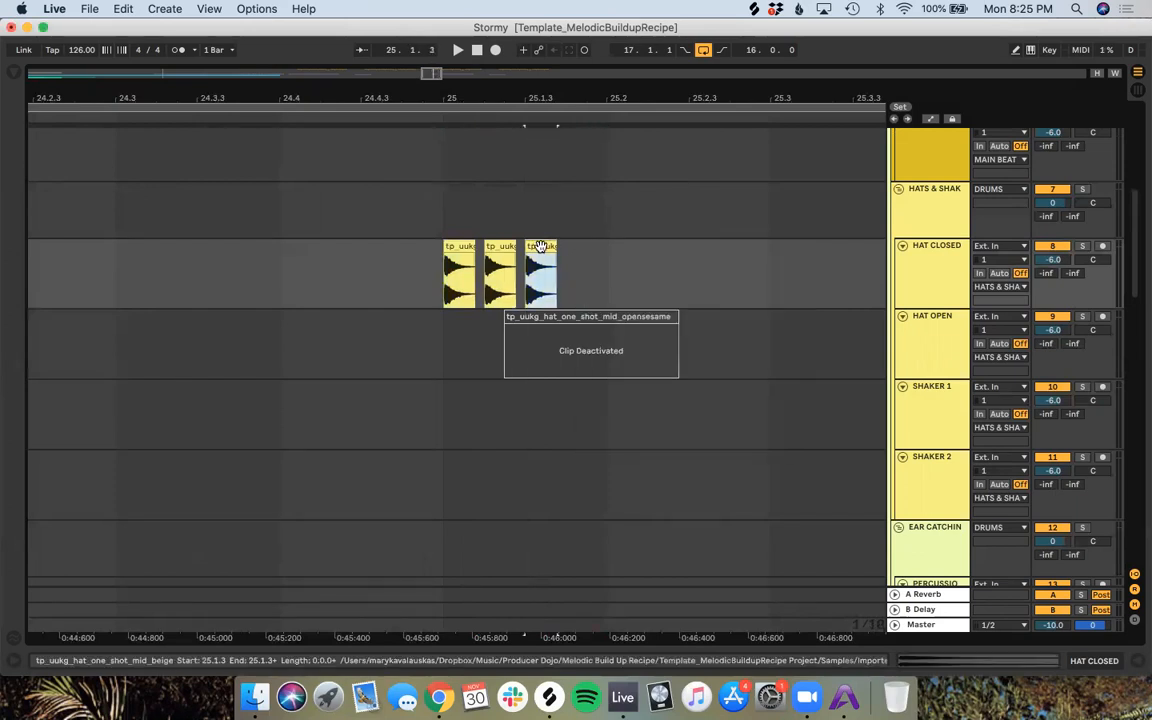
click(610, 283)
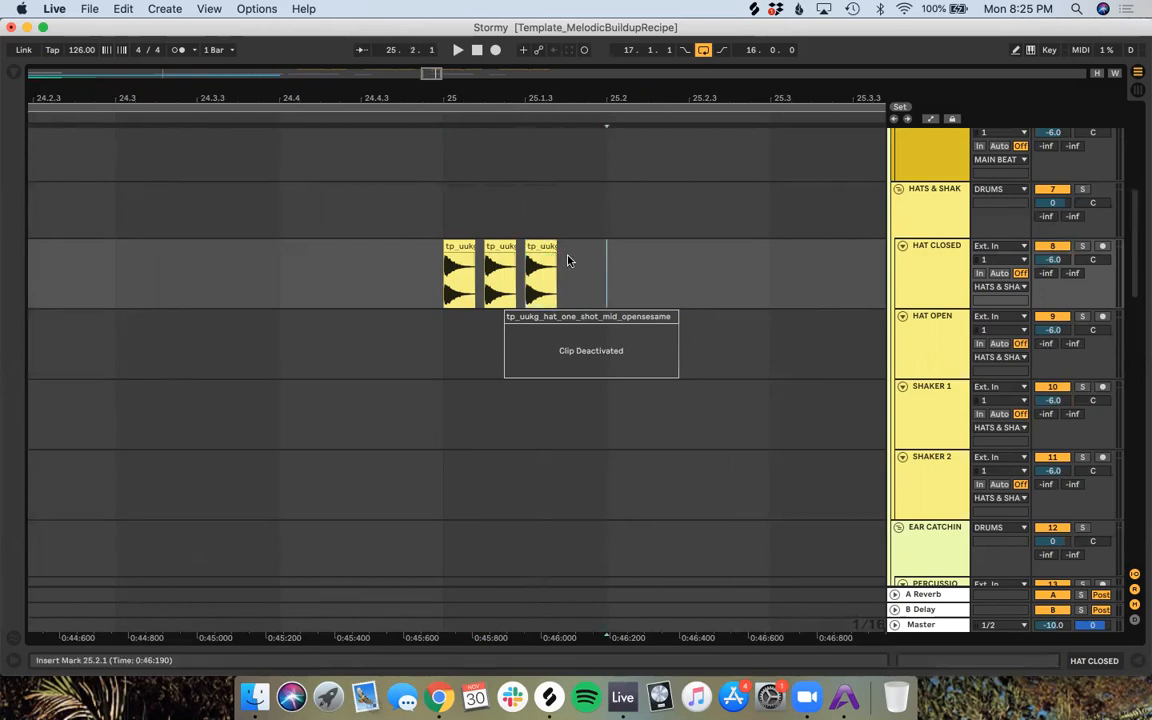
Step: Add a closed hat hit at 25.1.4 and duplicate the four-hit group onto beat 25.2
key(Right)
key(Right)
key(Right)
key(Right)
drag(533, 248, 433, 277)
key(super+d)
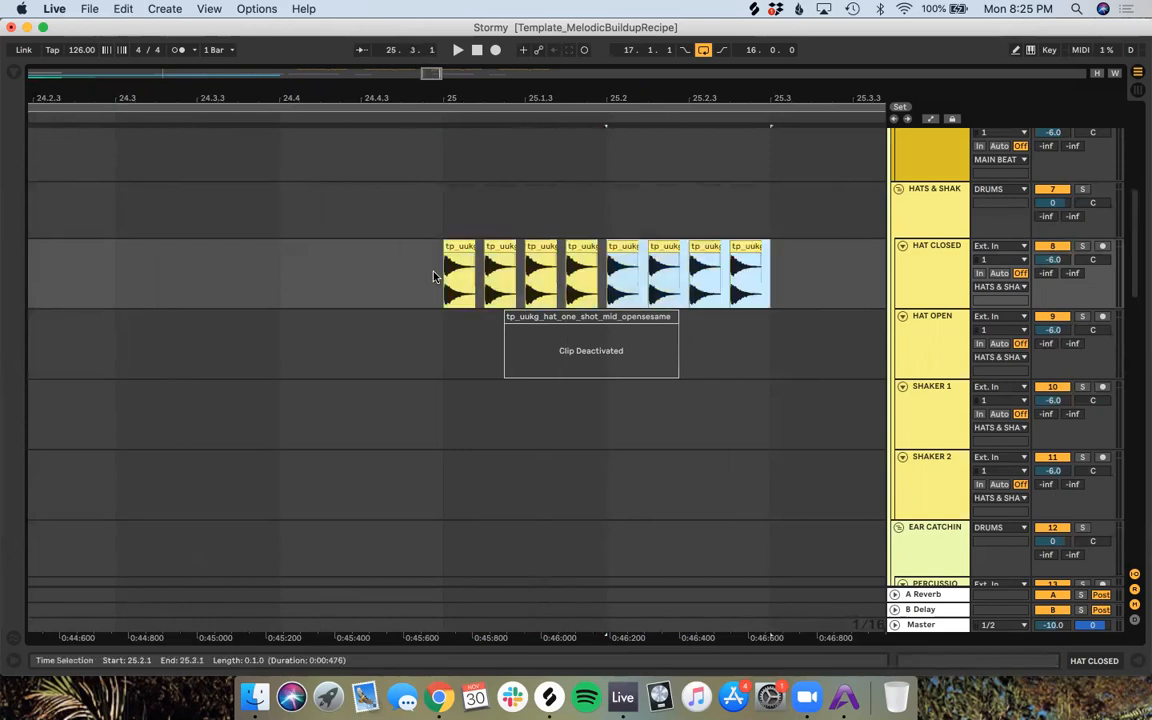
Step: Repeat the one-beat group of closed hat hits along the HAT CLOSED track up to bar 33
key(minus)
key(minus)
key(minus)
key(minus)
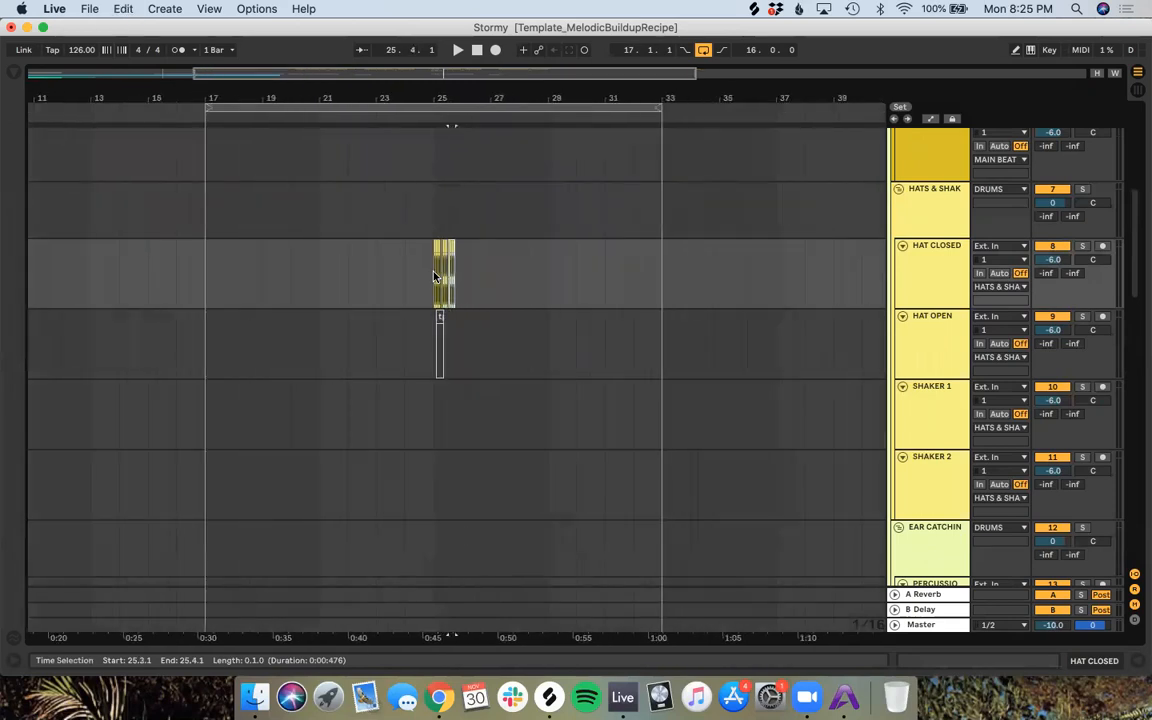
key(super+d)
key(super+d)
key(super+d)
key(super+d)
key(super+d)
key(super+d)
key(super+d)
key(super+d)
key(super+d)
key(super+d)
key(super+d)
key(super+d)
key(super+d)
key(super+d)
key(super+d)
key(super+d)
key(super+d)
key(super+d)
key(super+d)
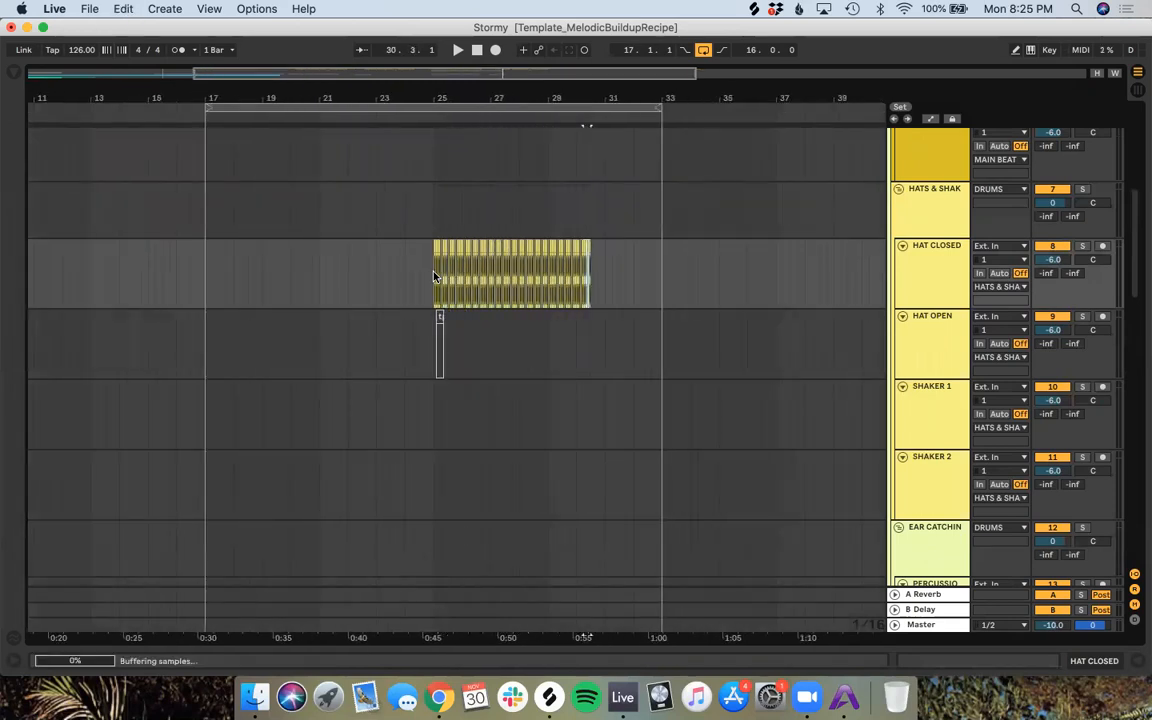
key(super+d)
key(super+d)
key(super+d)
key(super+d)
key(super+d)
key(super+d)
key(super+d)
key(super+d)
key(super+d)
key(super+d)
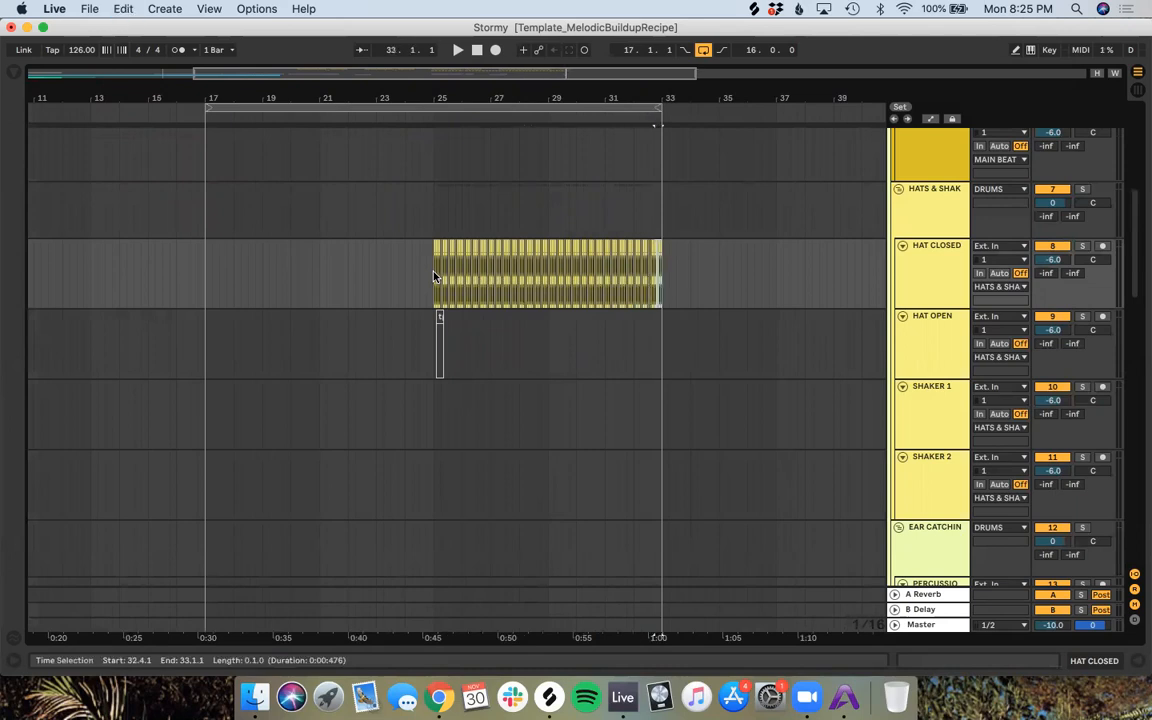
Step: Delete the repeated closed hat hits from 25.3.1 onward
key(plus)
key(plus)
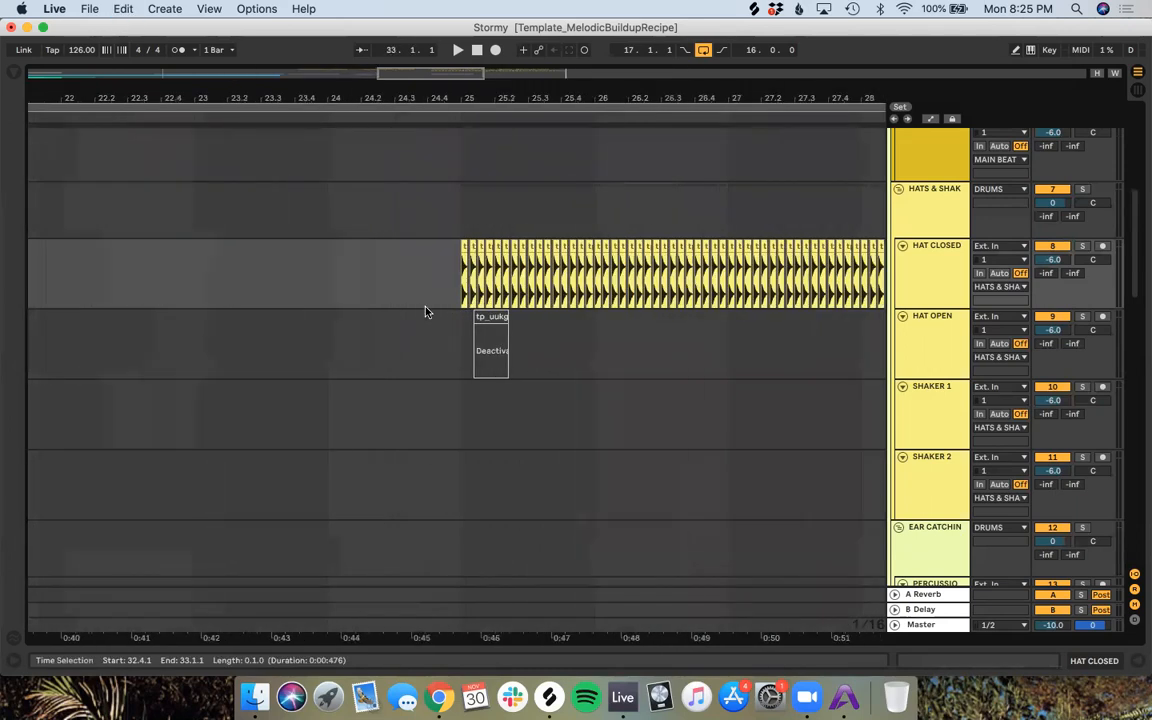
key(plus)
key(plus)
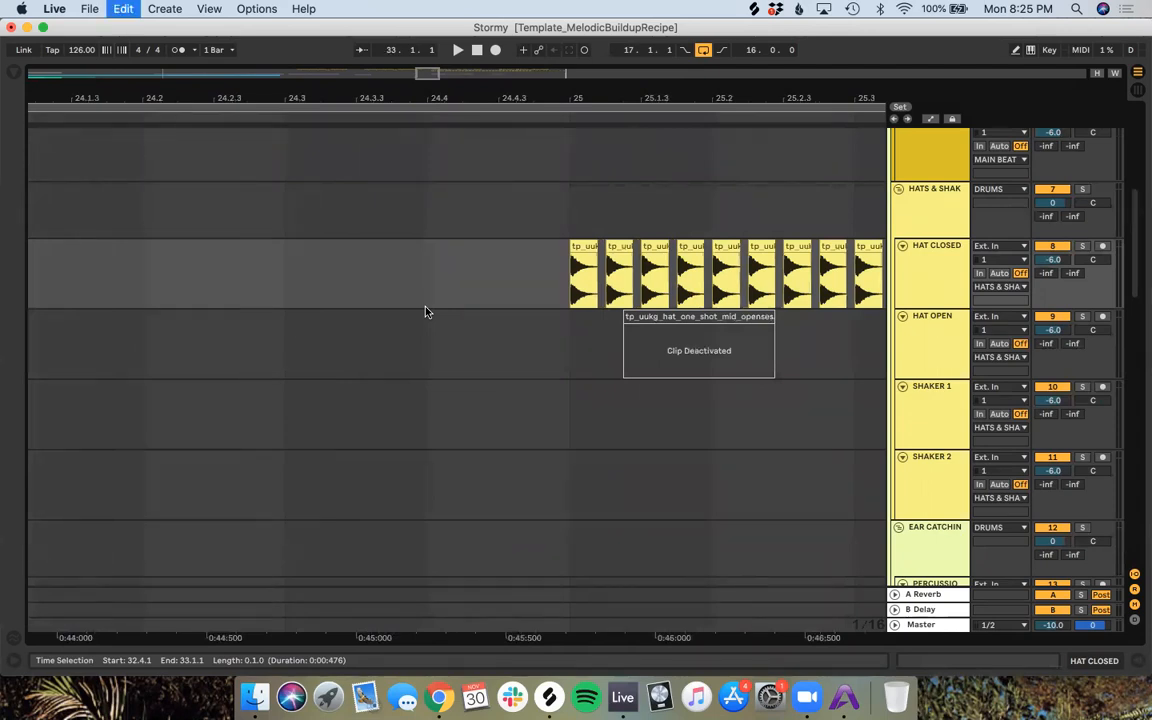
scroll(295, 312, right, 5)
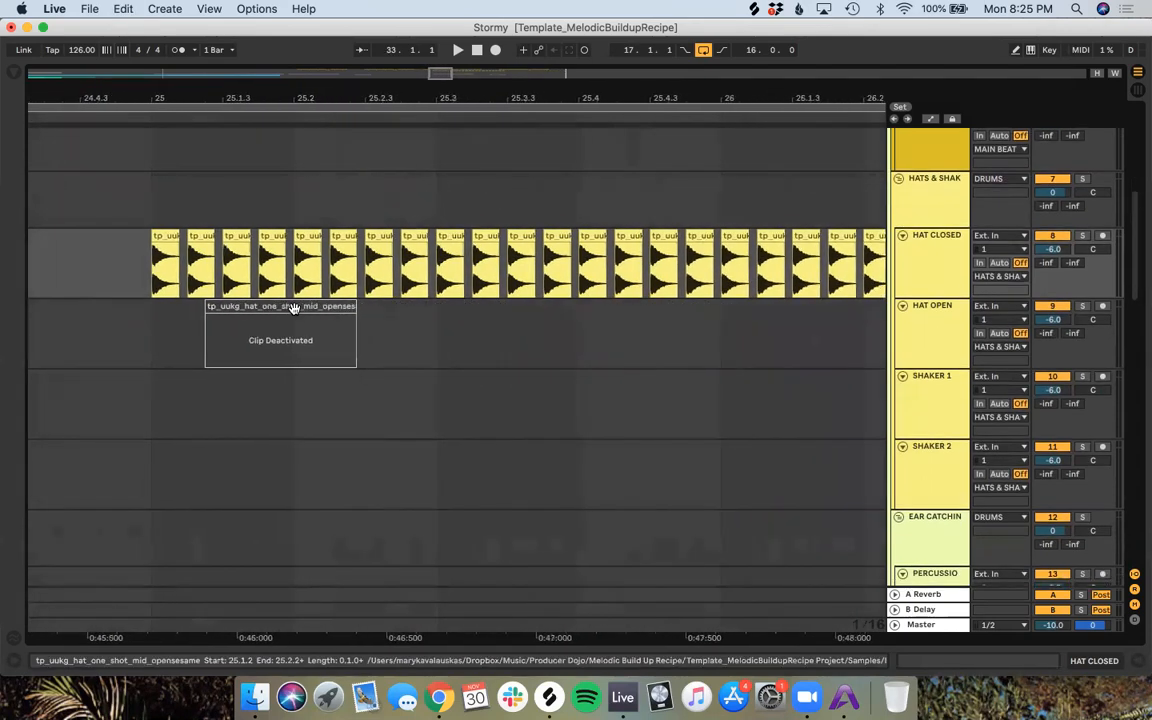
scroll(293, 308, down, 5)
drag(579, 258, 304, 262)
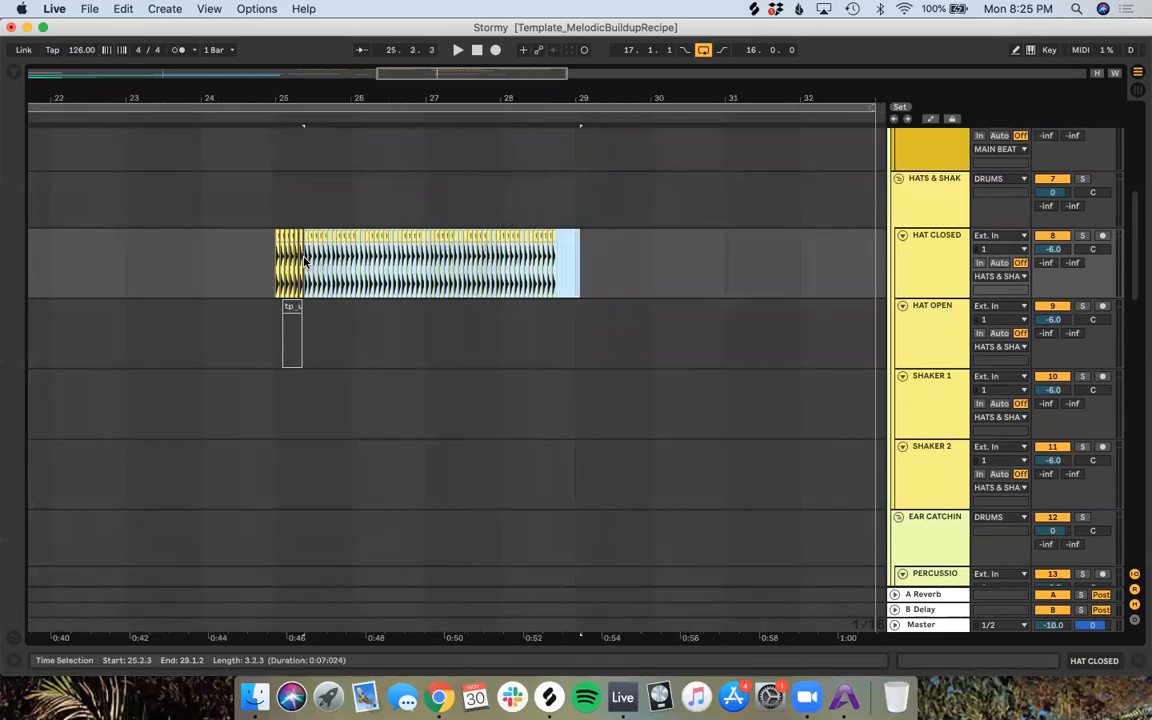
scroll(314, 262, up, 10)
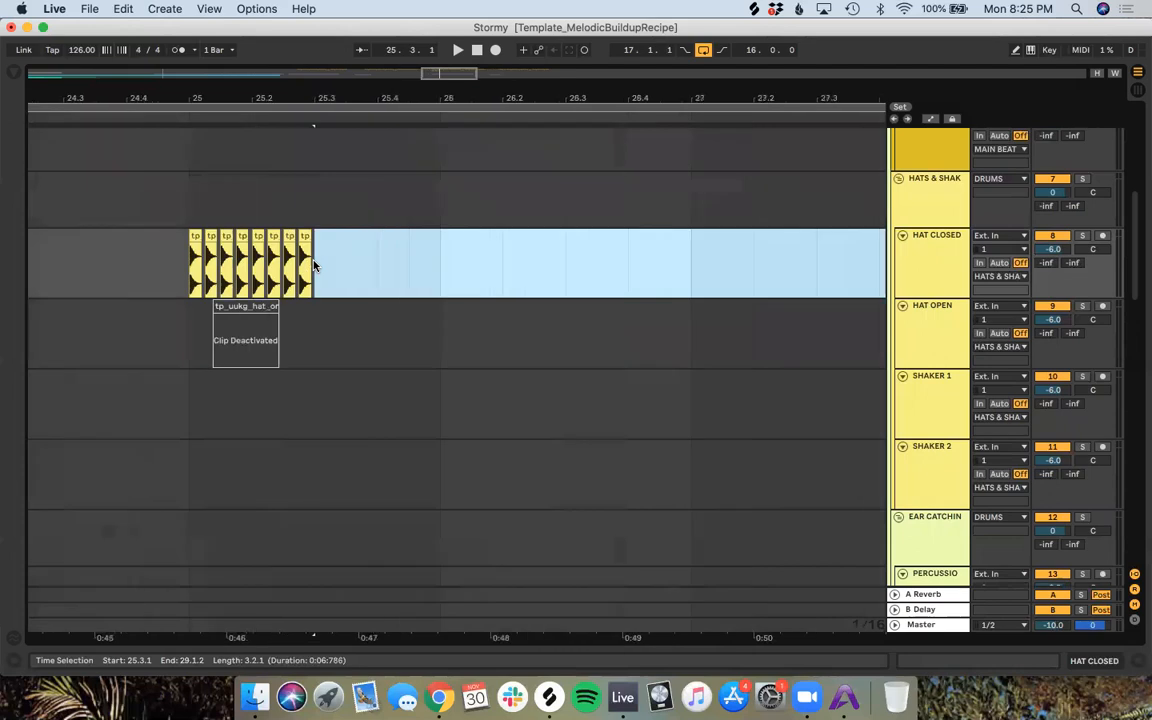
key(Delete)
Step: Move the open hat clip to 25.2.4, activate it, and delete the closed hat hit at that position
scroll(383, 277, left, 5)
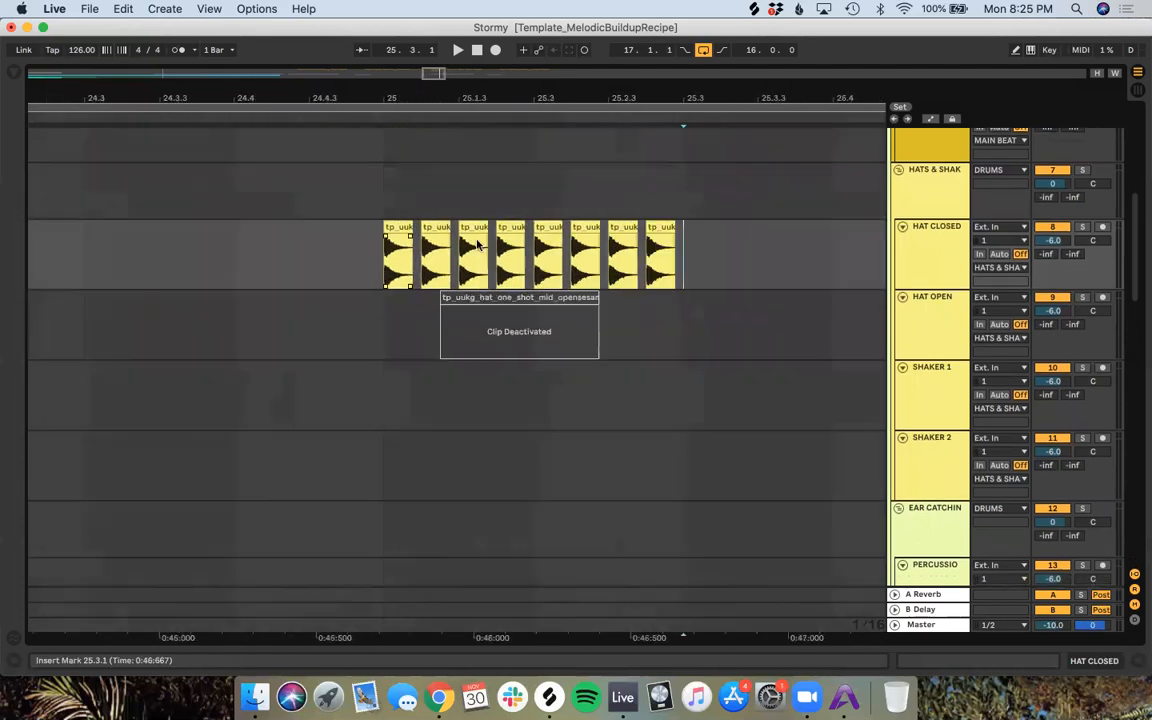
click(505, 302)
drag(505, 303, 714, 313)
click(662, 229)
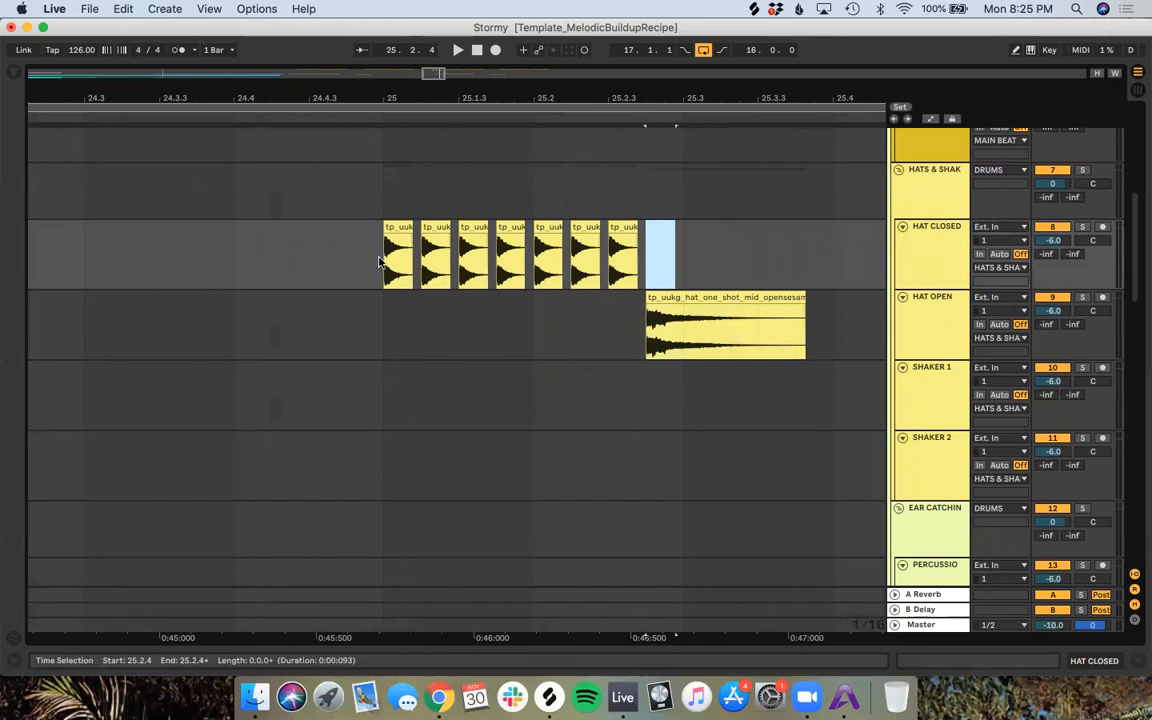
Step: Duplicate the closed and open hat pattern of 25.1.1–25.3.1 and extend the copied open hat to 26.1.4
scroll(379, 262, down, 2)
drag(385, 265, 531, 333)
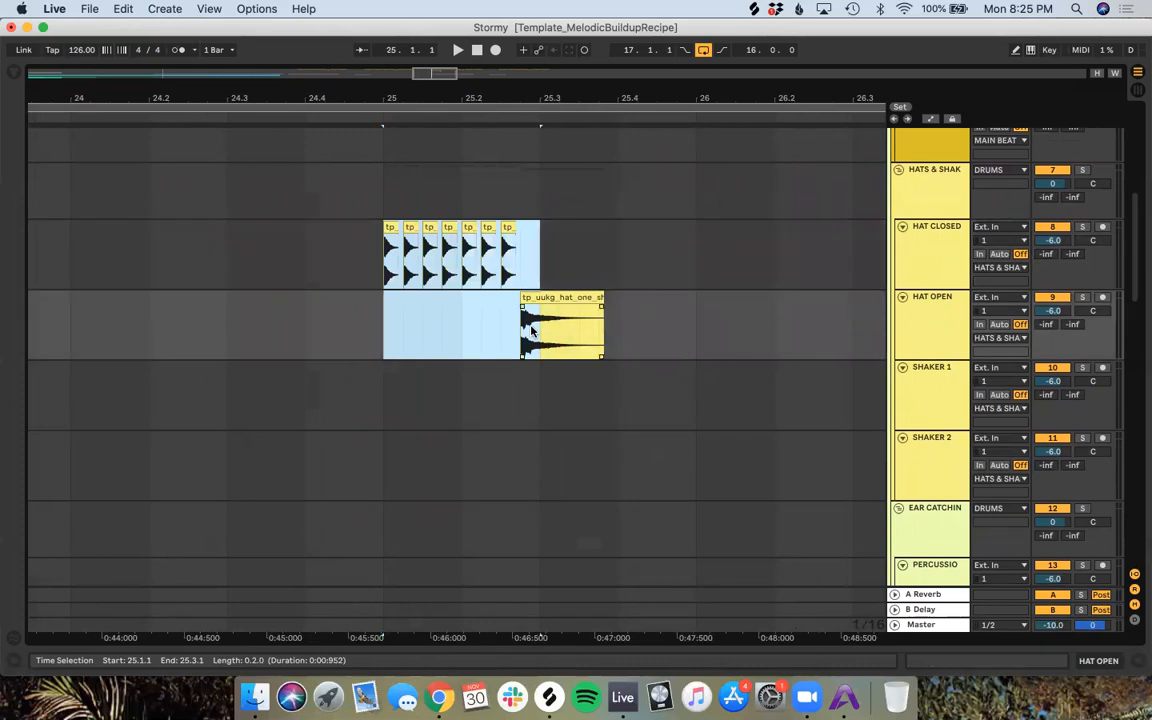
key(super+d)
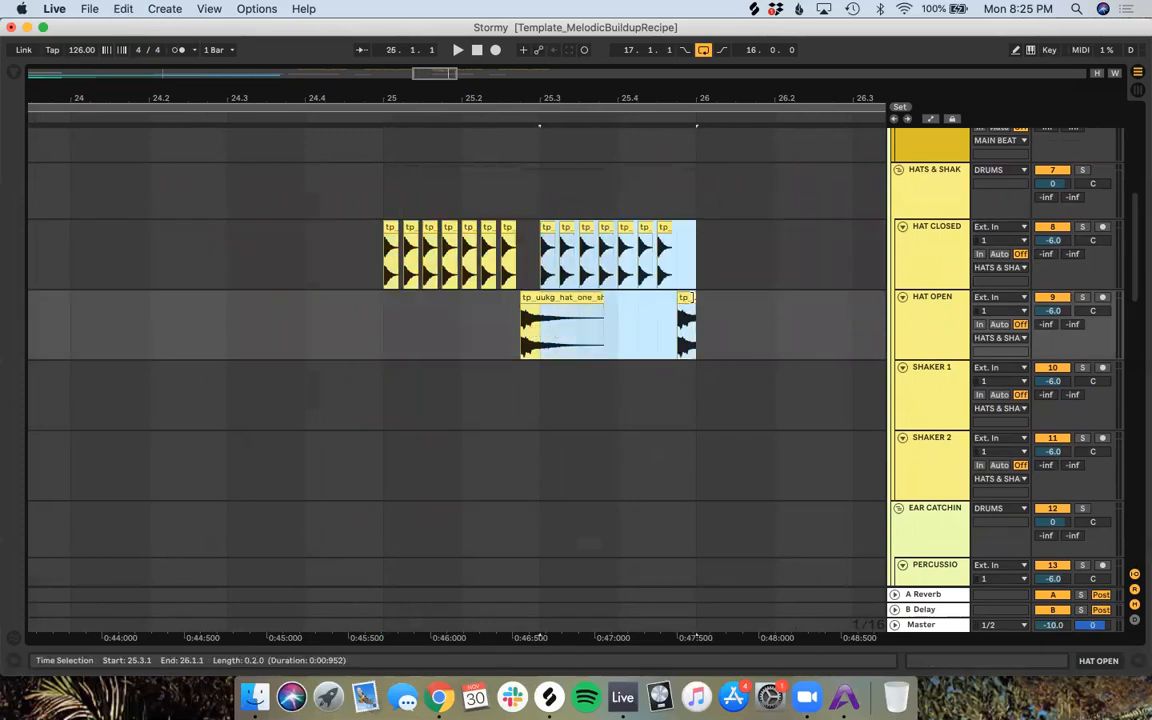
mouse_move(737, 297)
mouse_down()
mouse_move(772, 303)
mouse_move(743, 309)
mouse_up()
click(765, 338)
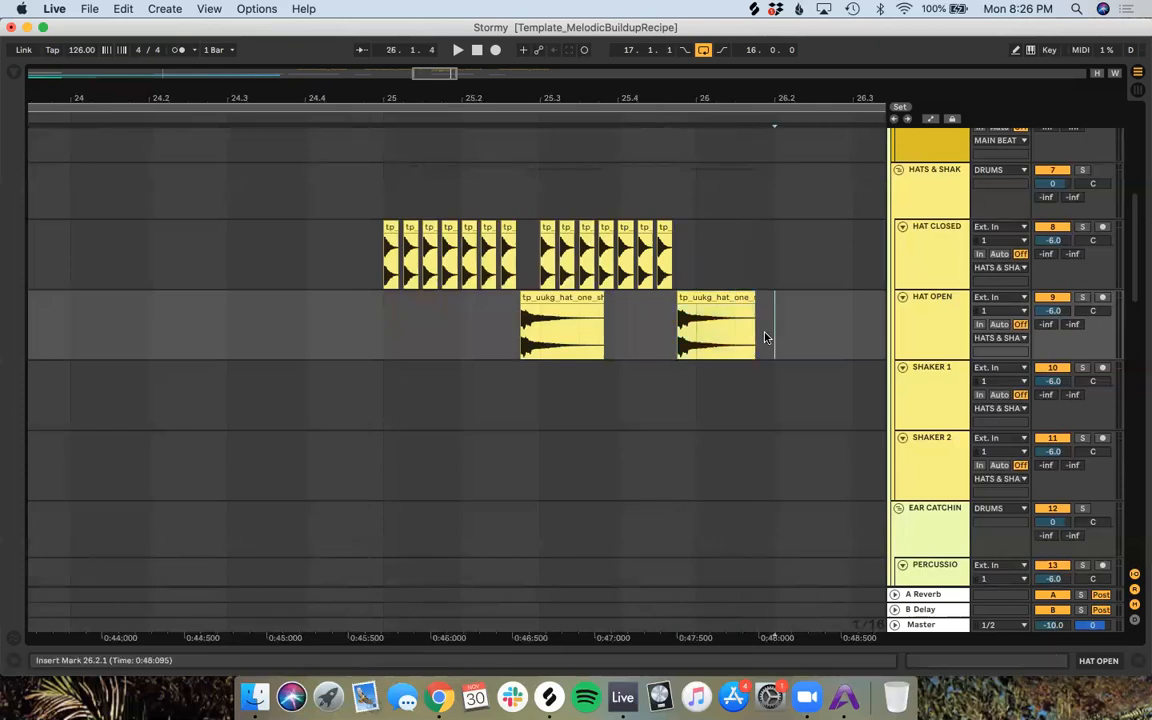
Step: Try to duplicate the hat group from 25.3.1 to 26.1.4 twice, and undo both copies
shift+click(755, 342)
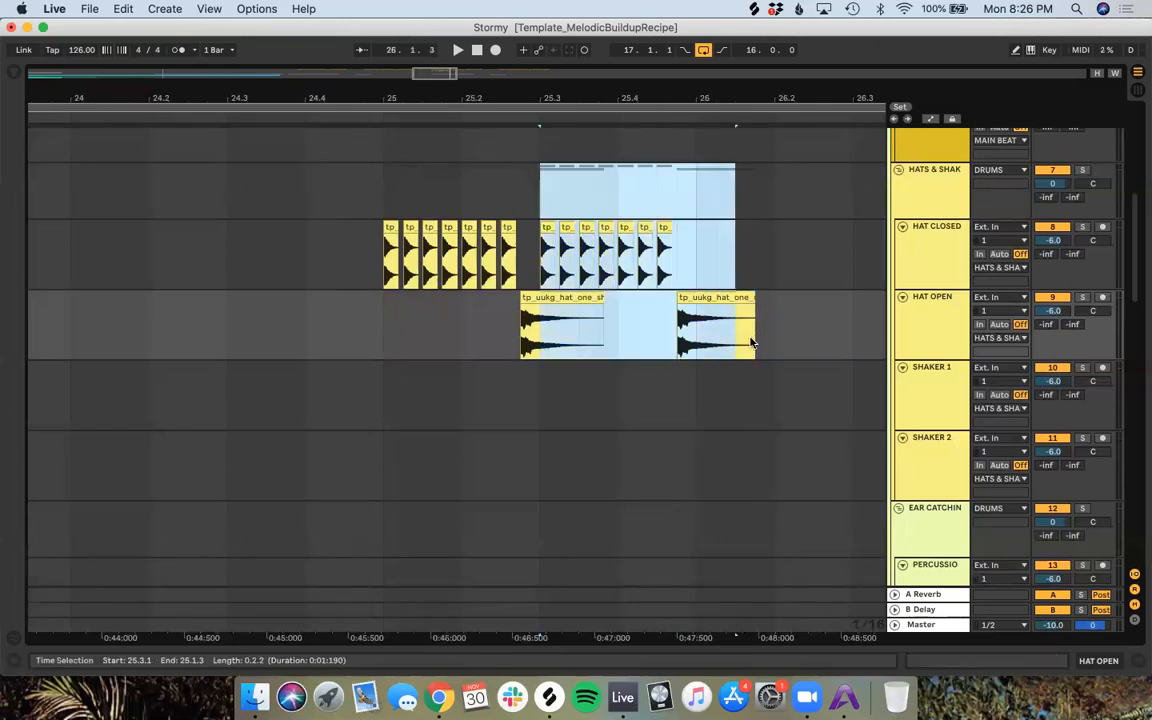
key(super+d)
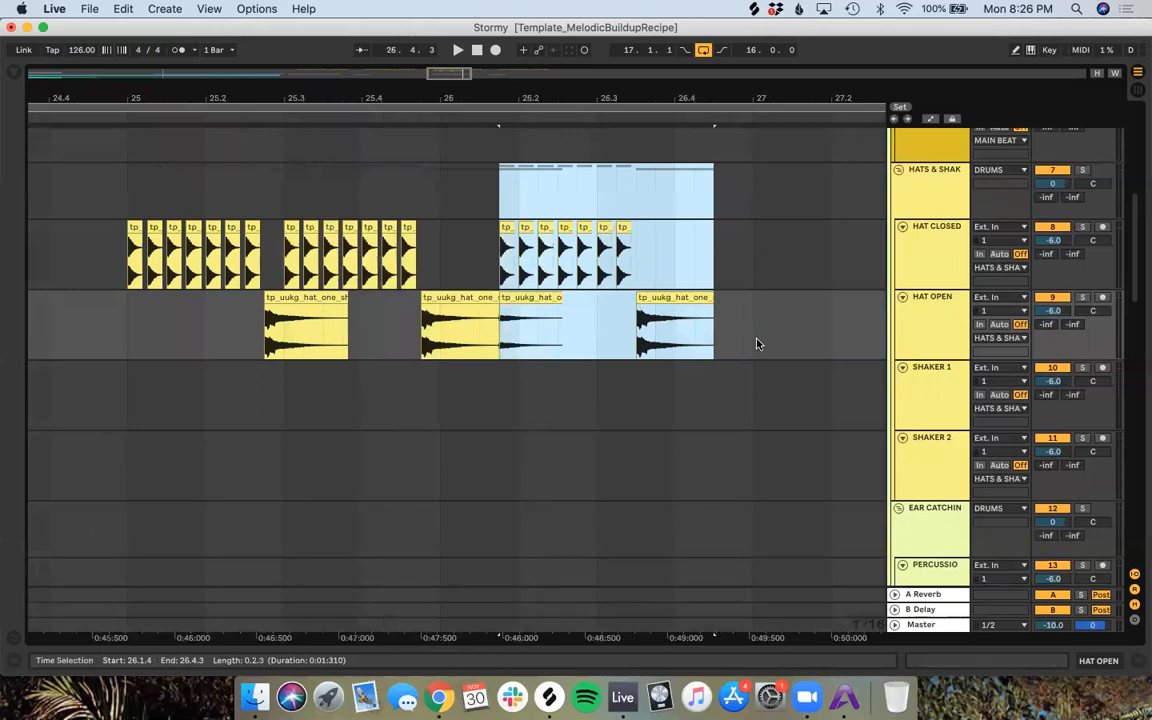
key(super+d)
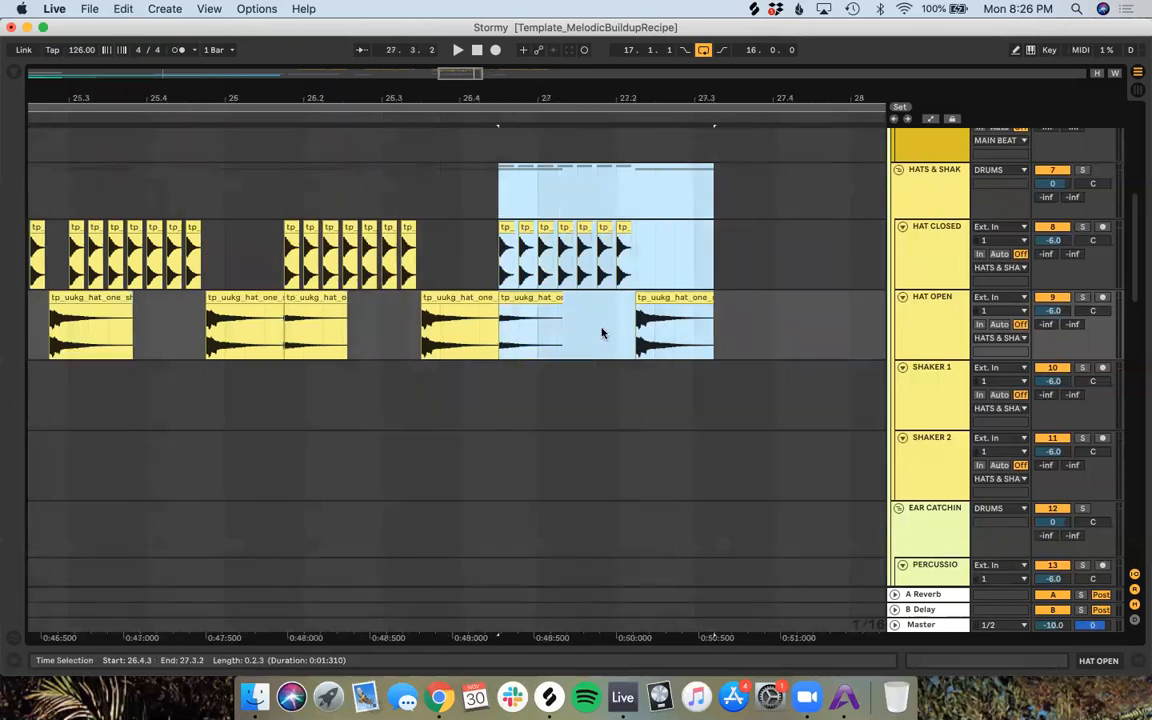
key(super+z)
key(super+z)
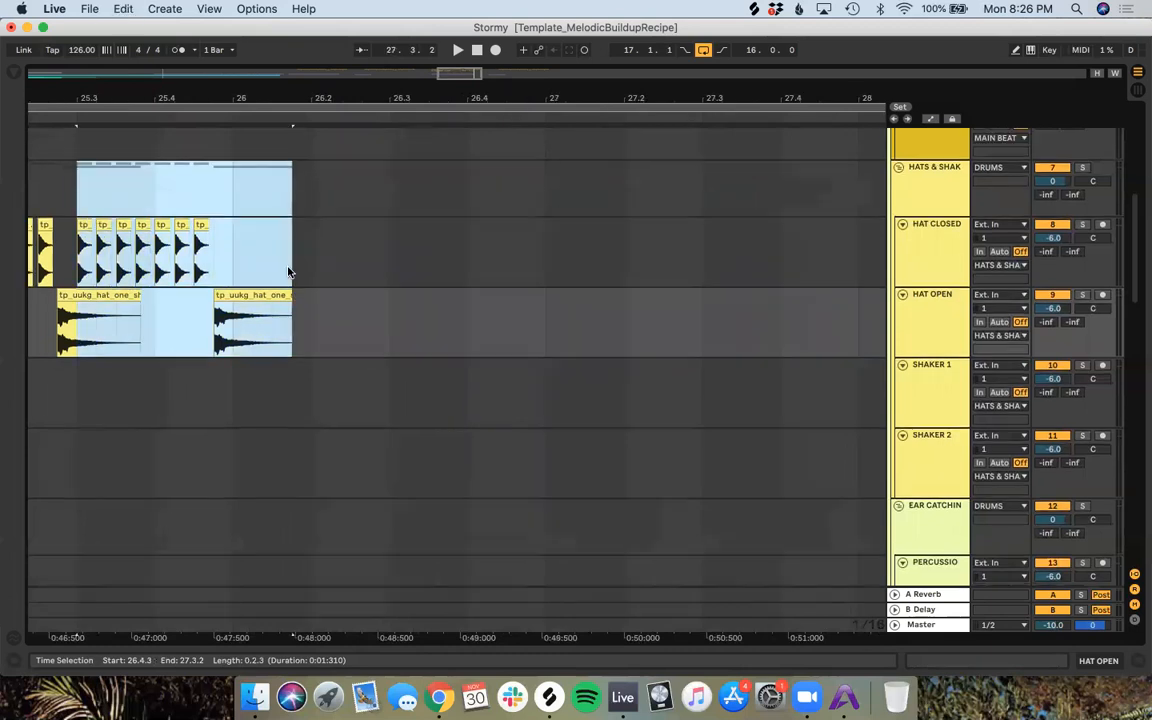
Step: Duplicate the half-bar closed hat pattern of 25.3.1–26.1.1 along the HAT CLOSED track from bar 26
click(460, 248)
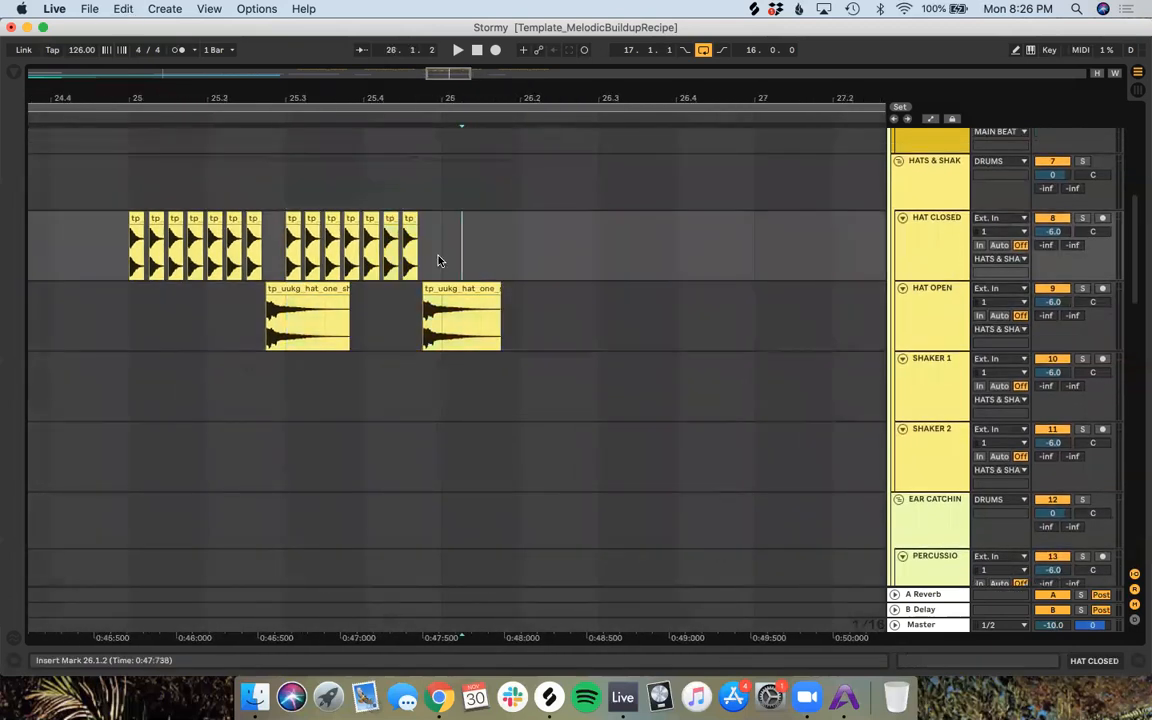
click(462, 300)
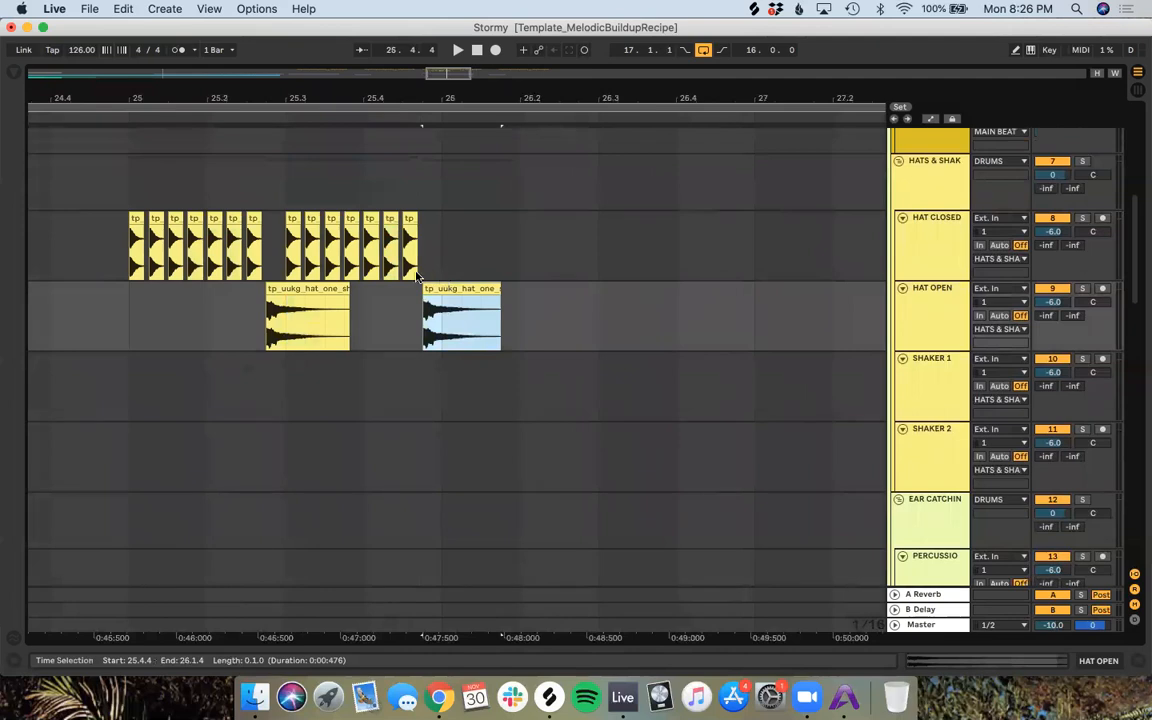
drag(443, 255, 286, 272)
key(super+d)
key(super+d)
key(super+d)
key(super+d)
key(super+d)
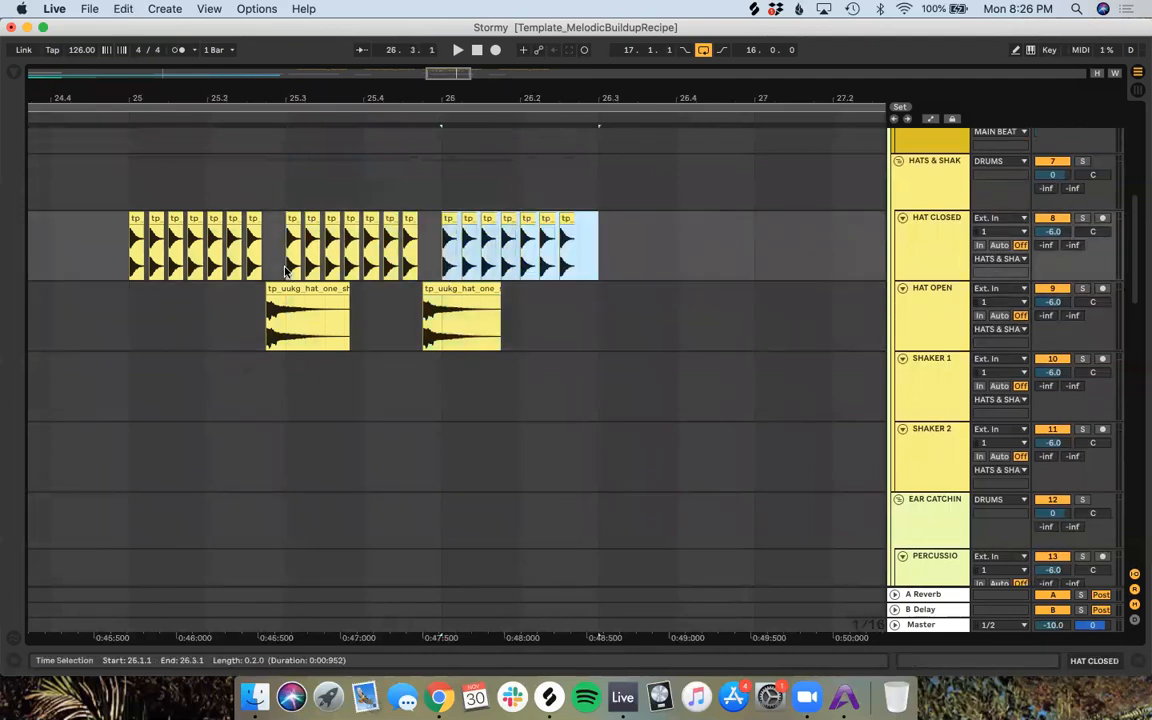
Step: Duplicate the half-bar closed hat pattern repeatedly along the HAT CLOSED track until it reaches bar 33
key(super+d)
key(super+d)
key(super+d)
key(super+d)
key(super+d)
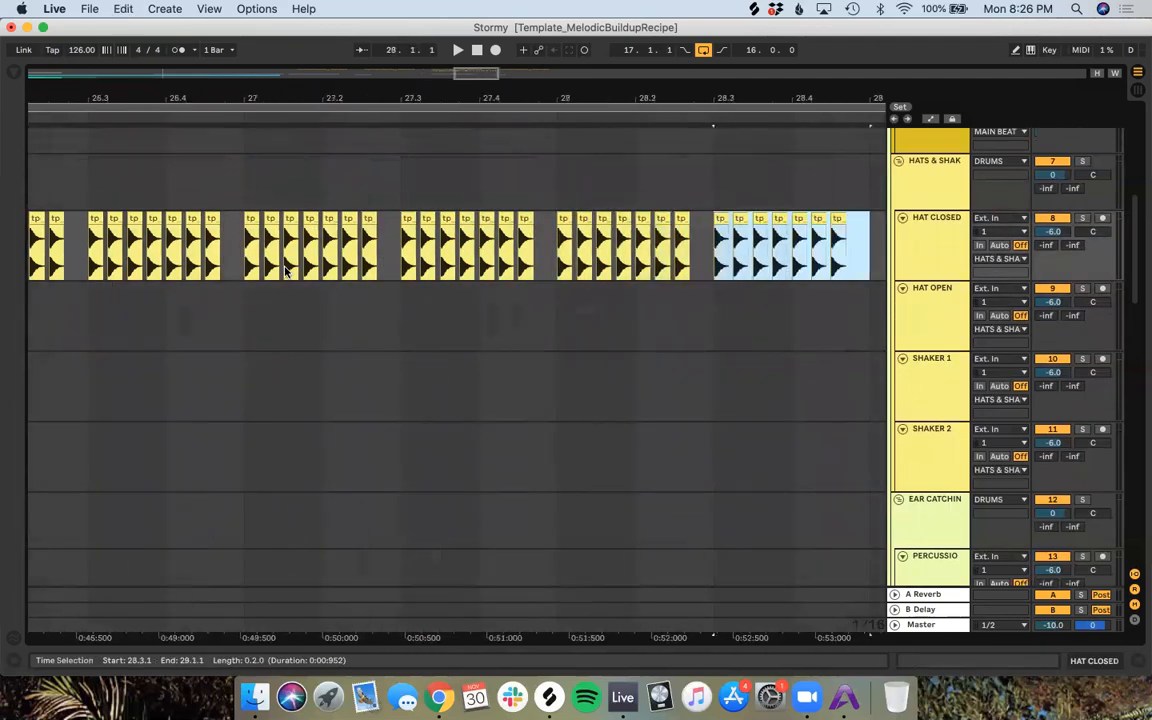
key(super+d)
key(super+d)
key(super+d)
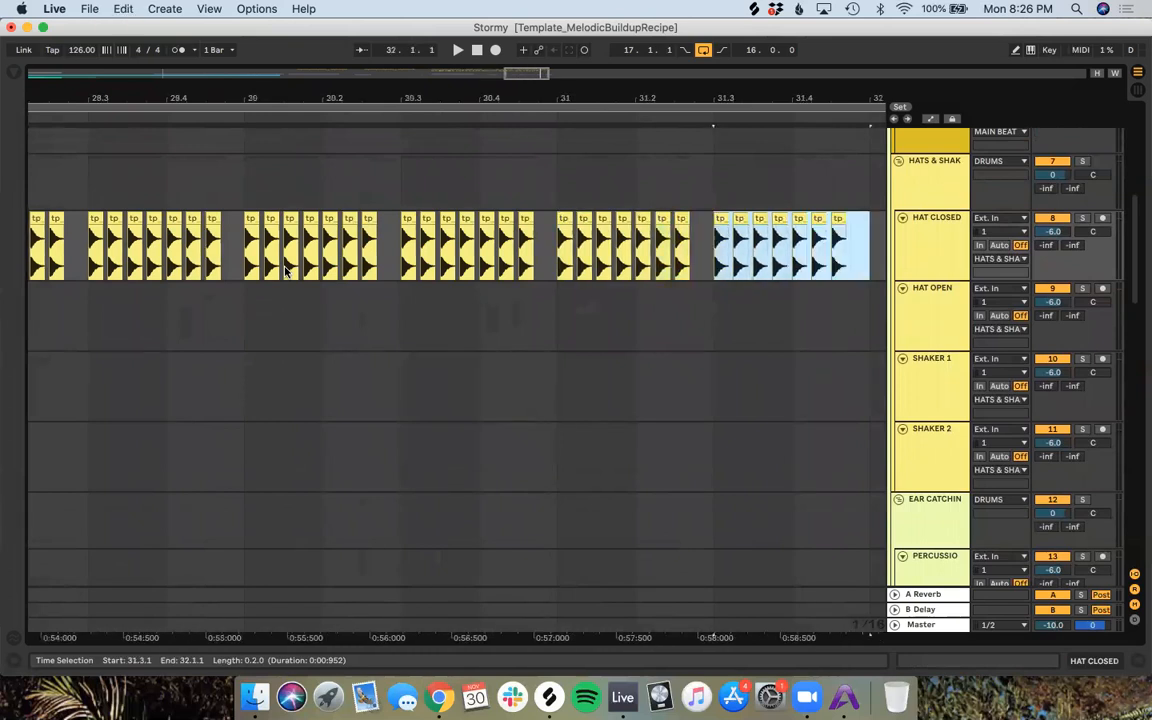
key(super+d)
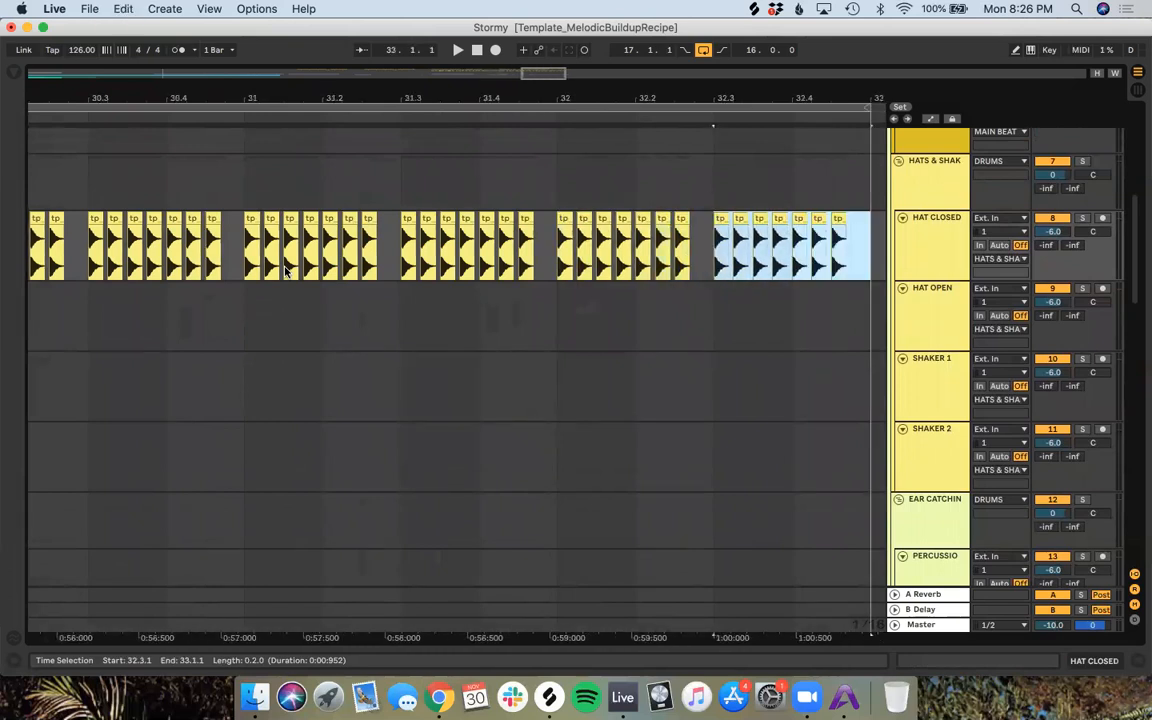
Step: Replace the second open hat clip with a copy of the first one, starting at 25.4.4
click(177, 331)
scroll(177, 331, left, 10)
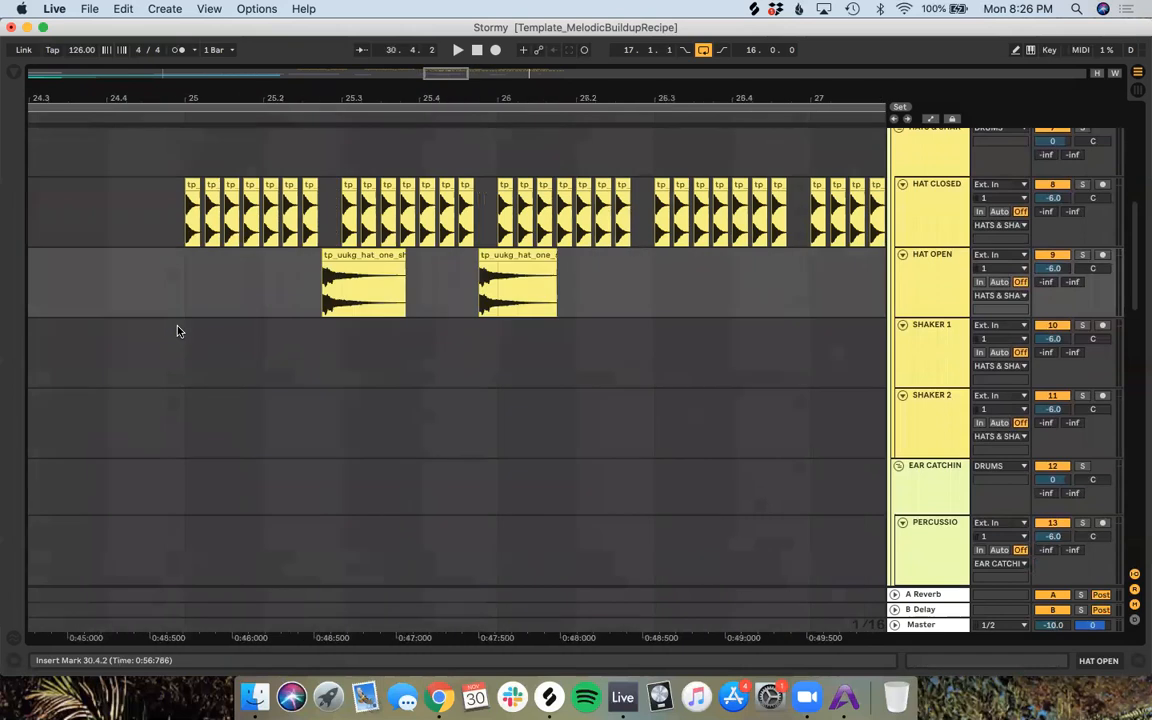
click(603, 290)
key(Delete)
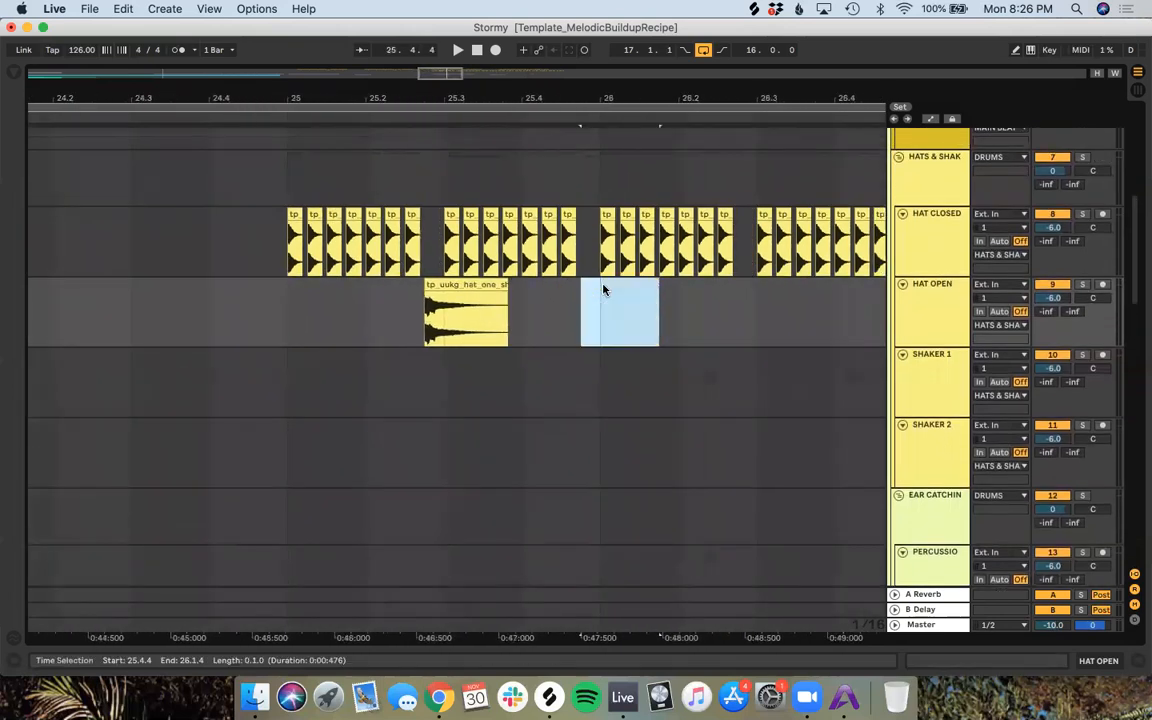
click(462, 282)
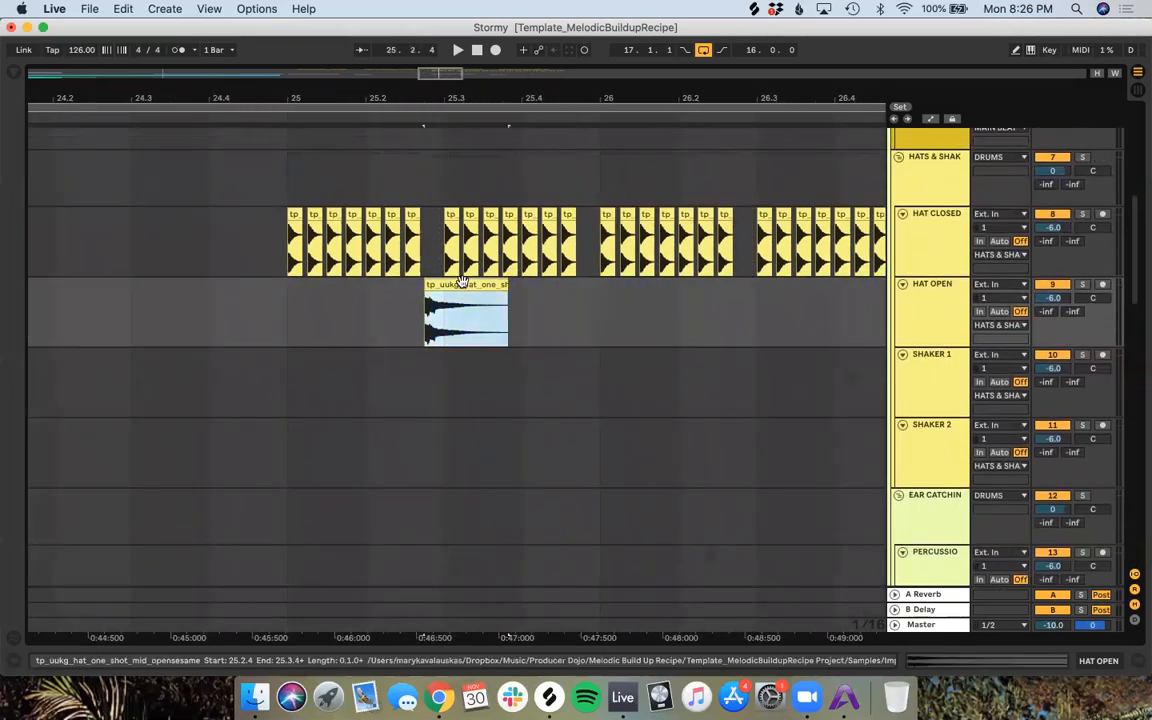
drag(467, 282, 562, 298)
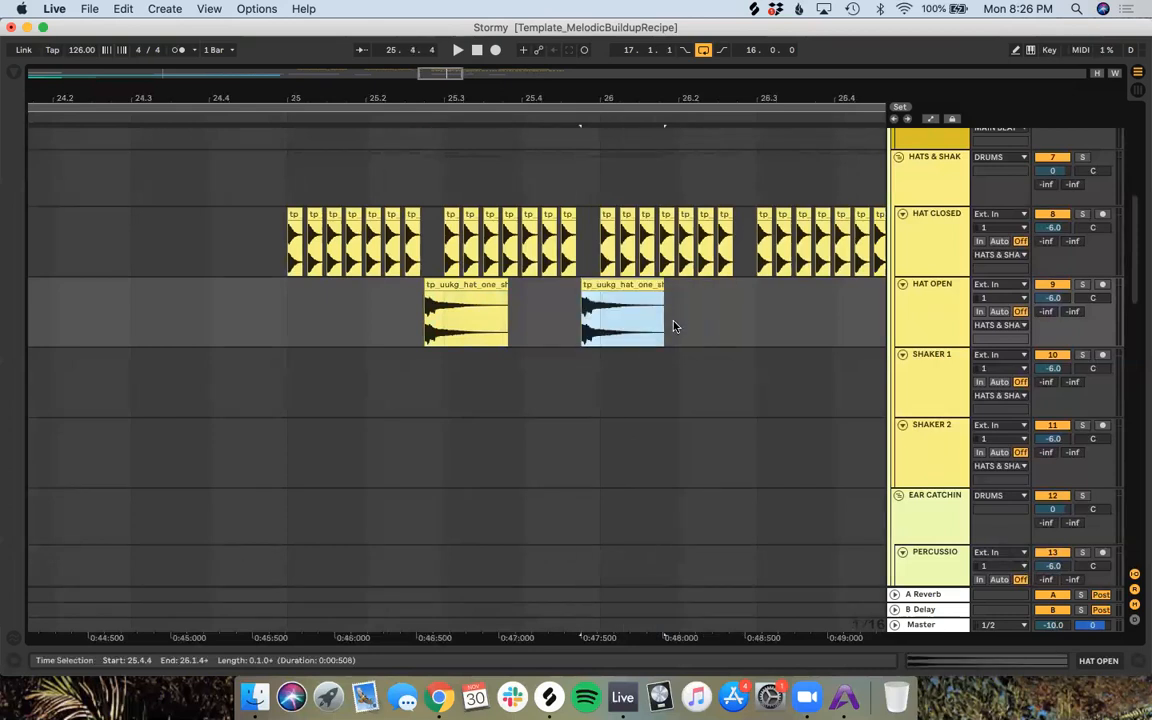
Step: Duplicate the one-bar open hat pattern from 25.2.1 to 26.2.1 repeatedly until it reaches 32.2.1
scroll(673, 326, down, 4)
drag(675, 327, 541, 332)
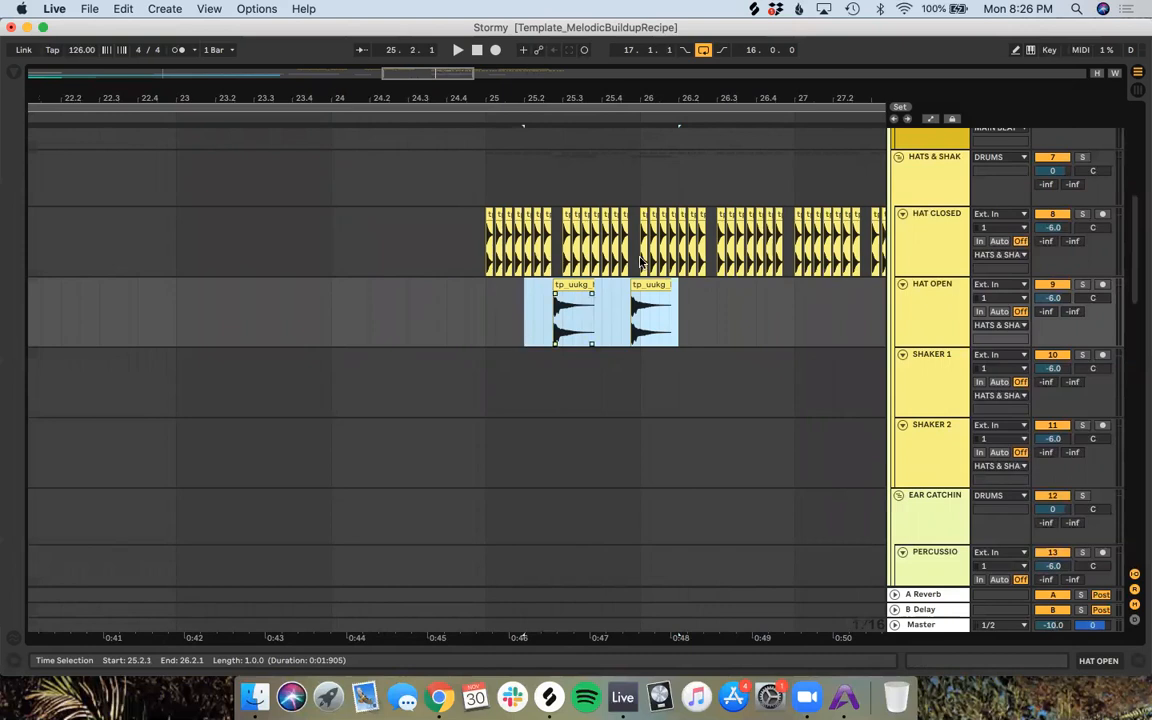
drag(600, 297, 711, 286)
scroll(711, 286, right, 5)
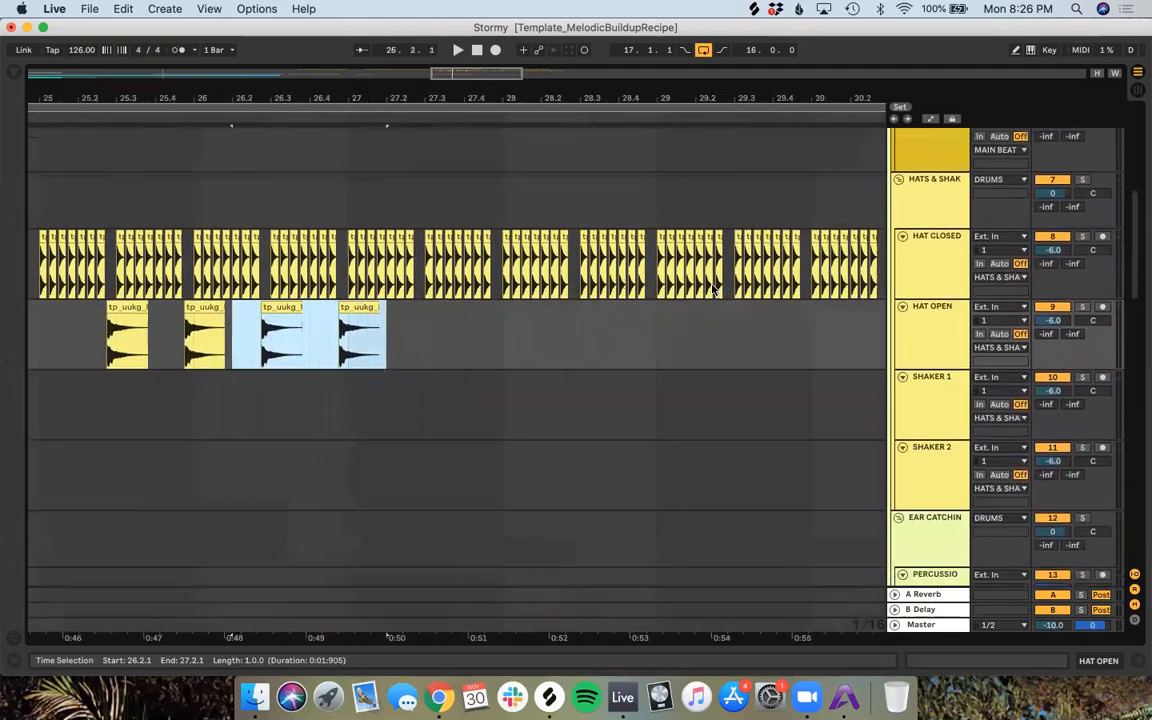
drag(247, 298, 716, 303)
scroll(716, 303, right, 2)
scroll(716, 303, right, 5)
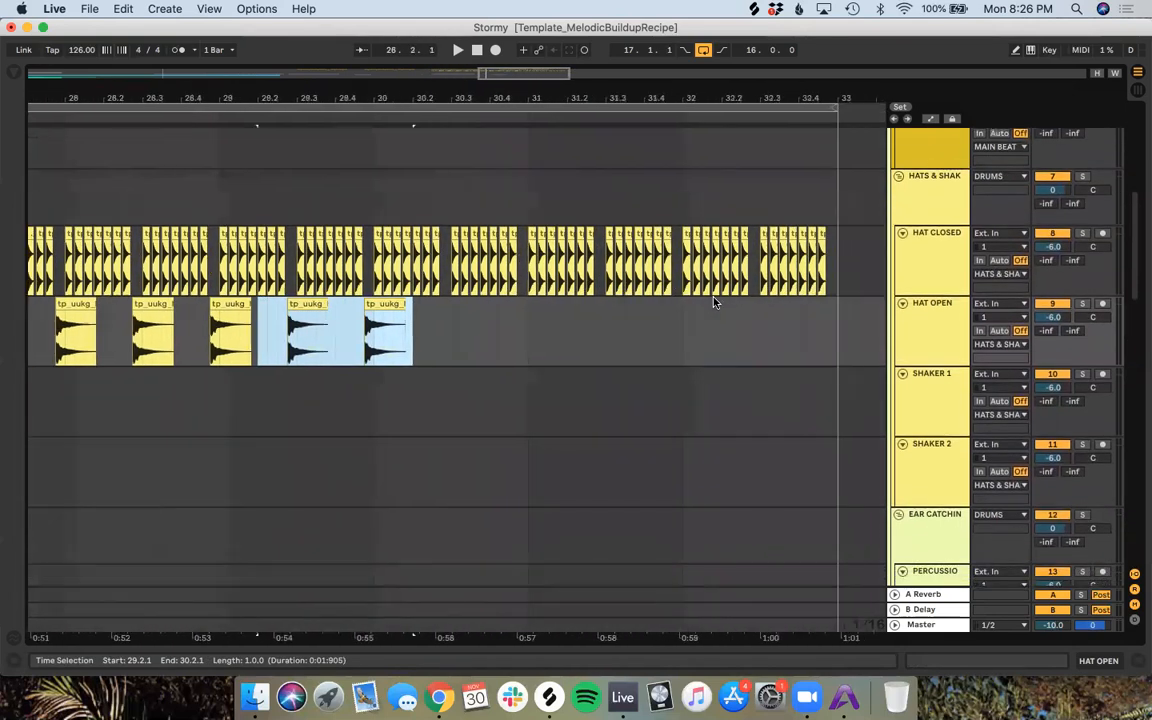
drag(301, 304, 756, 312)
Step: Copy one more open hat clip to 32.2.4 on the HAT OPEN track
drag(628, 318, 597, 318)
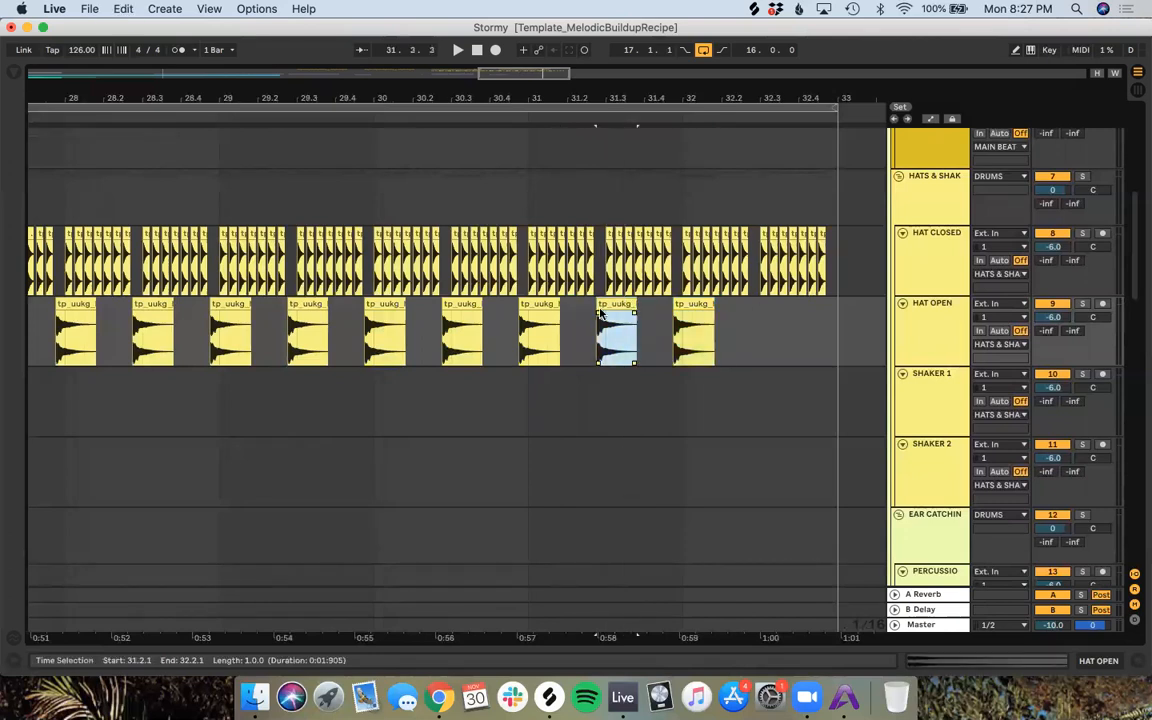
click(674, 318)
drag(740, 318, 762, 312)
click(715, 160)
scroll(718, 169, down, 5)
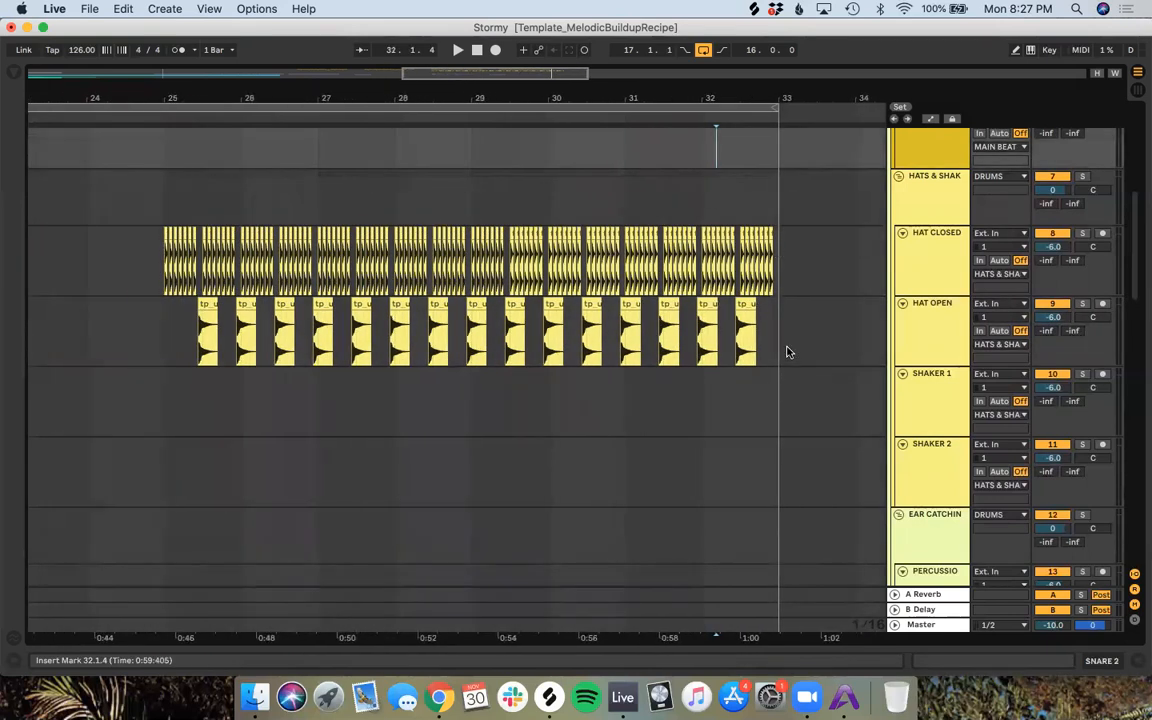
Step: Check the written drop instructions for what to do with the notes in bar 32
scroll(789, 352, right, 3)
key(ctrl+Right)
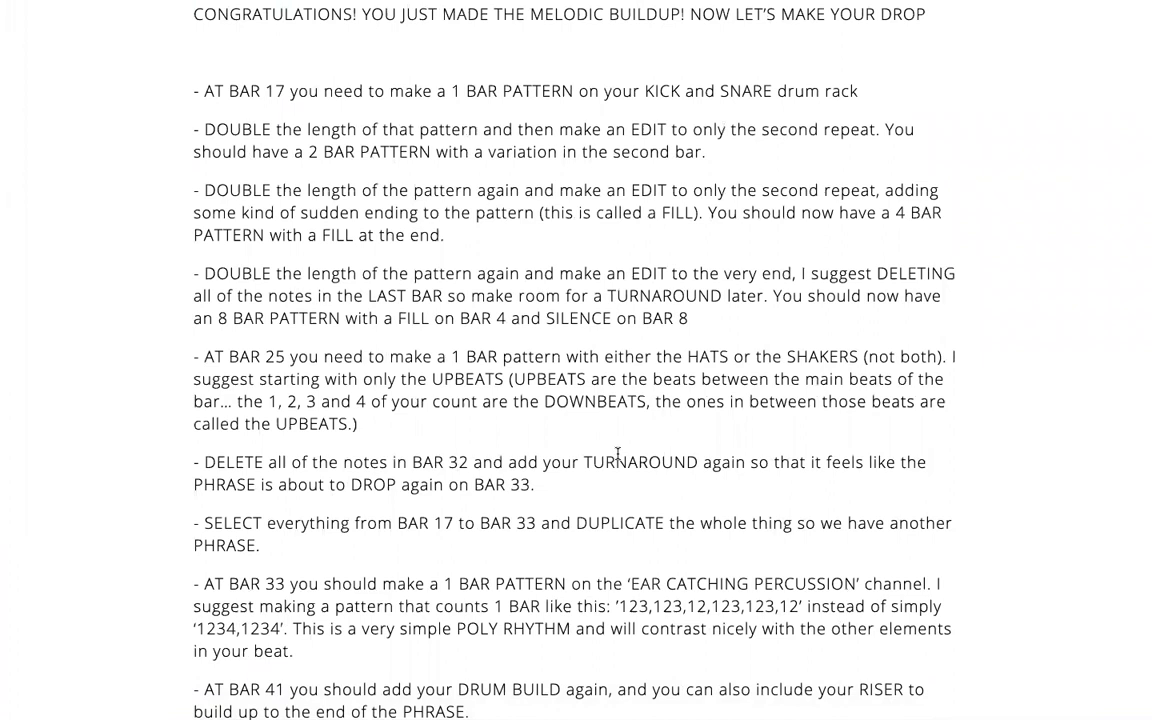
key(ctrl+Left)
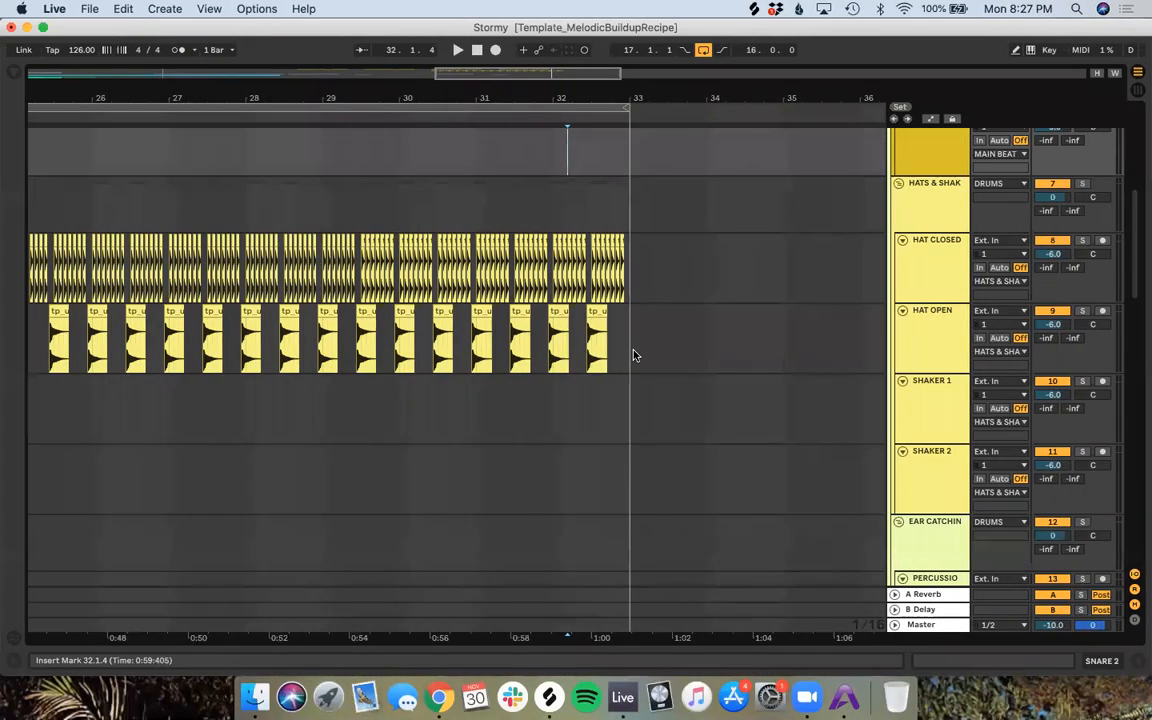
Step: Delete all closed hat clips in bar 32 and the open hat clip at 32.2.4
right_click(634, 355)
click(795, 498)
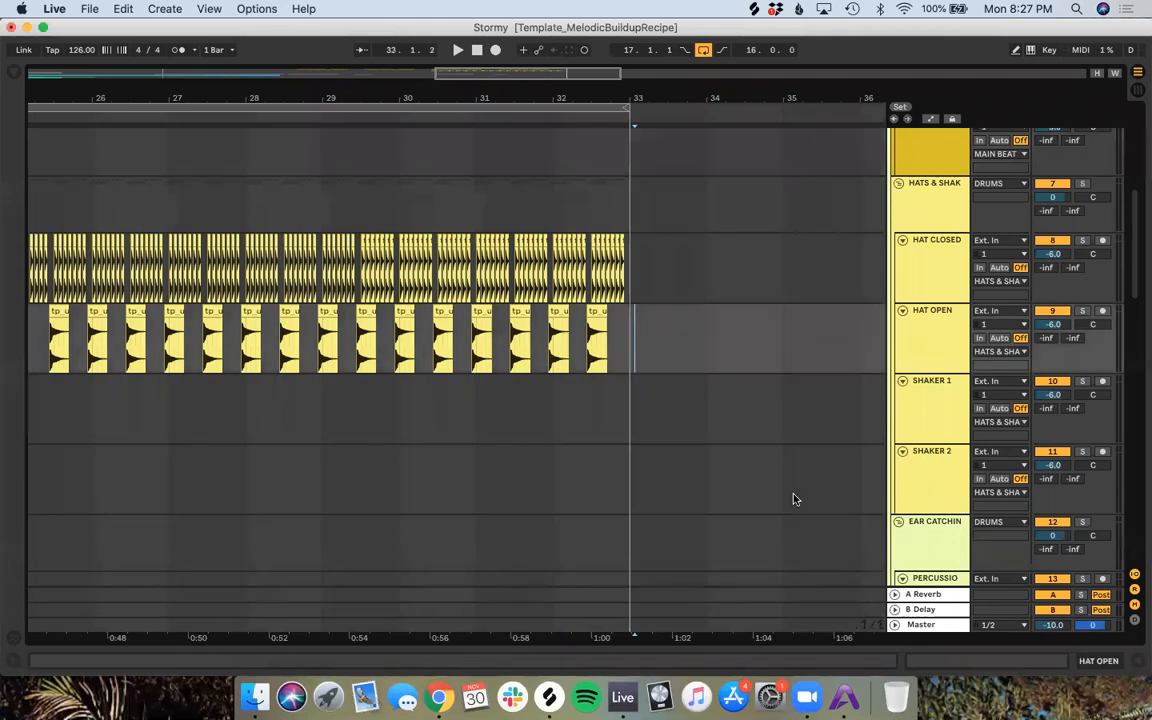
drag(631, 358, 550, 275)
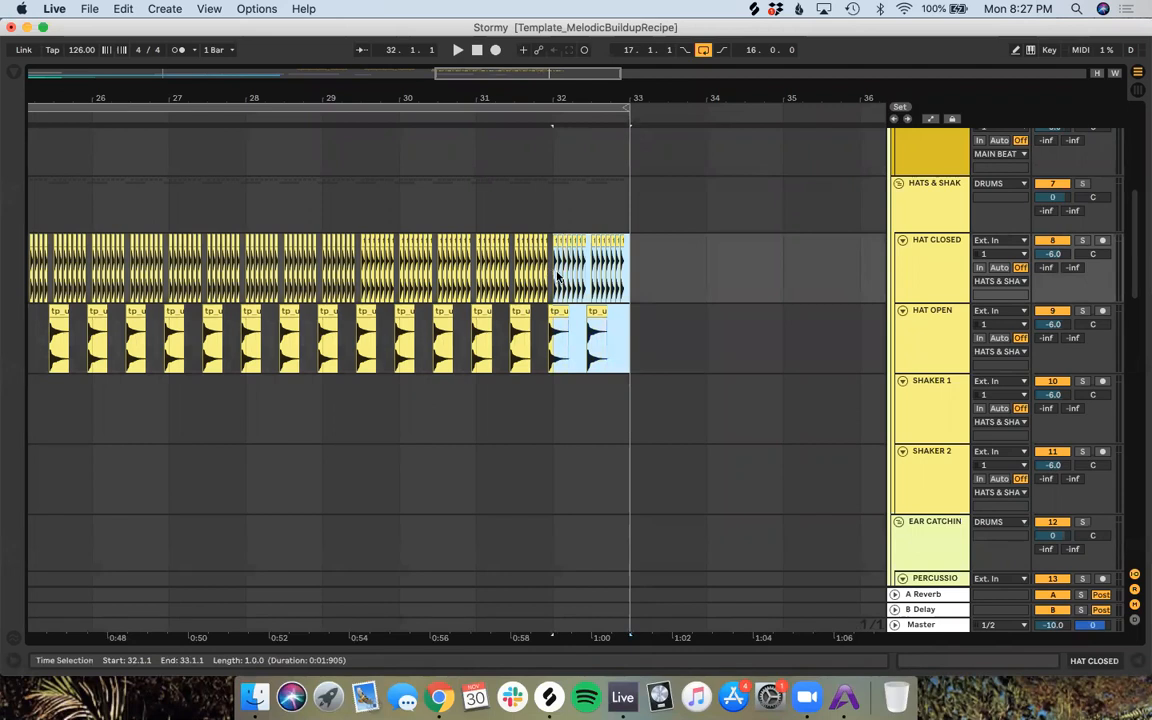
click(617, 275)
drag(555, 201, 637, 289)
key(Delete)
click(590, 317)
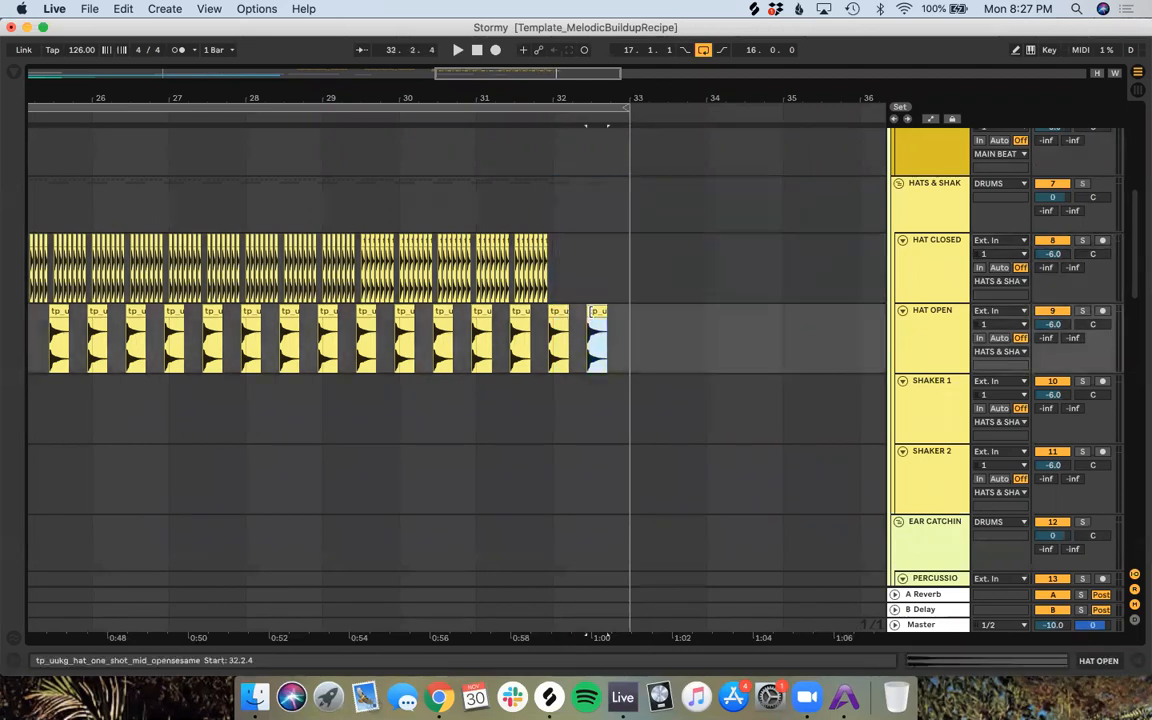
scroll(533, 308, left, 5)
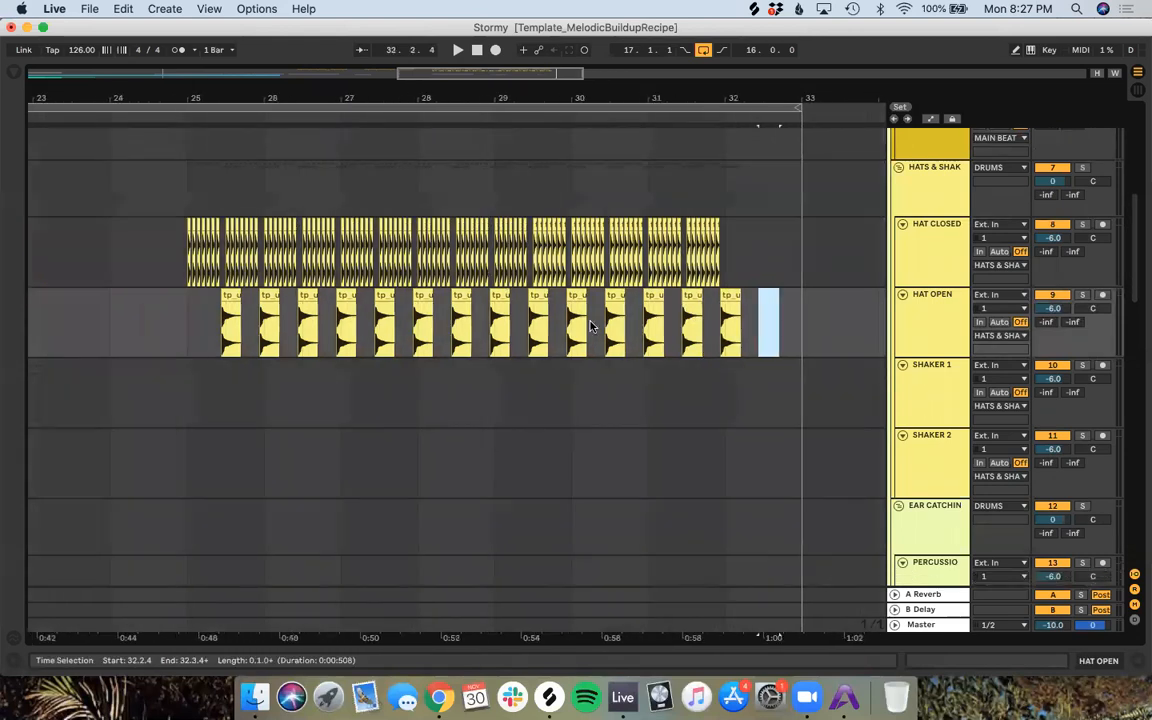
Step: Play the arrangement from just before bar 25 to hear the hats together with the kick and snare
drag(228, 114, 306, 117)
click(295, 115)
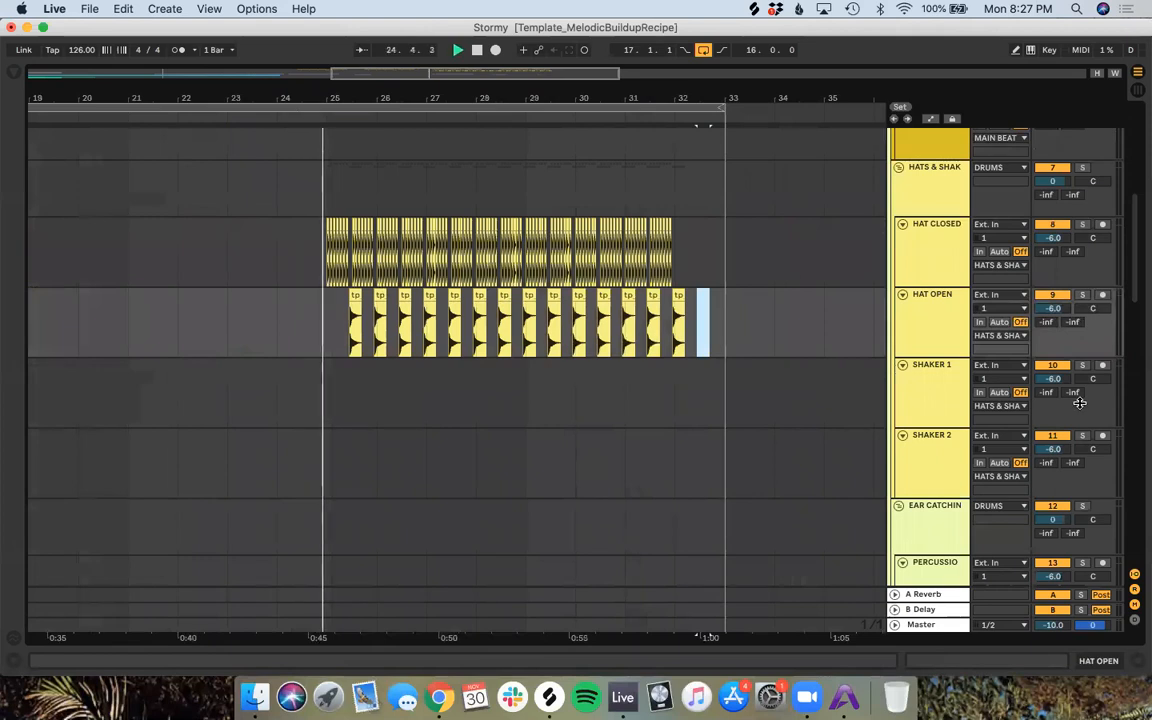
scroll(817, 387, up, 2)
scroll(817, 387, up, 4)
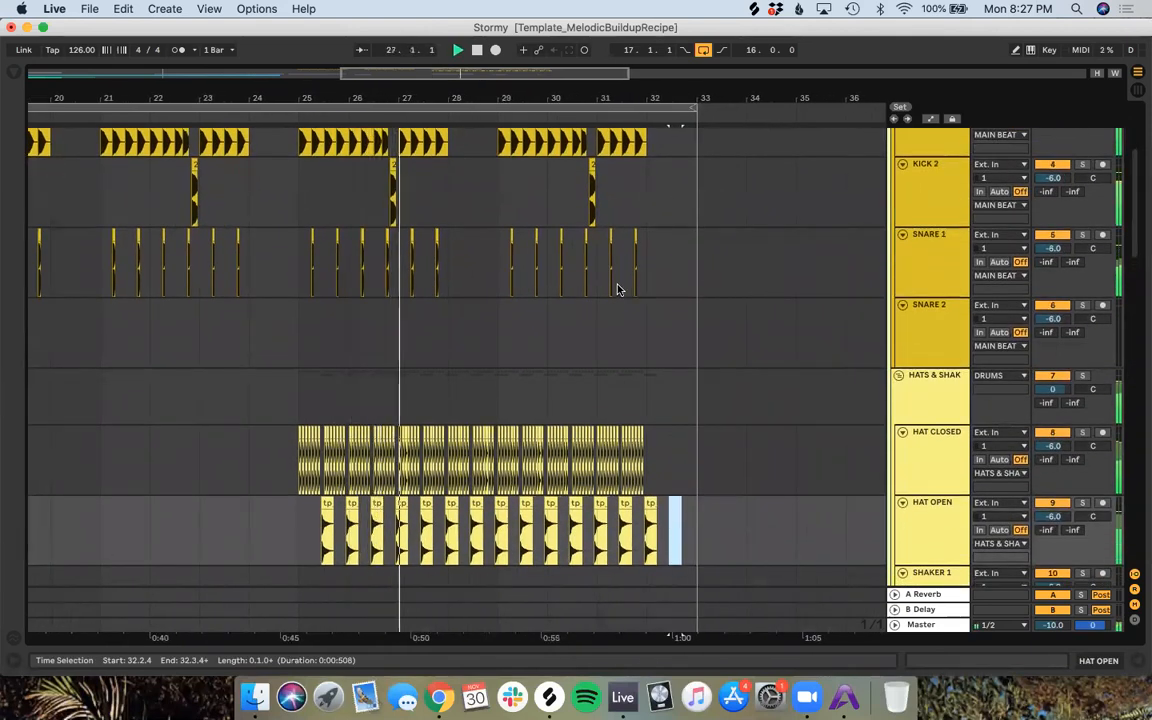
scroll(599, 535, down, 3)
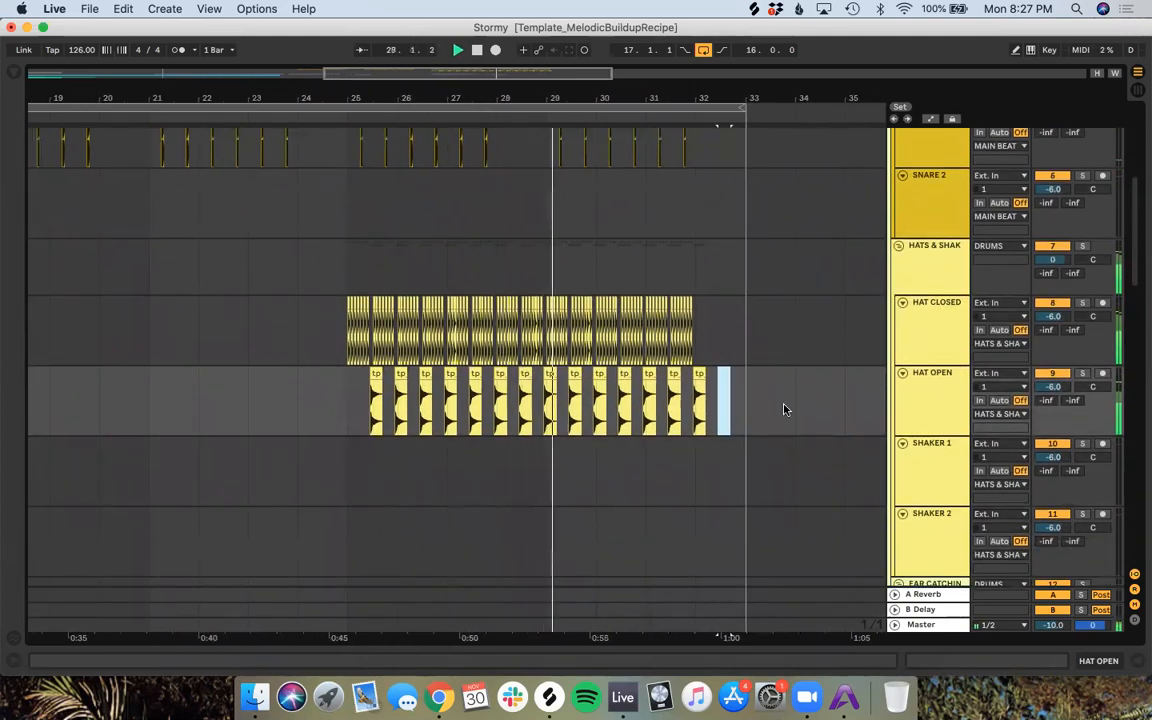
scroll(521, 366, up, 2)
scroll(521, 366, up, 4)
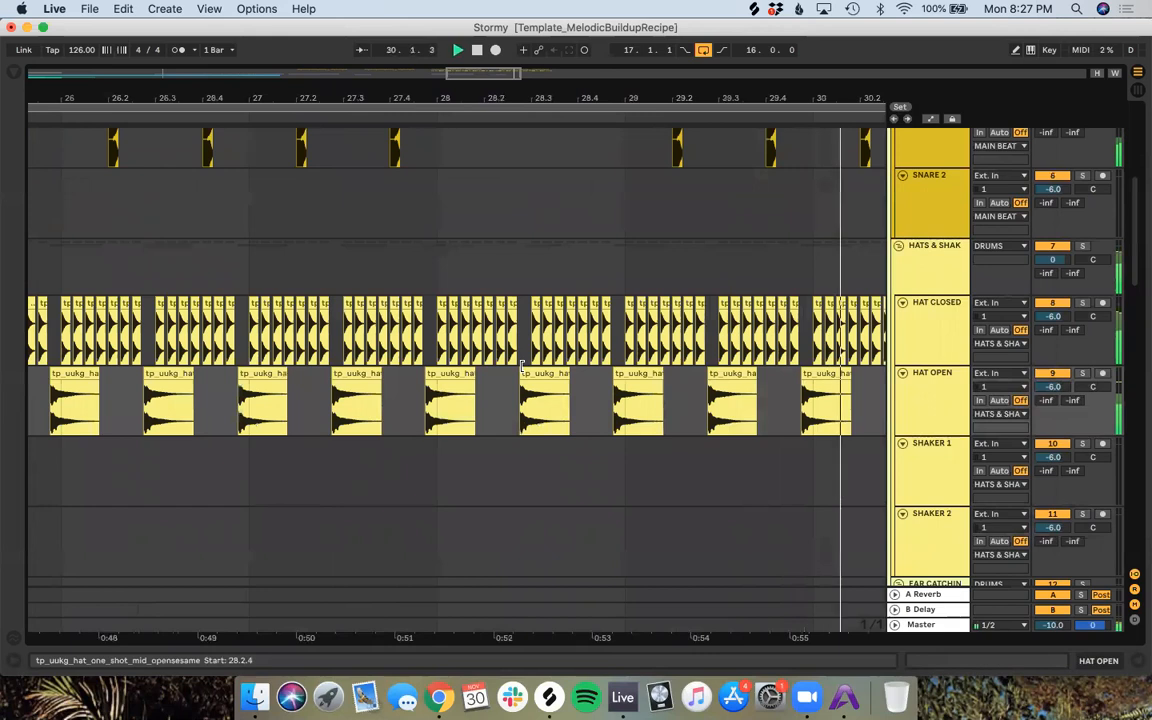
scroll(232, 311, left, 6)
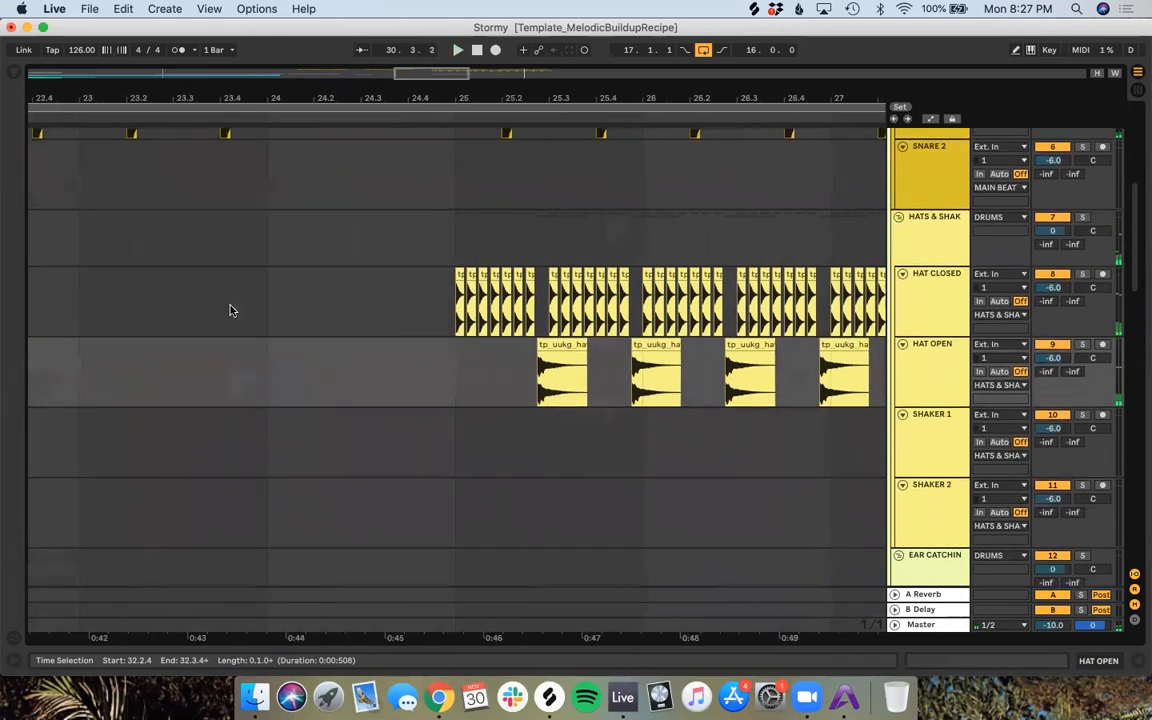
Step: Thin out the first half of bar 25 by deleting the closed hat clips at 25.1.2, 25.1.4 and 25.2.2
scroll(232, 311, right, 2)
click(248, 300)
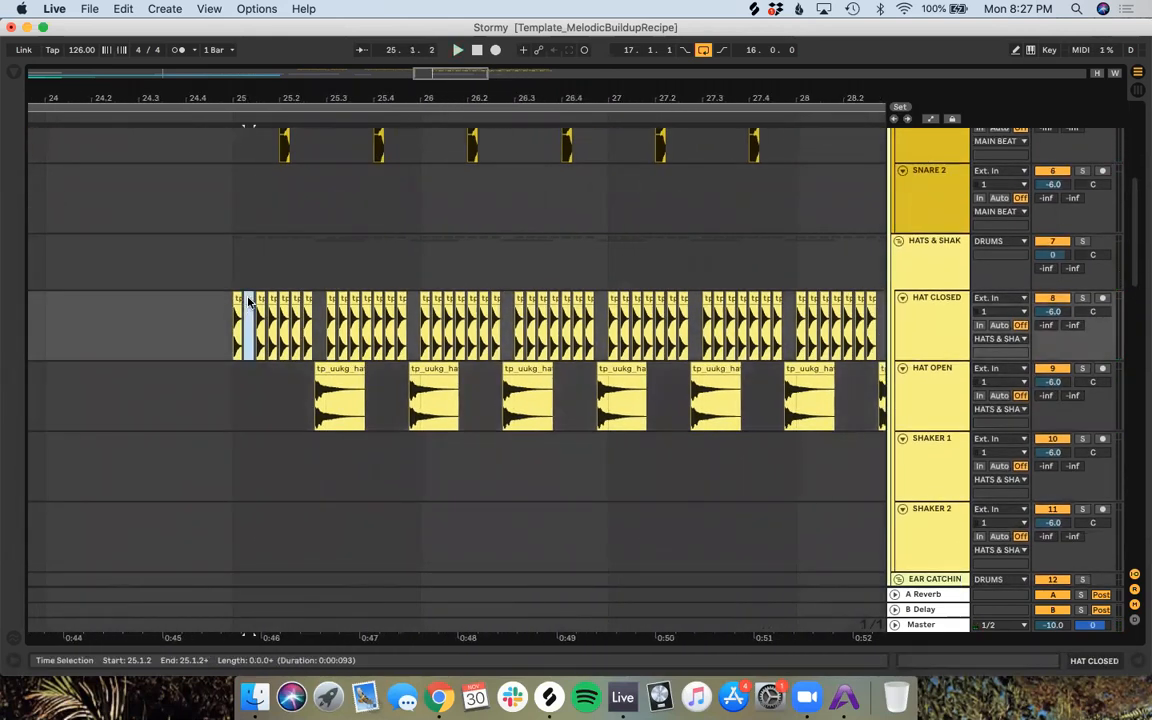
click(272, 298)
key(Delete)
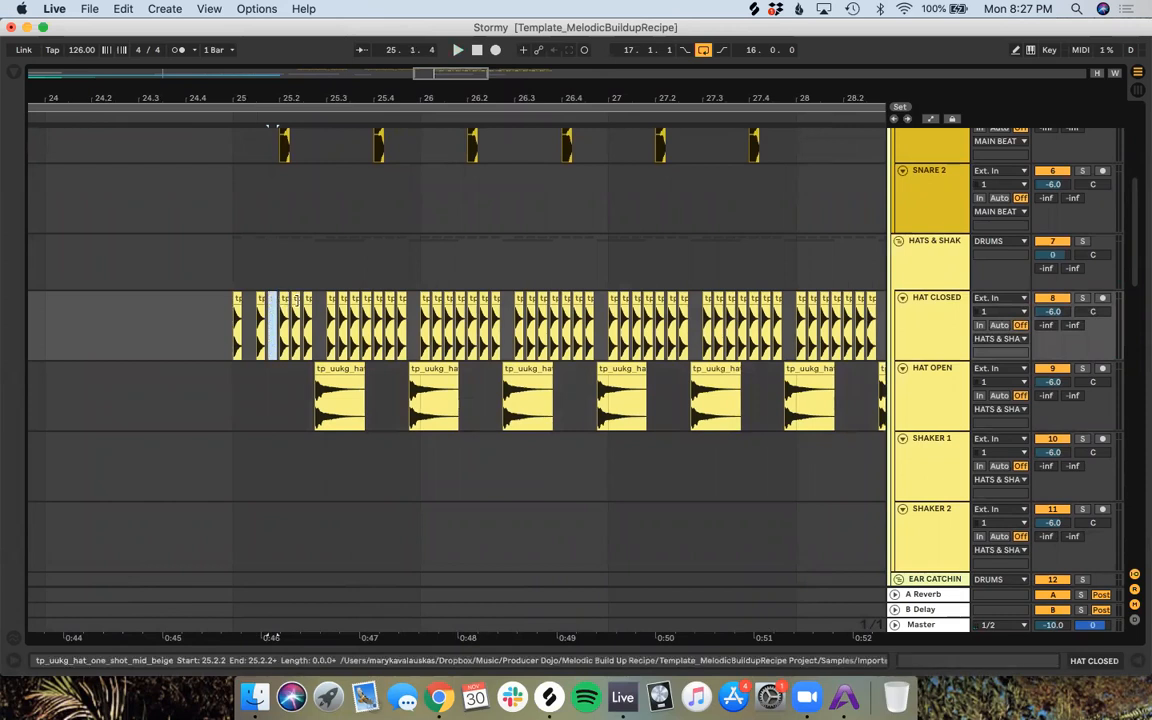
click(296, 301)
key(Delete)
Step: Play from just before bar 25 to hear the thinned closed hat pattern
click(208, 115)
key(space)
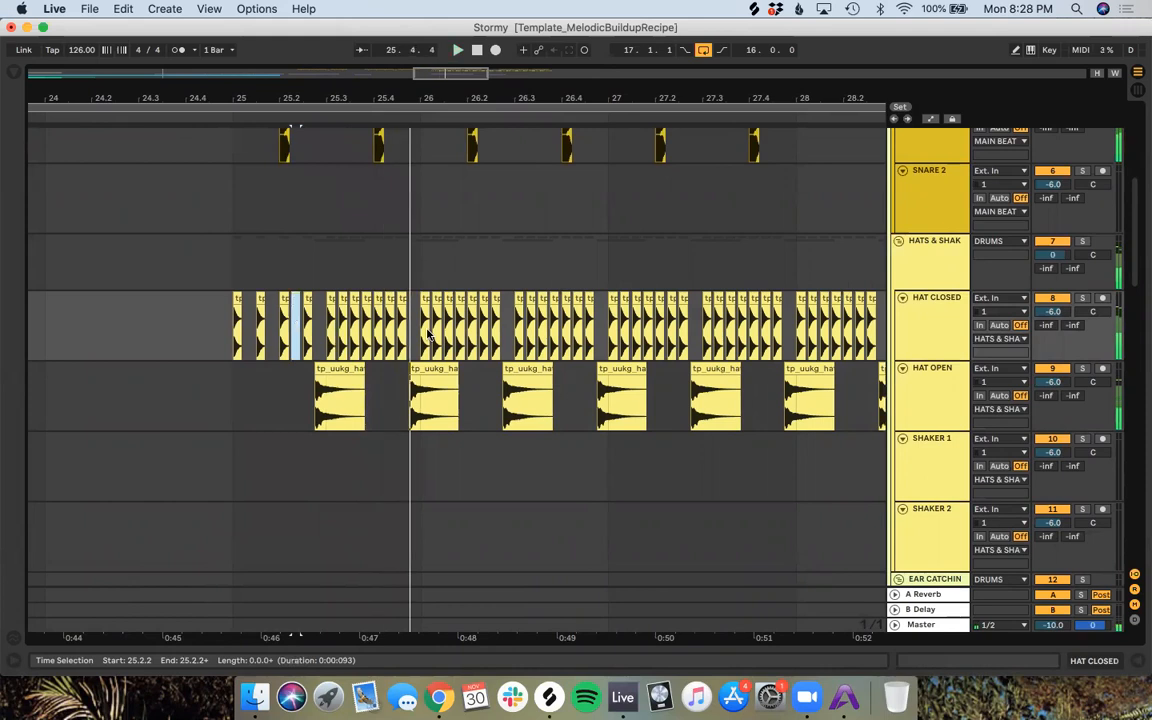
click(310, 340)
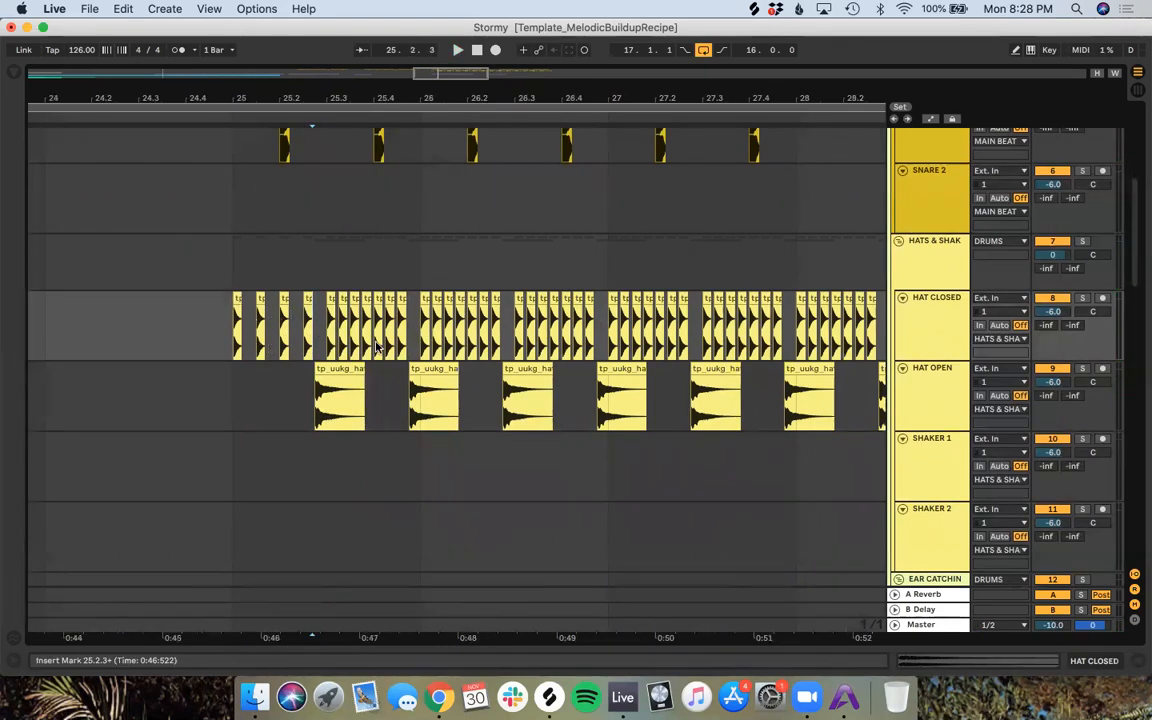
Step: Delete the closed hat clips at 26.1.2, 26.1.4 and 26.2.2
key(Delete)
click(460, 298)
key(Delete)
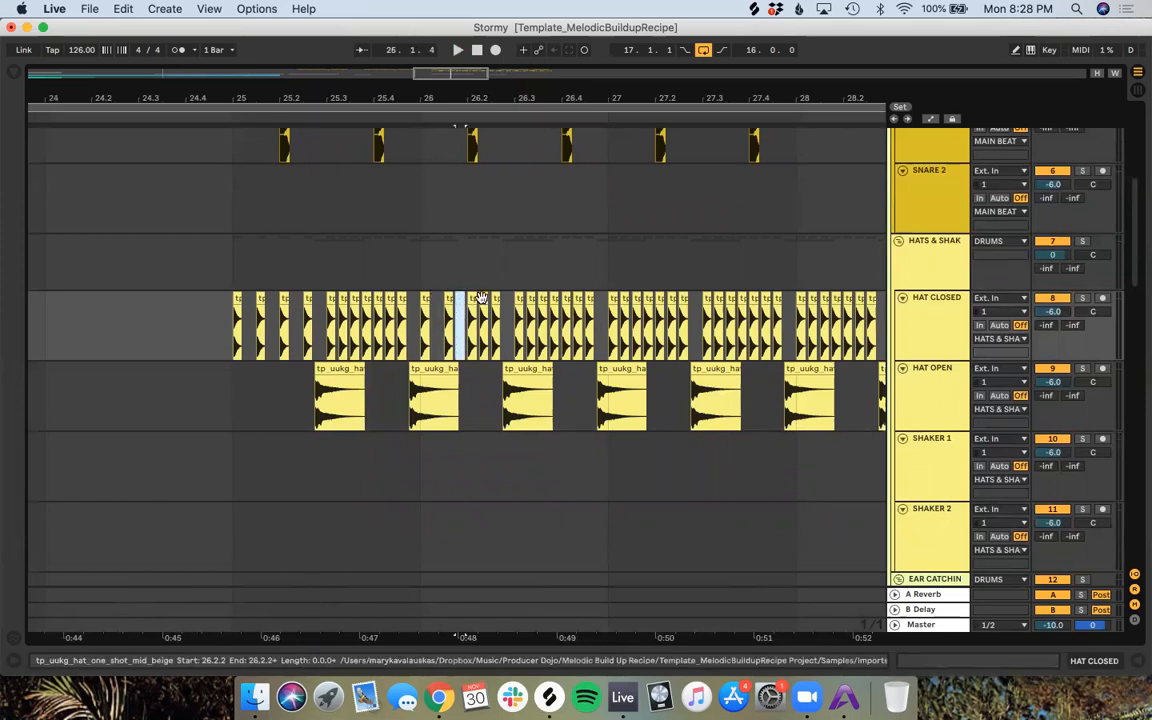
click(480, 300)
key(Delete)
Step: Delete the closed hat clips at 27.1.2, 27.1.4 and 27.2.2
click(620, 300)
key(Delete)
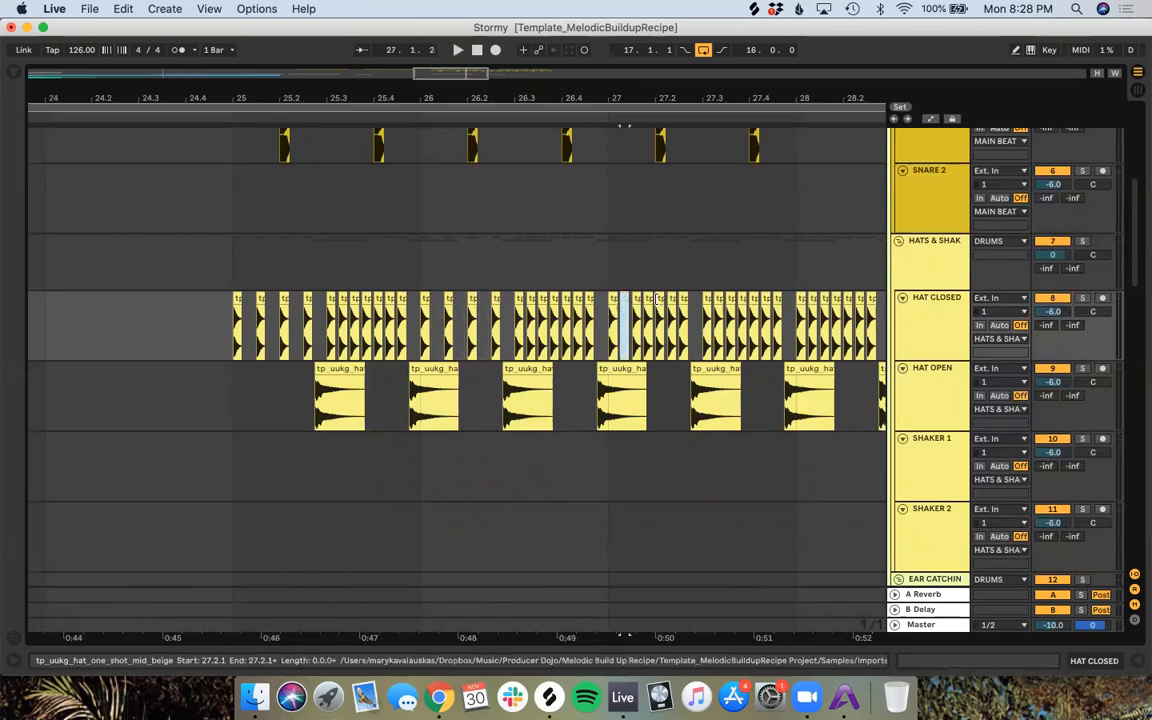
click(672, 302)
key(Delete)
Step: Delete every second closed hat clip in the first half of bar 28, at 28.1.2, 28.1.4 and 28.2.2
click(812, 302)
key(Delete)
click(838, 302)
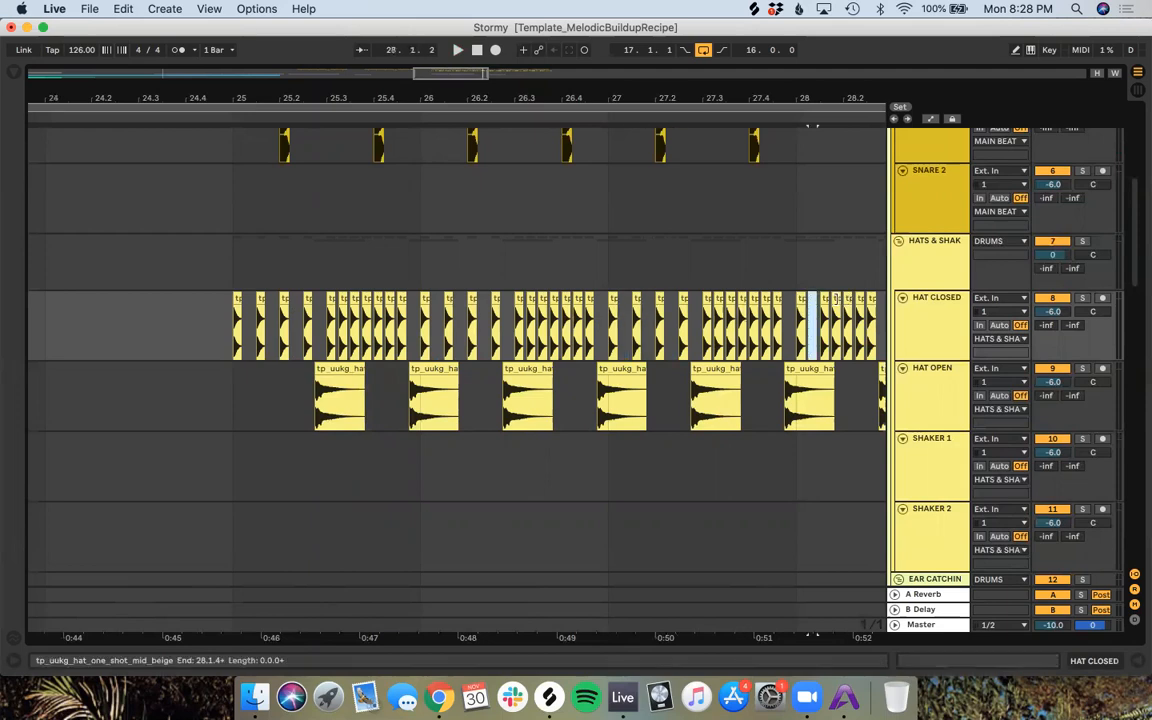
click(838, 302)
key(Delete)
click(860, 303)
key(Delete)
Step: Delete every second closed hat clip in the first half of bar 29, at 29.1.2, 29.1.4 and 29.2.2
scroll(862, 305, right, 10)
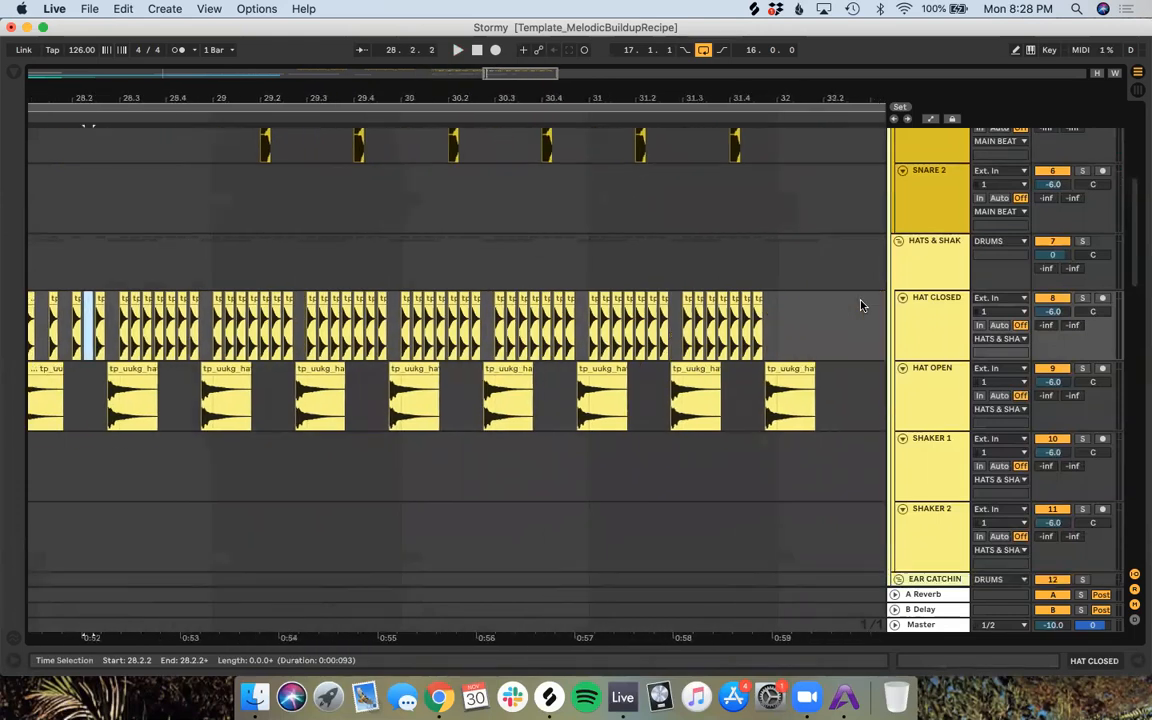
scroll(860, 305, left, 2)
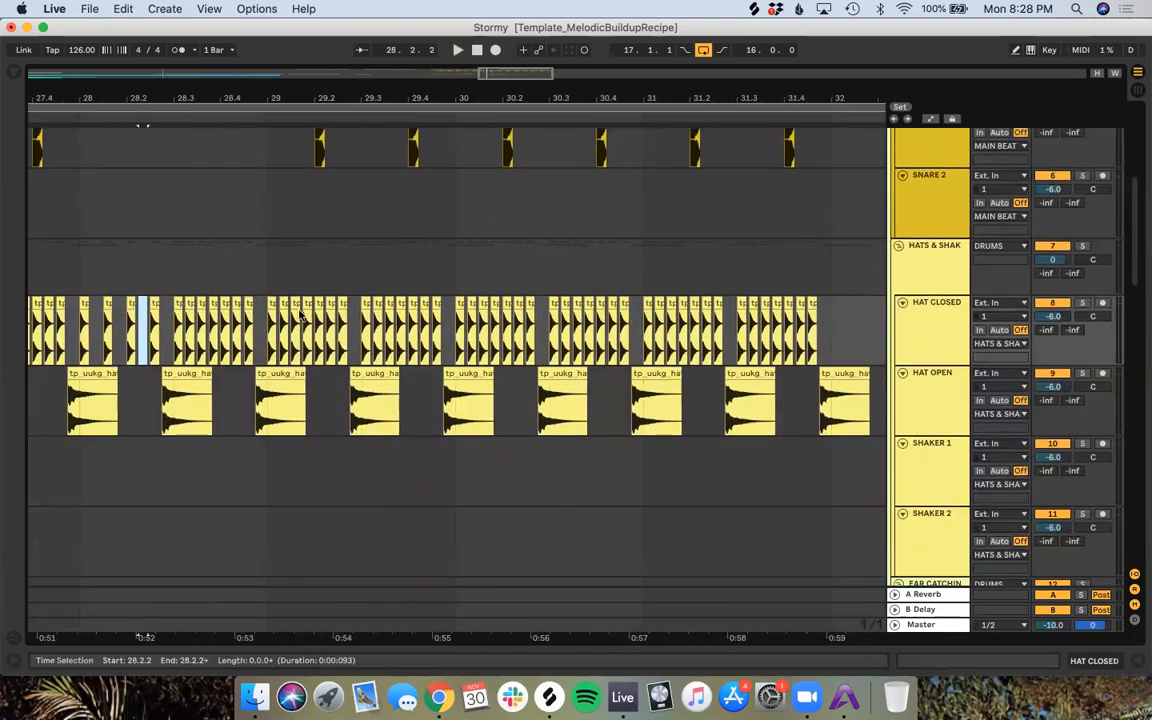
click(284, 303)
key(Delete)
click(308, 303)
key(Delete)
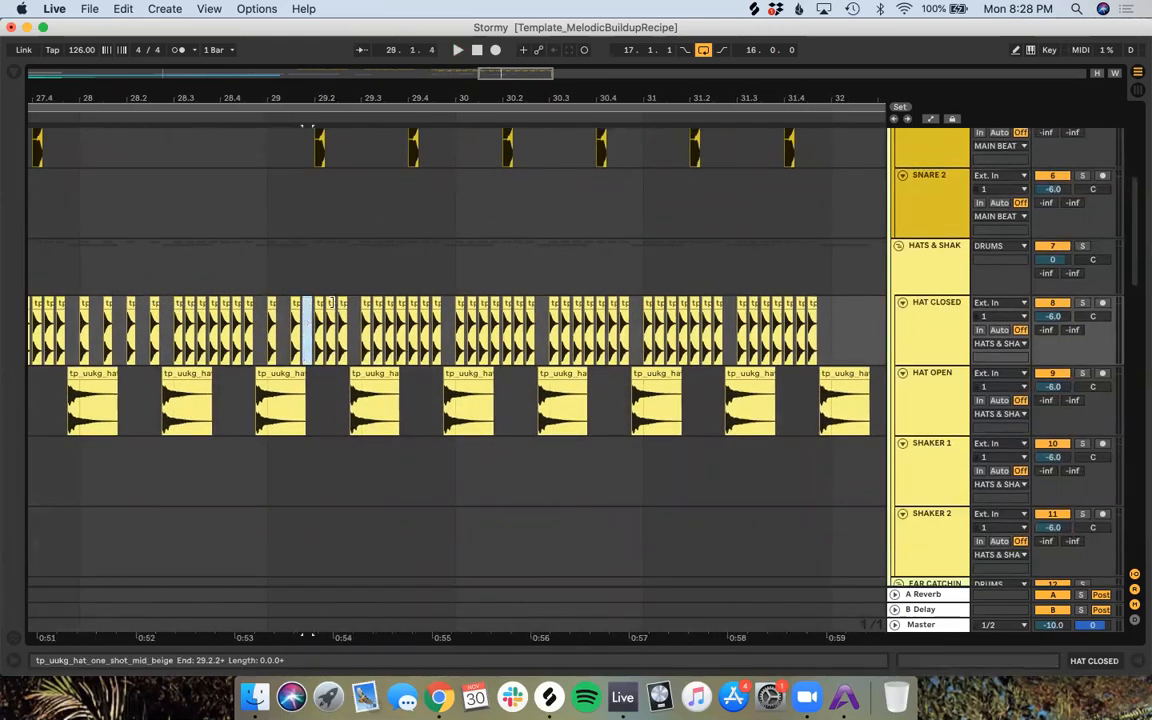
click(330, 303)
Step: Delete the closed hat clips at 29.3.2, 29.3.4 and 29.4.2 in the second half of bar 29
click(377, 302)
key(Delete)
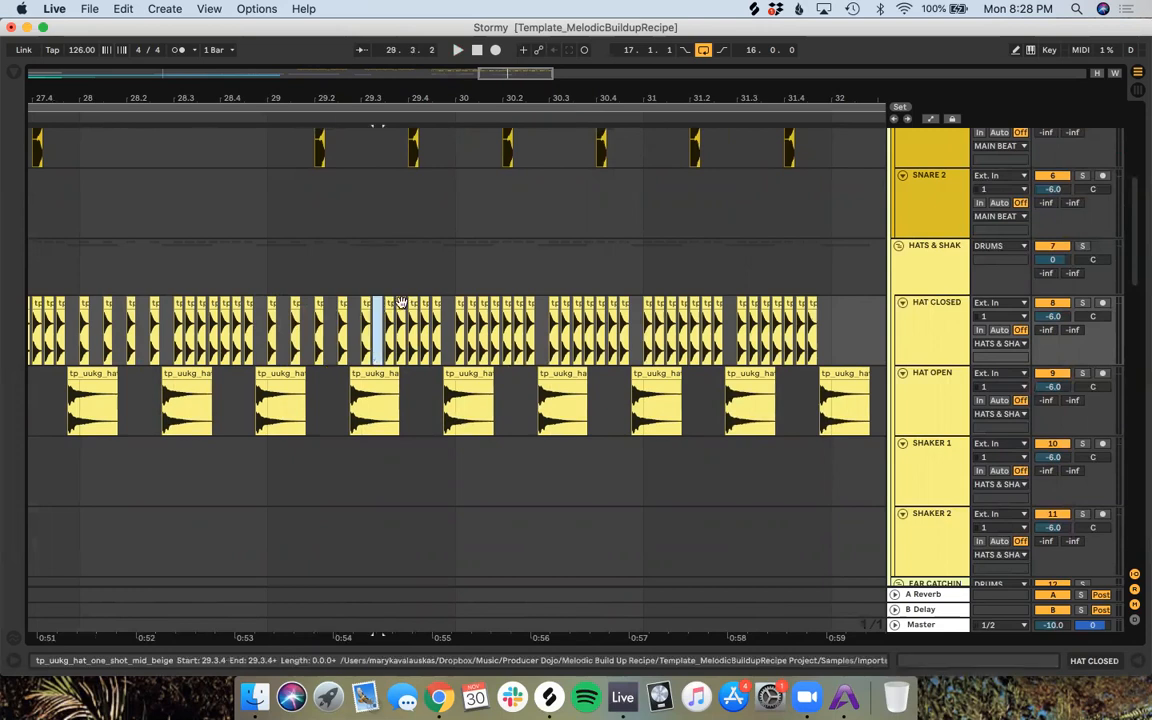
click(402, 302)
key(Delete)
click(424, 302)
key(Delete)
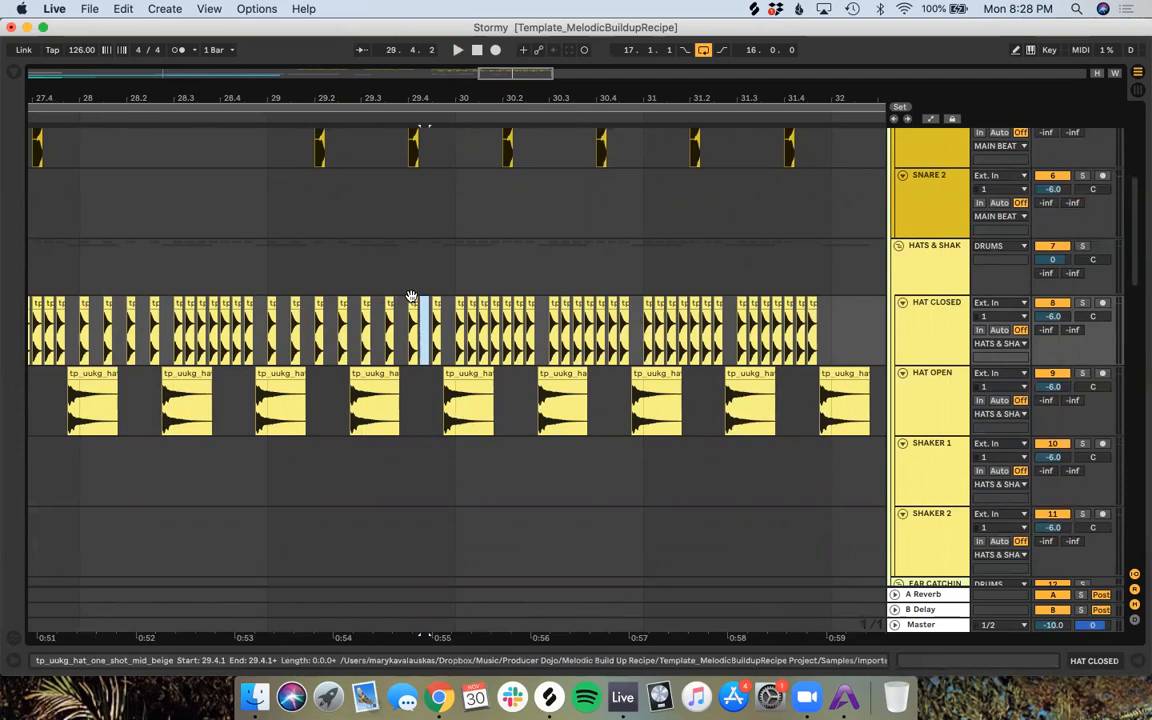
Step: Undo the last closed hat deletions in the second half of bar 29
key(super+z)
key(super+z)
key(super+z)
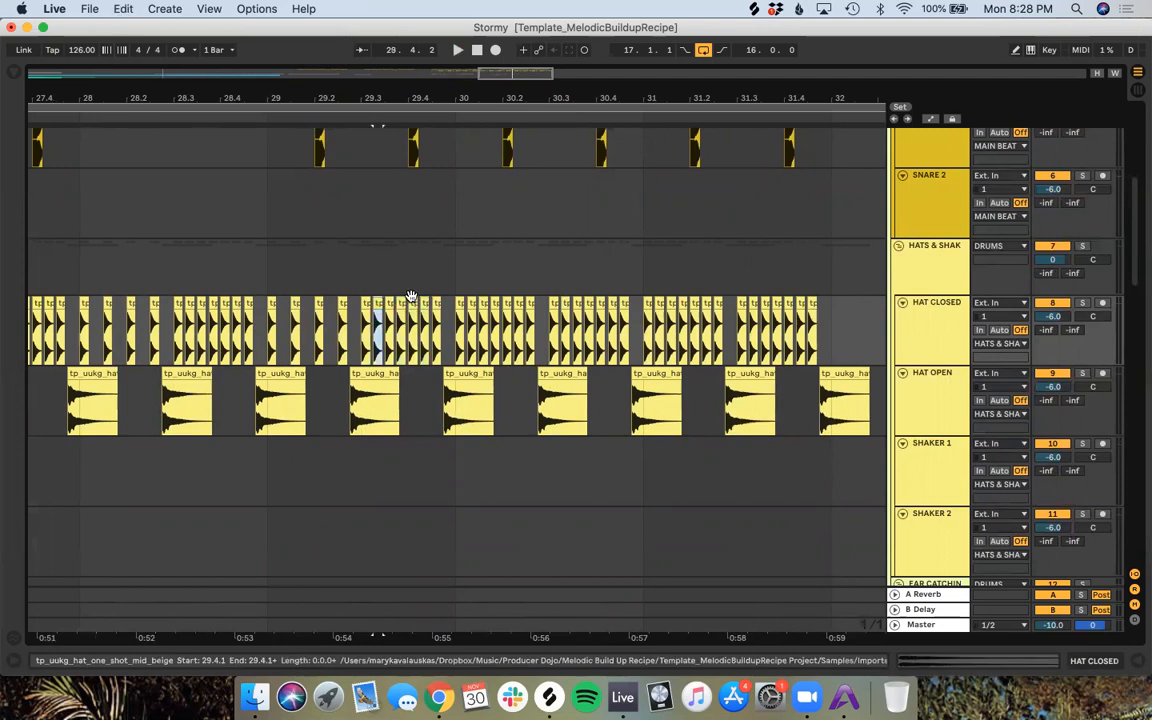
Step: Delete every second closed hat clip in the first half of bar 30, at 30.1.2, 30.1.4 and 30.2.2
key(Delete)
click(495, 303)
key(Delete)
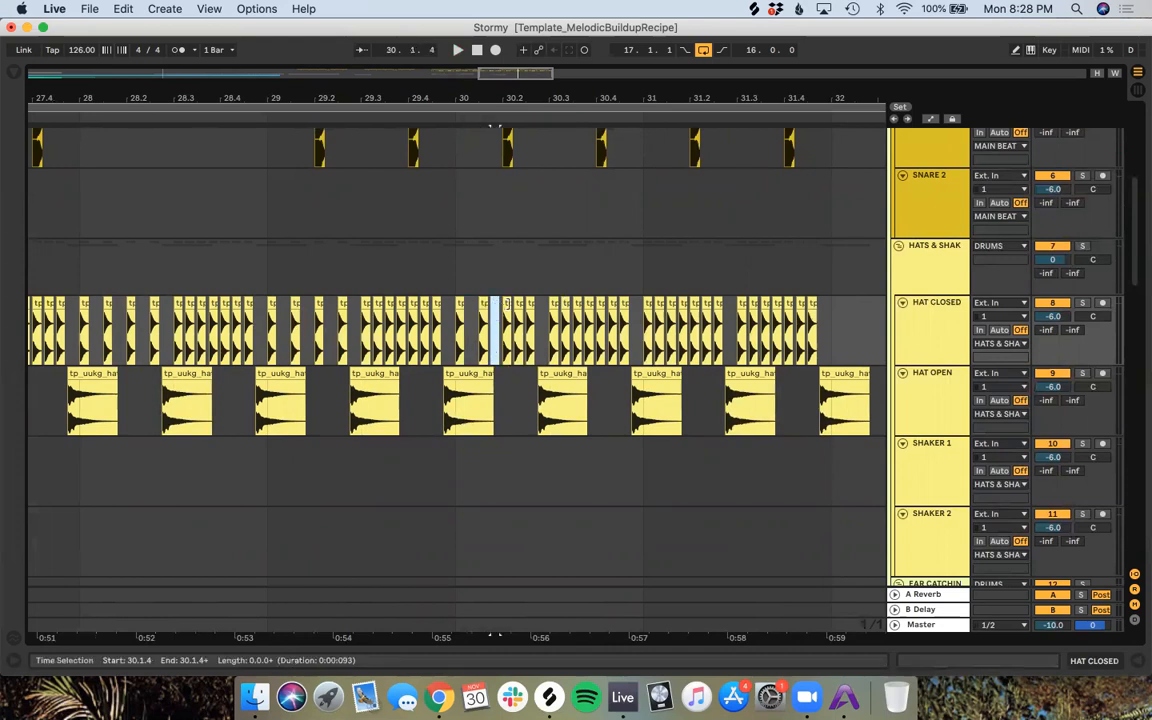
click(516, 303)
key(Delete)
Step: Delete every second closed hat clip in the first half of bar 31, at 31.1.2, 31.1.4 and 31.2.2
click(658, 303)
key(Delete)
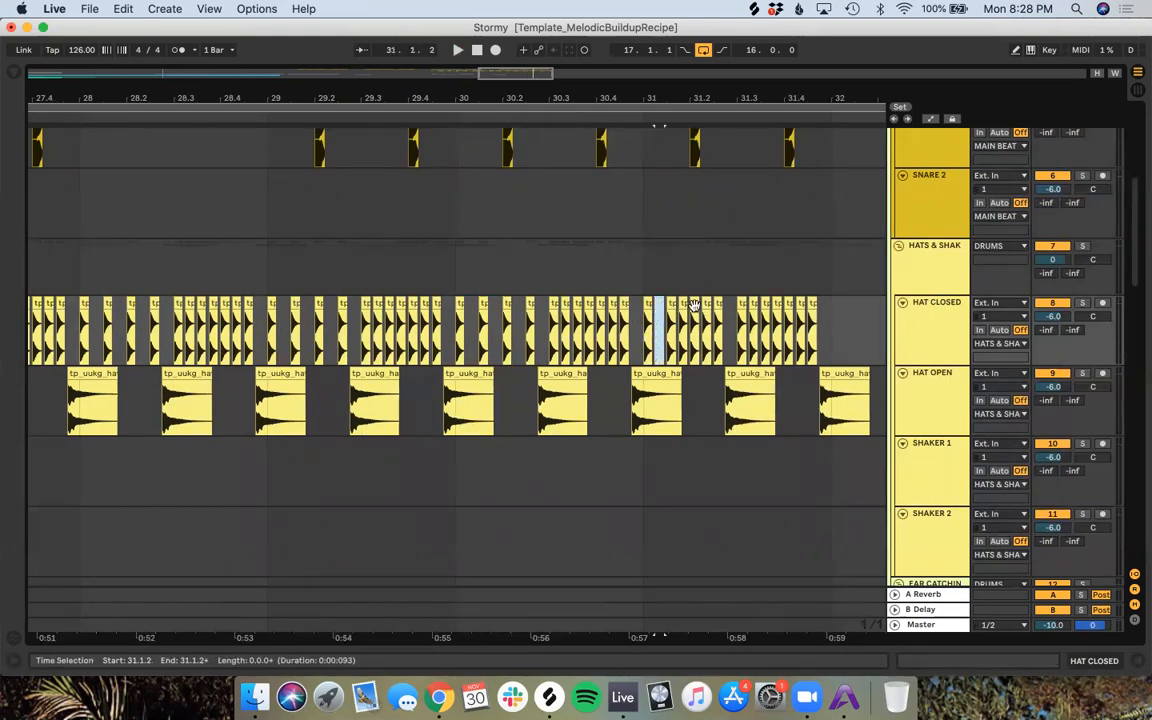
click(695, 303)
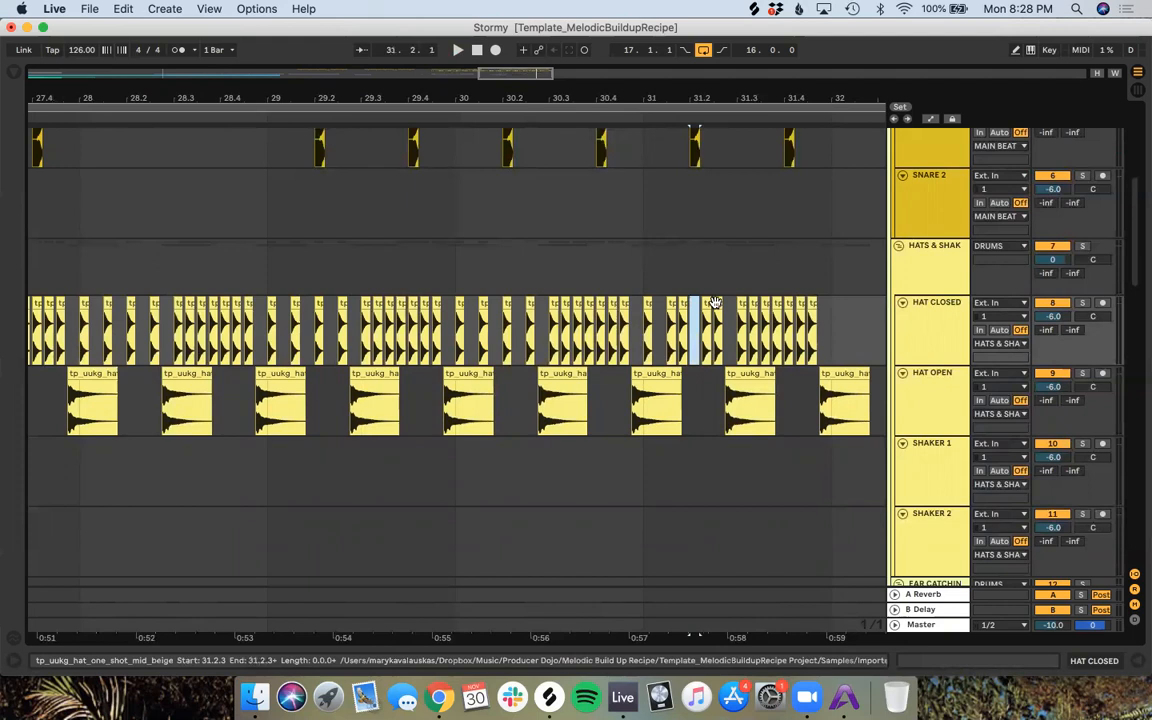
key(Delete)
click(683, 303)
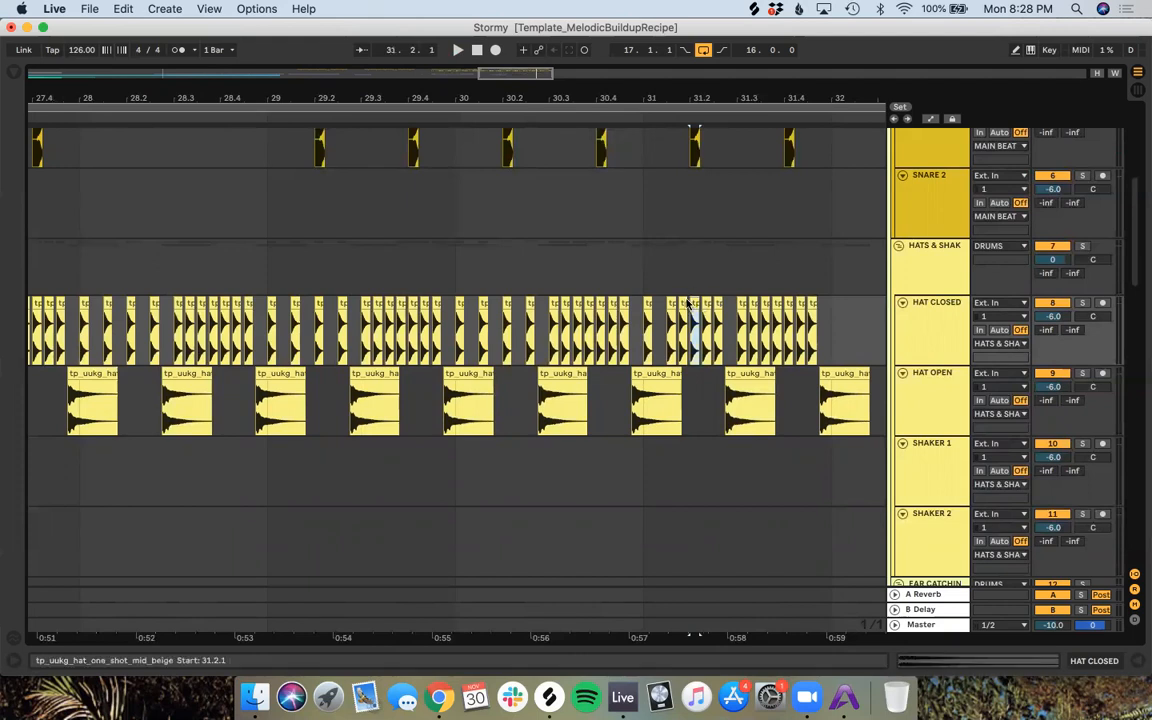
key(Delete)
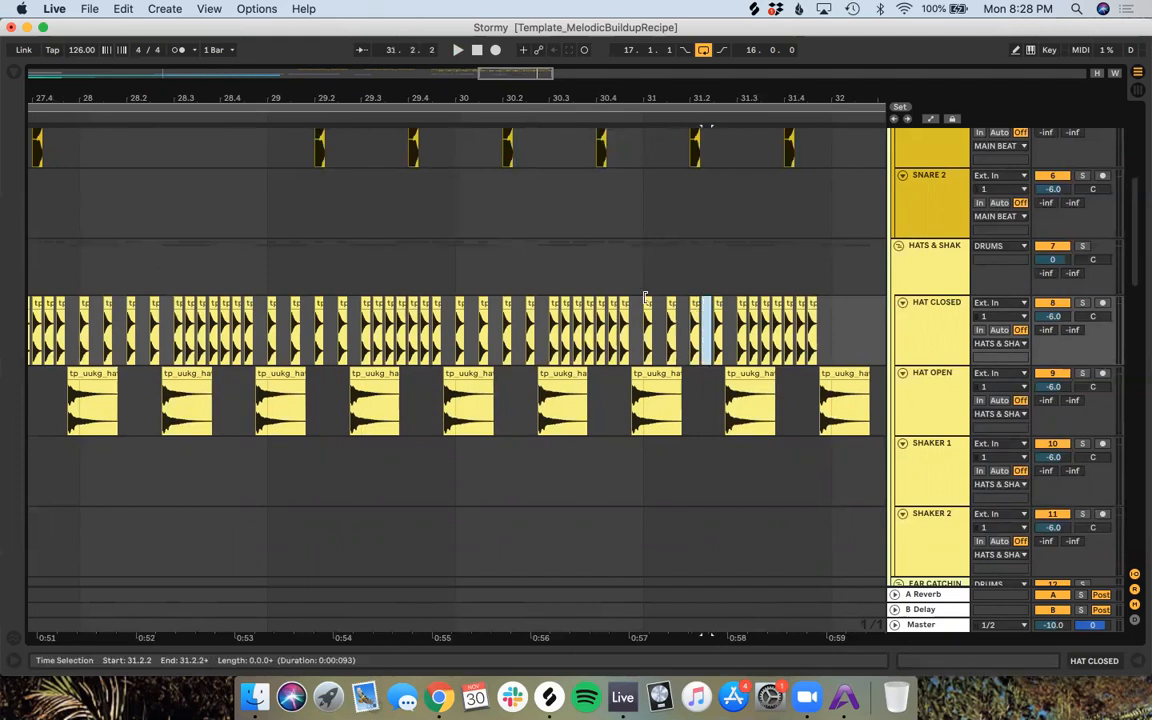
Step: Play back the hat pattern from the start of bar 25
scroll(456, 318, down, 3)
scroll(456, 318, left, 5)
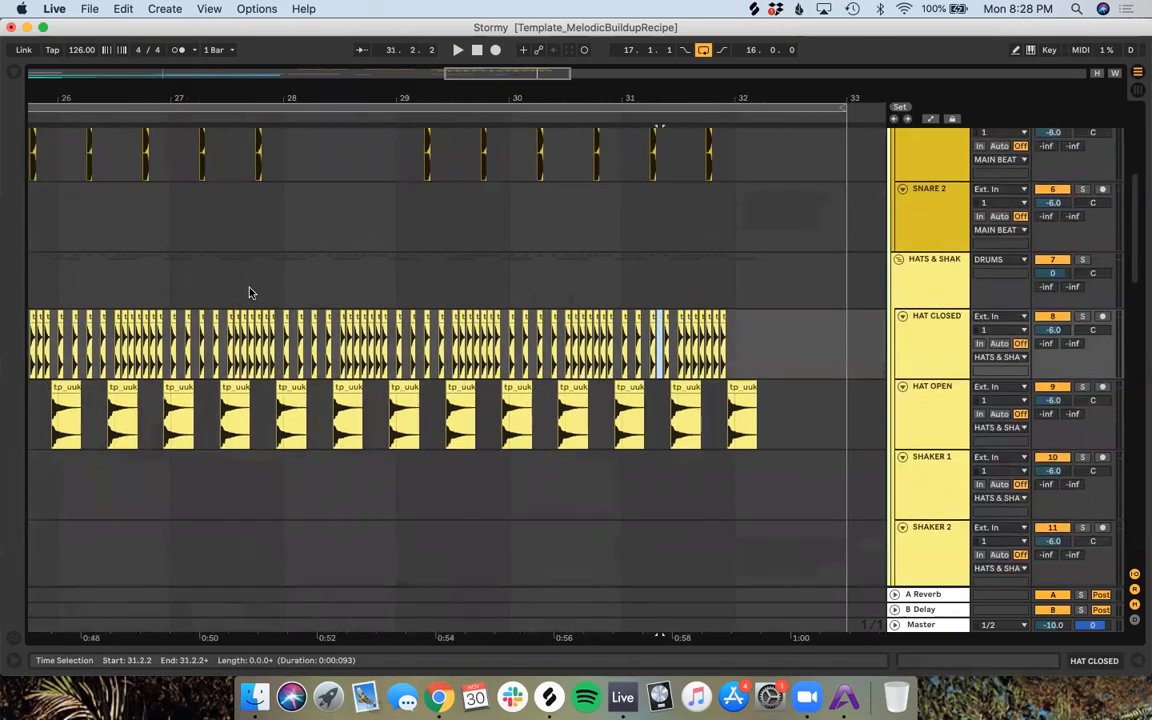
click(228, 119)
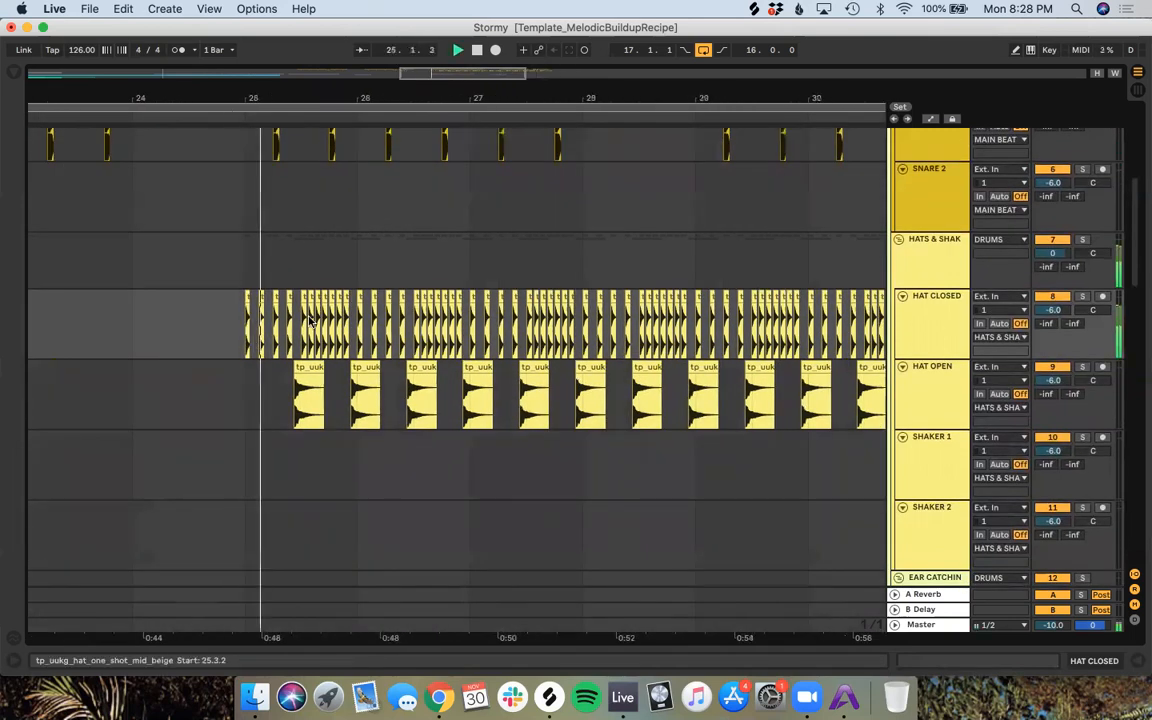
scroll(309, 321, up, 5)
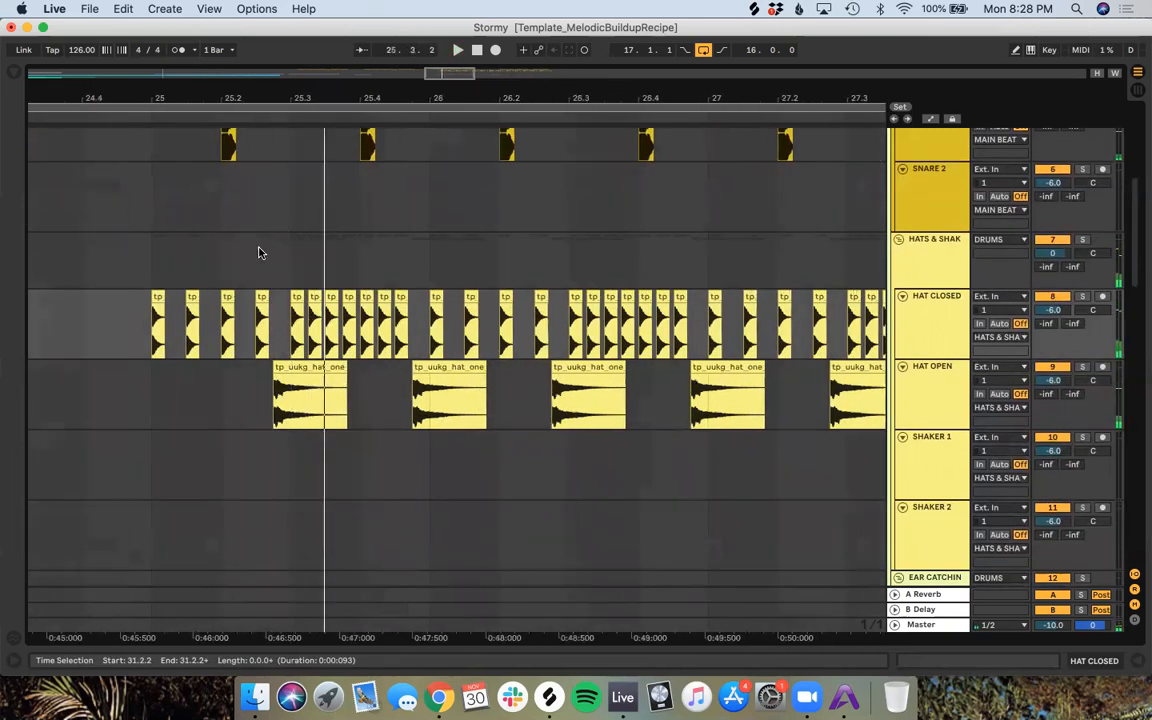
Step: Set the arrangement's fixed grid to 1/16 and play back the hats again
right_click(279, 269)
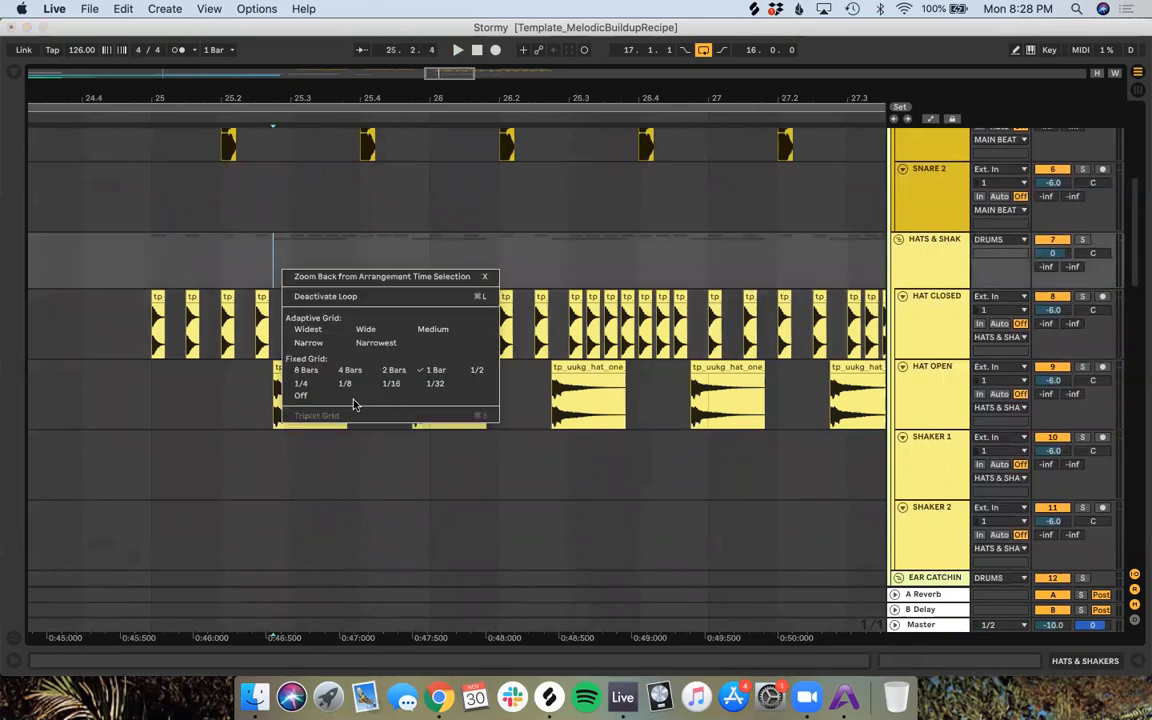
click(390, 384)
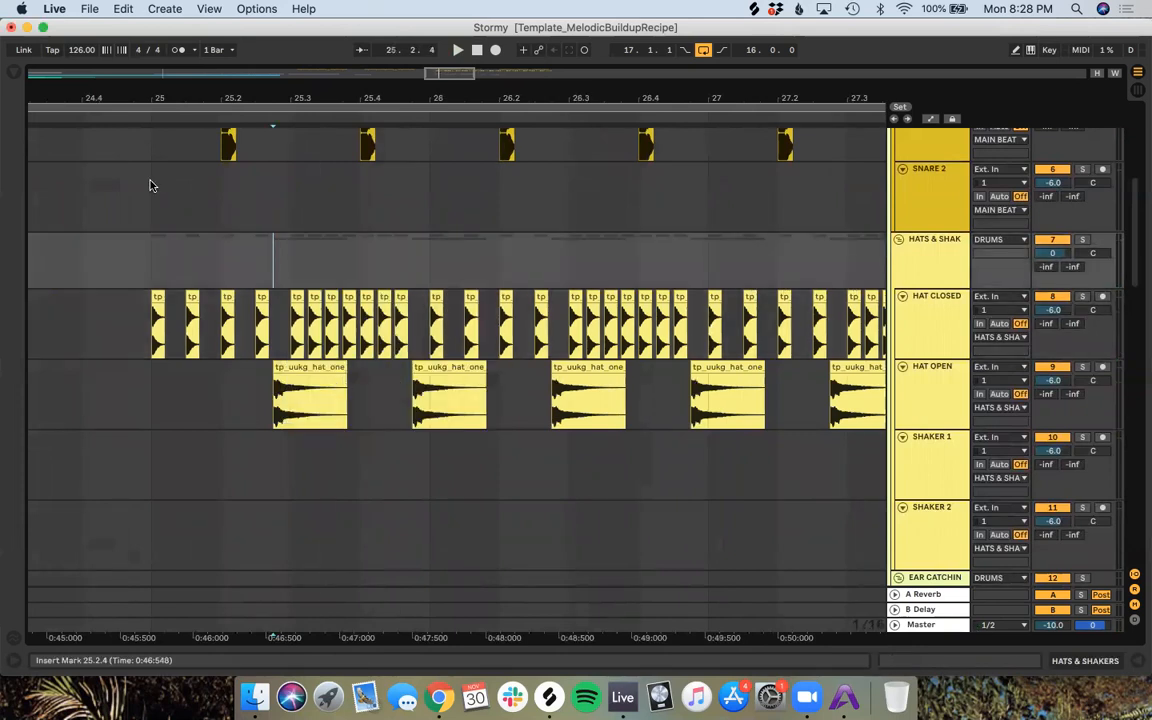
key(space)
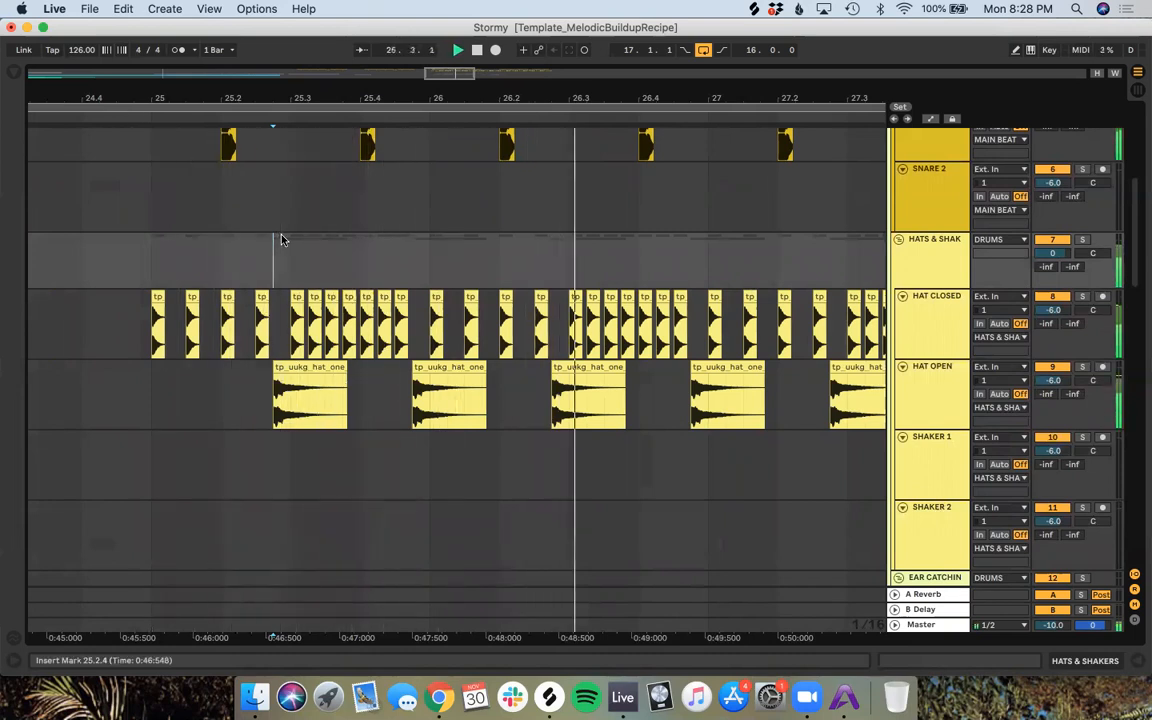
Step: Delete all closed hat clips from 25.3.1 to the pattern's end, keeping only the four in the first half of bar 25
key(minus)
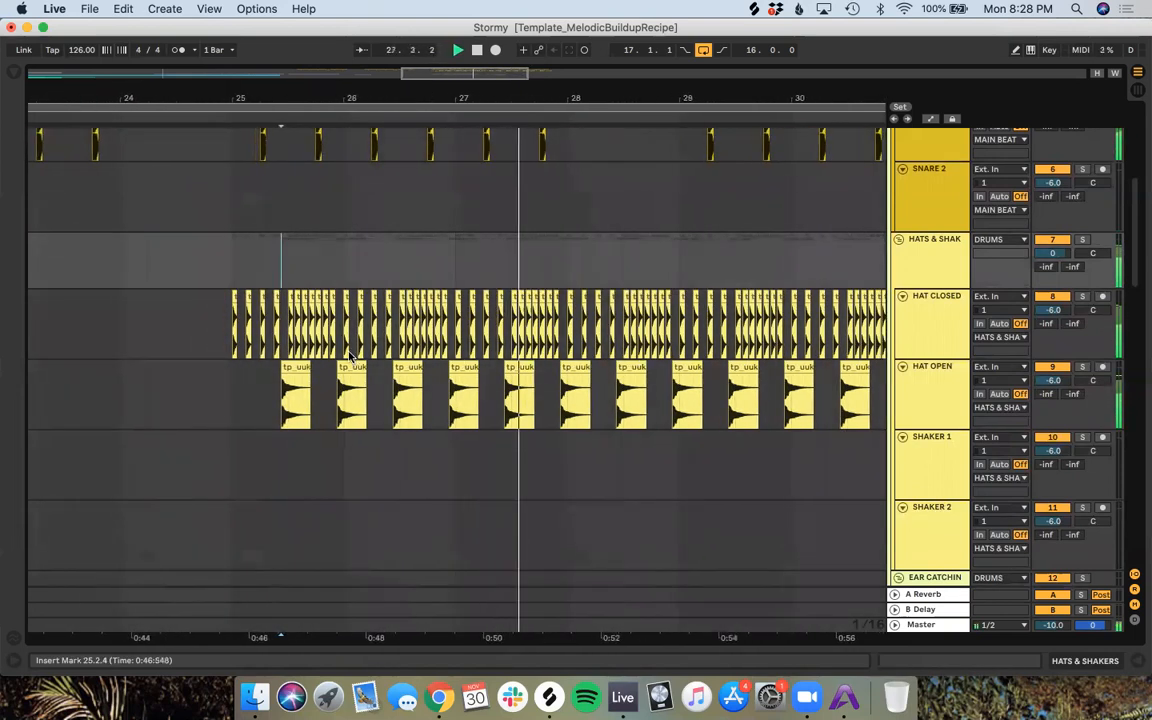
key(minus)
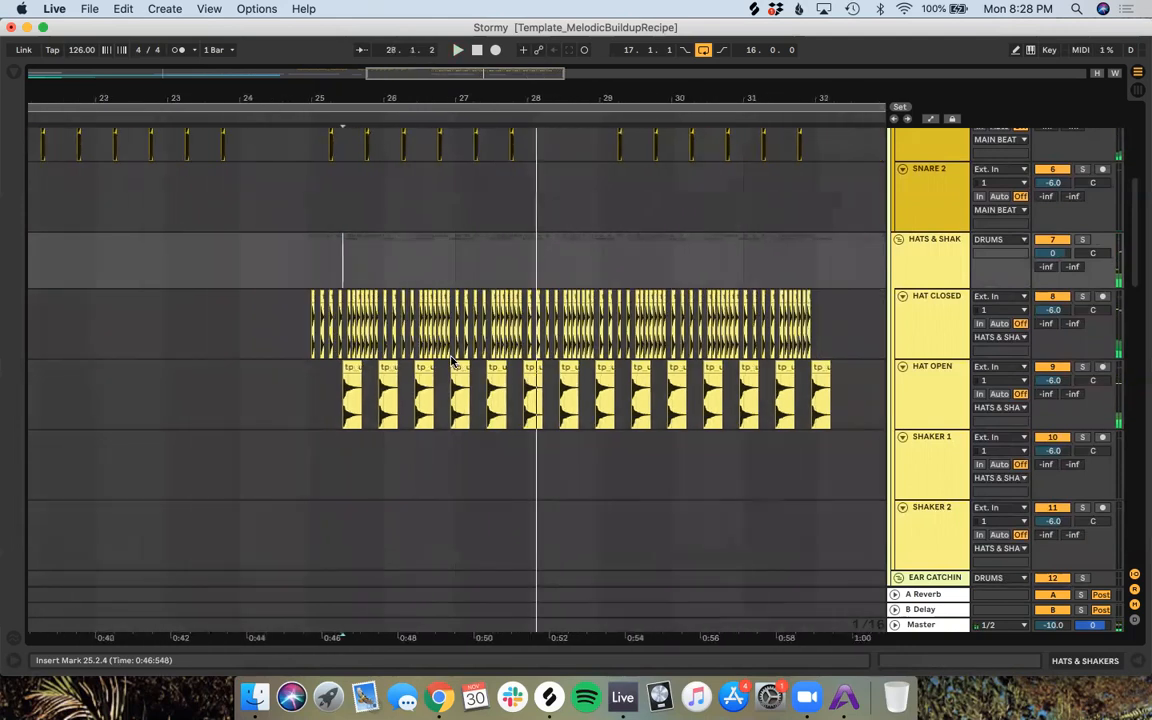
drag(817, 308, 601, 338)
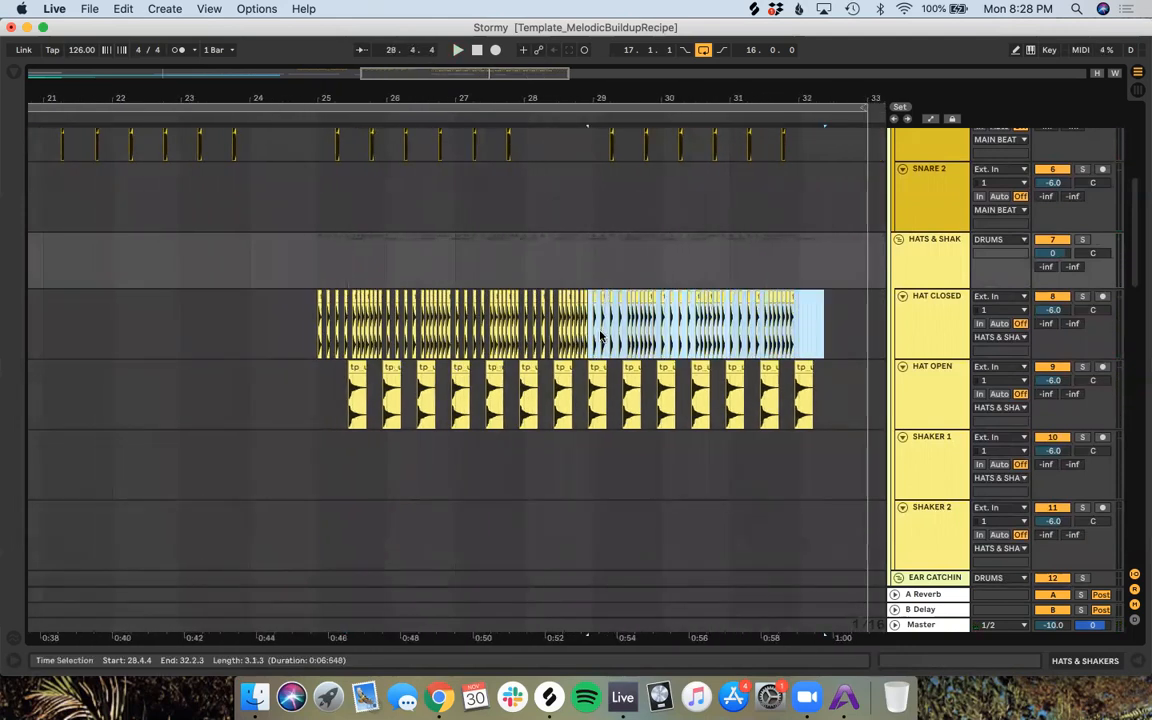
drag(482, 346, 390, 350)
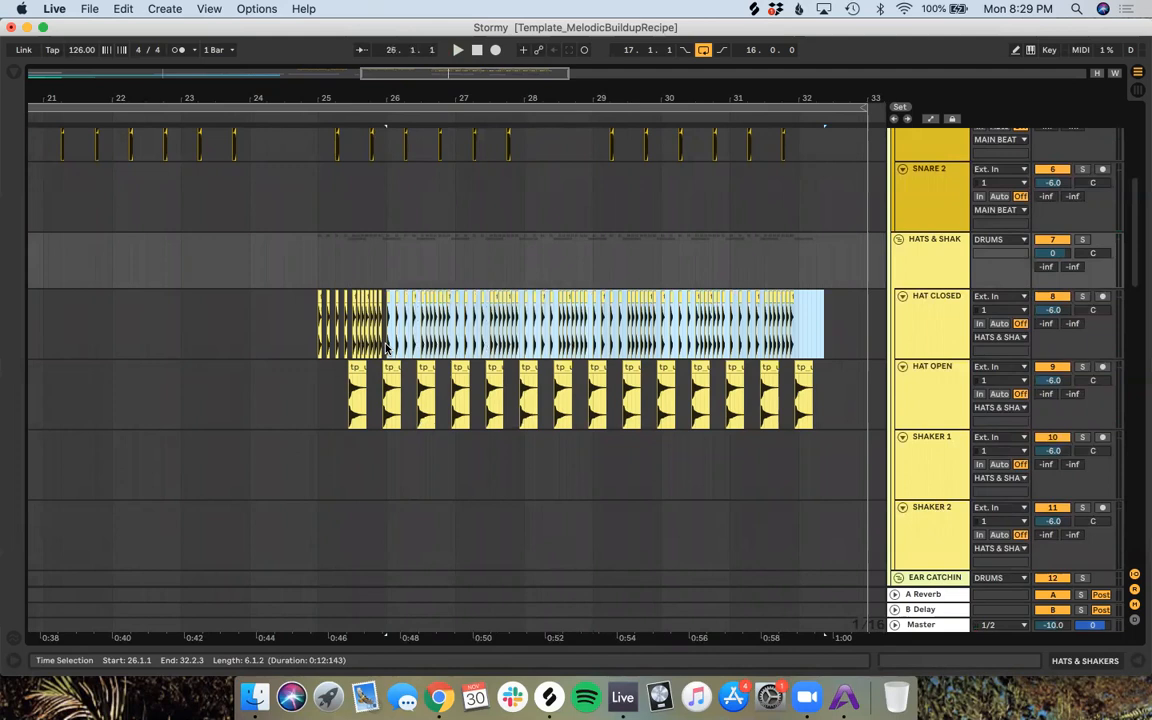
key(Delete)
Step: Duplicate the closed hats from the first half of bar 25 repeatedly until bar 32, and delete the extra copy at 32.1.1
drag(386, 349, 310, 350)
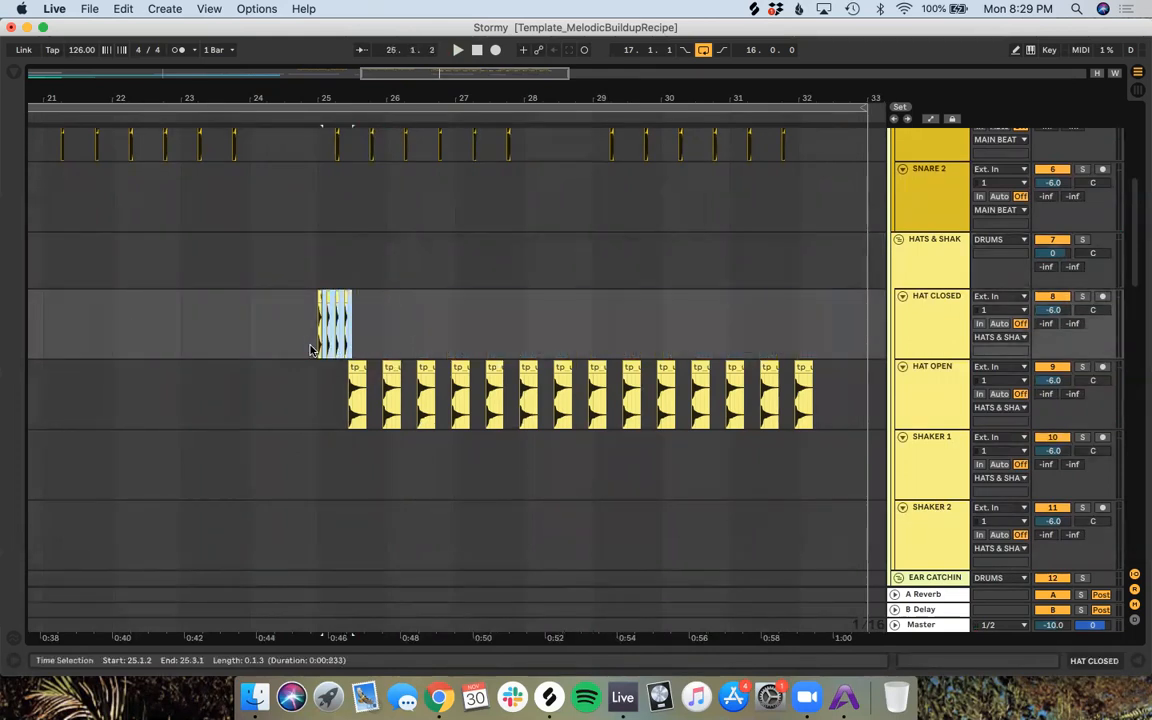
key(super+d)
key(super+d)
key(super+d)
key(super+d)
key(super+d)
key(super+d)
key(super+d)
key(super+d)
key(super+d)
key(super+d)
key(super+d)
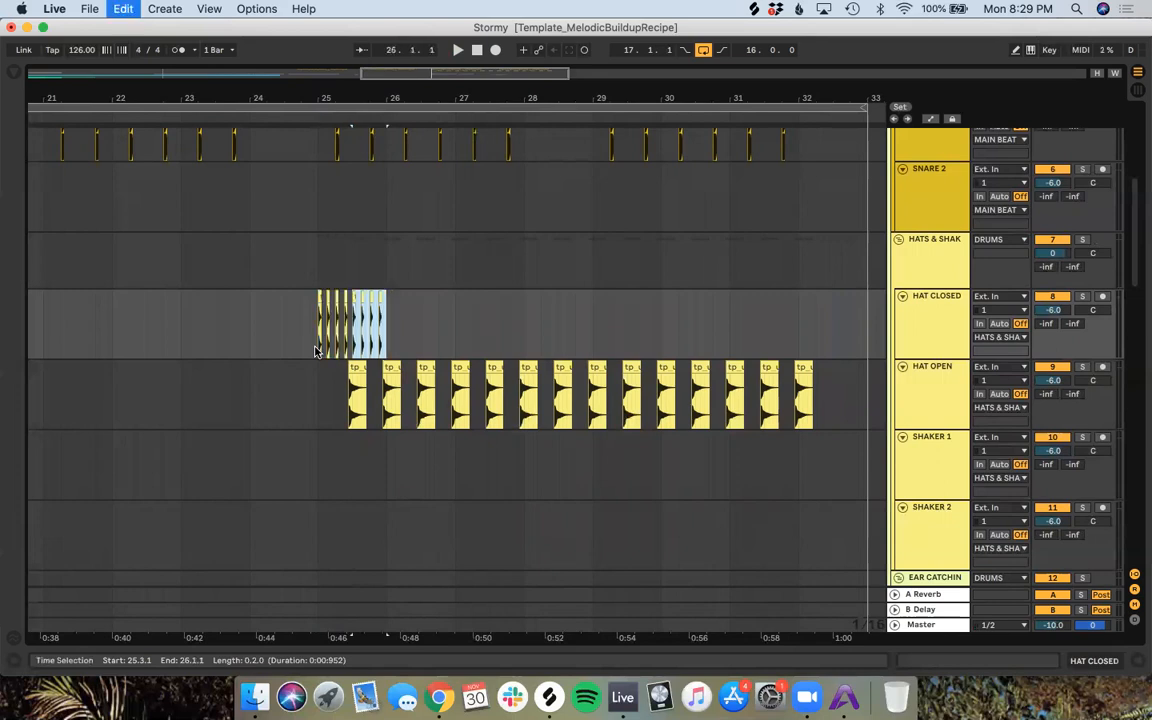
key(super+d)
key(super+d)
key(super+d)
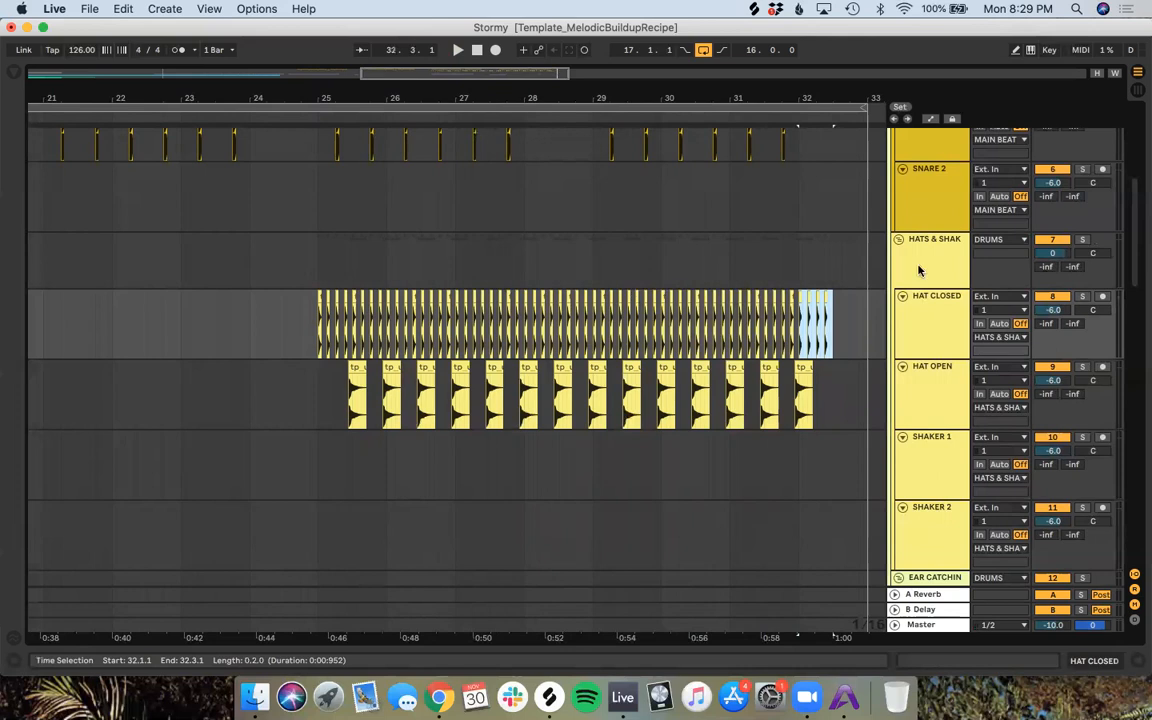
key(Delete)
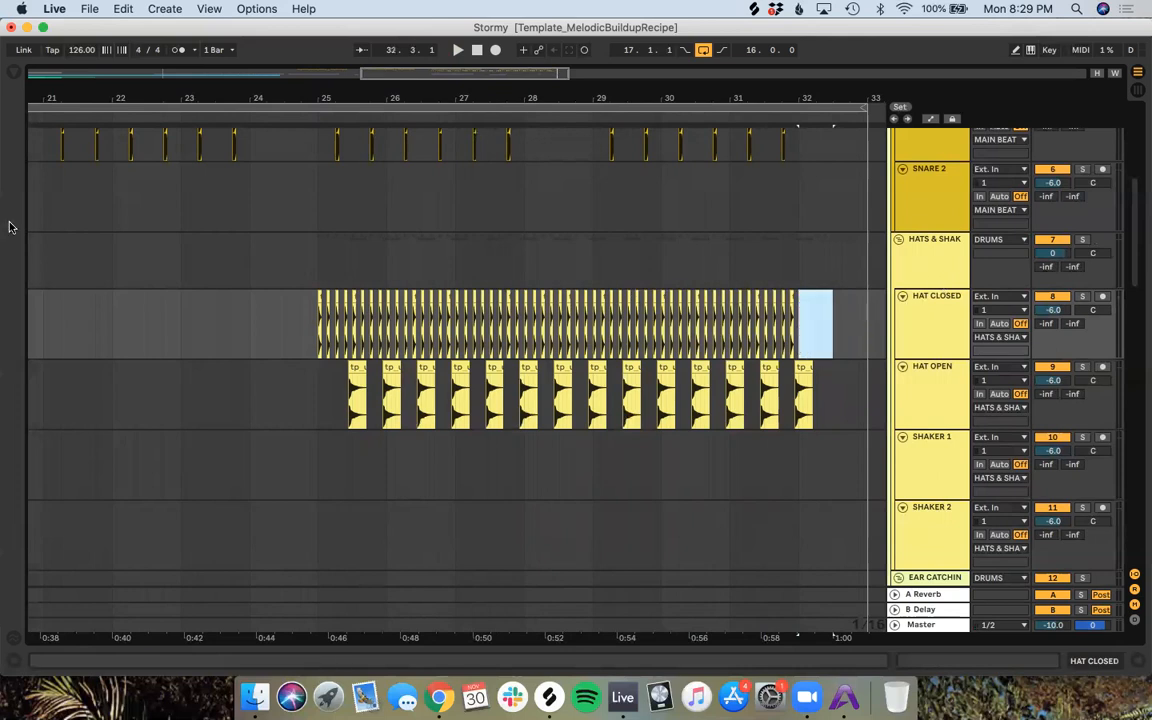
Step: Lower the HAT OPEN track volume to -9.0 dB while playing back the hats from bar 25
key(space)
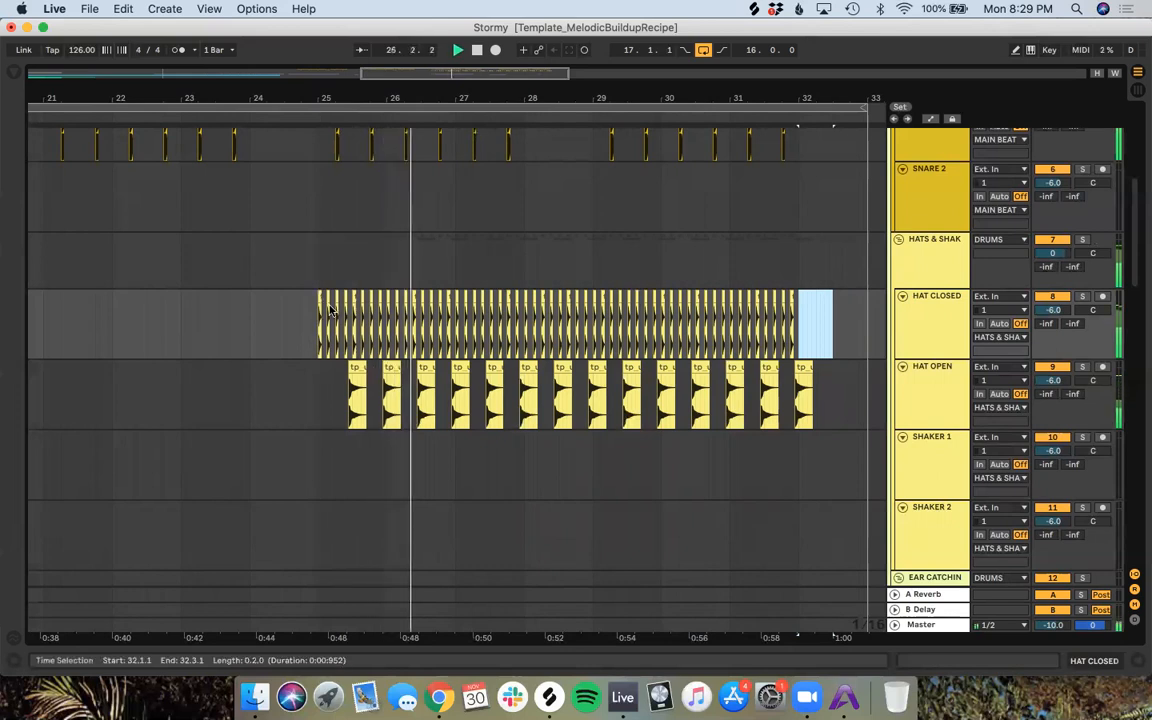
scroll(368, 364, up, 5)
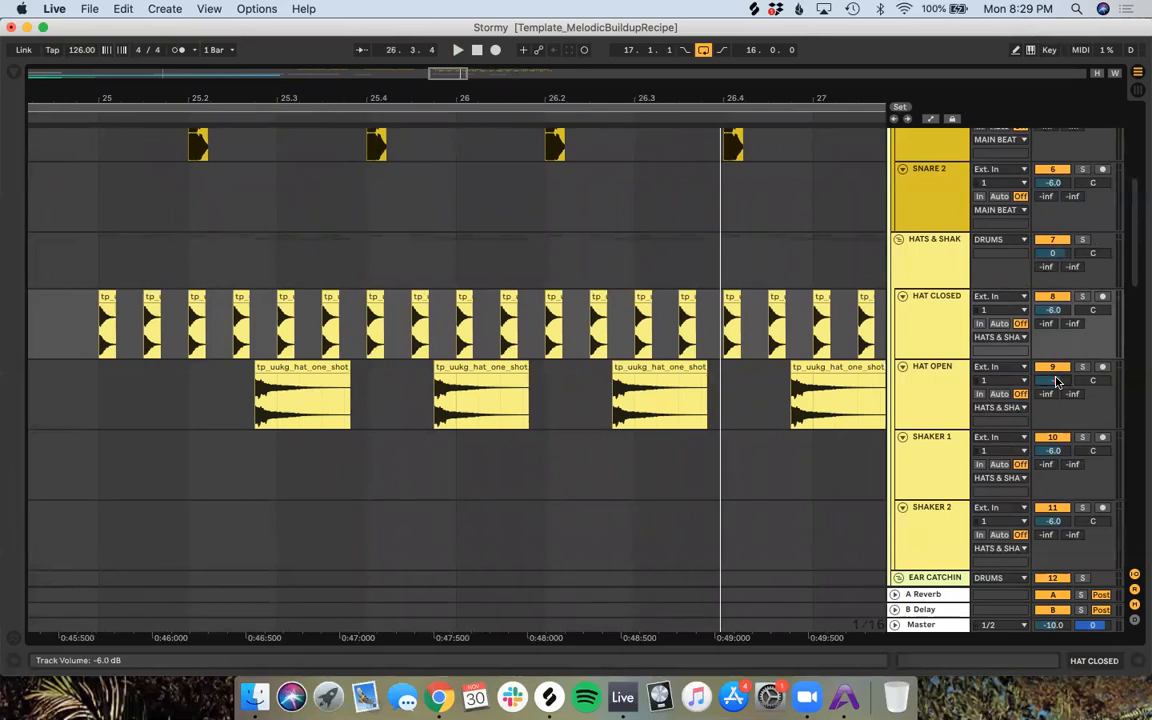
click(87, 118)
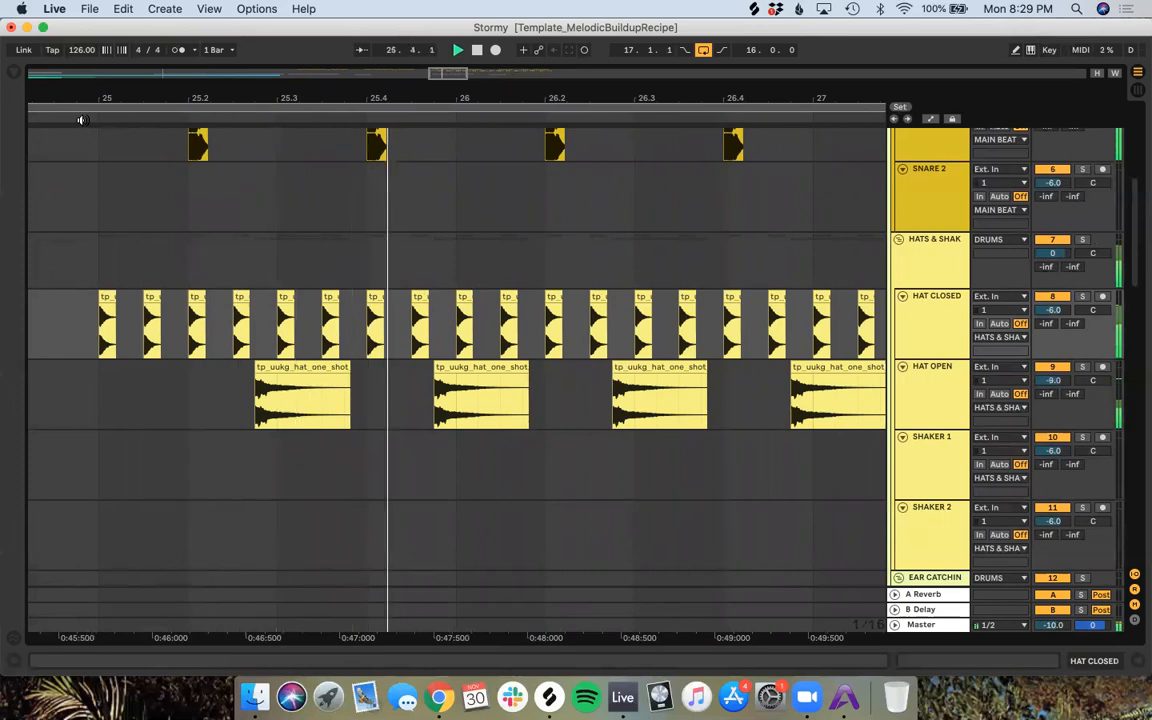
Step: Delete every second open hat clip in bars 25 to 27, at 25.4.4, 26.4.4 and 27.4.4
click(476, 371)
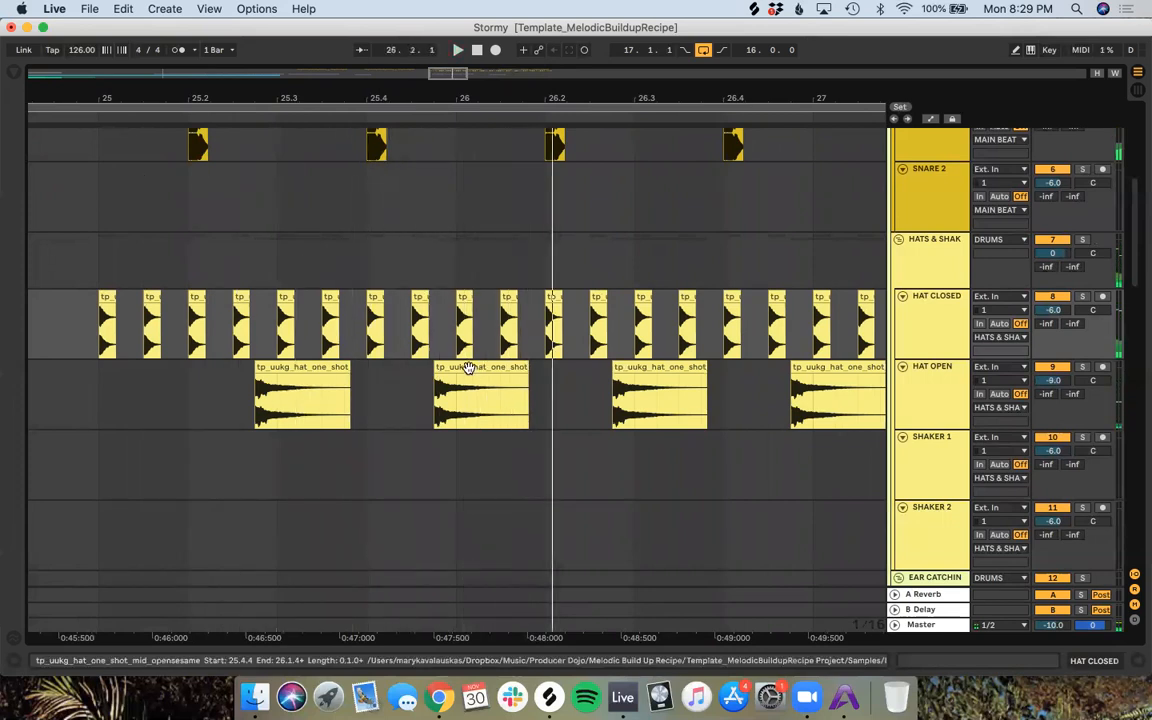
key(Delete)
key(minus)
key(minus)
click(552, 372)
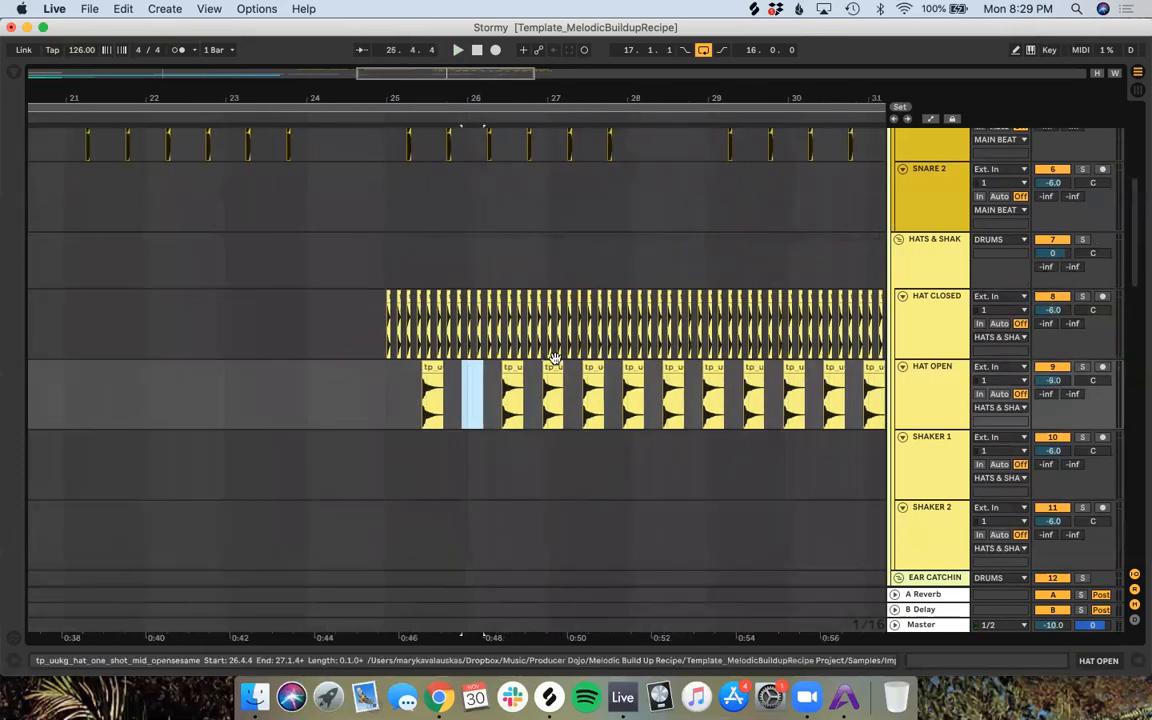
key(Delete)
click(633, 370)
key(Delete)
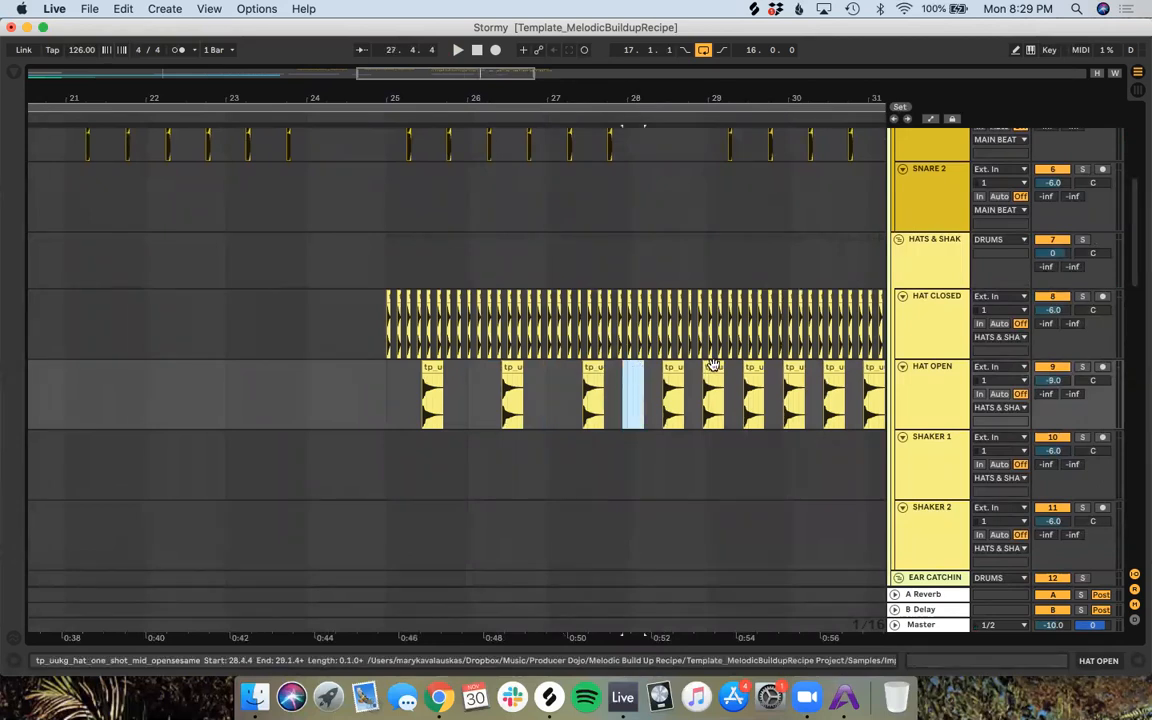
Step: Delete the open hat clips at 28.4.4, 29.4.4, 30.4.4 and 31.4.4
click(713, 370)
key(Delete)
click(793, 370)
key(Delete)
scroll(768, 367, right, 5)
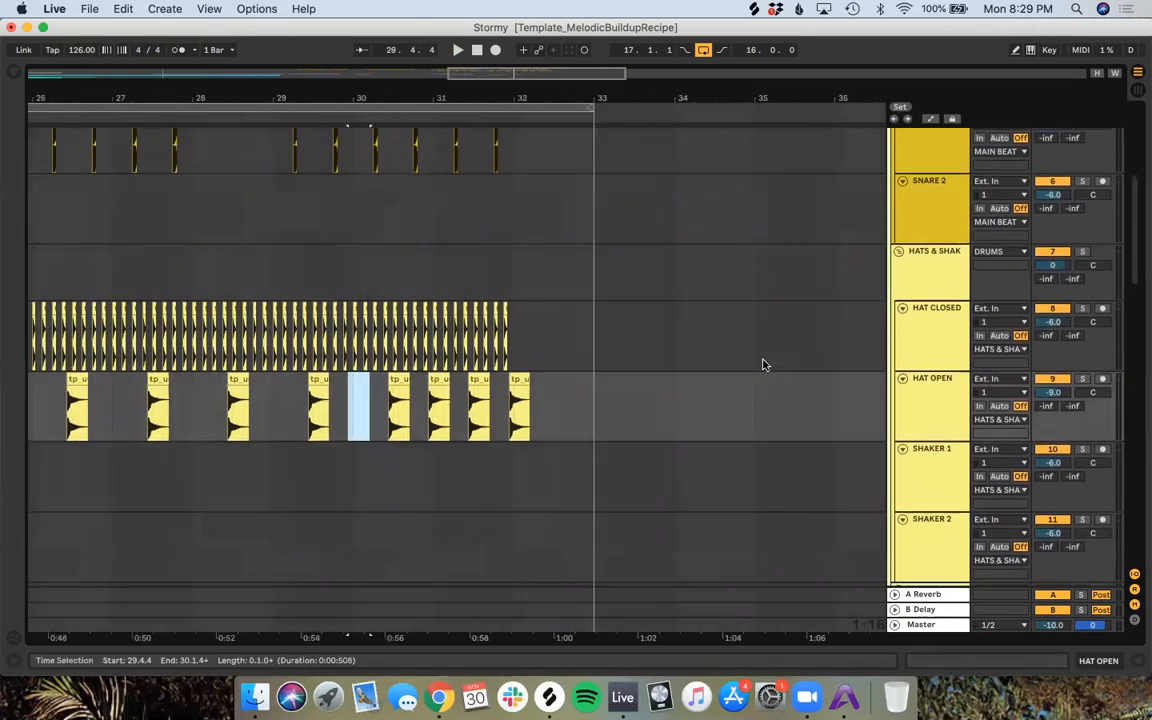
click(440, 382)
key(Delete)
click(518, 380)
key(Delete)
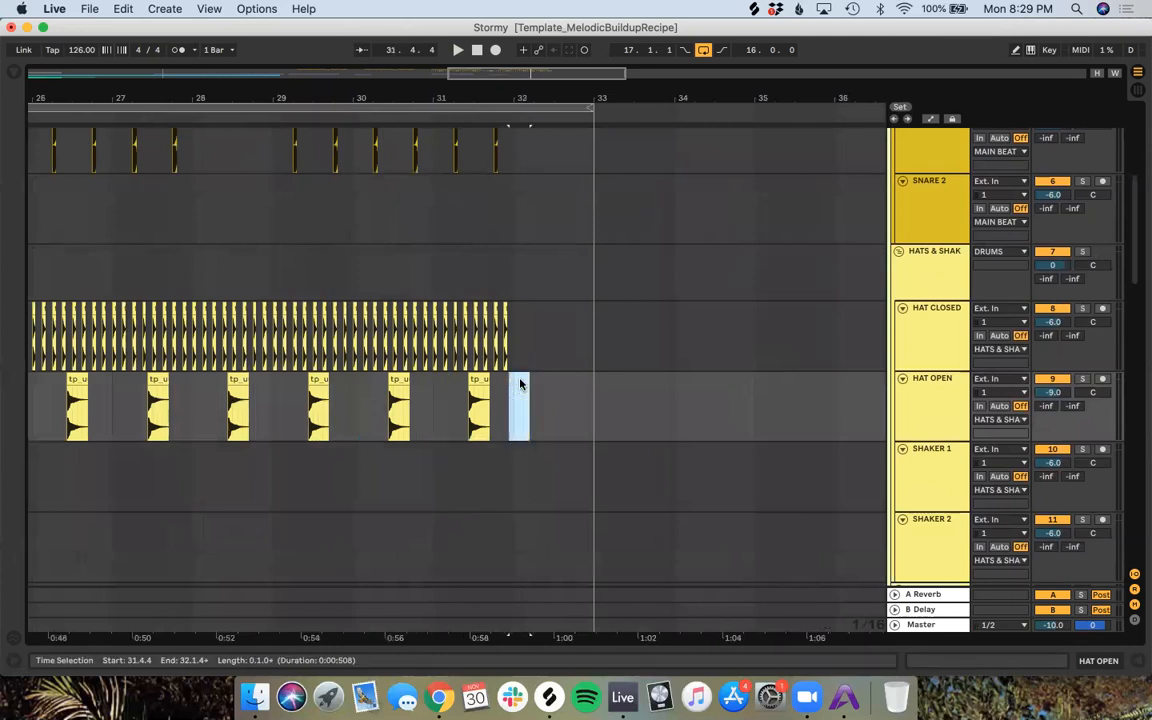
Step: Play back the hat pattern from bar 25 and save the set
scroll(520, 383, left, 2)
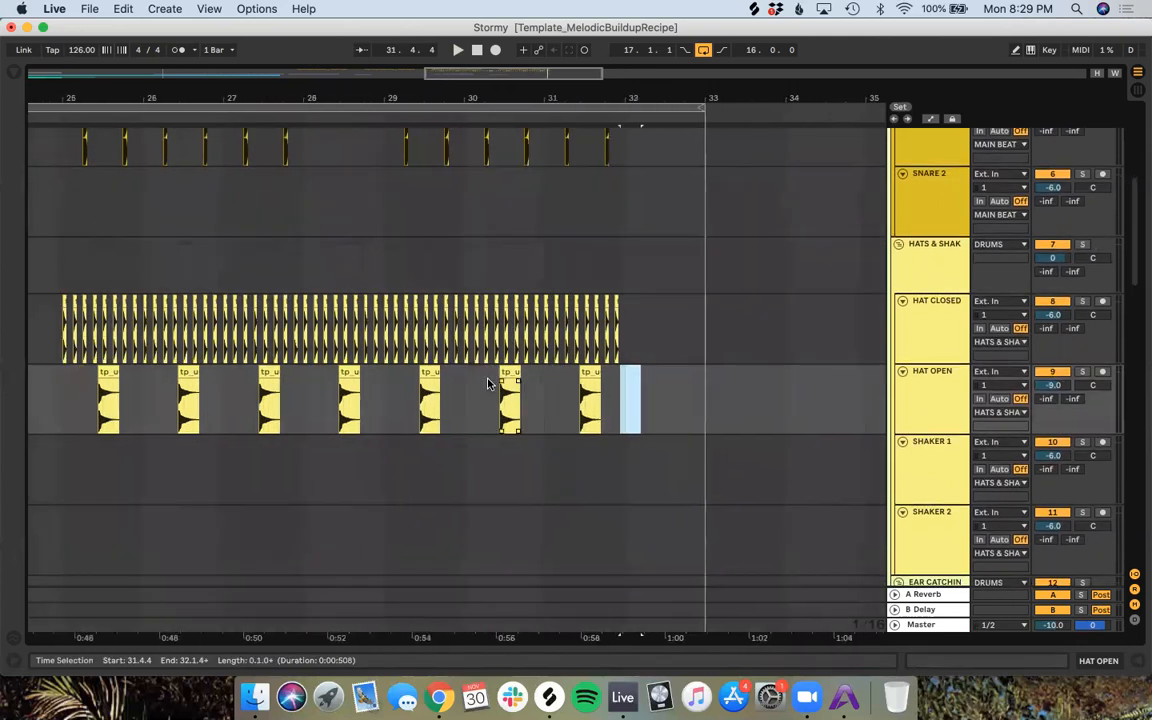
click(49, 113)
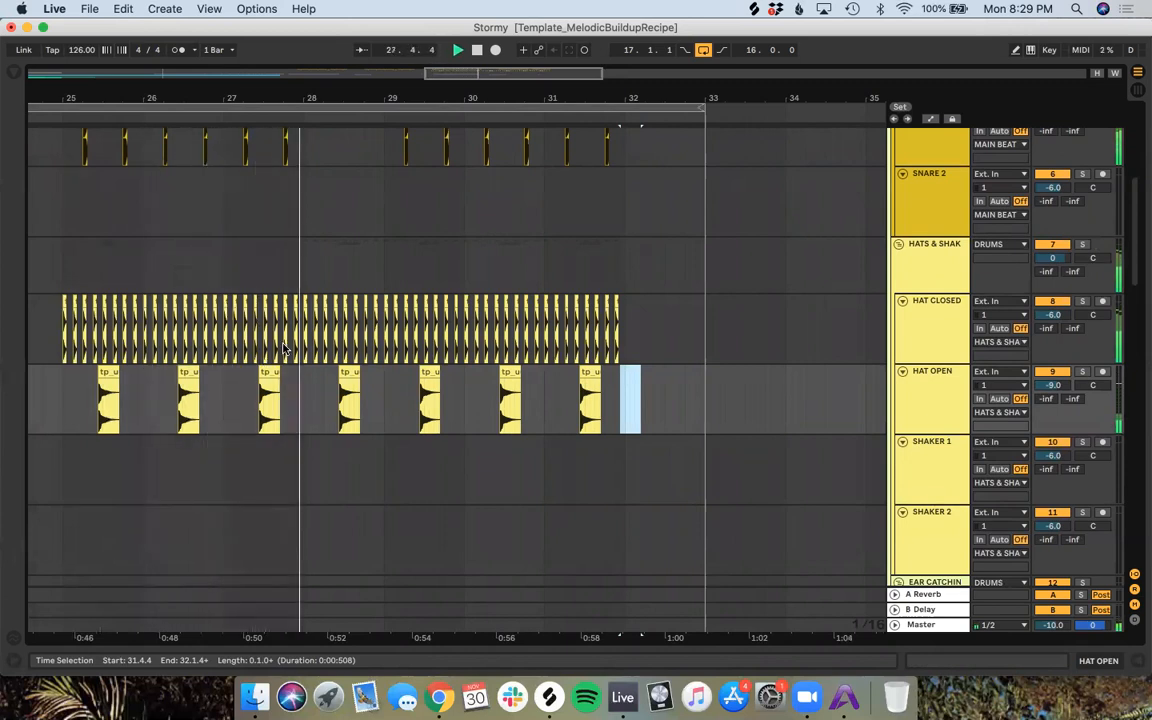
key(super+s)
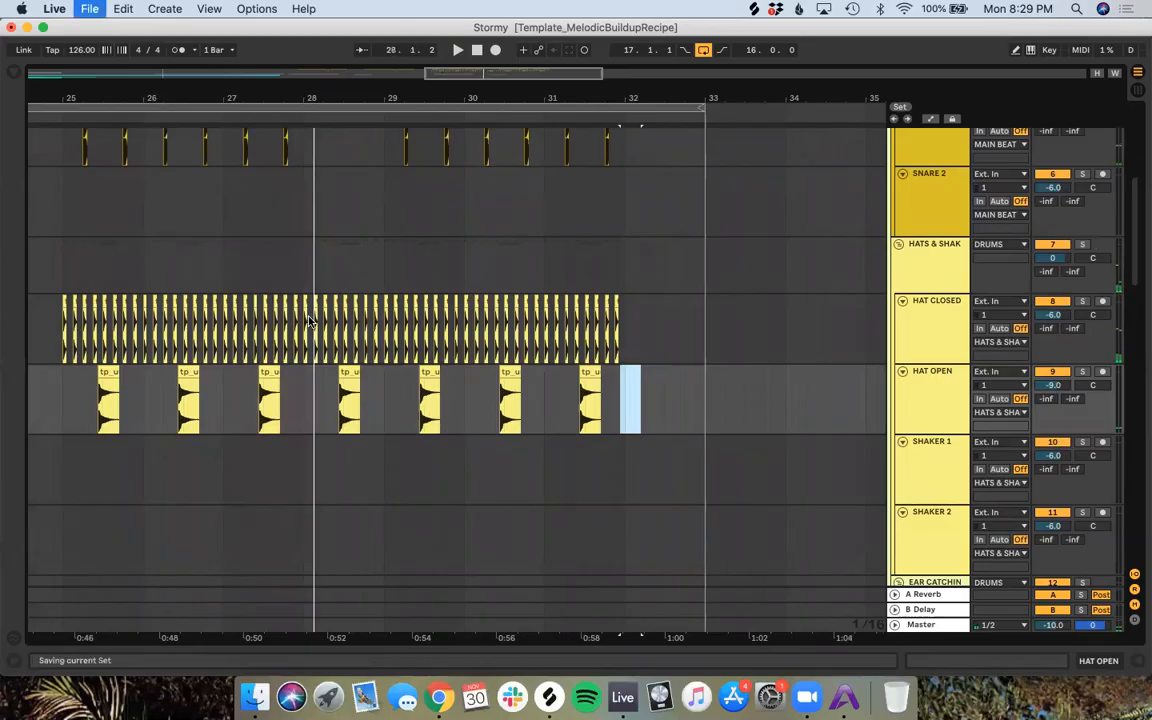
Step: Switch to the written recipe and read the instructions on the bar 32 turnaround and duplicating bars 17 to 33
key(ctrl+Right)
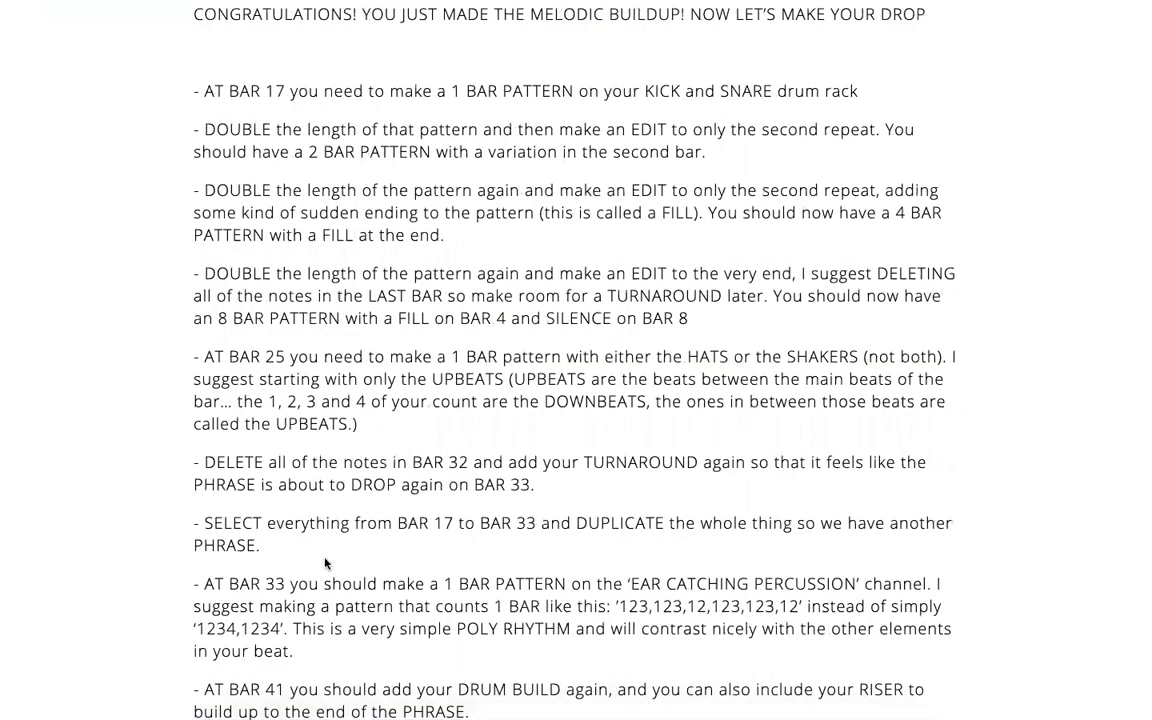
drag(270, 553, 222, 518)
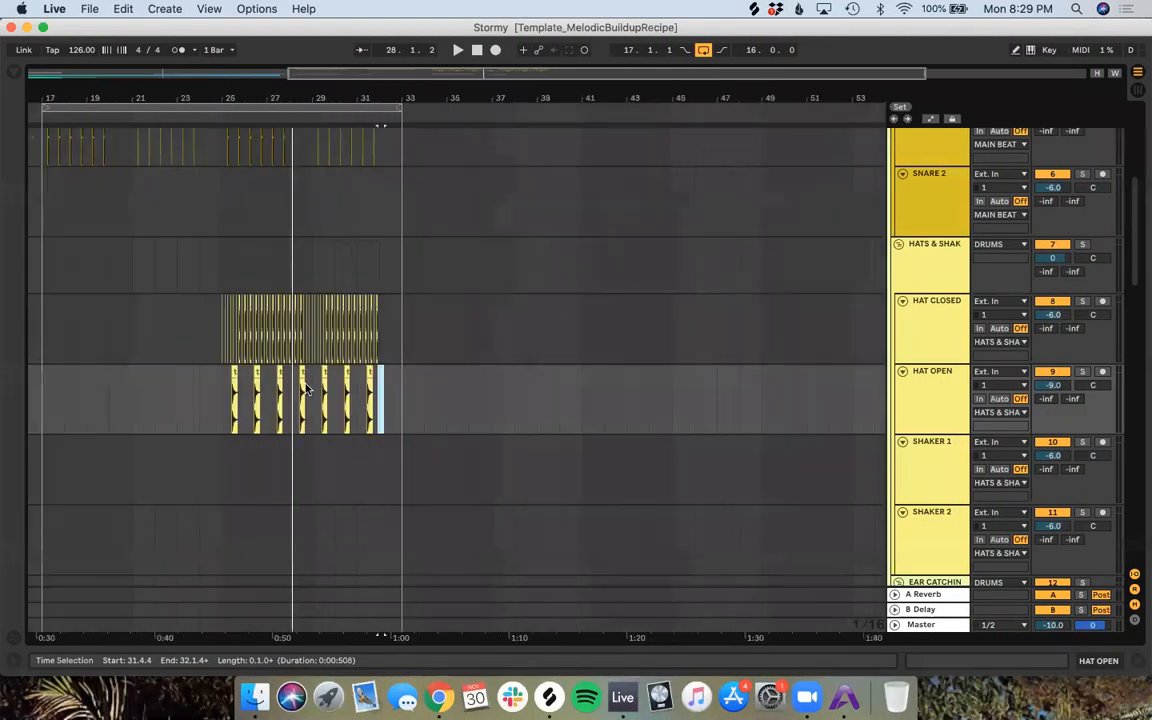
Step: Set the fixed grid to 2 bars, duplicate the melody group's bar 9 to 17 clips at bars 17 and 25, and play them back
scroll(303, 386, down, 15)
scroll(303, 386, left, 5)
scroll(306, 388, down, 5)
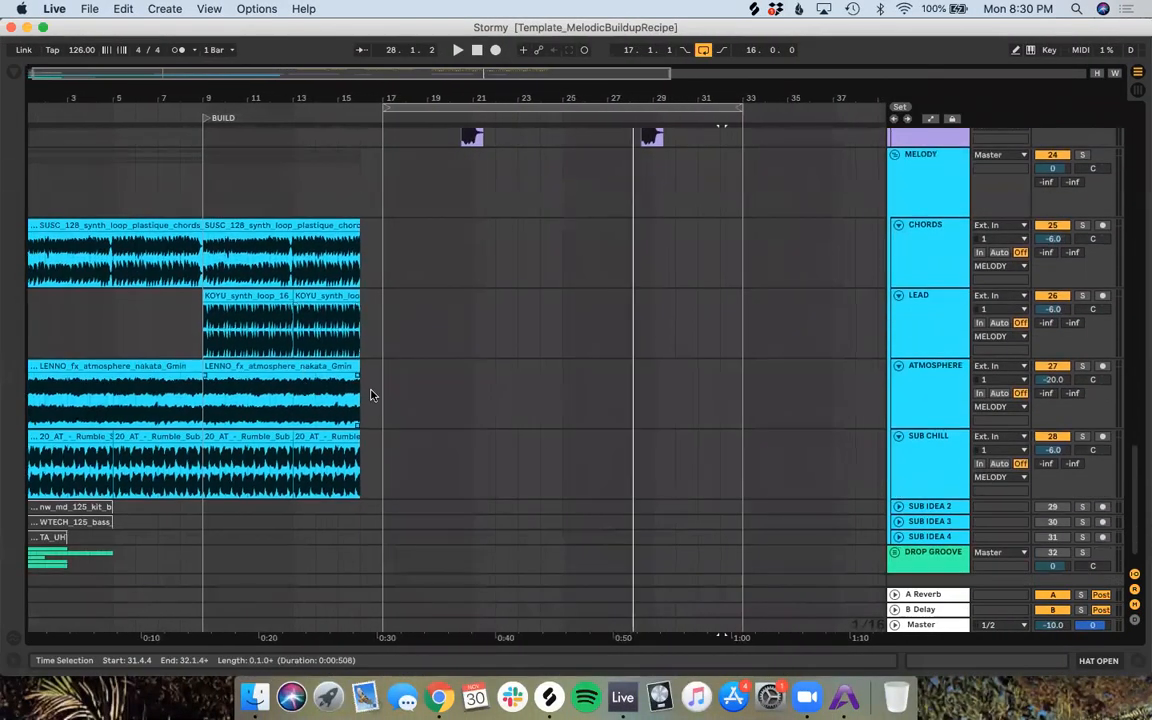
drag(390, 464, 209, 231)
right_click(244, 155)
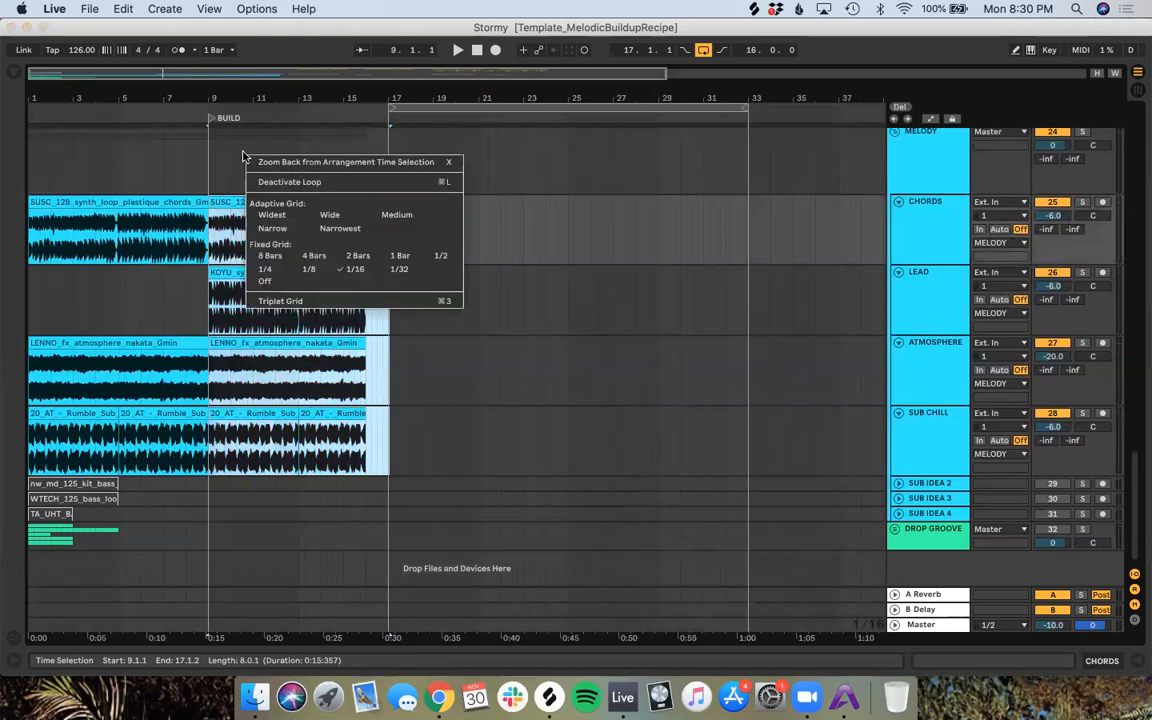
click(358, 257)
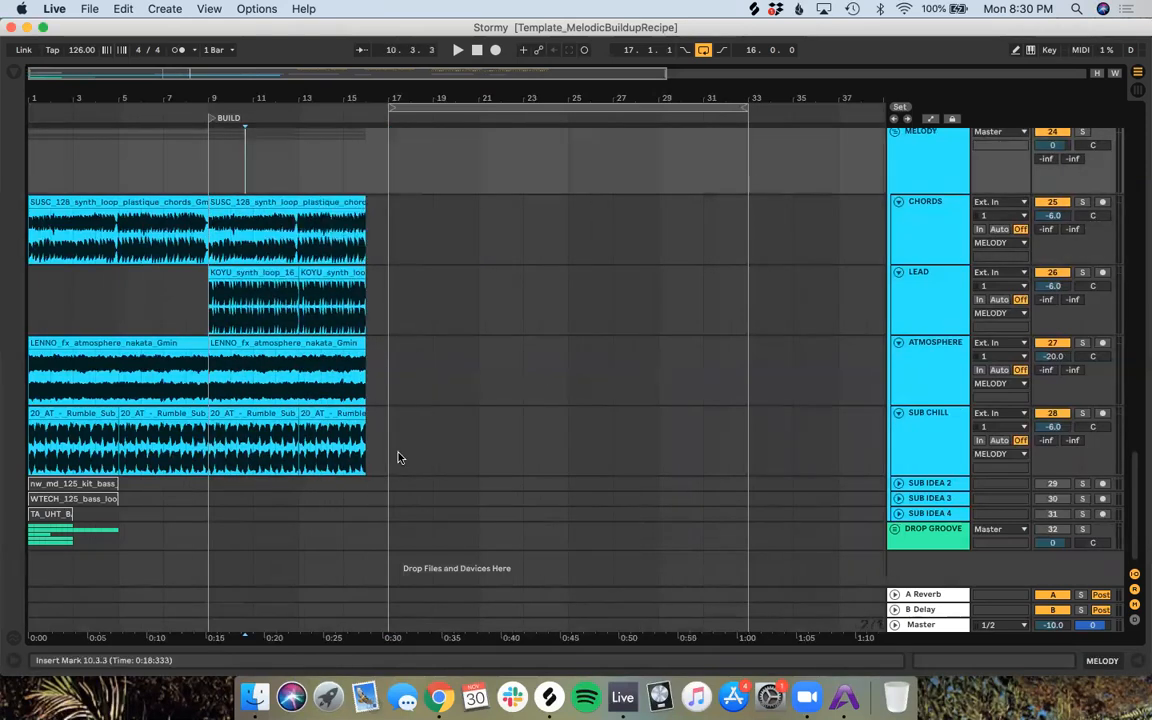
drag(388, 453, 588, 218)
click(515, 120)
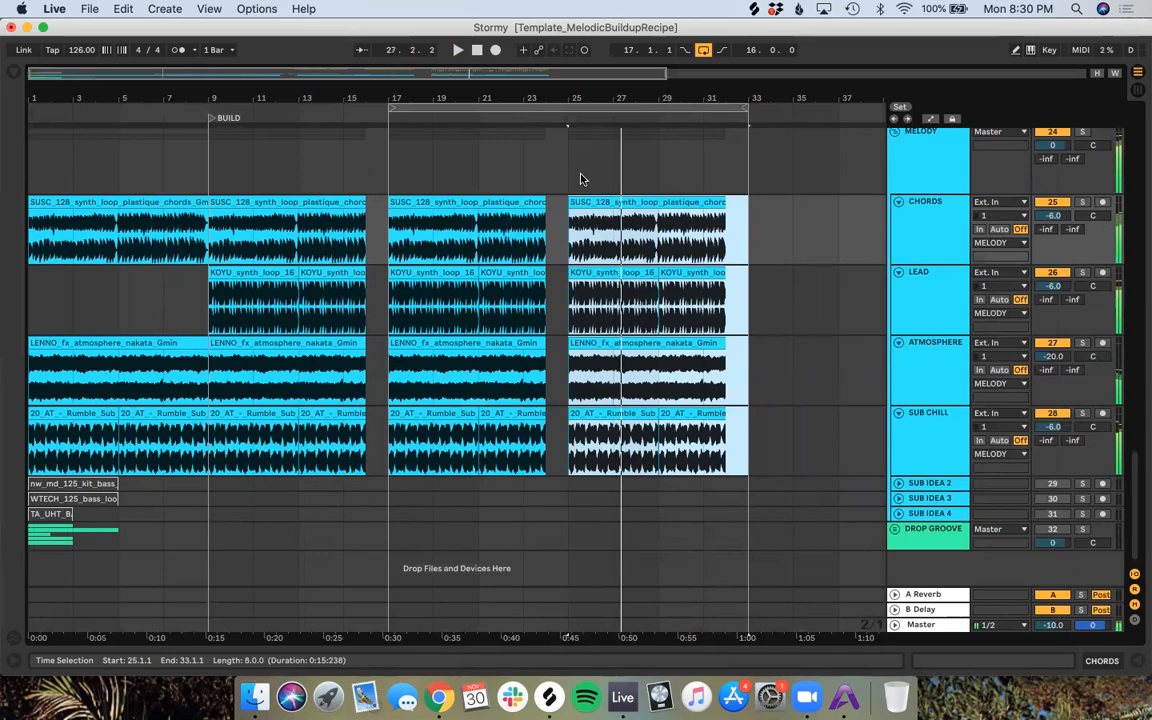
Step: Duplicate the whole arrangement time from bar 17 to bar 33
key(minus)
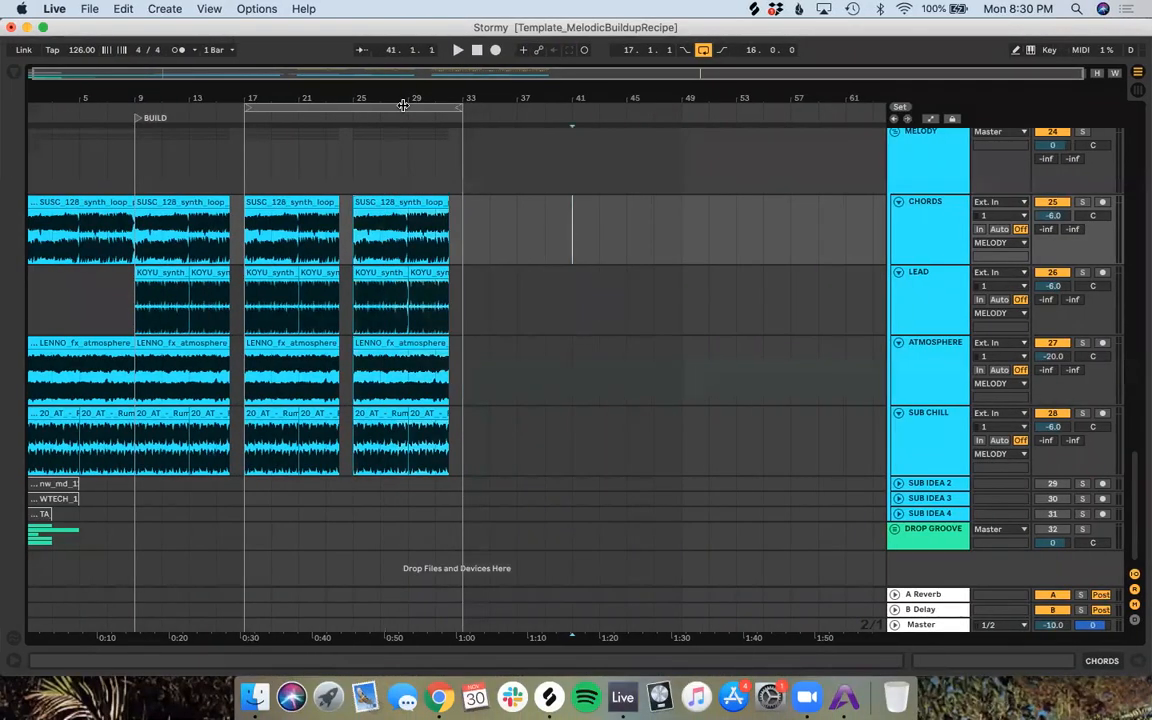
click(403, 105)
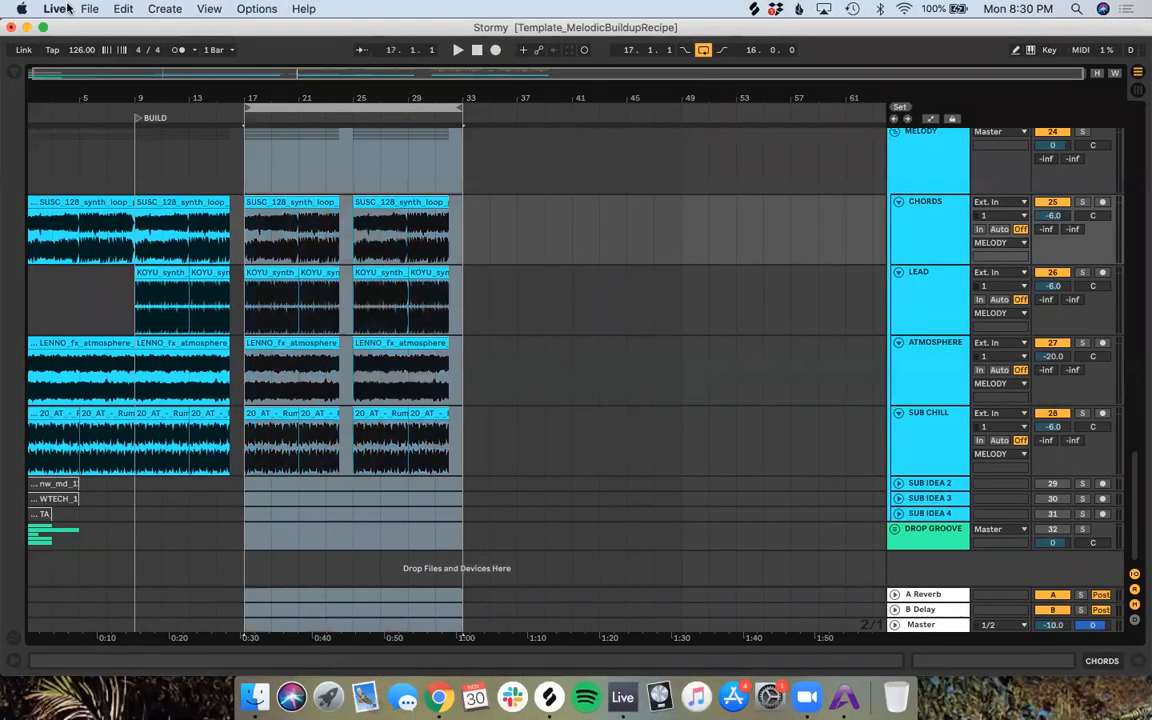
click(123, 9)
click(180, 188)
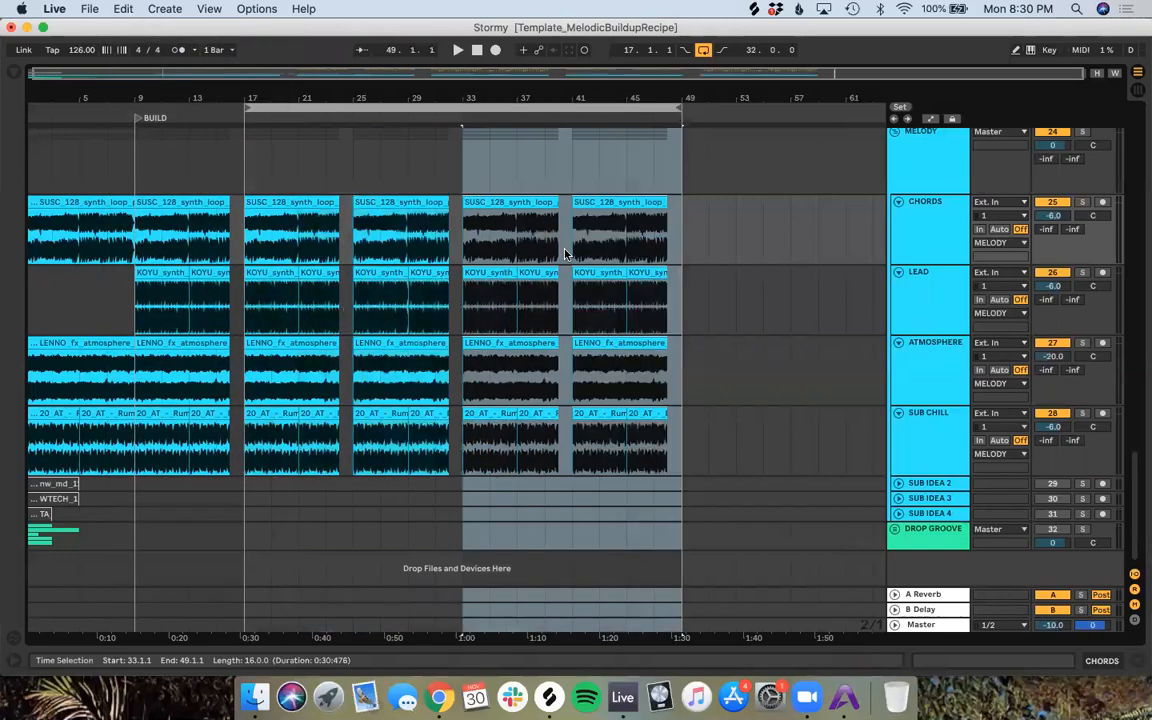
Step: Read the recipe's bar 33 and bar 41 instructions, then set the loop to bars 33 to 49 and play it back
key(ctrl+Right)
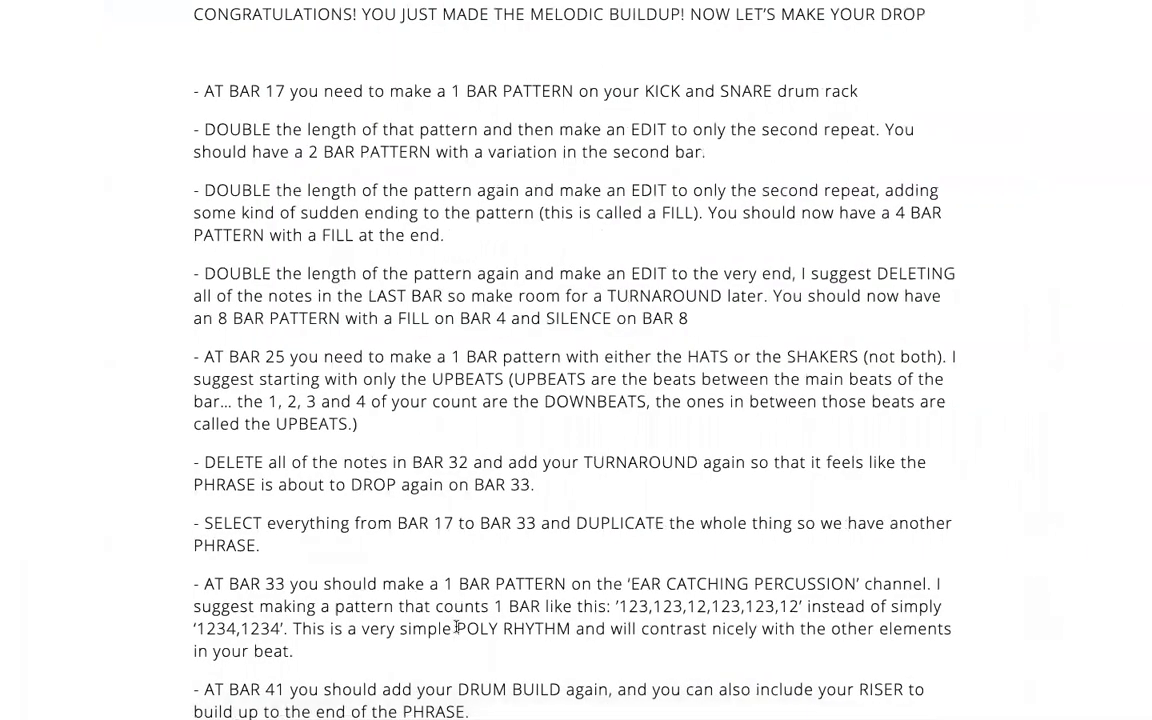
scroll(456, 627, down, 7)
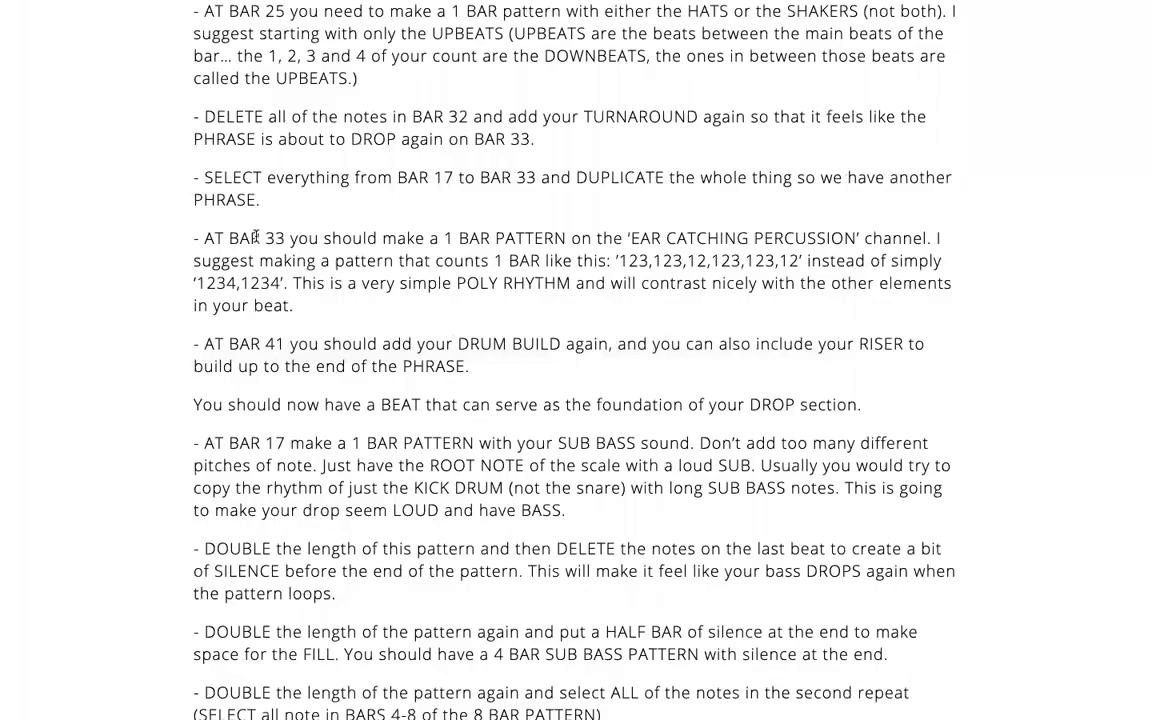
key(ctrl+Left)
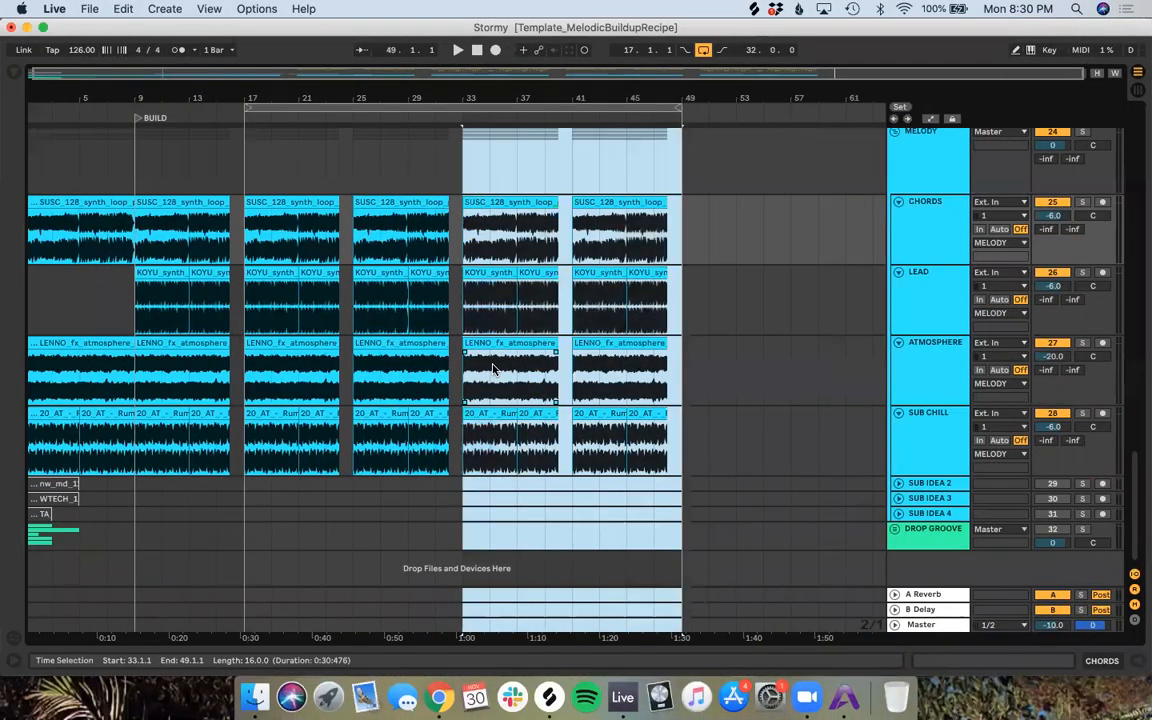
drag(248, 105, 455, 133)
click(537, 198)
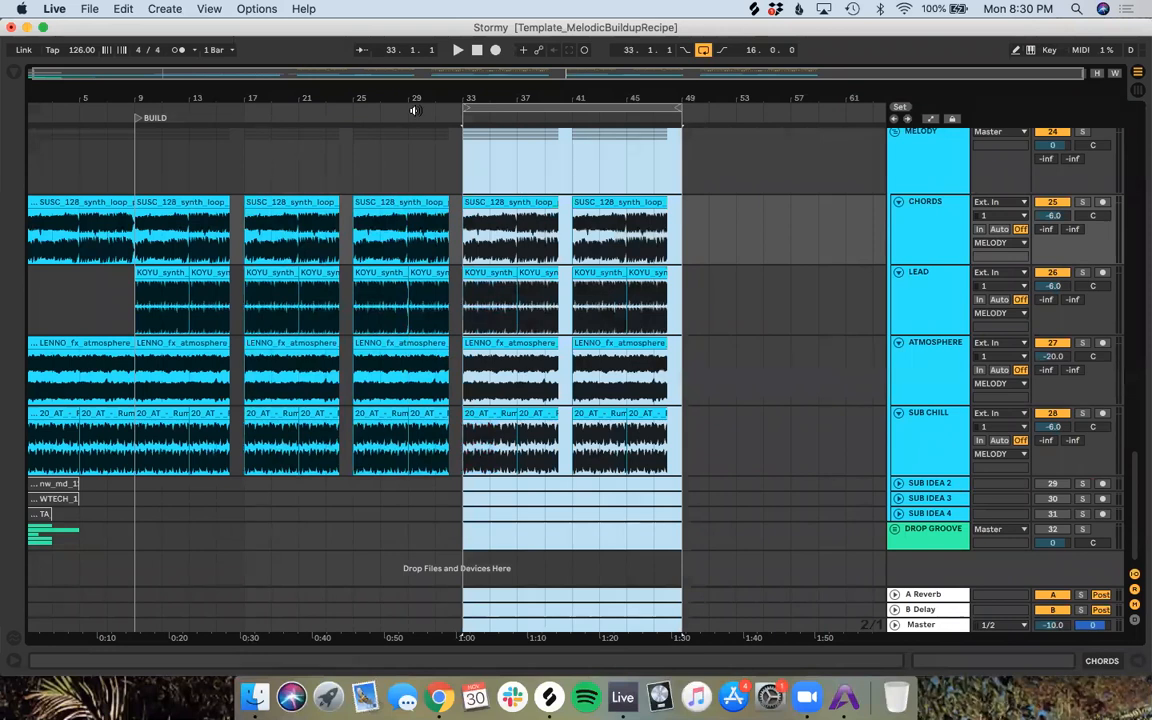
key(space)
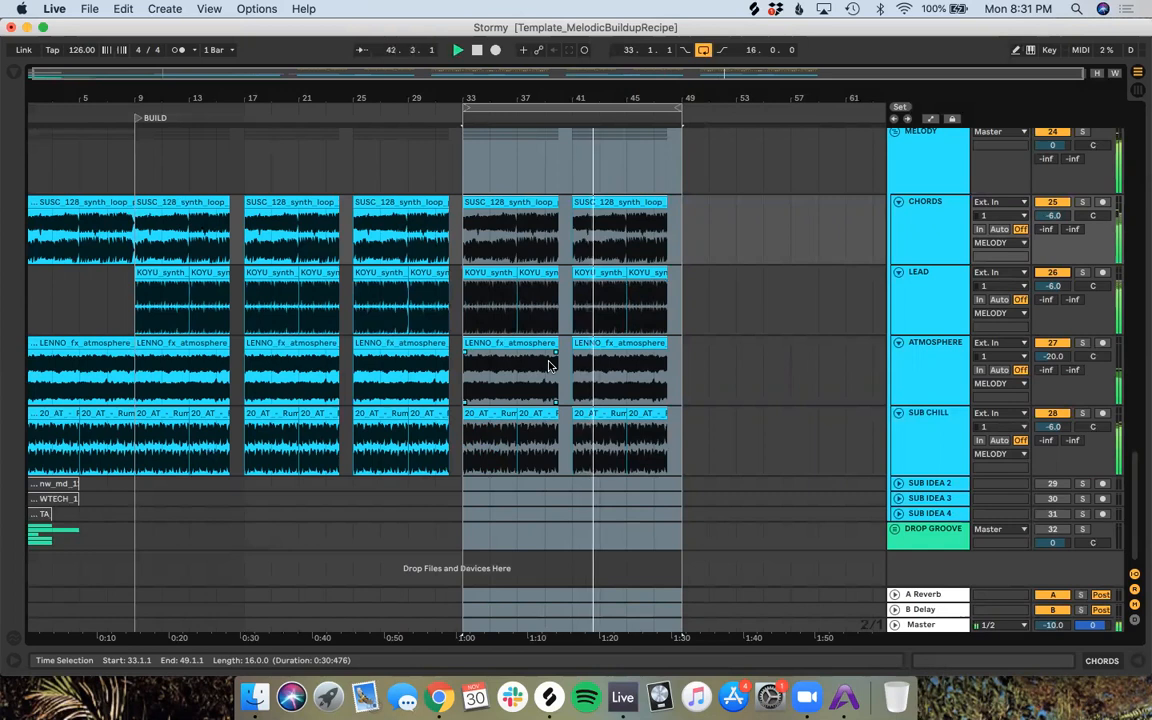
key(space)
Step: Audition the lead clip that starts at bar 33
click(521, 272)
scroll(519, 272, up, 5)
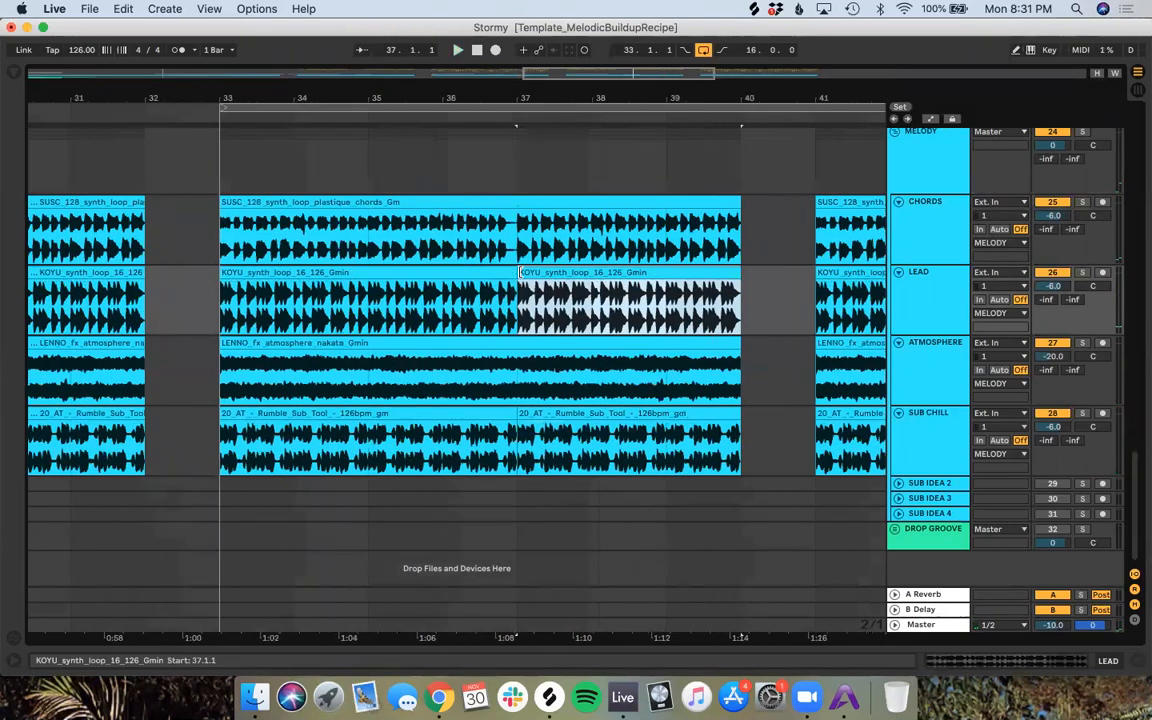
click(368, 272)
click(197, 117)
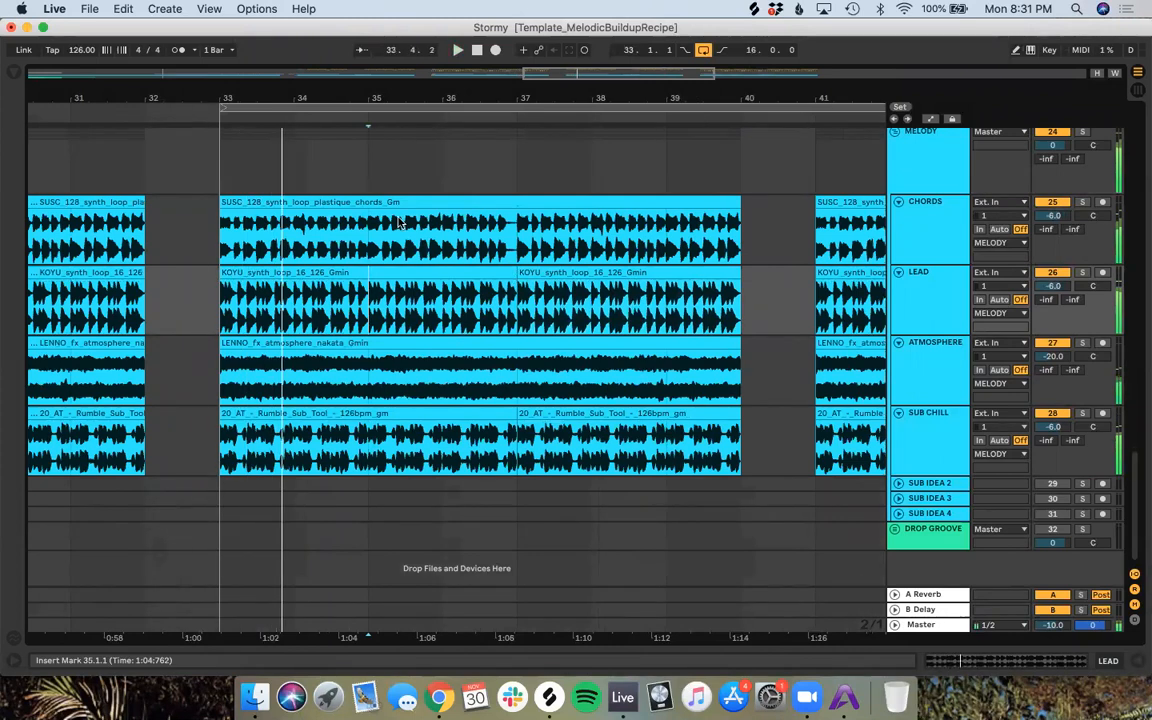
click(311, 276)
key(space)
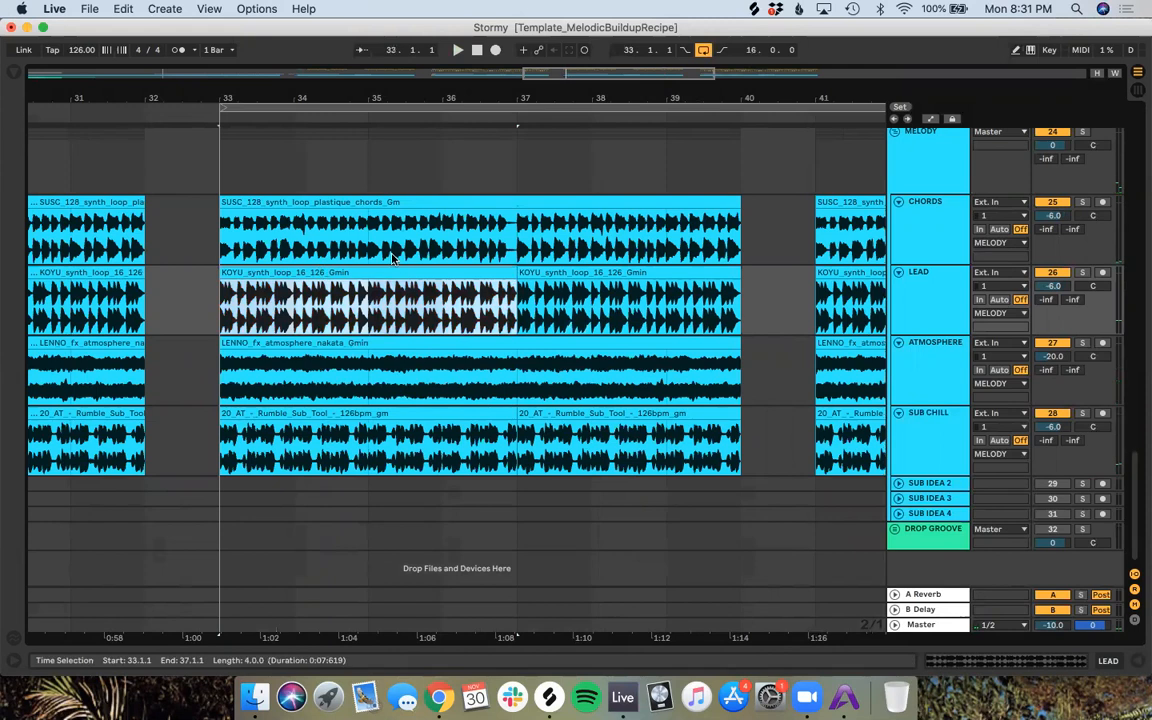
Step: Set the fixed grid to 1/8, trim the bar 33 lead clip to end at 33.2.1, and play it back
drag(515, 275, 369, 285)
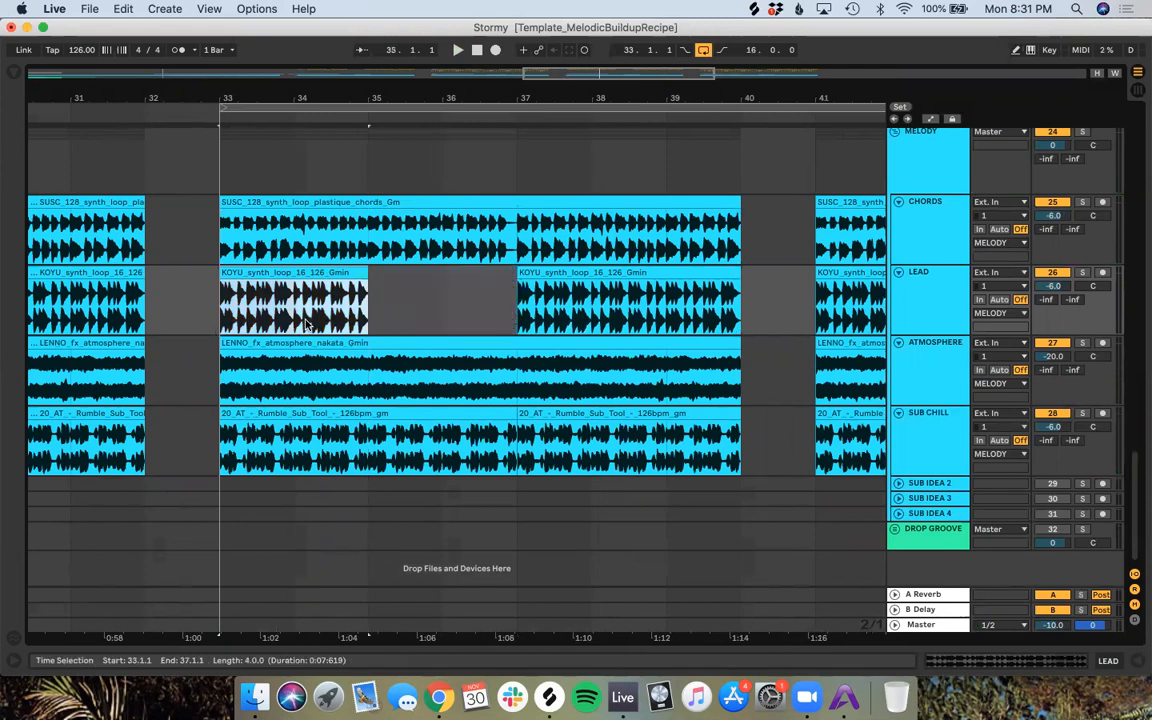
right_click(381, 323)
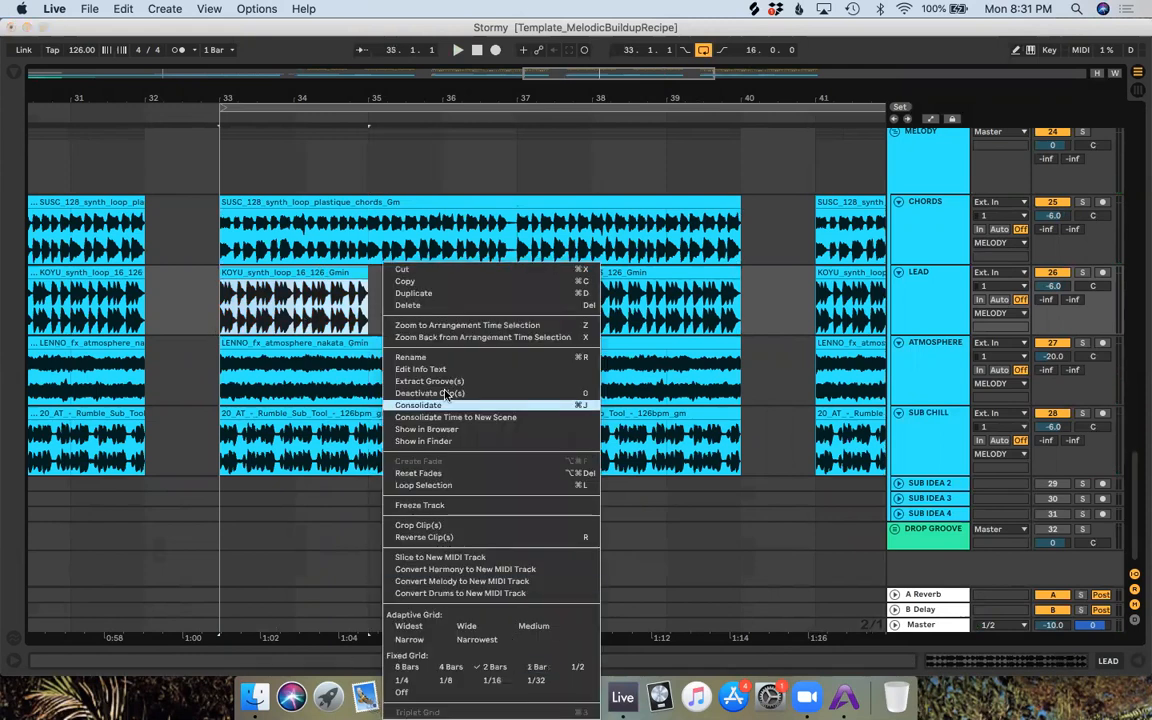
click(447, 681)
click(443, 317)
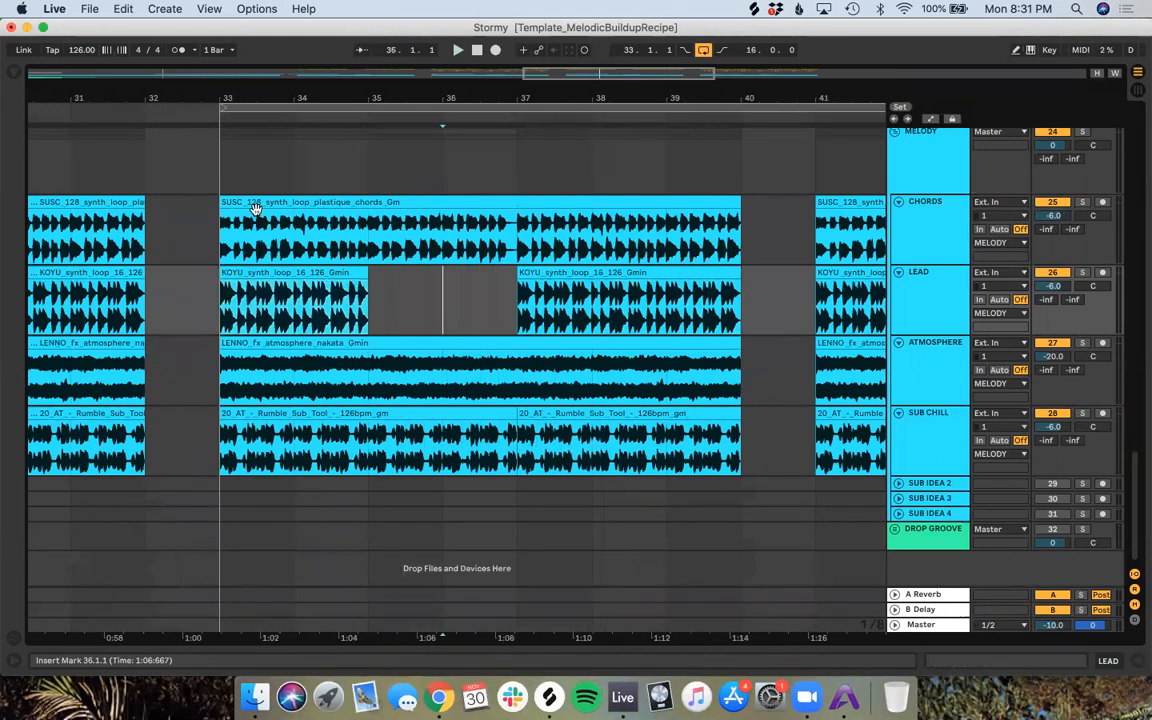
drag(357, 277, 232, 274)
click(196, 112)
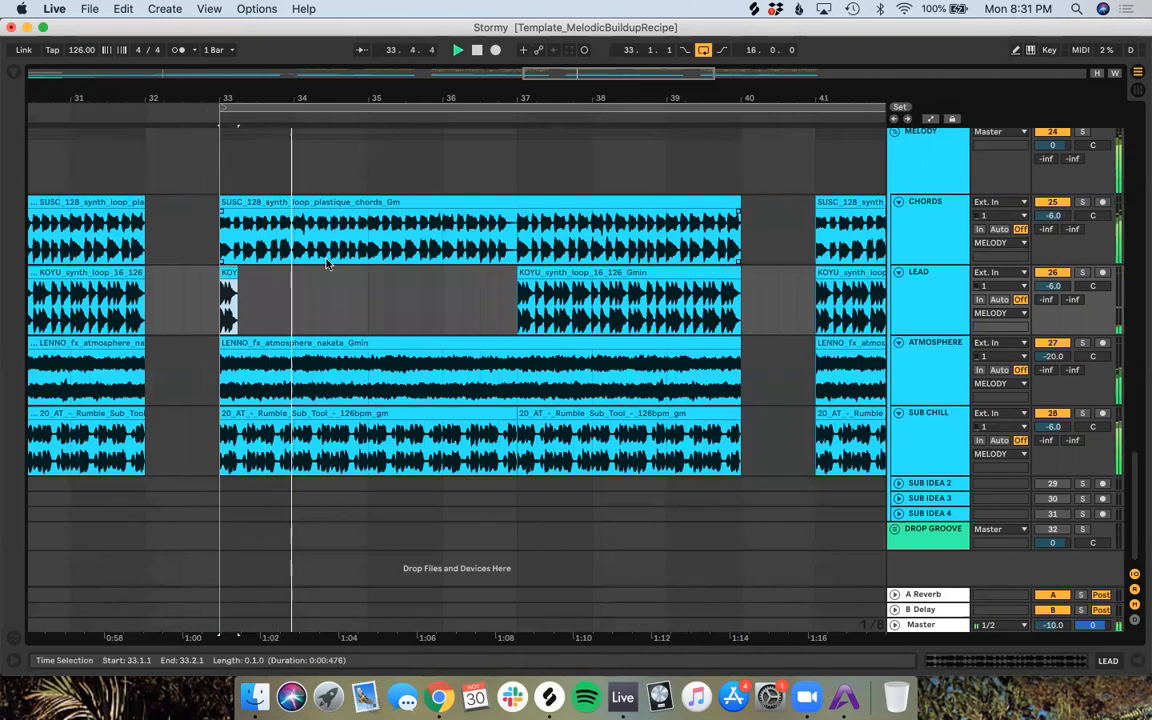
Step: Restore the lead audio up to bar 37, with splits at 33.2.1 and 33.4.1, and deactivate the section between the splits
click(565, 272)
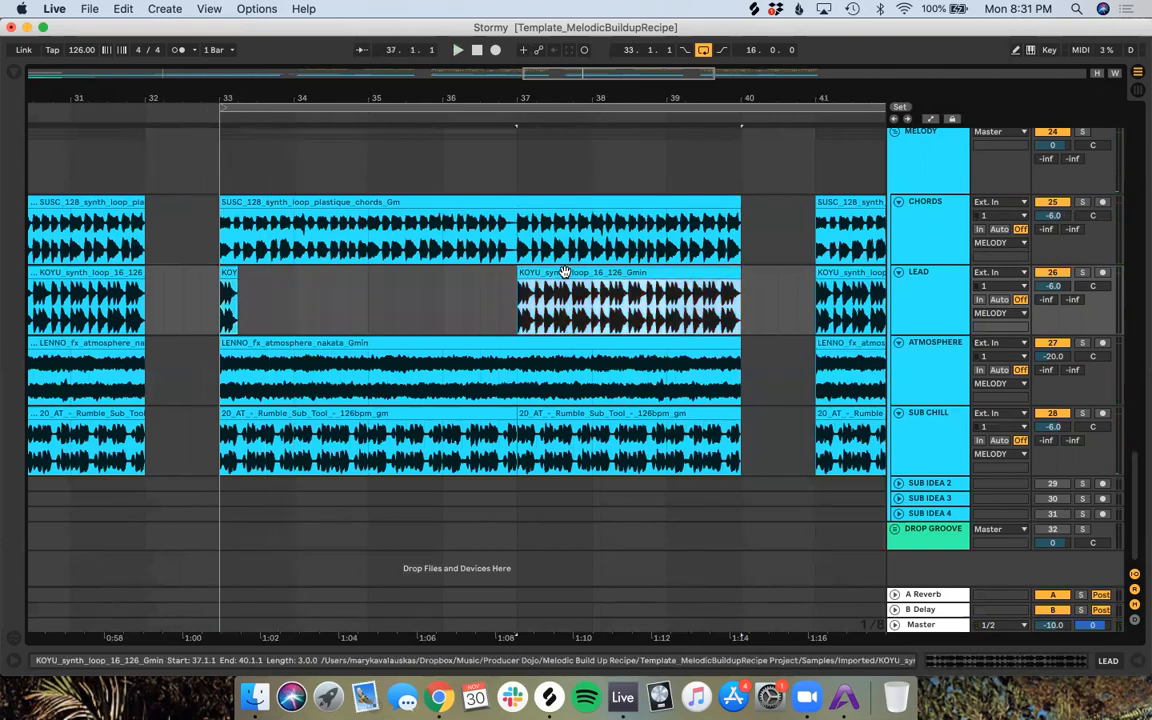
drag(236, 285, 493, 305)
click(276, 302)
key(super+e)
click(250, 280)
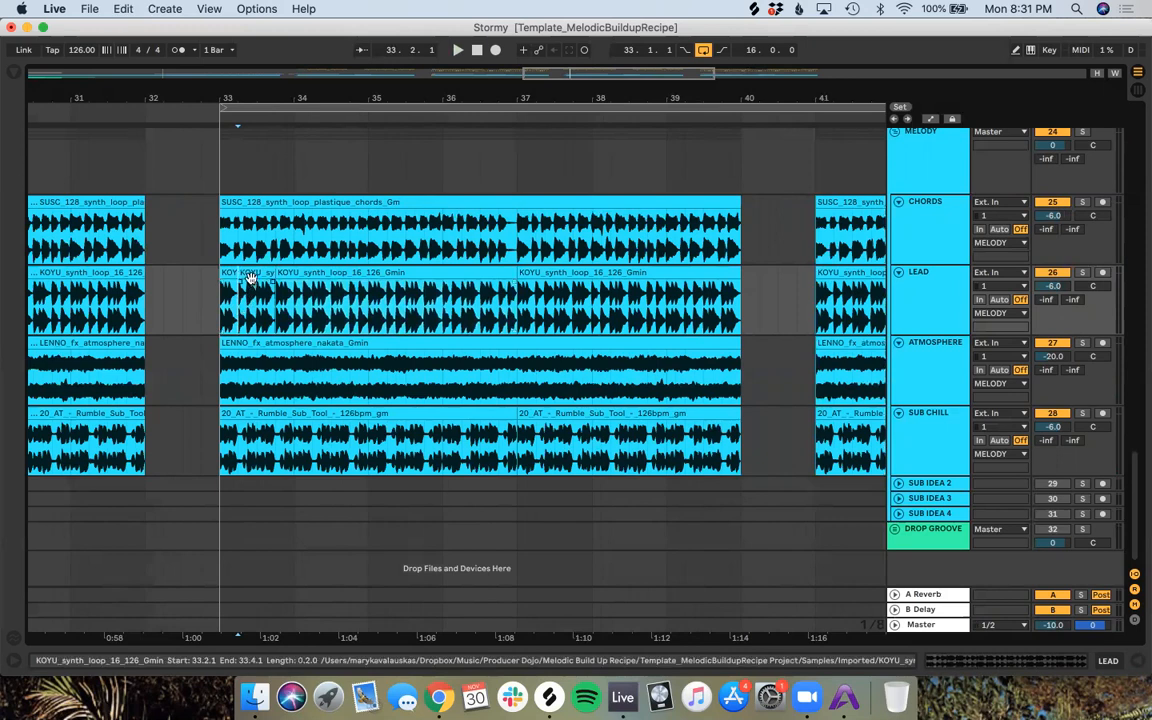
key(Delete)
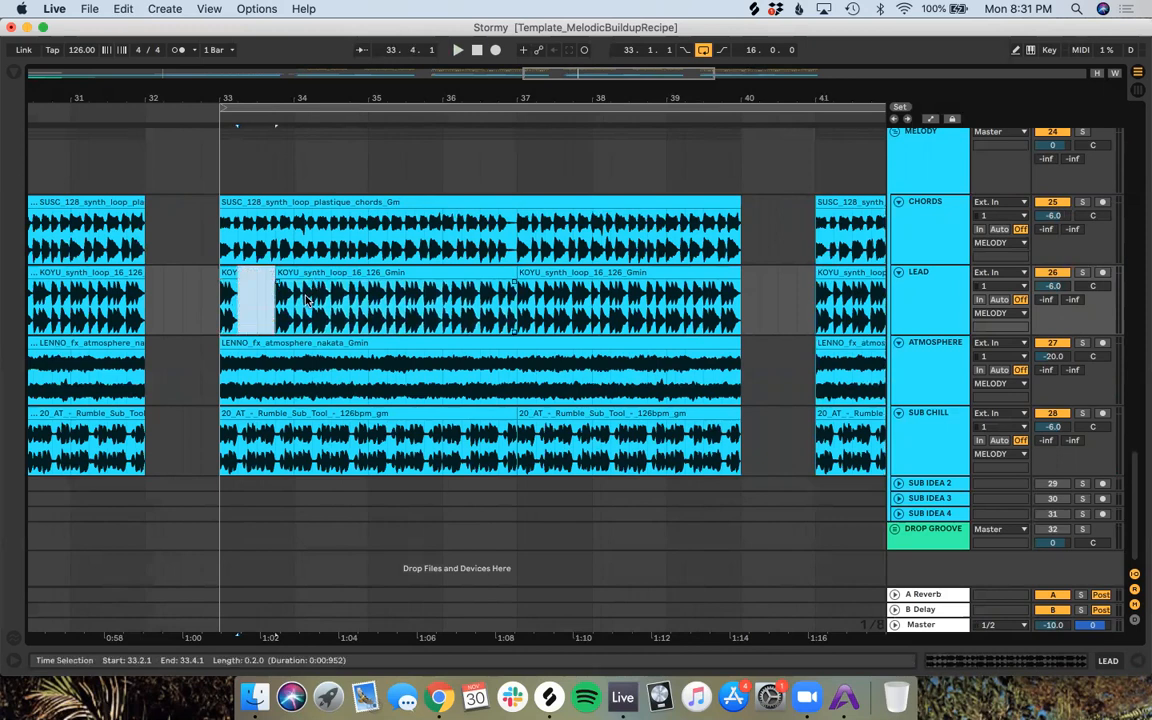
Step: Split the lead clip at 34.1.1 and 34.3.1 and deactivate the section between them
click(292, 307)
click(331, 304)
key(super+e)
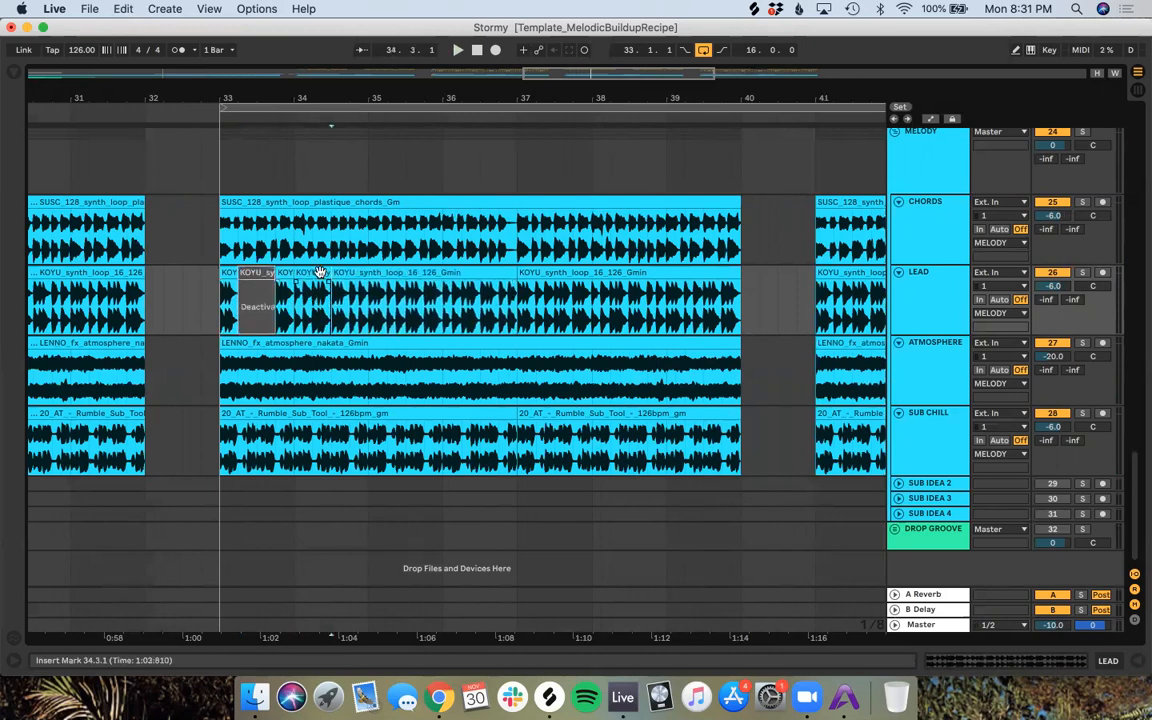
click(321, 272)
key(0)
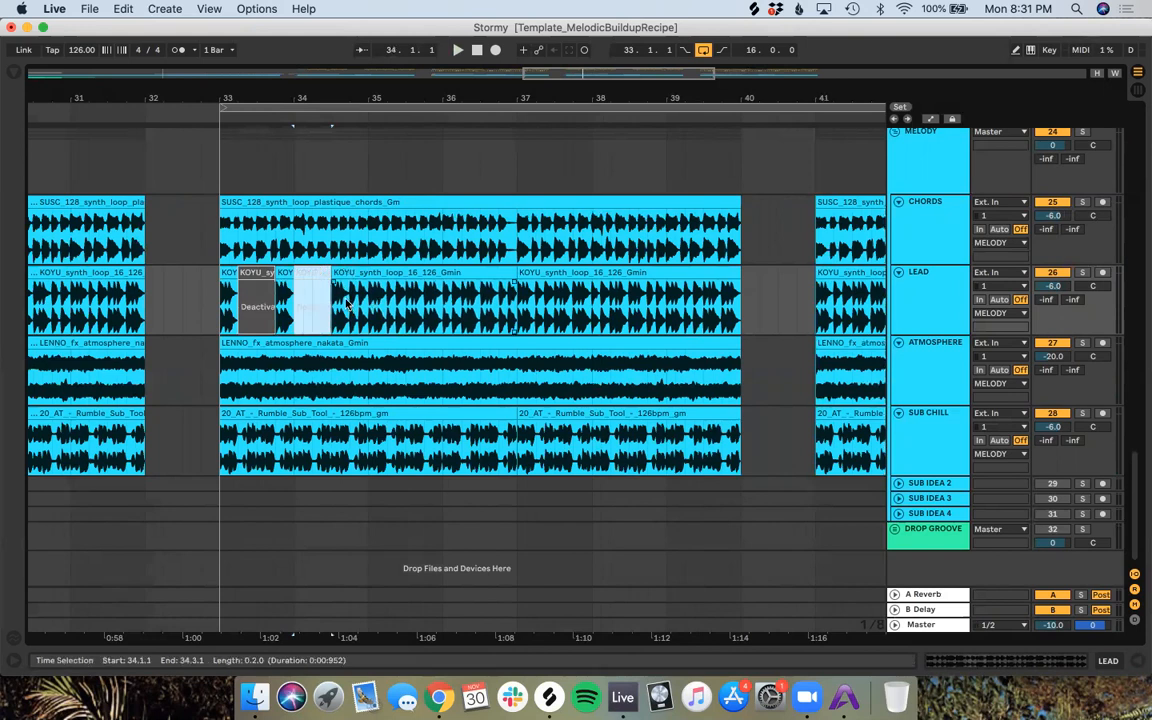
Step: Split the lead clip at 34.4.1 and 35.3.1 and deactivate the section between them
click(350, 304)
click(405, 310)
key(super+e)
click(382, 273)
key(0)
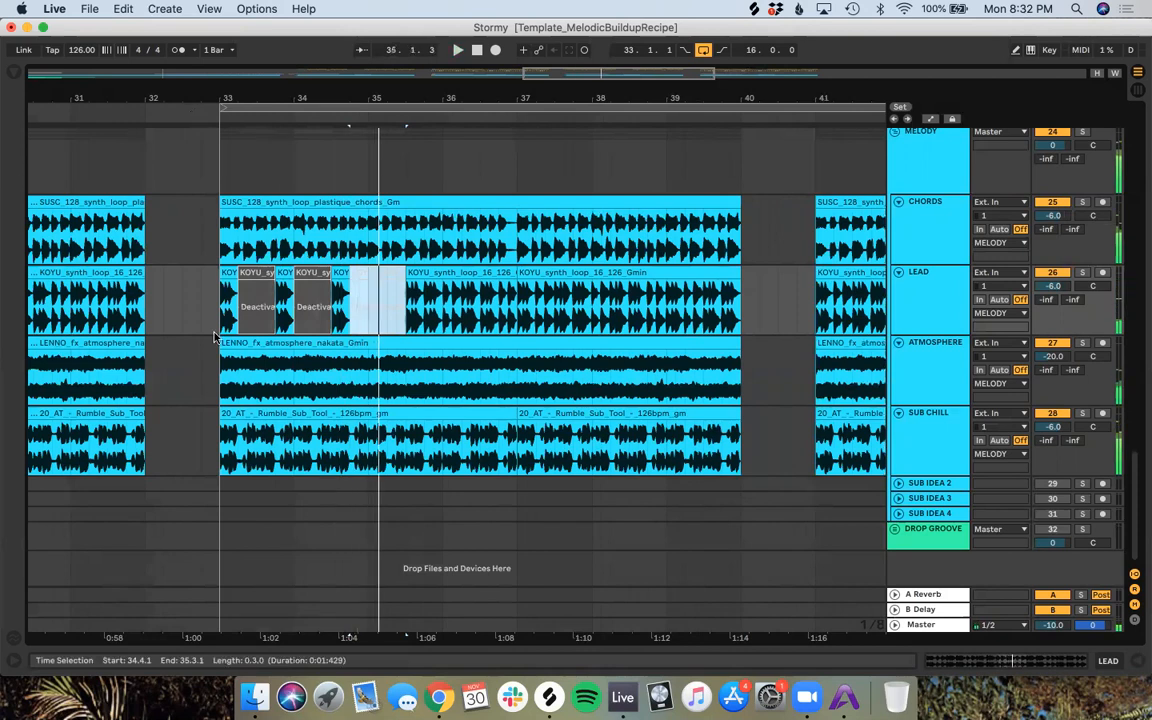
Step: Extend the first lead clip to end at 33.2.3 and shorten the lead clip at 34.3.1 to end at 34.3.3
scroll(241, 278, up, 5)
drag(212, 278, 244, 279)
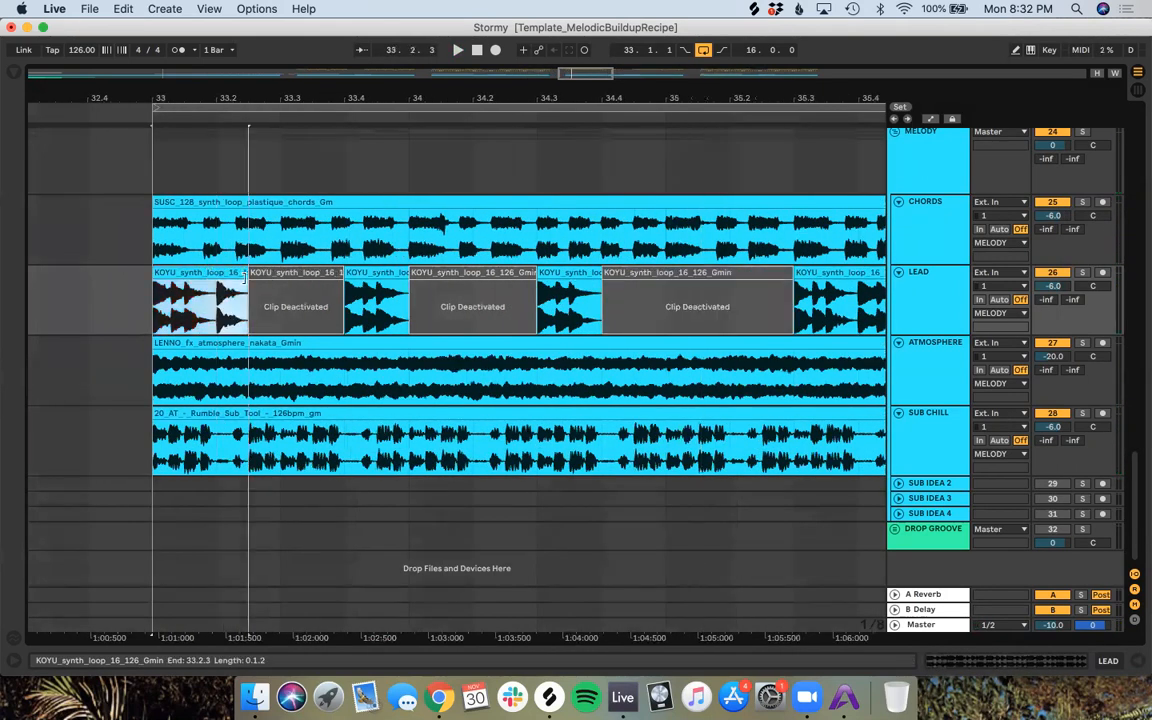
click(130, 112)
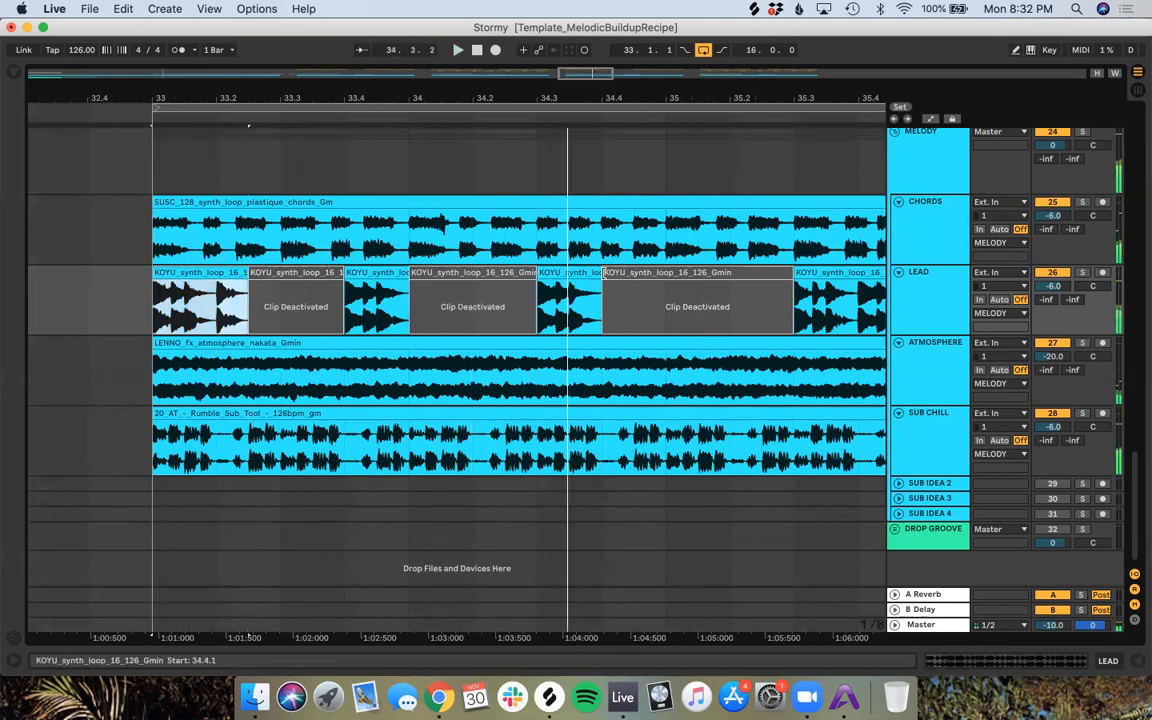
drag(591, 277, 570, 277)
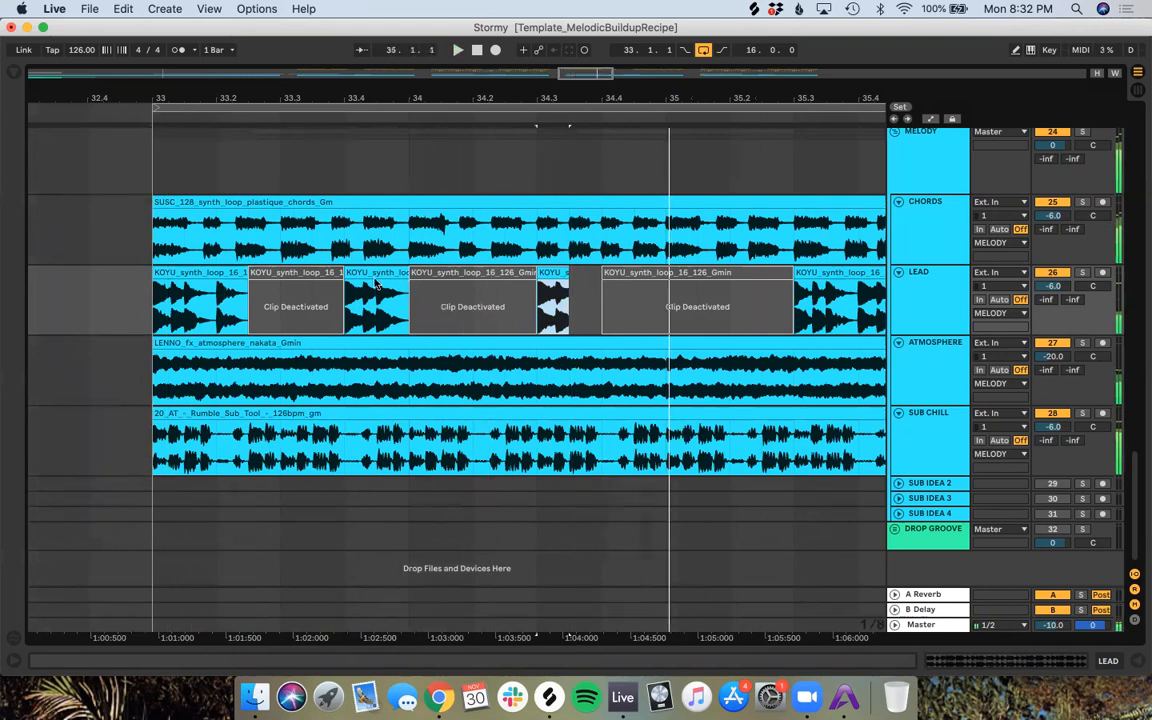
Step: Split the deactivated lead clip at 35.1.1, reactivate the part from 34.4.1 to 35.1.1, and play the result
click(633, 275)
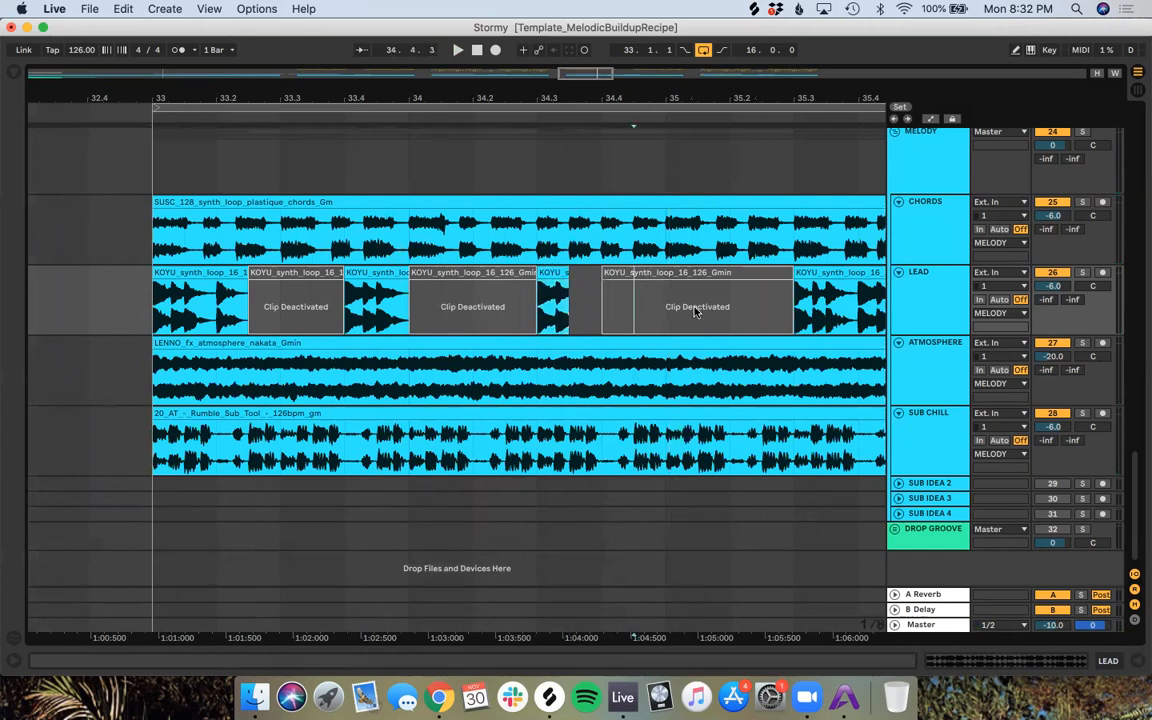
drag(662, 323, 603, 295)
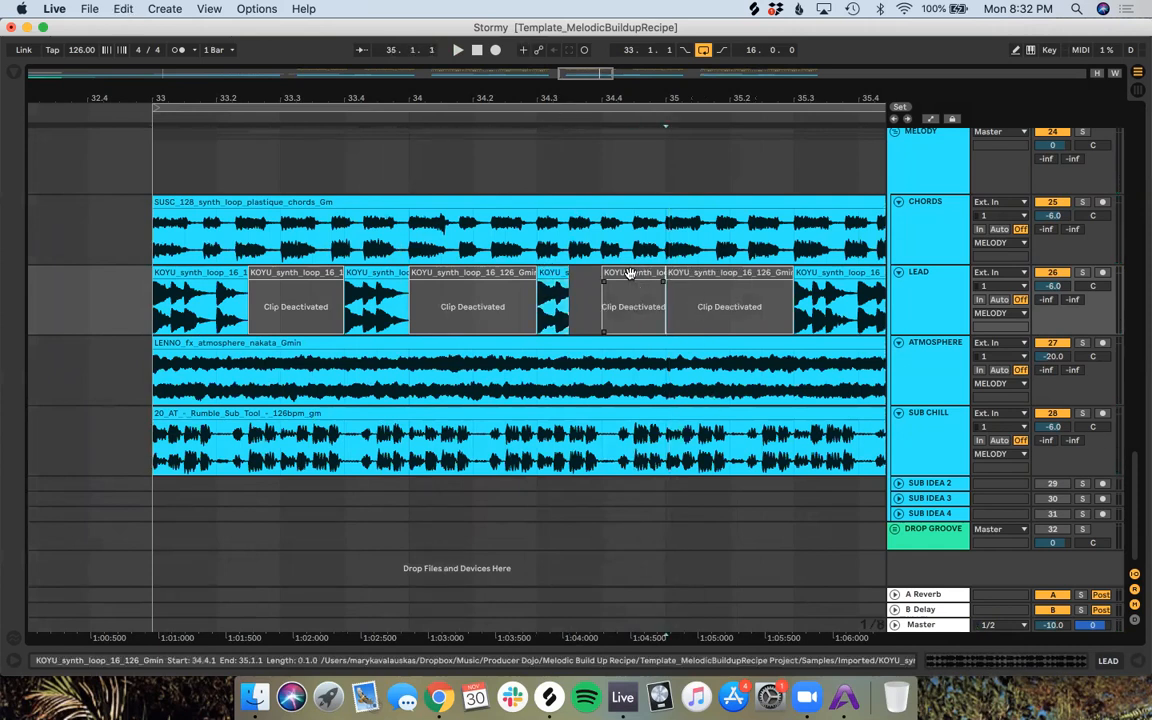
key(0)
click(487, 113)
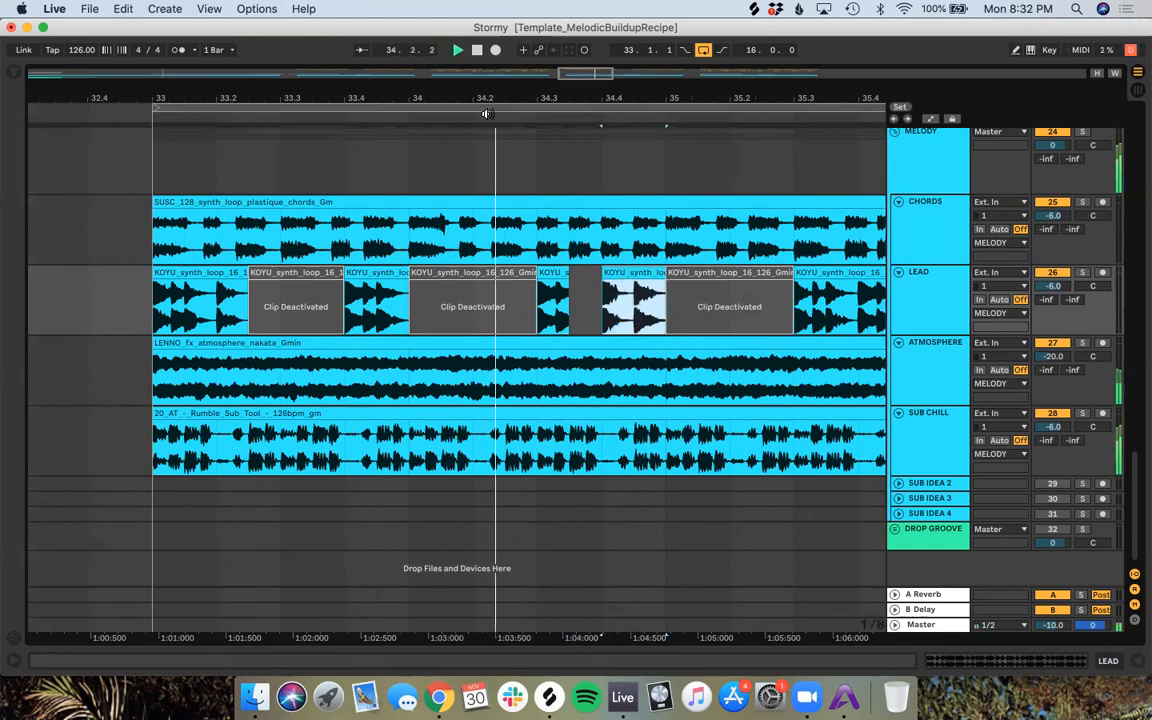
Step: Delete the deactivated lead clips in bars 33 to 35 and the remaining lead audio up to bar 40, then play from bar 33
key(space)
drag(537, 98, 537, 48)
click(429, 276)
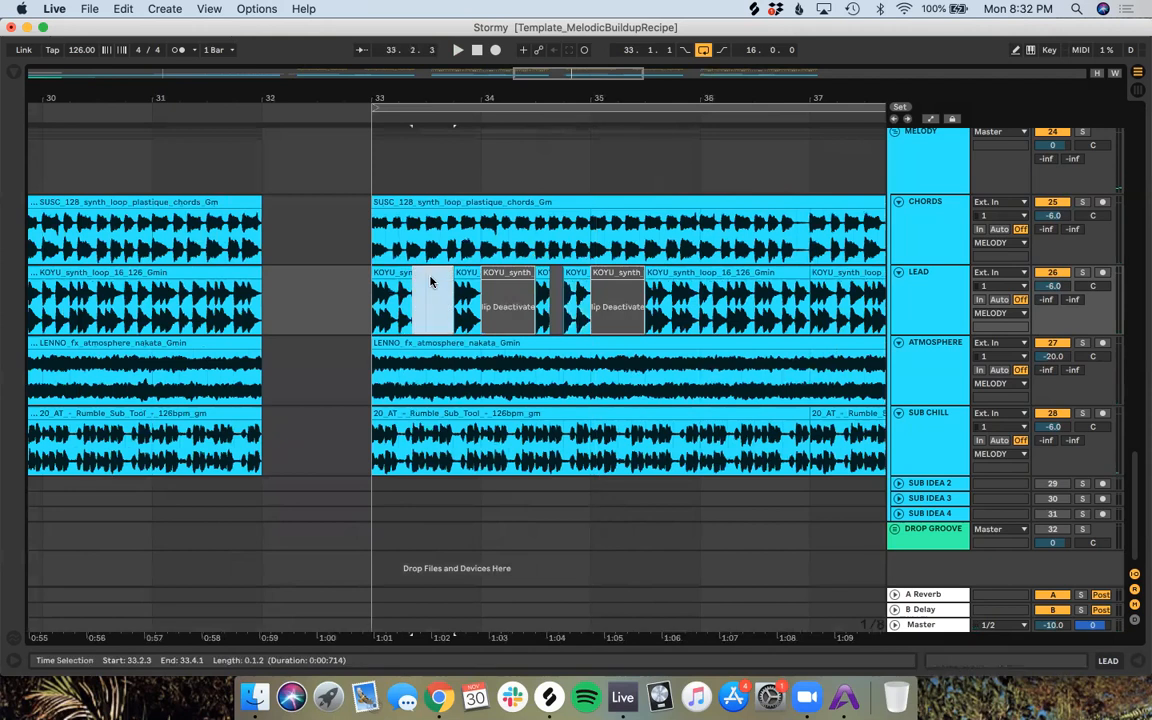
click(507, 283)
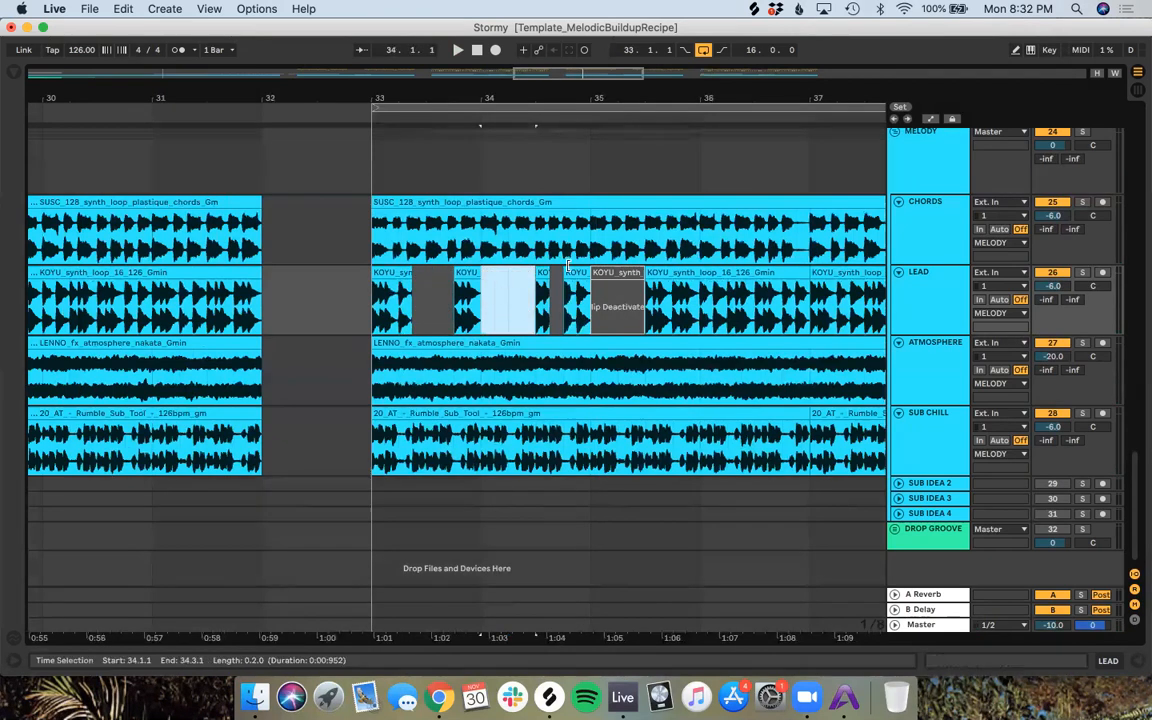
click(629, 274)
key(Delete)
scroll(630, 277, down, 5)
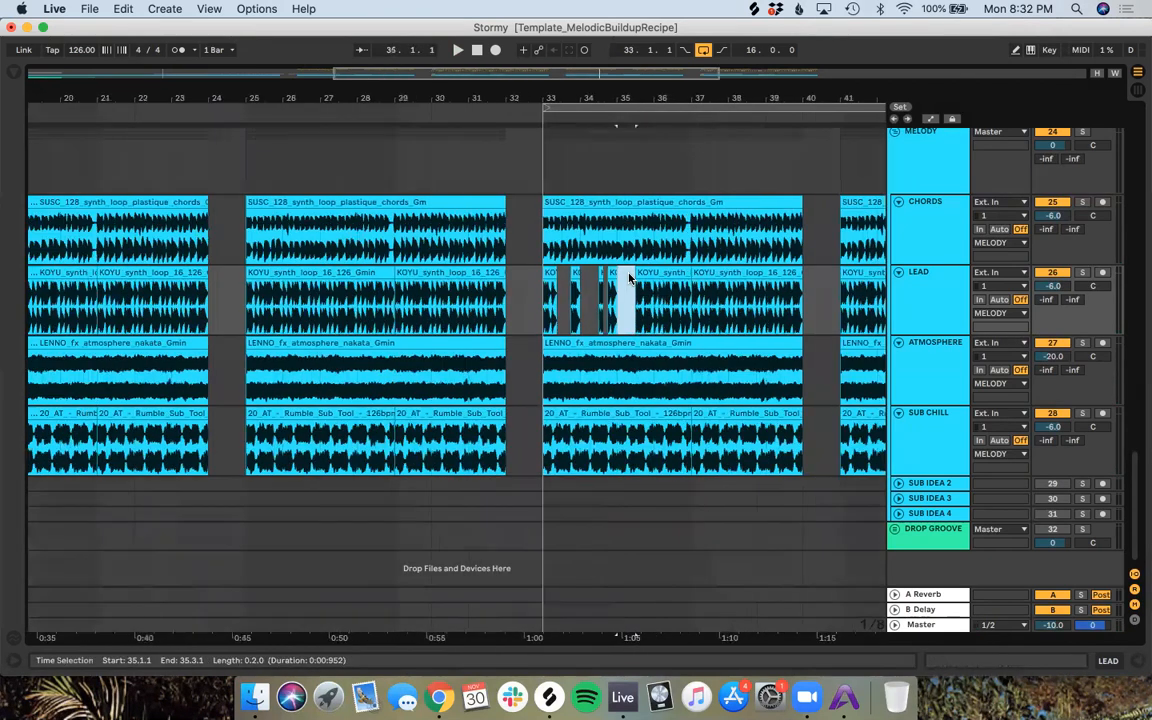
drag(806, 296, 628, 306)
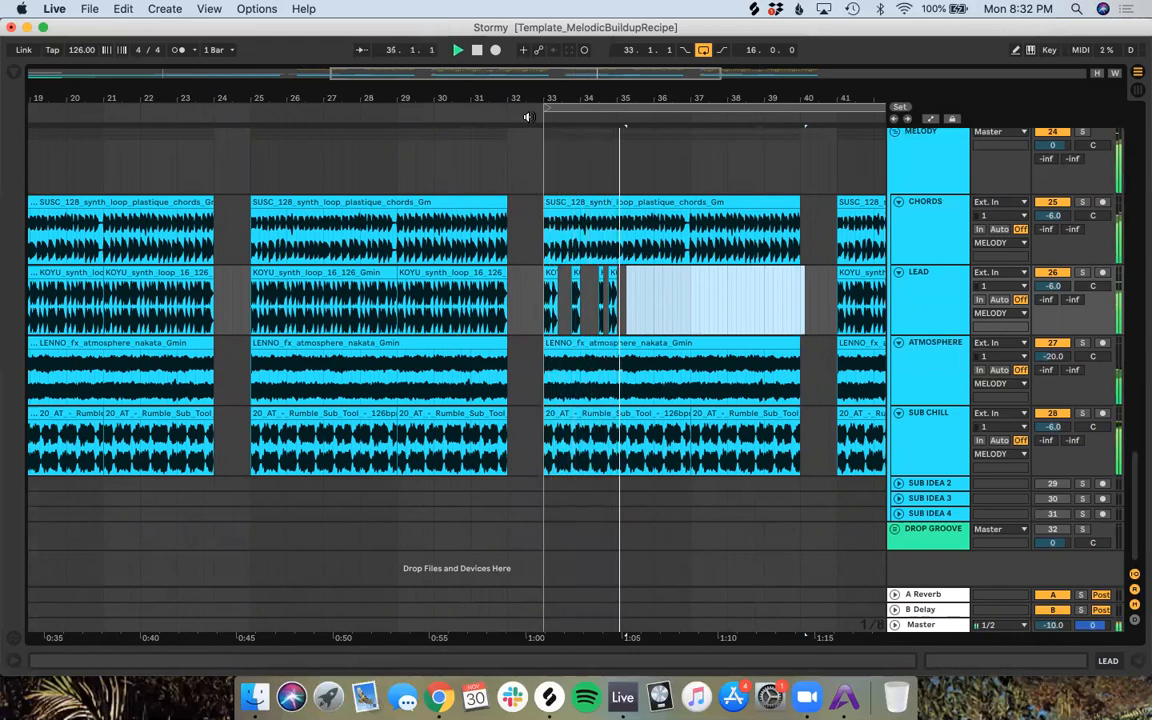
Step: Set the fixed grid to 2 bars and duplicate the chopped lead pattern from bars 33 to 35 three times, up to 41.1.1
right_click(623, 326)
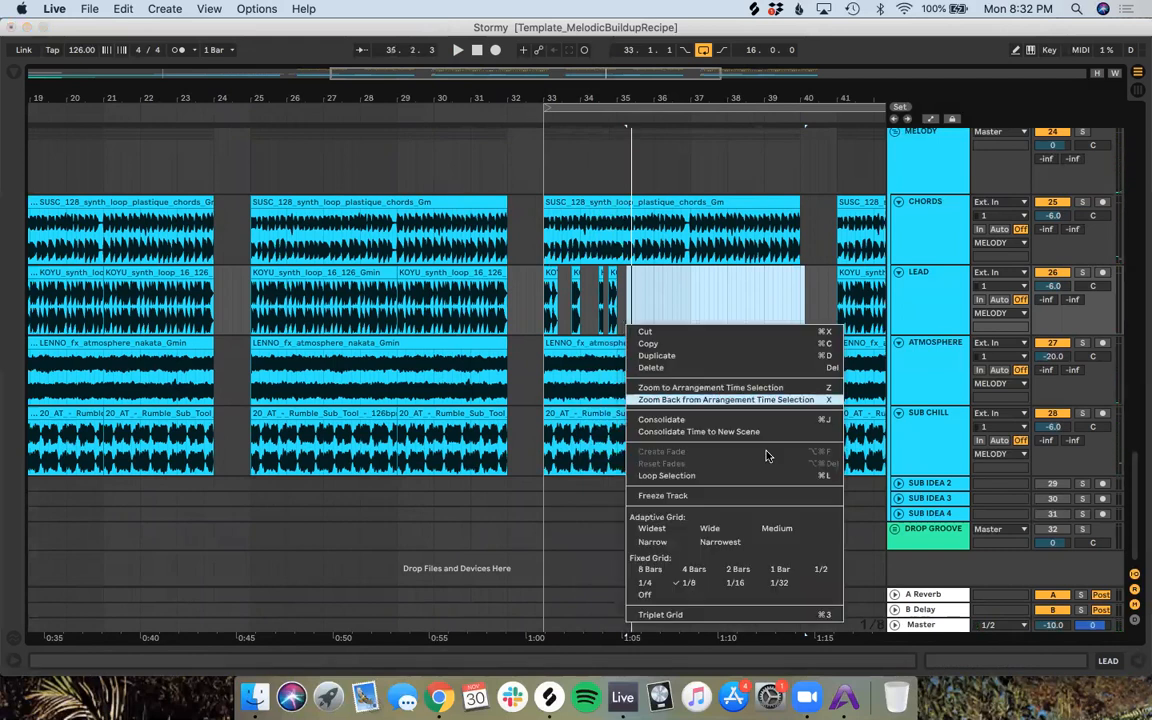
click(740, 569)
click(620, 312)
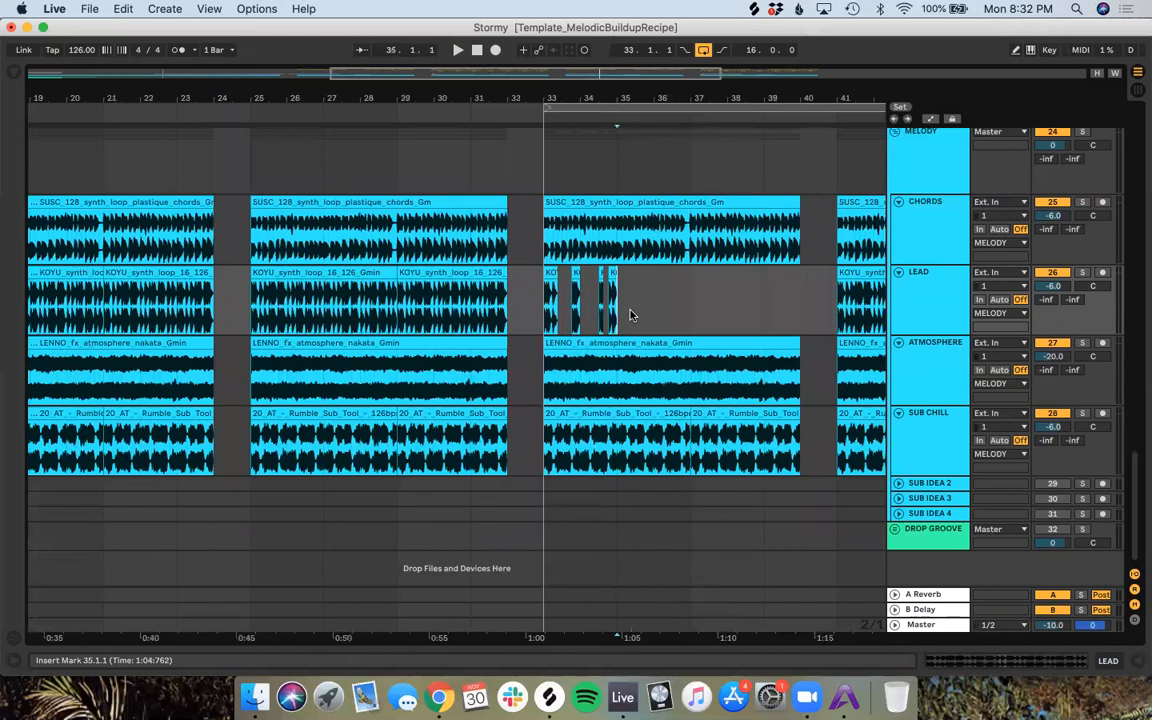
drag(631, 315, 527, 316)
key(super+d)
key(super+d)
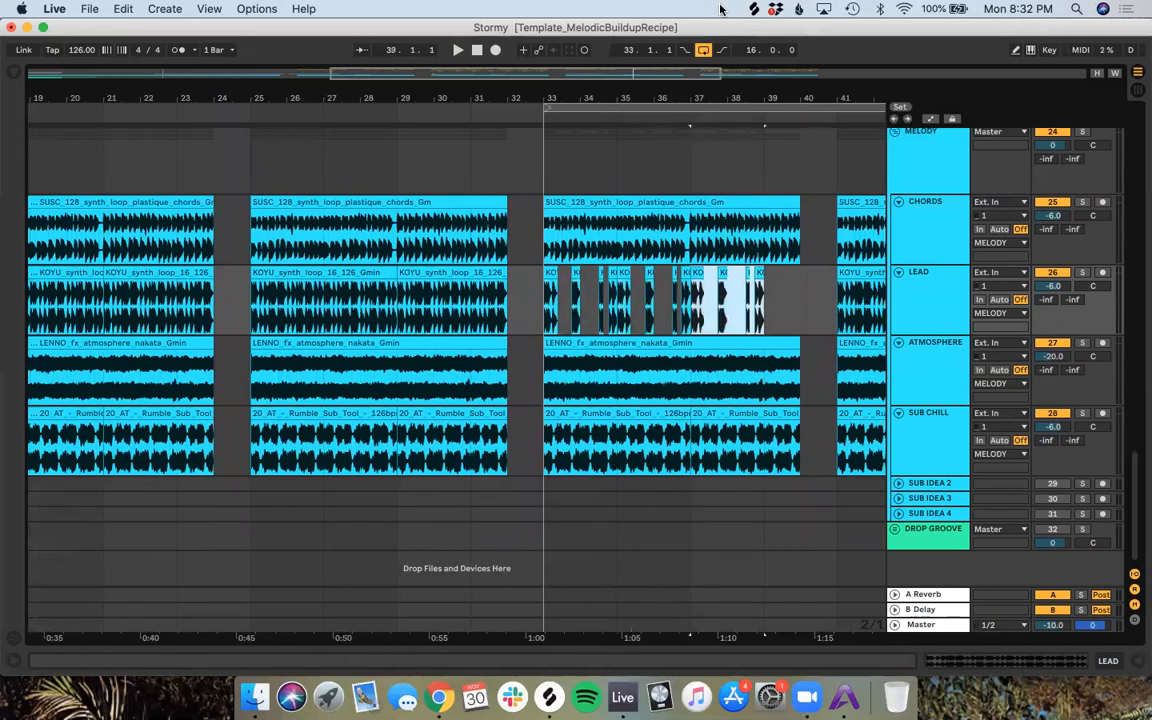
key(super+d)
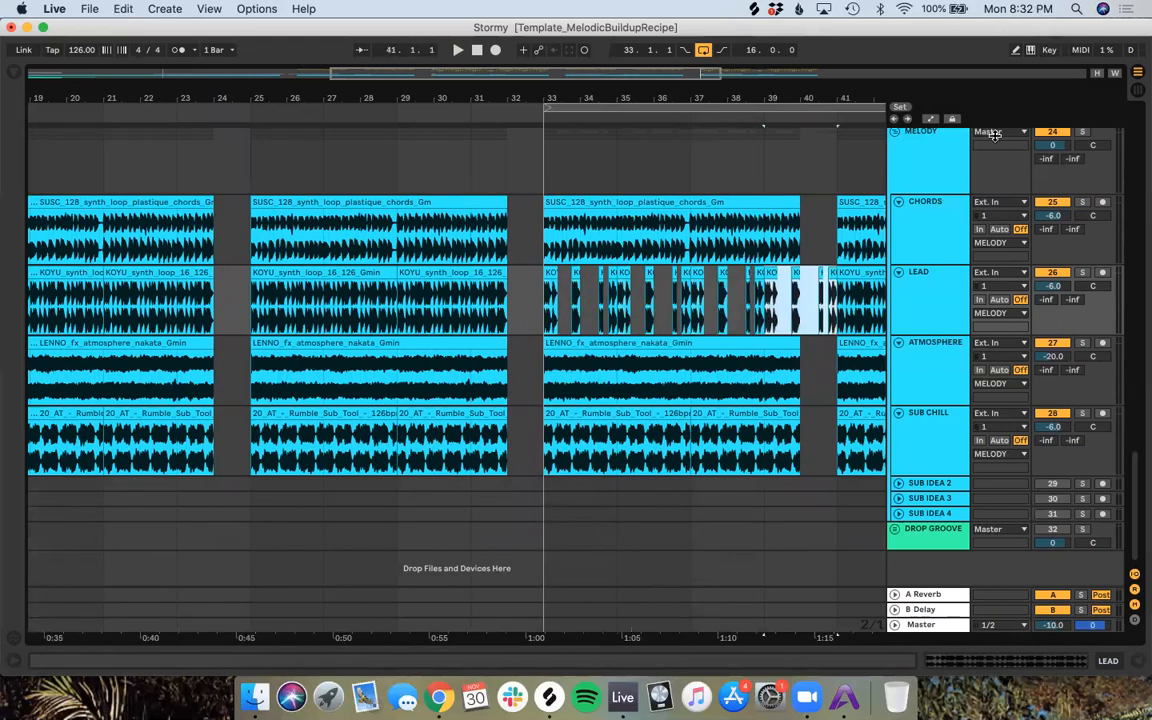
Step: Delete the lead clips from 40.3.1 to 41.1.1 and play the chopped section
click(817, 348)
drag(814, 282, 838, 288)
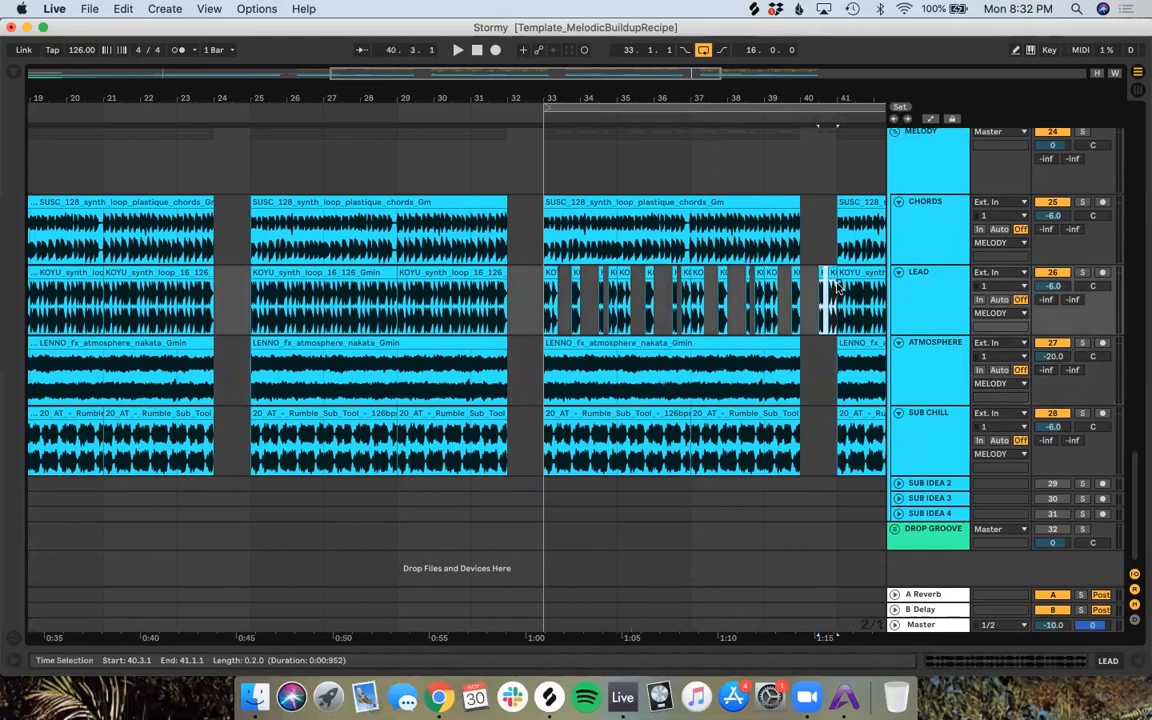
key(Delete)
click(524, 110)
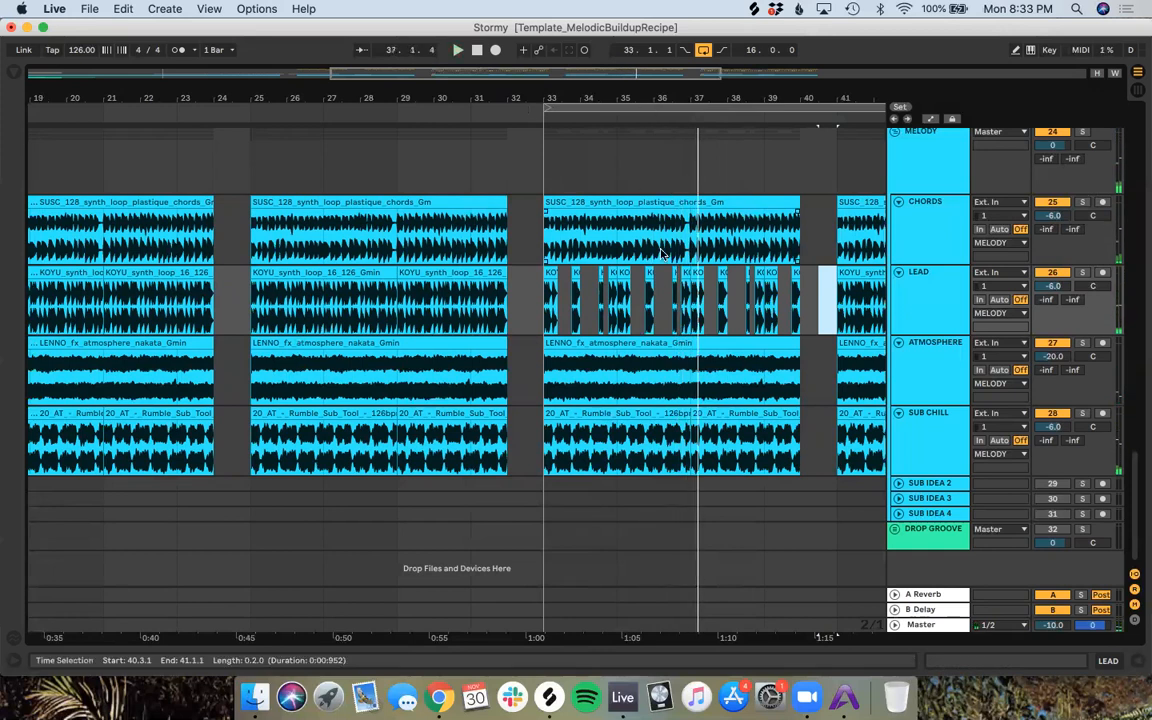
scroll(662, 253, up, 5)
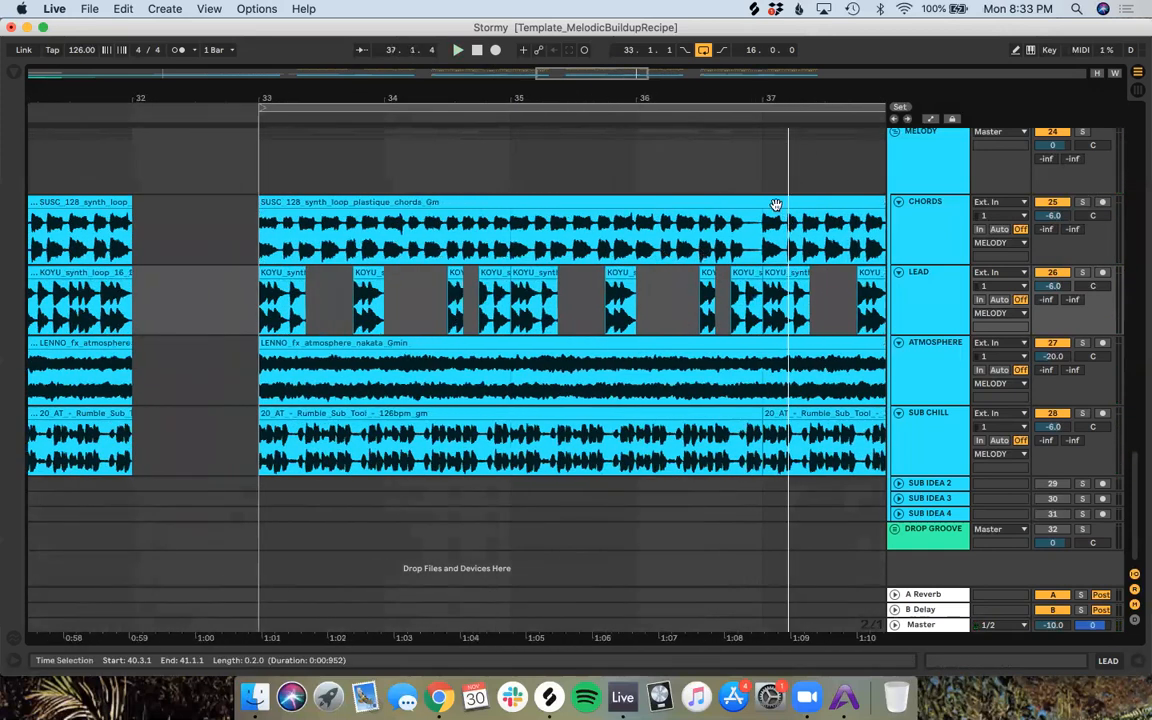
click(546, 120)
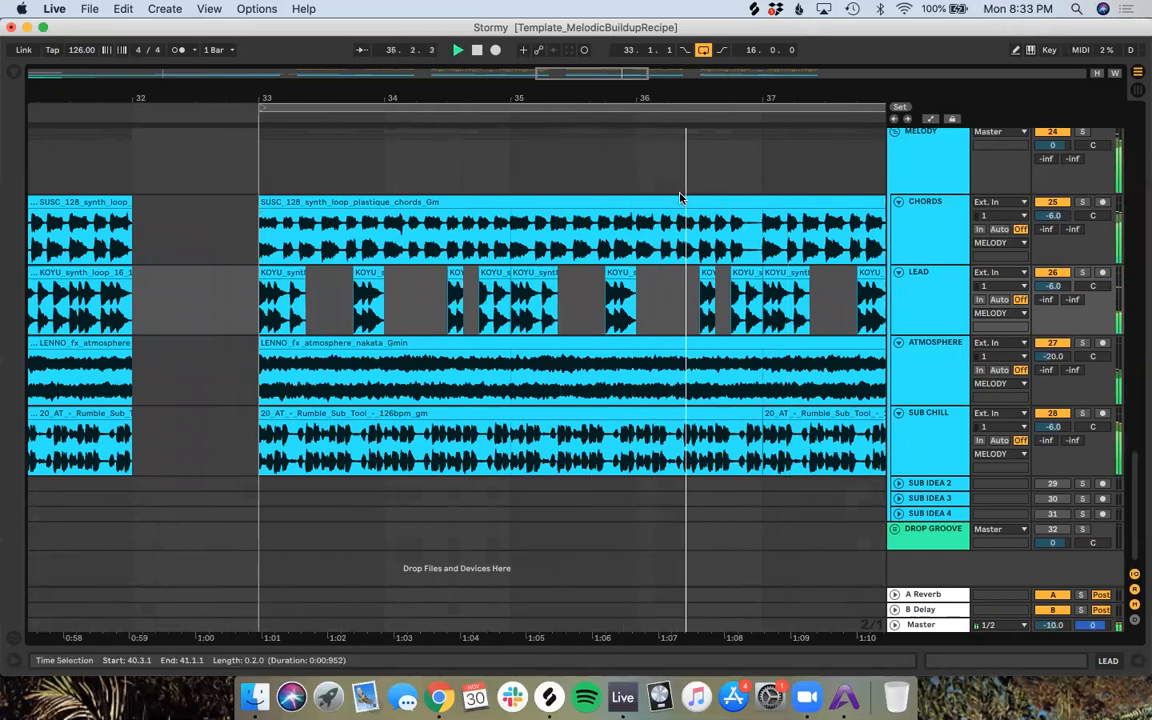
key(space)
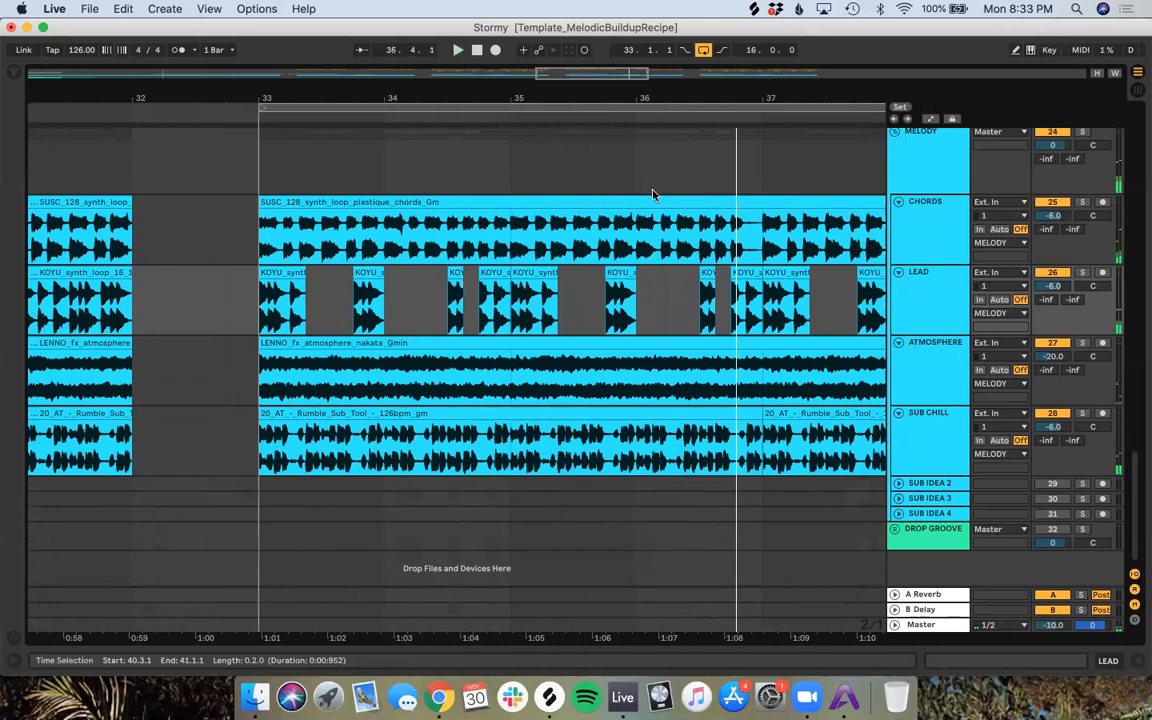
Step: Set the fixed grid to 1 bar and set the loop range from 36.1.1 to 37.1.1
scroll(657, 186, up, 15)
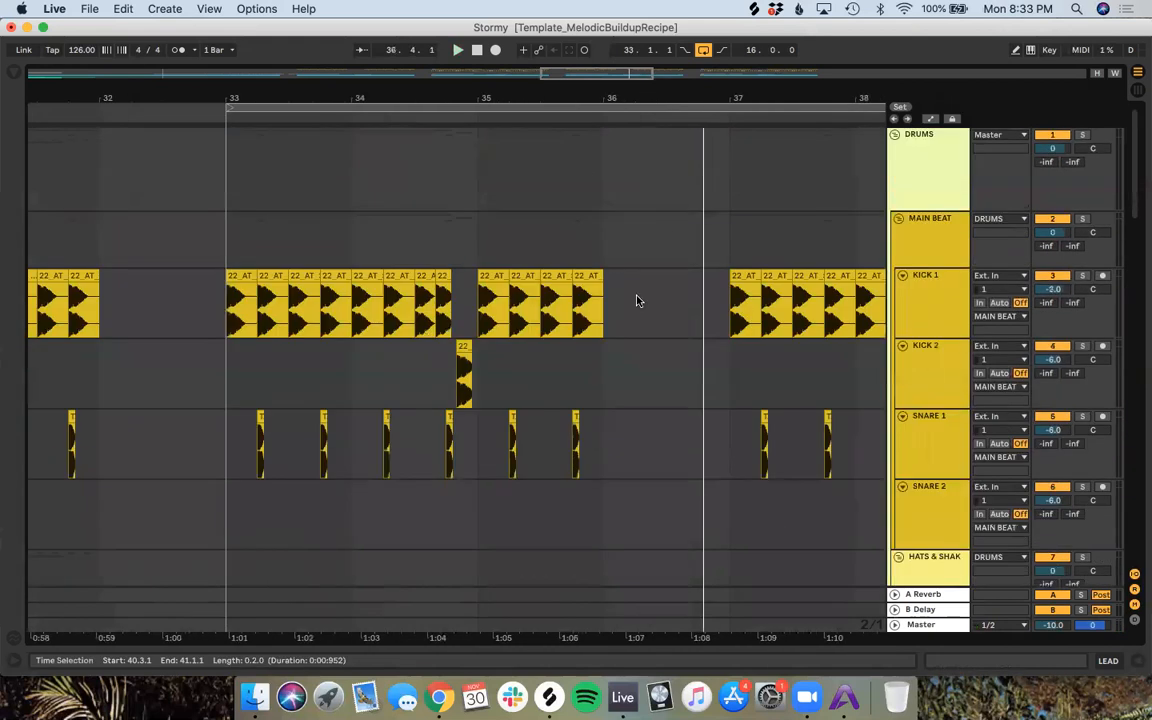
drag(600, 155, 756, 170)
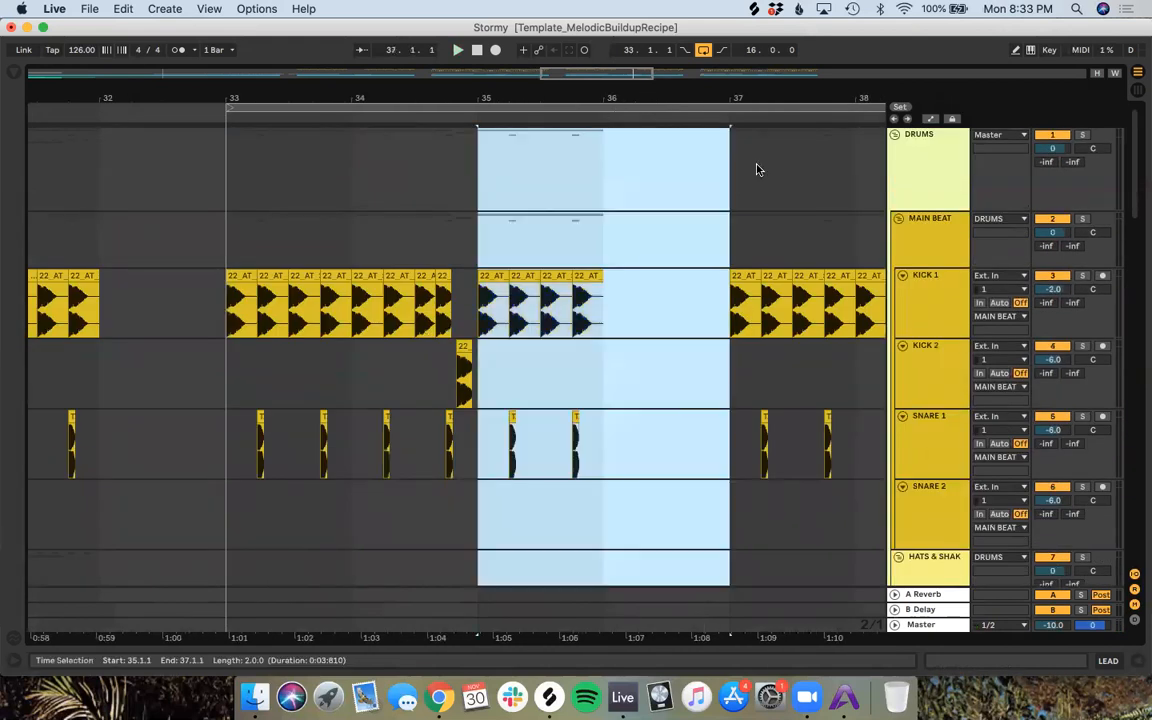
right_click(757, 172)
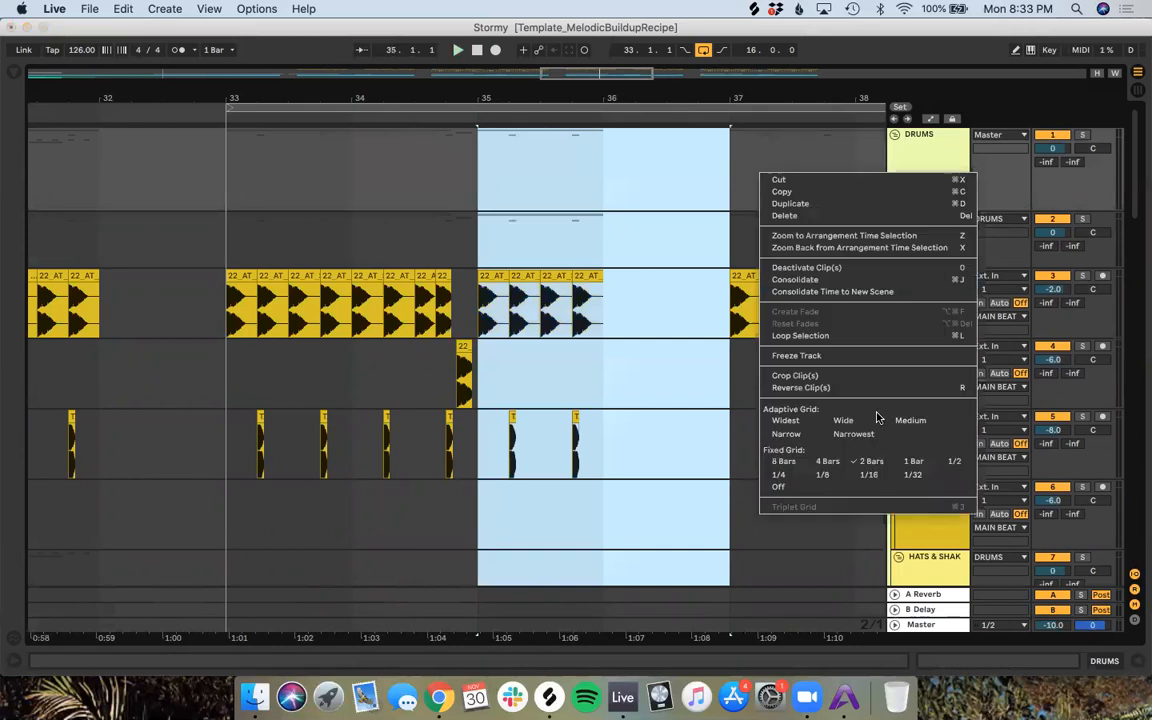
click(910, 463)
click(614, 206)
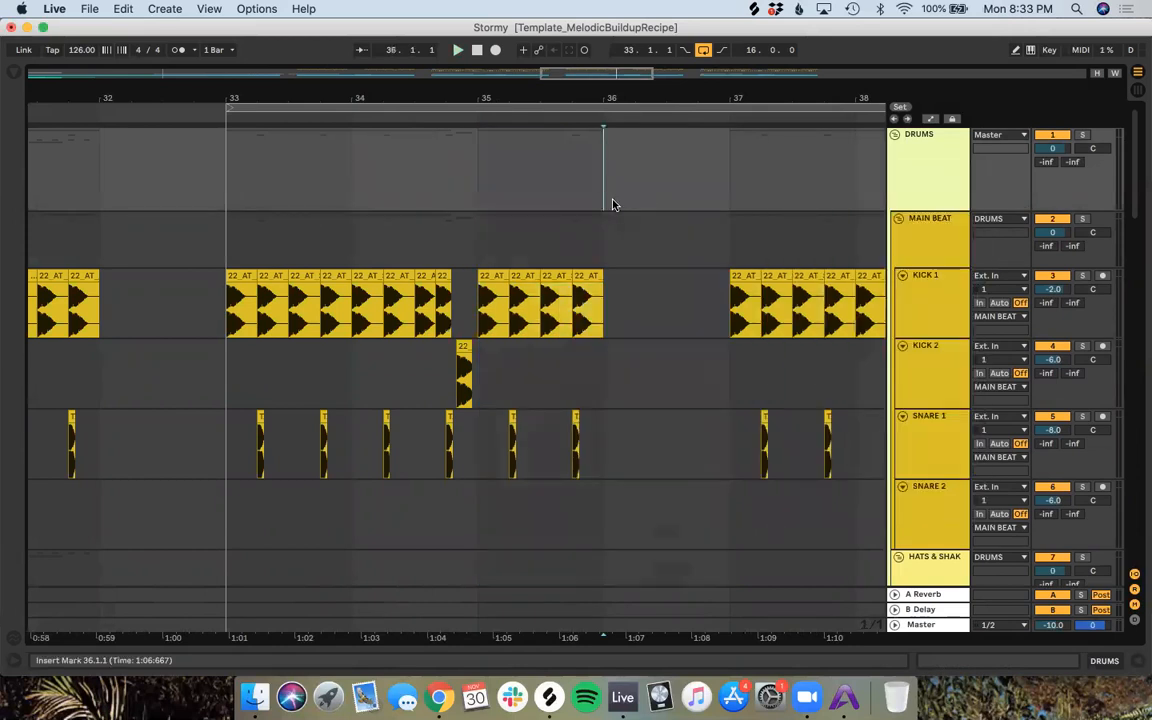
drag(614, 206, 723, 203)
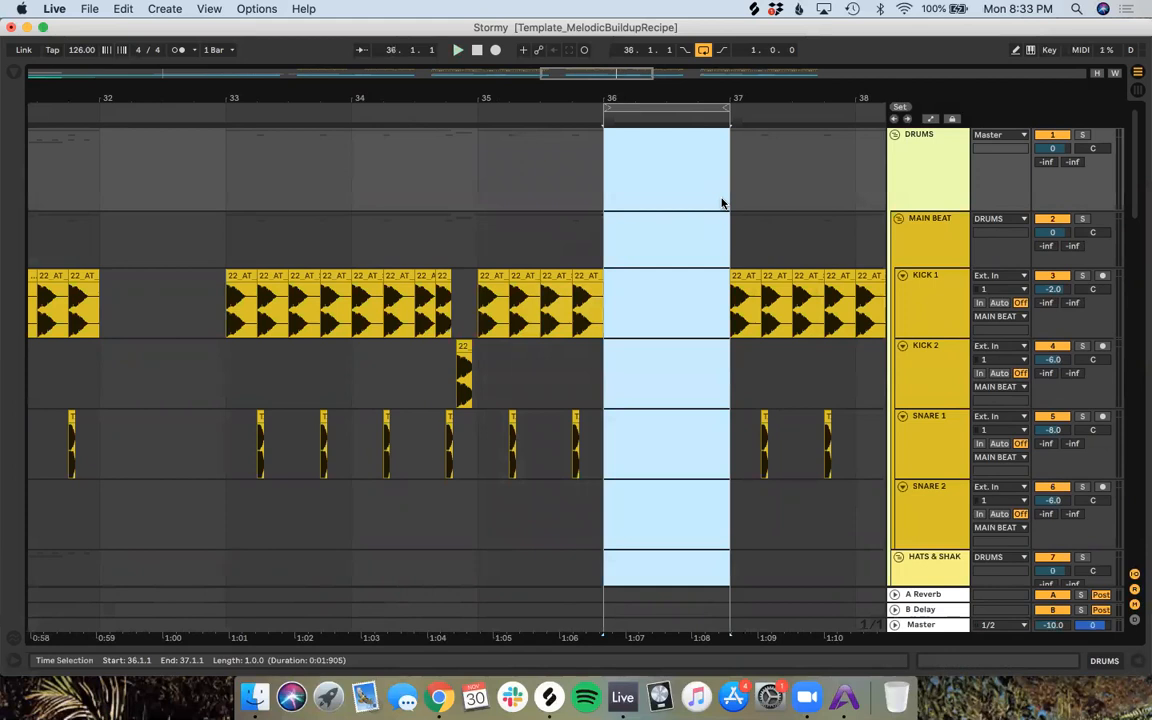
scroll(722, 203, down, 10)
scroll(722, 203, down, 10)
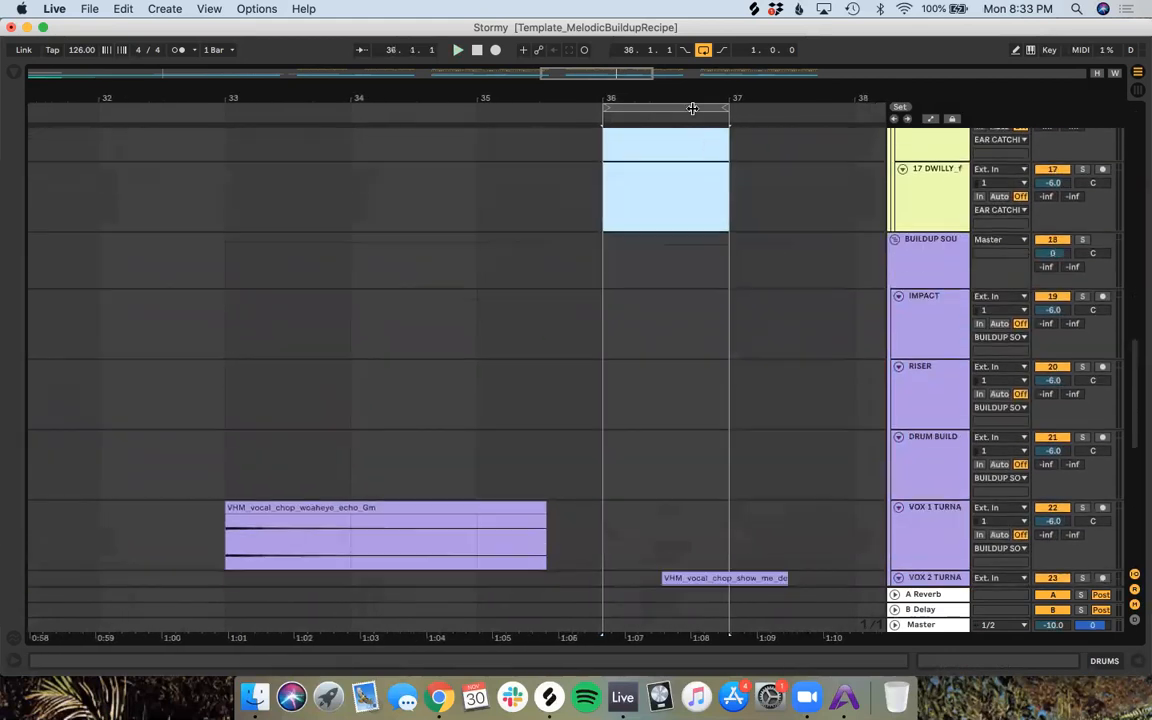
scroll(708, 410, down, 3)
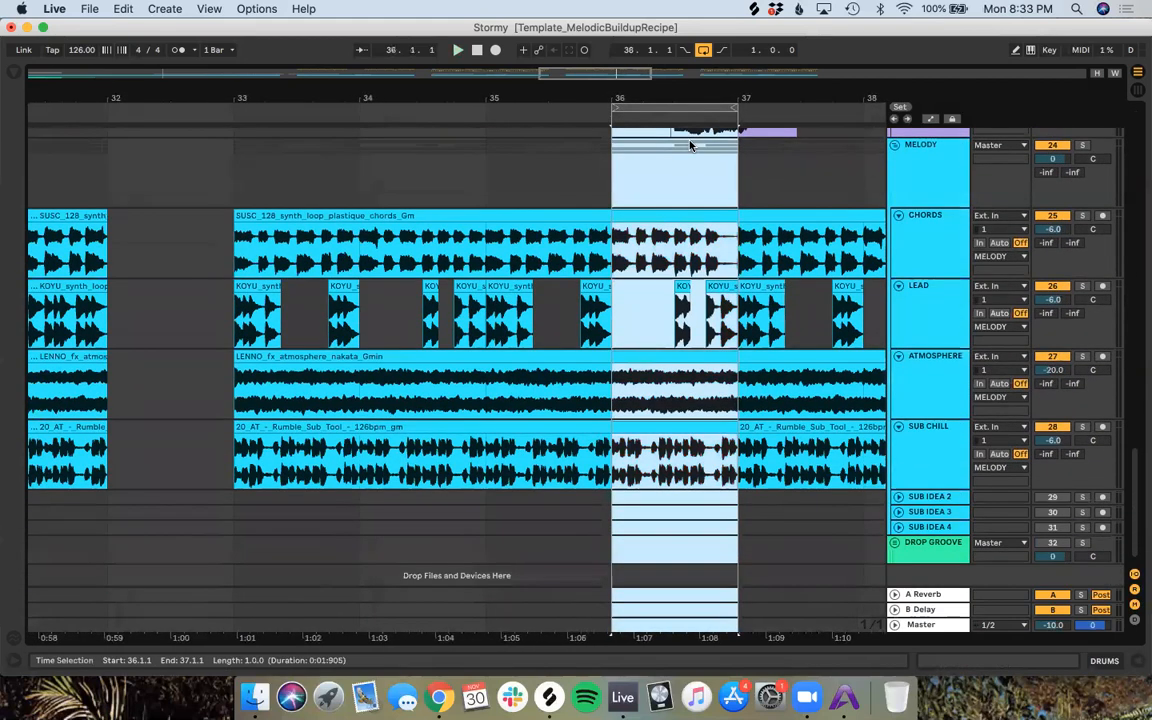
scroll(710, 310, up, 3)
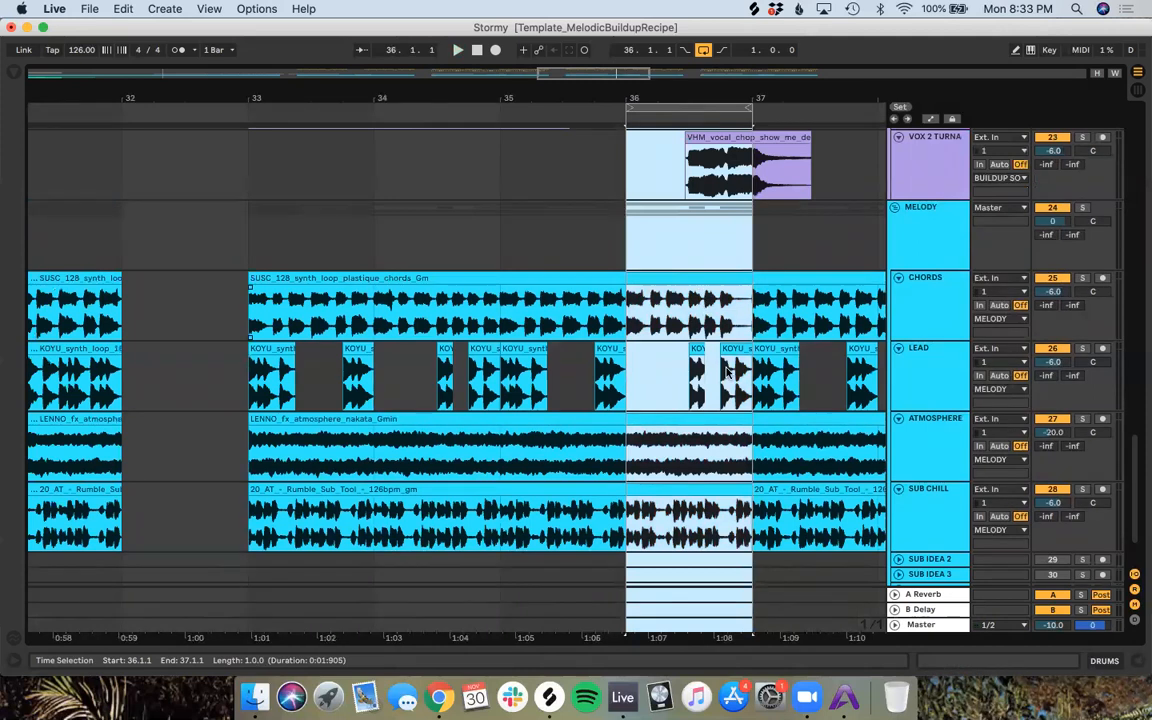
click(672, 281)
key(Delete)
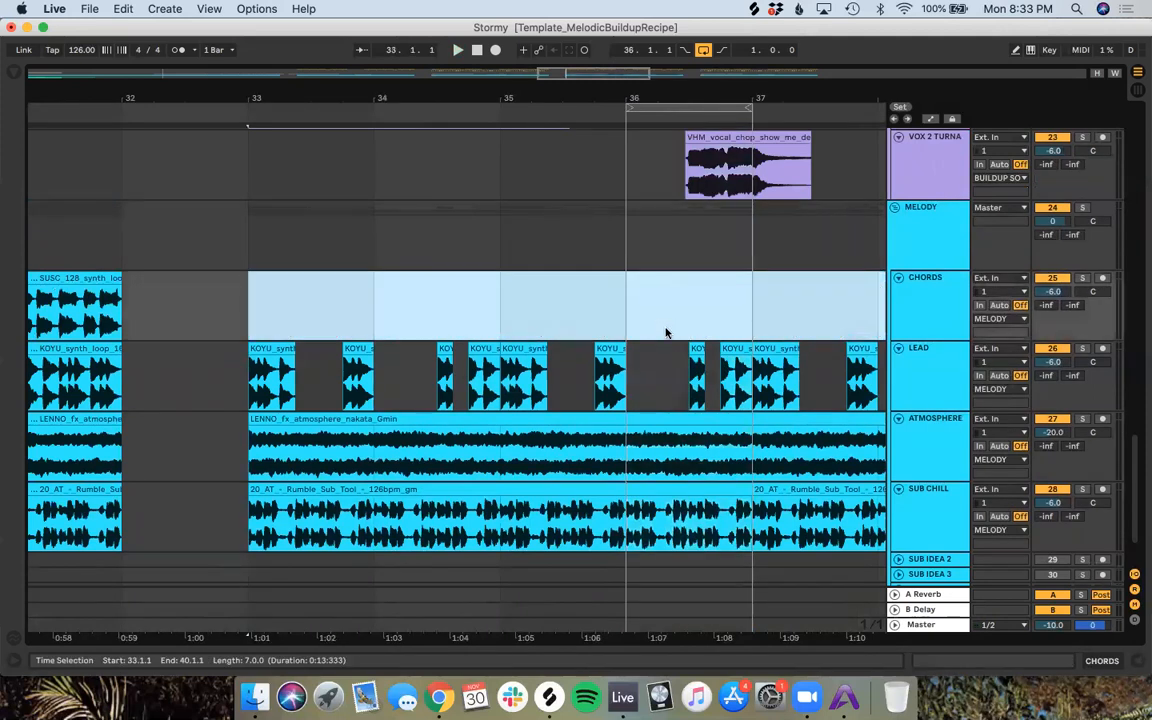
key(super+z)
Step: Split the chords clip at 36.1.1 and 37.1.1 and delete the section between the splits
click(629, 324)
key(super+e)
key(super+e)
click(677, 279)
key(Delete)
Step: Delete the lead clips from 36.3.1 to 37.1.1, then split the atmosphere clip at 36.1.1 and 37.1.1 and delete that bar
drag(683, 371, 752, 372)
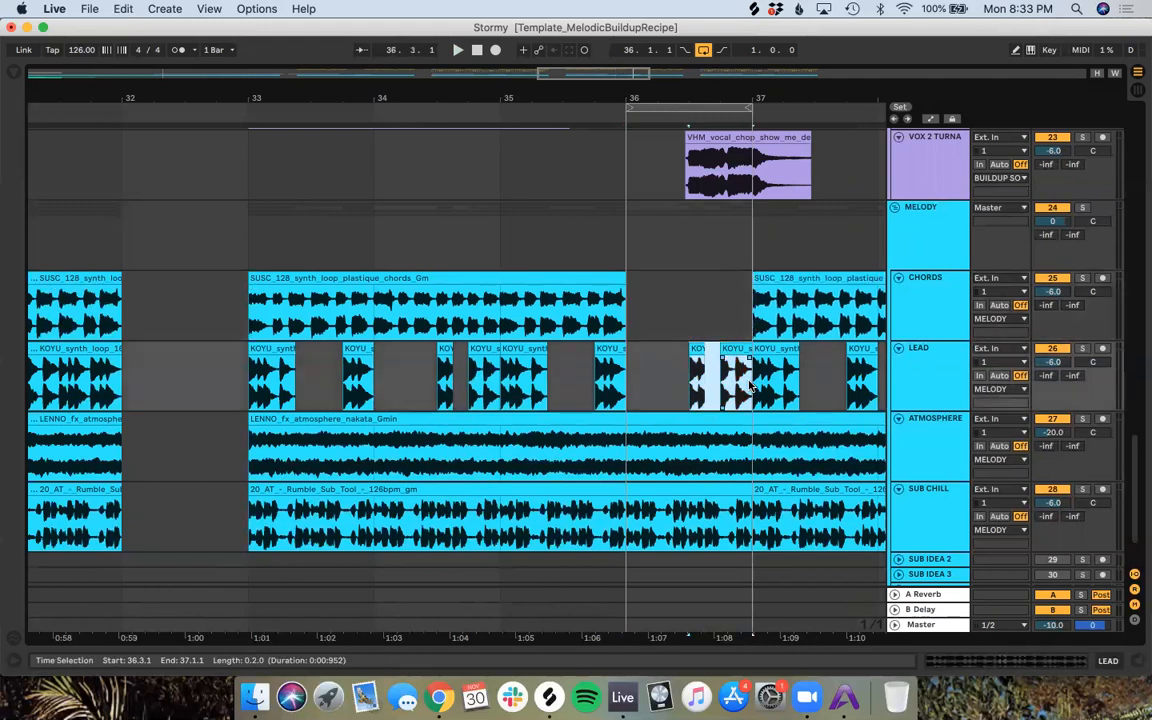
click(637, 424)
click(637, 424)
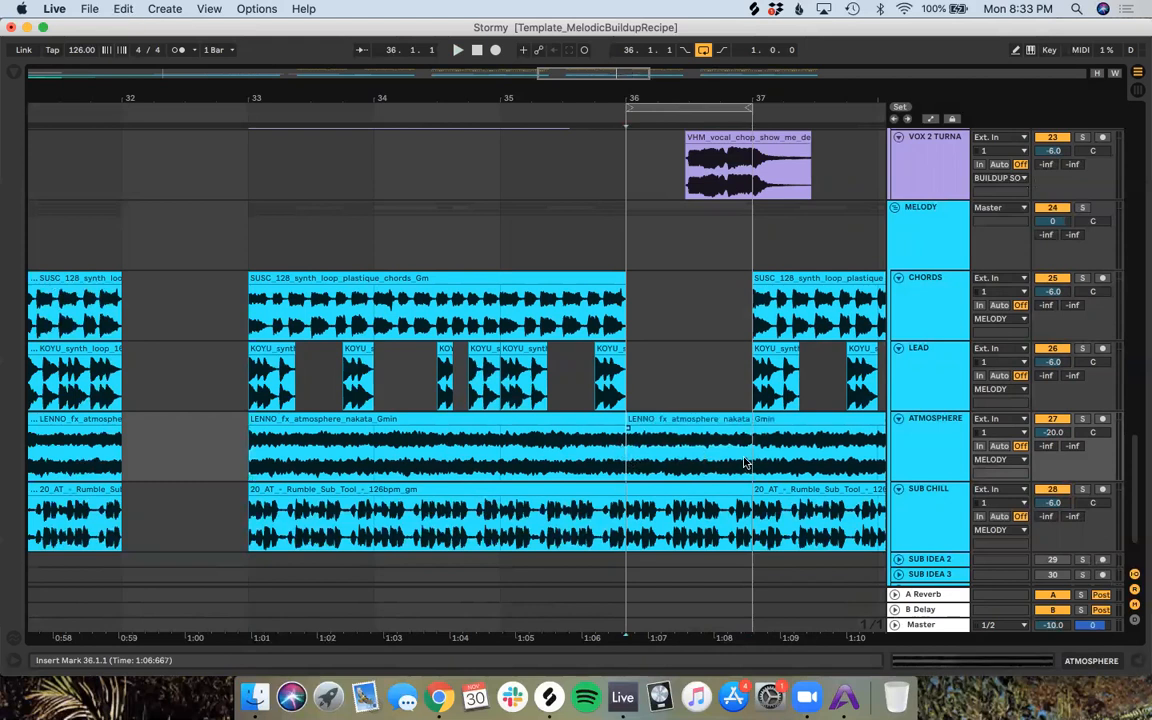
click(705, 418)
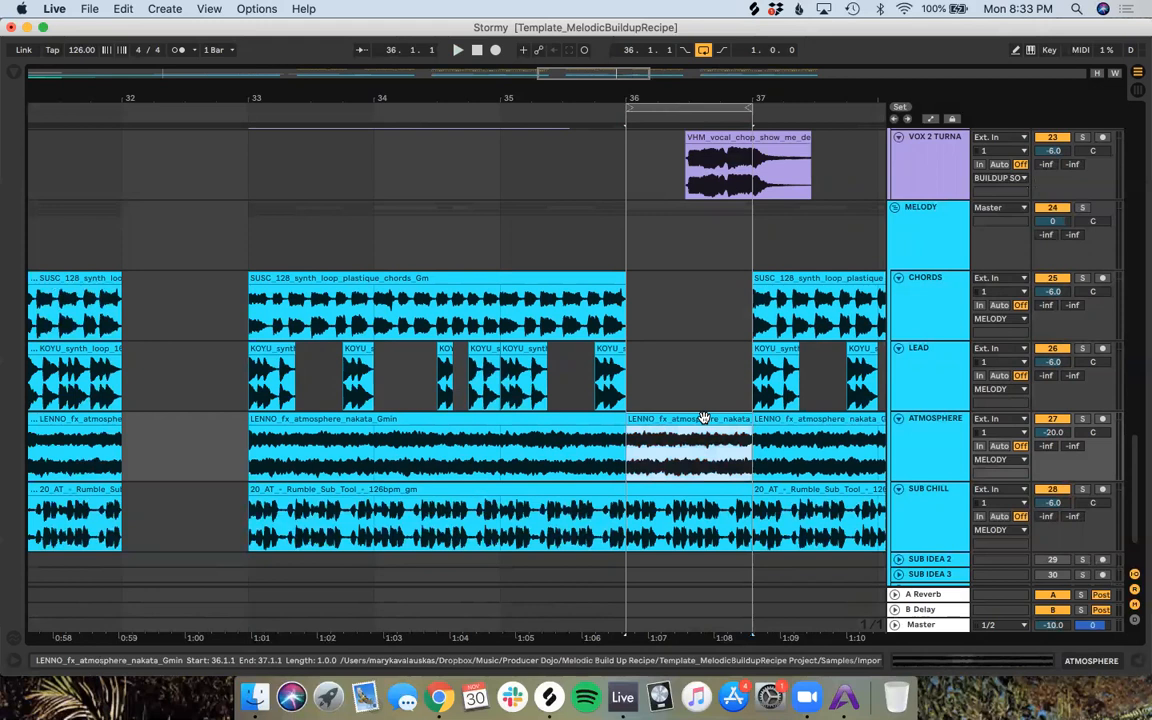
key(Delete)
Step: Split the sub chill clip at 36.1.1 and delete its section up to 37.1.1
click(624, 541)
key(super+e)
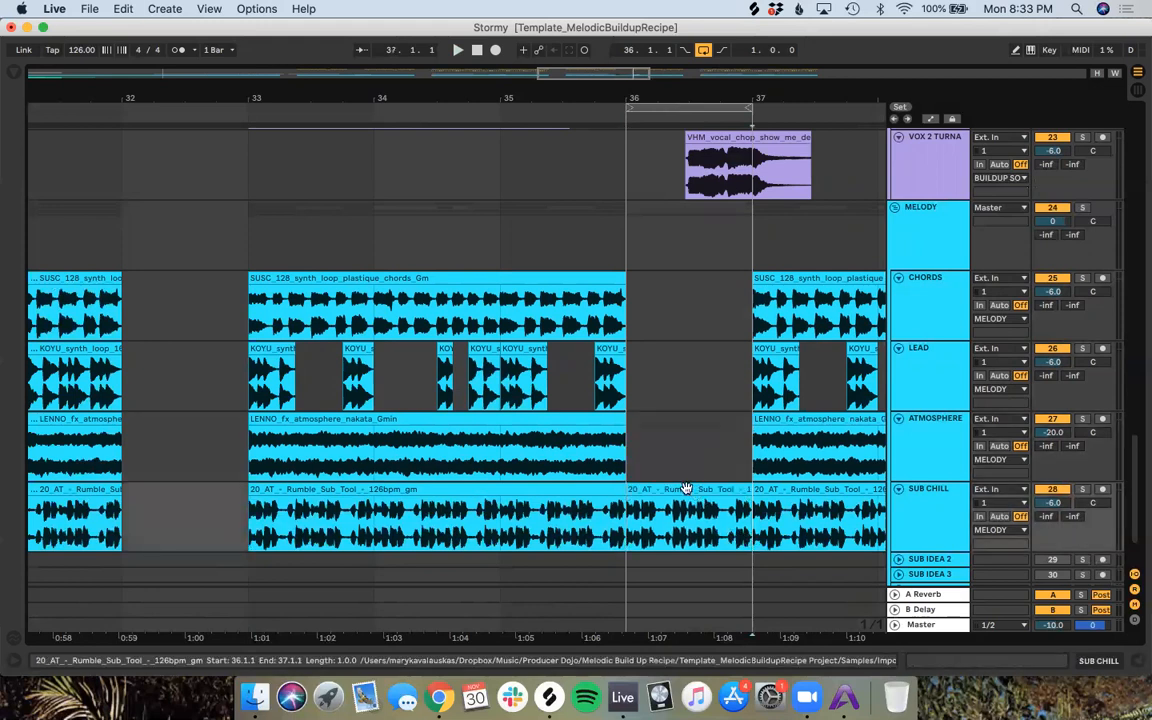
click(703, 505)
key(Delete)
click(681, 504)
Step: Turn off looping and play the drop through the emptied bar 36
scroll(681, 504, down, 5)
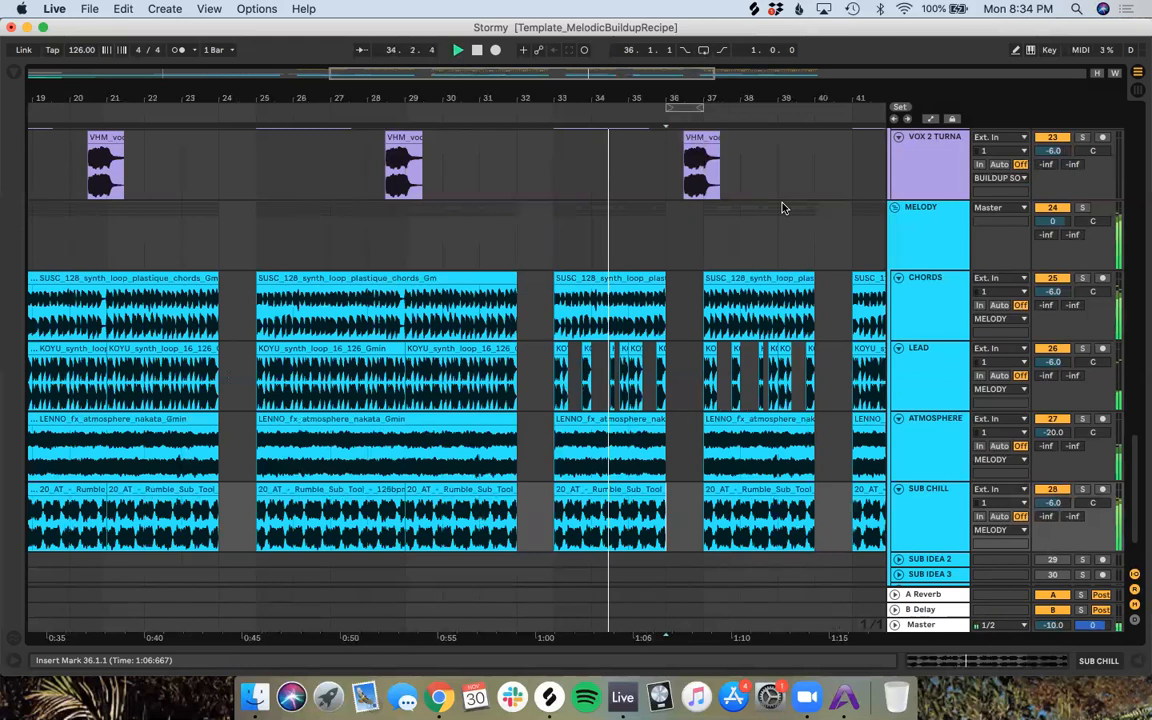
scroll(783, 207, right, 2)
scroll(783, 207, right, 4)
scroll(783, 207, down, 2)
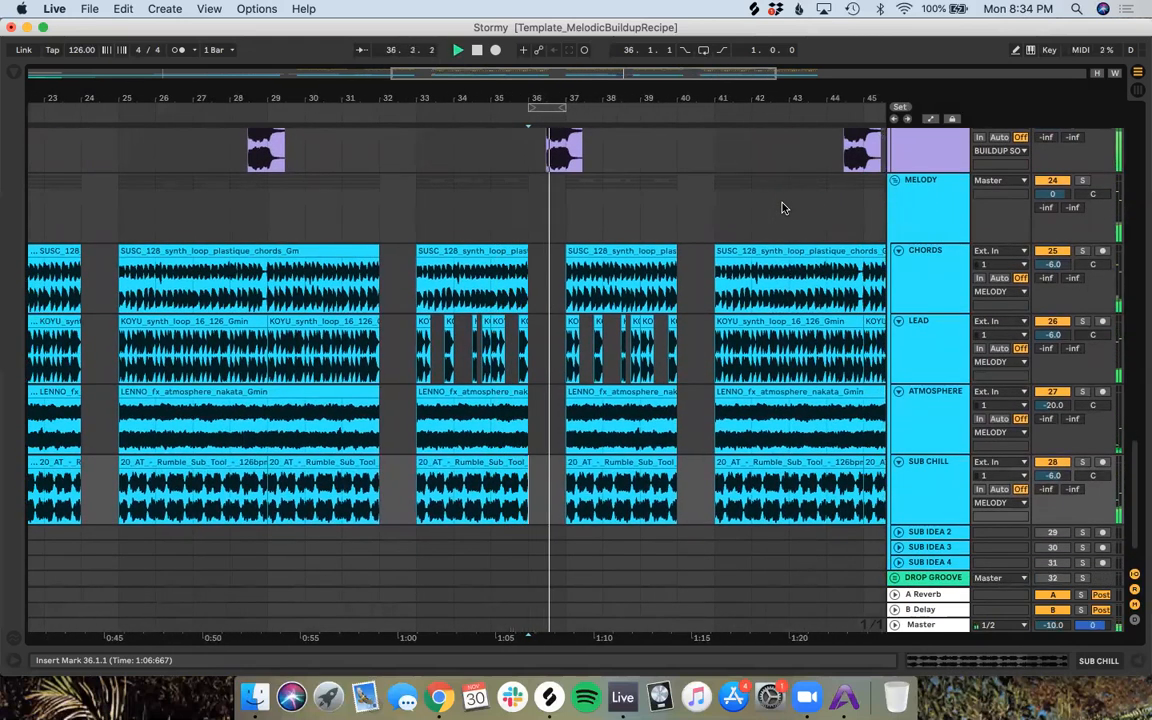
key(space)
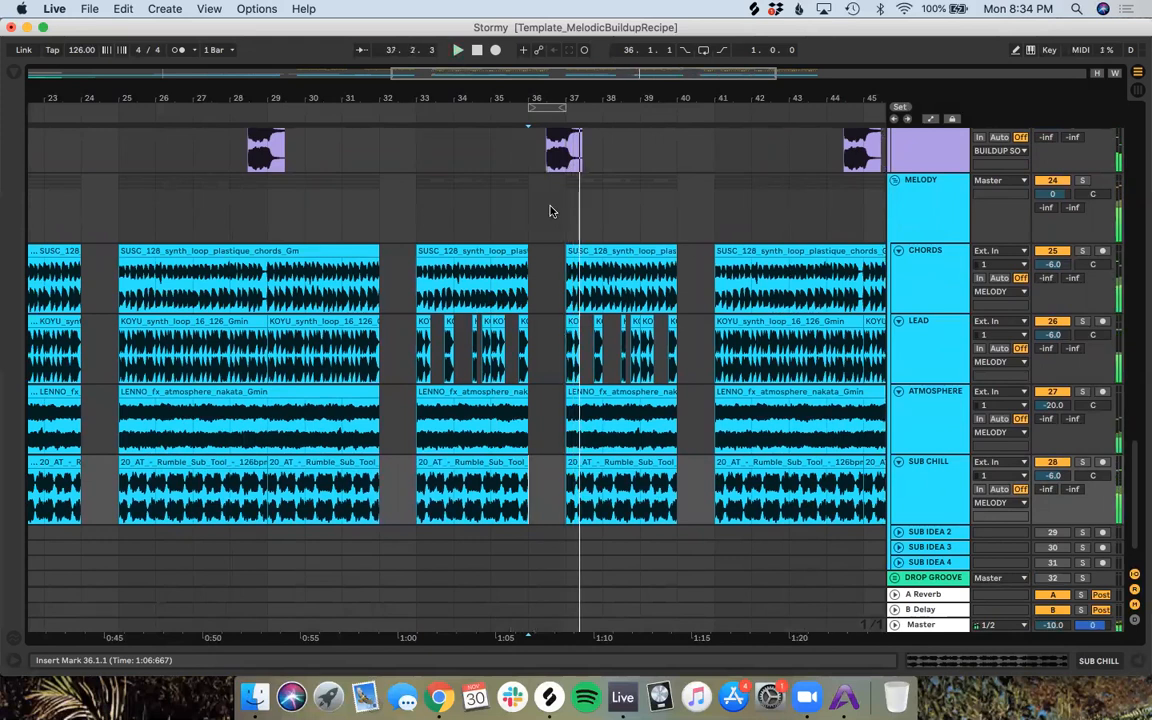
Step: Set the fixed grid to 1/8 and play the show me vocal chop in bar 36 to examine its timing
scroll(552, 211, up, 5)
scroll(552, 211, up, 3)
right_click(549, 211)
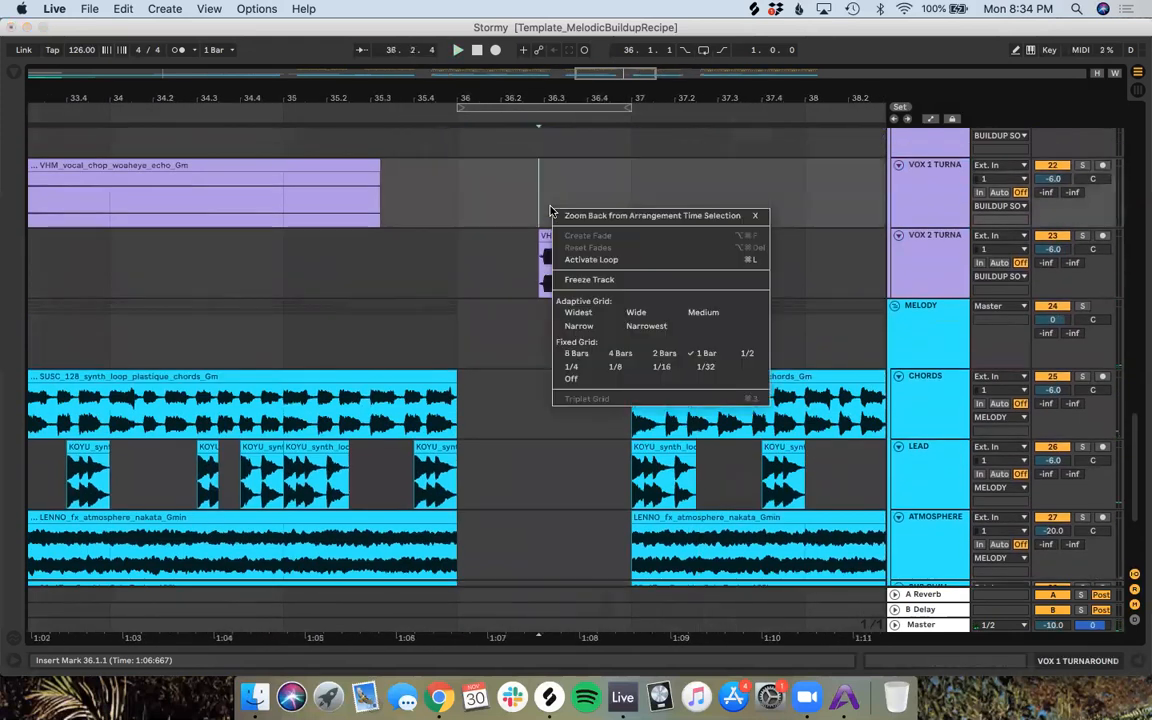
click(612, 368)
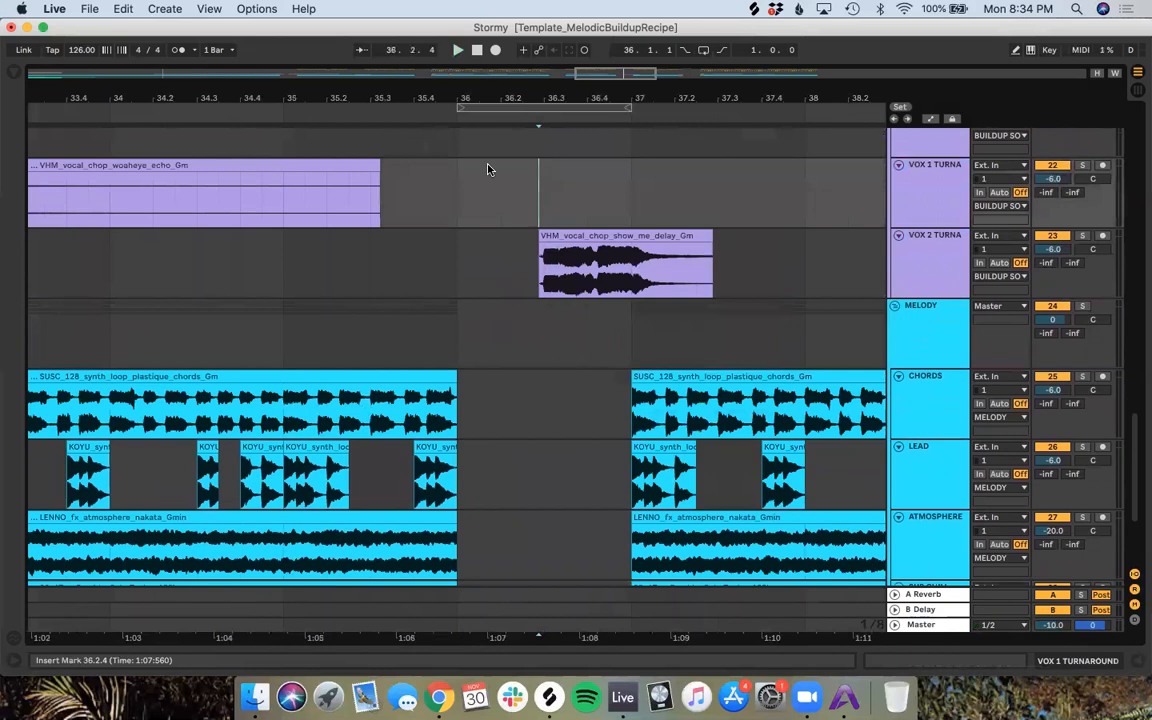
click(499, 120)
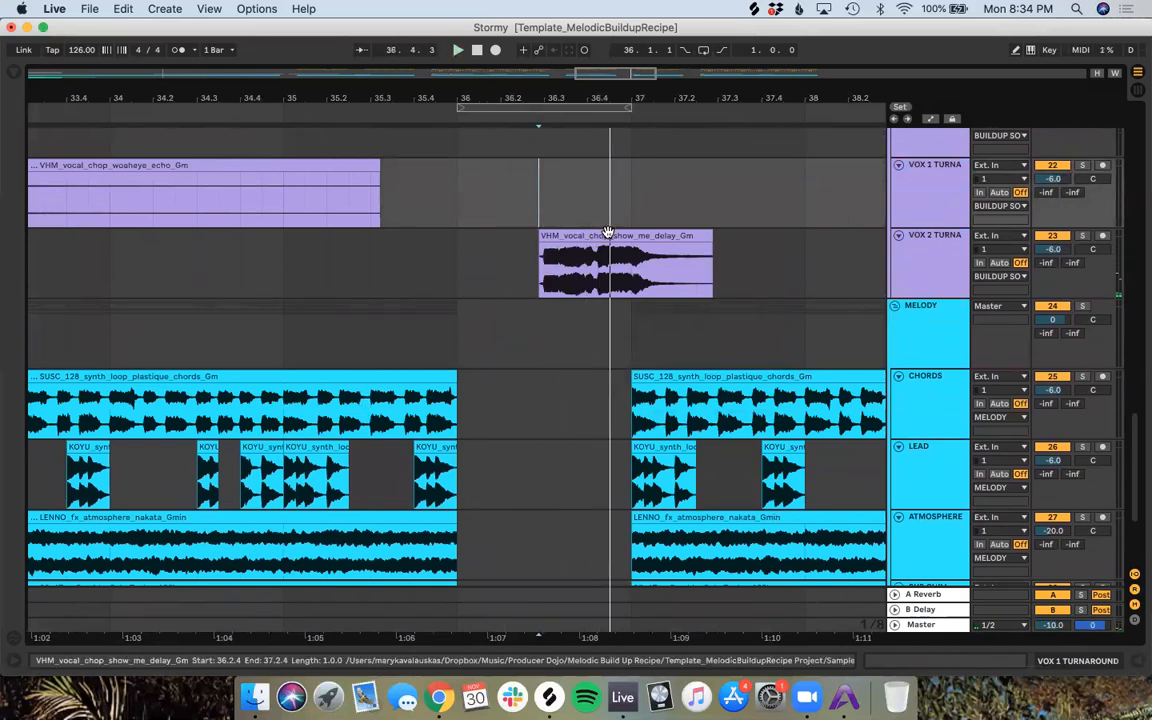
click(597, 268)
scroll(598, 268, up, 5)
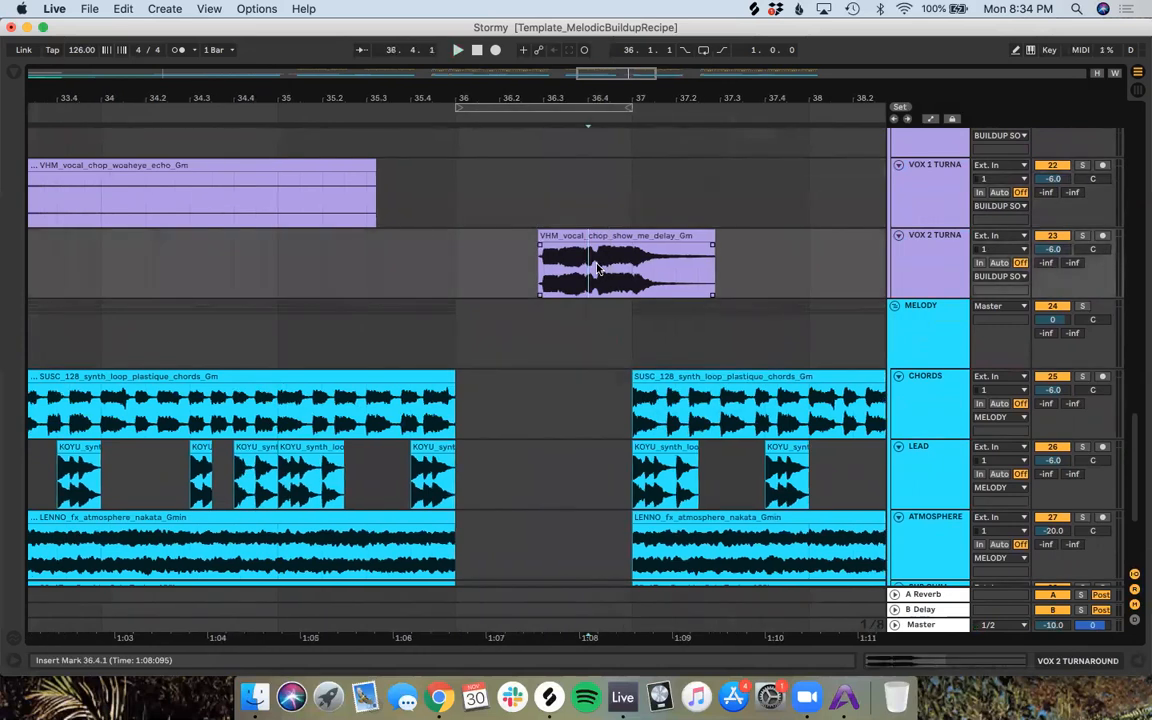
scroll(597, 268, up, 2)
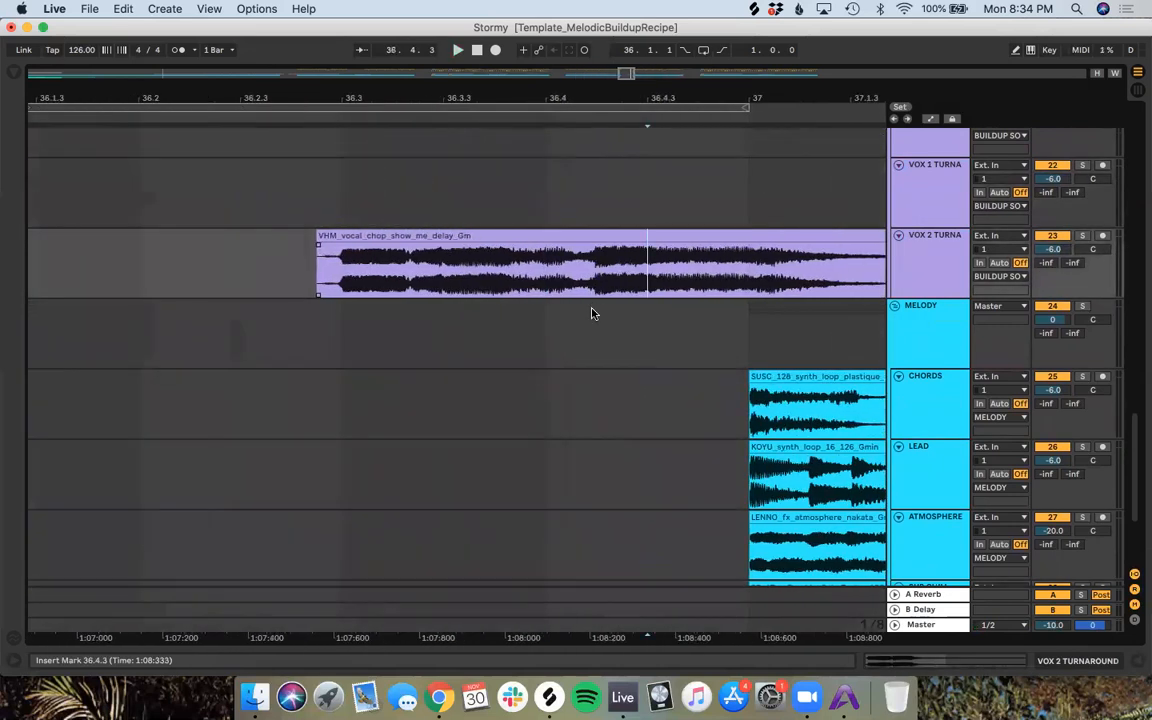
Step: Set the fixed grid to 1/32 and move the show me vocal chop in bar 36 to start at 36.2.3
right_click(547, 305)
click(733, 429)
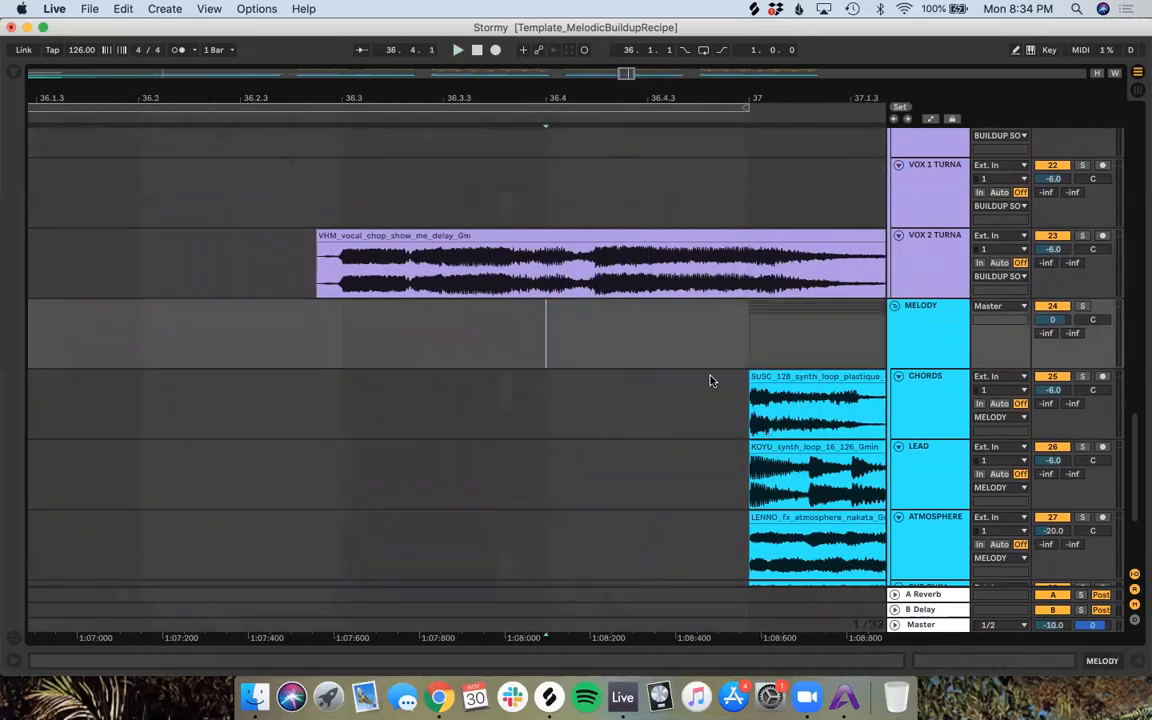
click(620, 238)
scroll(600, 240, down, 6)
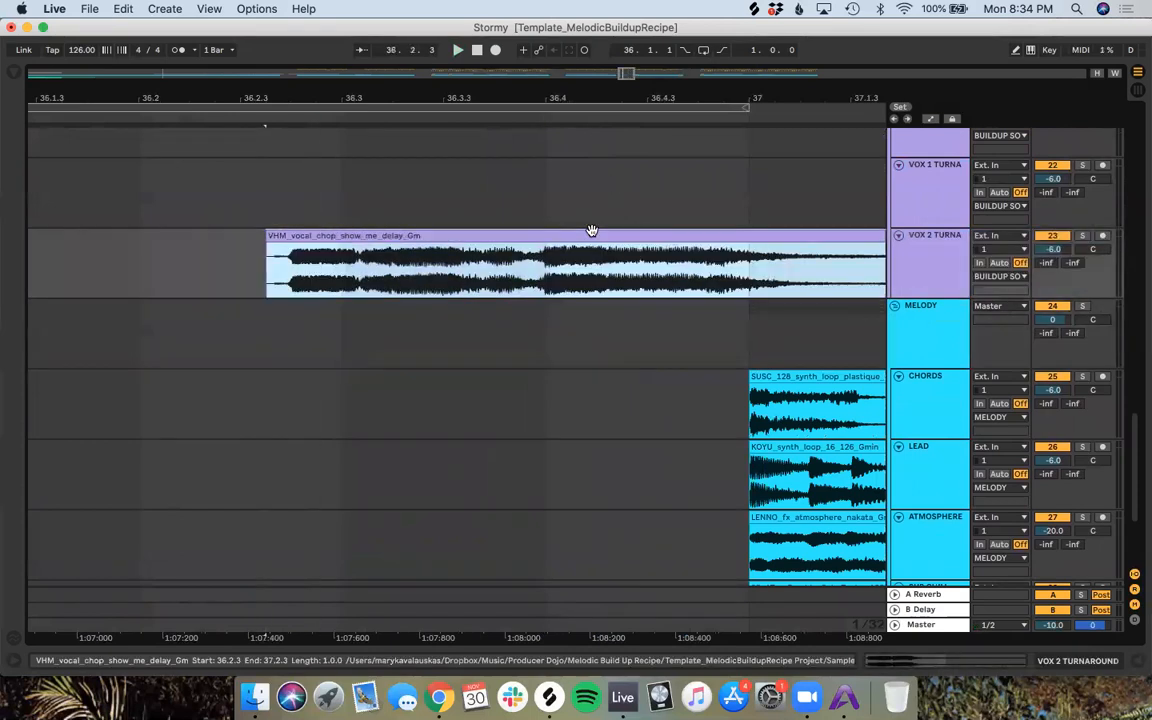
scroll(588, 249, down, 2)
Step: Play the passage leading through bar 36 several times to check the moved vocal chop
click(478, 120)
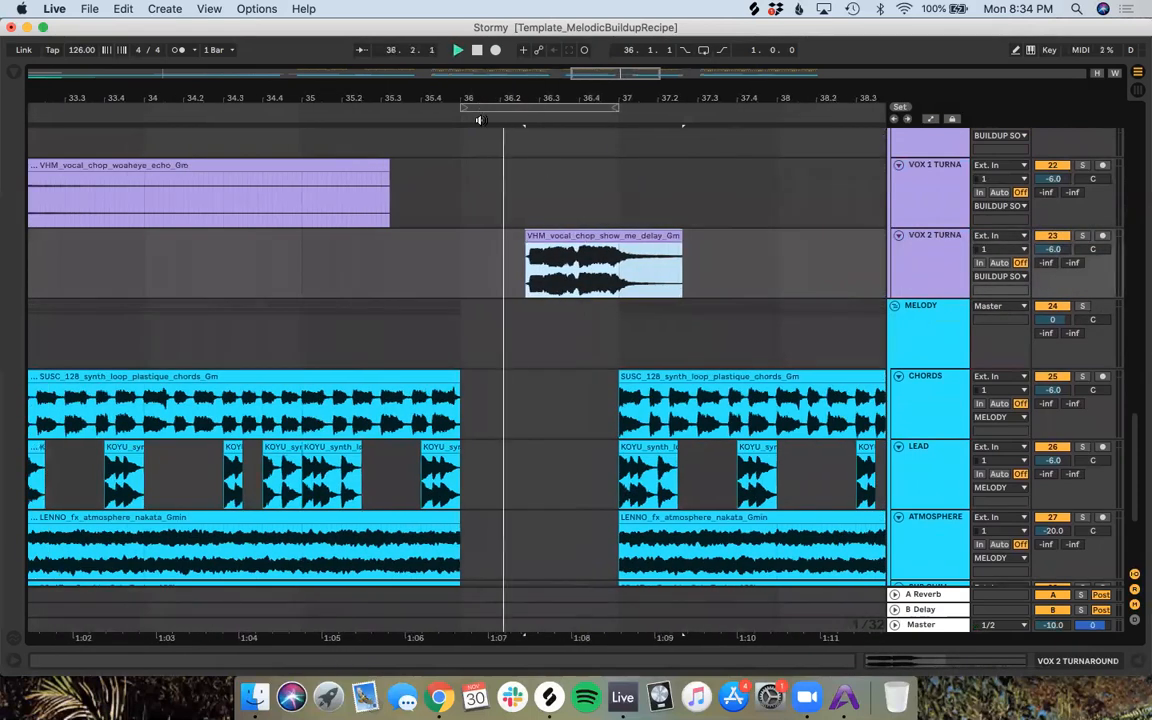
click(383, 112)
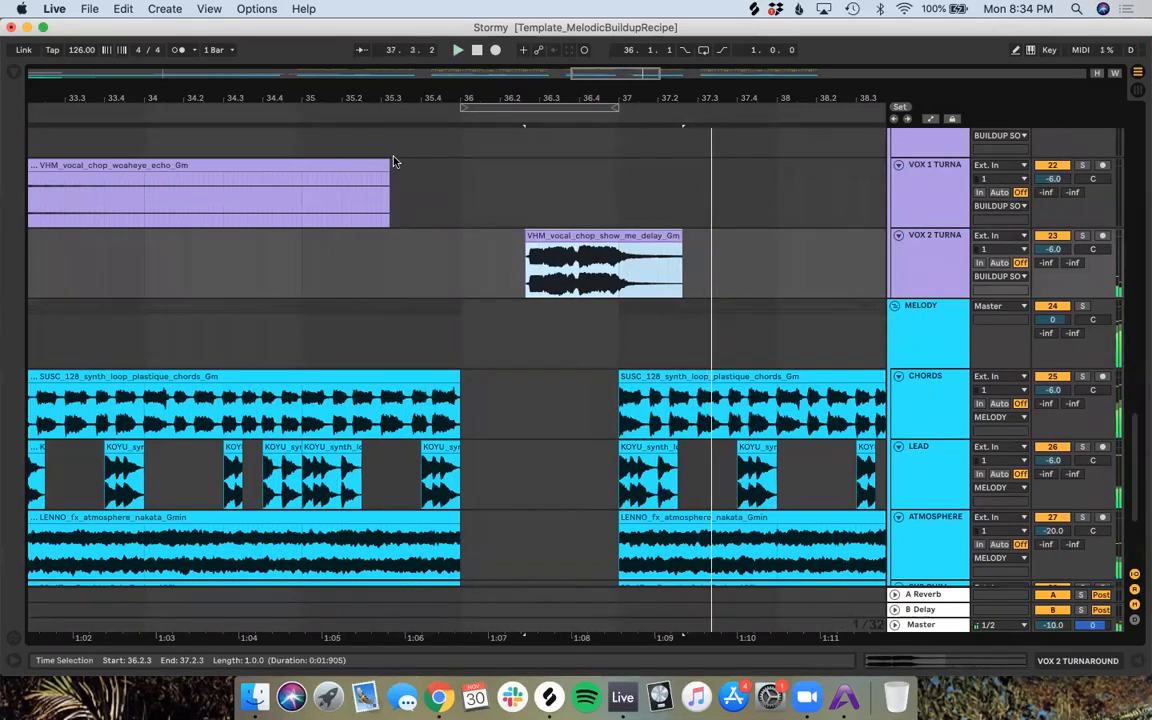
click(436, 108)
scroll(501, 280, down, 5)
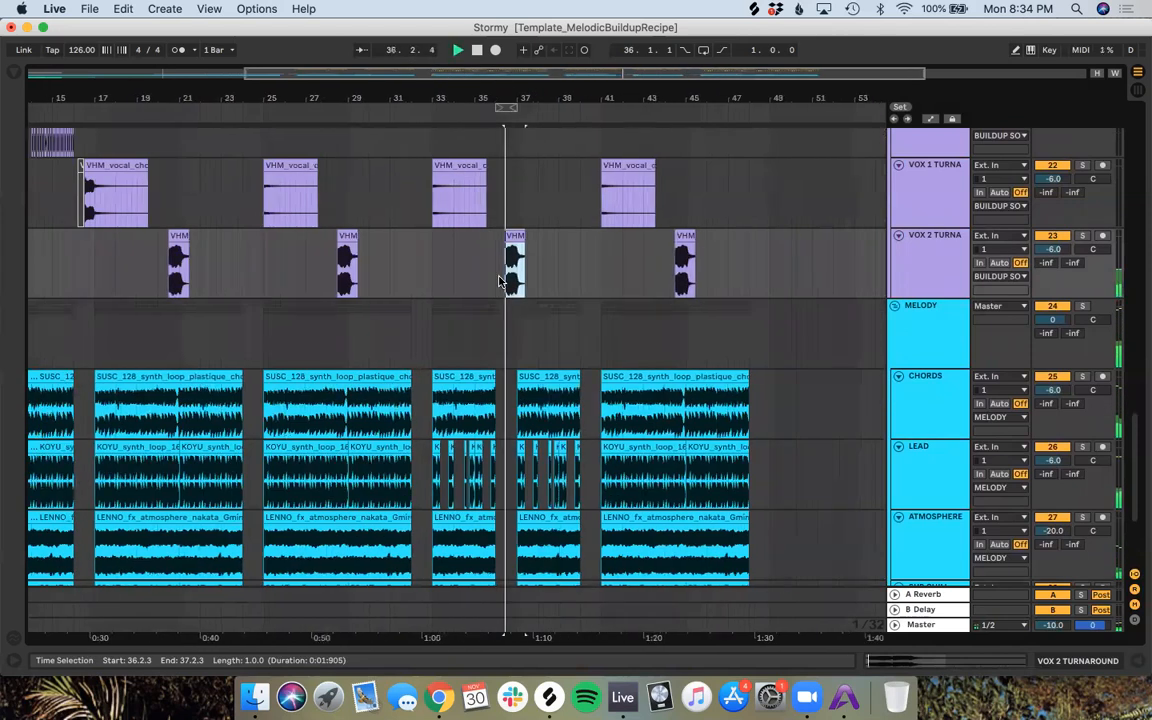
Step: Play the drop from around bar 33 into bar 43 to check the chopped lead against the unchopped part
scroll(537, 510, down, 4)
scroll(537, 510, left, 1)
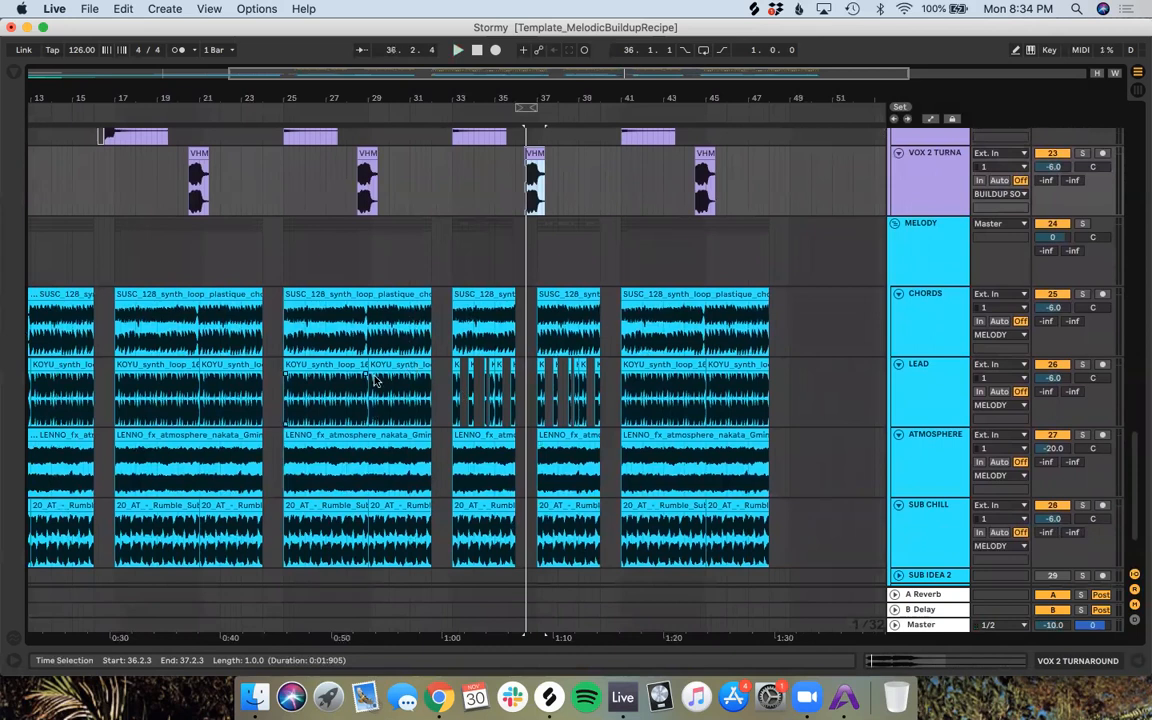
click(450, 113)
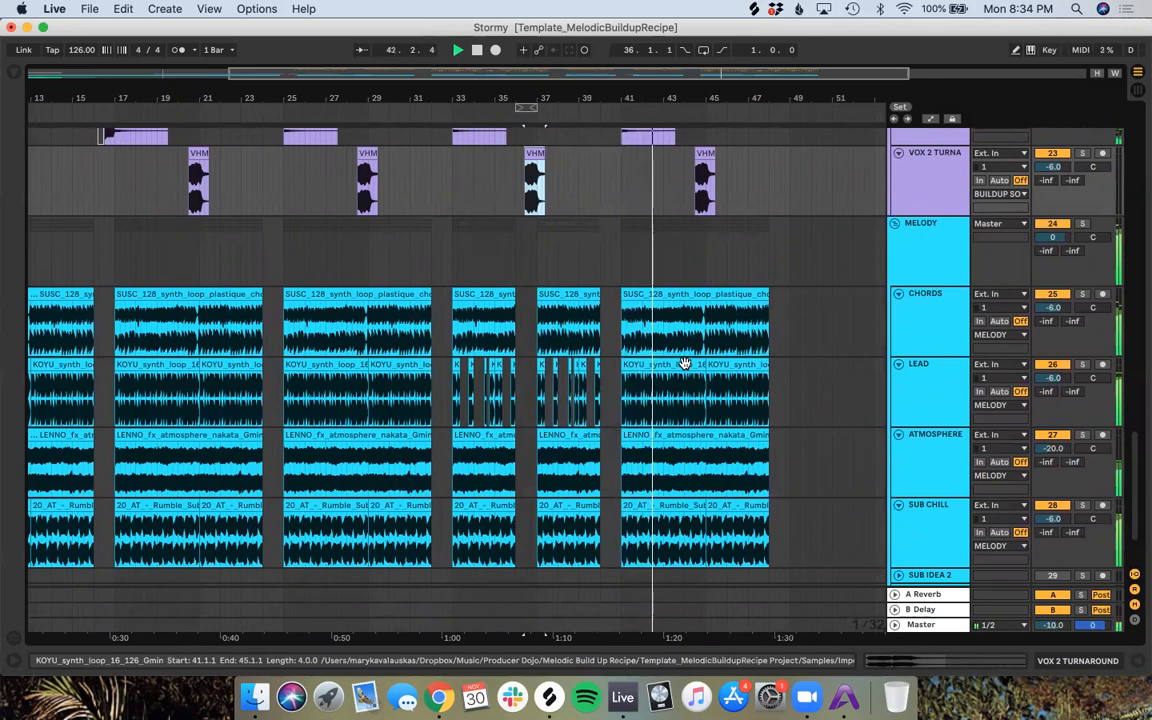
key(space)
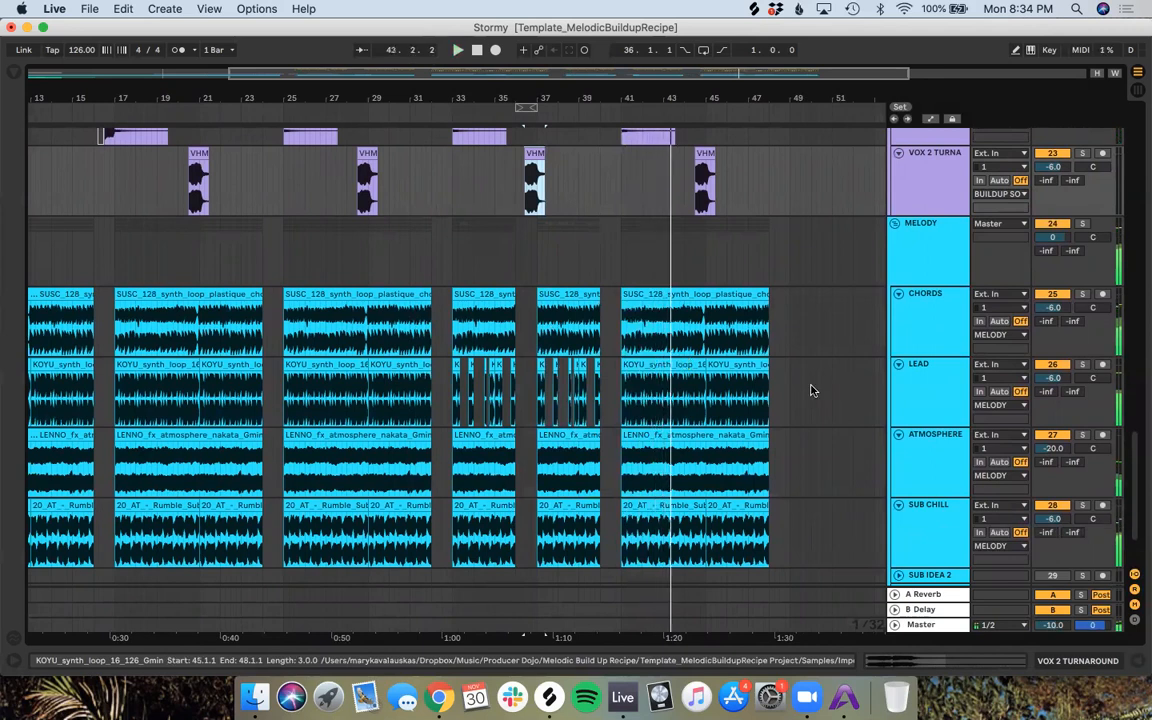
Step: Delete the unchopped clips on the LEAD track from bar 41 to the end
drag(787, 391, 622, 401)
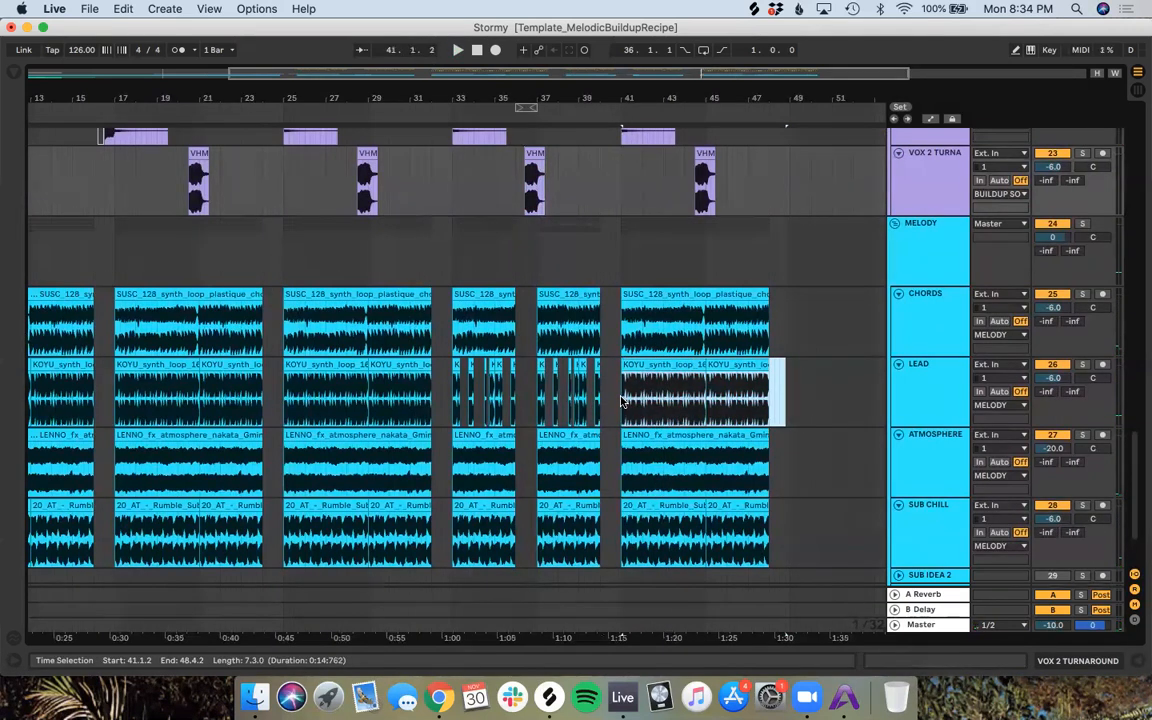
key(Delete)
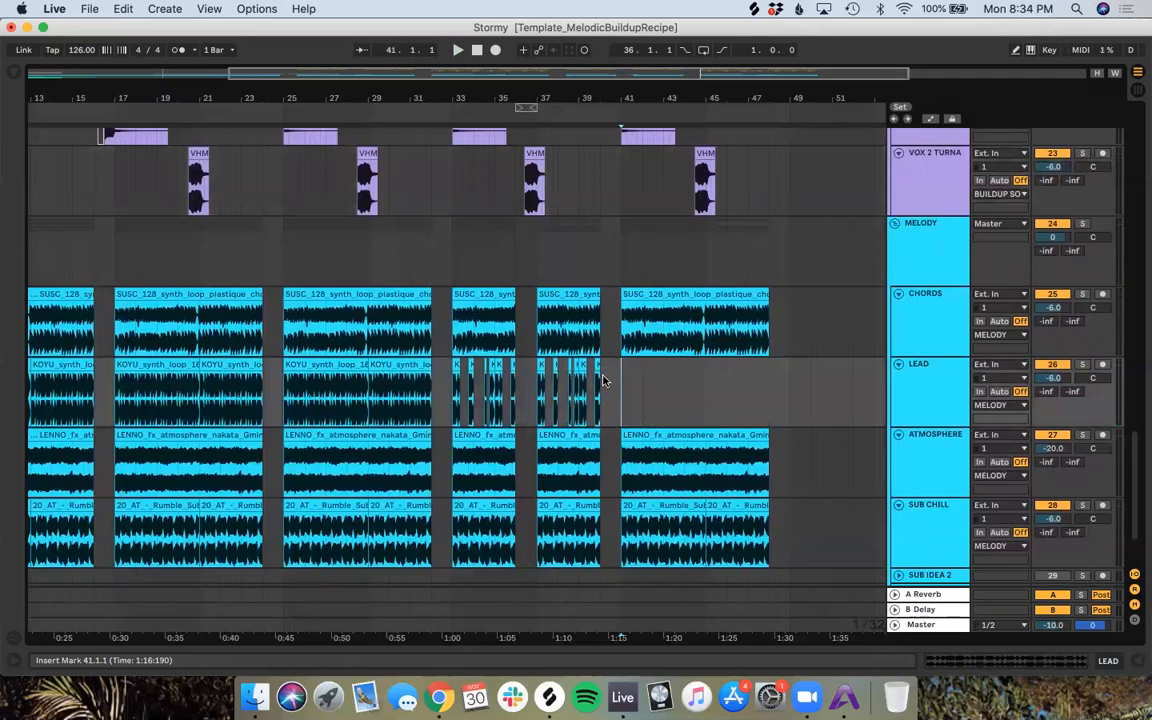
mouse_move(620, 391)
mouse_down()
mouse_move(545, 391)
mouse_move(627, 400)
mouse_up()
scroll(627, 398, up, 5)
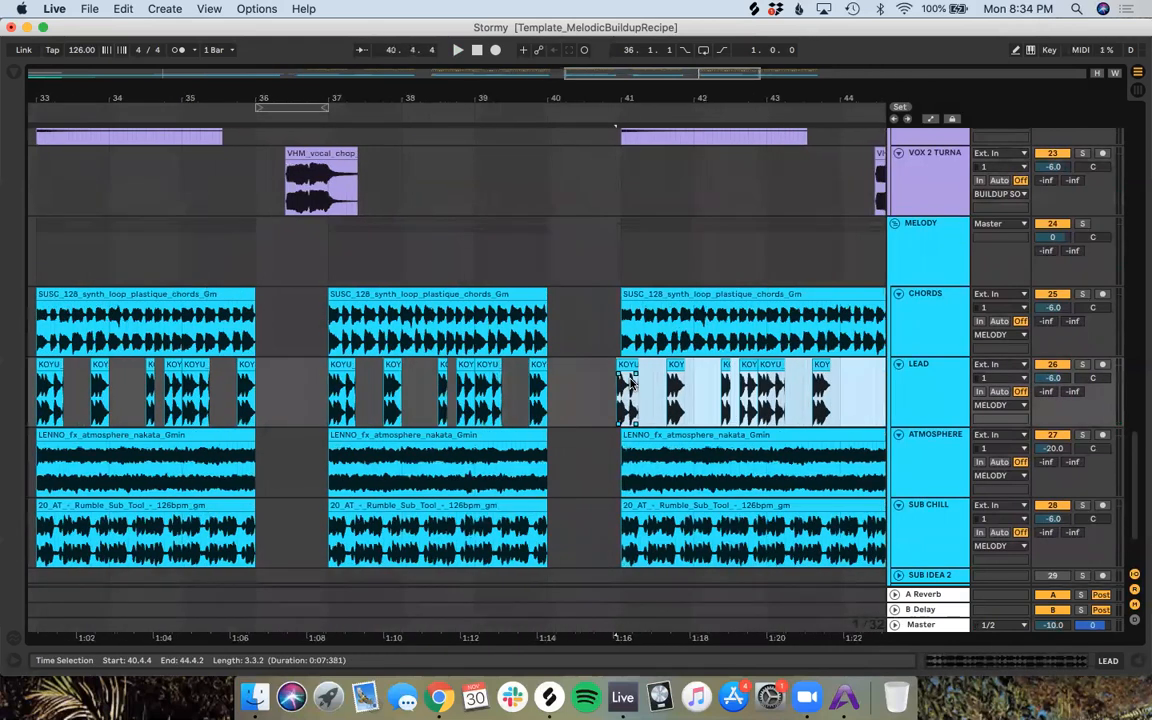
drag(634, 370, 629, 368)
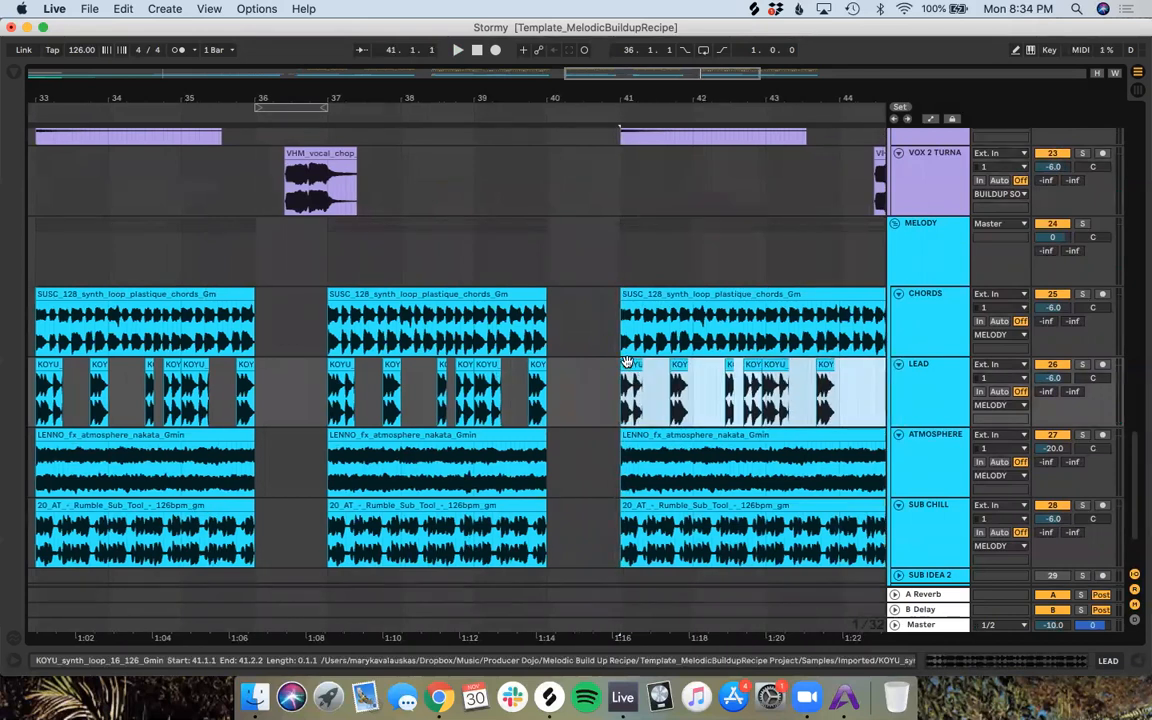
click(598, 370)
scroll(598, 370, right, 2)
scroll(598, 370, right, 1)
scroll(598, 370, up, 1)
mouse_move(708, 390)
mouse_down()
mouse_move(978, 413)
mouse_move(669, 420)
mouse_up()
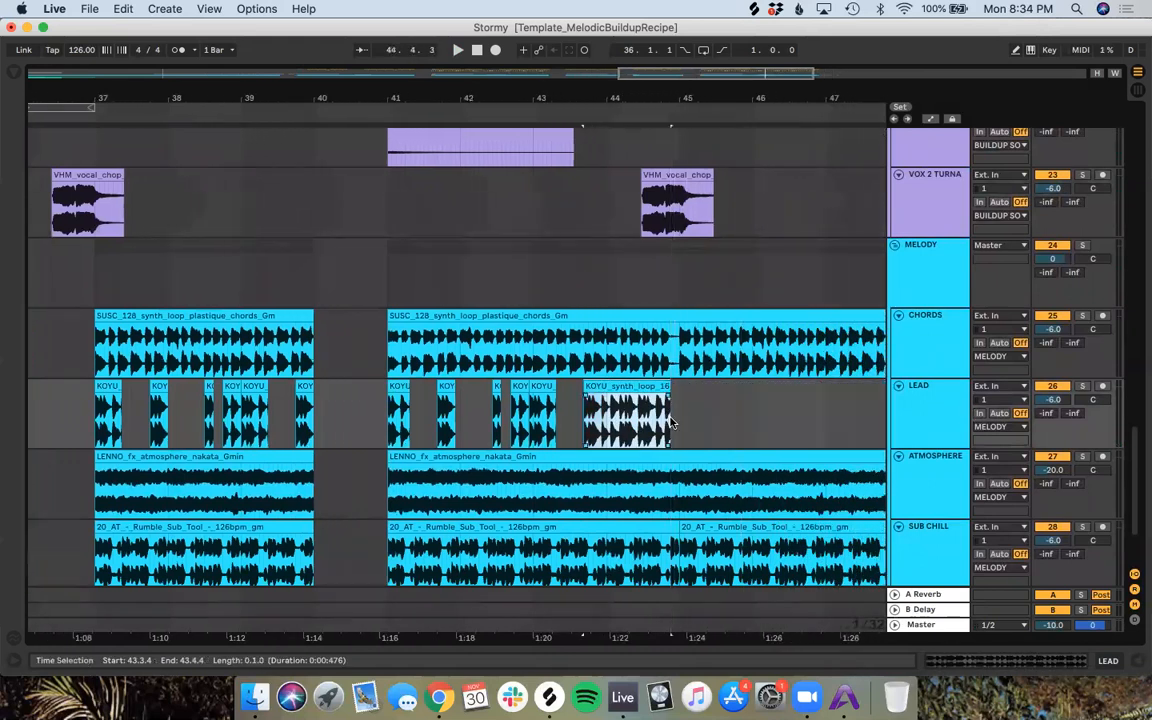
key(super+z)
click(628, 420)
scroll(628, 420, down, 5)
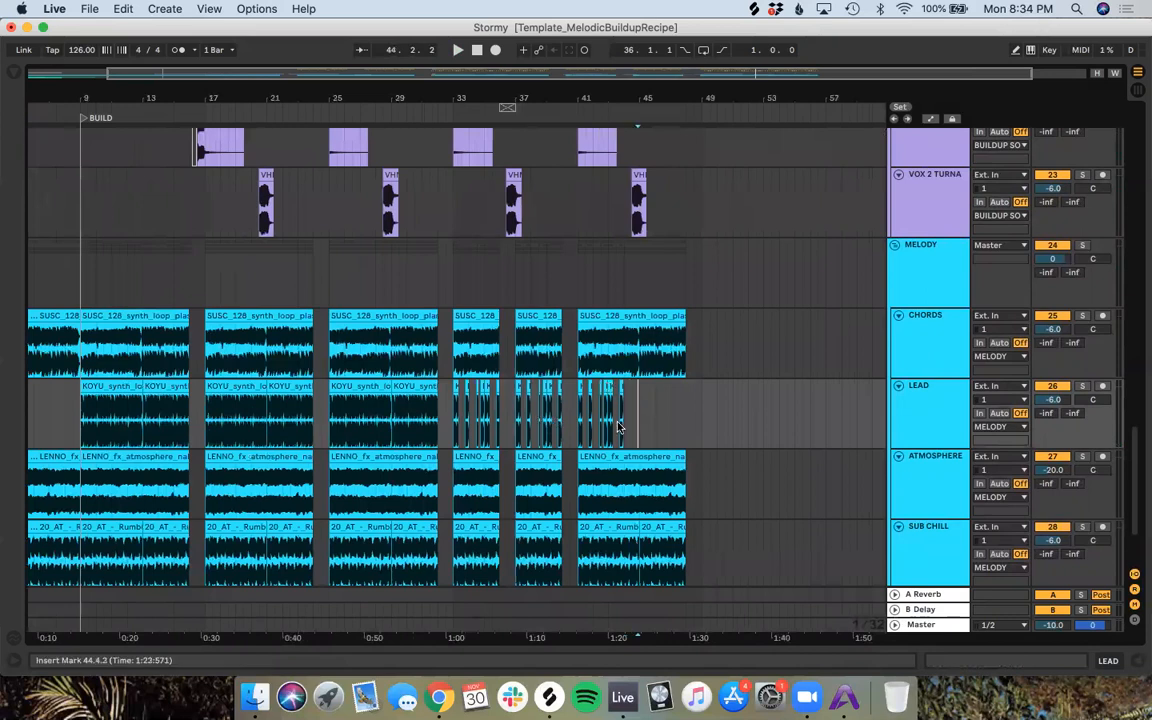
shift+click(590, 429)
key(BackSpace)
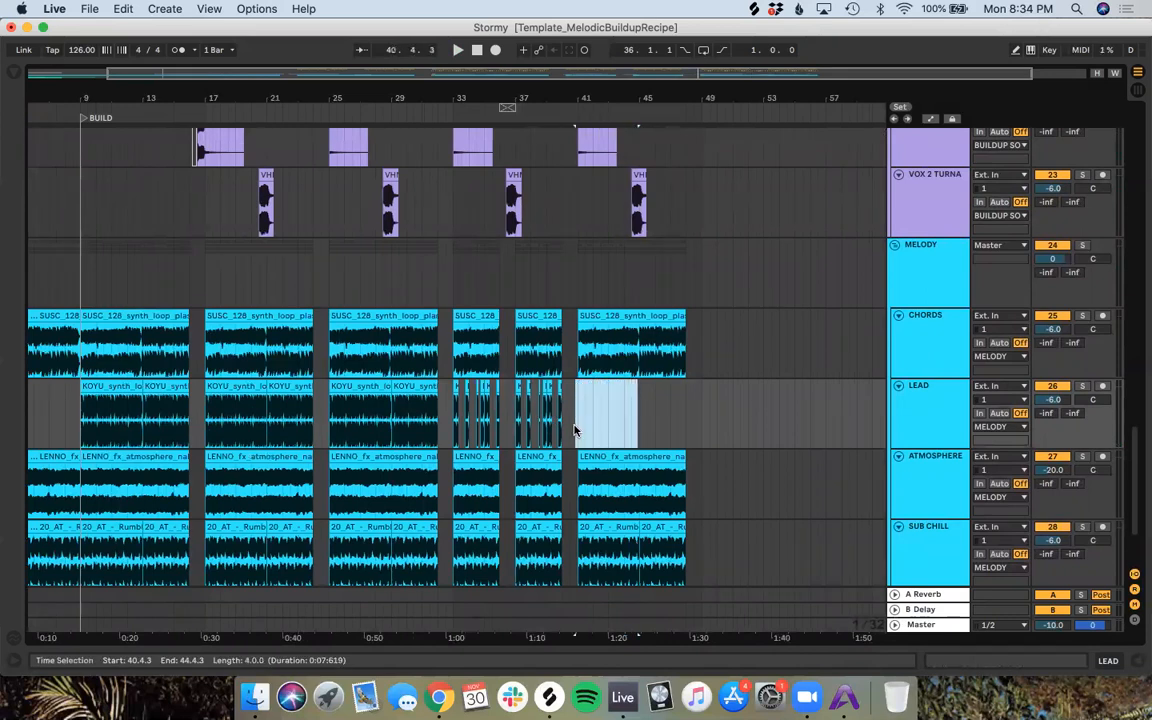
Step: Set the fixed grid to 2 bars and copy the chopped lead pattern from bar 33 to bar 41
right_click(575, 430)
click(688, 572)
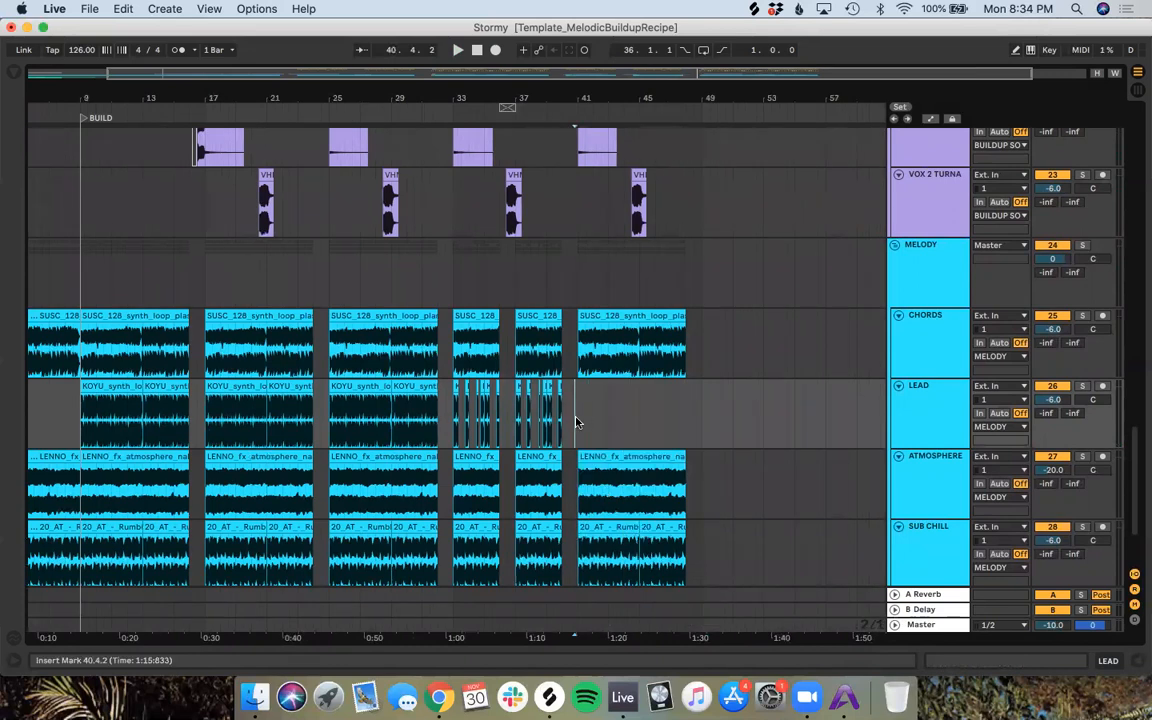
drag(575, 422, 448, 422)
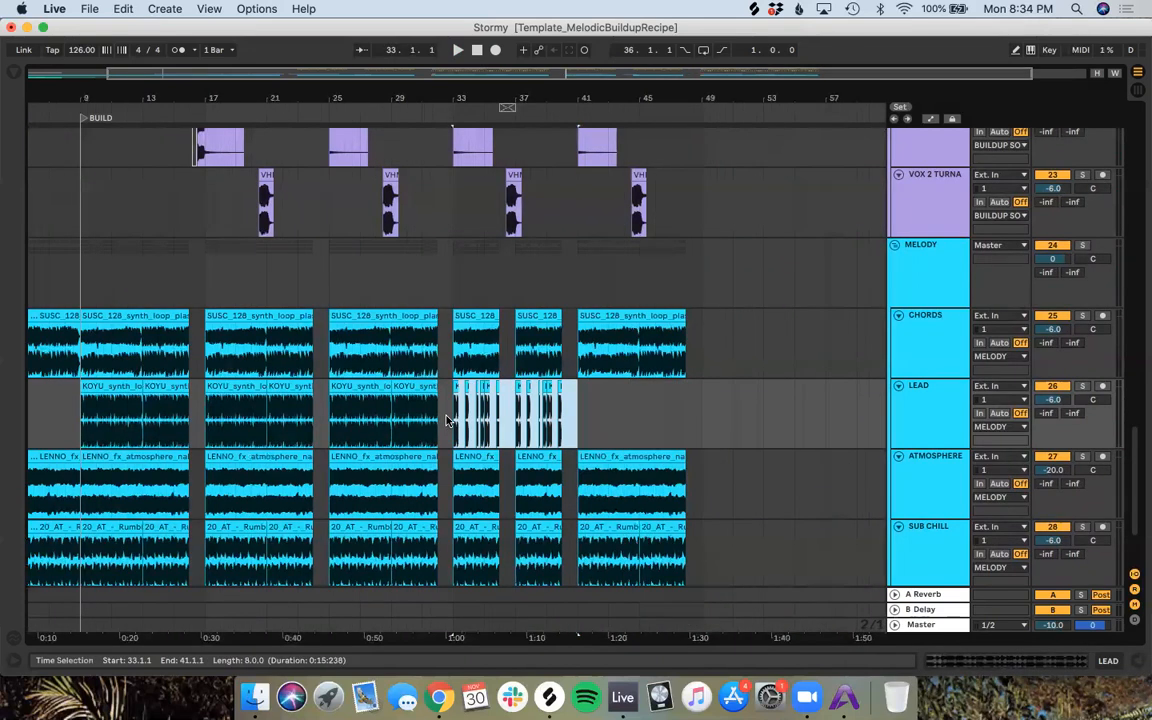
Step: Delete the unchopped lead clips from bar 9 to bar 33 and paste the copied chop pattern at bar 9
drag(449, 415, 97, 399)
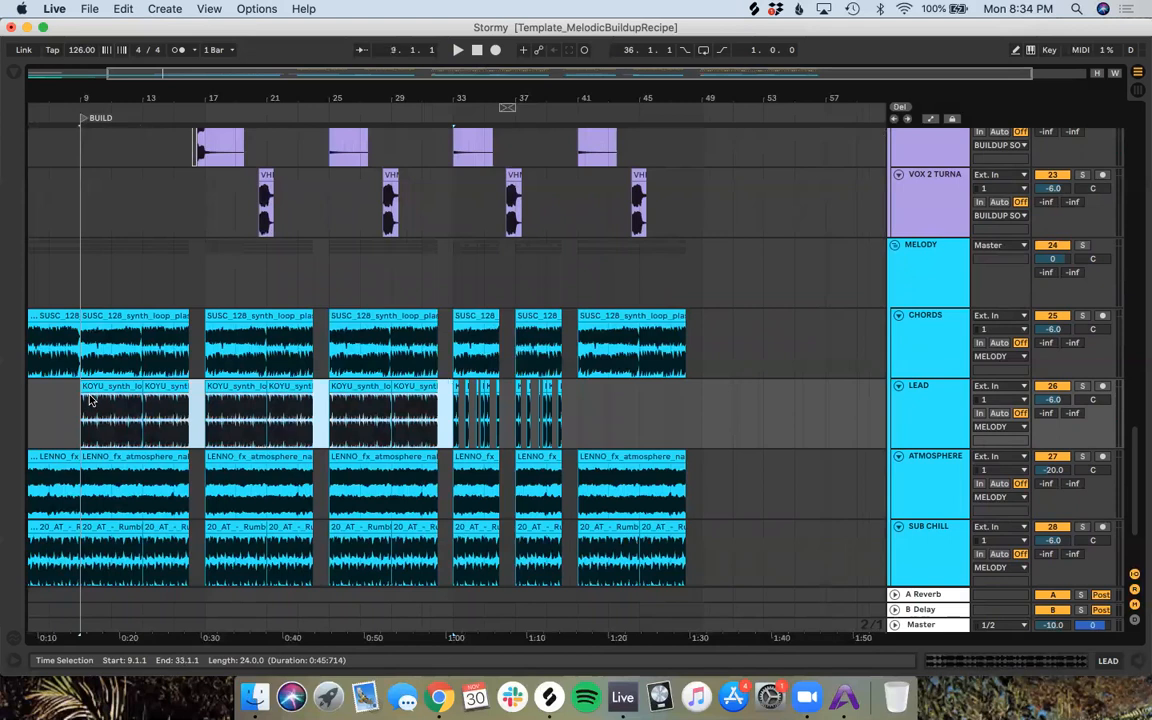
key(Delete)
click(89, 400)
key(cmd+v)
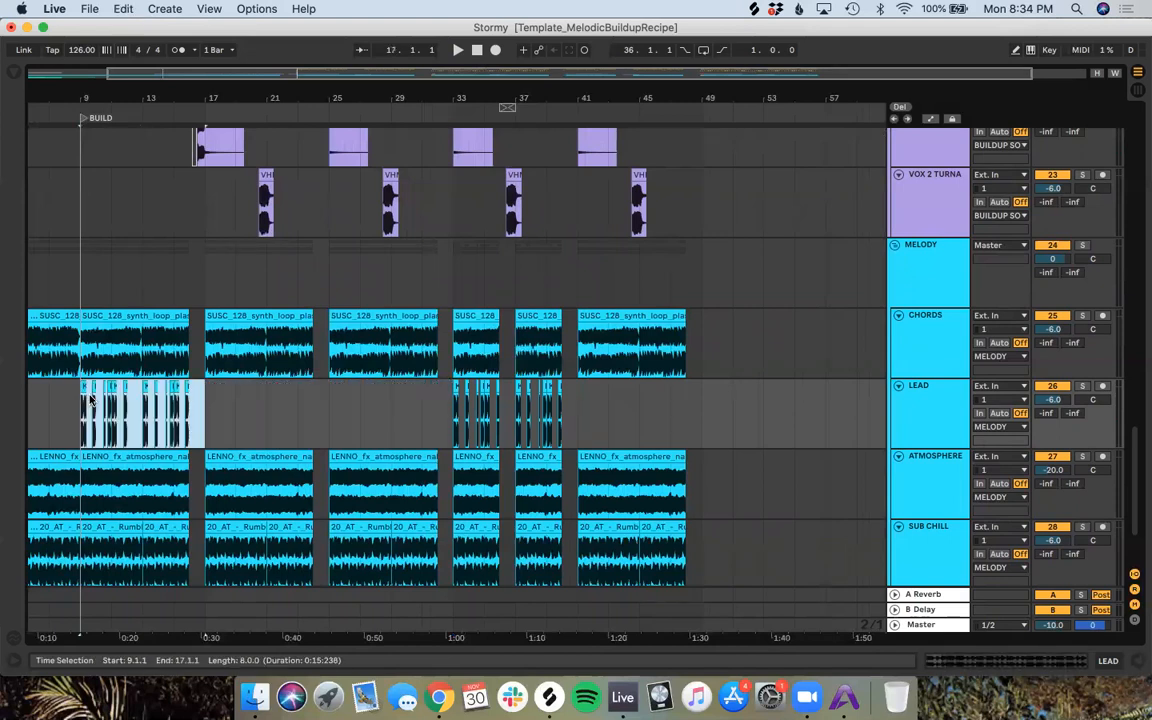
Step: Duplicate the eight-bar lead chop pattern to bars 17 and 25, and paste another copy at bar 41
key(cmd+d)
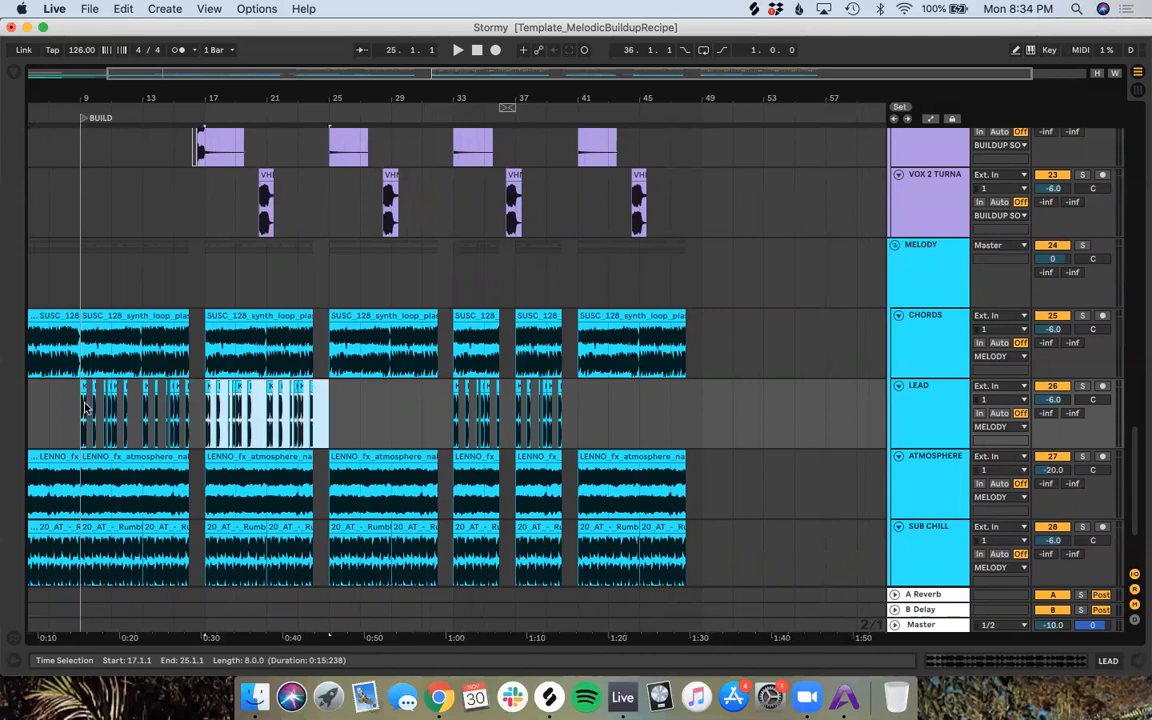
key(cmd+d)
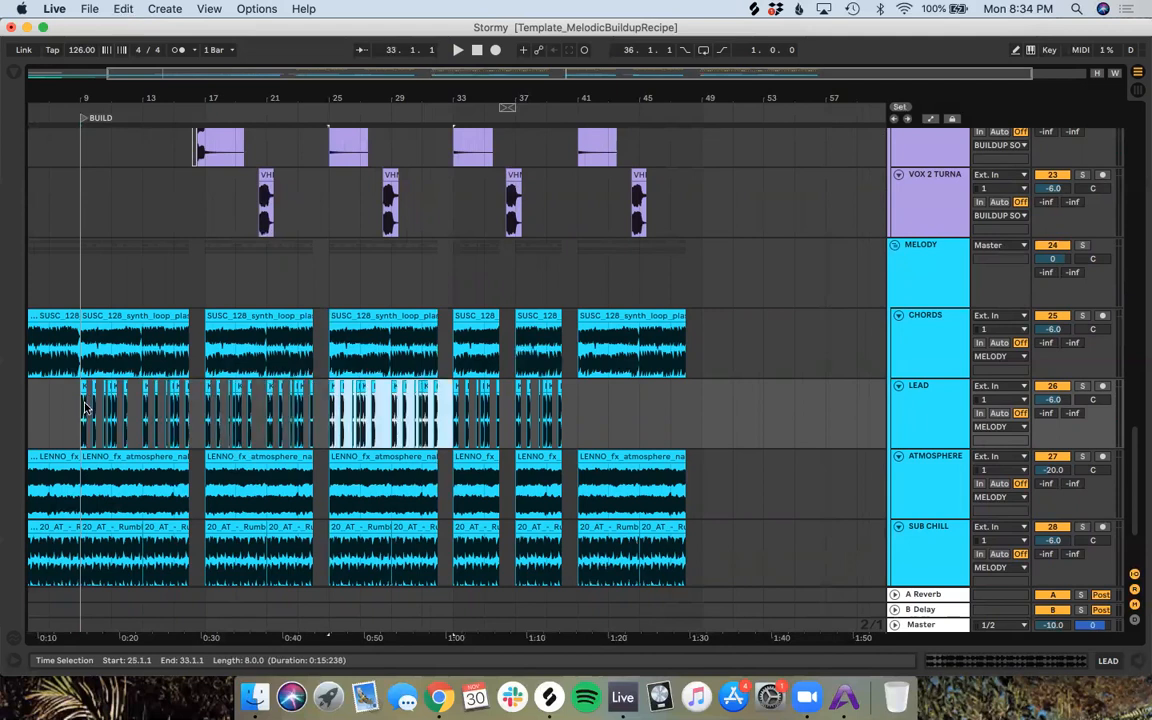
click(579, 417)
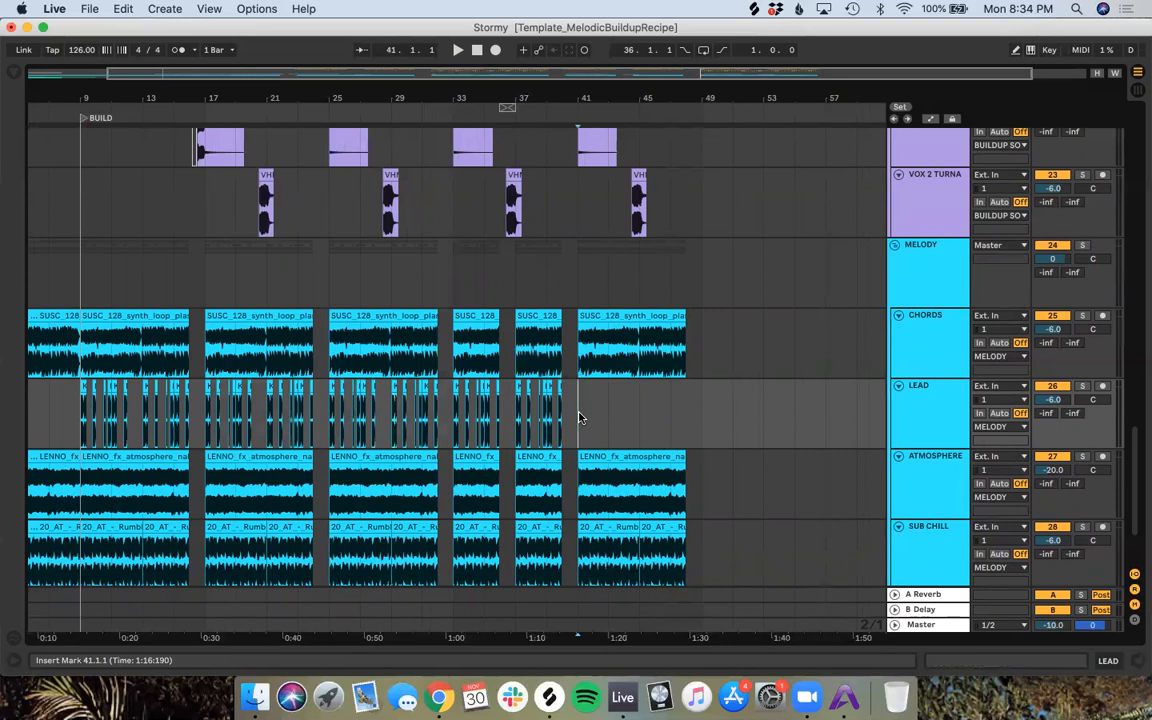
key(cmd+v)
click(726, 425)
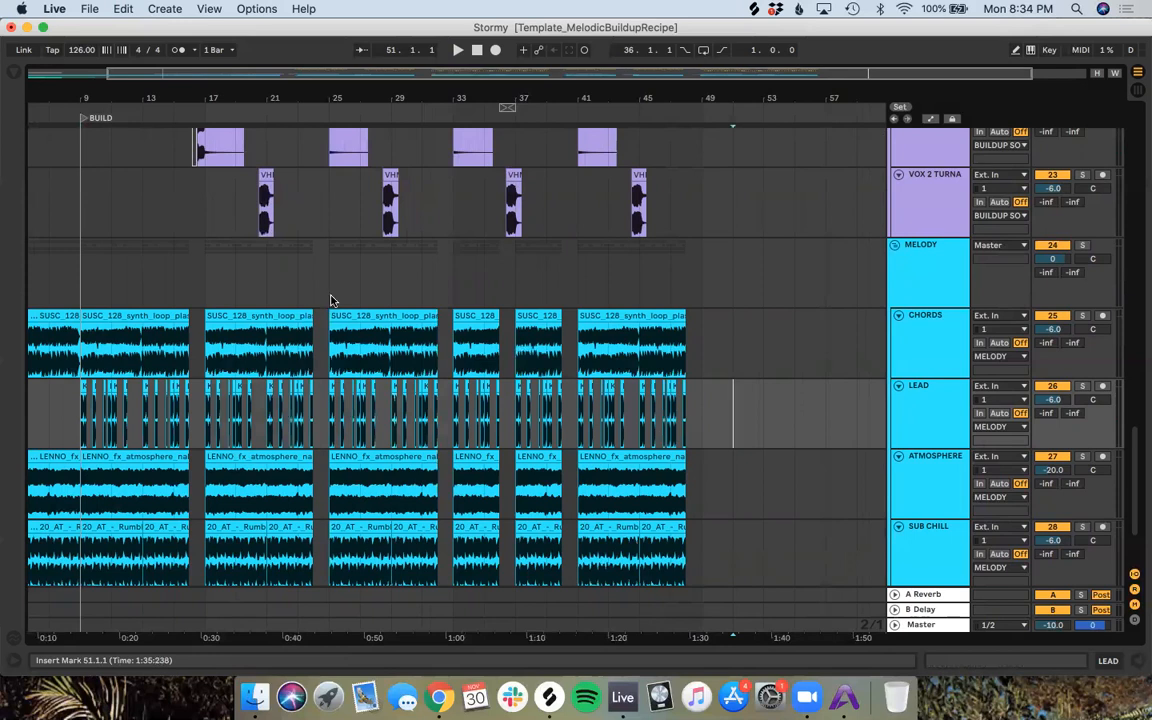
Step: Play the track from around bar 9 to check the chopped lead in the buildup
click(106, 107)
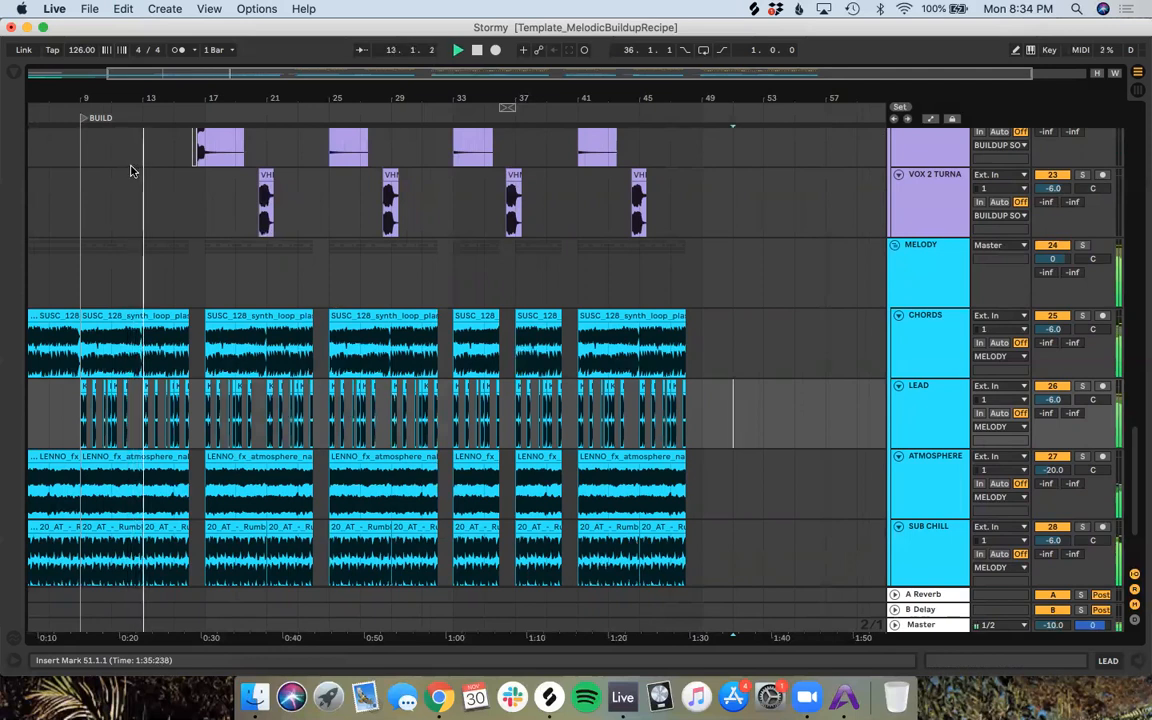
key(space)
click(361, 275)
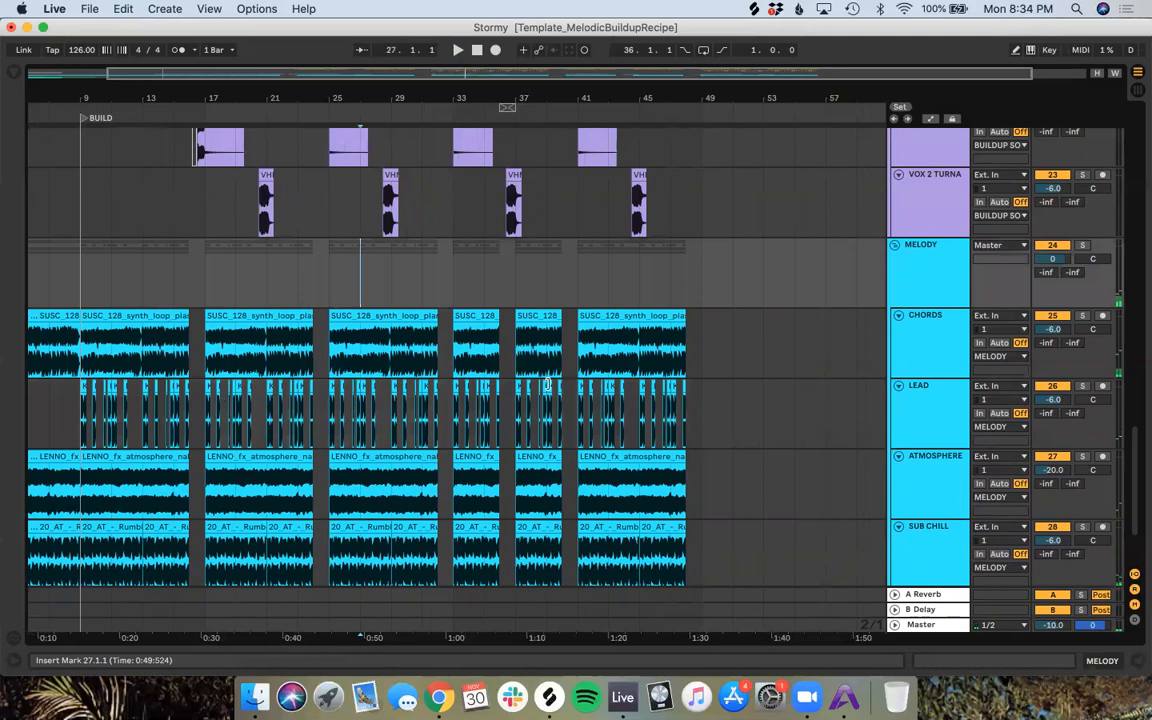
click(556, 410)
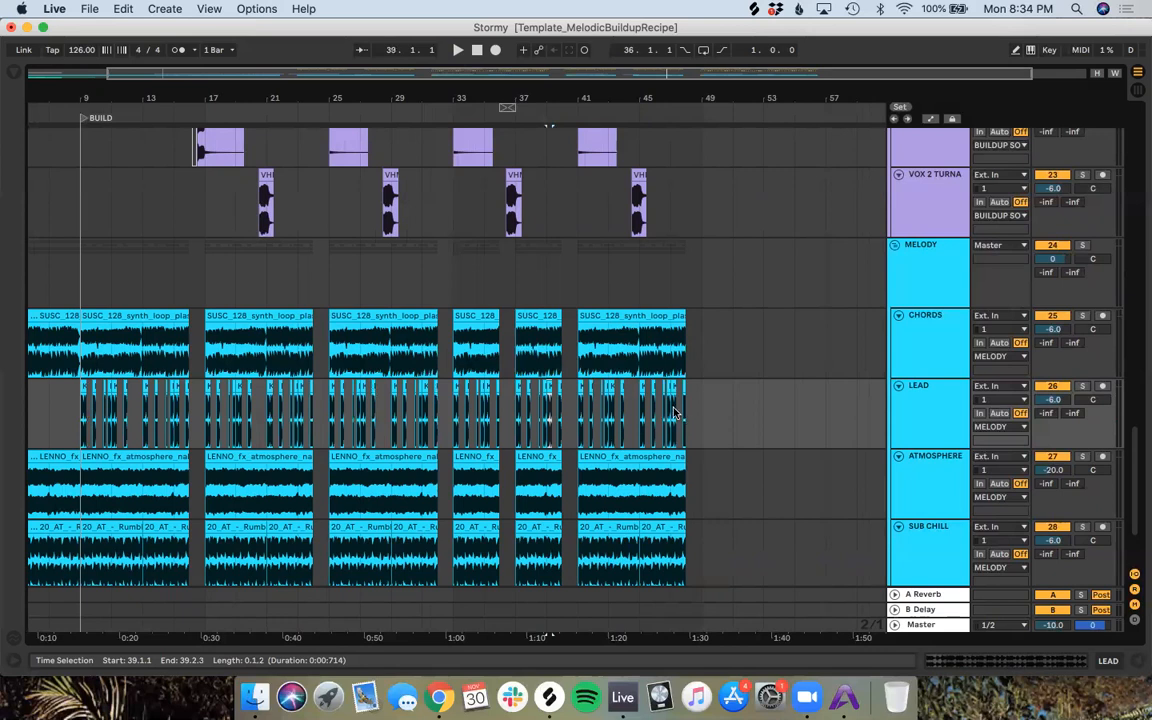
Step: Delete the repeated vocal chops on the VOX 1 TURNAROUND track between bars 21 and 47
scroll(675, 412, up, 3)
drag(698, 282, 293, 282)
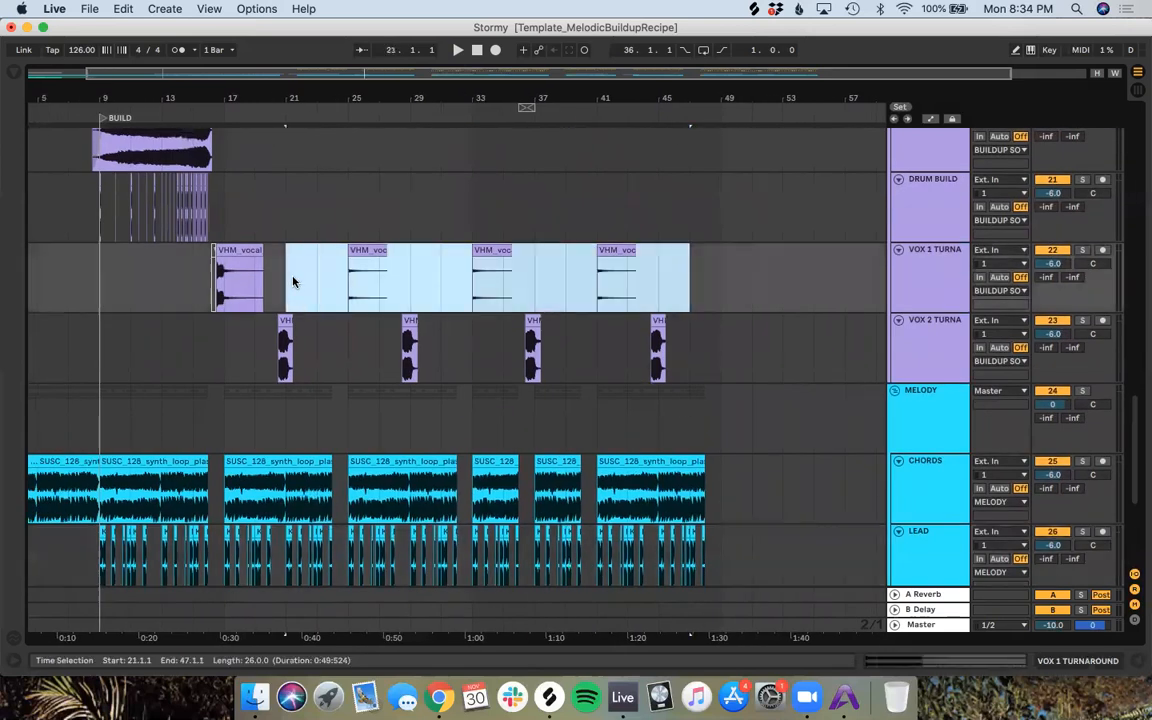
key(Delete)
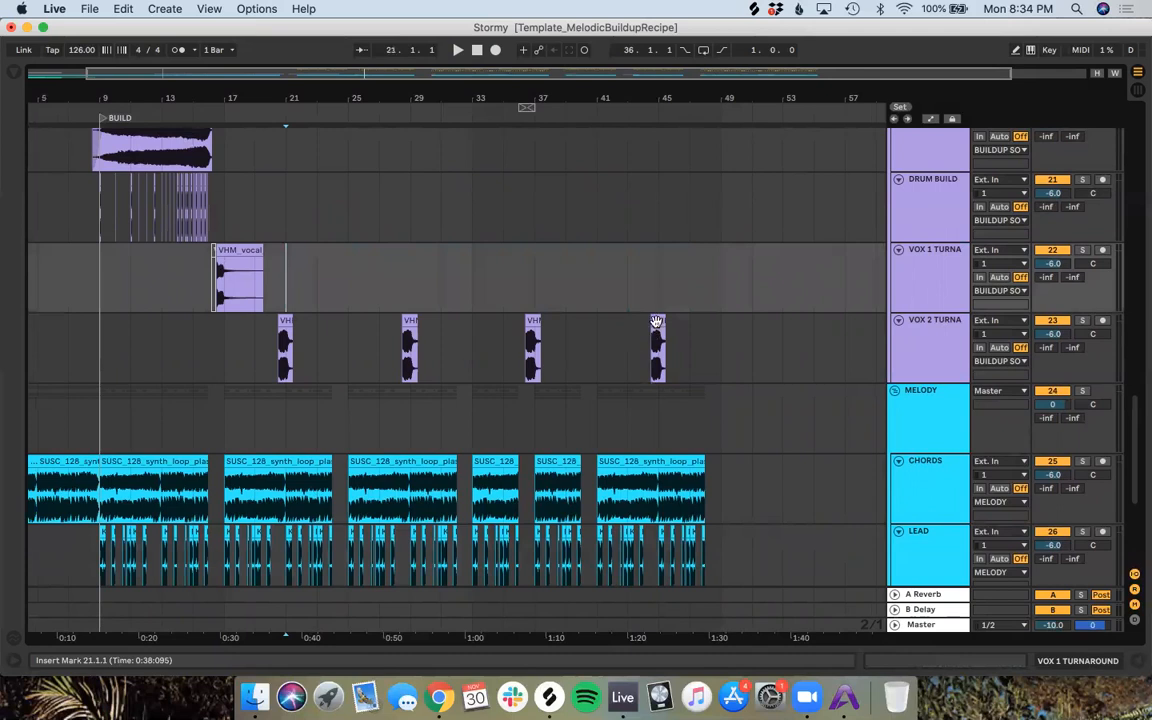
click(222, 249)
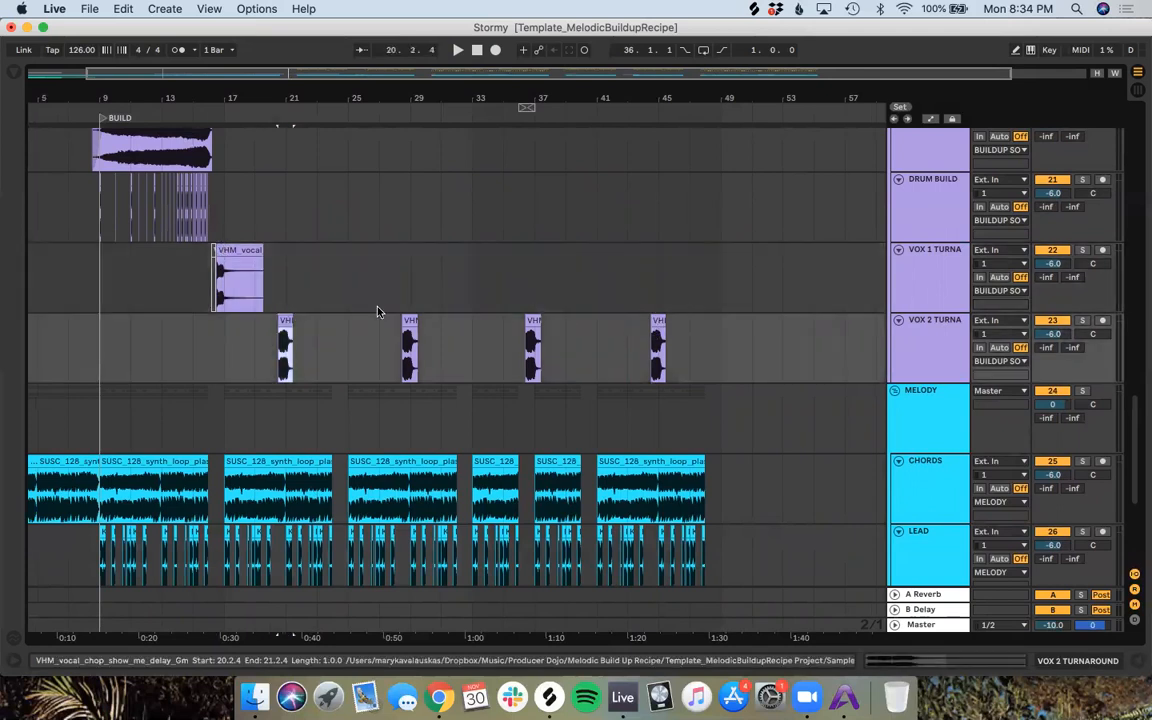
click(401, 300)
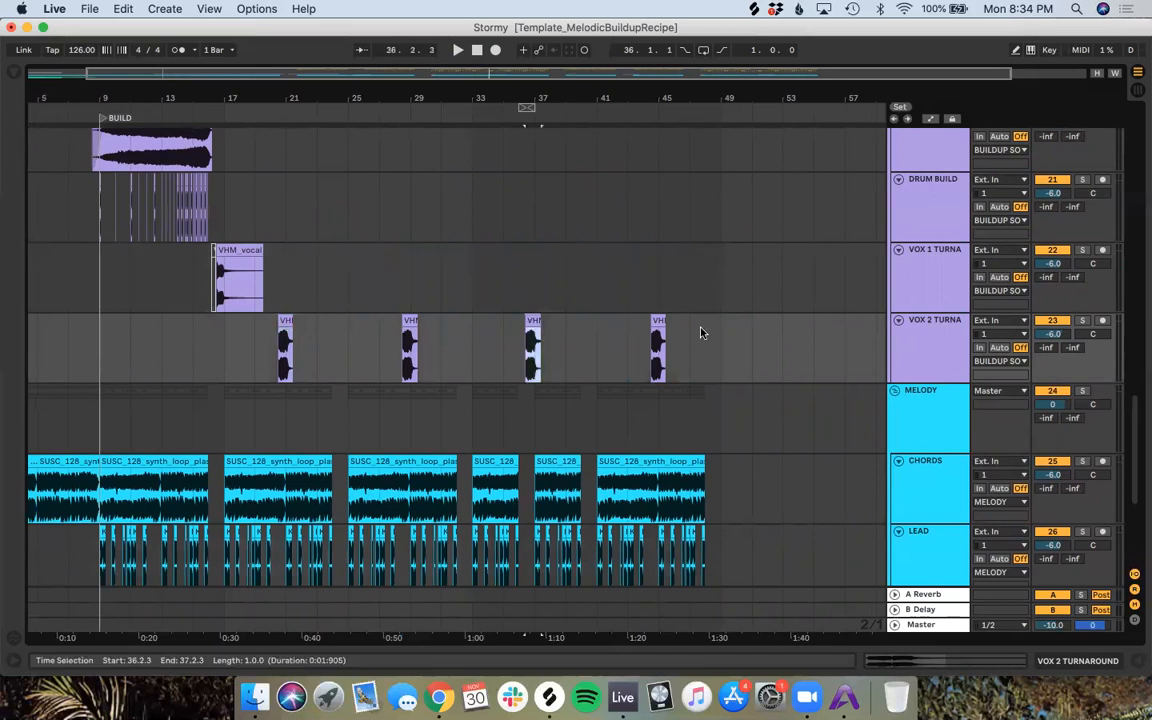
click(665, 330)
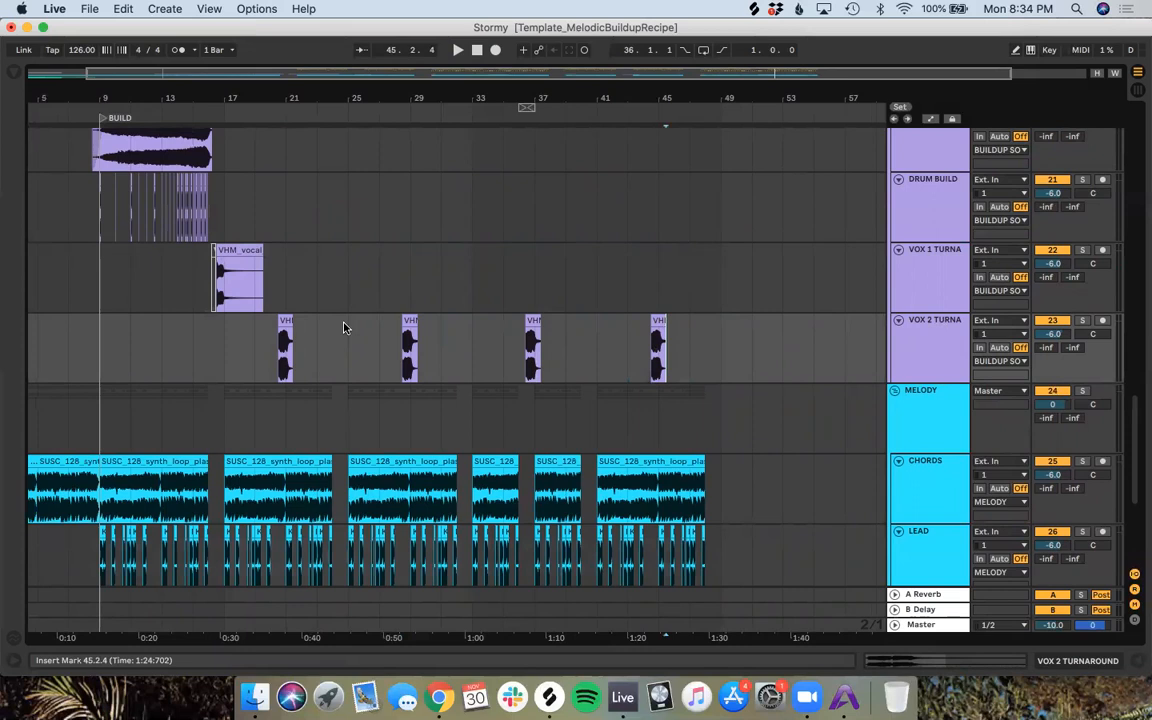
Step: Set the fixed grid to 1/16 and copy the woaheye echo vocal chop to start at 28.3.1 on VOX 1 TURNAROUND
right_click(425, 301)
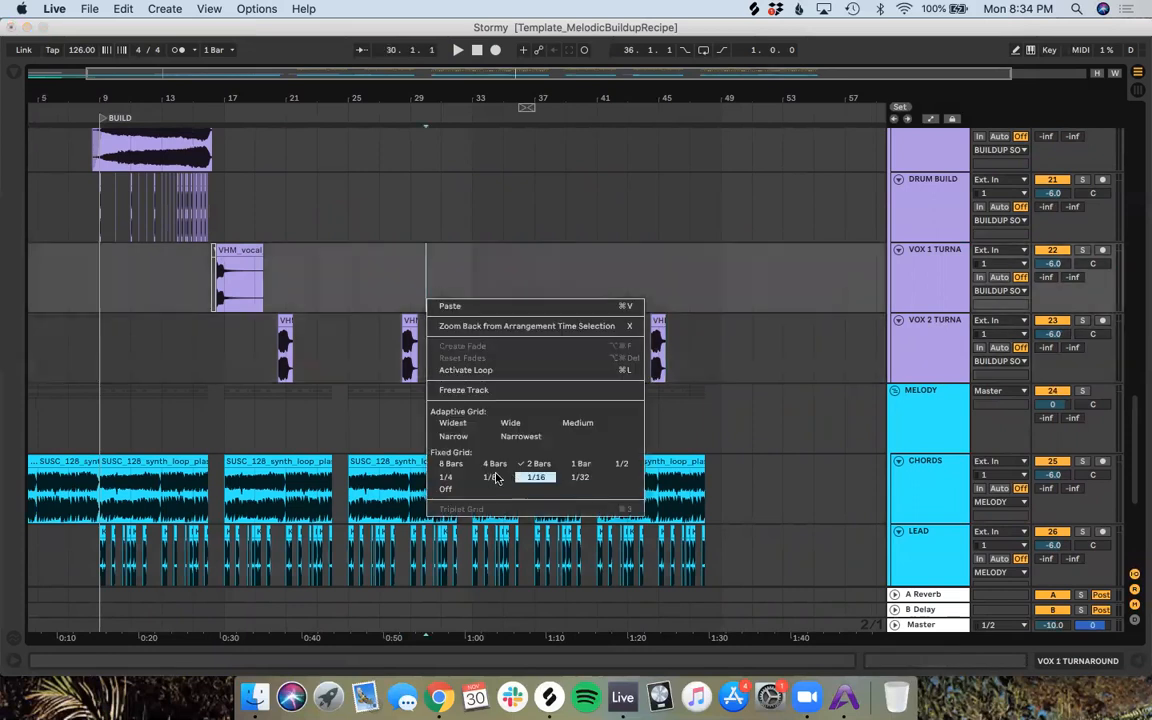
click(537, 480)
scroll(428, 340, up, 6)
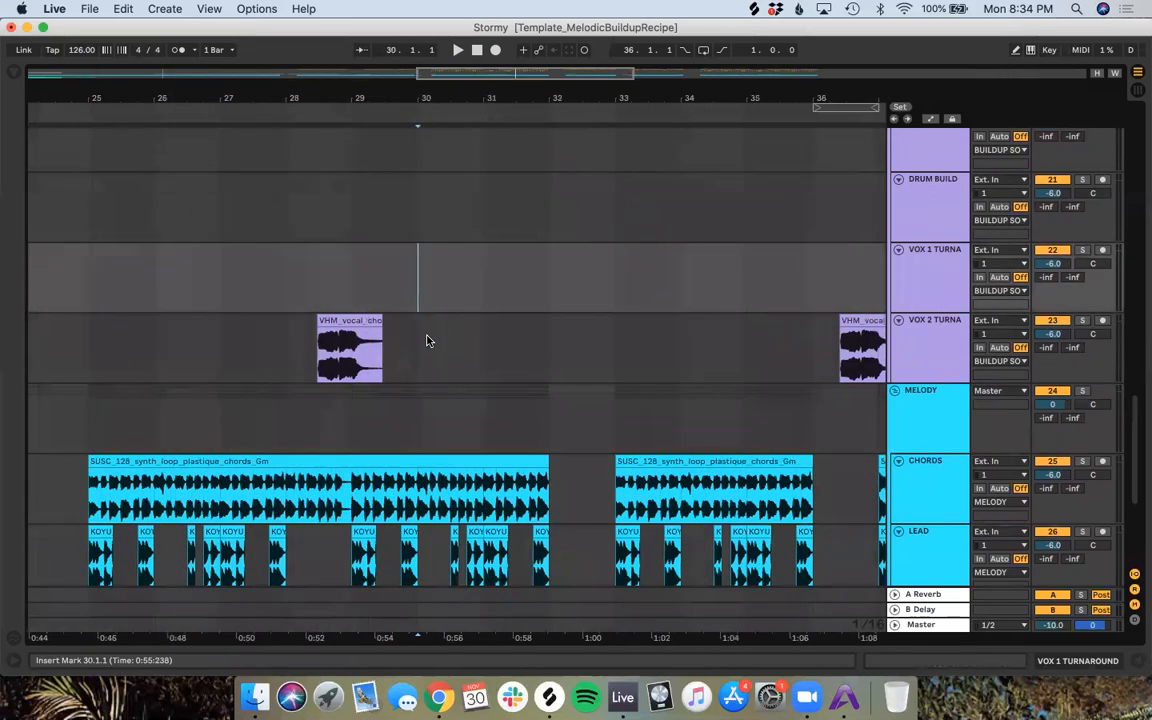
scroll(427, 341, left, 5)
scroll(426, 341, left, 3)
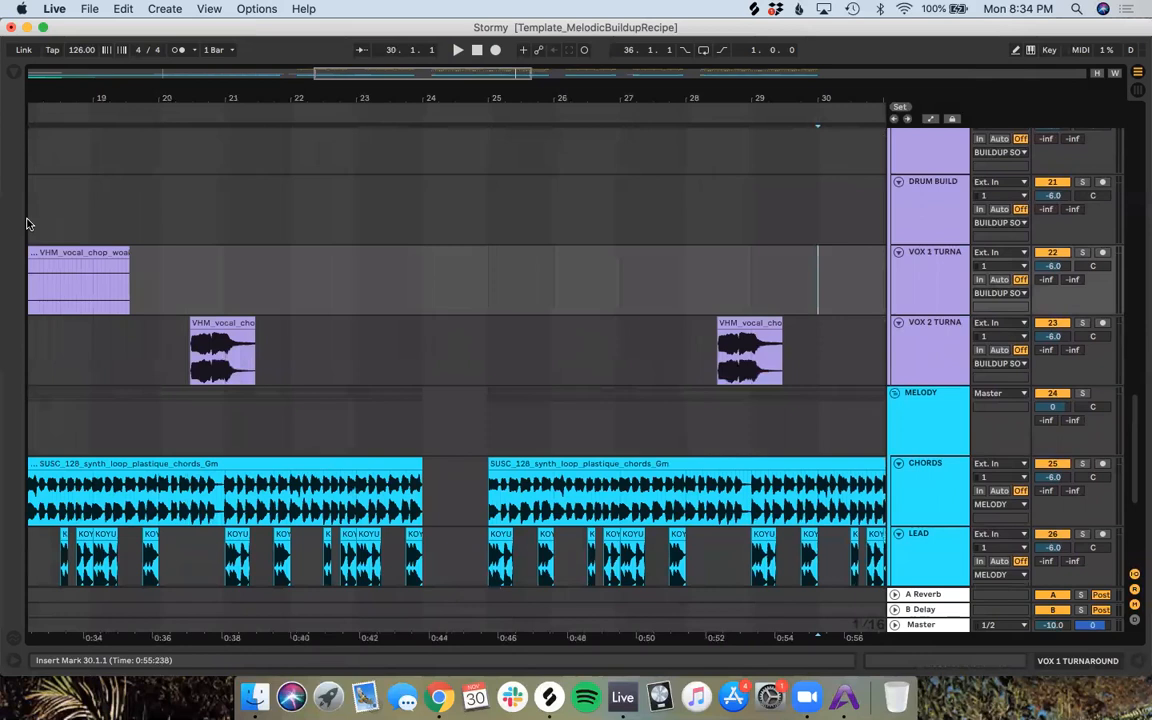
click(66, 252)
drag(66, 253, 856, 258)
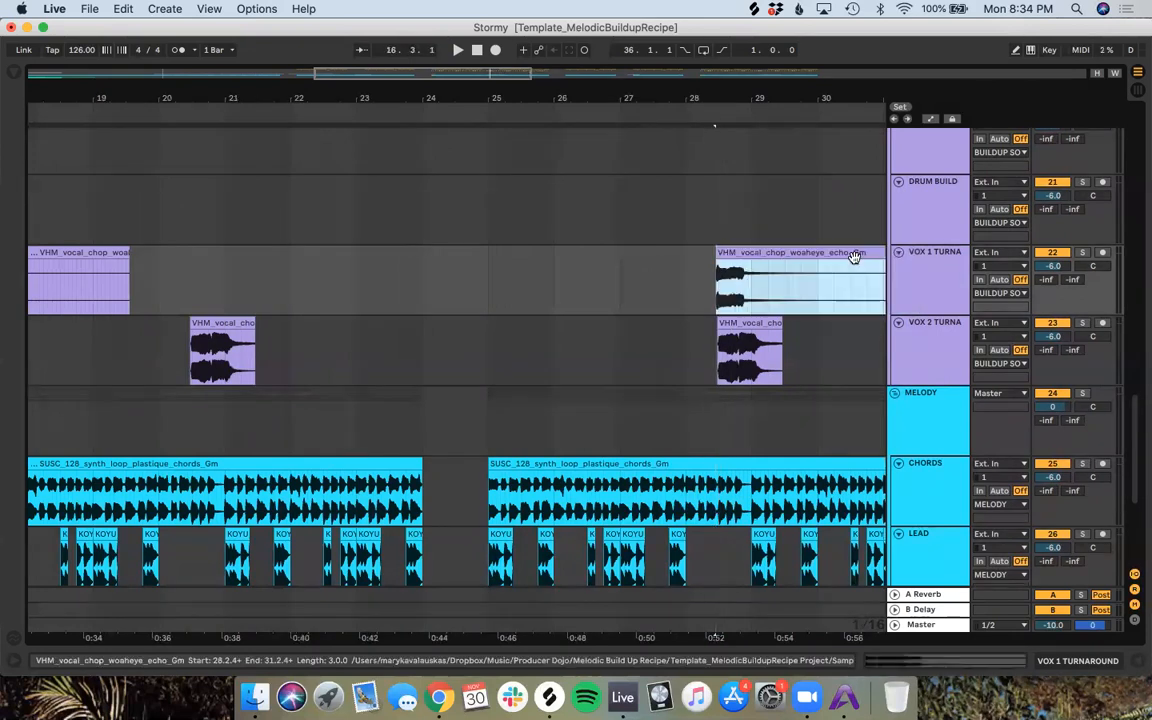
scroll(731, 252, up, 10)
drag(666, 251, 694, 267)
Step: Deactivate the show me vocal chop in bar 28 and trim the woaheye copy to end at 31.1.1
drag(683, 337, 677, 323)
scroll(677, 323, down, 10)
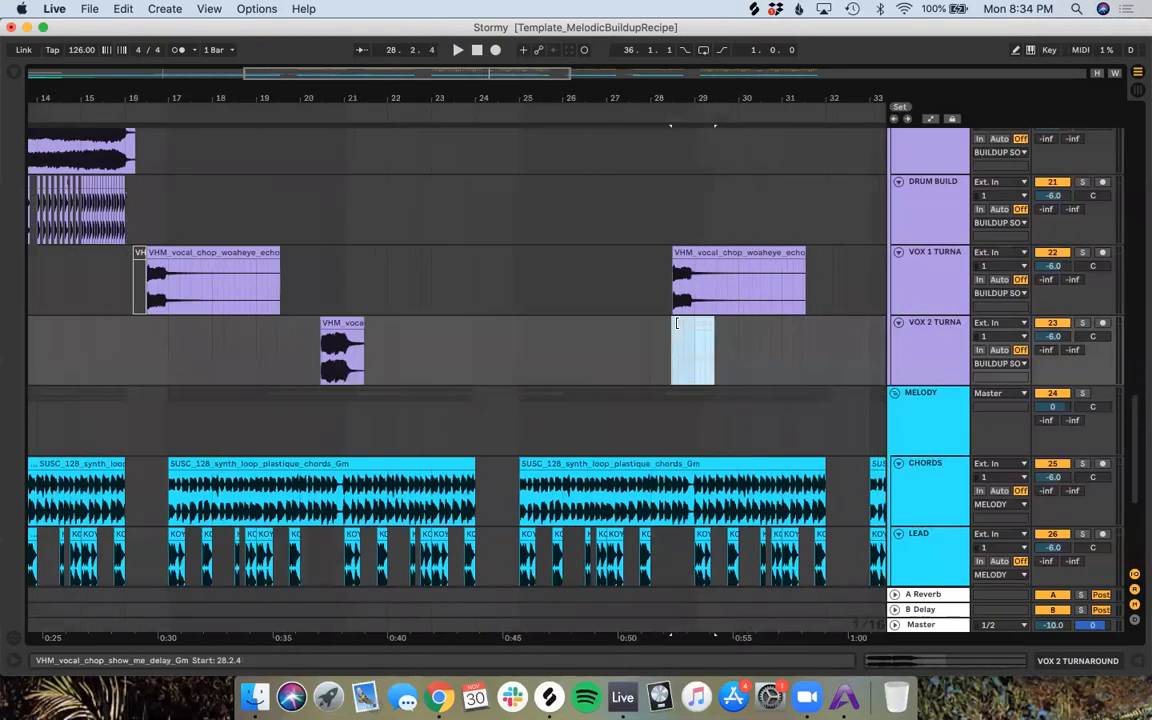
drag(799, 254, 781, 254)
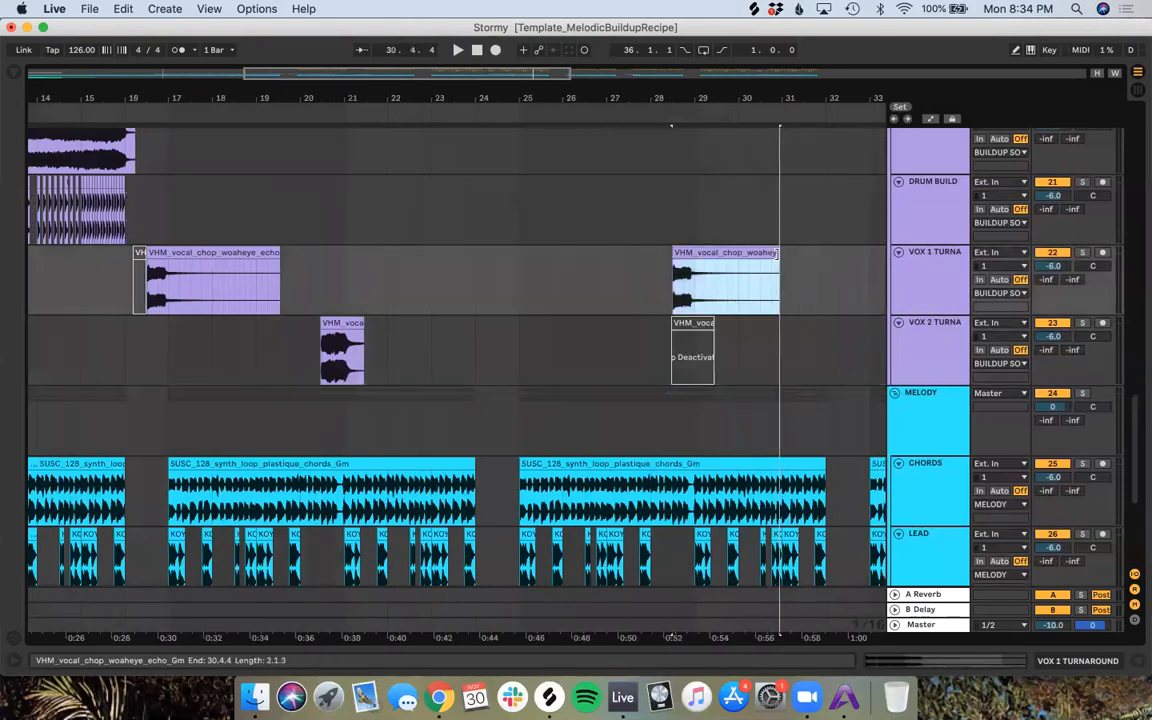
Step: Play the passage through bar 28 to check the woaheye vocal turnaround
click(634, 114)
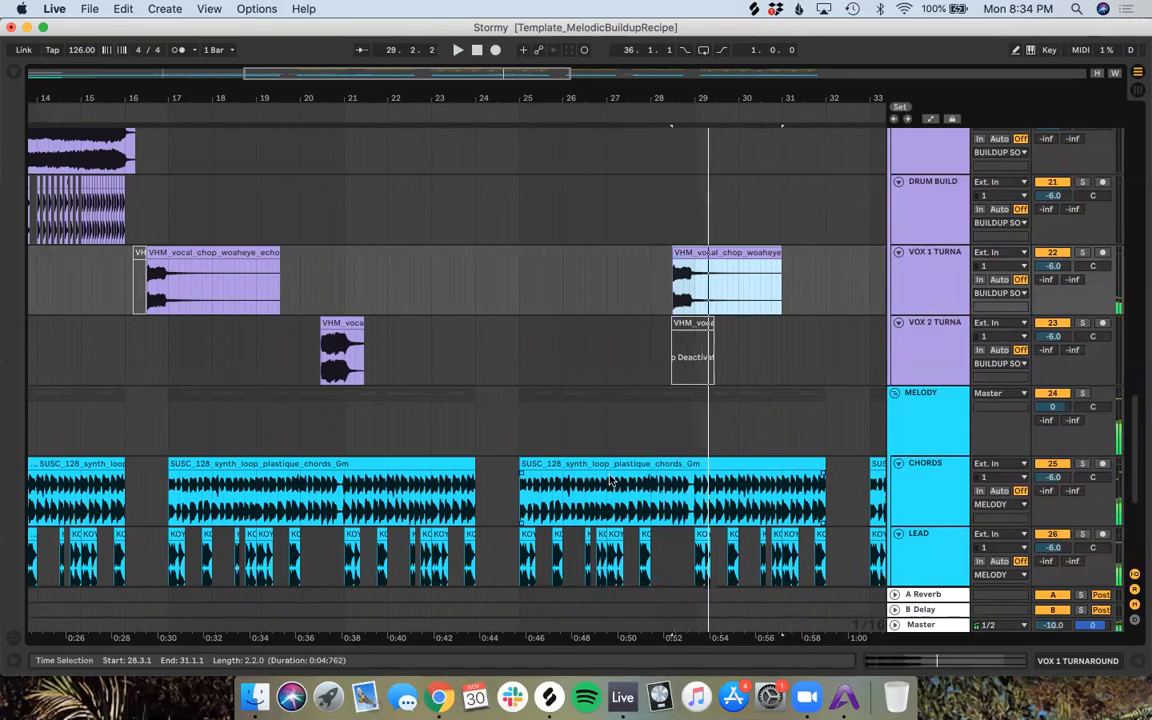
scroll(790, 470, down, 4)
scroll(708, 438, left, 2)
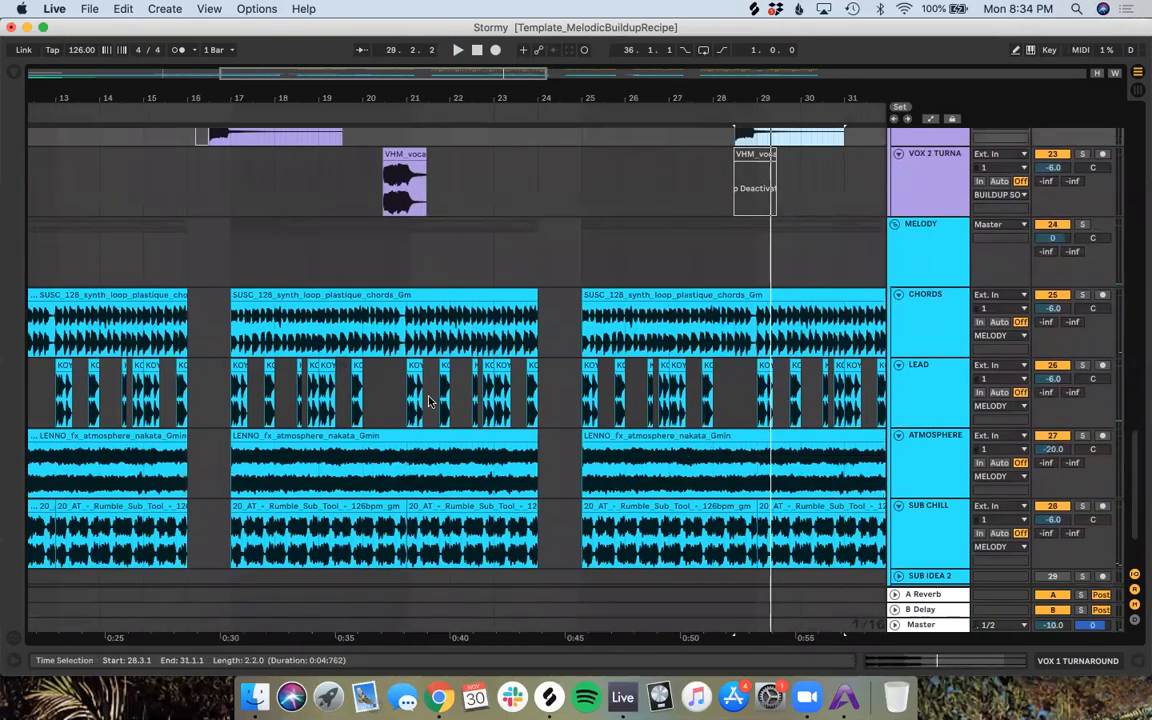
scroll(687, 268, down, 2)
scroll(658, 288, up, 10)
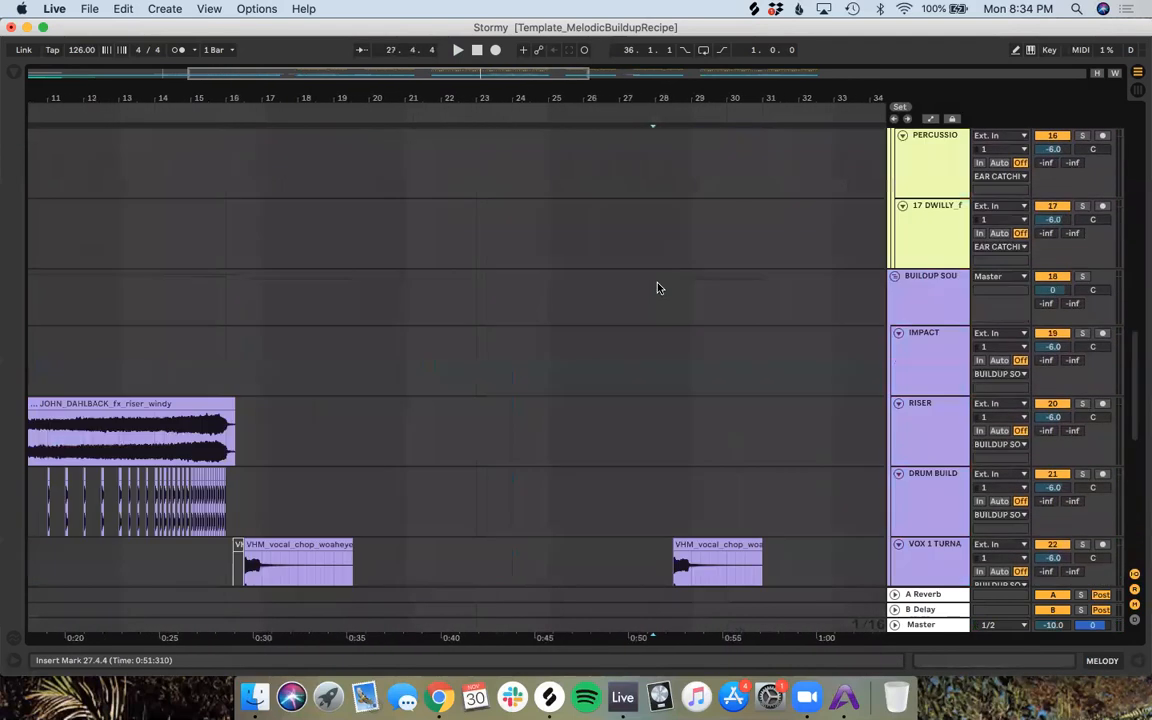
Step: Select bar 28 on the DRUMS track and loop the arrangement over that bar
click(658, 288)
drag(689, 169, 656, 176)
key(super+l)
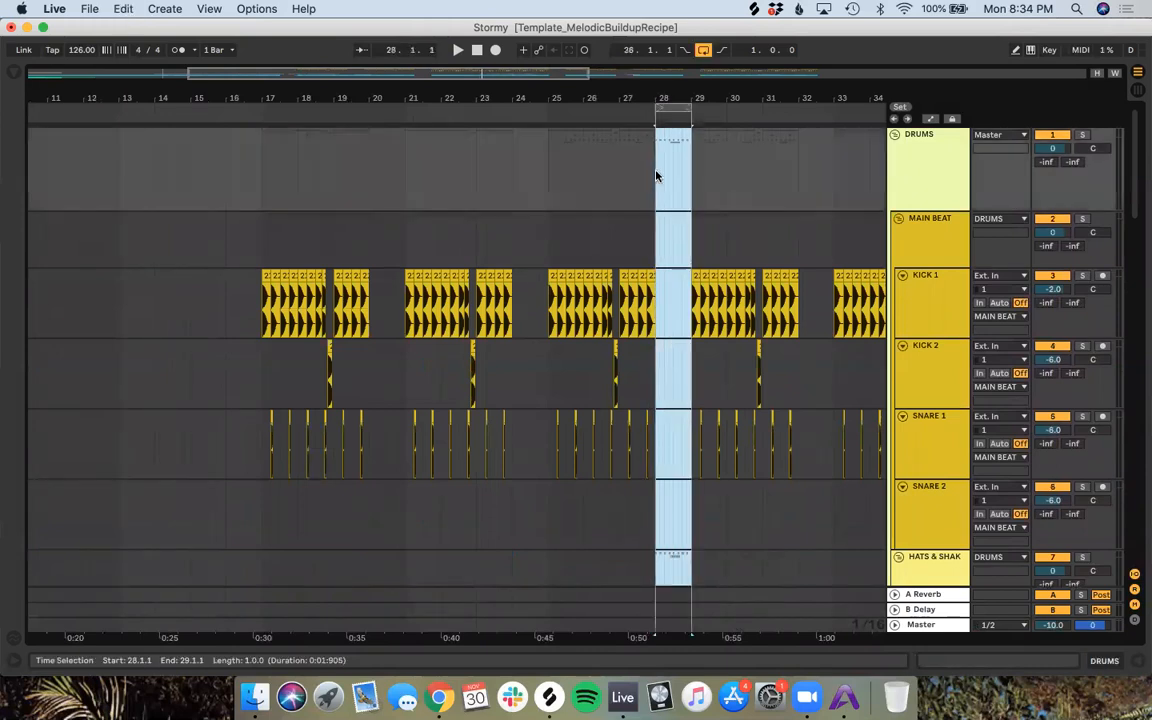
Step: Deactivate the closed and open hat clips in bar 28
scroll(613, 392, right, 15)
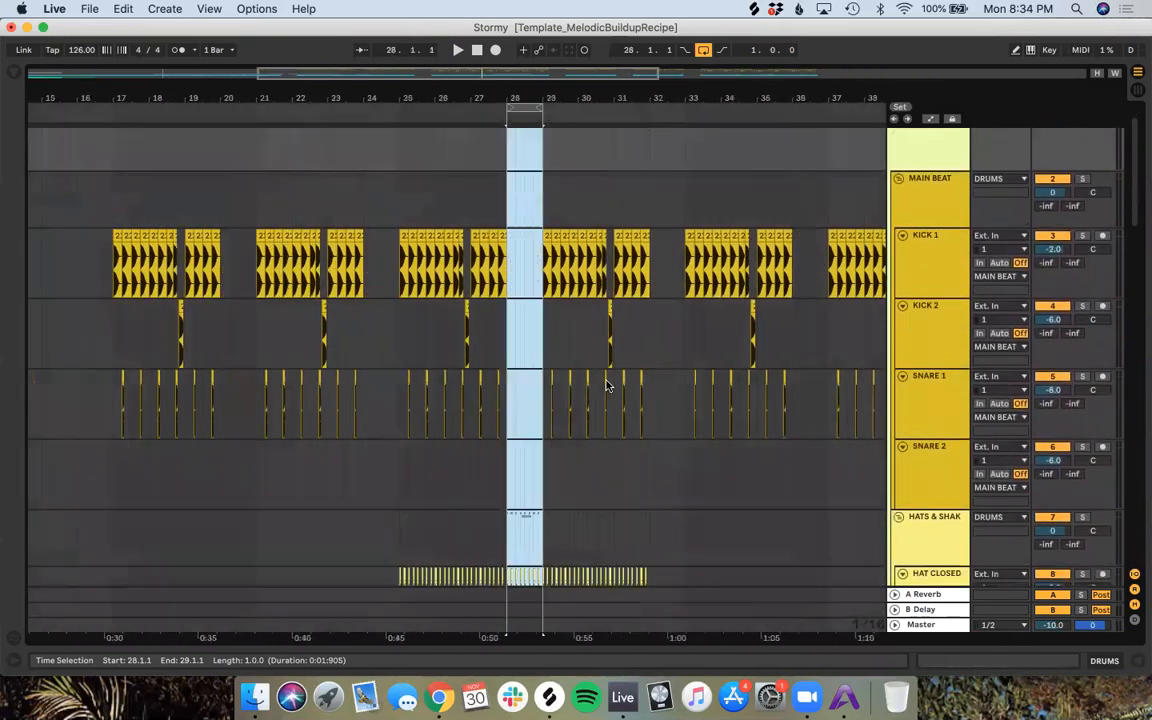
scroll(599, 442, left, 3)
scroll(599, 442, down, 8)
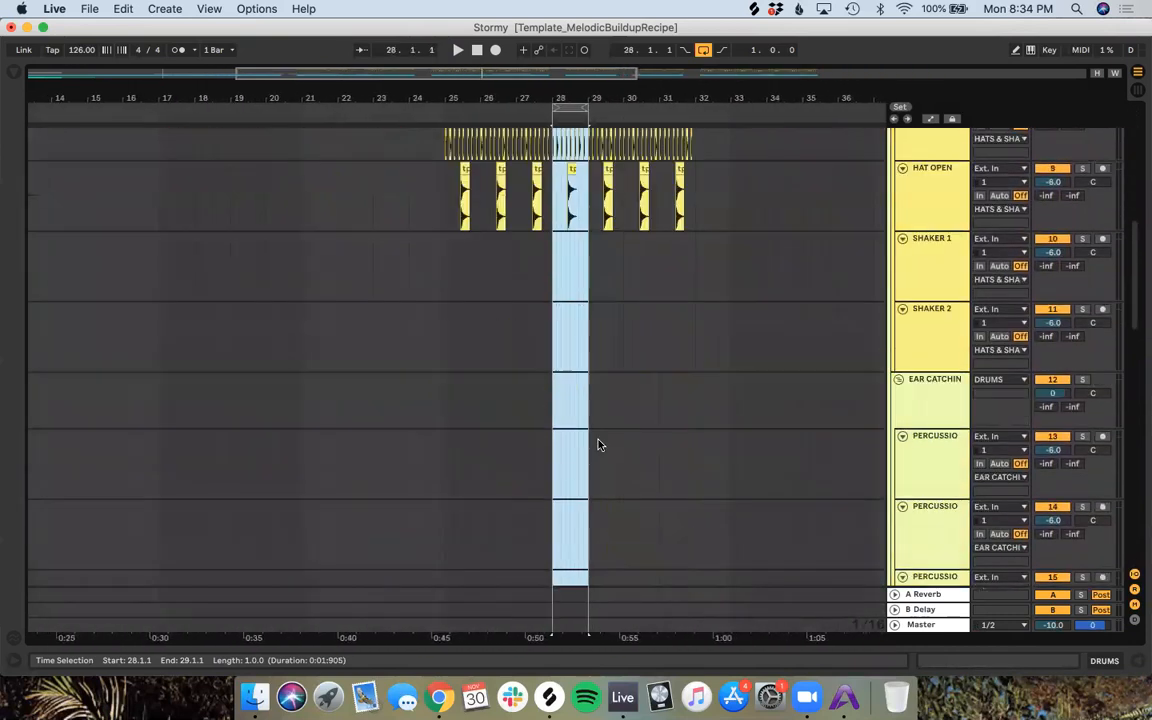
scroll(598, 445, up, 9)
scroll(598, 445, down, 2)
scroll(598, 445, up, 2)
scroll(598, 445, down, 1)
scroll(598, 445, down, 1)
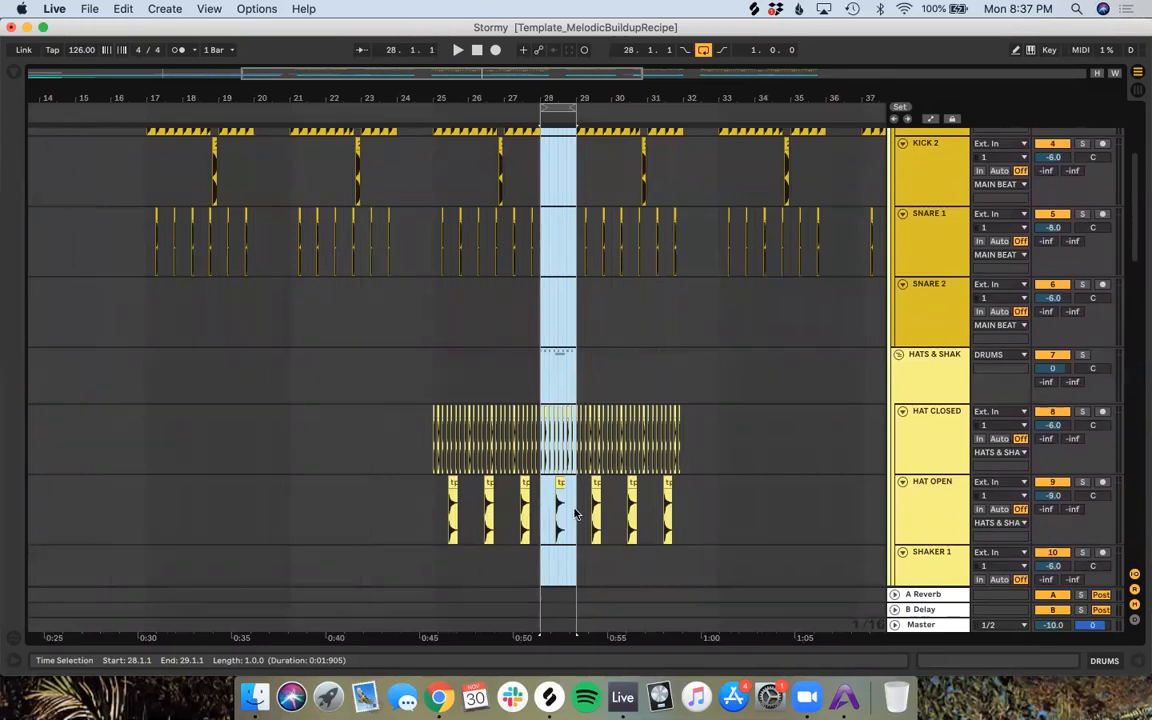
key(Delete)
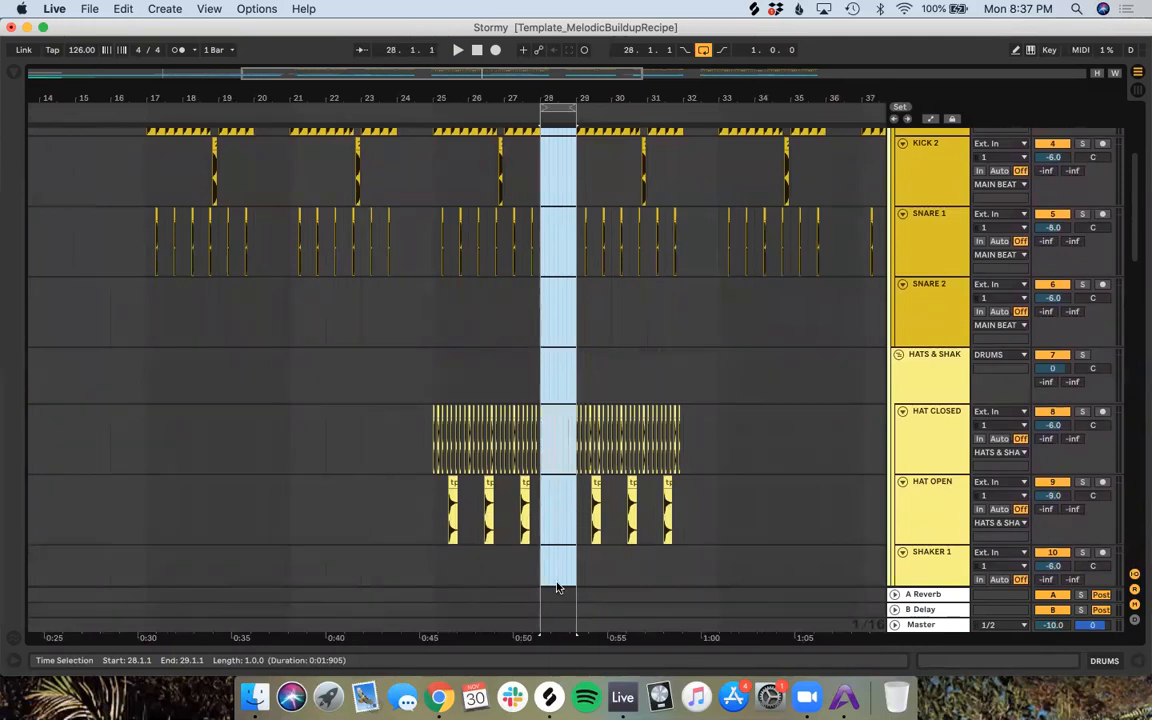
Step: Set the fixed grid to 1 bar and cut bar 28 out of the CHORDS clip
scroll(558, 588, down, 15)
scroll(557, 583, down, 10)
click(623, 272)
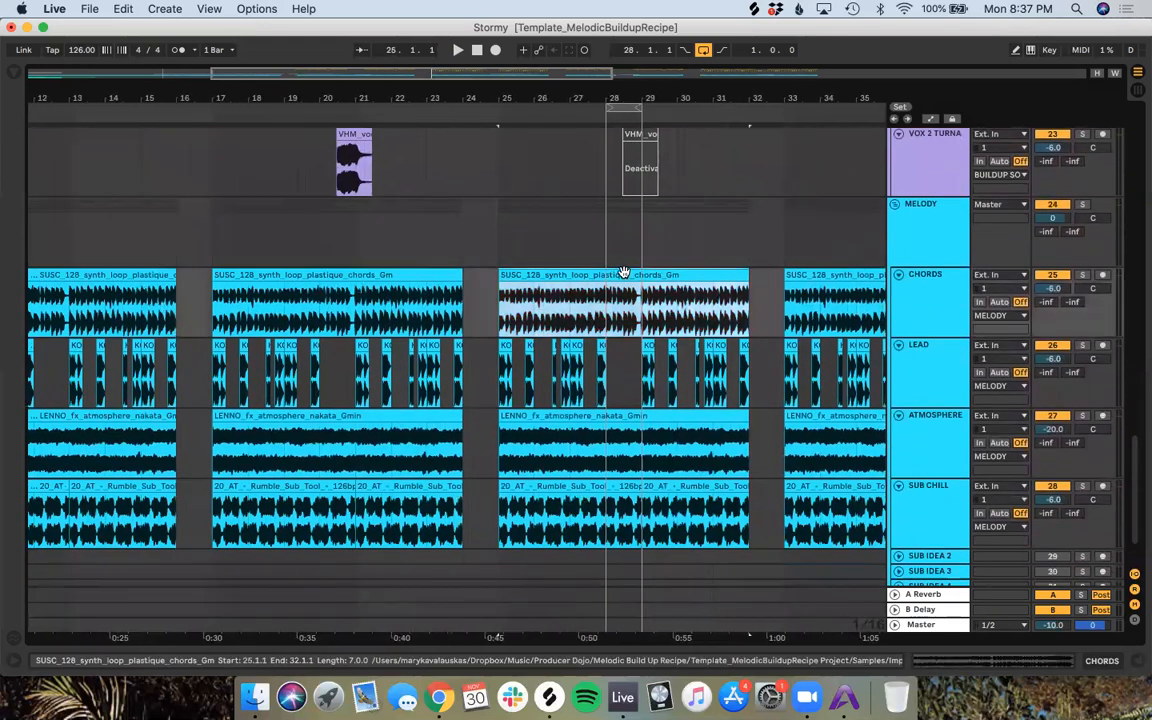
click(603, 311)
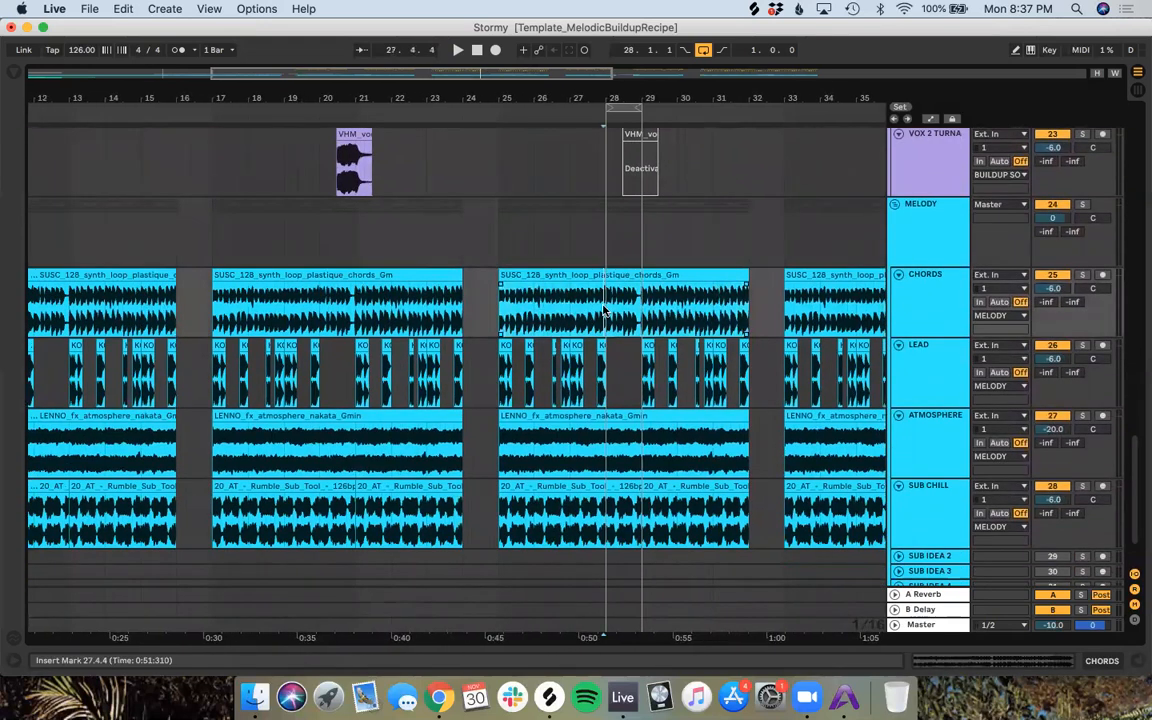
right_click(603, 311)
click(756, 666)
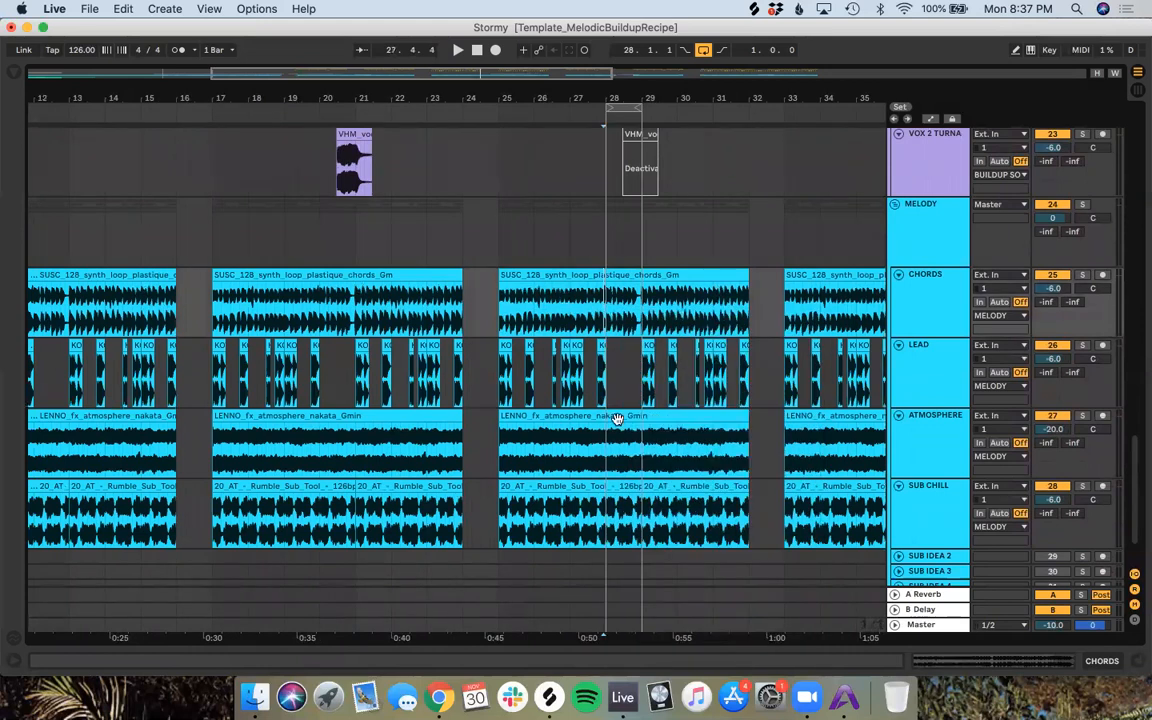
click(608, 324)
shift+click(641, 316)
key(super+e)
key(Delete)
Step: Split the ATMOSPHERE and SUB CHILL clips around bar 28 and delete their bar 28 segments
click(607, 467)
key(super+e)
click(606, 504)
key(super+e)
click(641, 513)
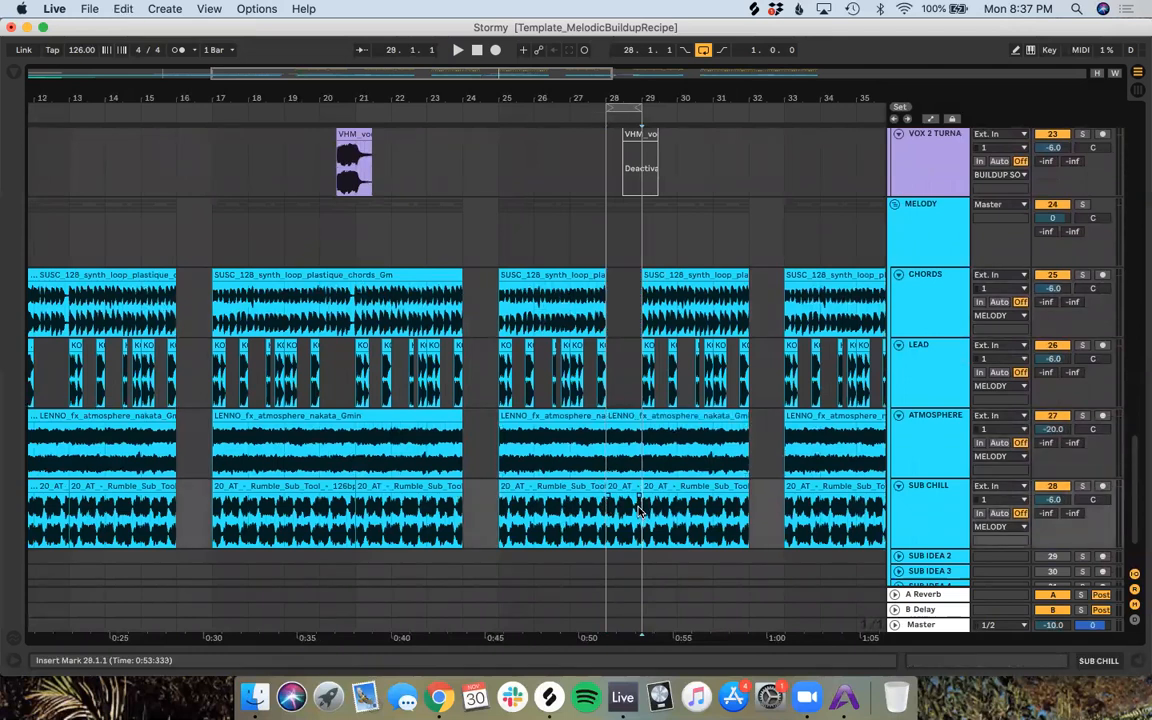
click(622, 416)
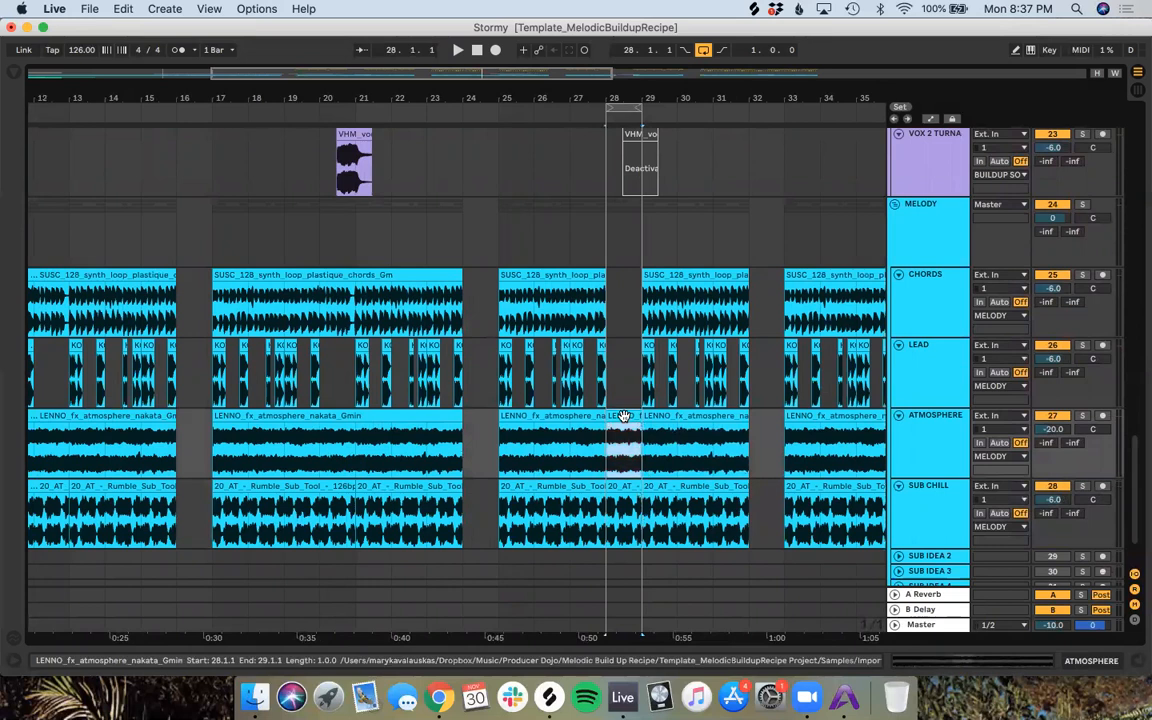
key(Delete)
click(620, 505)
key(Delete)
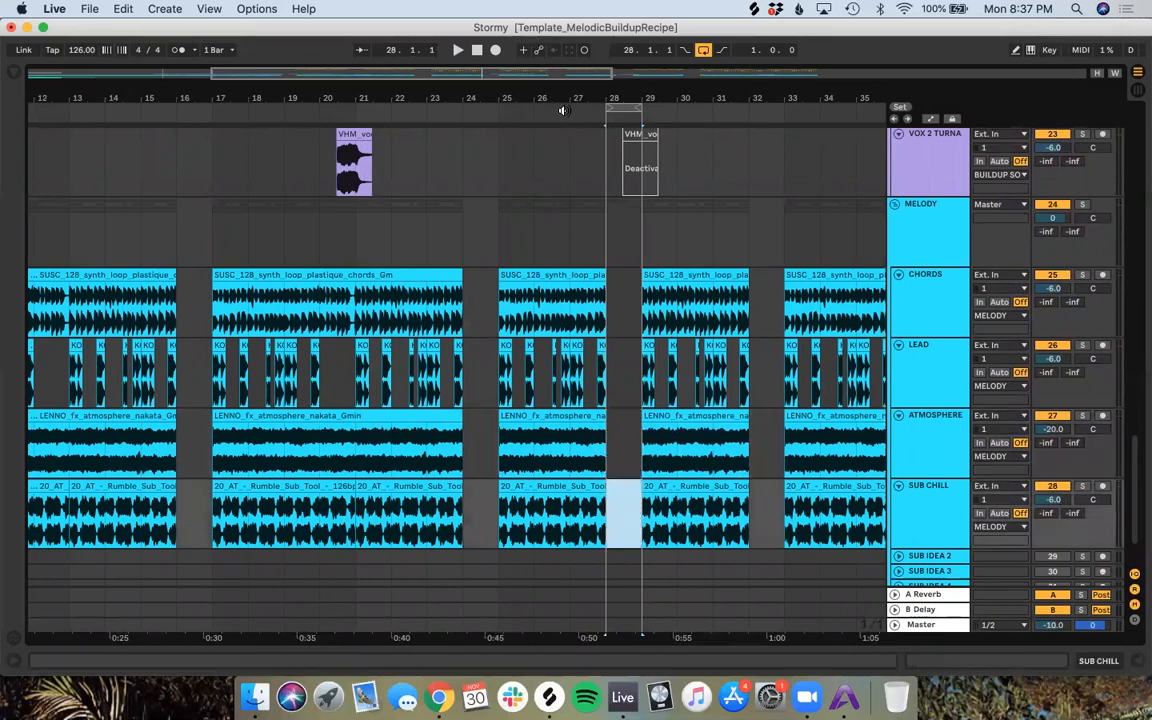
Step: Play the passage through the gap in bar 28 and turn the loop off
click(564, 112)
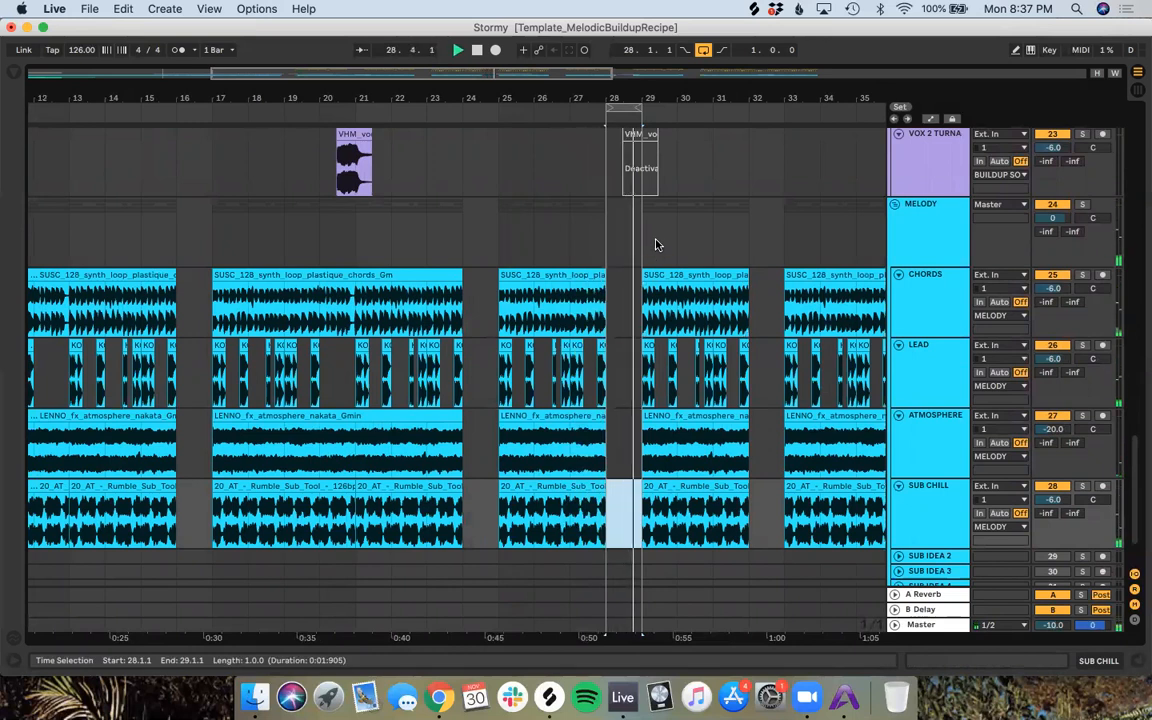
click(705, 50)
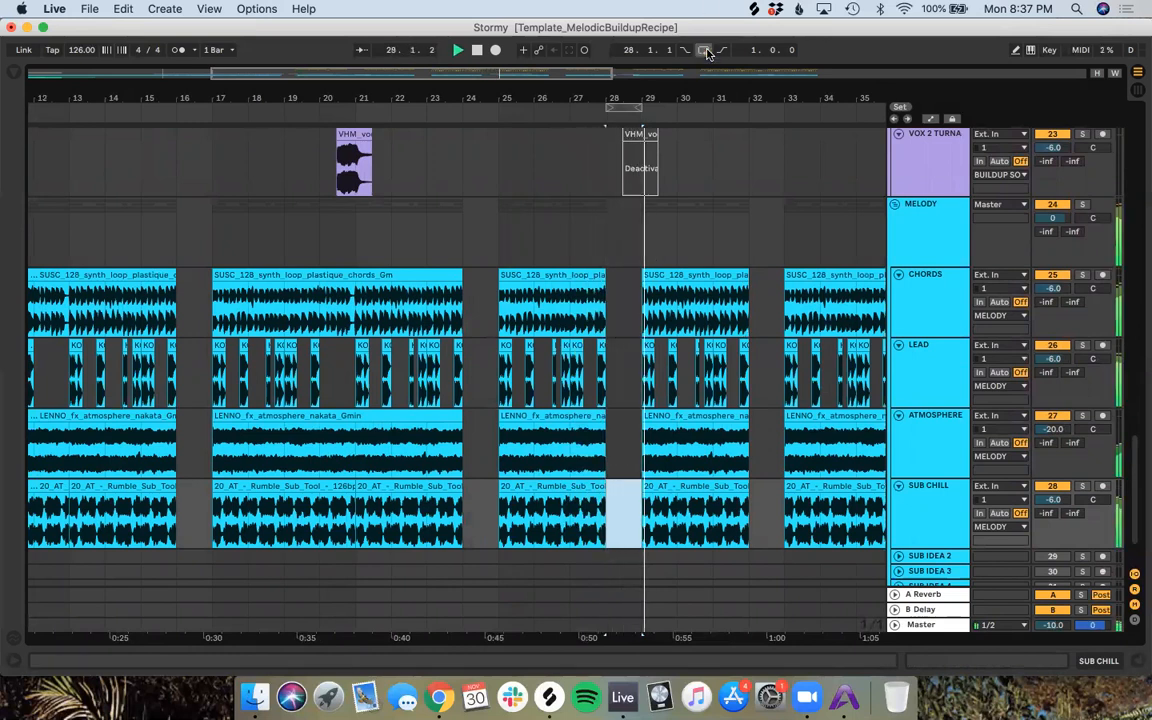
click(744, 211)
scroll(742, 214, up, 1)
scroll(742, 214, right, 2)
scroll(742, 214, right, 5)
scroll(742, 214, down, 1)
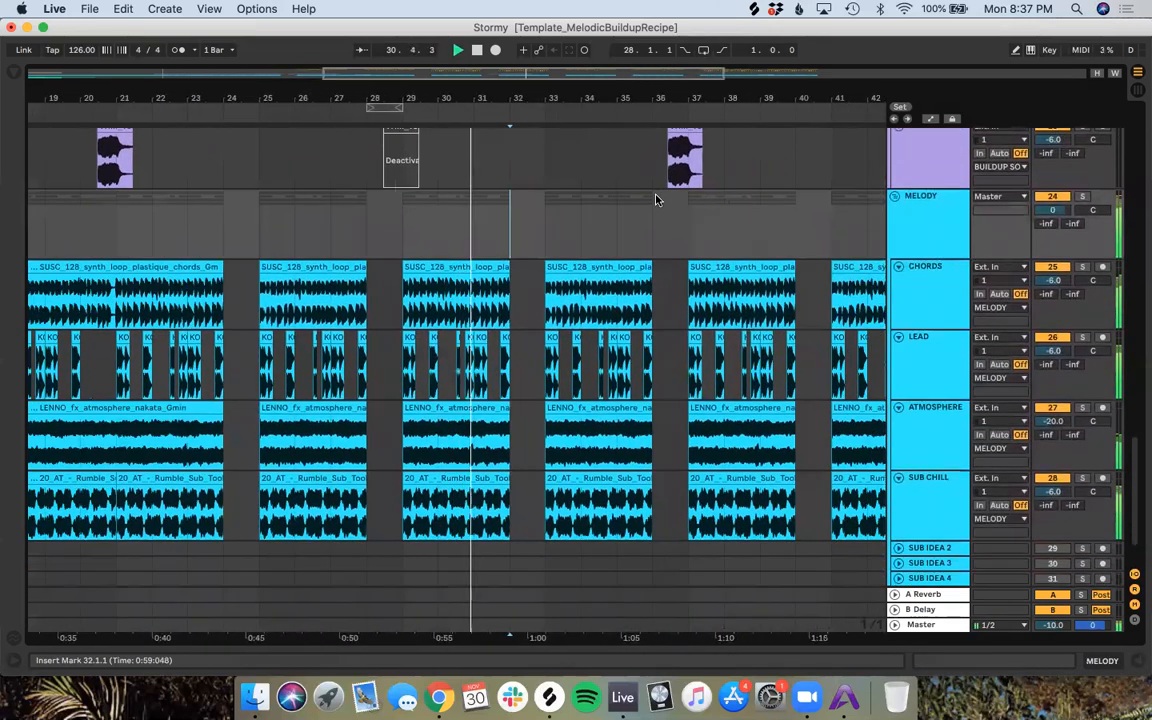
scroll(247, 212, left, 5)
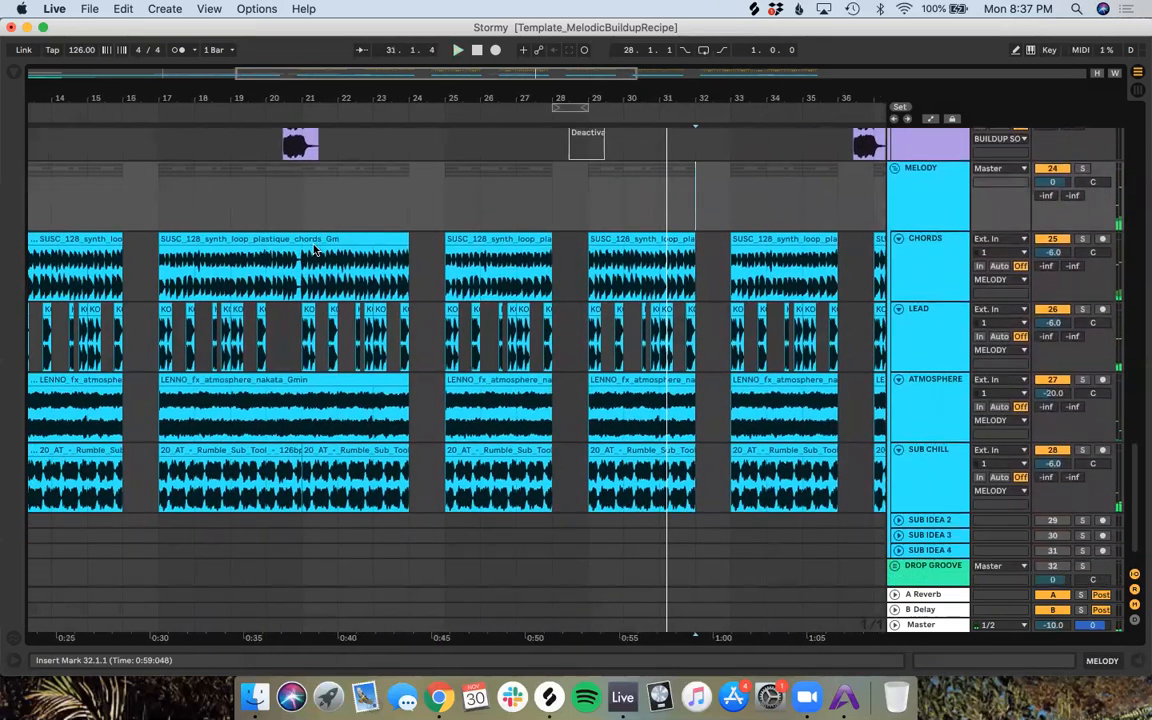
Step: Move the loop brace to bar 20 and select that bar across the tracks
scroll(520, 220, left, 7)
scroll(520, 220, down, 1)
click(535, 226)
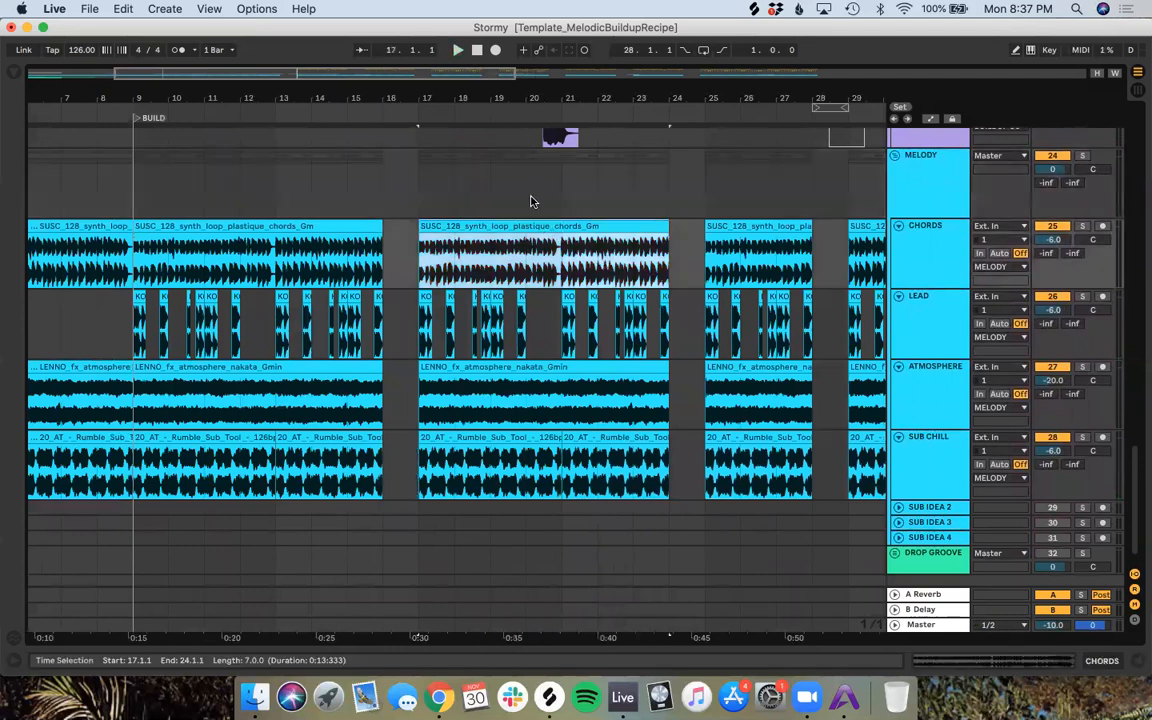
drag(835, 108, 557, 135)
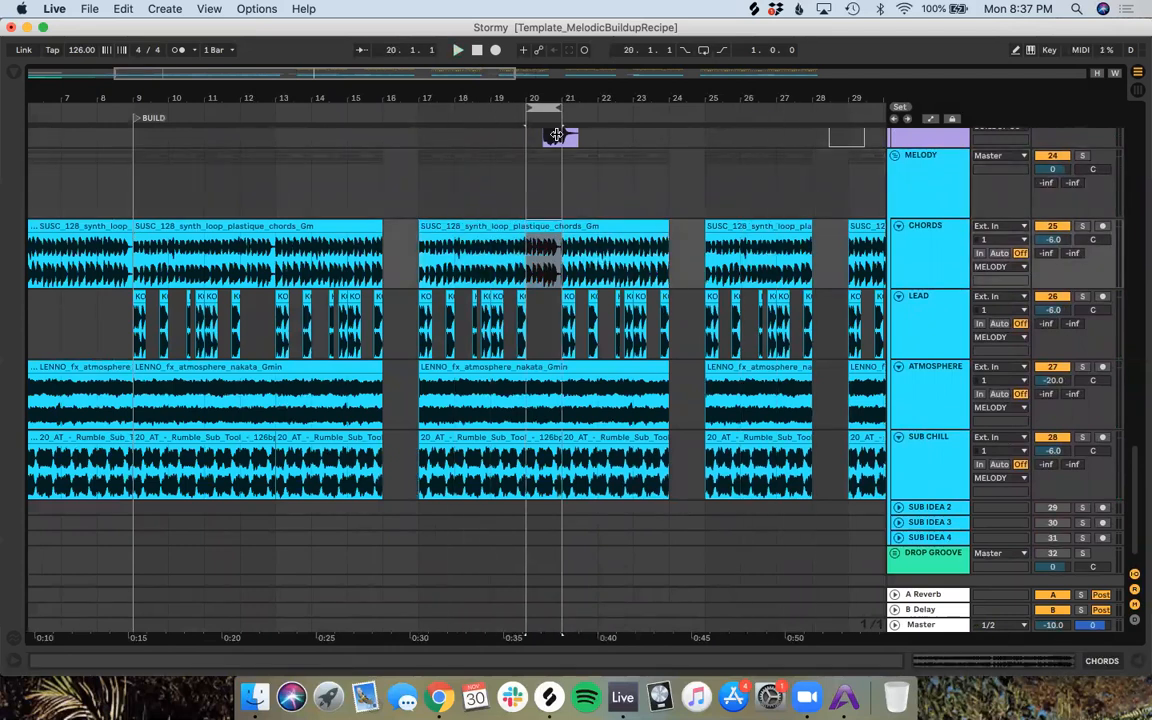
scroll(557, 135, up, 10)
scroll(560, 404, down, 8)
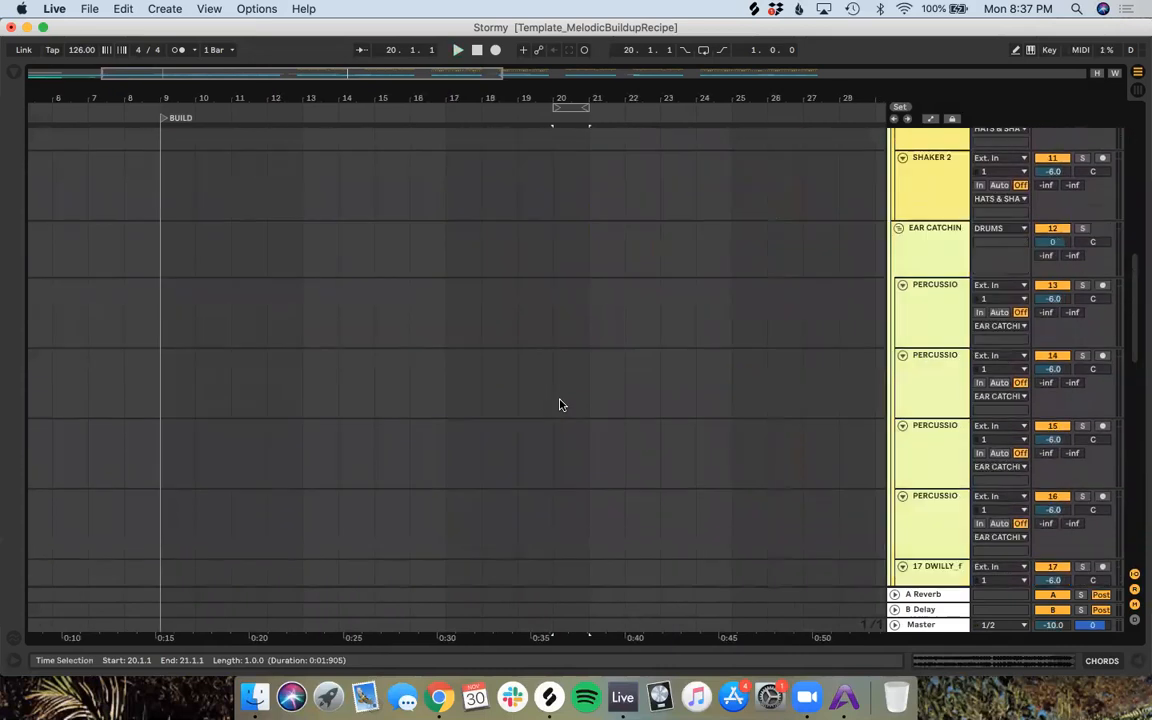
scroll(560, 404, down, 5)
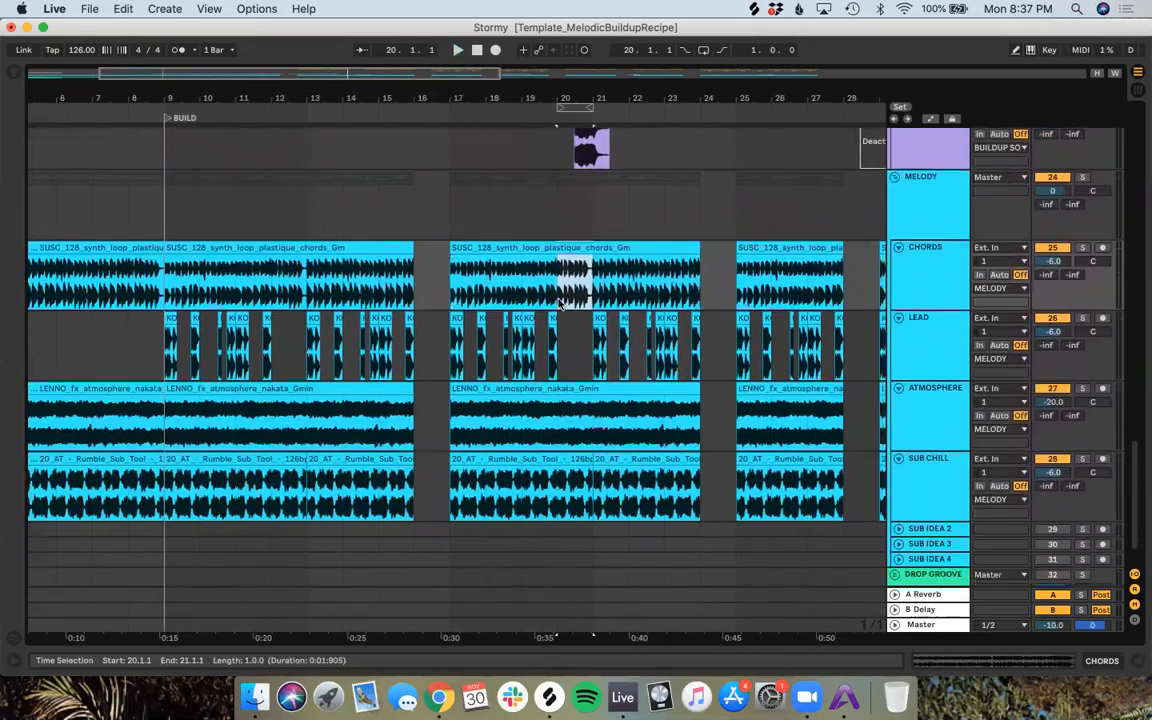
click(576, 108)
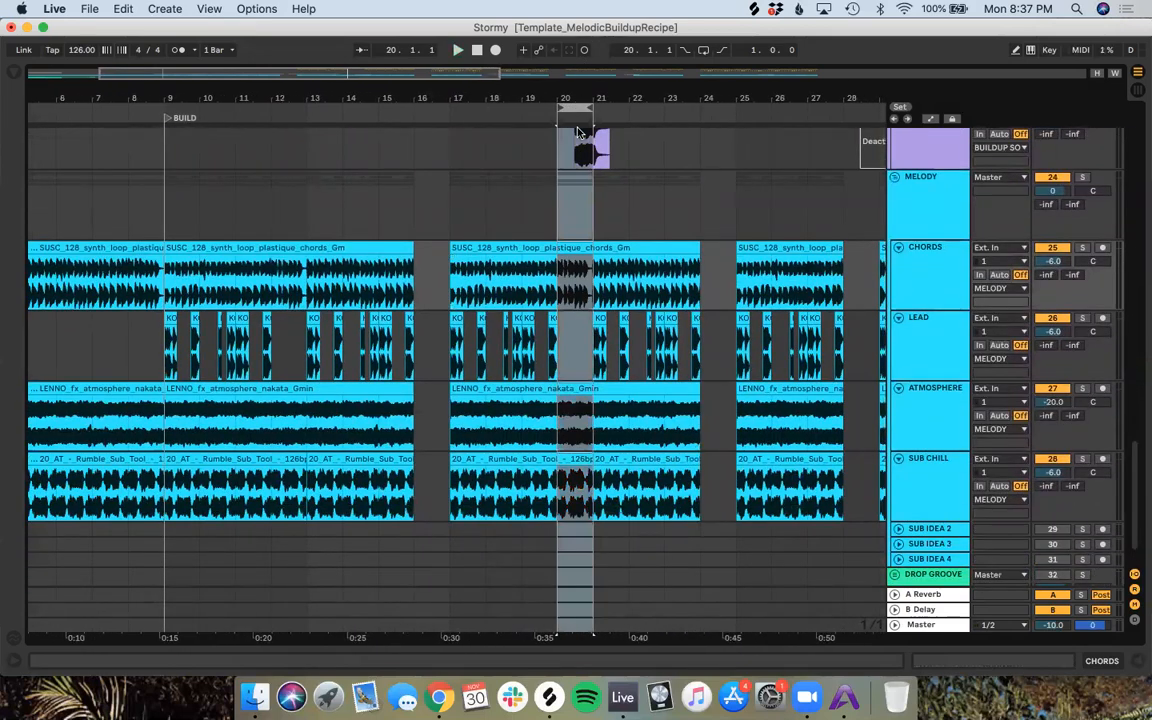
Step: Split the CHORDS, ATMOSPHERE and SUB CHILL clips at 20.1.1 and 21.1.1 and delete their bar 20 segments
right_click(559, 281)
key(super+e)
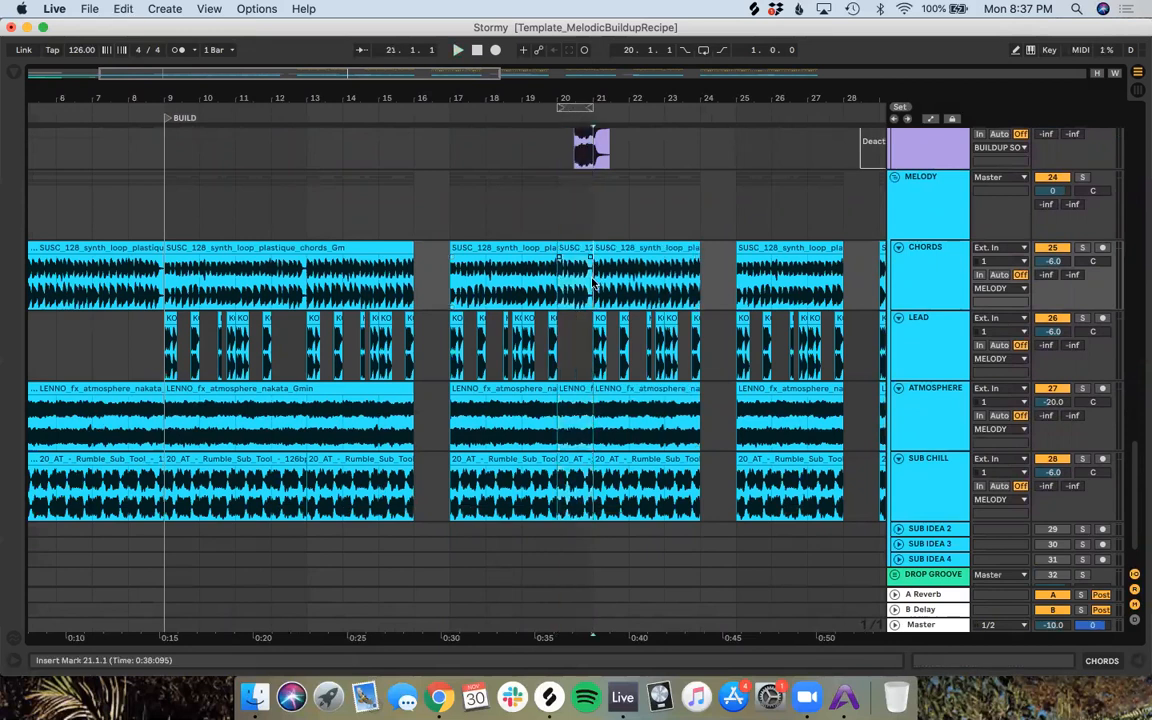
click(559, 447)
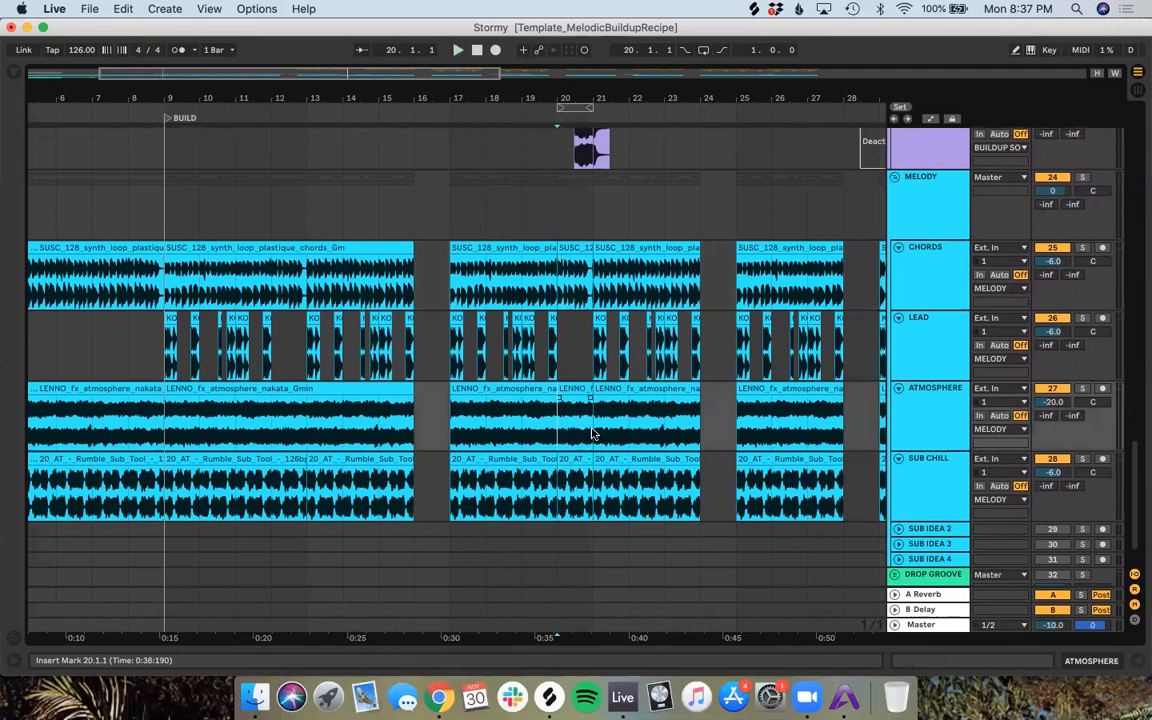
click(559, 497)
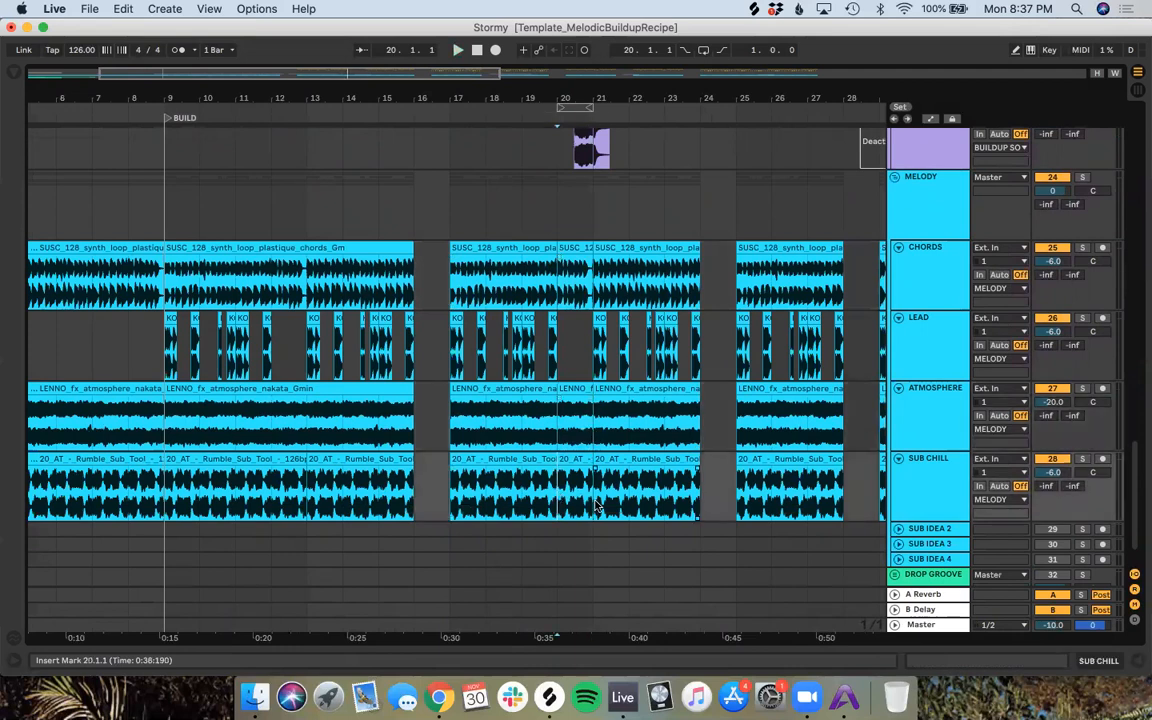
click(567, 462)
key(Delete)
click(564, 390)
key(Delete)
click(566, 255)
key(Delete)
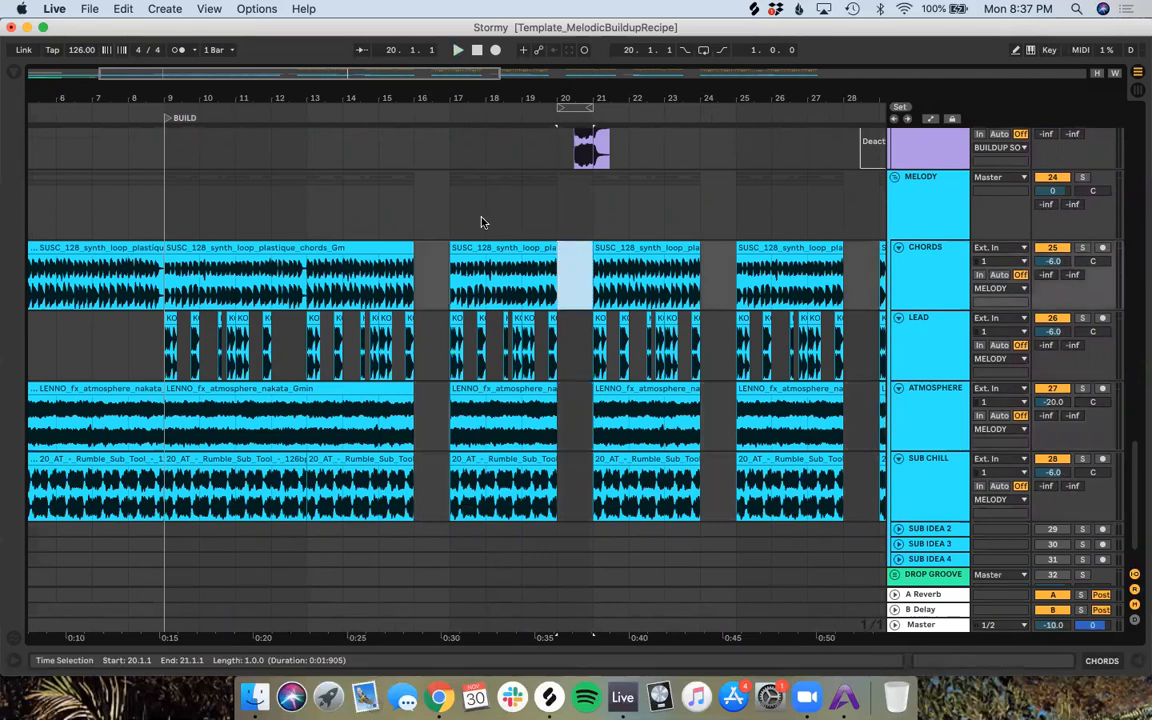
Step: Review the whole arrangement from the melody tracks up to the drum tracks
click(485, 200)
key(minus)
key(minus)
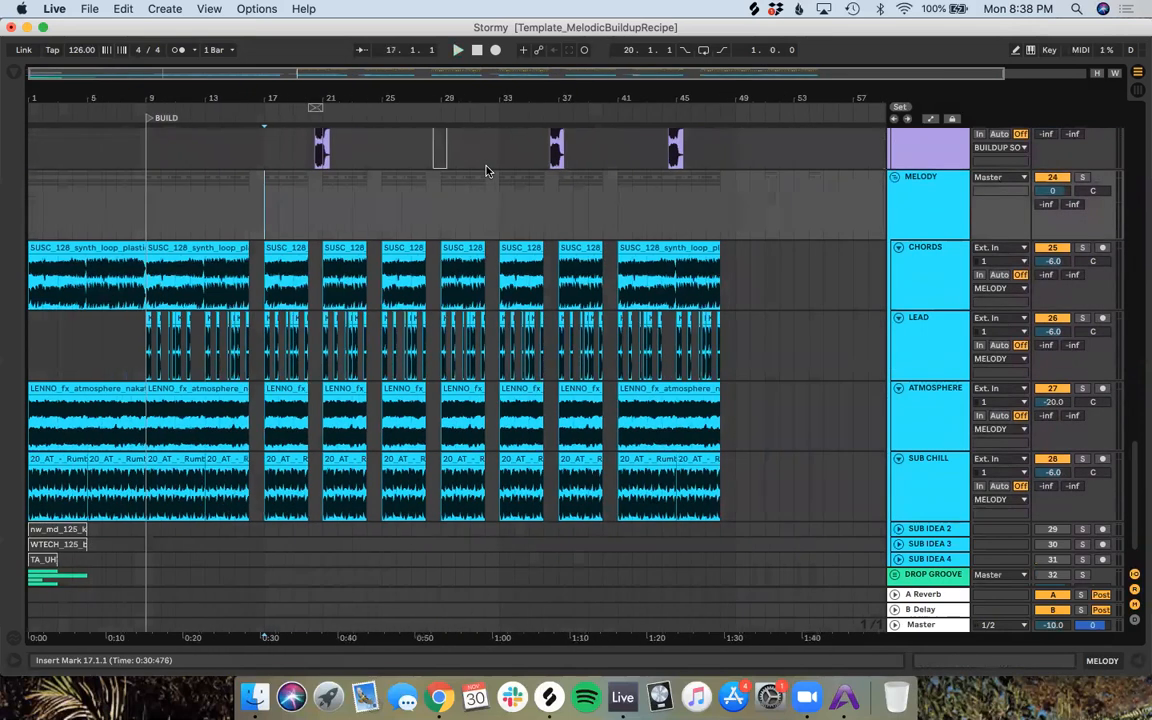
scroll(487, 171, up, 5)
scroll(487, 171, up, 10)
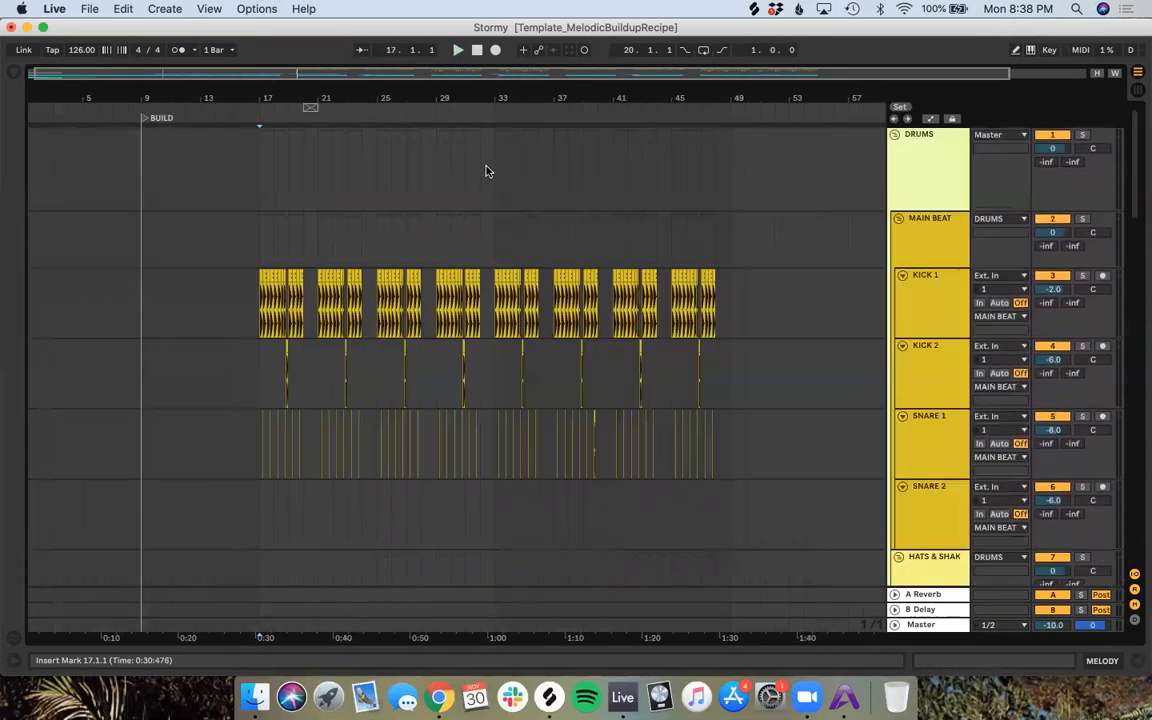
scroll(487, 171, down, 10)
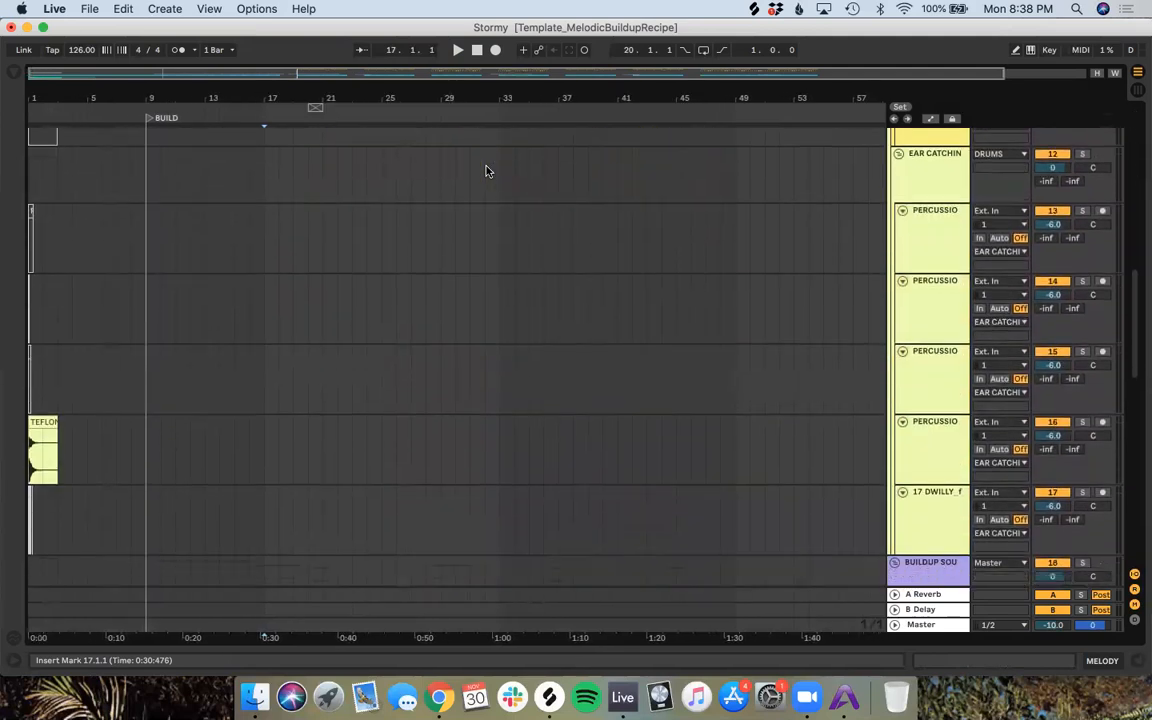
scroll(487, 171, up, 9)
Step: Move the loop brace back to bar 28 and play into that bar to check the hats
click(447, 390)
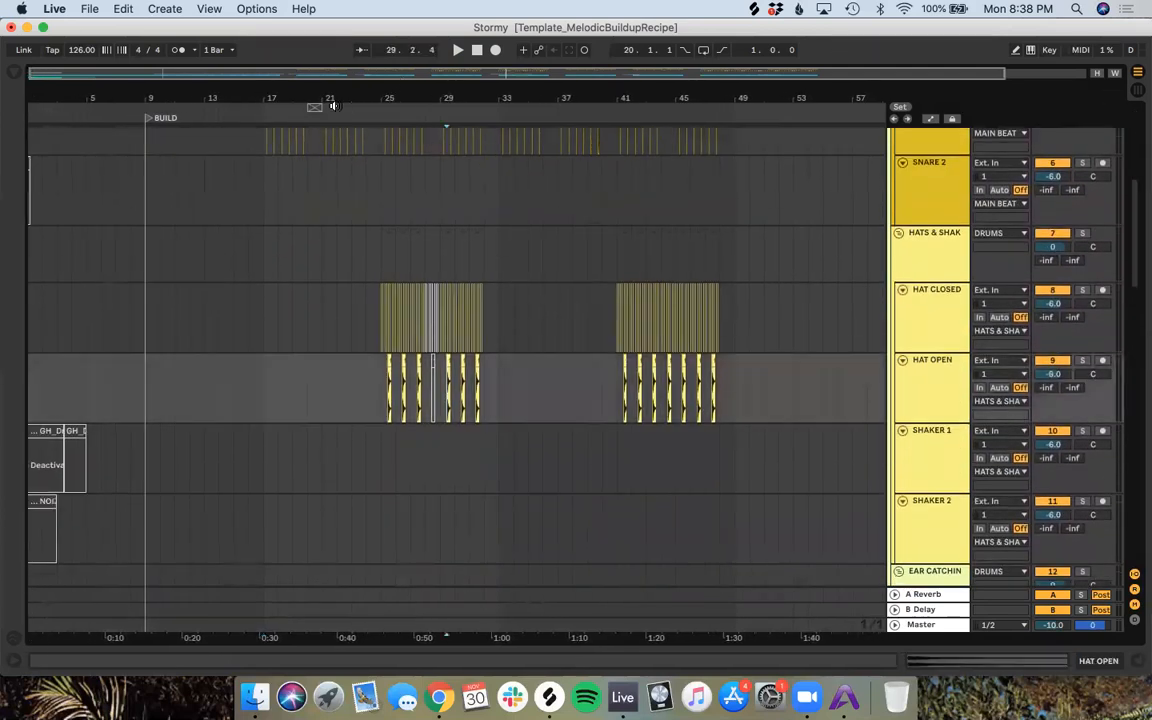
click(434, 113)
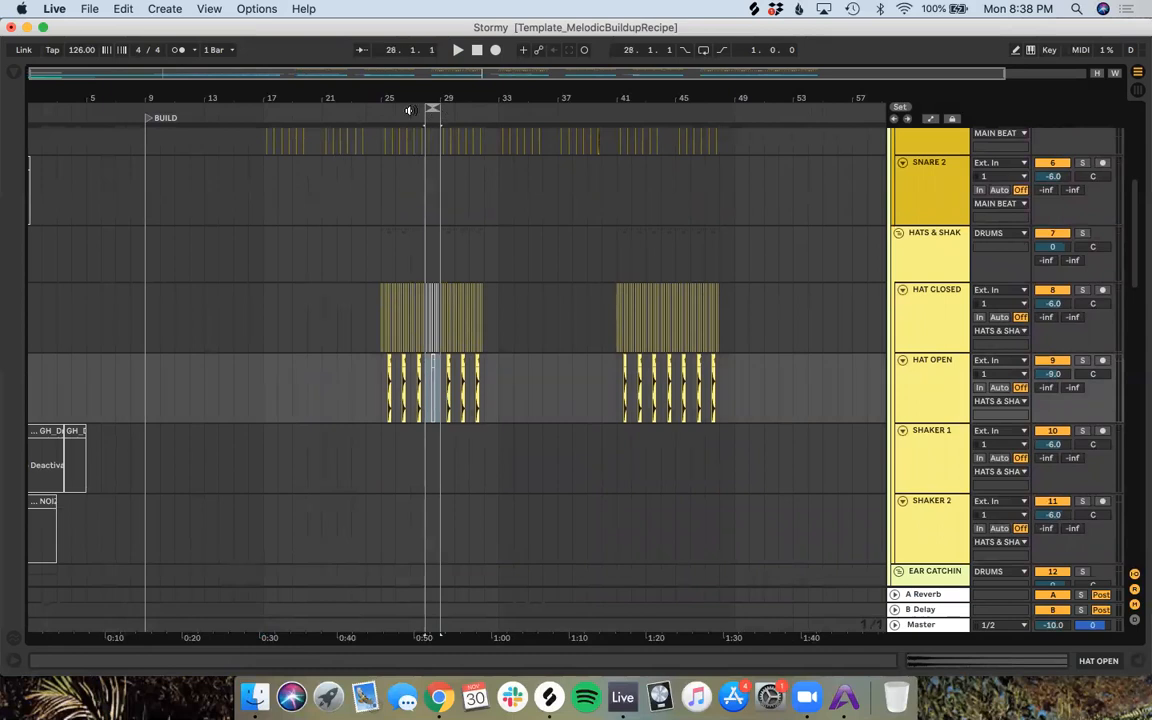
click(409, 111)
drag(424, 382, 429, 370)
scroll(429, 370, down, 1)
scroll(429, 370, up, 4)
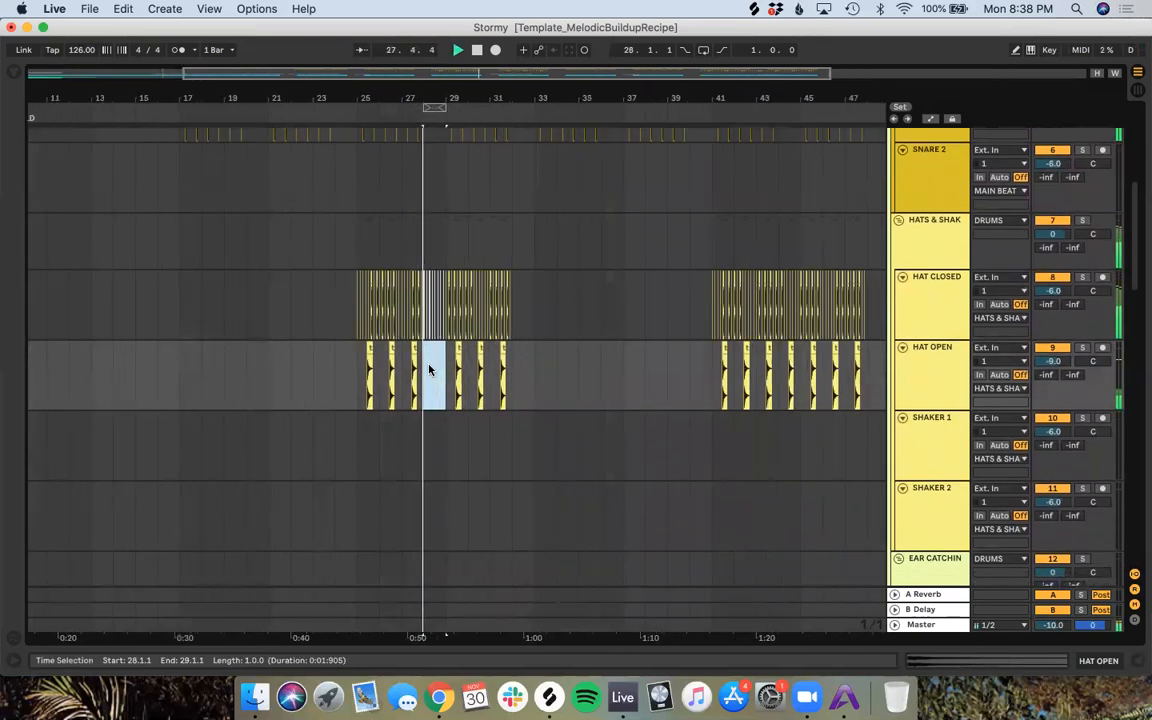
scroll(431, 370, down, 1)
key(space)
Step: Delete the deactivated HAT CLOSED and HAT OPEN clips in bar 28
scroll(459, 374, up, 5)
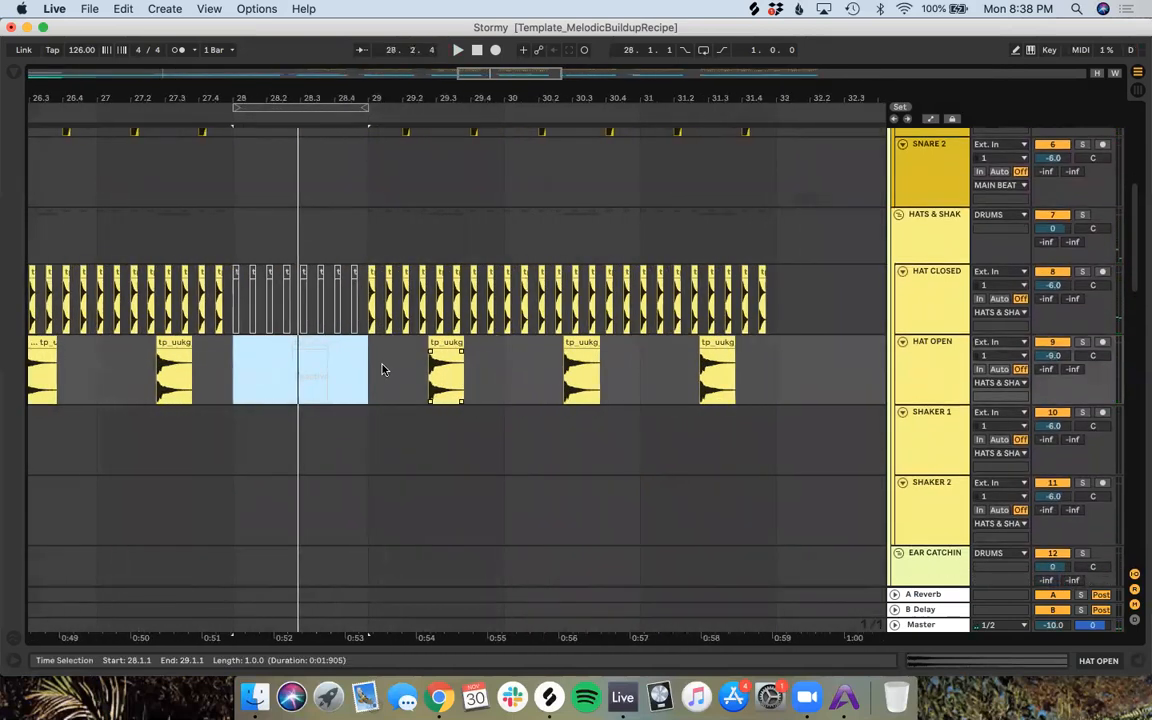
click(372, 382)
drag(338, 377, 250, 314)
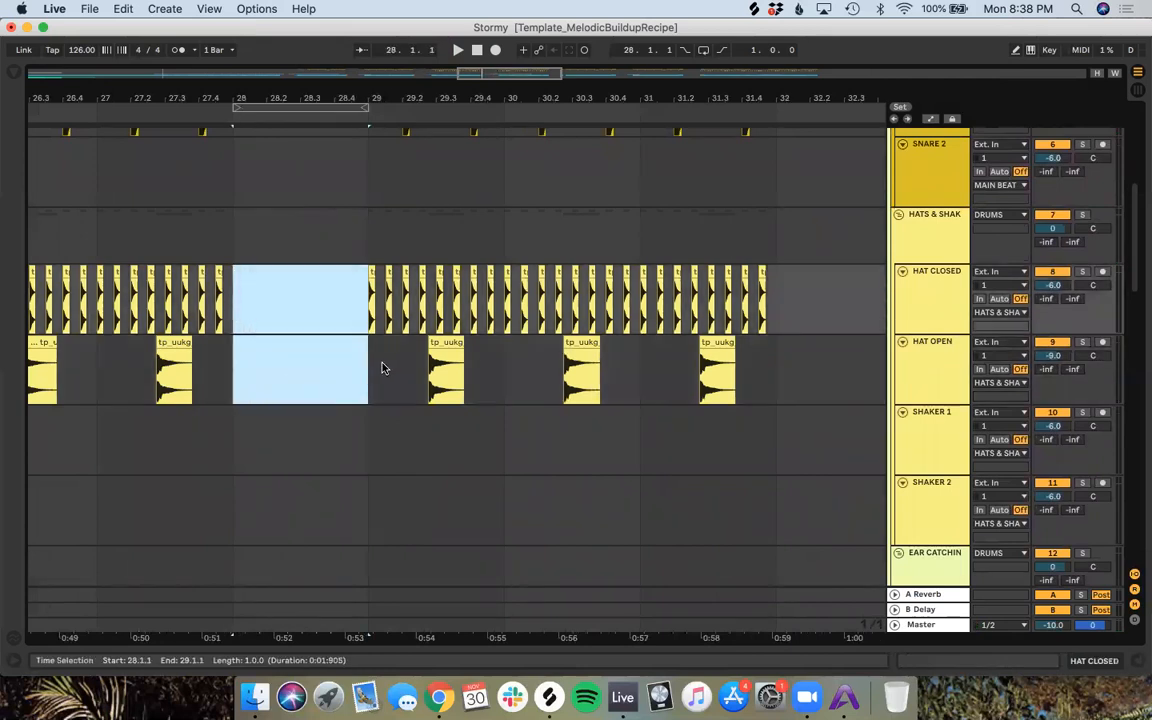
Step: Delete the closed and open hat clips between 41.1.1 and 49.1.1
scroll(378, 370, down, 5)
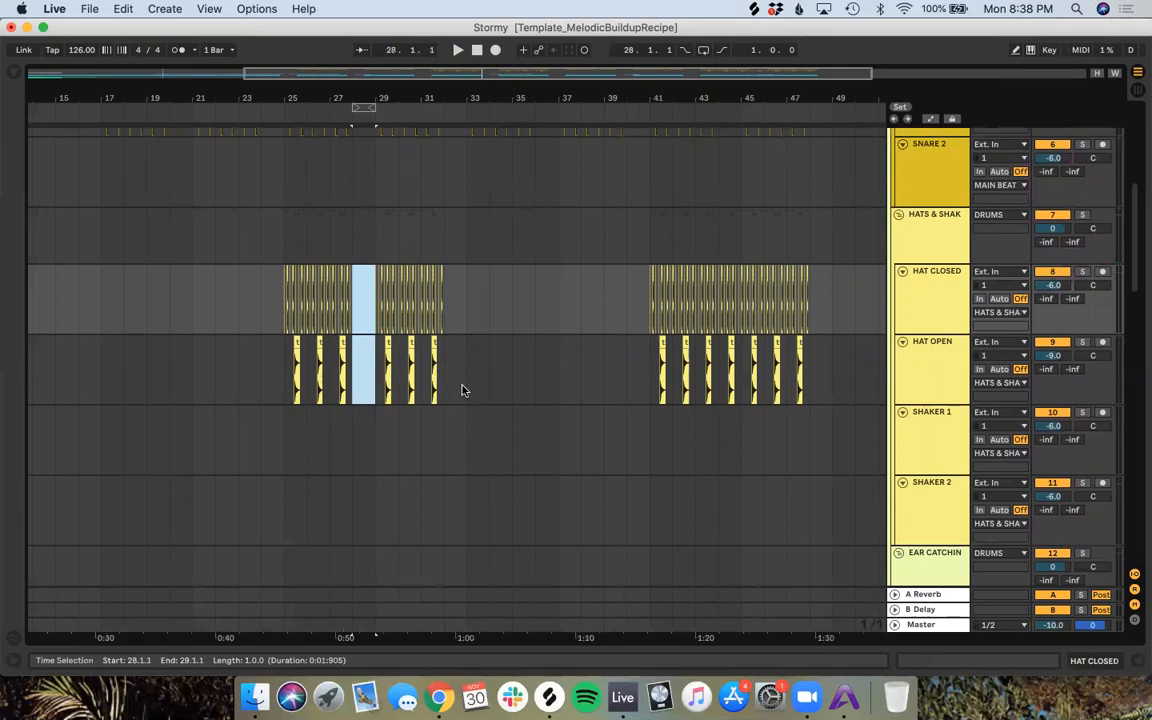
drag(465, 392, 281, 317)
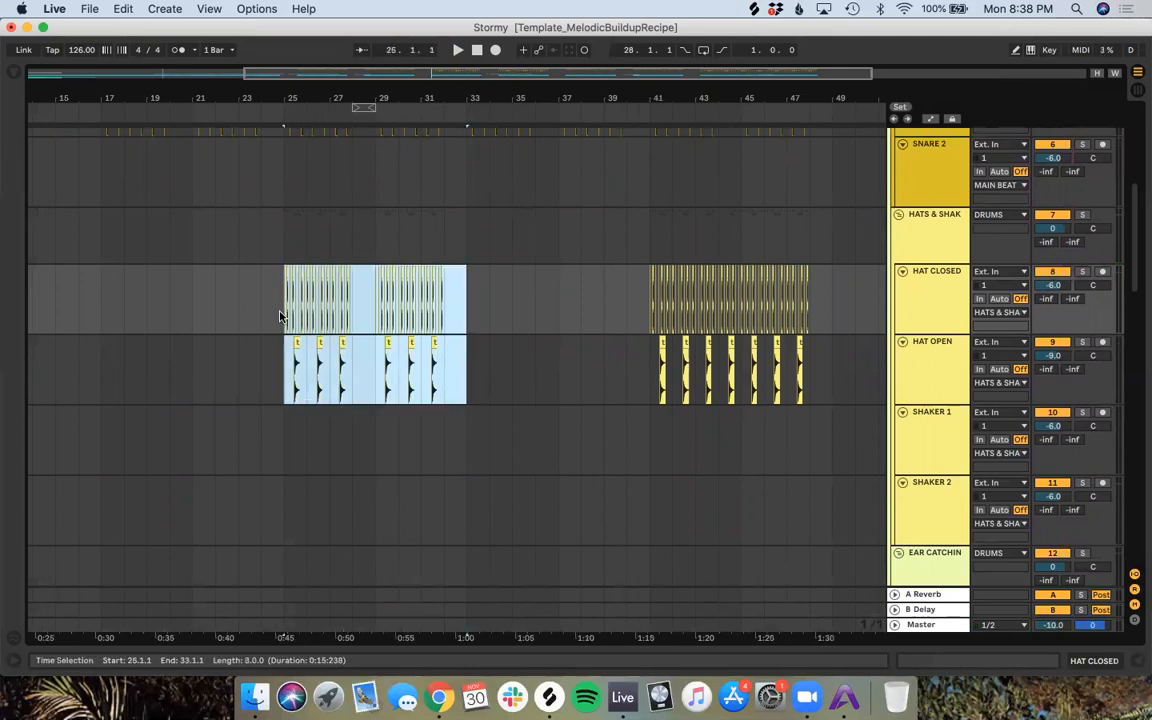
drag(826, 316, 649, 388)
key(Delete)
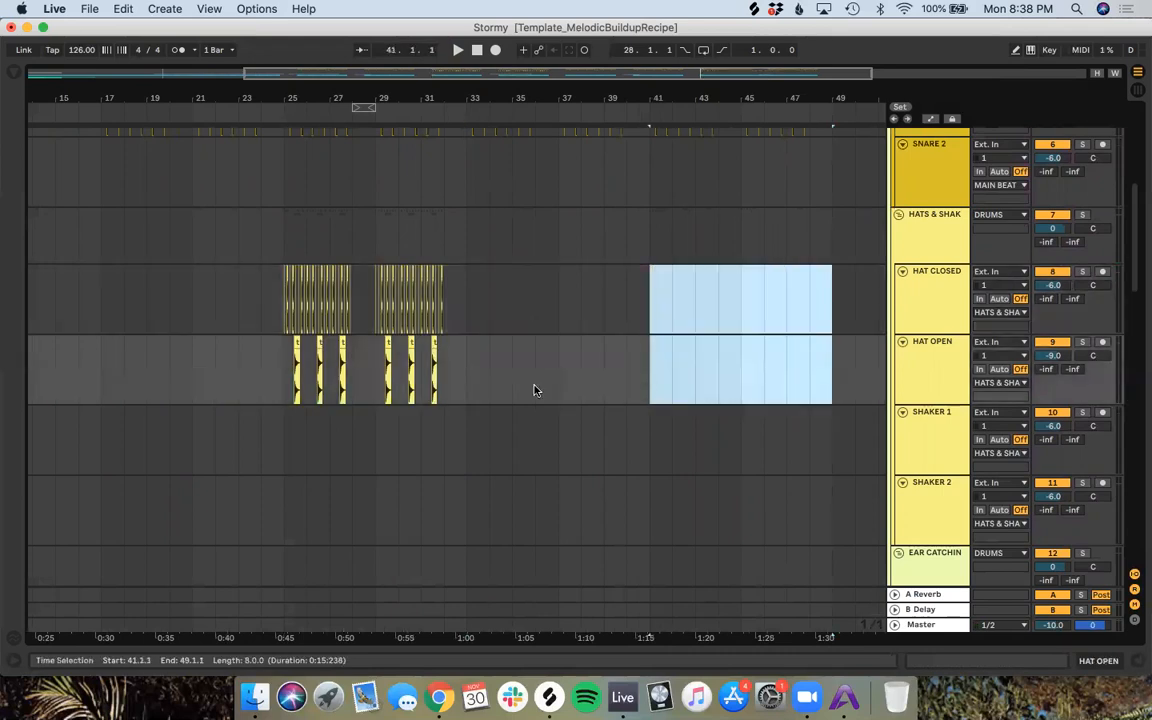
Step: Duplicate the HAT CLOSED and HAT OPEN clips between 25.1.1 and 33.1.1 twice, filling both tracks up to 49.1.1
drag(465, 387, 285, 311)
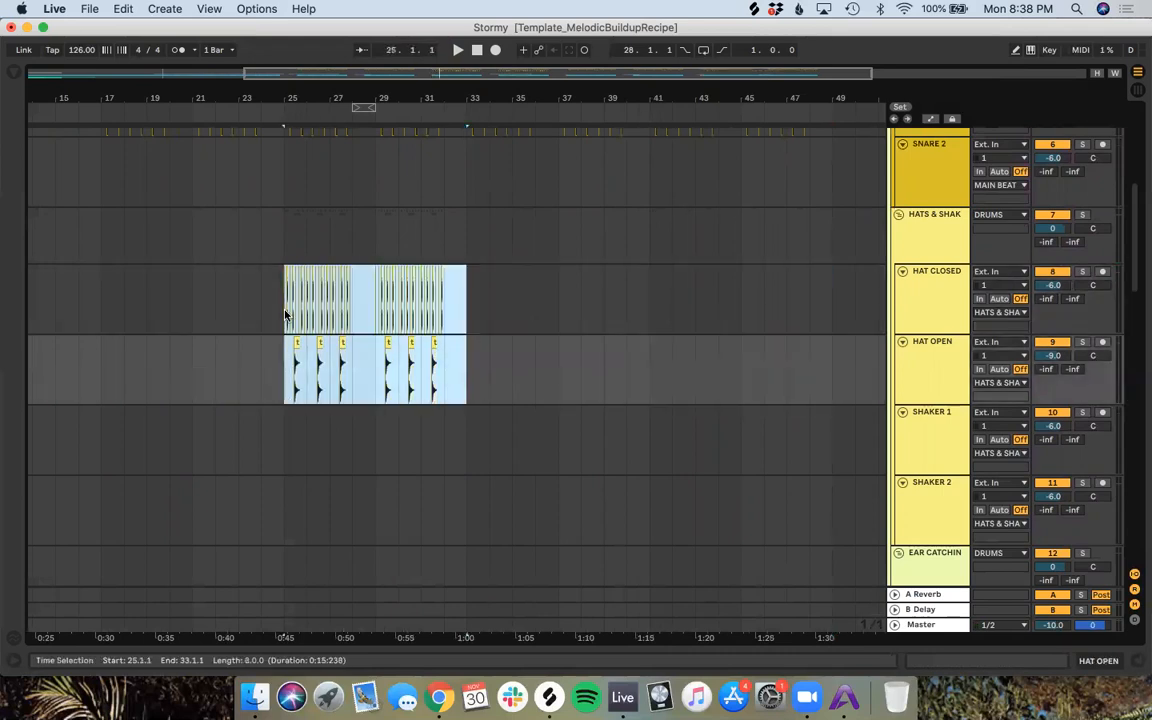
key(super+d)
key(super+d)
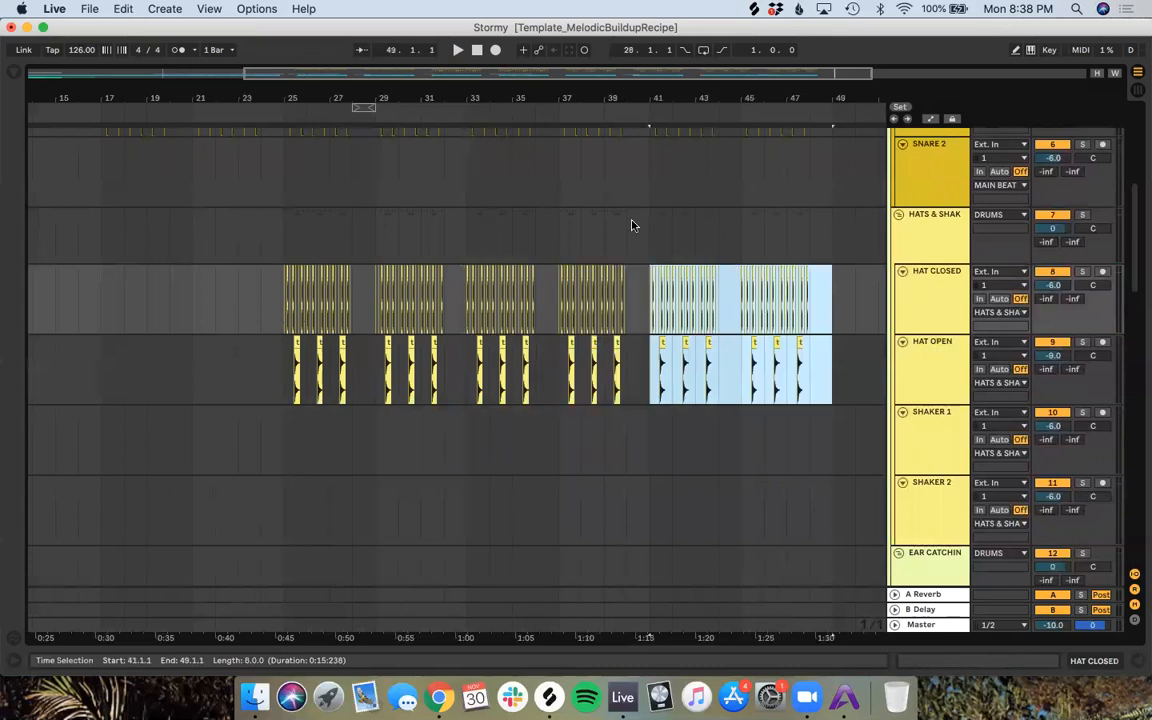
click(630, 224)
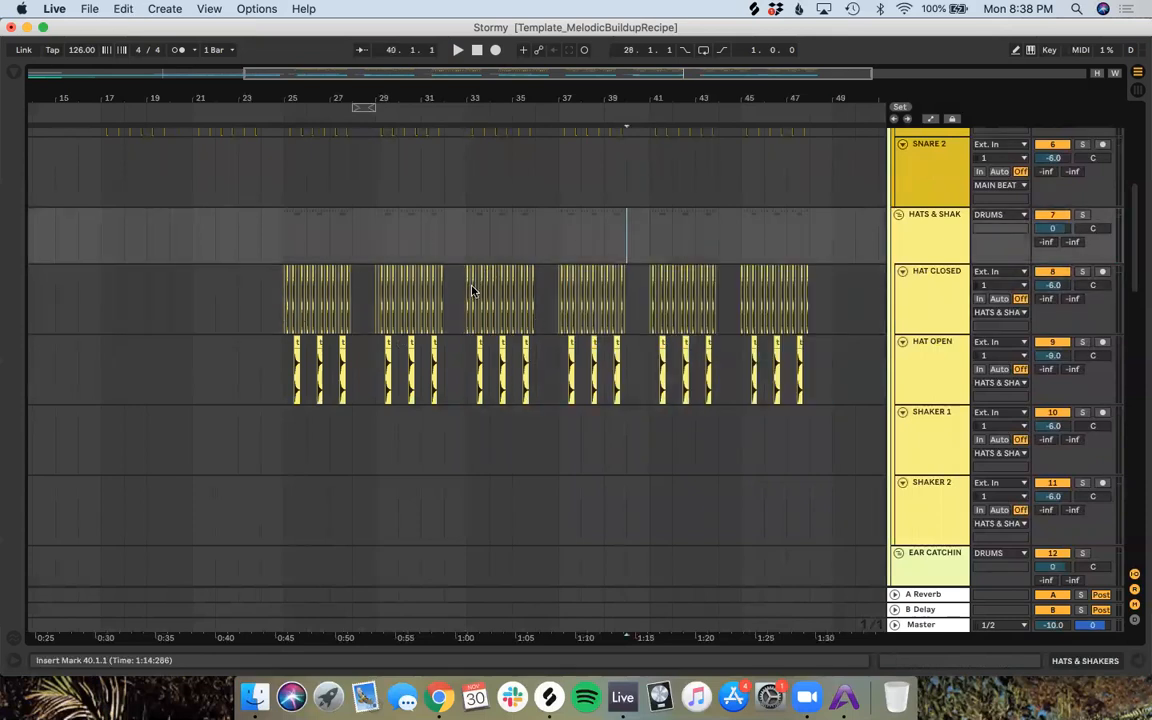
drag(455, 303, 101, 325)
click(285, 365)
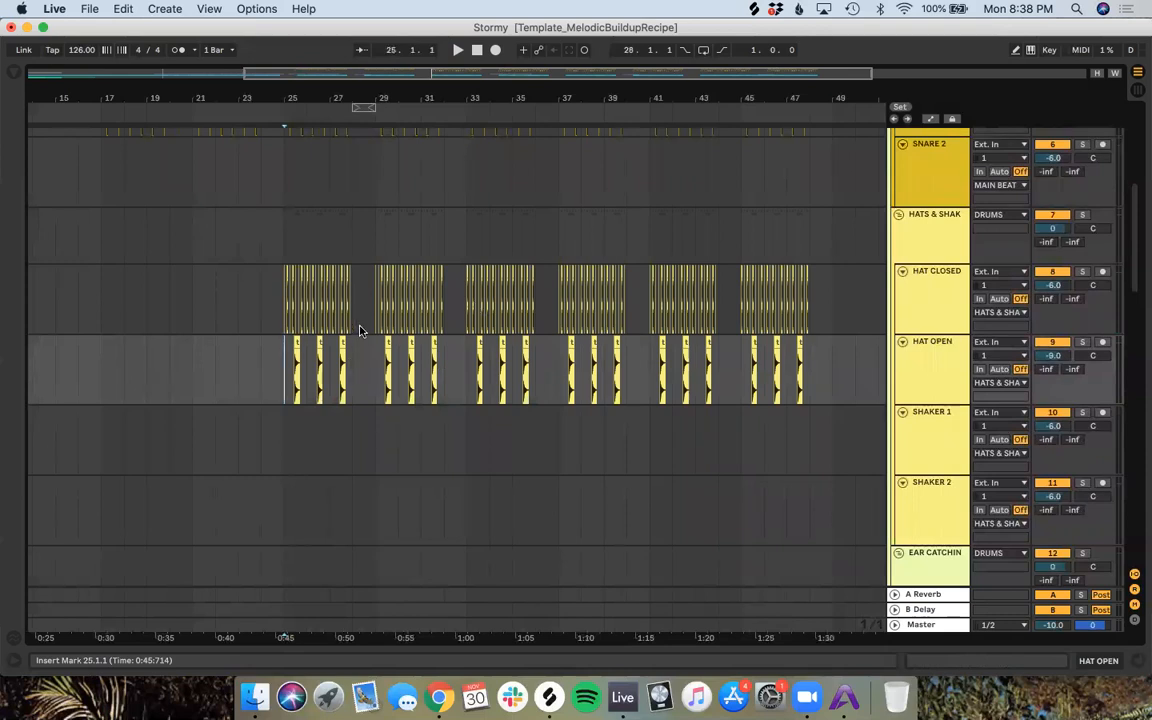
Step: Delete the deactivated vocal chop clip in bar 28 of the VOX 2 TURNAROUND track
scroll(432, 456, down, 15)
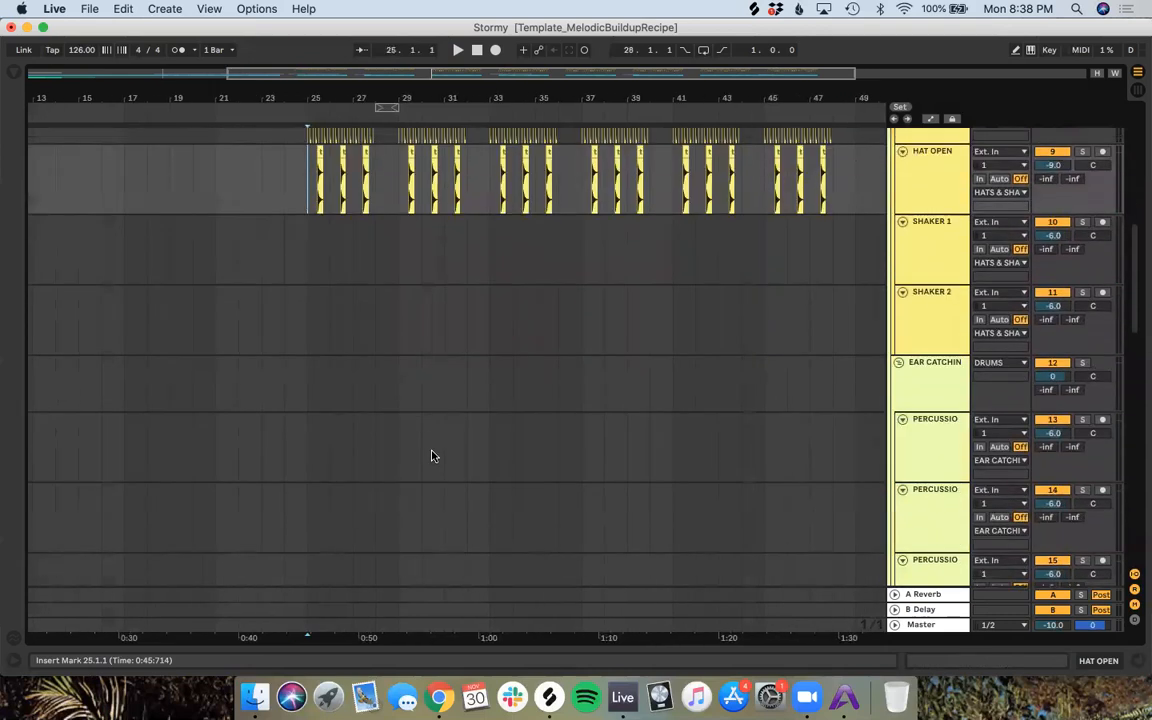
scroll(430, 437, down, 10)
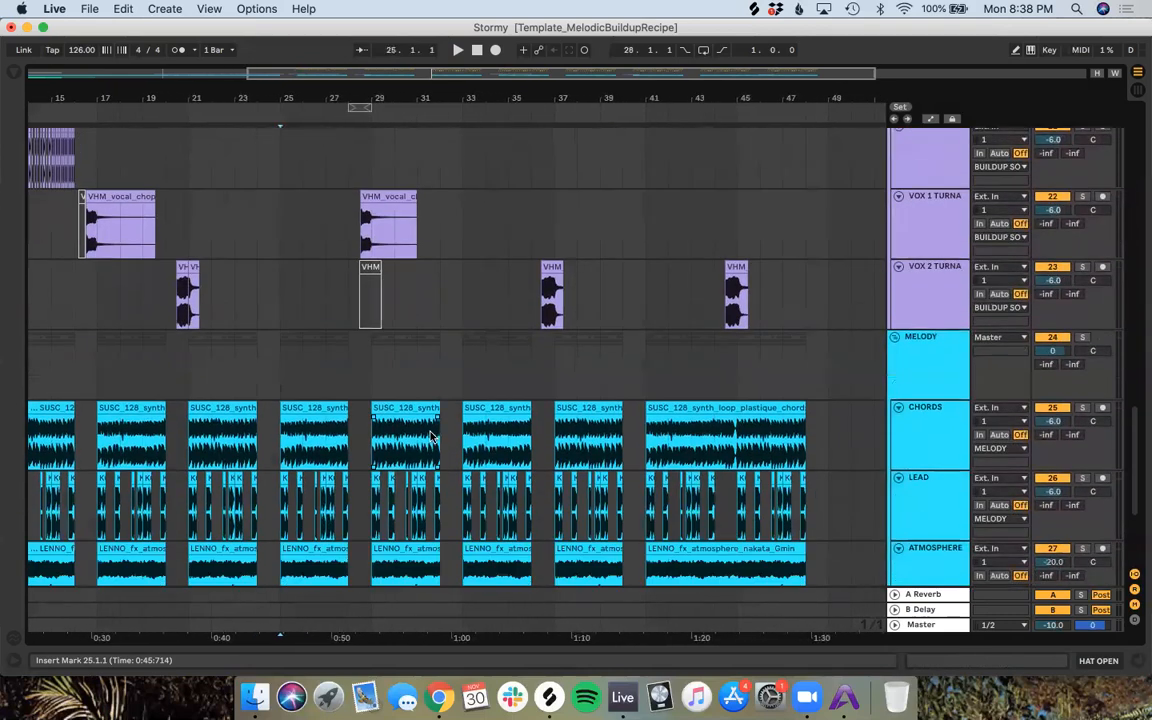
scroll(430, 437, up, 3)
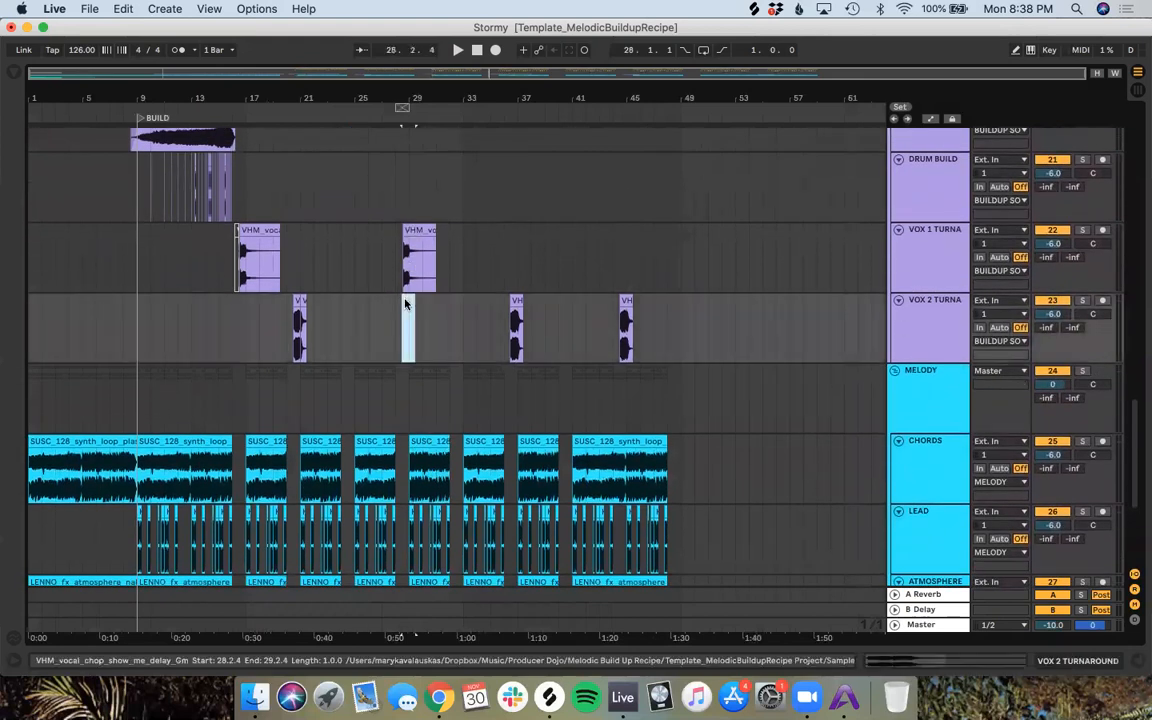
click(355, 315)
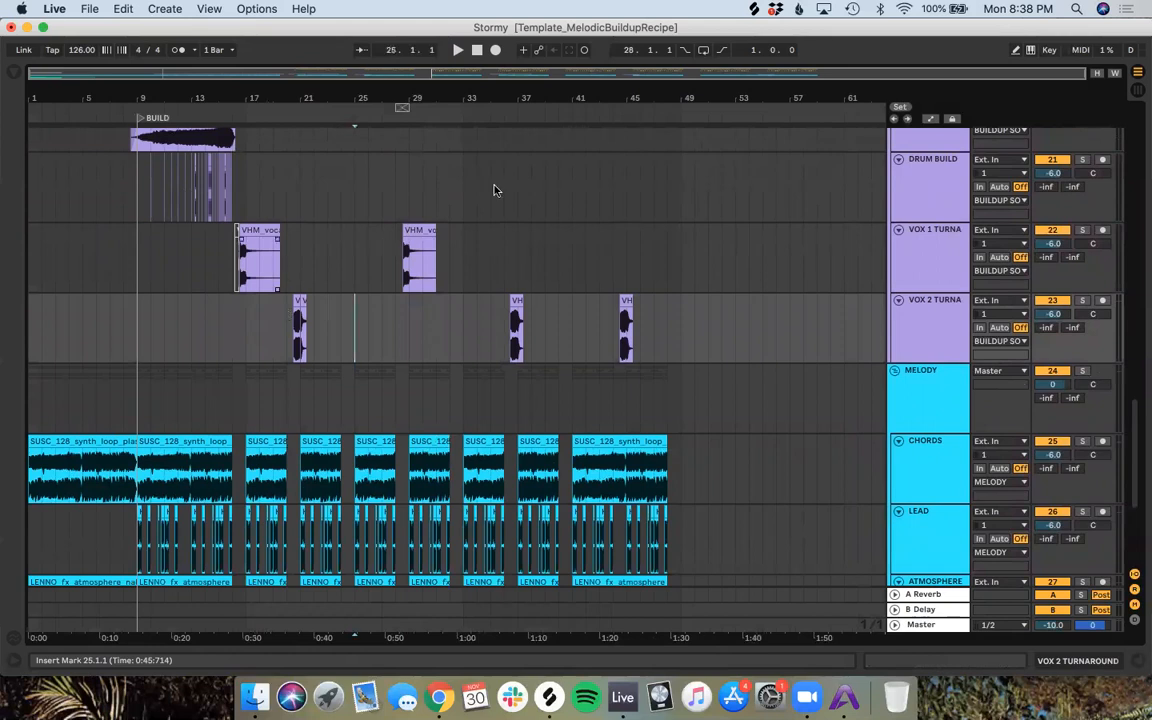
Step: Examine how the vocal turnaround clips line up with the melody tracks between bars 28 and 45
click(571, 372)
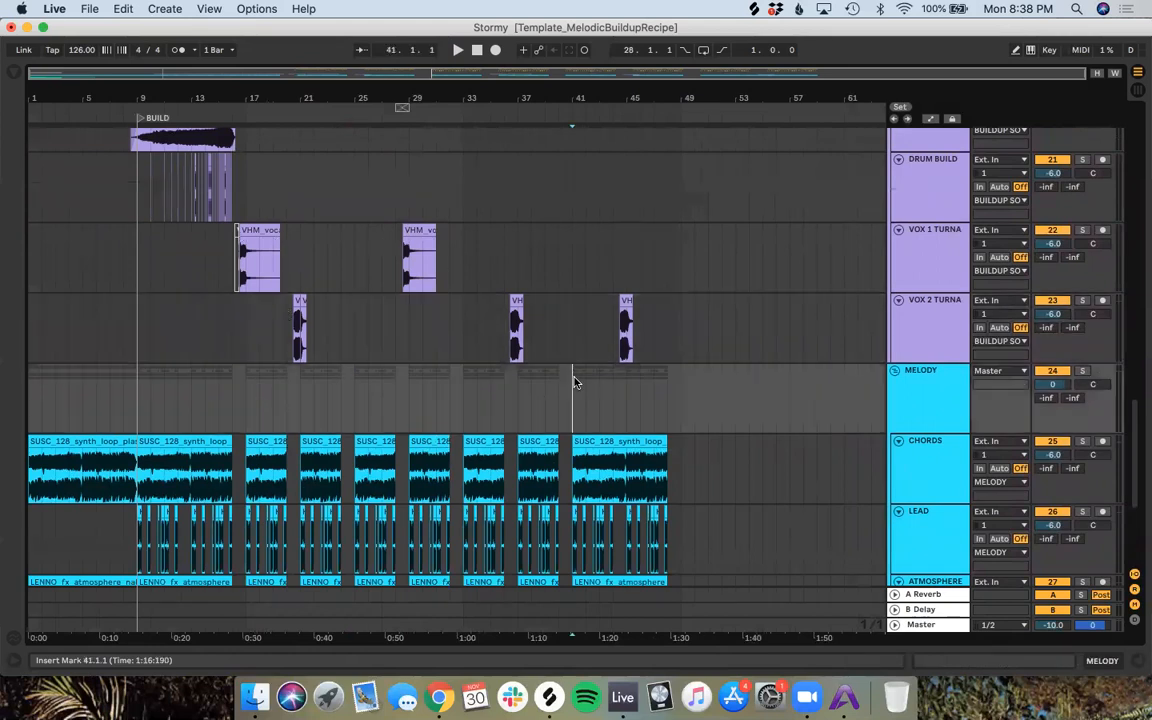
scroll(571, 378, down, 5)
scroll(600, 330, up, 4)
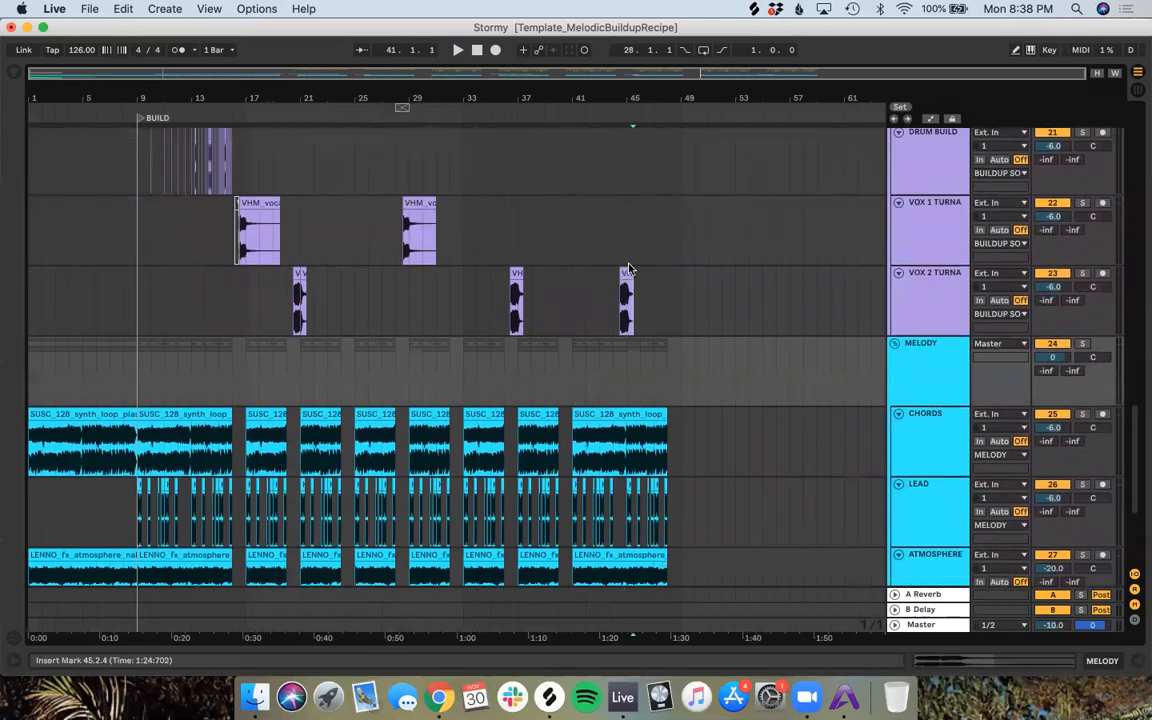
click(624, 271)
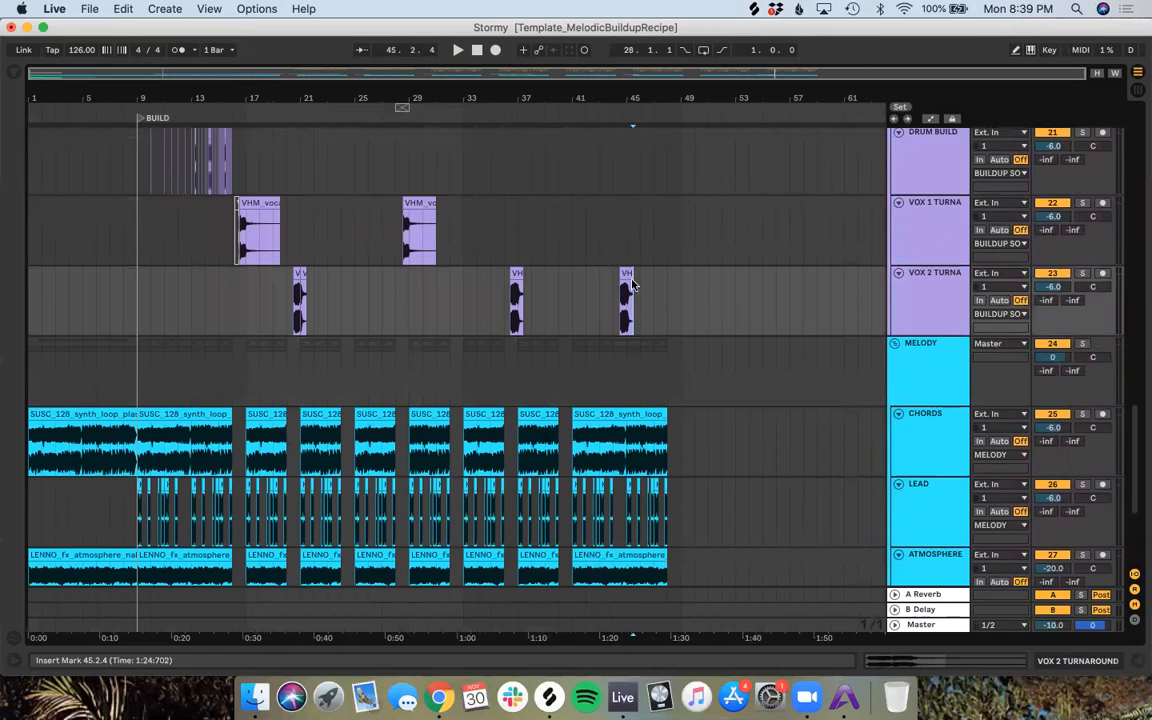
scroll(627, 276, up, 5)
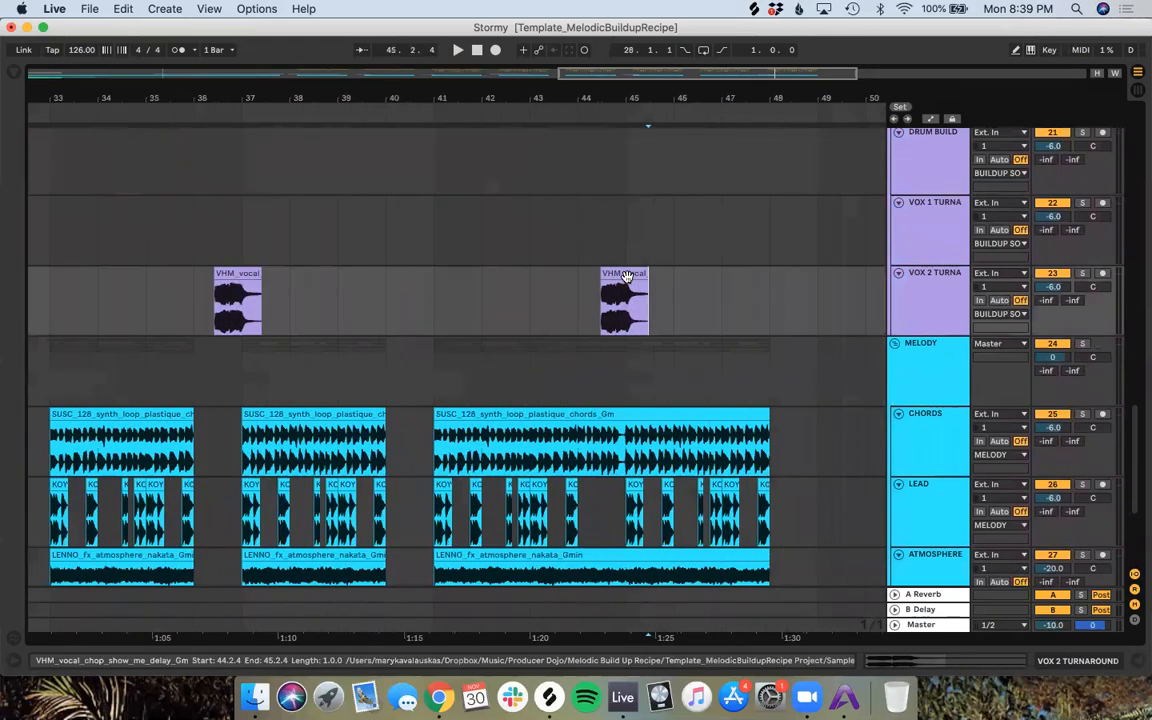
scroll(627, 280, left, 5)
scroll(628, 281, right, 2)
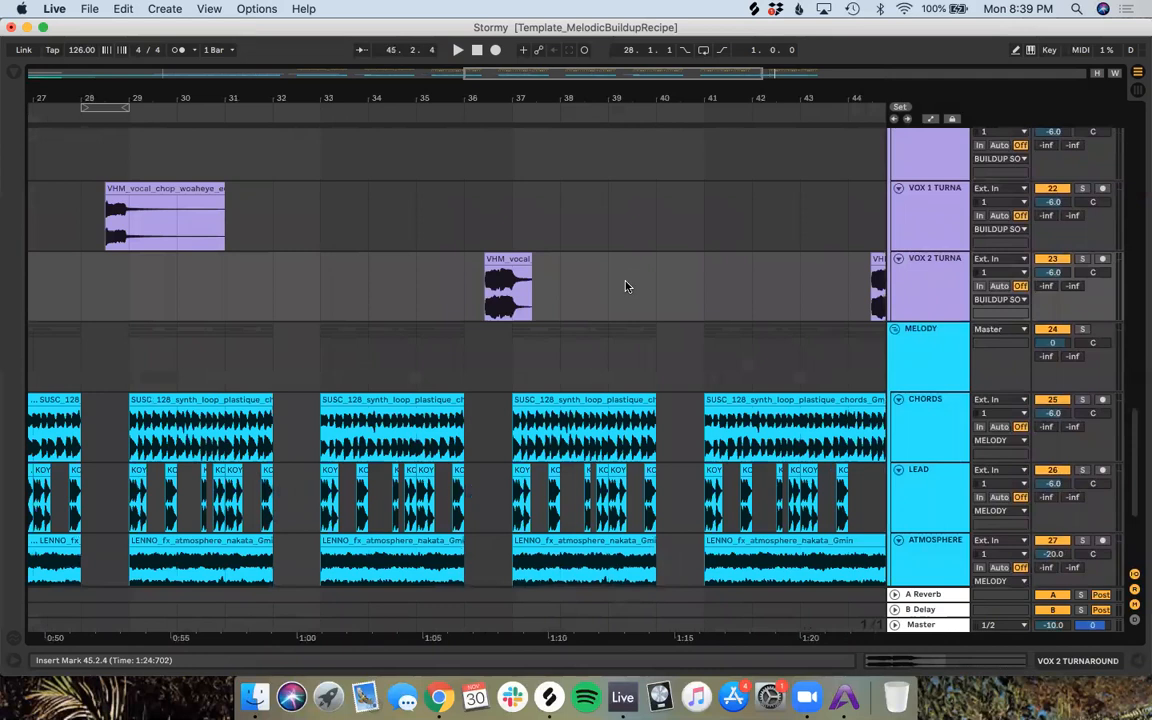
scroll(626, 287, down, 2)
Step: With the fixed grid set to 1/4, copy the VHM_vocal_chop_woaheye_echo clip from bar 28 to 44.3.1 on the VOX 1 track
right_click(616, 258)
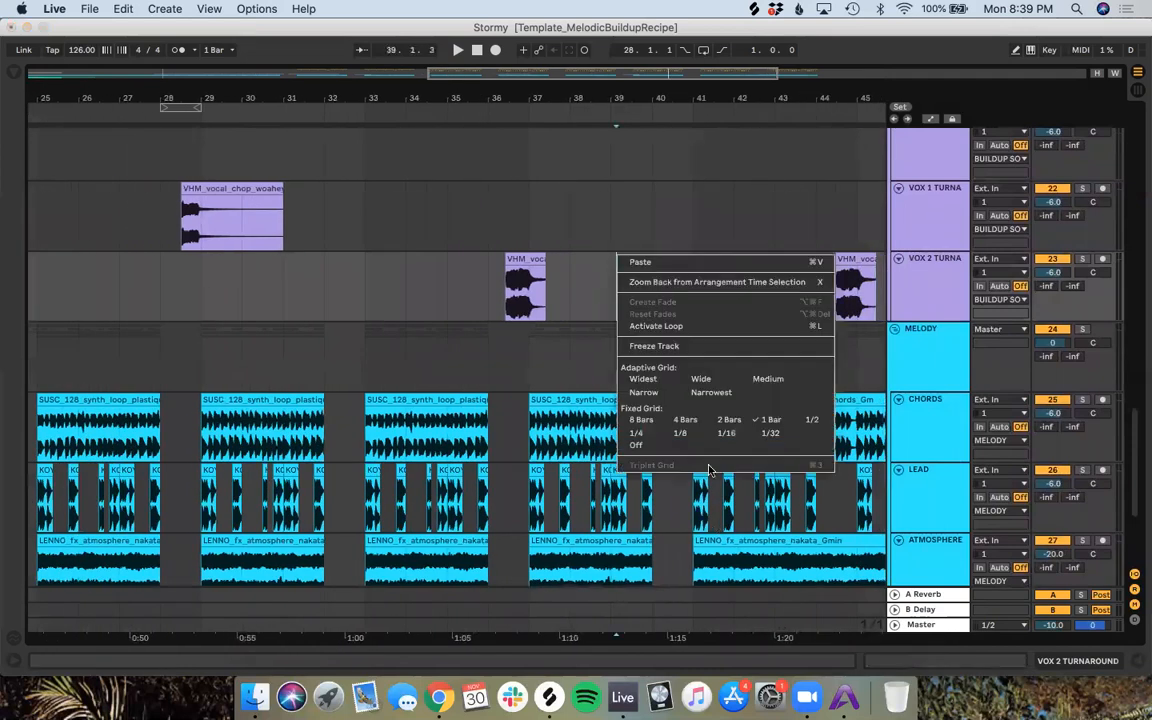
click(725, 433)
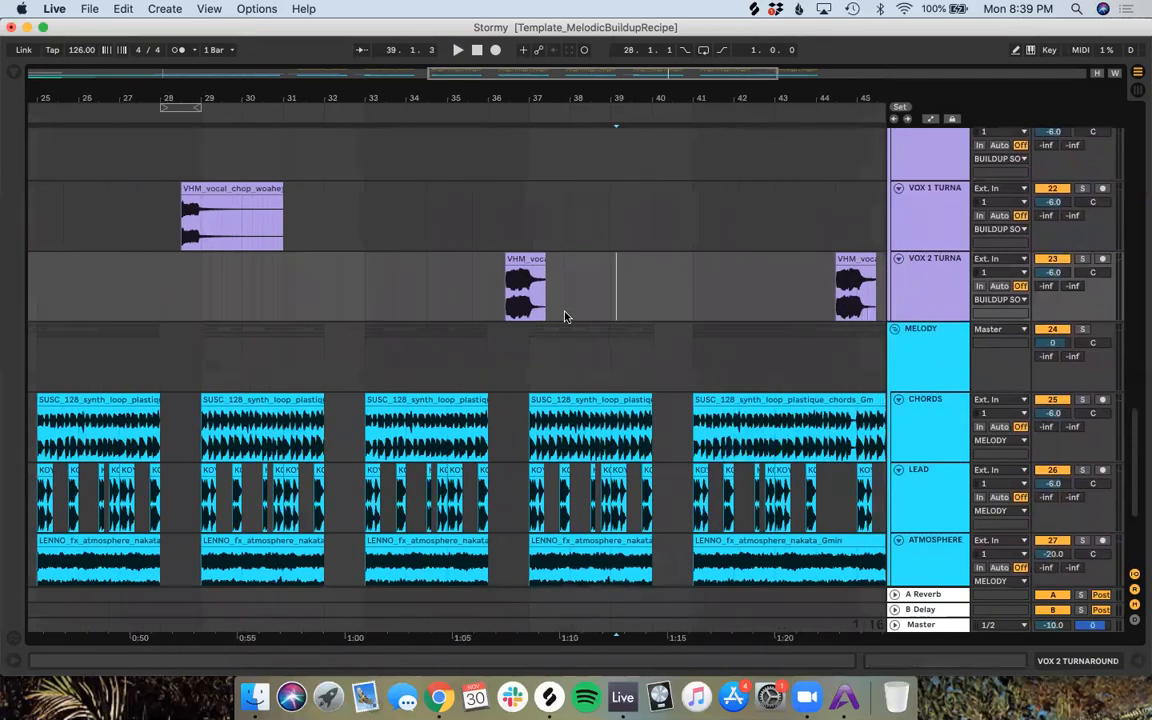
right_click(703, 272)
click(767, 457)
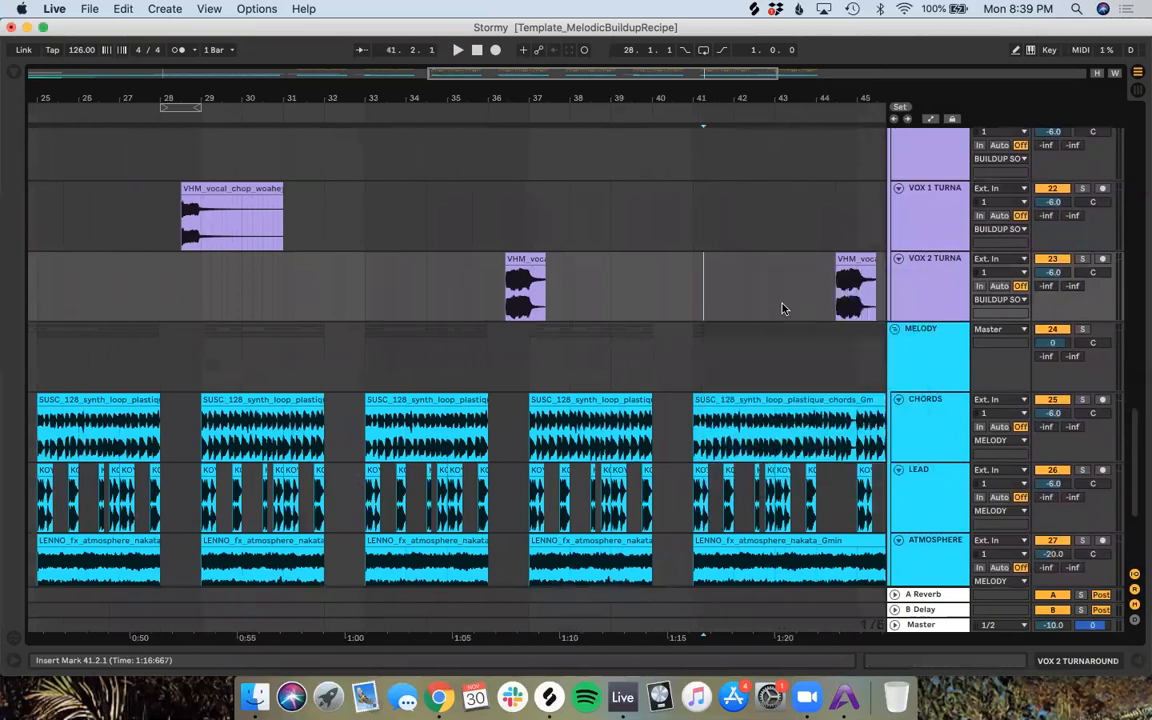
right_click(782, 309)
click(804, 485)
click(203, 188)
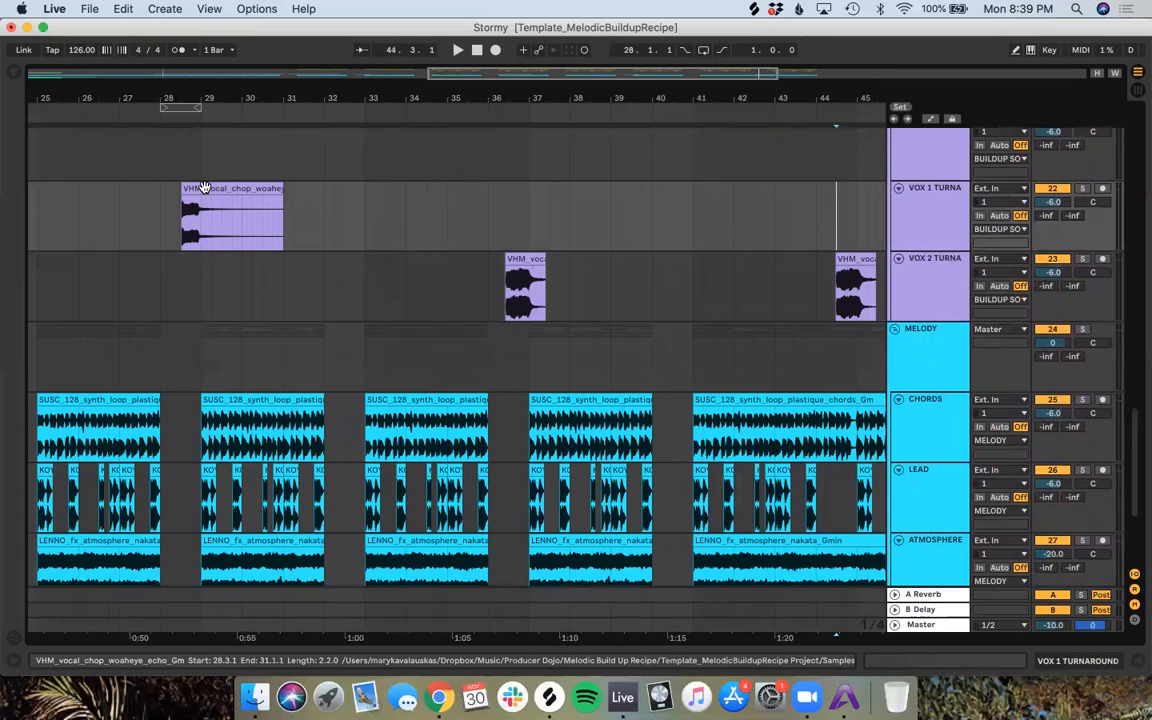
drag(203, 188, 857, 225)
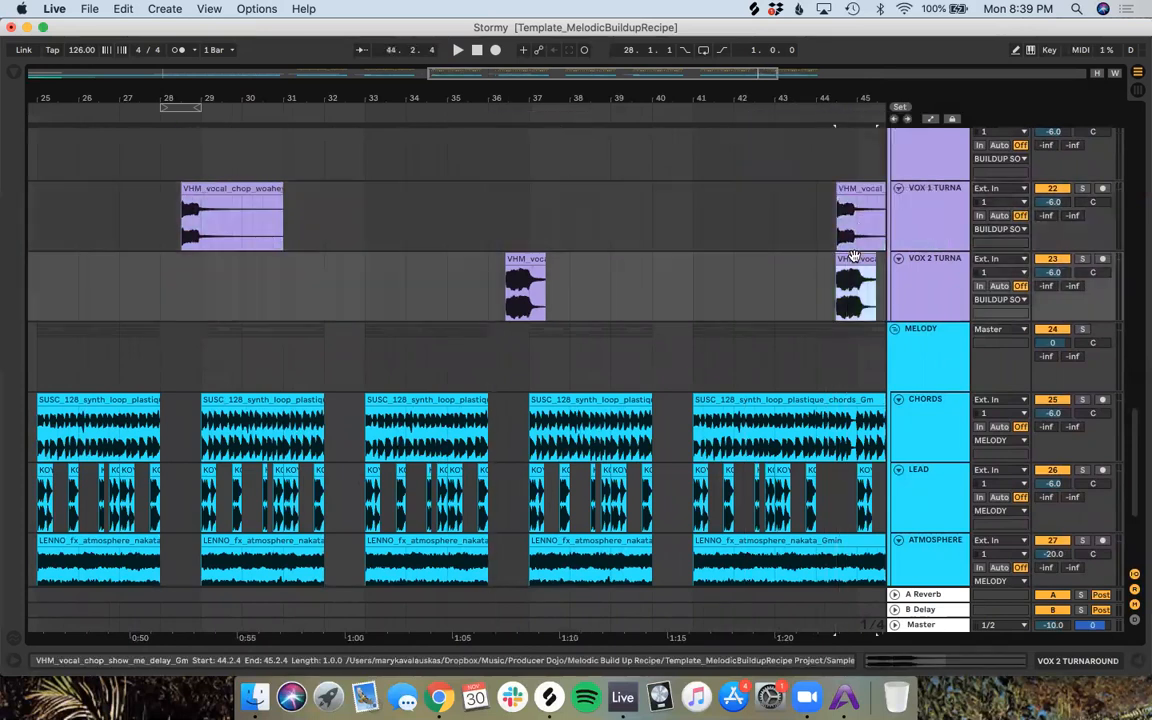
Step: Deactivate the VOX 2 TURNAROUND clip at 44.2.4, directly below the copied vocal chop
key(Delete)
scroll(854, 257, up, 10)
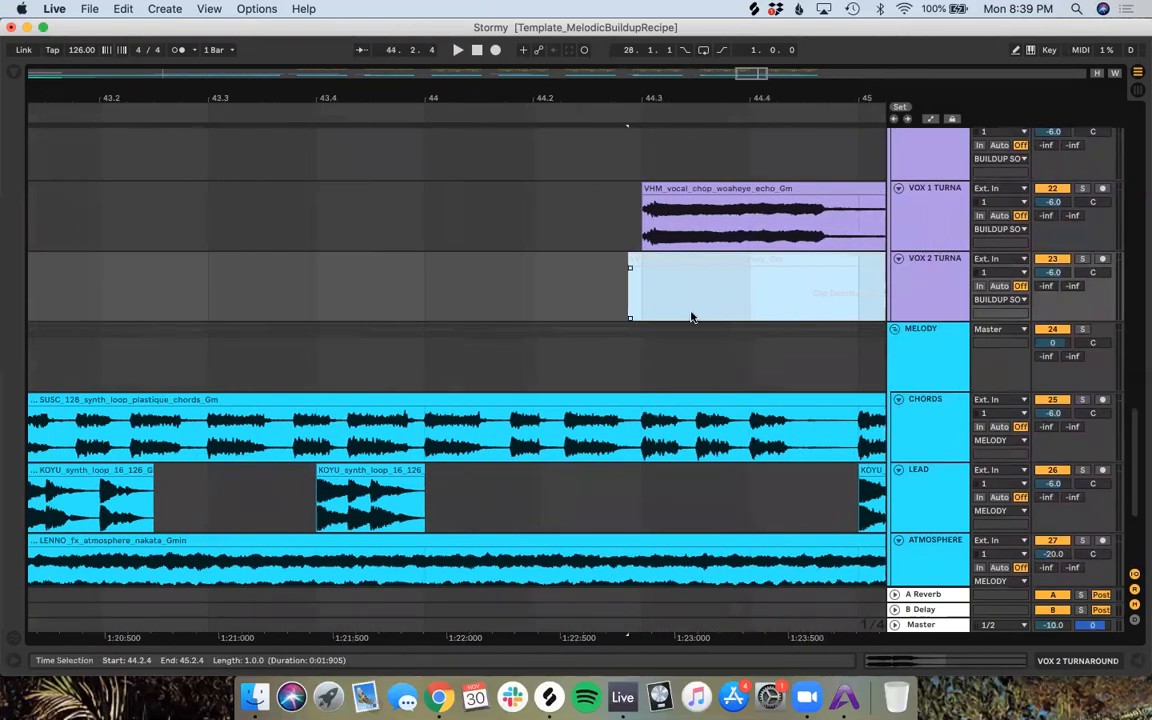
scroll(690, 317, down, 10)
click(537, 374)
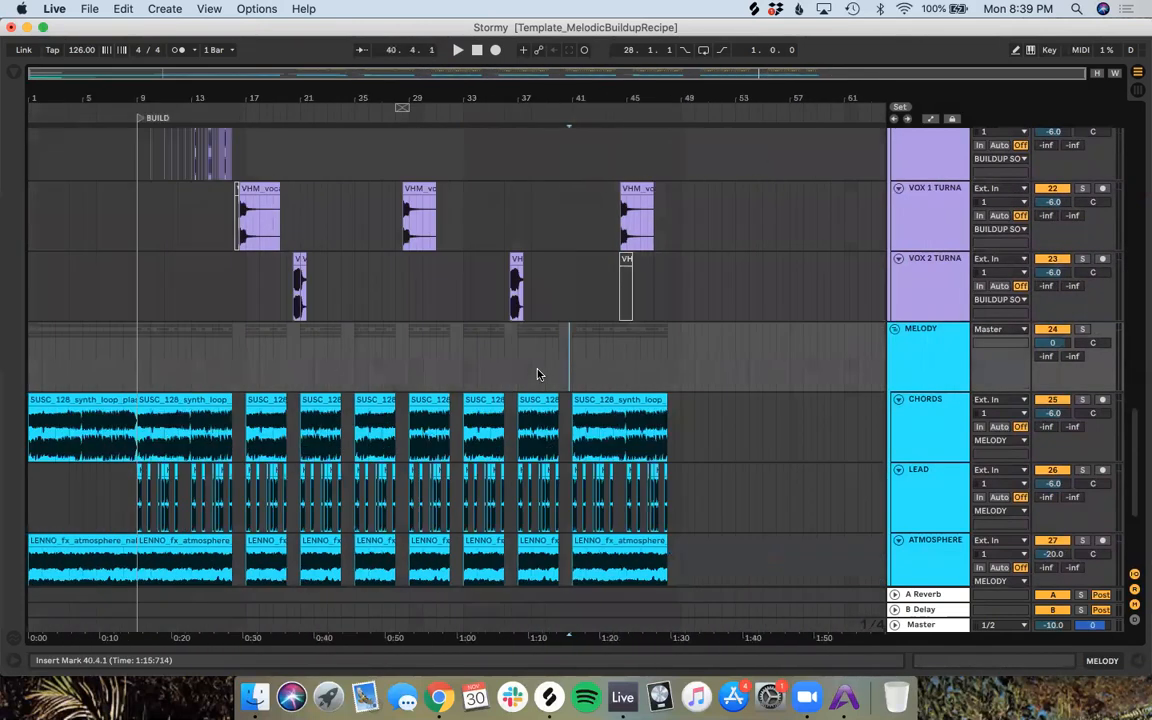
Step: Save the set and place the playback start at the BUILD locator
key(super+s)
click(140, 118)
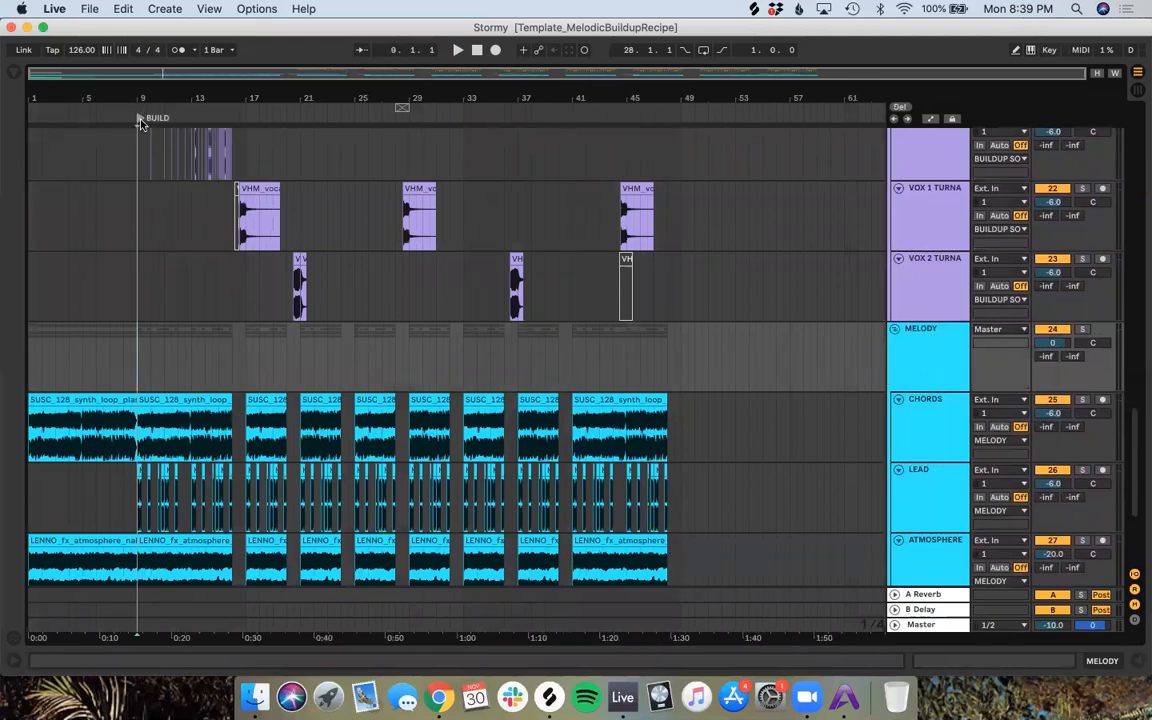
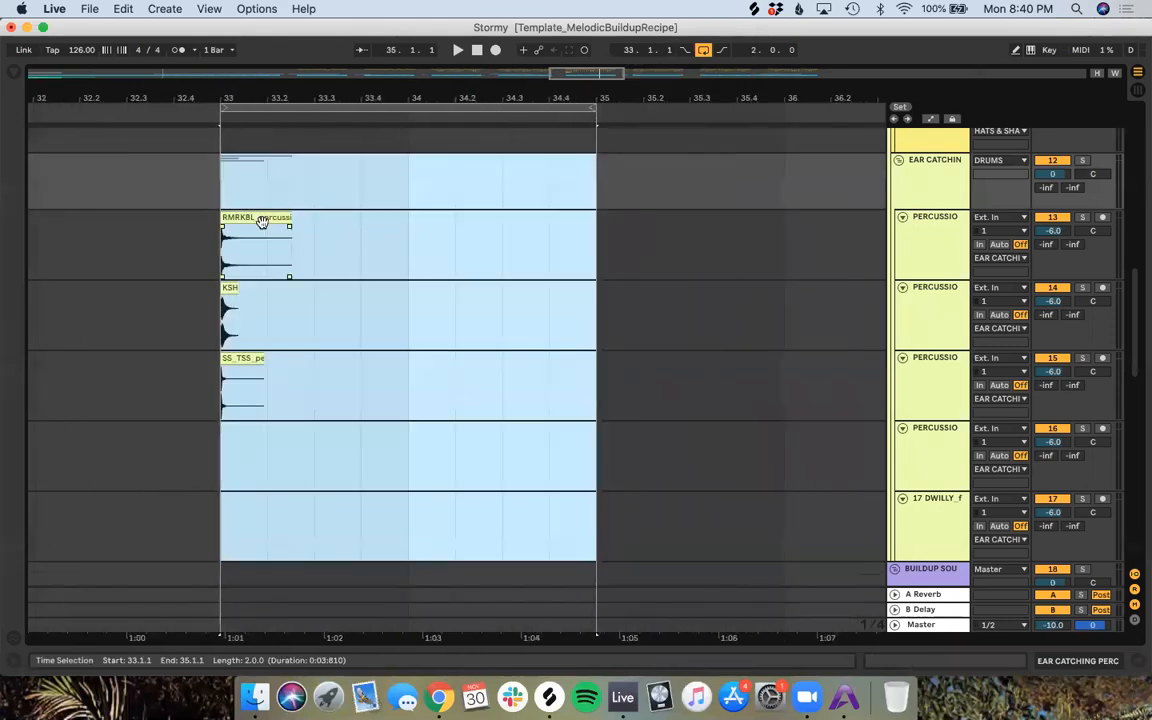
Step: Solo the PERCUSSION 1 track, shorten the loop brace to bar 33 only and play it to hear the sample
click(260, 218)
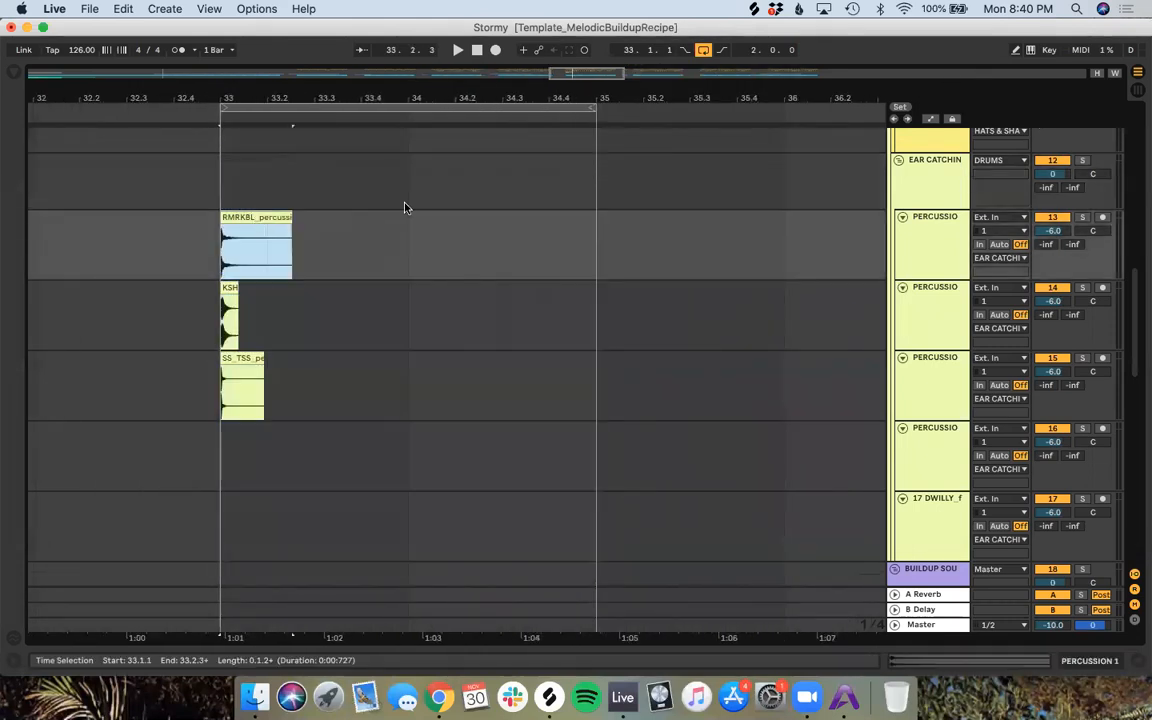
click(1082, 217)
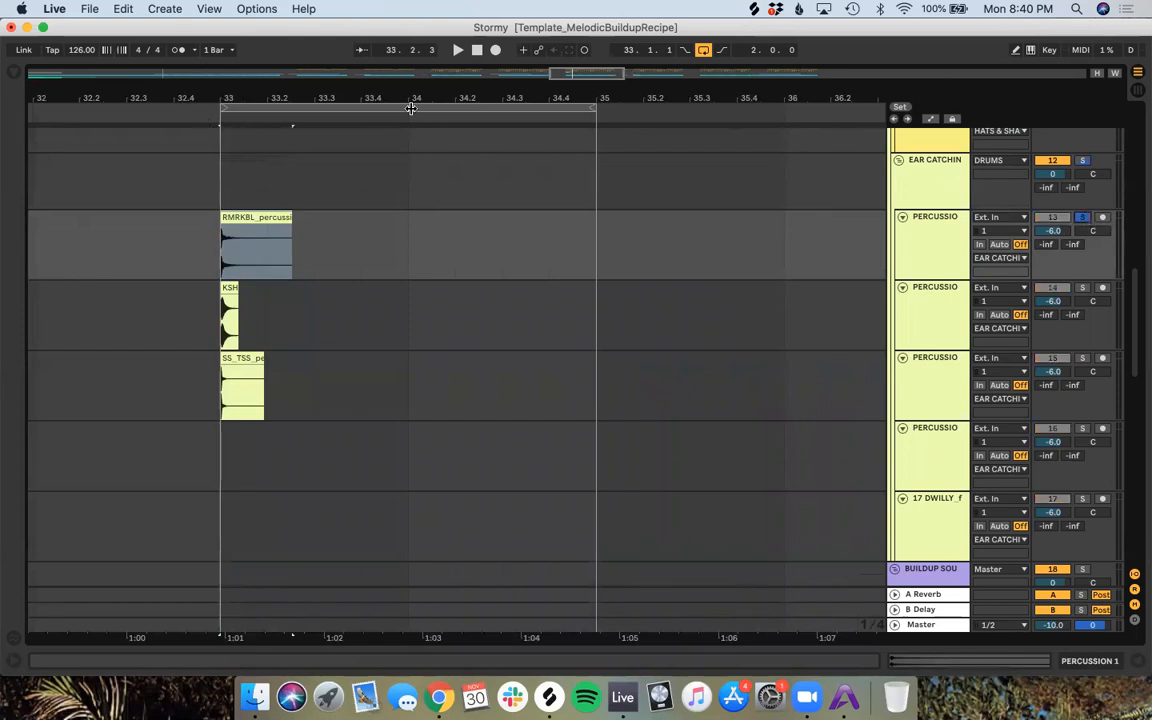
drag(597, 113, 419, 128)
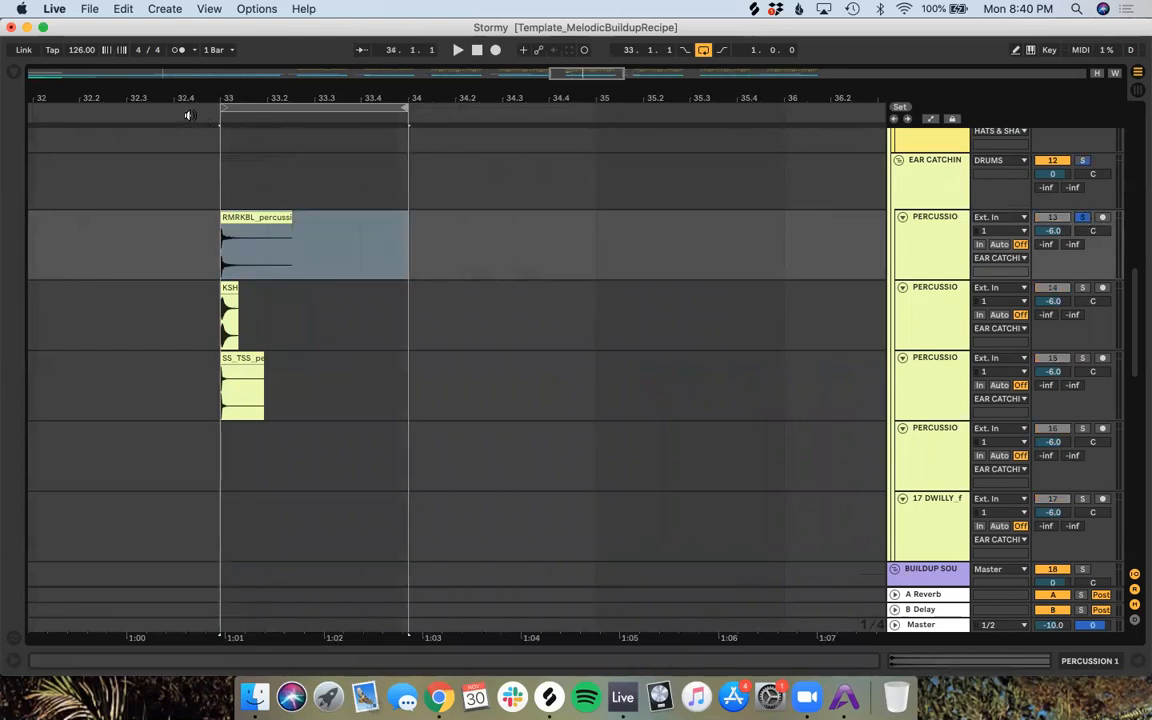
key(space)
key(space)
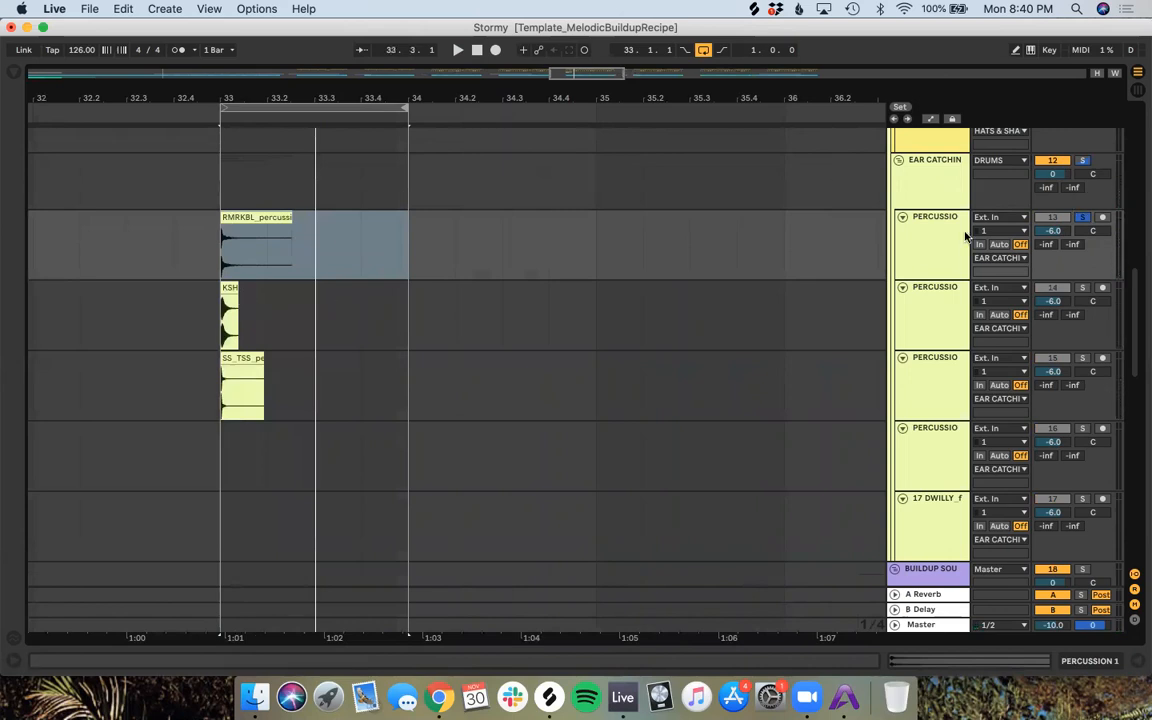
Step: Rename the PERCUSSION 1 track as CONGA HIGH
key(super+r)
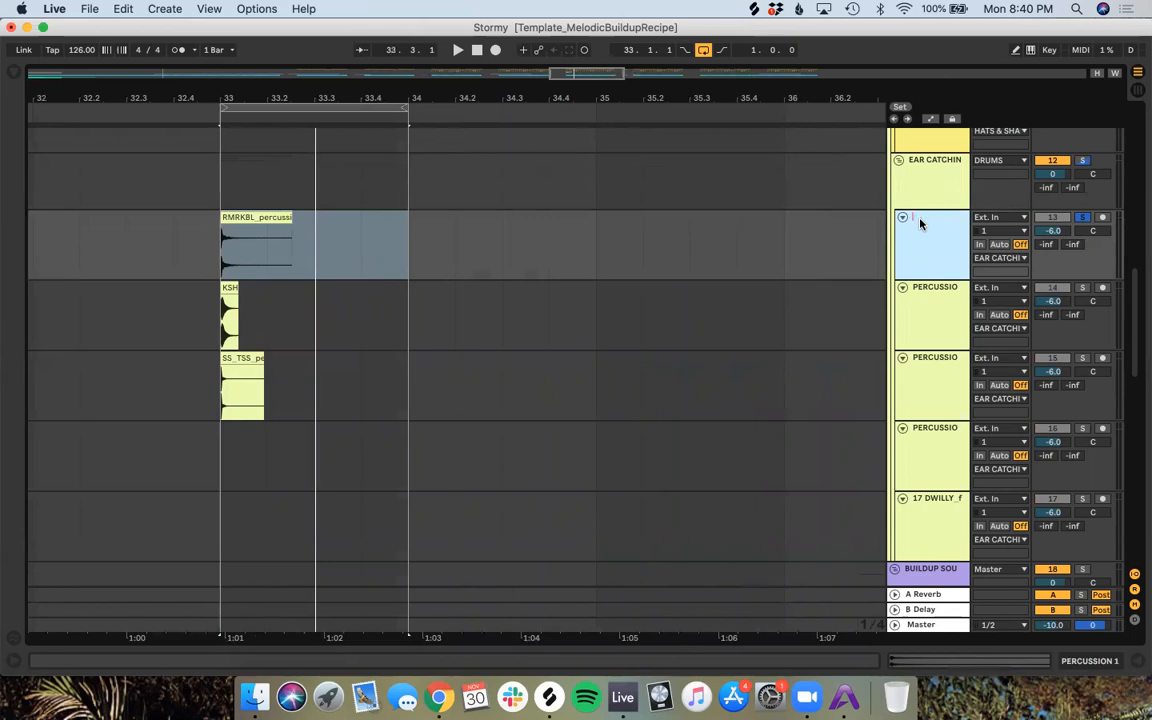
text(CONGA HIGH)
key(Return)
Step: Audition the PERCUSSION 2 track in solo and rename it CONGA MID
click(1082, 287)
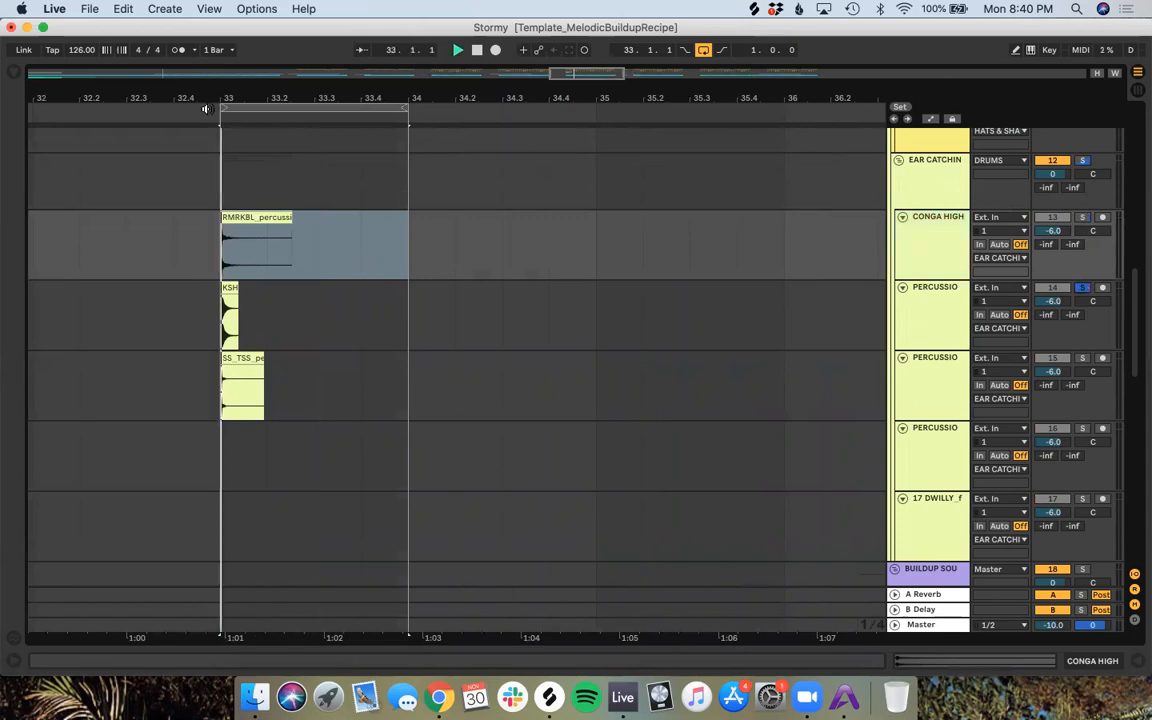
click(912, 312)
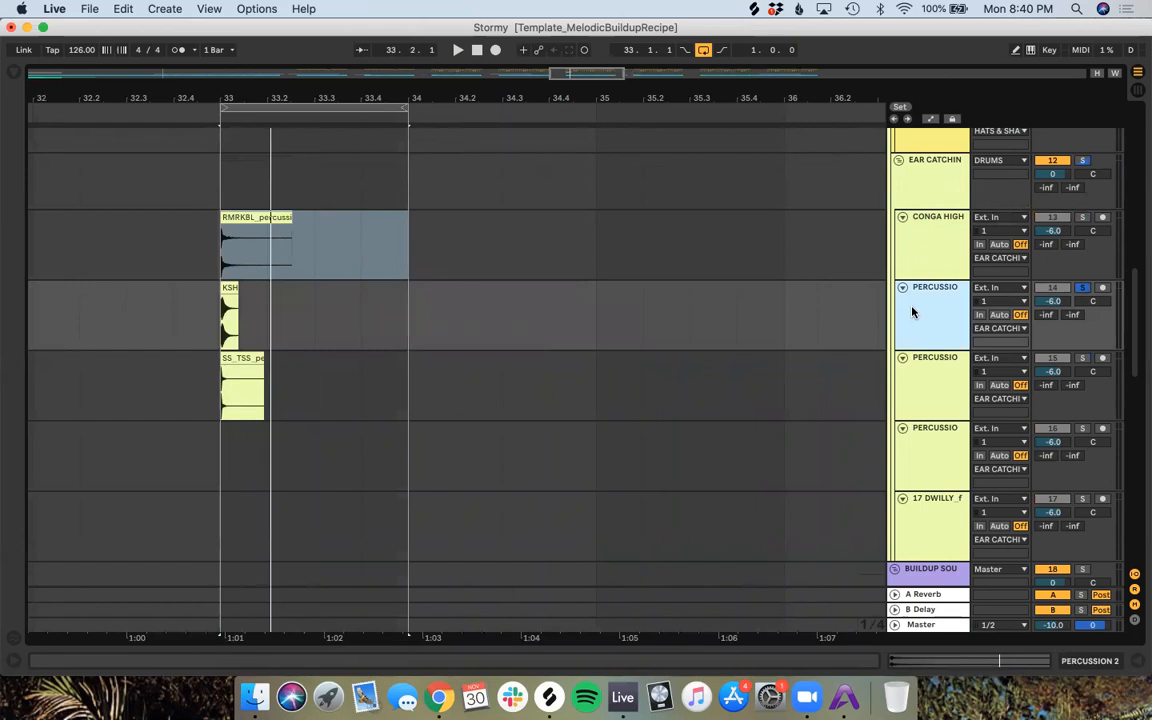
key(super+r)
text(CONGA MID)
key(Return)
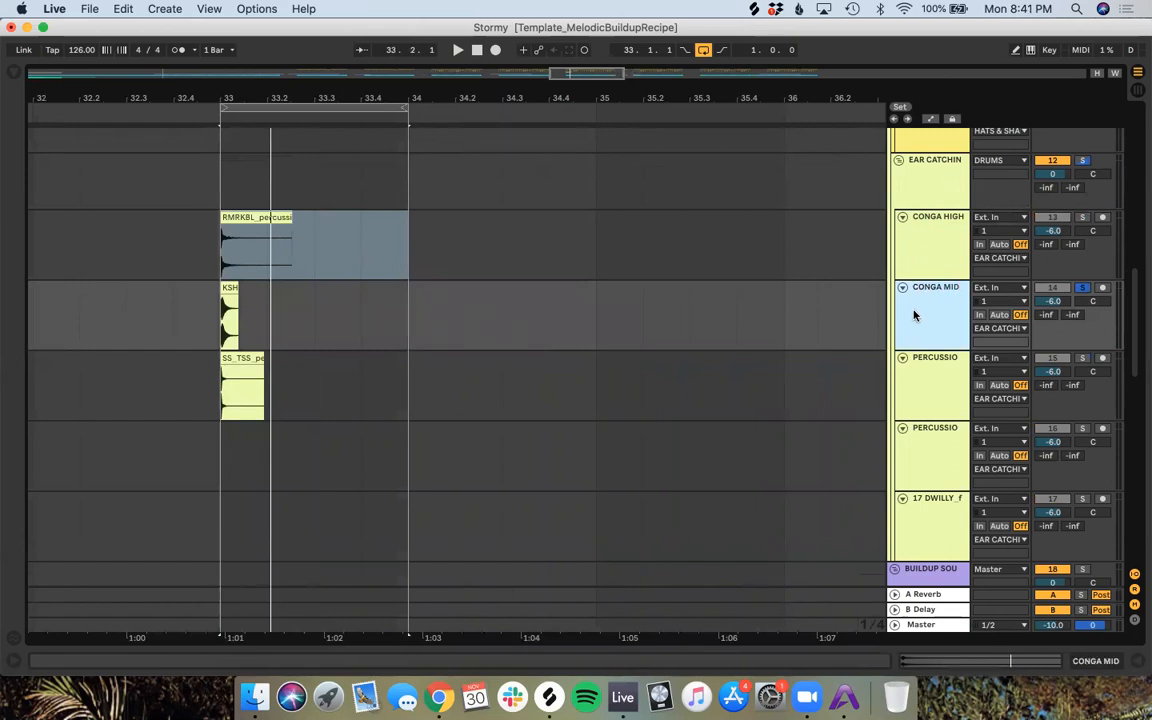
Step: Solo and audition PERCUSSION 3, rename it CONGA HIGH and move it to the first place in the ear-catching percussion group
click(1083, 359)
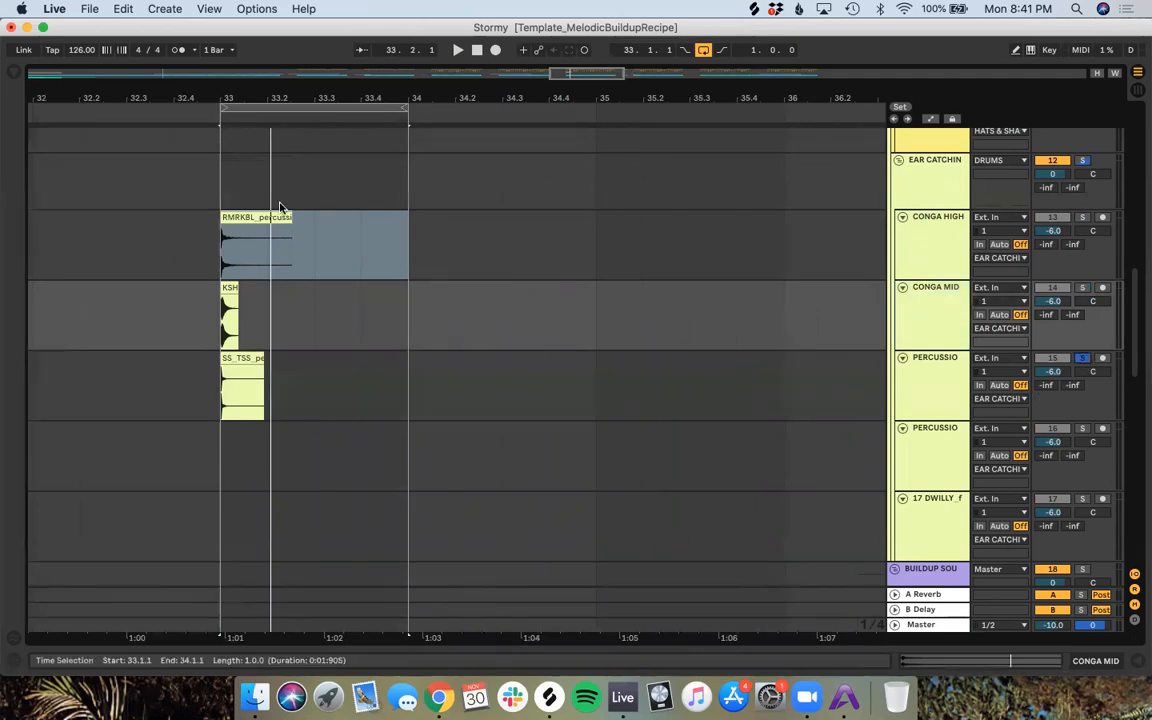
click(207, 114)
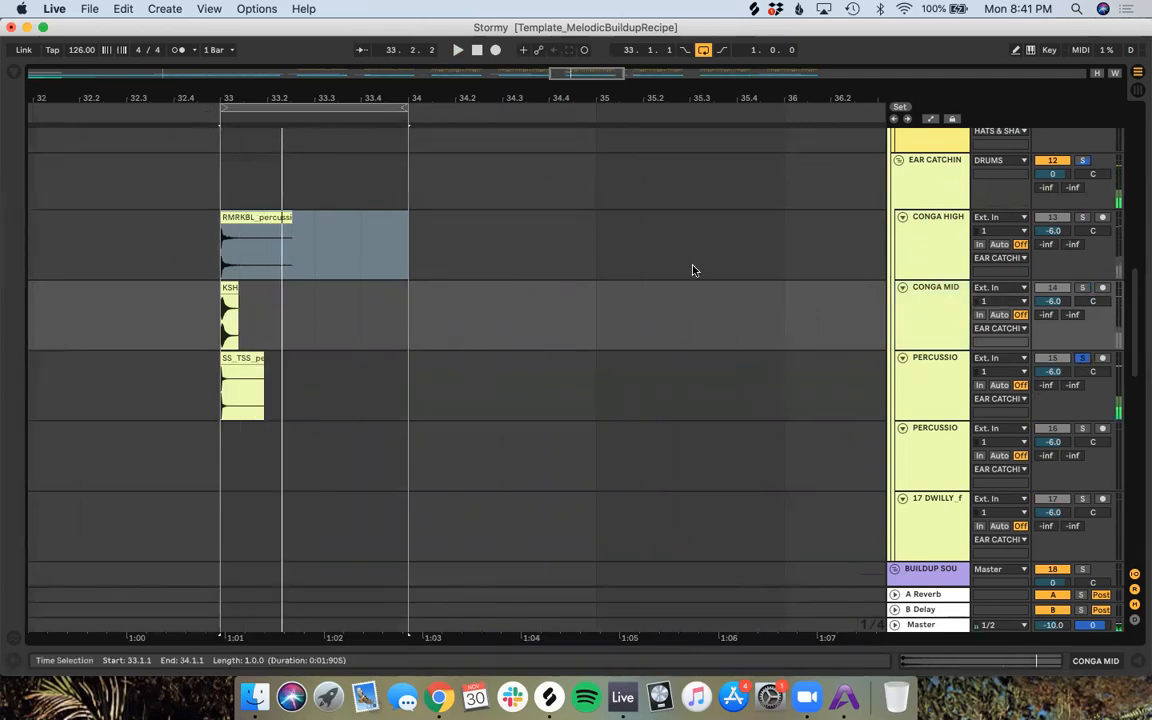
click(940, 395)
key(super+r)
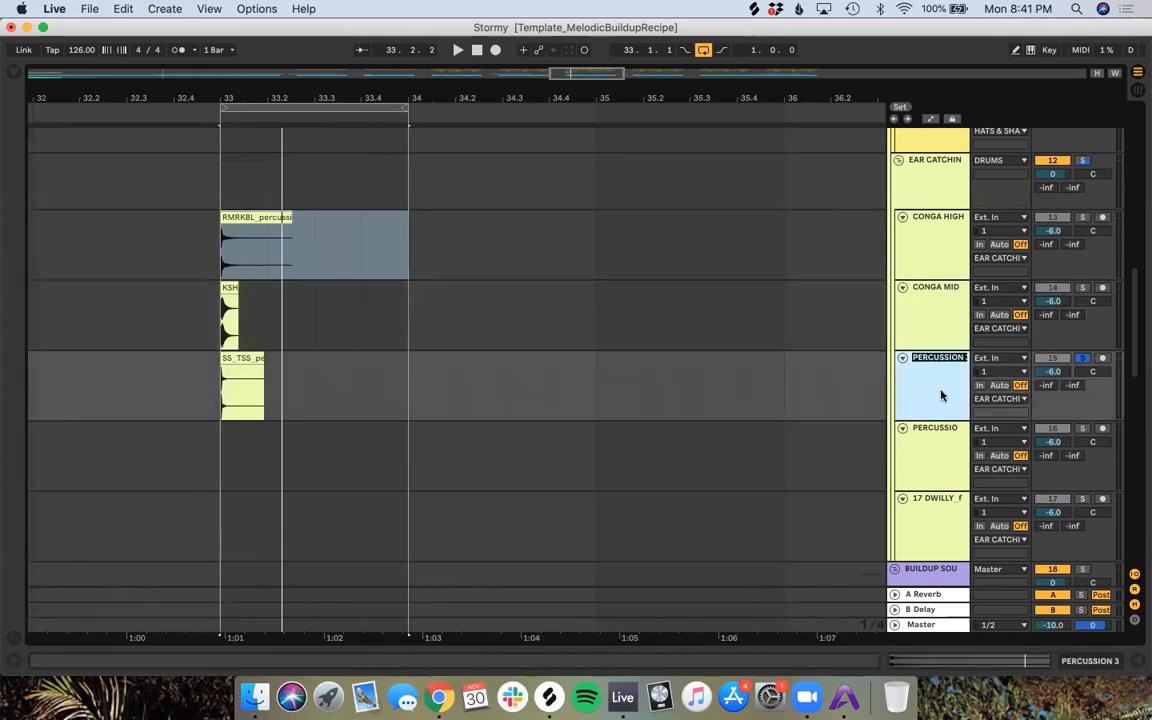
text(CONGA HIGH)
key(Return)
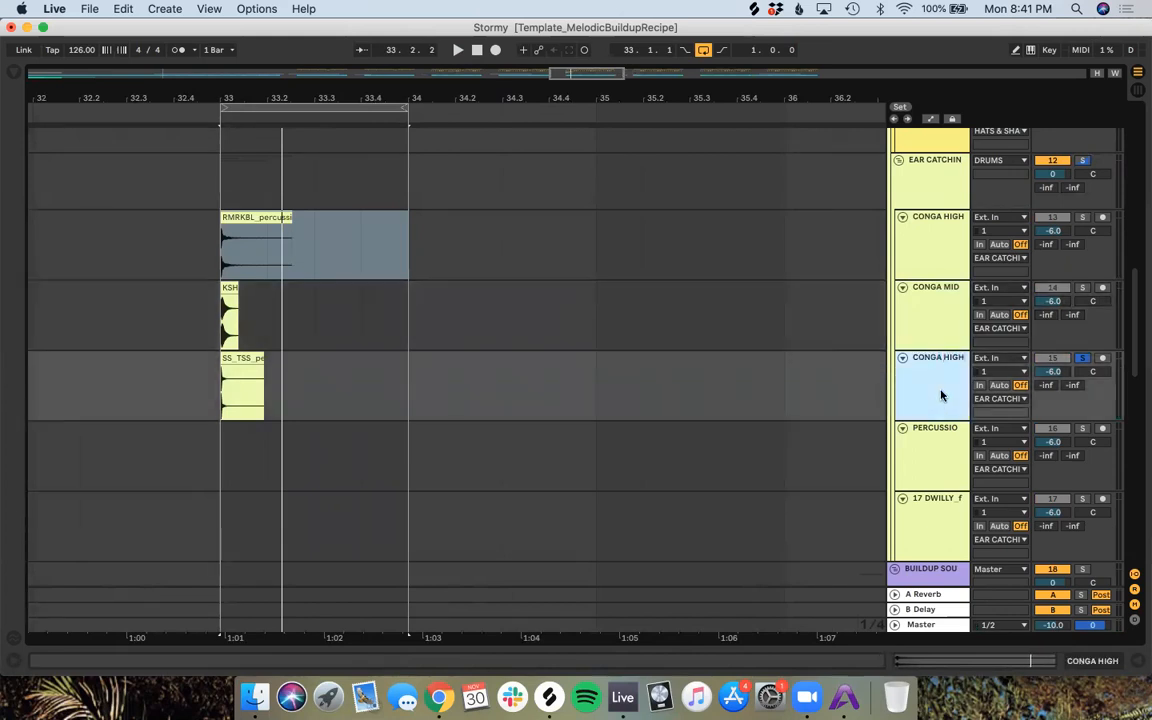
drag(931, 398, 934, 206)
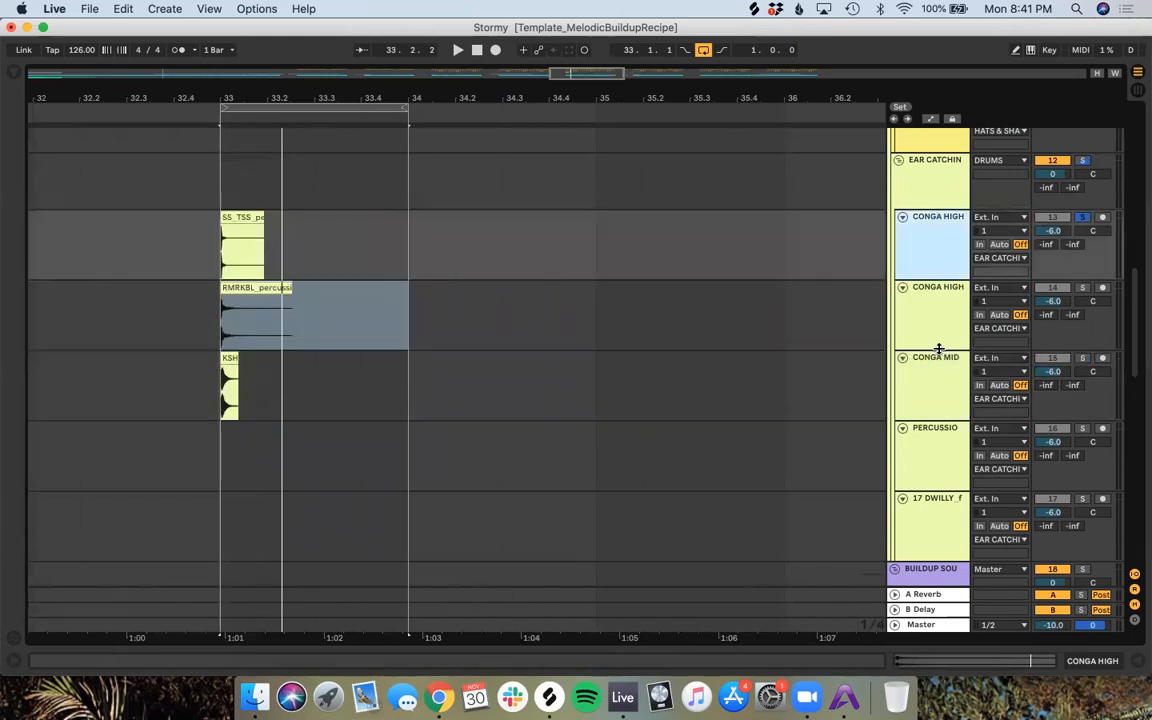
Step: Rename the third conga track CONGA LOW and the second one CONGA MID
click(942, 378)
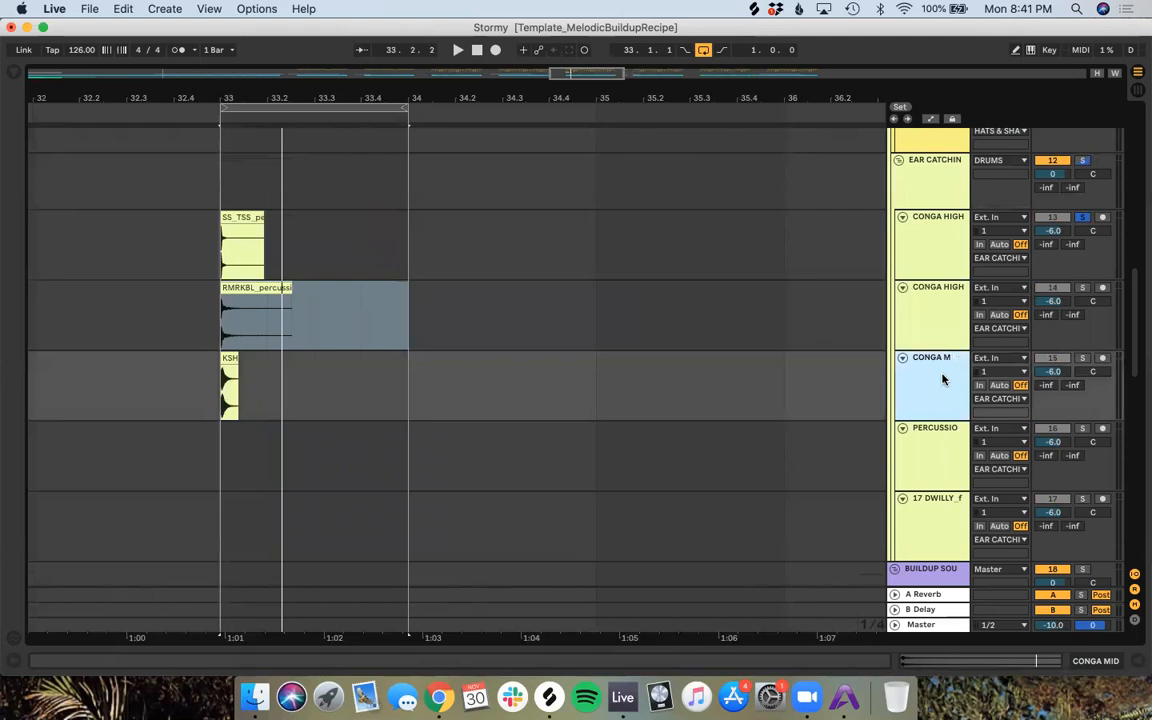
text(OW)
key(Return)
click(925, 320)
key(super+r)
key(Right)
key(BackSpace)
key(BackSpace)
key(BackSpace)
text(MID)
key(Return)
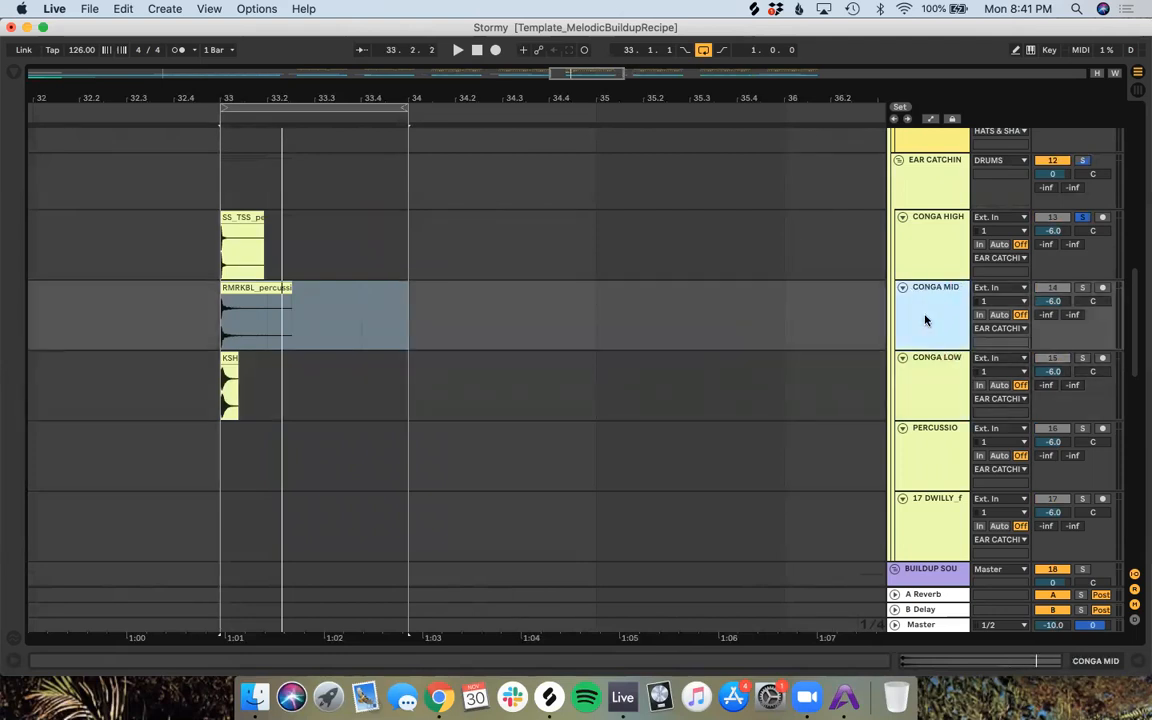
Step: Unsolo the CONGA HIGH track and play the three conga samples together from just before bar 33
click(1079, 218)
click(183, 111)
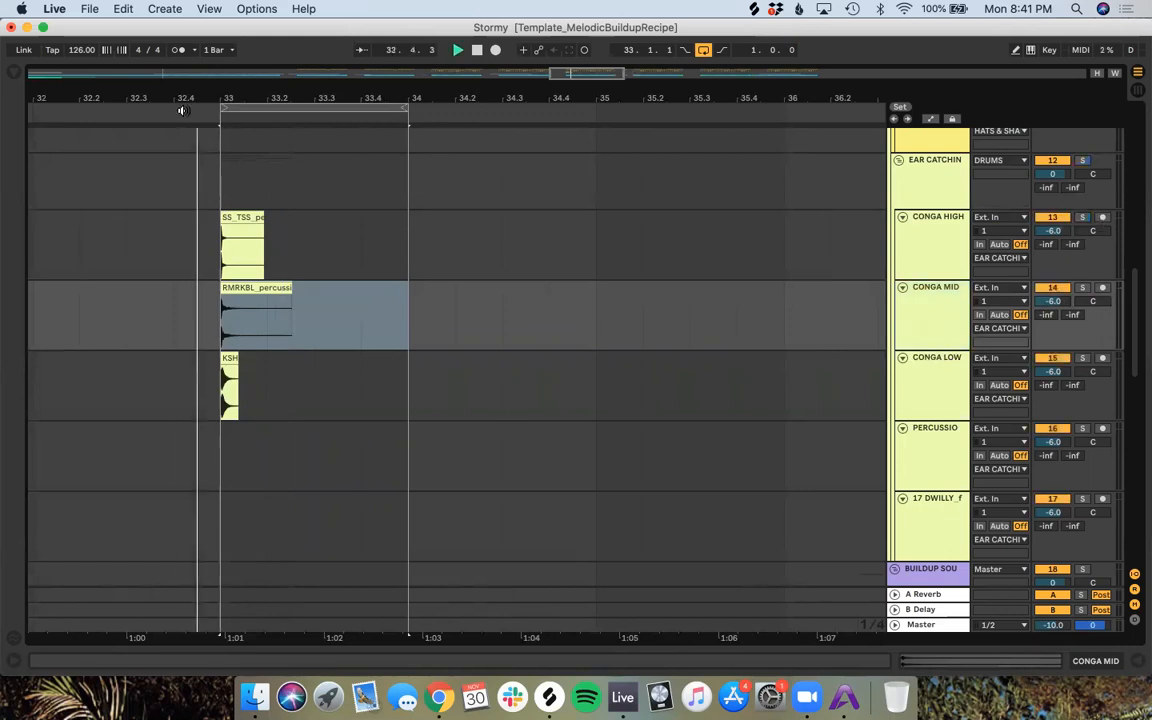
key(space)
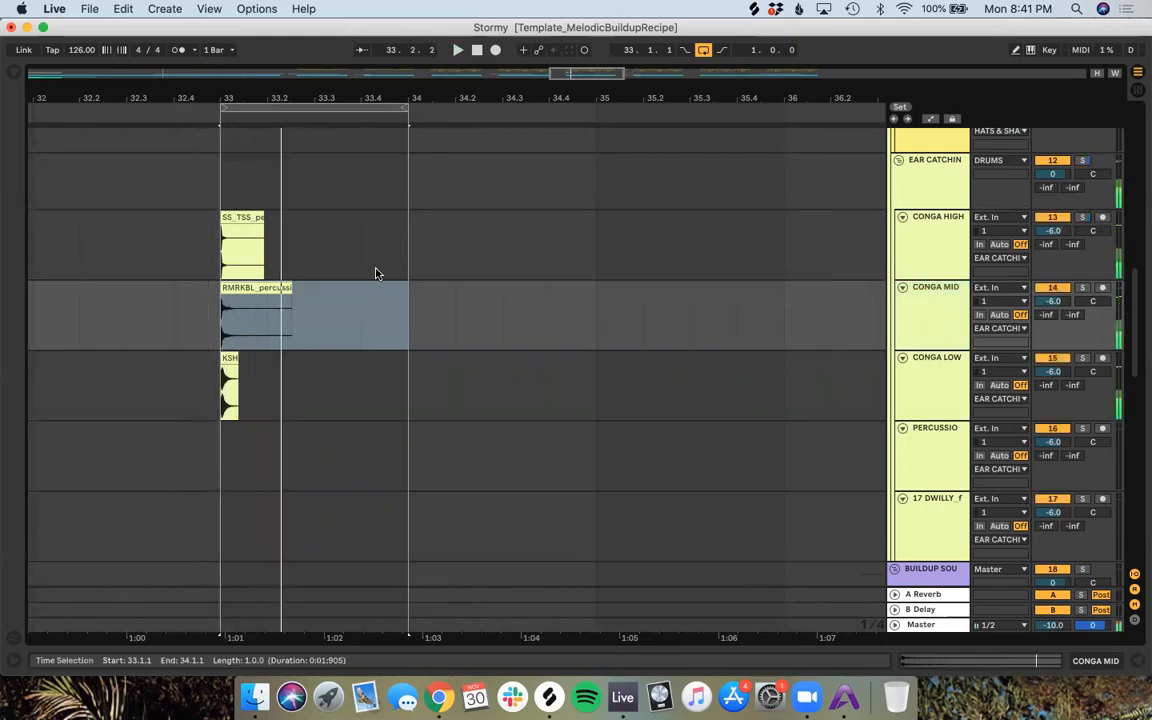
Step: Set the grid to 1/16 and trim the CONGA HIGH clip to one sixteenth and the CONGA MID clip to two sixteenths
right_click(308, 331)
click(363, 684)
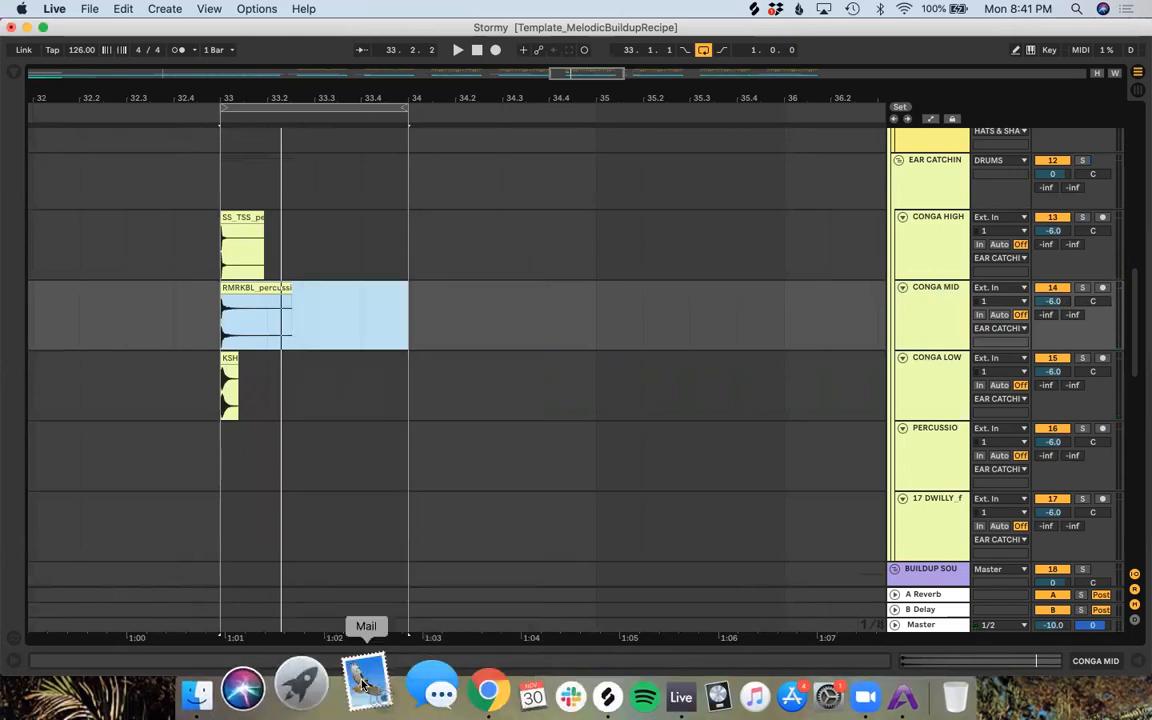
scroll(260, 414, up, 5)
scroll(260, 414, left, 3)
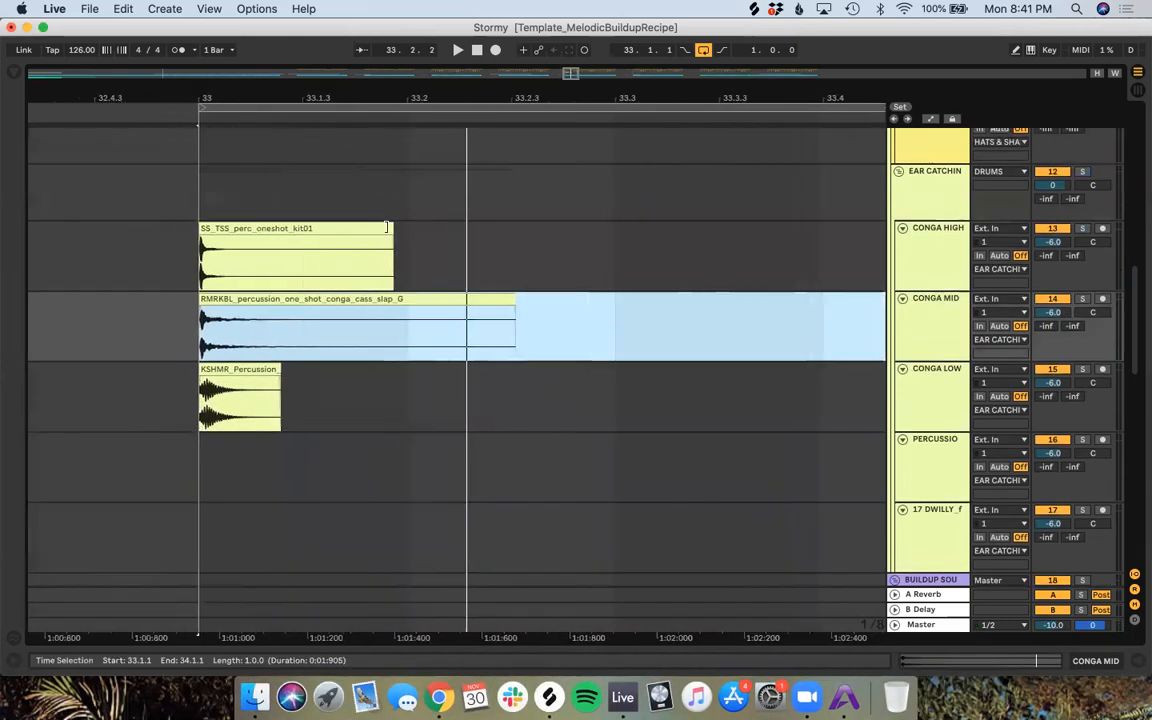
drag(386, 228, 303, 248)
right_click(349, 258)
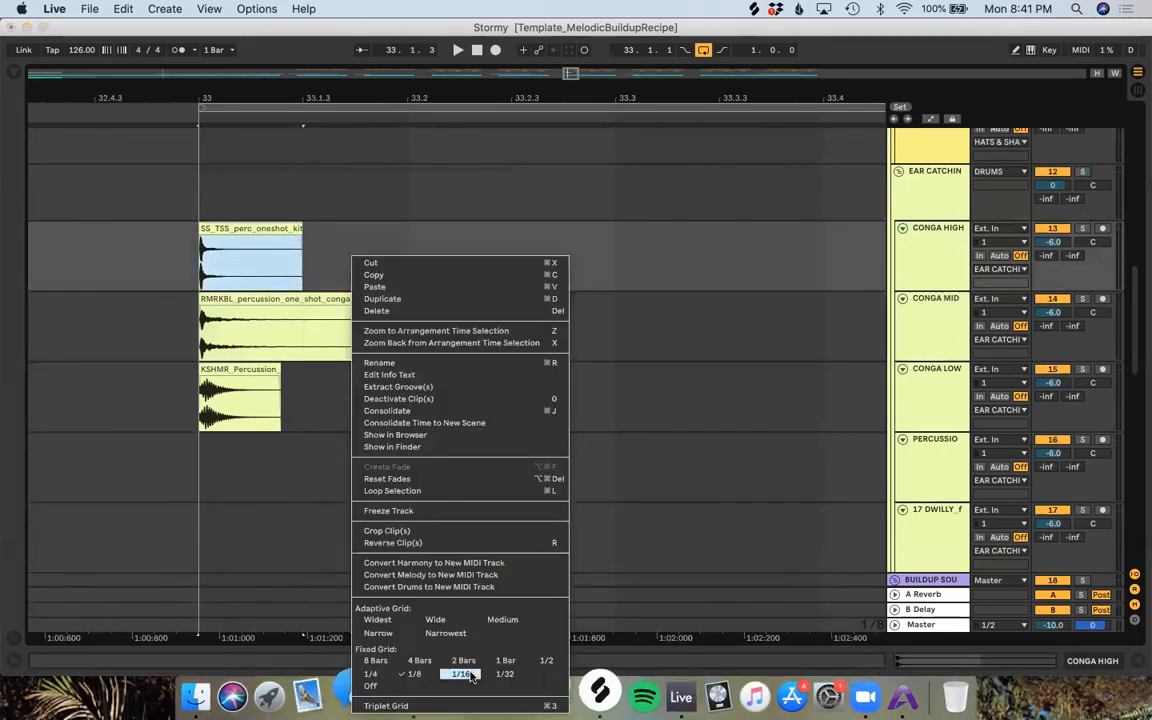
click(415, 607)
drag(301, 255, 250, 258)
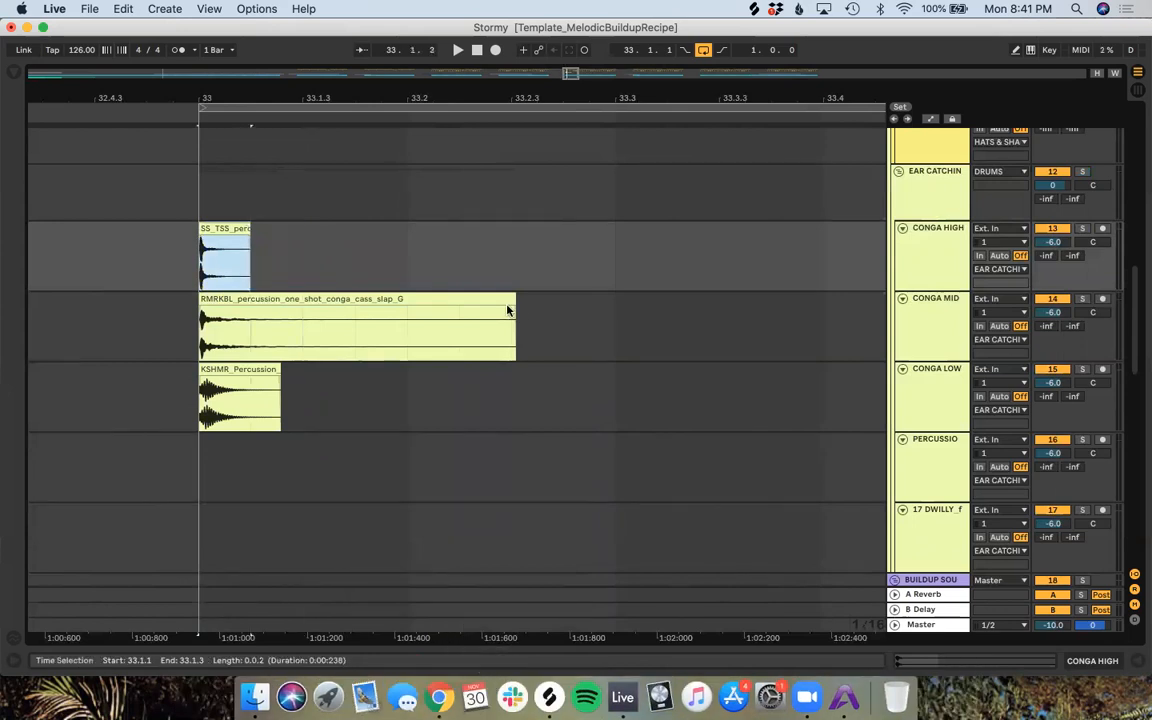
drag(506, 300, 302, 300)
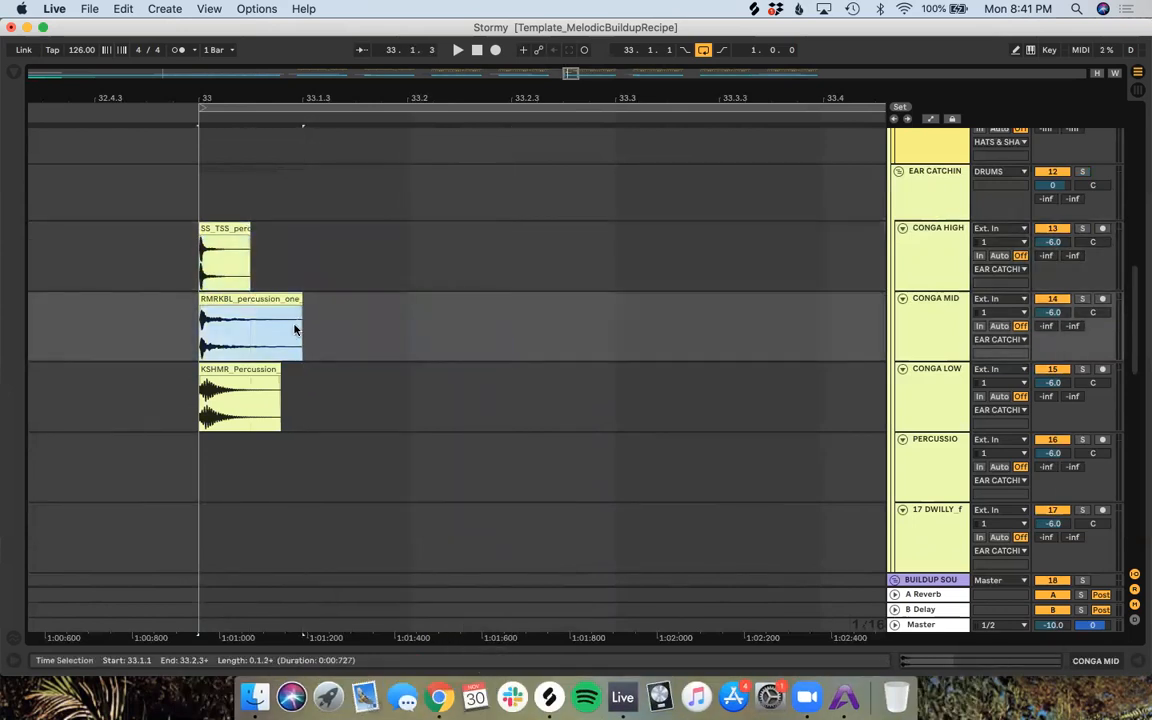
Step: Stagger the conga hits by moving the CONGA MID clip to 33.1.2 and the CONGA LOW clip to 33.1.3
click(272, 378)
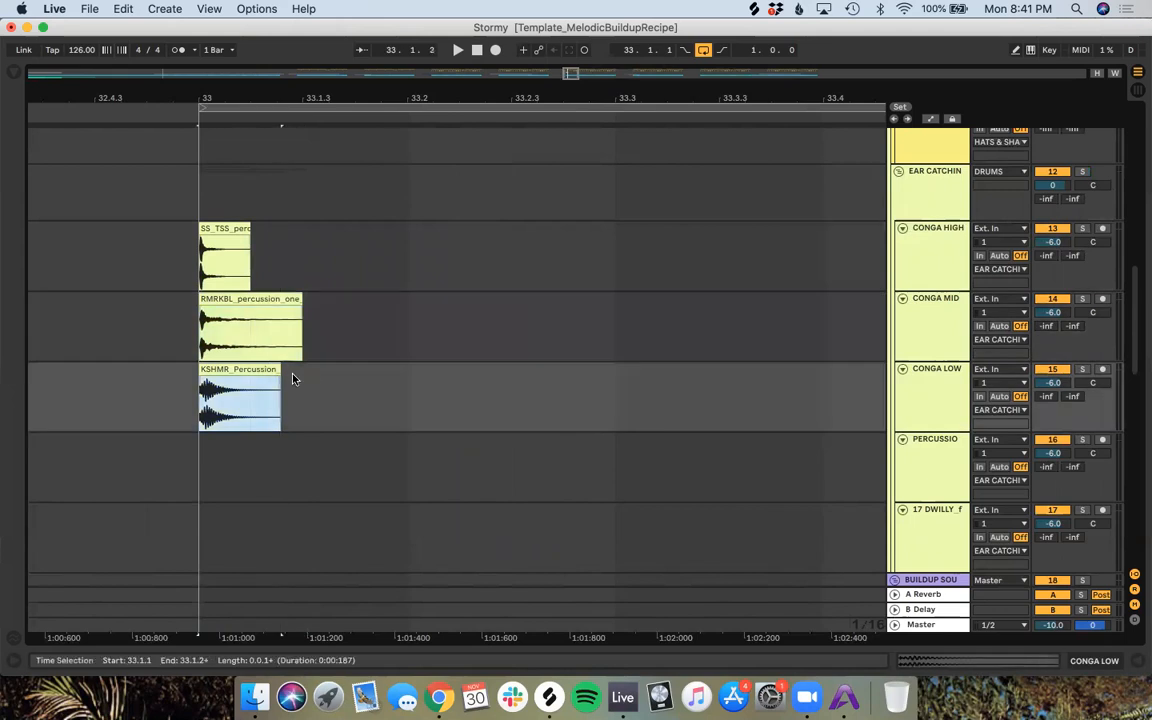
click(320, 408)
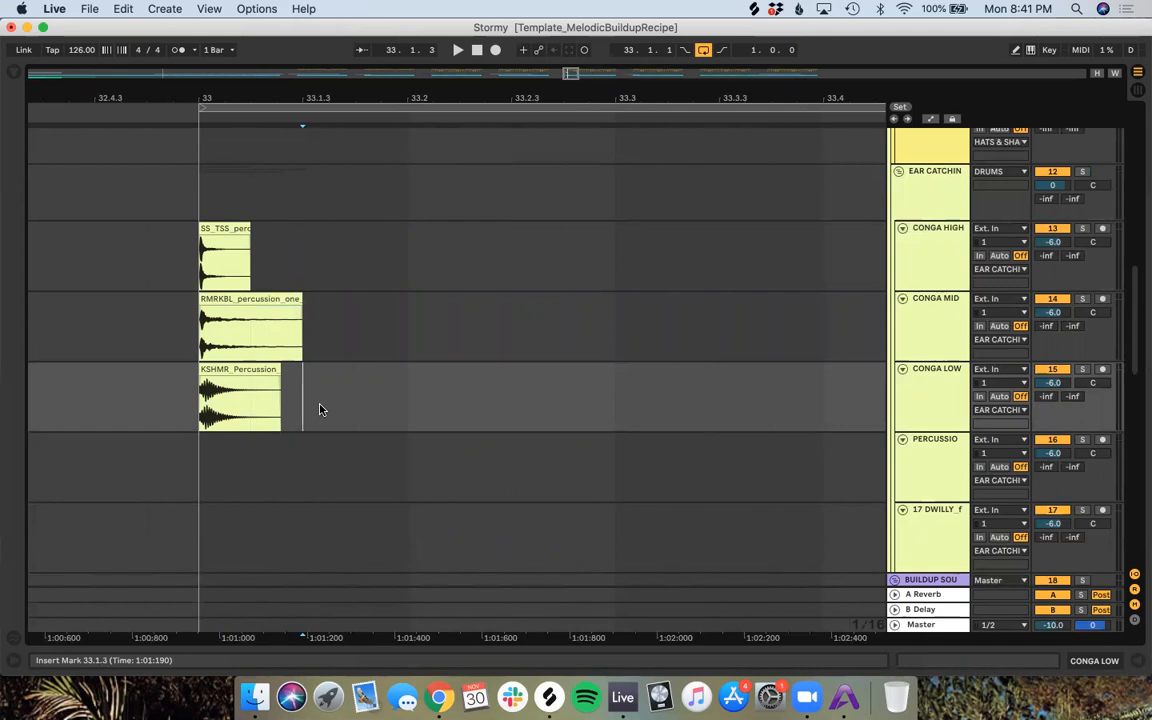
drag(221, 301, 300, 310)
drag(239, 373, 366, 377)
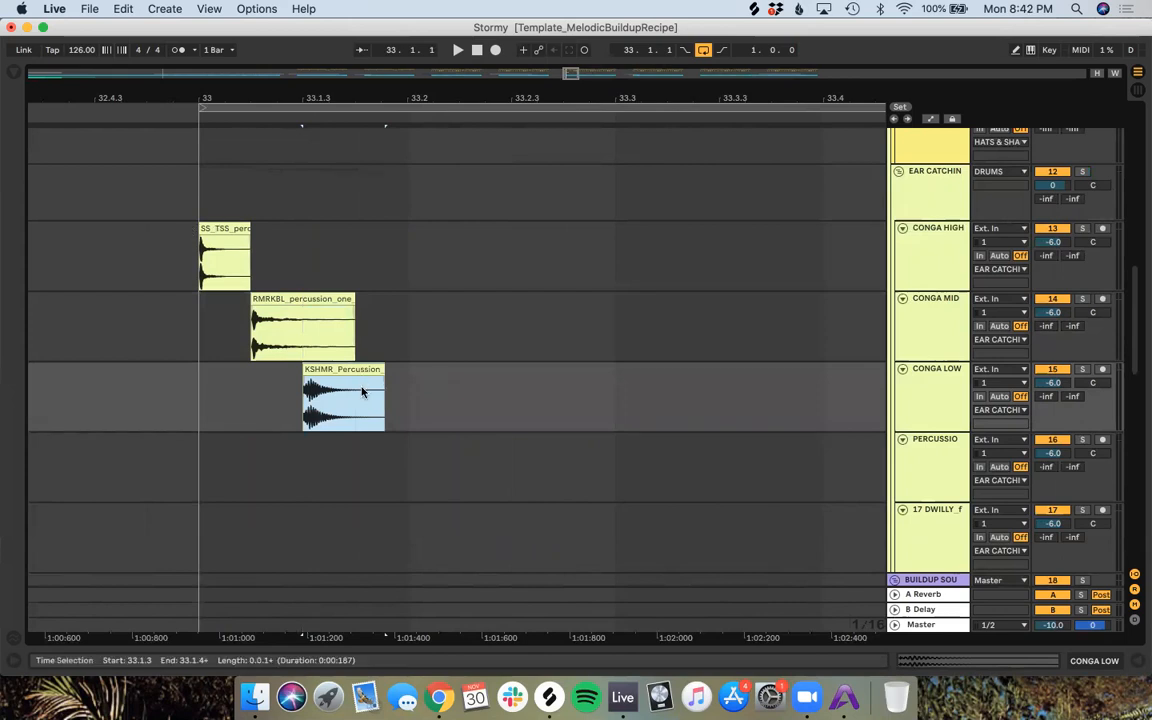
click(408, 407)
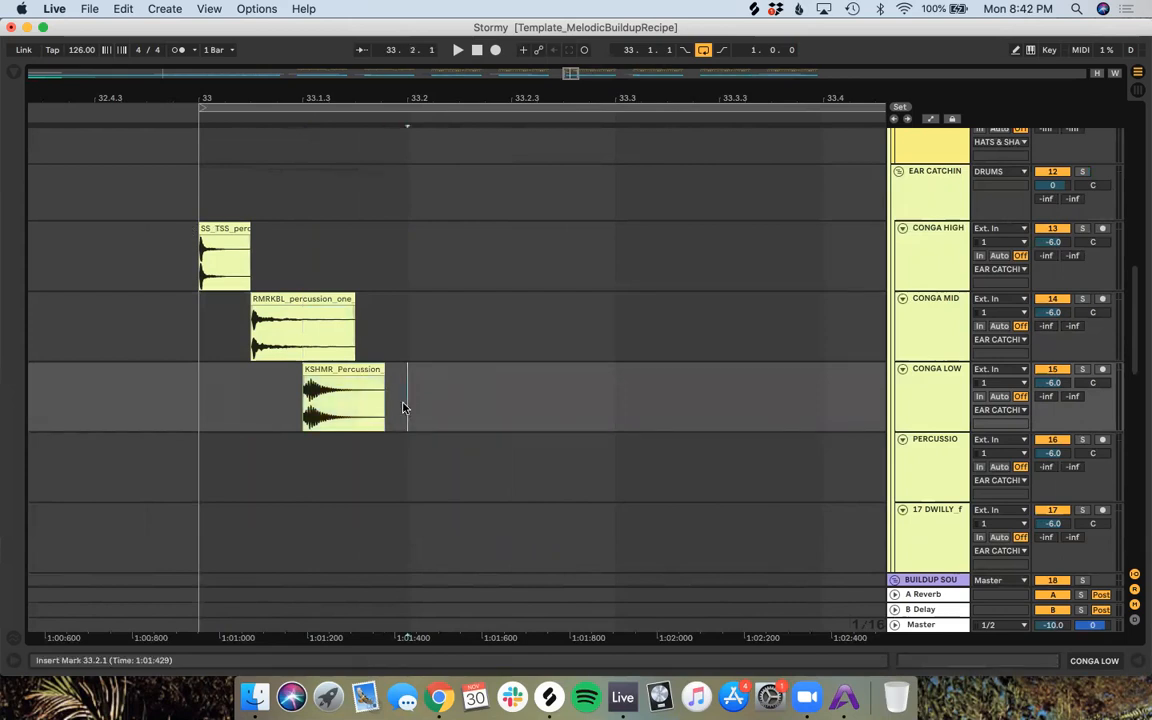
click(249, 373)
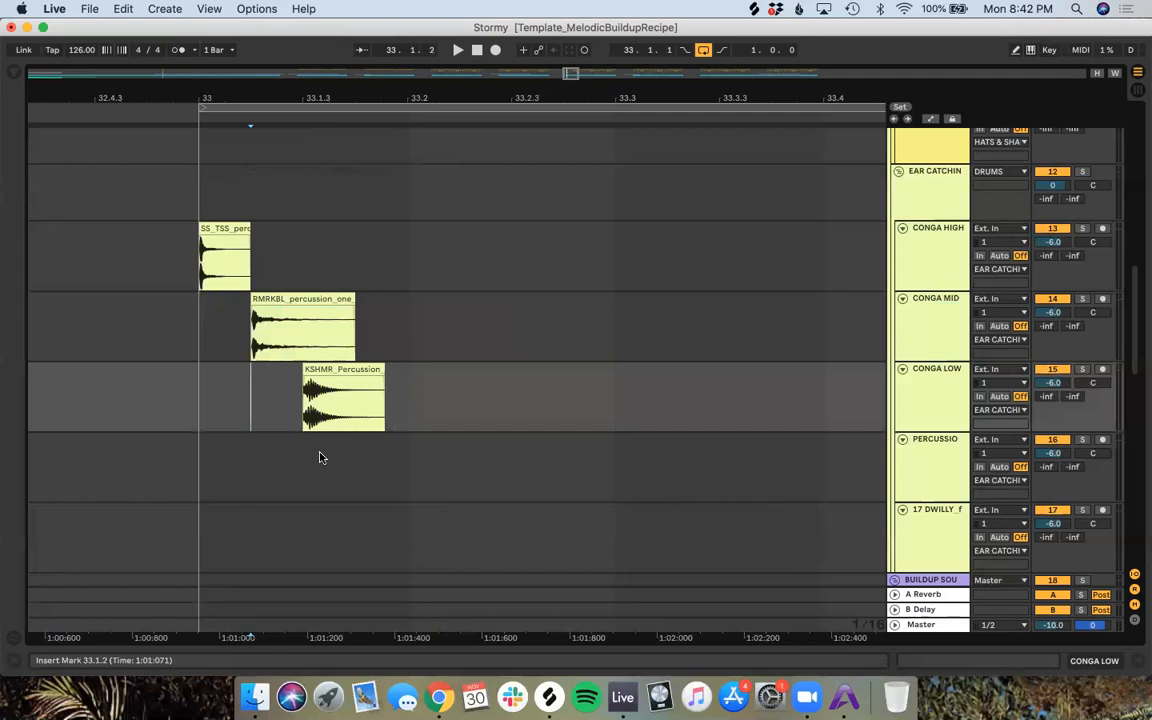
Step: Copy the three staggered conga clips together to 33.1.4 and undo the misplaced move to 33.2.3
click(222, 230)
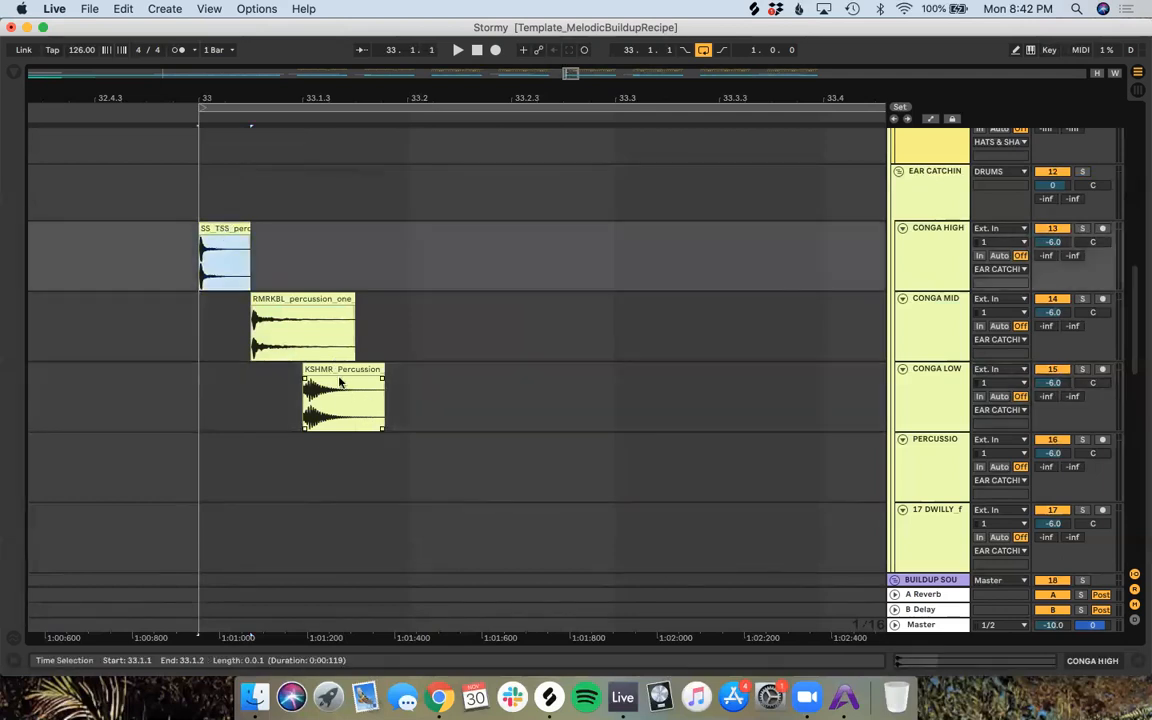
shift+click(343, 362)
shift+click(380, 364)
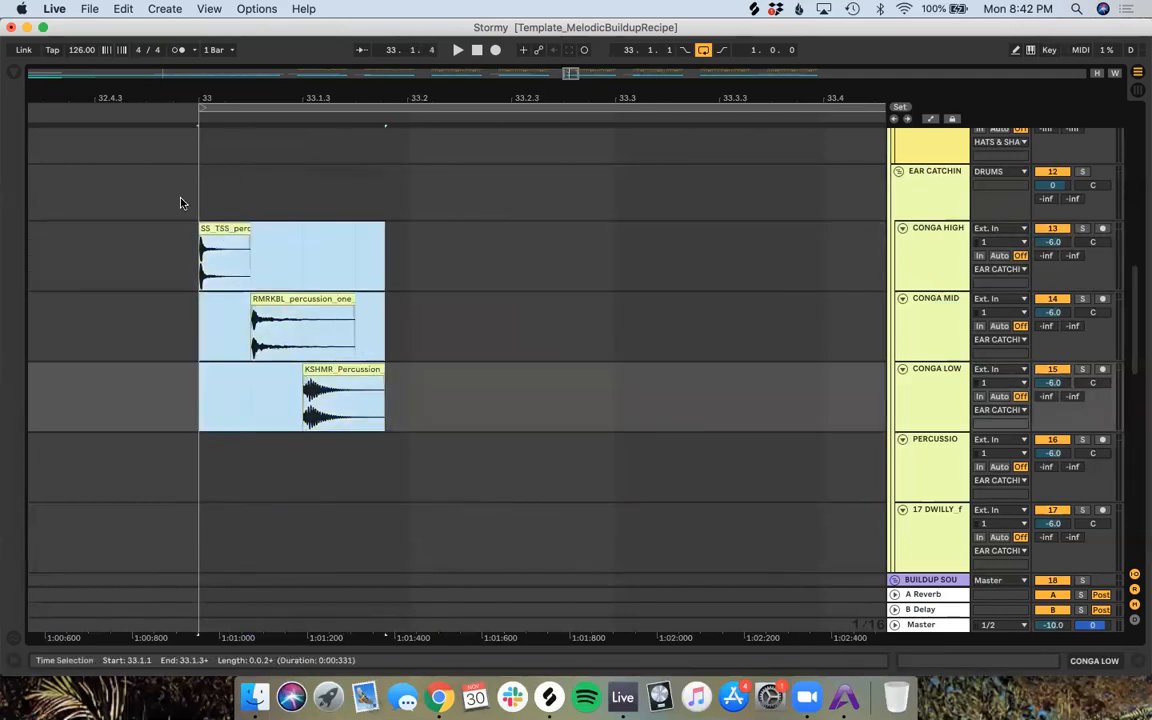
drag(212, 228, 567, 247)
key(super+z)
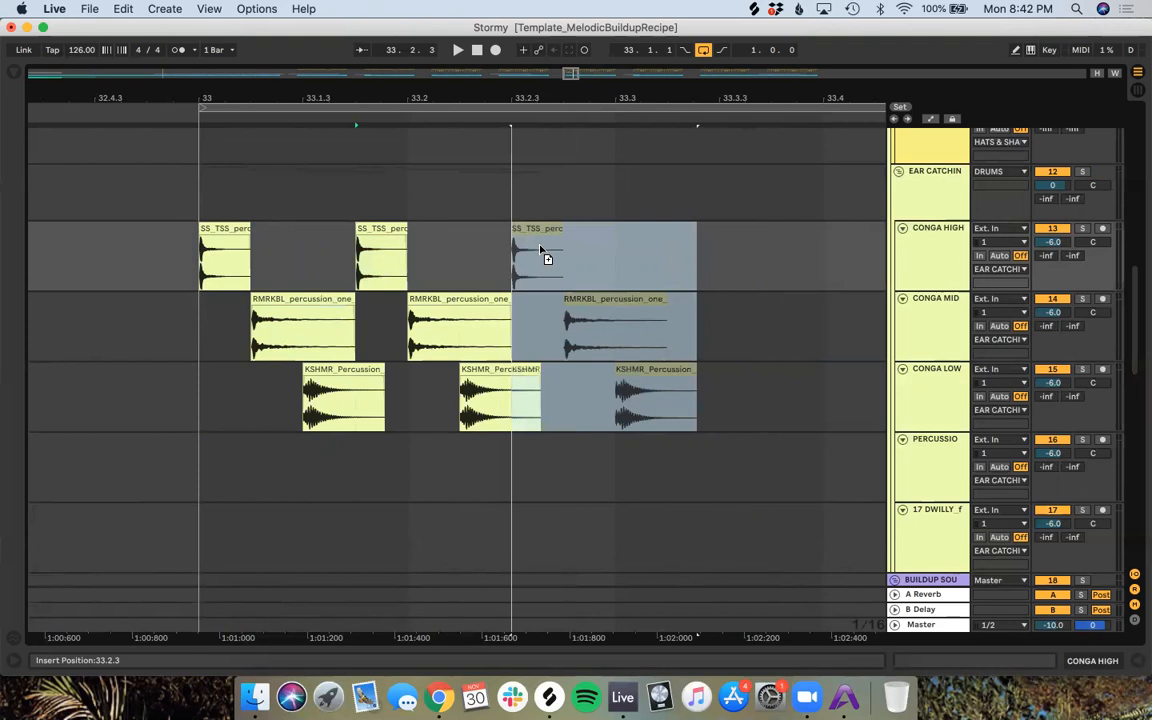
key(super+z)
scroll(680, 310, right, 5)
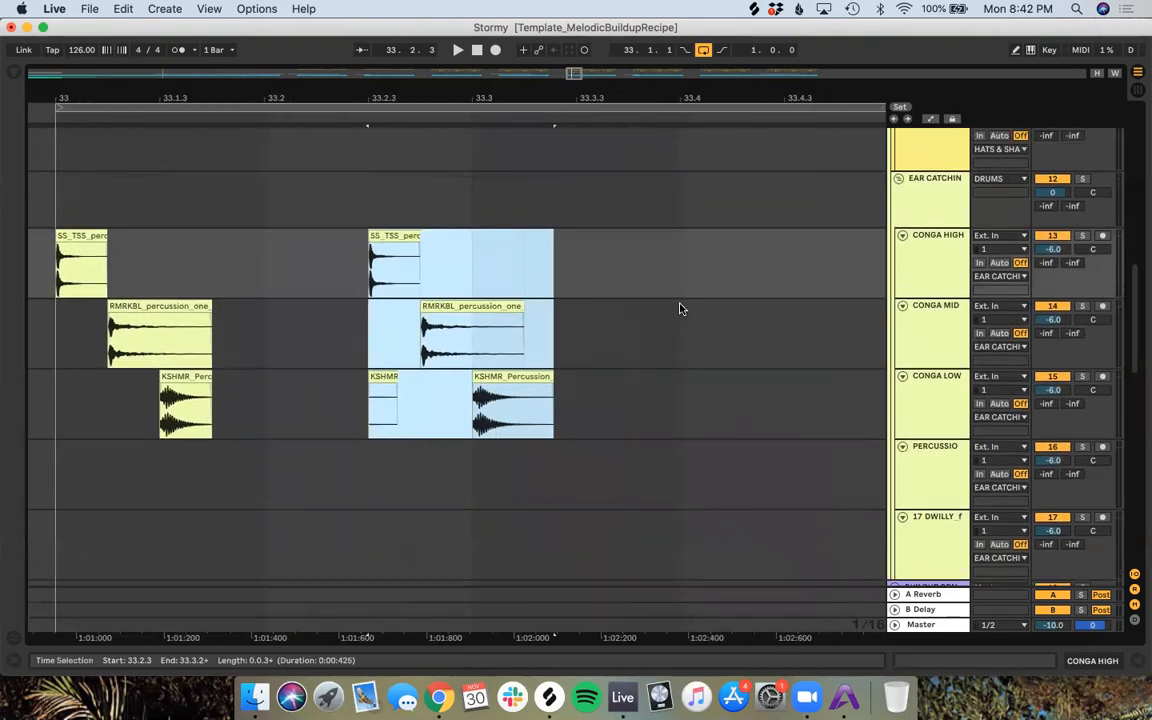
key(super+z)
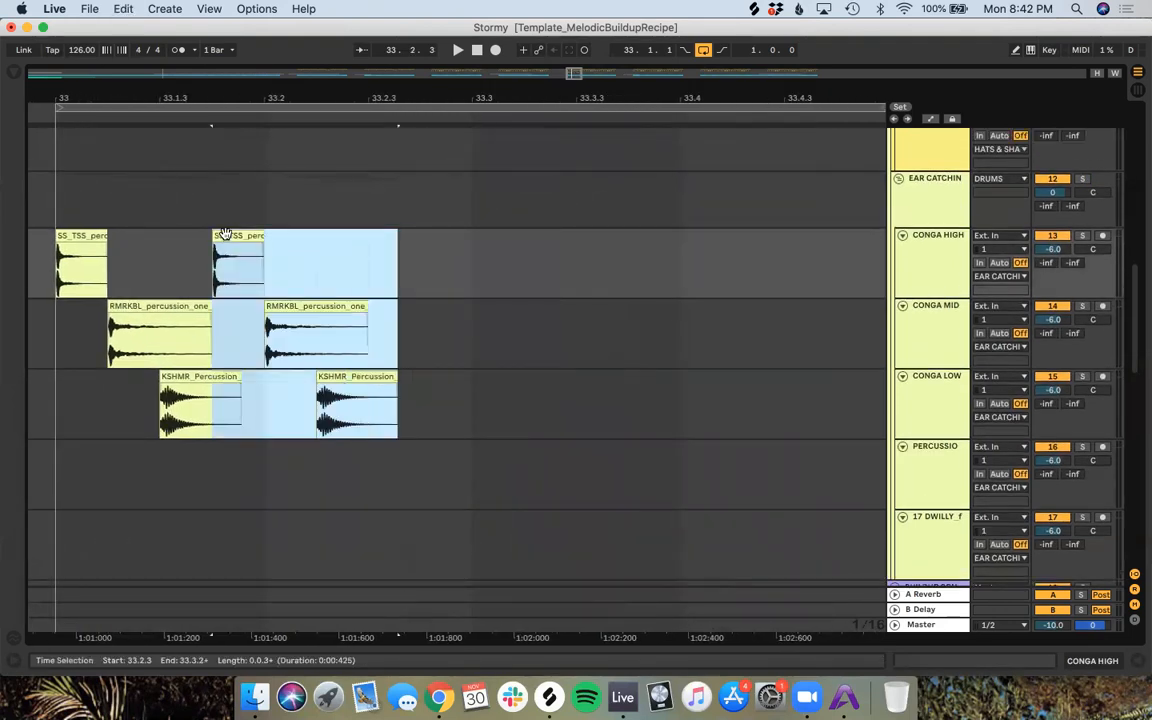
Step: Repeat the three-clip conga pattern every three sixteenths from 33.2.3 until bar 33 holds five repetitions
click(406, 278)
key(super+v)
drag(403, 272, 404, 273)
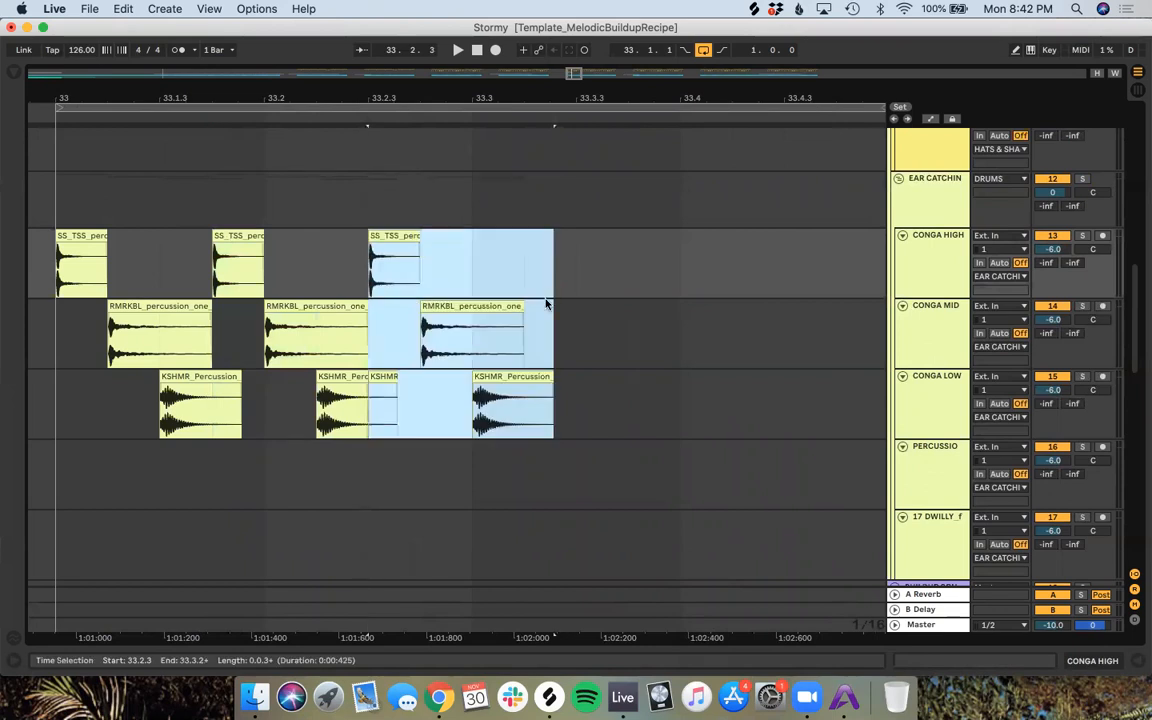
scroll(545, 303, down, 5)
drag(468, 239, 628, 256)
click(785, 338)
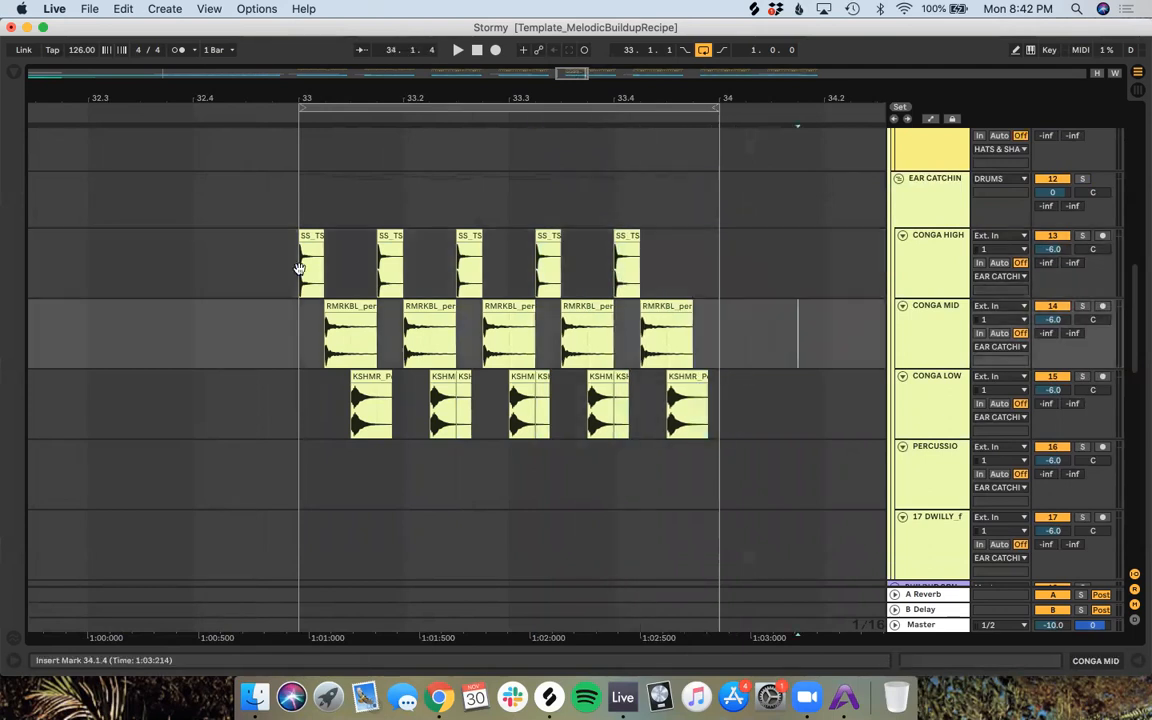
Step: Play the looped bar 33 and solo the CONGA MID, CONGA HIGH and CONGA LOW tracks together
click(273, 108)
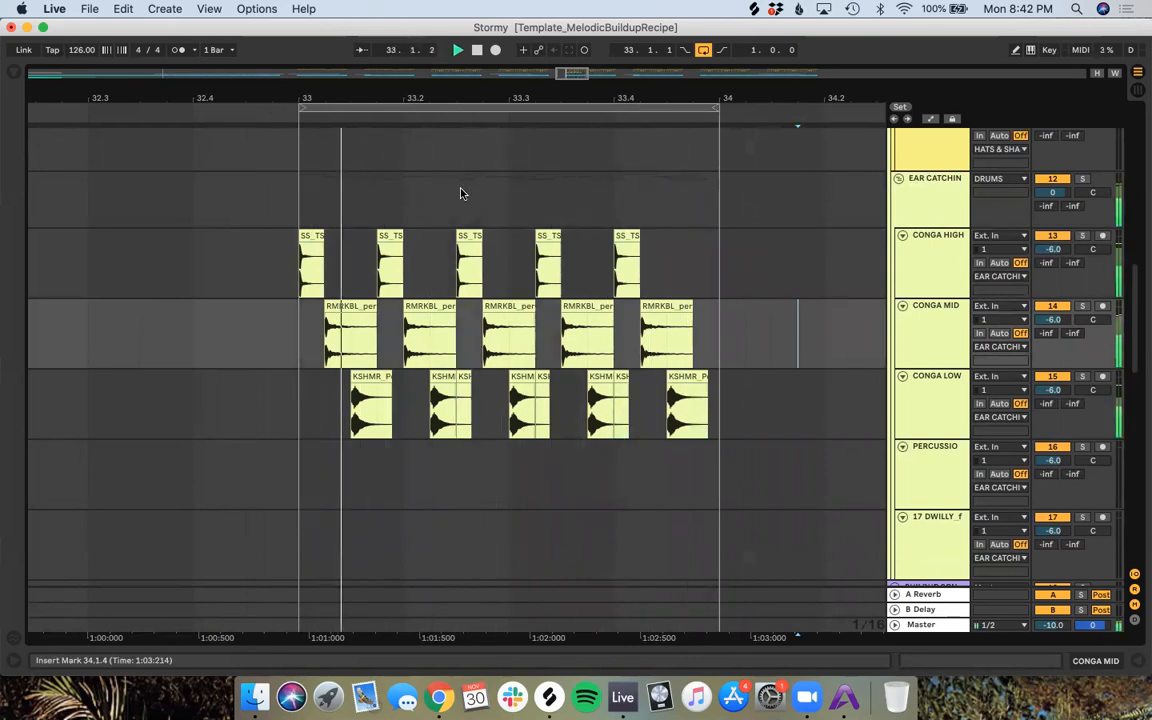
click(1084, 308)
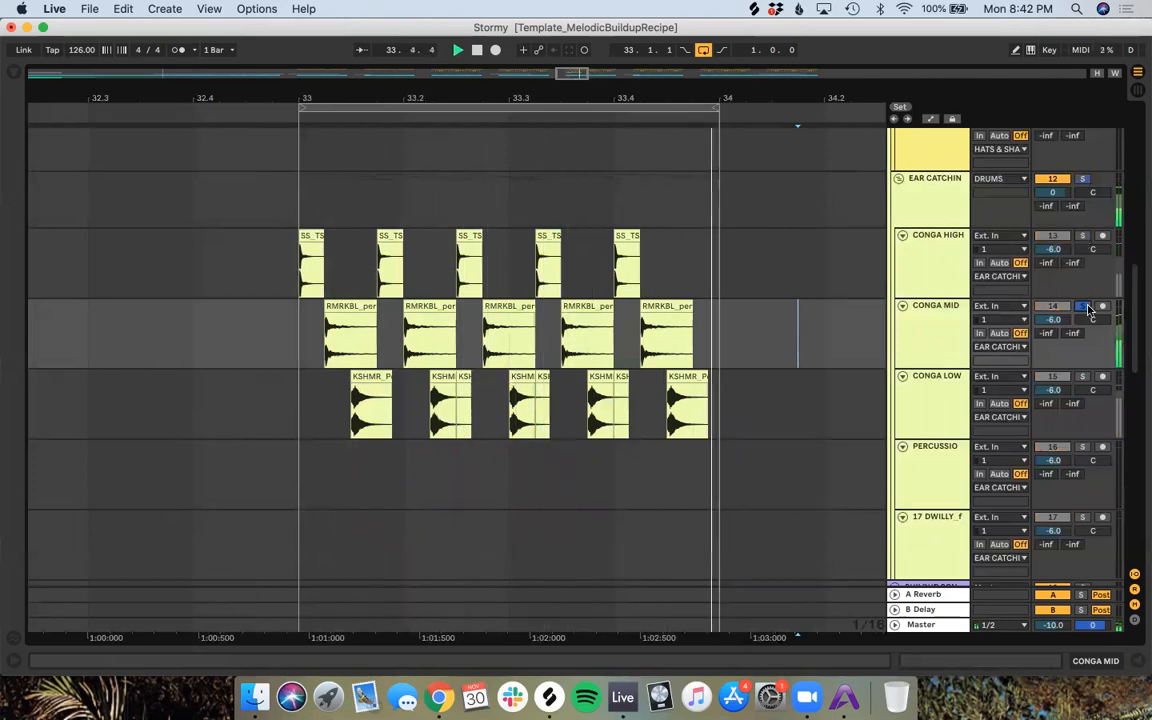
click(1084, 237)
click(1084, 378)
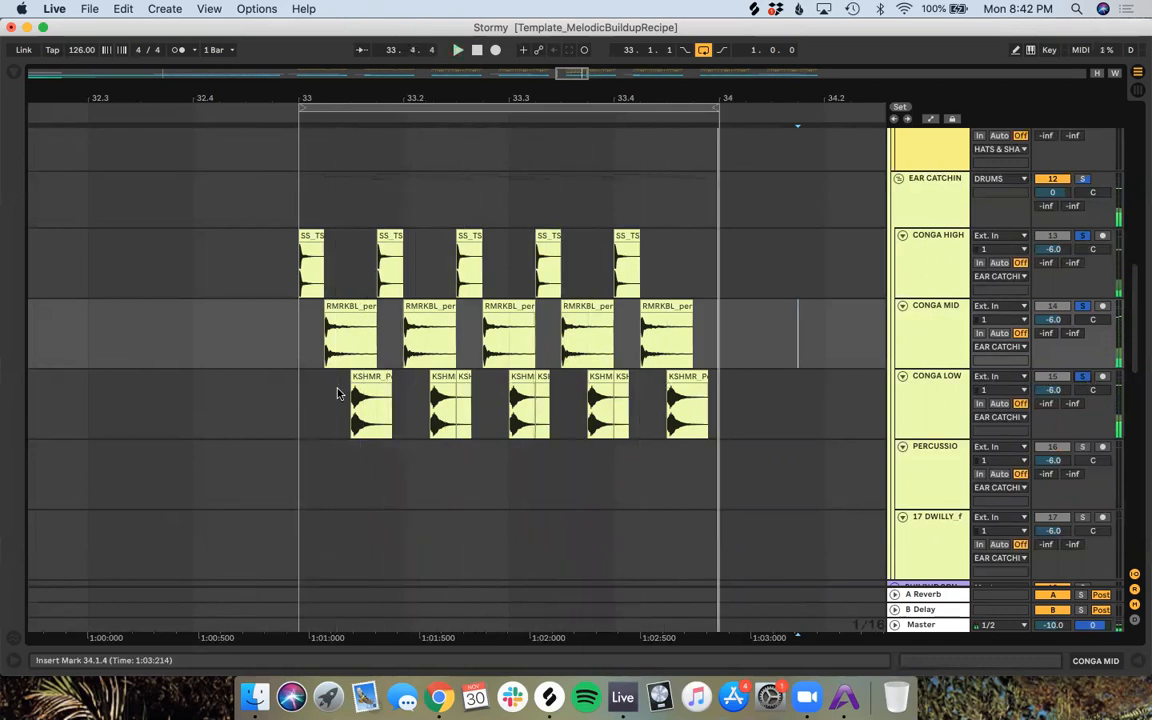
Step: Delete the three leftover clip fragments behind the middle hits on the CONGA LOW track
click(464, 380)
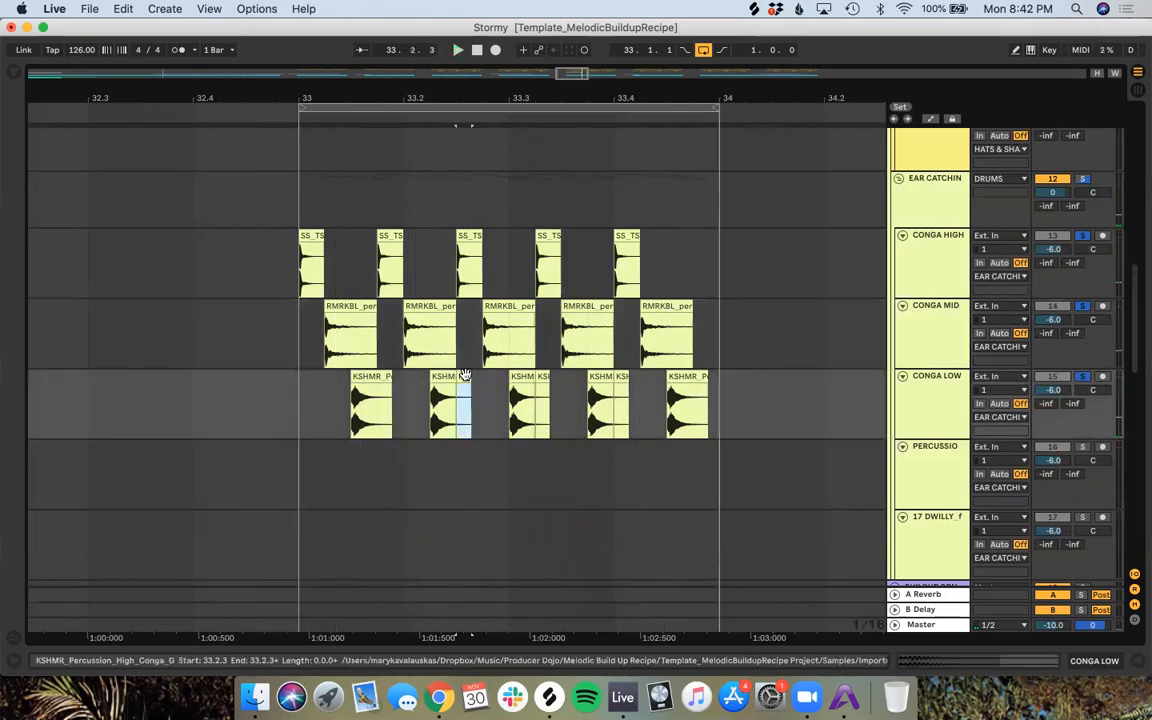
click(543, 381)
key(Delete)
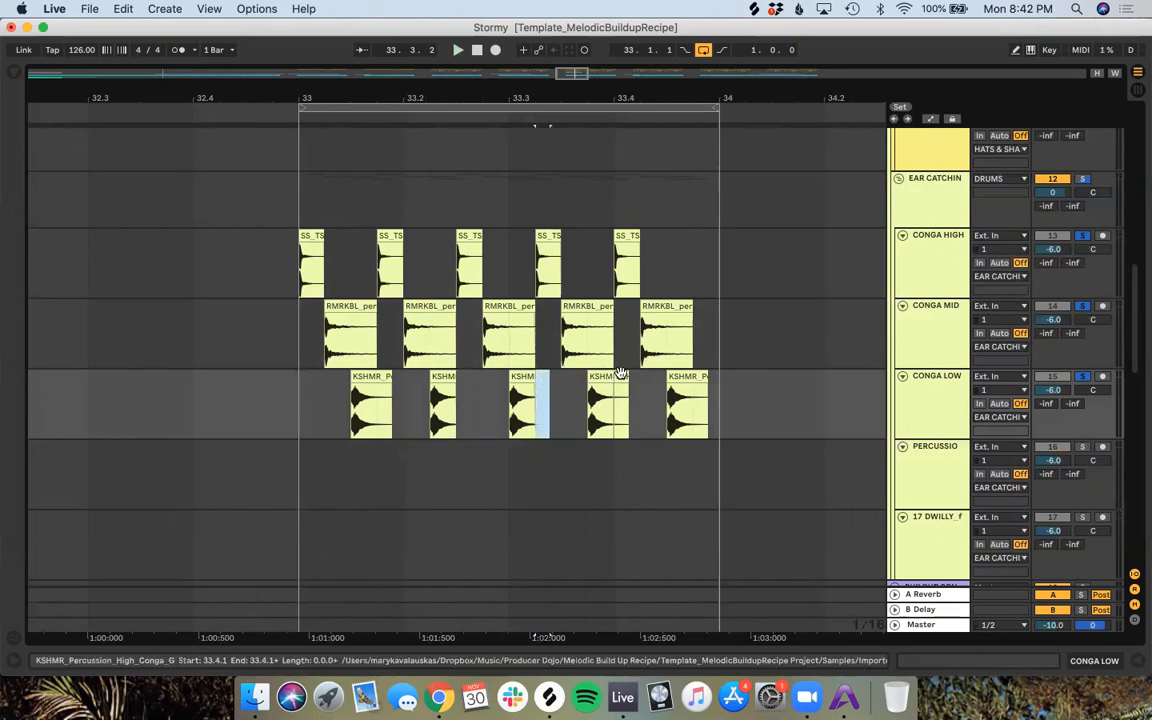
click(618, 382)
key(Delete)
Step: Restore the full clip length of the three shortened CONGA LOW hits at 33.2.2, 33.3.1 and 33.3.4
click(450, 376)
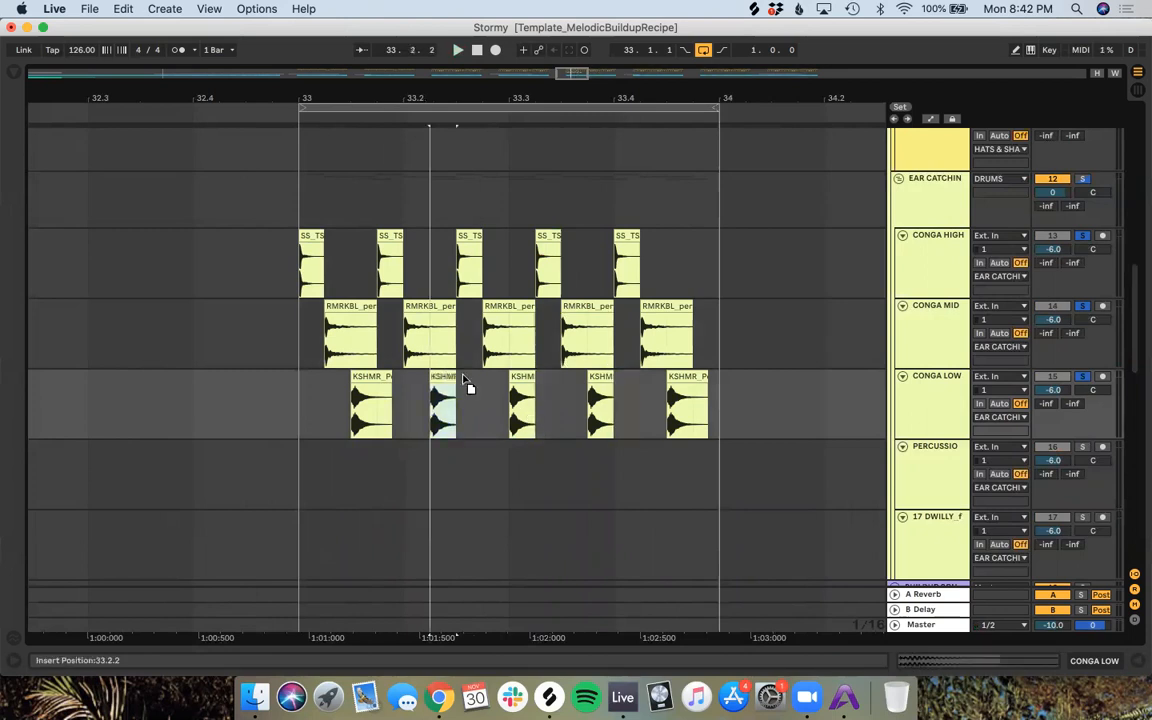
drag(456, 381, 628, 383)
click(522, 390)
click(667, 397)
click(645, 400)
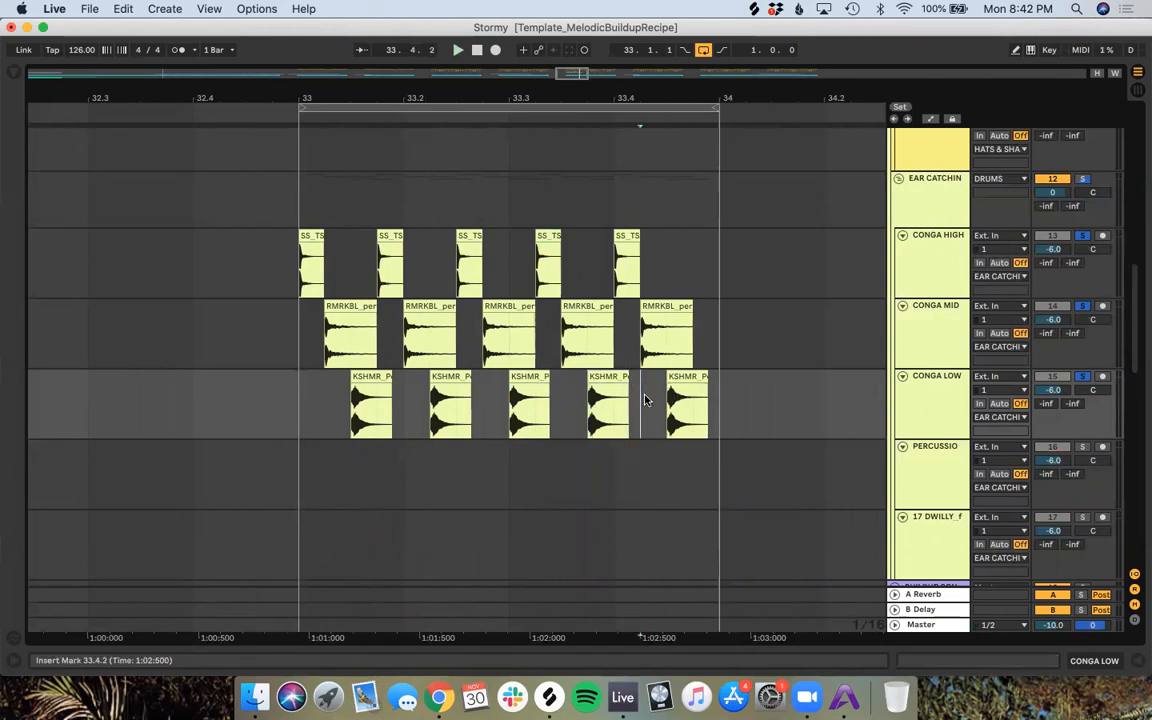
Step: Play the soloed conga pattern several times from just before bar 33 to check its rhythm
click(274, 115)
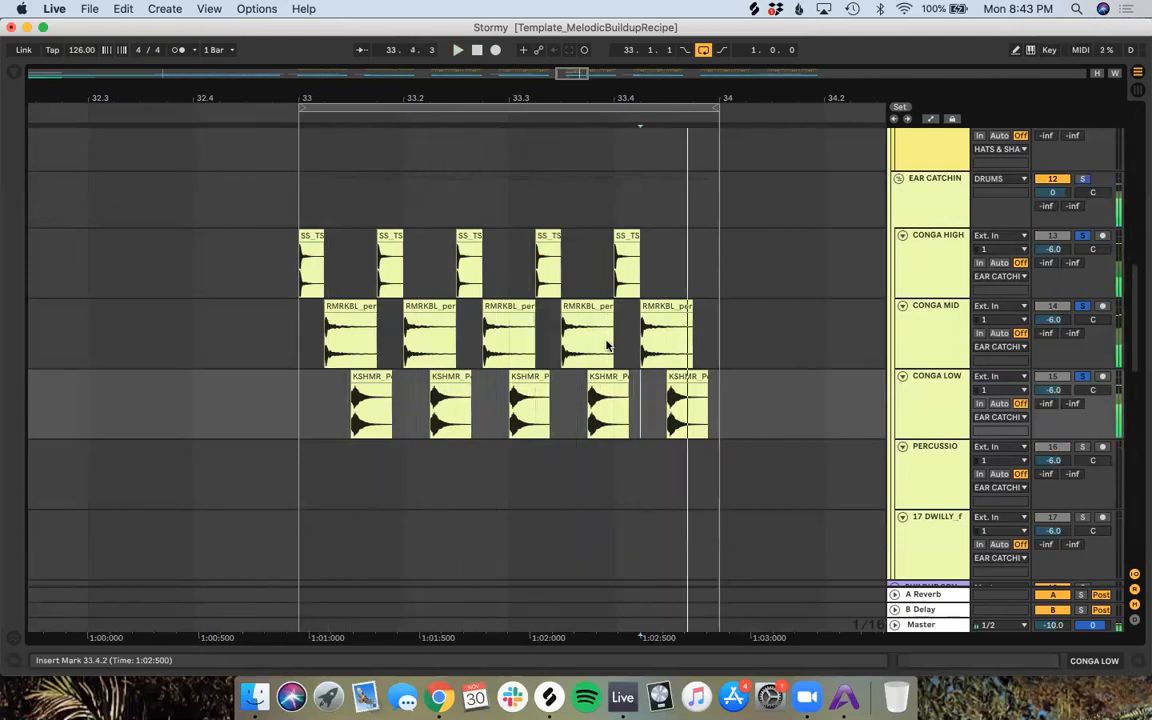
click(269, 115)
key(space)
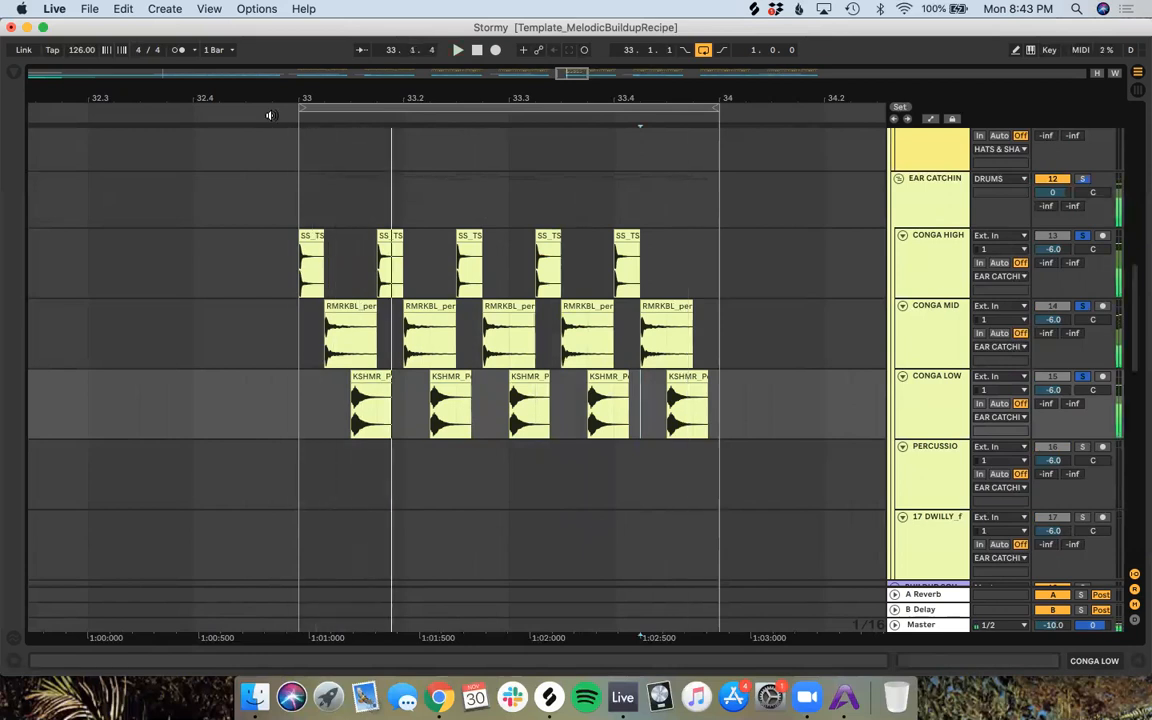
click(271, 116)
key(space)
key(space)
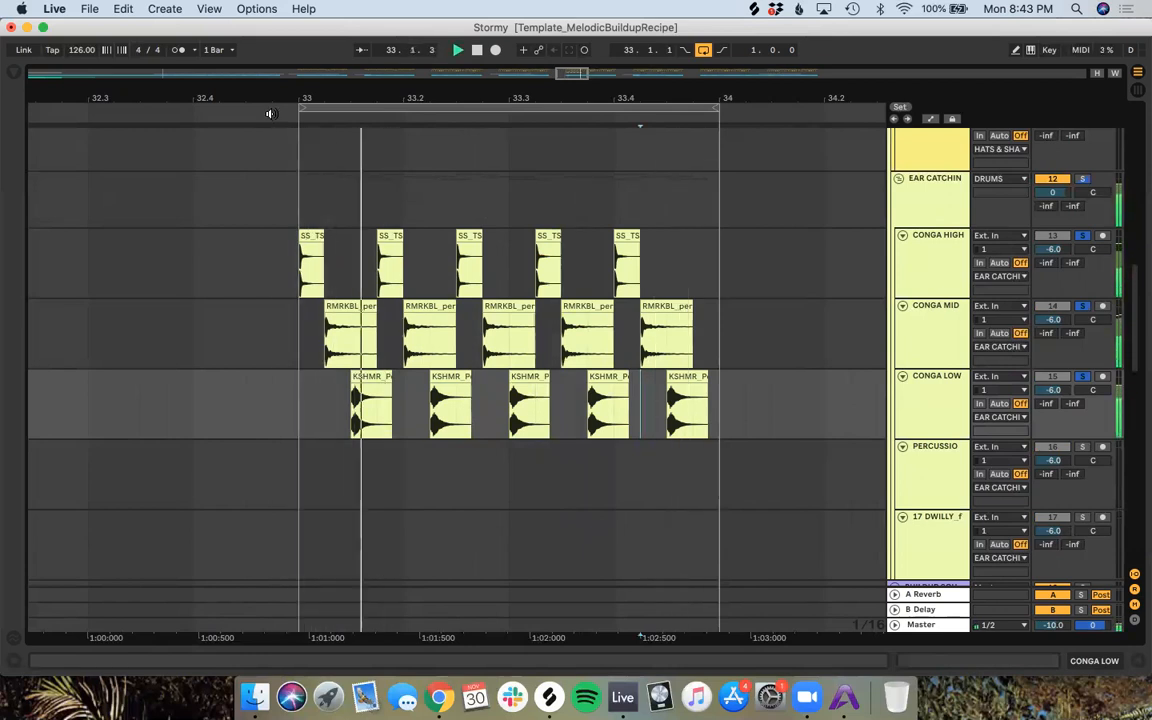
key(space)
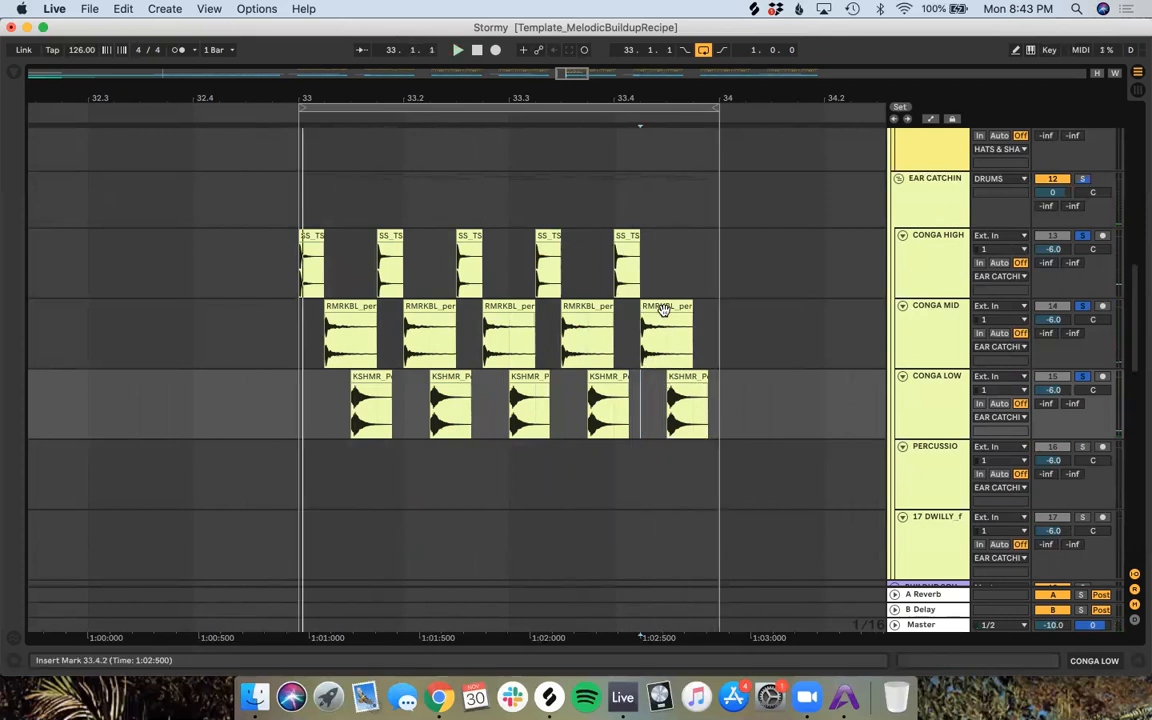
Step: Add a copy of the CONGA HIGH clip at 33.4.4 and clear the slot at 33.4.3 on that track
click(629, 236)
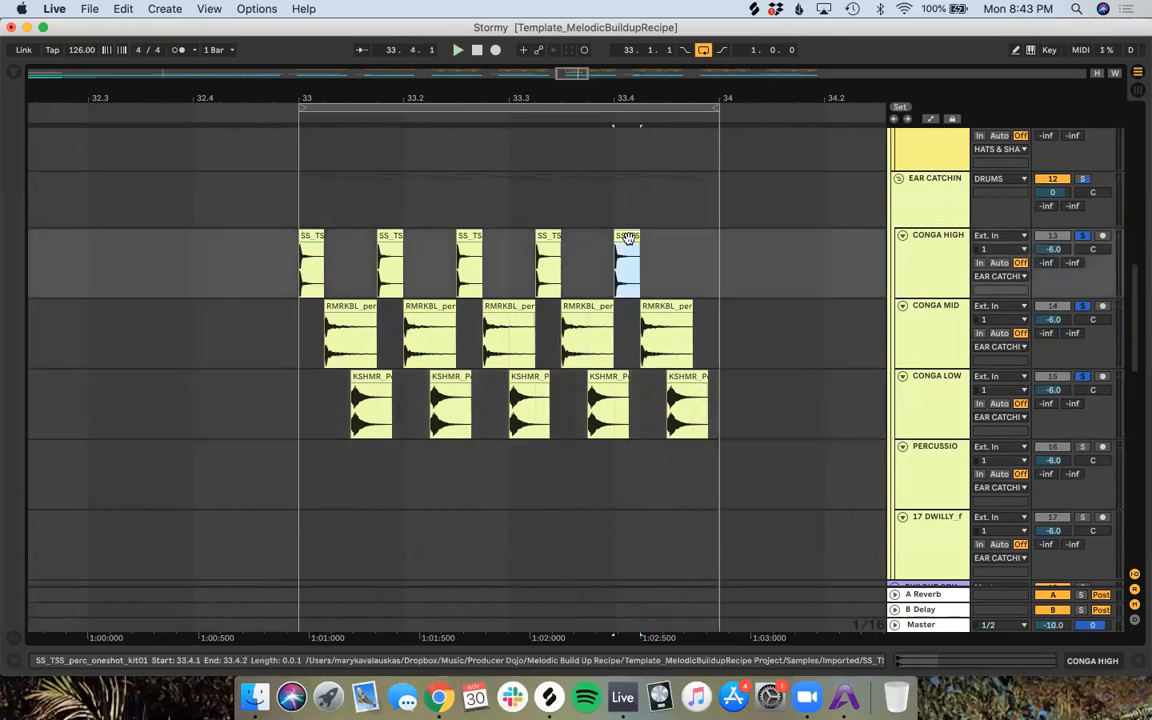
click(629, 238)
mouse_move(629, 238)
mouse_down()
mouse_move(698, 252)
mouse_move(636, 258)
mouse_up()
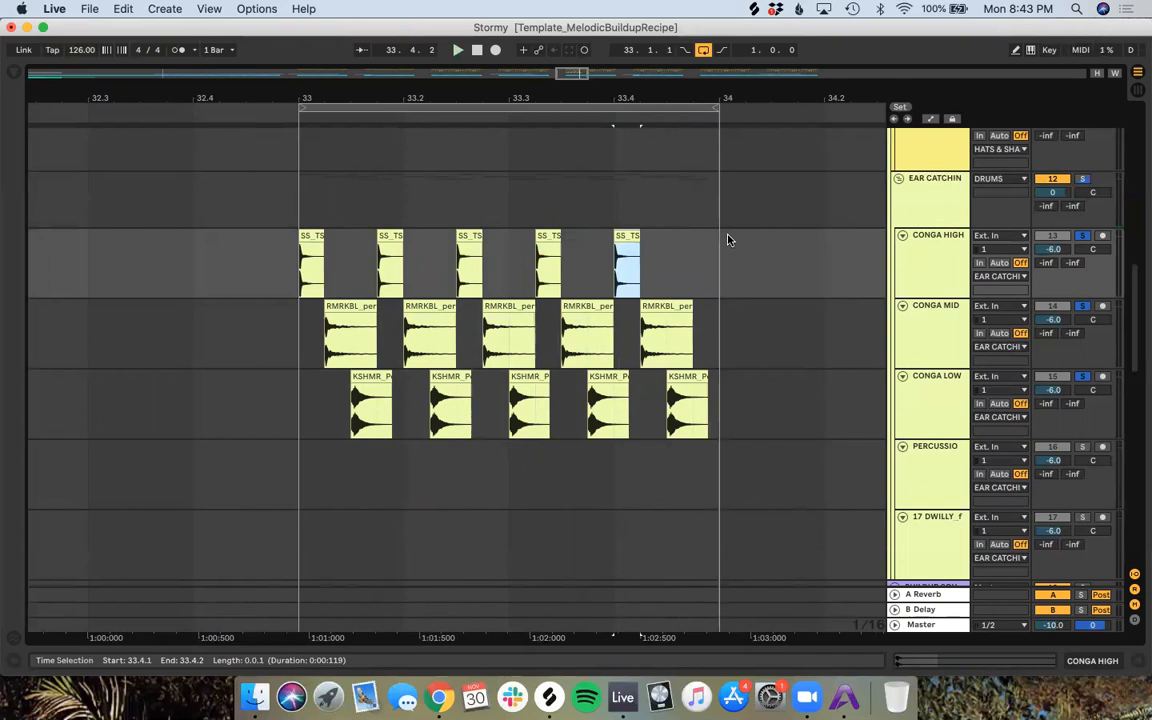
scroll(728, 240, up, 6)
drag(232, 236, 571, 257)
click(432, 240)
key(Delete)
key(minus)
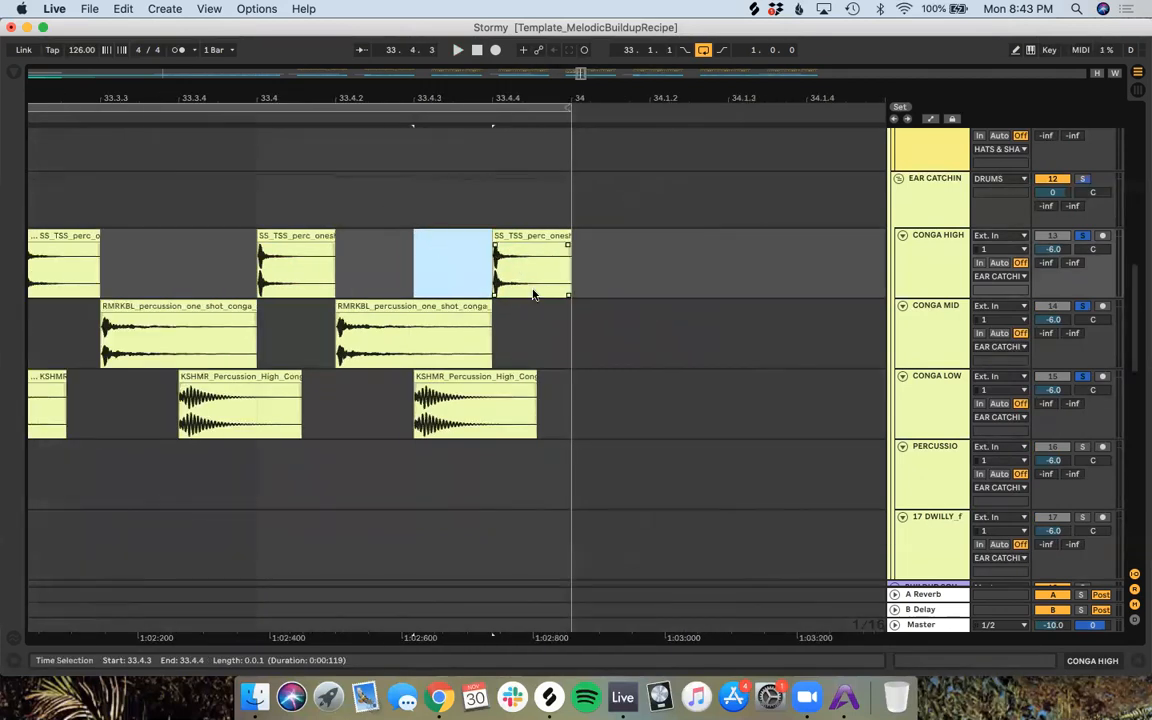
Step: Play bar 33 and turn off the solo on the EAR CATCHIN group to hear the conga pattern within the full mix
click(558, 326)
scroll(176, 221, down, 5)
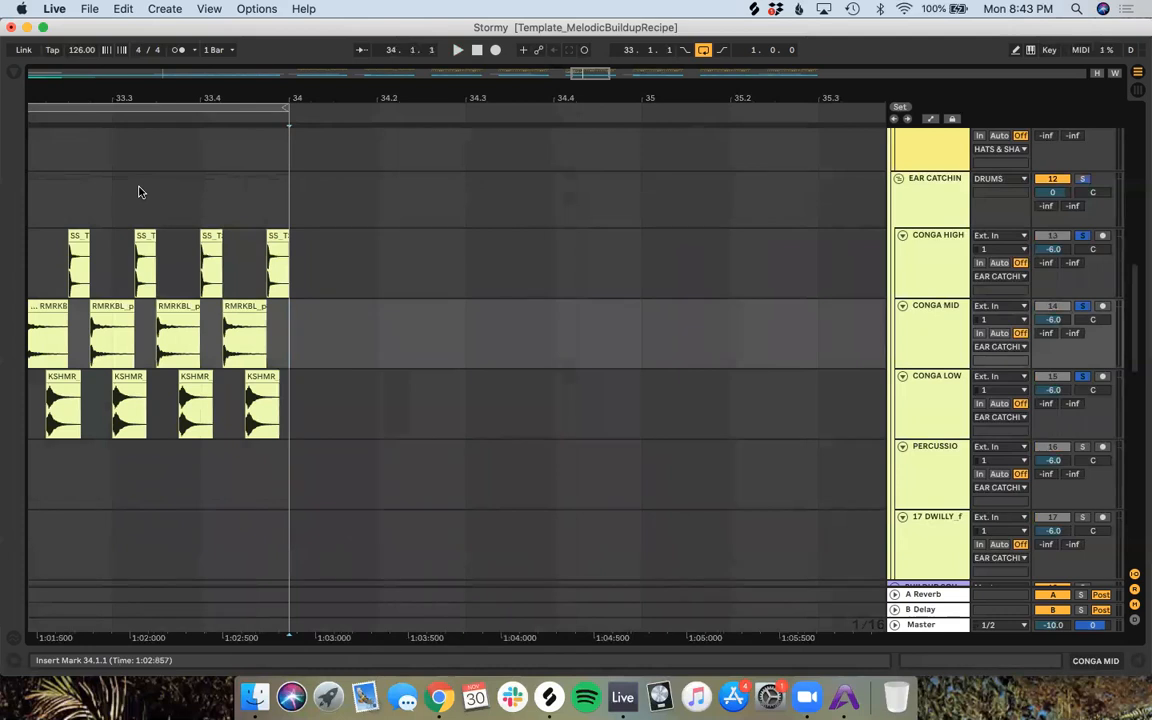
scroll(140, 192, left, 5)
key(space)
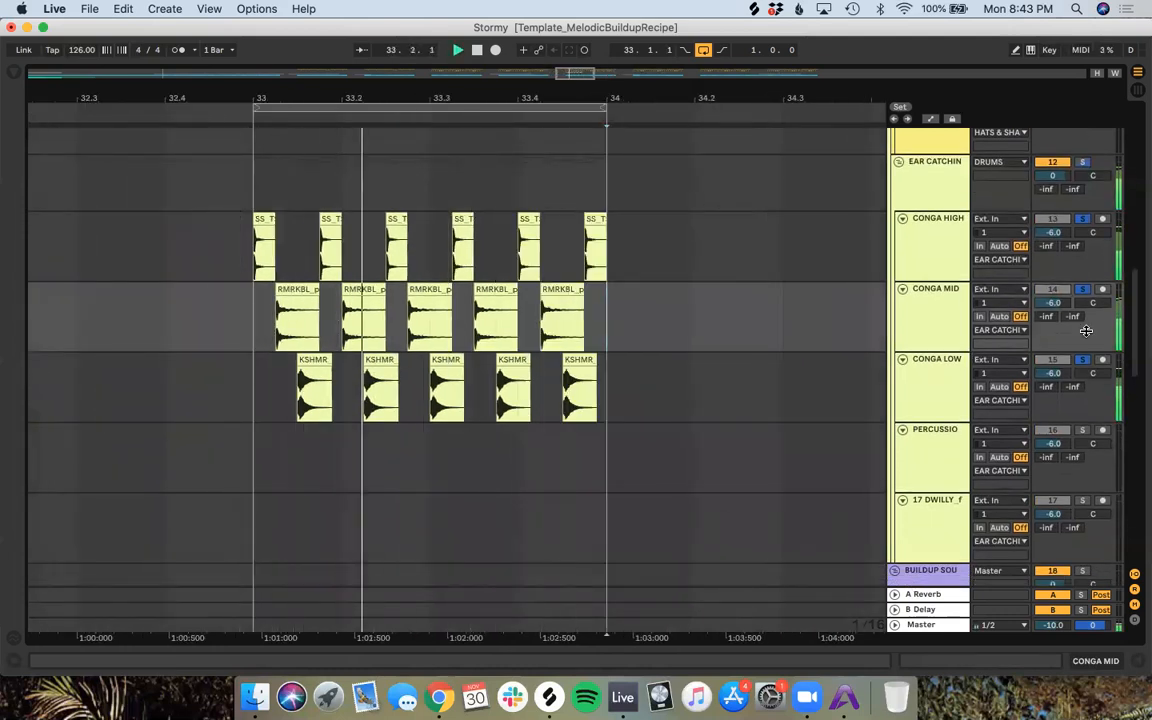
click(1084, 162)
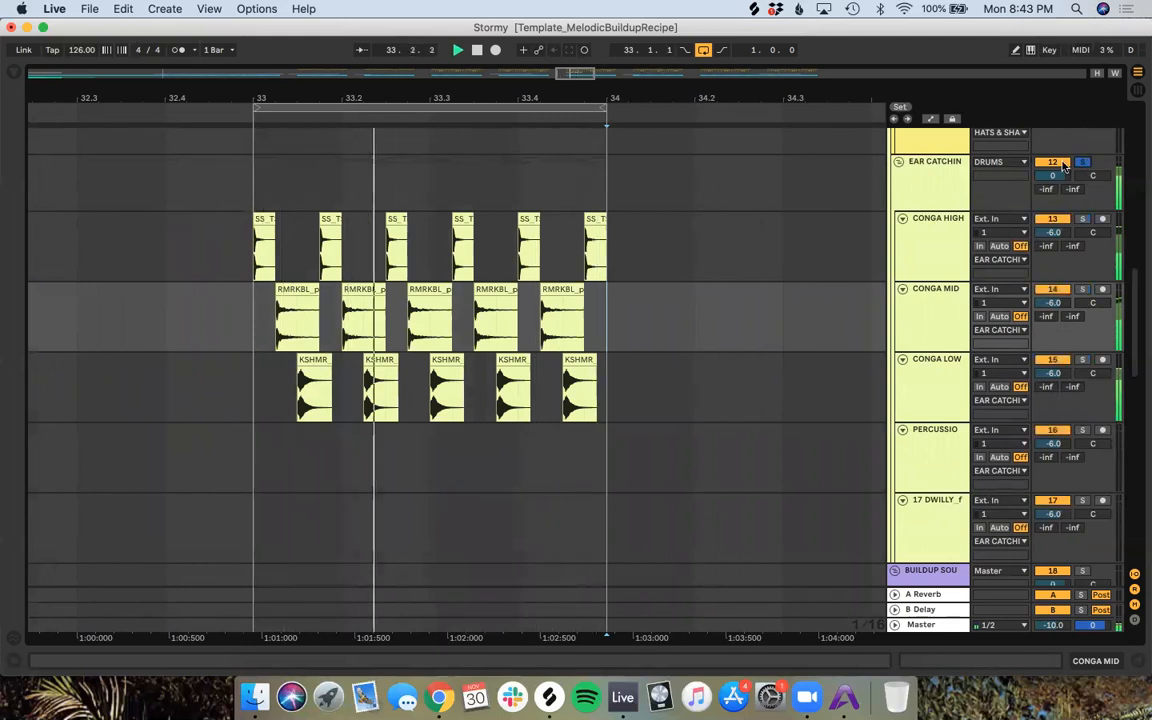
click(1083, 162)
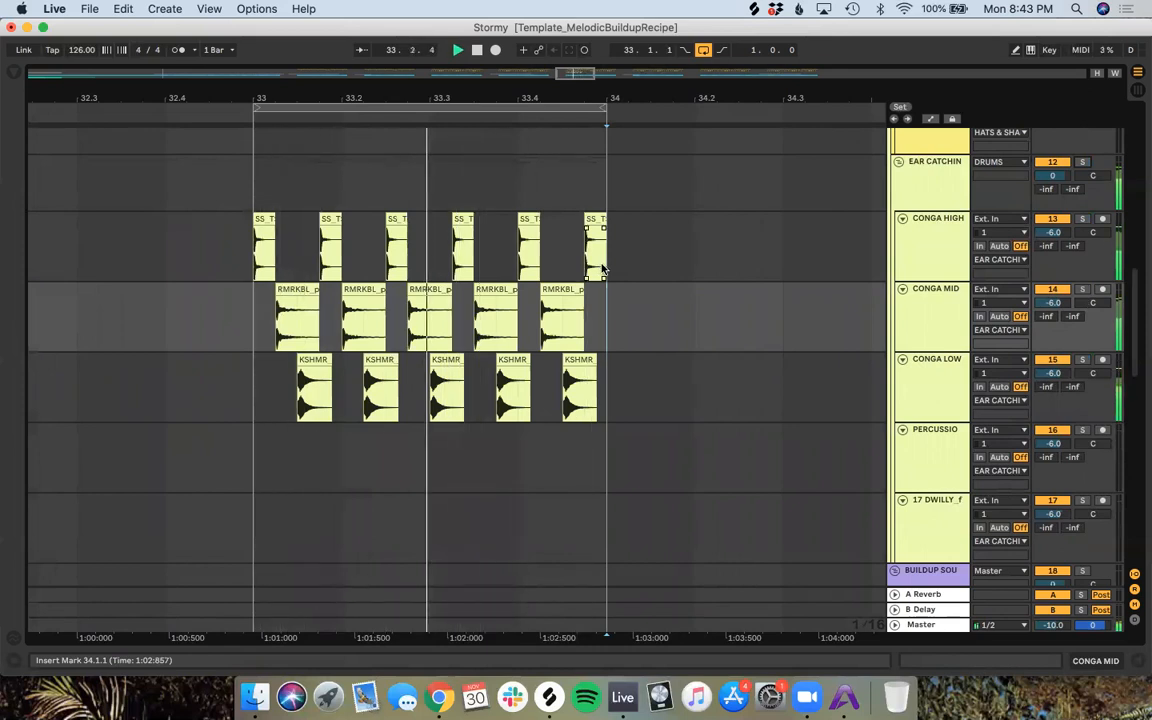
key(space)
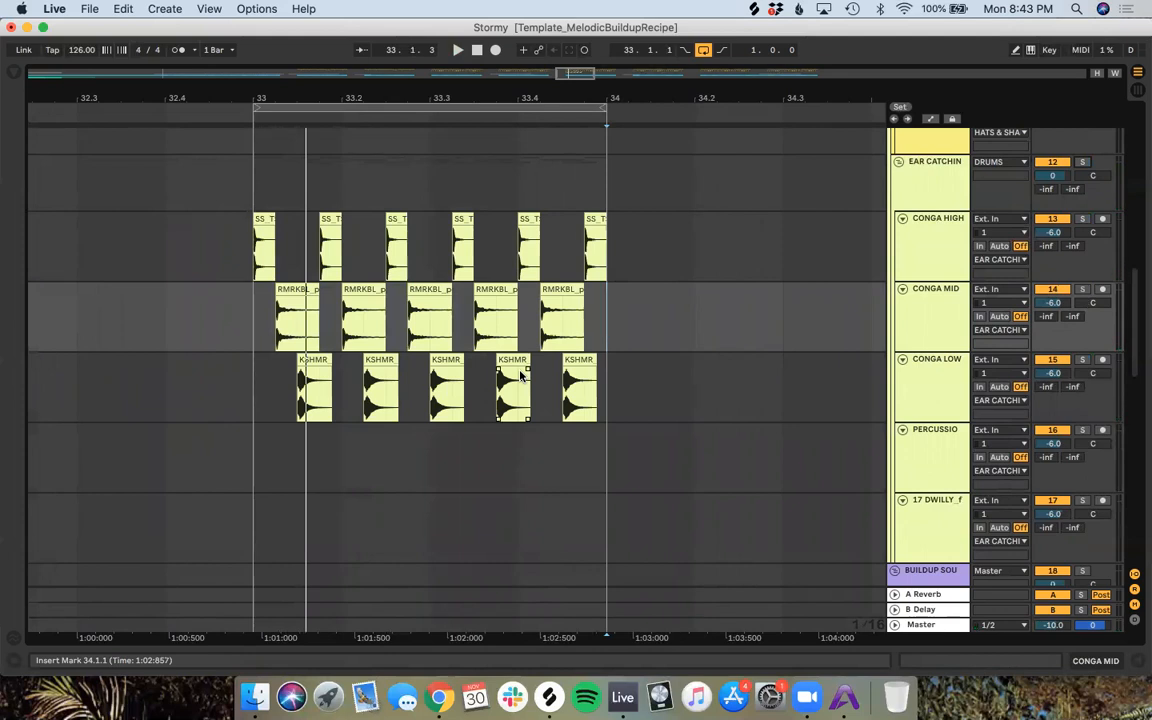
click(577, 345)
click(717, 391)
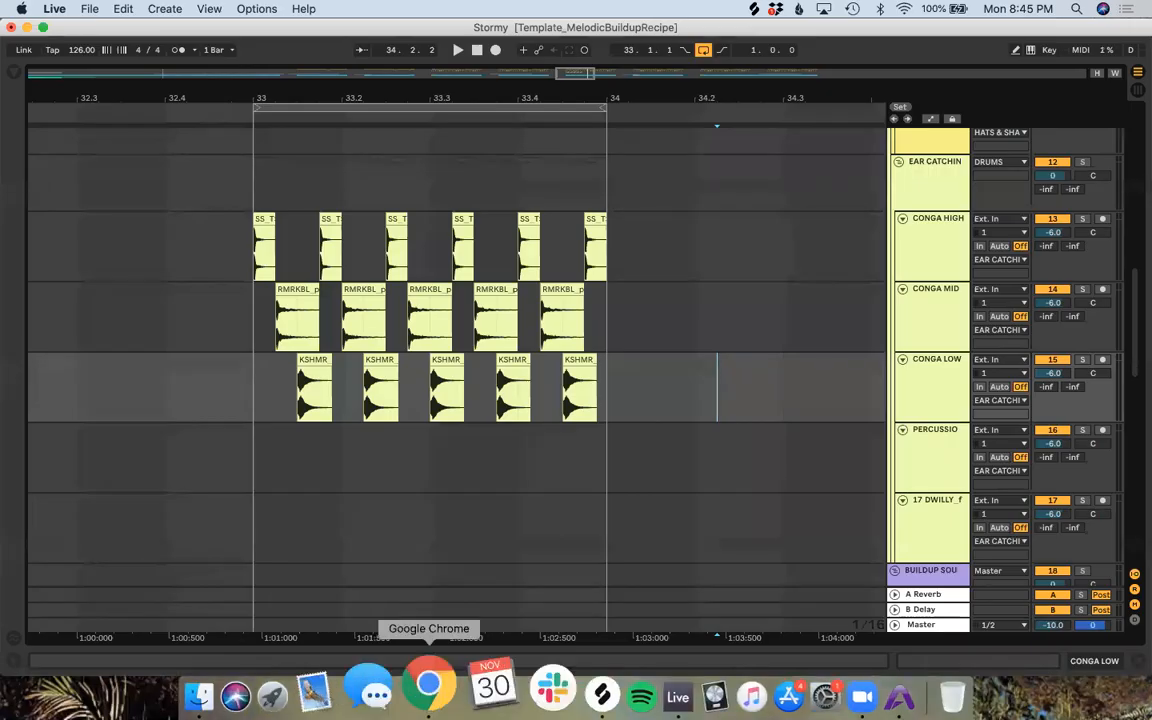
Step: Switch to Chrome and look through MusicRadar's tutorial on programming Latin rhythms with congas and bongos, including its conga note grids
click(445, 690)
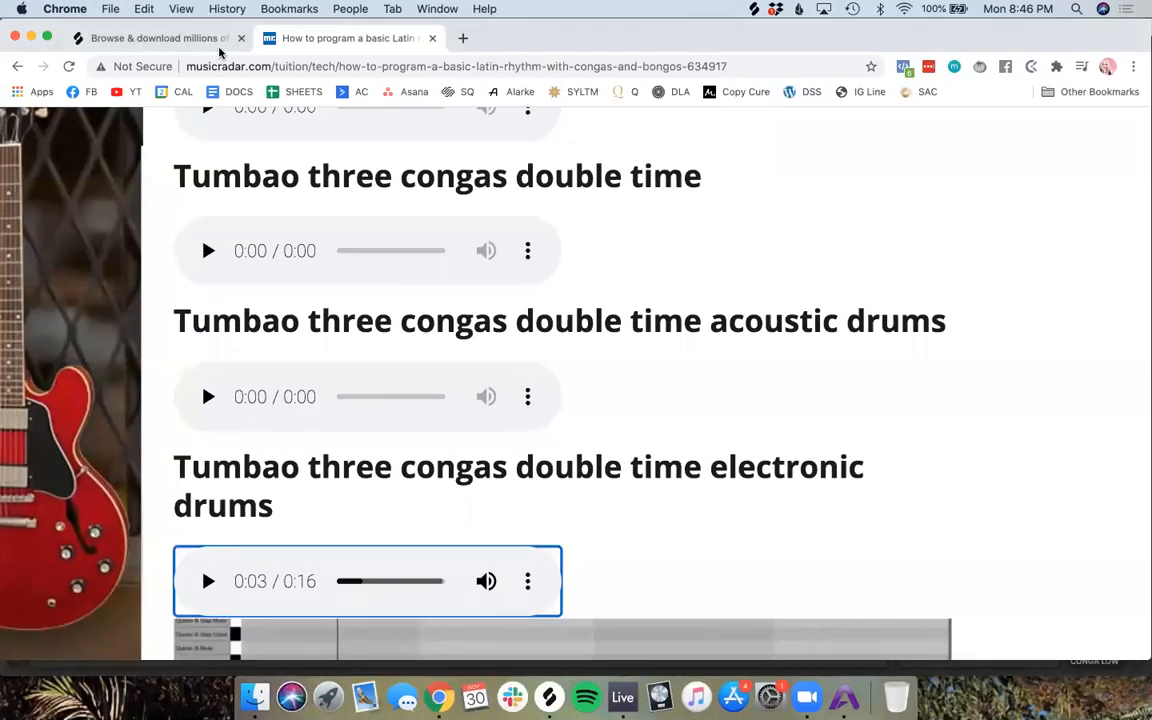
scroll(803, 275, down, 15)
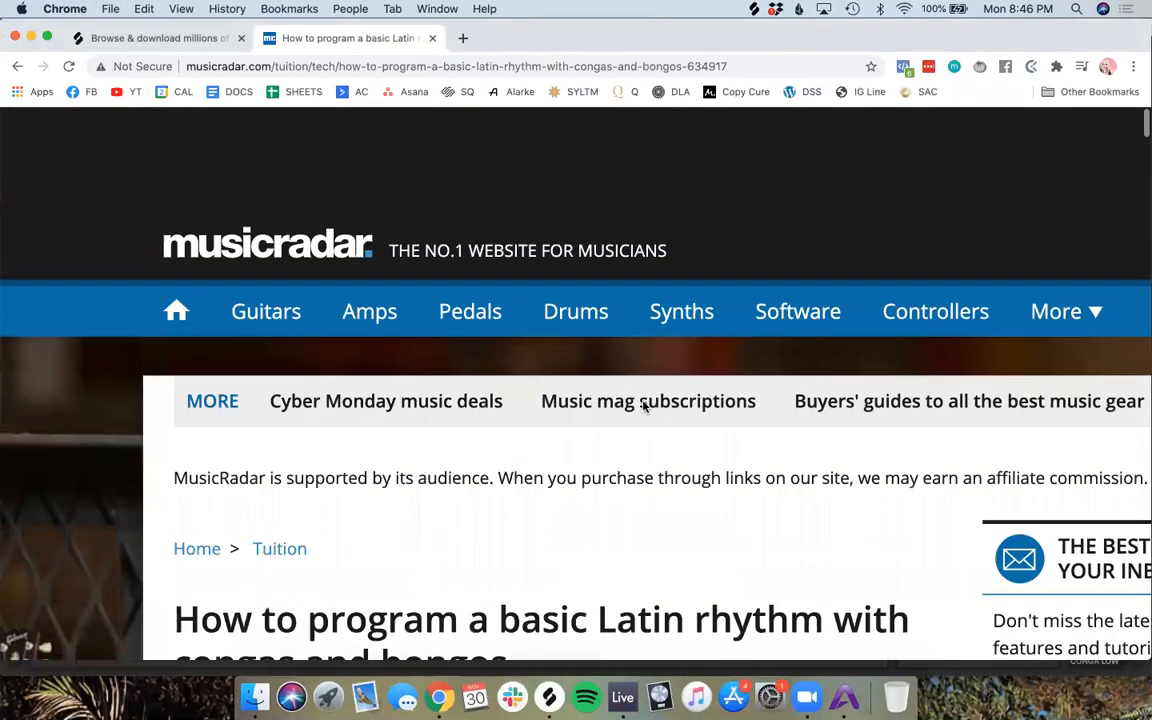
scroll(644, 404, down, 5)
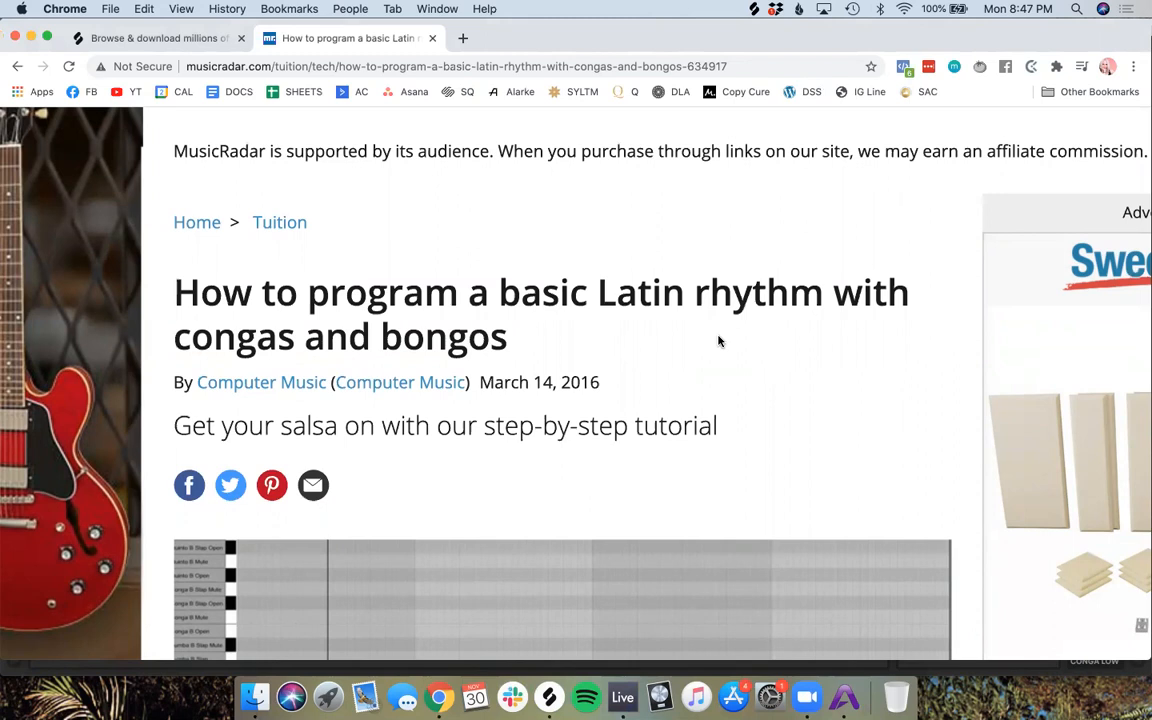
scroll(725, 430, down, 6)
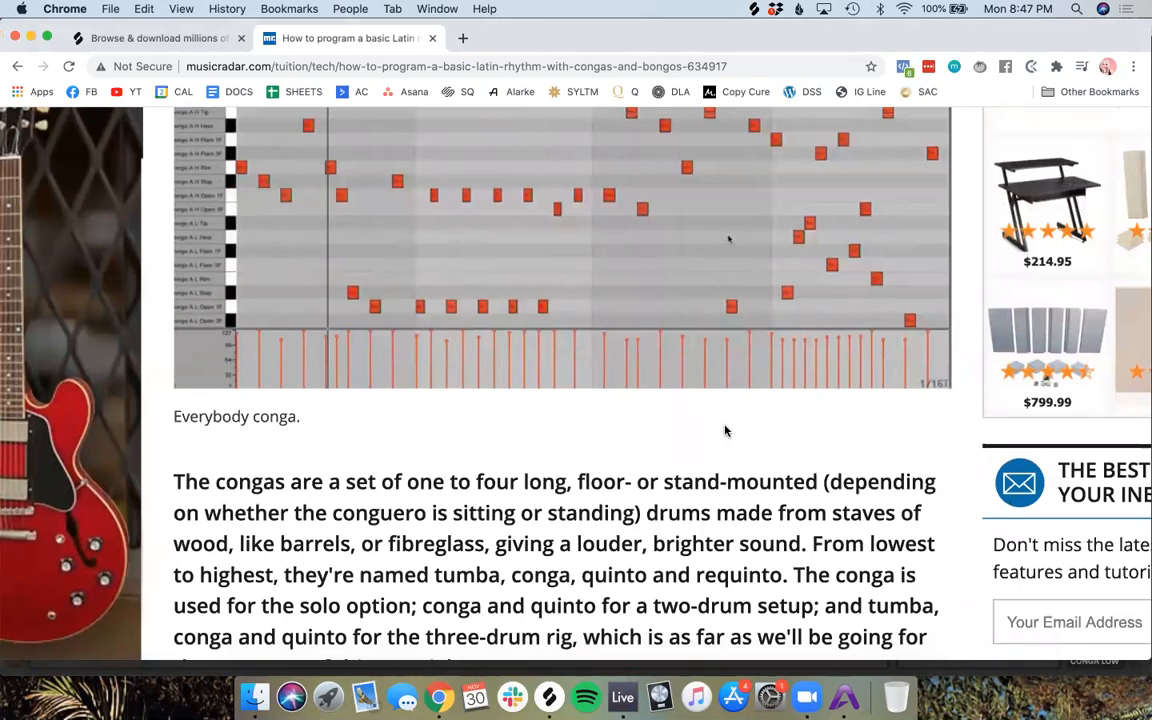
scroll(725, 430, up, 3)
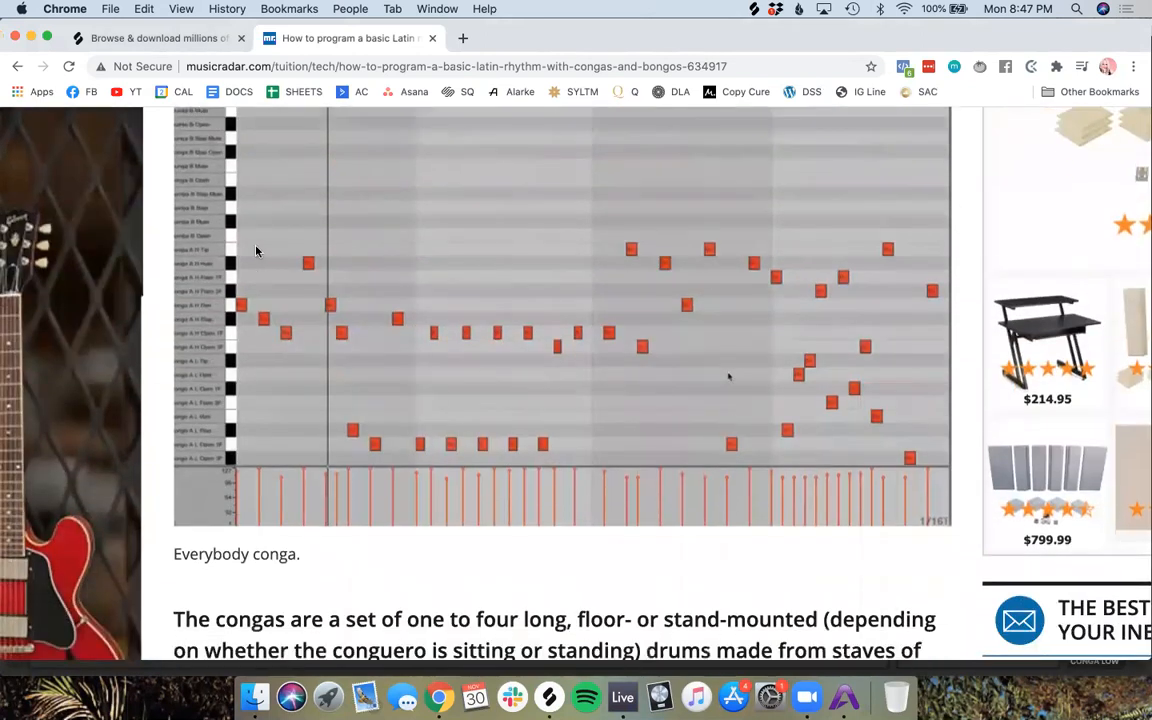
scroll(322, 371, up, 2)
scroll(322, 371, down, 10)
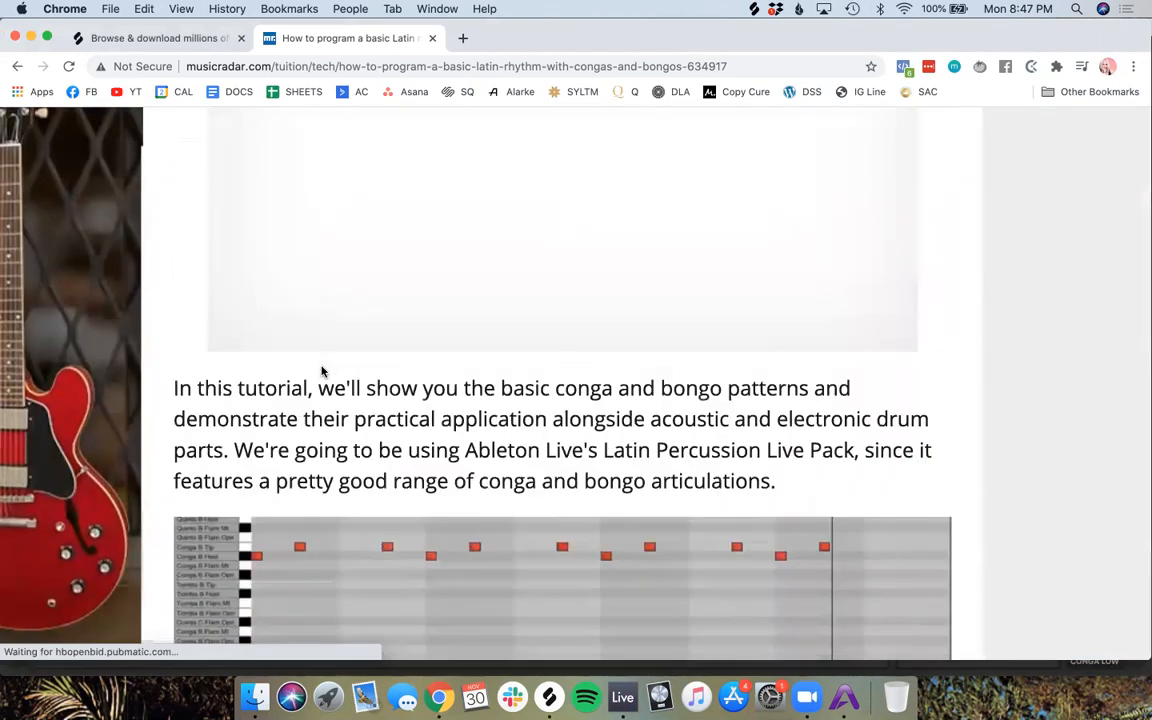
scroll(322, 371, down, 10)
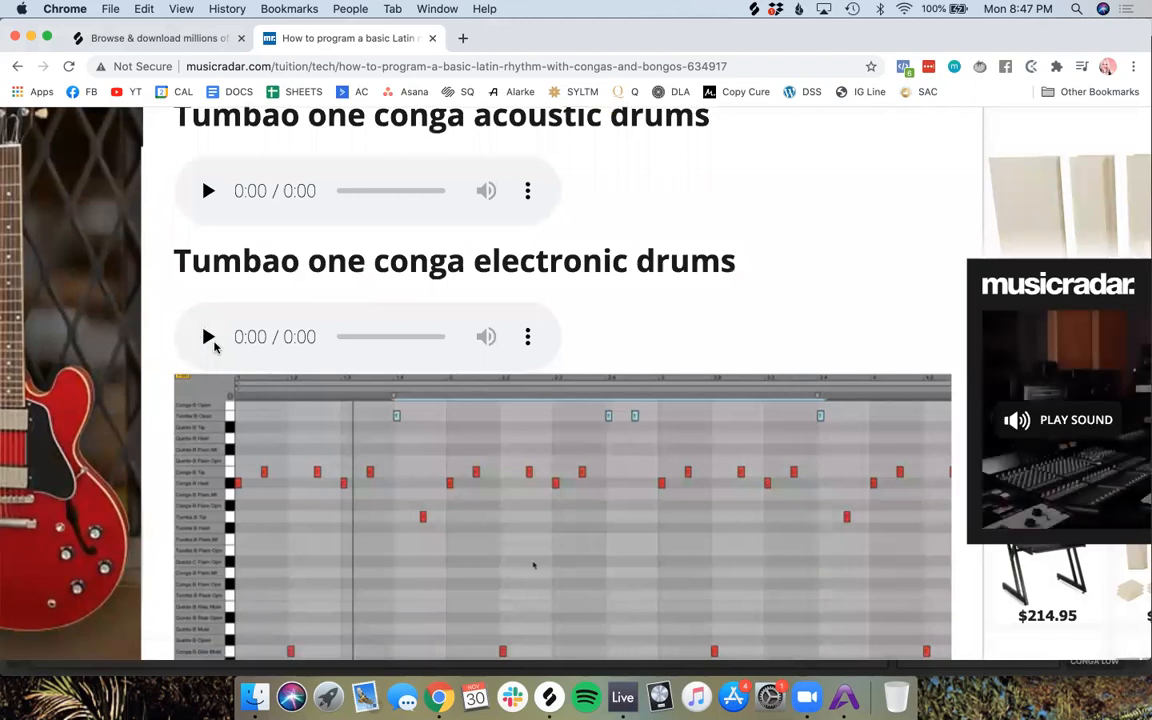
Step: Listen briefly to the electronic-drums audio examples for Tumbao one conga, two congas and three congas double time
click(208, 337)
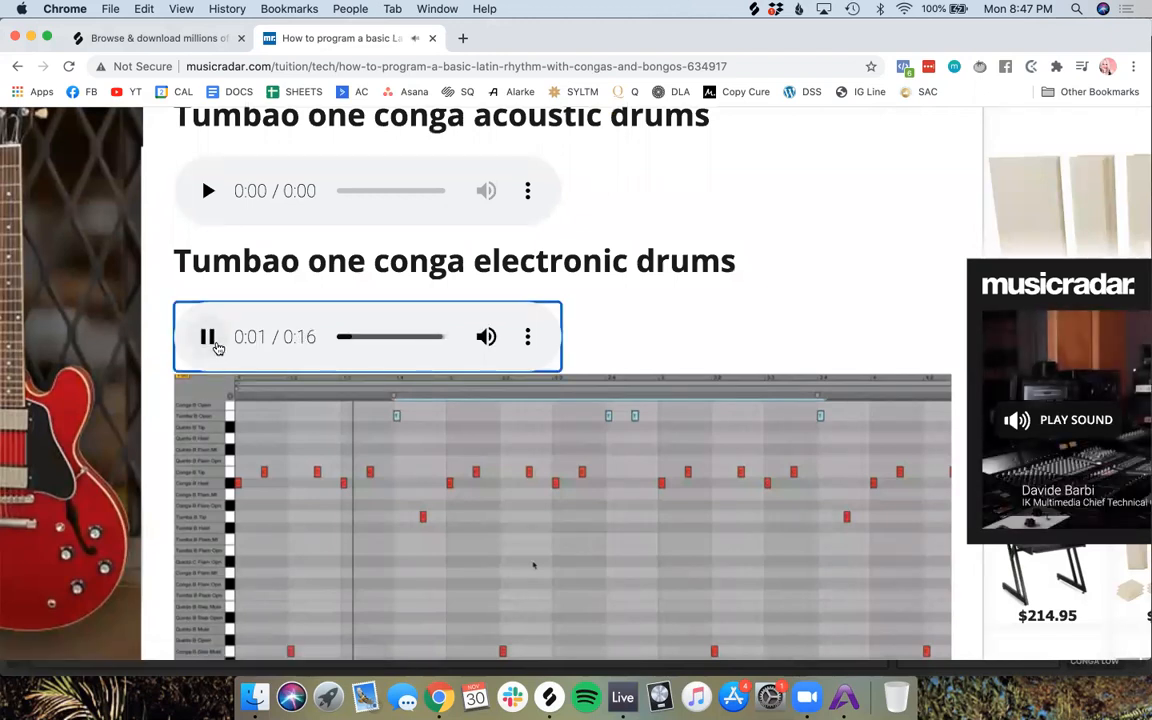
click(208, 337)
scroll(208, 340, down, 10)
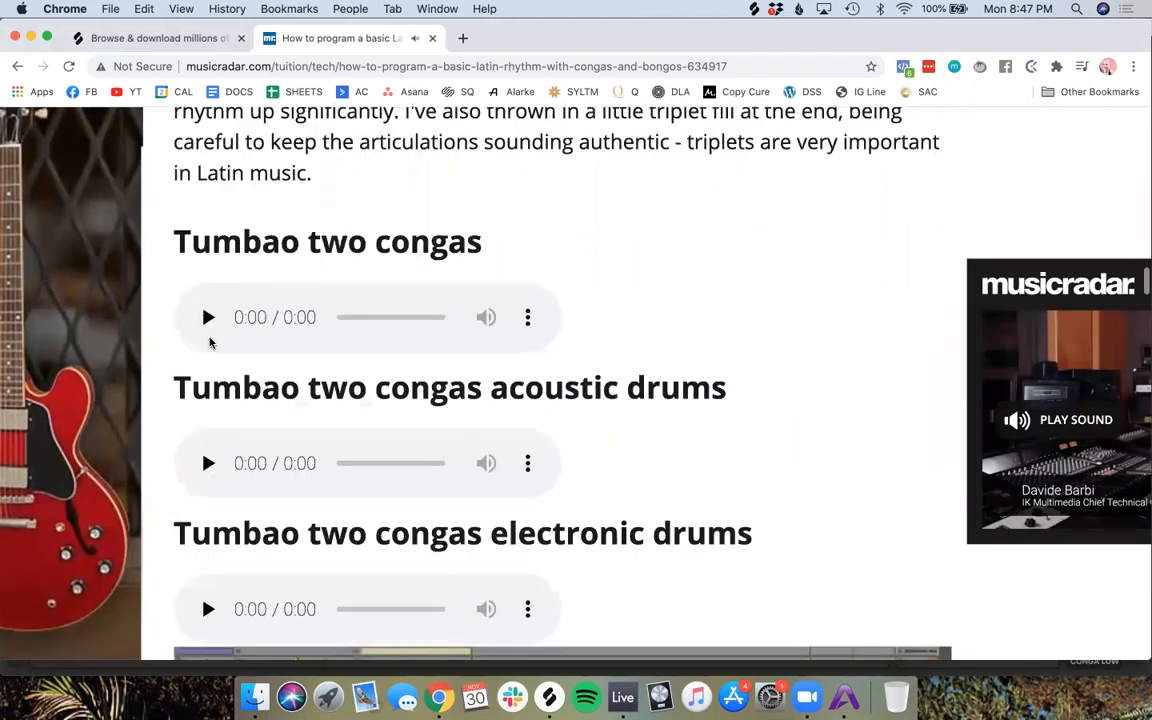
click(208, 345)
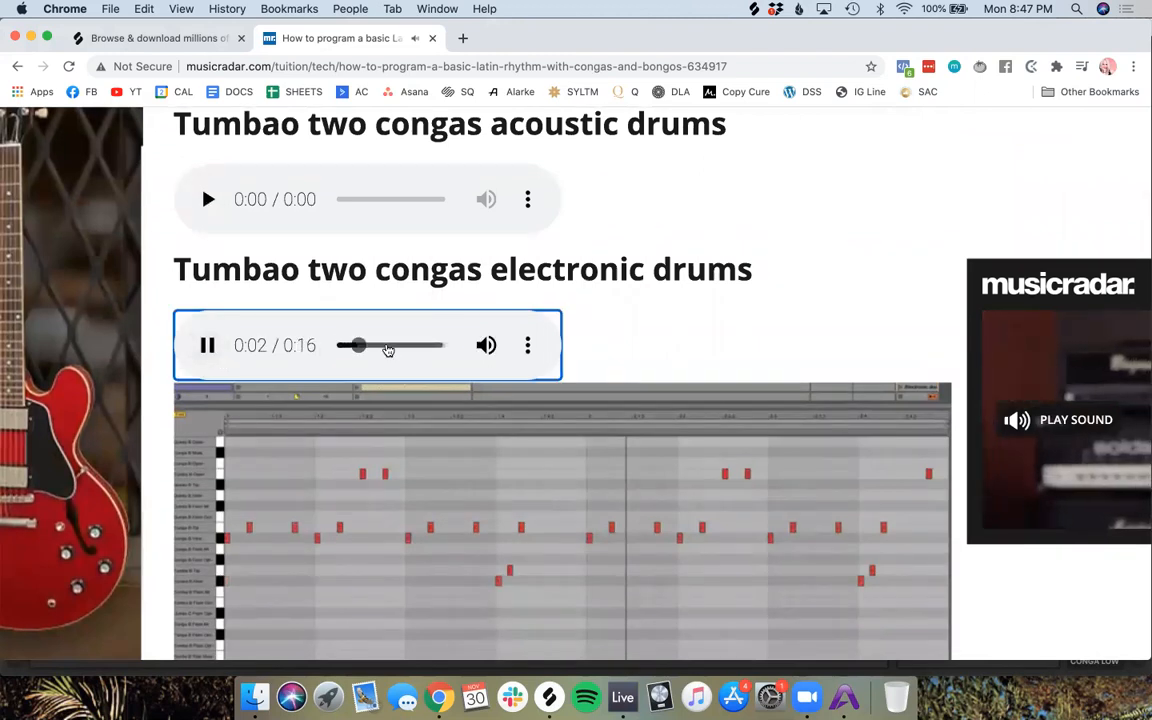
click(209, 346)
scroll(287, 463, down, 10)
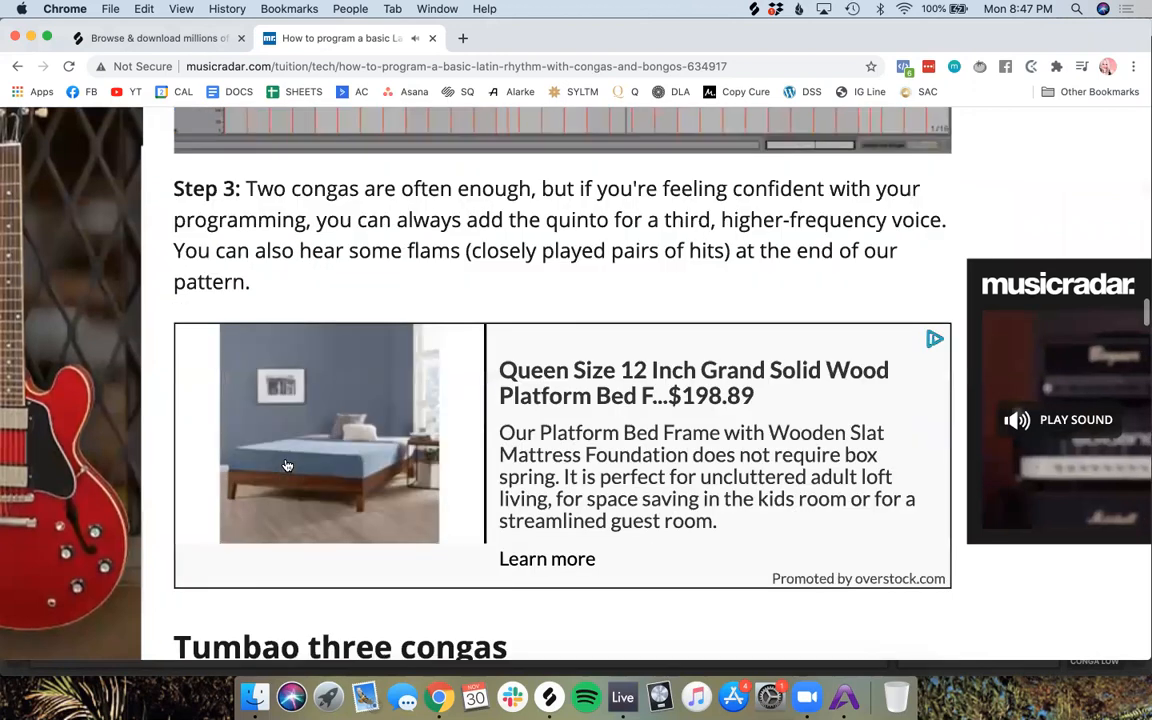
scroll(287, 463, down, 3)
scroll(244, 607, down, 3)
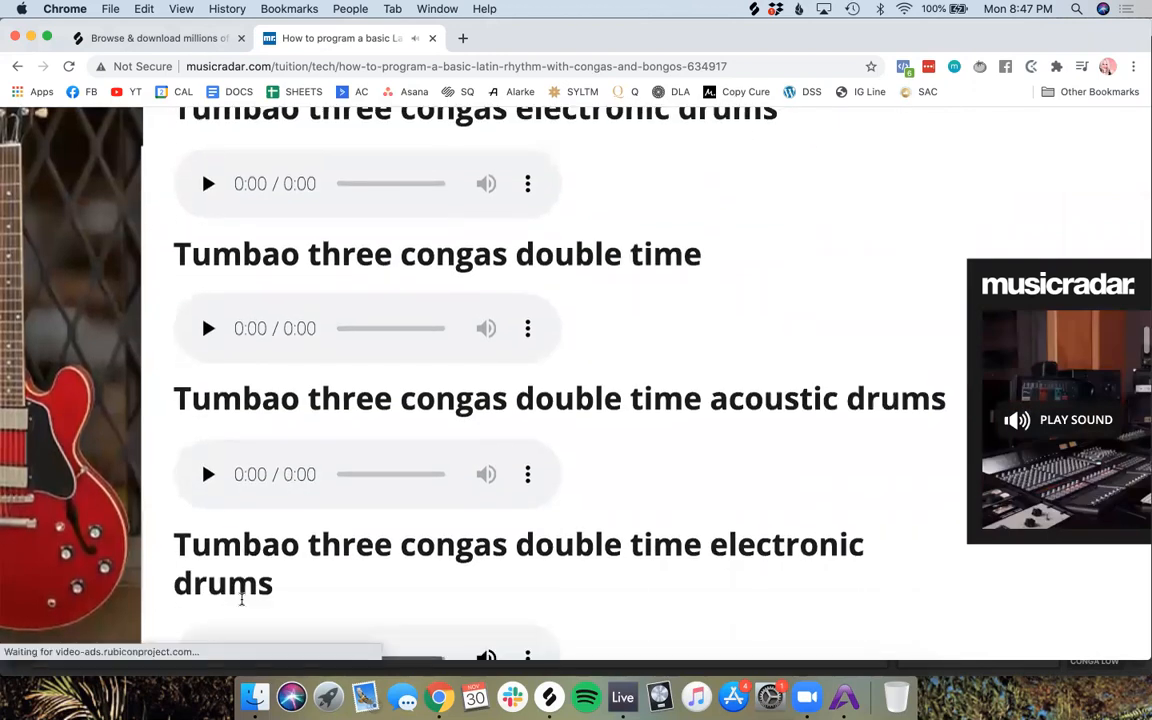
scroll(222, 607, down, 3)
click(208, 528)
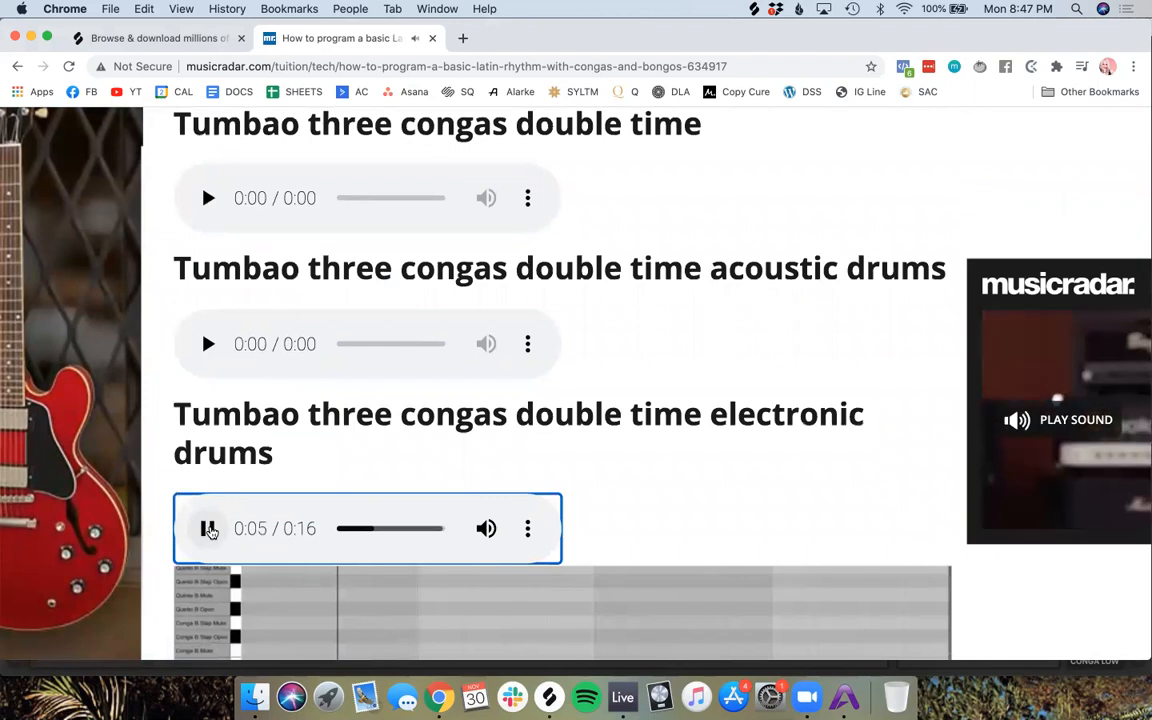
click(208, 529)
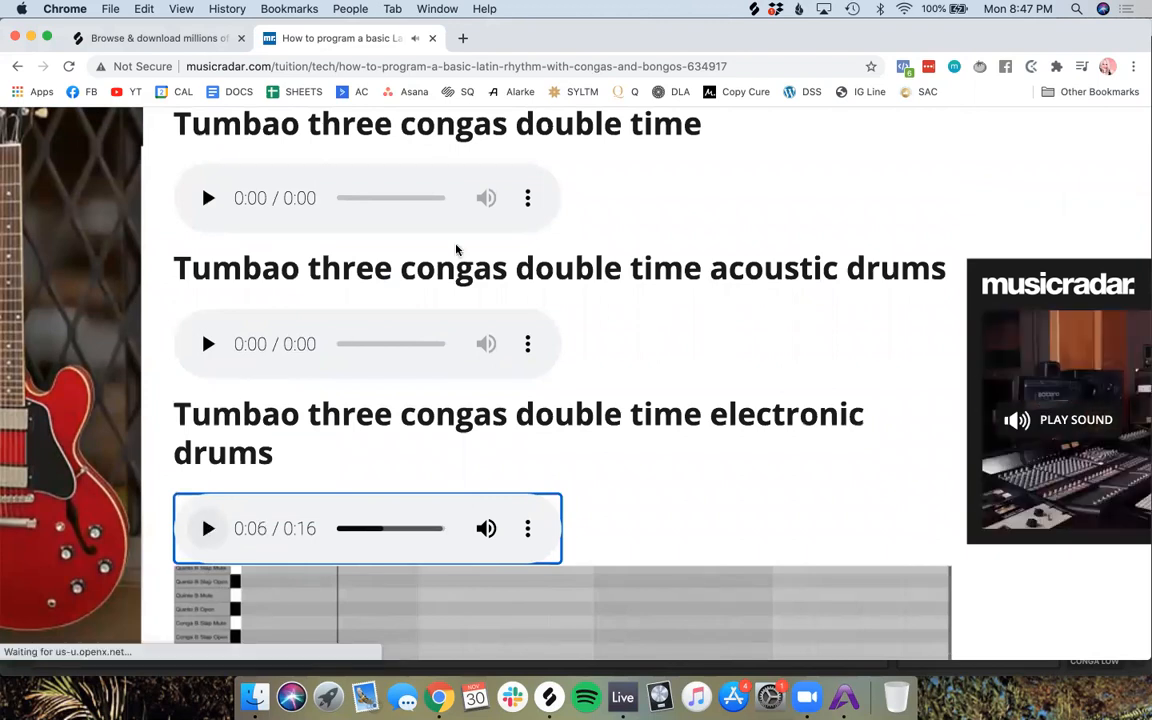
Step: Examine the two-conga Tumbao note grid above Step 3 closely, including its drum articulation labels
scroll(459, 250, up, 5)
scroll(459, 250, up, 10)
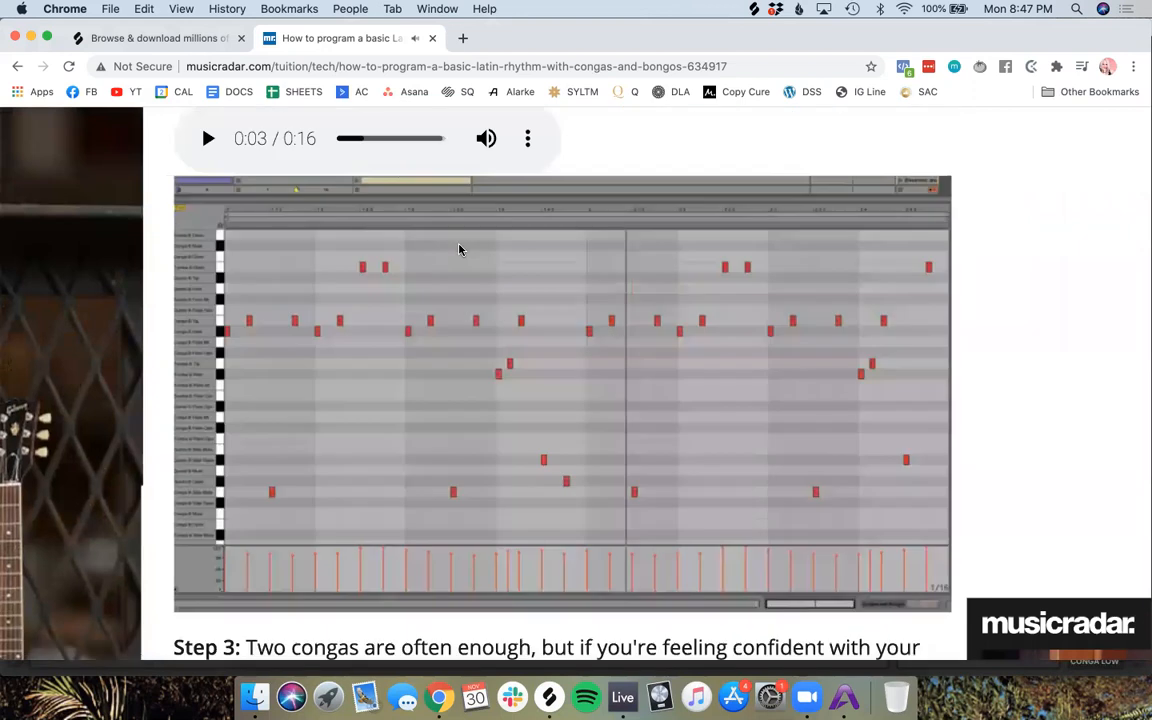
scroll(459, 250, down, 1)
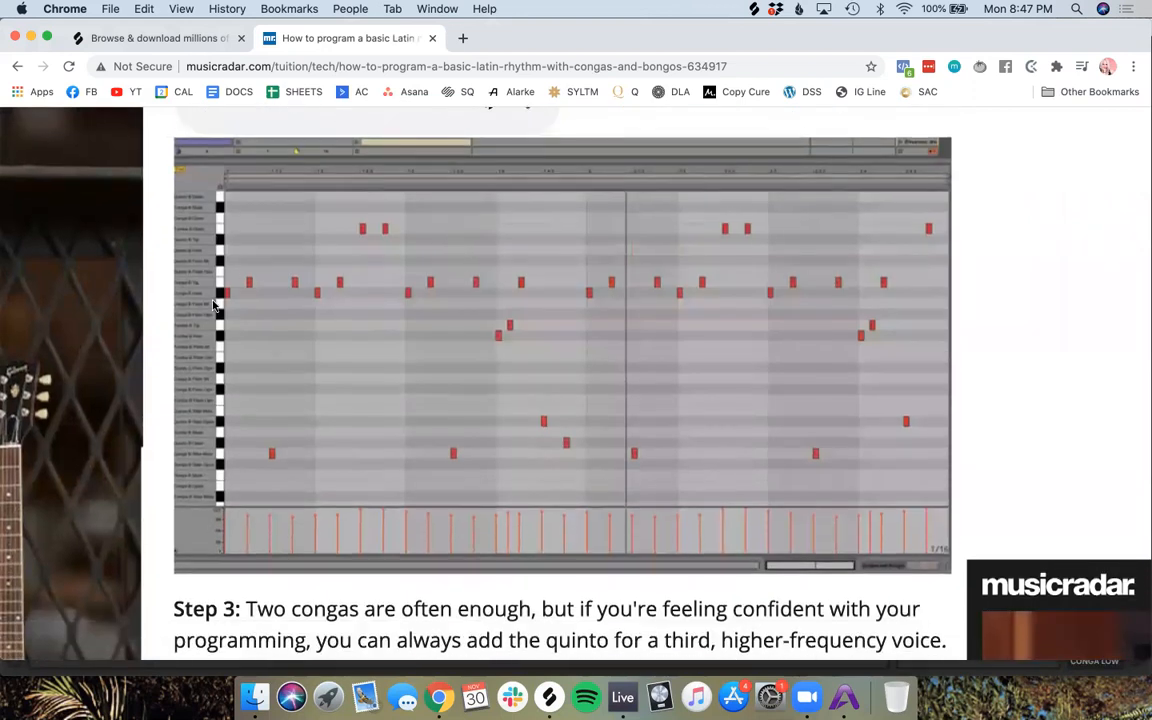
scroll(213, 305, up, 3)
scroll(213, 305, up, 2)
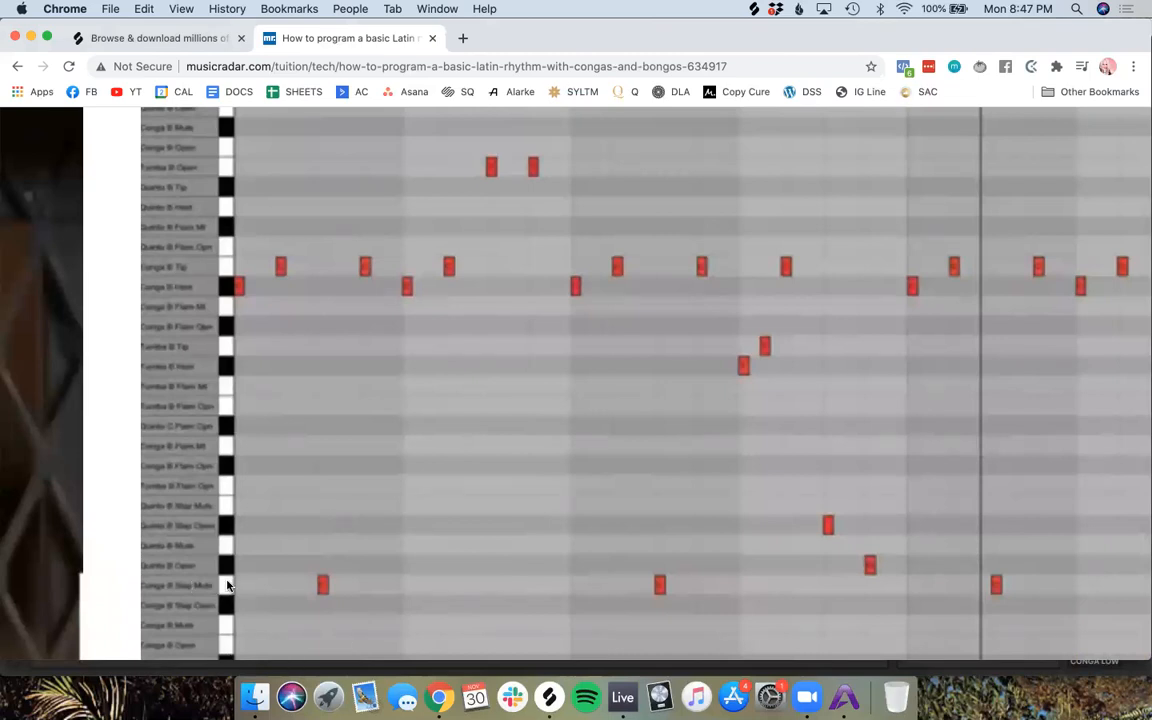
scroll(206, 573, down, 5)
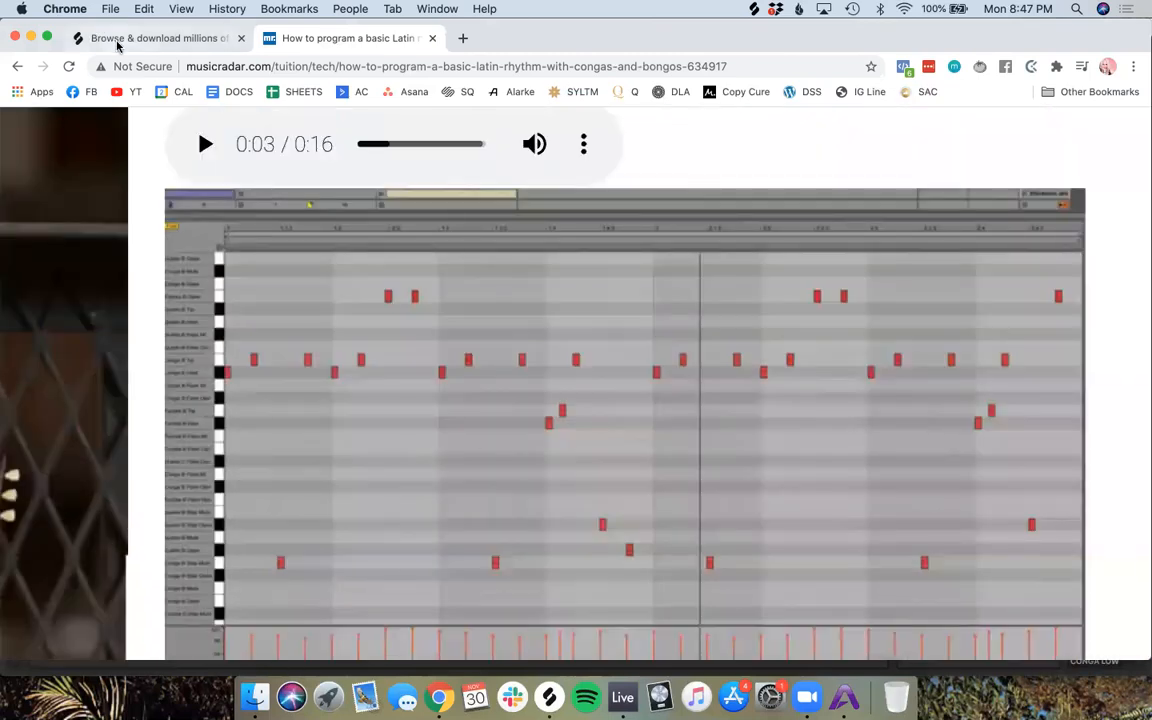
Step: Search the Splice sounds library for "conga heel" and look through the matching samples
click(150, 38)
click(300, 173)
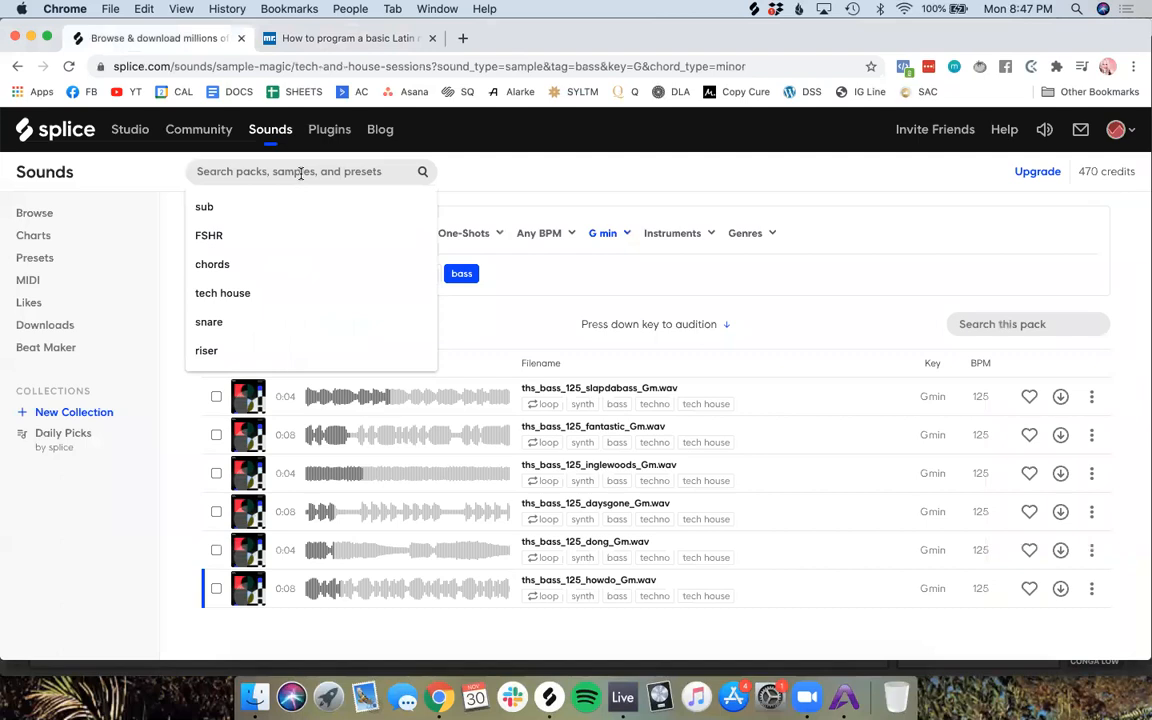
text(conga heel)
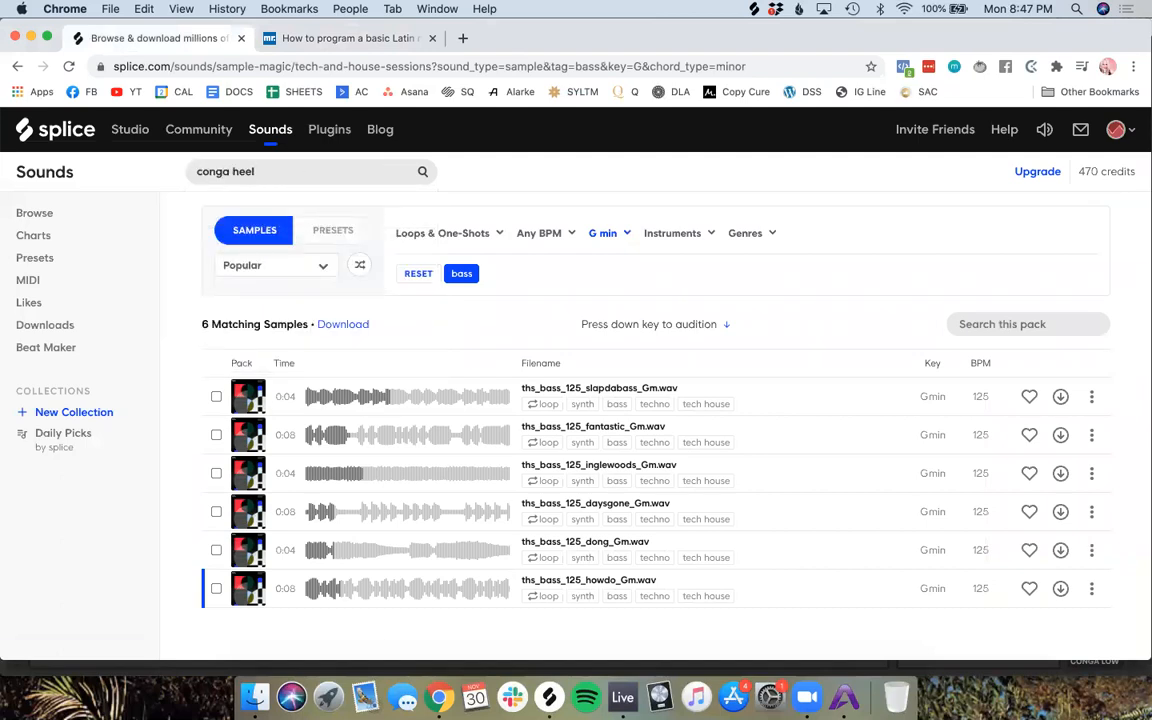
key(Return)
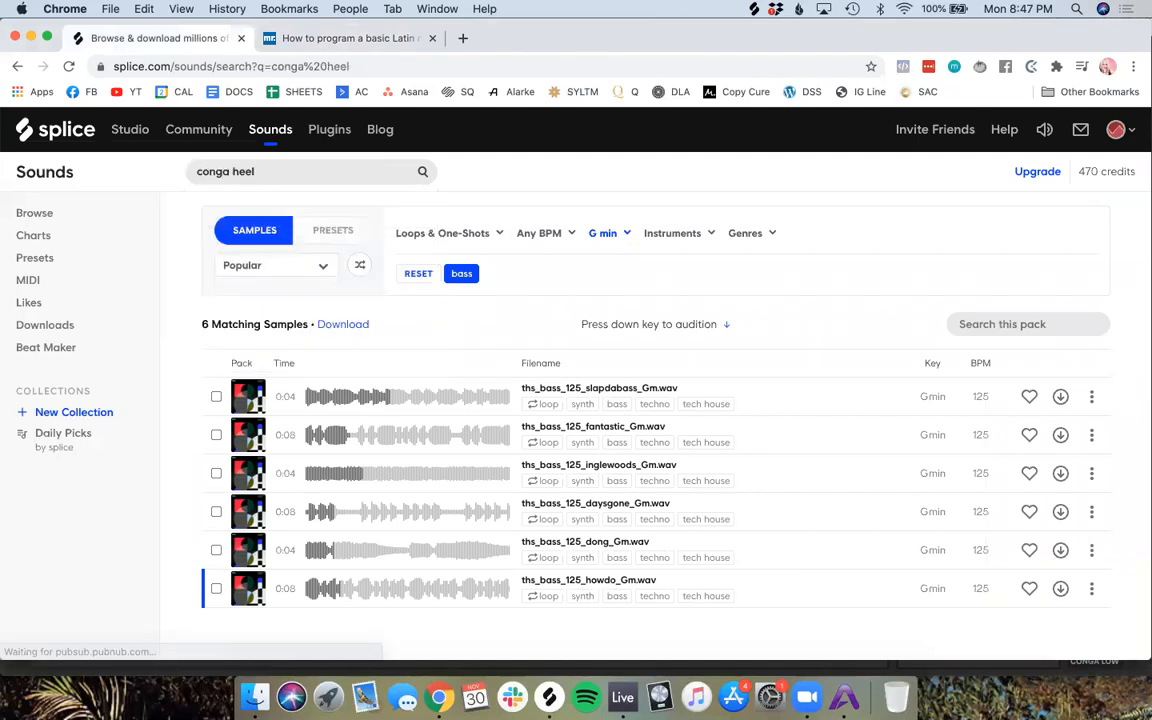
scroll(390, 440, down, 2)
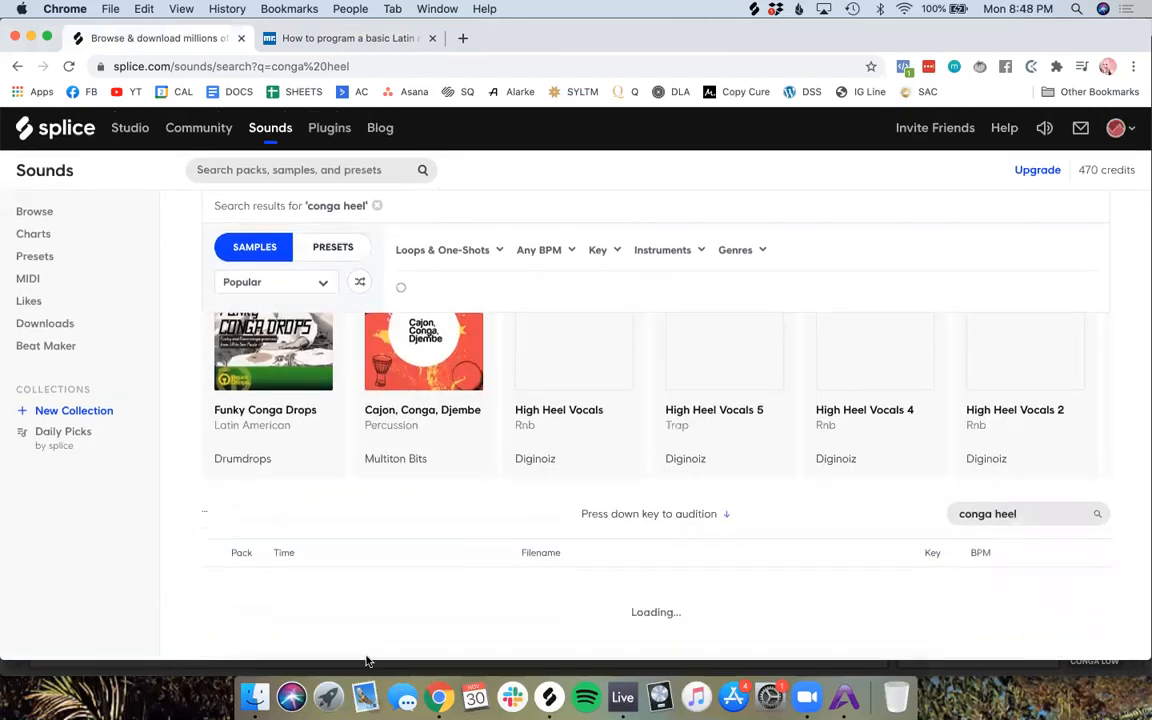
scroll(349, 577, down, 4)
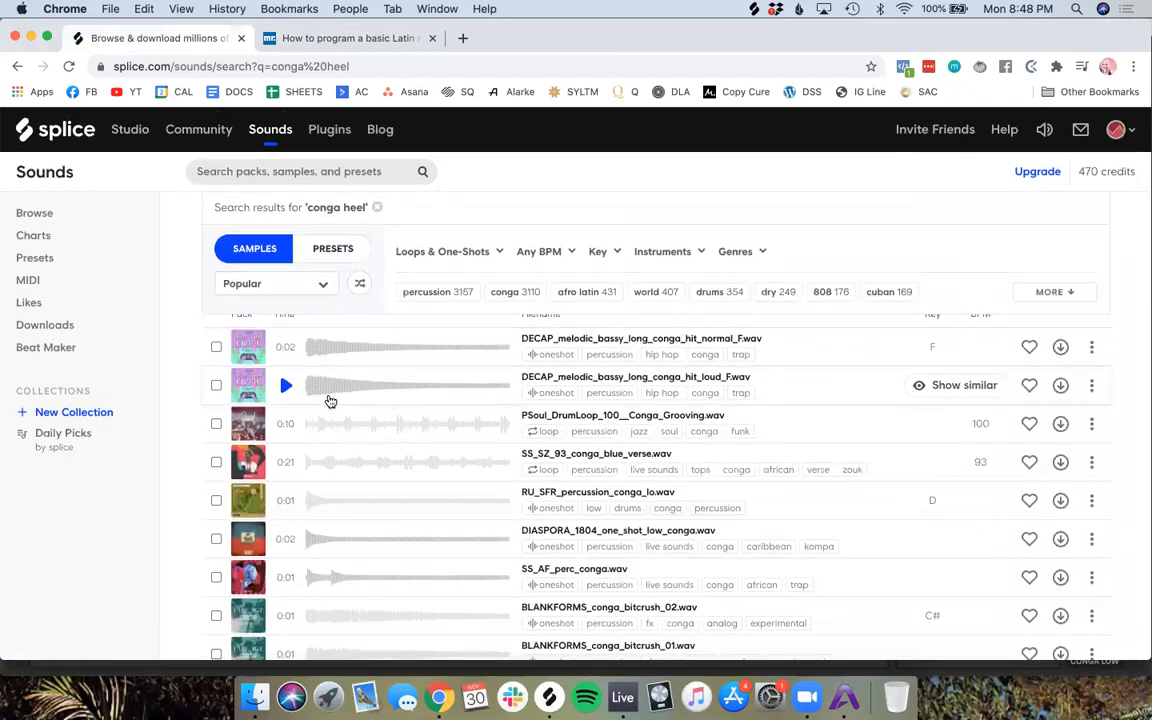
Step: Audition several conga one-shots in the results, then like and download SS_SZ_conga_snap.wav
click(286, 577)
click(285, 615)
scroll(286, 618, down, 5)
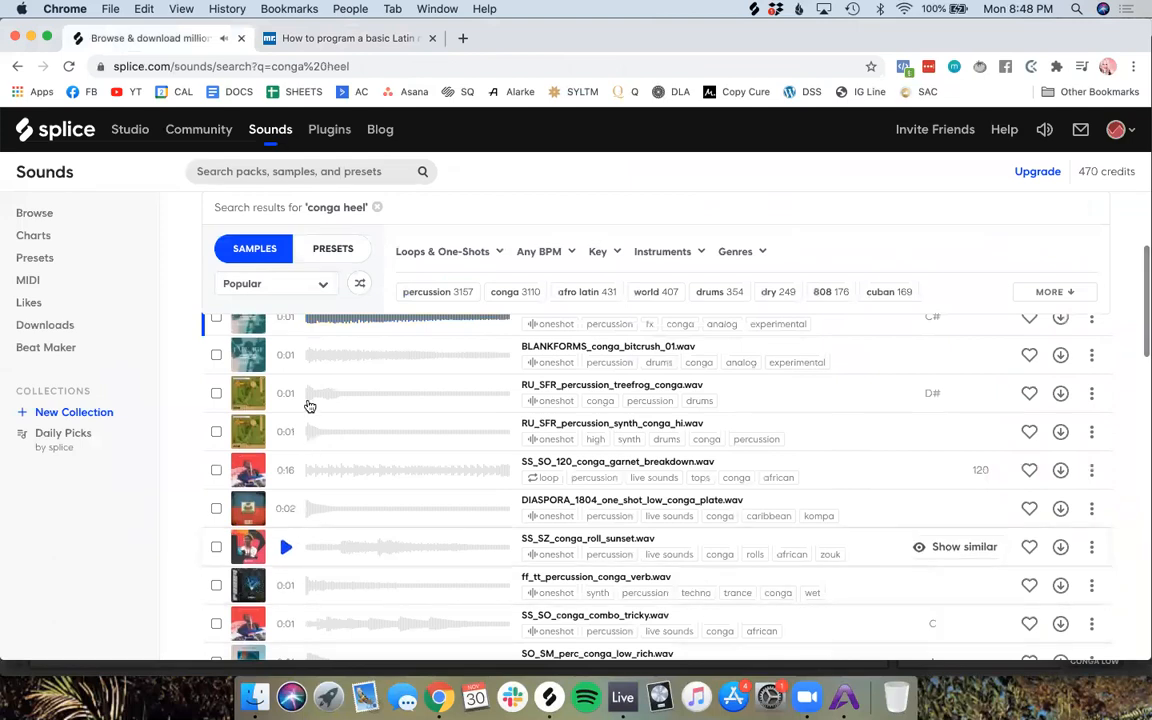
click(286, 432)
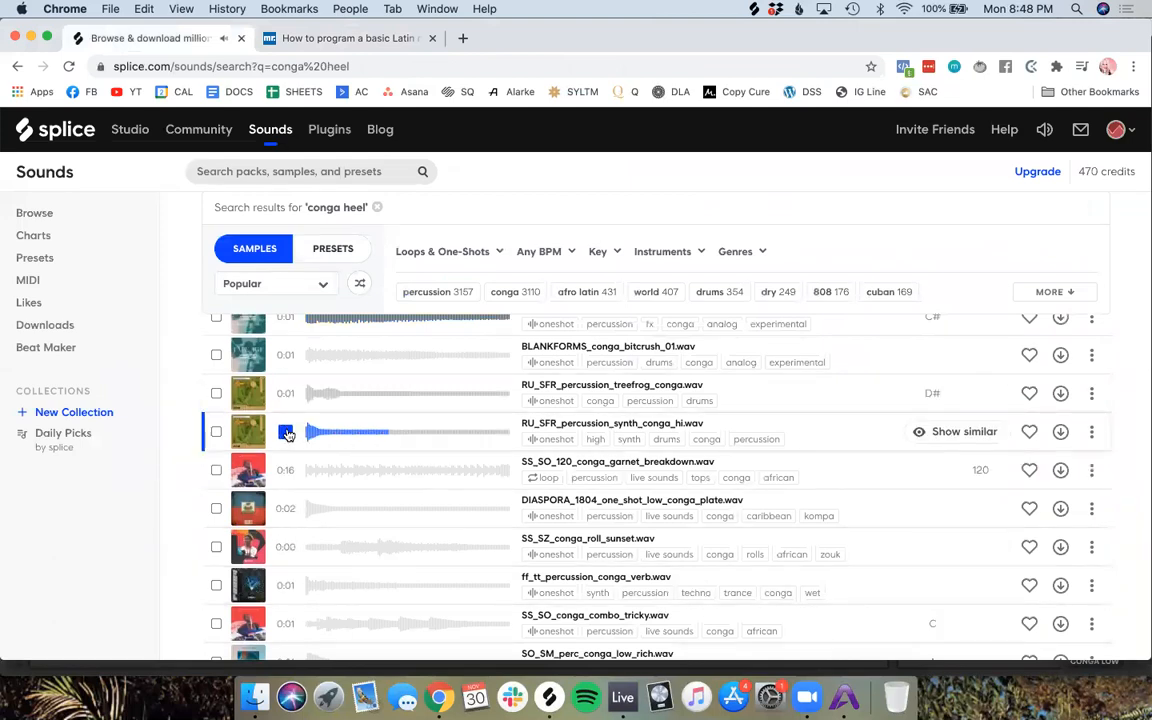
scroll(296, 527, down, 5)
click(286, 566)
click(1029, 565)
click(1061, 566)
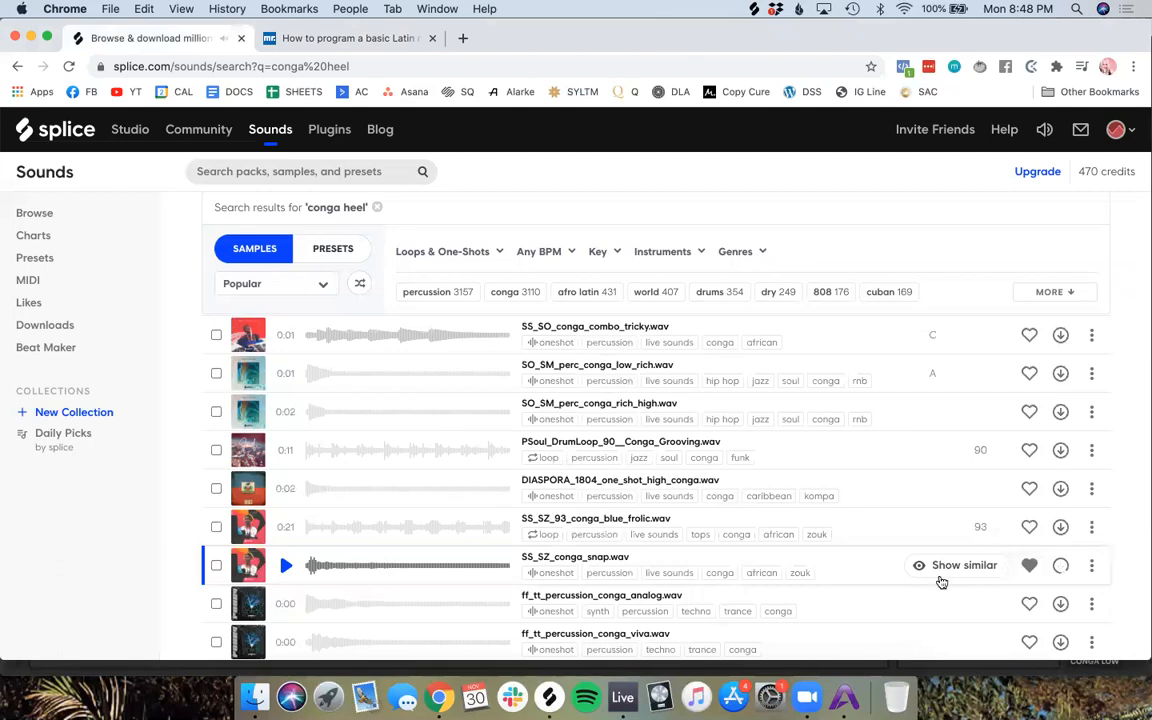
Step: Review the placement of the notes in MusicRadar's two-conga Tumbao grid, then switch back to Ableton Live
click(321, 37)
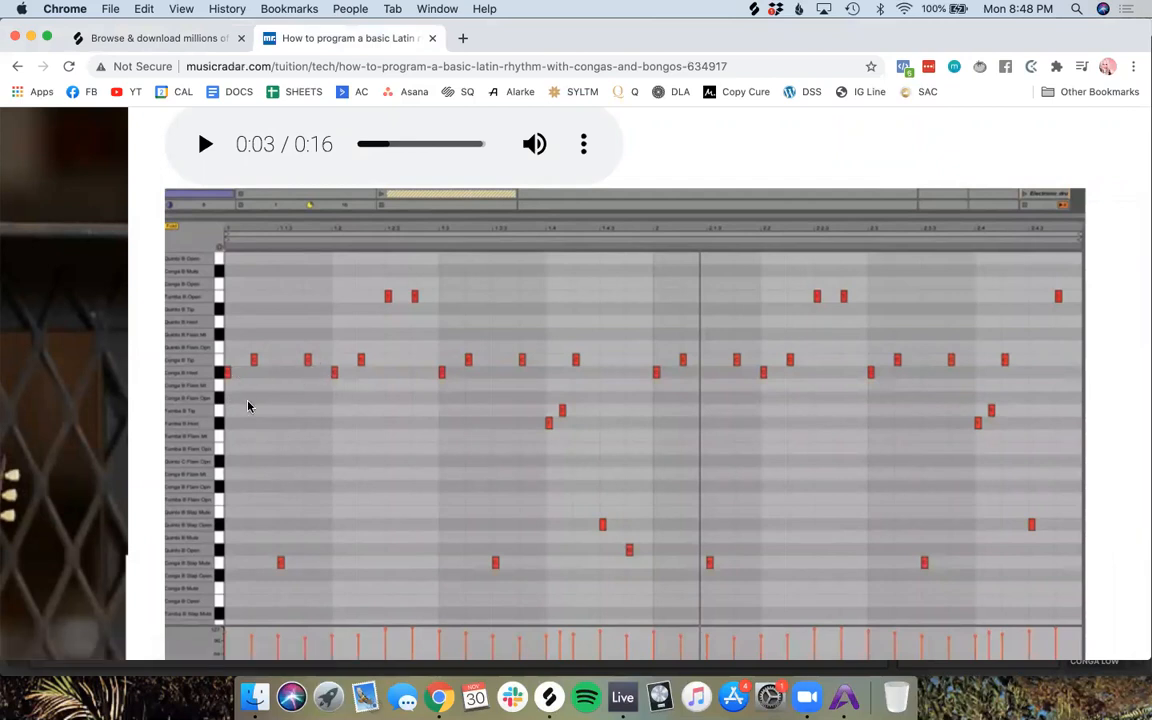
scroll(227, 392, up, 1)
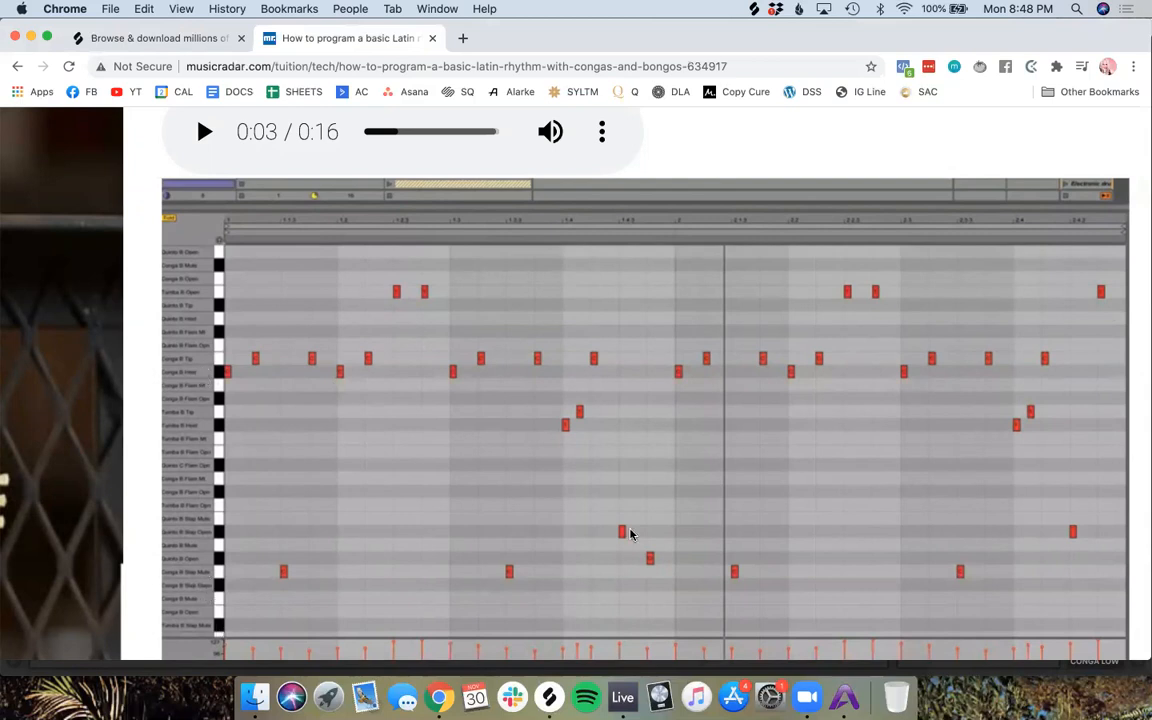
click(622, 697)
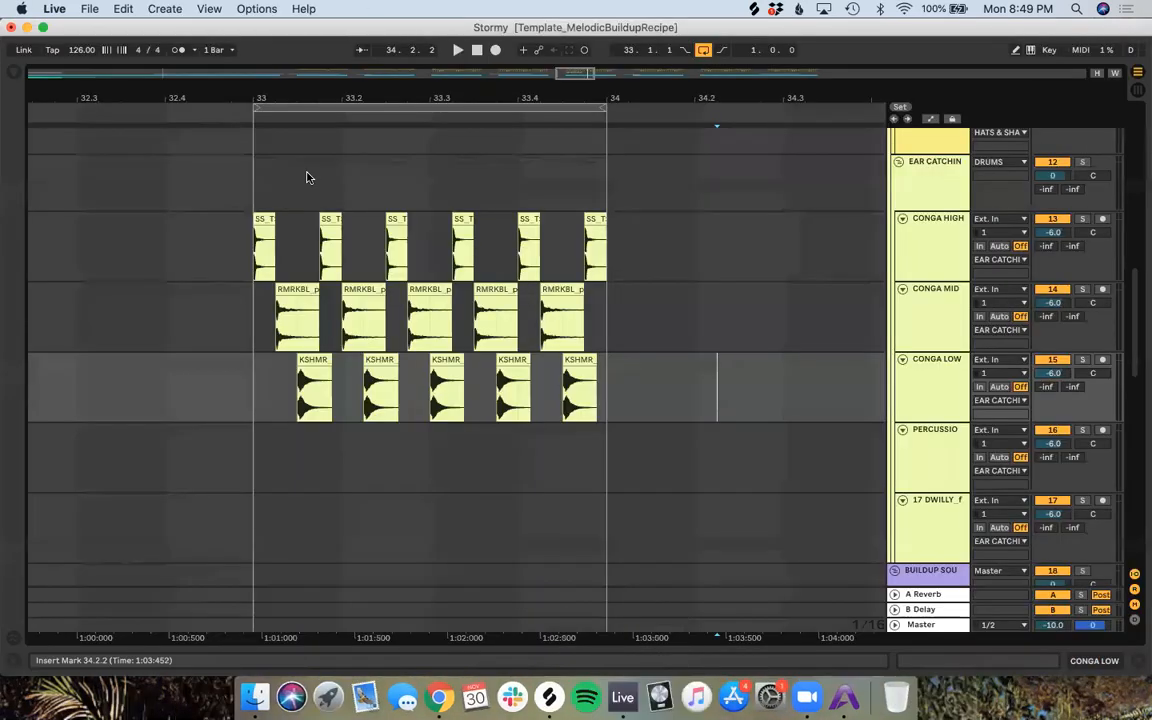
Step: Play back the bar 33 conga clips and compare their placement with the Tumbao grid in Chrome, returning to Ableton Live
key(space)
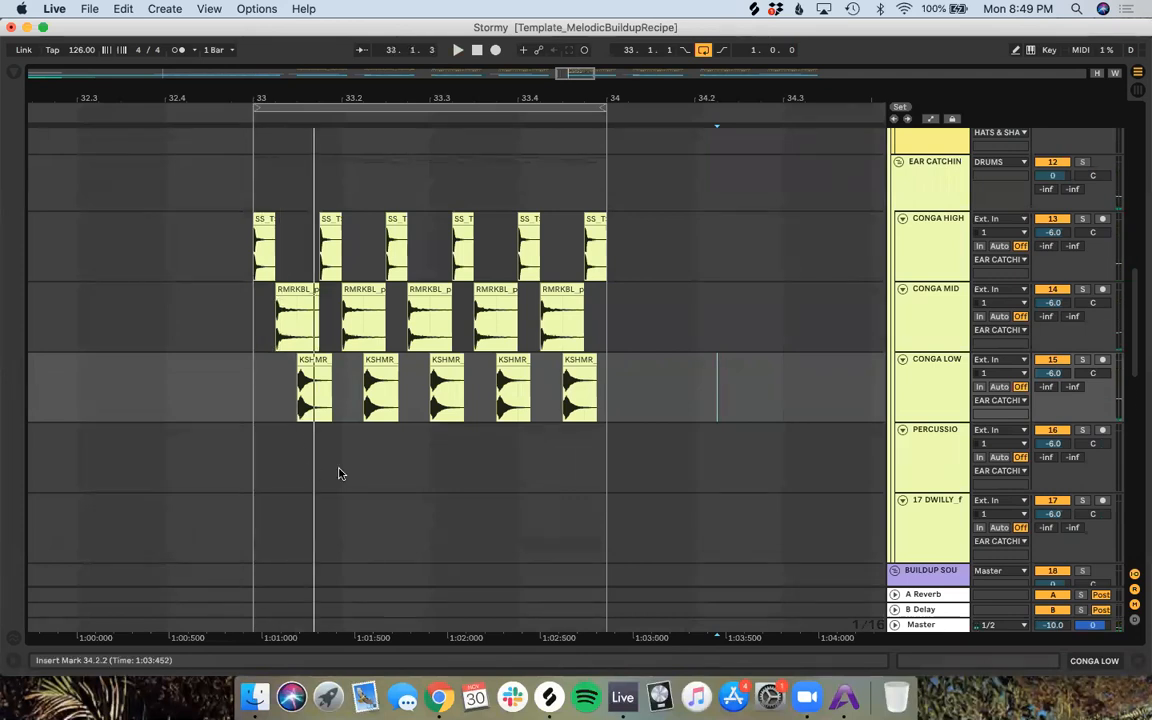
click(439, 697)
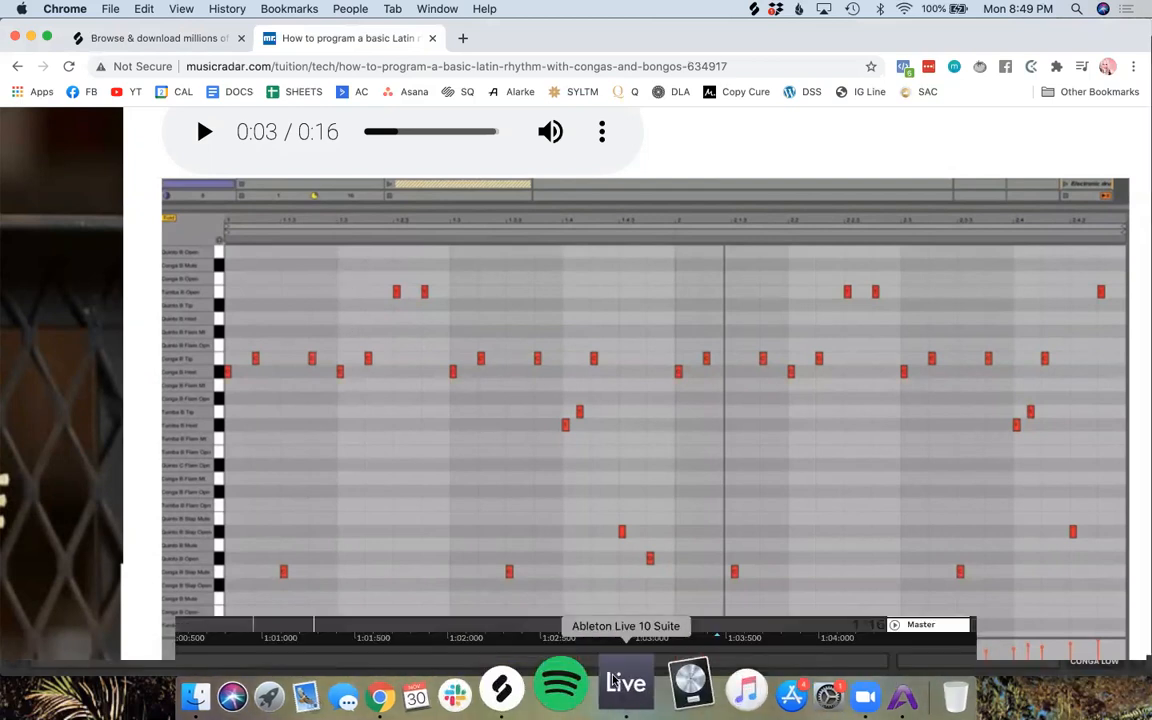
click(622, 697)
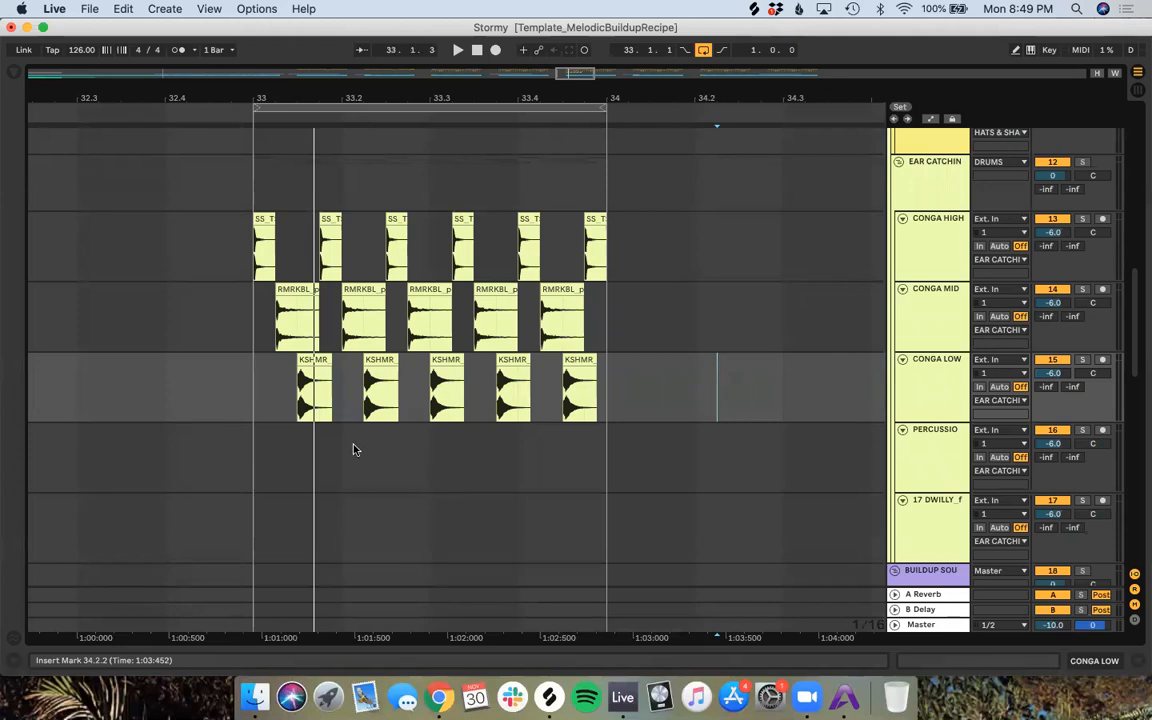
scroll(314, 446, up, 5)
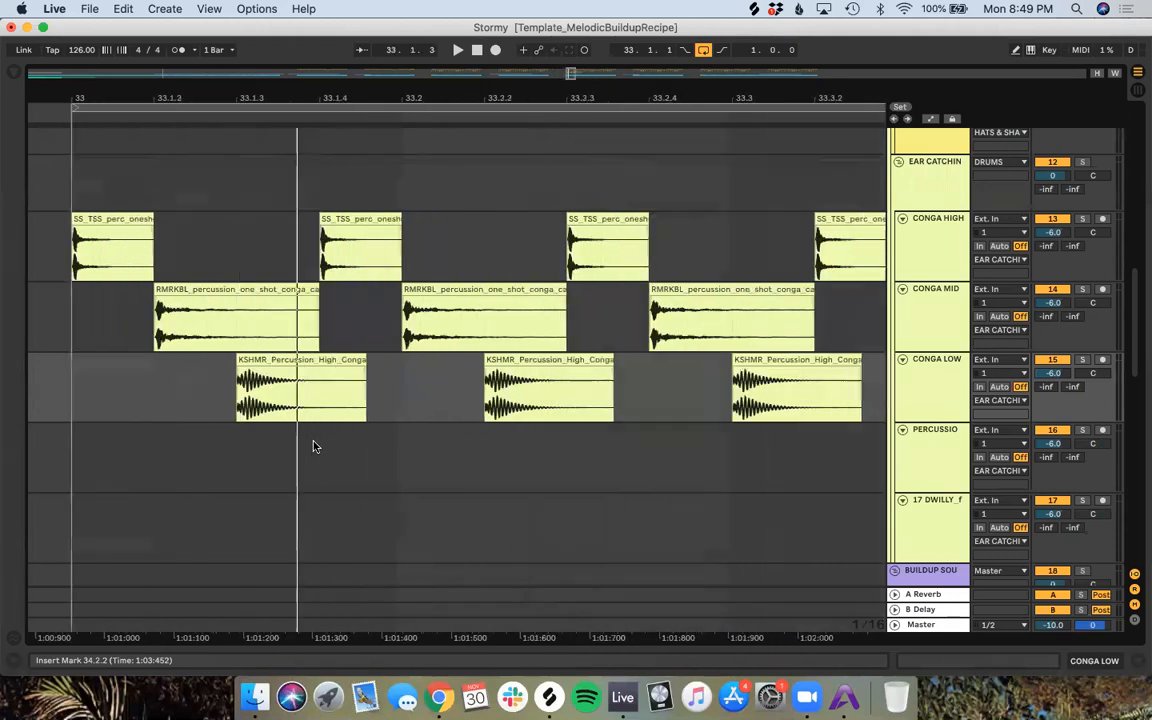
scroll(314, 446, left, 3)
scroll(314, 446, down, 1)
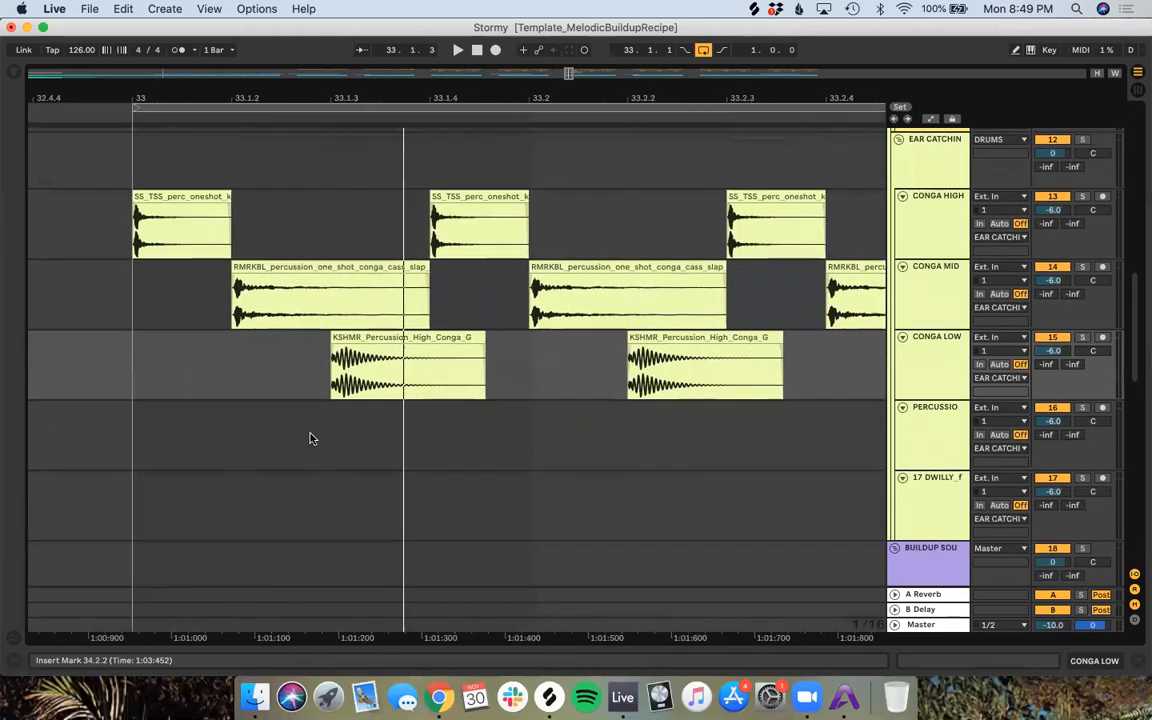
click(458, 195)
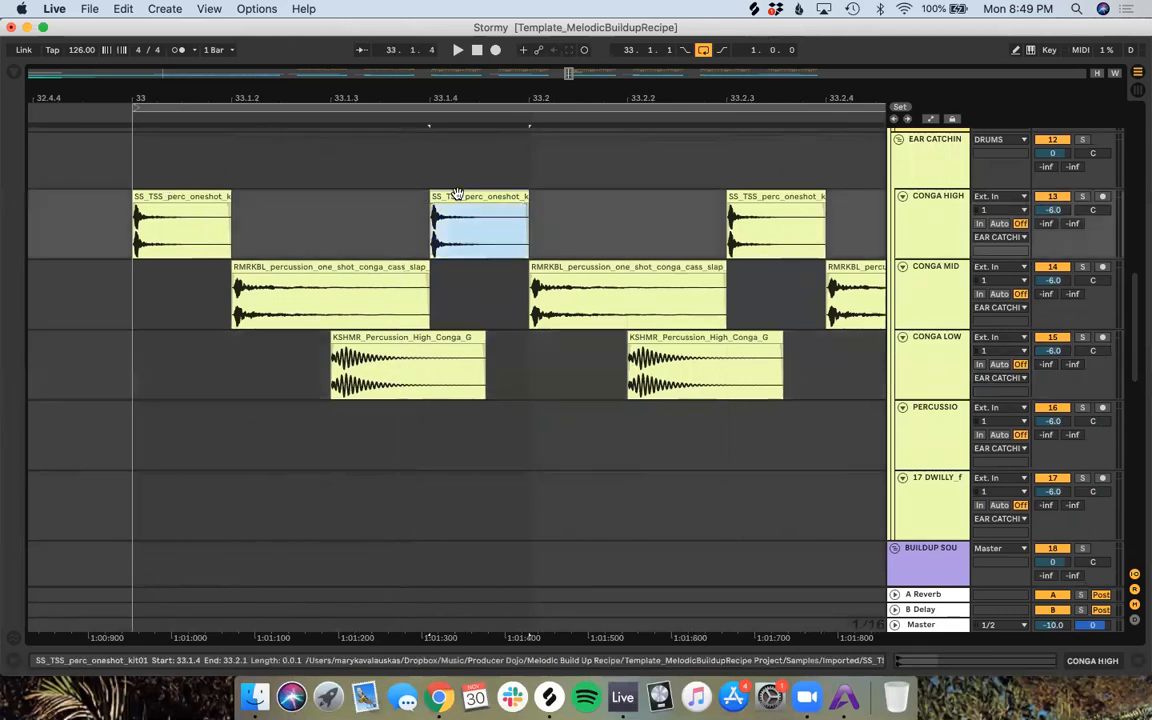
scroll(359, 296, down, 5)
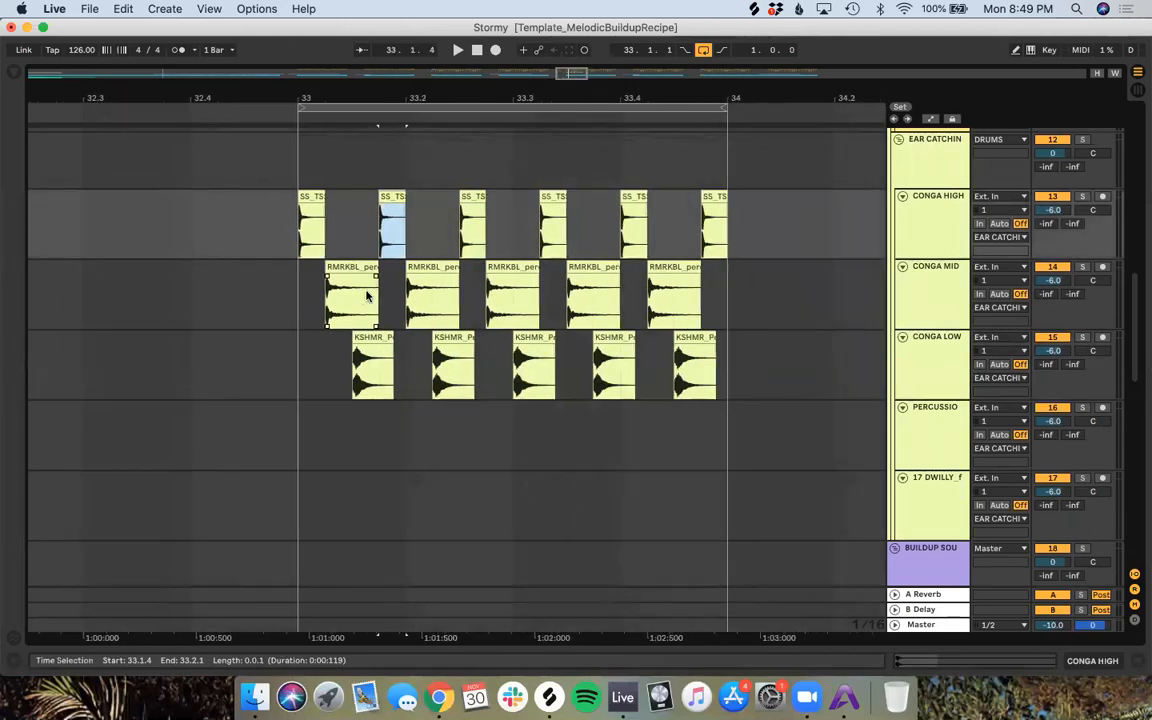
Step: Duplicate the CONGA LOW track and delete all bar 33 clips from the duplicate
click(922, 355)
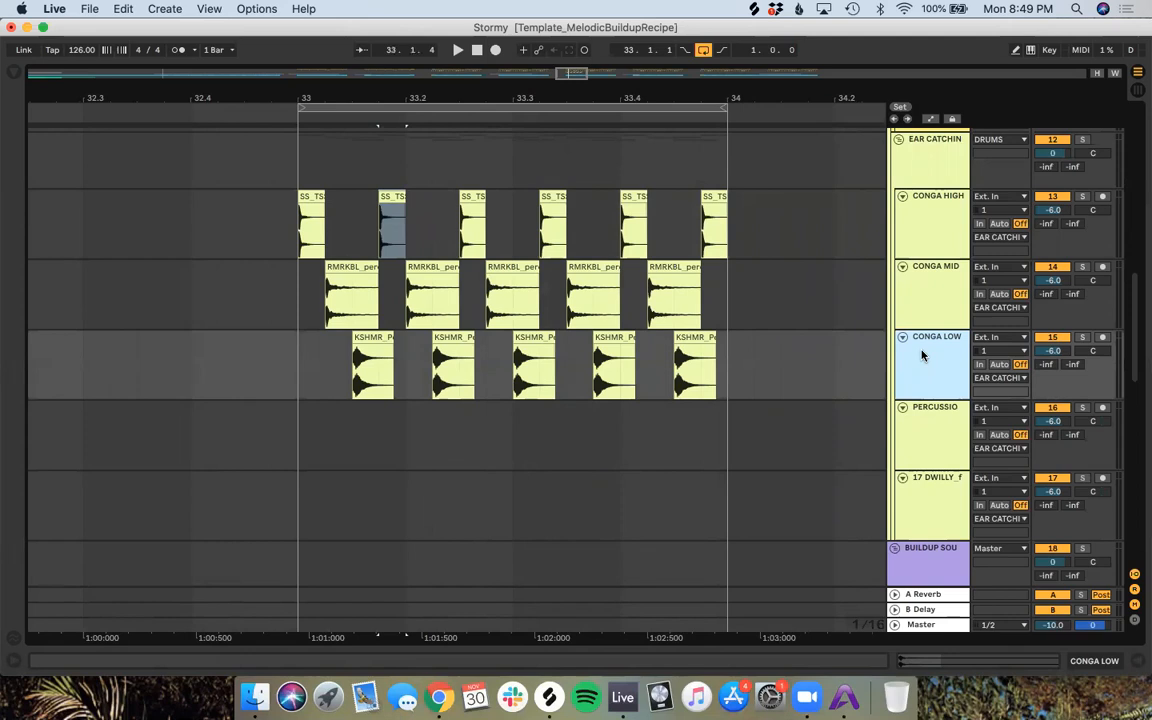
key(super+d)
drag(764, 465, 250, 450)
key(Delete)
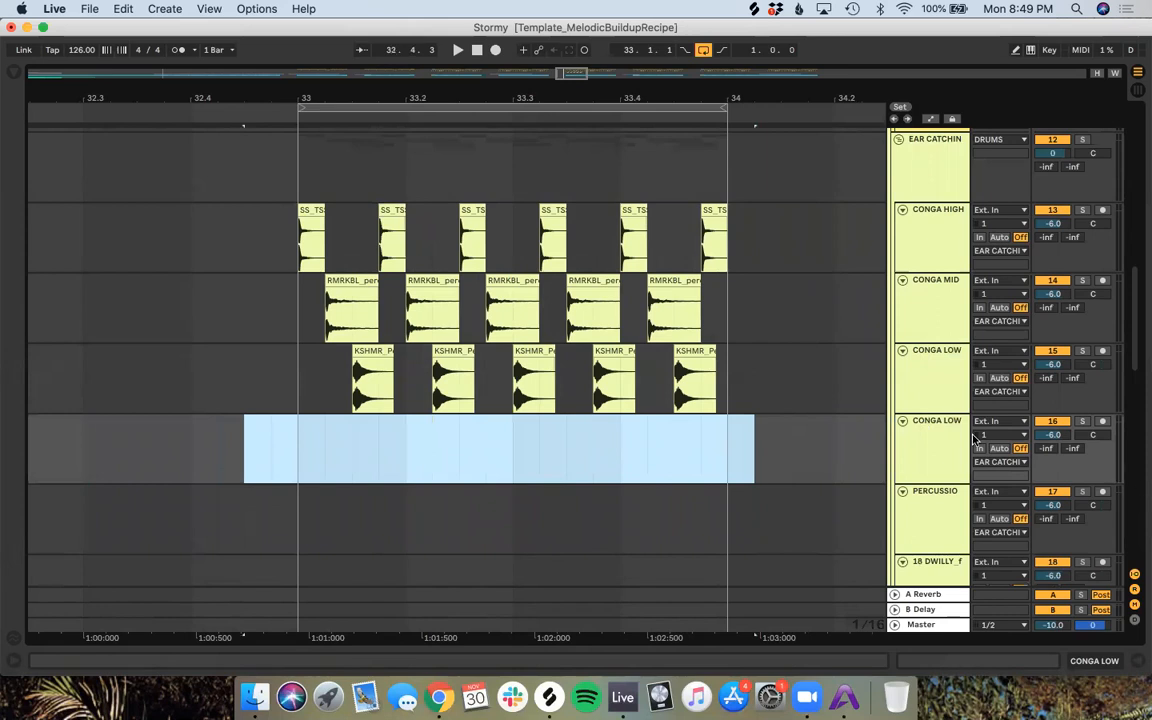
Step: Shorten the name of the emptied duplicate conga track to CONGA
click(935, 443)
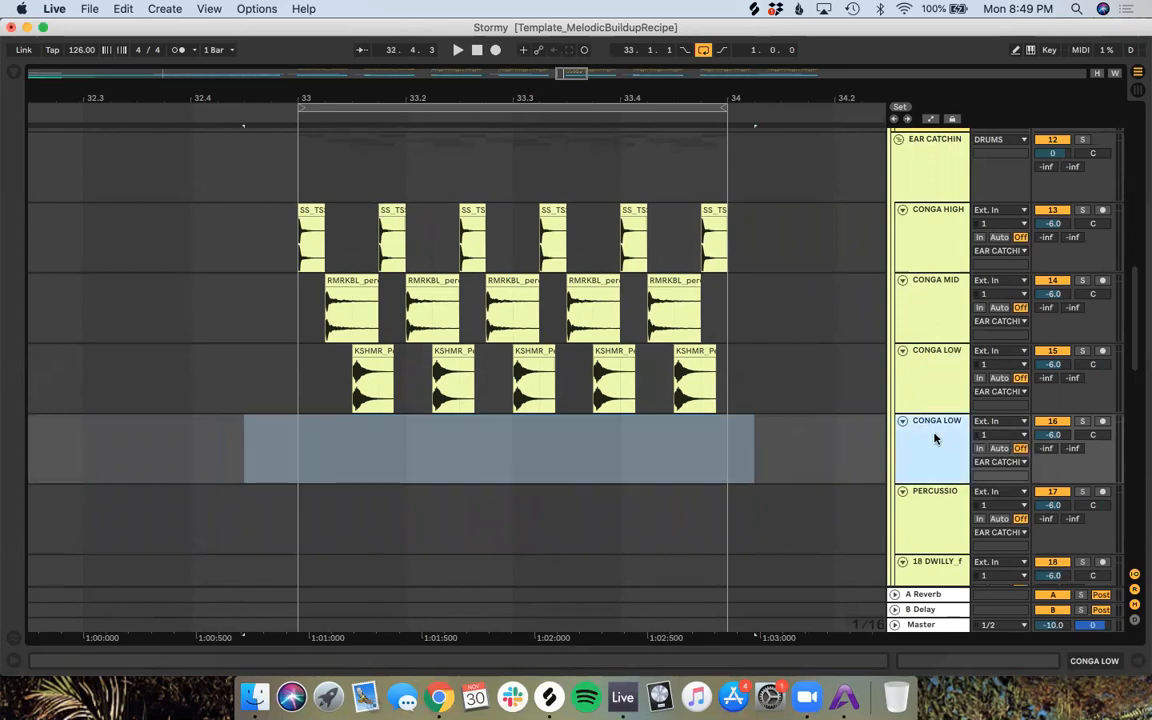
click(929, 478)
key(super+r)
key(Right)
key(BackSpace)
key(BackSpace)
key(BackSpace)
key(Return)
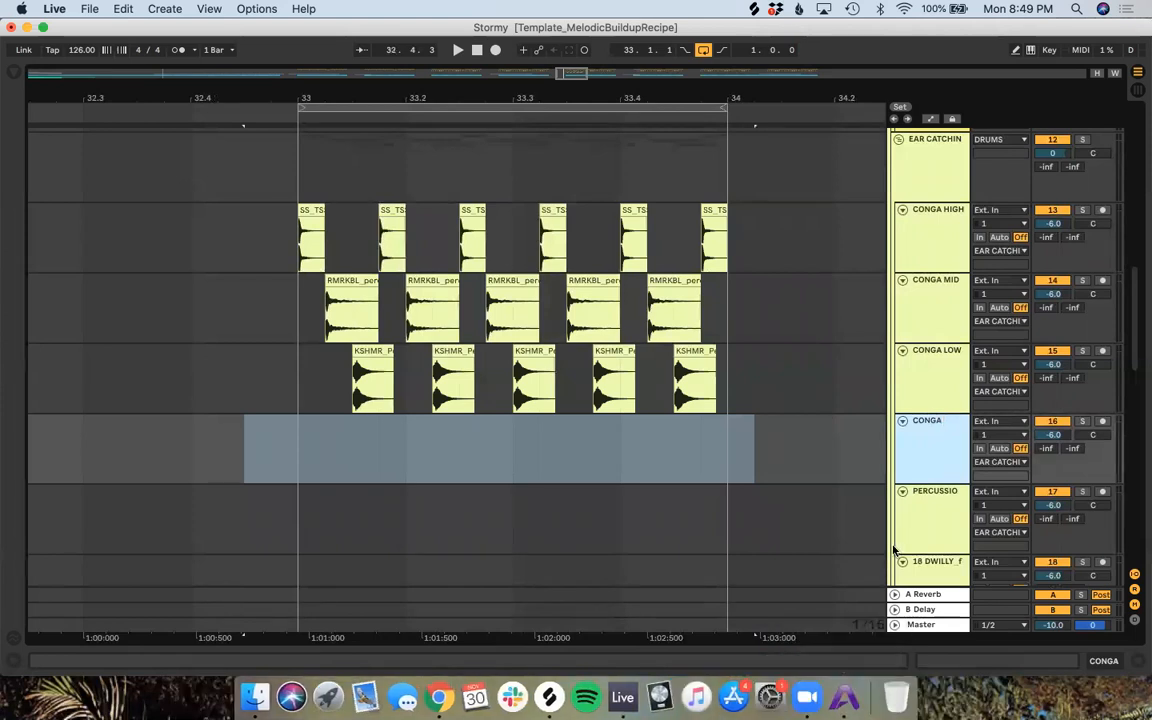
Step: Bring SS_SZ_conga_snap.wav from Splice onto the new CONGA track at 33.2.1 and rename the track CONGA SNAP
click(557, 694)
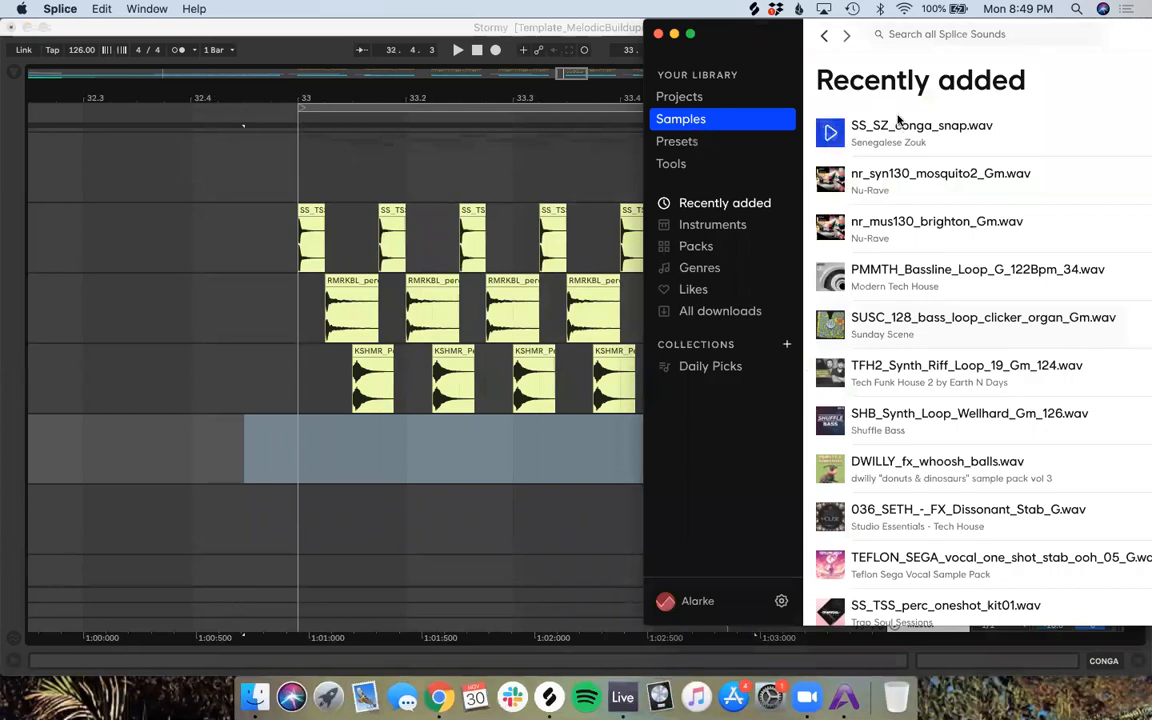
mouse_move(895, 130)
mouse_down()
mouse_move(468, 478)
mouse_move(463, 465)
mouse_move(411, 475)
mouse_up()
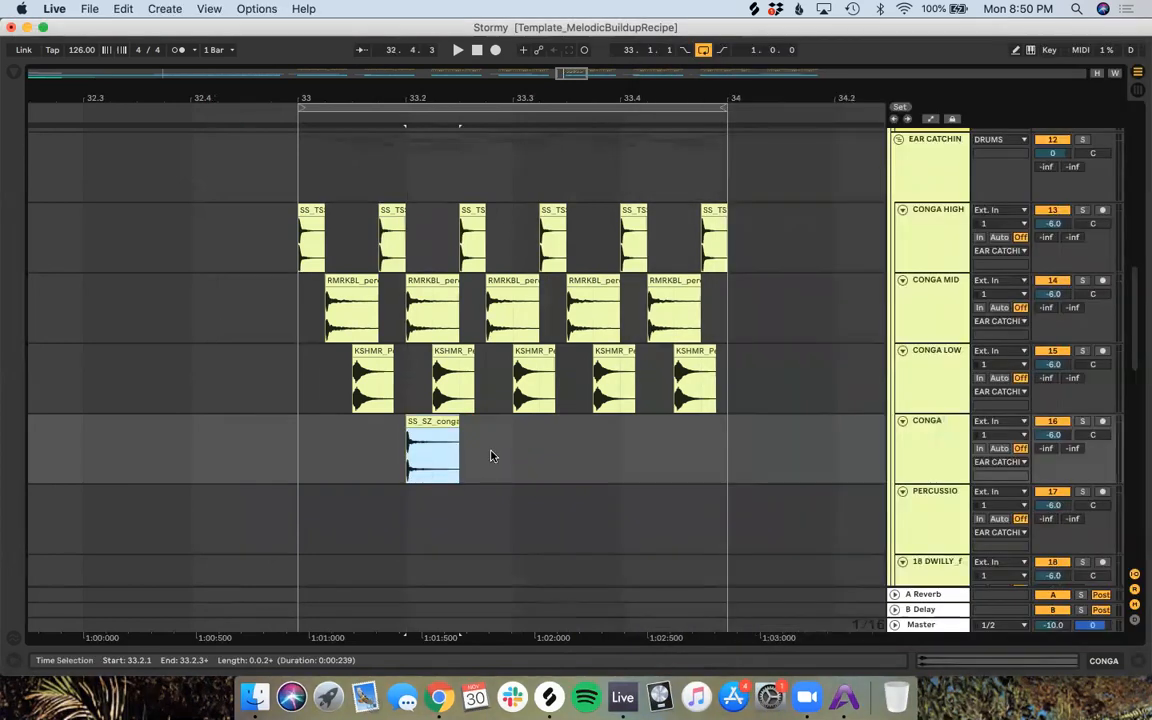
click(925, 451)
key(super+r)
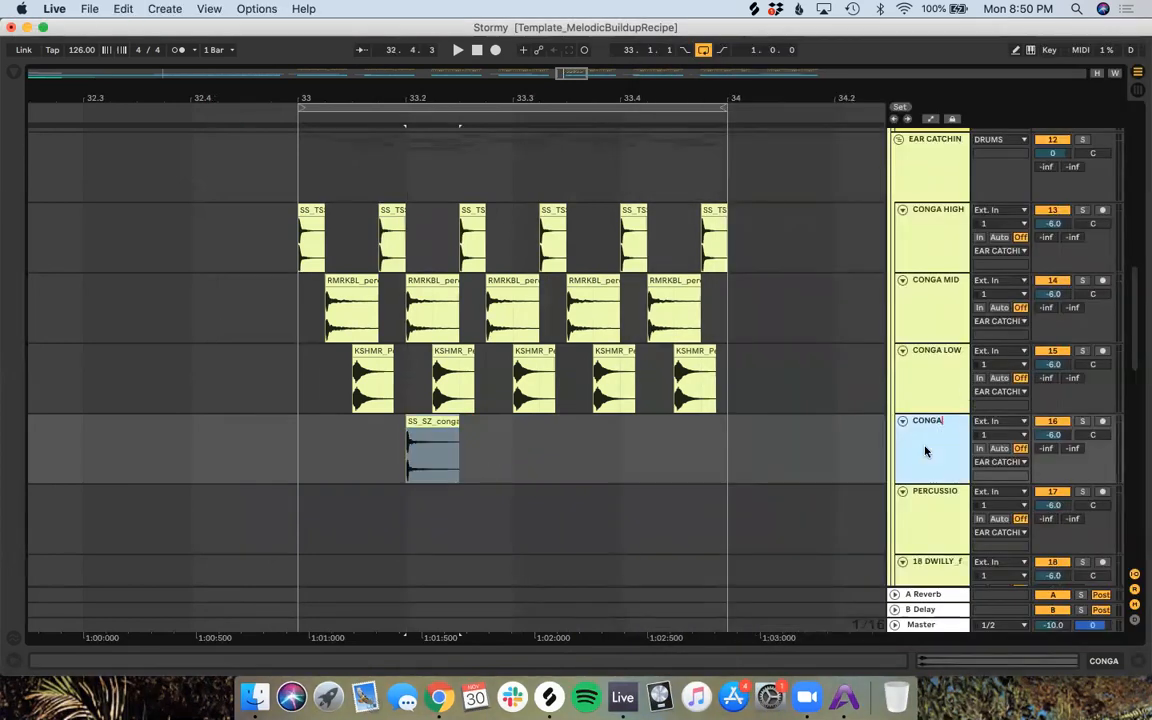
text(SNAP)
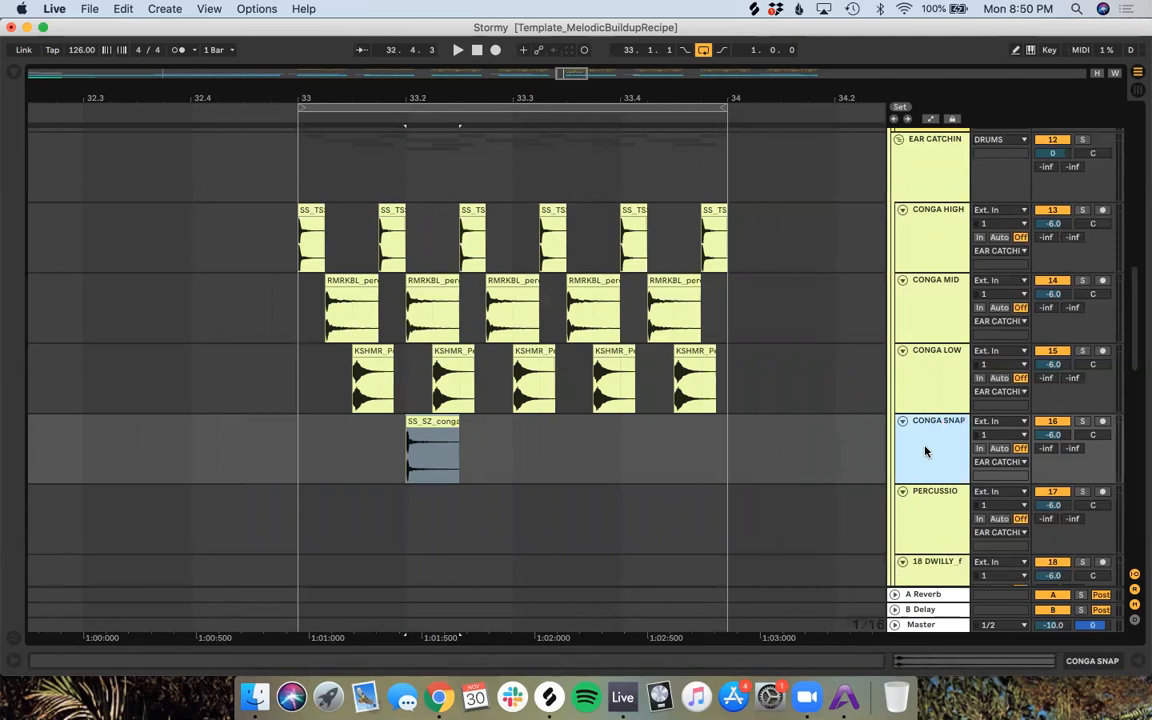
Step: Using the Tumbao grid in Chrome as reference, place two adjacent conga snap clips at 33.2.3 and 33.2.4 on CONGA SNAP in Ableton Live
click(437, 314)
scroll(418, 363, up, 5)
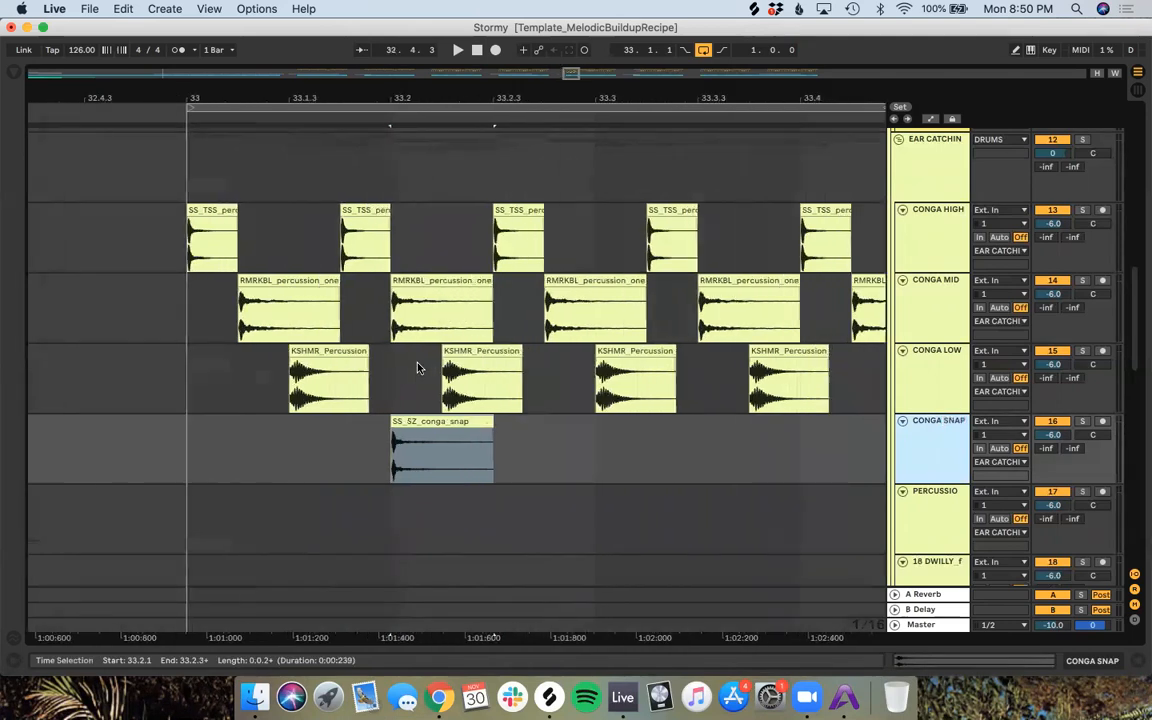
drag(427, 420, 363, 434)
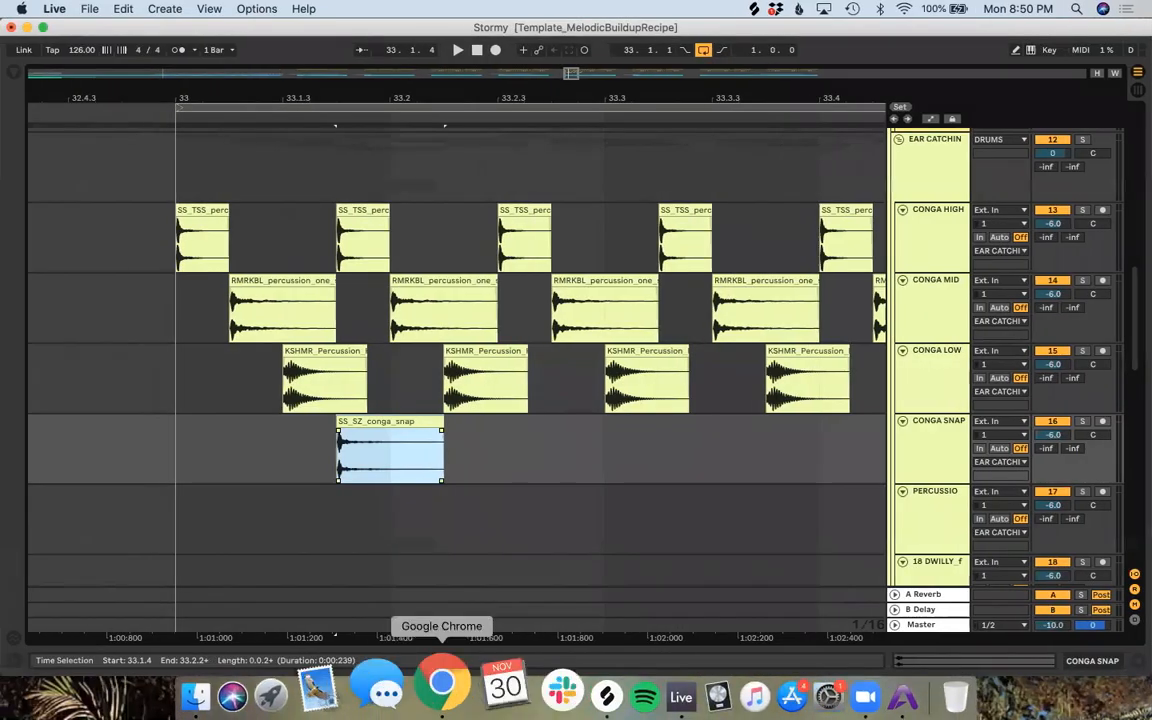
click(441, 683)
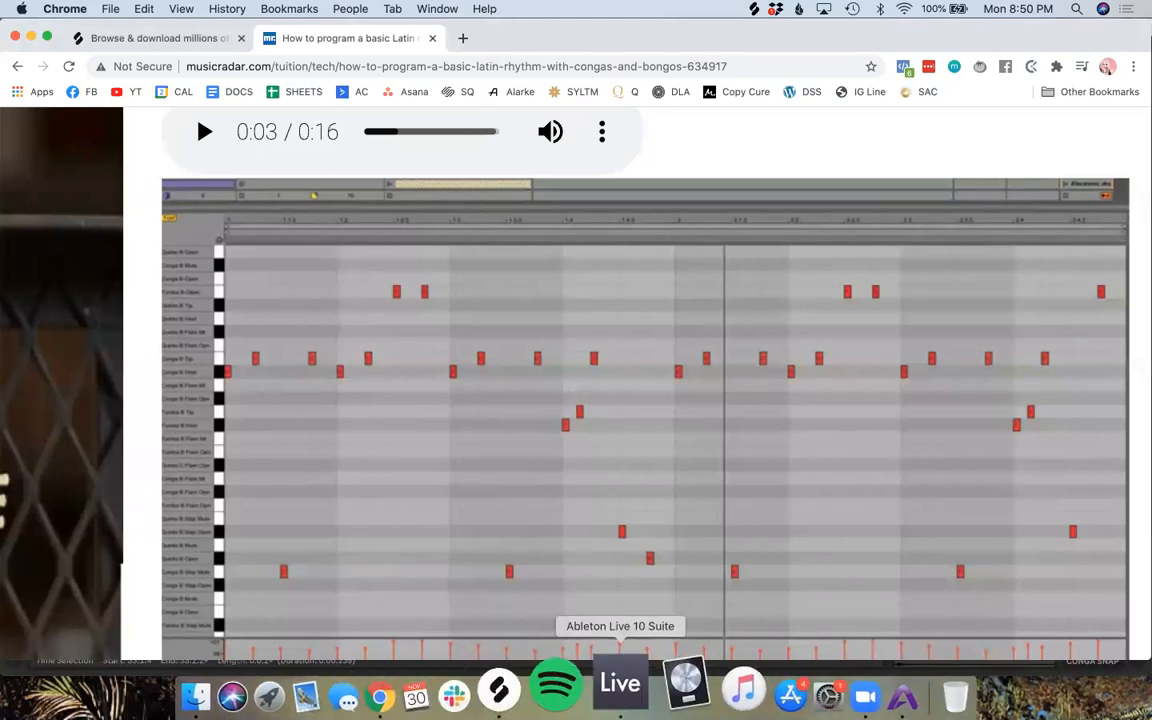
click(618, 688)
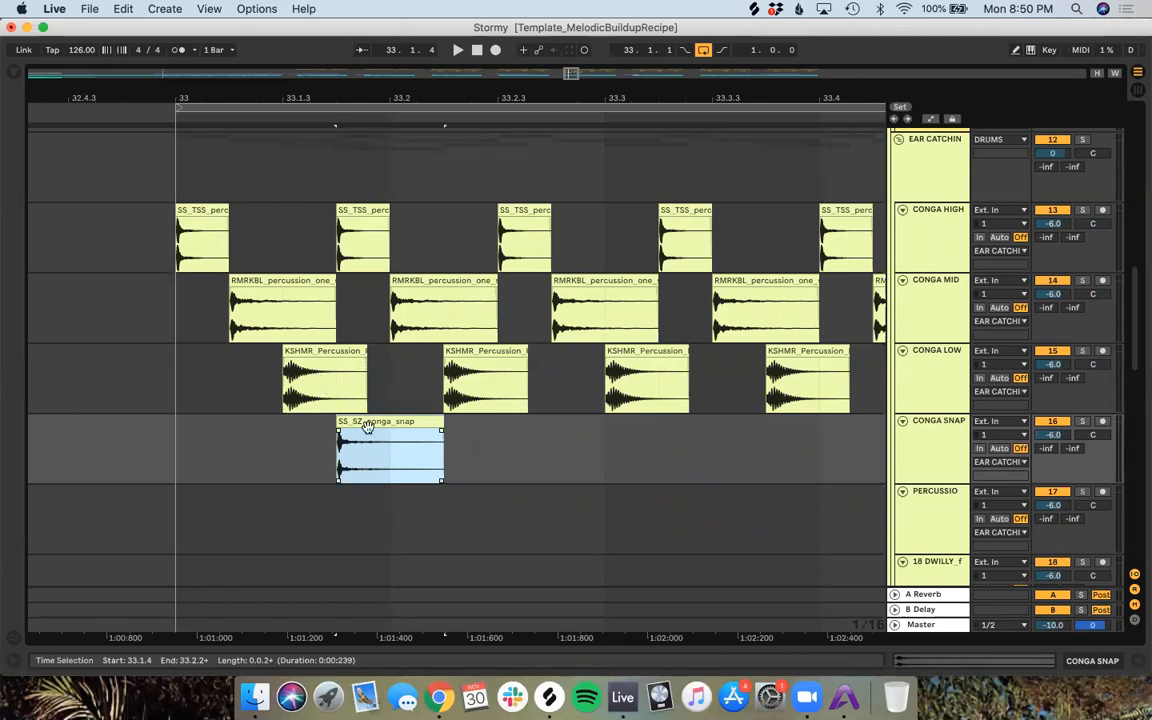
drag(363, 420, 522, 428)
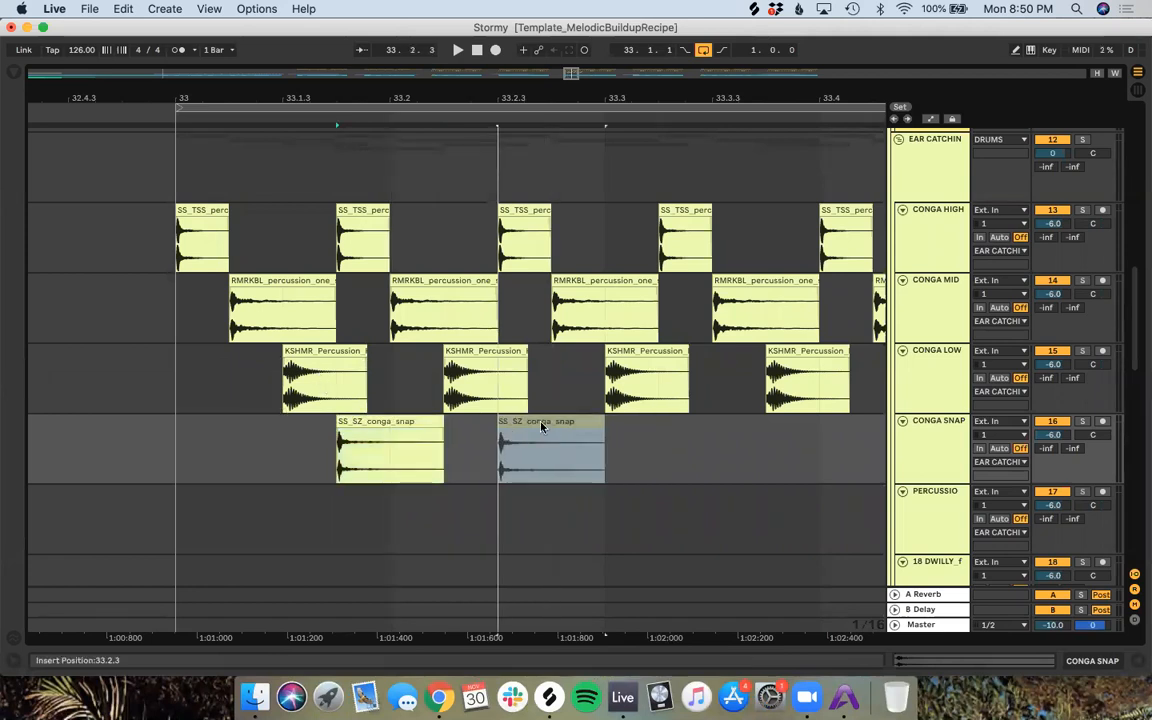
drag(598, 420, 565, 421)
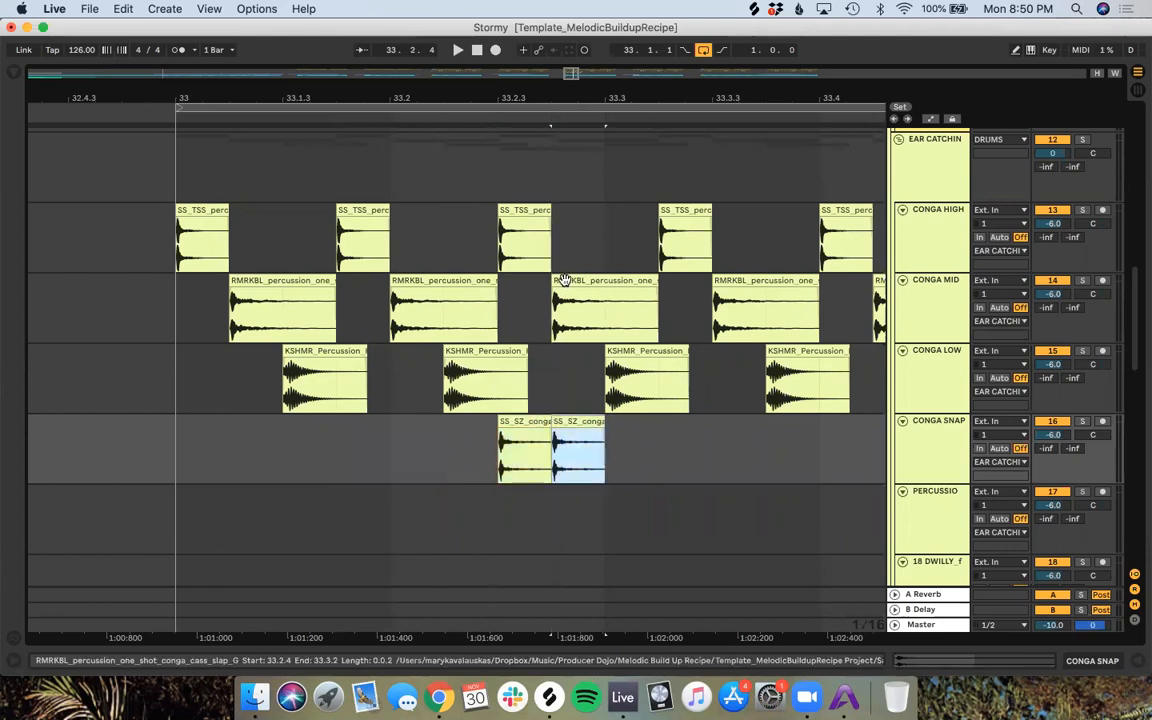
Step: Deactivate the CONGA MID clip at 33.2.4 and the CONGA HIGH clip at 33.2.3
click(565, 281)
key(Delete)
click(514, 210)
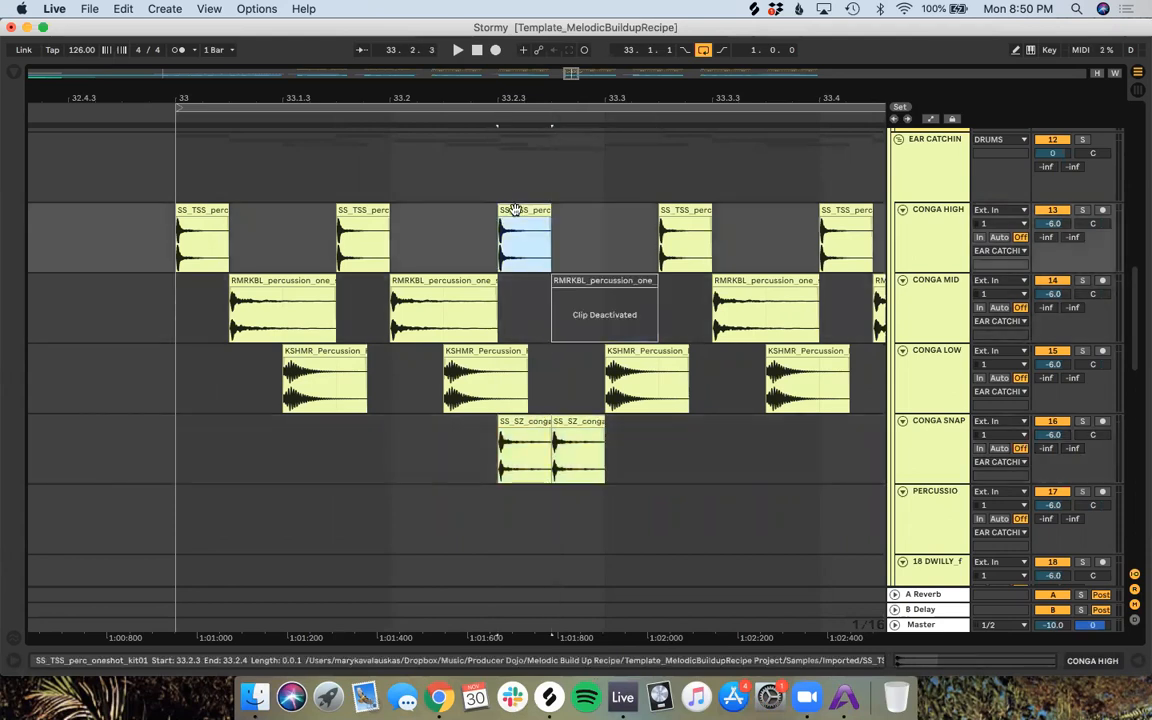
key(0)
Step: Move the CONGA LOW clip at 33.2.2 up to CONGA HIGH and check the Tumbao grid in Chrome before returning to Ableton Live
drag(478, 350, 481, 245)
click(538, 358)
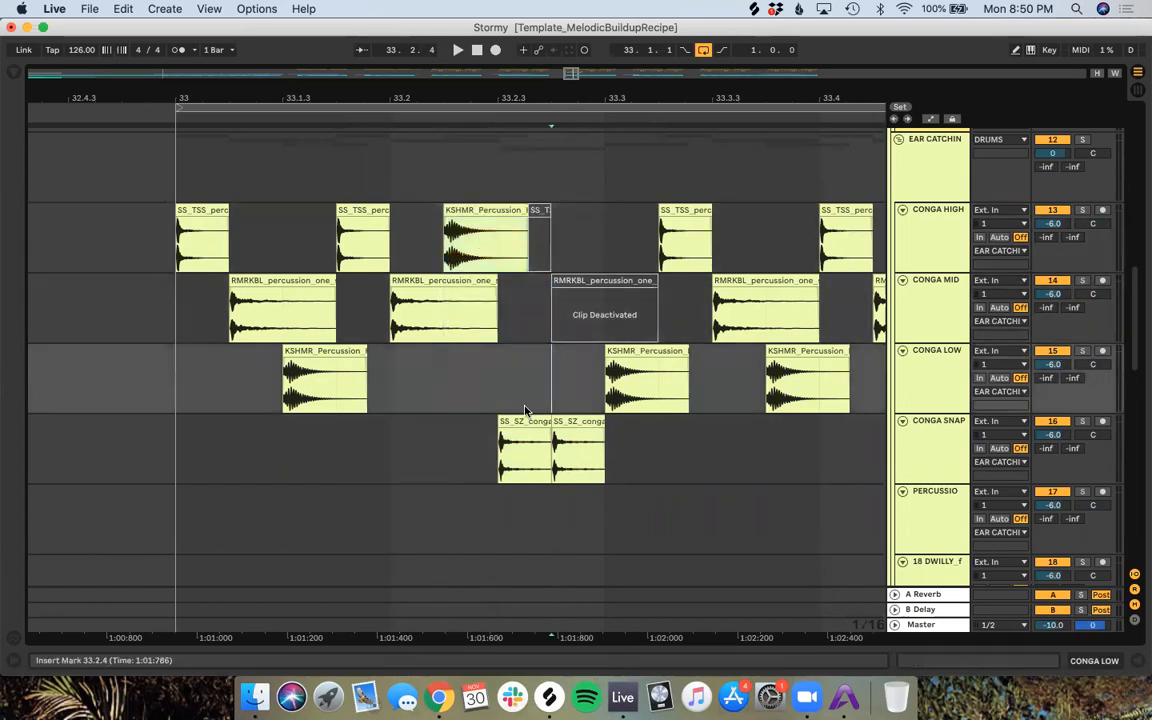
key(ctrl+Up)
click(651, 500)
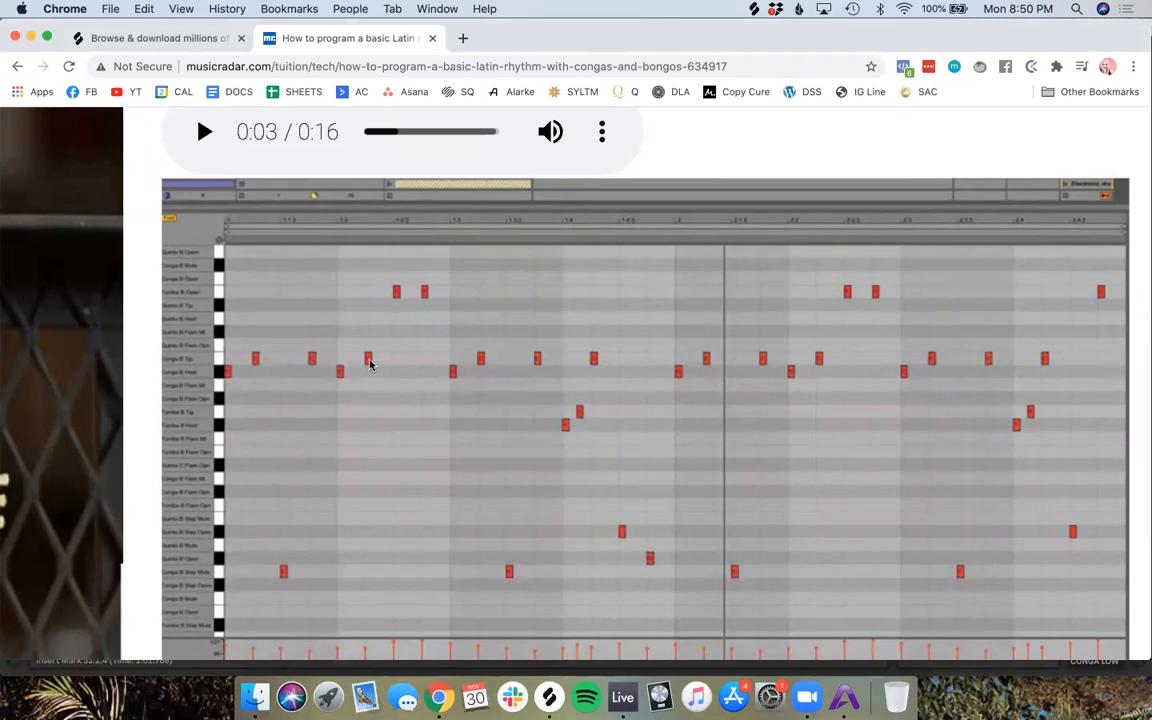
click(622, 690)
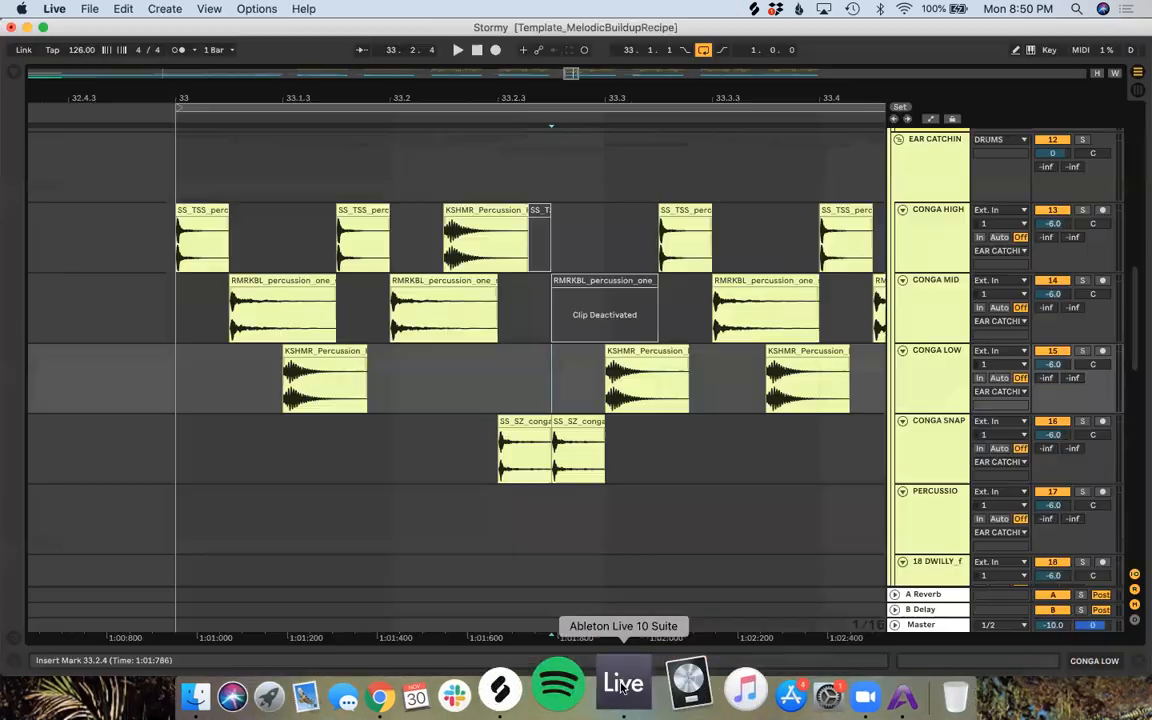
Step: Delete the deactivated clips from CONGA HIGH and CONGA MID
click(537, 215)
key(Delete)
click(579, 283)
key(Delete)
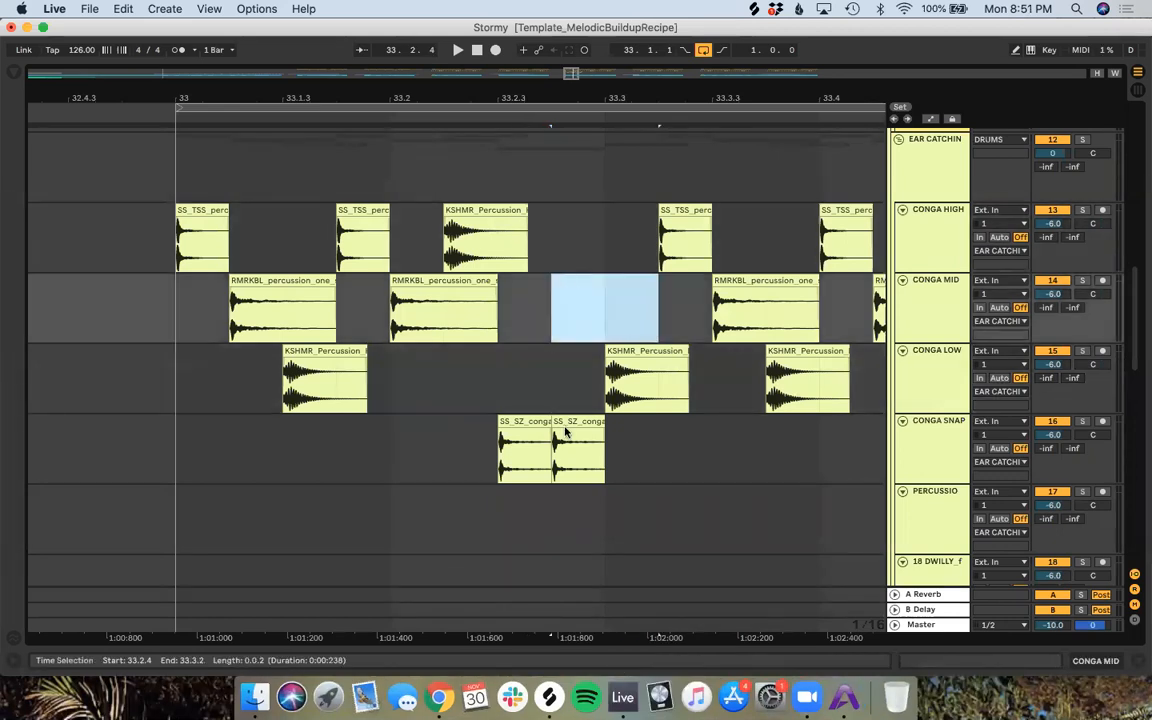
Step: Recheck the Tumbao grid in Chrome, and replace the second half of bar 33 with a duplicate of the first-half pattern across all four conga tracks
click(439, 697)
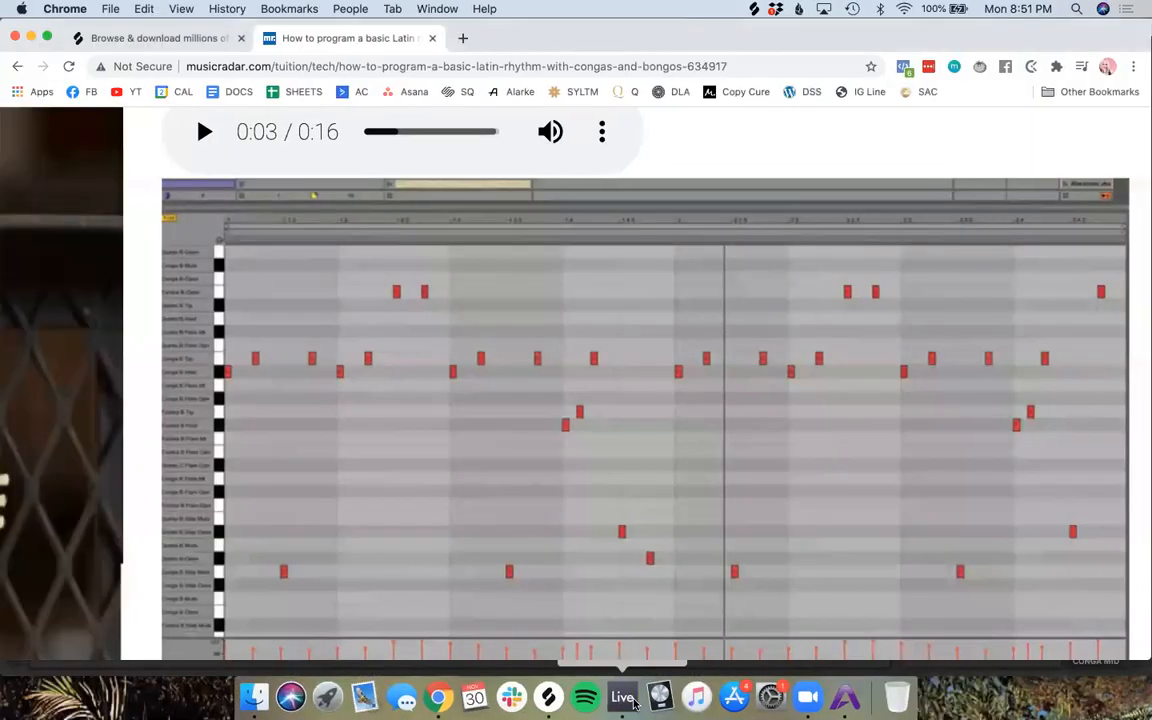
click(633, 702)
click(521, 363)
scroll(521, 363, down, 5)
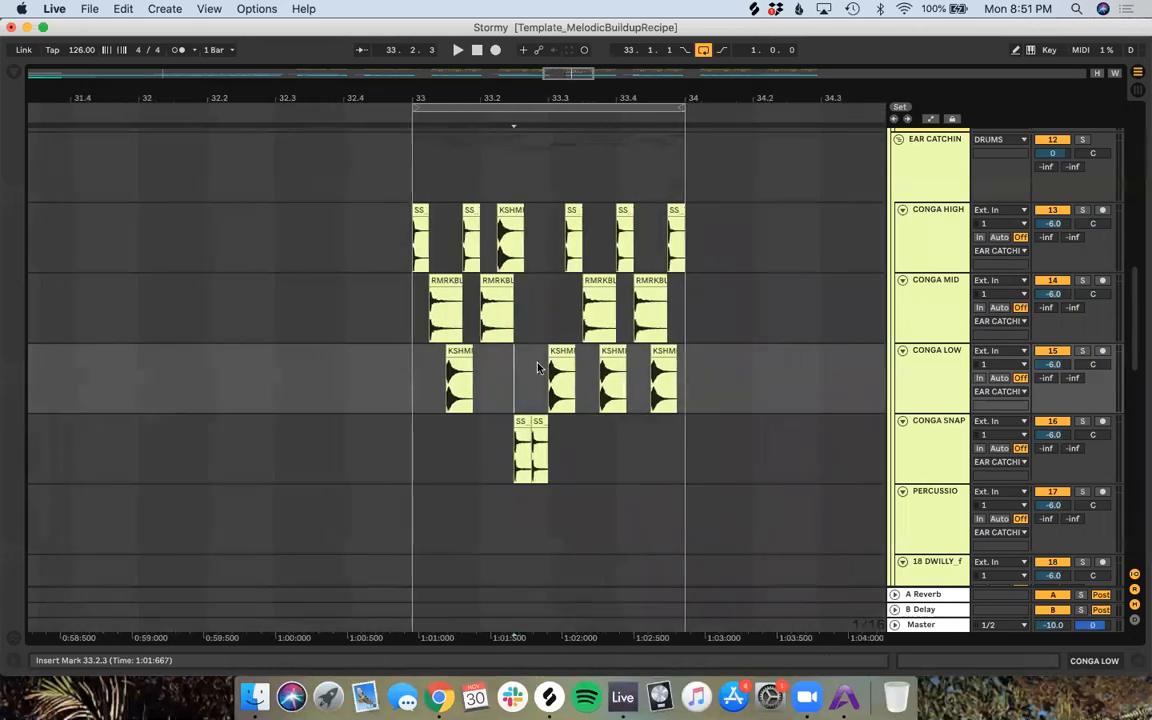
drag(686, 437, 416, 455)
key(Delete)
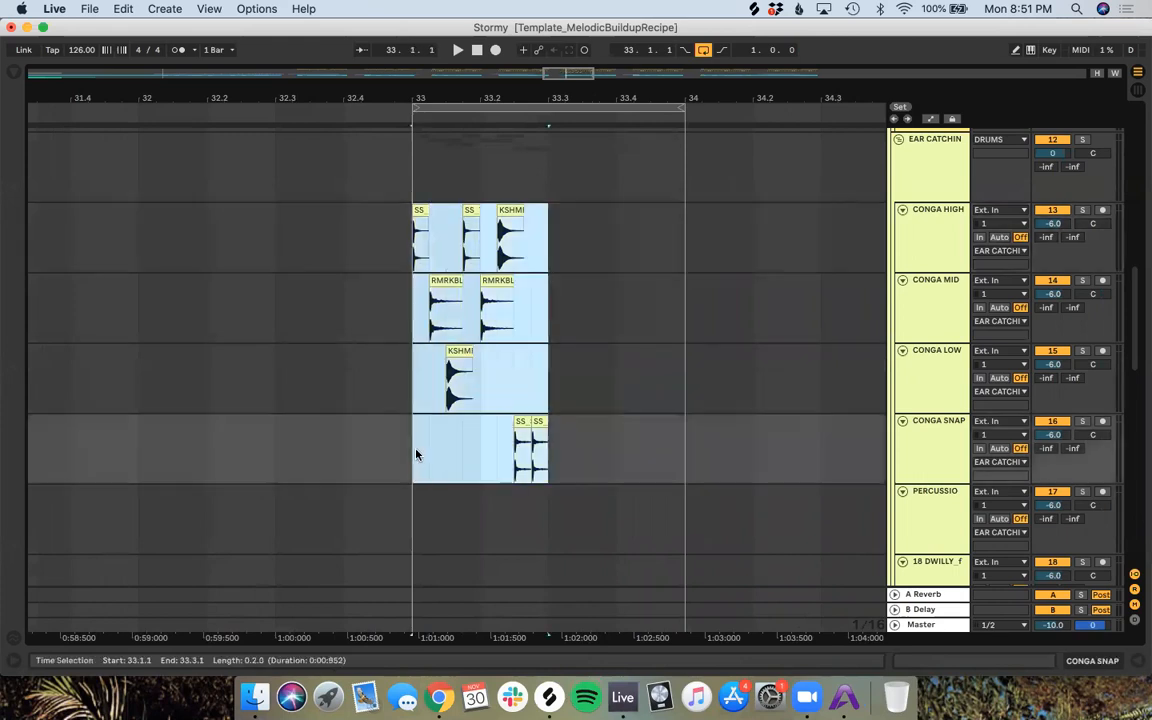
key(super+d)
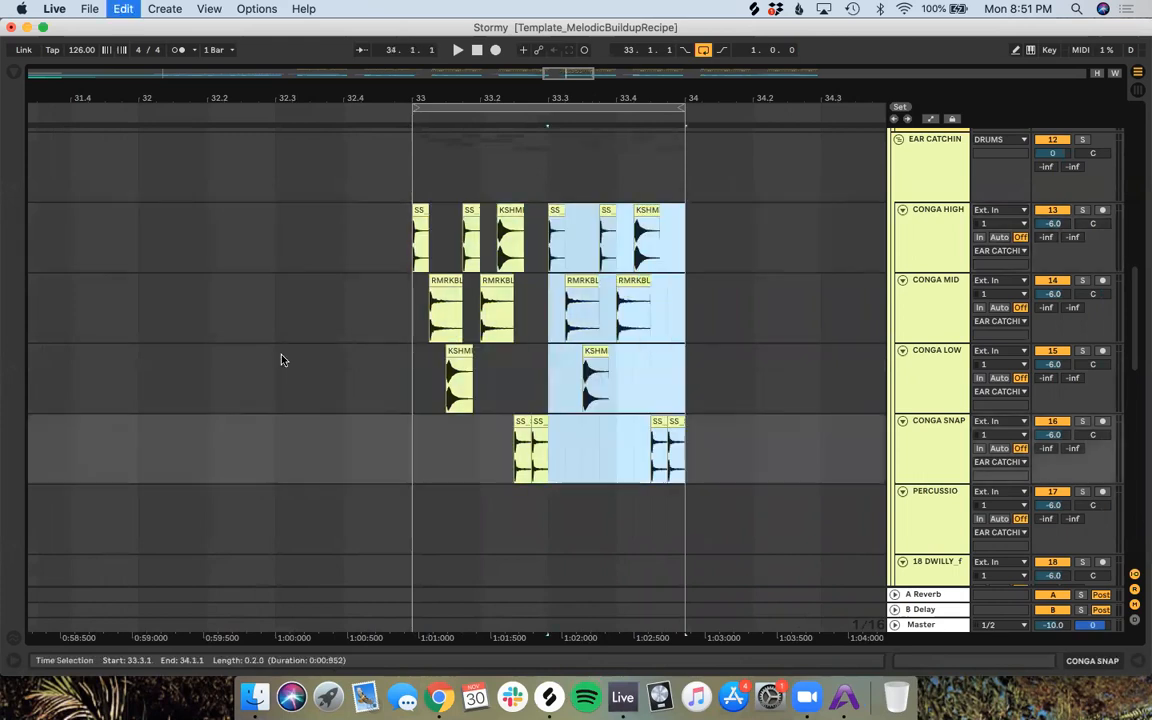
Step: Play the bar 33 loop with the EAR CATCHIN group active and muted, leaving the group active
click(393, 112)
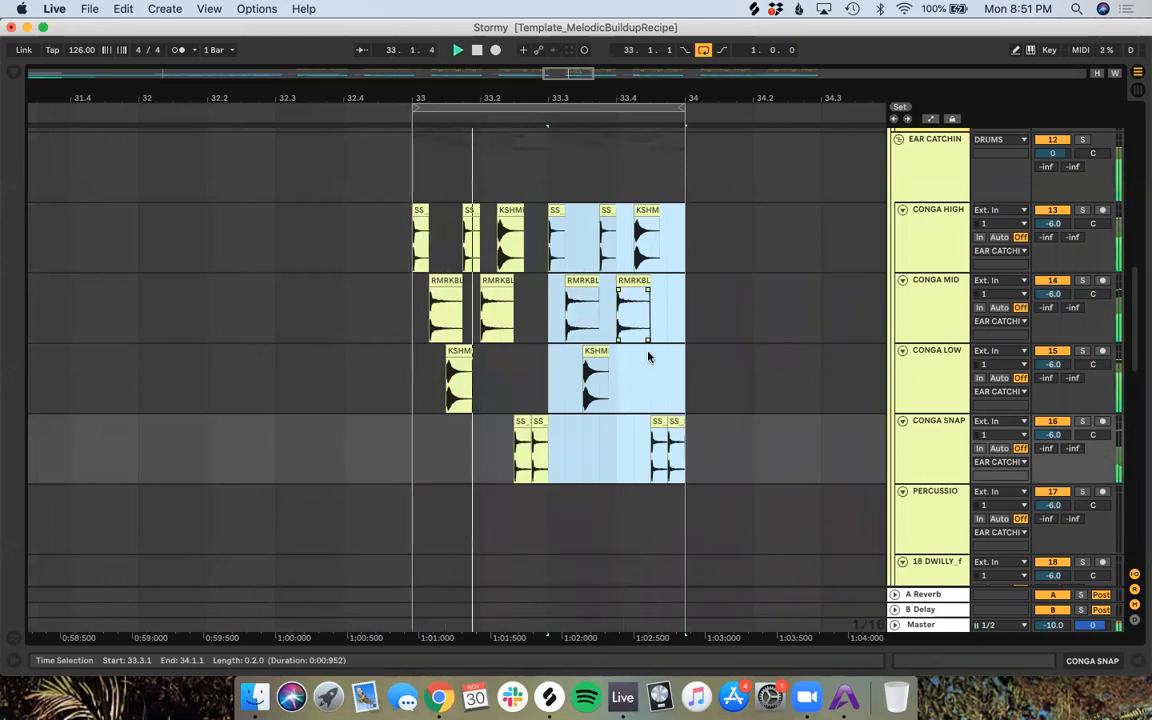
key(space)
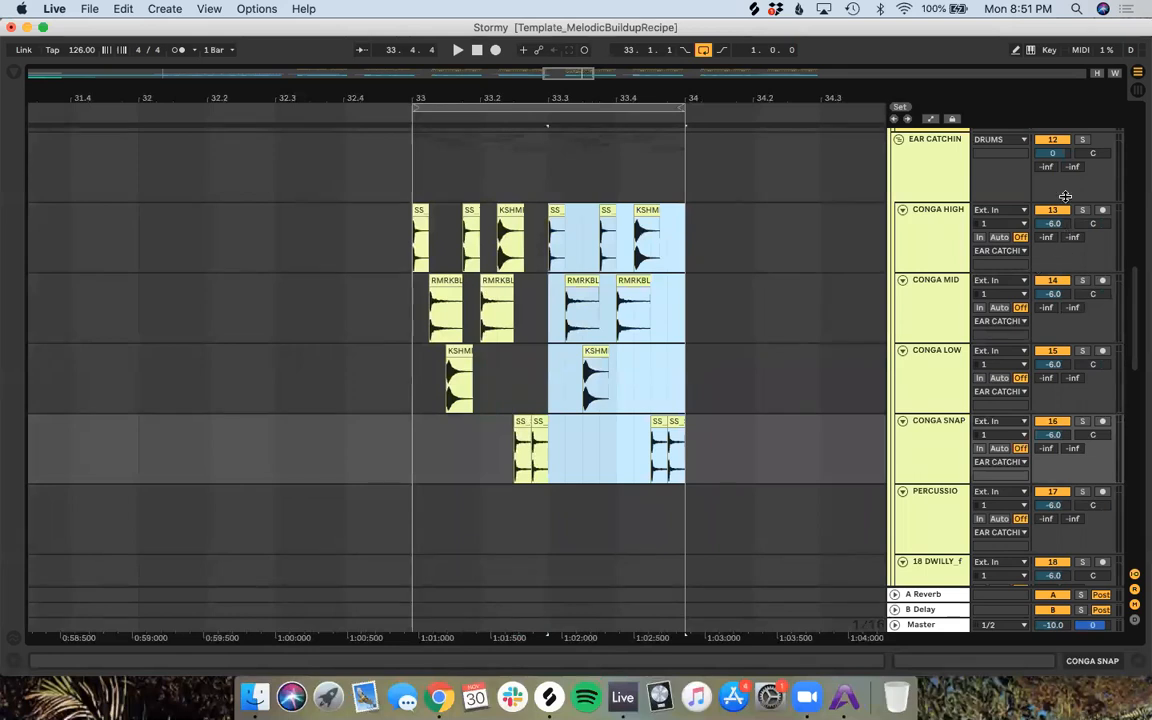
click(1052, 141)
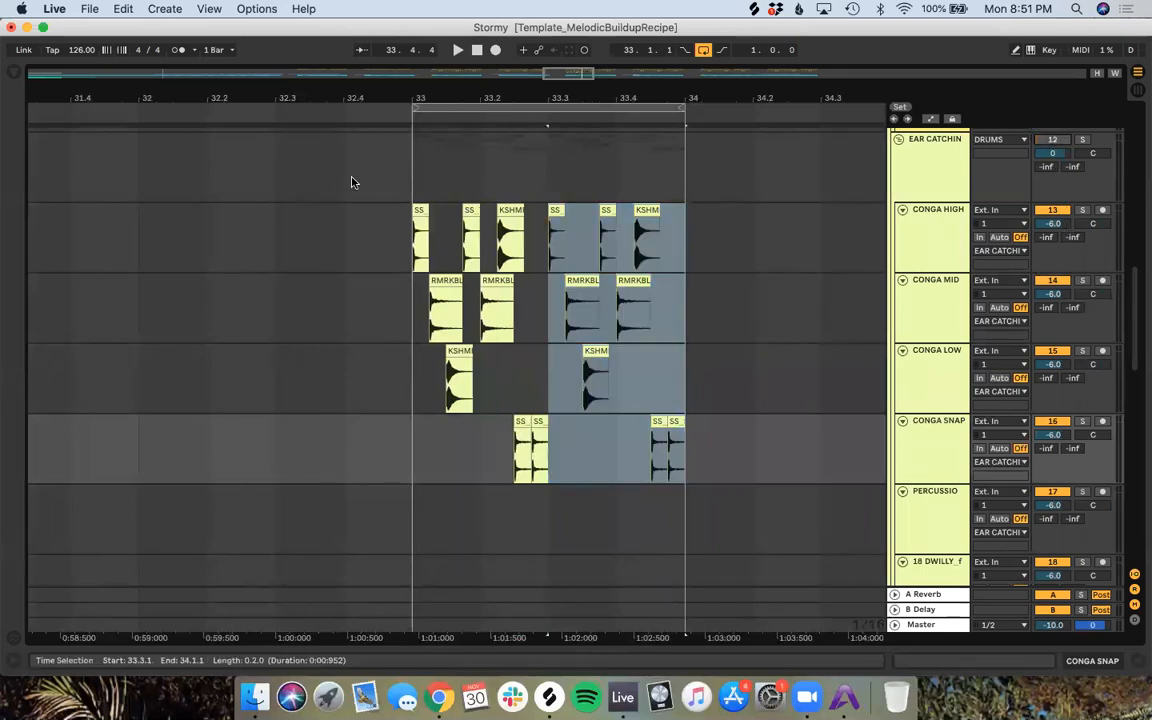
click(370, 108)
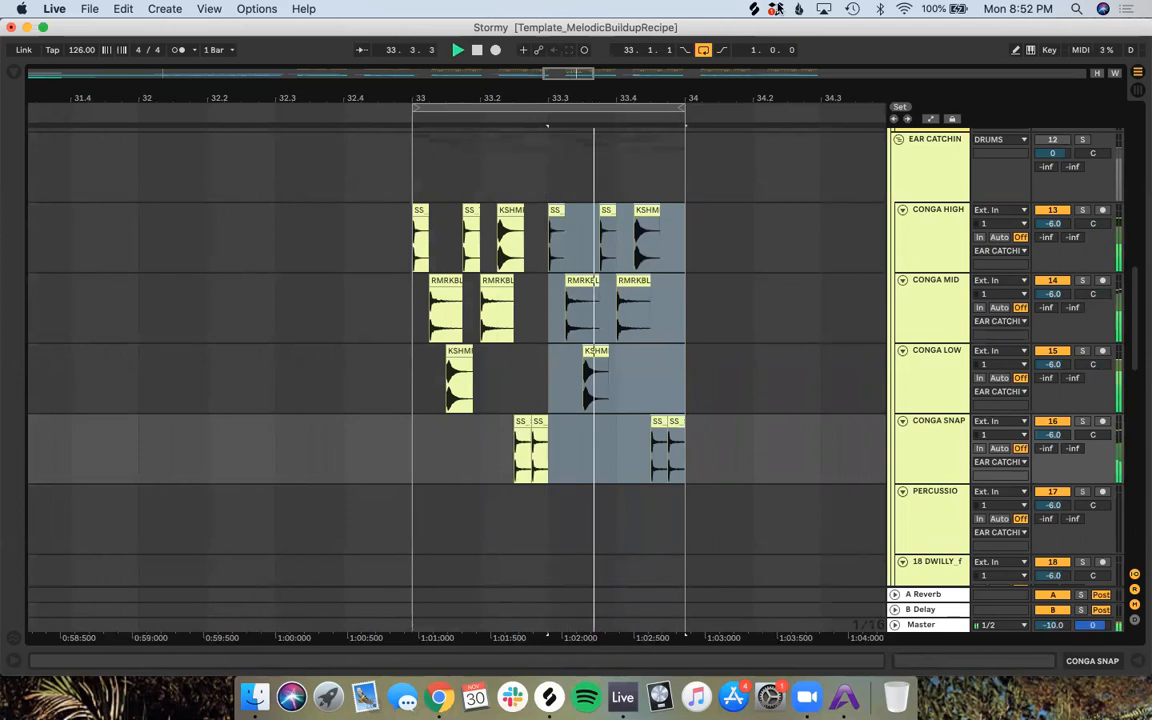
click(1053, 140)
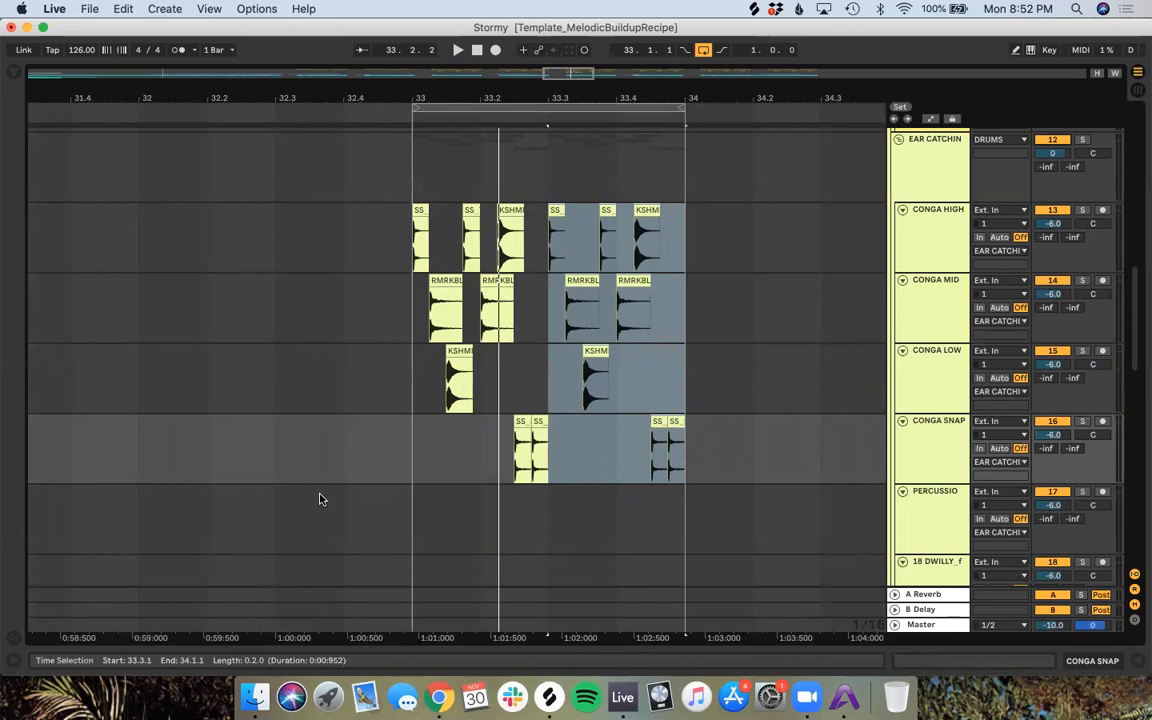
Step: Move the TEFLON_SEGA vocal stab clip from bar 1 to 33.4.1 on the PERCUSSION track and audition it soloed
click(260, 560)
scroll(260, 560, left, 10)
scroll(245, 536, down, 10)
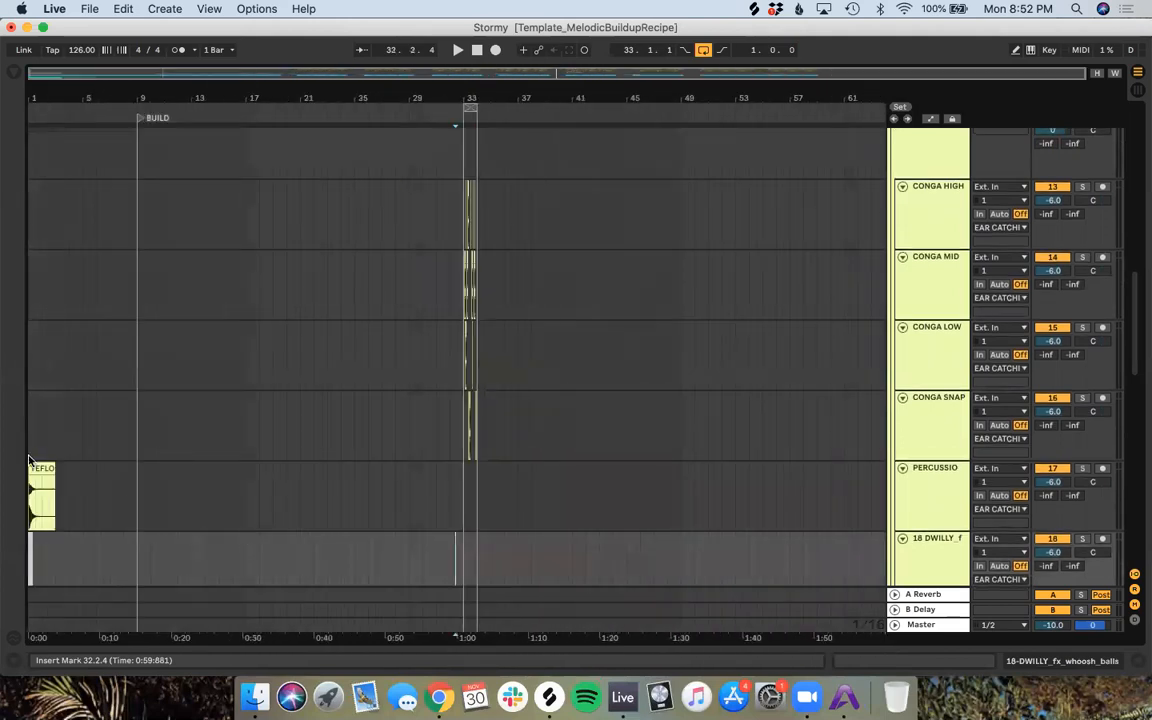
drag(35, 467, 480, 476)
scroll(480, 470, up, 10)
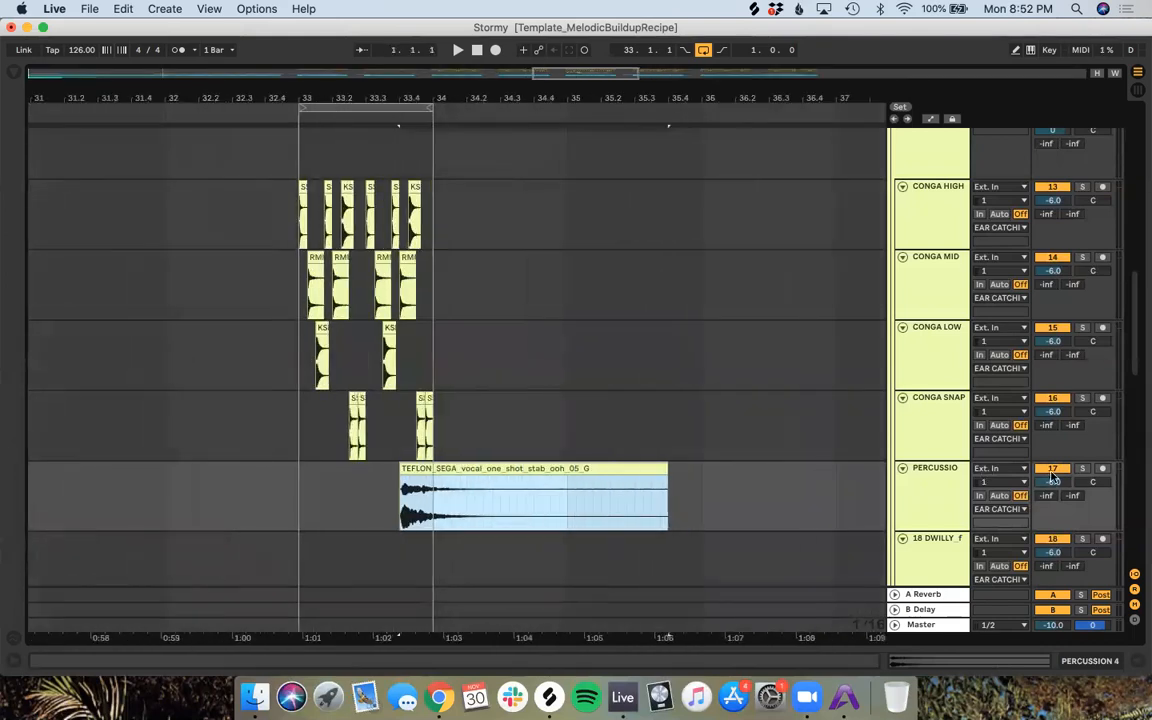
click(1081, 469)
click(393, 117)
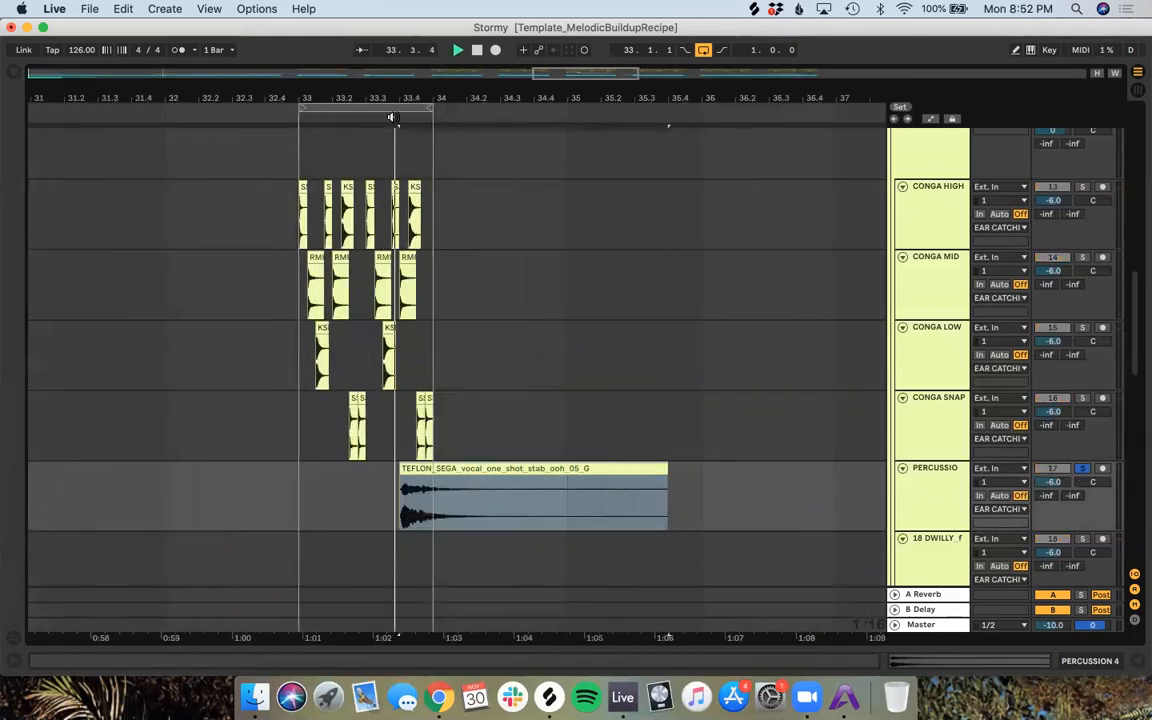
key(space)
click(1084, 468)
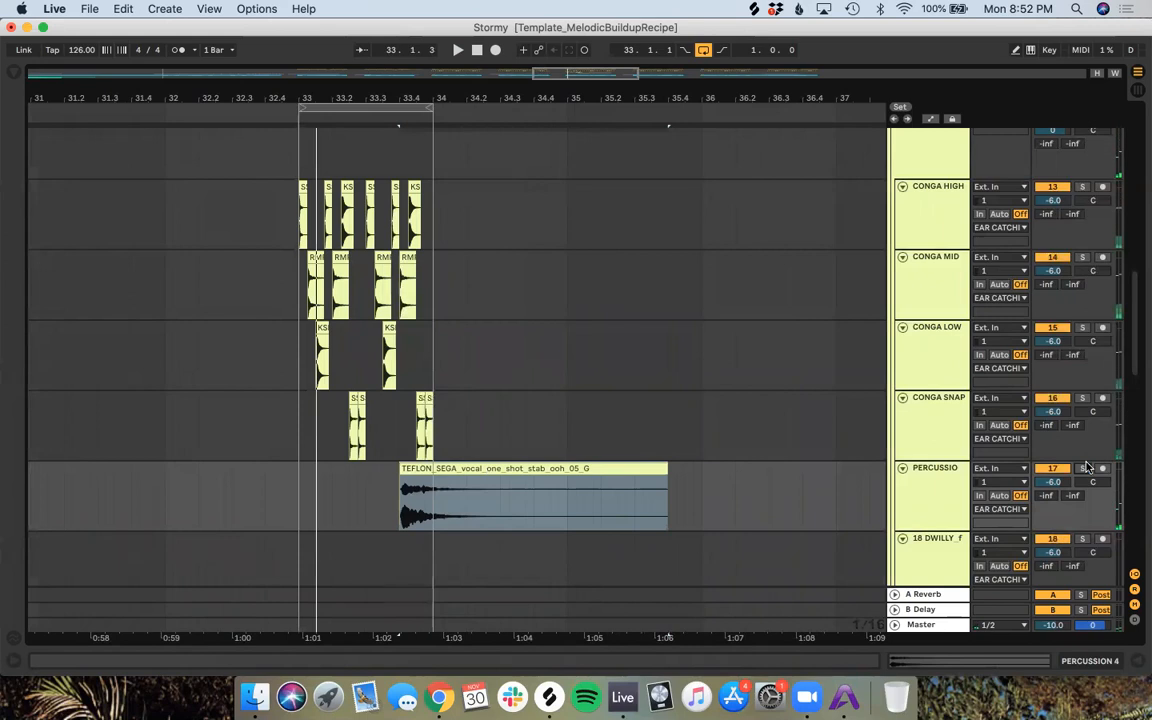
Step: Return the vocal stab clip to 1.1.1 on its PERCUSSION track
scroll(191, 458, down, 6)
scroll(70, 490, left, 10)
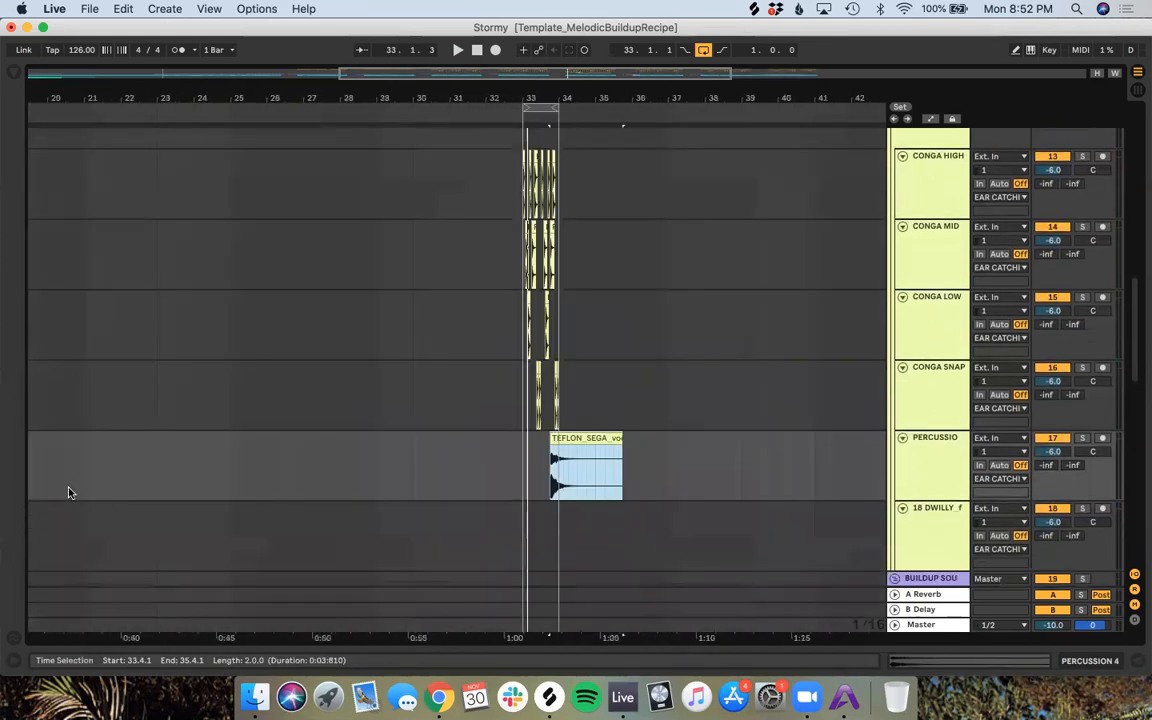
scroll(760, 484, down, 5)
mouse_move(488, 439)
mouse_down()
mouse_move(8, 453)
mouse_move(47, 467)
mouse_move(34, 460)
mouse_up()
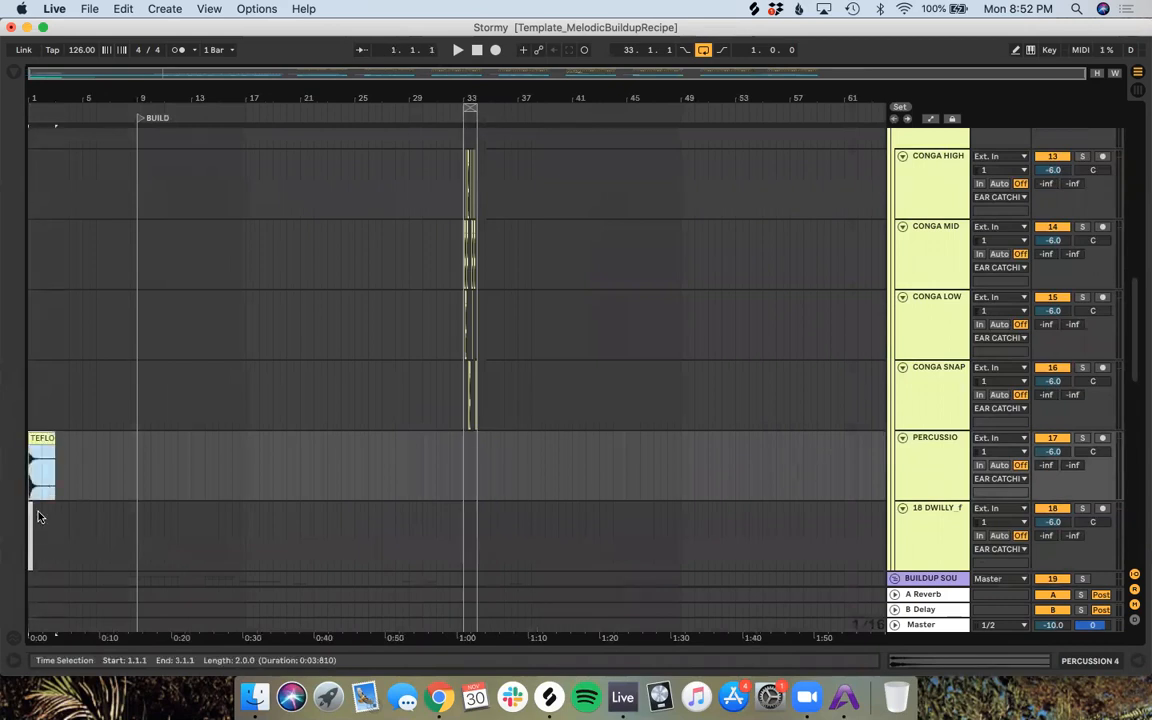
Step: Try to select and reposition the DWILLY_fx_whoosh_balls clip from the start of the arrangement
click(475, 540)
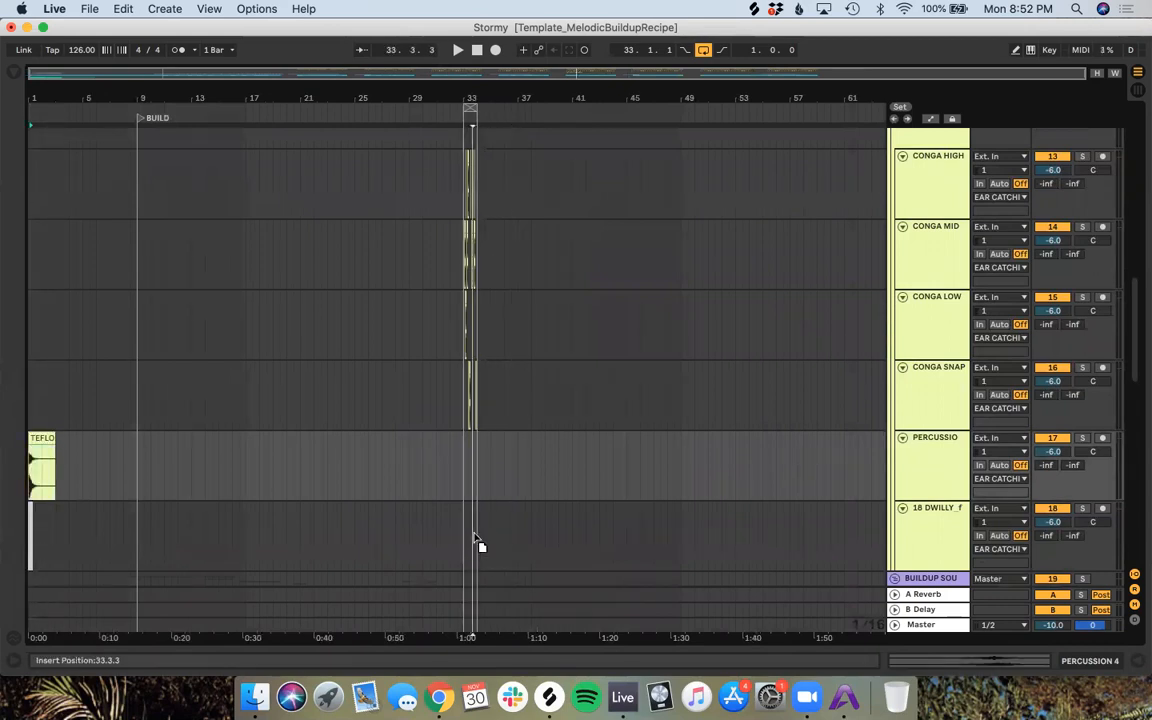
drag(476, 541, 474, 537)
click(95, 532)
drag(31, 546, 15, 549)
scroll(72, 542, up, 5)
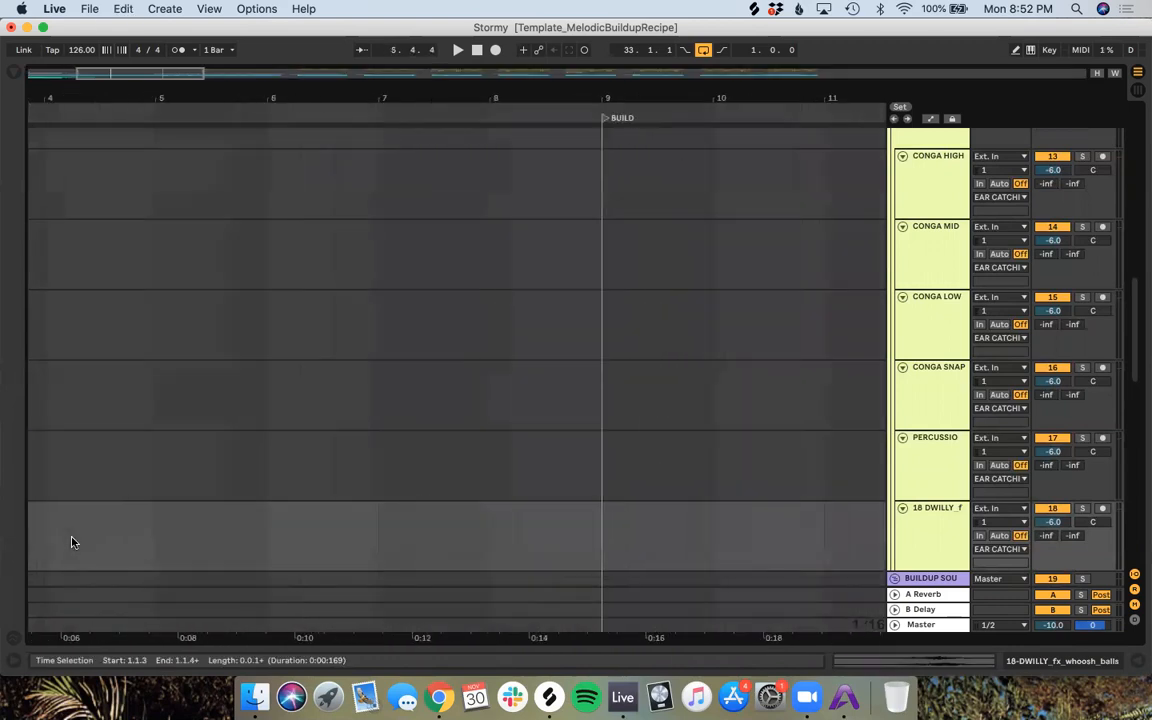
click(72, 542)
scroll(72, 542, left, 5)
drag(70, 526, 13, 522)
click(89, 500)
drag(75, 495, 41, 492)
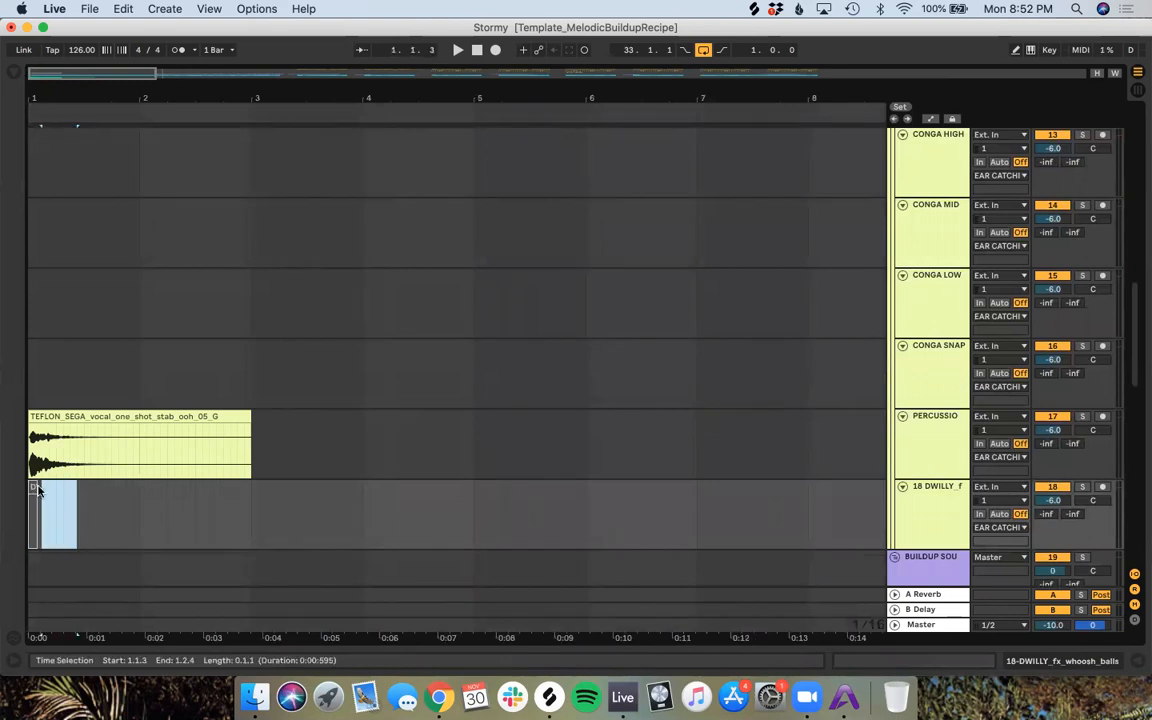
Step: Cut the DWILLY_fx_whoosh_balls clip from 1.1.1 and paste it on the same track at 33.4.1
click(31, 486)
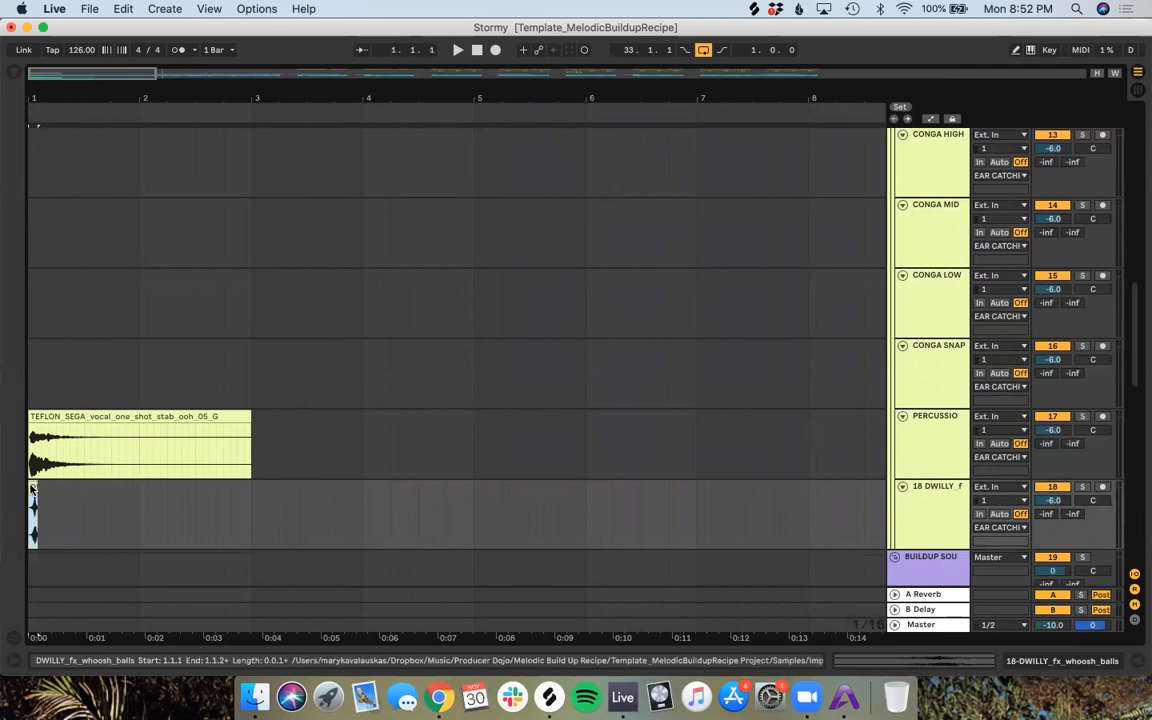
key(super+x)
key(minus)
key(minus)
key(minus)
key(minus)
key(minus)
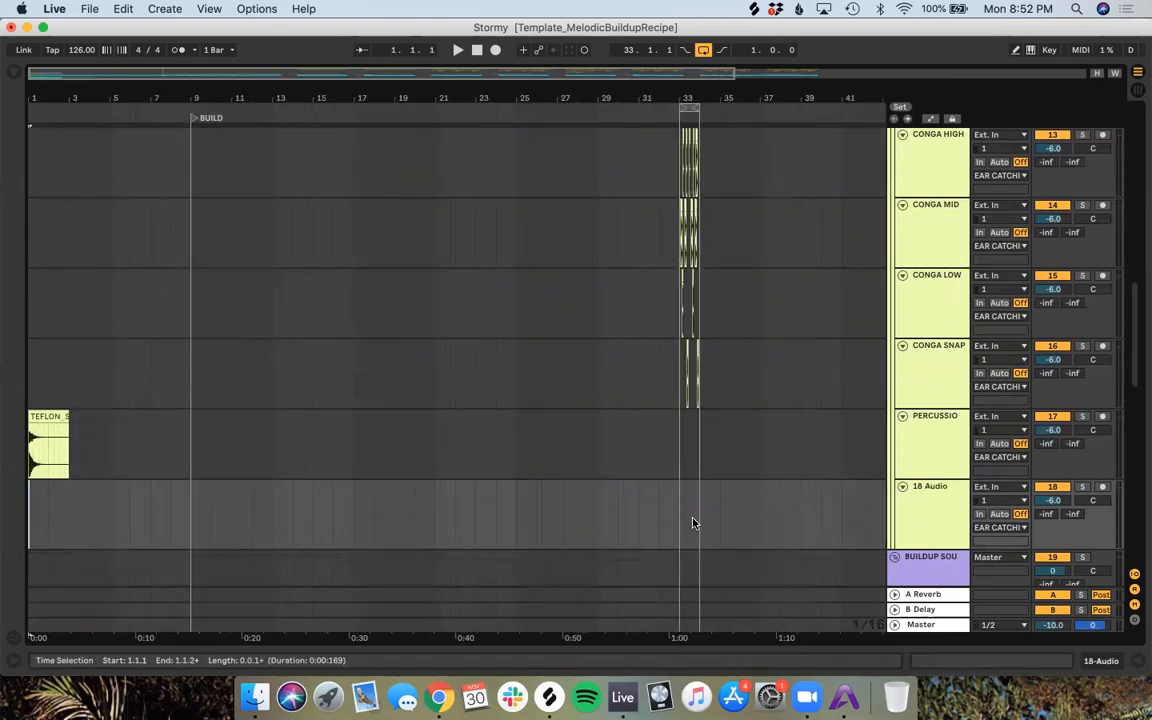
click(694, 522)
key(super+v)
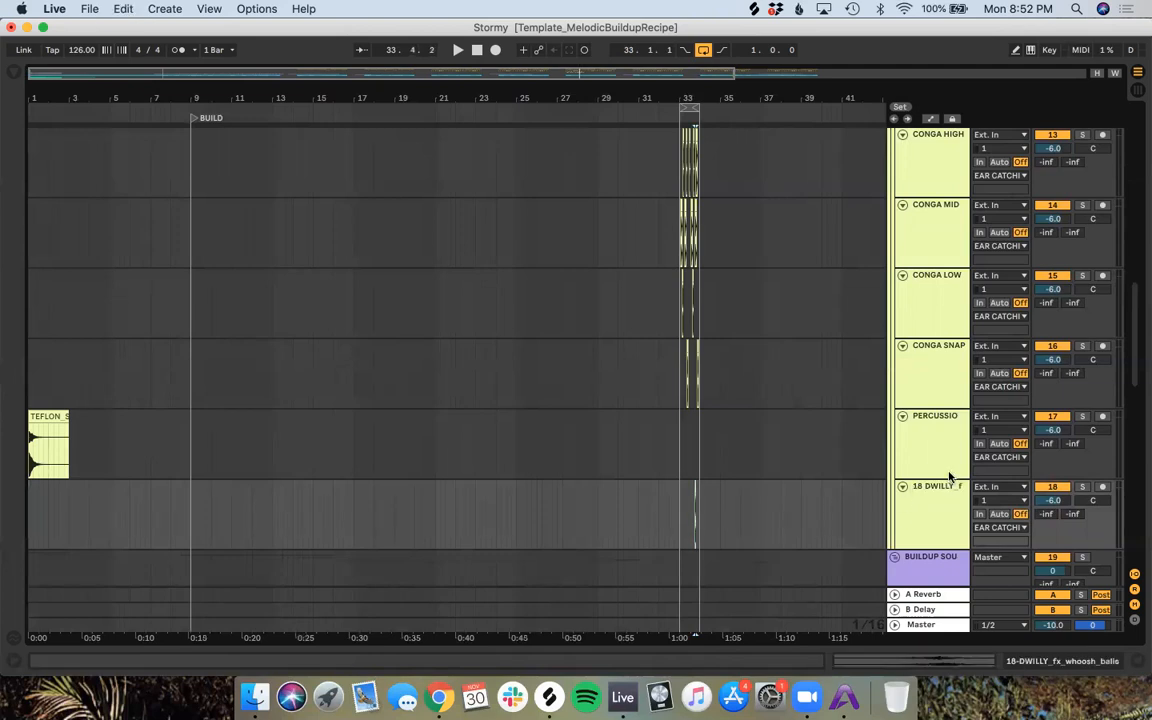
Step: Place the DWILLY whoosh track directly above PERCUSSION, then solo it for a listen and unsolo it
drag(938, 503, 925, 420)
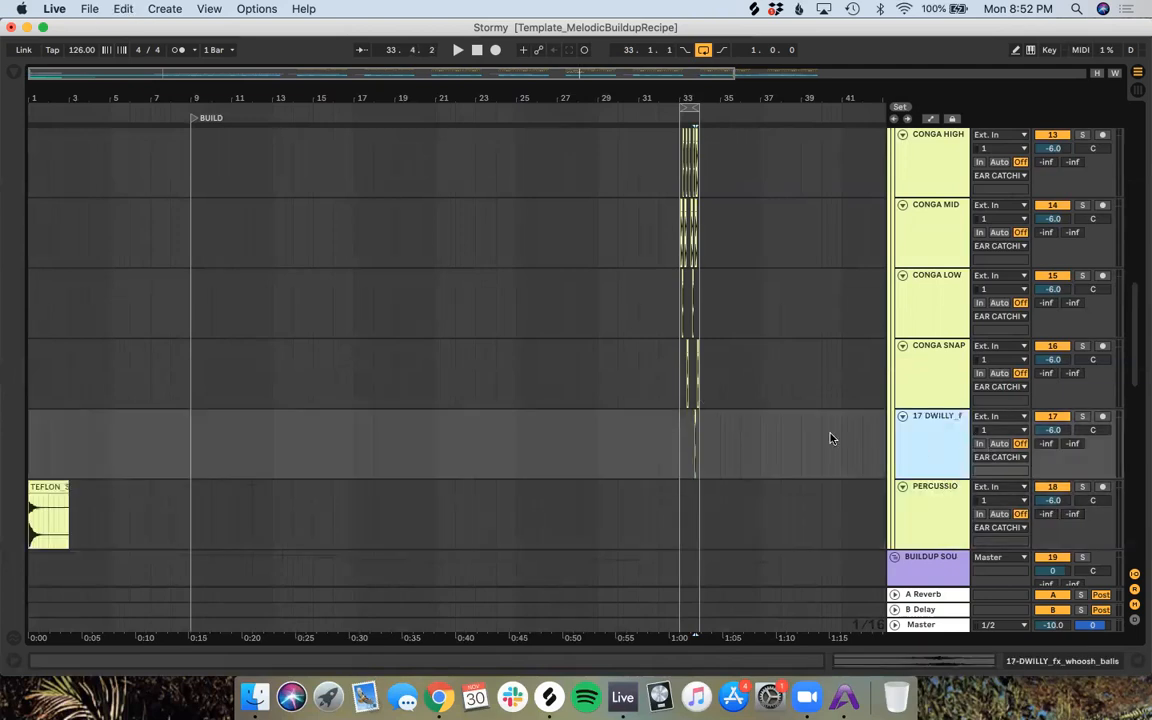
scroll(590, 429, up, 8)
scroll(805, 462, right, 10)
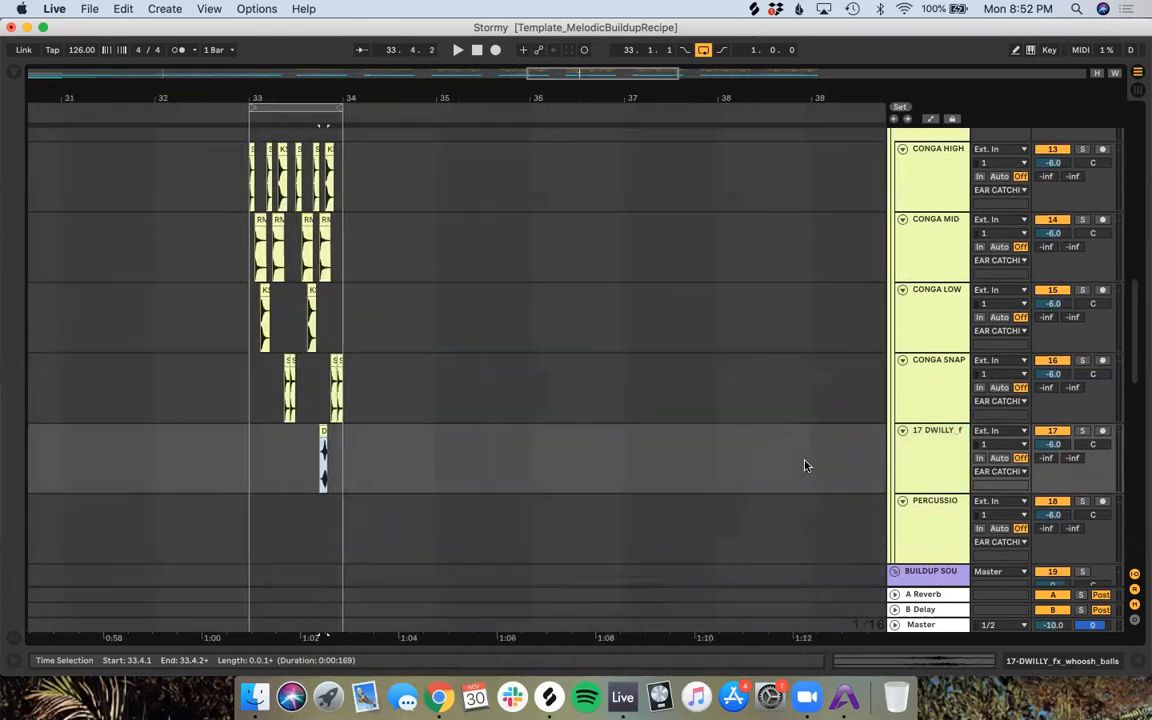
click(1082, 430)
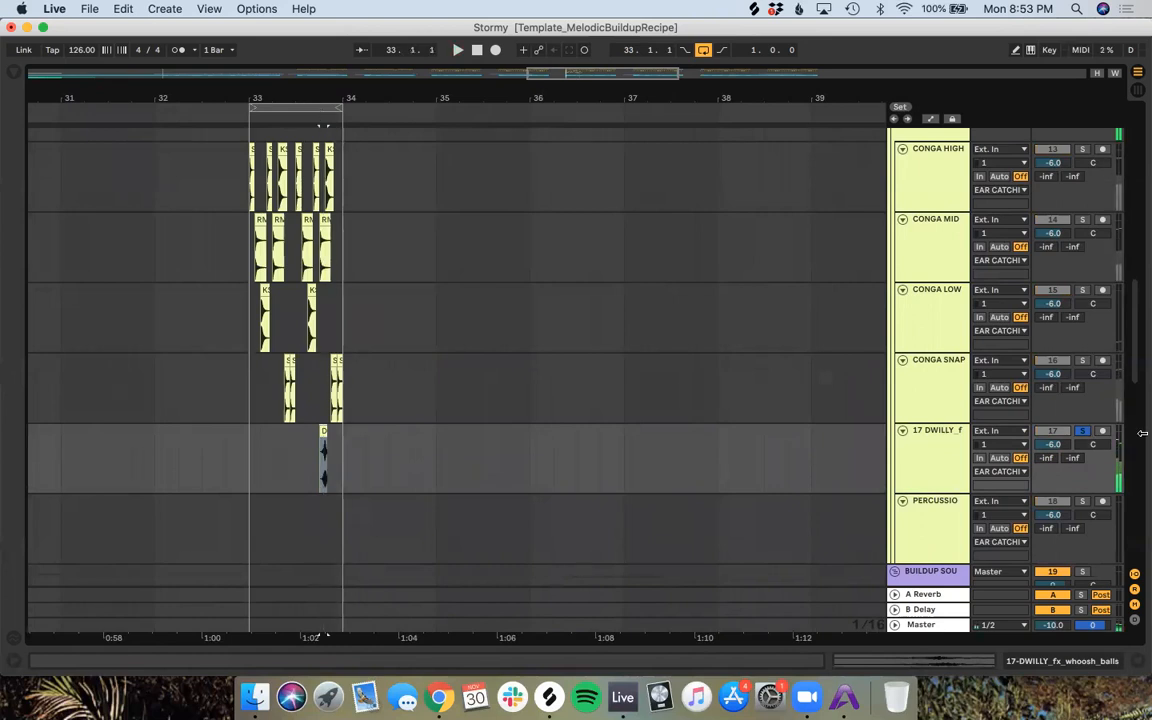
click(1082, 430)
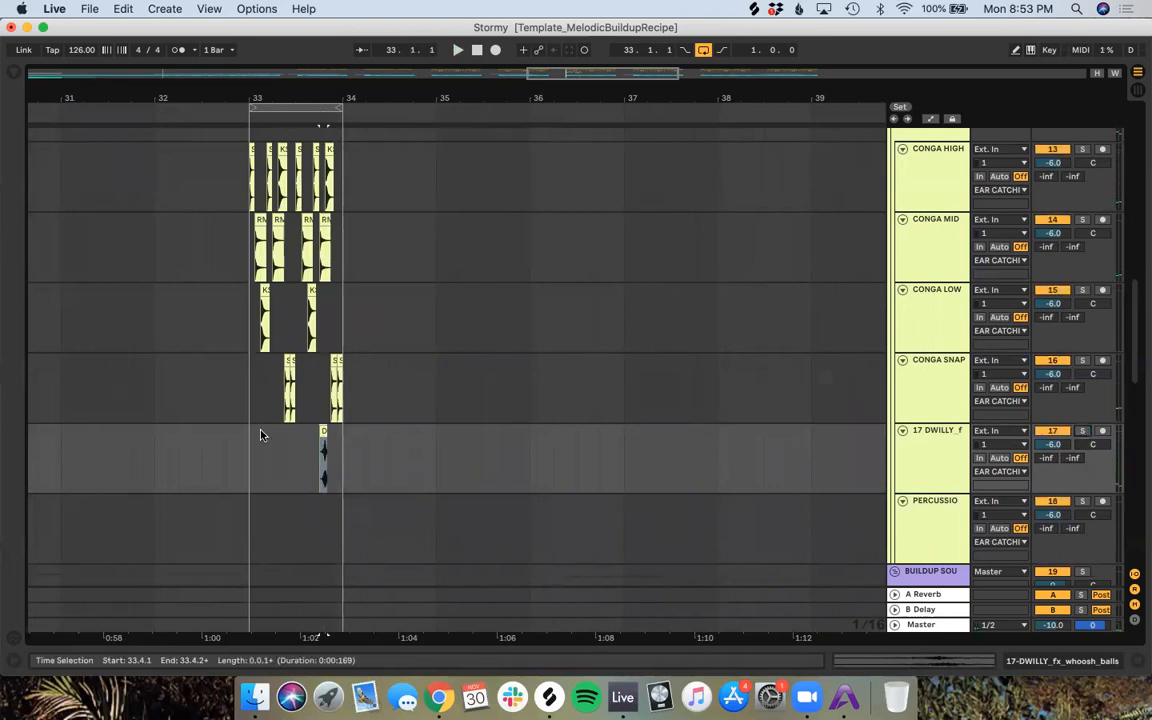
Step: Shift the whoosh clip to start between 33.4.2 and 33.4.3, and set the fixed grid to 1/32
scroll(261, 435, up, 5)
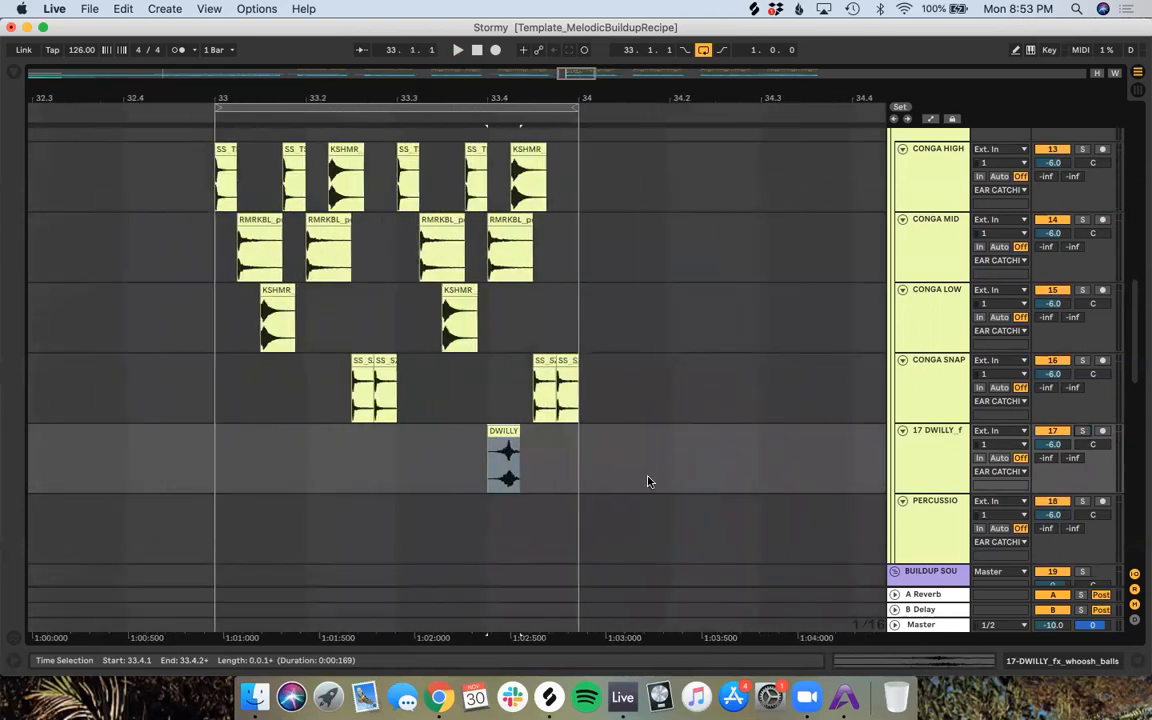
scroll(648, 481, right, 3)
drag(383, 468, 457, 478)
scroll(430, 476, up, 5)
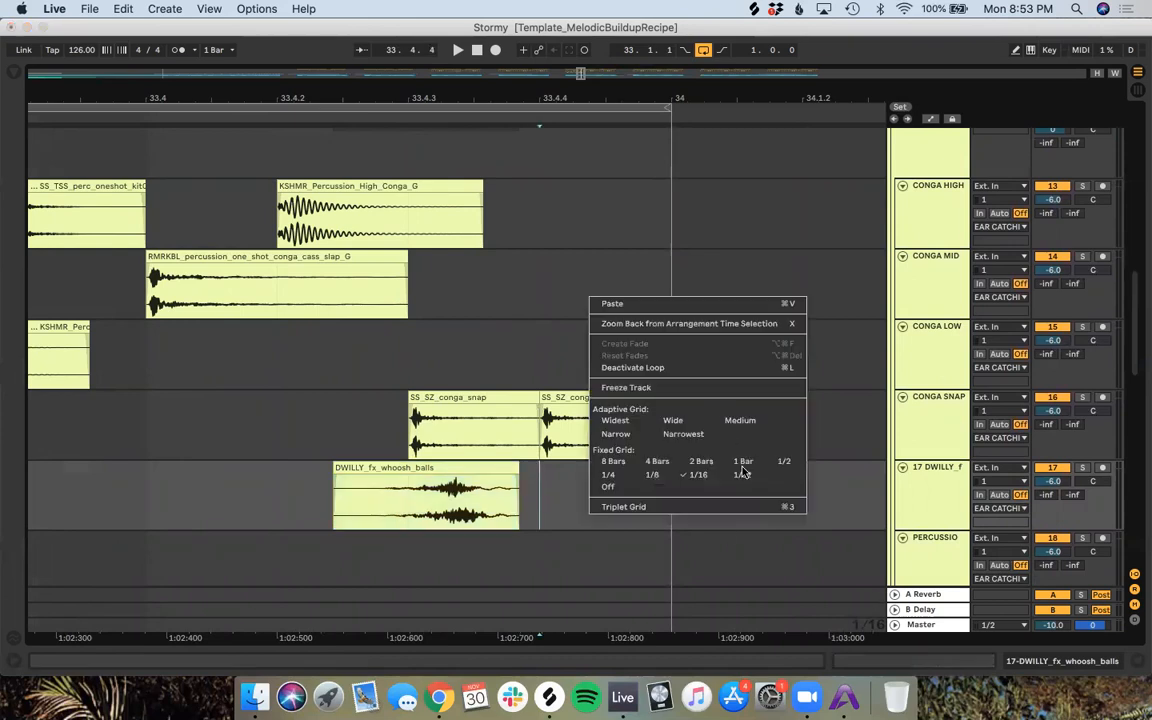
click(743, 477)
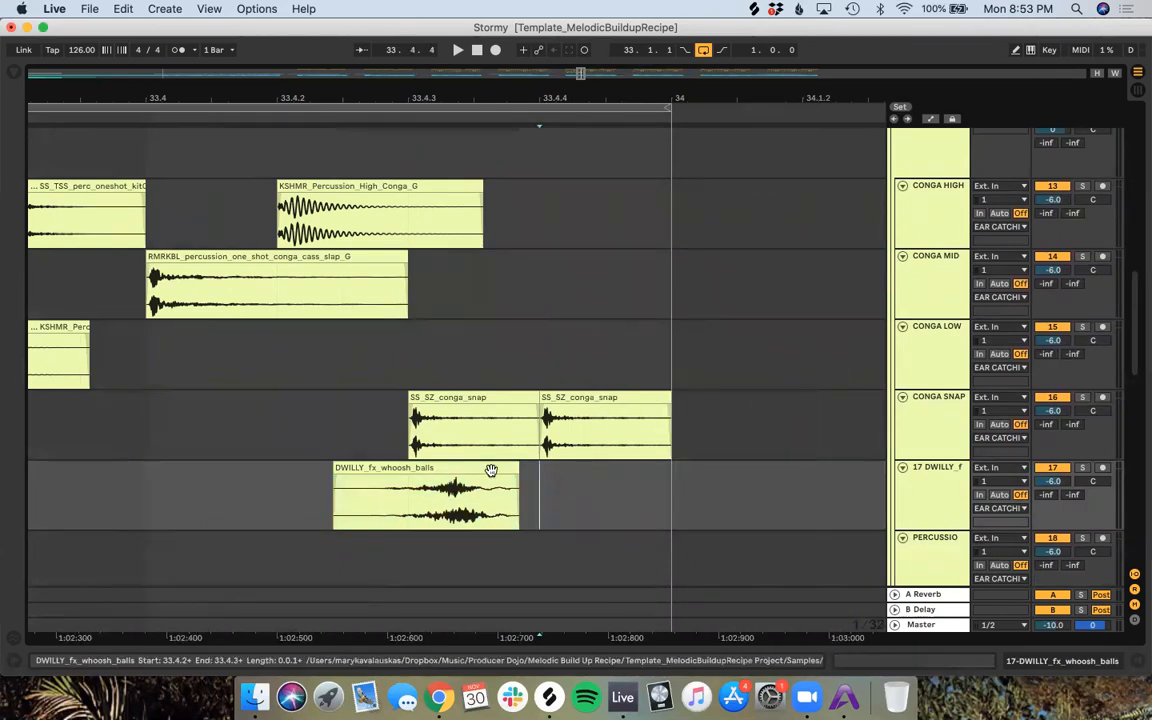
Step: Nudge the whoosh clip earlier so its peak lines up with the conga snap at 33.4.3
scroll(491, 470, up, 3)
scroll(491, 470, up, 2)
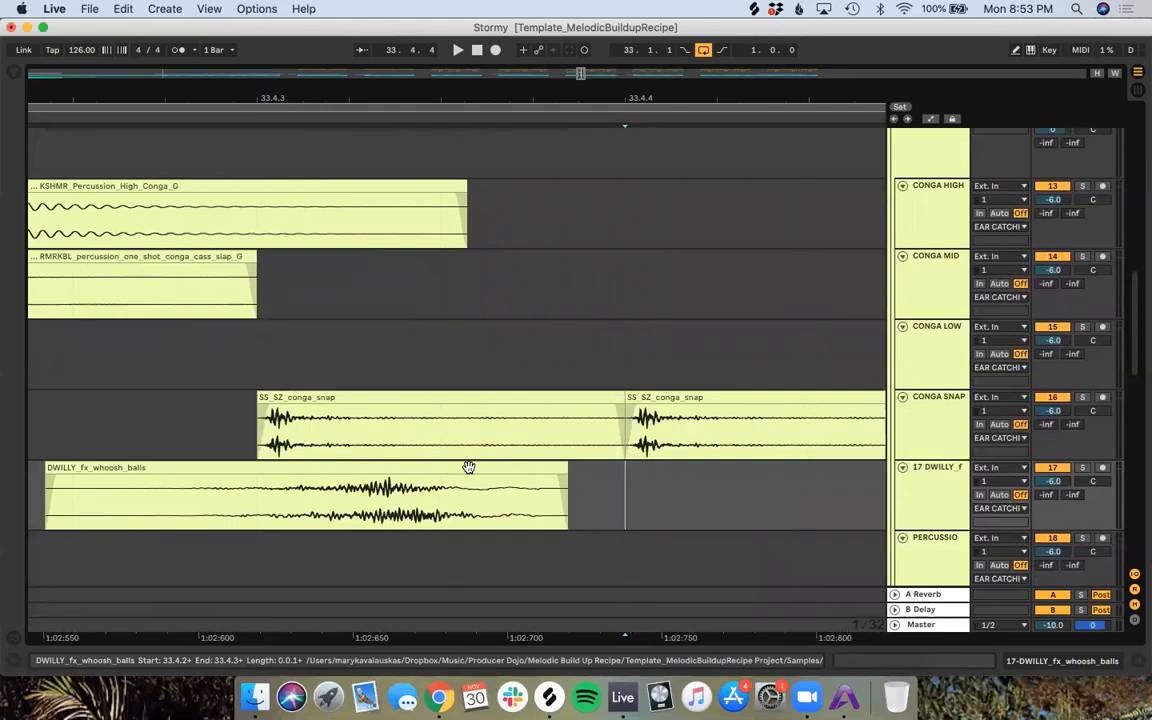
drag(469, 467, 434, 481)
shift+click(369, 475)
click(446, 464)
drag(446, 463, 324, 494)
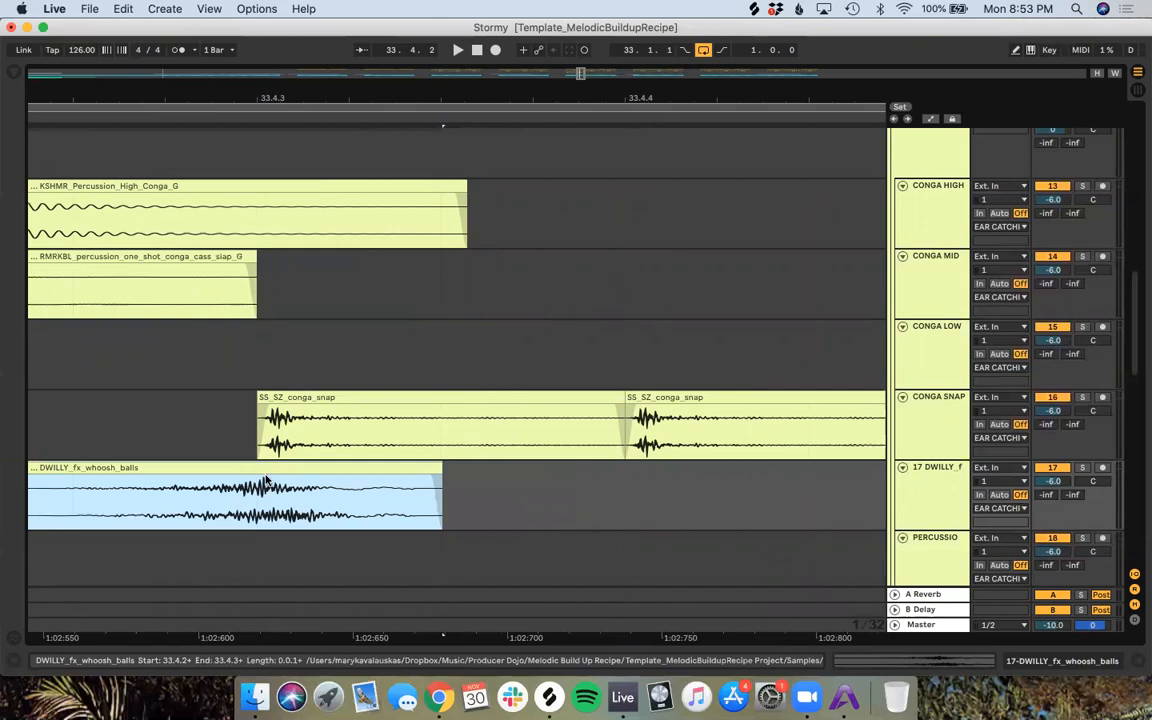
Step: Duplicate the whoosh clip, trim the copy's start, and align the copy's peak with the conga snap at 33.4.4
drag(262, 470, 652, 512)
key(super+z)
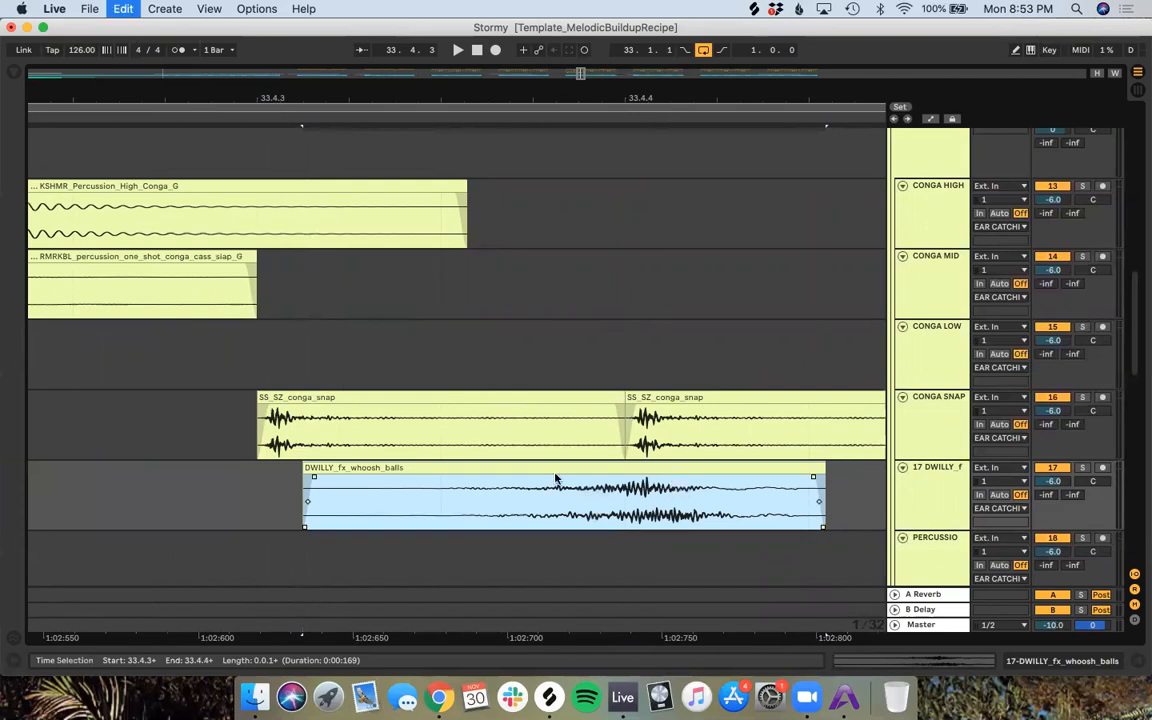
click(276, 470)
key(super+d)
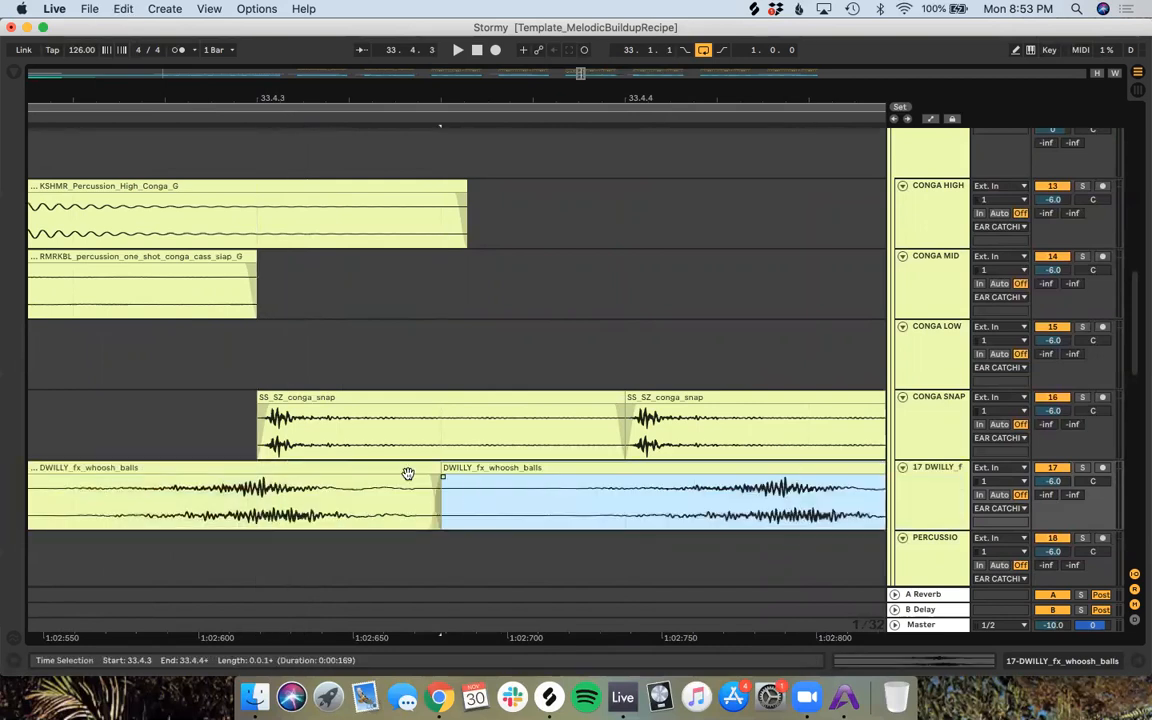
drag(441, 470, 625, 470)
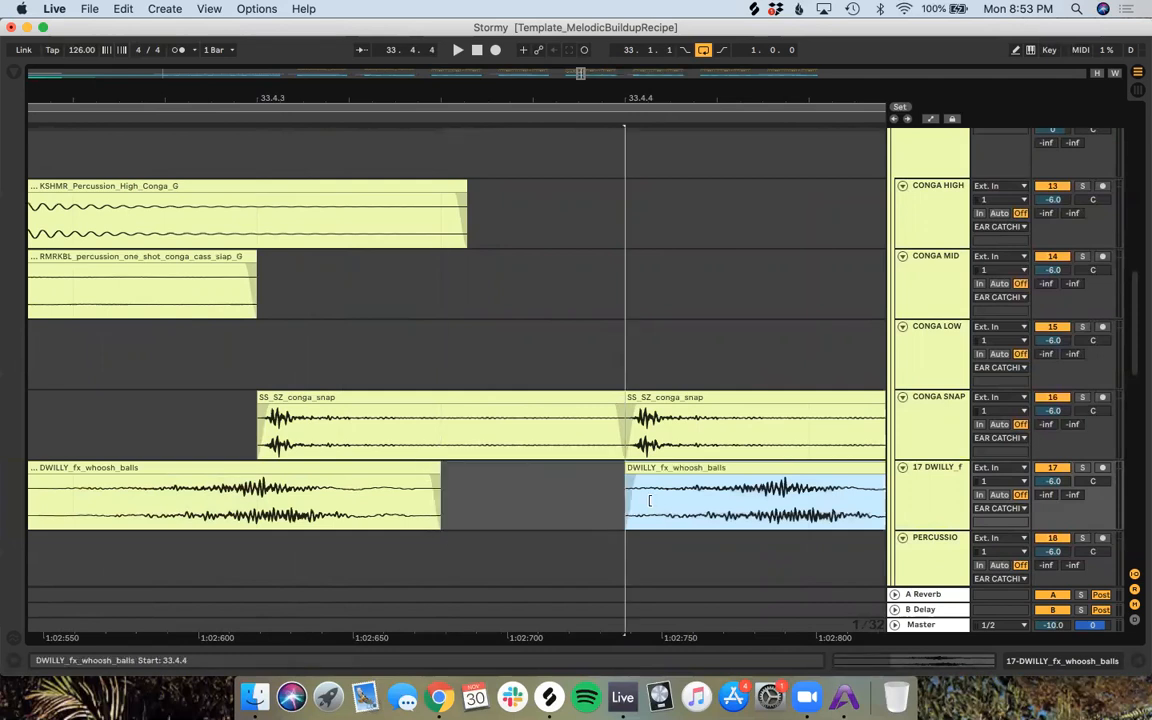
drag(850, 467, 718, 487)
Step: Trim the first whoosh clip's start to halfway between 33.4.2 and 33.4.3, and slightly shorten the second whoosh clip's end
click(456, 509)
key(minus)
key(minus)
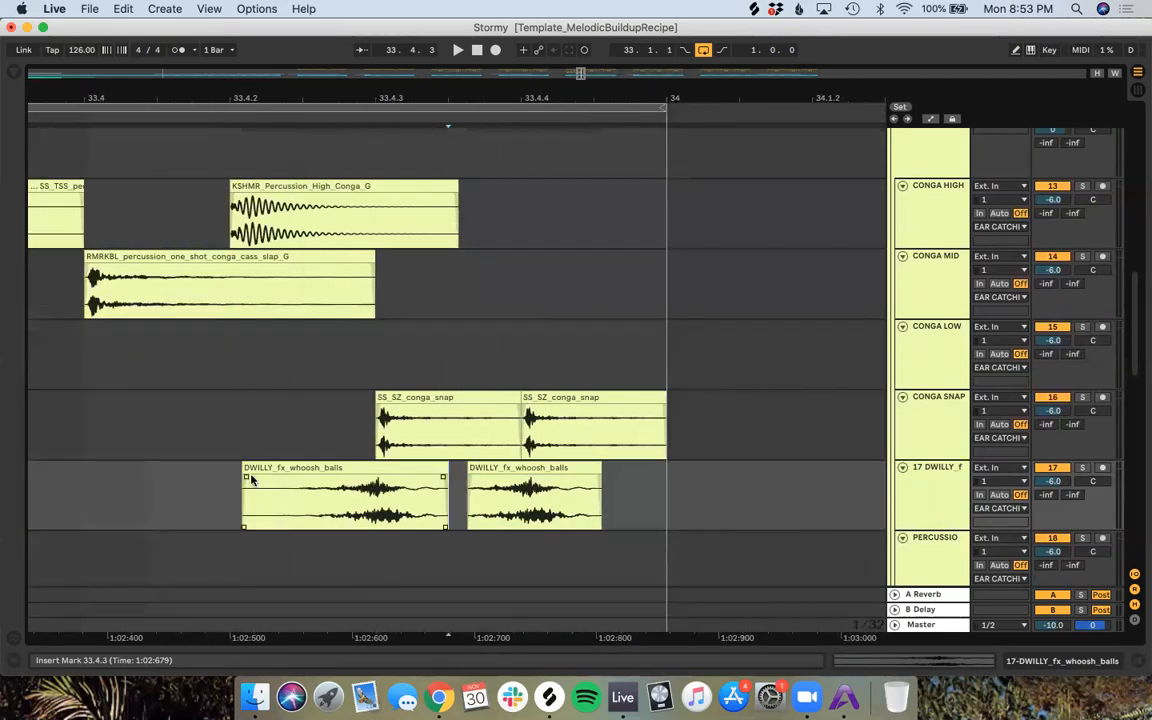
drag(246, 479, 303, 479)
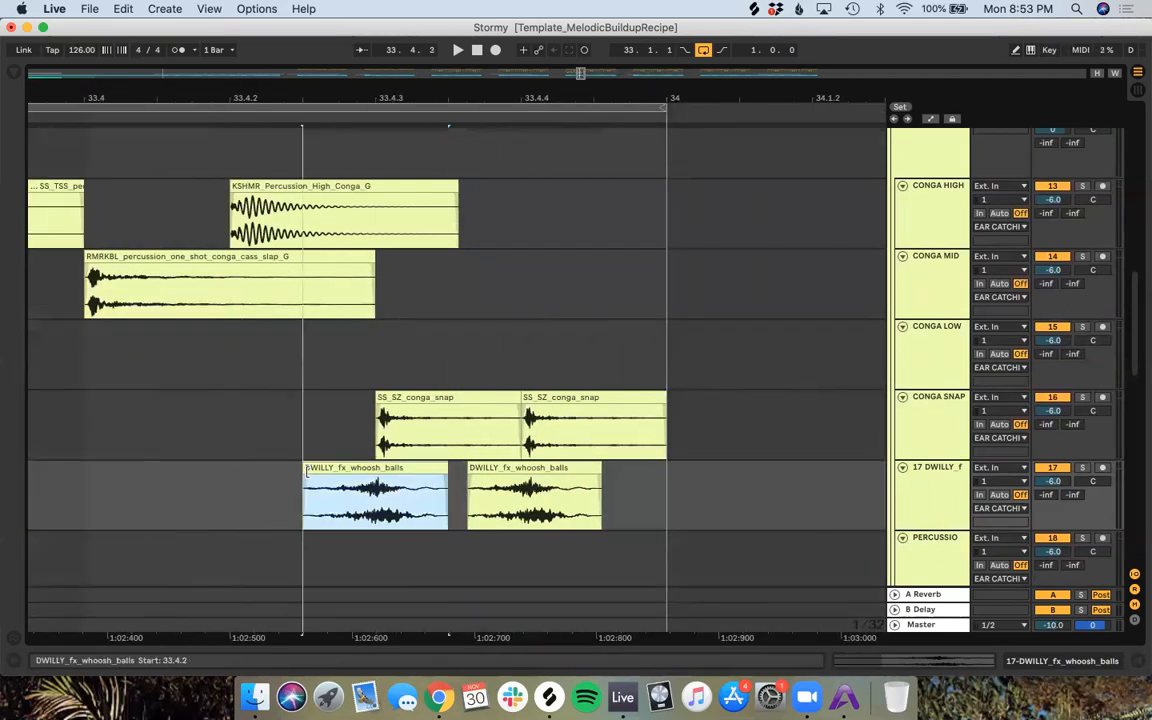
click(635, 536)
drag(595, 465, 587, 464)
click(640, 537)
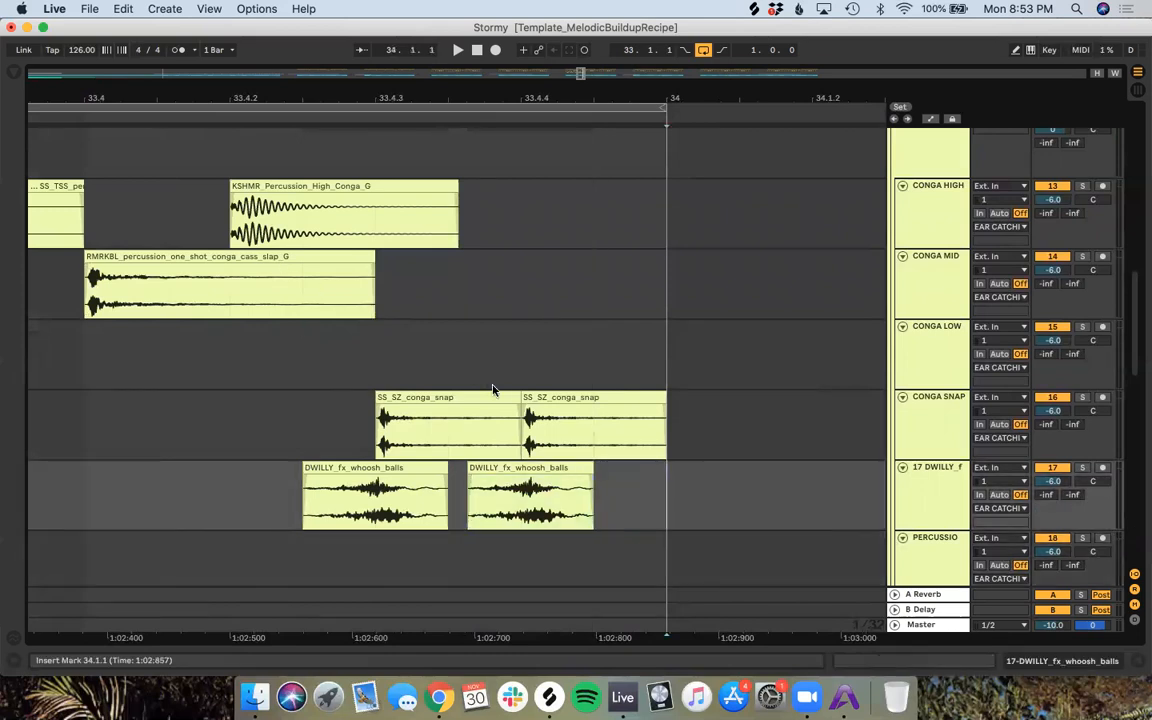
Step: Select the SS_SZ_conga_snap clip at 33.4.3
click(430, 397)
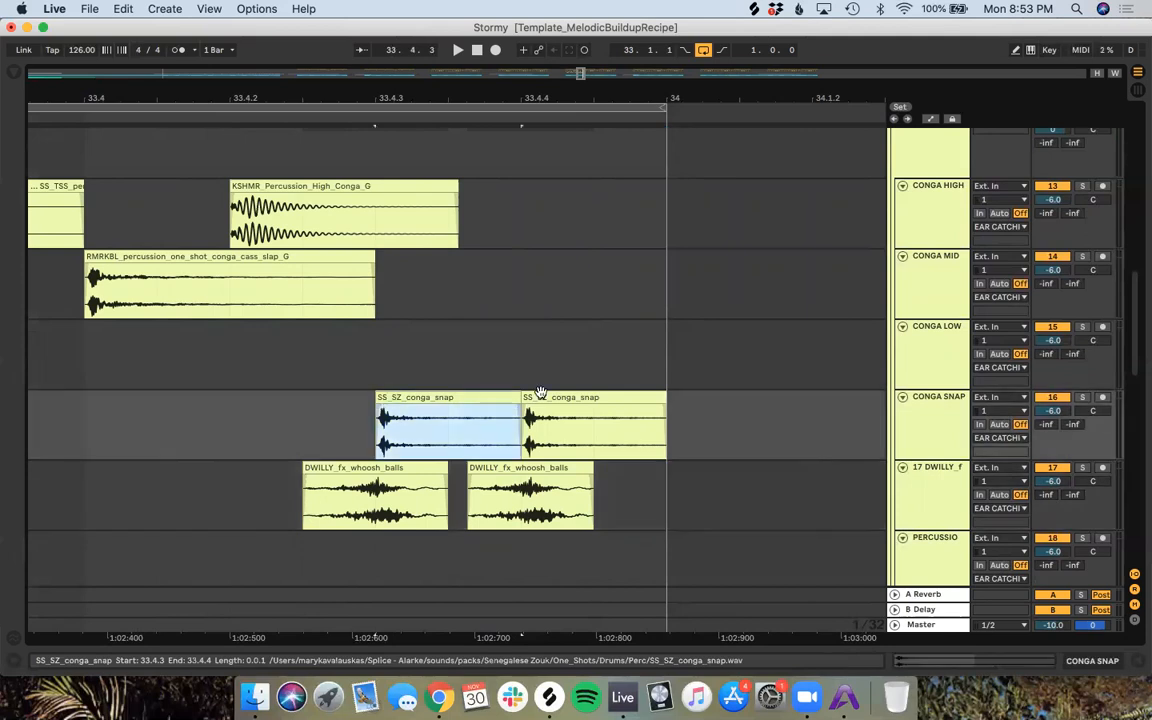
Step: Deactivate the last two conga snap clips of bar 33 and play back the looped bar without them
shift+click(561, 399)
key(0)
click(562, 402)
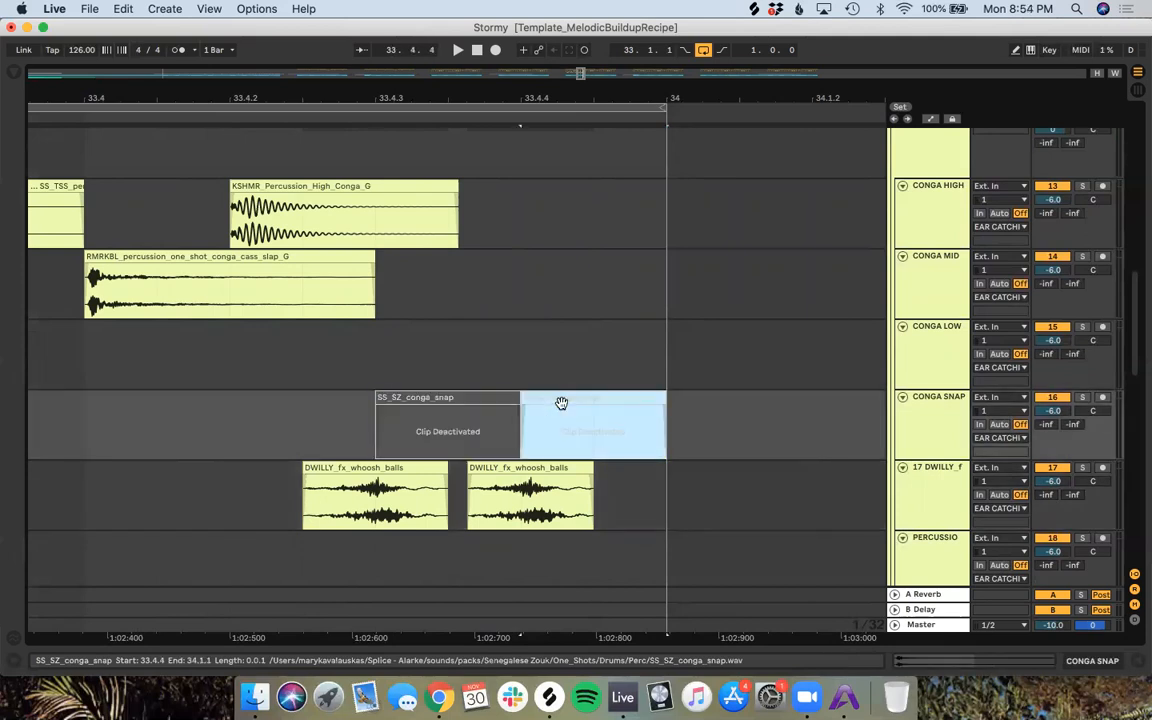
scroll(562, 403, down, 5)
click(177, 113)
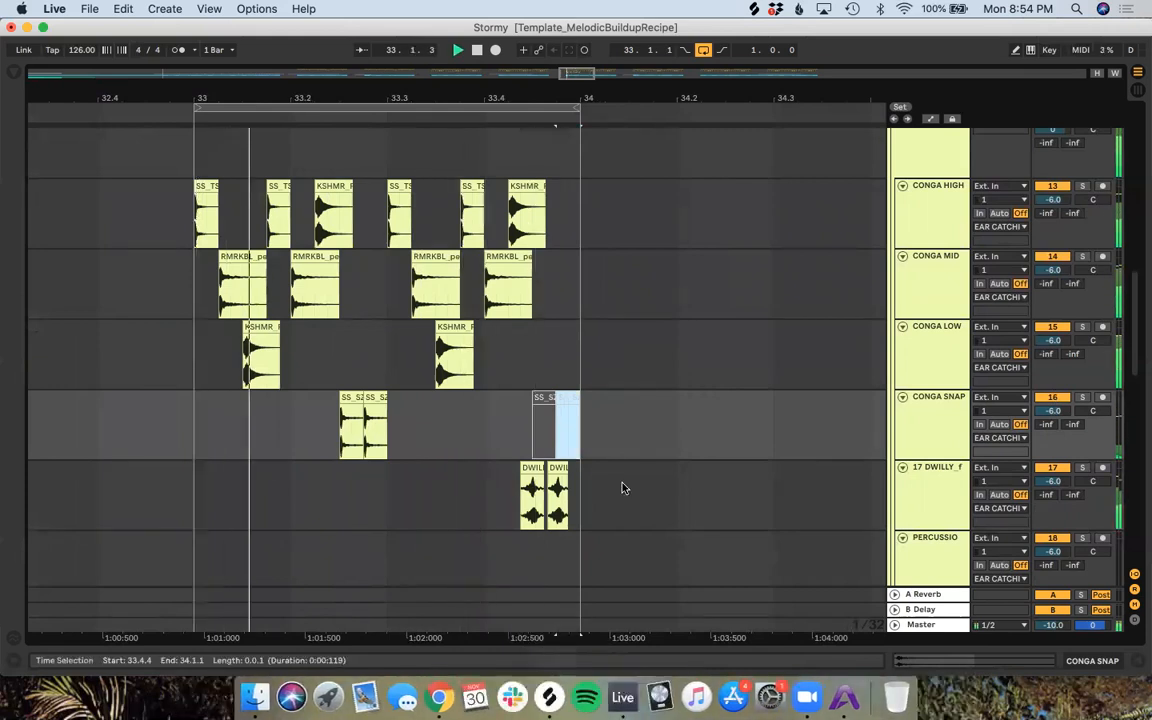
key(space)
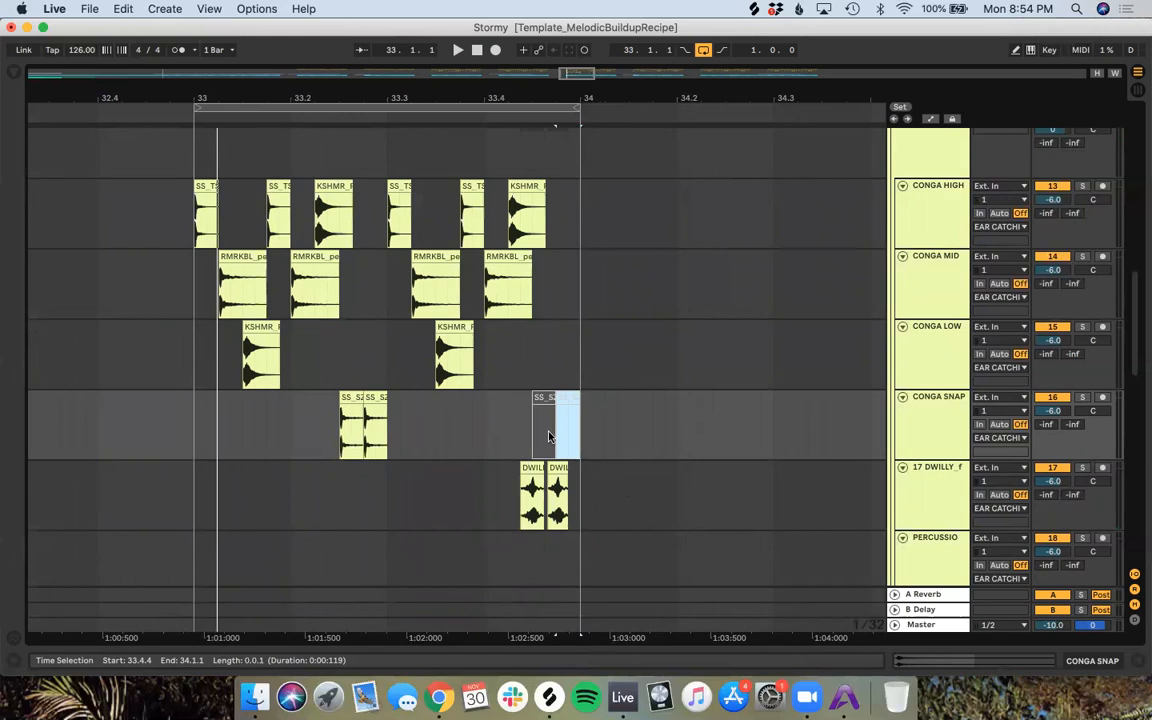
Step: Delete the two deactivated conga snap clips at the end of bar 33 and play the loop again
drag(601, 416, 507, 414)
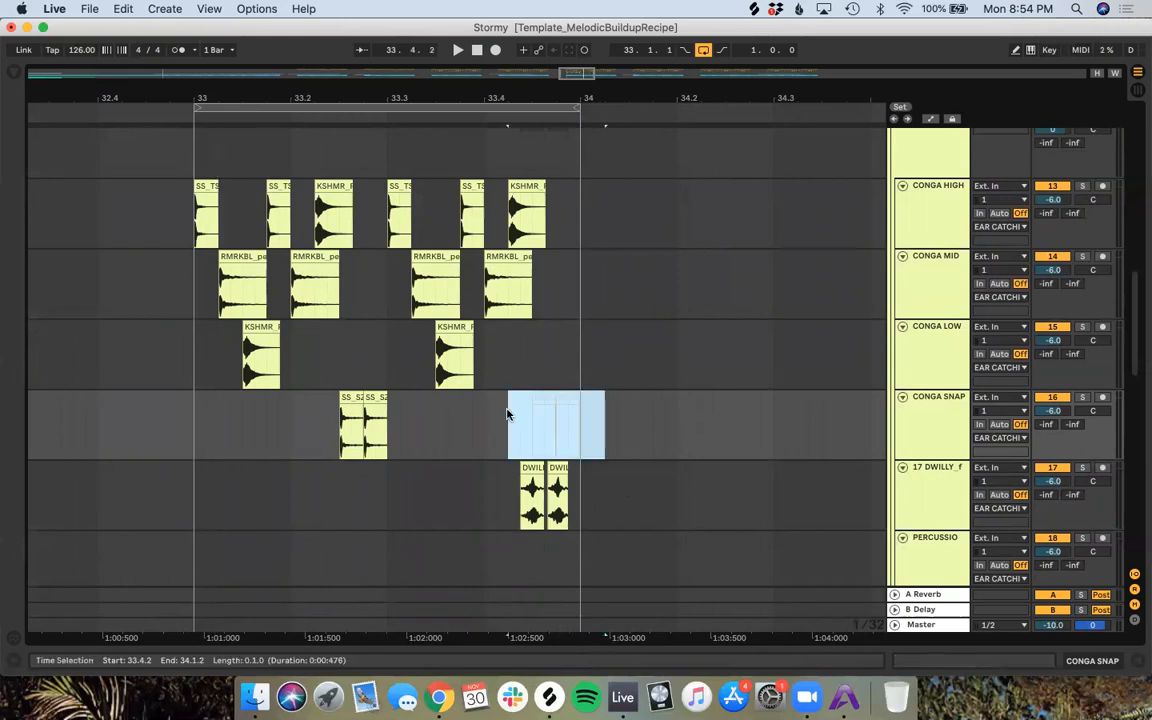
click(507, 414)
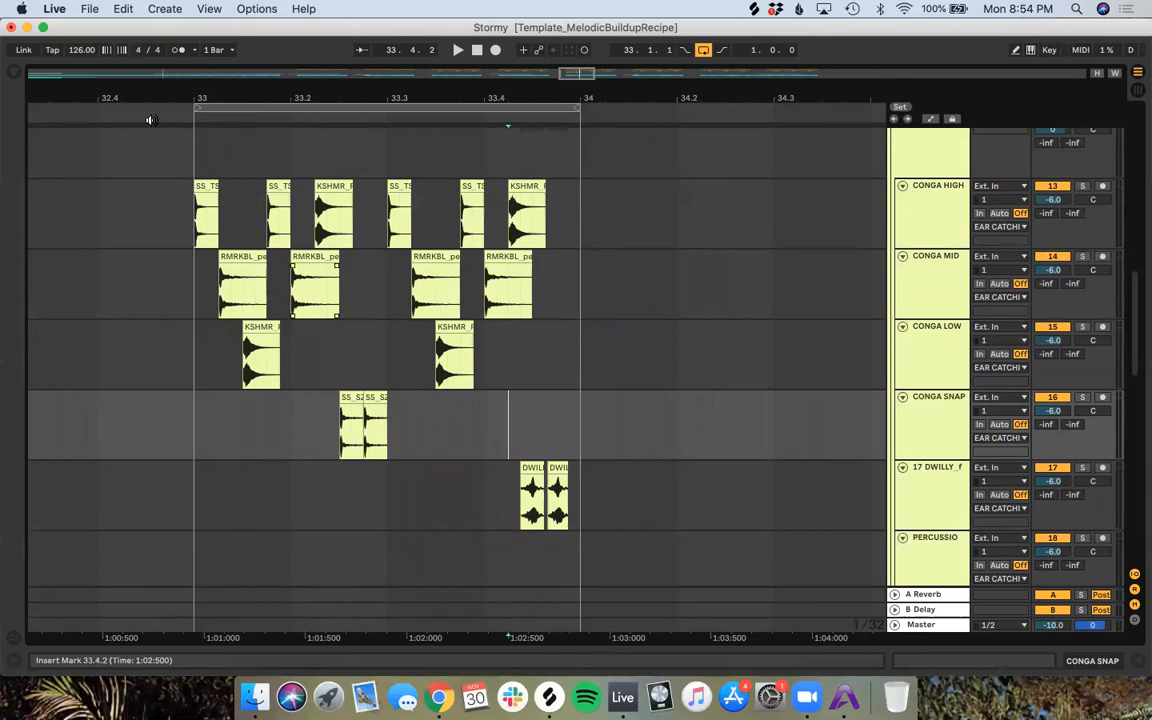
click(180, 108)
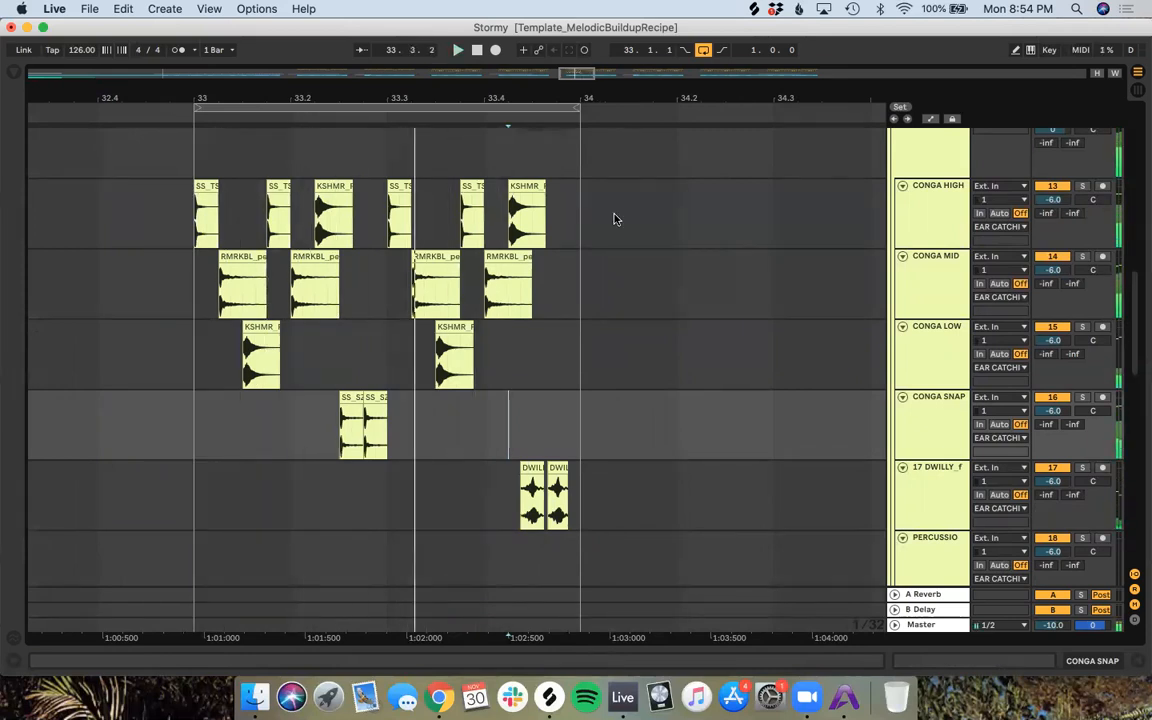
Step: Switch to Chrome to check the Latin conga and bongo rhythm example, and return to Ableton Live
click(452, 684)
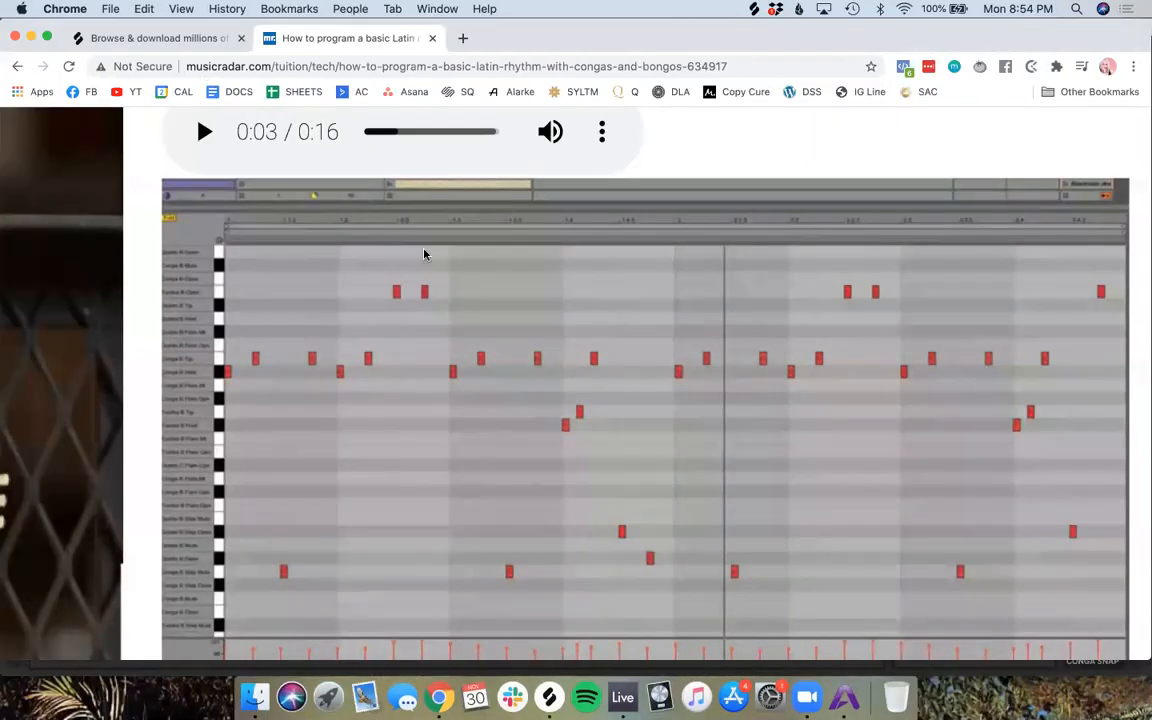
click(622, 697)
click(448, 428)
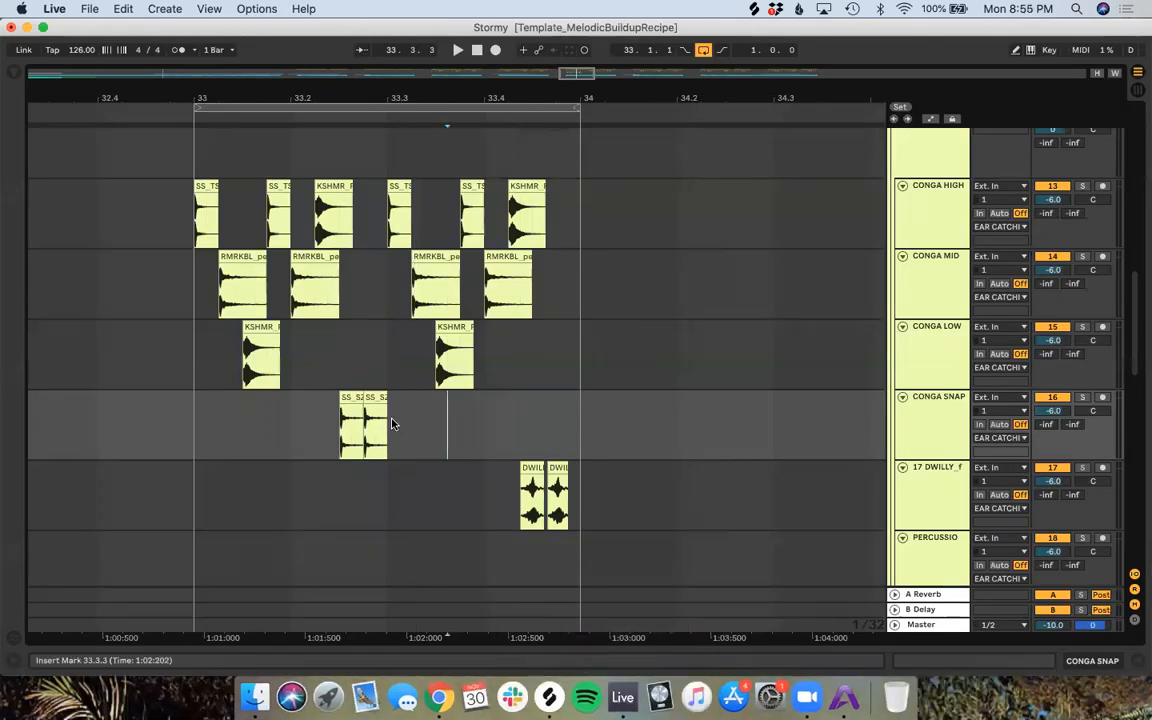
Step: Set the arrangement's fixed grid to 4 Bars
scroll(597, 502, down, 4)
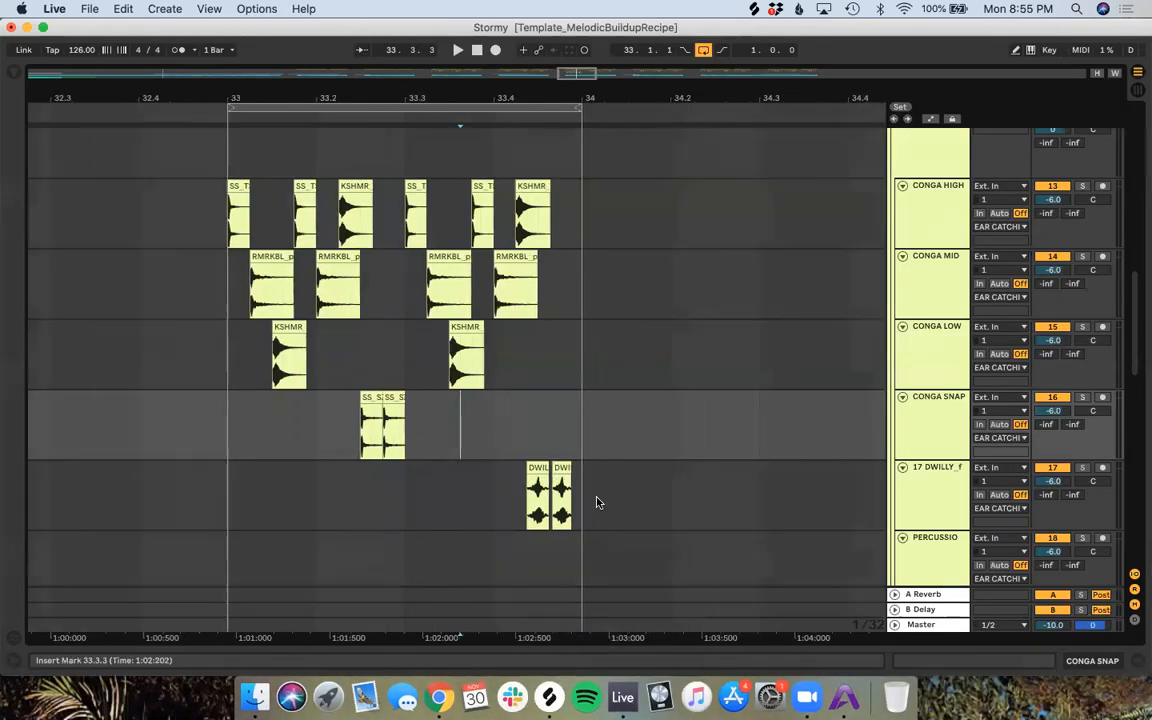
right_click(631, 486)
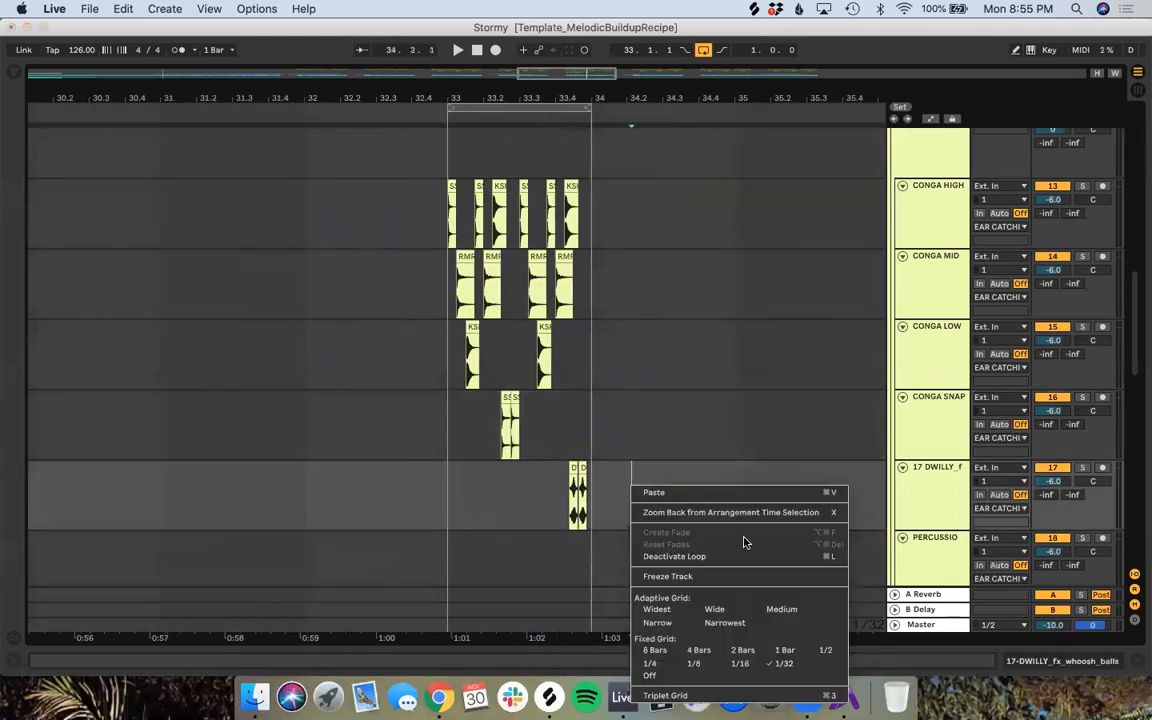
click(742, 651)
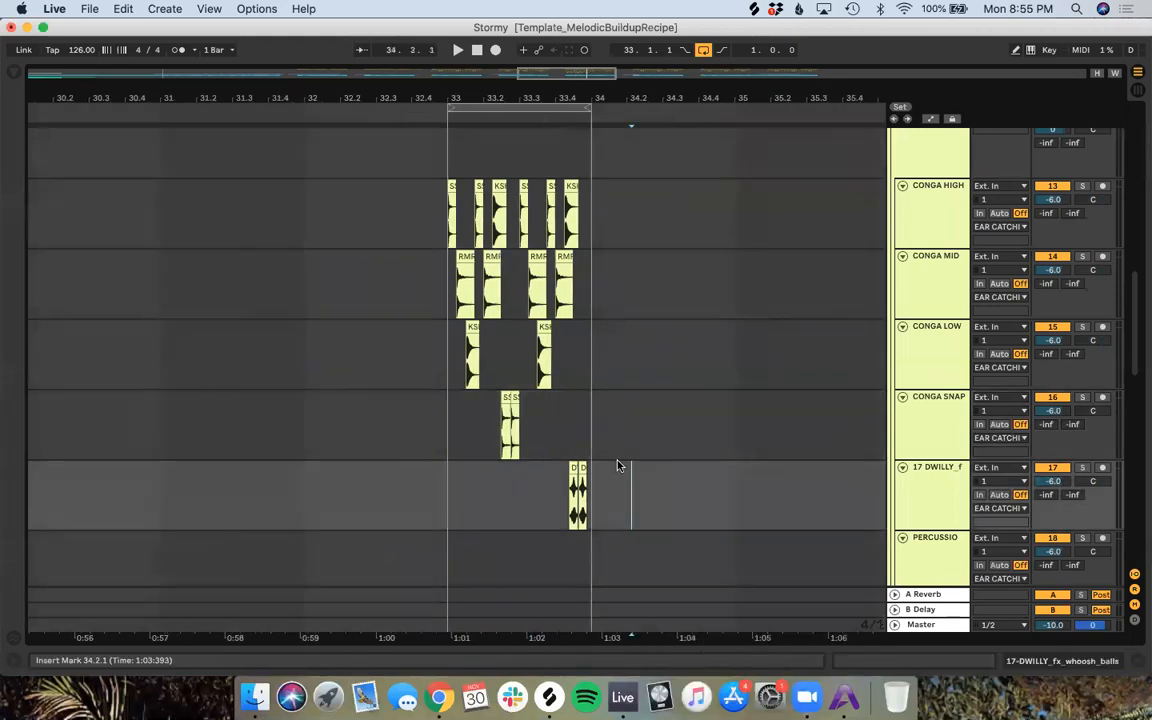
Step: Try to duplicate the bar 33 clips eight times in a row, selecting only up to the end of the last whoosh clip
drag(590, 511, 438, 243)
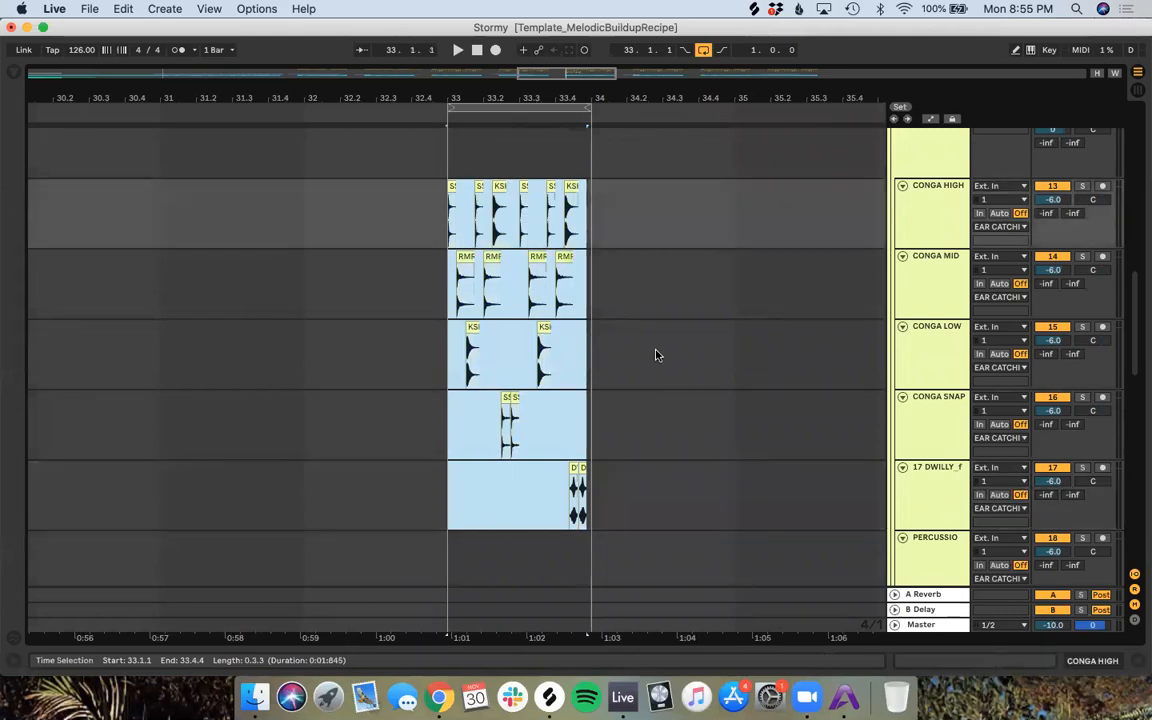
click(656, 353)
drag(447, 176, 608, 494)
scroll(608, 494, down, 5)
scroll(709, 426, right, 5)
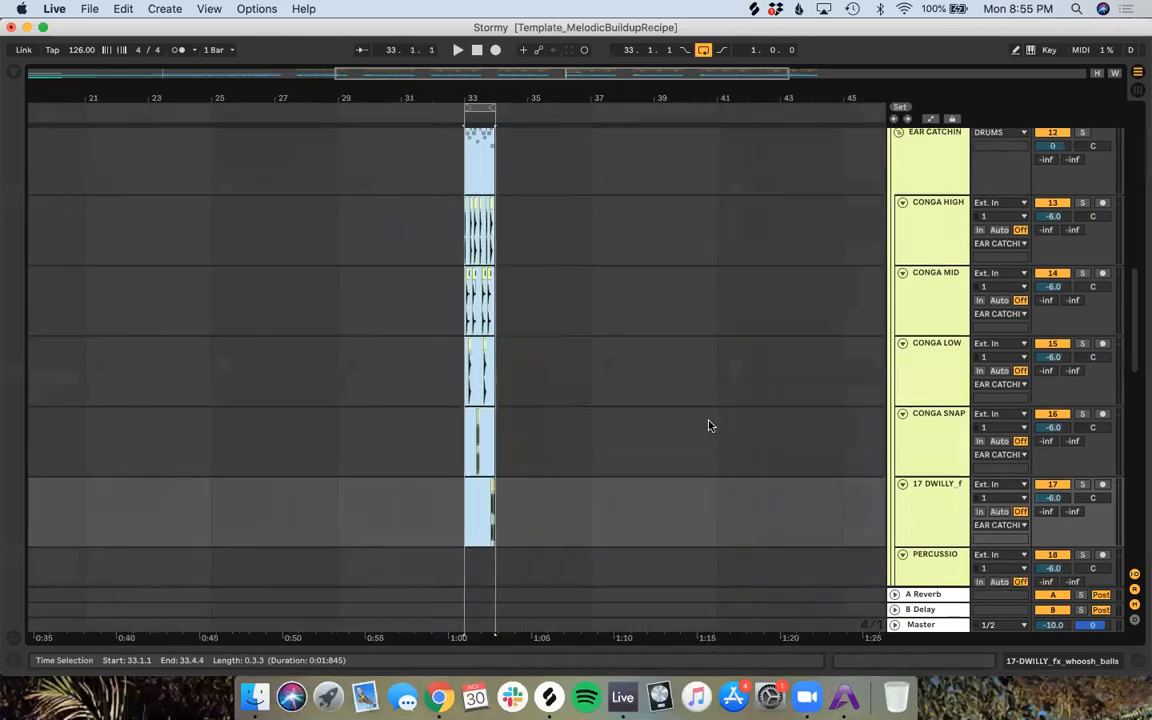
key(super+d)
key(super+d)
key(super+d)
key(super+d)
key(super+d)
key(super+d)
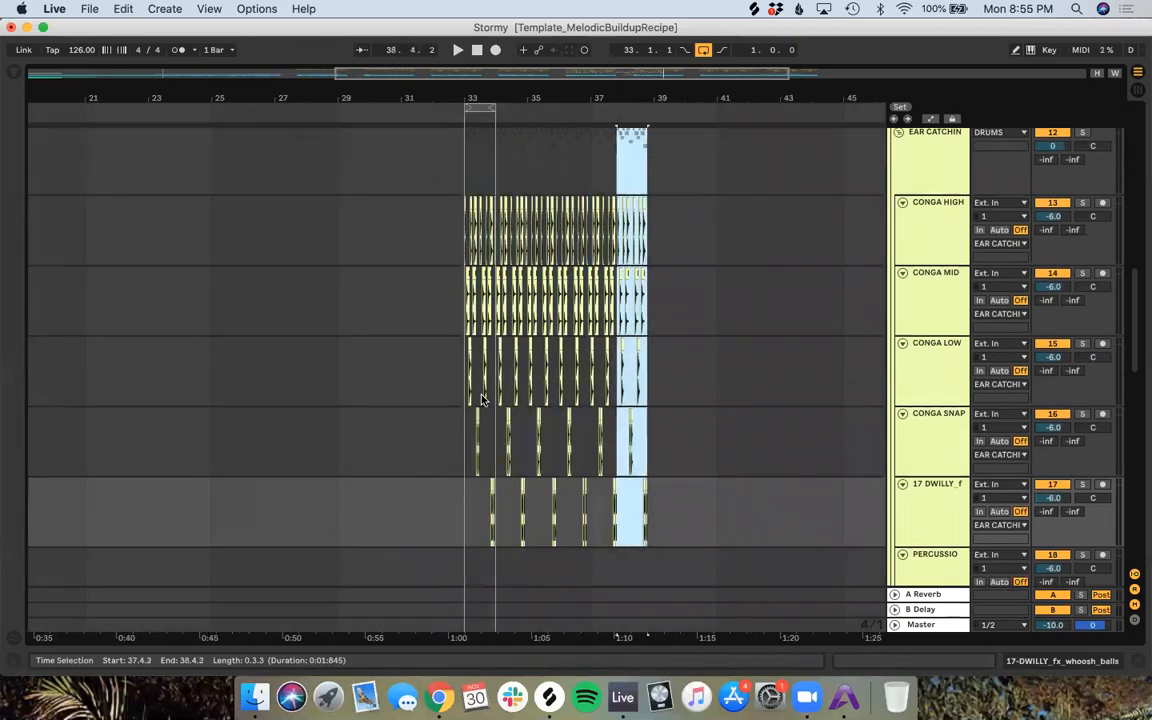
key(super+d)
key(super+d)
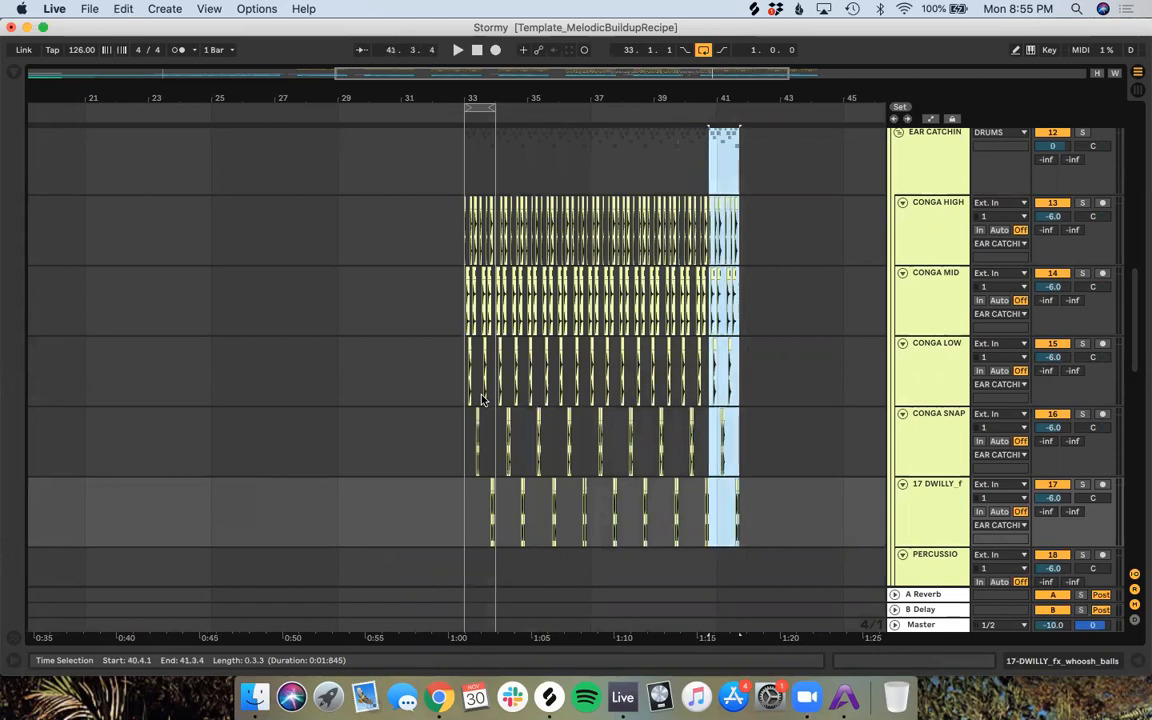
Step: Examine how the repeated percussion pattern lines up with the bar lines between bars 33 and 41
scroll(800, 326, right, 5)
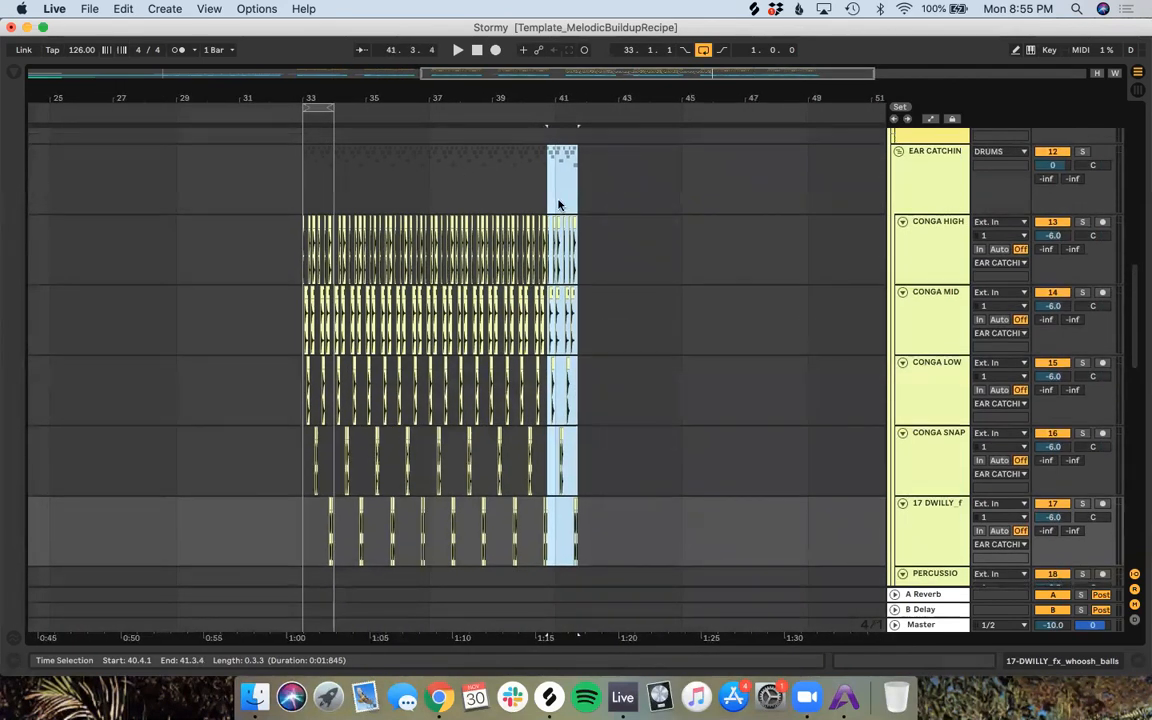
scroll(586, 215, up, 8)
scroll(586, 215, down, 2)
scroll(586, 215, down, 2)
scroll(586, 215, left, 6)
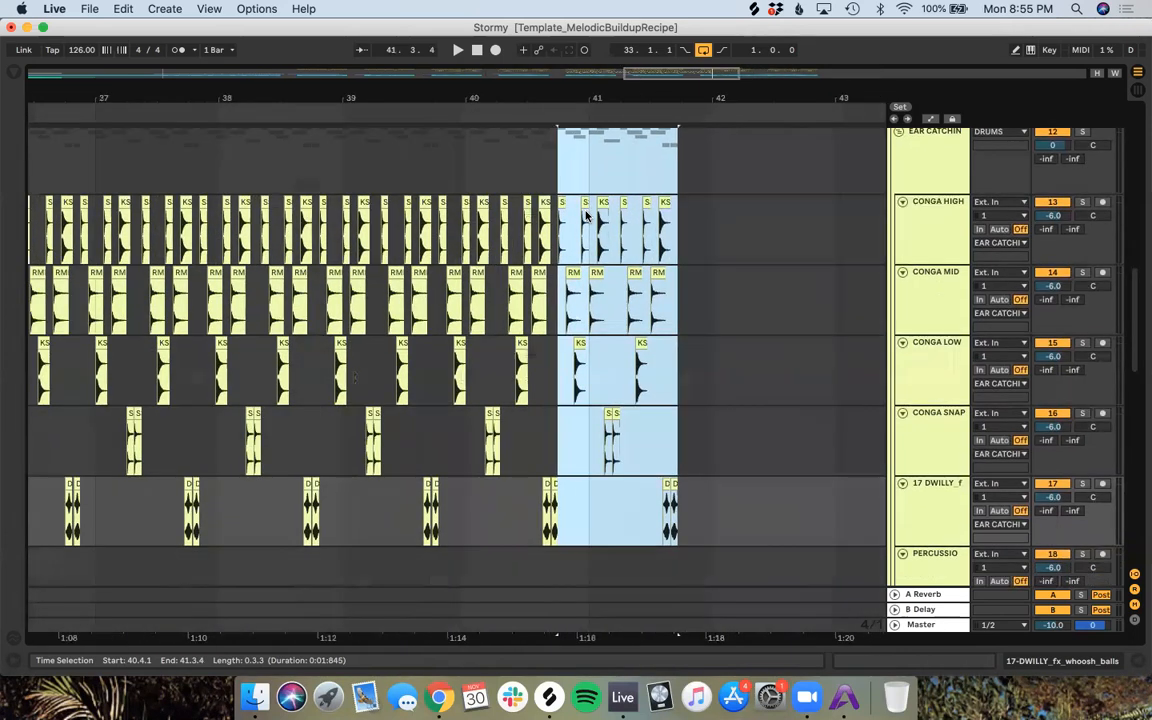
scroll(586, 215, down, 1)
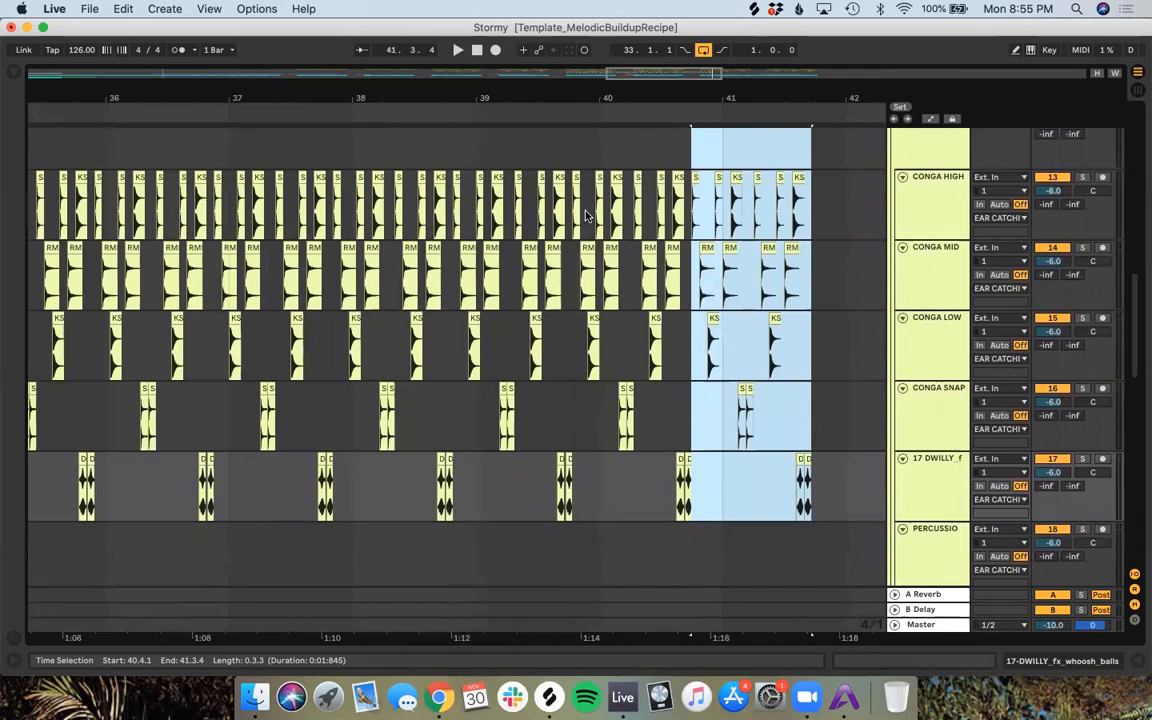
scroll(586, 215, left, 9)
scroll(587, 215, left, 1)
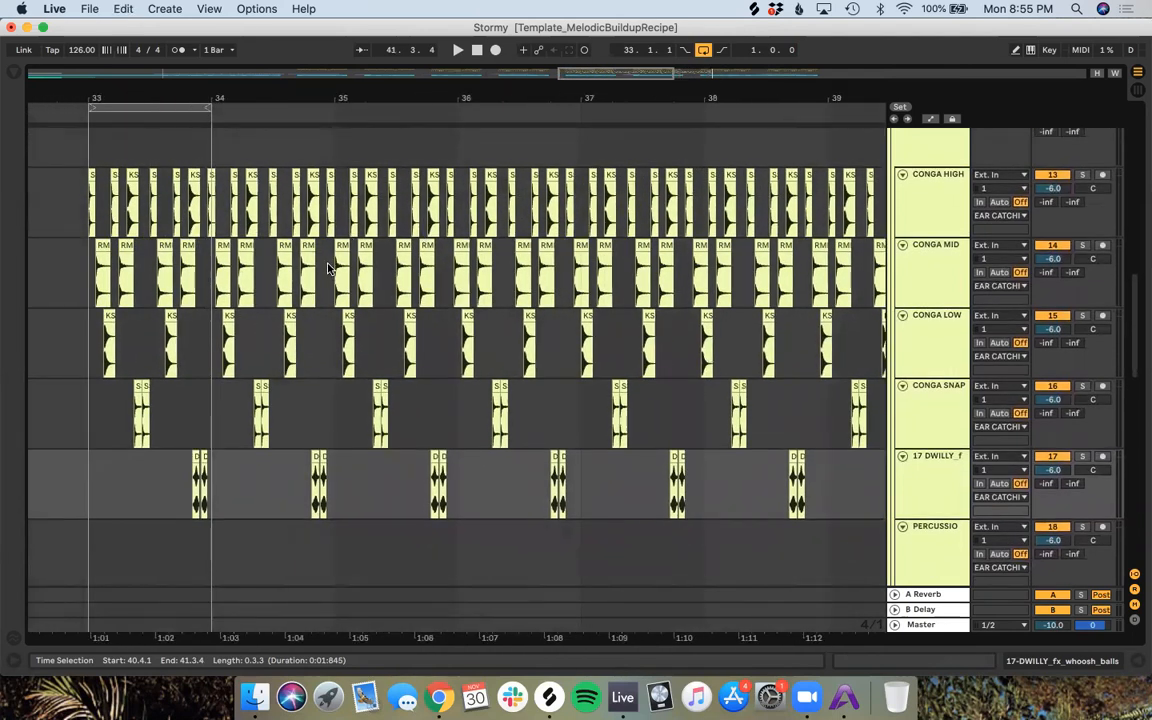
Step: Undo all the duplicates of the percussion pattern, leaving only the original clips in bar 33
key(super+z)
key(super+z)
key(super+z)
key(super+z)
key(super+z)
key(super+z)
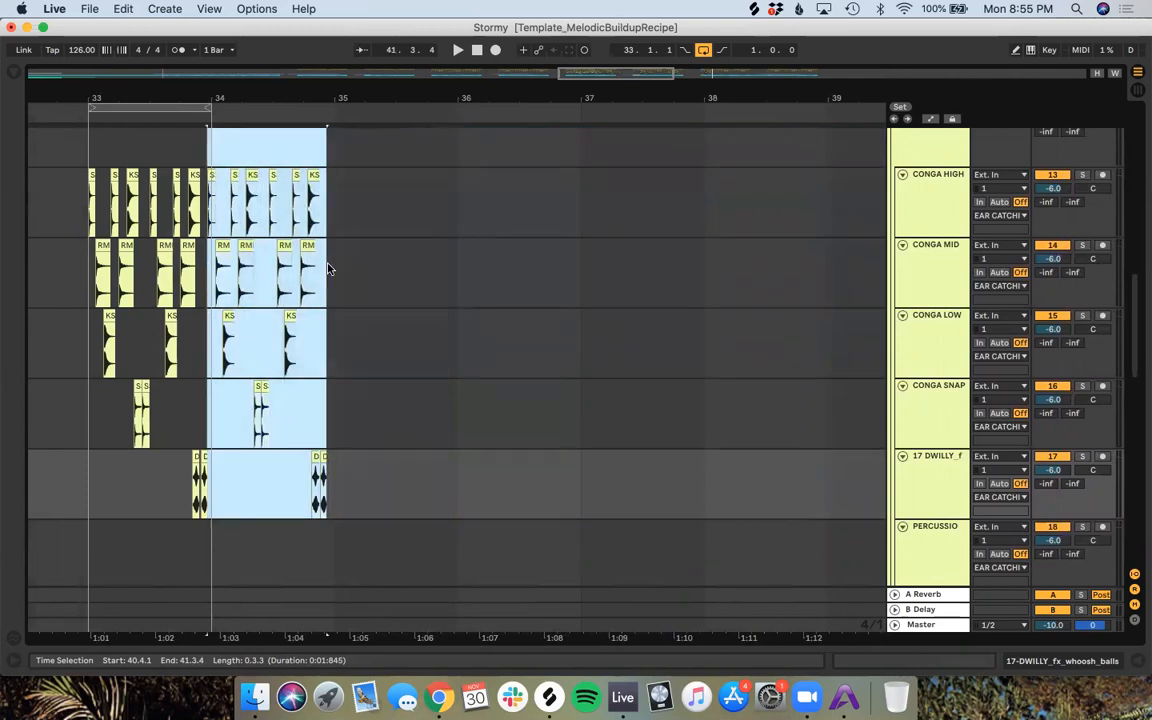
key(super+z)
key(super+z)
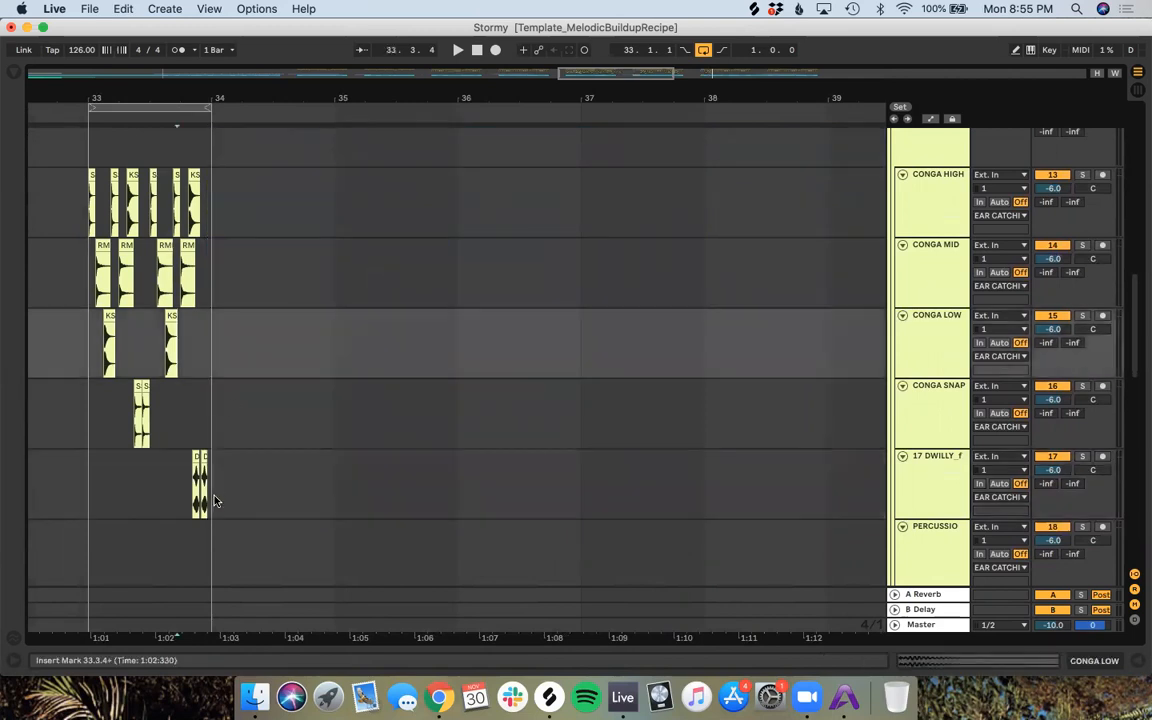
Step: Set the arrangement's fixed grid to 1 Bar
drag(211, 497, 69, 265)
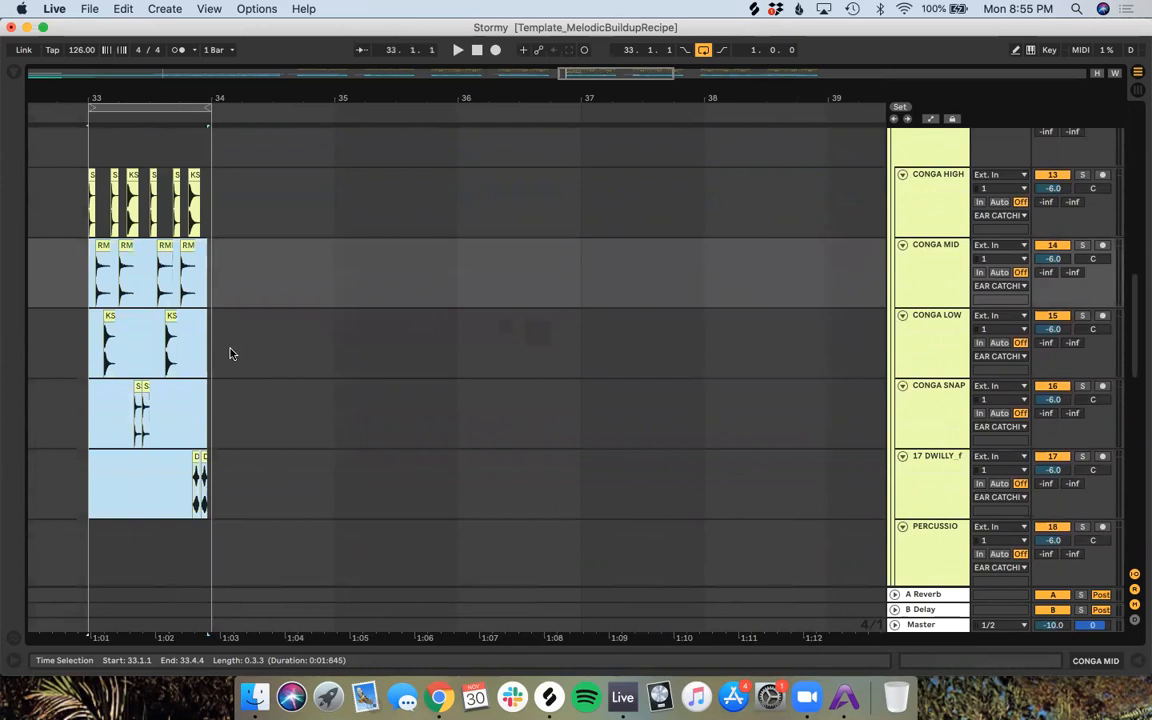
scroll(232, 347, up, 2)
scroll(232, 347, up, 1)
scroll(232, 347, left, 4)
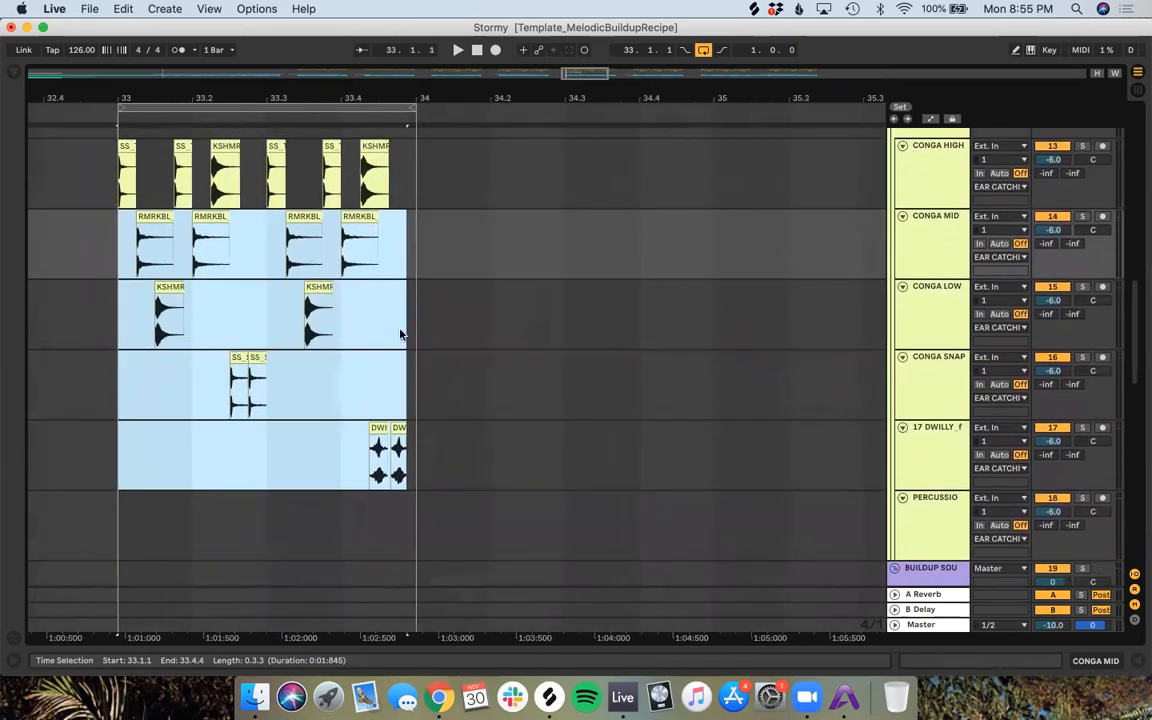
click(461, 337)
right_click(445, 334)
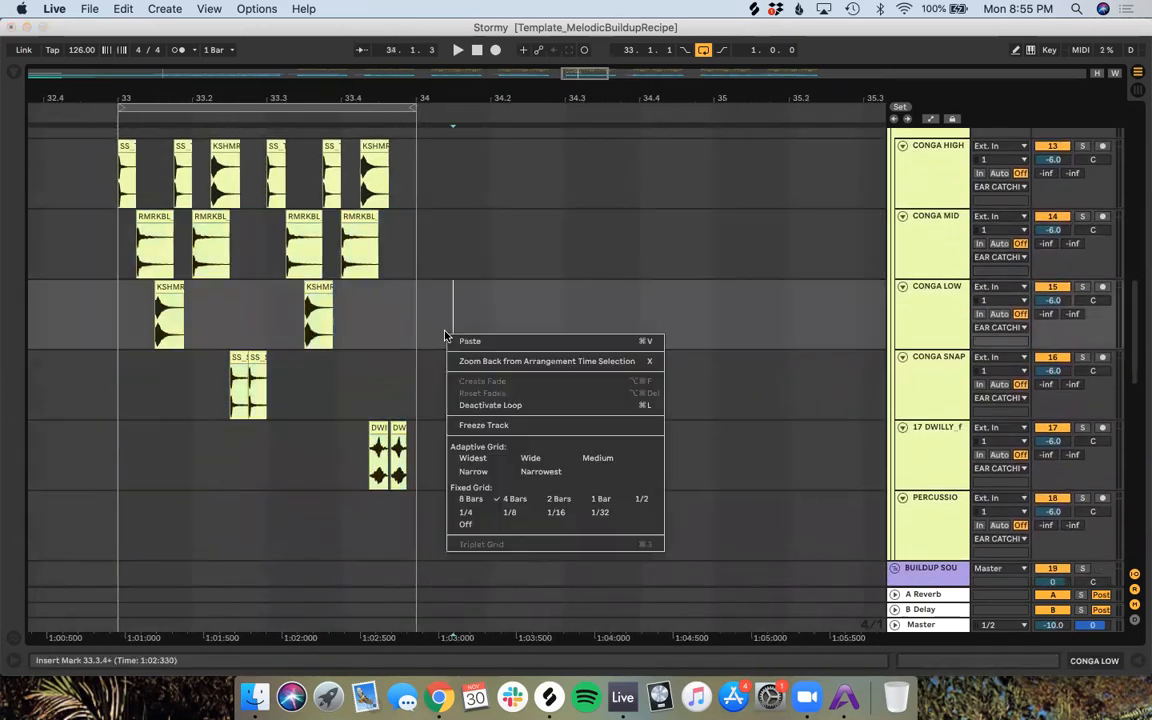
click(601, 501)
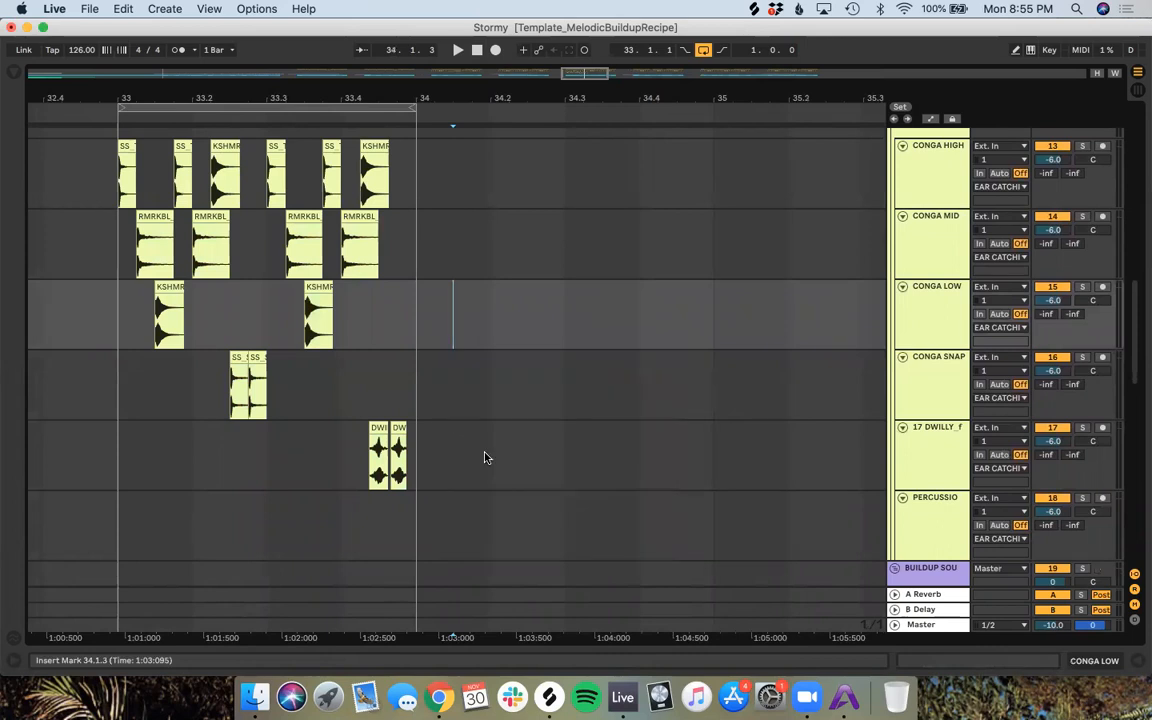
Step: Select the full bar 33 across the four conga tracks and the whoosh track, and duplicate it seven times up to bar 41
click(422, 457)
drag(418, 466, 110, 181)
key(super+d)
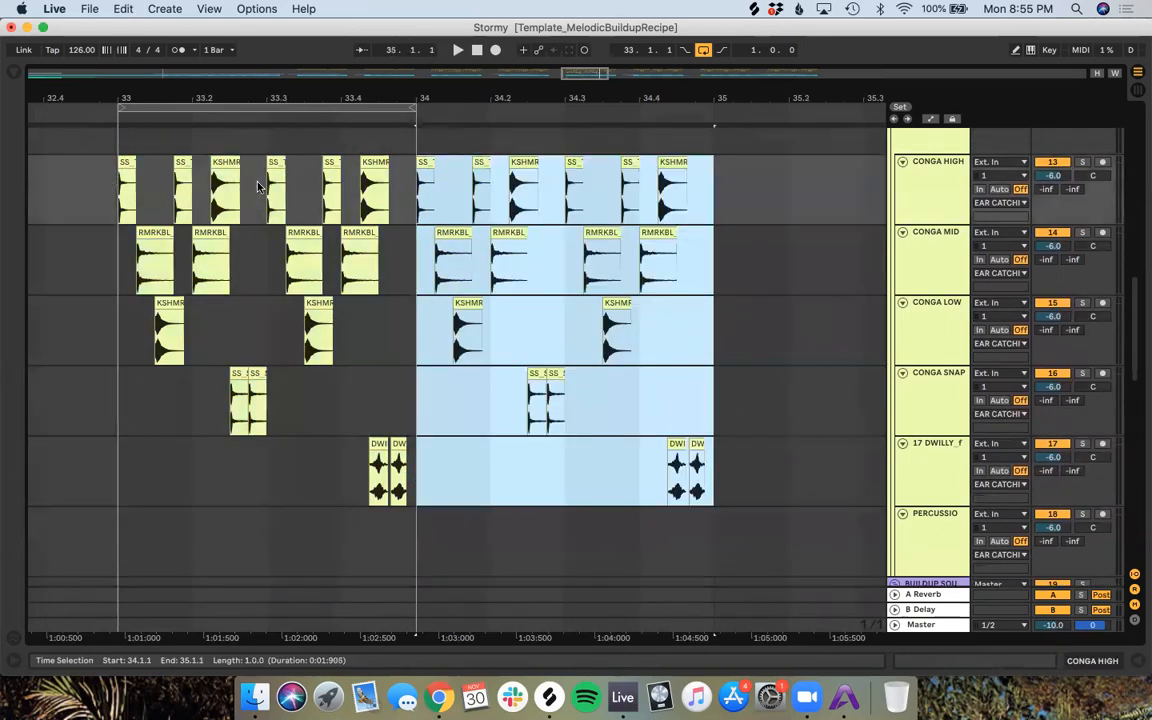
scroll(463, 213, down, 5)
key(super+d)
key(super+d)
key(super+d)
key(super+d)
key(super+d)
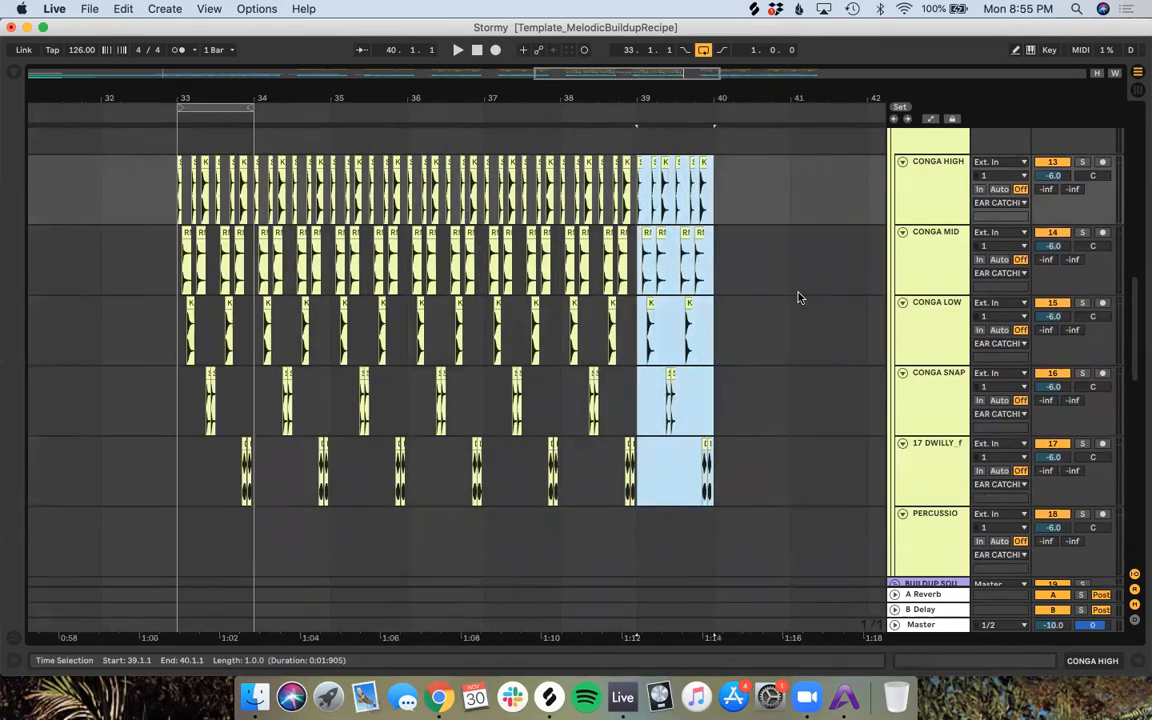
key(super+d)
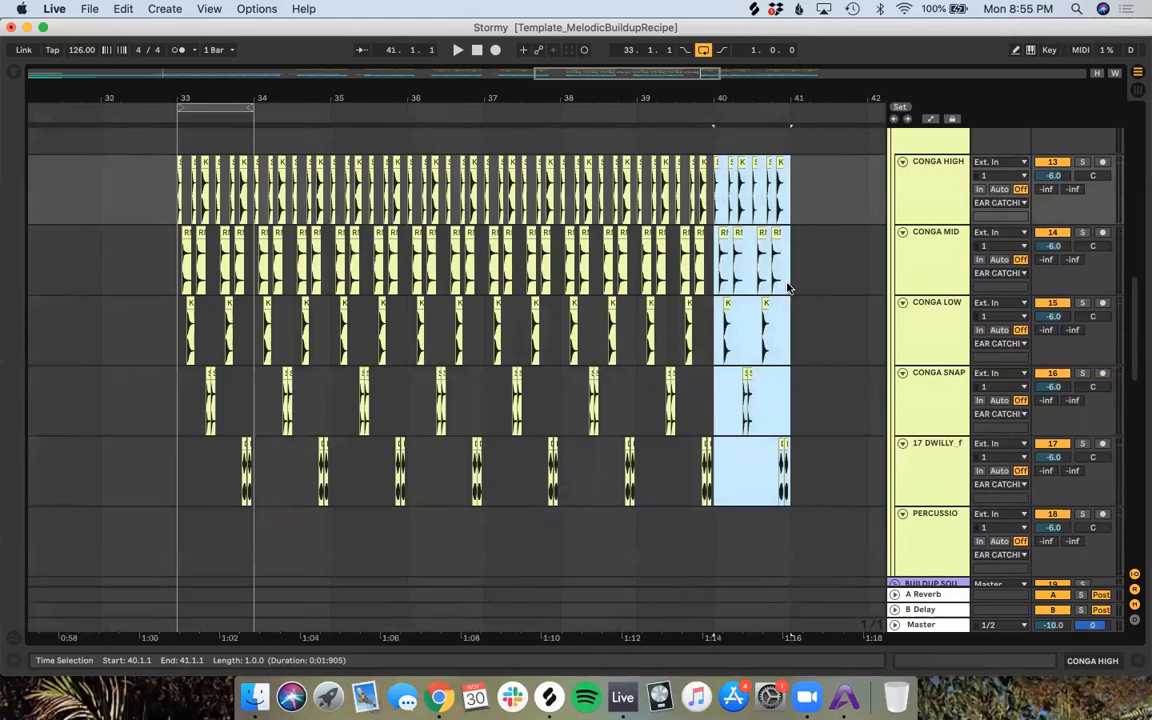
Step: Duplicate the eight-bar conga and whoosh block from bars 33 to 41 once, extending the percussion to bar 49
click(800, 292)
key(minus)
key(minus)
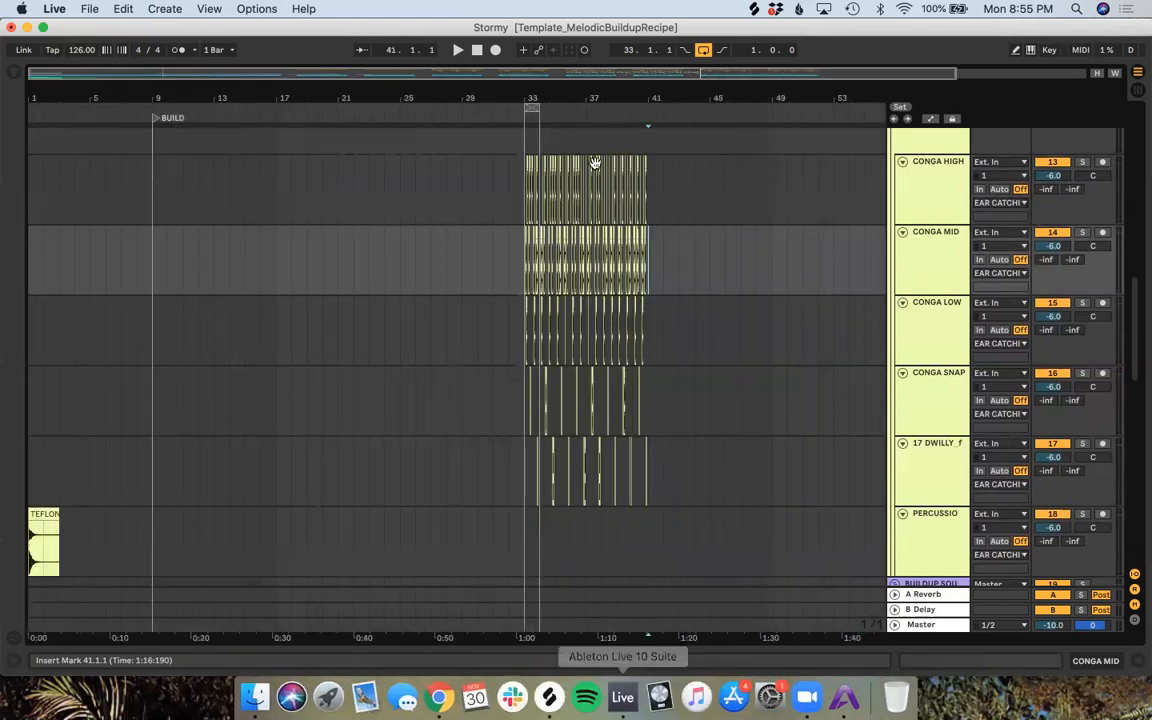
scroll(594, 165, up, 12)
scroll(594, 170, down, 4)
scroll(594, 173, down, 8)
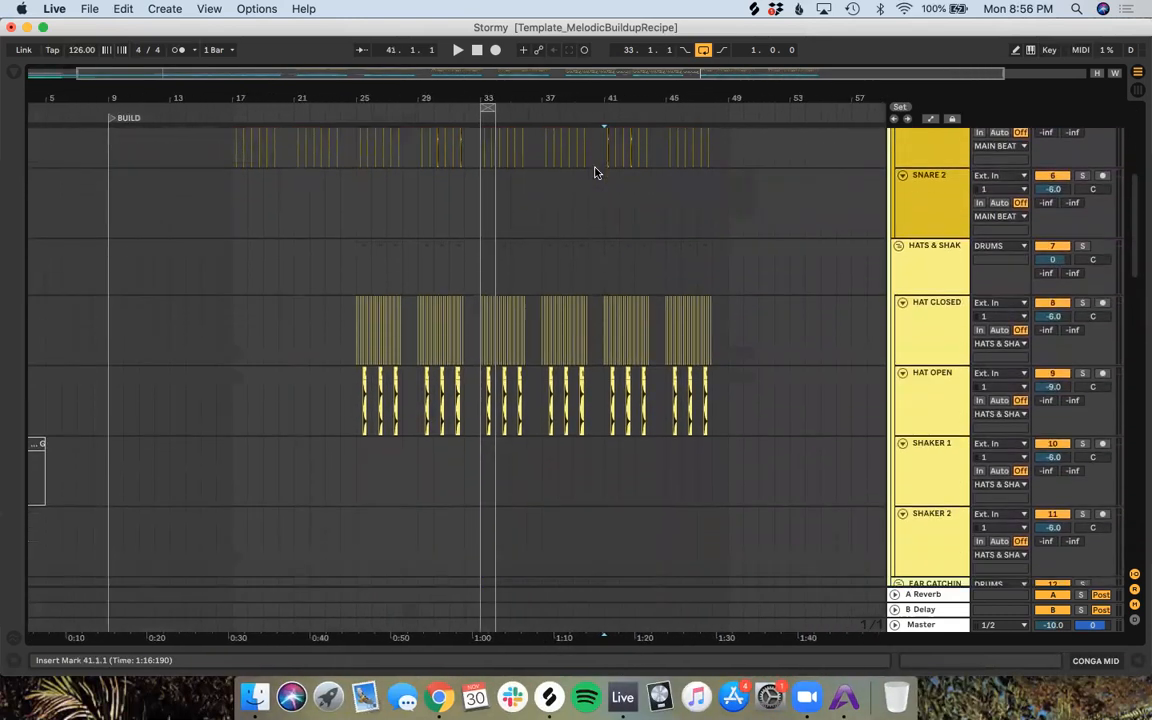
key(plus)
key(plus)
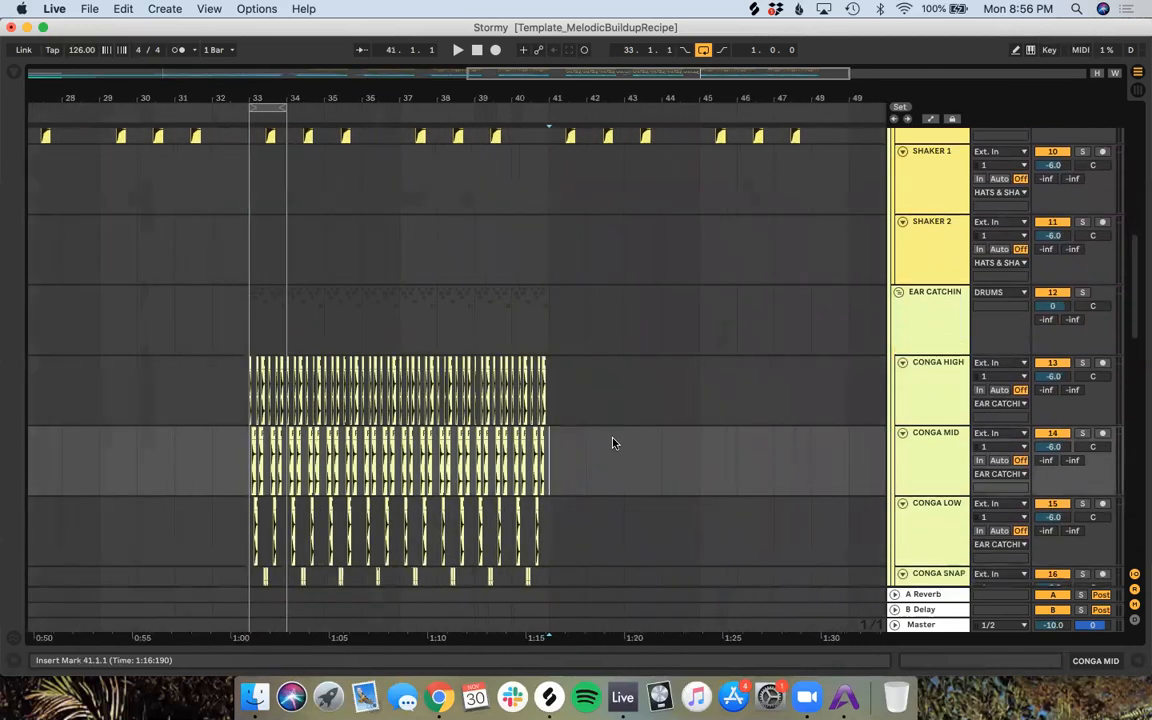
scroll(612, 440, down, 3)
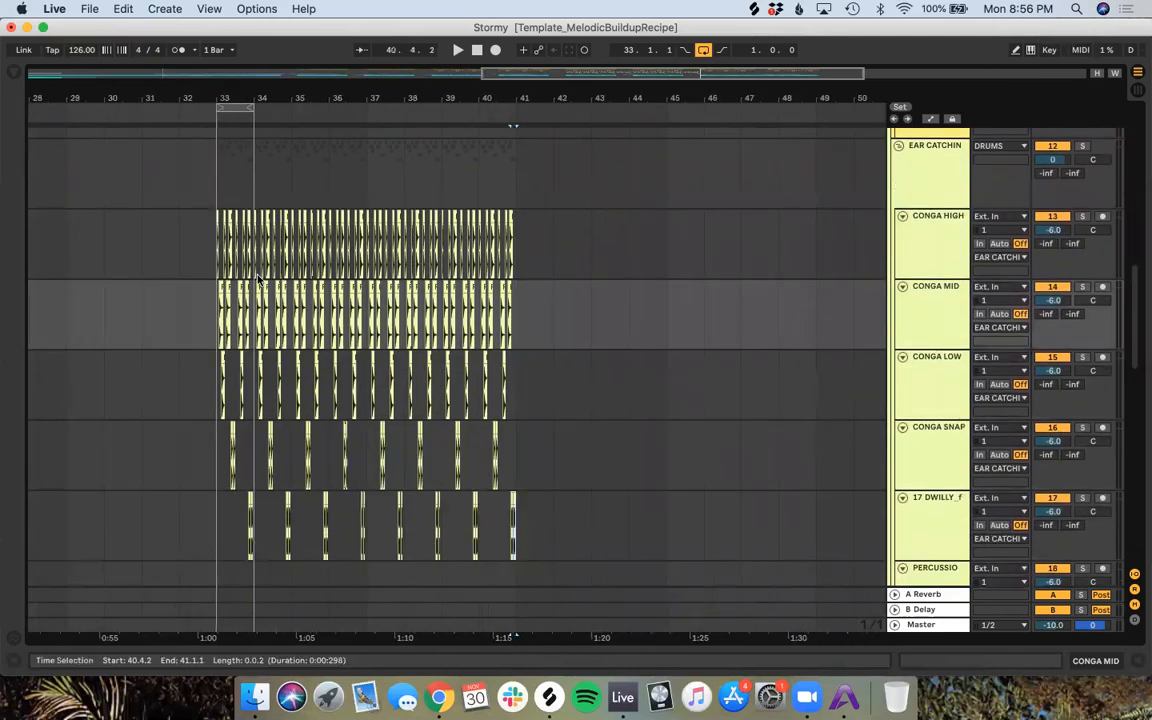
shift+click(218, 250)
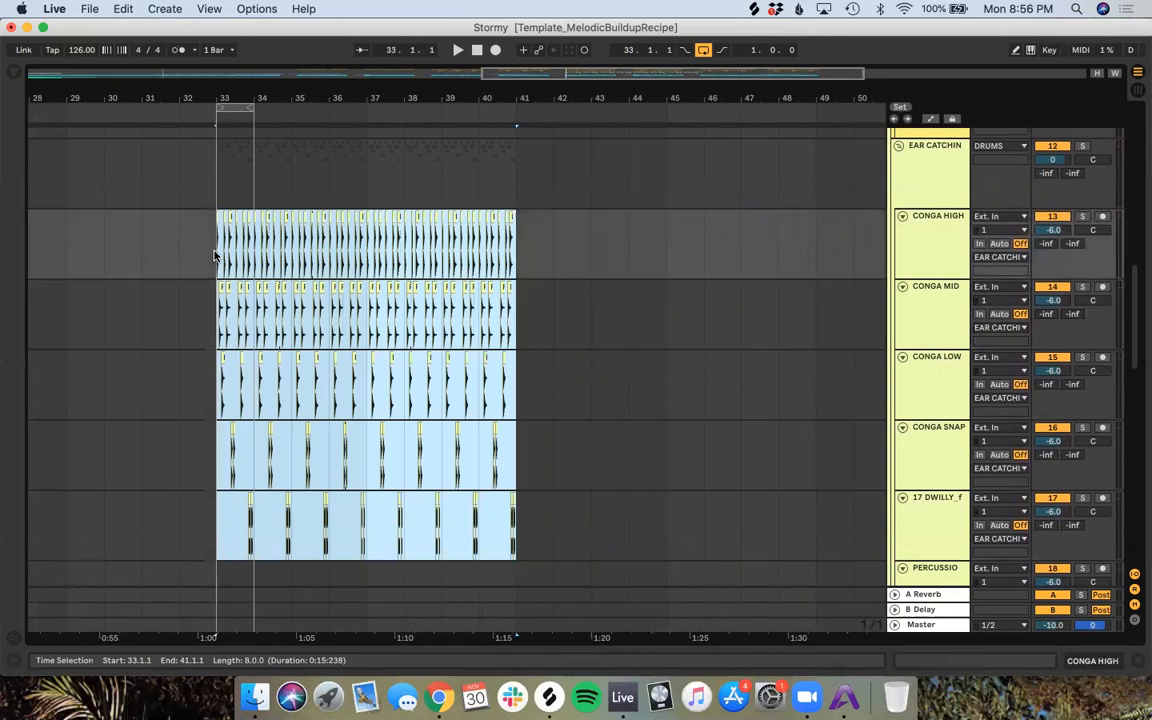
key(super+d)
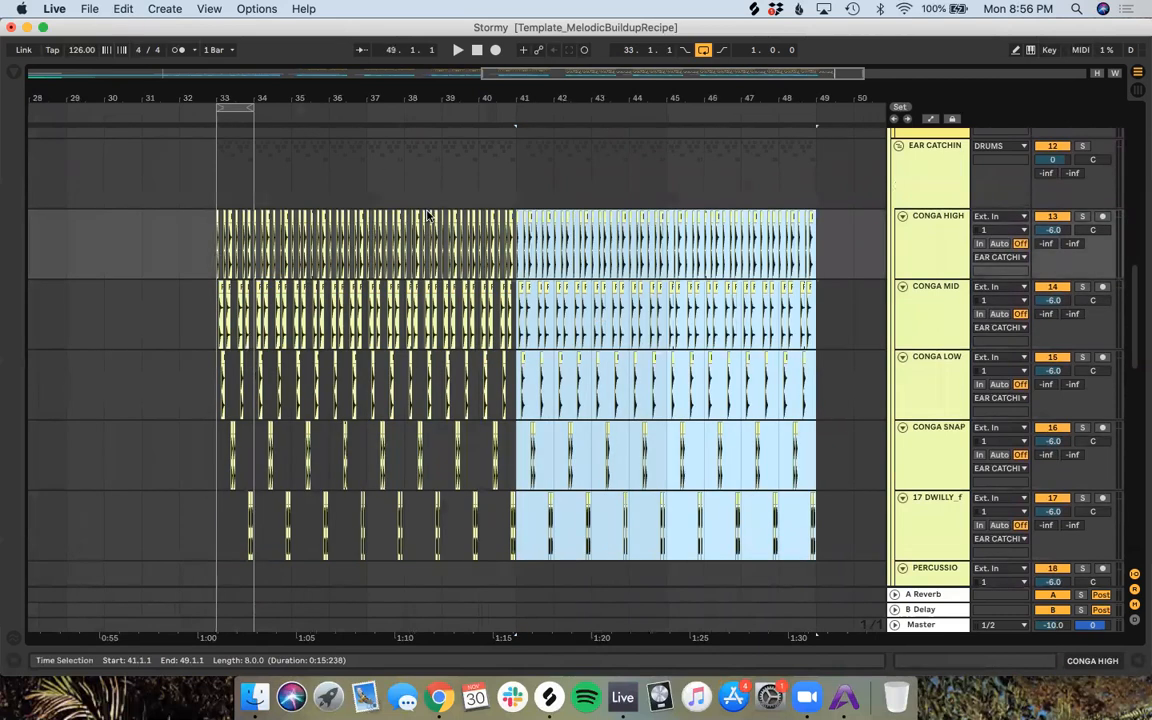
click(404, 183)
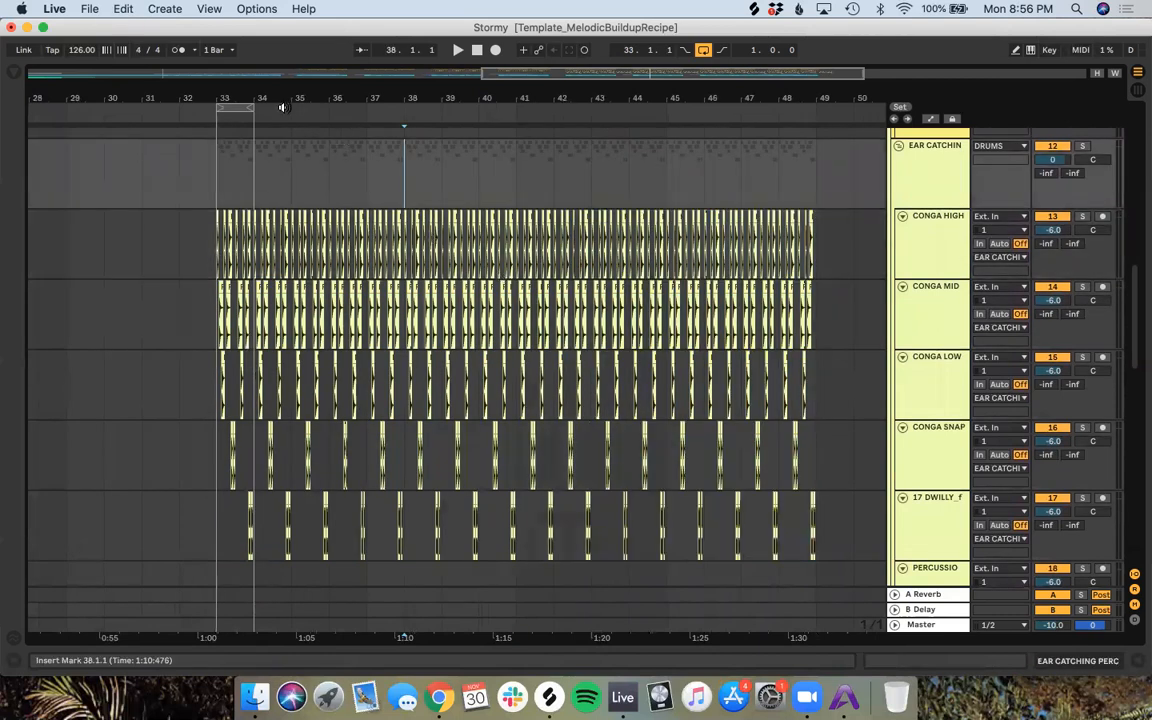
Step: Turn off looping and set the volume of the four conga tracks and the whoosh track to -10 dB
click(211, 116)
click(702, 49)
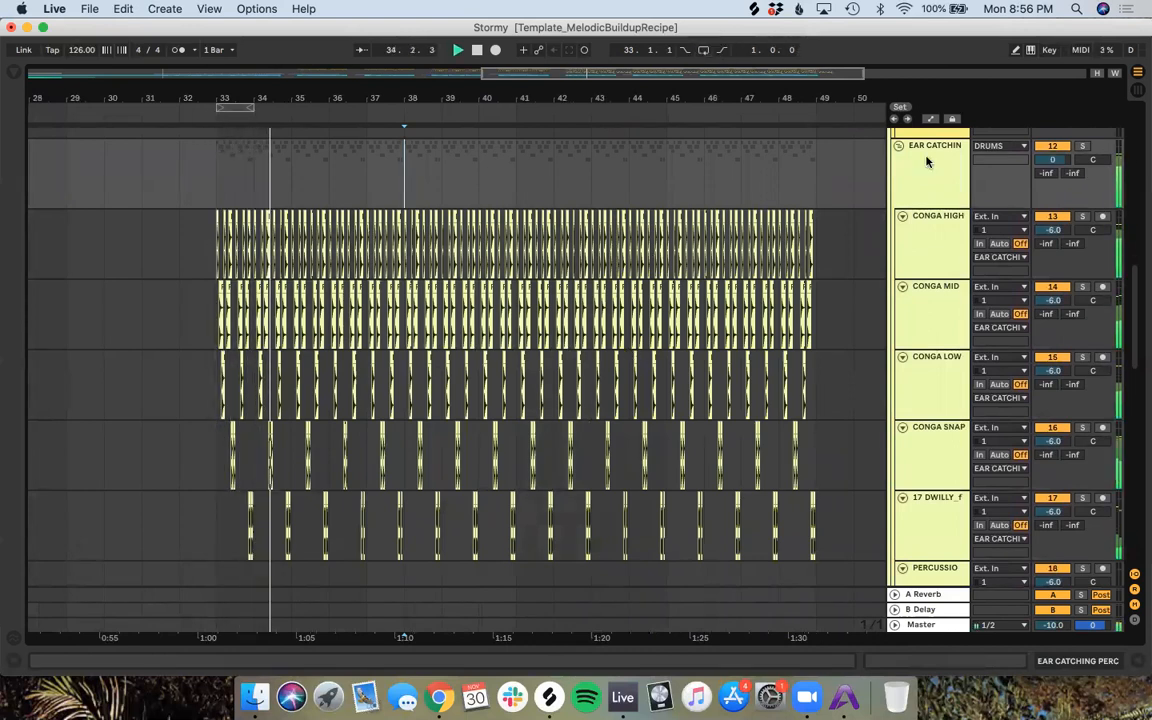
click(935, 250)
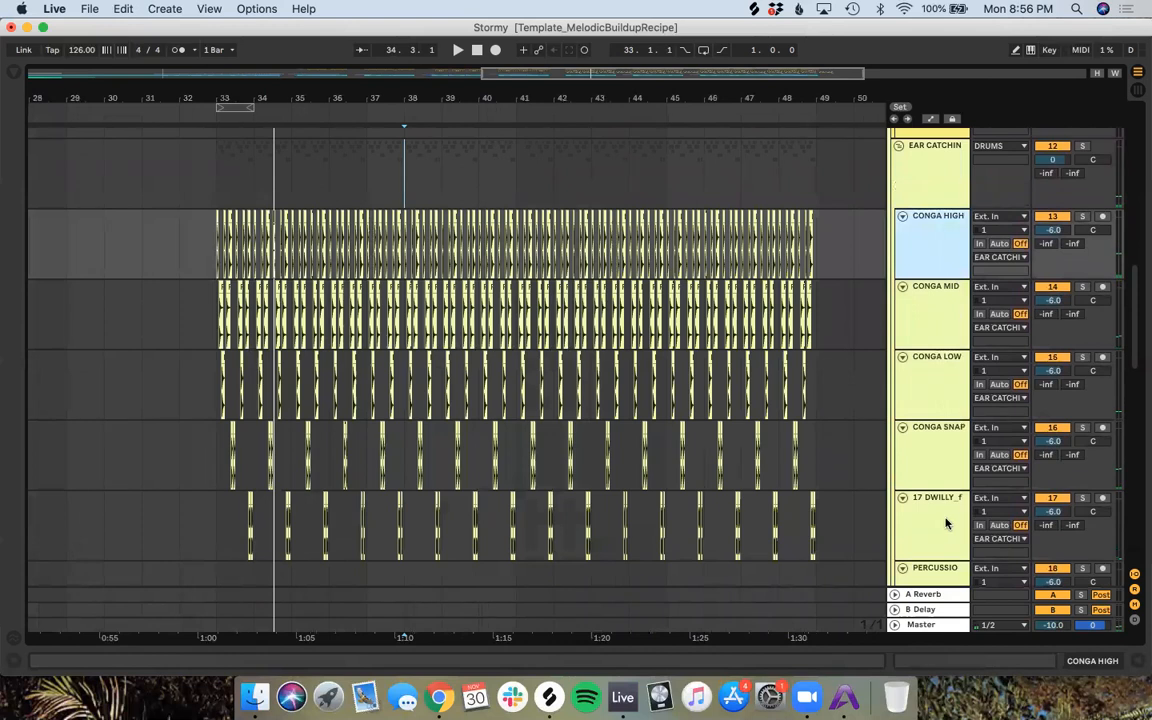
shift+click(946, 522)
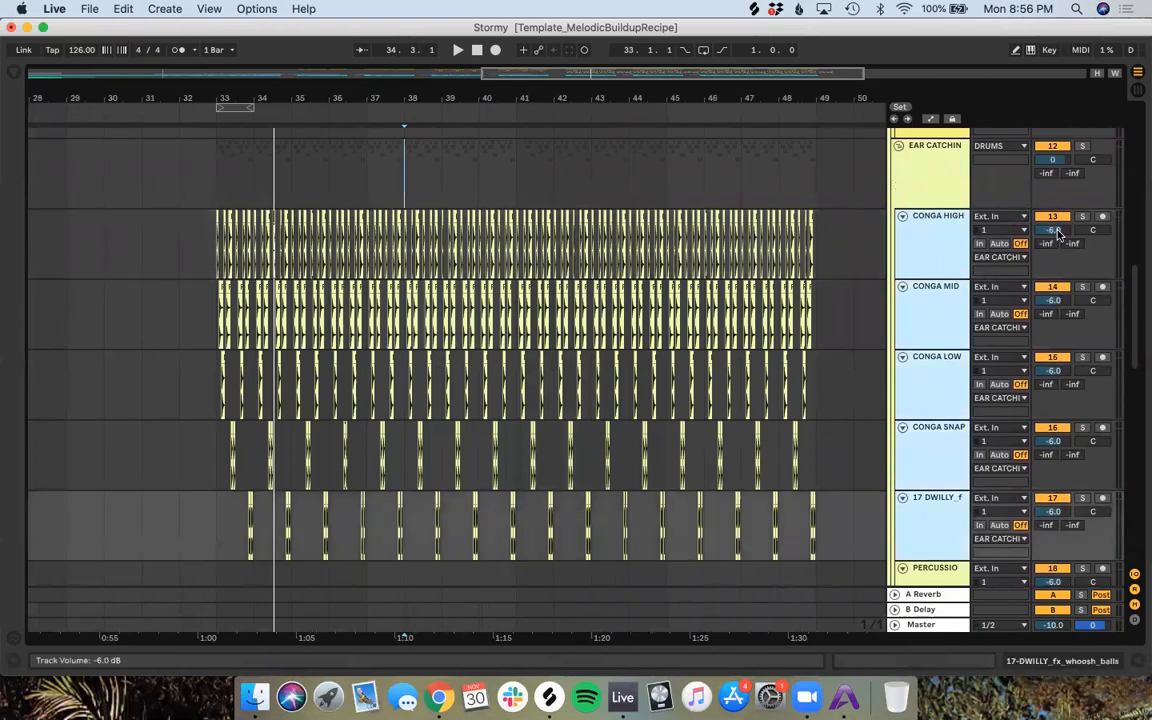
click(1058, 231)
text(-10)
key(Return)
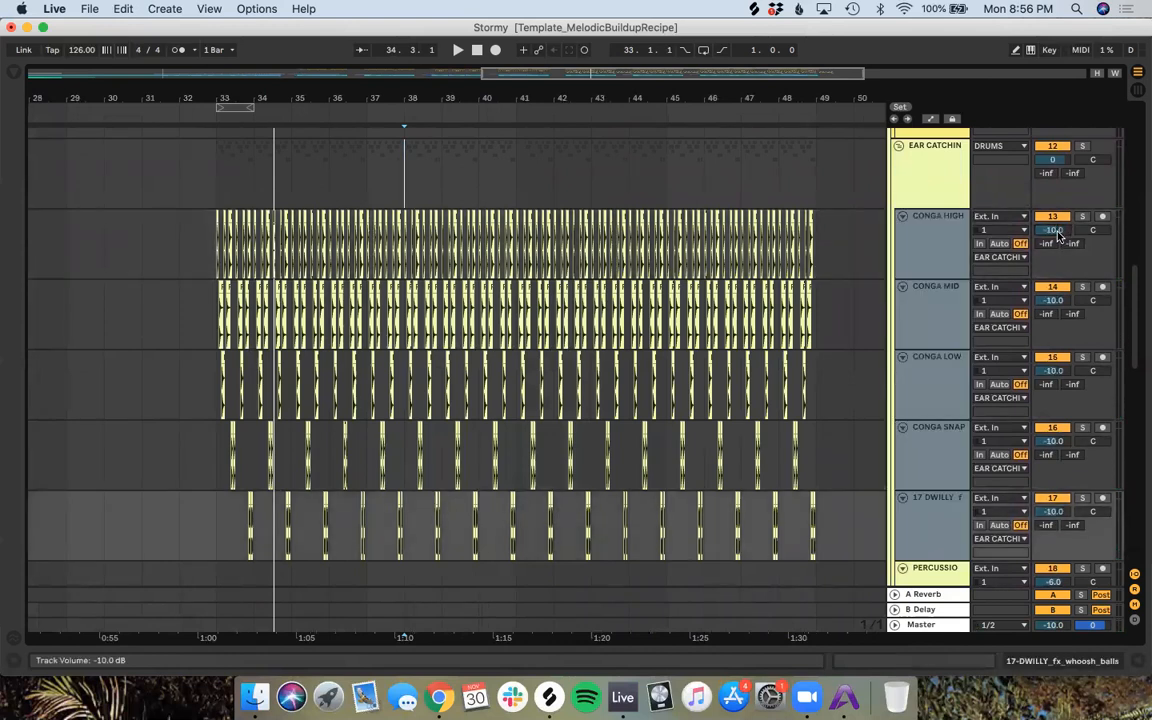
Step: Play the arrangement from bar 33 and compare the percussion with the kick, snare and hat tracks
click(224, 107)
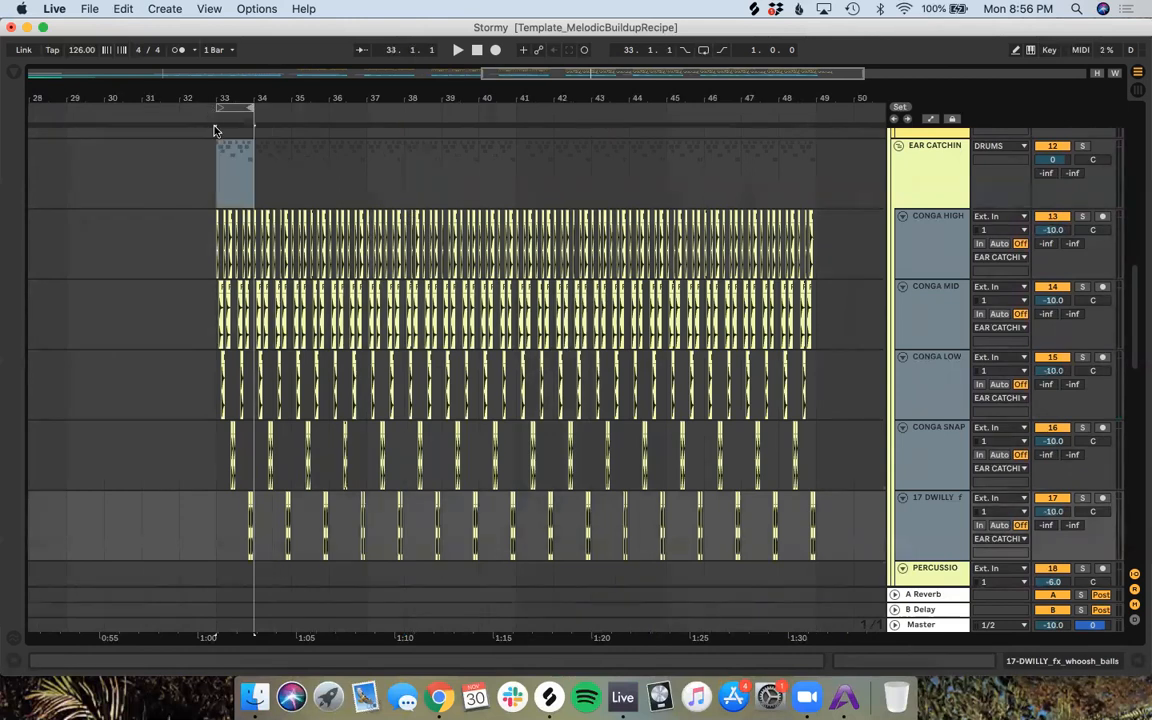
key(space)
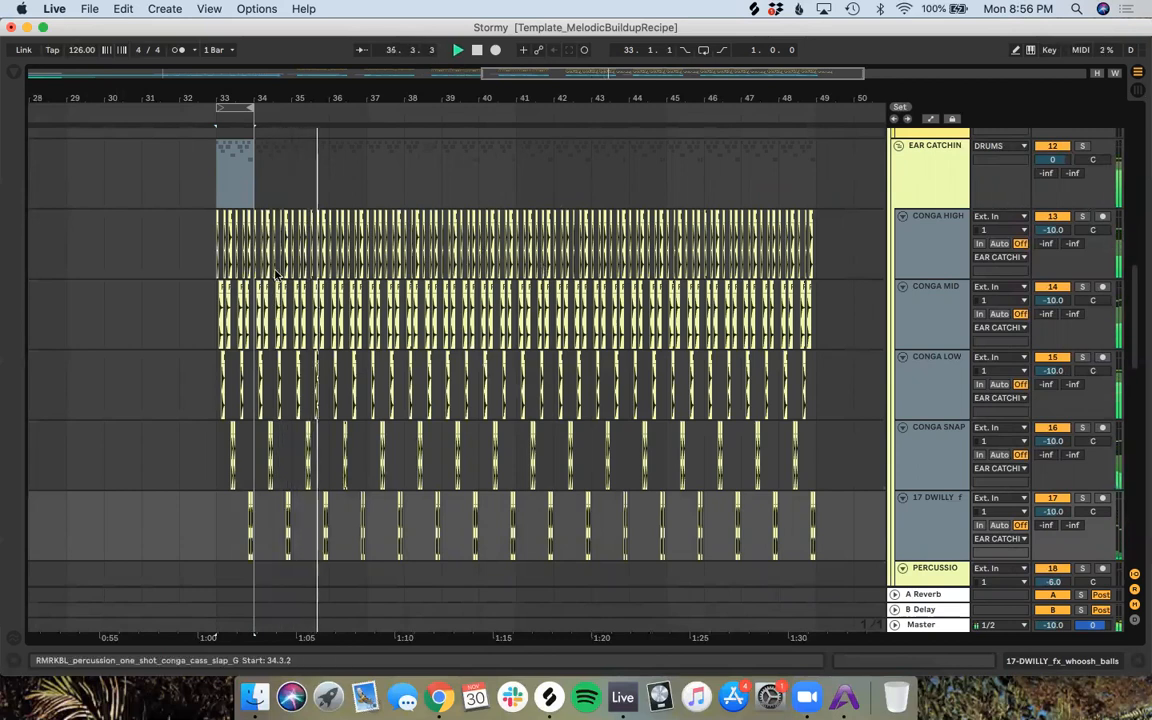
scroll(380, 185, up, 10)
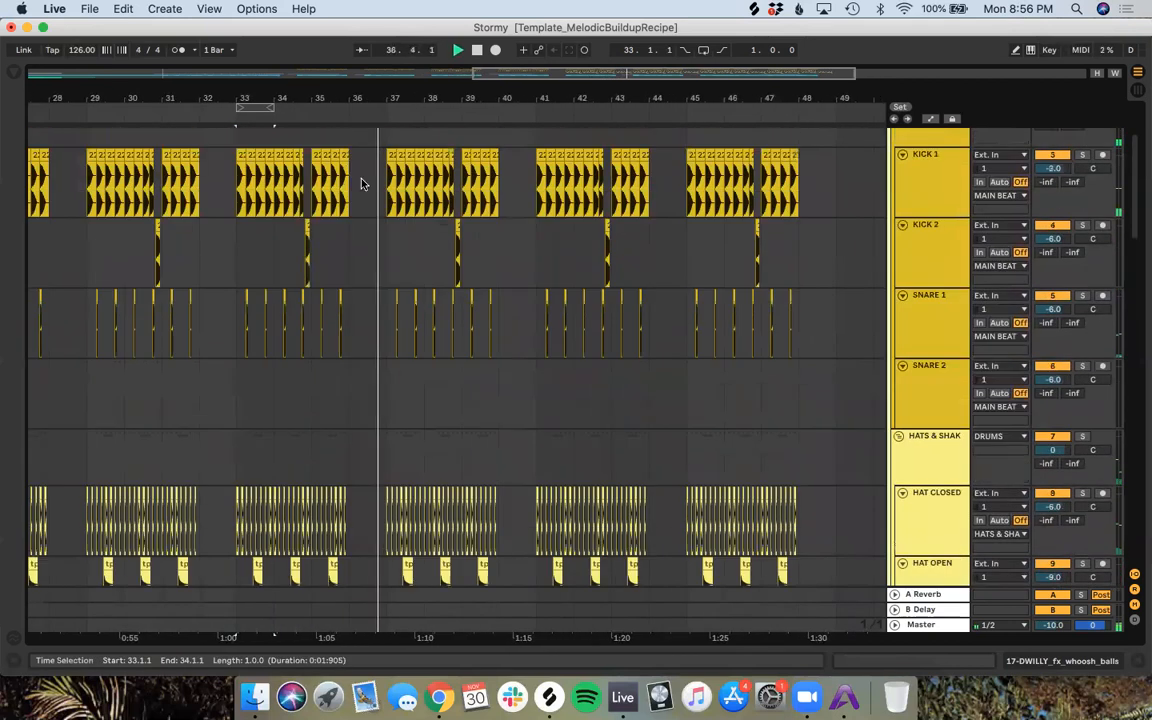
Step: Move the one-bar loop brace to bar 36 and delete that bar's clips from the conga and whoosh tracks
drag(260, 107, 381, 126)
scroll(350, 380, down, 10)
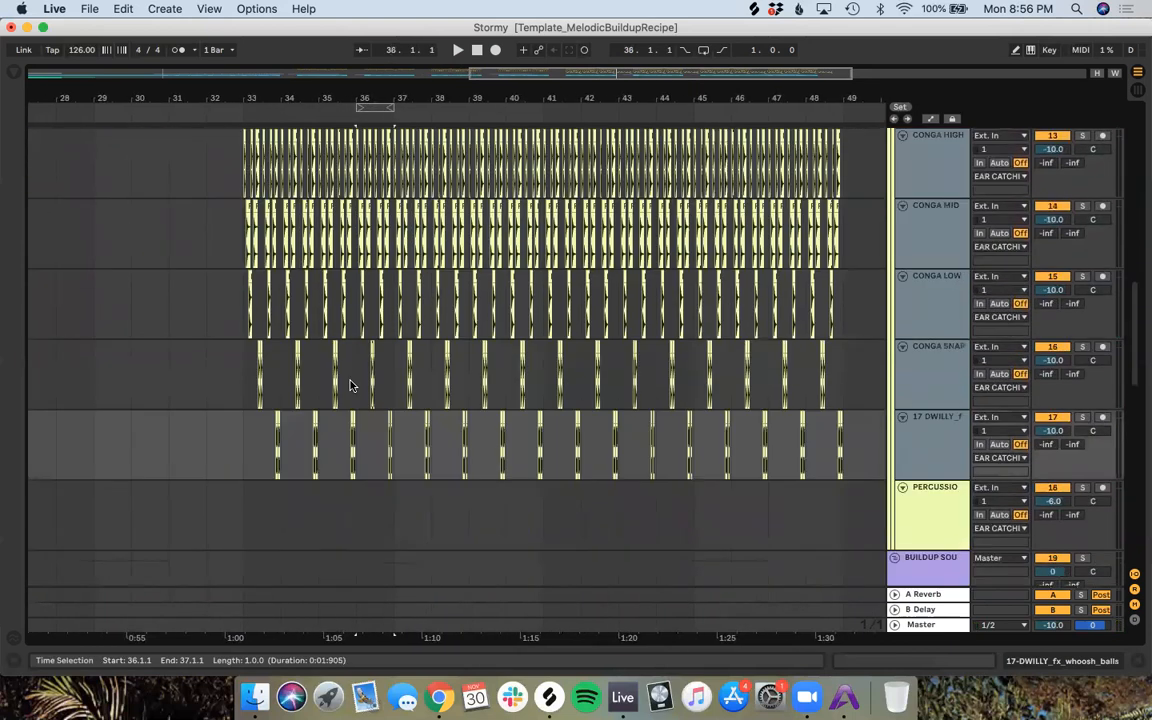
click(373, 108)
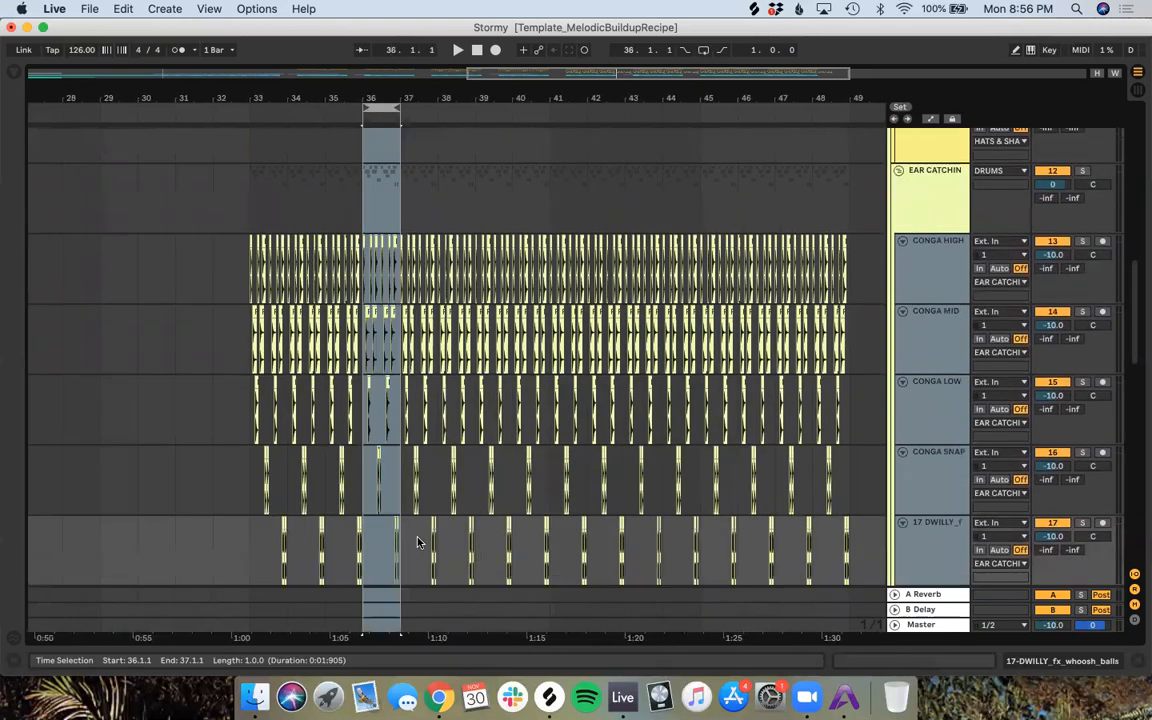
click(403, 576)
drag(345, 365, 363, 272)
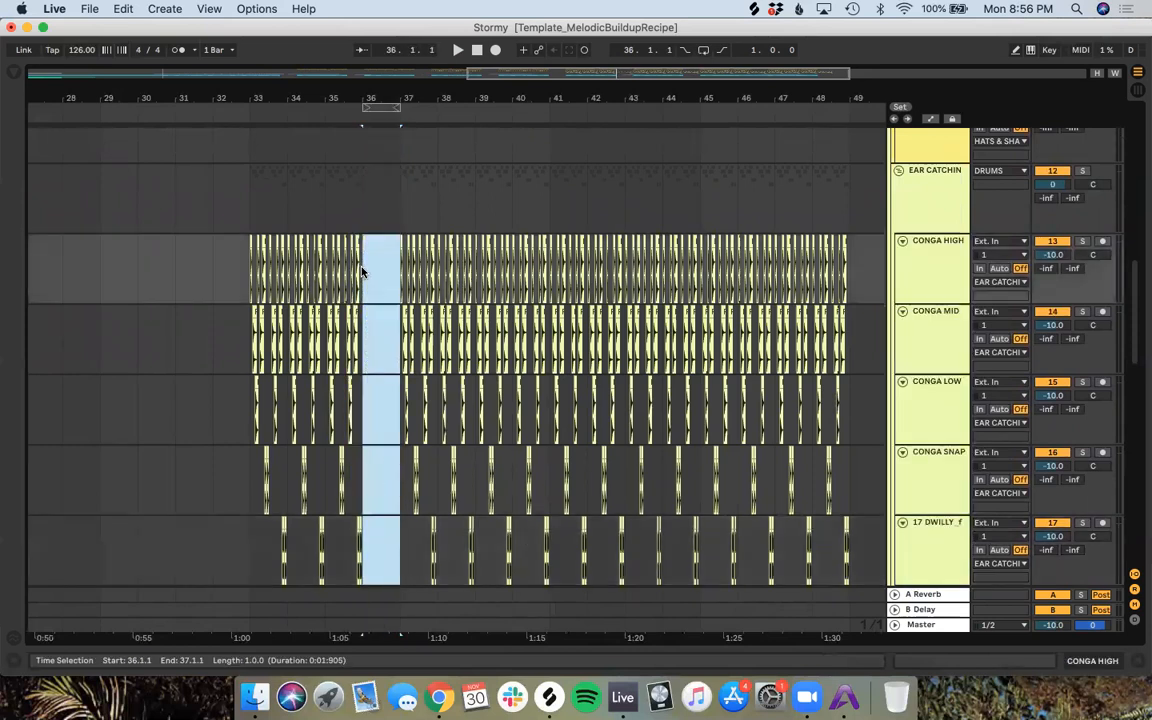
key(Delete)
Step: Move the loop brace to bar 40 and delete that bar's clips from the conga and whoosh tracks
scroll(468, 204, up, 10)
scroll(468, 204, up, 2)
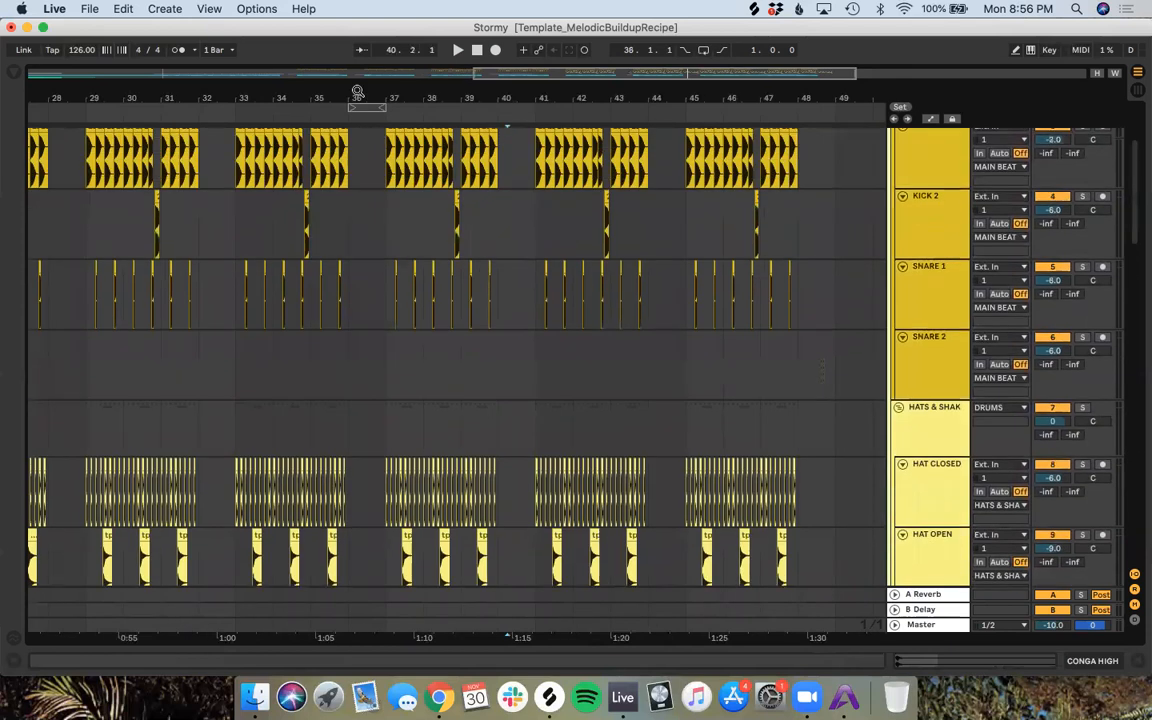
drag(360, 104, 510, 105)
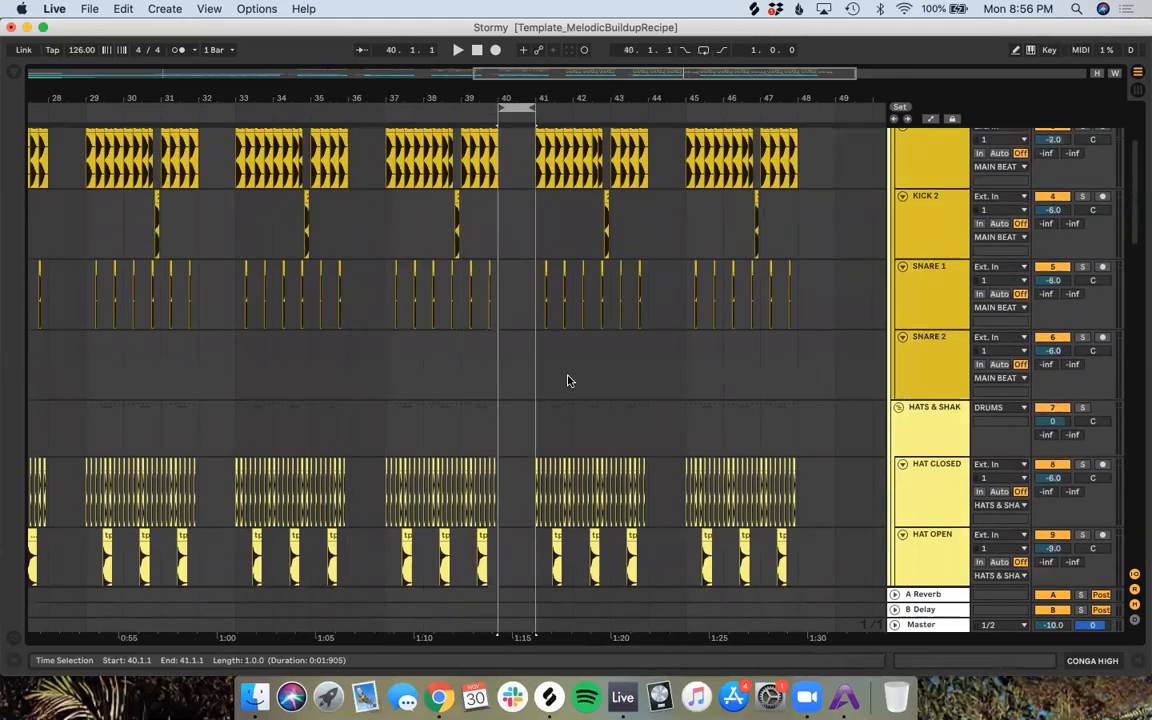
scroll(567, 380, down, 12)
scroll(568, 381, up, 7)
click(508, 176)
drag(489, 206, 476, 481)
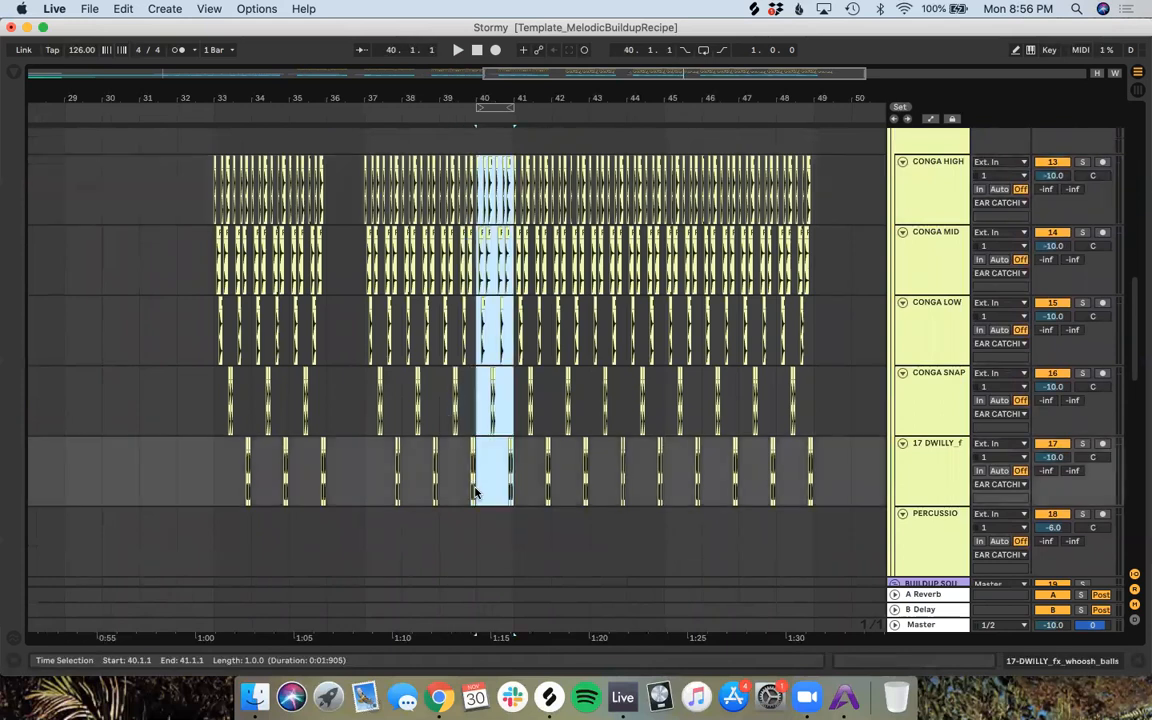
Step: Move the loop brace to bar 44, select that bar across all tracks, and delete its contents, including the melody and vocal parts
scroll(655, 378, up, 12)
drag(480, 106, 637, 119)
drag(452, 107, 617, 133)
click(615, 104)
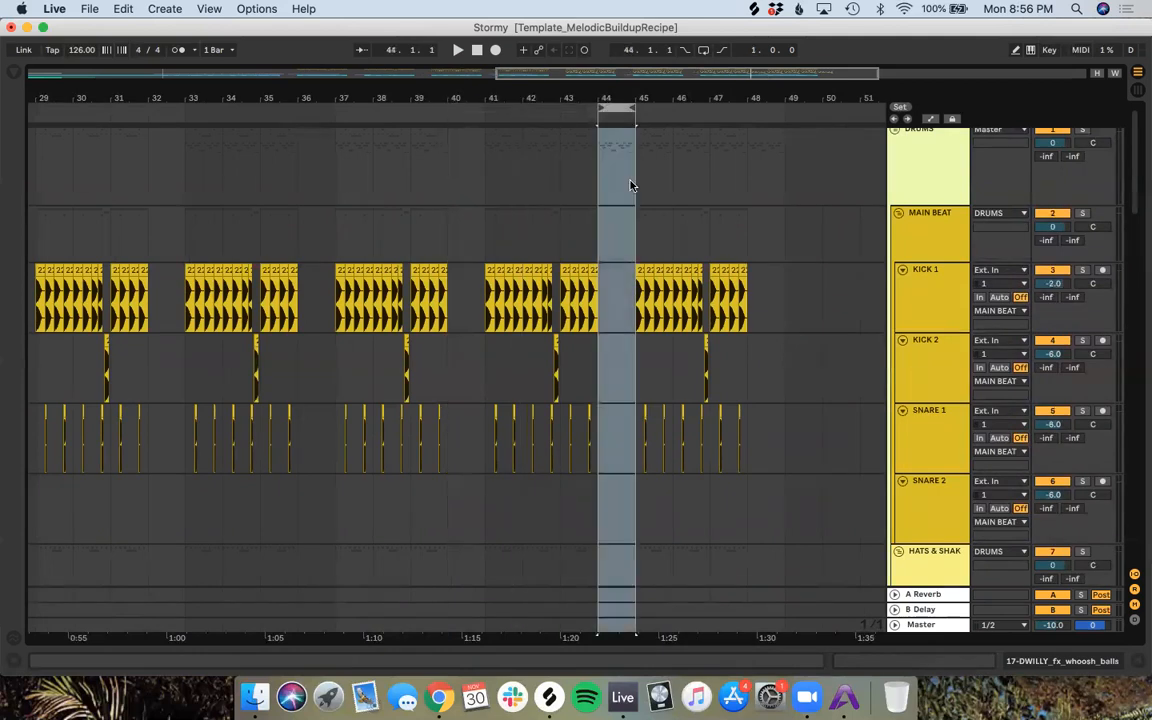
scroll(641, 405, down, 10)
scroll(641, 405, down, 15)
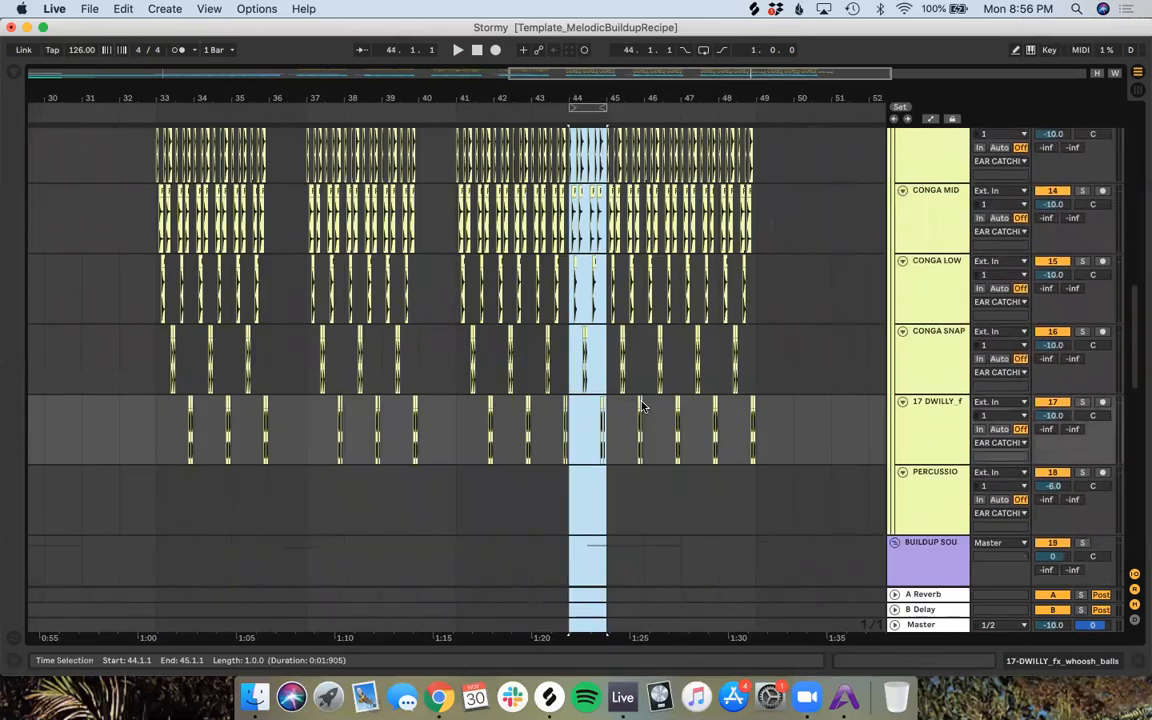
scroll(614, 482, up, 10)
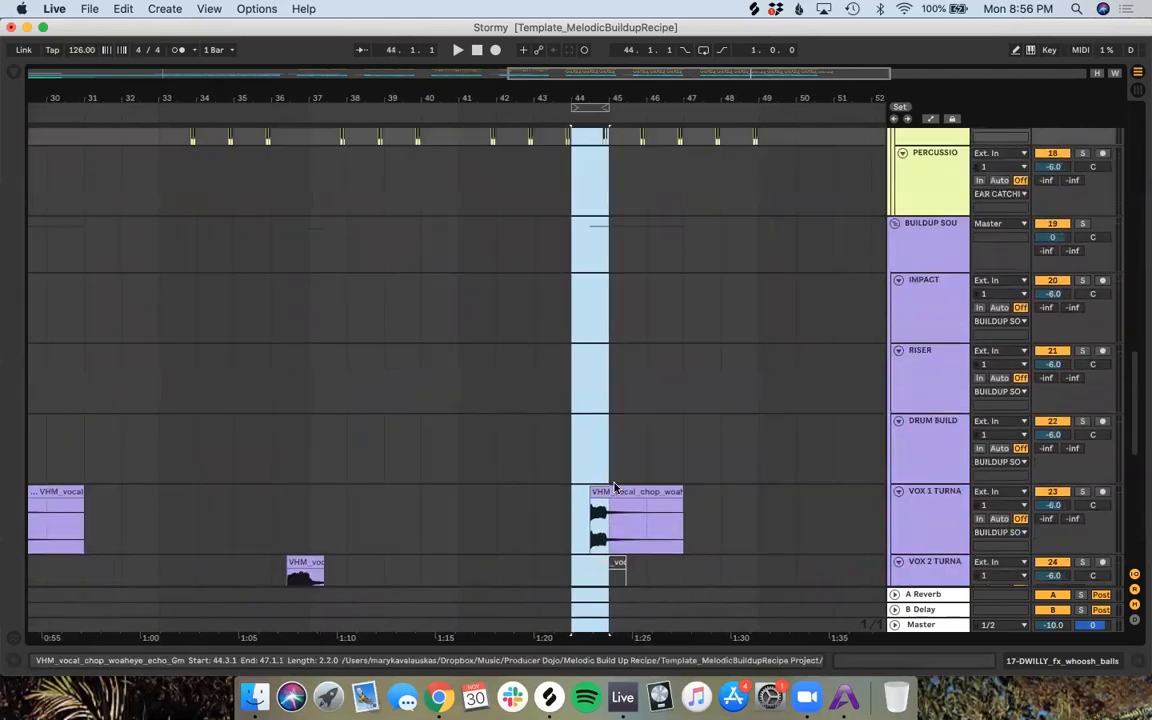
scroll(617, 489, down, 20)
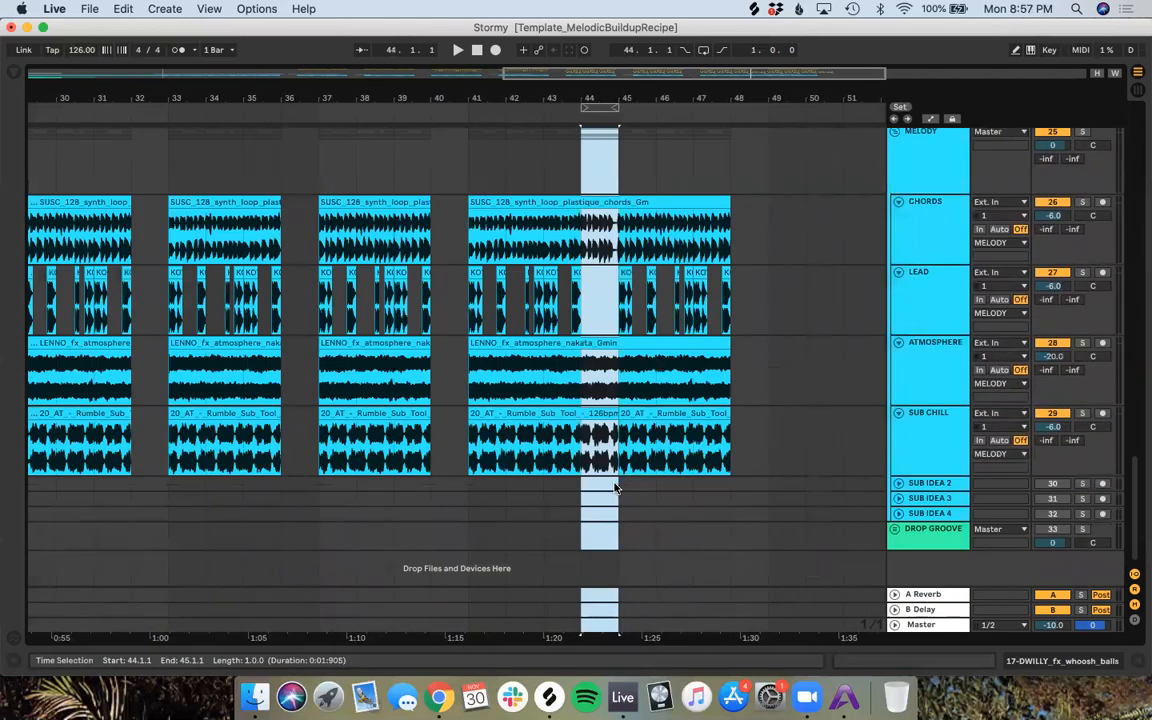
scroll(615, 487, up, 8)
scroll(615, 487, down, 8)
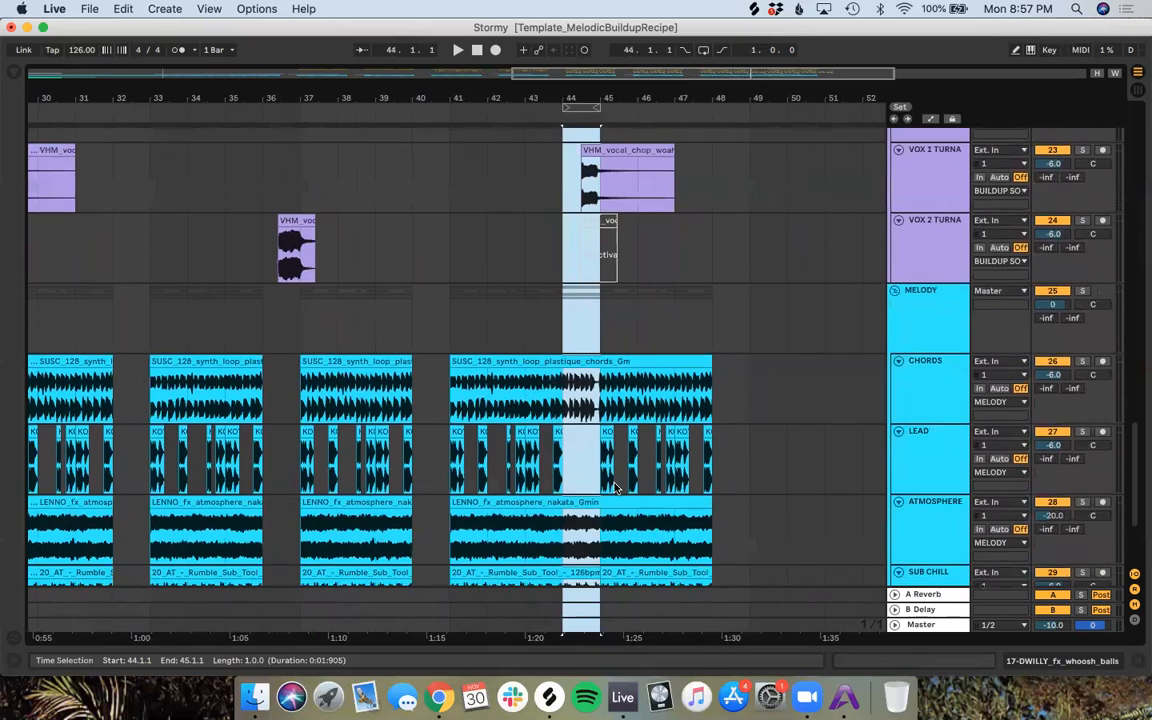
scroll(614, 487, up, 20)
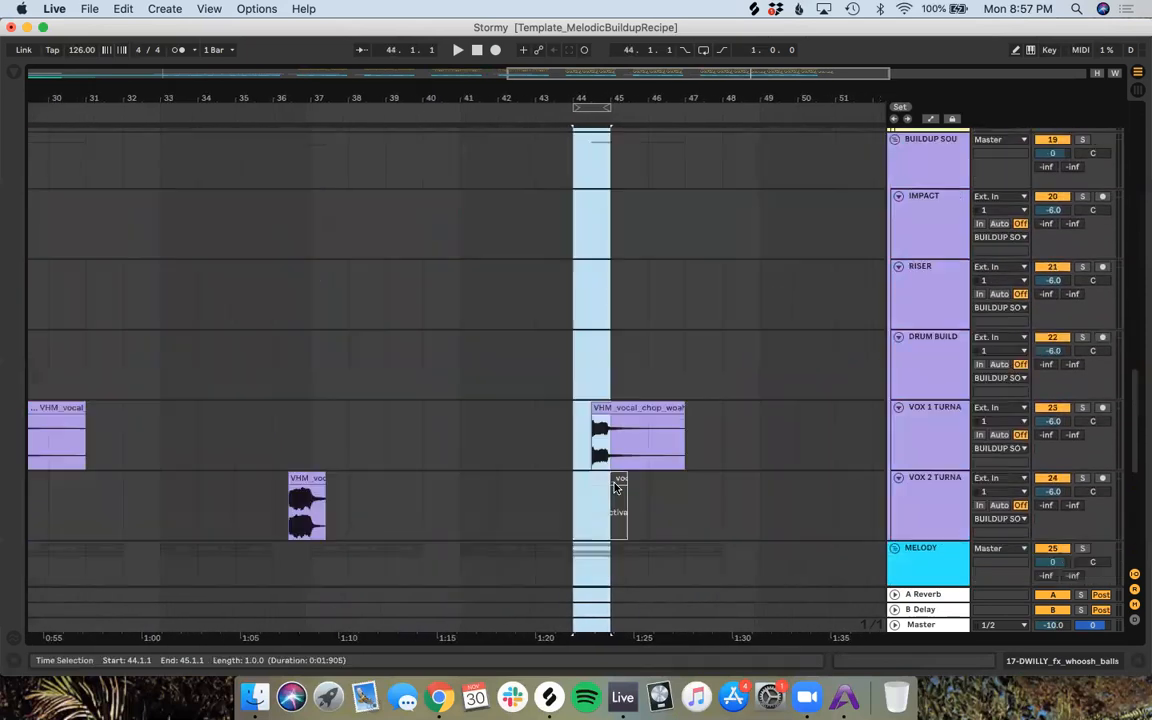
scroll(614, 487, up, 15)
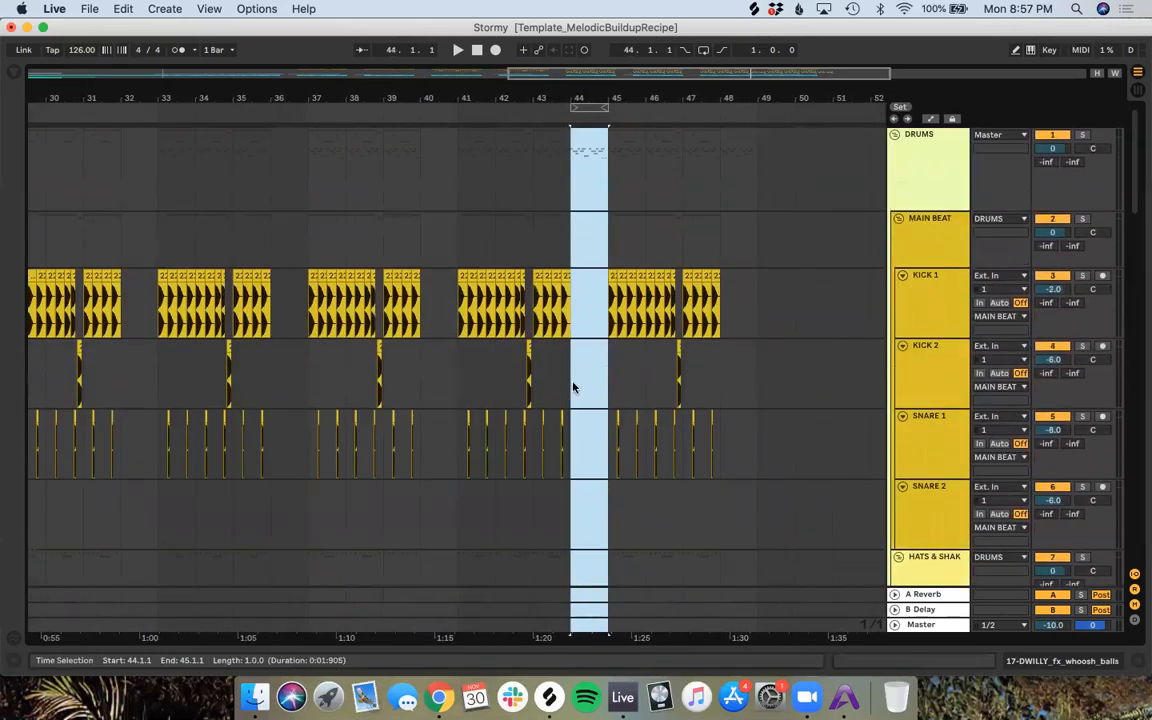
scroll(592, 487, down, 20)
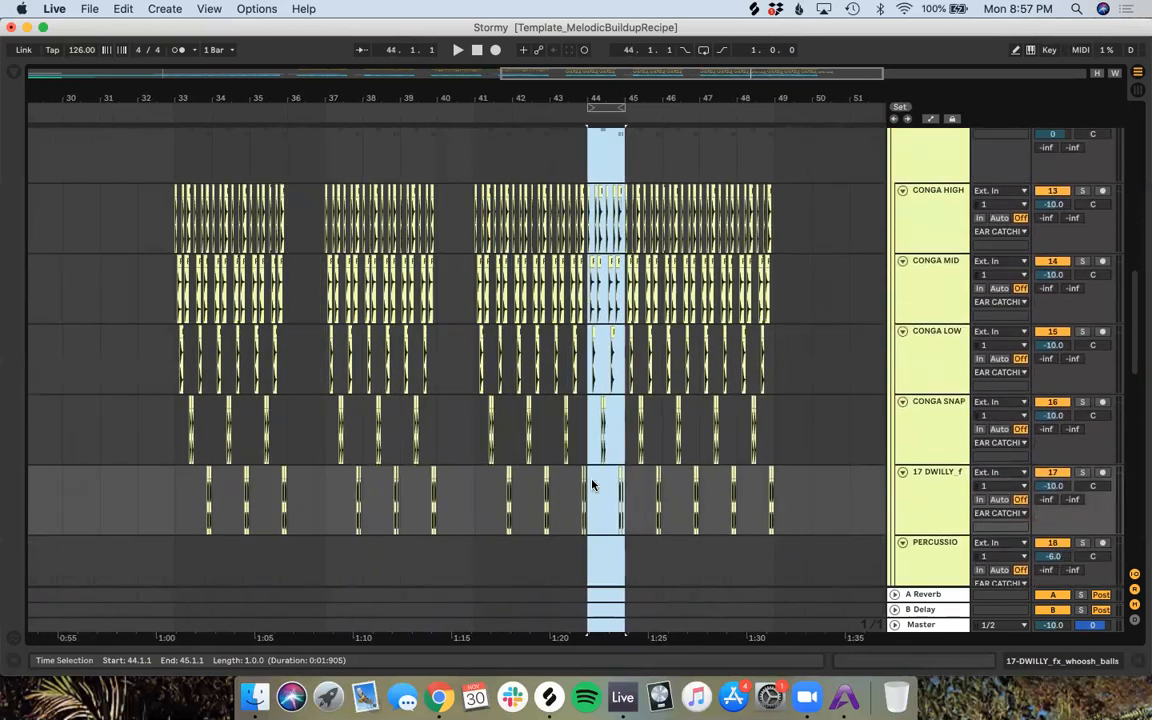
scroll(591, 485, down, 10)
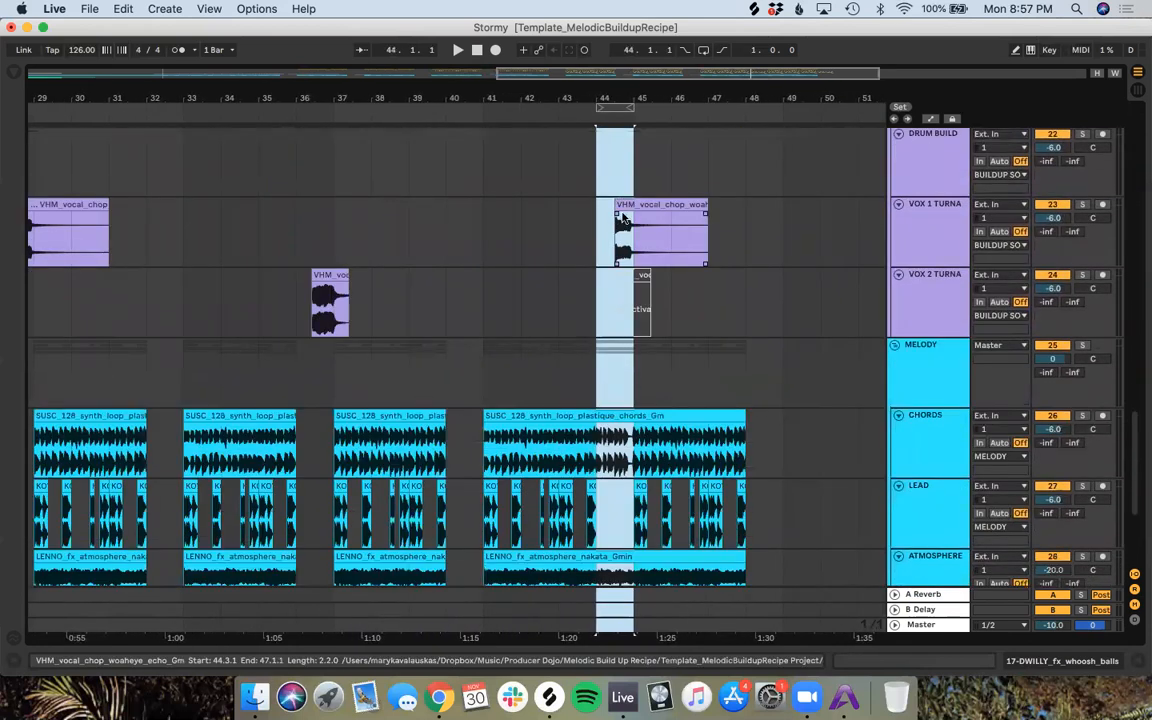
scroll(622, 343, down, 8)
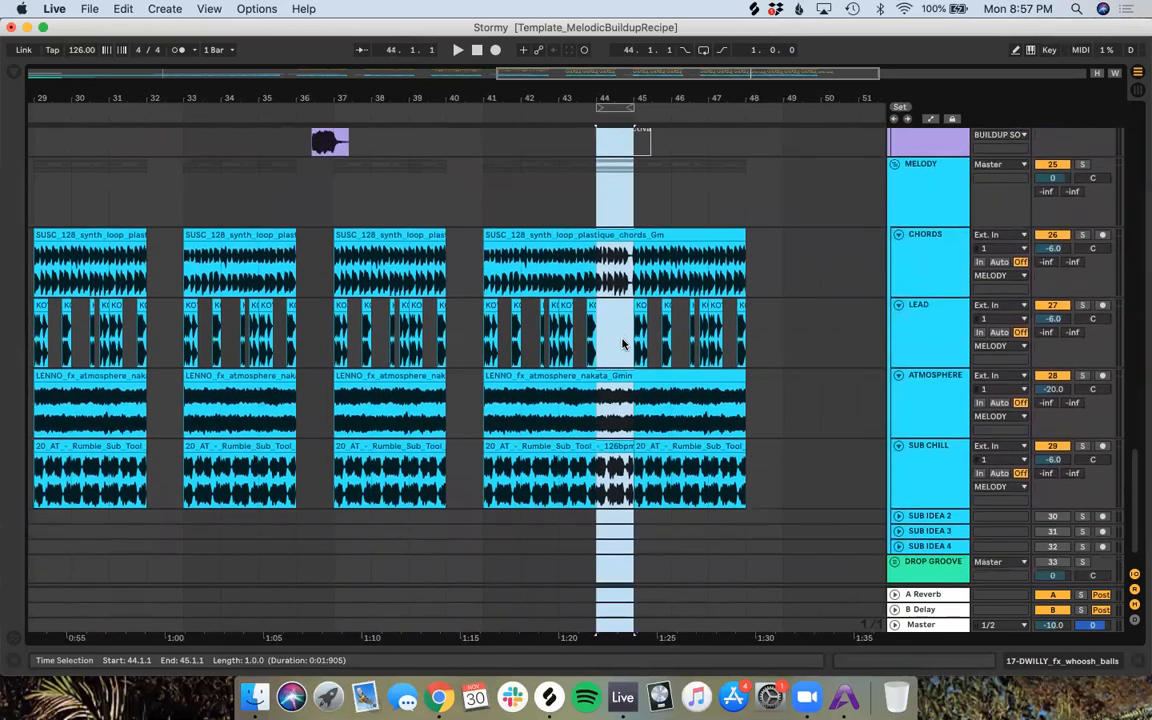
scroll(612, 280, up, 5)
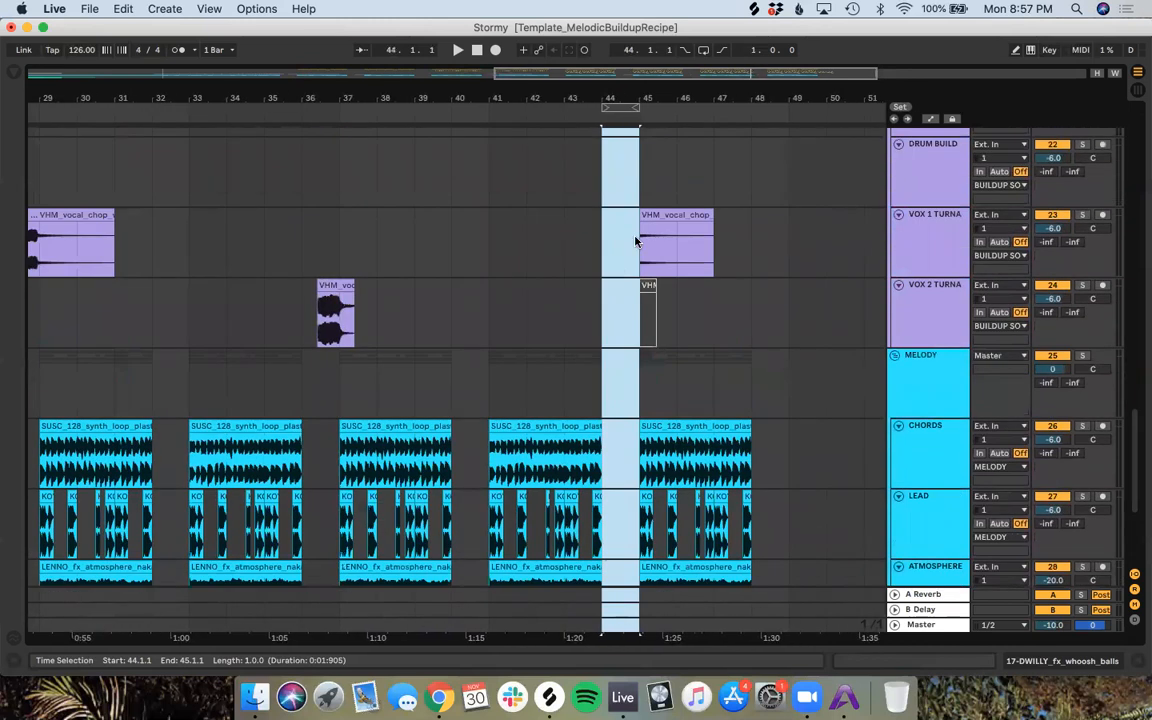
Step: Extend the start of the VOX 1 vocal chop back to bar 44 and delete the deactivated VOX 2 clip at bar 45
click(803, 211)
drag(642, 215, 603, 215)
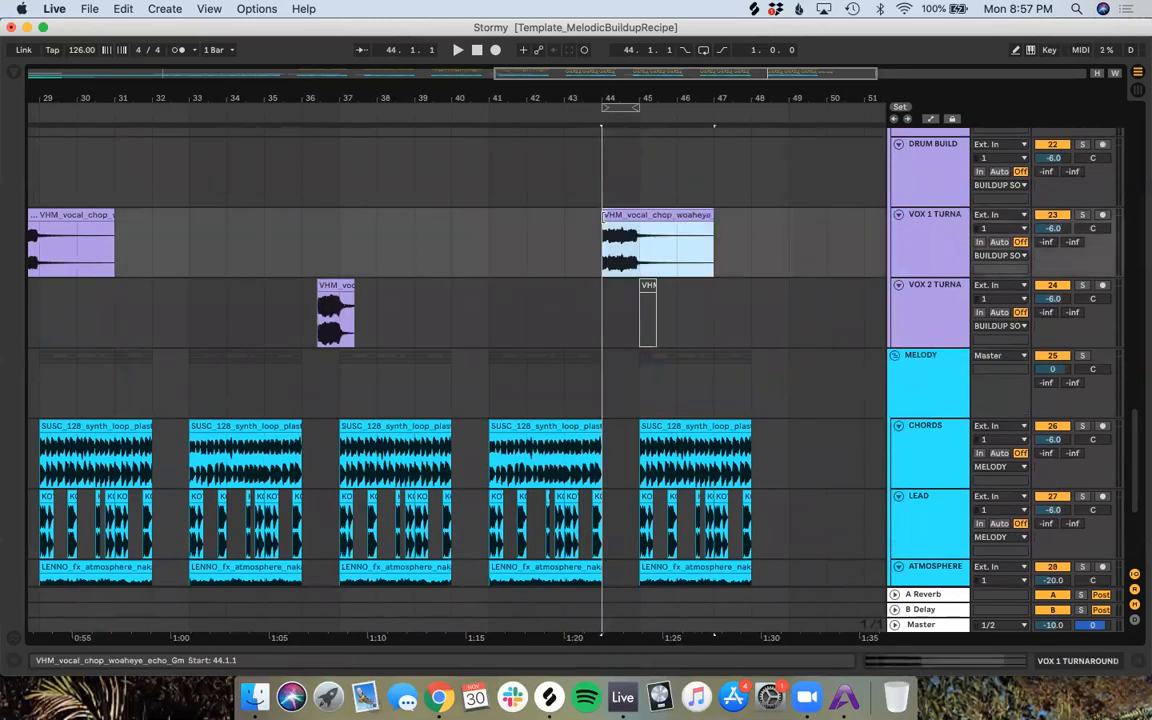
click(644, 297)
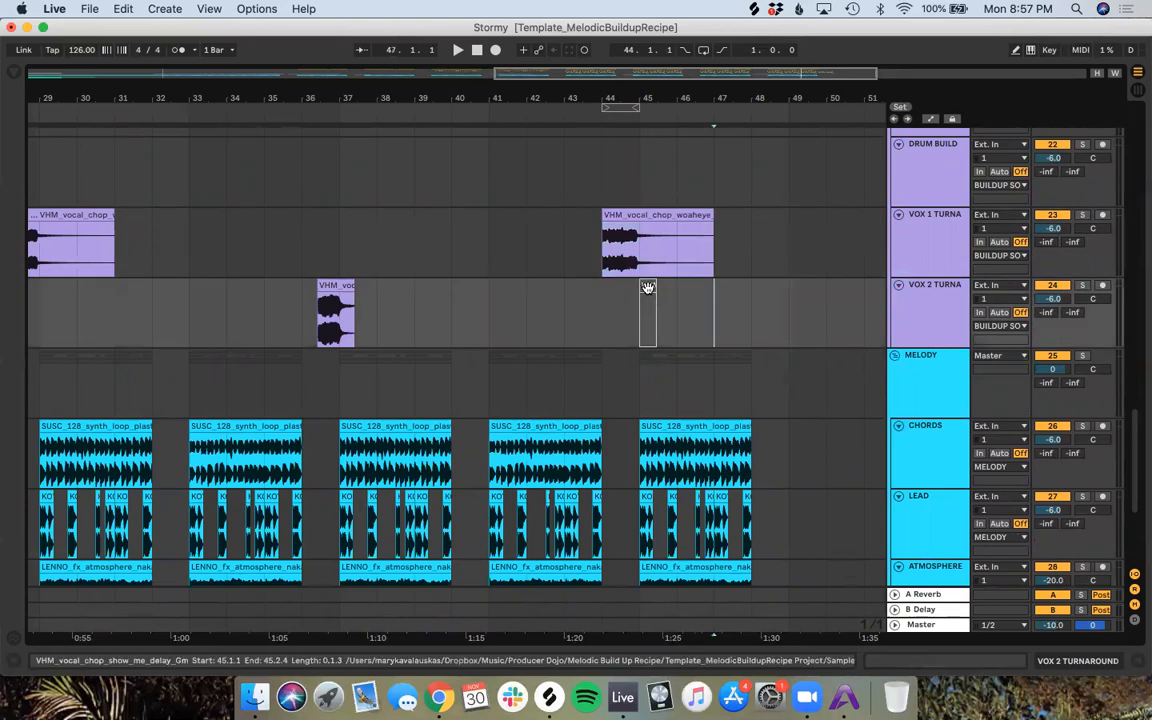
key(space)
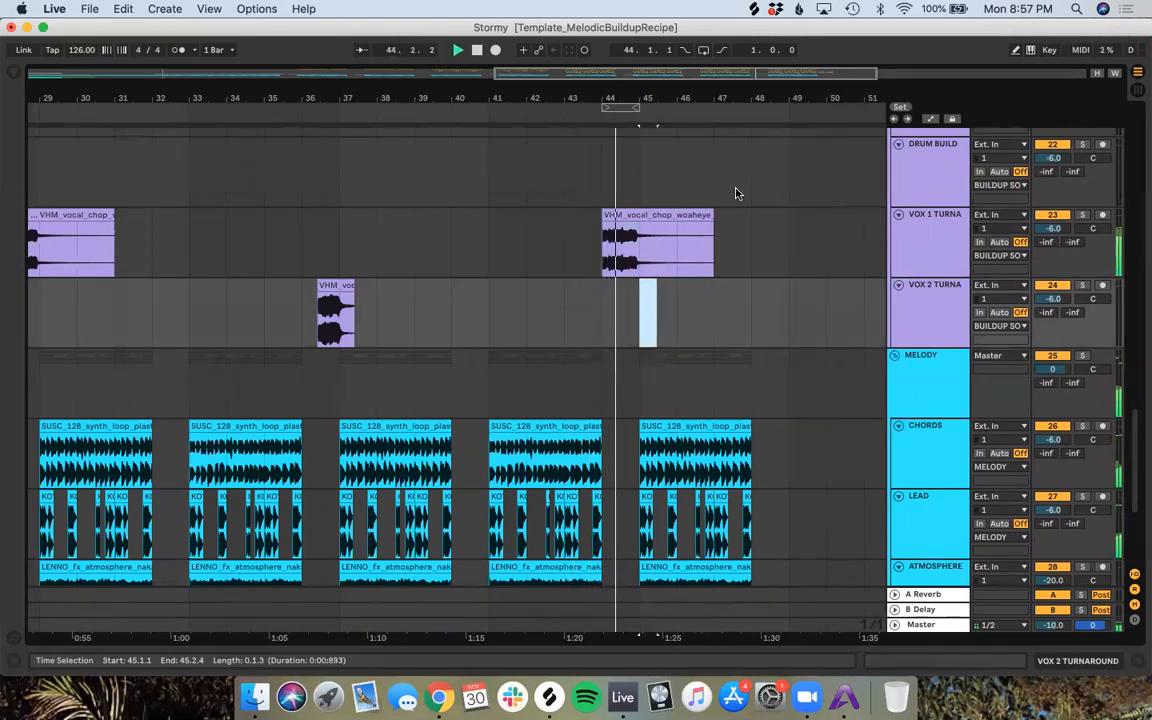
key(space)
Step: Set the fixed grid to 1/4, trim the start of the VOX 1 vocal chop to 44.3.1, and play the turnaround
scroll(619, 212, up, 5)
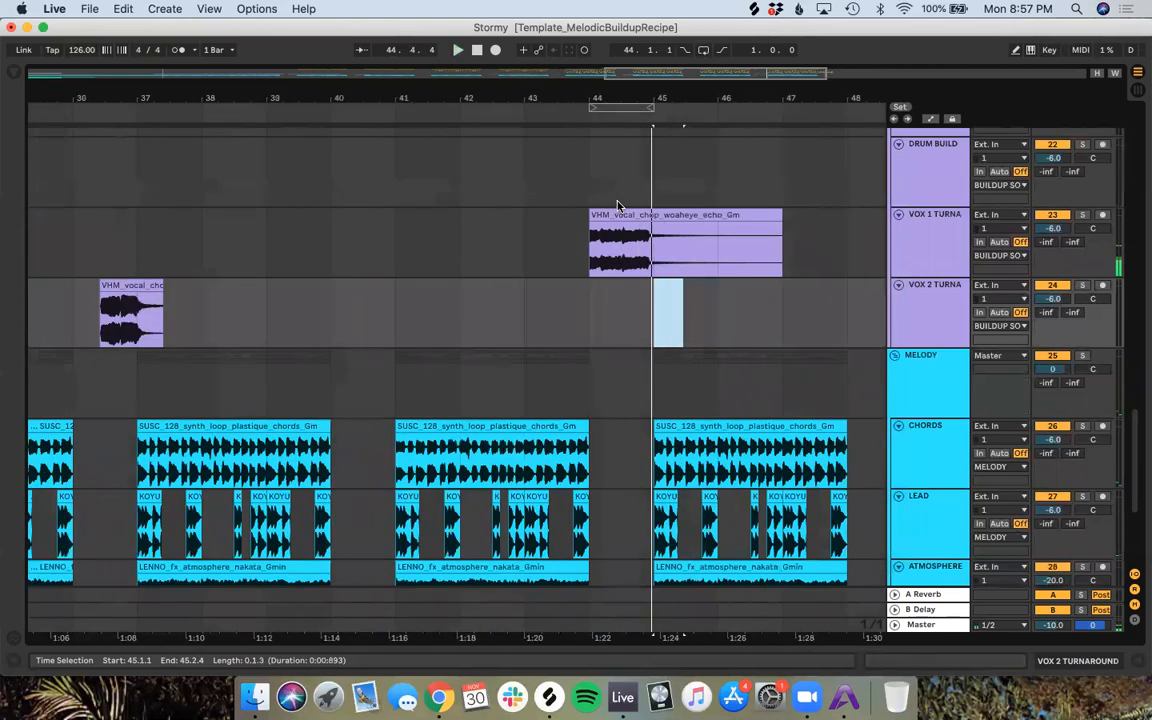
right_click(612, 204)
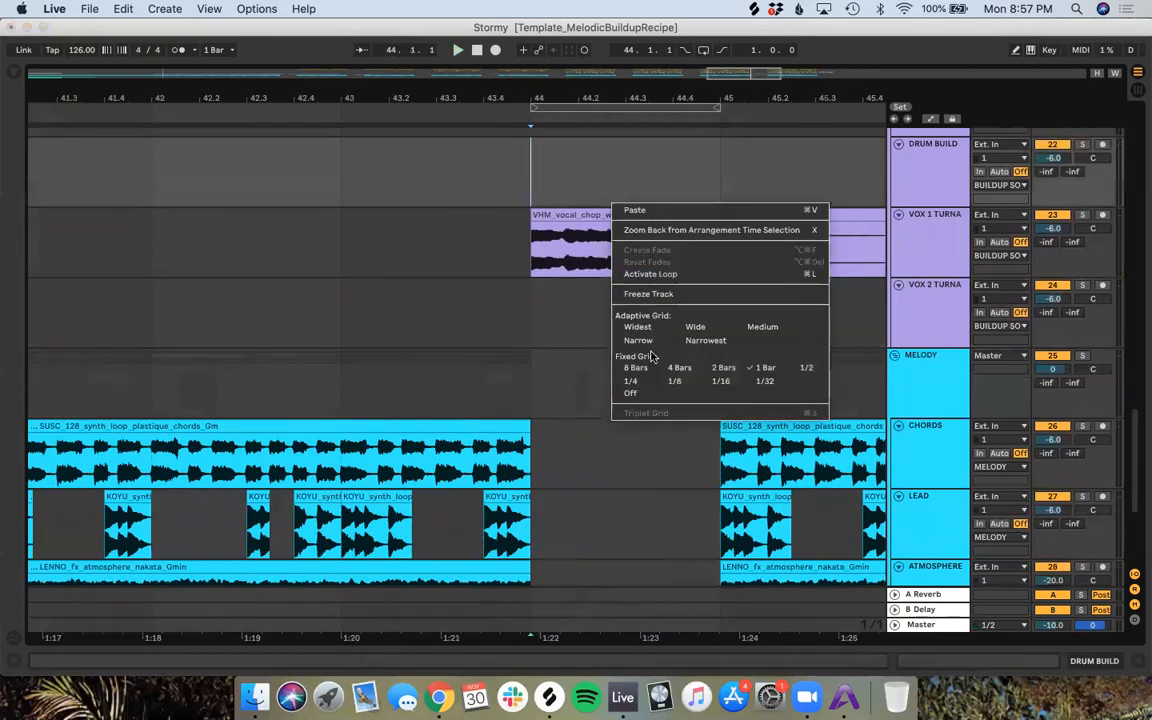
click(630, 381)
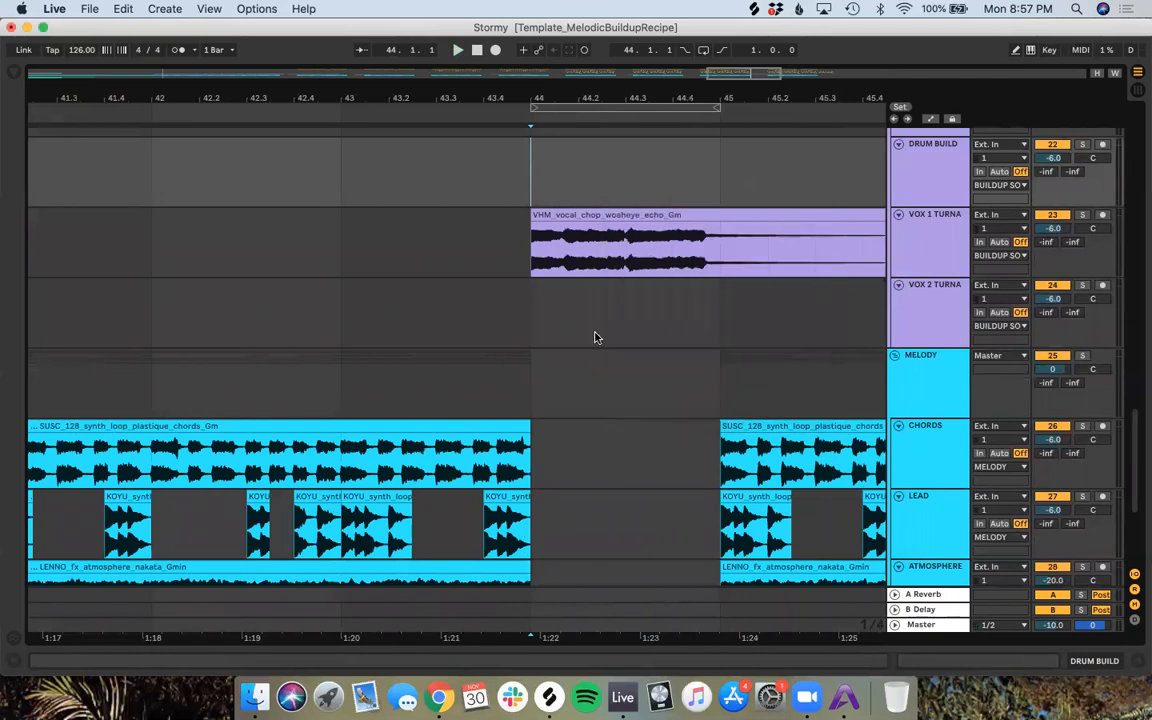
drag(533, 212, 627, 212)
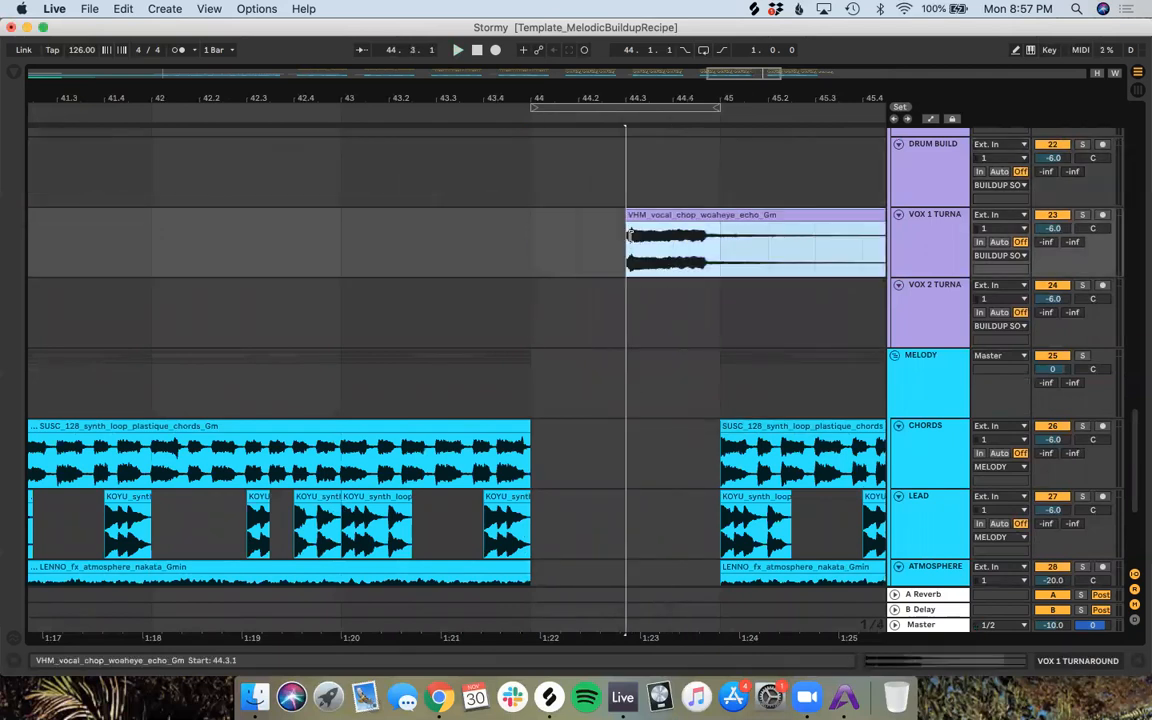
key(space)
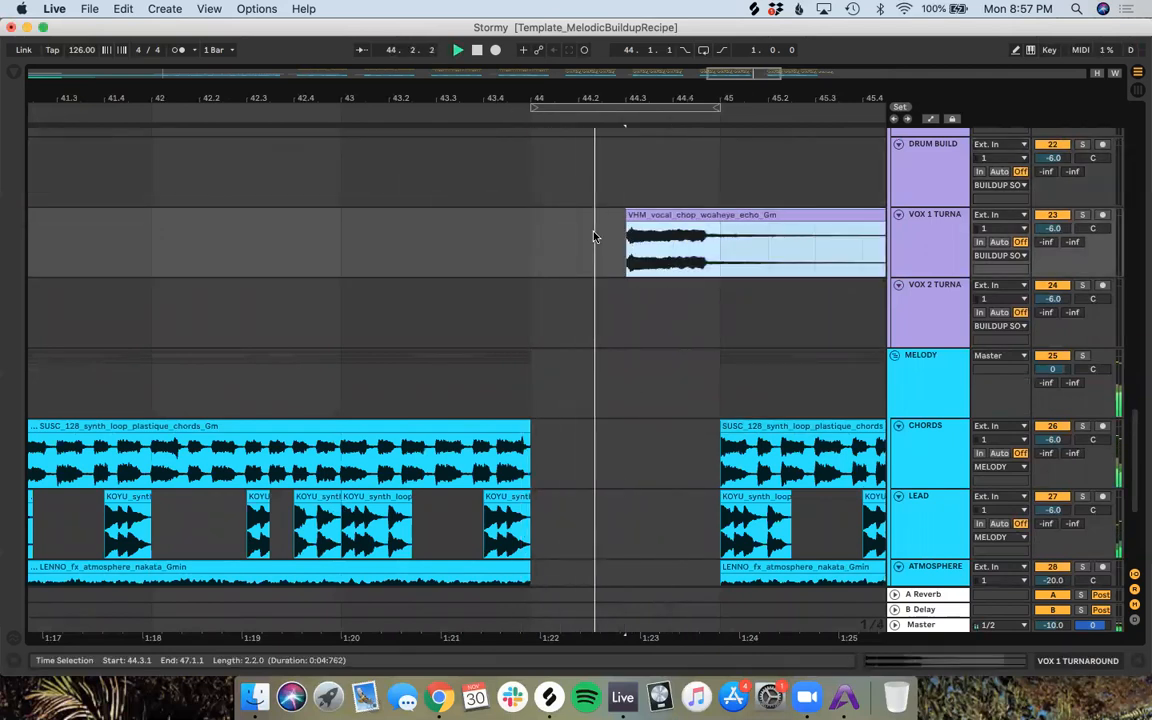
key(space)
Step: Review the drum, hat, conga and whoosh tracks across the arrangement up to bar 48, and save the set
scroll(555, 214, down, 10)
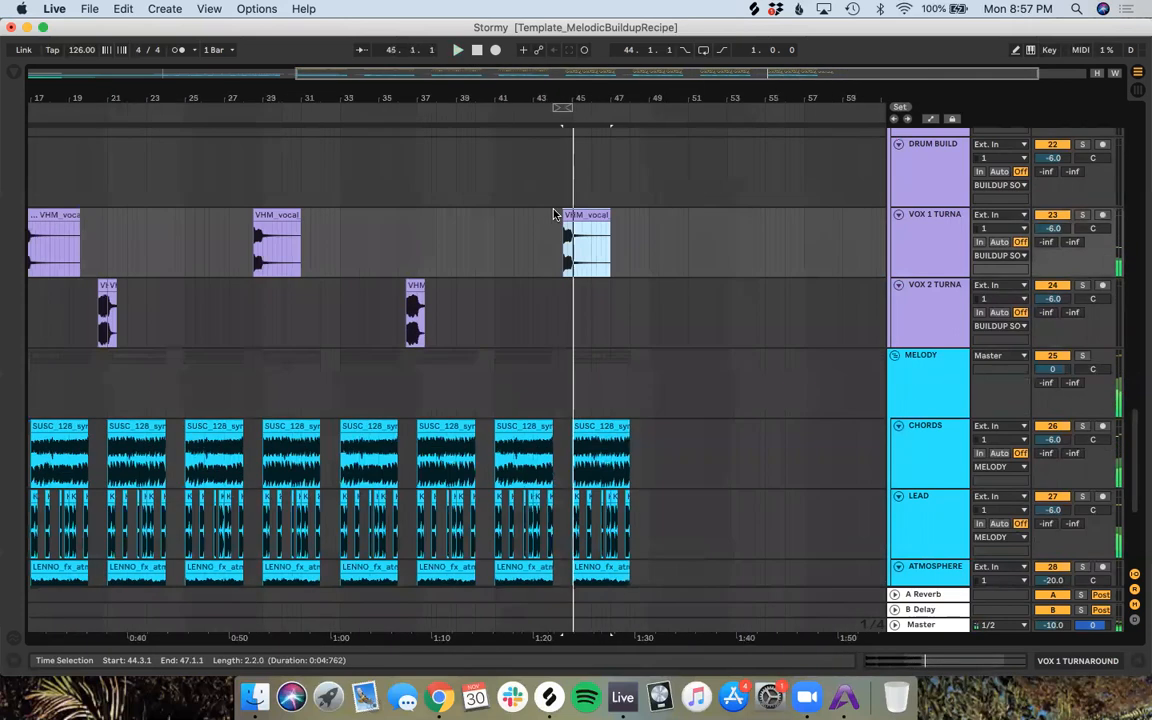
scroll(555, 214, up, 10)
scroll(555, 214, up, 10)
scroll(555, 214, down, 4)
scroll(555, 214, left, 2)
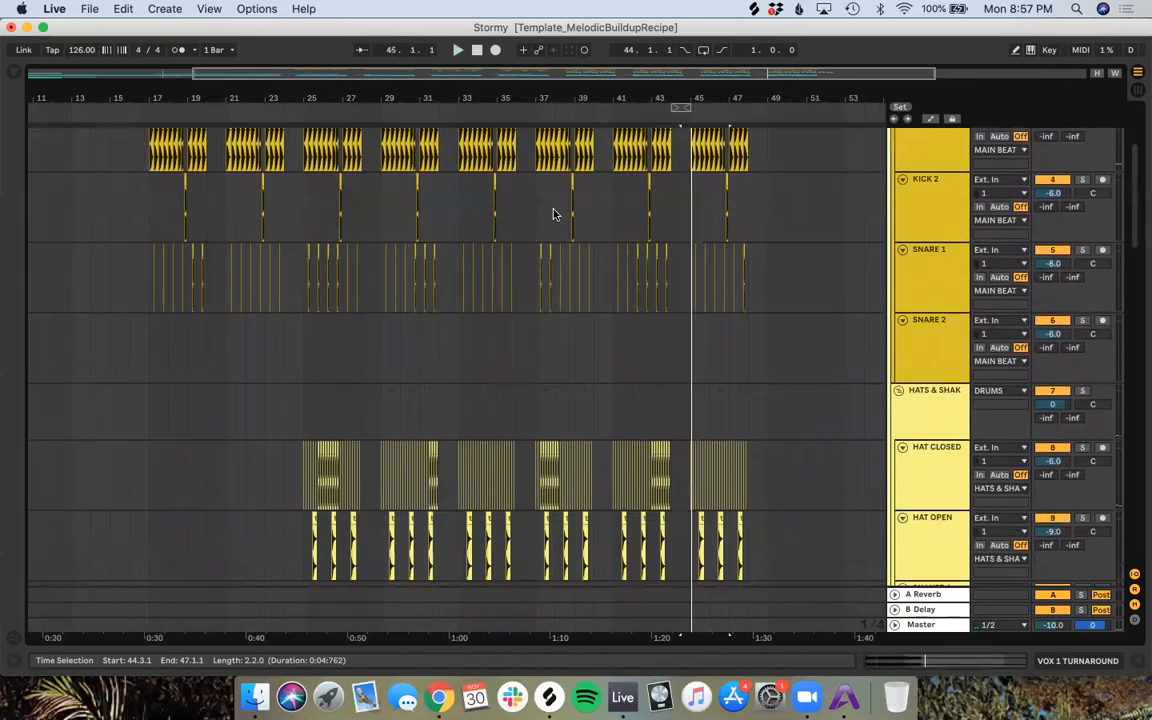
scroll(505, 374, down, 5)
scroll(505, 374, up, 8)
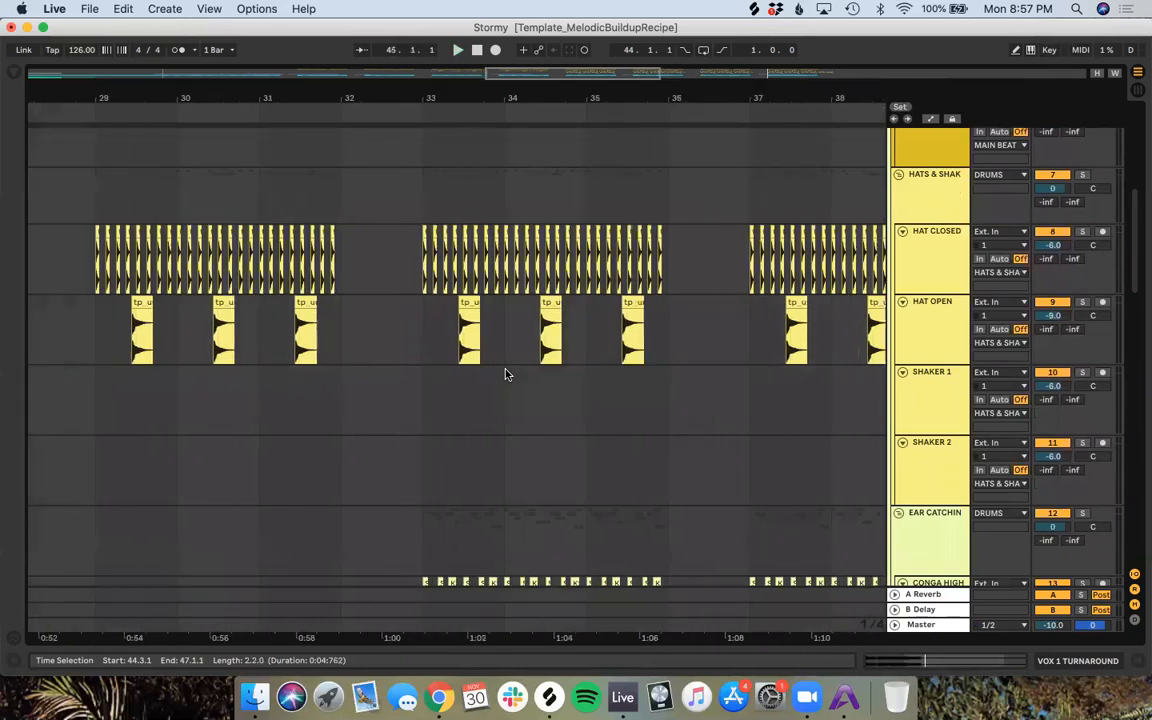
scroll(506, 374, down, 10)
scroll(506, 374, right, 1)
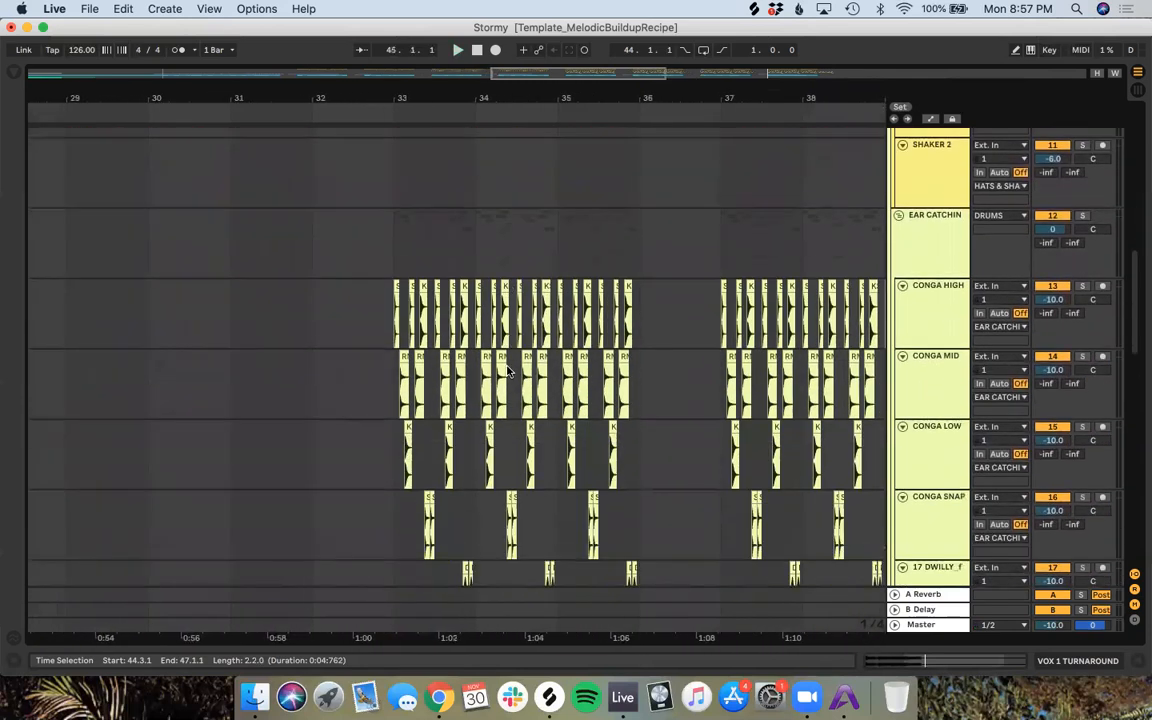
scroll(506, 371, up, 2)
scroll(506, 371, down, 10)
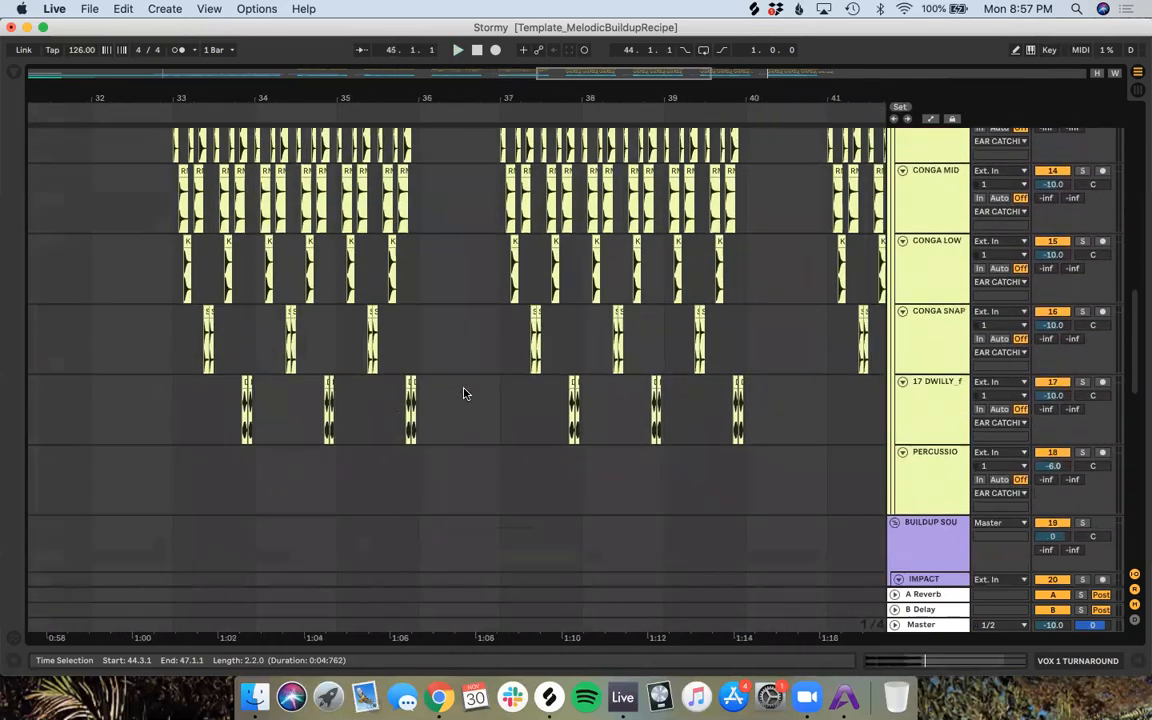
key(super+s)
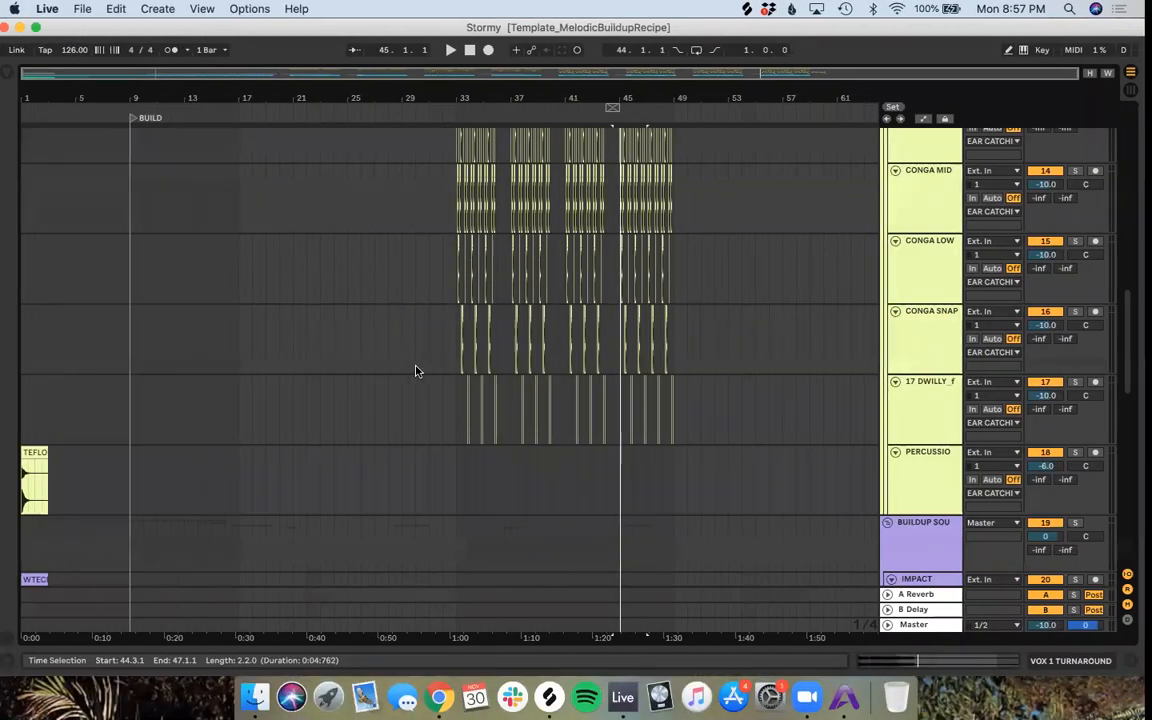
Step: Set the loop brace to the eight bars from 41 to 49 and select that range across all tracks
scroll(415, 369, down, 10)
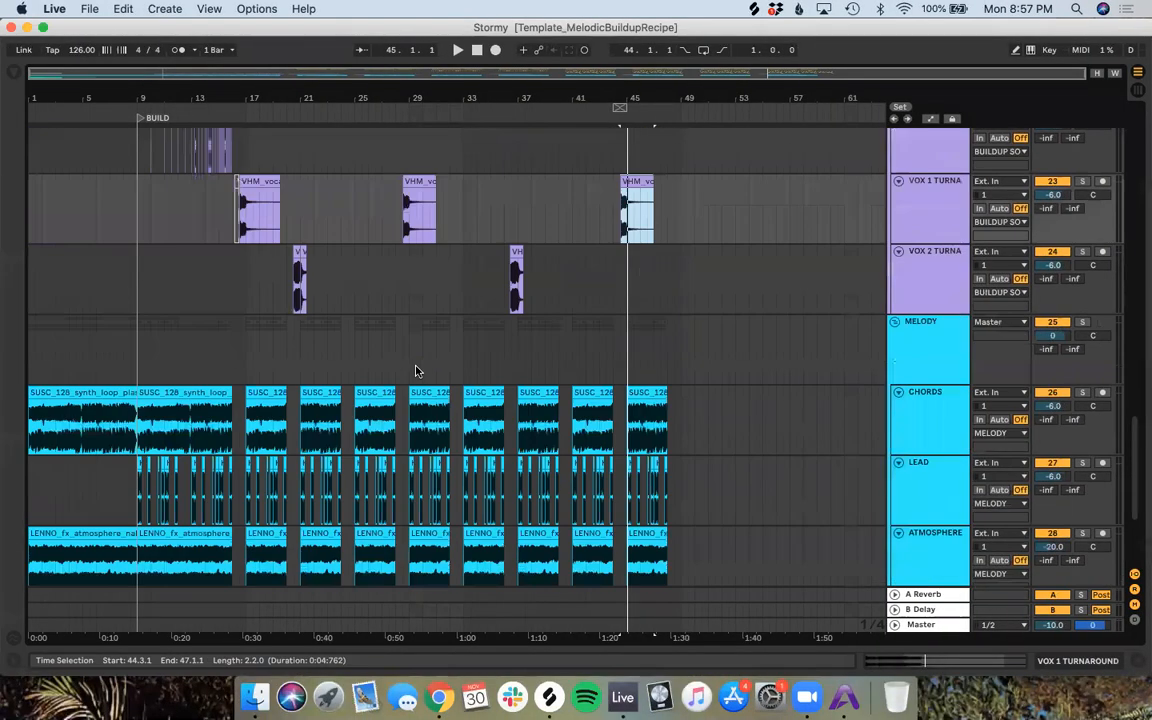
scroll(416, 369, up, 5)
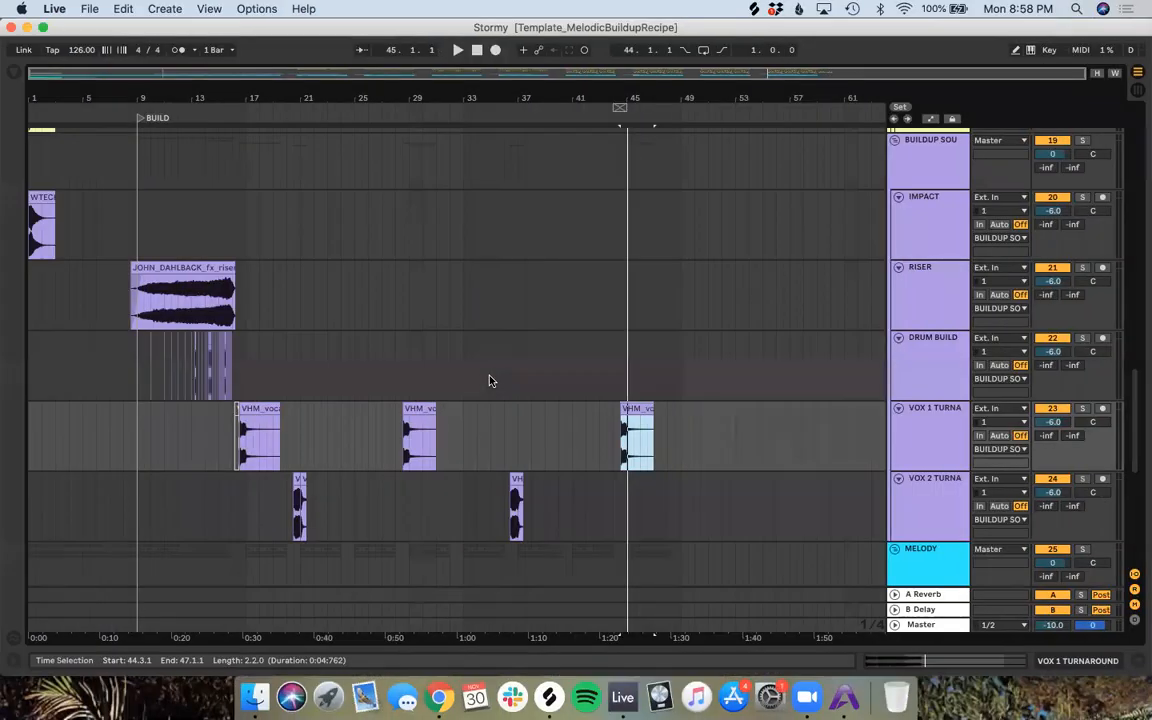
click(574, 108)
drag(619, 108, 680, 112)
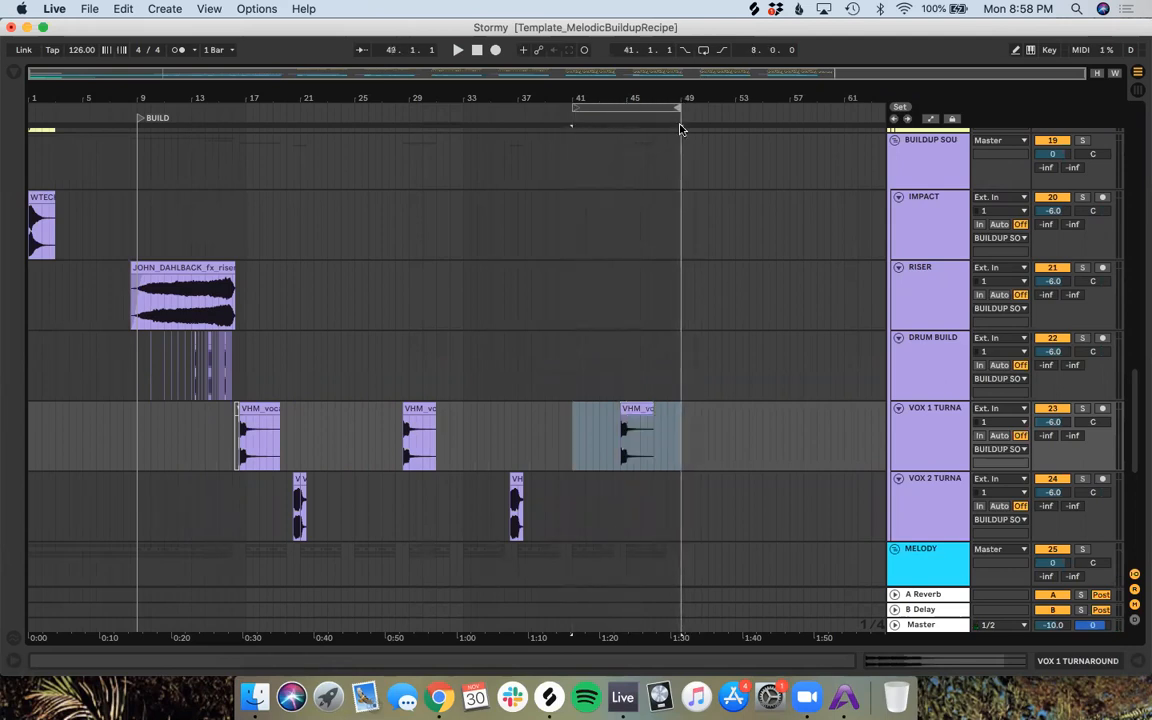
scroll(640, 177, up, 10)
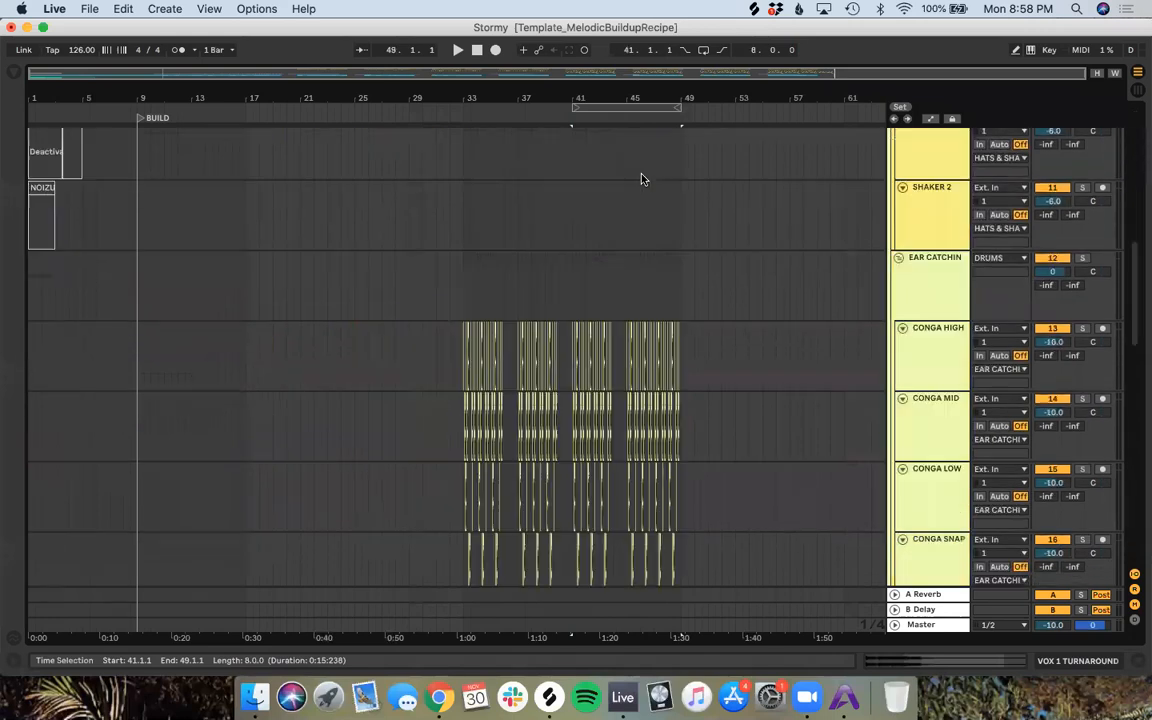
click(620, 106)
scroll(496, 530, down, 10)
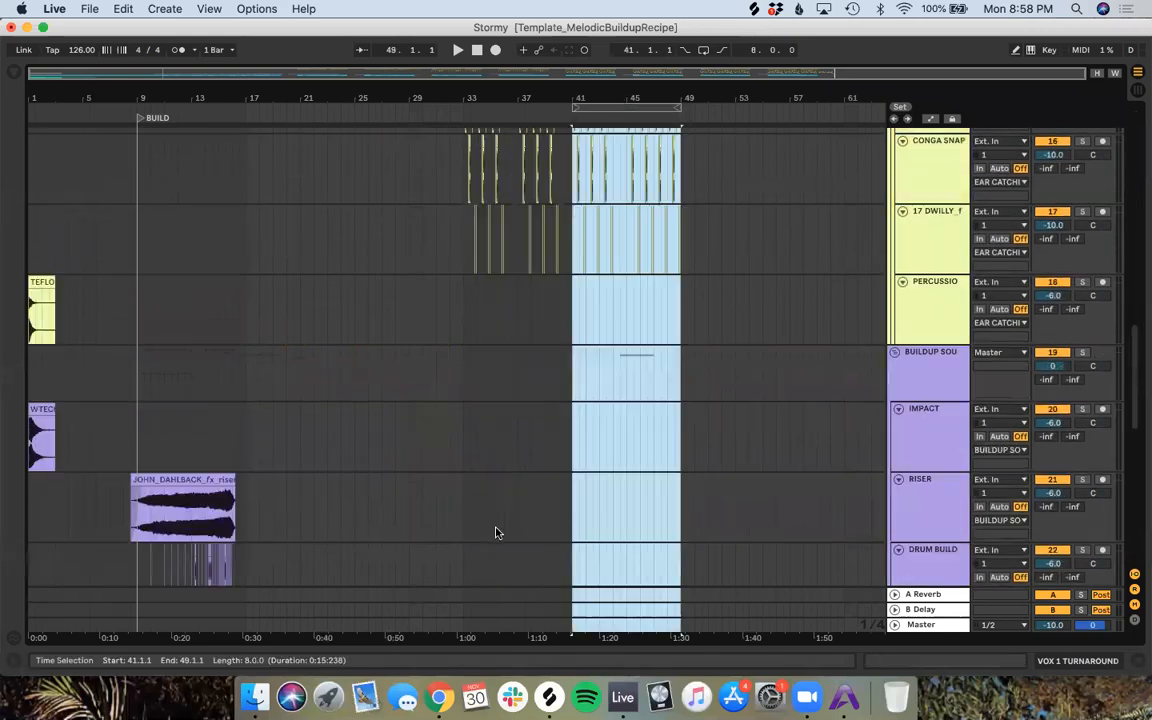
Step: Copy the windy riser clip from bar 8 to half a bar before bar 41, and check its tail past bar 48
scroll(325, 314, up, 1)
click(160, 208)
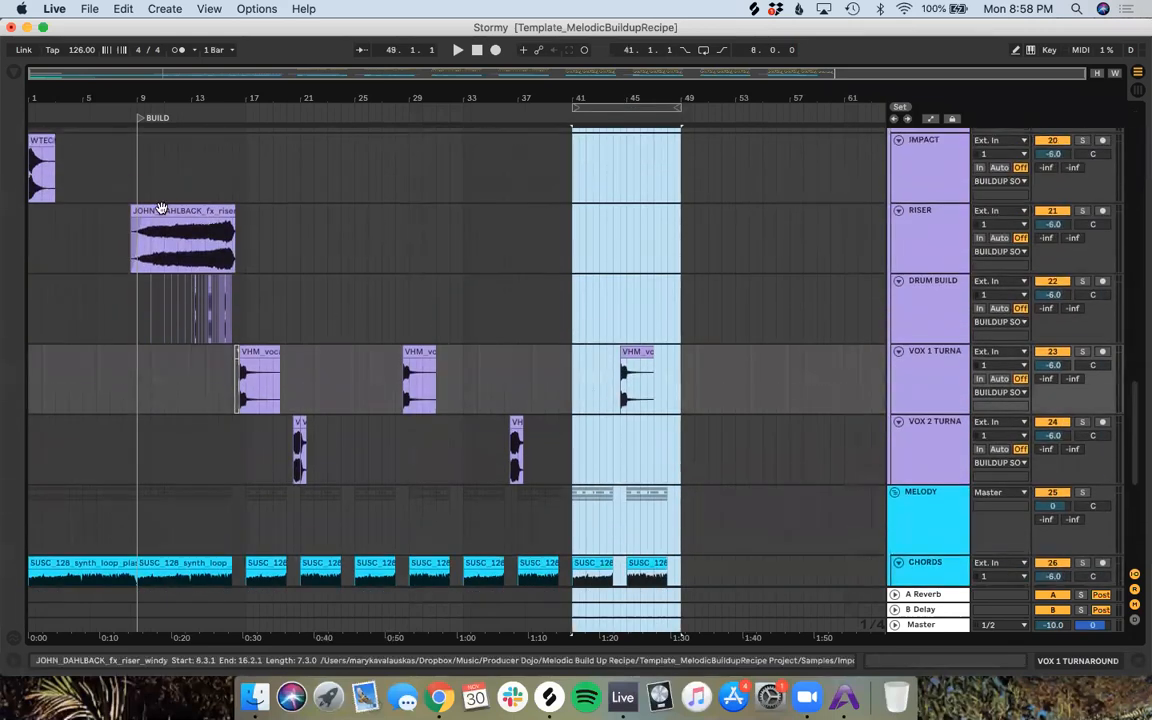
drag(160, 208, 598, 261)
click(597, 260)
scroll(597, 260, up, 5)
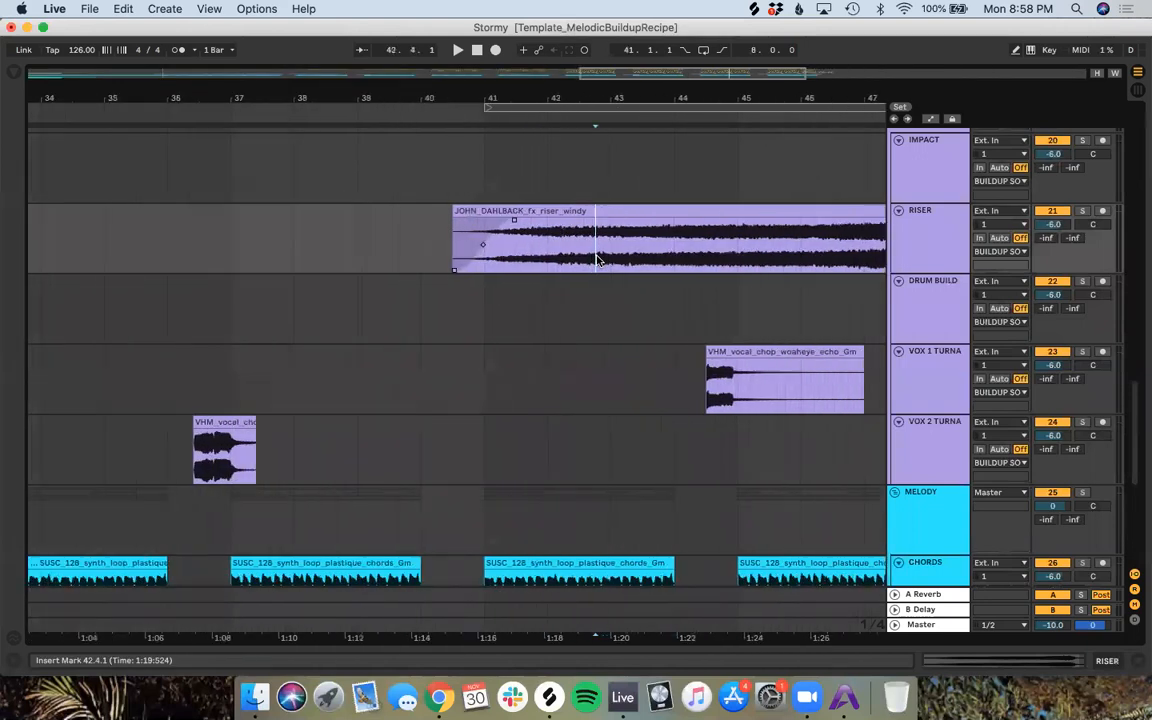
scroll(645, 248, right, 10)
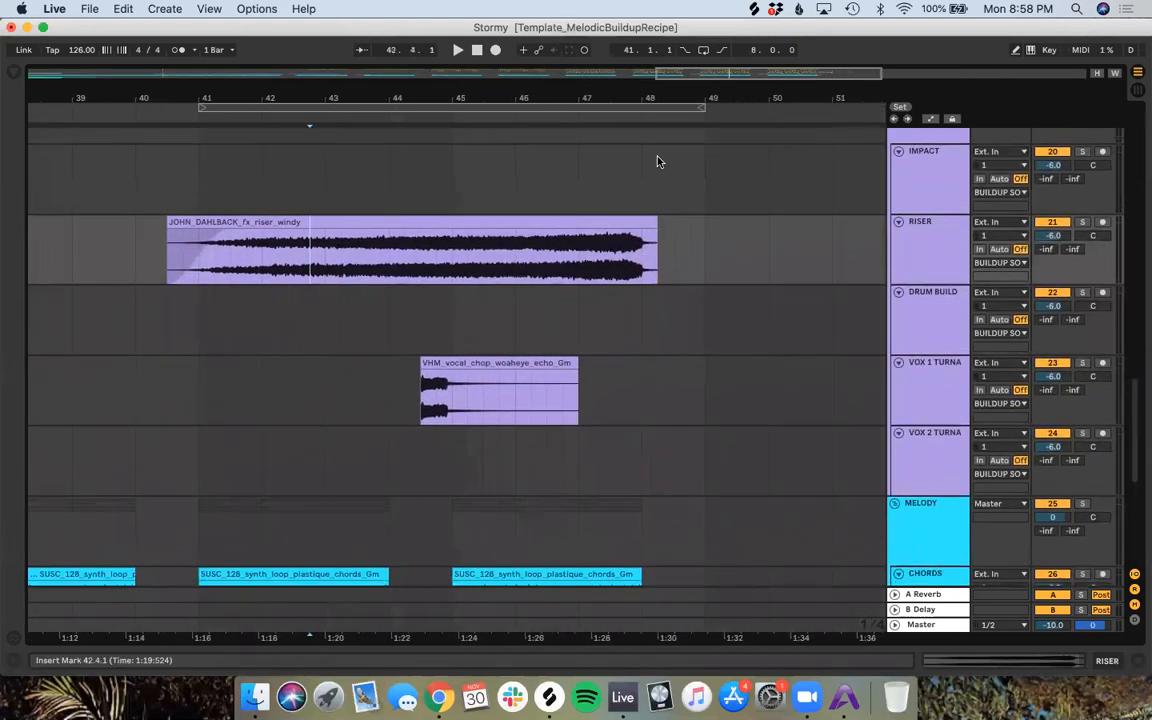
click(651, 184)
drag(643, 193, 721, 203)
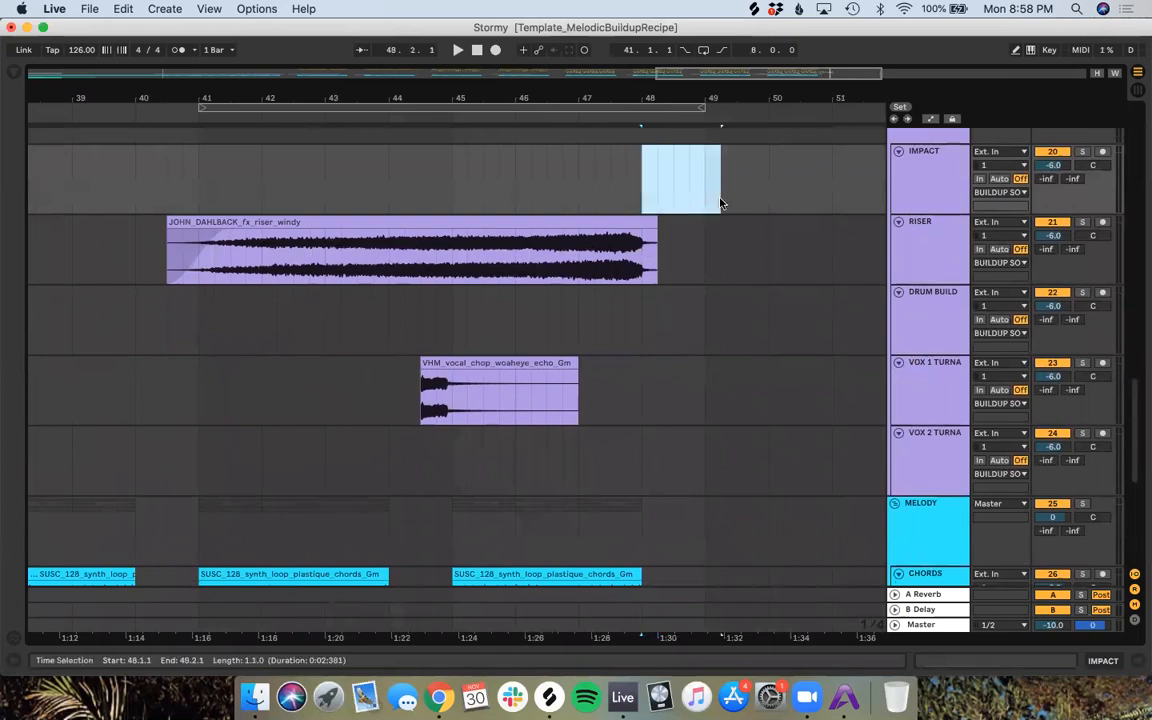
Step: Set the fixed grid to 1/1 and copy the DRUM BUILD track's section from bars 8–17 to bar 40
click(452, 337)
scroll(452, 337, down, 3)
scroll(452, 337, left, 20)
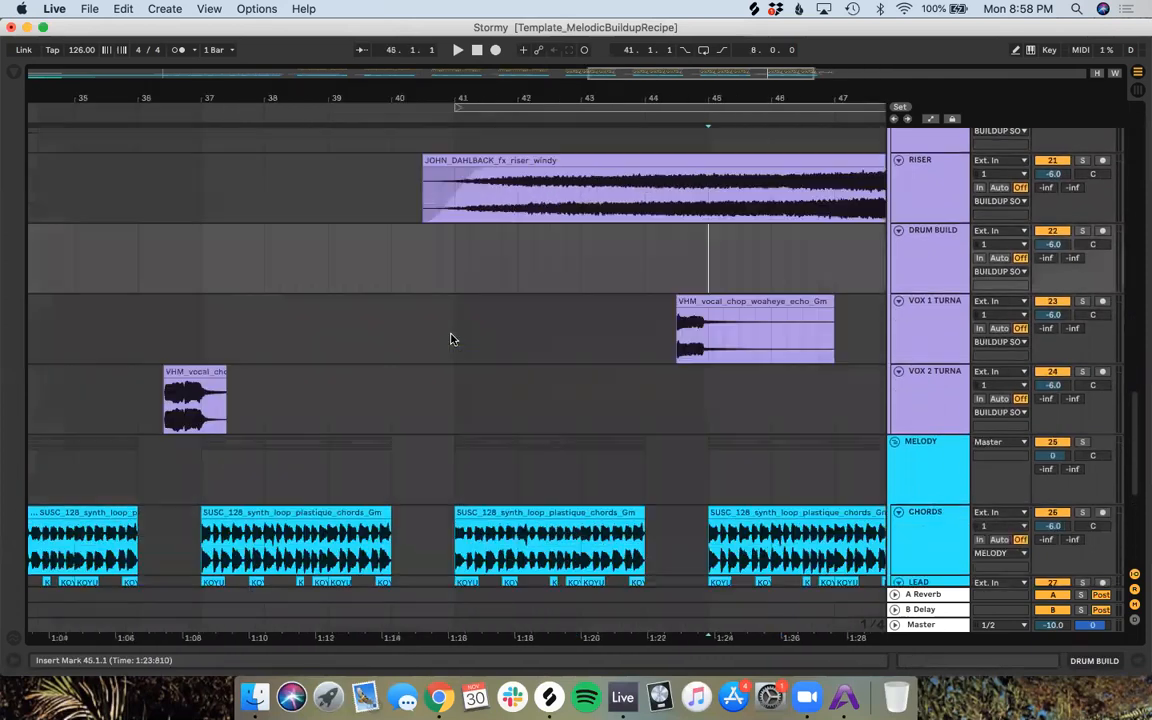
scroll(450, 339, down, 5)
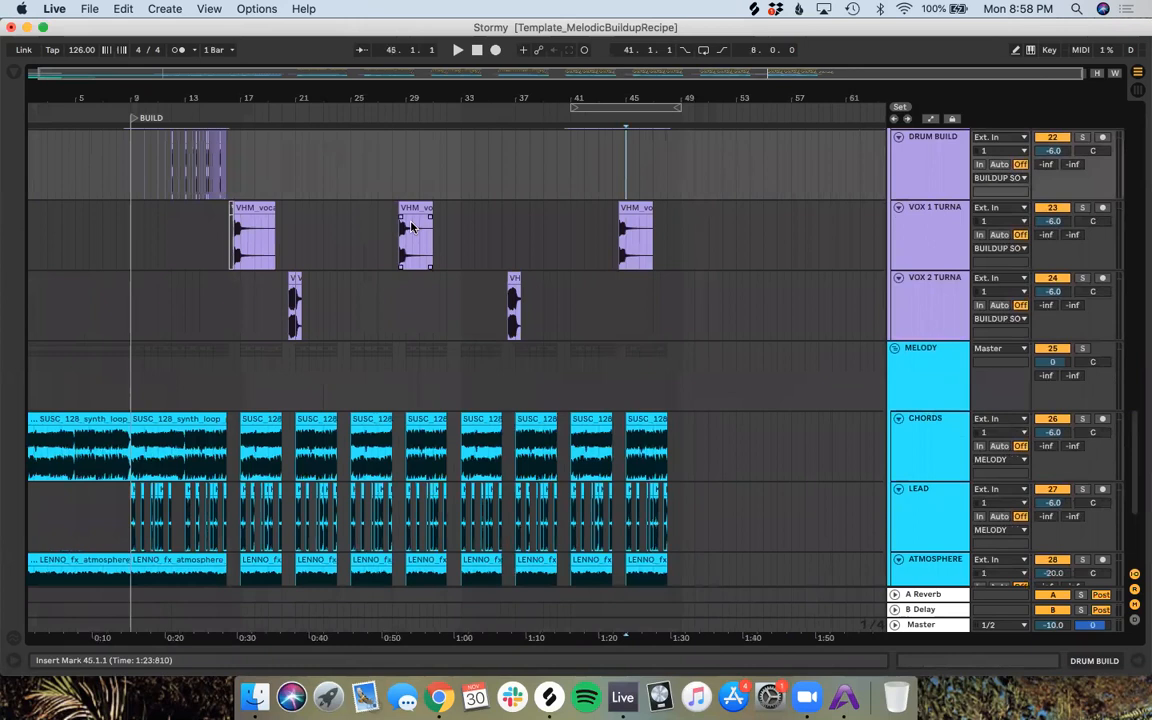
drag(240, 168, 131, 174)
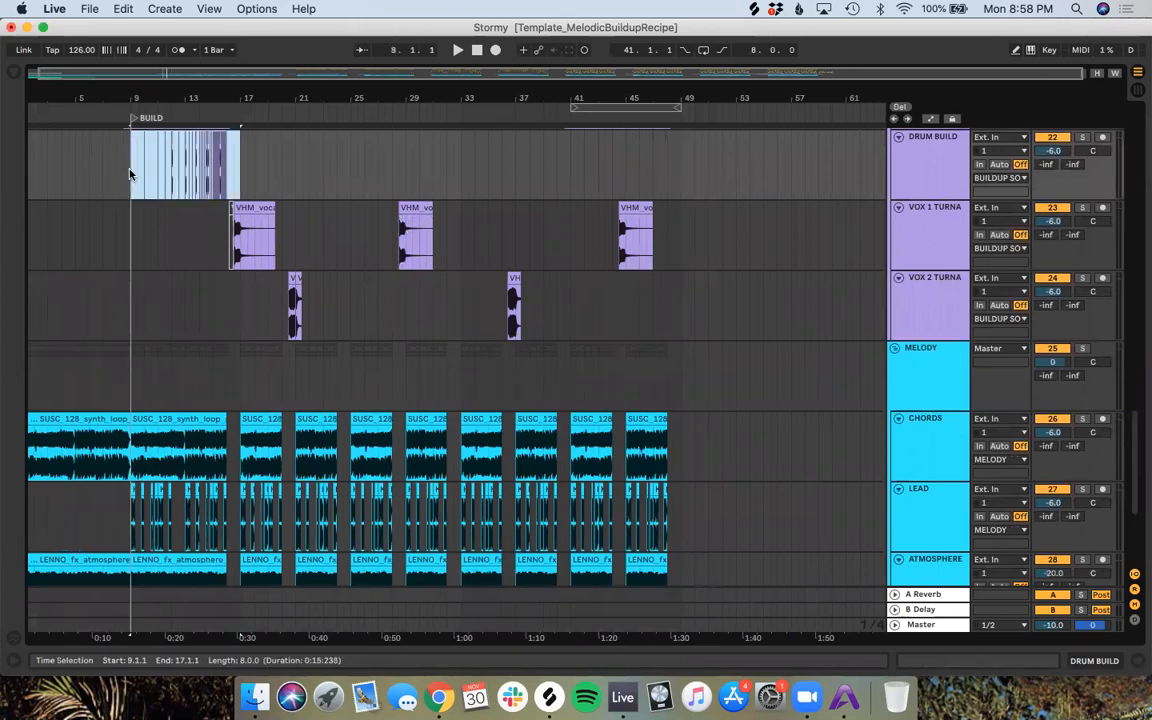
scroll(191, 134, up, 3)
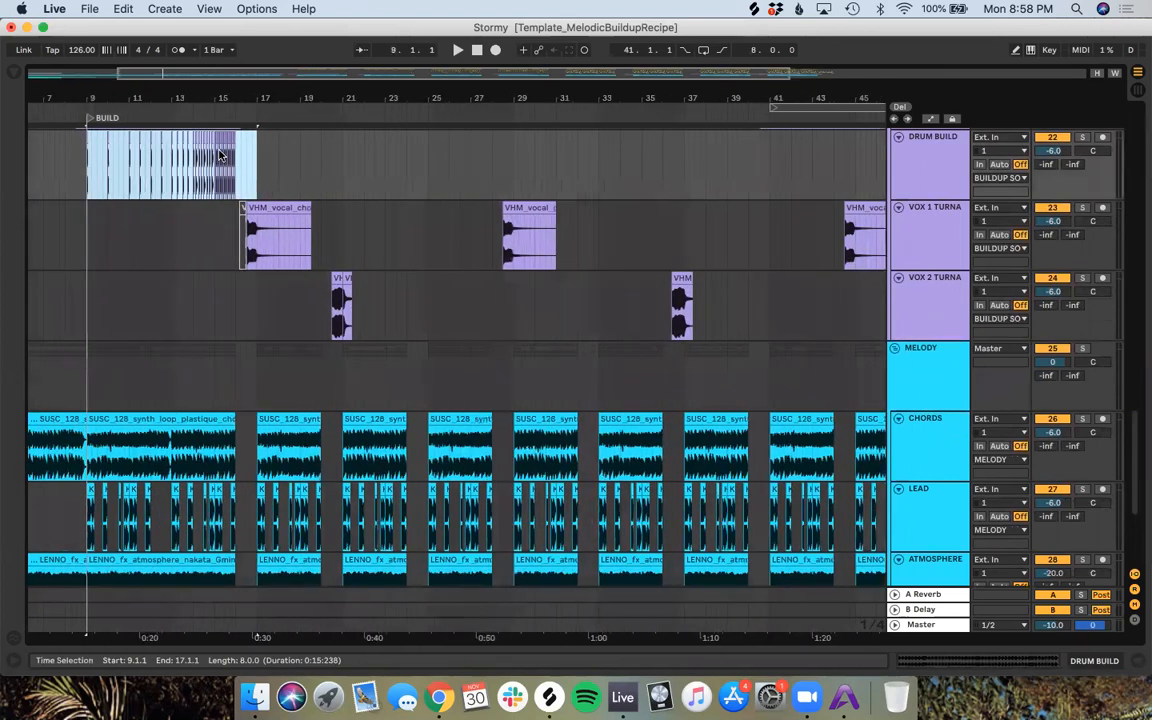
scroll(372, 210, up, 3)
scroll(372, 210, right, 2)
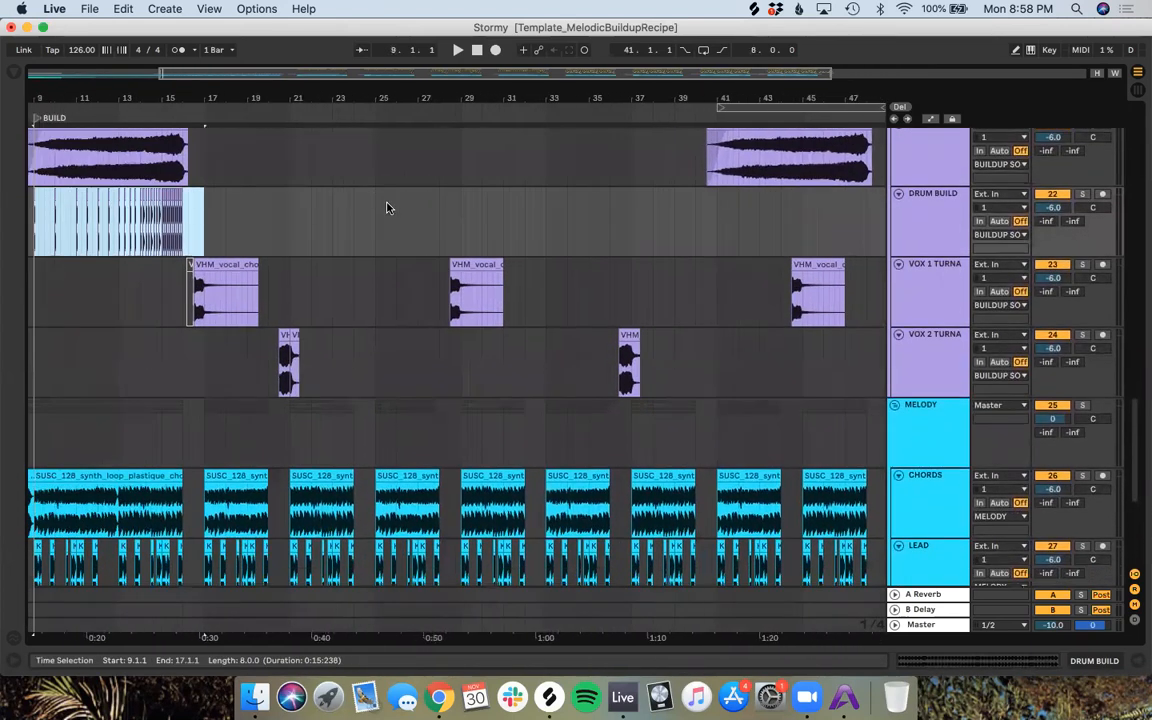
right_click(389, 206)
click(541, 369)
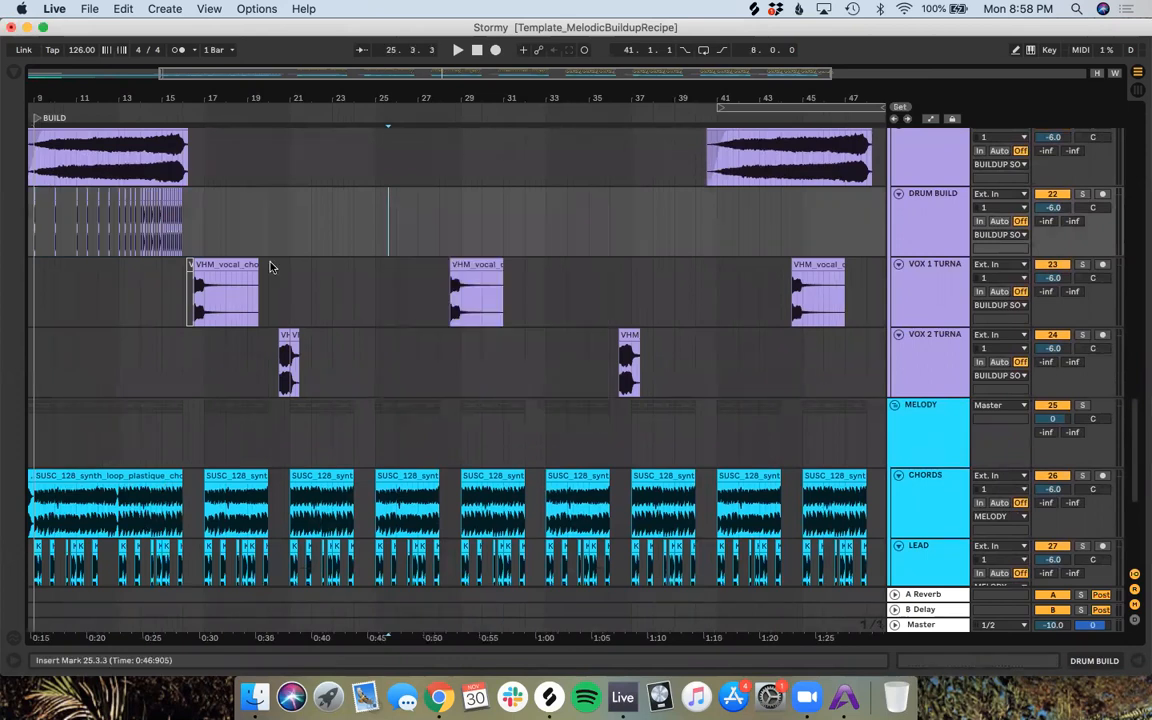
shift+click(70, 250)
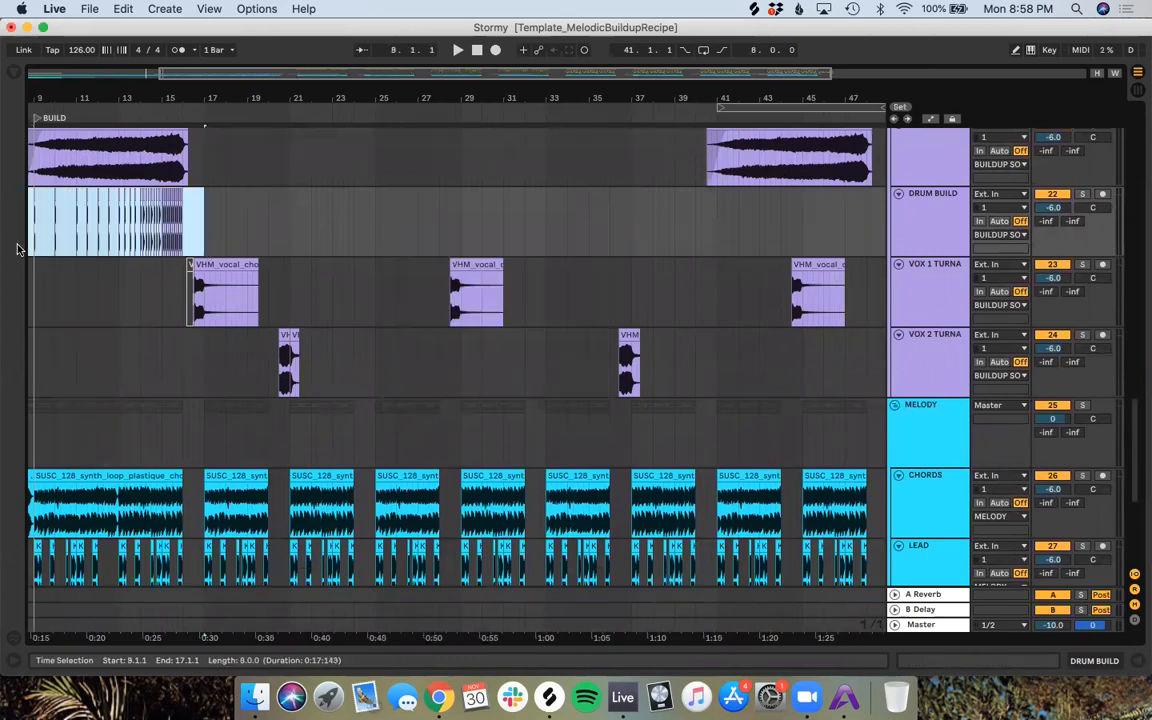
shift+click(30, 249)
drag(44, 190, 743, 221)
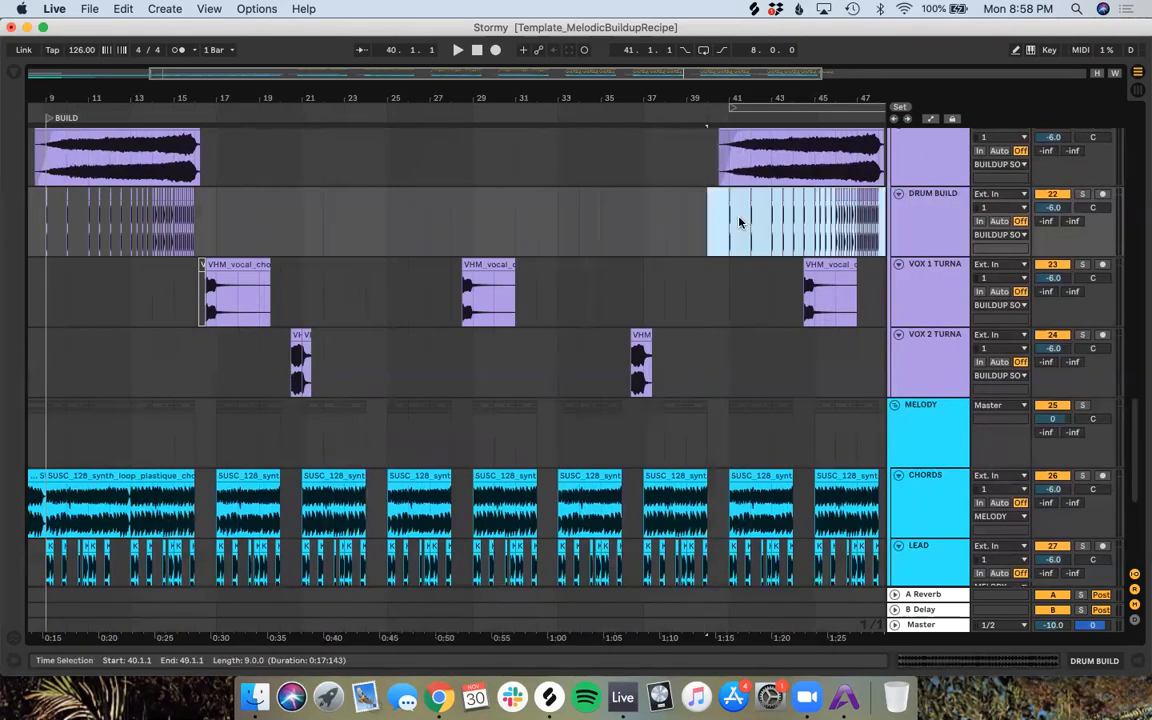
Step: Play the section from bar 41 to audition the copied drum build with the riser
key(space)
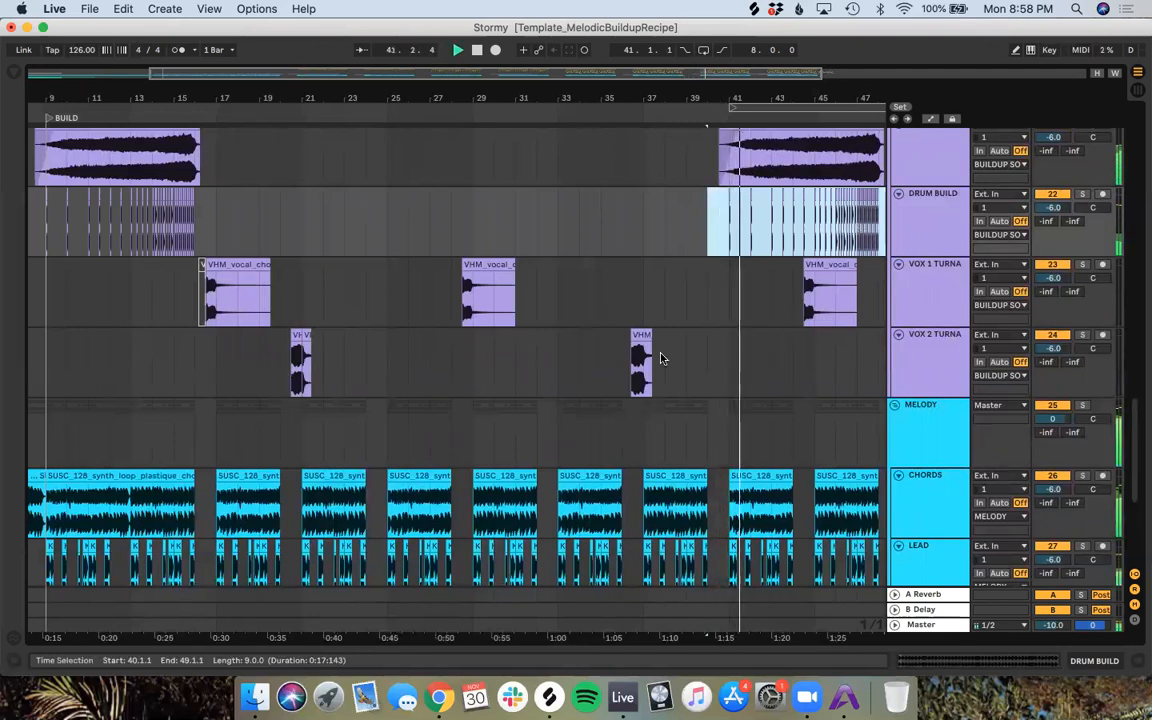
scroll(682, 370, right, 3)
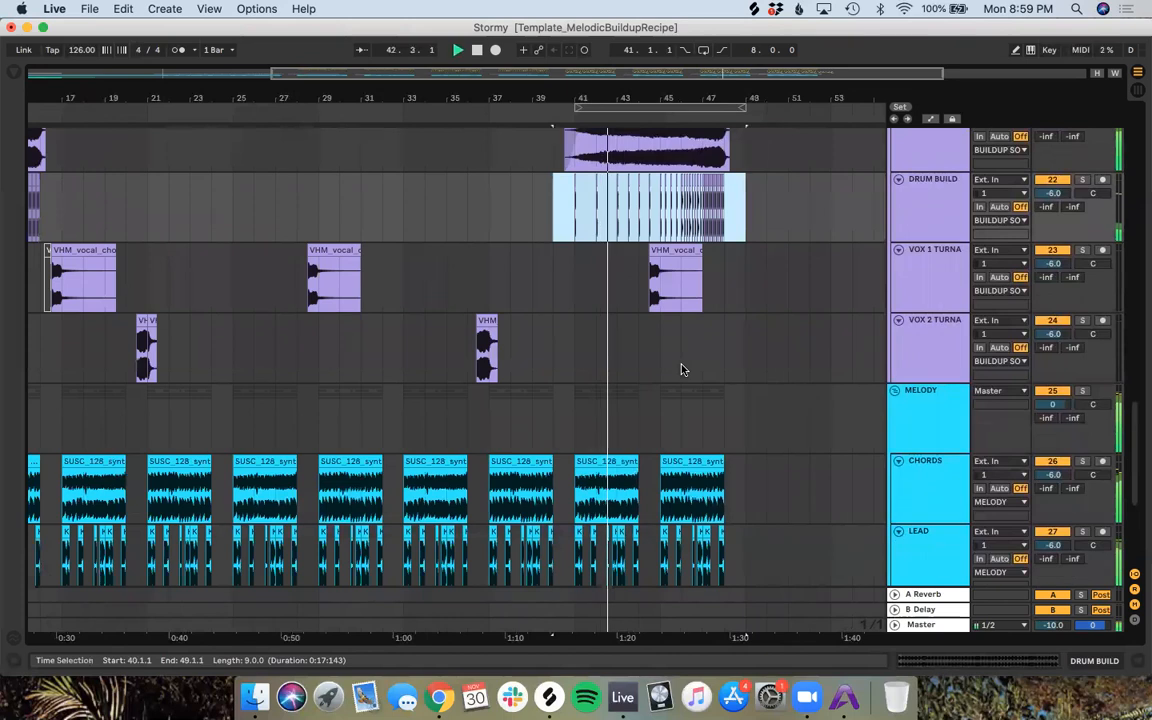
scroll(682, 370, down, 1)
scroll(682, 370, down, 1)
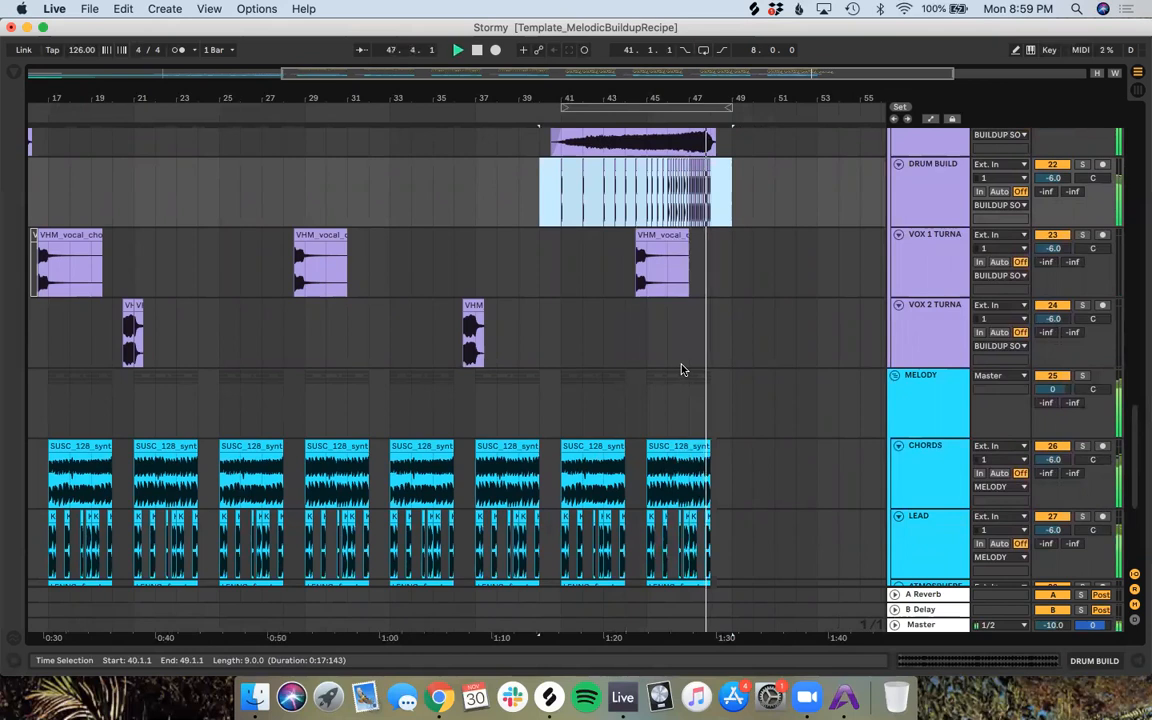
Step: Select bar 48 across the four conga tracks and the whoosh track, and delete its clips
scroll(714, 335, up, 10)
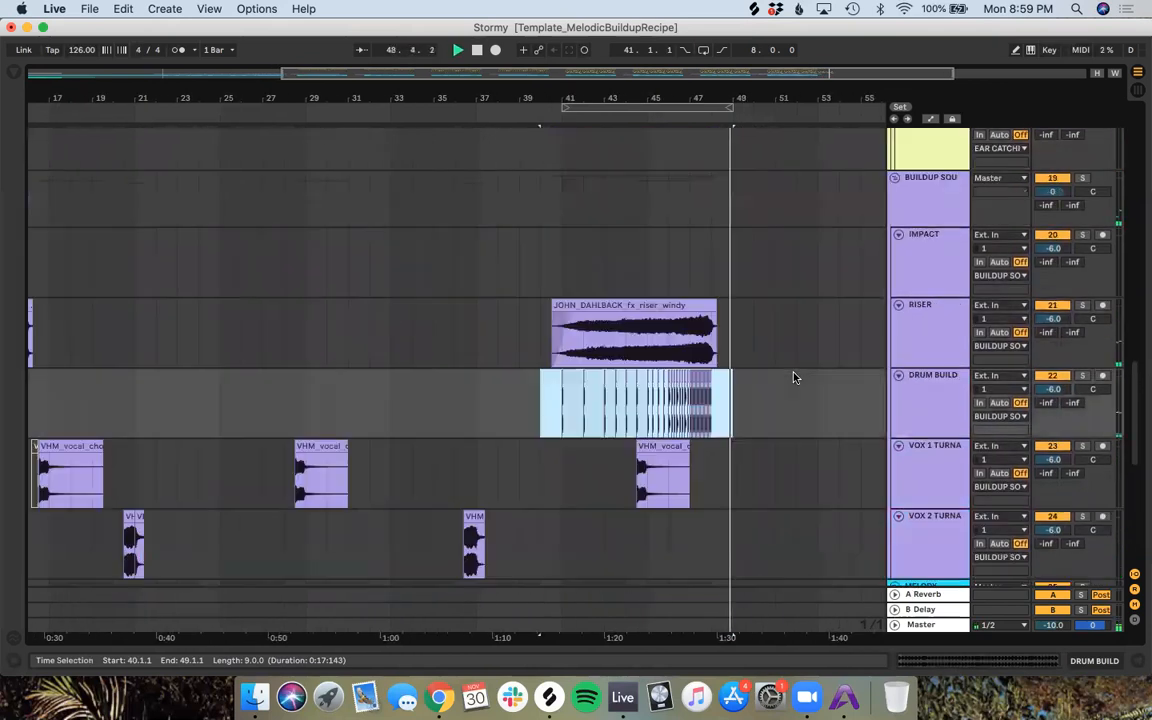
scroll(745, 310, up, 5)
scroll(745, 310, right, 3)
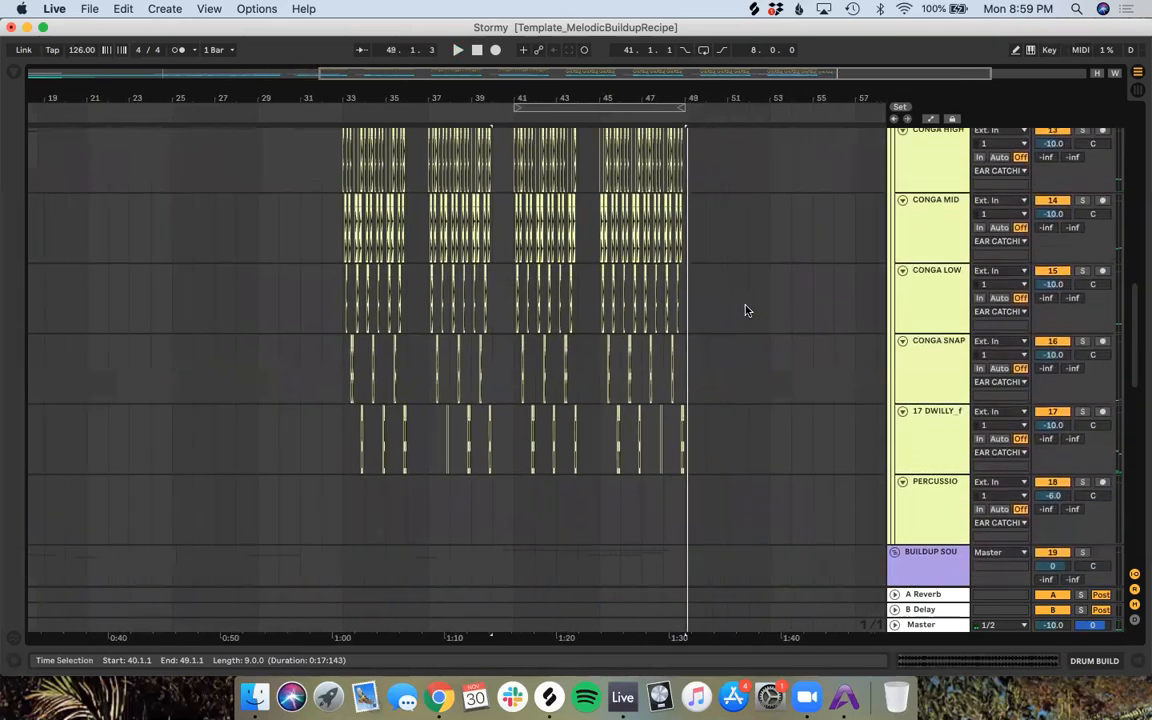
drag(648, 247, 630, 545)
key(Delete)
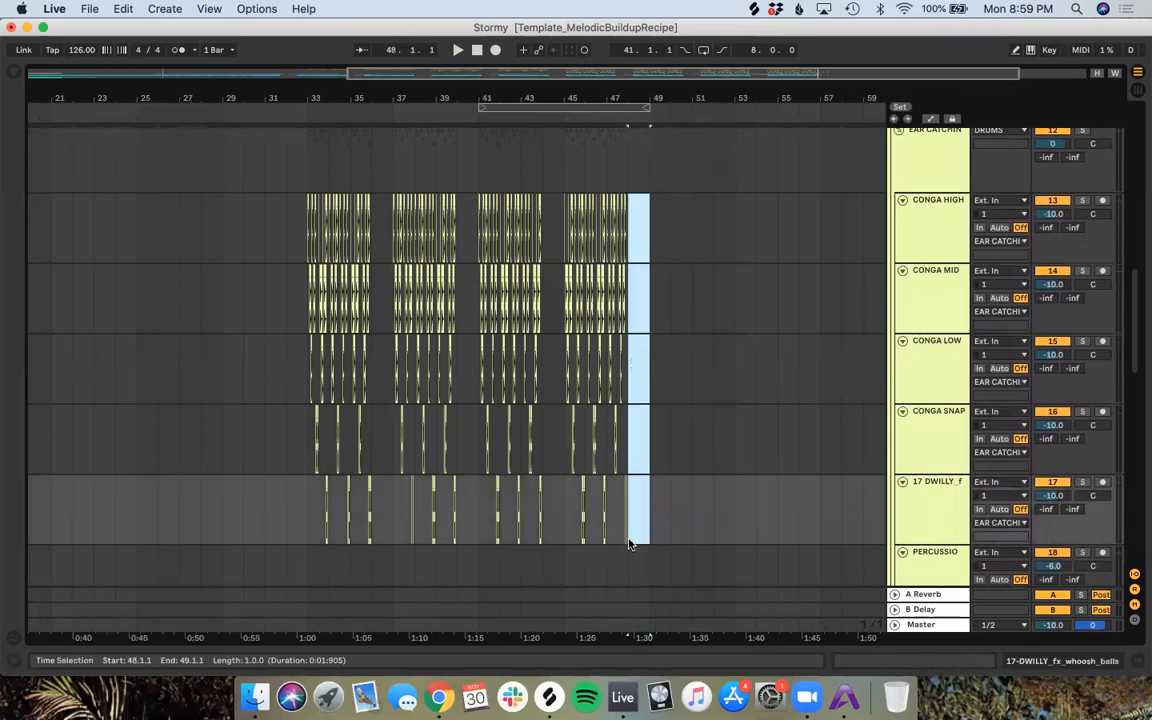
Step: Play back the looped build-up from bar 41 with the riser and drum build
click(627, 543)
scroll(626, 543, down, 10)
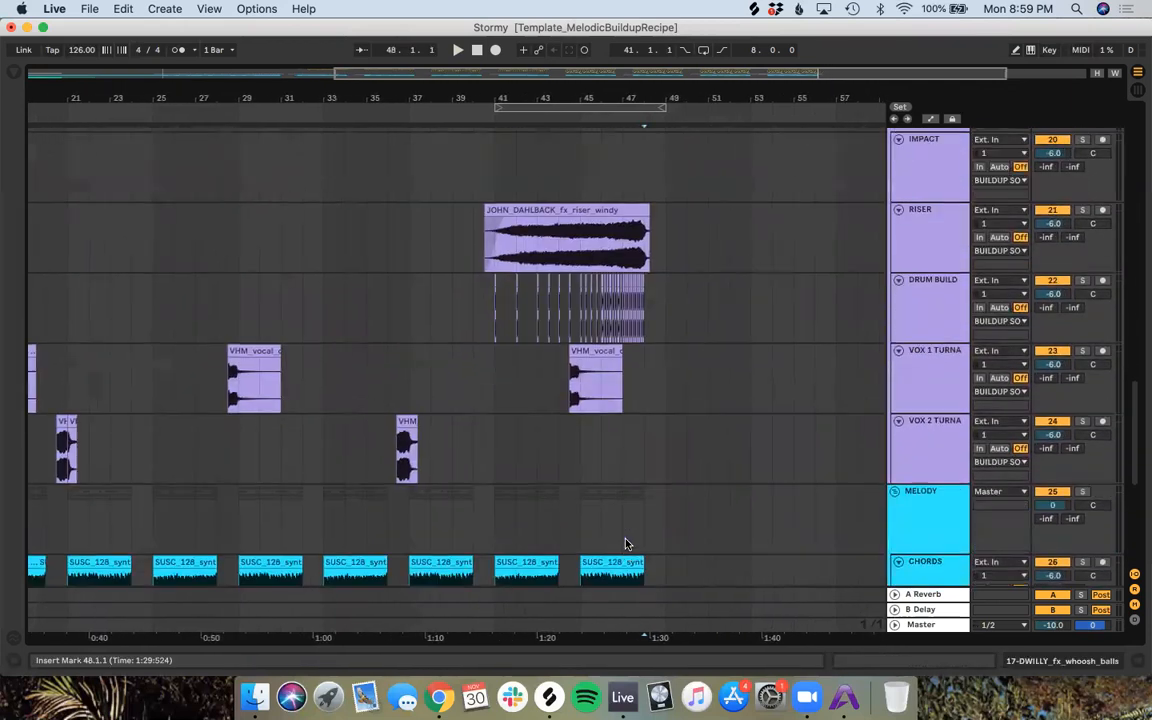
click(537, 103)
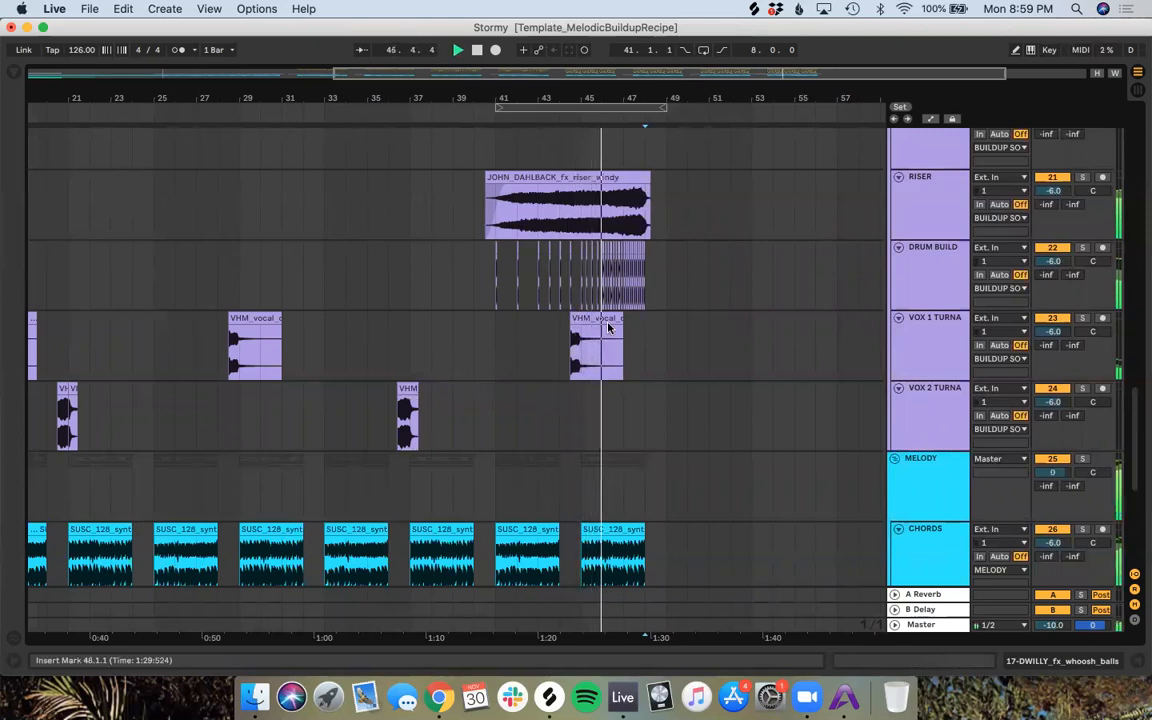
Step: Stop playback and add a locator at bar 49
click(577, 387)
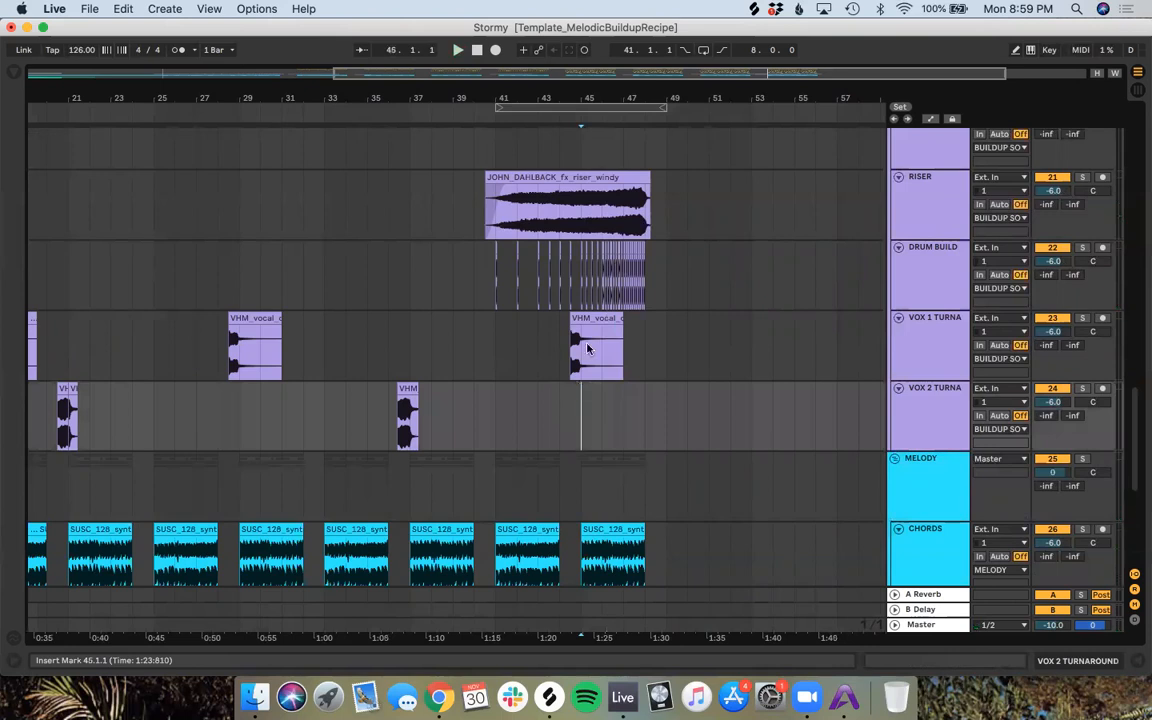
click(668, 153)
click(900, 106)
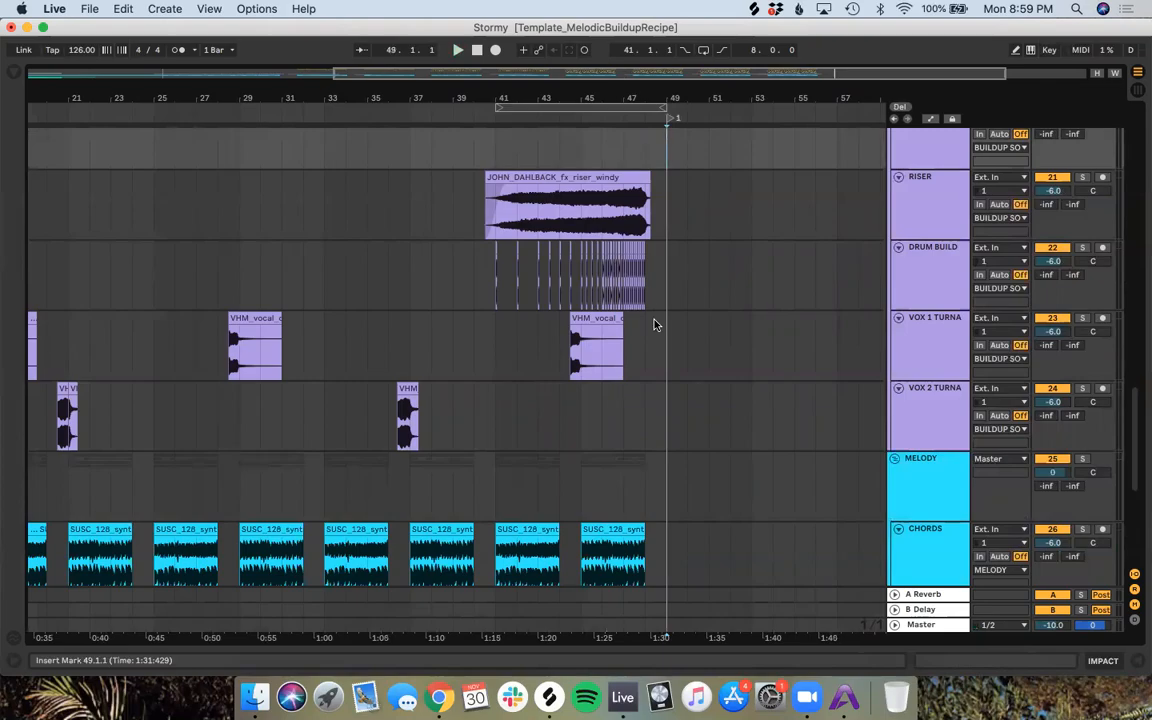
Step: Switch to the written recipe and read the instructions for the sub bass pattern starting at bar 17
key(ctrl+Right)
scroll(655, 325, down, 3)
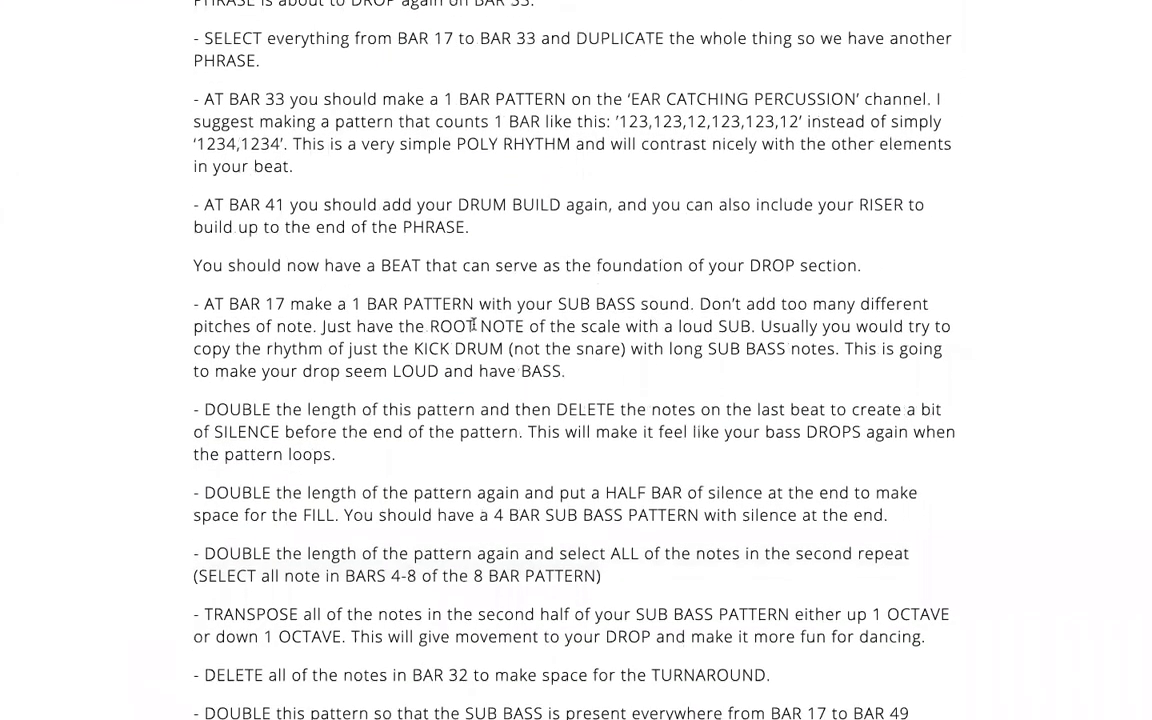
scroll(492, 336, down, 5)
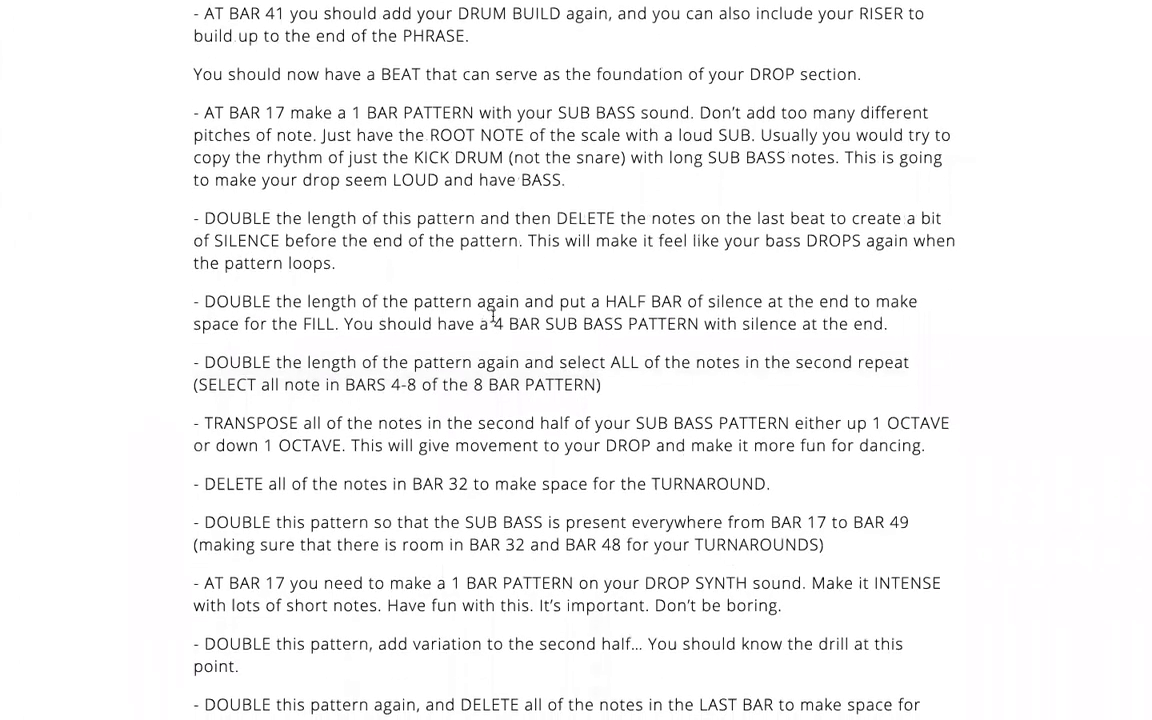
Step: Finish reading the sub bass instructions, switch back to Live and loop bar 17 of the arrangement
scroll(450, 289, down, 1)
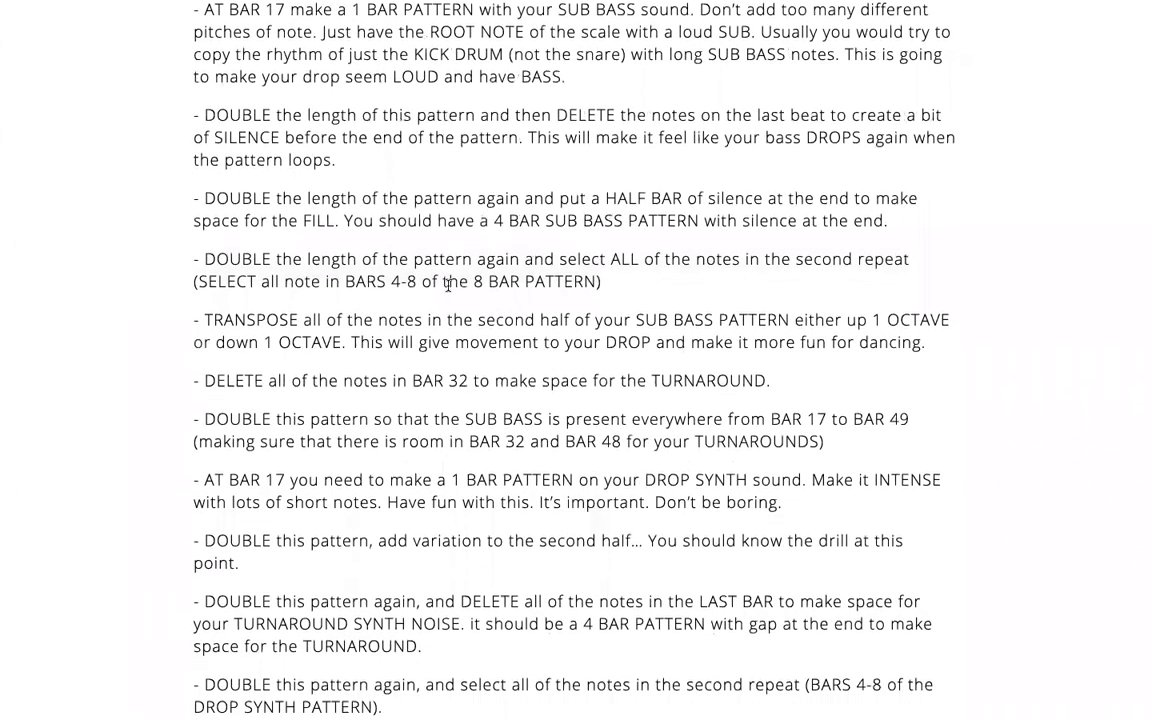
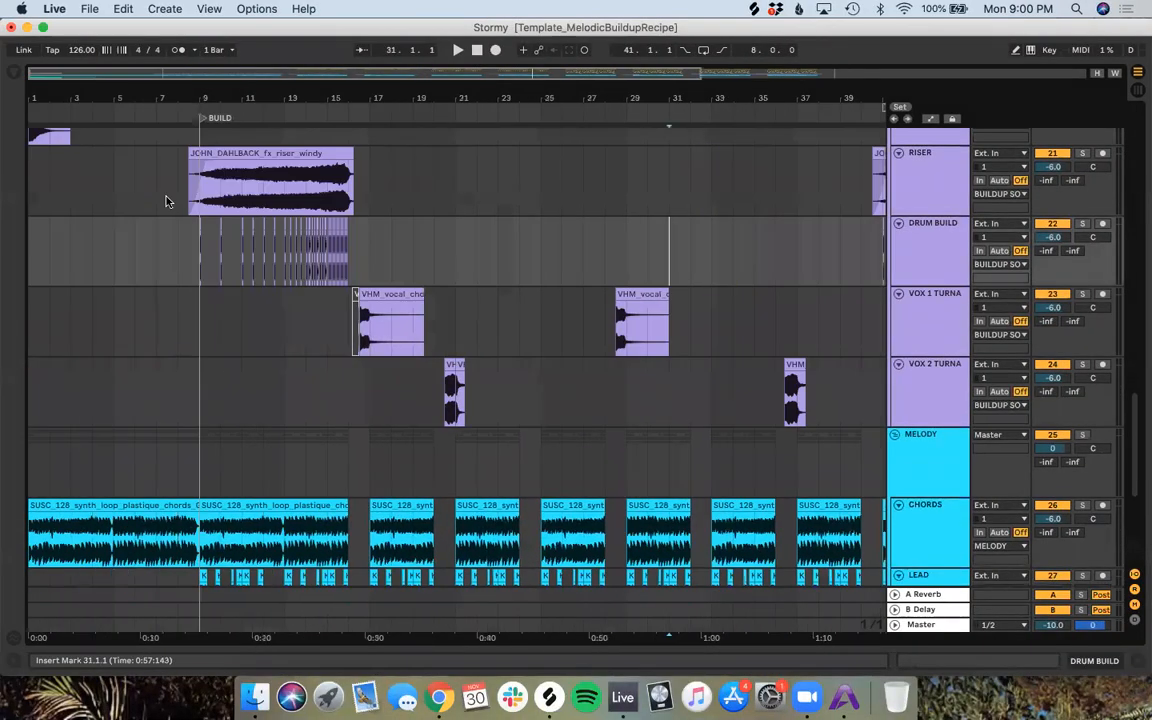
drag(369, 148, 397, 163)
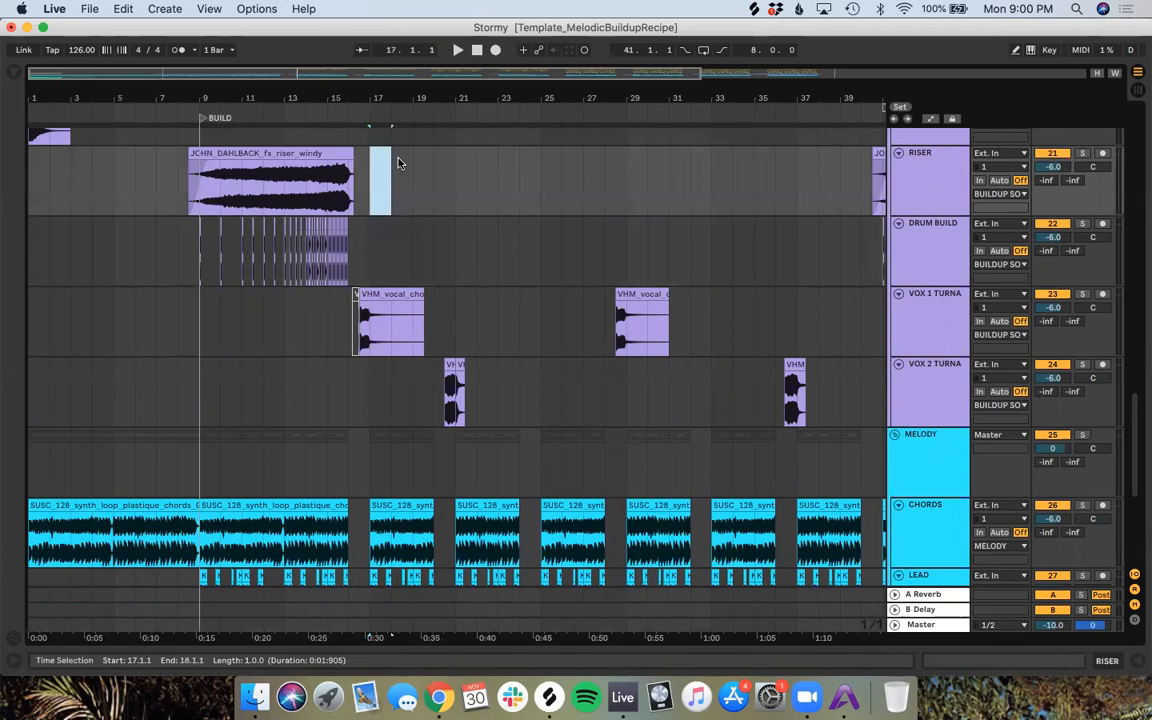
key(super+l)
click(410, 262)
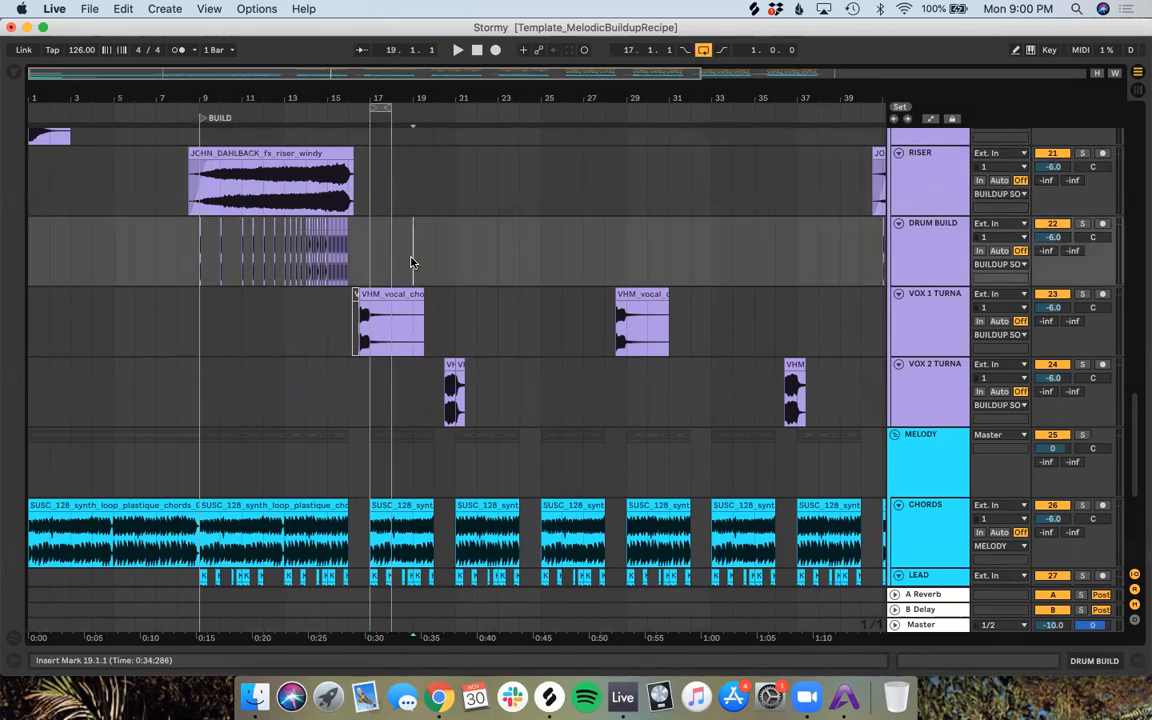
Step: Play back the bar 17 loop and briefly solo the SUB CHILL track to hear the sub bass
scroll(410, 262, down, 10)
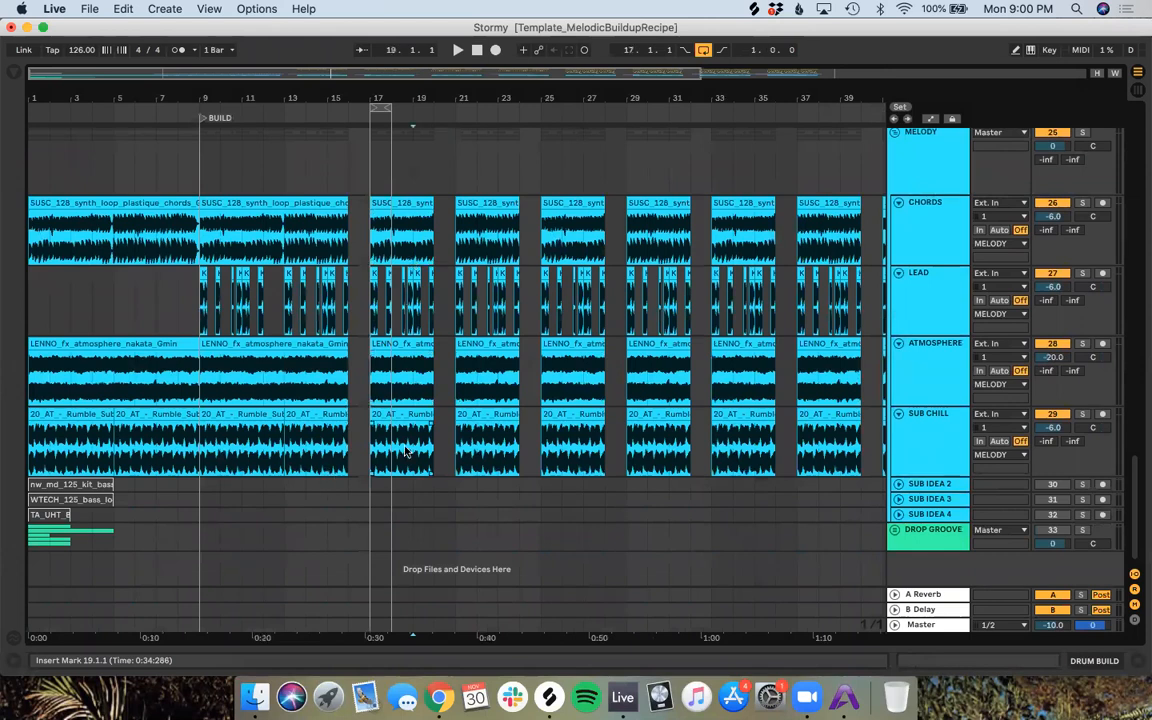
click(353, 118)
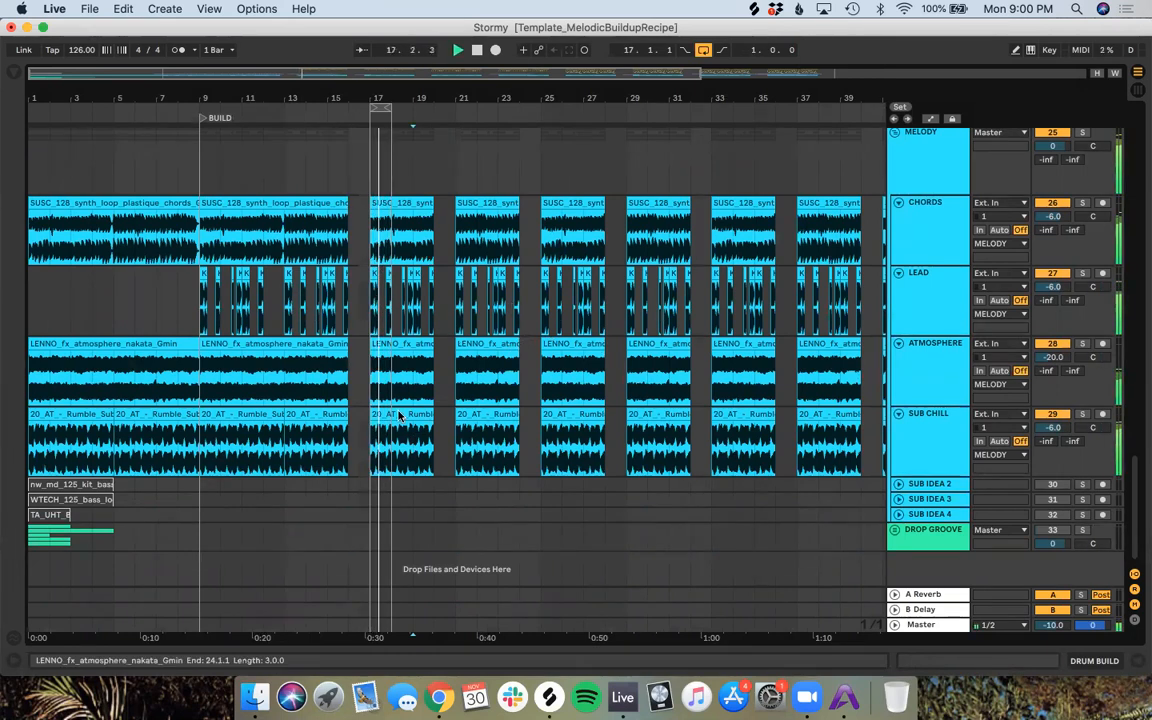
scroll(372, 422, up, 10)
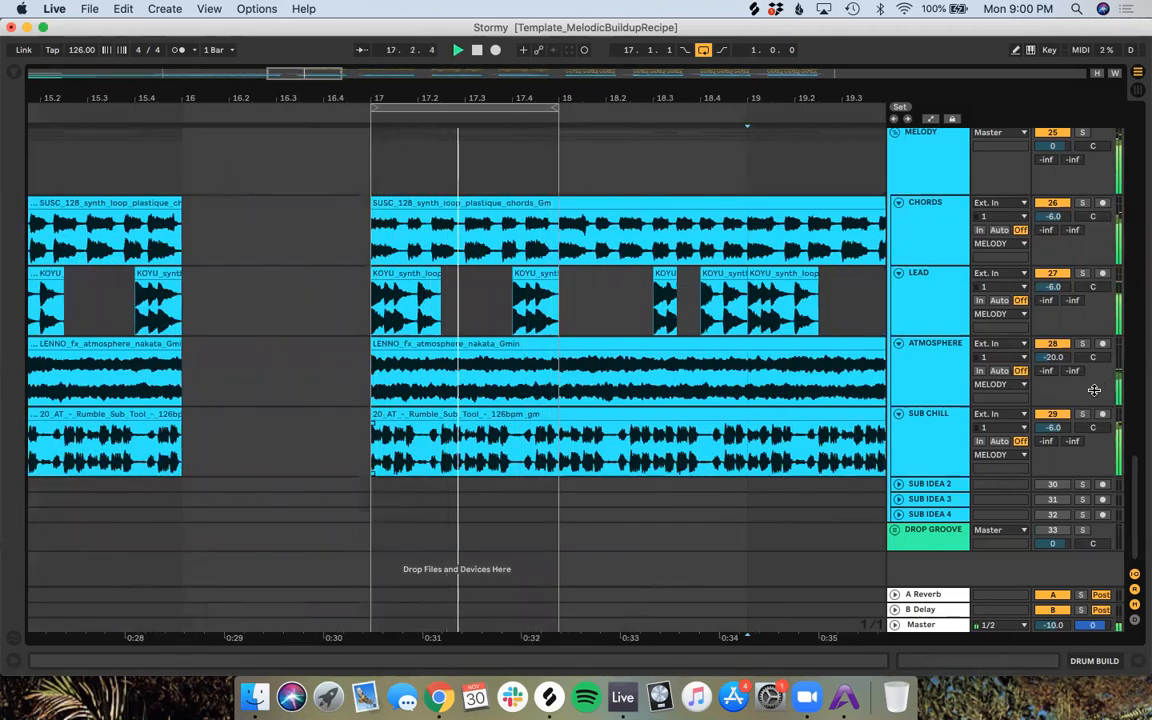
click(1082, 413)
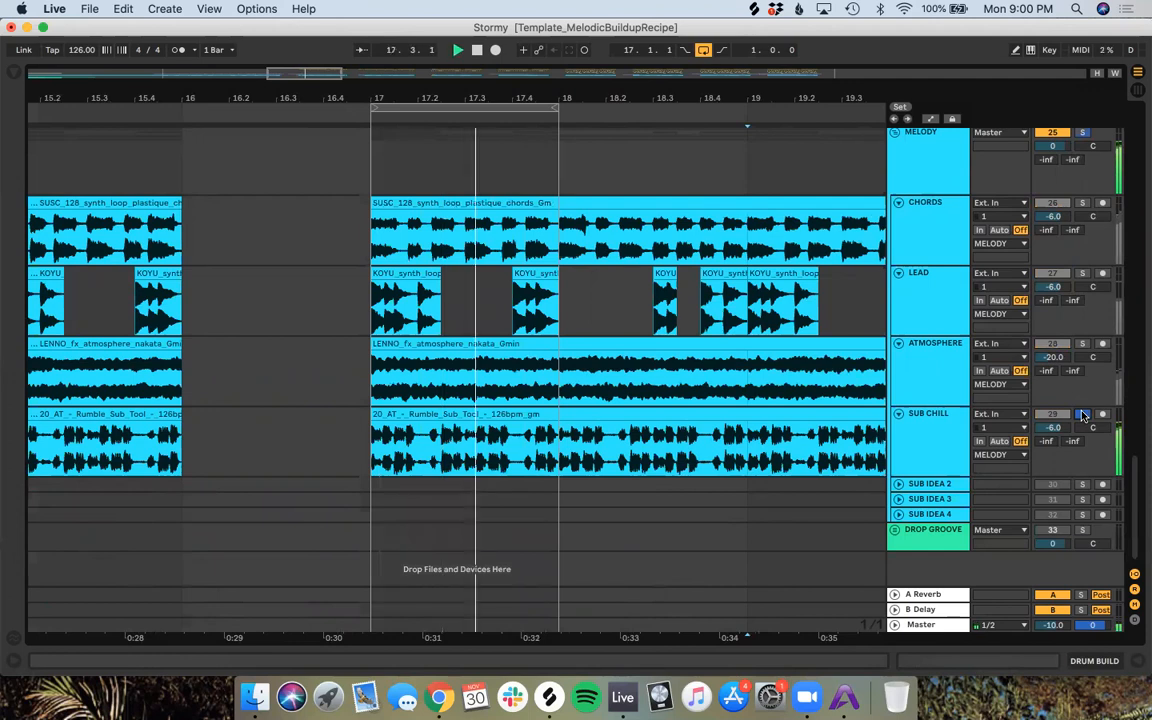
click(1082, 413)
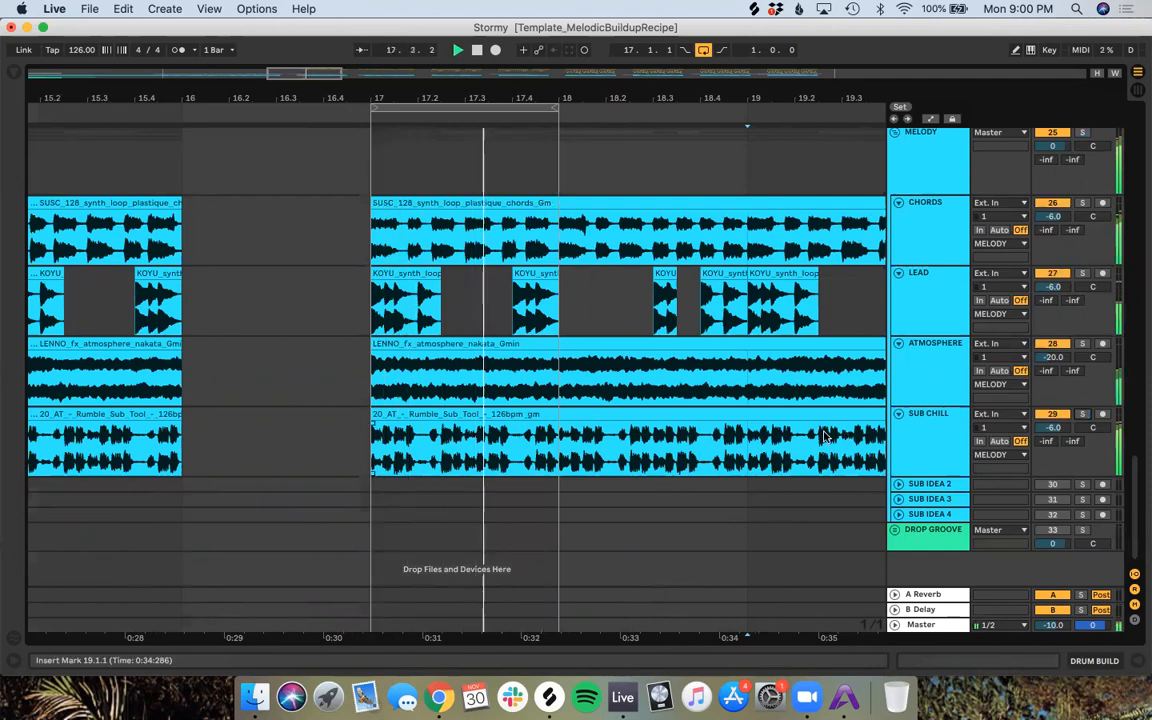
Step: Compare the kick and snare rhythm in bar 17 with the sub bass, setting the fixed grid to 1/4
scroll(604, 378, up, 10)
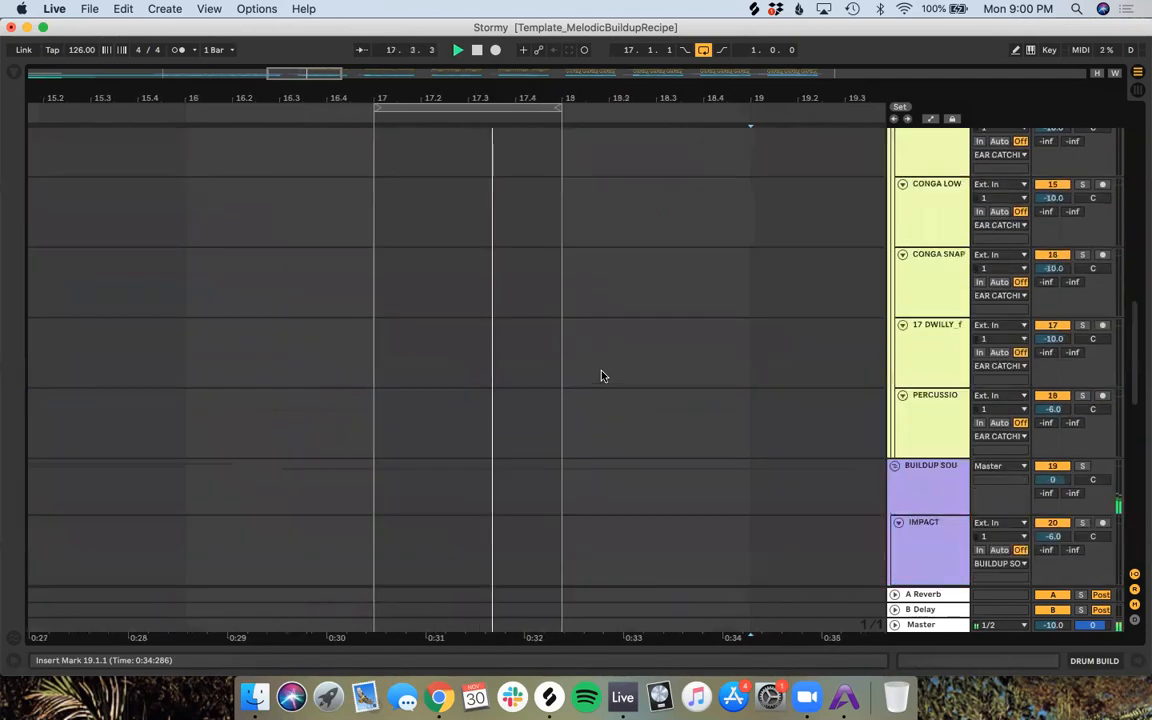
scroll(602, 375, up, 10)
scroll(602, 375, down, 2)
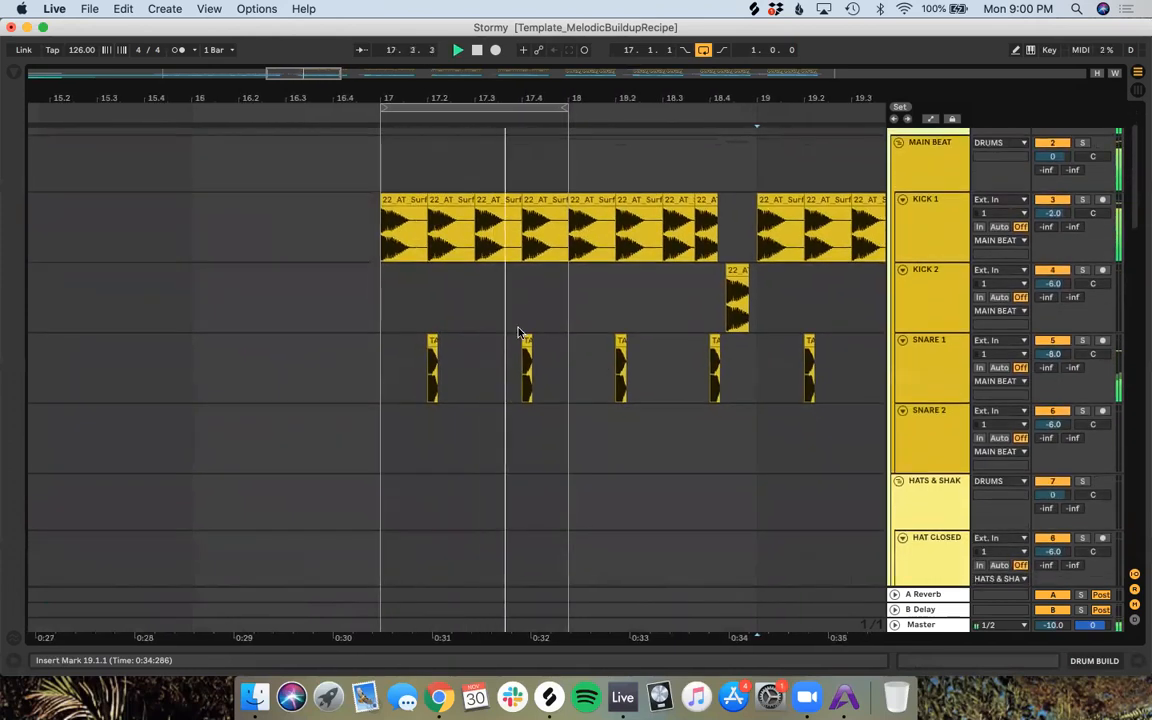
right_click(507, 364)
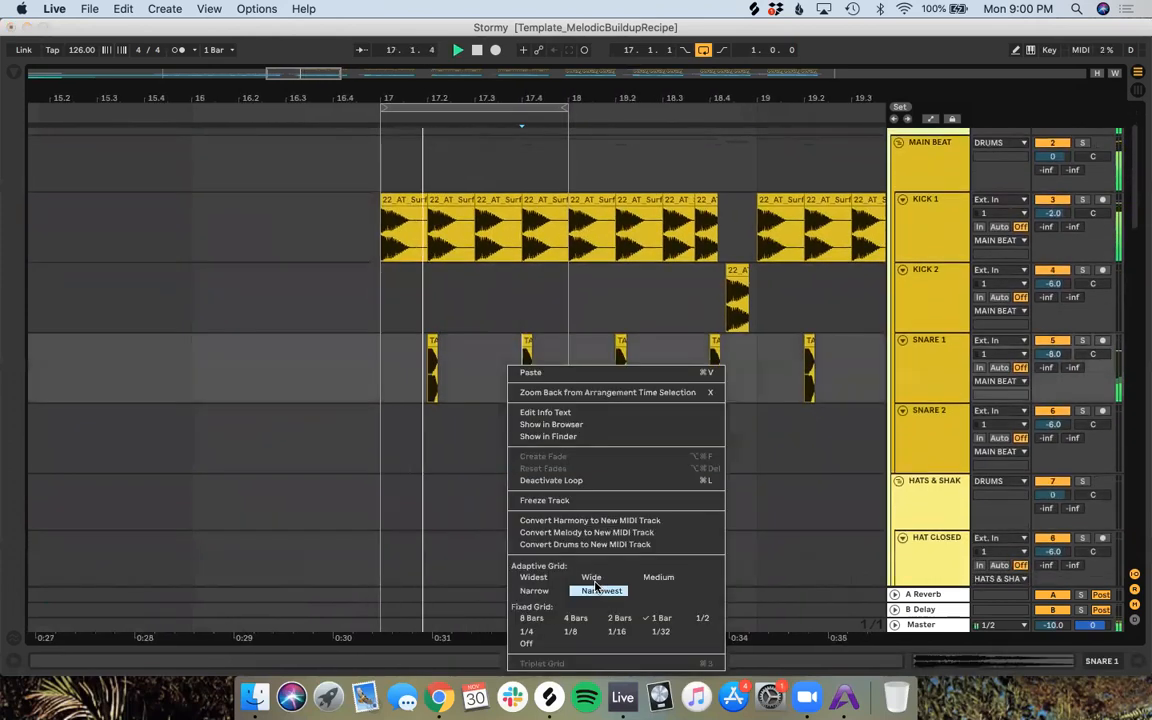
click(535, 633)
scroll(440, 540, down, 10)
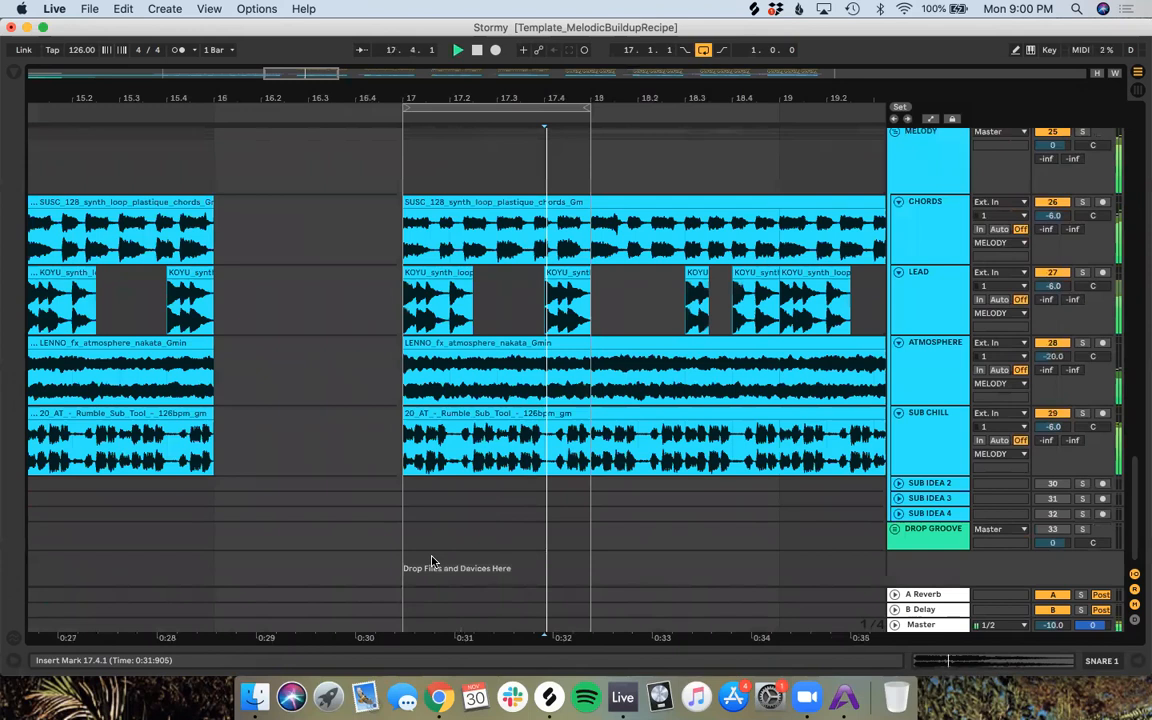
click(497, 483)
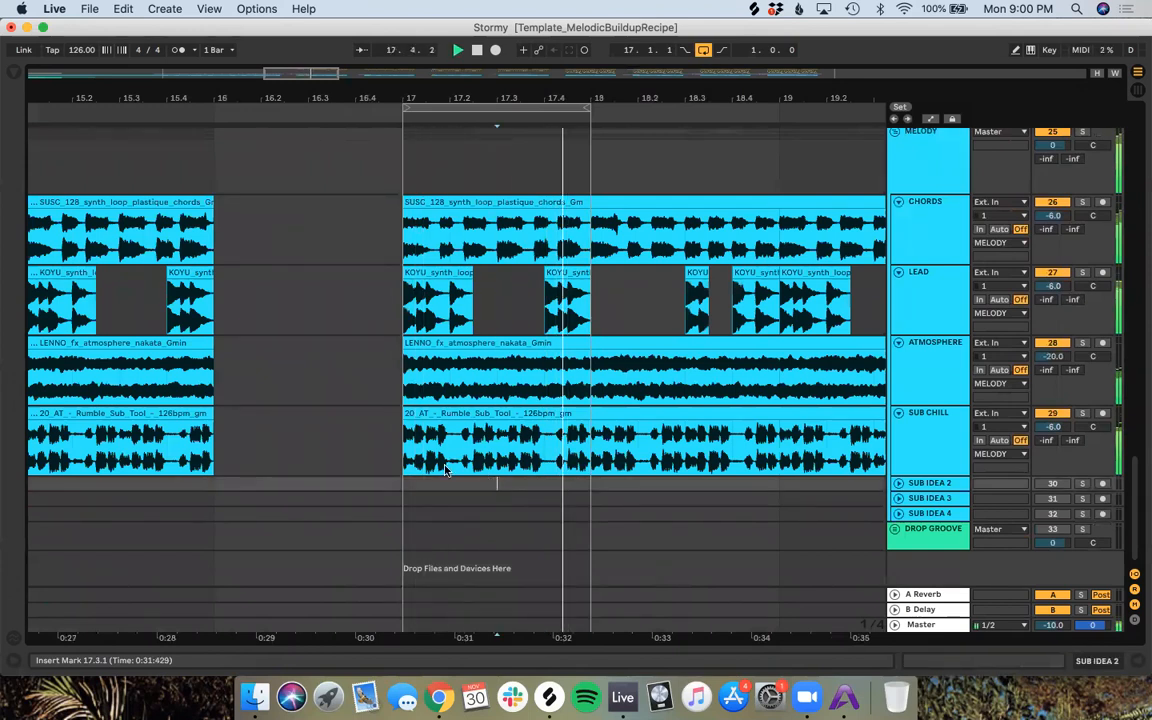
Step: Split the SUB CHILL clip at 17.2, set the grid to 1/16 and shorten the first piece to end at 17.1.2
scroll(452, 455, up, 5)
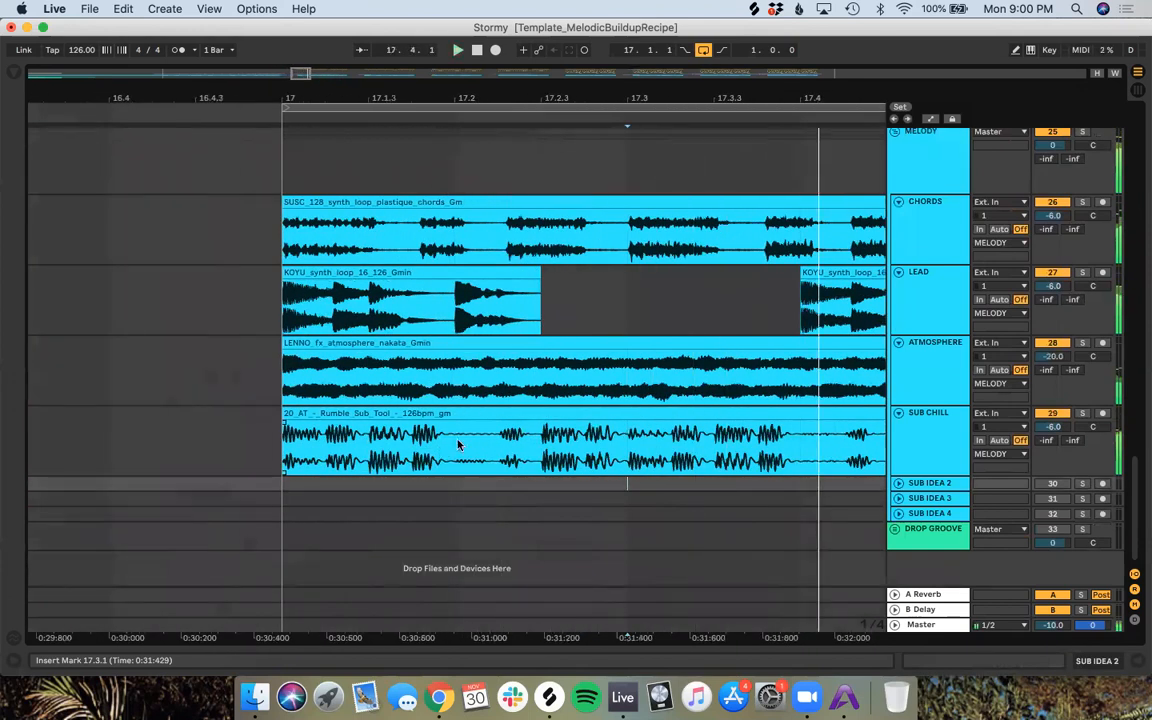
click(459, 443)
key(super+e)
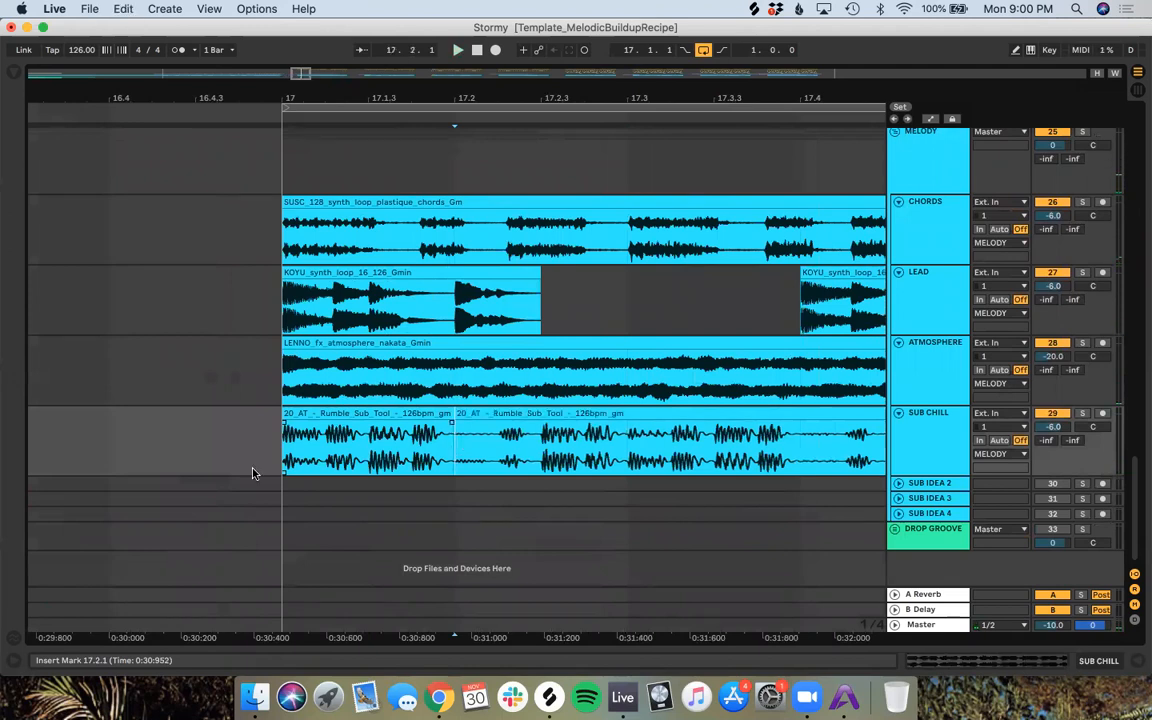
right_click(340, 513)
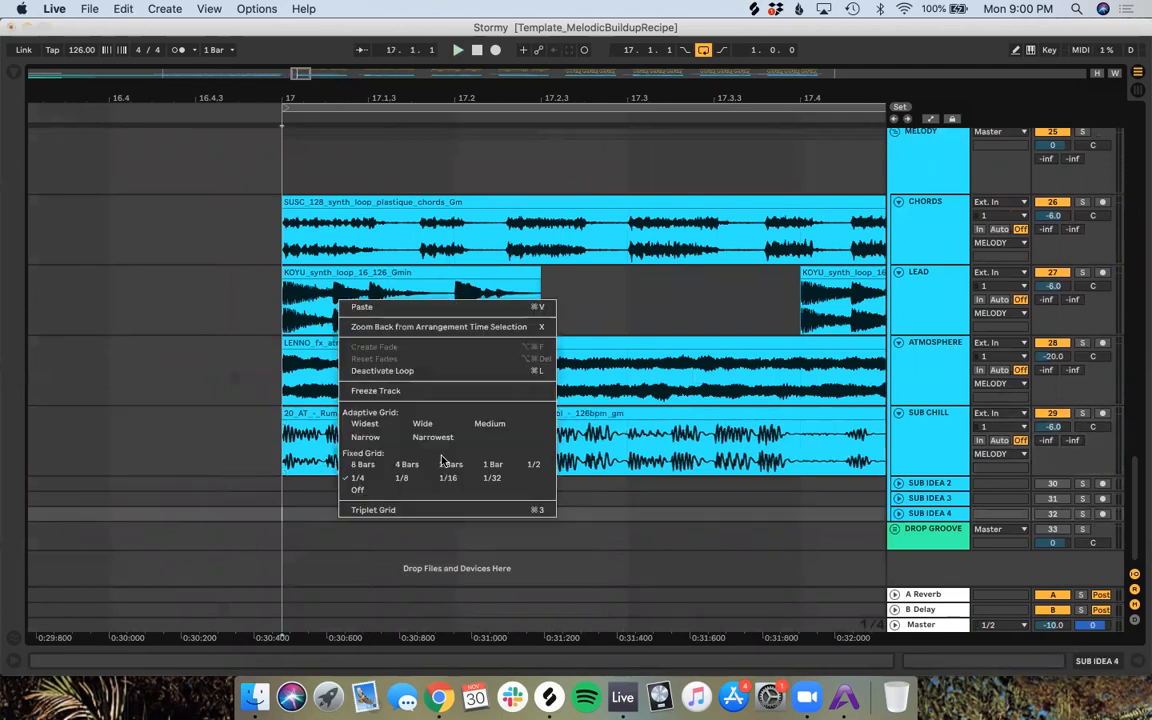
click(447, 477)
drag(453, 440, 312, 435)
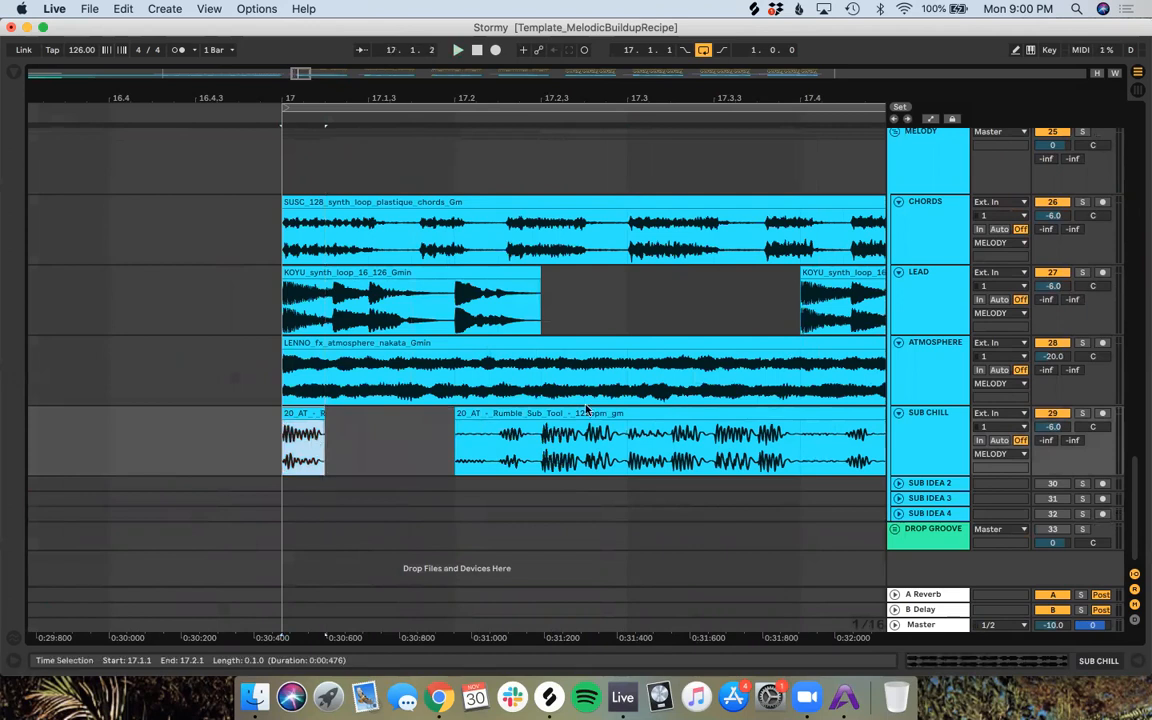
click(497, 457)
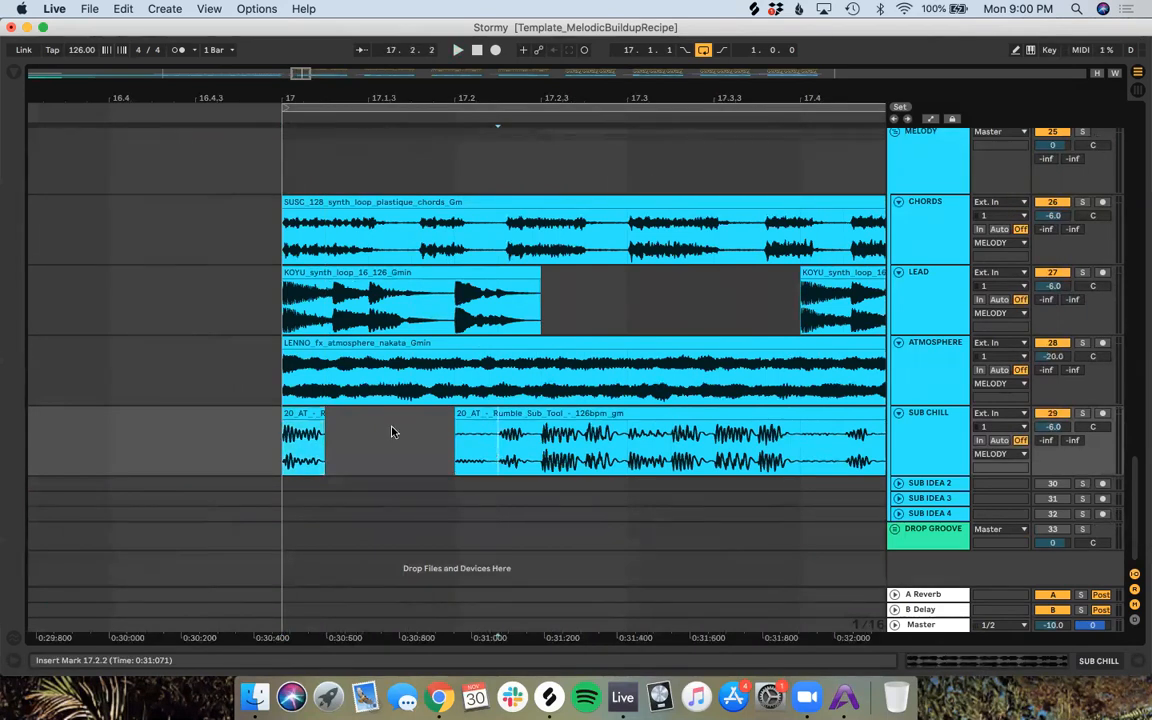
Step: Play back the shortened sub note and set the SUB CHILL track volume to 0 dB
key(space)
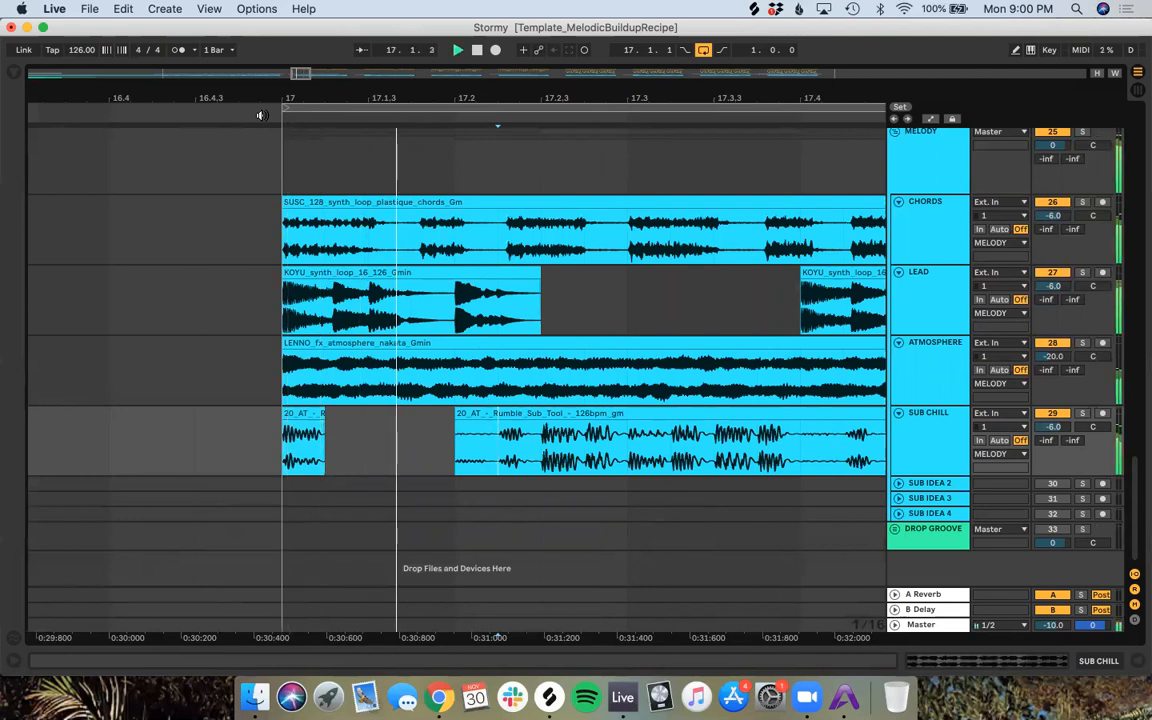
click(304, 412)
key(0)
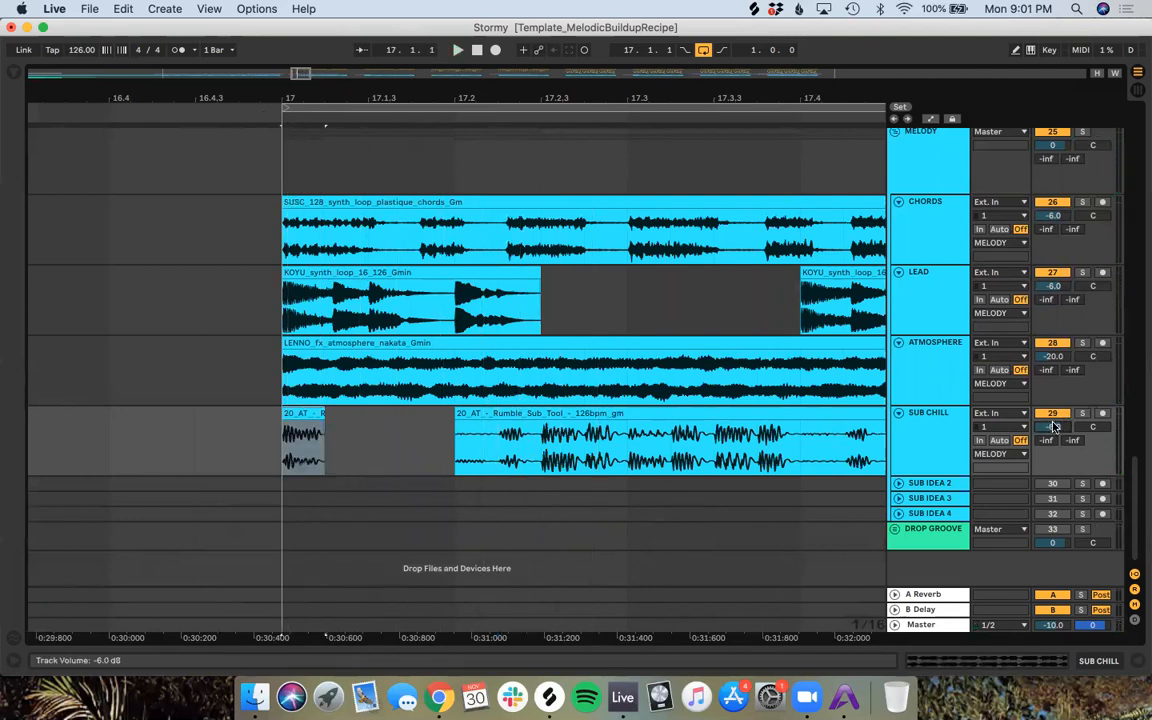
Step: Replay the bar 17 loop, toggling solo on SUB CHILL to judge the louder sub bass against the full mix
click(265, 112)
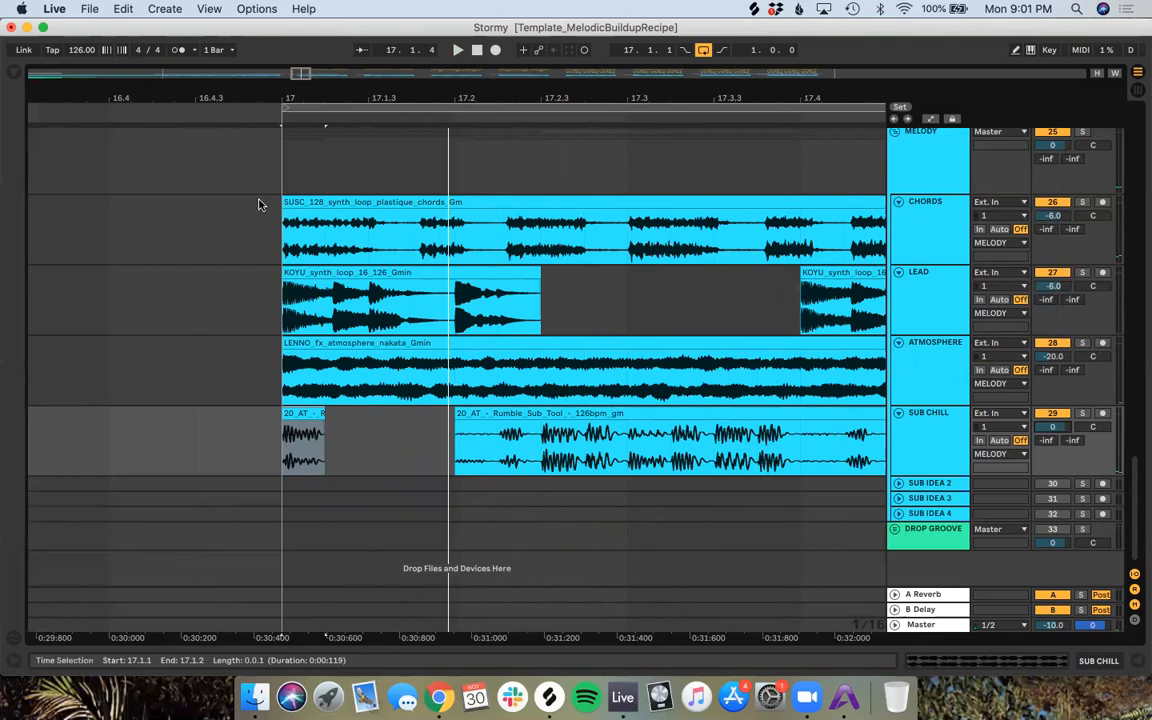
key(space)
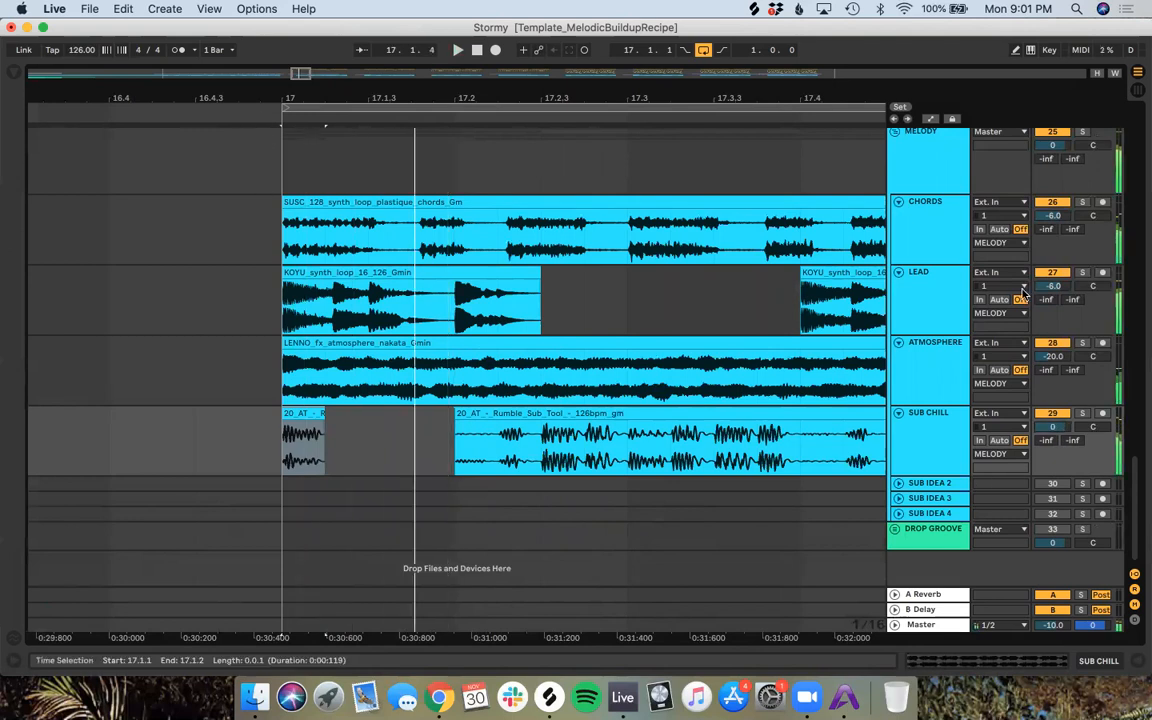
click(1085, 414)
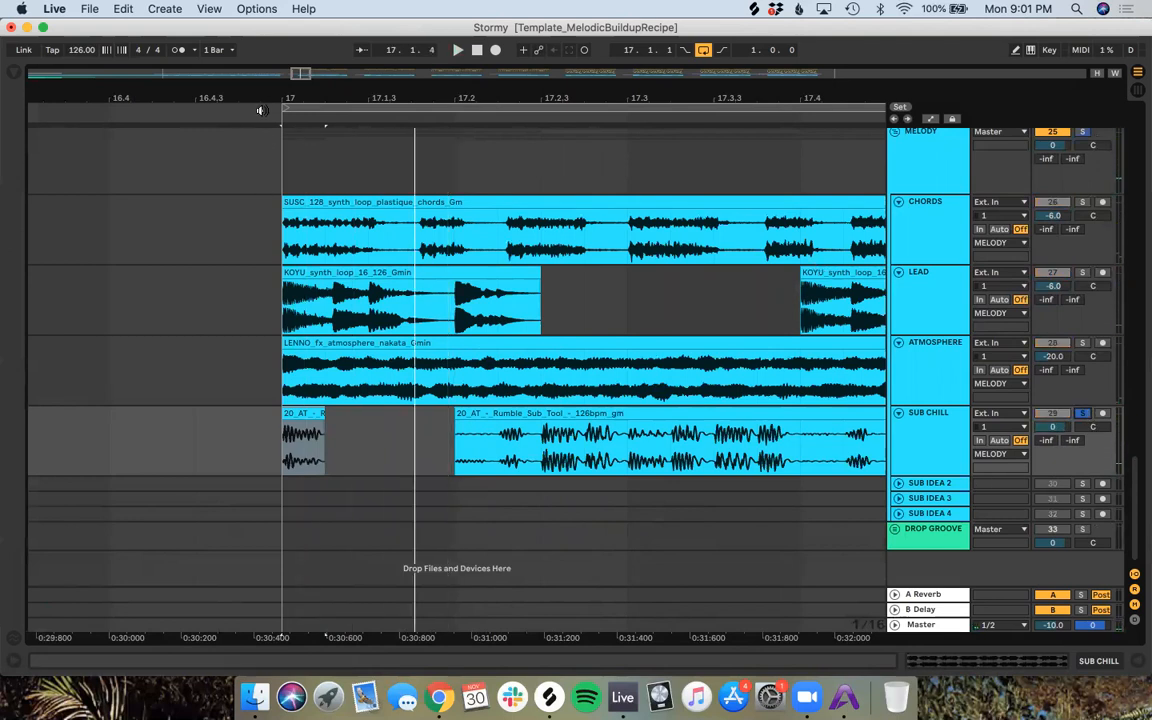
click(1083, 413)
key(space)
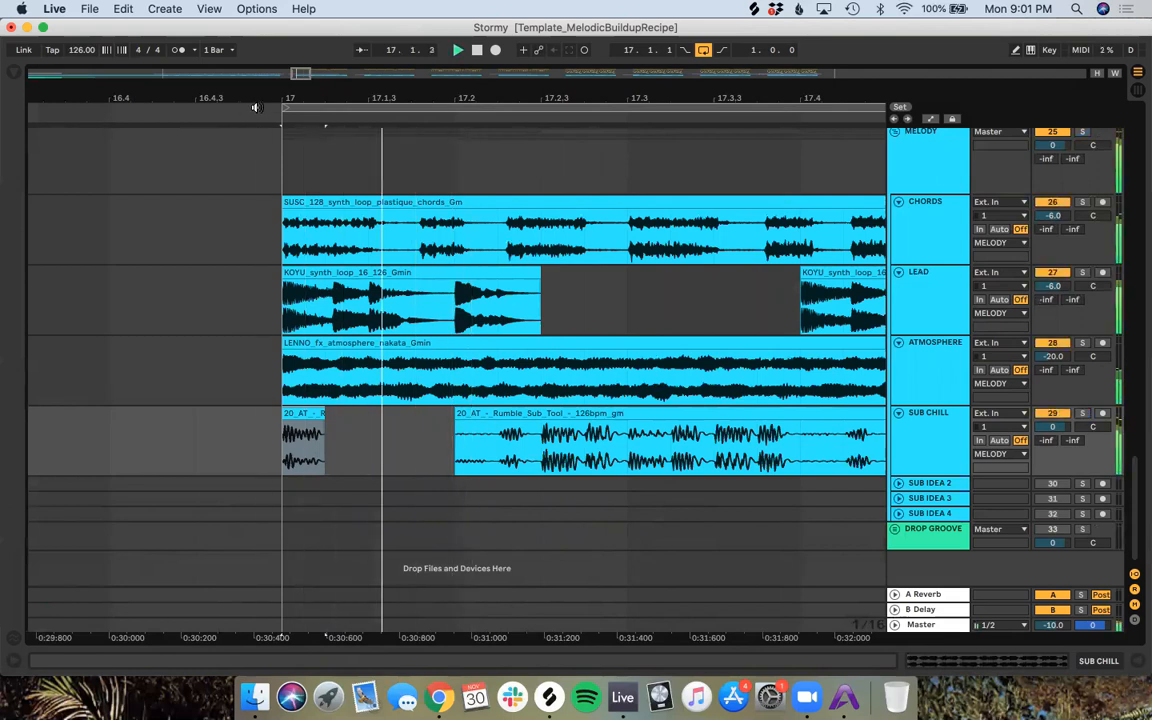
key(space)
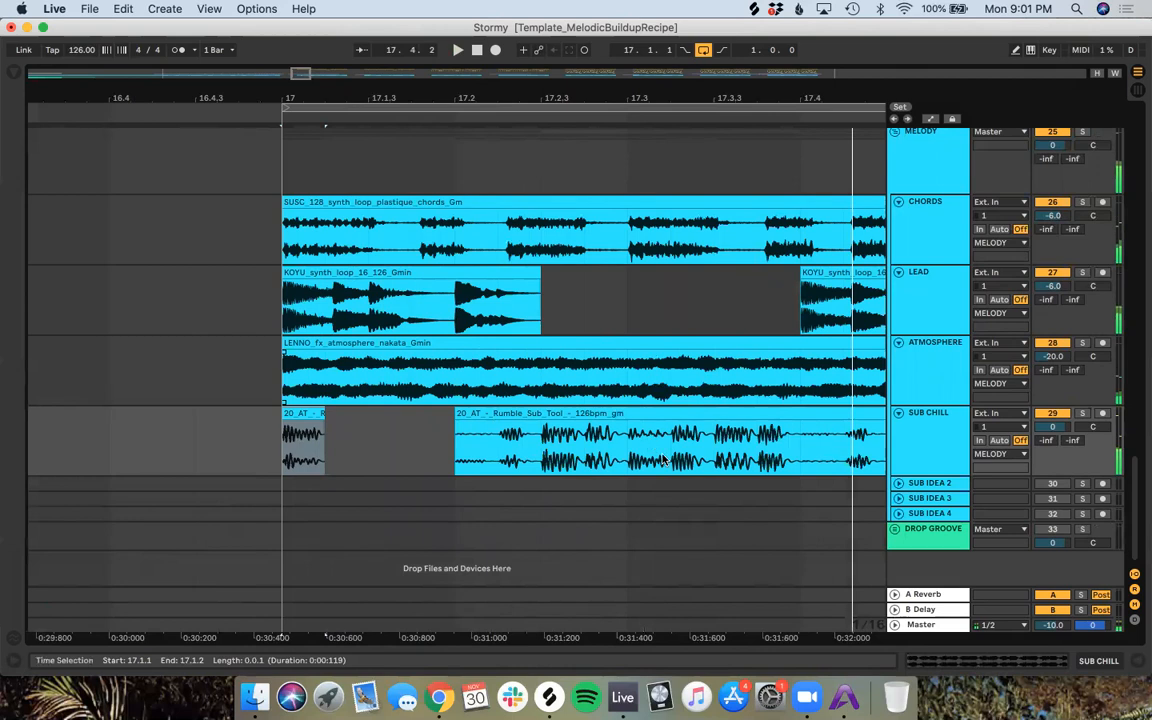
Step: Delete the SUB CHILL audio from 17.2.1 to 17.2.3
click(617, 460)
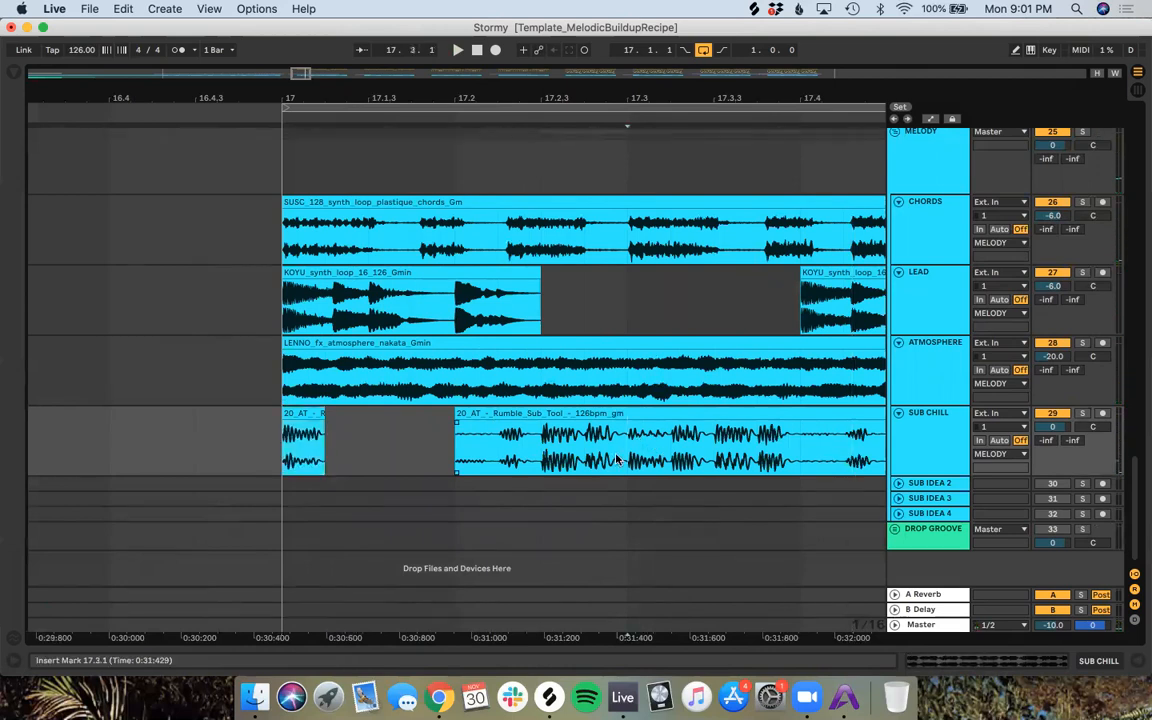
shift+click(489, 412)
key(Delete)
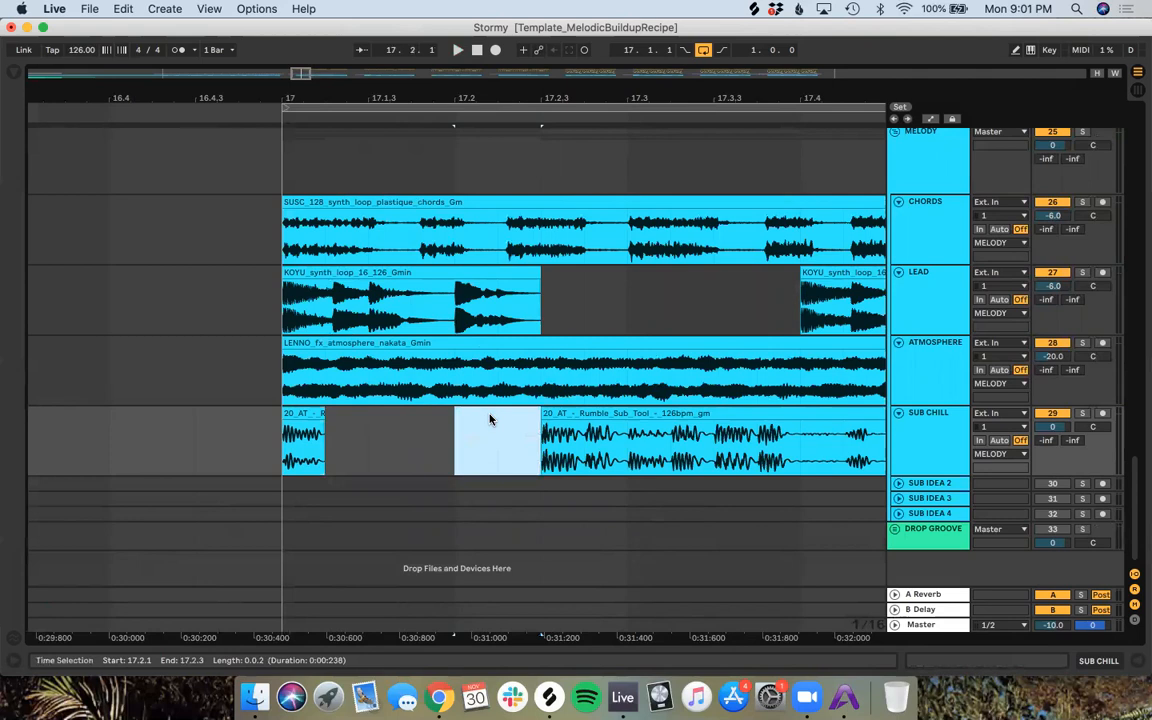
Step: Split the SUB CHILL clip at 17.3.2 and delete the piece running up to 17.4.2
click(672, 460)
key(super+e)
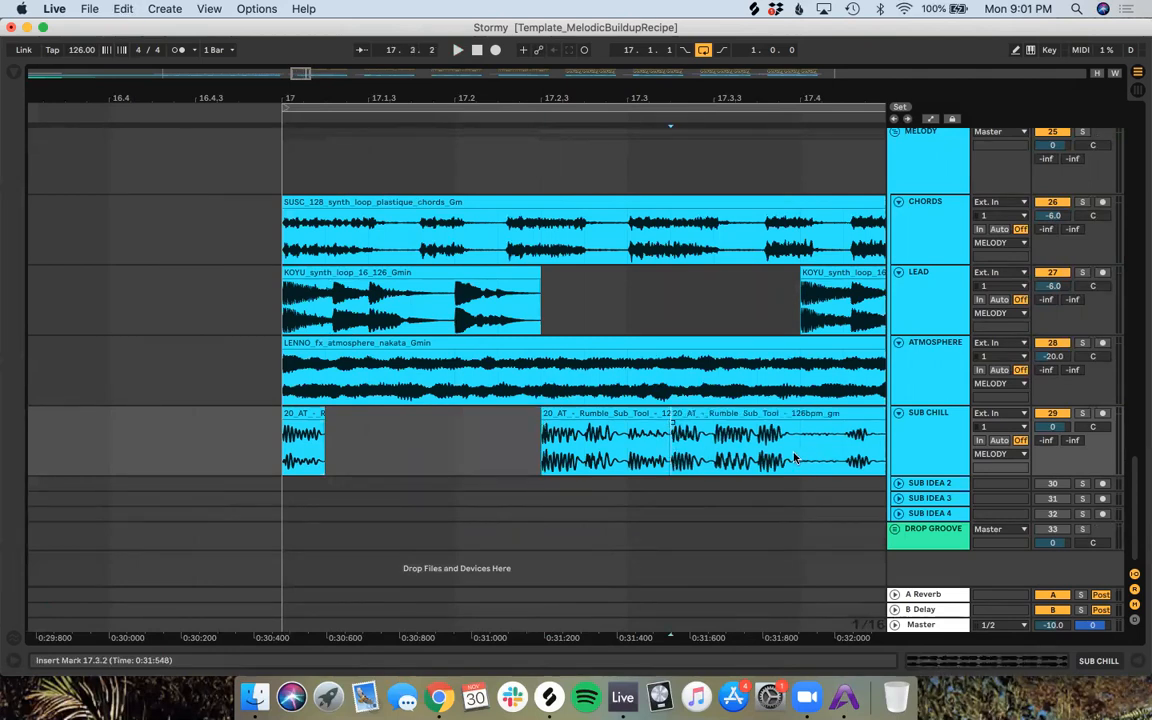
click(753, 413)
key(Delete)
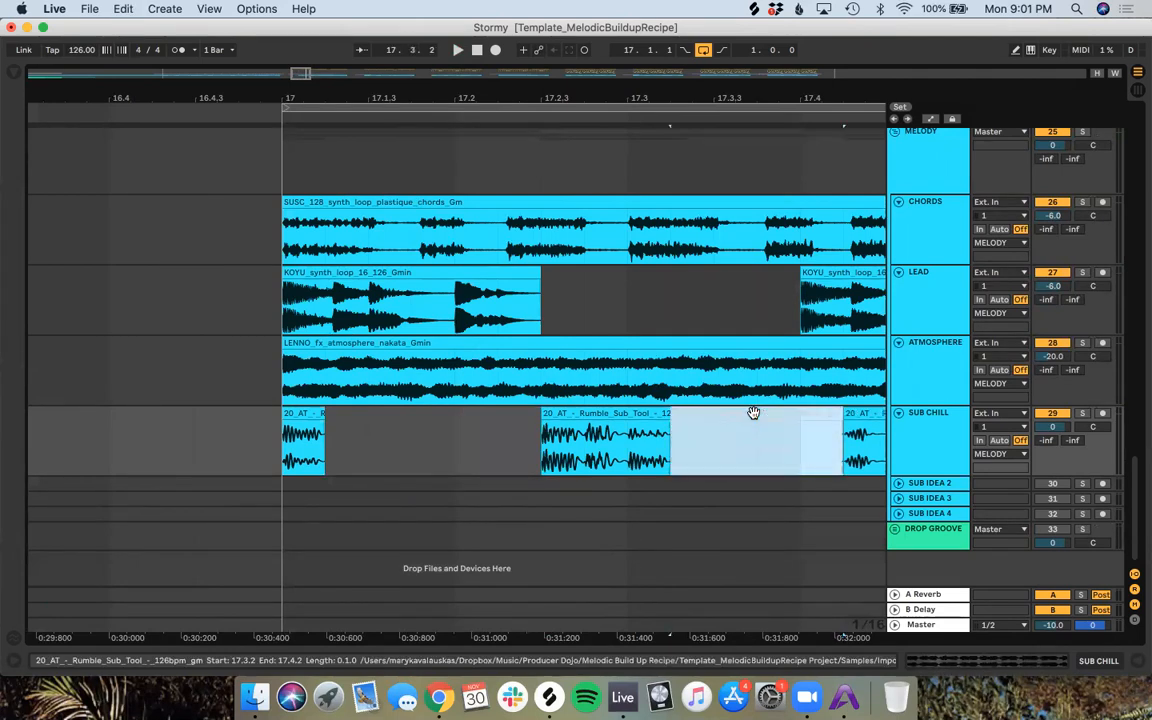
Step: Play back the bar 17 loop to hear the new sub bass rhythm
scroll(753, 413, right, 5)
scroll(753, 413, up, 1)
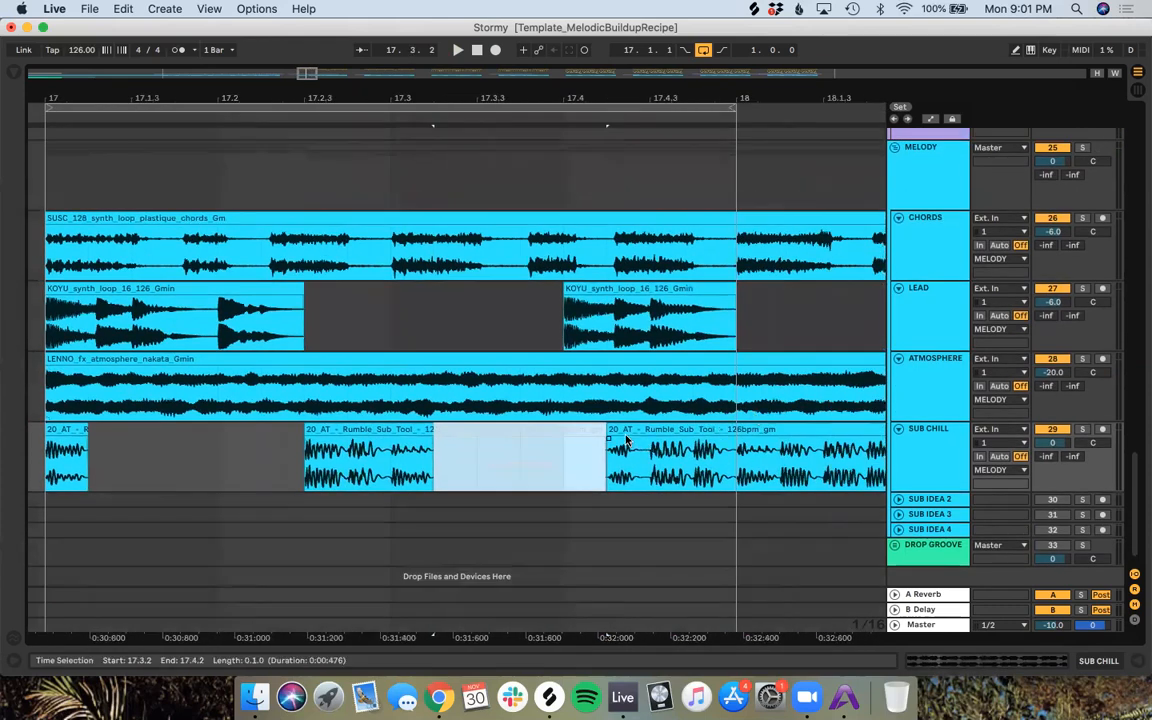
scroll(314, 389, down, 5)
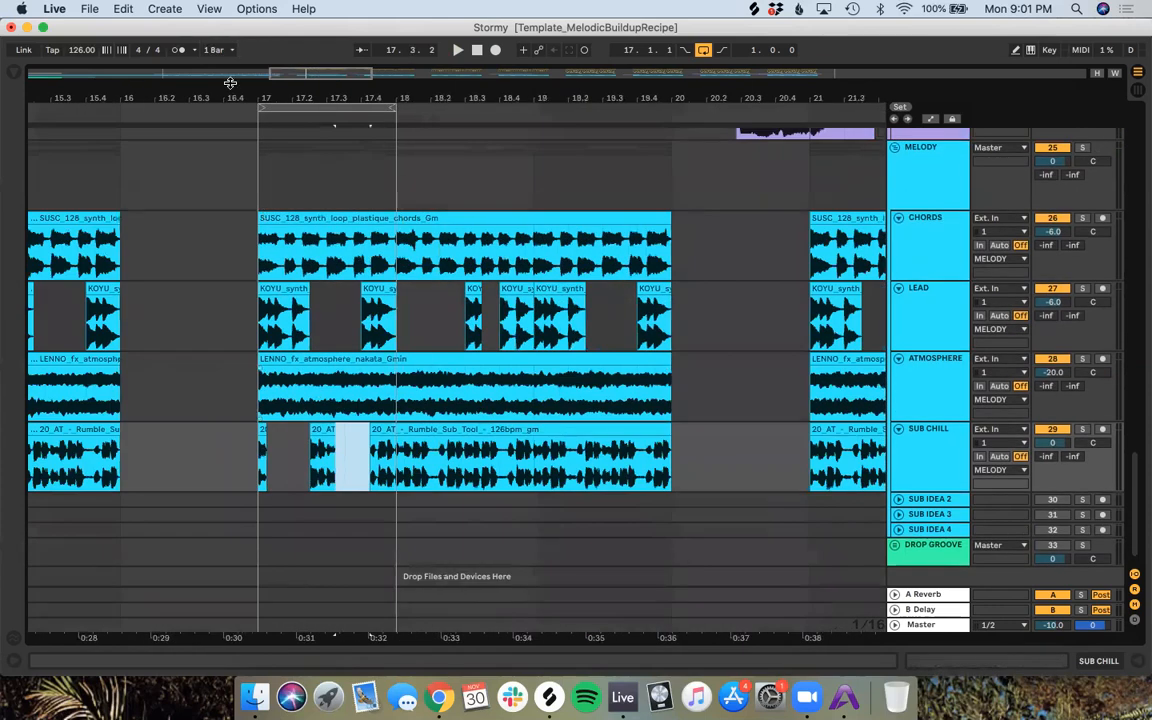
key(space)
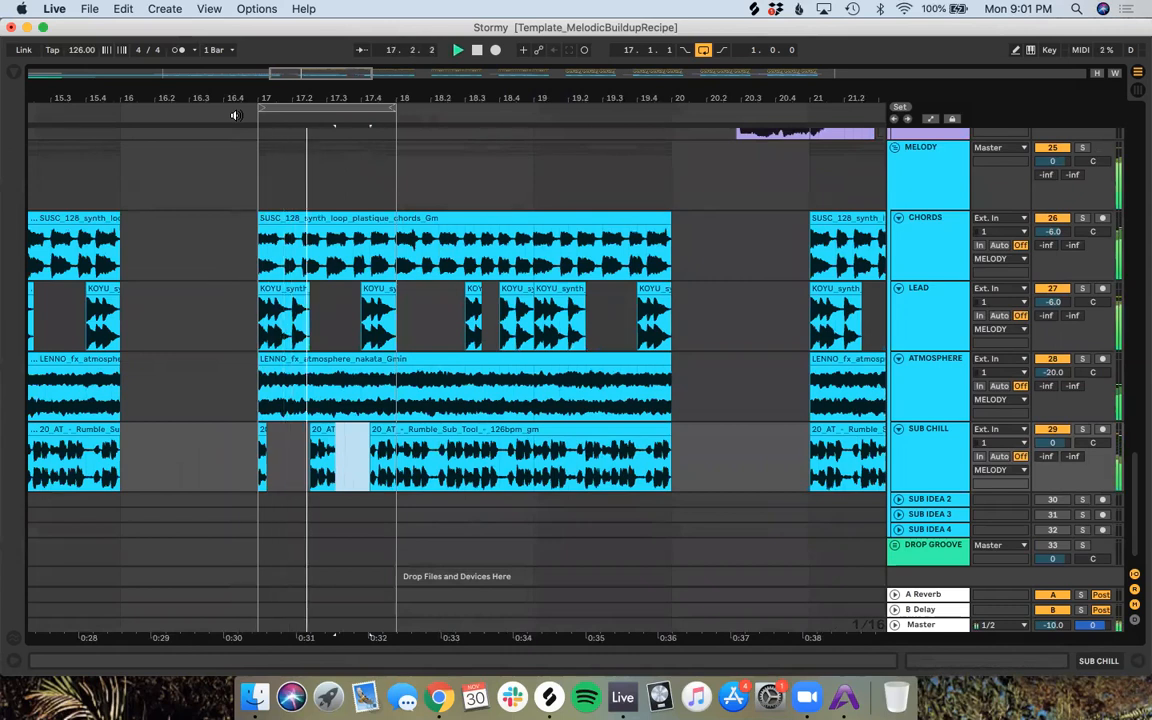
Step: Check the kick positions on KICK 1, shift the second SUB CHILL clip to start at 17.1.4, and play the bar 17 loop
scroll(343, 176, up, 15)
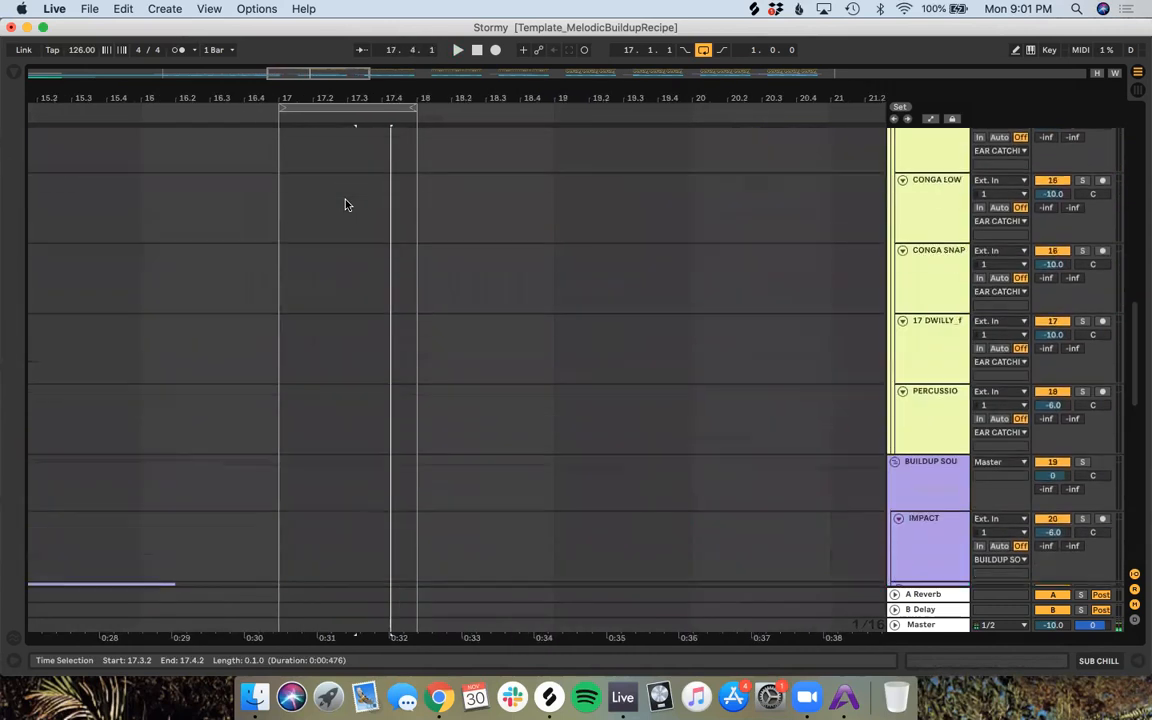
click(342, 305)
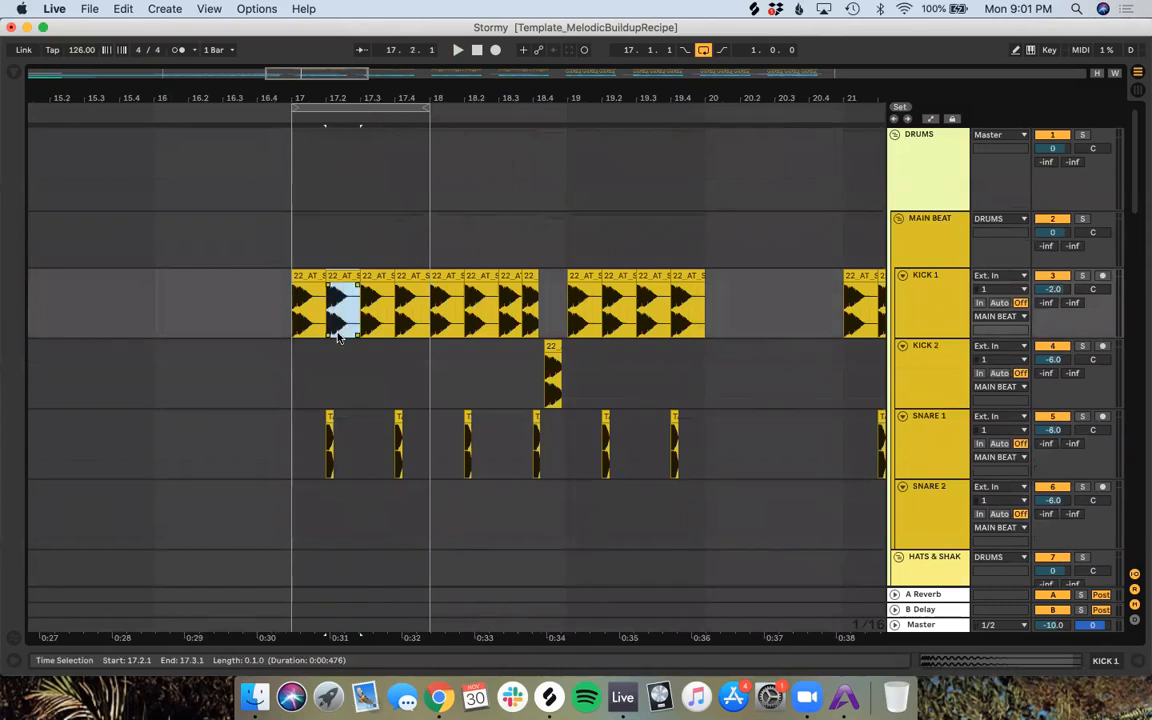
scroll(336, 495, down, 15)
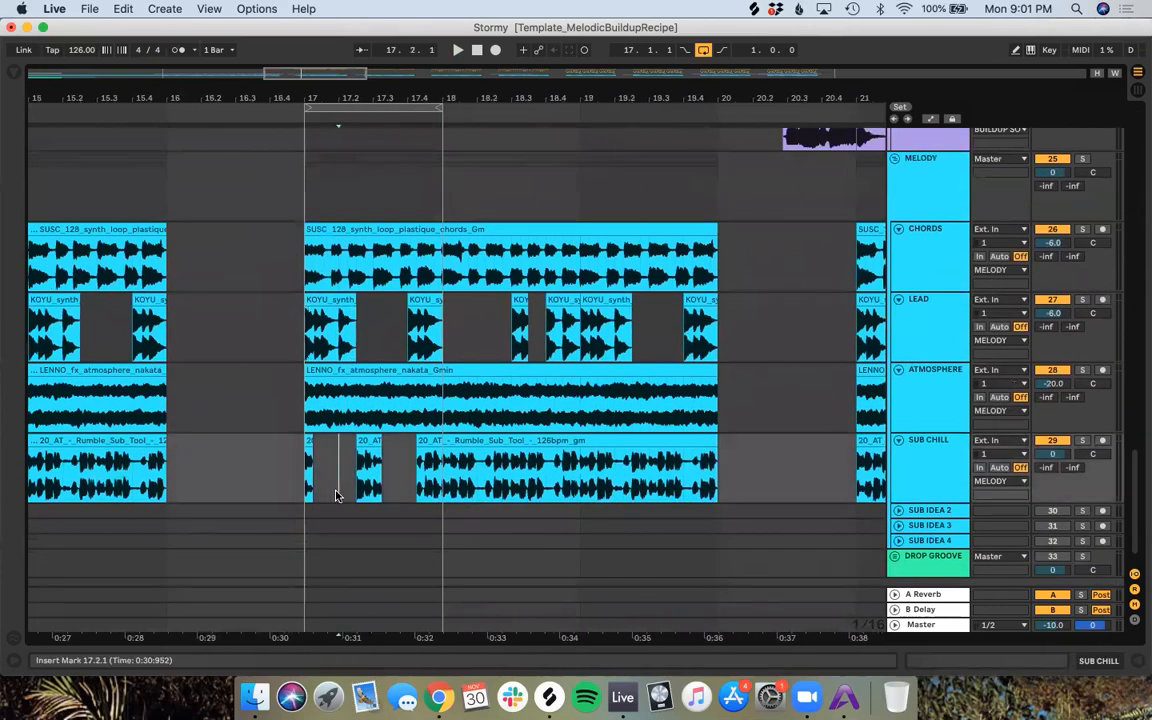
scroll(336, 495, up, 5)
drag(450, 452, 367, 444)
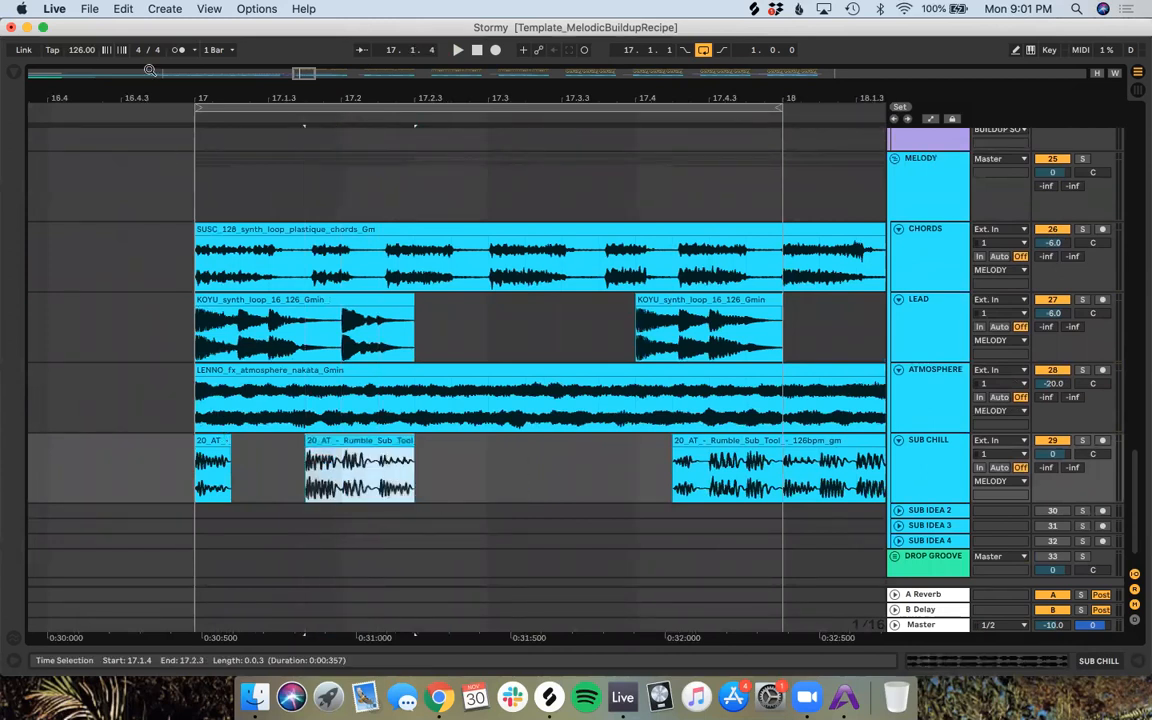
click(330, 440)
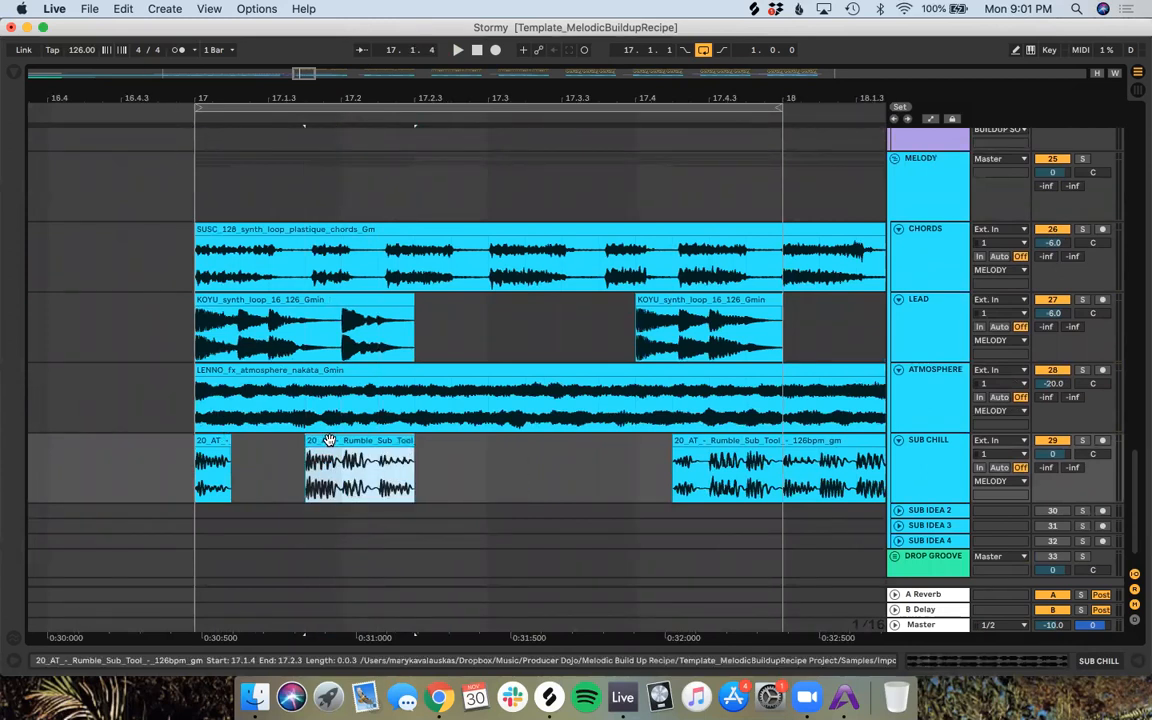
click(219, 118)
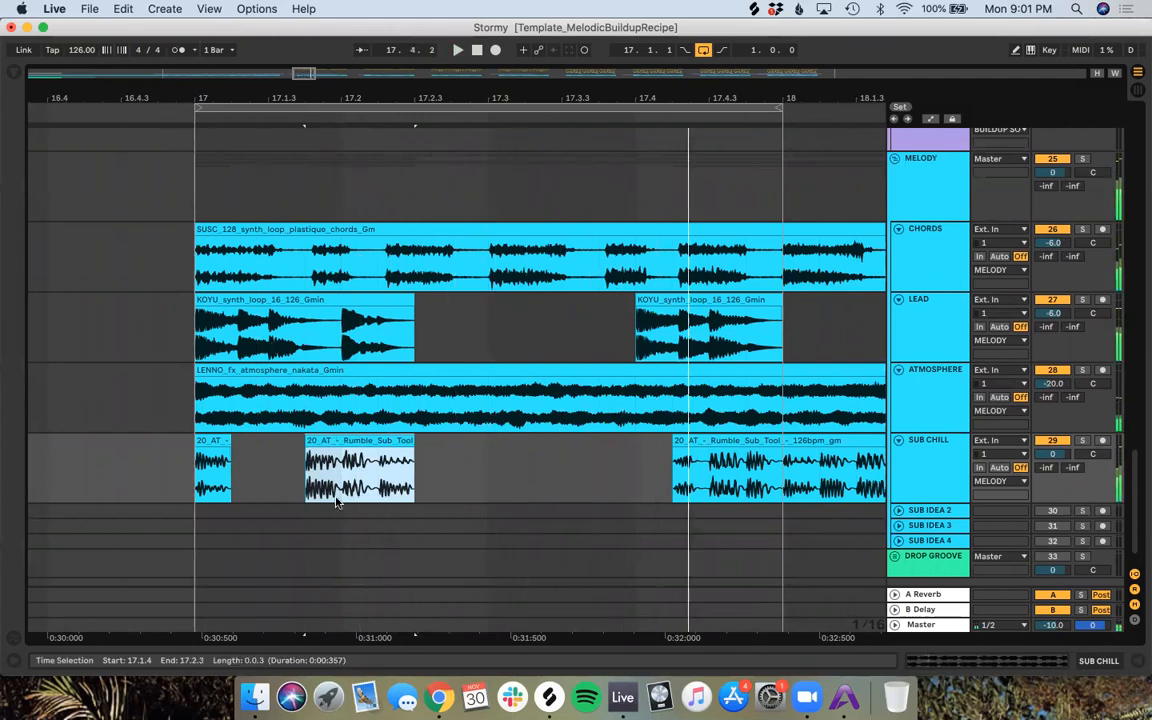
Step: Move the second SUB CHILL clip to start at 17.2.1 and replay the loop
drag(327, 433, 363, 440)
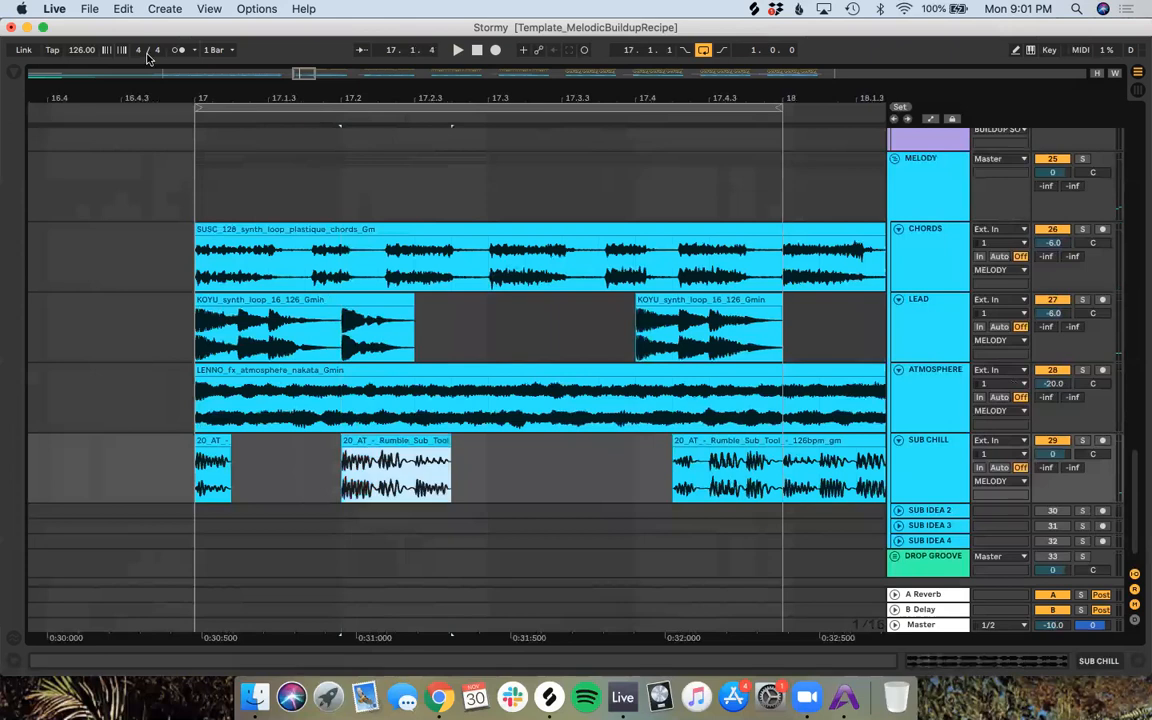
click(168, 115)
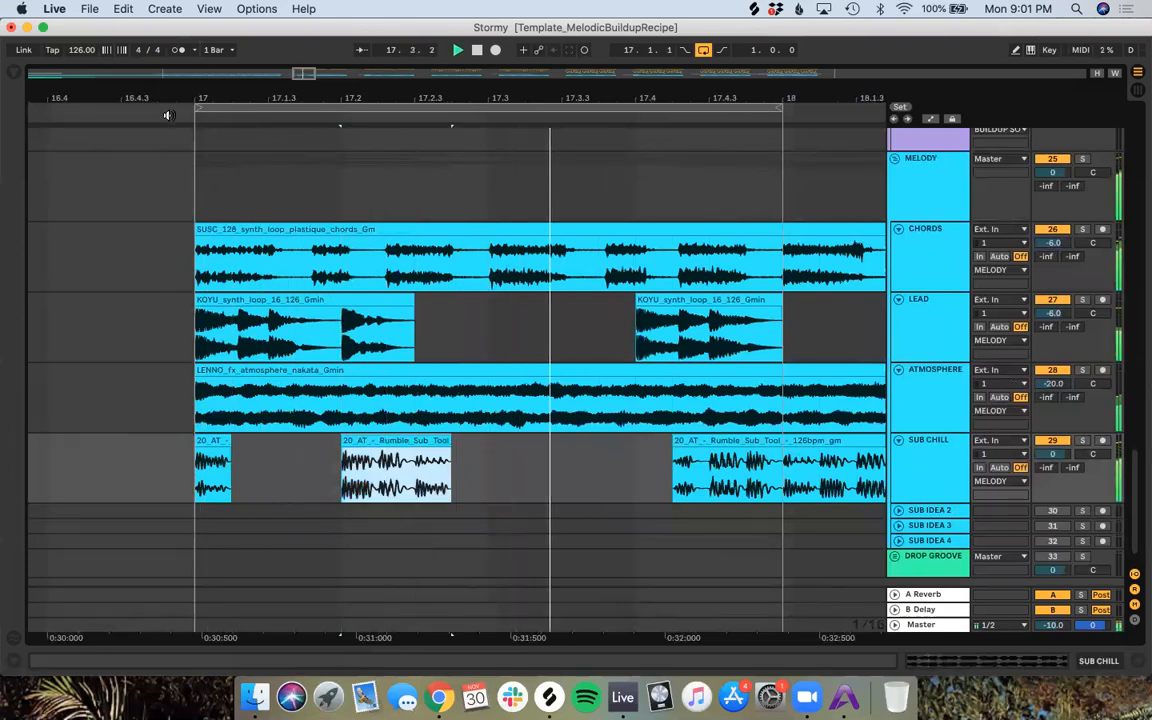
key(space)
Step: Split the SUB CHILL clip at 18.1.1 and delete the piece from 17.4.2 to 18.1.1
click(790, 485)
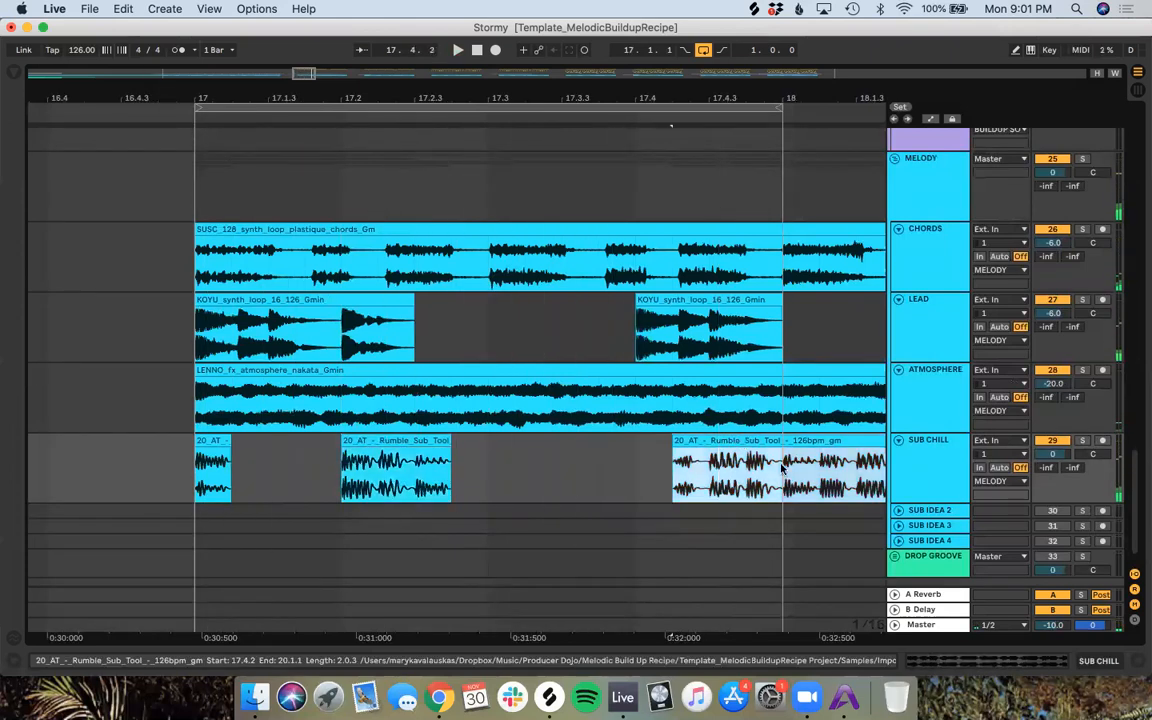
click(784, 489)
key(super+e)
click(746, 443)
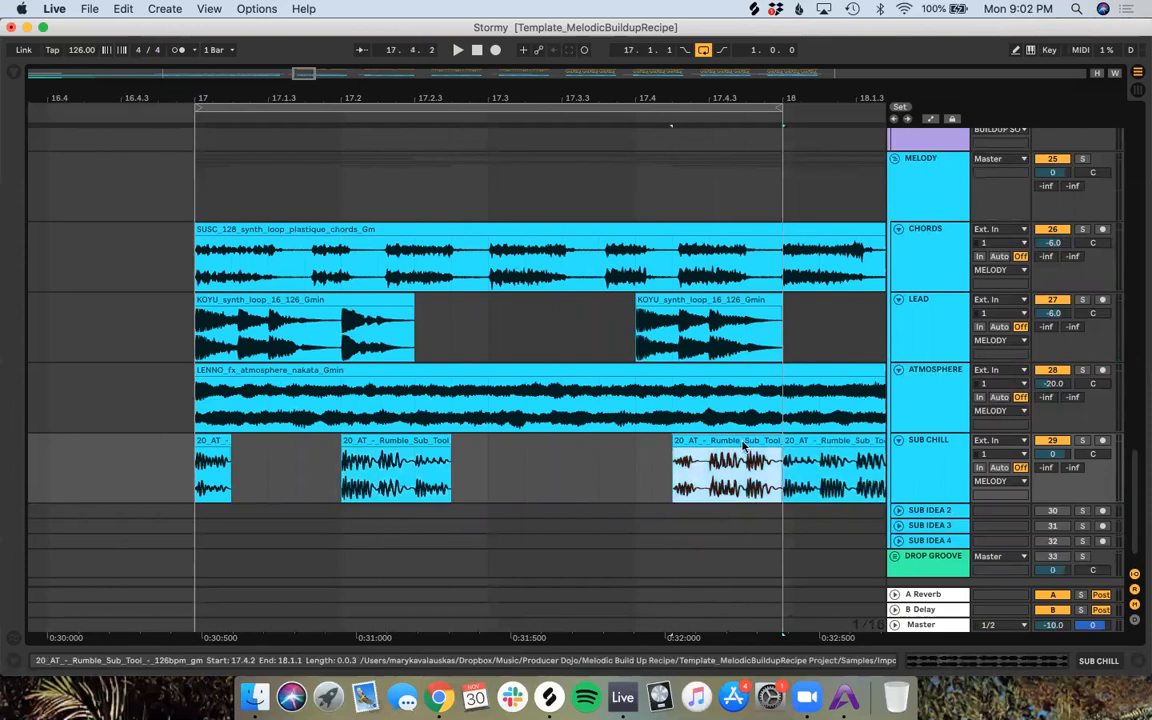
key(Delete)
Step: Duplicate the SUB CHILL half bar from 17.1.1 to 17.3.1 into the second half of bar 17 and play the loop
right_click(485, 487)
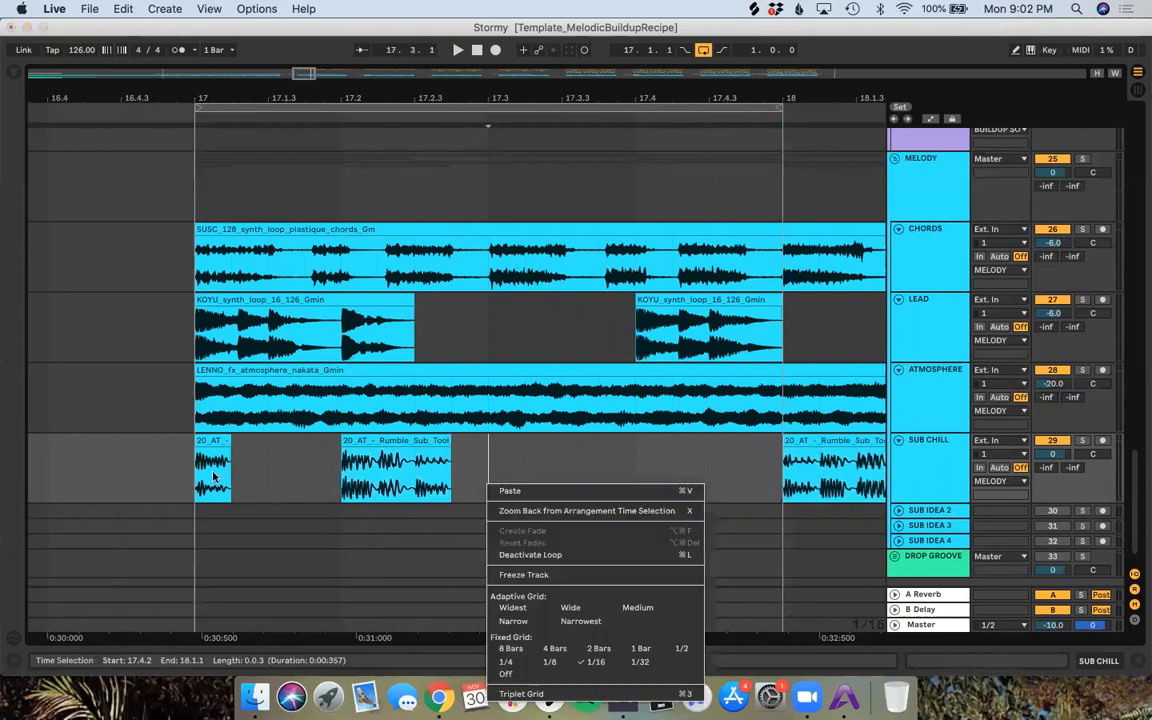
click(499, 473)
drag(488, 473, 196, 470)
key(super+d)
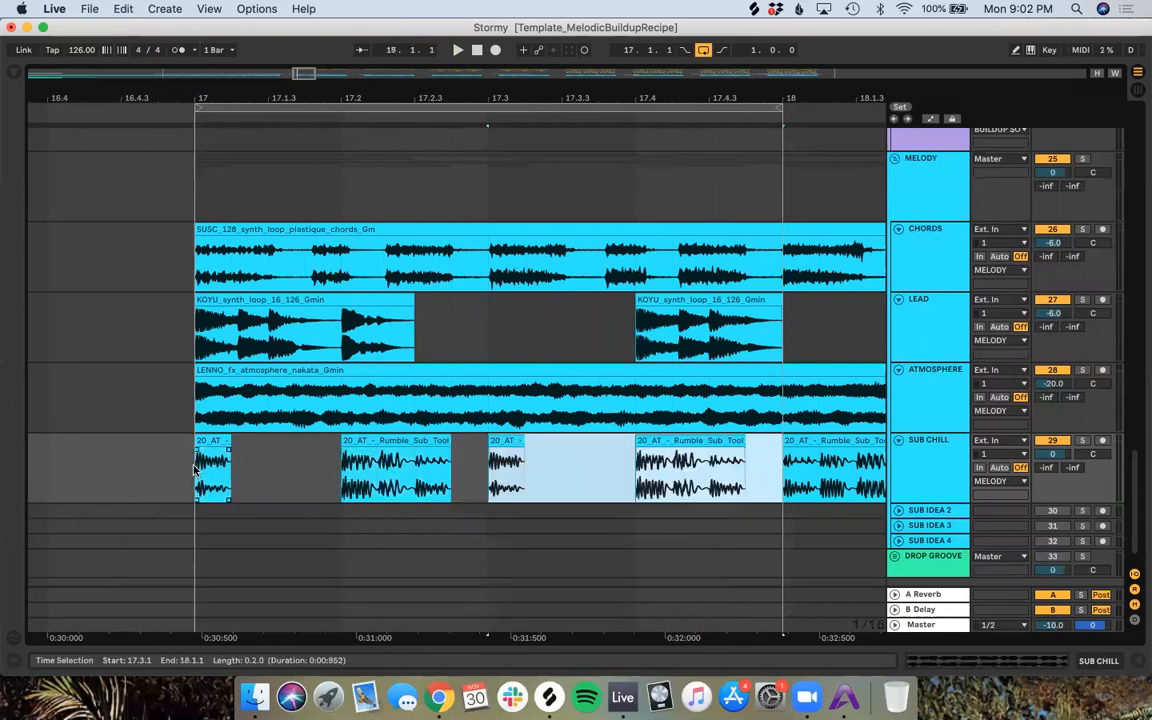
key(space)
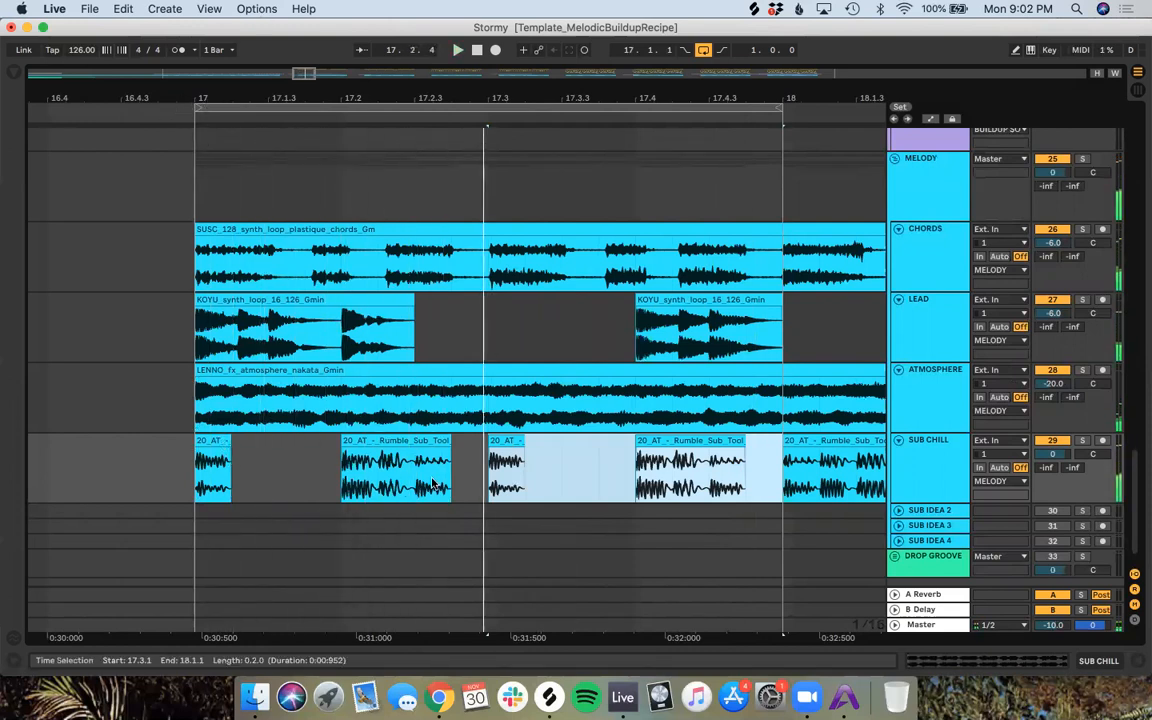
Step: Shorten the SUB CHILL clips at 17.2.1 and 17.4.1 to end at 17.2.3 and 17.4.3, and play the loop
click(461, 468)
drag(445, 440, 414, 440)
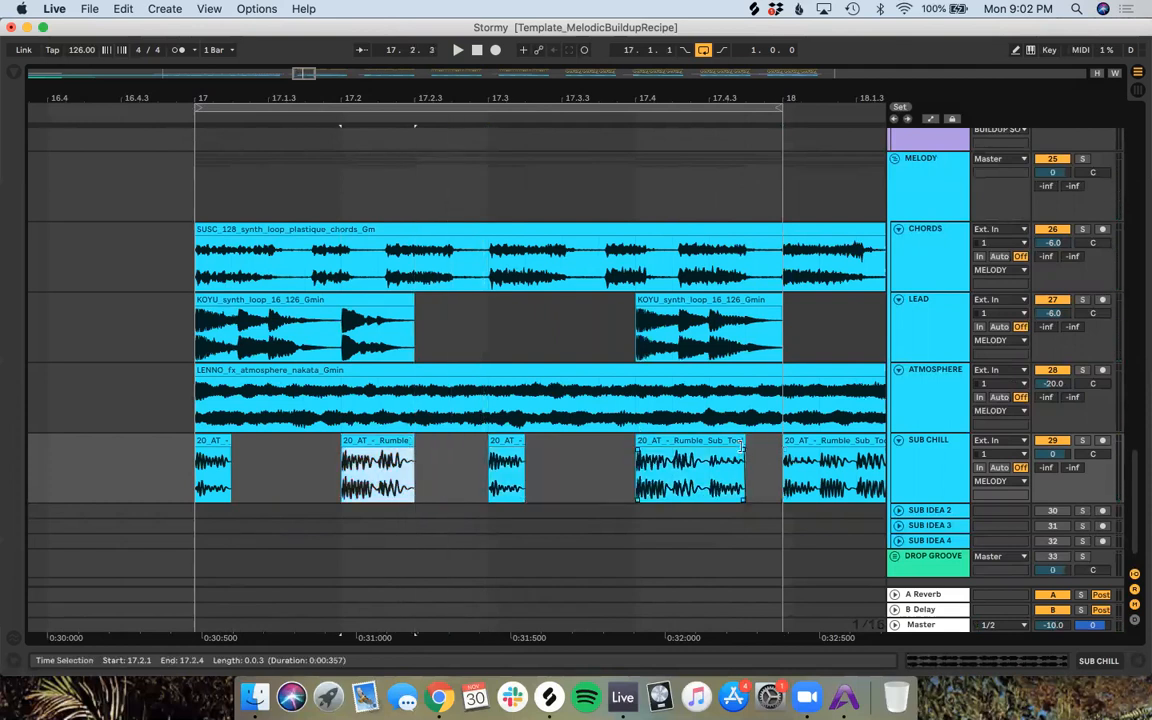
drag(741, 447, 709, 447)
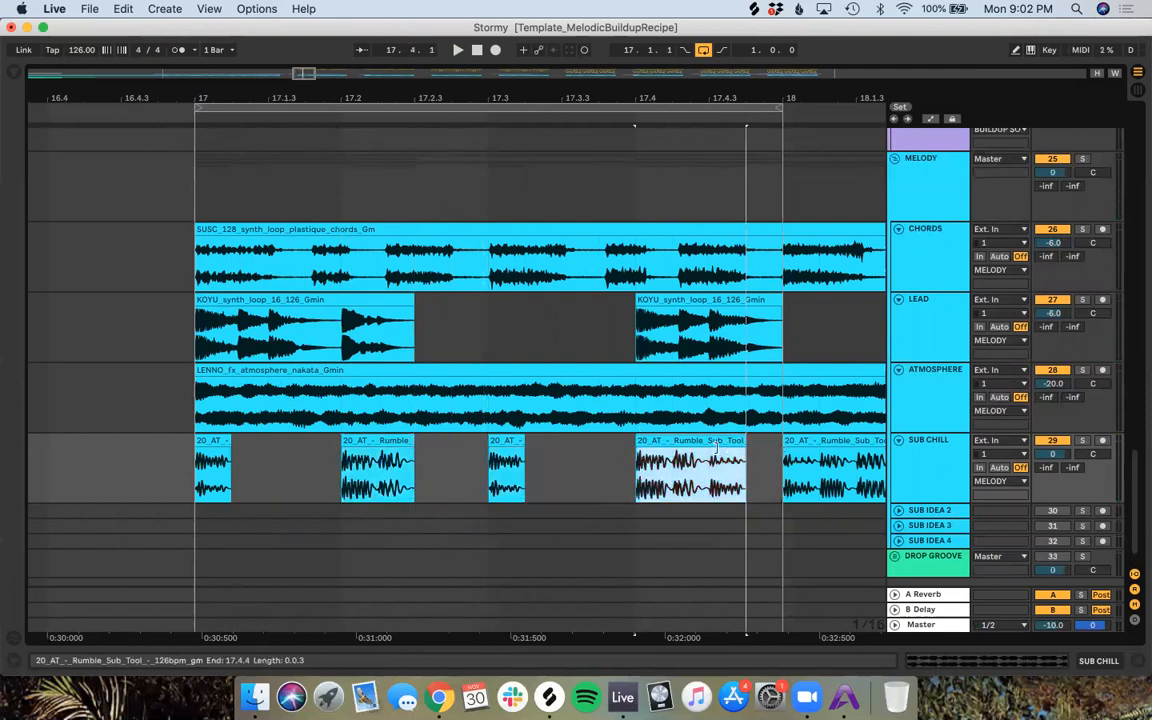
click(170, 104)
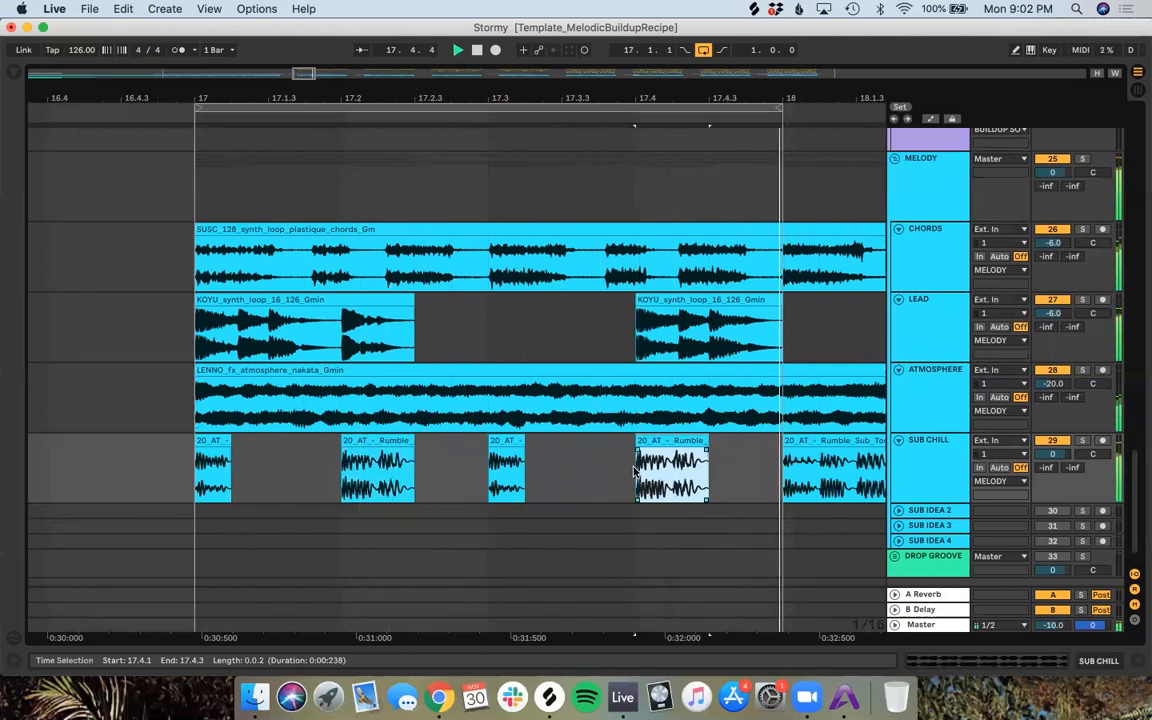
Step: Trim the SUB CHILL clips at 17.2.1 and 17.4.1 to one sixteenth each, ending at 17.2.2 and 17.4.2, and replay the loop
drag(414, 455, 377, 455)
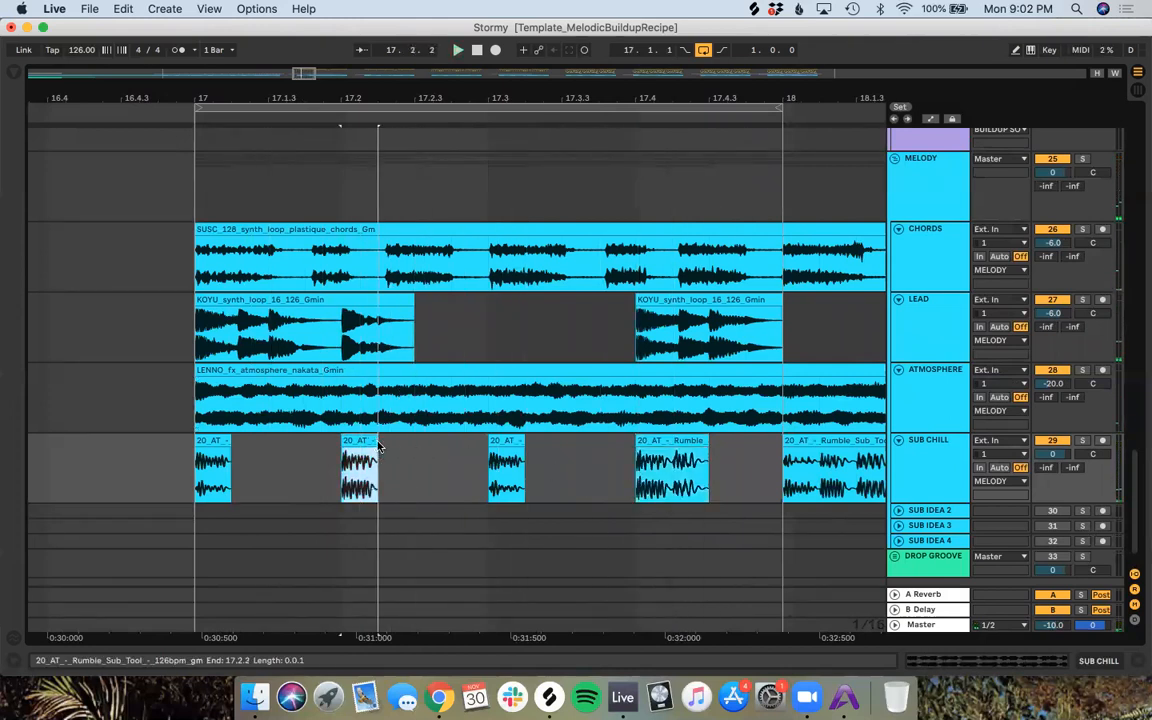
drag(708, 455, 672, 455)
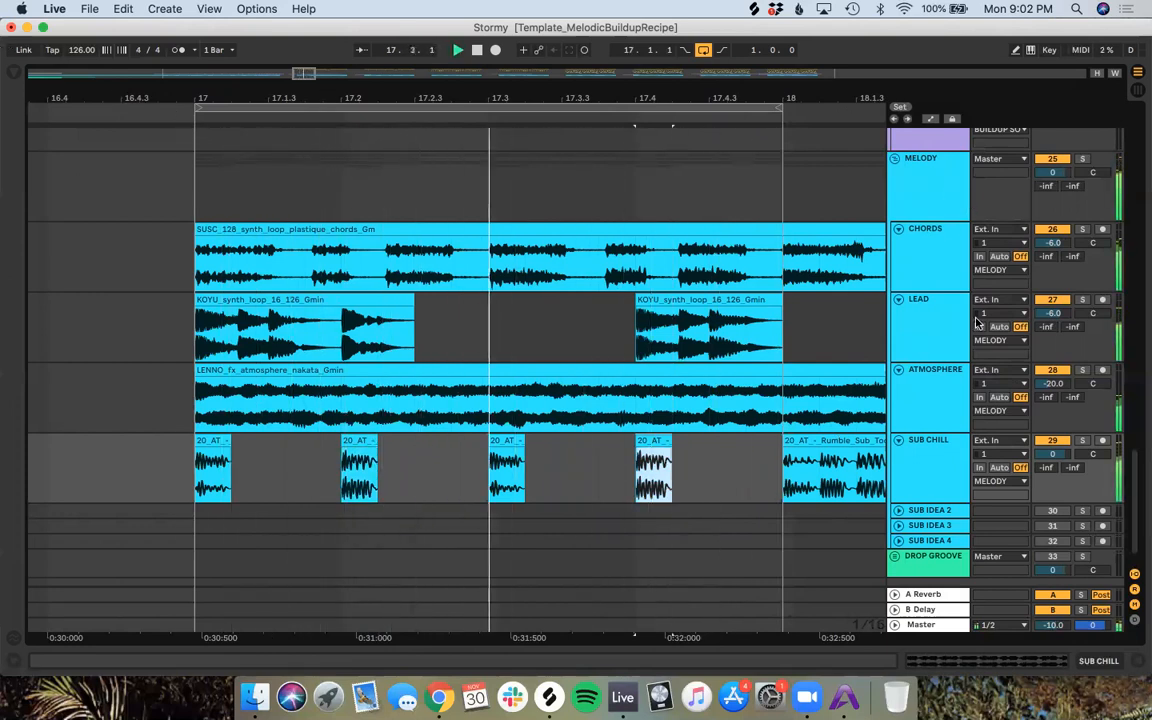
click(1054, 441)
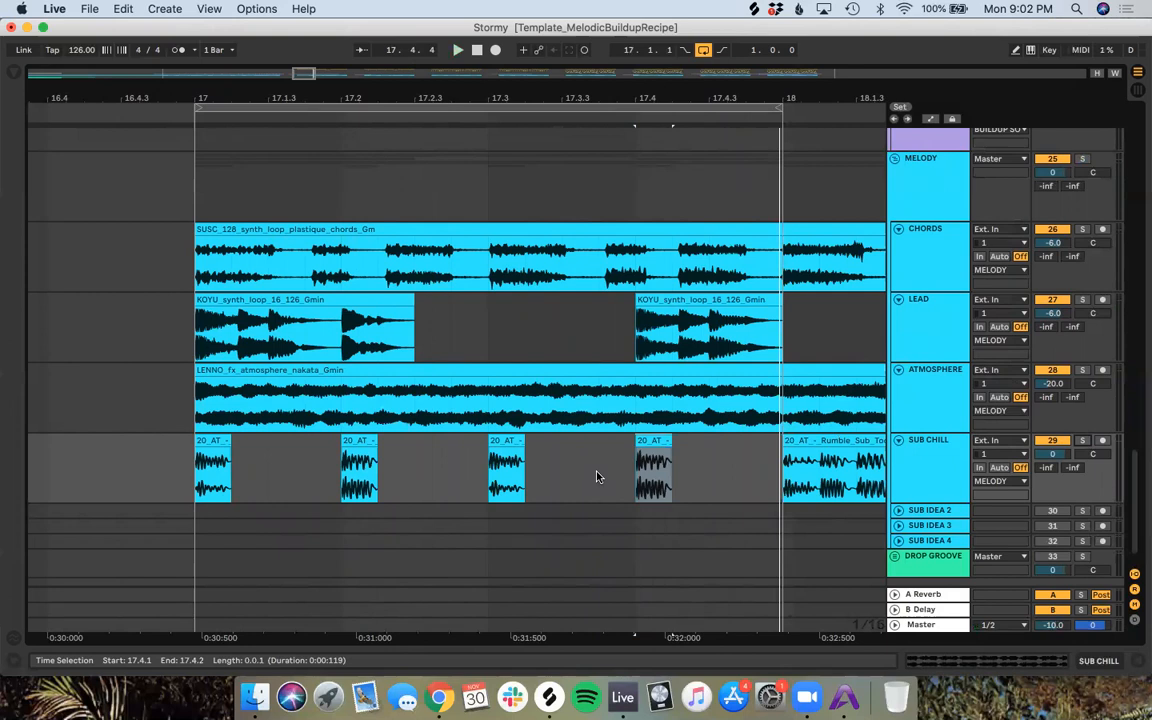
Step: Delete the remaining long SUB CHILL clip from 18.1.1 to 20.1.1
scroll(598, 467, down, 8)
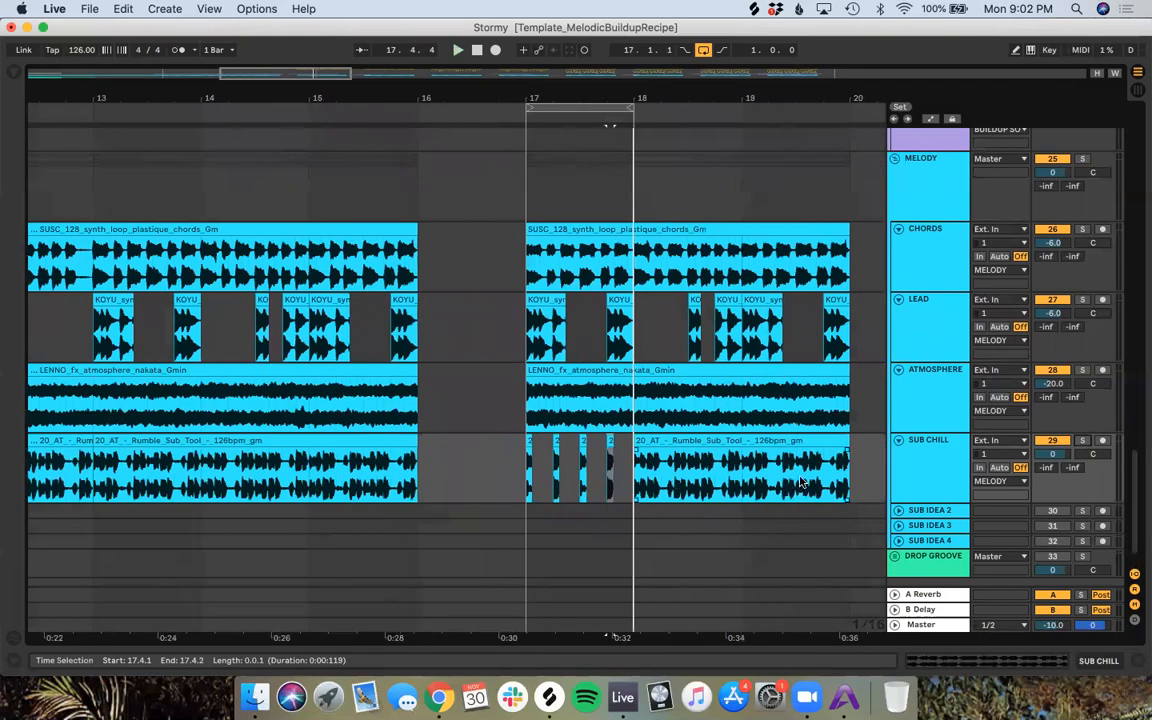
click(766, 437)
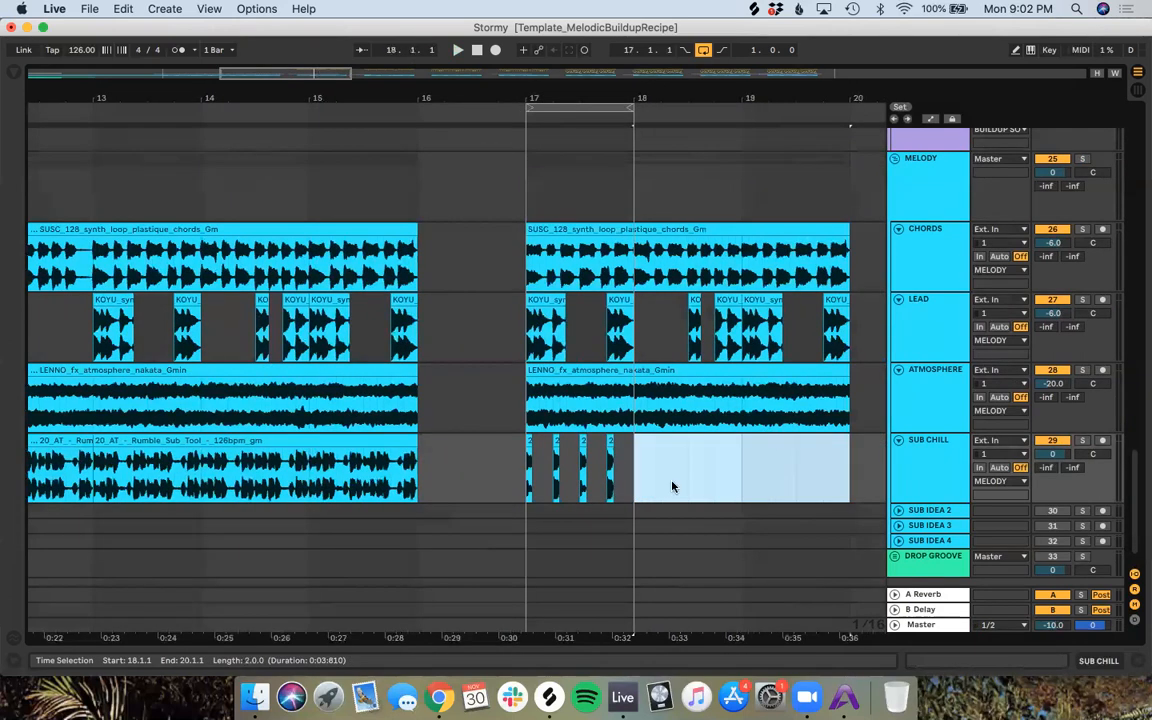
key(Delete)
Step: Duplicate the SUB CHILL pattern of bar 17 twice to fill bars 18 and 19, and play back the loop
drag(631, 469, 526, 466)
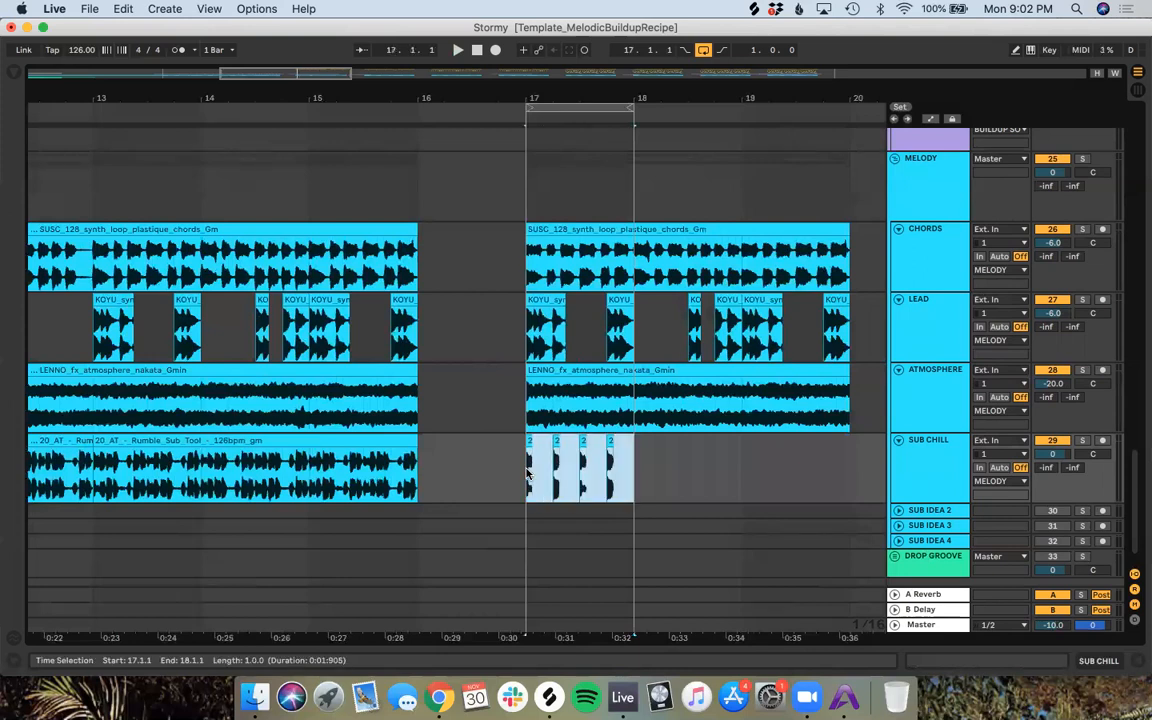
key(super+d)
key(super+d)
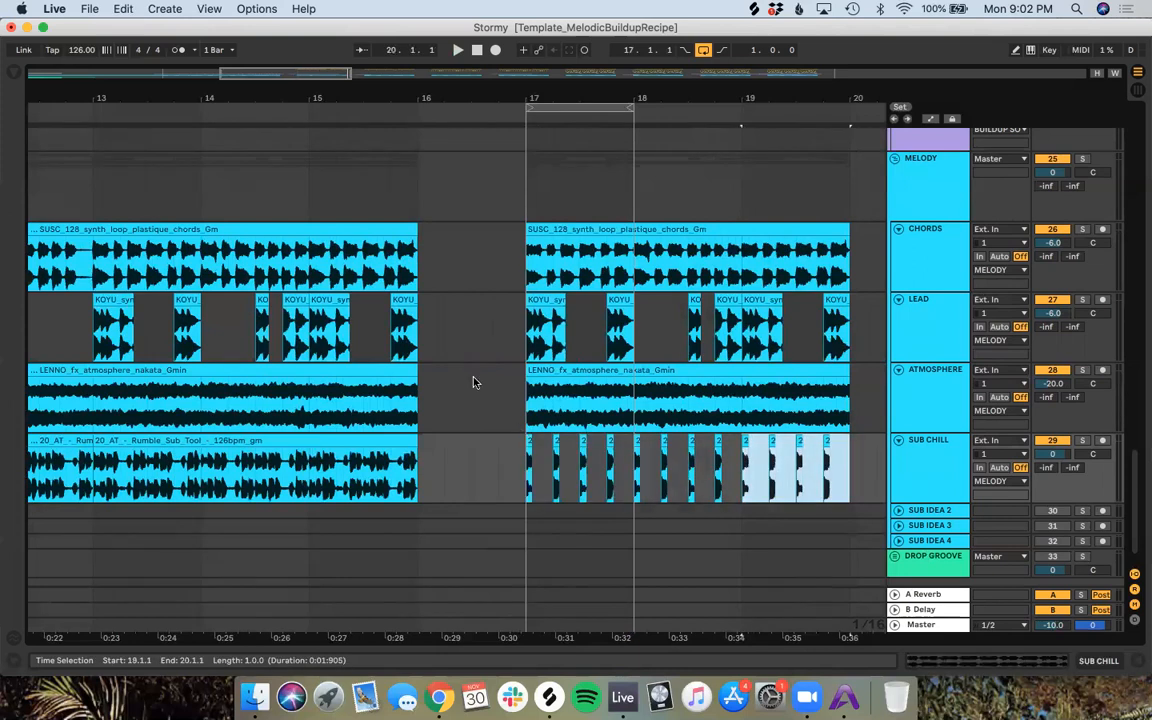
scroll(440, 361, right, 10)
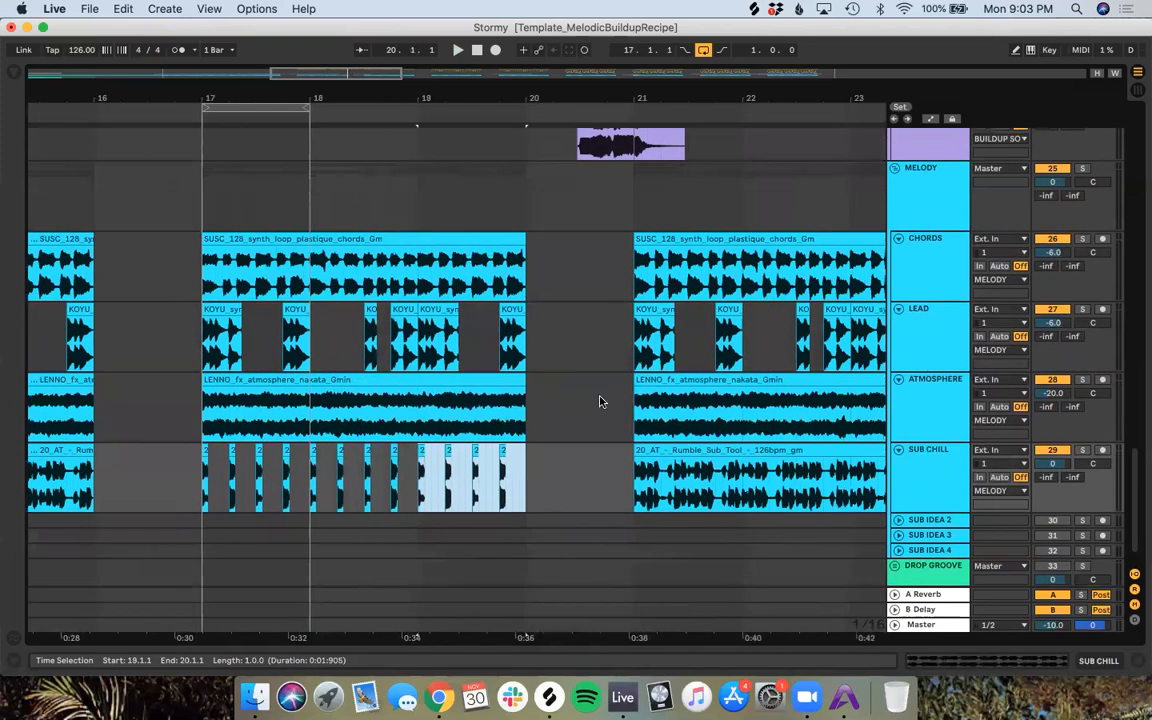
click(170, 99)
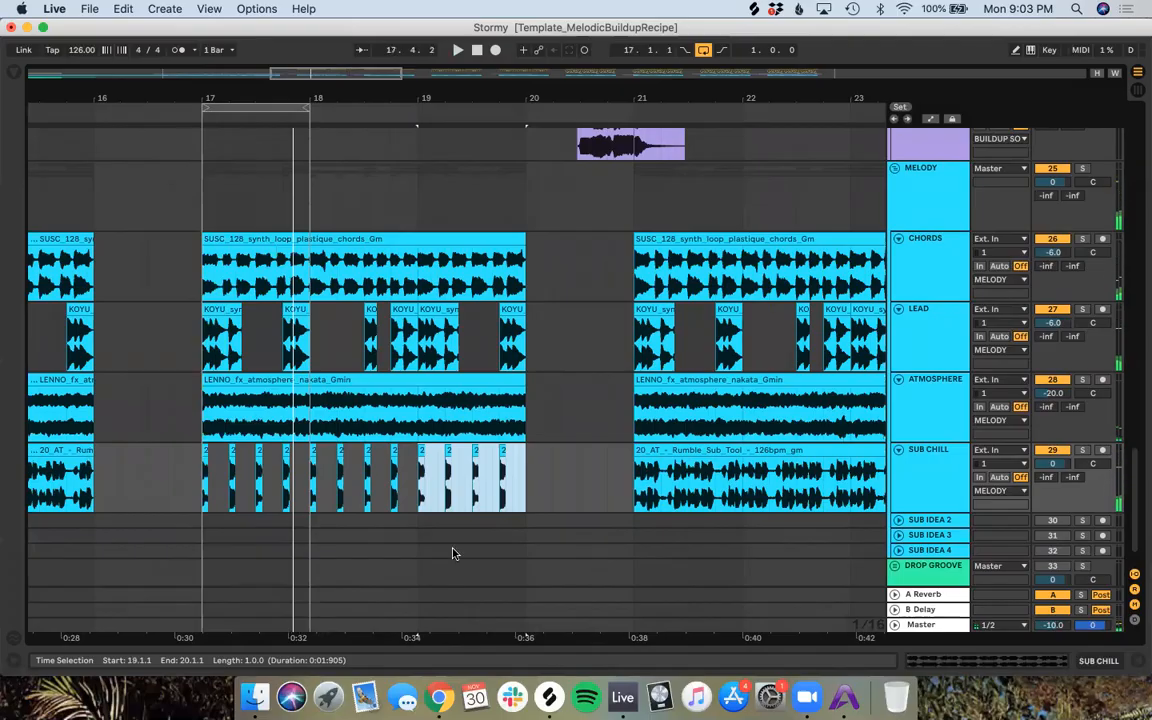
Step: Check the recipe's sub bass instructions, and switch to Splice in Chrome to search the samples for "sub"
key(ctrl+Right)
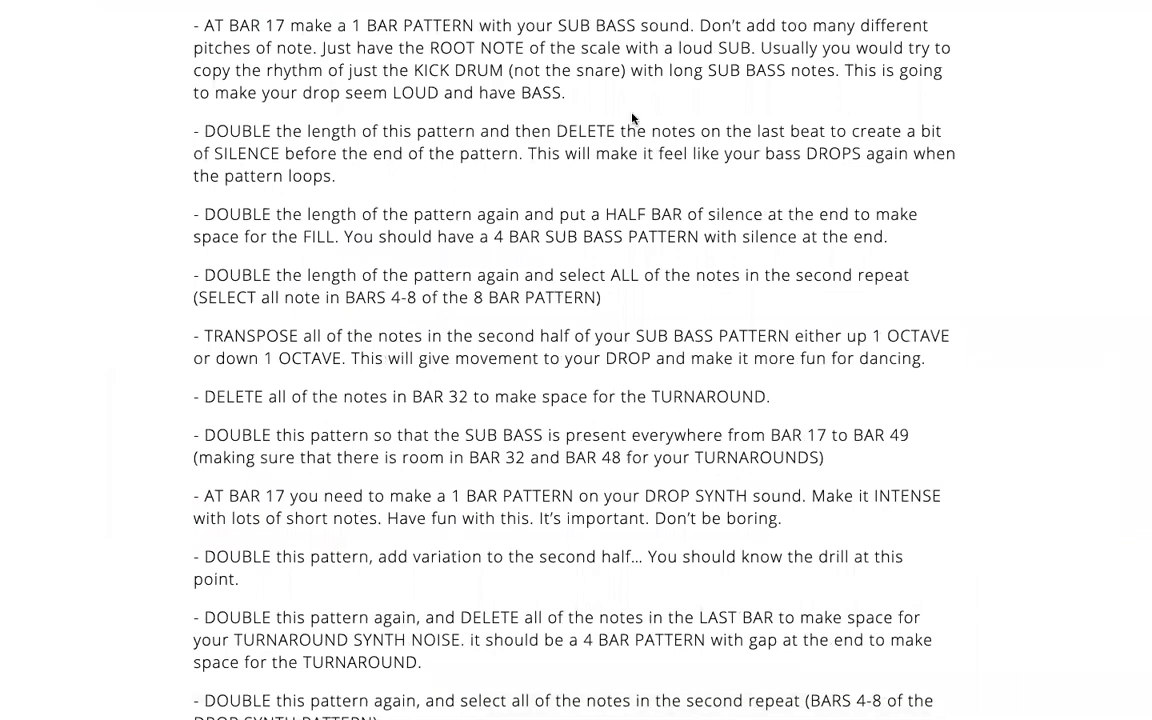
key(ctrl+Left)
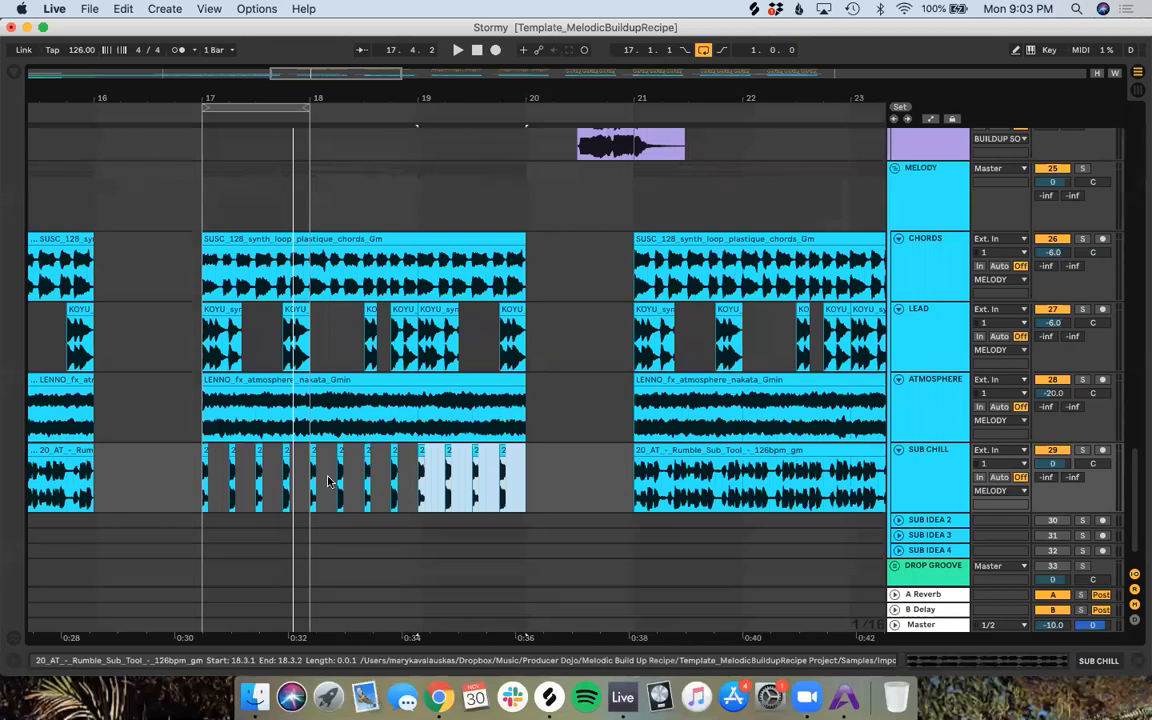
click(440, 690)
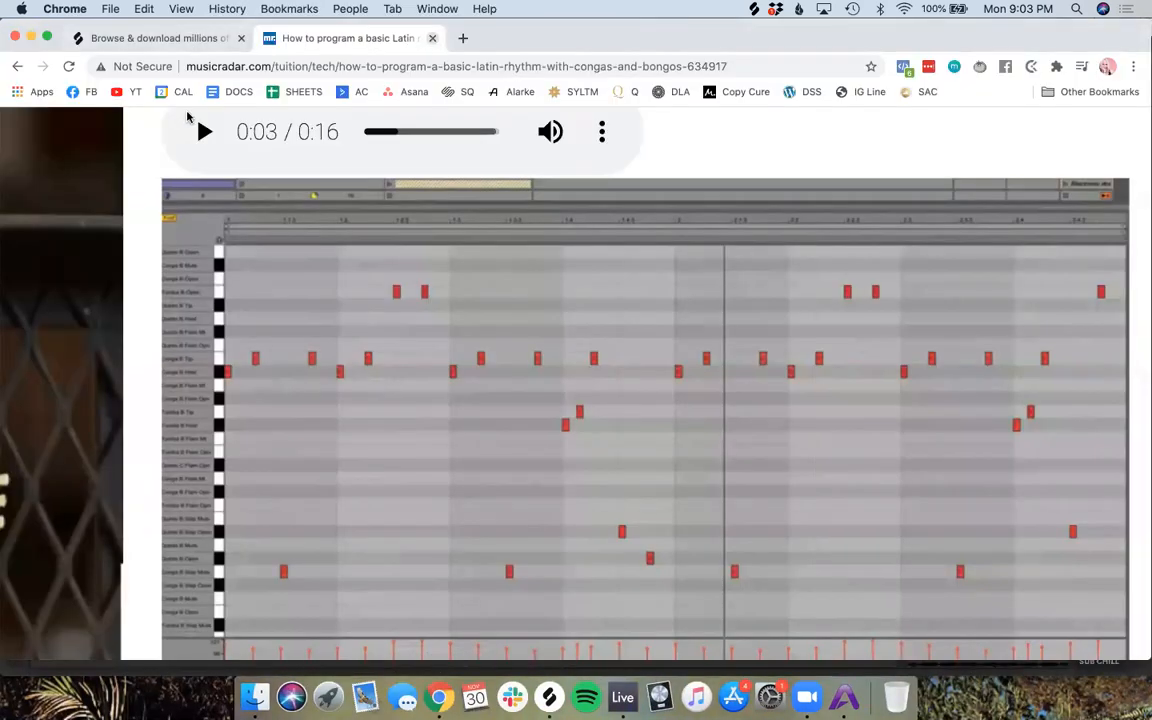
click(162, 38)
click(248, 170)
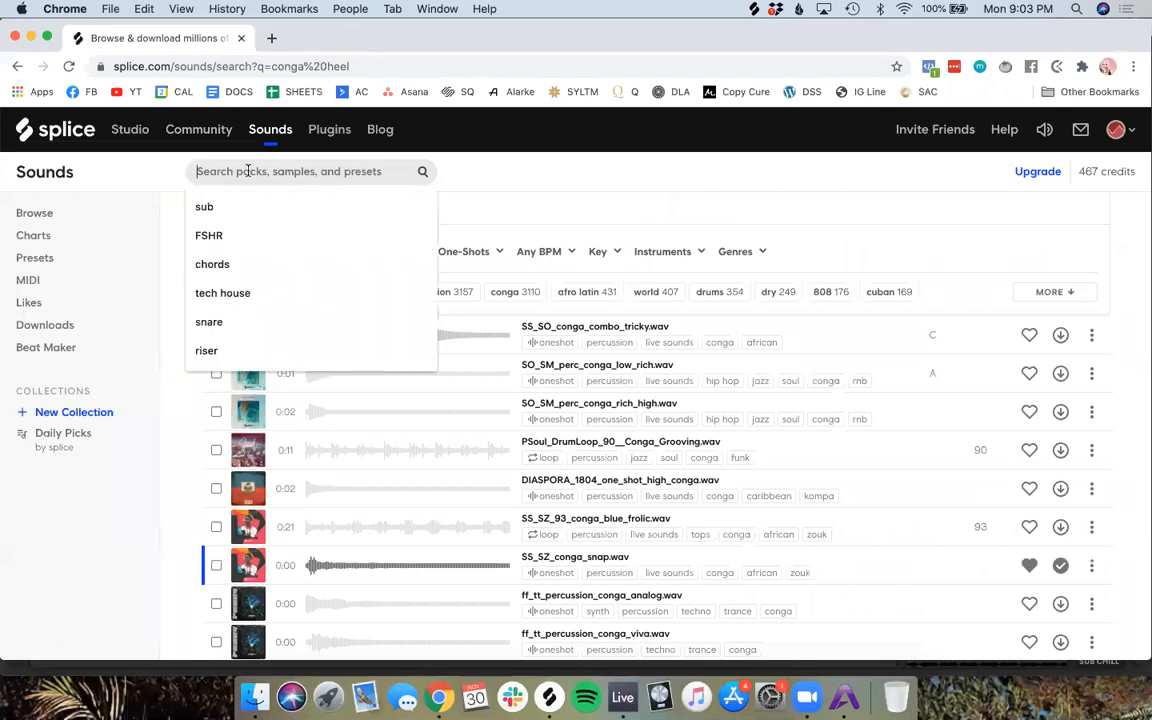
click(201, 207)
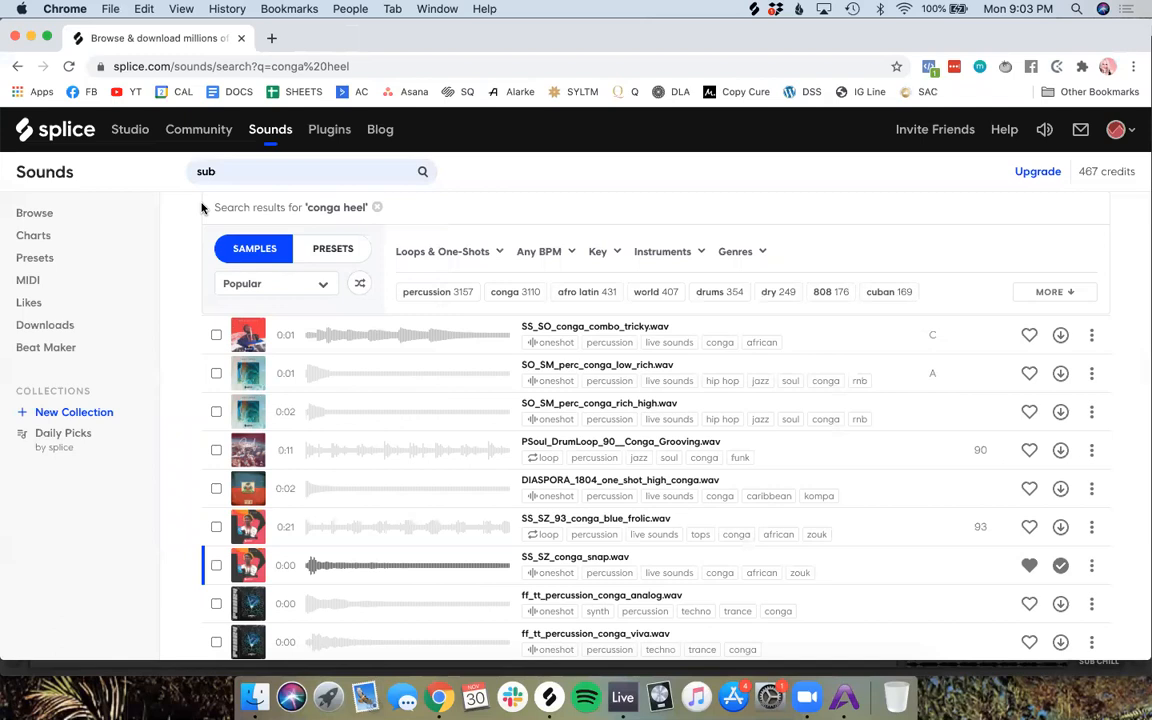
key(Return)
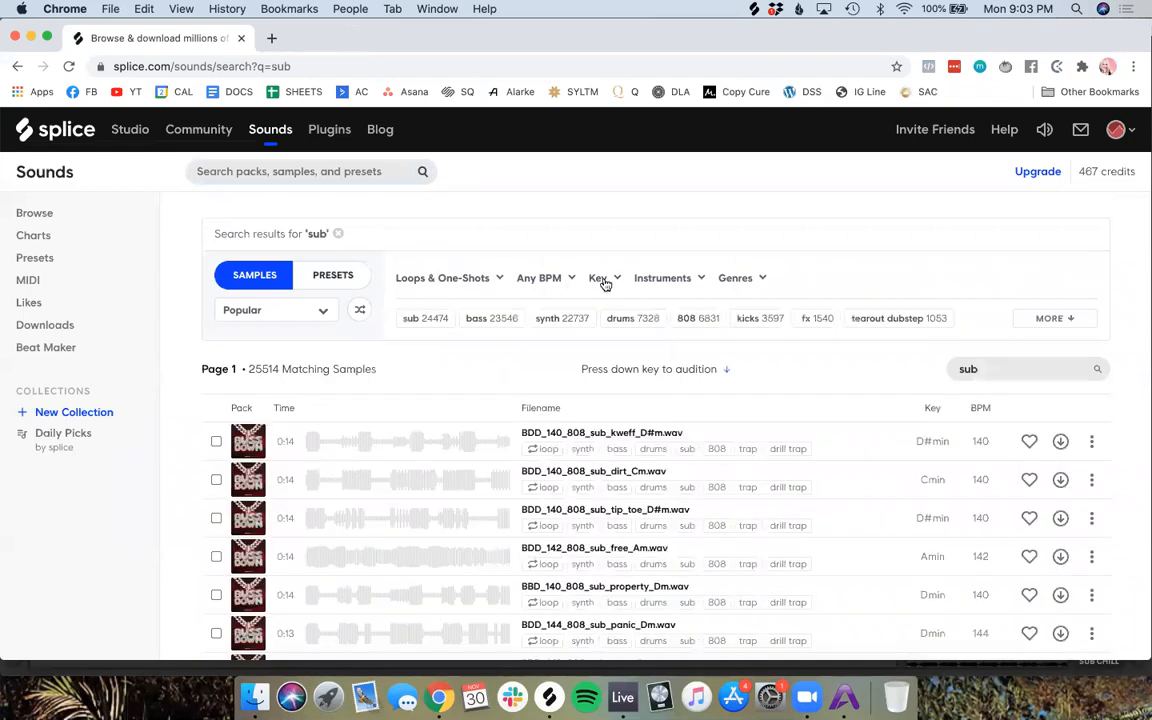
Step: Filter the sub sample results to root note G and One-Shots
click(600, 279)
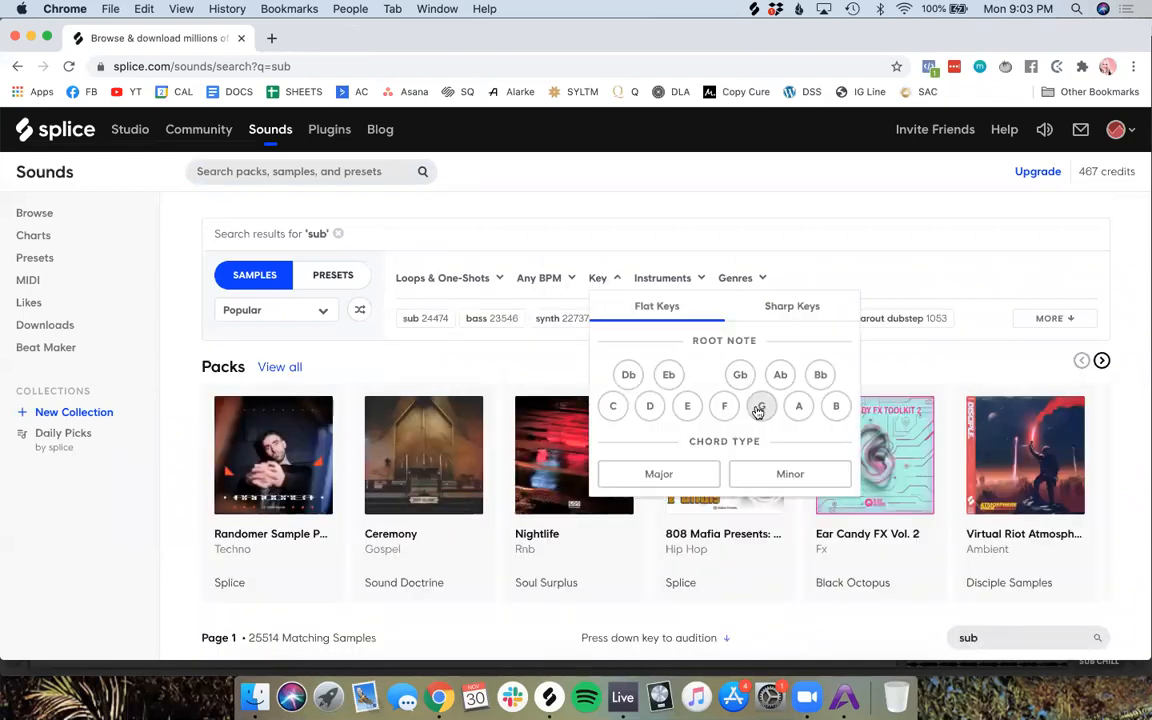
click(760, 407)
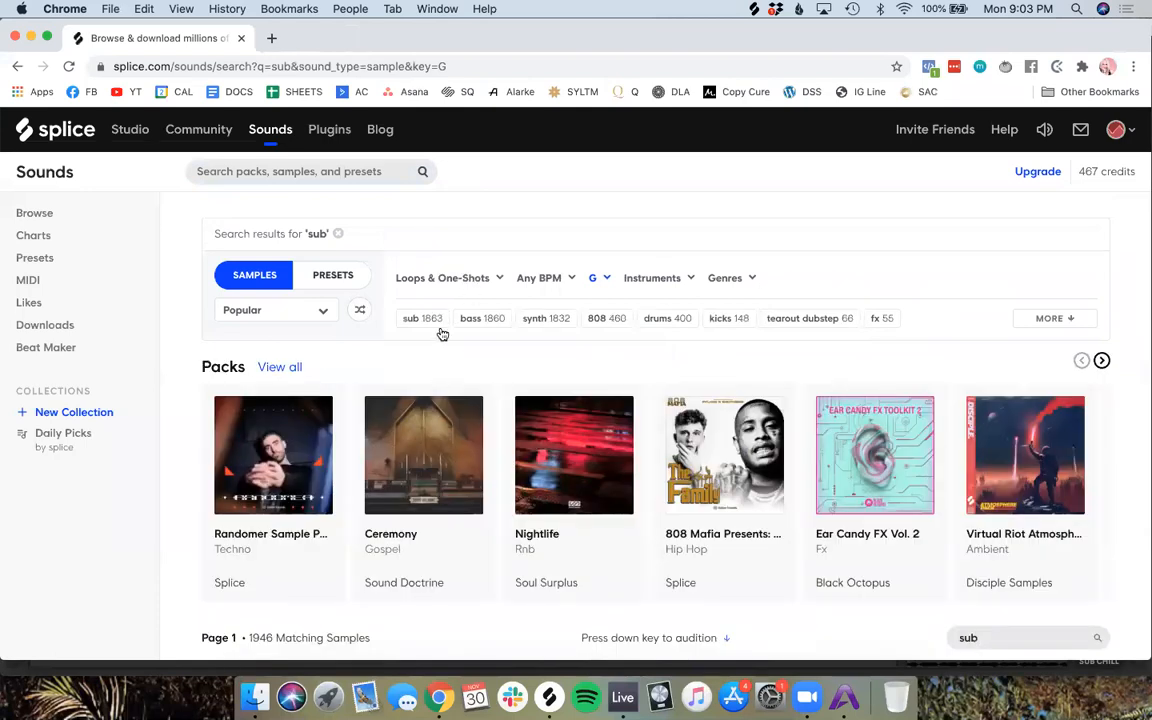
click(446, 284)
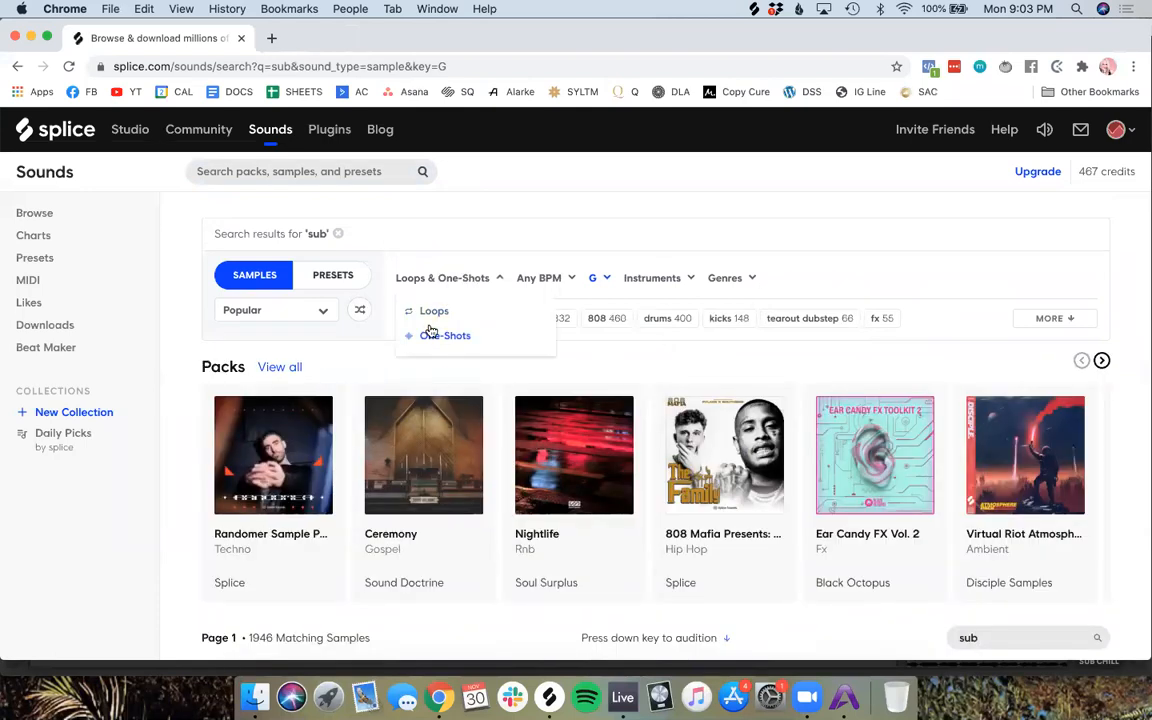
click(428, 324)
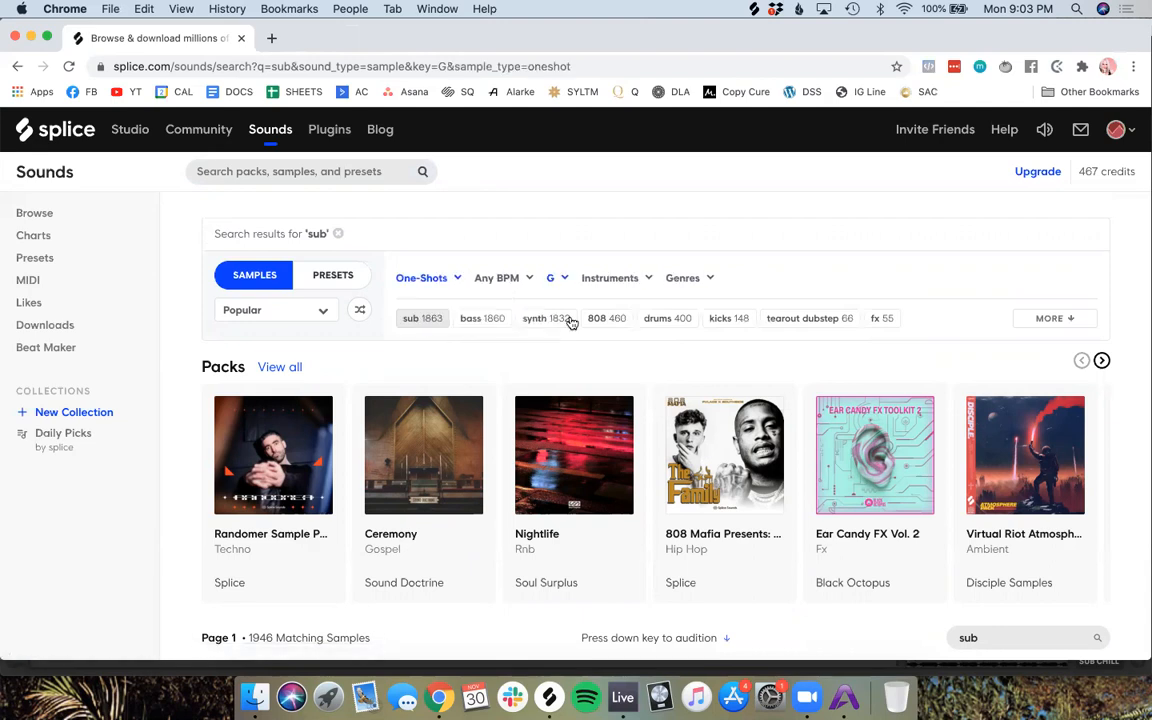
Step: Audition the first G sub one-shots in the results, from ECFX2_Sub_Drop_125_1bar_G.wav down to TEDDY_KILLERZ_bass_sub_09_G.wav
scroll(780, 275, down, 2)
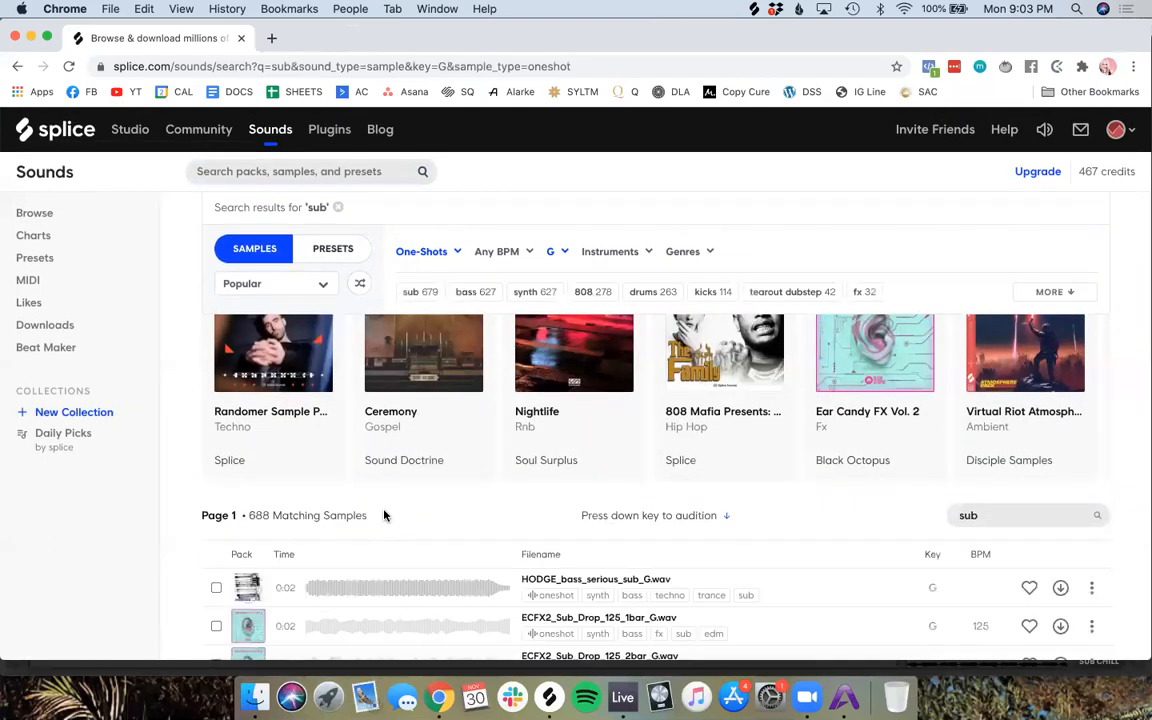
click(285, 446)
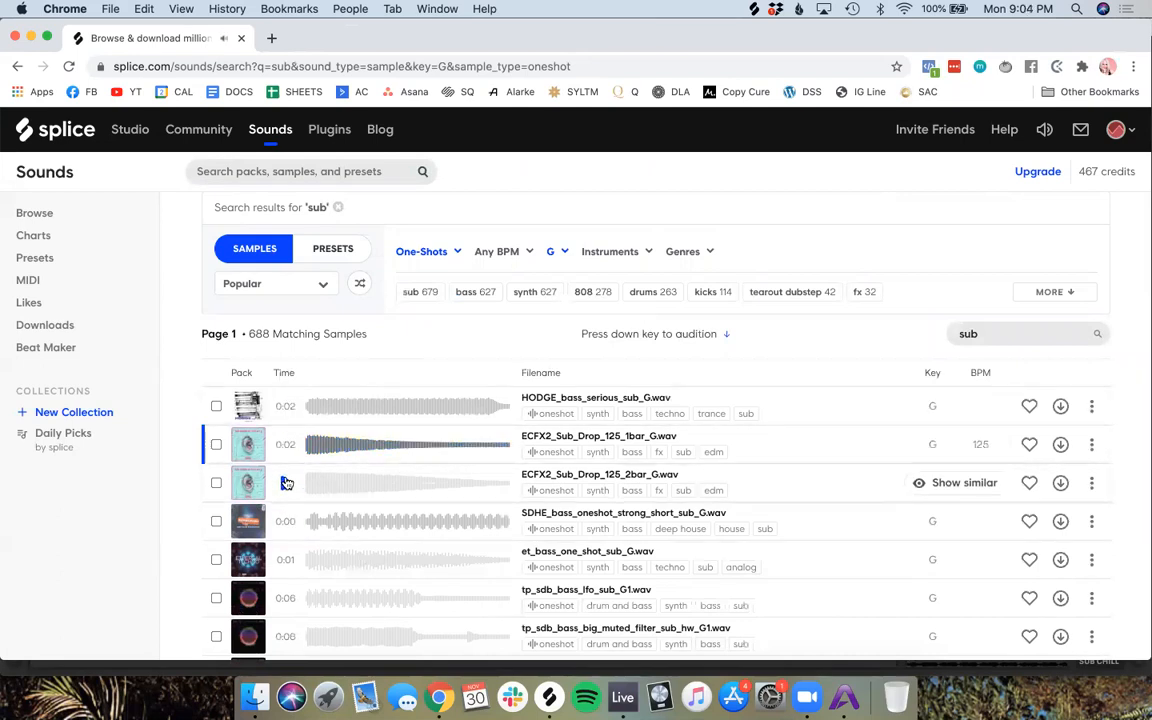
click(285, 636)
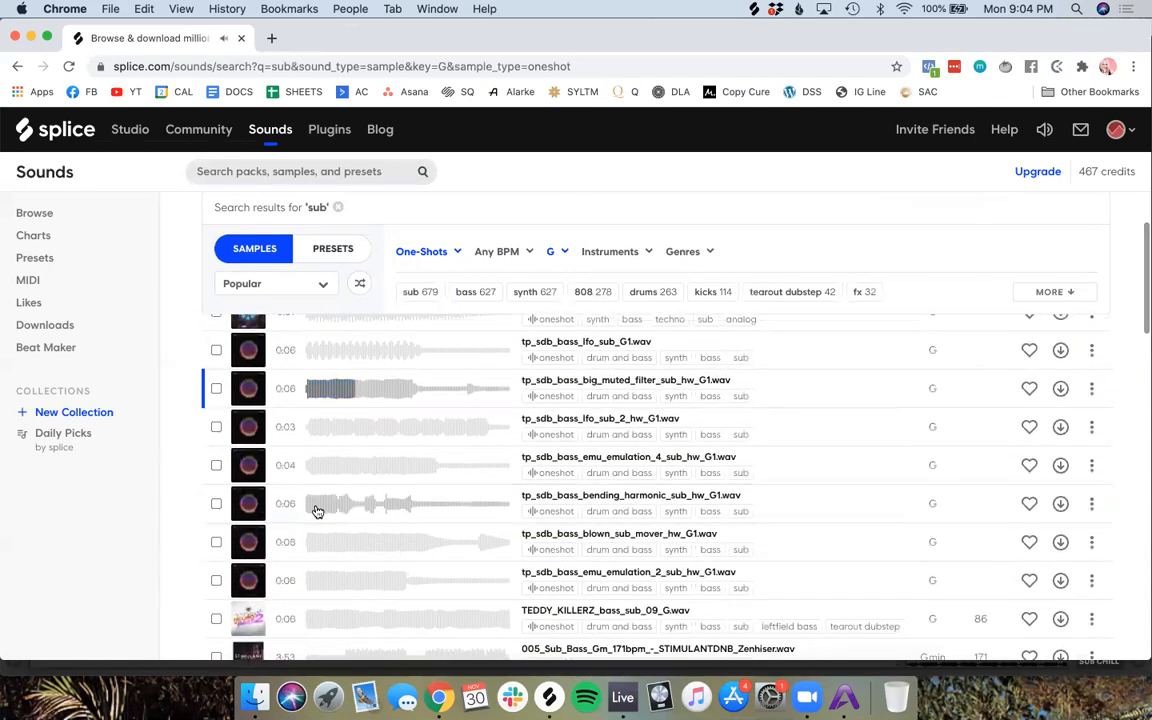
click(285, 465)
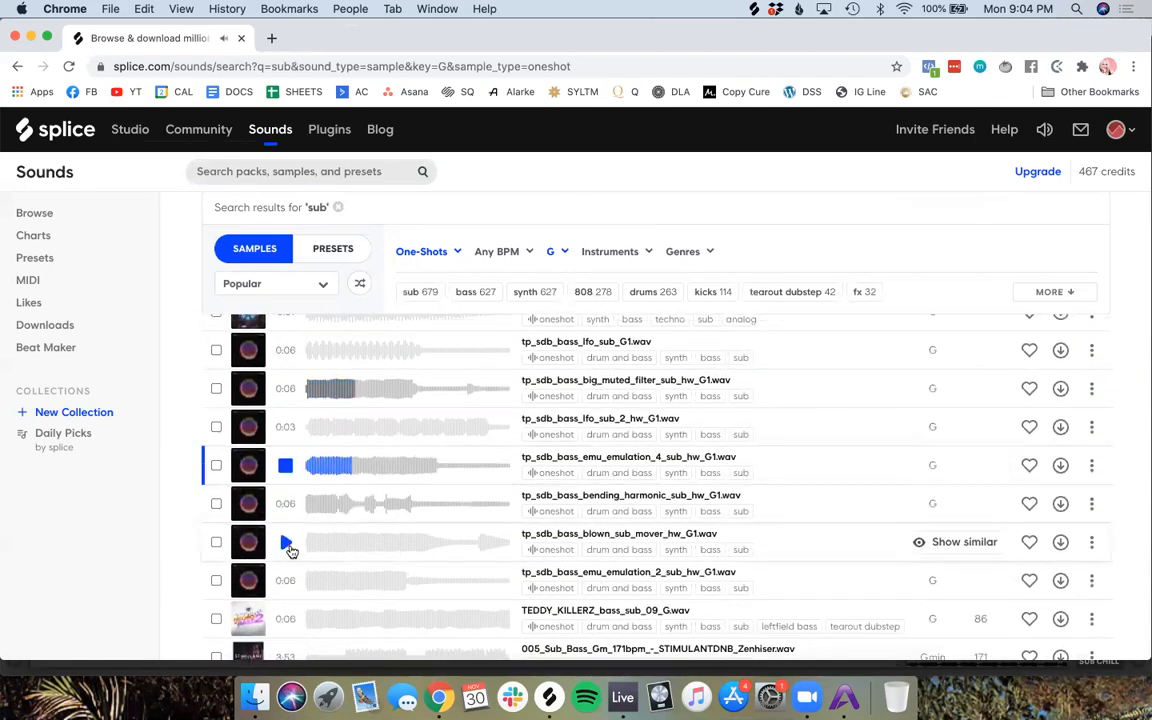
click(285, 542)
click(284, 581)
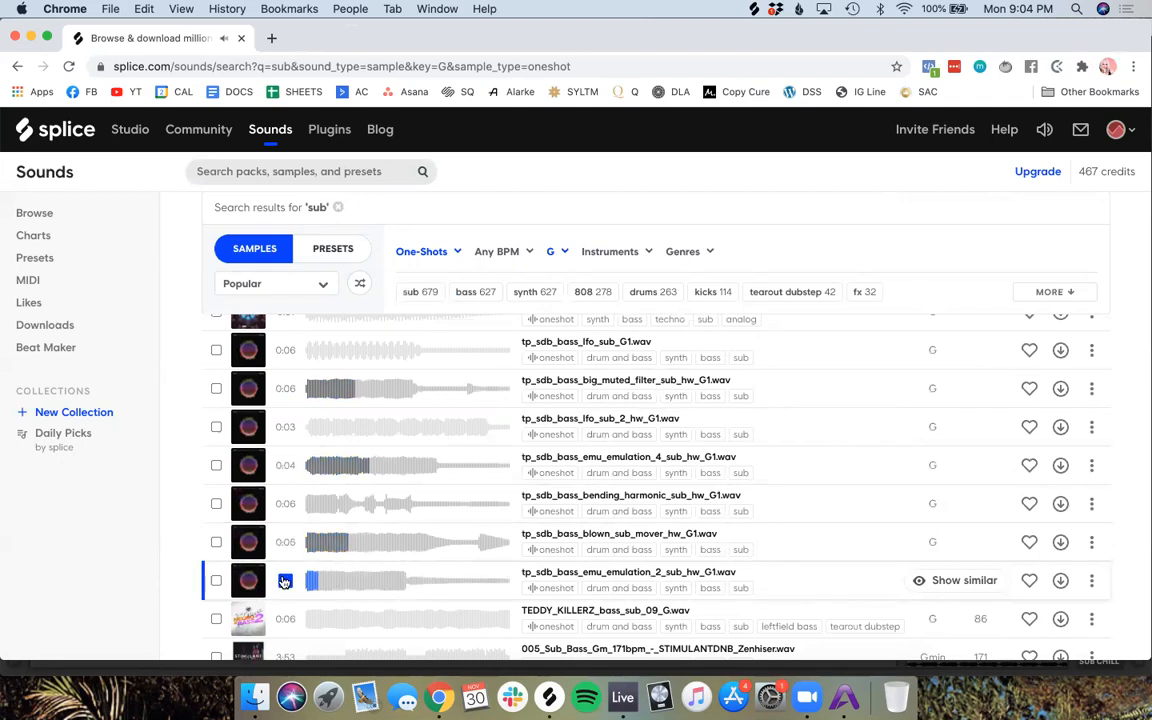
click(286, 623)
scroll(286, 624, down, 3)
scroll(286, 600, down, 1)
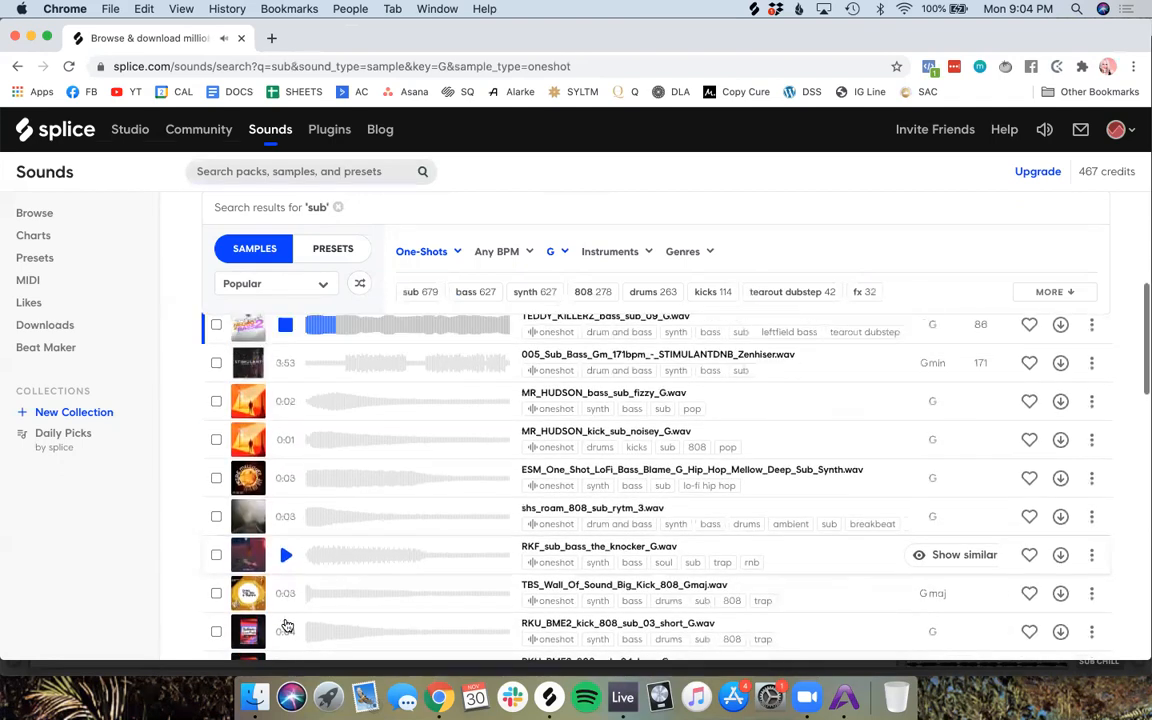
Step: Audition the two MR_HUDSON sub samples, the ESM LoFi Bass one-shot and shs_roam_808_sub_rytm_3.wav
scroll(284, 480, up, 1)
click(285, 453)
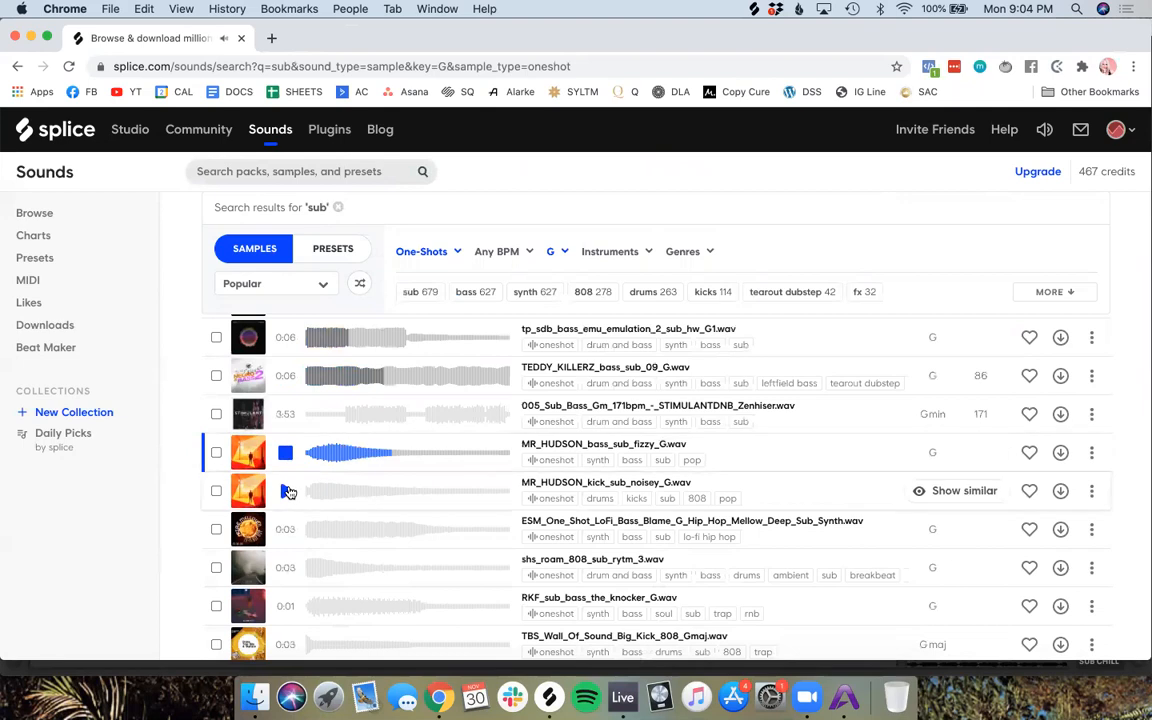
click(285, 490)
click(285, 530)
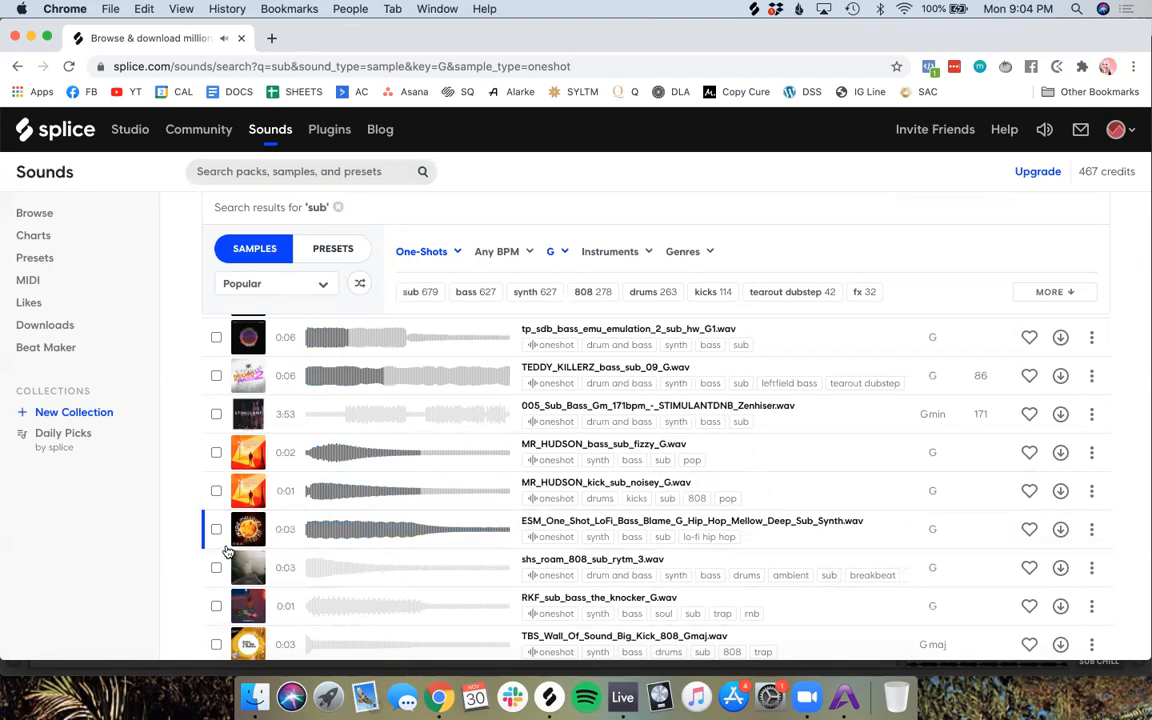
click(289, 529)
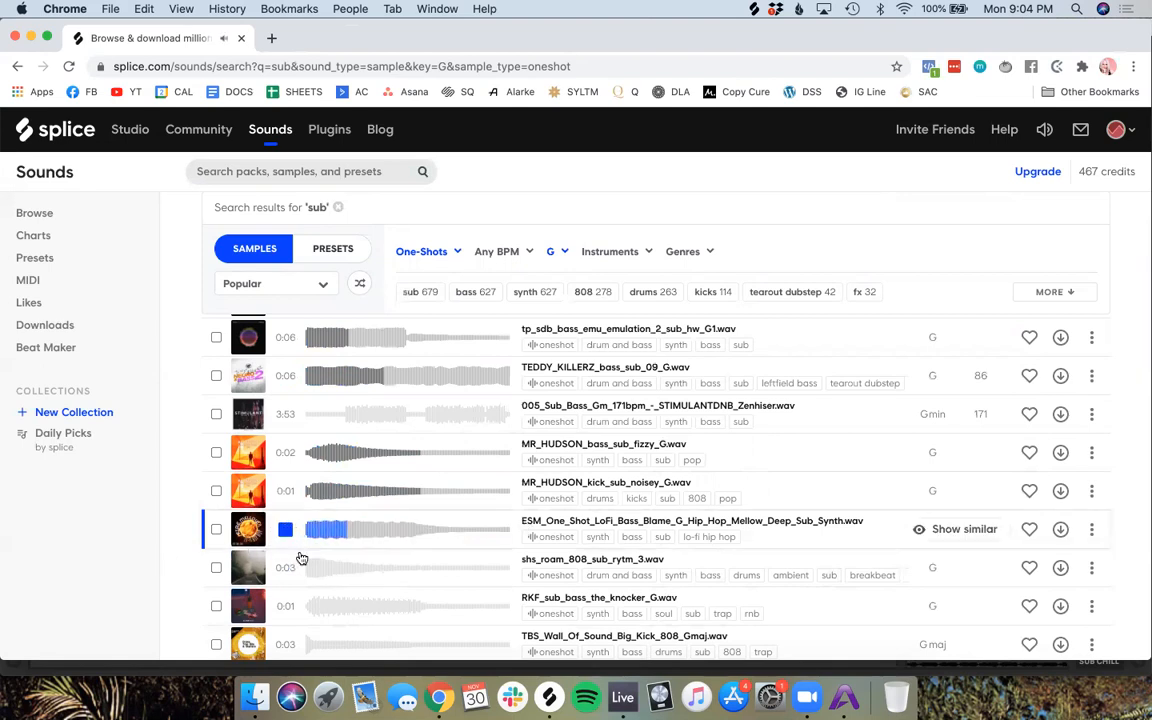
click(289, 568)
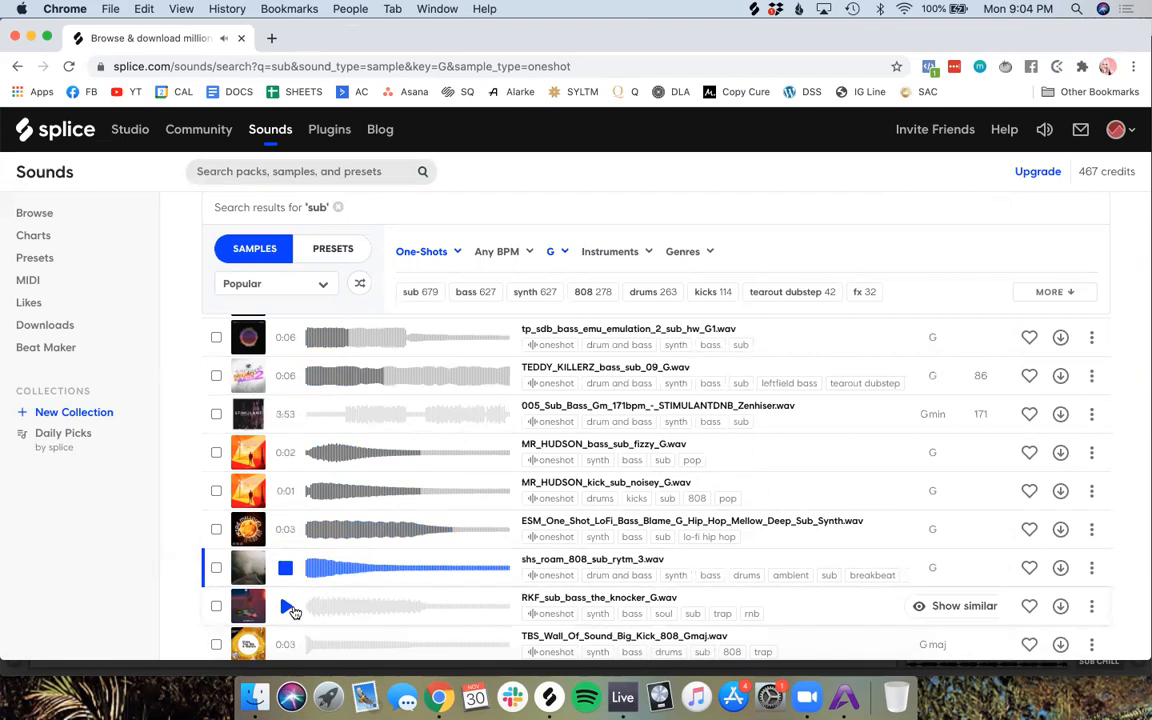
Step: Audition RKF_sub_bass_the_knocker_G.wav, RKU_BME2_kick_808_sub_03_short_G.wav, RKU_BME2_808_sub_04_long_G.wav and TBS_Light_Dist_808_Bass_Gmaj.wav
scroll(300, 615, down, 3)
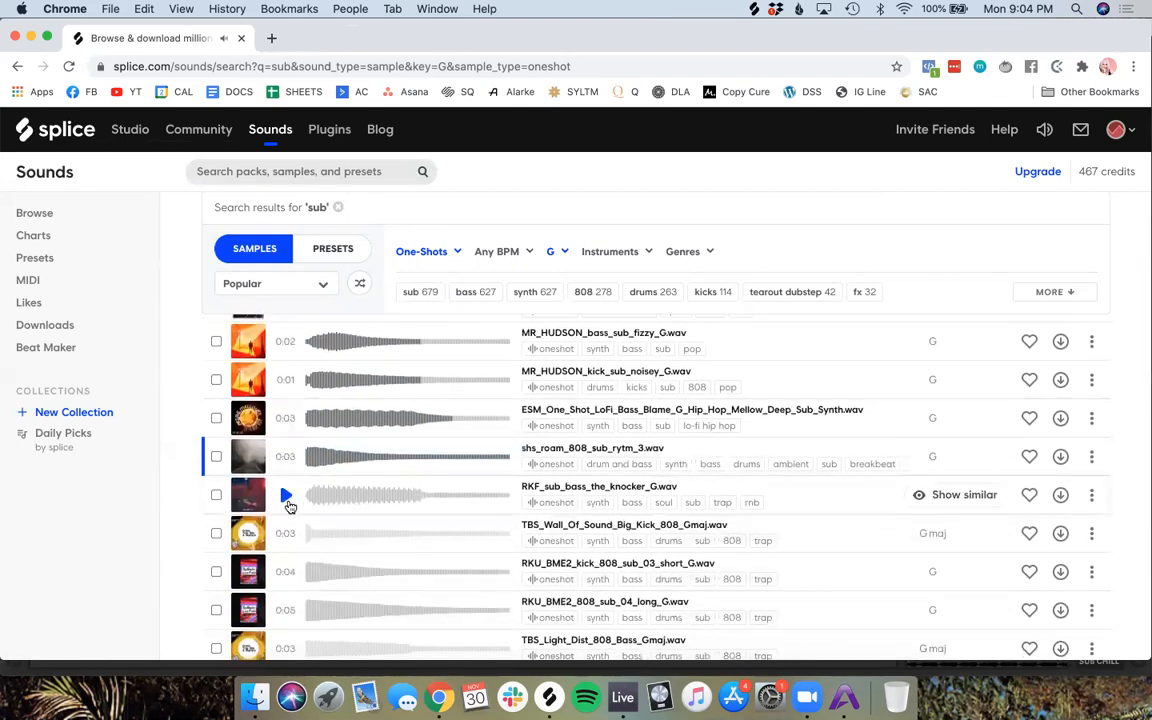
click(287, 496)
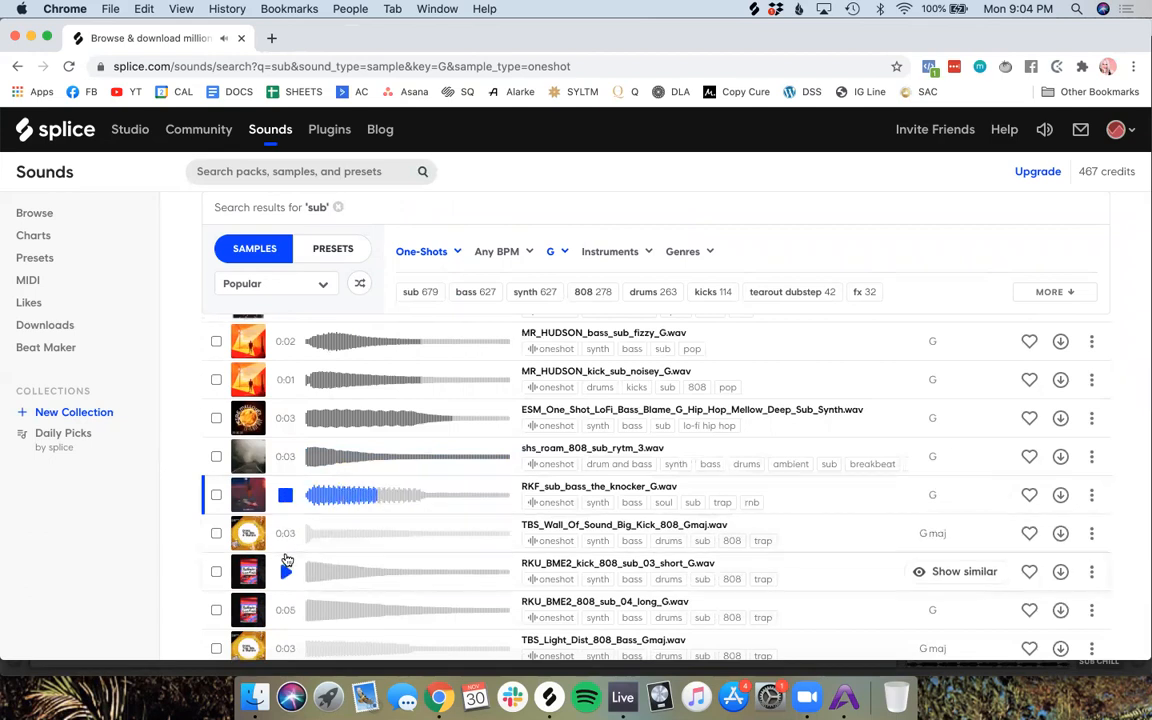
click(286, 571)
scroll(287, 572, down, 2)
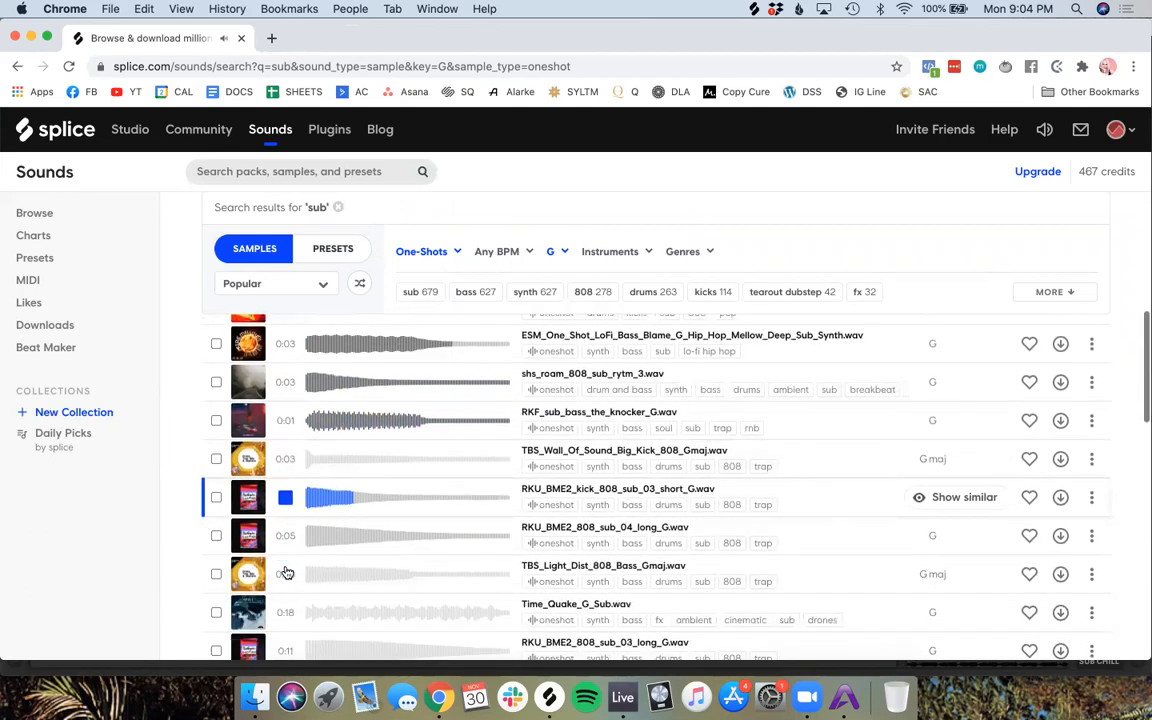
scroll(286, 572, down, 2)
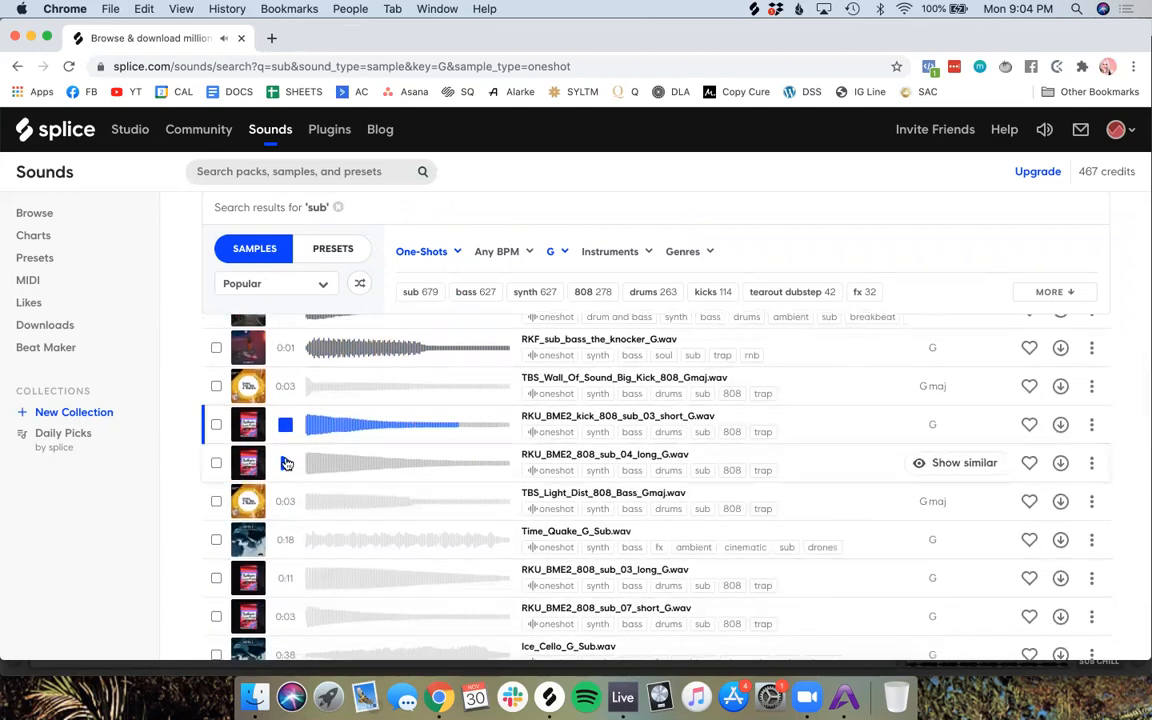
click(286, 463)
click(286, 502)
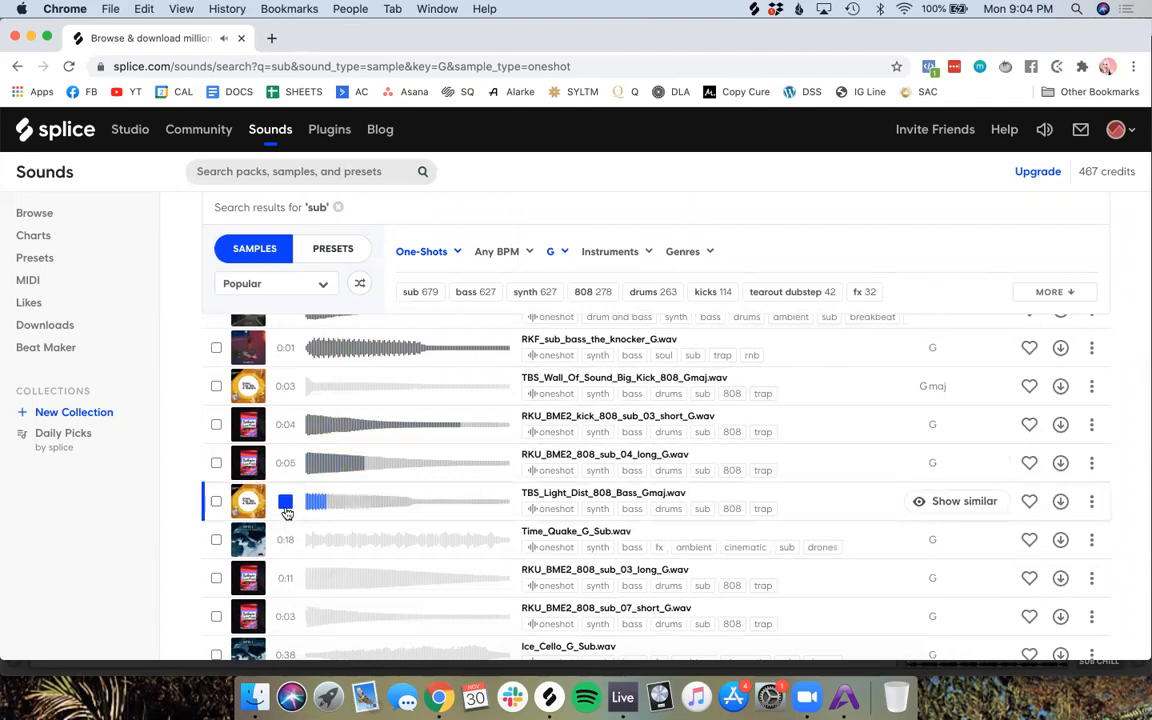
Step: Audition the RKU_BME2 808 subs at the end of the first results page, up to RKU_BME2_kick_808_sub_01_short_G.wav
scroll(368, 546, down, 5)
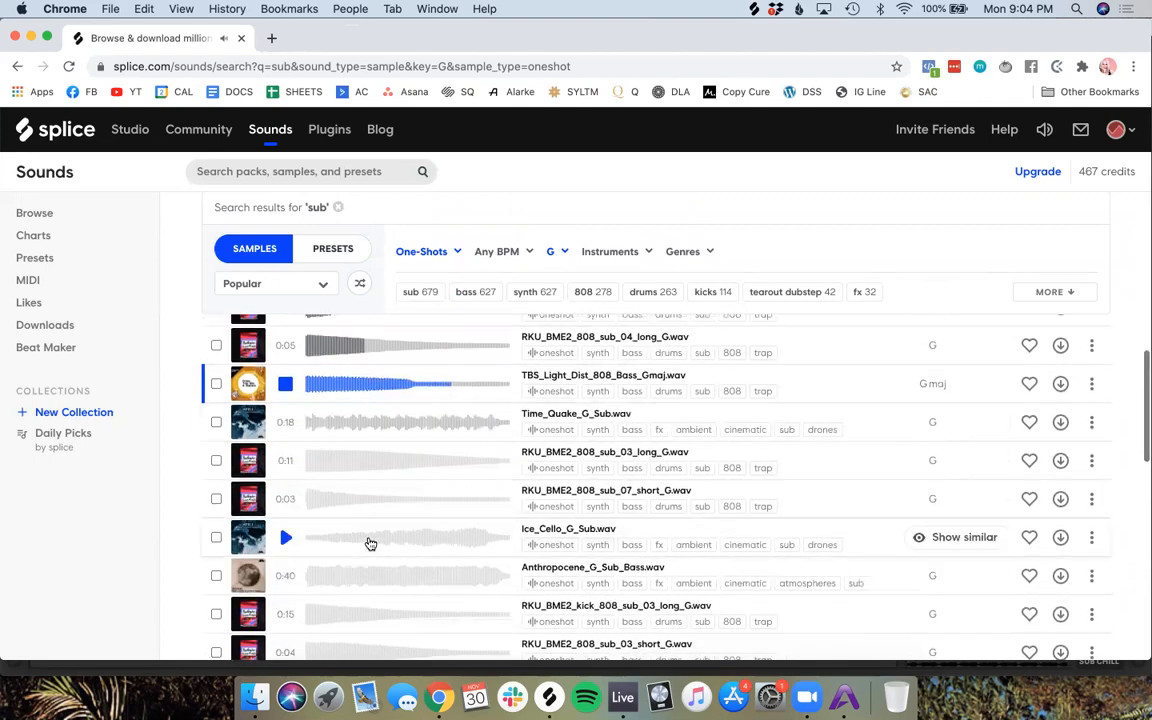
scroll(369, 543, down, 10)
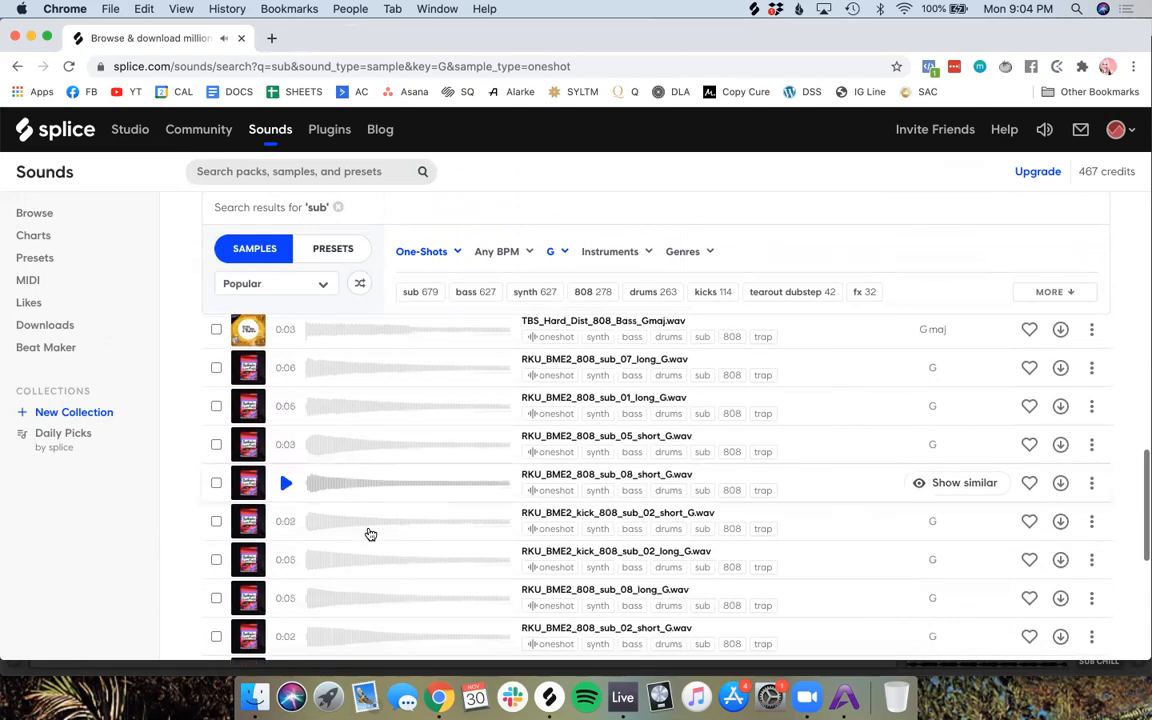
scroll(370, 535, down, 5)
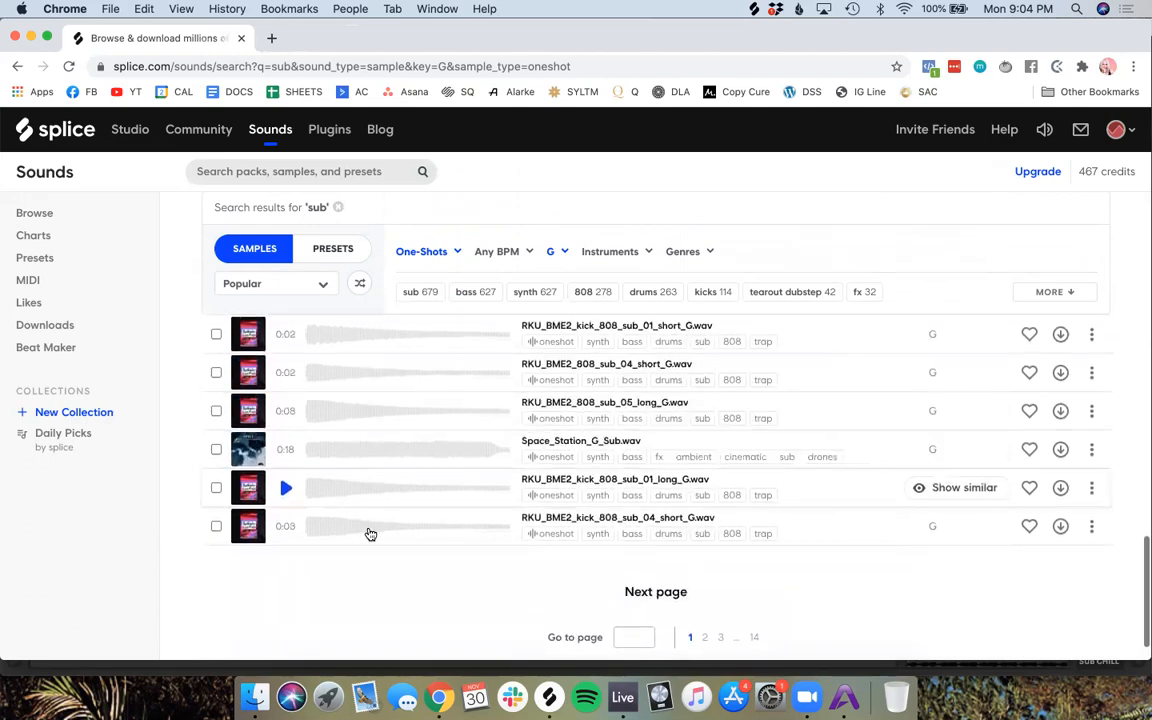
click(285, 545)
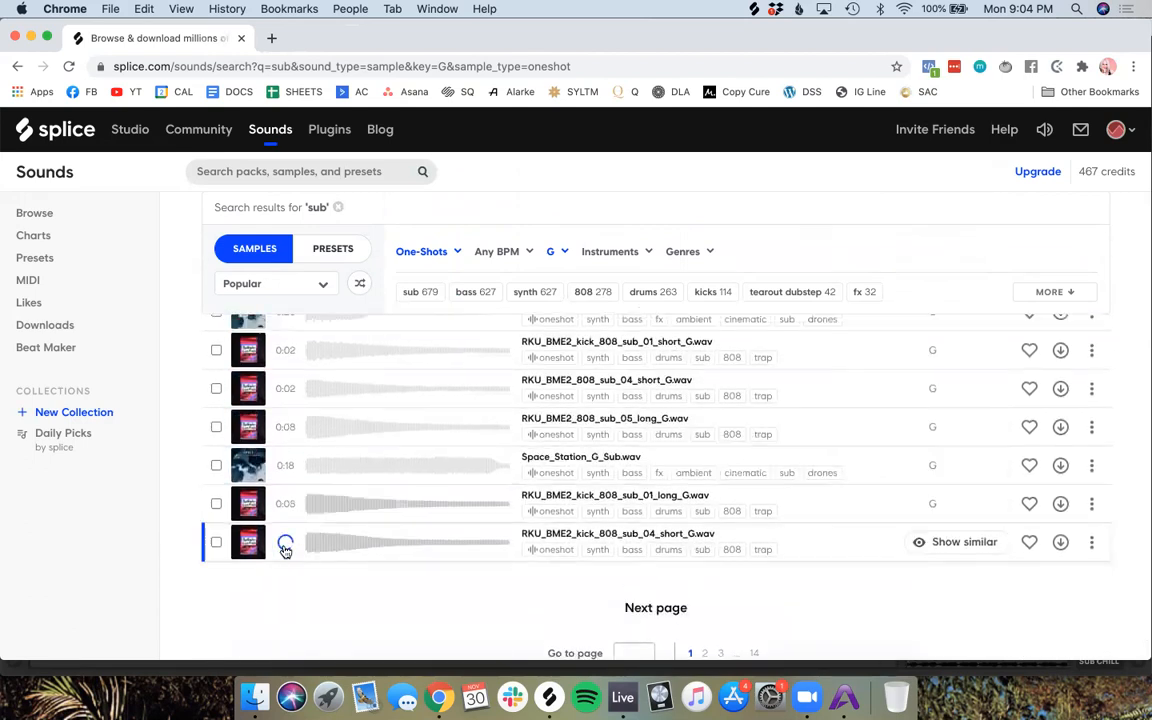
click(288, 505)
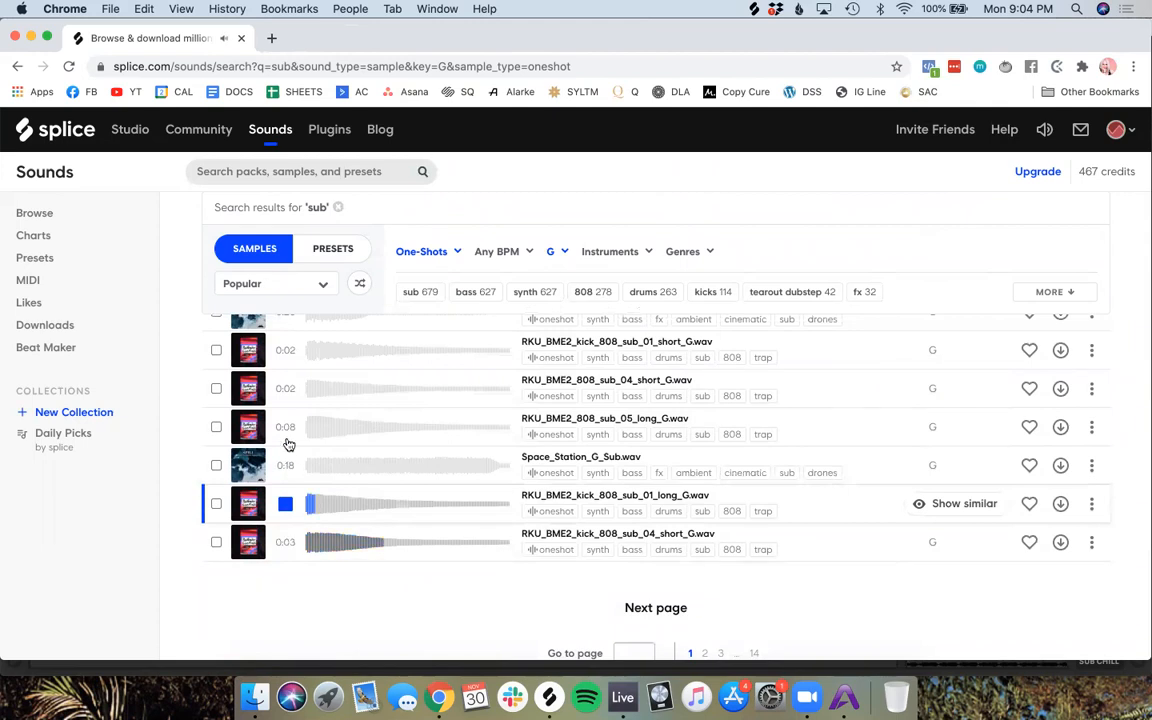
click(286, 427)
click(287, 389)
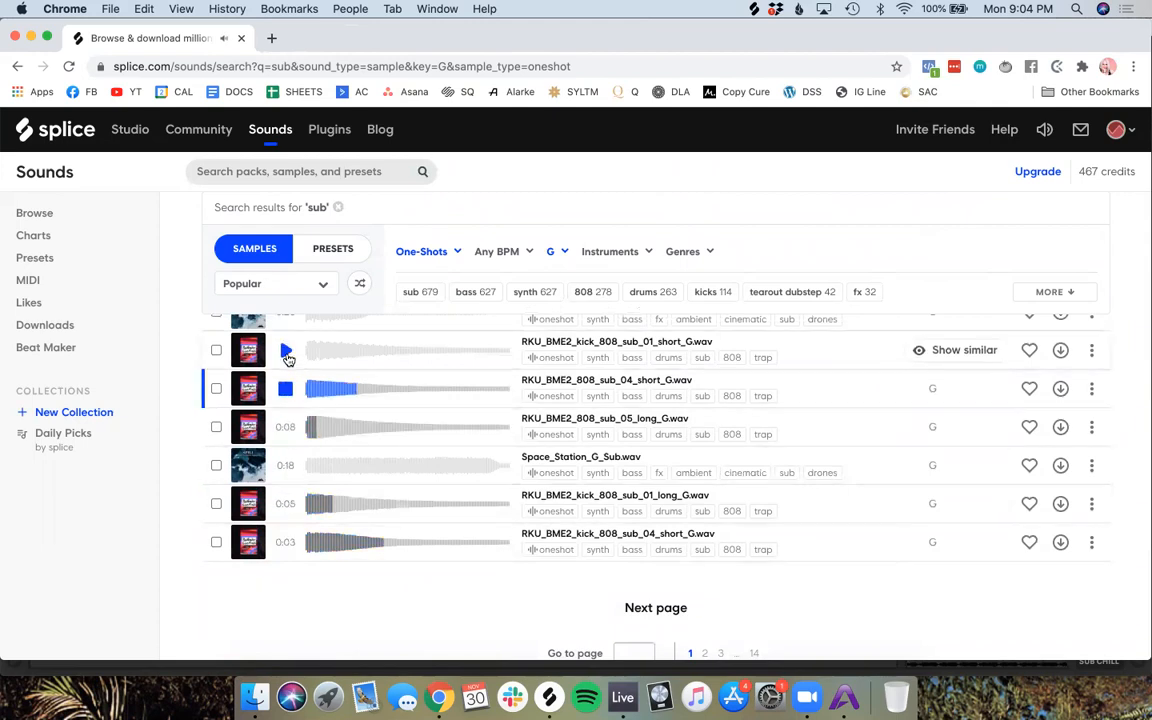
click(286, 352)
Step: Replay, like and download RKU_BME2_kick_808_sub_01_short_G.wav, and audition the short 808 subs 01 and 02 above it
scroll(288, 360, up, 5)
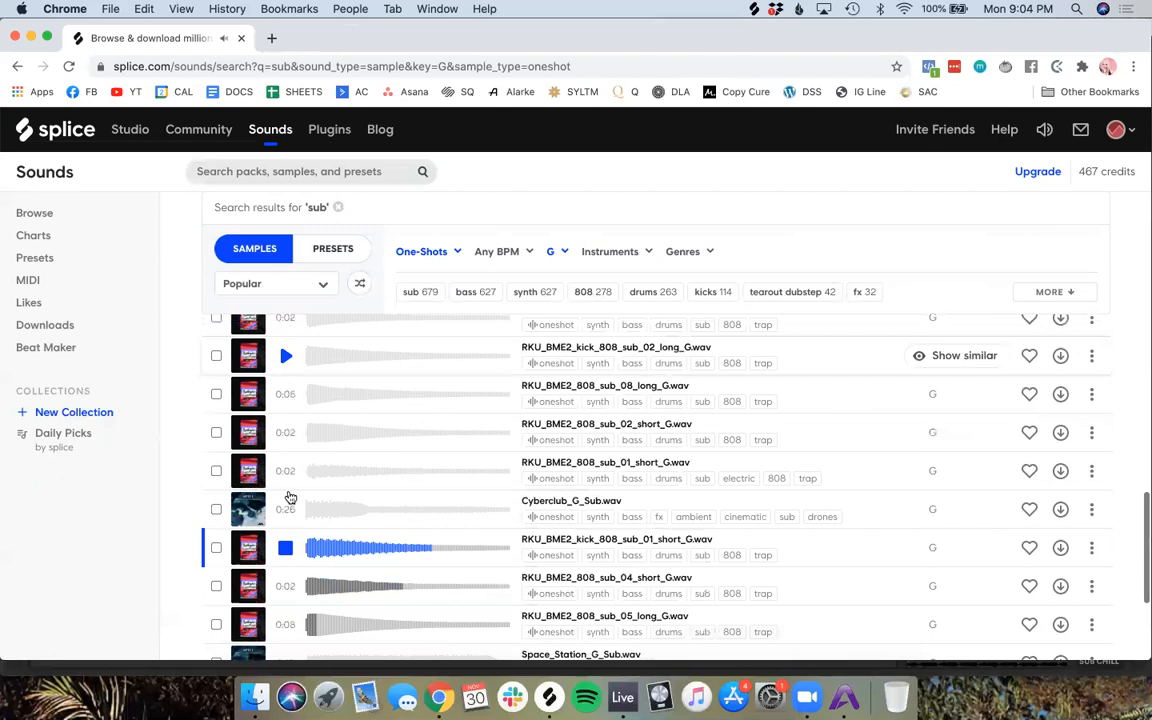
click(286, 550)
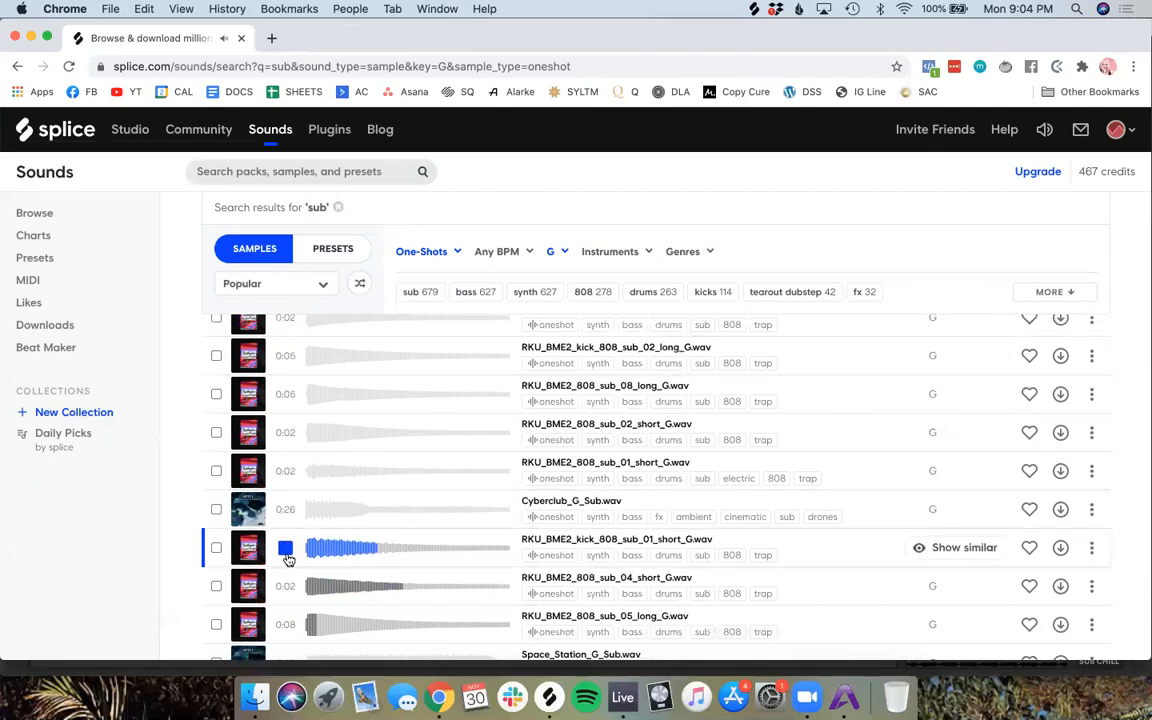
click(1030, 549)
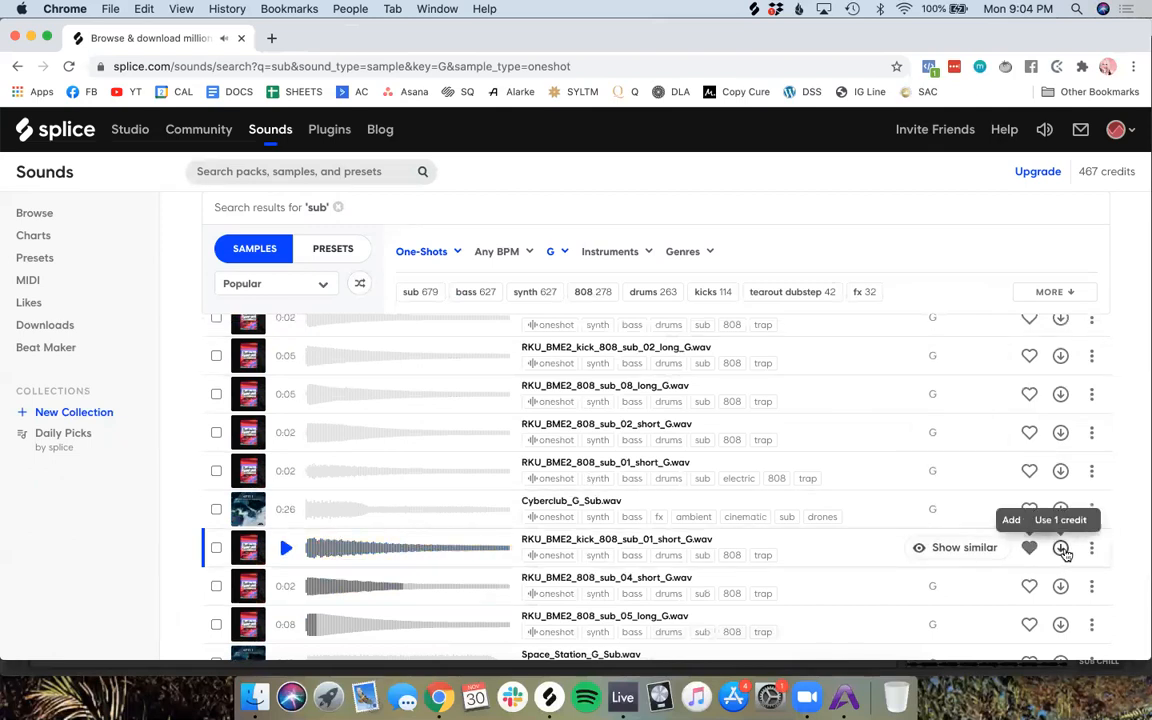
click(285, 470)
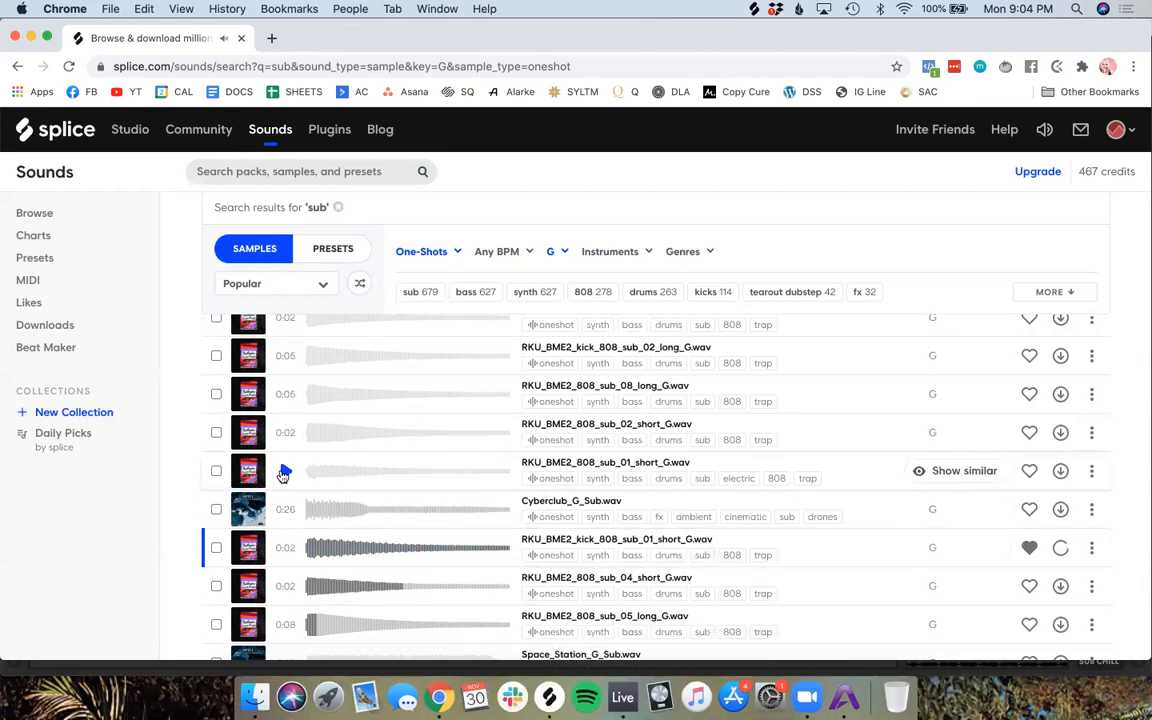
click(285, 433)
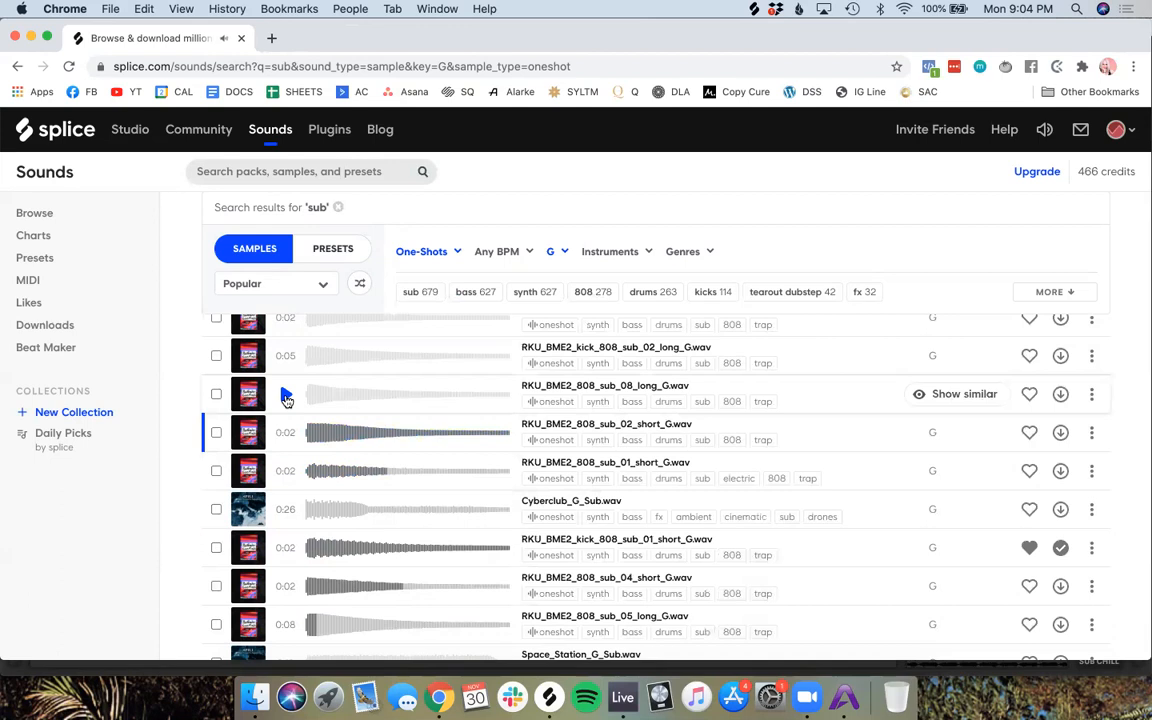
Step: Switch to Live and delete the chopped SUB CHILL clips from 17.1.1 to 20.1.4
click(622, 697)
drag(547, 472, 203, 487)
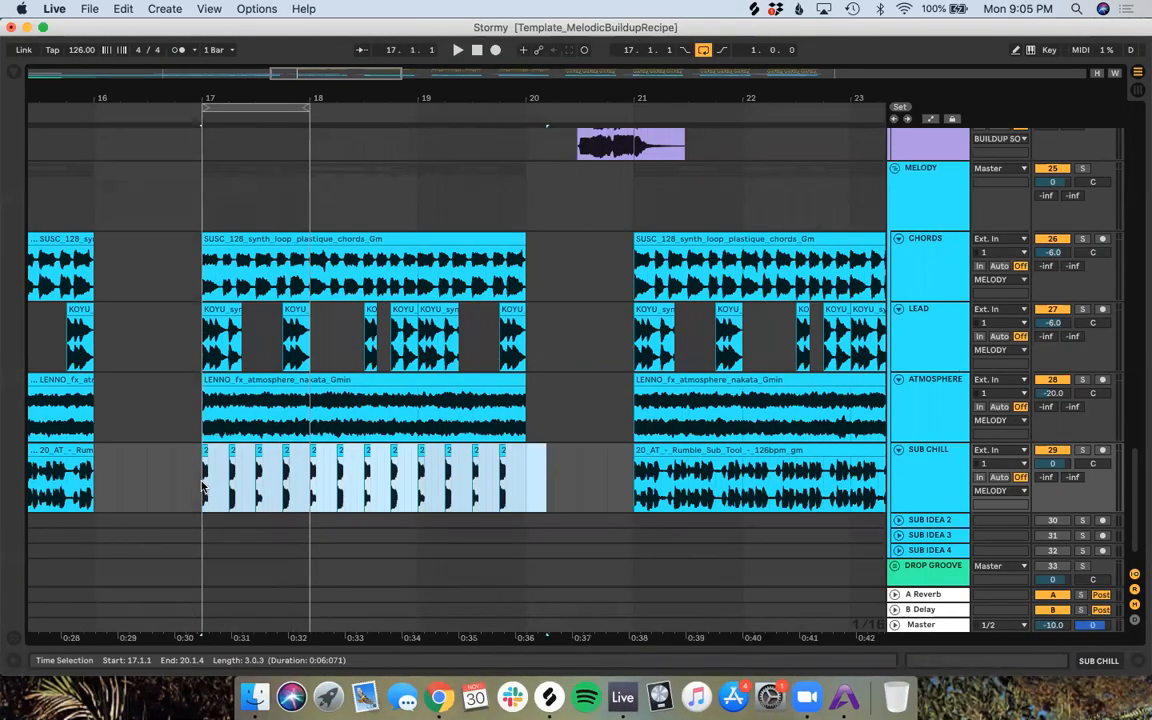
key(Delete)
Step: Place RKU_BME2_kick_808_sub_01_short_G.wav from the Splice desktop app on the SUB CHILL track at 17.1.1
click(530, 571)
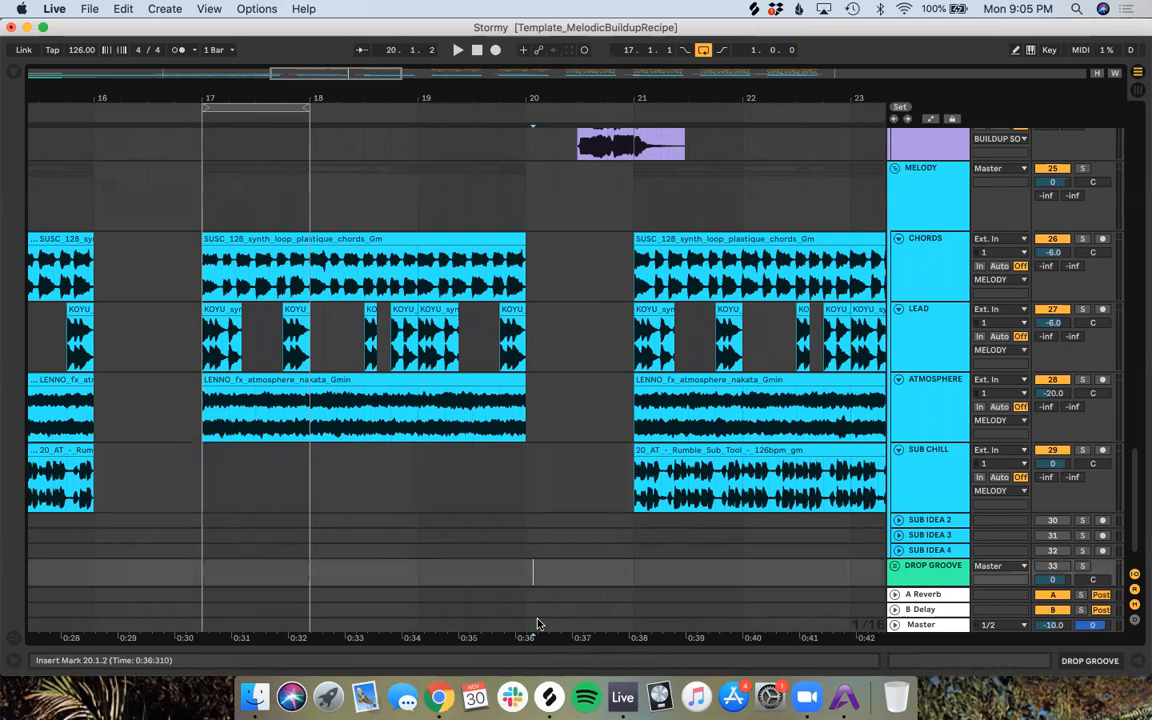
click(548, 697)
drag(940, 125, 202, 485)
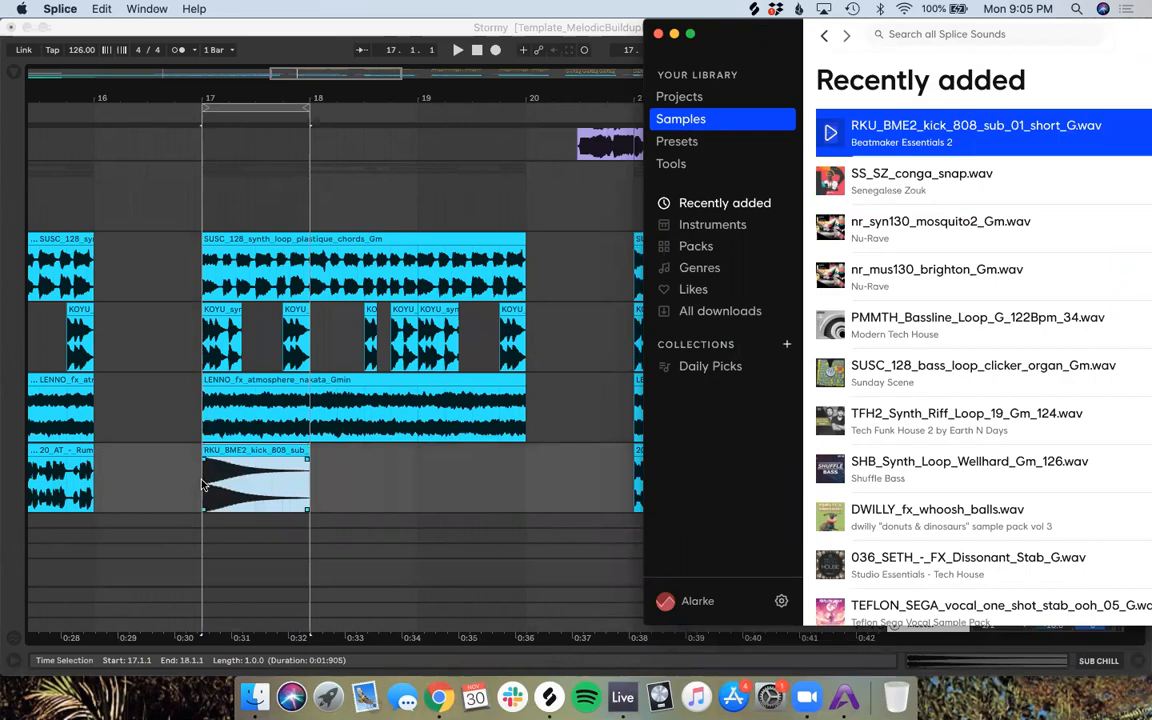
Step: Return to the Splice results in Chrome, audition RKU_BME2_808_sub_07_short_G.wav, and filter the sub one-shots by the House genre
click(438, 697)
scroll(265, 404, down, 5)
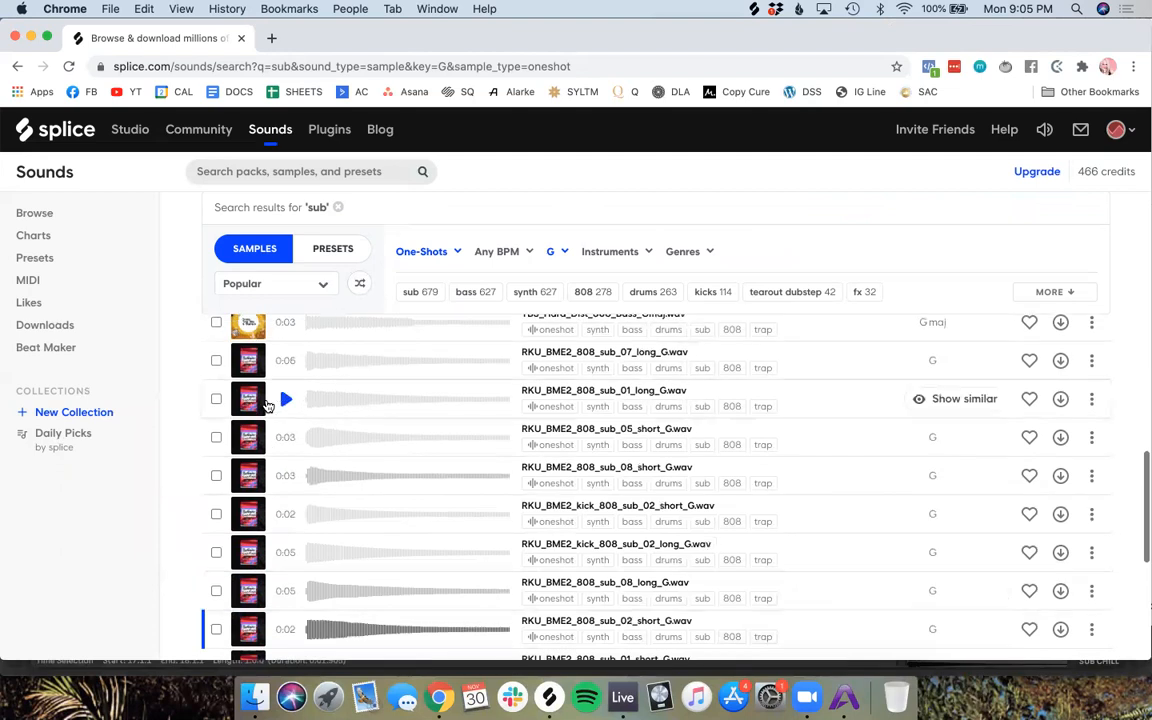
scroll(267, 404, up, 5)
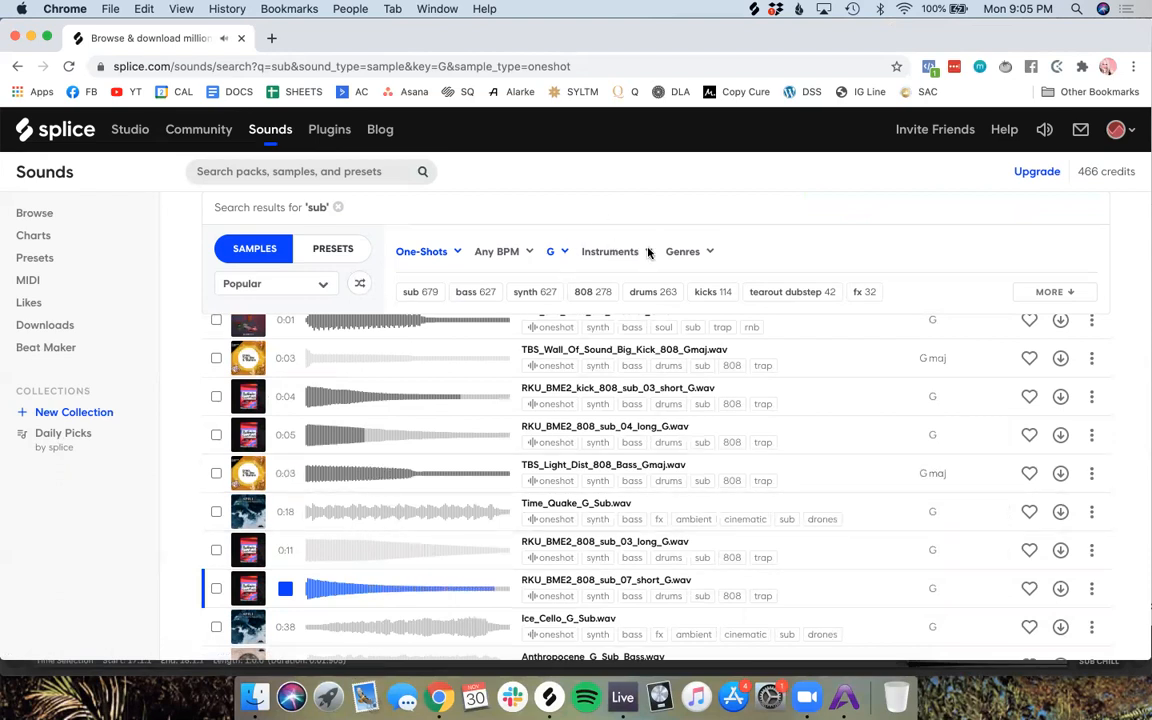
click(684, 253)
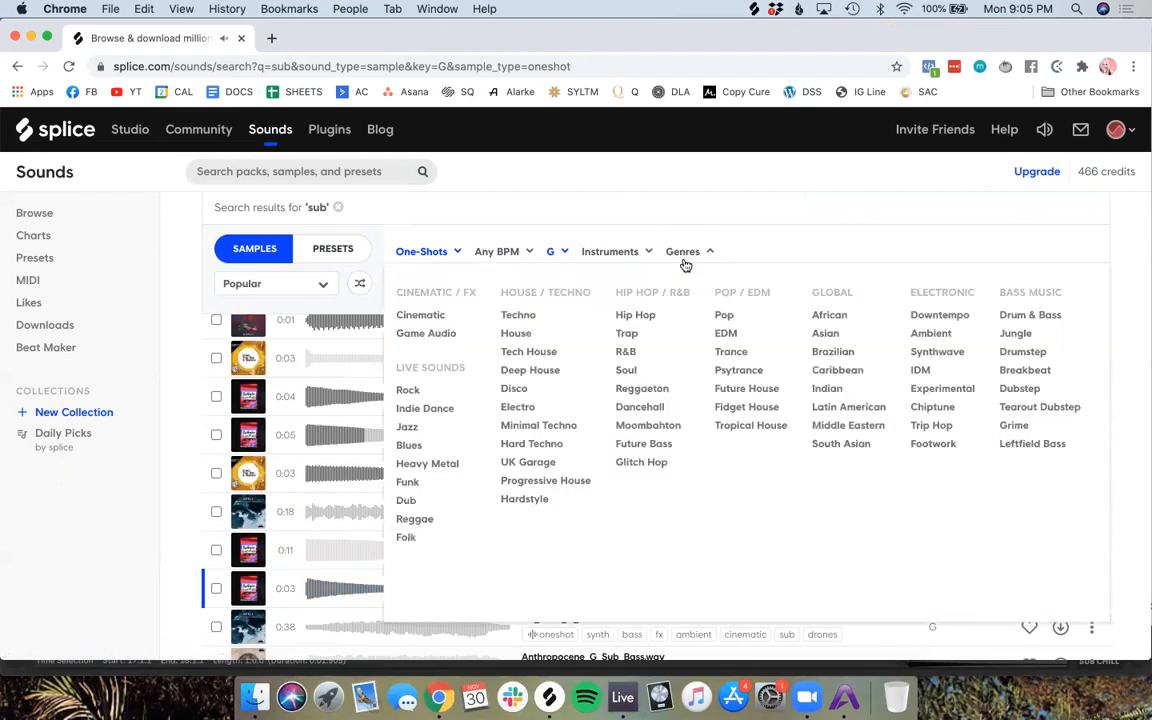
click(517, 334)
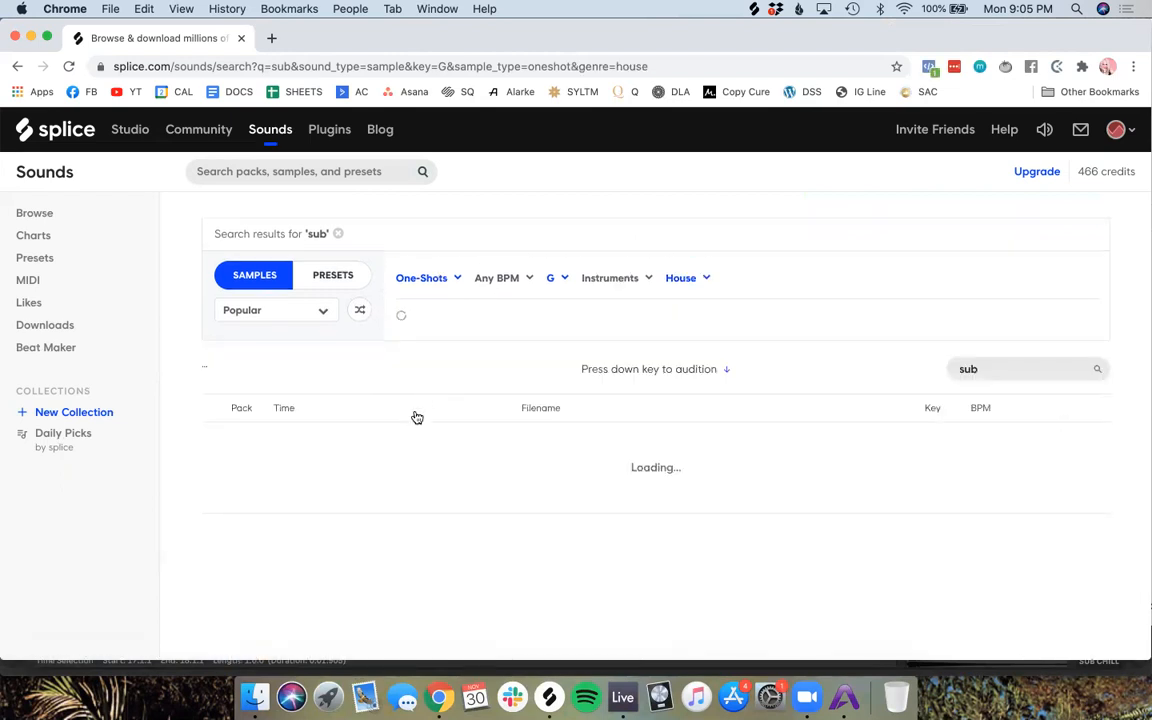
Step: Open the Essence of Analogue pack by Producer Loops from the House results
scroll(434, 375, down, 2)
click(434, 375)
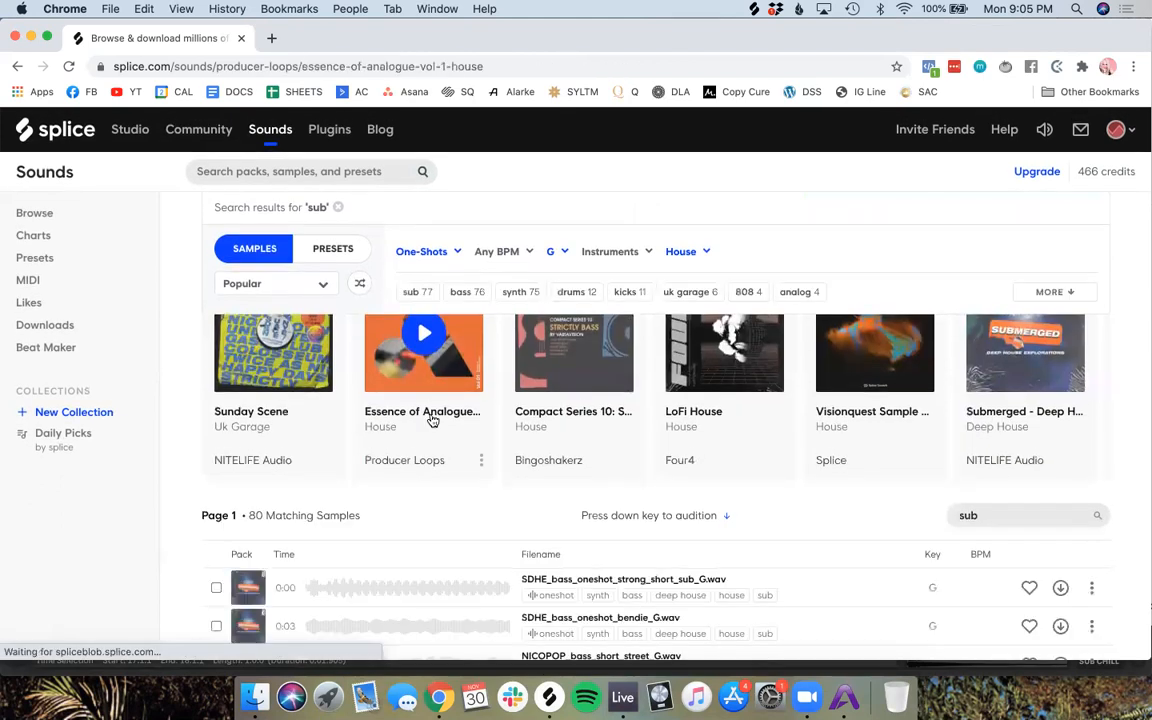
scroll(432, 419, down, 5)
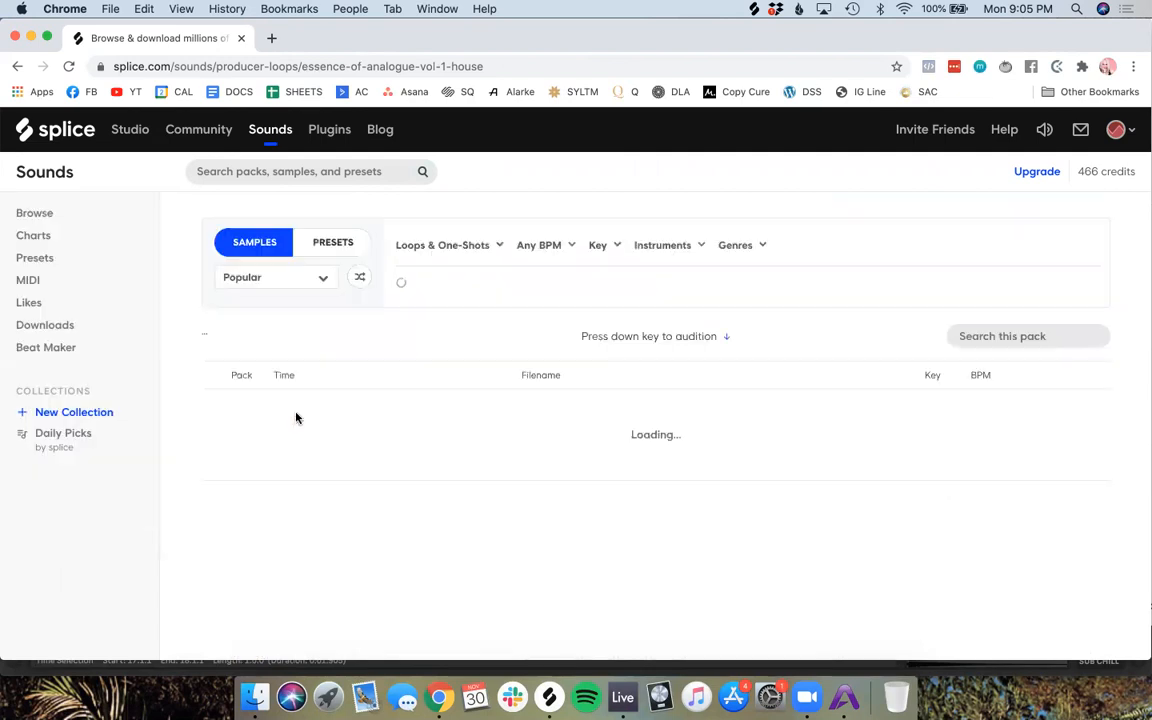
Step: Look through the samples in the Essence of Analogue Vol. 1: House pack and return to the House sub one-shot results
scroll(167, 543, down, 1)
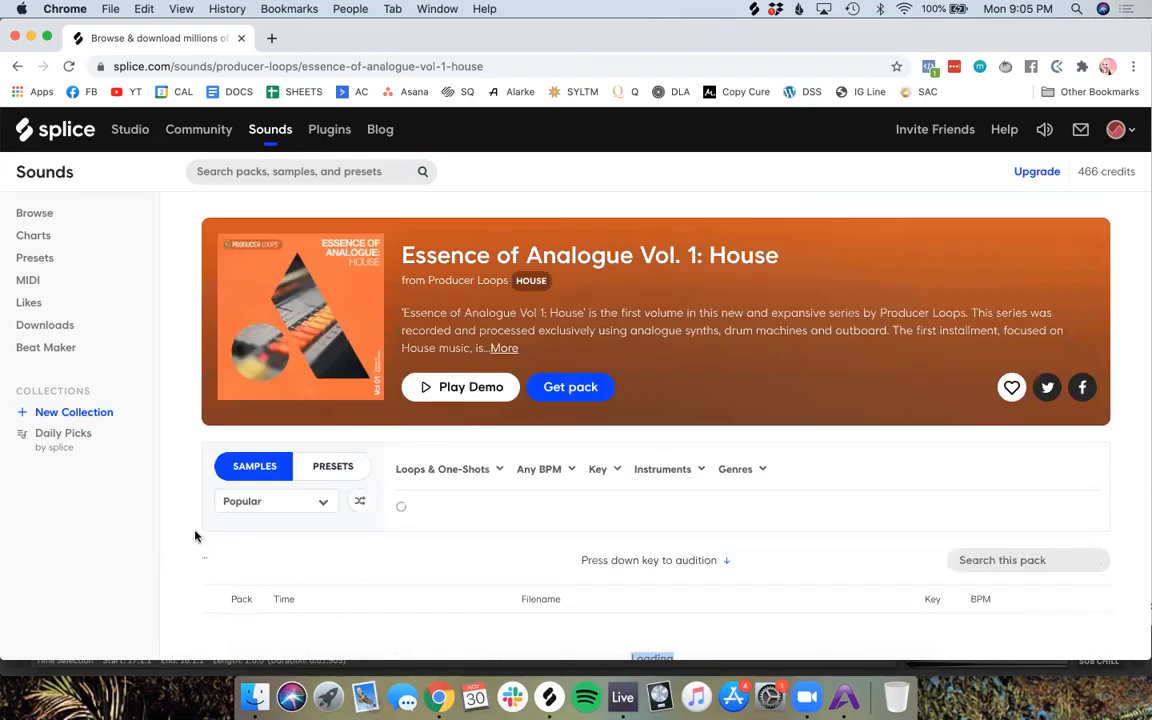
scroll(198, 491, down, 3)
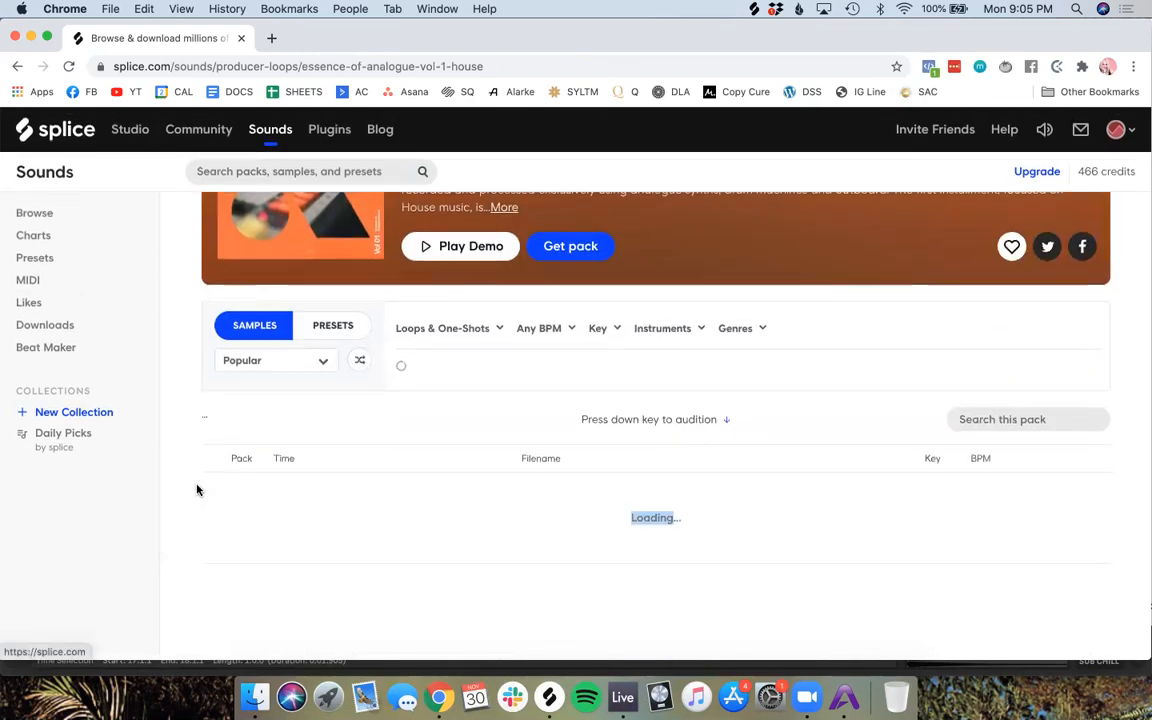
scroll(190, 478, down, 1)
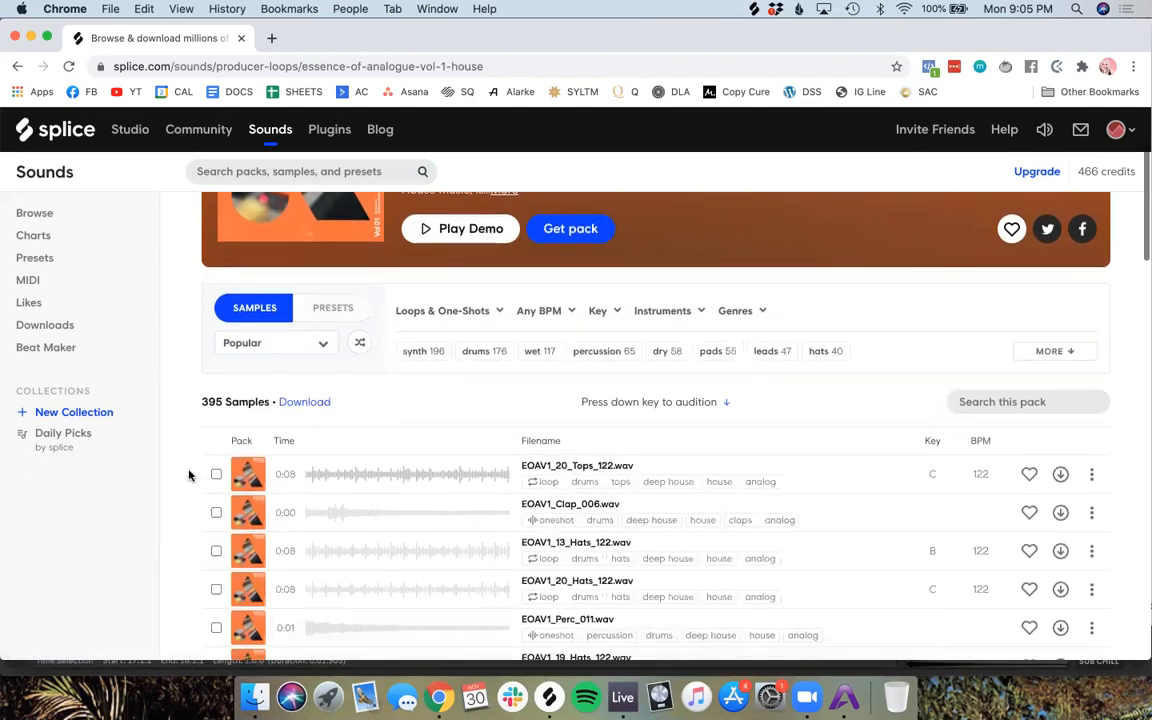
click(19, 66)
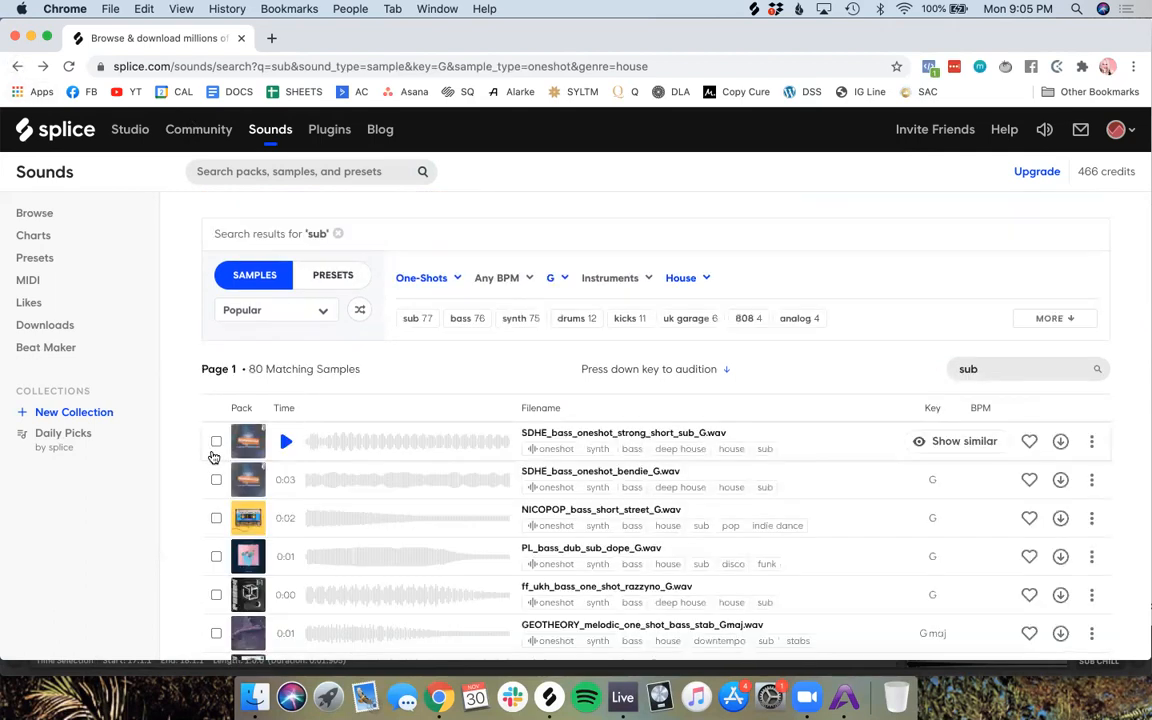
Step: Audition the G sub one-shots in the House results from aah_bass_one_shot_shorty_Gmaj.wav down to WWSV1_Bass_MQ_G2.wav
scroll(224, 520, down, 5)
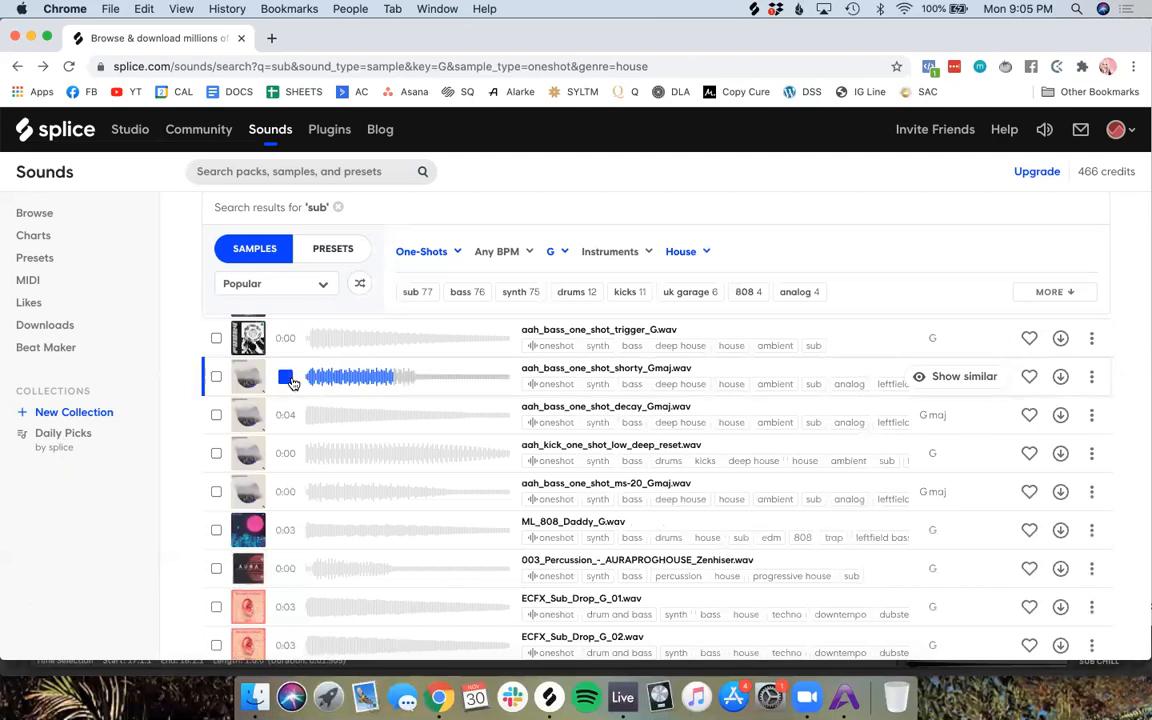
click(287, 414)
click(287, 374)
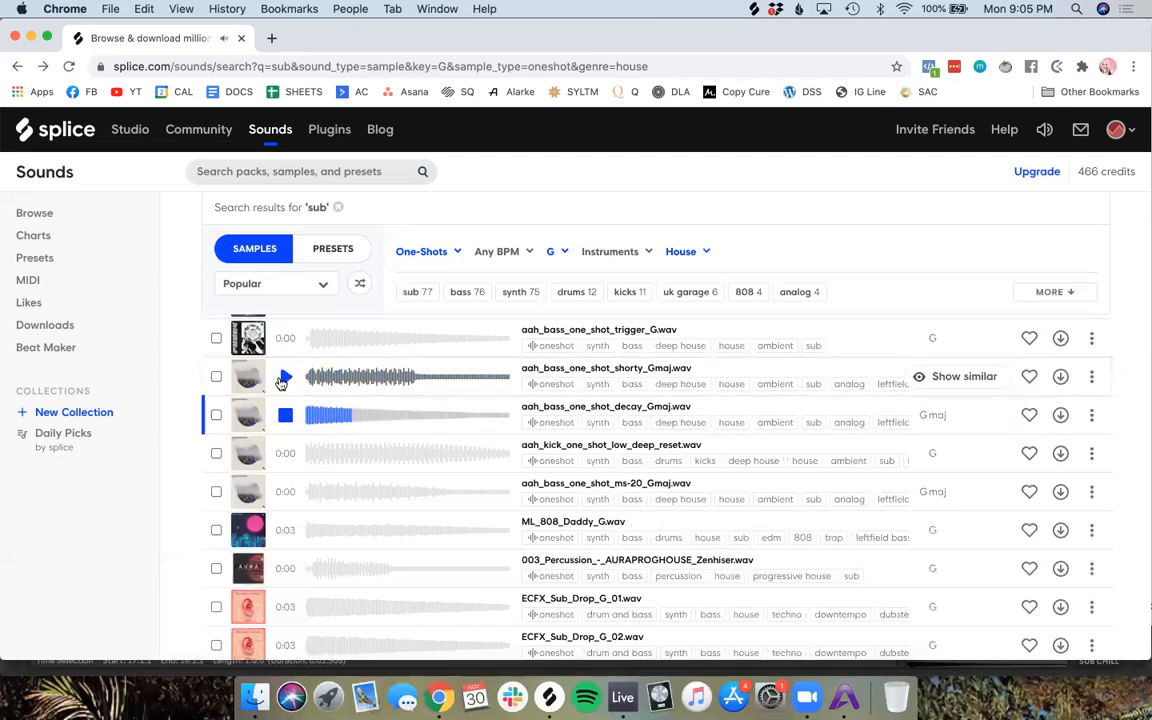
click(288, 492)
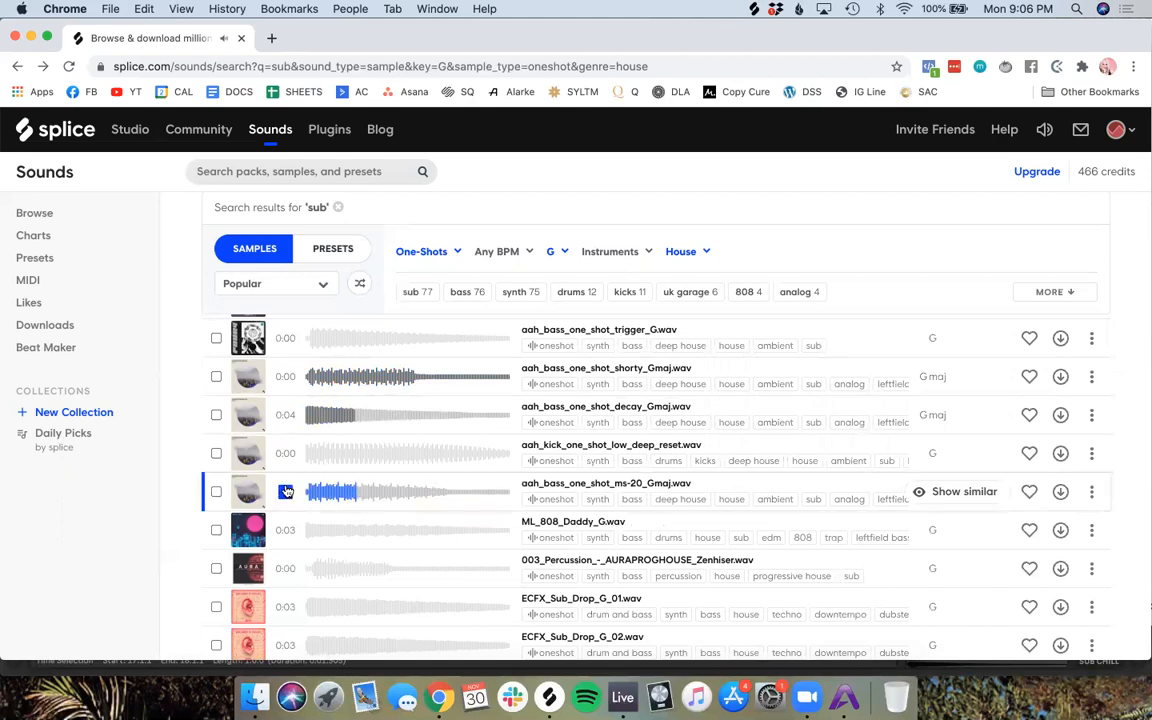
click(286, 530)
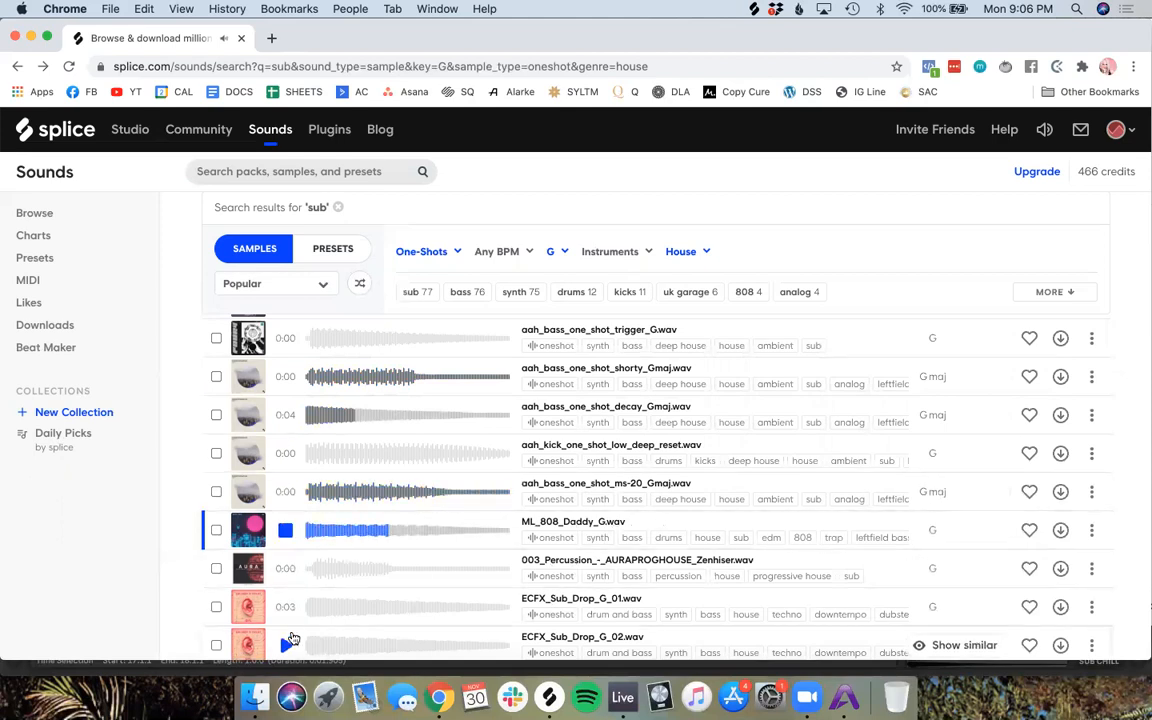
click(286, 606)
scroll(286, 585, down, 3)
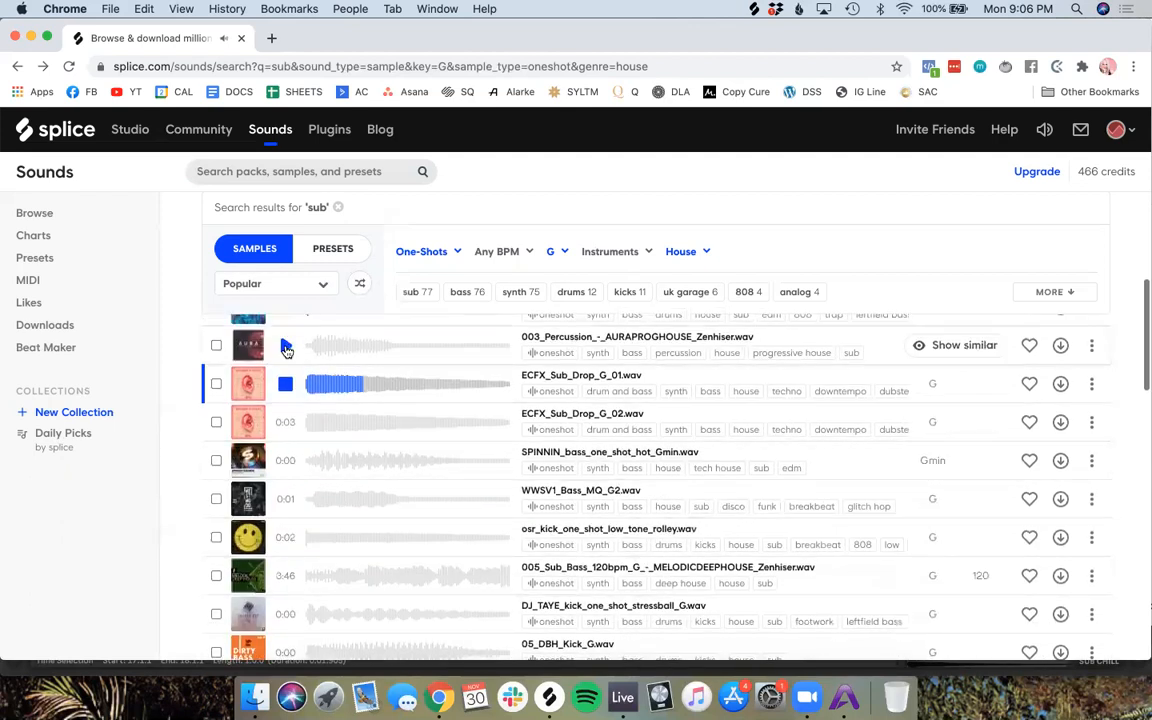
click(283, 342)
scroll(283, 342, up, 1)
click(285, 540)
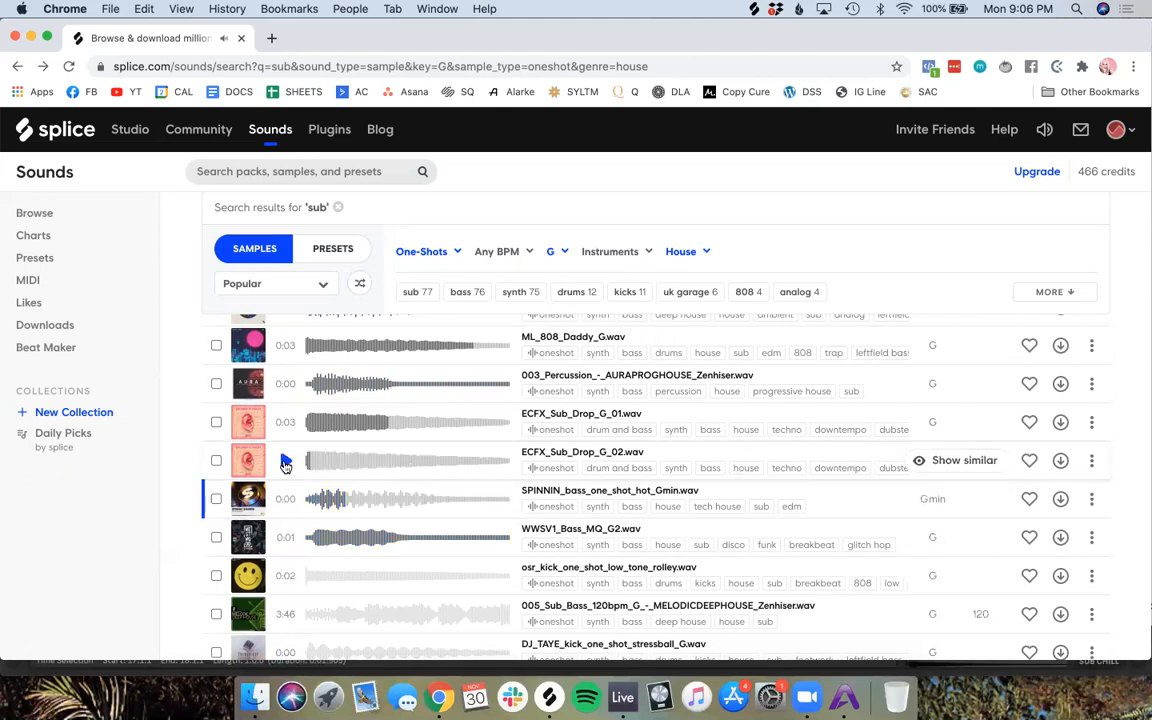
click(285, 460)
click(286, 497)
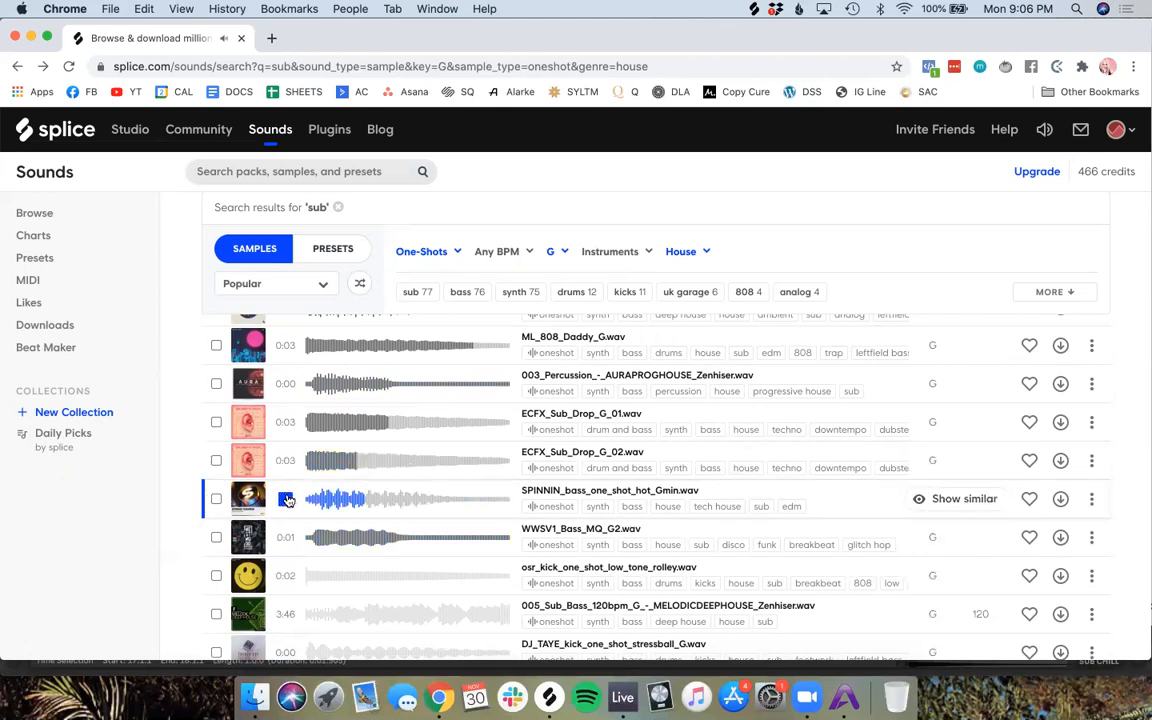
Step: Audition GEOTHEORY_melodic_one_shot_bass_stab_Gmaj.wav and the aah_bass_one_shot trigger, shorty and decay samples for comparison
scroll(287, 500, up, 5)
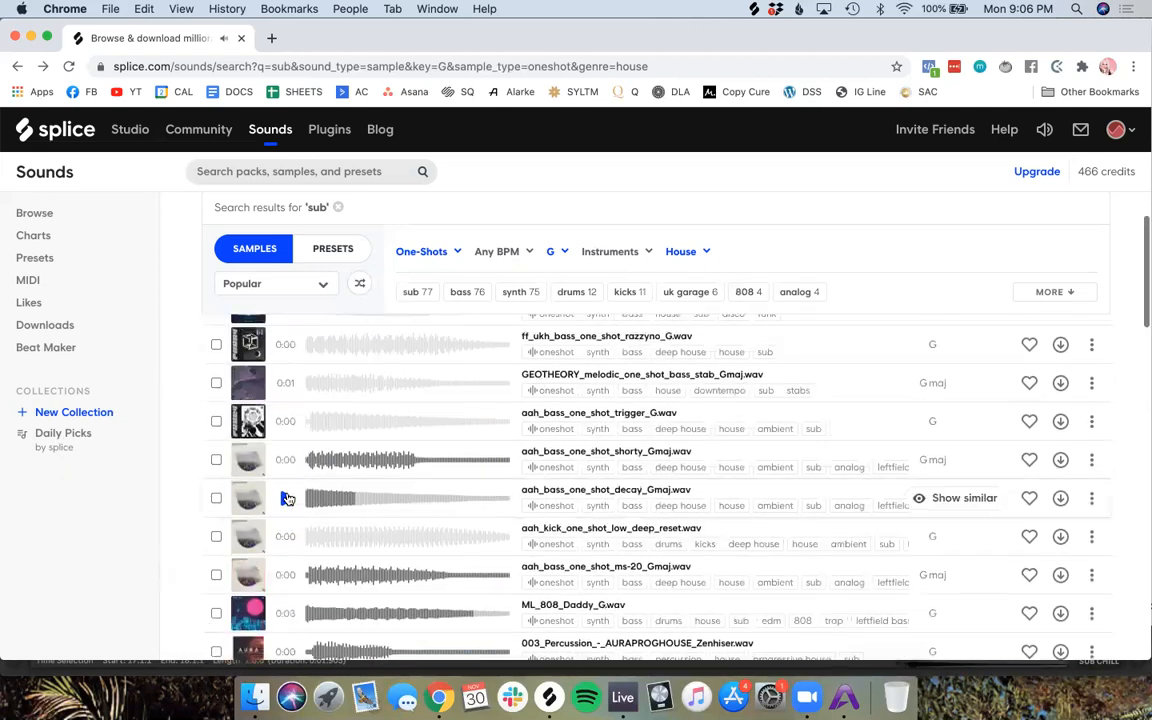
click(285, 383)
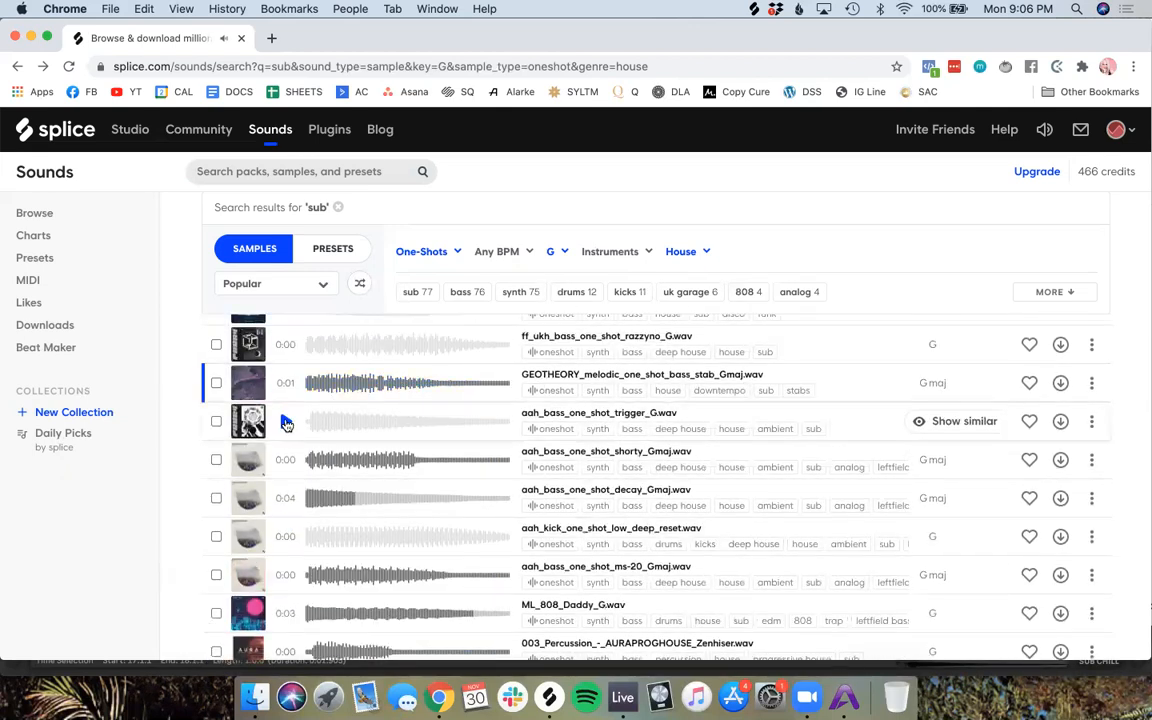
click(285, 421)
click(286, 460)
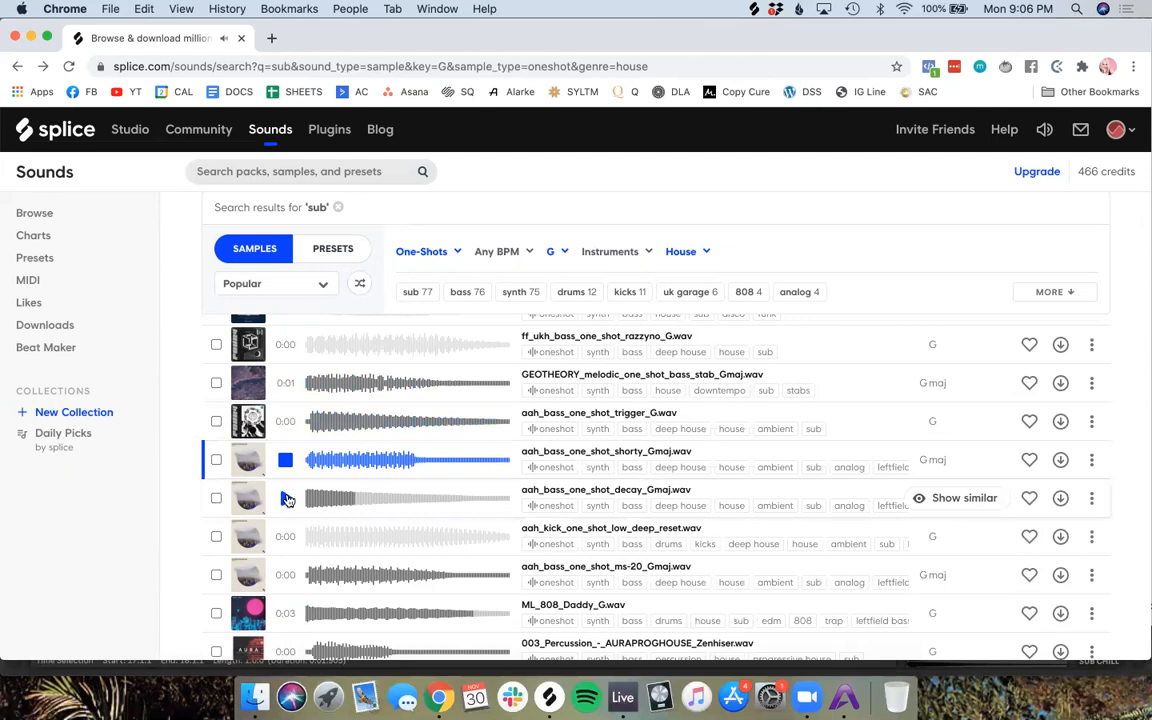
key(Down)
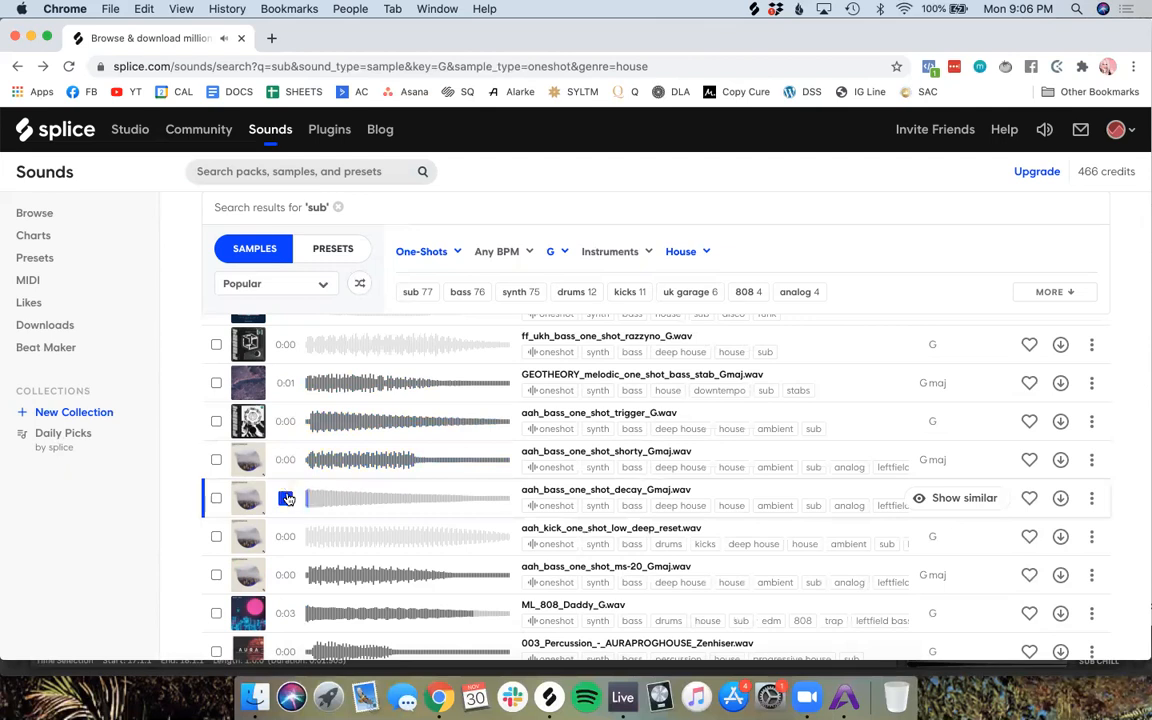
Step: Audition aah_bass_one_shot_ms-20_Gmaj.wav again, like it and download it
click(286, 578)
scroll(275, 450, down, 1)
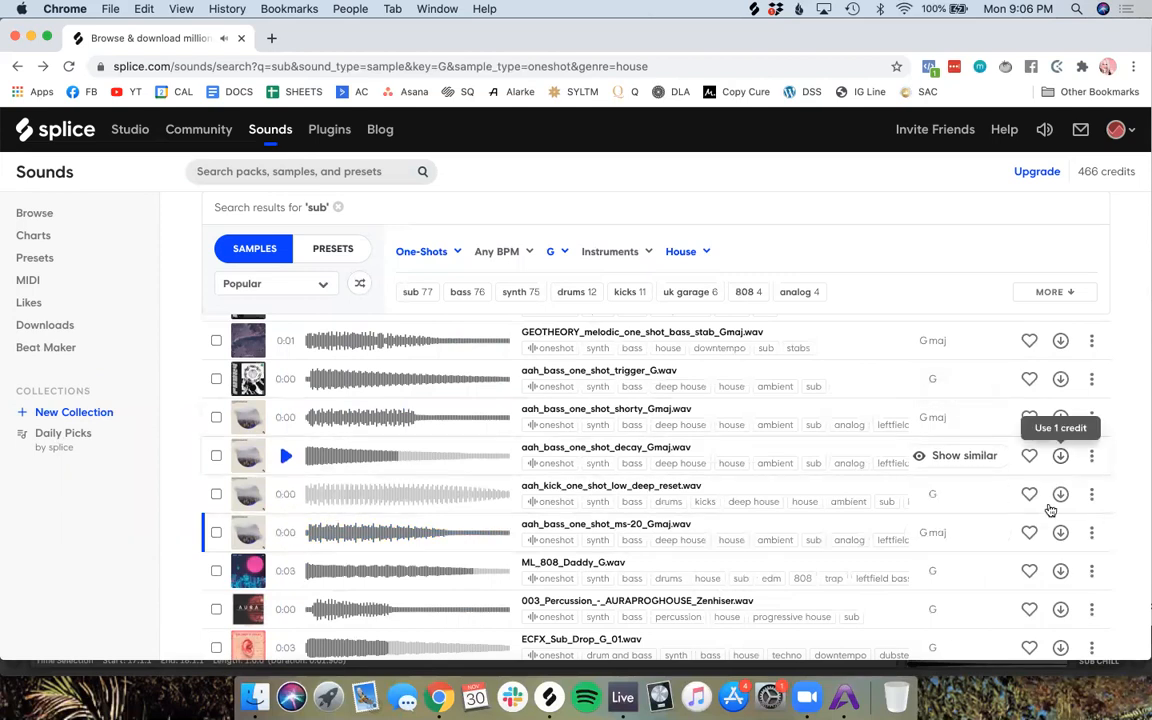
click(1028, 534)
click(1060, 532)
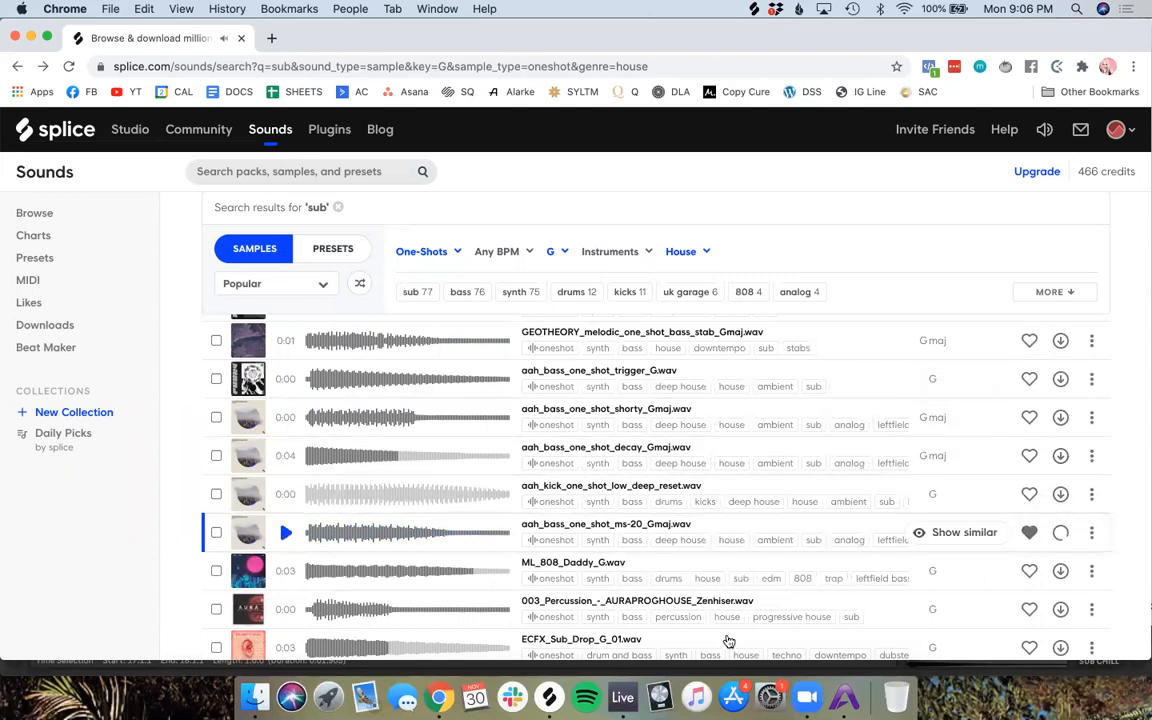
Step: Switch to Live, trim the RKU_BME2 kick sub clip on SUB CHILL to one beat, and duplicate it to fill bar 17
click(636, 690)
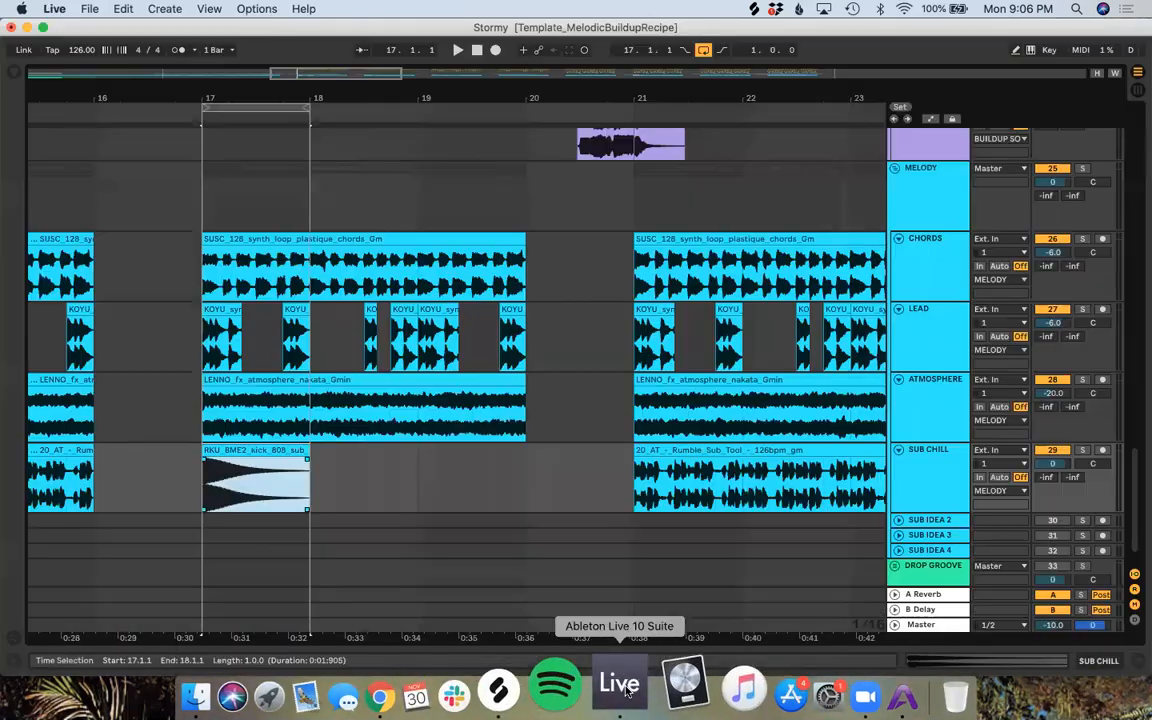
click(268, 448)
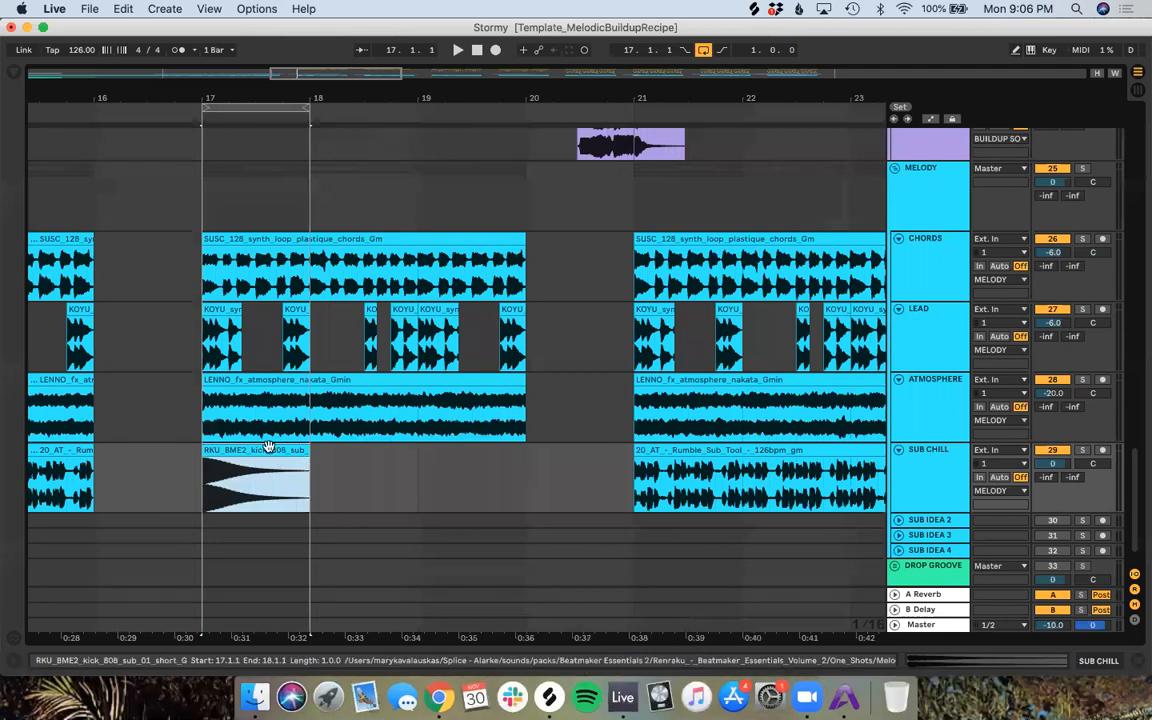
drag(307, 452, 225, 488)
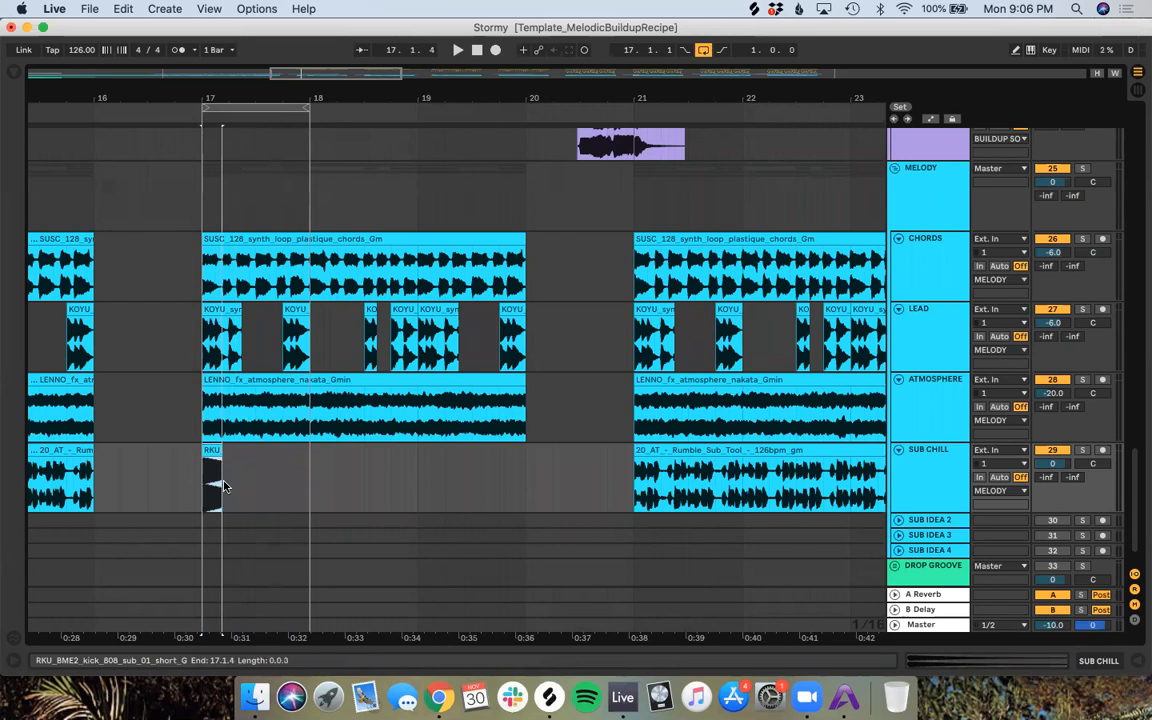
right_click(225, 489)
click(244, 502)
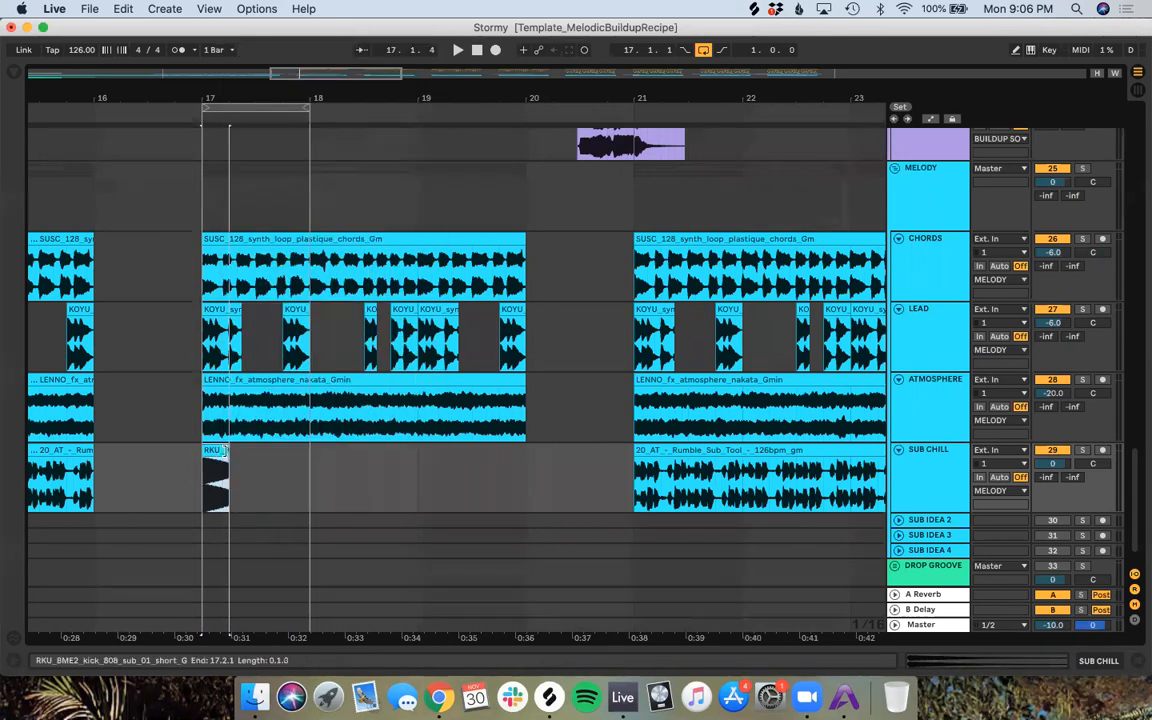
key(super+d)
key(super+d)
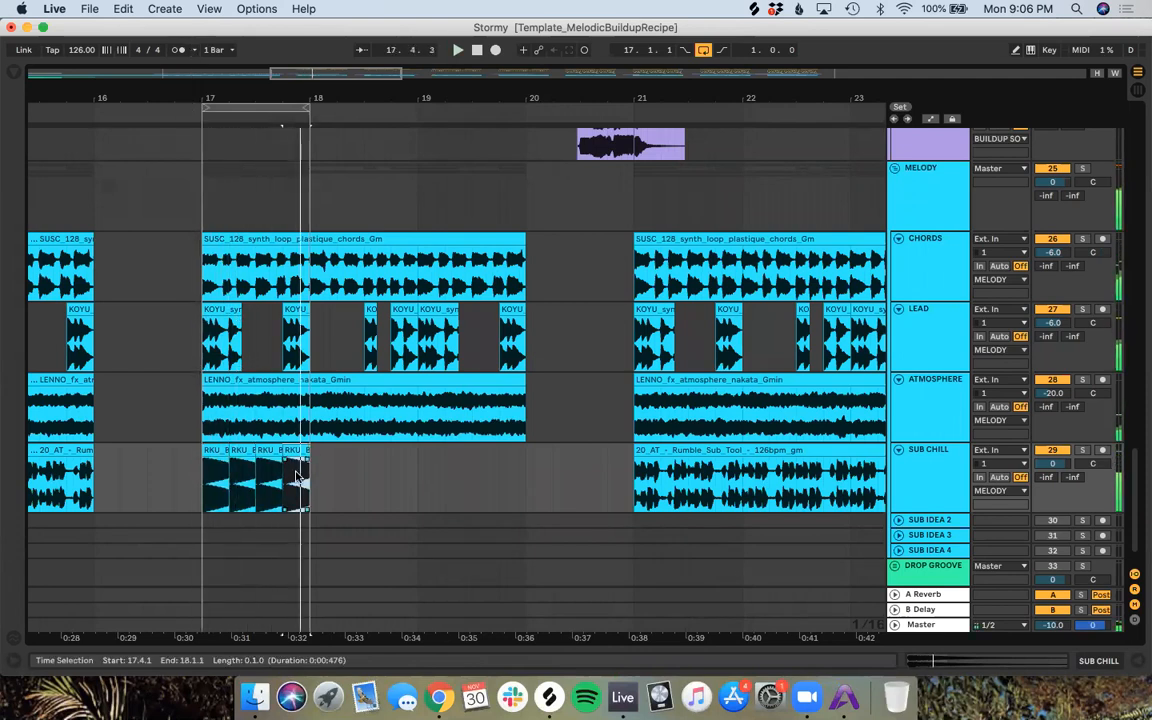
Step: Replace the kick sub clips in bar 17 of SUB CHILL with aah_bass_one_shot_ms-20_Gmaj.wav from the Splice desktop app at 17.1.1
drag(329, 470, 195, 490)
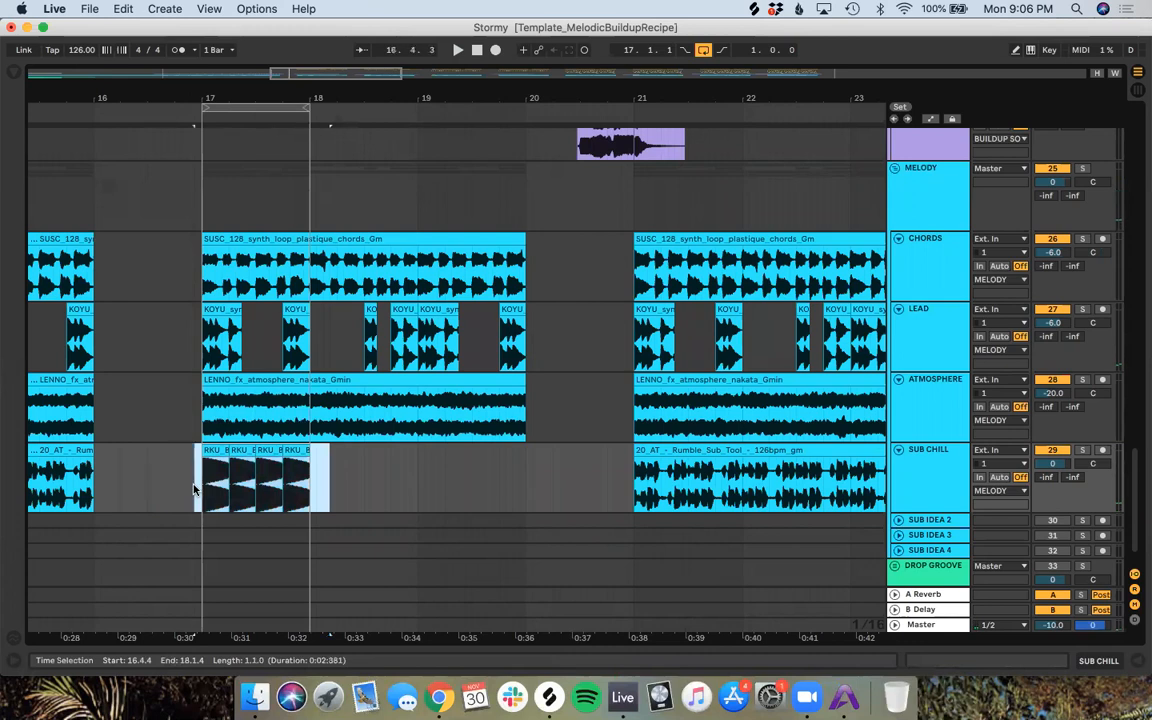
key(Delete)
click(549, 697)
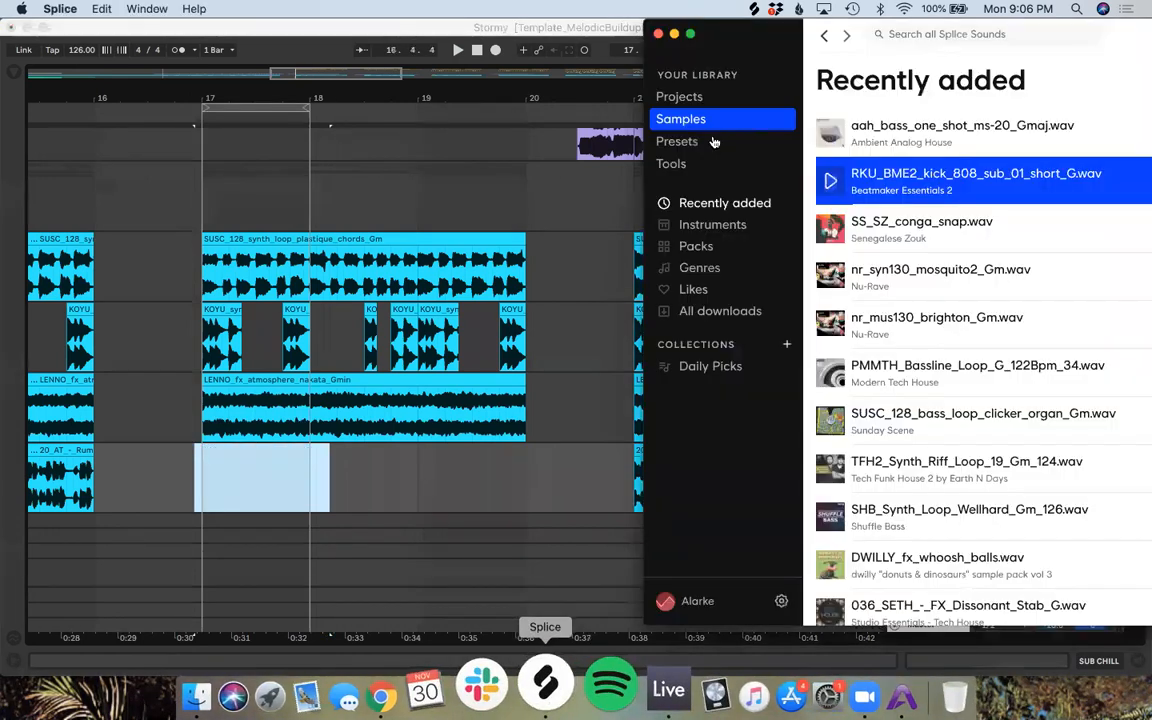
drag(875, 133, 203, 488)
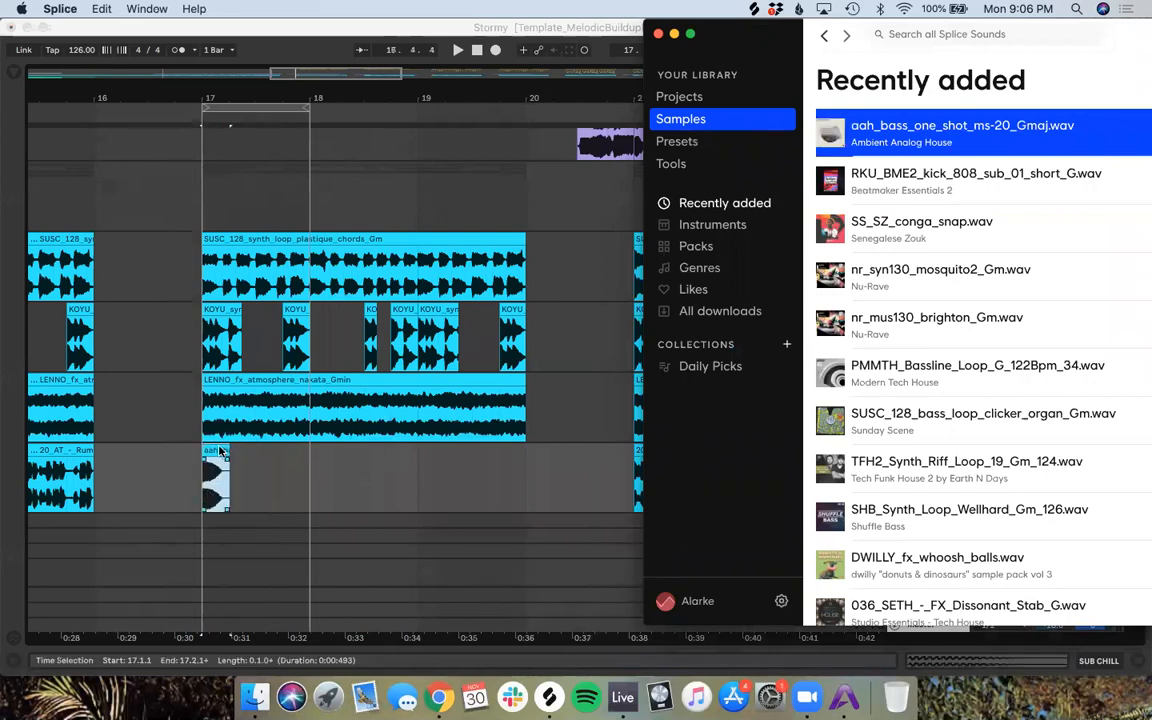
click(220, 451)
key(super+d)
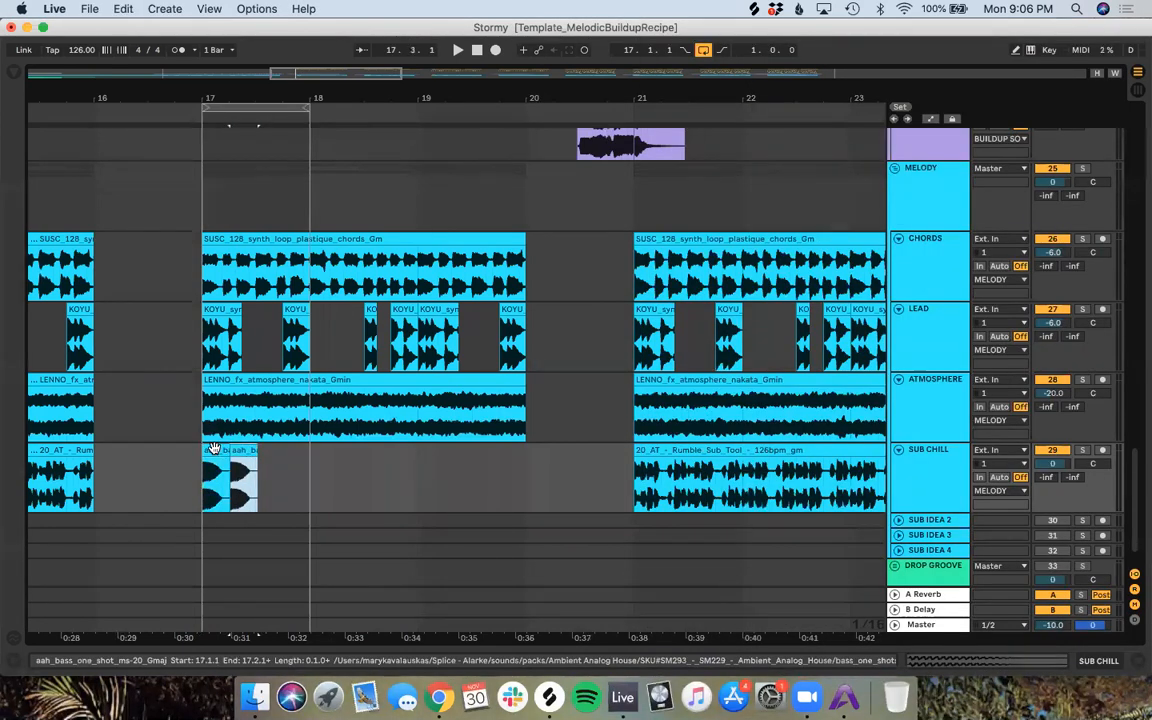
key(super+d)
key(super+d)
scroll(242, 470, up, 3)
key(super+z)
key(super+z)
key(super+z)
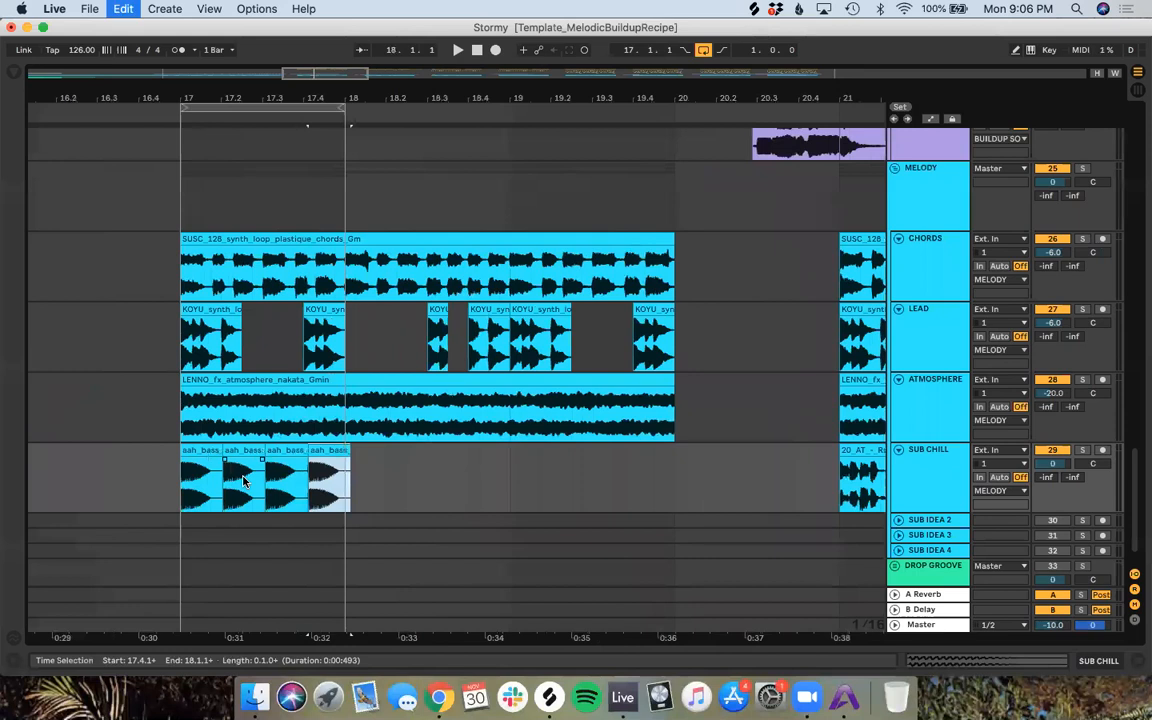
Step: Trim the aah_bass_one_shot_ms-20_Gmaj clip to end at 17.2.1 and duplicate it on every beat of bar 17
scroll(228, 469, up, 4)
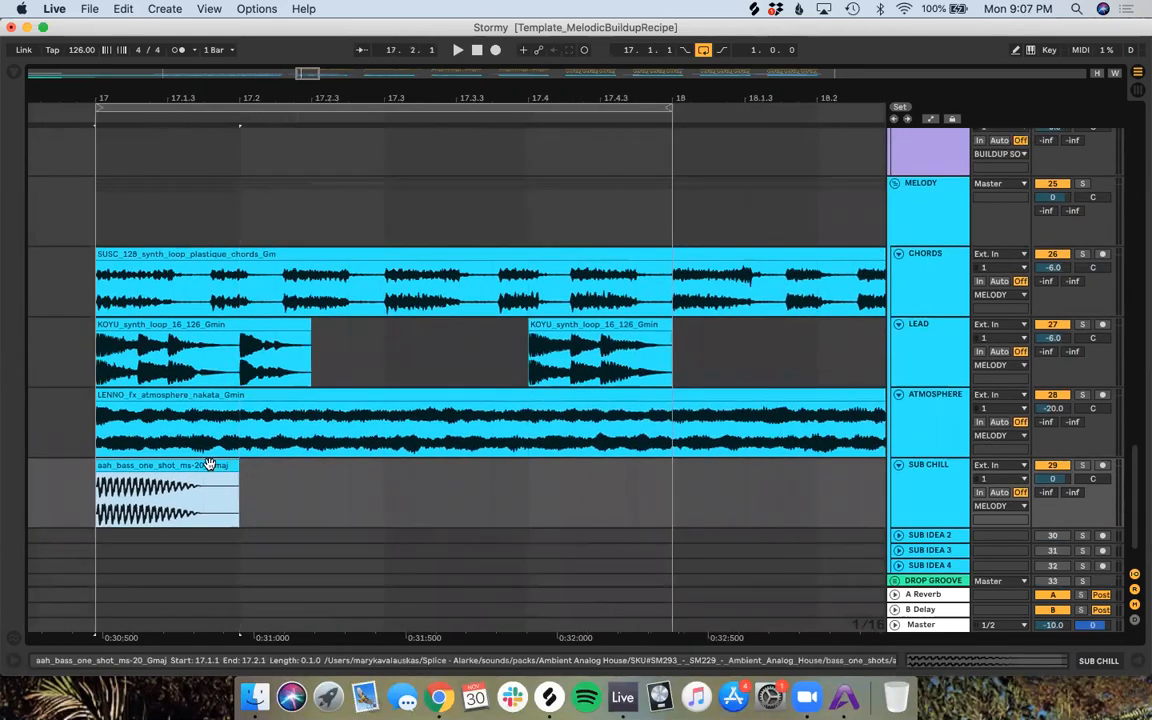
key(super+d)
key(super+d)
key(super+d)
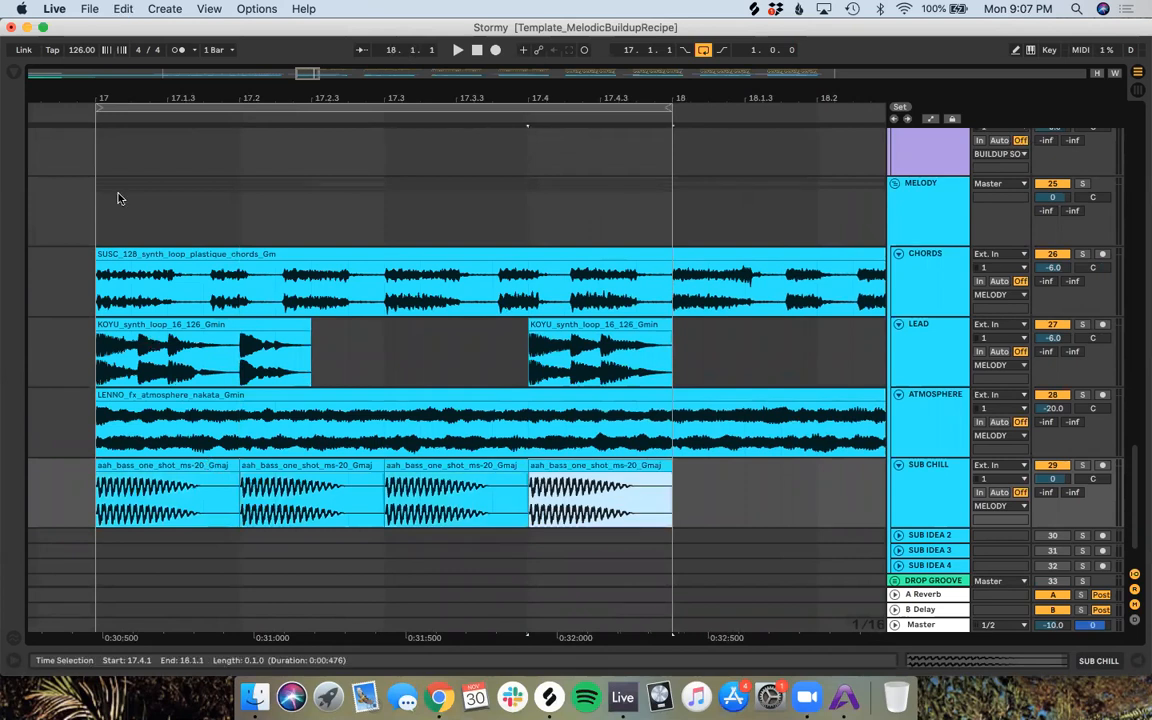
Step: Play the bar 17 loop and briefly solo the SUB CHILL track to check the new sub against the mix
key(space)
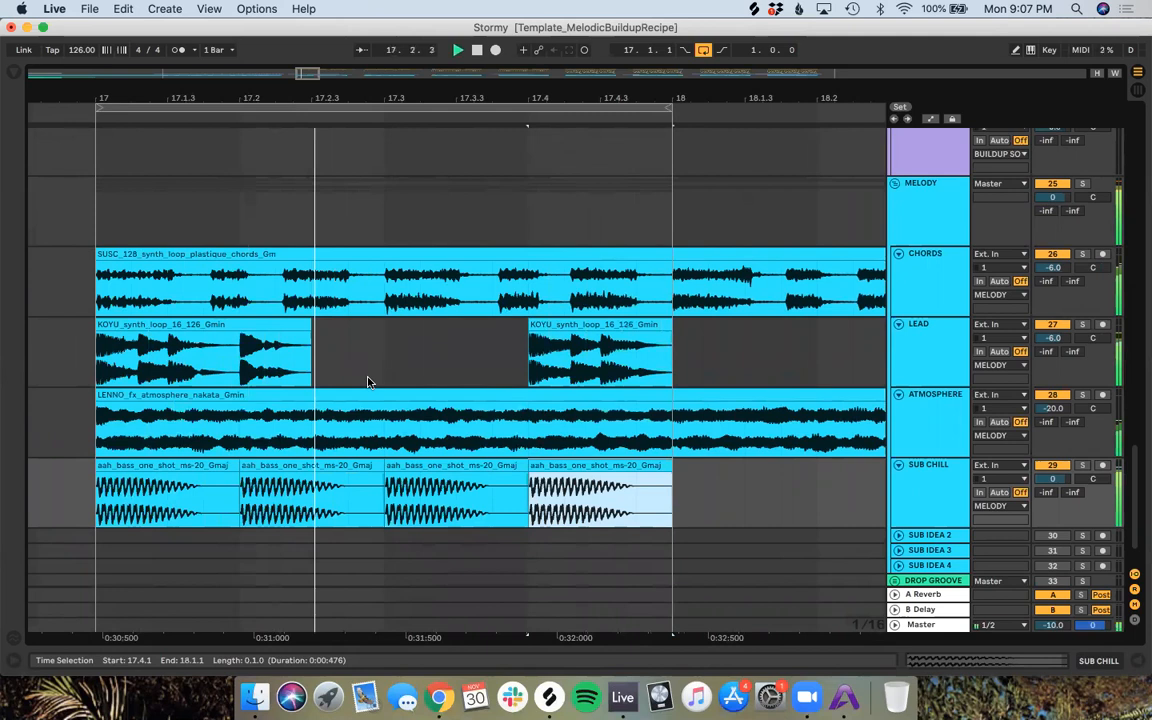
click(1086, 466)
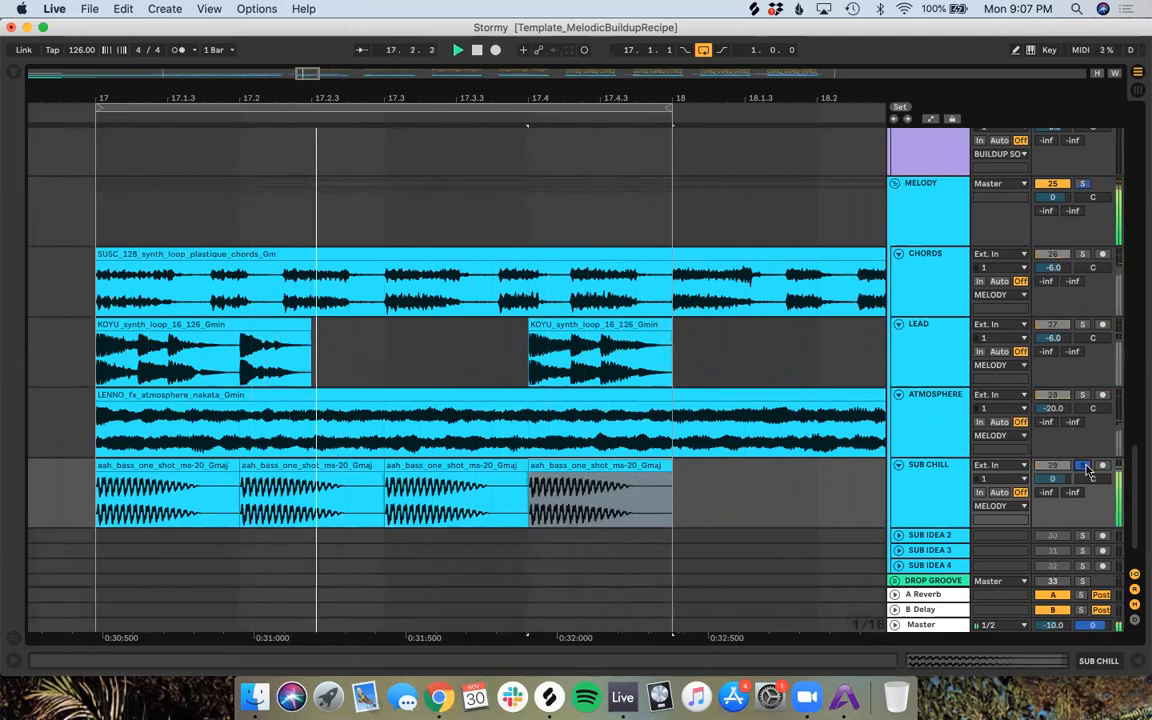
click(1086, 466)
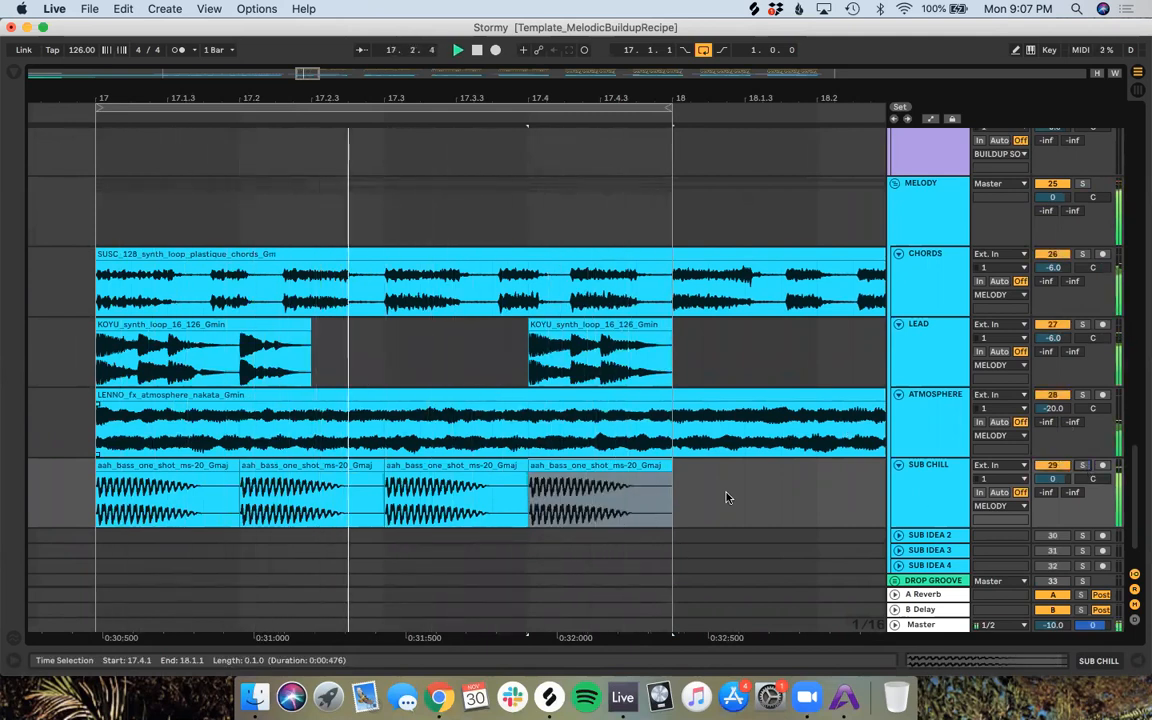
Step: Switch to Chrome, audition the first G sub one-shots in the Splice results, and download NICOPOP_bass_short_street_G.wav
click(437, 685)
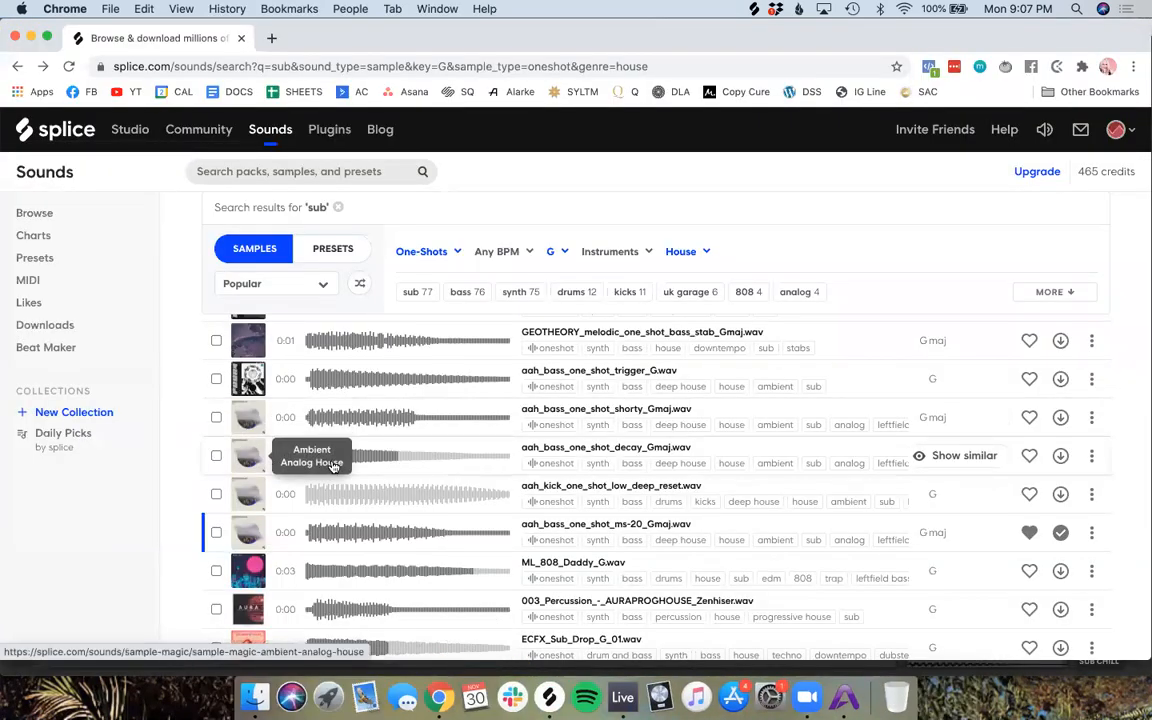
scroll(285, 456, up, 3)
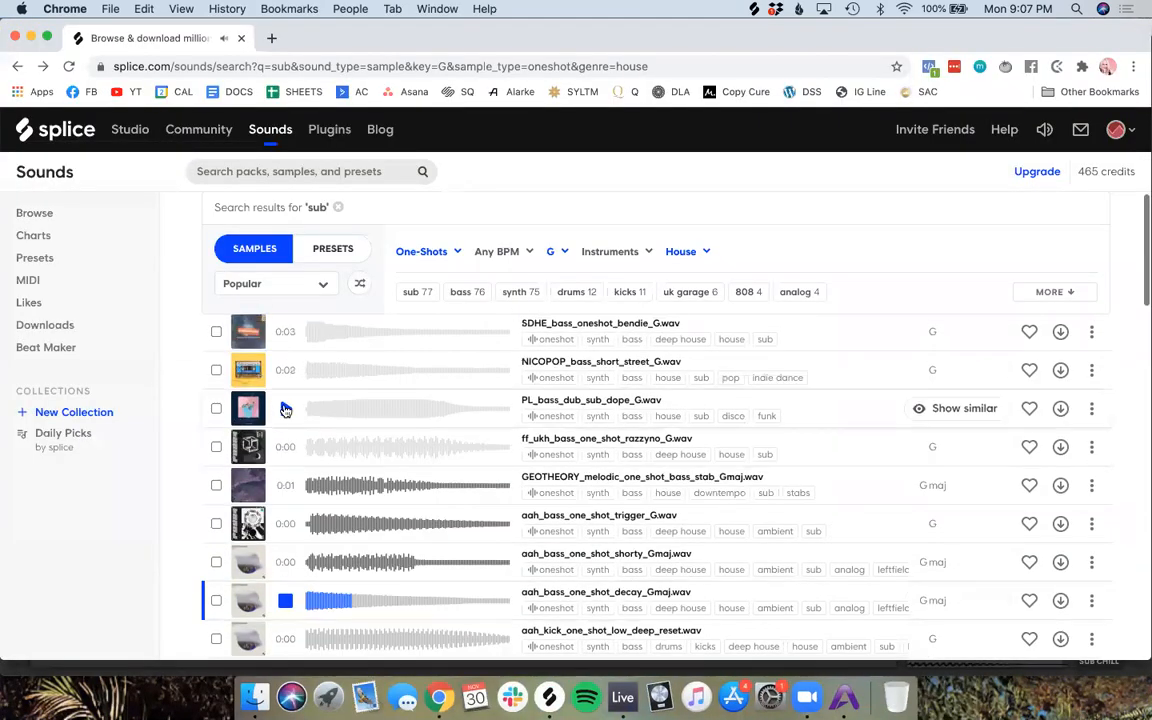
click(285, 408)
click(287, 372)
scroll(288, 400, up, 3)
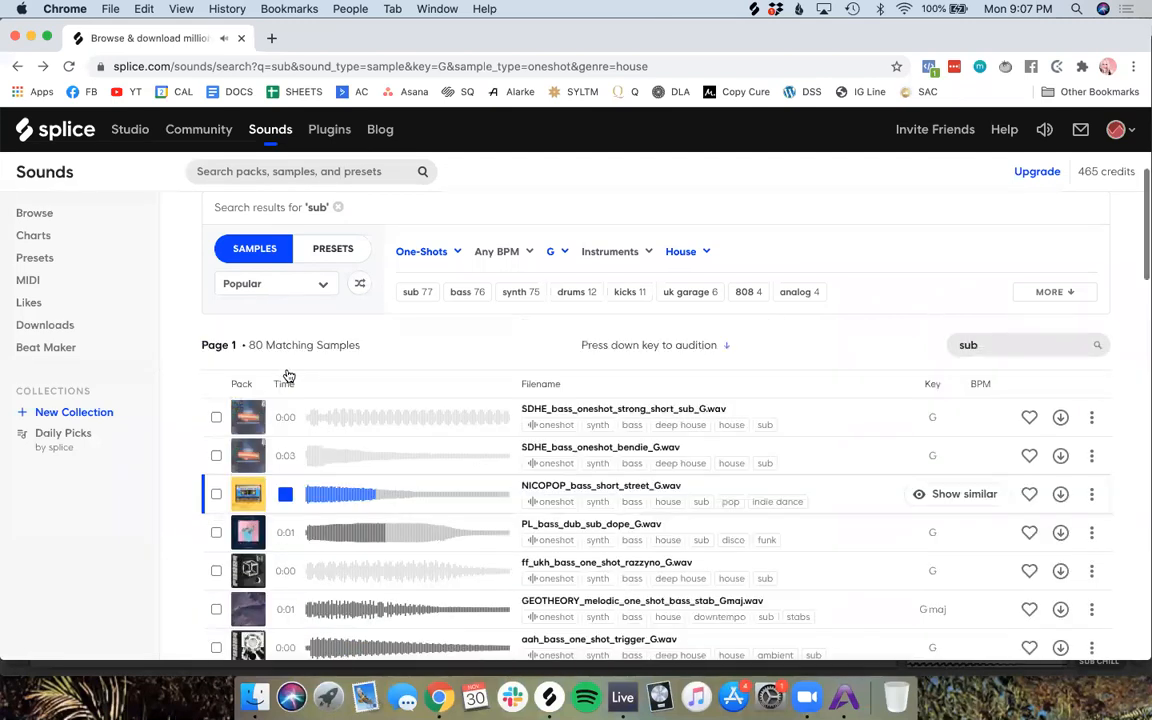
click(288, 485)
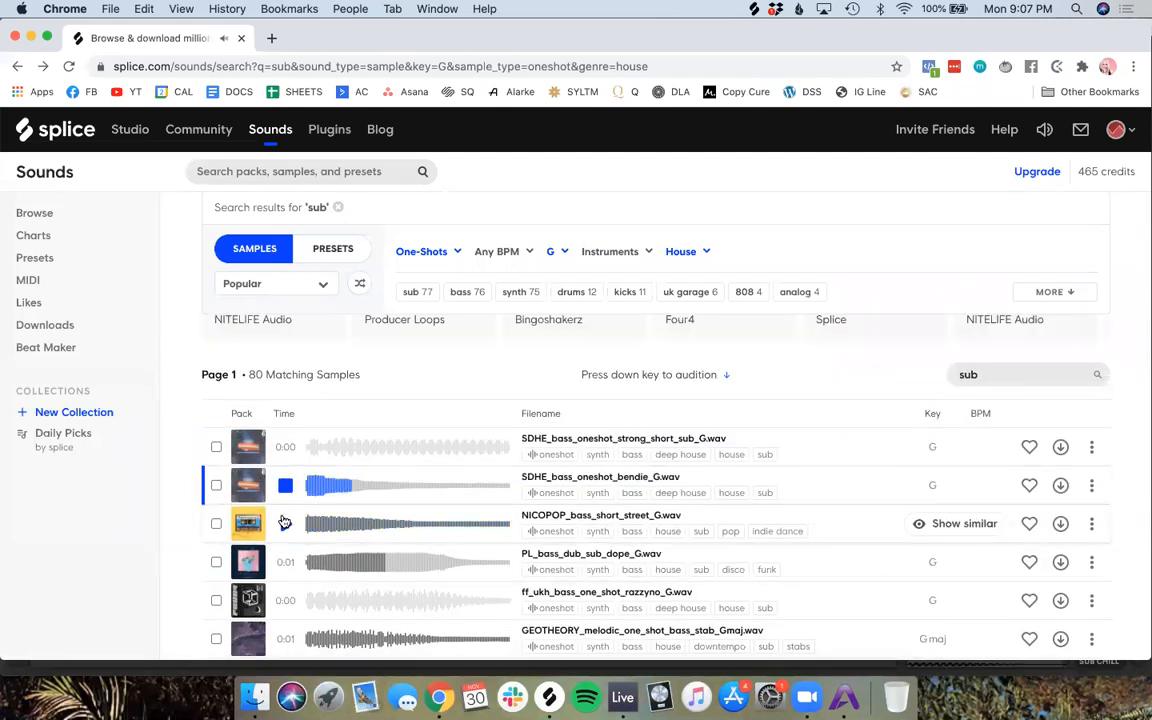
click(285, 522)
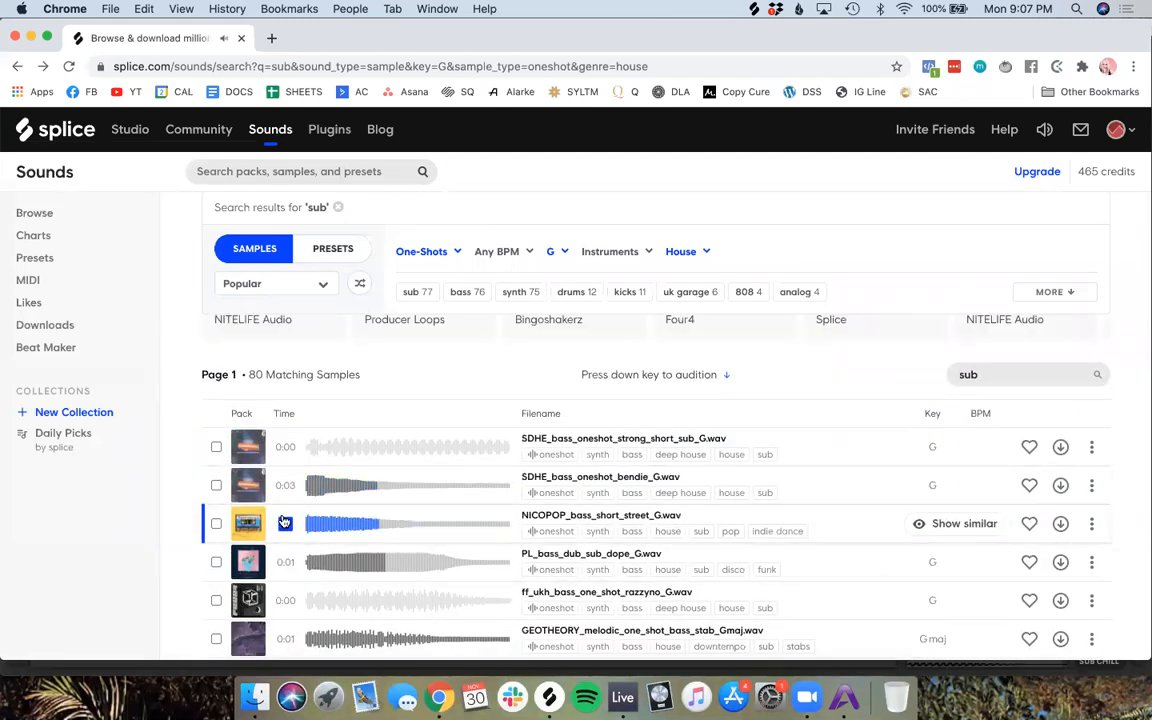
click(1061, 524)
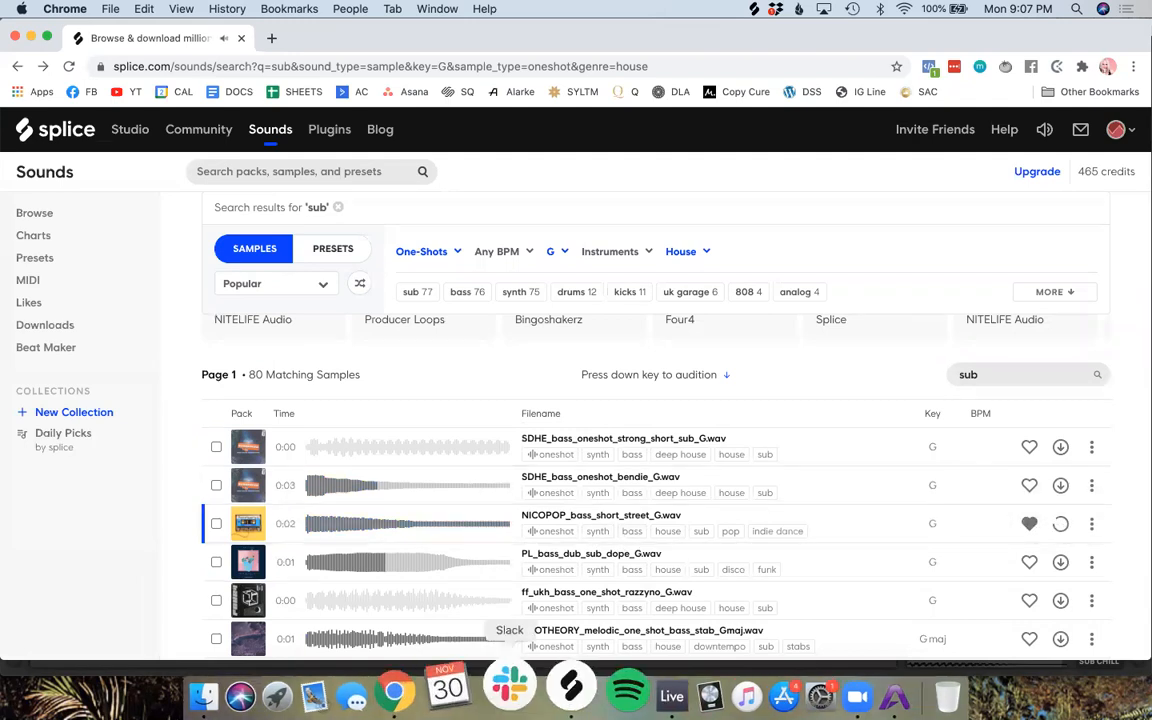
Step: Switch to Live and replace the SUB CHILL clips on beats 3 and 4 of bar 17 with NICOPOP_bass_short_street_G.wav from the Splice desktop app at 17.3.1
click(622, 690)
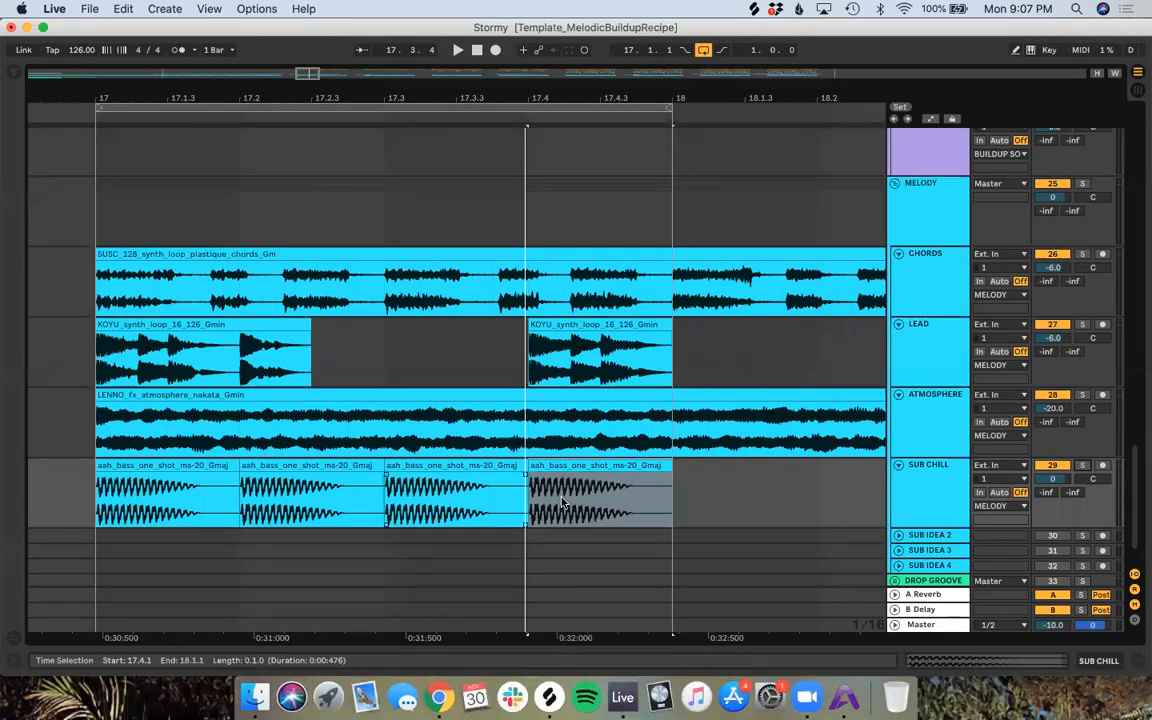
key(Delete)
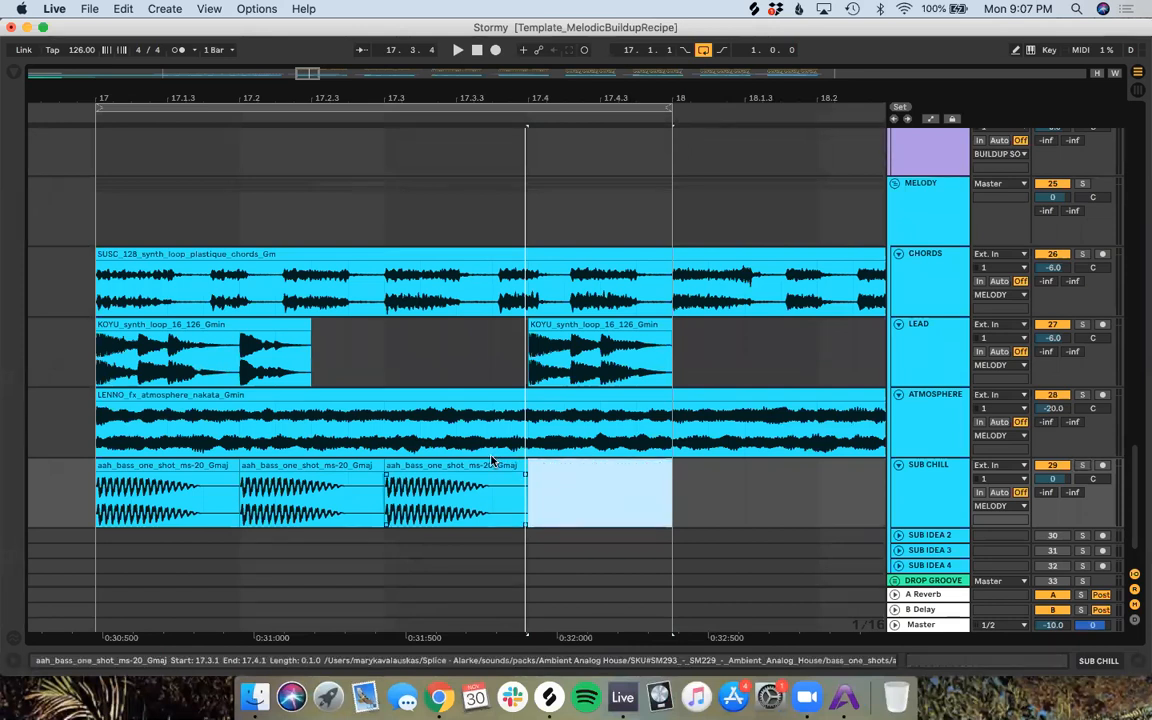
click(478, 475)
key(Delete)
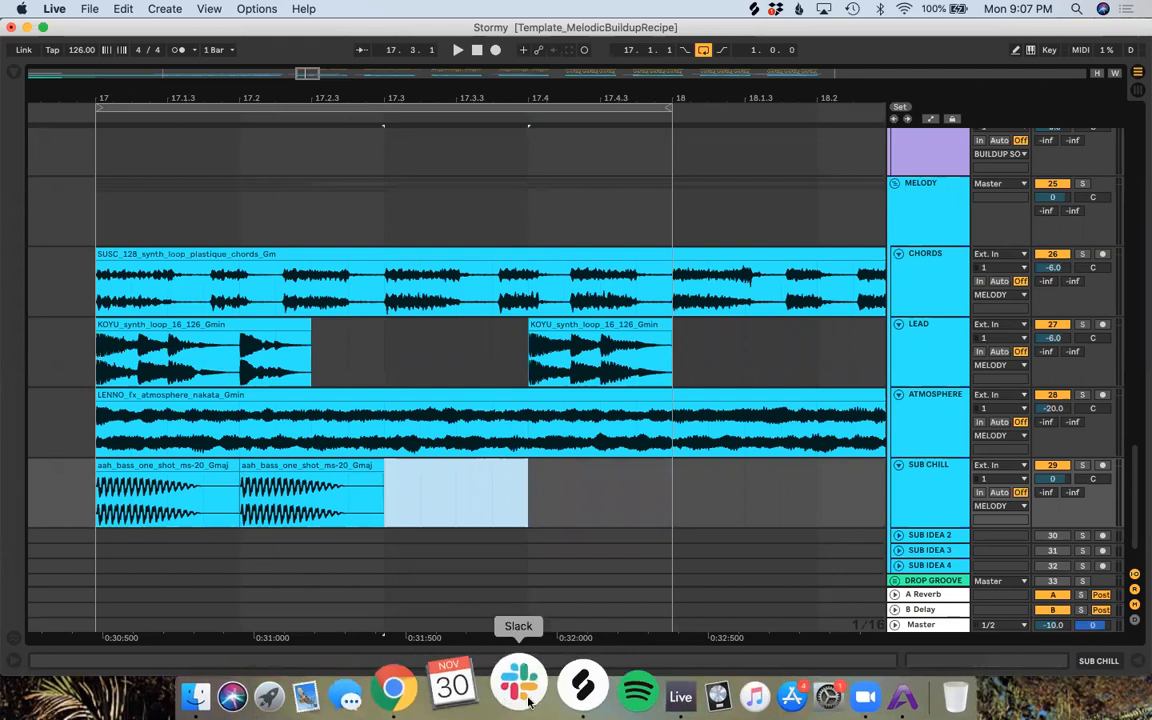
click(548, 697)
drag(850, 138, 389, 506)
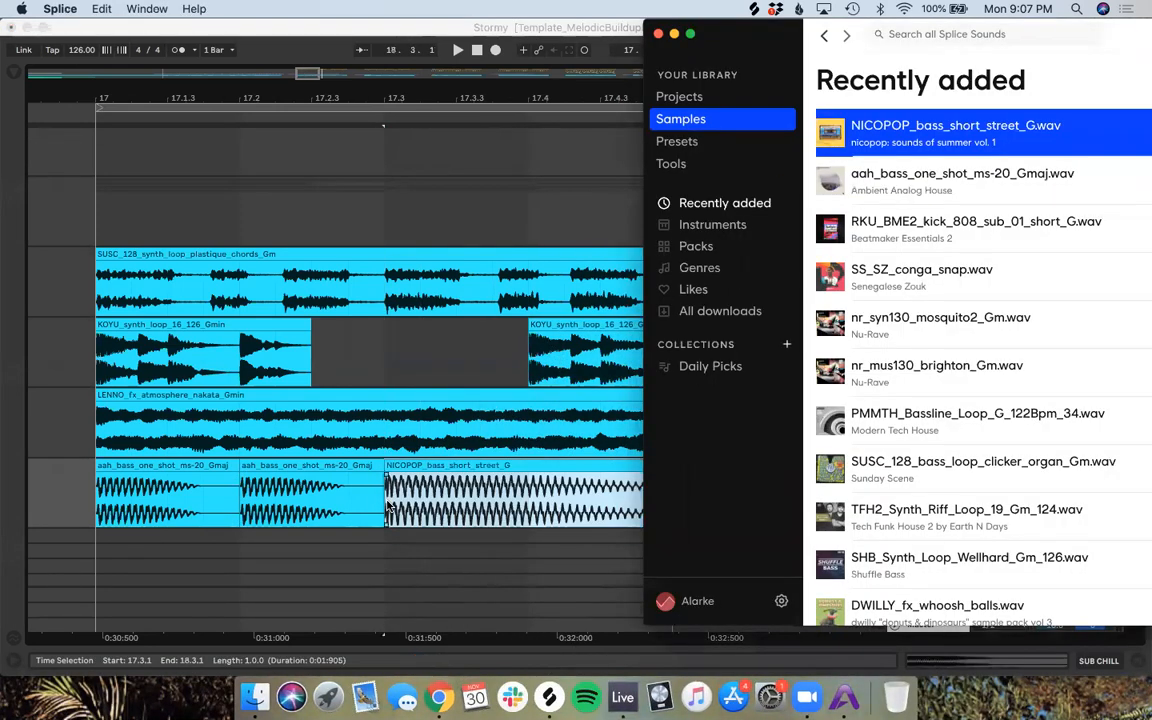
Step: Trim the NICOPOP_bass_short_street_G clip on SUB CHILL to end at 17.4.1 and duplicate it onto beat 4
click(427, 561)
scroll(638, 532, down, 10)
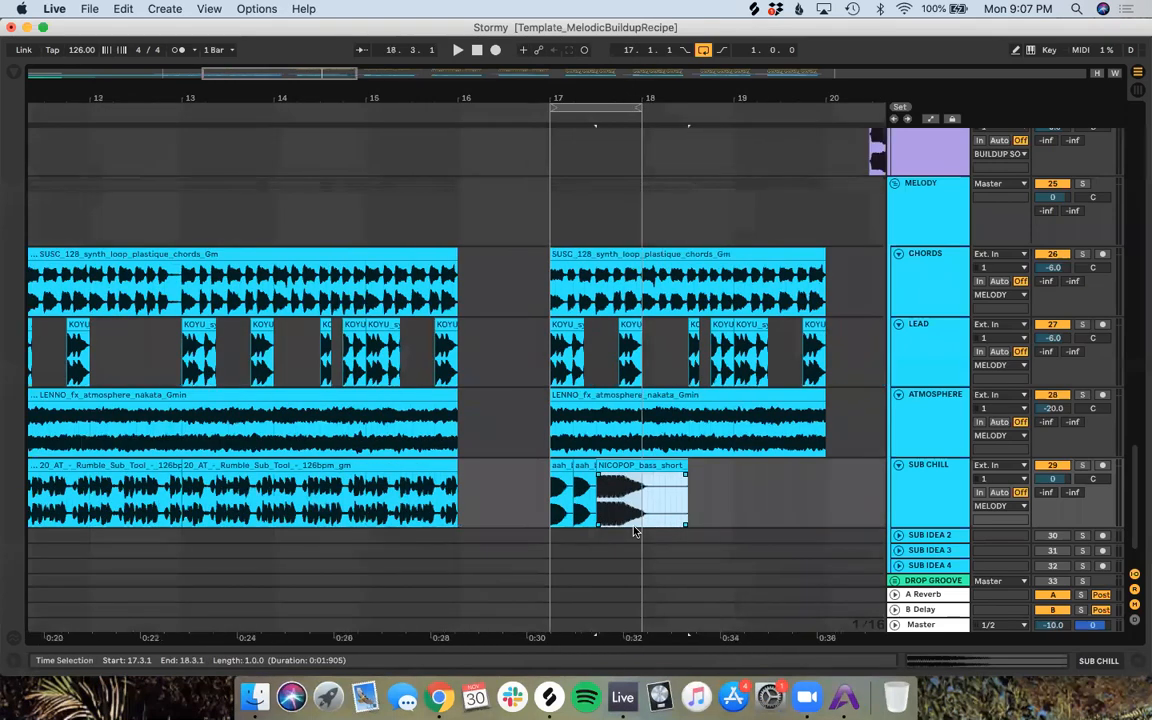
drag(610, 476, 618, 479)
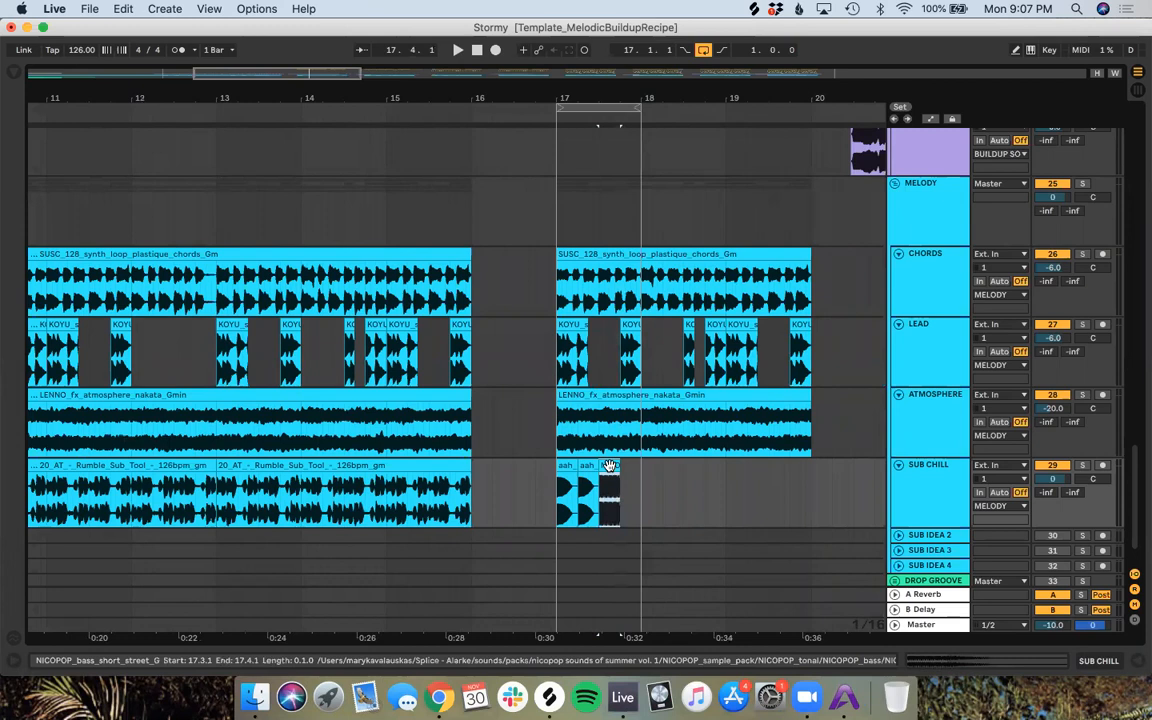
key(super+d)
key(plus)
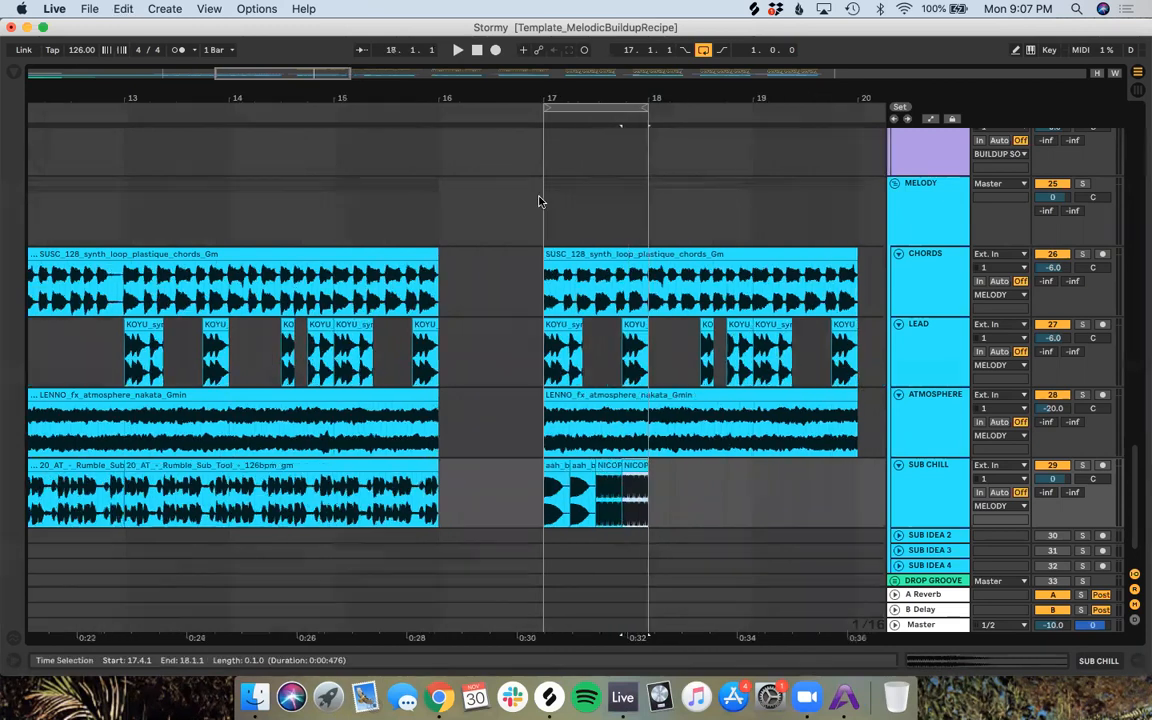
Step: Play the bar 17 loop to compare the NICOPOP bass with the ms-20 bass on SUB CHILL
click(590, 120)
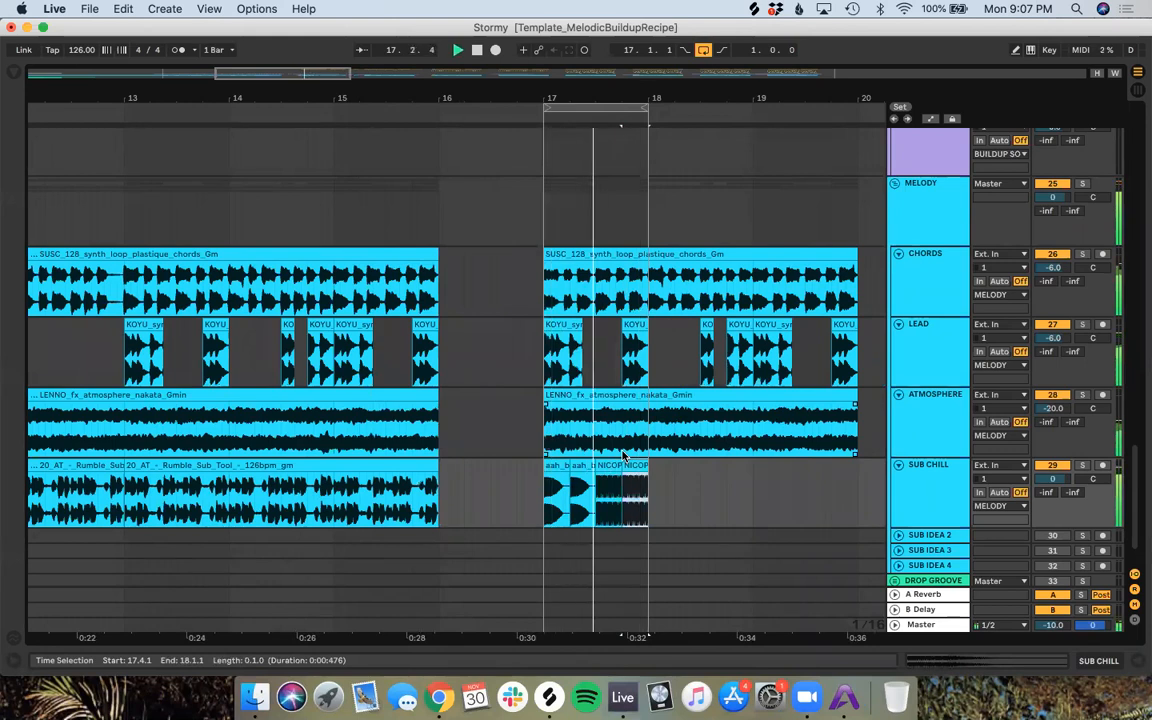
scroll(622, 455, up, 10)
scroll(574, 500, down, 3)
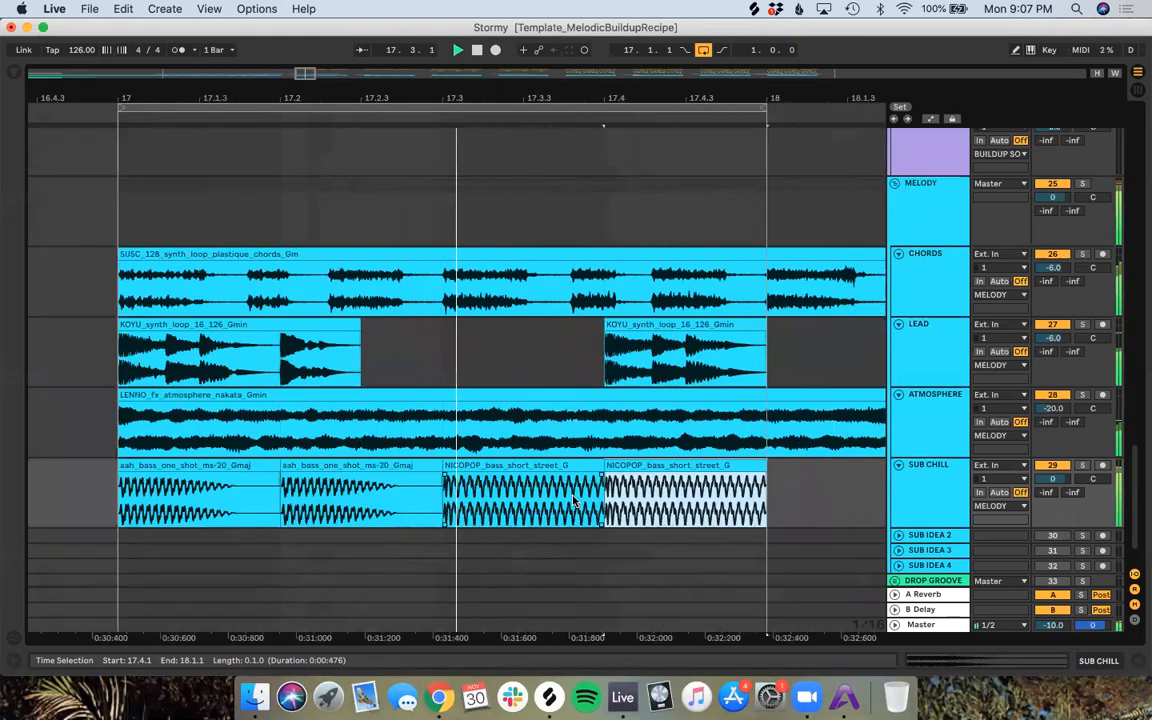
scroll(574, 500, down, 5)
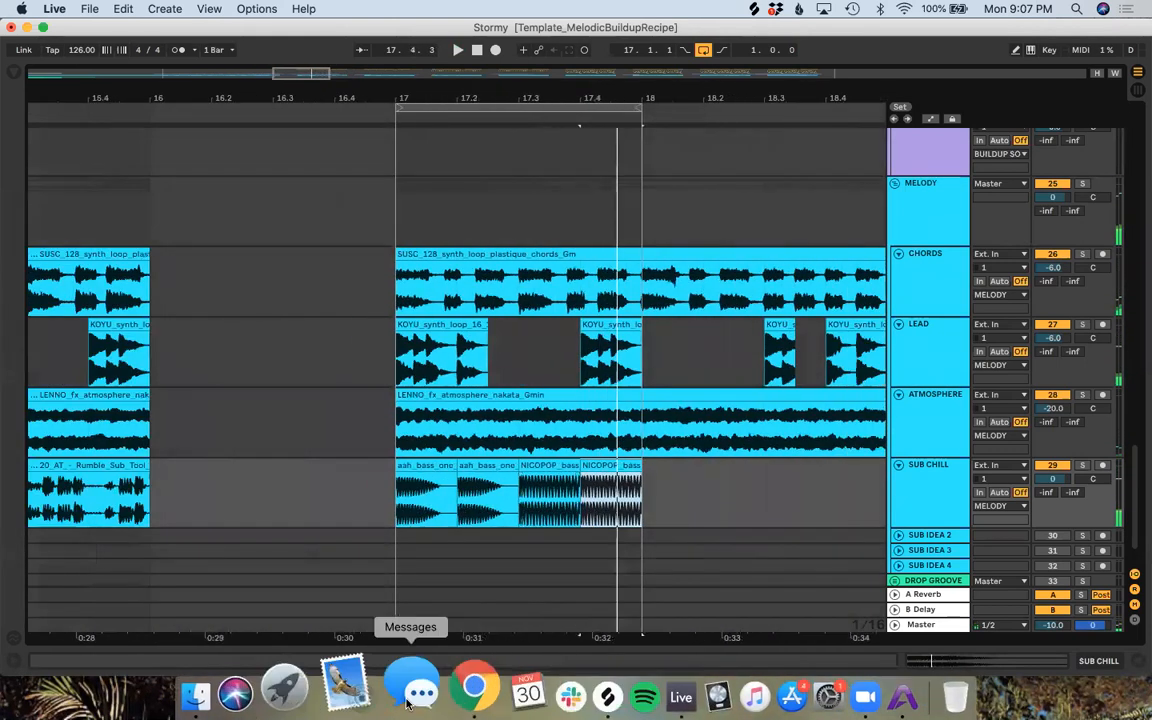
Step: Switch to Chrome and audition sub one-shots further down the first results page, including FC_bass_meat_sub_G.wav and 05_DBH_Kick_G.wav
click(437, 693)
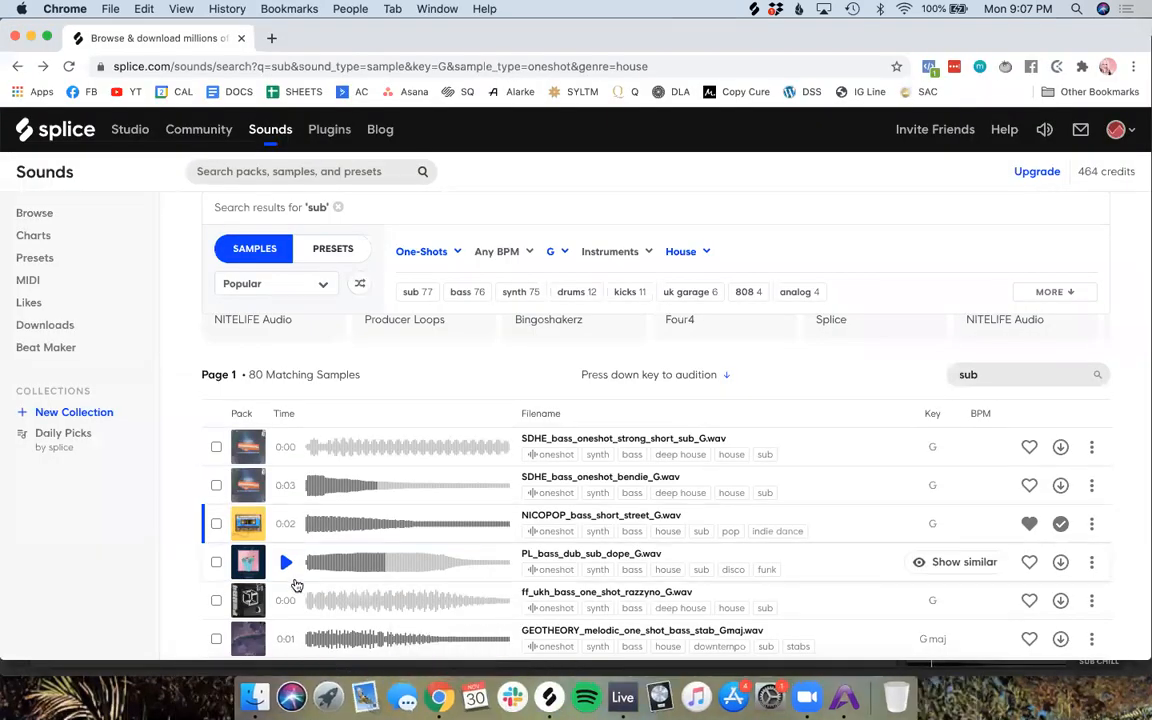
scroll(296, 585, down, 5)
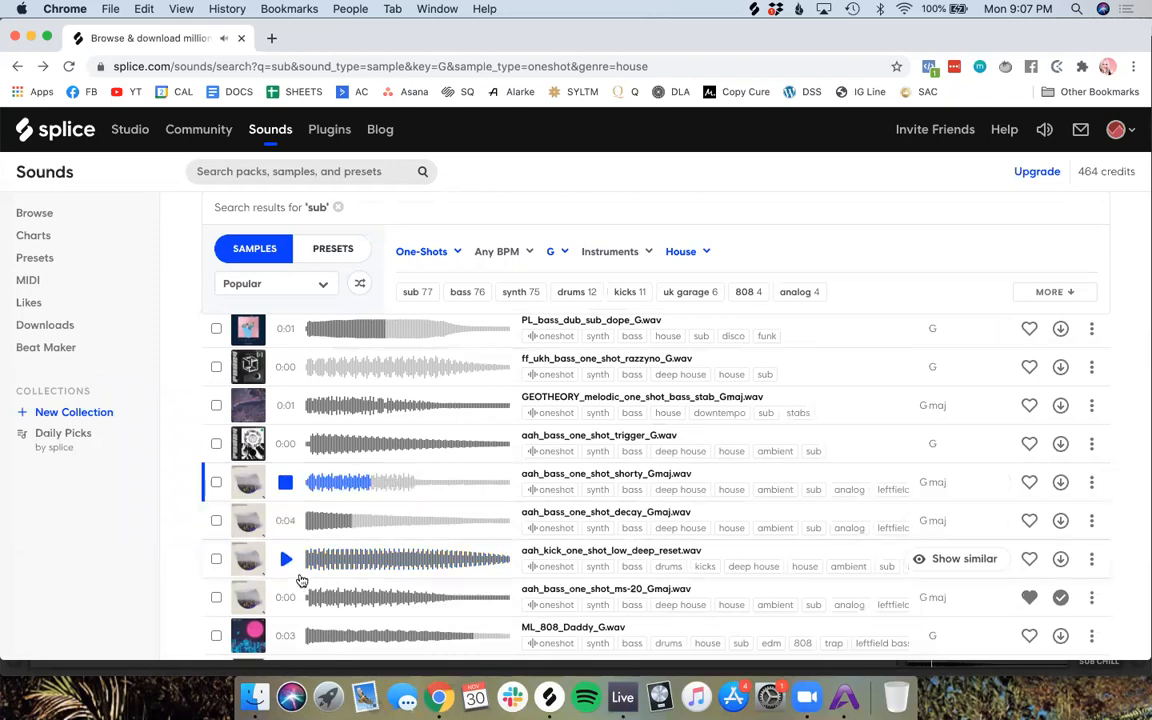
scroll(291, 545, down, 5)
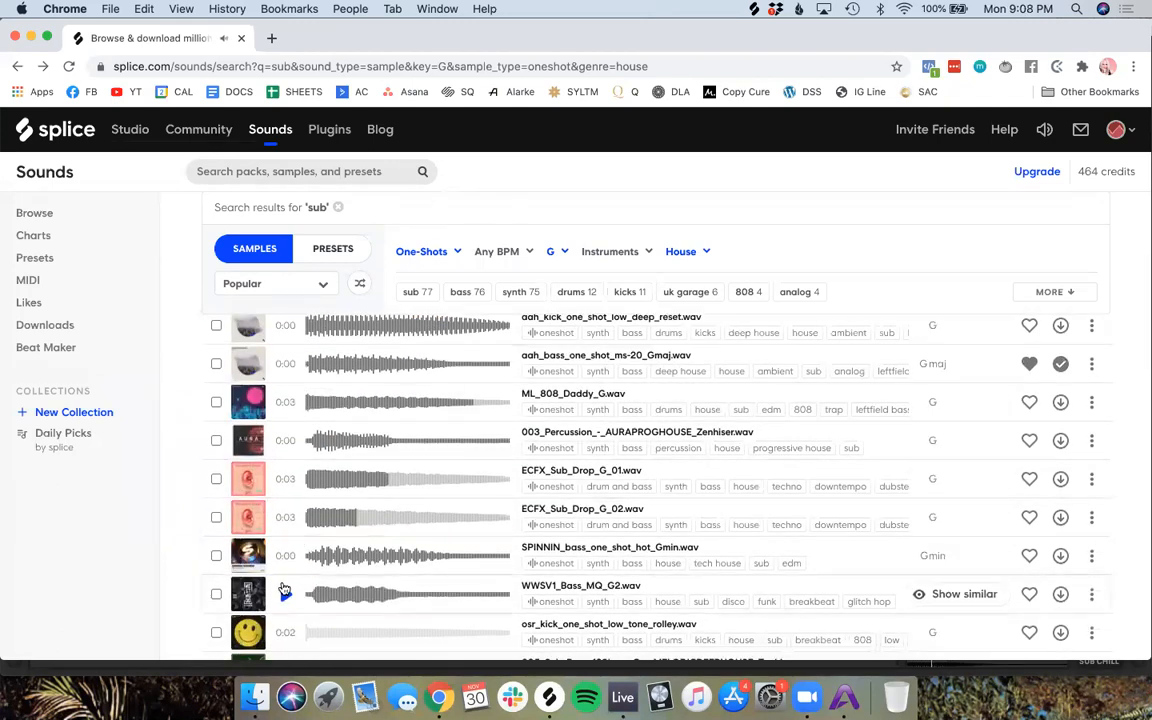
scroll(284, 590, down, 8)
click(284, 347)
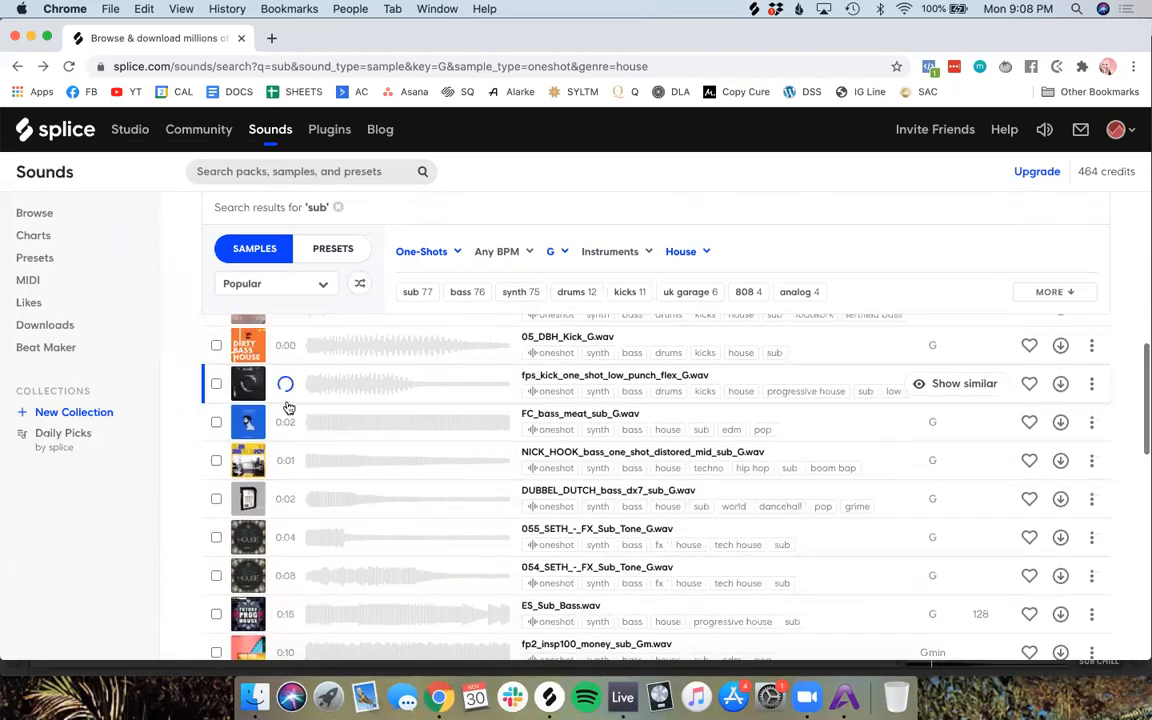
click(285, 420)
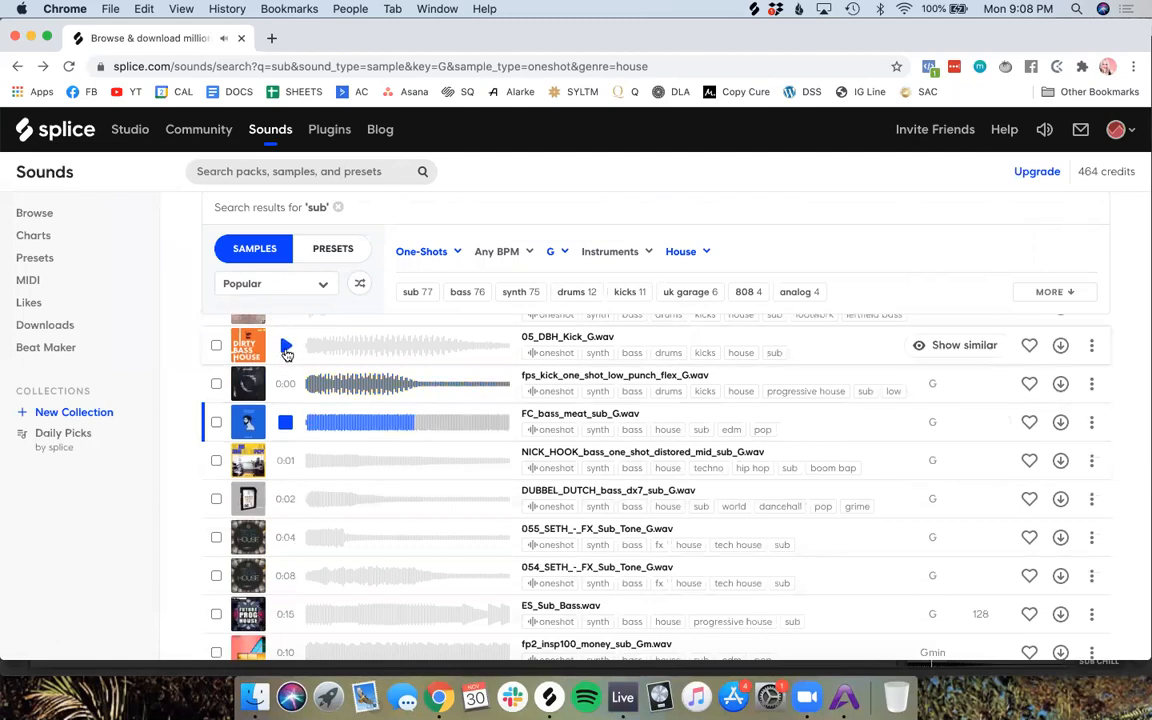
click(286, 347)
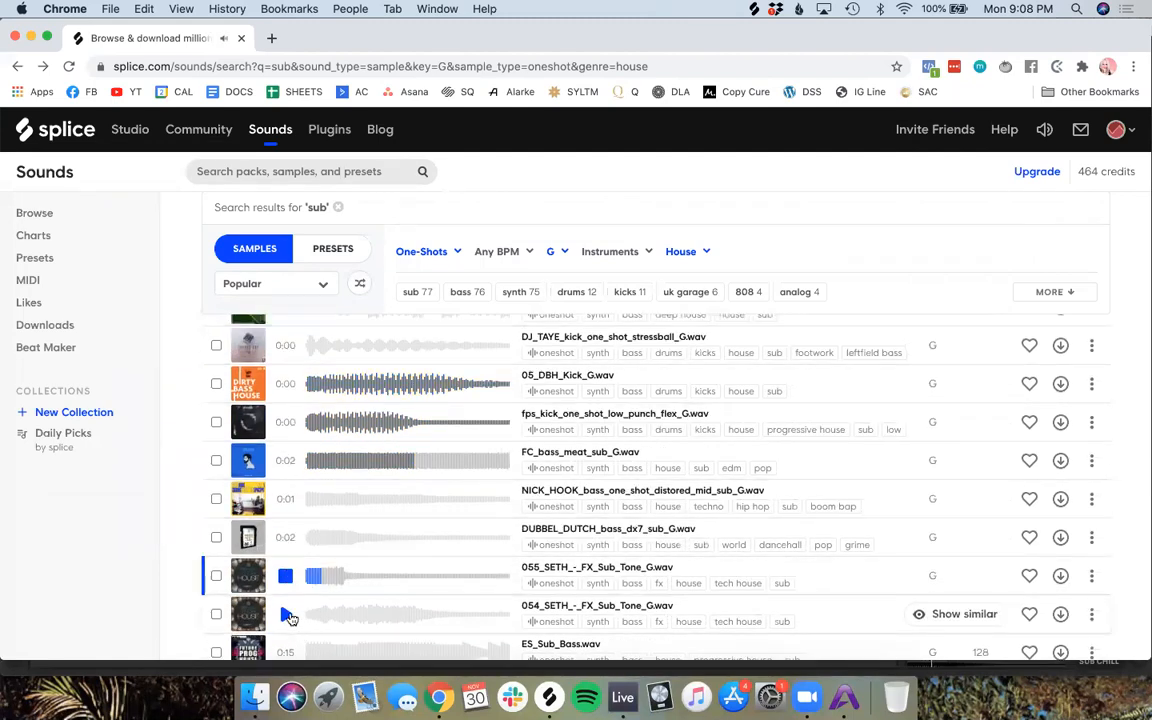
Step: Audition the remaining one-shots down to the end of the first results page, including sbt2_extmove128_bigtruck_G.wav and dh2_kick_sub_lowclick_G.wav
scroll(288, 616, down, 5)
click(291, 572)
scroll(291, 572, down, 4)
scroll(297, 563, down, 3)
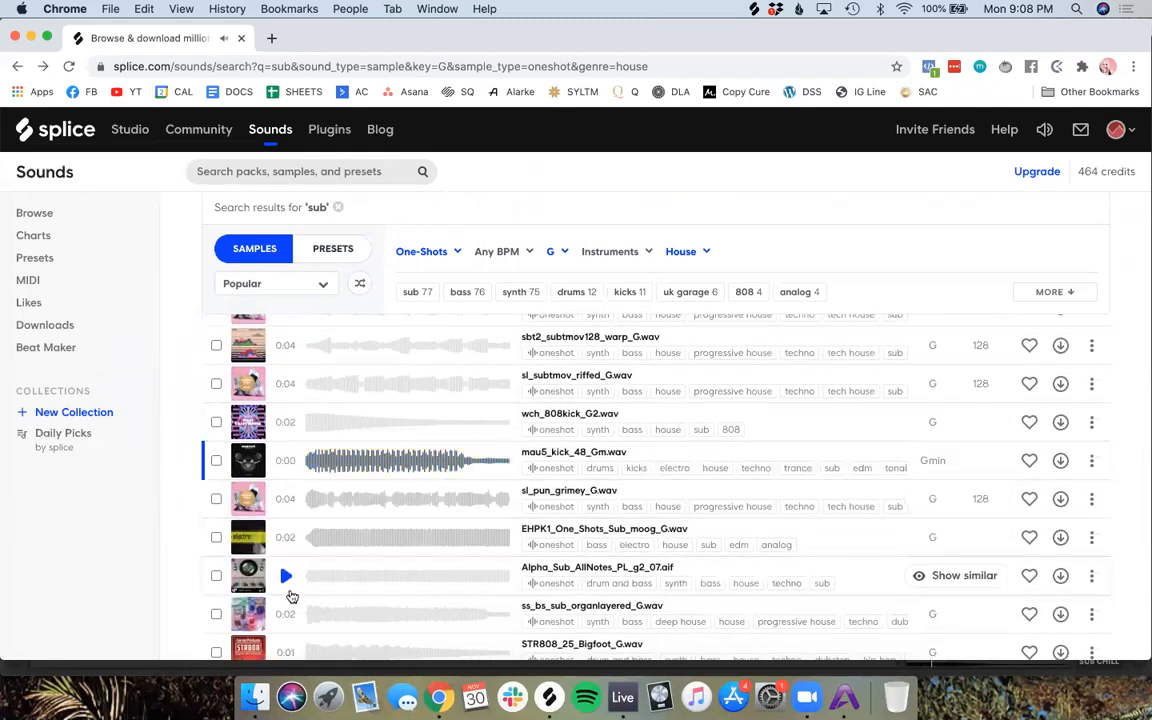
scroll(291, 596, down, 5)
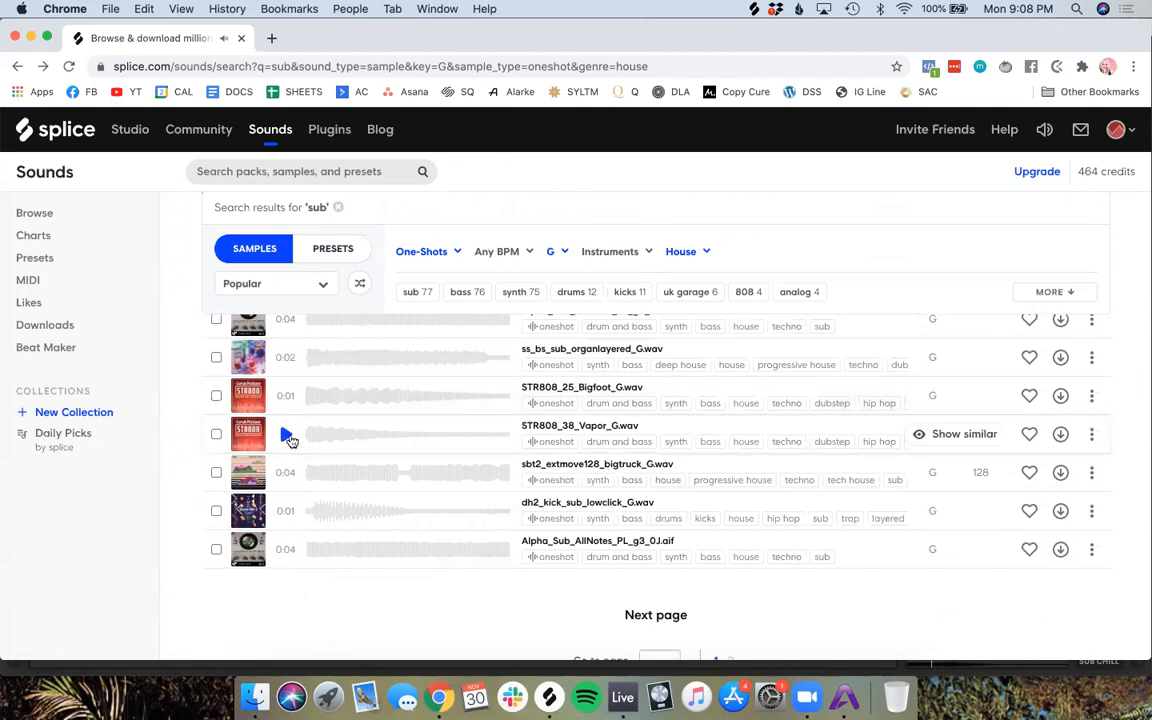
click(291, 472)
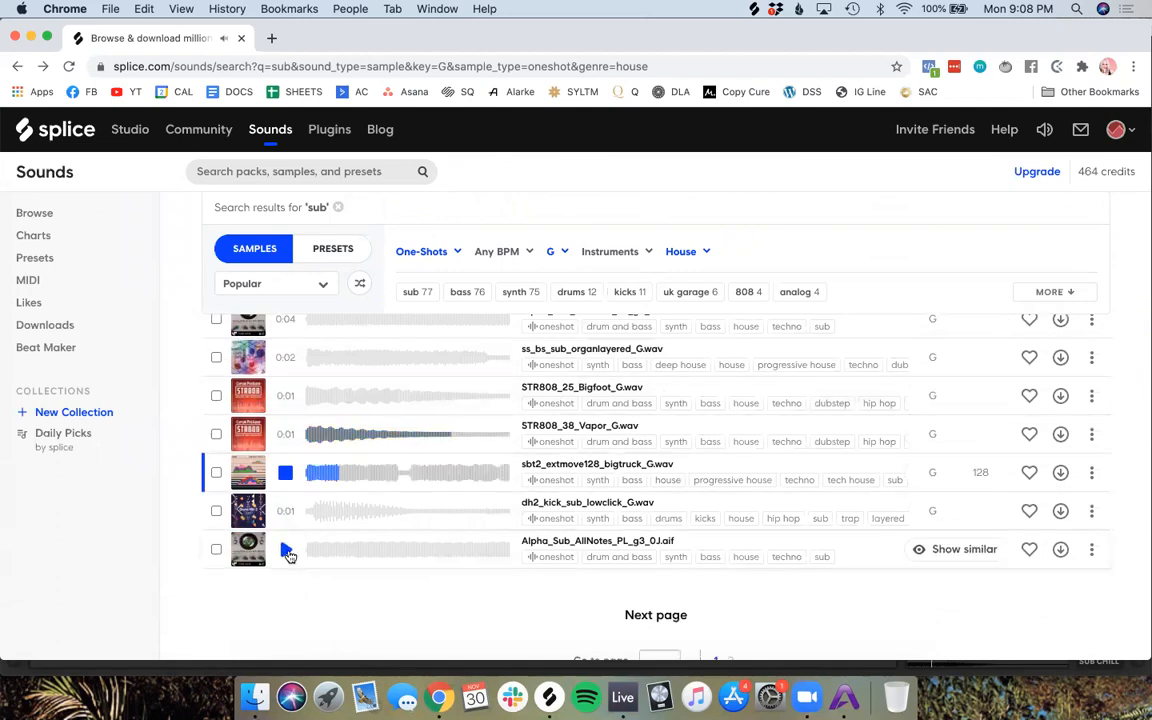
click(287, 550)
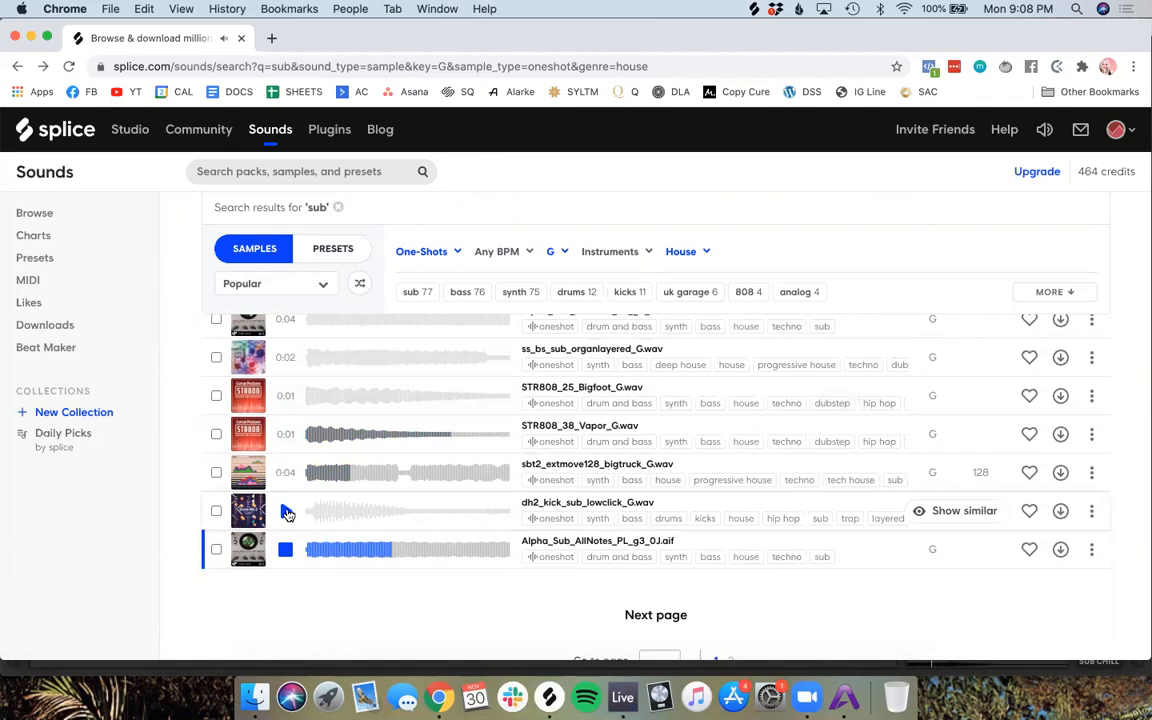
click(286, 512)
scroll(529, 444, down, 2)
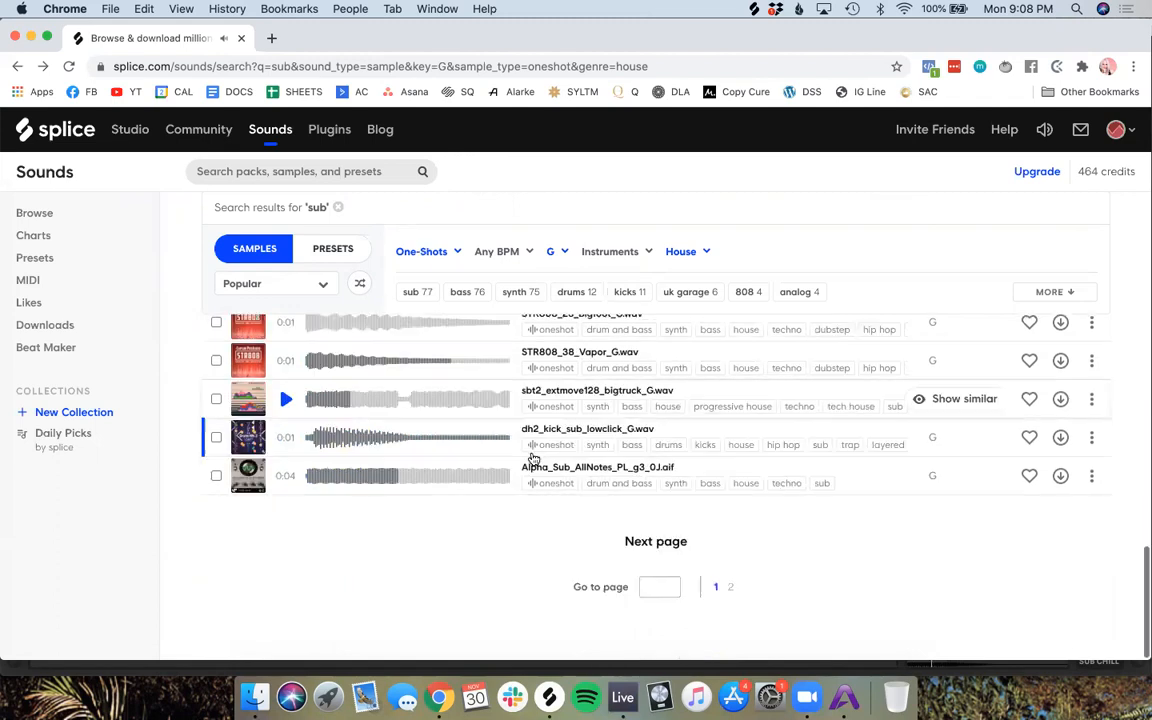
Step: Go to page 2 of the results, audition its sub one-shots, and download STR808_07_MaryJane_G.wav
click(728, 585)
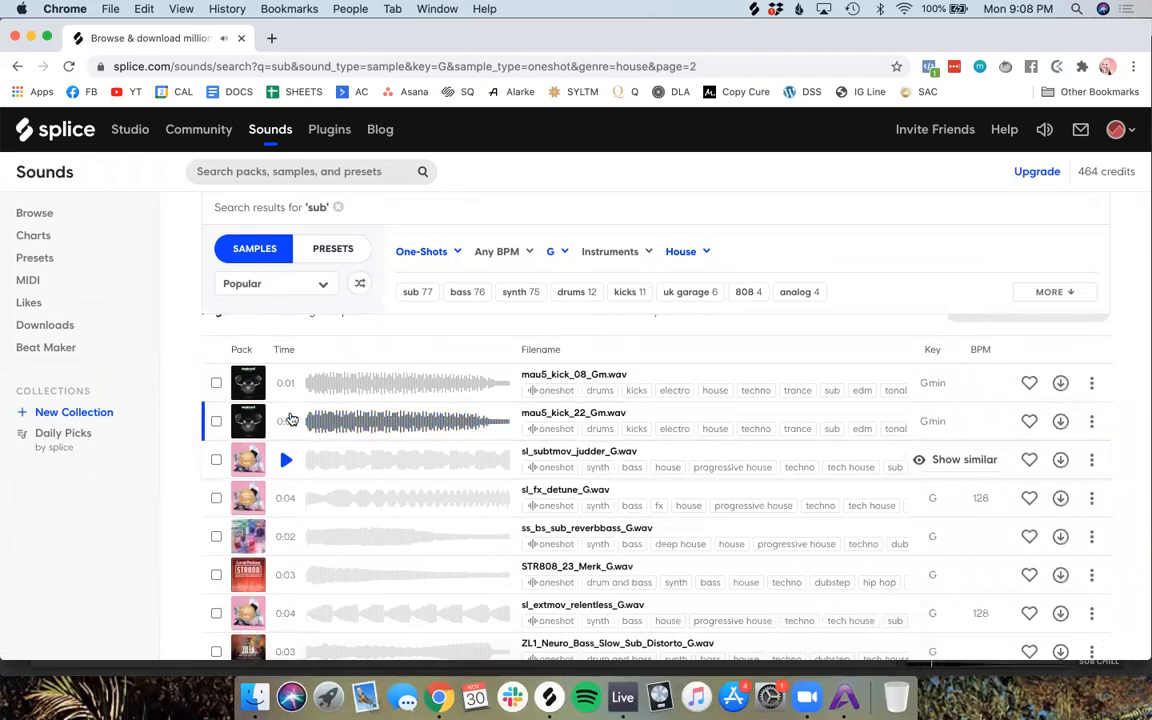
click(286, 459)
click(285, 536)
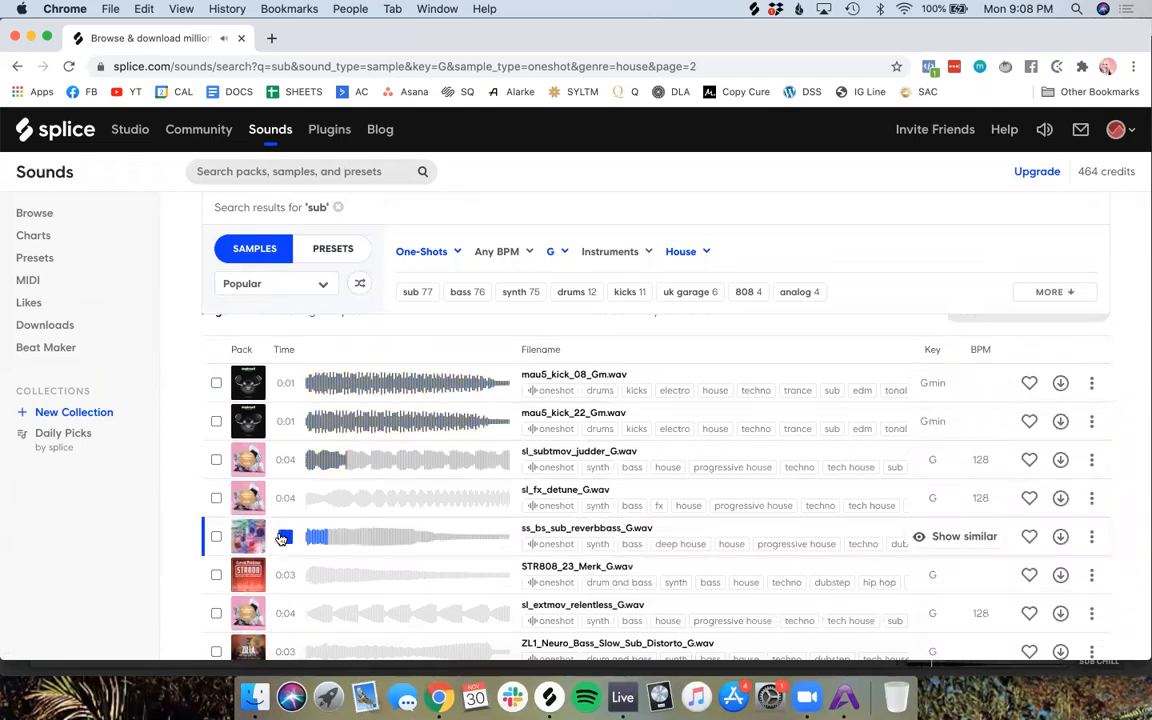
scroll(283, 535, down, 3)
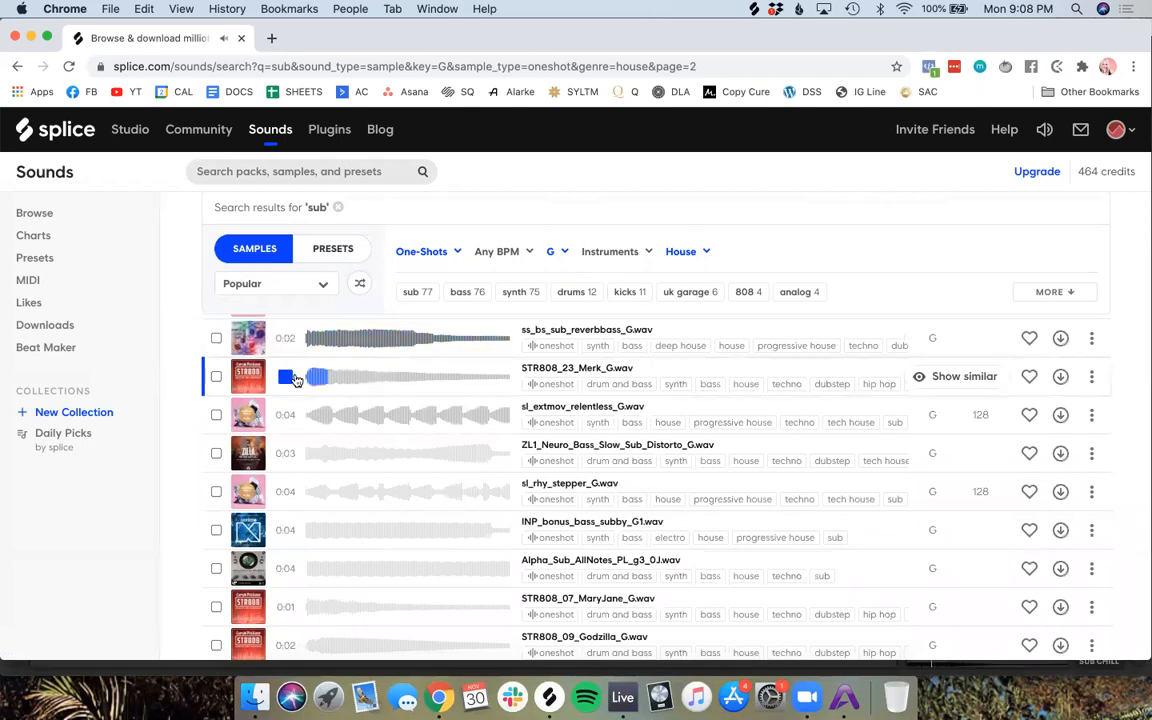
click(286, 456)
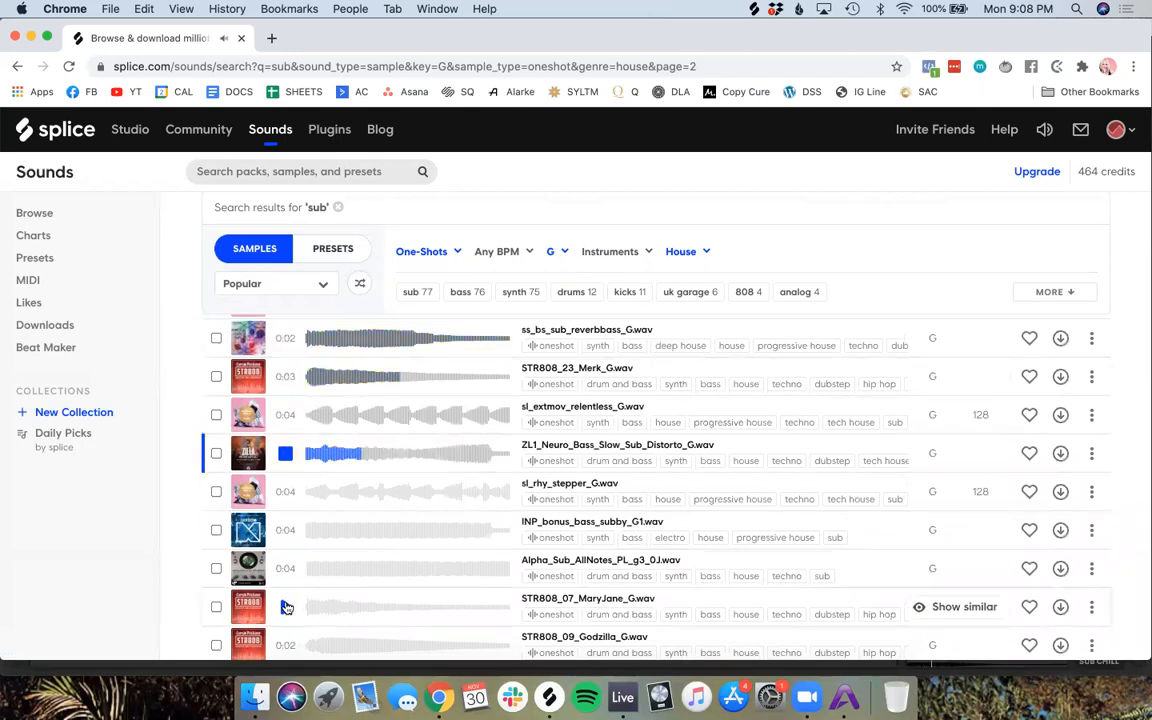
click(286, 607)
scroll(286, 607, down, 3)
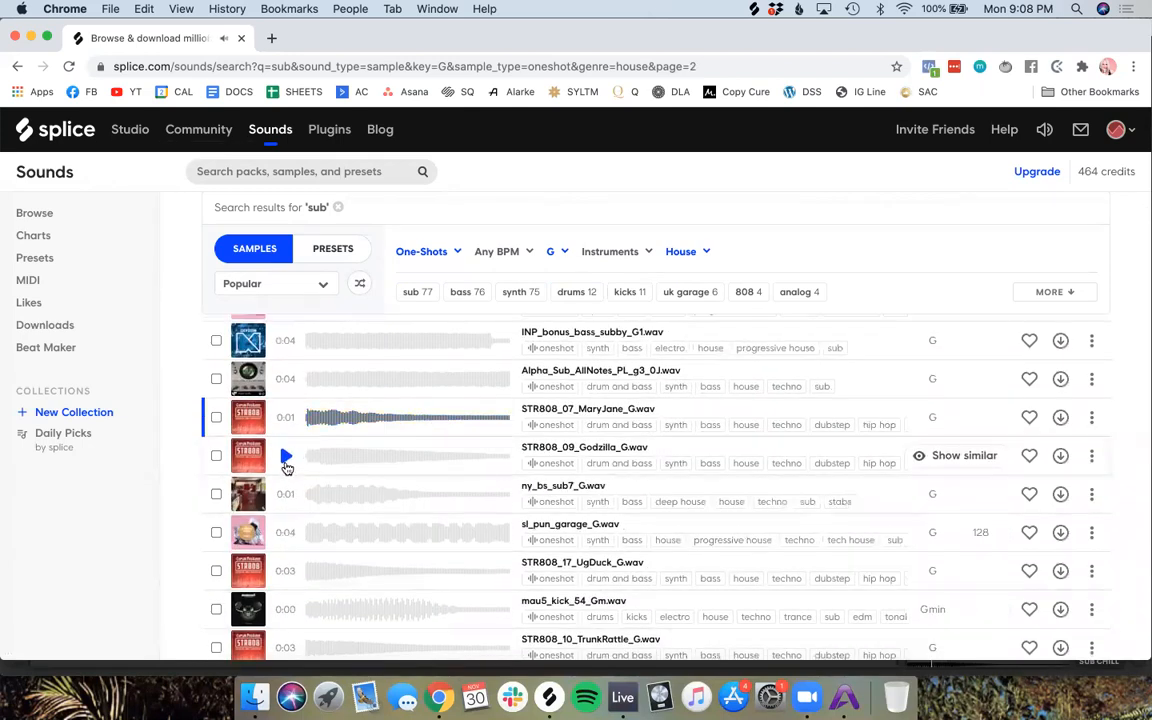
click(286, 456)
click(1029, 417)
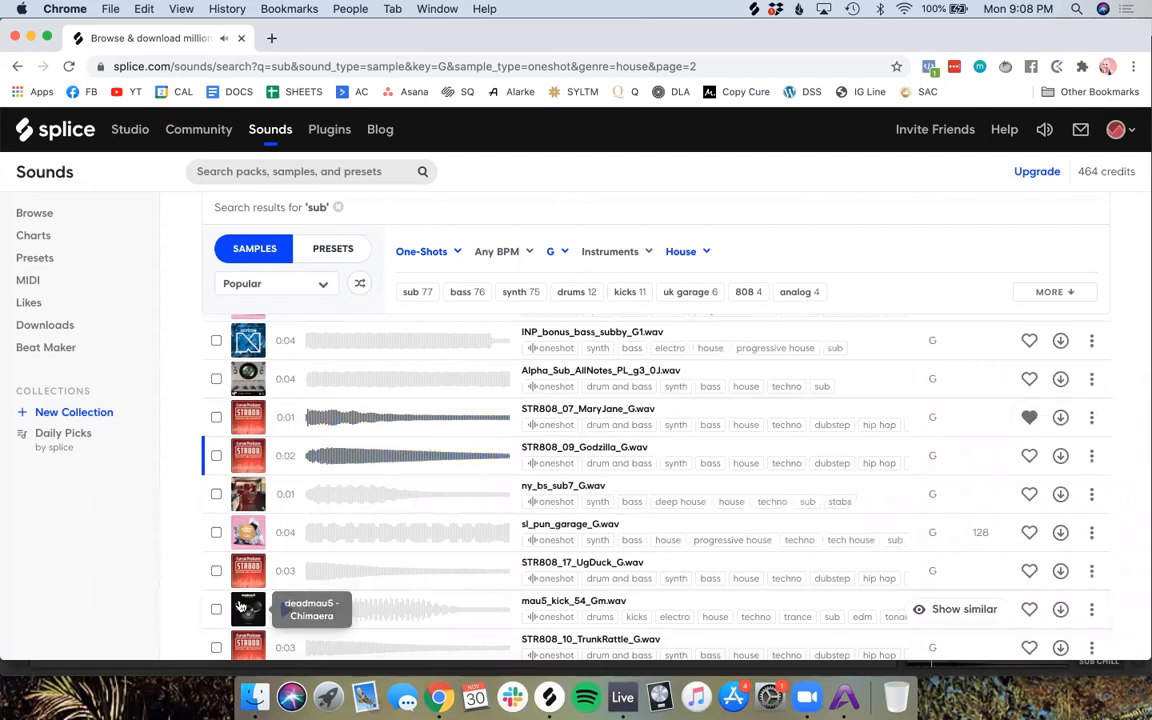
Step: Audition the next sub one-shots on page 2, including ny_bs_sub7_G.wav and STR808_10_TrunkRattle_G.wav, and download STR808_17_UgDuck_G.wav
click(286, 494)
scroll(300, 565, down, 1)
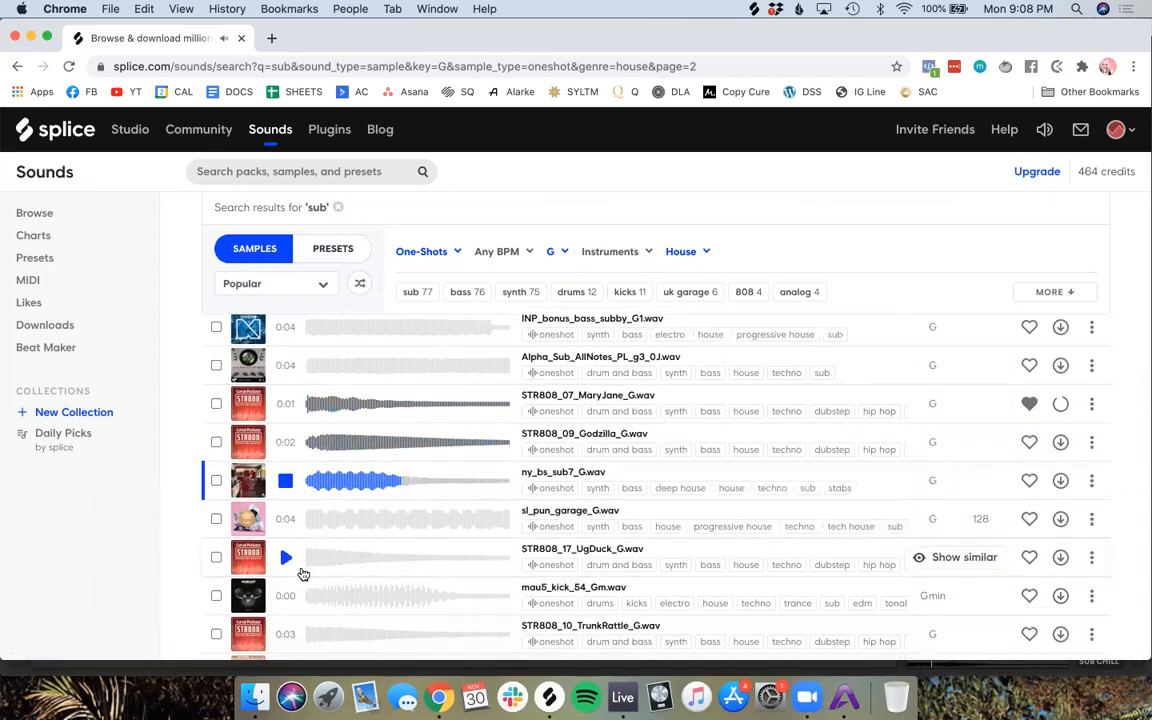
scroll(303, 574, down, 3)
click(286, 414)
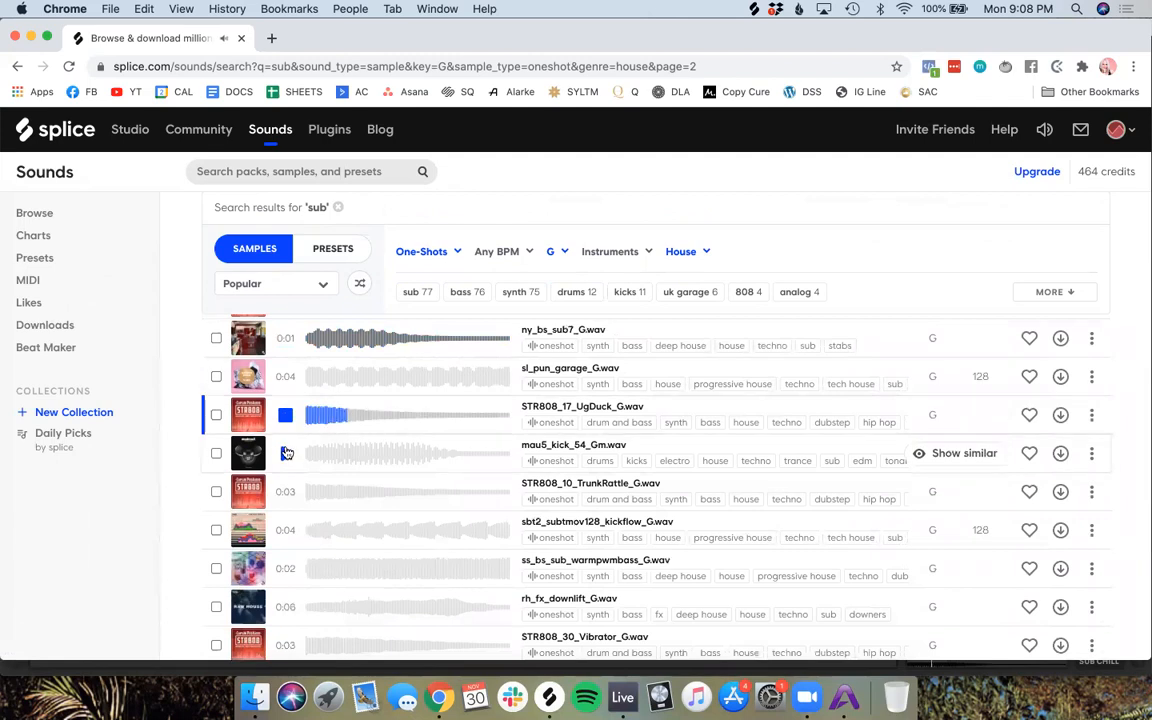
click(286, 453)
click(286, 492)
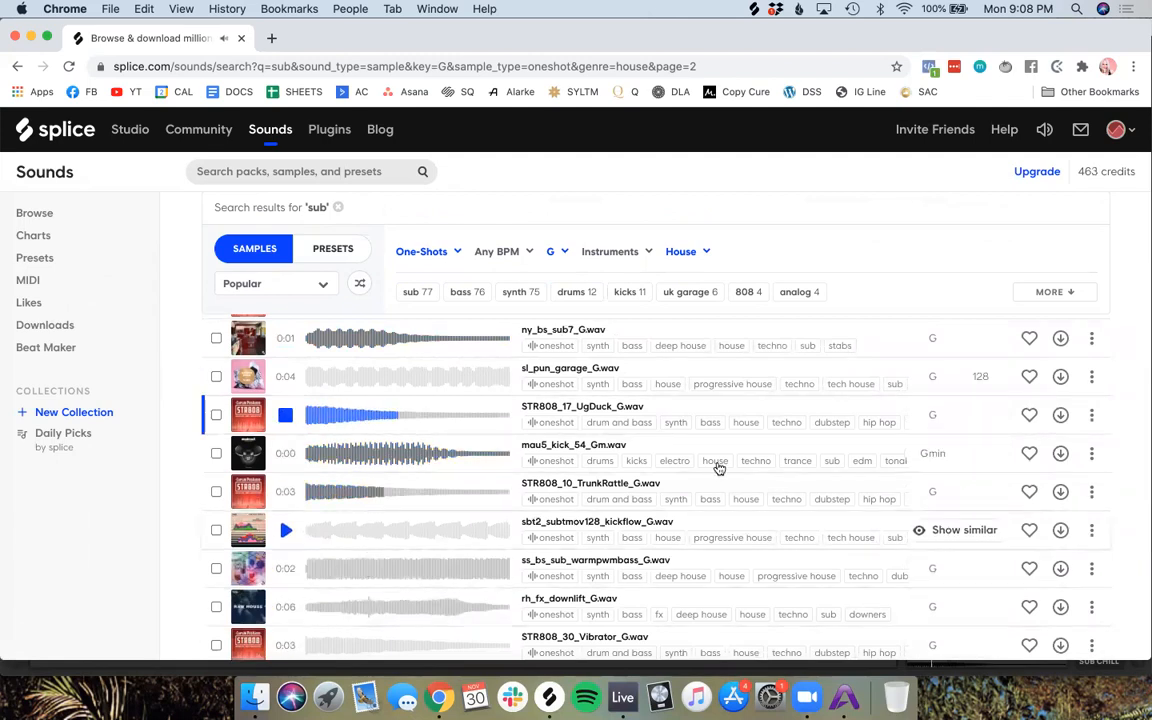
click(1033, 415)
click(1064, 420)
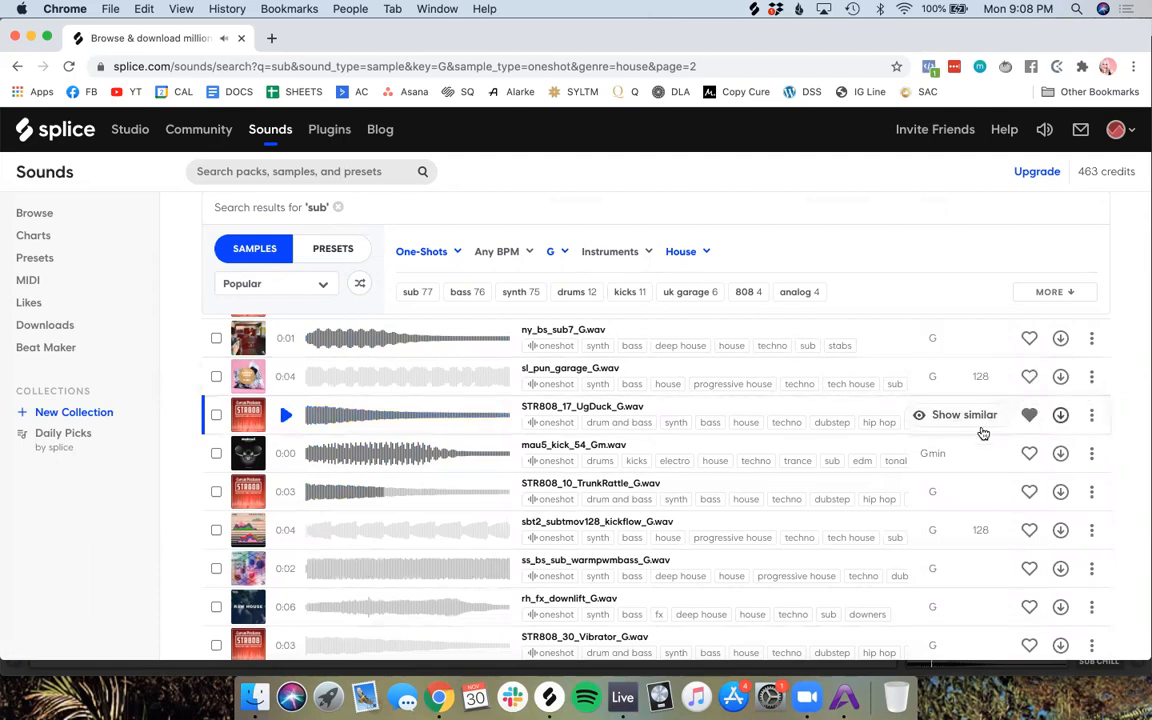
Step: Audition the remaining one-shots to the end of page 2 and download wch_808kick_G1.wav
scroll(288, 450, down, 5)
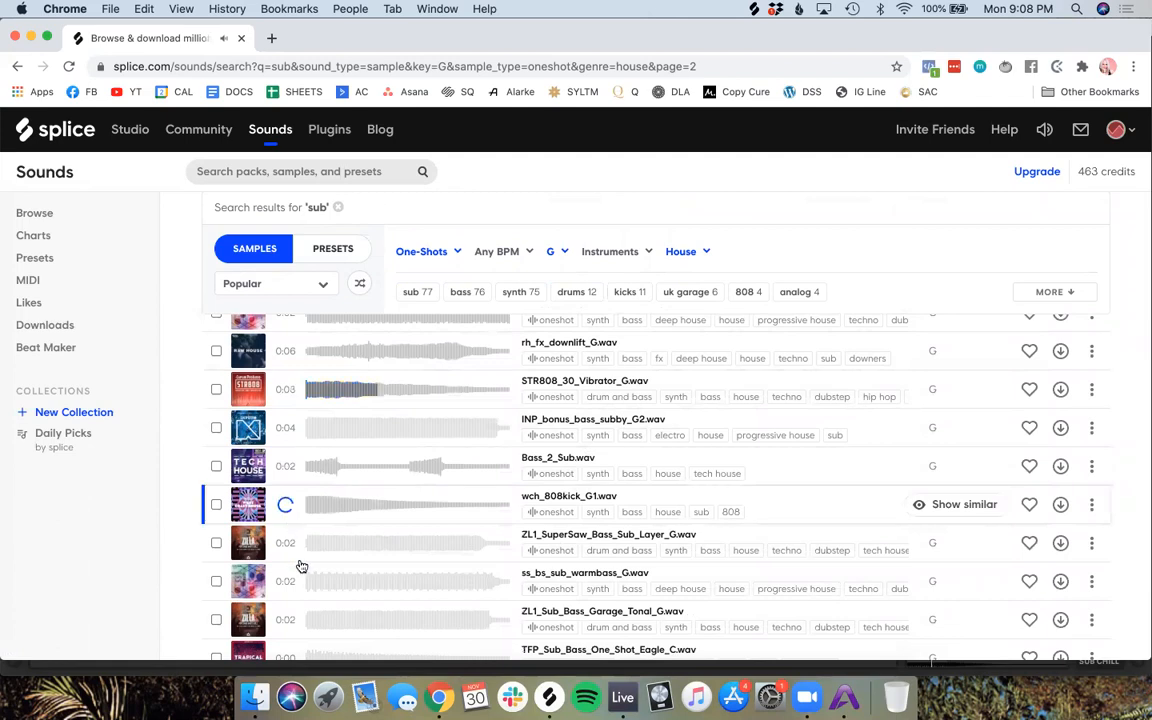
scroll(299, 572, down, 3)
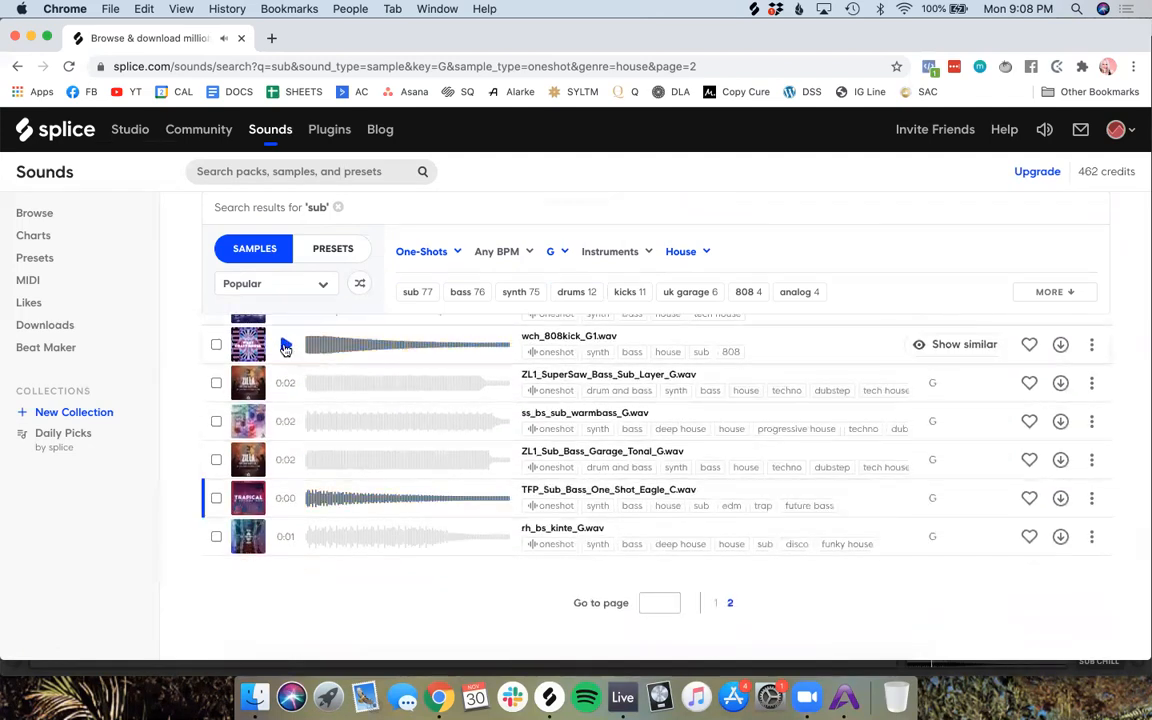
click(287, 343)
scroll(298, 458, up, 1)
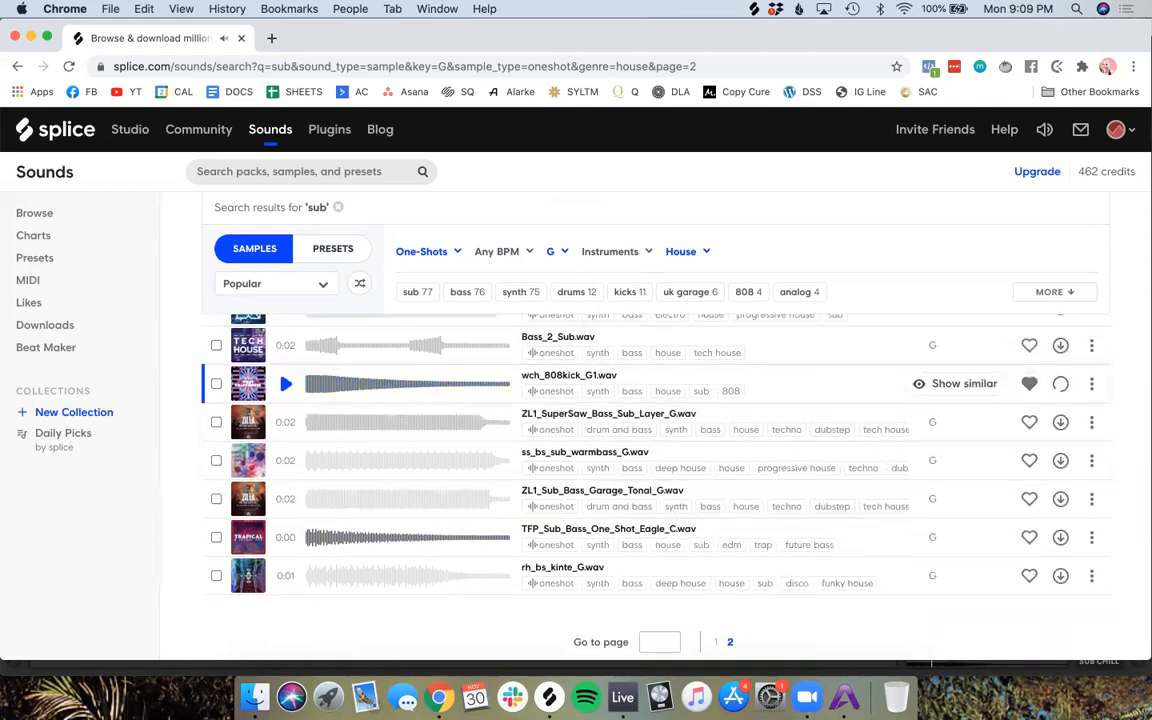
Step: Switch to Ableton Live and delete the SUB CHILL clips on beats 17.2, 17.3 and 17.4
click(622, 697)
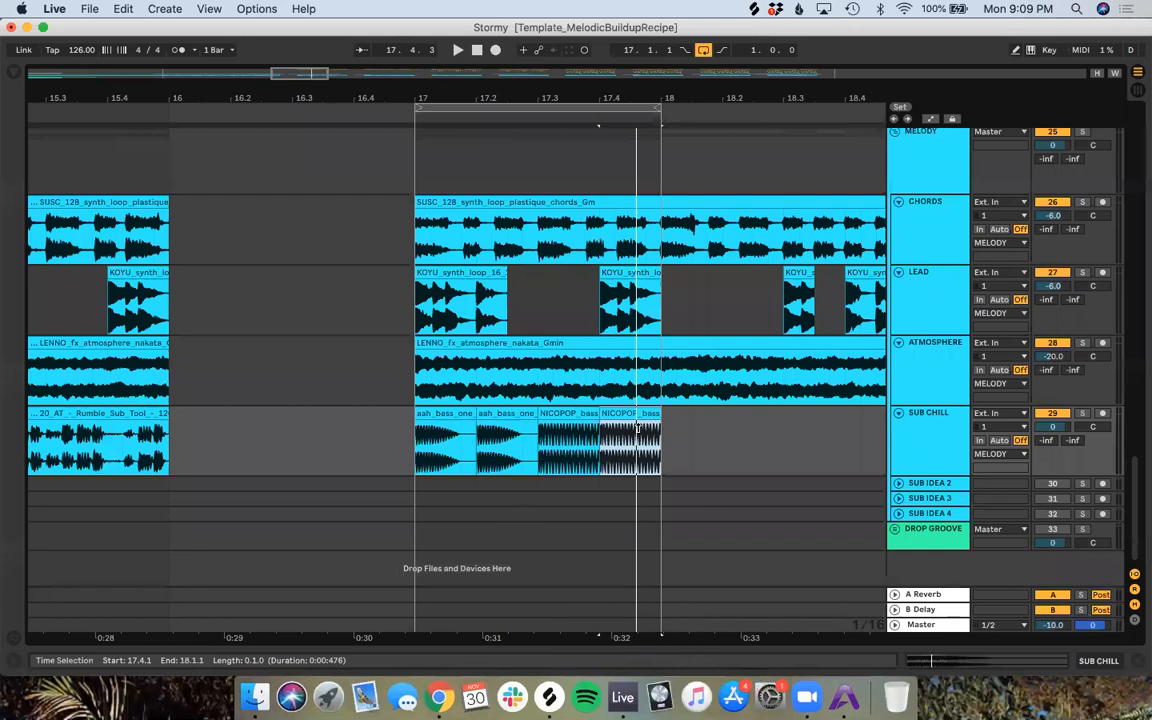
key(Delete)
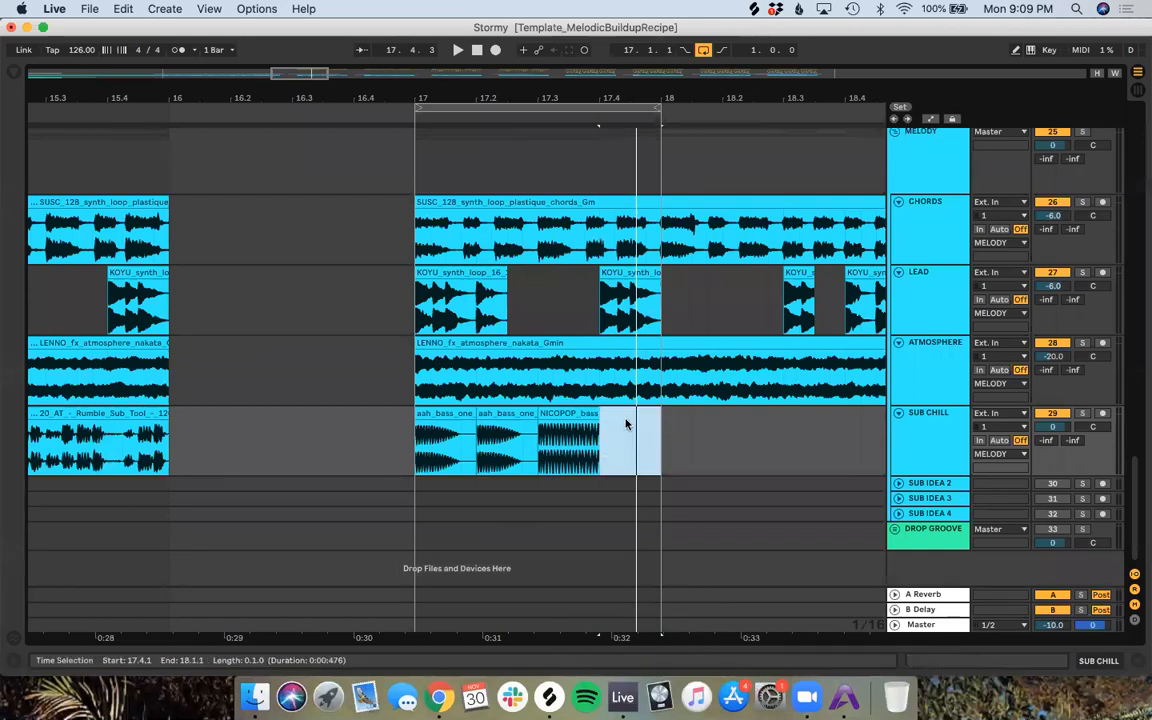
click(572, 411)
key(Delete)
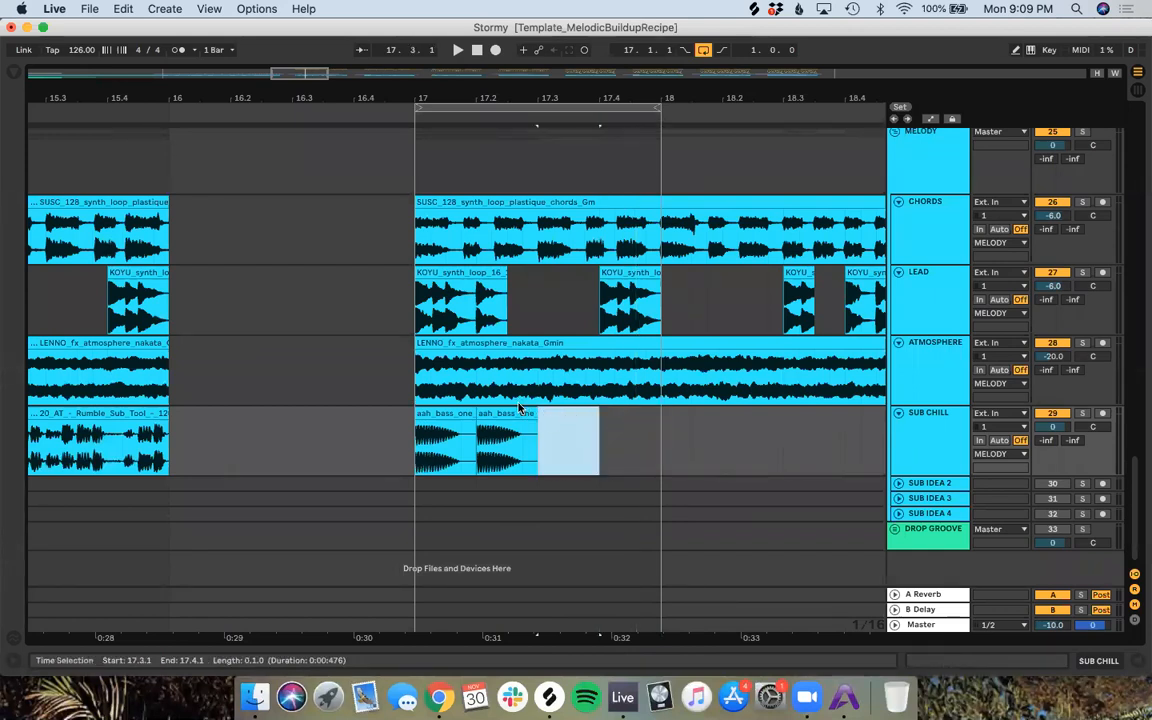
click(519, 408)
key(Delete)
Step: From the Splice app, place STR808_07_MaryJane_G.wav at 17.2 and STR808_17_UgDuck_G.wav at 17.3 on SUB CHILL
click(550, 697)
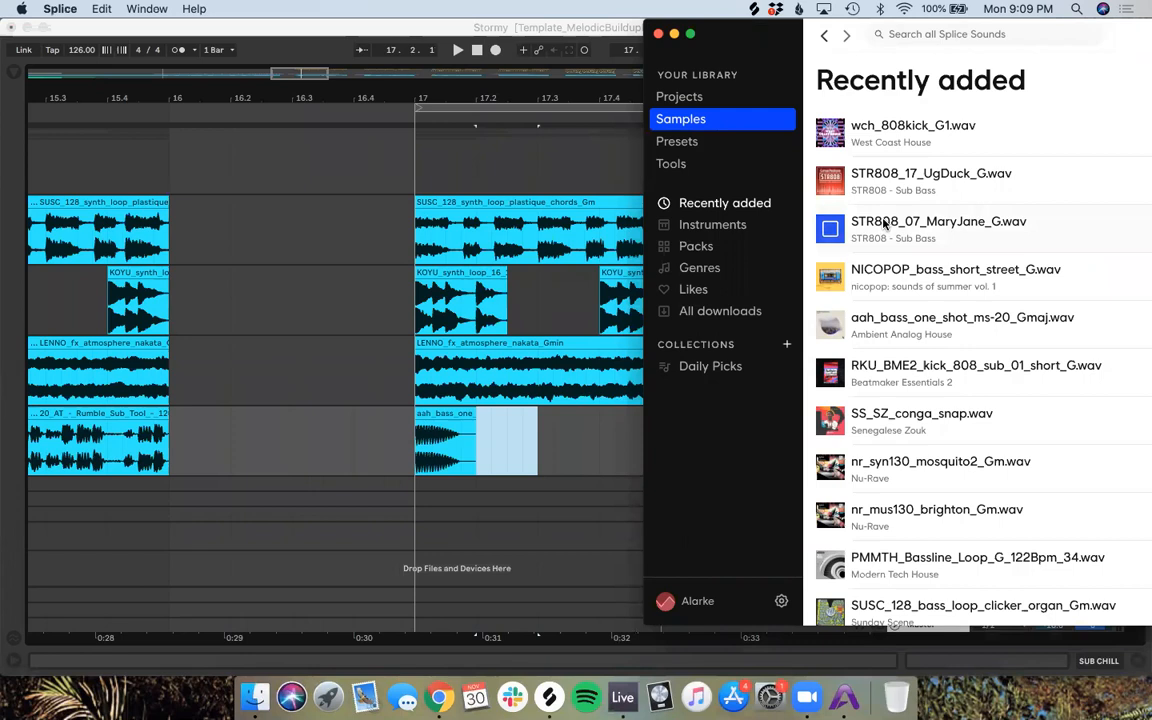
drag(620, 387, 478, 447)
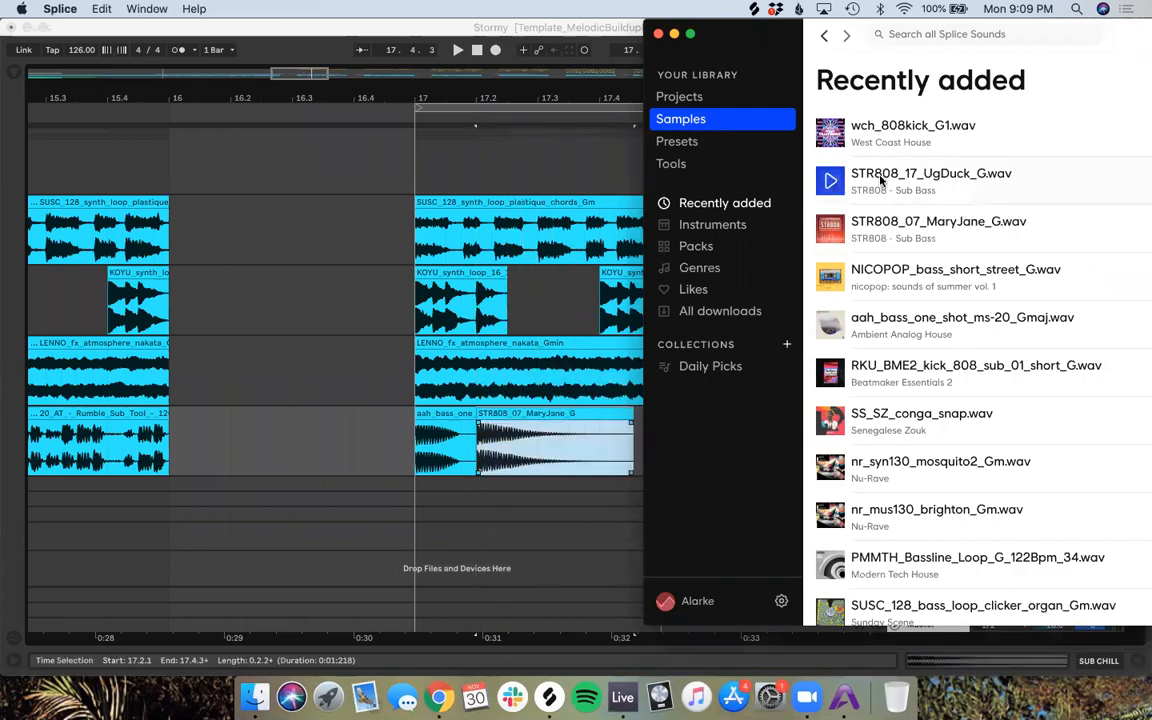
drag(881, 180, 541, 449)
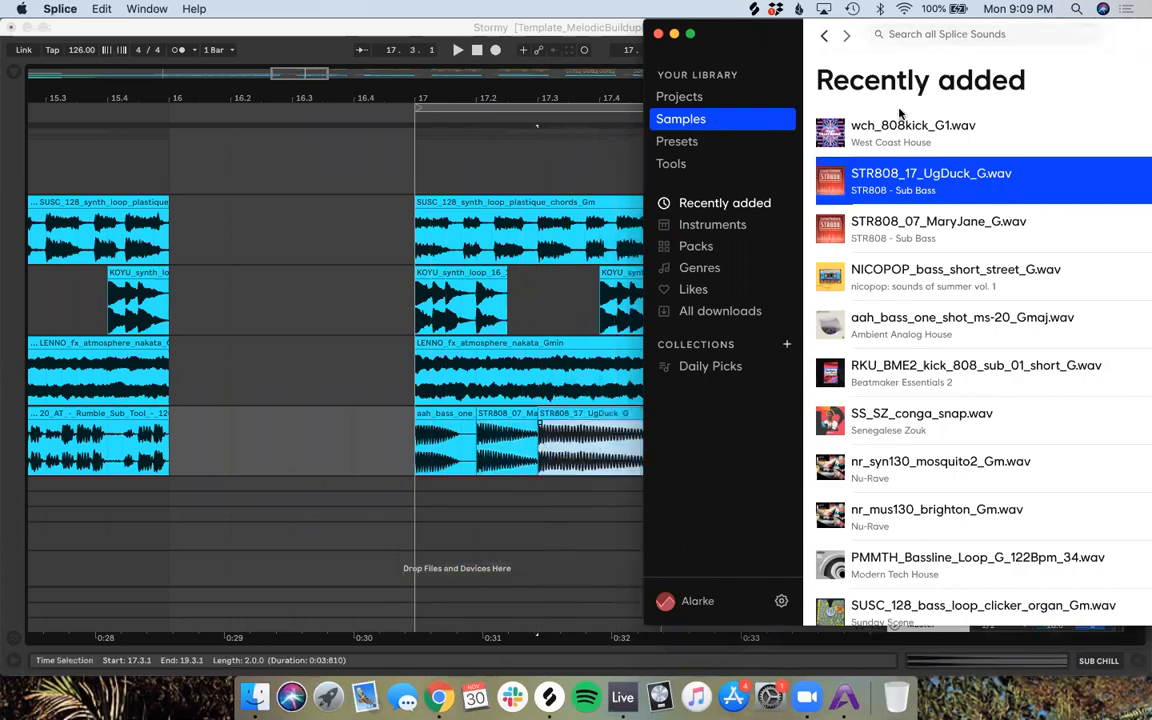
scroll(505, 519, right, 3)
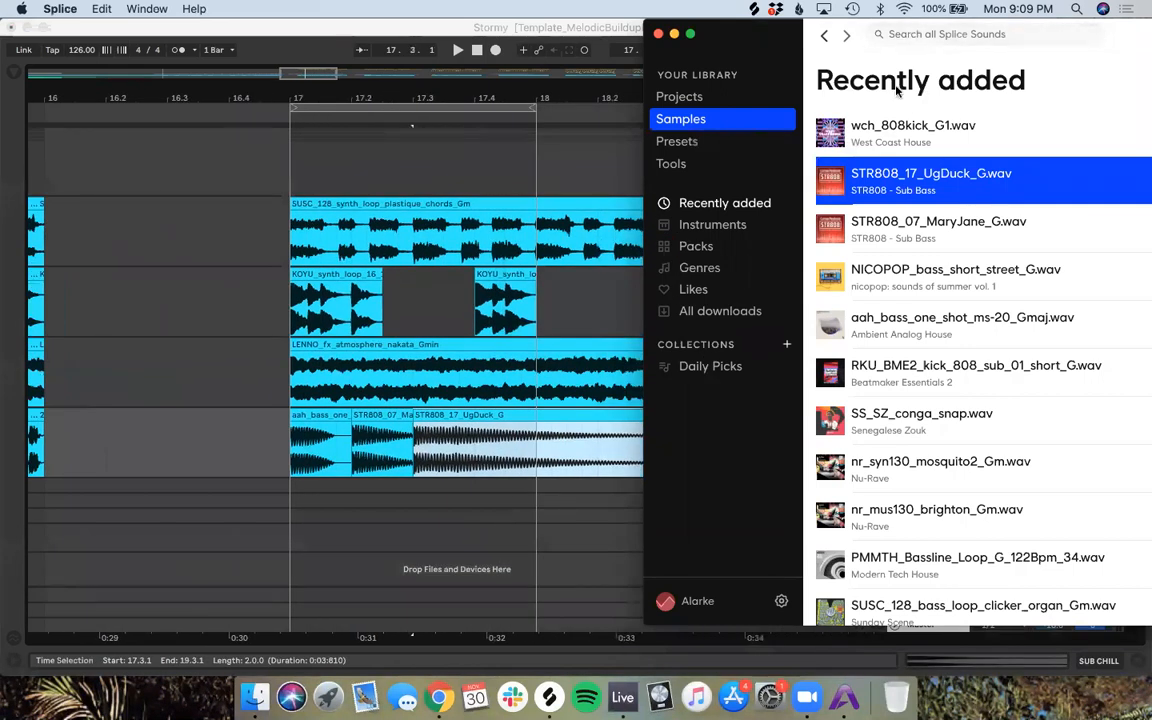
Step: Replace the UgDuck clip at 17.3 on SUB CHILL with wch_808kick_G1.wav from the Splice app
click(463, 418)
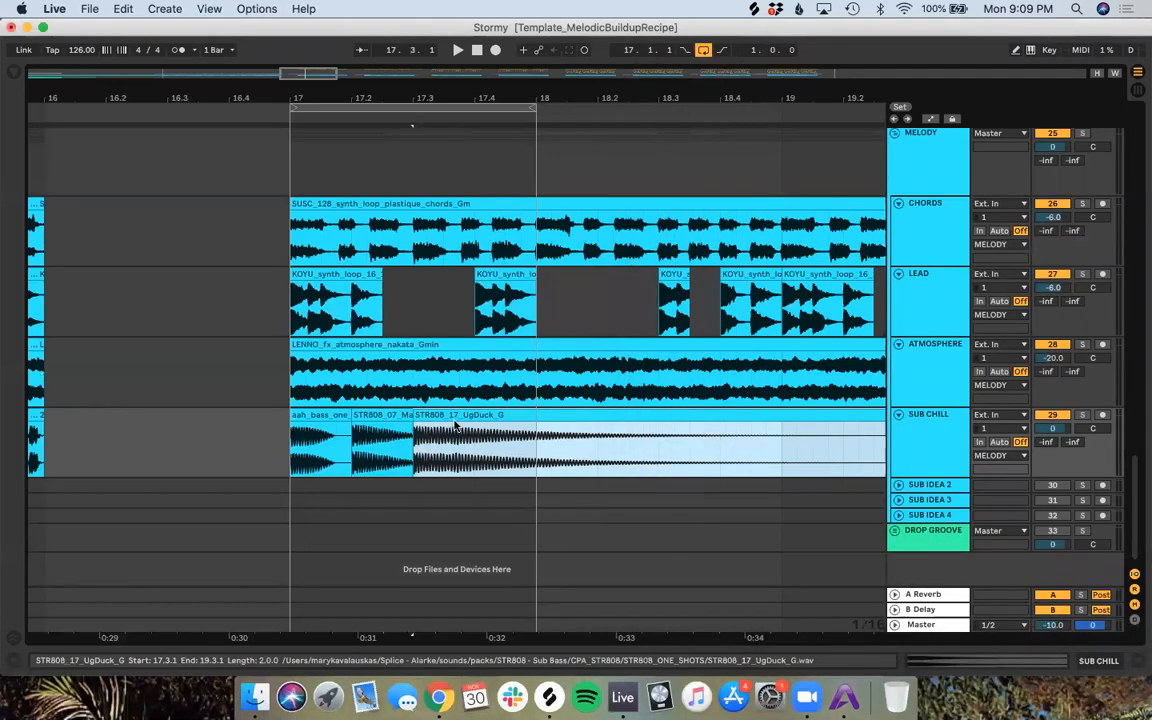
key(Delete)
click(548, 697)
drag(835, 135, 410, 447)
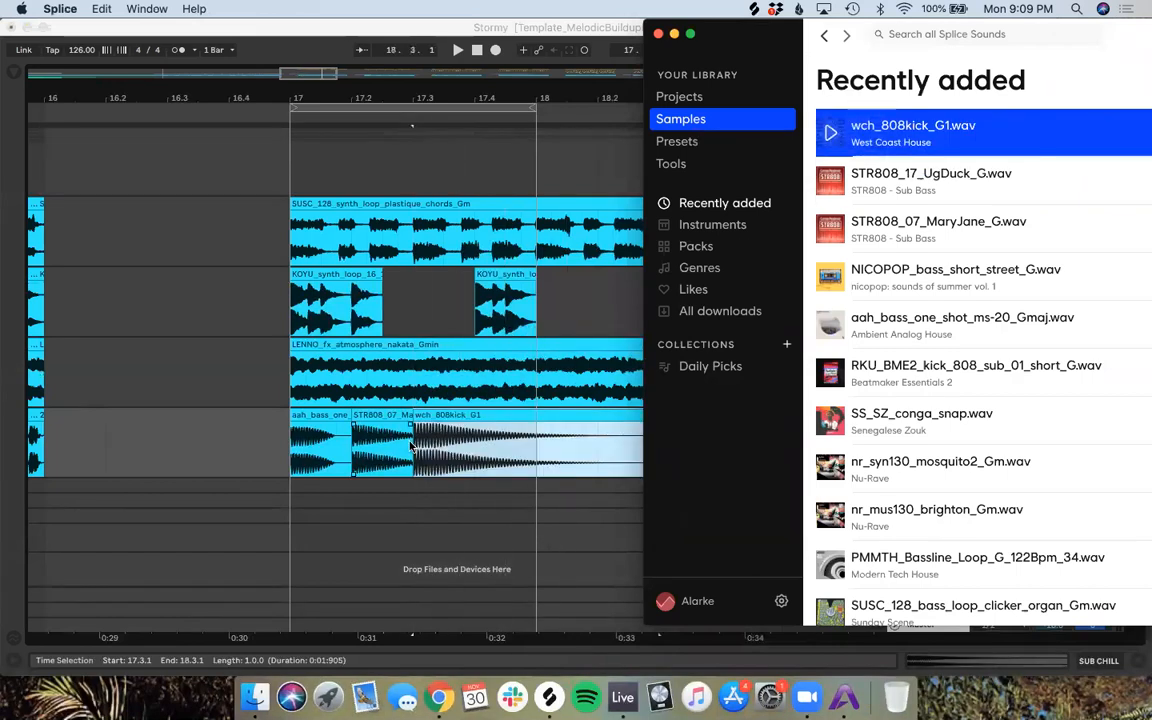
Step: Delete the aah_bass clip at 17.1 and play the bar 17 loop to compare the MaryJane and wch_808kick subs
click(316, 416)
key(Delete)
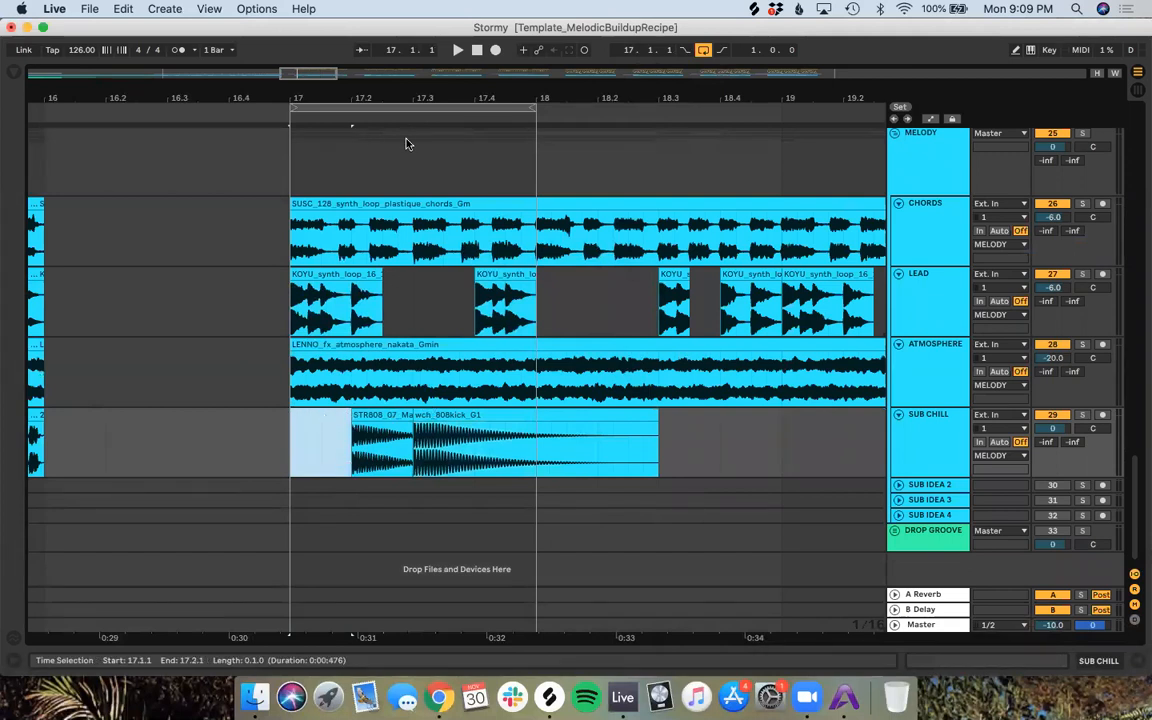
click(345, 120)
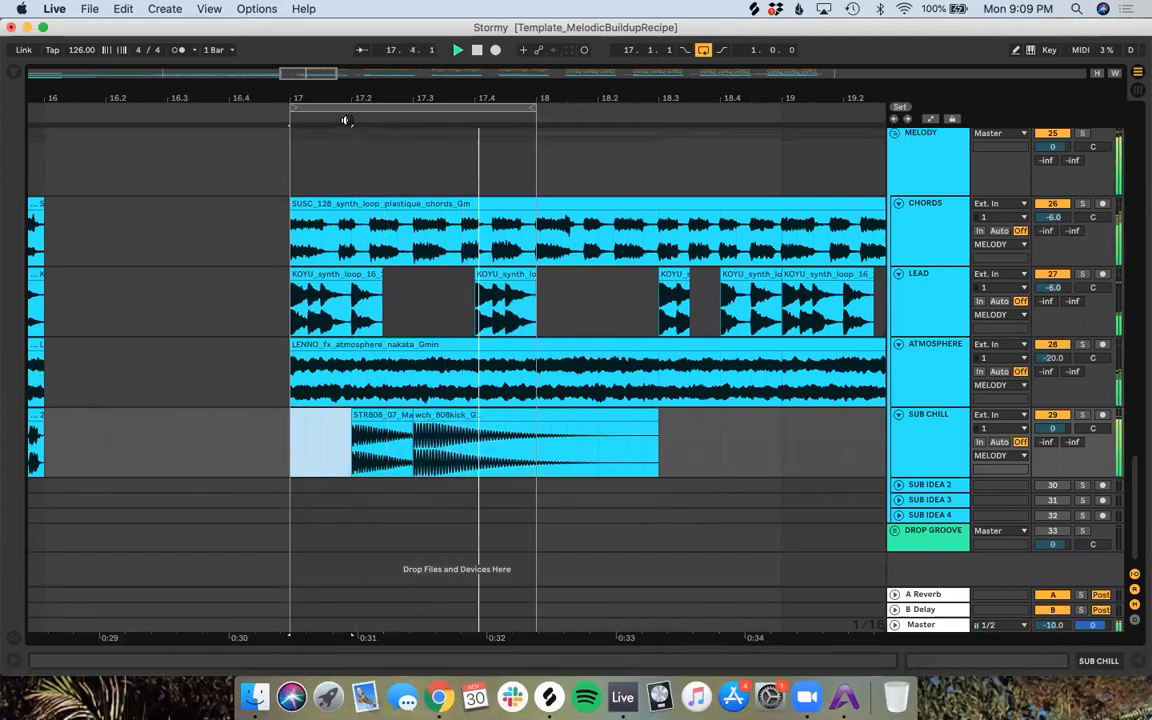
key(space)
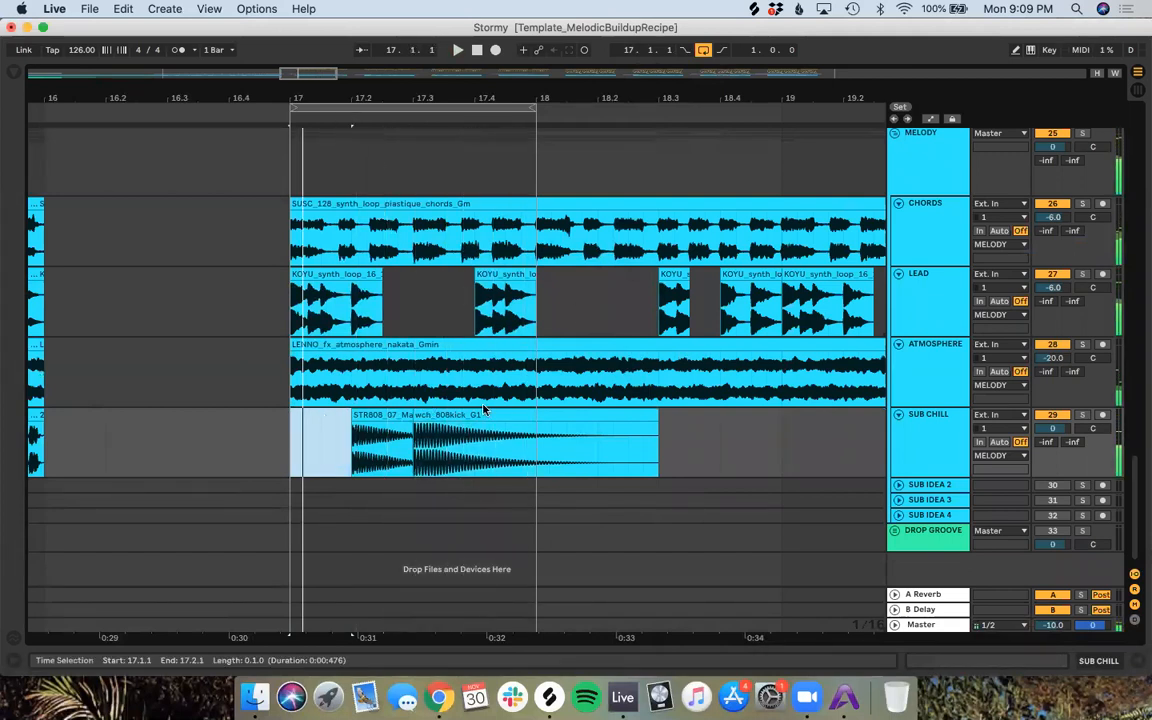
Step: Delete the MaryJane clip, move wch_808kick_G1 to 17.1 on SUB CHILL and shorten it to one beat
double_click(378, 414)
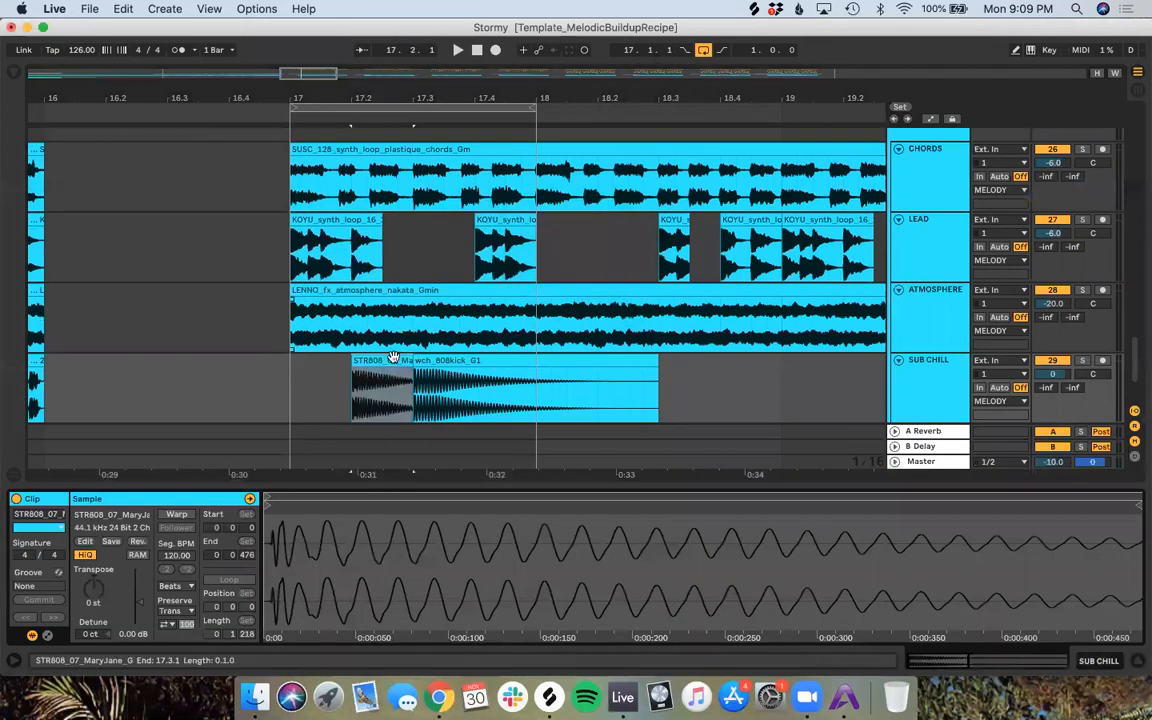
click(393, 360)
key(Delete)
drag(468, 360, 388, 362)
drag(536, 395, 353, 402)
drag(532, 360, 350, 360)
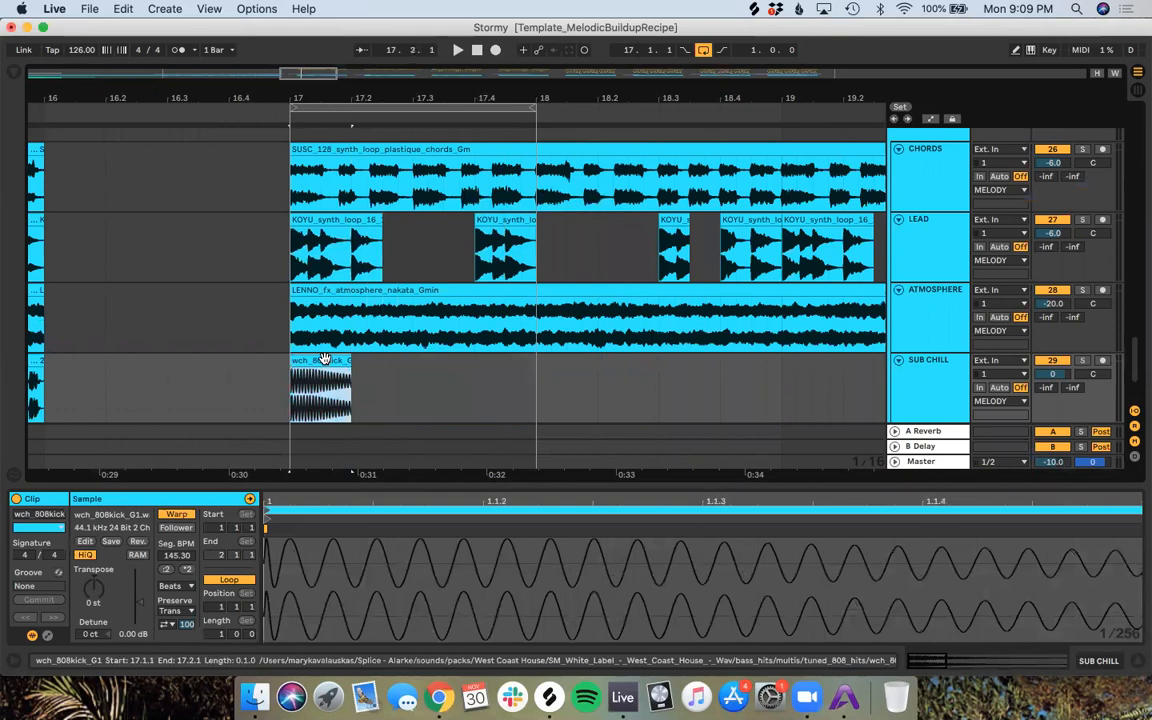
Step: Duplicate the one-beat wch_808kick_G1 clip three times to fill bar 17
key(super+d)
key(super+d)
key(super+d)
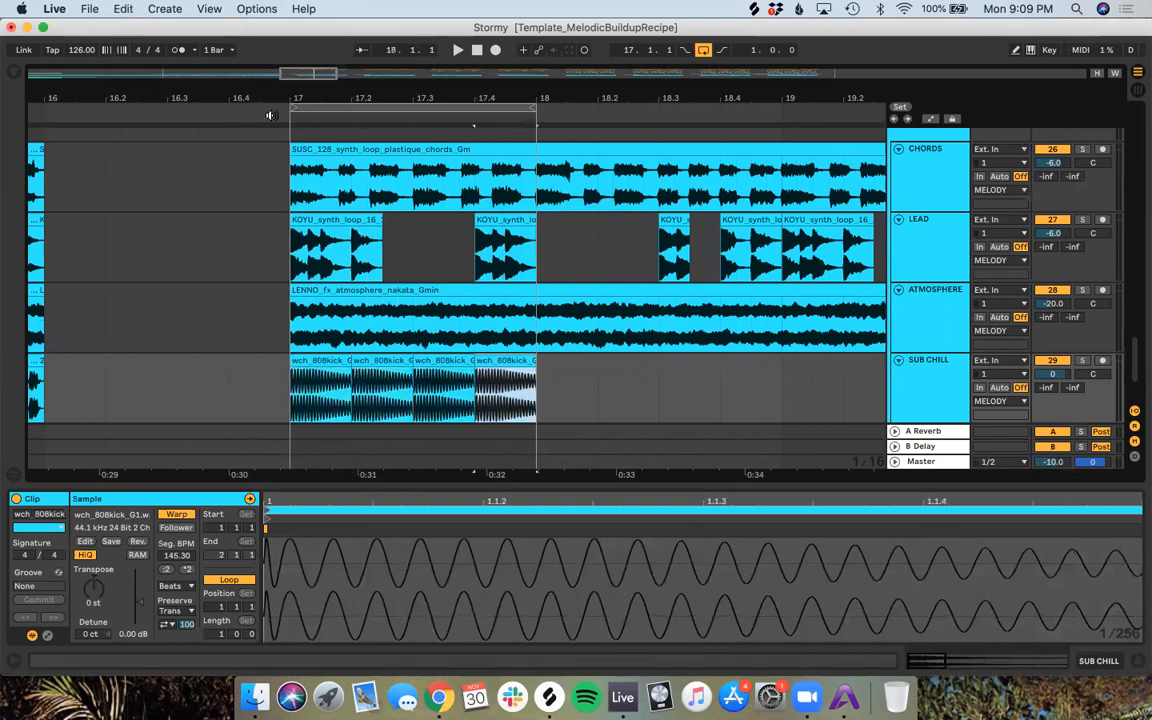
Step: Play the bar 17 loop with SUB CHILL muted and unmuted, raising the system volume to judge the sub
key(space)
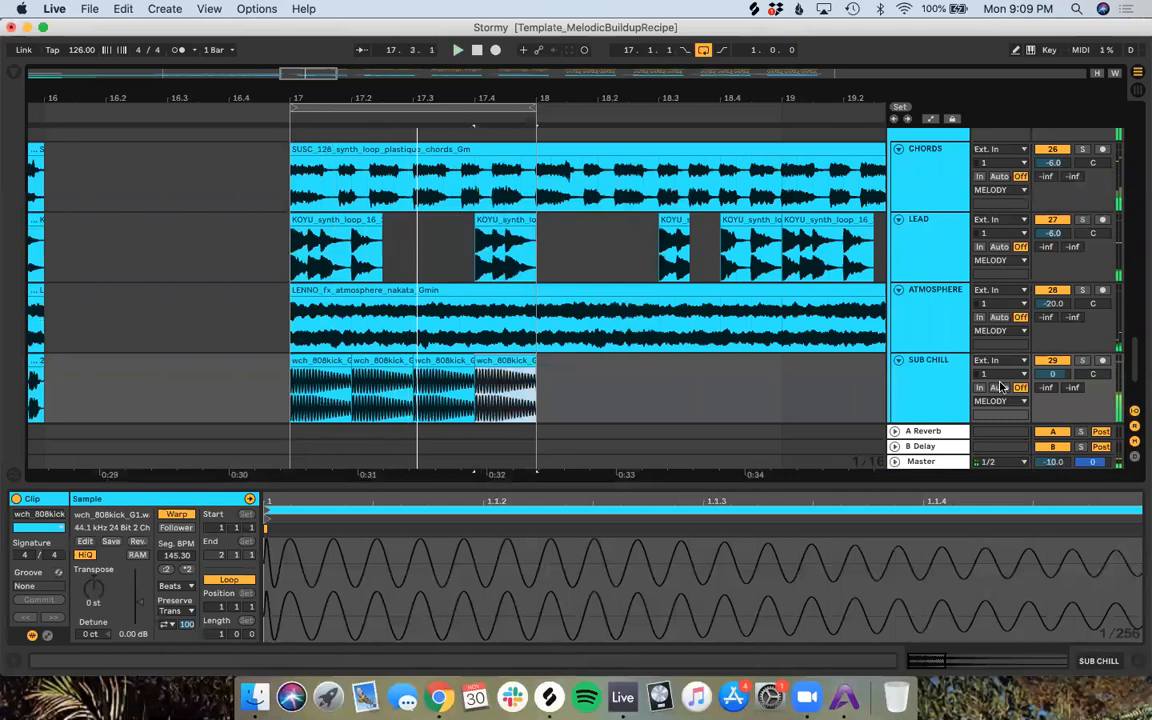
key(super+s)
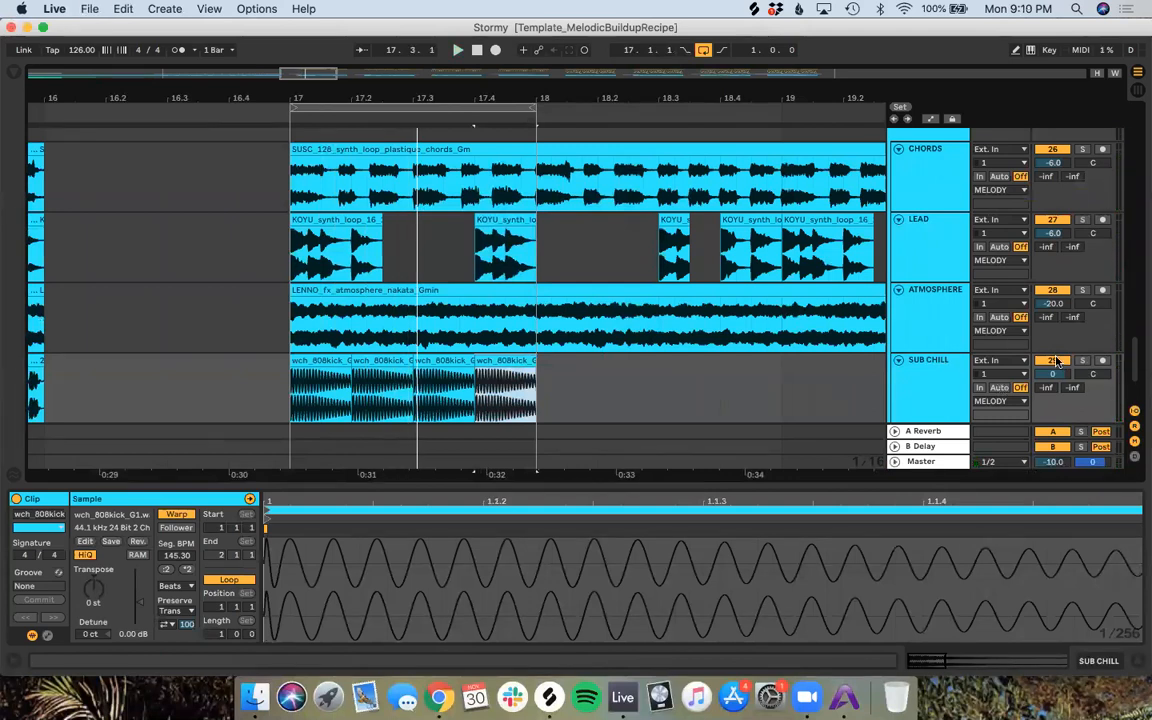
click(246, 112)
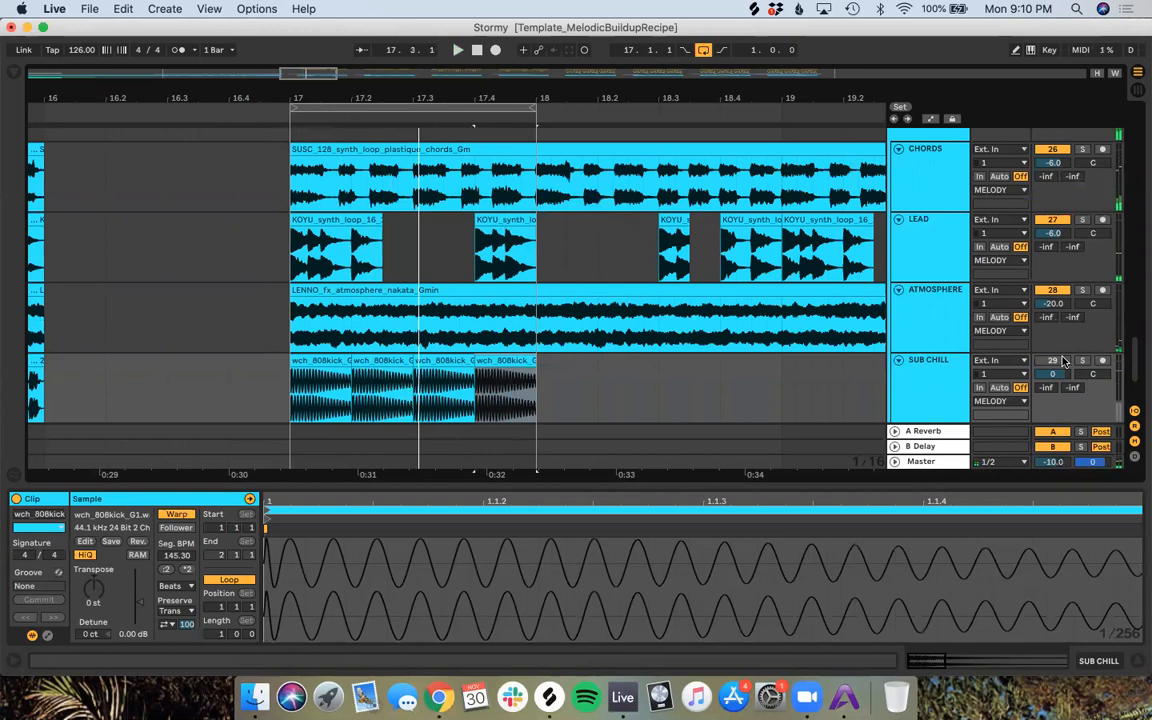
click(279, 117)
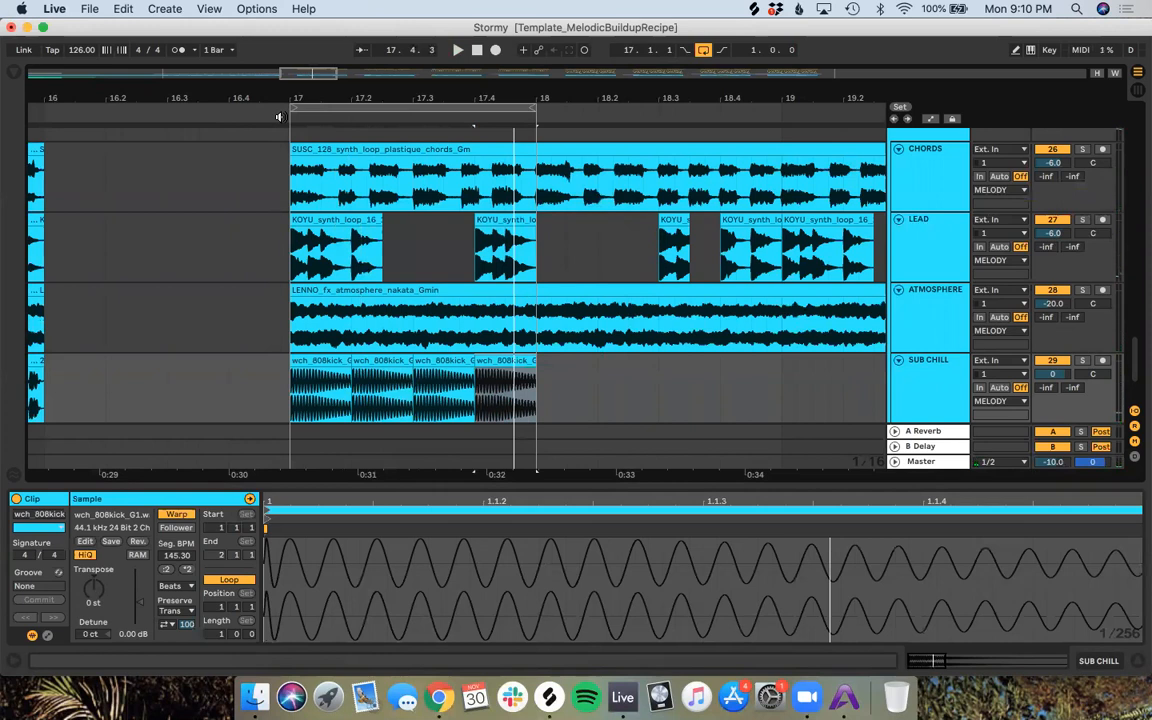
key(XF86AudioRaiseVolume)
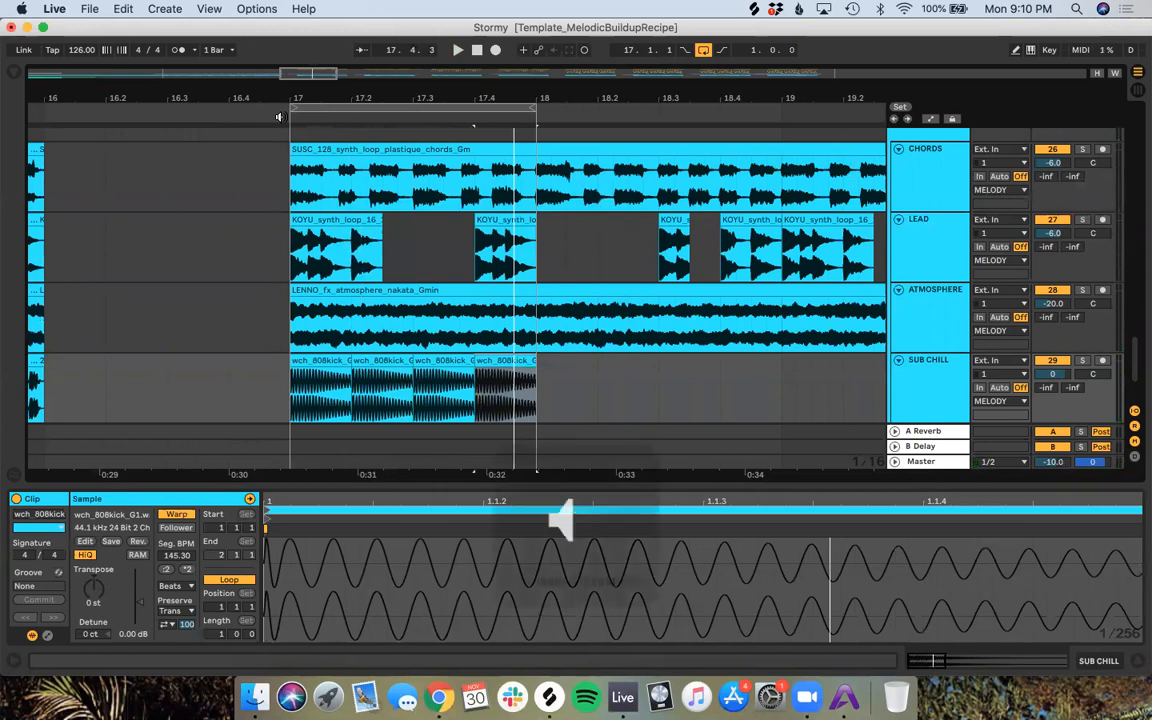
key(XF86AudioRaiseVolume)
key(space)
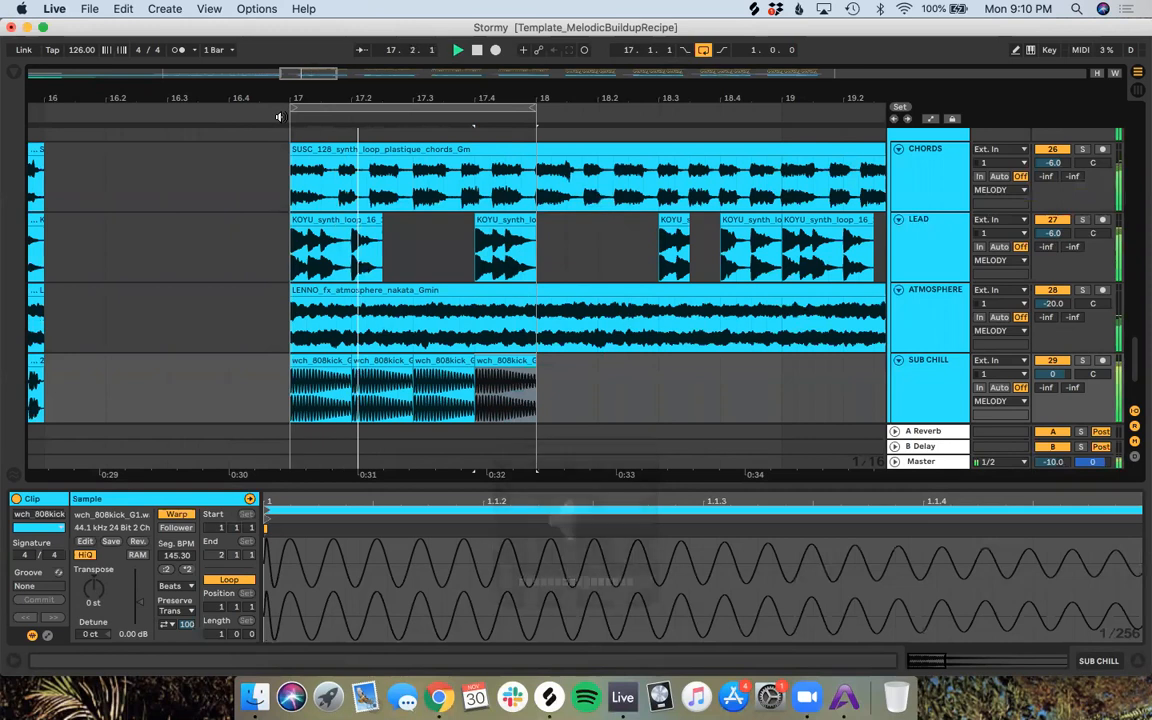
key(XF86AudioRaiseVolume)
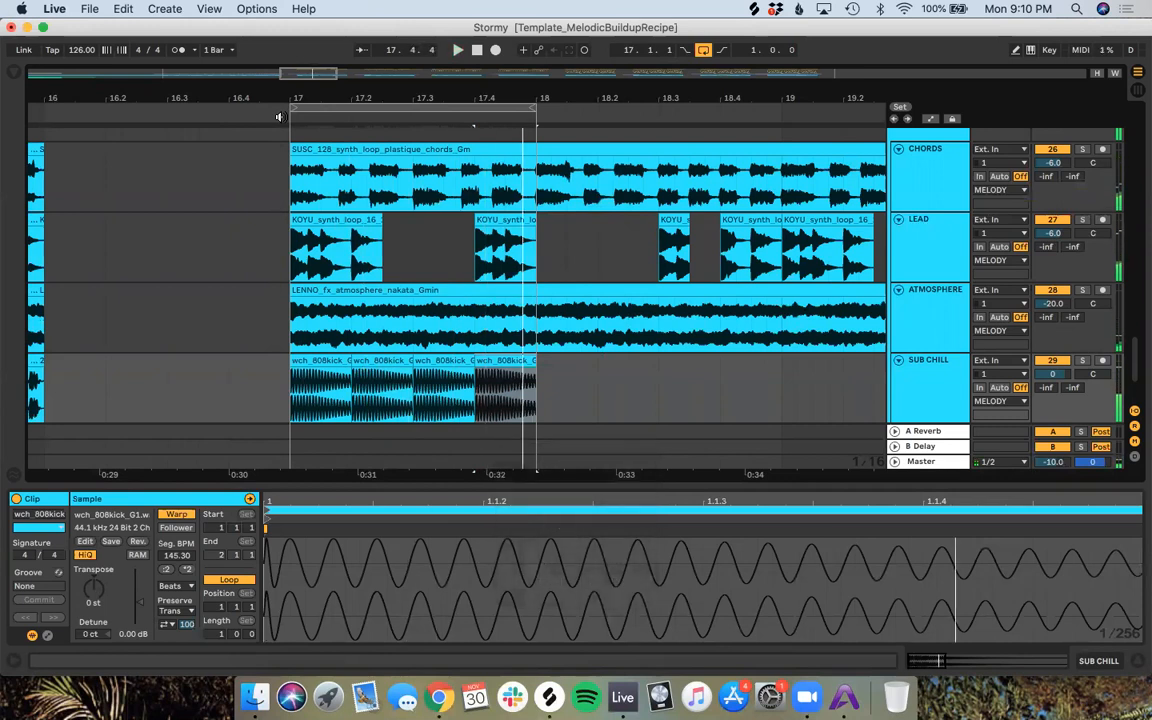
key(XF86AudioRaiseVolume)
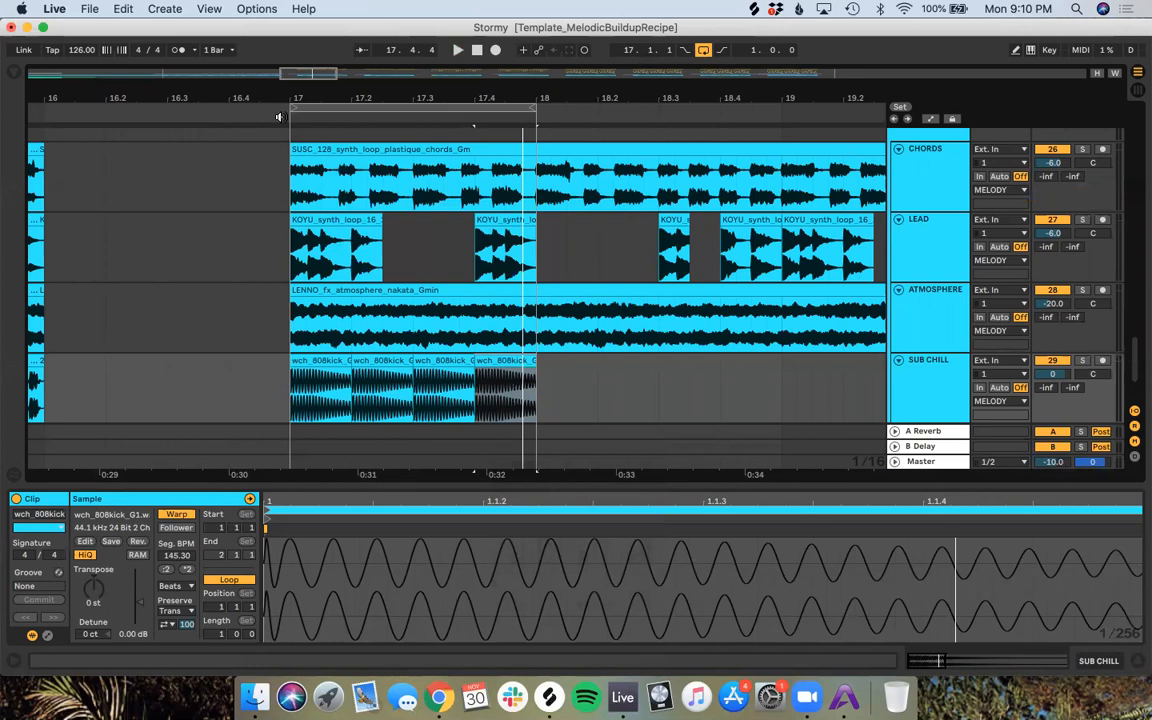
Step: Check the recipe notes in Chrome for the instruction on doubling the sub bass pattern and silencing its last beat, and return to Live
click(432, 684)
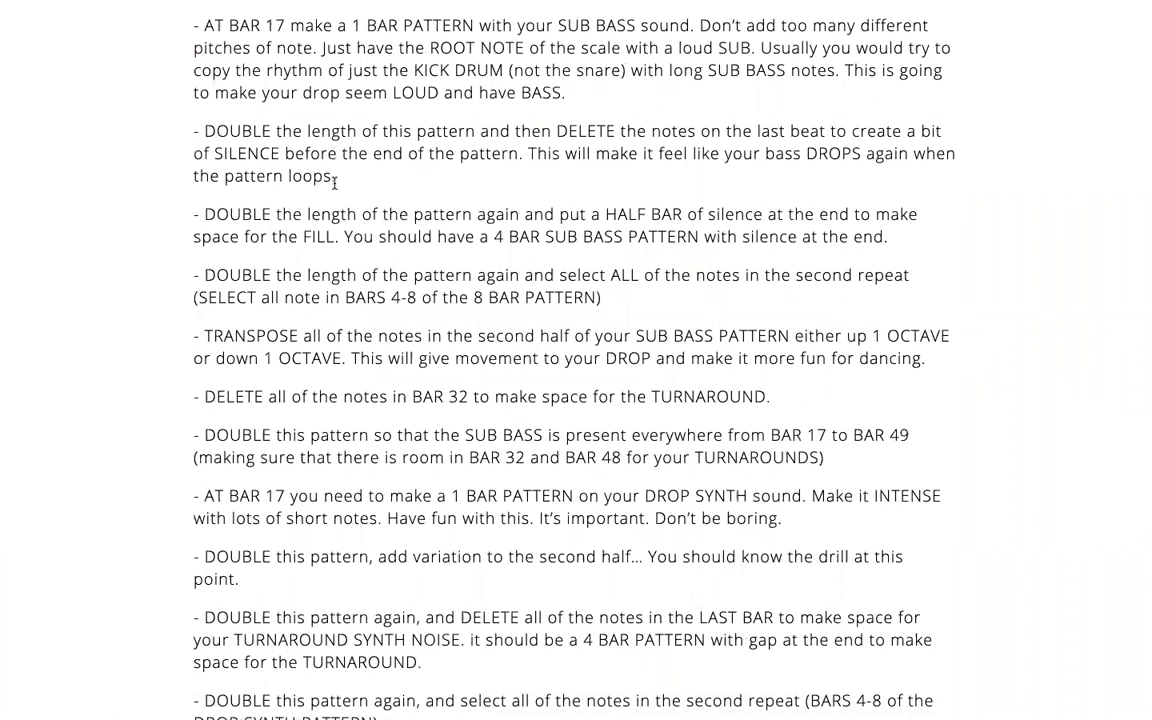
drag(341, 183, 190, 142)
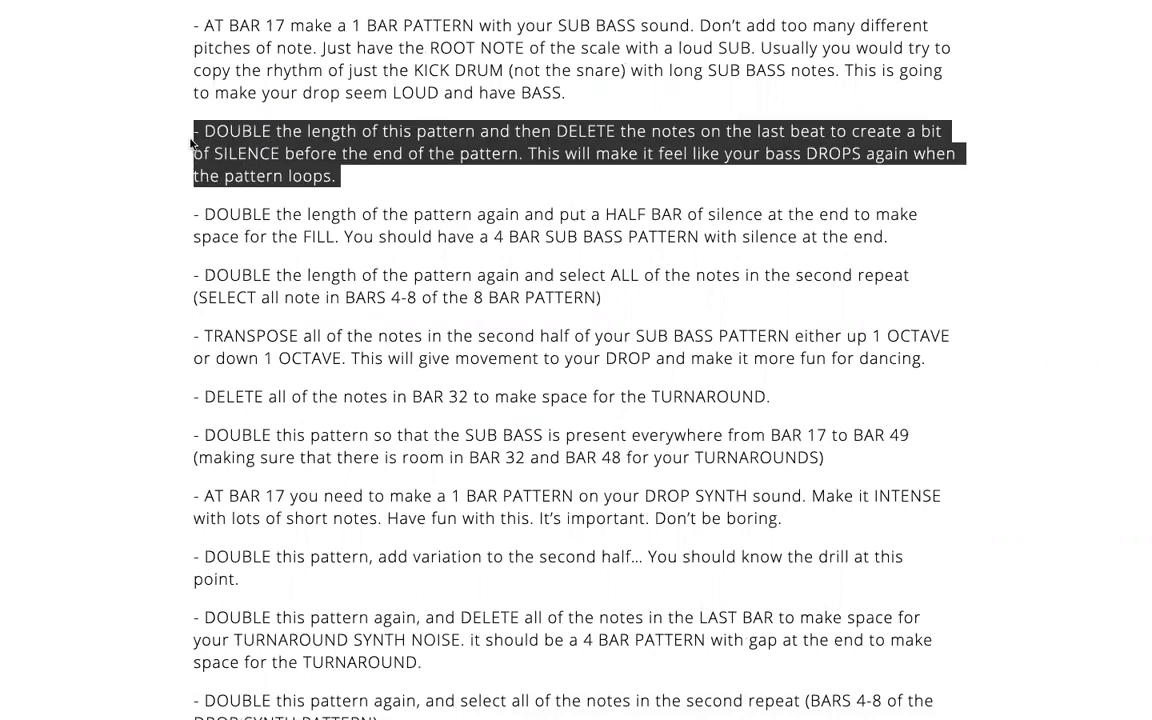
key(ctrl+Left)
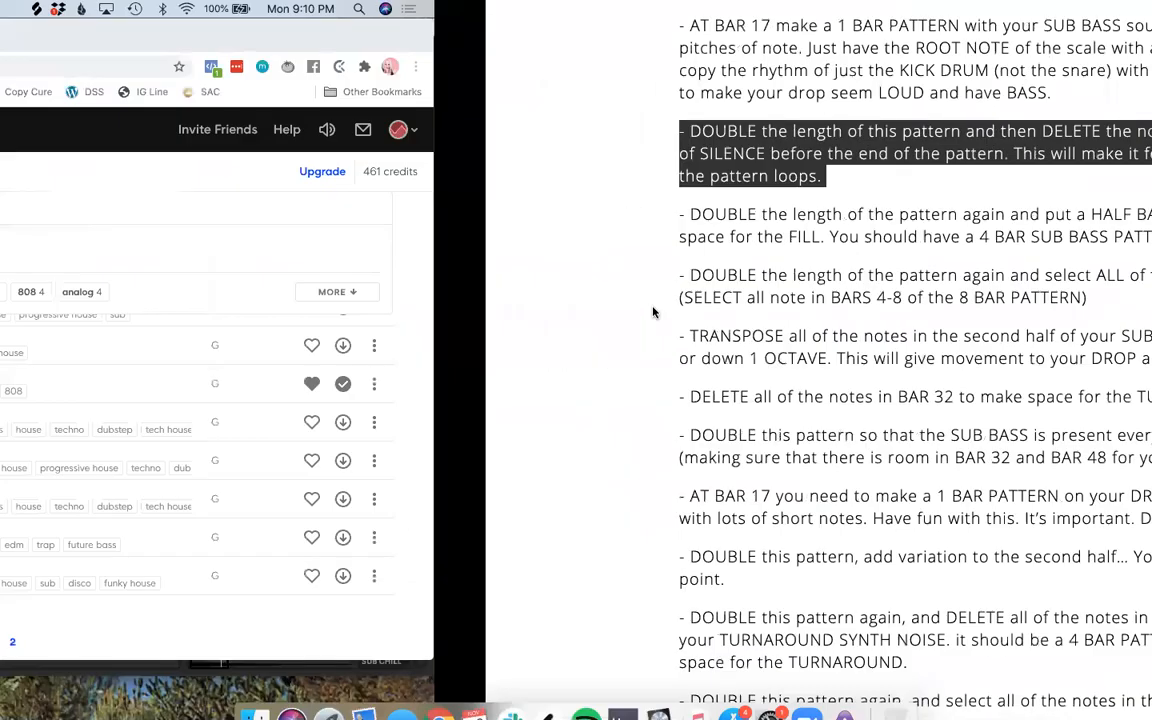
click(604, 685)
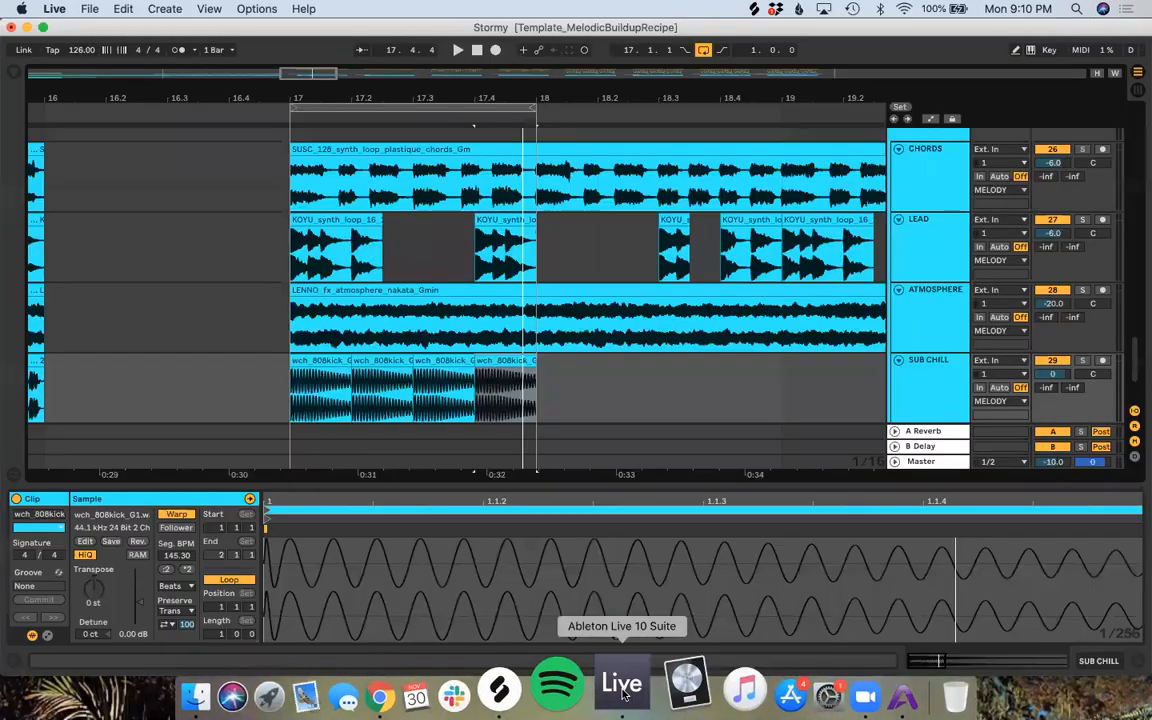
click(550, 391)
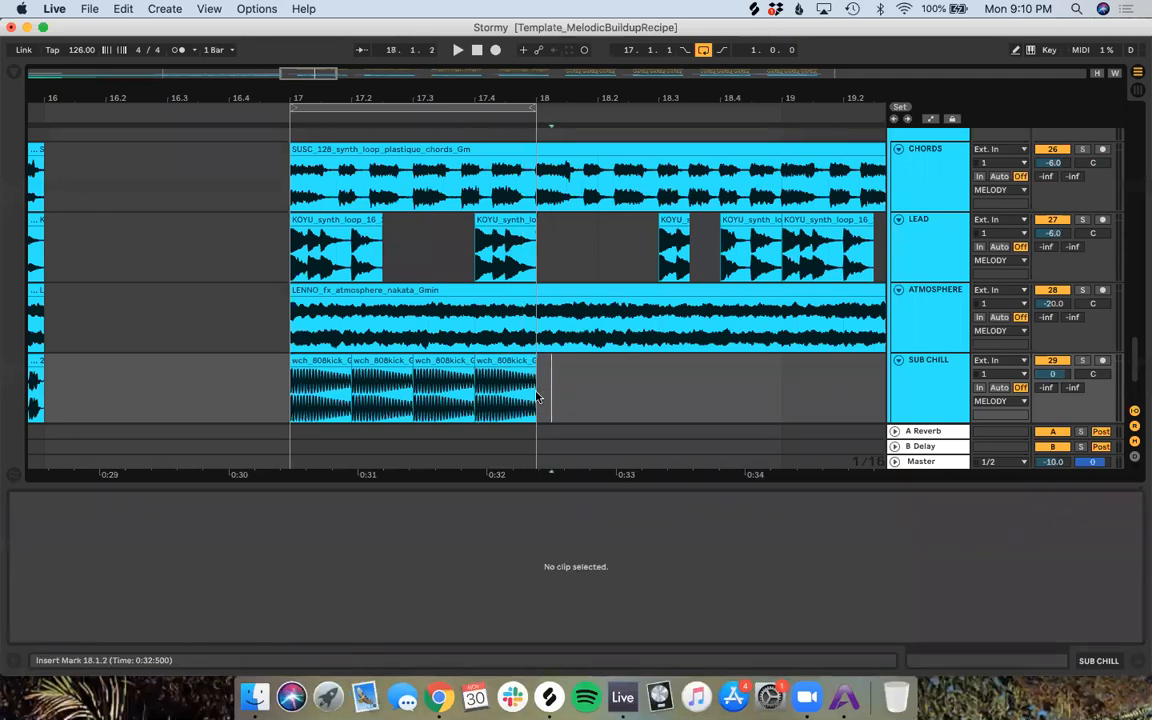
Step: Duplicate the four SUB CHILL clips from bar 17 into bar 18 and move the one-bar loop to bar 18
drag(535, 398, 287, 364)
key(super+d)
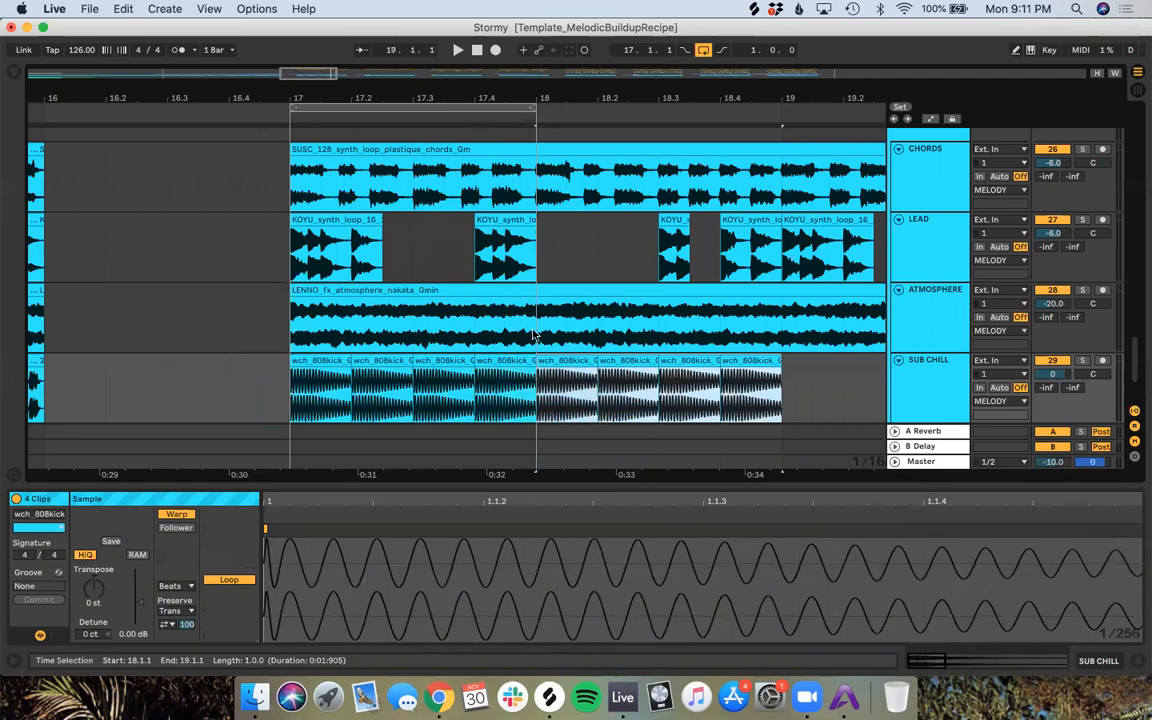
scroll(558, 301, up, 10)
scroll(558, 301, right, 3)
click(557, 308)
scroll(552, 330, up, 8)
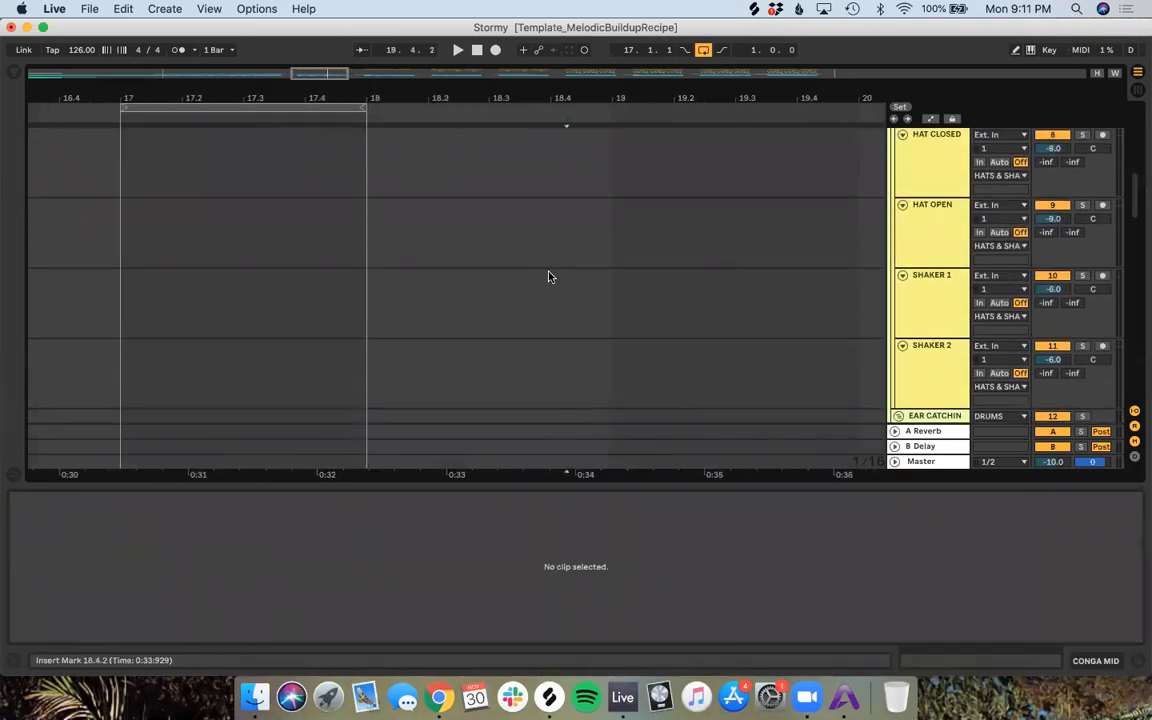
scroll(549, 276, down, 6)
scroll(549, 276, up, 10)
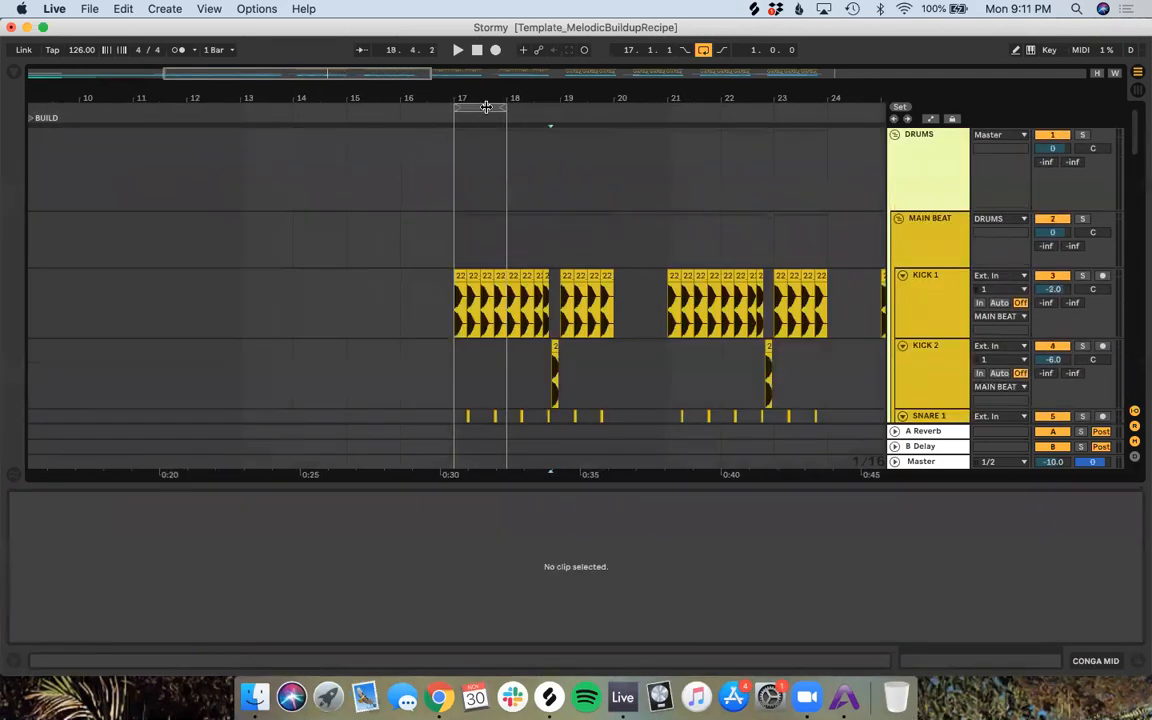
drag(485, 106, 537, 105)
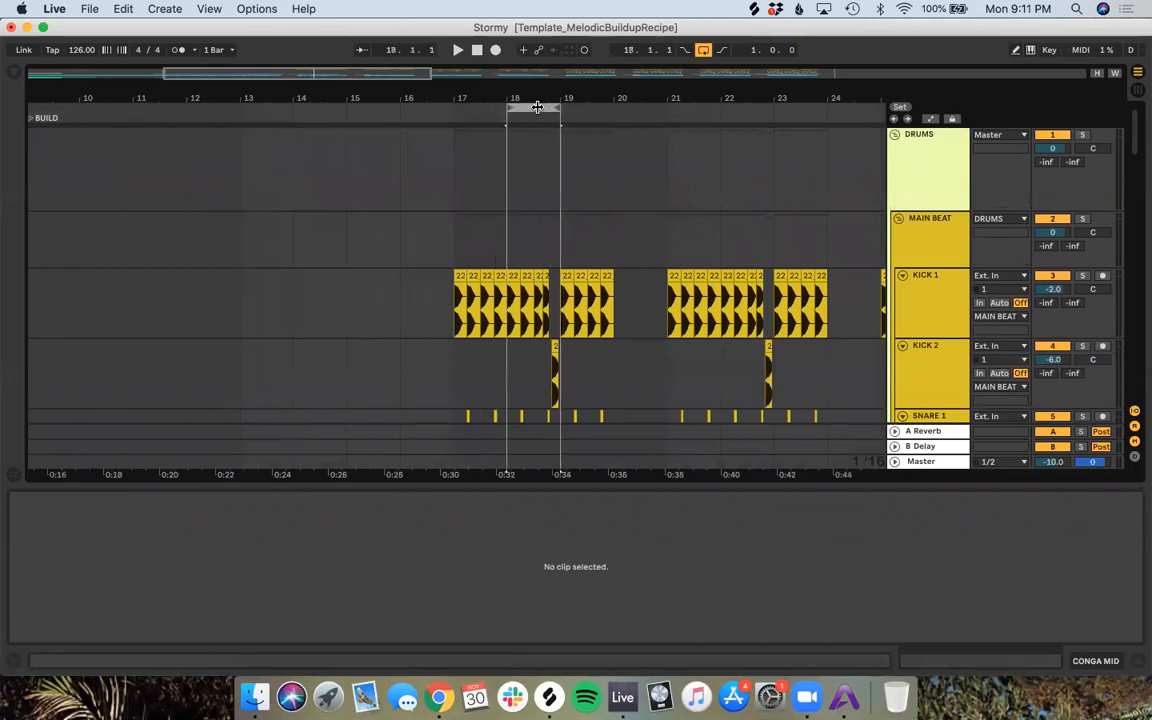
Step: Following the recipe's silence instruction, delete the wch_808kick_G1 clip on beat 18.4 of SUB CHILL
key(ctrl+Right)
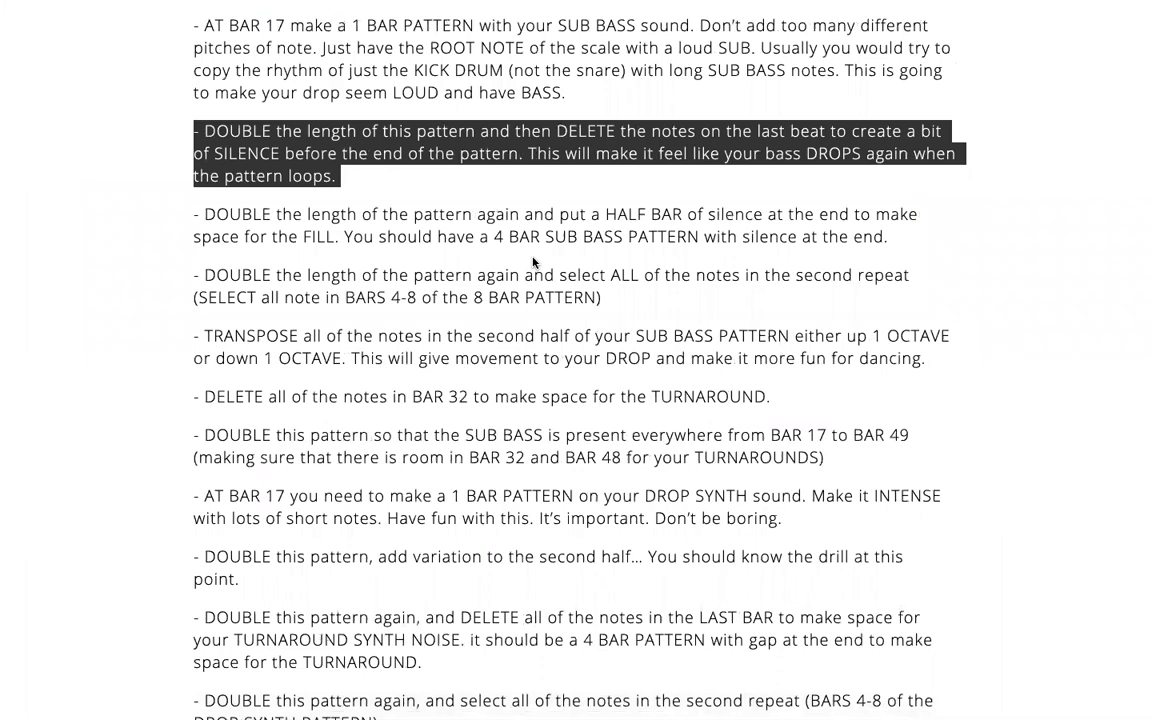
key(ctrl+Left)
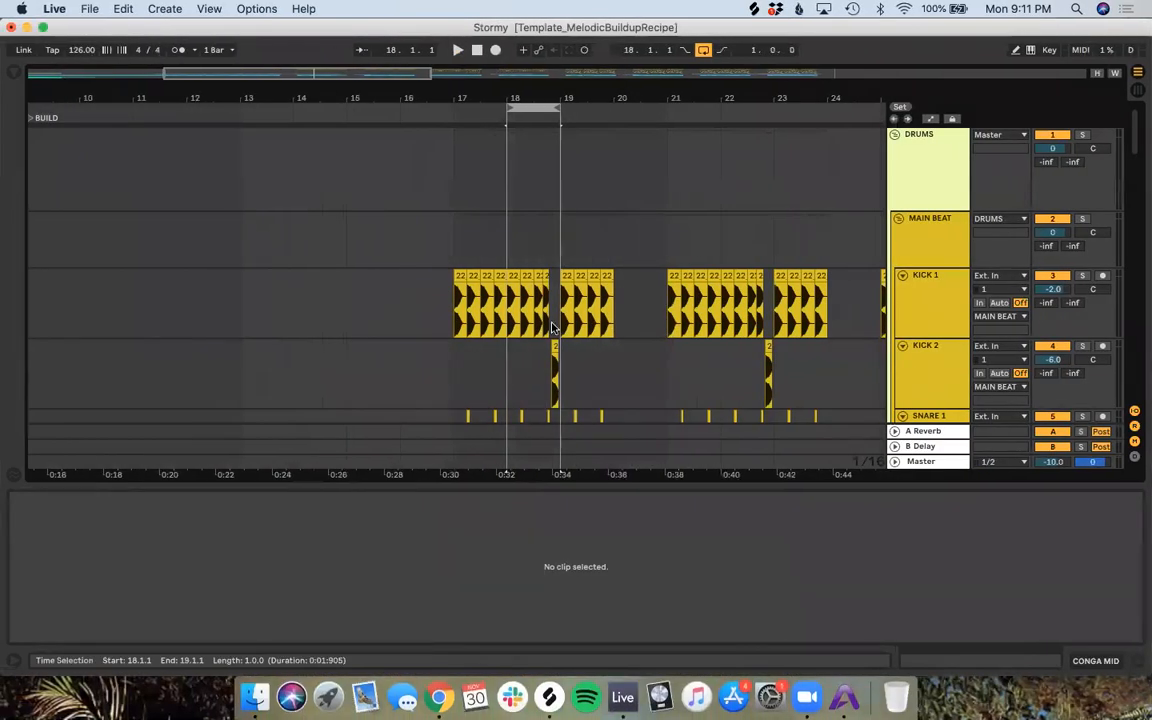
key(z)
scroll(551, 328, down, 15)
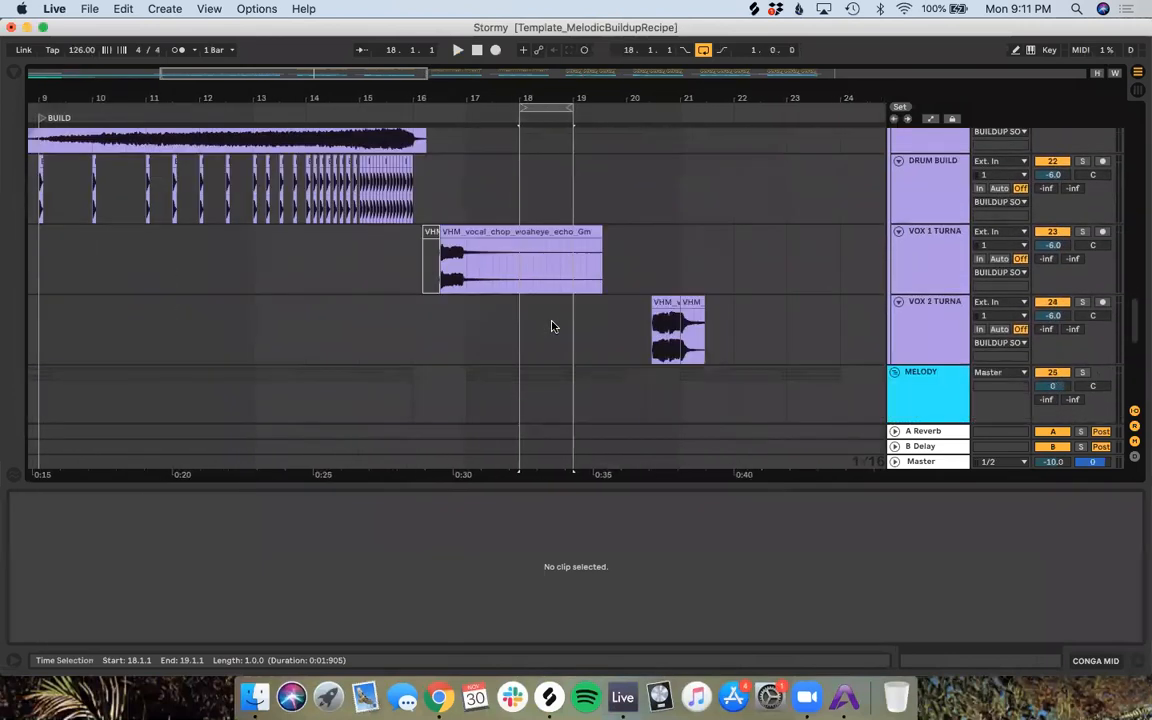
scroll(551, 326, down, 2)
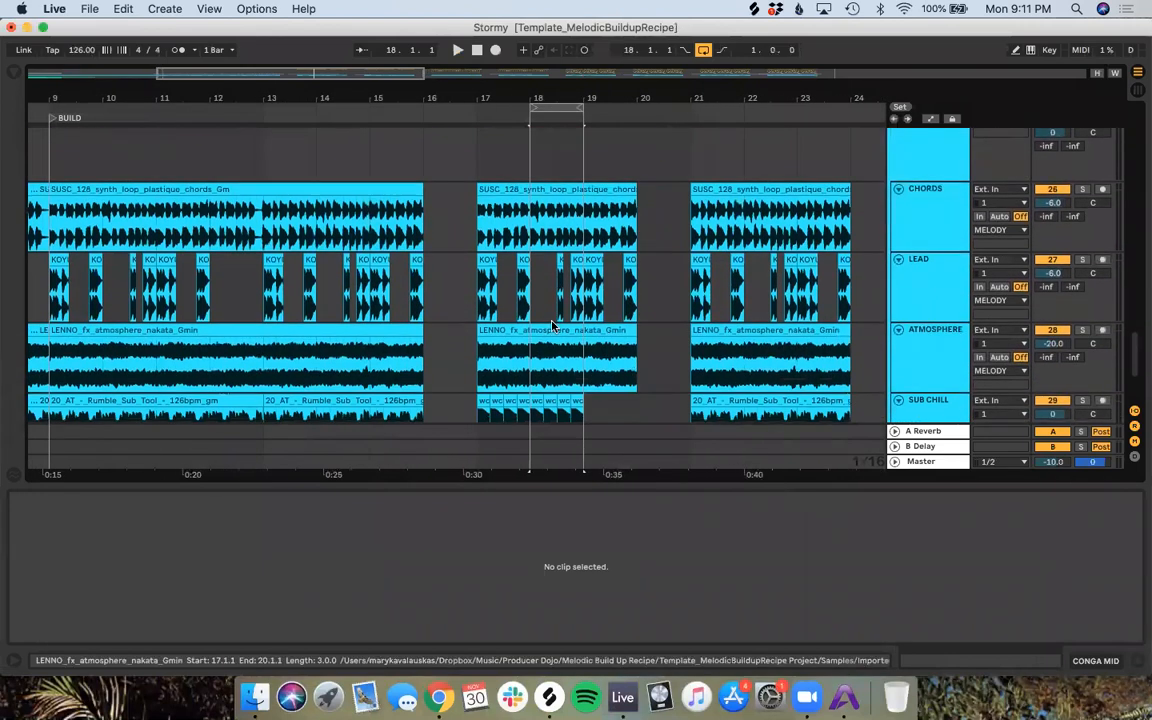
scroll(551, 326, down, 3)
scroll(553, 329, up, 8)
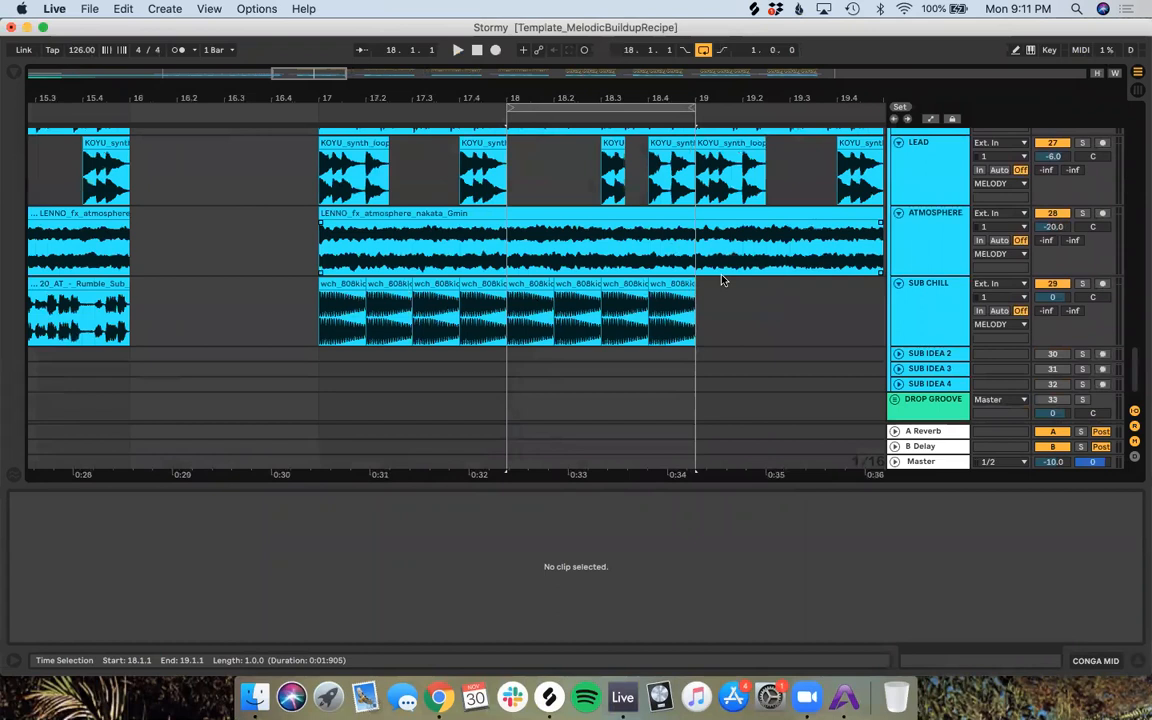
click(670, 318)
key(Delete)
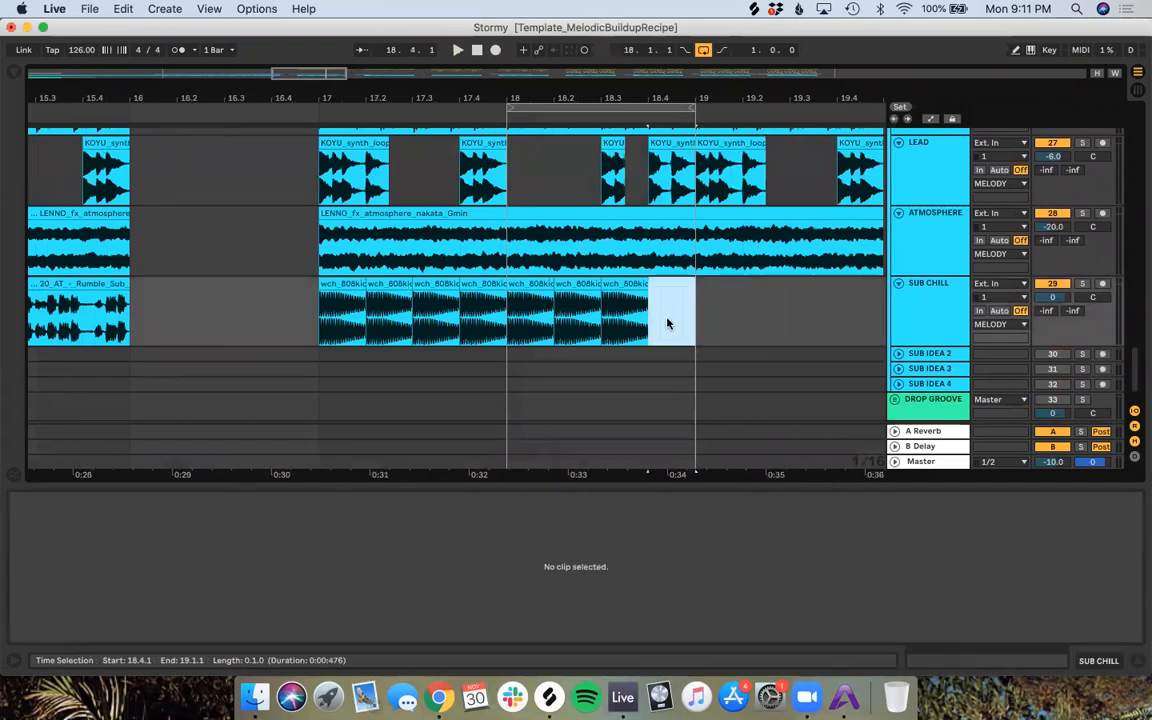
Step: Duplicate the two-bar SUB CHILL pattern from bars 17–18, including its silent last beat, to bar 19
drag(702, 316, 322, 326)
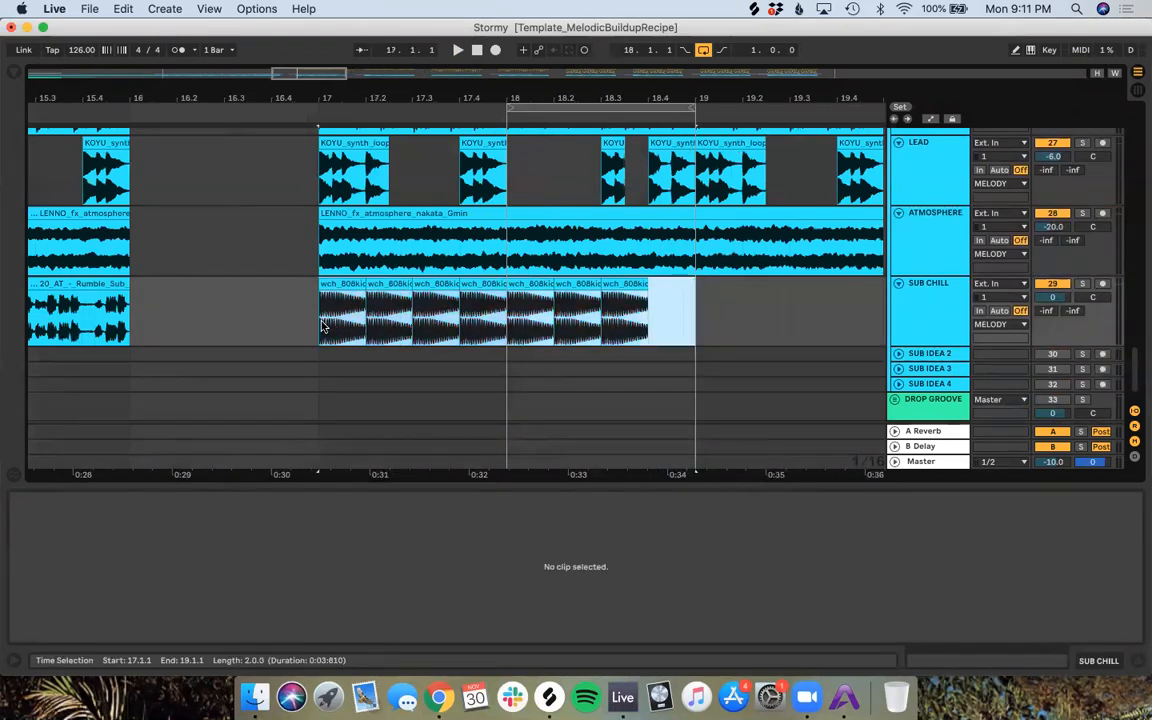
key(super+d)
key(minus)
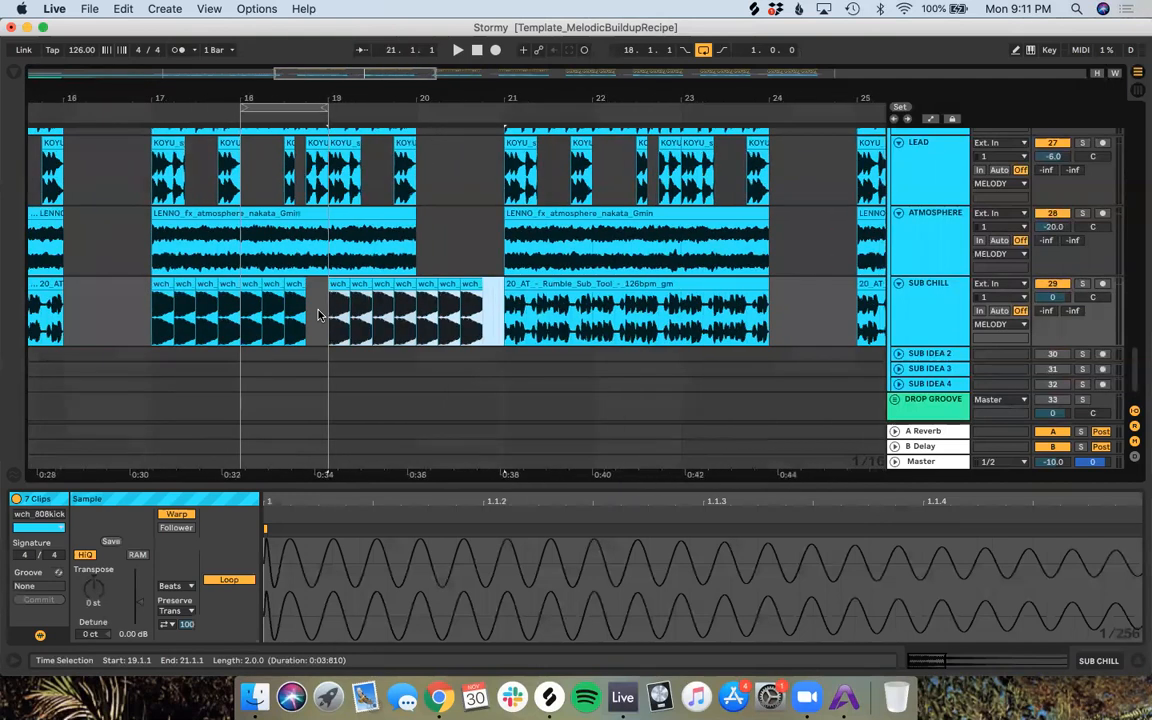
Step: Clear all wch_808kick_G1 clips in bar 20 of SUB CHILL, including the leftover sliver at 20.1.1
drag(490, 303, 421, 305)
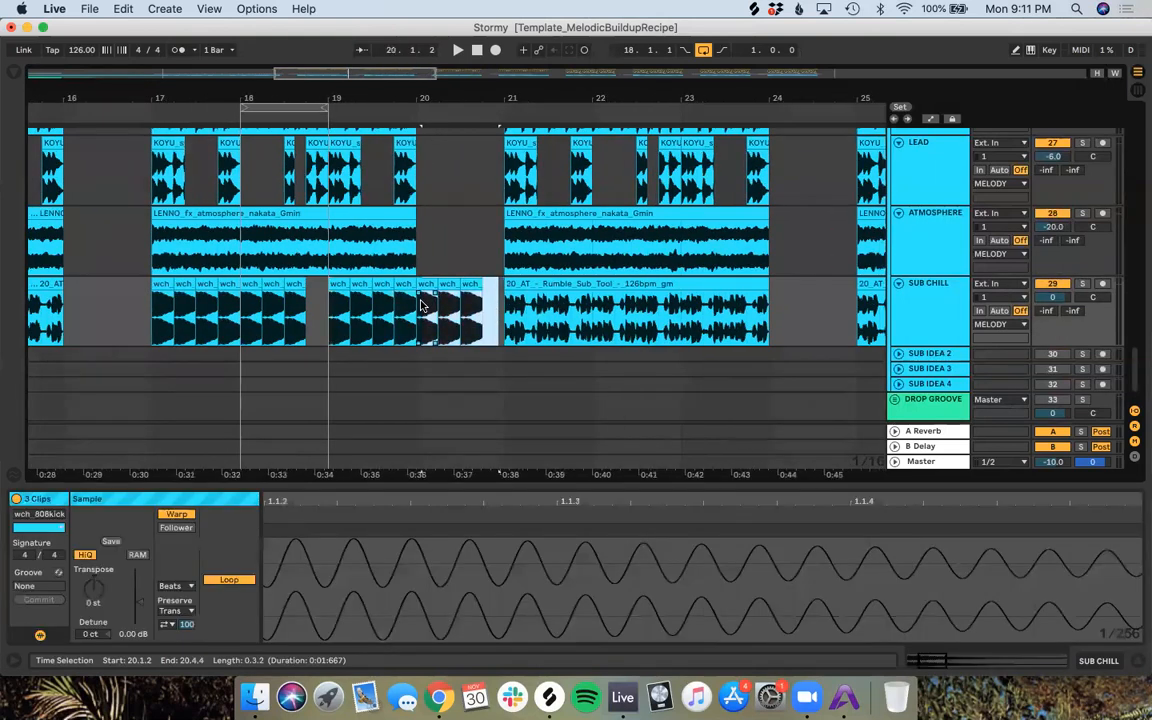
key(Delete)
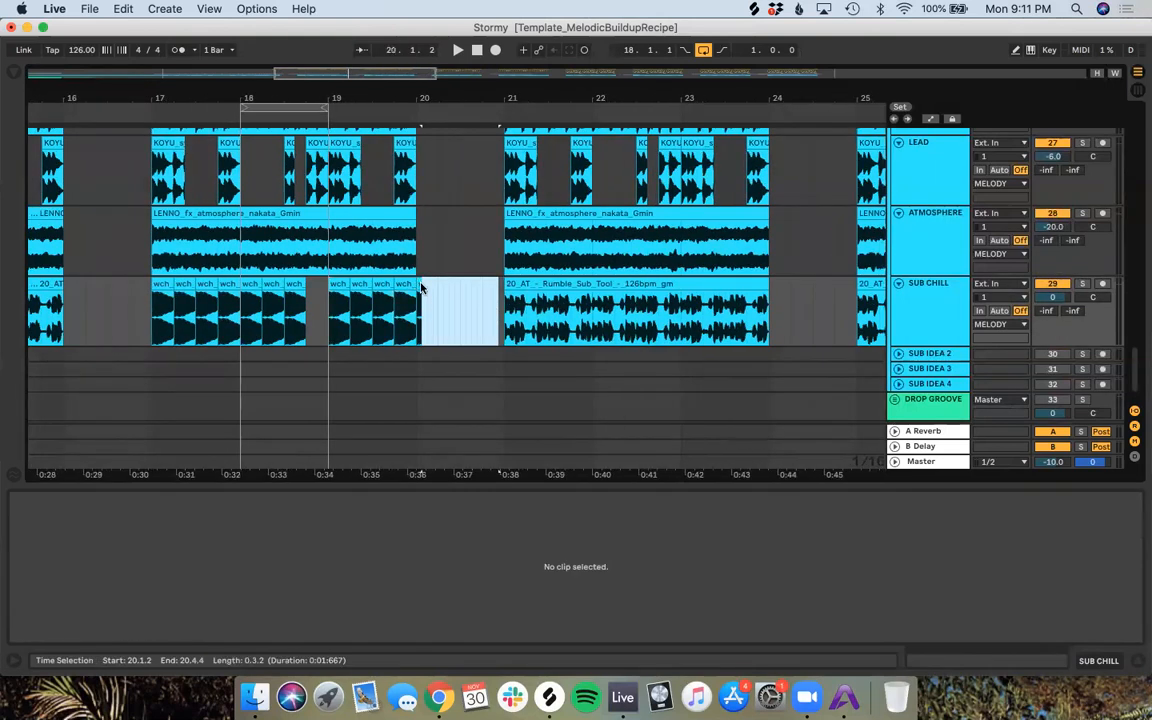
click(419, 285)
key(Delete)
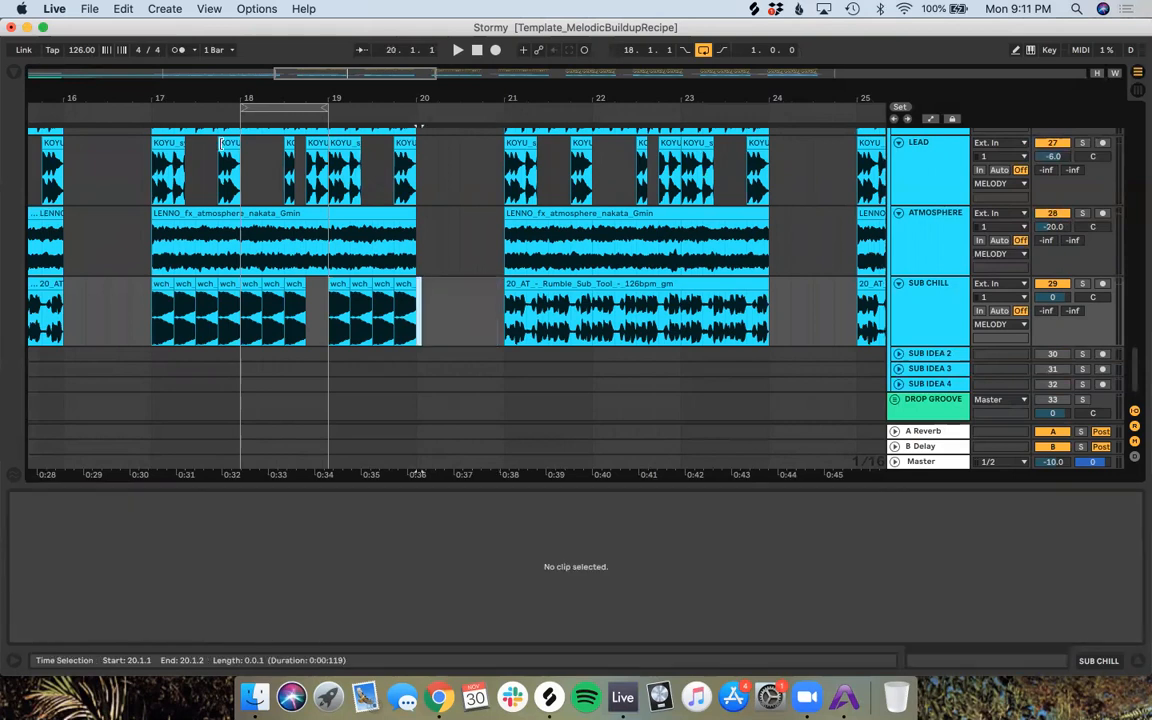
Step: Turn off the arrangement loop and play the drop from bar 17 to check the sub against the kick pattern
click(702, 51)
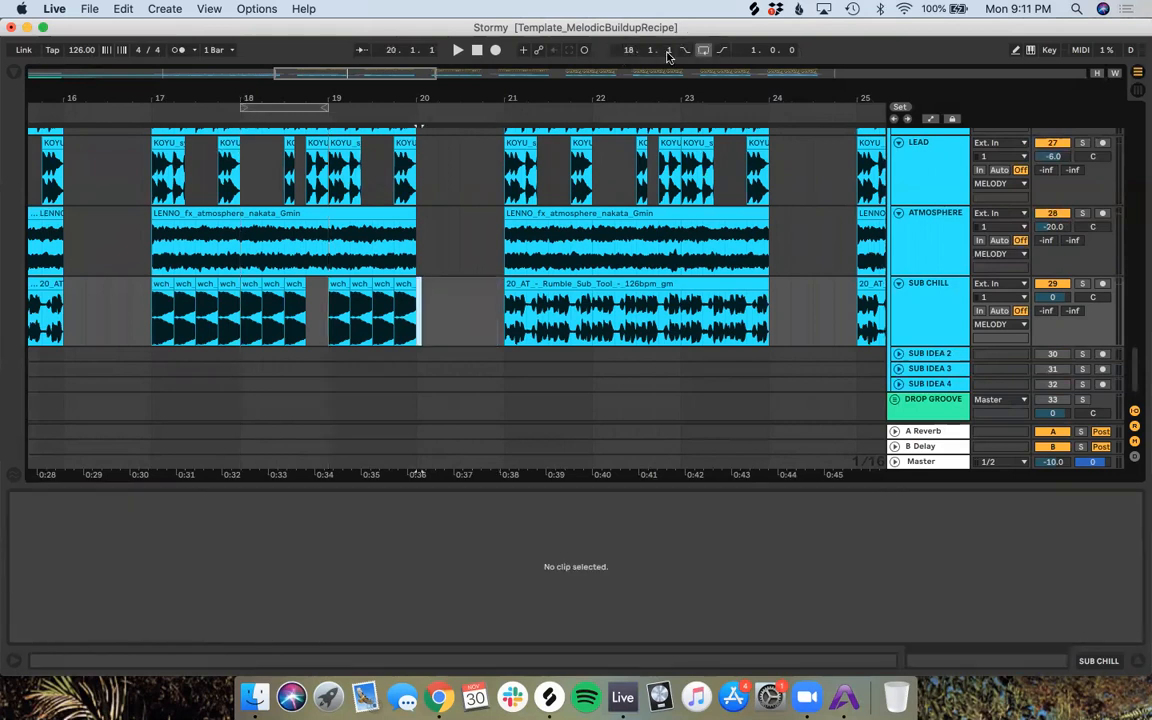
click(147, 115)
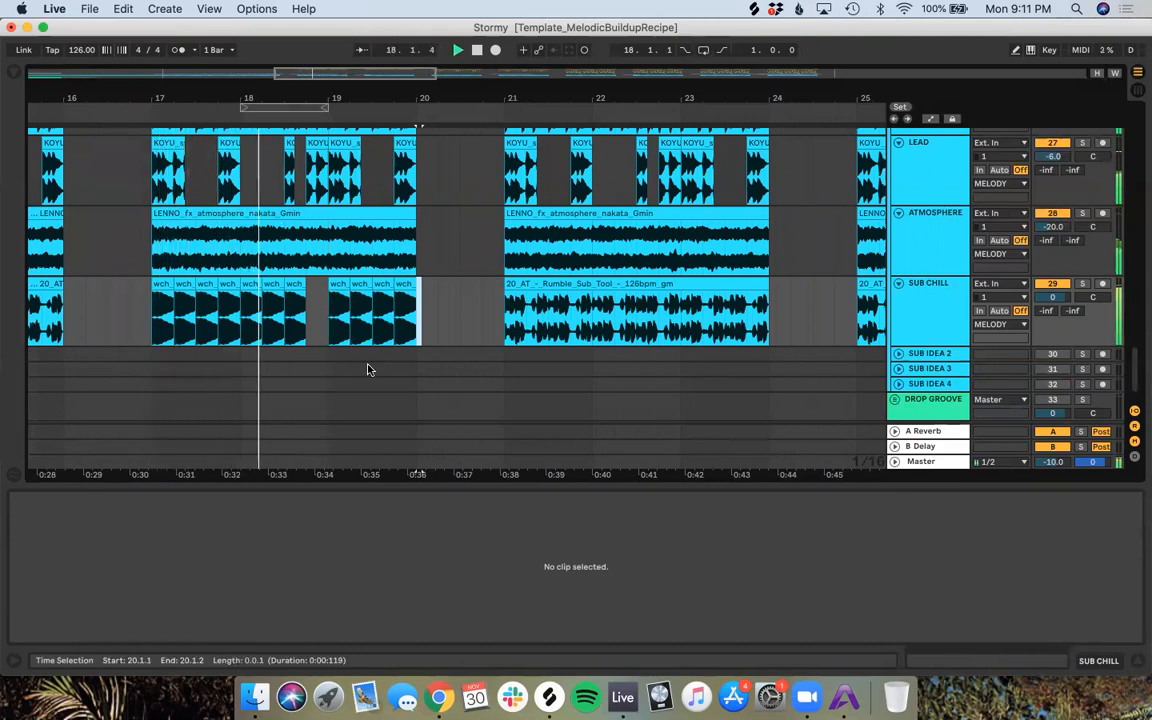
scroll(367, 368, left, 3)
scroll(367, 368, up, 2)
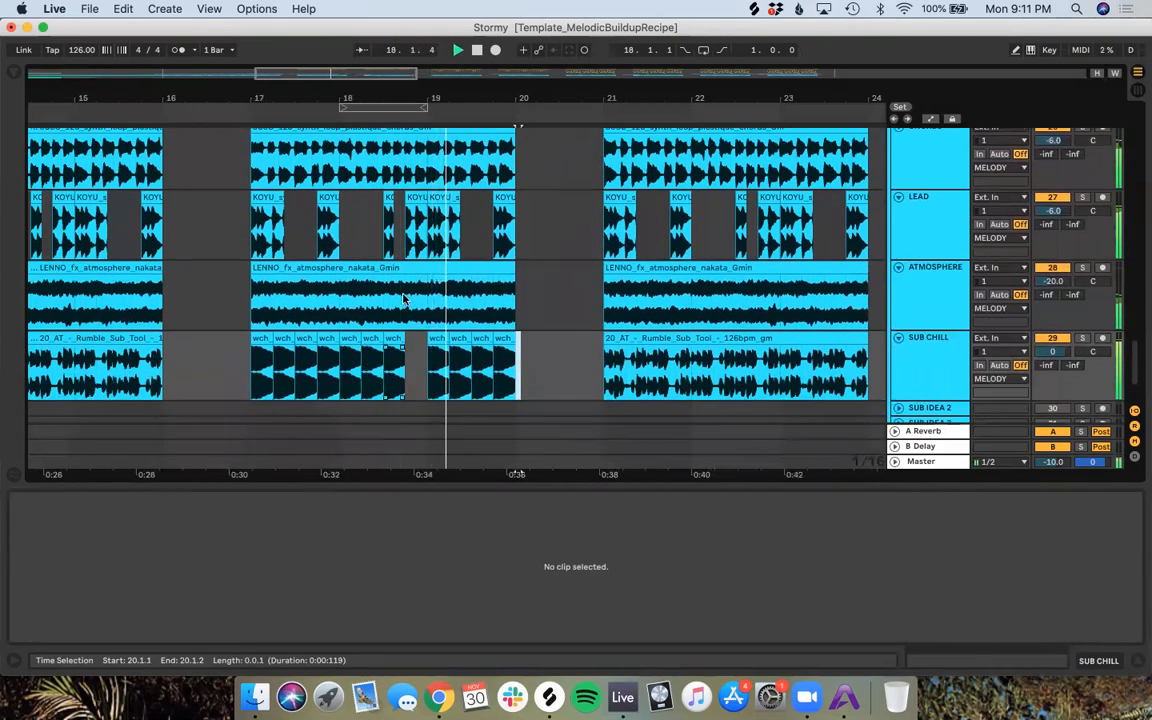
scroll(437, 247, up, 10)
scroll(437, 247, down, 12)
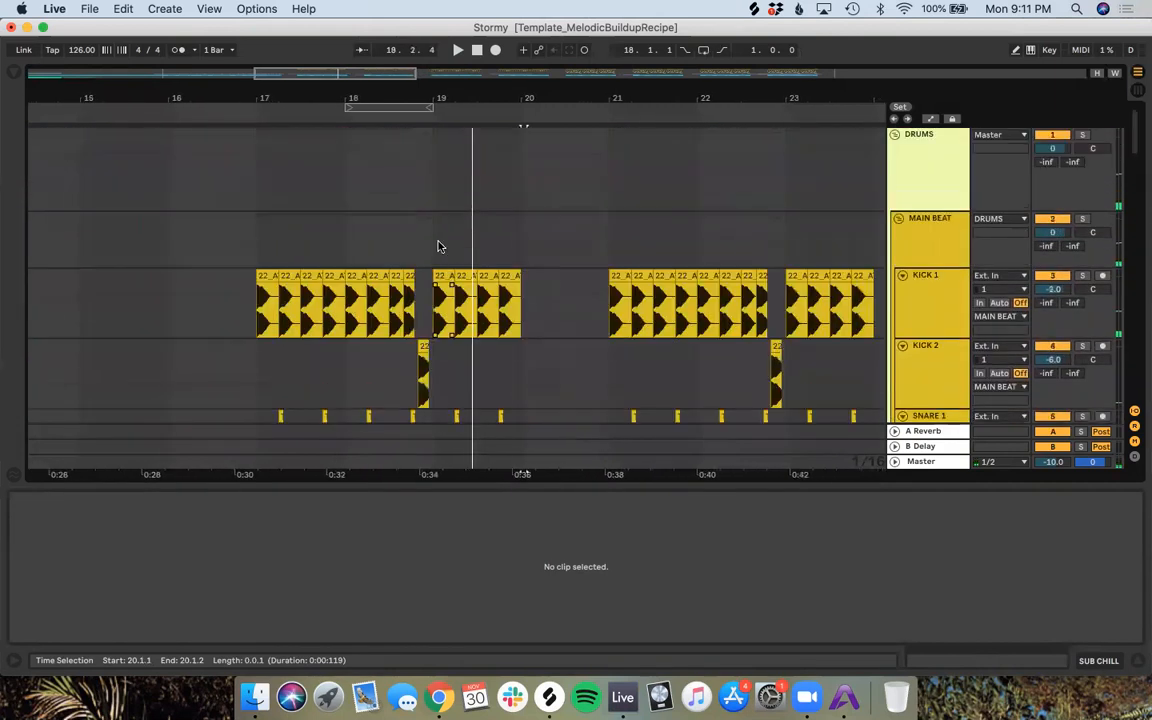
scroll(437, 241, down, 10)
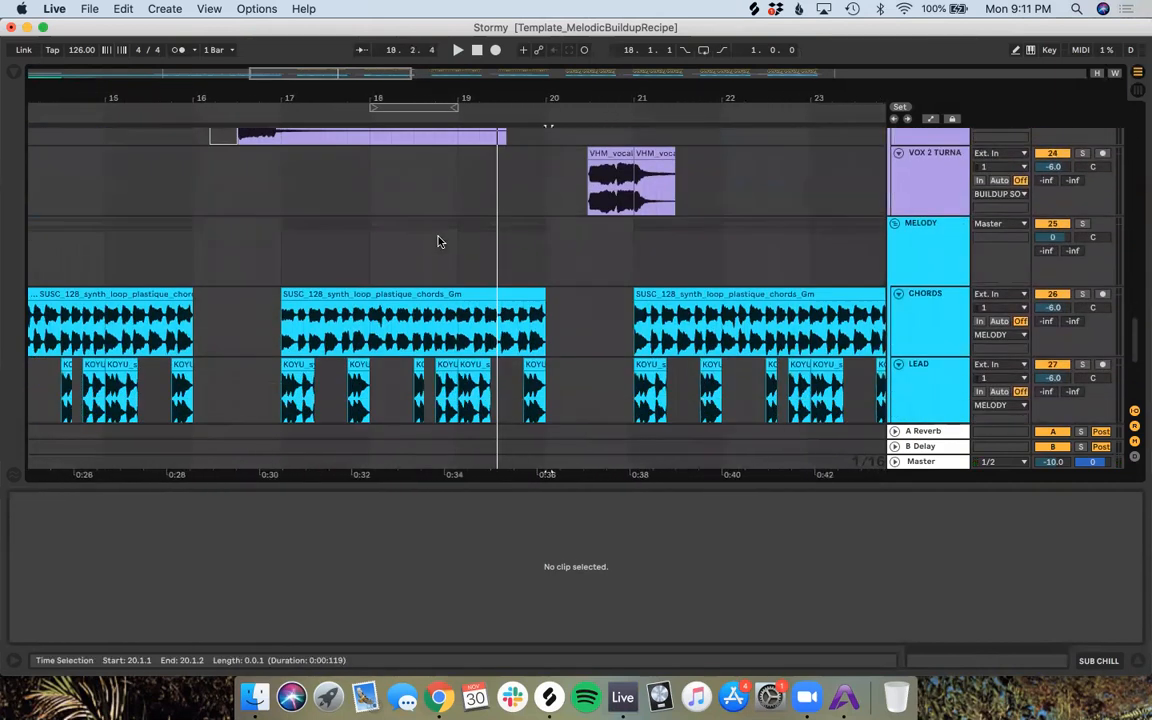
scroll(507, 192, up, 3)
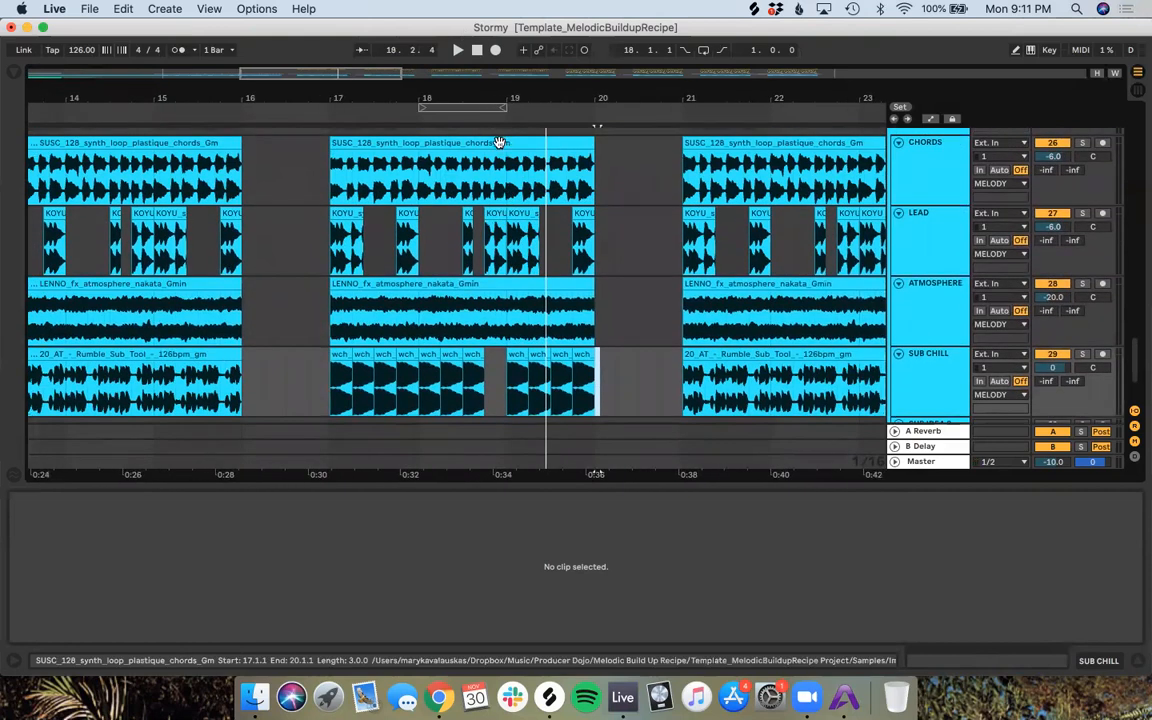
Step: Play the drop again from bar 17, briefly soloing SUB CHILL, and stop playback
click(500, 143)
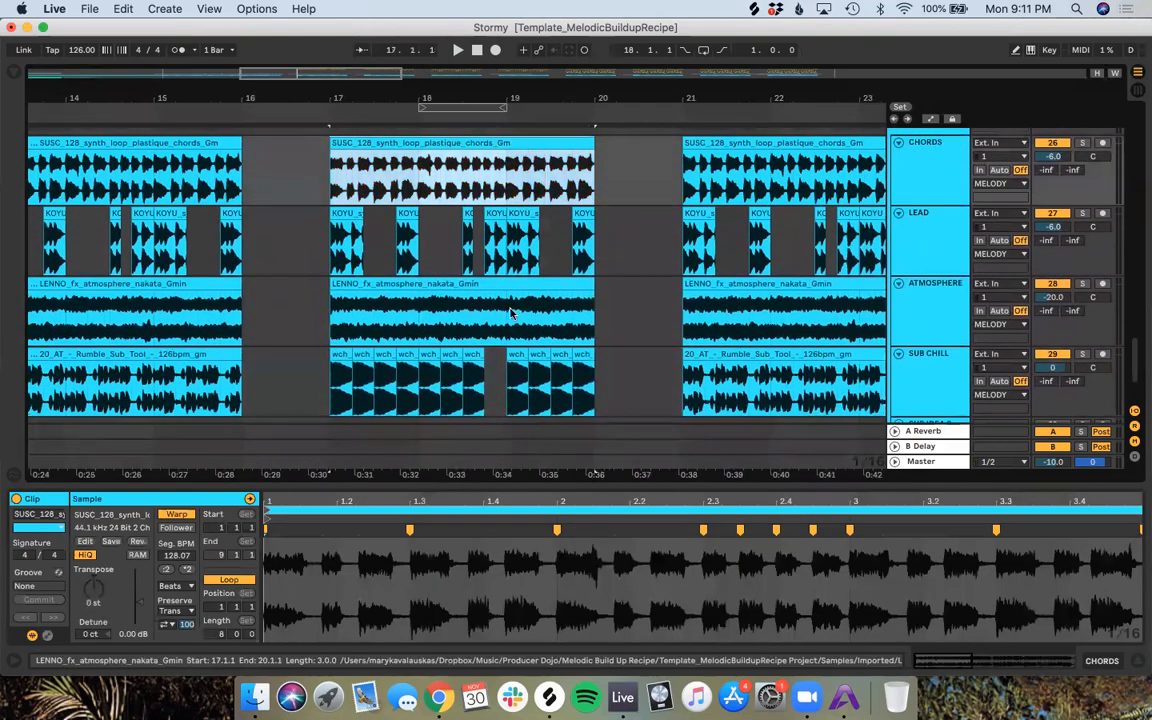
click(327, 114)
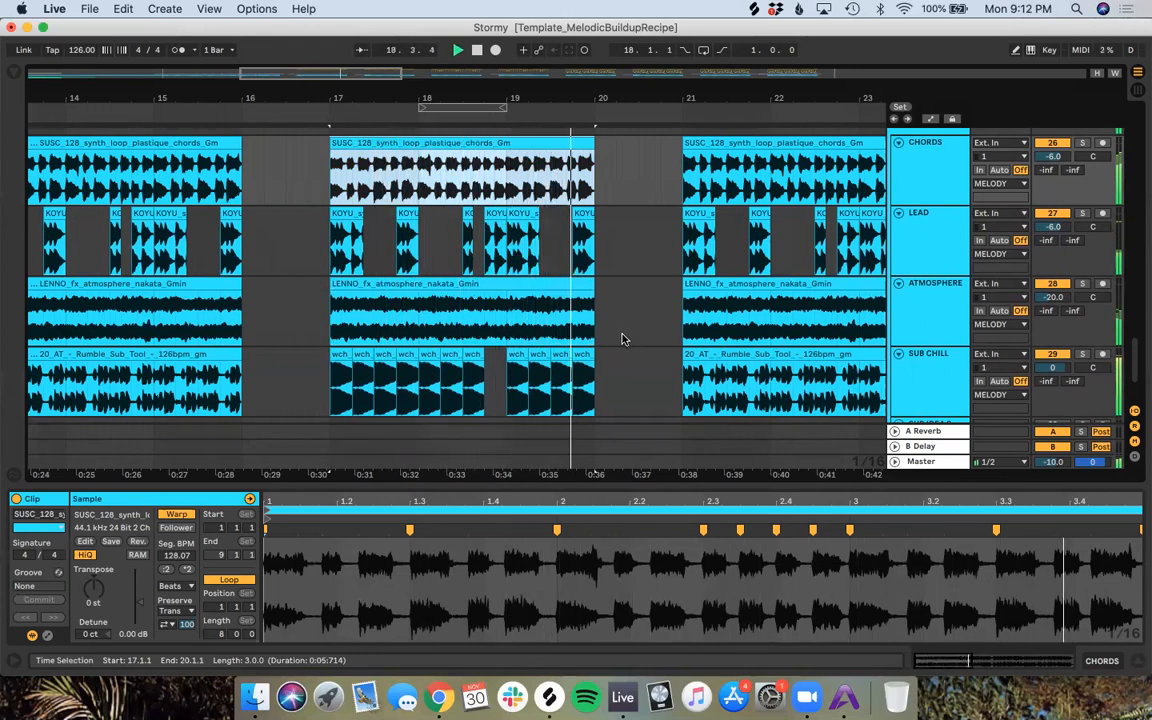
click(1081, 354)
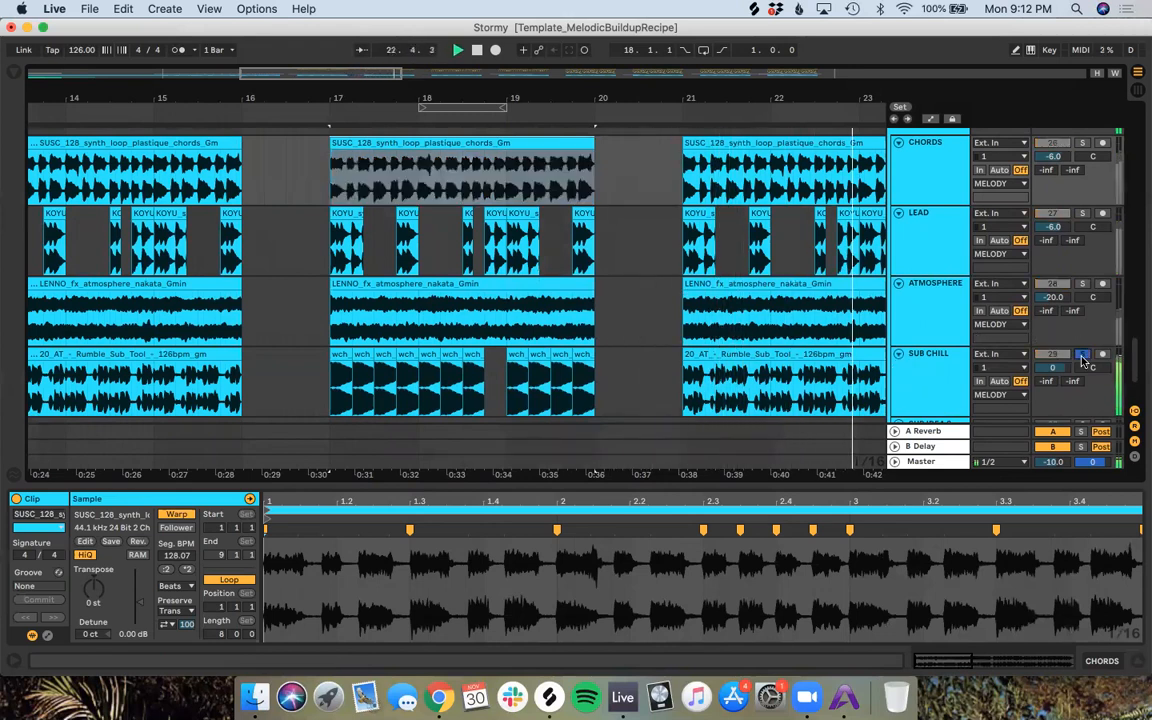
click(1082, 357)
key(space)
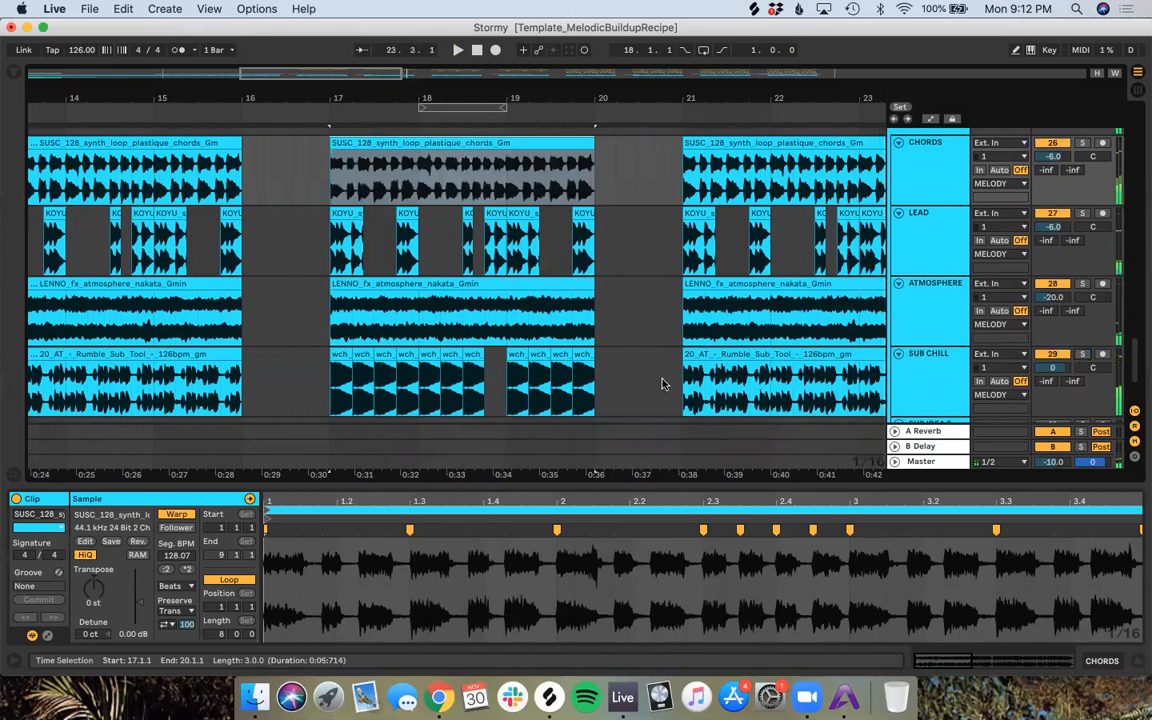
Step: Delete the old Rumble Sub Tool clips on SUB CHILL from bar 21 onward
scroll(662, 383, down, 5)
scroll(661, 383, down, 8)
drag(689, 358, 292, 365)
key(Delete)
click(292, 365)
scroll(294, 366, up, 6)
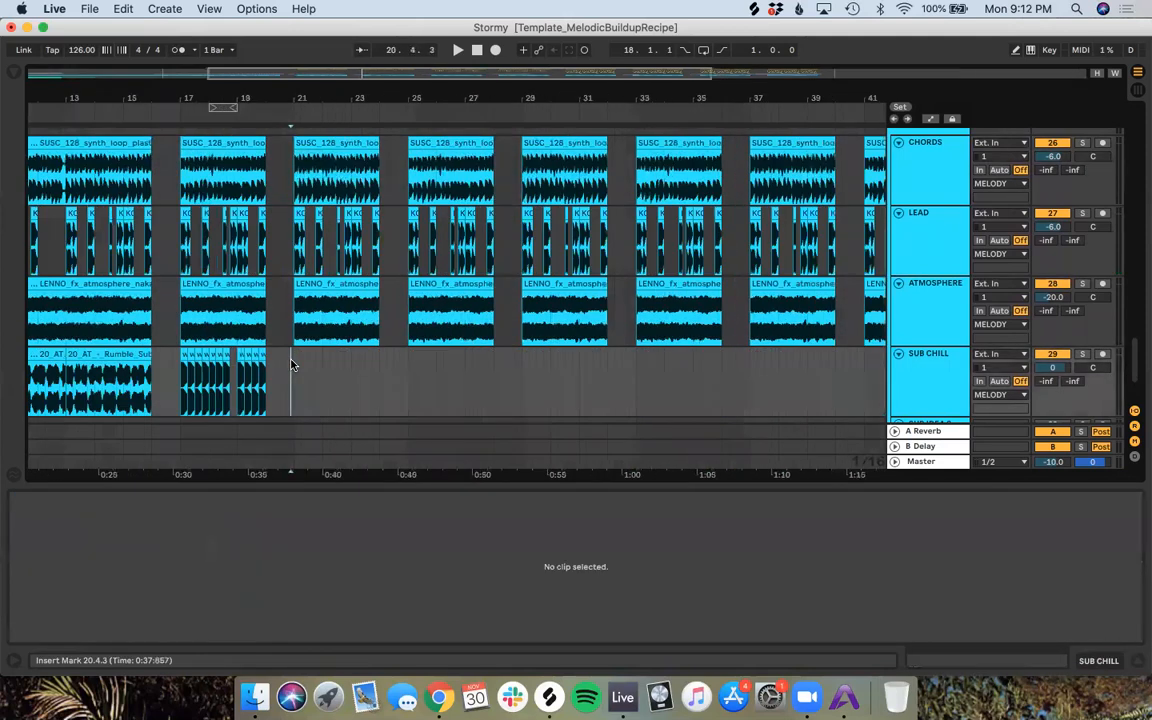
Step: Set the fixed grid to 2 Bars and select the SUB CHILL pattern from 17.1.1 to 21.1.1
right_click(300, 366)
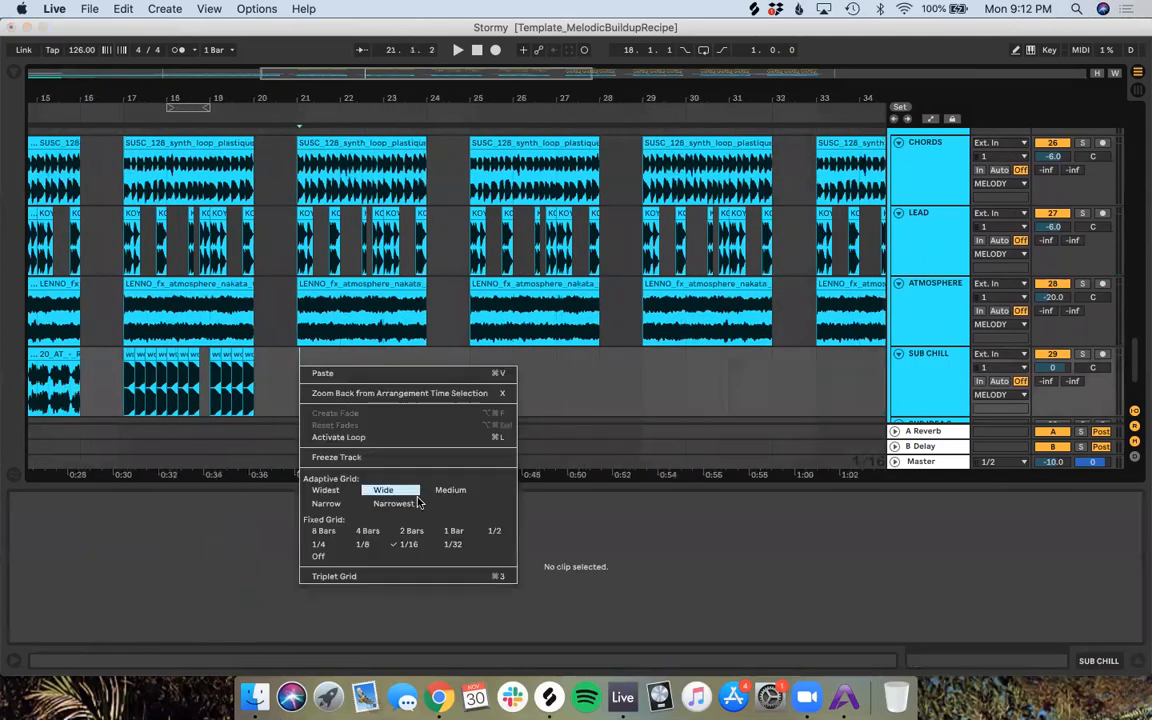
click(417, 531)
drag(302, 401, 130, 393)
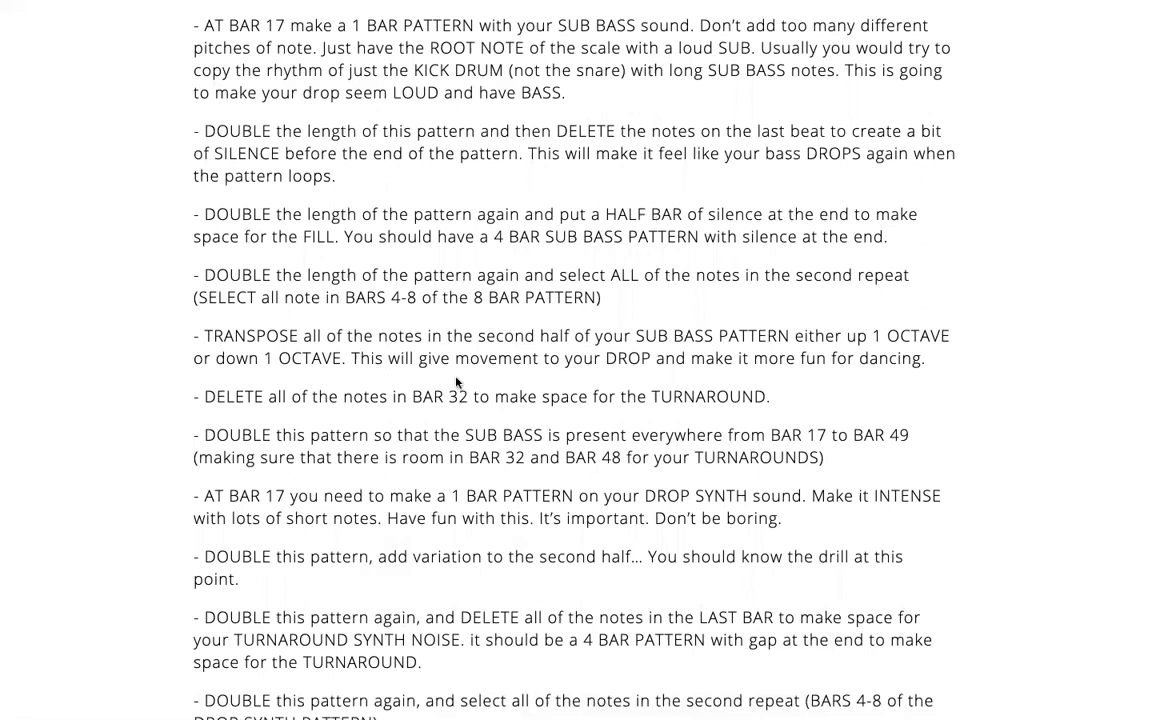
Step: Compare the four-bar SUB CHILL selection with the recipe's doubling and fill-silence instructions in Chrome, and return to Live
key(ctrl+Left)
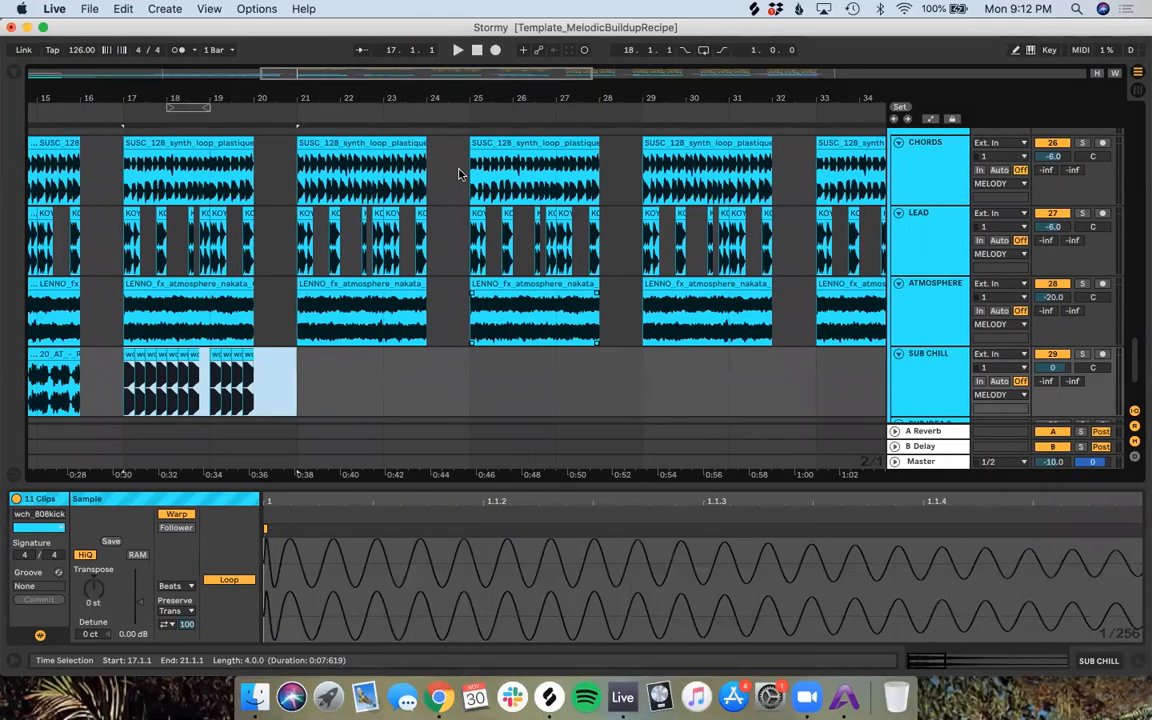
key(ctrl+Right)
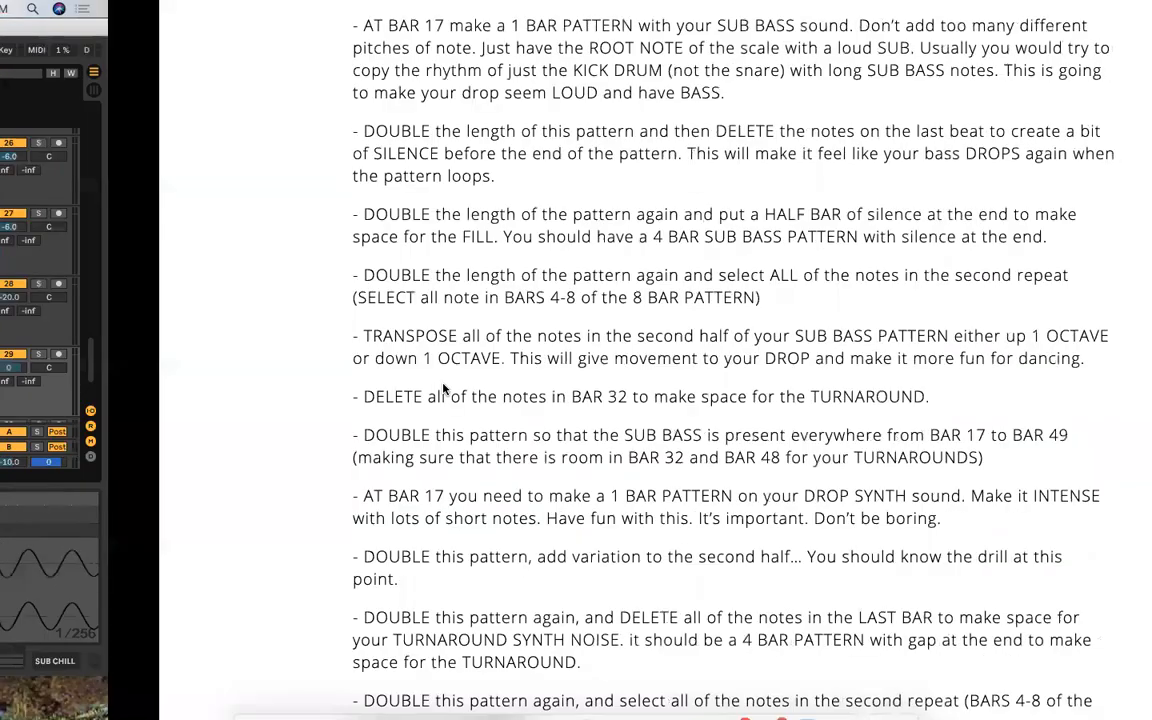
key(ctrl+Left)
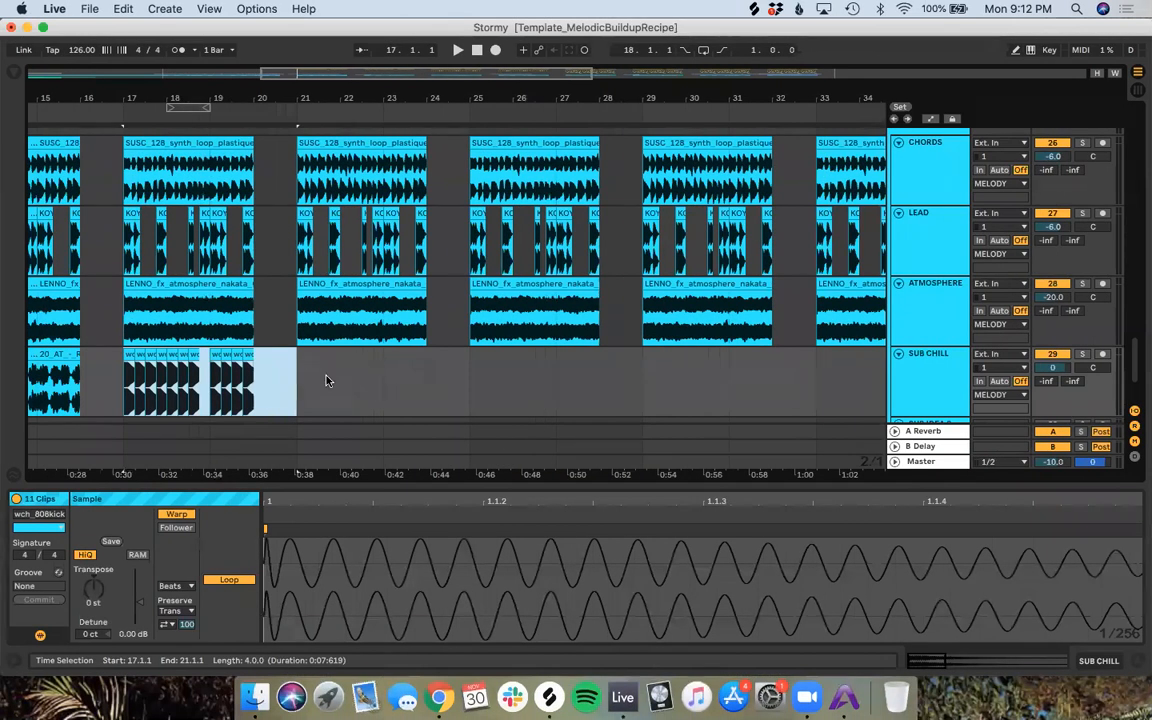
Step: Play the gap from 20.1.1 and examine the kick and snare tracks around bars 19 and 20
click(265, 375)
scroll(267, 324, up, 15)
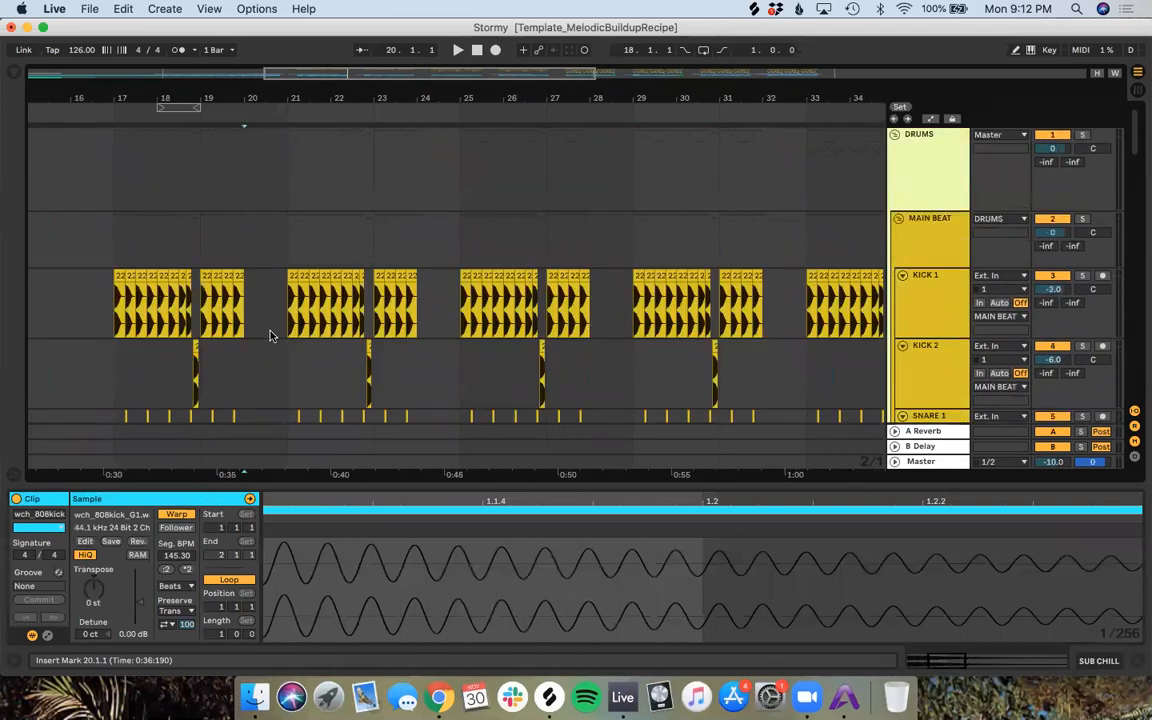
key(space)
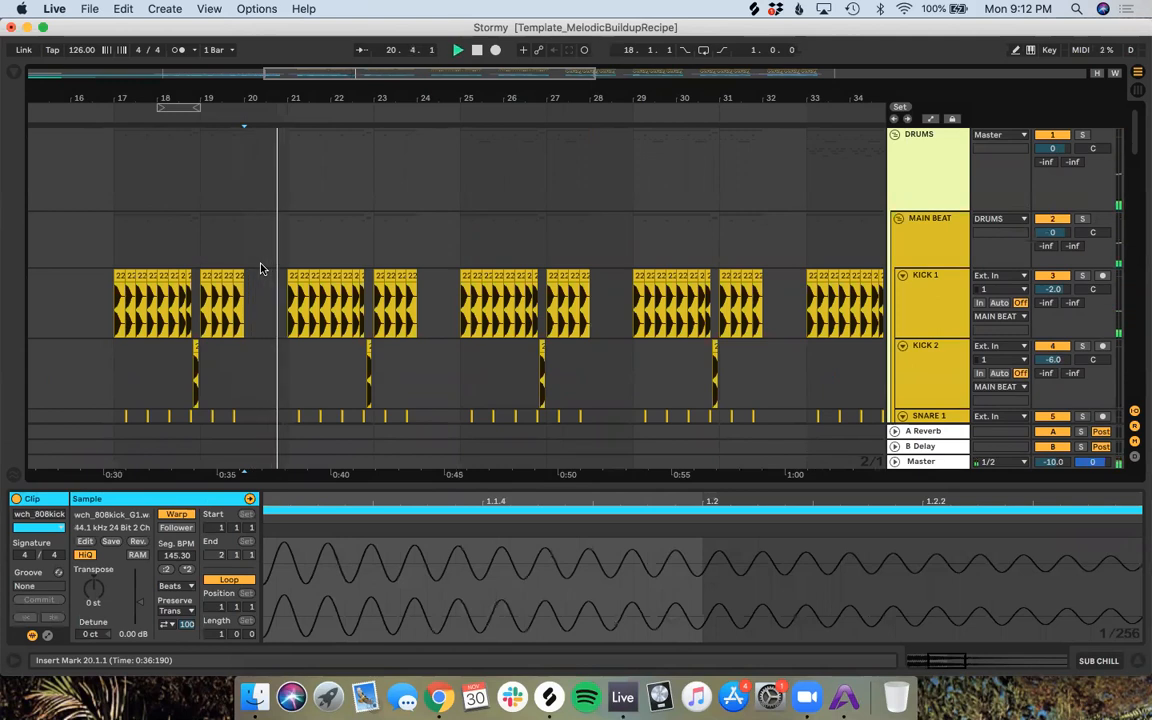
key(space)
scroll(260, 268, down, 3)
scroll(260, 266, up, 3)
scroll(260, 266, left, 1)
click(327, 272)
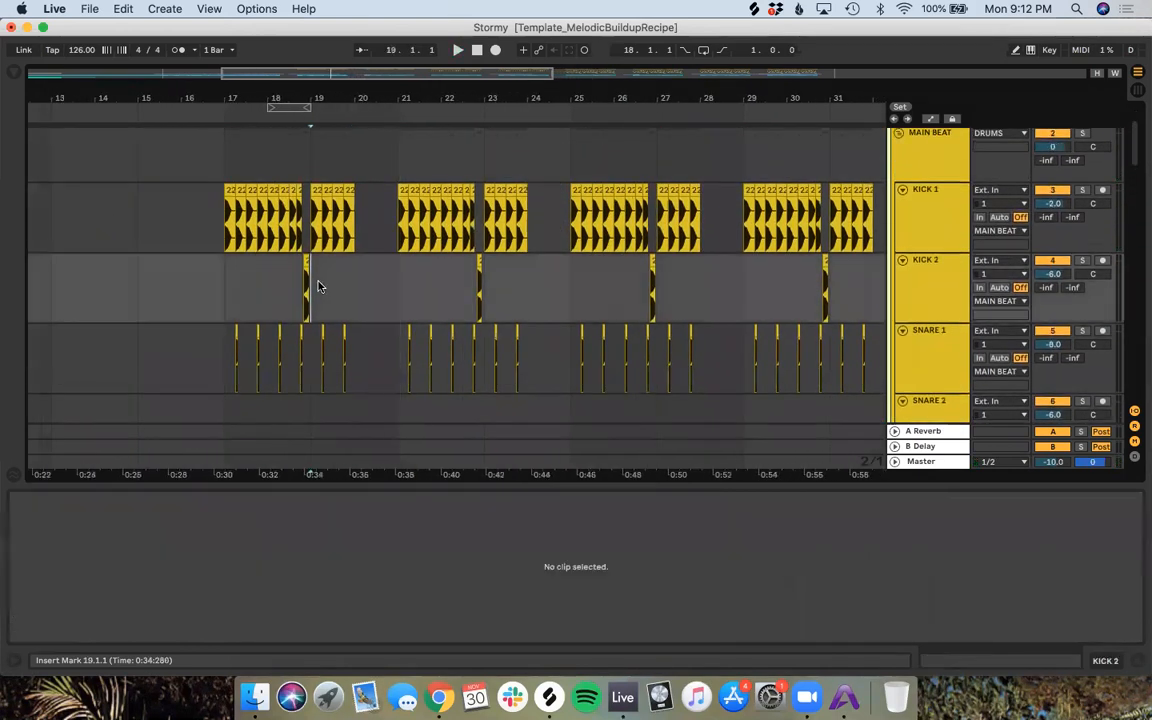
scroll(318, 286, down, 3)
scroll(319, 285, up, 2)
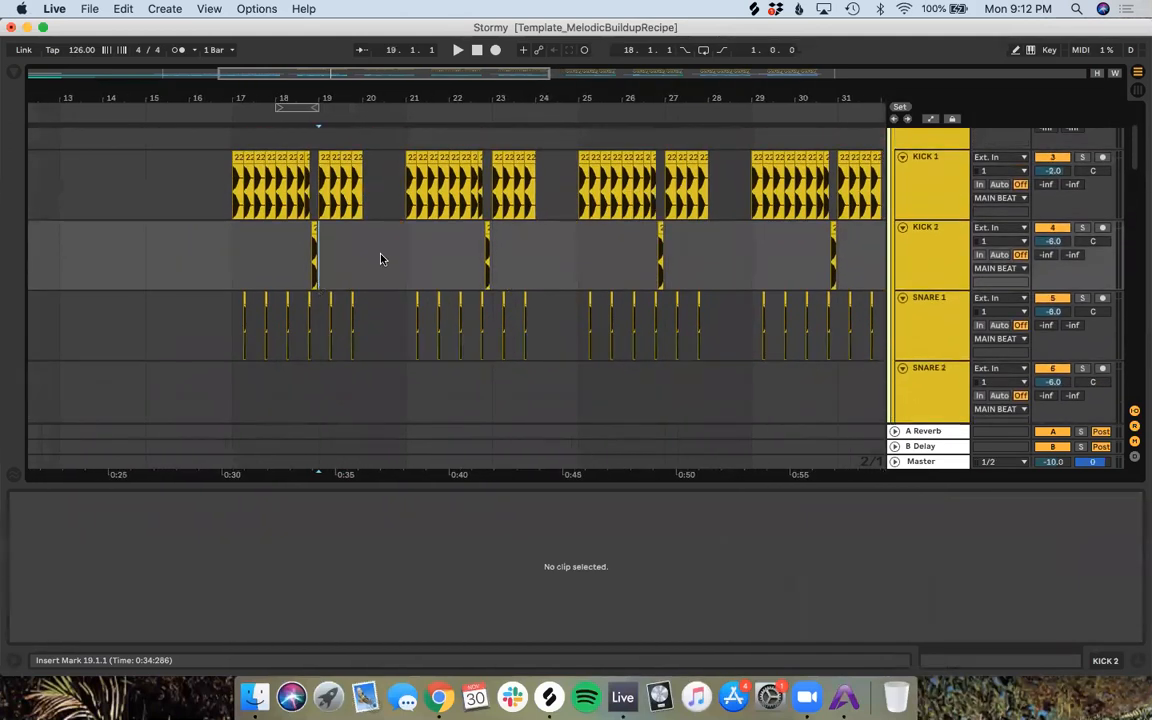
Step: Duplicate the two KICK 1 clips between 19.3.1 and 20.1.1 into the first half of bar 20 and play them
right_click(381, 245)
key(Escape)
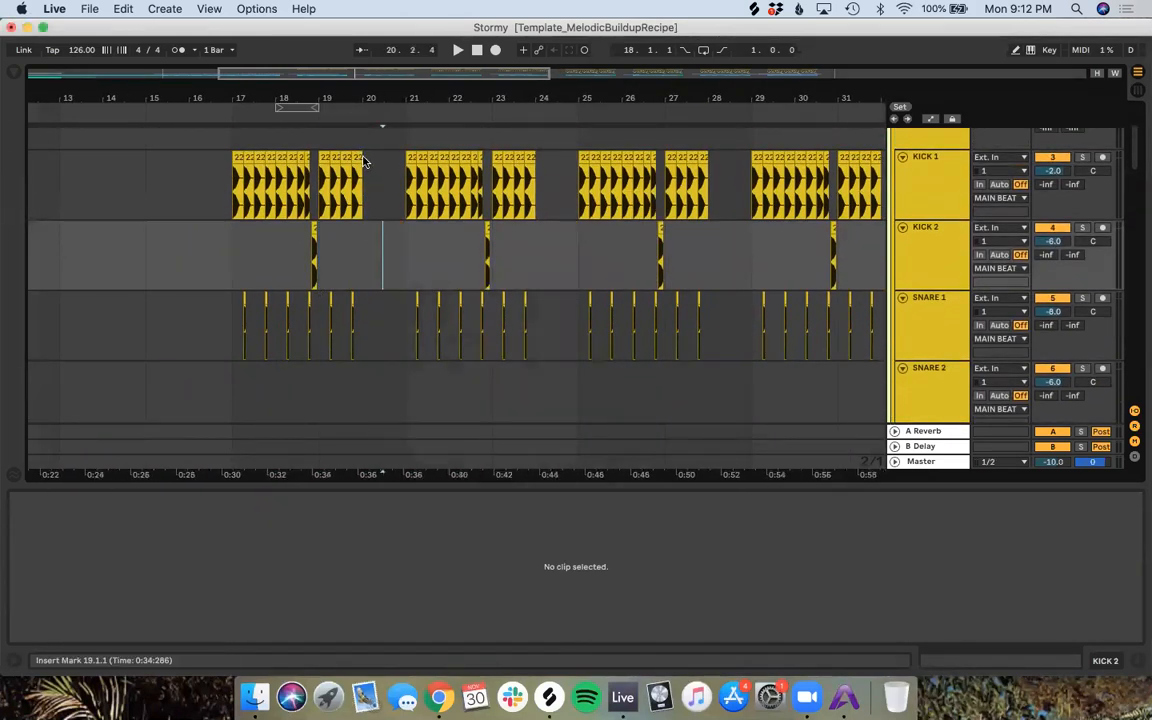
drag(362, 170, 339, 177)
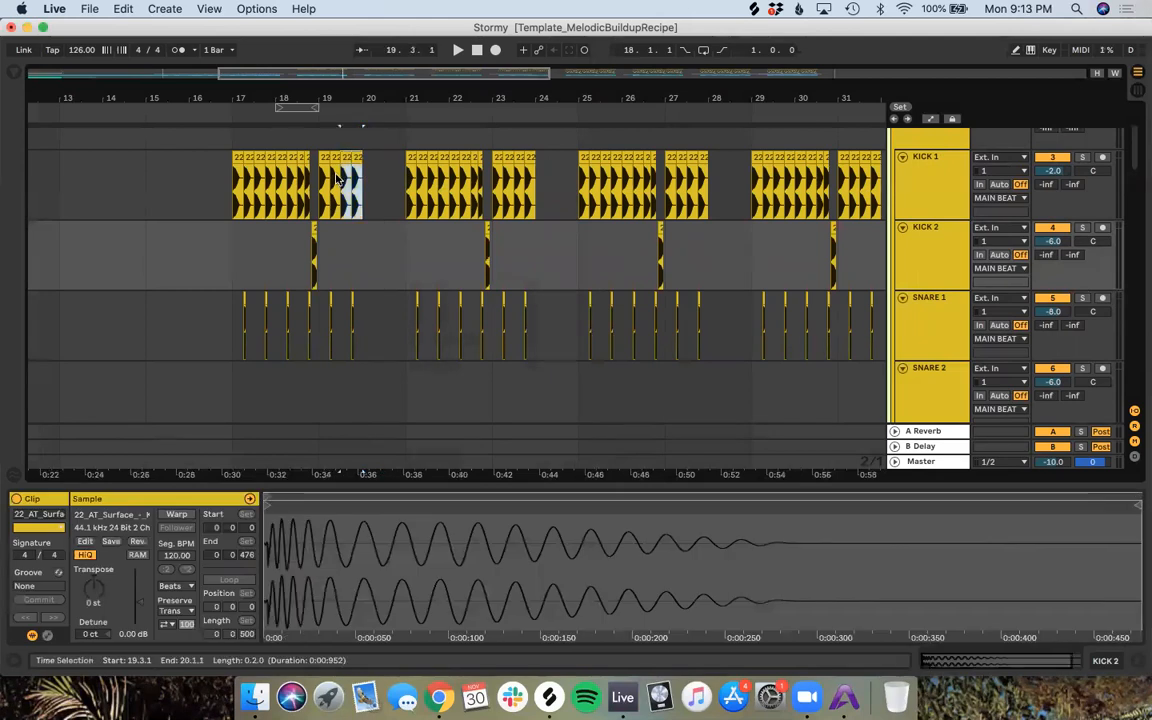
key(super+d)
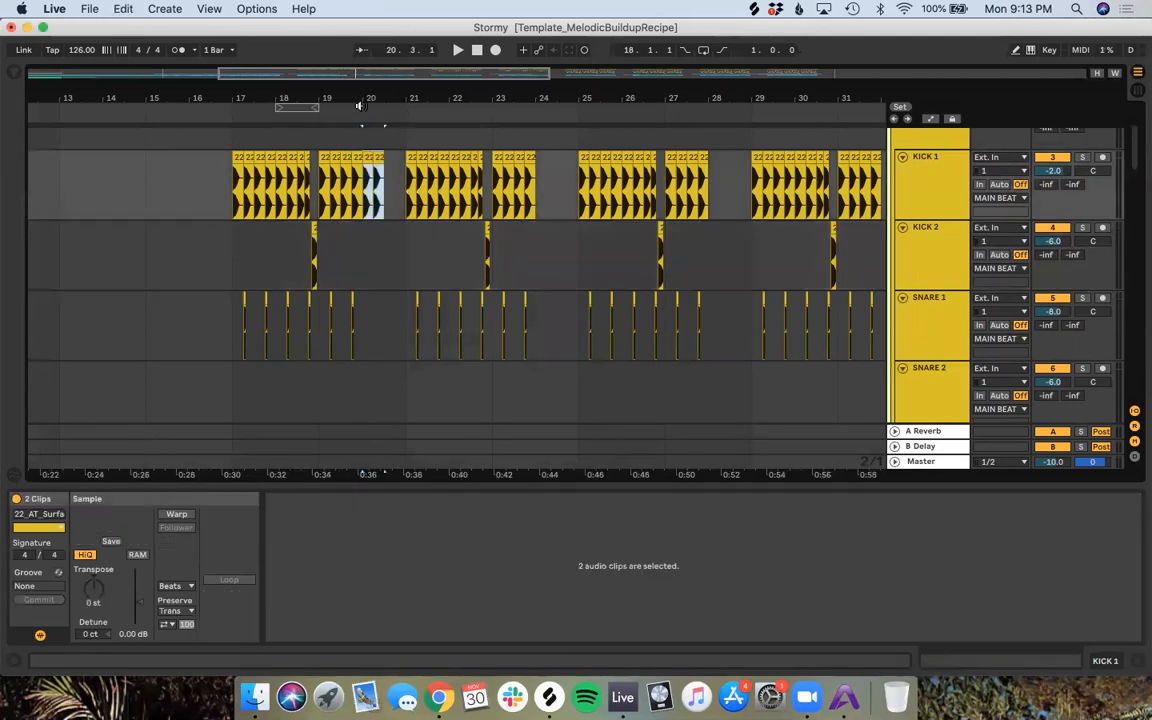
key(space)
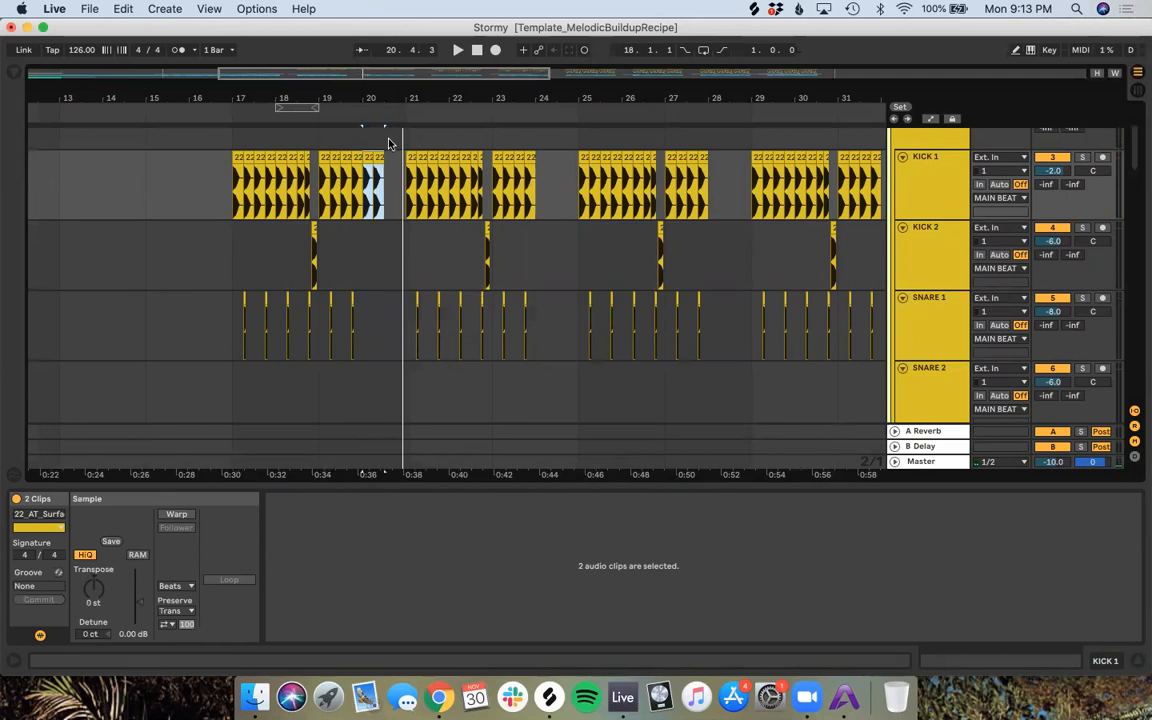
Step: Set the fixed grid to 1 Bar, duplicate SNARE 1's bar 19 into bar 20, and delete the second snare there
click(359, 321)
scroll(360, 321, up, 1)
right_click(389, 321)
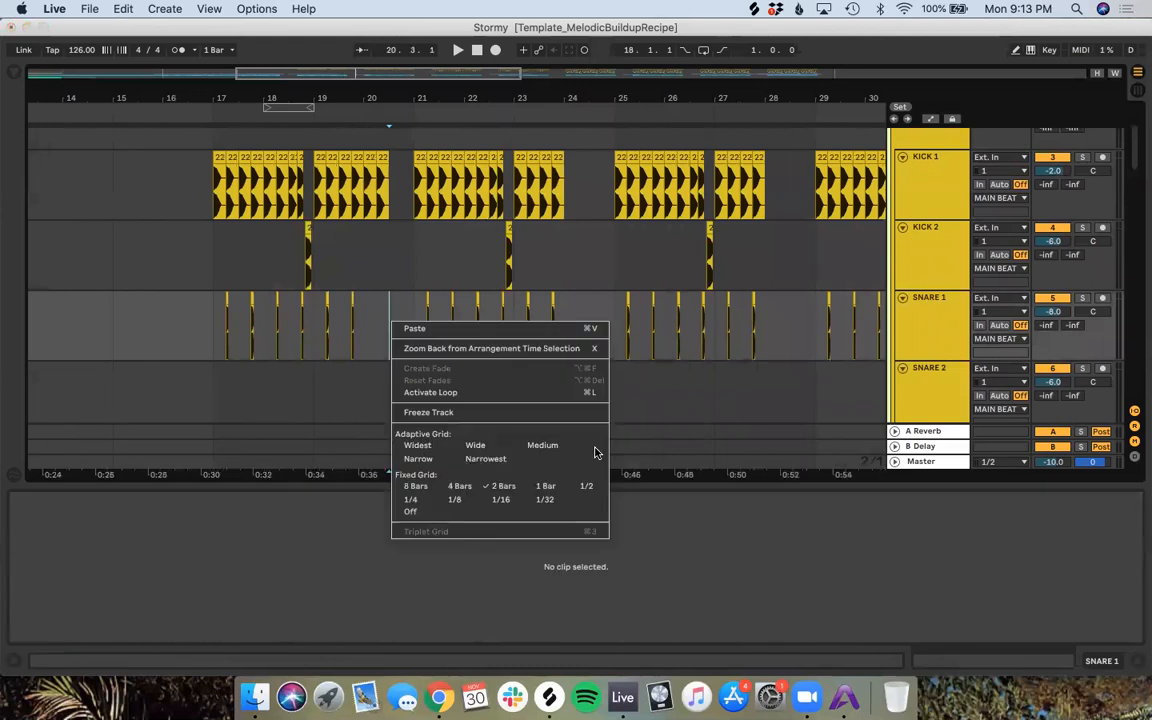
click(547, 486)
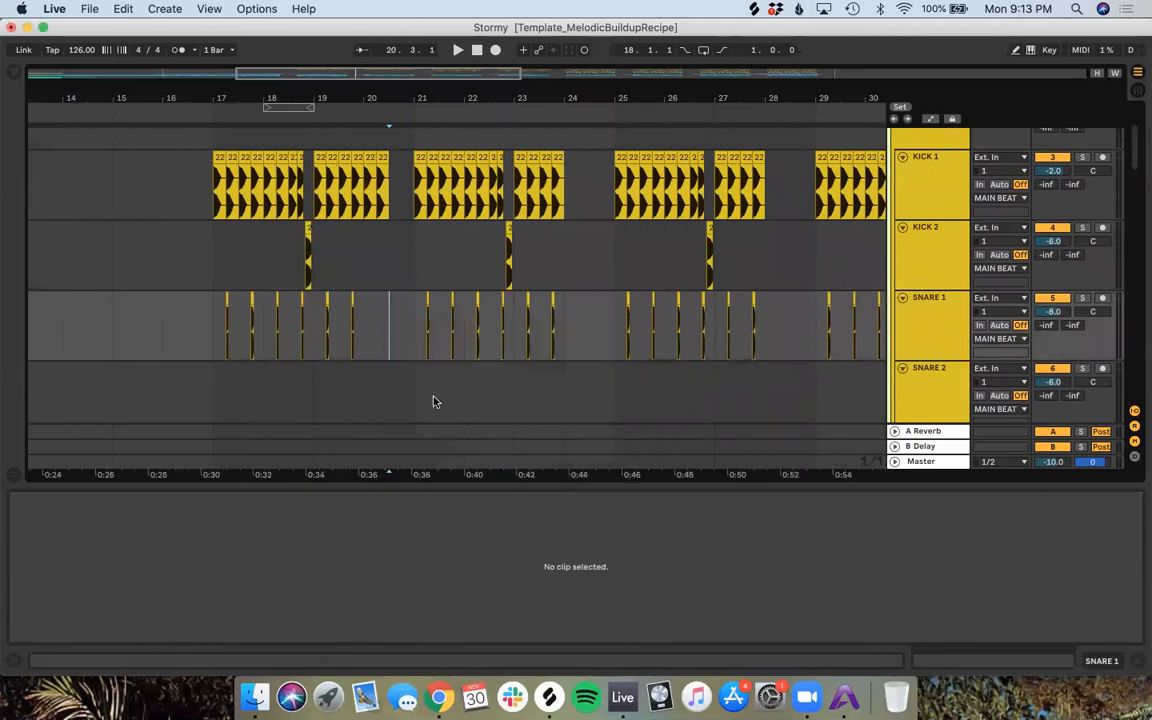
drag(362, 348, 315, 348)
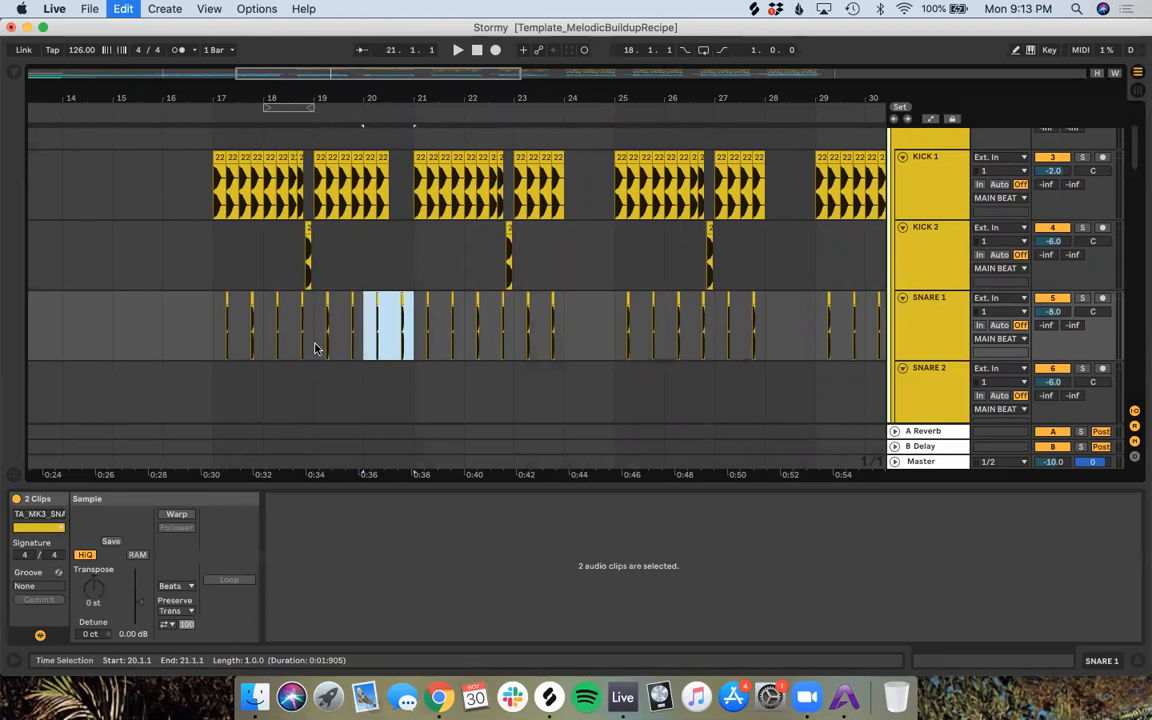
click(400, 337)
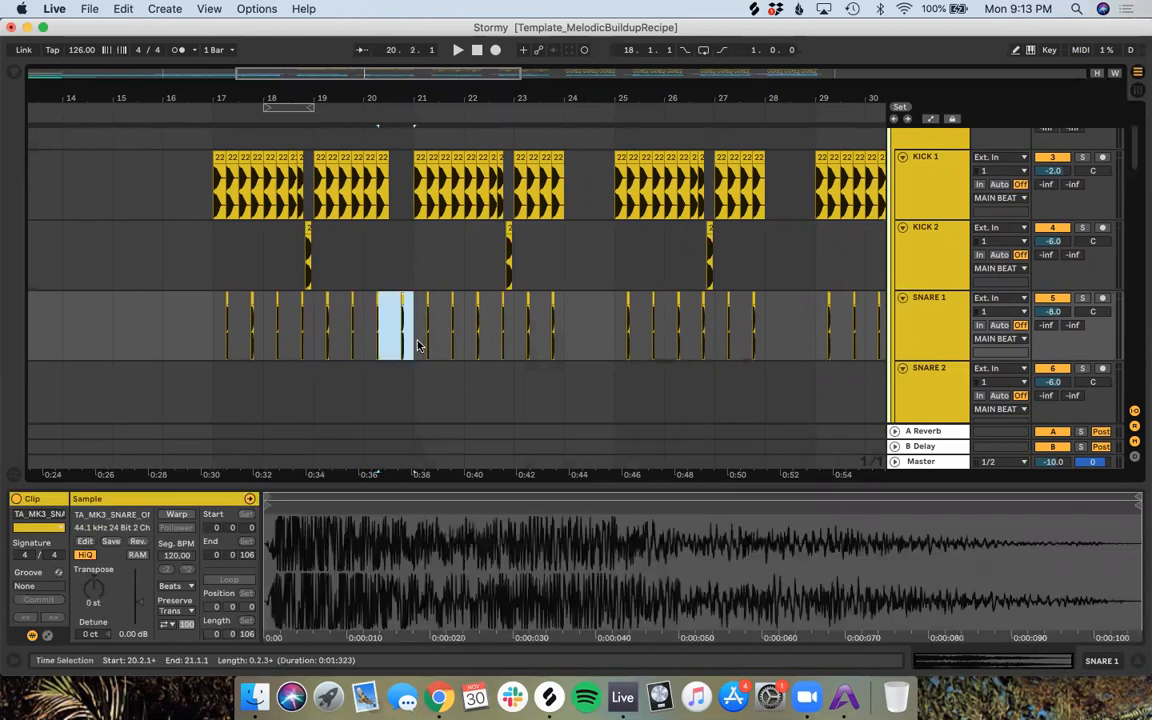
click(411, 343)
scroll(407, 344, down, 2)
scroll(407, 344, down, 1)
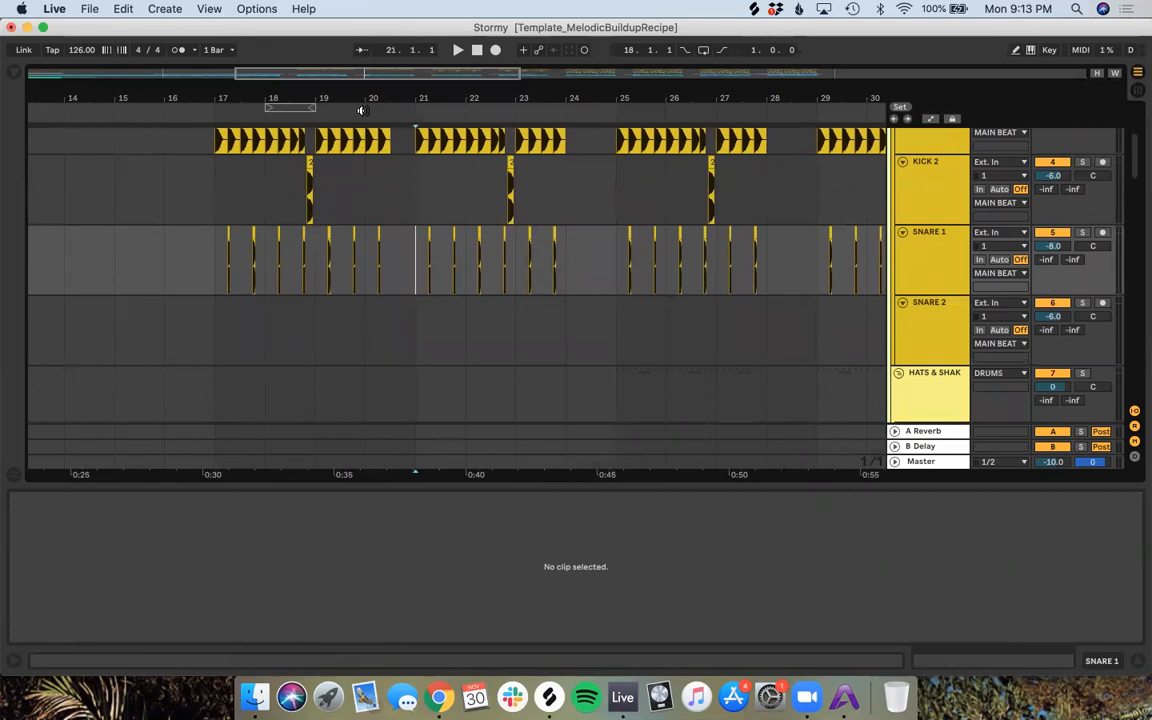
Step: Move the one-bar loop region to span 20.1.1 to 21.1.1
drag(285, 105, 385, 106)
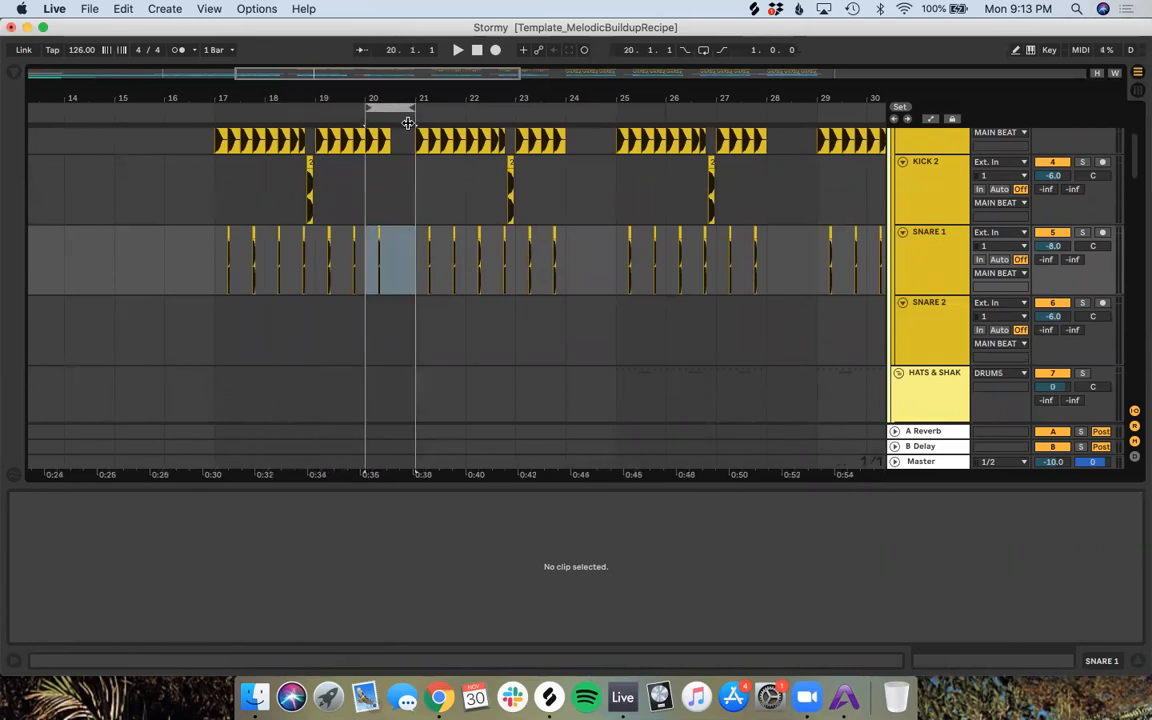
scroll(360, 329, down, 5)
scroll(360, 331, down, 15)
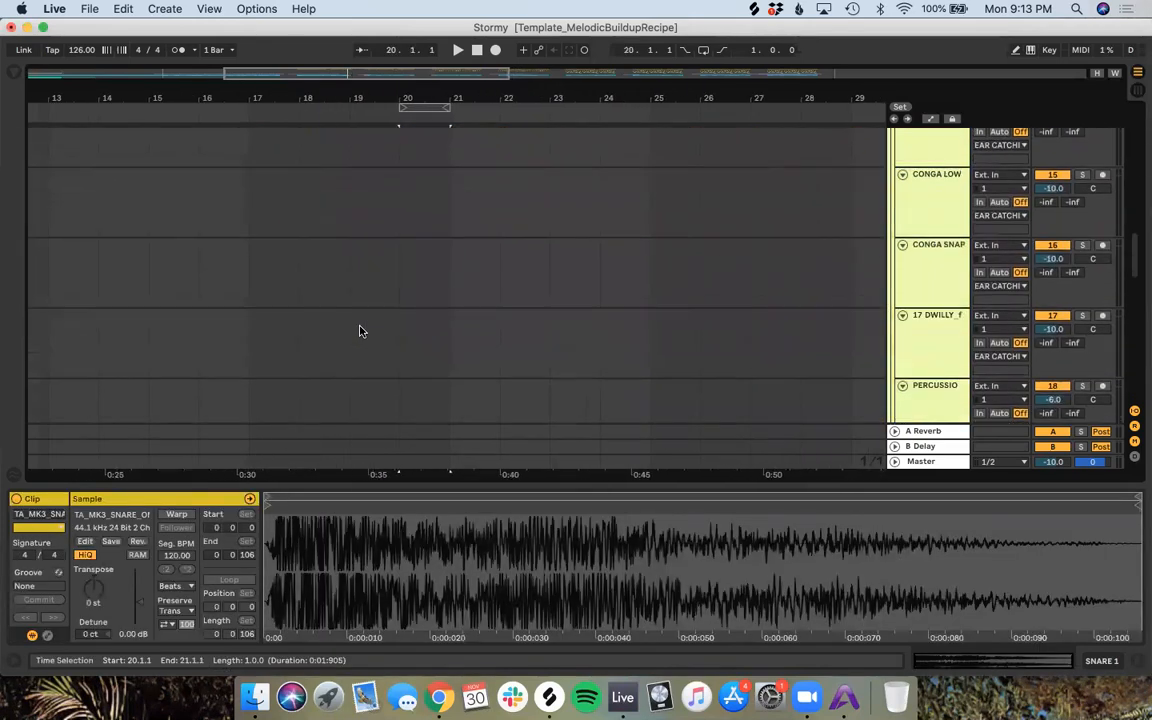
scroll(360, 331, up, 3)
scroll(360, 331, down, 2)
scroll(361, 331, down, 5)
scroll(361, 330, up, 2)
scroll(457, 230, up, 5)
scroll(440, 210, up, 3)
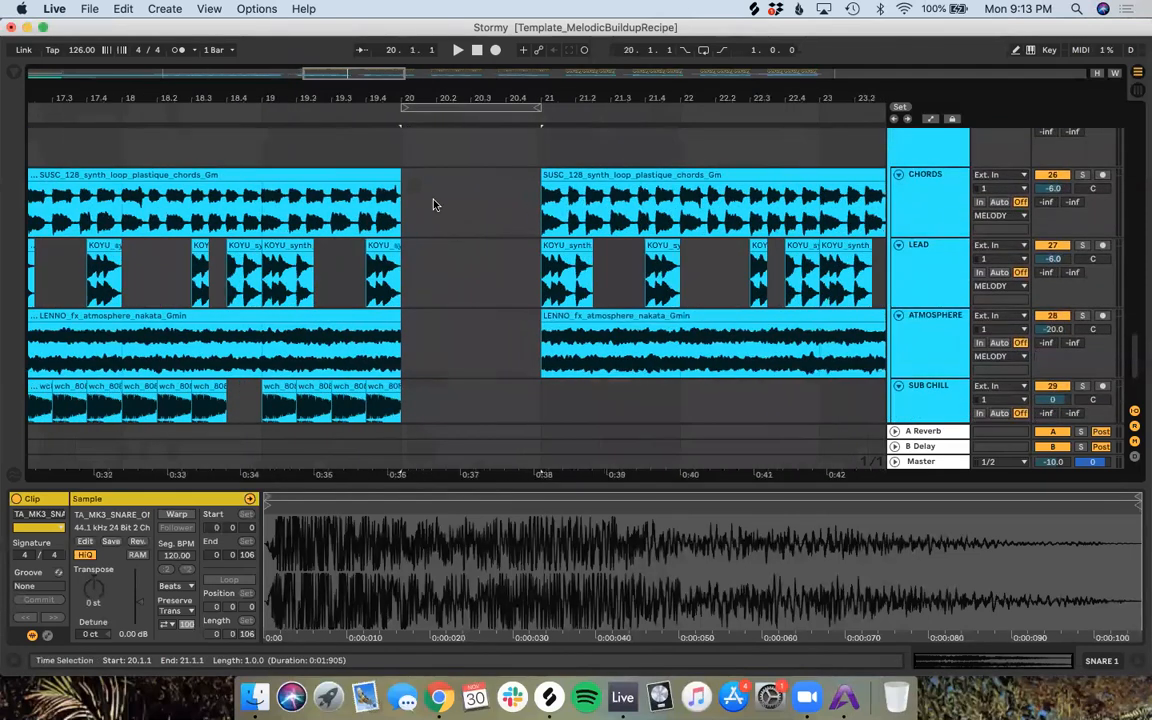
Step: Set the fixed grid to 1/8 and extend the CHORDS clip from bar 17 to end at 20.3.1
right_click(436, 205)
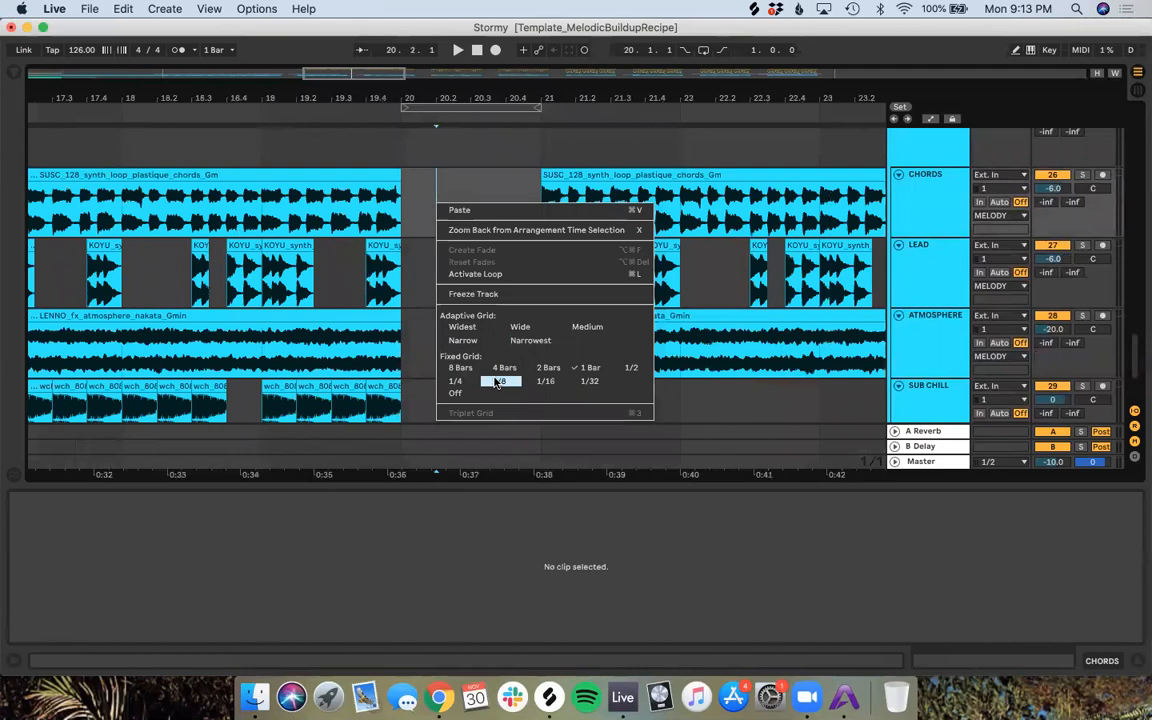
click(458, 381)
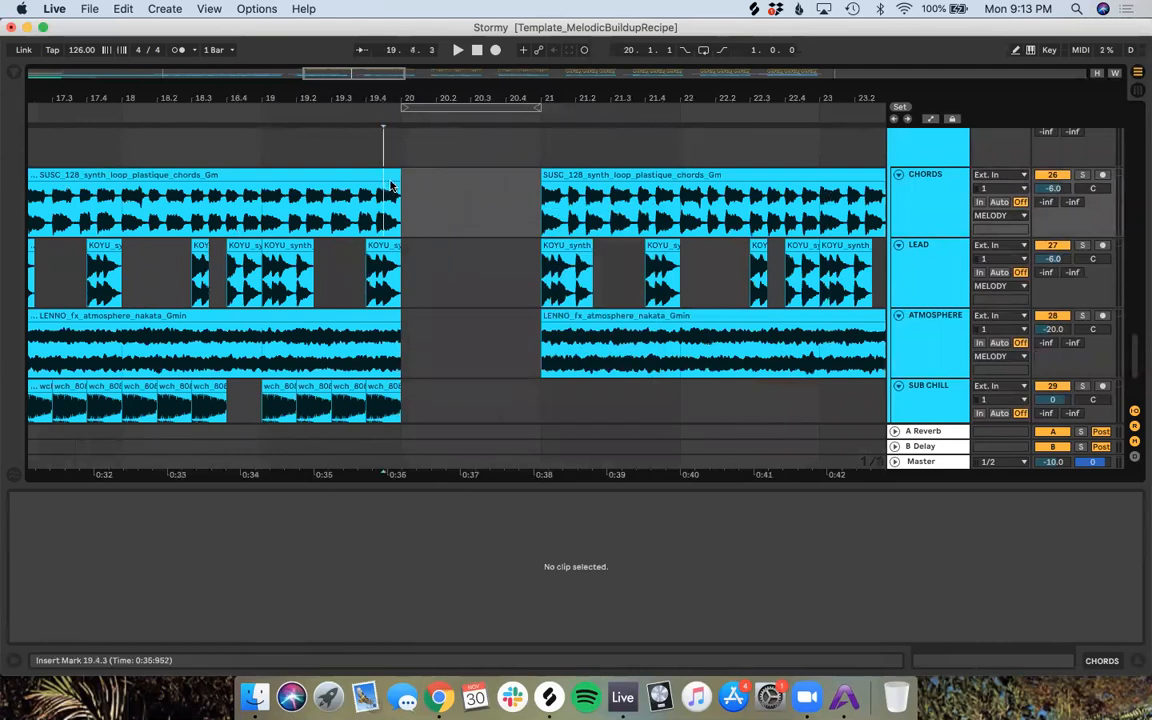
click(383, 145)
drag(396, 174, 470, 178)
Step: Duplicate the last SUB CHILL clip of bar 19 twice and extend the ATMOSPHERE clip, both ending at 20.3.1
scroll(410, 360, down, 3)
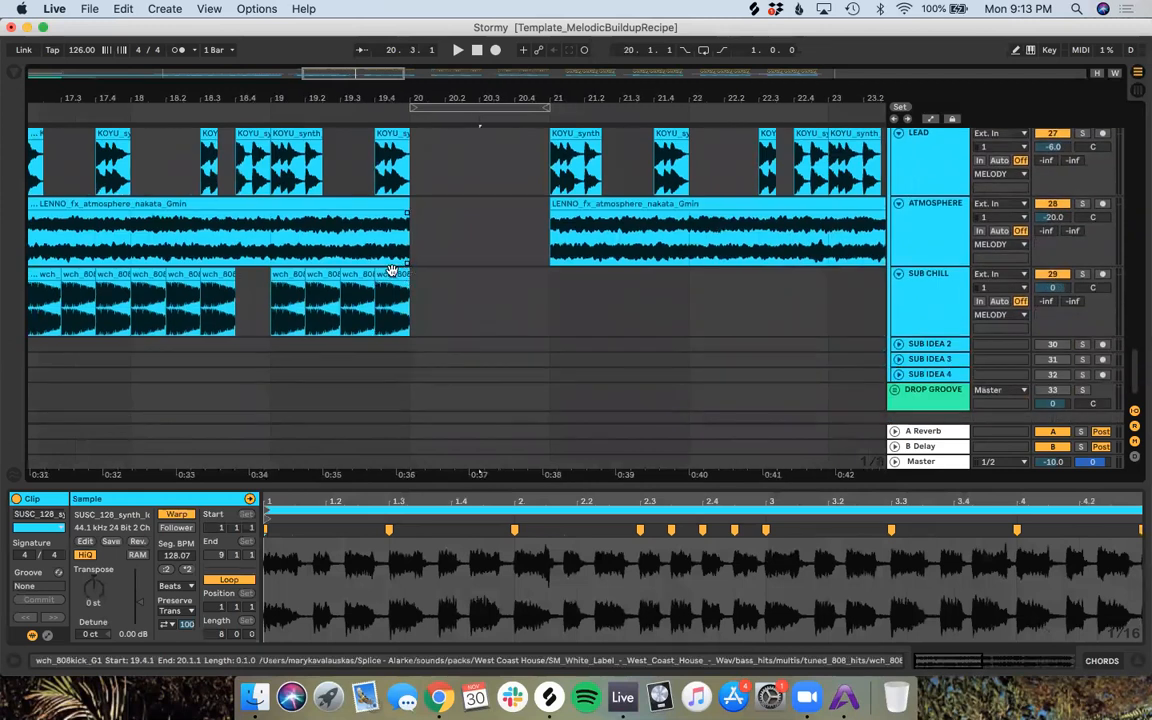
click(391, 271)
key(super+d)
key(super+d)
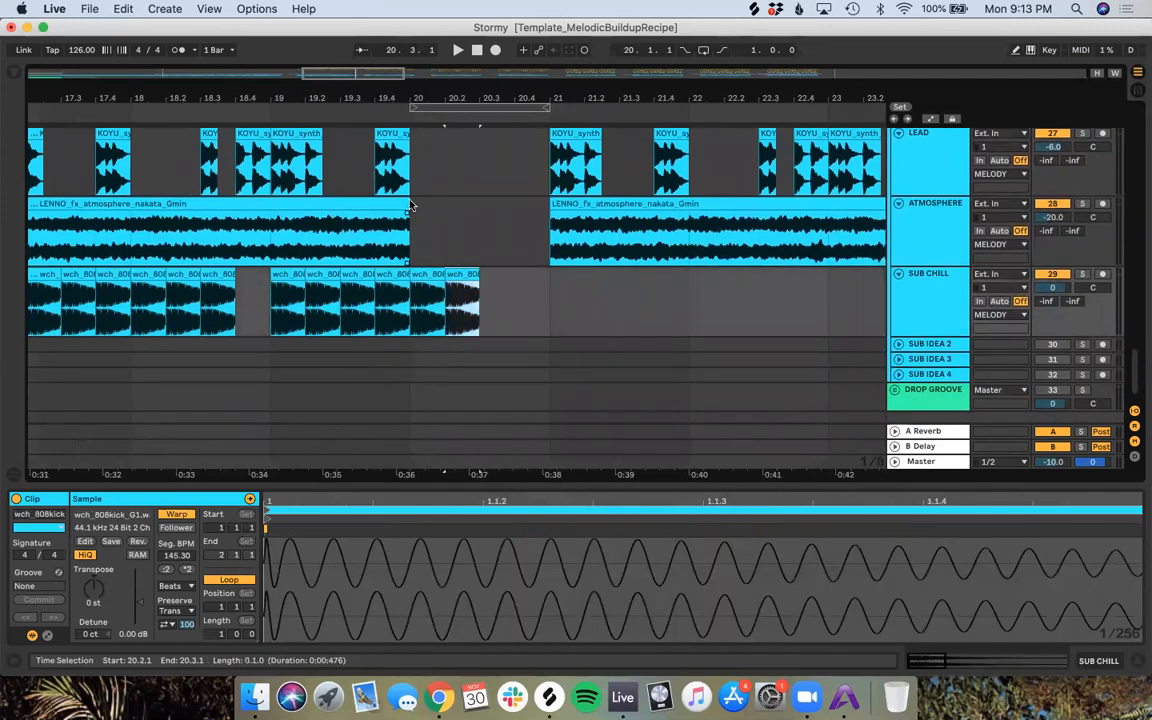
drag(406, 208, 475, 211)
scroll(477, 215, up, 3)
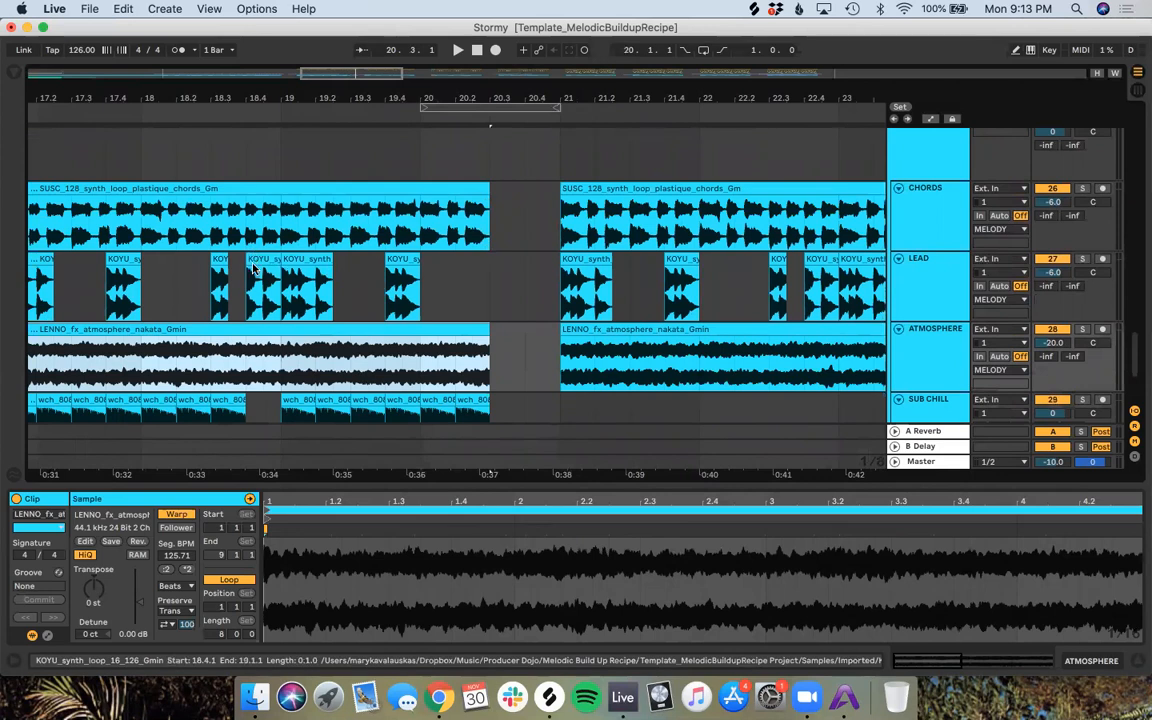
Step: Delete the LEAD clips from 19.1.1 to 20.1.3 and duplicate the LEAD pattern from 17.1.1 to 19.1.1 in their place
scroll(252, 269, left, 2)
scroll(311, 310, left, 5)
drag(534, 290, 380, 295)
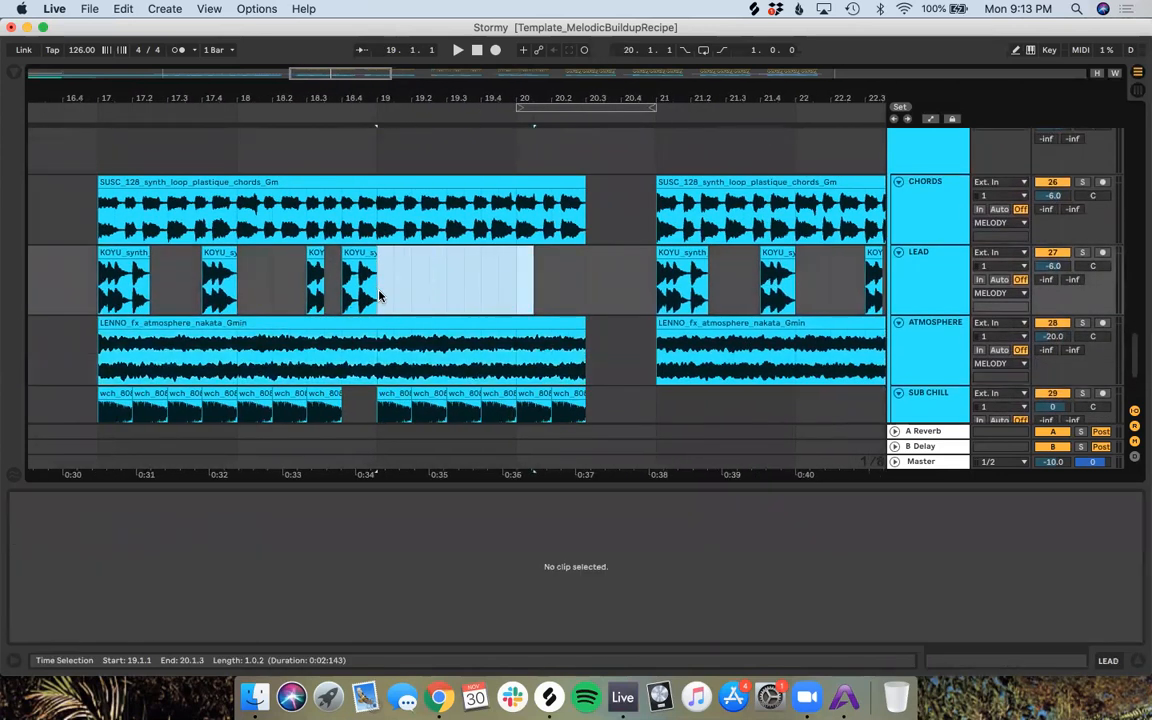
key(Delete)
drag(380, 296, 96, 291)
key(super+d)
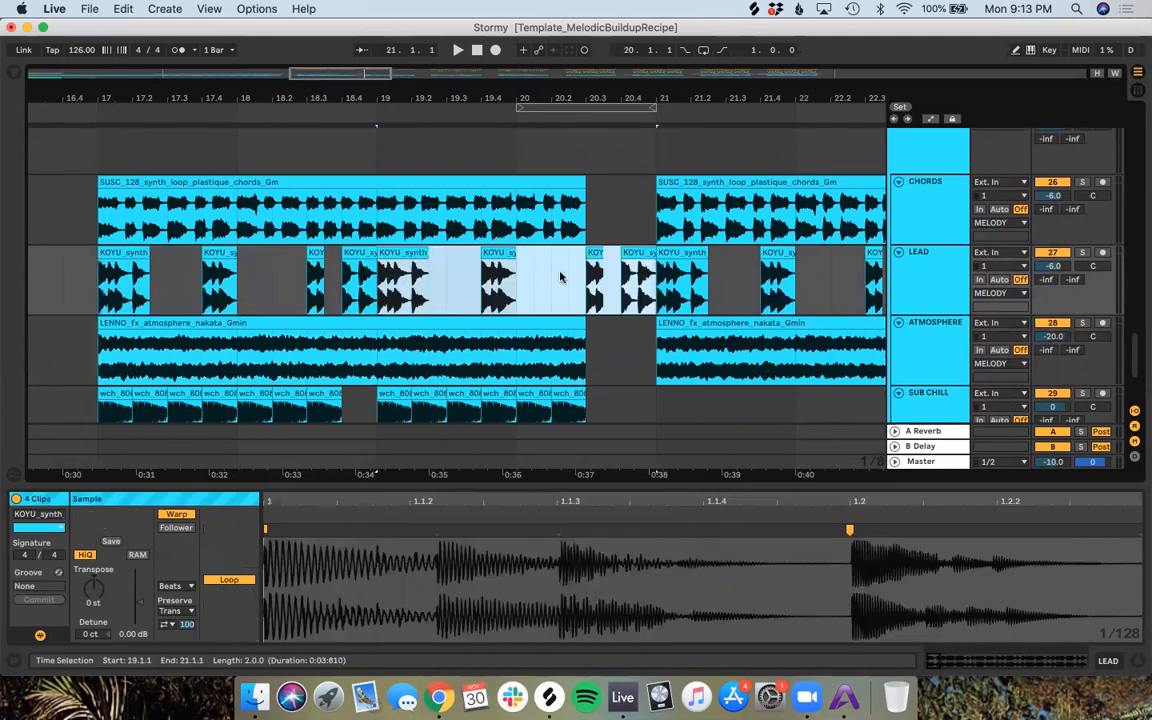
Step: Delete the LEAD clips between 20.3.1 and 21.1.1 to leave a half-bar gap for the fill
click(562, 277)
drag(591, 278, 650, 284)
key(Delete)
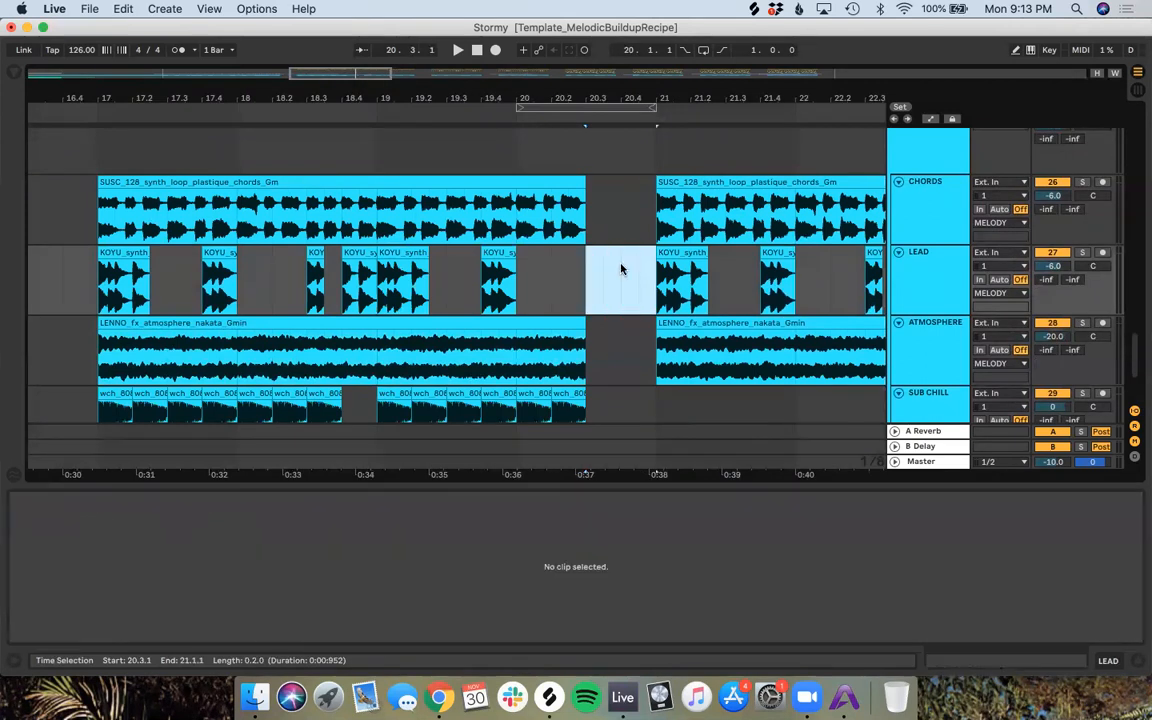
Step: Play the passage from bar 18 through the bar 20 fill gap into bar 22, checking the melody and SUB CHILL tracks
click(327, 114)
scroll(365, 170, down, 3)
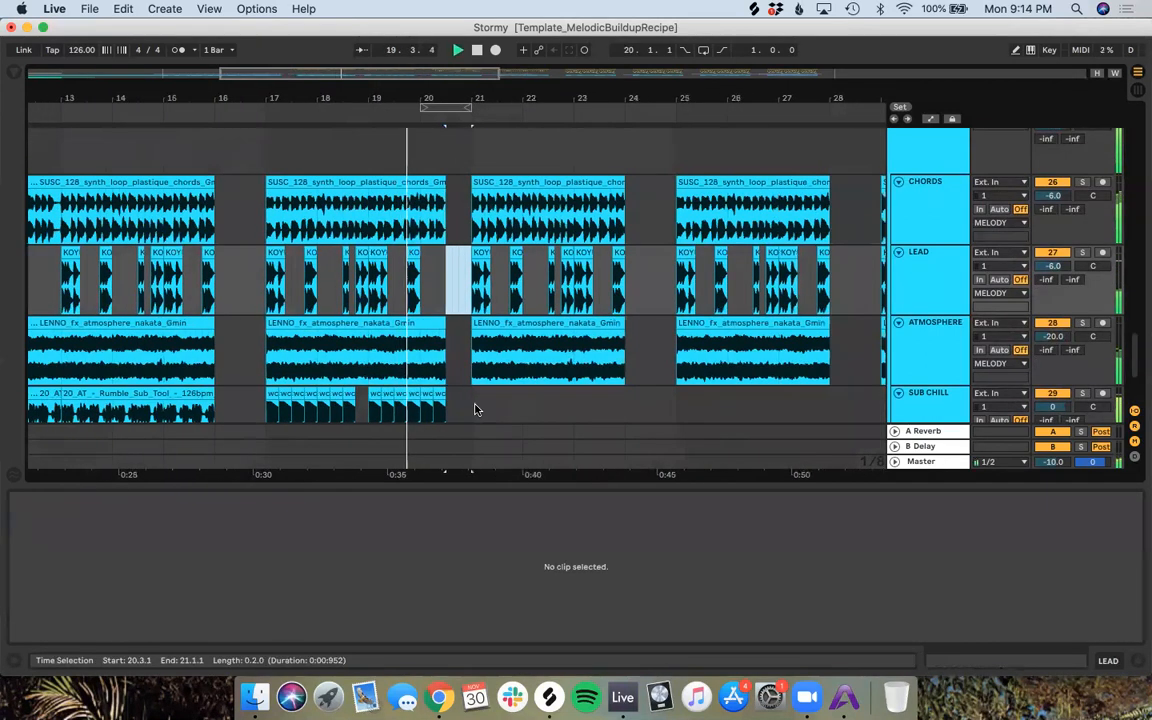
click(476, 406)
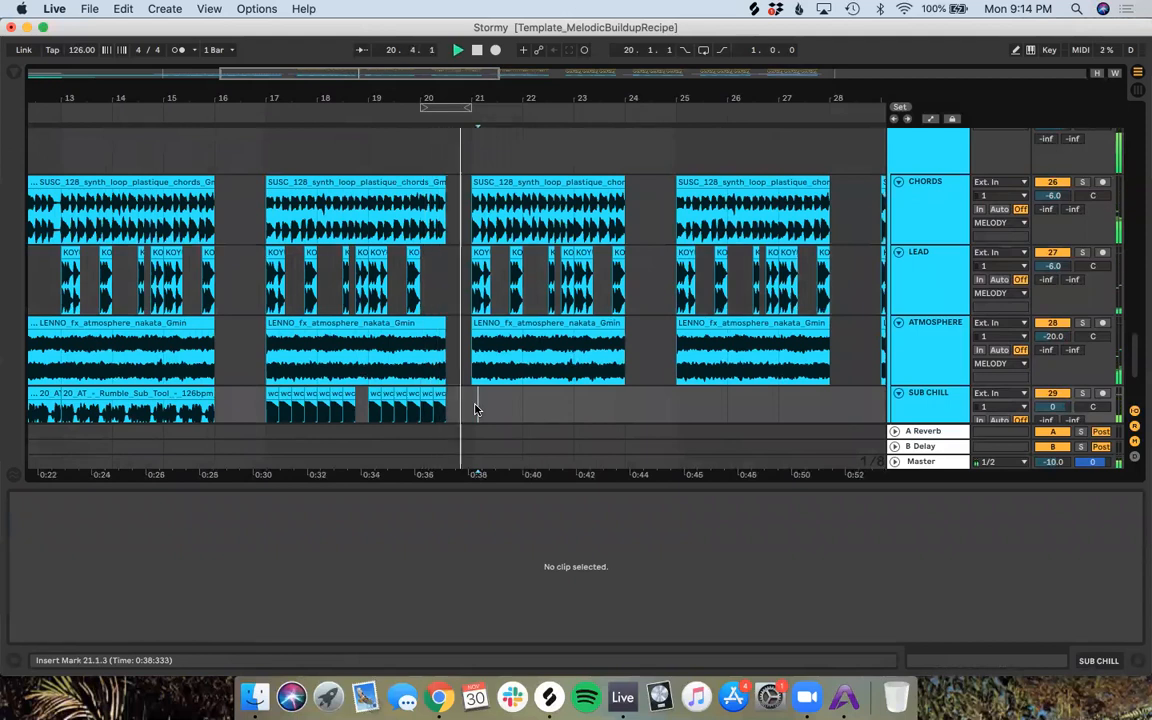
scroll(476, 409, down, 1)
scroll(476, 405, down, 3)
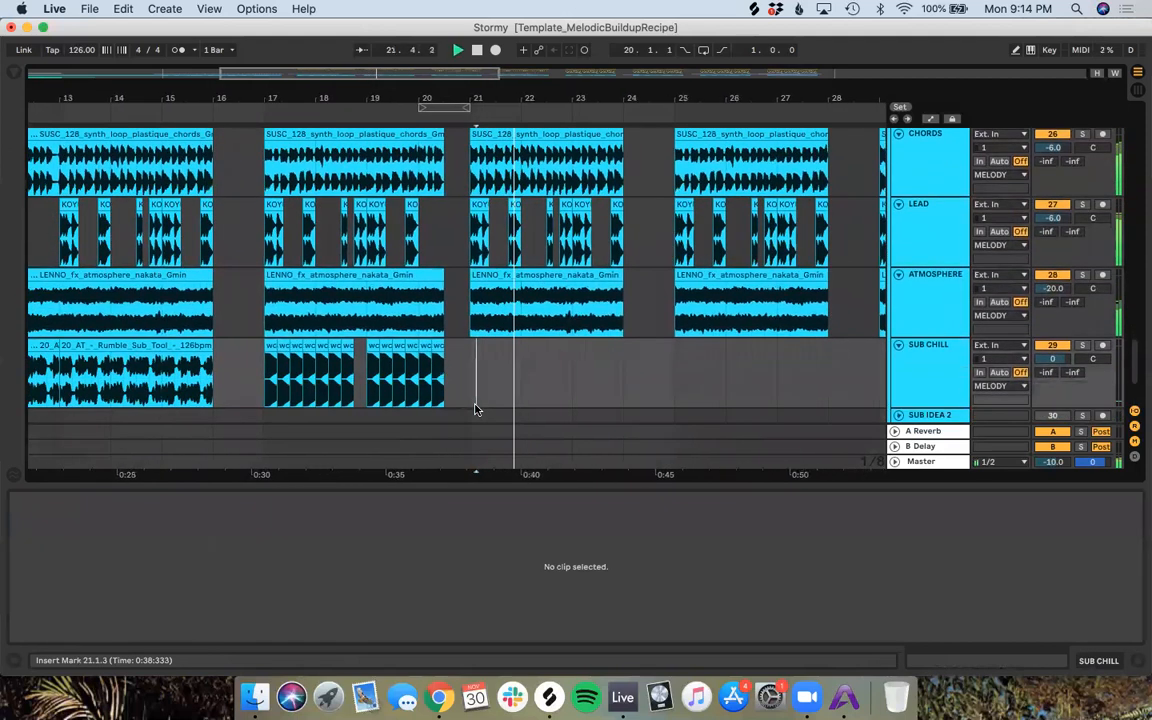
scroll(470, 375, up, 5)
scroll(473, 267, down, 7)
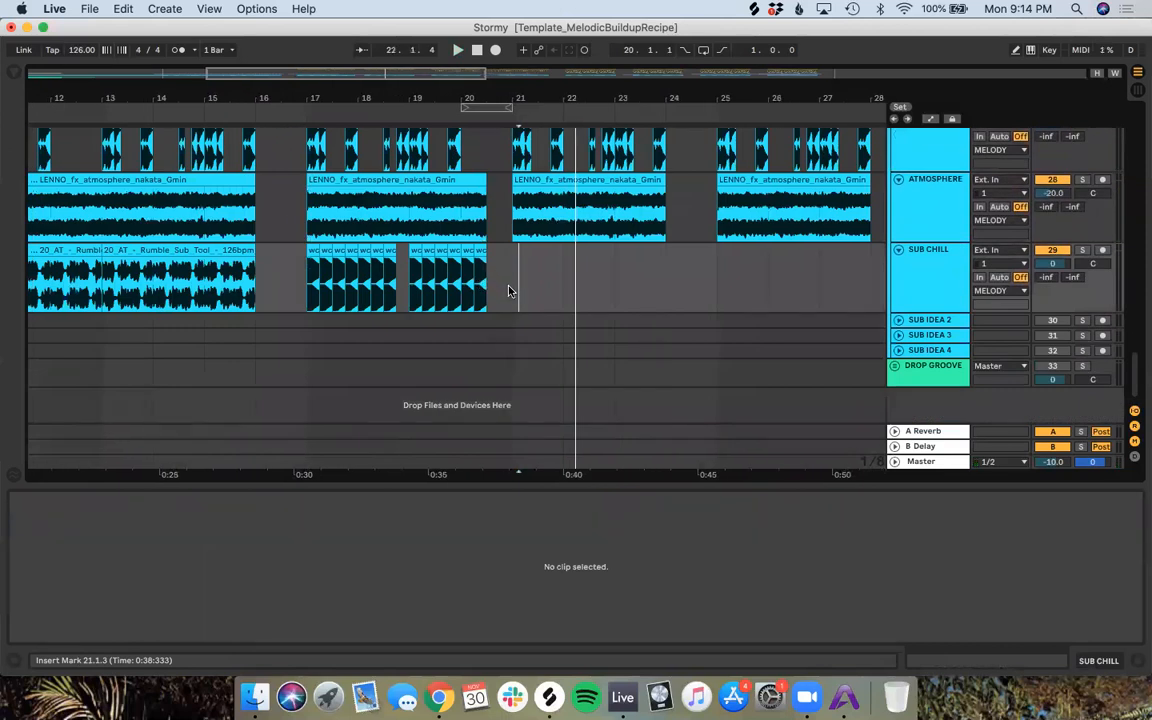
Step: Duplicate the four-bar SUB CHILL pattern from 17.1.1 to 21.1.1 twice, filling the track up to 29.1.1
drag(511, 292, 307, 290)
key(super+d)
key(super+d)
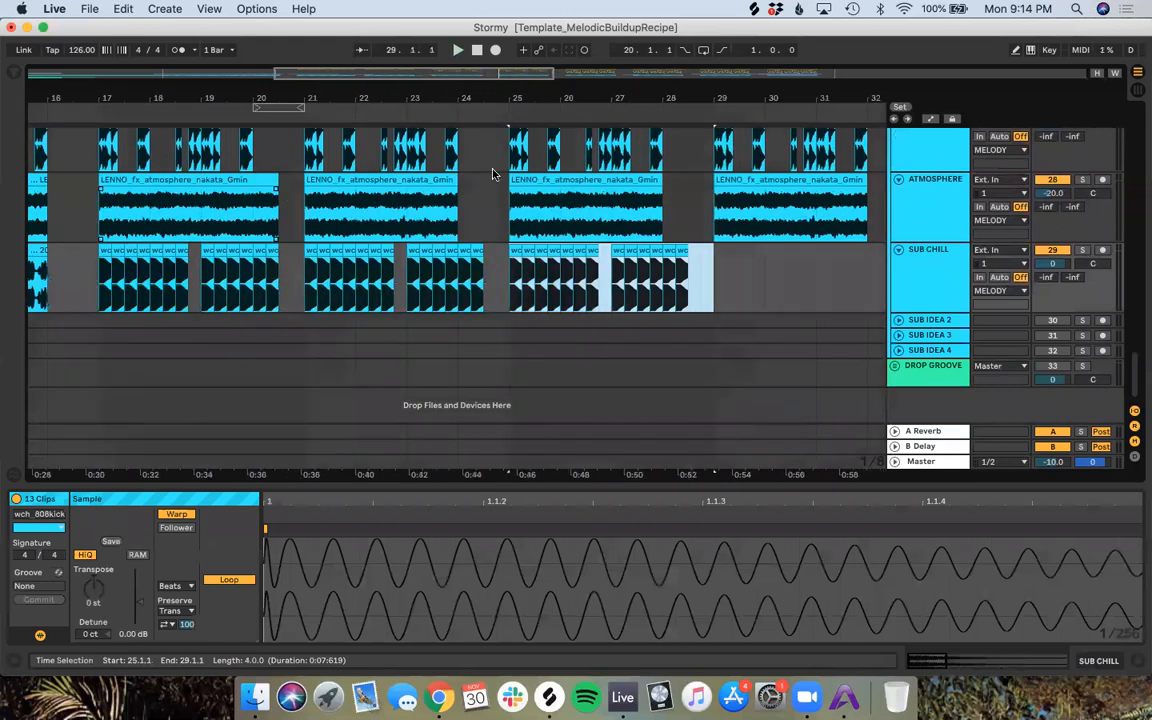
Step: Examine the drum, buildup and melody tracks around the drop, play from just before bar 17, and check the sub bass instructions in Chrome
scroll(402, 247, up, 15)
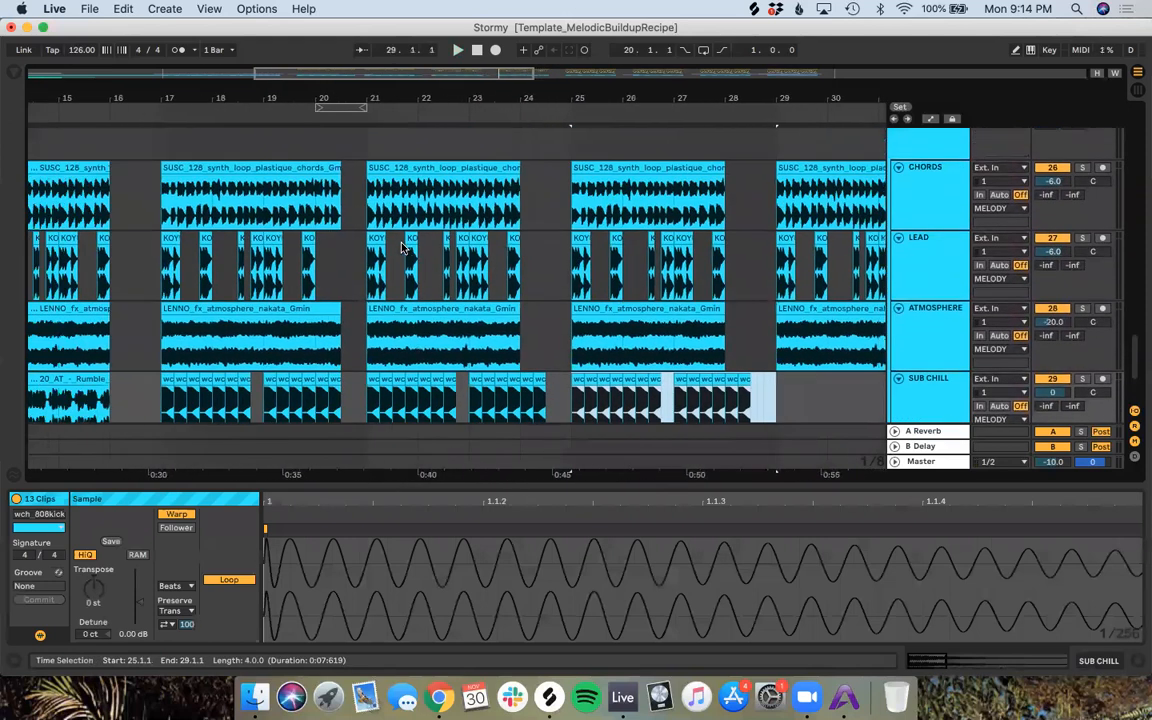
scroll(402, 247, up, 10)
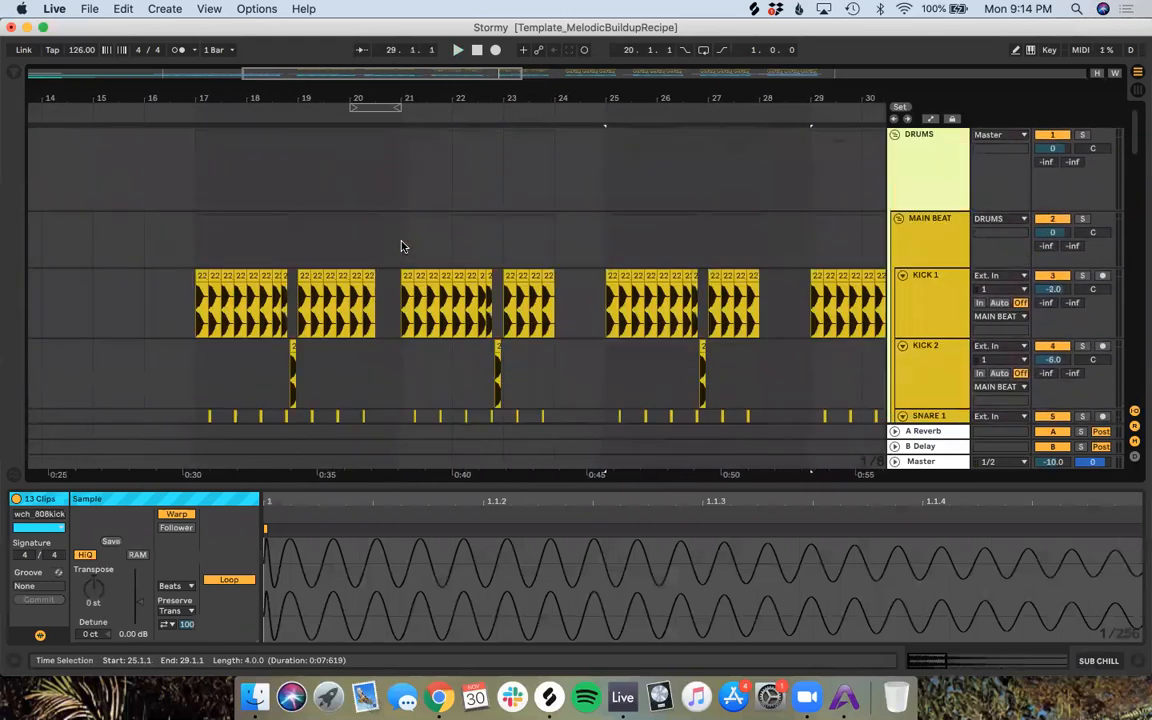
scroll(402, 247, down, 6)
scroll(402, 247, down, 15)
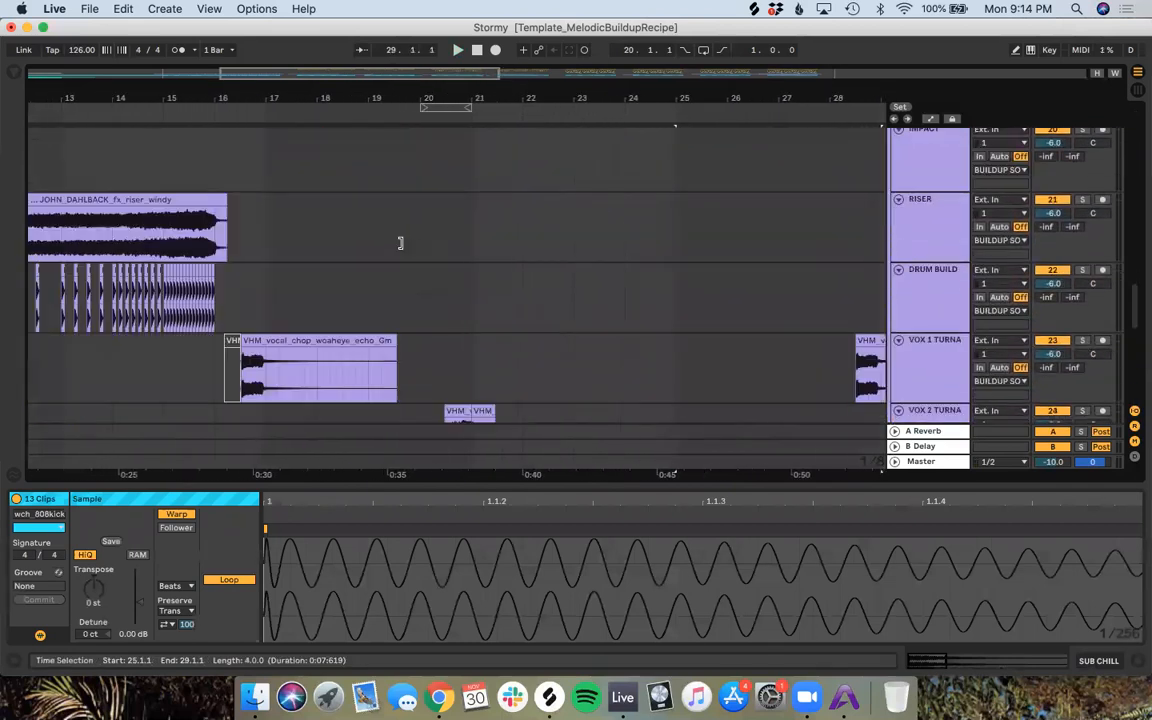
click(256, 102)
key(ctrl+Right)
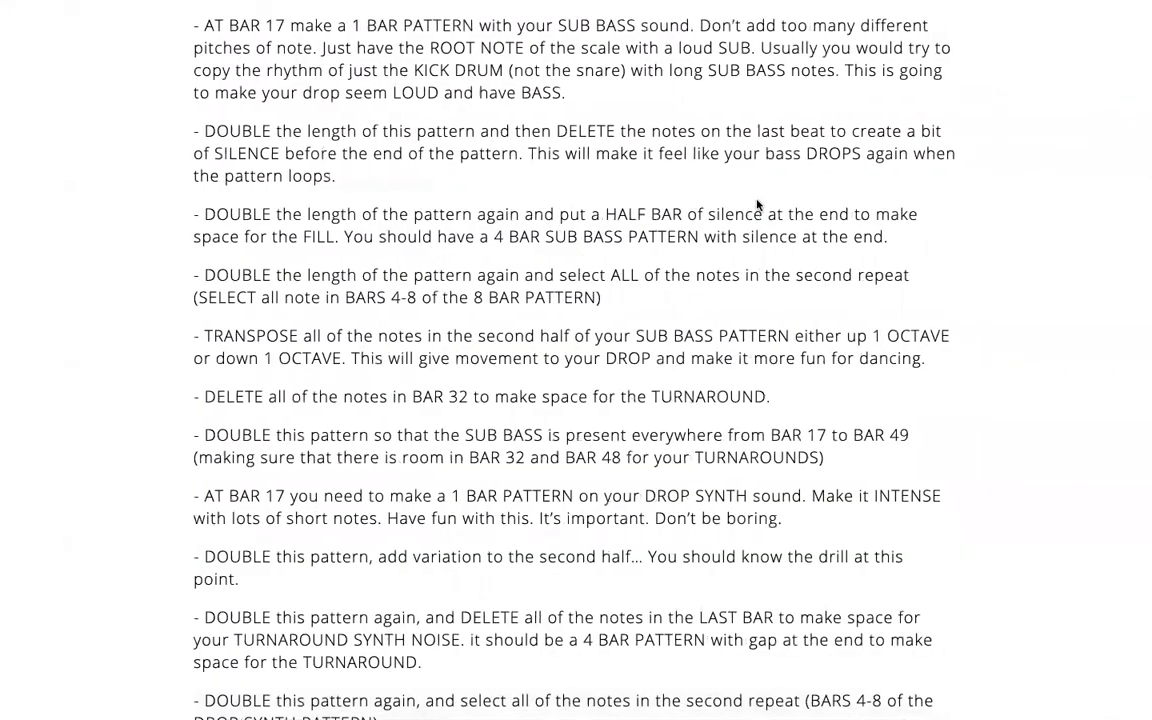
key(ctrl+Left)
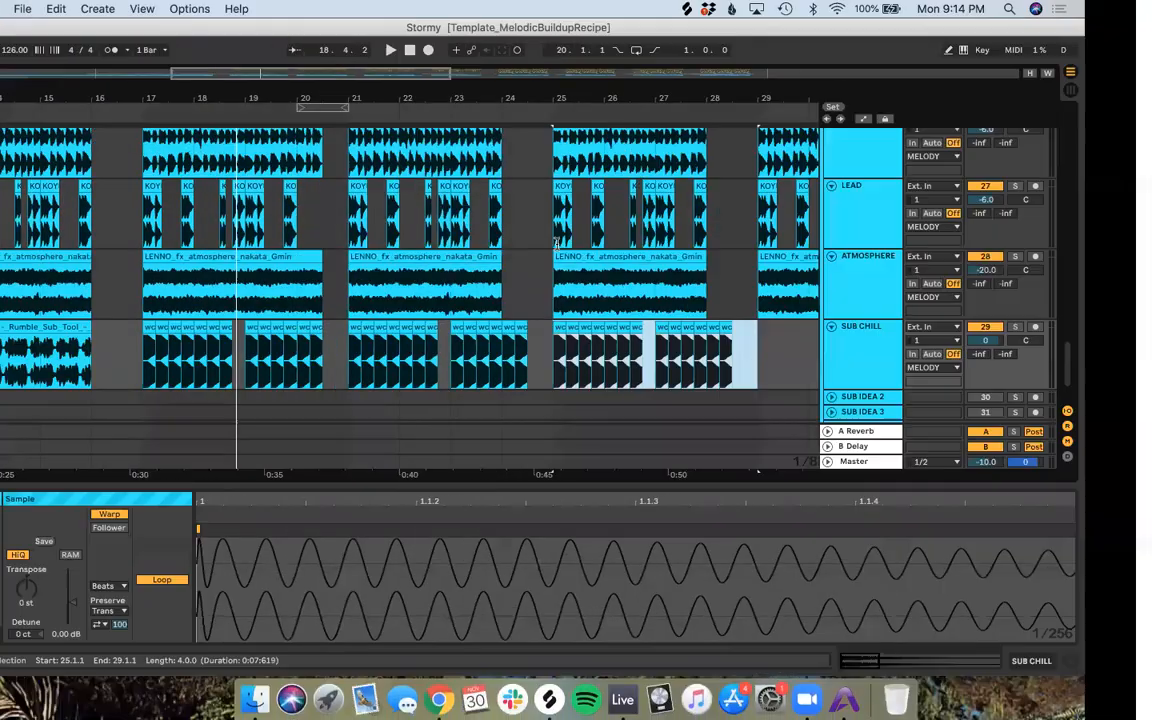
Step: Examine the SUB CHILL gap at 18.4 and play the pattern from bar 18 into bar 21
scroll(252, 386, up, 3)
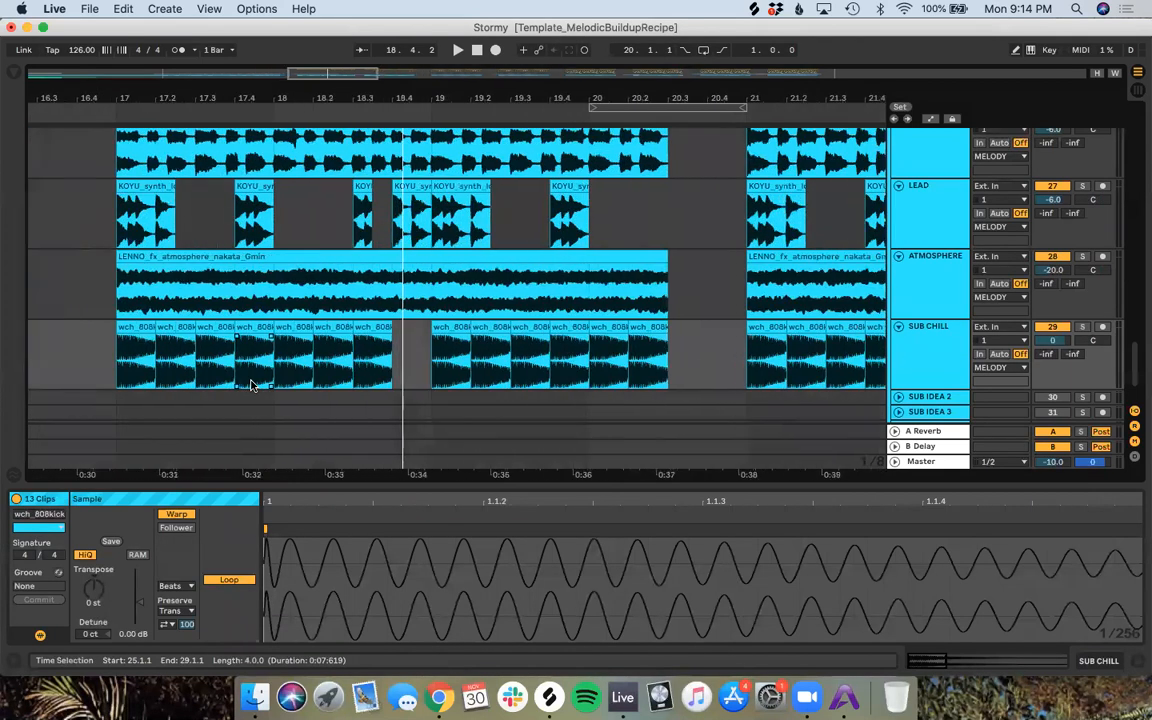
click(412, 352)
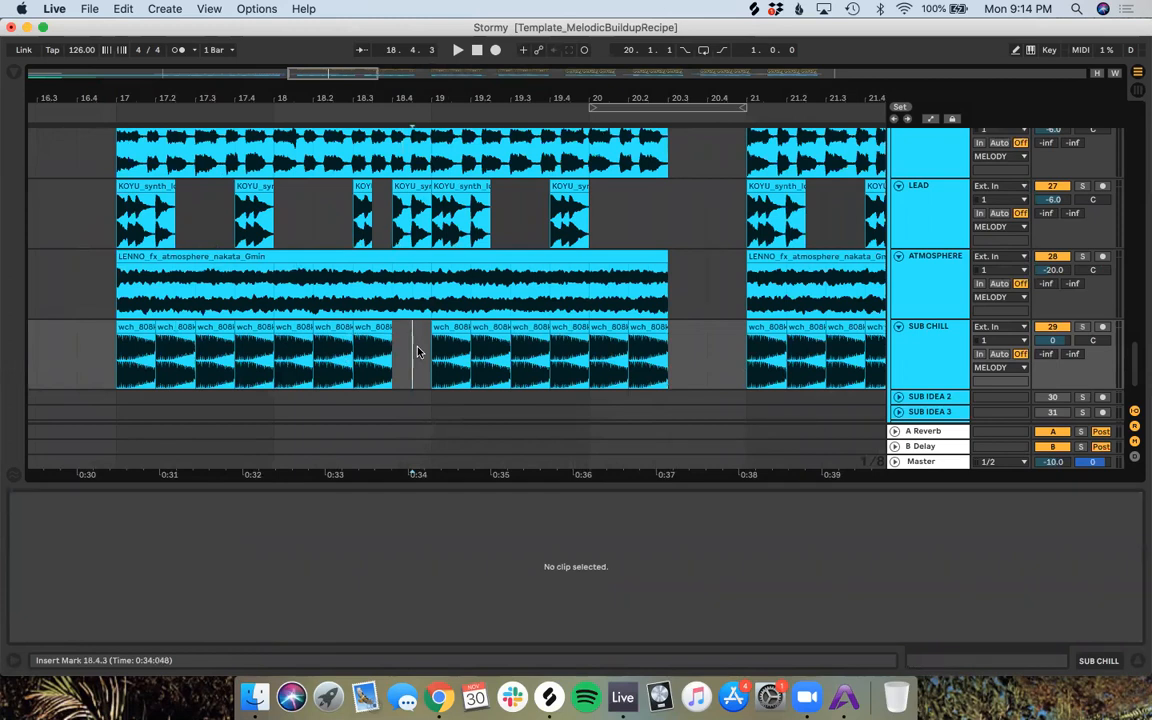
click(340, 118)
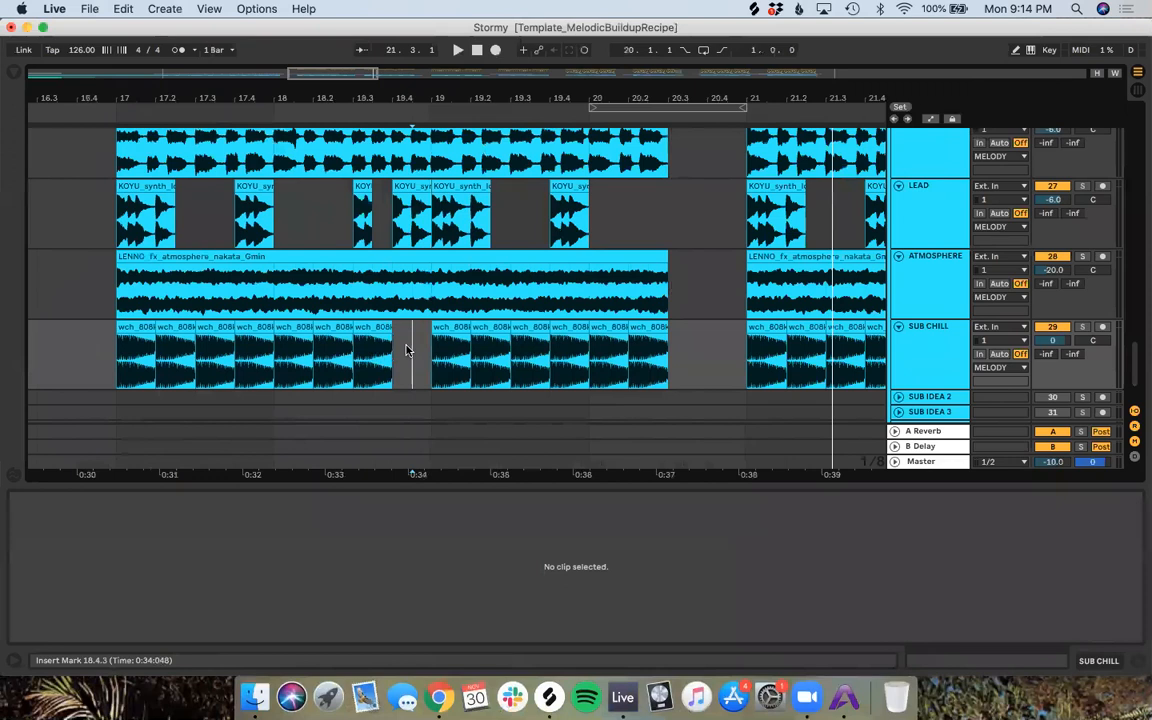
Step: Select the SUB CHILL clips from 17.1.3 to 29.1.1 and duplicate them from 29.1.1 onward
scroll(407, 350, down, 10)
drag(493, 358, 297, 370)
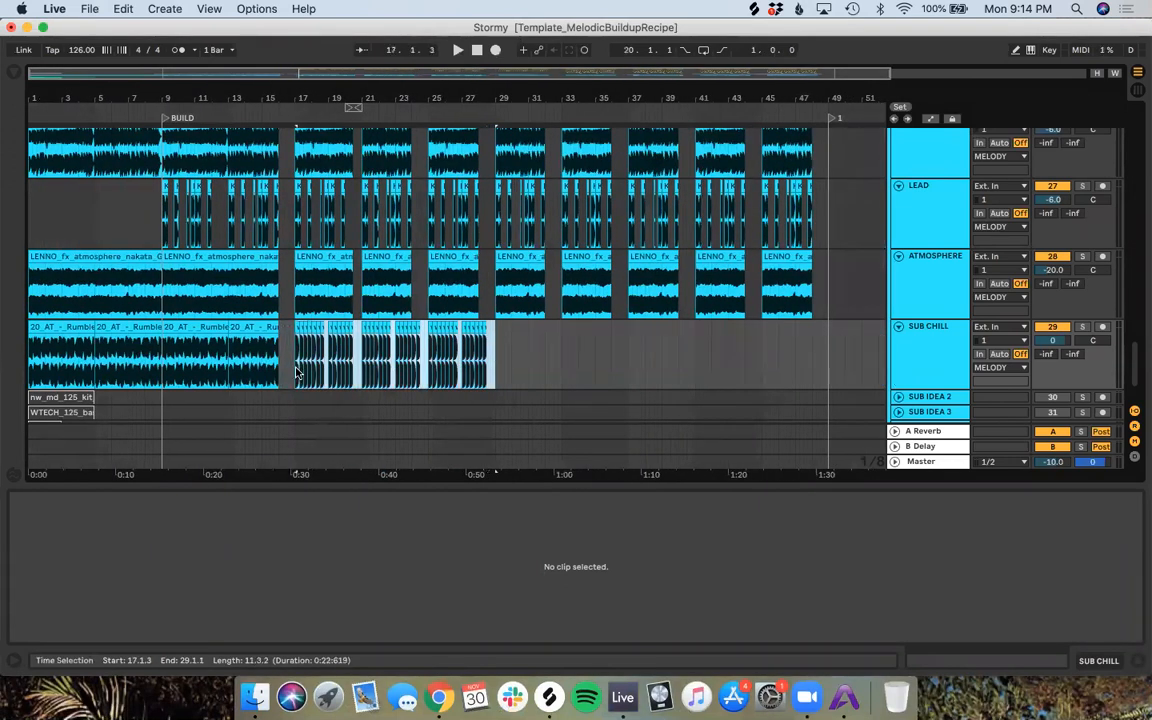
key(super+d)
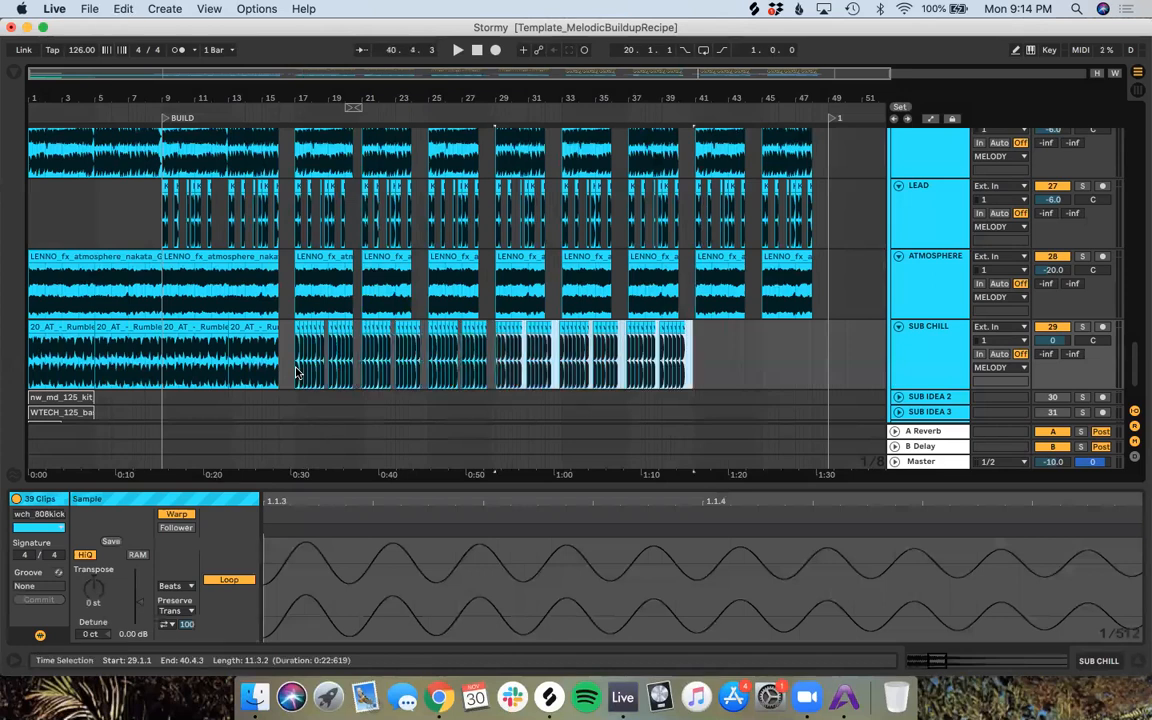
Step: Set the arrangement loop to span 12 bars, from just before bar 17 to bar 29
click(724, 352)
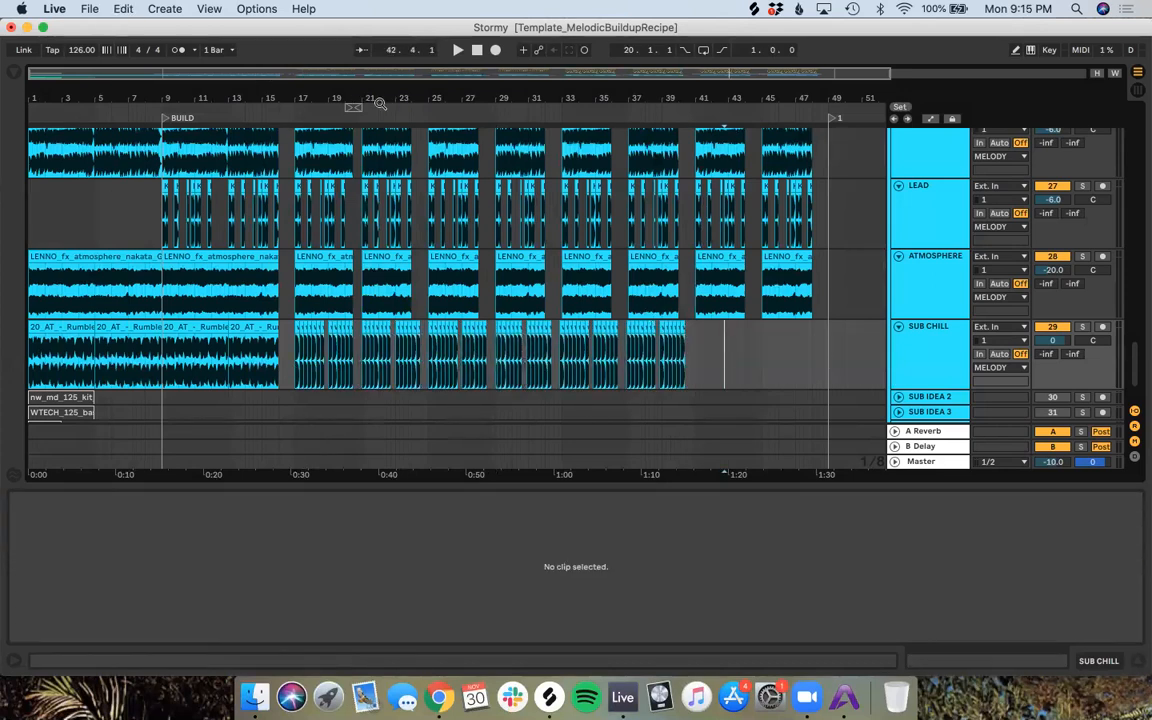
drag(347, 106, 294, 107)
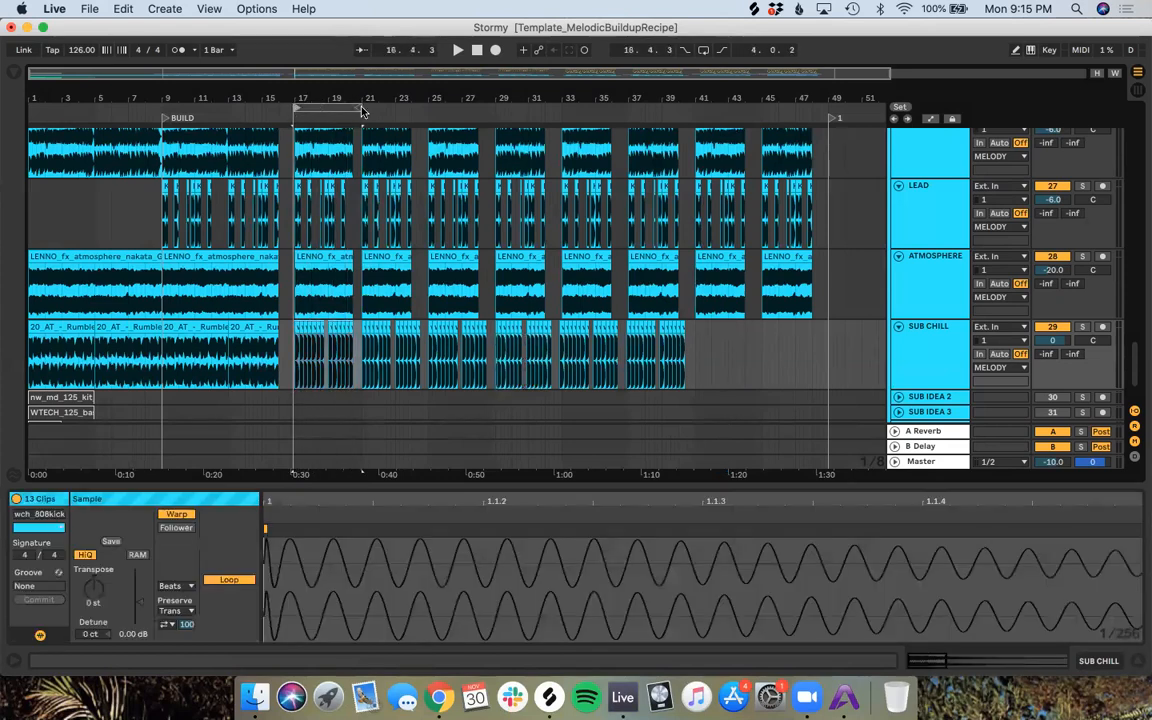
drag(357, 106, 492, 121)
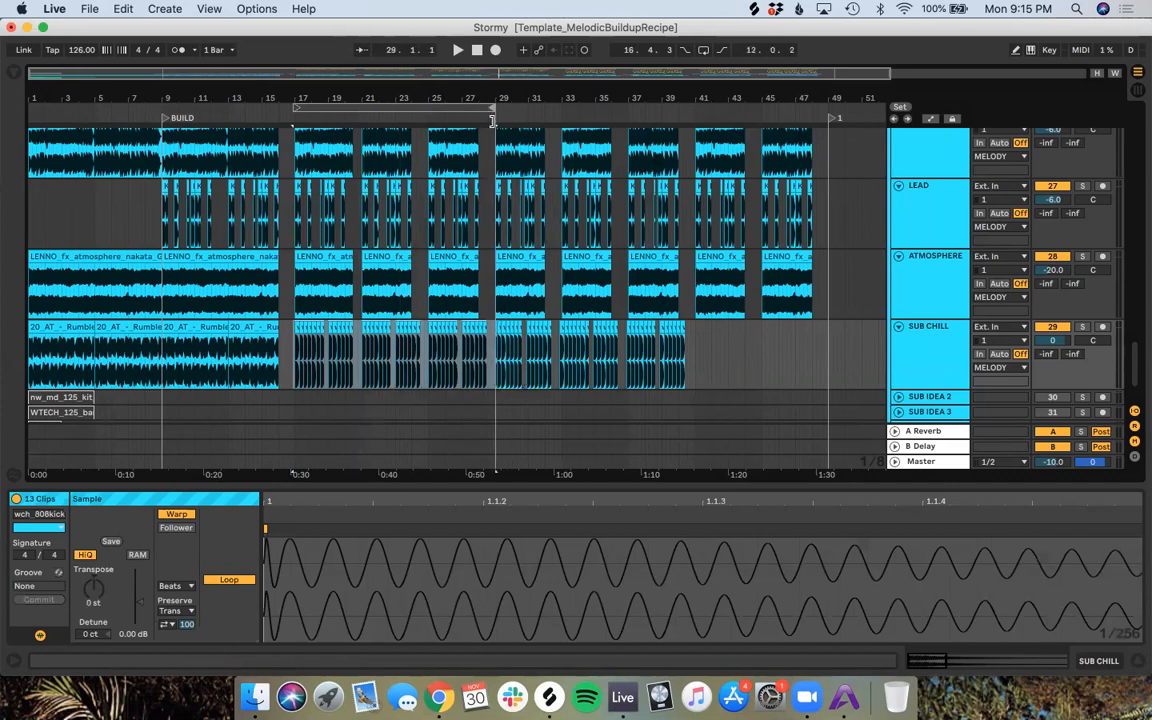
Step: Set the arrangement loop to 8 bars, running from bar 17 to bar 25
scroll(365, 156, up, 5)
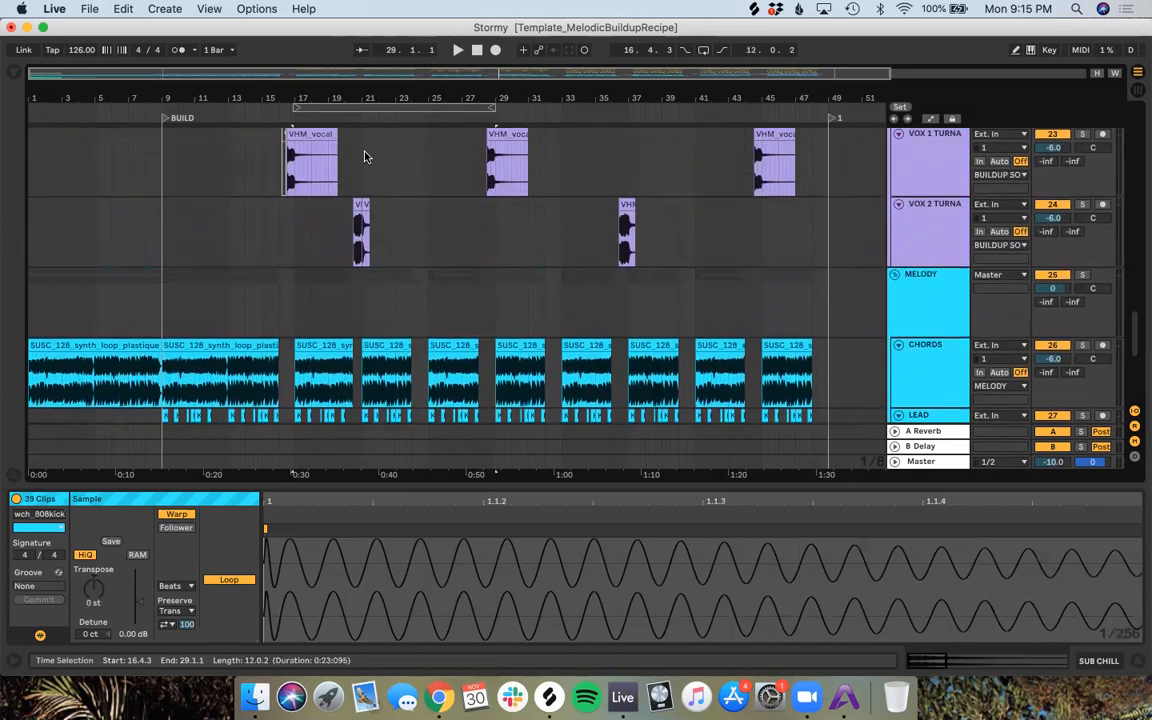
scroll(360, 310, up, 3)
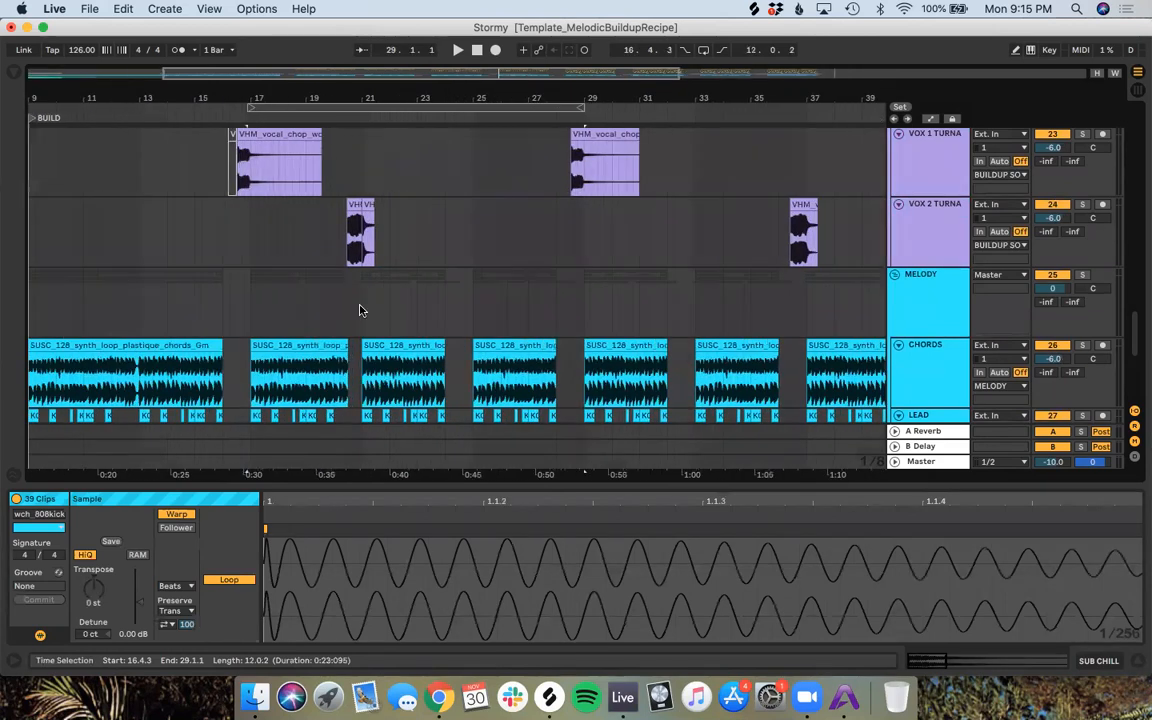
scroll(419, 321, down, 2)
scroll(419, 321, right, 2)
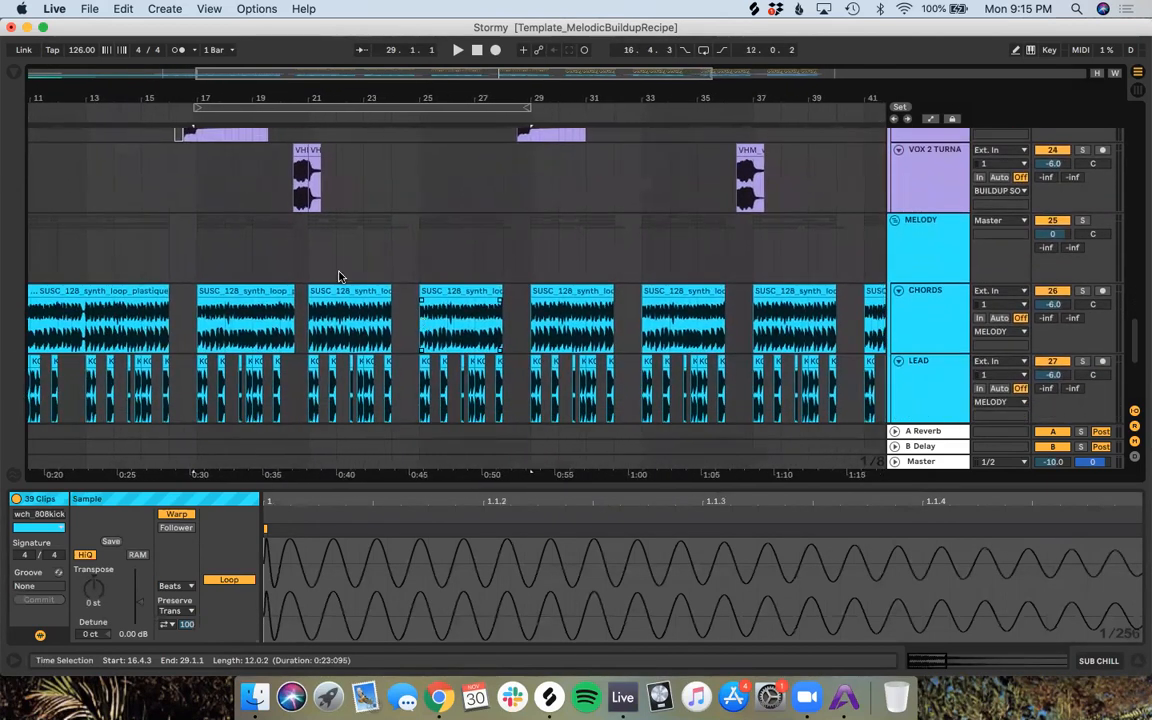
right_click(259, 248)
click(281, 369)
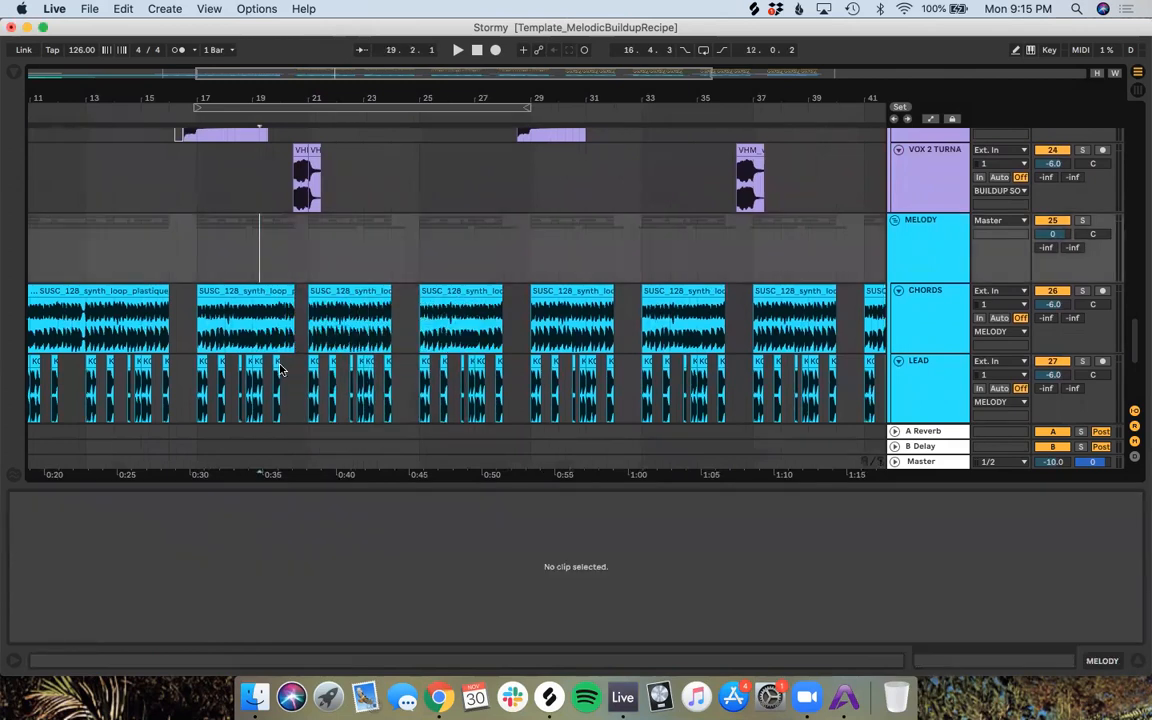
click(200, 104)
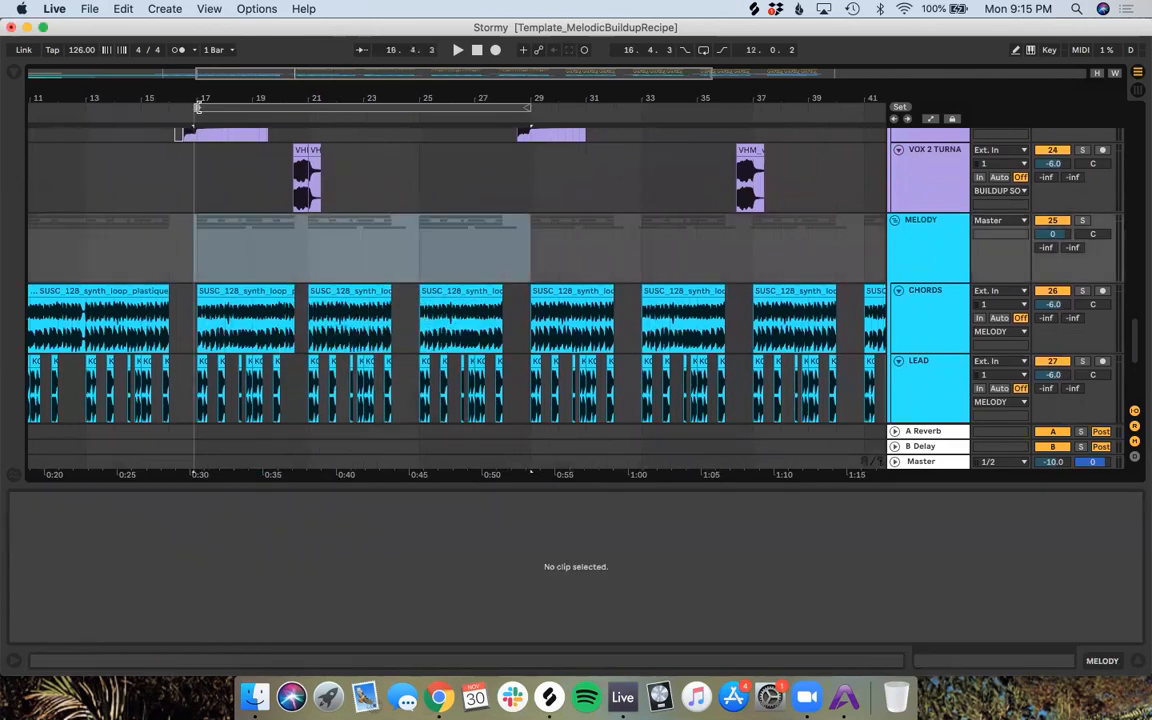
drag(522, 108, 596, 110)
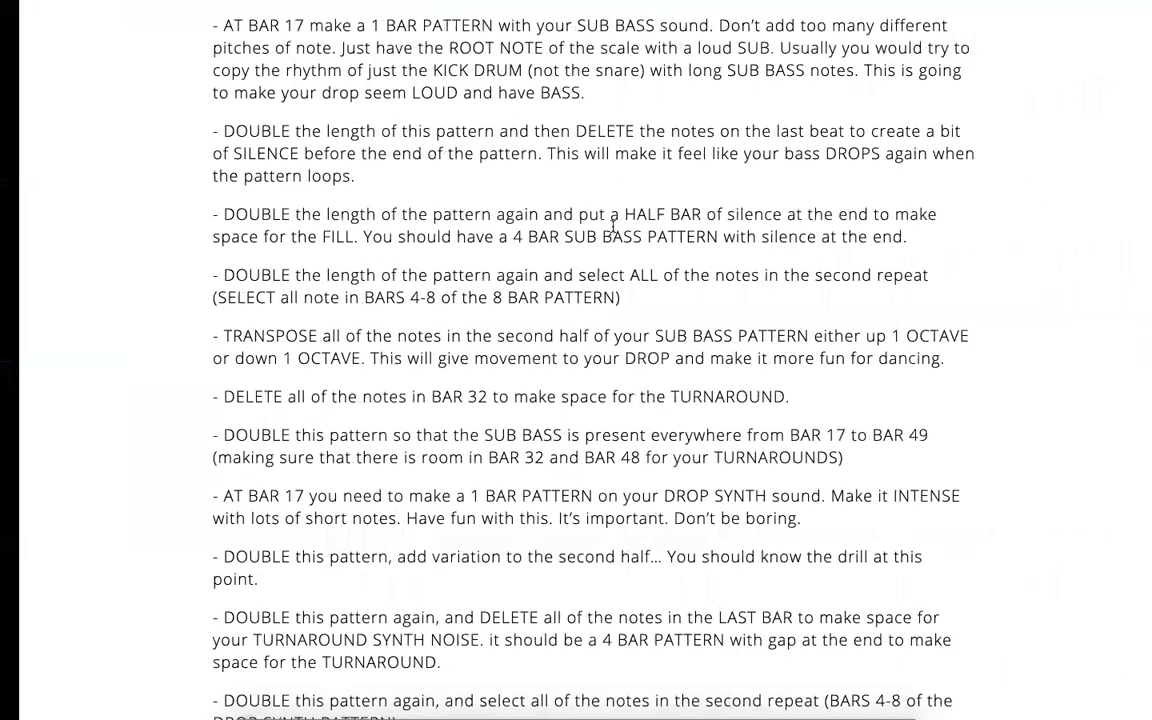
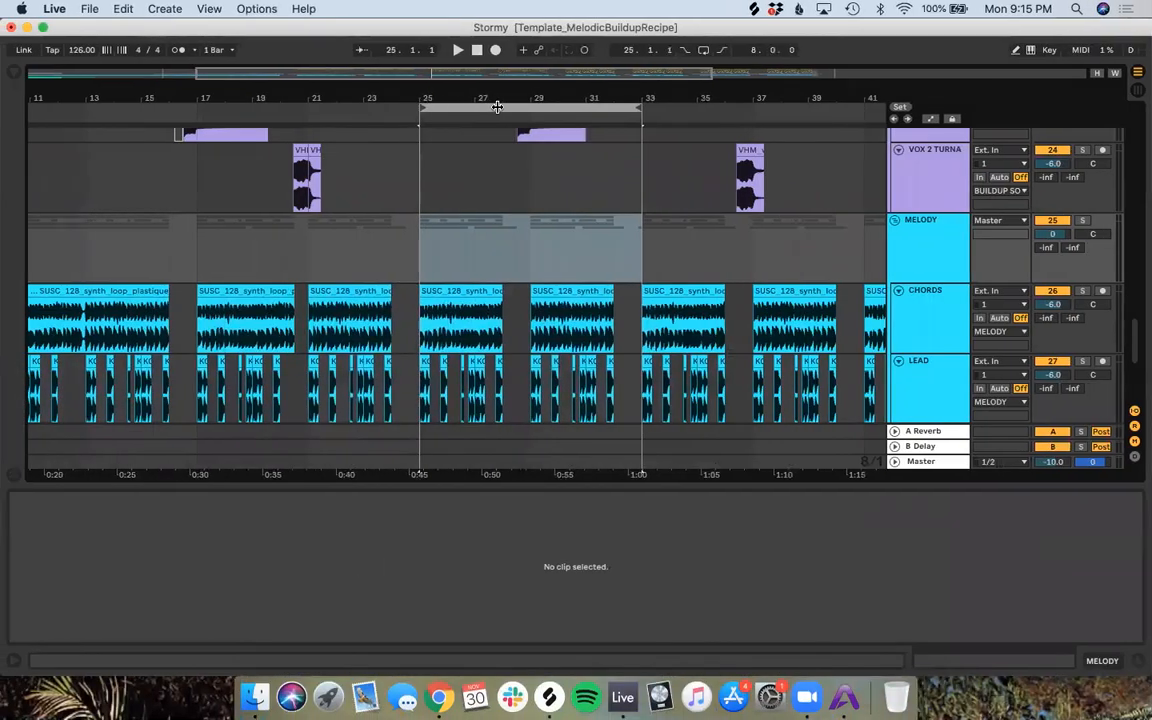
drag(497, 106, 337, 116)
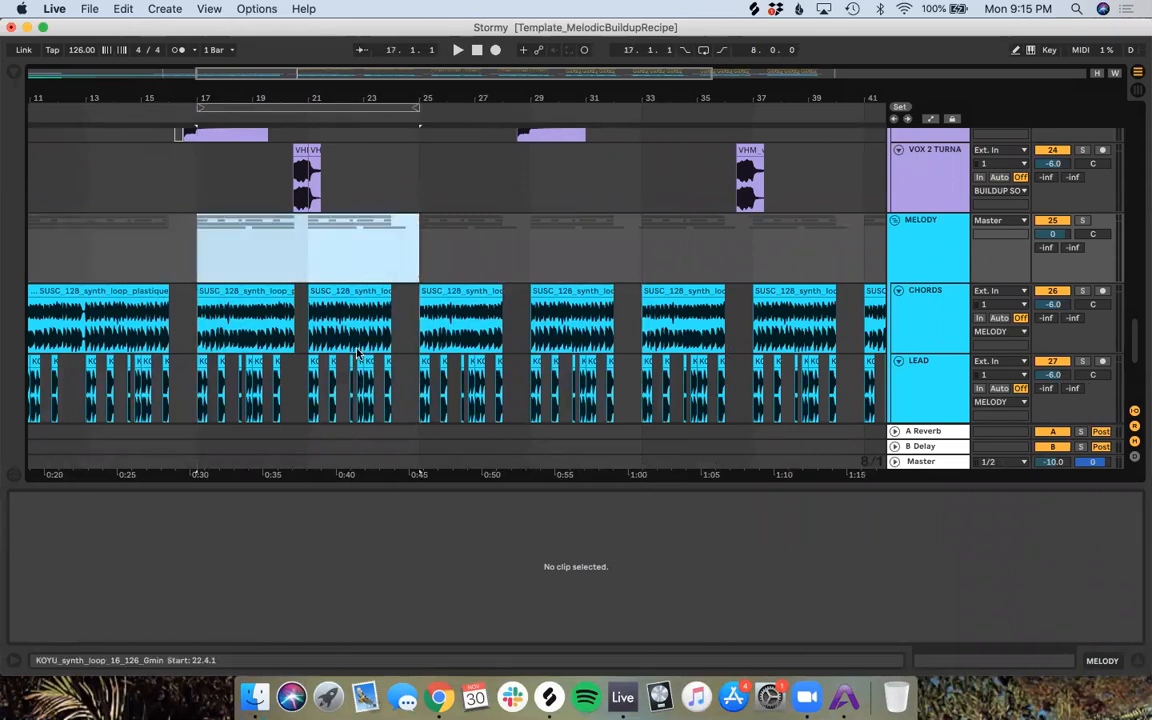
Step: Select the SUB CHILL clips from bar 21 to bar 25, checking the written recipe for the second repeat of the sub bass pattern
scroll(357, 352, down, 5)
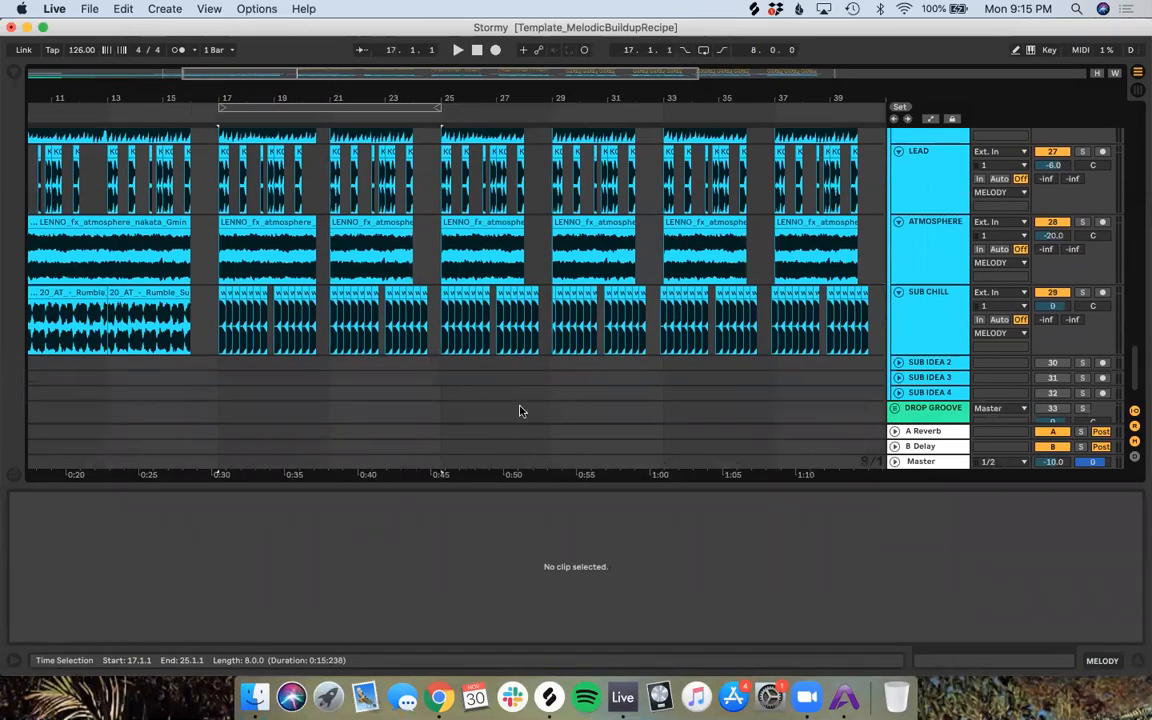
right_click(437, 349)
click(591, 621)
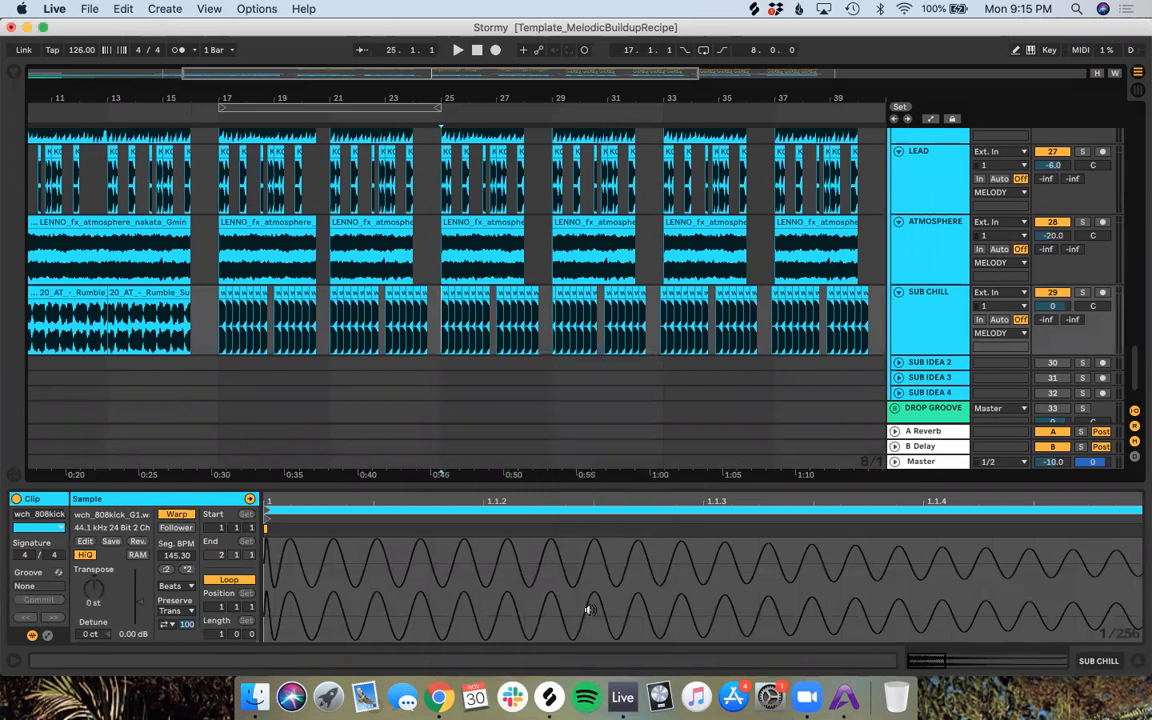
click(461, 364)
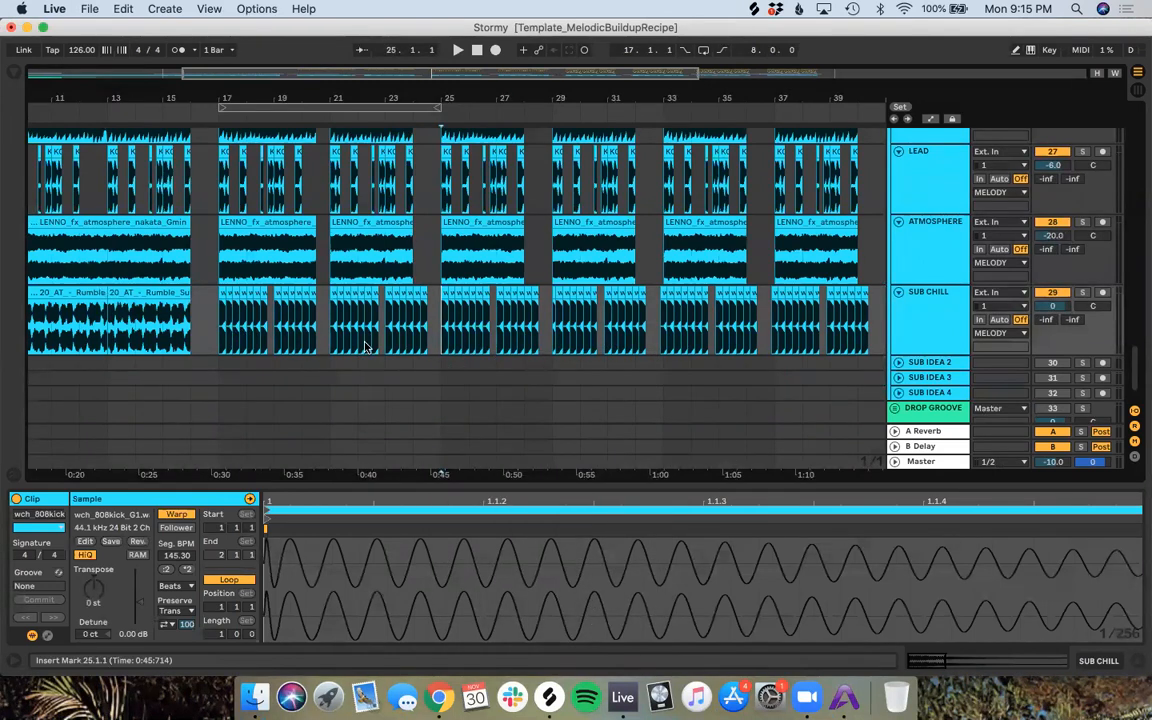
drag(438, 351, 327, 350)
key(ctrl+Right)
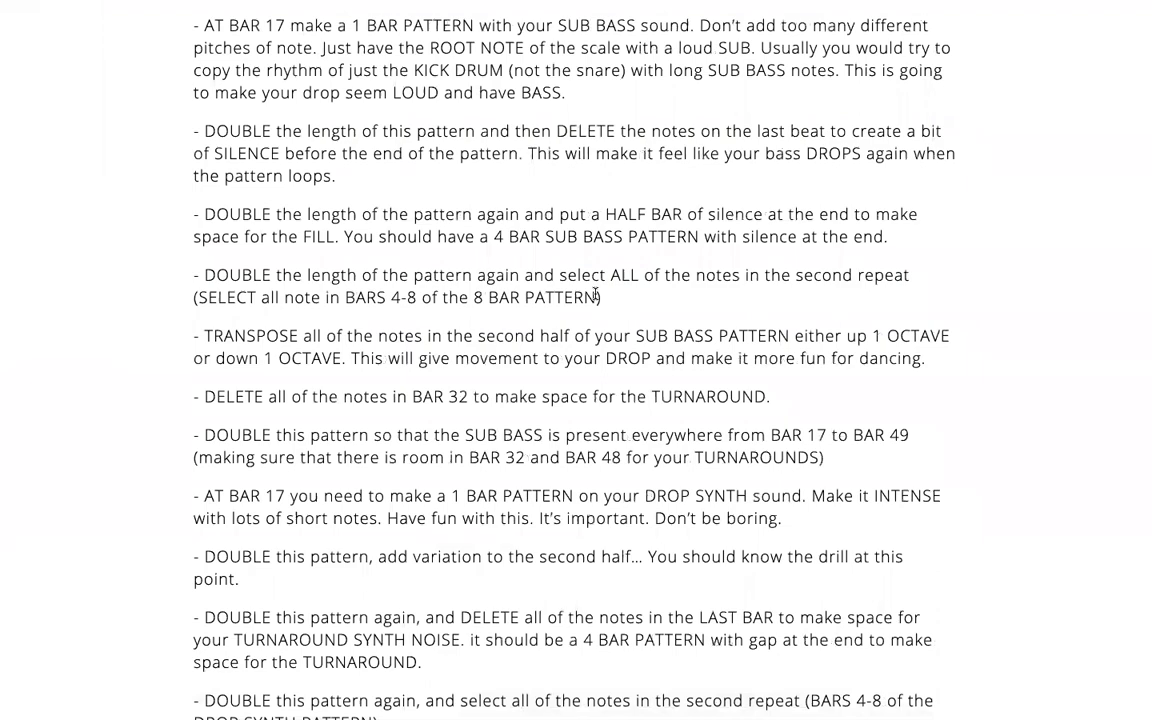
key(ctrl+Left)
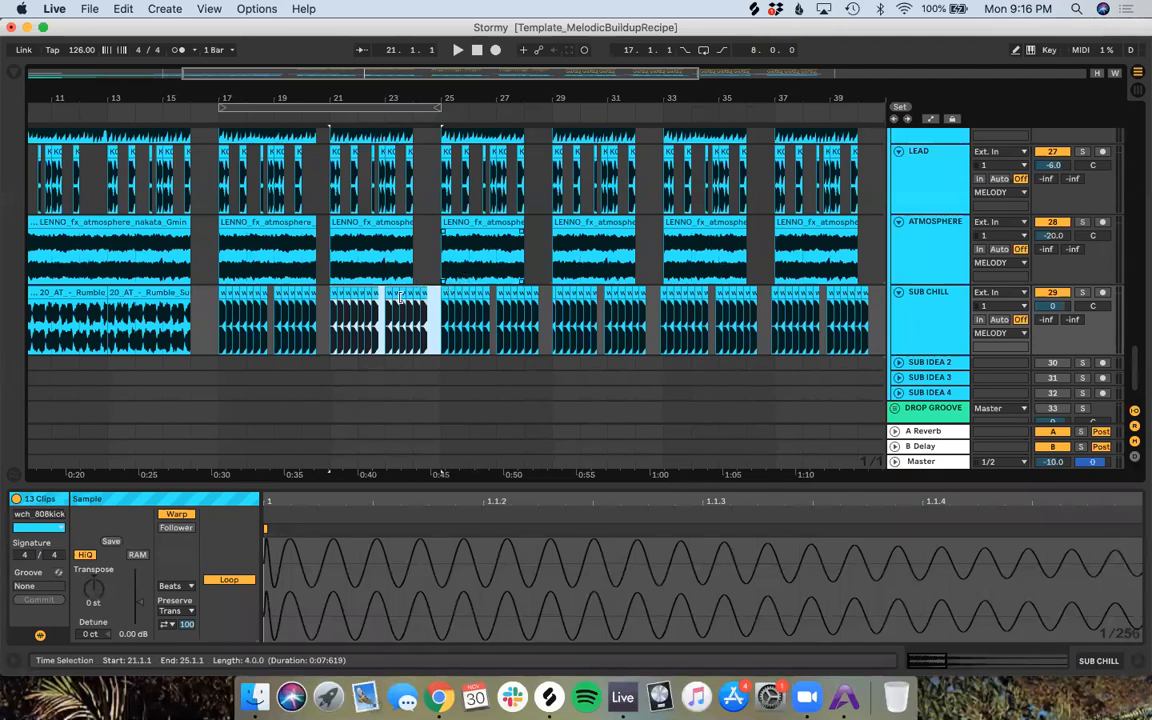
key(ctrl+Right)
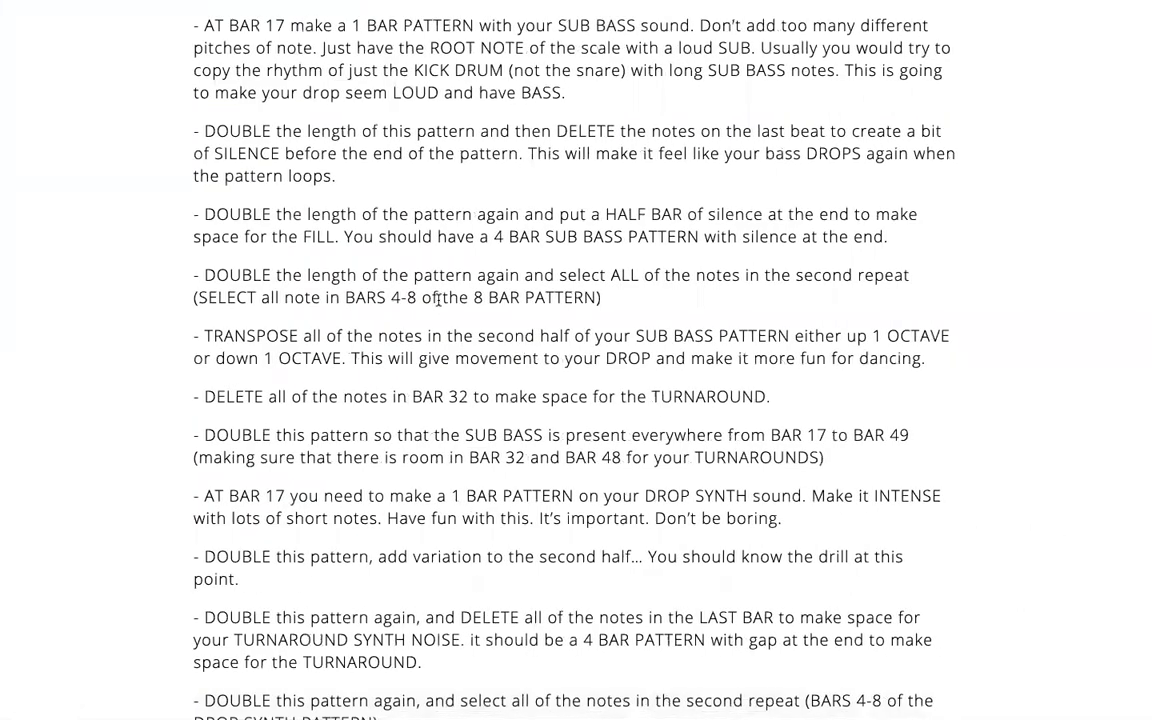
key(ctrl+Left)
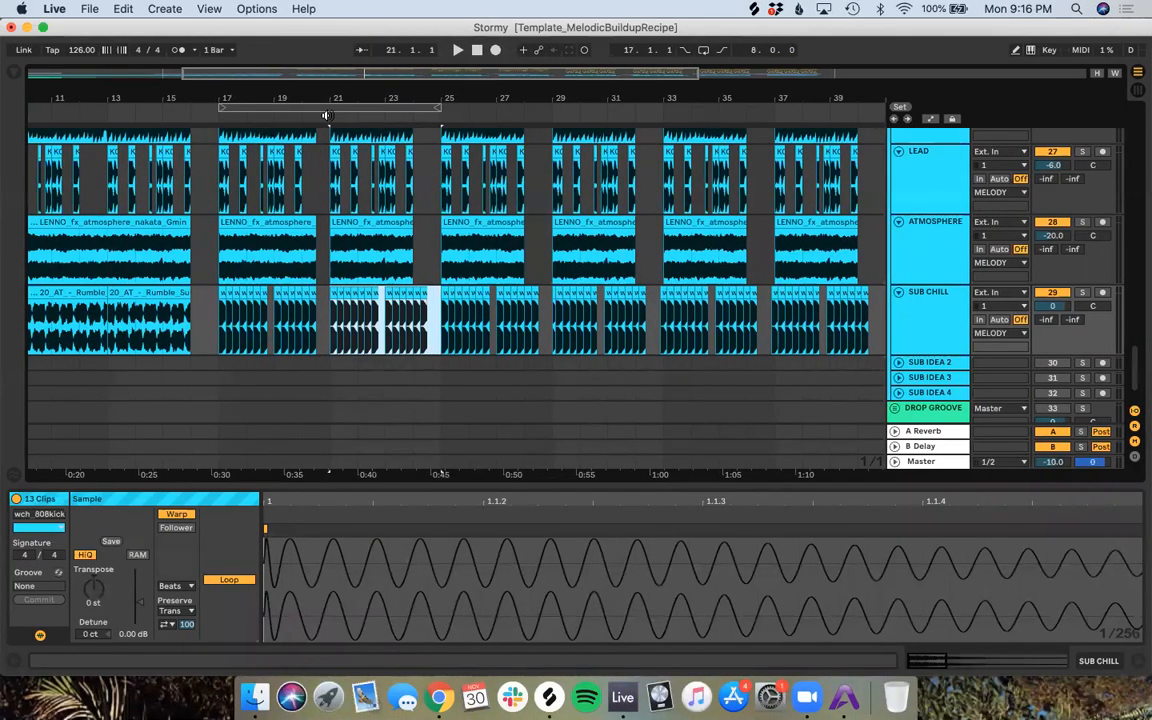
Step: Solo the SUB CHILL track and listen to its clips from bar 21
key(space)
click(1081, 293)
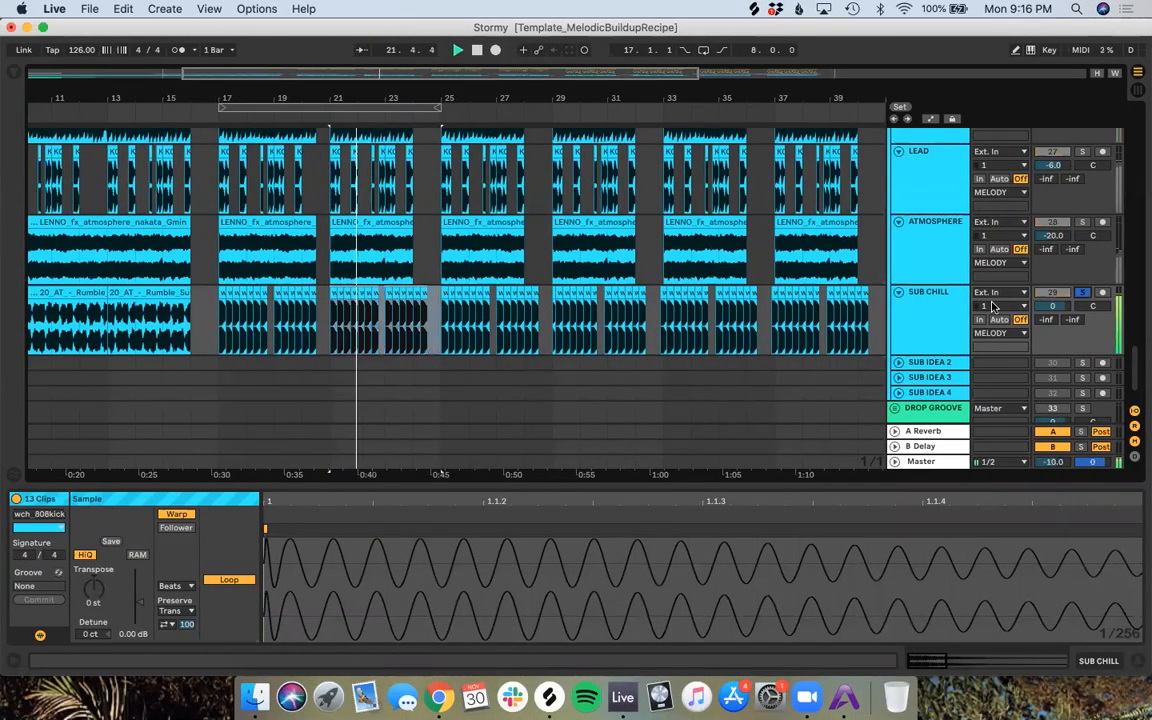
key(space)
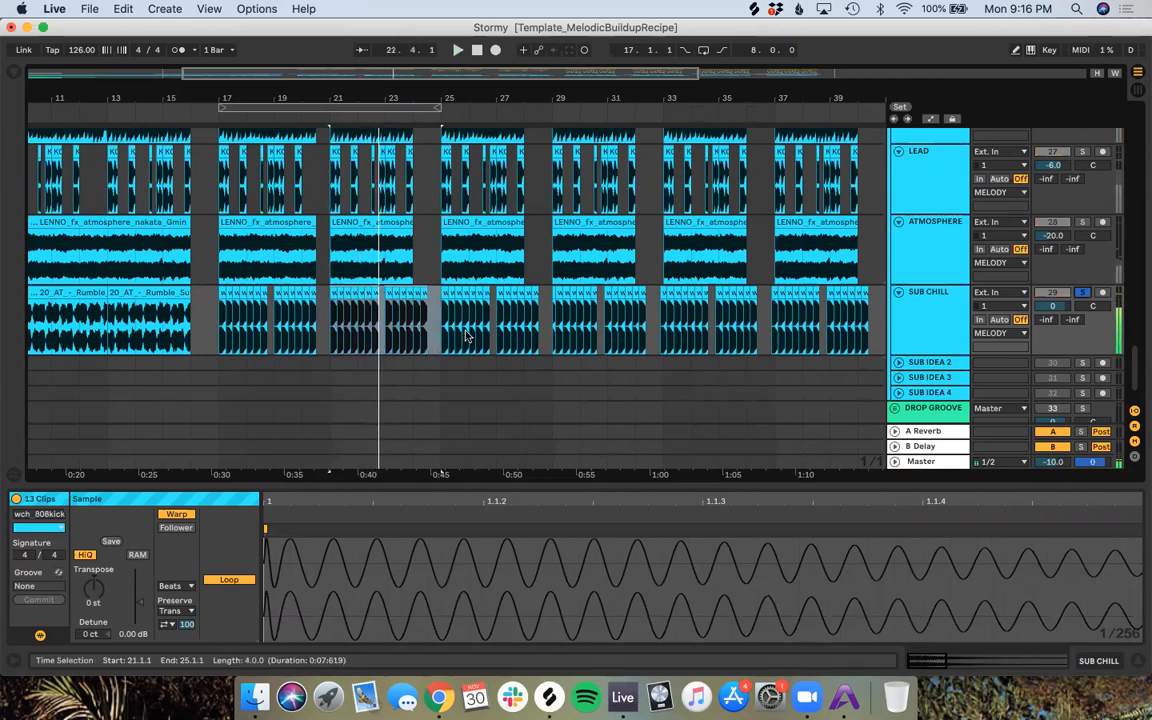
Step: Transpose the SUB CHILL clips in bars 21 to 25 up 12 st, and audition them soloed and with the full mix
drag(441, 329, 333, 326)
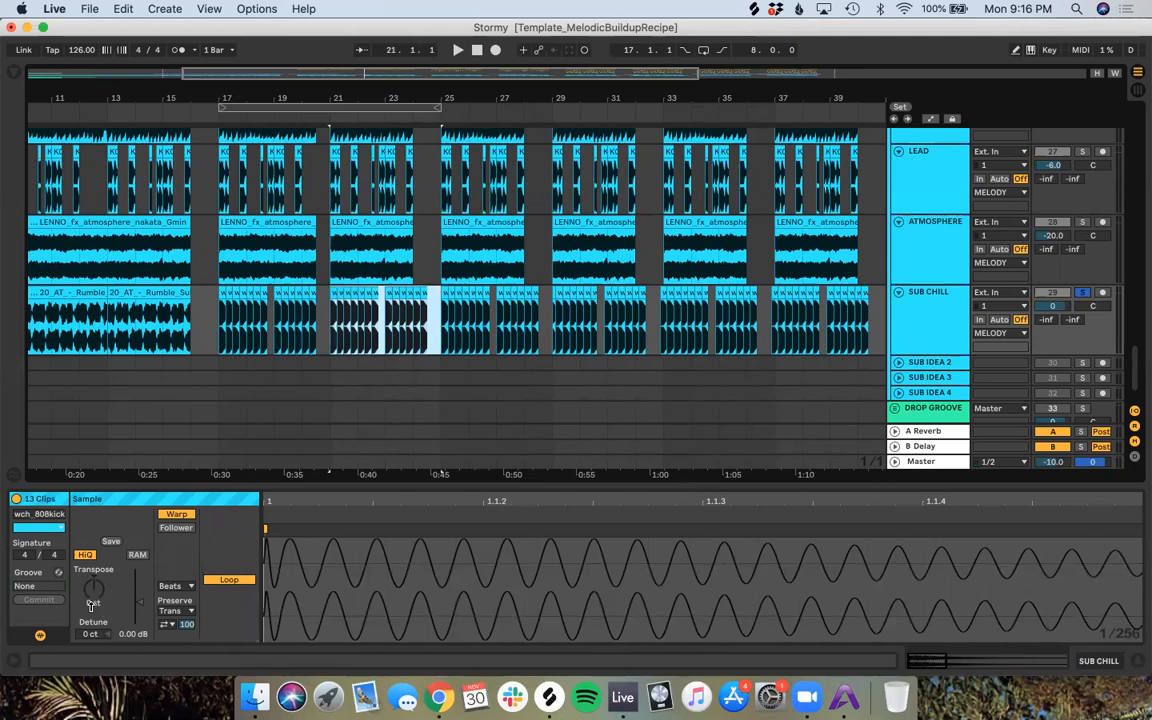
click(90, 605)
drag(90, 605, 84, 545)
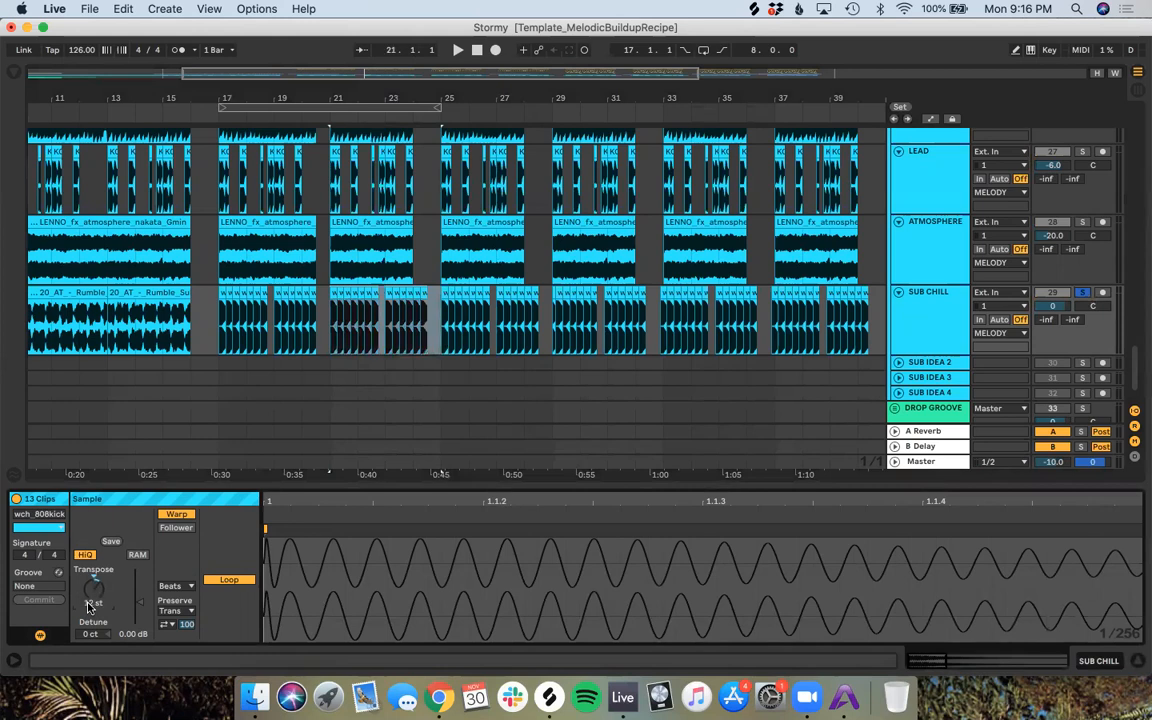
click(279, 111)
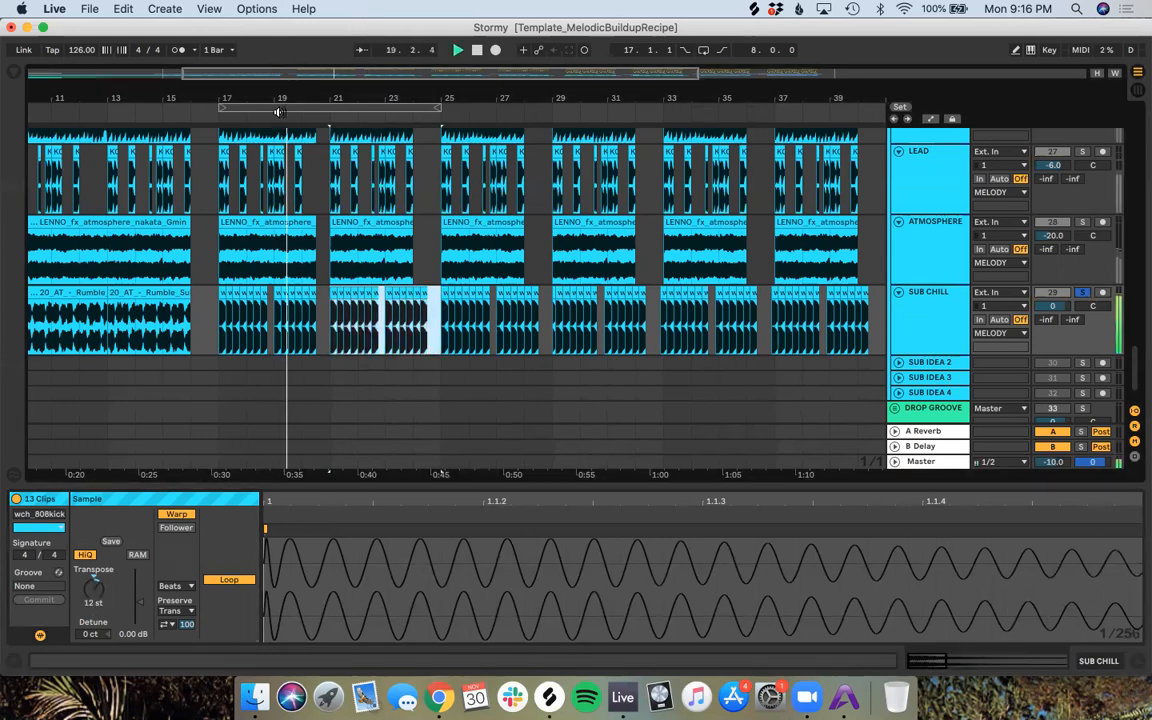
click(1081, 294)
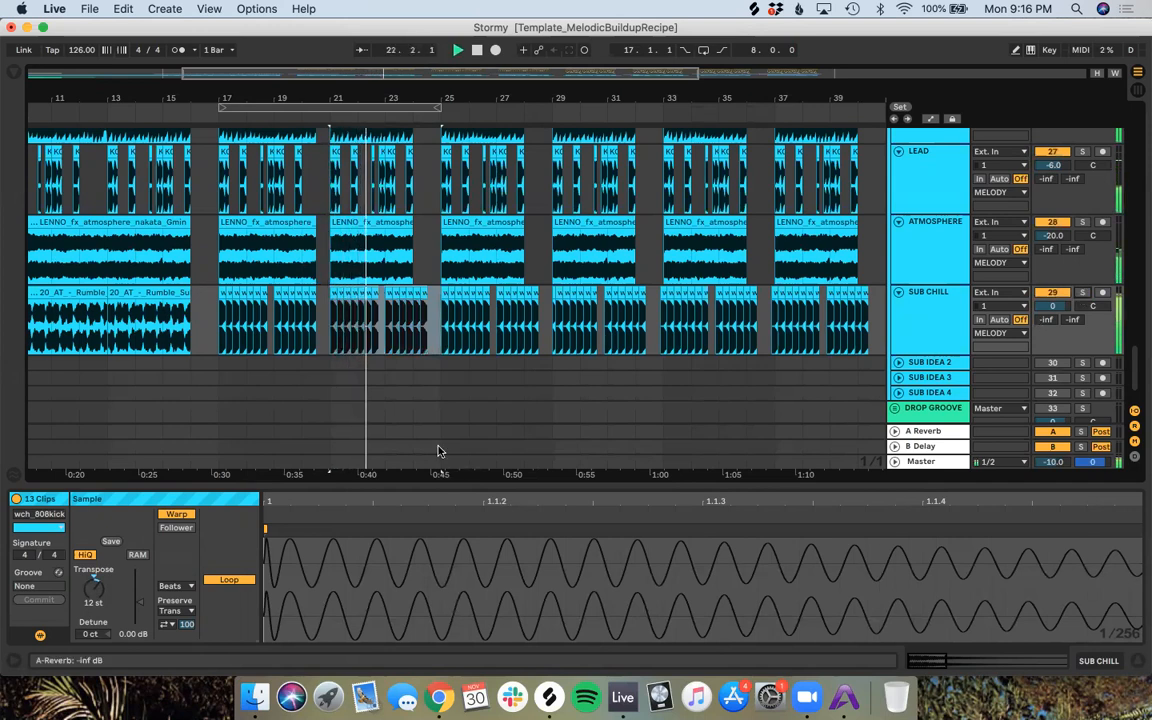
Step: Lower the gain of the SUB CHILL clips in bars 21 to 25 to -4 dB and play them back
click(404, 323)
drag(404, 323, 329, 325)
key(space)
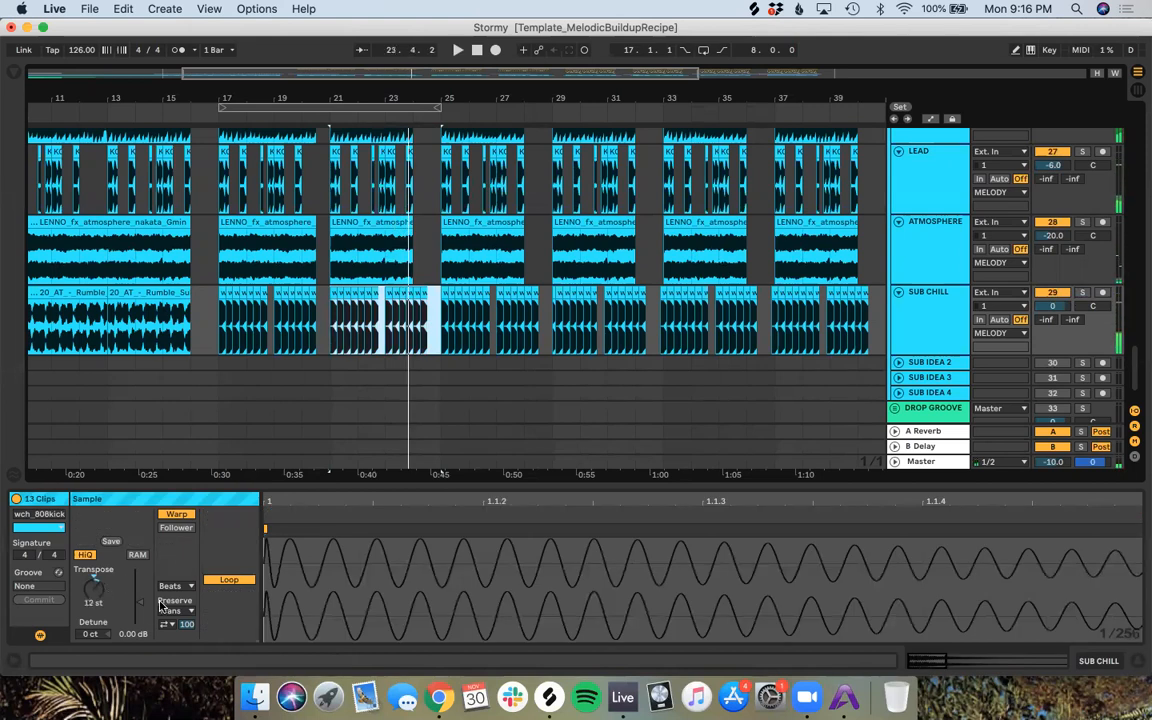
click(137, 640)
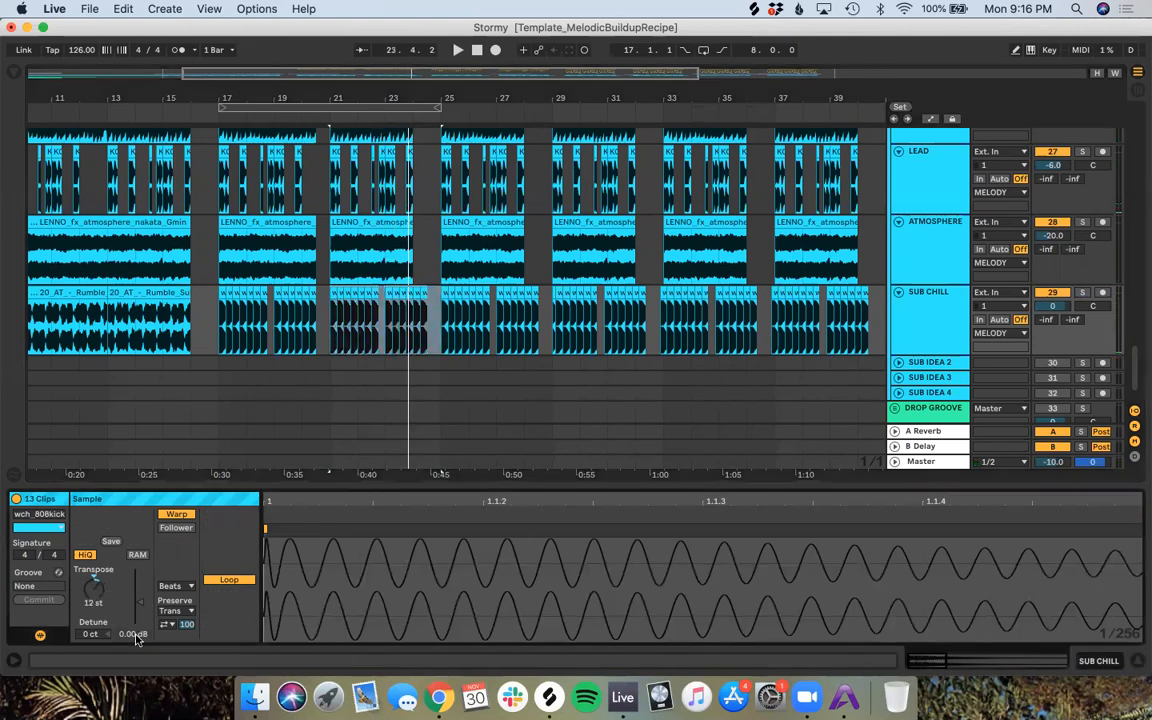
drag(137, 640, 137, 650)
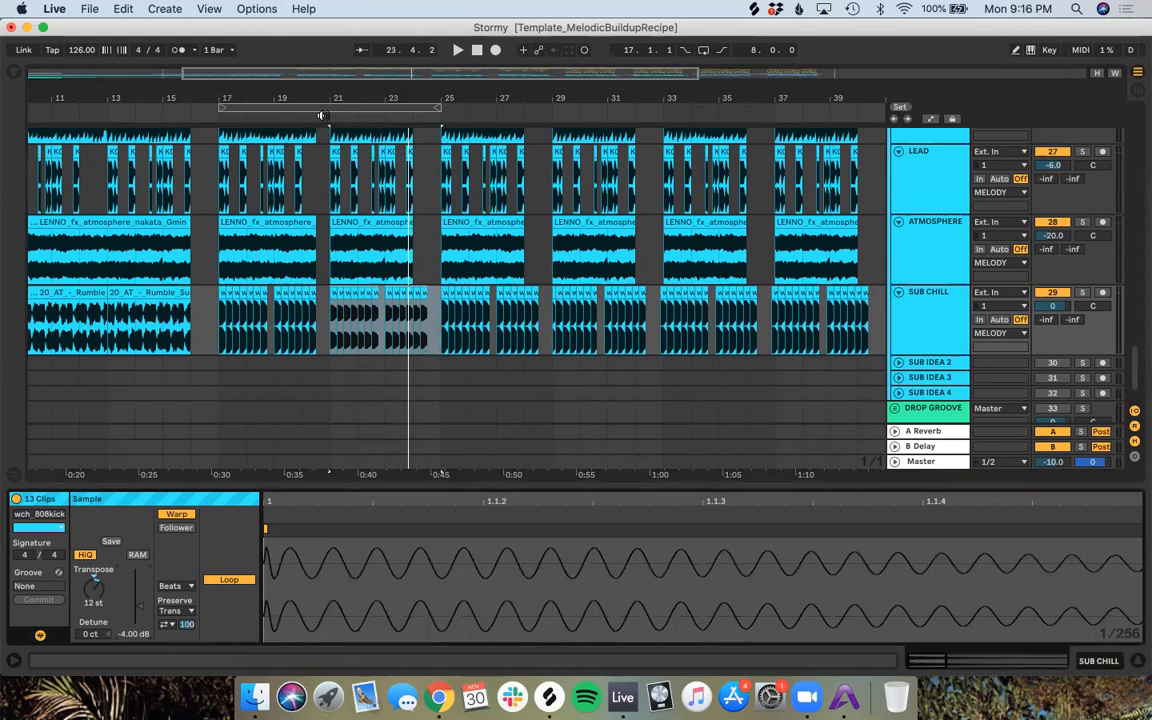
click(321, 113)
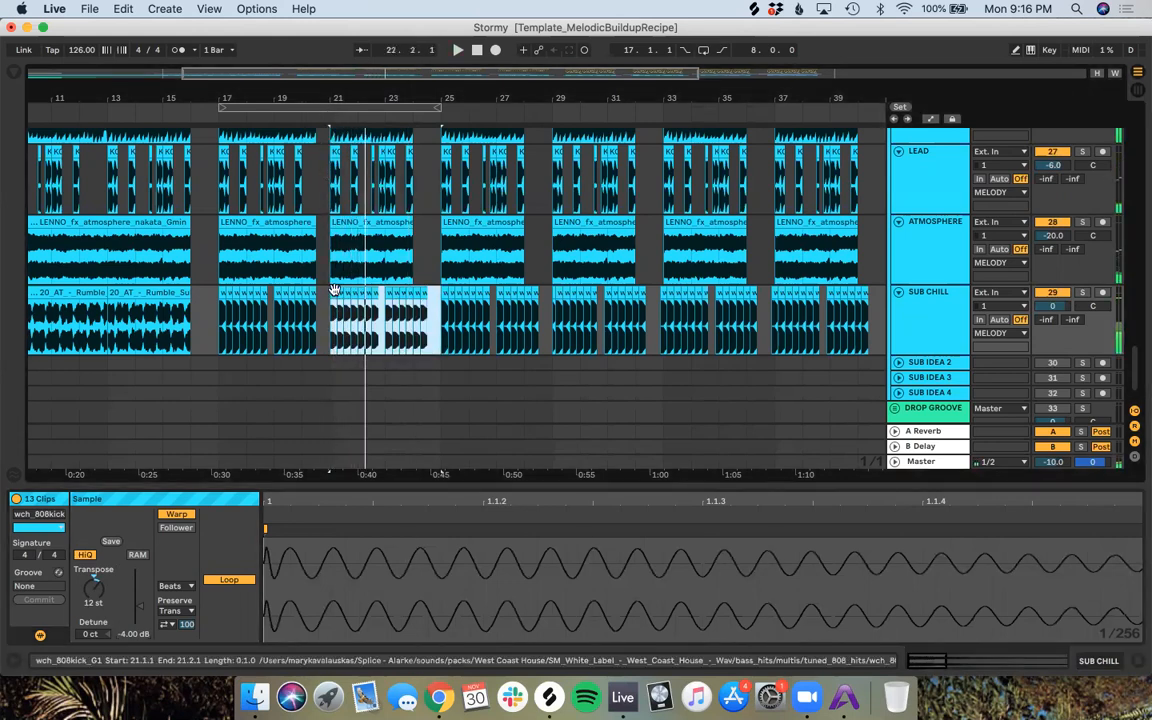
Step: Try transposing the SUB CHILL clips in bars 21 to 25 to -12 st and -5 st, auditioning them in the mix
click(92, 604)
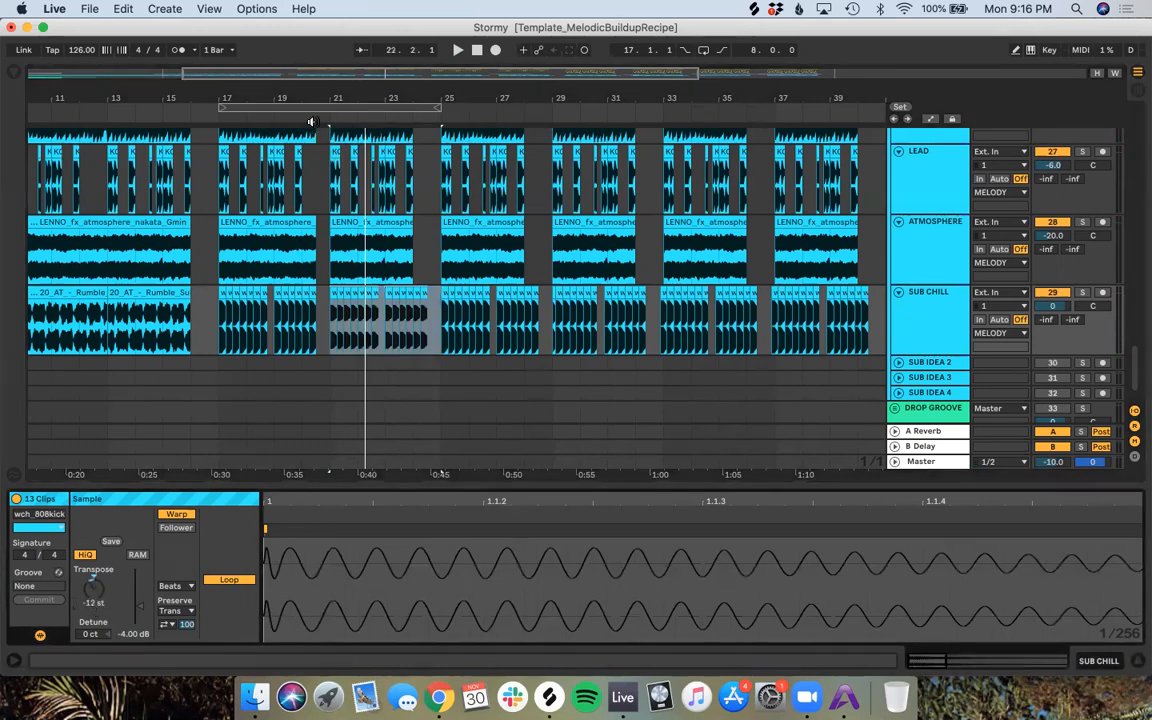
click(281, 117)
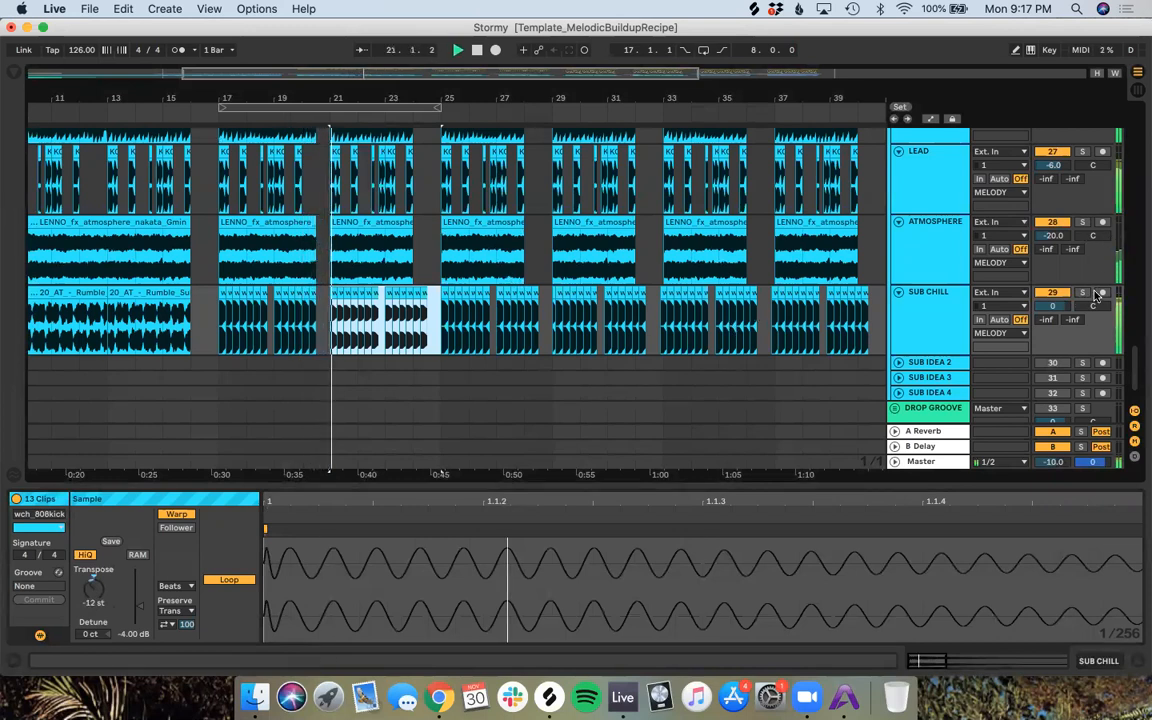
click(1083, 294)
click(1083, 294)
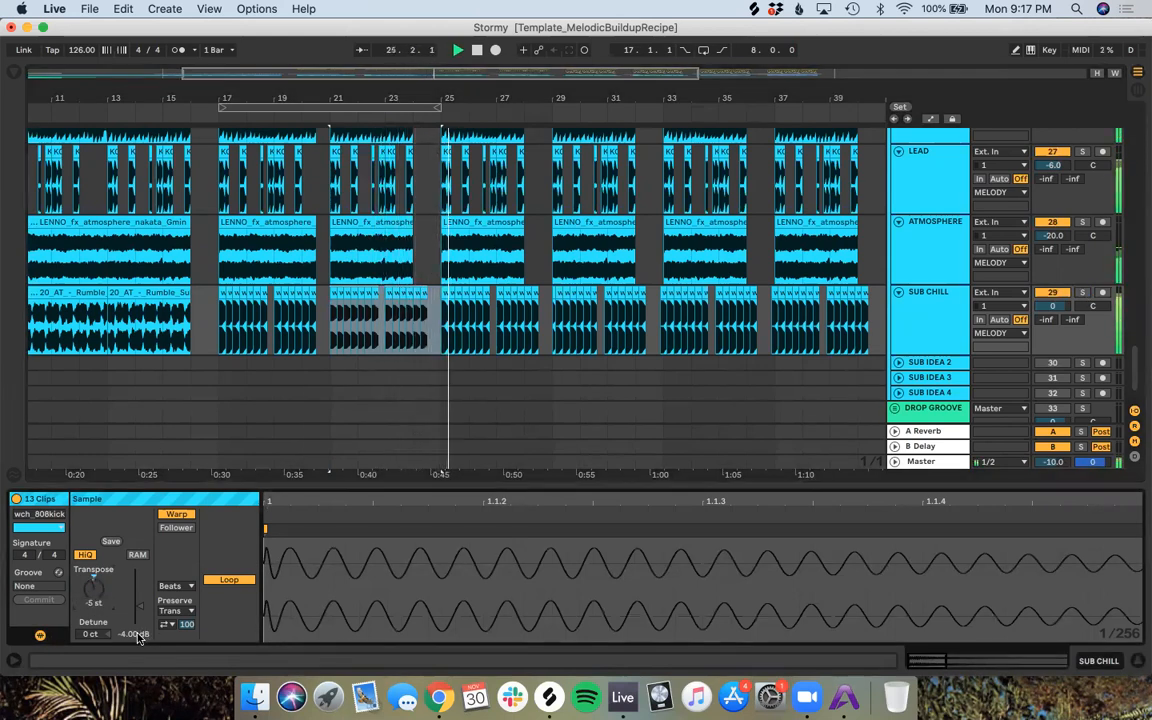
key(space)
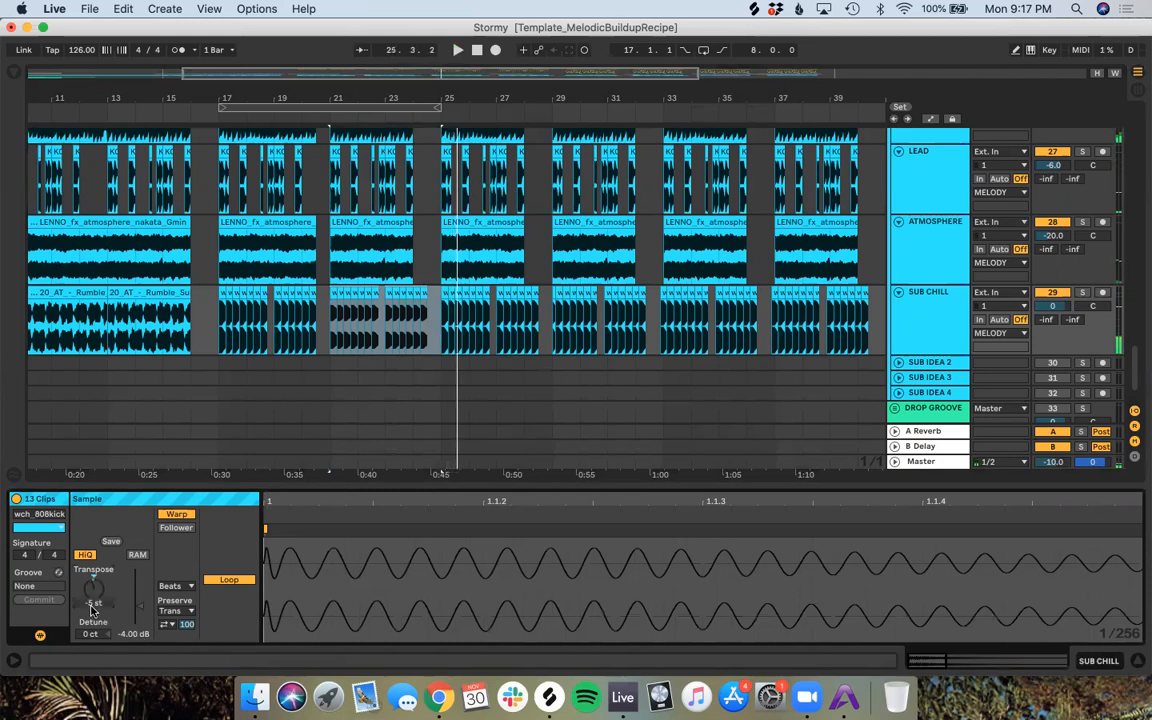
Step: Set the SUB CHILL clips in bars 21 to 25 to 12 st transposition and -5 dB gain, and play them back
drag(438, 303, 331, 310)
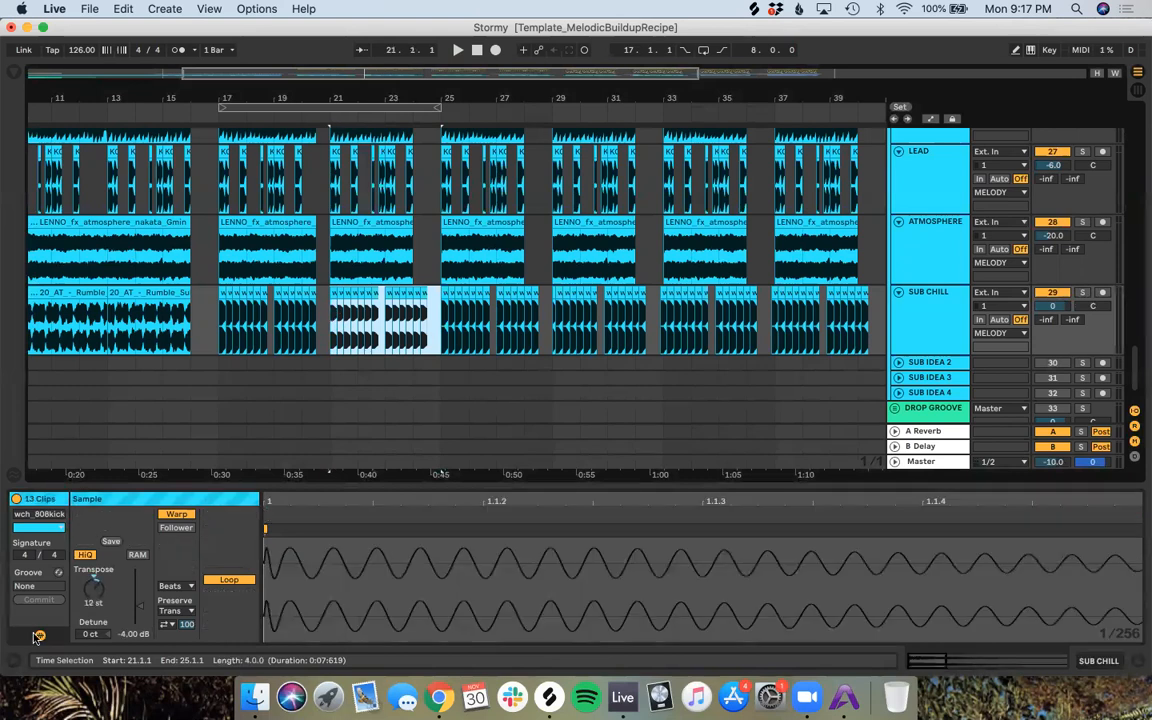
click(131, 634)
text(-5)
key(Return)
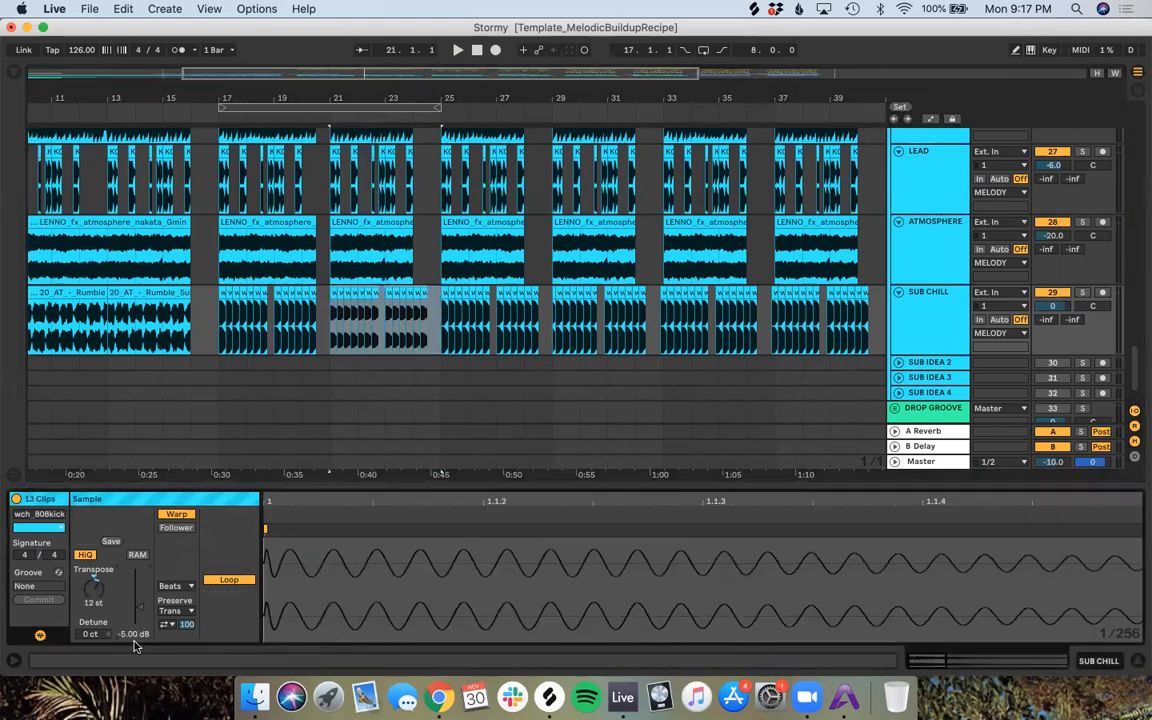
click(322, 115)
click(436, 318)
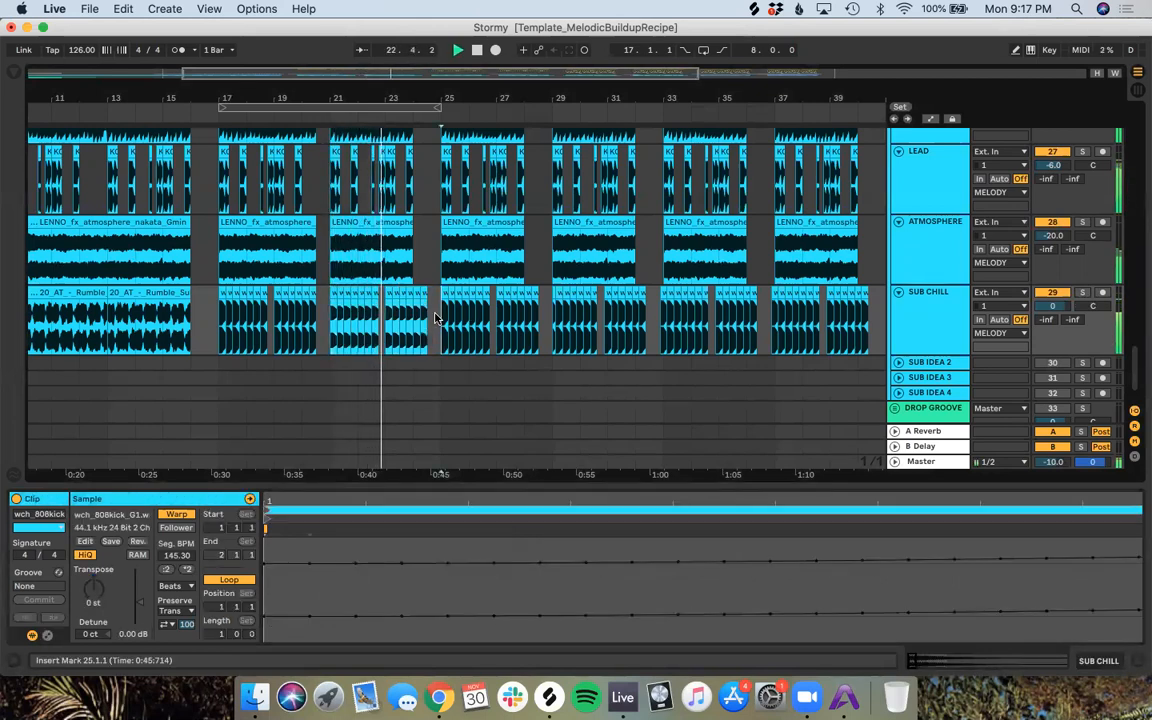
Step: Lower the gain of the SUB CHILL clips in bars 21 to 25 to -7 dB and play them back in the mix
key(space)
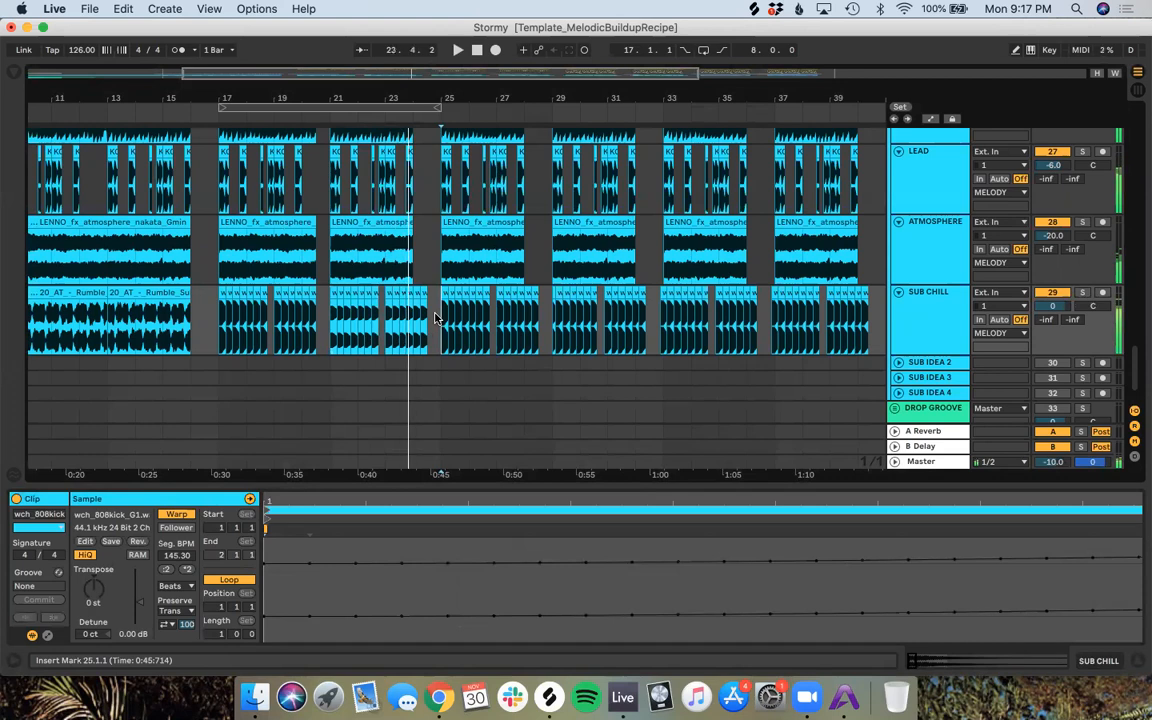
drag(435, 318, 305, 326)
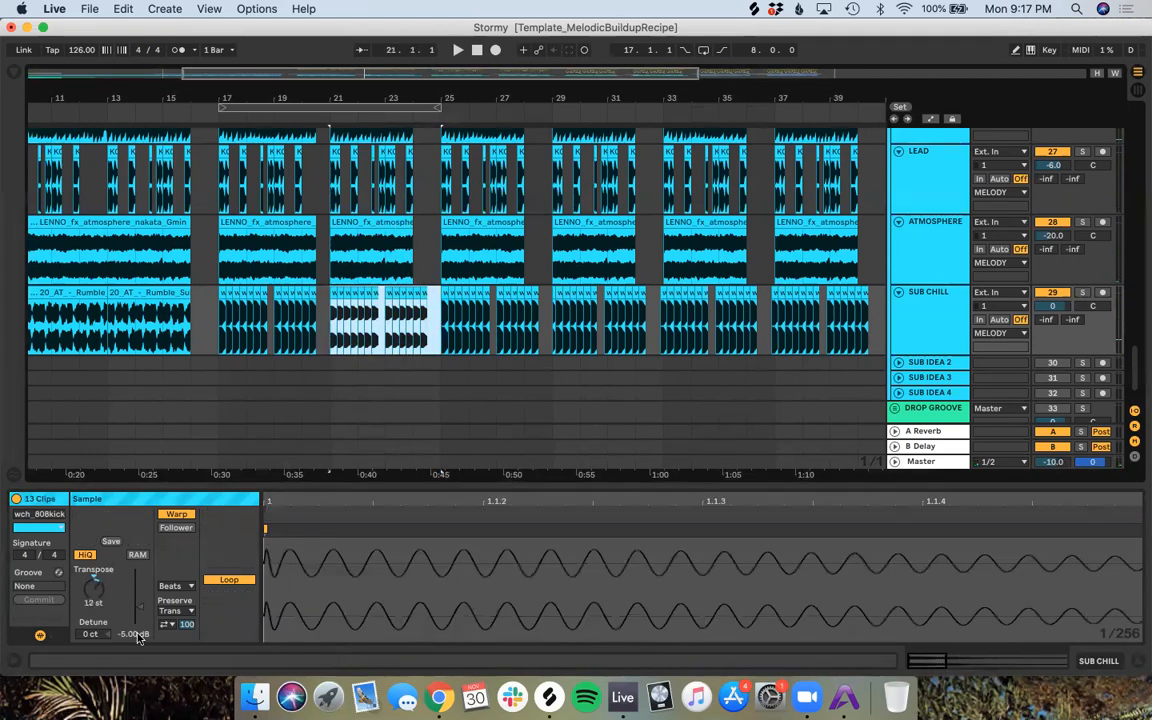
click(139, 636)
text(-7)
key(Return)
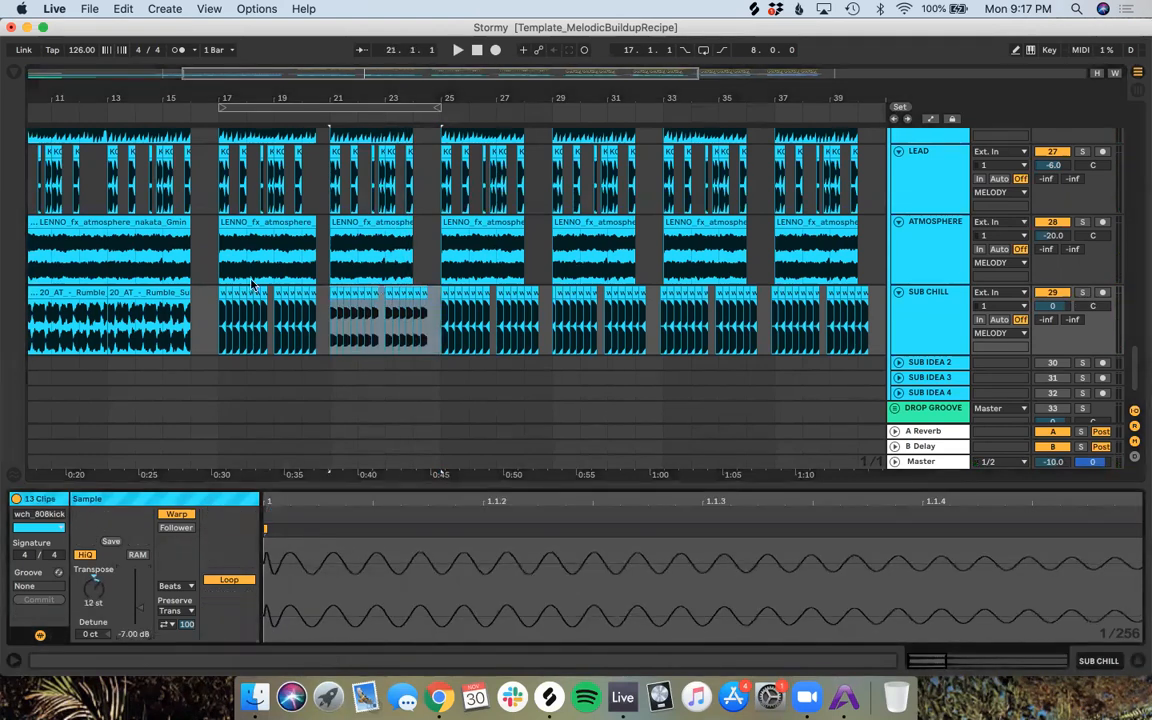
click(289, 118)
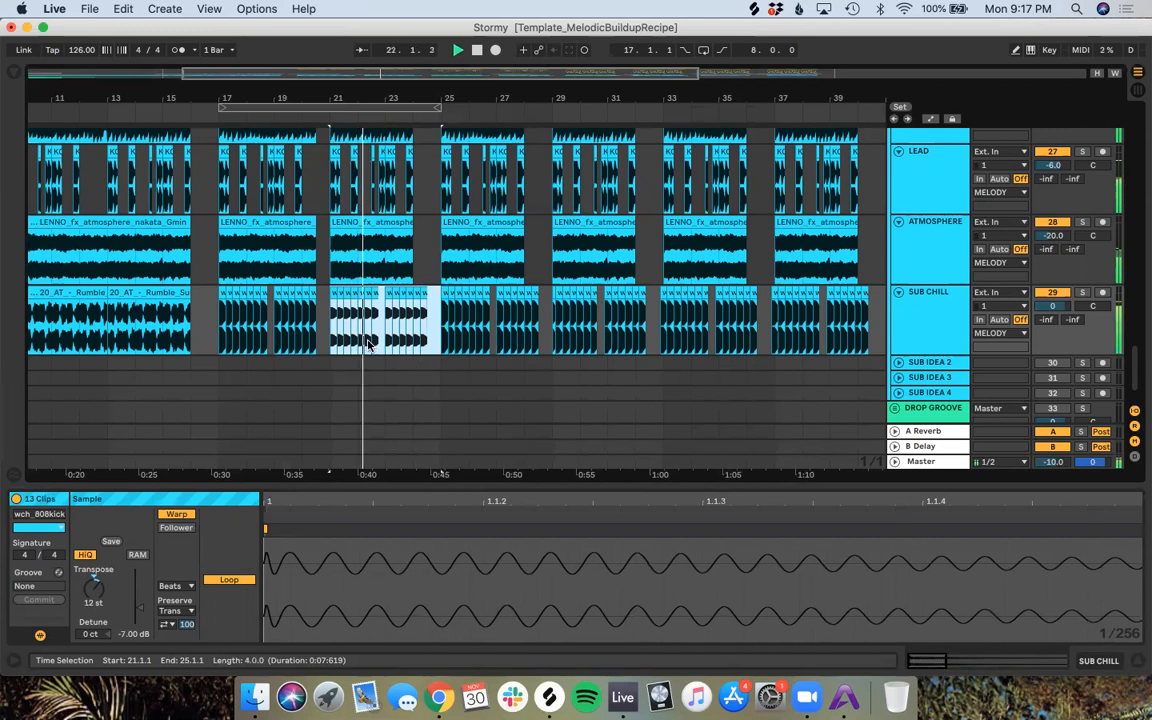
click(329, 302)
click(339, 296)
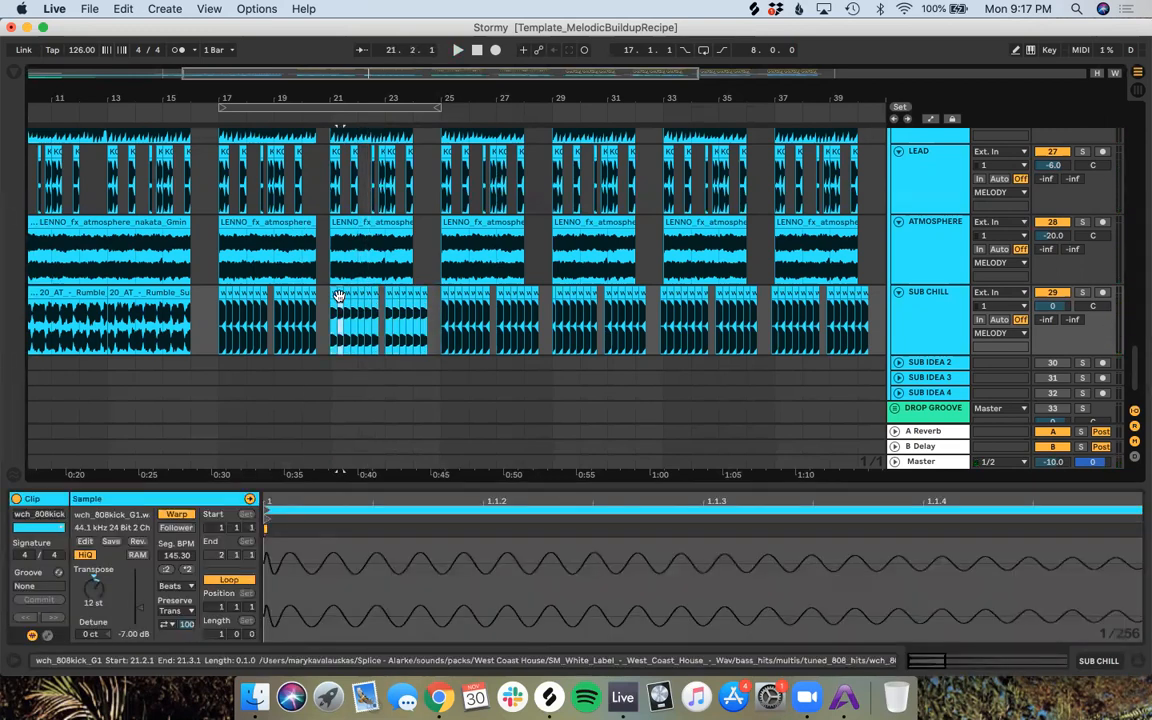
Step: Delete the old SUB CHILL clips between bar 1 and bar 17
click(334, 381)
key(minus)
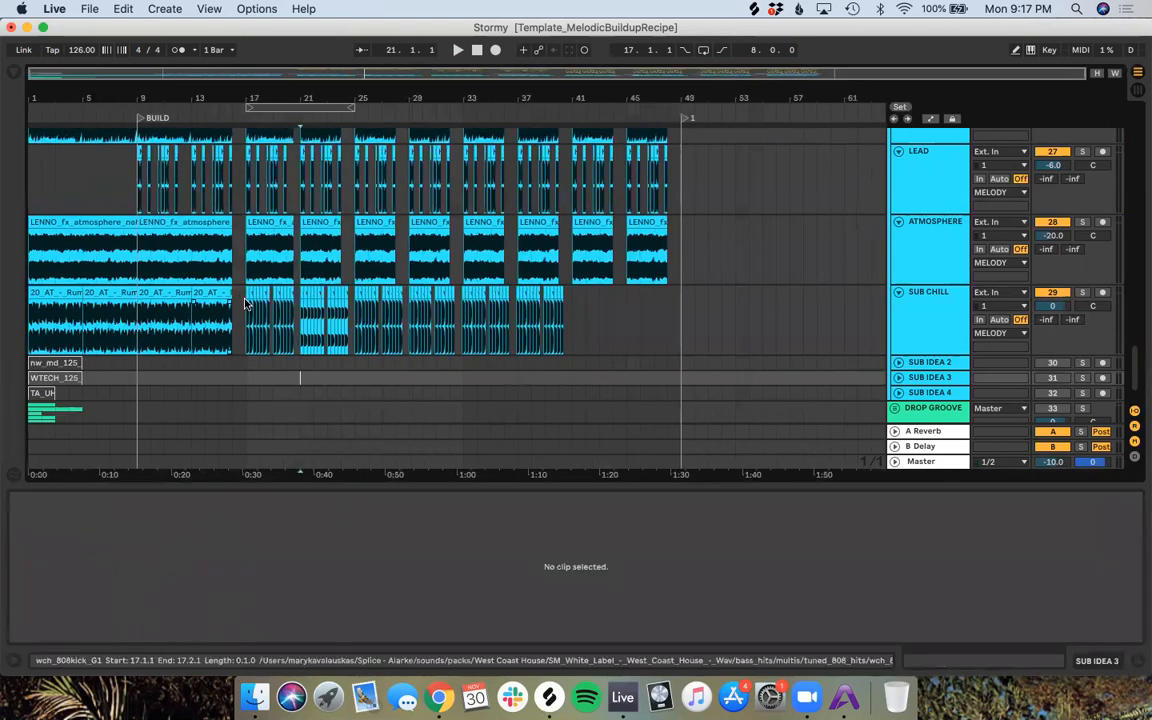
drag(220, 300, 14, 305)
key(BackSpace)
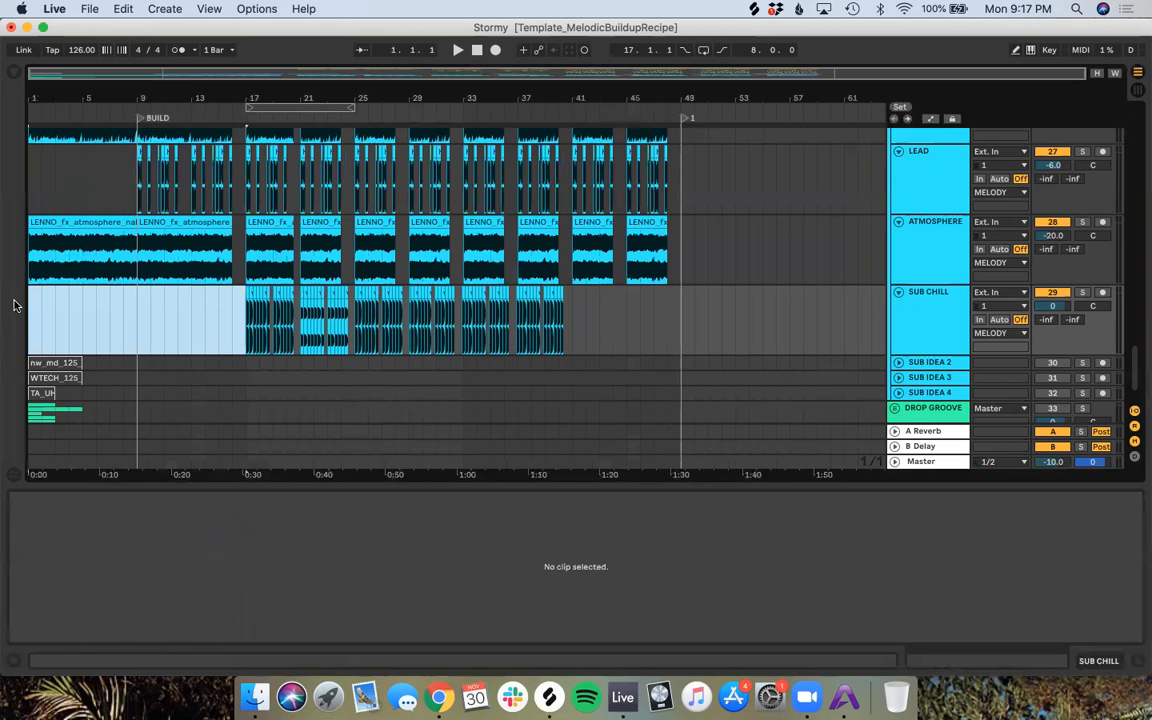
click(327, 347)
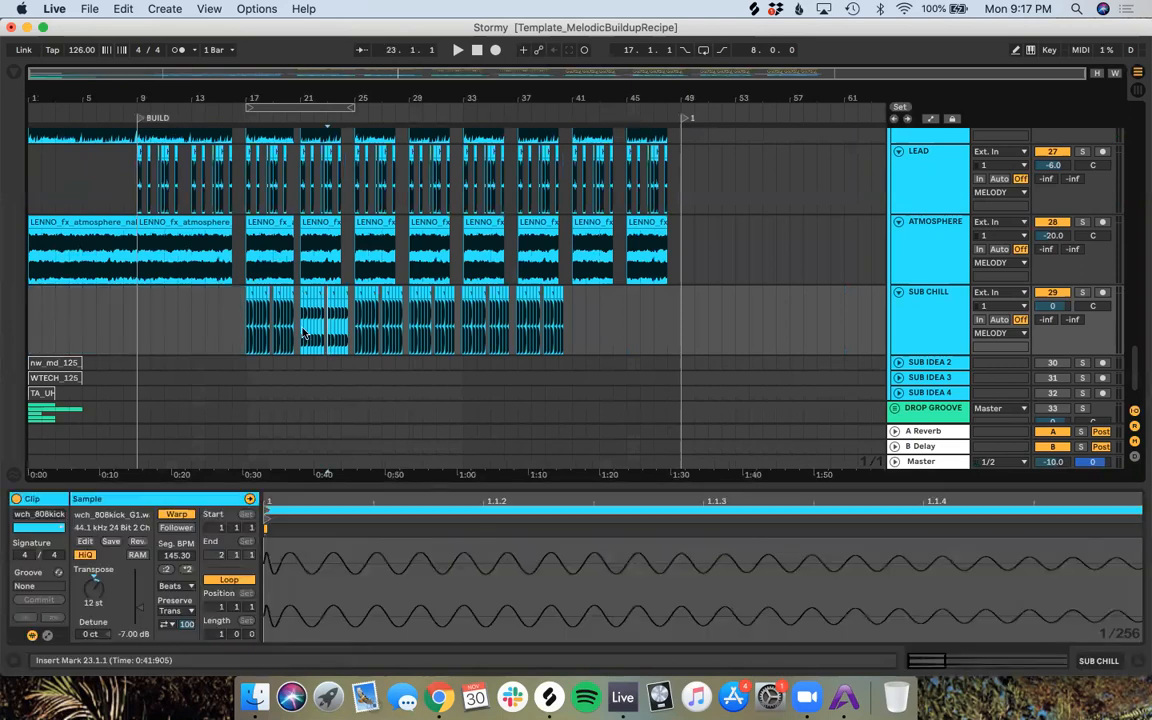
Step: Try colouring the transposed SUB CHILL clips in bars 21 to 25 light blue
scroll(297, 300, up, 5)
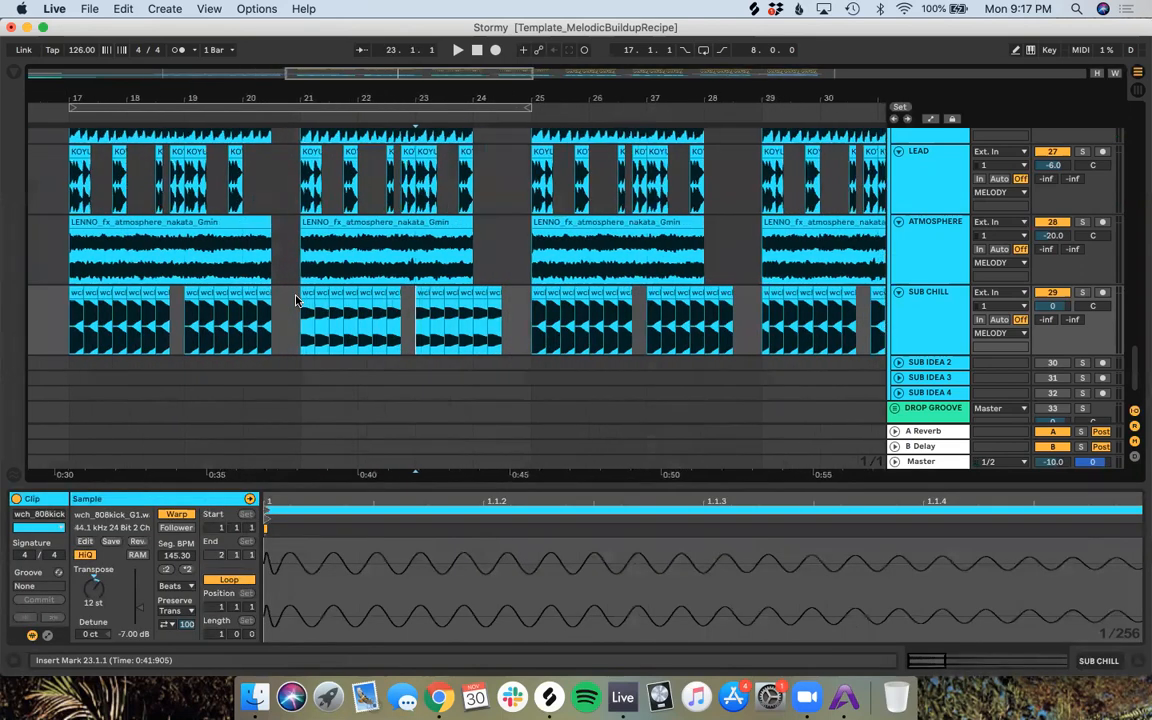
click(301, 298)
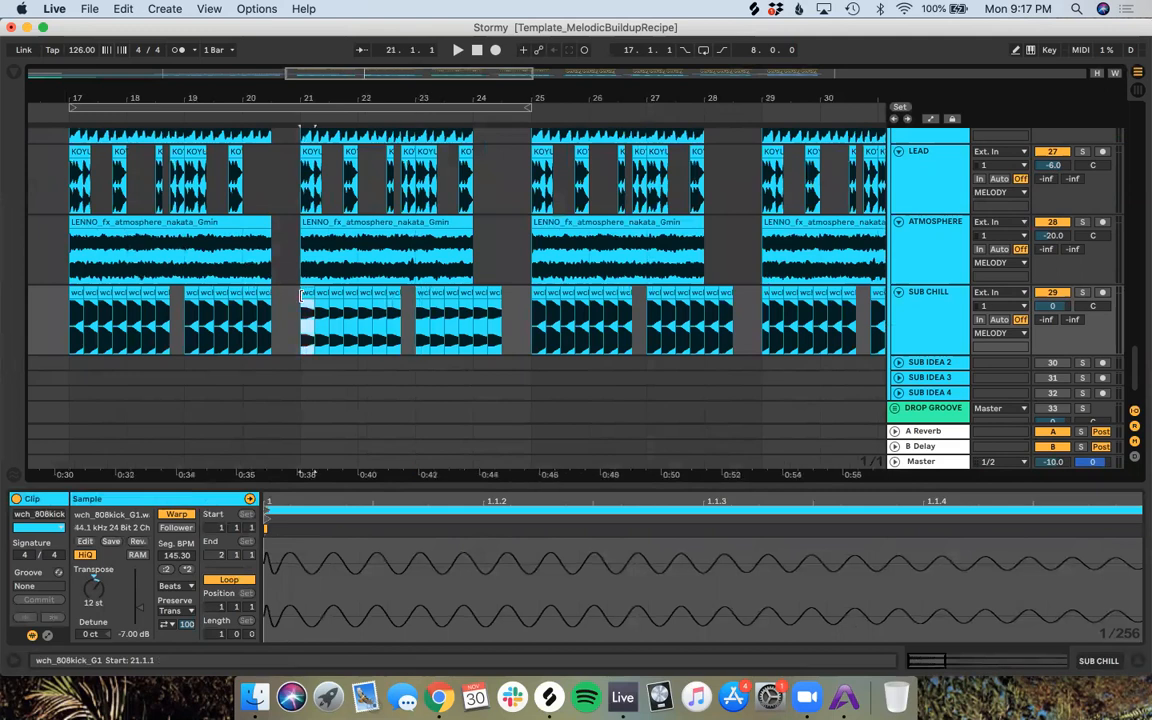
drag(529, 310, 311, 306)
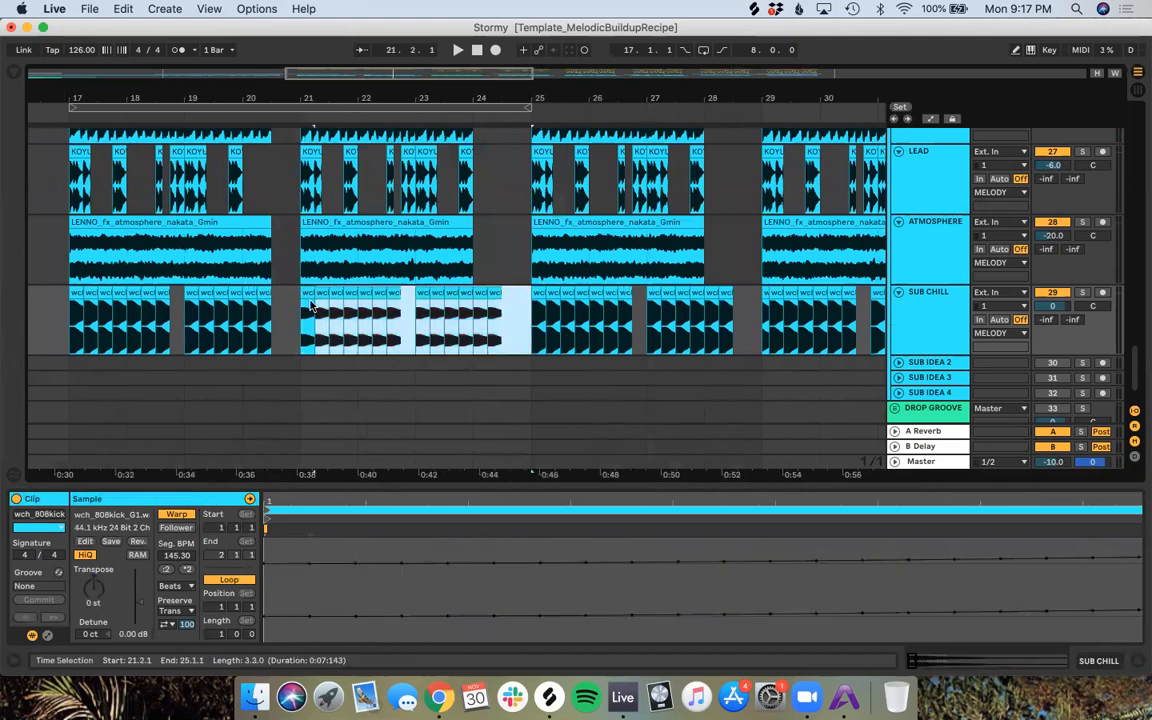
right_click(308, 297)
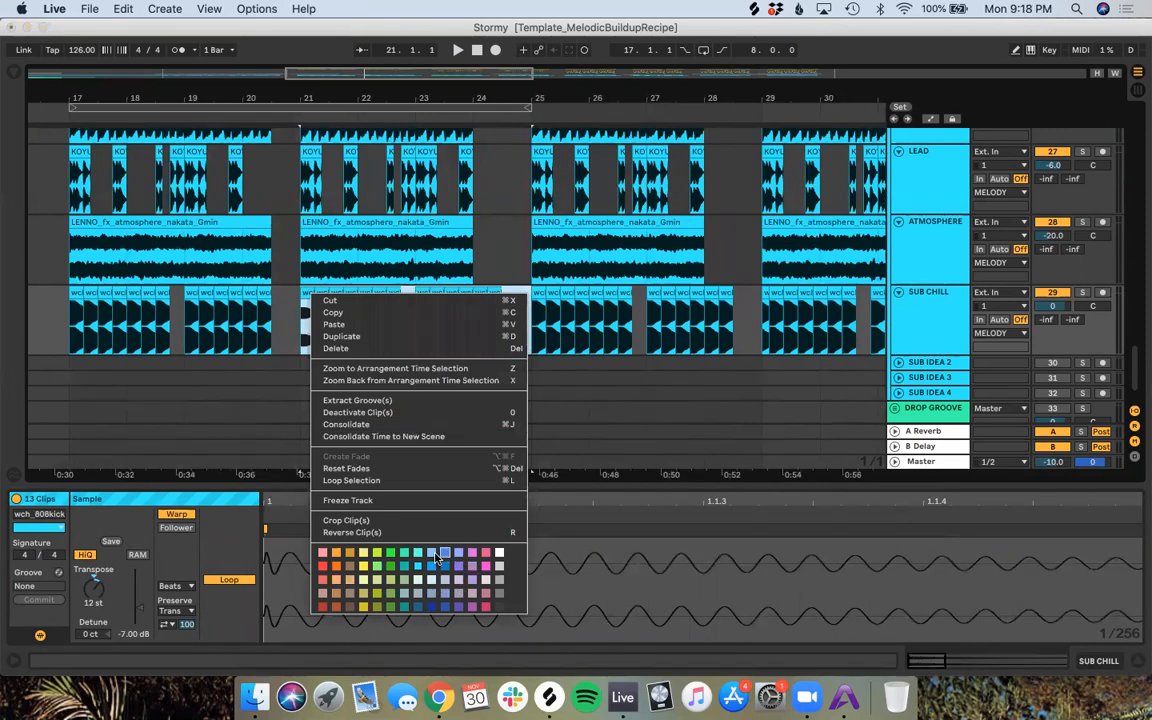
click(430, 556)
click(503, 411)
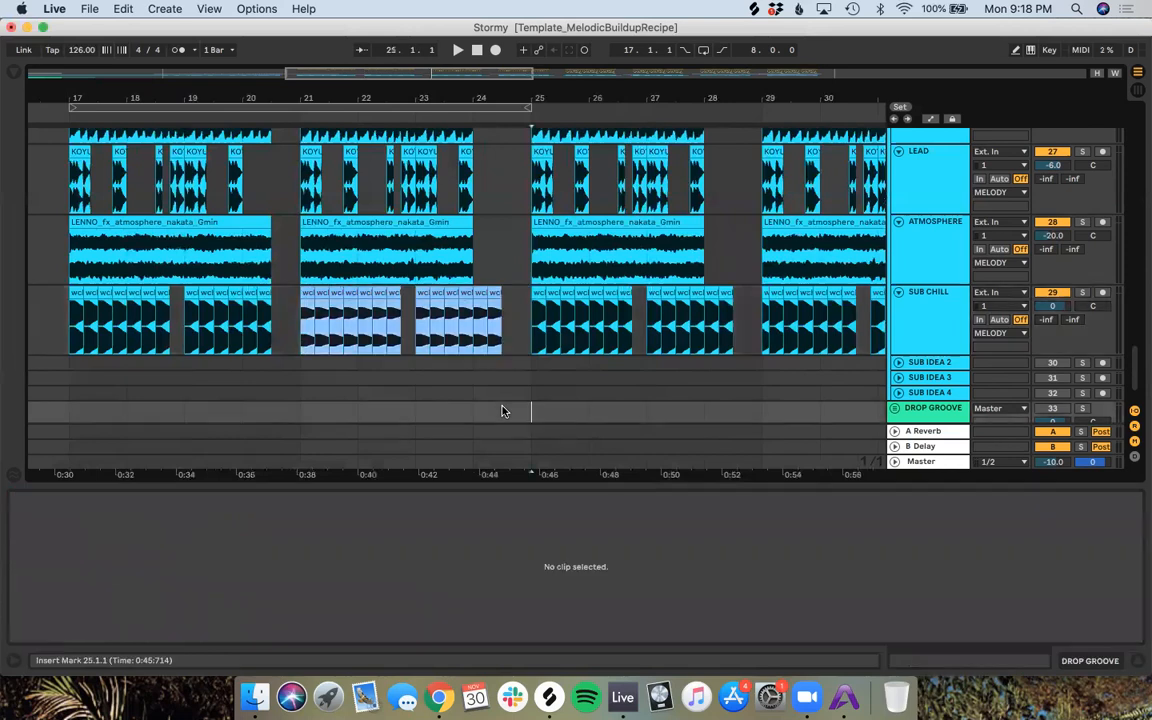
Step: Recolour the transposed SUB CHILL clips in bars 21 to 25 dark blue
scroll(503, 411, down, 5)
scroll(497, 370, up, 12)
scroll(497, 370, down, 10)
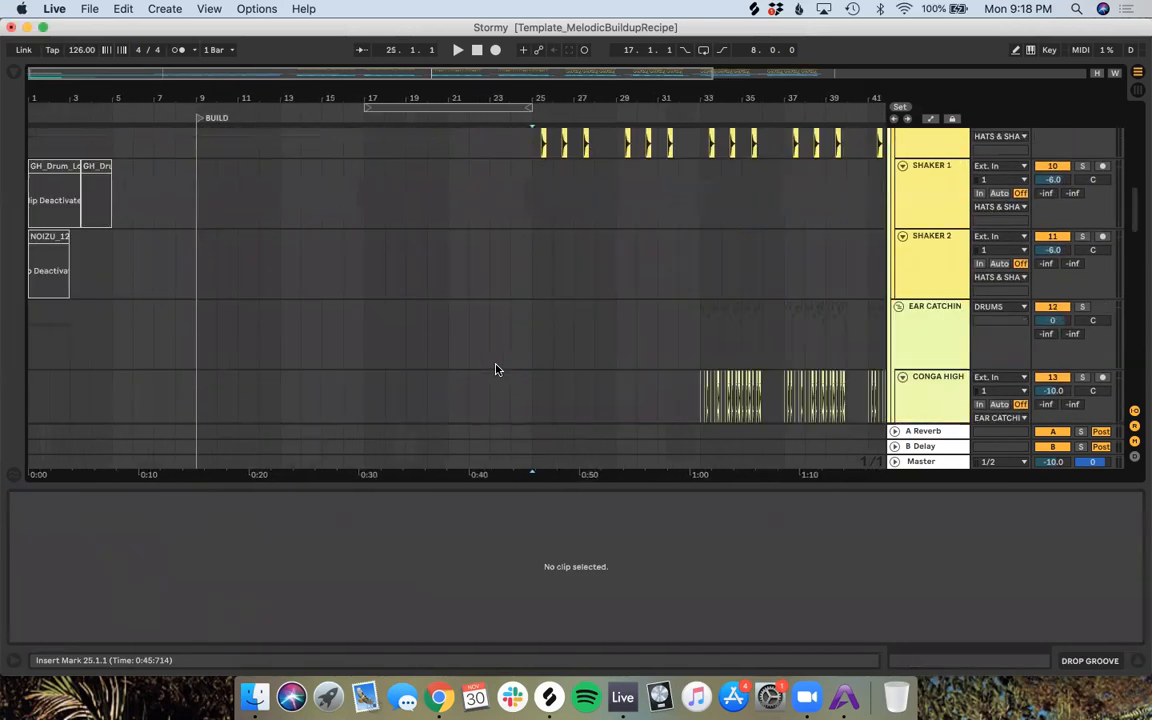
scroll(495, 370, up, 8)
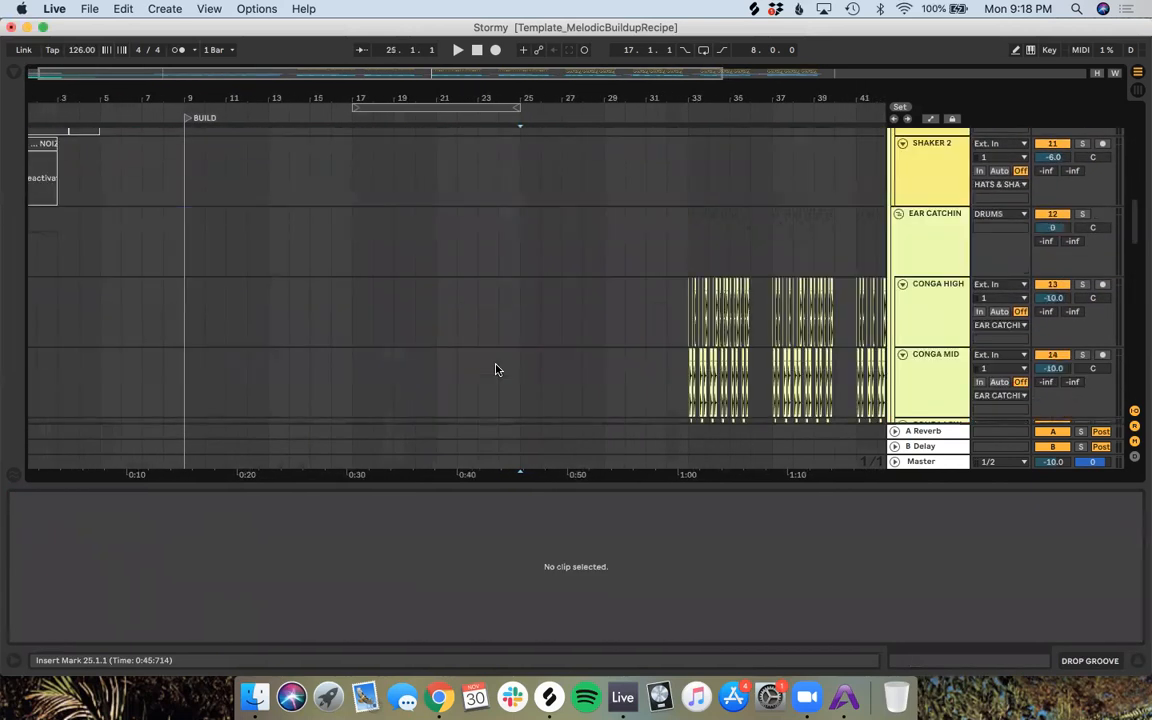
scroll(495, 370, down, 15)
scroll(495, 370, down, 3)
scroll(495, 370, up, 4)
scroll(495, 370, right, 2)
drag(466, 347, 386, 348)
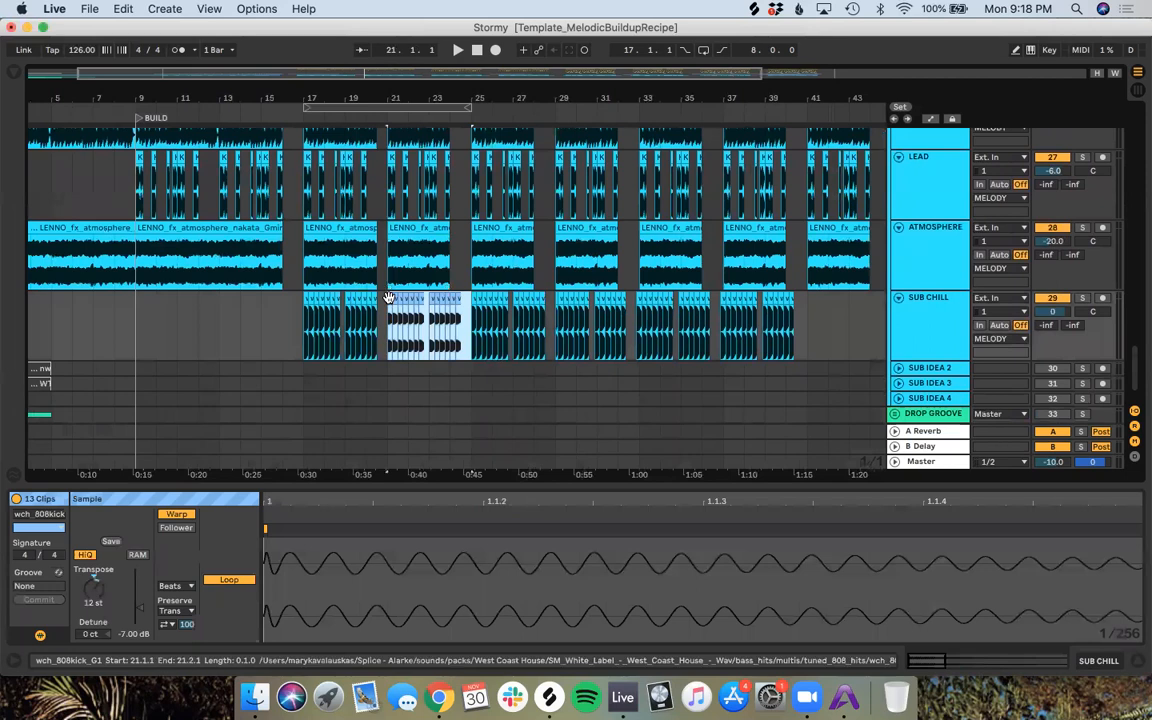
right_click(391, 299)
click(515, 603)
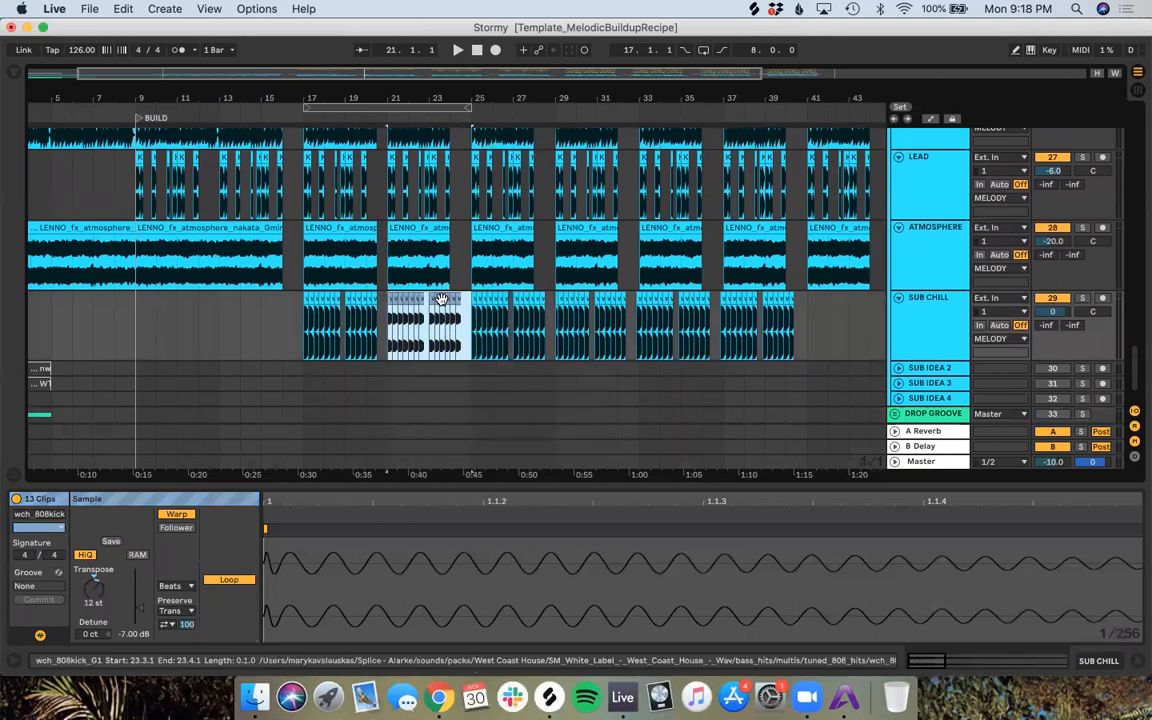
right_click(441, 299)
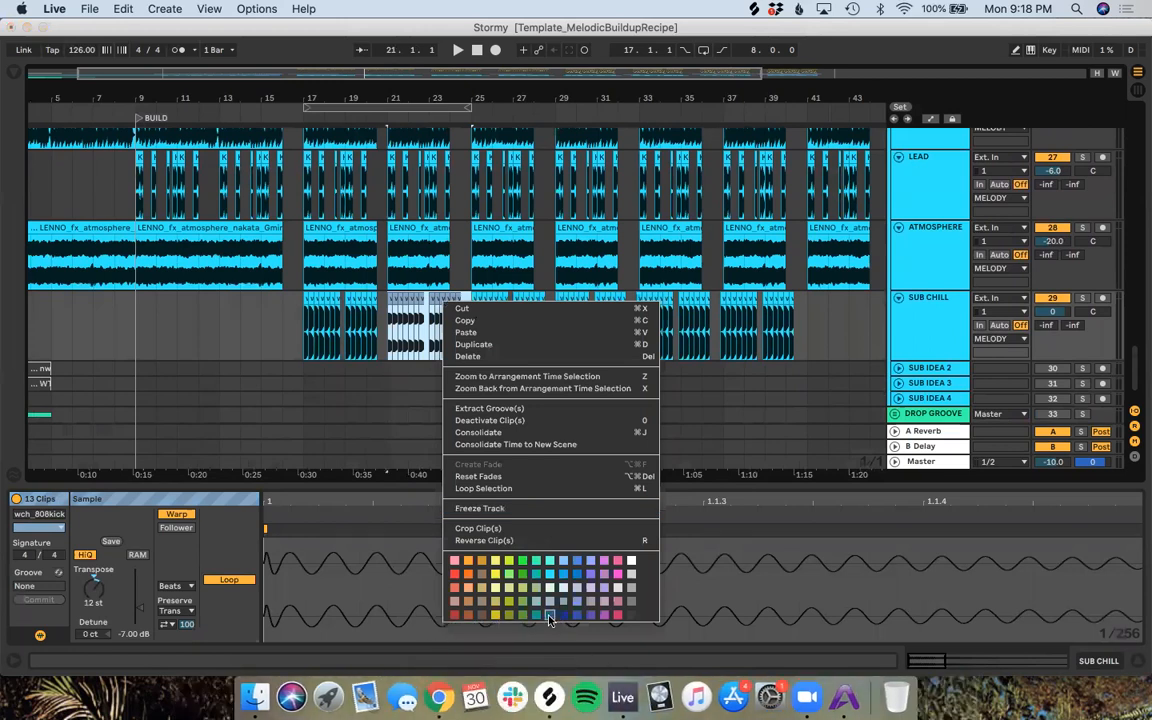
click(549, 618)
click(466, 355)
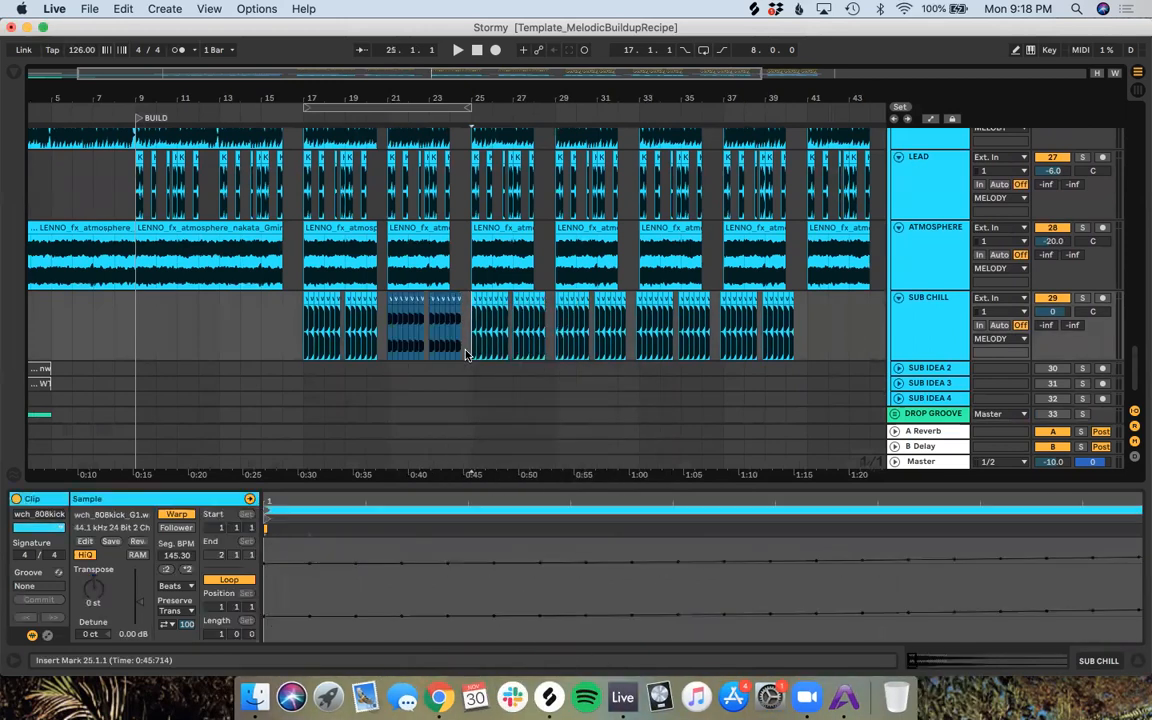
Step: Delete the untransposed SUB CHILL clips in the four-bar section starting at bar 29
key(plus)
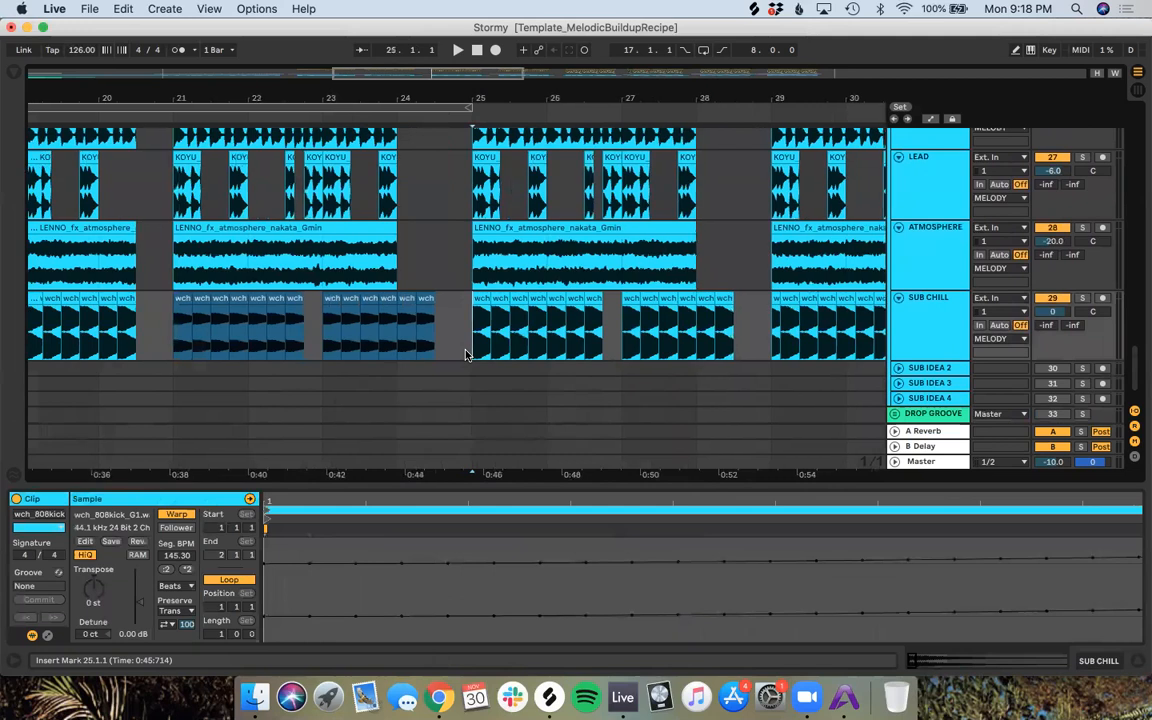
scroll(735, 320, right, 5)
scroll(735, 320, down, 1)
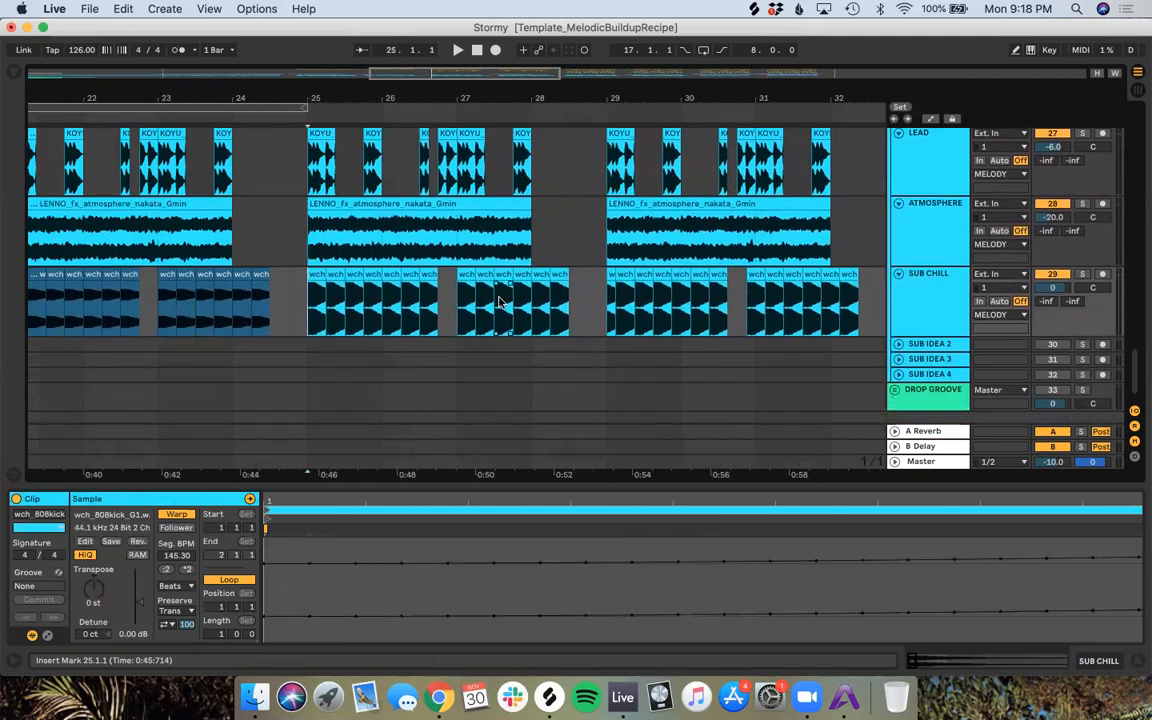
click(609, 276)
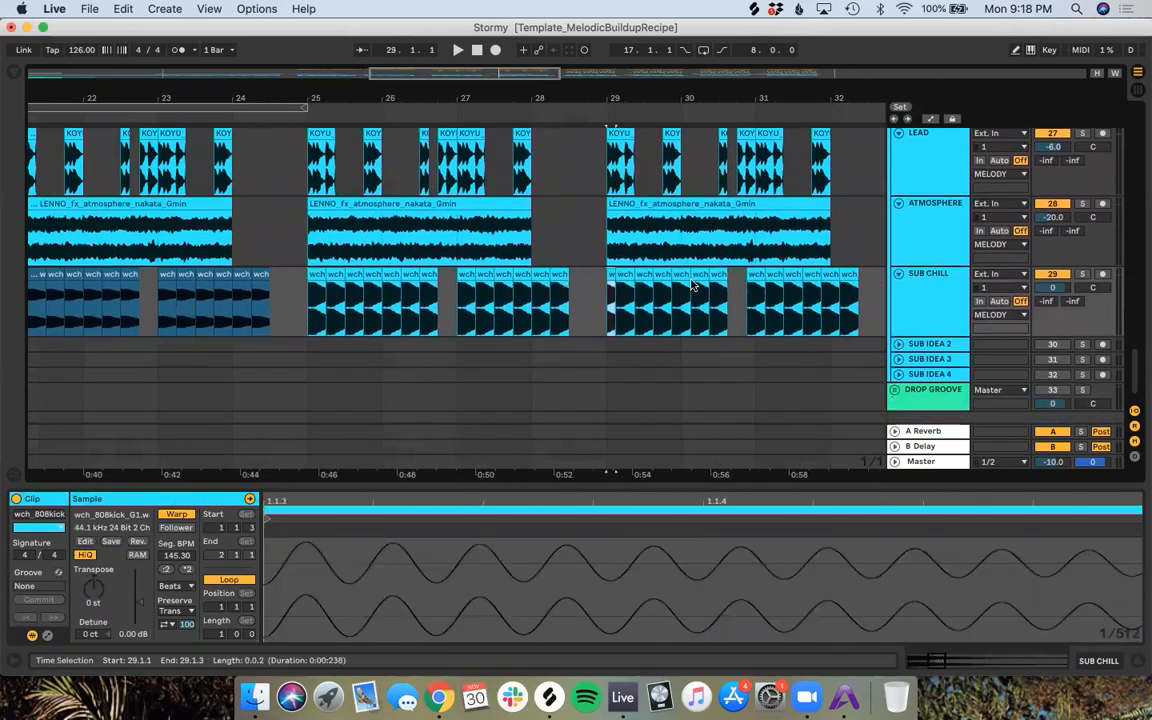
shift+click(876, 283)
key(Delete)
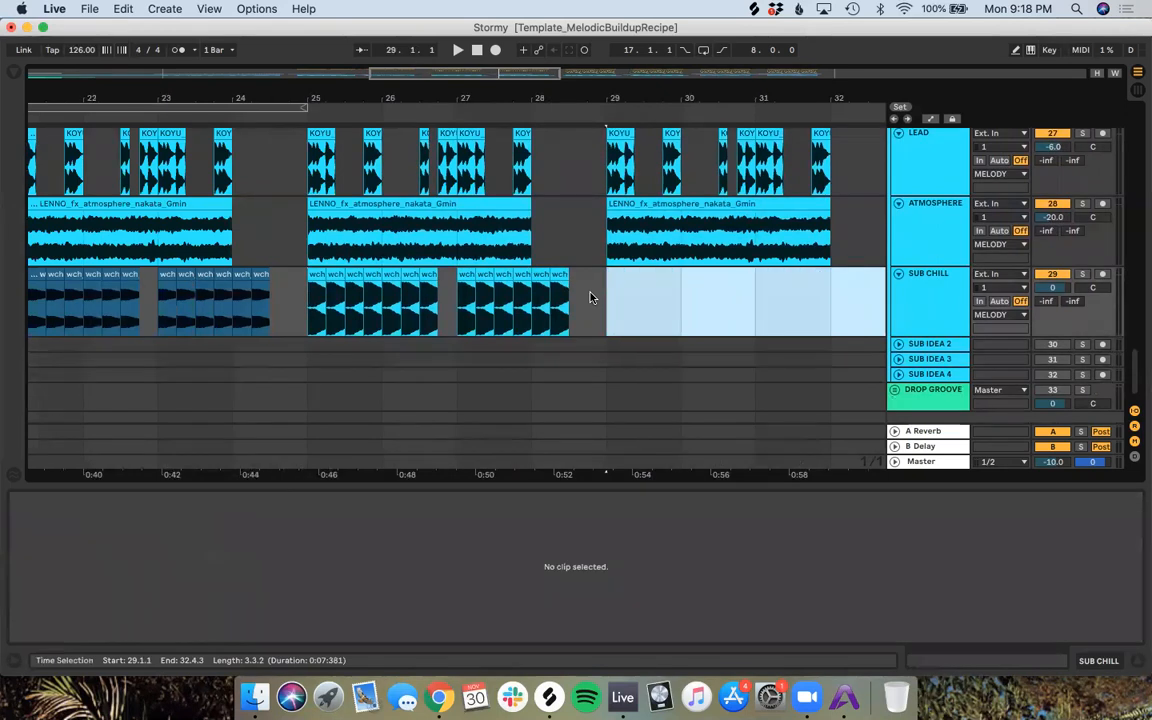
click(611, 303)
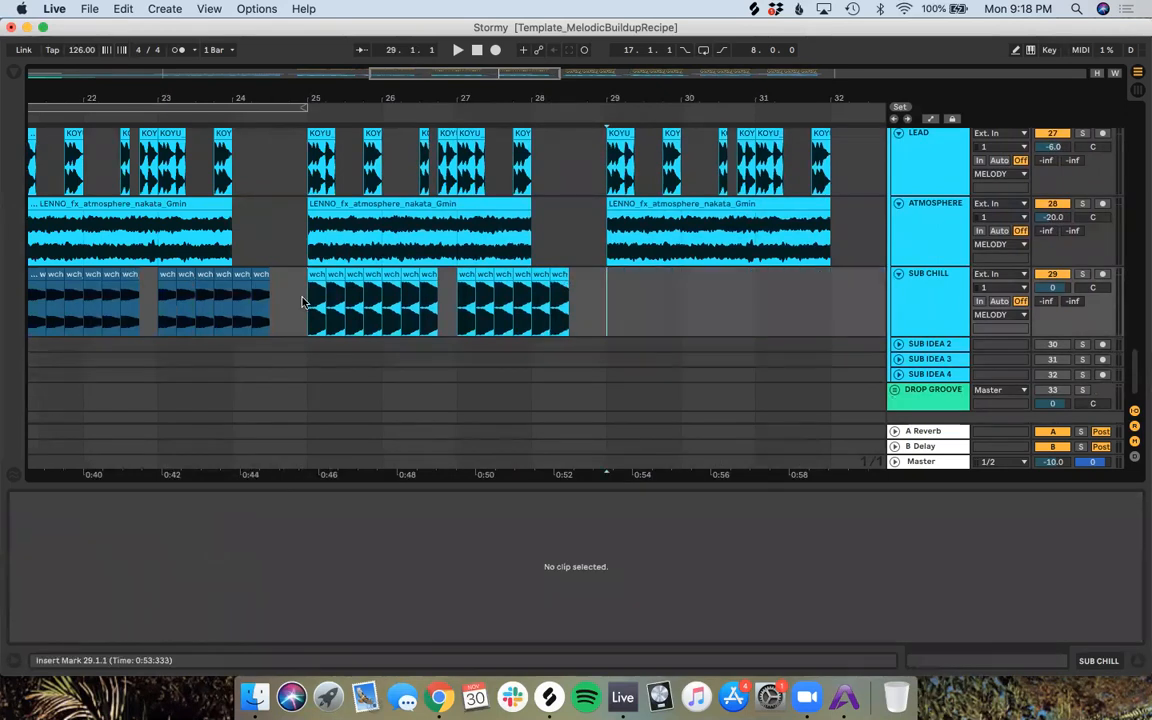
Step: Copy the dark blue transposed SUB CHILL section from bars 21 to 25 to bar 29
scroll(302, 303, left, 3)
scroll(330, 308, down, 1)
drag(360, 312, 658, 291)
Step: Shift the remaining SUB CHILL clips after the copied section slightly later so they start exactly at bar 33
scroll(658, 291, right, 15)
scroll(658, 291, up, 1)
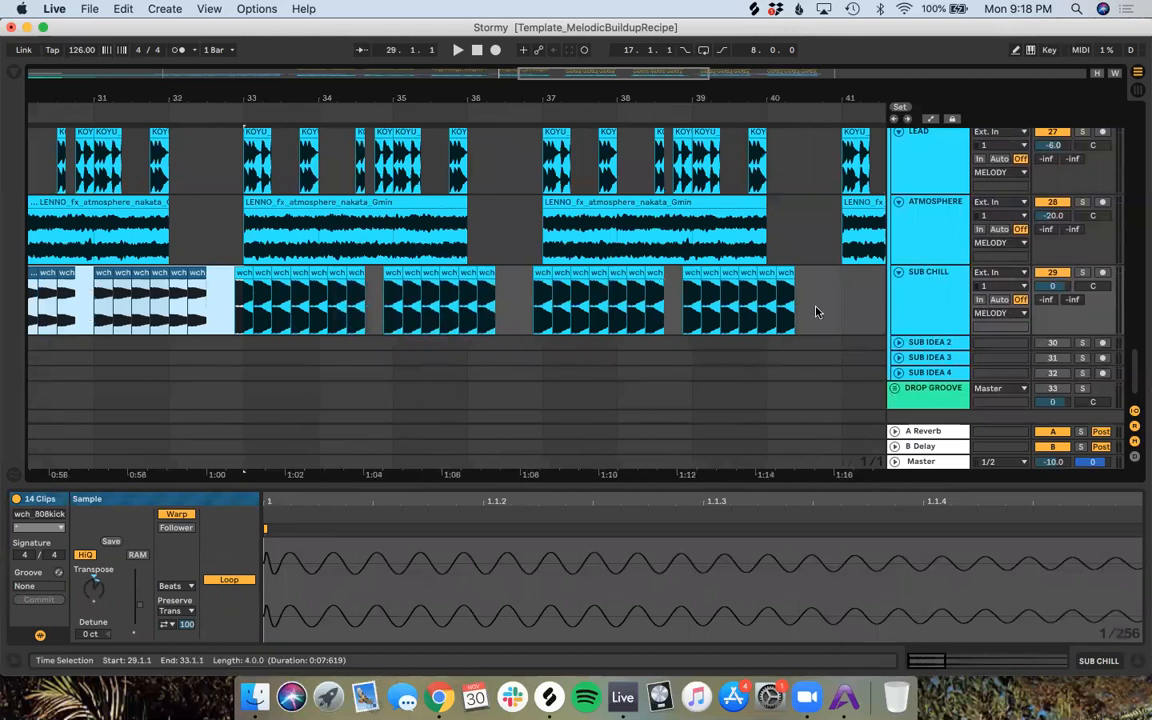
drag(838, 310, 227, 316)
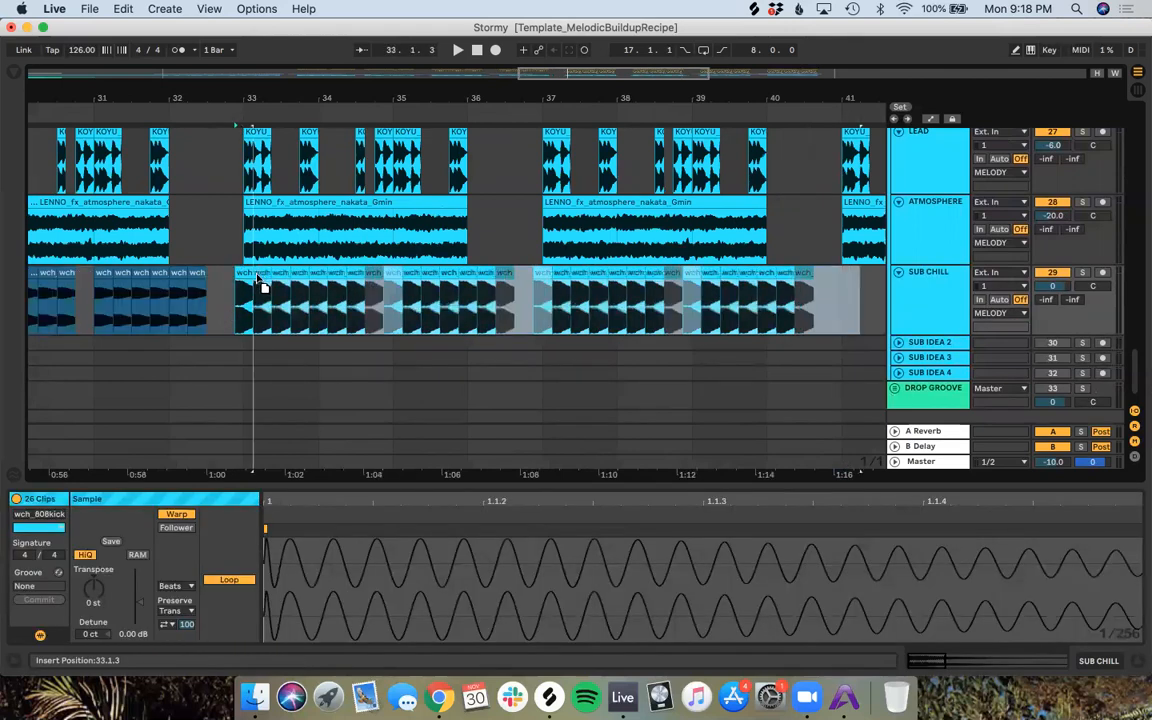
click(488, 332)
Step: Delete the untransposed SUB CHILL clips in bars 37 to 41
scroll(488, 333, right, 5)
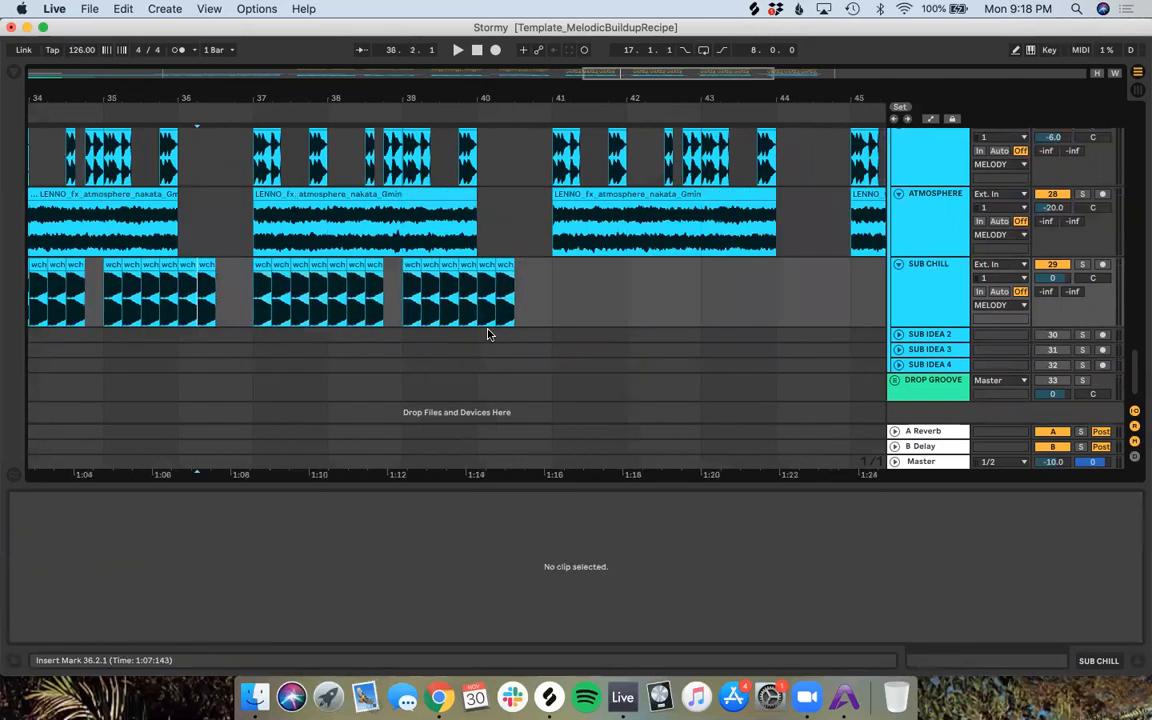
scroll(560, 303, down, 5)
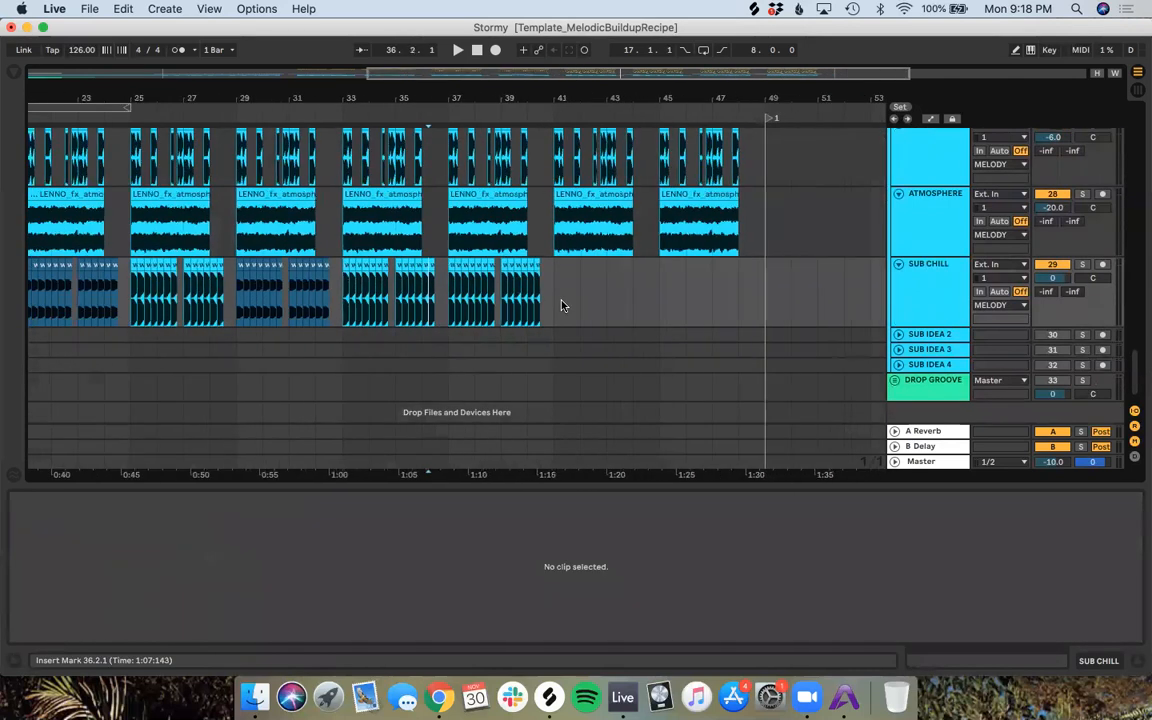
scroll(410, 288, left, 3)
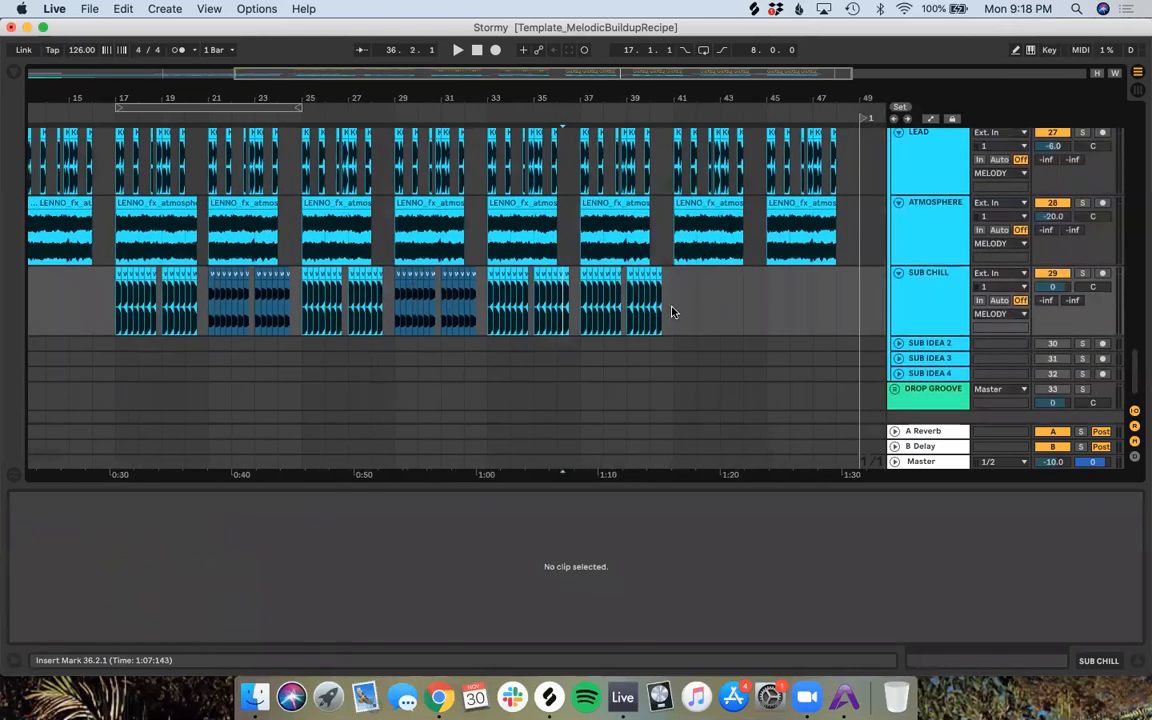
drag(672, 312, 636, 315)
key(Delete)
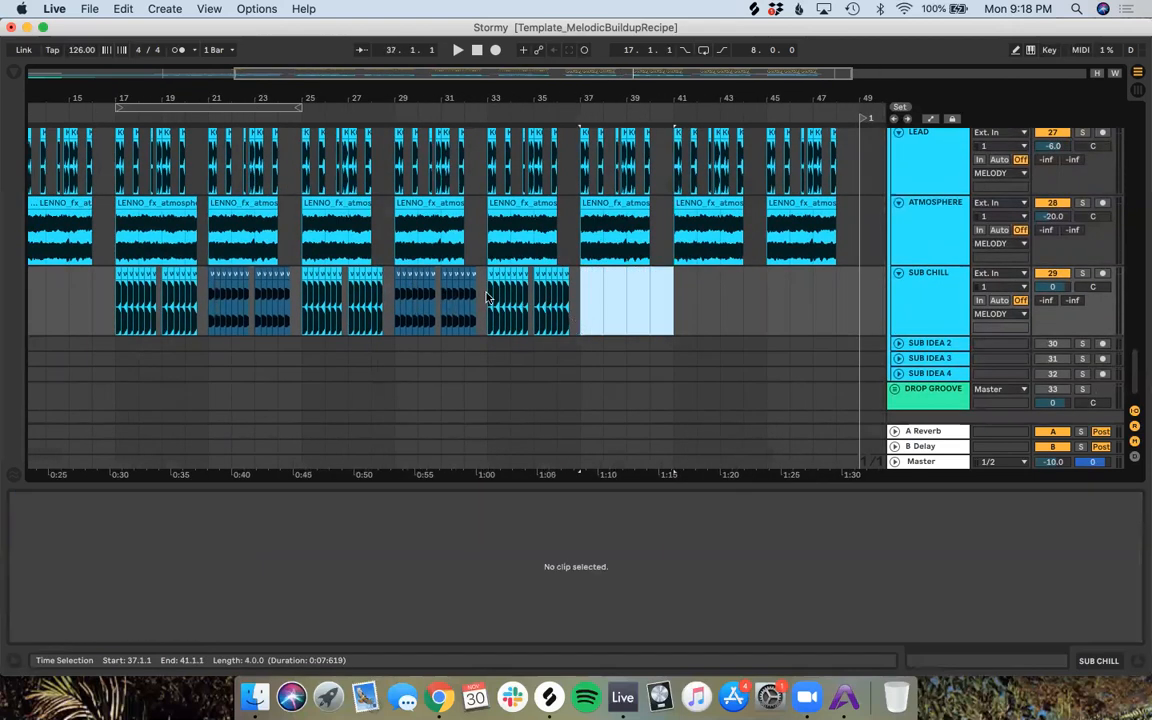
Step: Duplicate the alternating untransposed and transposed SUB CHILL sections so the 8-bar pattern continues up to bar 49
mouse_move(487, 298)
mouse_down()
mouse_move(395, 312)
mouse_move(627, 296)
mouse_move(594, 296)
mouse_move(657, 282)
mouse_move(674, 290)
mouse_move(483, 313)
mouse_up()
key(super+d)
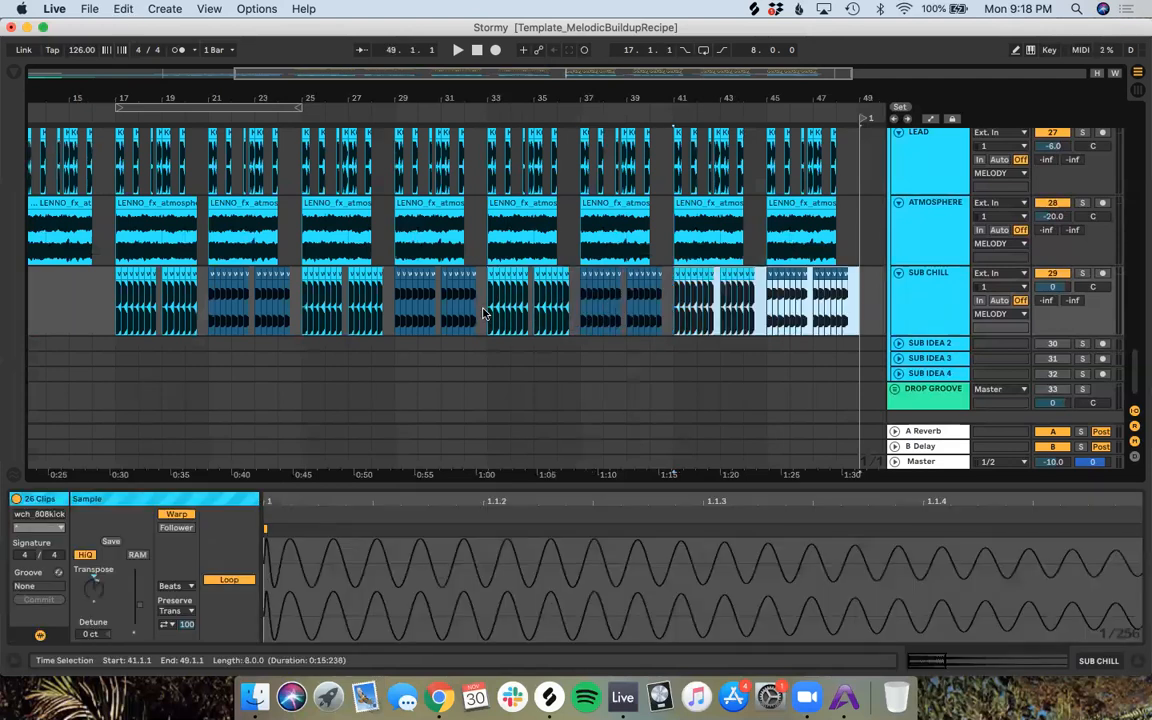
click(532, 278)
Step: Consult the recipe's turnaround instructions, and set the loop to the single bar 32 with its time range selected across all tracks
key(ctrl+Right)
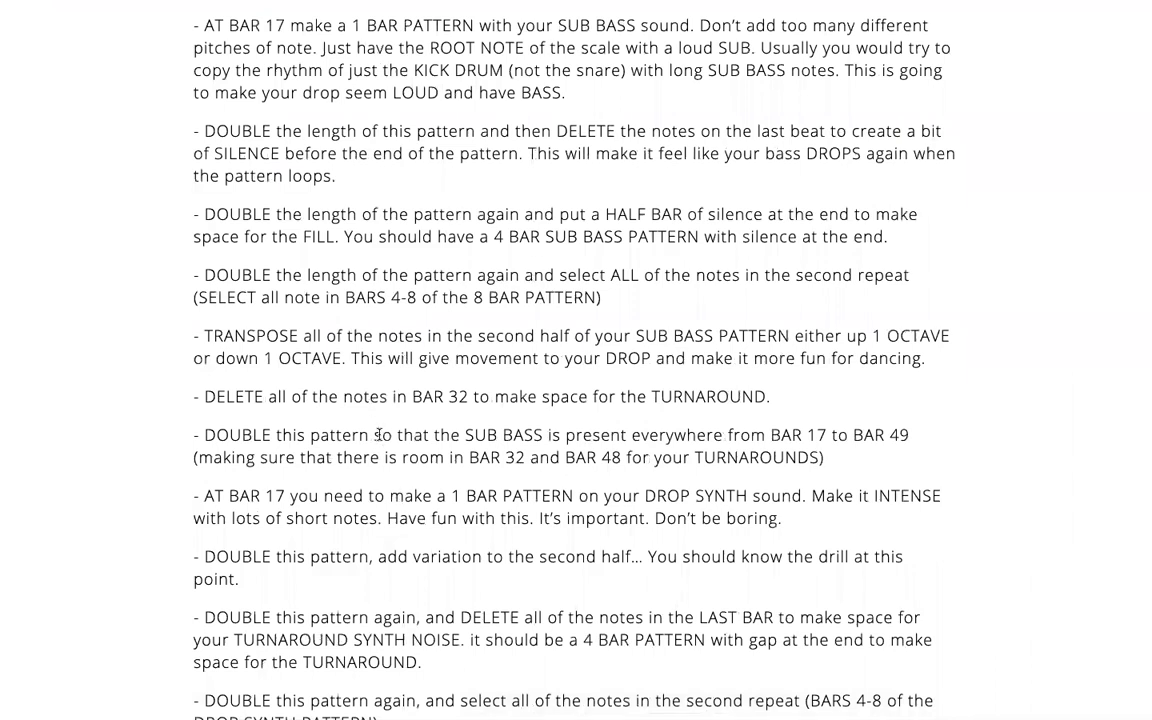
key(ctrl+Left)
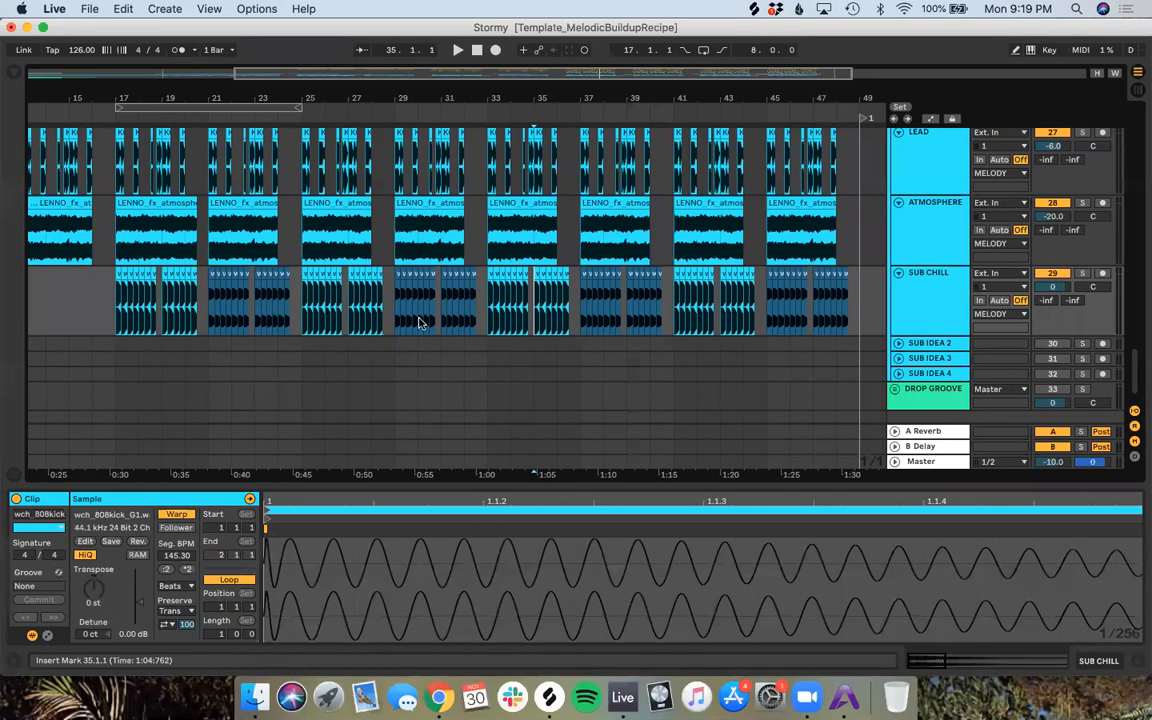
drag(253, 106, 446, 121)
drag(305, 110, 465, 110)
click(474, 108)
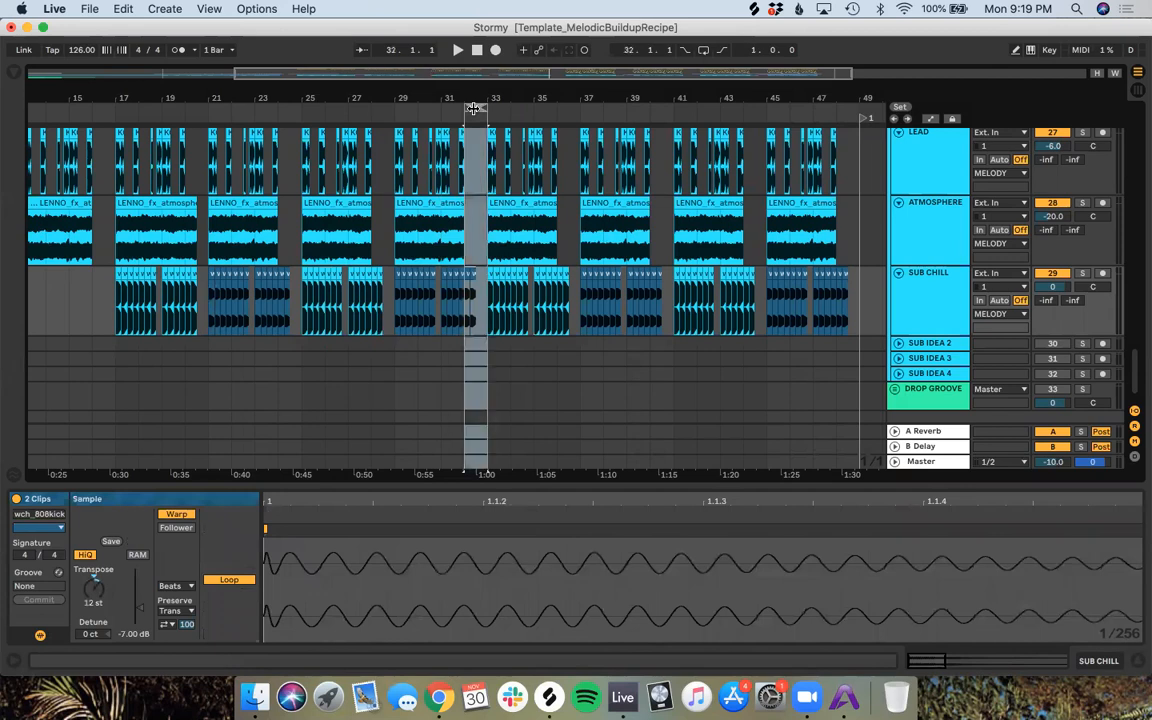
scroll(478, 180, up, 10)
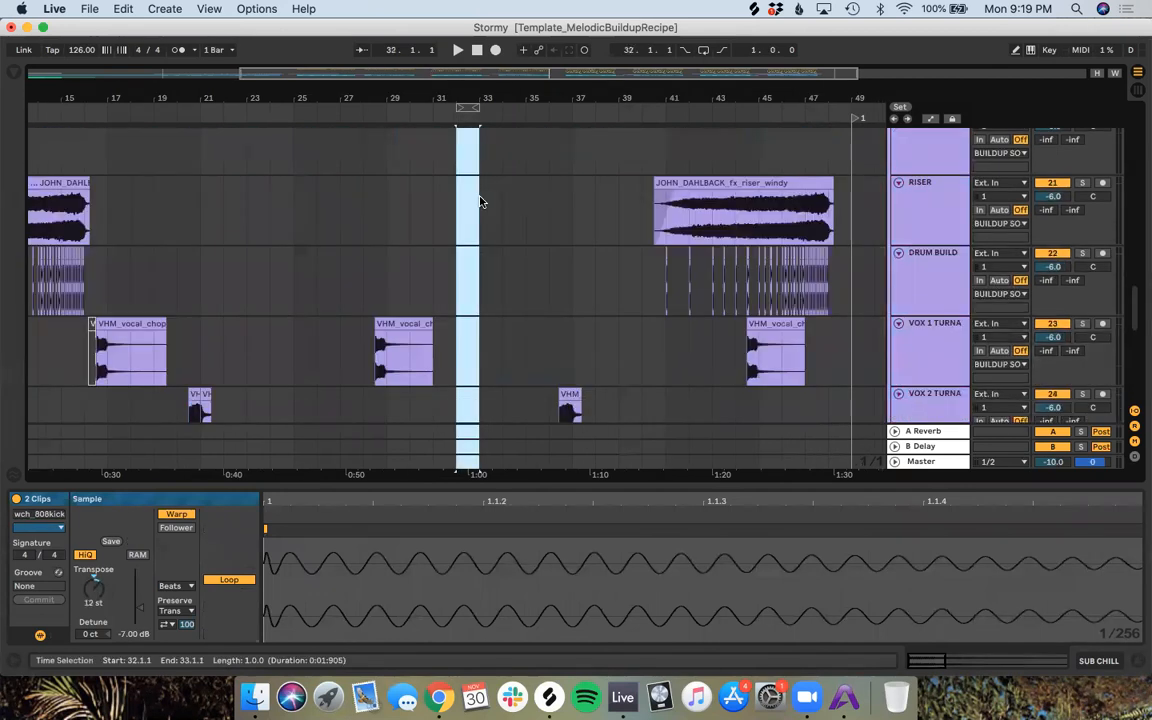
Step: Delete the material in the selected bar 32 across all tracks to leave a turnaround gap
scroll(479, 201, up, 10)
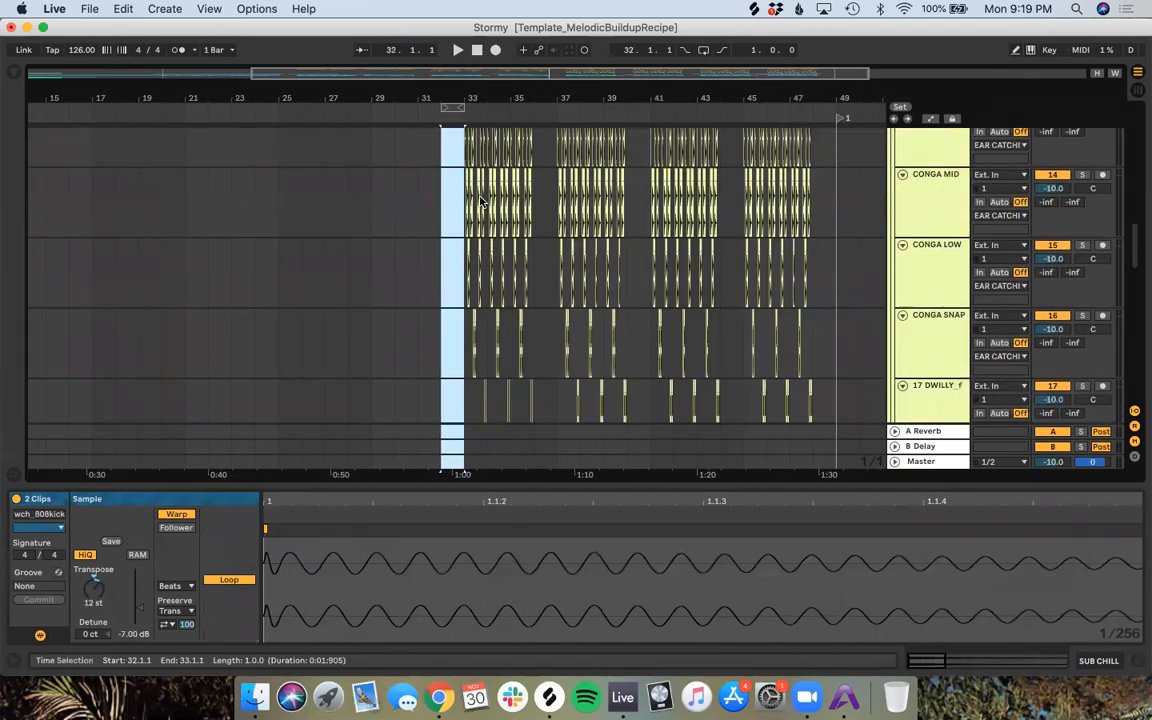
scroll(480, 201, down, 15)
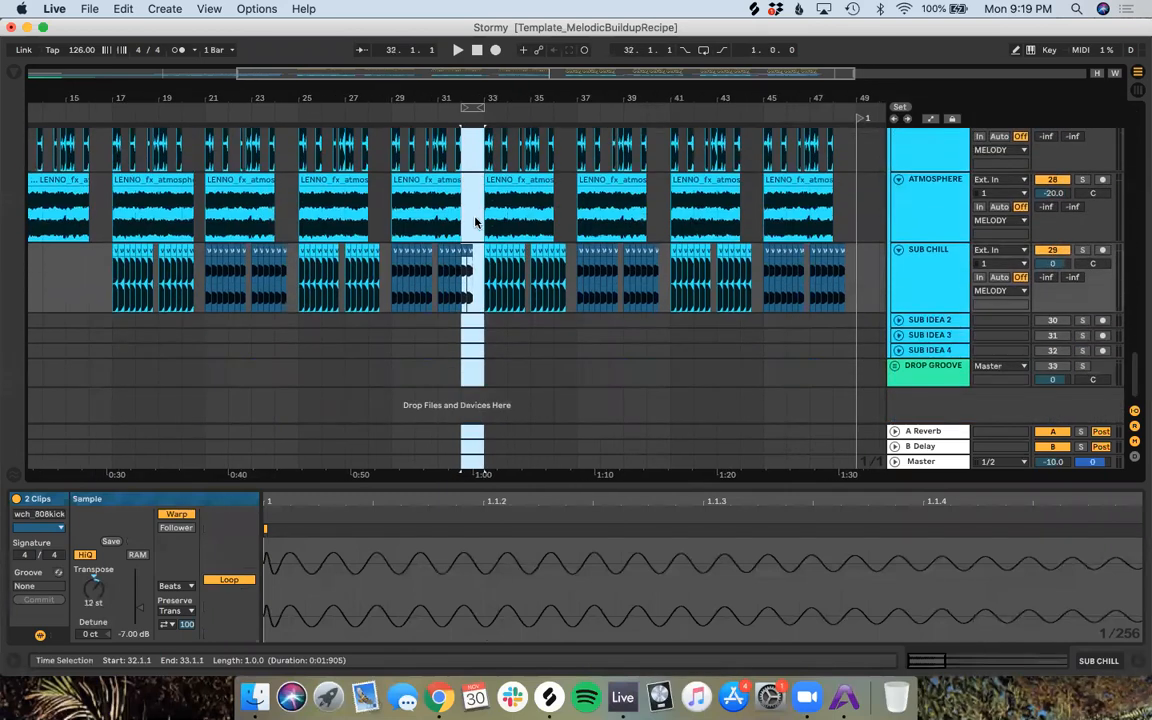
scroll(471, 238, up, 10)
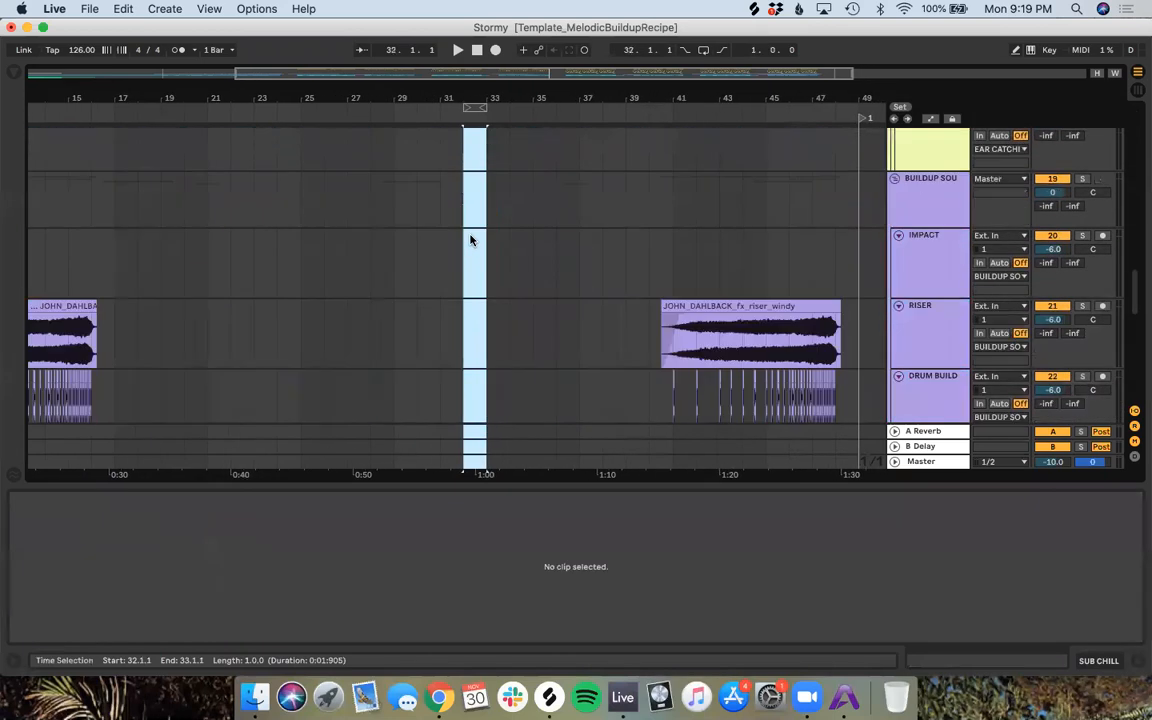
Step: Play the arrangement from bar 27 through the bar 32 turnaround while examining the clips on all tracks
scroll(450, 245, left, 3)
scroll(440, 226, down, 5)
scroll(437, 213, up, 4)
scroll(437, 215, down, 5)
scroll(437, 215, up, 4)
scroll(437, 215, right, 3)
scroll(437, 215, down, 1)
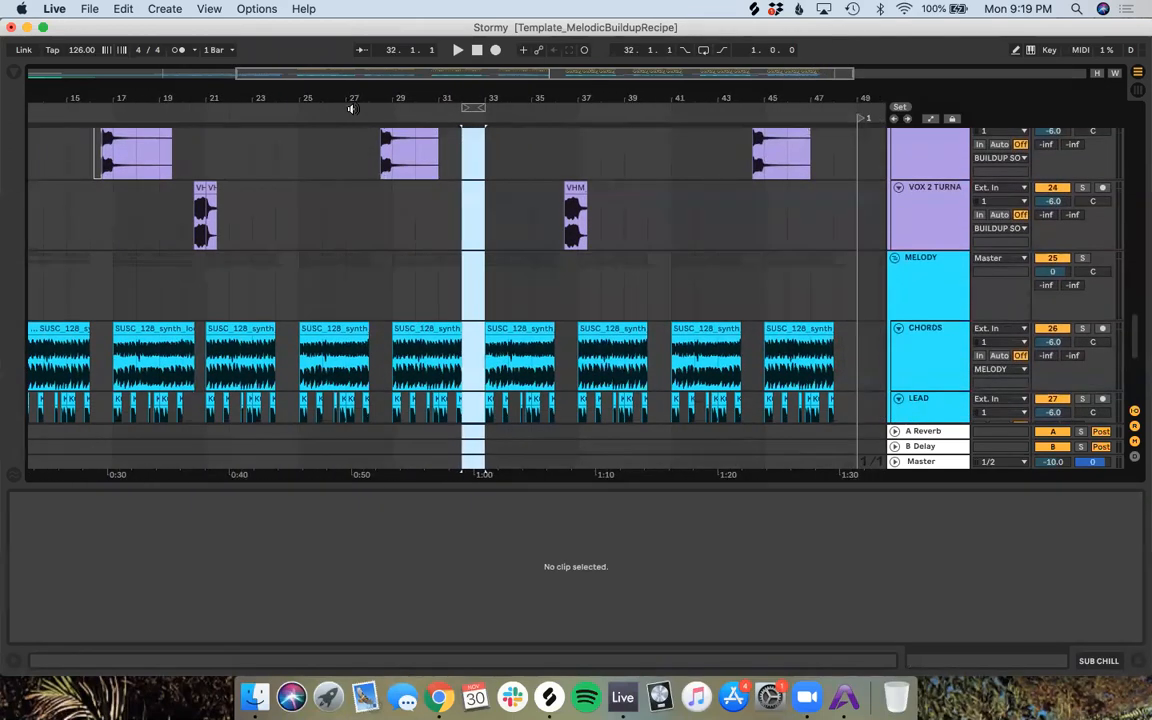
click(353, 99)
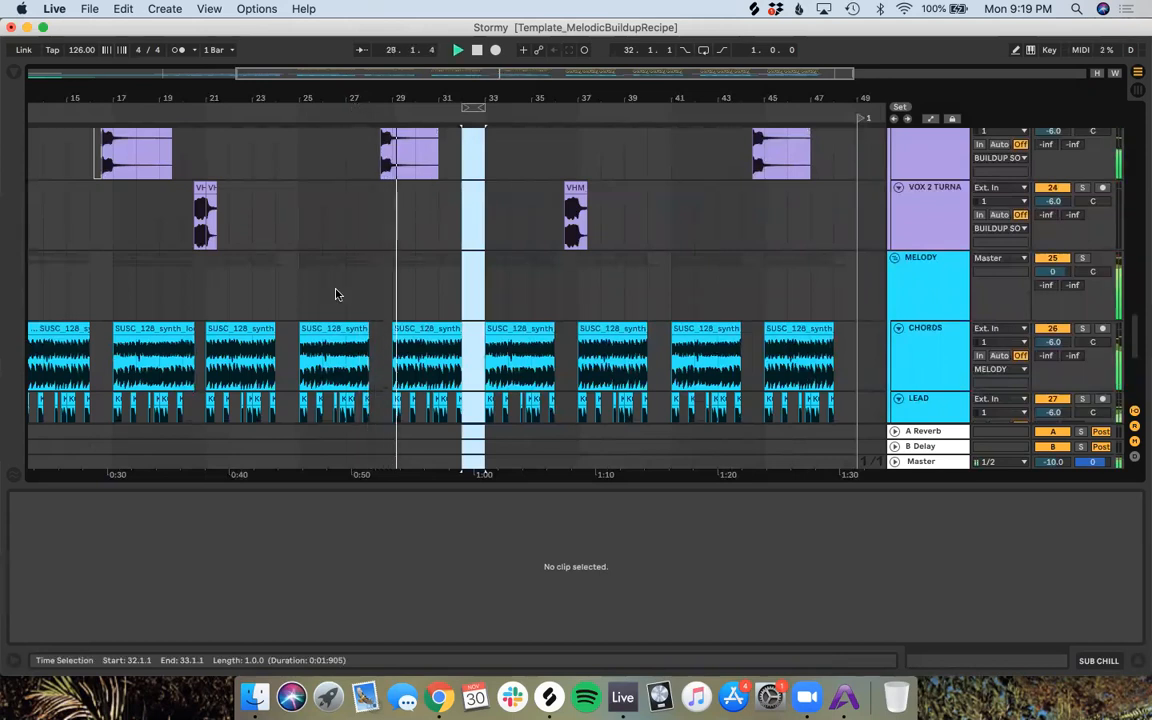
scroll(334, 297, up, 5)
scroll(334, 297, left, 2)
scroll(335, 296, up, 10)
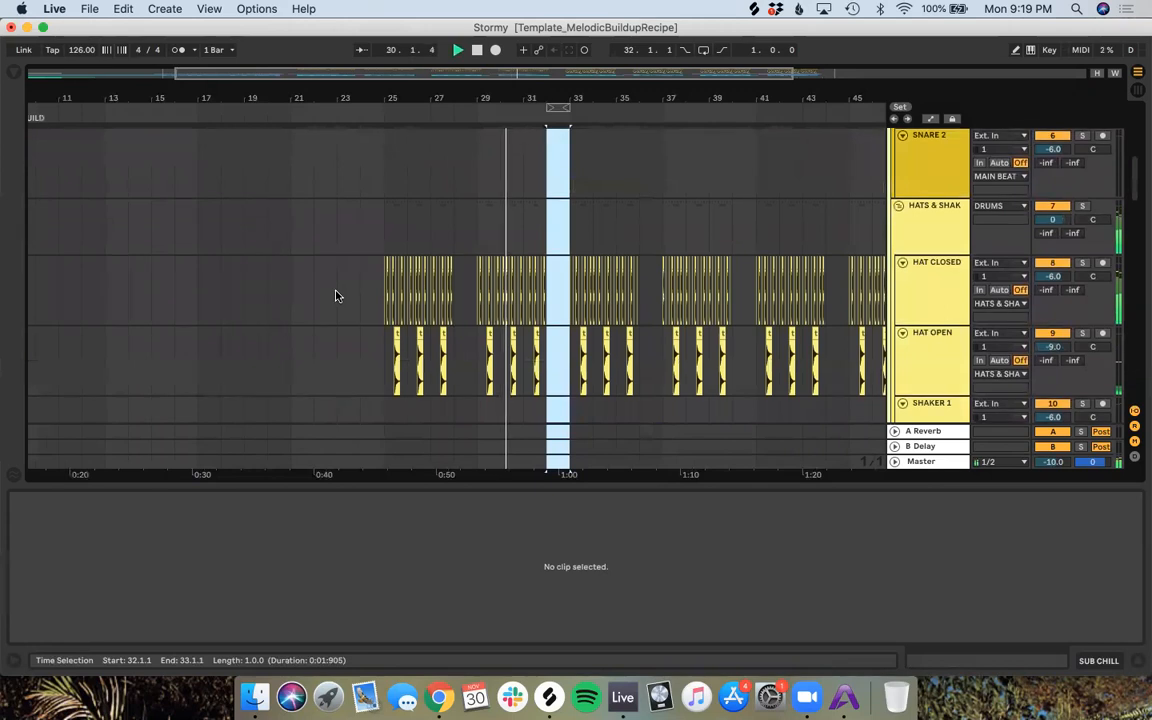
scroll(336, 296, left, 1)
scroll(336, 296, down, 15)
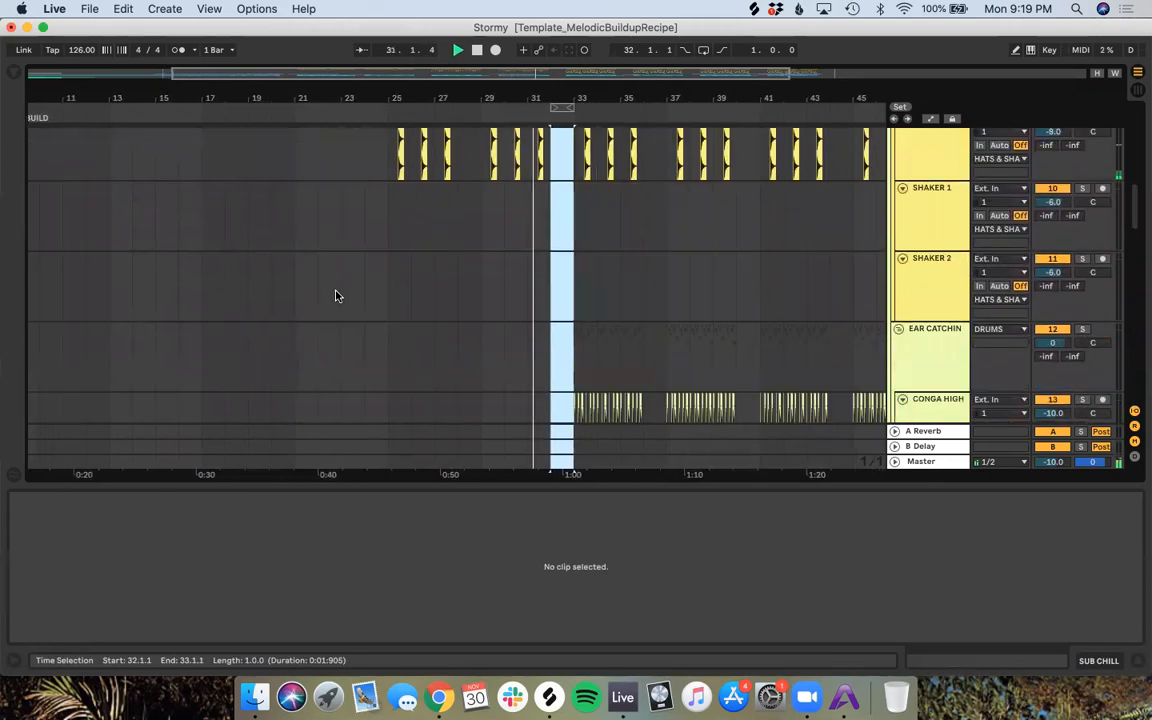
scroll(336, 296, left, 1)
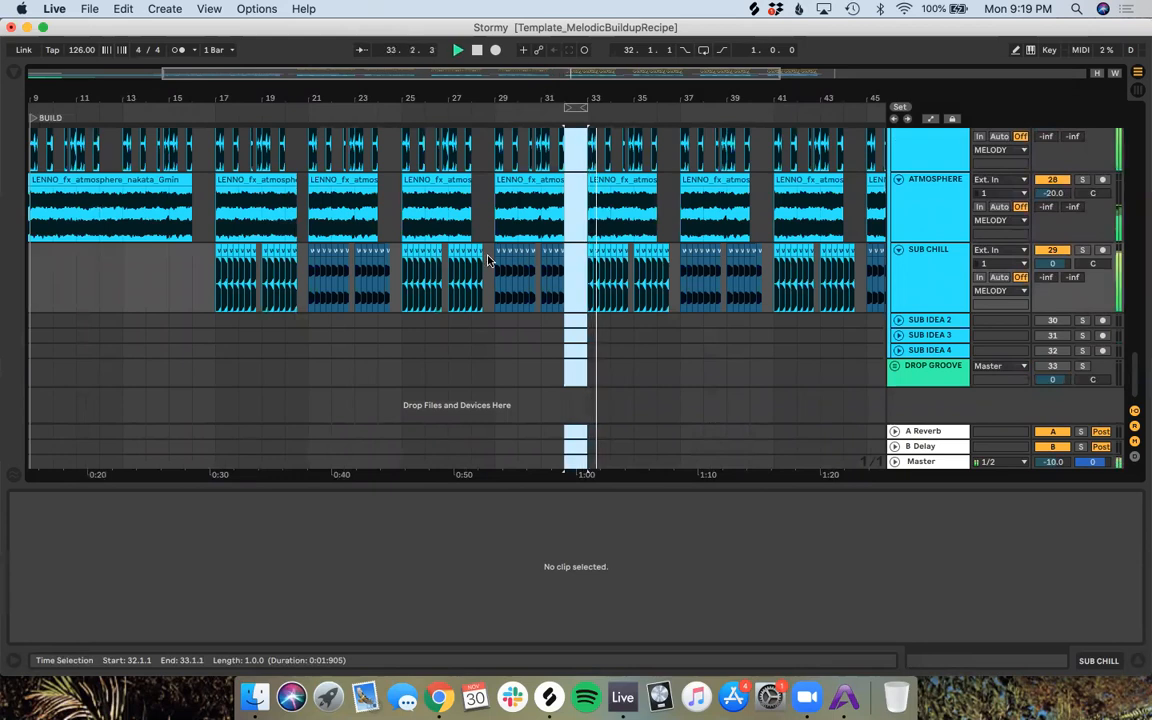
Step: Move the VOX 1 TURNAROUND vocal chop at bar 28 to start at 32.3.1, and shorten it to end at 34.1.1
scroll(488, 260, up, 6)
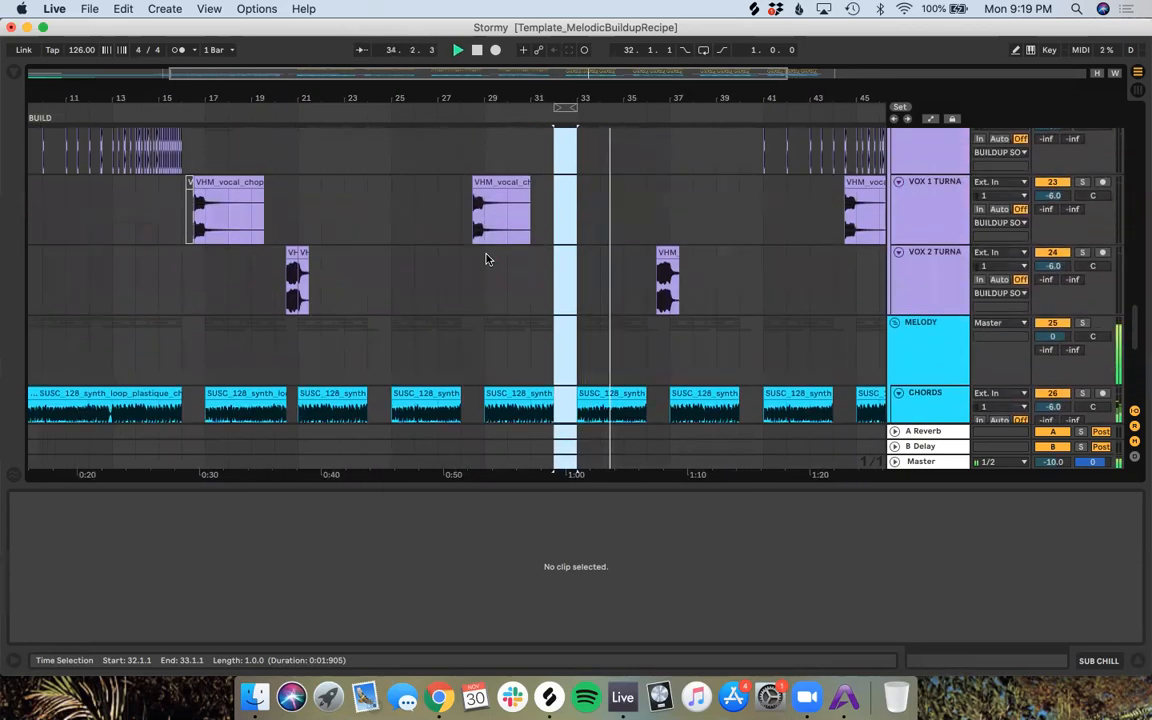
scroll(488, 260, up, 1)
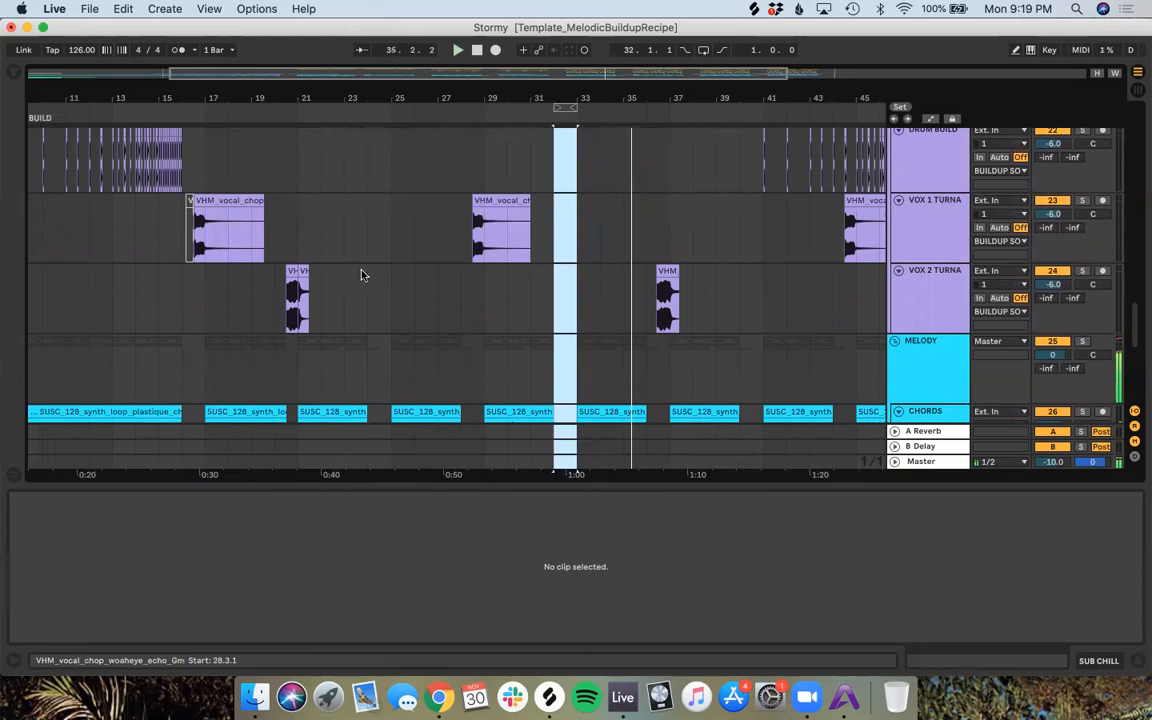
drag(507, 199, 610, 208)
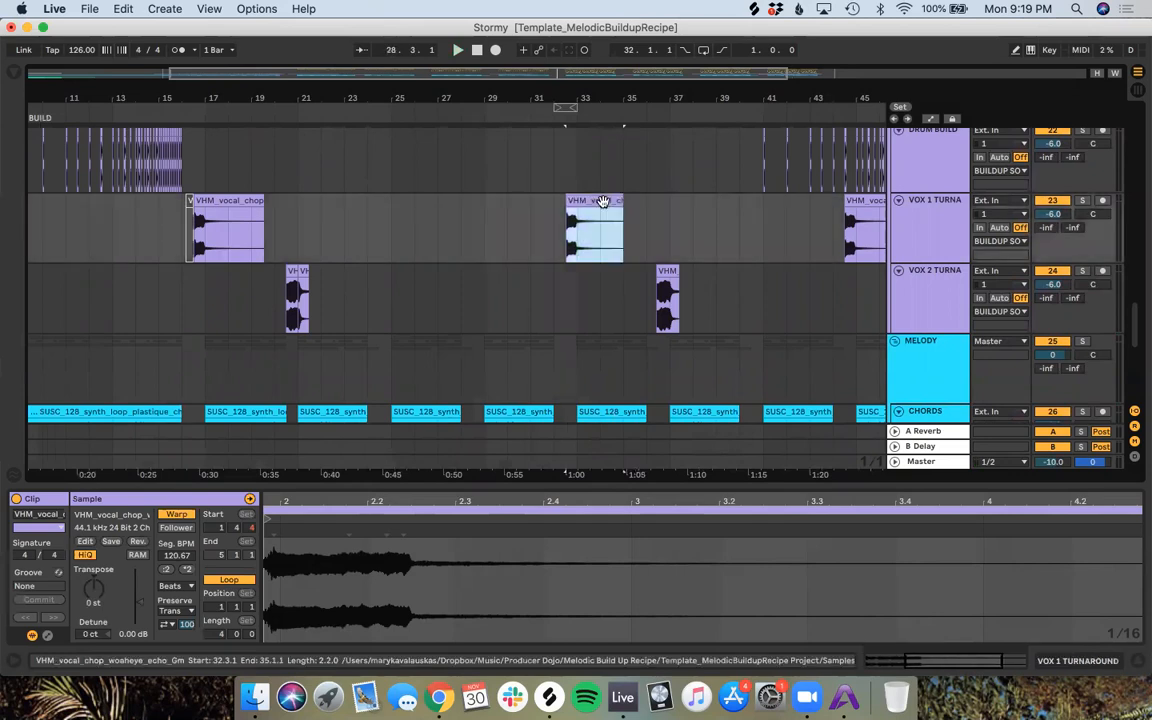
click(528, 110)
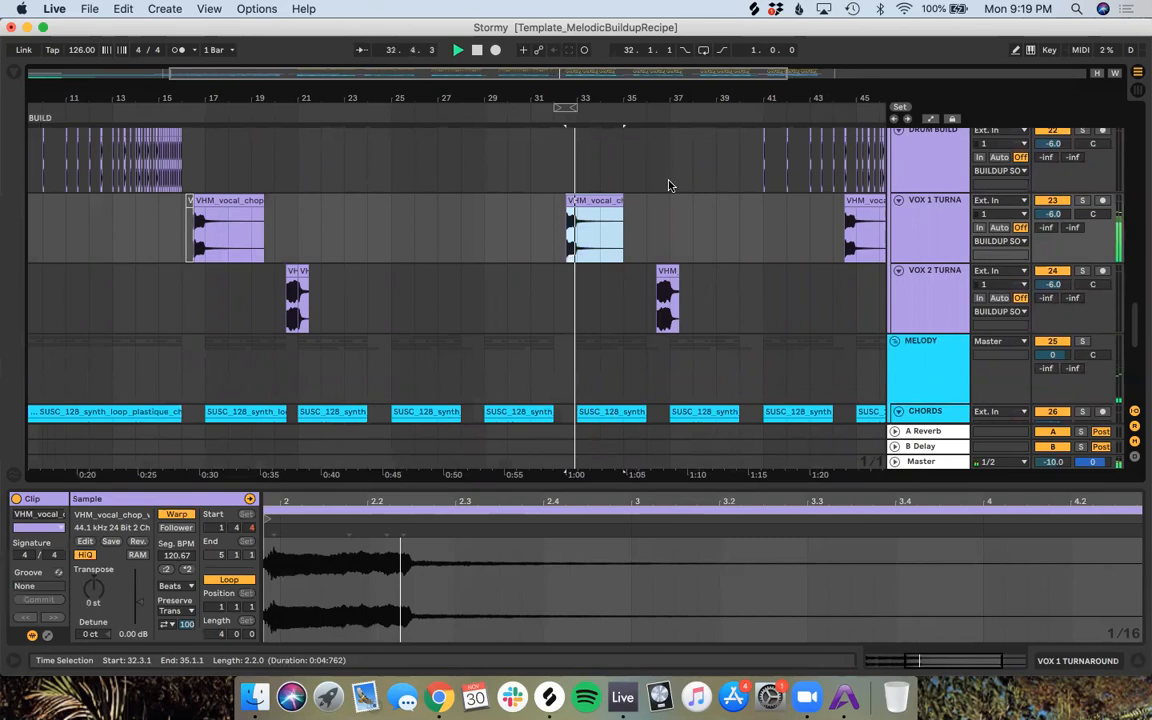
drag(622, 205, 600, 205)
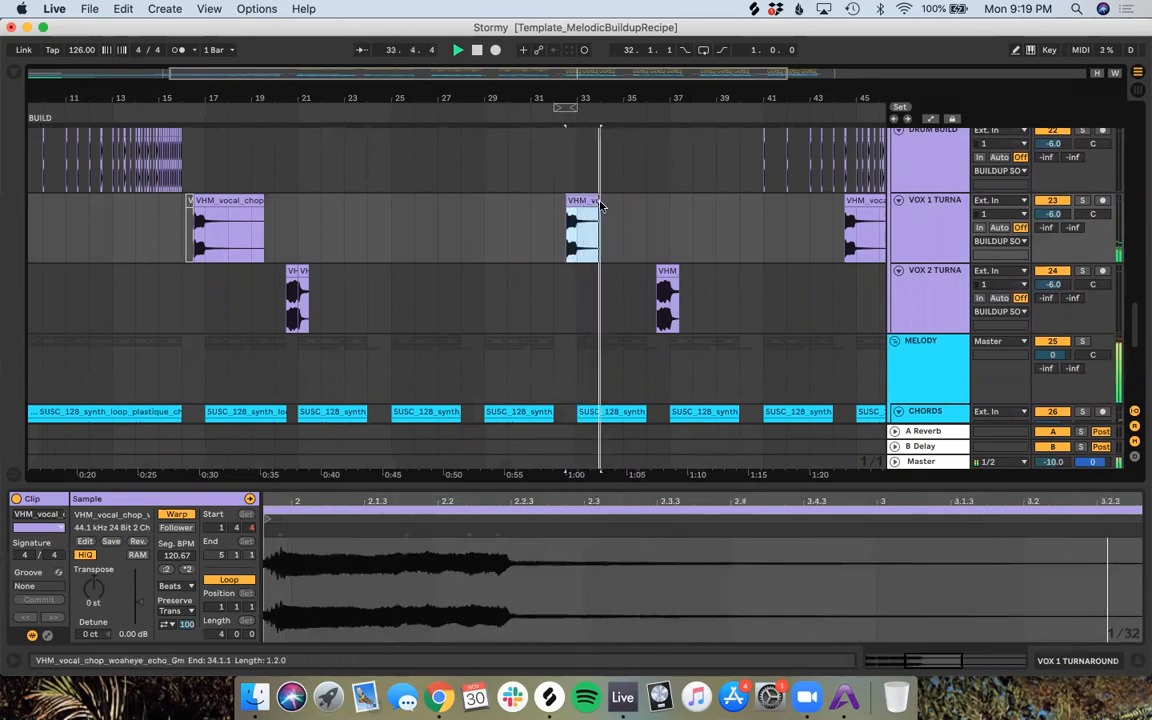
Step: On VOX 2 TURNAROUND, delete the second clip at bar 21, extend the first to length 1.2.0, and move it to 24.2.4
click(320, 227)
click(299, 272)
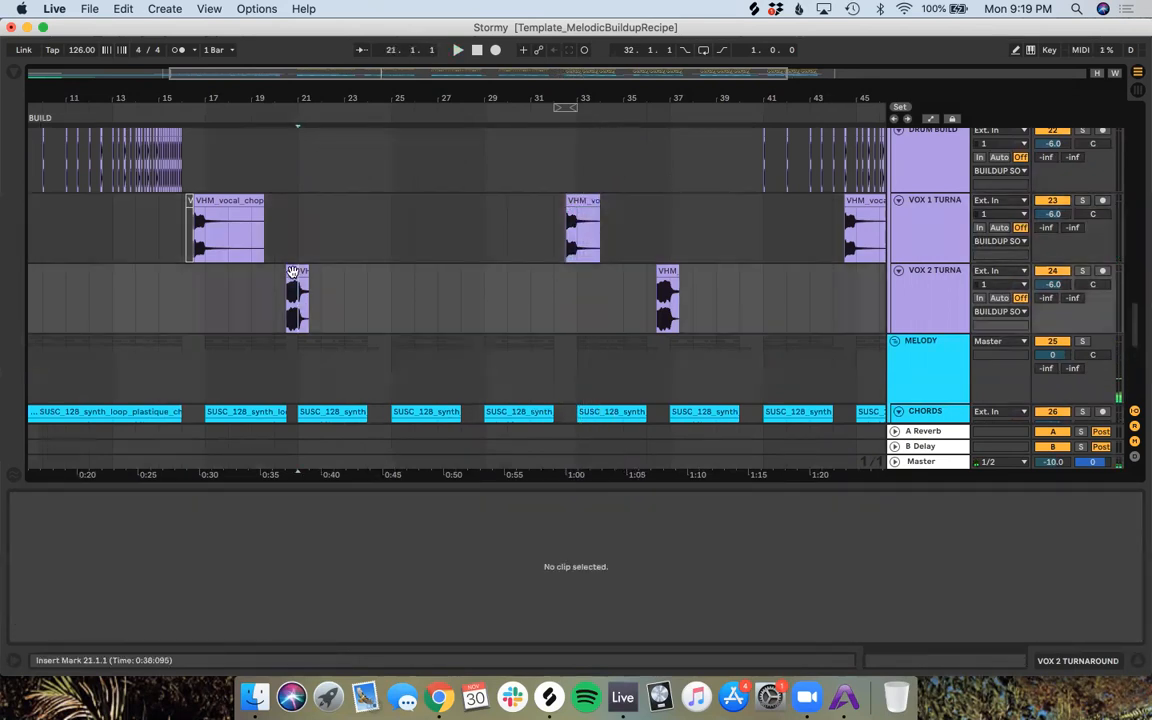
click(305, 274)
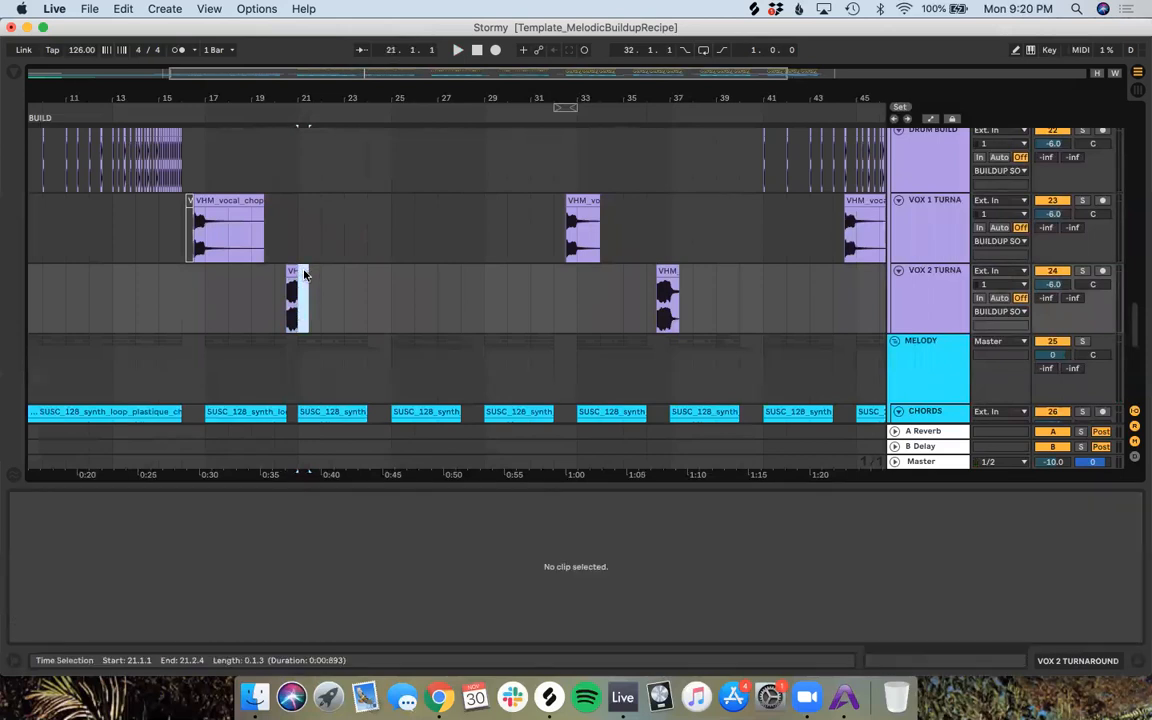
click(305, 273)
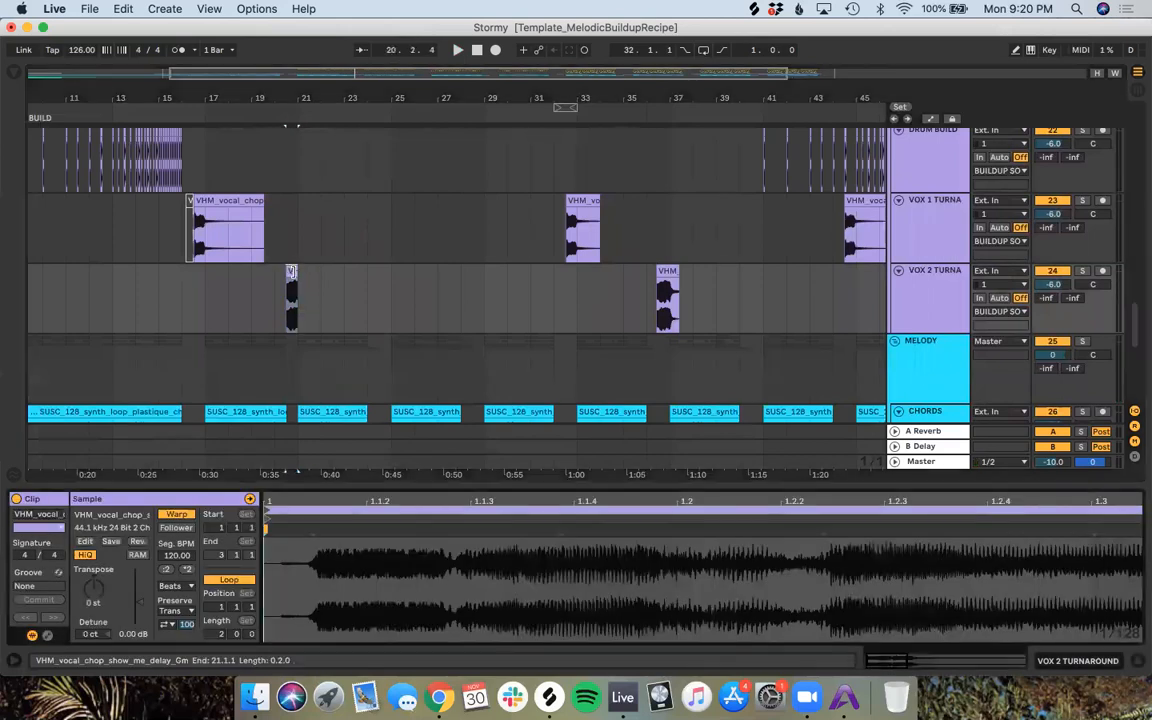
drag(305, 273, 404, 305)
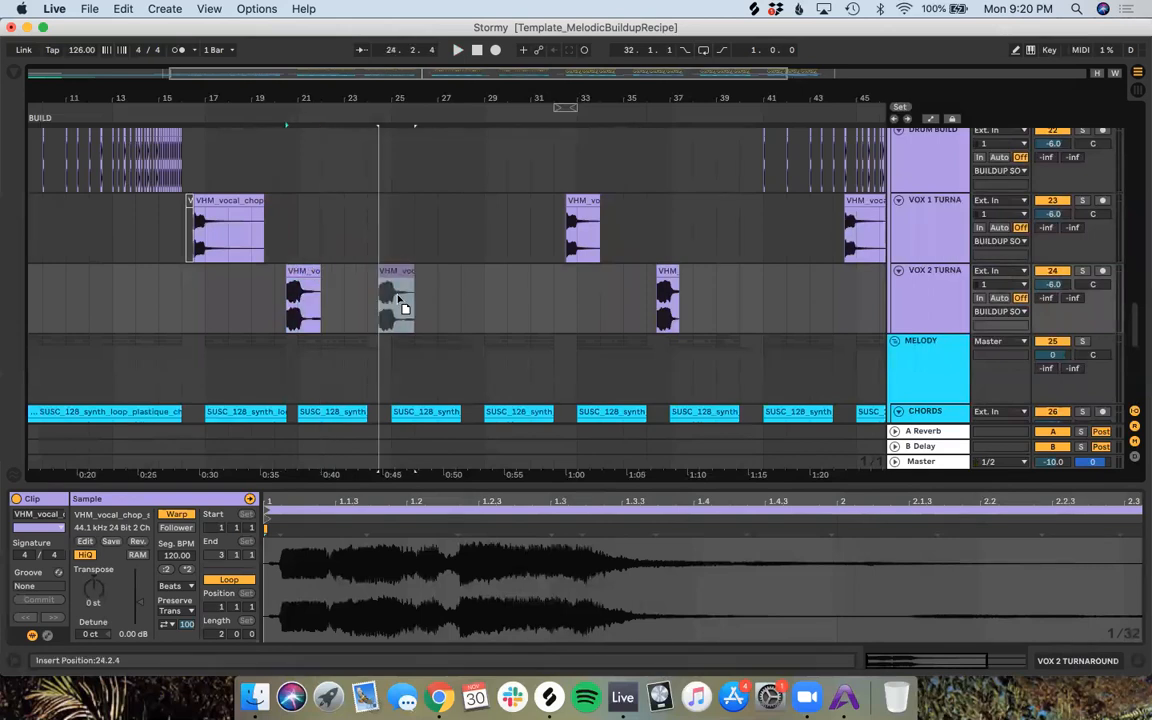
drag(399, 301, 395, 294)
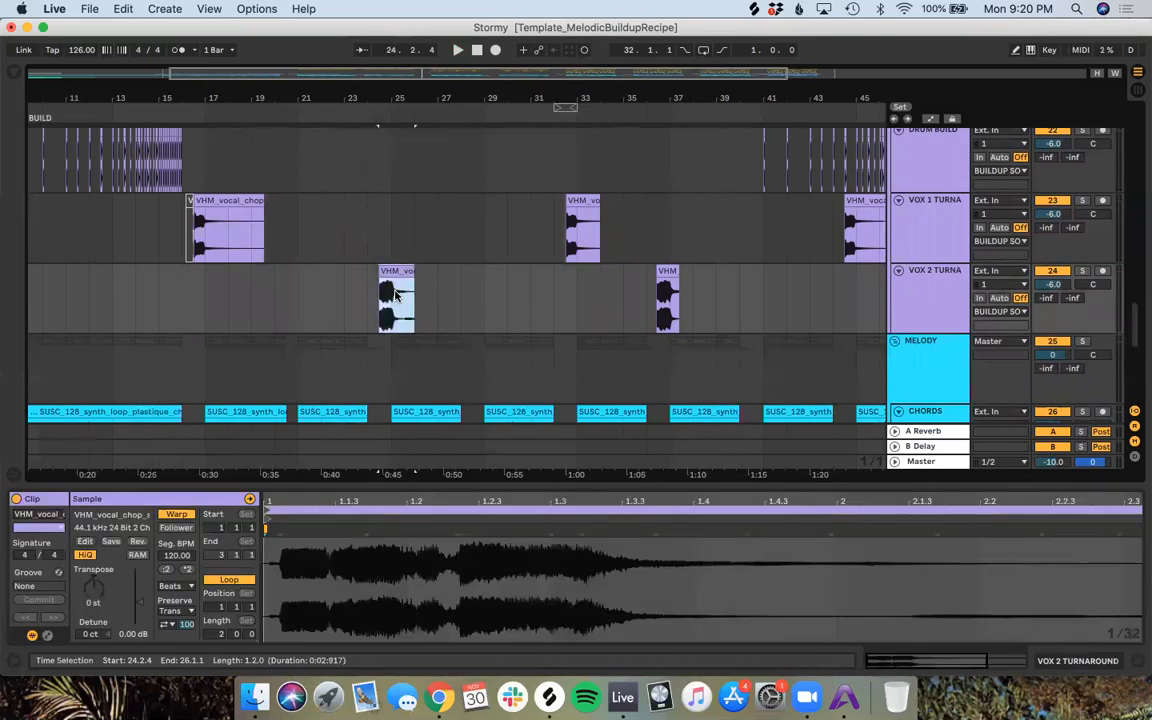
Step: Audition the moved vocal chop from bar 23, and delete the transposed SUB CHILL clips that run into bar 24
scroll(283, 303, down, 5)
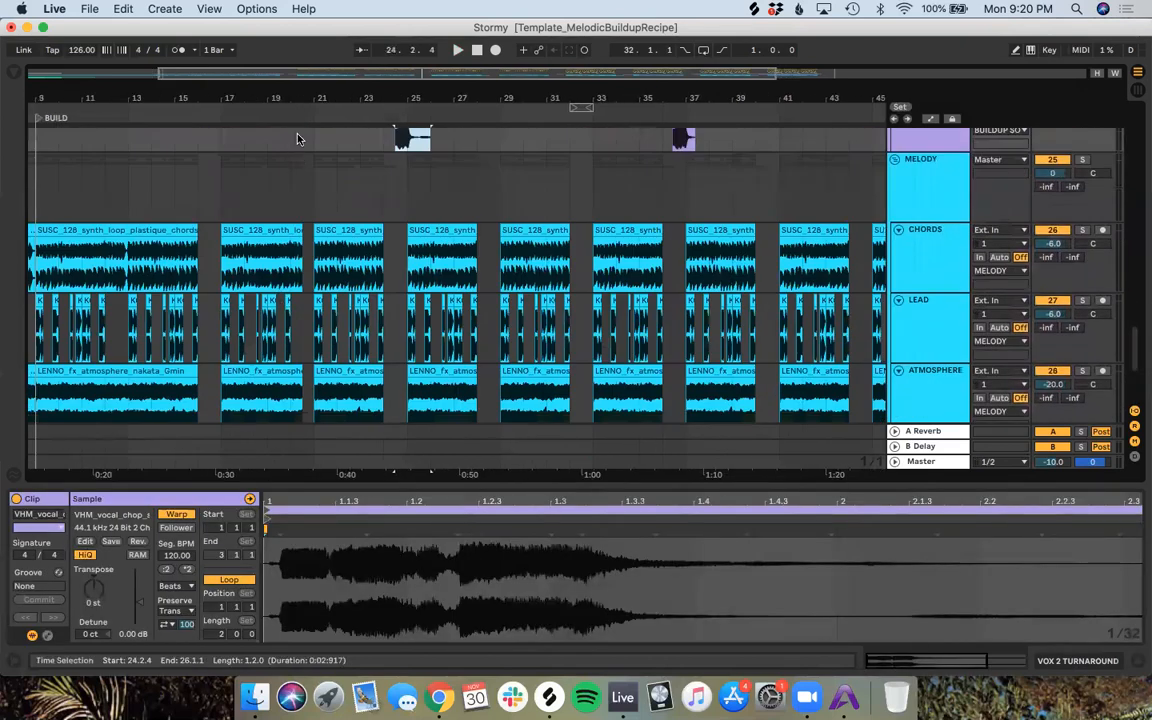
scroll(301, 146, up, 2)
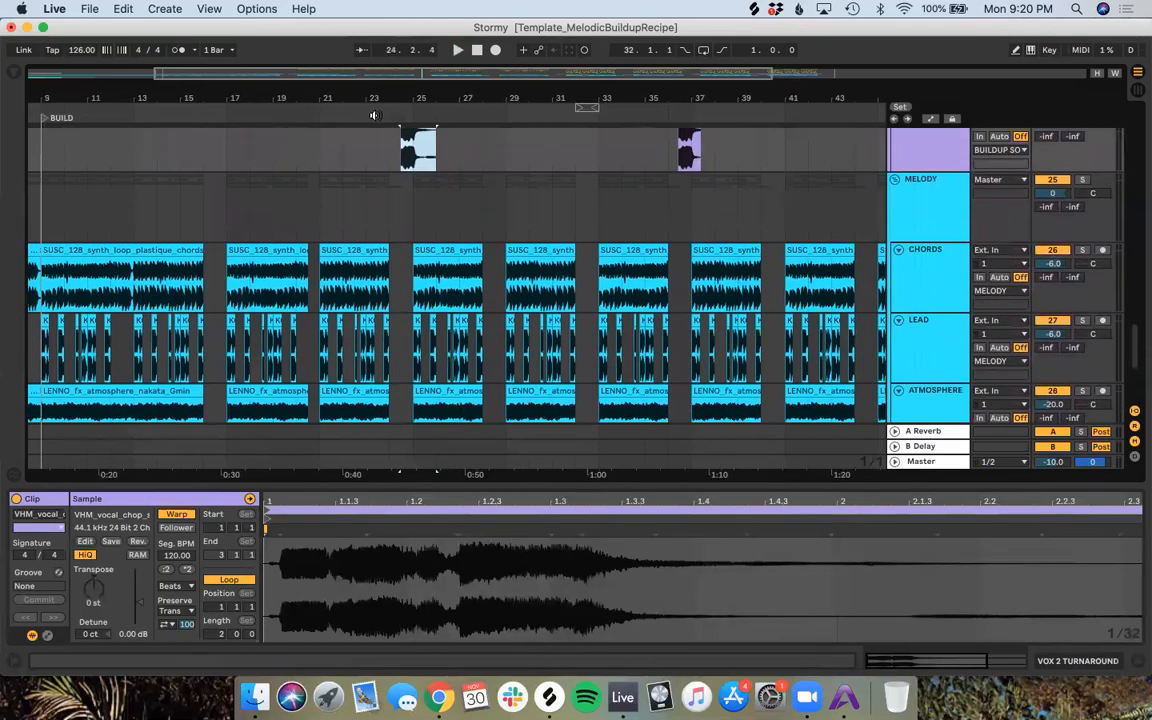
click(374, 116)
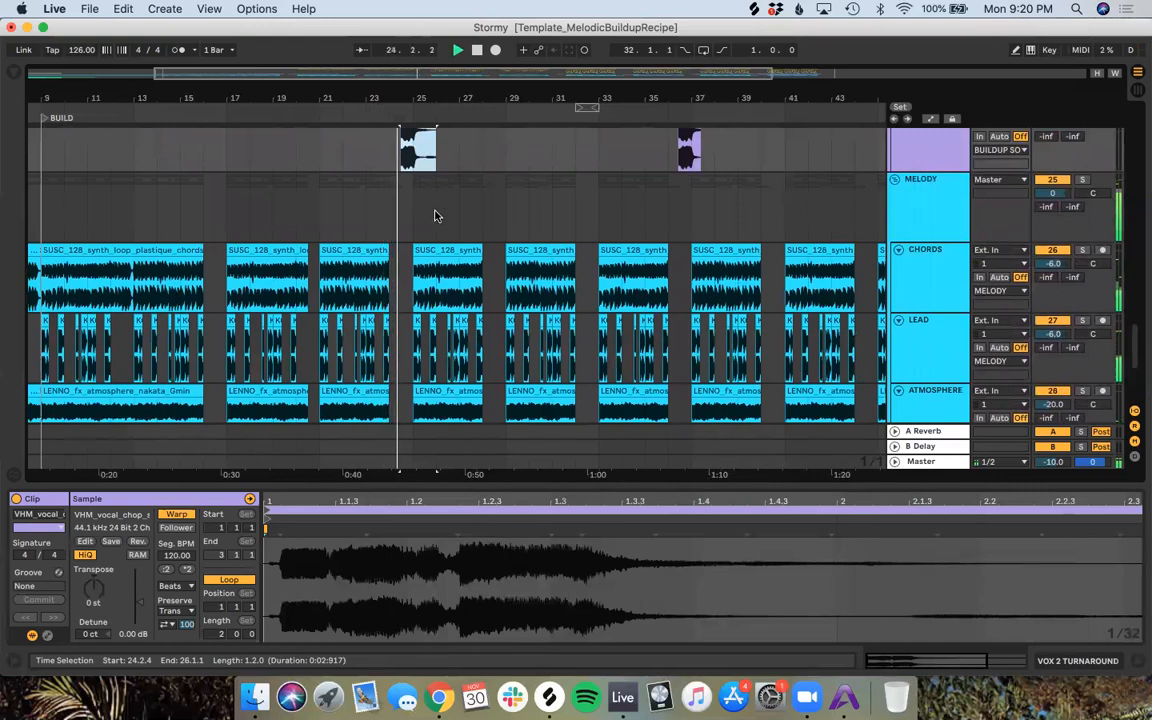
scroll(432, 214, down, 10)
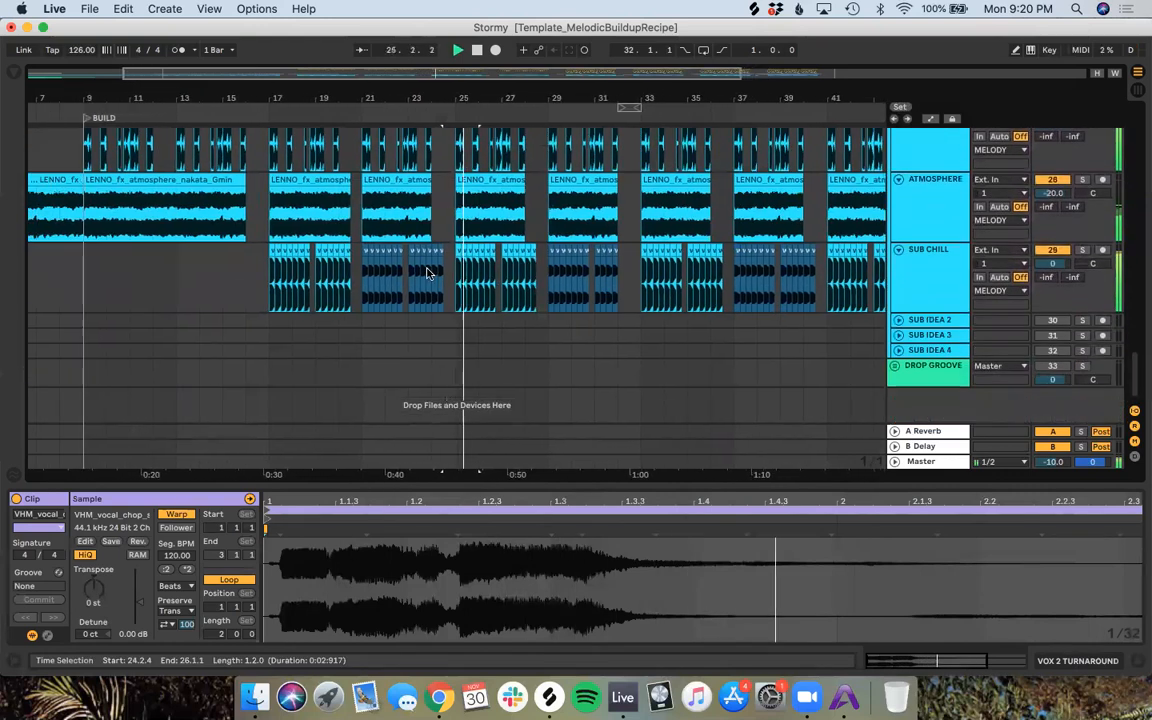
scroll(430, 275, up, 10)
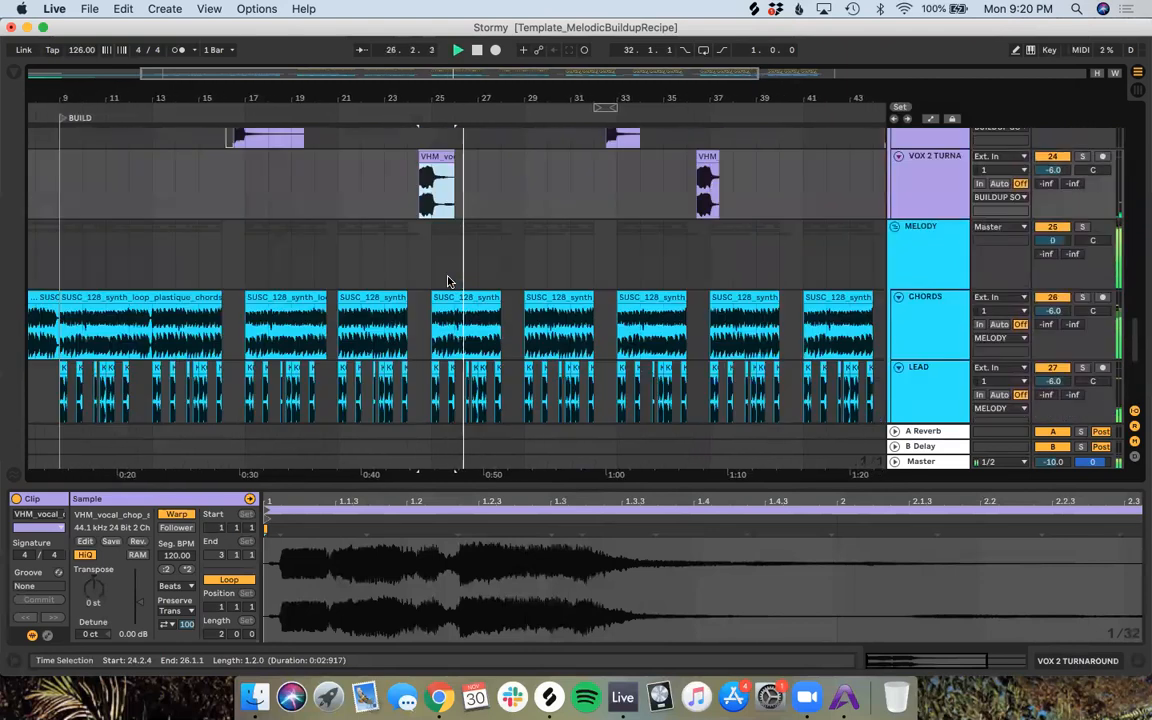
scroll(448, 281, up, 15)
scroll(448, 281, down, 15)
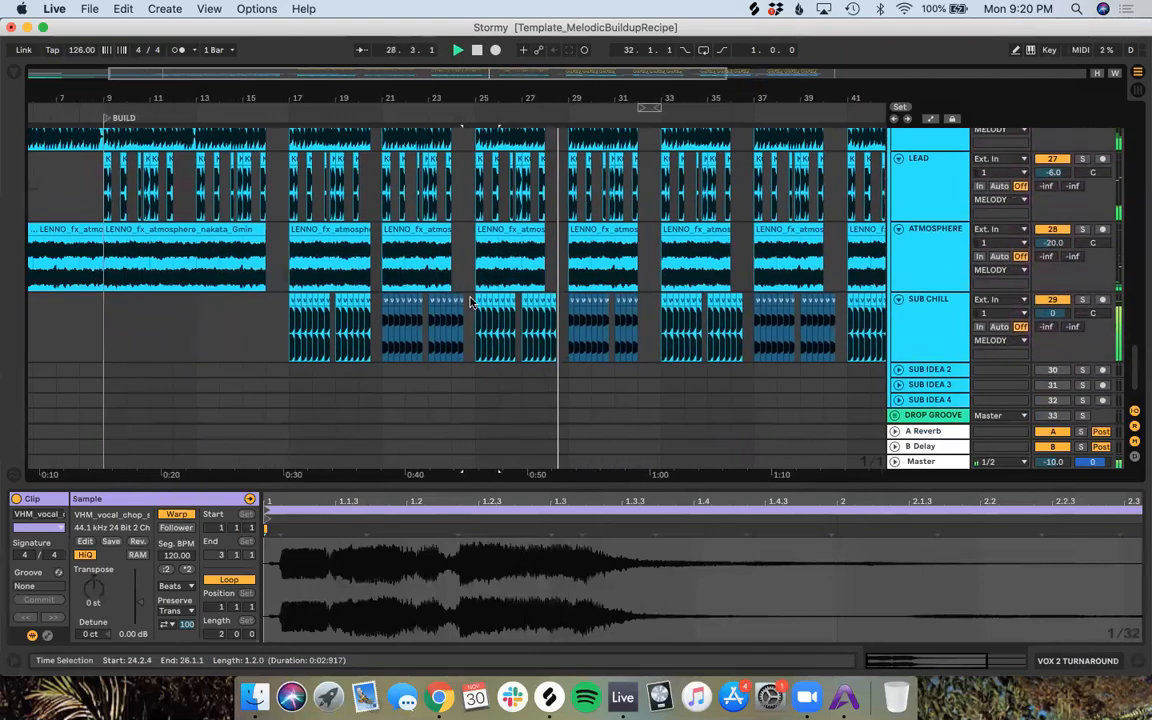
mouse_move(470, 298)
mouse_down()
mouse_move(455, 300)
mouse_move(476, 300)
mouse_up()
Step: Compare where the CHORDS, LEAD, ATMOSPHERE and SUB CHILL clips end around bars 24 and 28
click(547, 263)
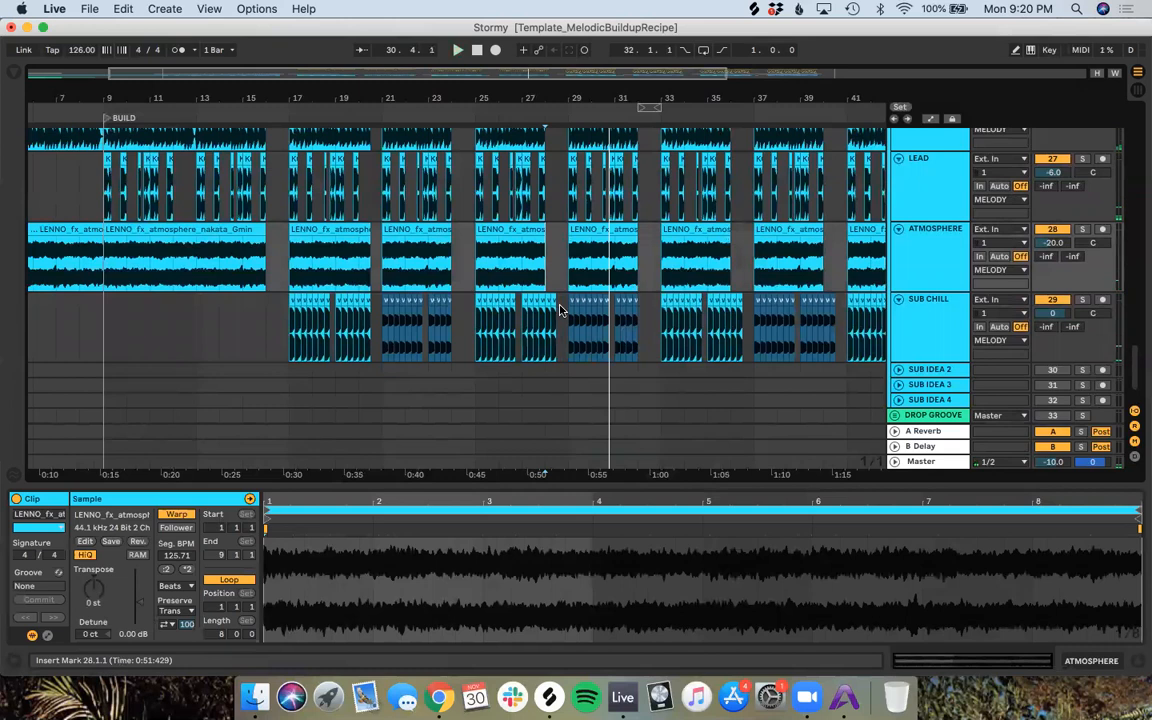
scroll(432, 217, up, 5)
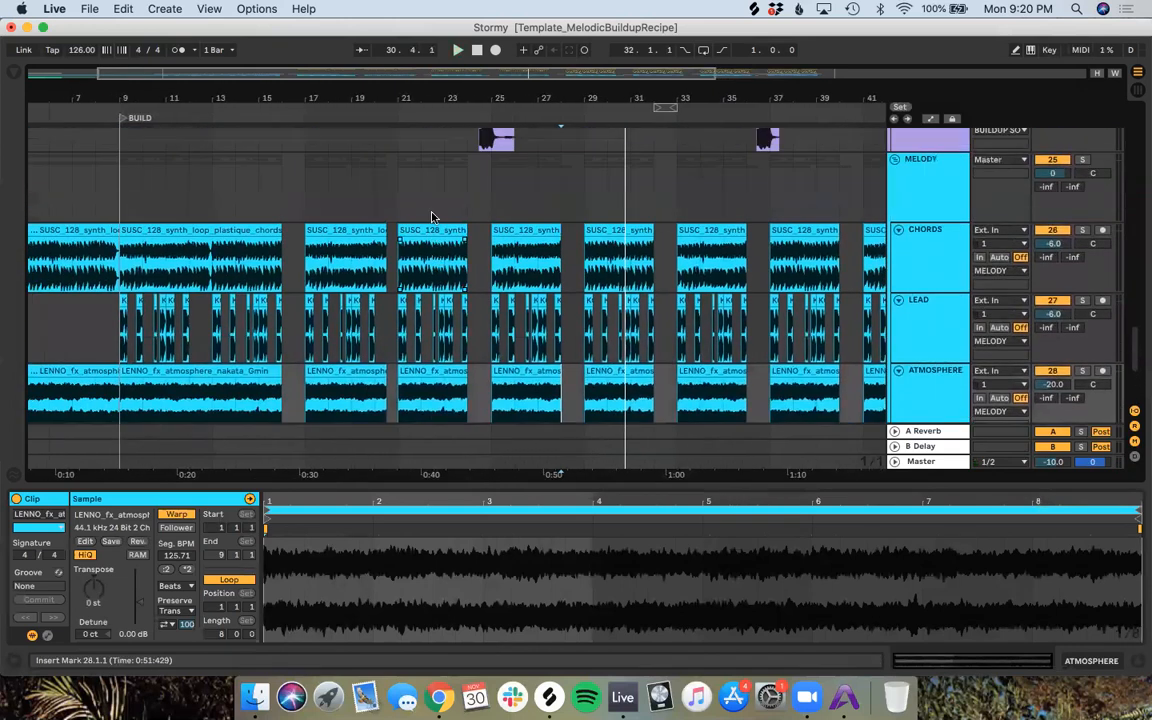
scroll(450, 215, down, 1)
scroll(468, 212, left, 2)
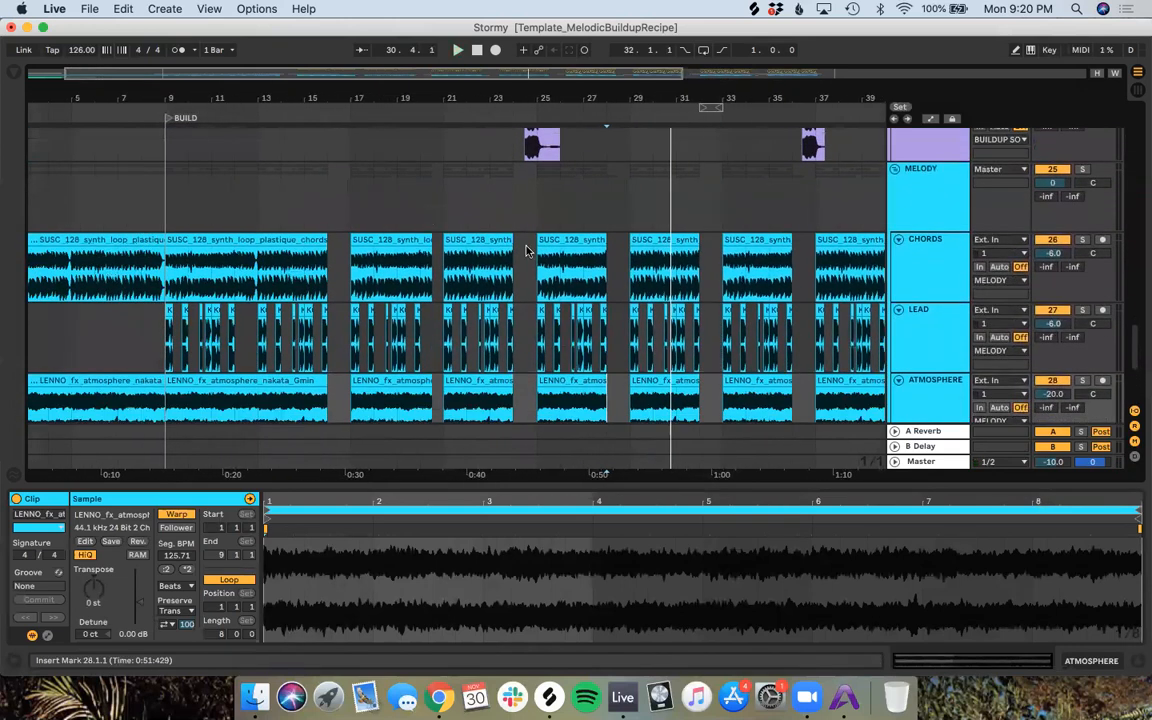
scroll(520, 244, down, 3)
scroll(522, 244, up, 3)
scroll(522, 244, down, 1)
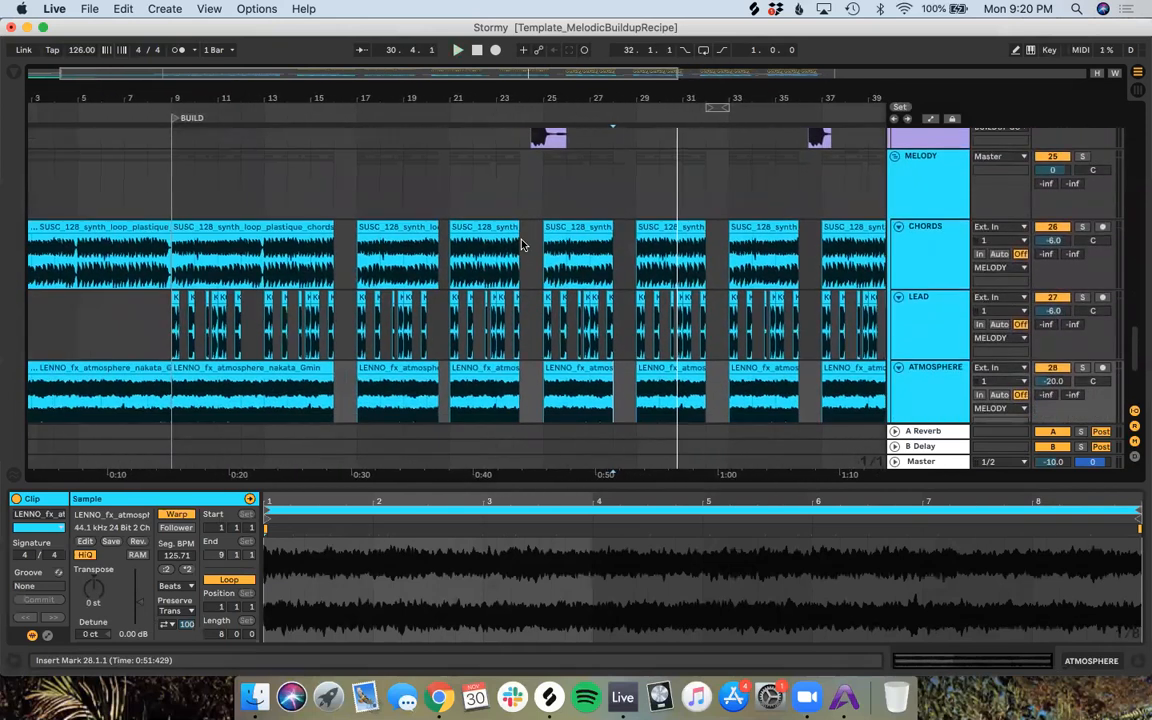
scroll(537, 322, down, 5)
scroll(530, 305, right, 5)
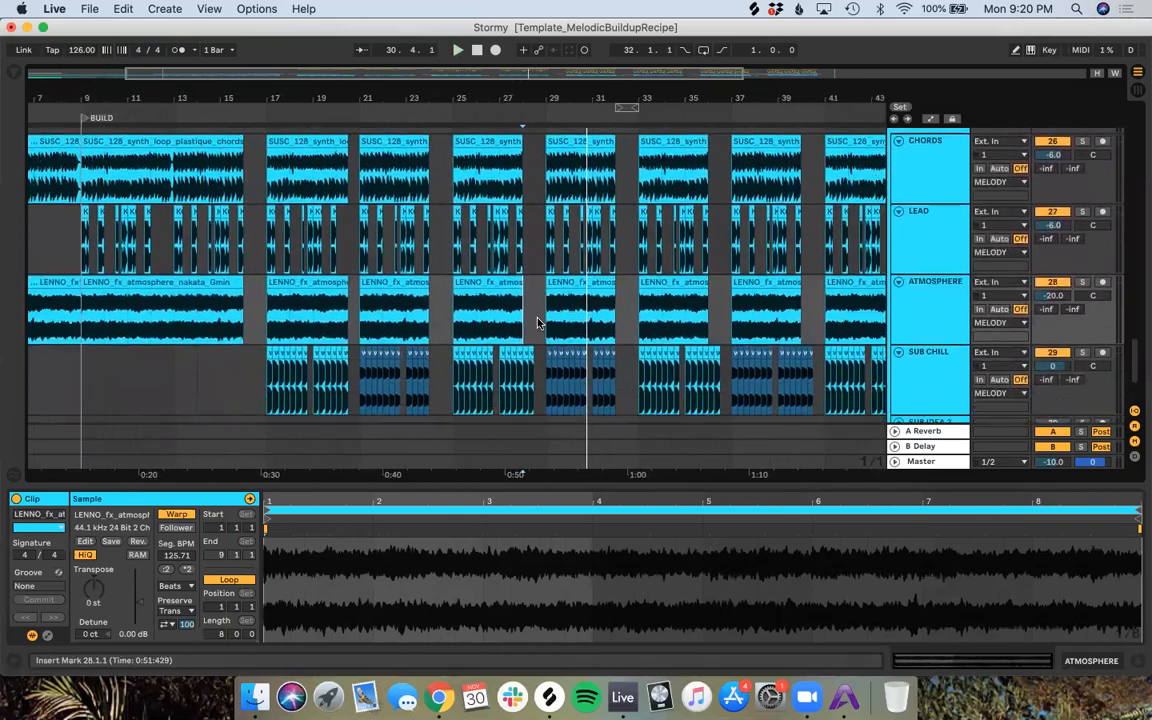
Step: Replace the ATMOSPHERE clip at bars 25 to 28 with a copy of the longer clip that starts at bar 17
click(507, 266)
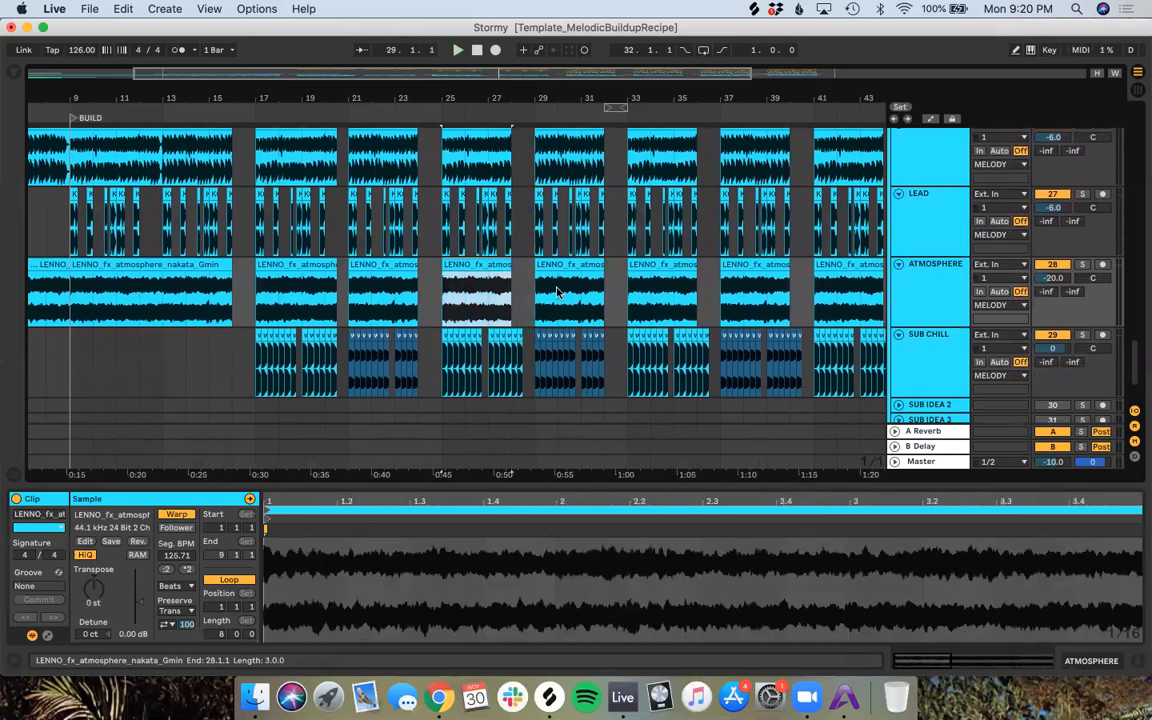
key(Delete)
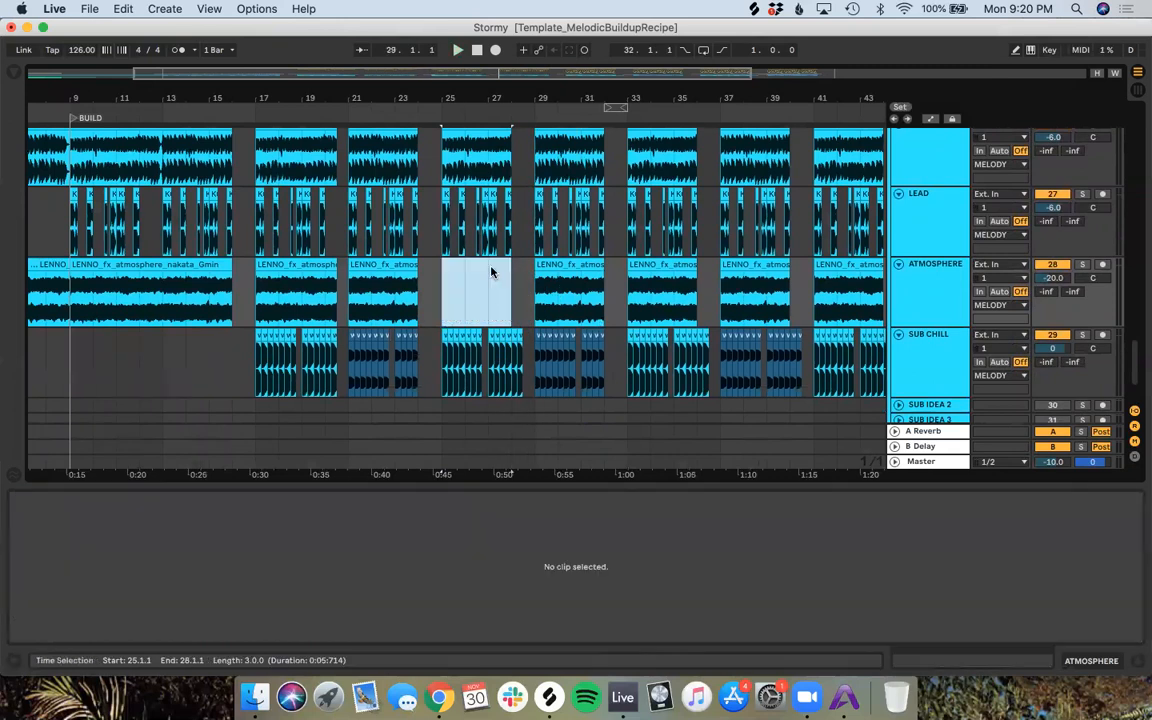
click(288, 262)
drag(292, 262, 476, 288)
Step: Replace the CHORDS clip at bar 25 with a copy of the bar 17 clip, running from 25.1.1 to 28.3.1
scroll(462, 196, up, 2)
click(461, 196)
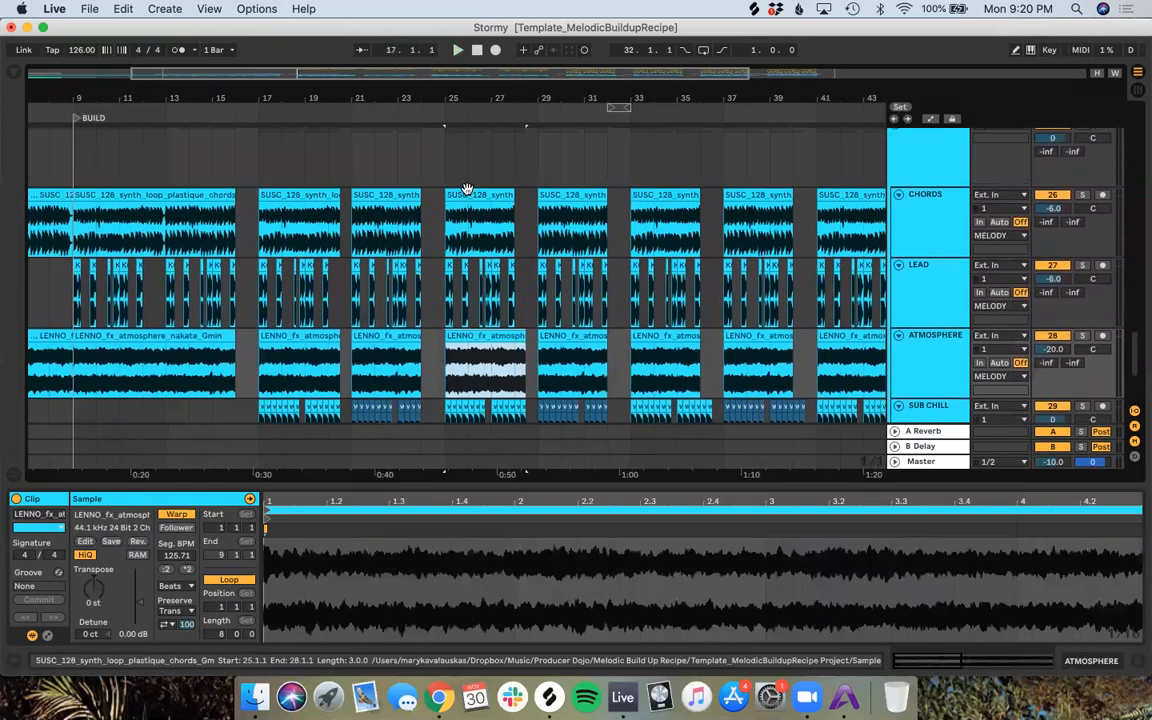
key(Delete)
drag(290, 193, 487, 238)
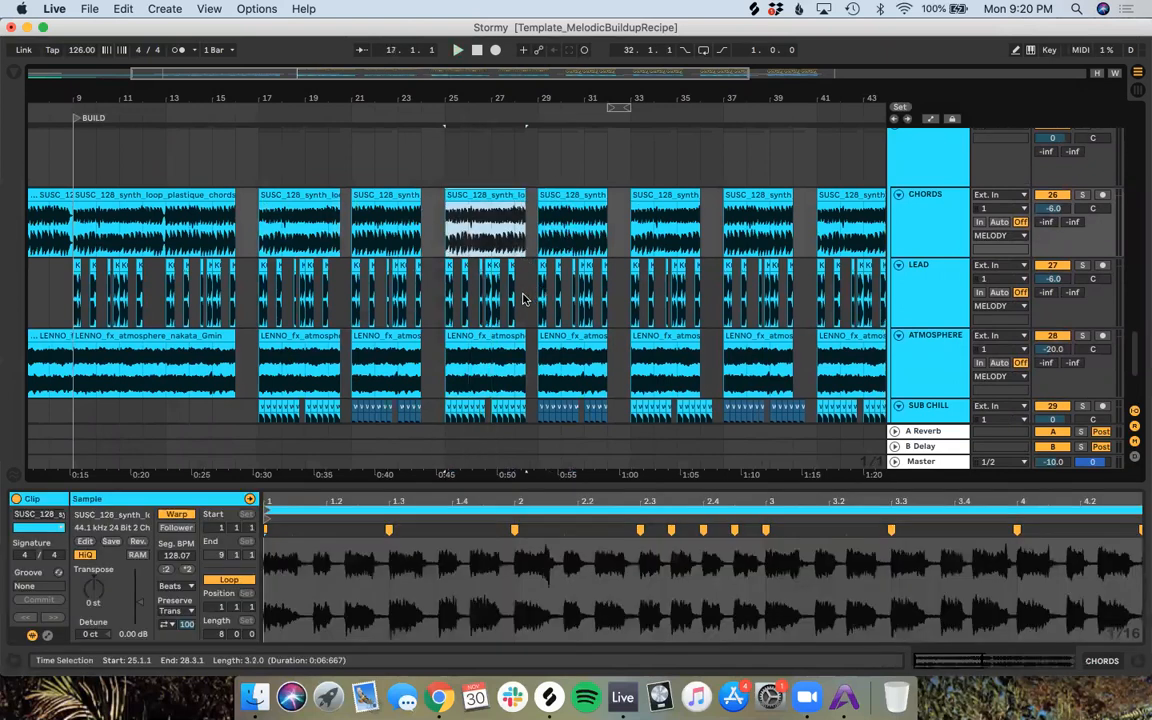
Step: Replace the LEAD clips from bar 25 to 29 with a copy of the LEAD clips from bar 17 to 21
click(488, 305)
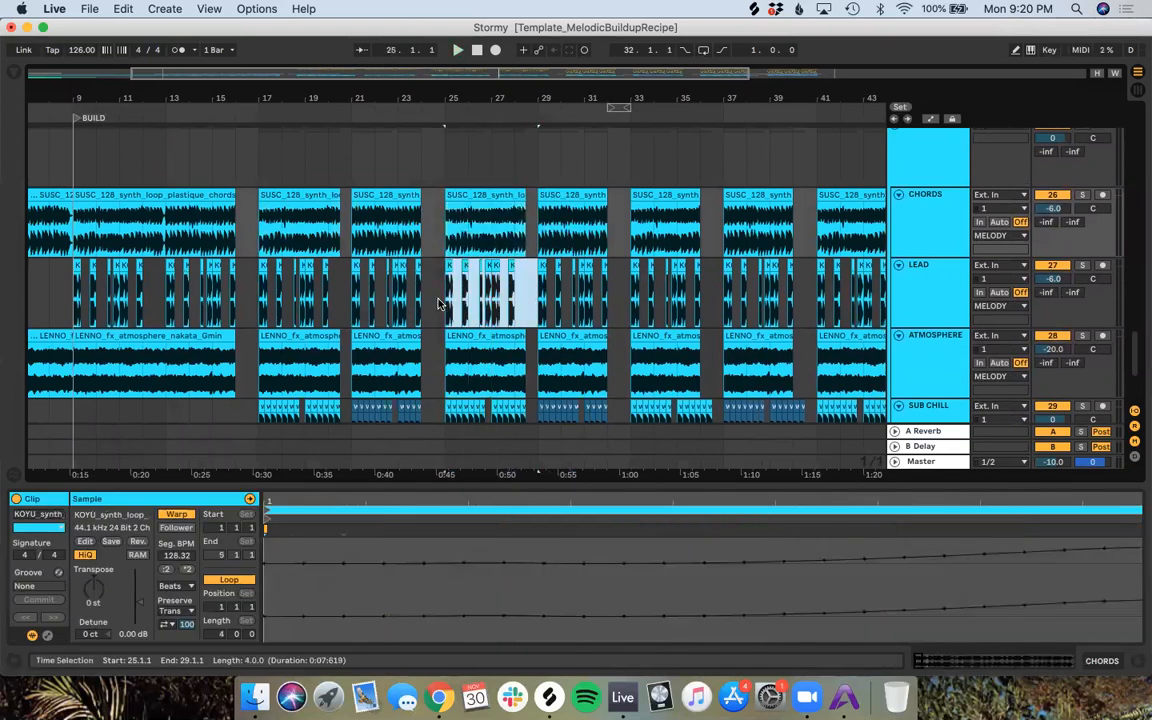
key(Delete)
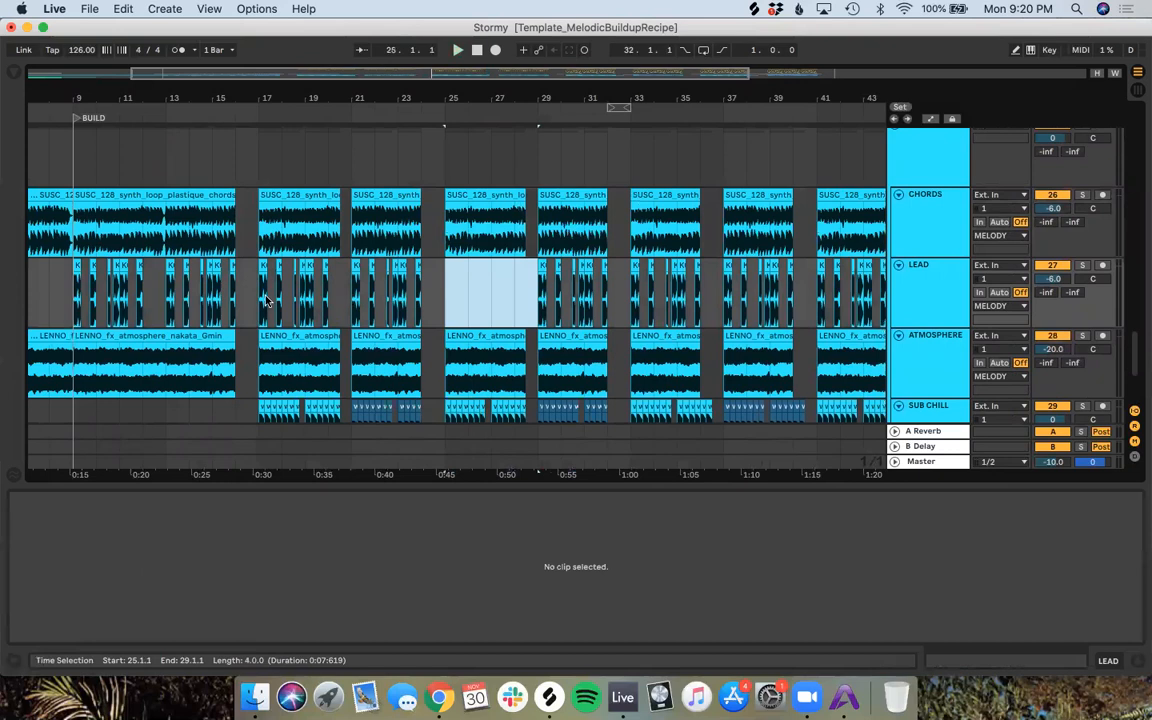
drag(258, 303, 351, 295)
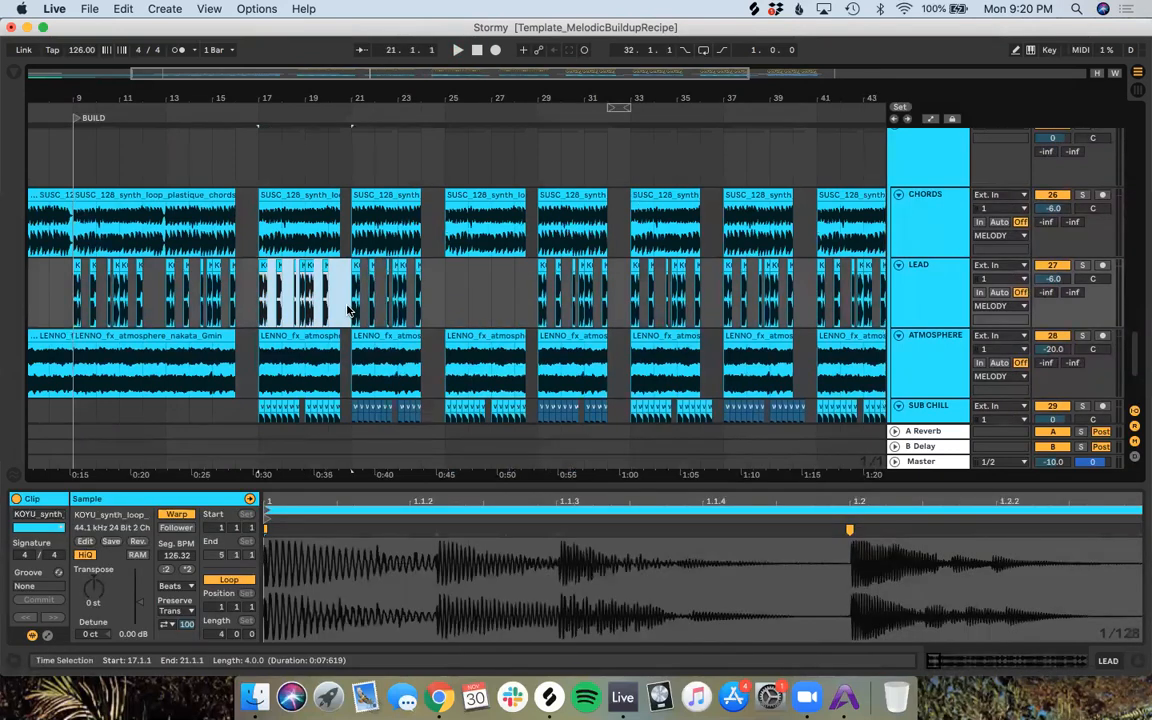
drag(262, 265, 449, 266)
click(533, 288)
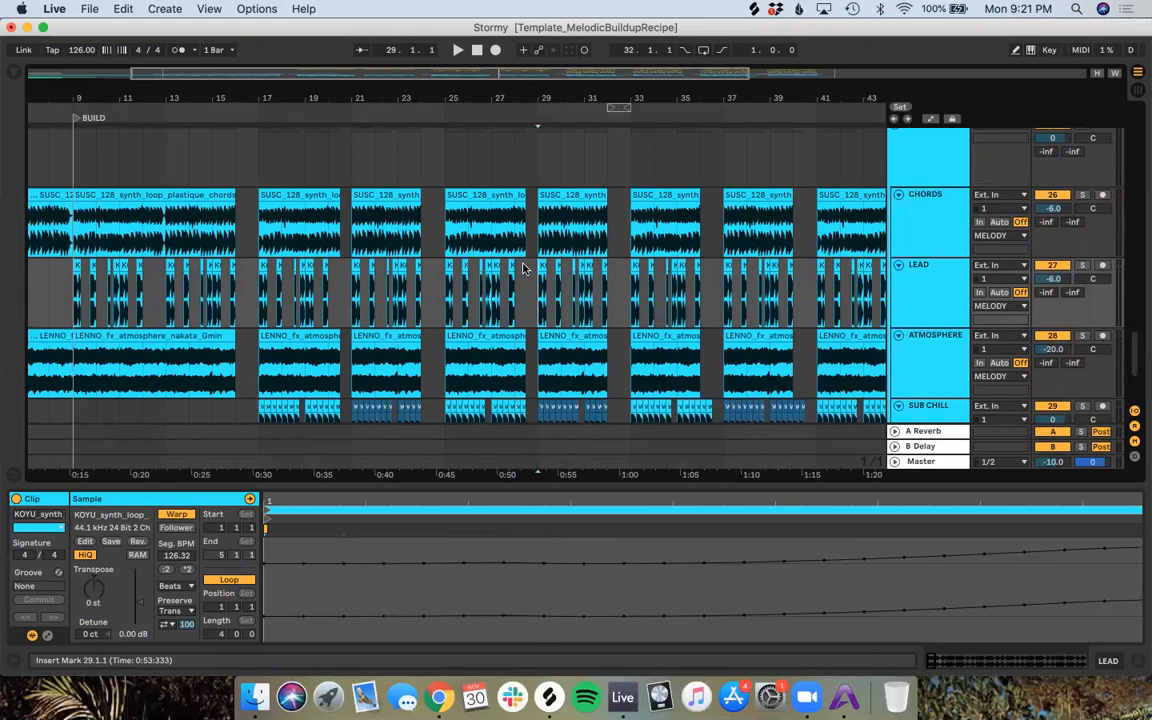
Step: Add a locator at the start of bar 17
click(259, 170)
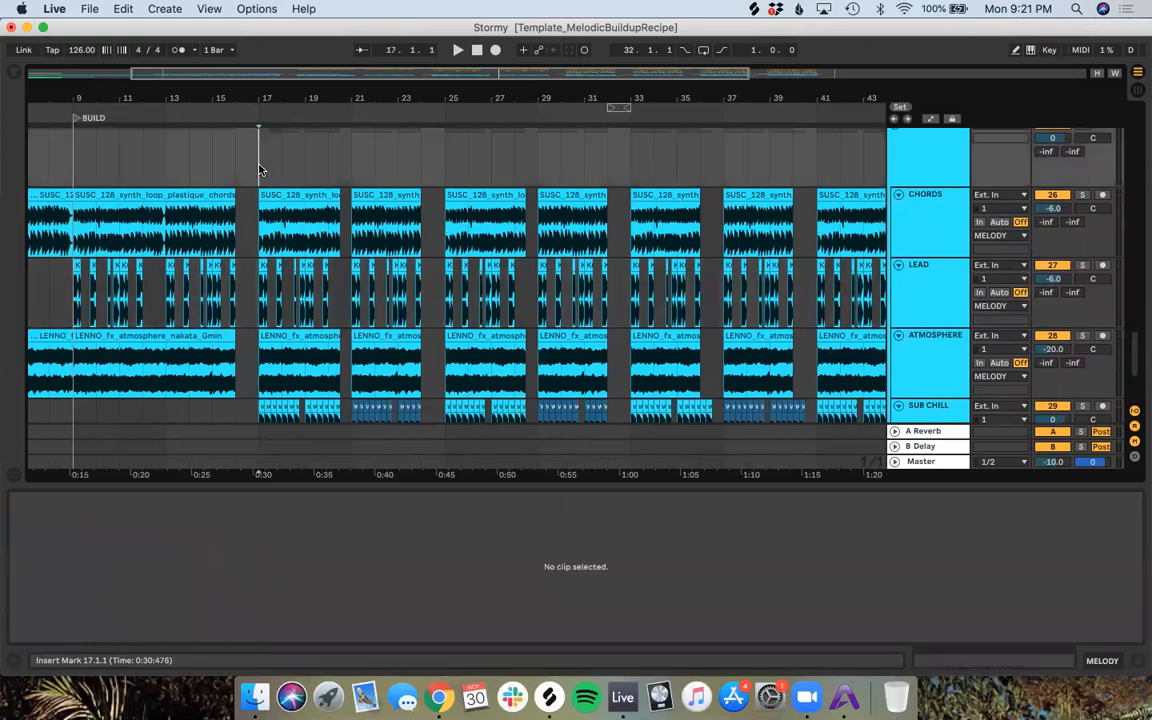
click(905, 106)
scroll(496, 291, up, 3)
scroll(496, 290, down, 3)
scroll(496, 290, right, 1)
scroll(496, 291, down, 1)
scroll(496, 291, right, 1)
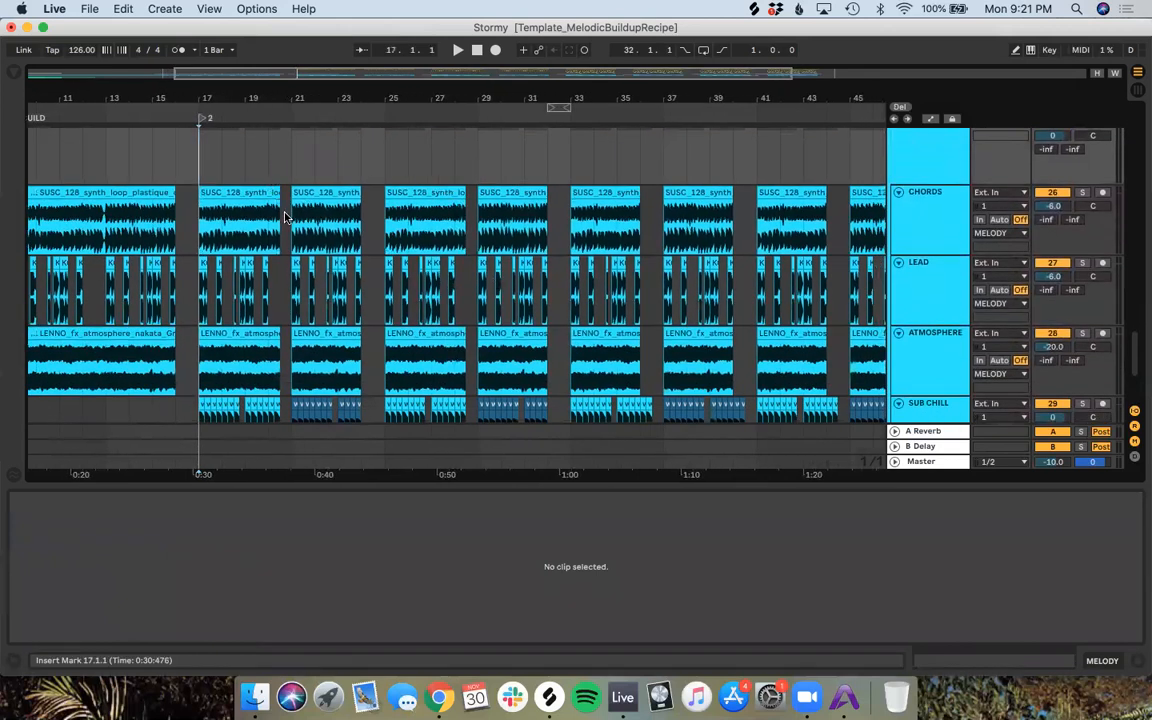
Step: Replace the ATMOSPHERE clips from bar 33 to 49 with a duplicate of the section from bar 17 to 33
scroll(284, 213, up, 5)
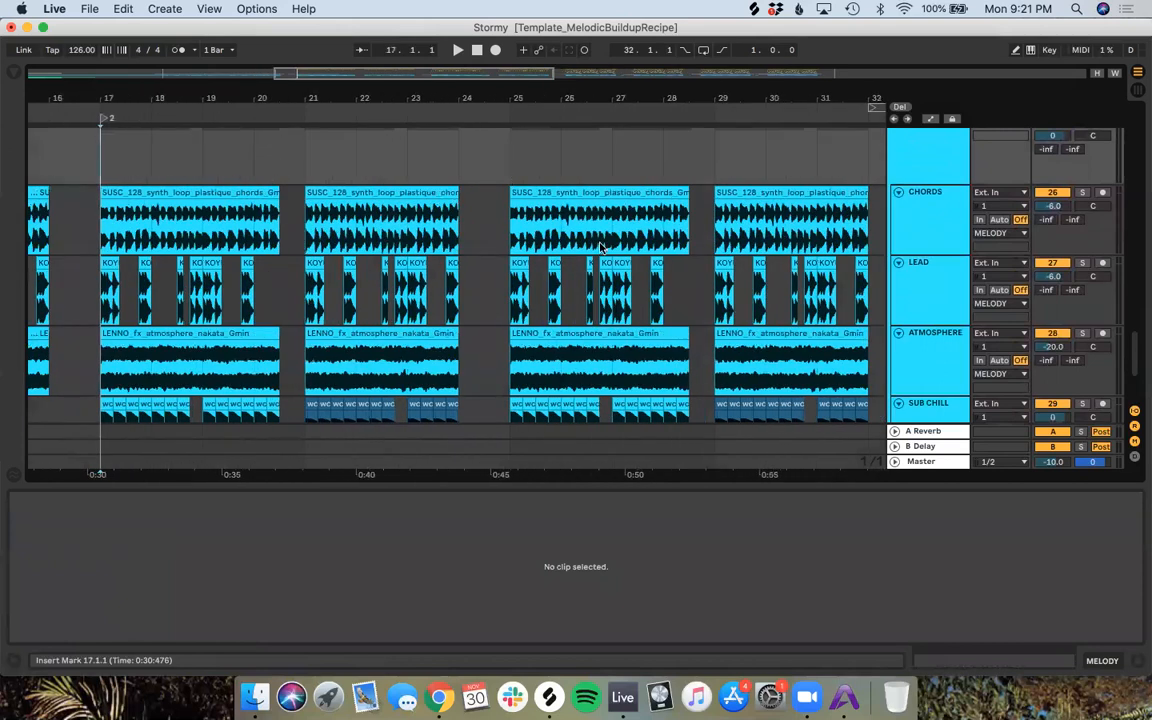
scroll(715, 231, right, 4)
scroll(715, 231, down, 1)
scroll(897, 229, up, 1)
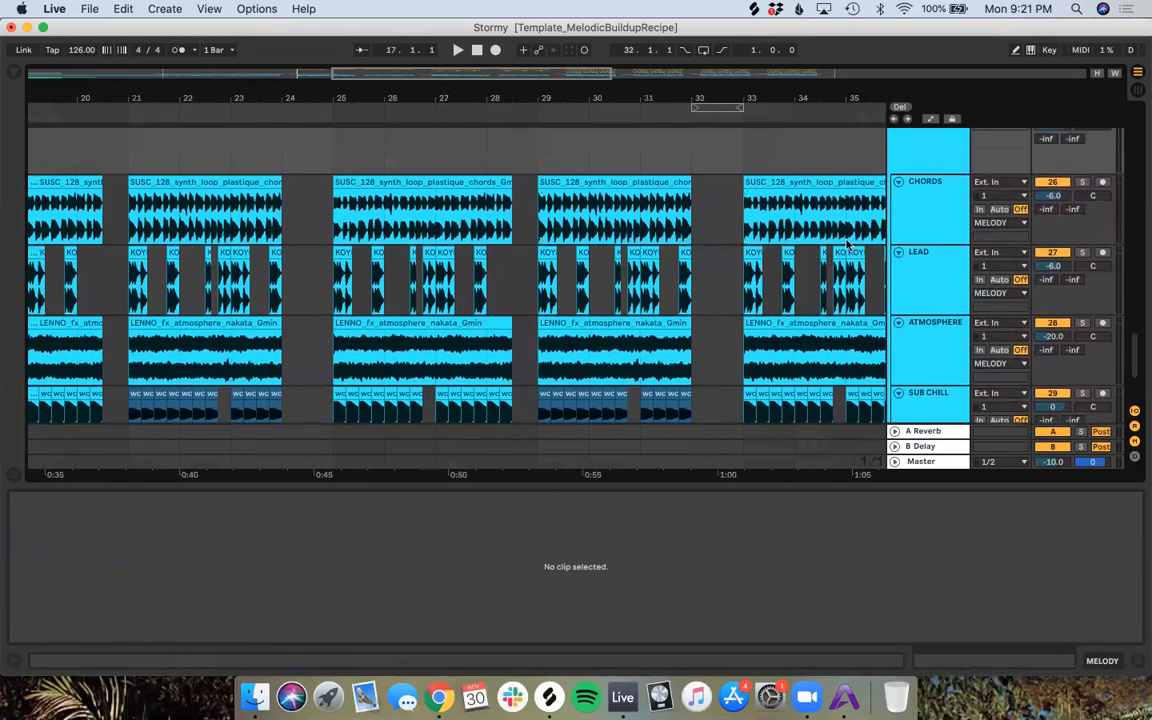
key(w)
scroll(606, 305, up, 2)
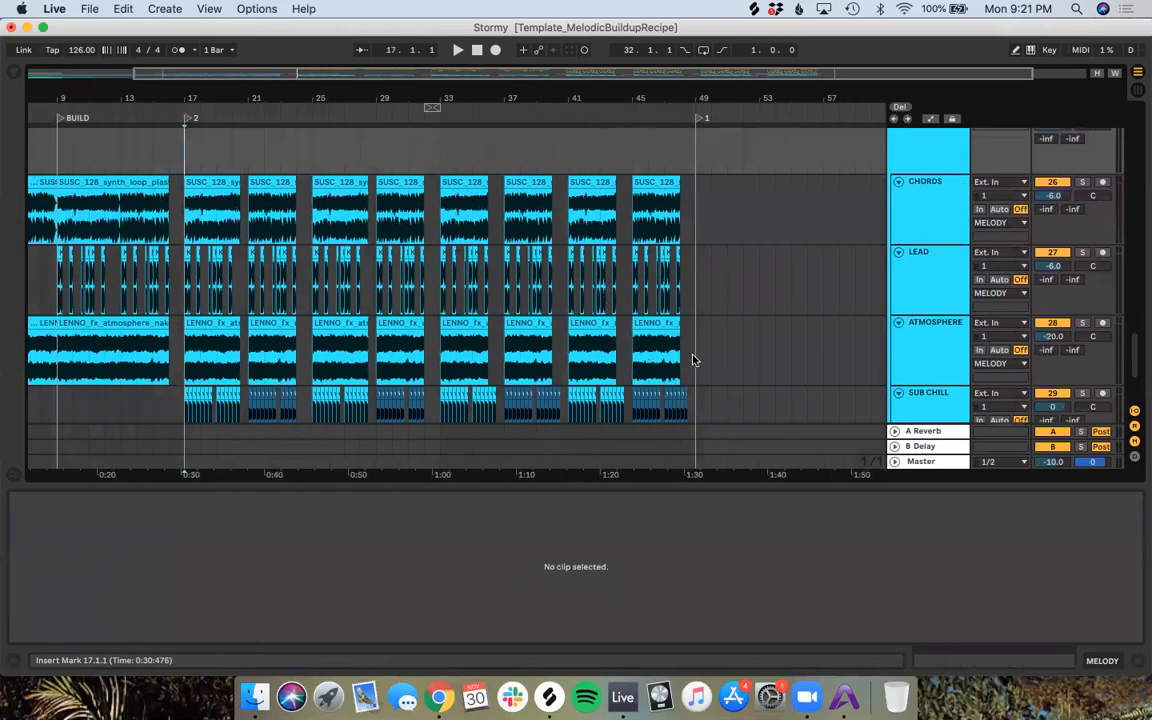
drag(693, 360, 442, 363)
key(Delete)
click(440, 365)
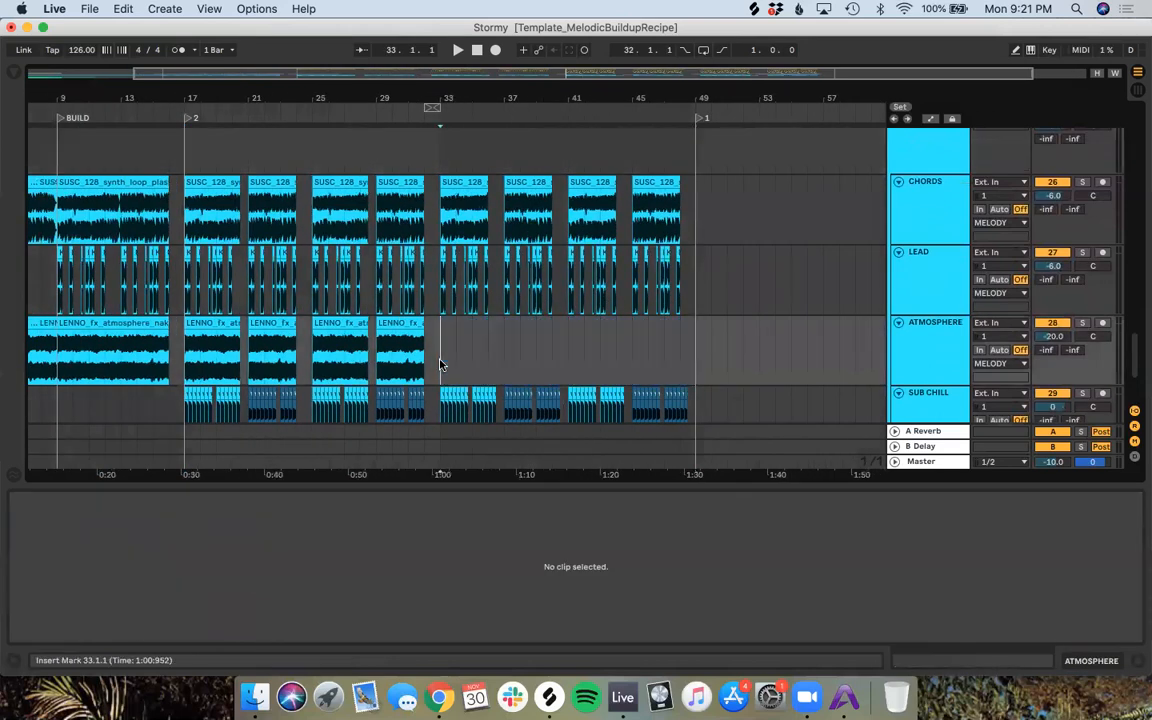
drag(373, 366, 198, 363)
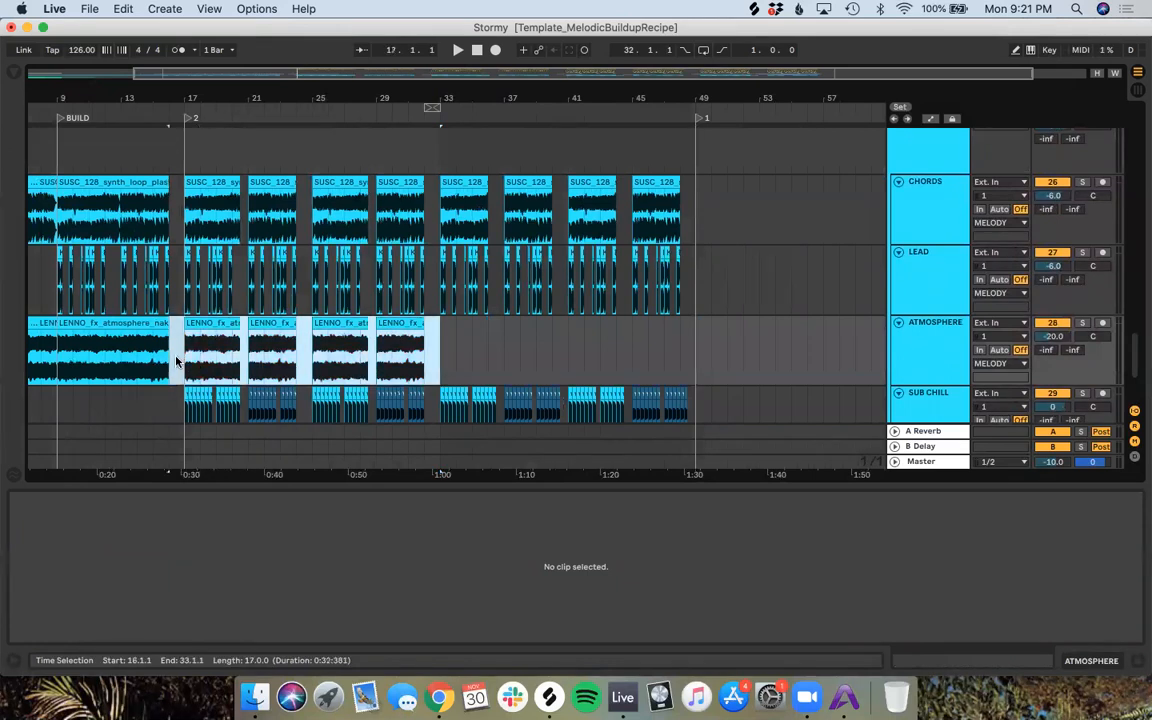
key(super+d)
Step: Replace the CHORDS clips from bar 33 to 49 with a duplicate of bars 17 to 33, and save the set
drag(690, 242, 185, 240)
key(Delete)
click(436, 238)
key(super+d)
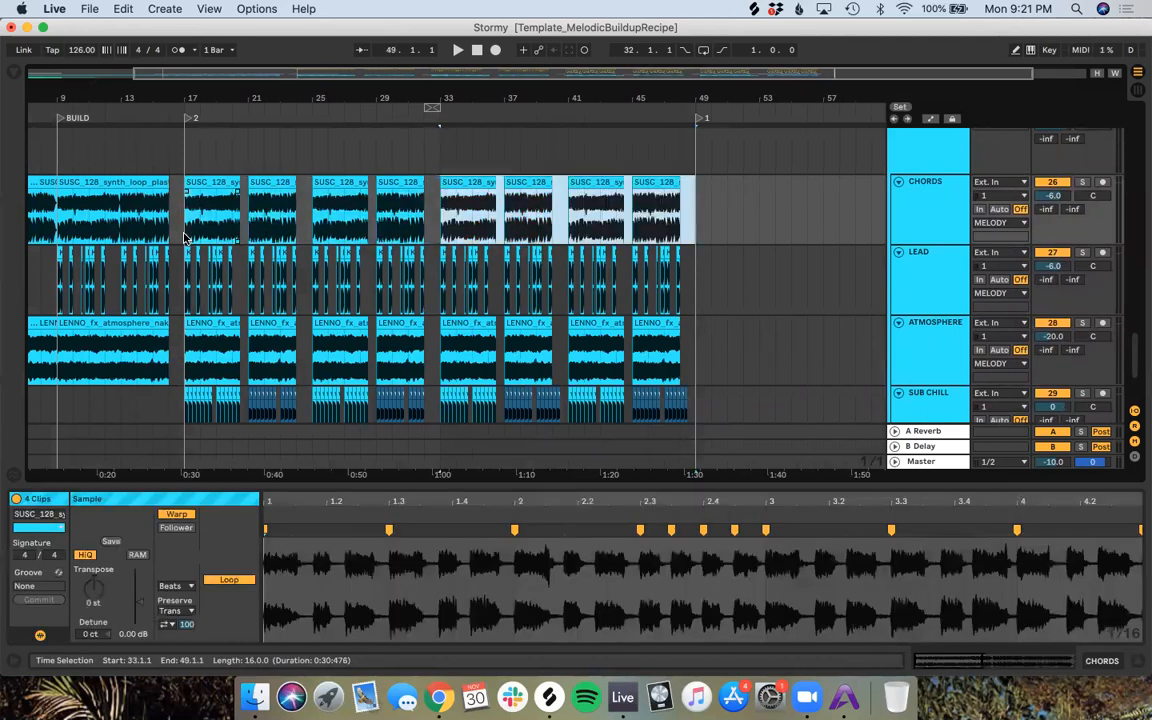
click(358, 250)
key(super+s)
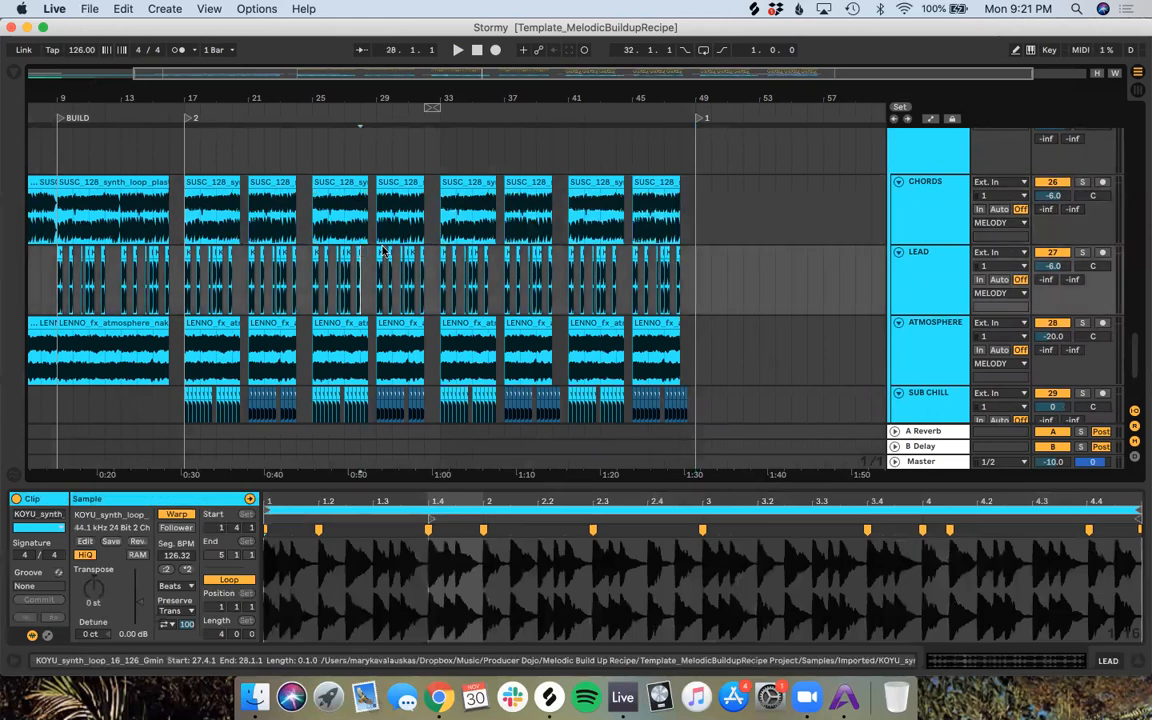
Step: Replace the SUB CHILL clips from bar 33 to 49 with a duplicate of the section from bar 17 to 33
scroll(447, 290, down, 4)
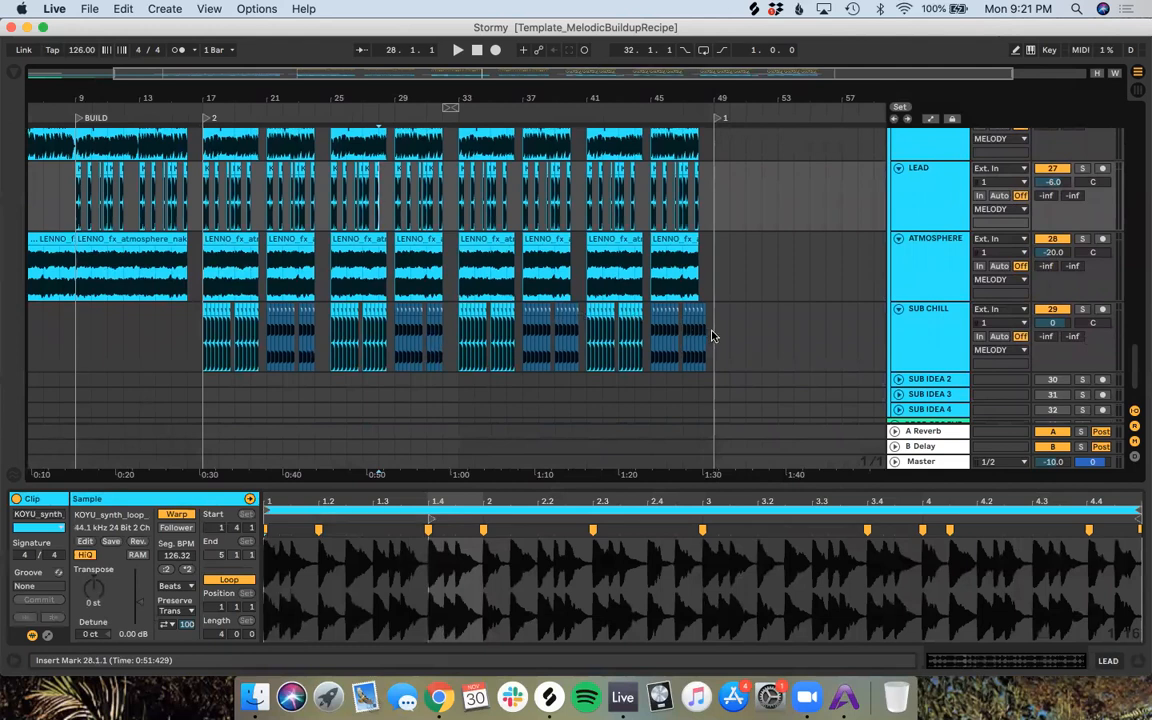
drag(714, 337, 458, 343)
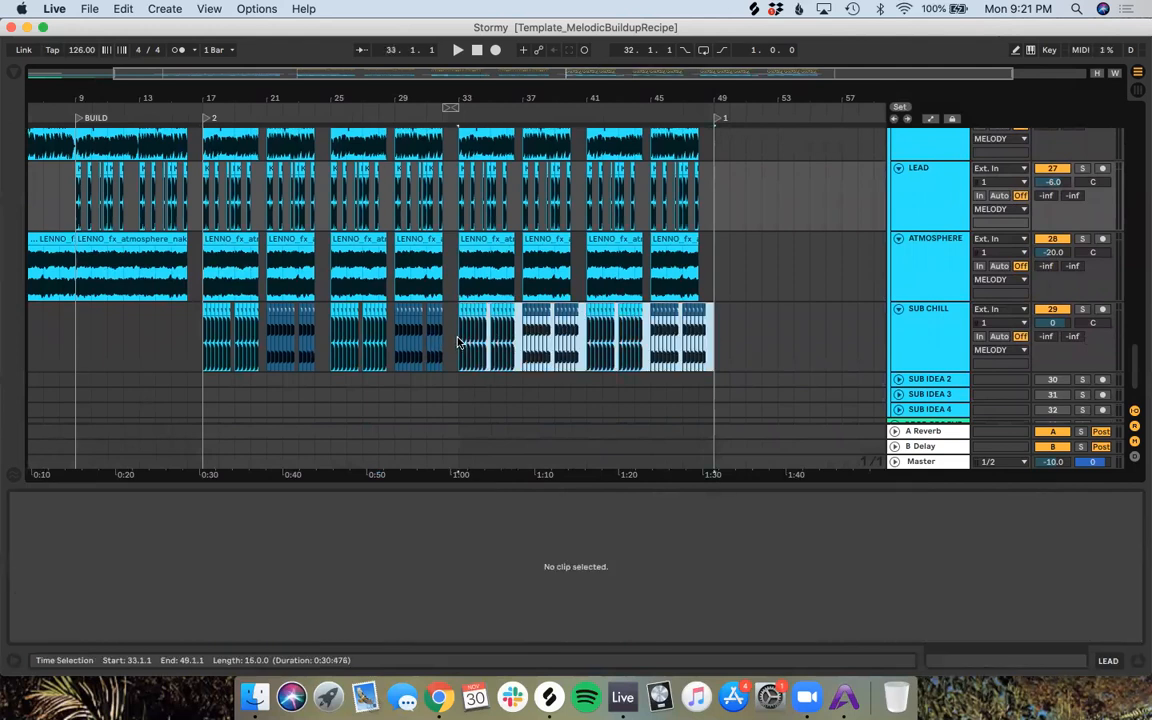
key(Delete)
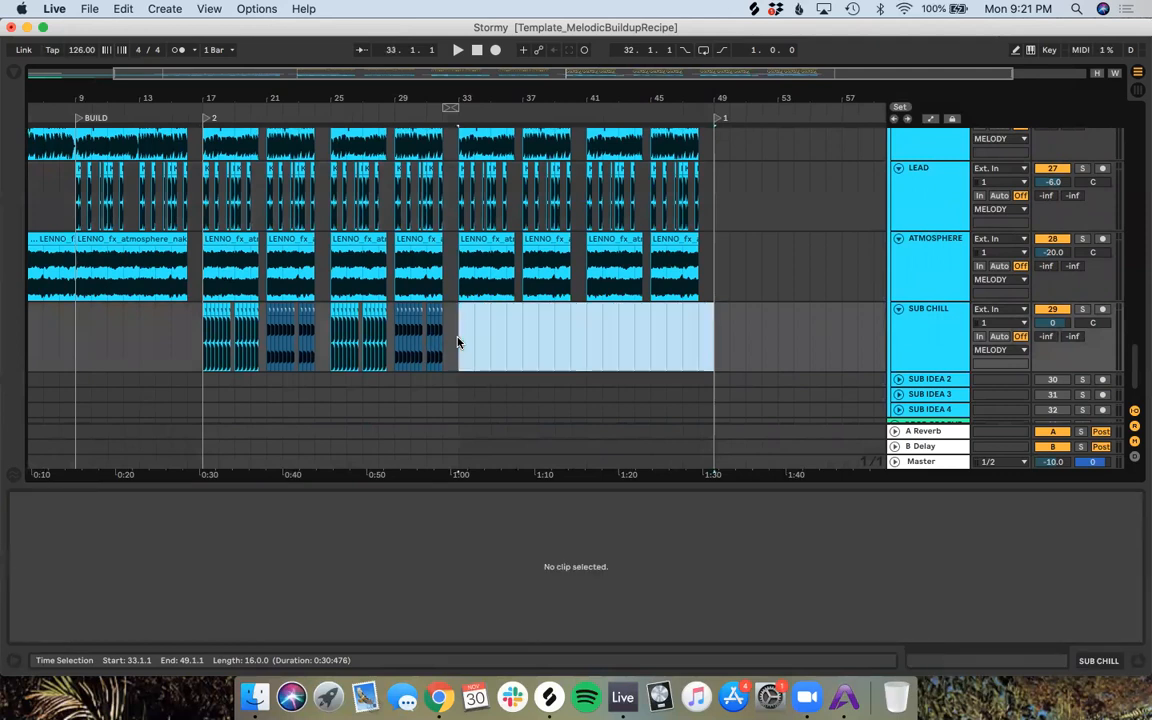
drag(458, 343, 203, 350)
key(ctrl+d)
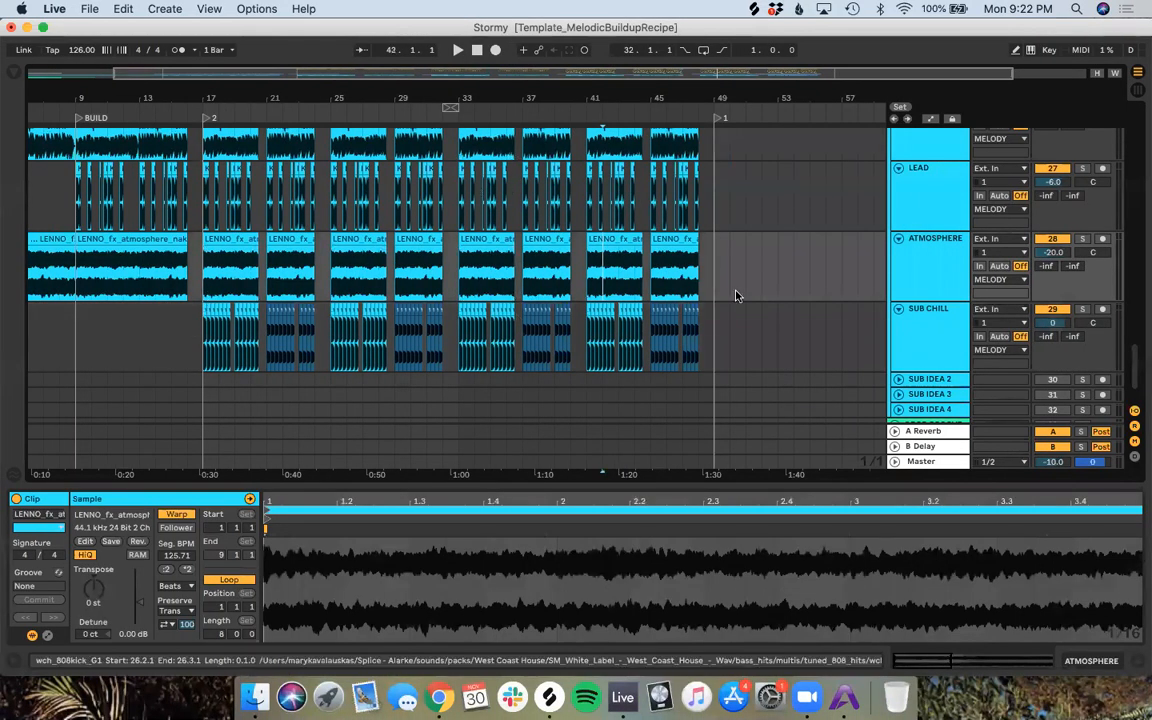
Step: Inspect the end of the SUB CHILL pattern and audition the gap leading into bar 41 alongside the vocal turnaround clips
drag(708, 347, 692, 347)
scroll(515, 318, up, 3)
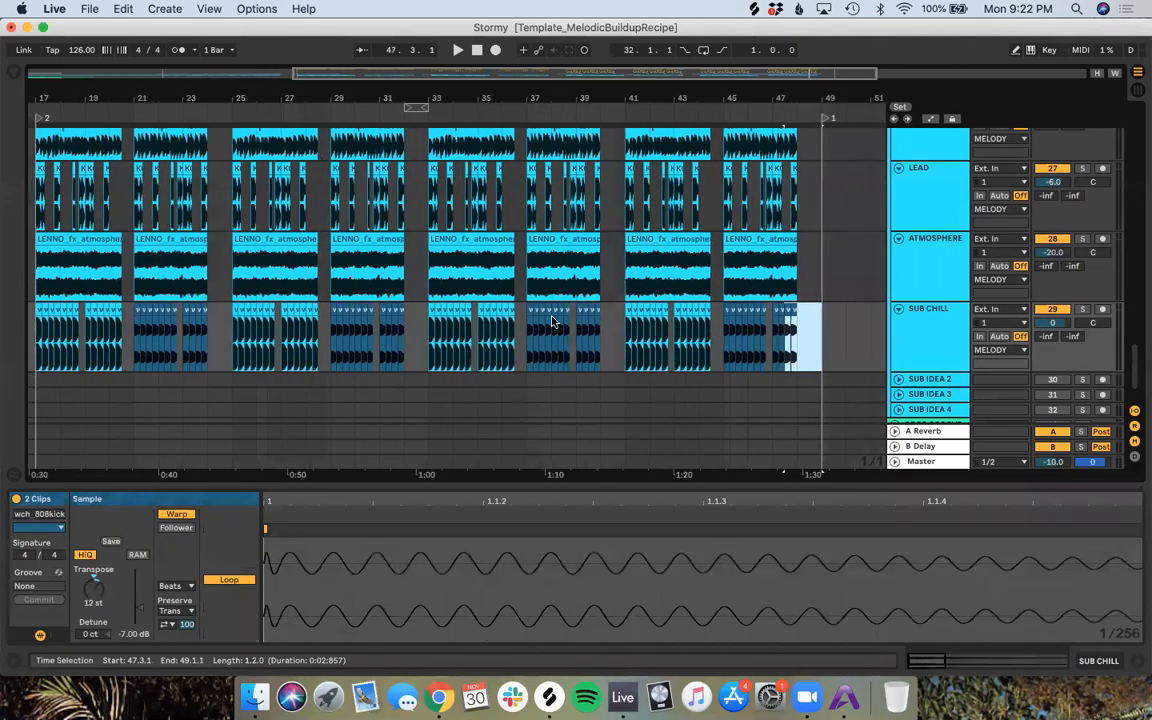
click(617, 344)
scroll(607, 325, up, 5)
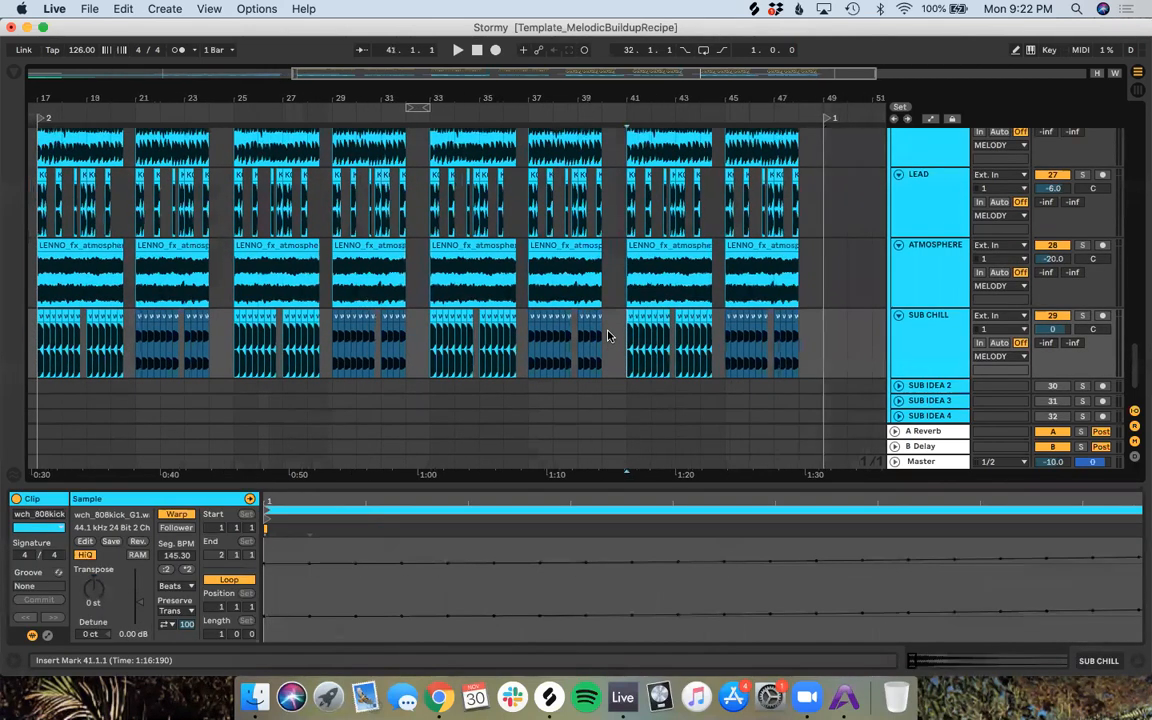
key(space)
scroll(603, 352, down, 5)
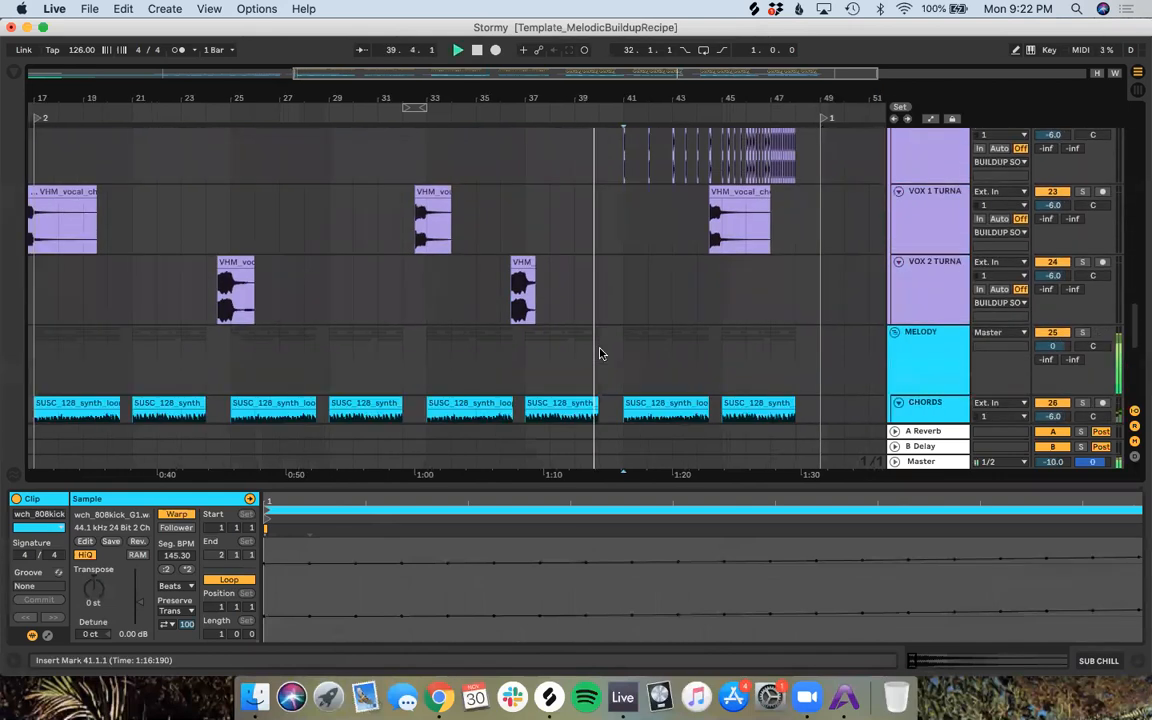
scroll(600, 352, down, 5)
scroll(600, 352, up, 3)
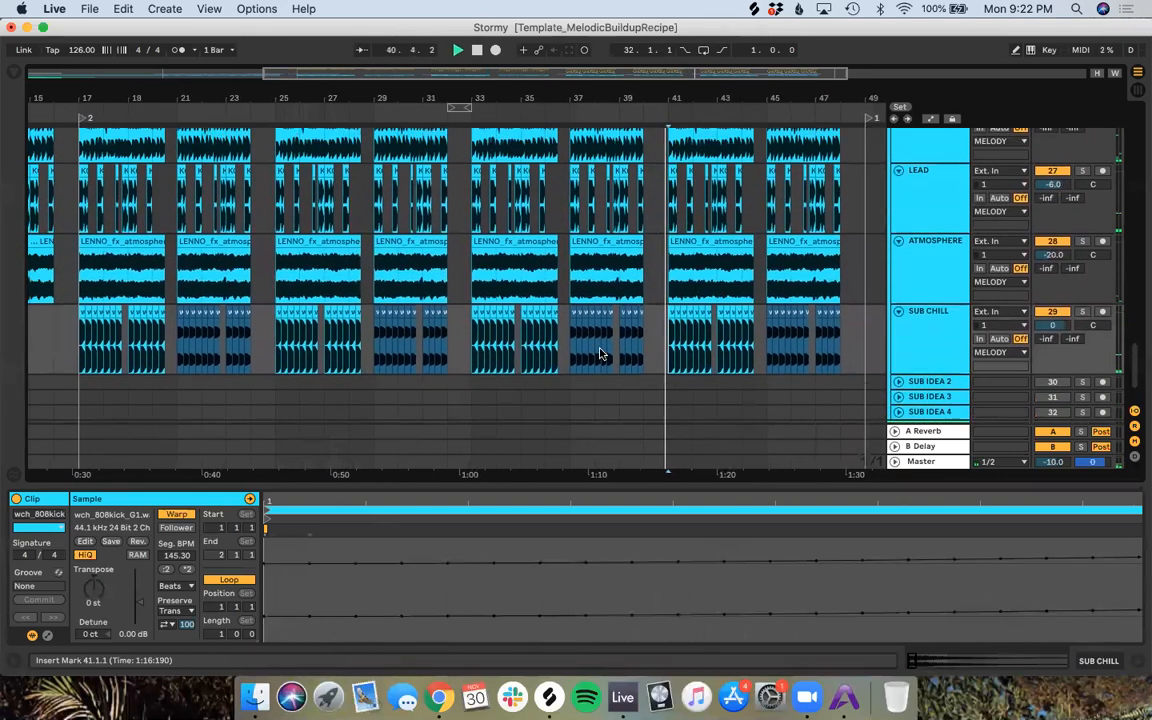
scroll(520, 330, left, 5)
scroll(520, 330, down, 1)
click(433, 315)
key(space)
Step: Audition the transition from bar 23 across the turnaround gap into bar 25
scroll(433, 315, right, 3)
scroll(433, 315, up, 1)
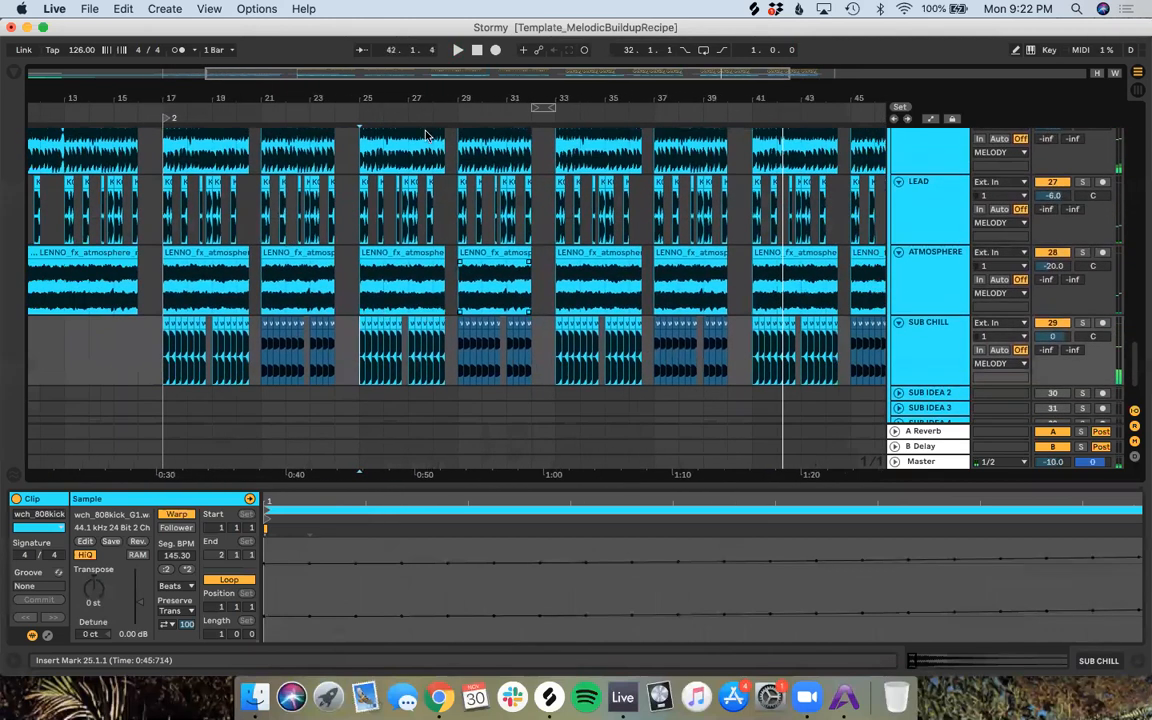
scroll(340, 180, up, 2)
scroll(340, 180, left, 1)
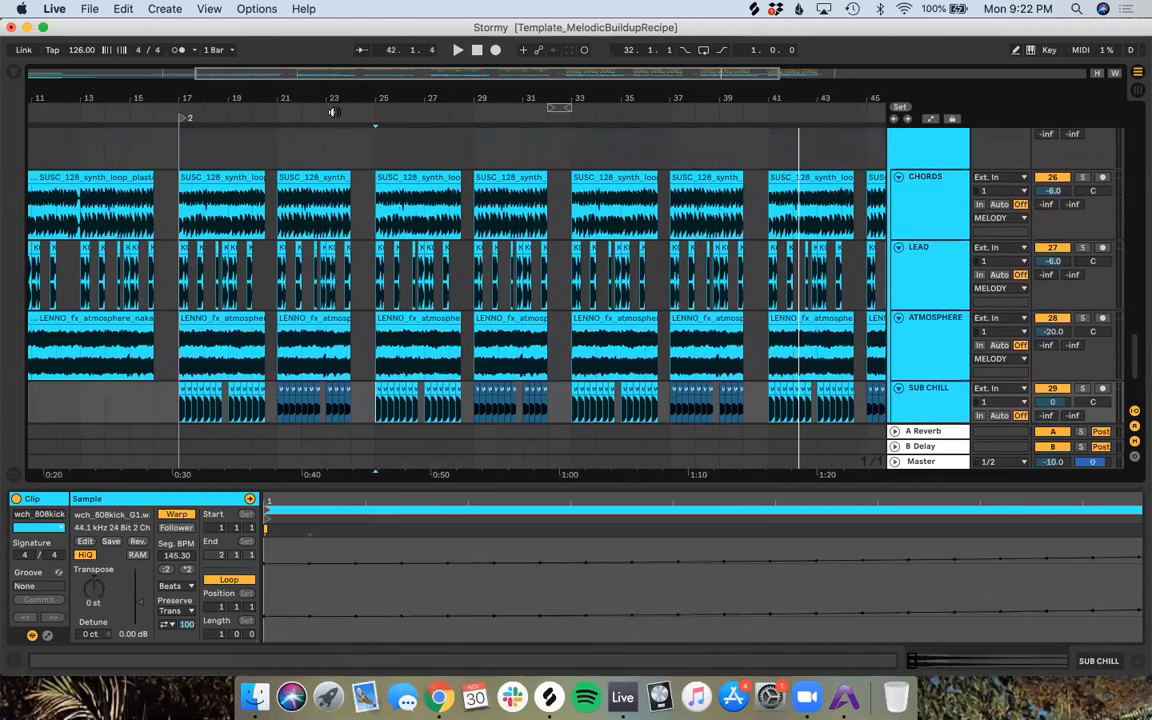
click(333, 112)
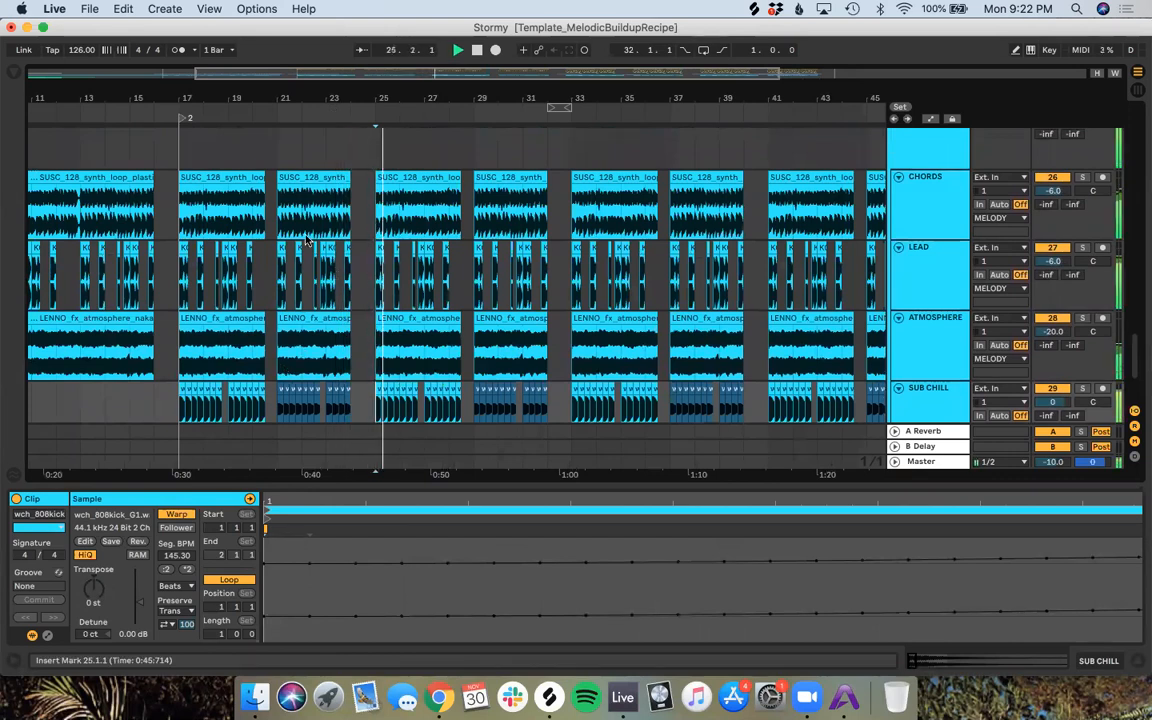
key(space)
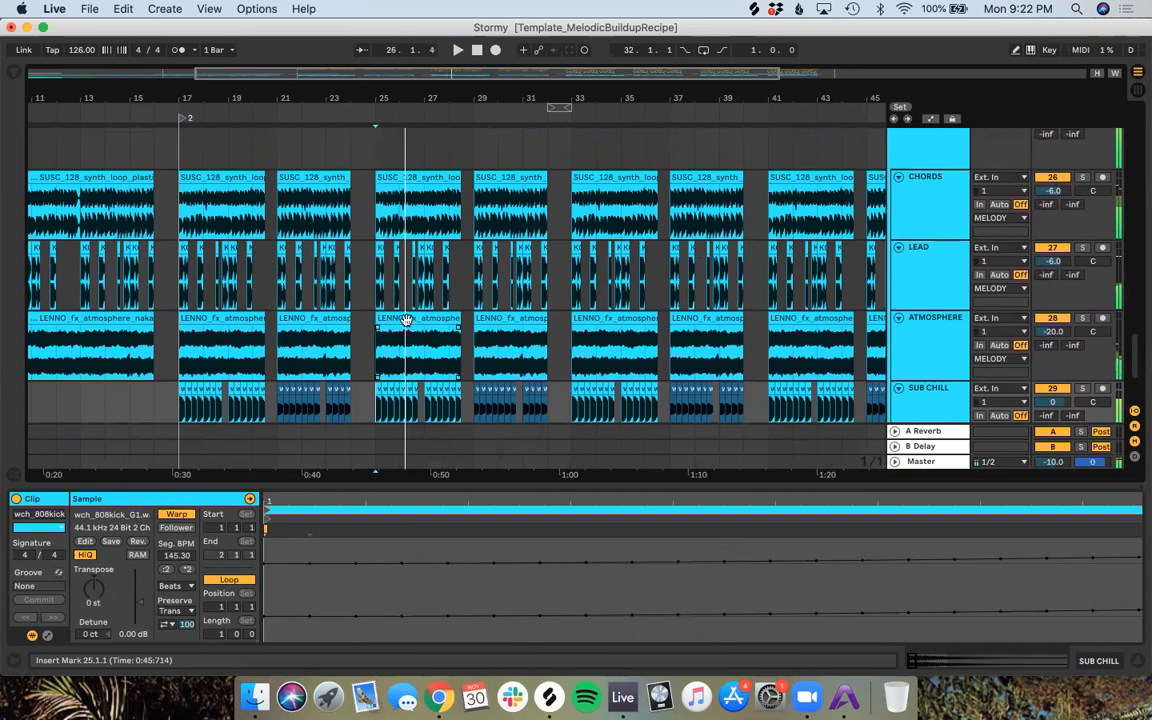
Step: Switch to the written recipe and read the instructions for the sub bass, drop synth and turnaround synth noise patterns
scroll(581, 241, up, 5)
scroll(583, 241, down, 1)
click(738, 210)
key(ctrl+Right)
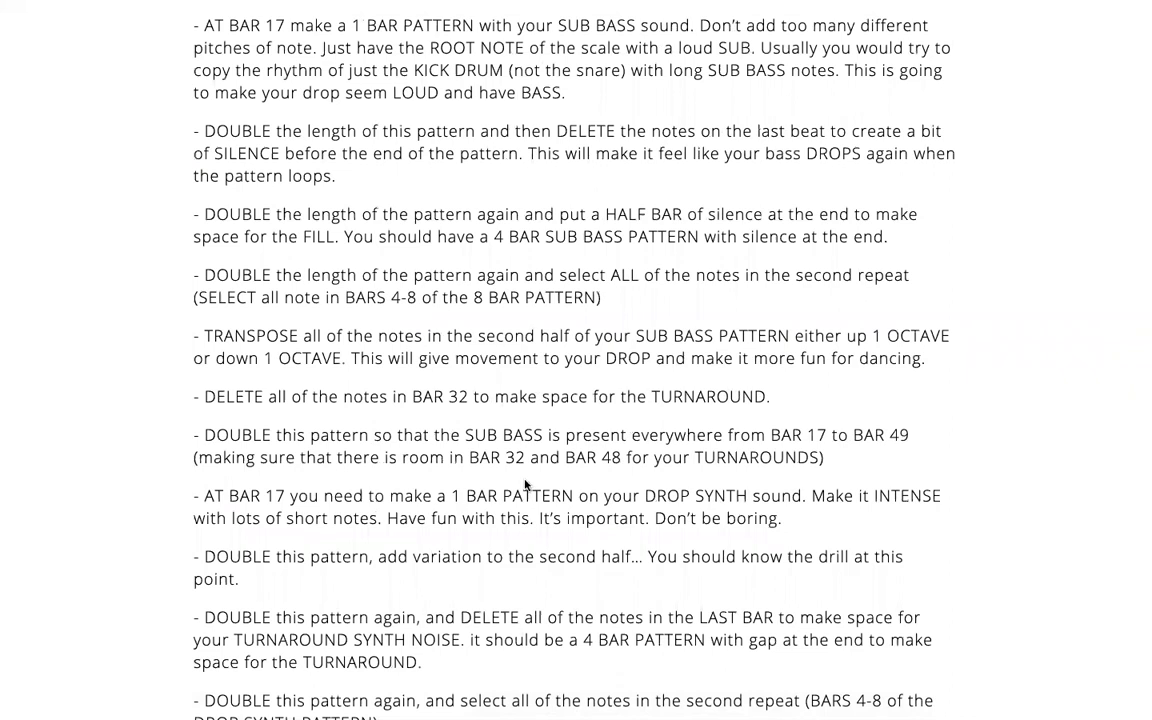
scroll(553, 537, down, 4)
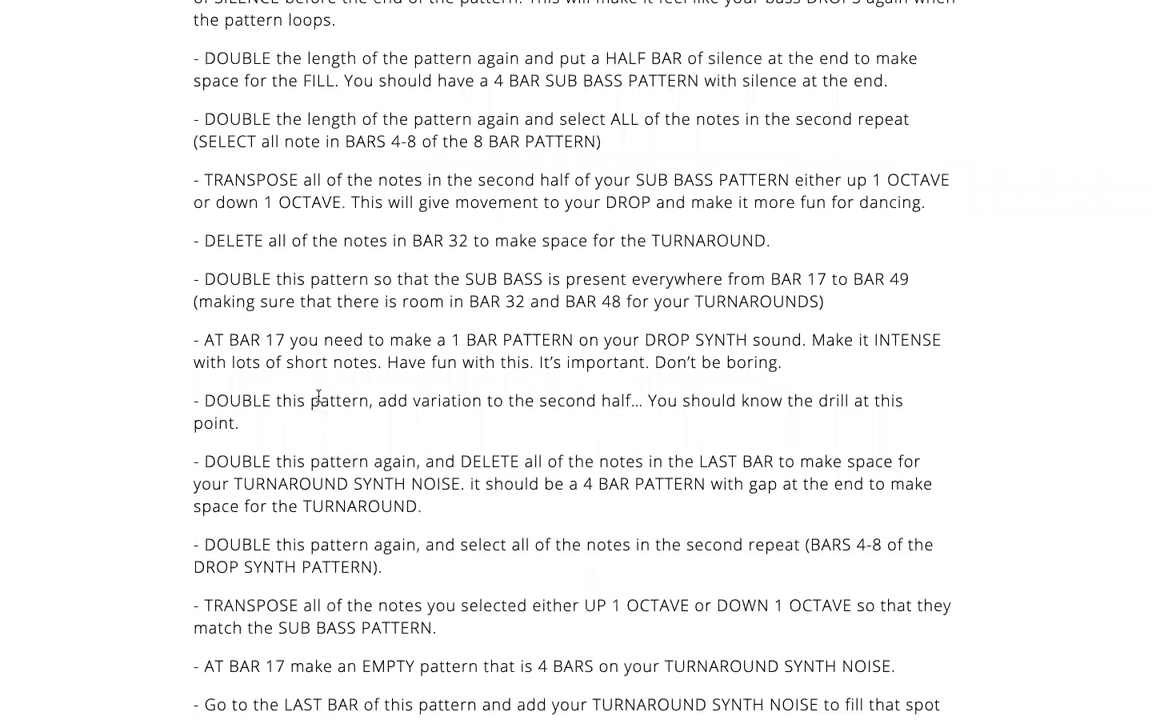
scroll(318, 397, down, 8)
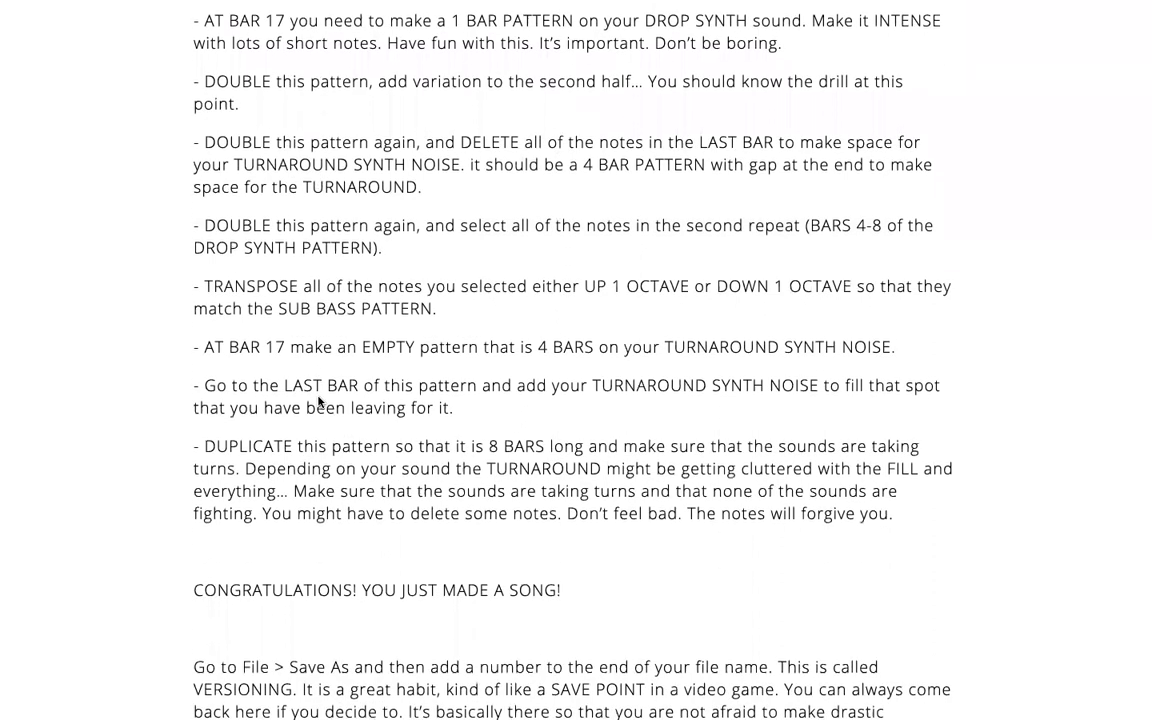
scroll(318, 400, up, 1)
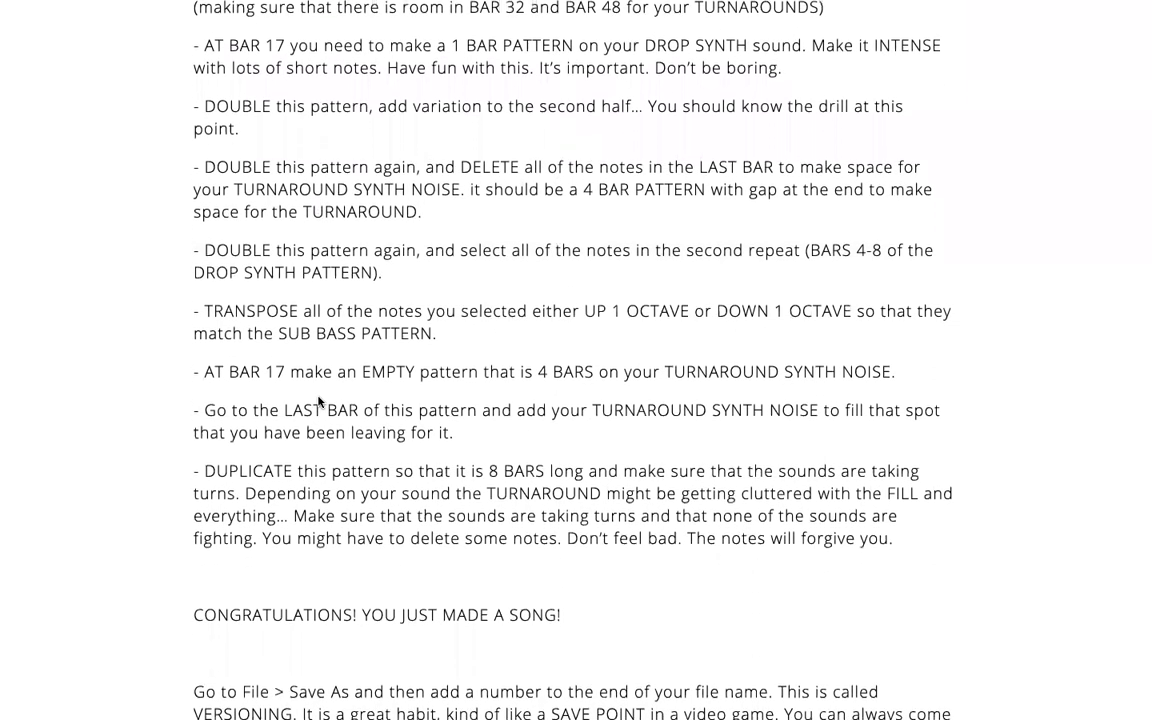
scroll(318, 400, up, 1)
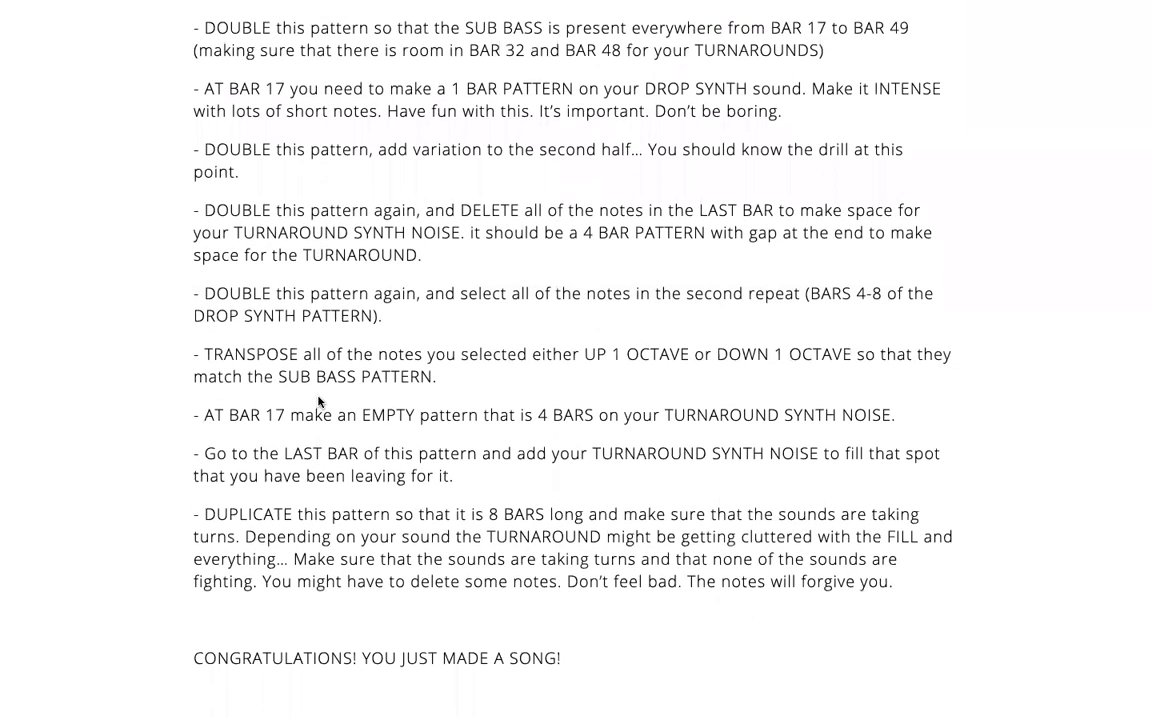
Step: Return to the Live set, expand the DROP GROOVE group, and look over its source clips at bar 1
key(ctrl+Left)
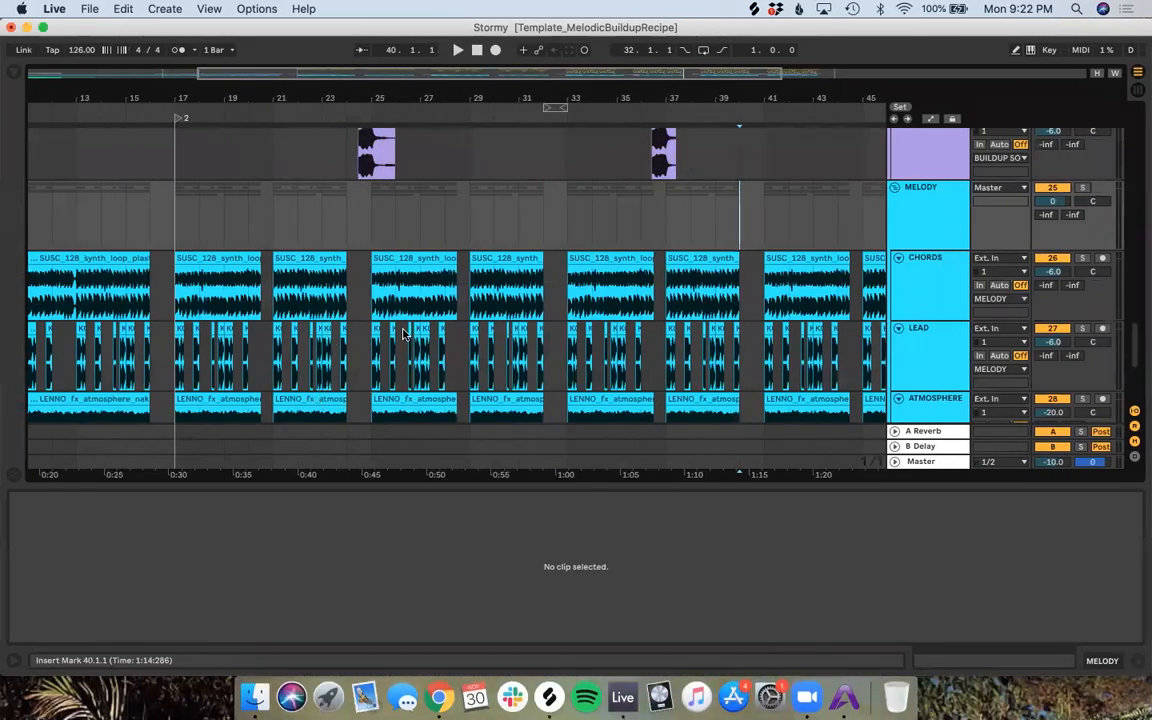
scroll(404, 334, down, 5)
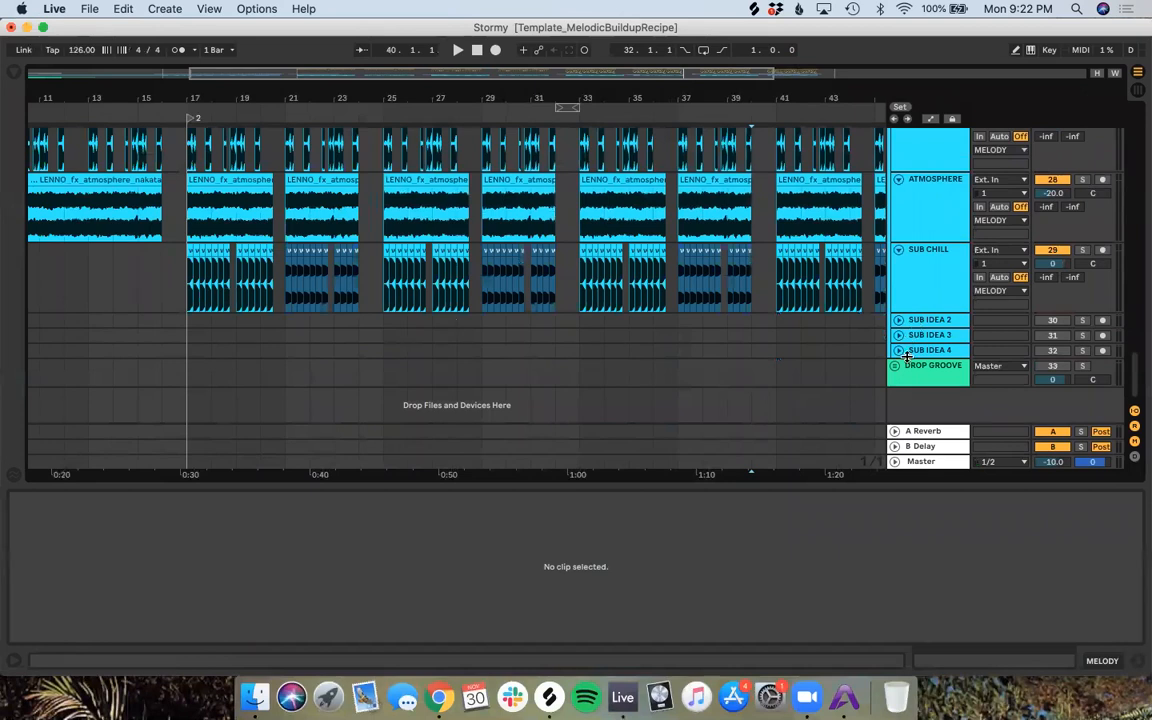
click(895, 367)
scroll(669, 310, down, 5)
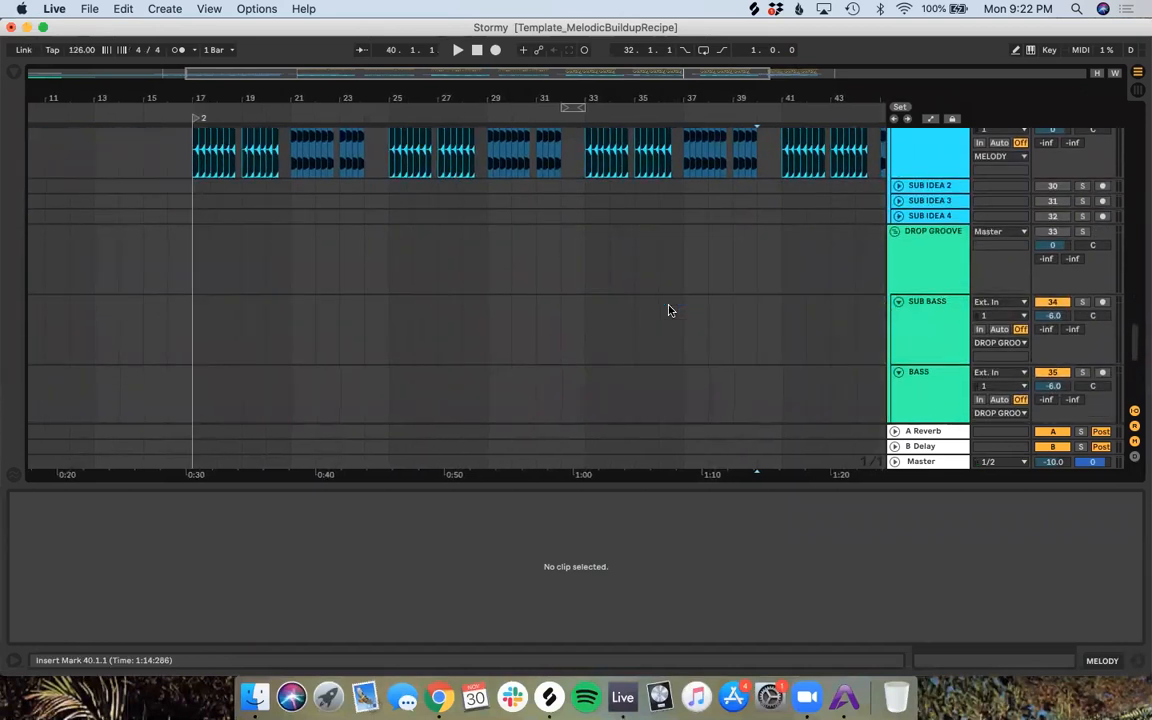
scroll(669, 310, left, 5)
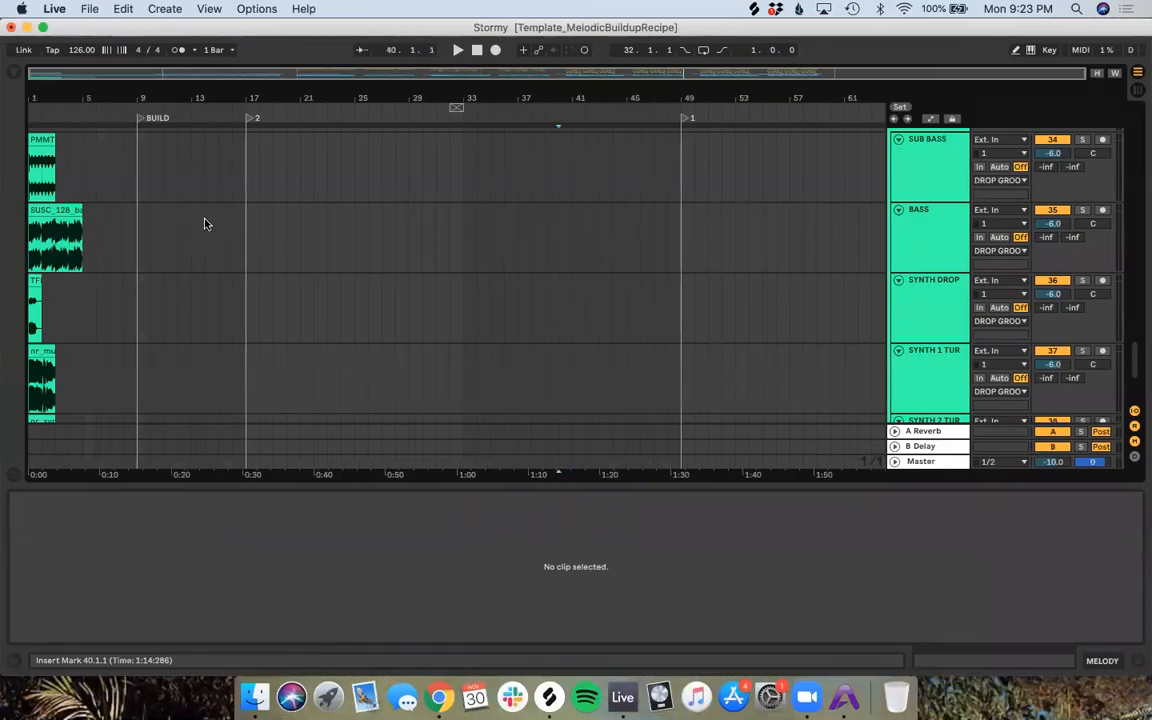
scroll(204, 224, up, 3)
scroll(204, 224, up, 3)
scroll(204, 224, down, 5)
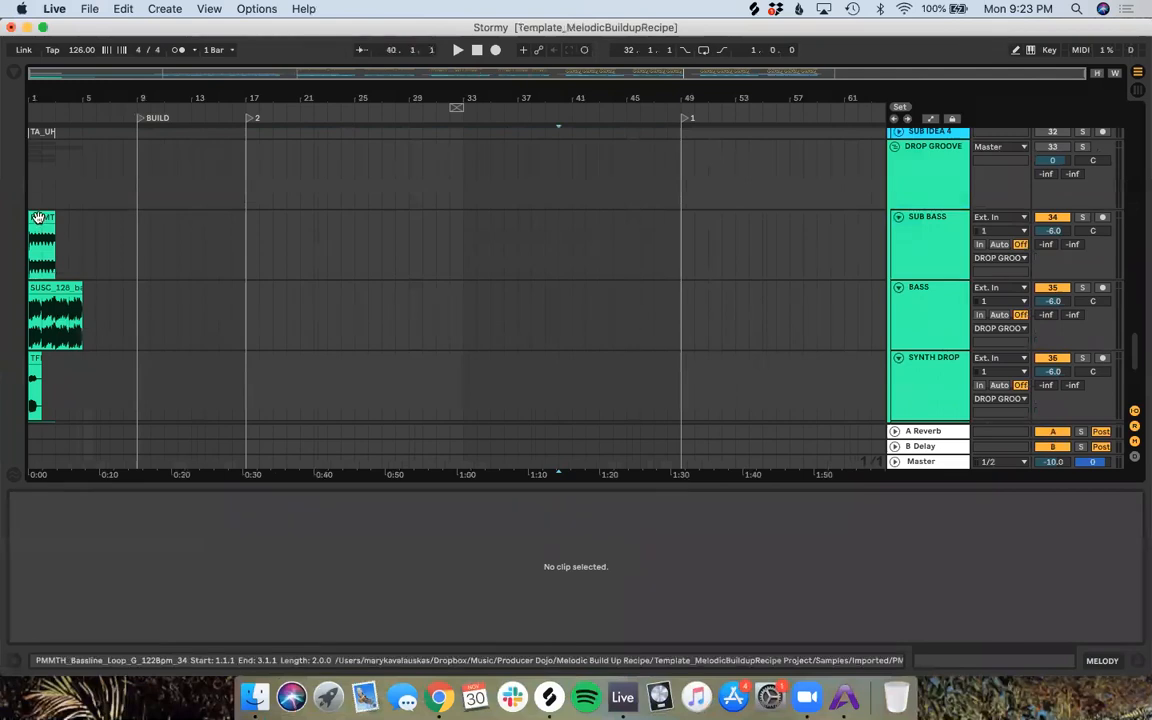
Step: Audition the PMMTH bassline loop at bar 1 of the SUB BASS track on solo
click(38, 218)
click(36, 110)
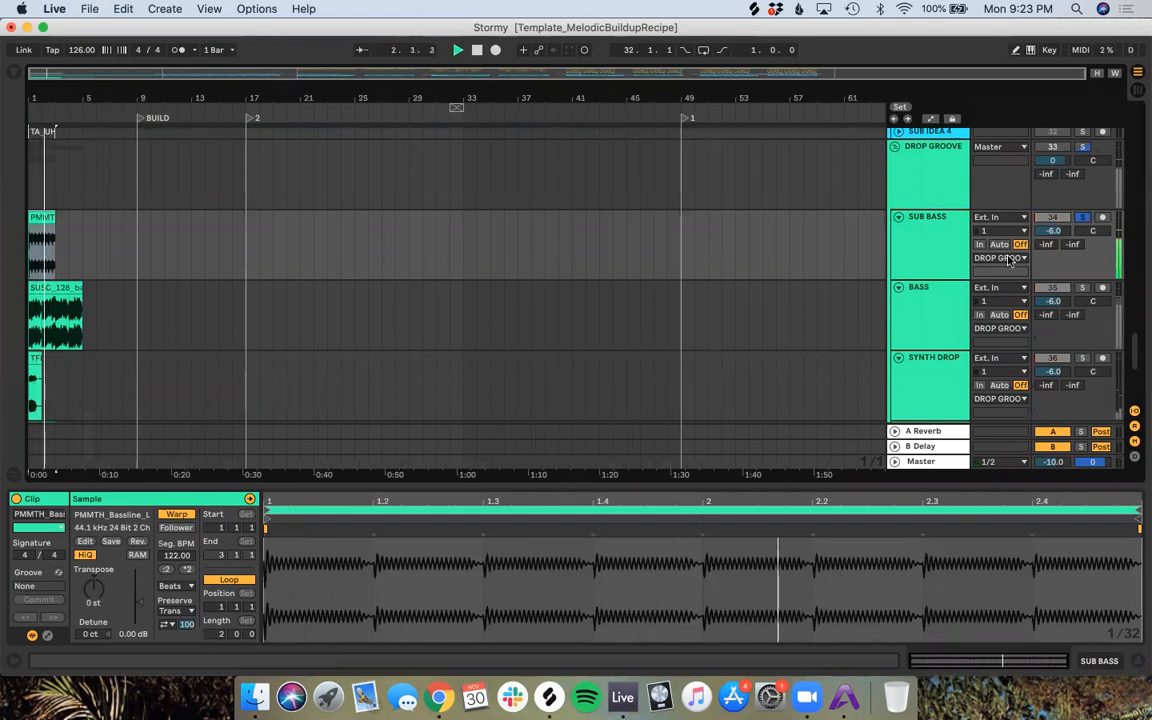
scroll(79, 243, up, 5)
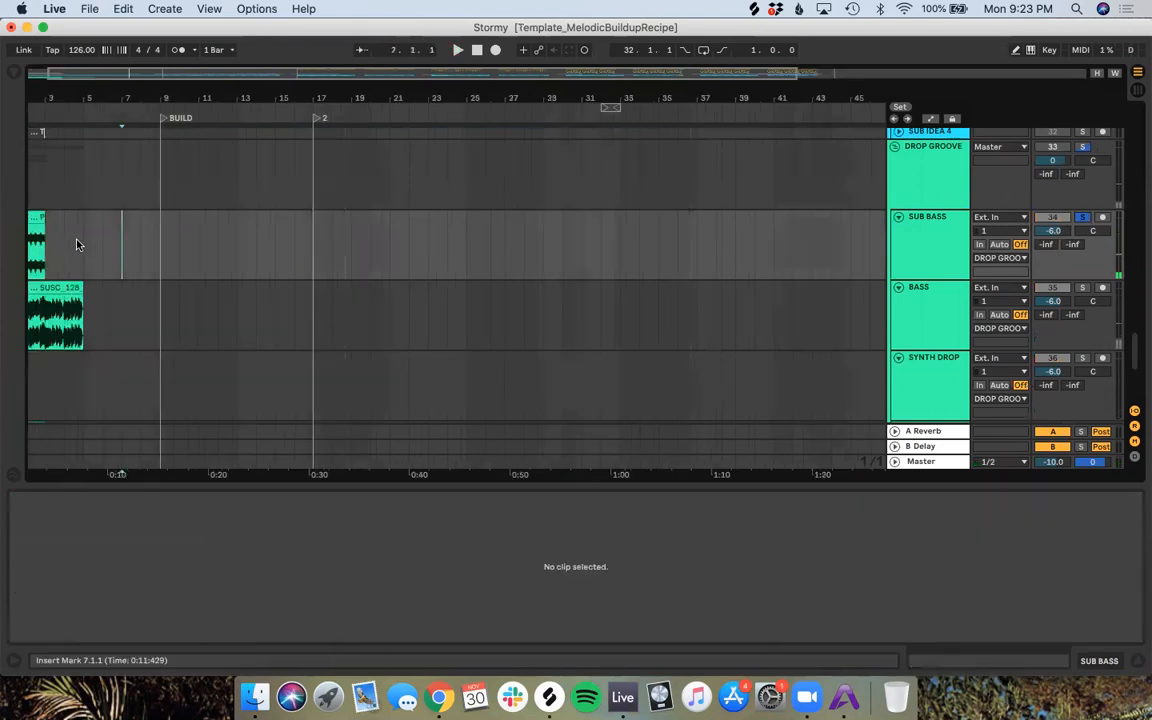
scroll(81, 244, left, 5)
scroll(81, 244, down, 1)
click(112, 204)
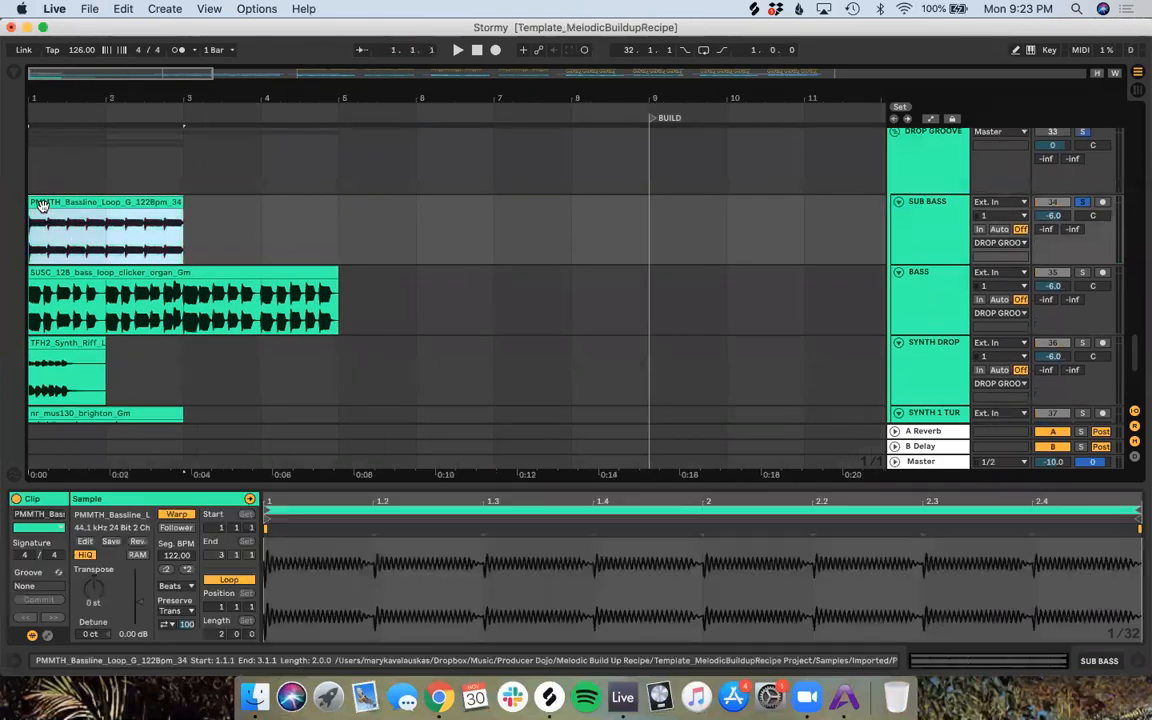
drag(157, 222, 146, 256)
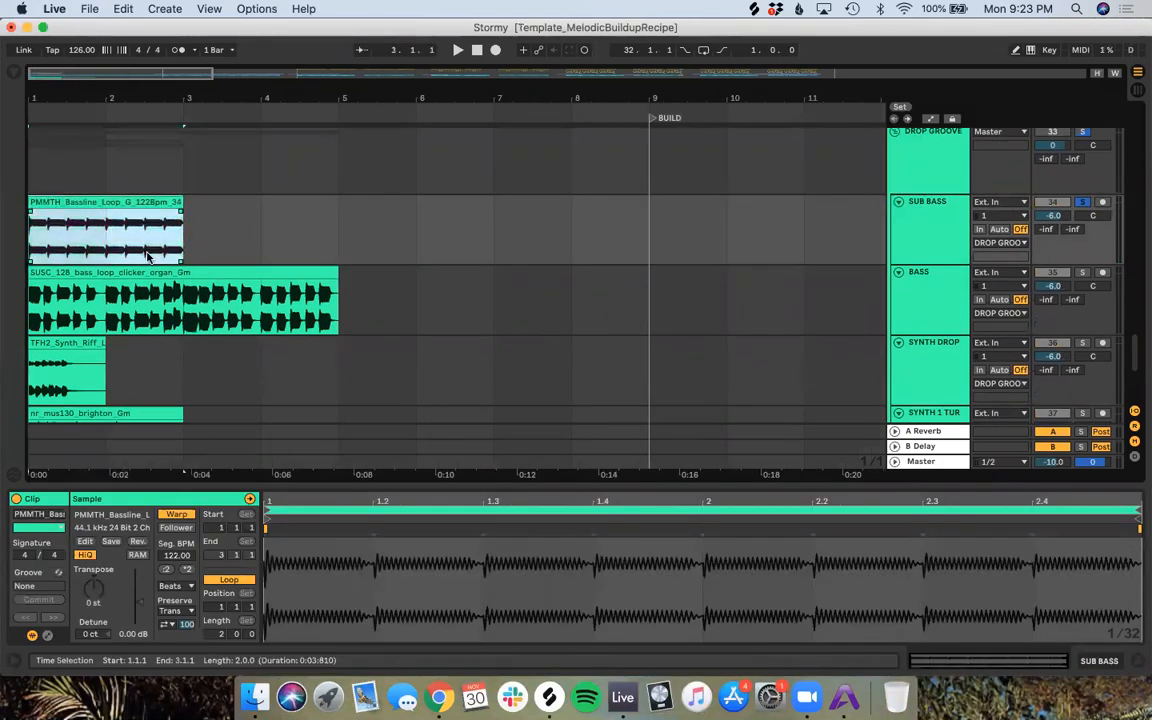
Step: Audition the BASS track's clicker organ loop on solo and compare it by ear with the soloed SUB BASS loop
click(84, 272)
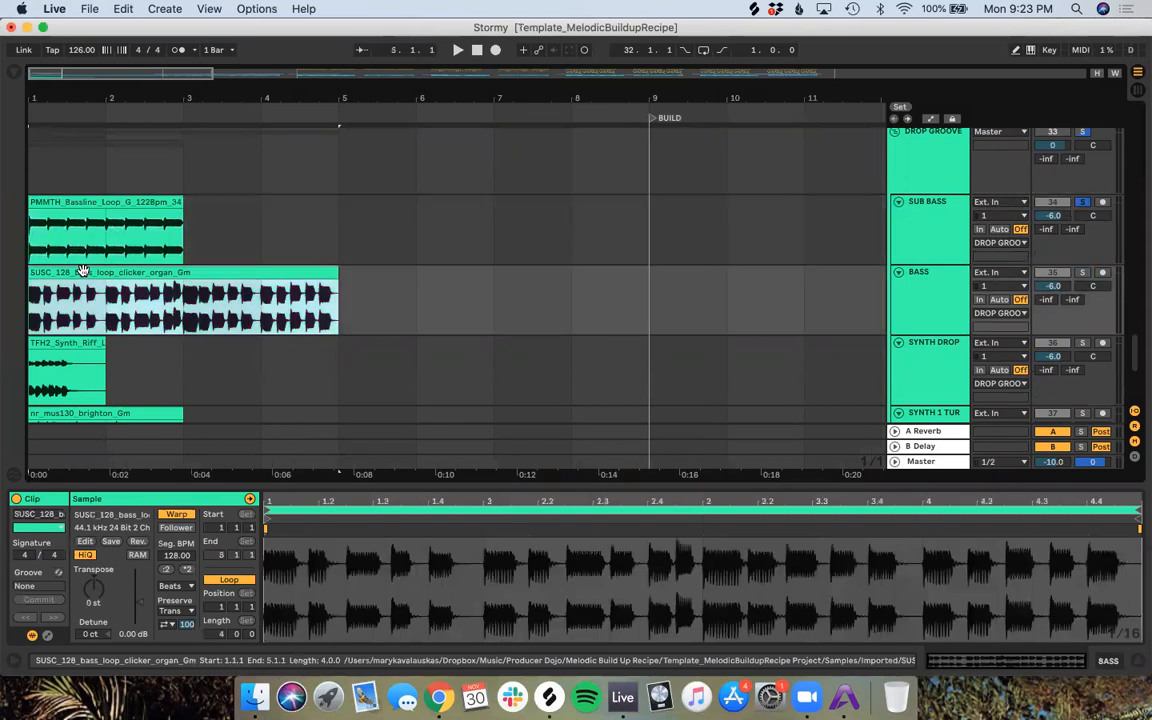
click(1084, 272)
click(55, 115)
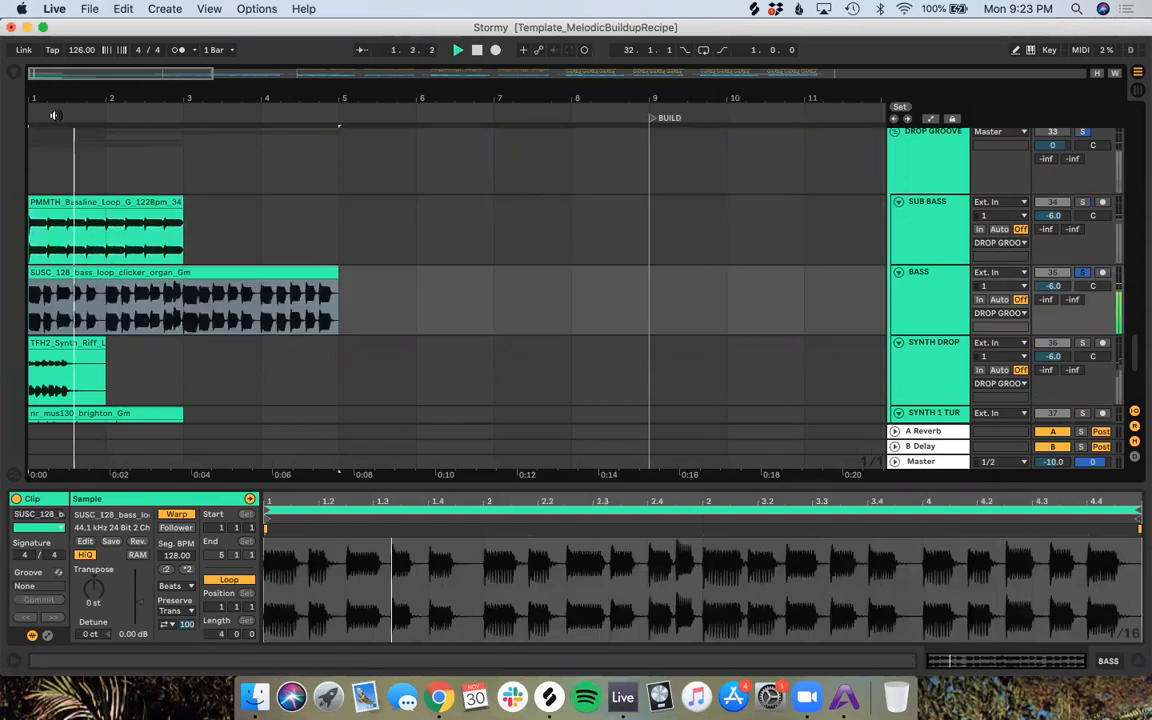
click(1082, 272)
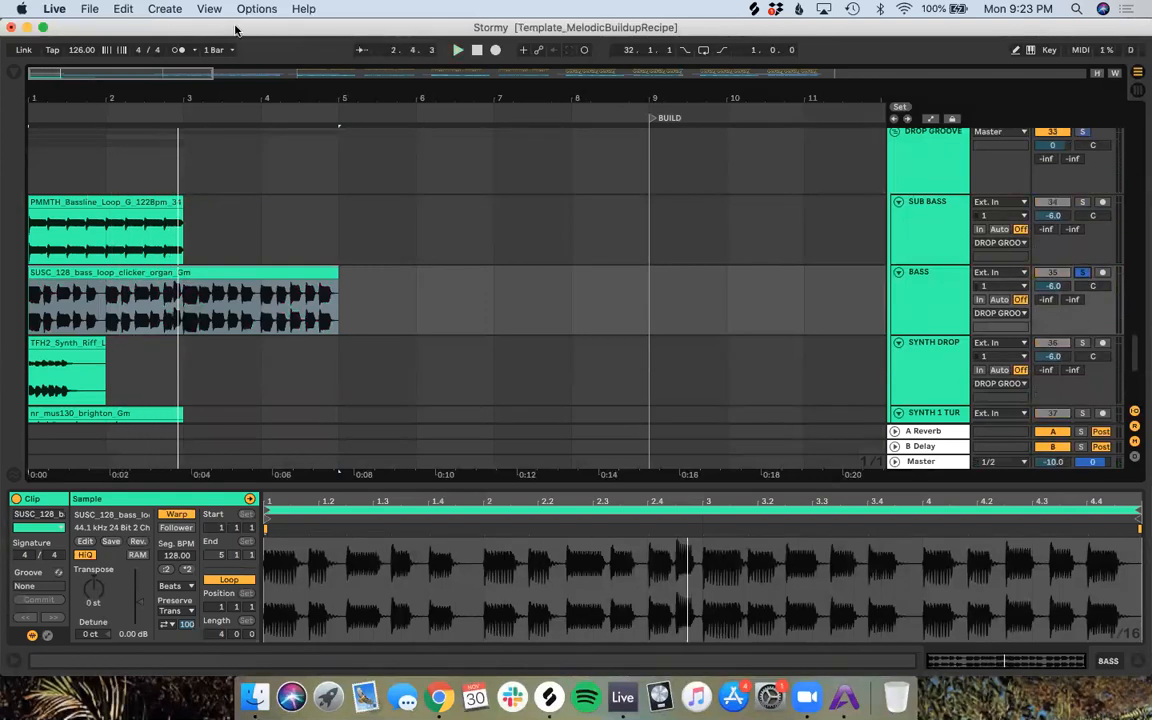
click(42, 112)
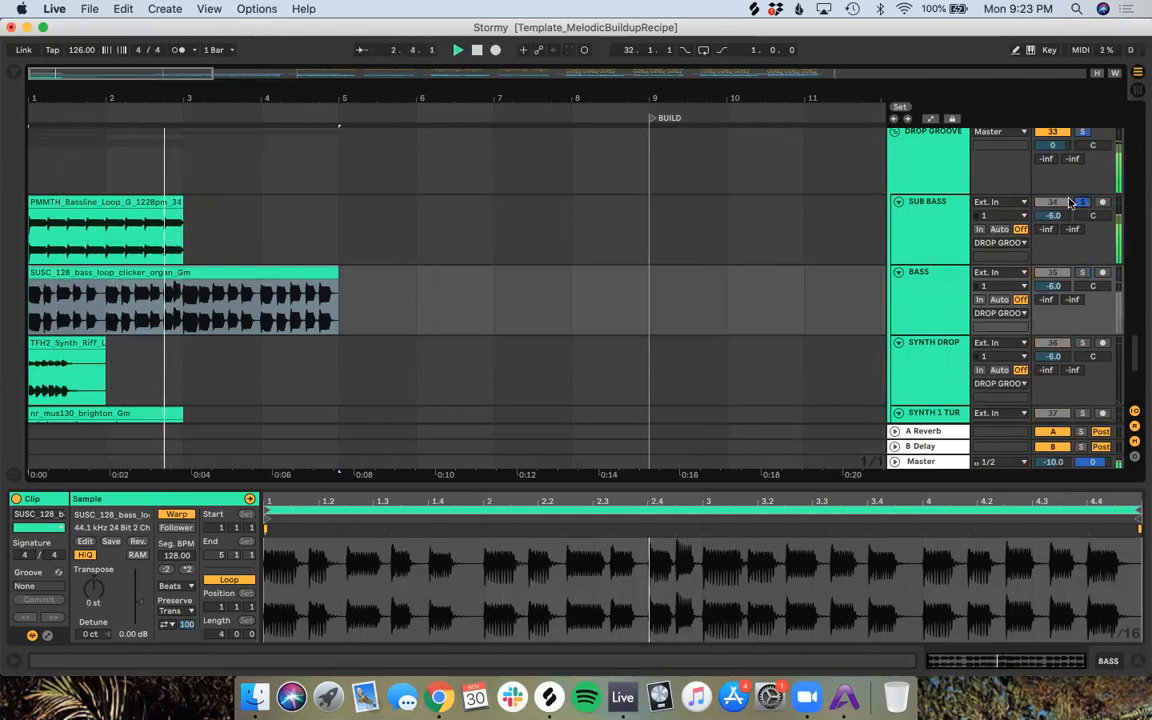
click(1084, 204)
key(minus)
key(minus)
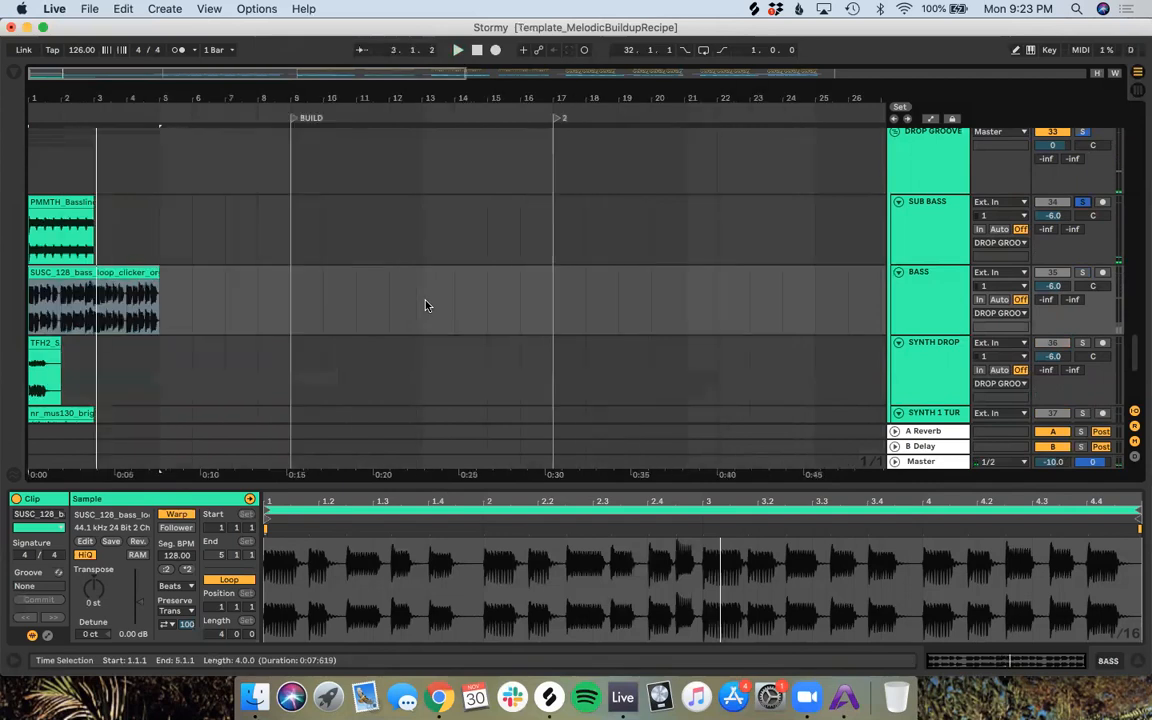
Step: Try the SYNTH DROP riff clip at bar 17 and audition it with the full mix from just before the drop
scroll(425, 305, down, 3)
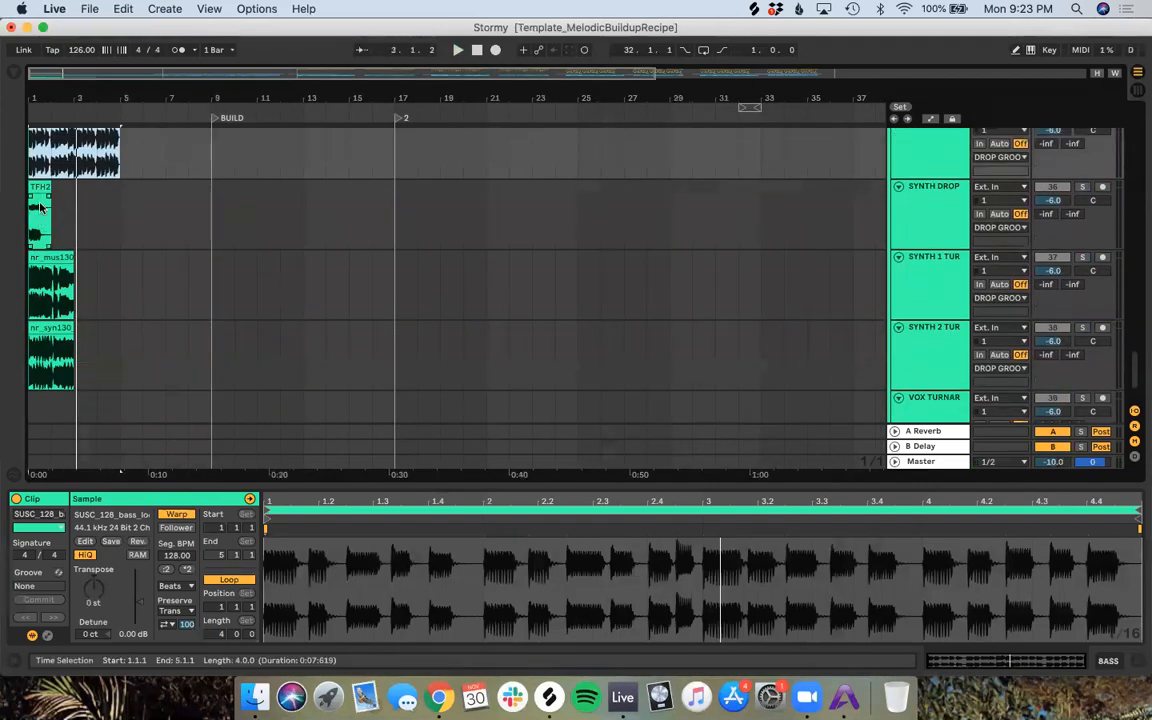
drag(40, 207, 391, 212)
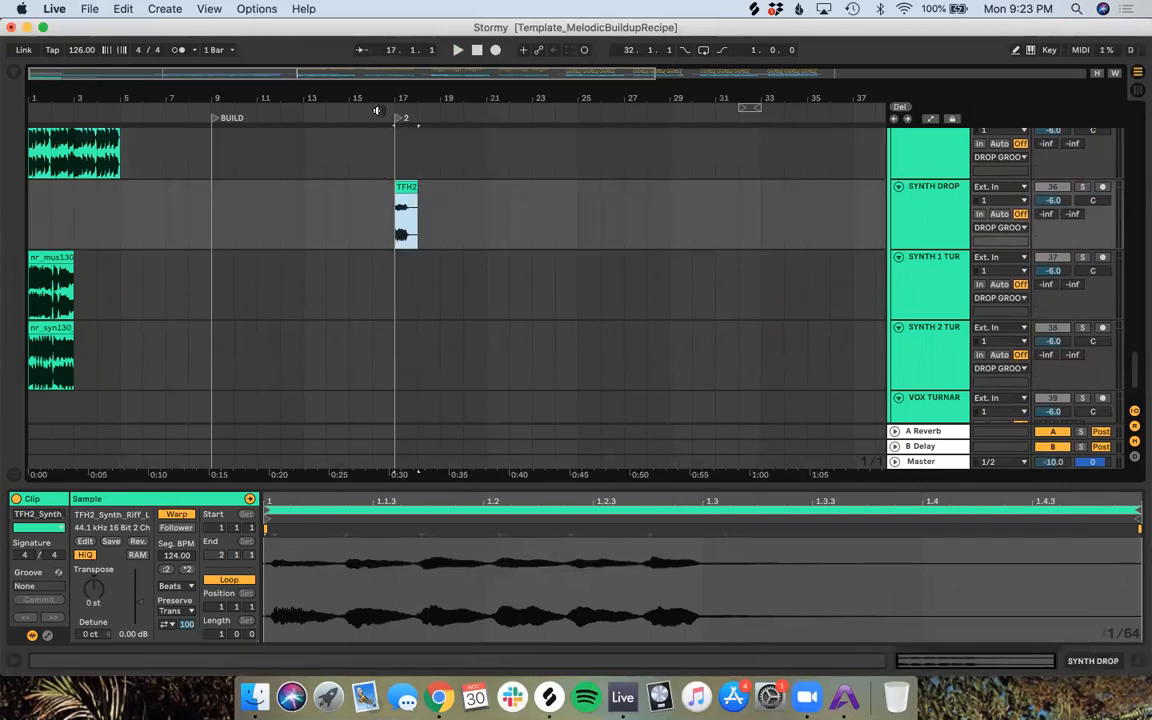
scroll(1102, 158, up, 2)
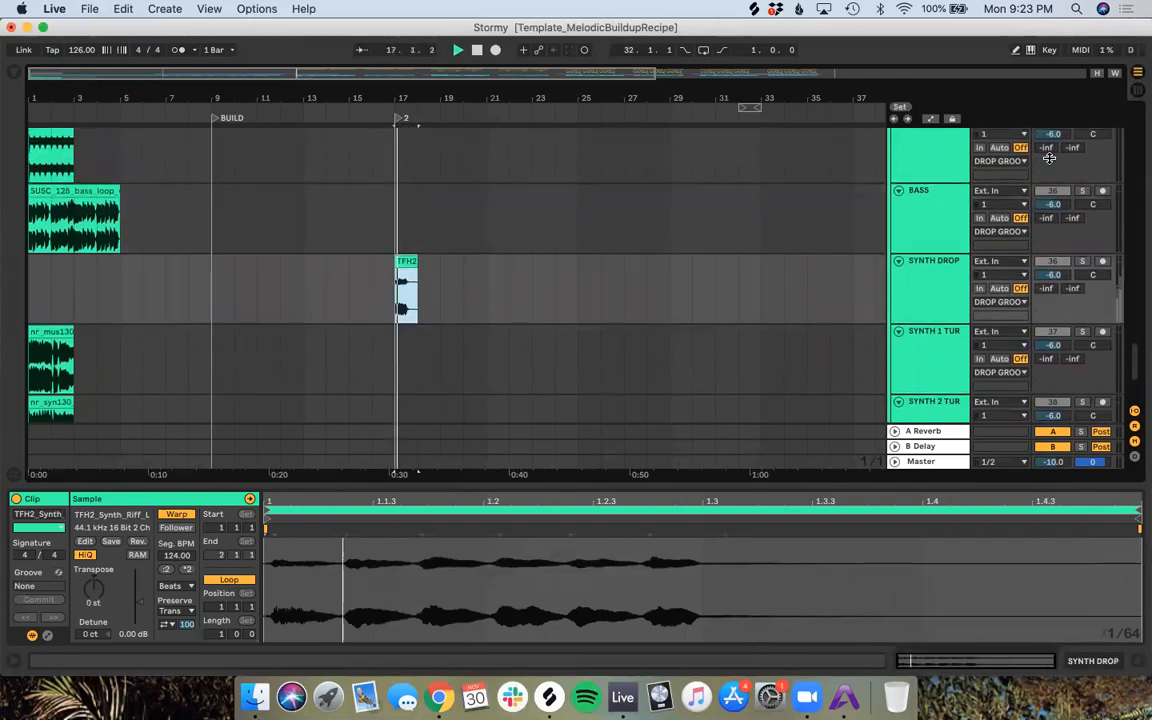
scroll(1100, 158, up, 2)
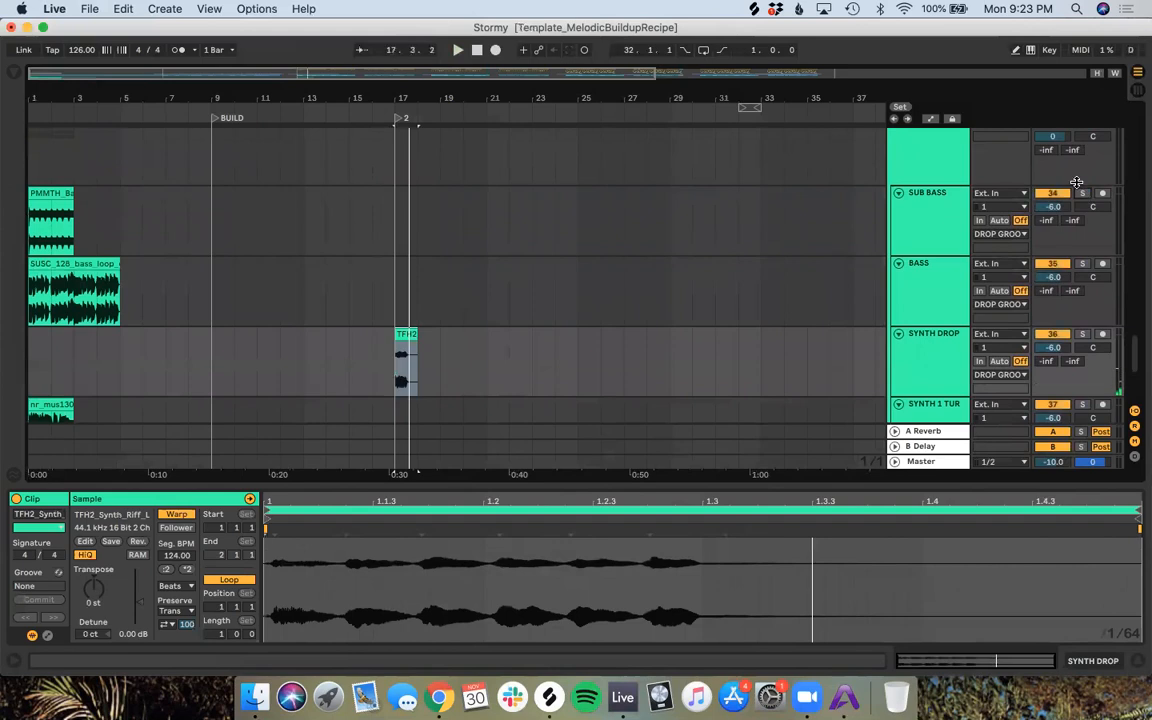
scroll(995, 153, up, 2)
click(376, 111)
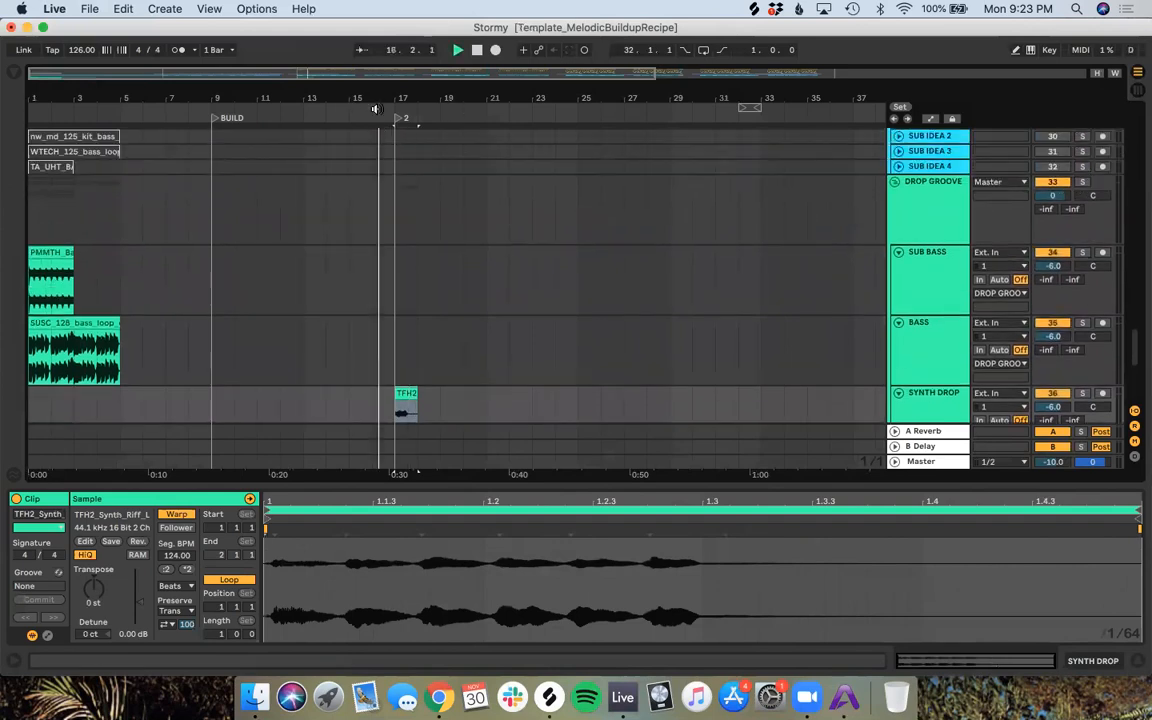
scroll(425, 342, up, 3)
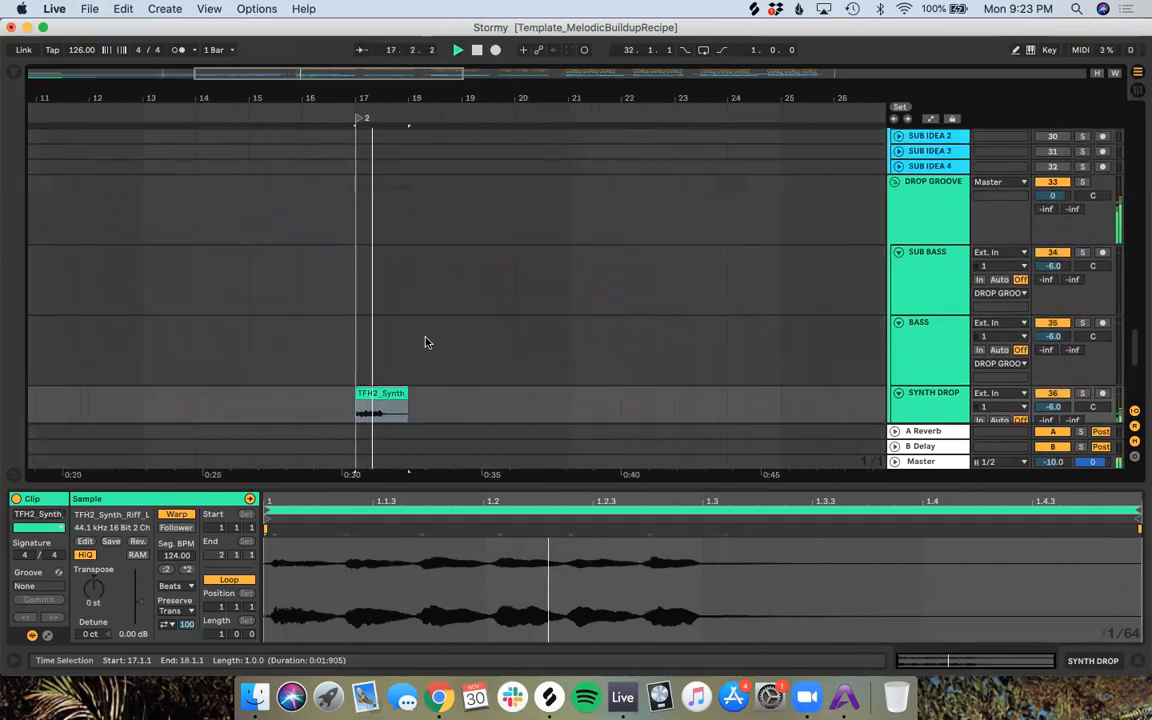
scroll(425, 342, down, 3)
scroll(425, 342, up, 2)
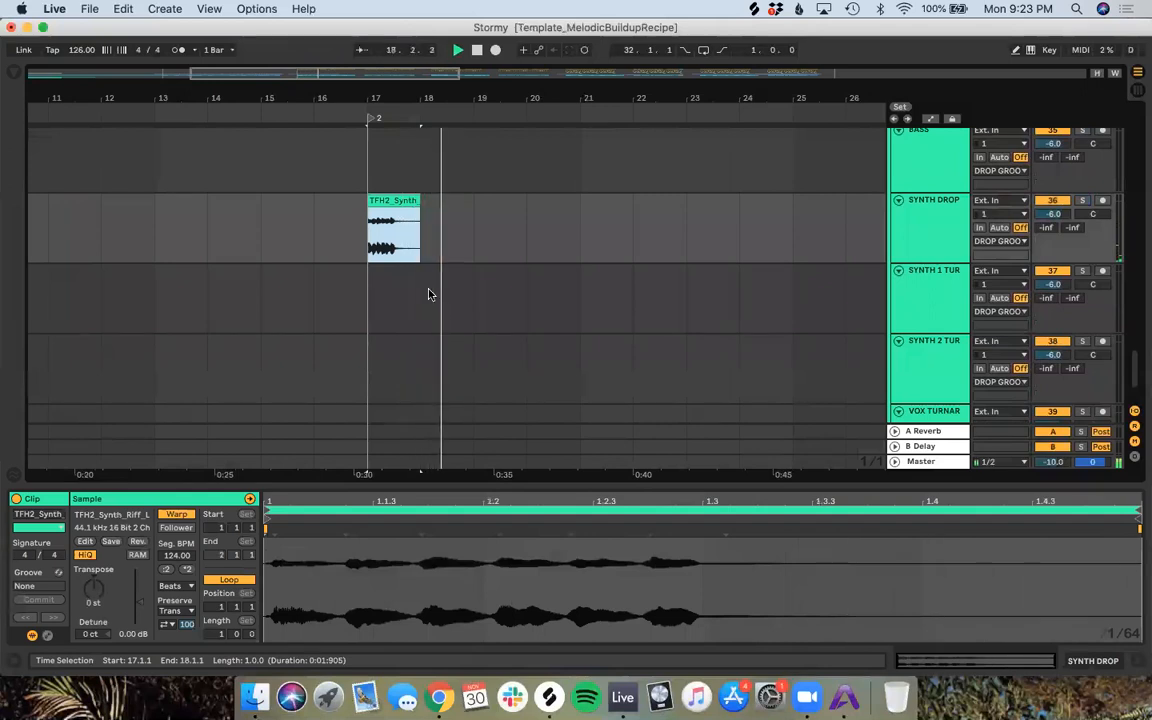
Step: Reread the written recipe's instructions for the drop synth and turnaround synth noise patterns, and return to the Live set
scroll(428, 294, down, 3)
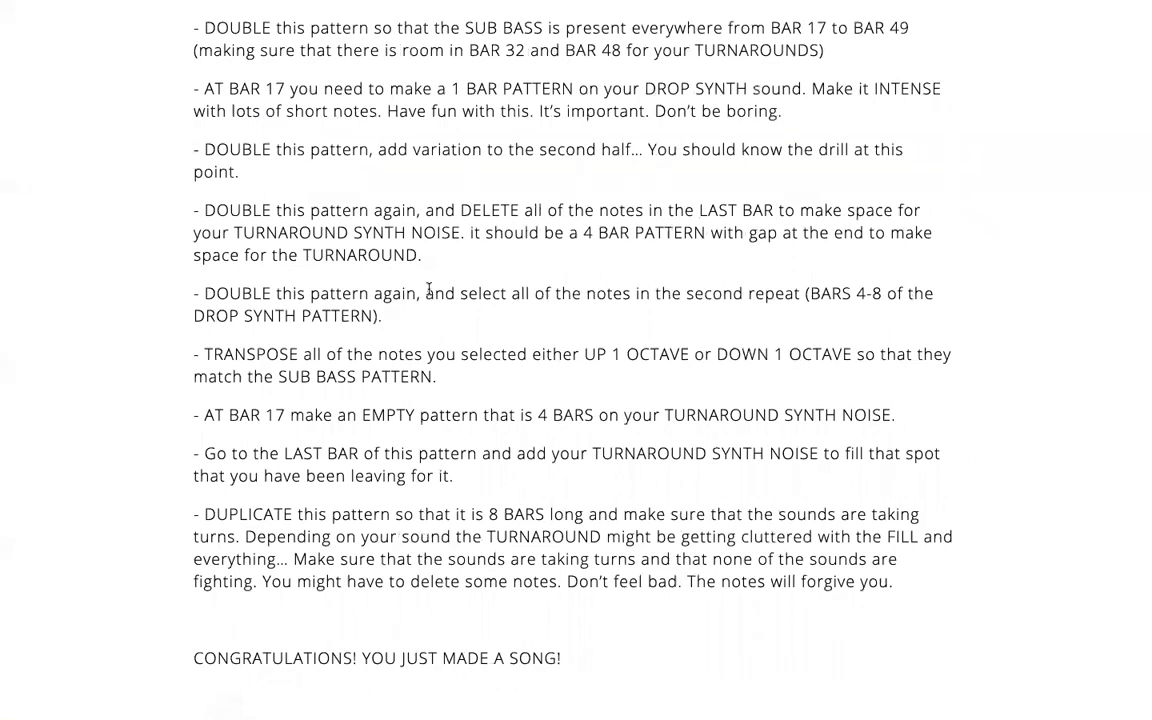
scroll(428, 290, down, 3)
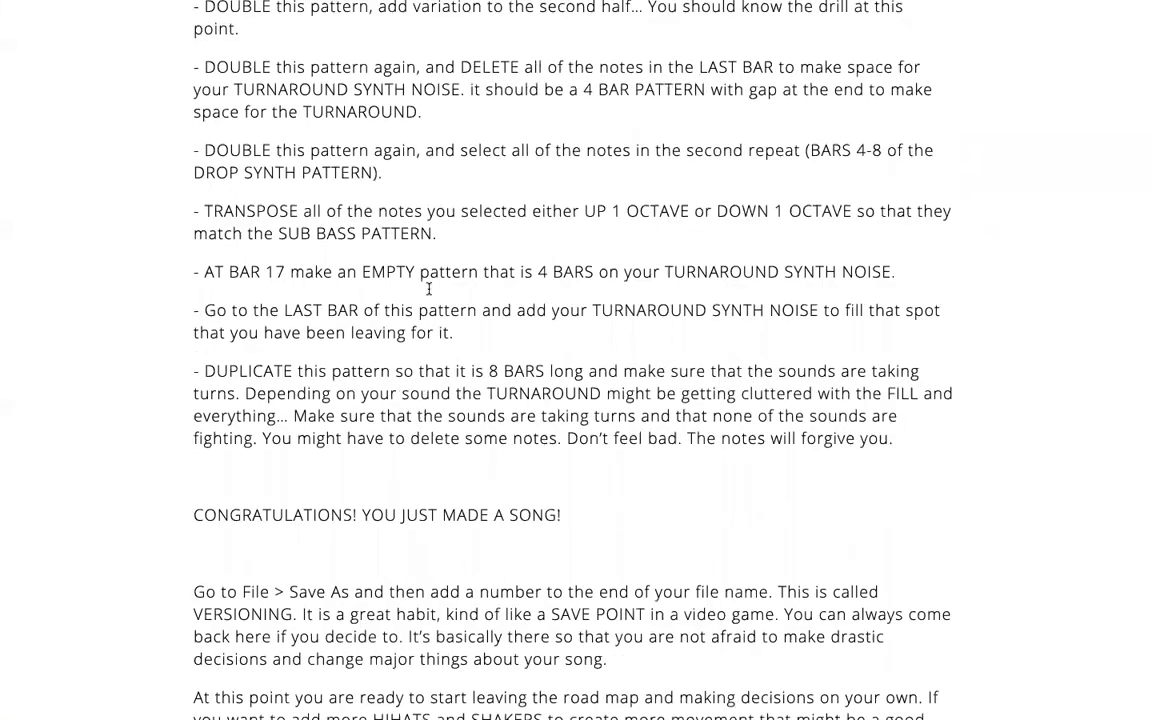
scroll(429, 292, up, 5)
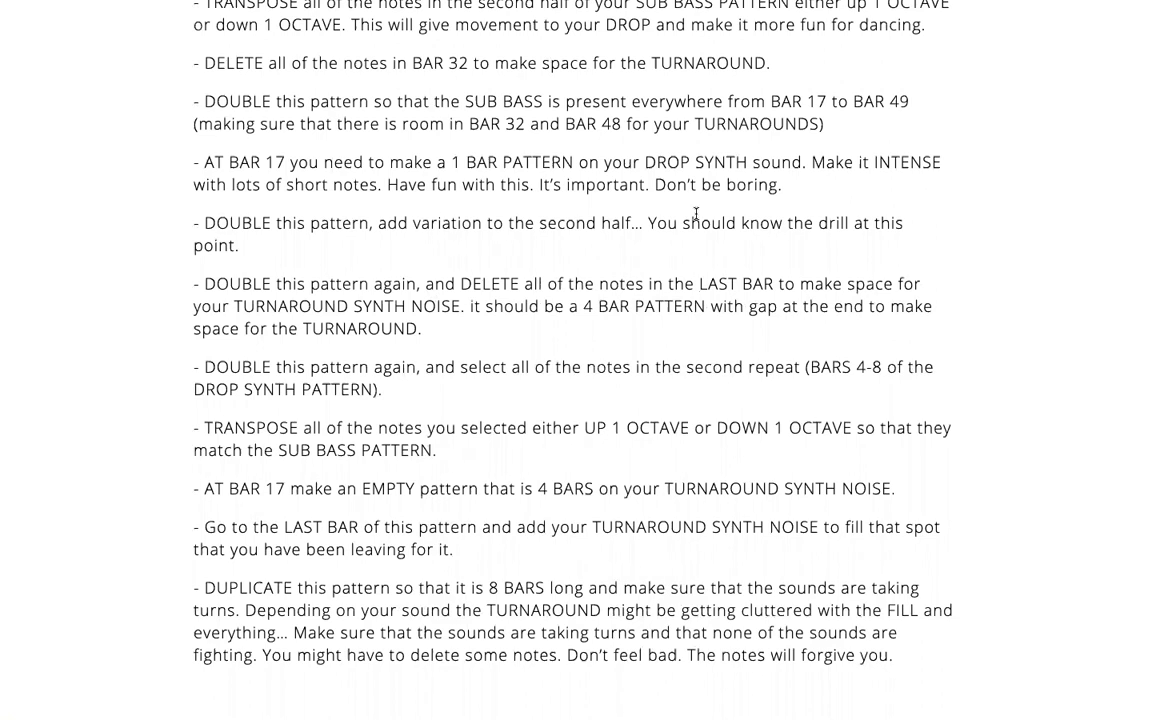
key(ctrl+Left)
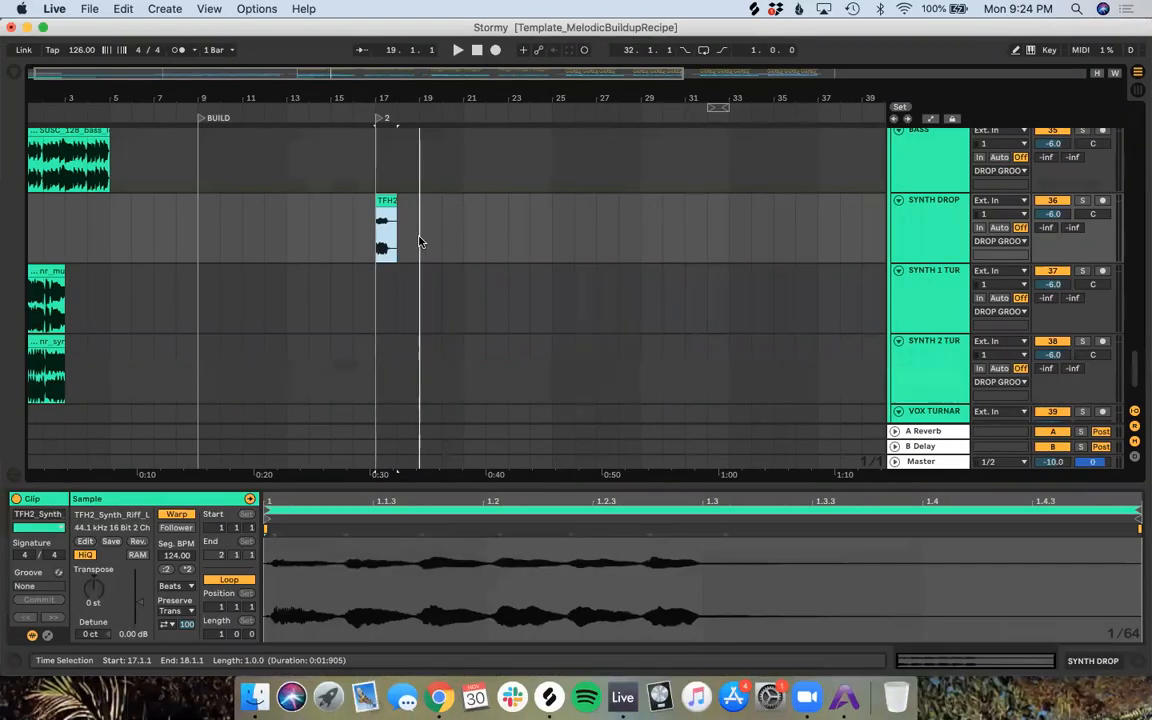
Step: Place the SYNTH 1 TURNAROUND clip at bar 18 and the SYNTH 2 TURNAROUND clip at bar 19, auditioning them on solo
drag(49, 272, 408, 301)
drag(46, 337, 410, 370)
drag(410, 290, 451, 341)
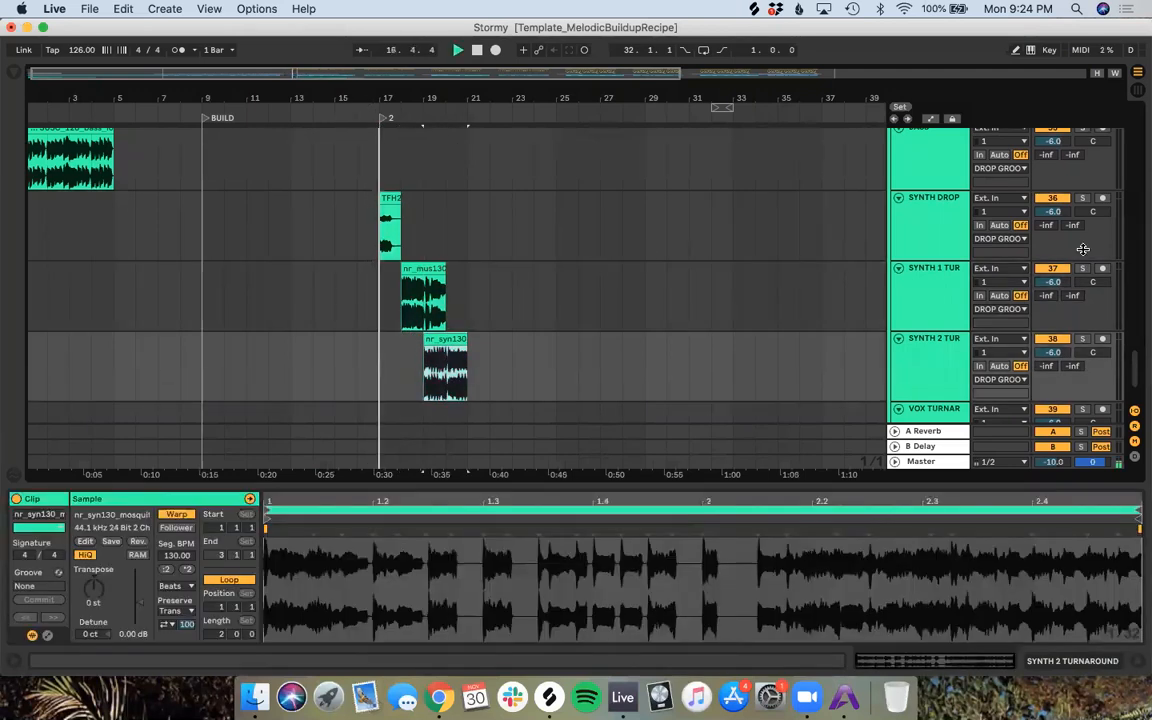
click(1082, 199)
click(1082, 269)
click(1082, 340)
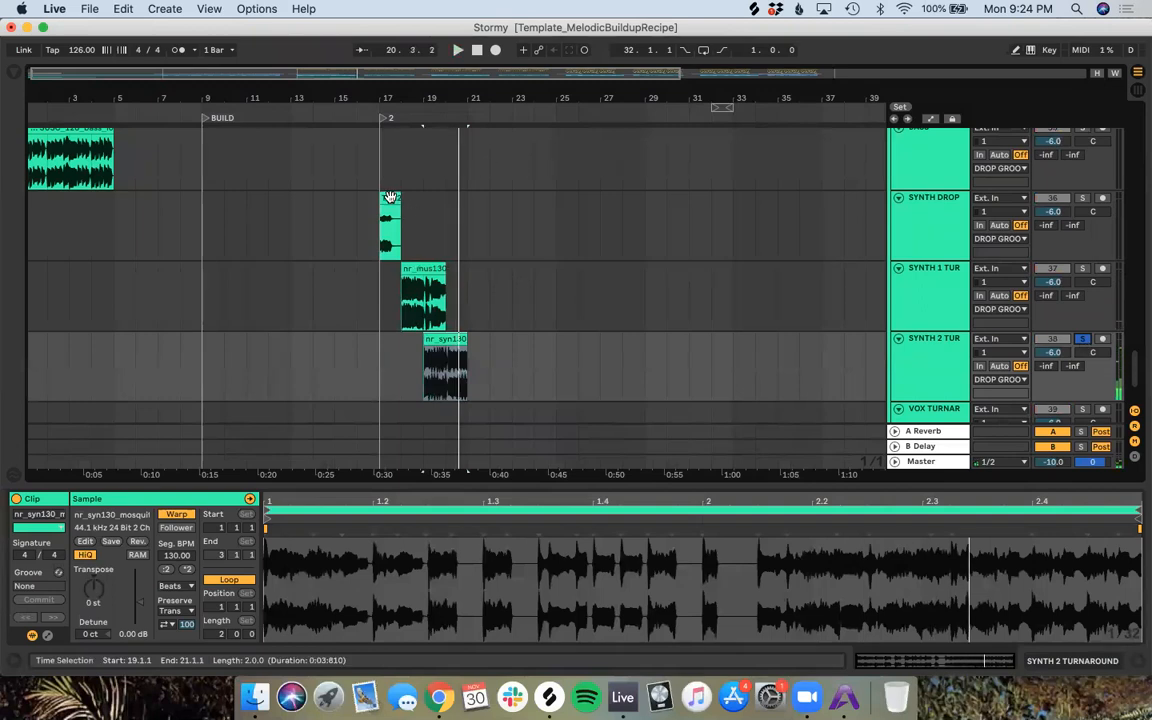
Step: Return the SYNTH DROP clip to bar 1 deactivated, and move the SYNTH 1 TURNAROUND clip to bar 17, auditioning it in the mix
drag(390, 220, 41, 210)
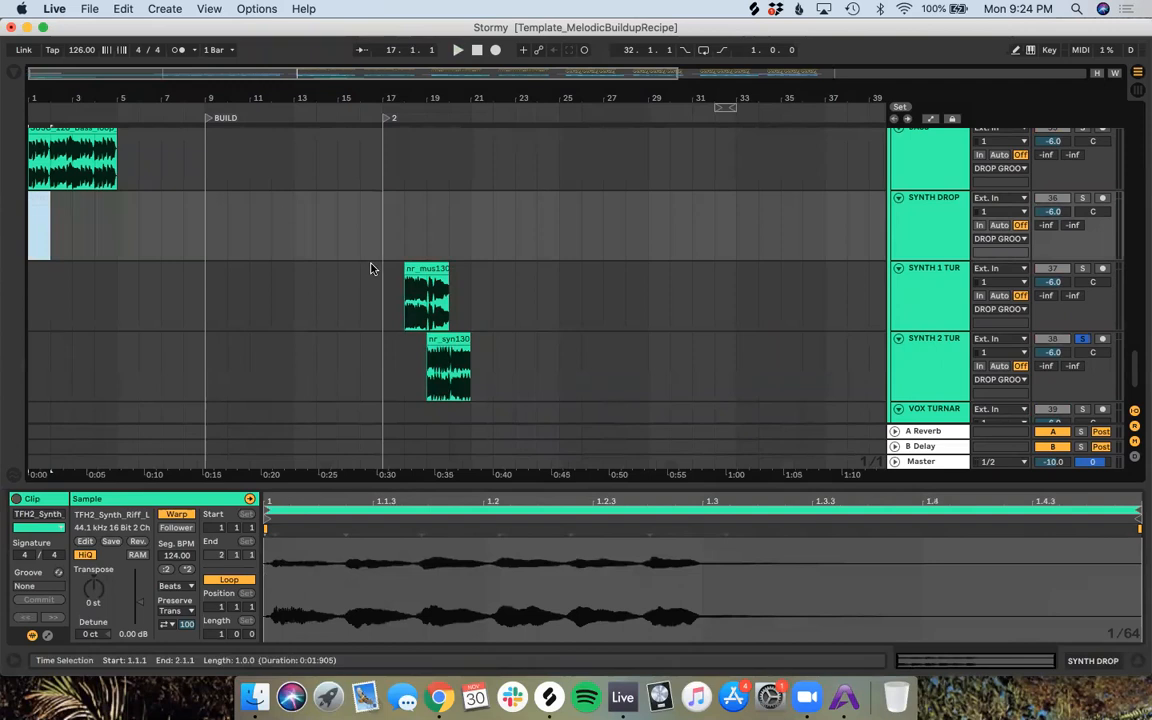
mouse_move(414, 270)
mouse_down()
mouse_move(393, 278)
mouse_move(398, 268)
mouse_up()
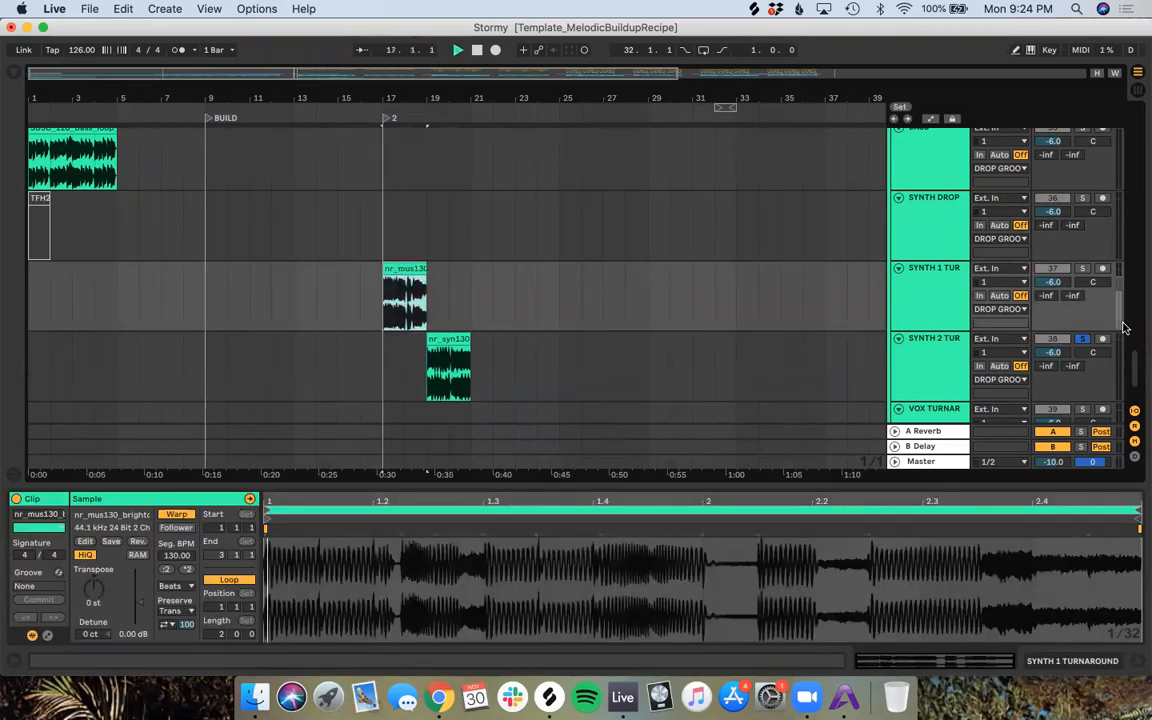
click(1082, 339)
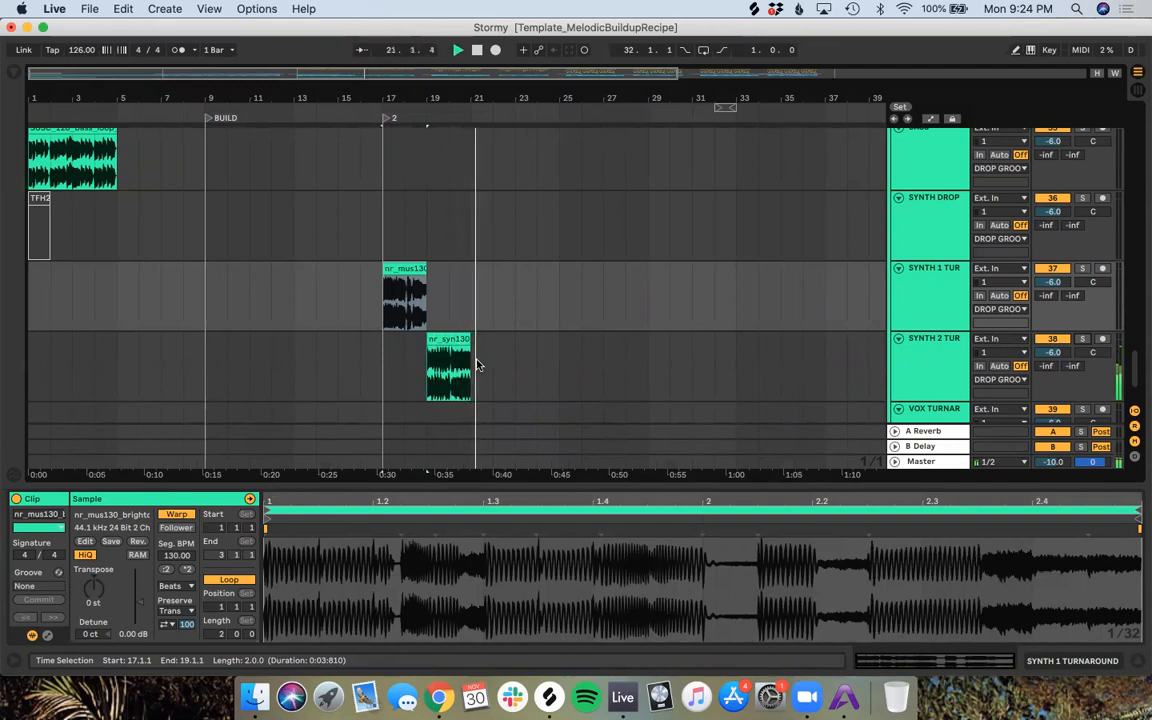
key(space)
Step: Reorder the DROP GROOVE group so the SYNTH 1 TURNAROUND and SYNTH 2 TURNAROUND tracks come first, above SUB BASS
drag(476, 365, 388, 302)
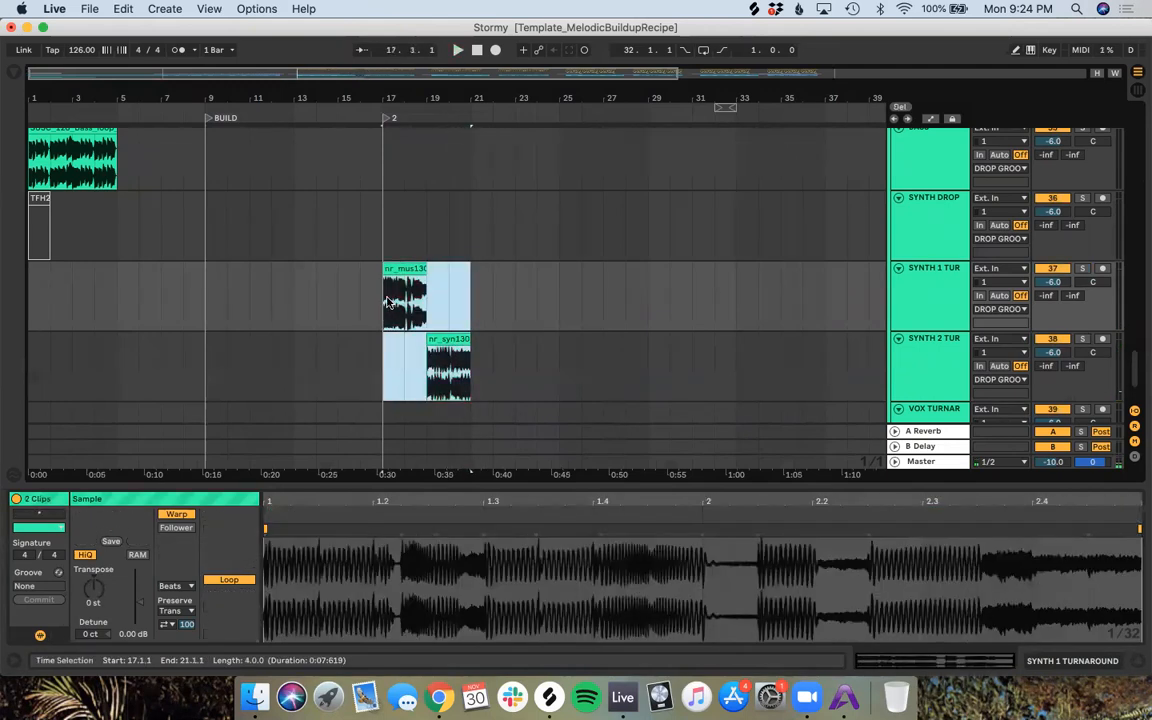
scroll(388, 310, up, 10)
scroll(388, 314, down, 8)
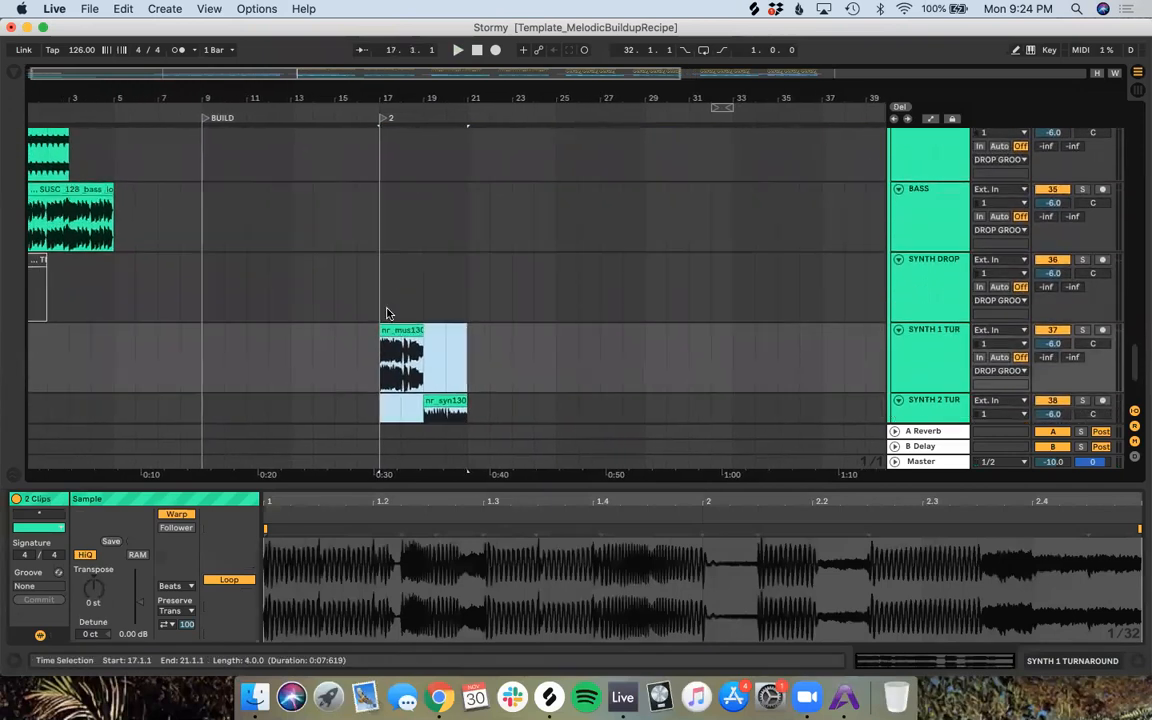
scroll(388, 313, down, 1)
drag(930, 320, 922, 203)
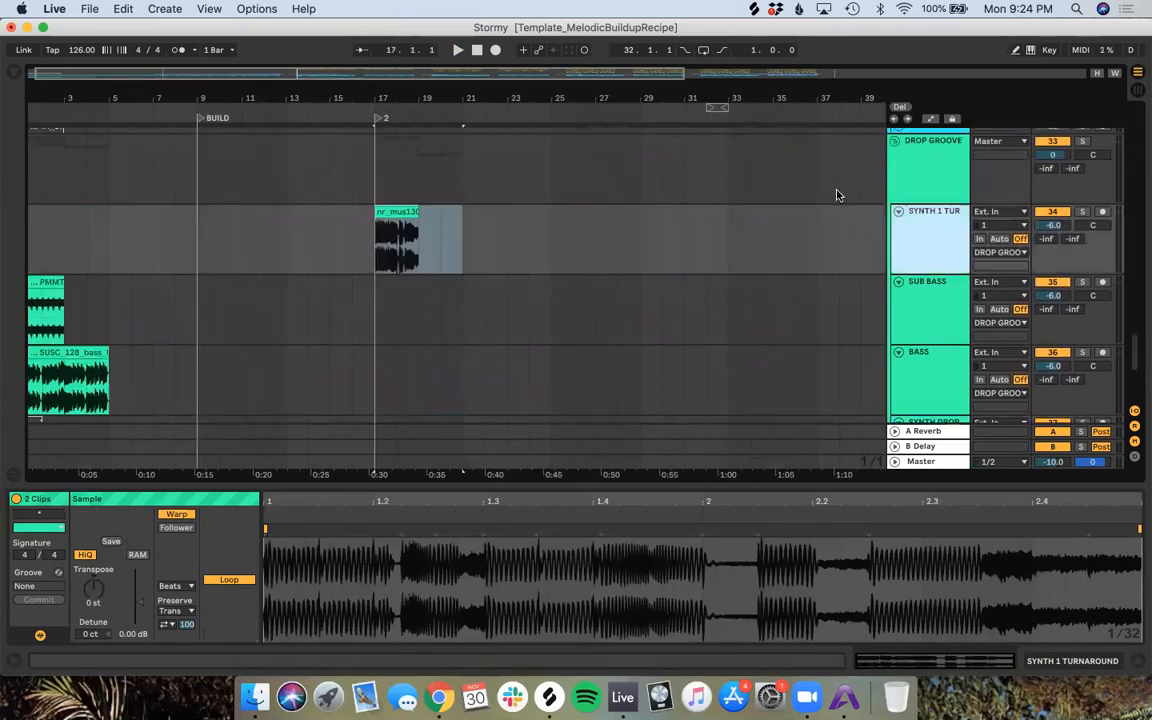
click(280, 226)
scroll(280, 228, down, 3)
scroll(280, 229, down, 2)
drag(928, 324, 930, 174)
scroll(193, 200, up, 3)
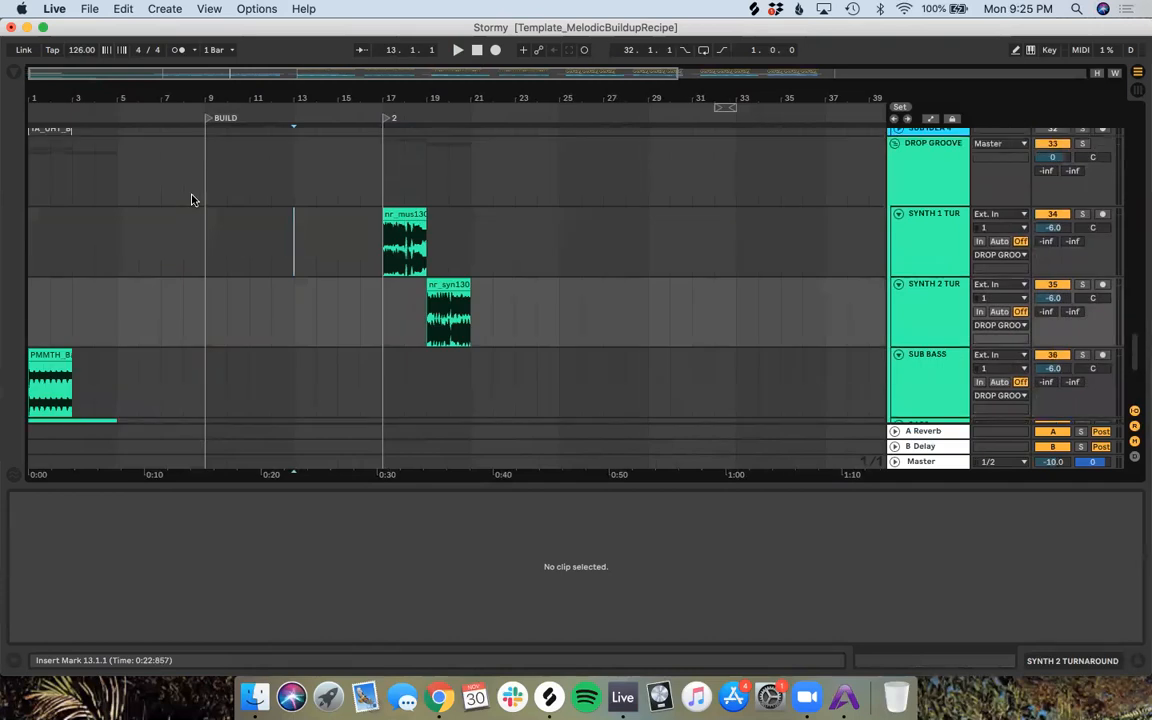
Step: Rename the MELODY group's SUB CHILL track as SUB DROP and move it into the DROP GROOVE group beneath SYNTH 2 TURNAROUND
scroll(193, 200, up, 4)
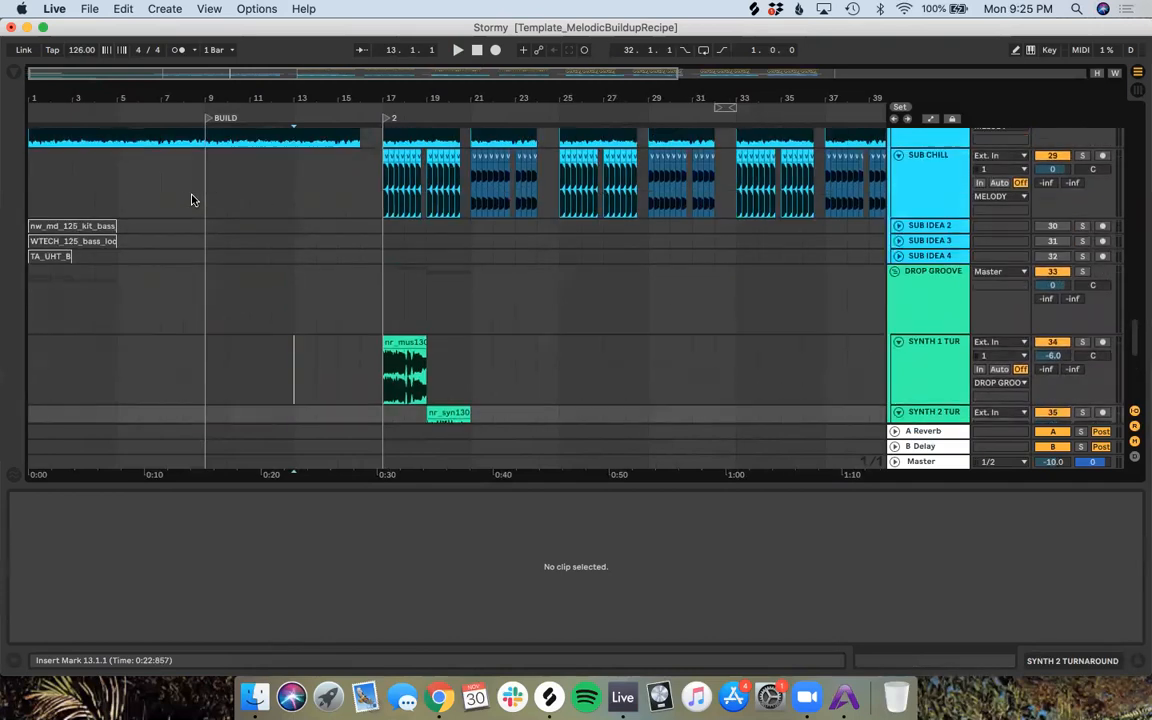
click(900, 168)
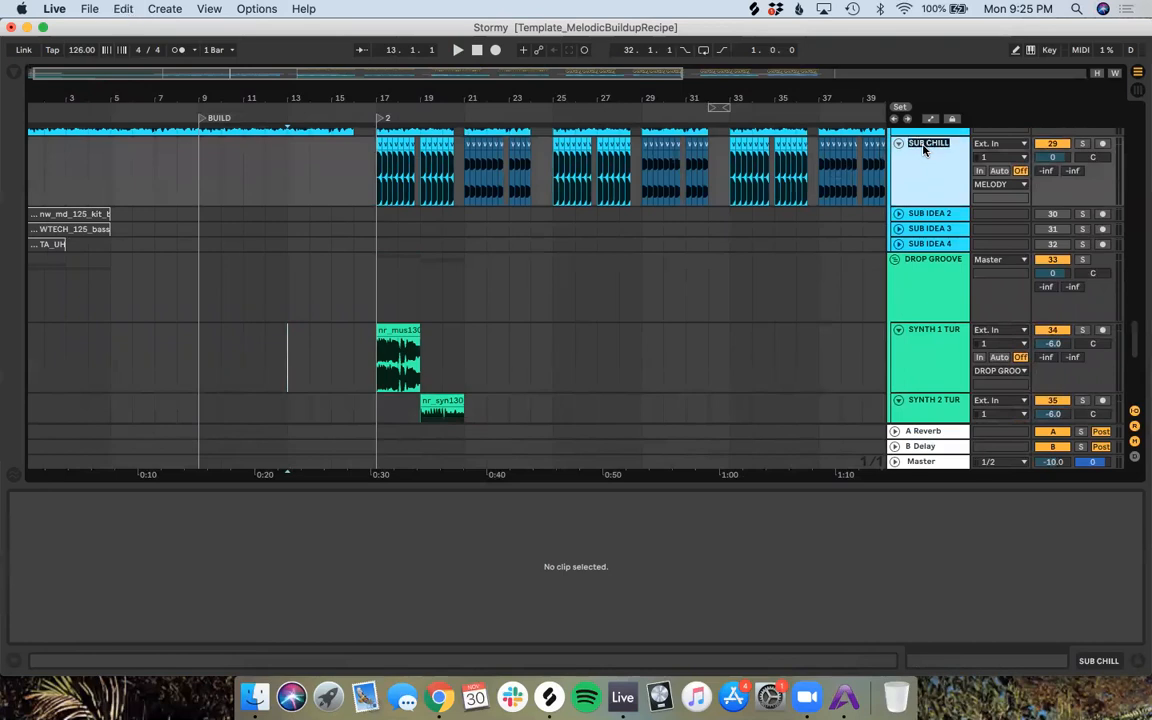
text(DROP)
scroll(928, 157, down, 2)
drag(933, 235, 935, 400)
scroll(950, 410, down, 2)
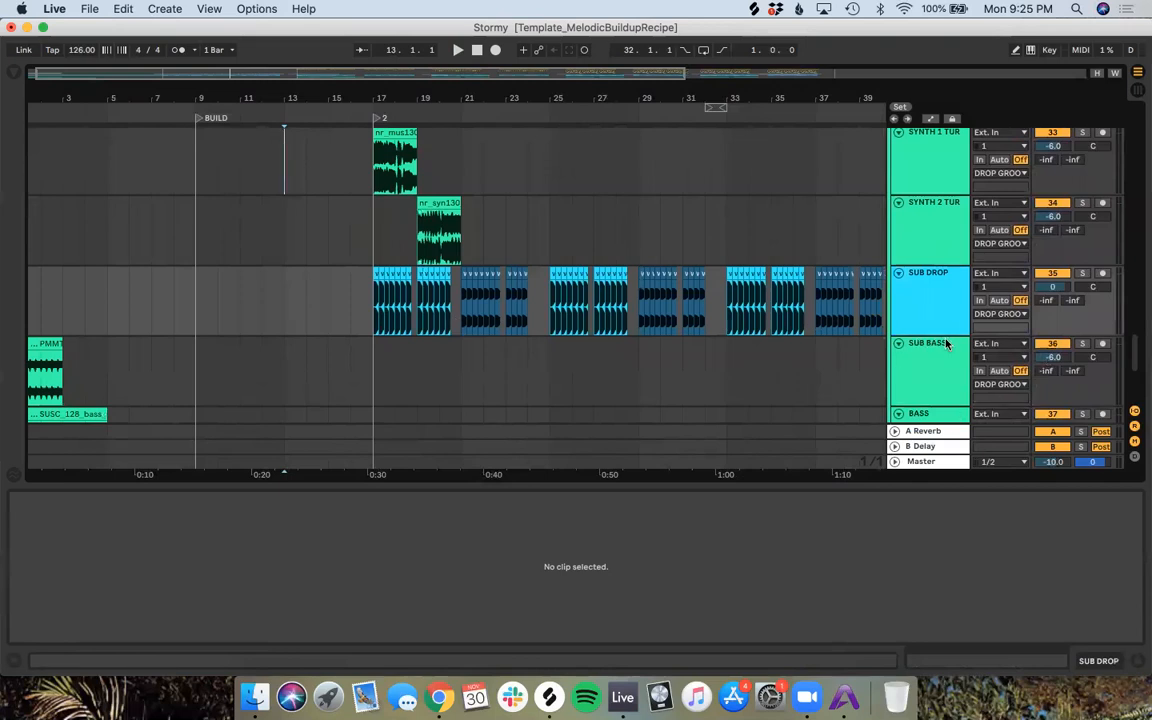
Step: Rename the SUB BASS track as SUB CHILL and move it into the MELODY group beneath the ATMOSPHERE track
click(930, 398)
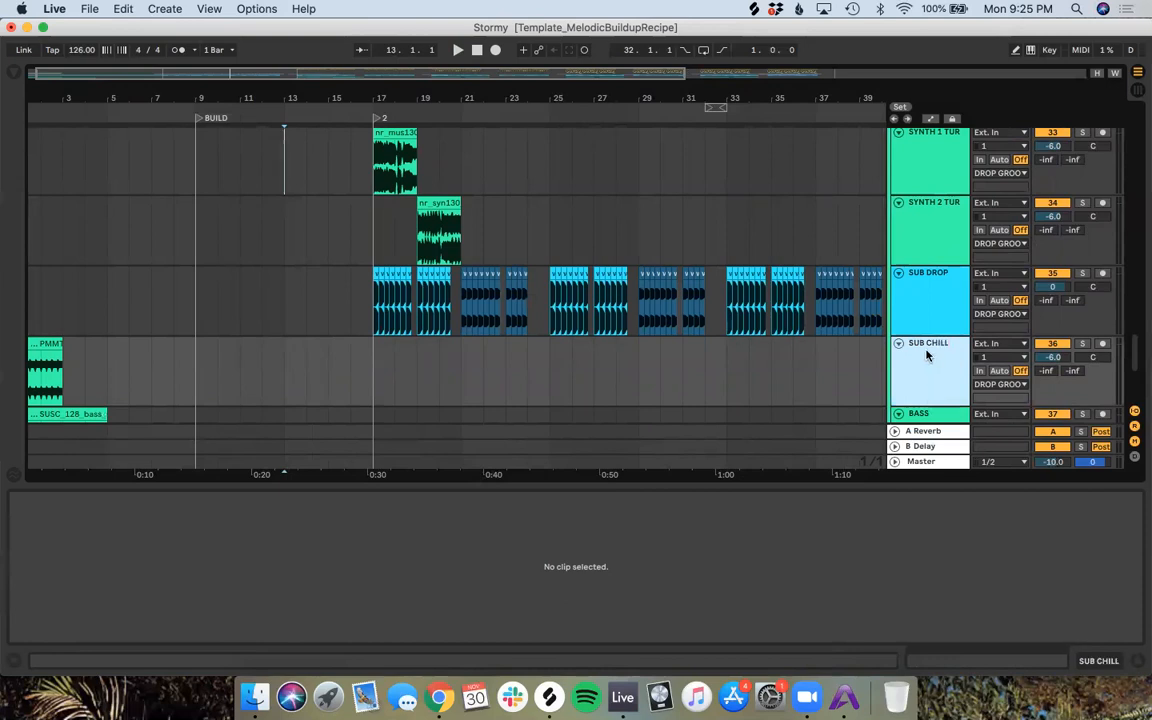
scroll(926, 356, up, 2)
drag(918, 403, 931, 243)
scroll(535, 195, up, 4)
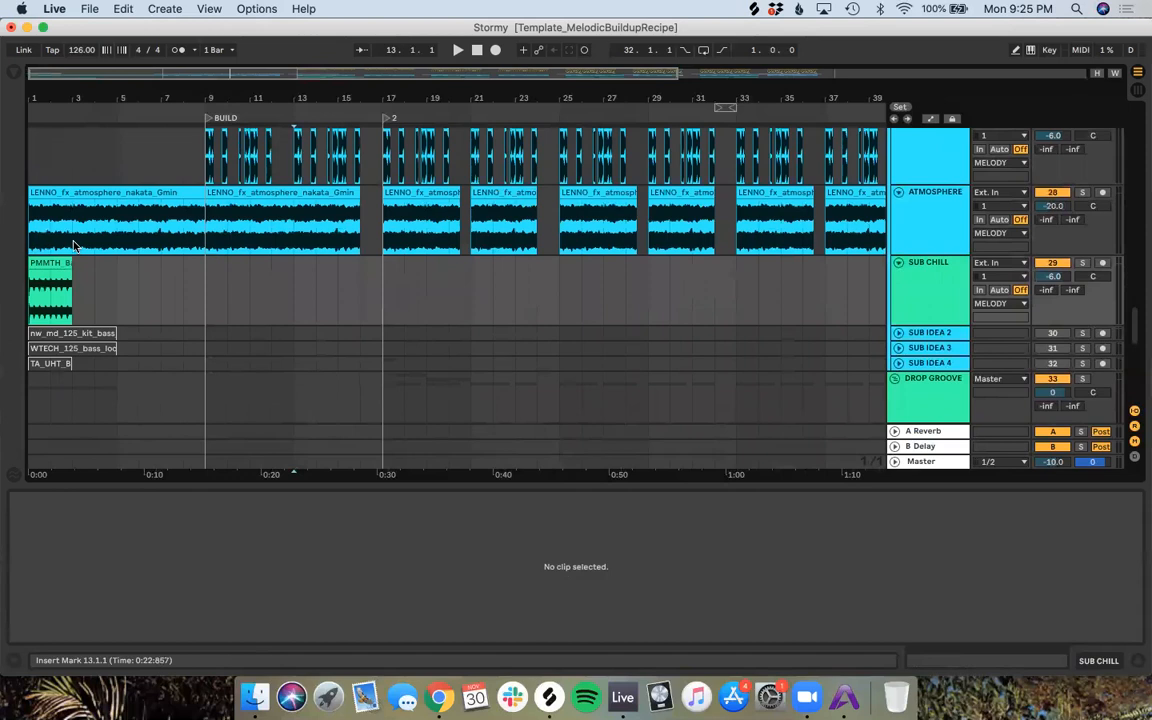
scroll(73, 245, up, 2)
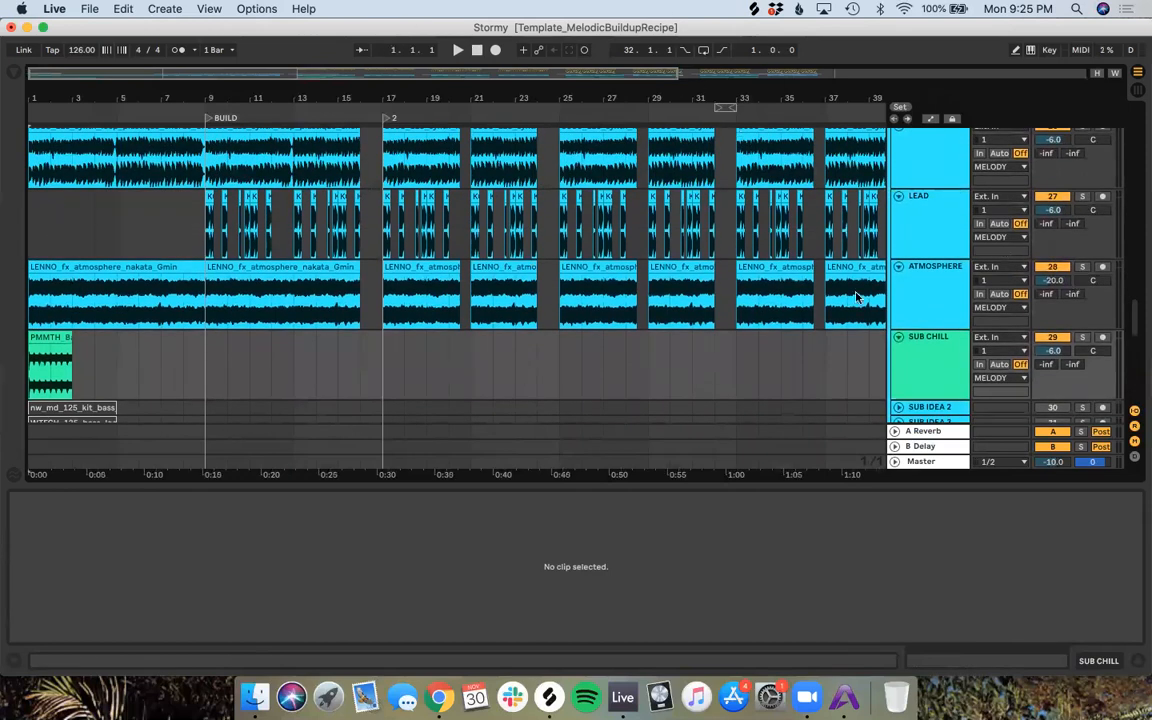
Step: Duplicate the SUB CHILL bass clip repeatedly from bar 1 to bar 17, and trim the last copy to end at bar 16
click(45, 338)
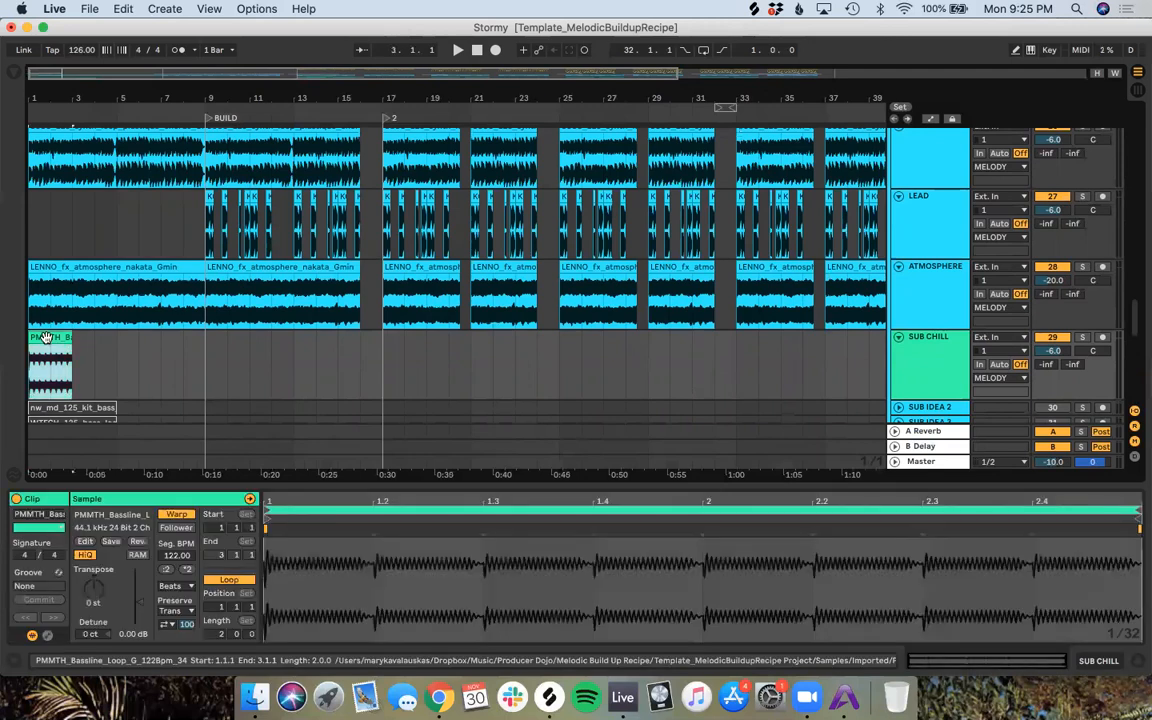
key(super+d)
key(super+d)
key(super+d)
key(super+d)
key(super+d)
key(super+d)
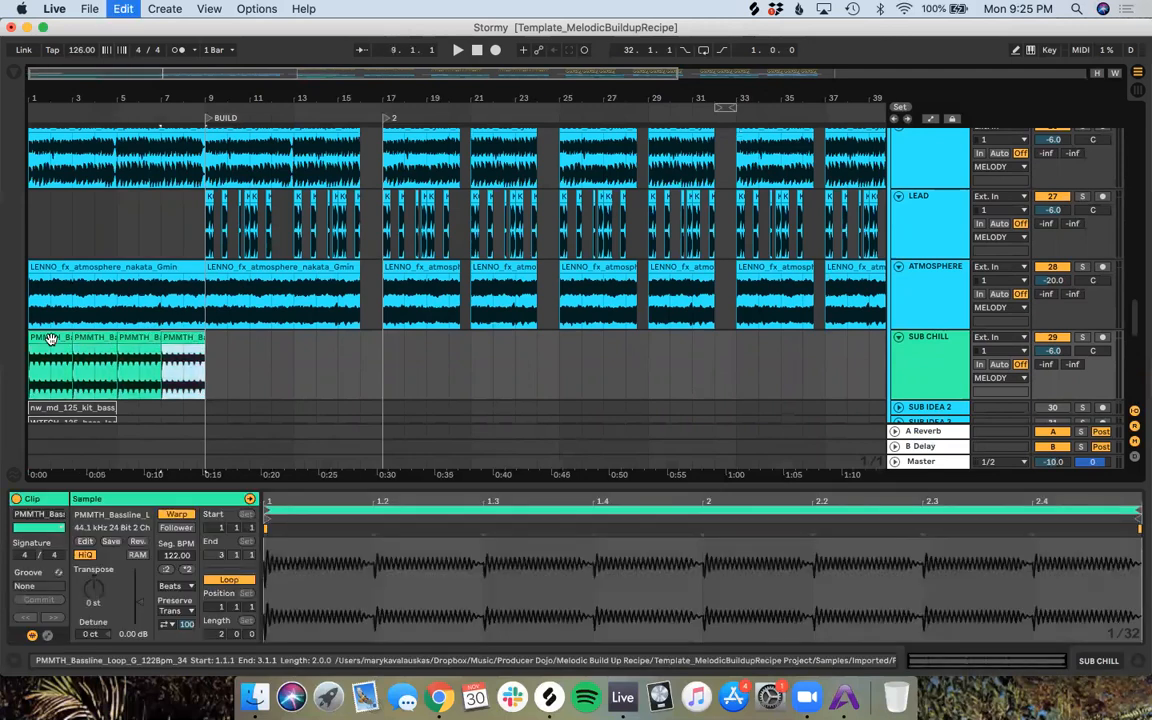
key(super+d)
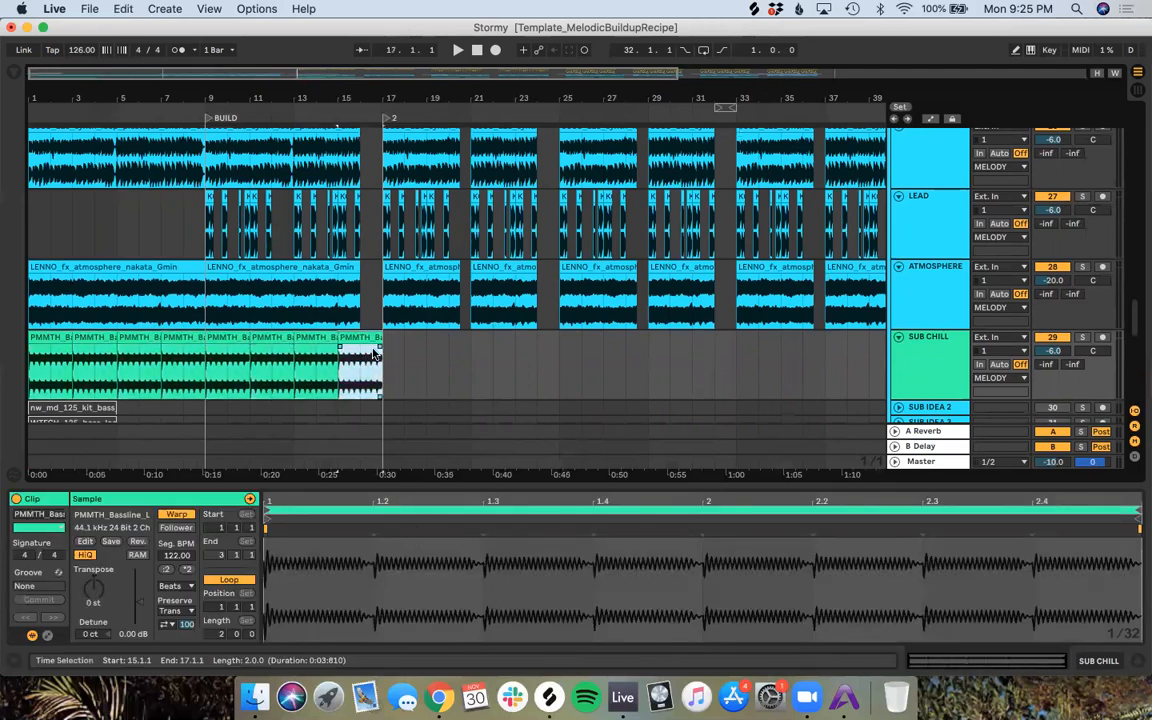
drag(372, 341, 350, 341)
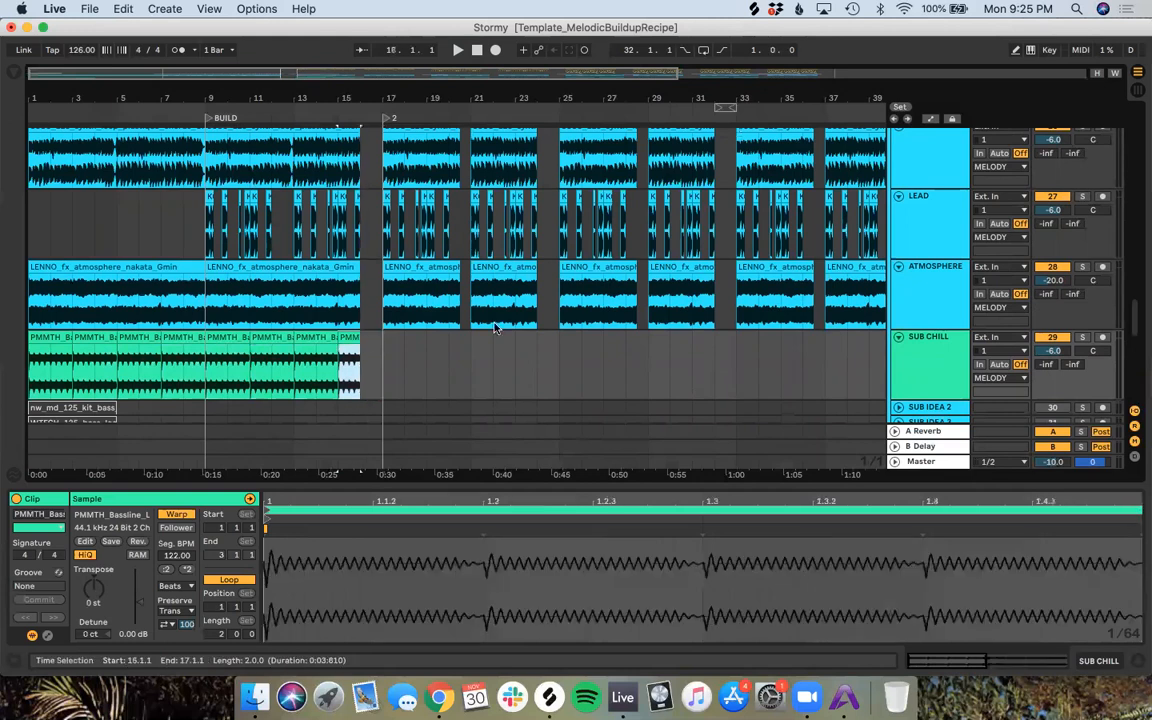
Step: Audition the SUB CHILL bass from bar 1, first soloed and with the rest of the mix
click(1081, 339)
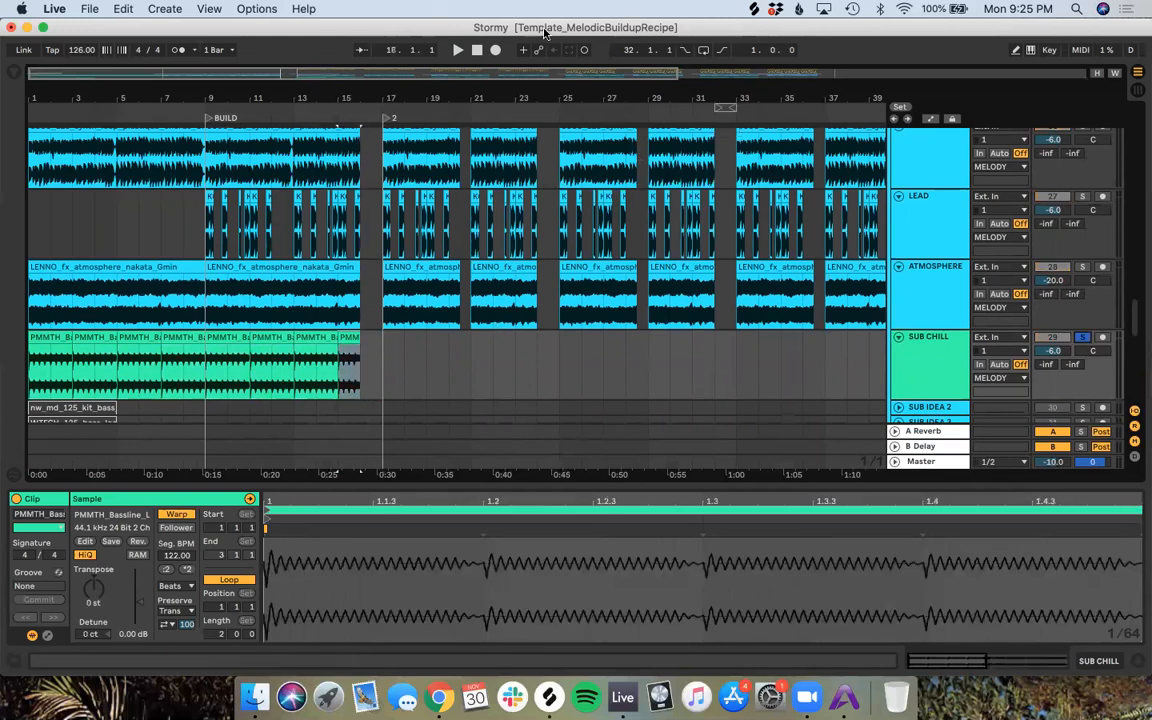
click(481, 49)
click(458, 50)
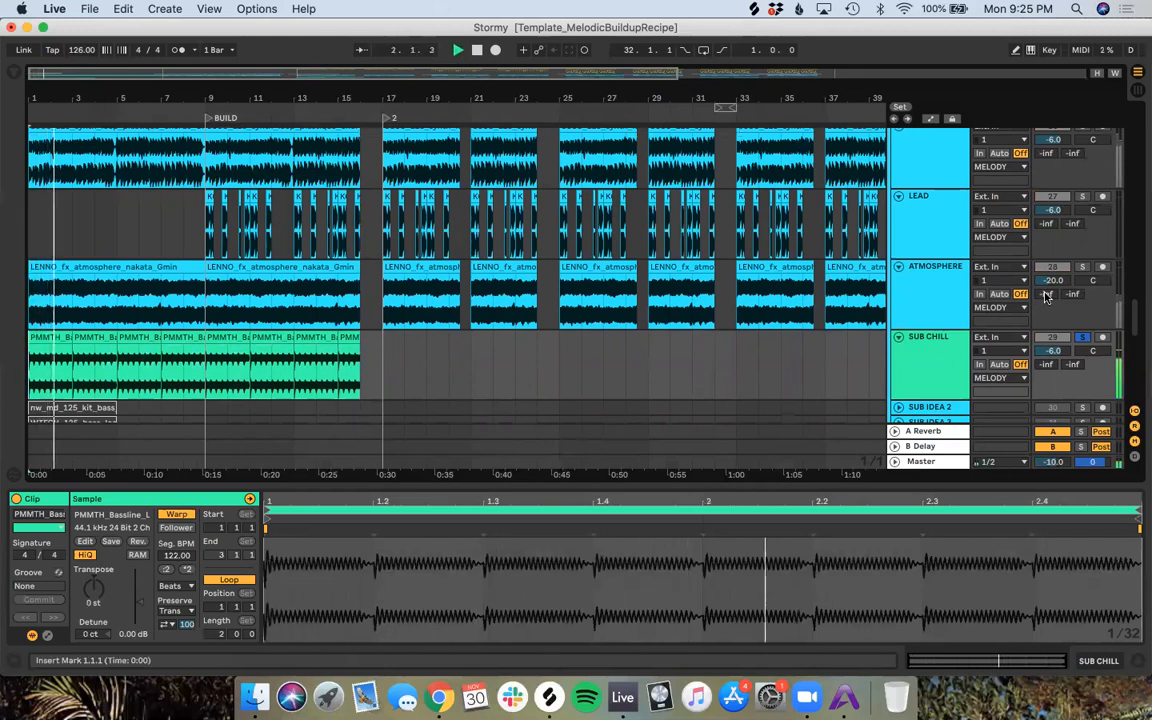
click(1083, 338)
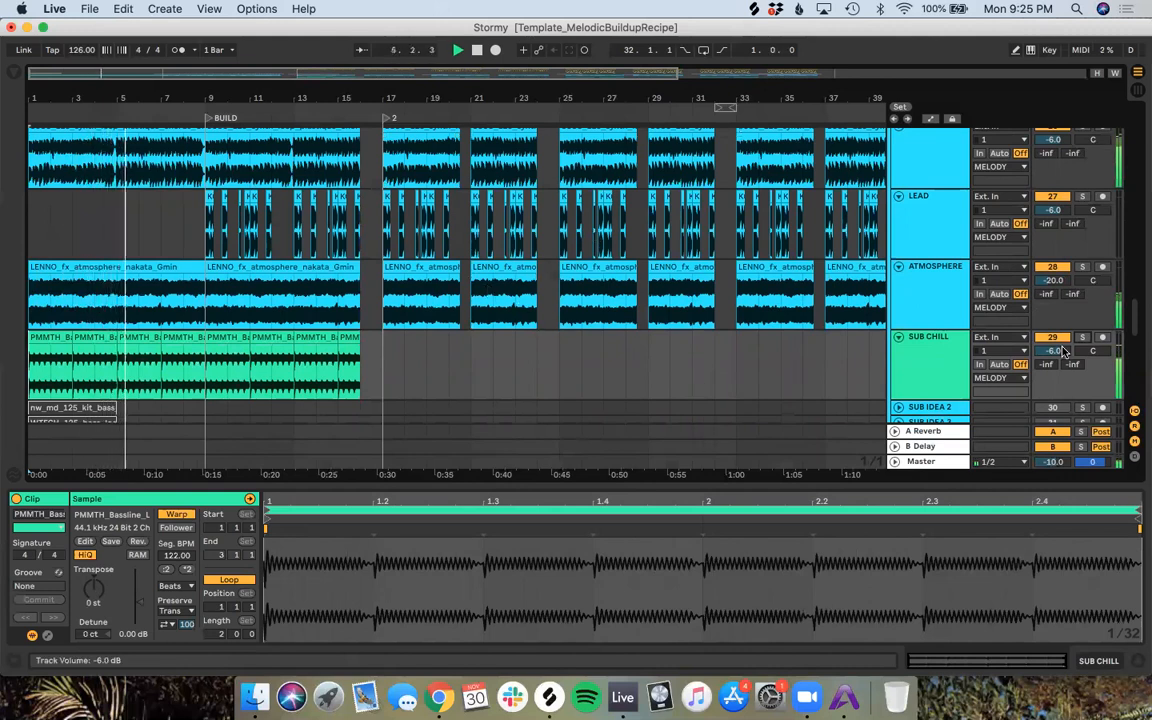
Step: Deactivate all of the SUB CHILL track's bass clips between bars 1 and 16
click(927, 351)
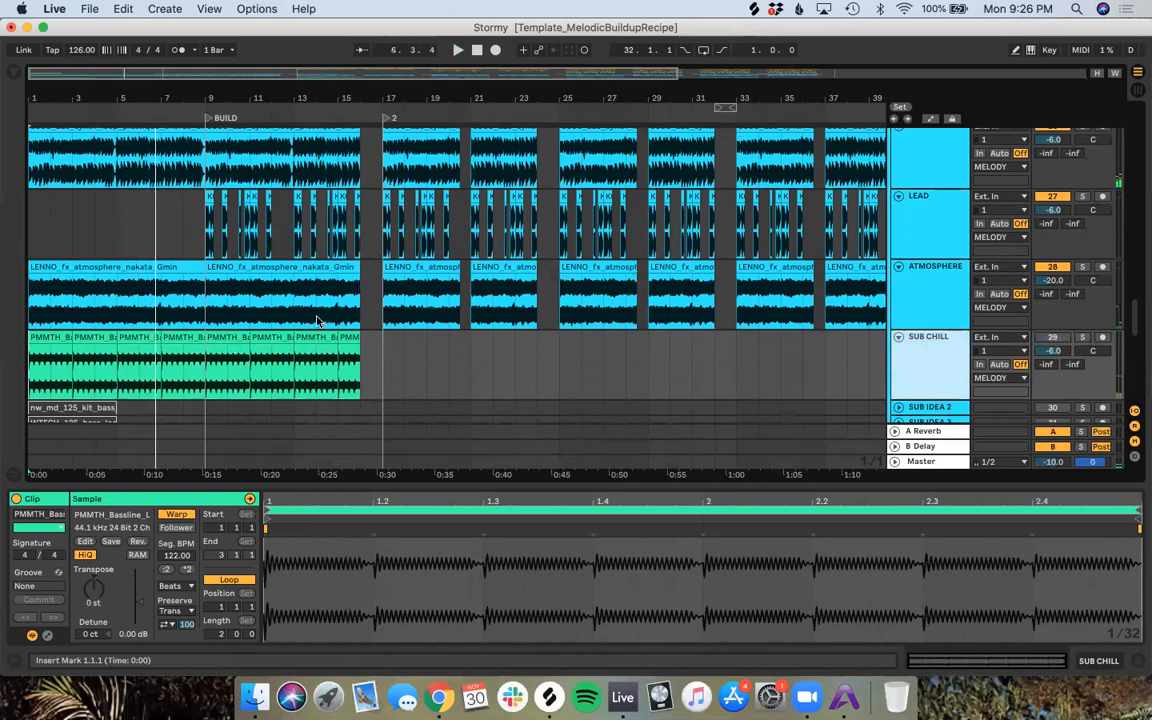
drag(403, 379, 5, 386)
key(0)
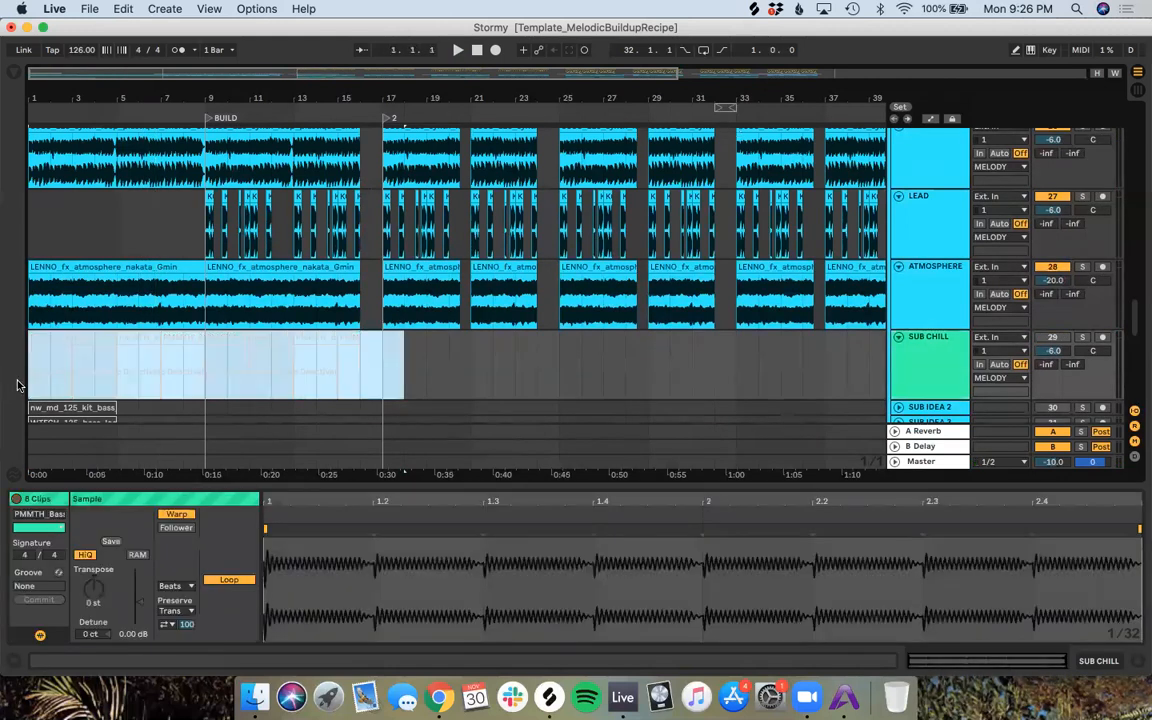
Step: Play the drop from bar 17 to hear the turnaround synths with the SUB DROP clips
click(430, 379)
scroll(430, 379, down, 10)
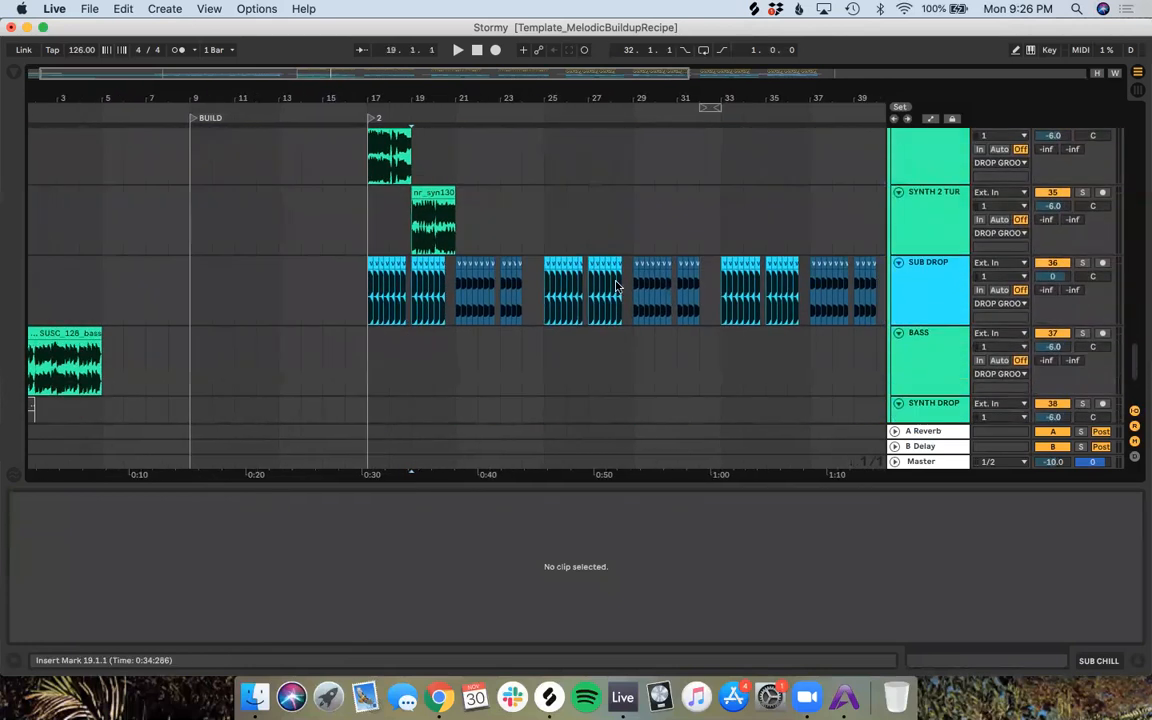
click(354, 115)
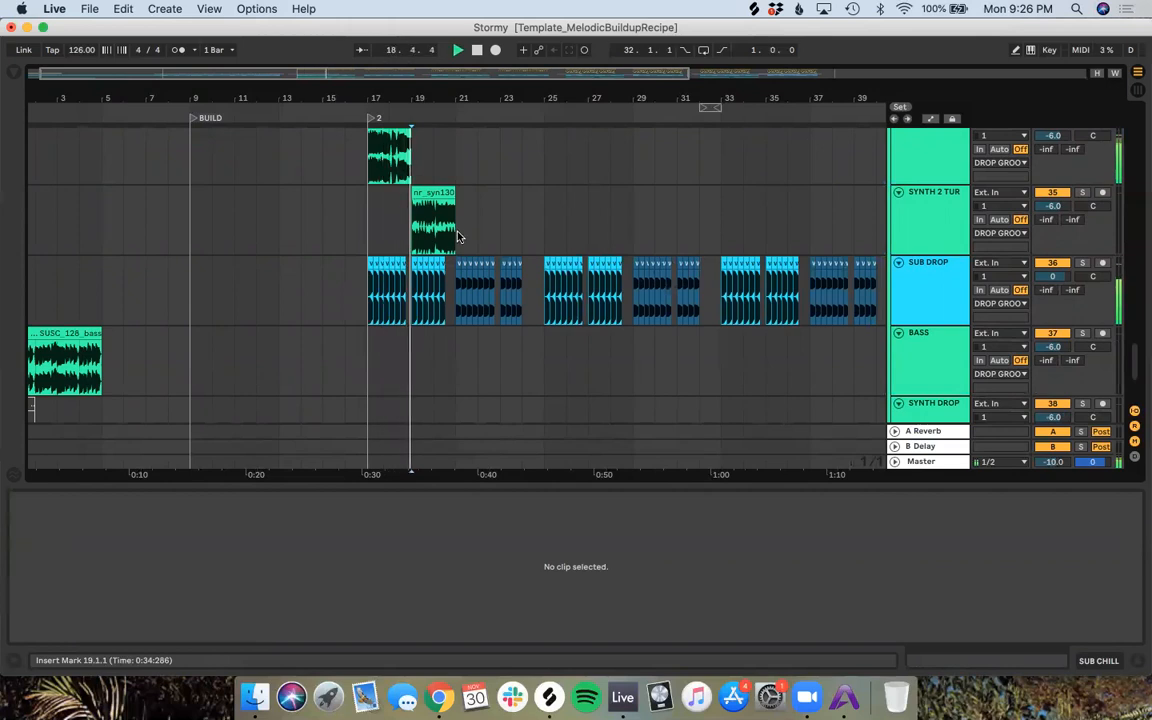
Step: Deactivate all LEAD clips in the drop from bar 17 onward
scroll(420, 272, up, 8)
scroll(420, 272, up, 5)
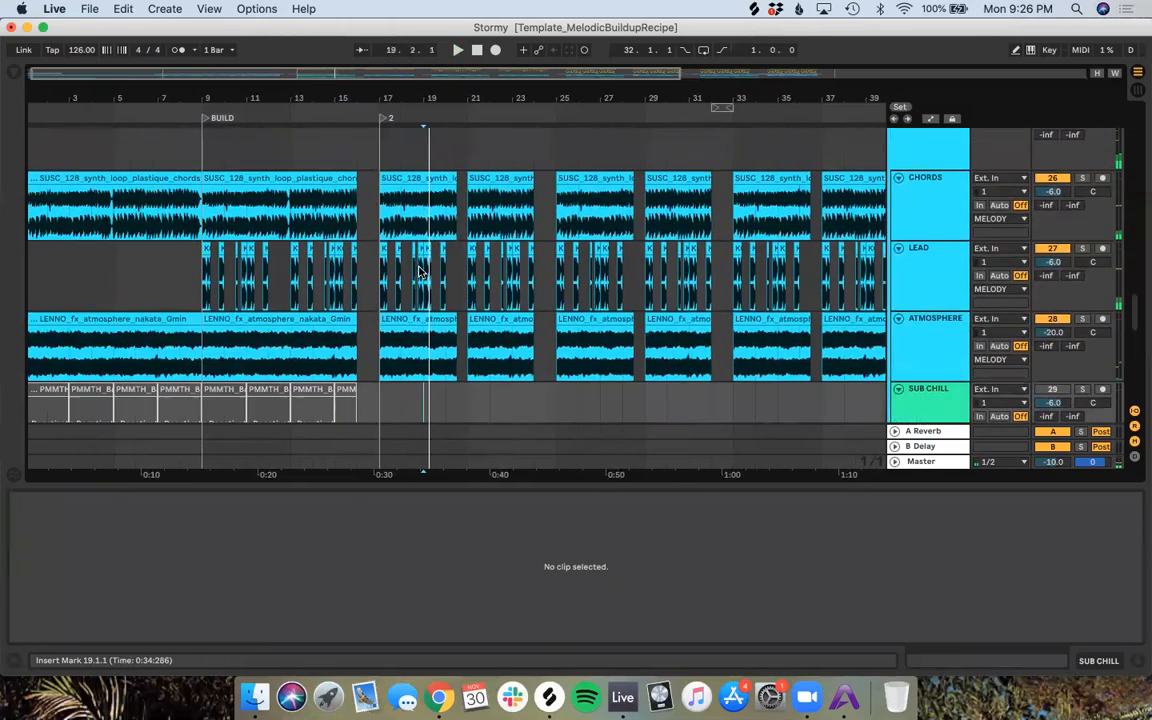
key(minus)
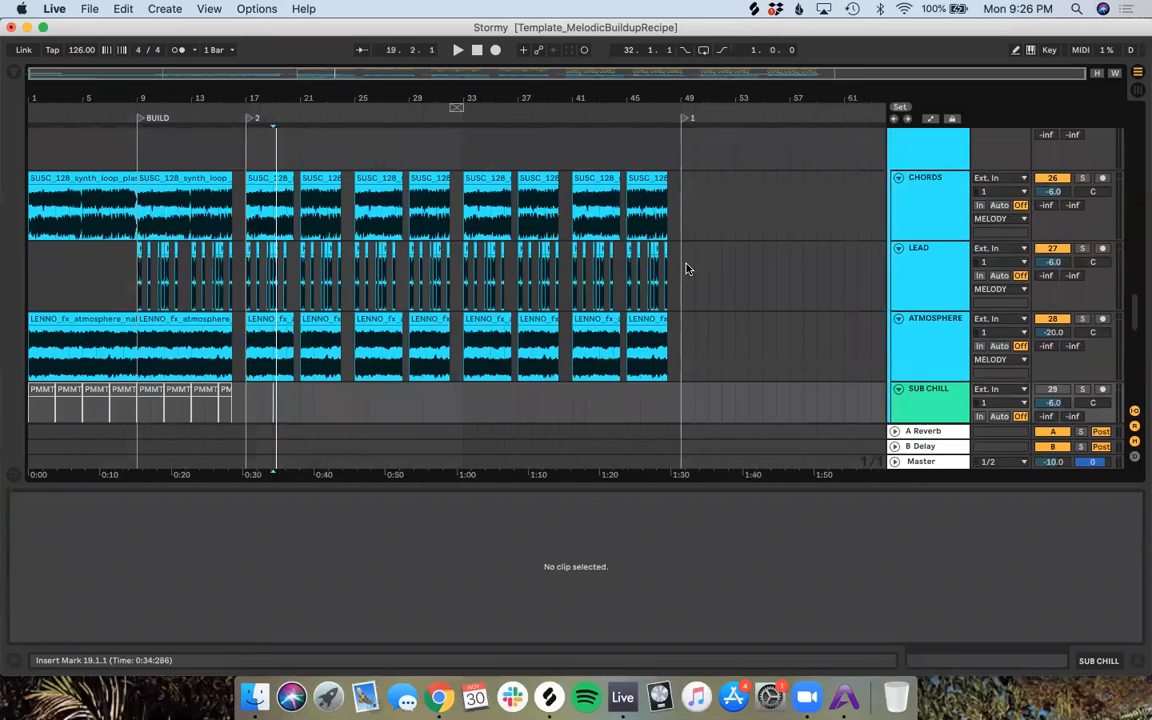
drag(687, 268, 255, 288)
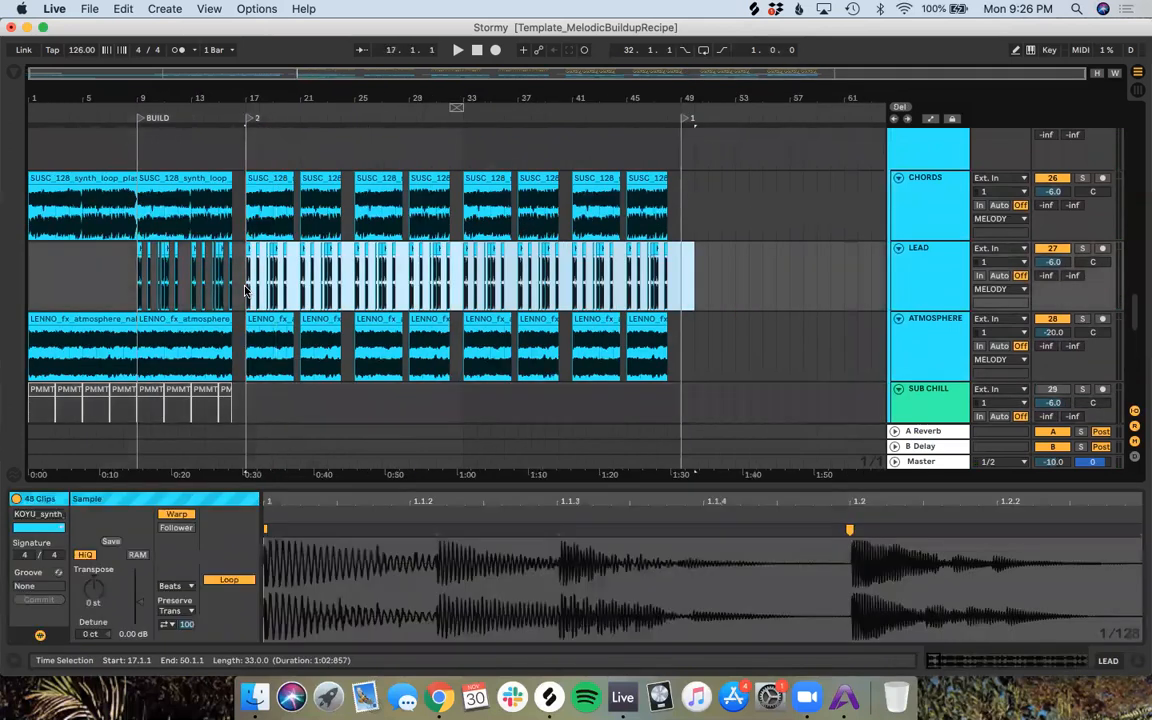
key(0)
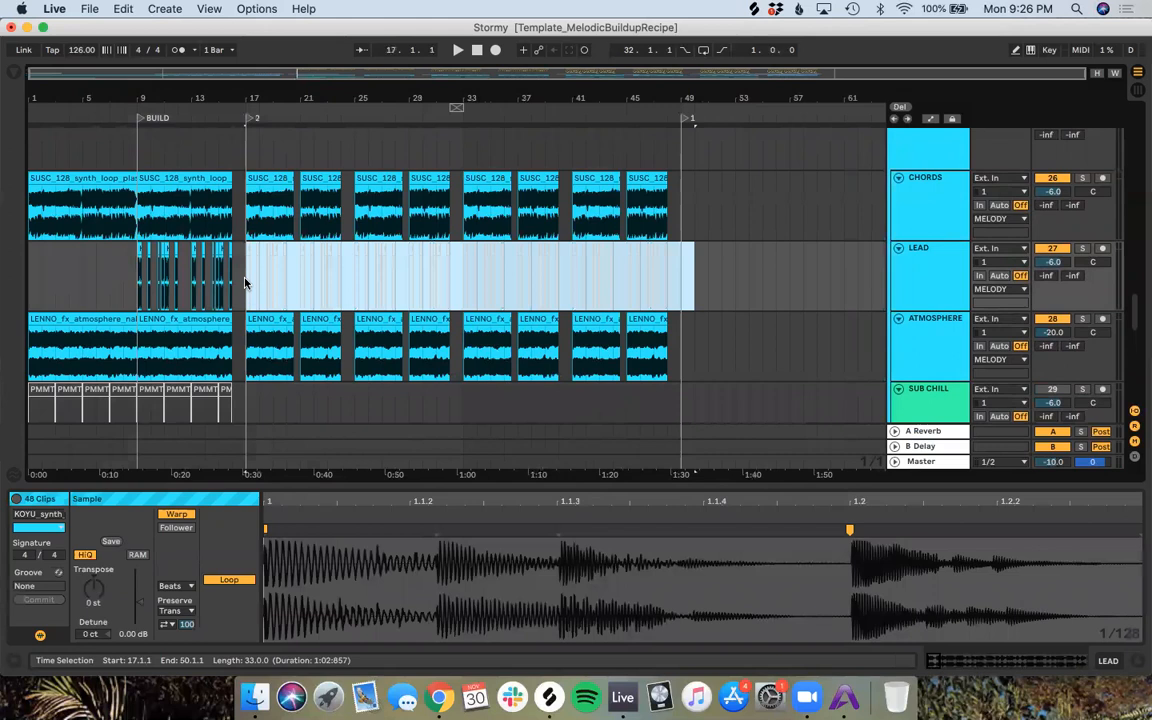
Step: Replace the CHORDS clips before bar 17 with two copies of the gapped eight-bar chord pattern from bar 17, starting at bars 1 and 9
scroll(244, 288, down, 10)
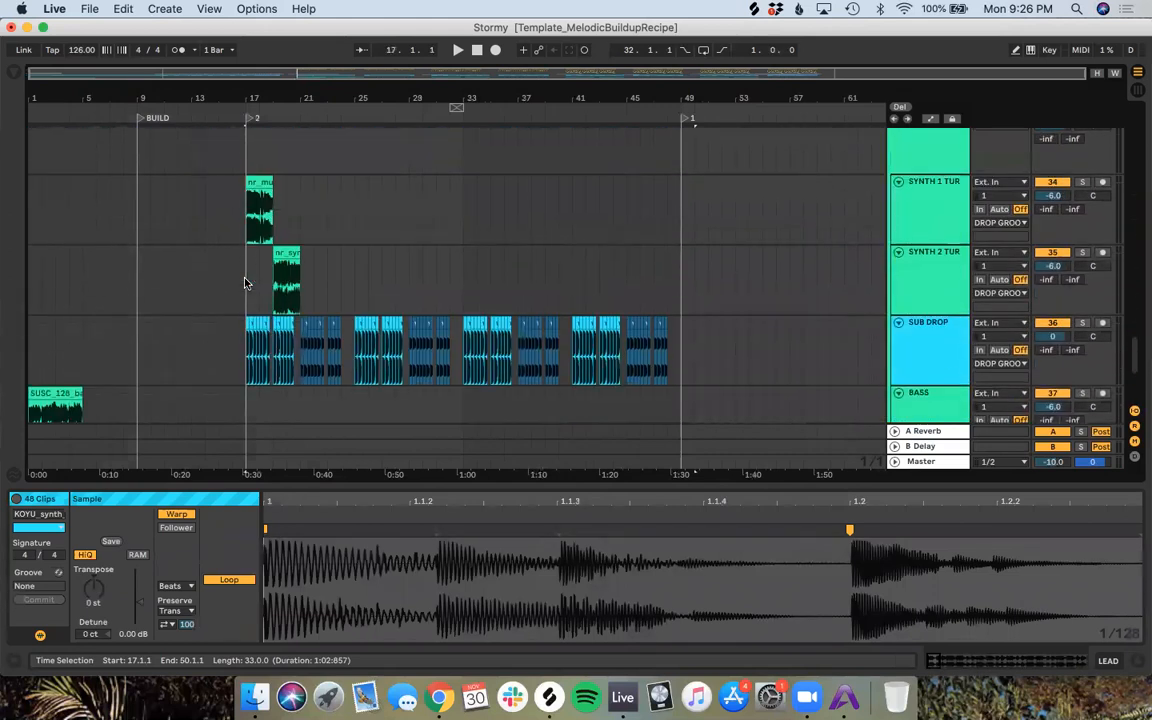
scroll(246, 282, up, 12)
scroll(250, 282, down, 4)
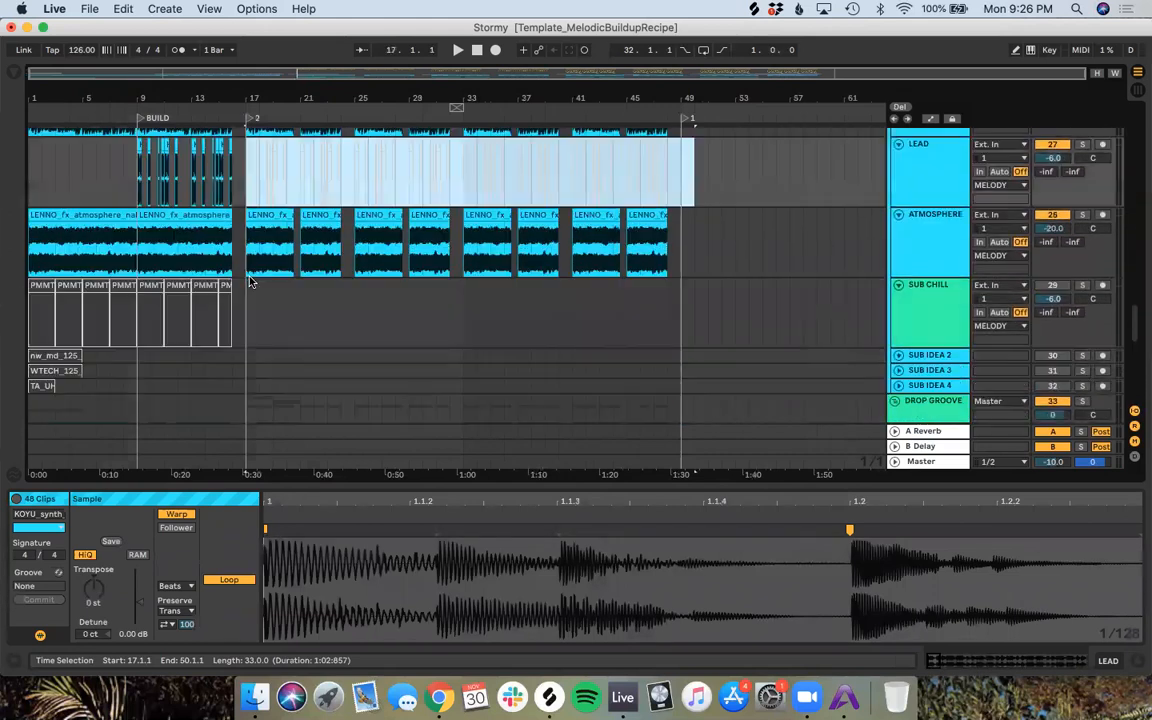
scroll(250, 280, up, 3)
drag(705, 232, 3, 225)
click(220, 206)
key(Delete)
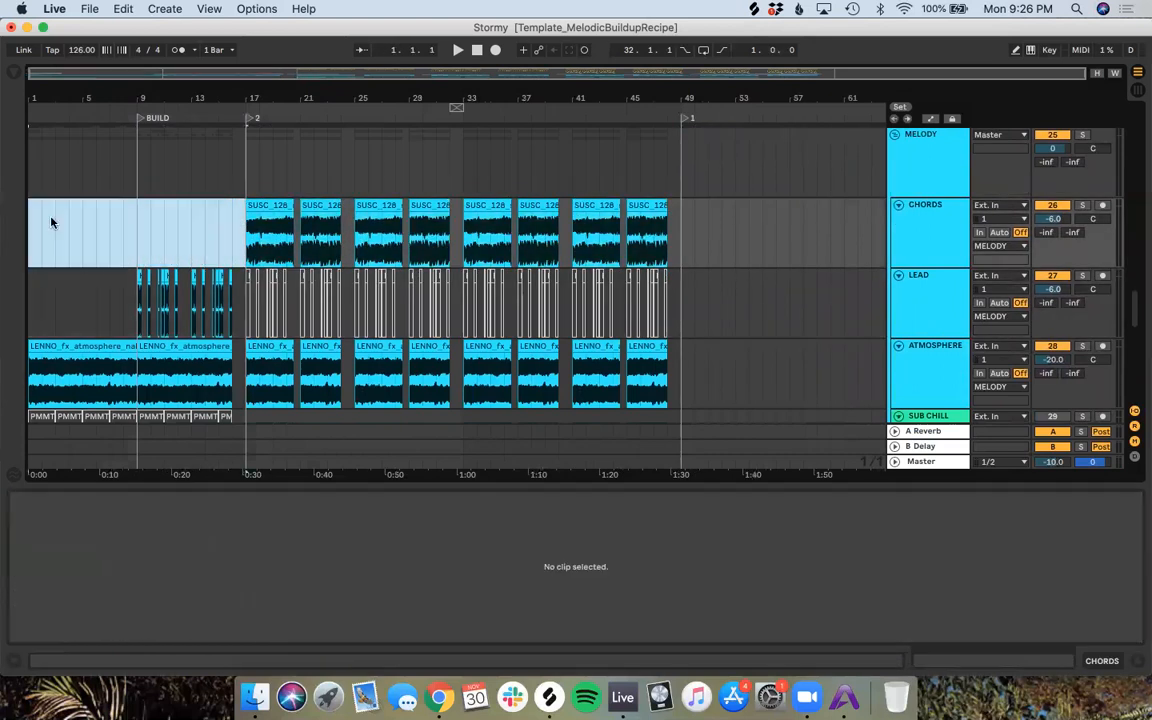
click(350, 242)
drag(350, 242, 37, 232)
Step: Play the arrangement from bar 1 and deactivate the BASS clip at bar 1
click(33, 113)
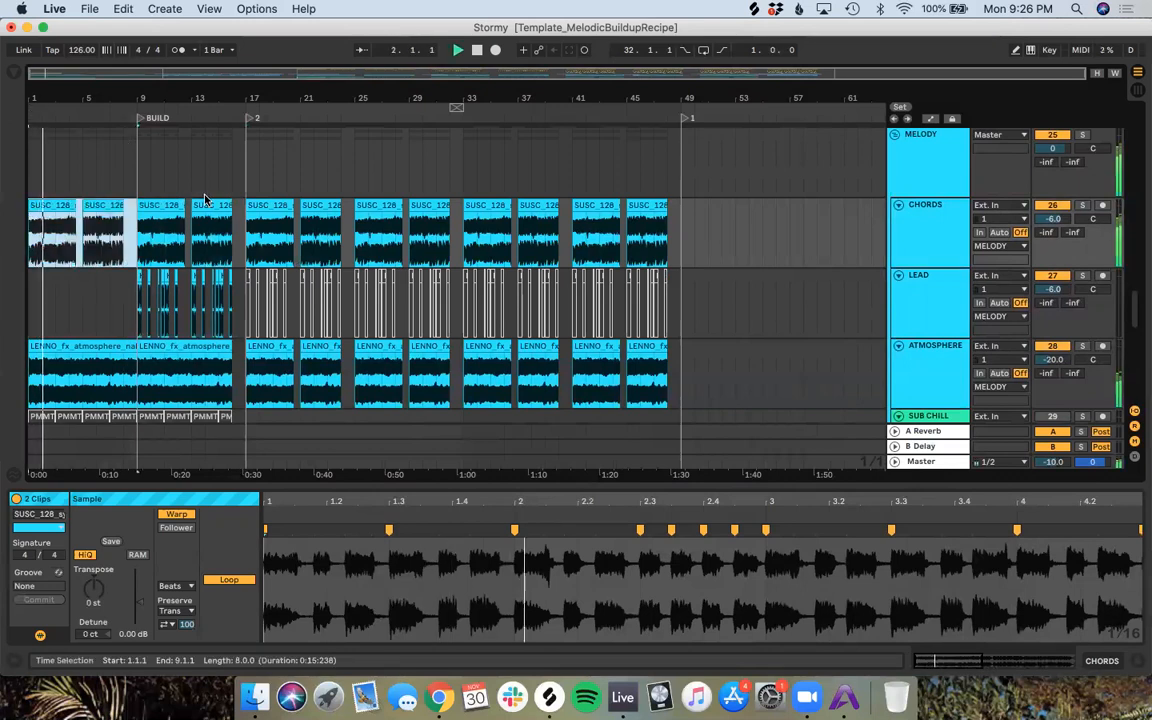
scroll(200, 327, down, 10)
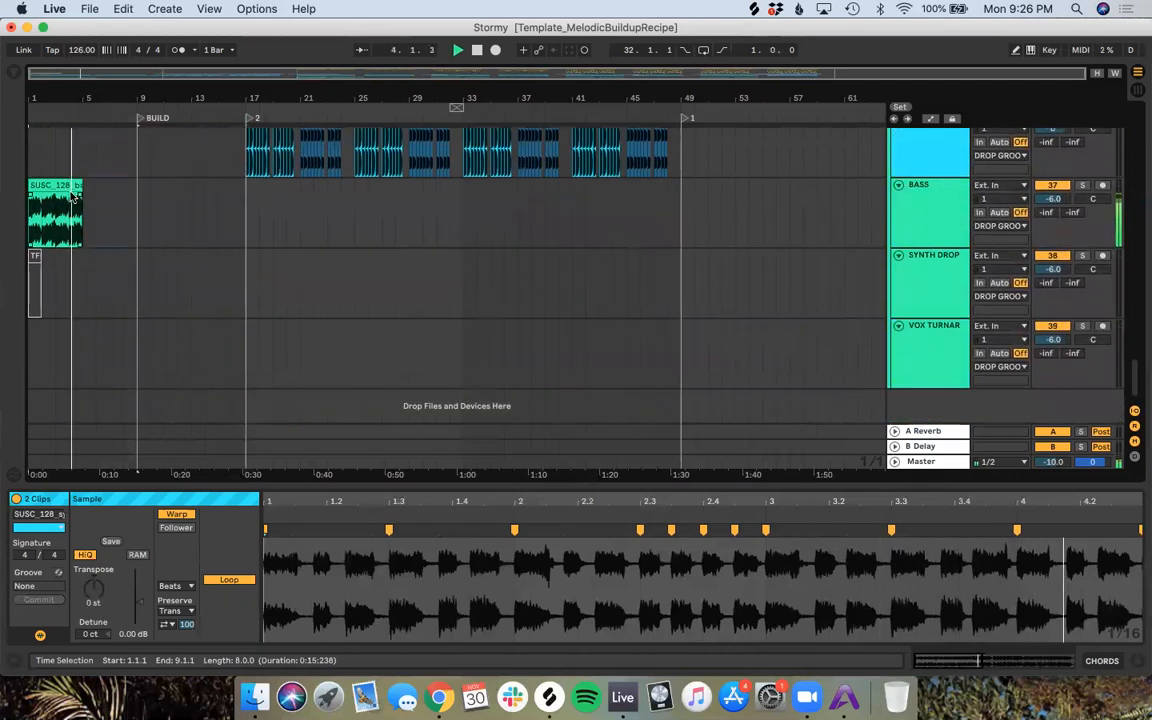
click(62, 200)
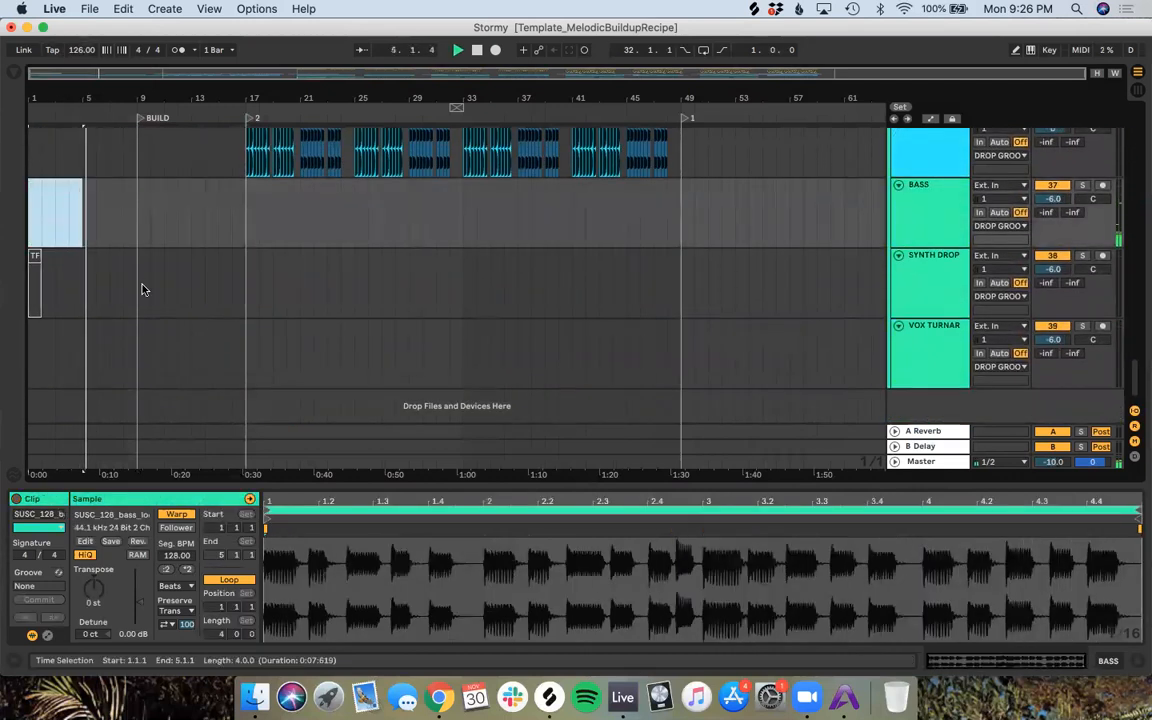
Step: Deactivate the CHORDS clips in the drop from bar 17 to bar 48
scroll(142, 285, up, 6)
scroll(142, 285, up, 3)
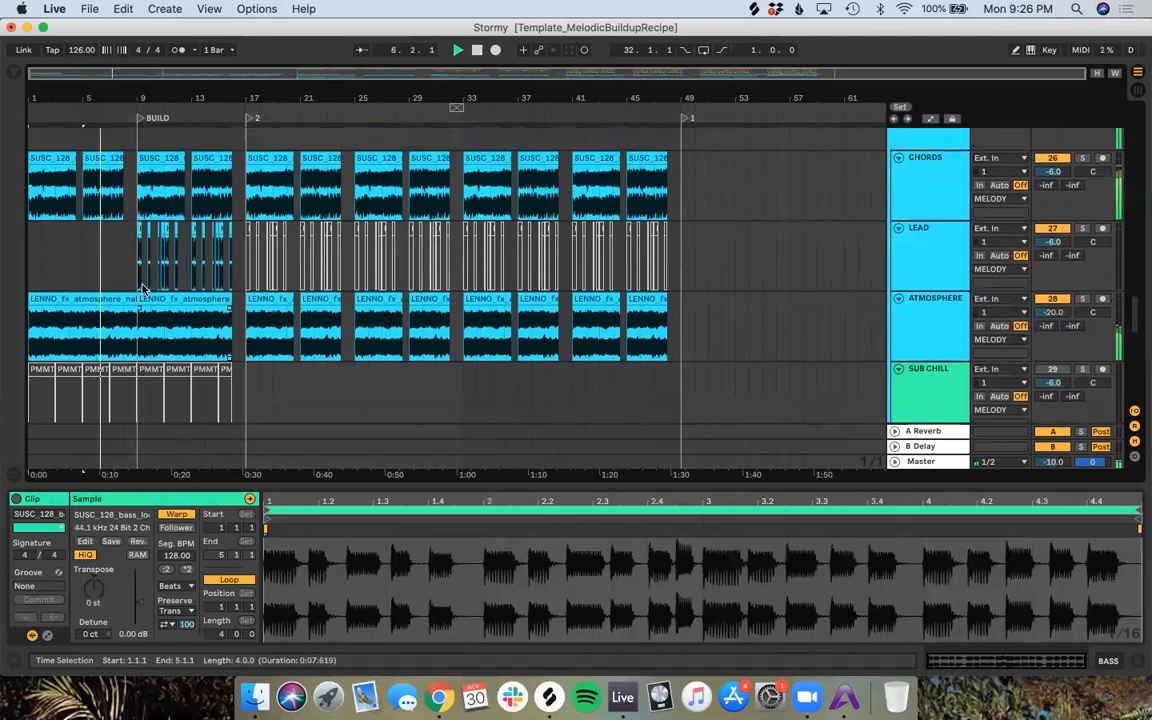
scroll(142, 288, down, 1)
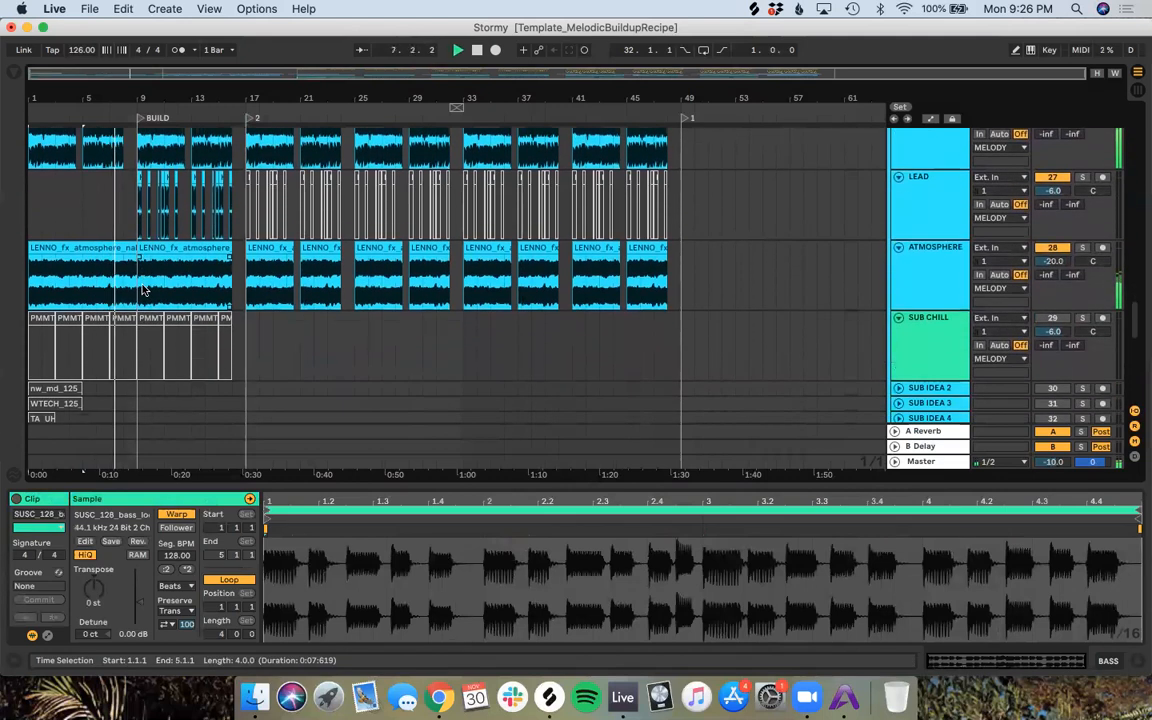
scroll(437, 287, up, 2)
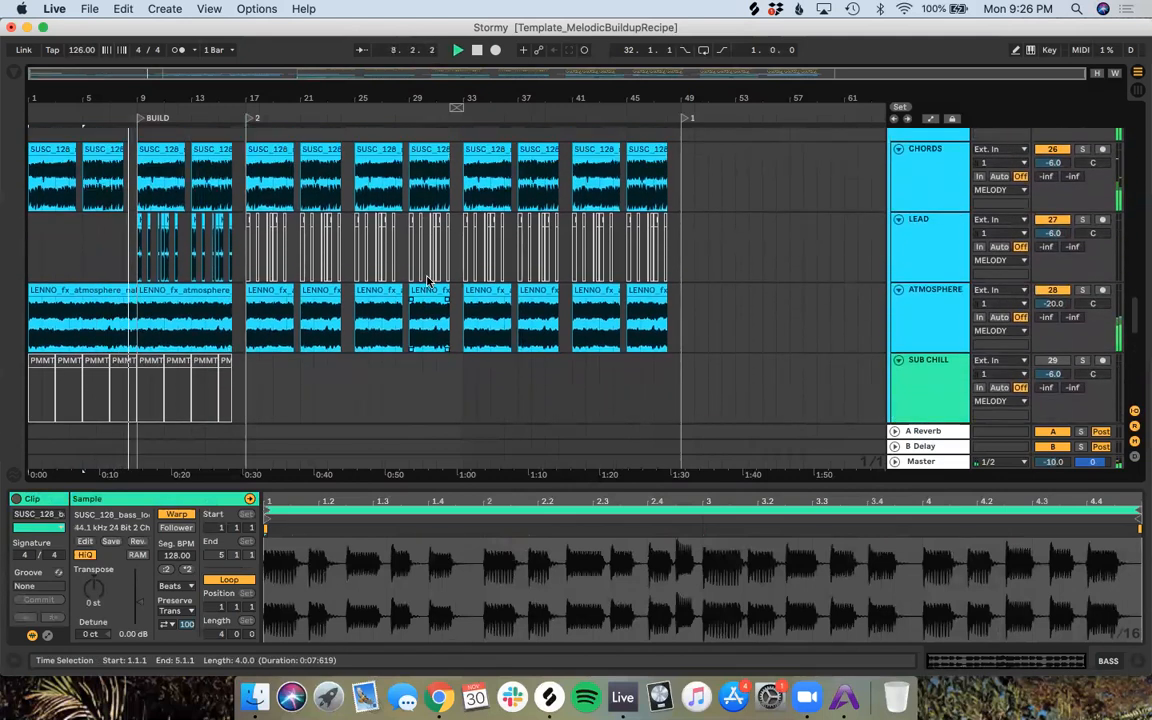
drag(672, 215, 245, 229)
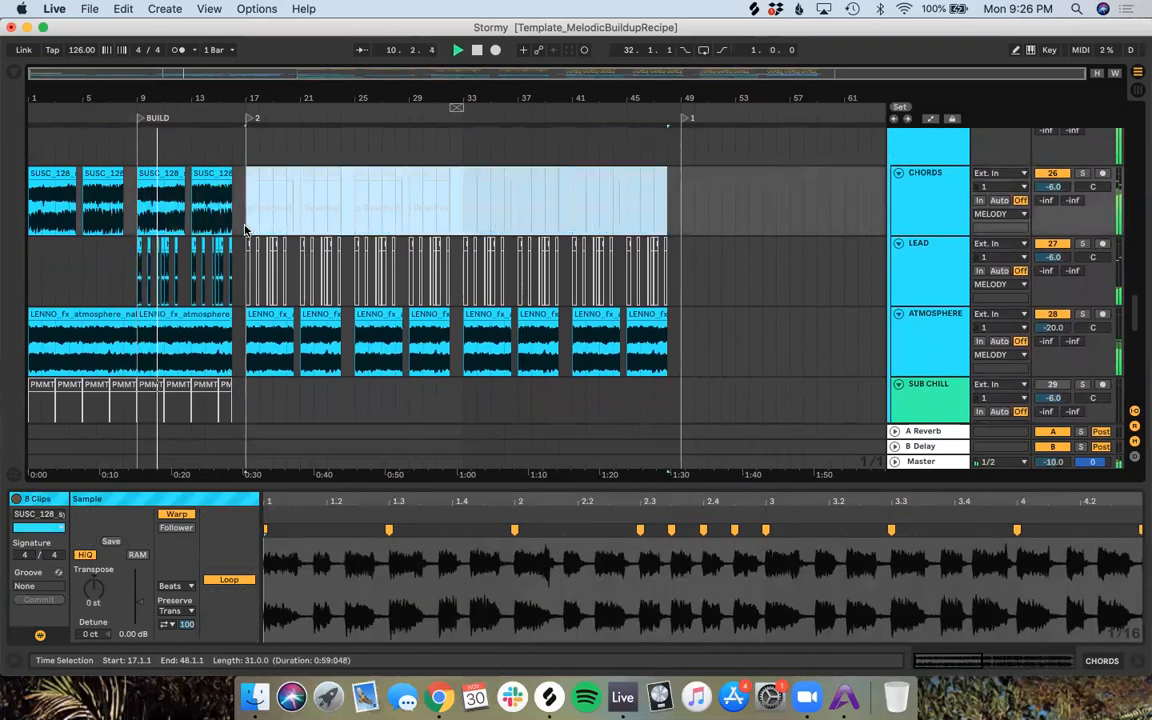
Step: Listen through the build into the drop while examining the DROP GROOVE group's turnaround synths and SUB DROP clips
scroll(245, 229, down, 3)
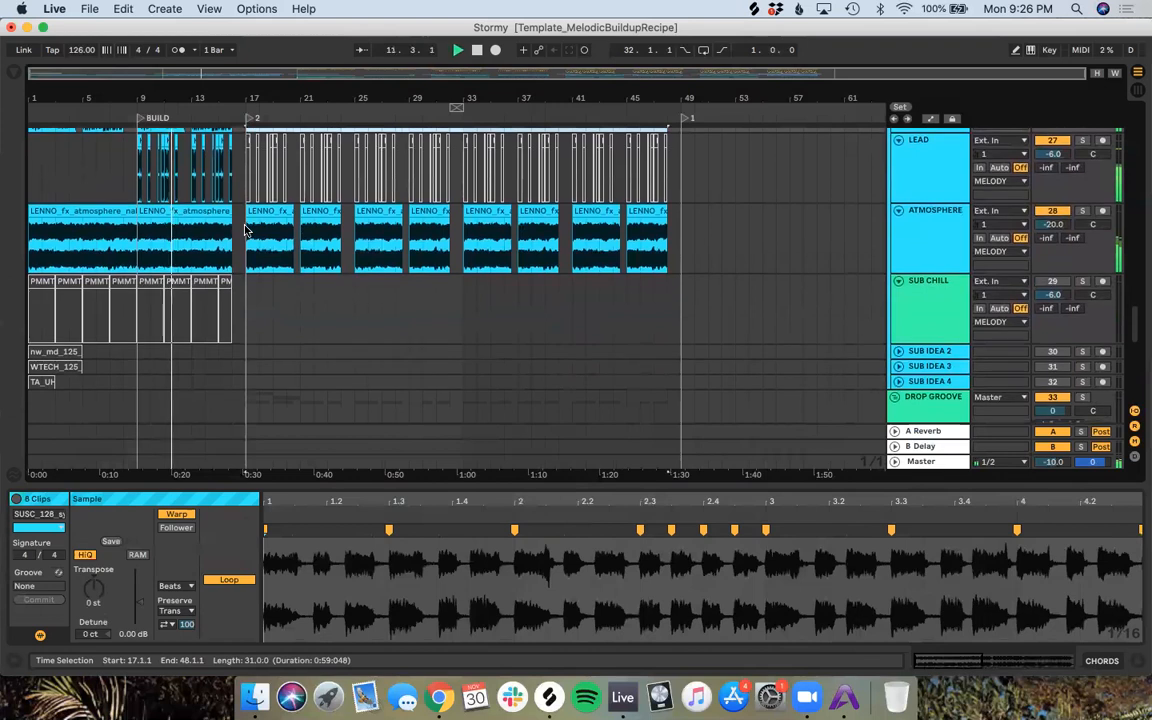
scroll(280, 342, down, 3)
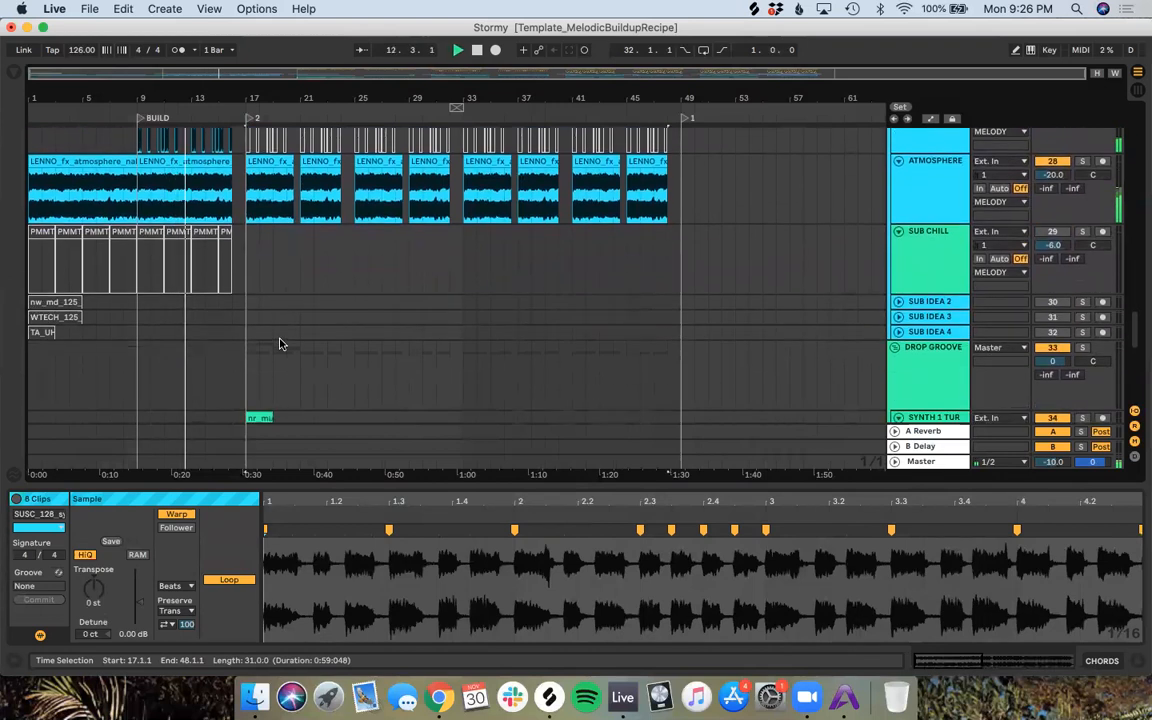
scroll(280, 343, down, 1)
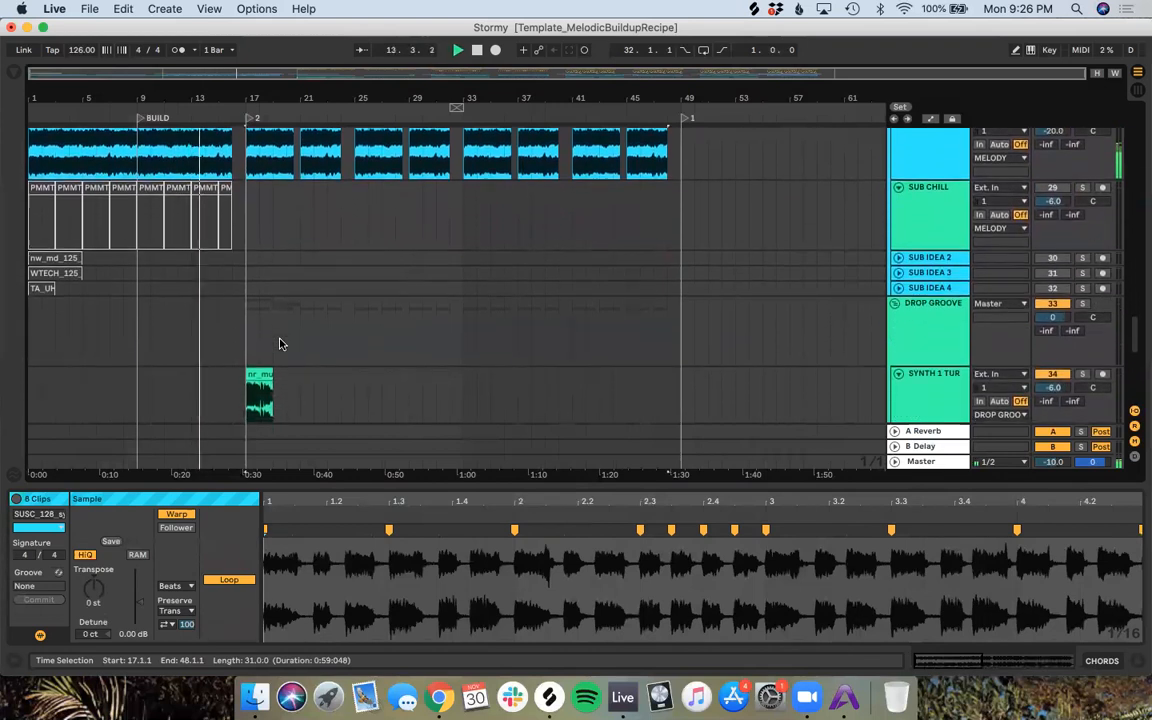
scroll(280, 343, down, 5)
scroll(280, 343, down, 2)
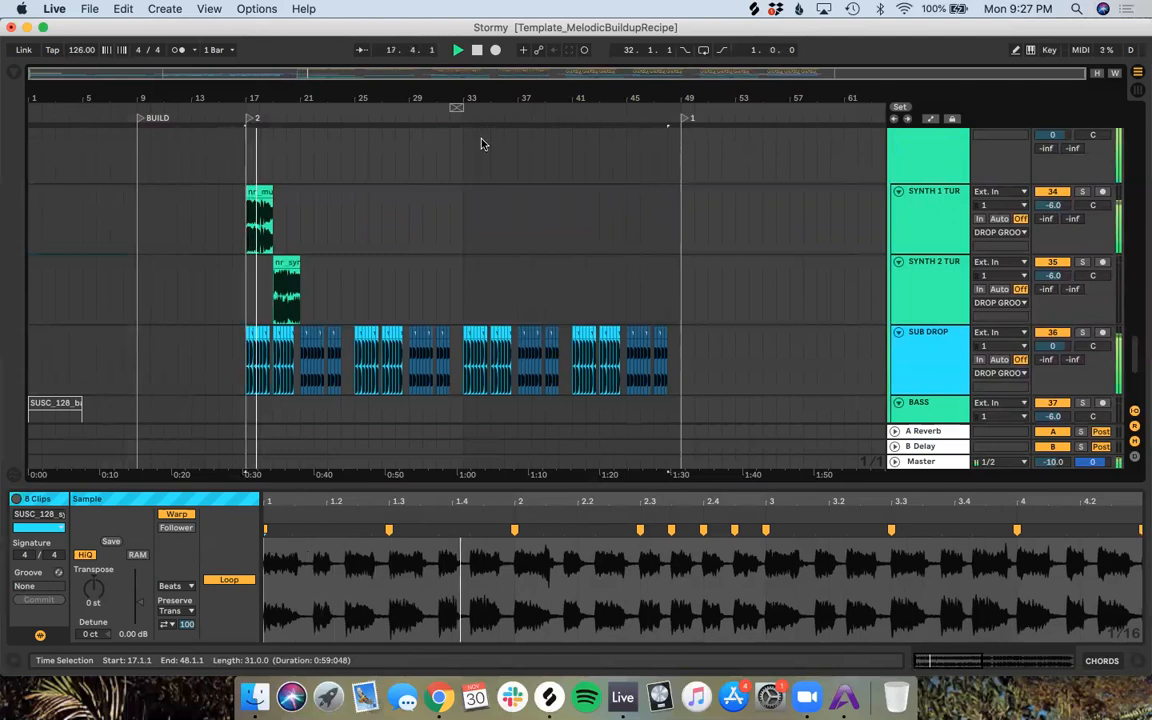
scroll(308, 373, down, 1)
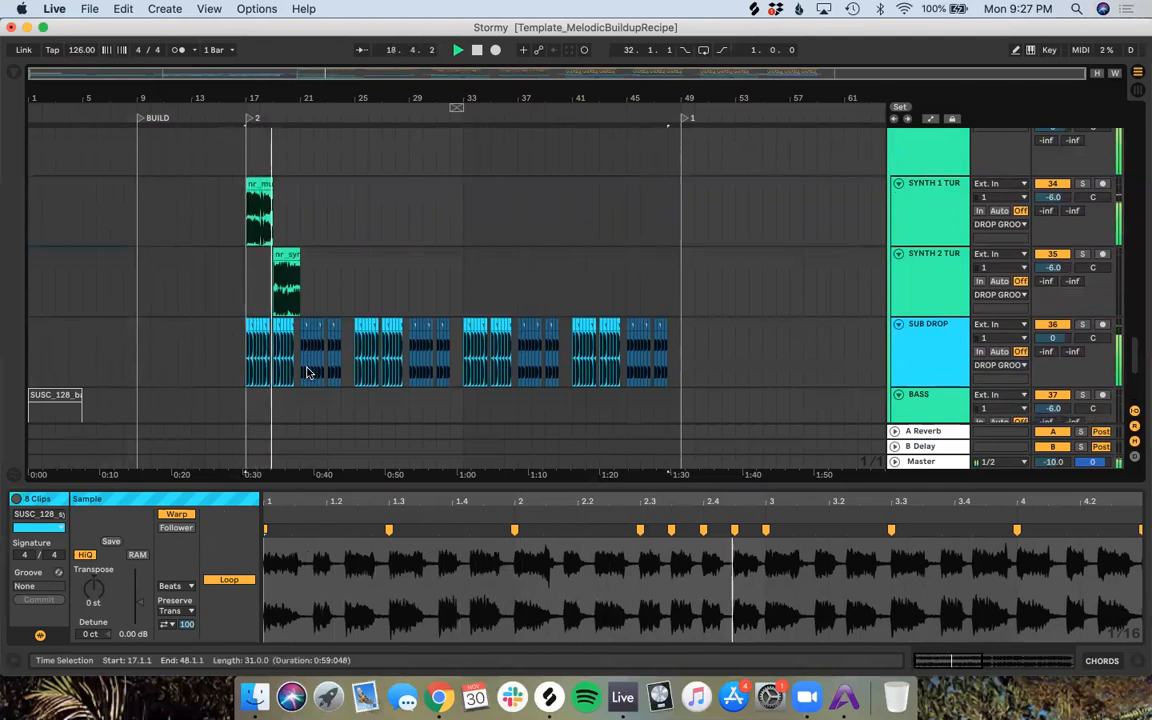
scroll(308, 373, down, 4)
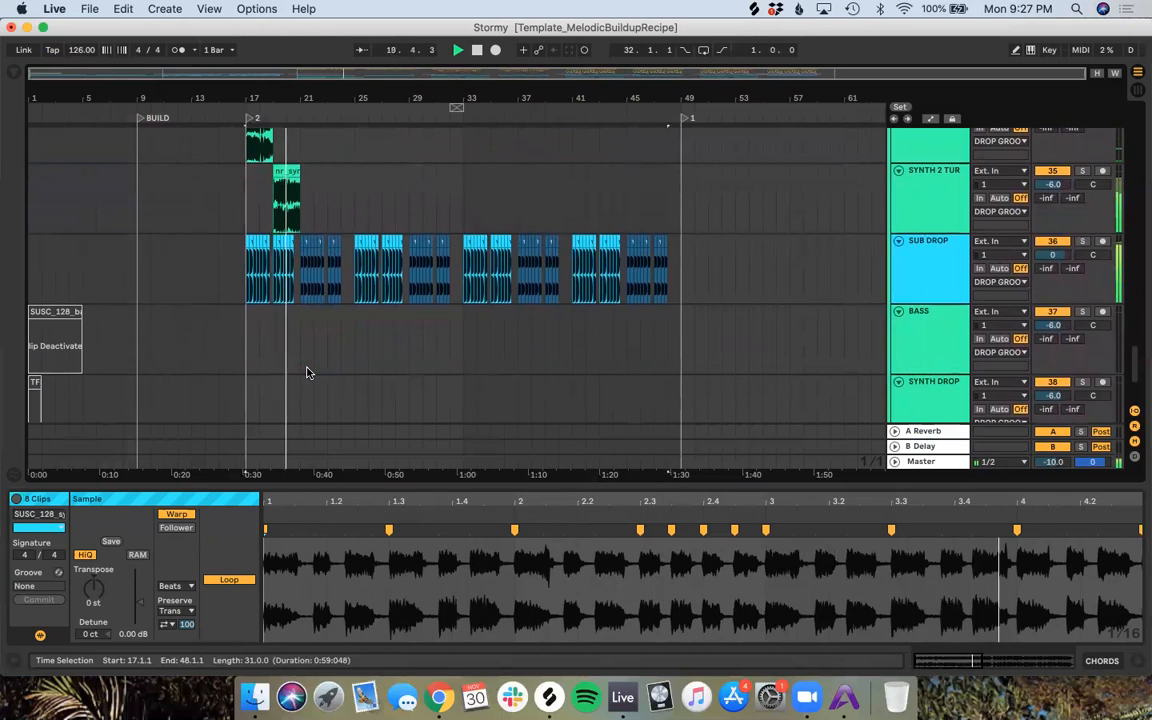
scroll(308, 373, up, 5)
scroll(308, 372, down, 1)
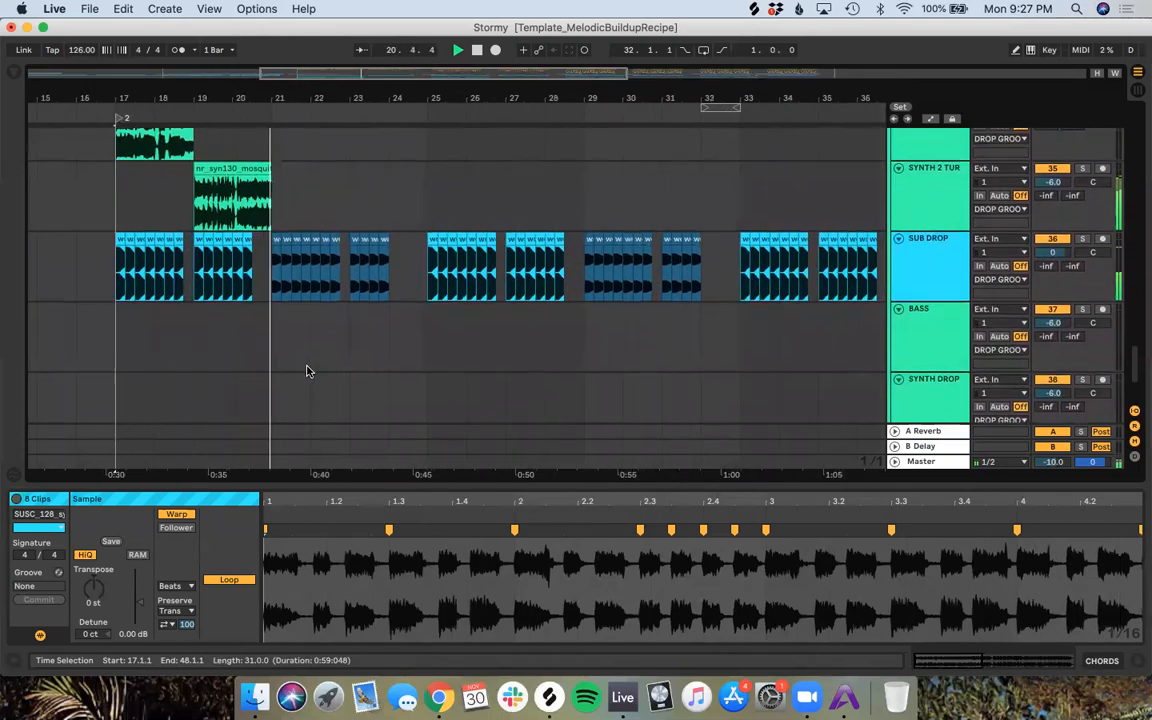
scroll(308, 372, left, 5)
scroll(308, 372, up, 4)
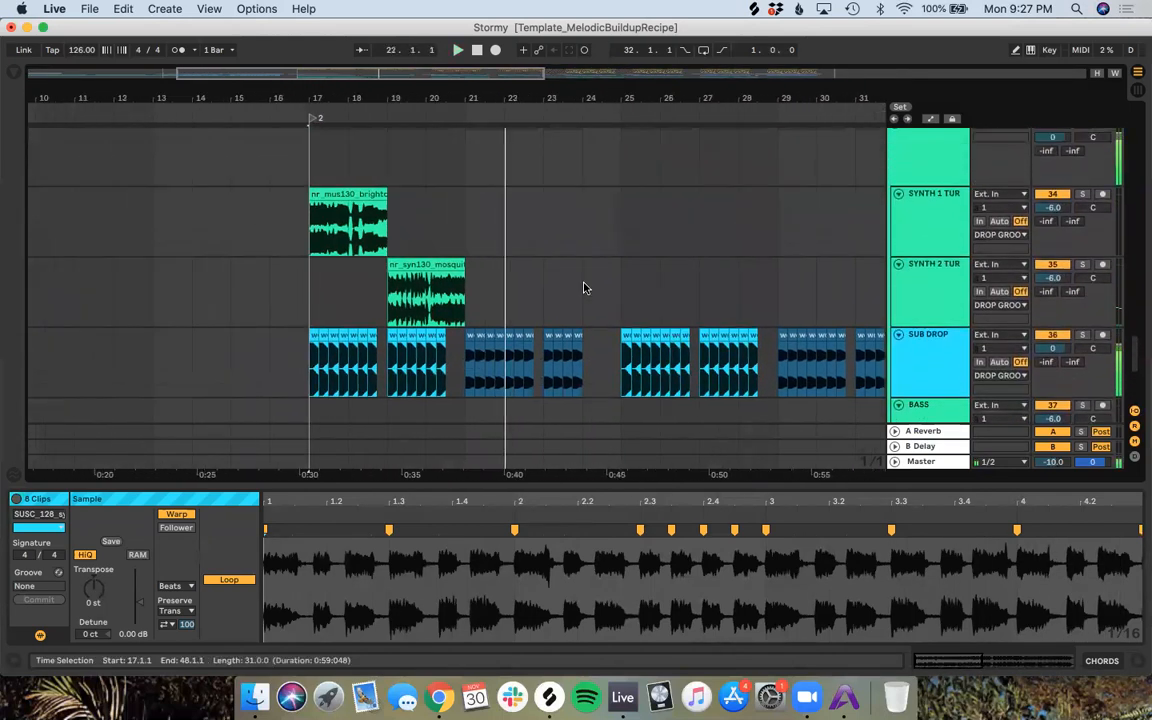
Step: Duplicate the four-bar SYNTH 1 and SYNTH 2 TURNAROUND phrase from bars 17 to 21 so it repeats at bar 21
drag(465, 303, 293, 224)
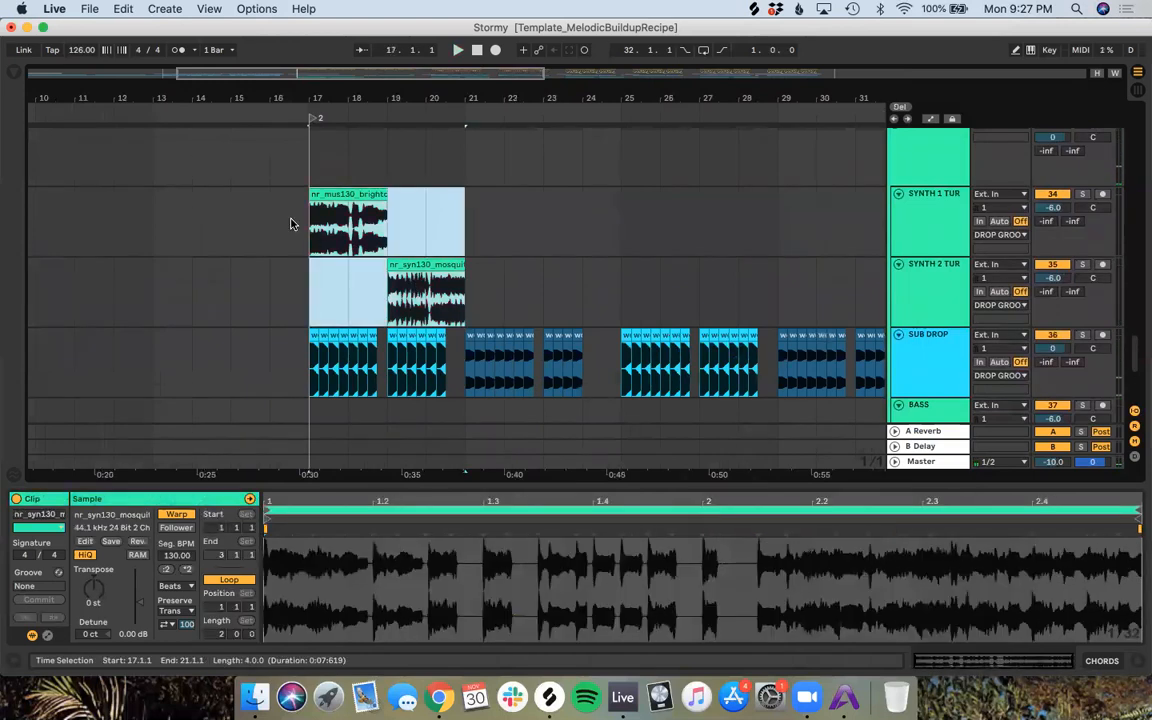
key(super+d)
scroll(430, 165, down, 5)
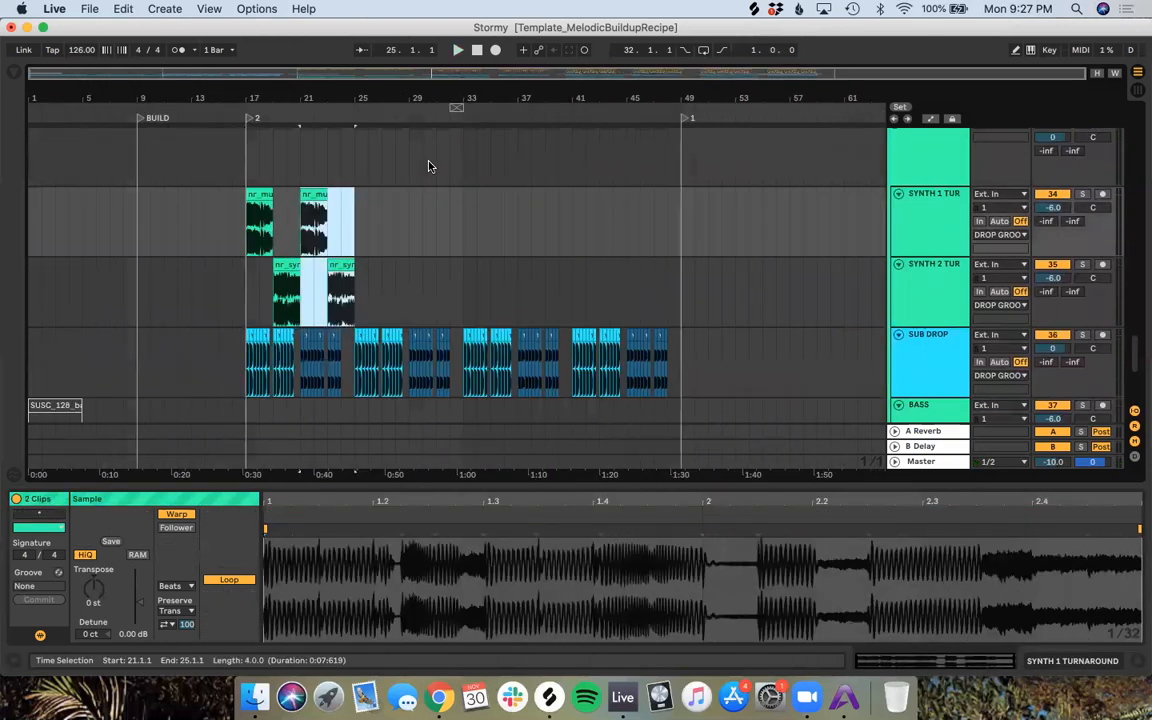
Step: Repeat the four-bar SYNTH 1 and SYNTH 2 TURNAROUND phrase through to bar 49 and trim the last SYNTH 2 clip to end at bar 48
key(super+d)
key(super+d)
key(super+d)
key(super+d)
key(super+d)
key(super+d)
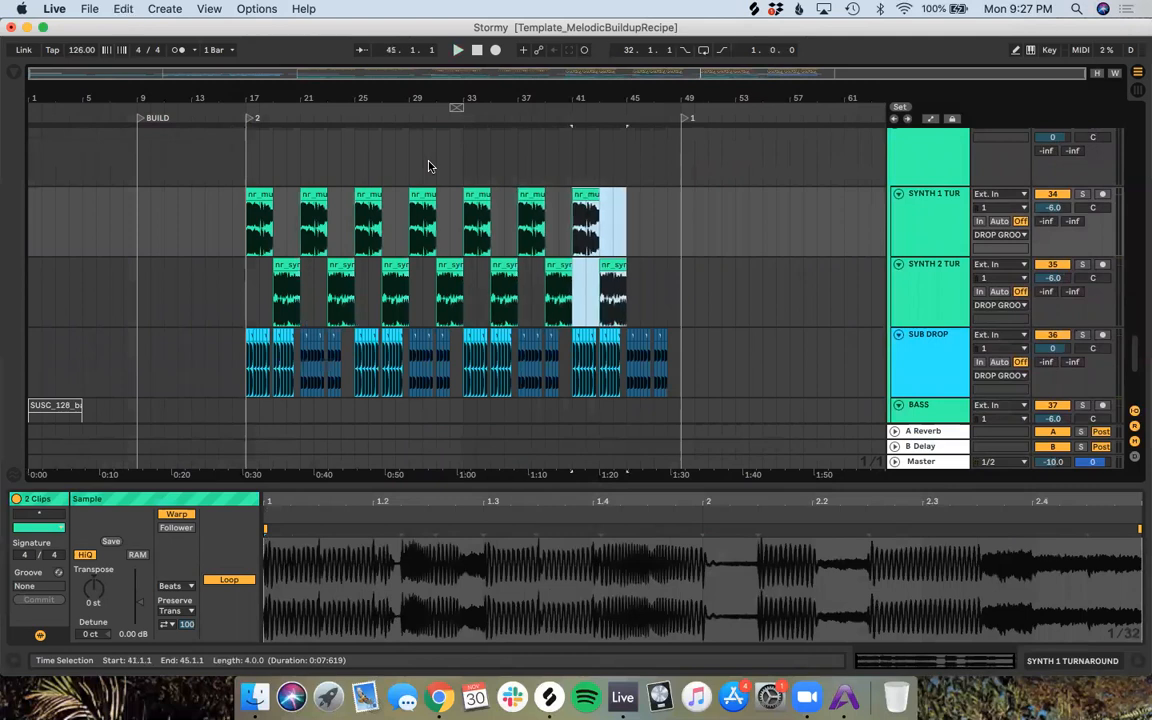
click(656, 278)
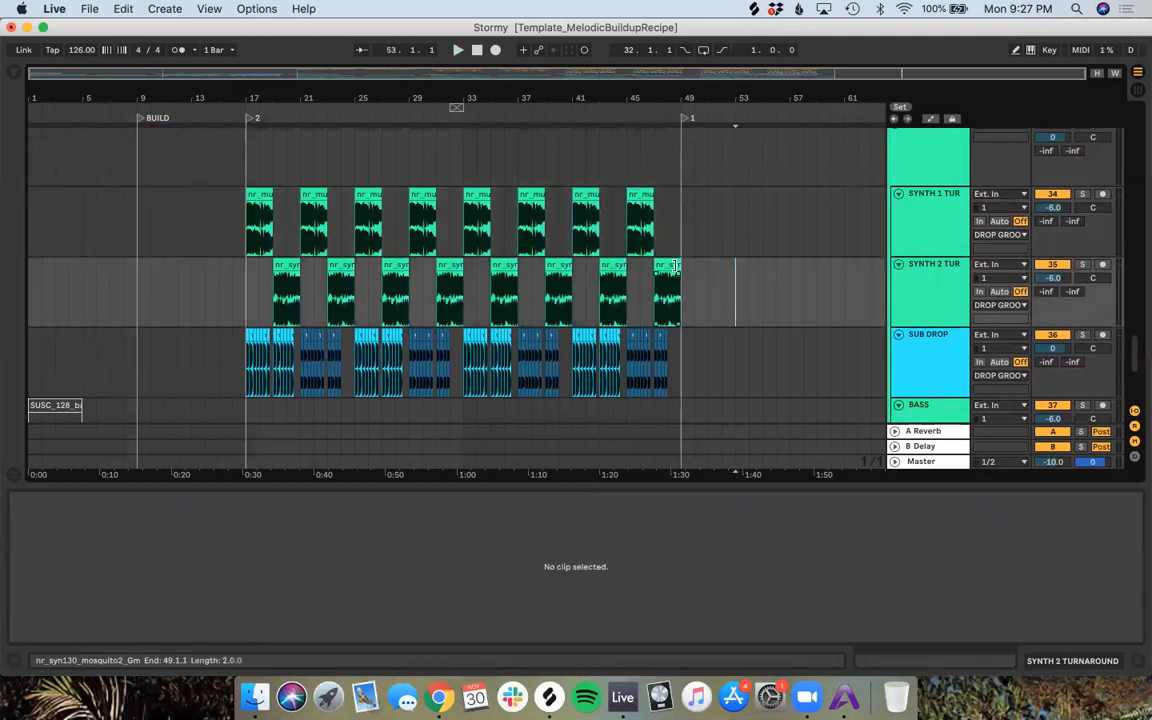
click(660, 265)
drag(662, 265, 666, 265)
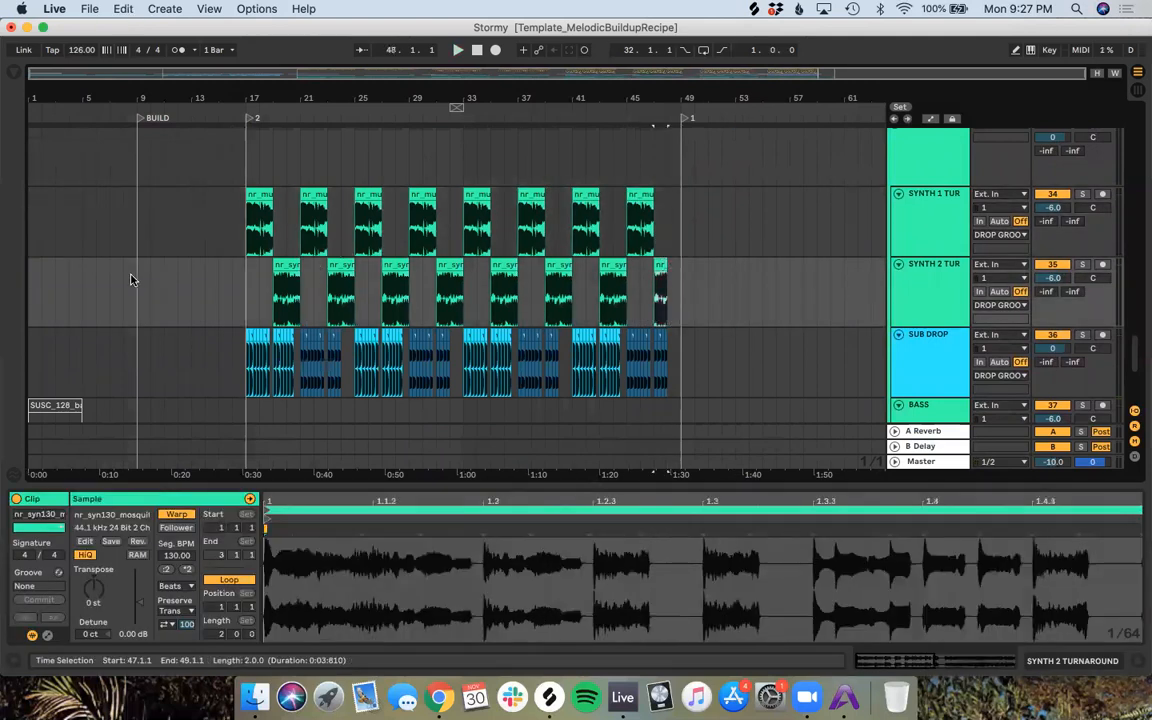
Step: Delete the deactivated CHORDS and LEAD clips from bar 16 to bar 49
scroll(130, 280, up, 10)
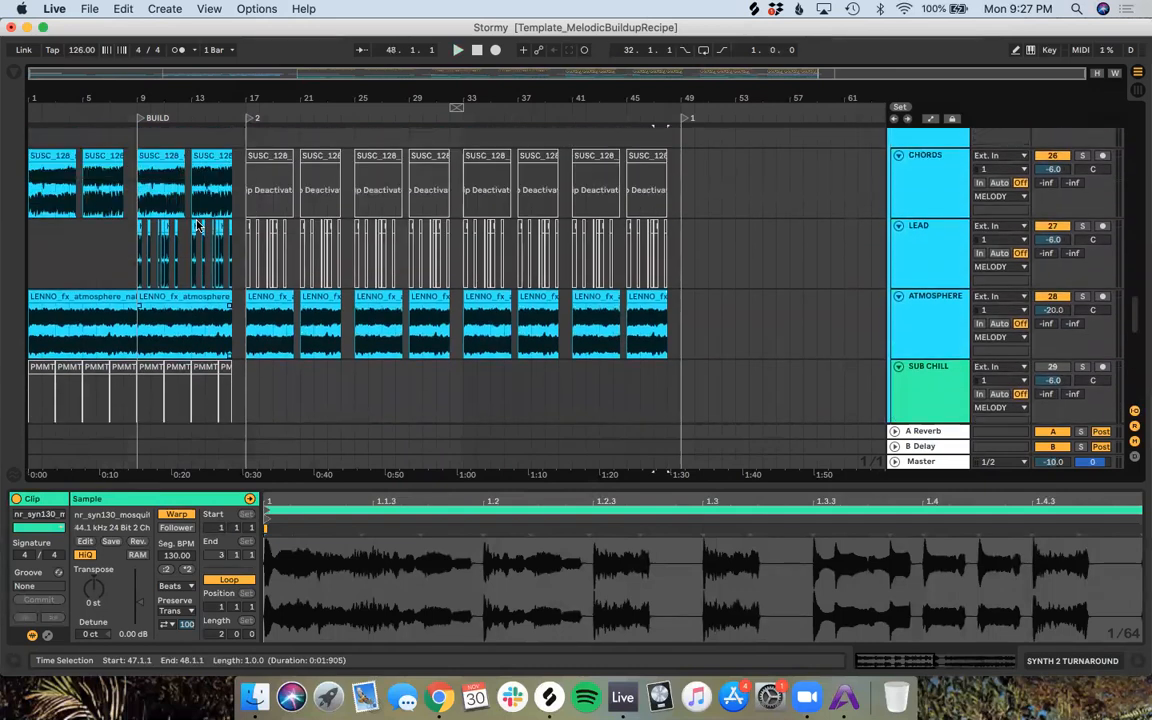
scroll(199, 226, up, 1)
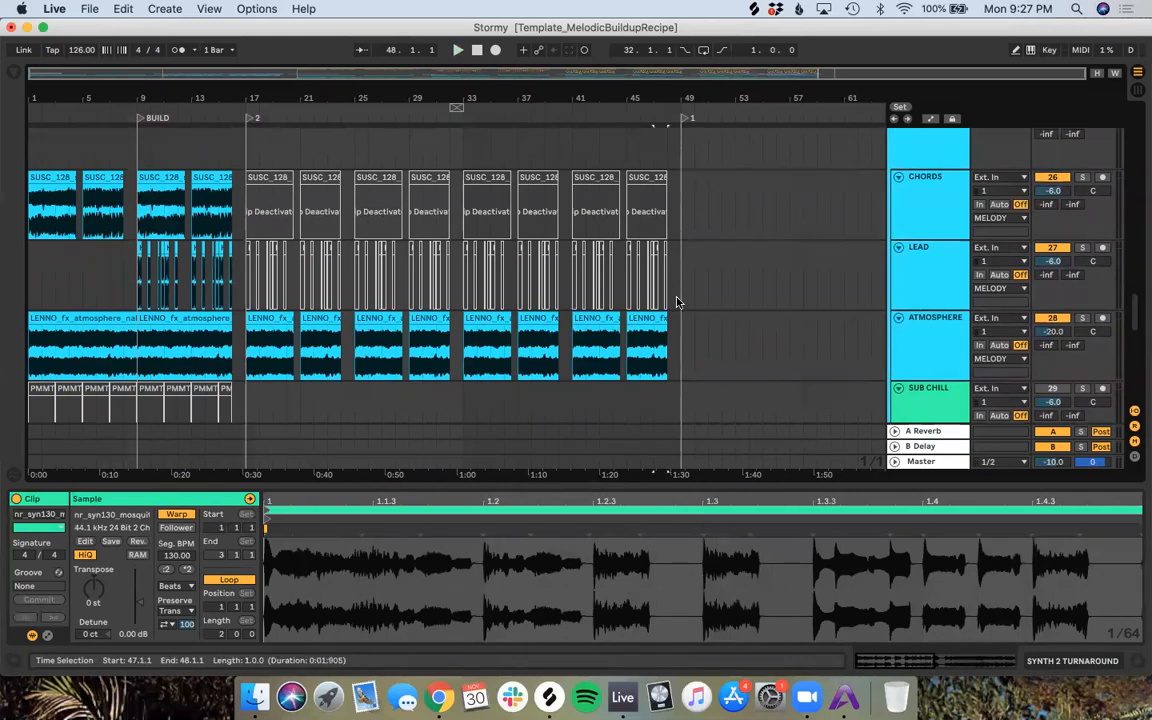
drag(679, 302, 237, 216)
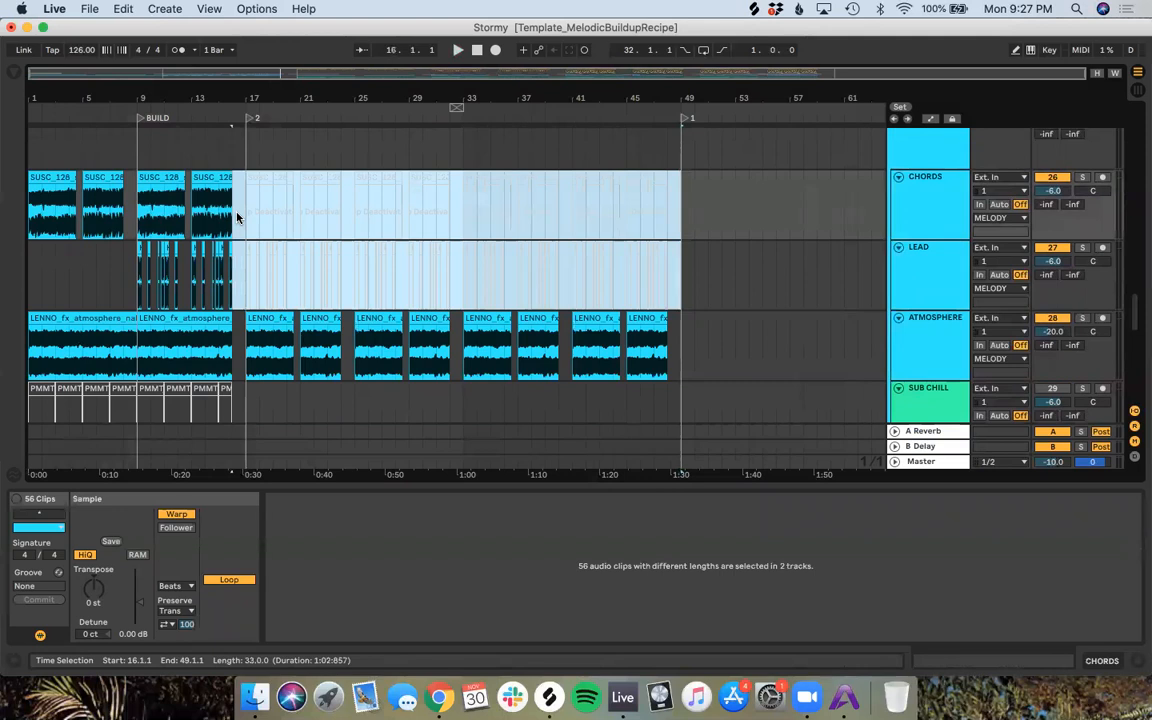
key(Delete)
click(278, 234)
Step: While playing the drop from bar 17, trim the SYNTH 2 TURNAROUND clips at bars 23, 31 and 39 to one bar each
scroll(279, 236, down, 5)
scroll(279, 236, down, 5)
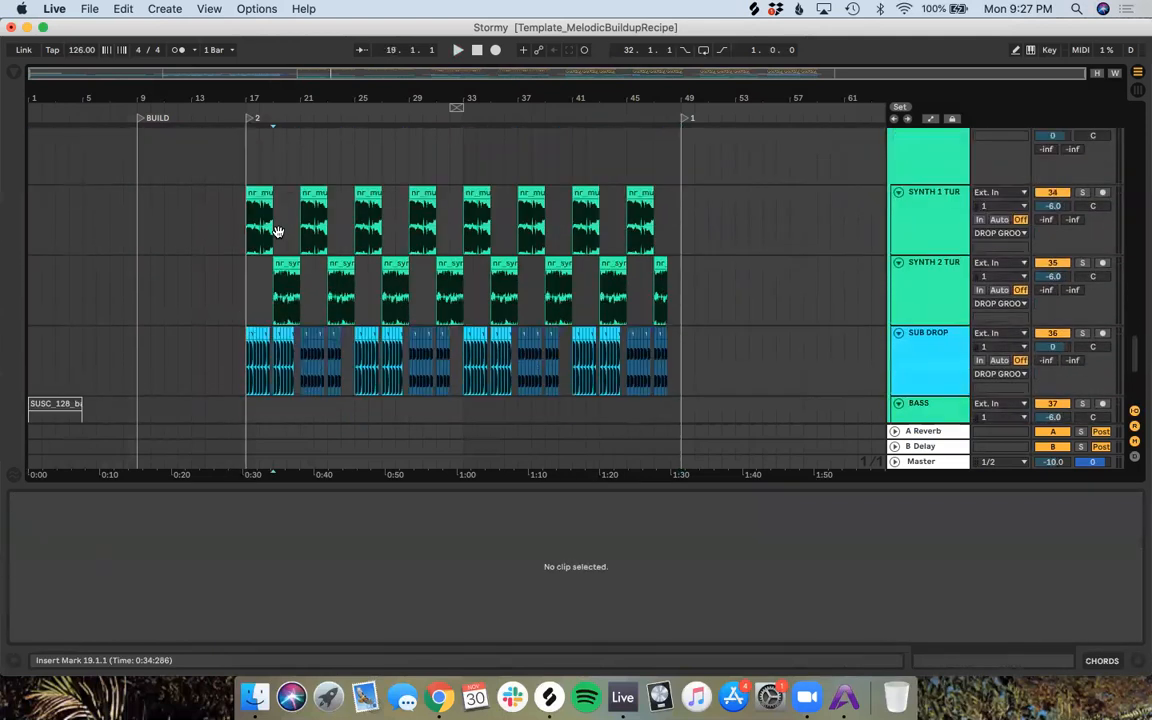
key(plus)
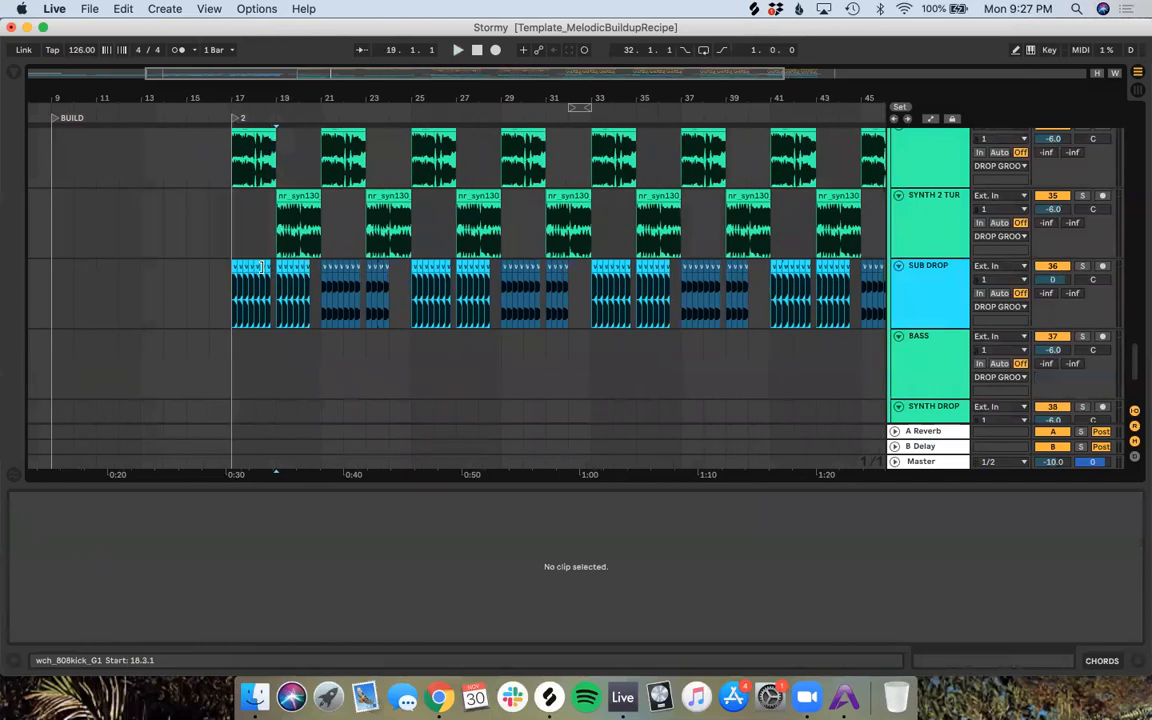
click(230, 119)
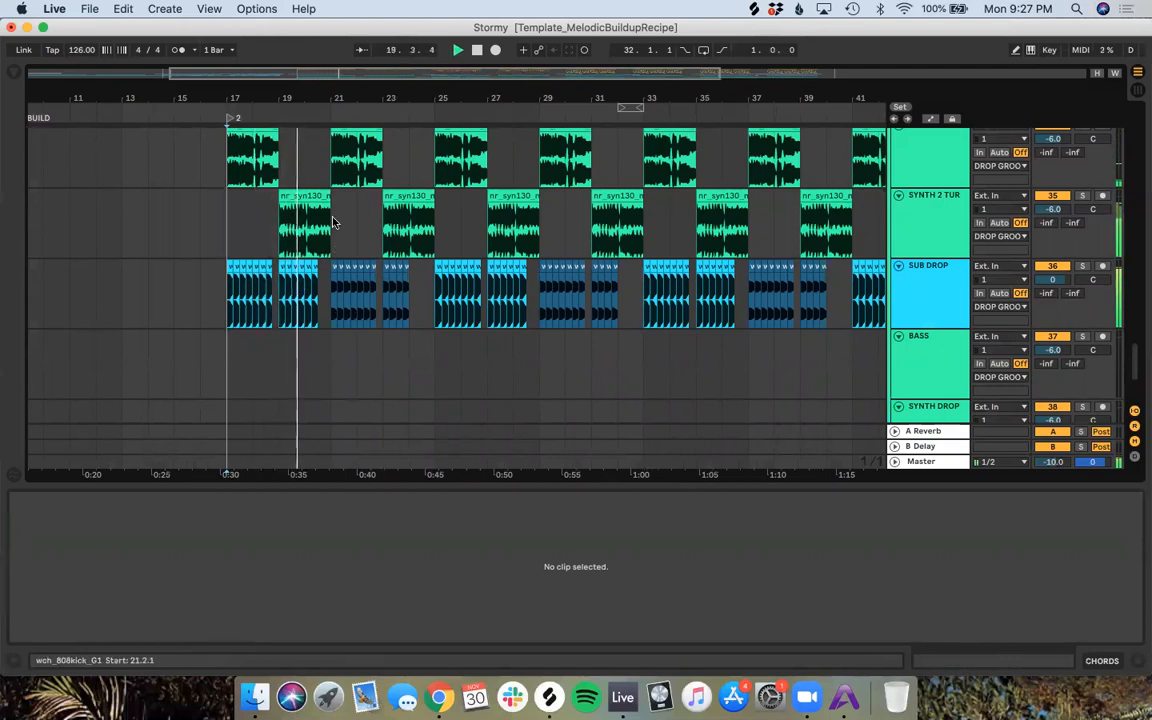
drag(433, 196, 411, 196)
drag(641, 196, 618, 196)
click(850, 196)
drag(850, 196, 826, 196)
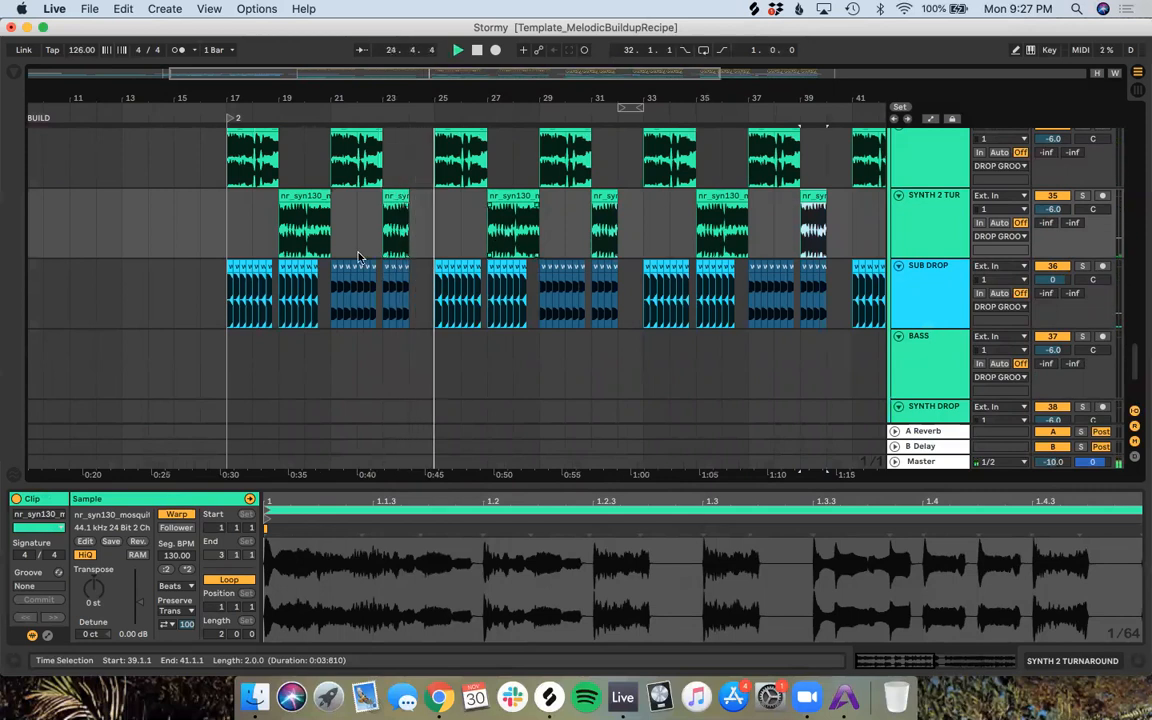
key(space)
Step: Set the fixed grid to 1/8 and trim the SYNTH 2 TURNAROUND clip at bar 19 to end with the sub at 20.3.1
scroll(338, 222, up, 5)
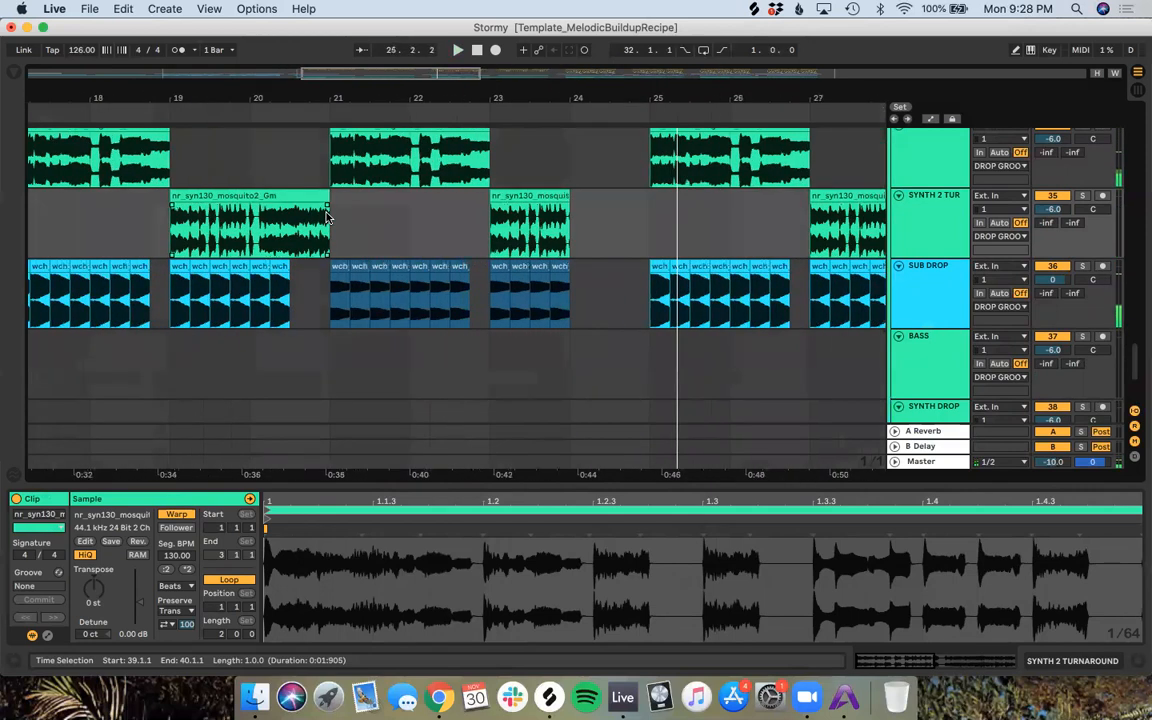
right_click(282, 176)
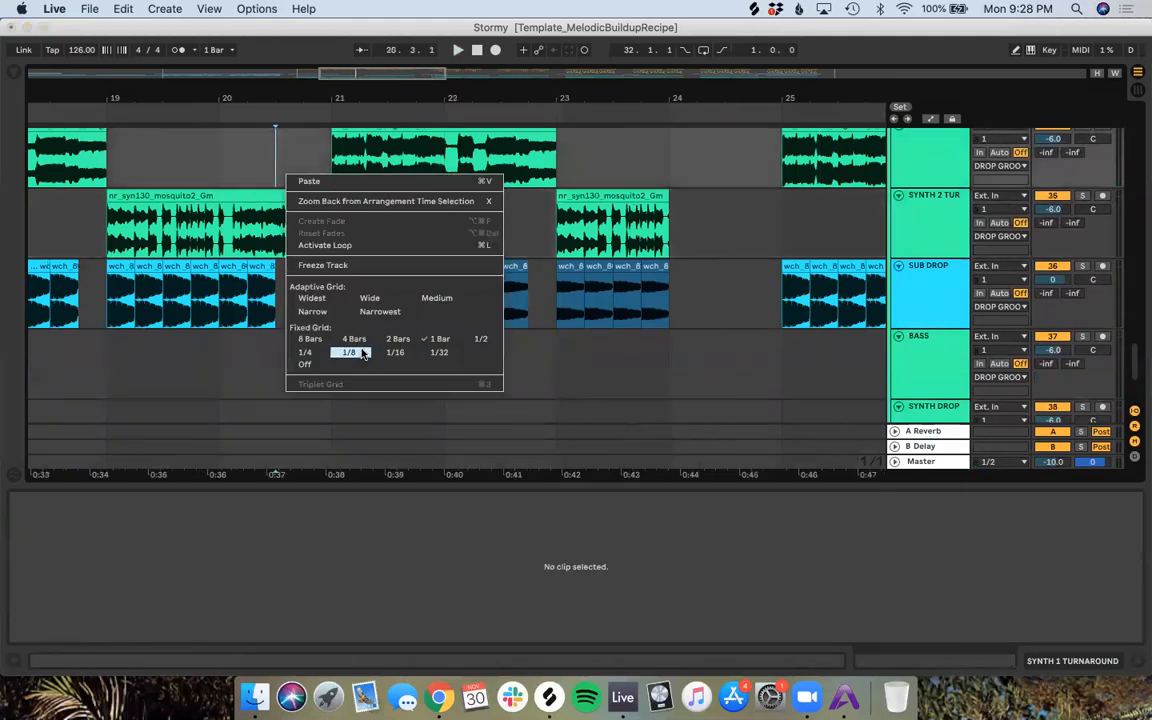
click(350, 353)
drag(323, 190, 275, 190)
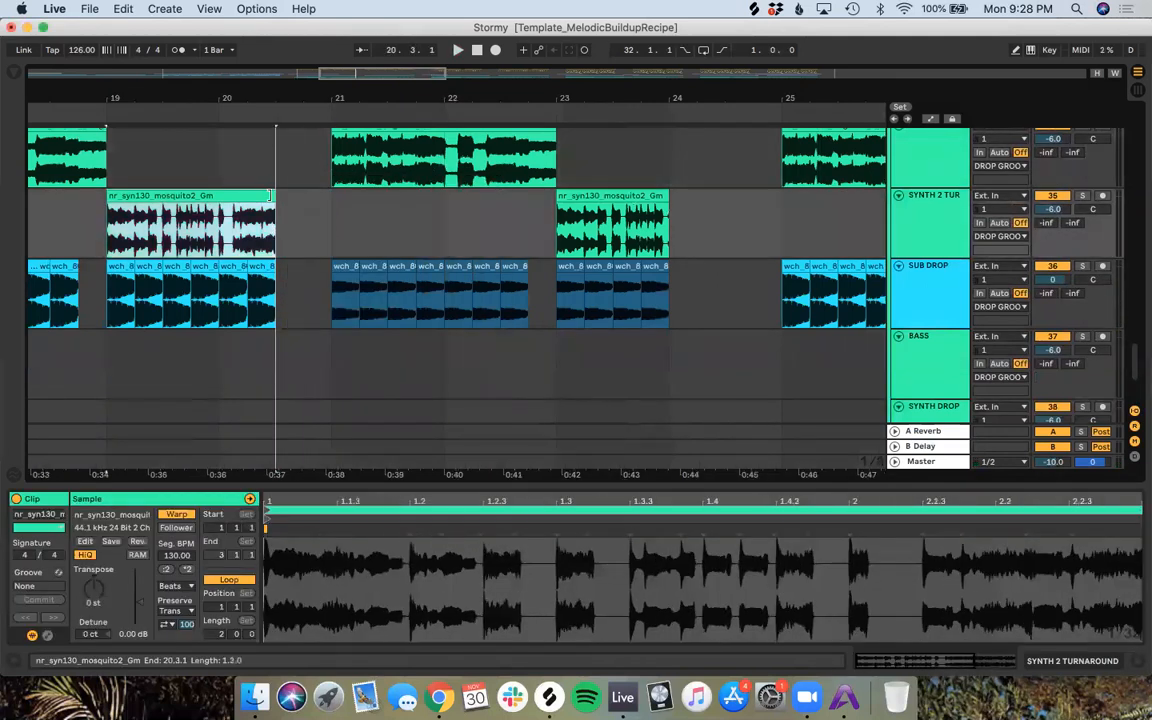
Step: Shorten the SYNTH 2 TURNAROUND clips at bars 27, 35 and 43 to end at 28.3.1, 36.3.1 and 44.3.1, matching the SUB DROP
scroll(663, 197, right, 10)
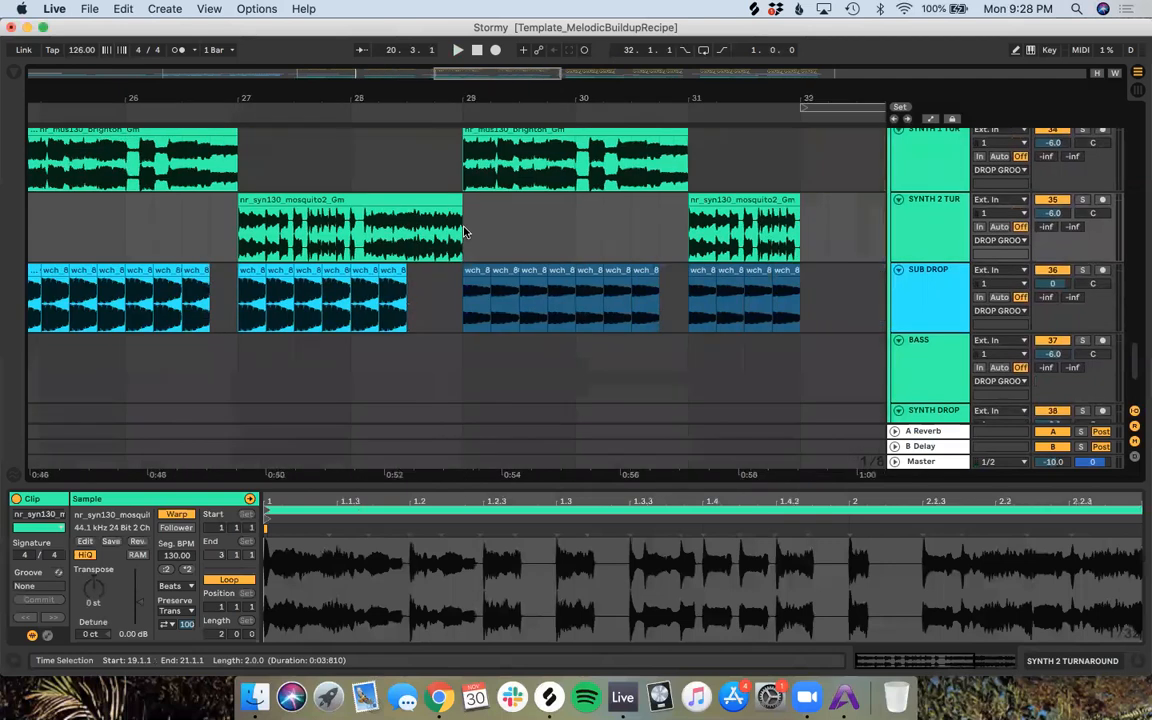
drag(461, 206, 407, 203)
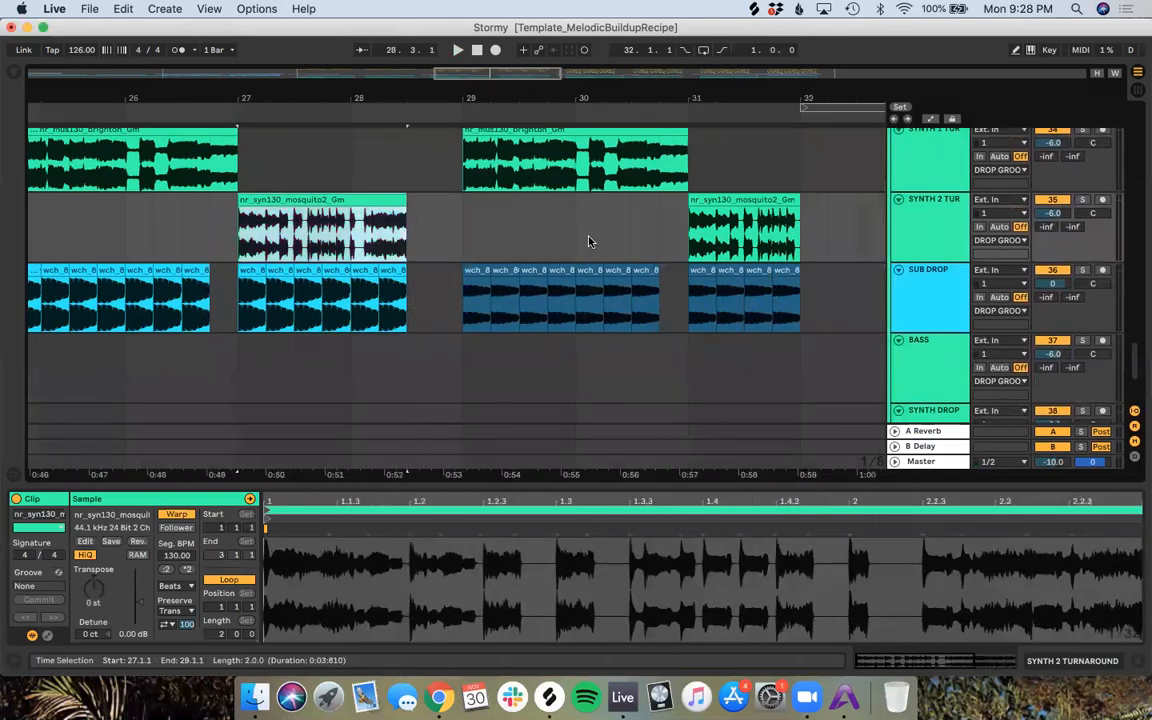
scroll(695, 252, right, 2)
scroll(695, 252, right, 4)
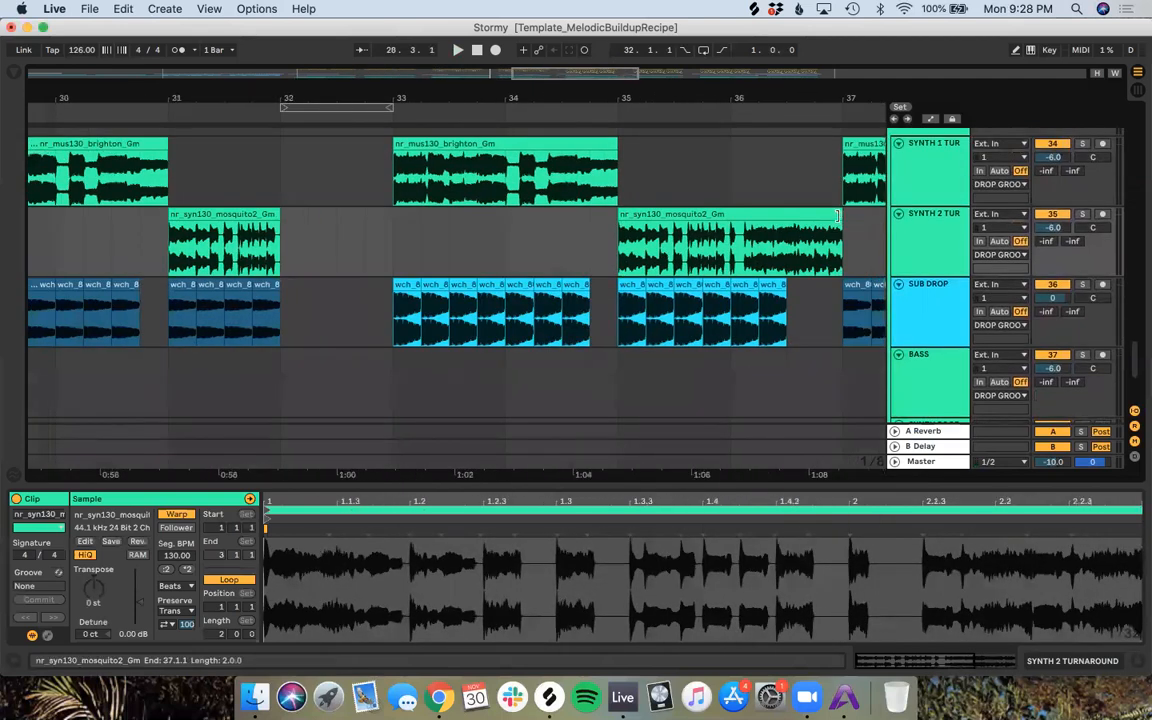
drag(843, 215, 786, 216)
scroll(797, 224, right, 15)
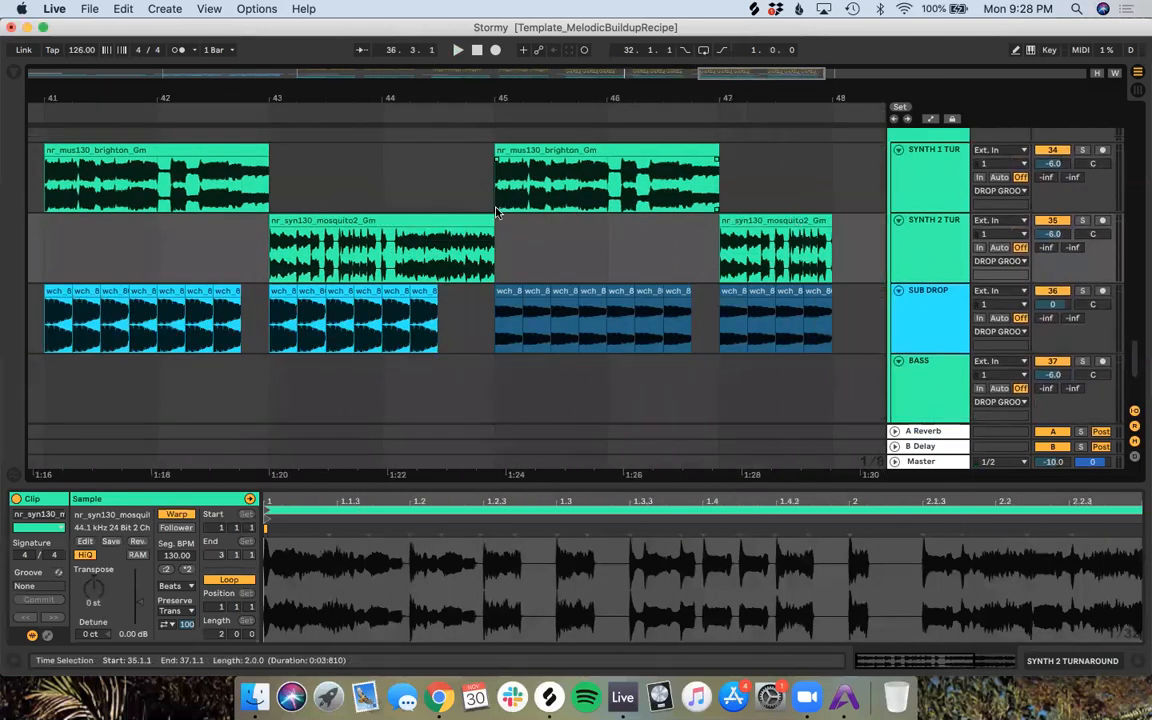
drag(495, 214, 437, 216)
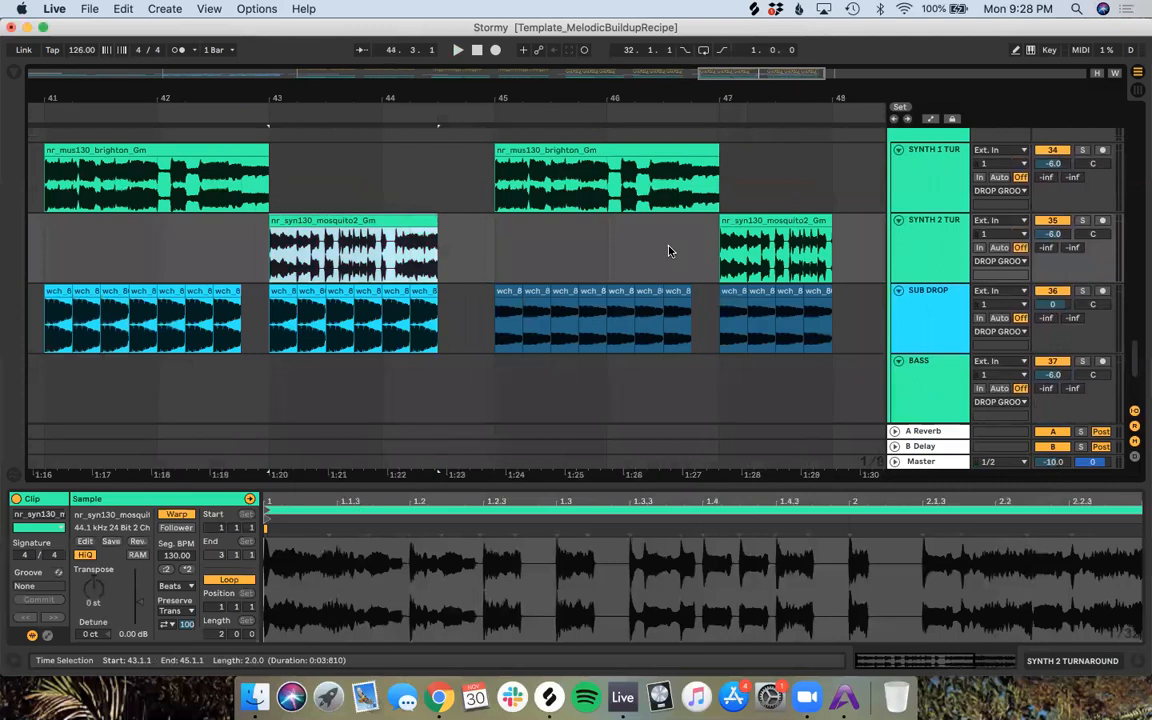
Step: Play the drop from bar 17 to check the trimmed turnaround synths, and save the set
scroll(656, 252, right, 4)
scroll(656, 252, down, 6)
scroll(214, 296, left, 2)
scroll(214, 296, down, 3)
scroll(185, 262, left, 15)
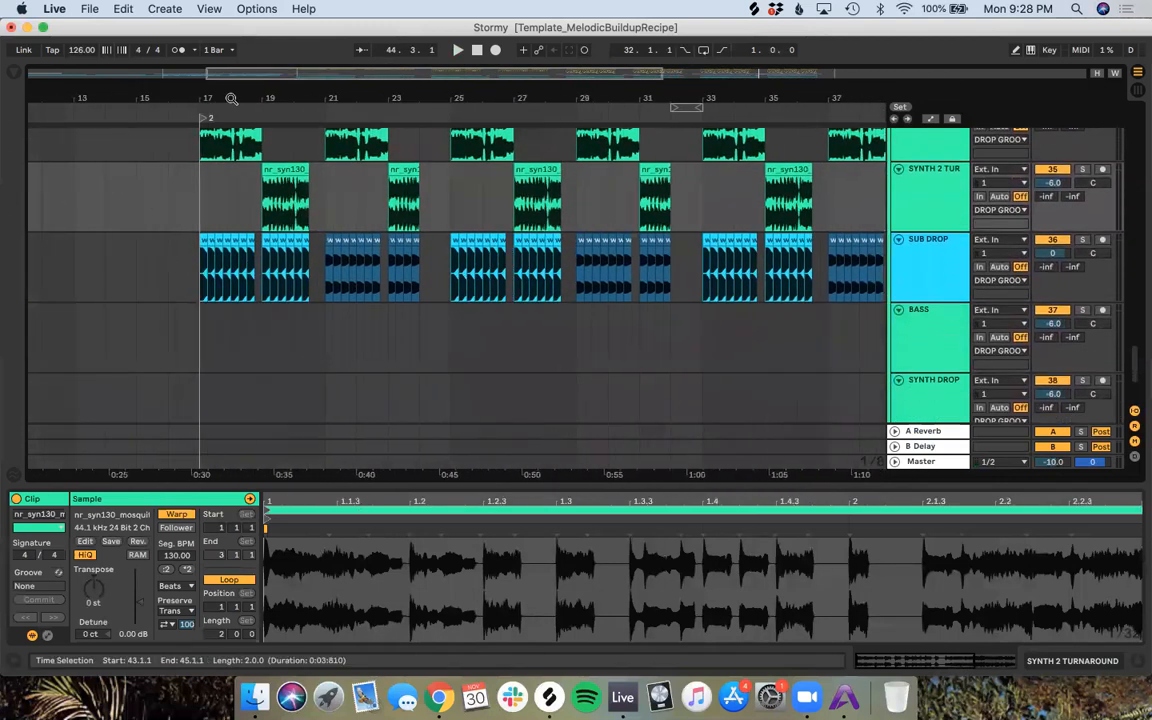
click(198, 113)
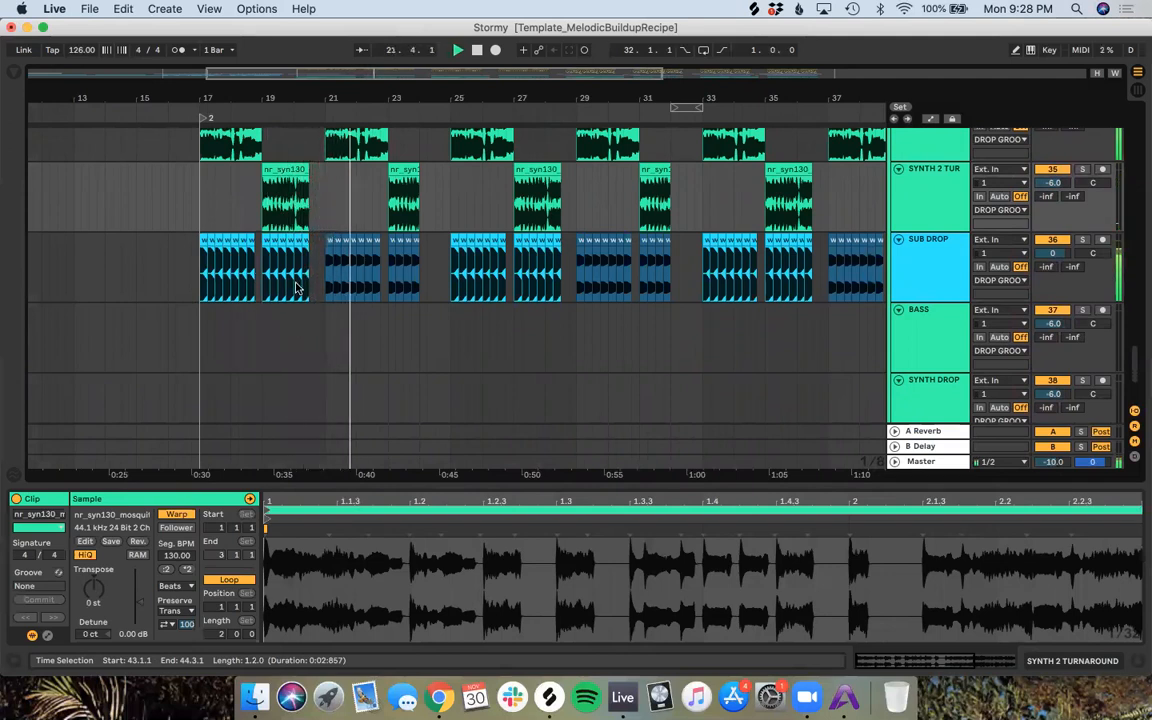
key(super+s)
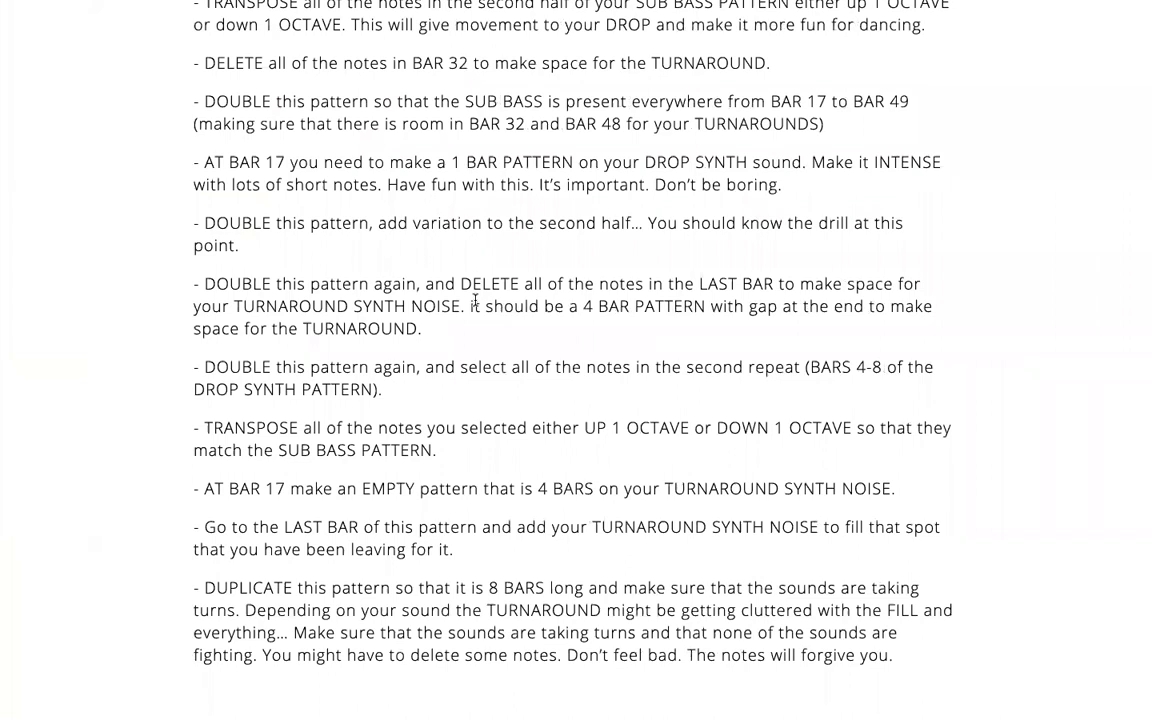
Step: Switch to the written recipe and read its steps on the one-bar DROP SYNTH pattern and the gap left for the turnaround
drag(299, 204, 268, 162)
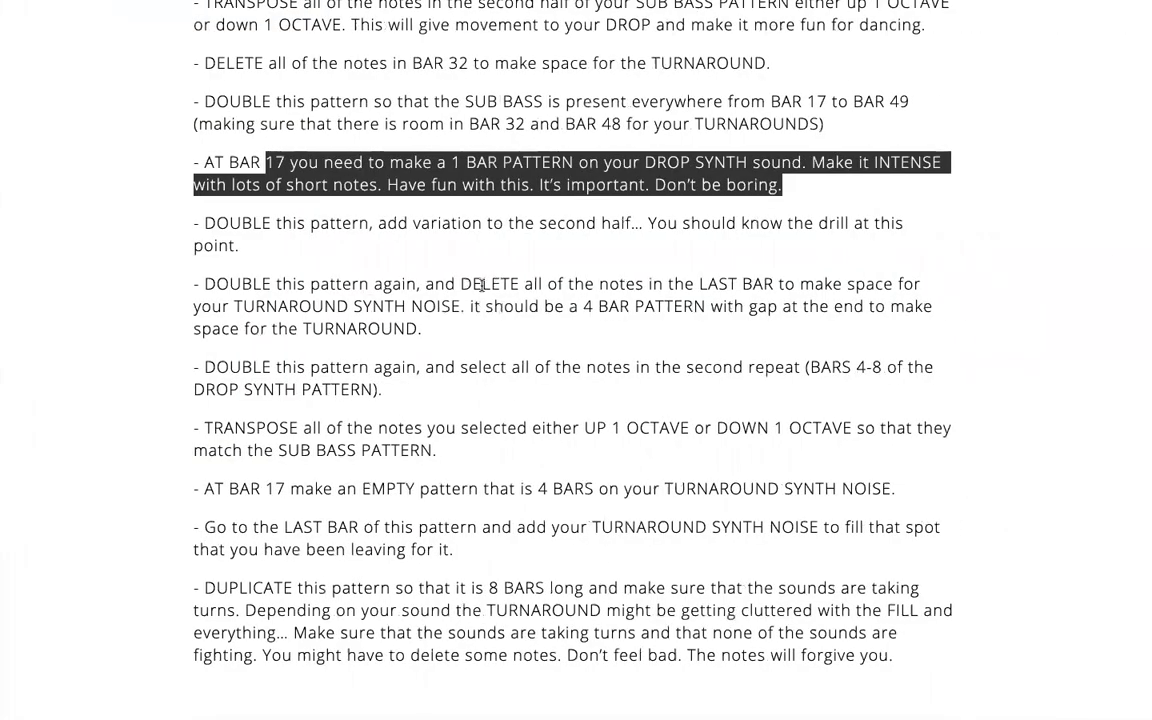
drag(448, 332, 209, 292)
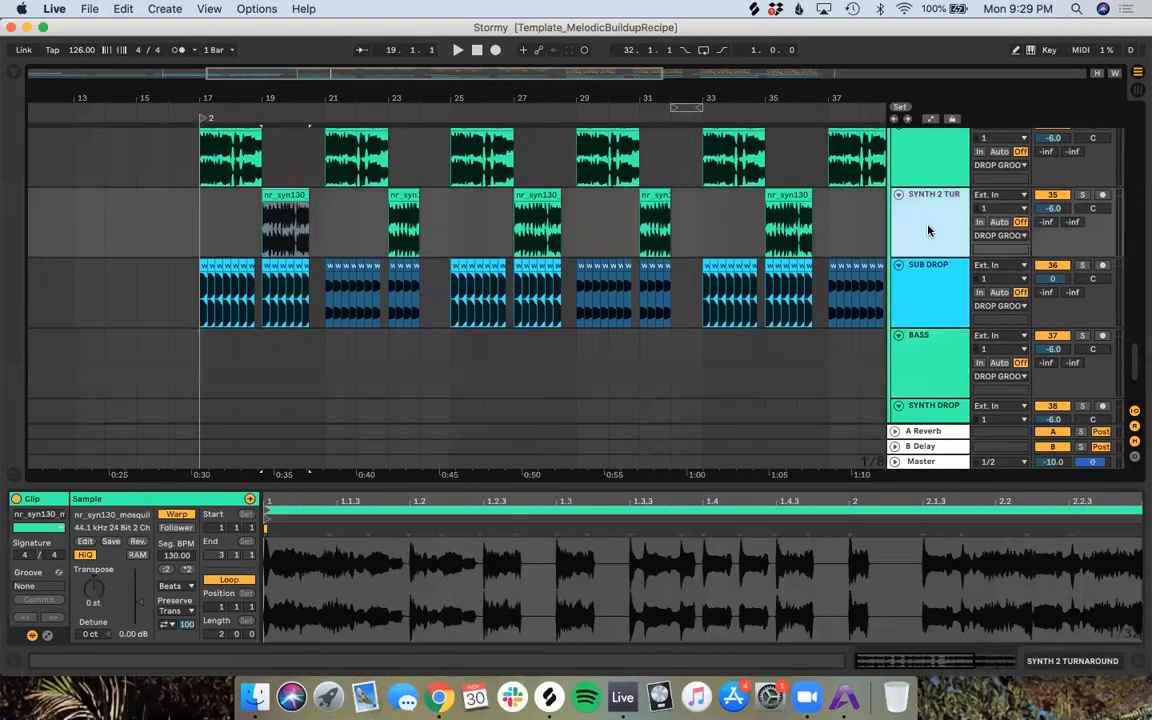
Step: Move the SYNTH DROP riff clip from bar 1 to bar 17, activate it, and audition it with the track soloed
scroll(912, 303, up, 5)
scroll(818, 296, down, 5)
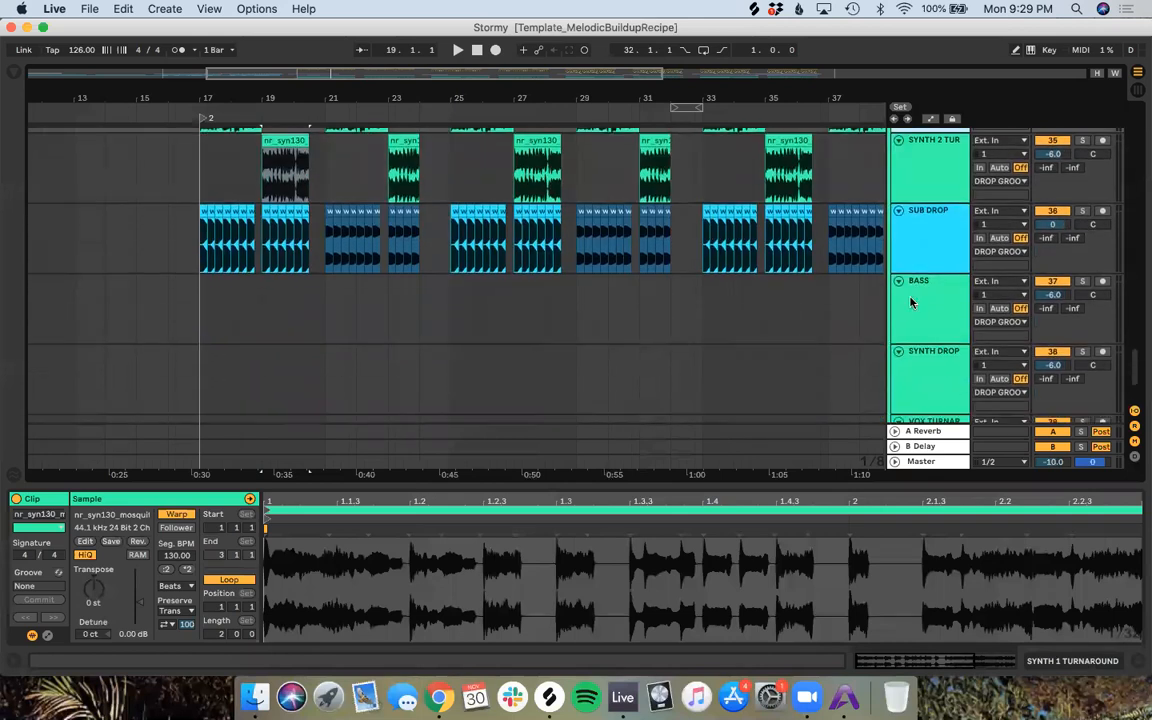
scroll(797, 298, left, 3)
scroll(797, 298, left, 5)
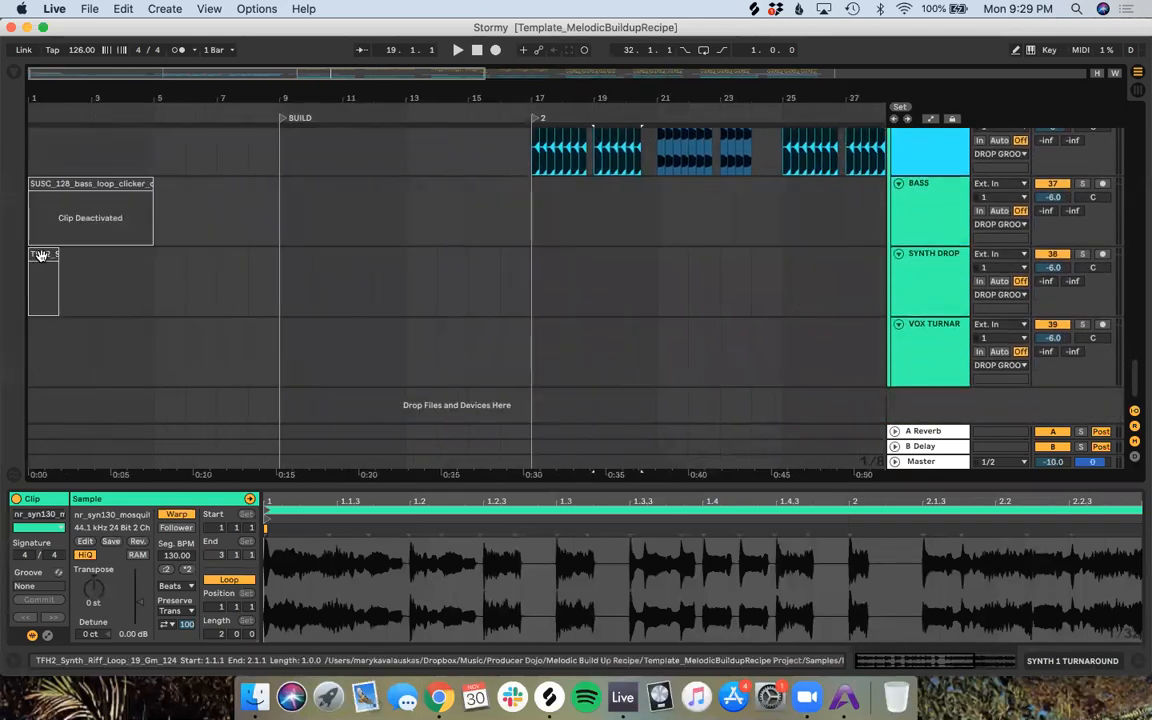
click(40, 258)
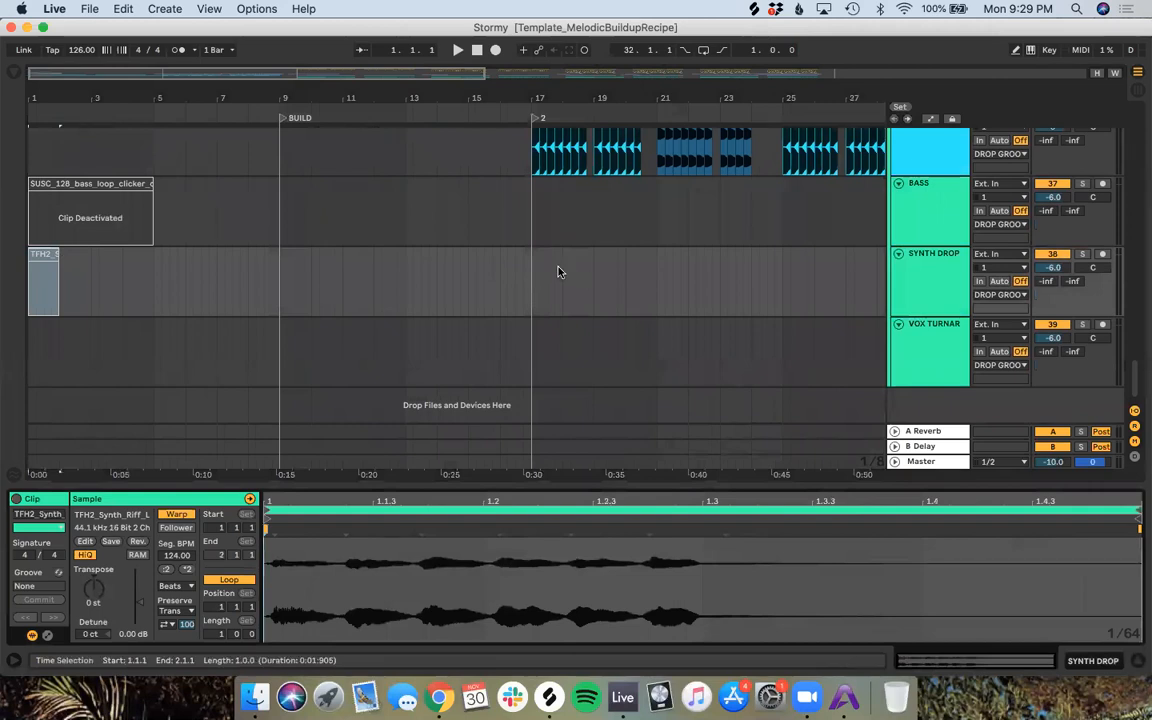
drag(44, 275, 553, 298)
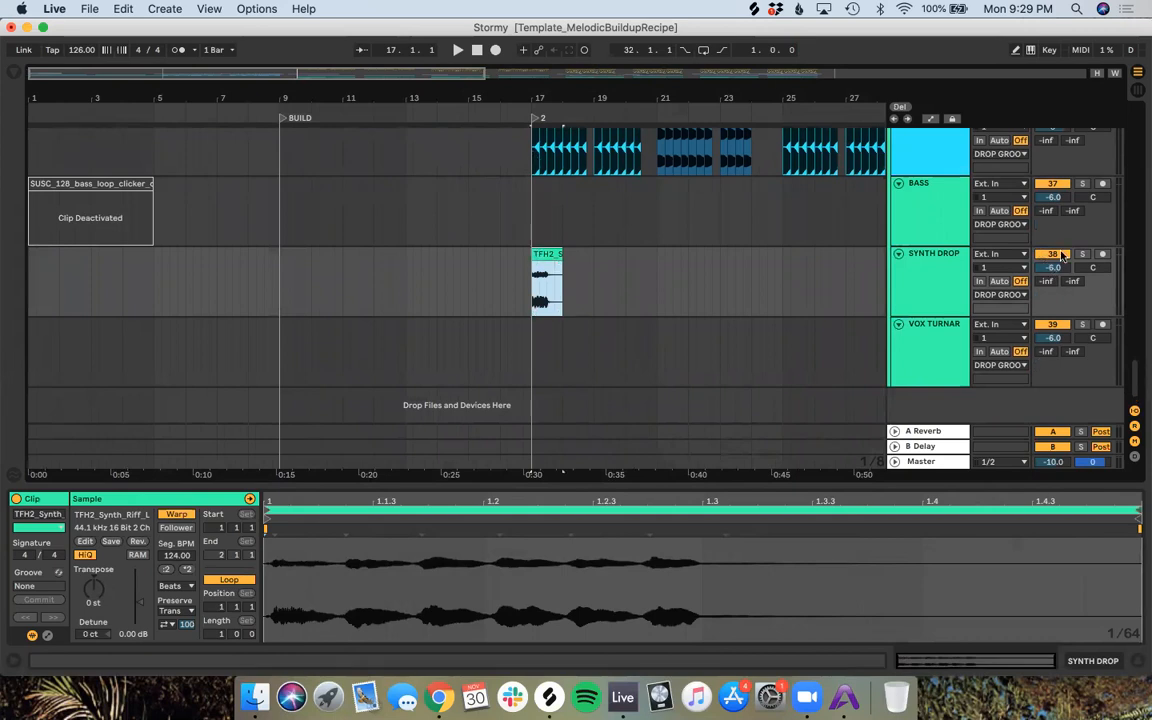
click(1062, 256)
click(527, 103)
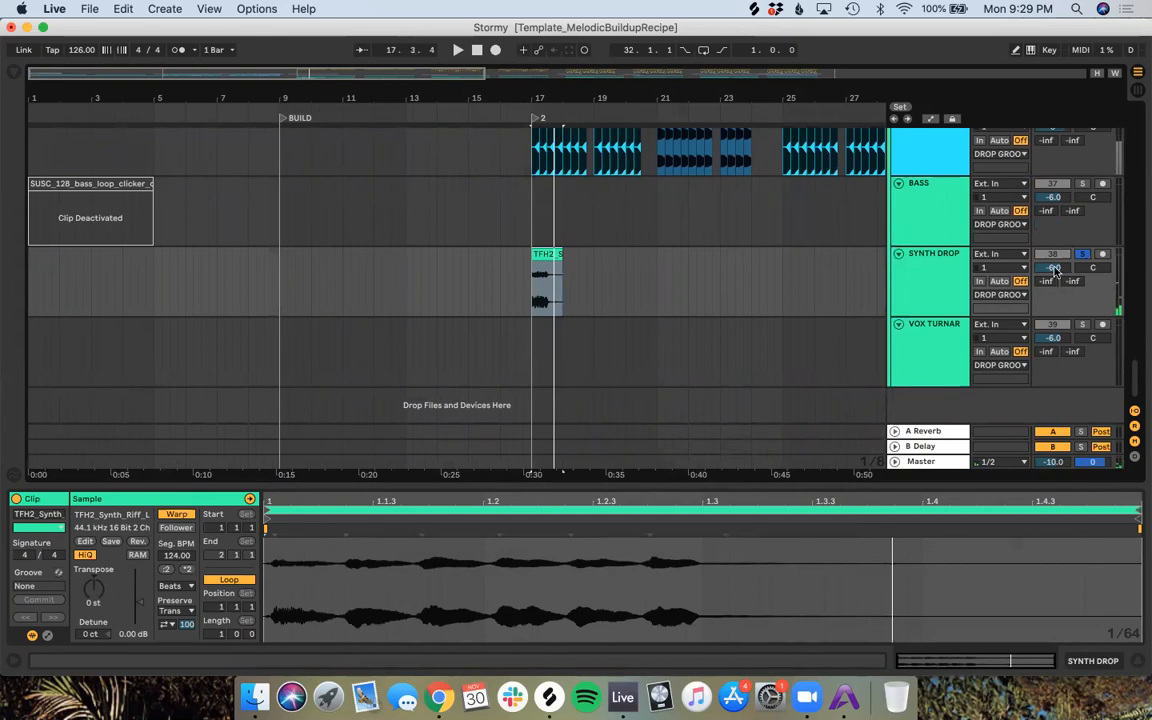
Step: Unsolo SYNTH DROP, move its riff clip to bar 24, and listen to it in the gap before bar 25
click(1087, 255)
drag(545, 254, 766, 288)
key(space)
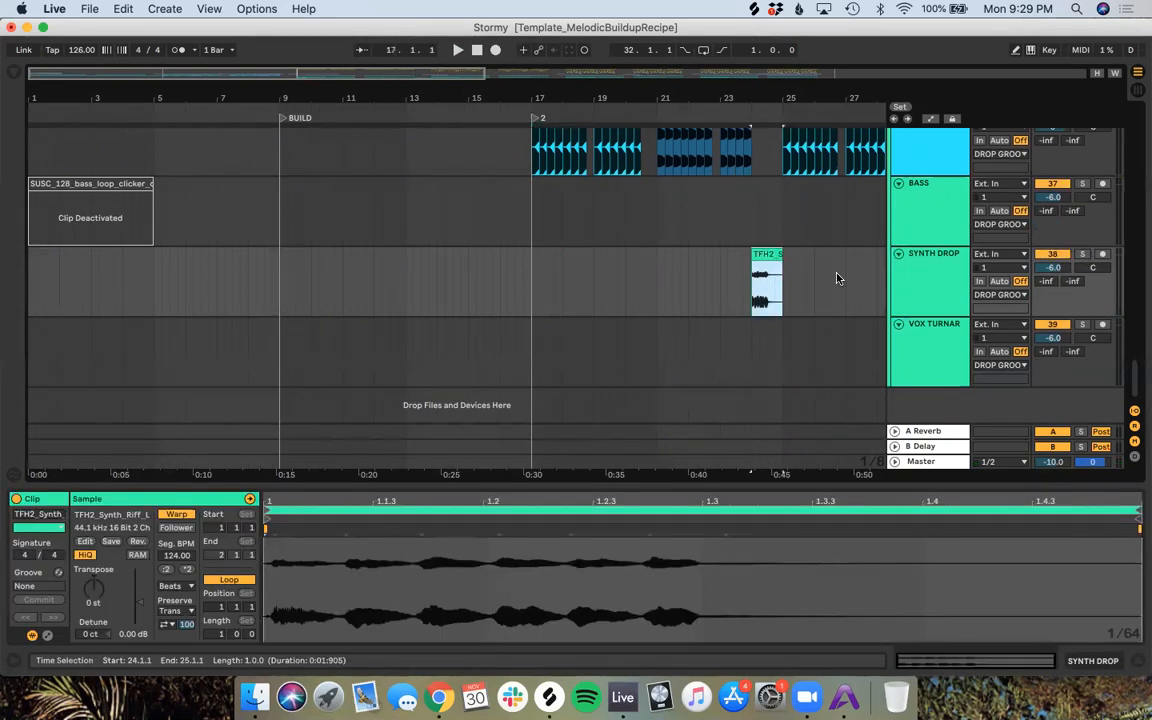
scroll(838, 279, right, 10)
scroll(838, 279, up, 2)
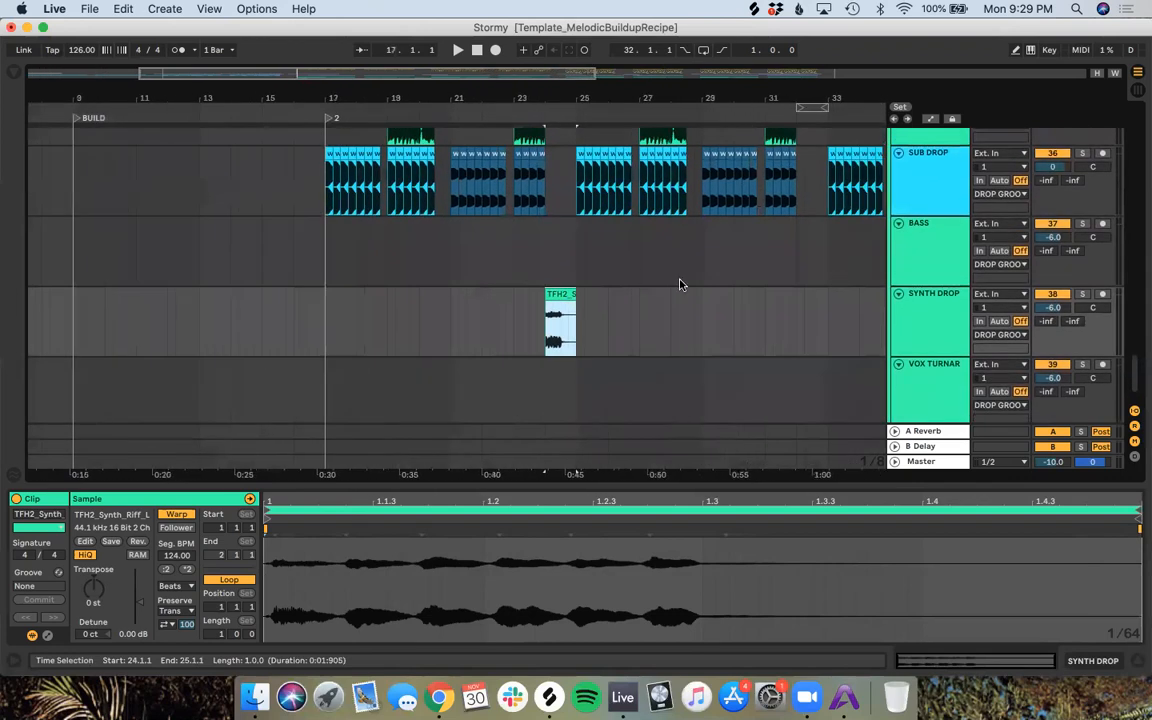
key(space)
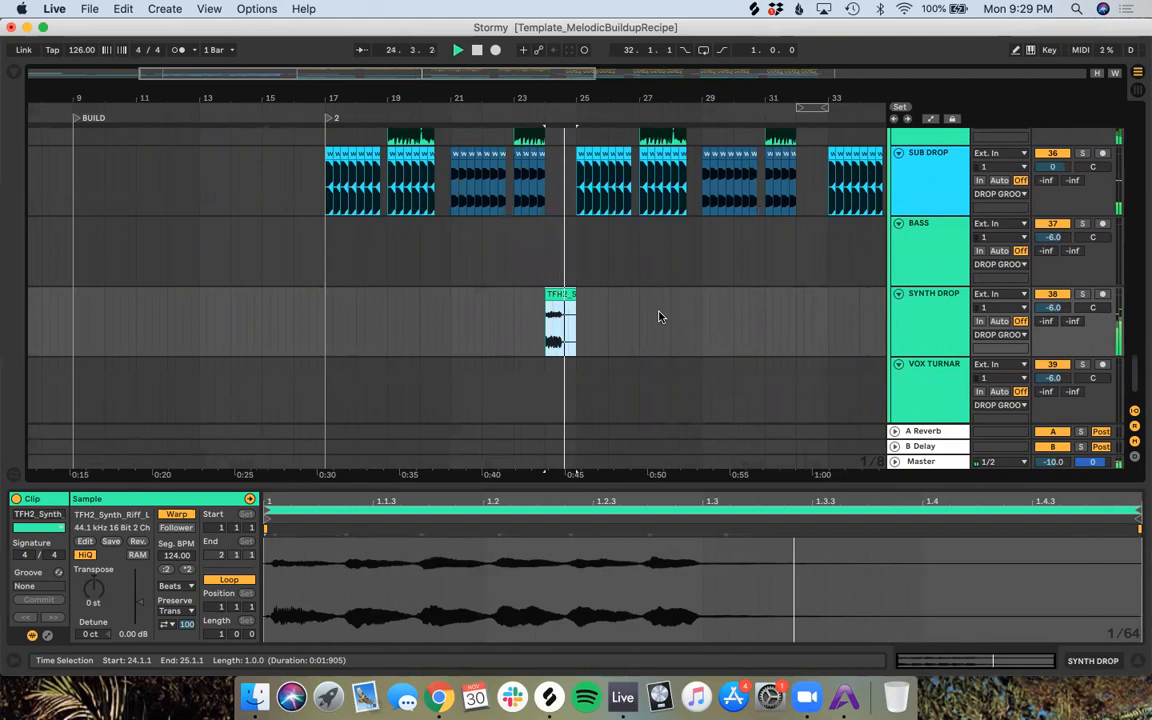
key(space)
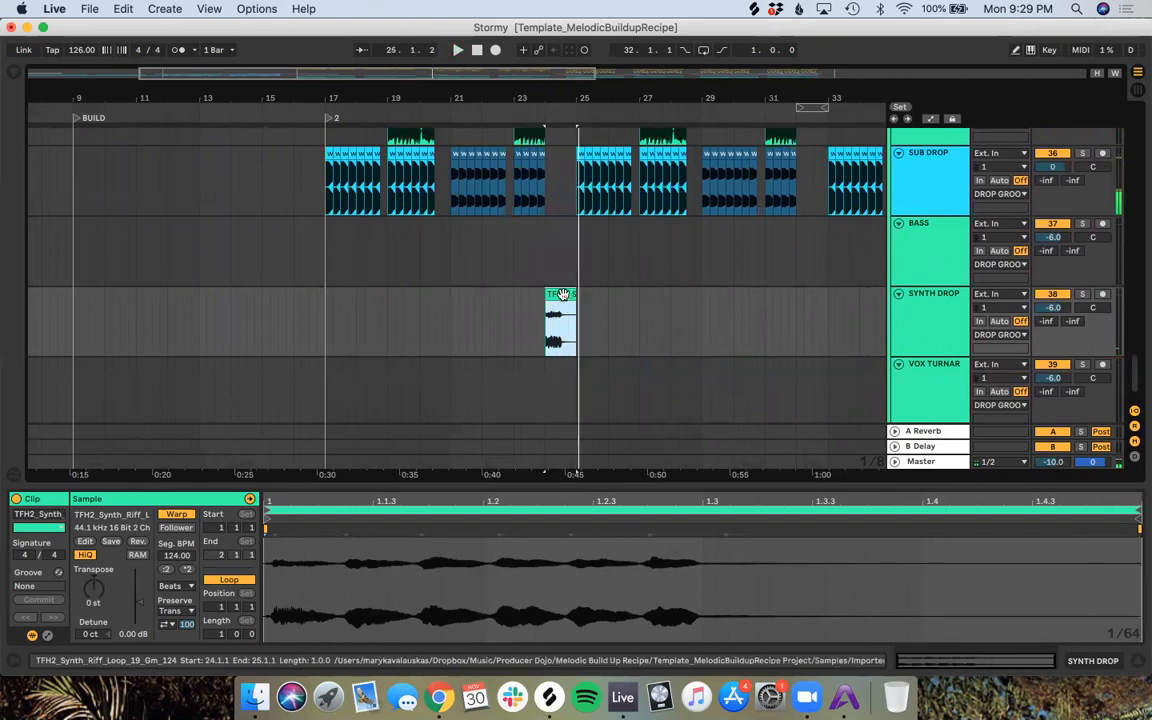
Step: Deactivate the SYNTH DROP clip at bar 24 and replay the passage from bar 23 without it
key(0)
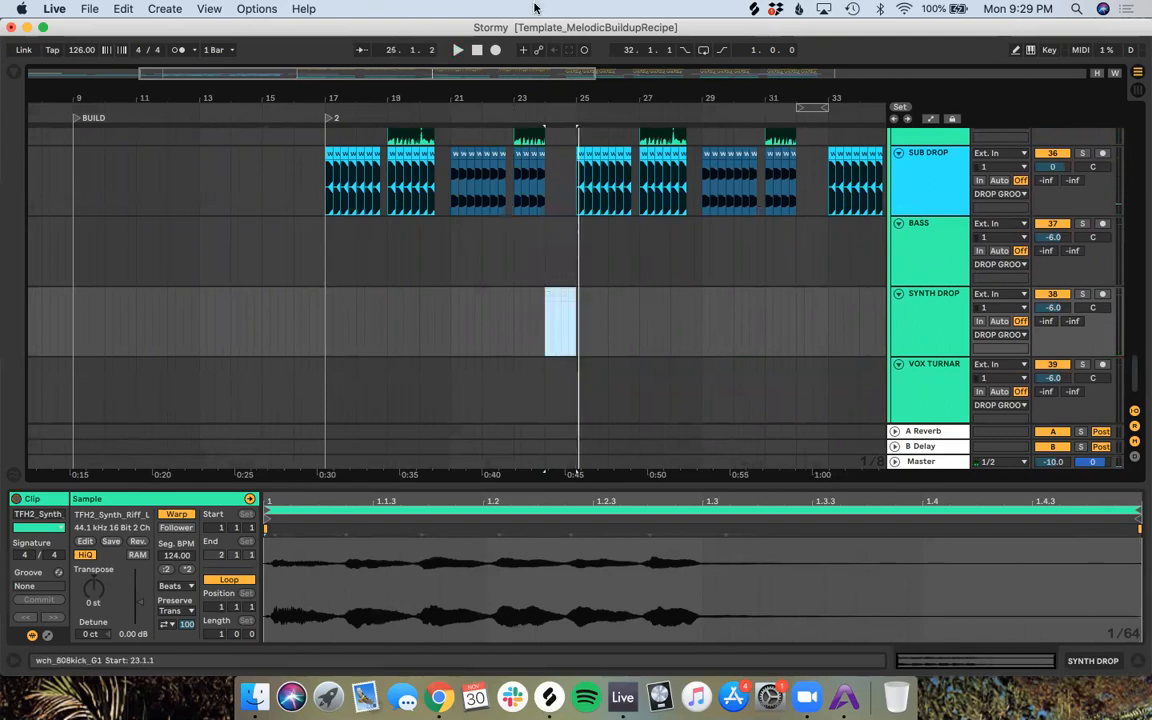
click(526, 110)
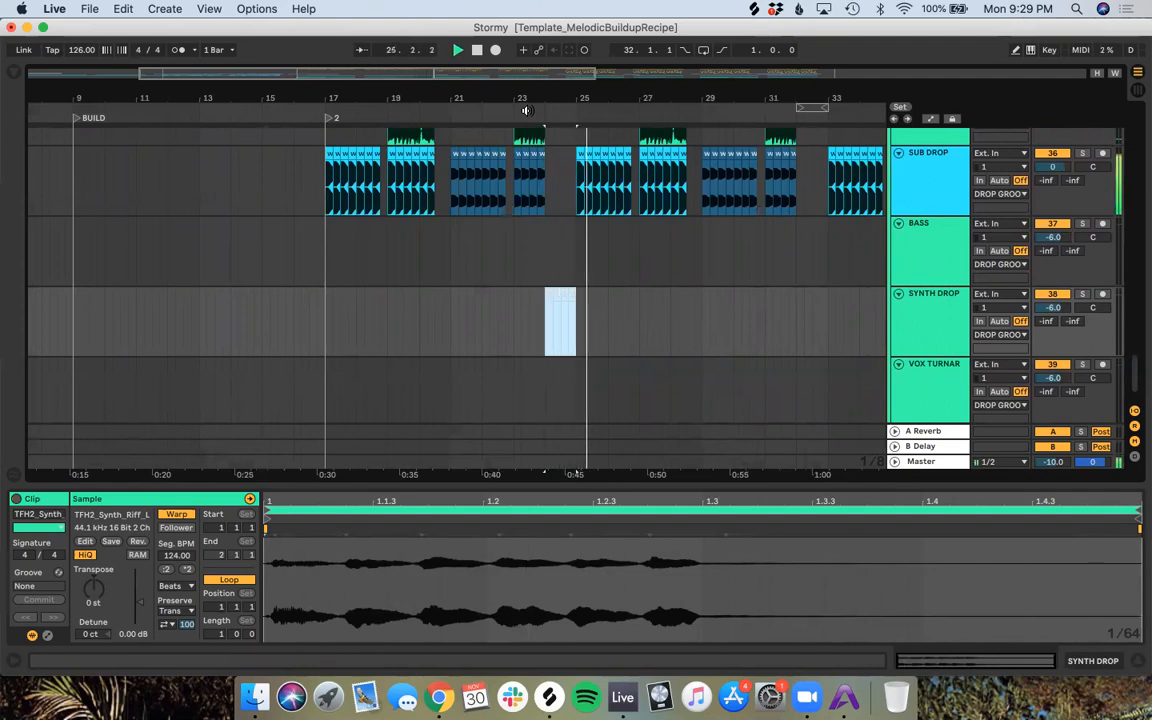
click(839, 301)
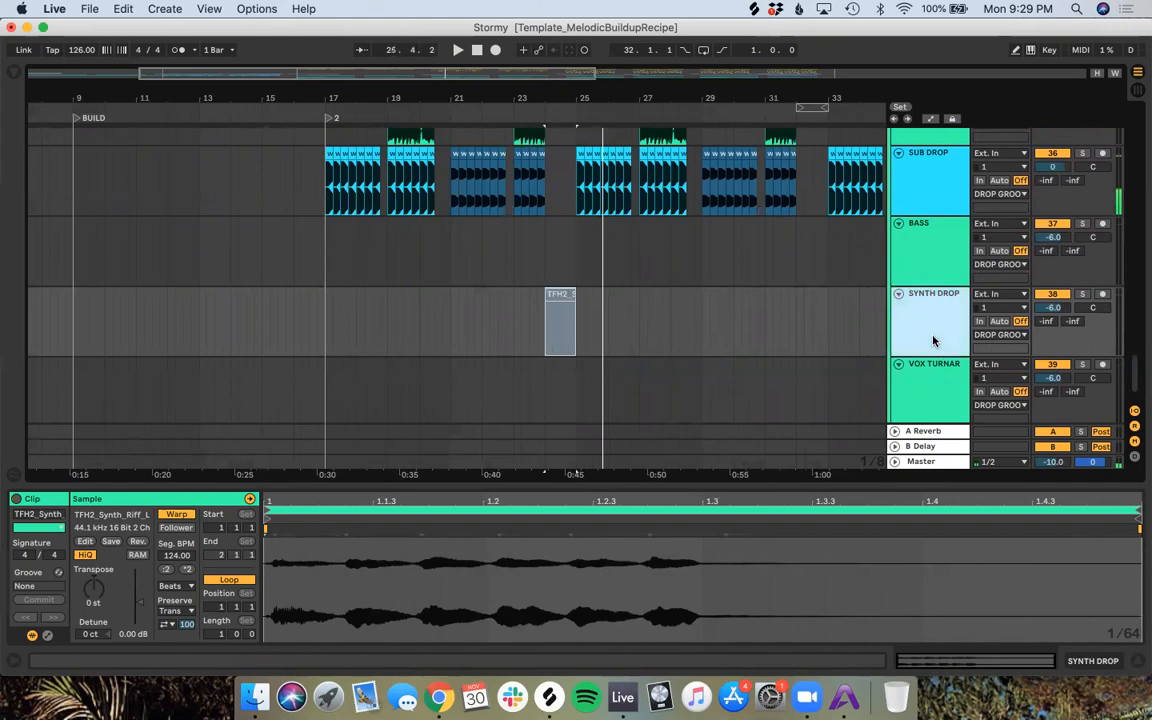
Step: Delete the SYNTH DROP track and the vocal turnaround track beneath BASS
key(Delete)
click(733, 261)
scroll(735, 260, up, 2)
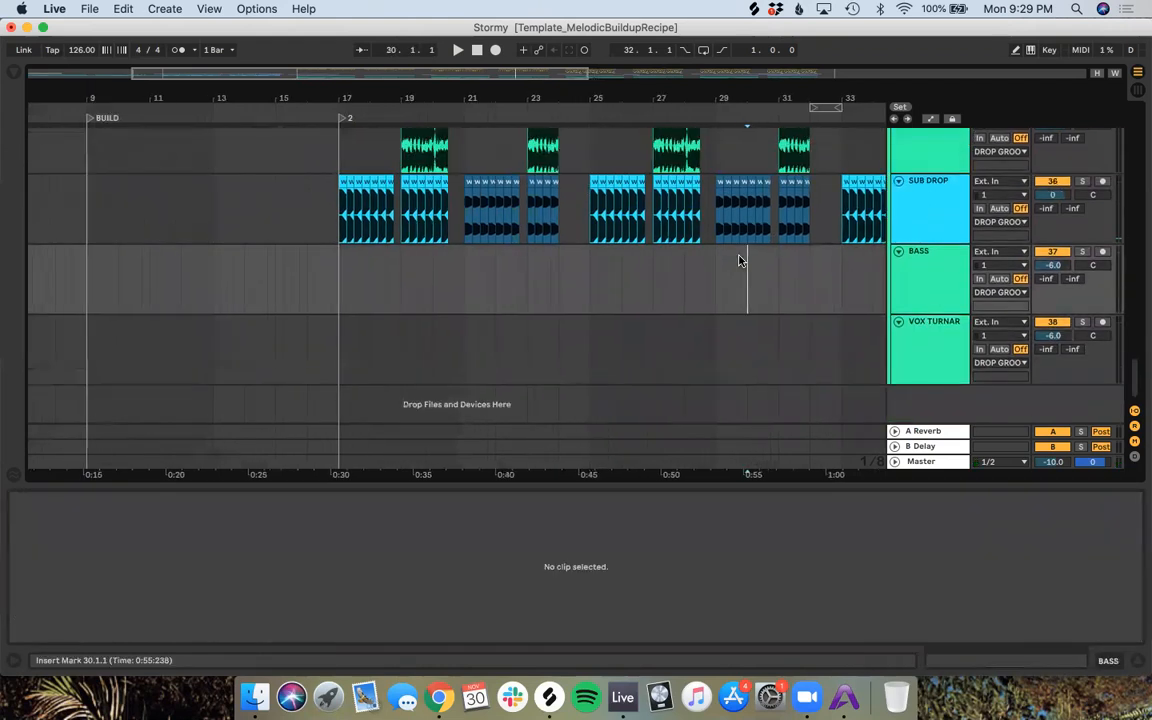
click(964, 347)
key(Delete)
Step: Check the drop tracks against the written recipe's steps on doubling the drop synth pattern and leaving a last-bar gap
scroll(620, 215, up, 15)
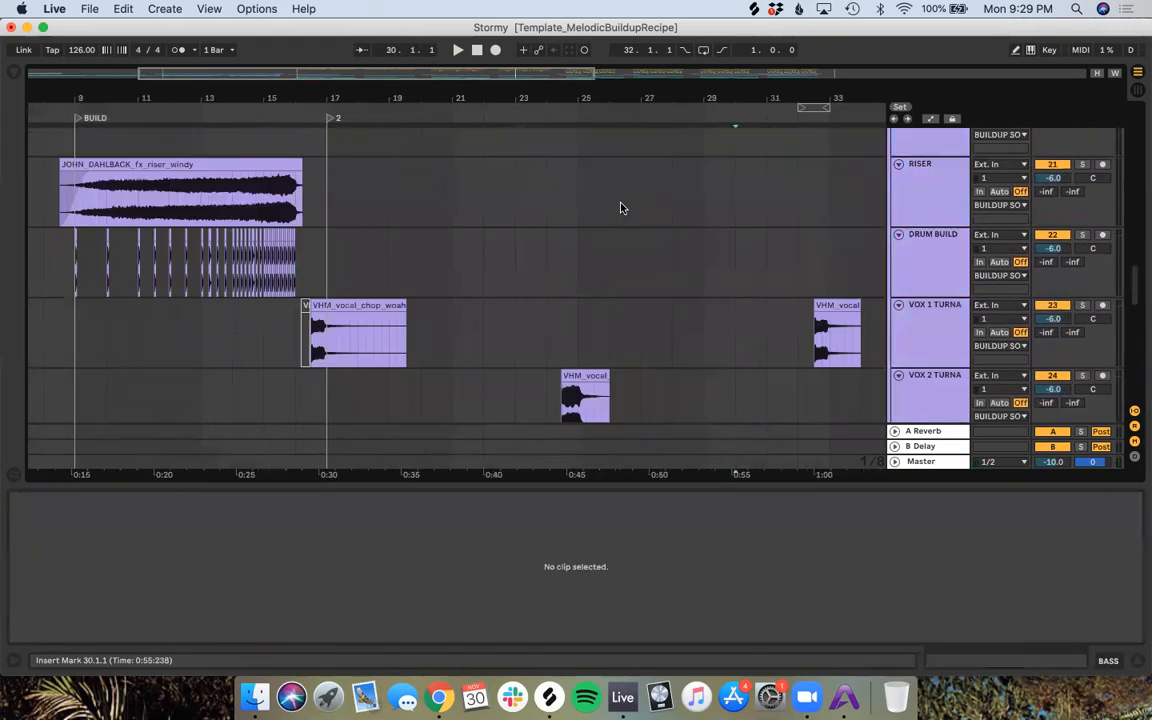
scroll(620, 207, down, 3)
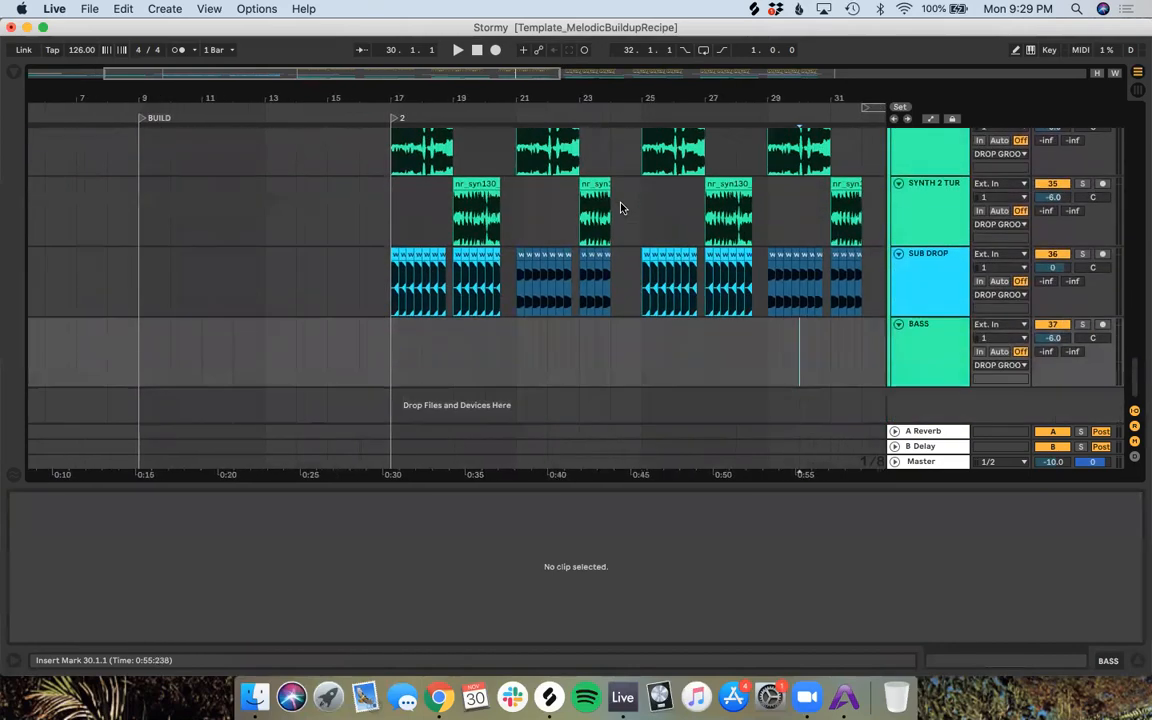
scroll(620, 207, right, 3)
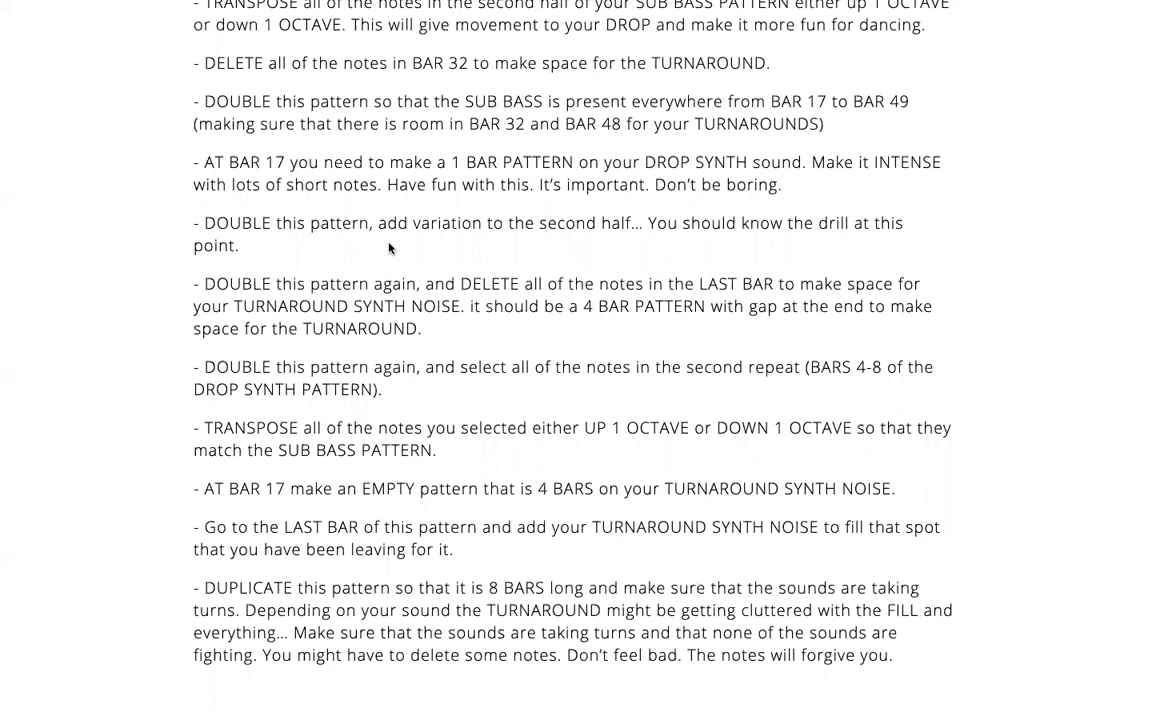
drag(451, 343, 193, 293)
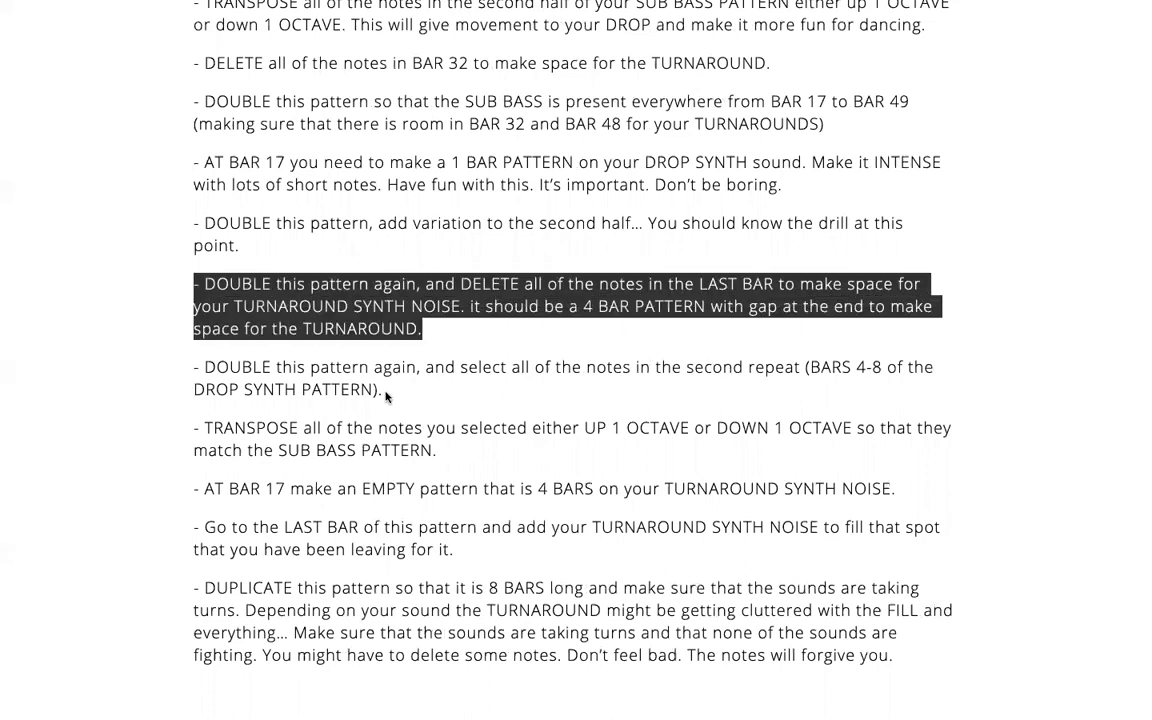
drag(386, 393, 172, 370)
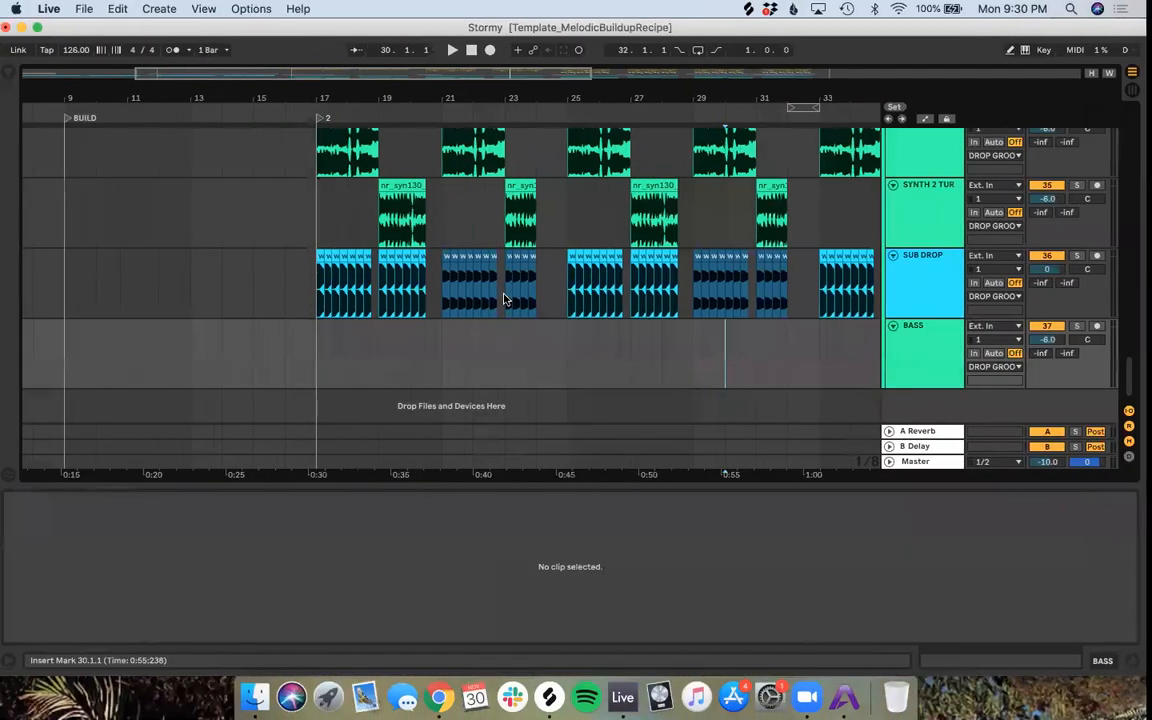
Step: Transpose the SYNTH 1 and SYNTH 2 TURNAROUND clips between bars 29 and 33 up 12 semitones
click(530, 198)
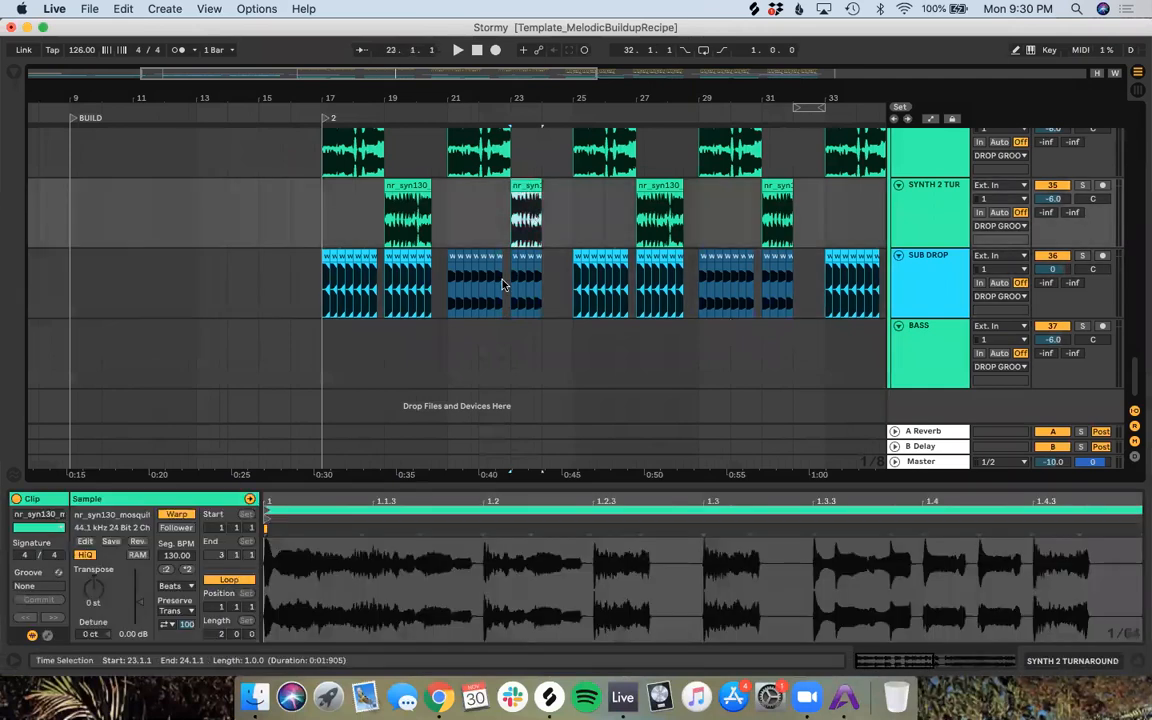
scroll(498, 207, right, 4)
scroll(498, 207, up, 1)
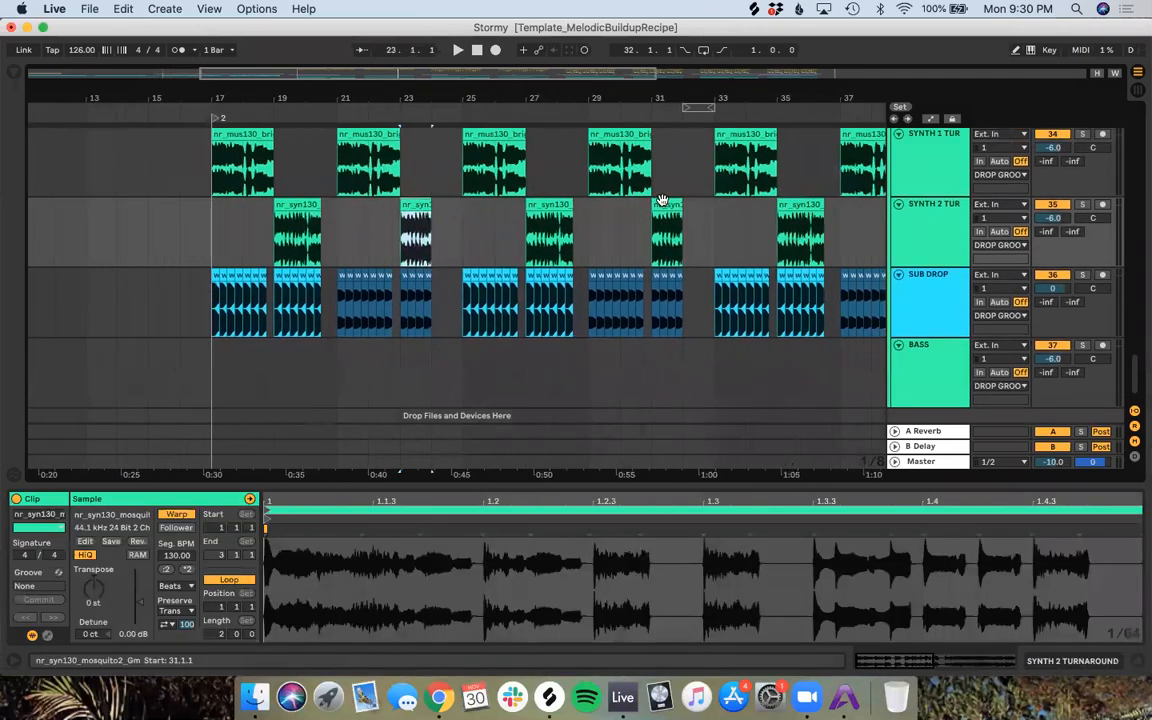
click(660, 204)
scroll(660, 210, right, 4)
scroll(660, 210, up, 1)
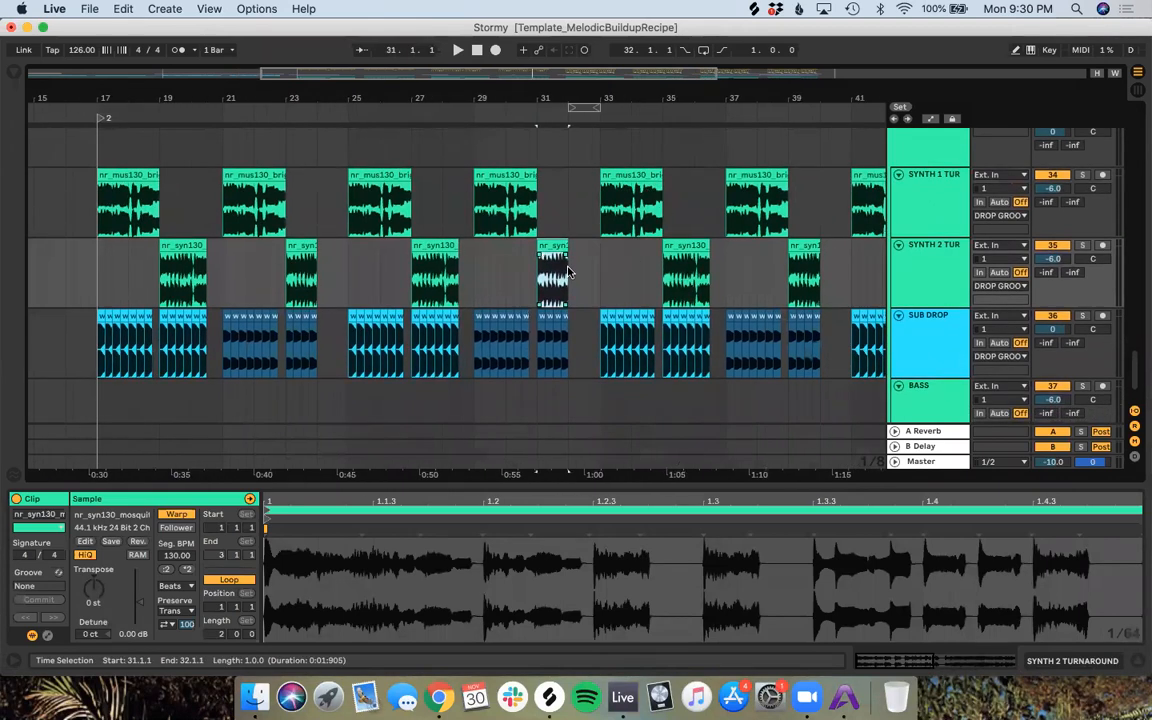
scroll(569, 271, up, 5)
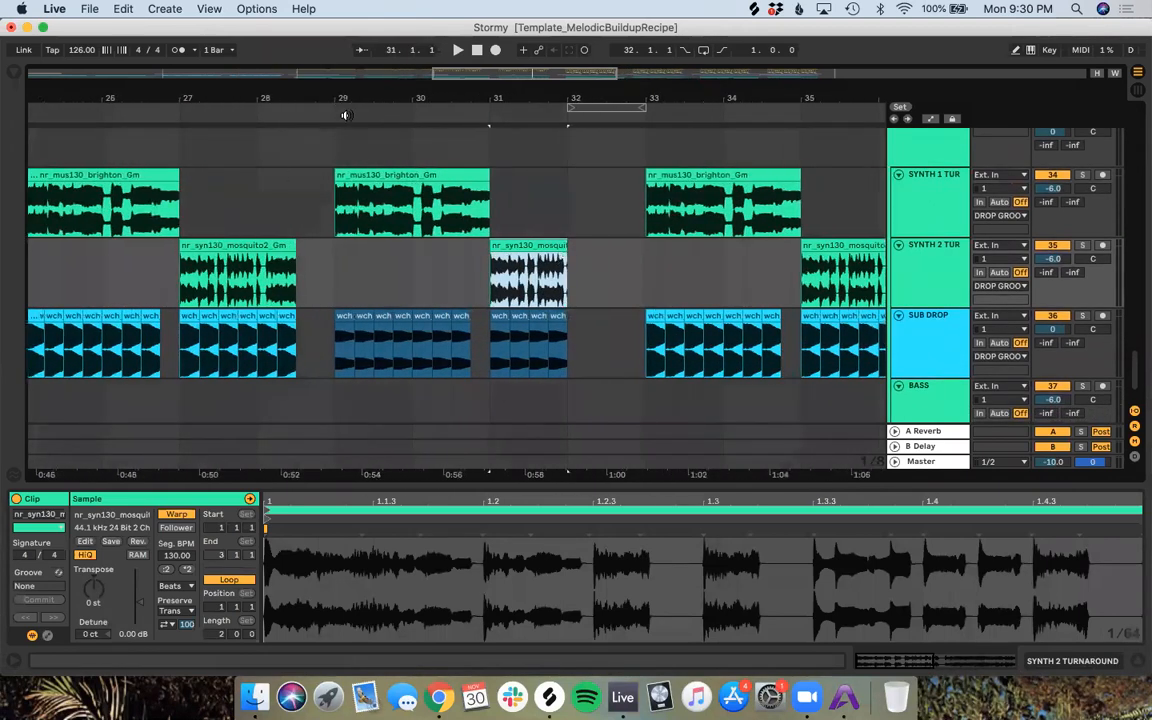
drag(642, 294, 333, 224)
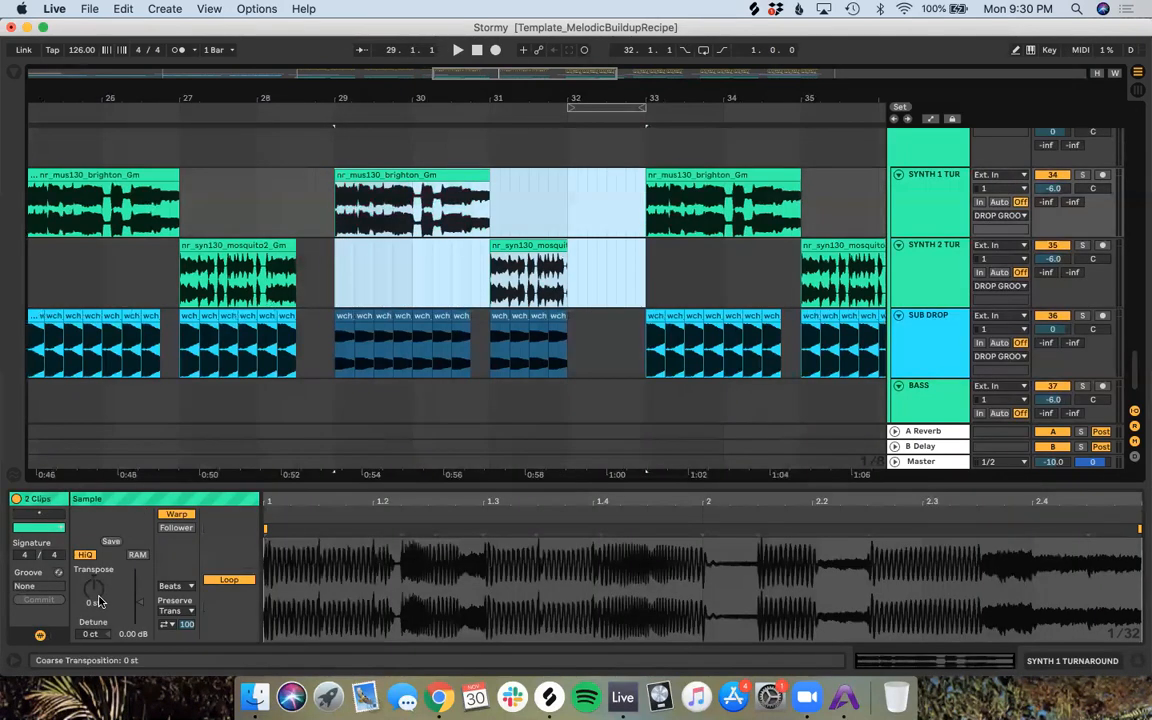
click(89, 604)
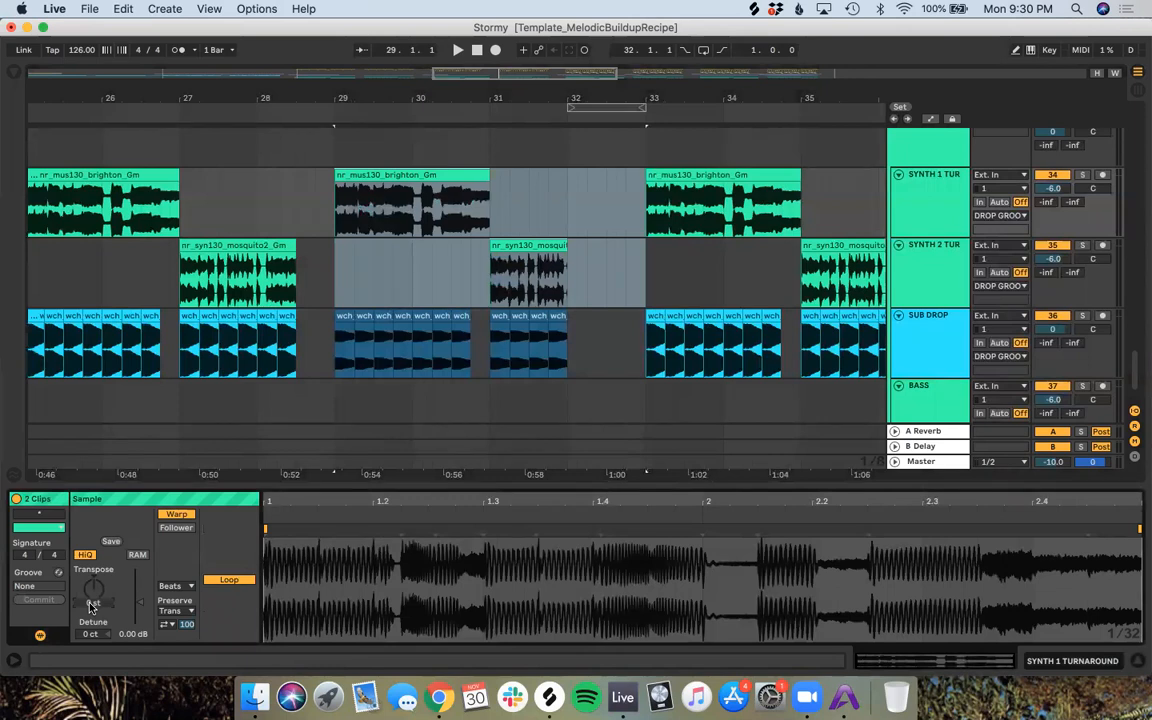
drag(90, 604, 90, 600)
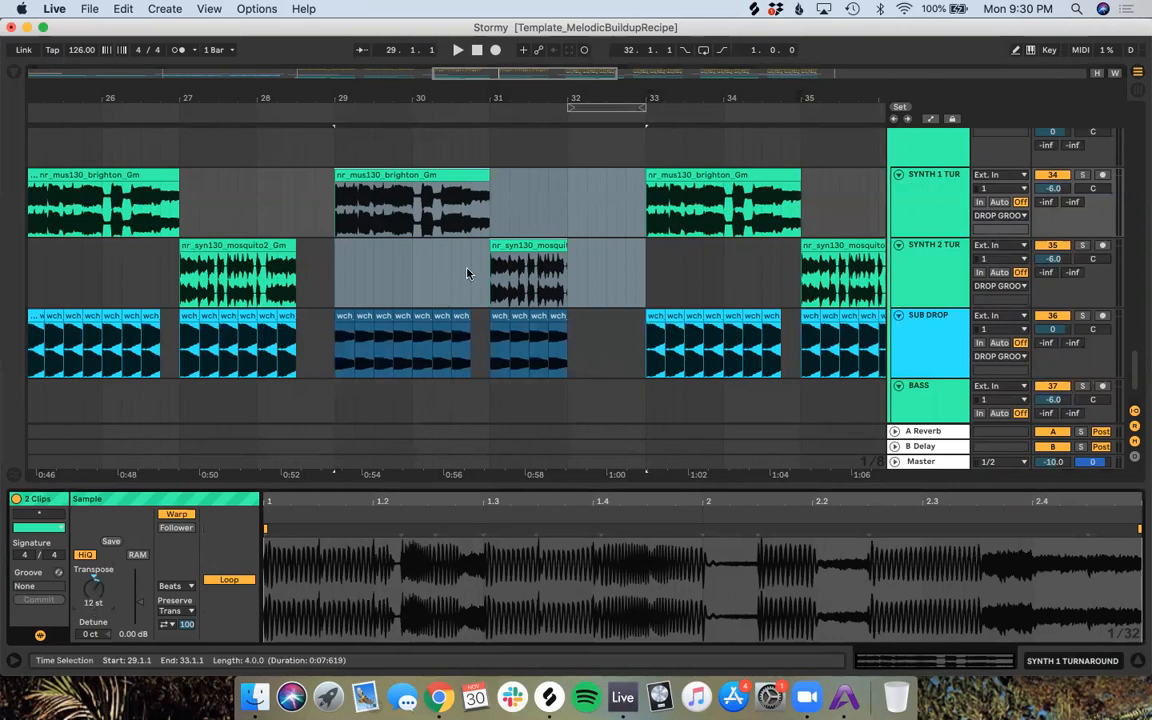
Step: Recolor the transposed SYNTH 1 and SYNTH 2 TURNAROUND clips between bars 29 and 33 dark green
right_click(545, 250)
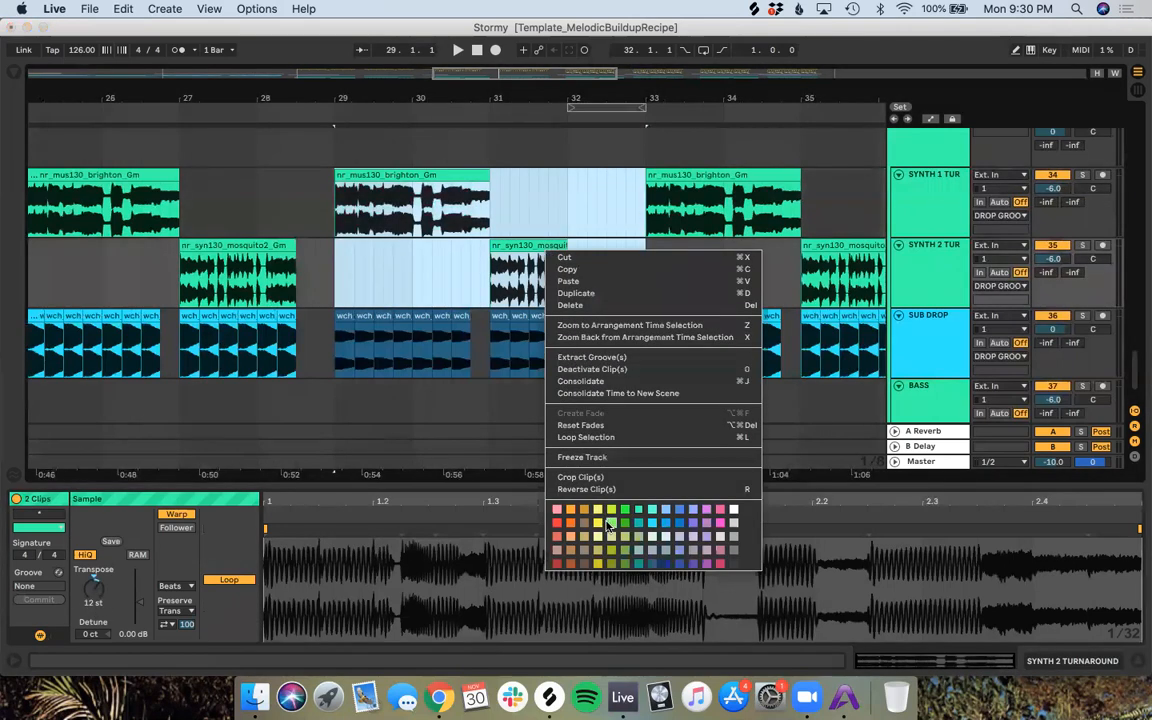
click(618, 563)
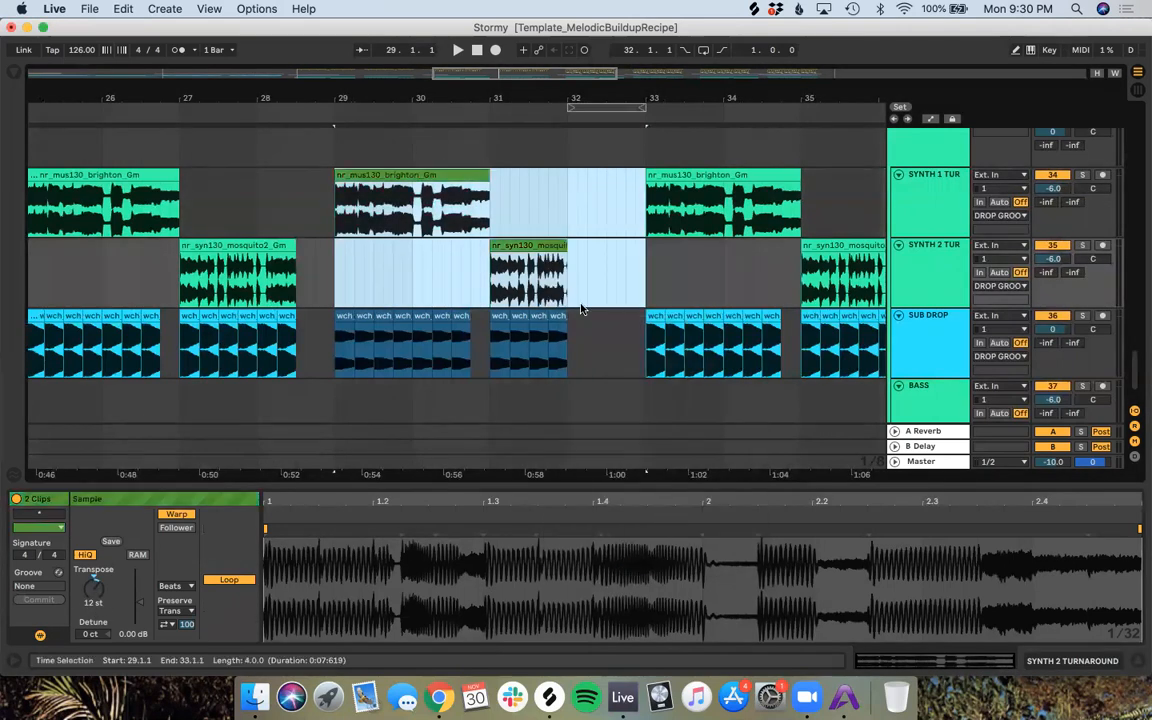
right_click(538, 247)
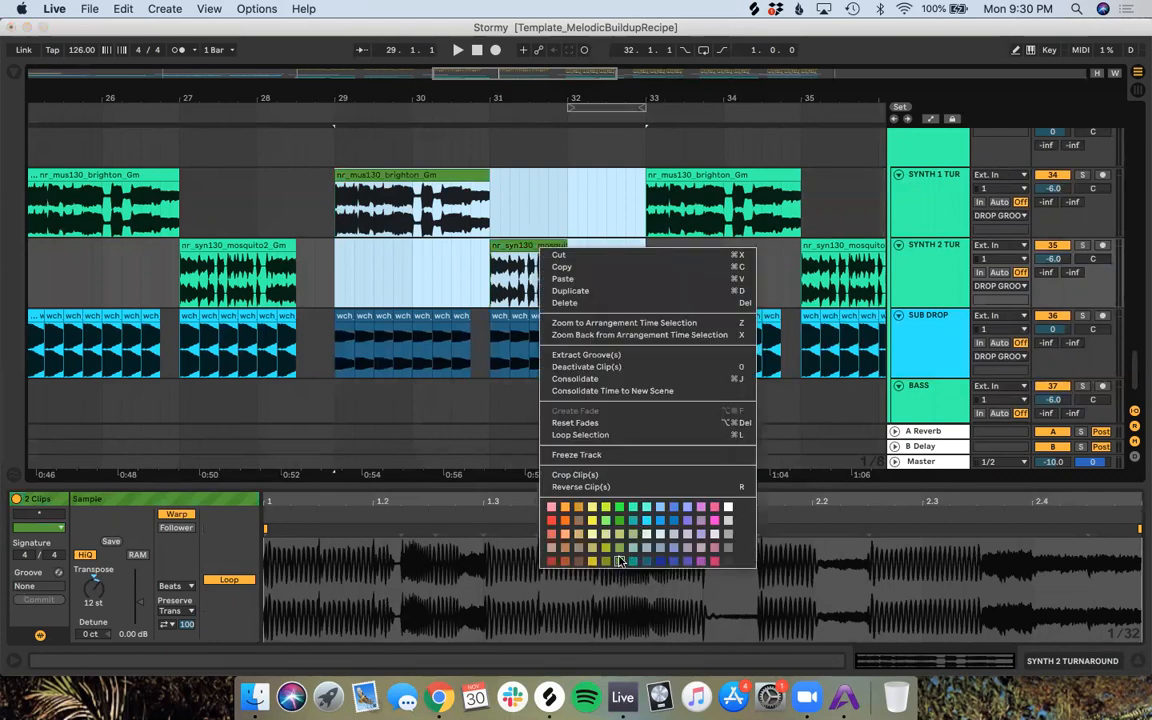
click(413, 271)
Step: Play the drop from bar 17 past bar 33 to hear the octave change in the turnaround synths
scroll(413, 271, down, 5)
click(408, 271)
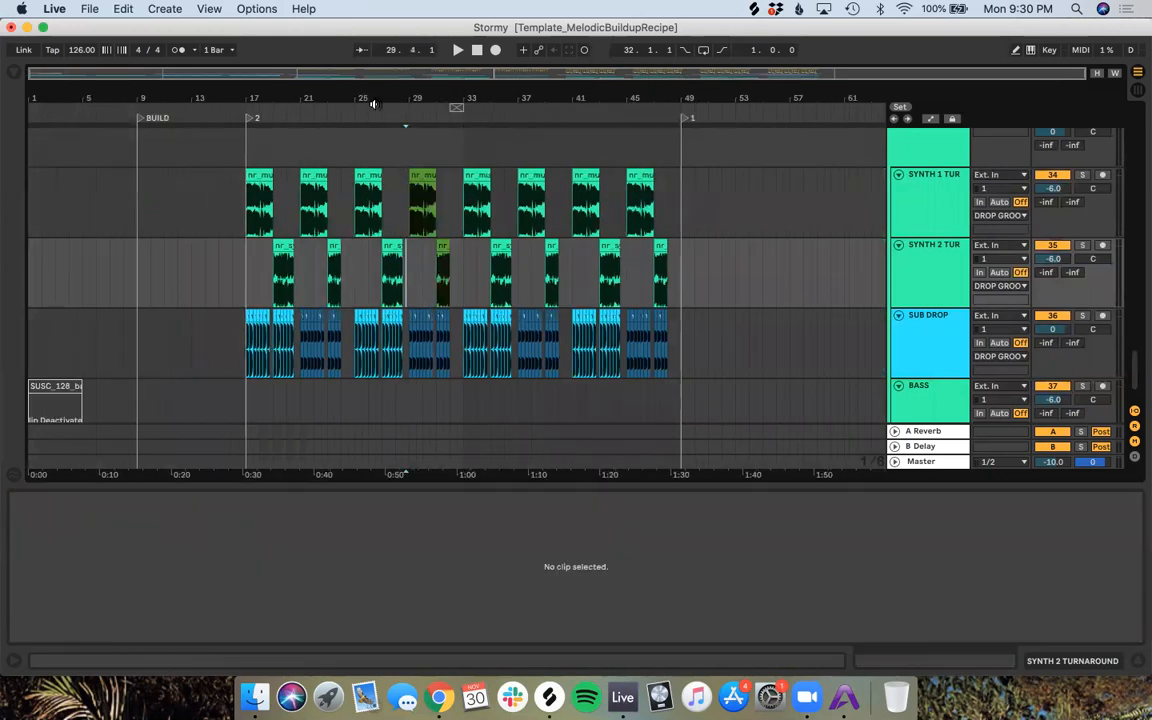
click(249, 120)
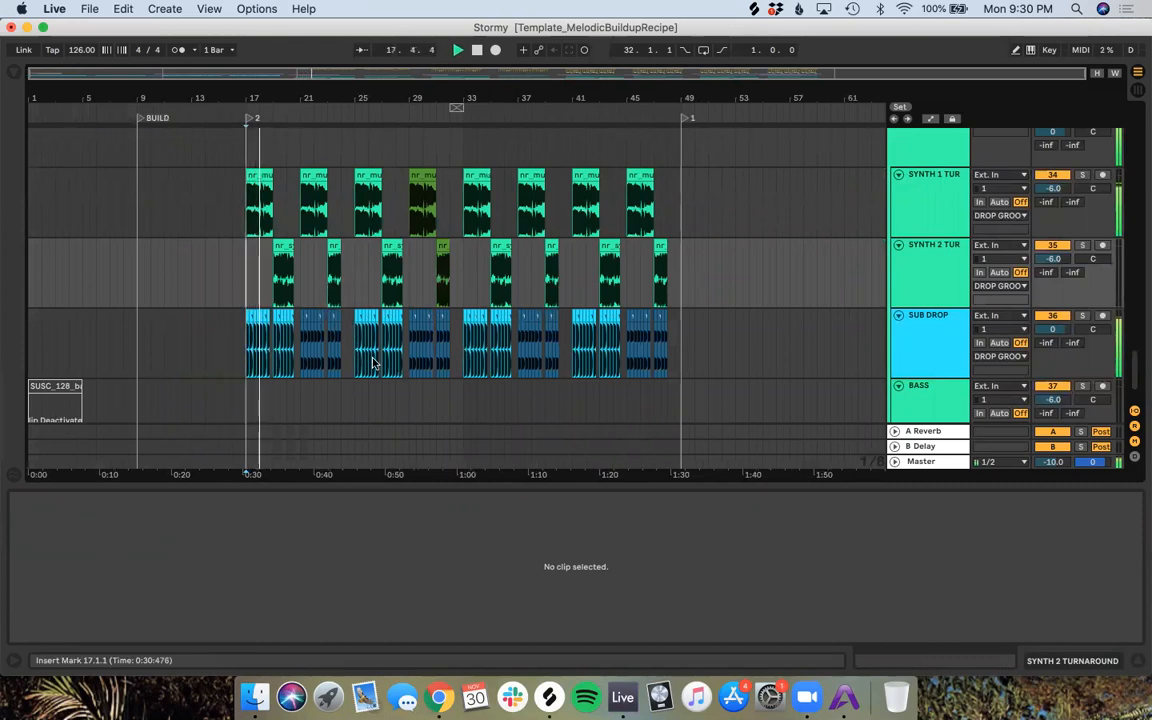
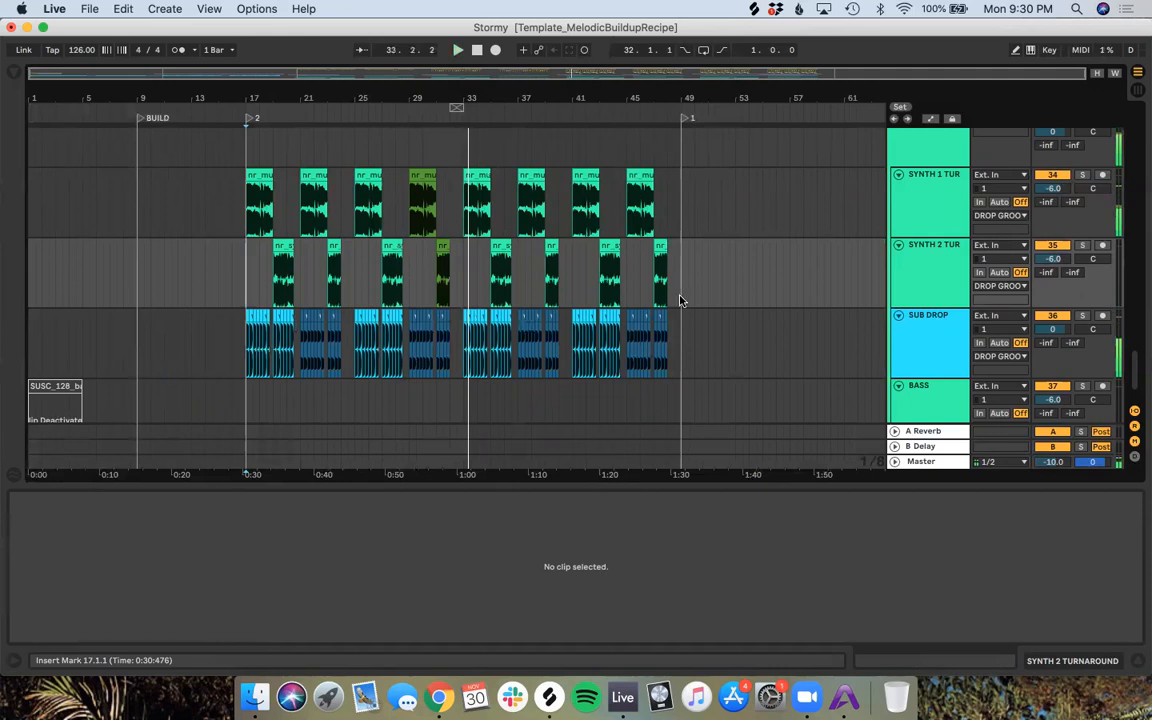
key(space)
Step: Replace the SYNTH 1 and SYNTH 2 TURNAROUND clips in bars 45 to 49 with a copy of the dark green bars 29 to 33
drag(680, 295, 627, 228)
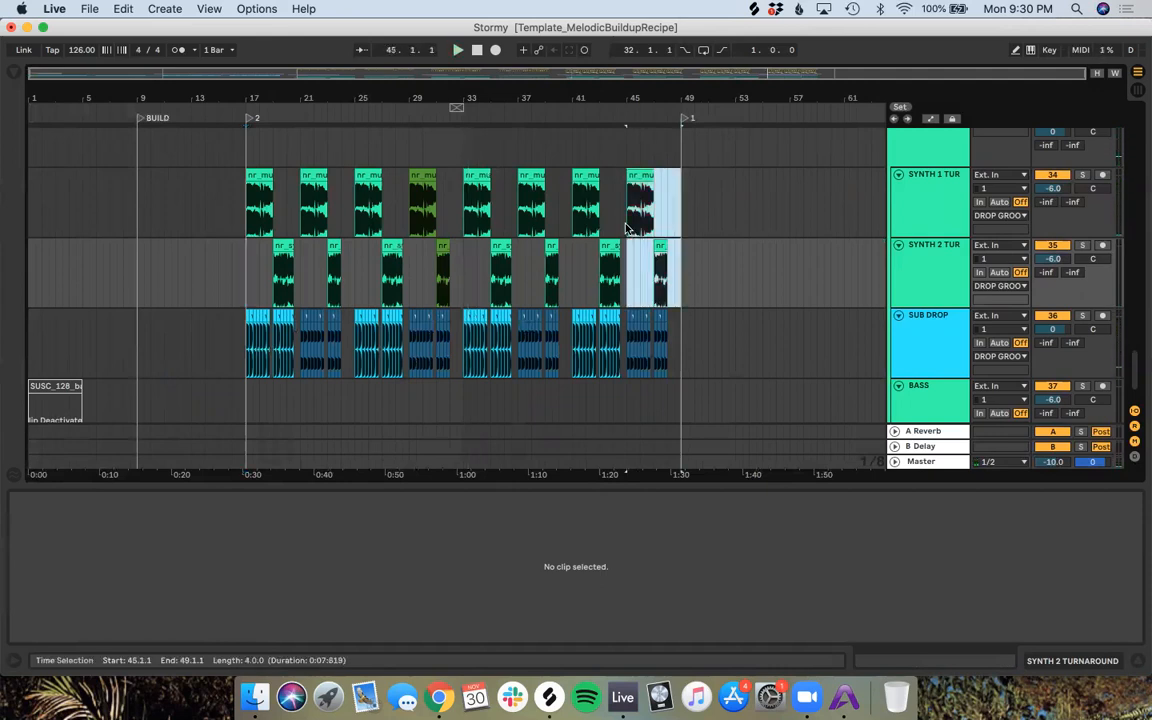
key(Delete)
drag(462, 273, 410, 207)
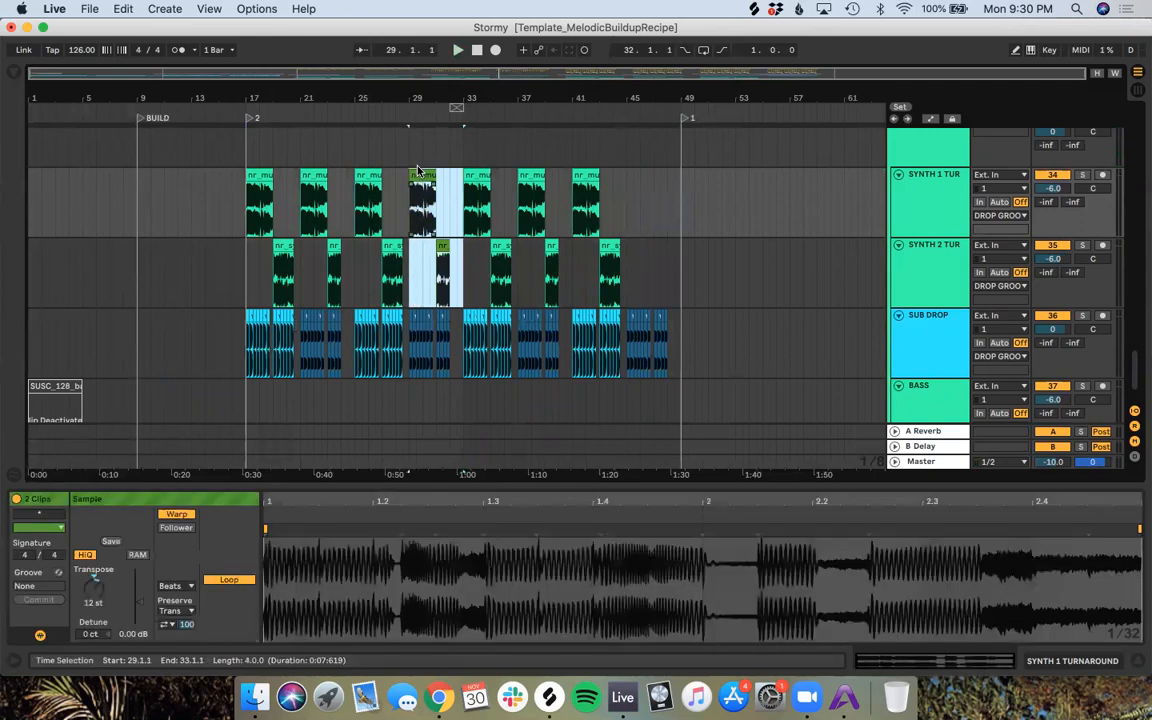
click(628, 205)
key(super+v)
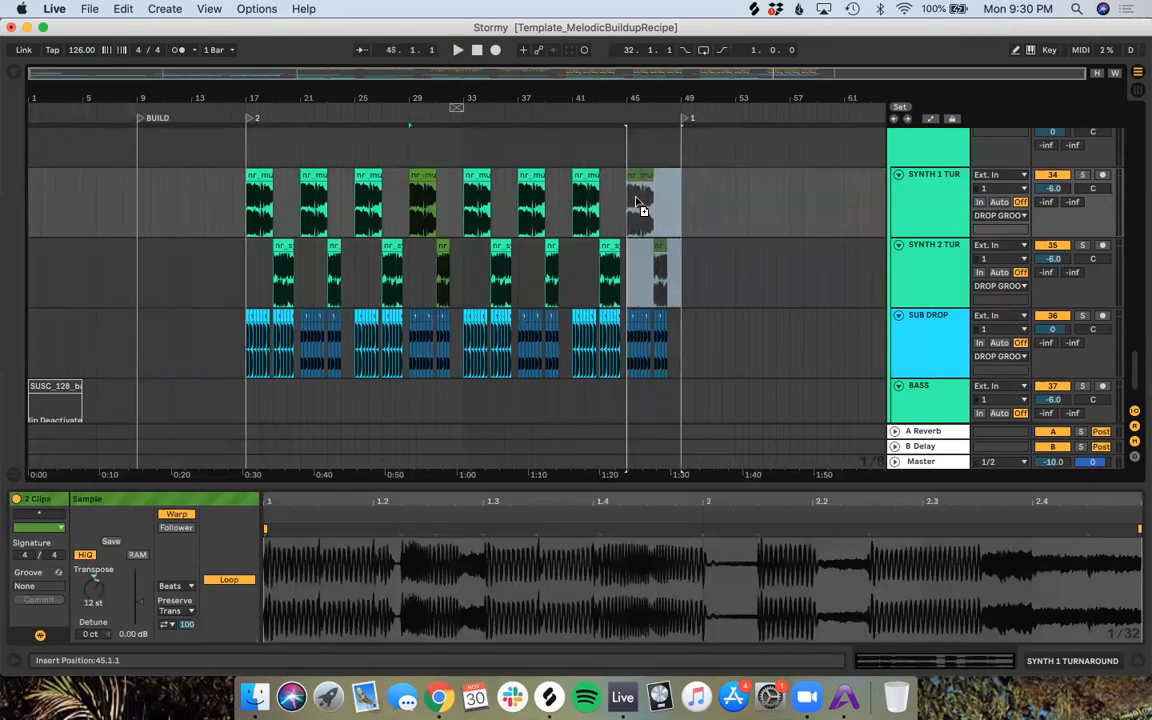
click(727, 288)
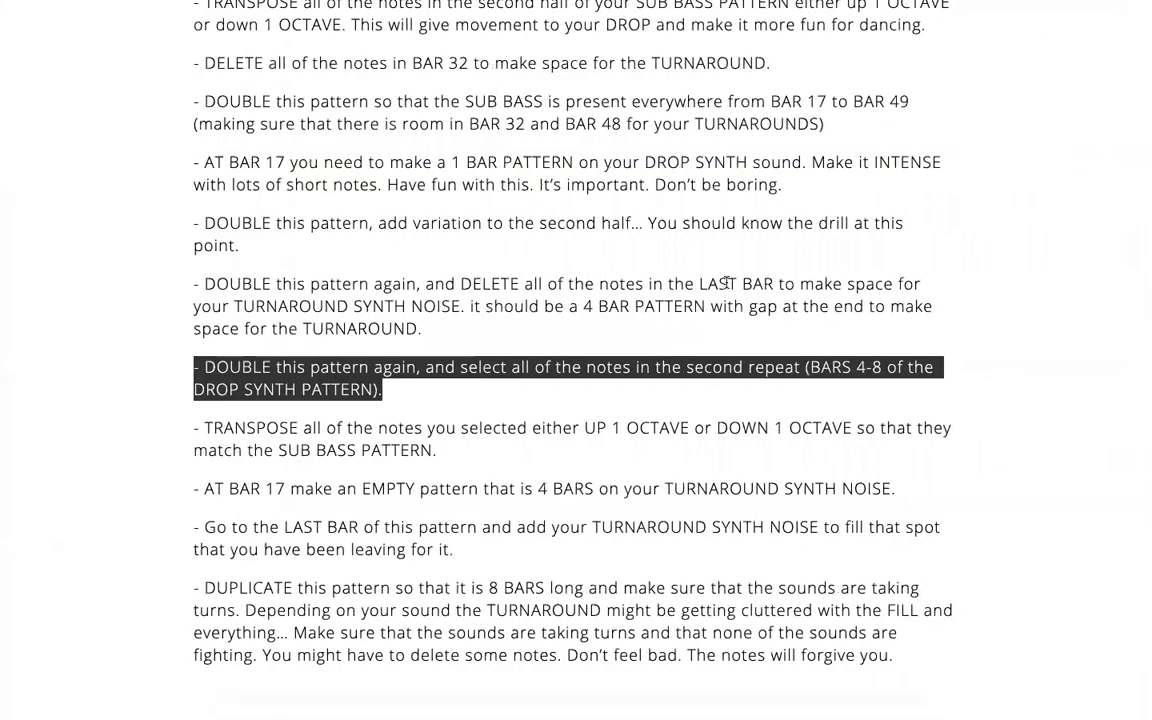
Step: Read the recipe's remaining steps on filling the last bar with the turnaround synth noise, and return to the arrangement
click(308, 578)
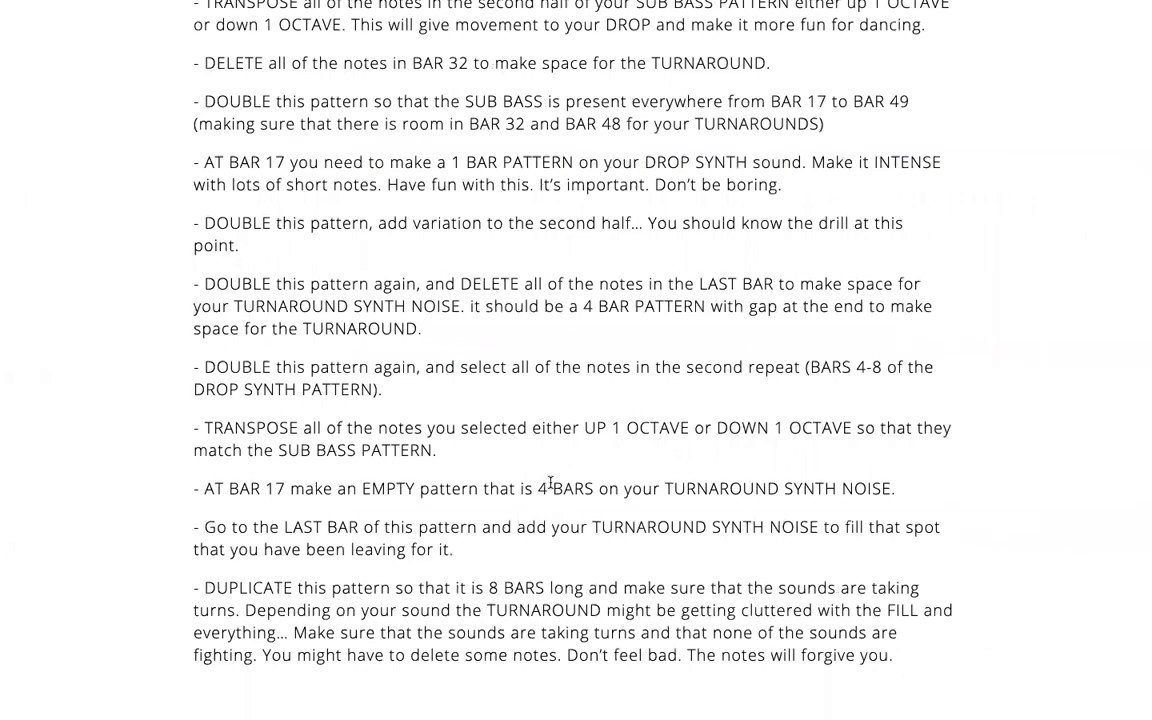
scroll(551, 487, down, 1)
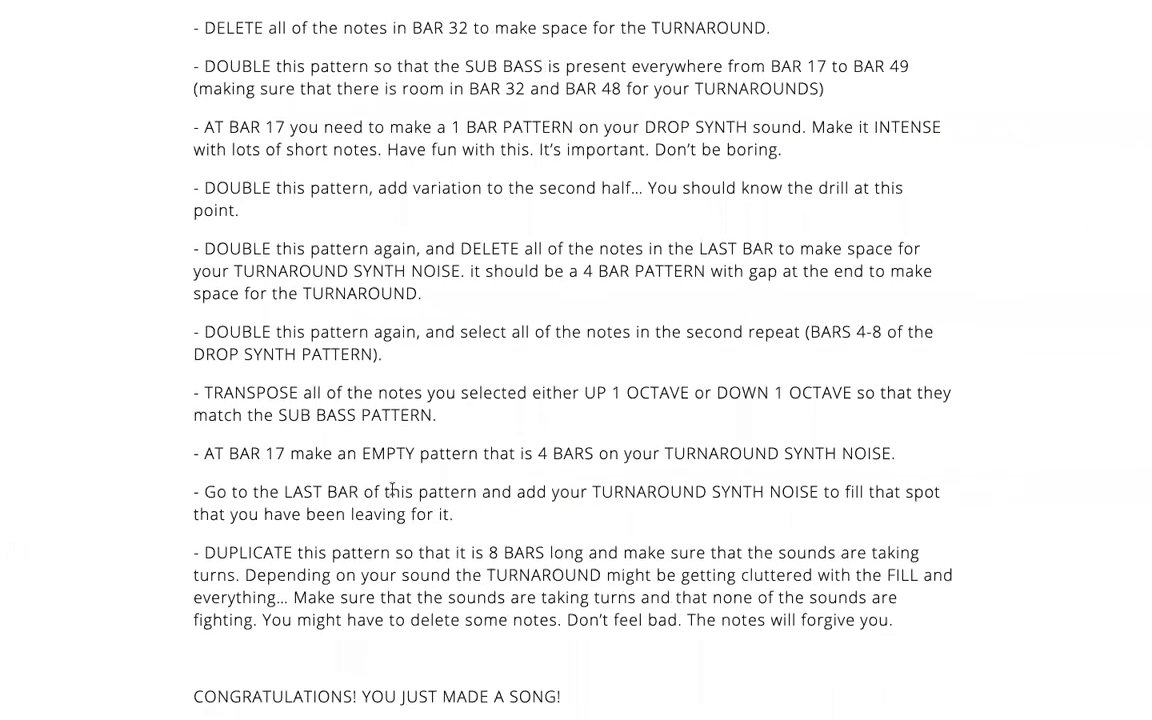
key(ctrl+Left)
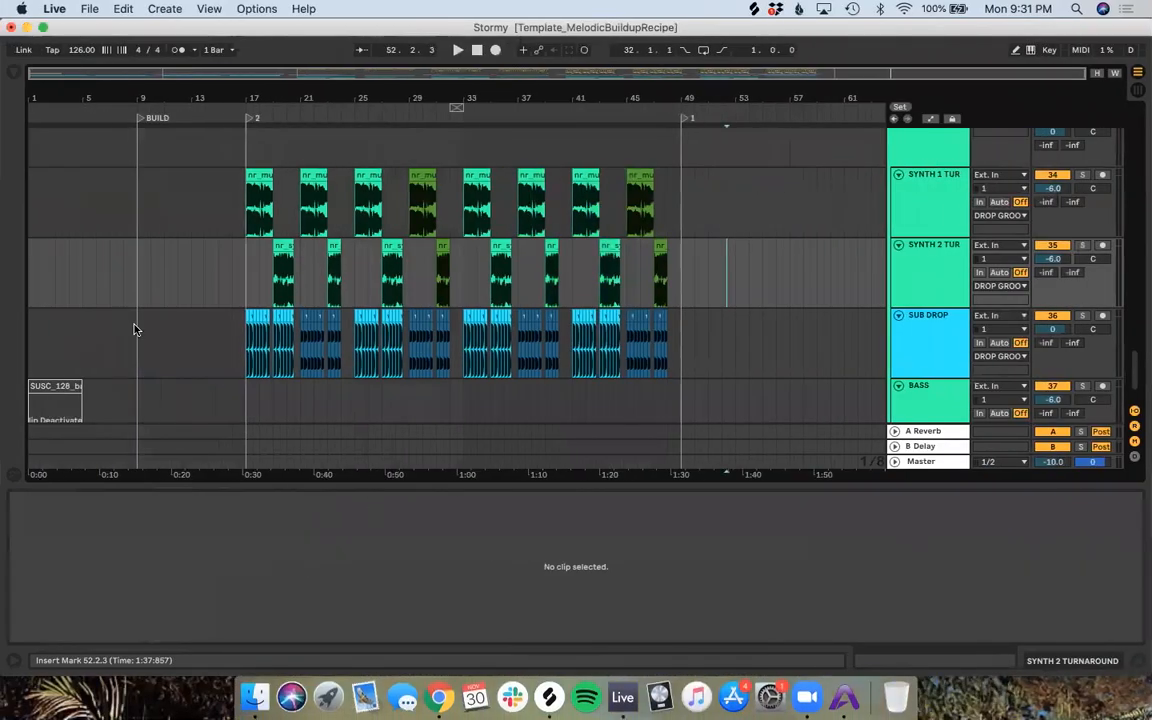
Step: Move the TEFLON_SEGA vocal one-shot clip on the PERCUSSION 4 track to bar 17
scroll(134, 327, down, 2)
scroll(134, 328, up, 5)
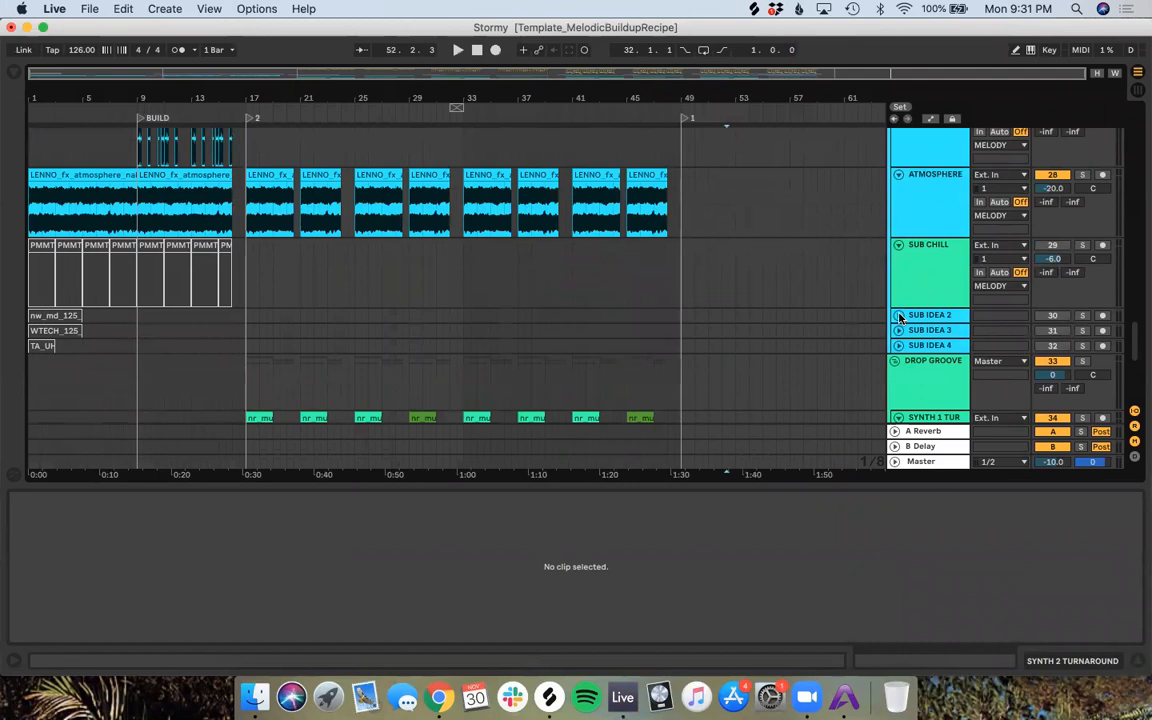
scroll(237, 249, up, 5)
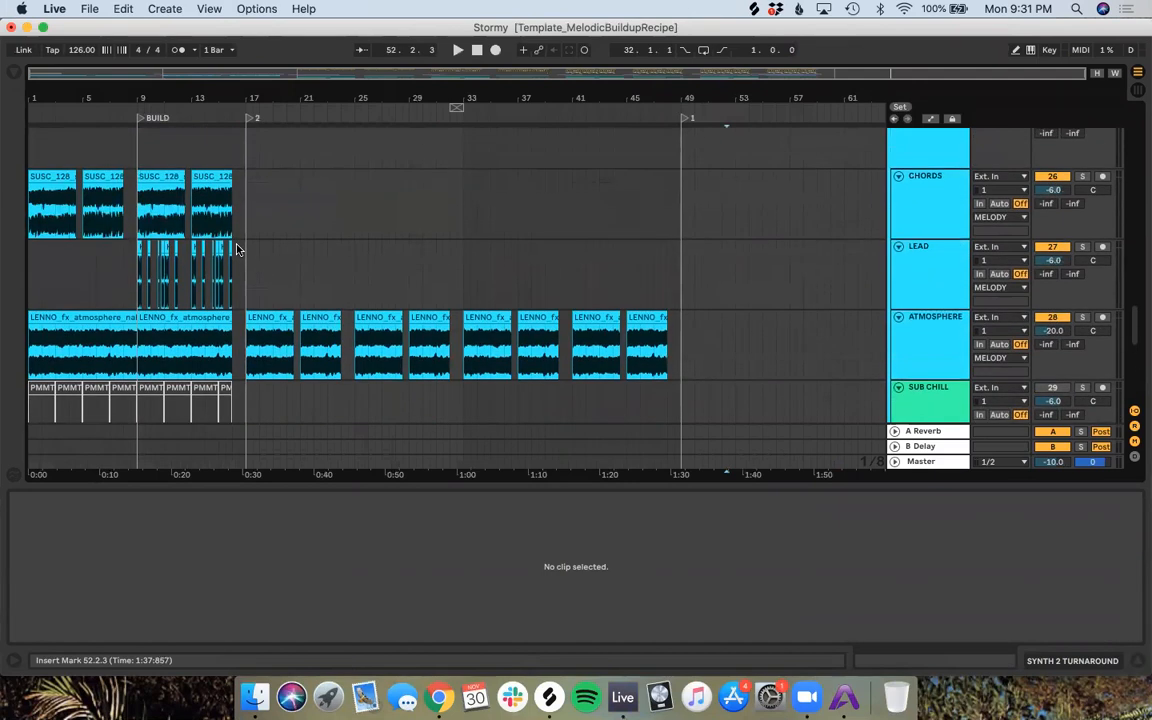
scroll(237, 249, up, 3)
click(42, 300)
drag(160, 291, 253, 286)
scroll(253, 286, up, 5)
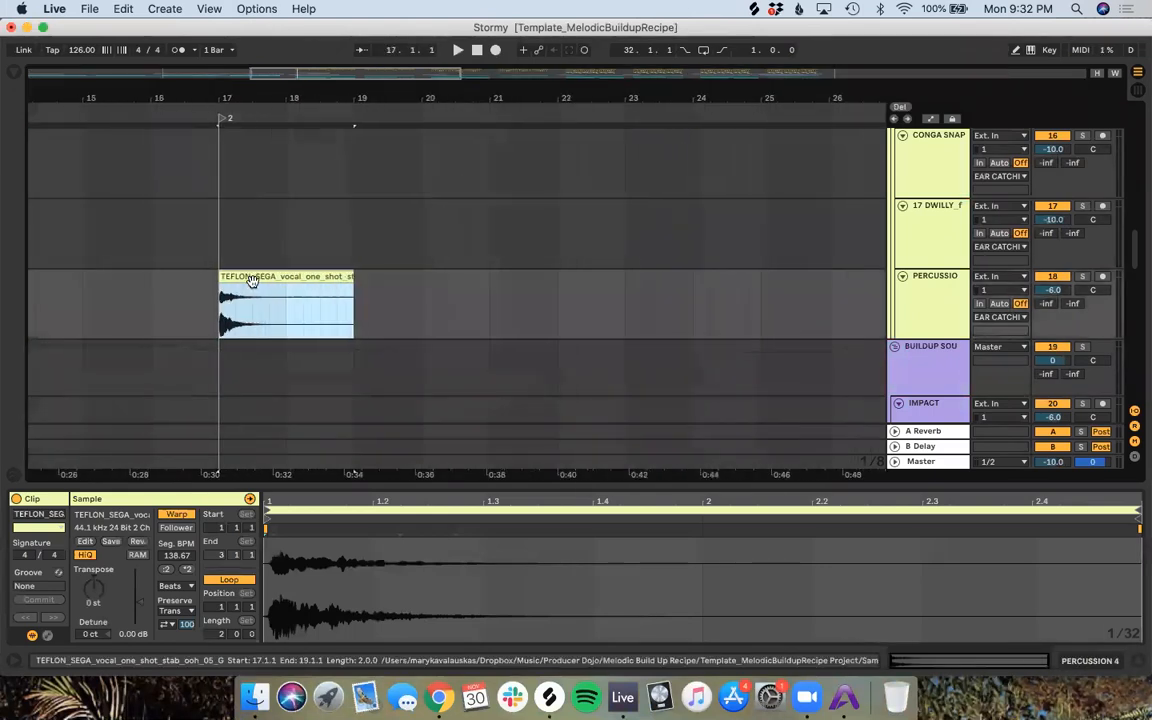
Step: Shorten the TEFLON_SEGA vocal one-shot clip on PERCUSSION 4 to half a bar, ending at 17.3.1
scroll(253, 286, left, 8)
scroll(253, 286, left, 1)
scroll(253, 286, right, 10)
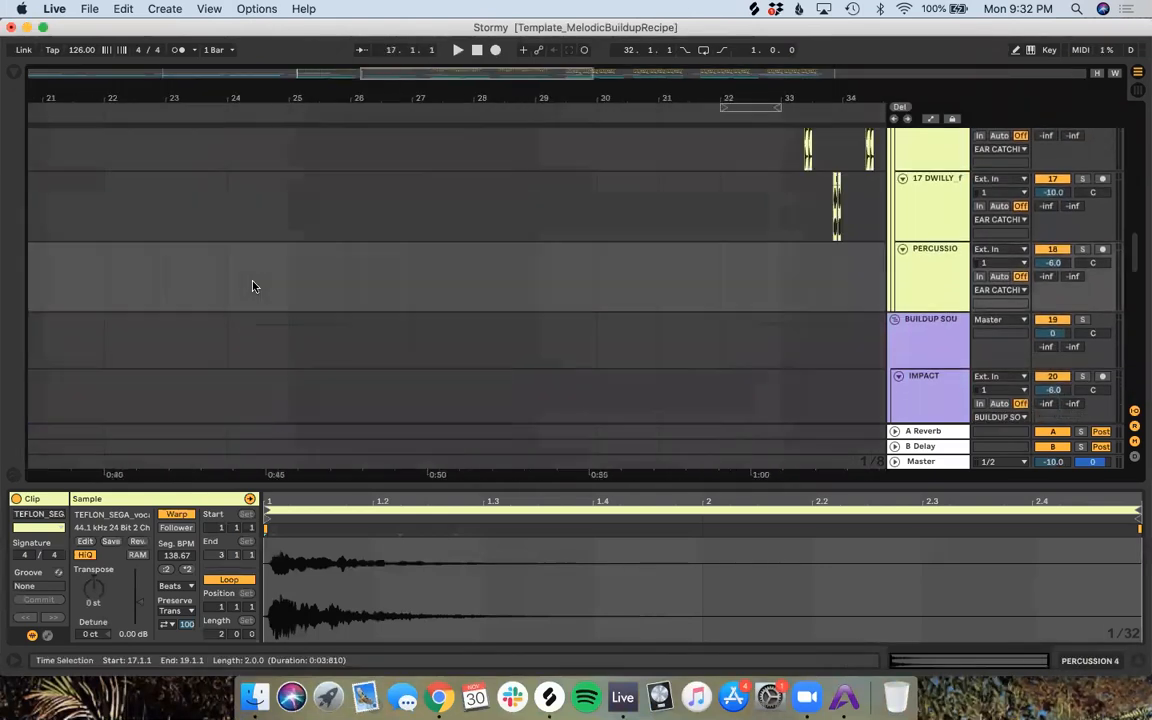
scroll(253, 286, left, 5)
drag(566, 245, 476, 260)
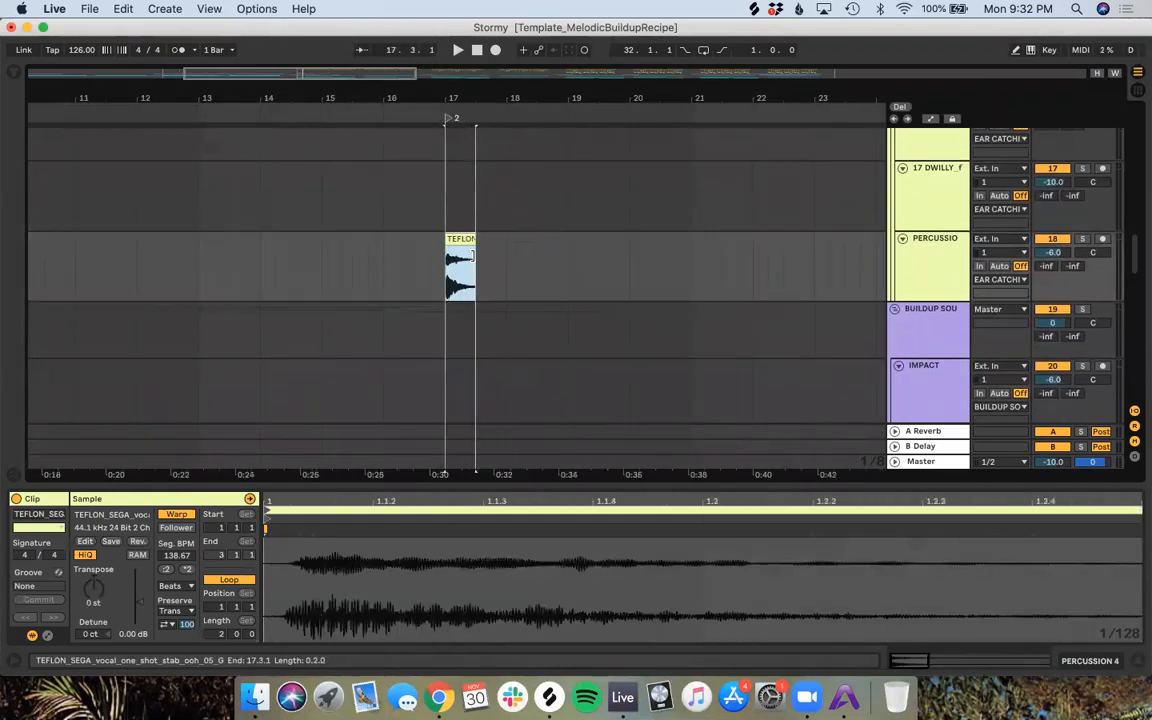
Step: Duplicate the half-bar vocal one-shot on PERCUSSION 4 twice so the repeats run from 17.1.1 to 18.3.1
scroll(476, 260, up, 3)
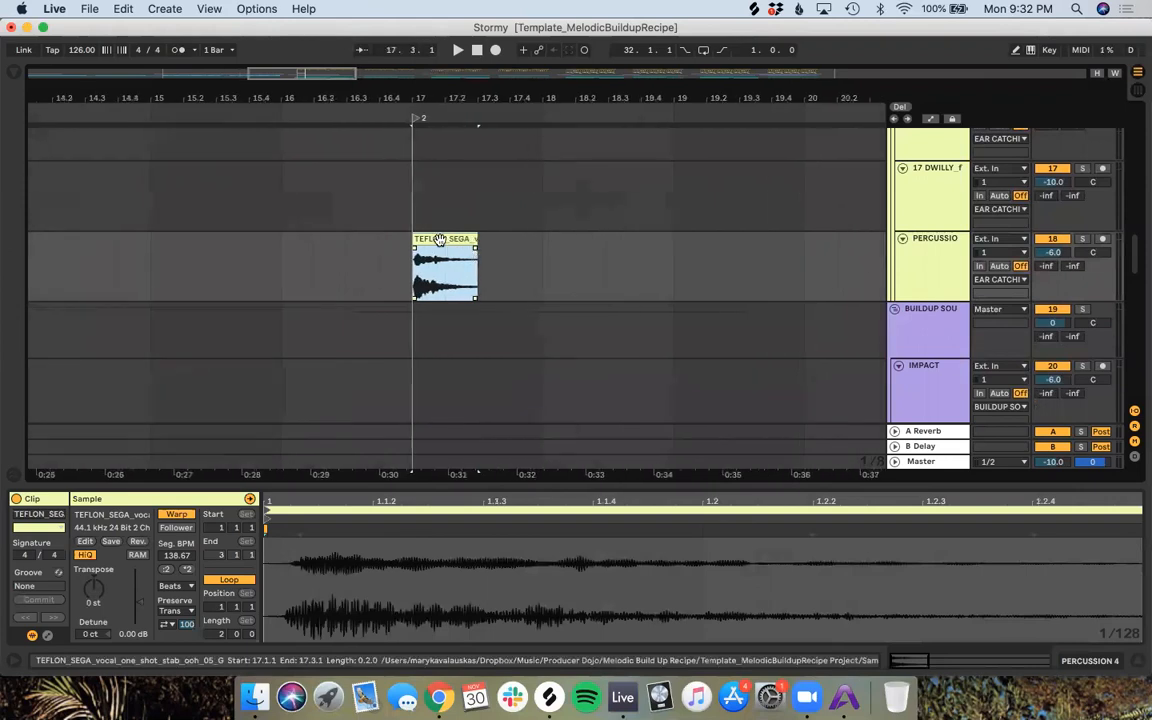
key(super+d)
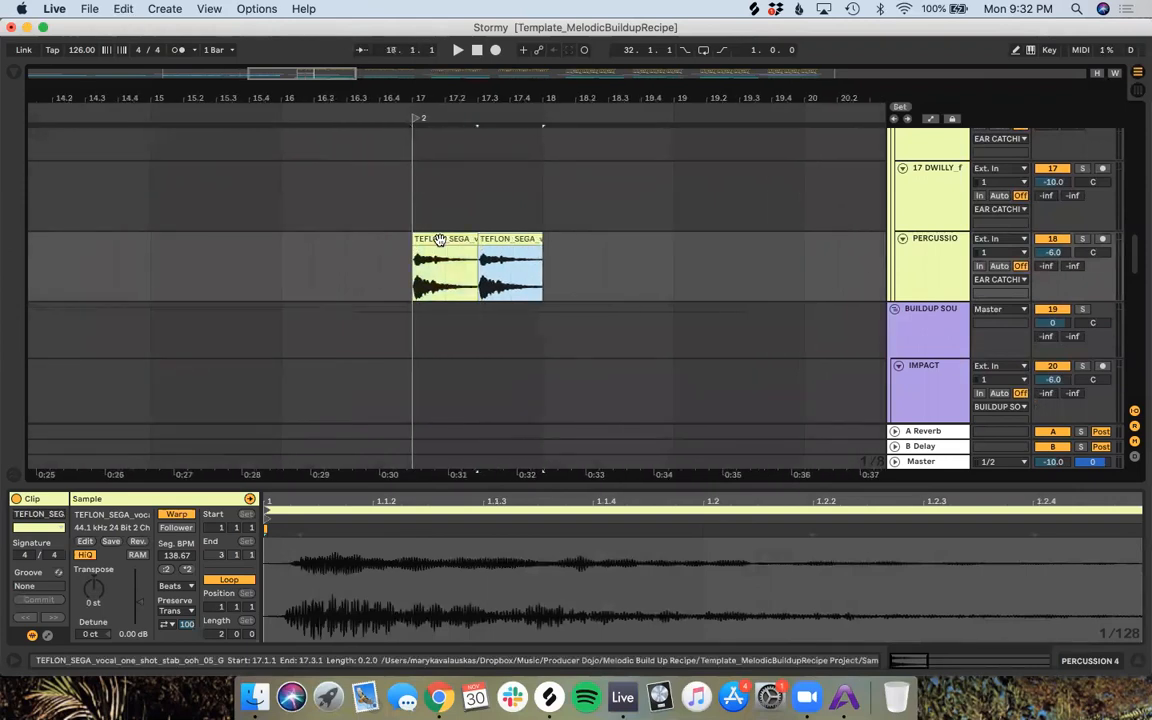
right_click(659, 247)
click(503, 243)
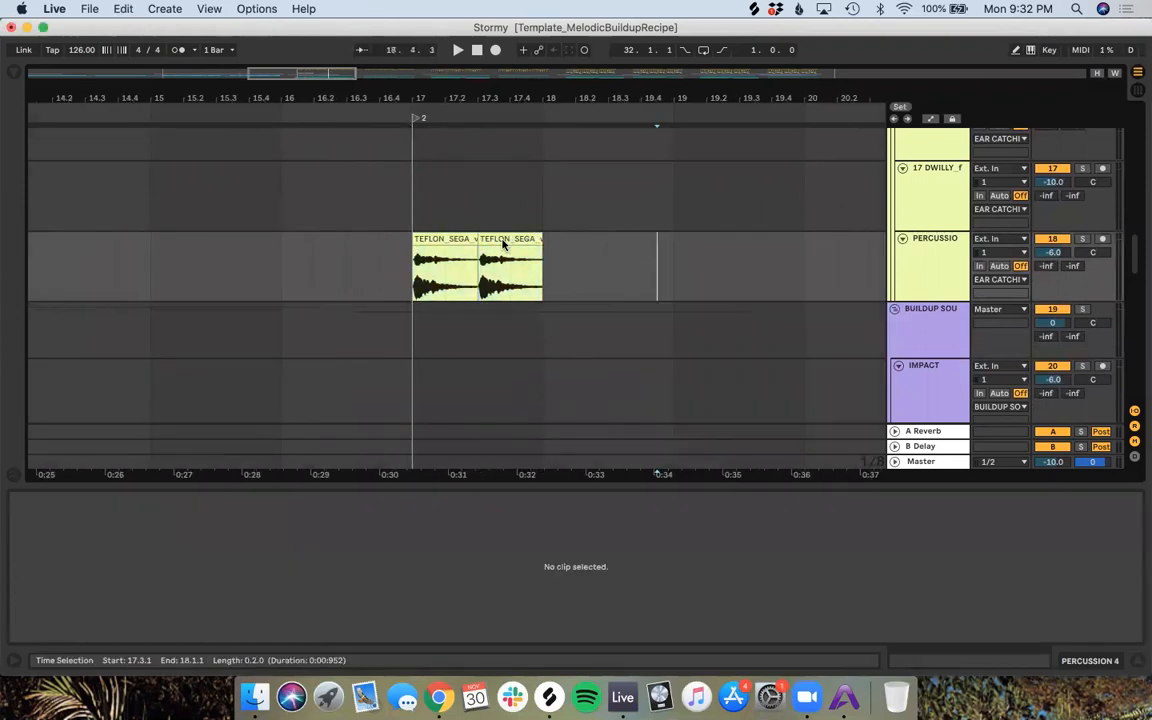
click(494, 237)
key(super+d)
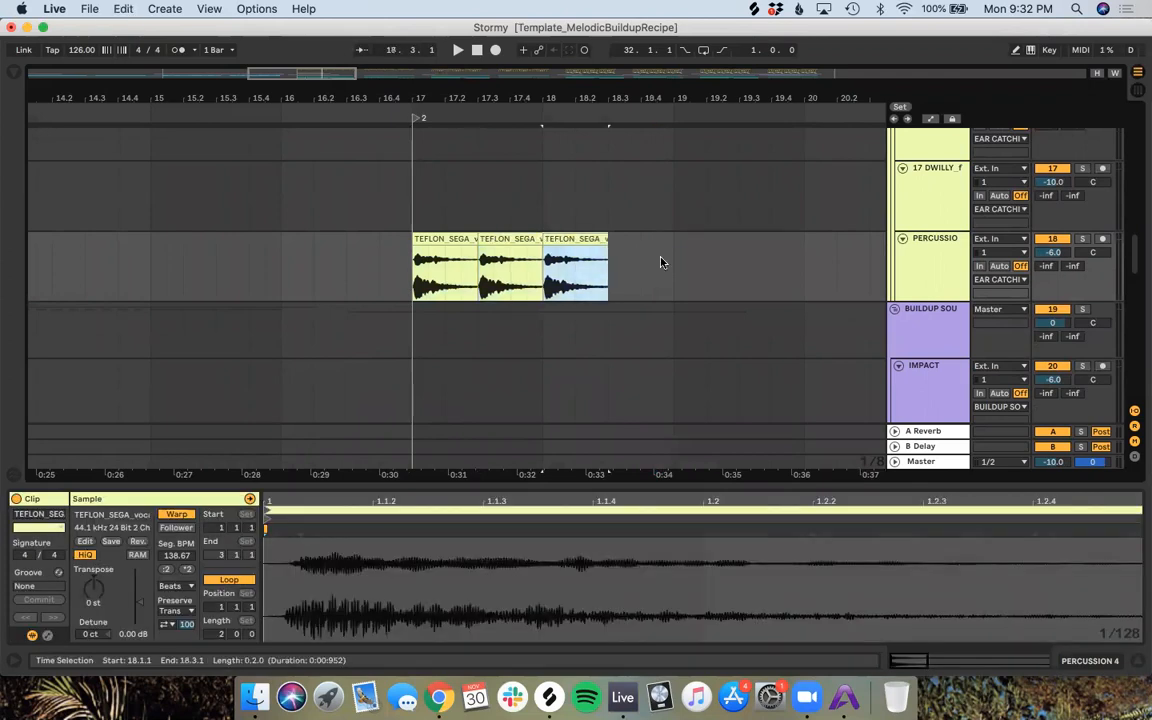
Step: Build an accelerating vocal roll on PERCUSSION 4: three one-beat repeats from 18.1.1, the last trimmed to half a beat and duplicated up to 18.4.1
drag(607, 240, 576, 240)
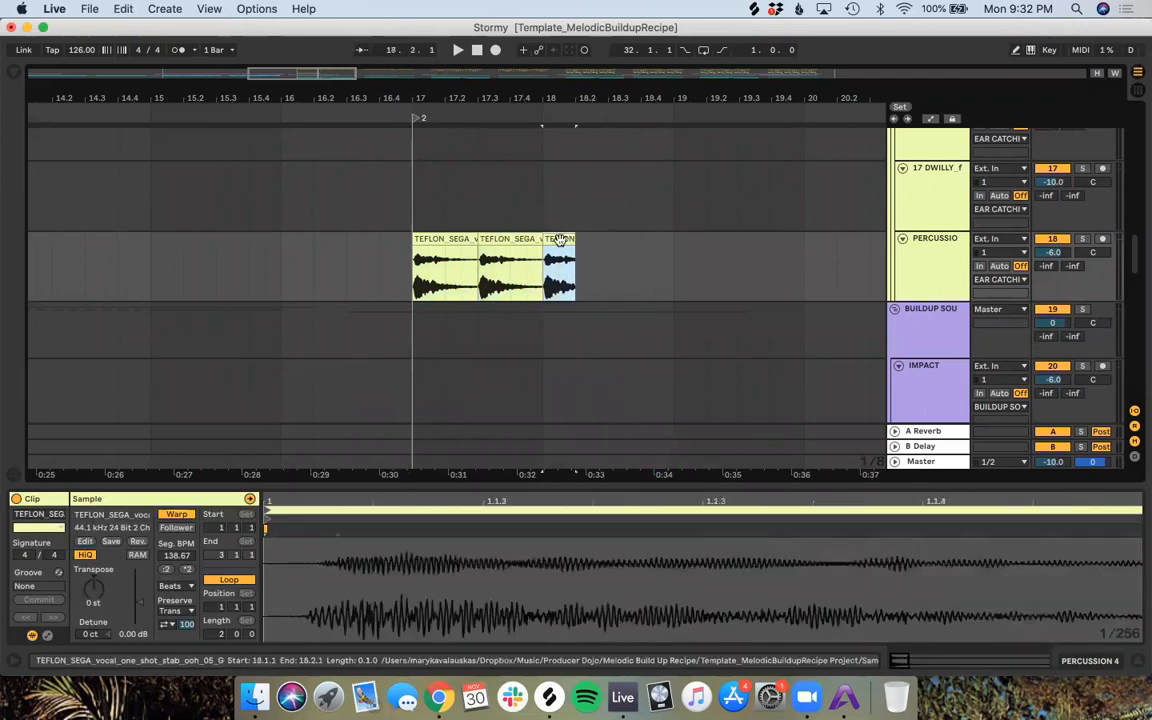
key(super+d)
key(super+d)
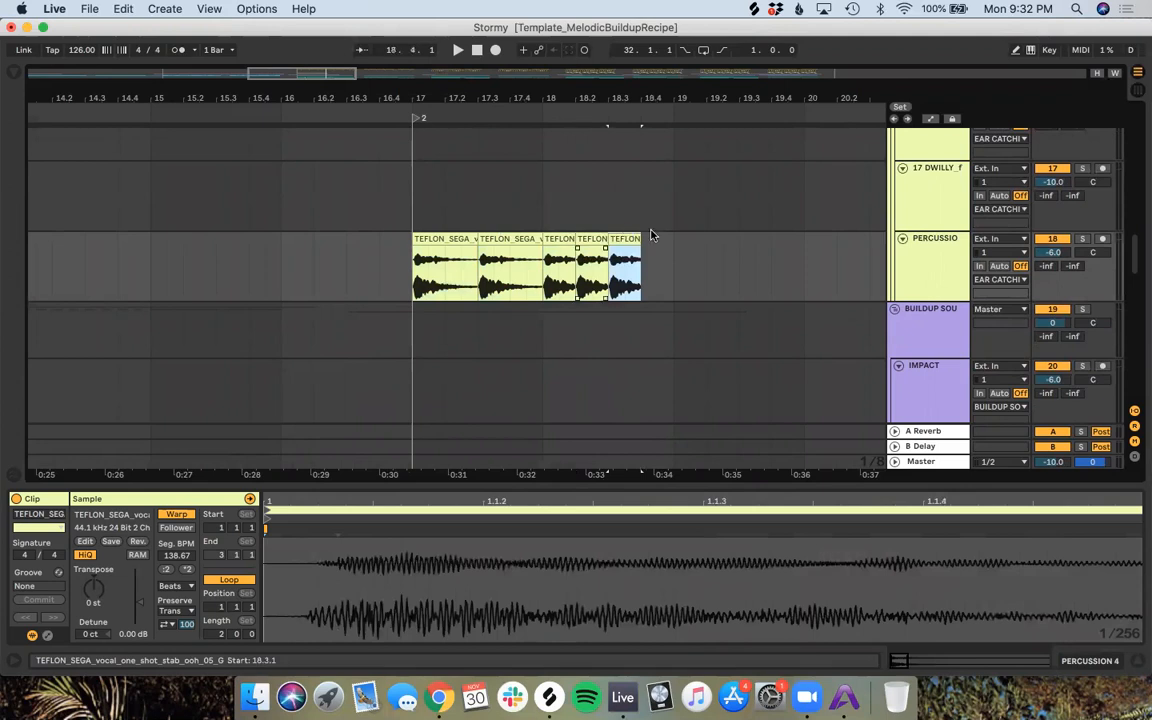
drag(640, 240, 625, 240)
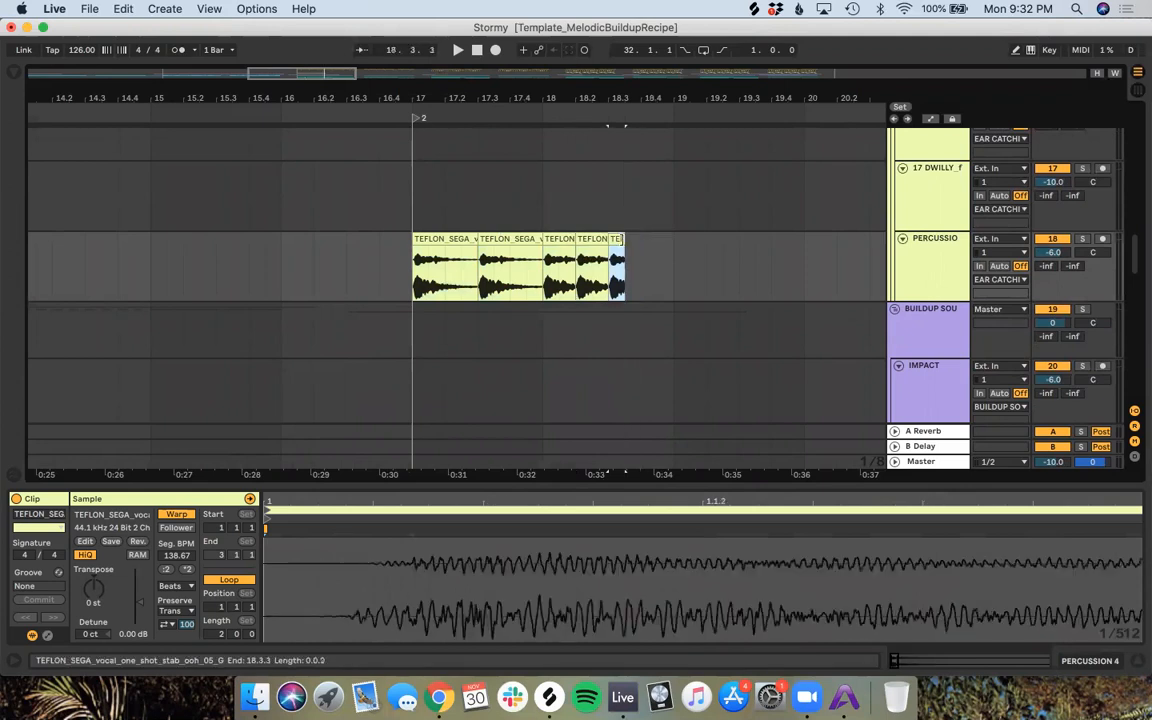
key(super+d)
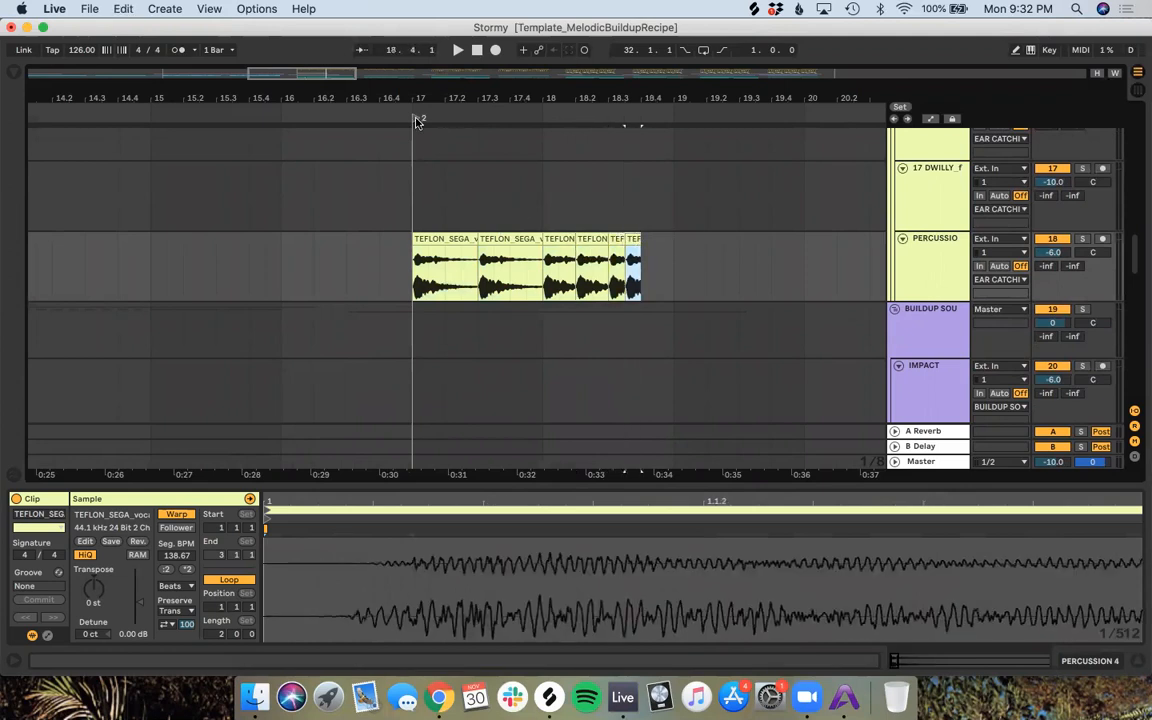
Step: Solo the PERCUSSION 4 track and play the vocal one-shot repeats from bar 17
click(1082, 240)
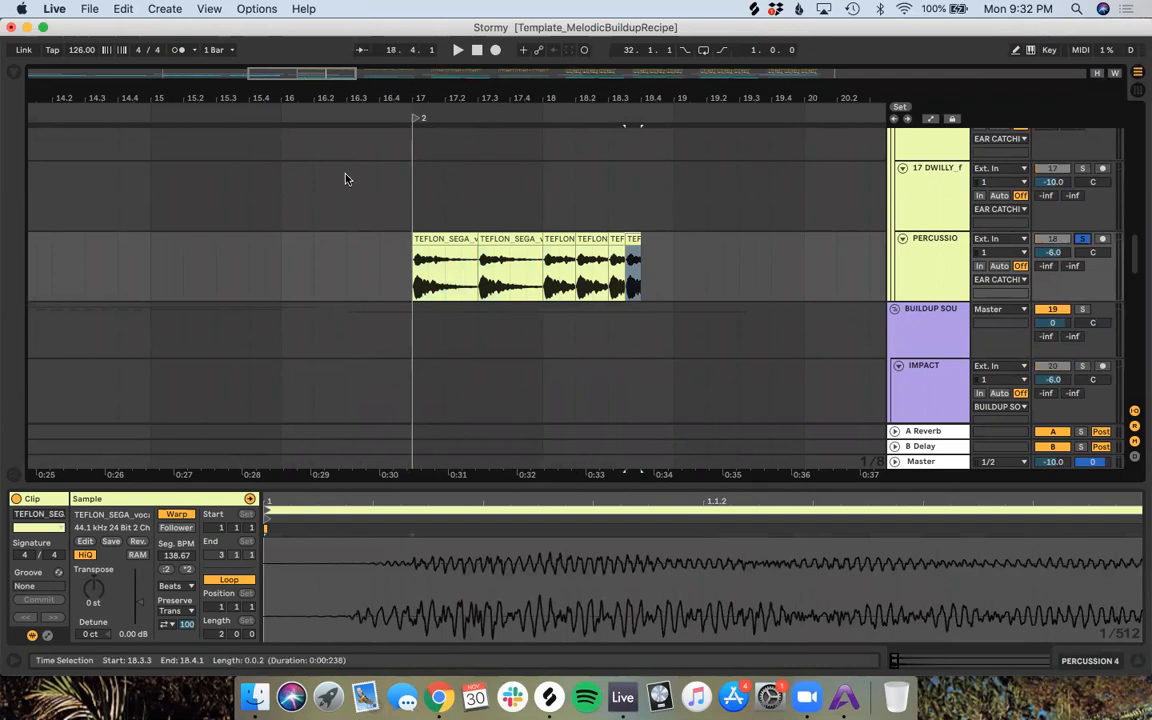
click(418, 120)
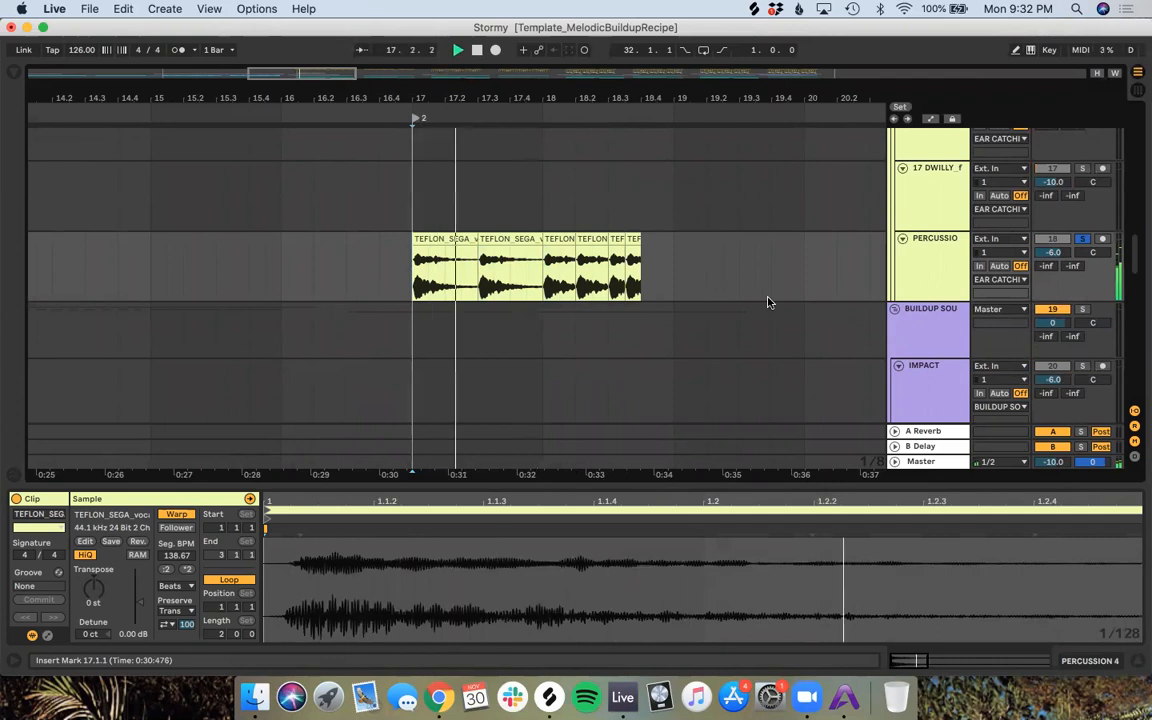
click(669, 285)
Step: Delete all vocal one-shot repeats on PERCUSSION 4 from 17.3.1 onward, keeping only the first half-bar clip
drag(673, 288, 475, 301)
key(Delete)
click(548, 262)
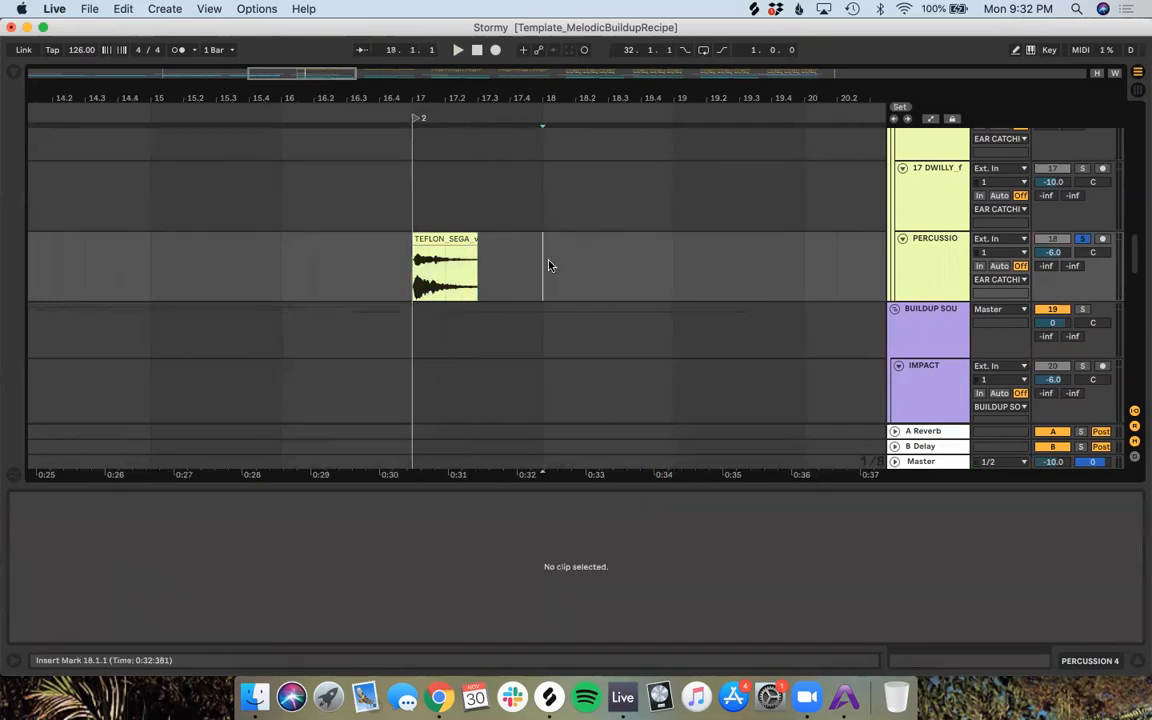
Step: Move the remaining vocal one-shot on PERCUSSION 4 to 32.4.1 and select bar 32 across the tracks
scroll(548, 260, down, 10)
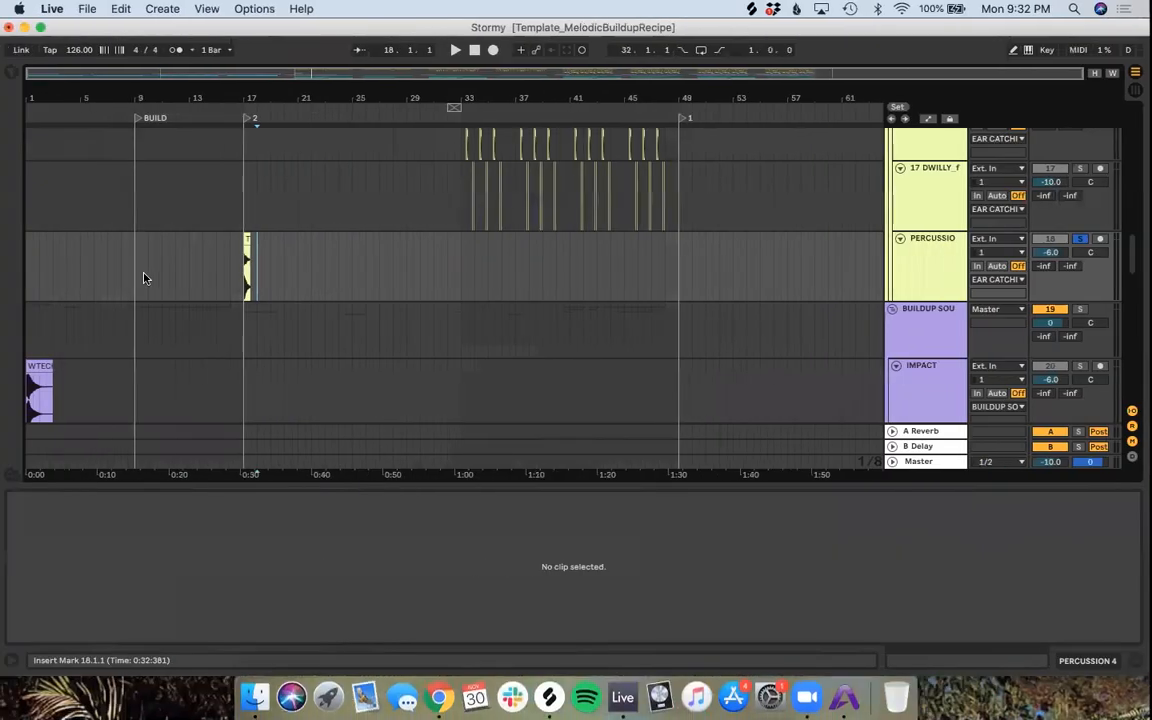
drag(250, 237, 464, 262)
scroll(416, 225, up, 10)
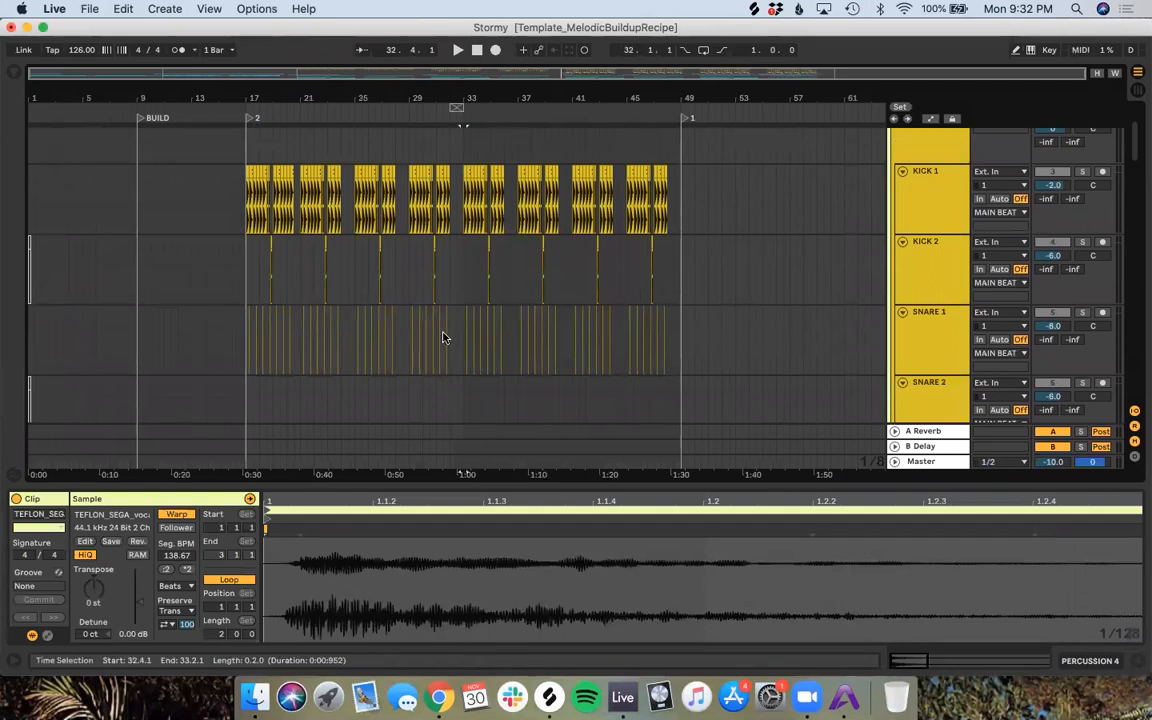
click(452, 146)
click(455, 107)
scroll(465, 337, down, 15)
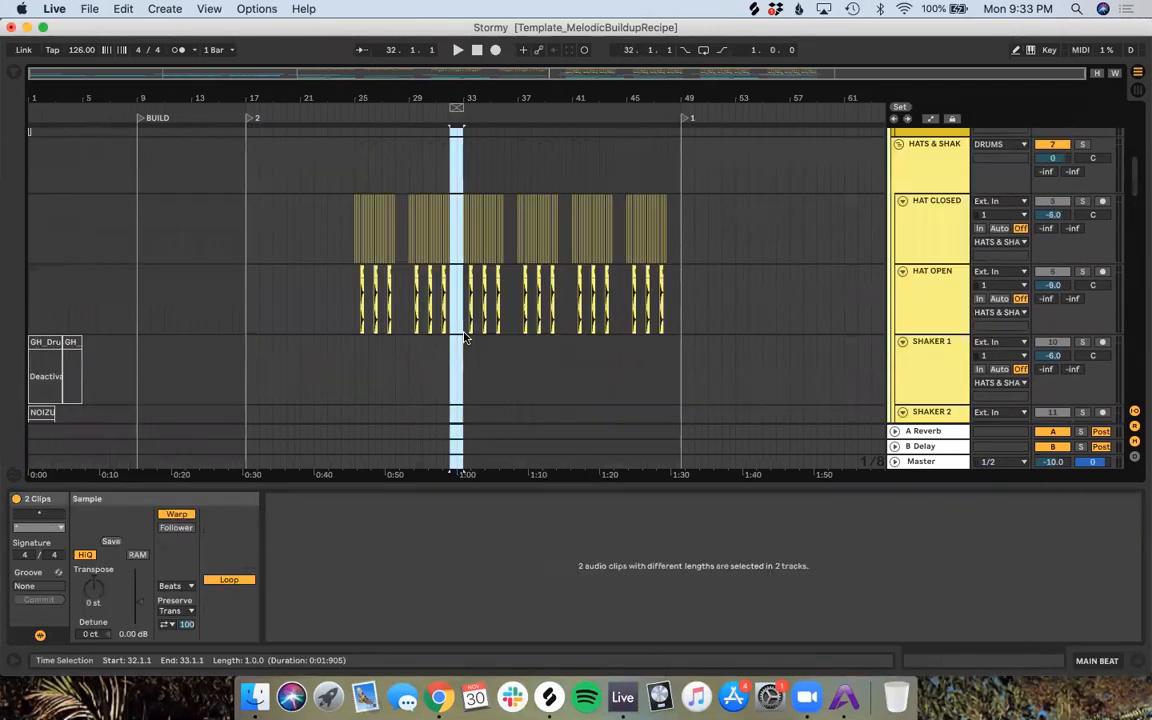
scroll(465, 337, down, 5)
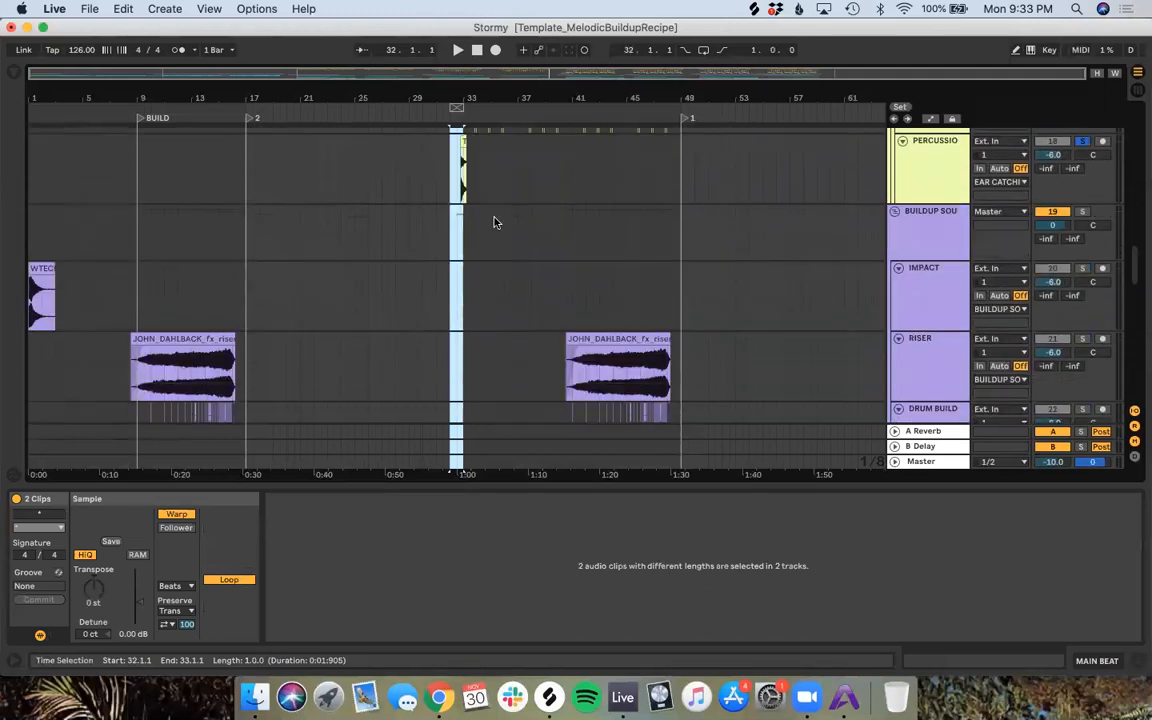
Step: Move the vocal one-shot on PERCUSSION 4 to 32.1.1 and shorten it to one beat, ending at 32.2.1
scroll(494, 218, up, 10)
scroll(365, 194, left, 4)
scroll(365, 194, up, 2)
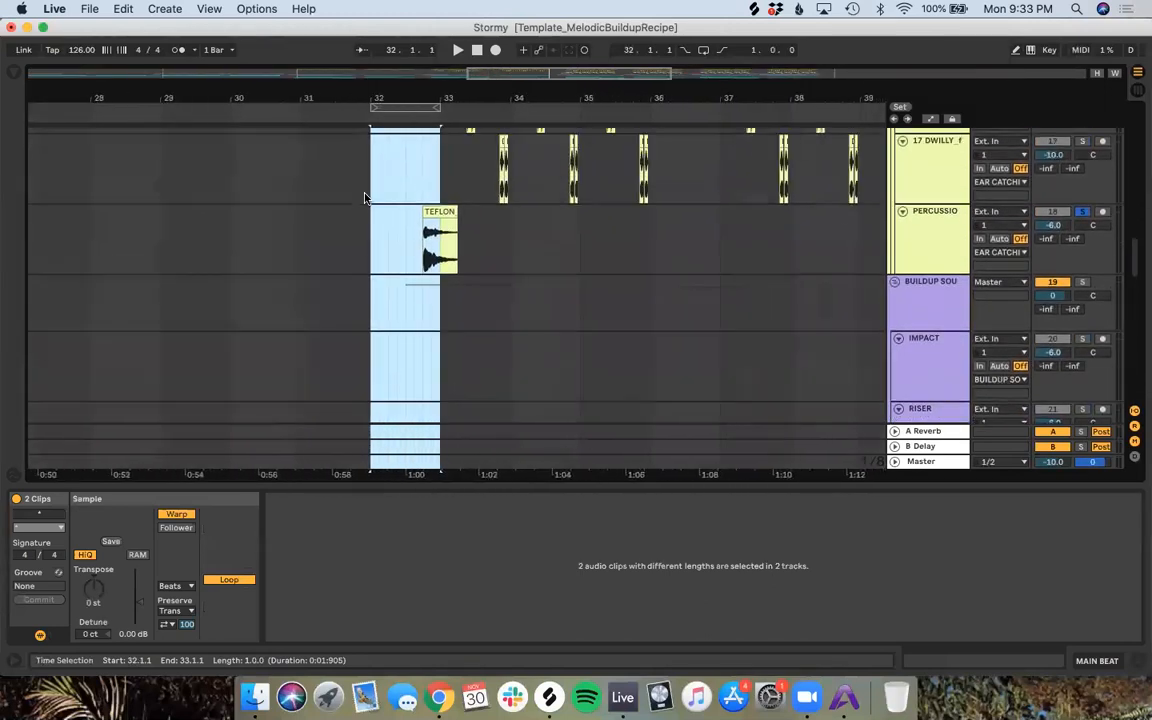
scroll(381, 167, up, 10)
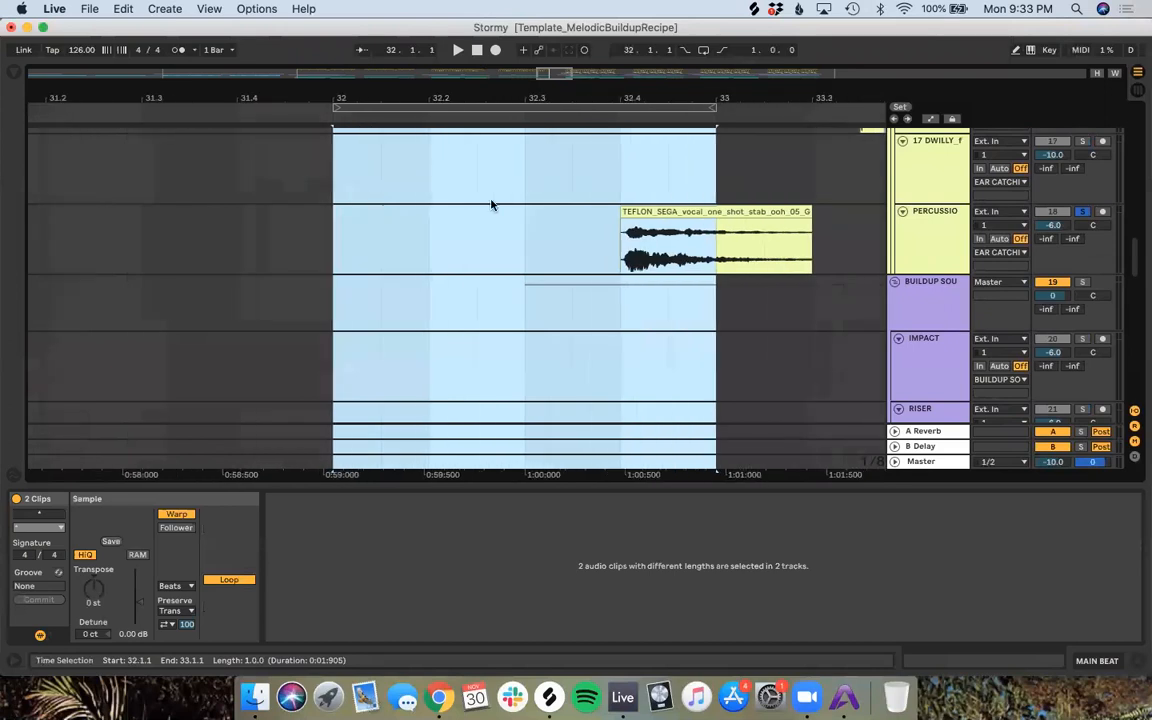
click(571, 300)
mouse_move(652, 230)
mouse_down()
mouse_move(364, 230)
mouse_move(378, 210)
mouse_up()
drag(521, 212, 429, 212)
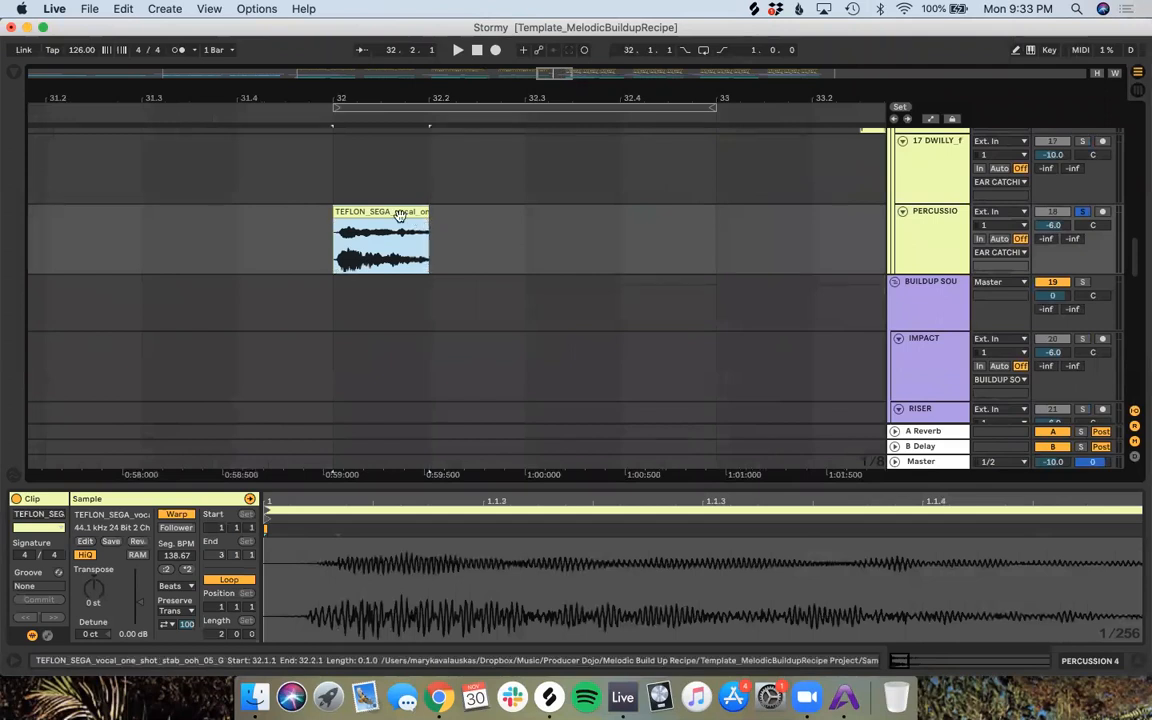
Step: Fill beat 32.2 with four sixteenth-note copies of the vocal one-shot, trimming the first copy on a 1/32 grid
key(super+d)
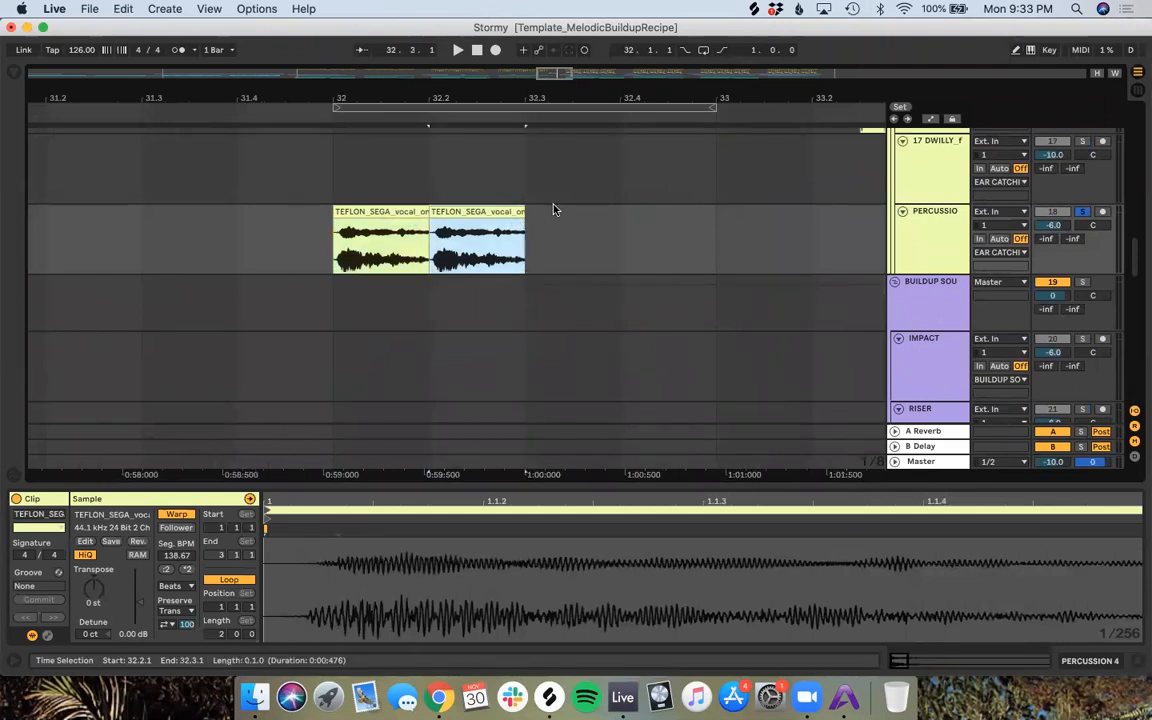
right_click(589, 254)
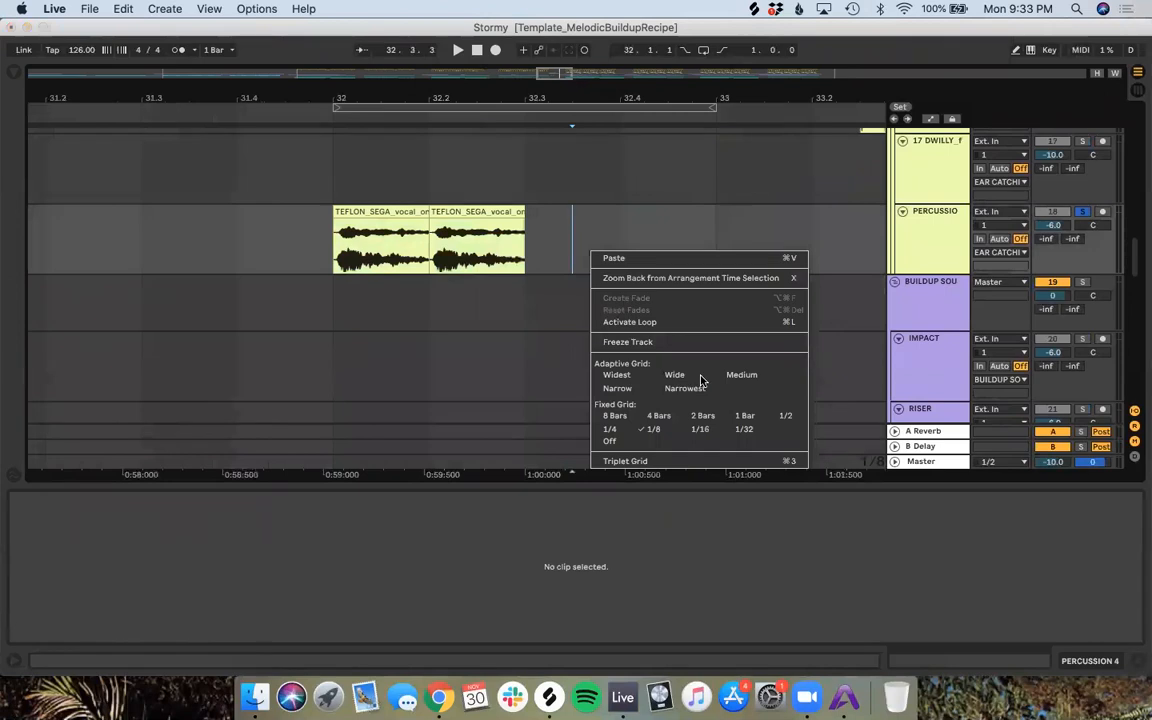
click(743, 429)
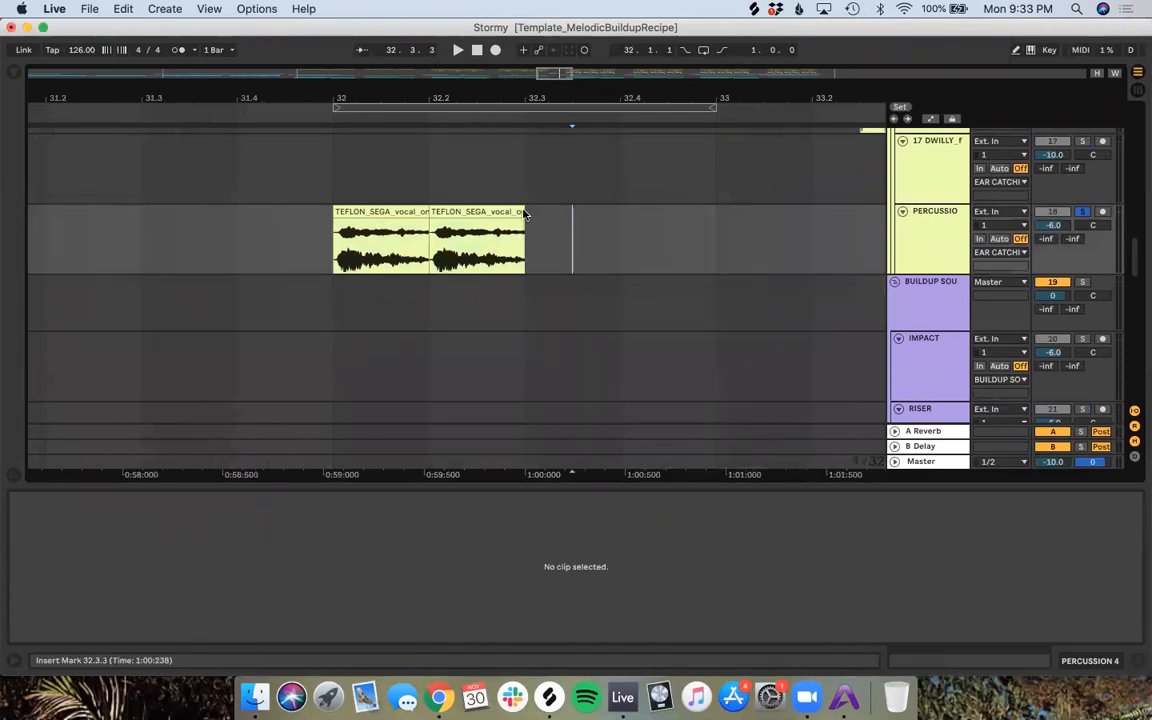
drag(524, 214, 450, 226)
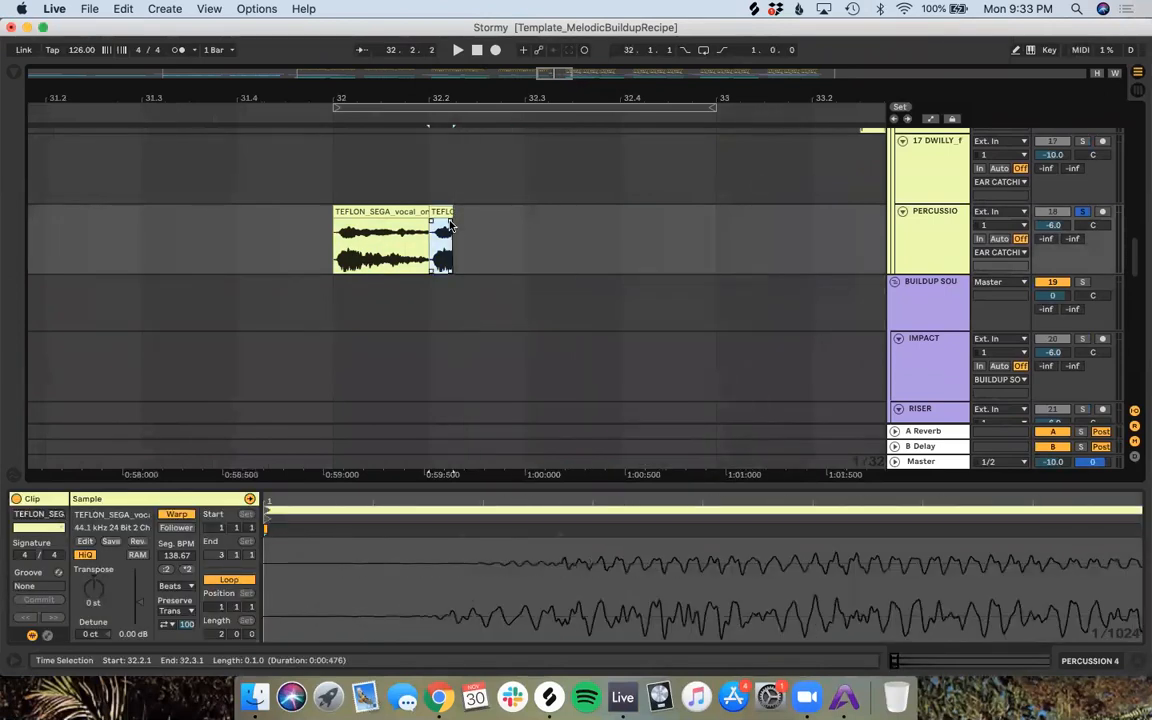
key(super+d)
key(super+d)
key(super+d)
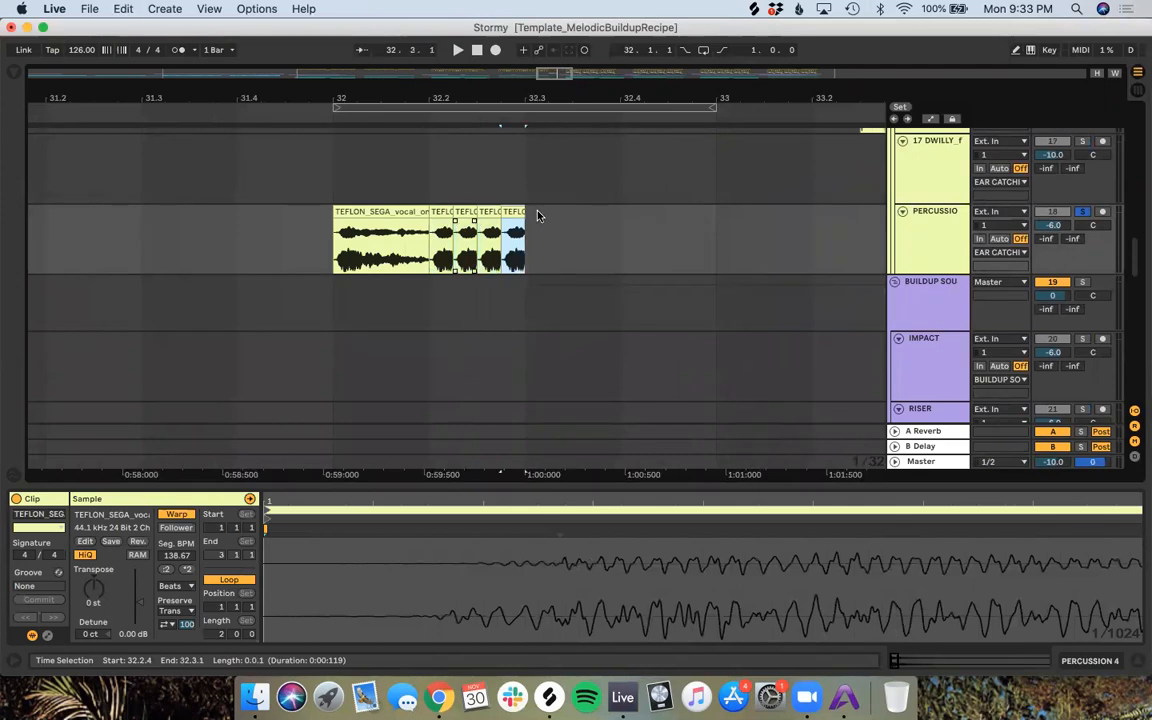
Step: Add a one-beat copy of the vocal one-shot at 32.3.1 on PERCUSSION 4 and transpose it up to 12 st
mouse_move(524, 220)
mouse_down()
mouse_move(655, 224)
mouse_move(616, 228)
mouse_up()
click(311, 112)
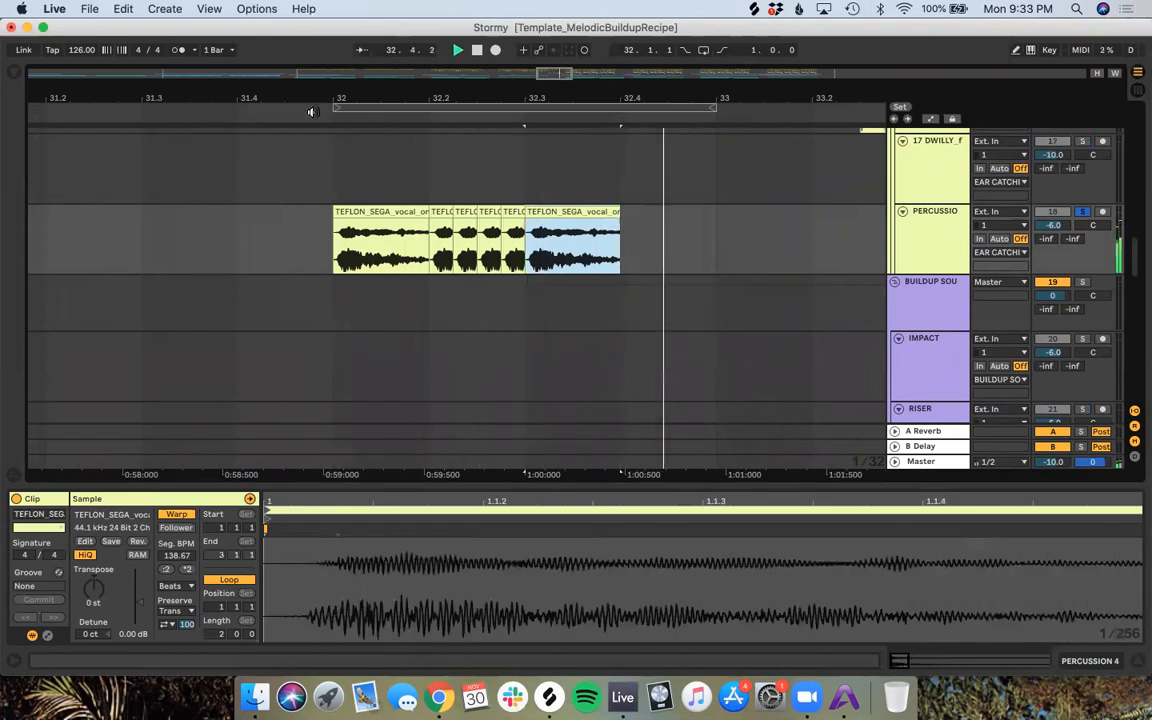
click(373, 211)
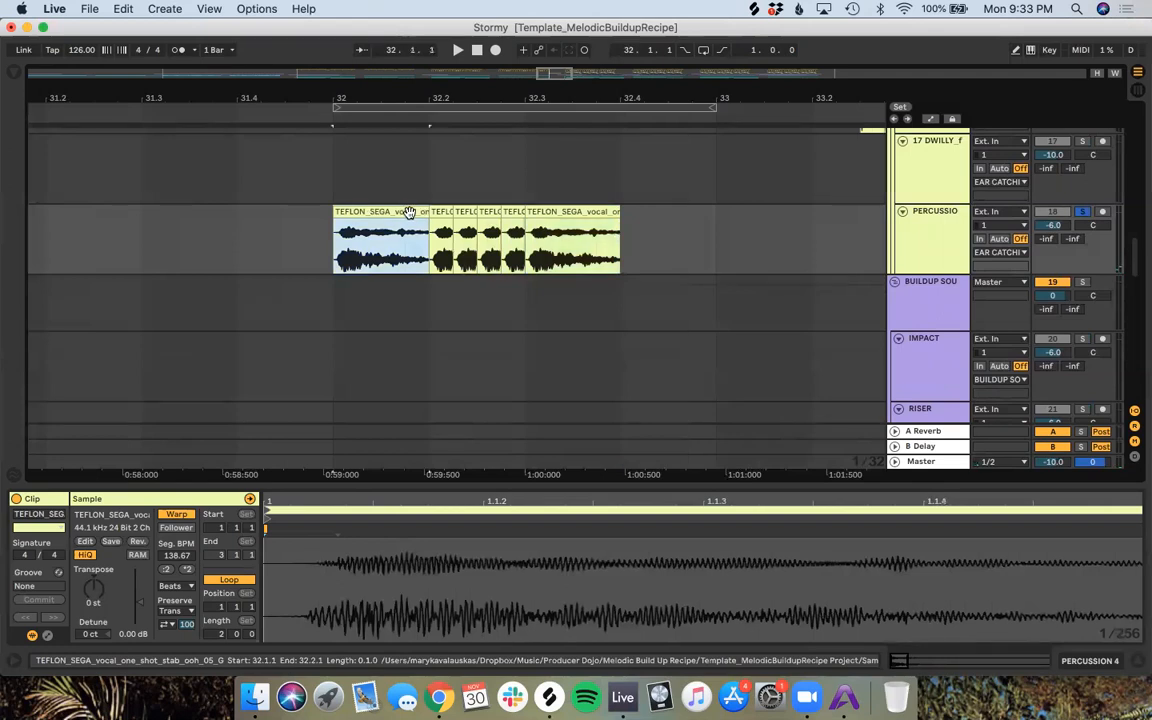
click(570, 212)
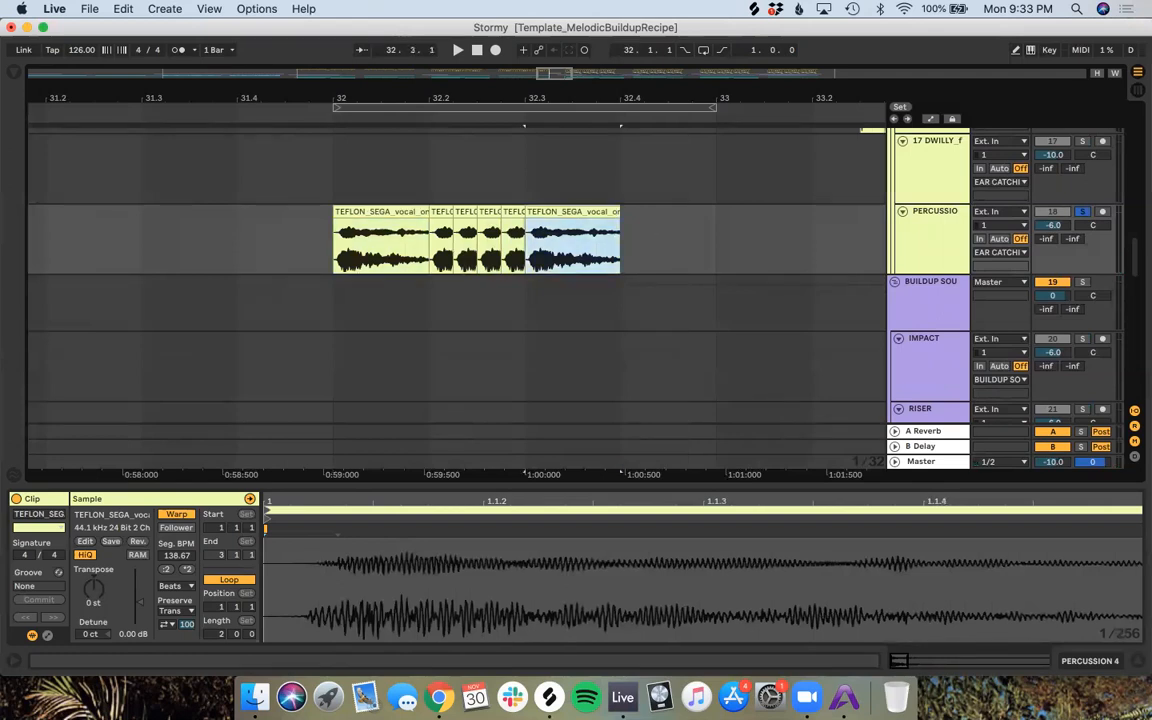
click(93, 606)
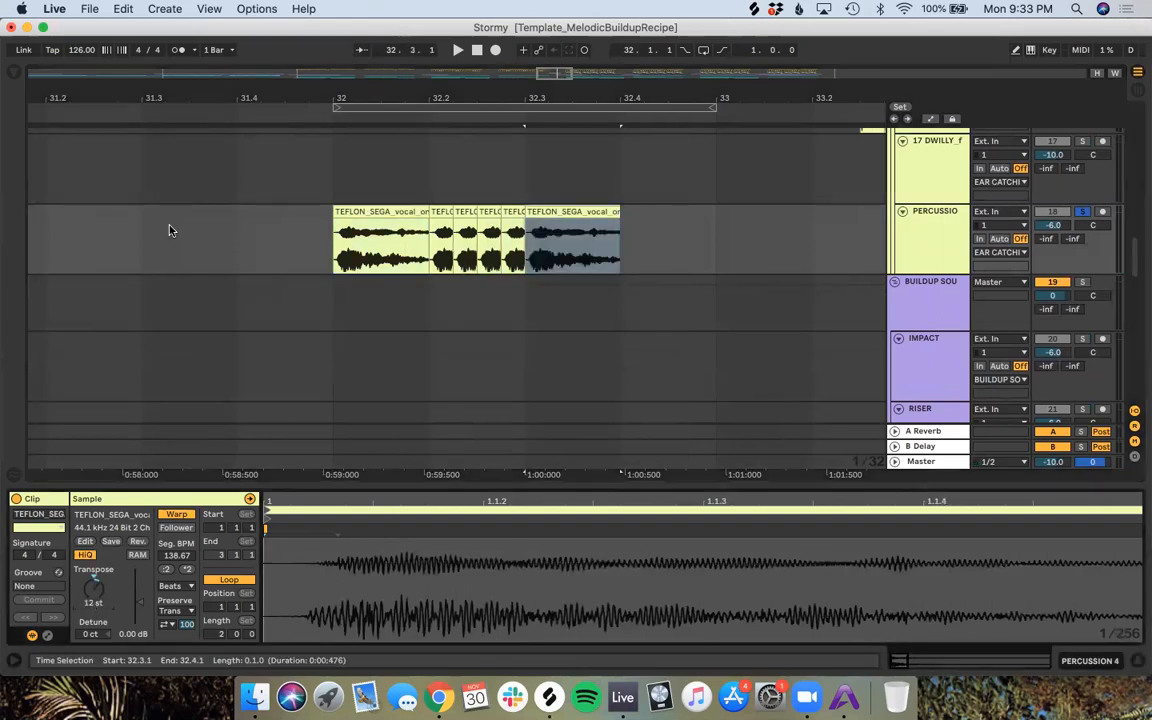
click(309, 115)
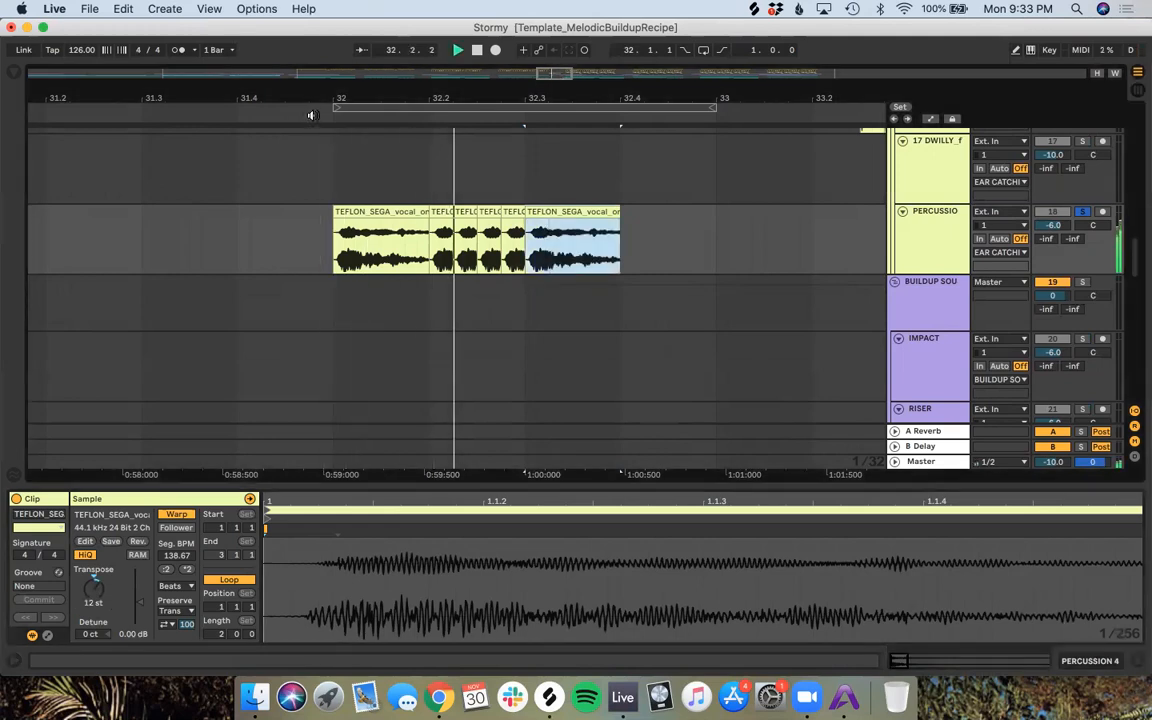
key(space)
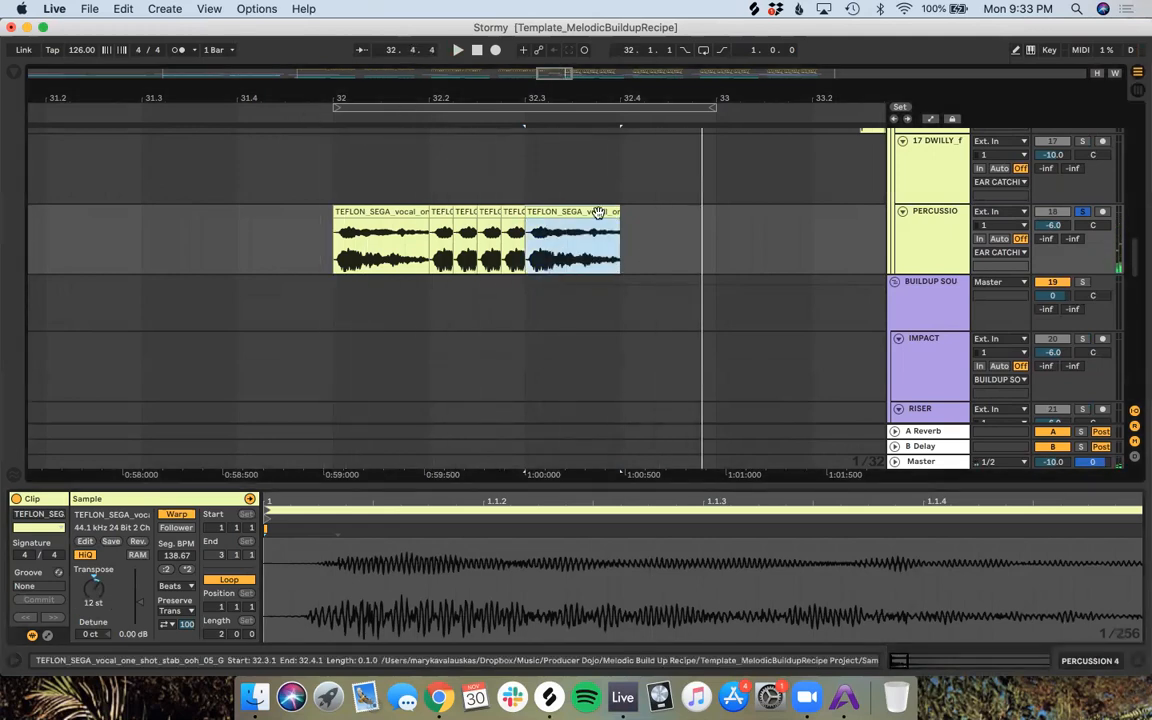
Step: Duplicate the transposed vocal one-shot to 32.4.1 and set the arrangement grid to 1/4 triplets
key(super+d)
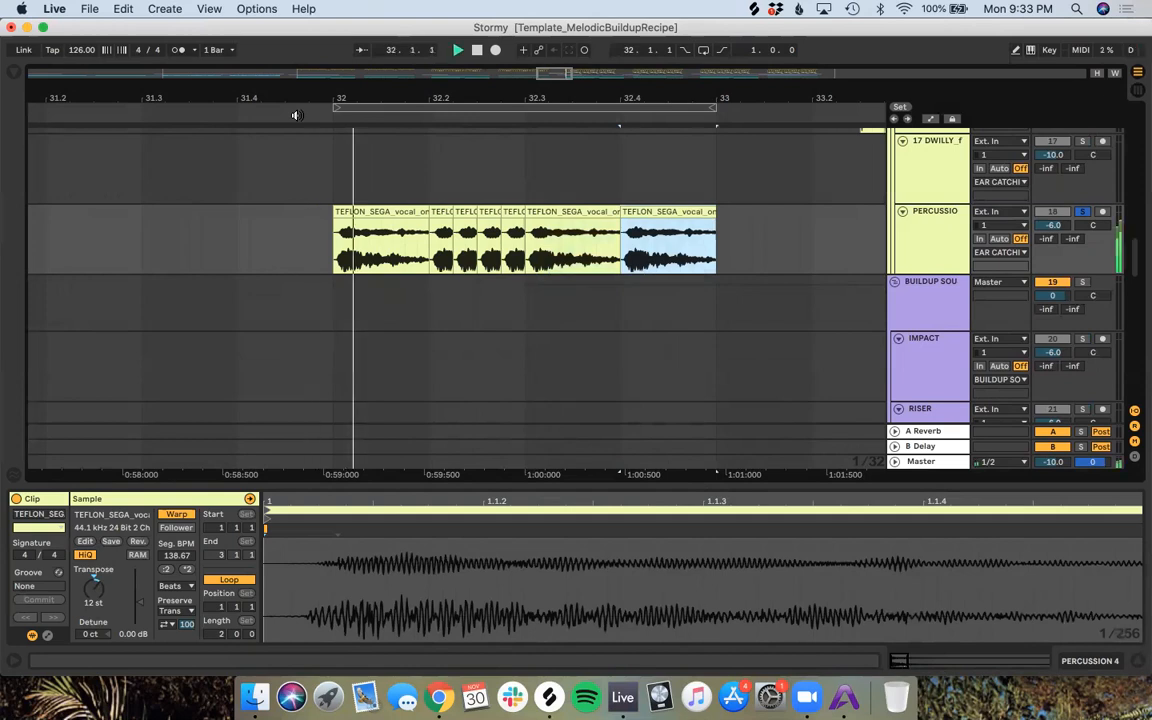
right_click(633, 182)
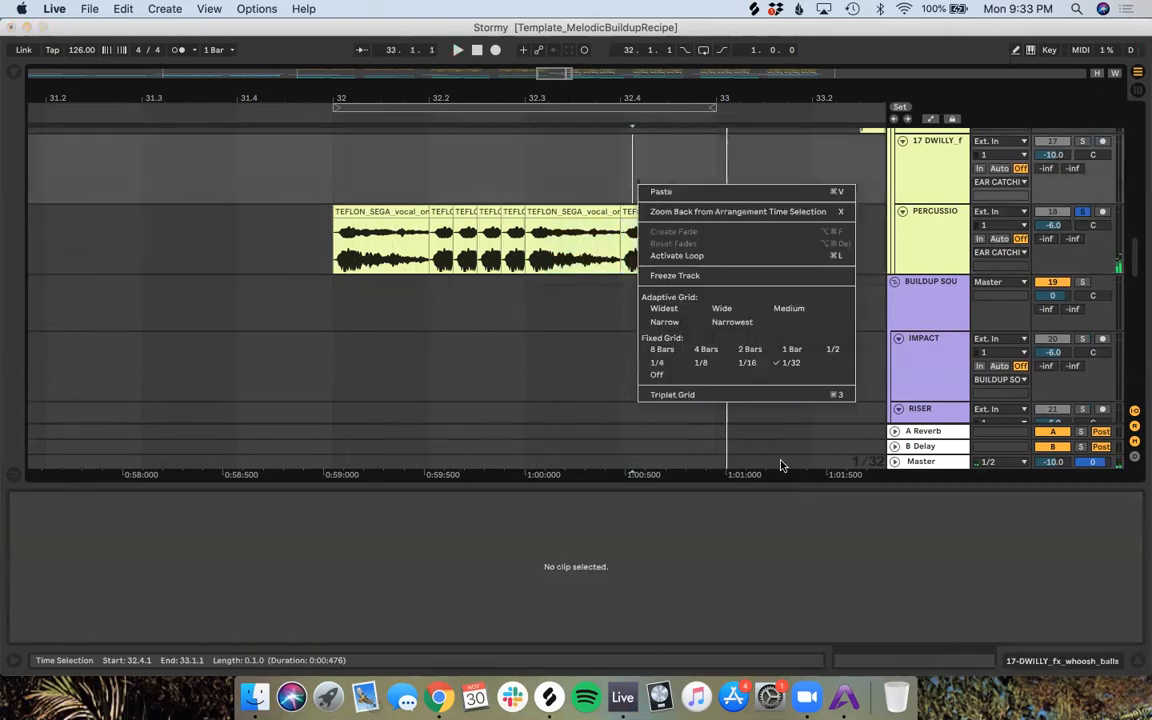
click(744, 395)
right_click(579, 182)
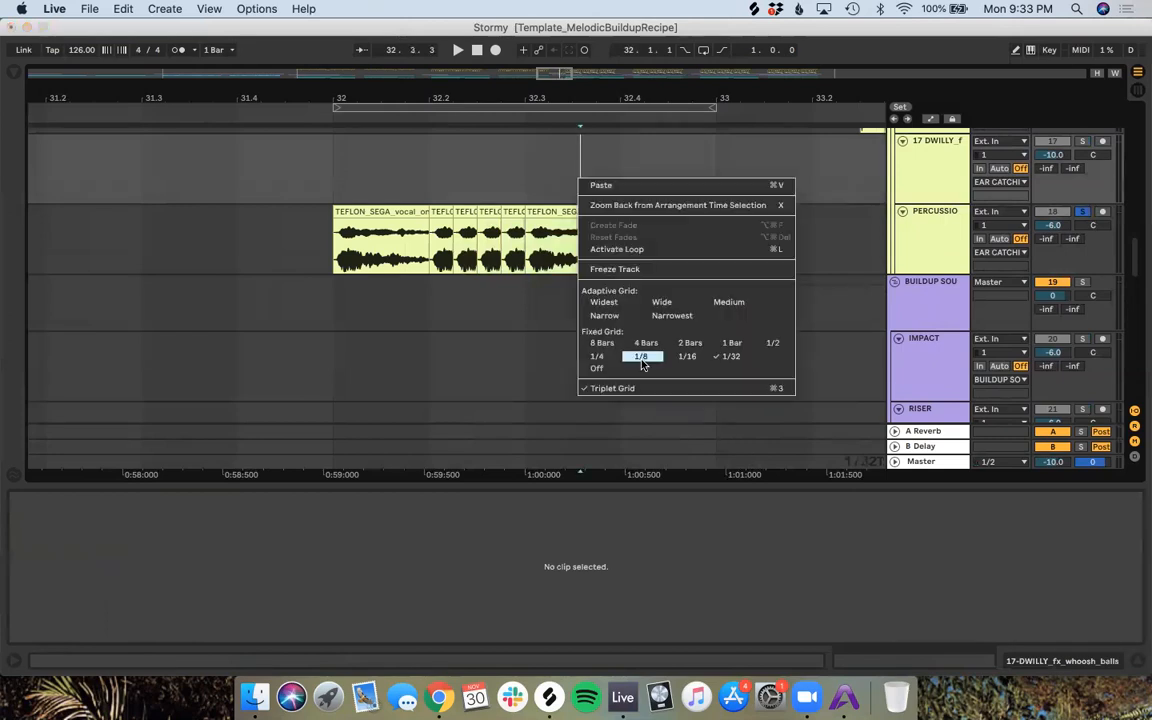
click(597, 357)
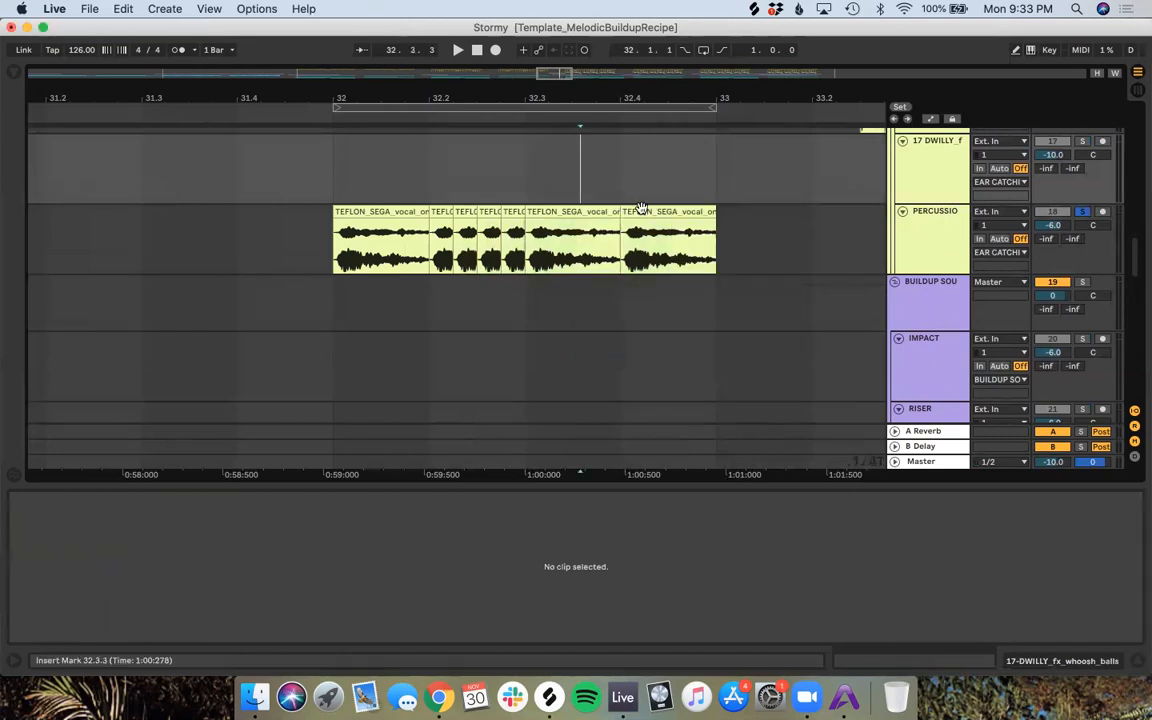
Step: Arrange the transposed vocal one-shots as three quarter-note triplet hits from 32.3.1 to 33.1.1 and play the fill
drag(648, 210, 600, 208)
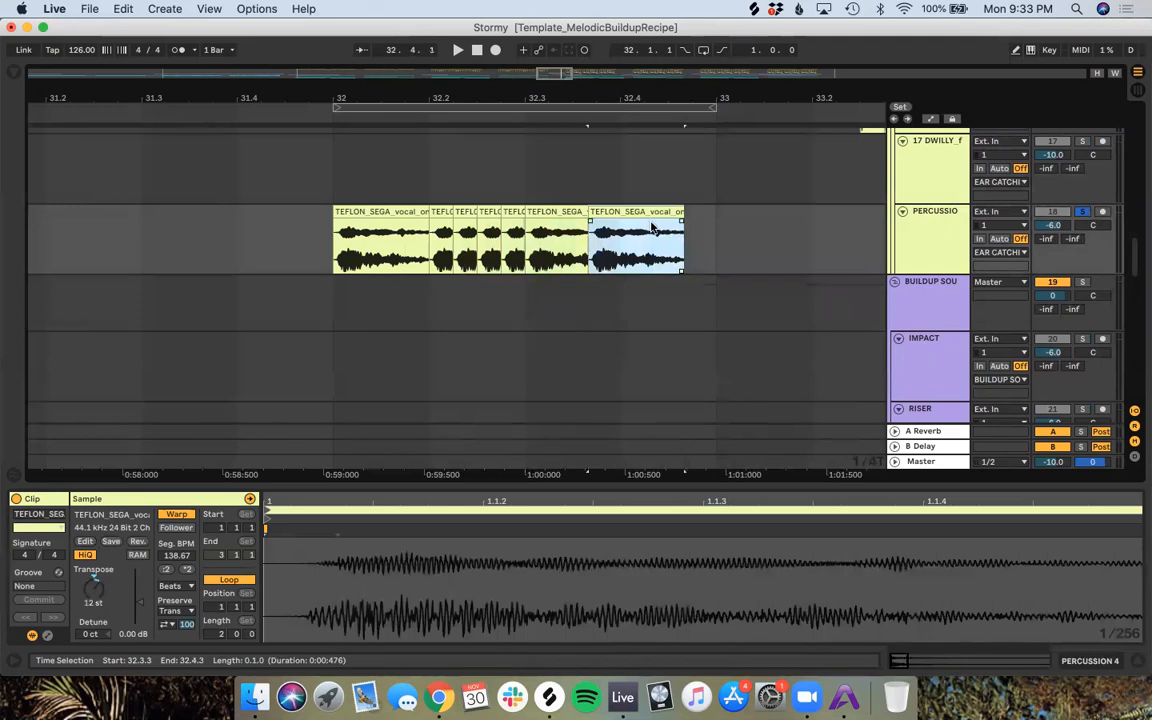
key(super+d)
drag(703, 213, 673, 212)
drag(750, 222, 716, 222)
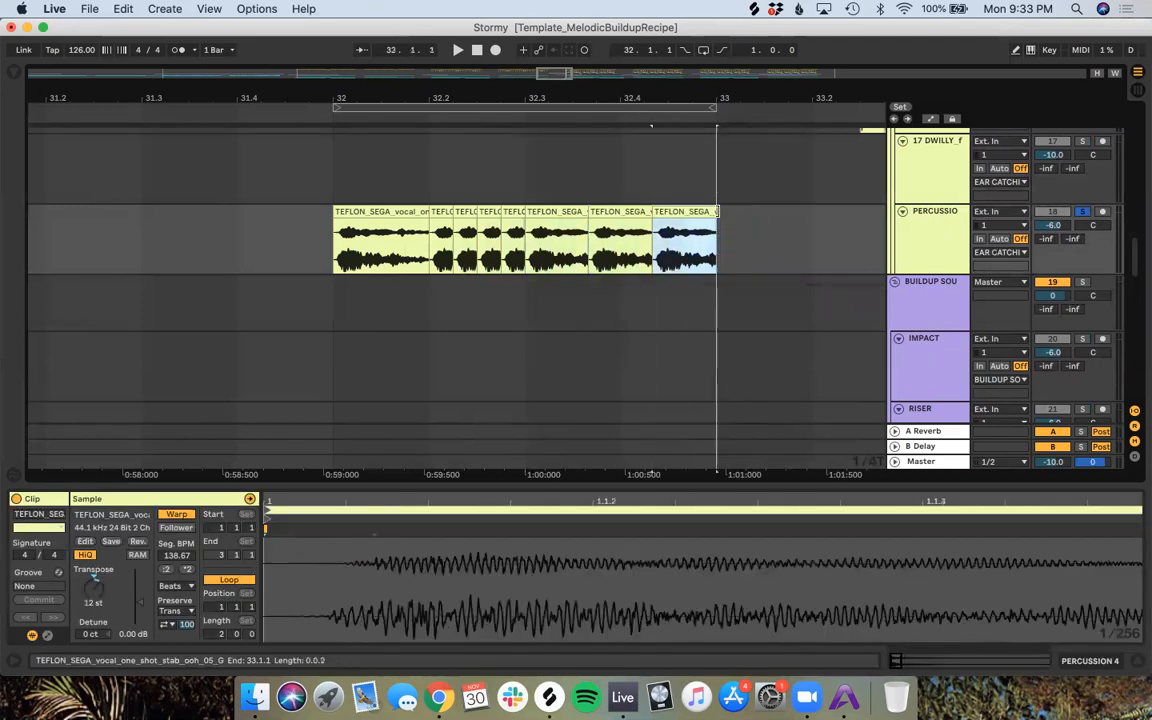
click(262, 108)
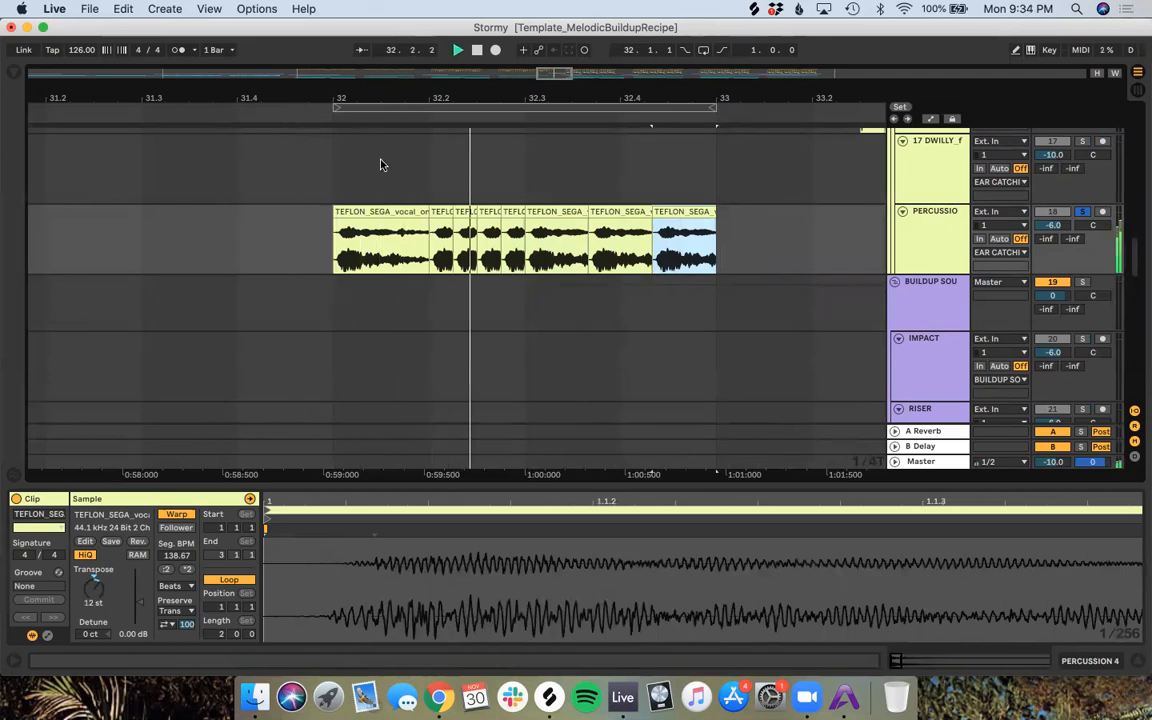
key(space)
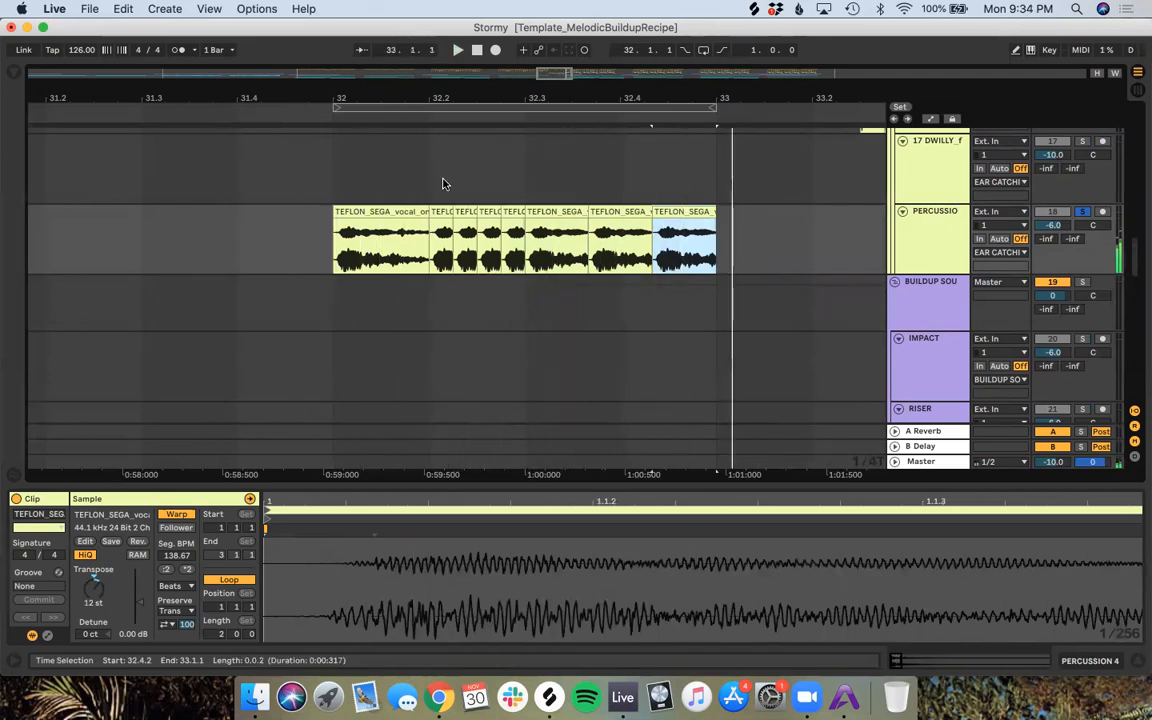
Step: Unsolo the PERCUSSION 4 track and play the vocal fill in bar 32 with the full mix
click(1079, 212)
click(149, 111)
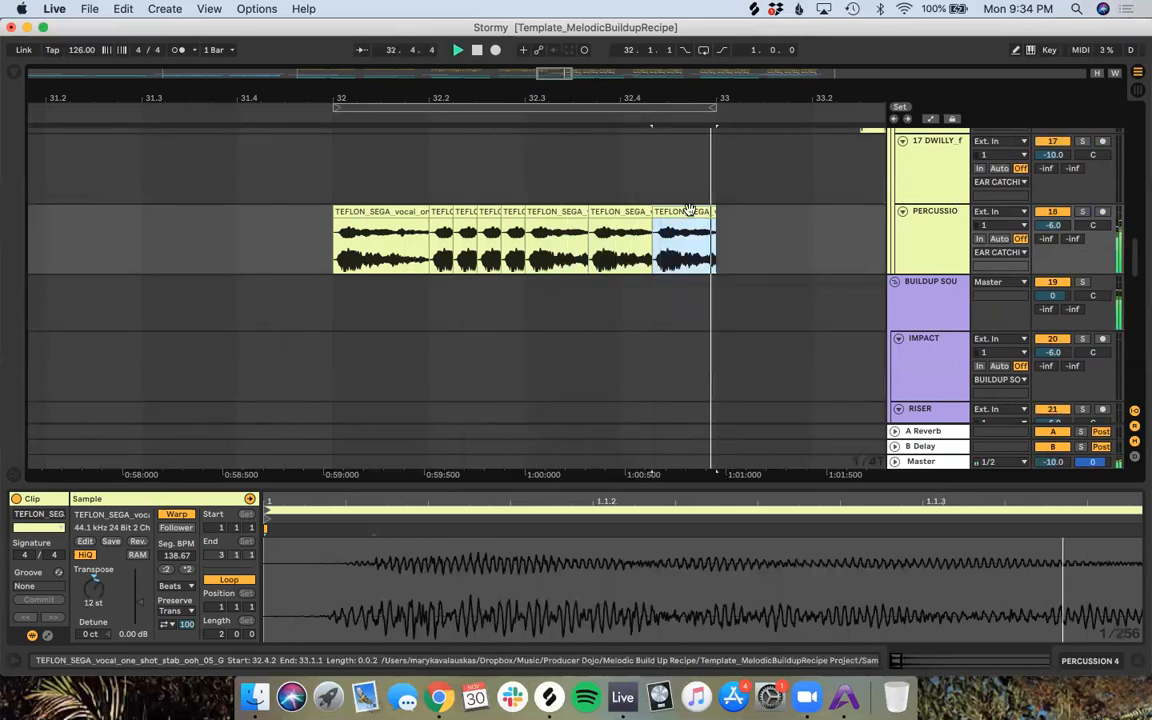
key(space)
scroll(689, 210, down, 8)
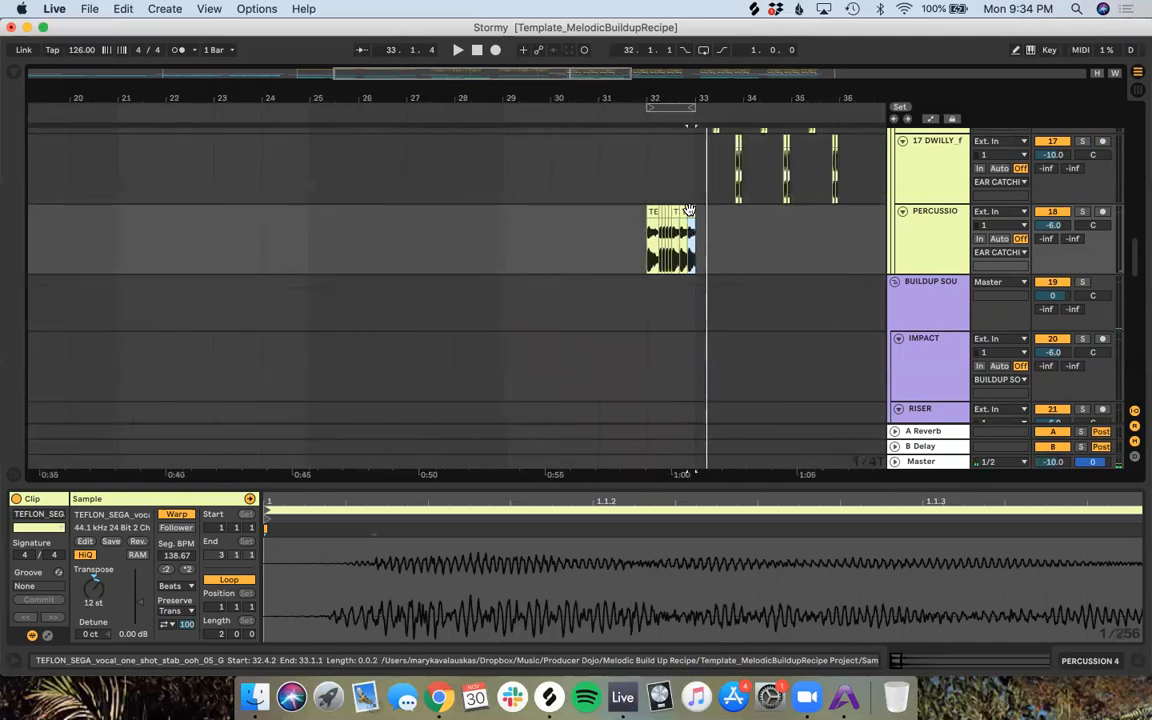
Step: Move the vocal chop at 32.3.1 on the VOX 1 TURNAROUND track earlier to 28.3.1
scroll(689, 210, up, 10)
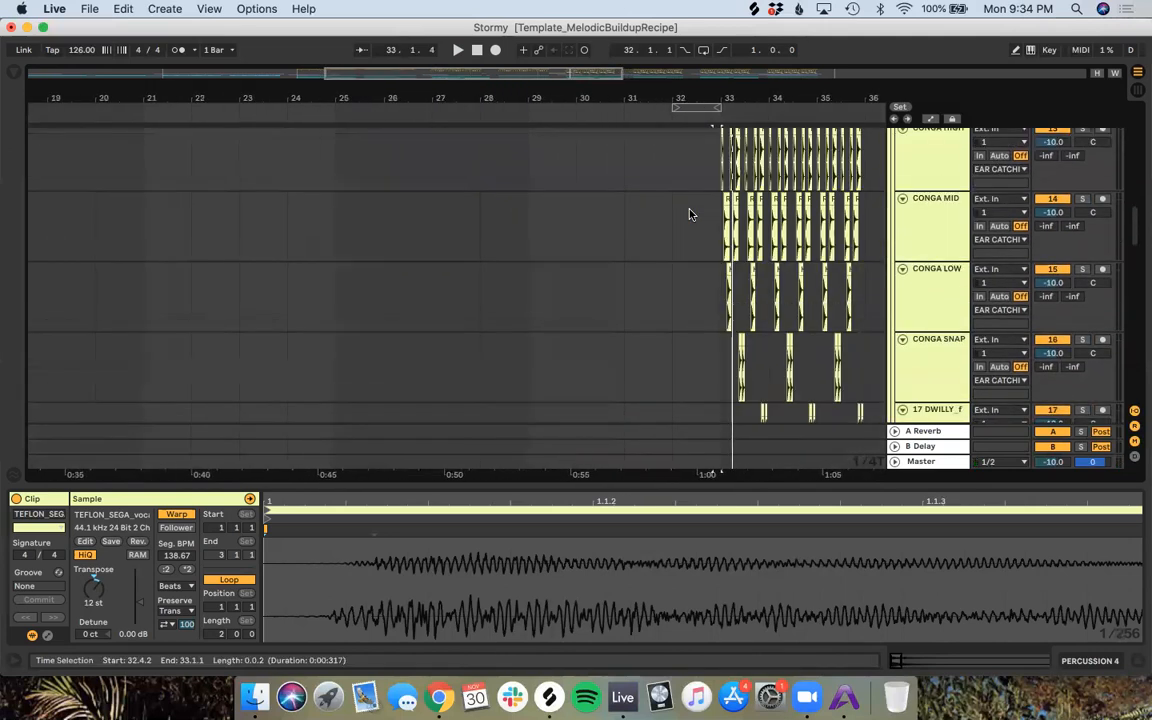
scroll(689, 214, down, 14)
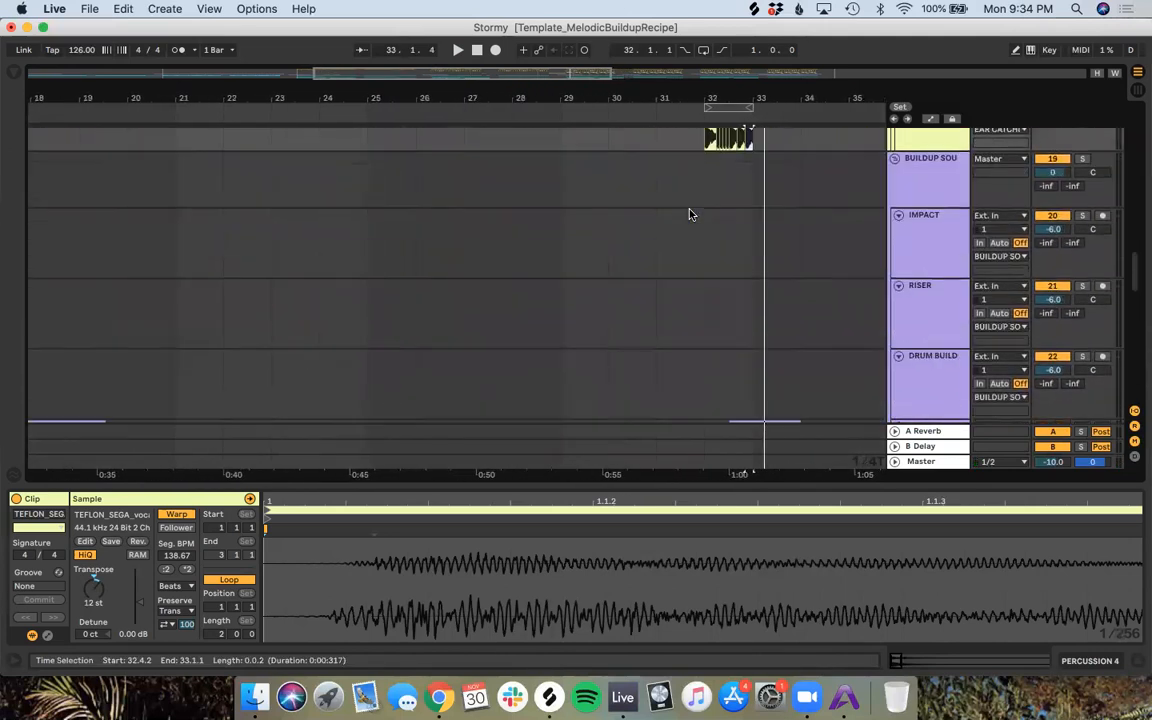
scroll(689, 214, down, 5)
scroll(689, 214, up, 2)
scroll(689, 214, down, 2)
scroll(689, 214, up, 2)
scroll(689, 214, down, 3)
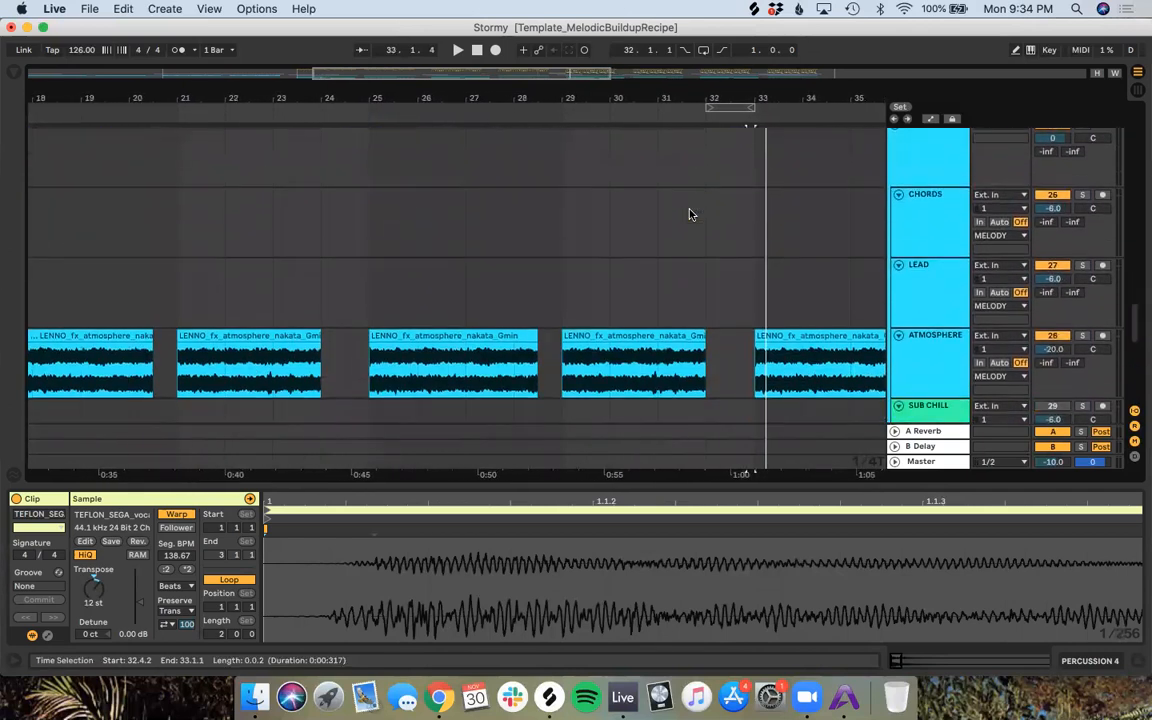
scroll(689, 213, up, 2)
scroll(733, 201, up, 2)
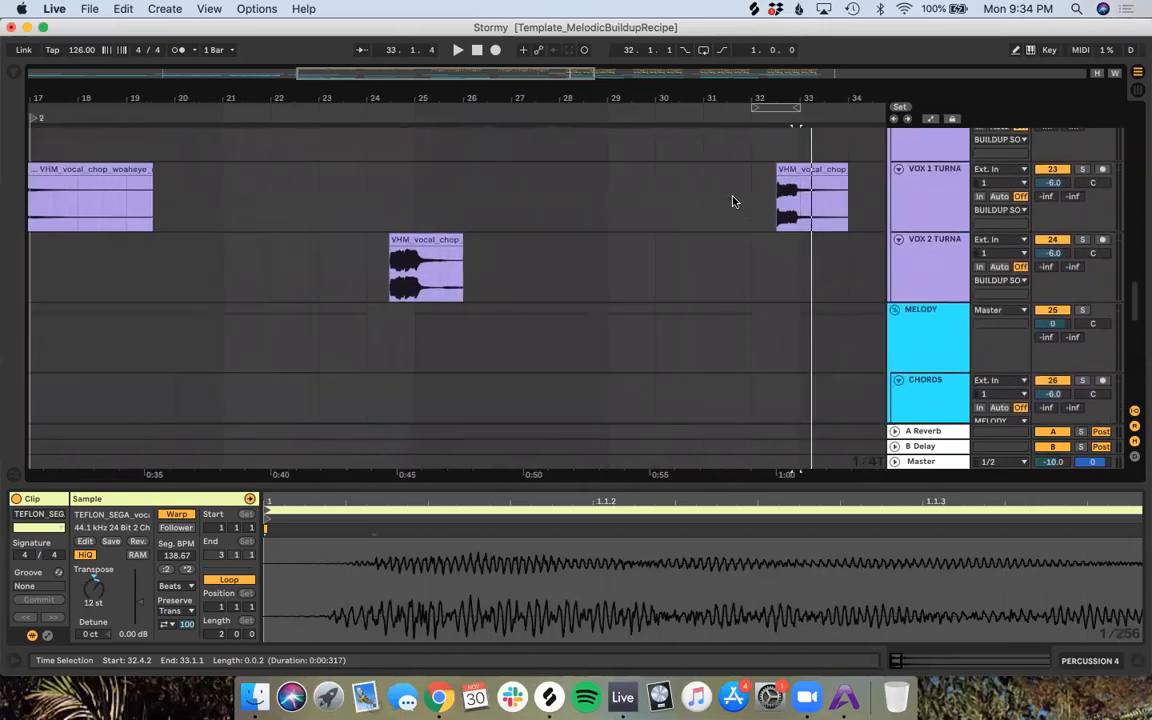
drag(815, 168, 640, 205)
Step: Play the arrangement from the moved vocal chop at 28.3.1 through the vocal fill in bar 32
scroll(692, 262, down, 4)
scroll(692, 262, up, 3)
scroll(694, 265, up, 5)
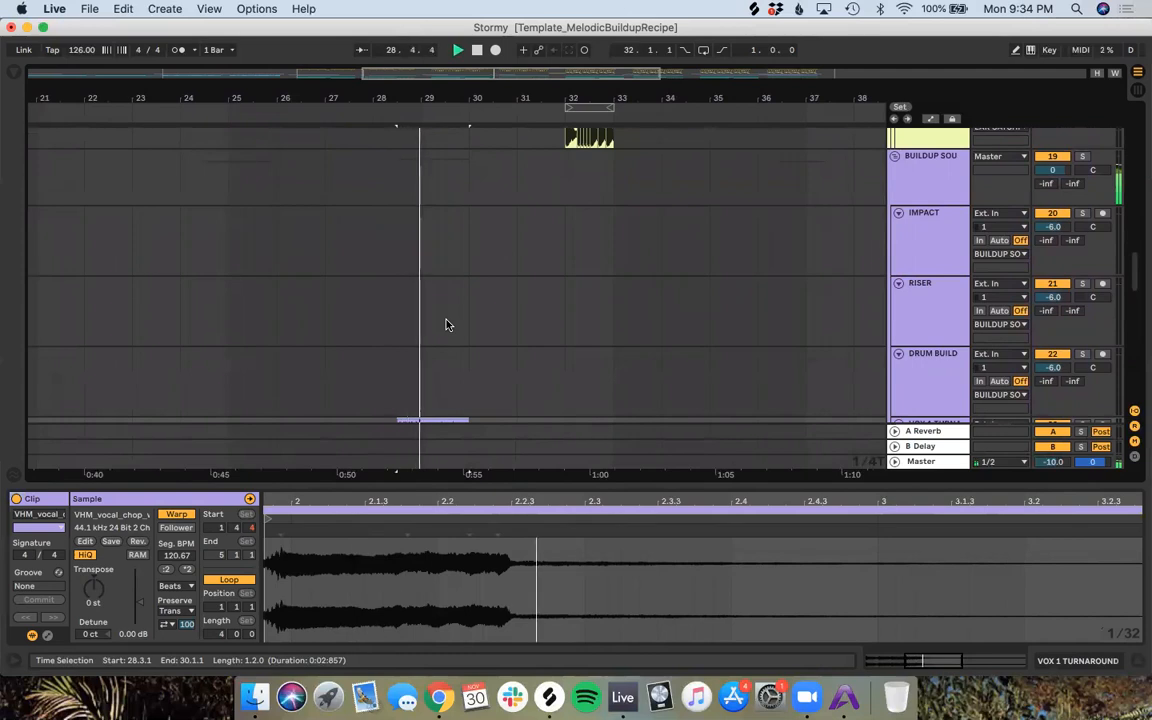
scroll(596, 291, up, 4)
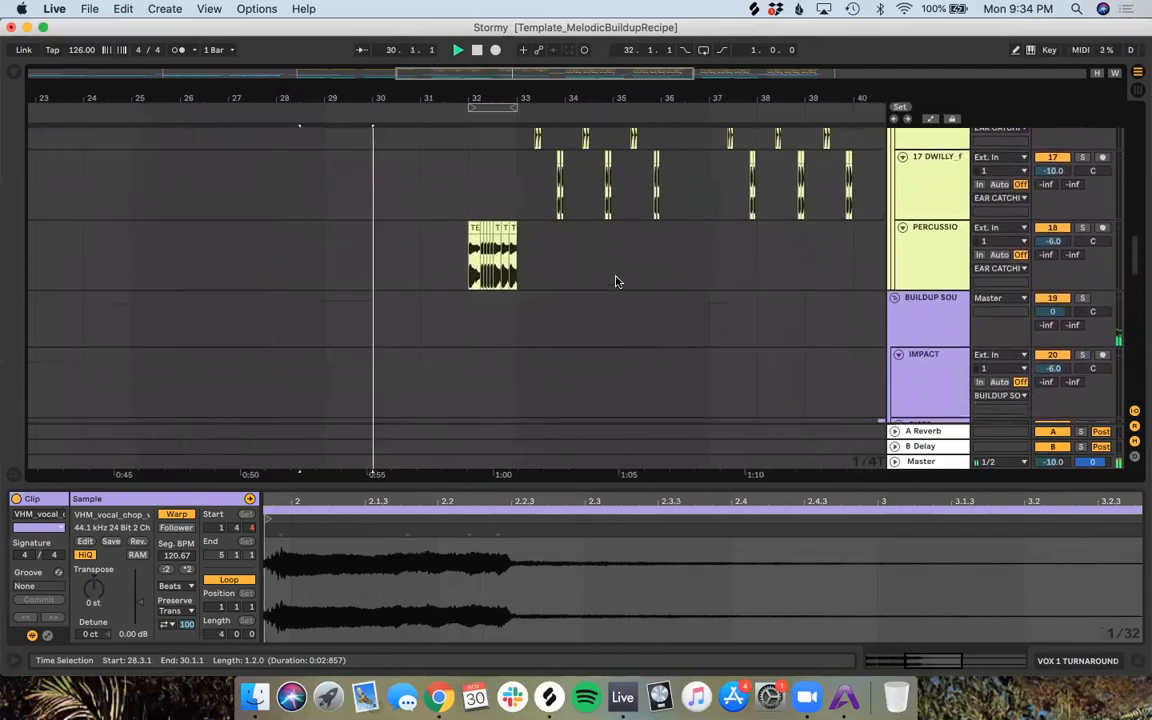
scroll(616, 281, down, 2)
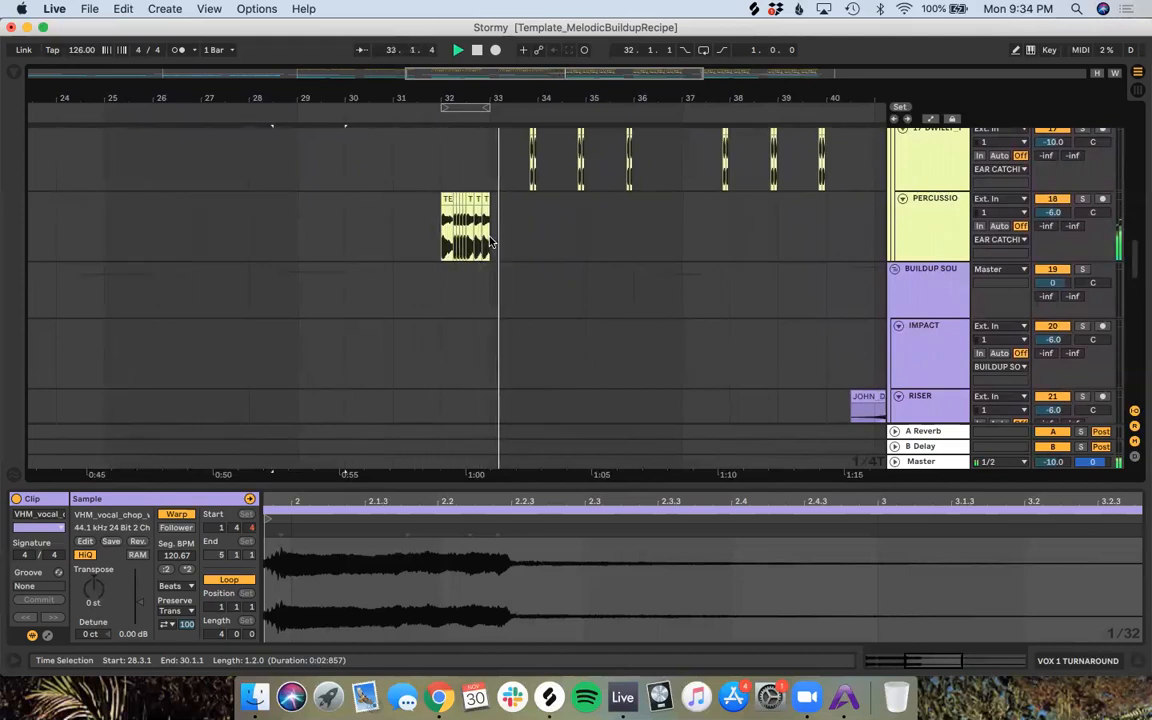
key(space)
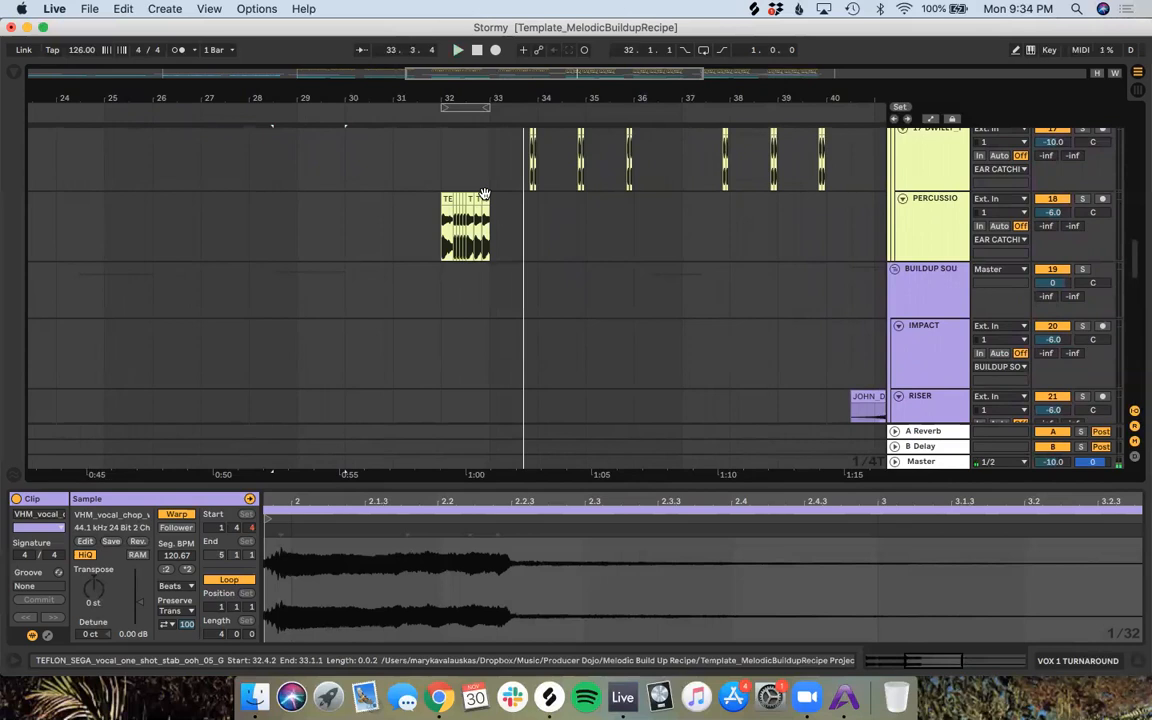
Step: Delete the last triplet vocal hit on PERCUSSION 4, extend the hit at 32.3.3 to 33.1.1 and play the fill
click(486, 199)
key(Delete)
key(space)
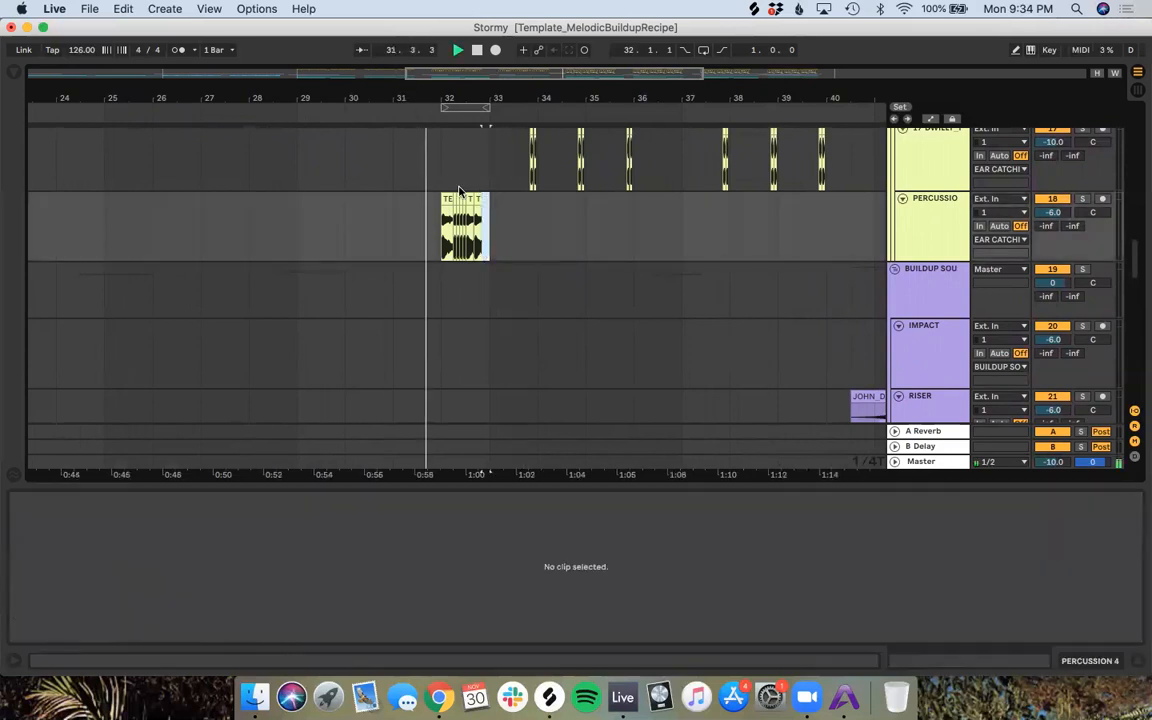
scroll(469, 239, up, 5)
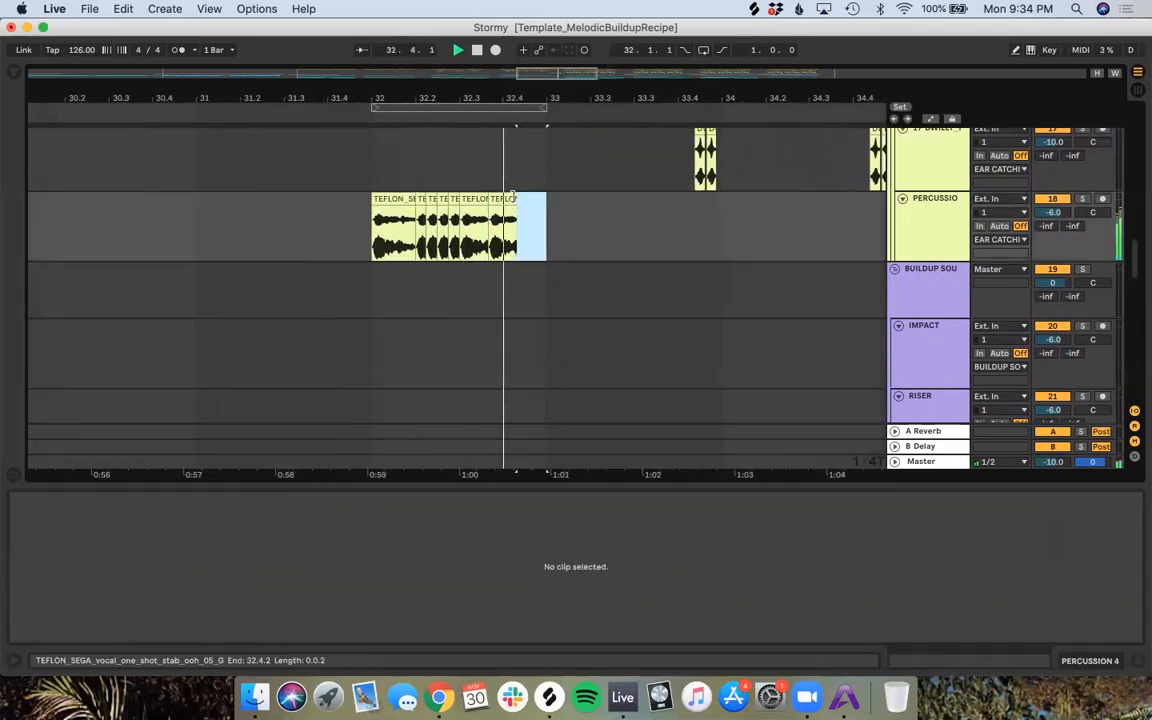
drag(516, 199, 547, 199)
click(350, 117)
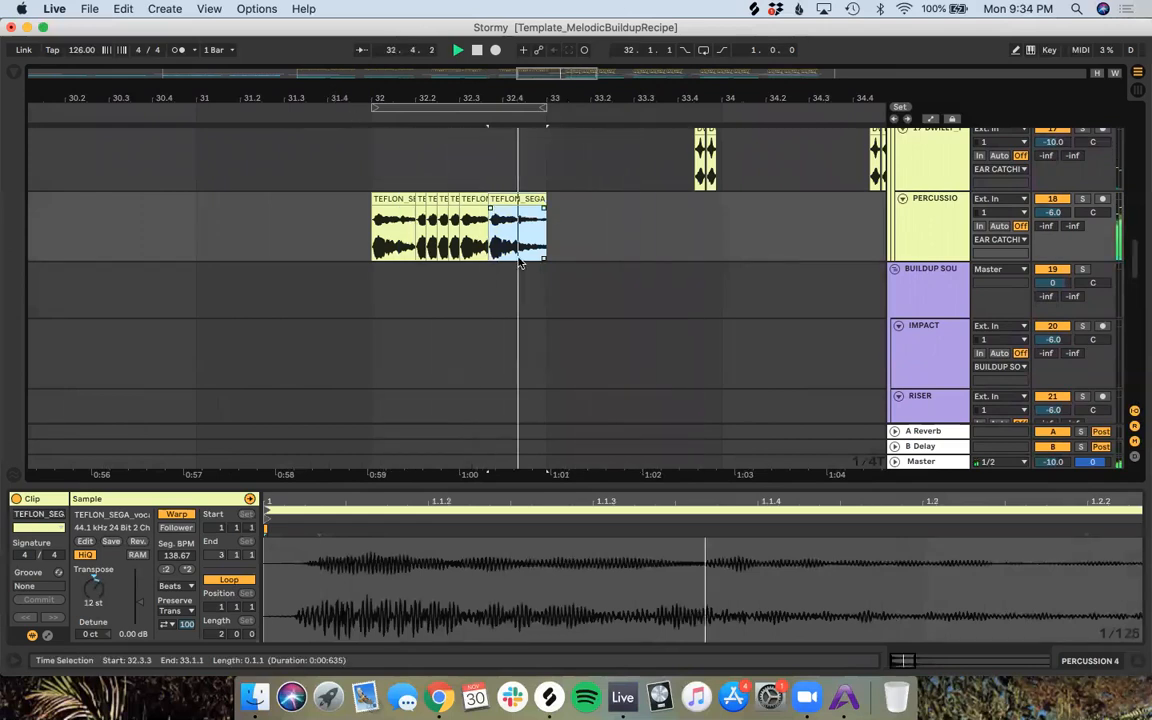
key(minus)
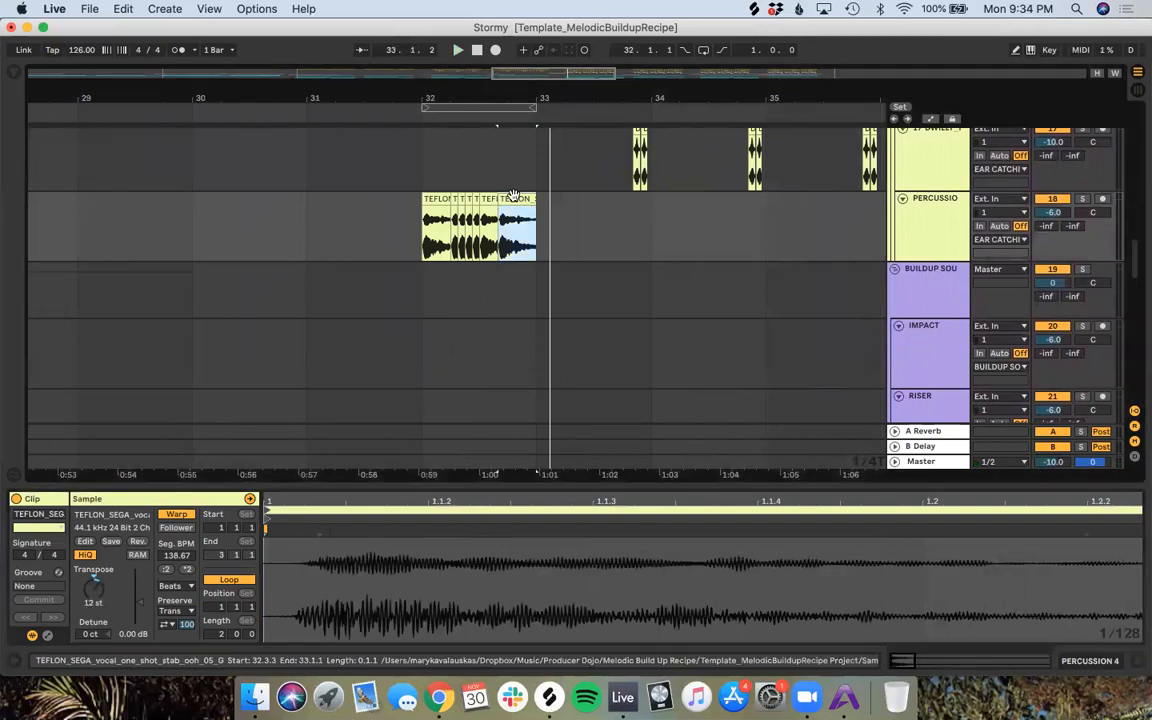
Step: Warp the final vocal one-shot at 32.3.3 so its first transient starts exactly at the clip's beginning
key(z)
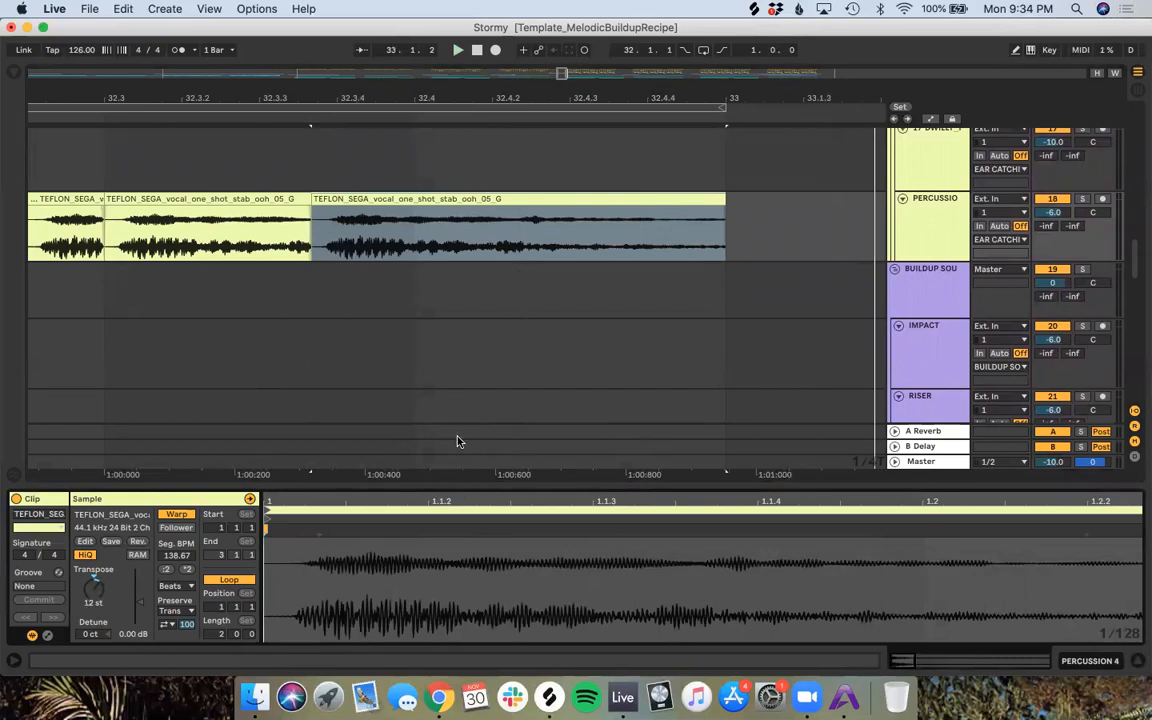
click(319, 533)
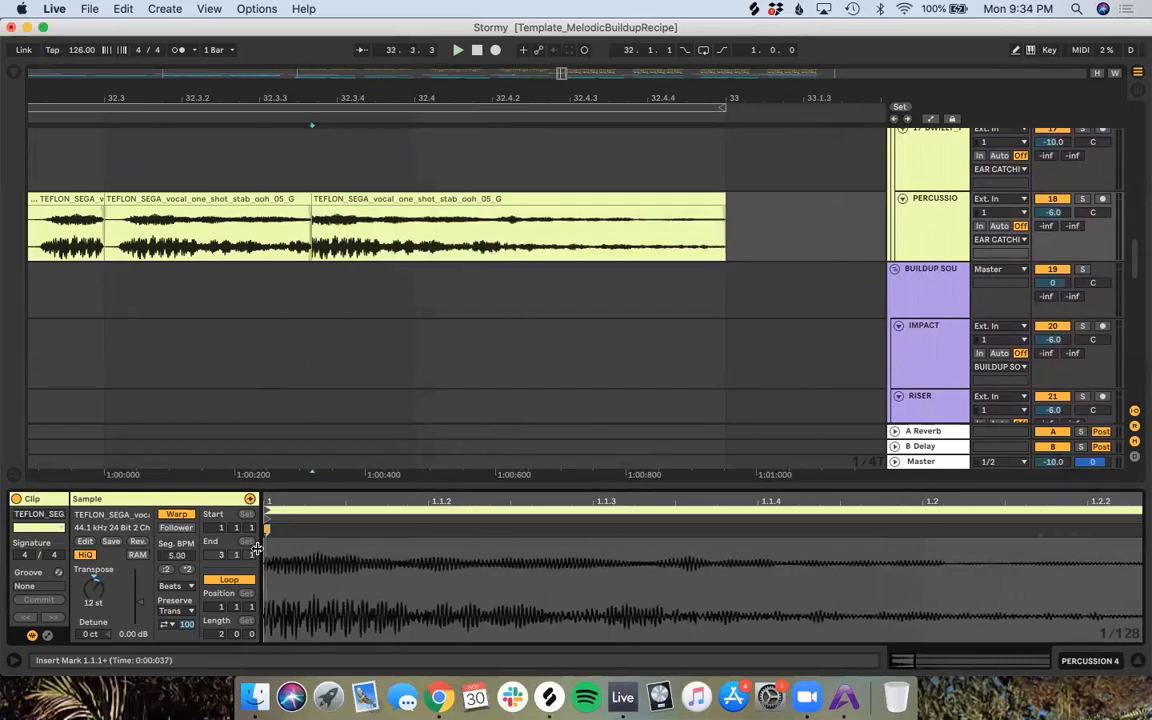
key(minus)
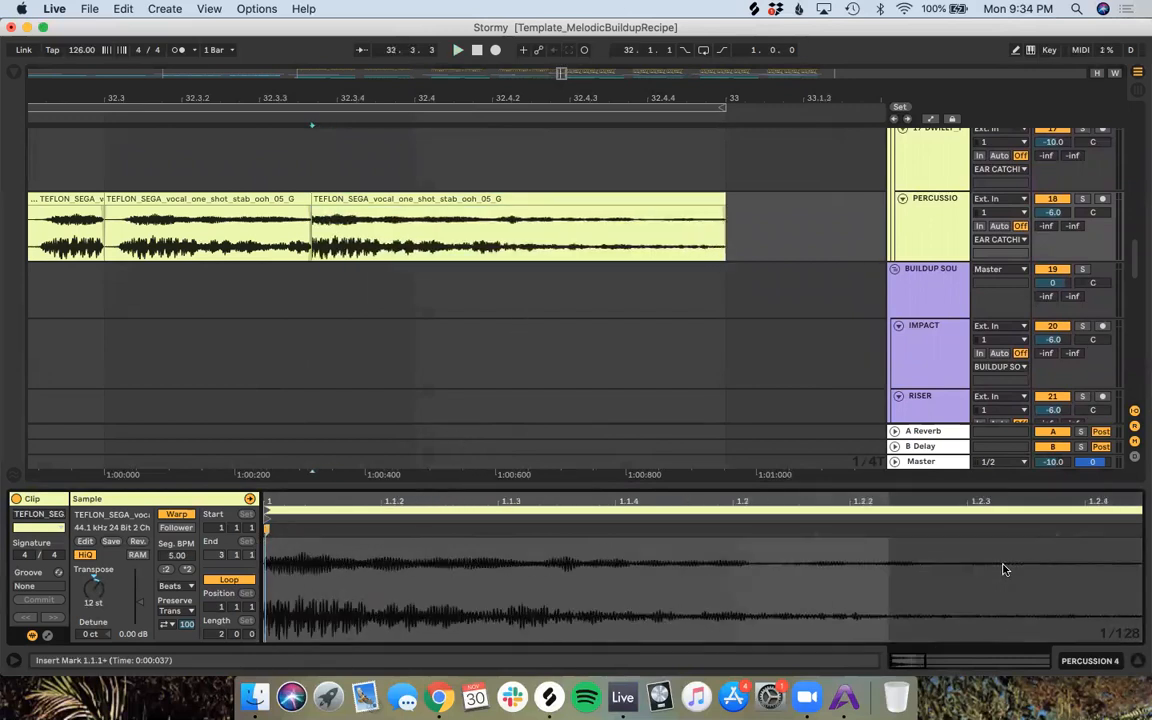
key(minus)
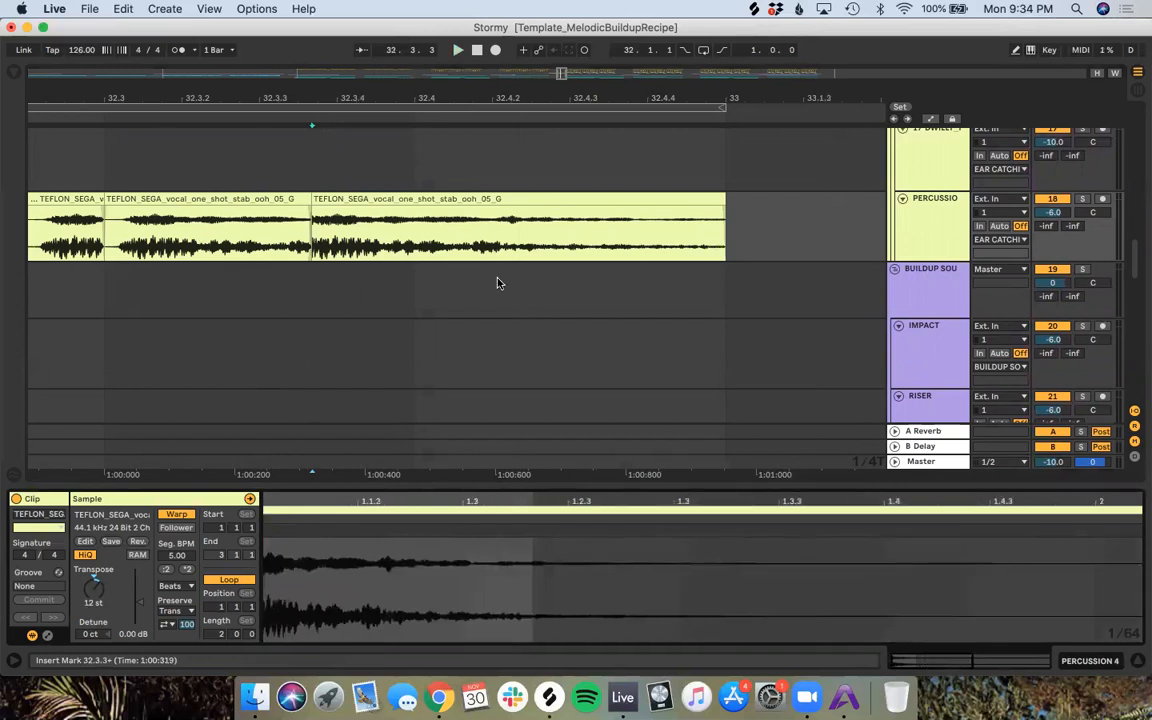
key(Down)
key(minus)
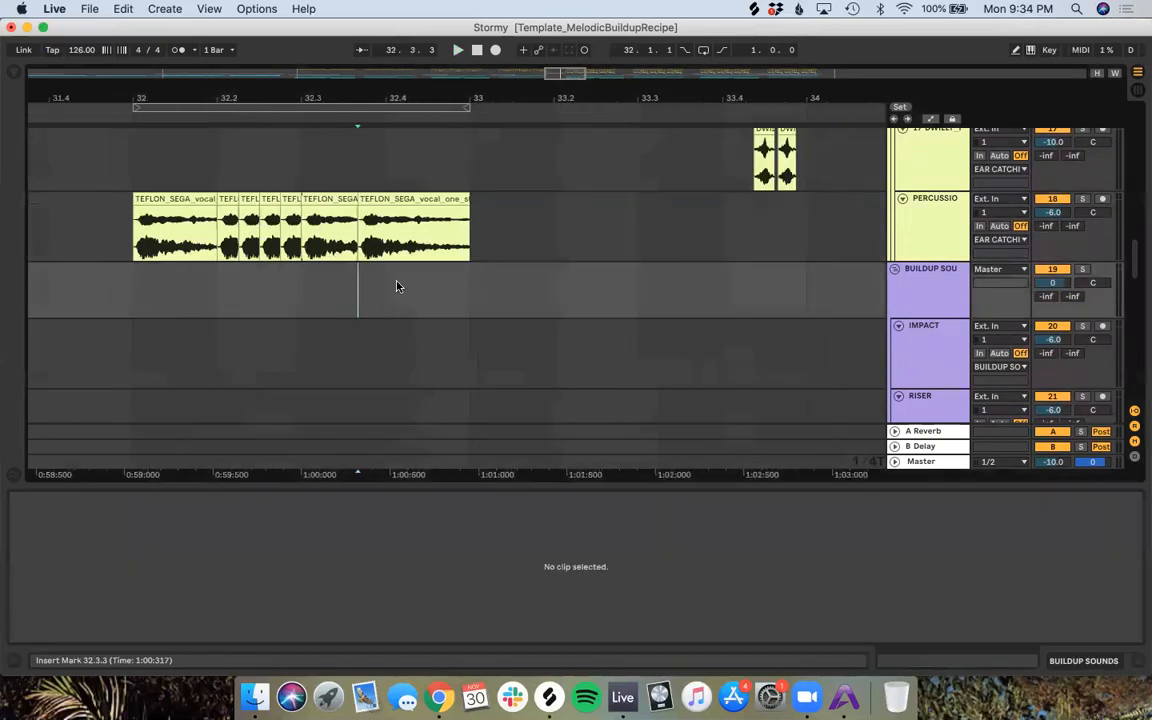
key(minus)
Step: Copy the whole vocal fill on PERCUSSION 4 from bar 32 to 48.1.1 and play the copy
click(468, 226)
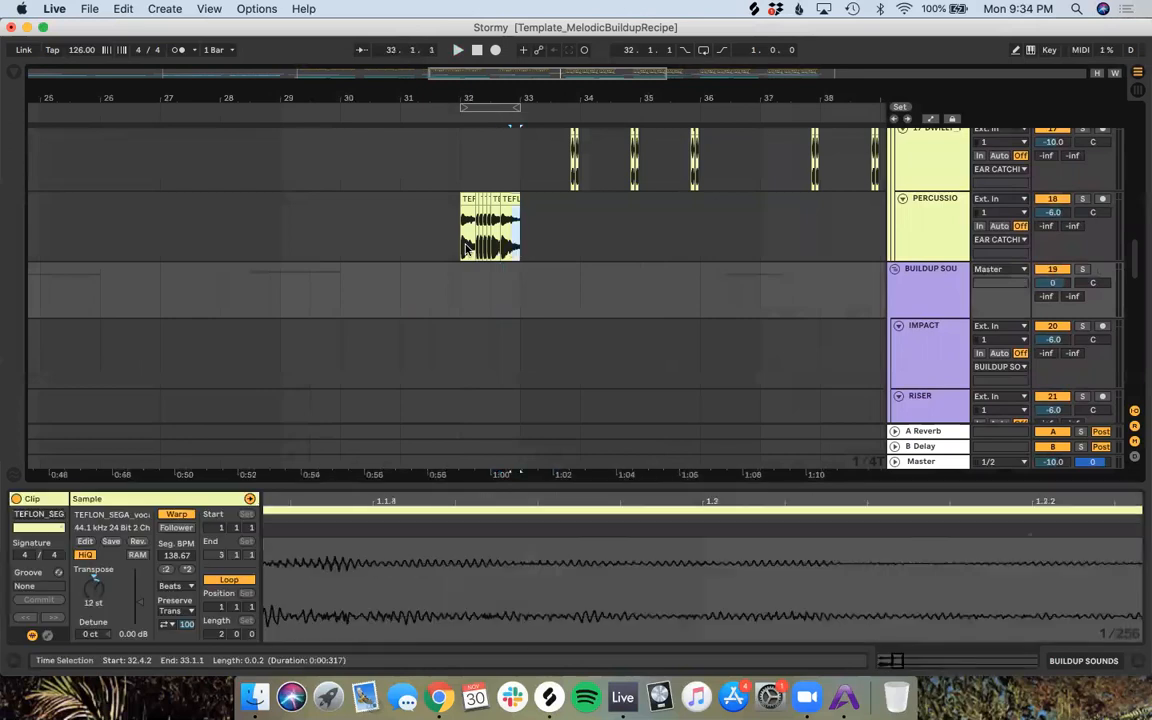
key(minus)
key(minus)
key(minus)
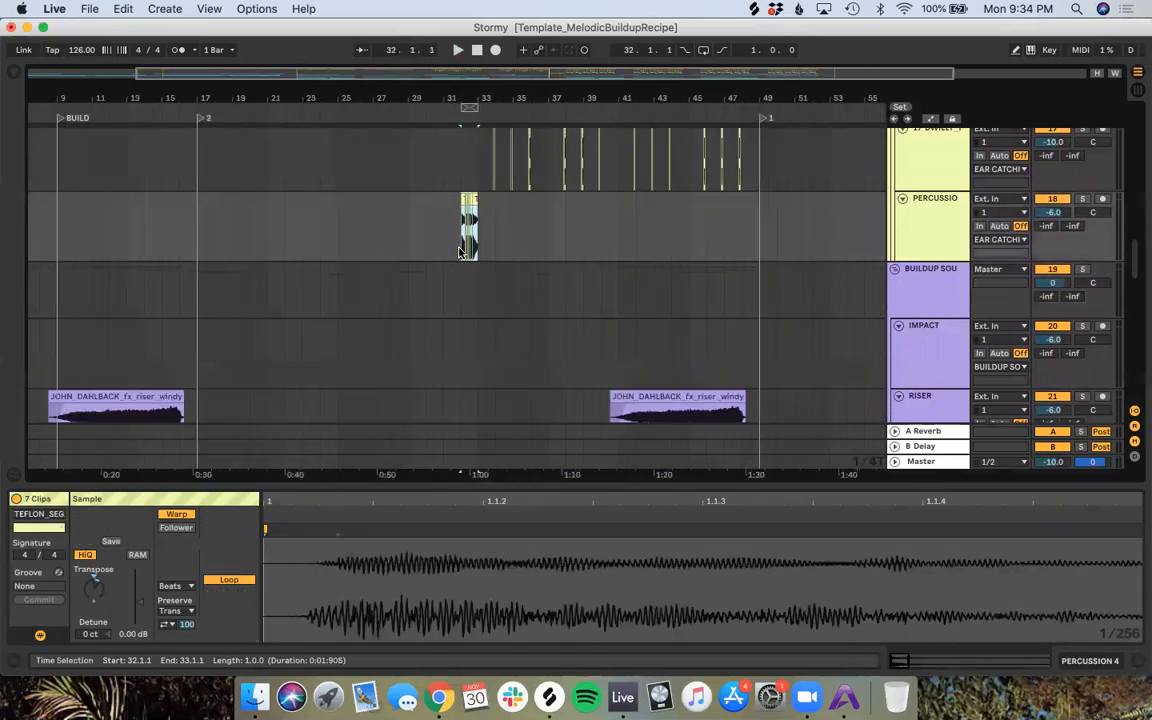
drag(466, 198, 748, 236)
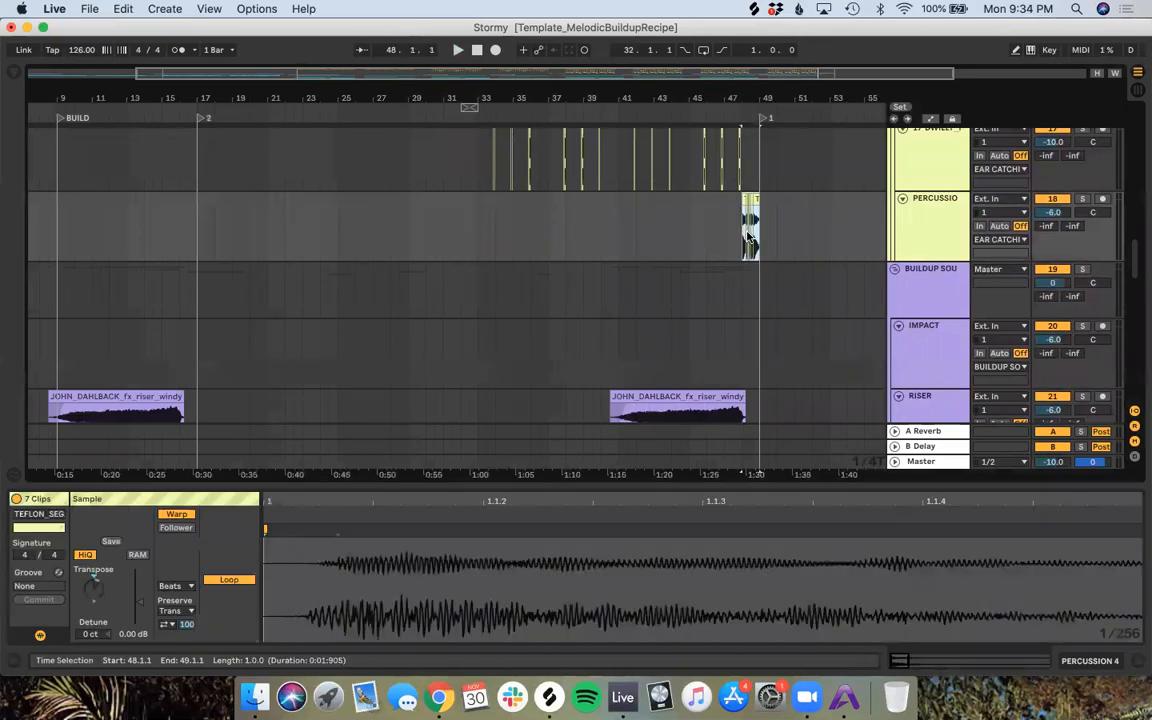
key(super+z)
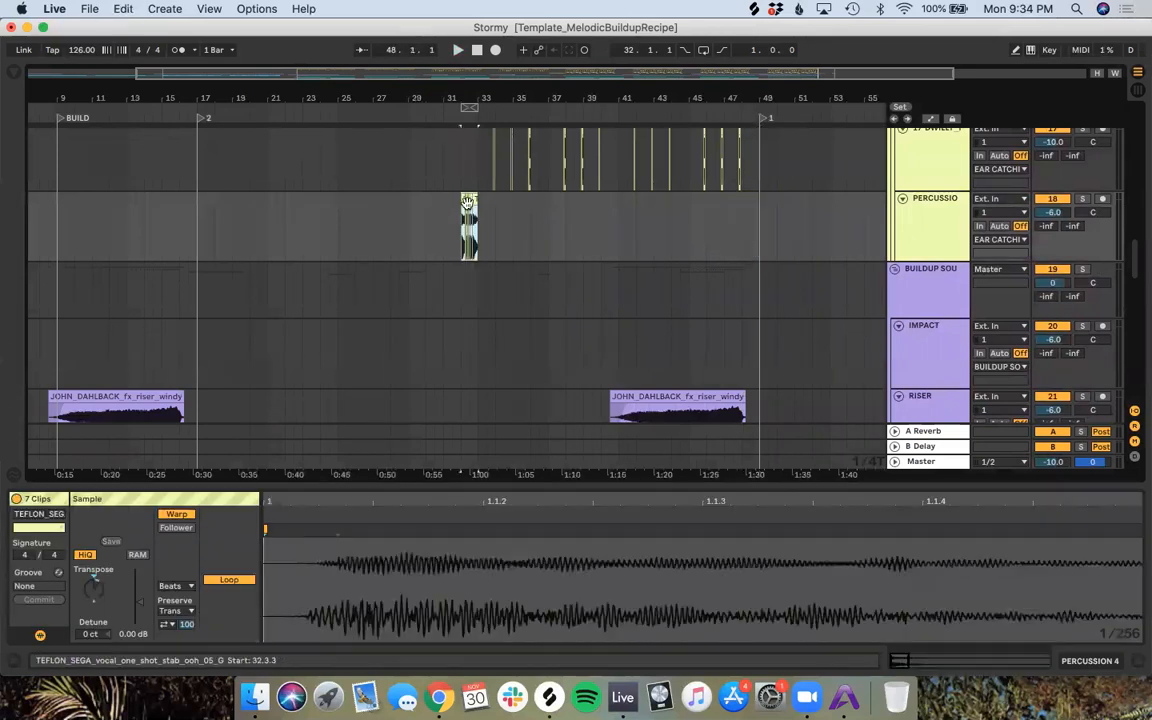
drag(466, 198, 752, 236)
key(space)
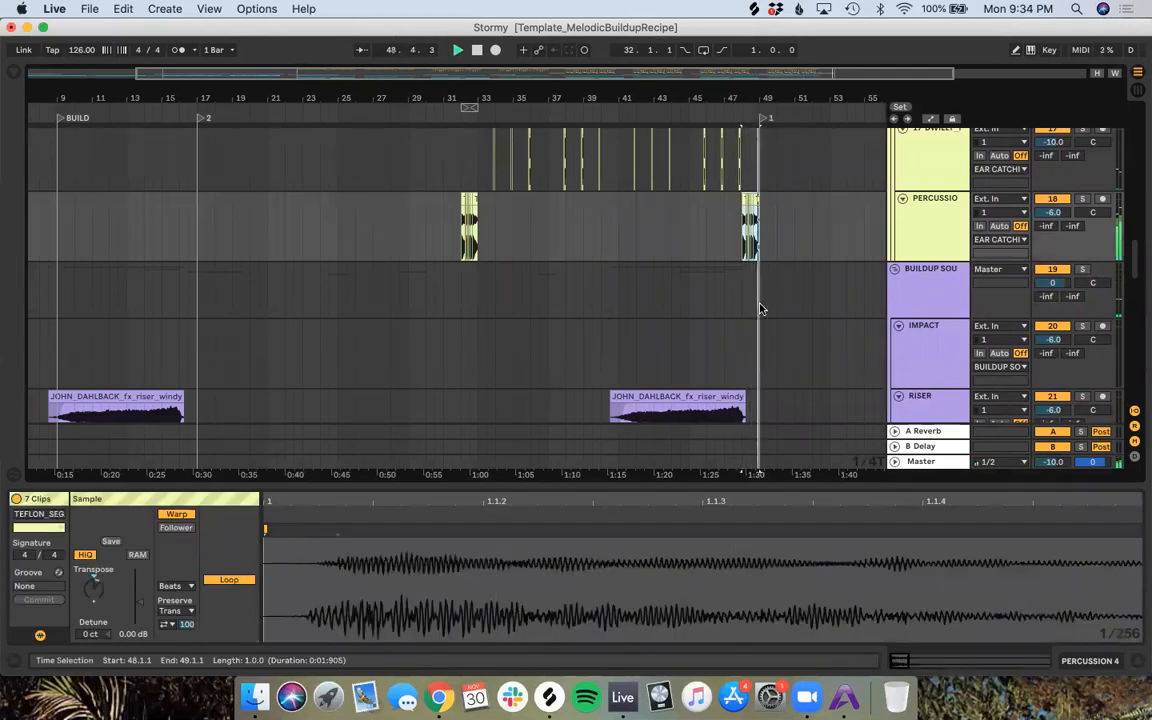
Step: Save the set and switch to the written recipe to read its remaining drop instructions
key(super+s)
key(ctrl+Right)
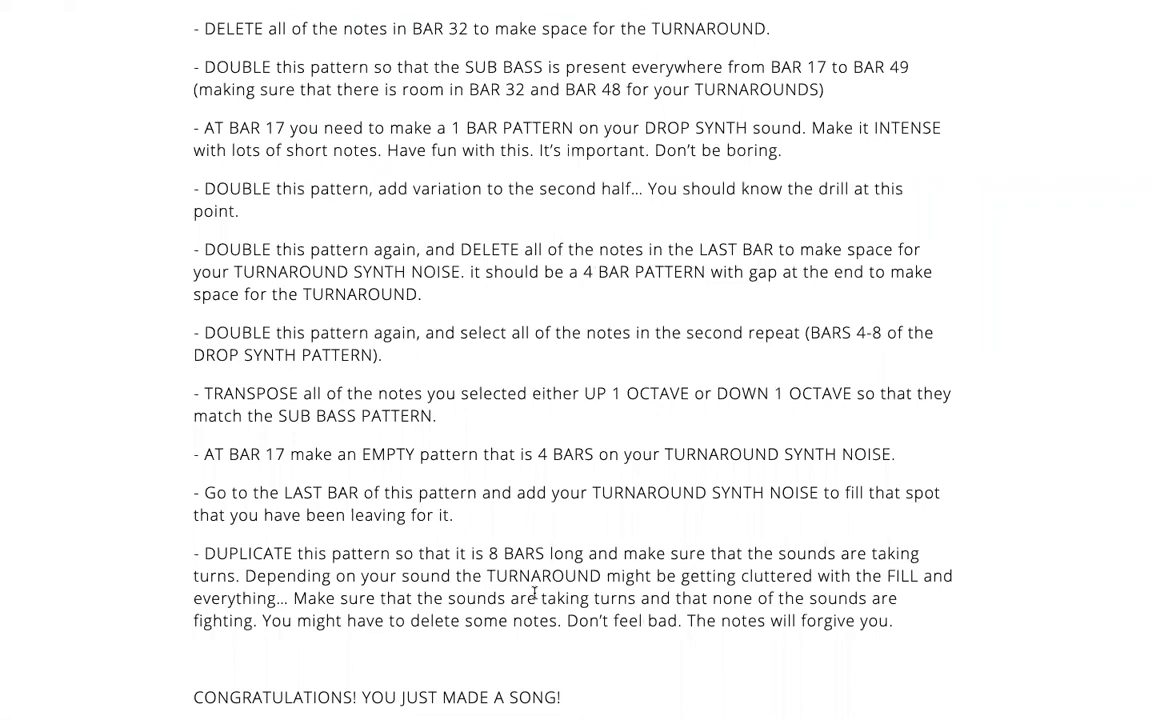
scroll(535, 592, down, 1)
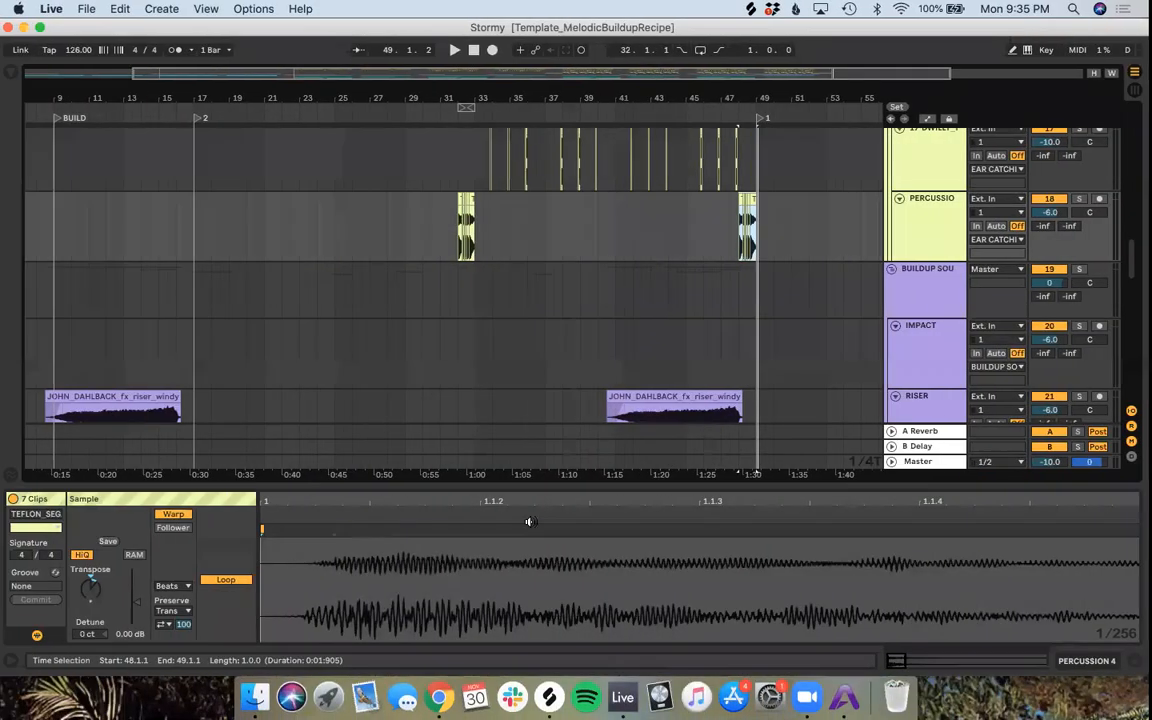
Step: Select the second drum build up to 49.1.1 on the DRUM BUILD track and play the buildup leading into bar 49
scroll(522, 416, left, 2)
scroll(522, 416, down, 5)
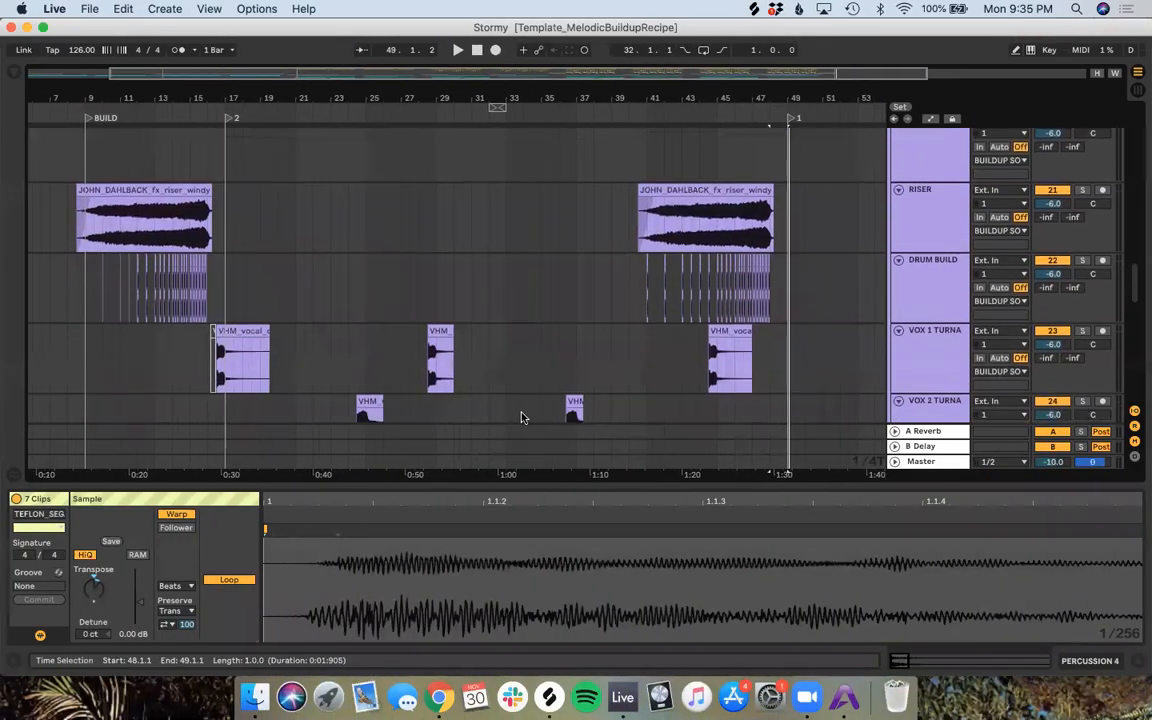
click(763, 302)
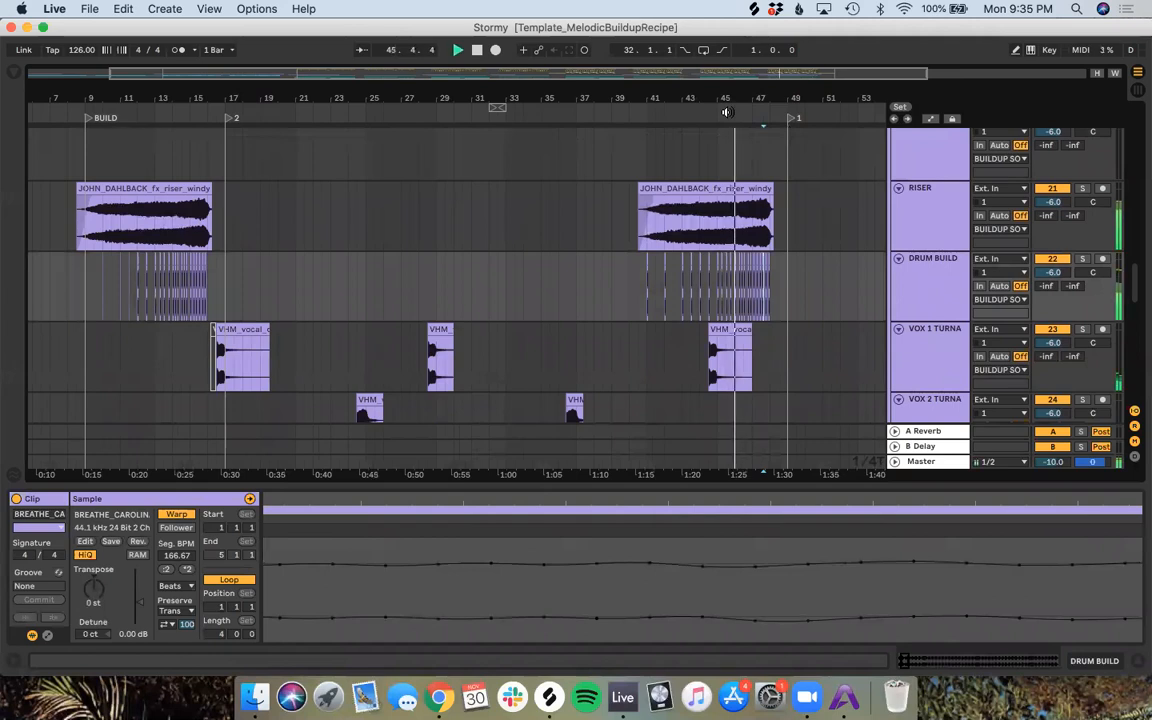
drag(787, 294, 641, 305)
key(space)
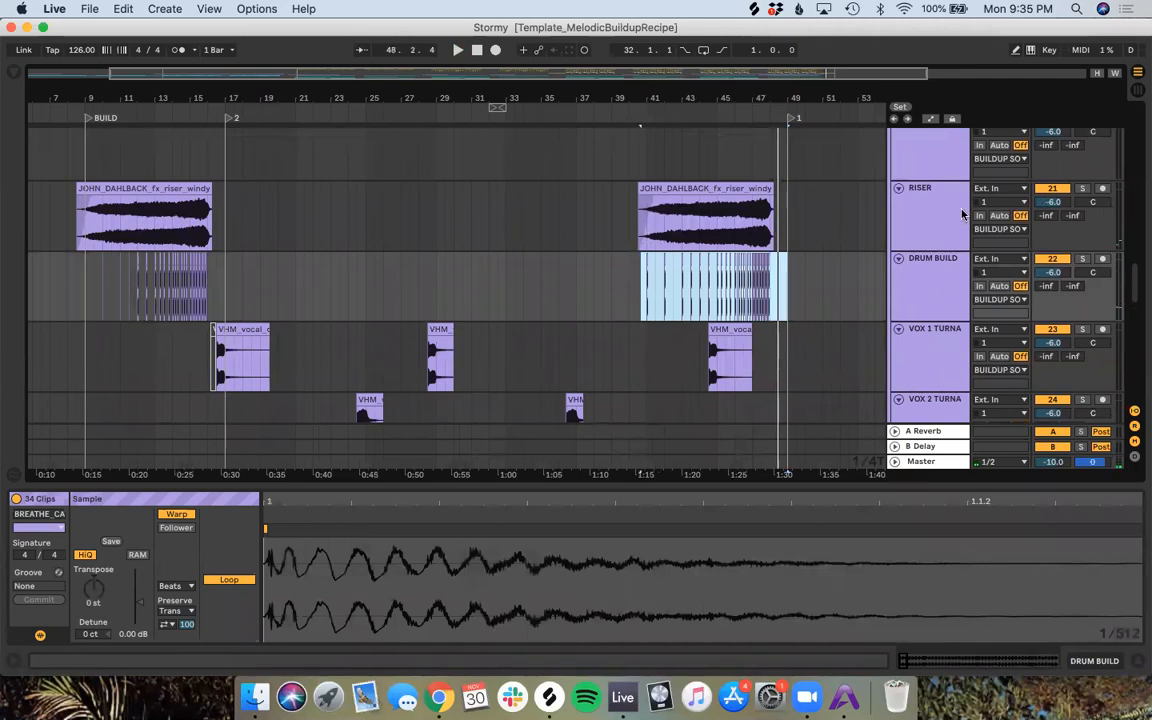
Step: Set the RISER track's volume to -12 dB, checking it against the second buildup, and save the set
click(962, 213)
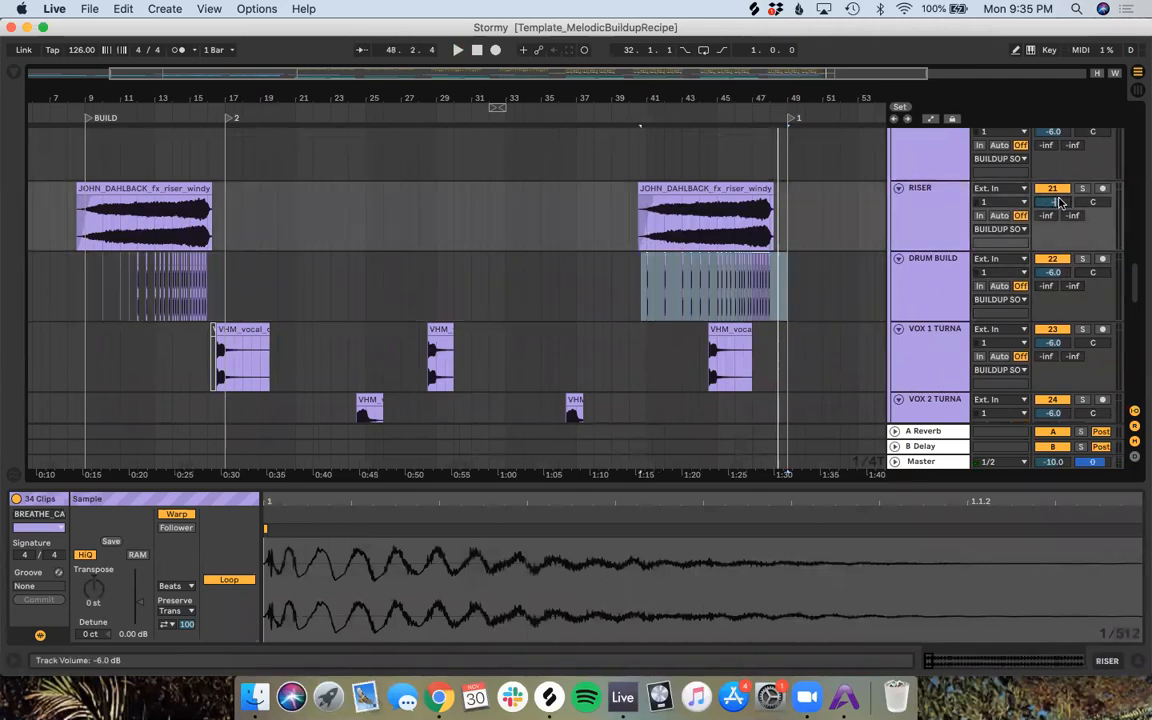
click(652, 116)
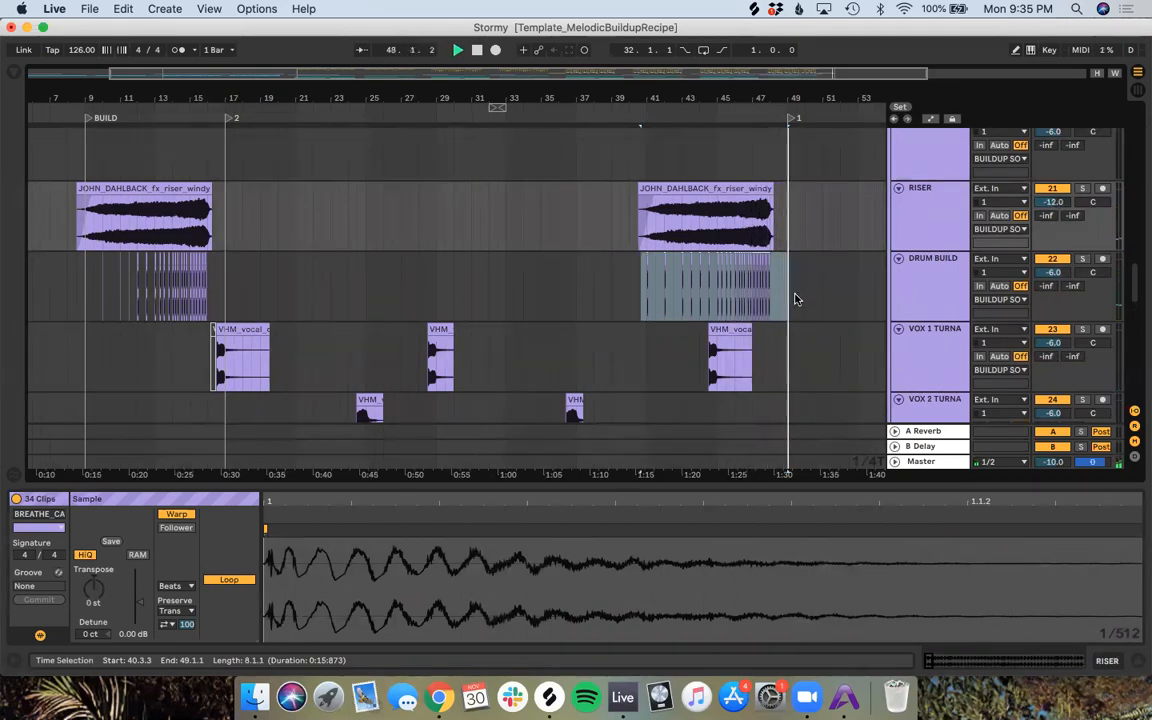
click(525, 308)
key(minus)
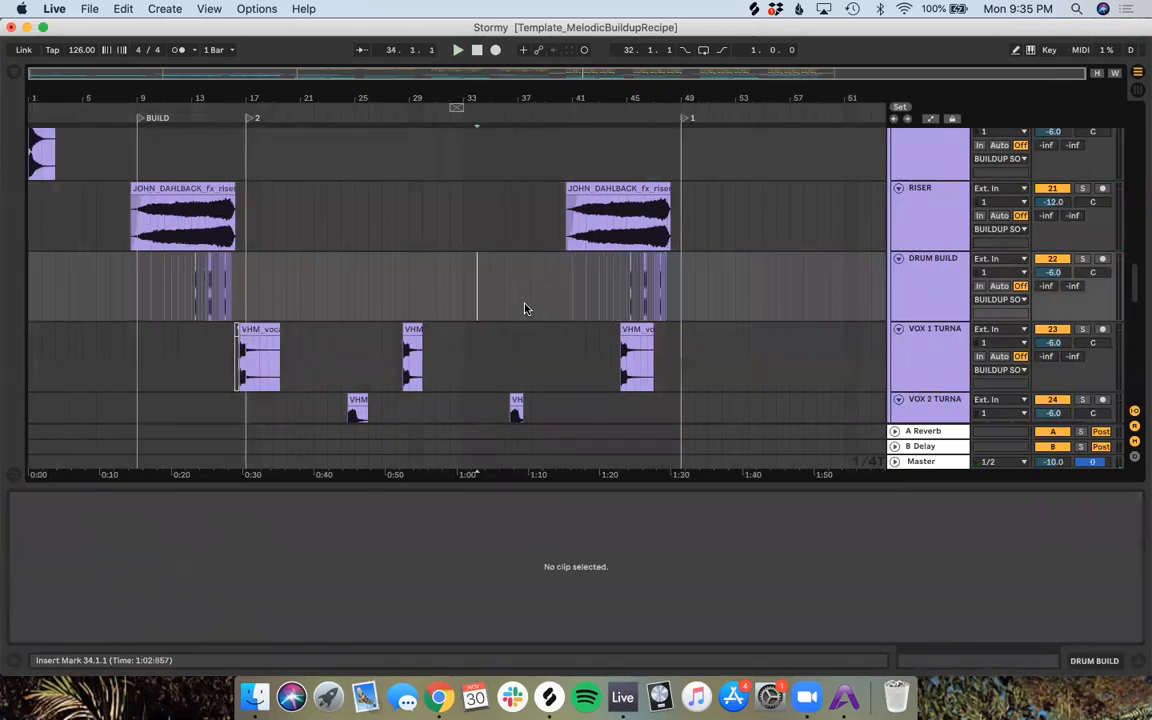
drag(533, 482, 533, 645)
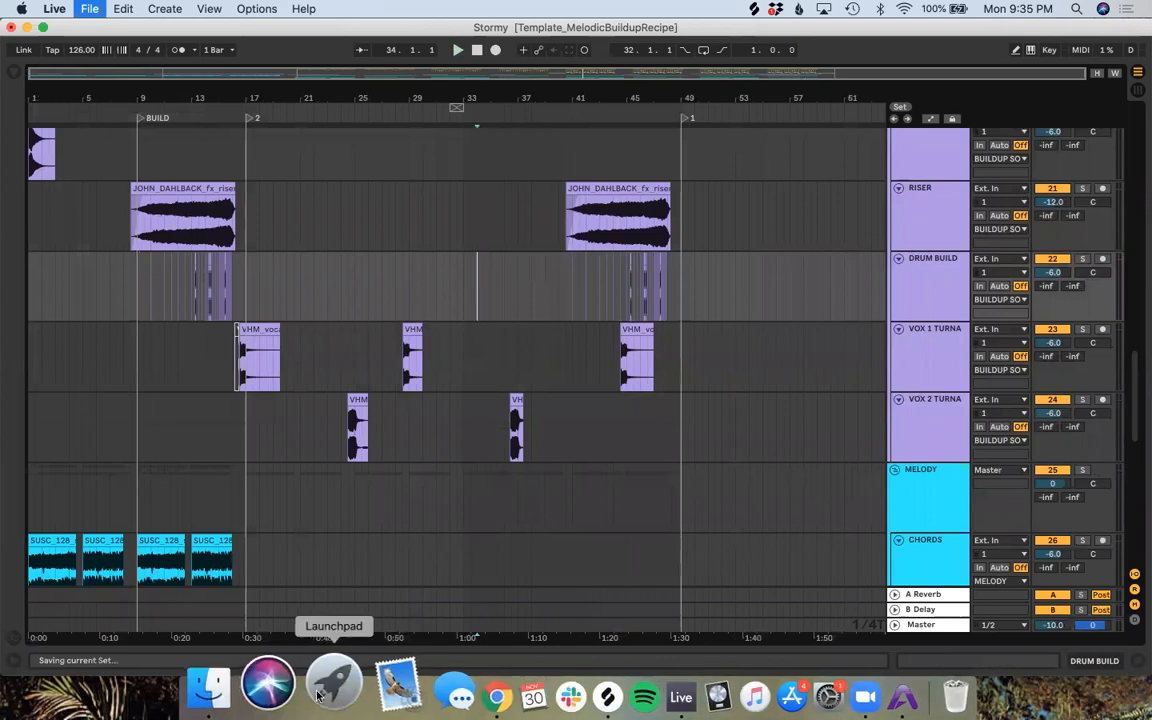
Step: Delete the ATMOSPHERE clip between bars 9 and 17 and set the fixed grid to 4 bars
click(288, 503)
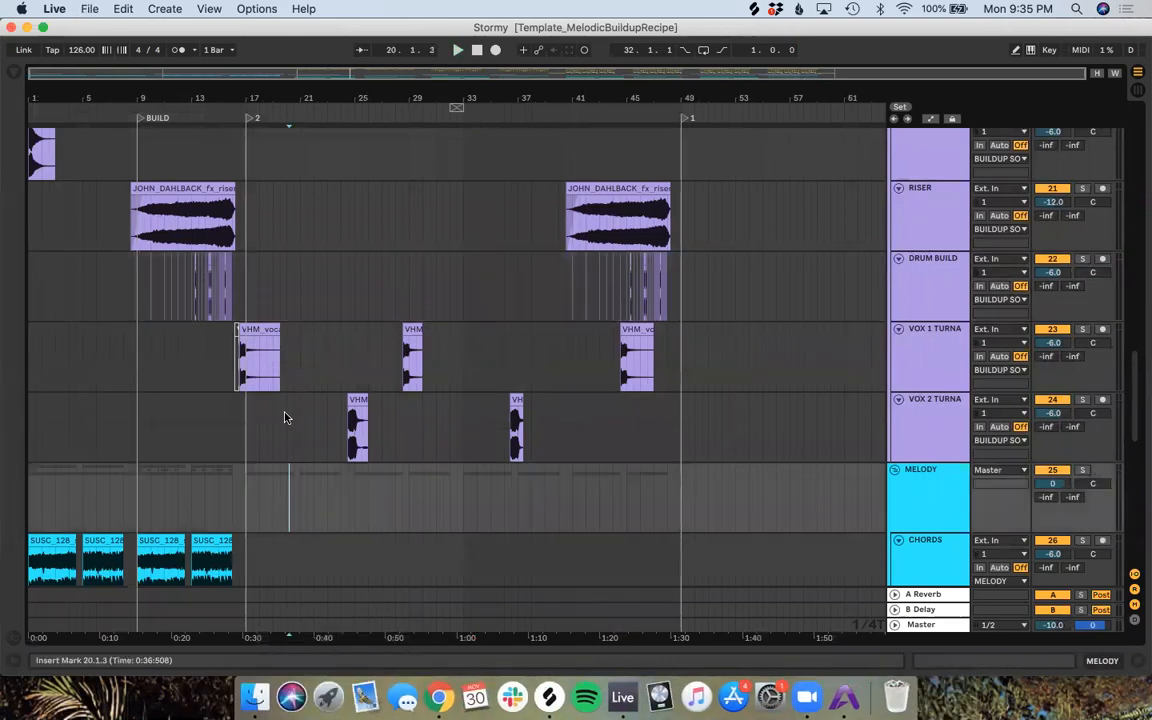
scroll(288, 410, down, 5)
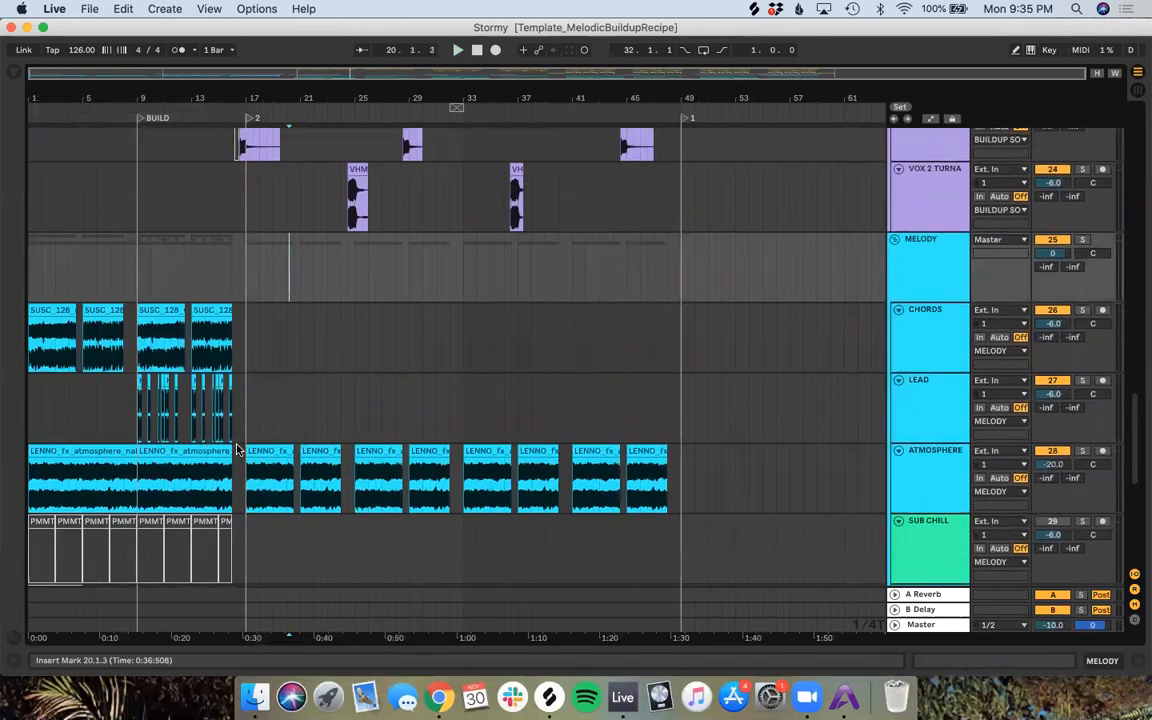
scroll(236, 456, down, 3)
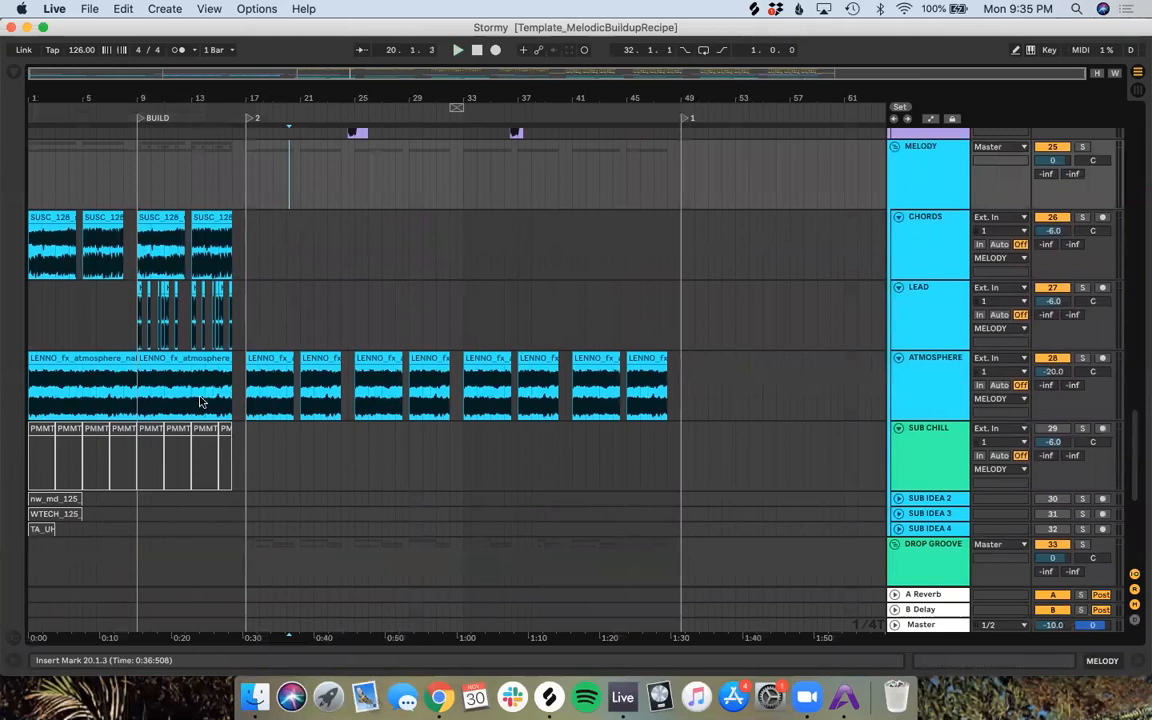
drag(242, 396, 137, 390)
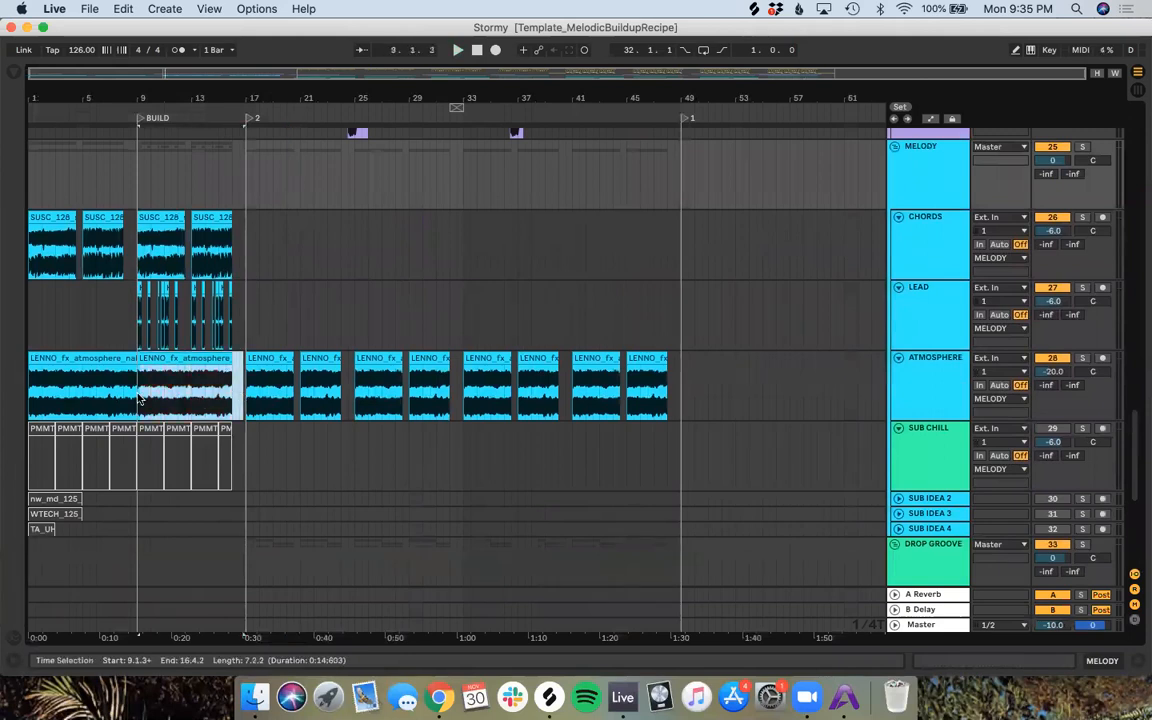
right_click(353, 411)
click(418, 587)
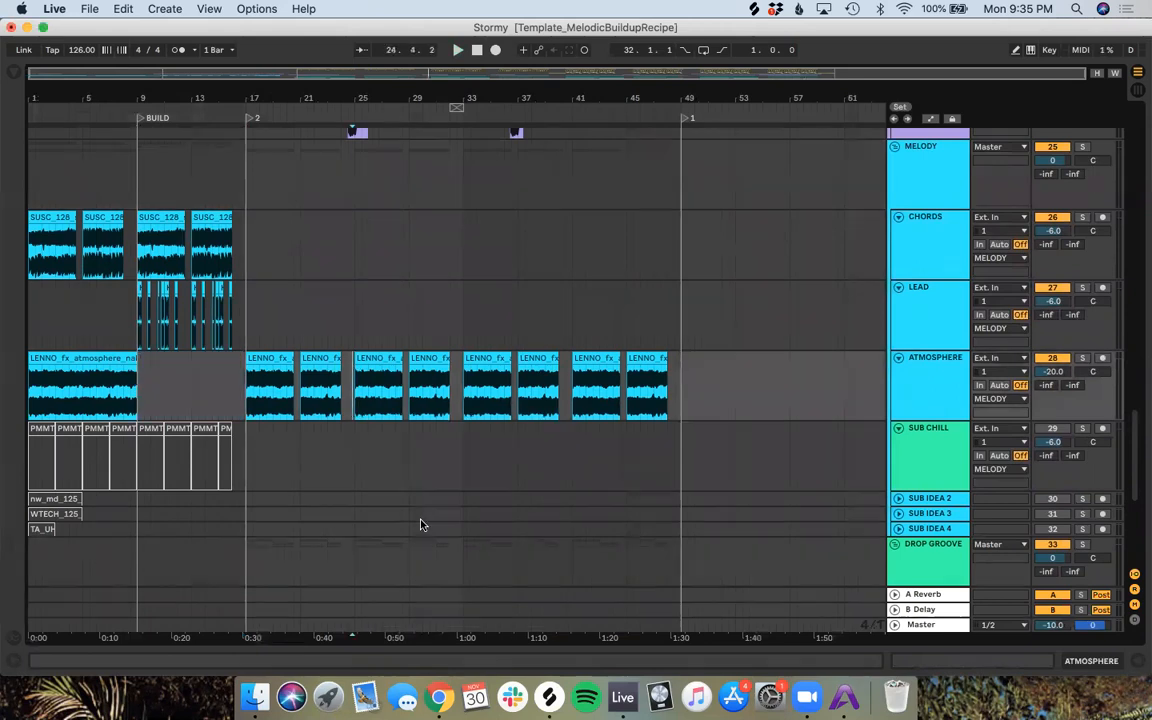
Step: Copy the two ATMOSPHERE clips from bars 17–25 to bar 9, keeping the originals in place
drag(353, 403, 263, 412)
drag(258, 360, 148, 362)
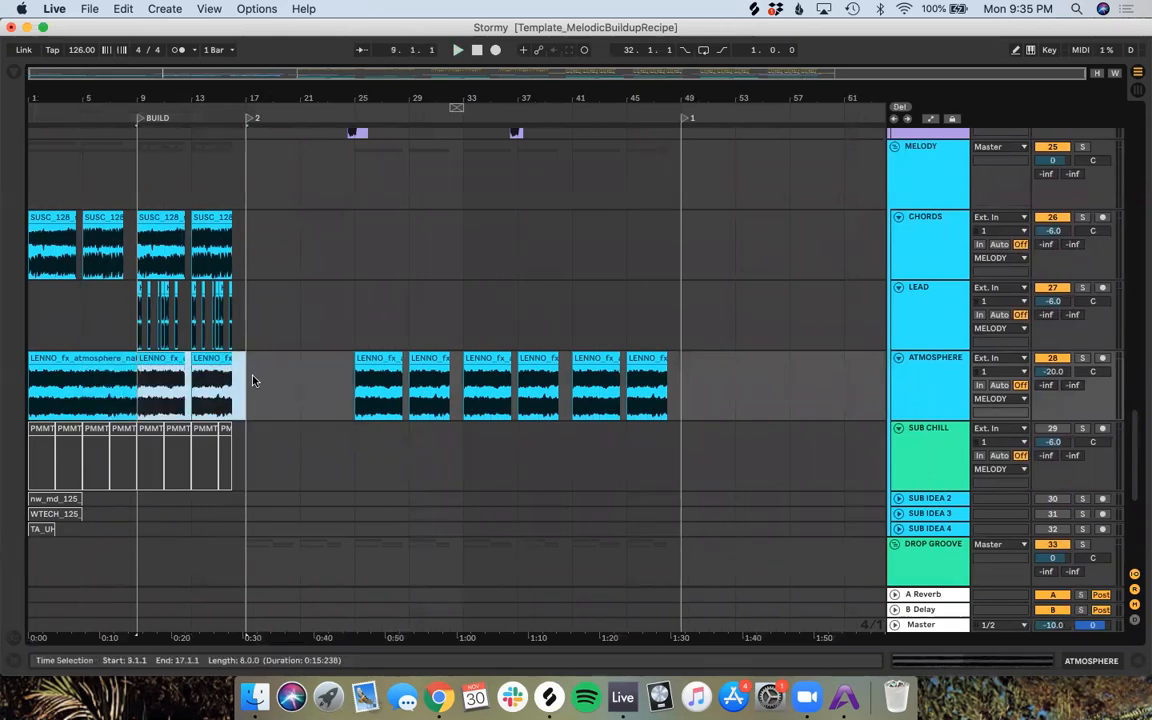
key(super+z)
drag(254, 358, 150, 390)
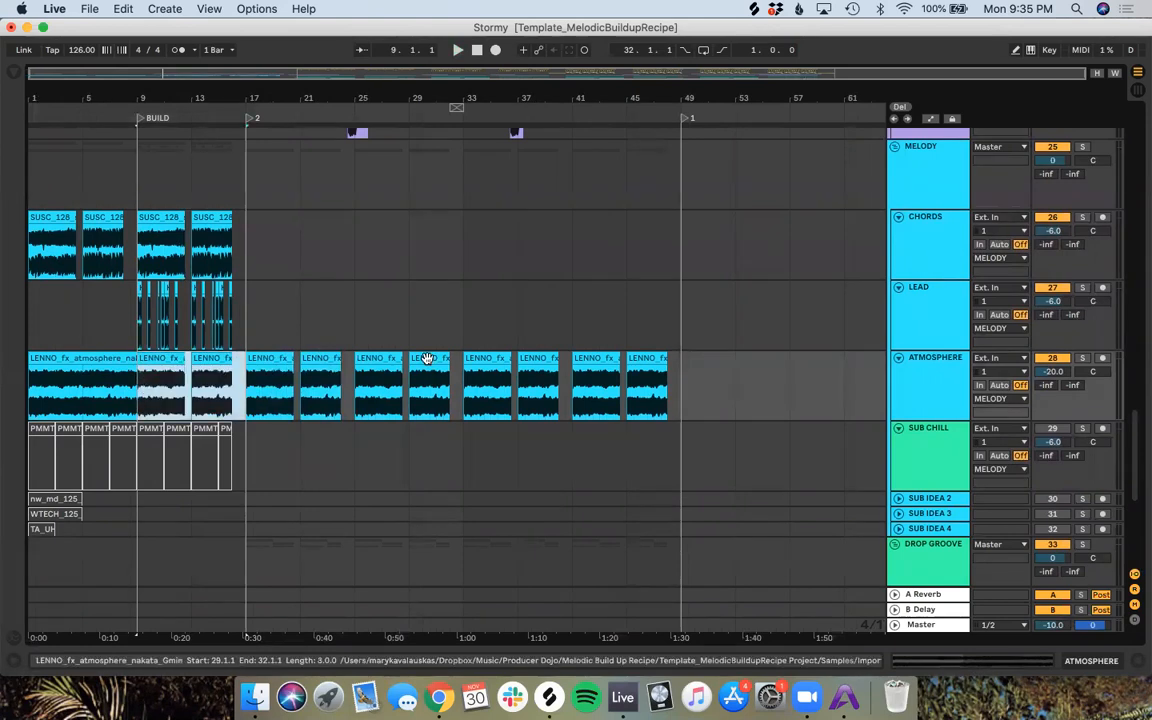
Step: Copy the CHORDS, LEAD and ATMOSPHERE clips from bars 9–17 to bar 49 and duplicate them up to bar 81
scroll(427, 360, down, 4)
scroll(427, 362, up, 5)
drag(250, 420, 156, 320)
drag(152, 345, 131, 301)
right_click(131, 301)
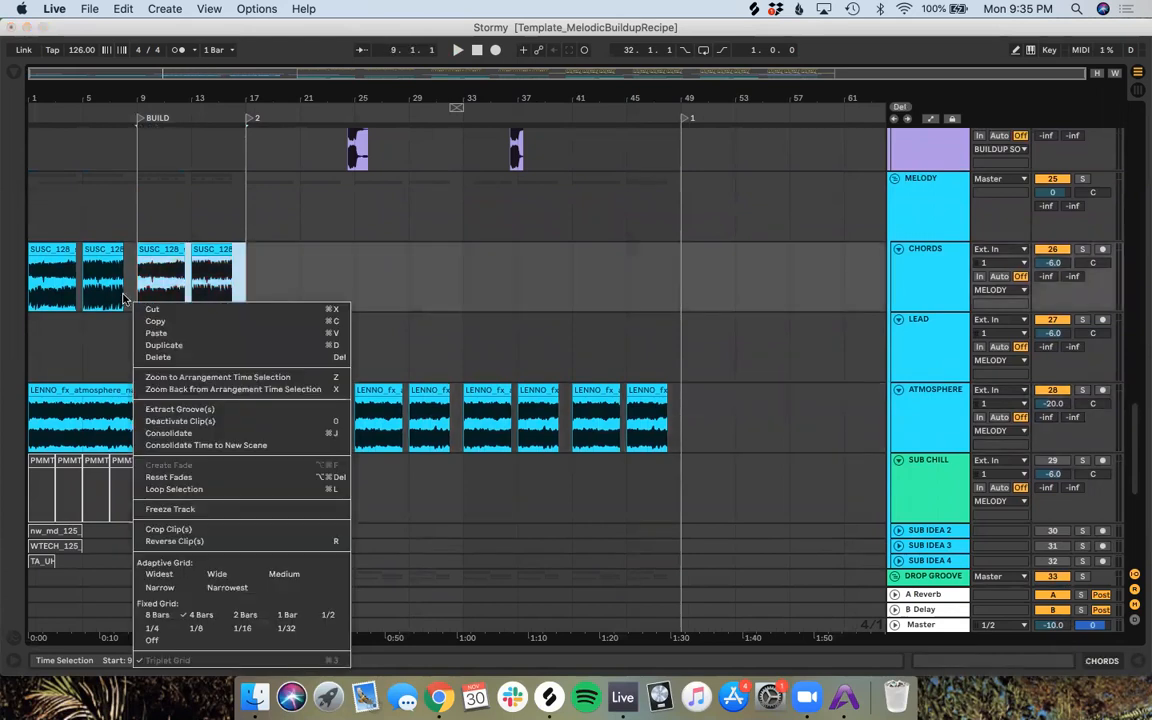
key(Escape)
drag(153, 245, 714, 295)
key(ctrl+d)
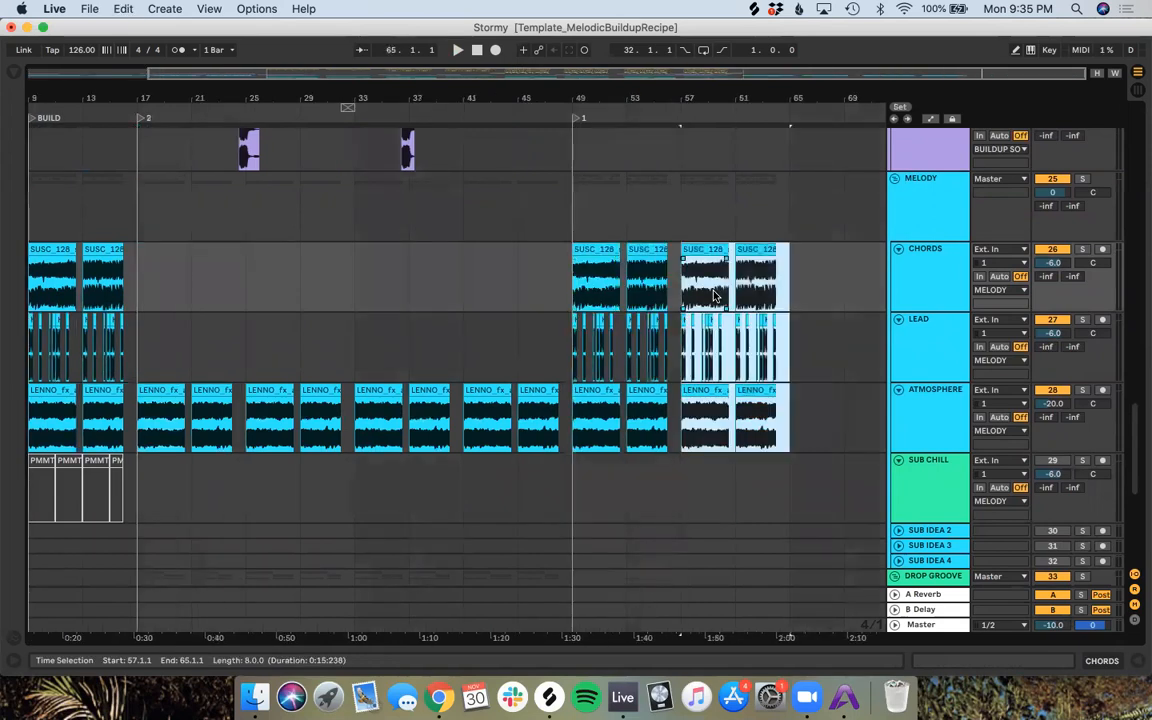
key(ctrl+d)
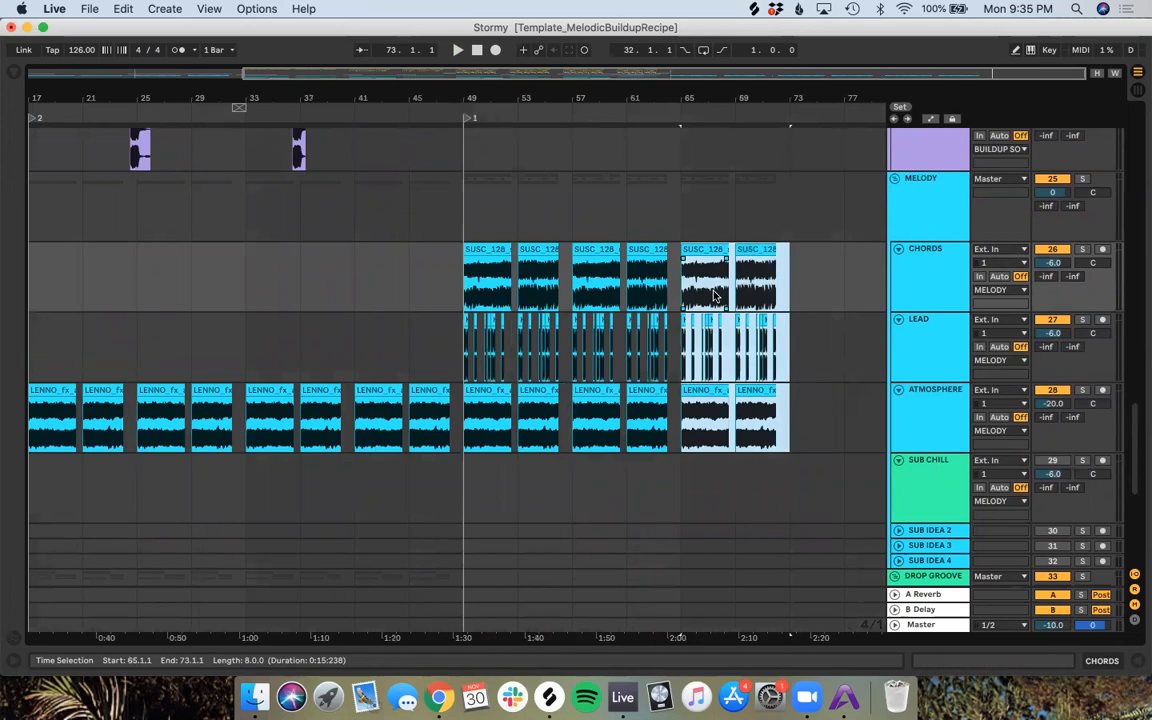
key(ctrl+d)
Step: Delete the CHORDS, LEAD and ATMOSPHERE clips from bar 49 to bar 81
scroll(663, 320, up, 5)
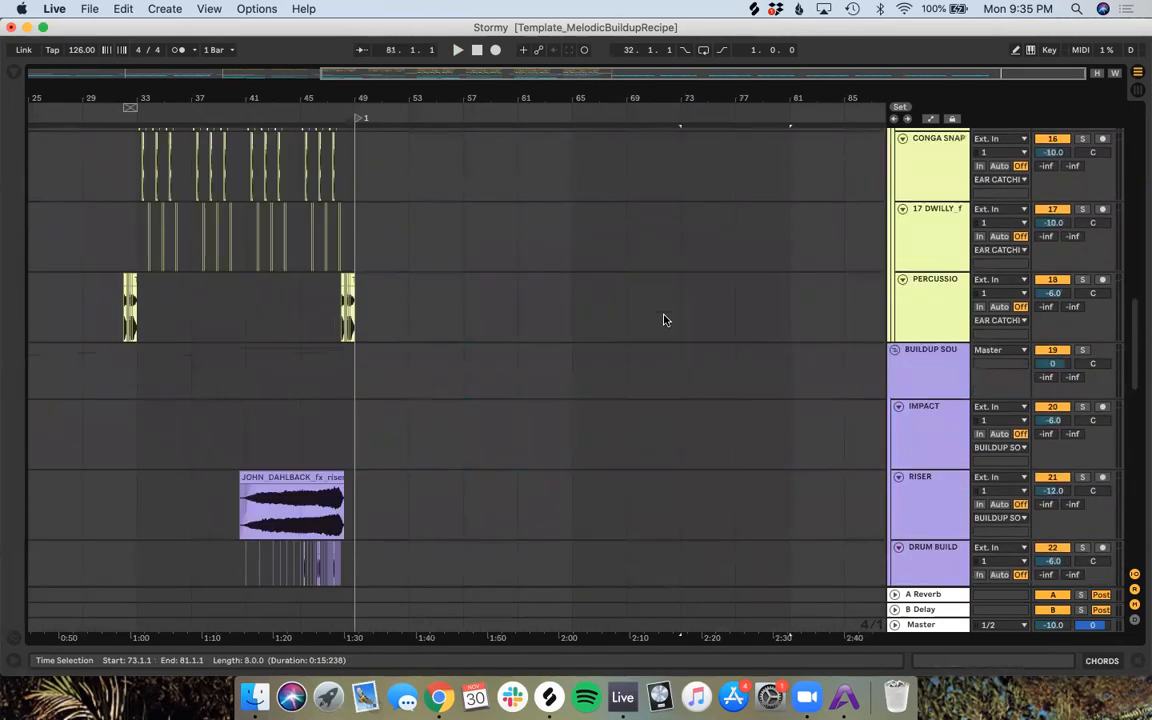
key(minus)
scroll(595, 465, down, 8)
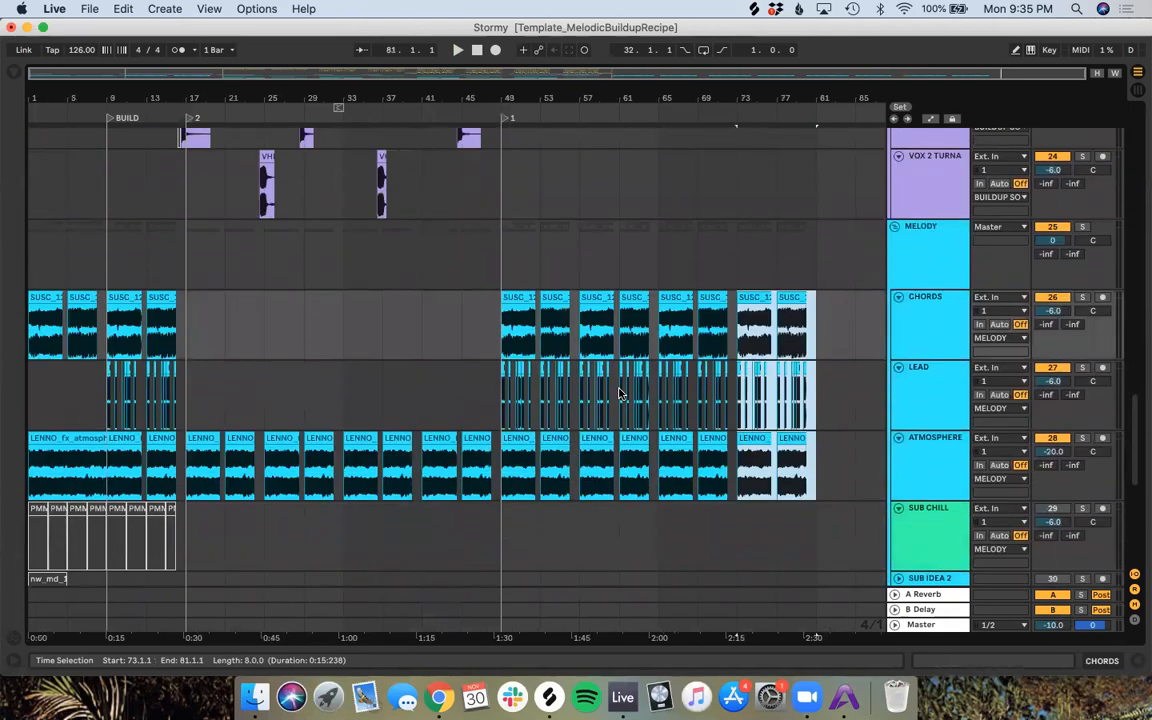
scroll(619, 393, down, 5)
drag(817, 256, 502, 383)
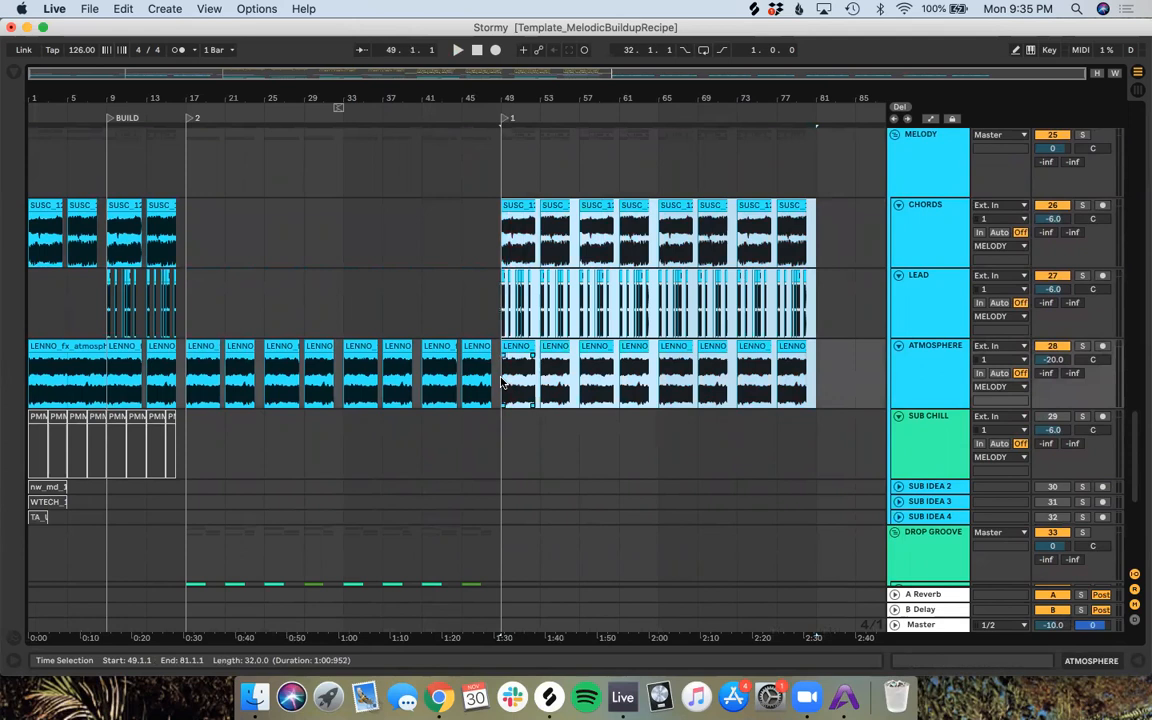
key(Delete)
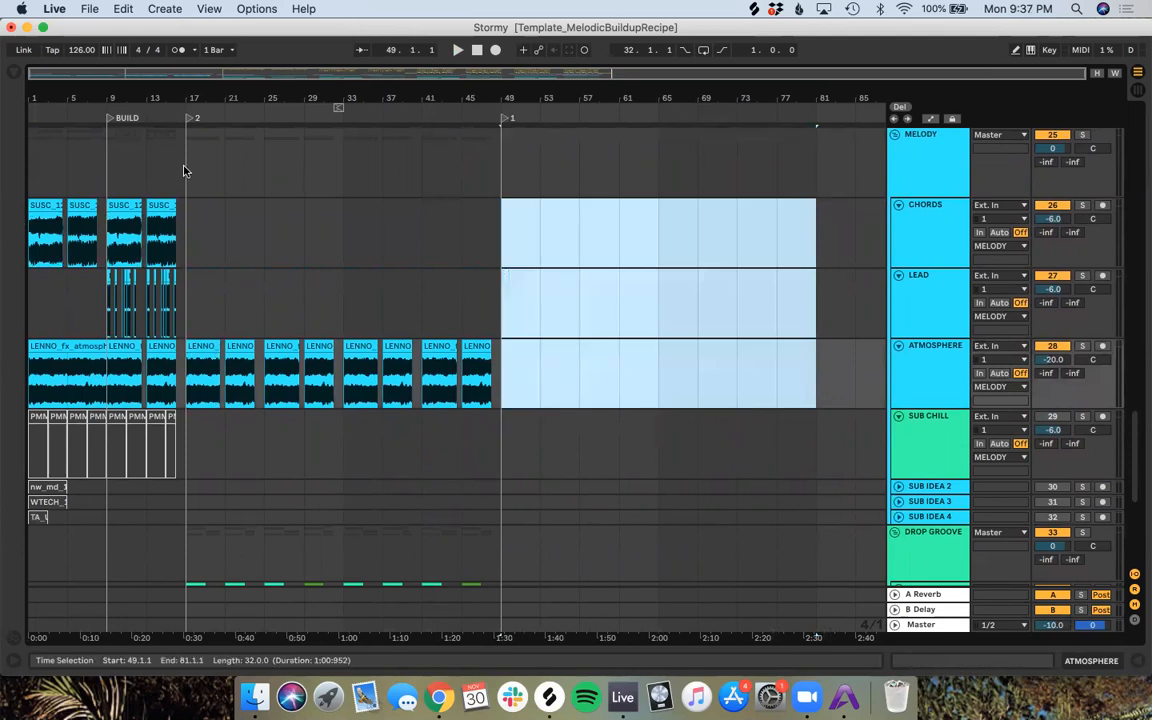
Step: Loop bars 9 to 17 of the MELODY group and copy that selection
drag(188, 167, 97, 172)
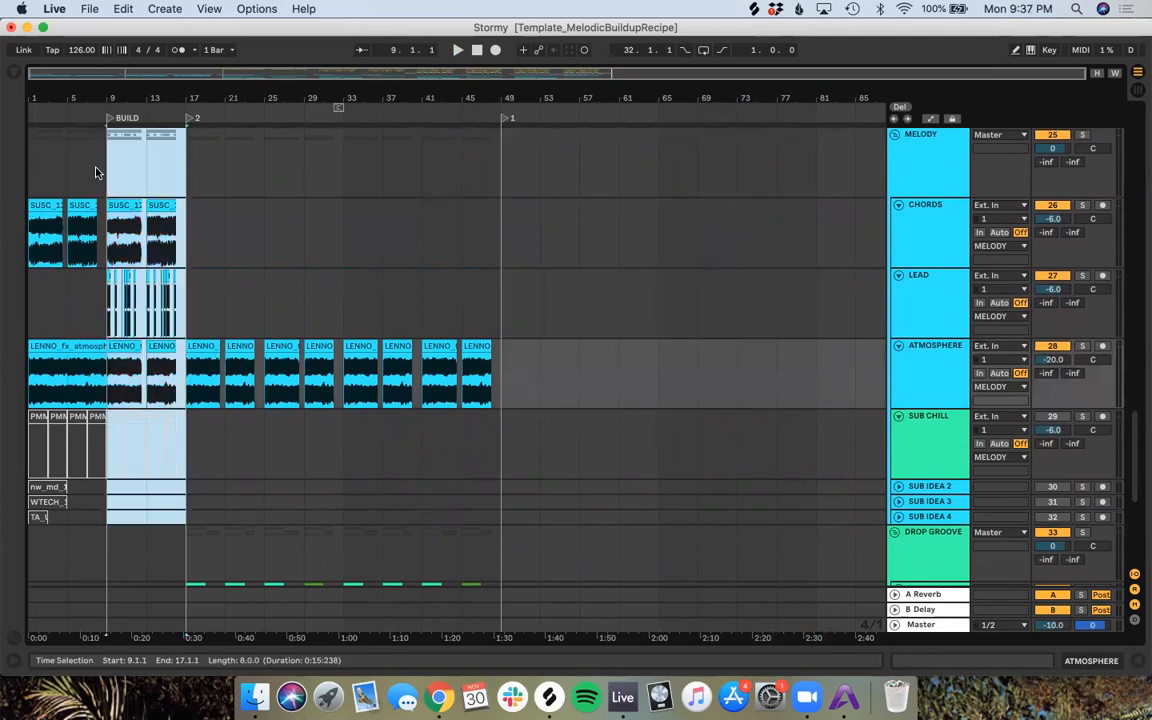
key(super+l)
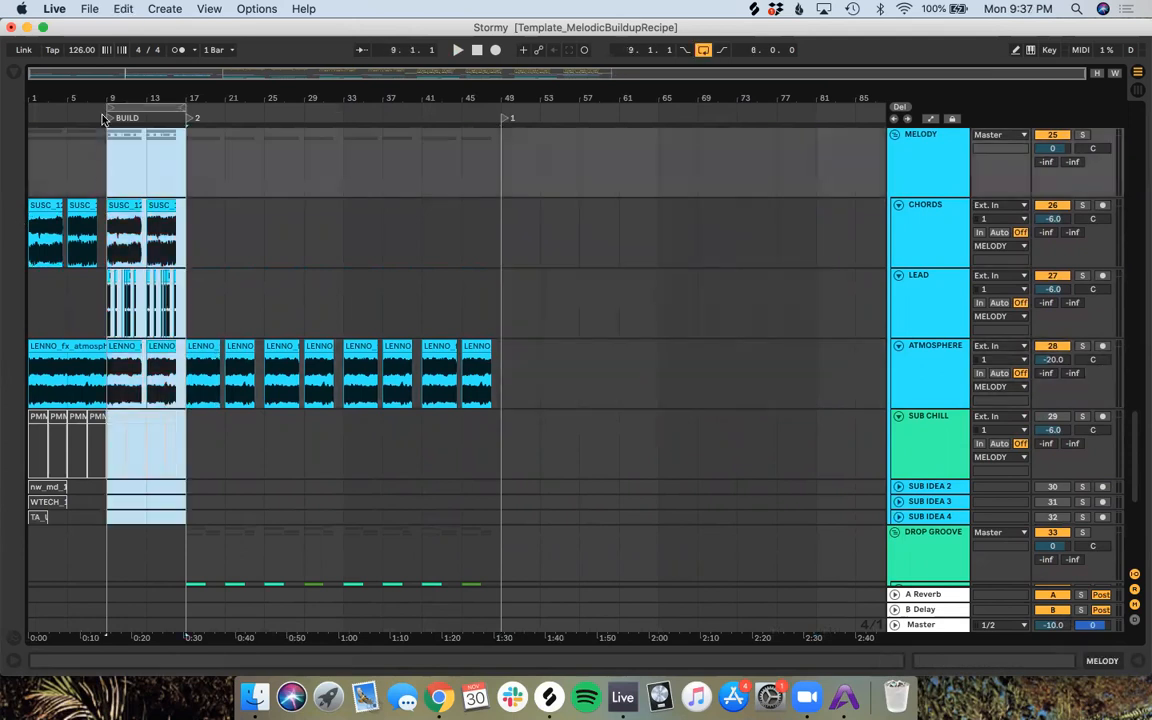
click(84, 8)
mouse_move(121, 9)
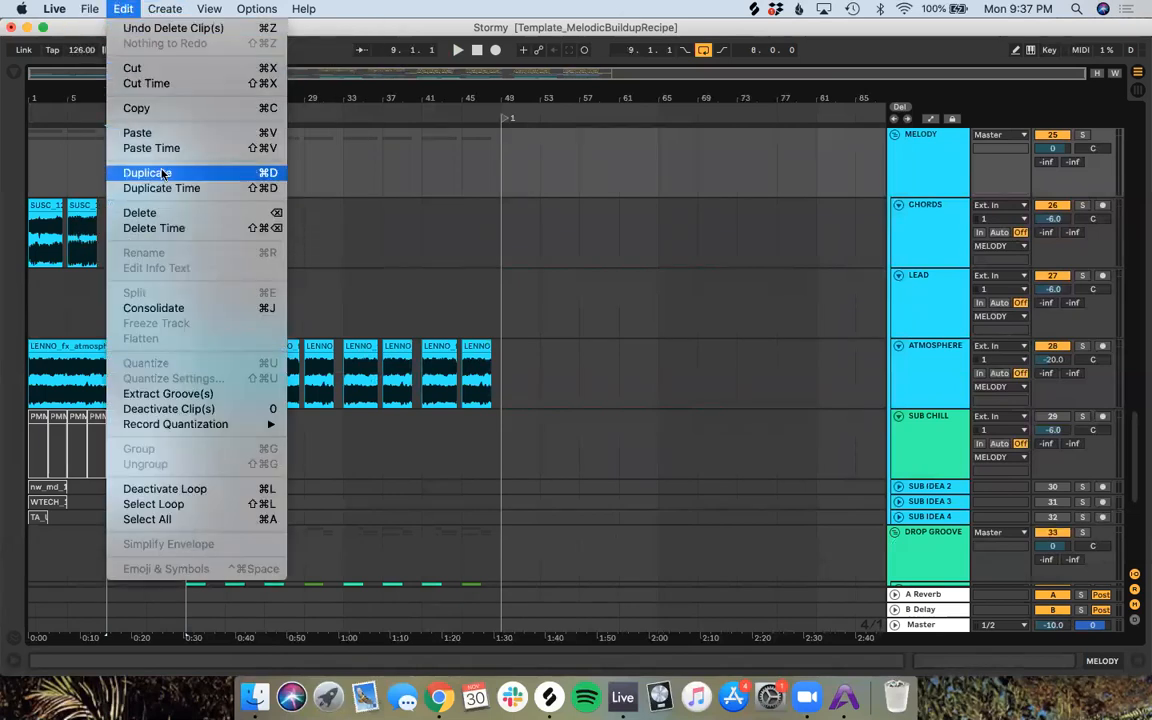
click(141, 106)
Step: Move the loop to bar 49 and paste the copied eight bars as time there
drag(141, 106, 535, 106)
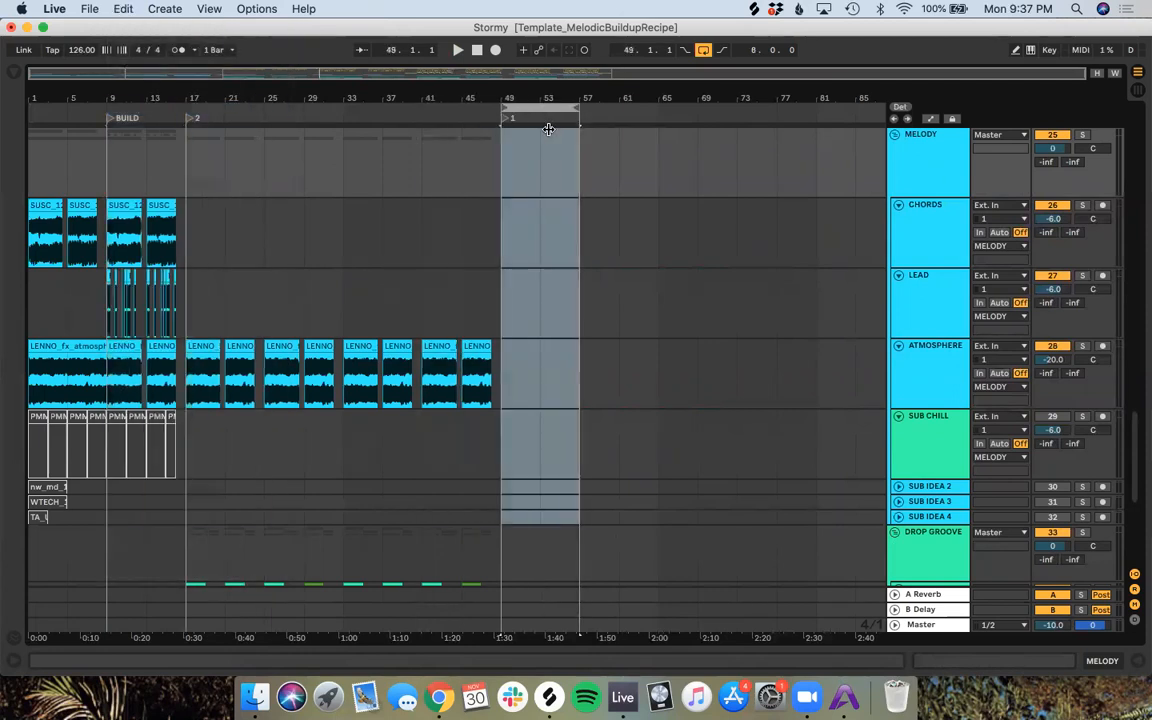
click(91, 10)
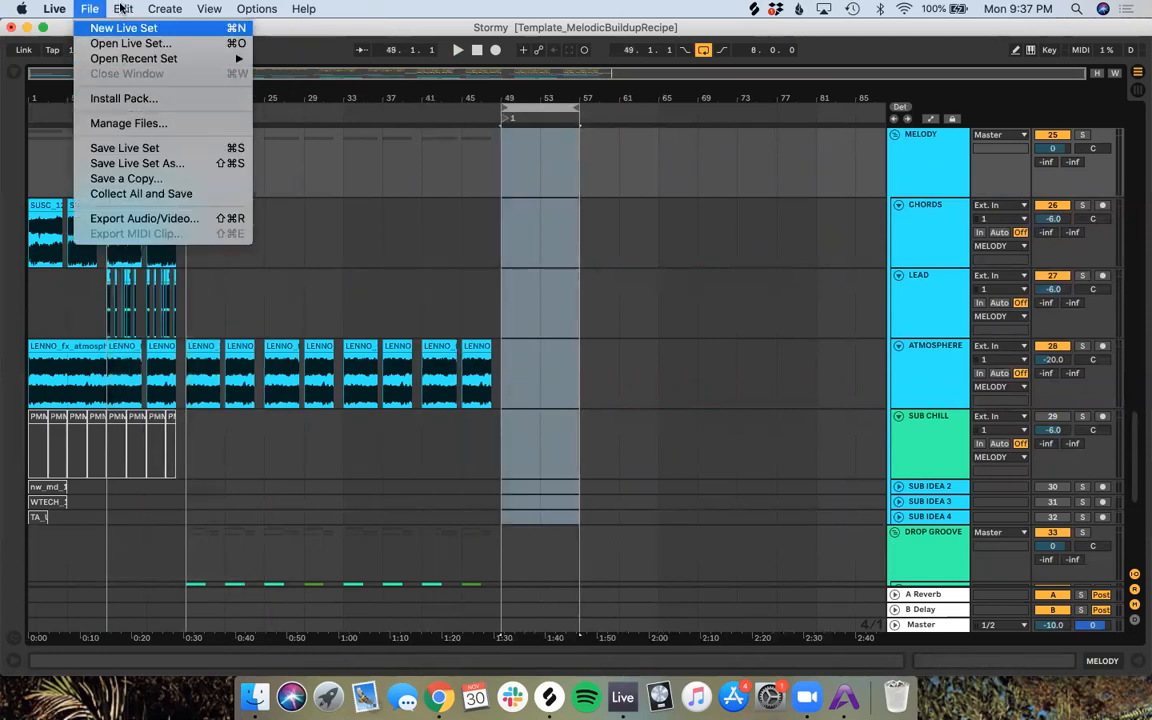
mouse_move(115, 9)
click(151, 148)
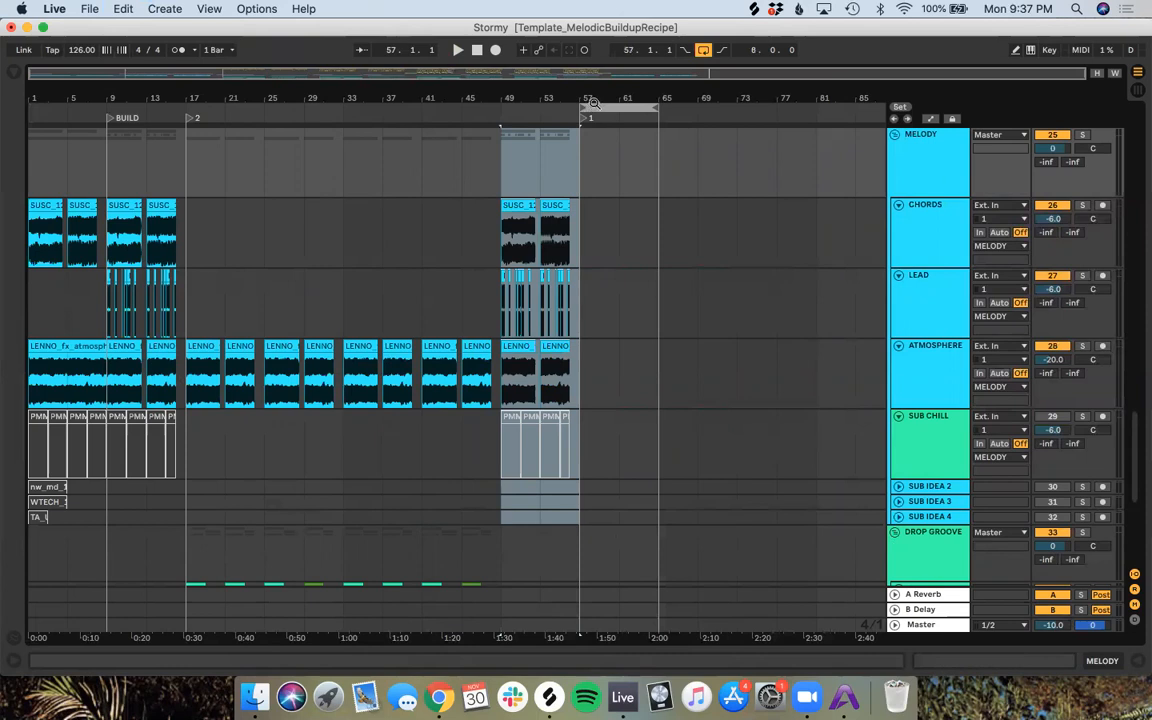
Step: Move locator 1 and the loop back to bar 49, and duplicate the time from bar 49 to 57
key(space)
key(space)
drag(583, 119, 502, 121)
drag(590, 116, 505, 110)
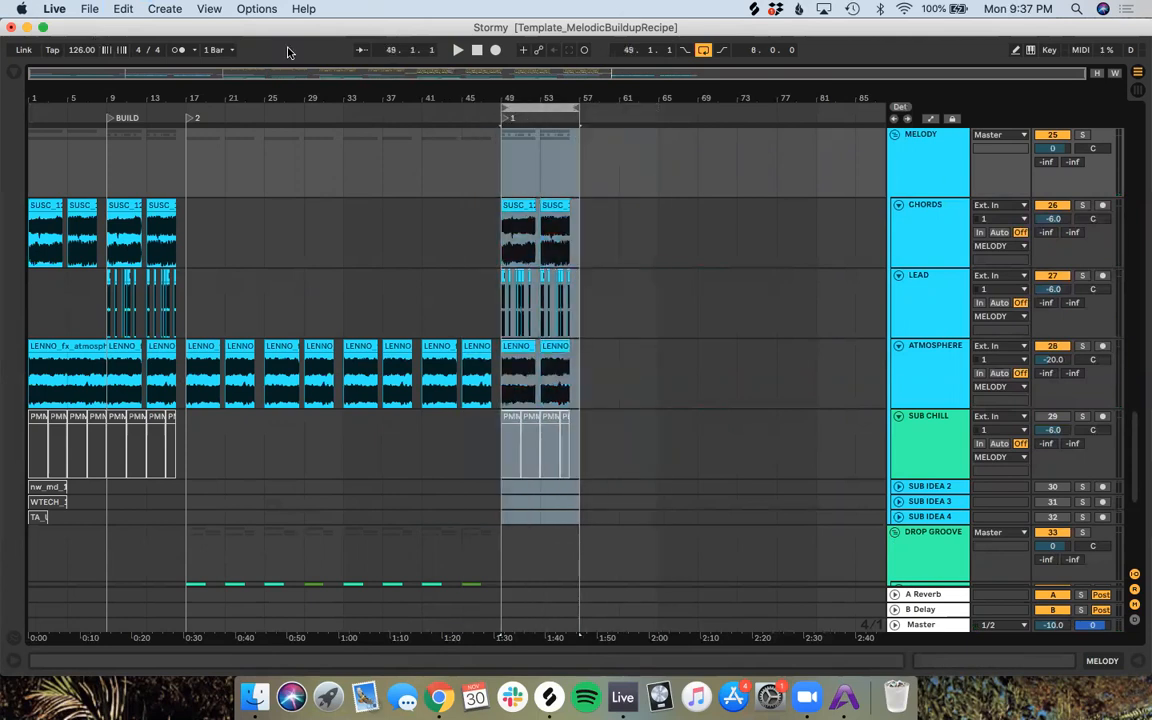
click(123, 9)
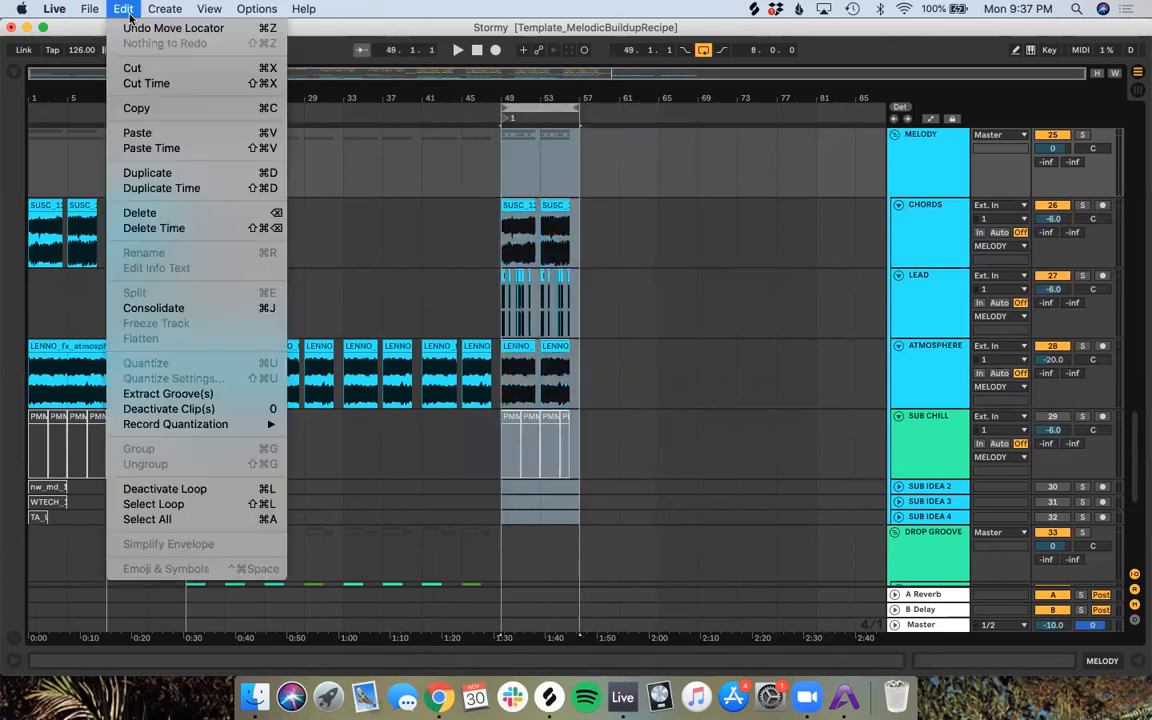
click(160, 188)
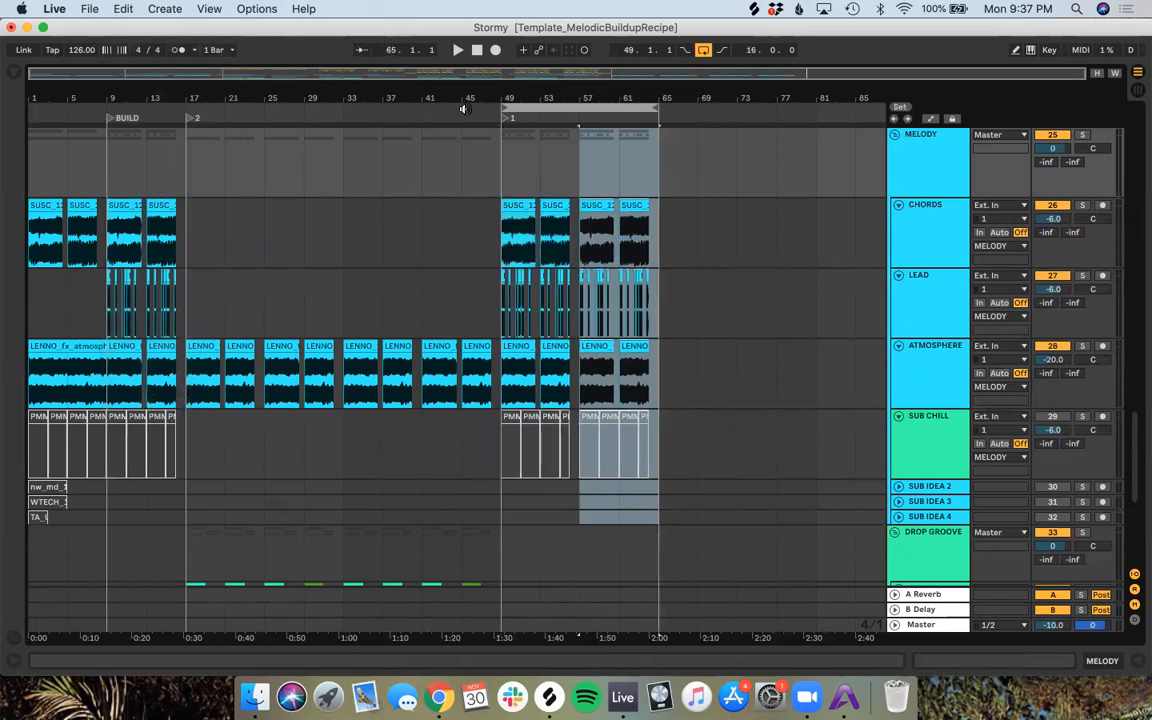
Step: Play the melody section from bar 49, stop it and place the insert marker at bar 41 on the LEAD track
key(space)
scroll(505, 290, up, 3)
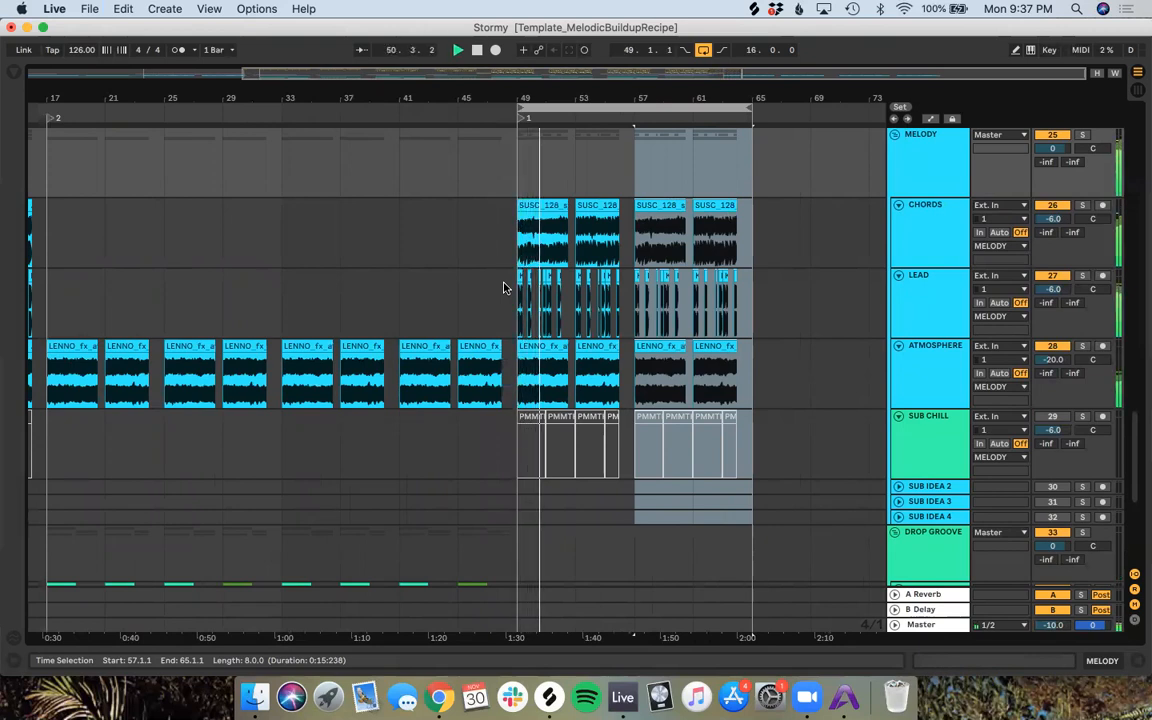
key(minus)
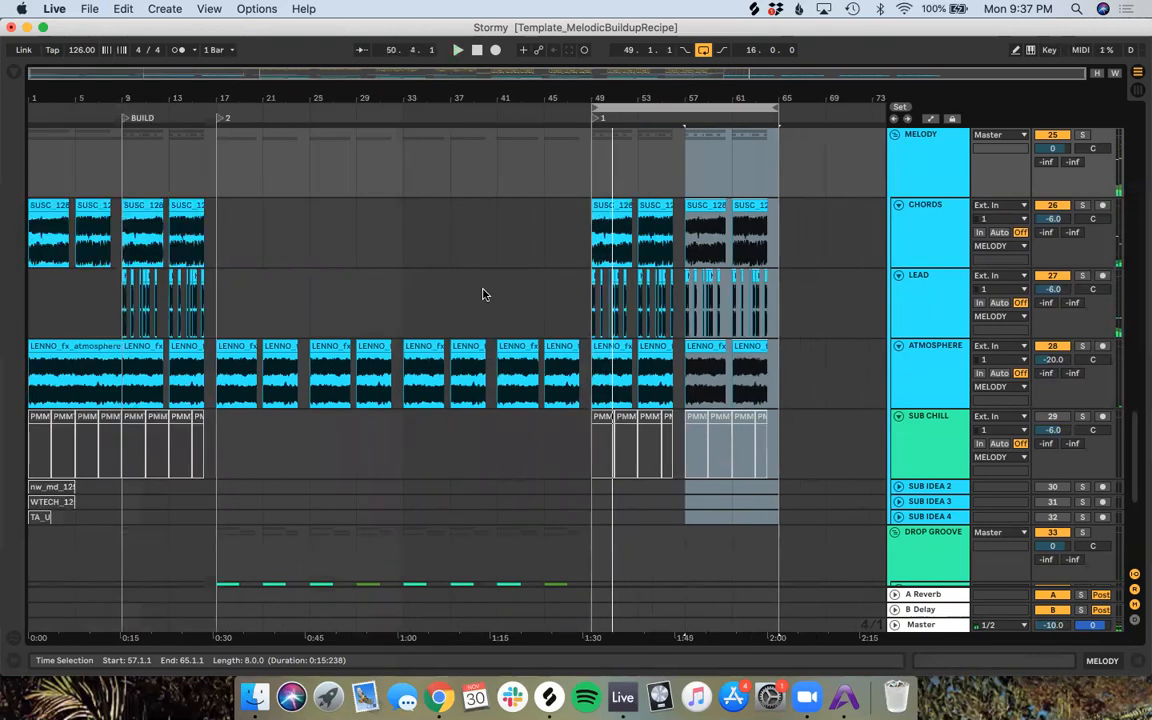
click(482, 294)
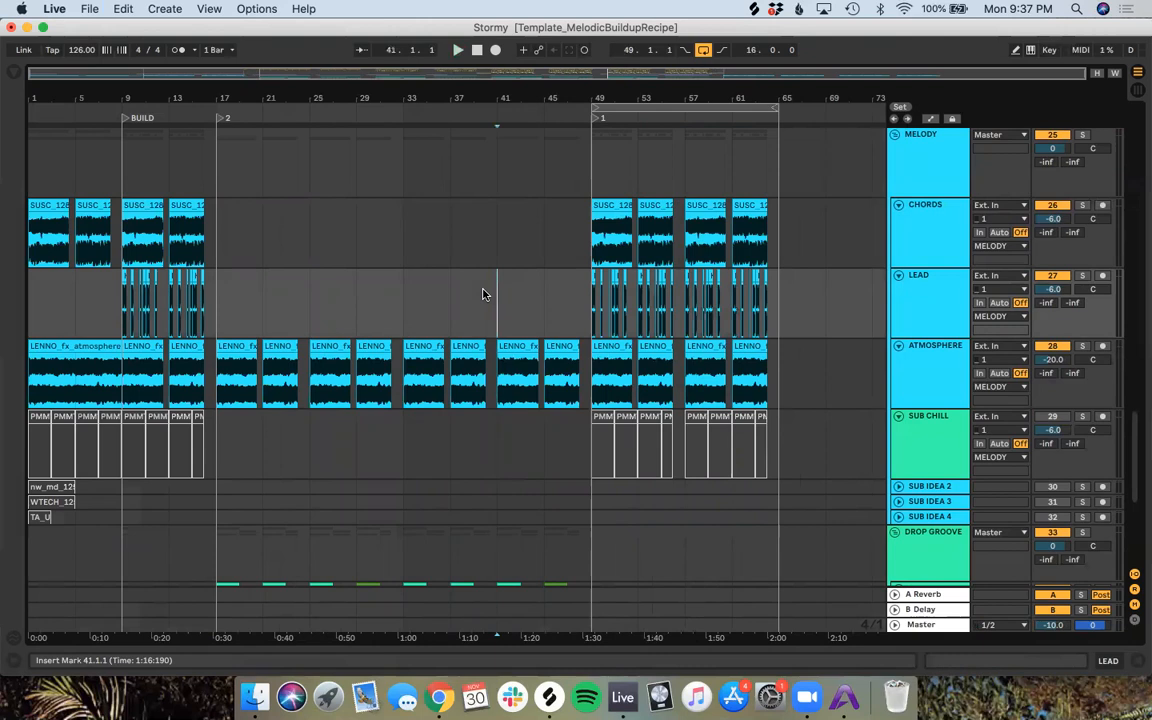
Step: Show and hide the automation lanes, and examine the SUB CHILL, SUB IDEA and DROP GROOVE clips
click(932, 119)
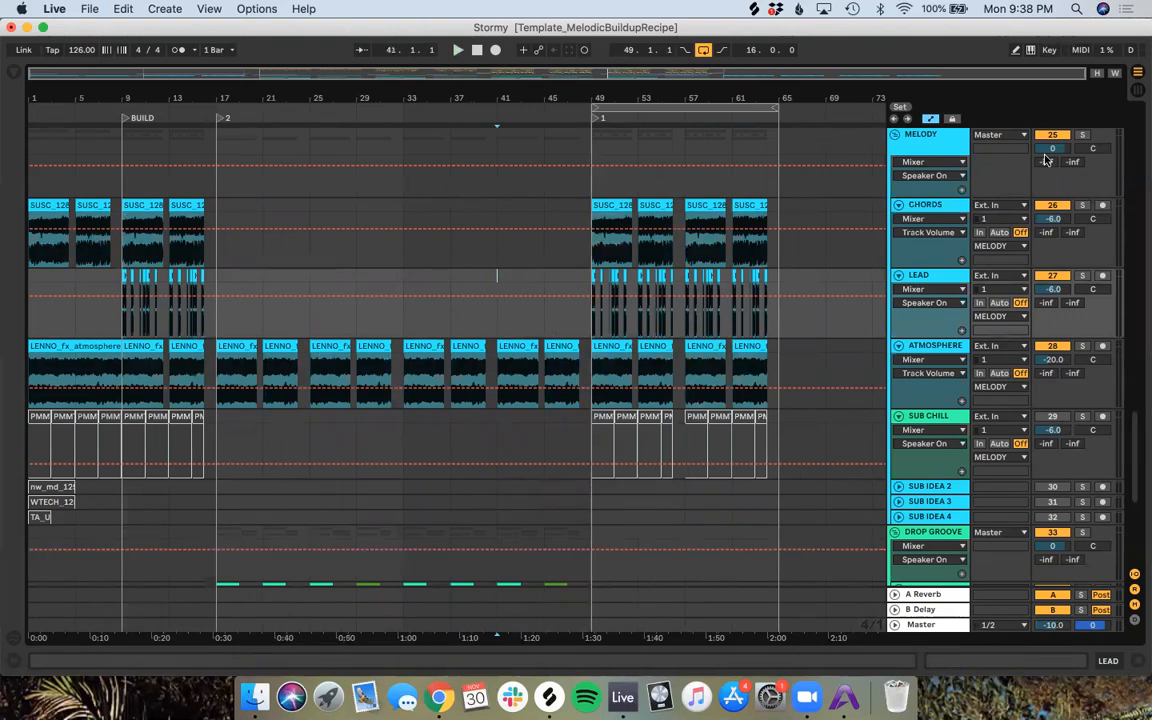
click(926, 120)
click(382, 340)
scroll(380, 340, down, 6)
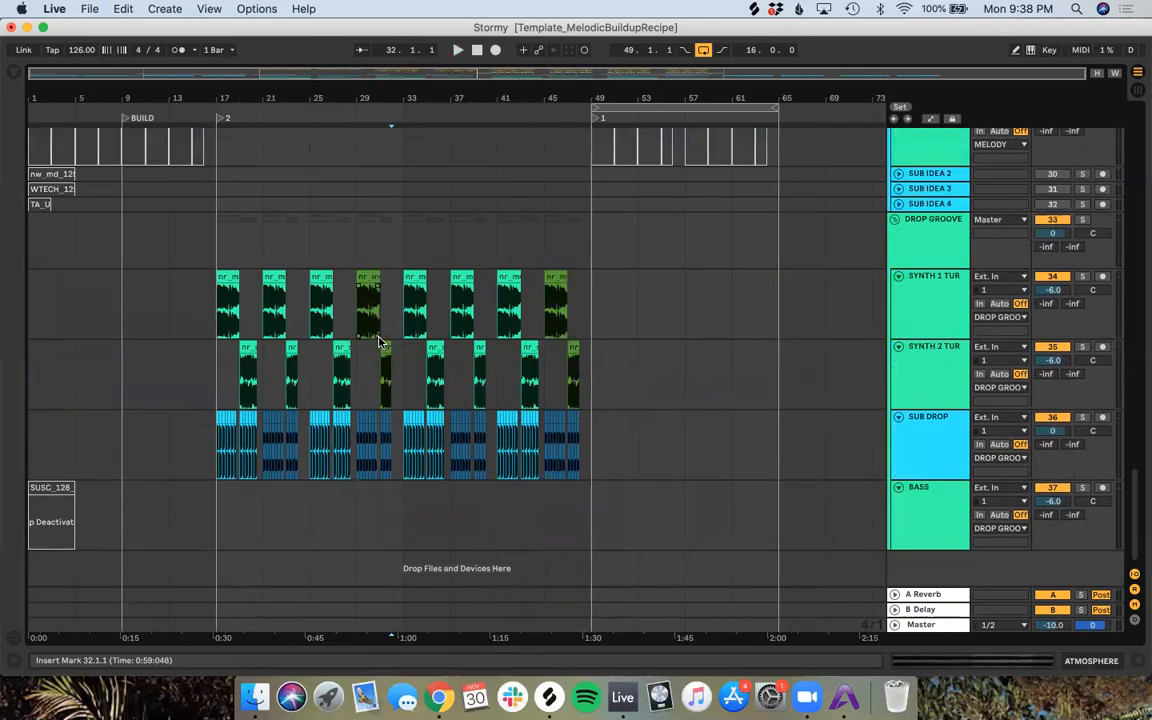
click(38, 176)
click(50, 189)
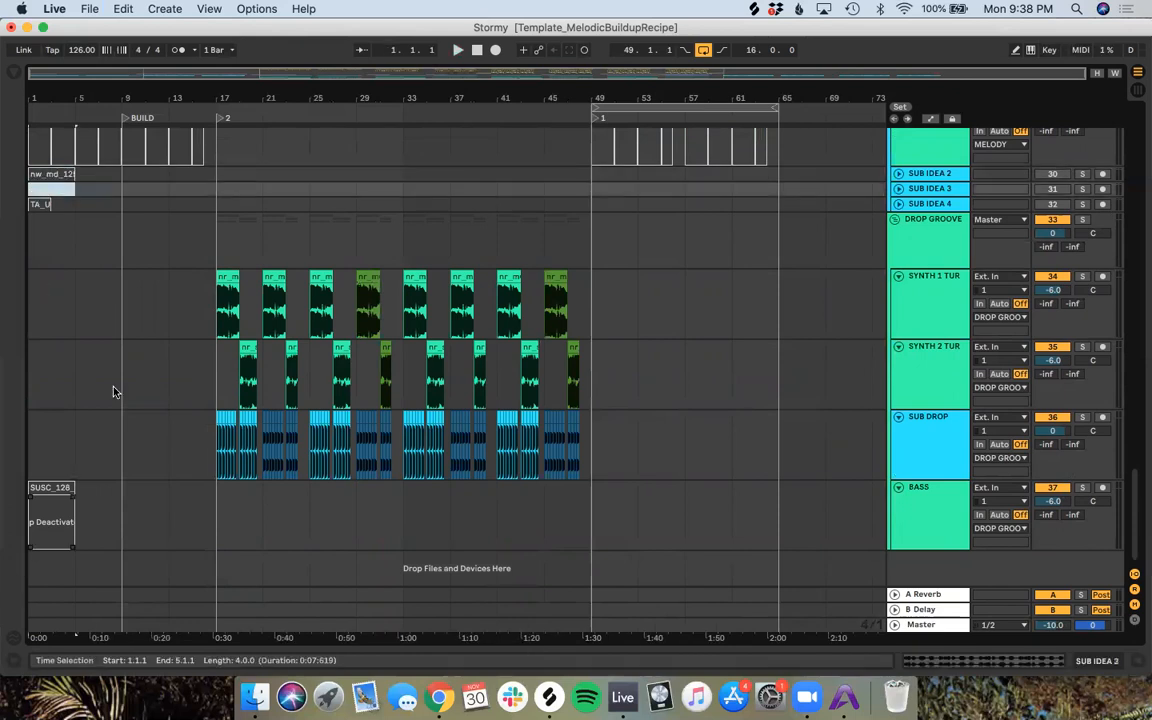
scroll(110, 340, up, 5)
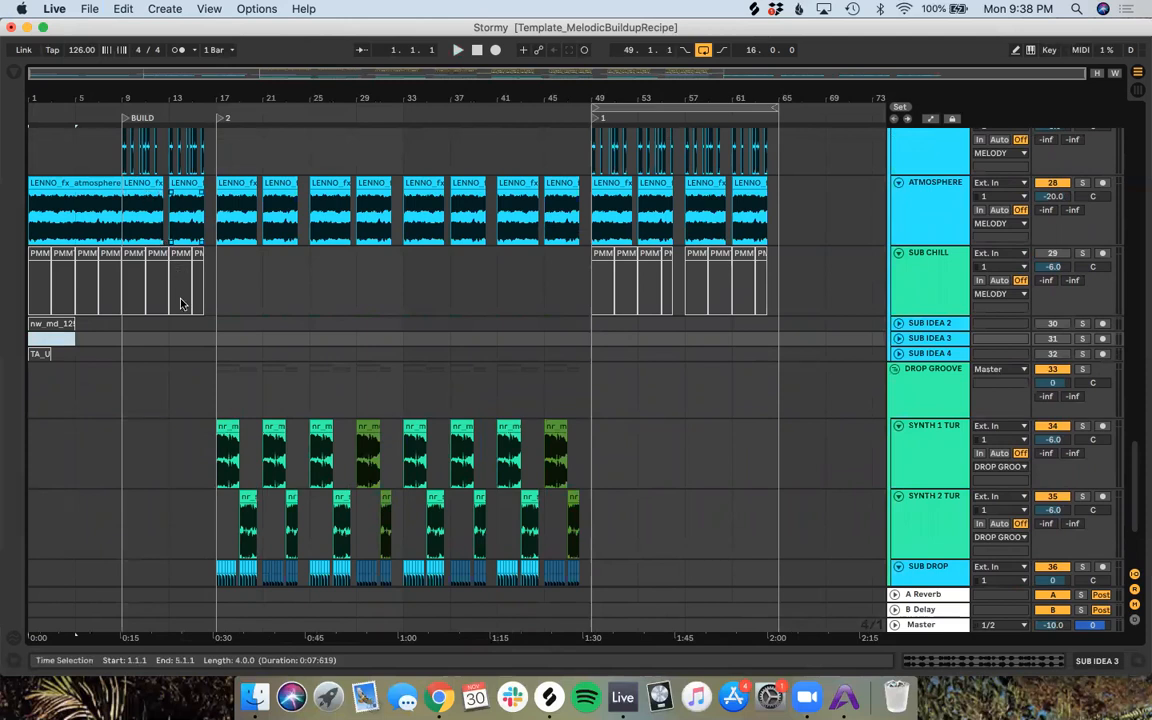
scroll(340, 355, down, 2)
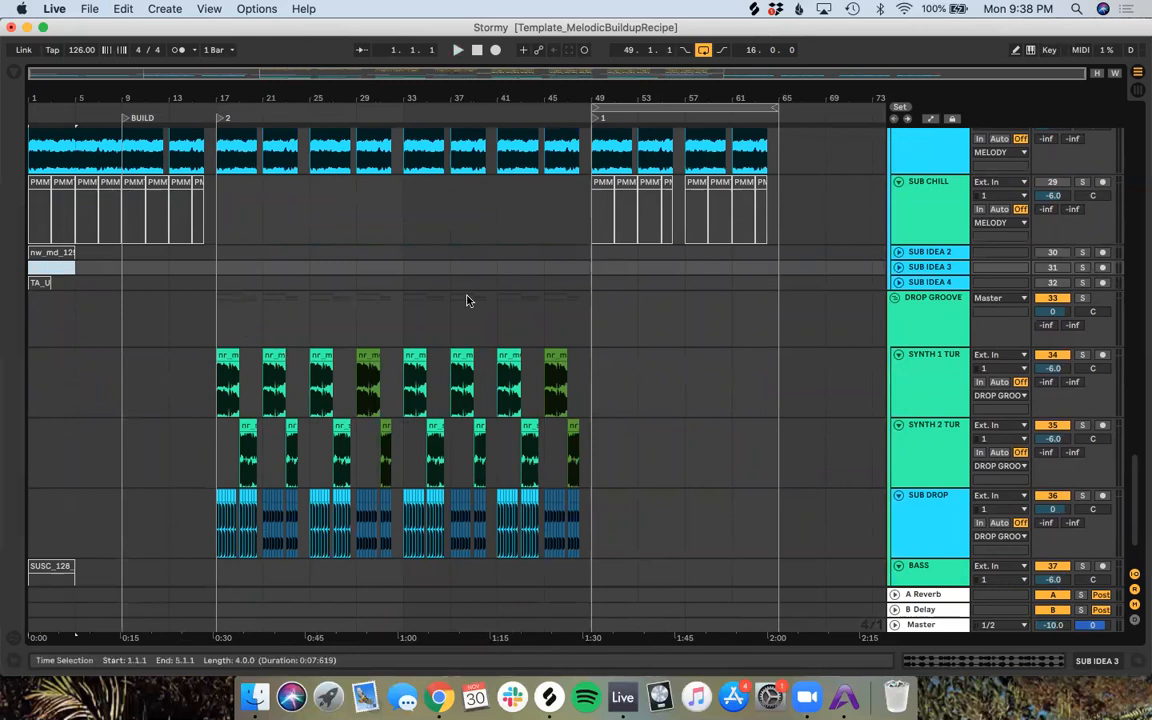
click(497, 252)
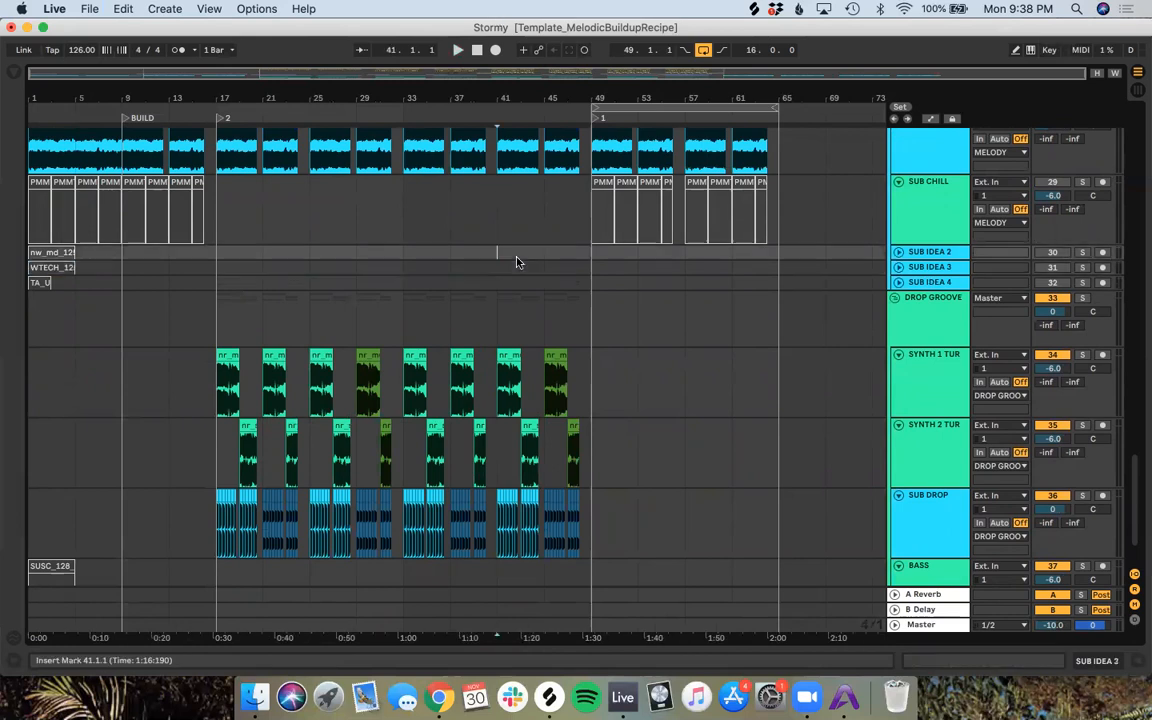